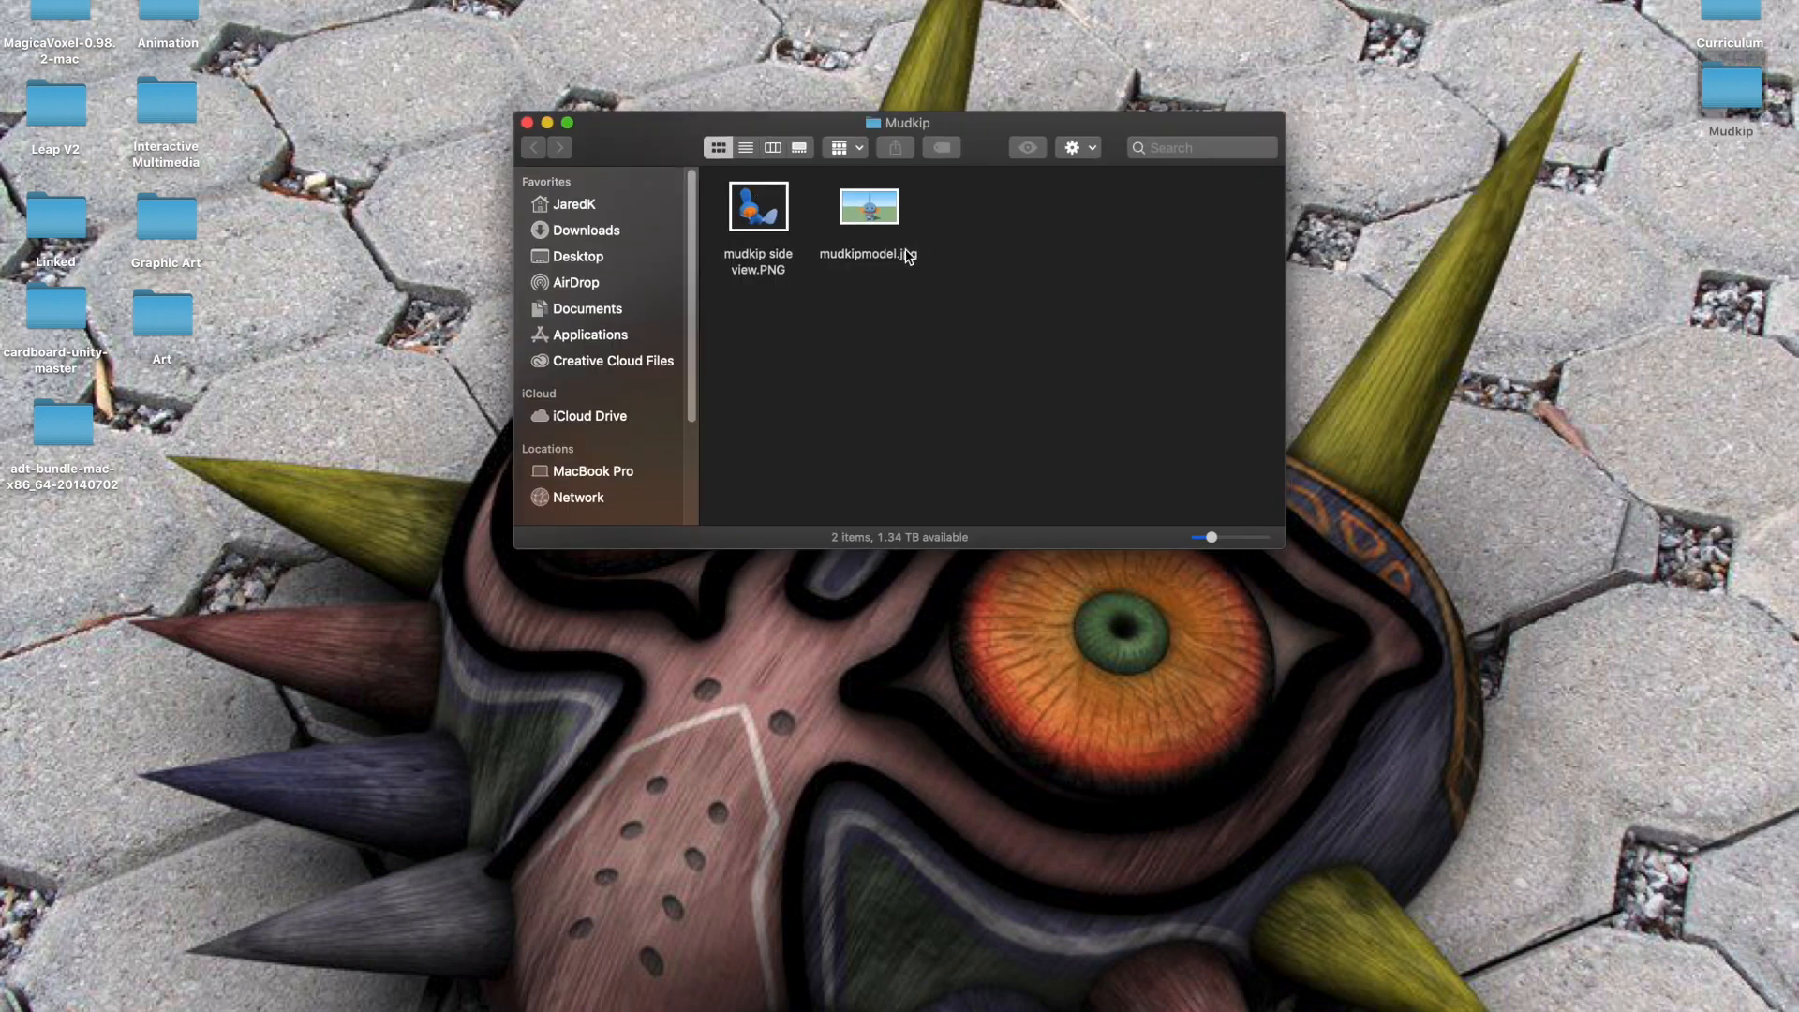
Check the two reference images in the Mudkip folder, close its window, and switch to Maya
click(749, 220)
click(881, 203)
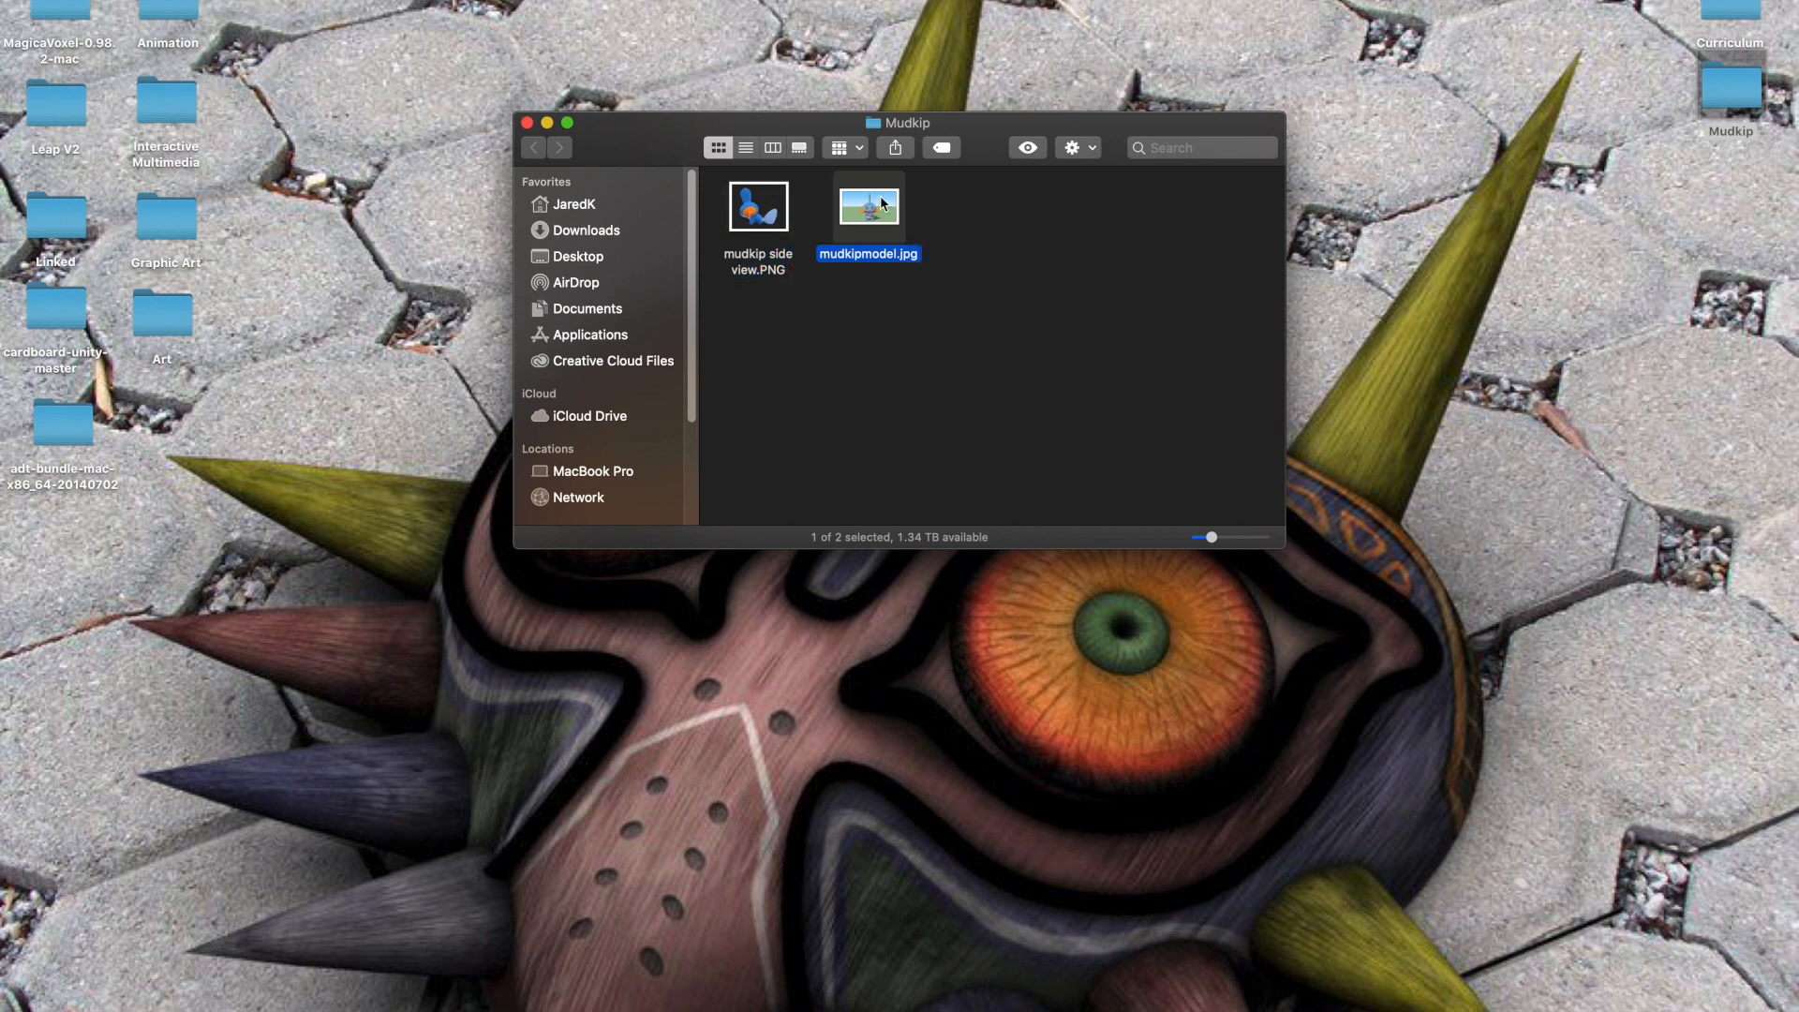
click(526, 123)
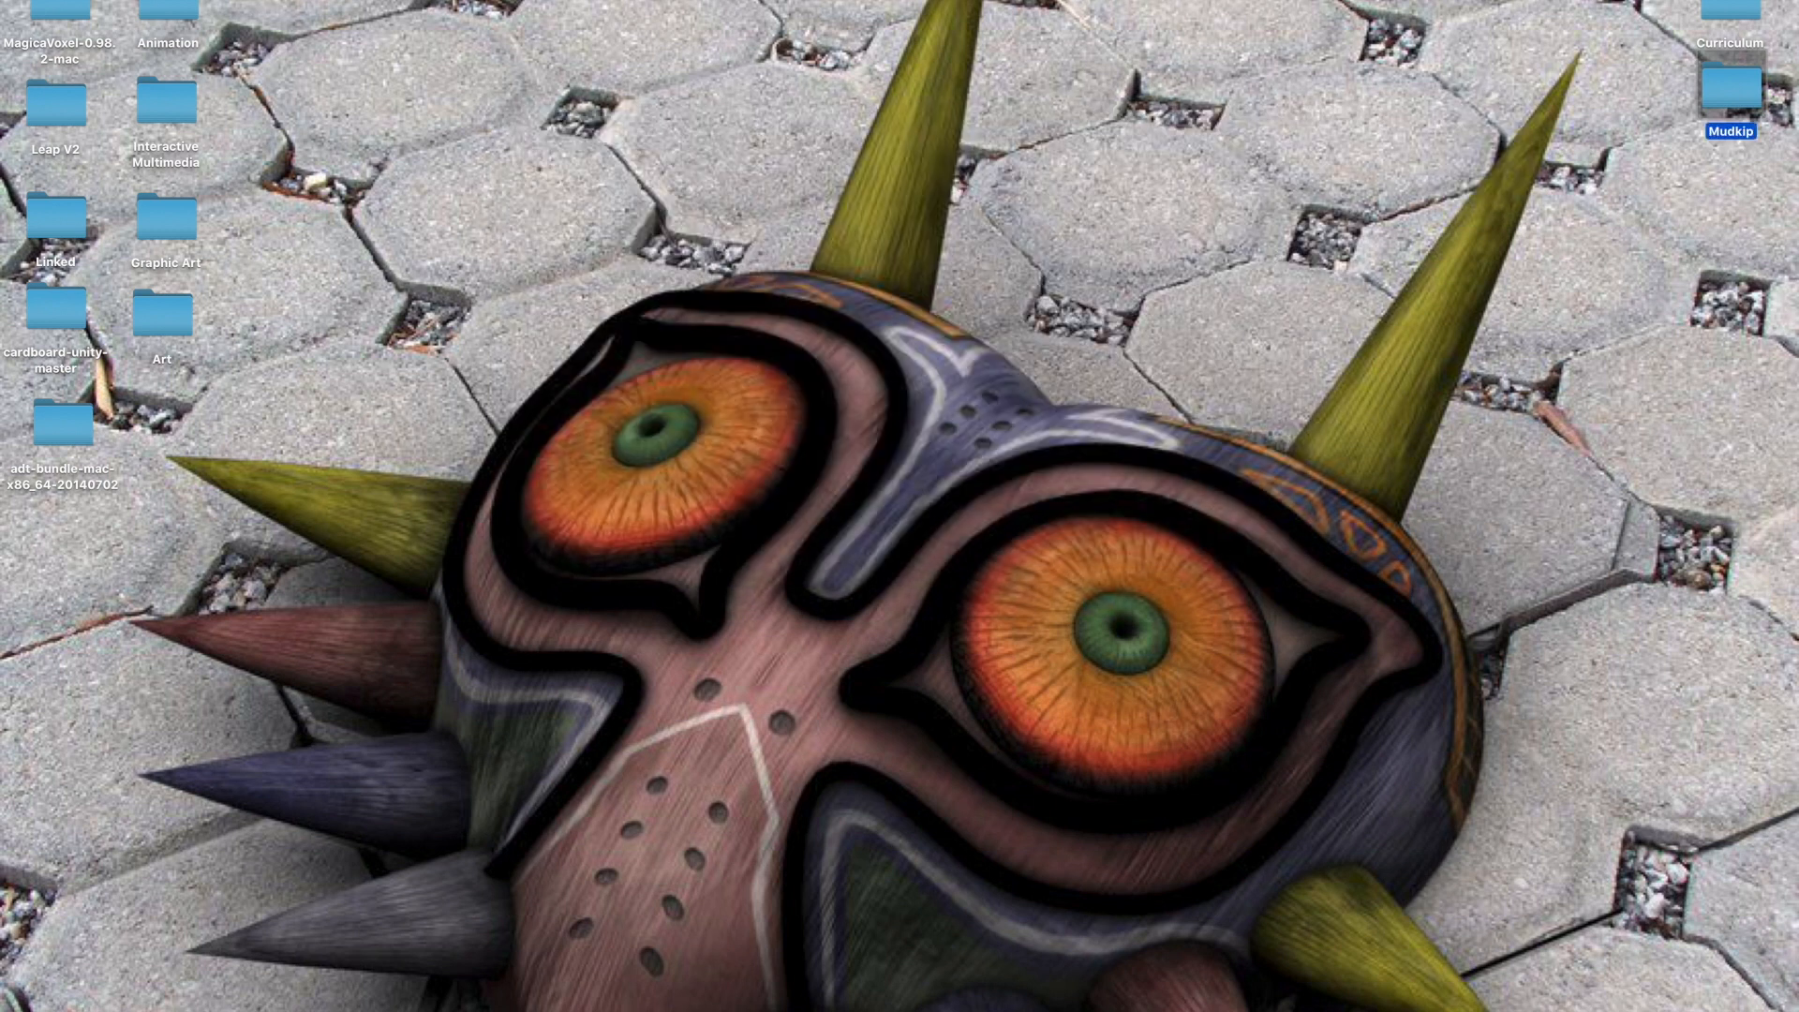
click(855, 984)
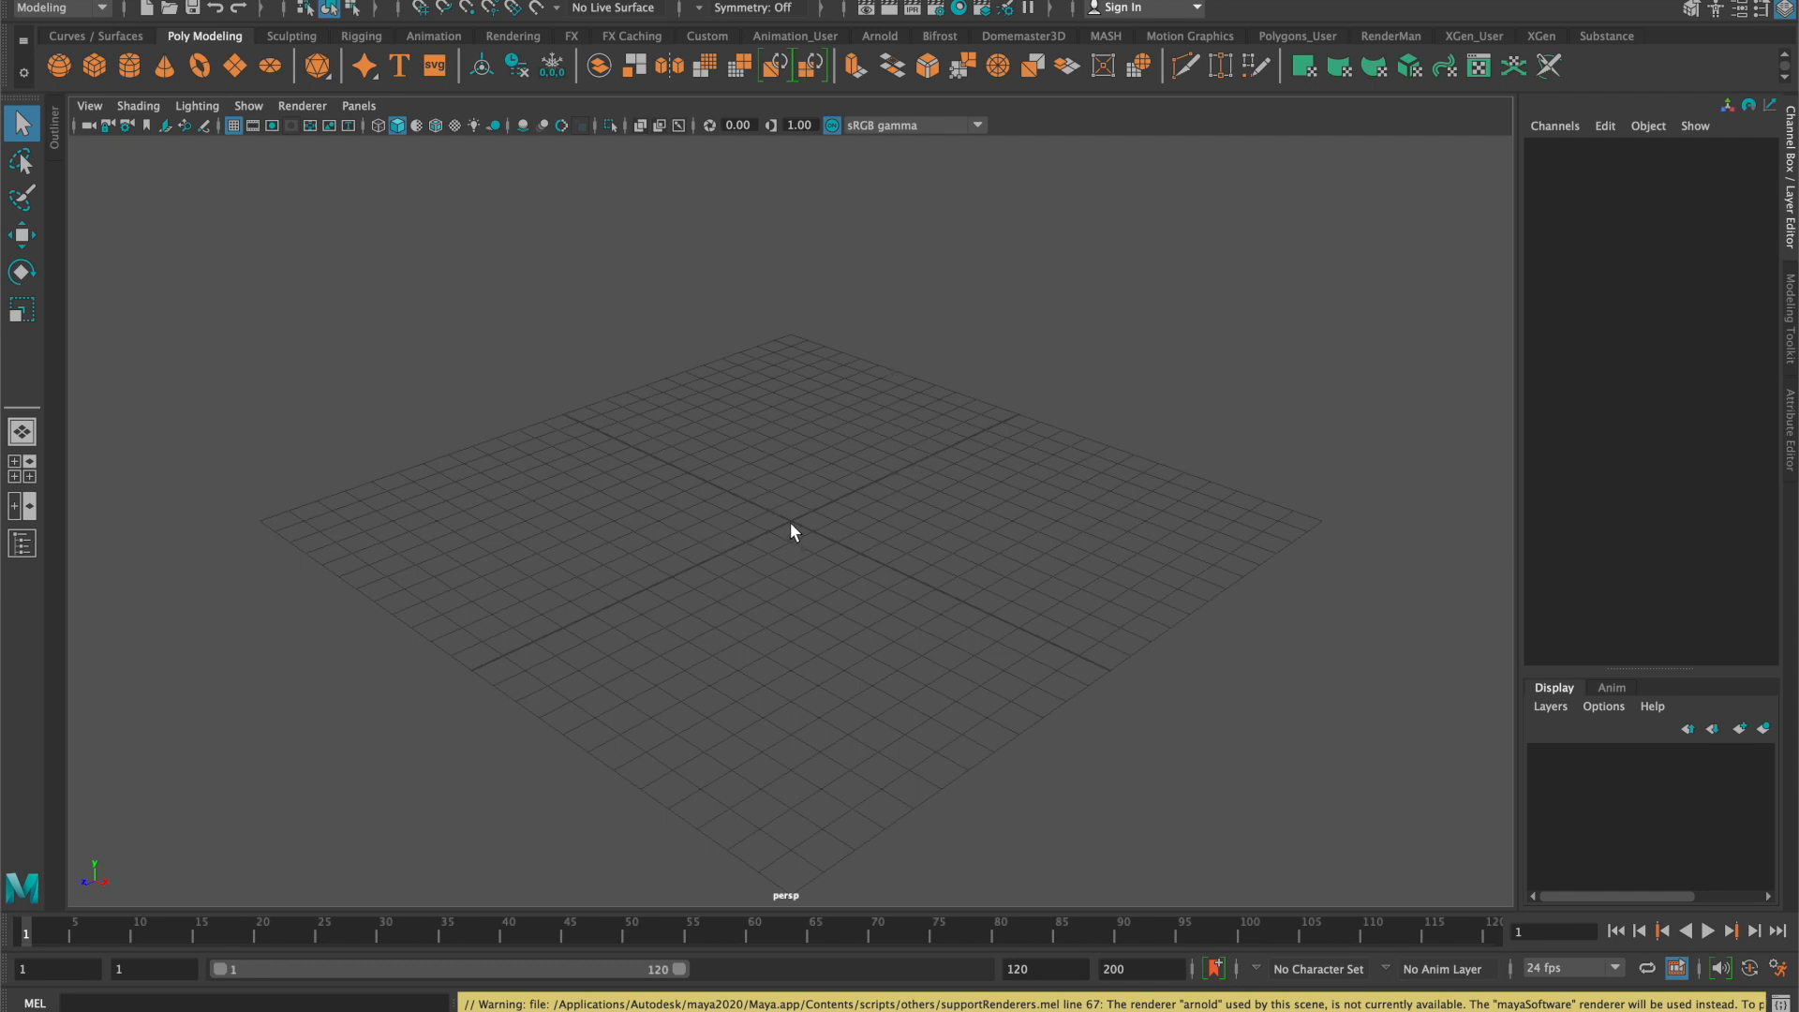
alt+drag(792, 514, 853, 491)
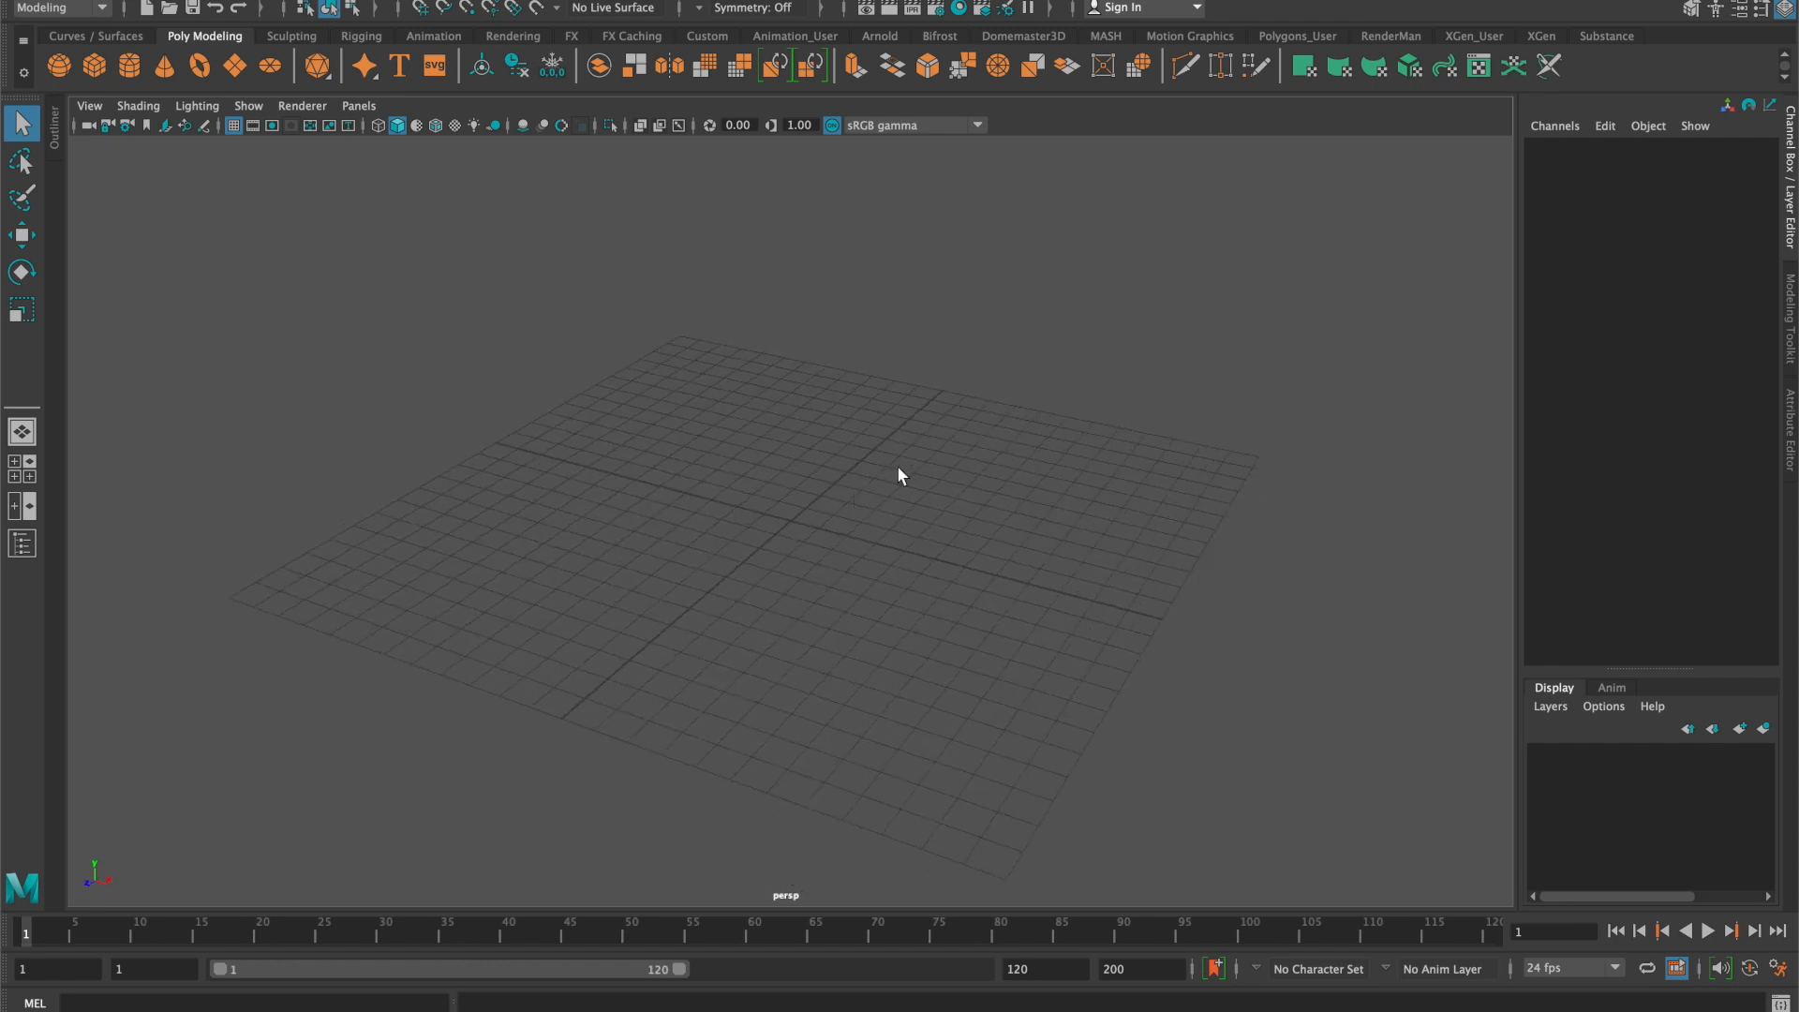
key(super+z)
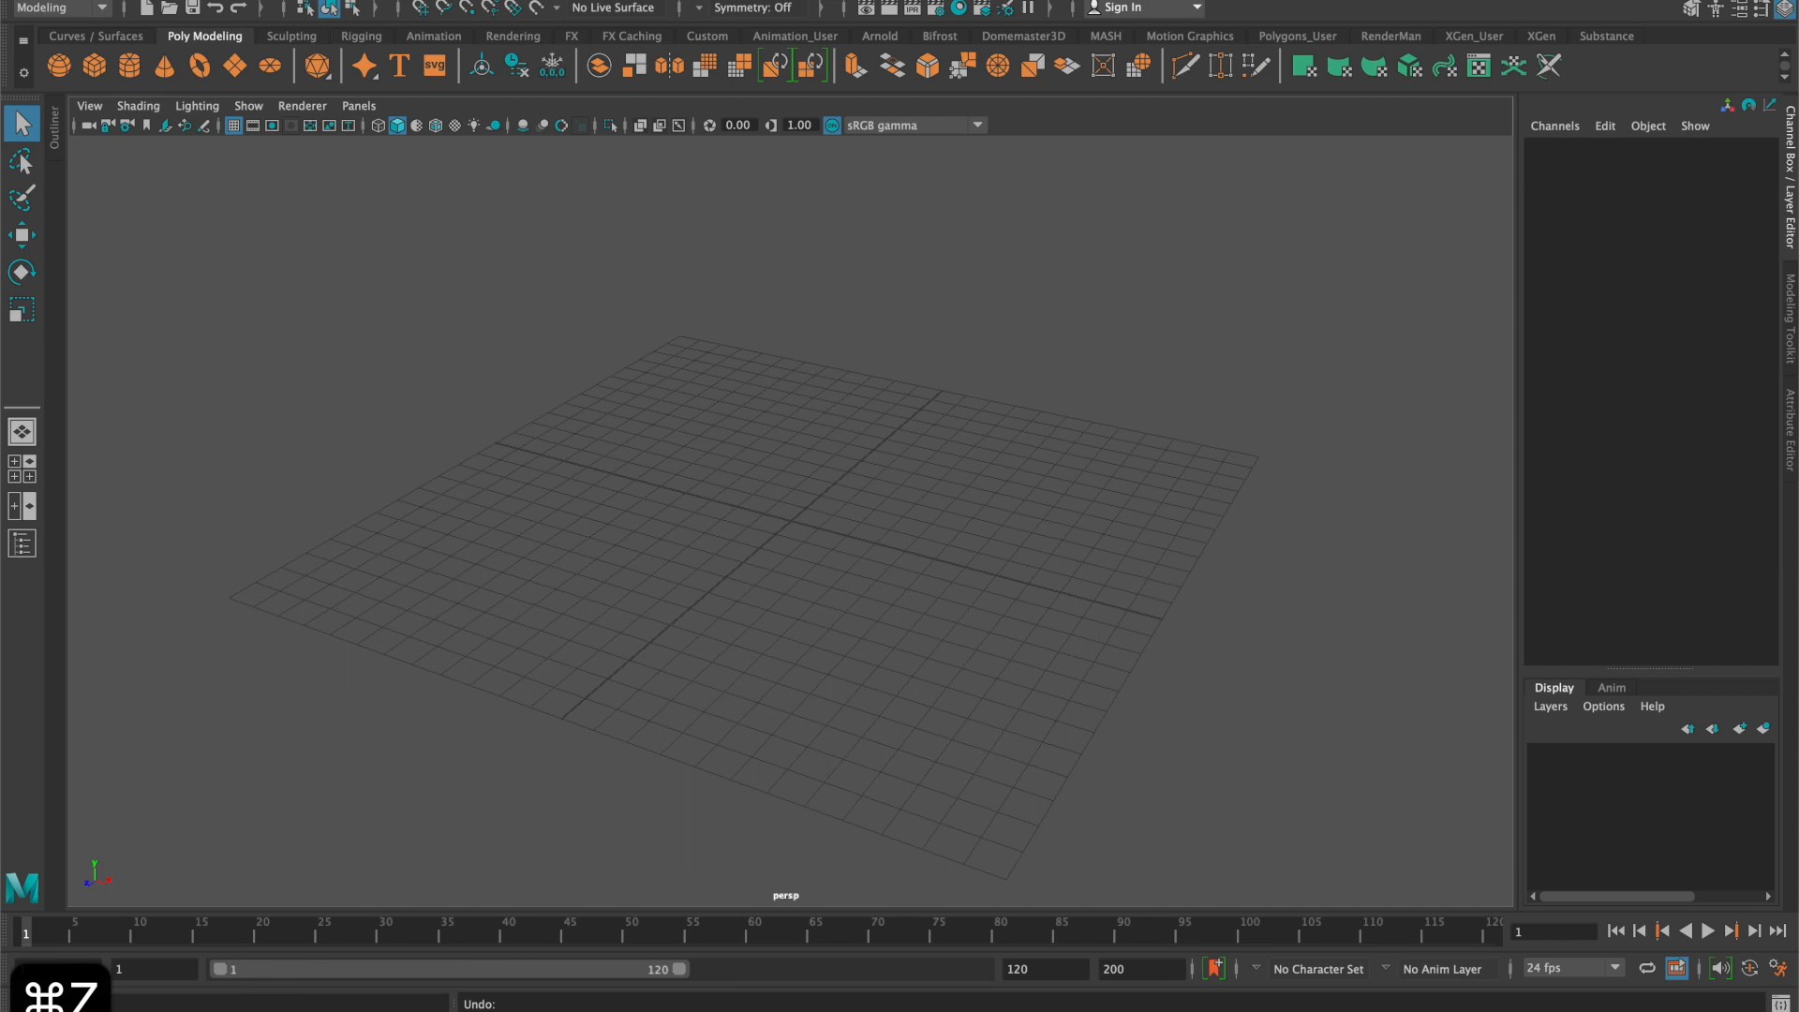
key(super+z)
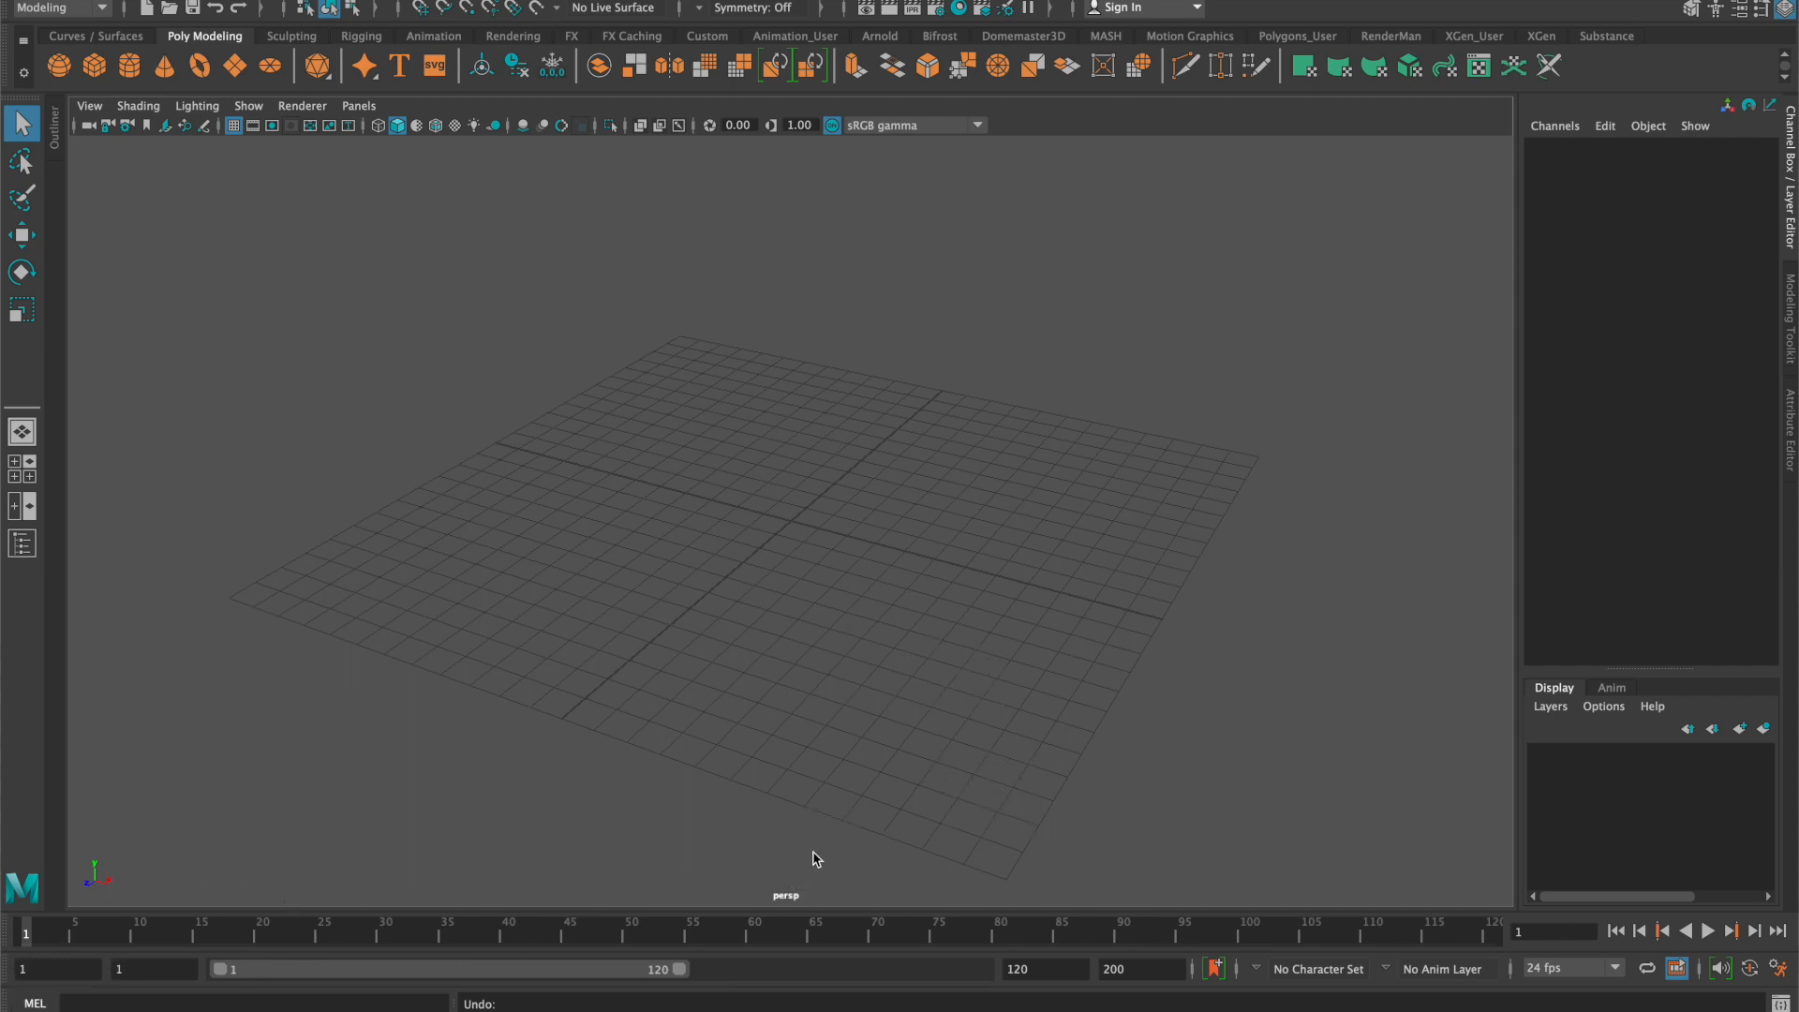
key(super+z)
key(alt+z)
key(alt+z)
mouse_move(974, 549)
alt+mouse_down()
mouse_move(916, 562)
mouse_move(964, 558)
mouse_move(946, 560)
alt+mouse_up()
Set the Mudkip folder on the Desktop as the current project
click(21, 1)
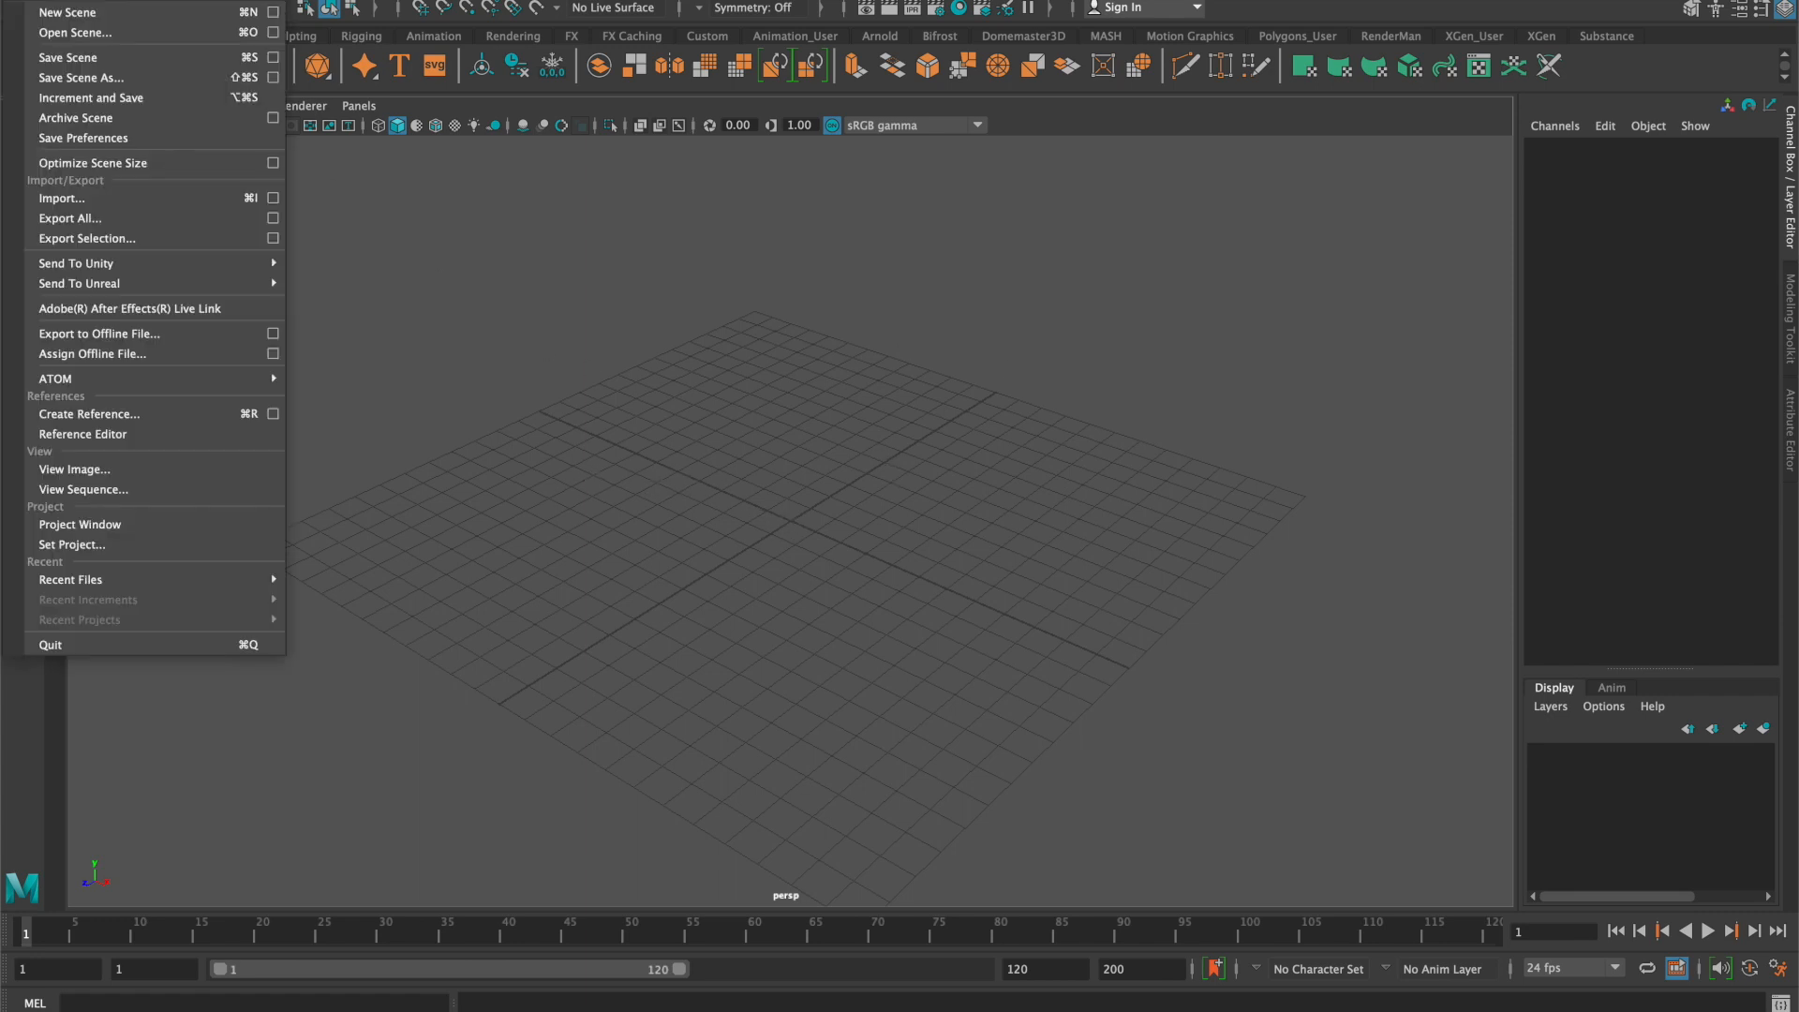
click(84, 544)
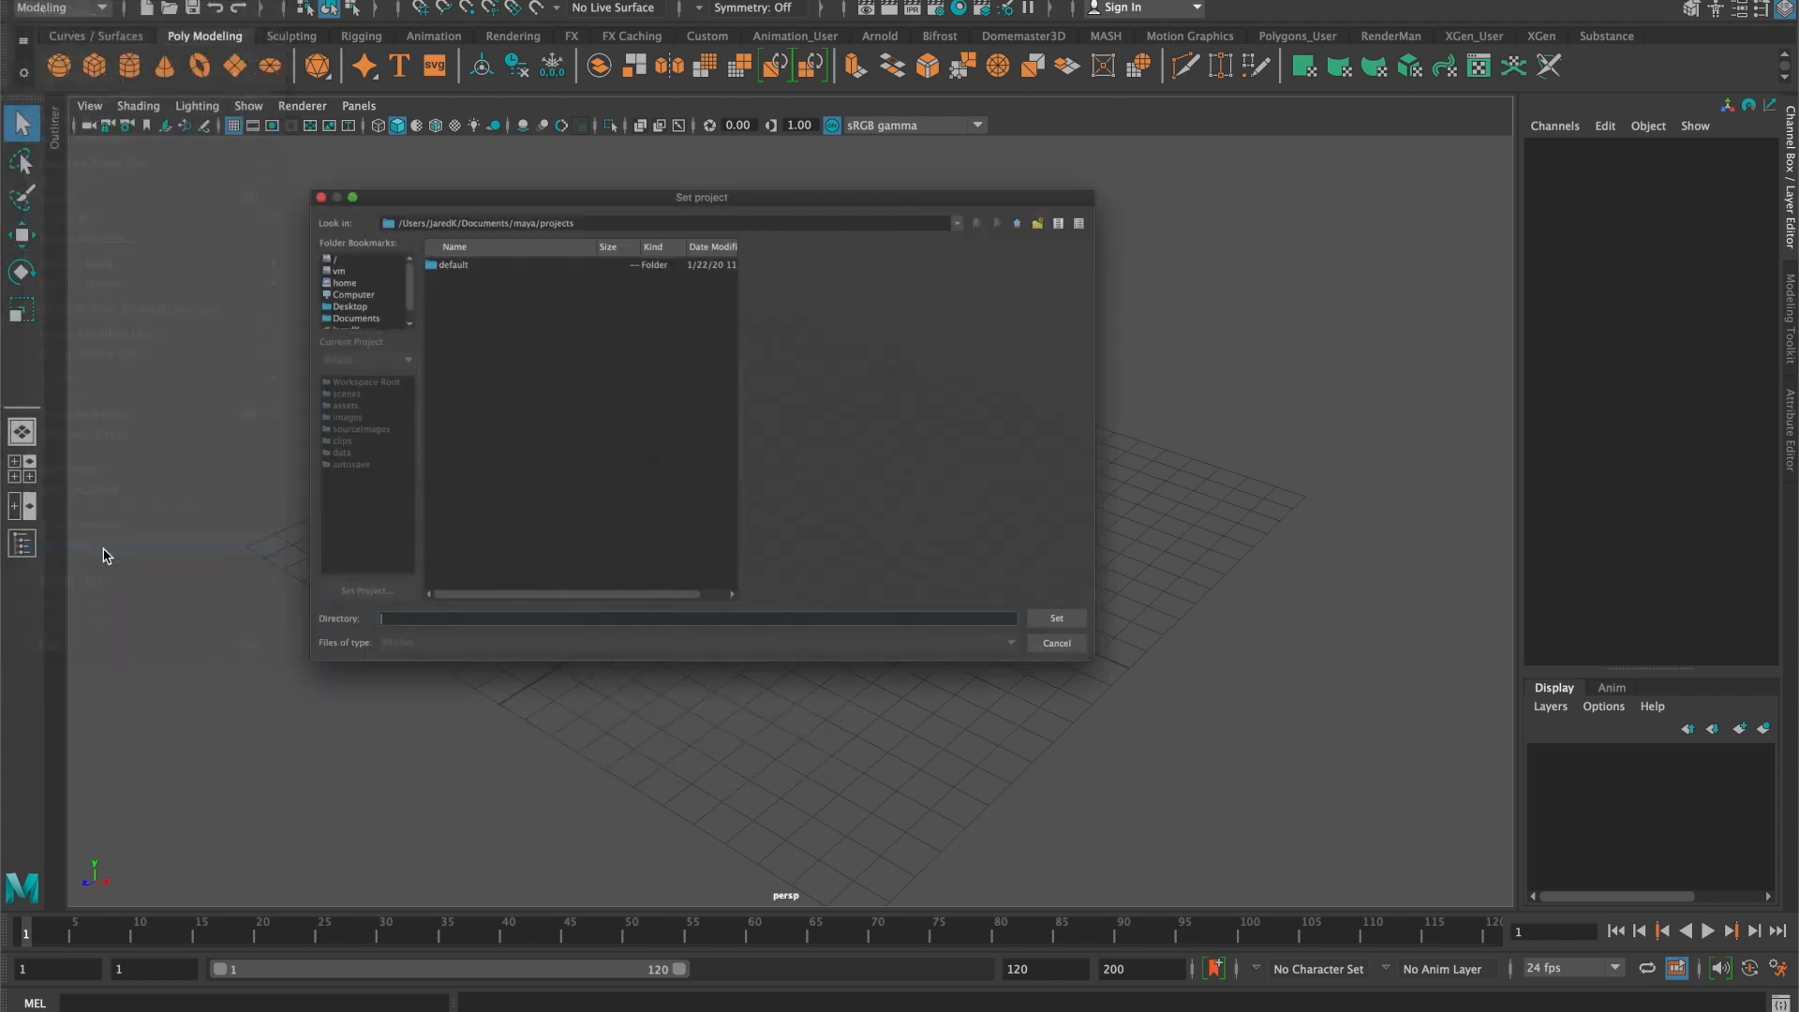
click(263, 274)
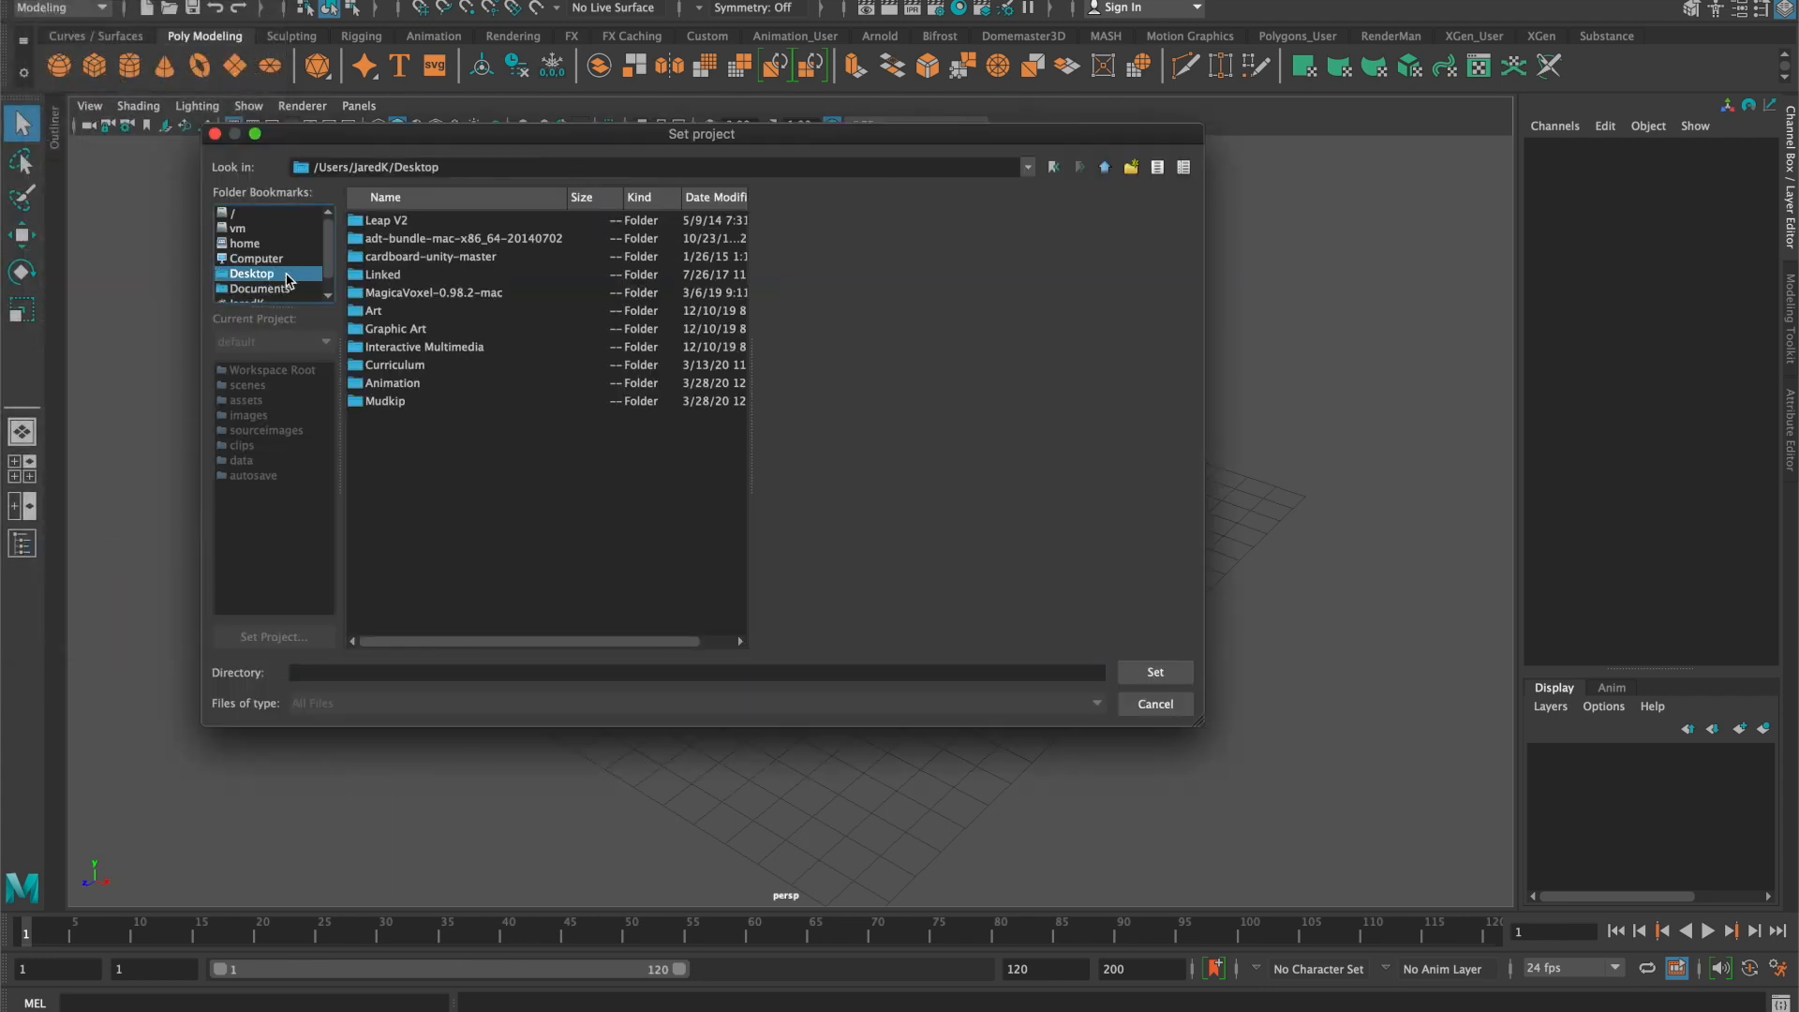
double_click(388, 402)
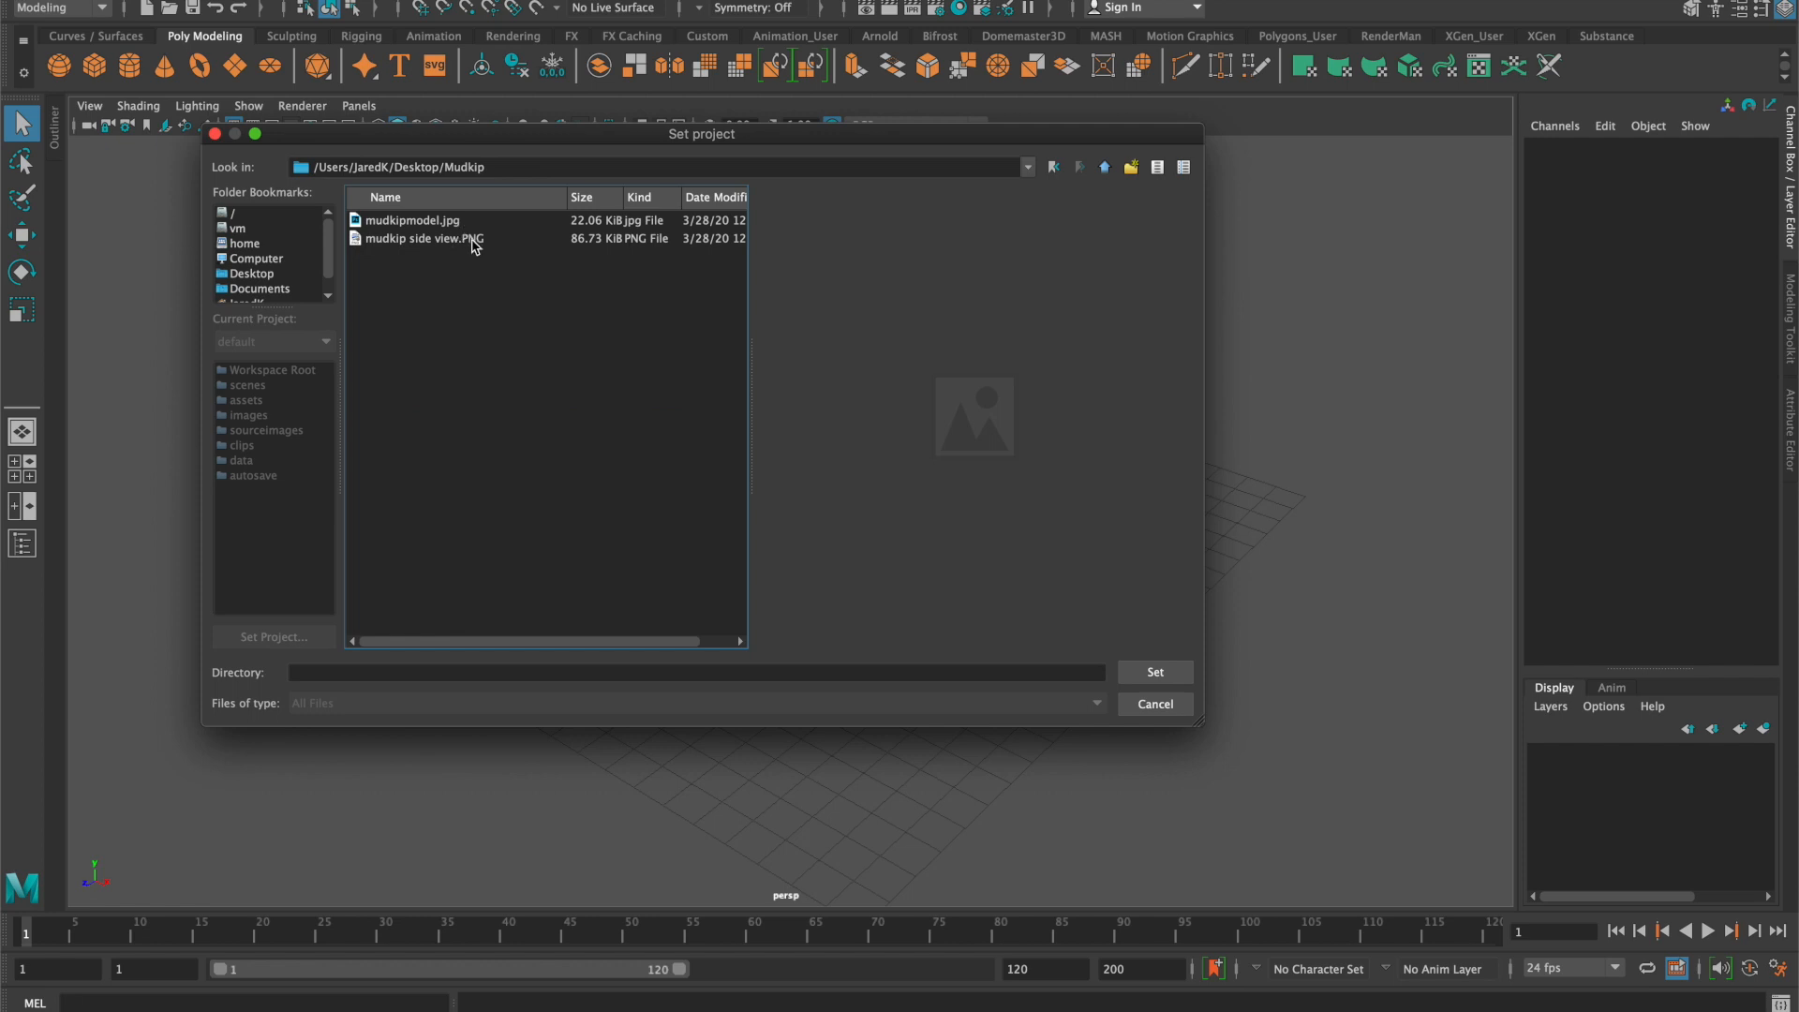
click(1182, 675)
click(924, 516)
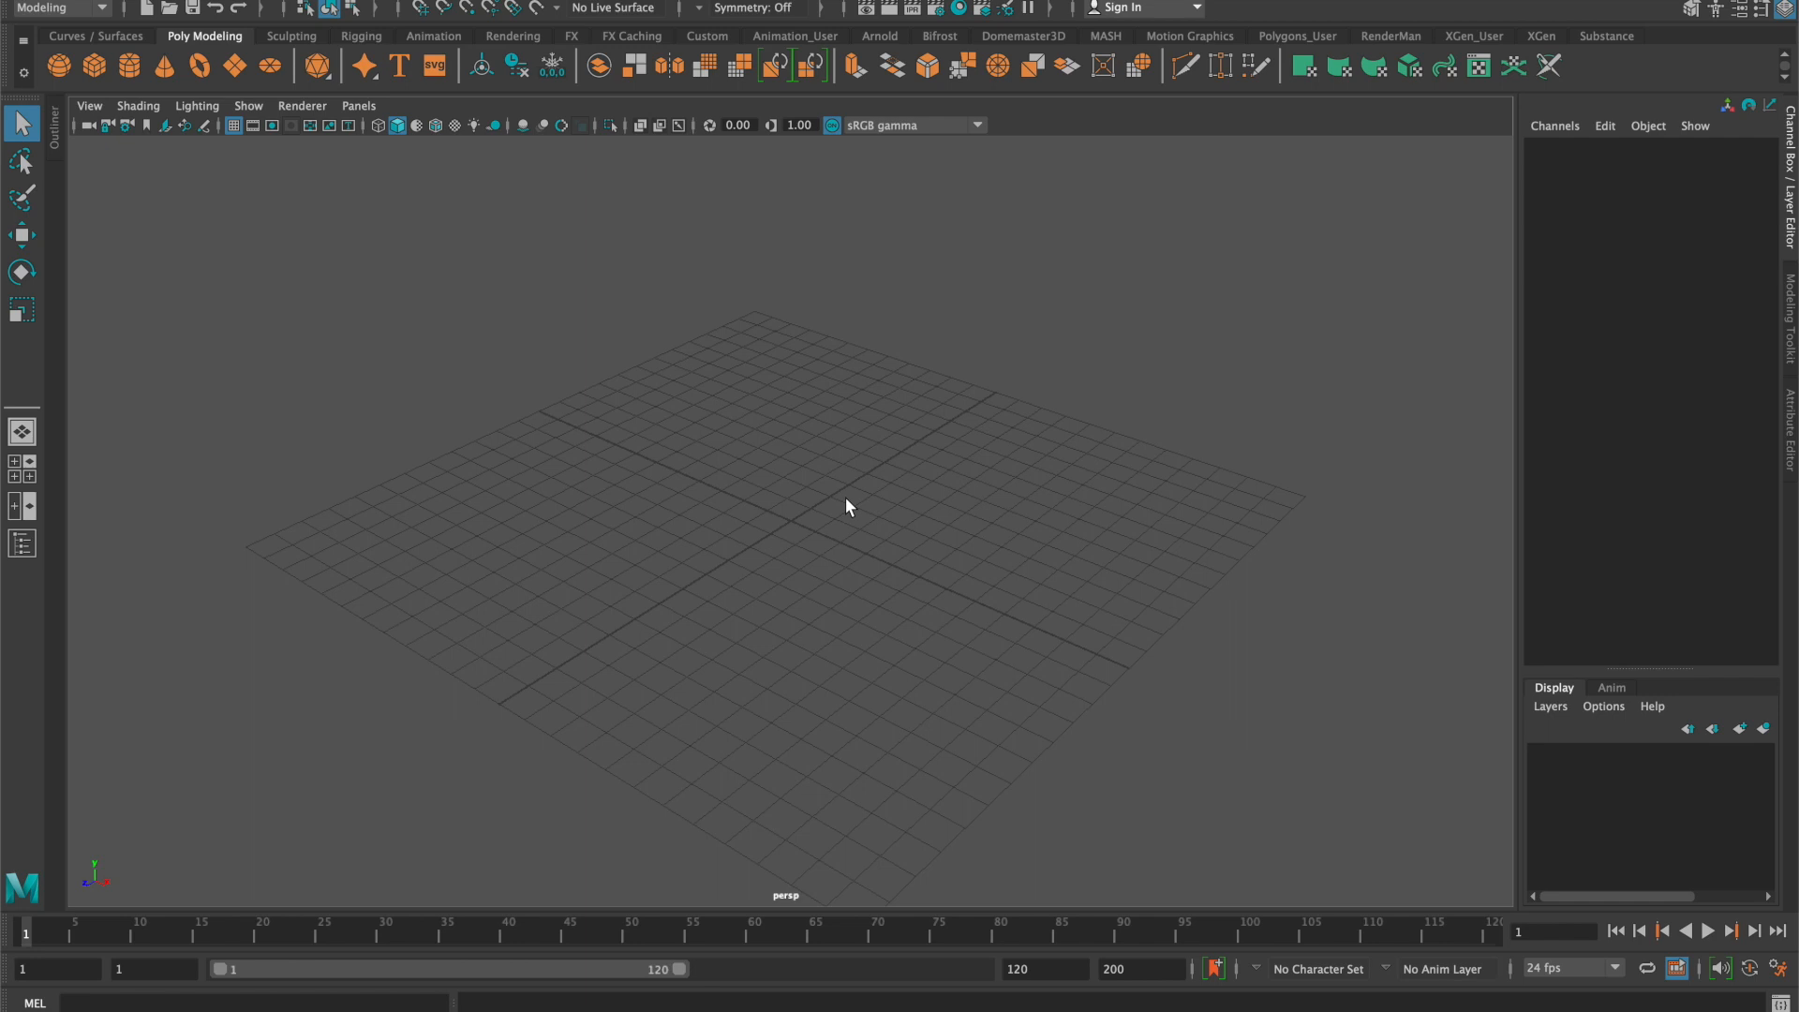
Show the four-view layout and import "mudkip side view.PNG" as an image plane in the side view
alt+drag(824, 482, 936, 466)
alt+middle_drag(941, 465, 850, 469)
key(space)
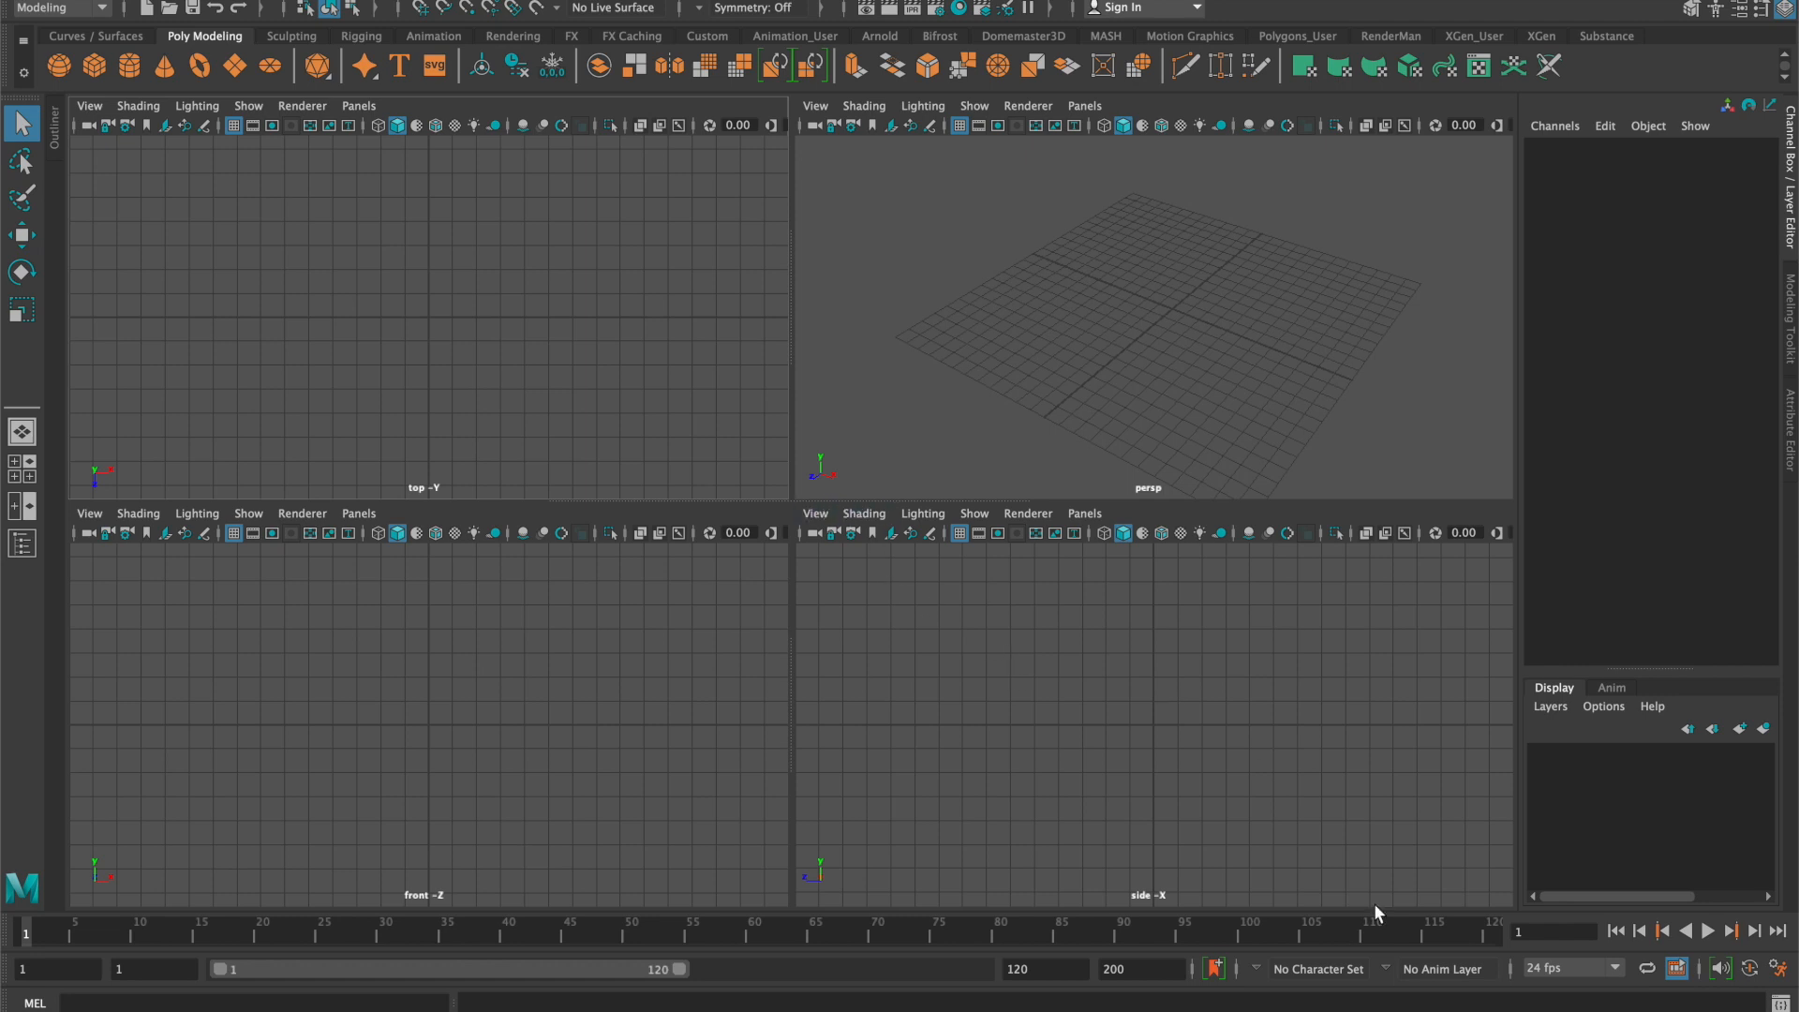
click(816, 523)
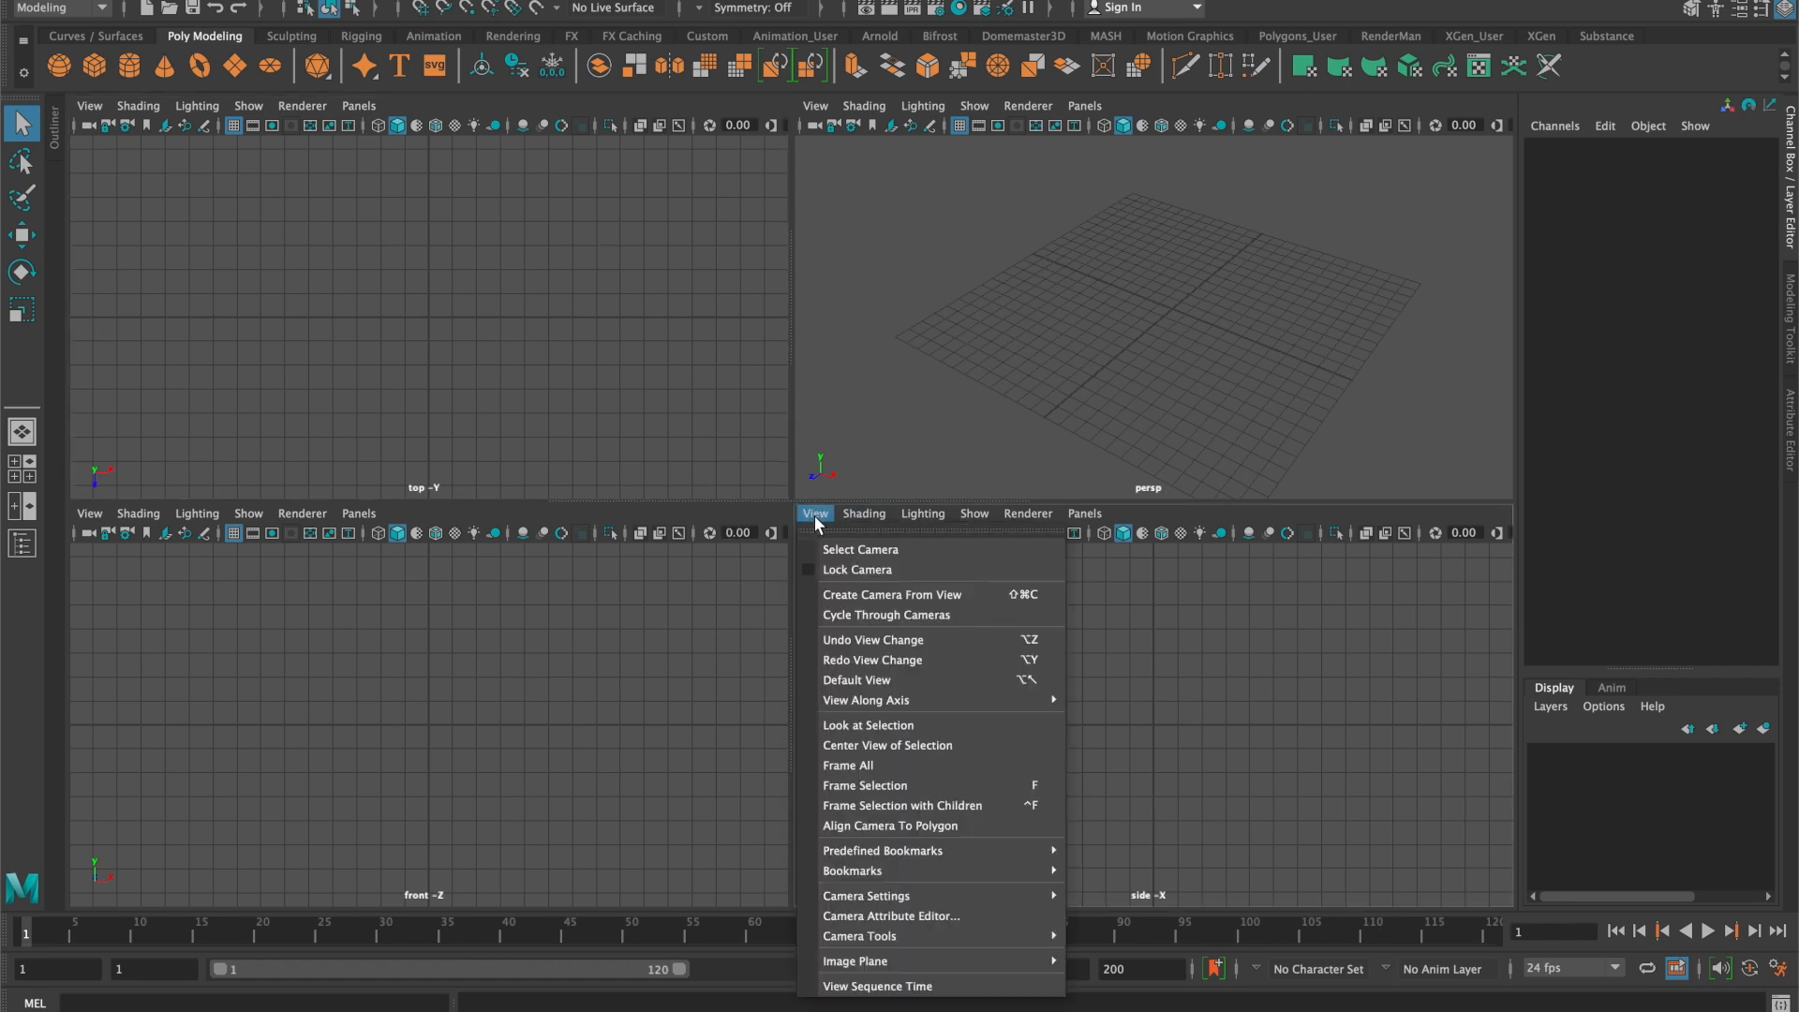
mouse_move(923, 961)
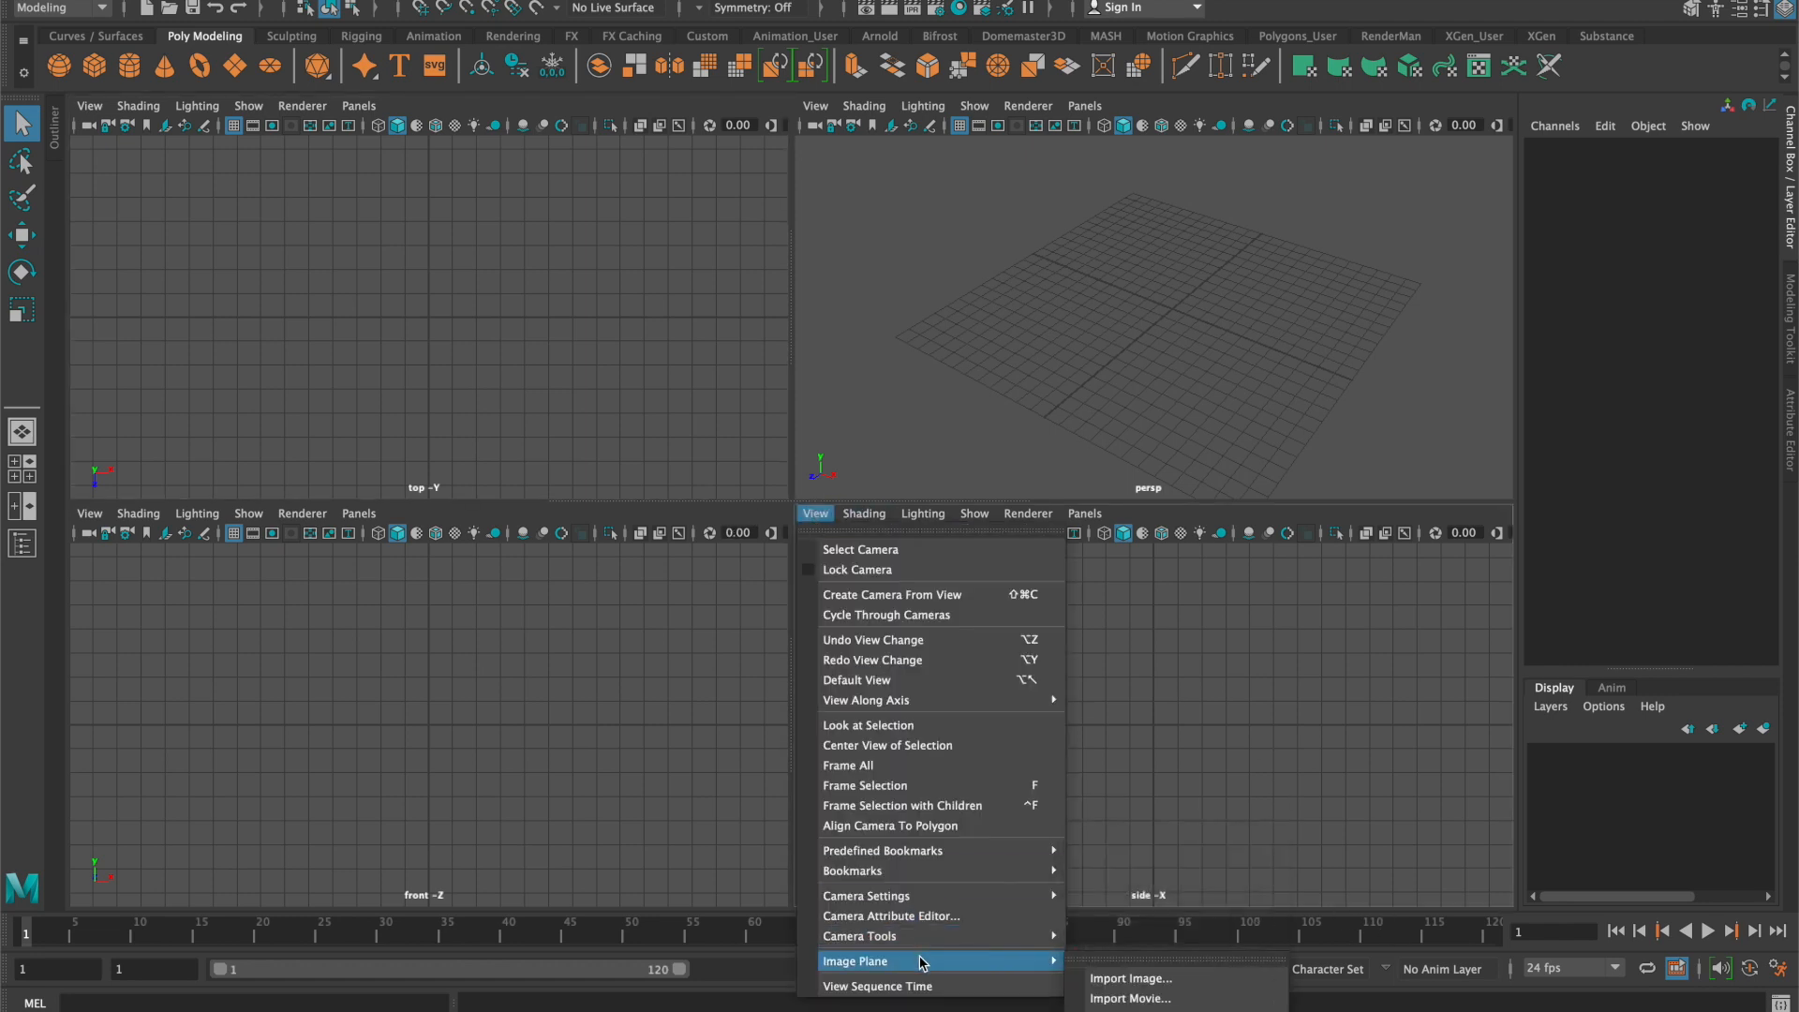
click(1209, 978)
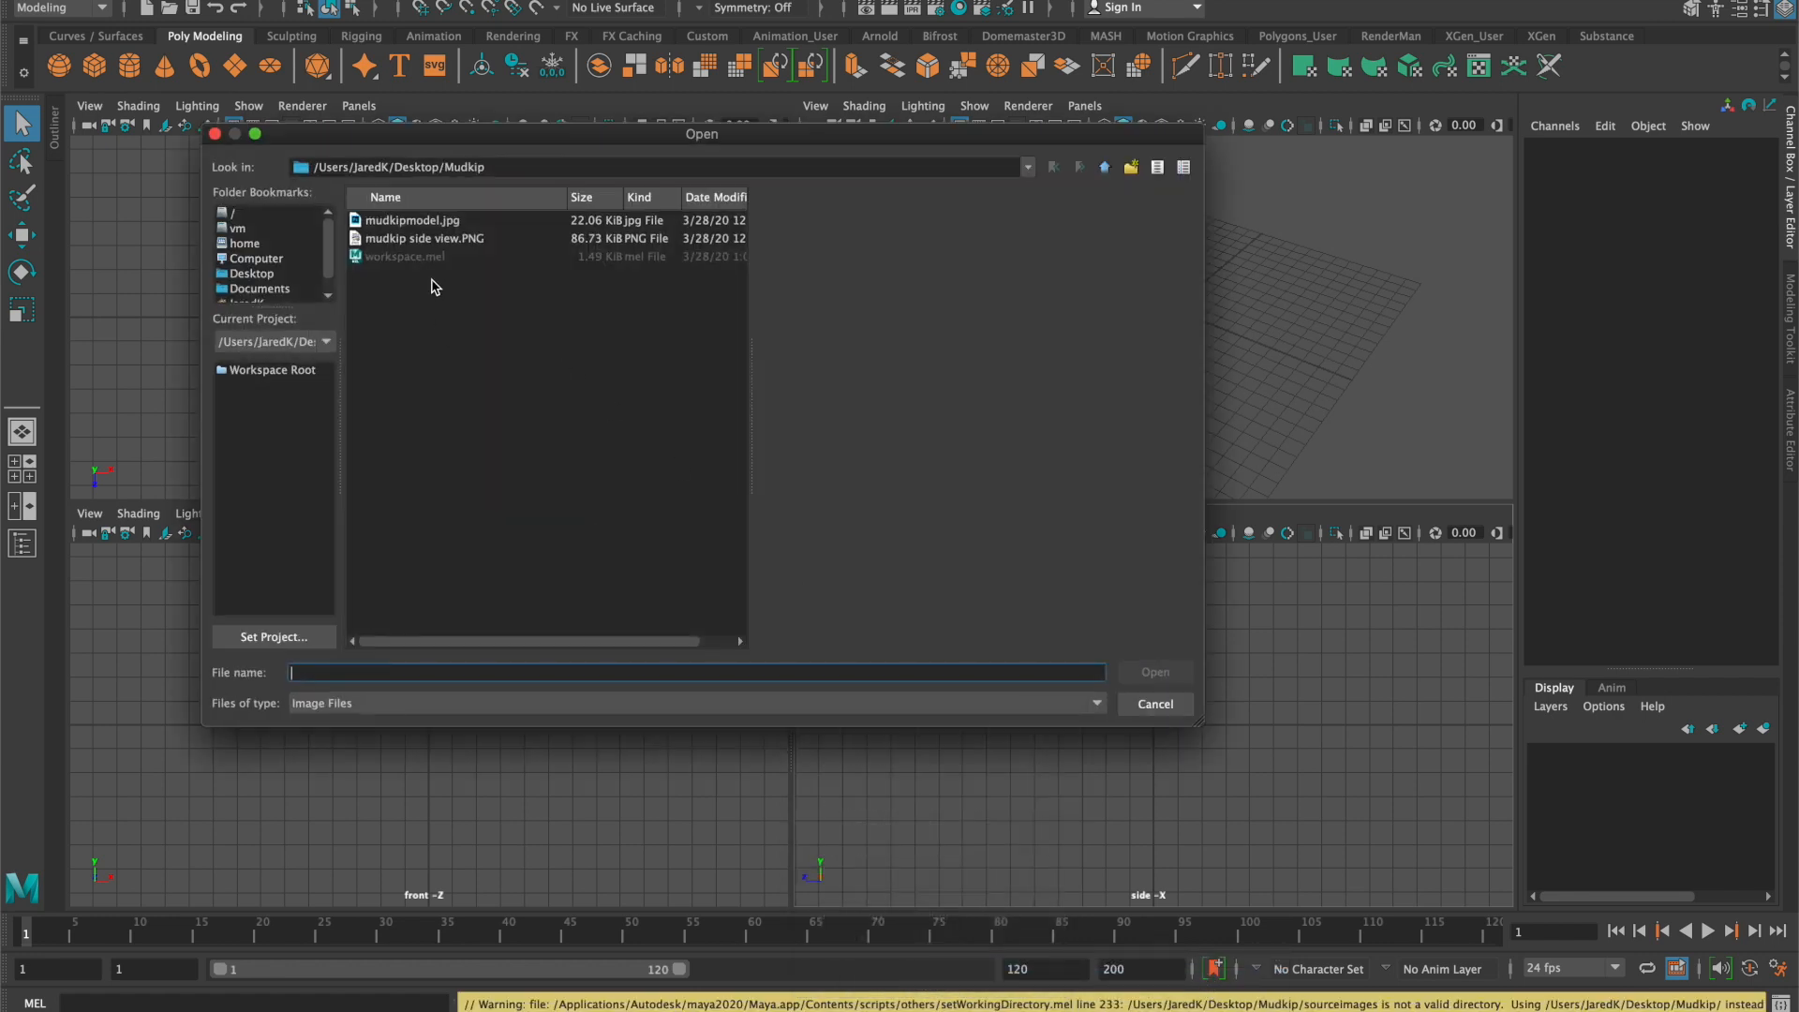
click(465, 239)
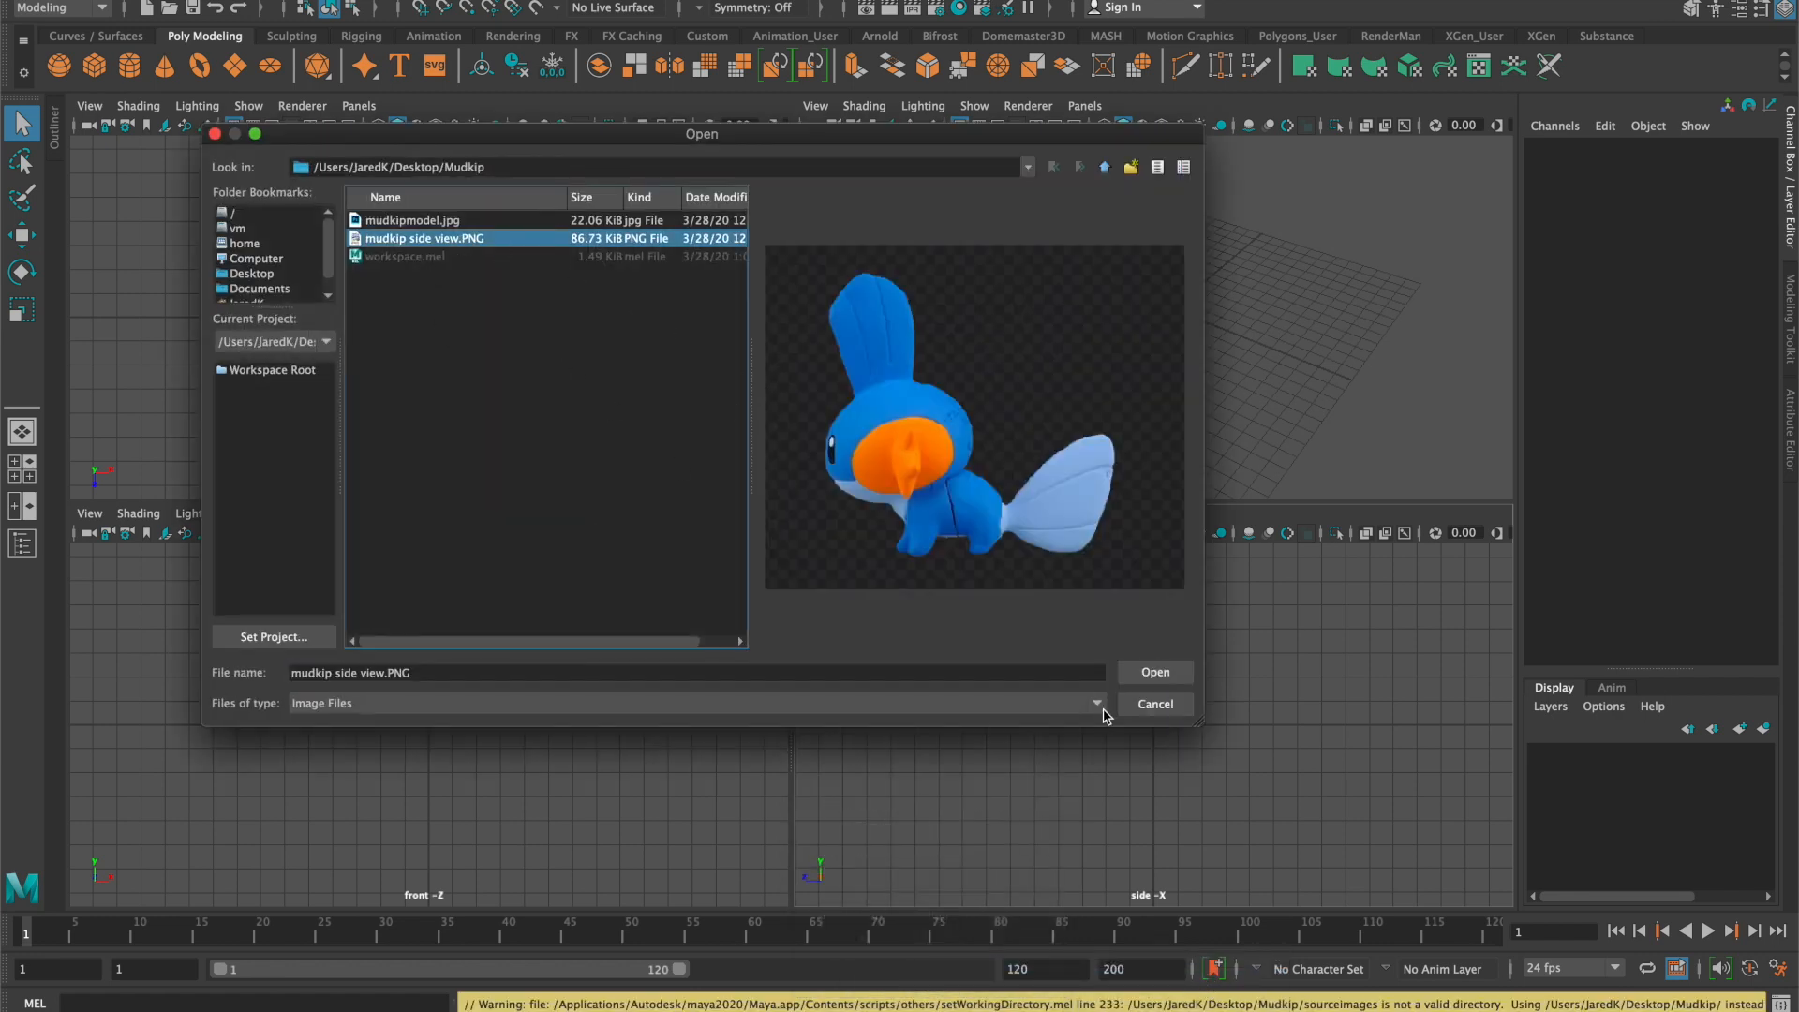
click(1177, 675)
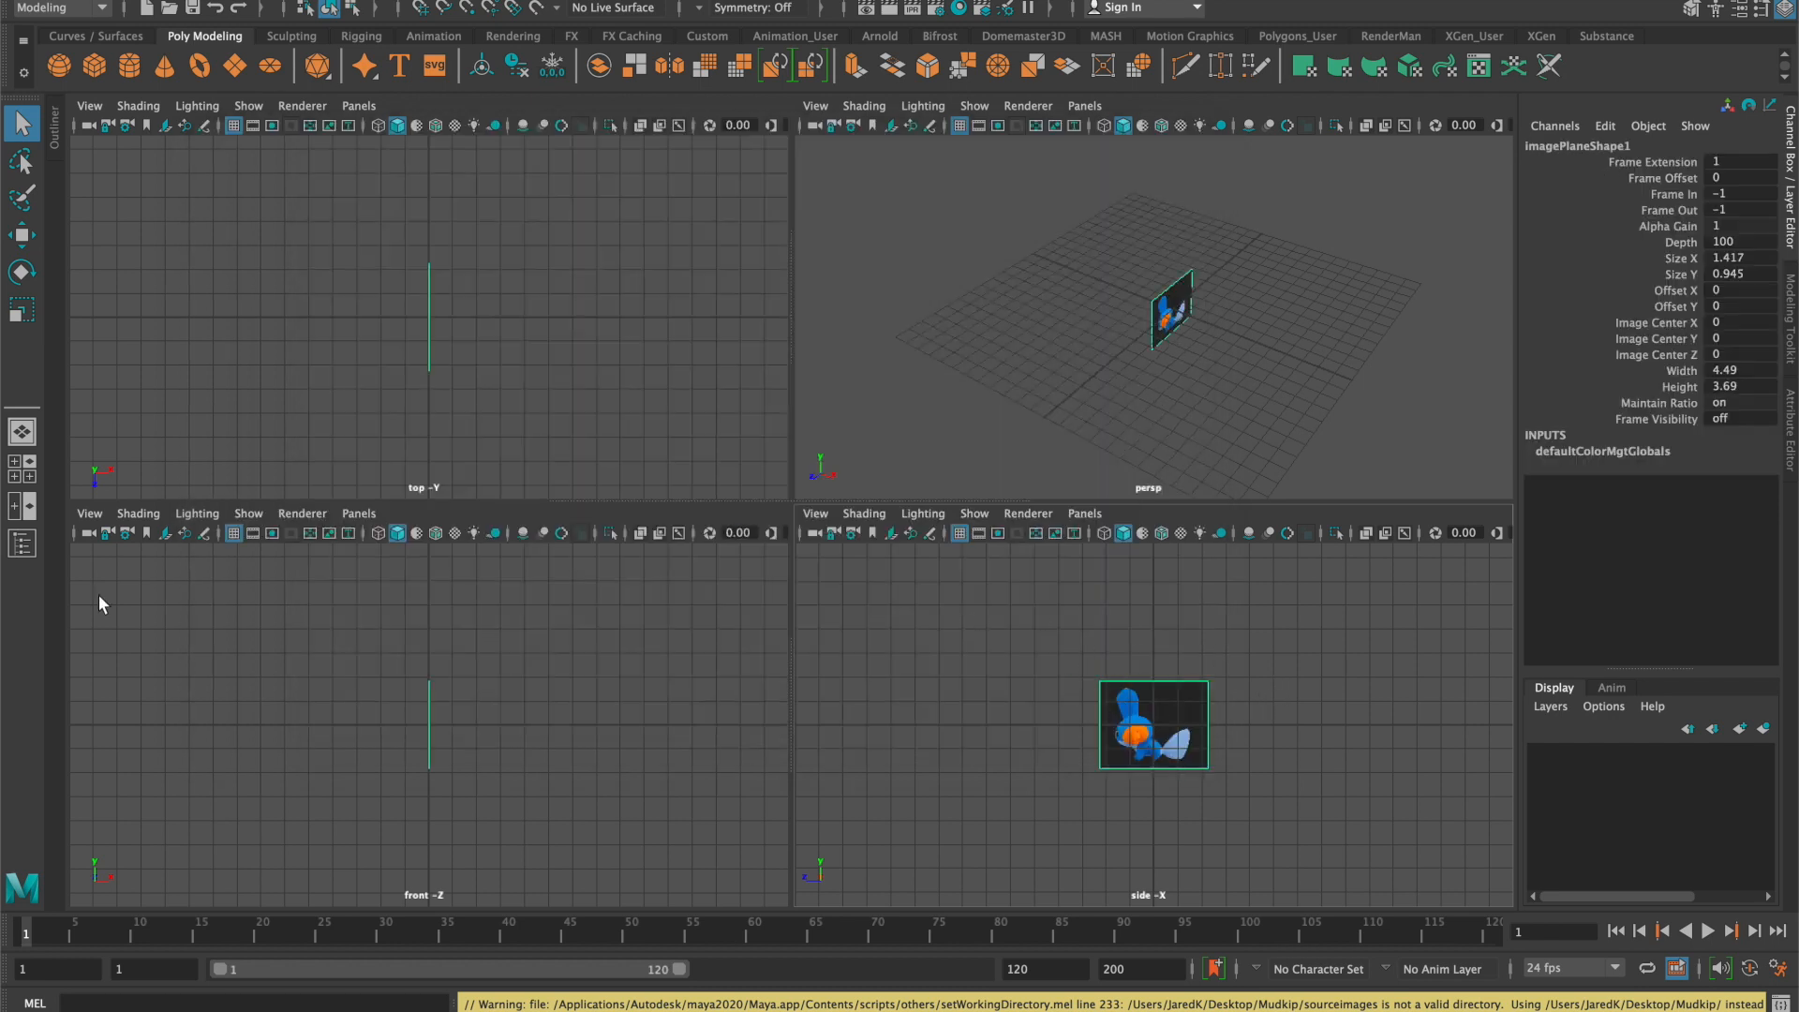
Import "mudkipmodel.jpg" as an image plane in the front view
click(90, 513)
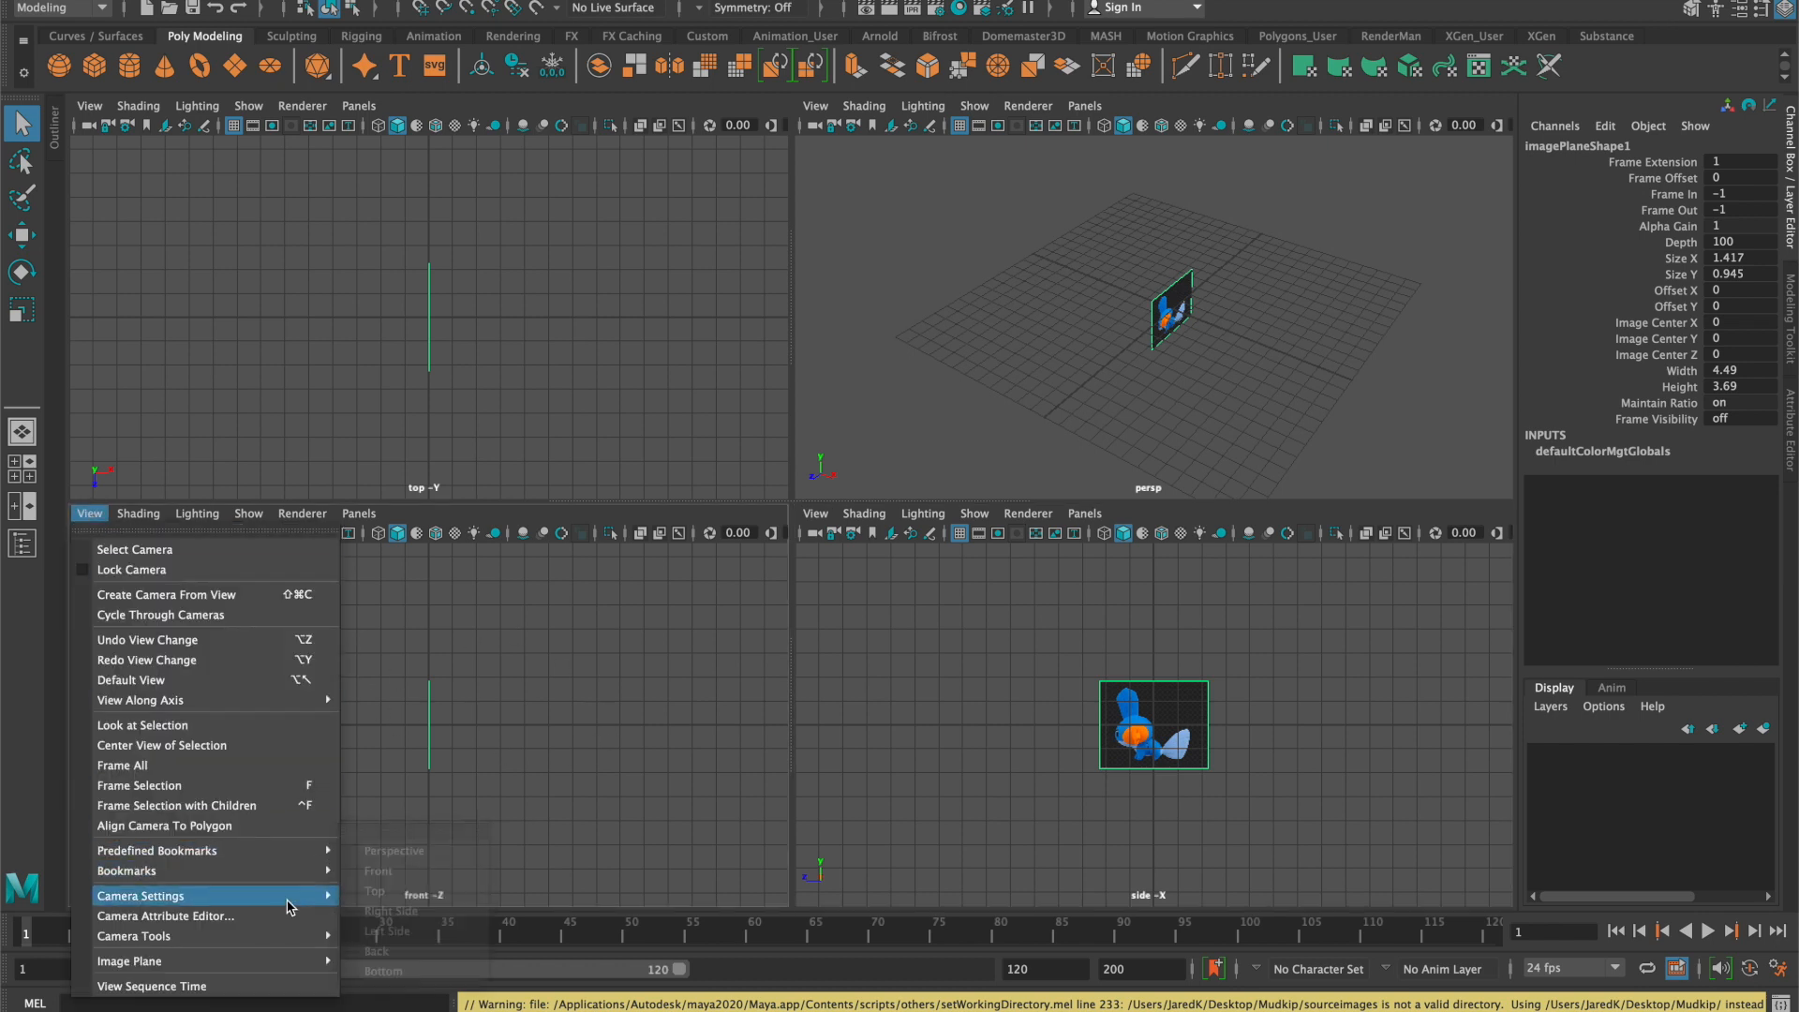
mouse_move(298, 961)
click(461, 975)
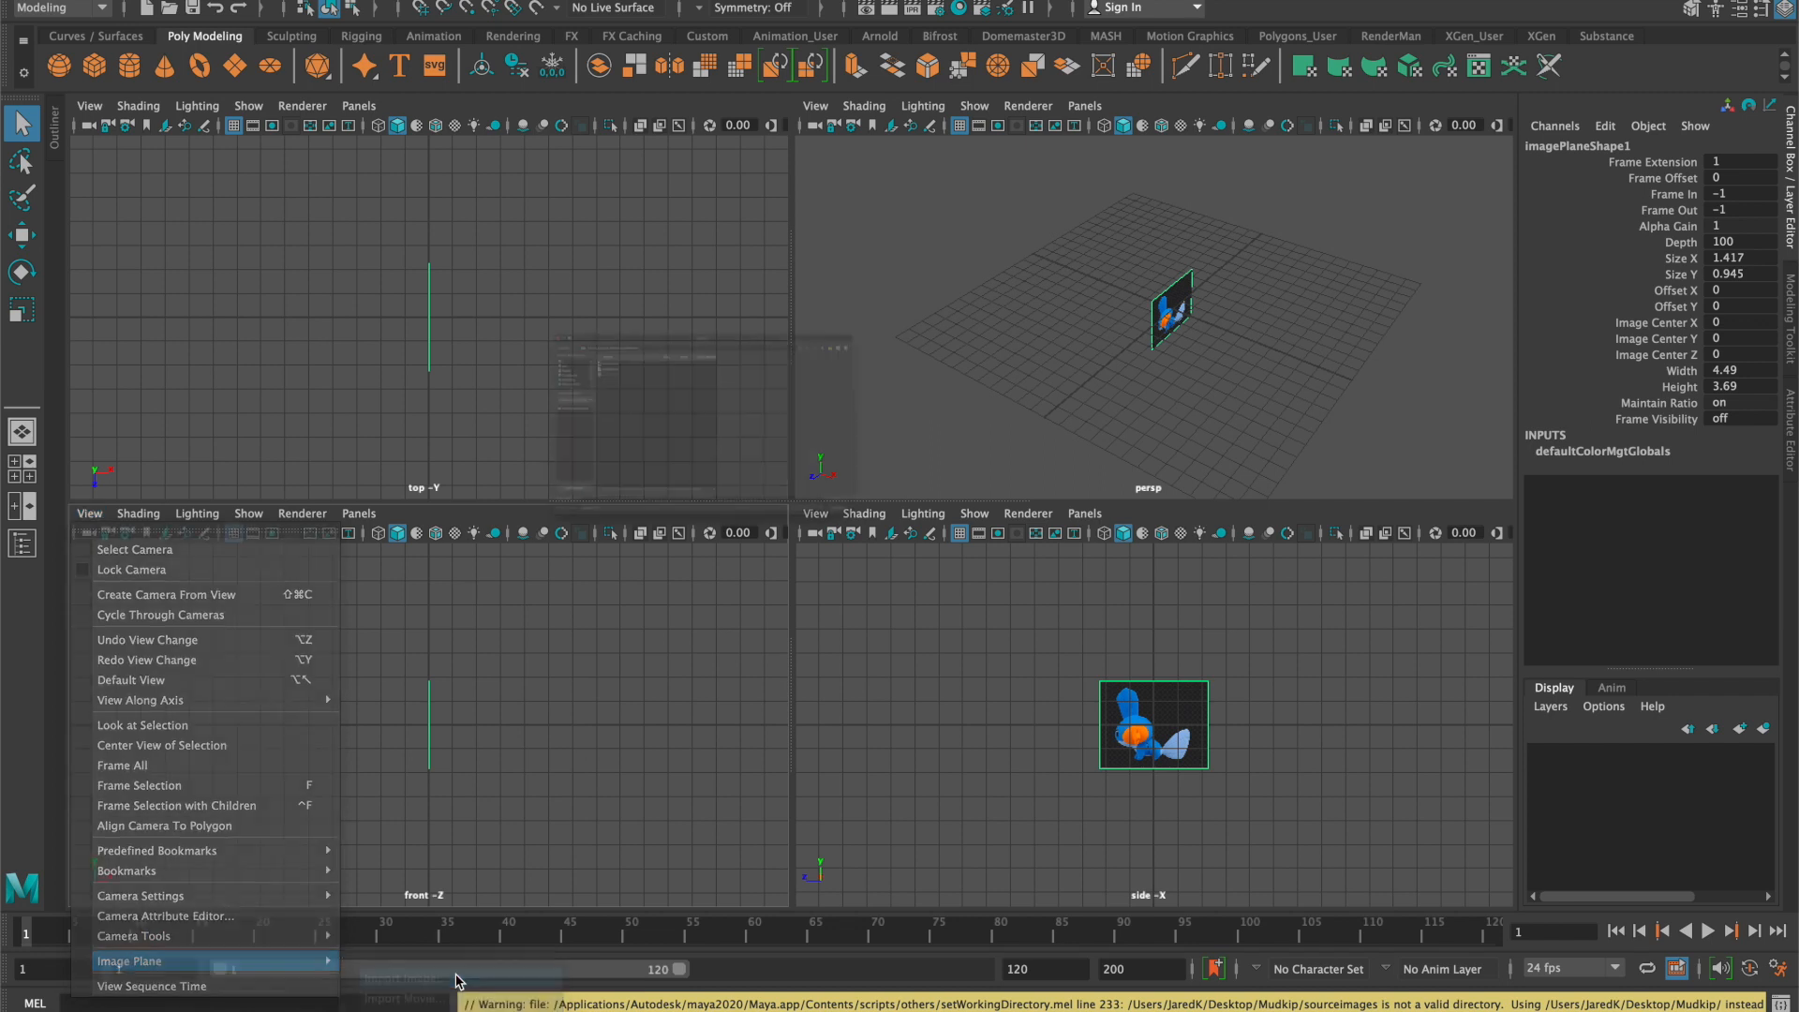
click(480, 220)
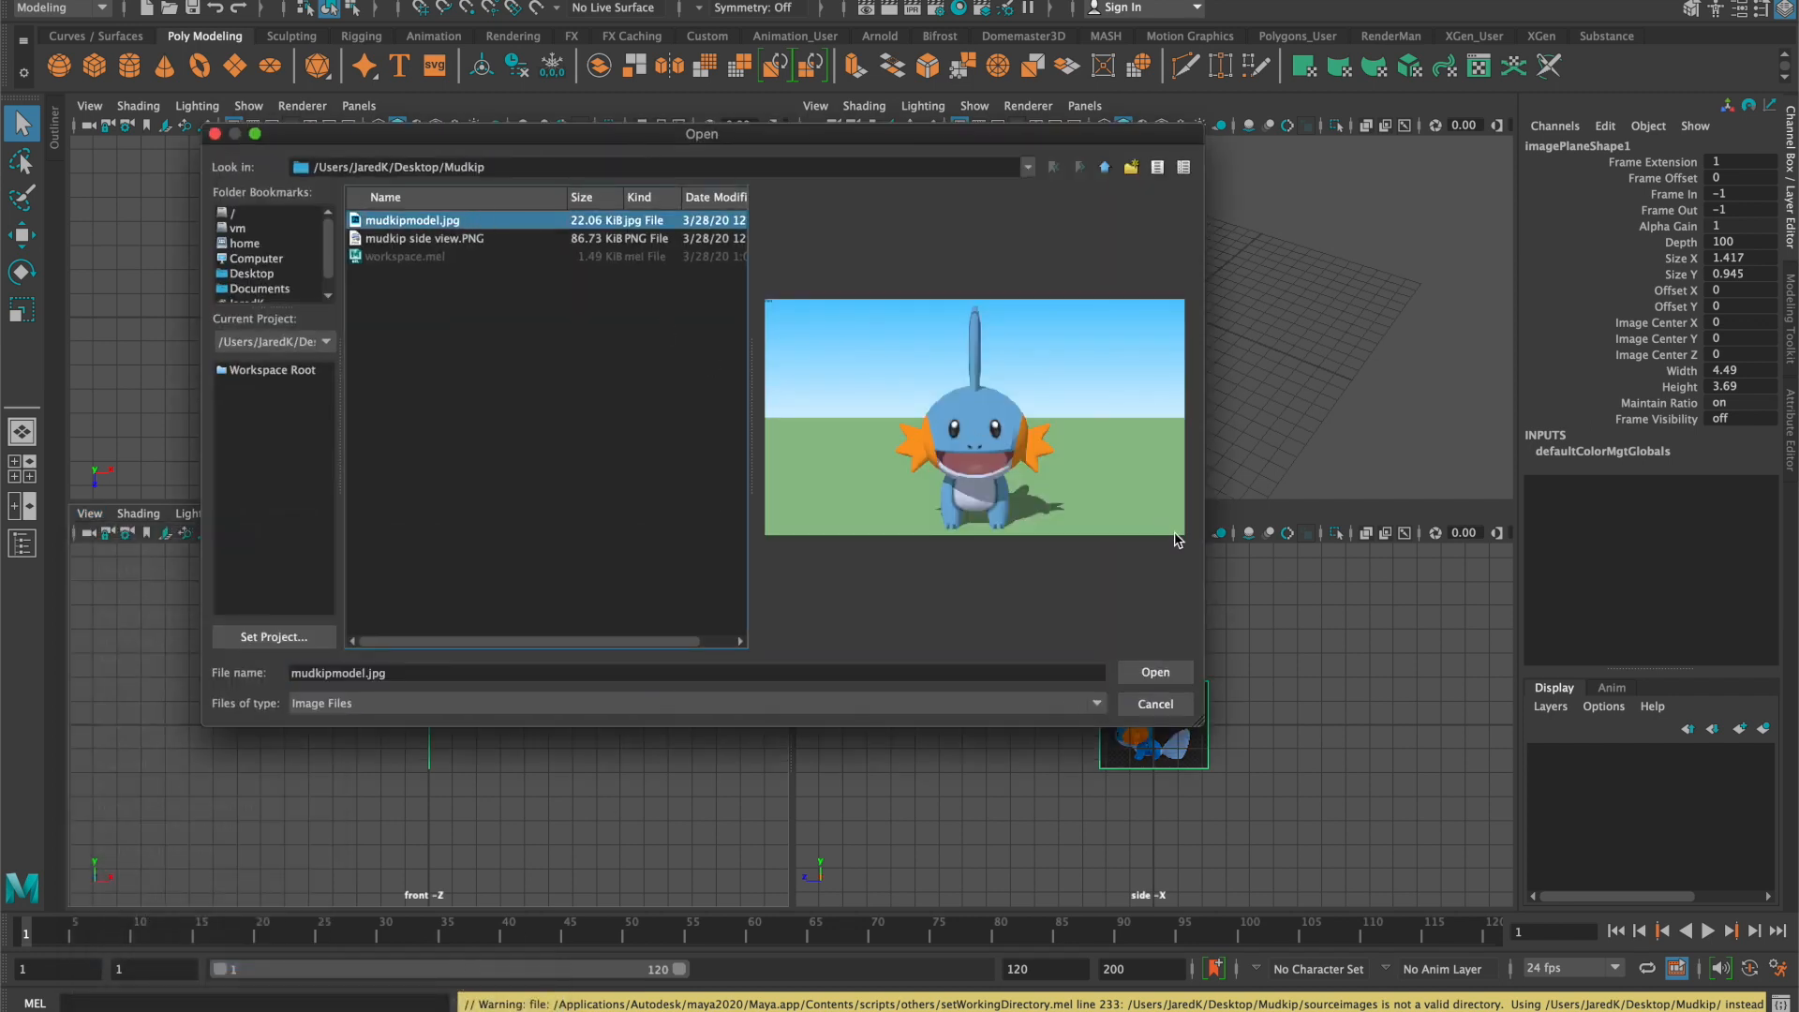
click(1184, 668)
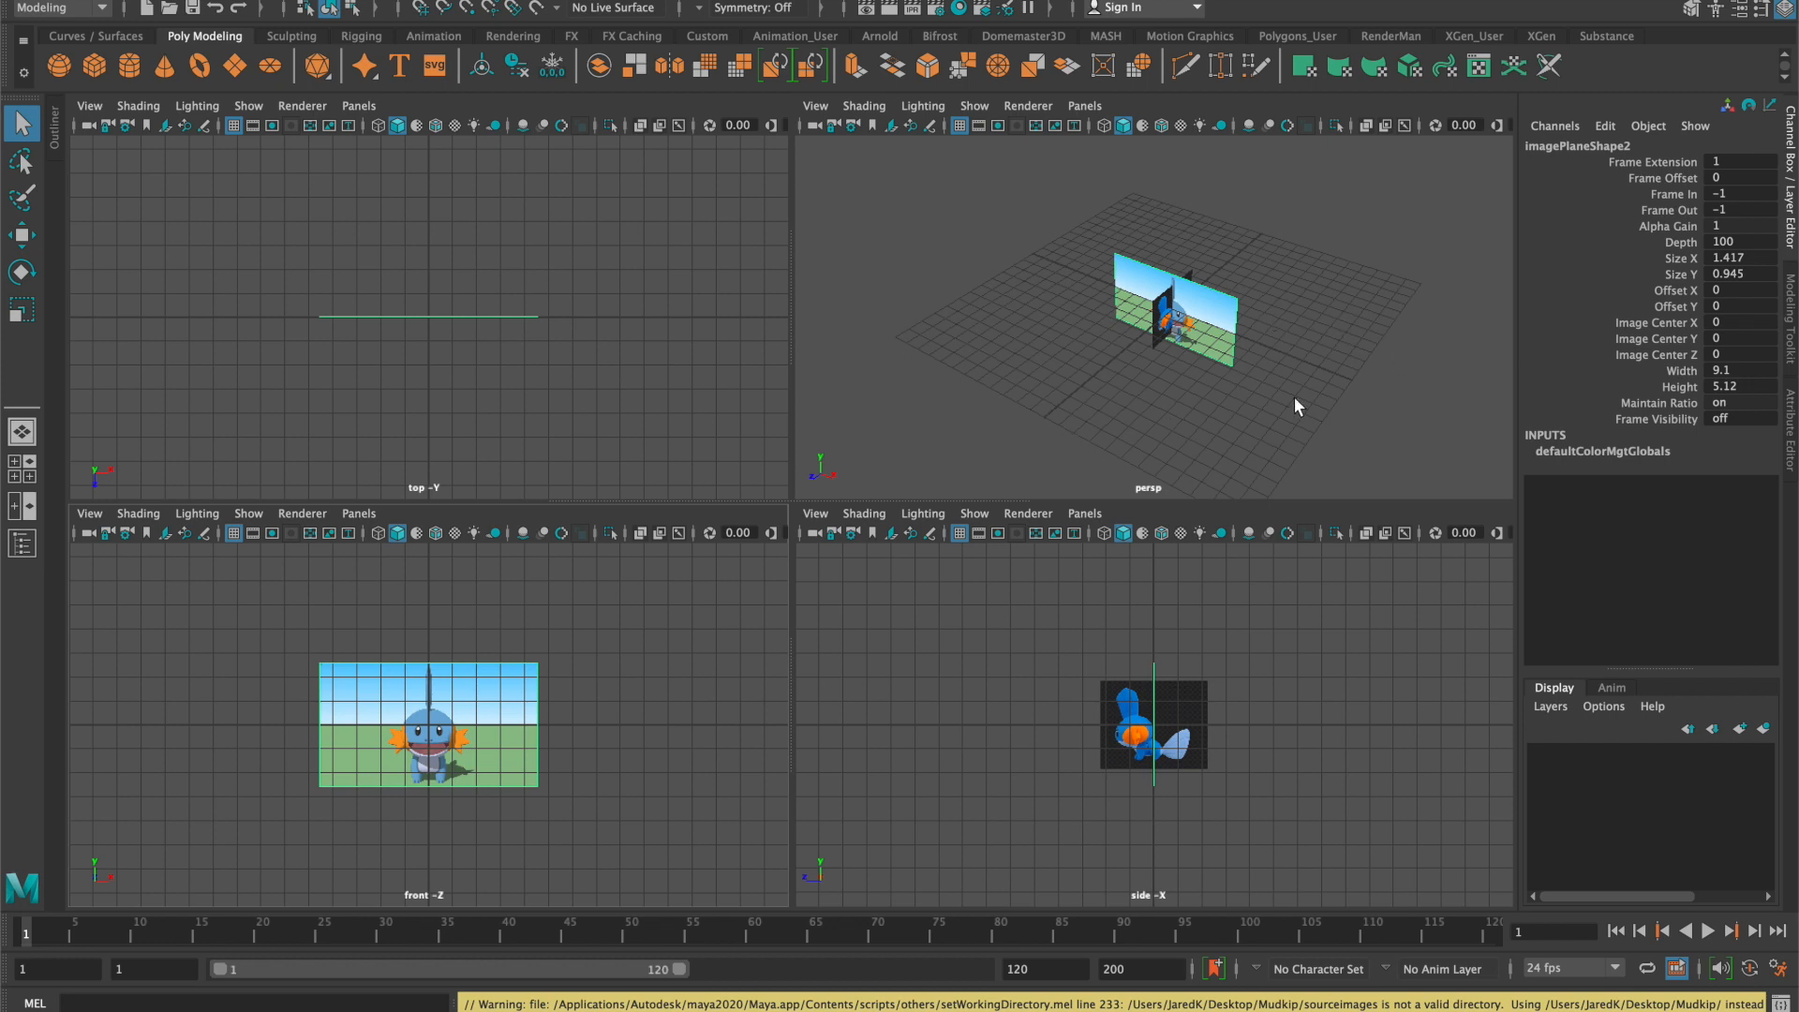
In the perspective view, scale the side-view image plane uniformly to about 1.54 to match the front-view character's size
key(space)
alt+drag(1190, 362, 1008, 322)
alt+drag(965, 450, 1070, 482)
scroll(1070, 482, up, 10)
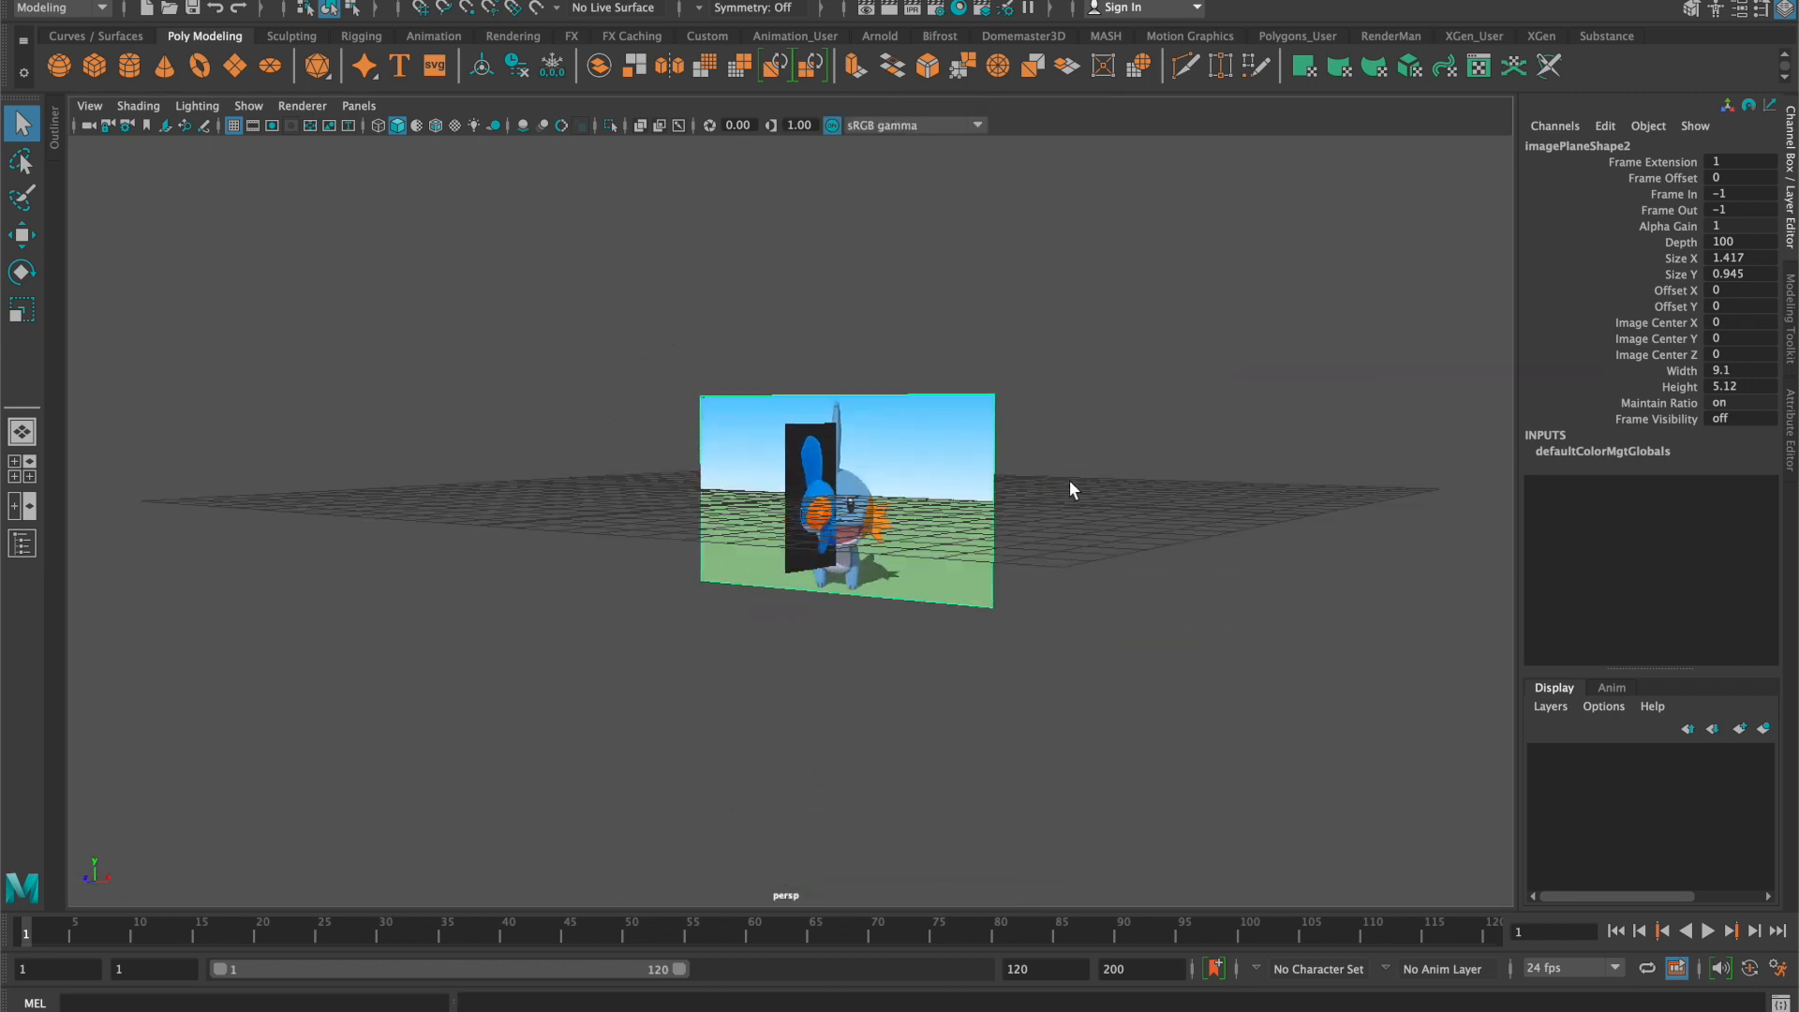
alt+middle_drag(1072, 476, 832, 569)
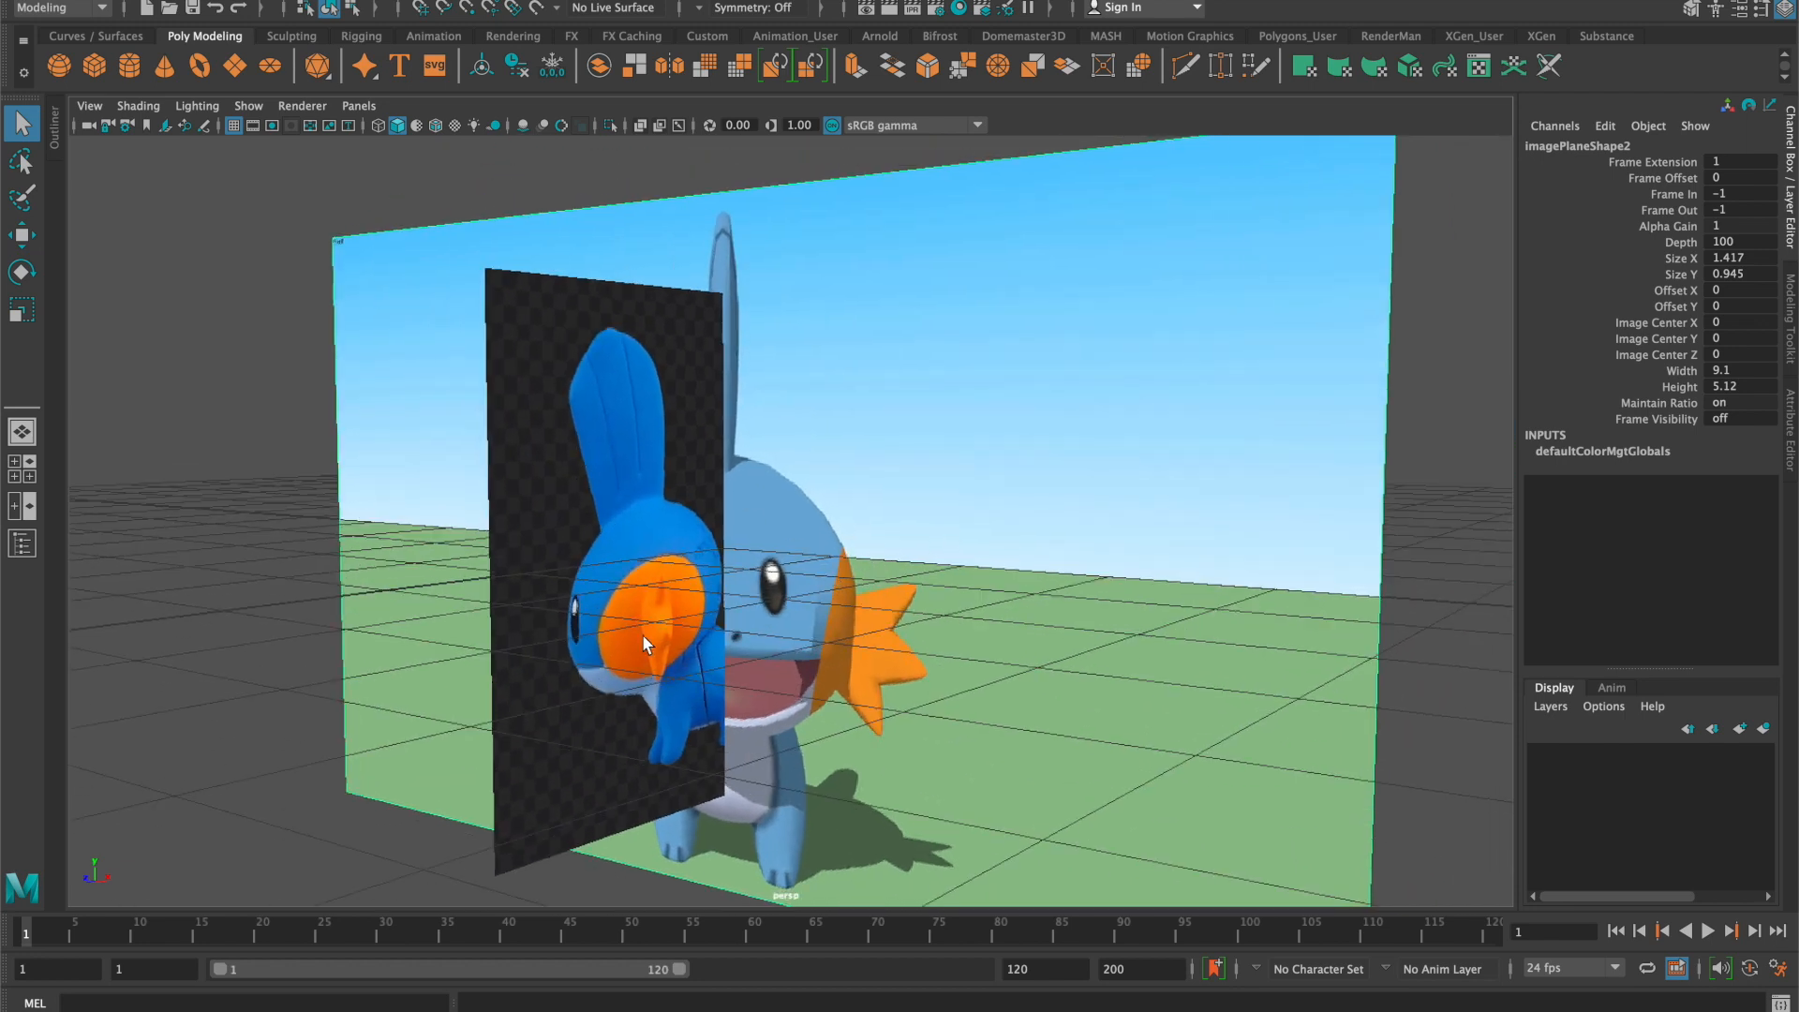
click(569, 715)
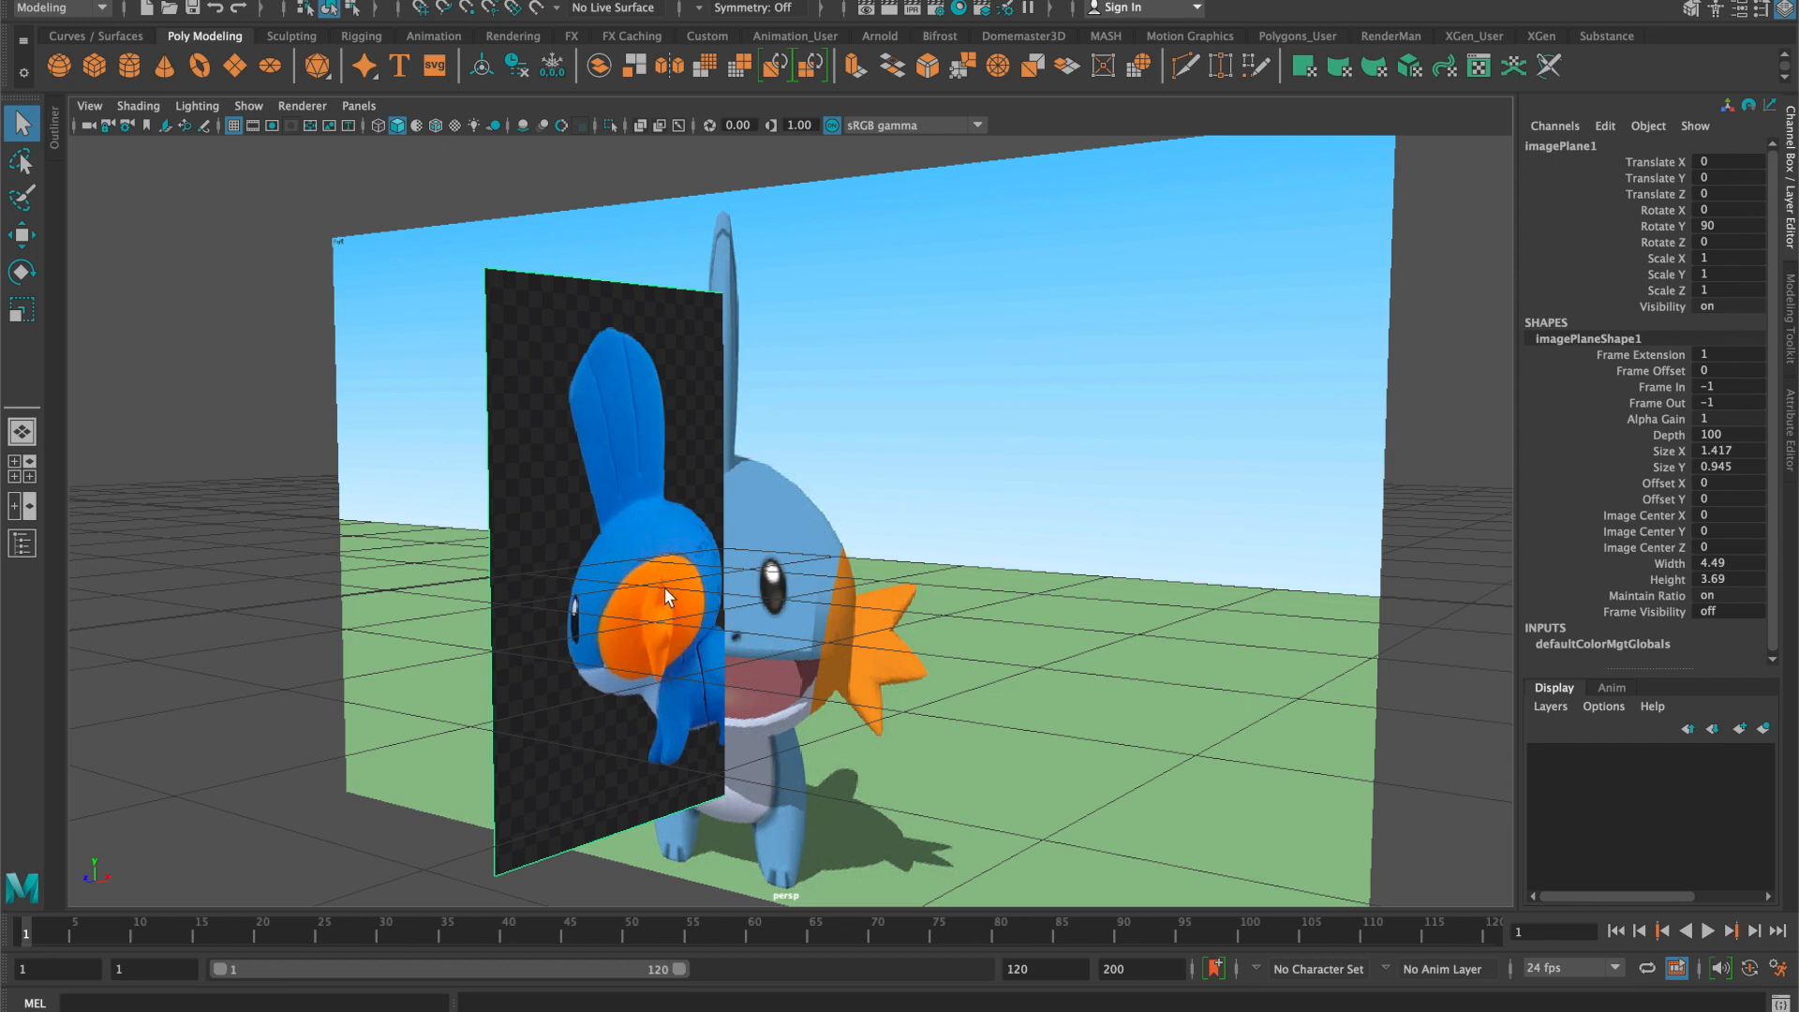
key(r)
drag(734, 540, 927, 332)
alt+drag(1137, 465, 651, 723)
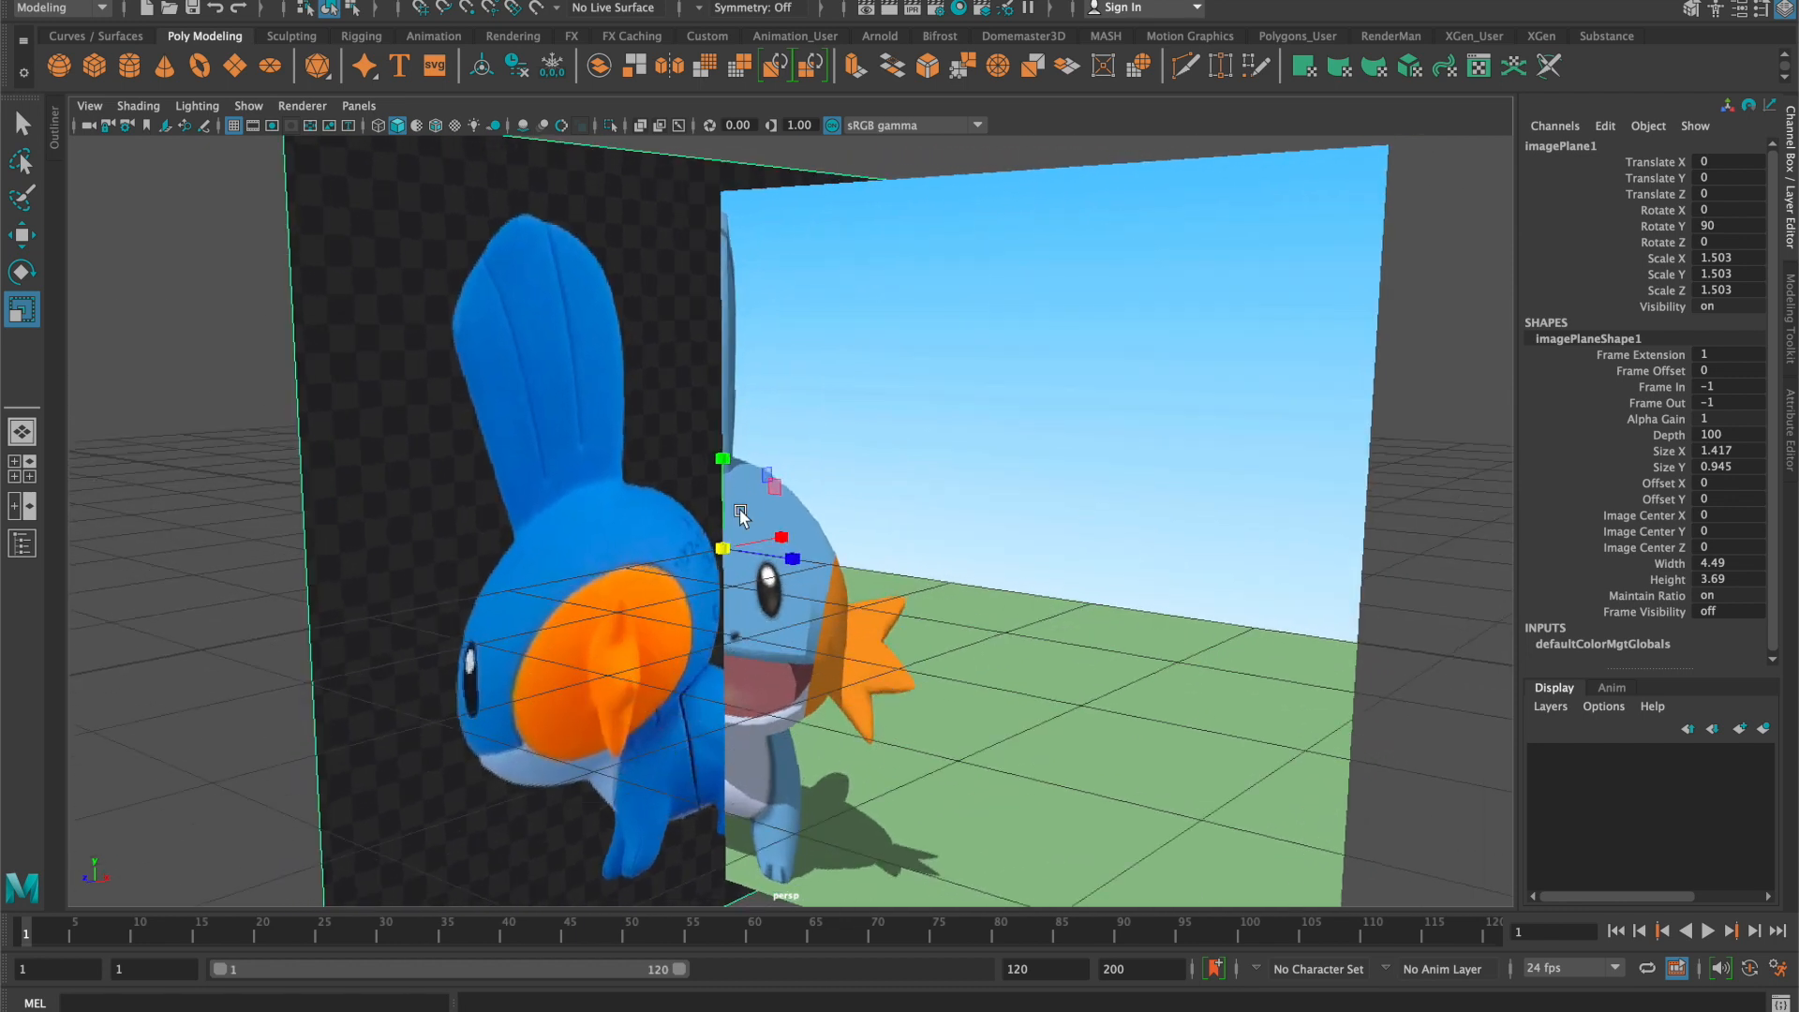
drag(729, 542, 751, 535)
Lower the side-view image plane to about -0.051 in Y and enlarge it uniformly to a scale of about 1.58
key(w)
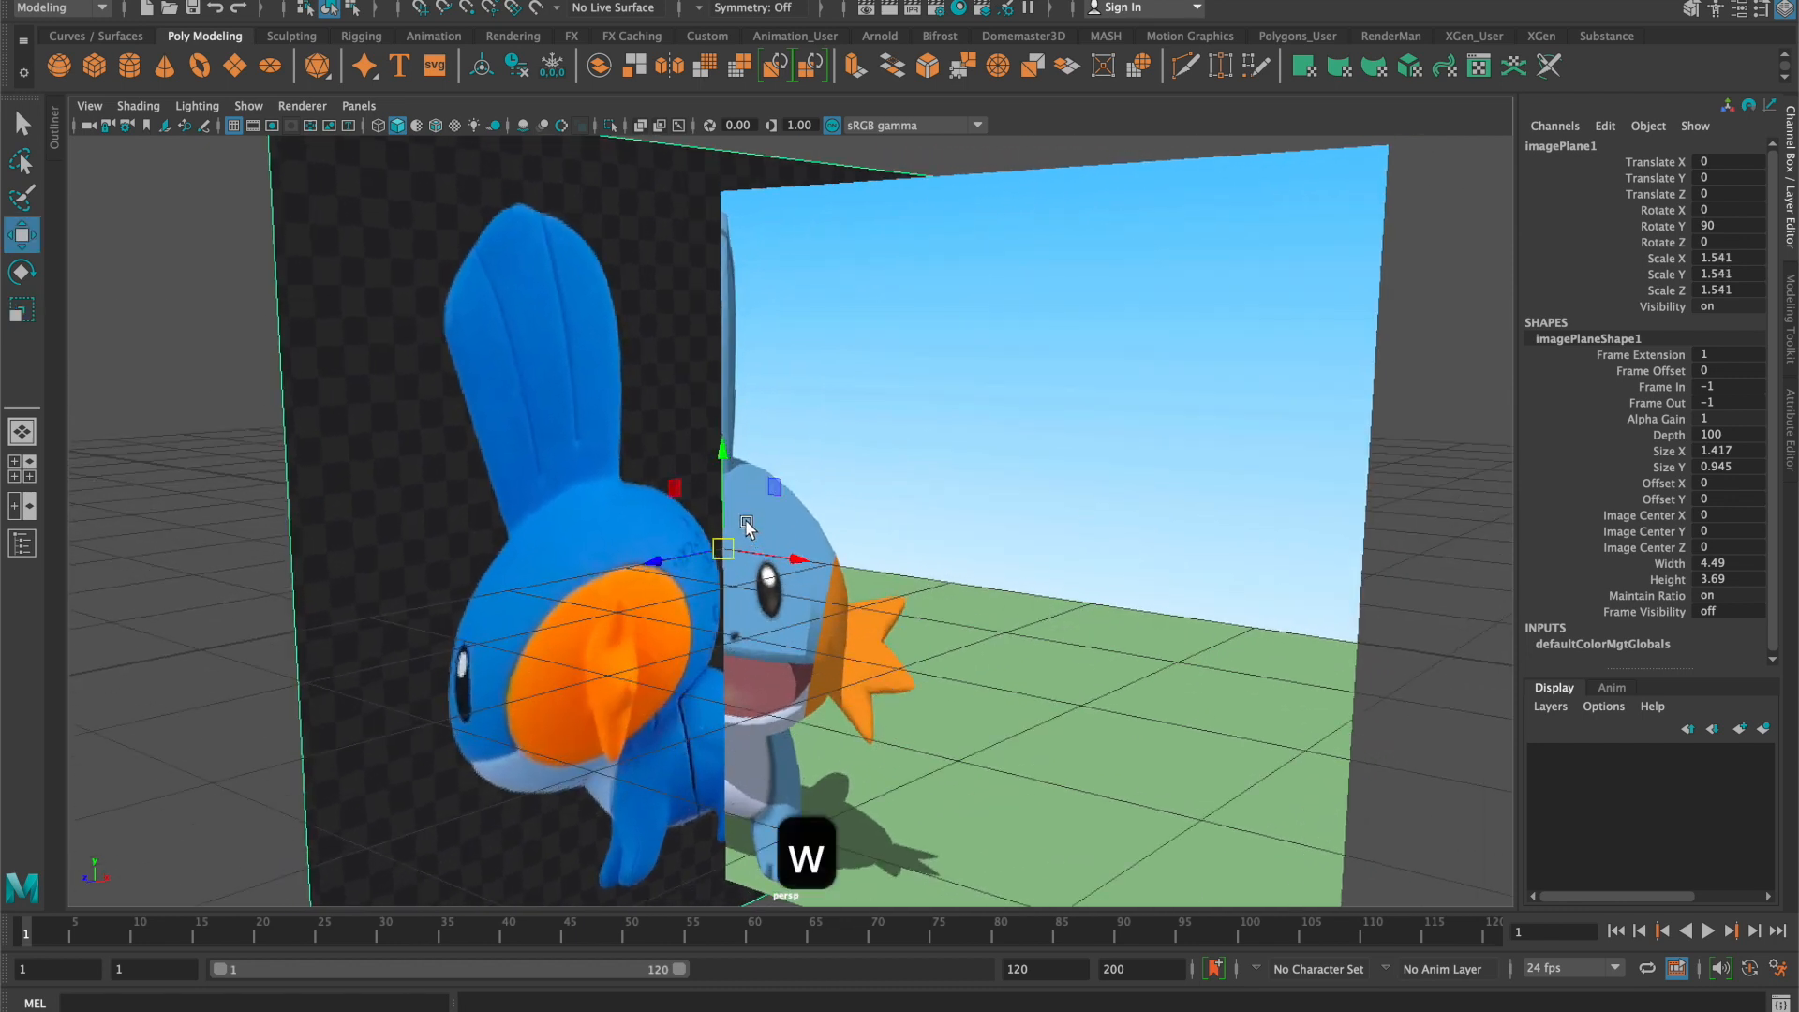
drag(722, 440, 721, 449)
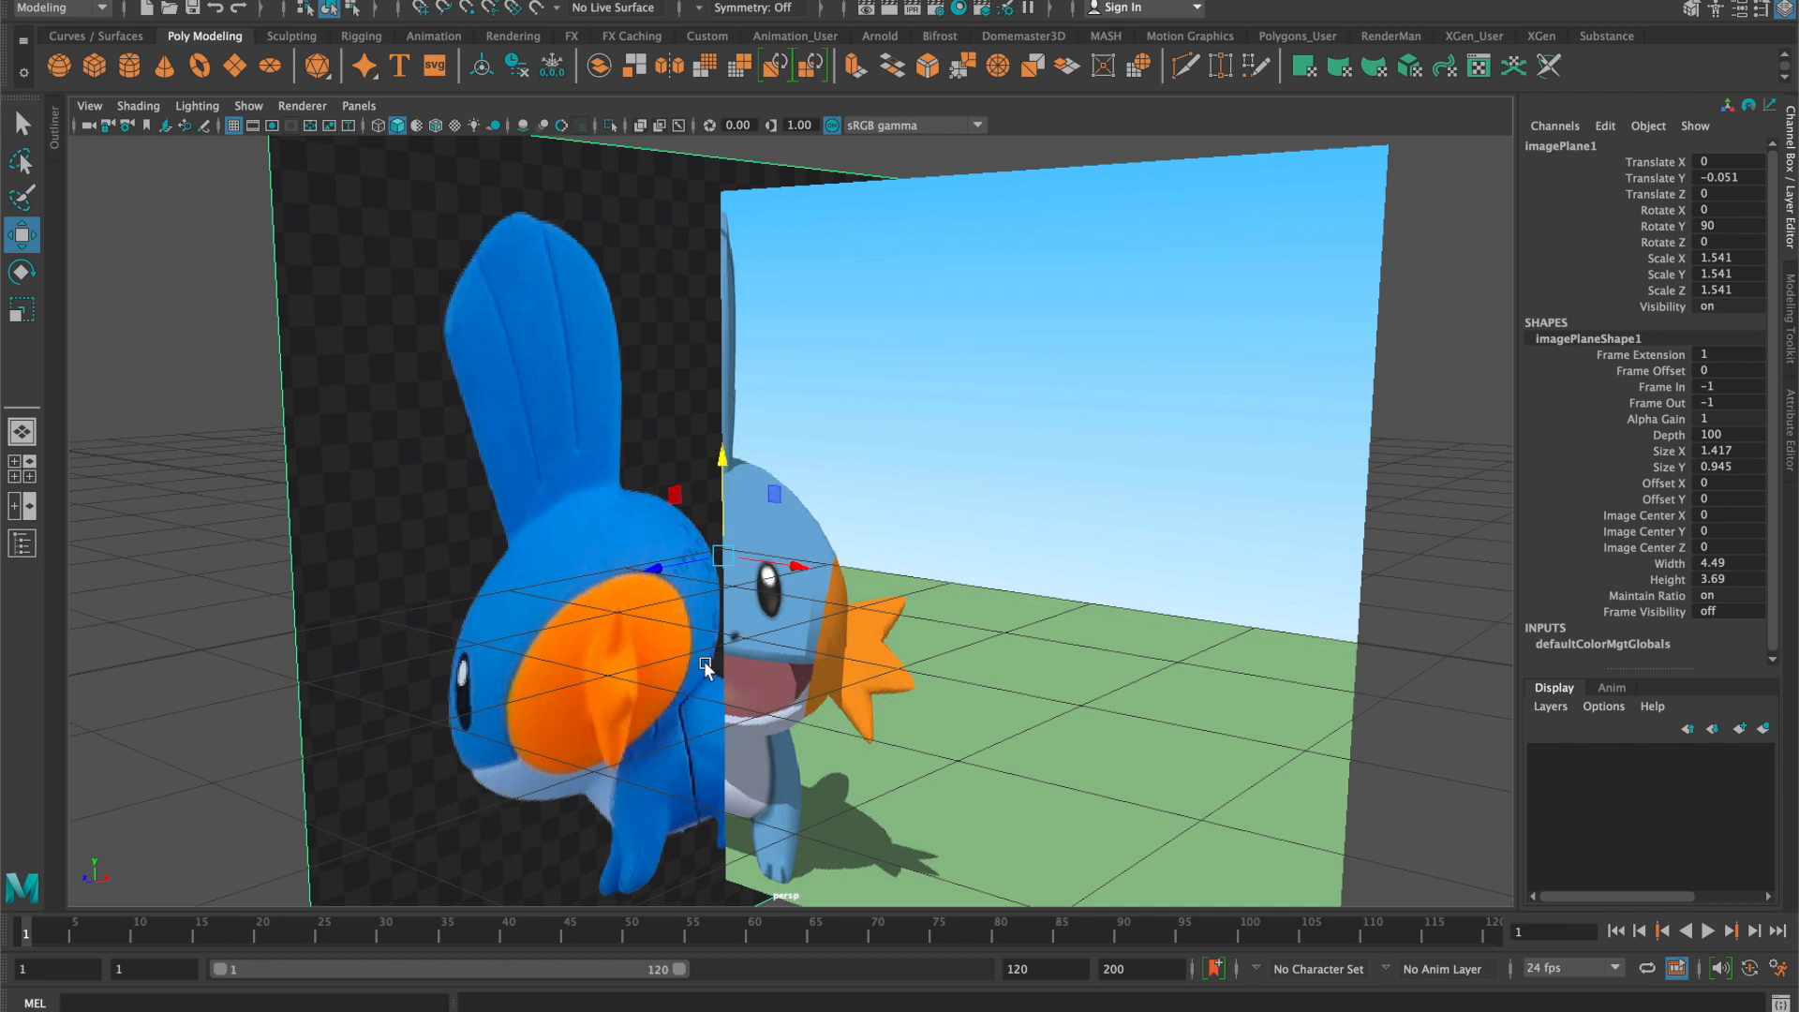
alt+drag(1068, 715, 1003, 690)
key(r)
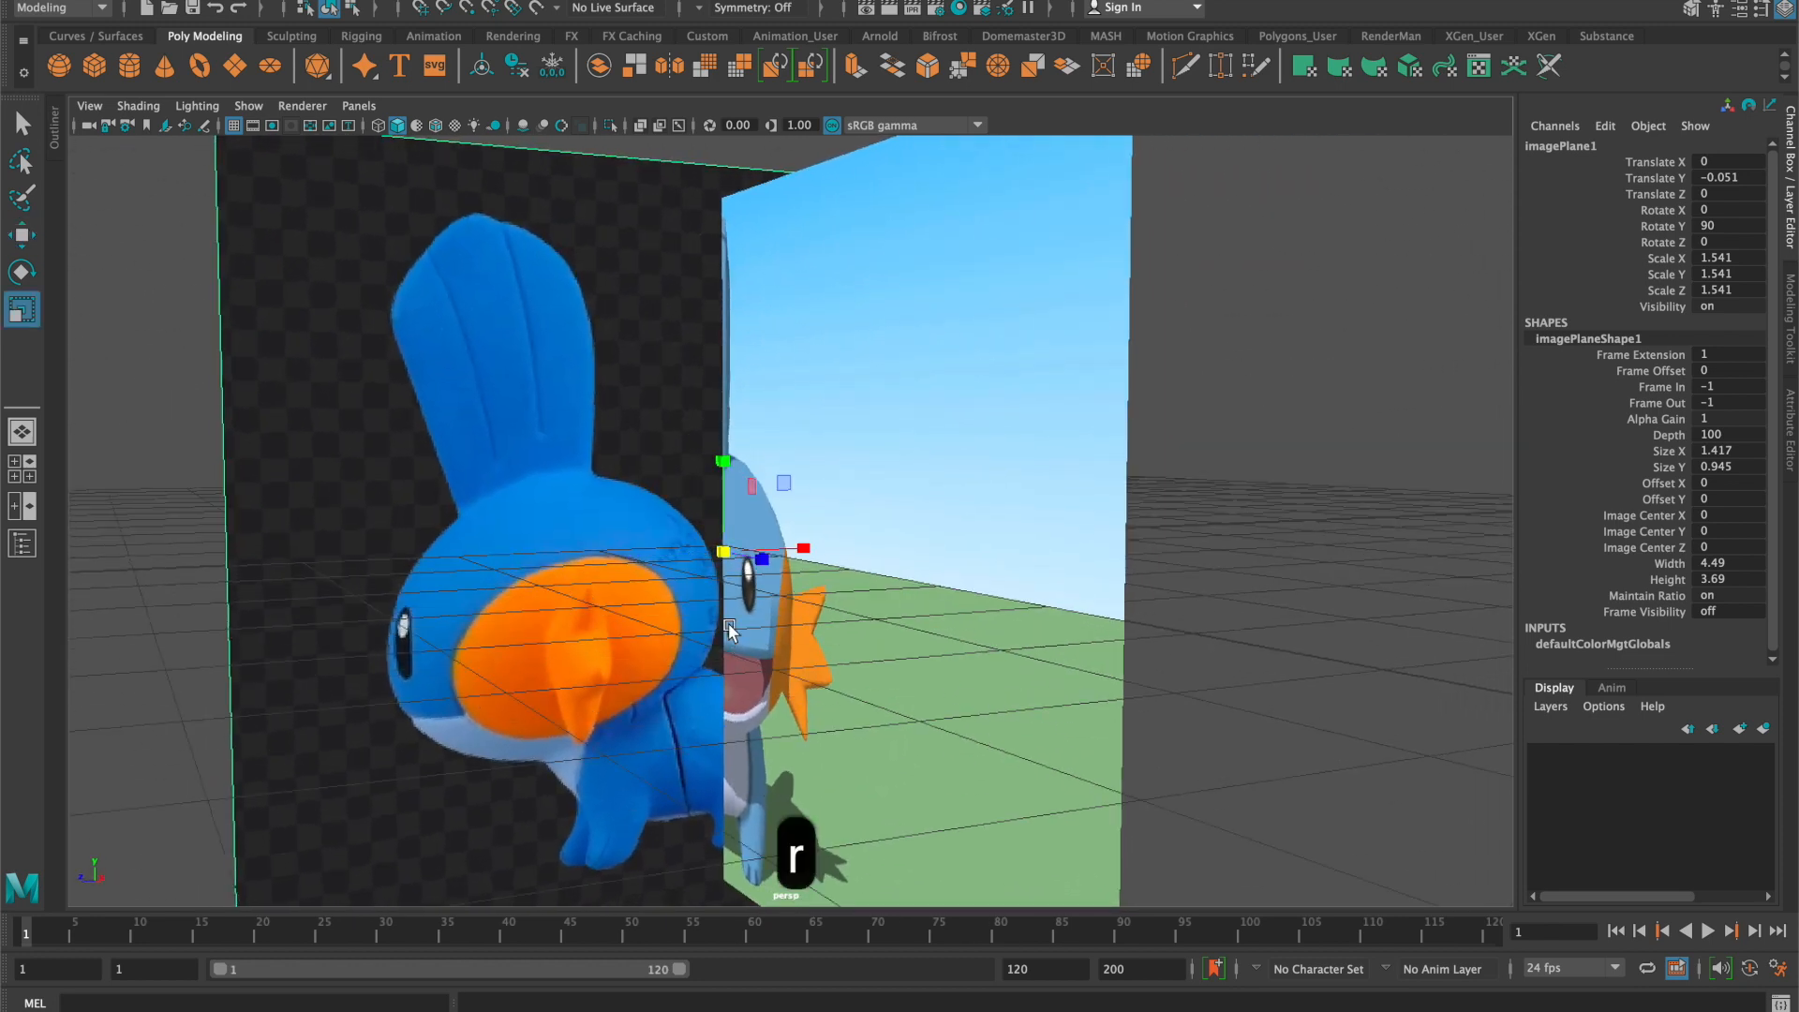
drag(729, 557, 749, 565)
mouse_move(1077, 688)
alt+mouse_down()
mouse_move(851, 688)
mouse_move(1046, 727)
mouse_move(1092, 723)
mouse_move(1077, 703)
alt+mouse_up()
scroll(1082, 741, down, 2)
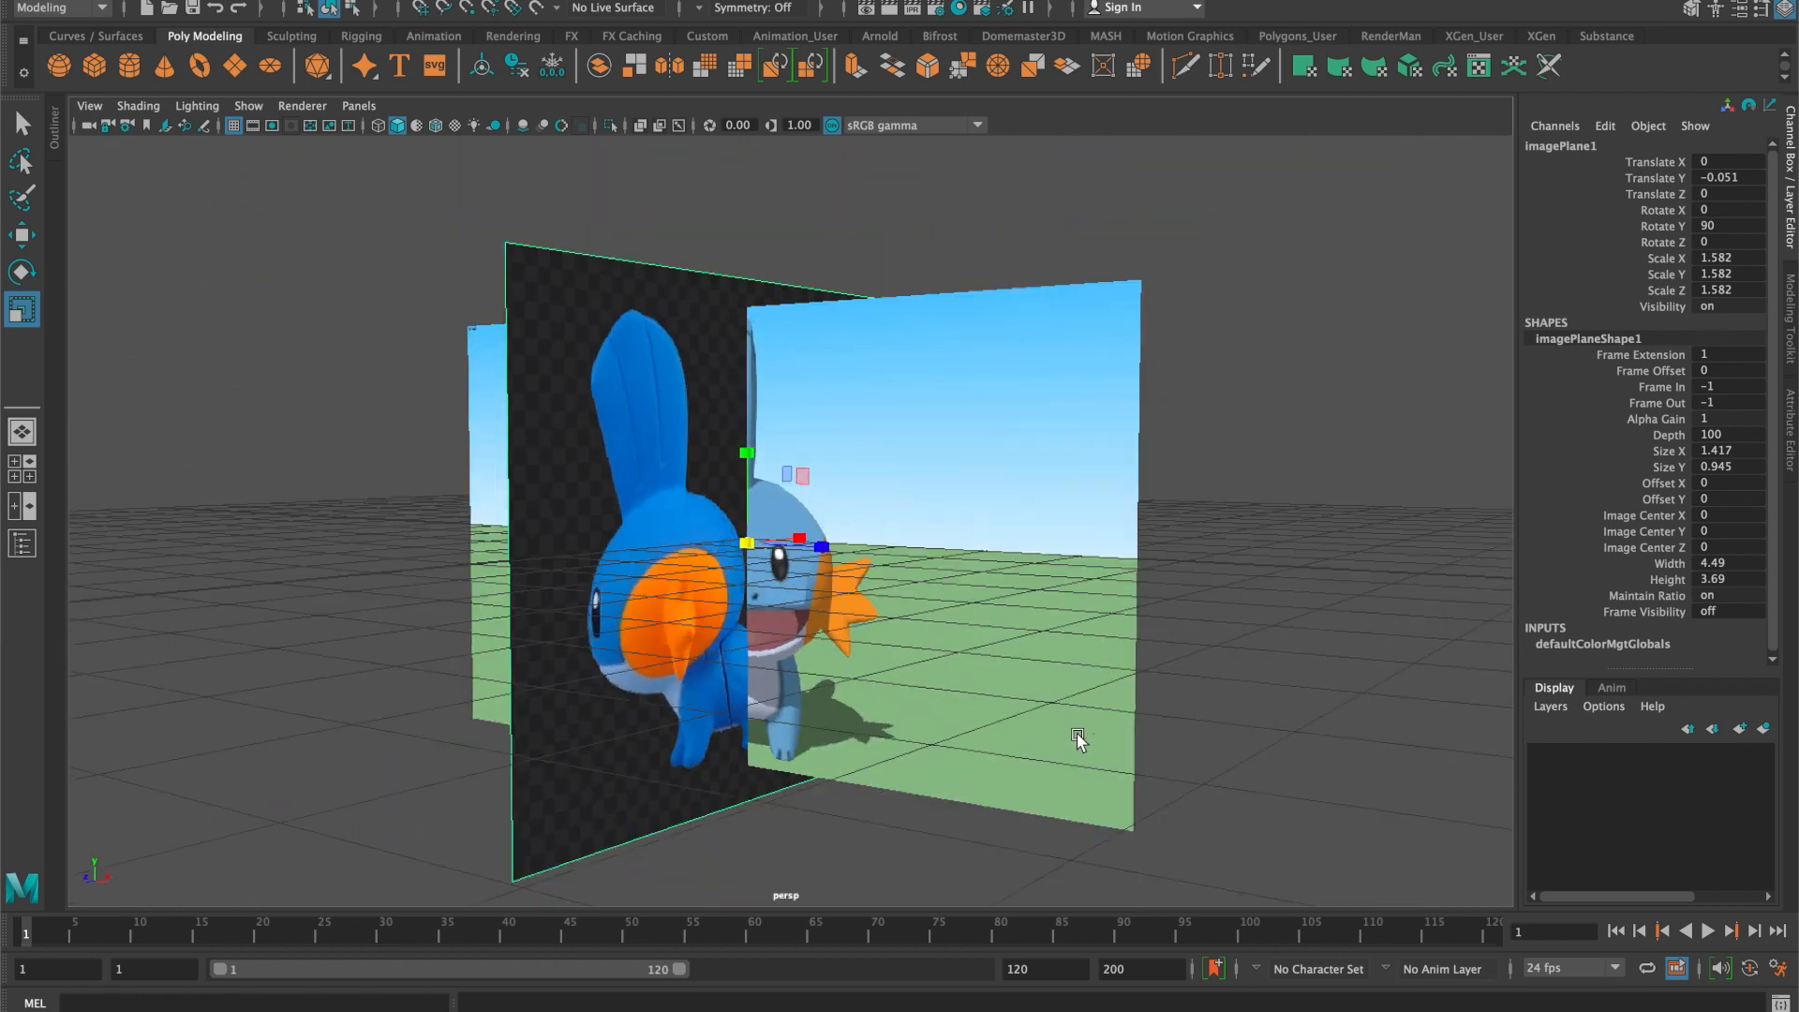
alt+drag(1076, 734, 814, 700)
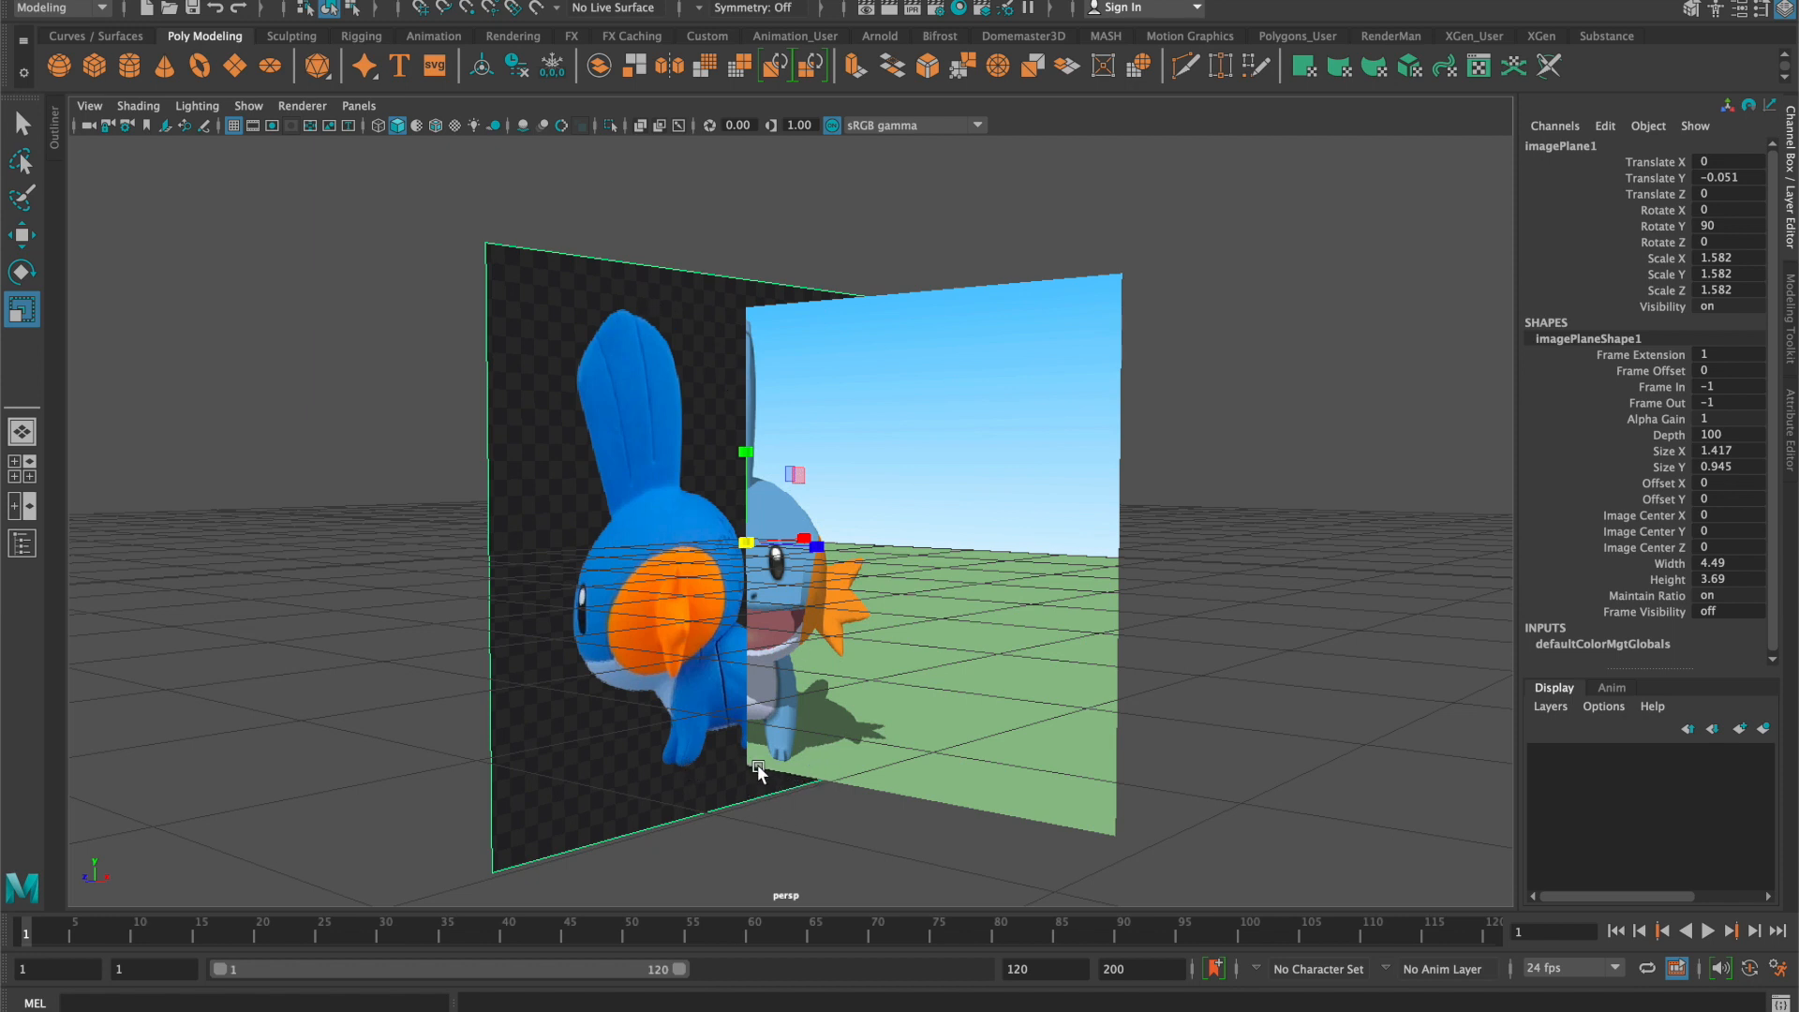
Set the side-view image plane's Translate X to -10 to move it away from the front-view image
click(1169, 700)
alt+drag(860, 530, 885, 577)
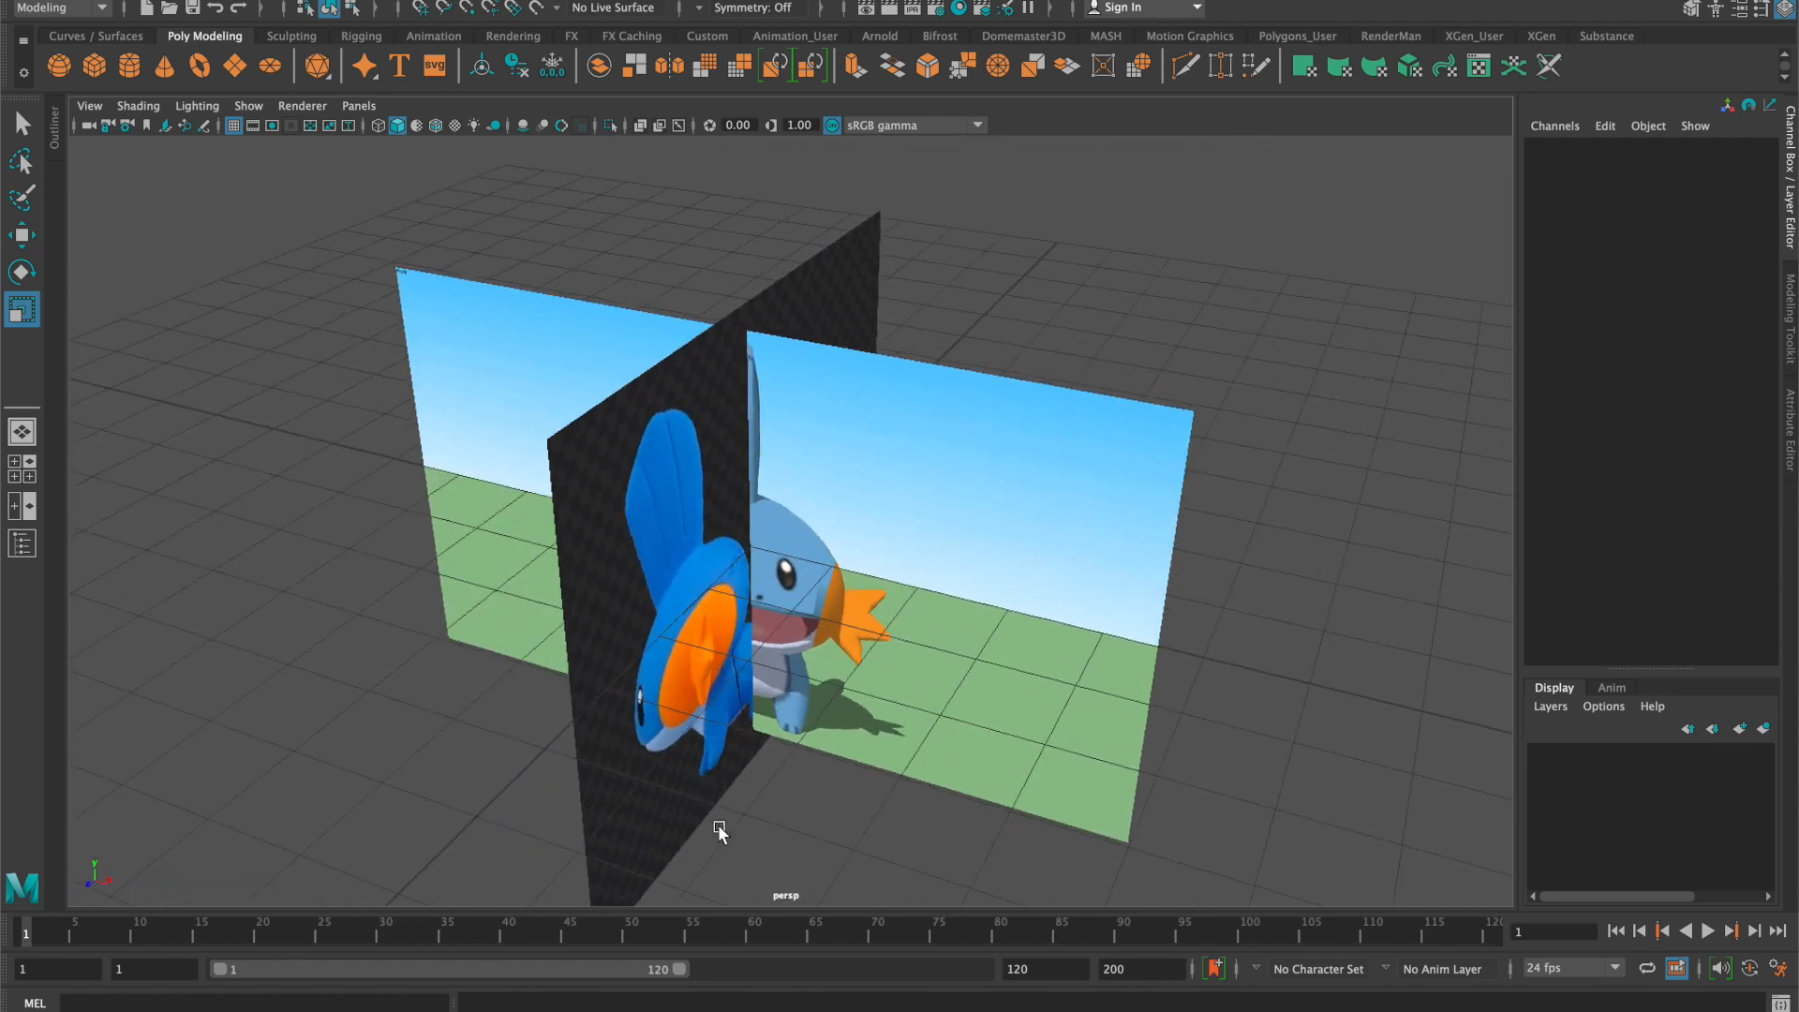
scroll(685, 836, down, 5)
alt+drag(685, 835, 722, 751)
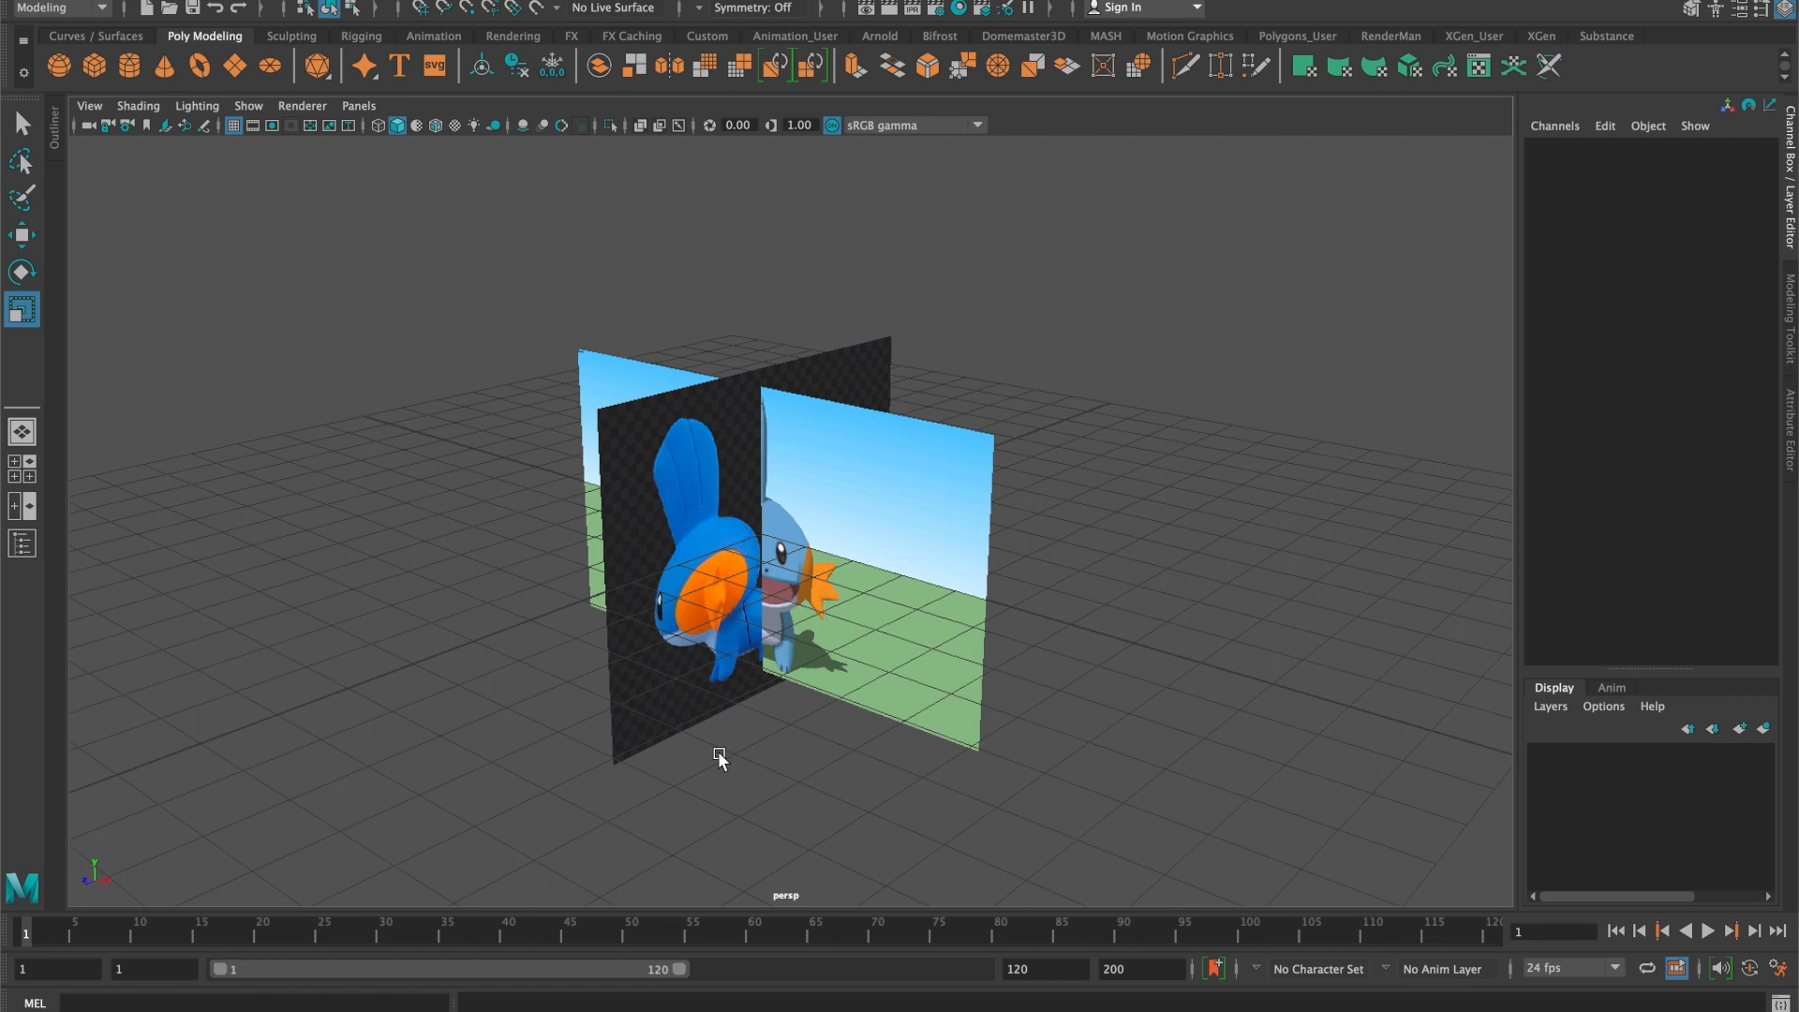
click(661, 722)
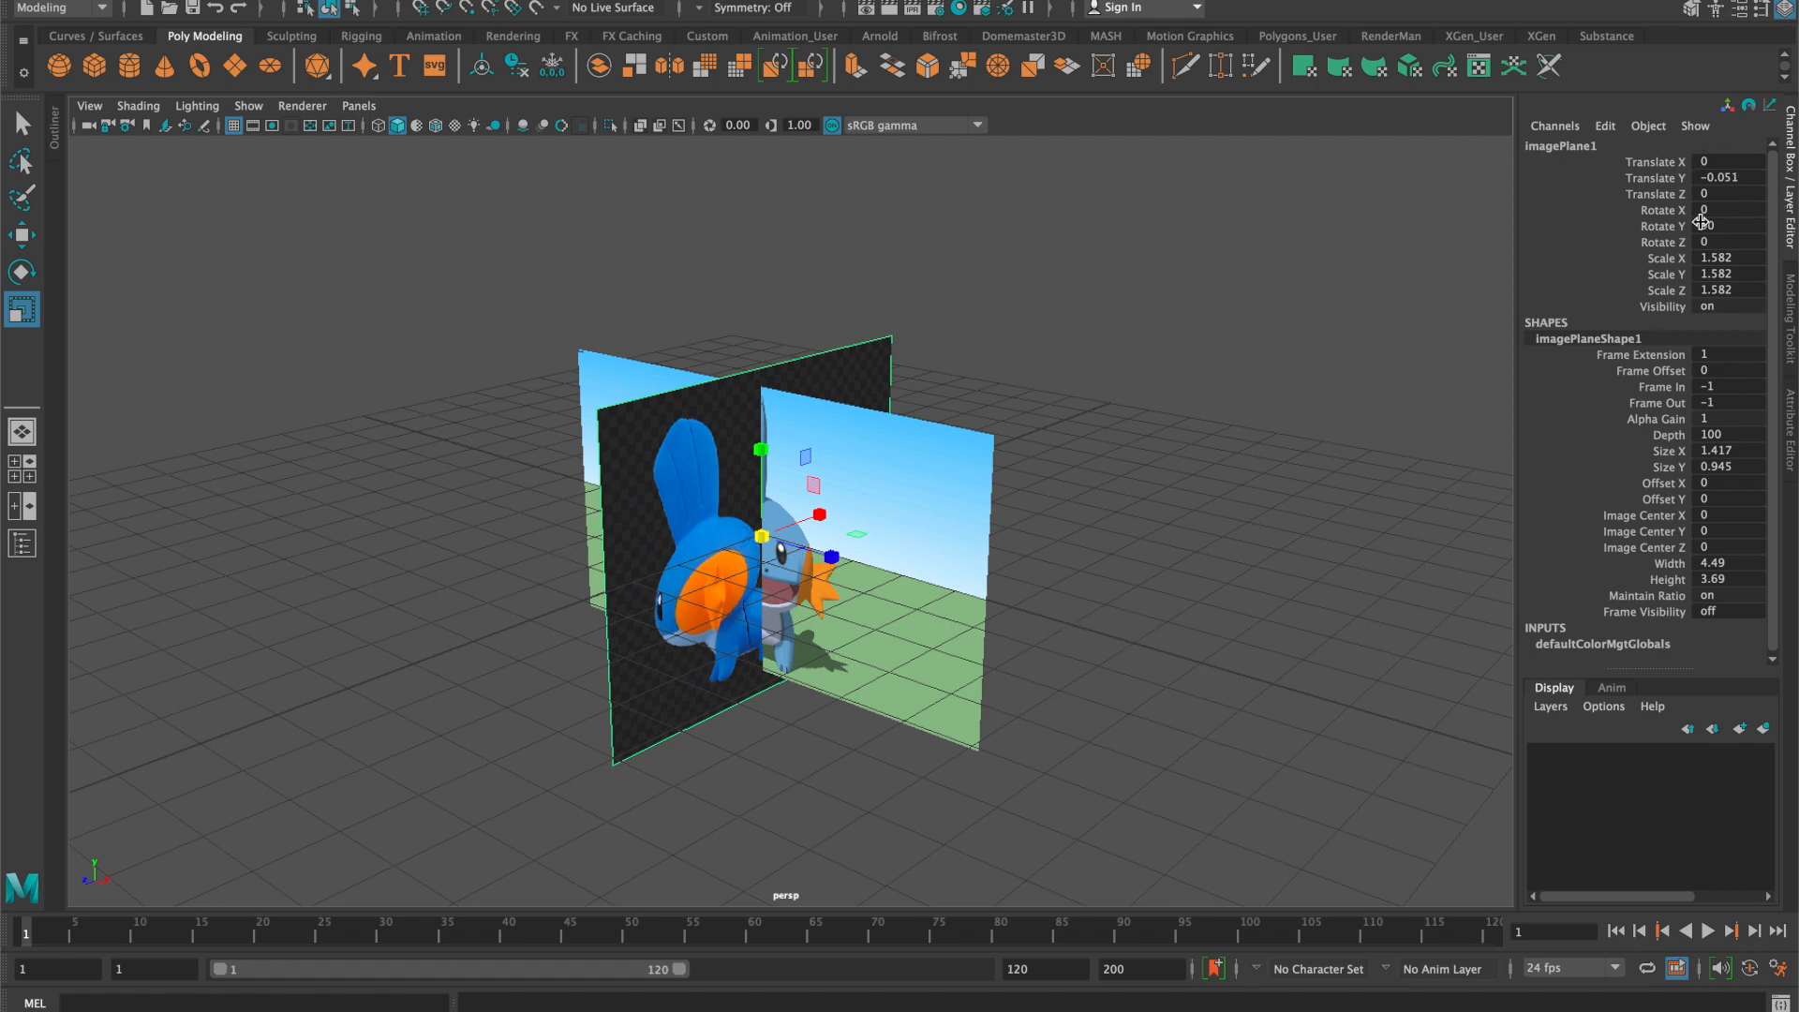
click(1736, 160)
text(-10)
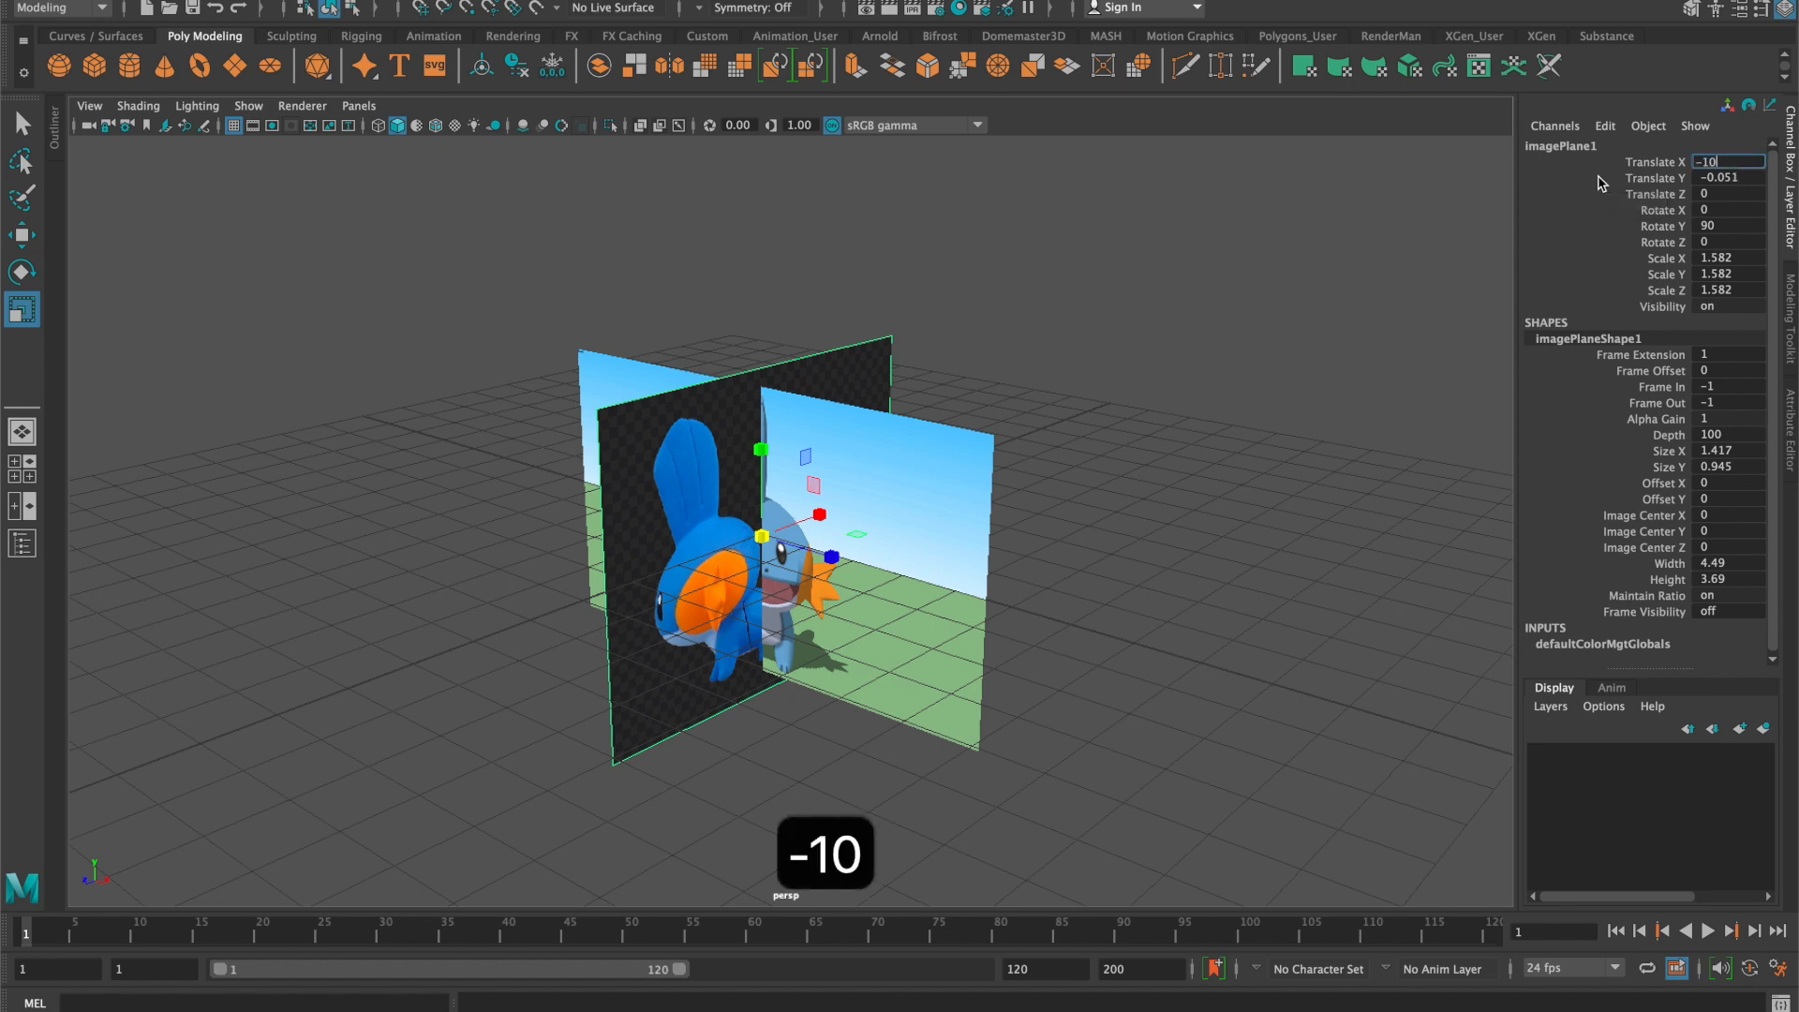
key(Return)
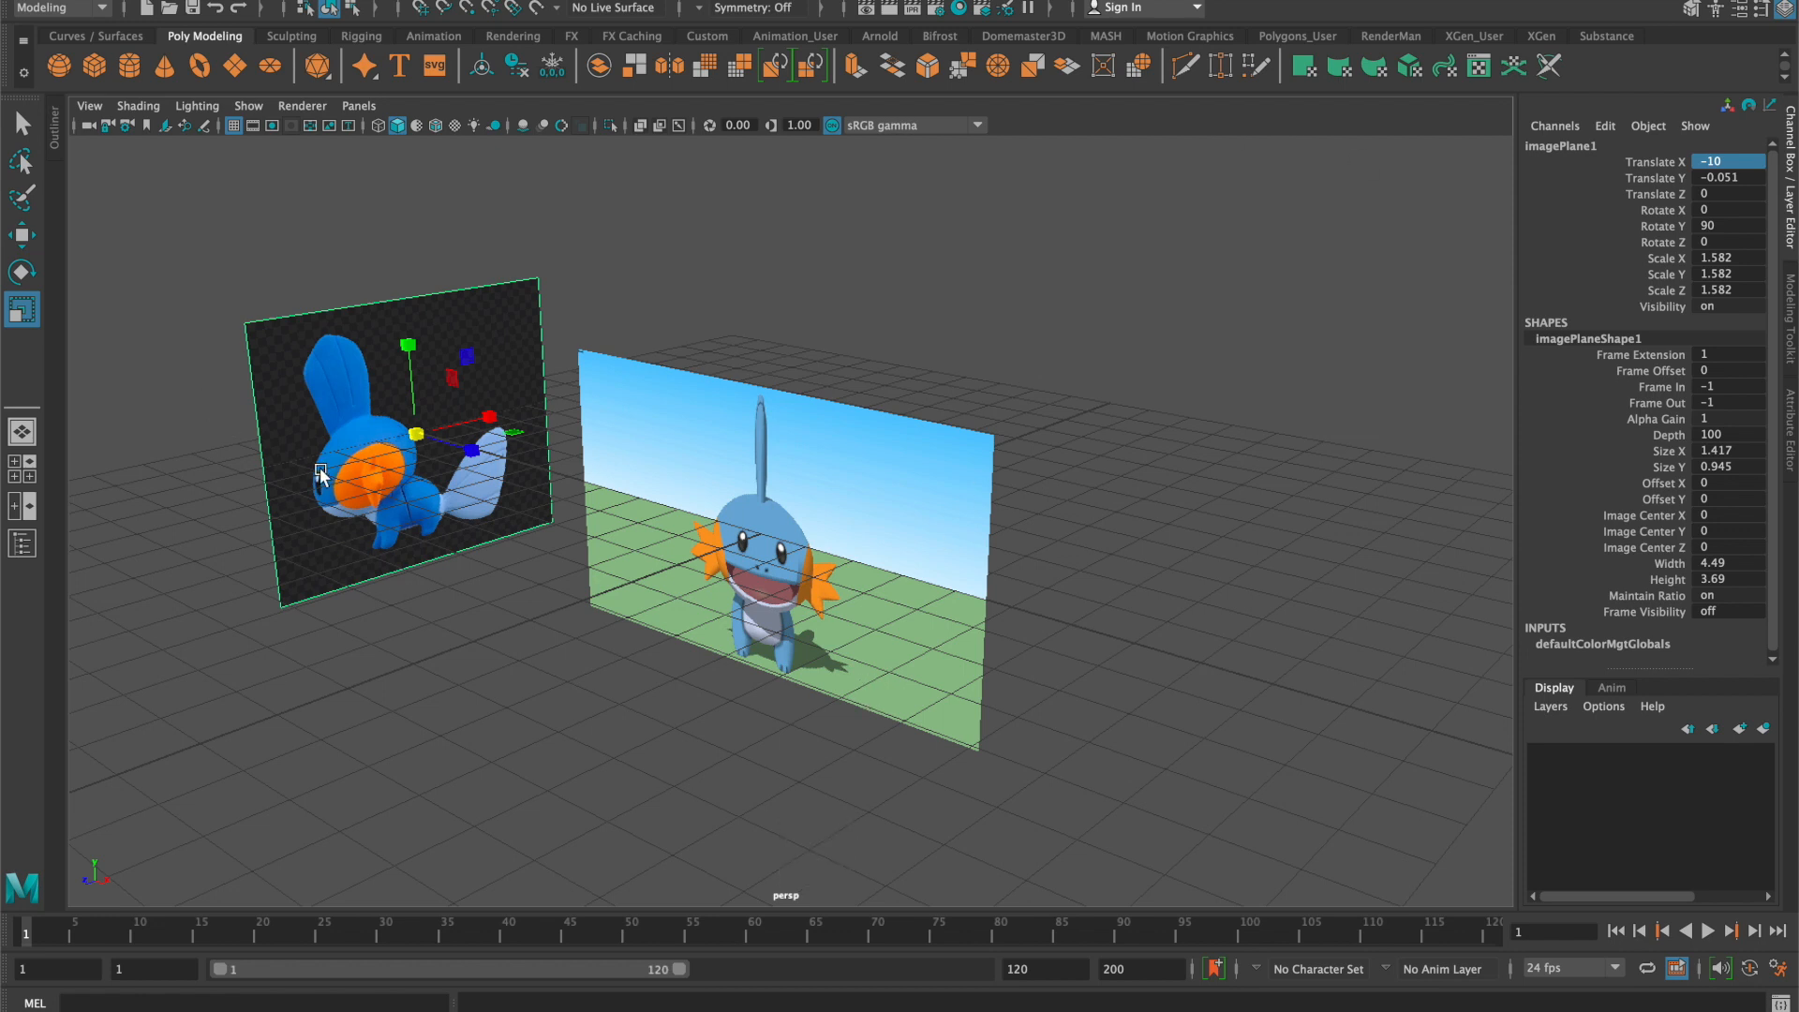
Set the front-view image plane's Translate Z to -10 to move it back from the origin
click(832, 513)
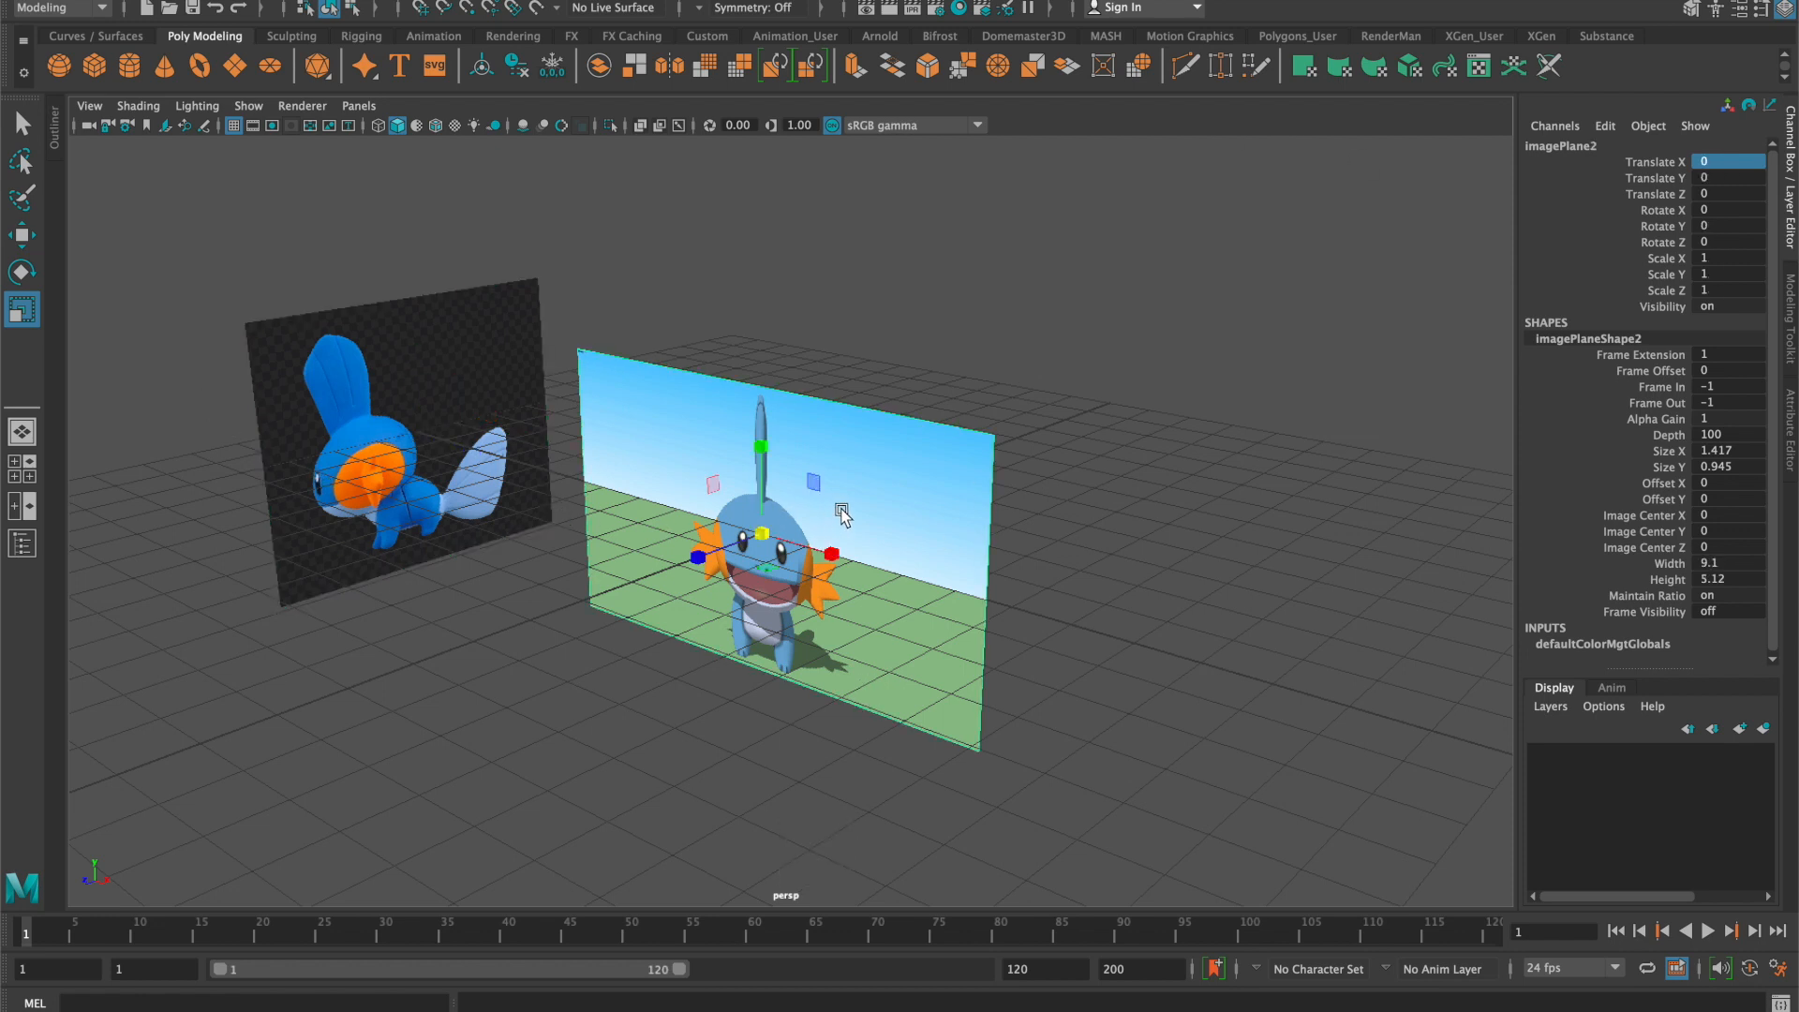
double_click(1745, 193)
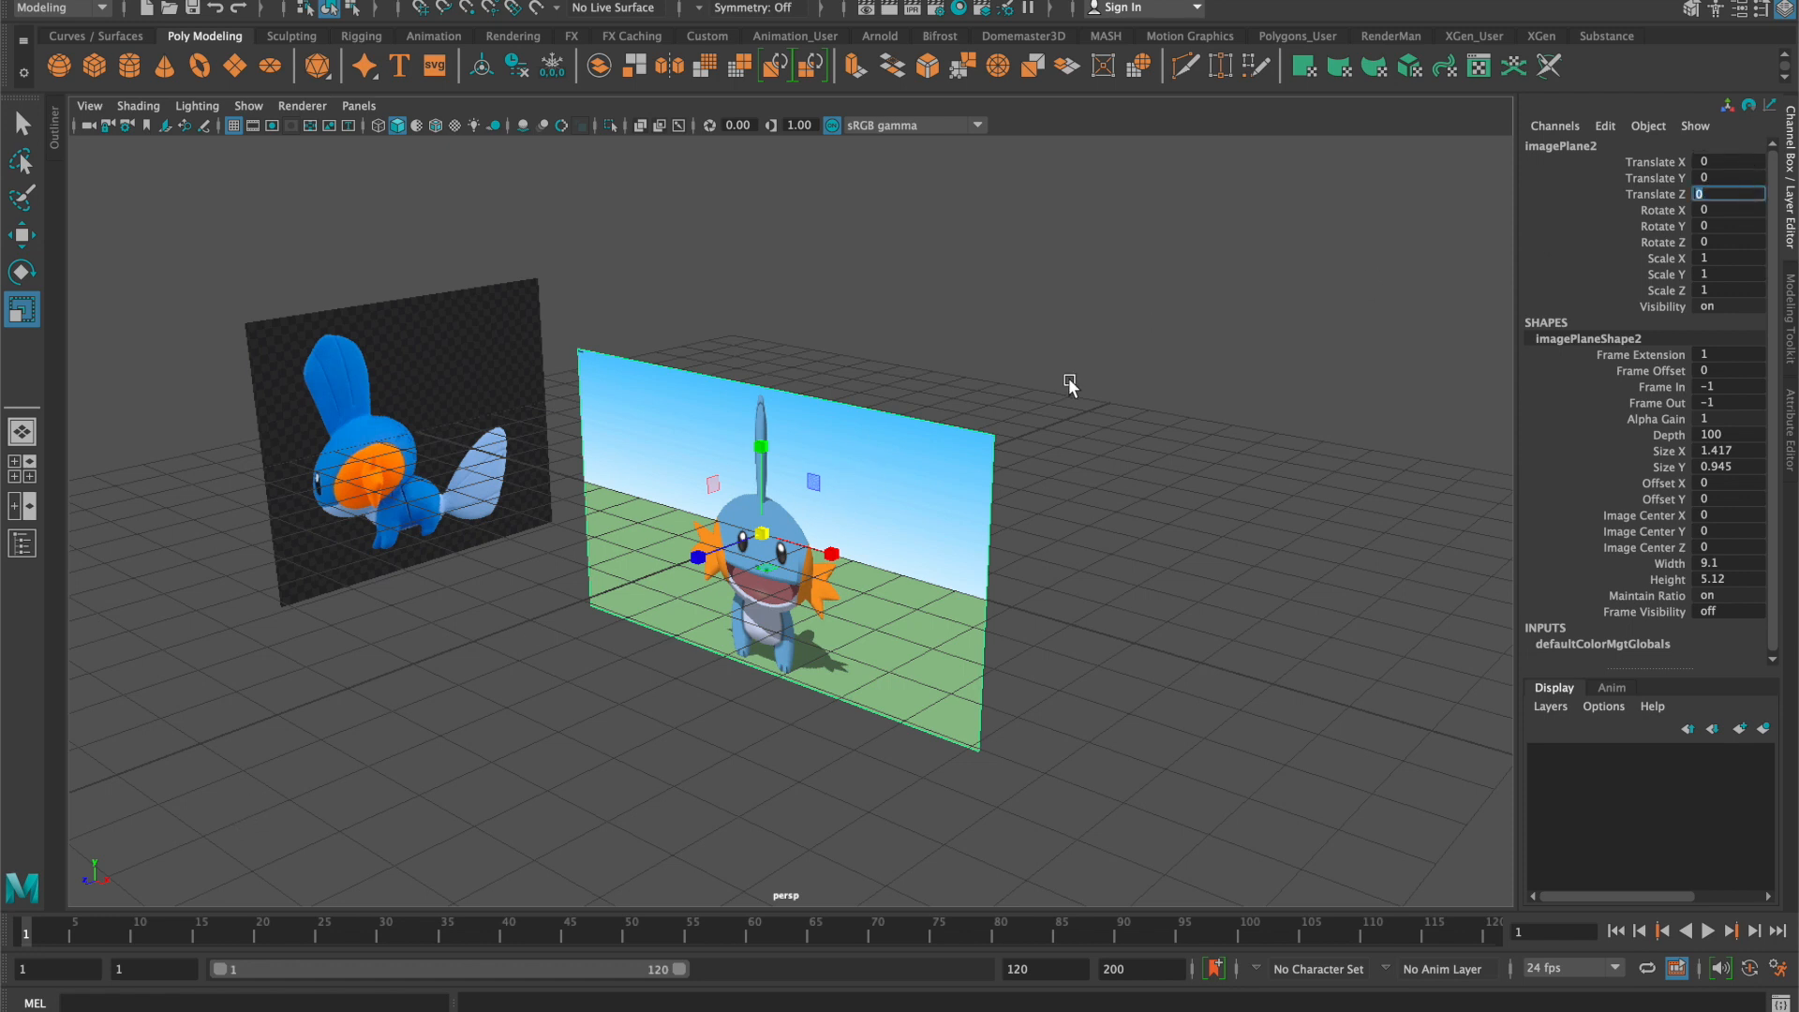
text(-10)
key(Return)
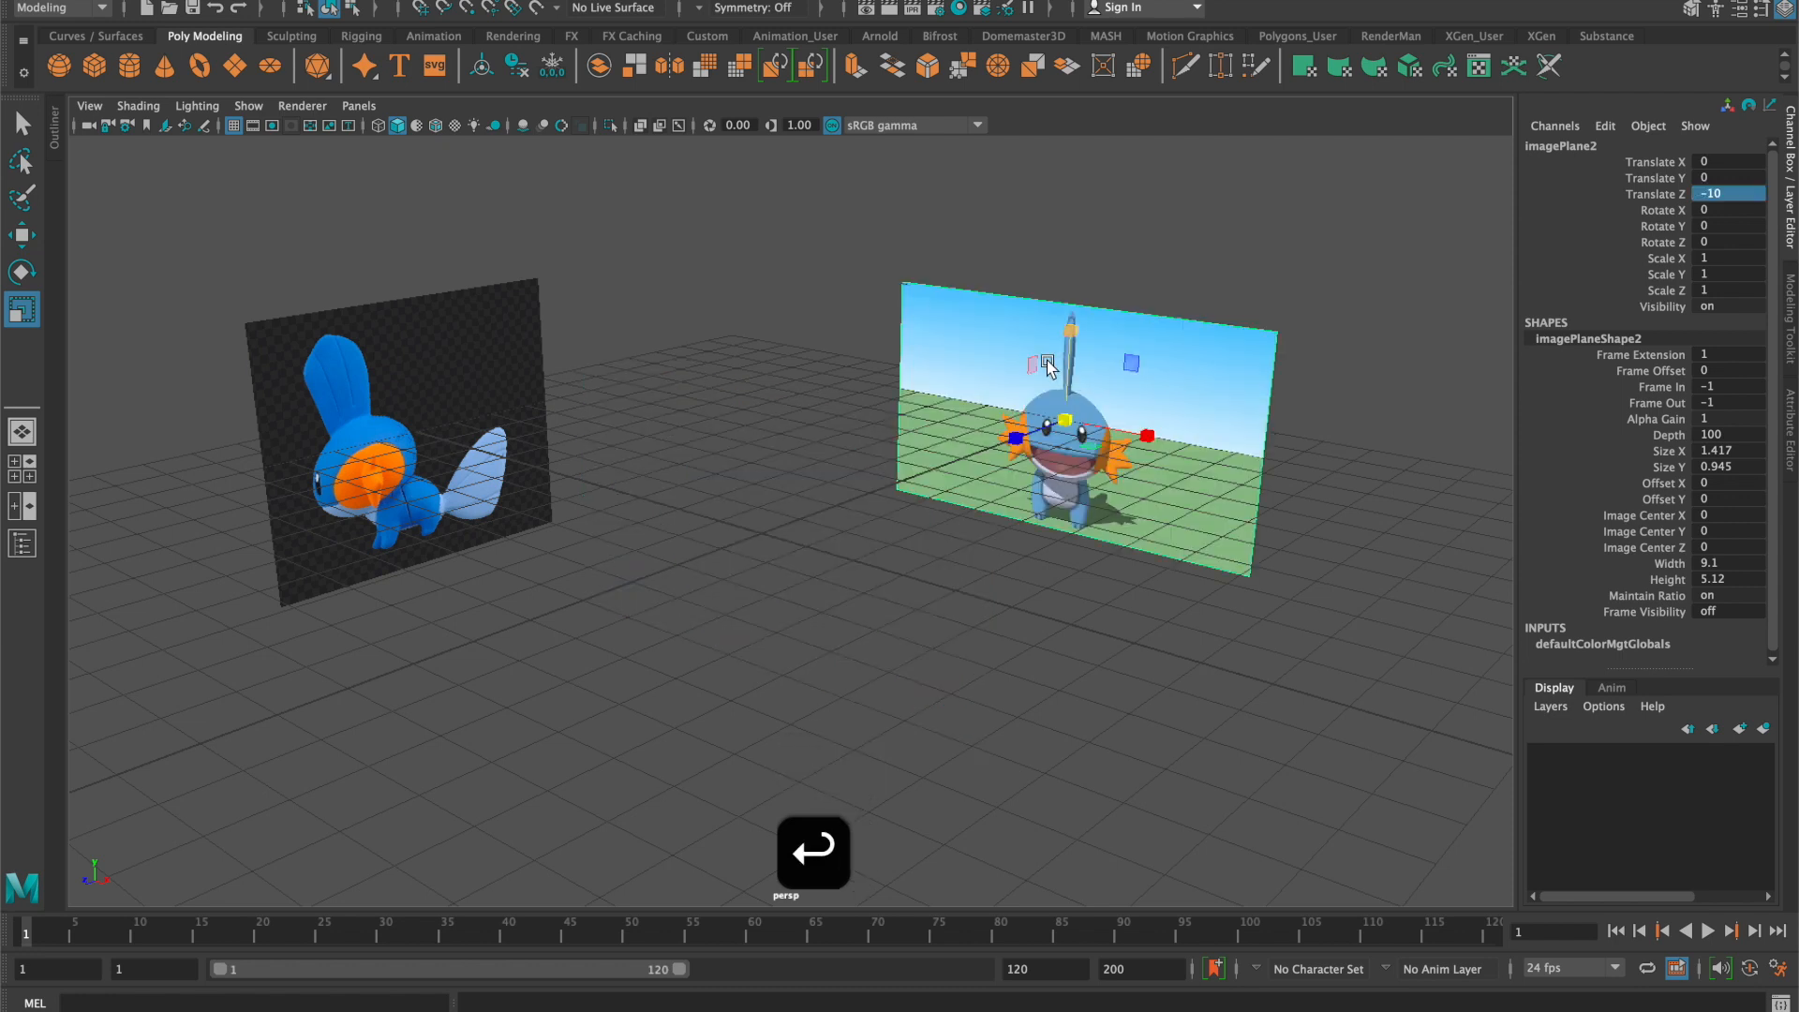
mouse_move(908, 551)
alt+mouse_down()
mouse_move(852, 562)
mouse_move(915, 566)
mouse_move(895, 576)
alt+mouse_up()
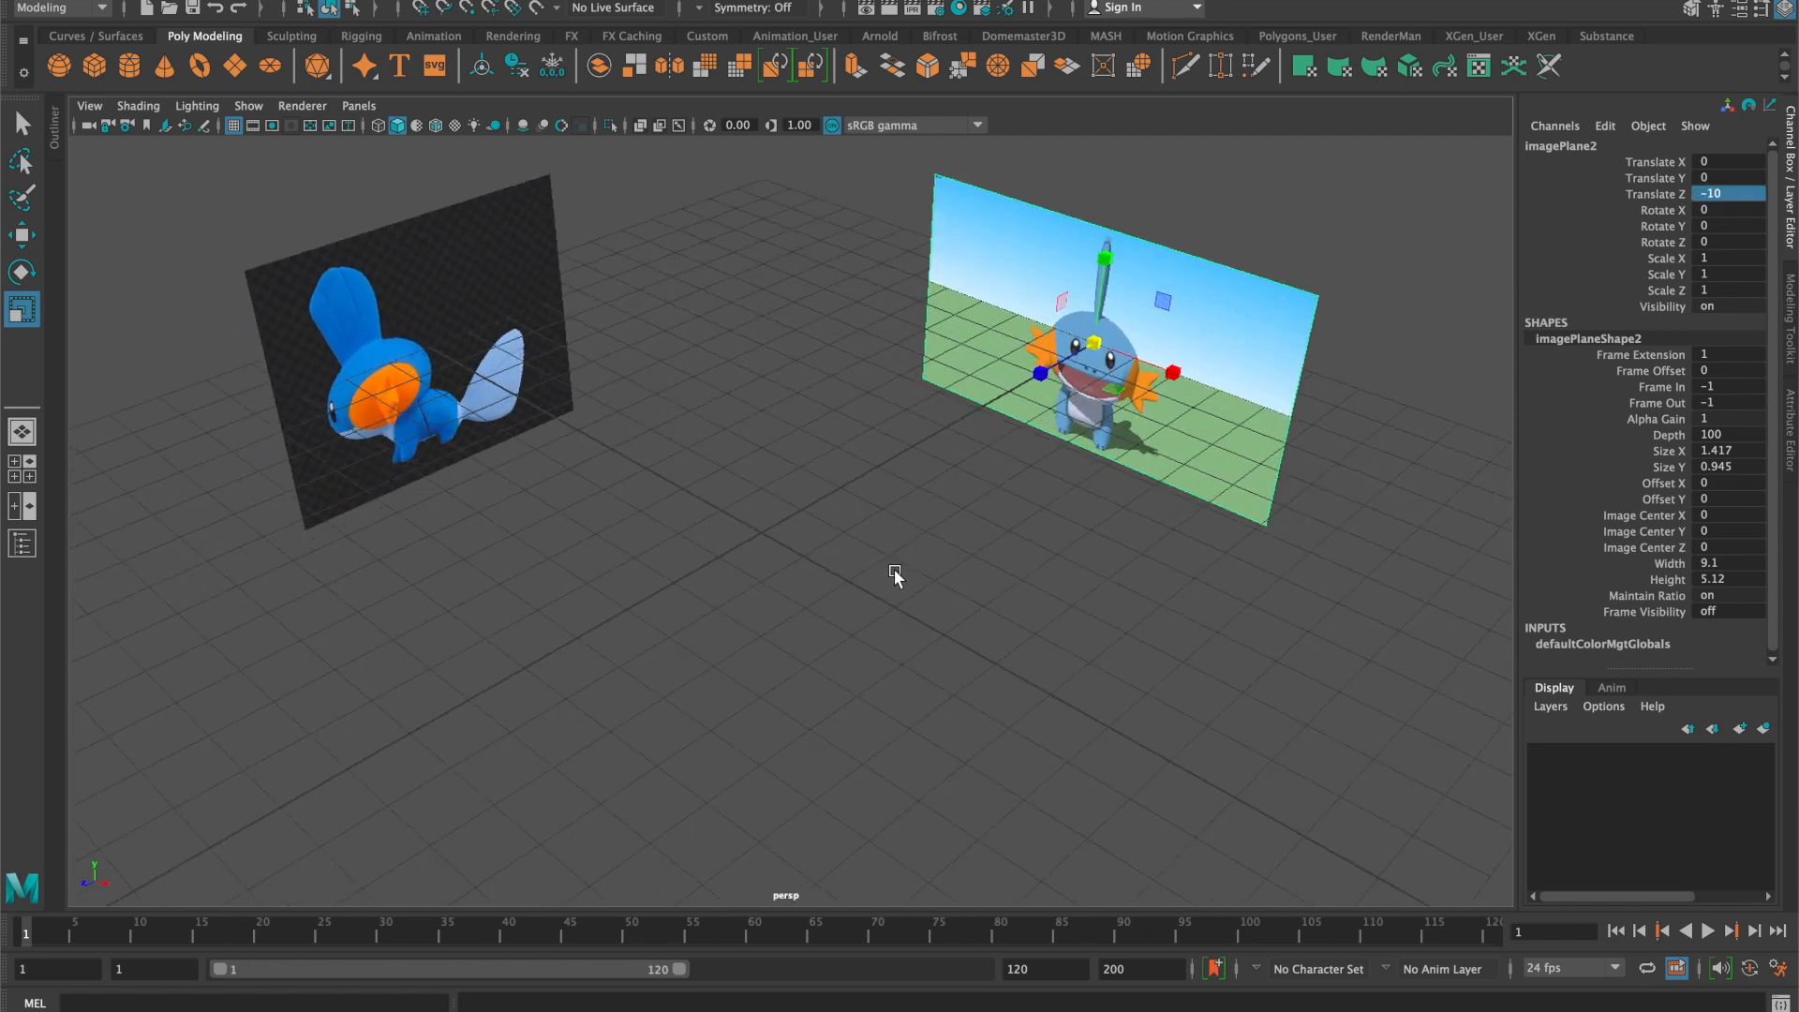
alt+drag(807, 366, 845, 361)
Add both image planes to a new display layer and set the layer to Reference so the planes cannot be selected
drag(1093, 700, 273, 234)
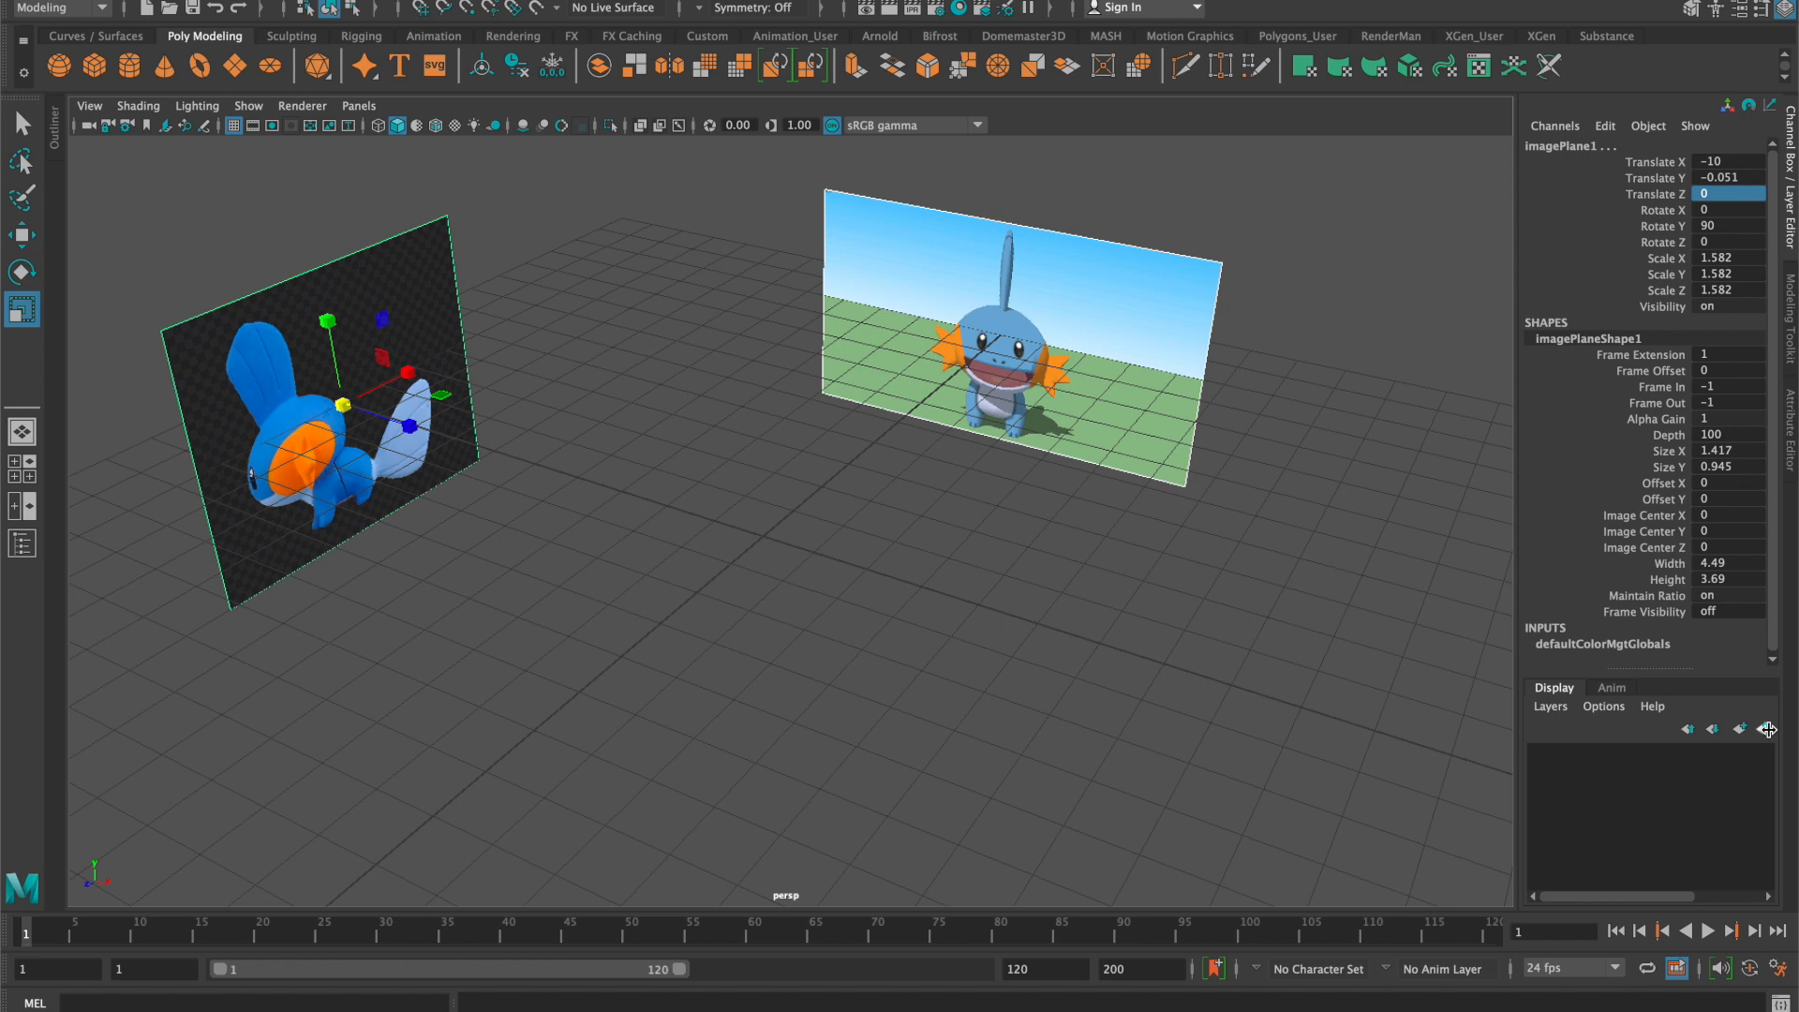
click(1768, 730)
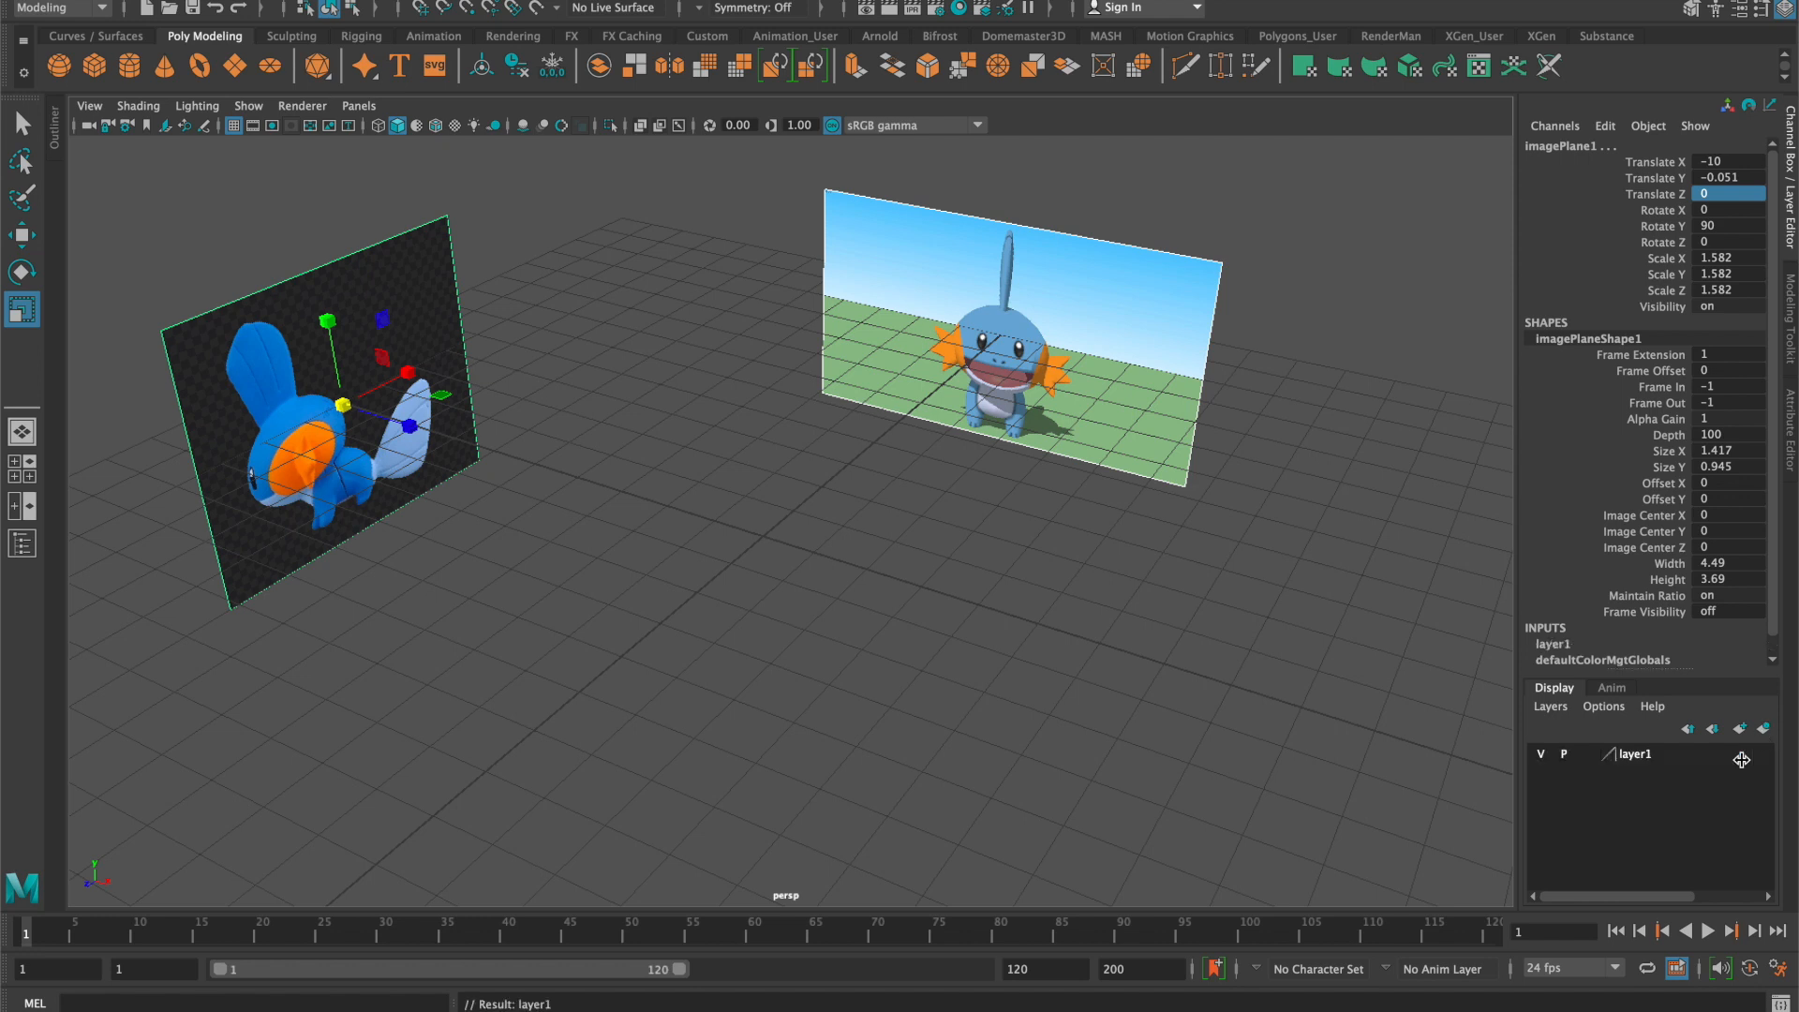
click(1541, 754)
click(1541, 754)
click(1587, 755)
click(1589, 756)
click(823, 474)
drag(1441, 578, 440, 249)
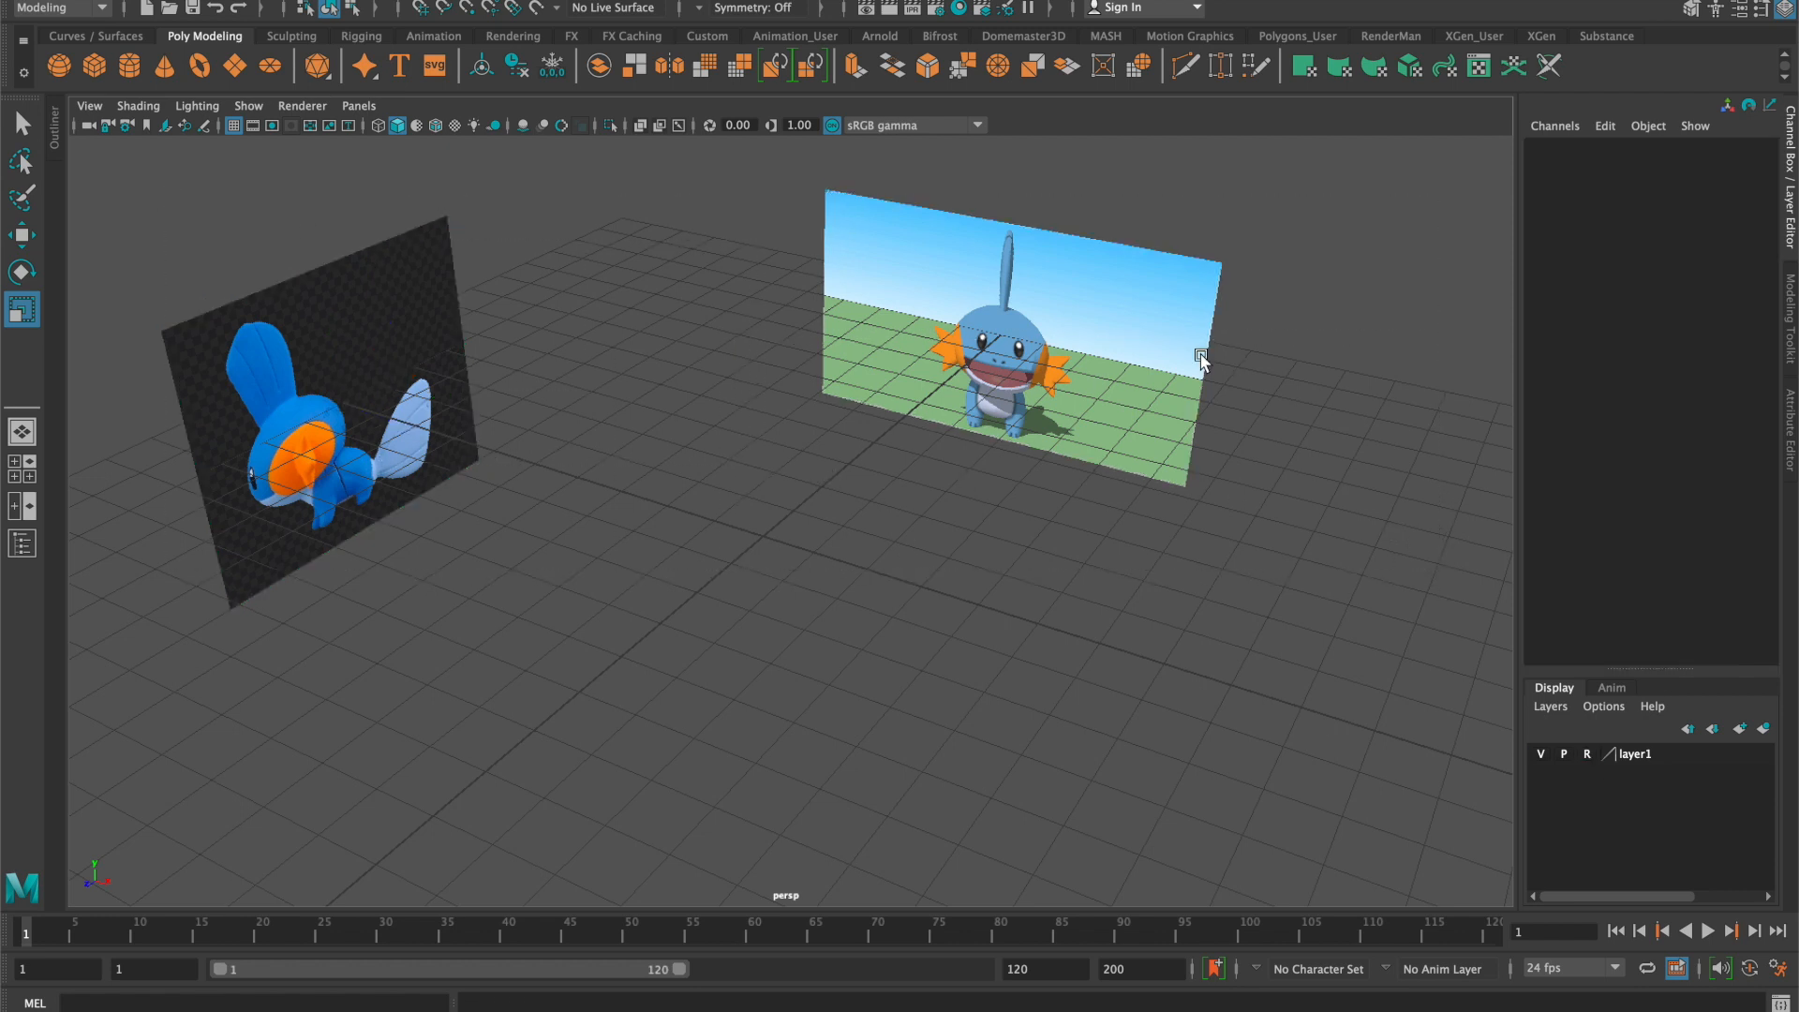
drag(944, 357, 426, 448)
alt+drag(823, 578, 918, 549)
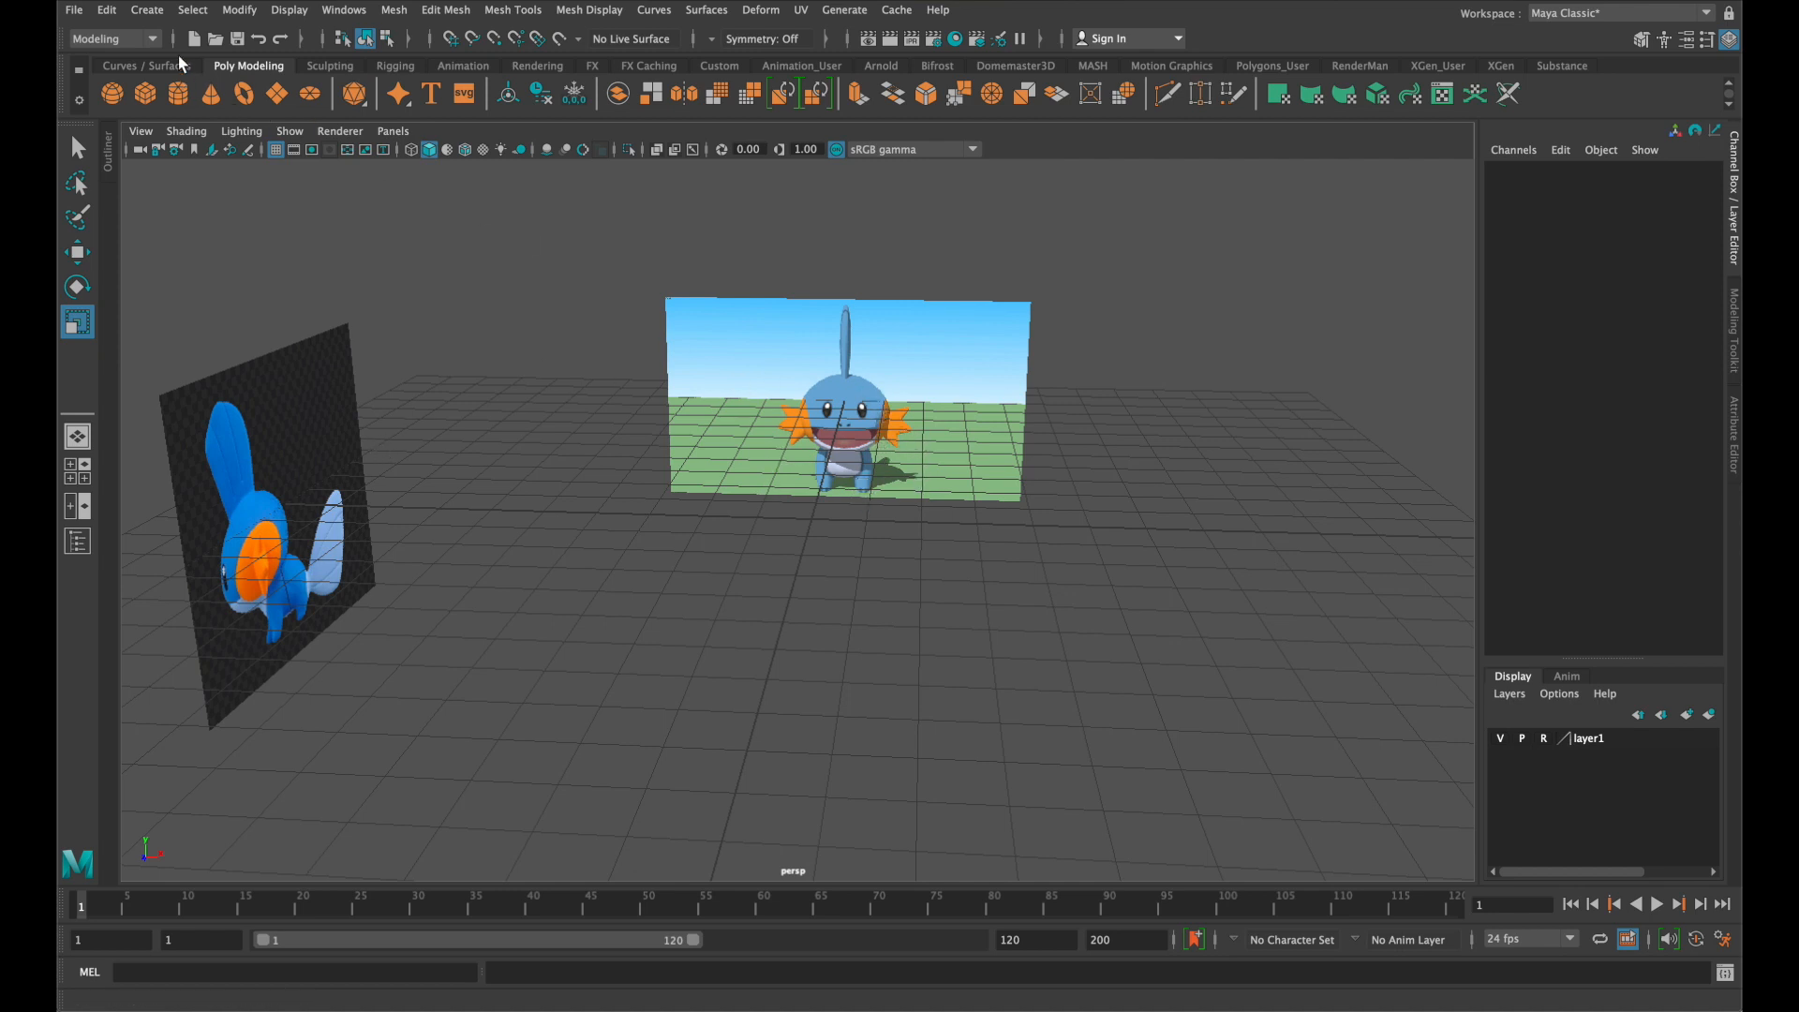
Create a polygon cube with its width, height and depth subdivisions all set to 4
click(147, 9)
mouse_move(213, 82)
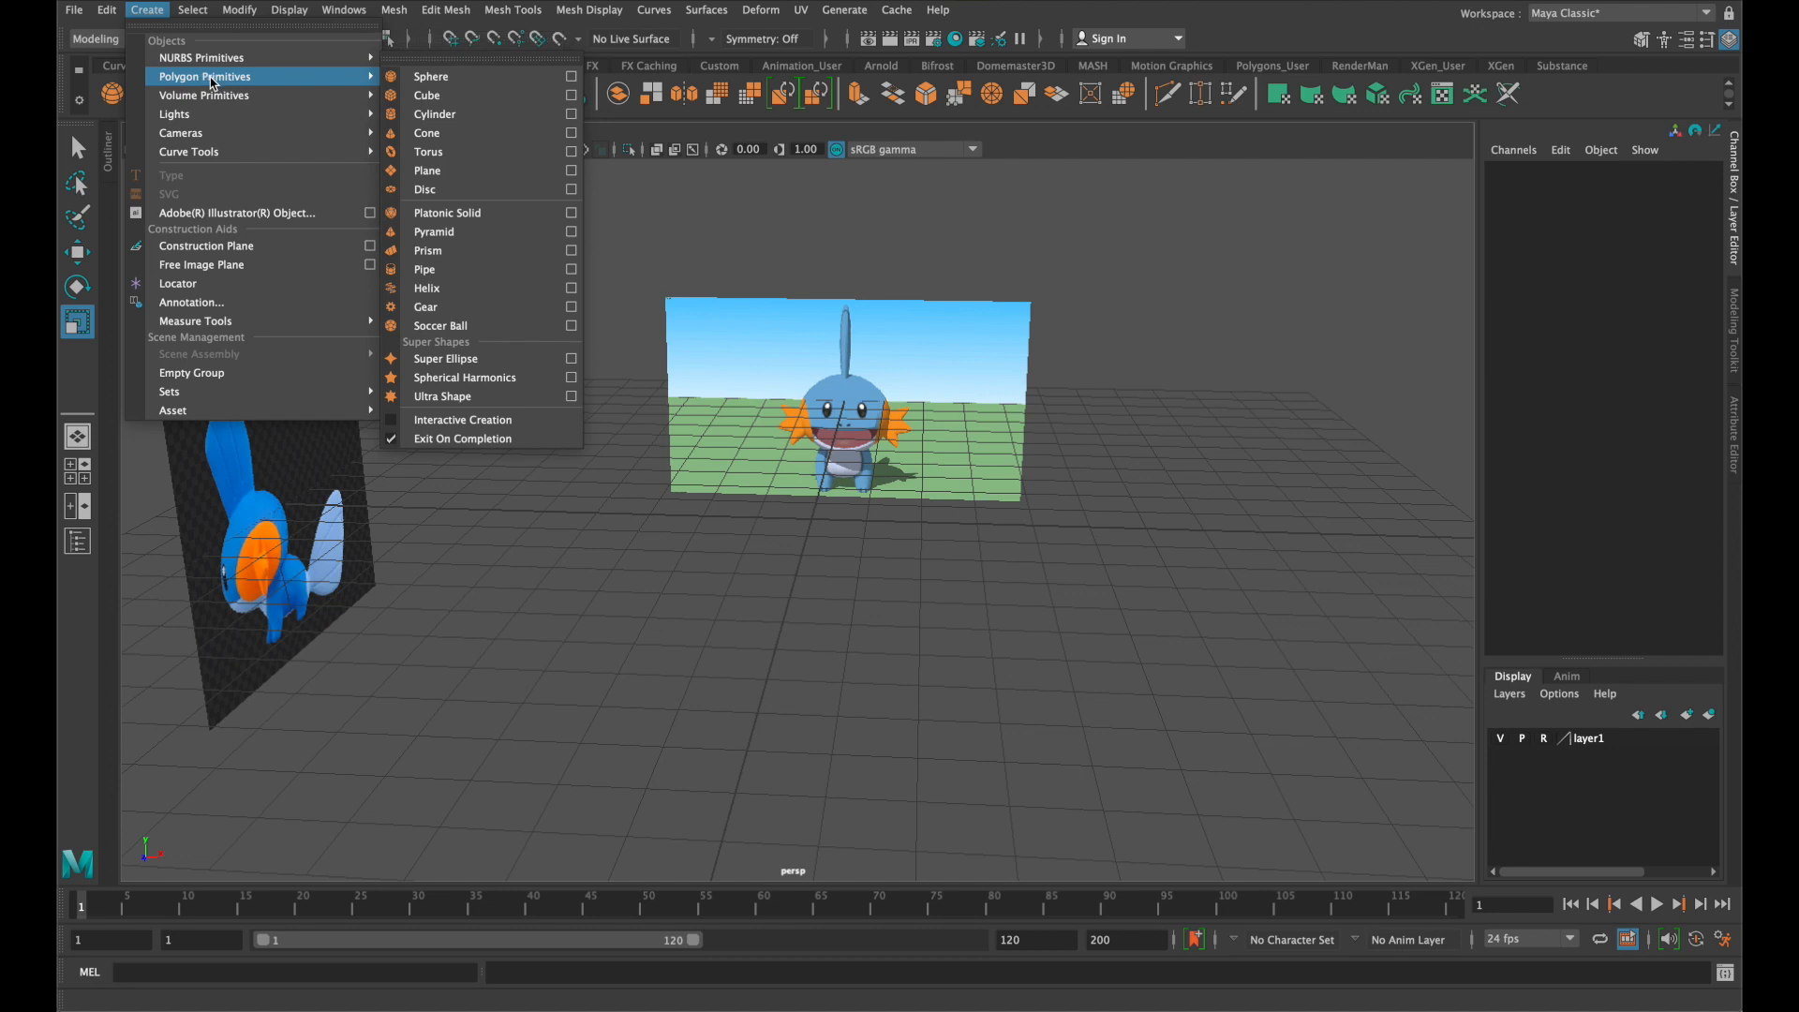
click(429, 98)
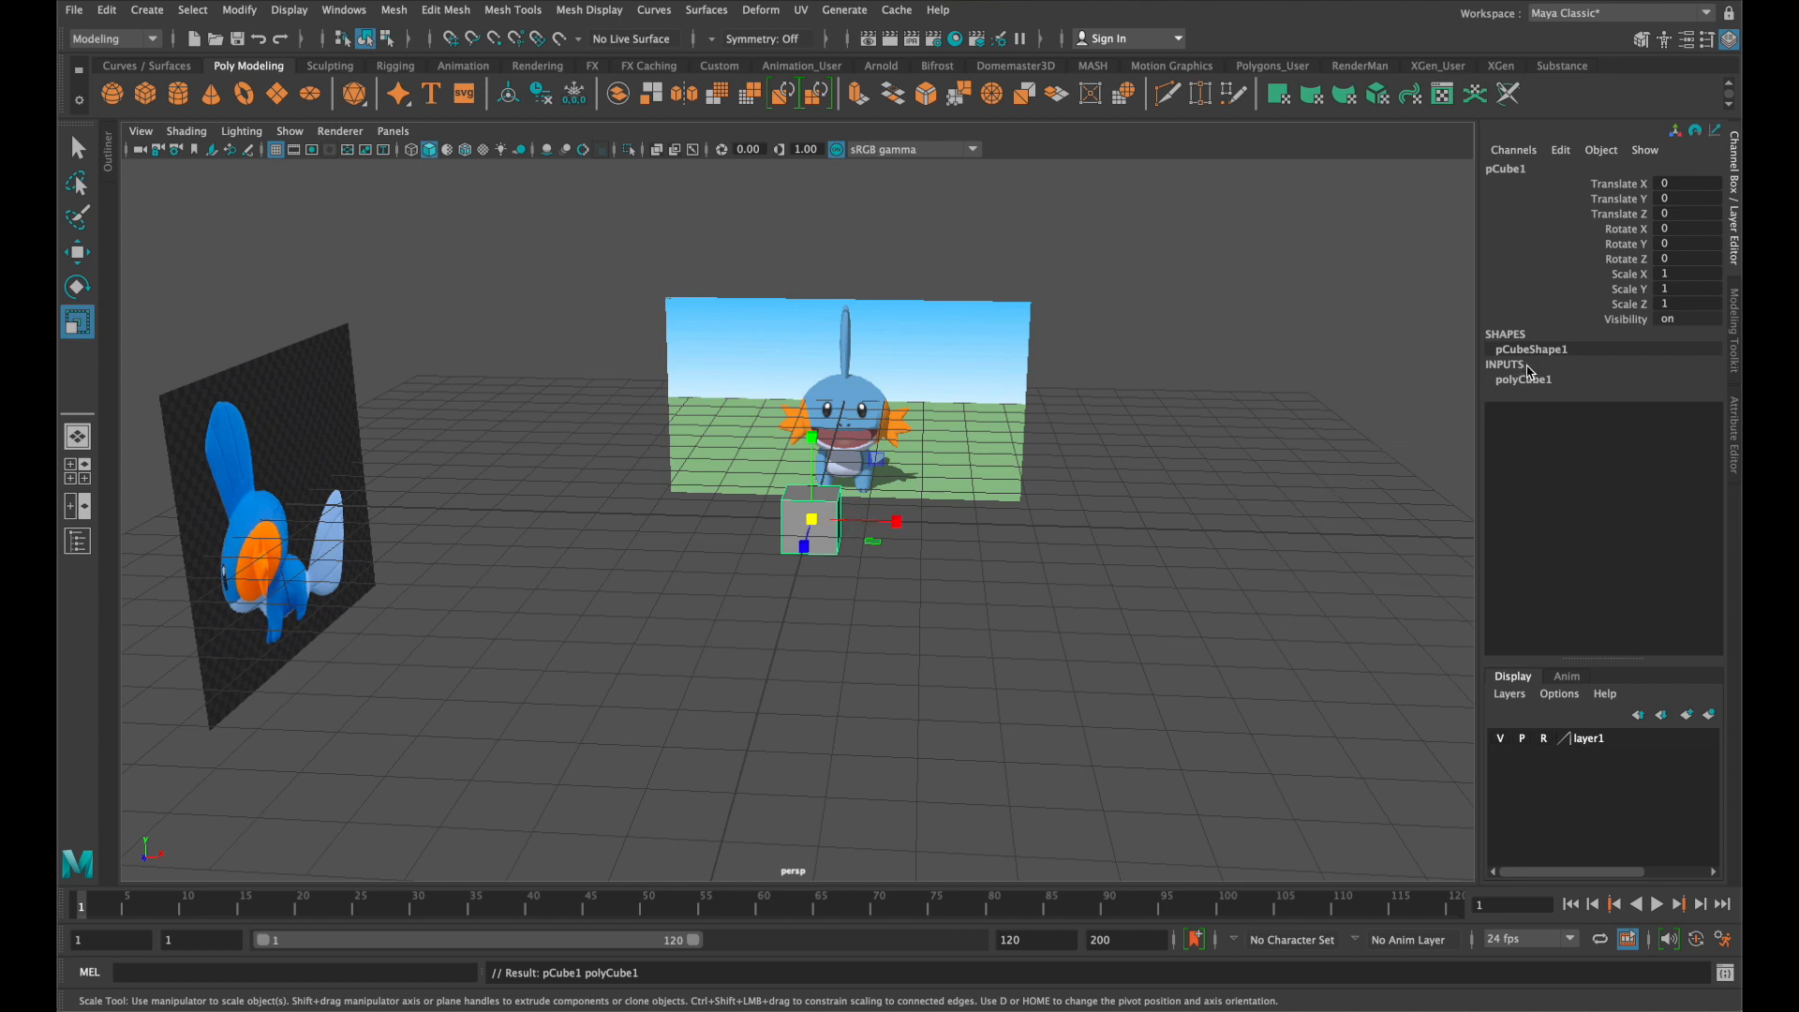
click(1518, 379)
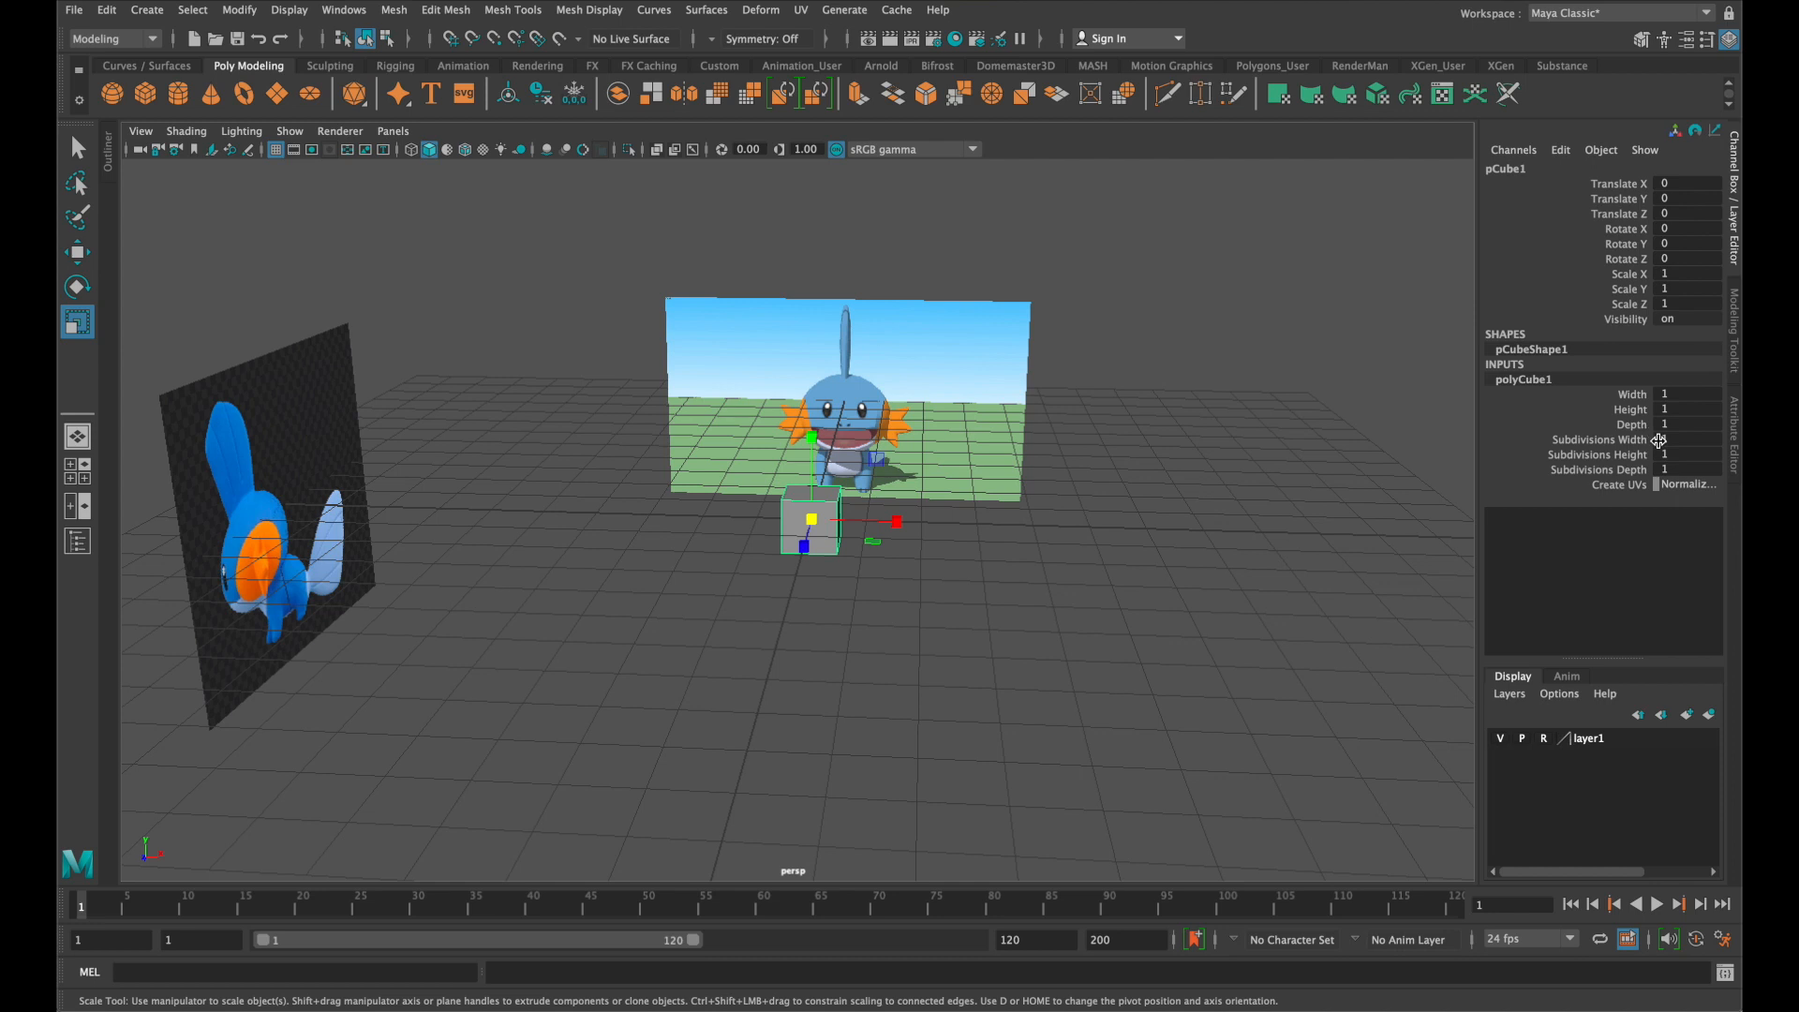
drag(1657, 441, 1679, 469)
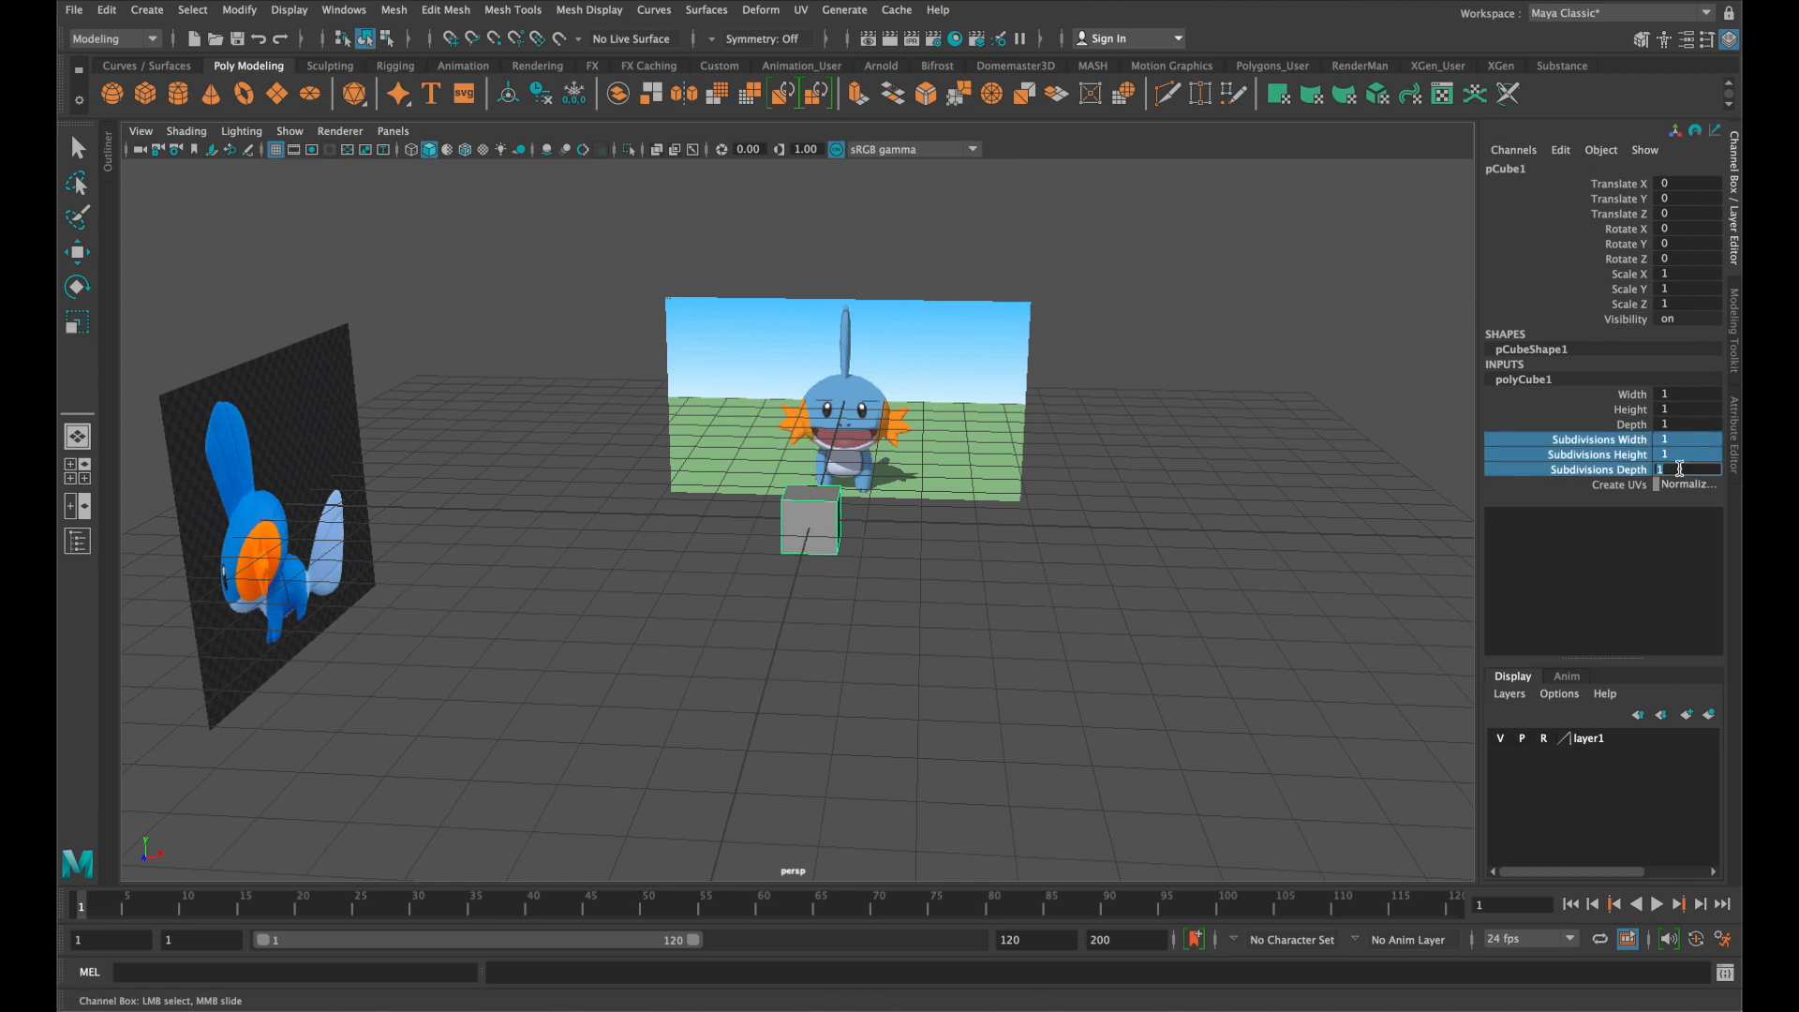
text(4)
key(Return)
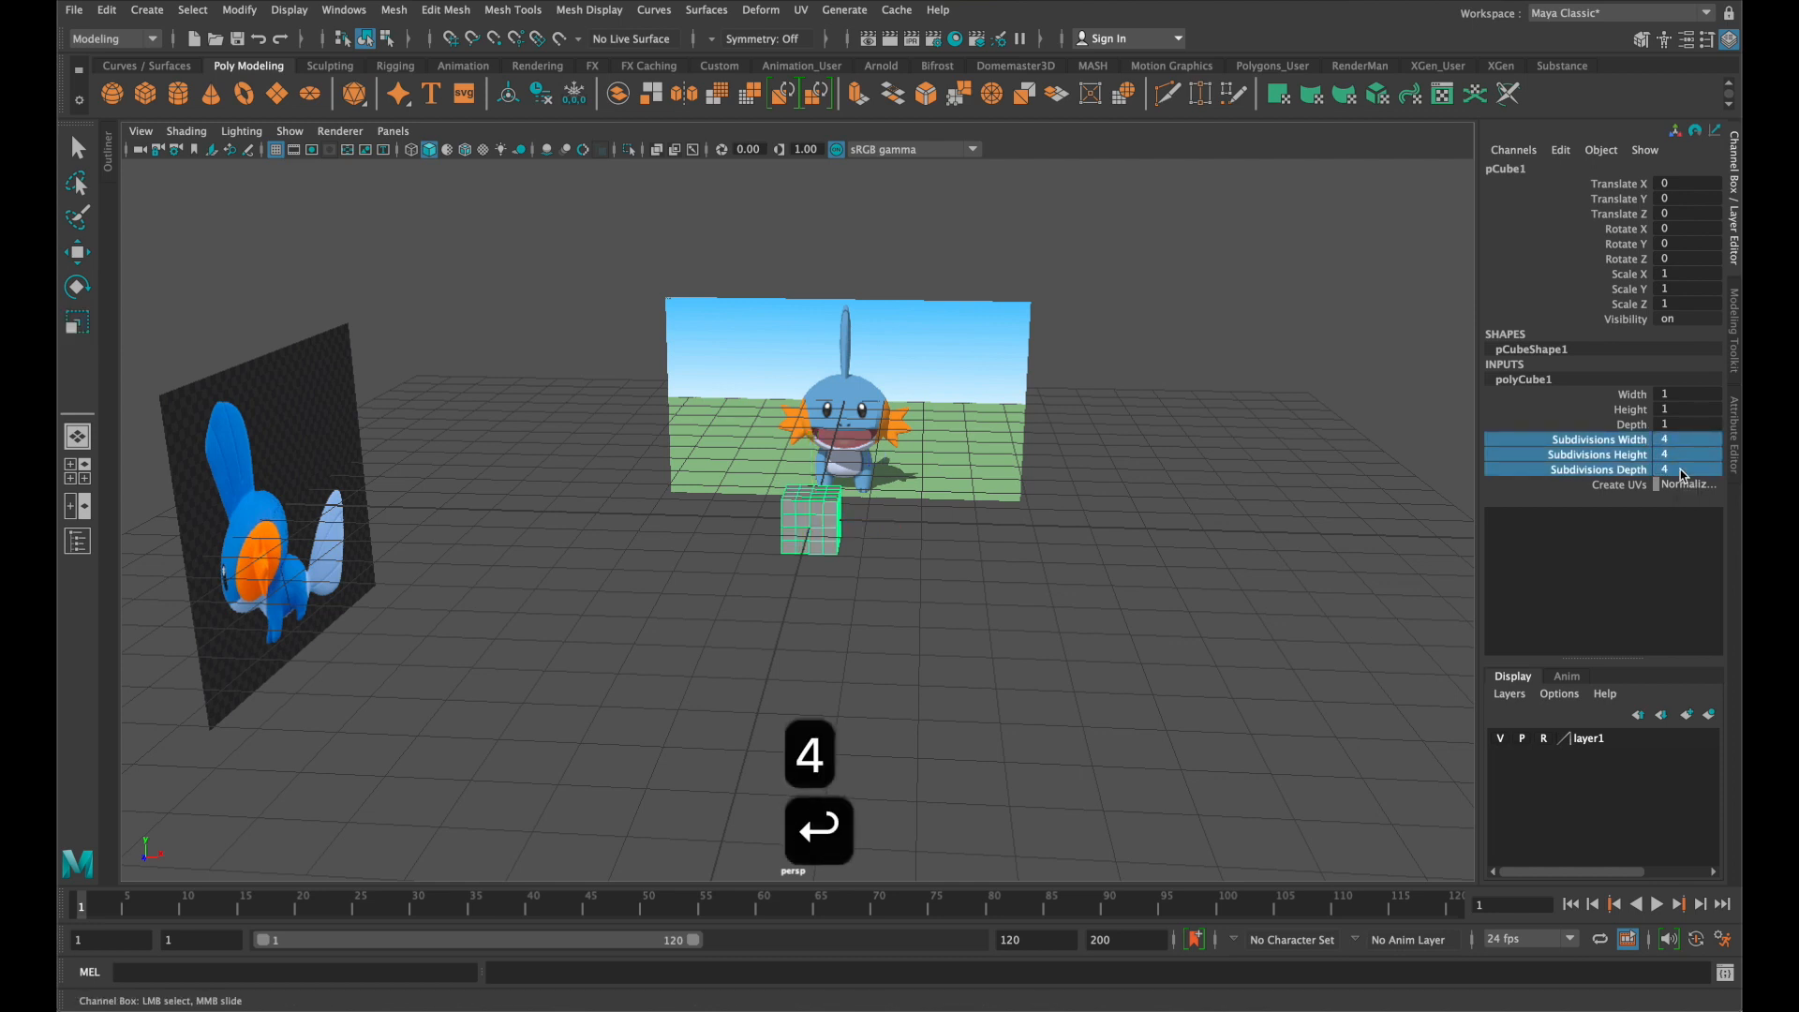
click(1029, 603)
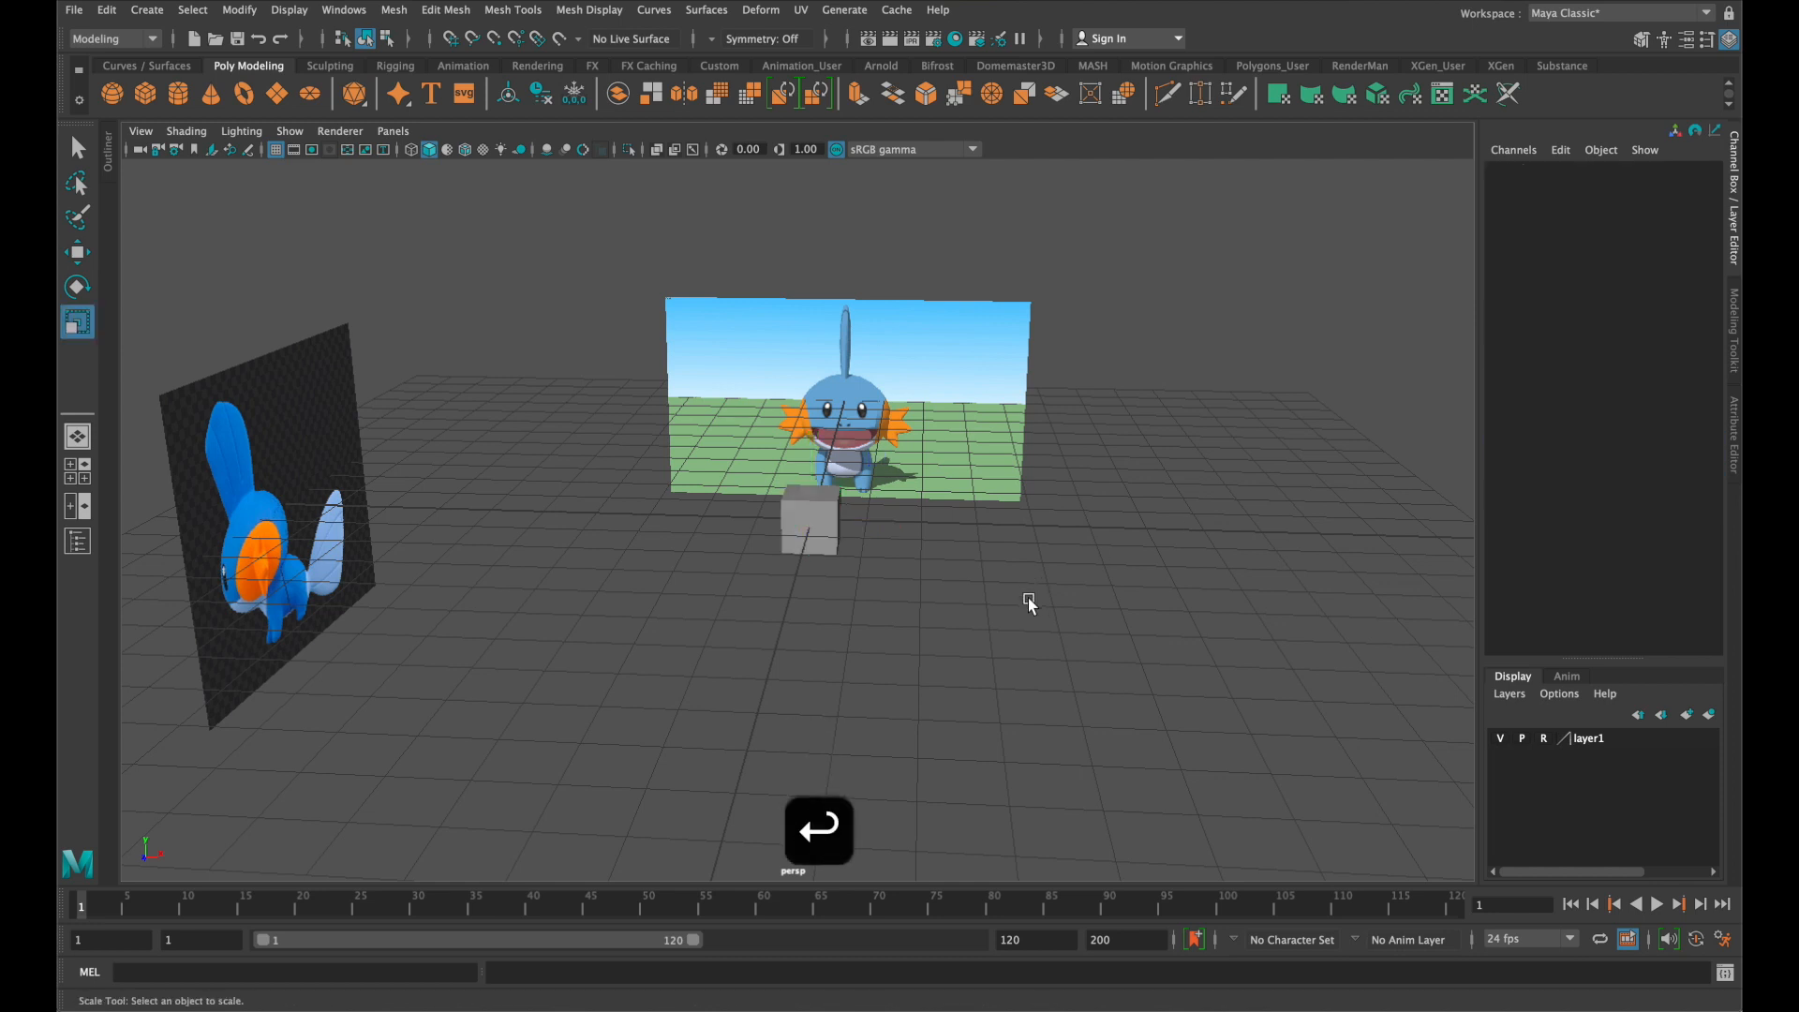
Bring up the selected cube in the front view and enable X-Ray display to see the reference through it
click(815, 534)
key(f)
mouse_move(868, 536)
alt+mouse_down()
mouse_move(882, 522)
mouse_move(871, 533)
alt+mouse_up()
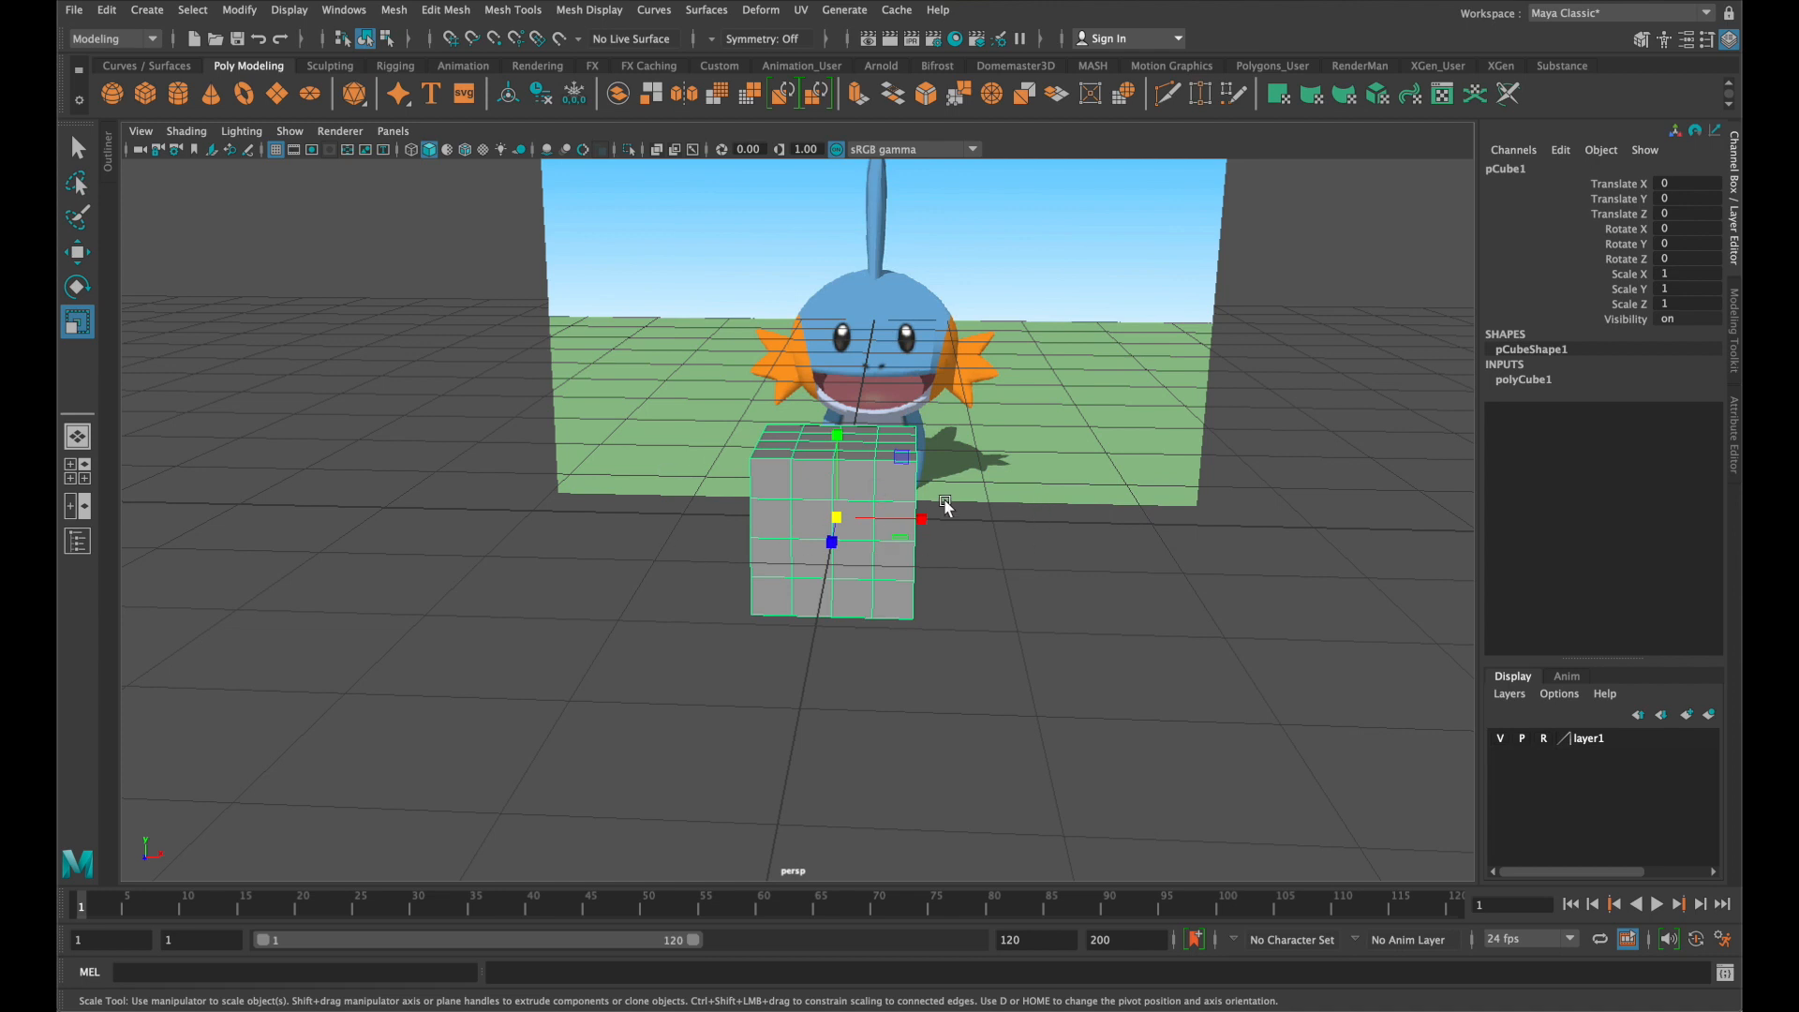
key(space)
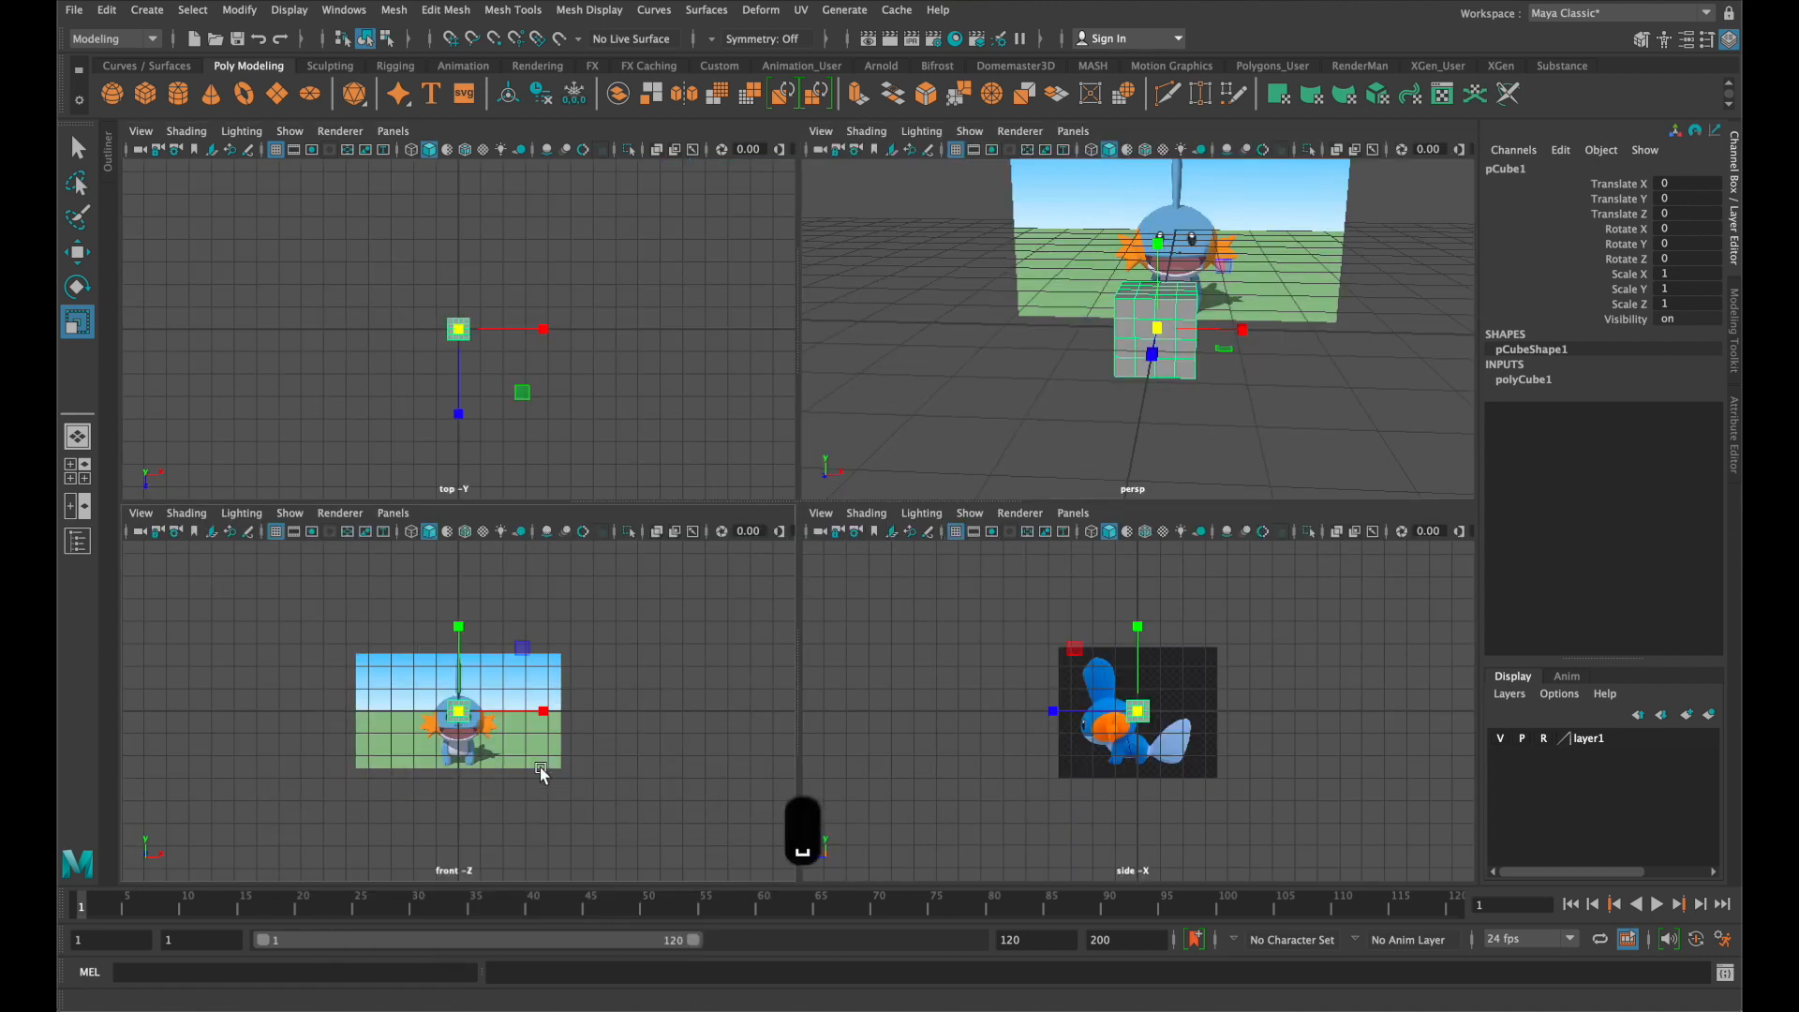
key(space)
scroll(922, 629, up, 8)
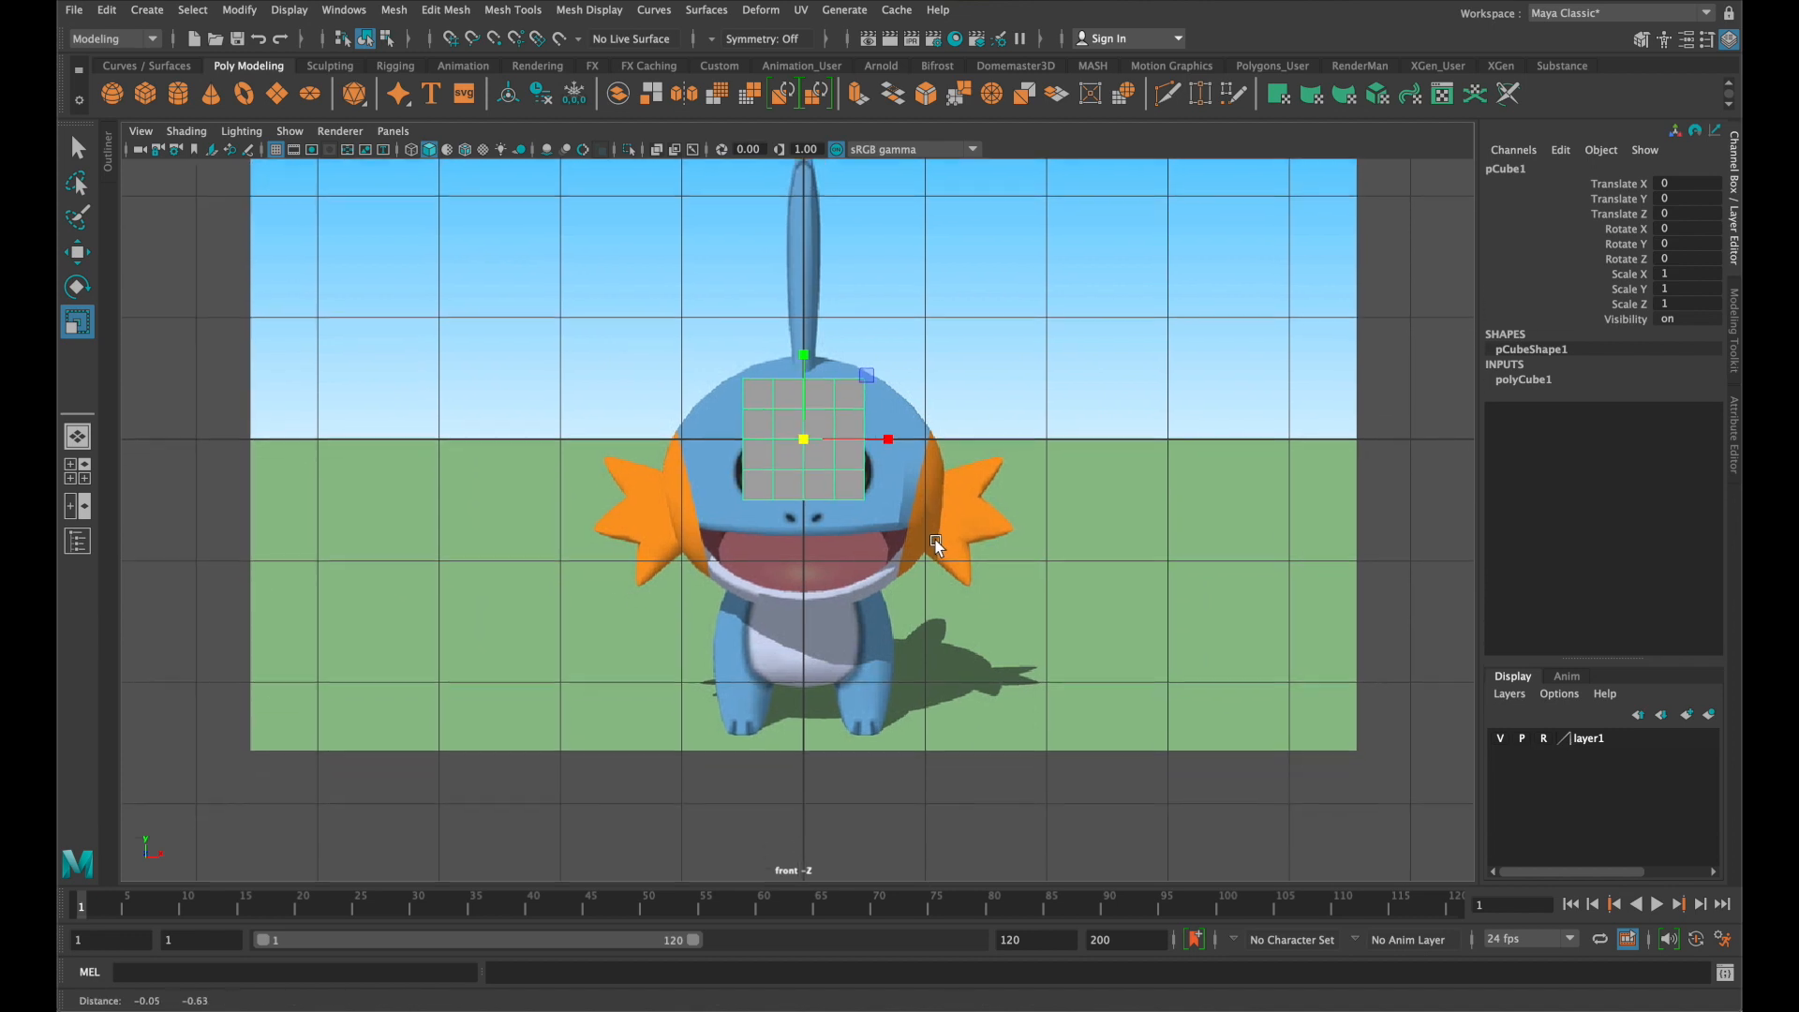
alt+middle_drag(935, 540, 939, 574)
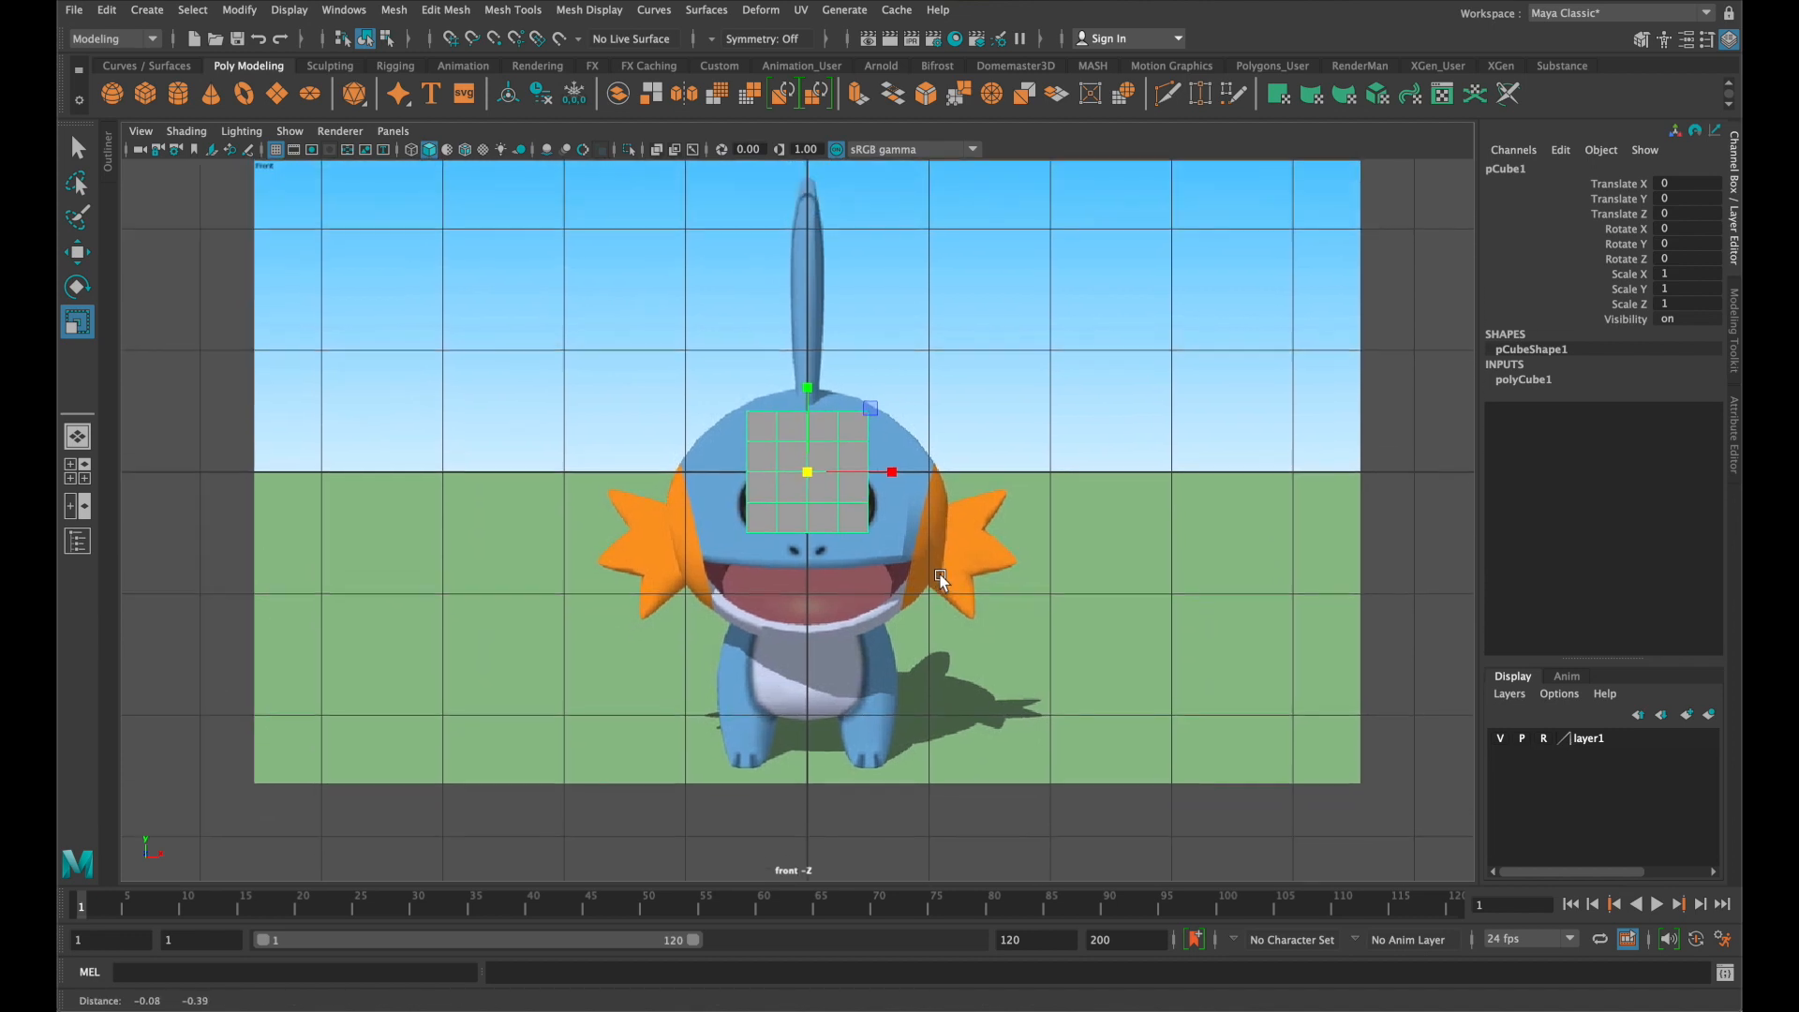
click(657, 152)
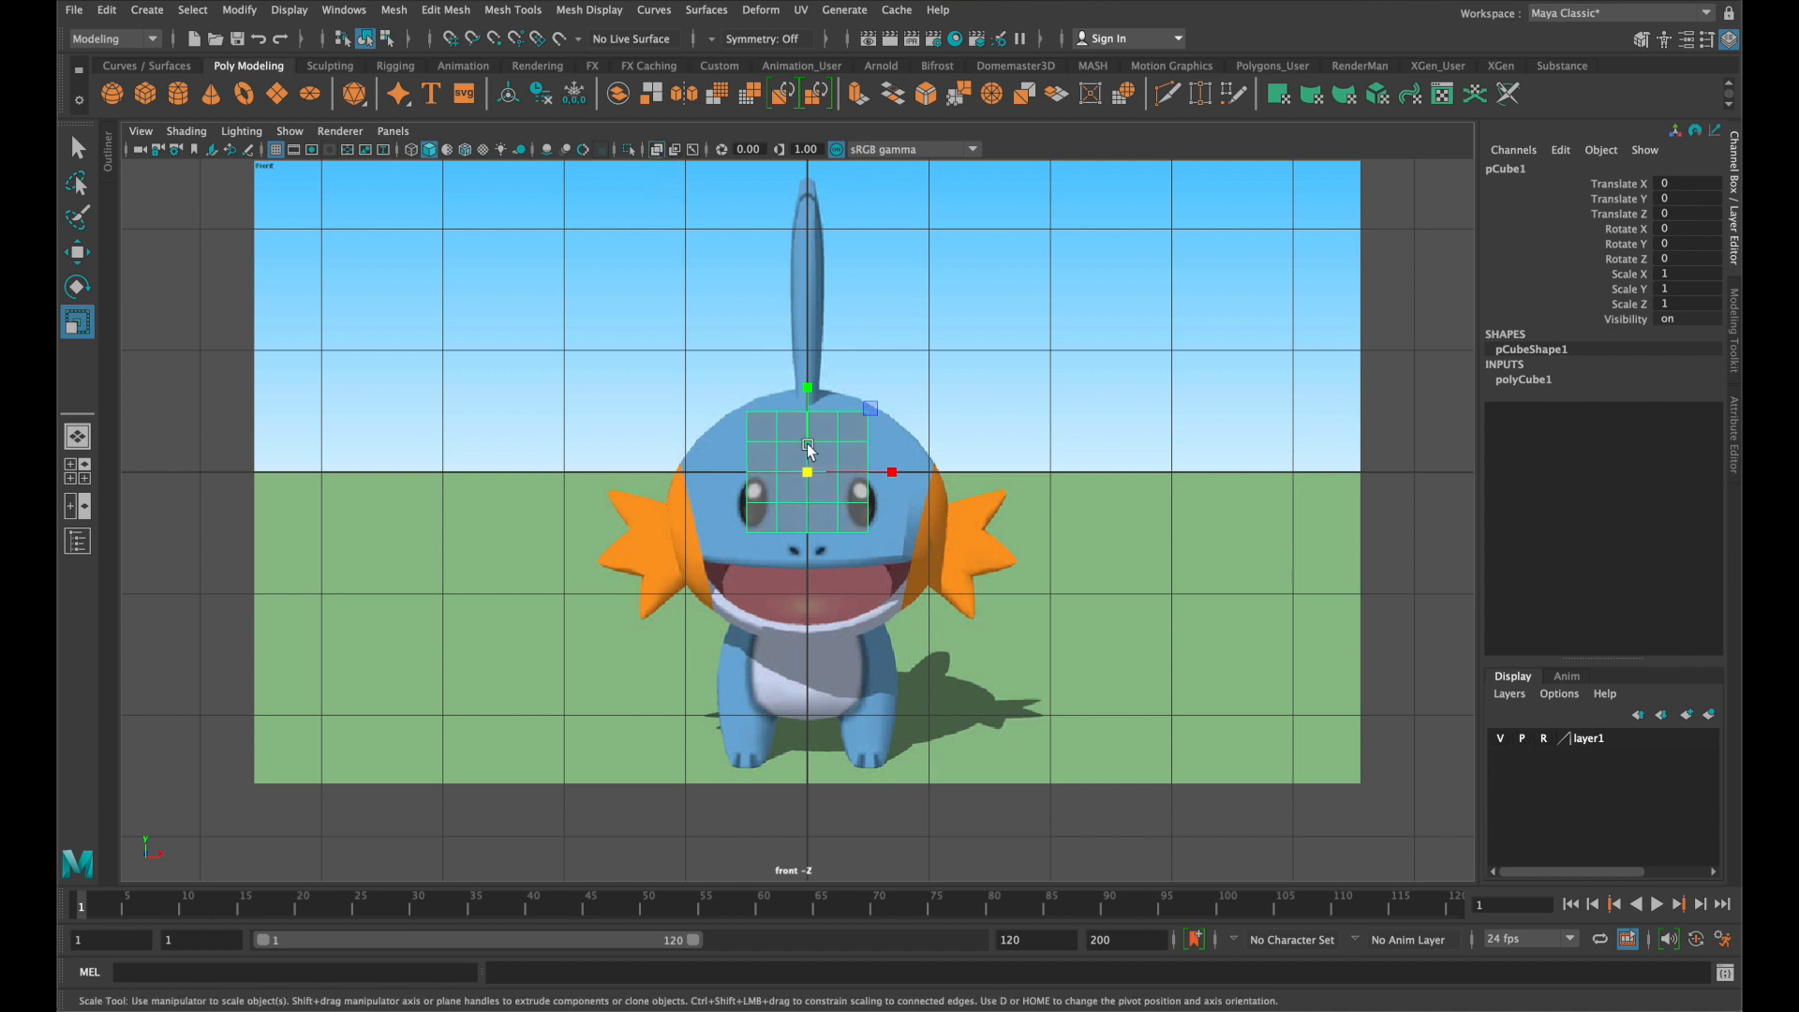
Move the cube down to about -1.478 in Y so it covers the character's torso
click(815, 471)
key(w)
drag(814, 386, 800, 562)
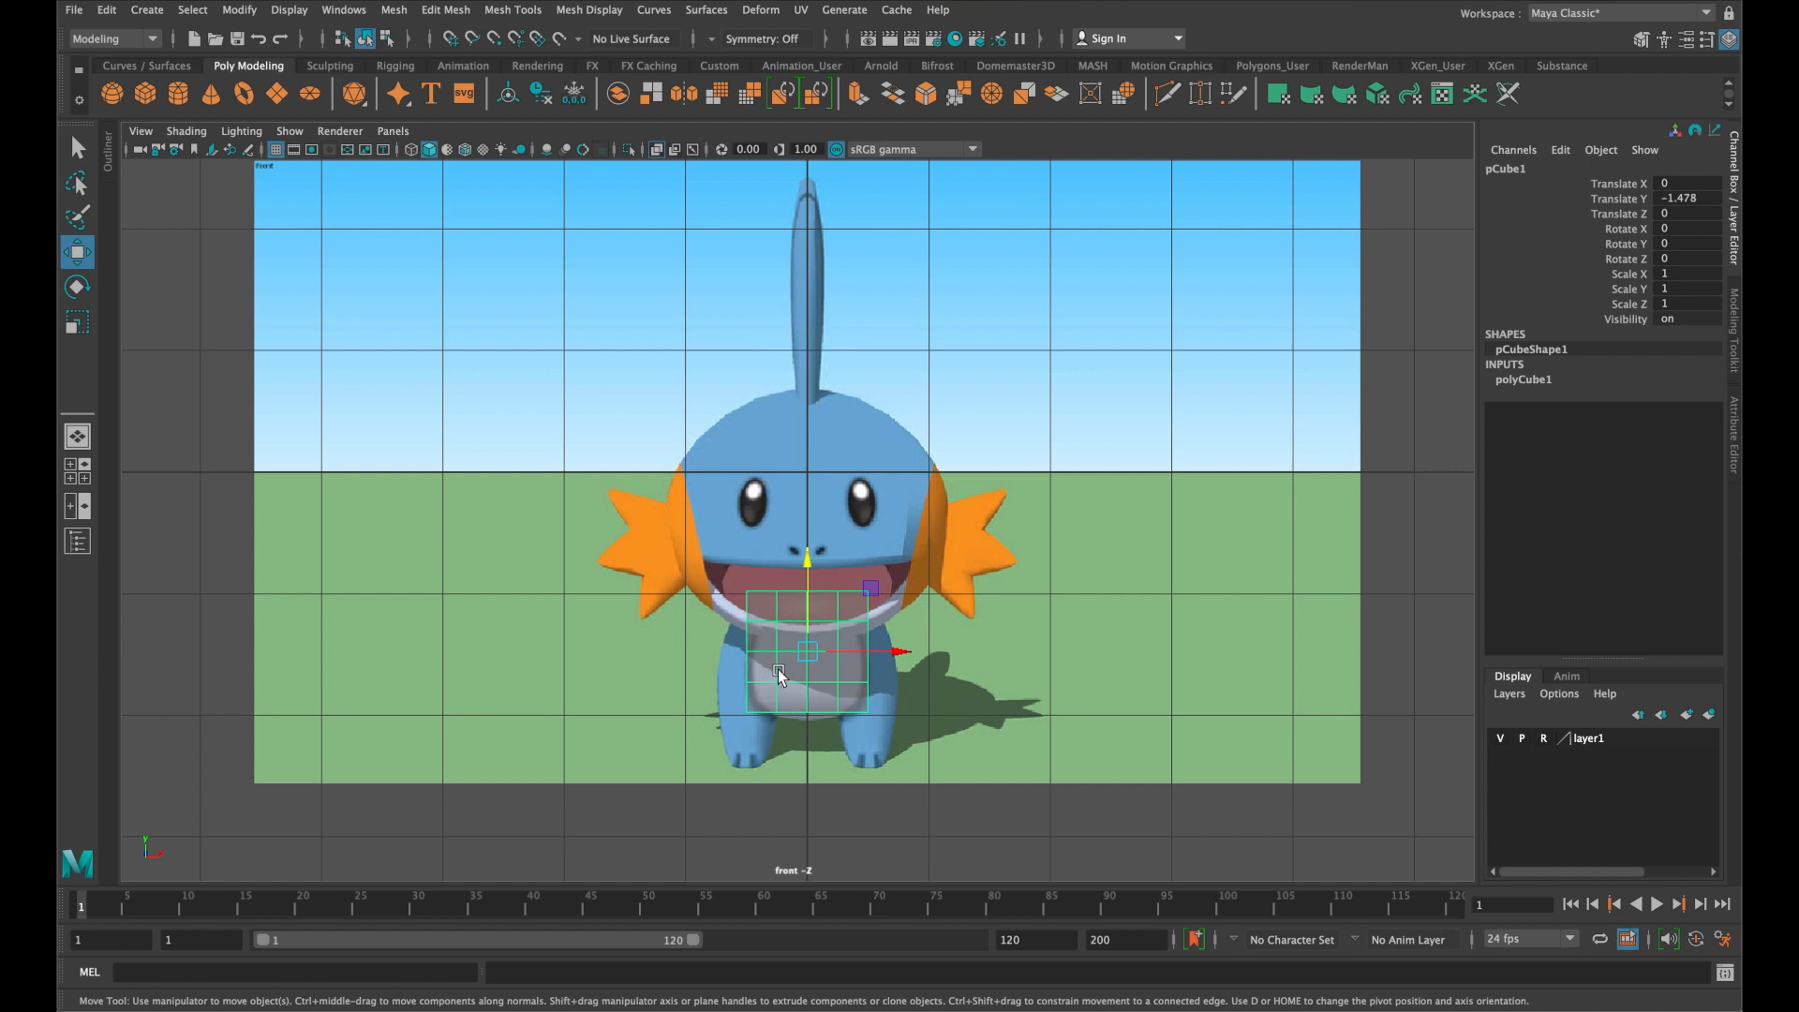
Switch the cube to vertex editing and select its middle horizontal row of vertices for scaling
scroll(787, 673, up, 5)
alt+middle_drag(787, 673, 697, 488)
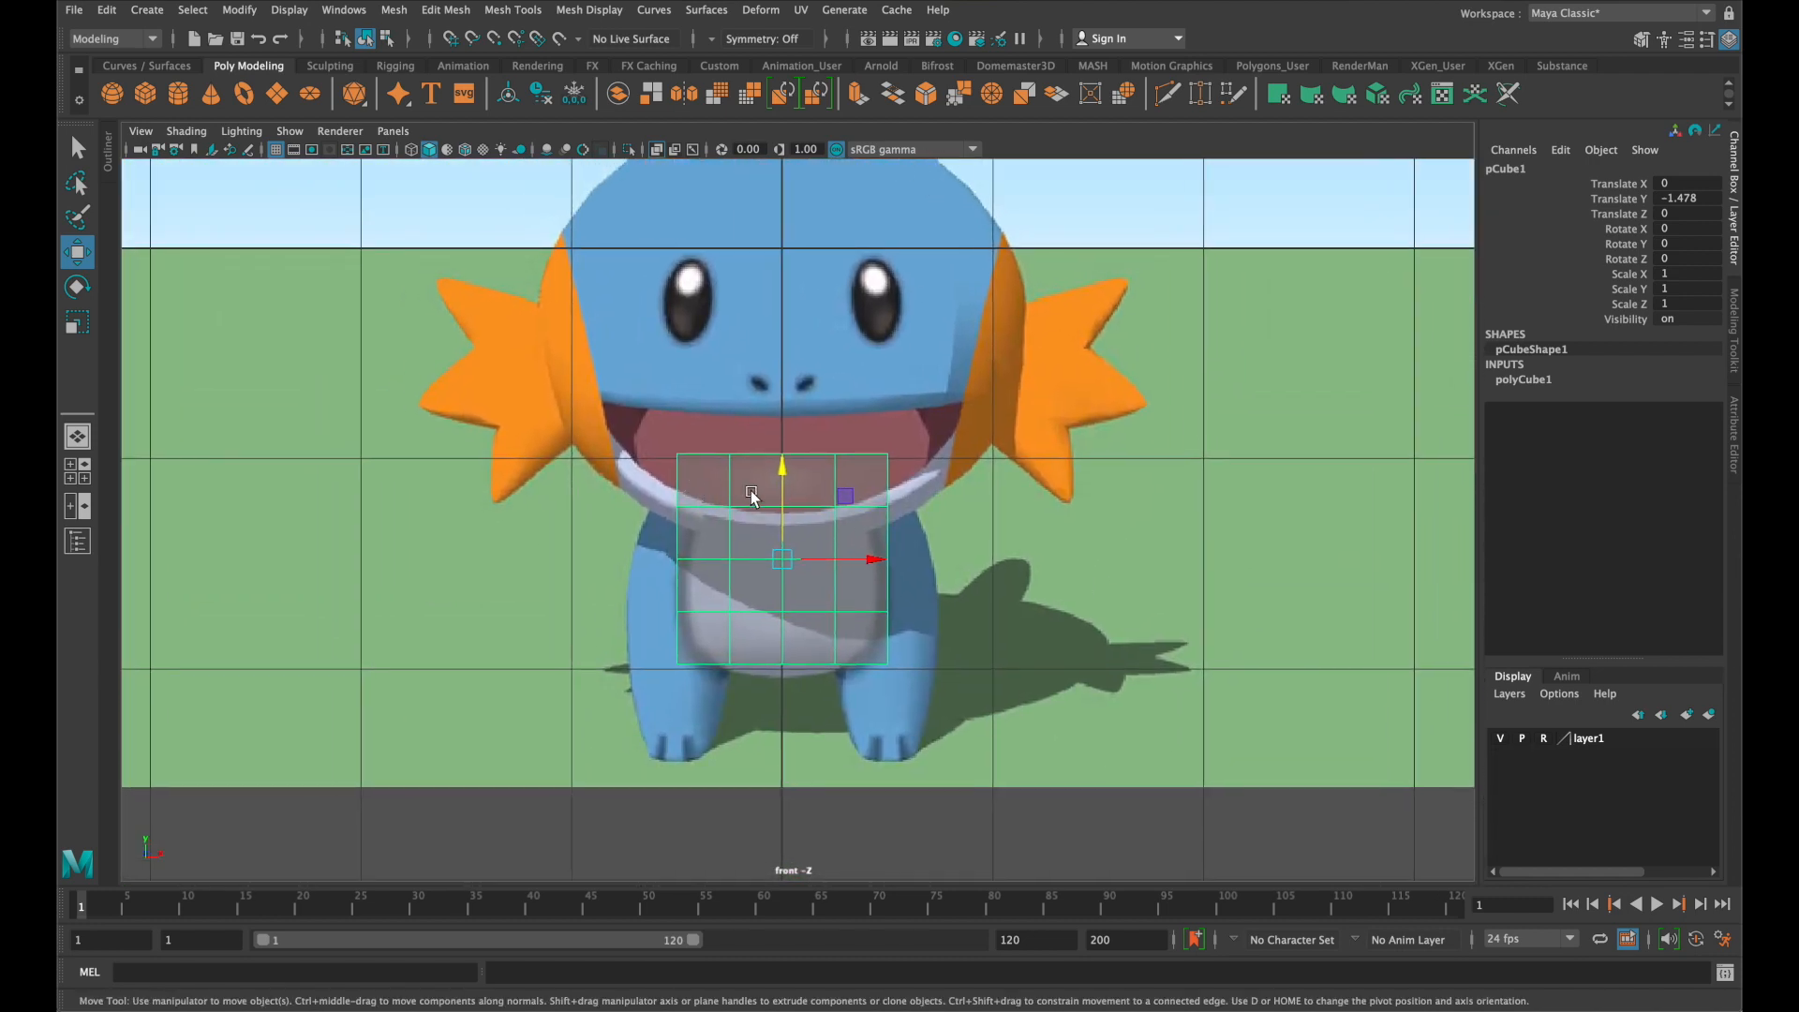
right_drag(832, 498, 753, 499)
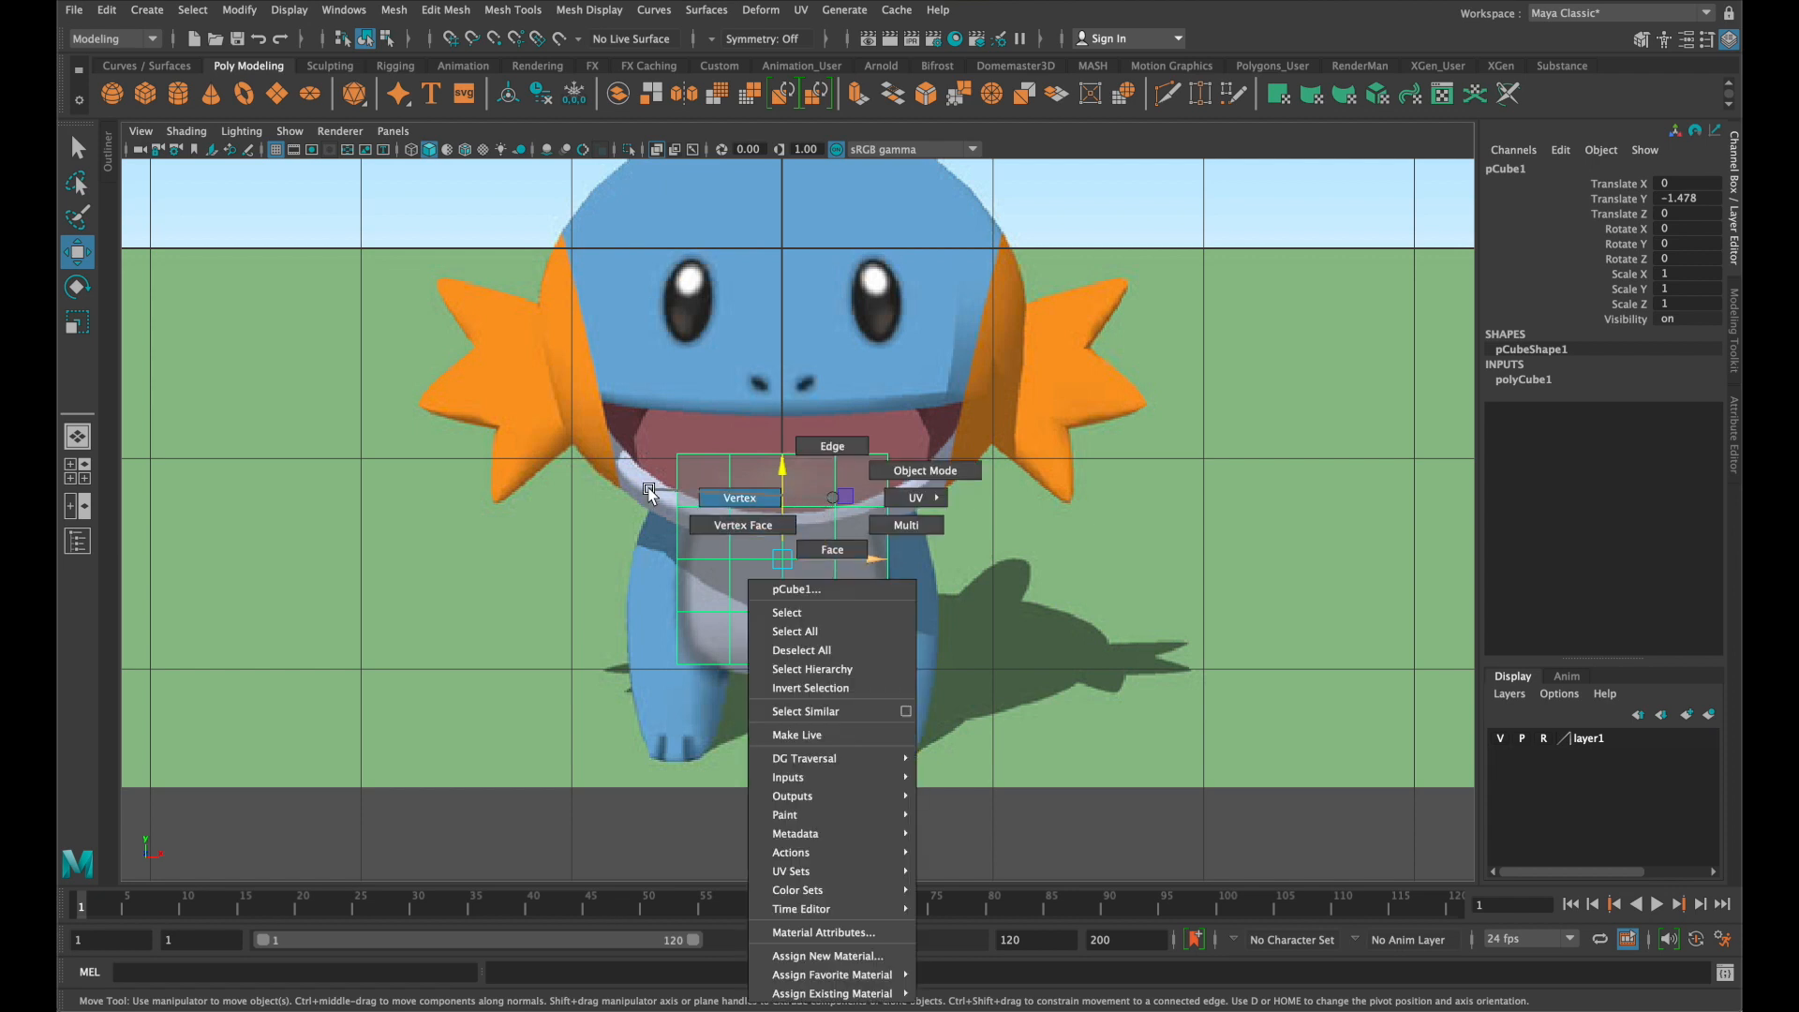
right_drag(650, 491, 650, 492)
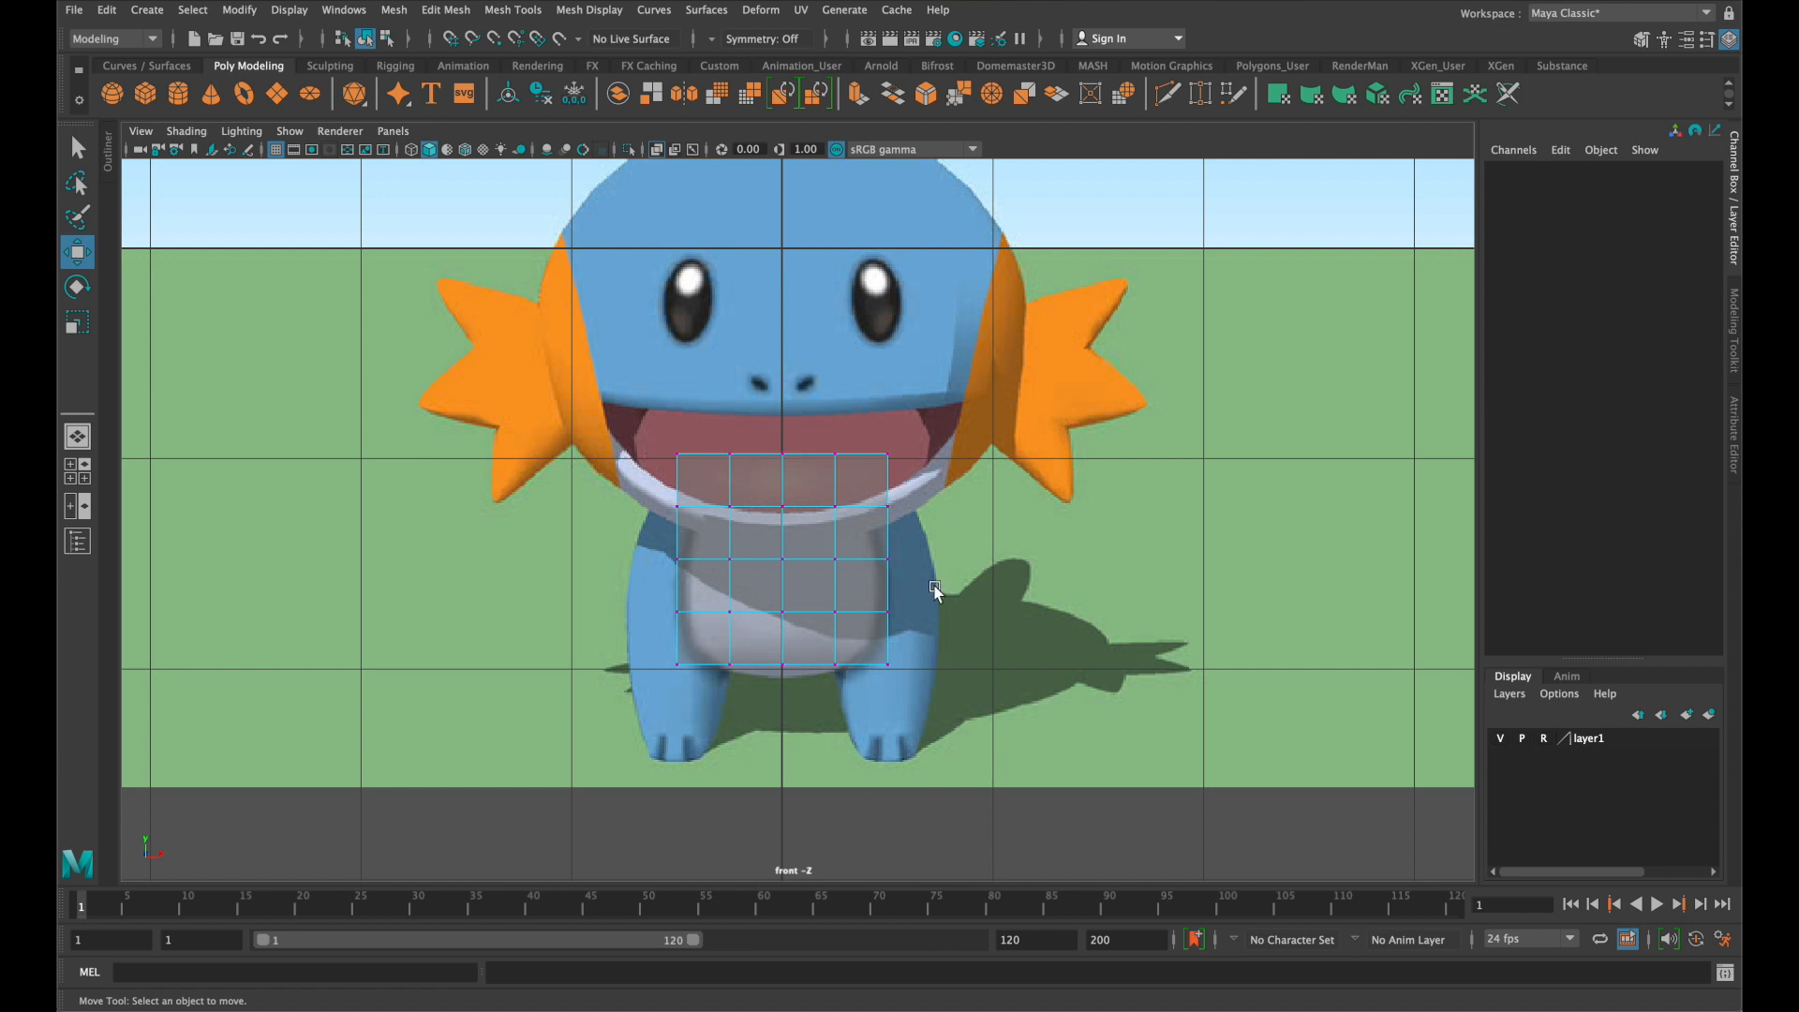
drag(940, 589, 570, 554)
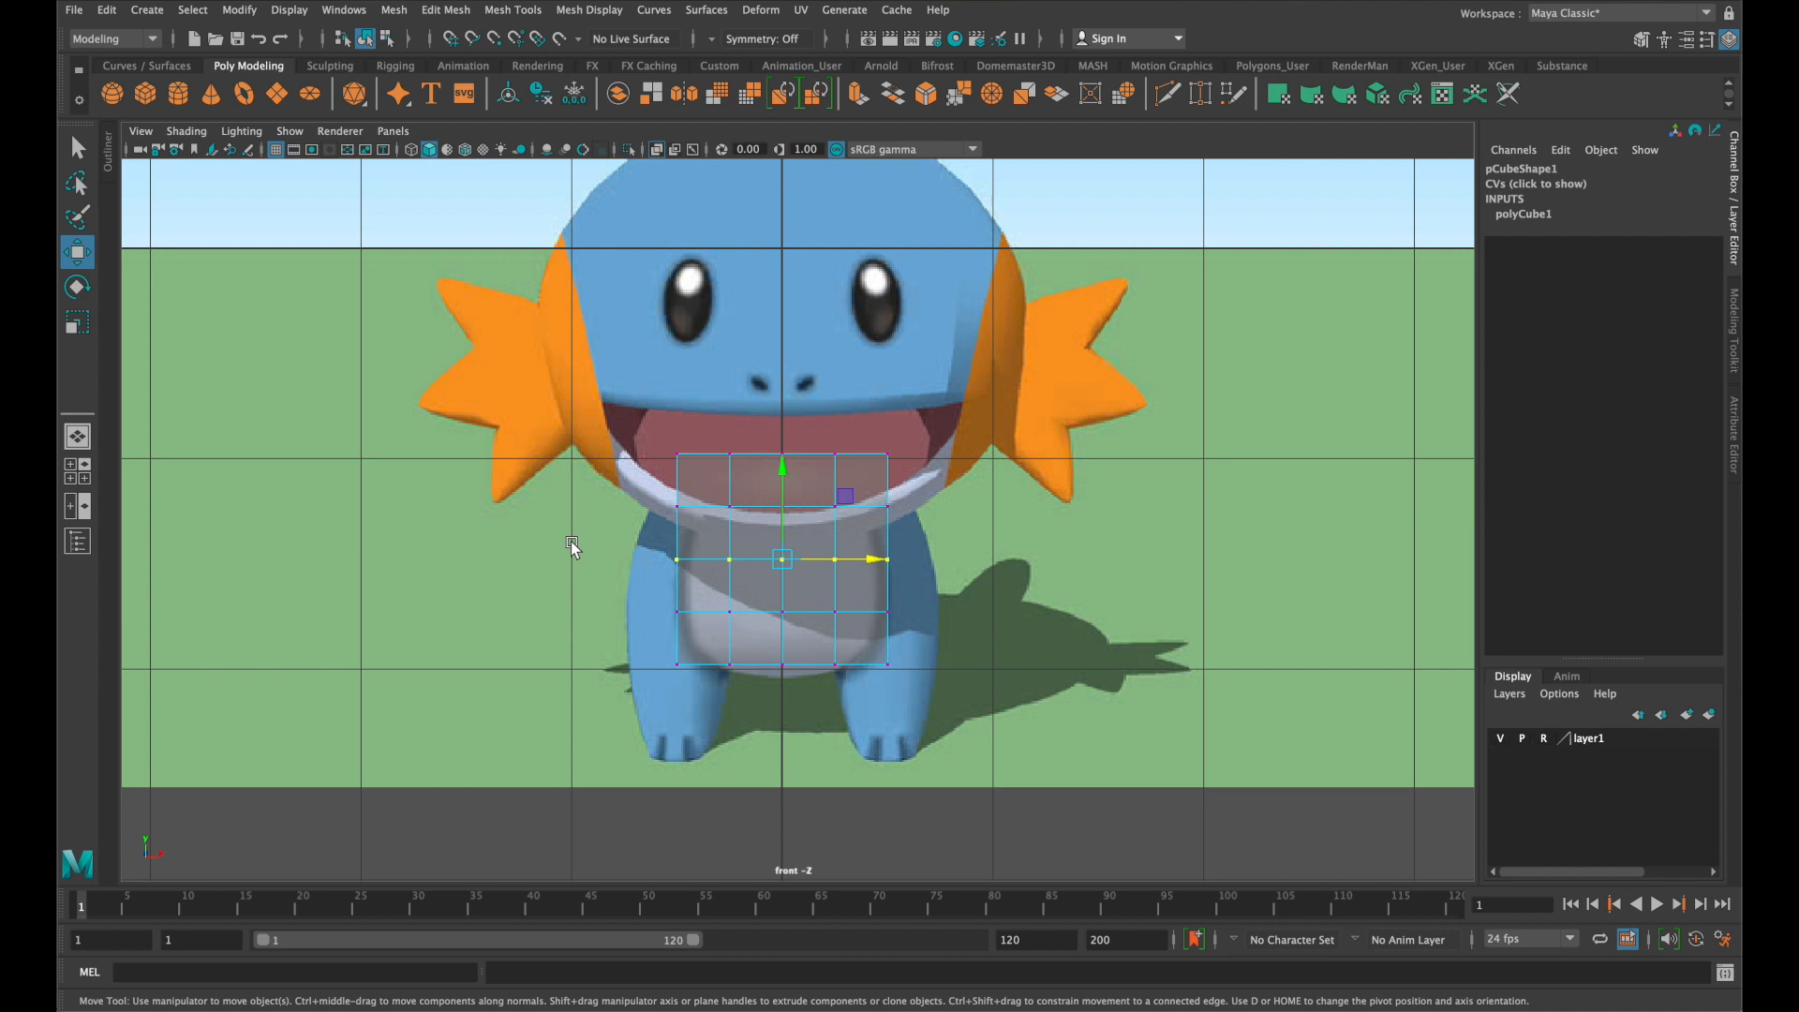
key(r)
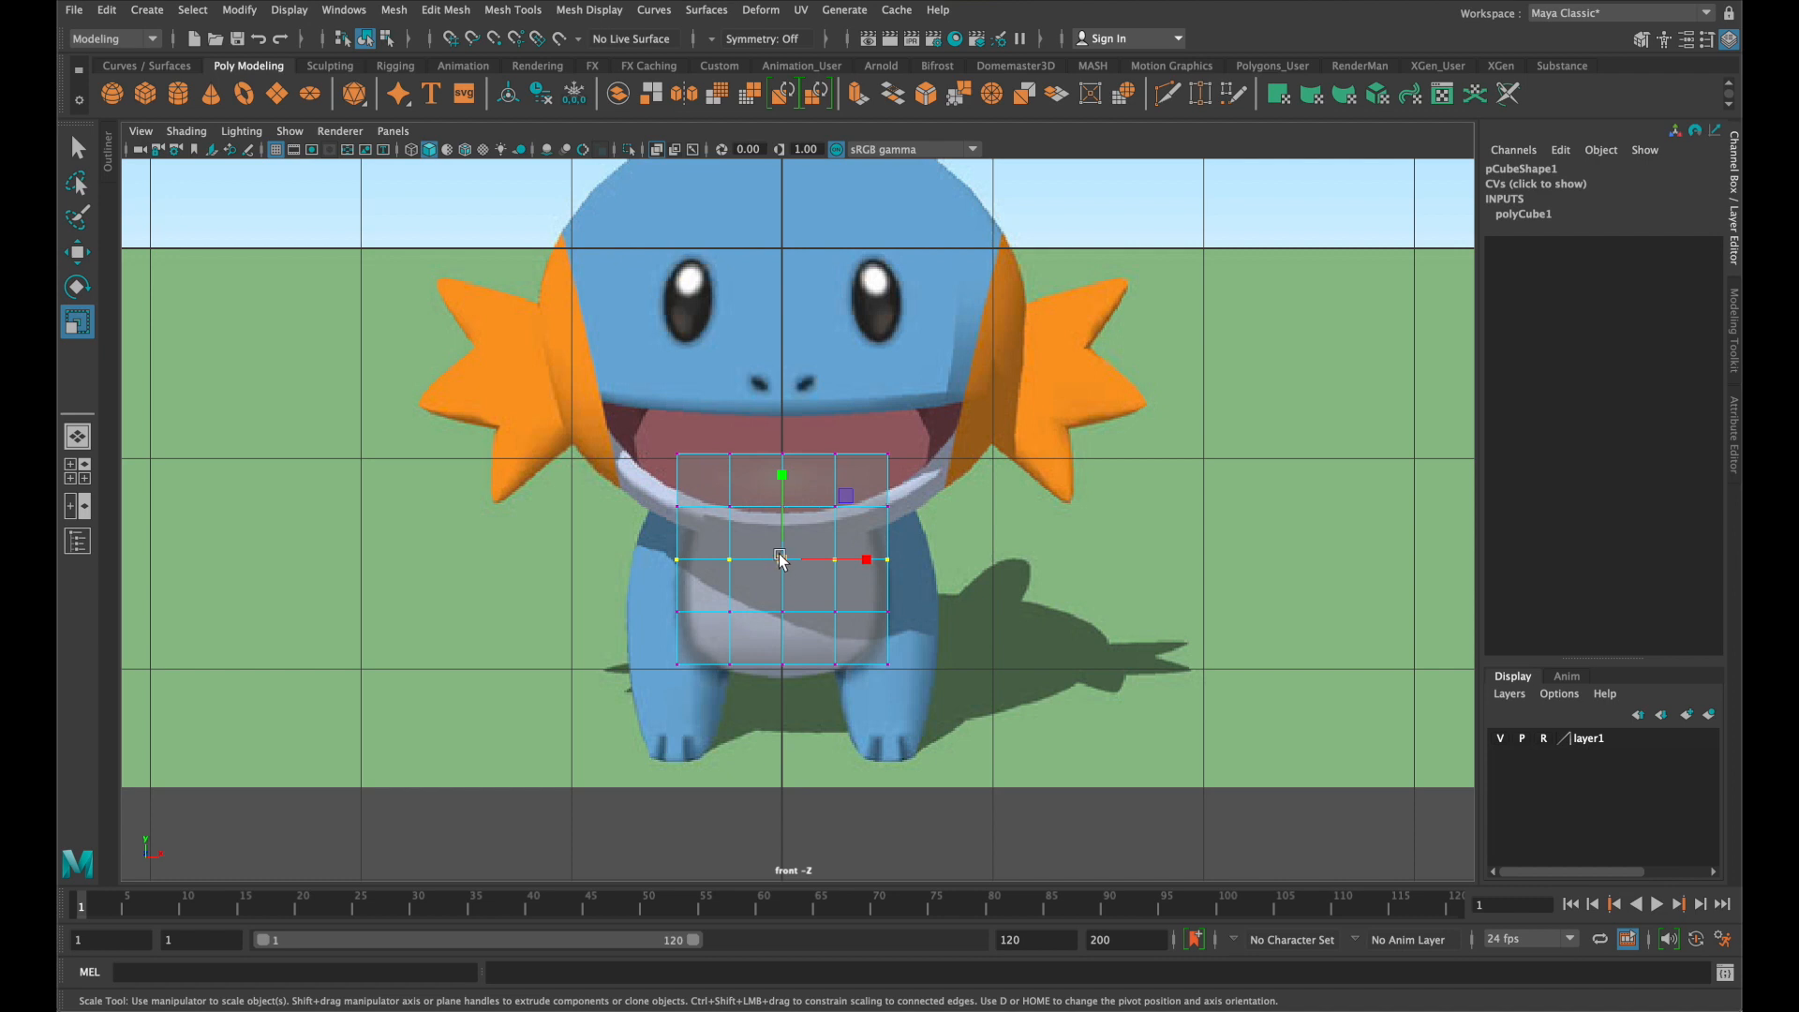
Try scaling the middle vertex row uniformly and along X only, undoing each attempt
key(space)
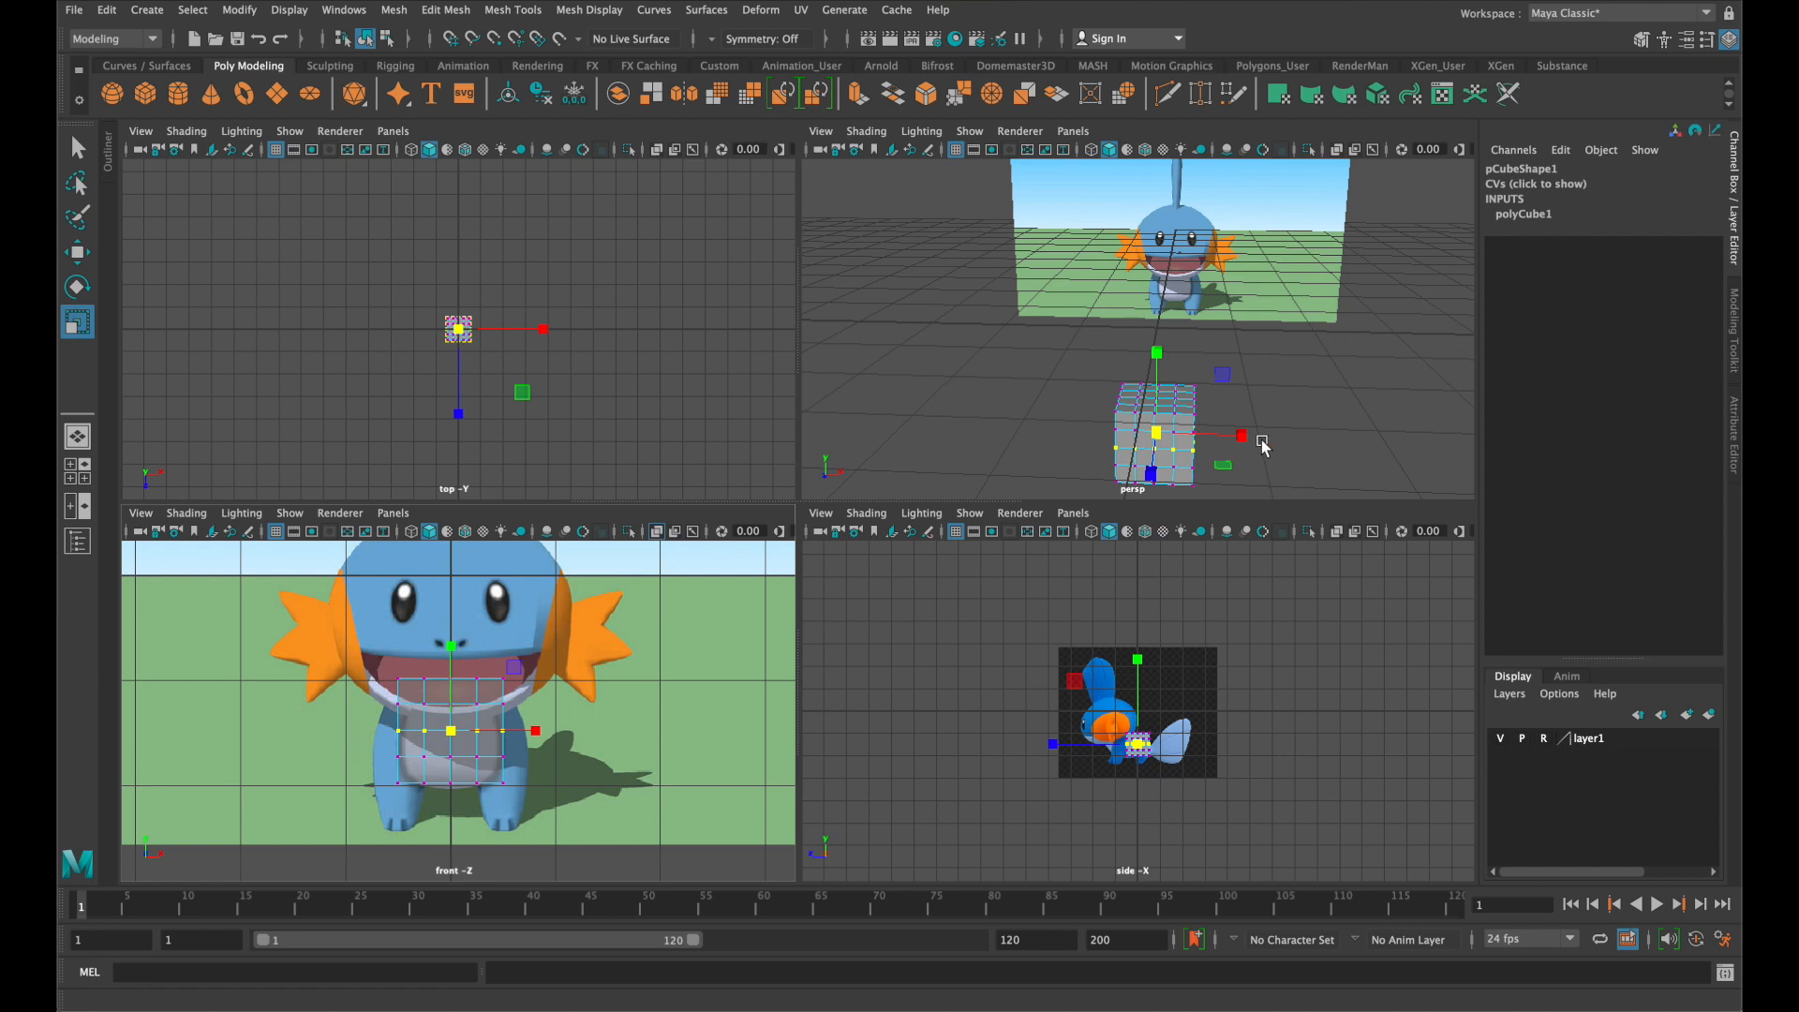
alt+drag(1297, 445, 1230, 328)
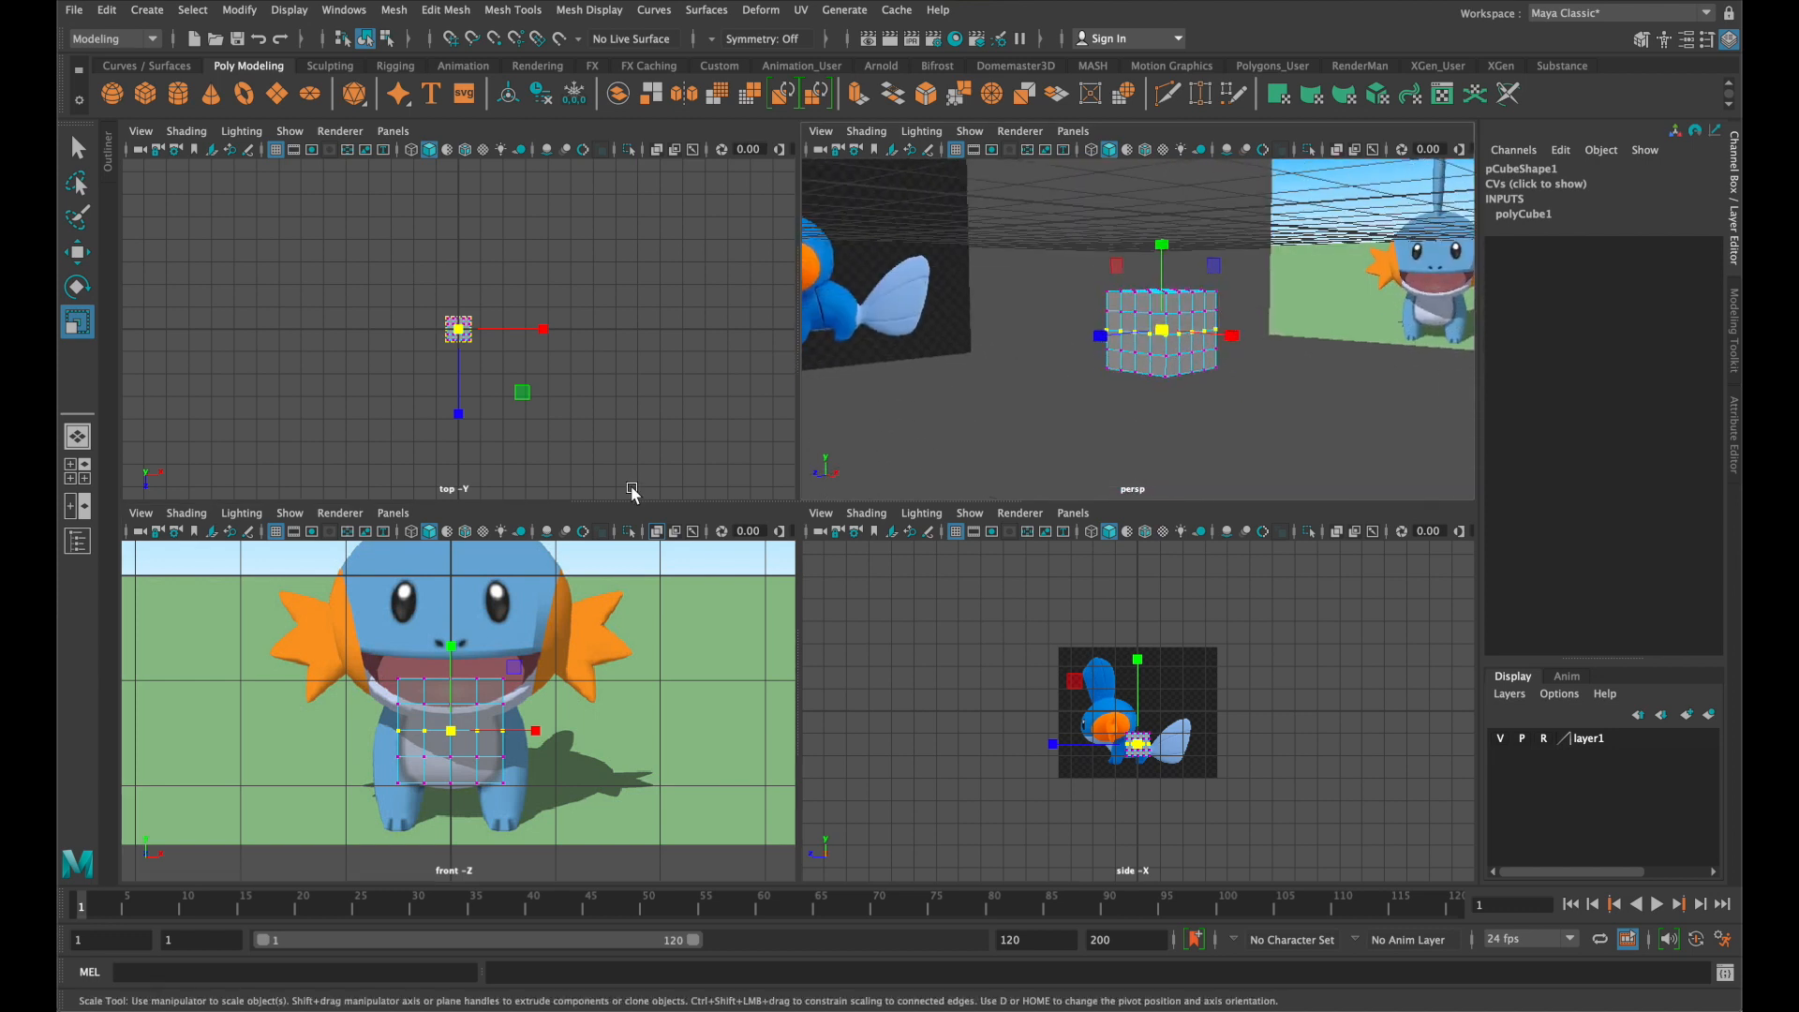
drag(459, 737, 406, 735)
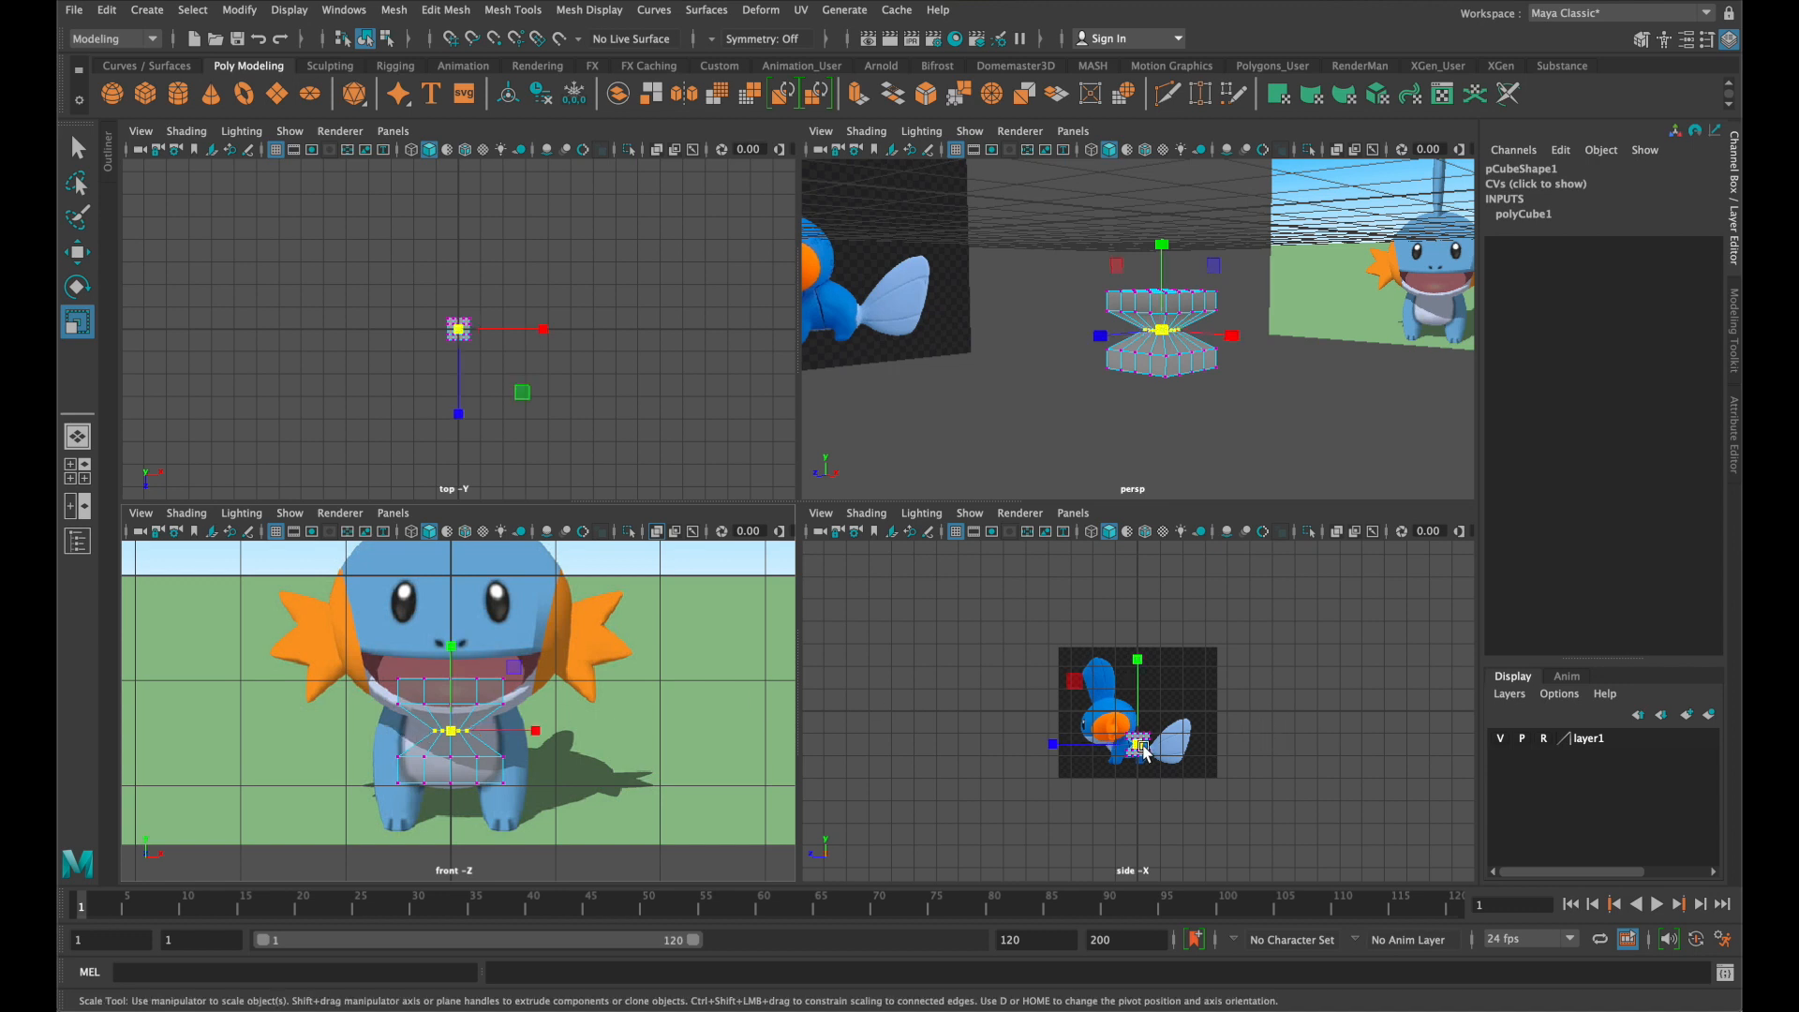
key(super+z)
mouse_move(541, 731)
mouse_down()
mouse_move(516, 732)
mouse_move(557, 738)
mouse_up()
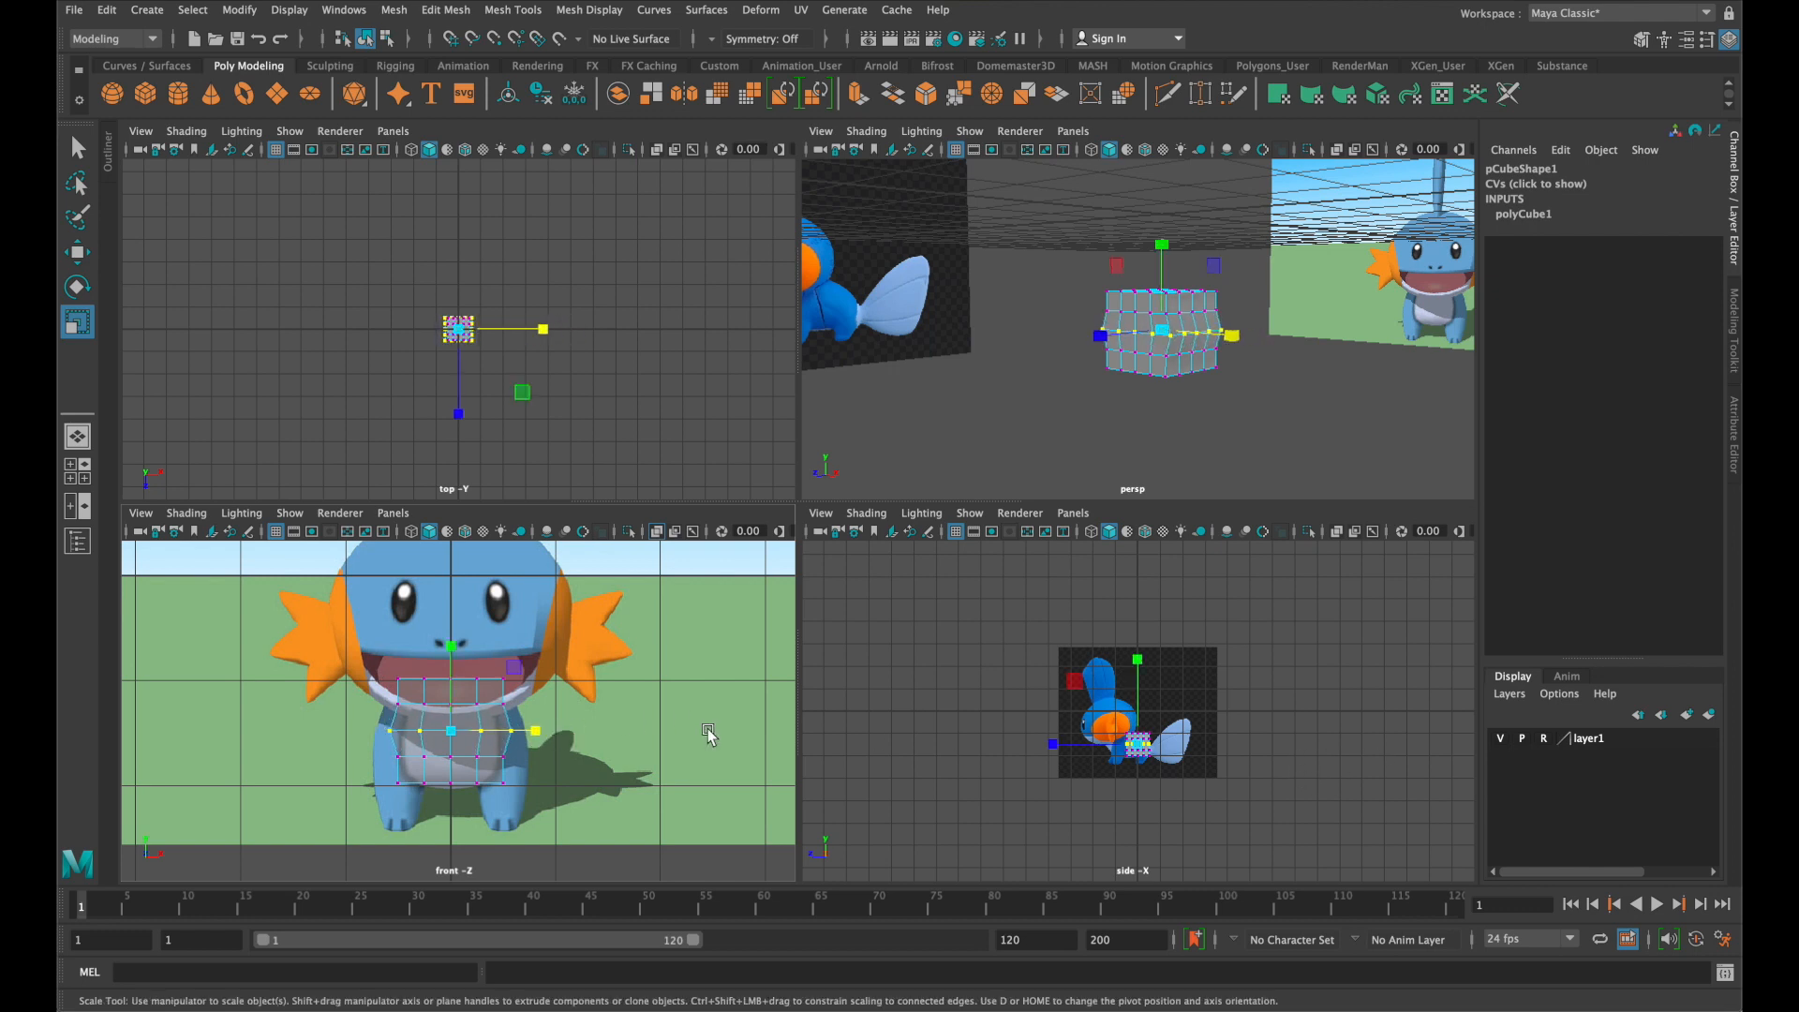
key(super+z)
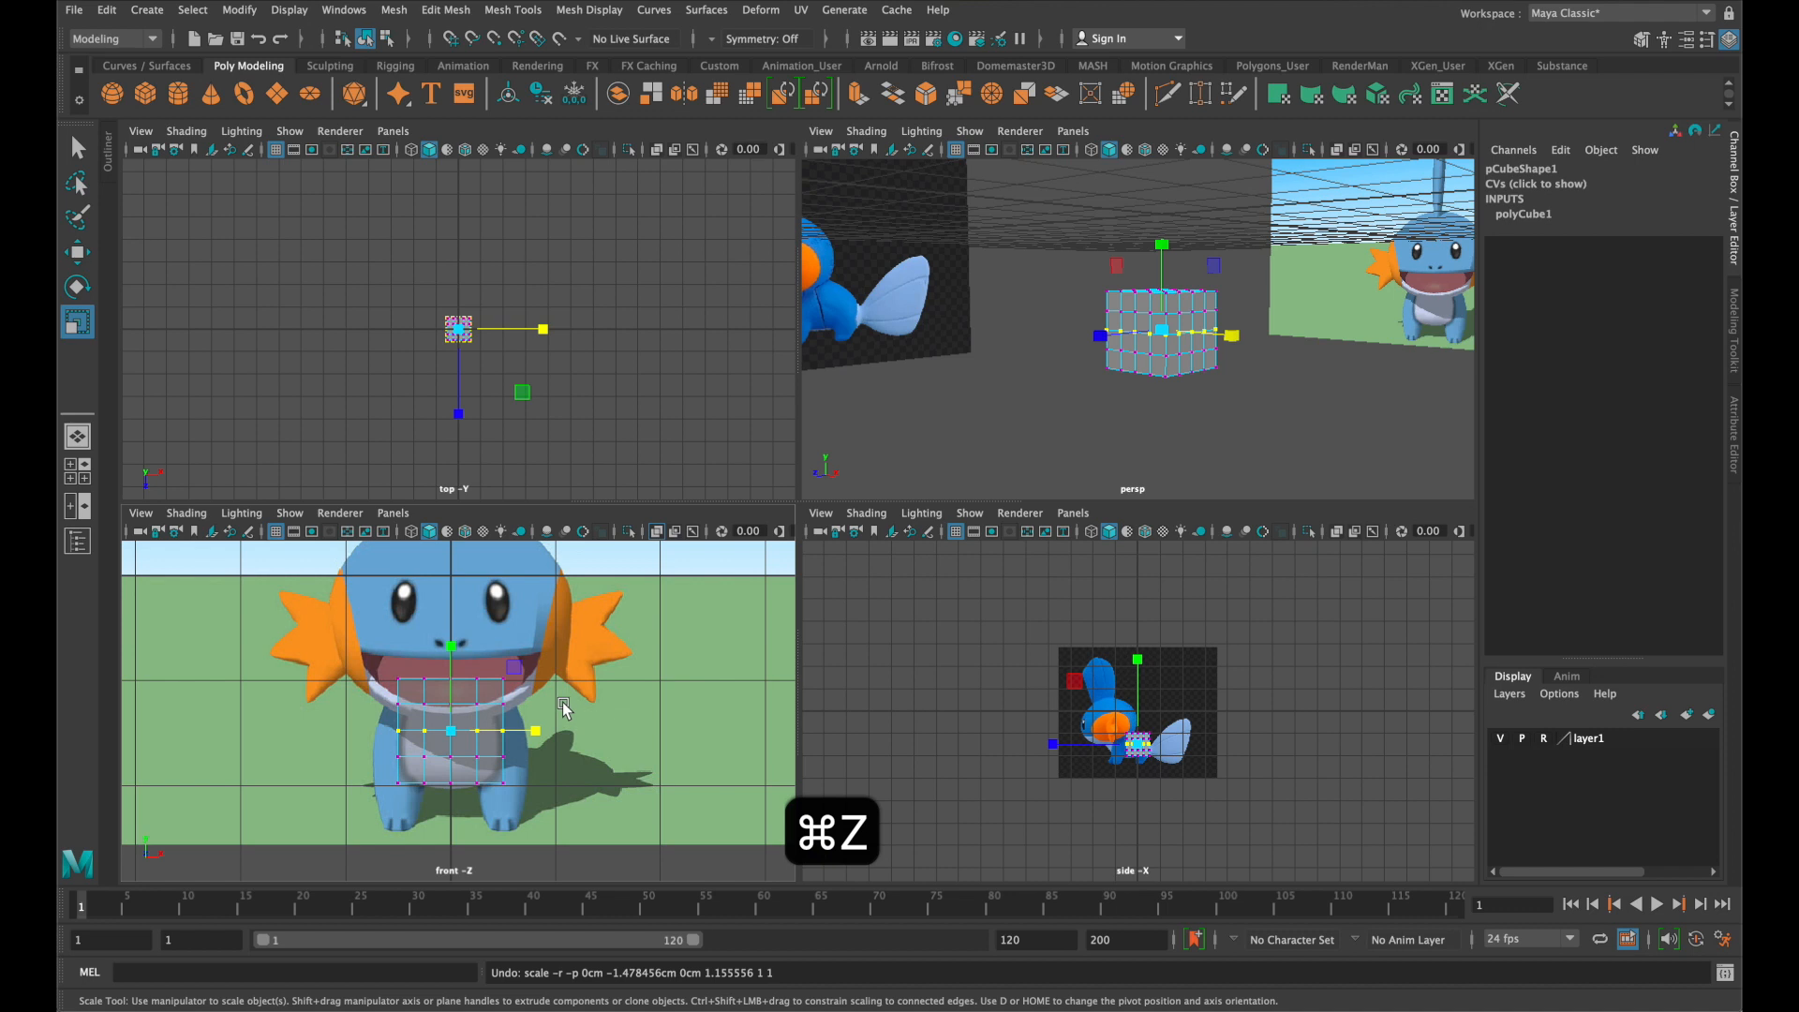
Widen the cube's middle vertex row and the row below it along X to match the body outline in the front view
key(space)
scroll(873, 609, up, 5)
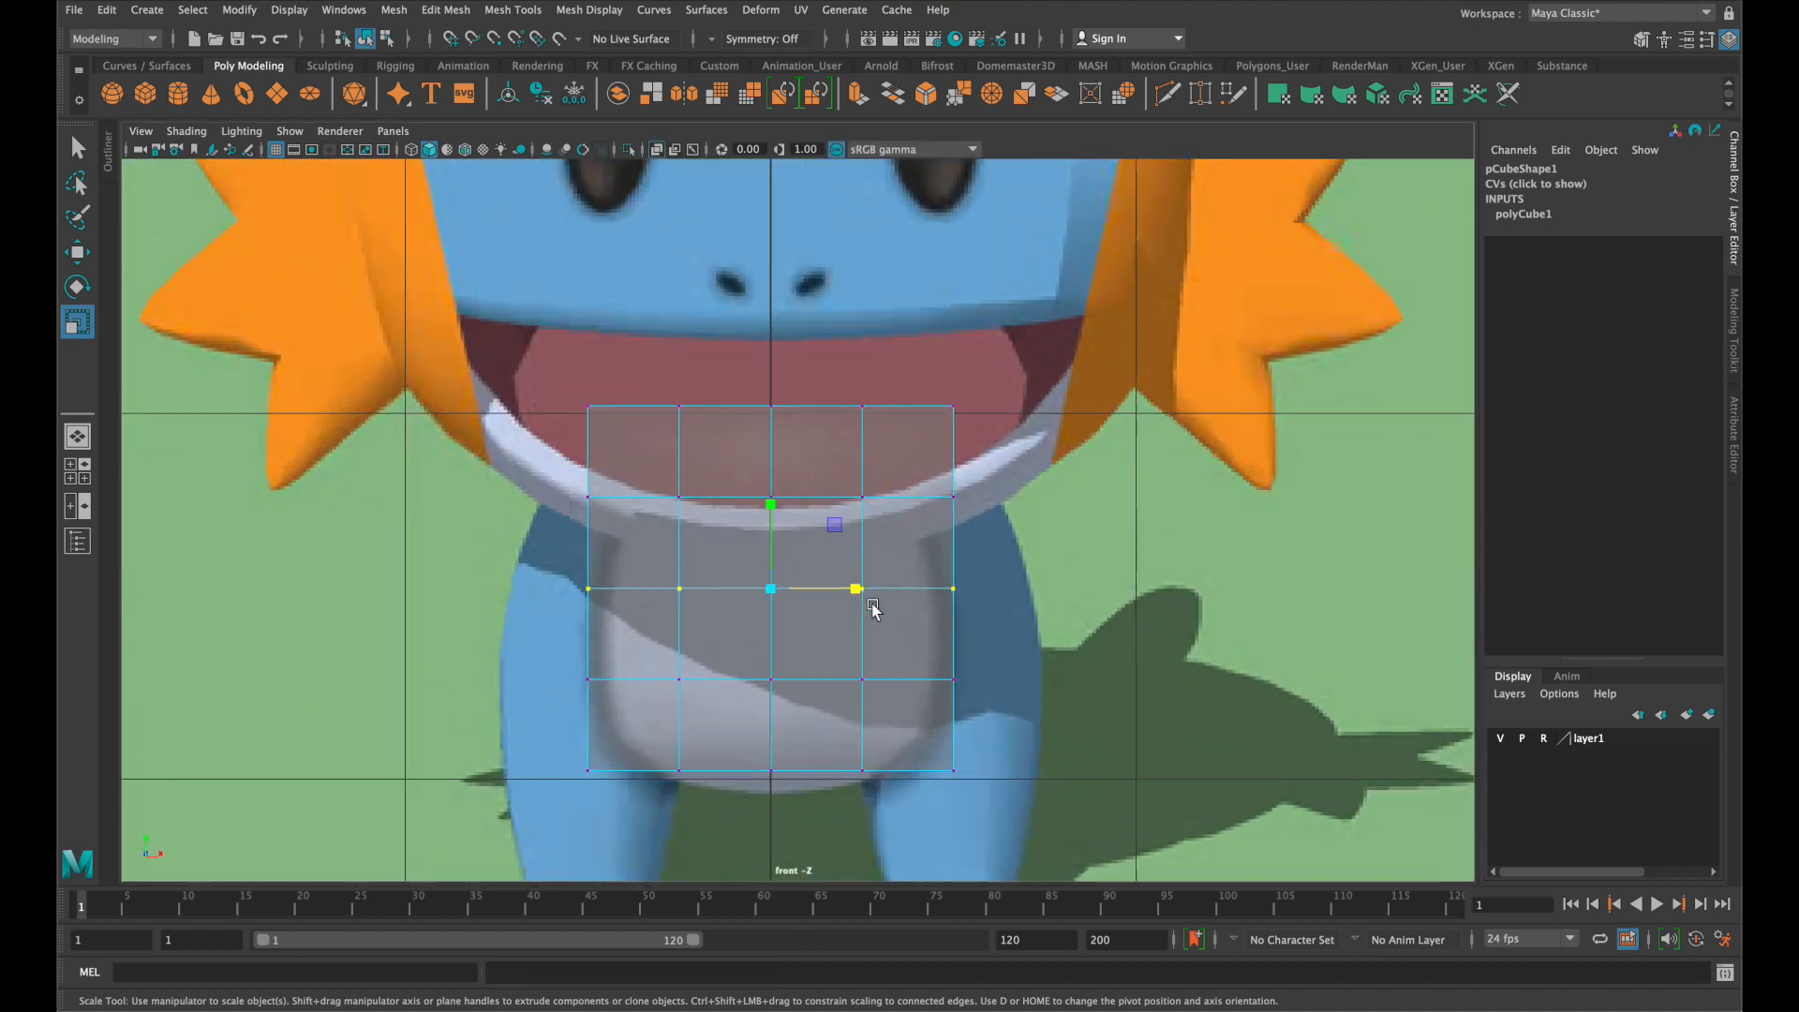
drag(855, 590, 891, 599)
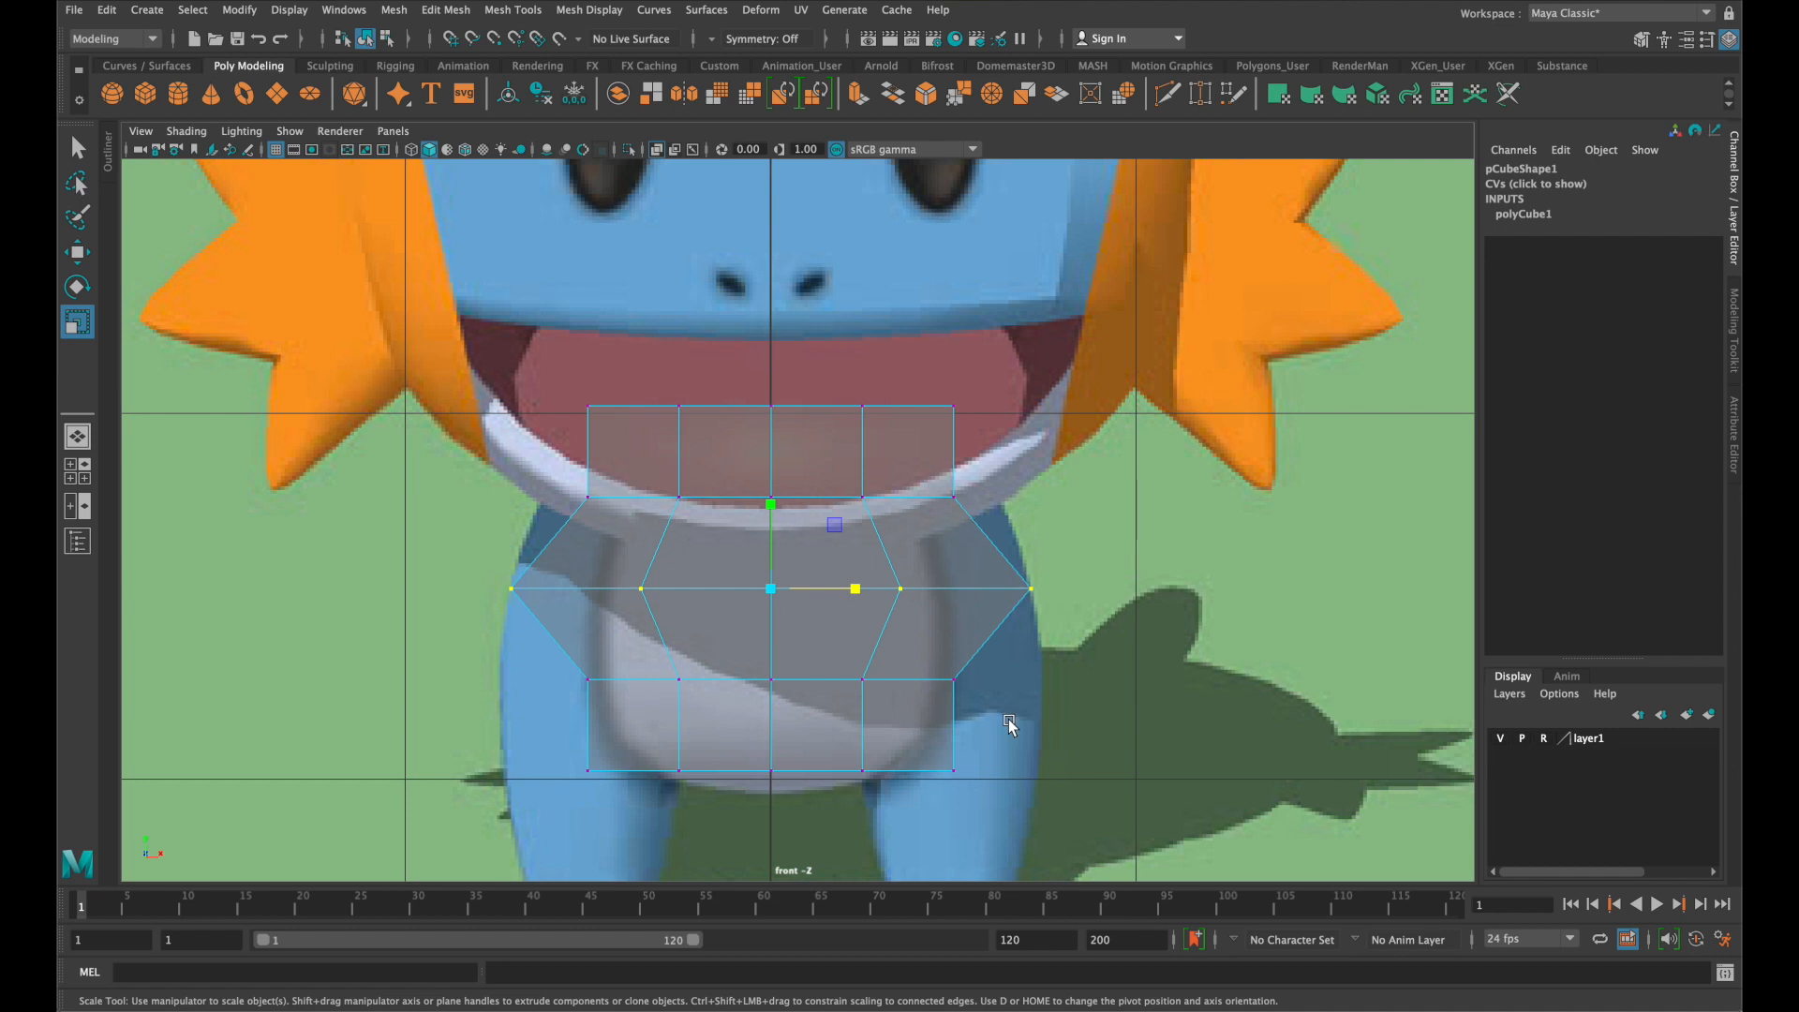
drag(1025, 721, 515, 667)
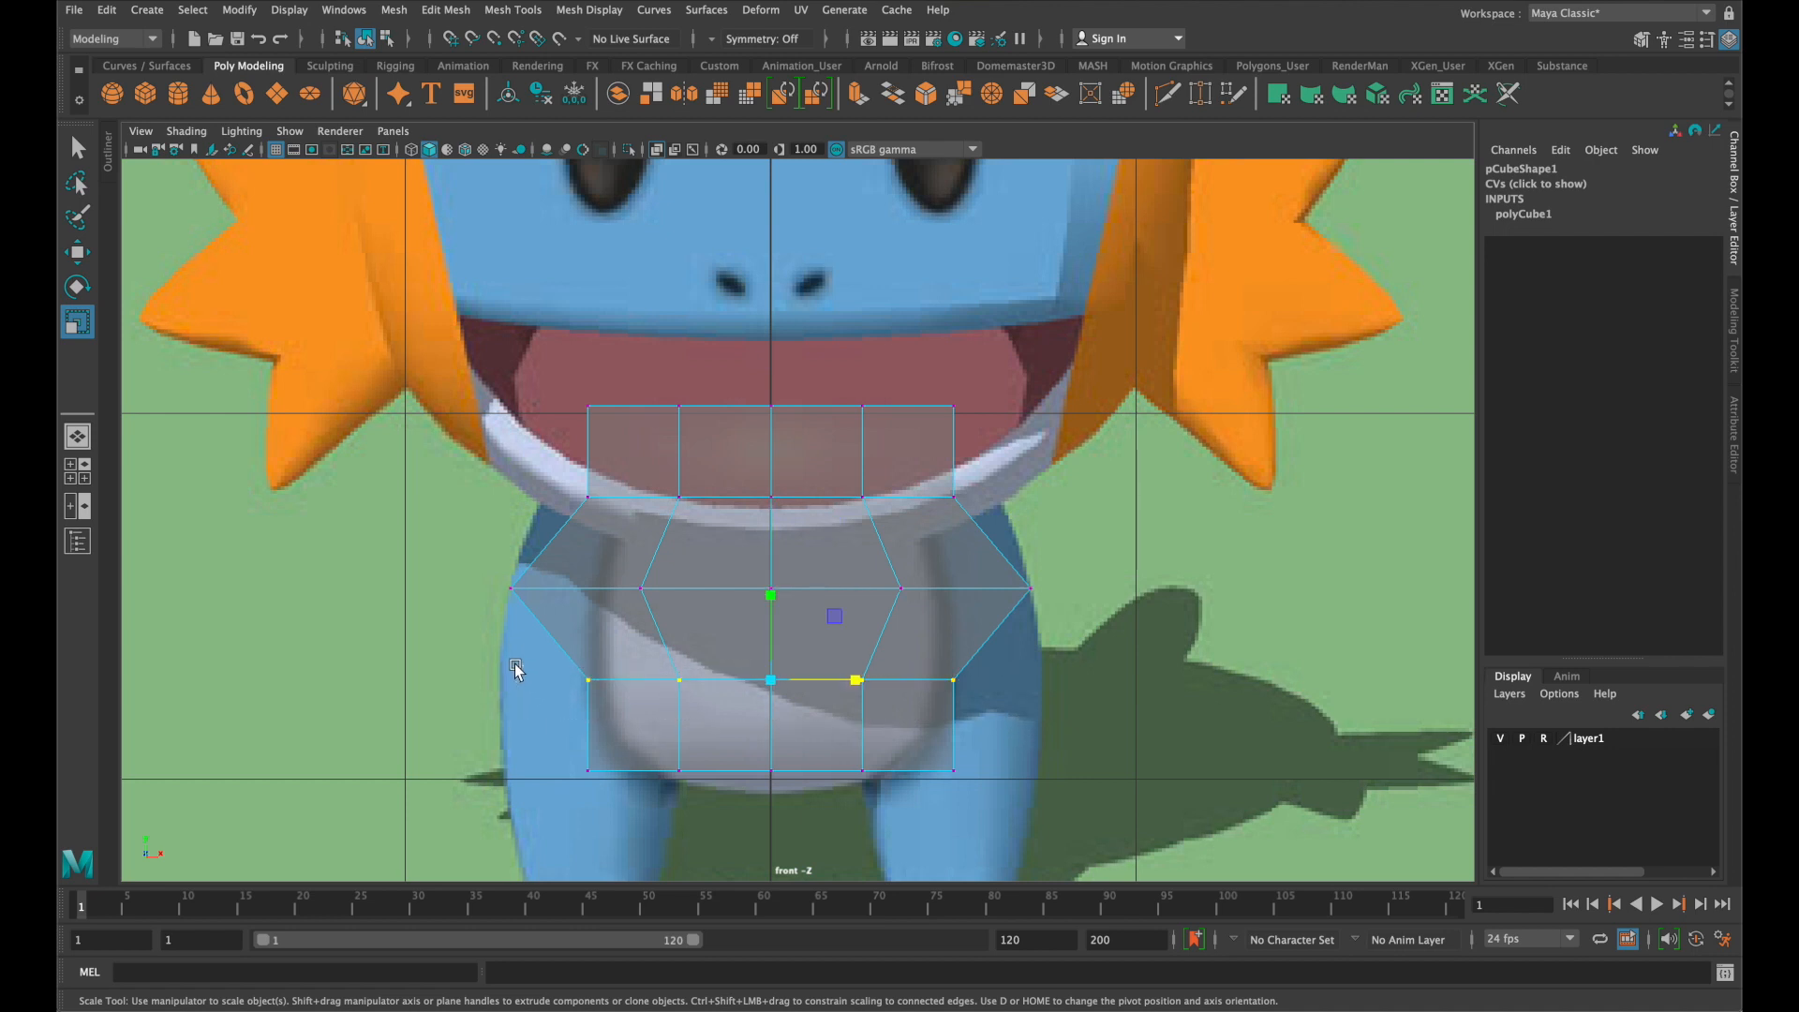
drag(868, 692, 900, 690)
Lower the three inner vertices of the cube's bottom edge, the centre one furthest, to follow the belly's curve
alt+middle_drag(906, 698, 936, 565)
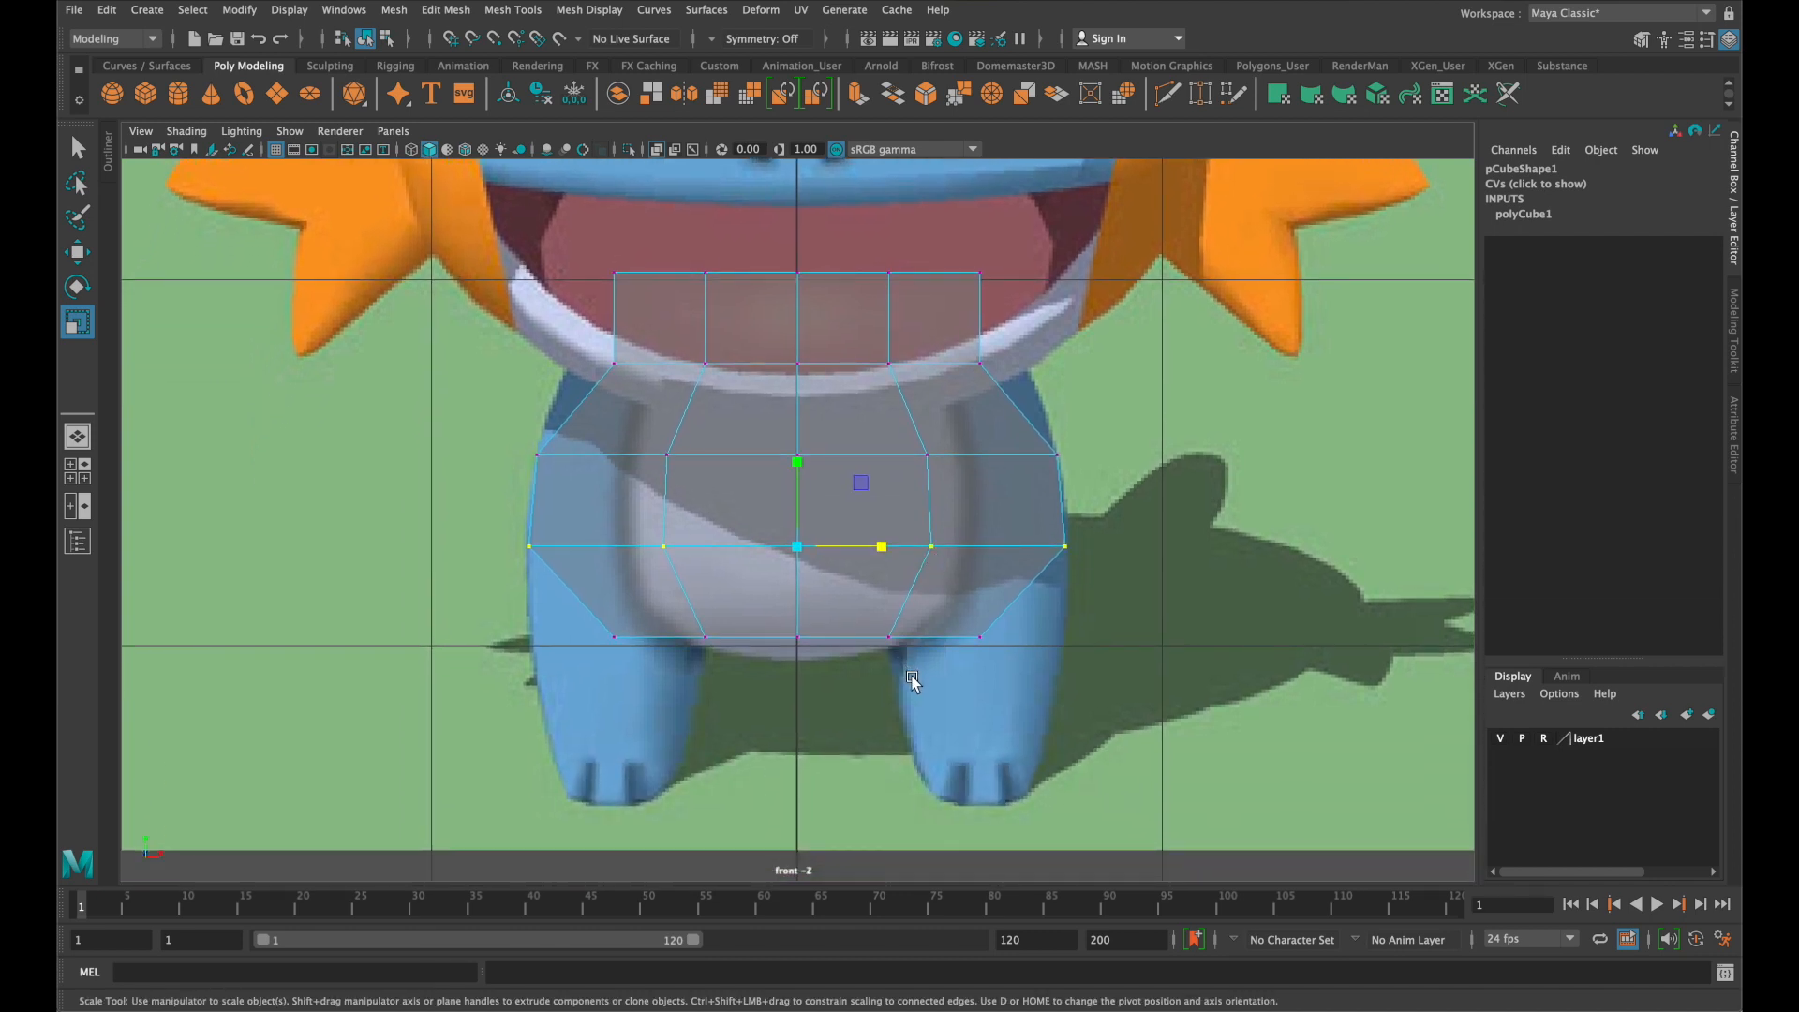
drag(662, 610, 913, 680)
key(w)
drag(795, 546, 795, 581)
click(796, 653)
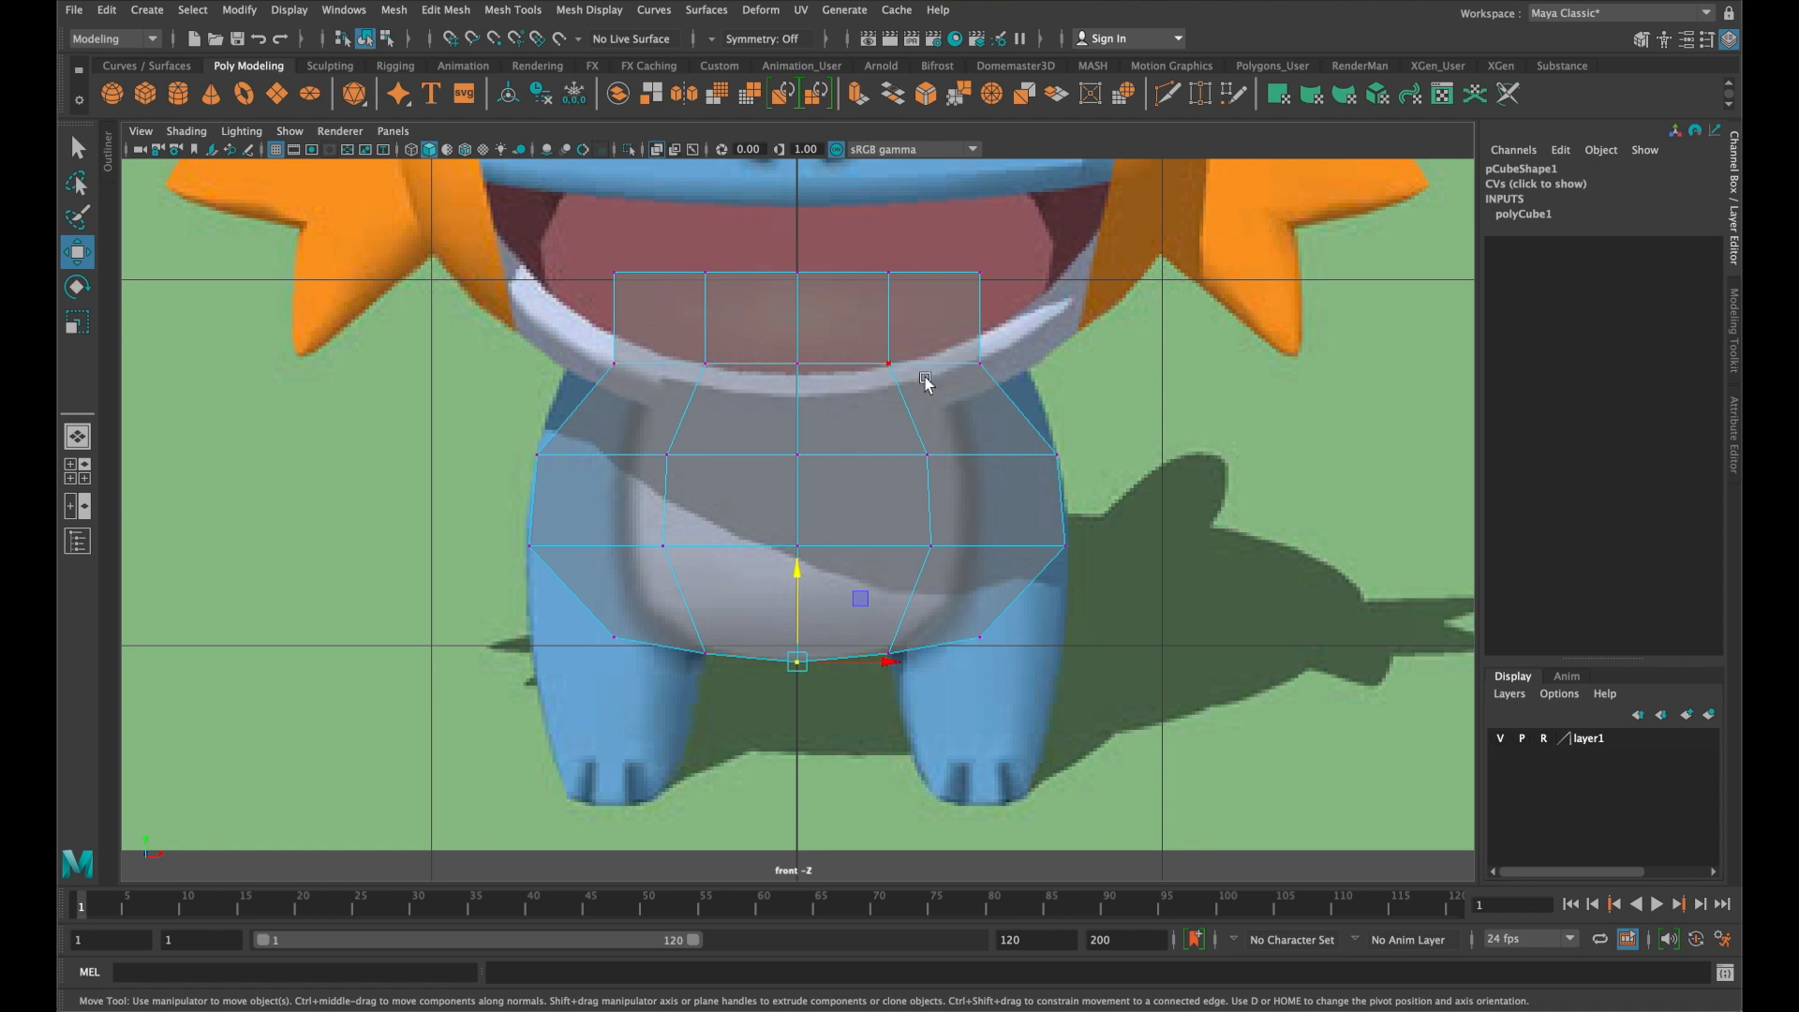
Widen the vertex row just below the cube's top row along X to match the body outline in the front view
drag(1017, 405, 463, 320)
key(r)
drag(882, 365, 901, 372)
key(w)
alt+middle_drag(1106, 376, 1145, 578)
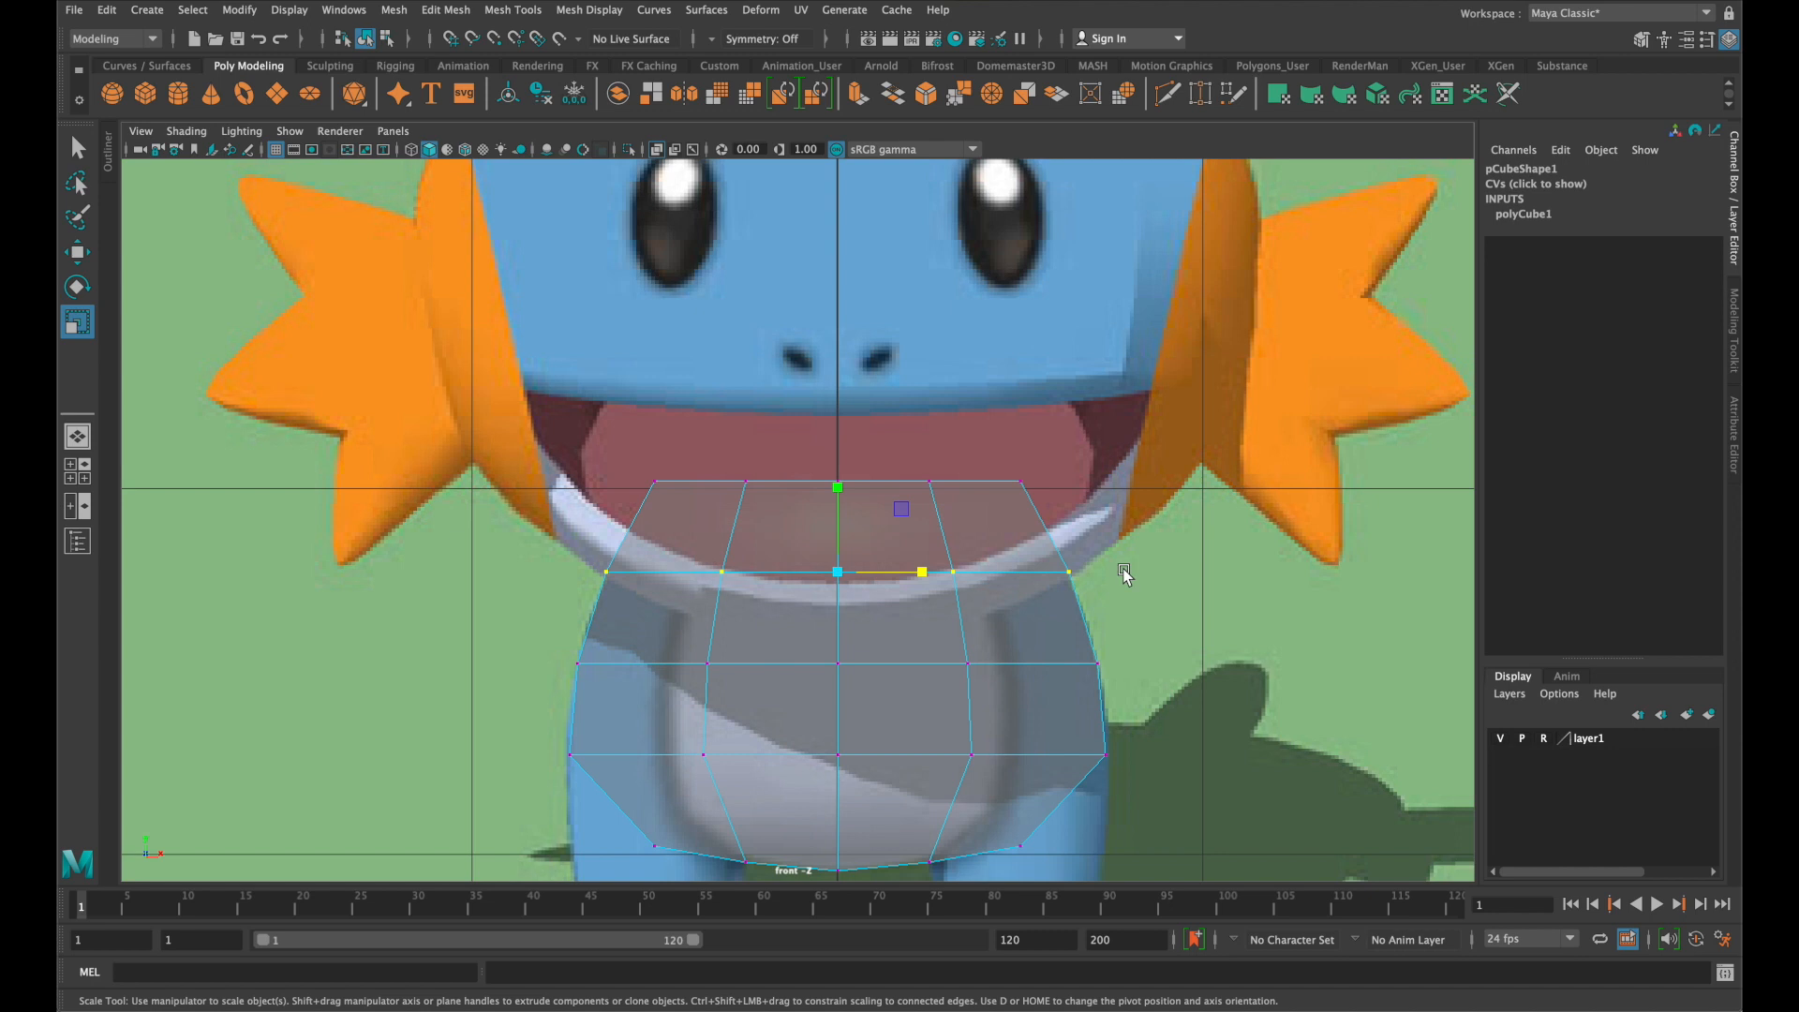
Raise the three inner vertices of the cube's top edge, the centre one highest, to round off the upper body
drag(965, 539, 729, 457)
key(w)
drag(835, 390, 835, 361)
drag(871, 514, 836, 367)
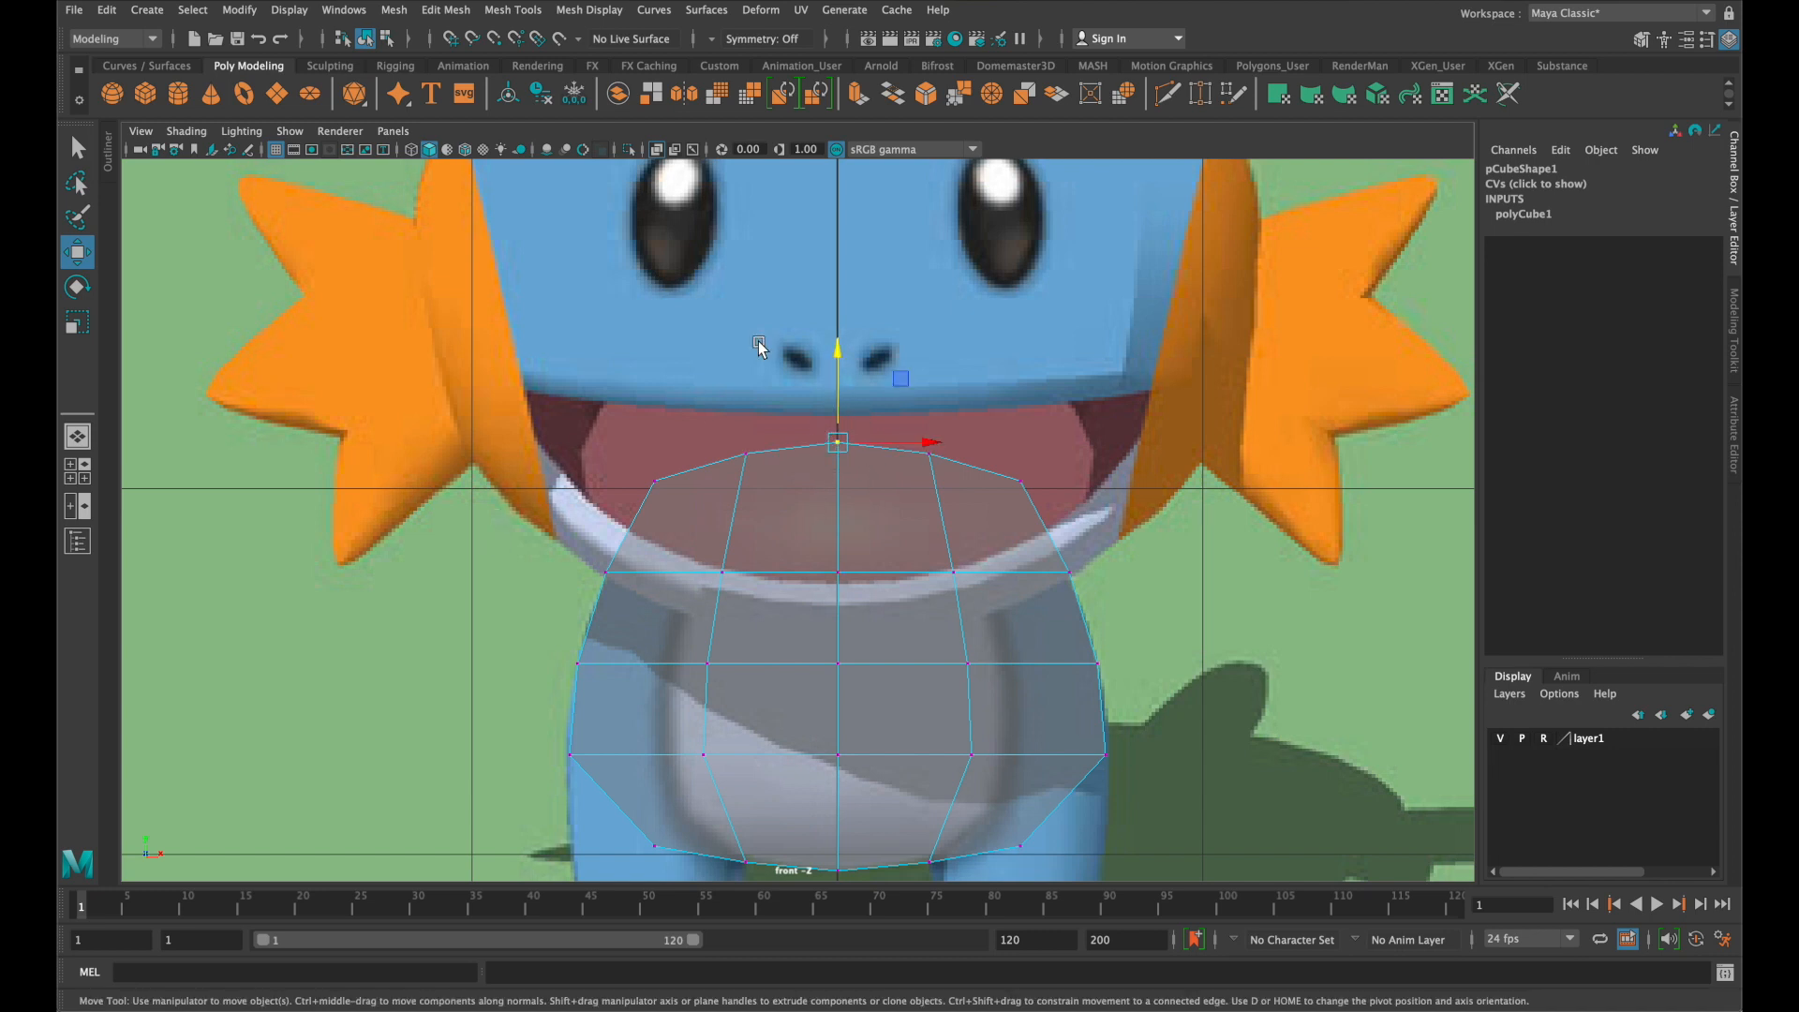
alt+middle_drag(1035, 610, 1097, 413)
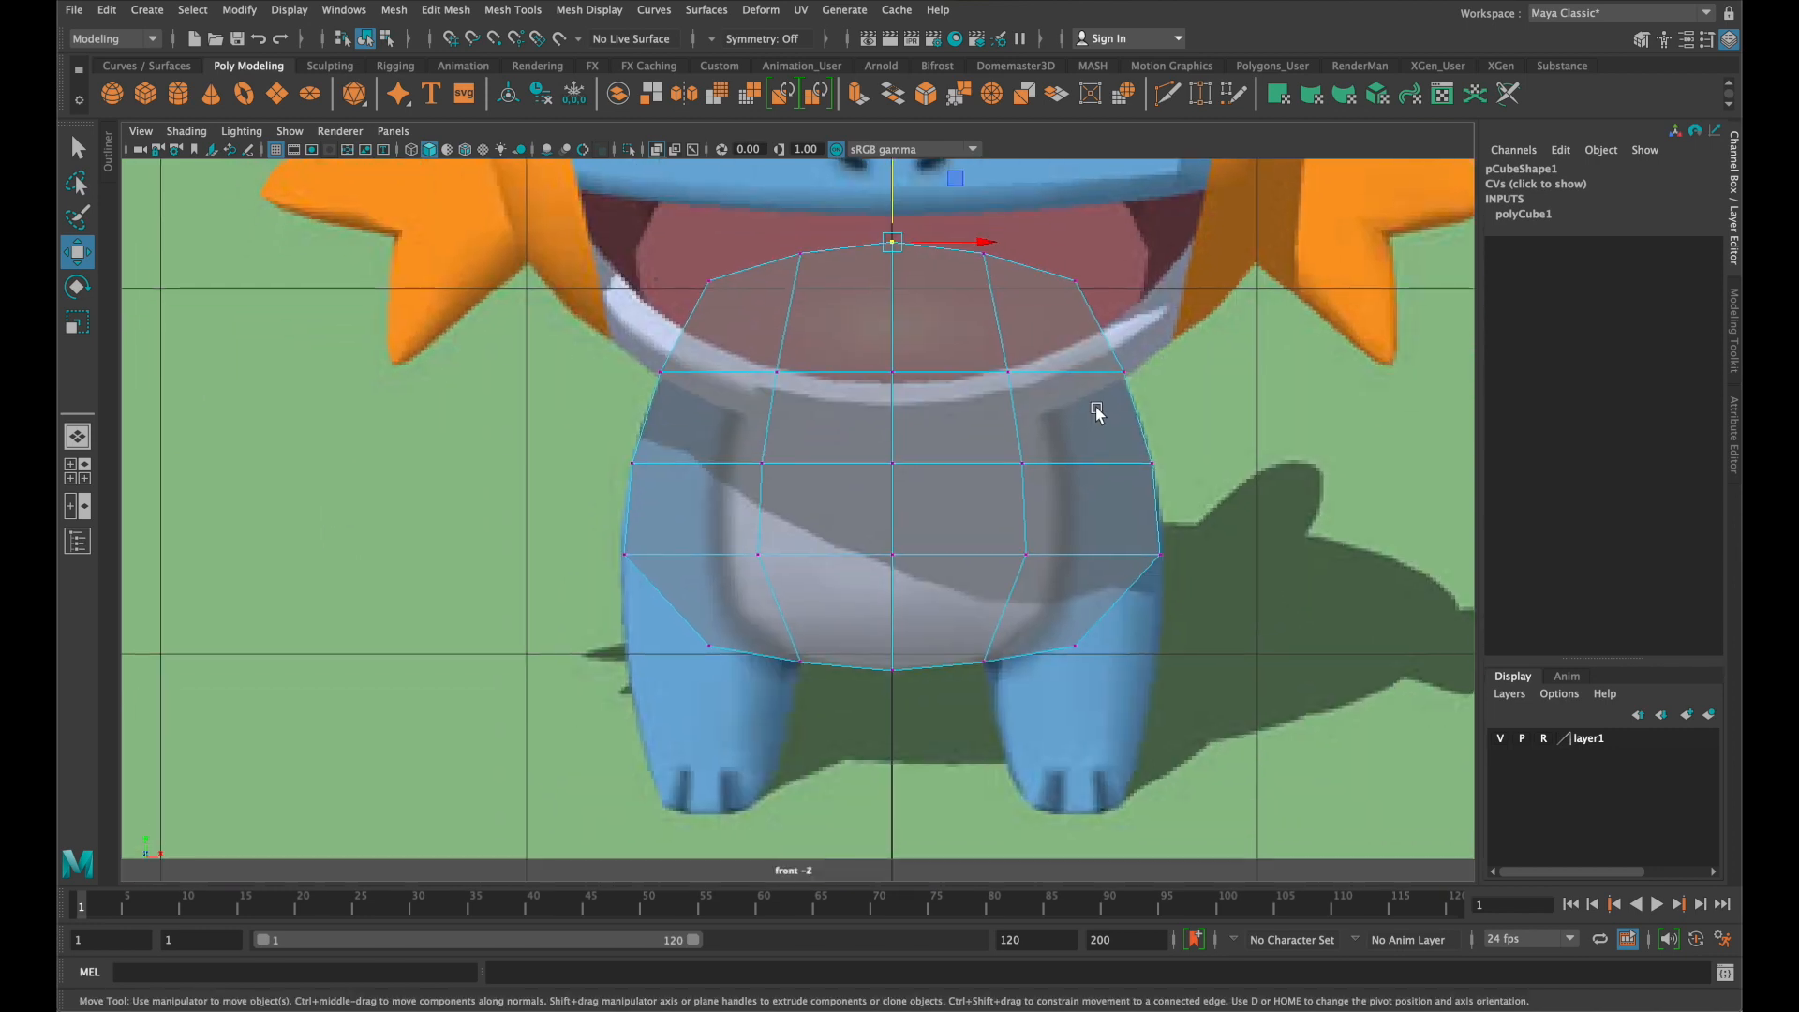
alt+middle_drag(1008, 509, 897, 562)
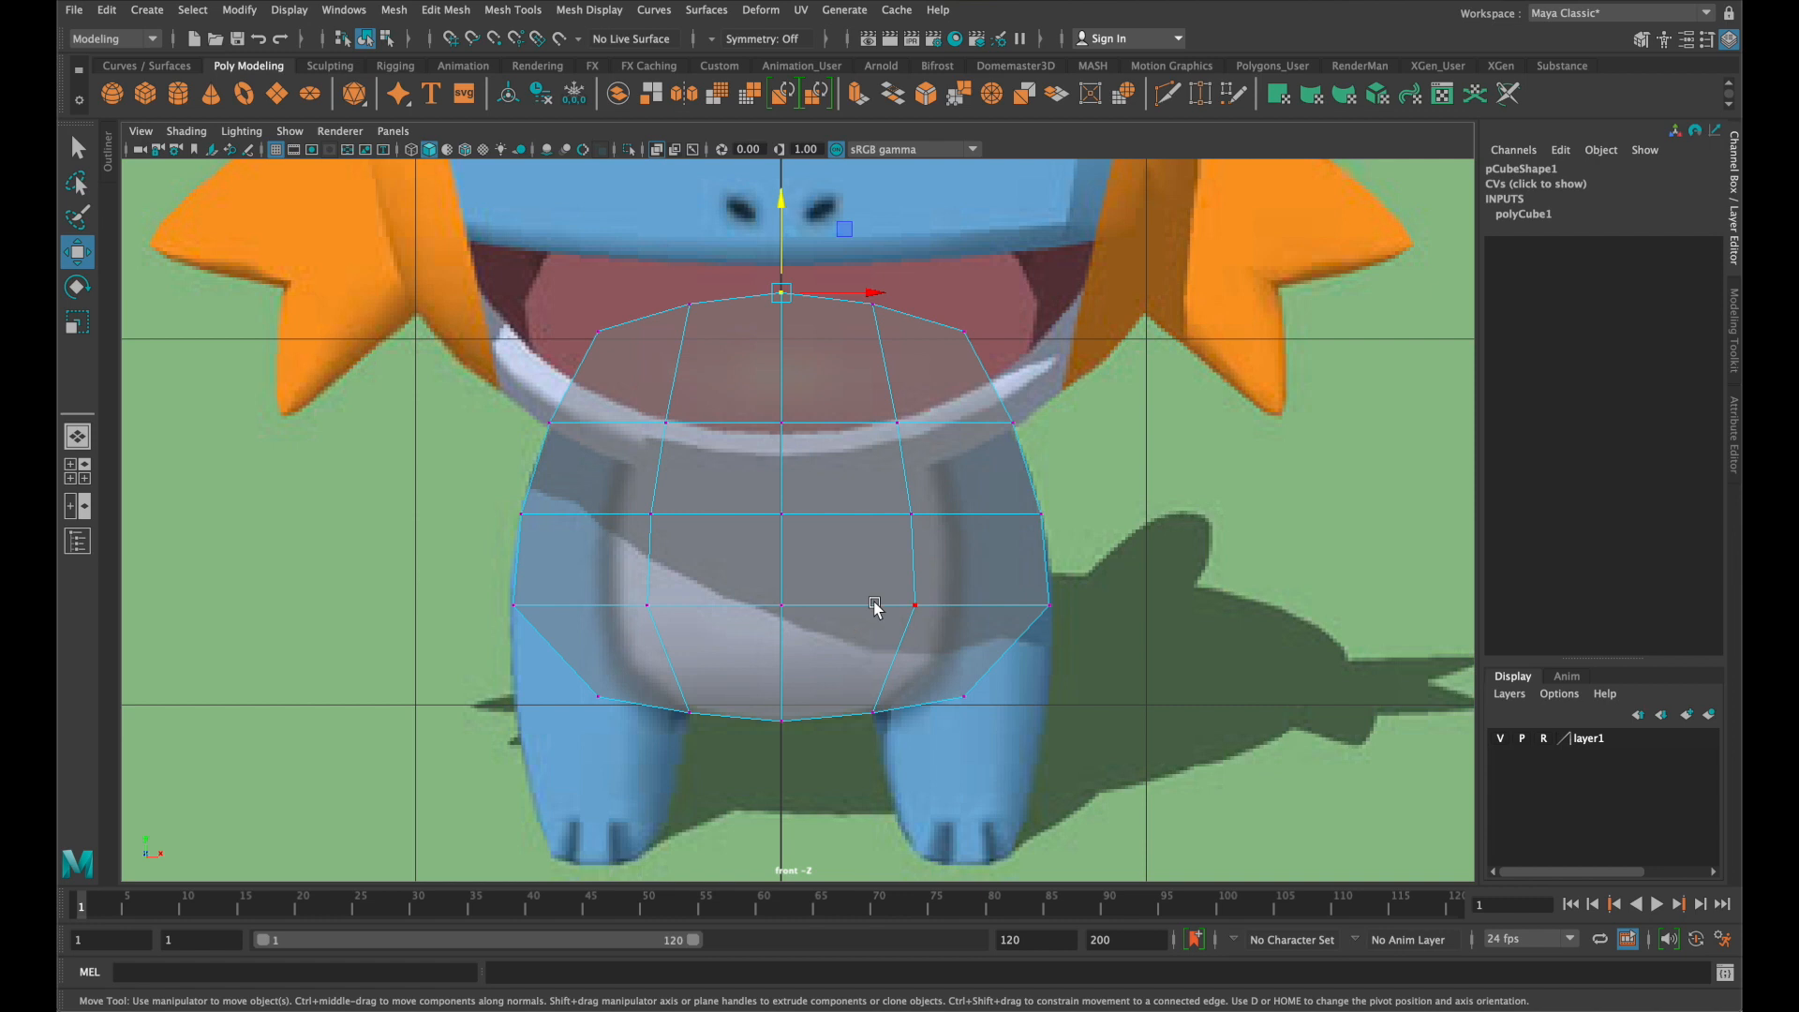
Show the side view full size and turn on X-ray so the reference shows through the cube
key(space)
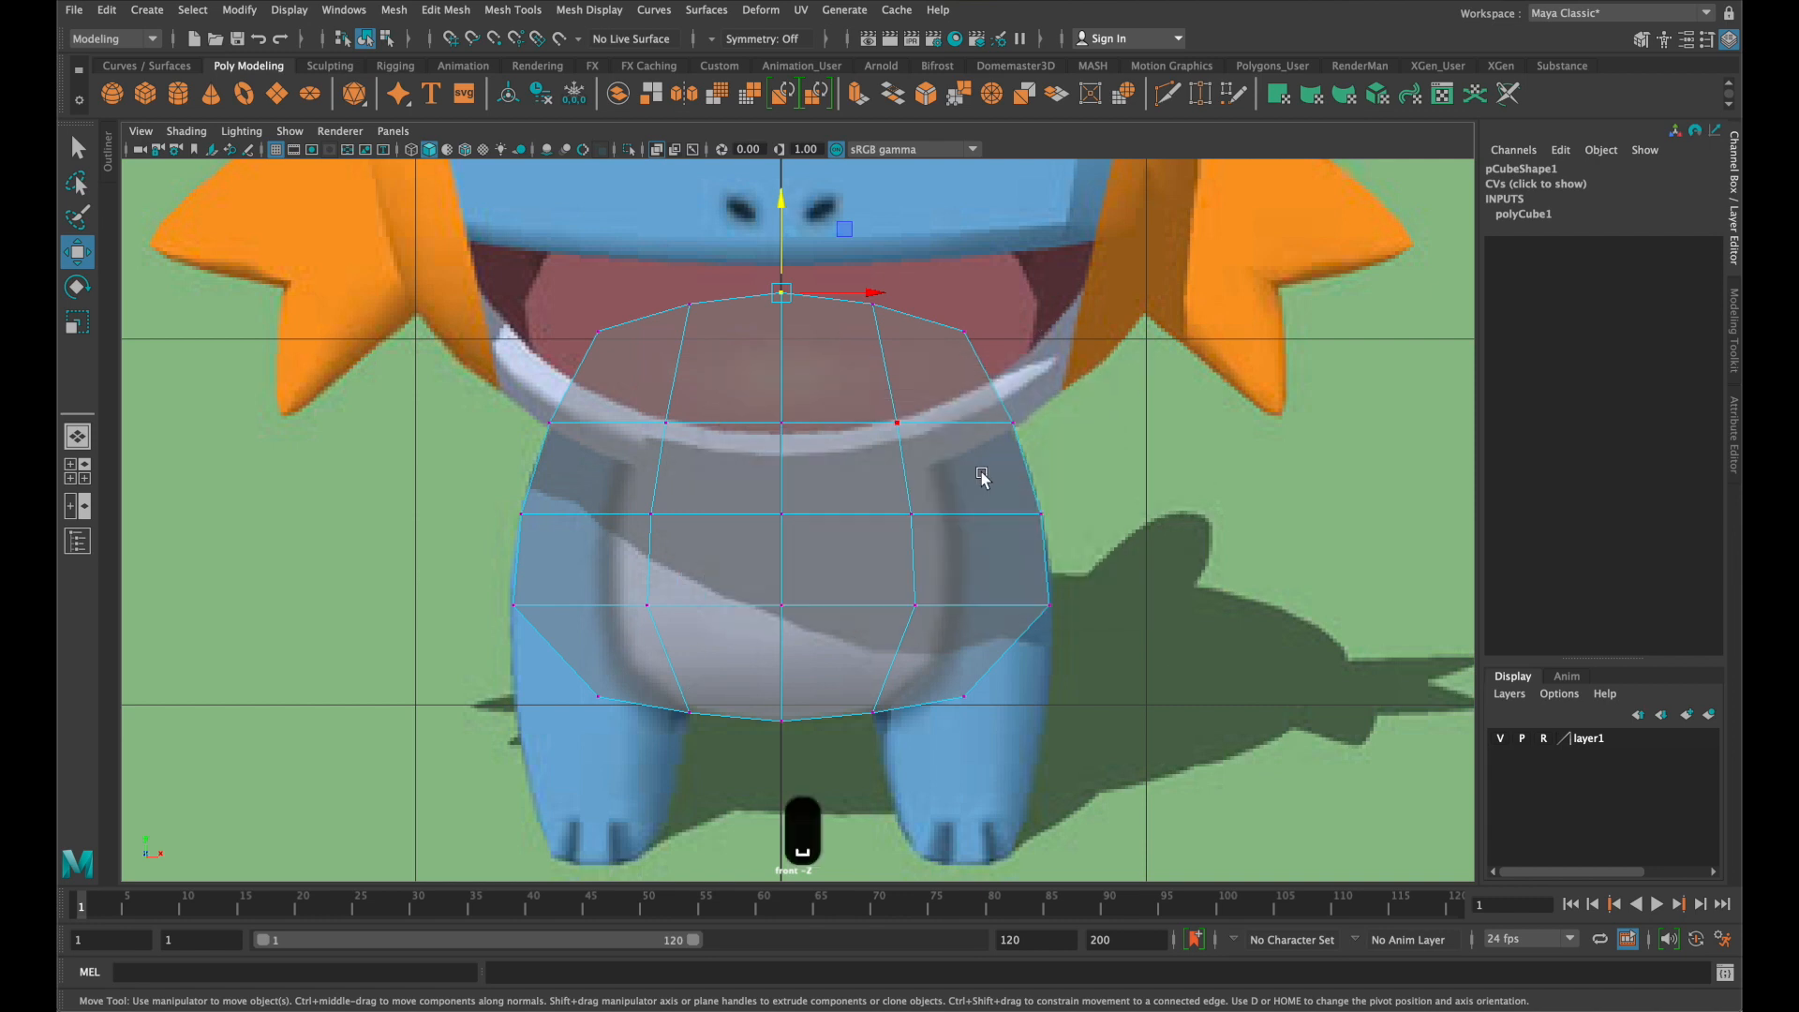
key(space)
scroll(1116, 739, up, 8)
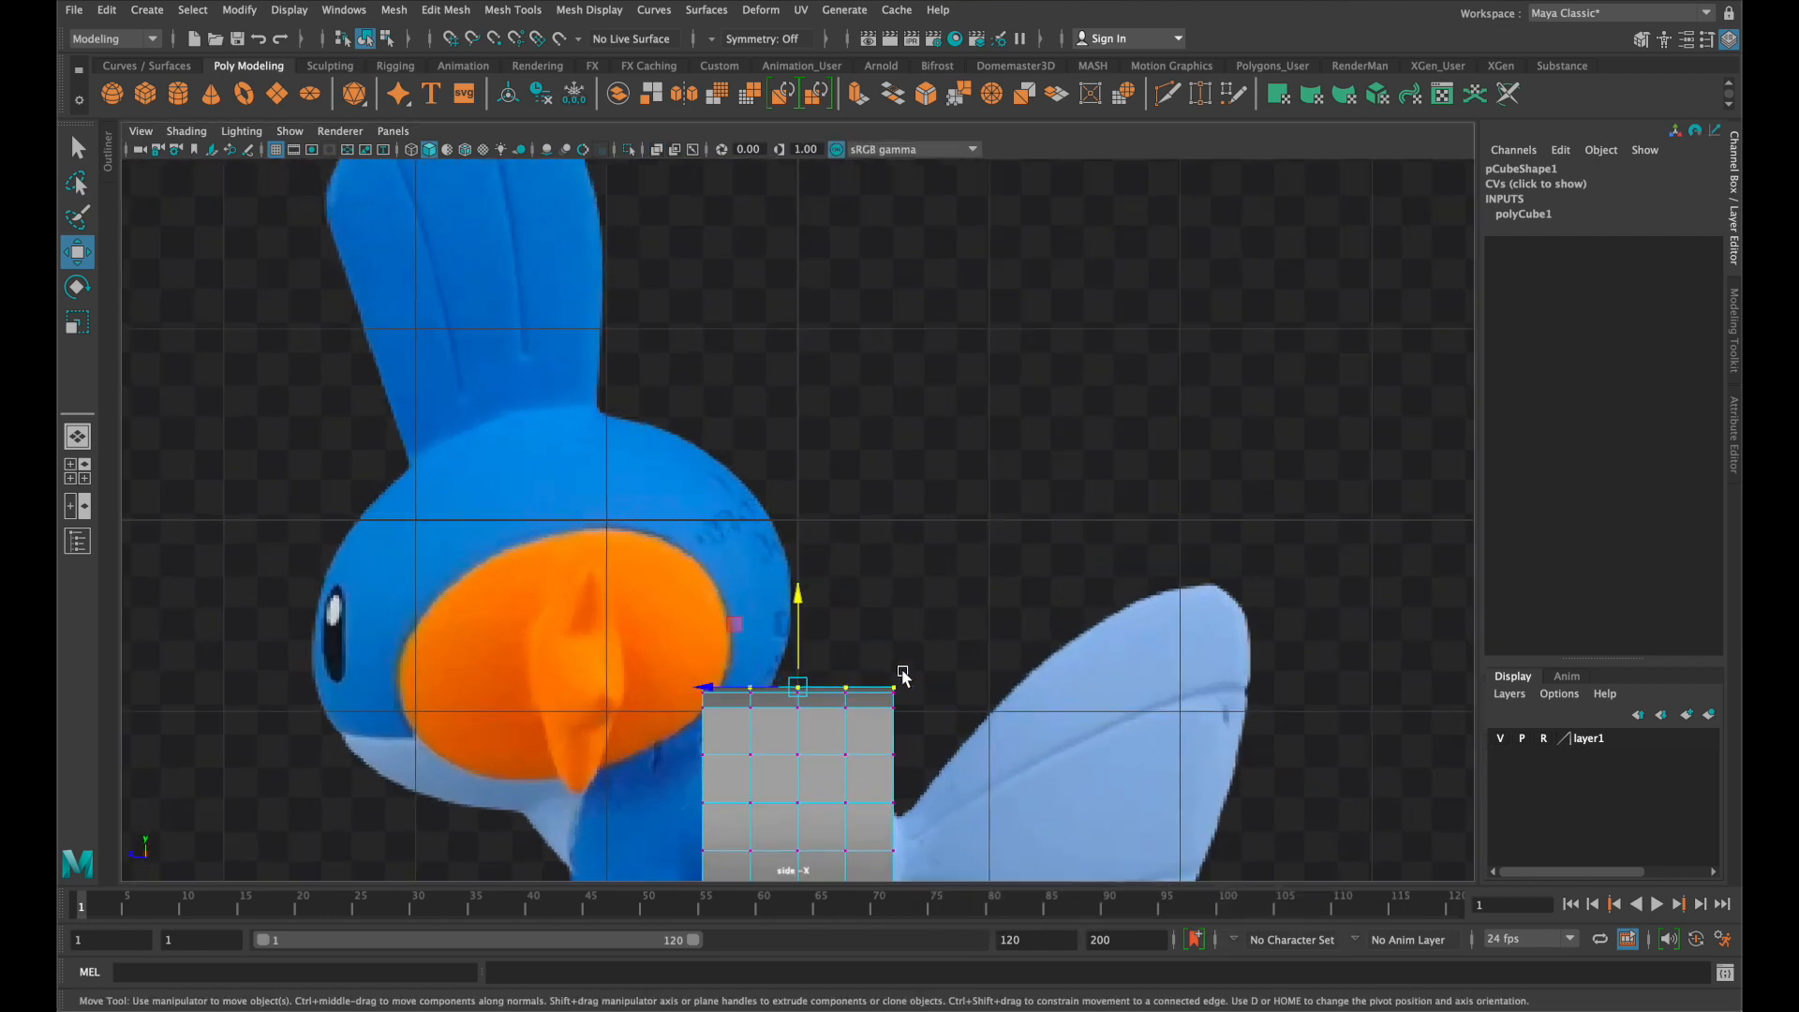
alt+middle_drag(903, 677, 1096, 385)
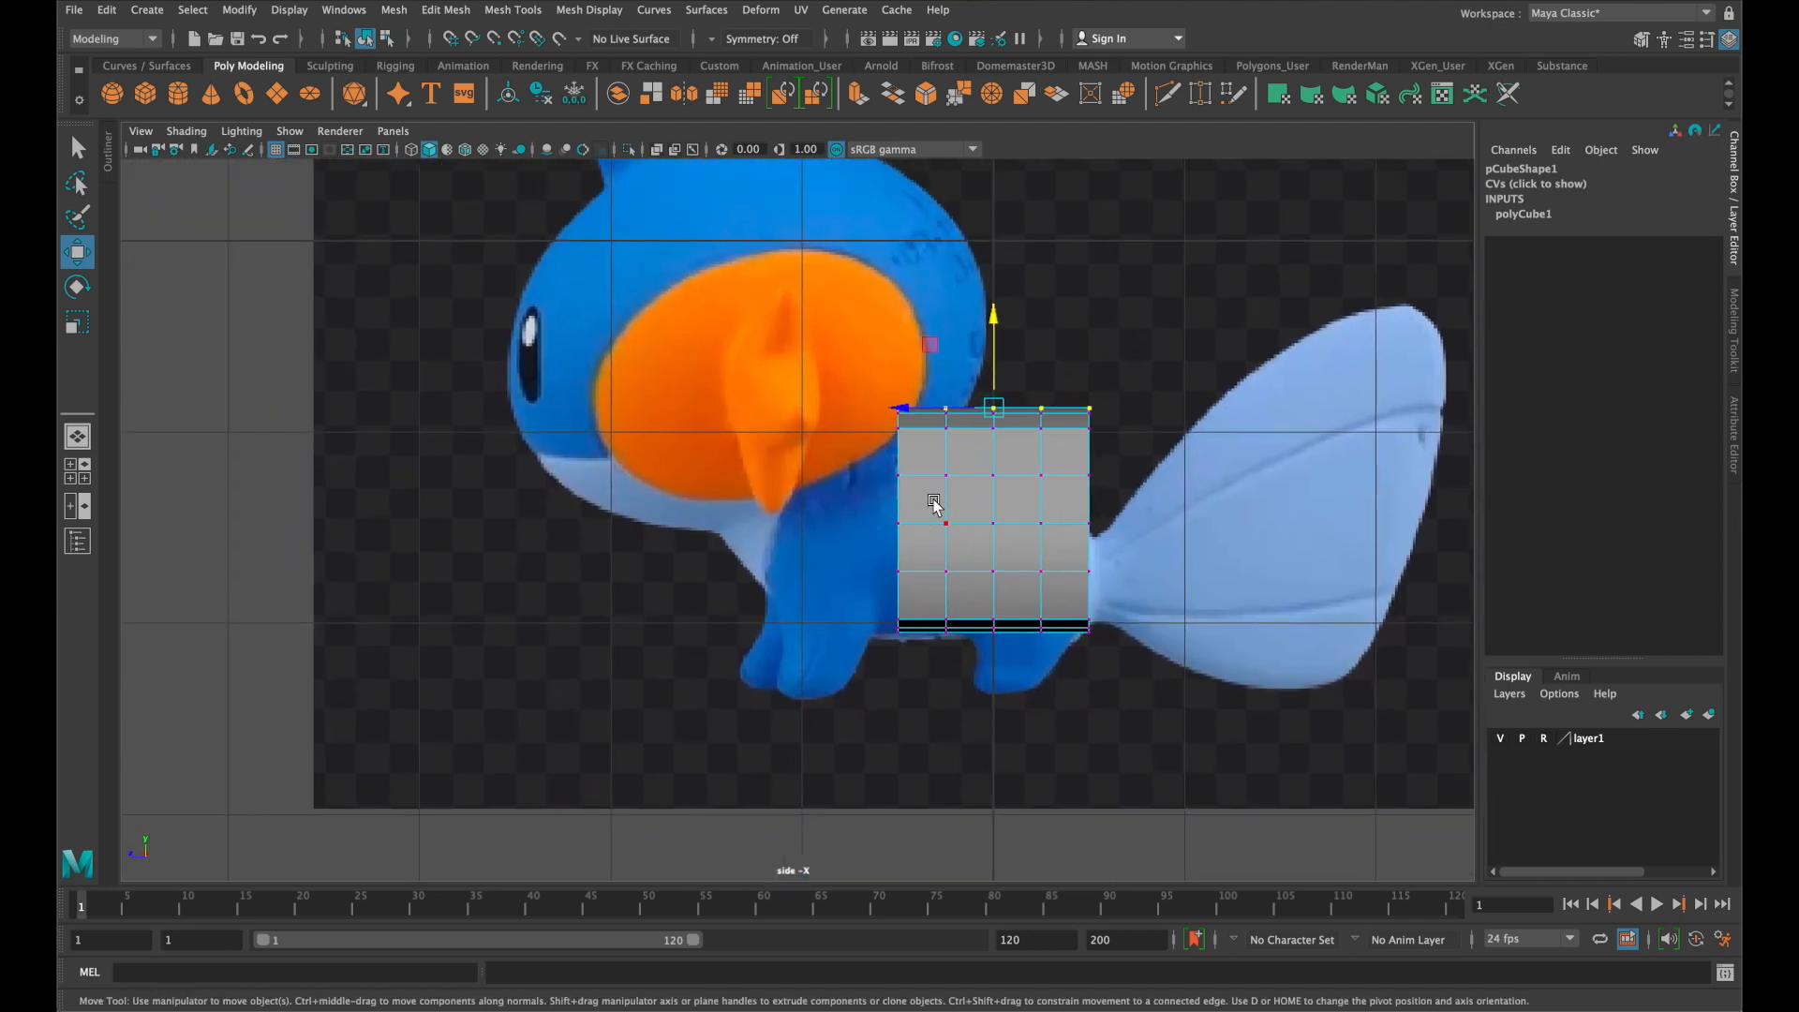
alt+middle_drag(933, 506, 978, 546)
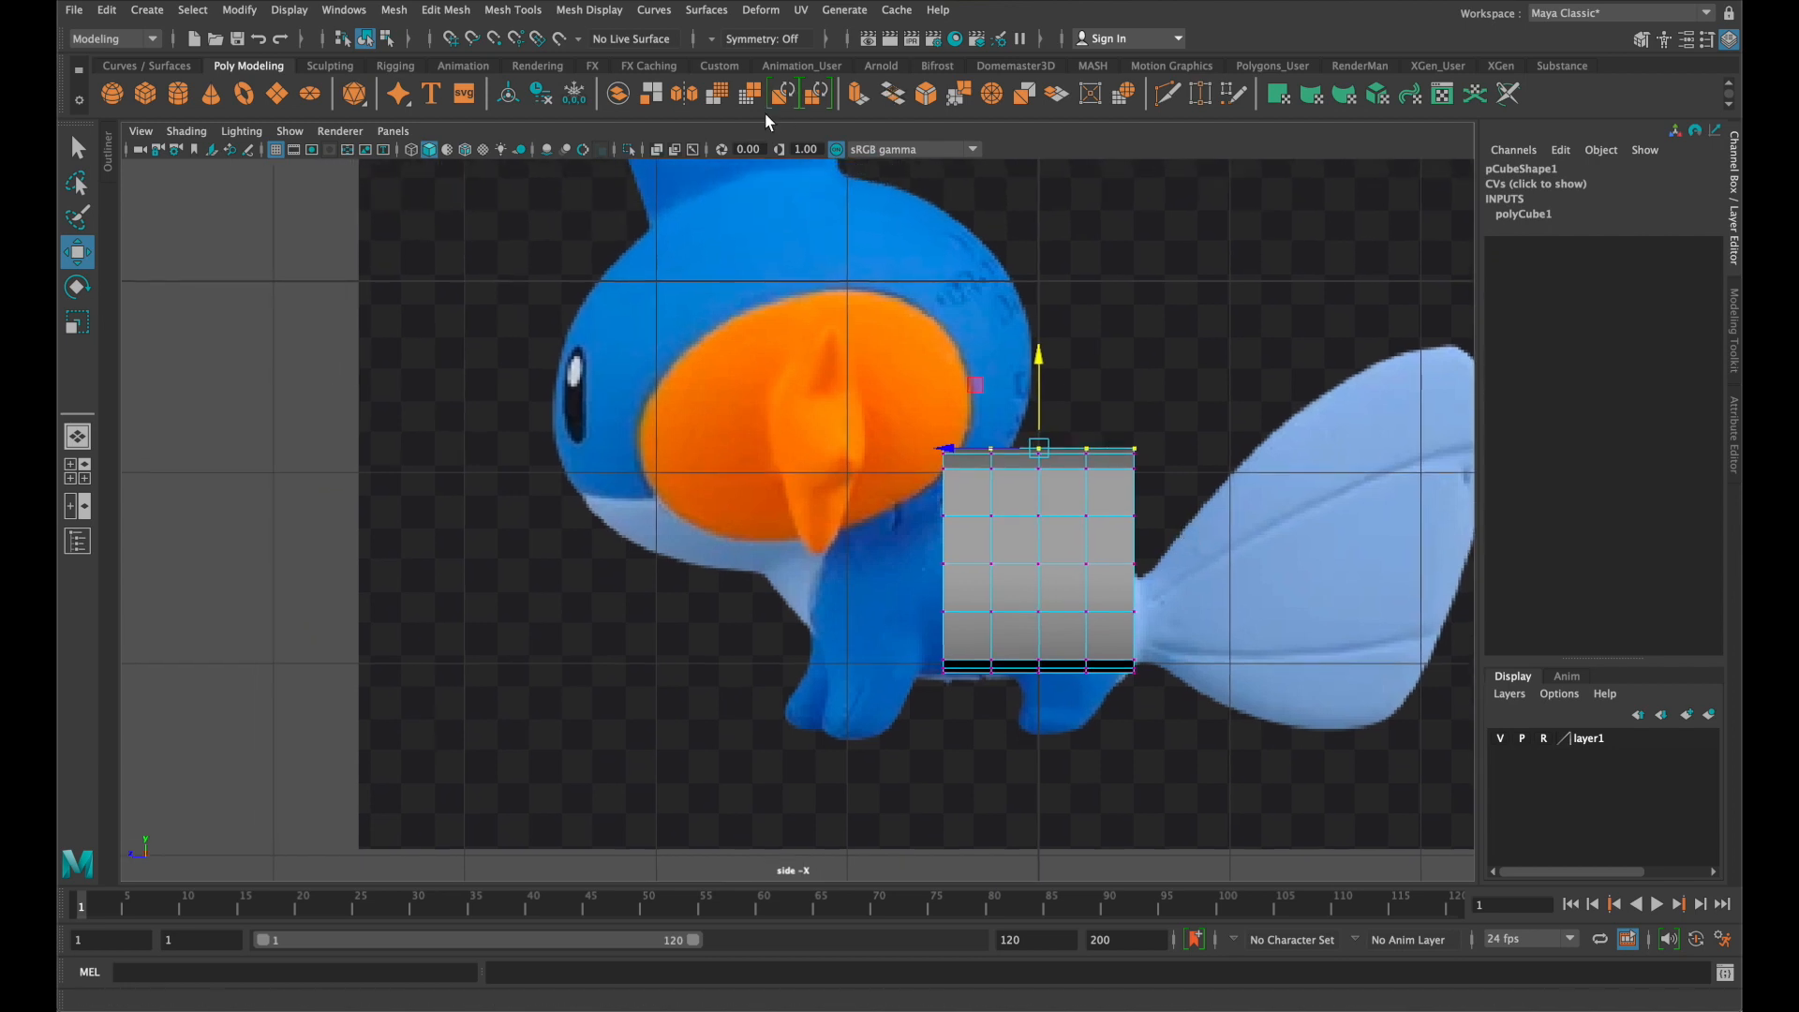
click(658, 151)
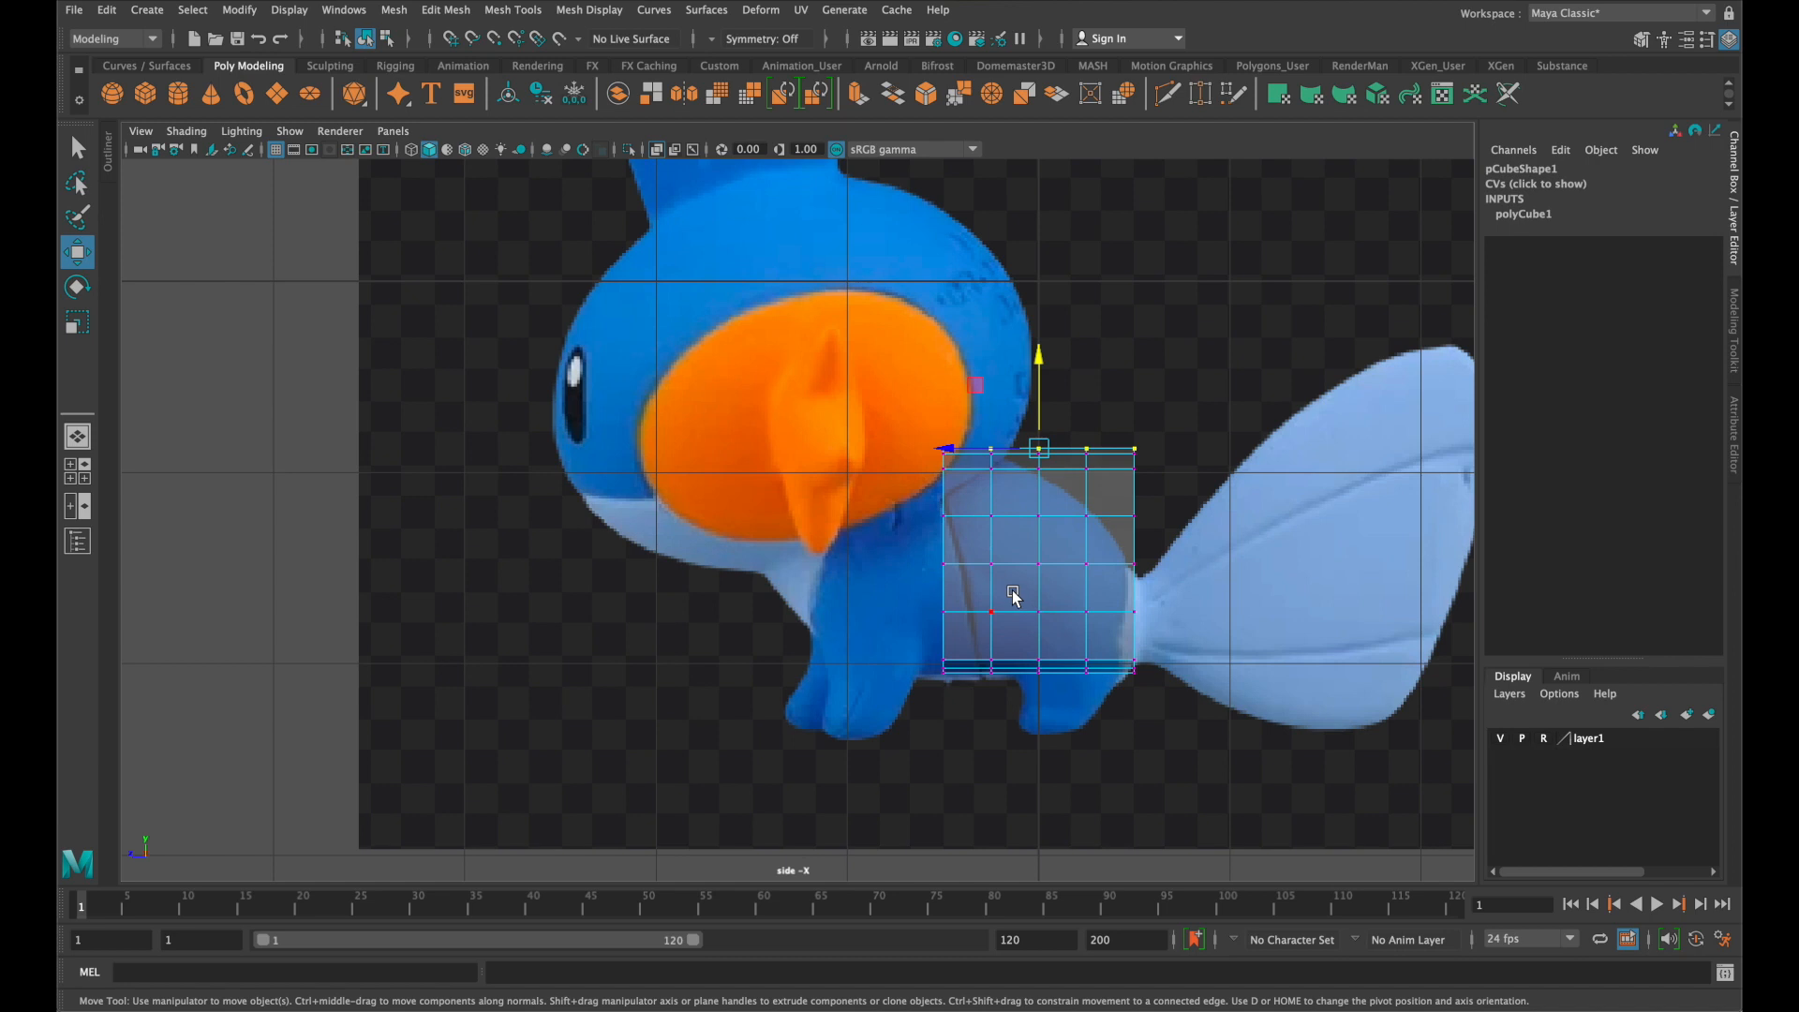
In object mode, stretch the cube to about 1.27 in Z and move it forward to Translate Z about 0.41 over the body
right_drag(1017, 542, 1135, 393)
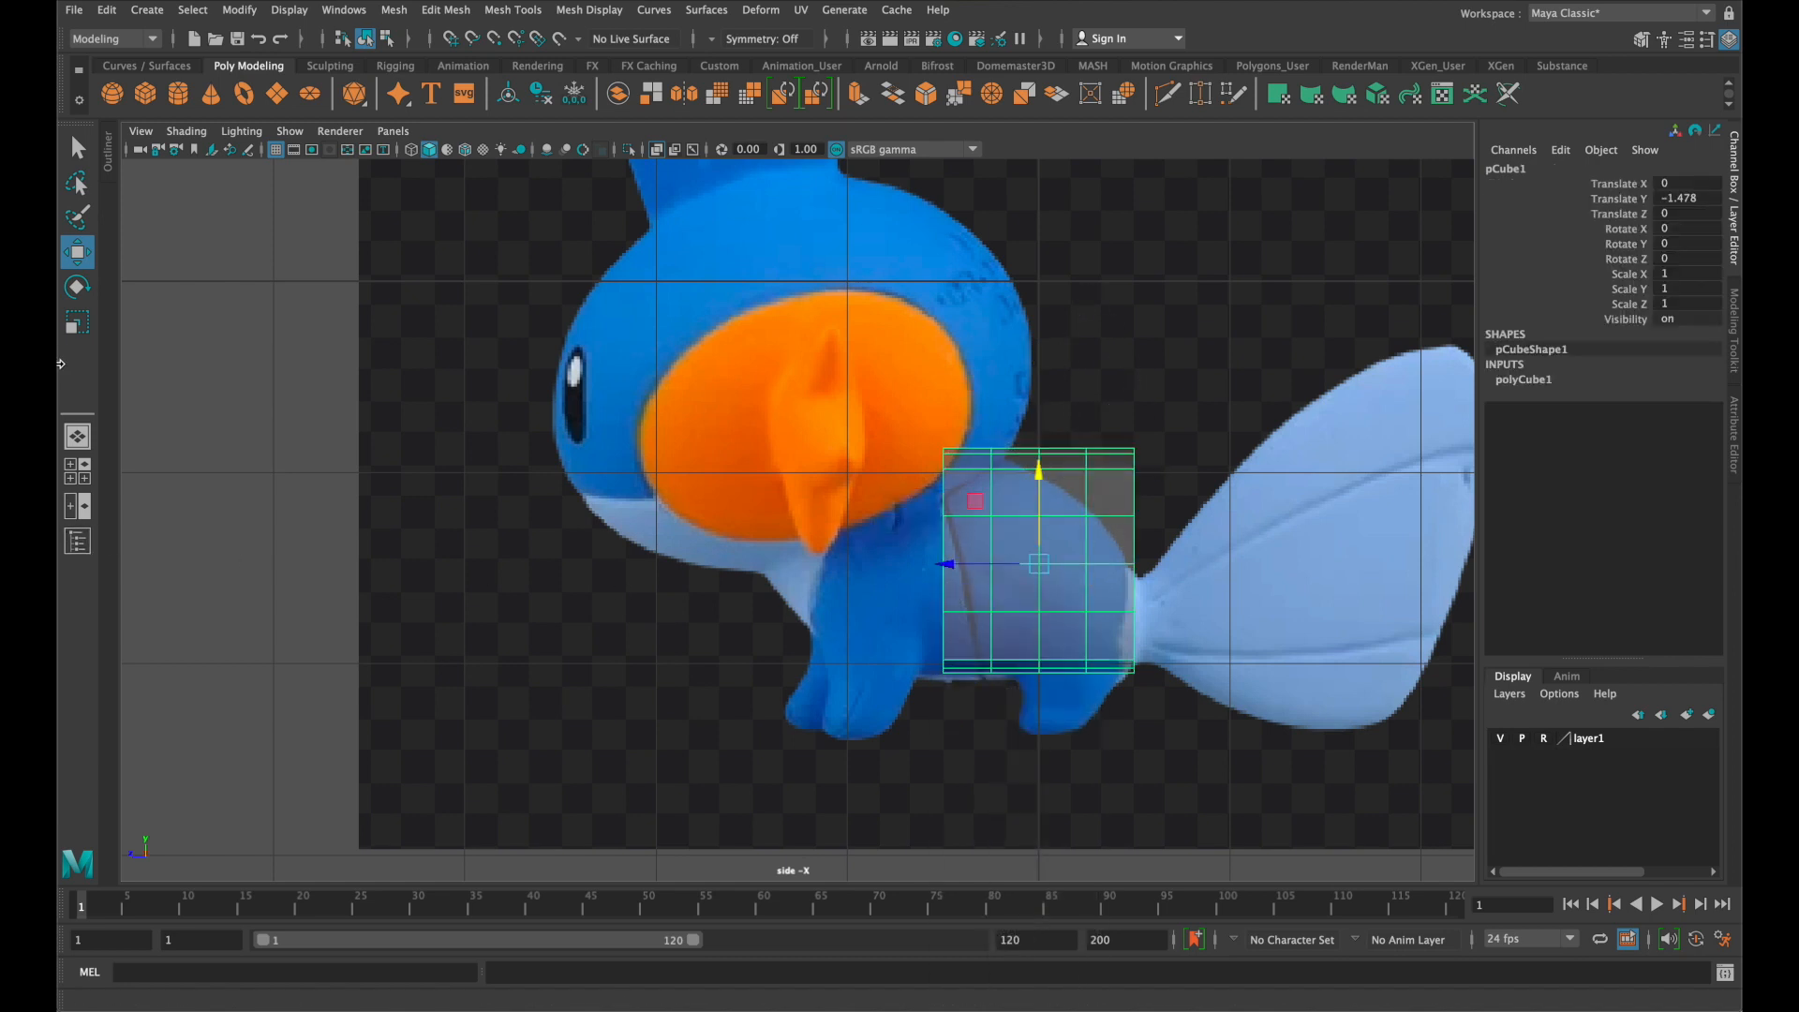
click(76, 323)
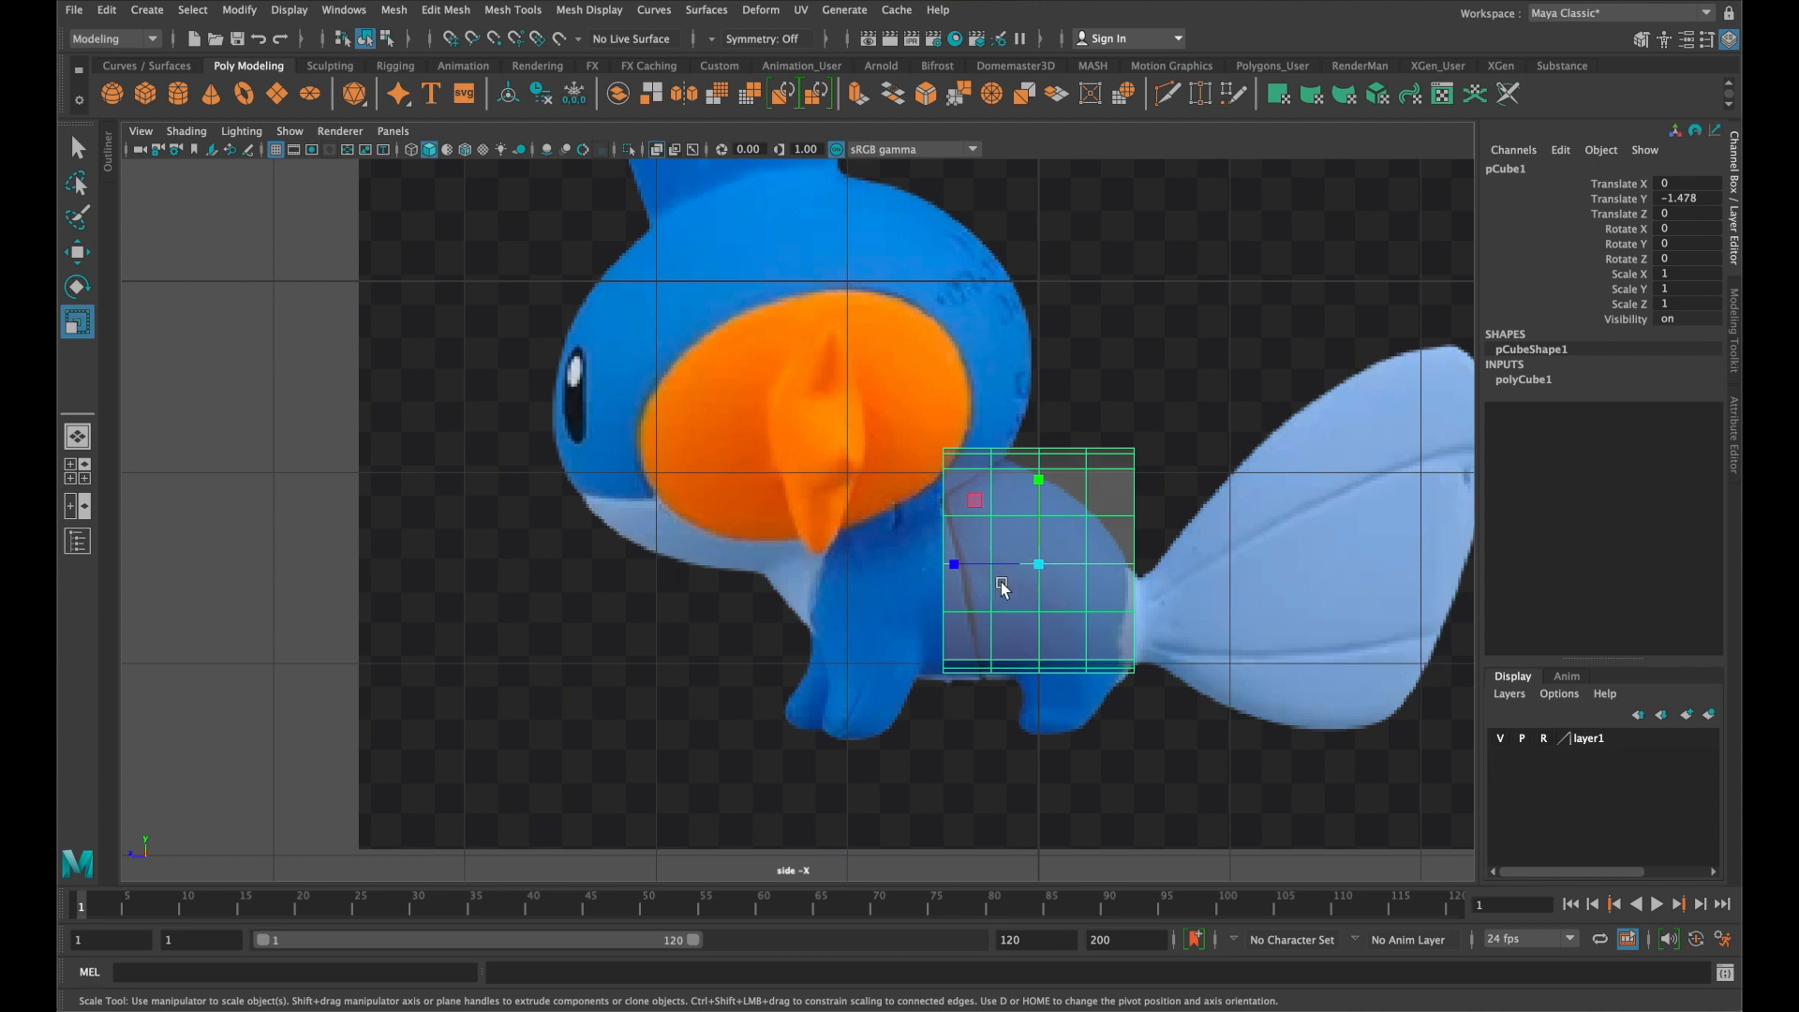
drag(980, 569, 869, 573)
key(w)
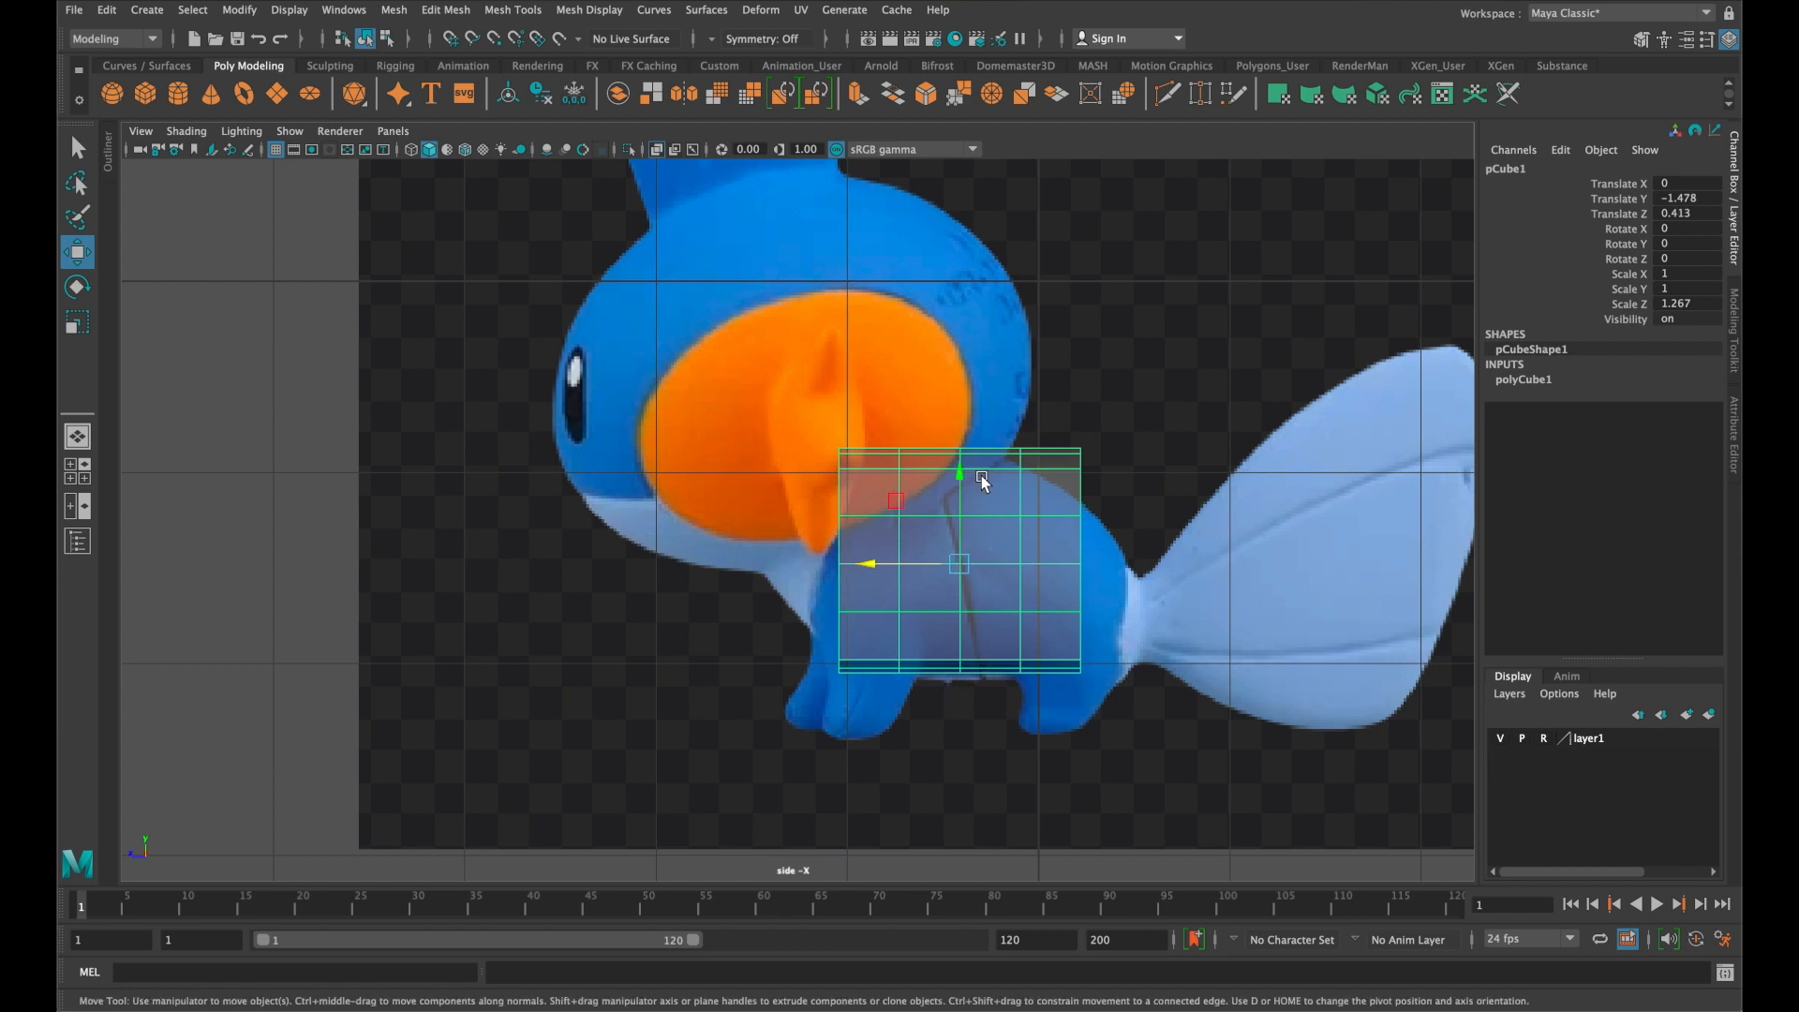
In vertex mode, shorten the second vertex column from the rear along Y and lower it to the back's outline
right_drag(1046, 513, 950, 466)
click(960, 448)
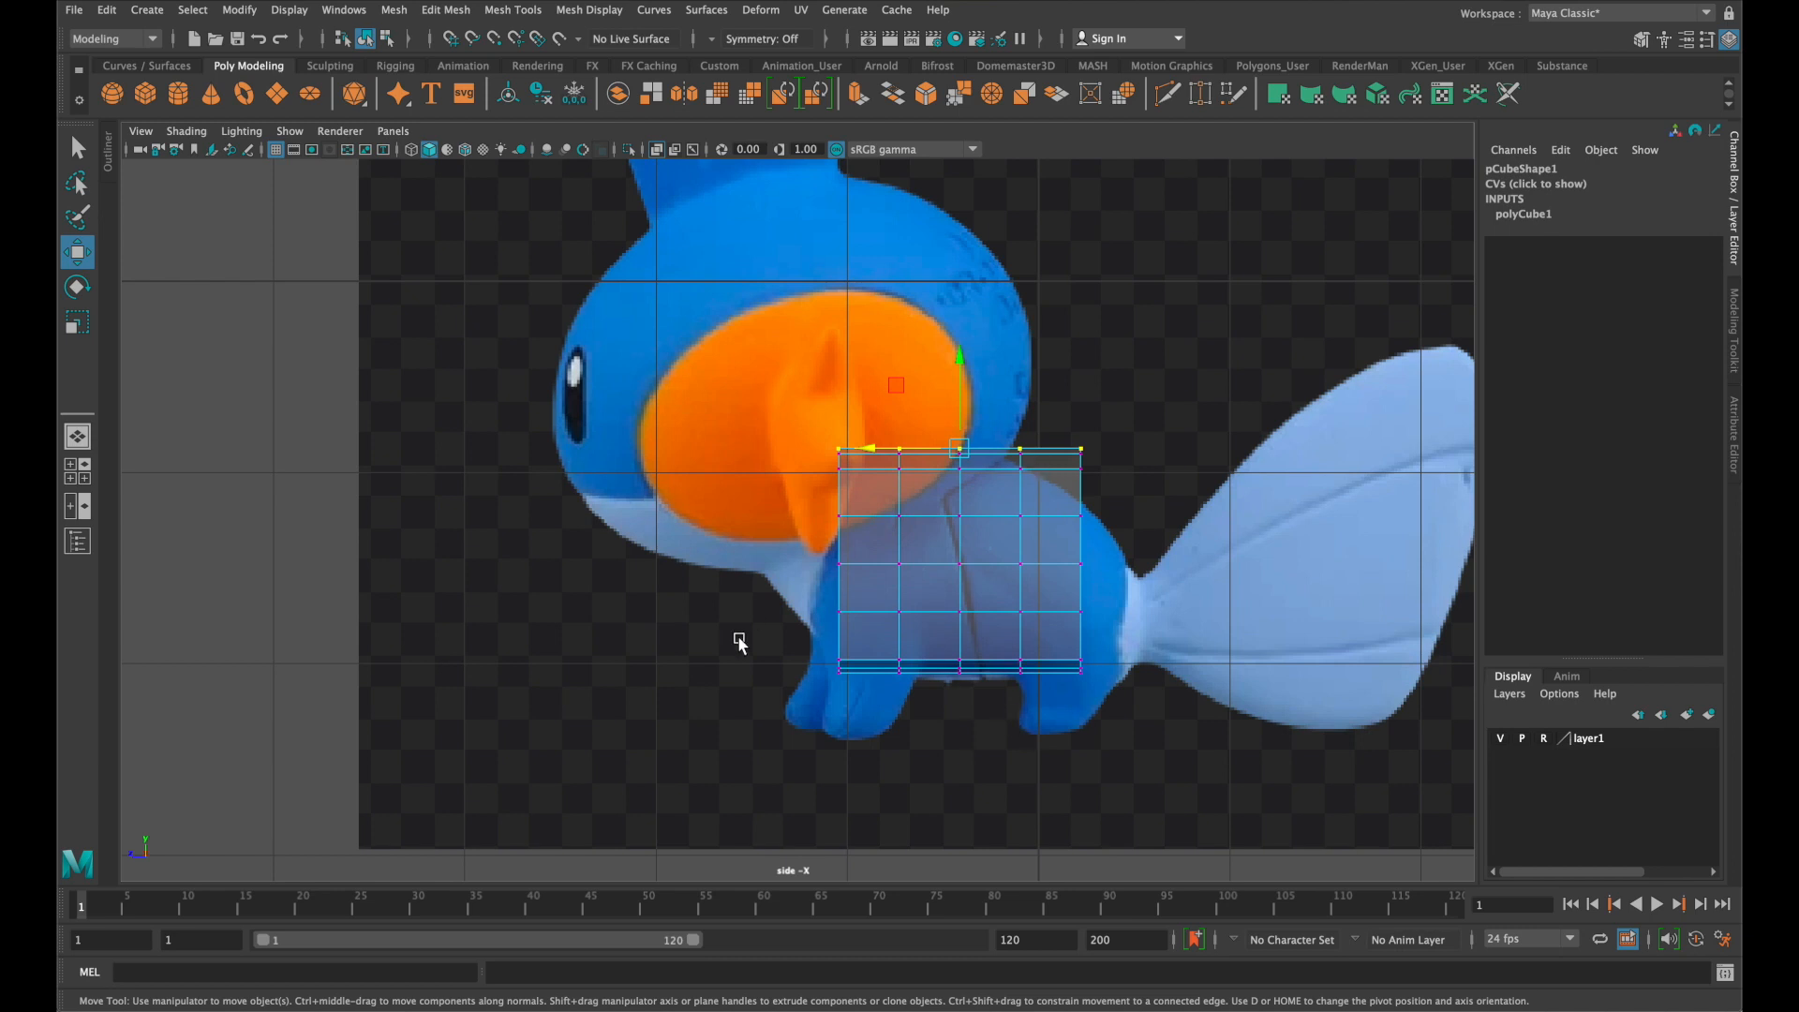
drag(1017, 417, 1046, 743)
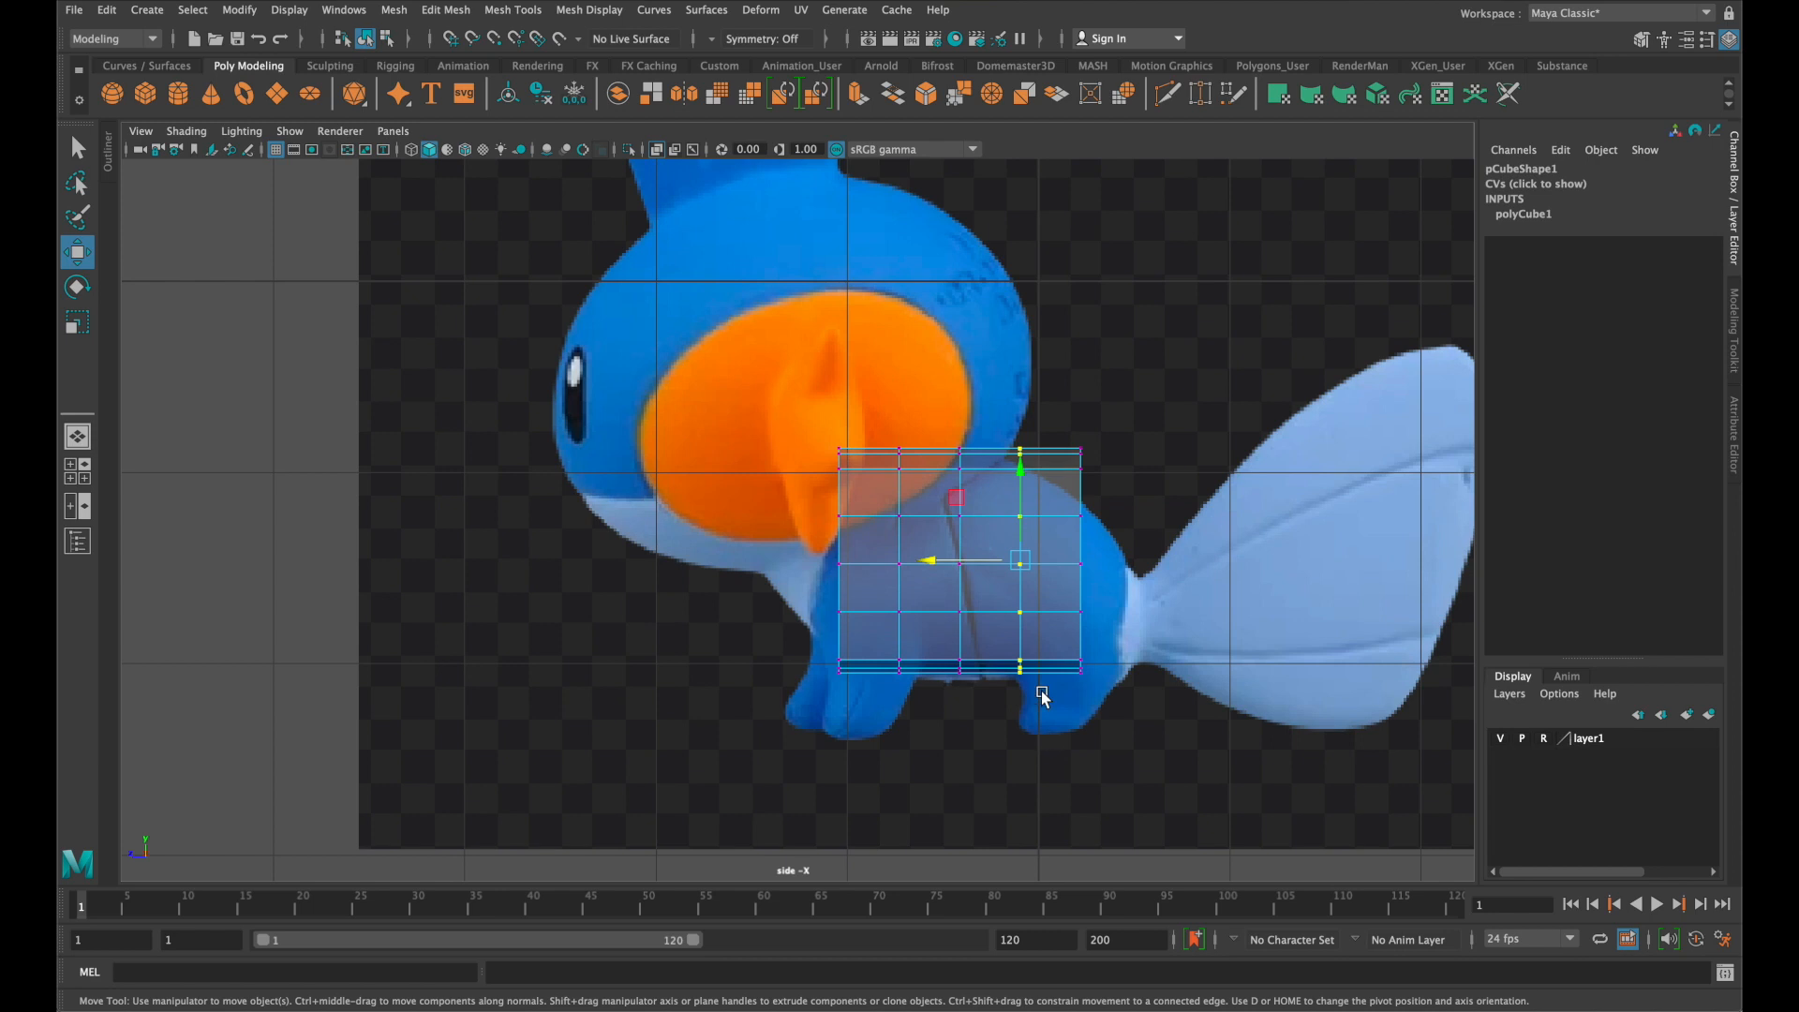
key(r)
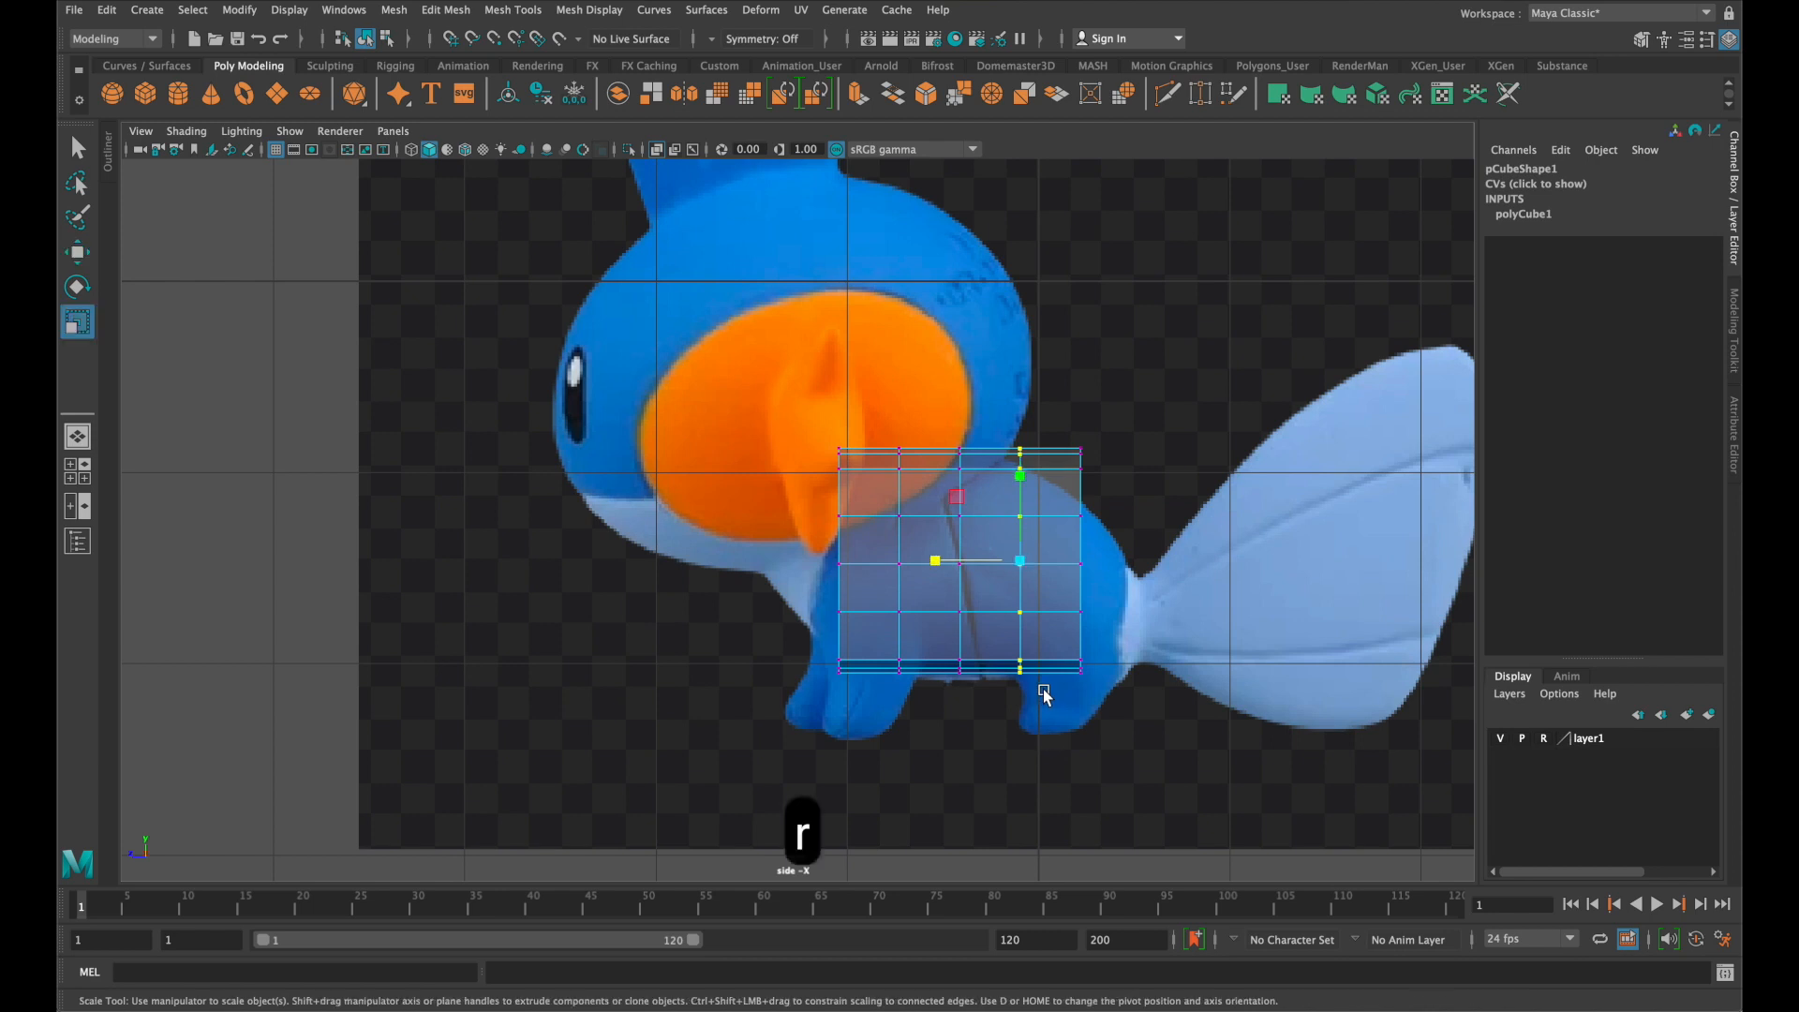
drag(1021, 474, 1024, 495)
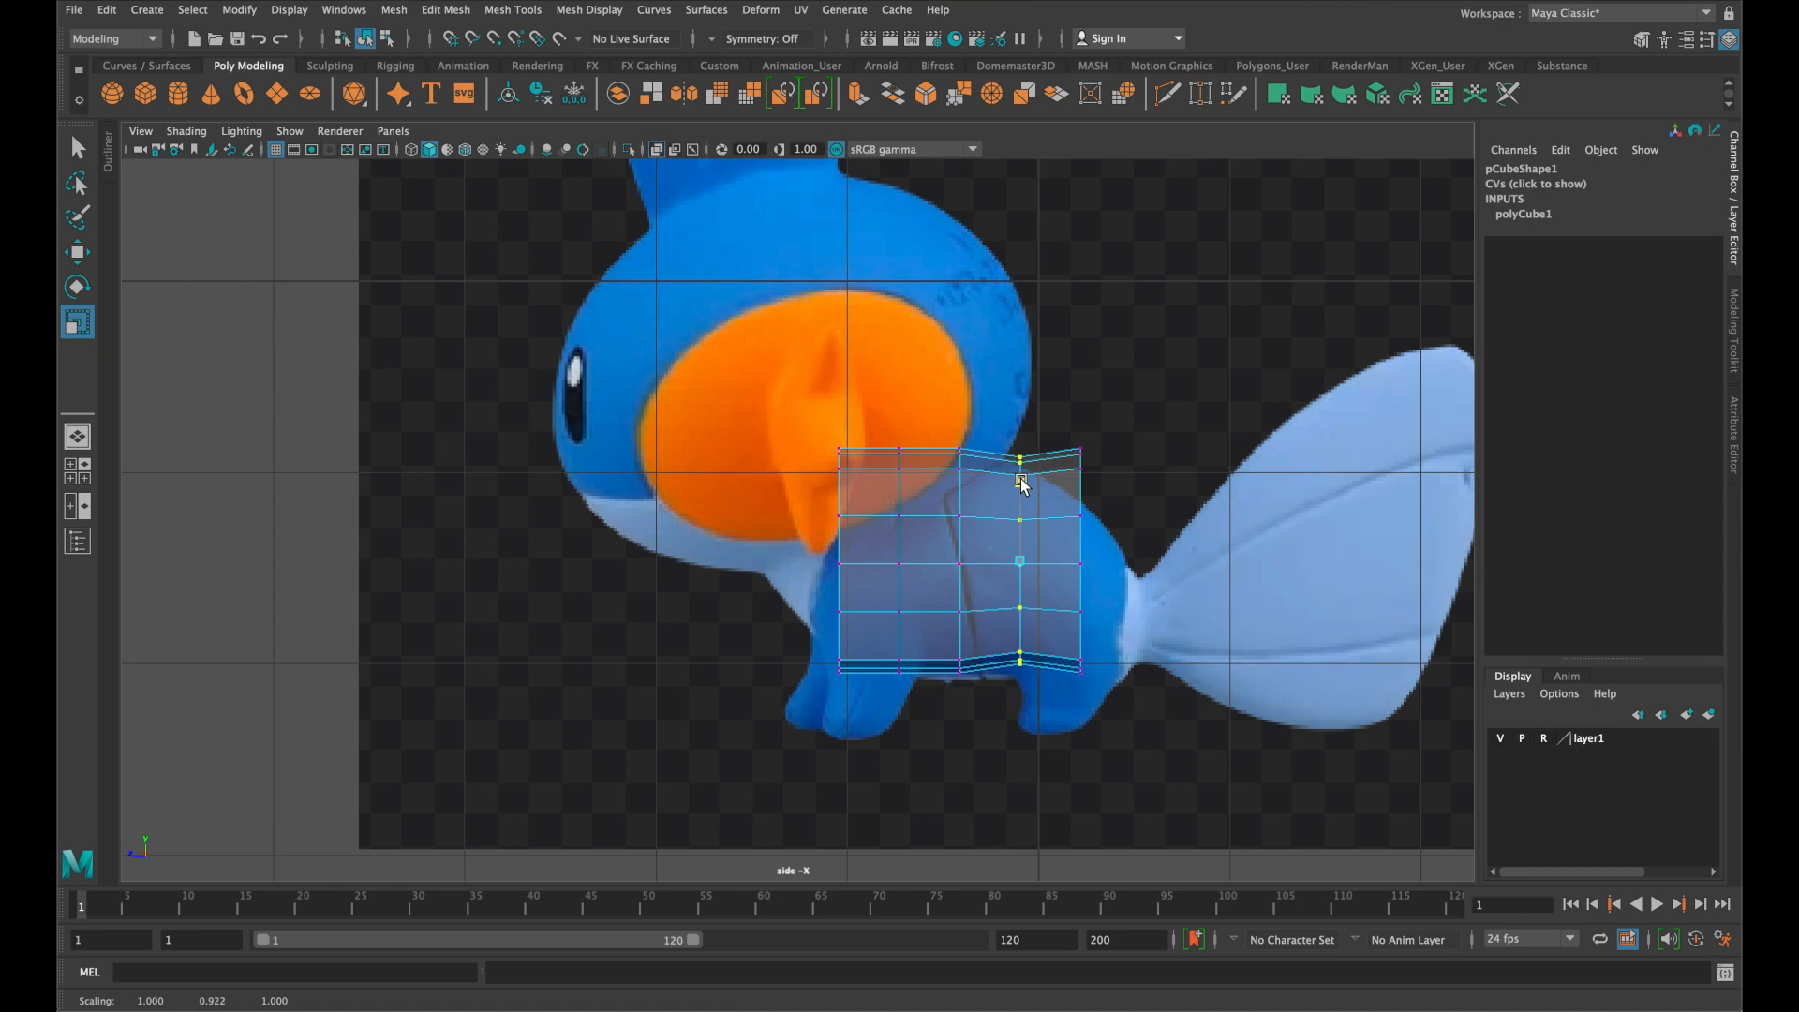
click(76, 251)
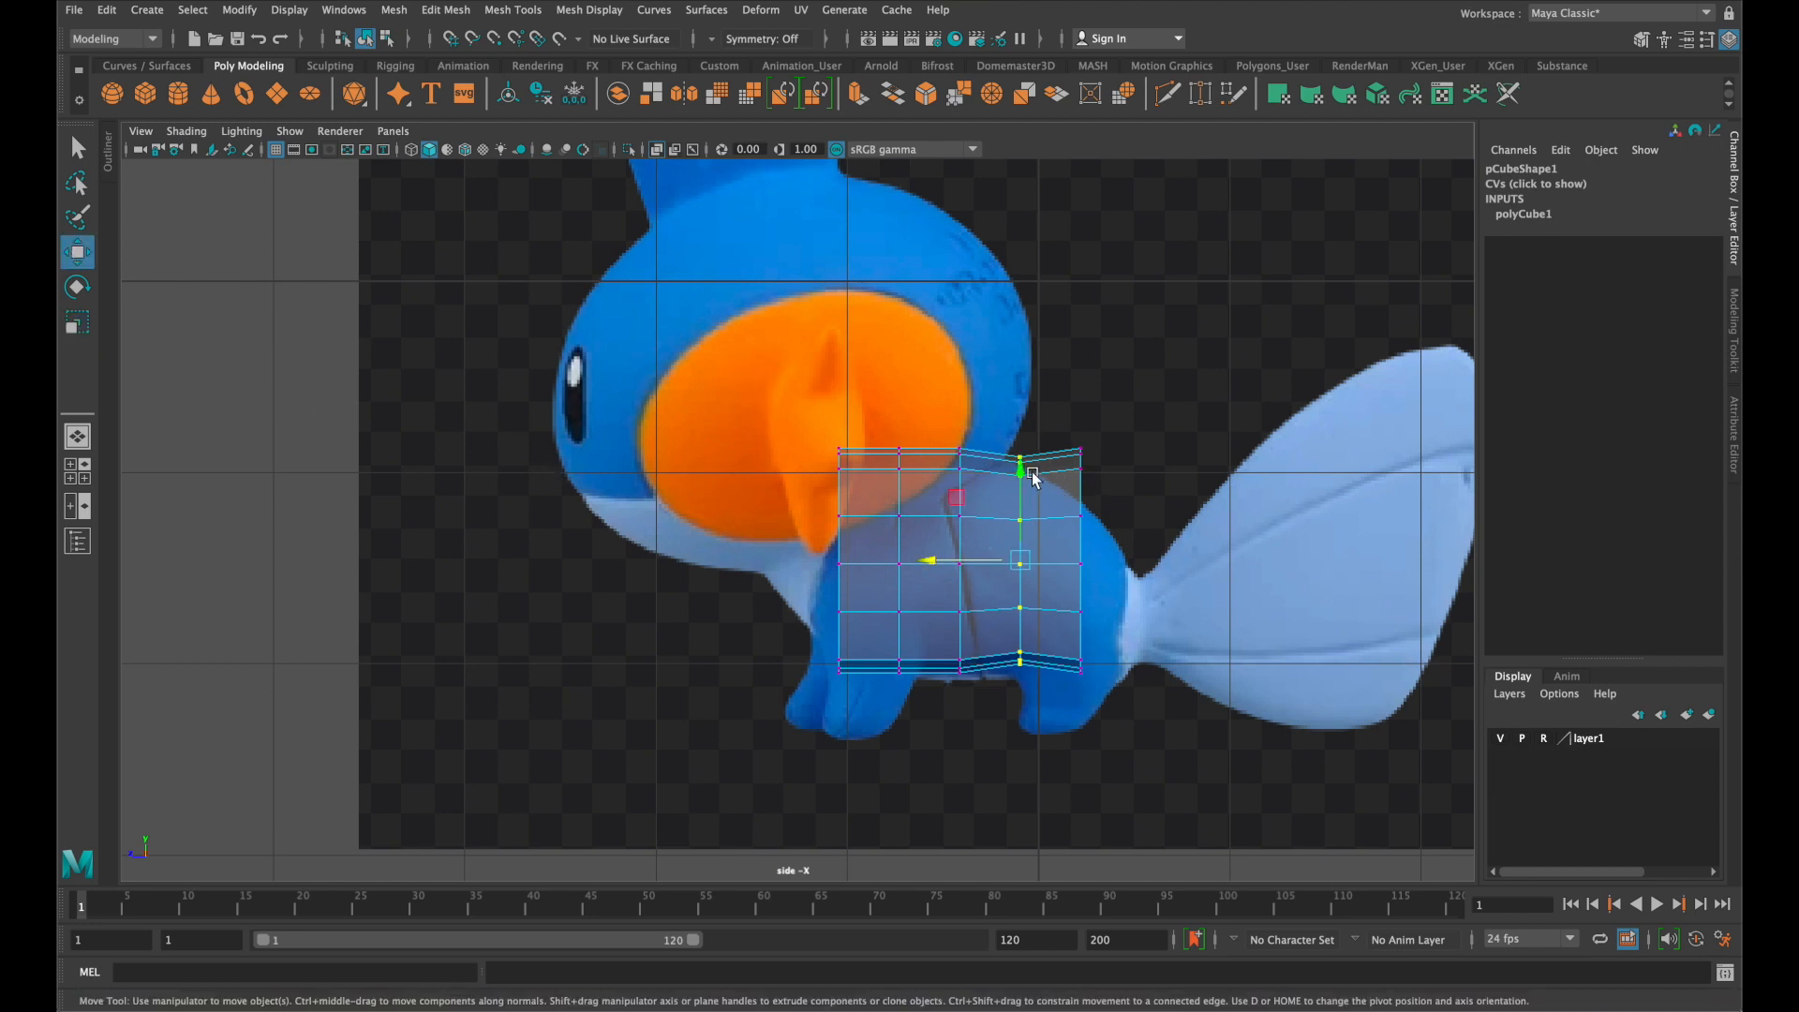
drag(1023, 478, 1023, 489)
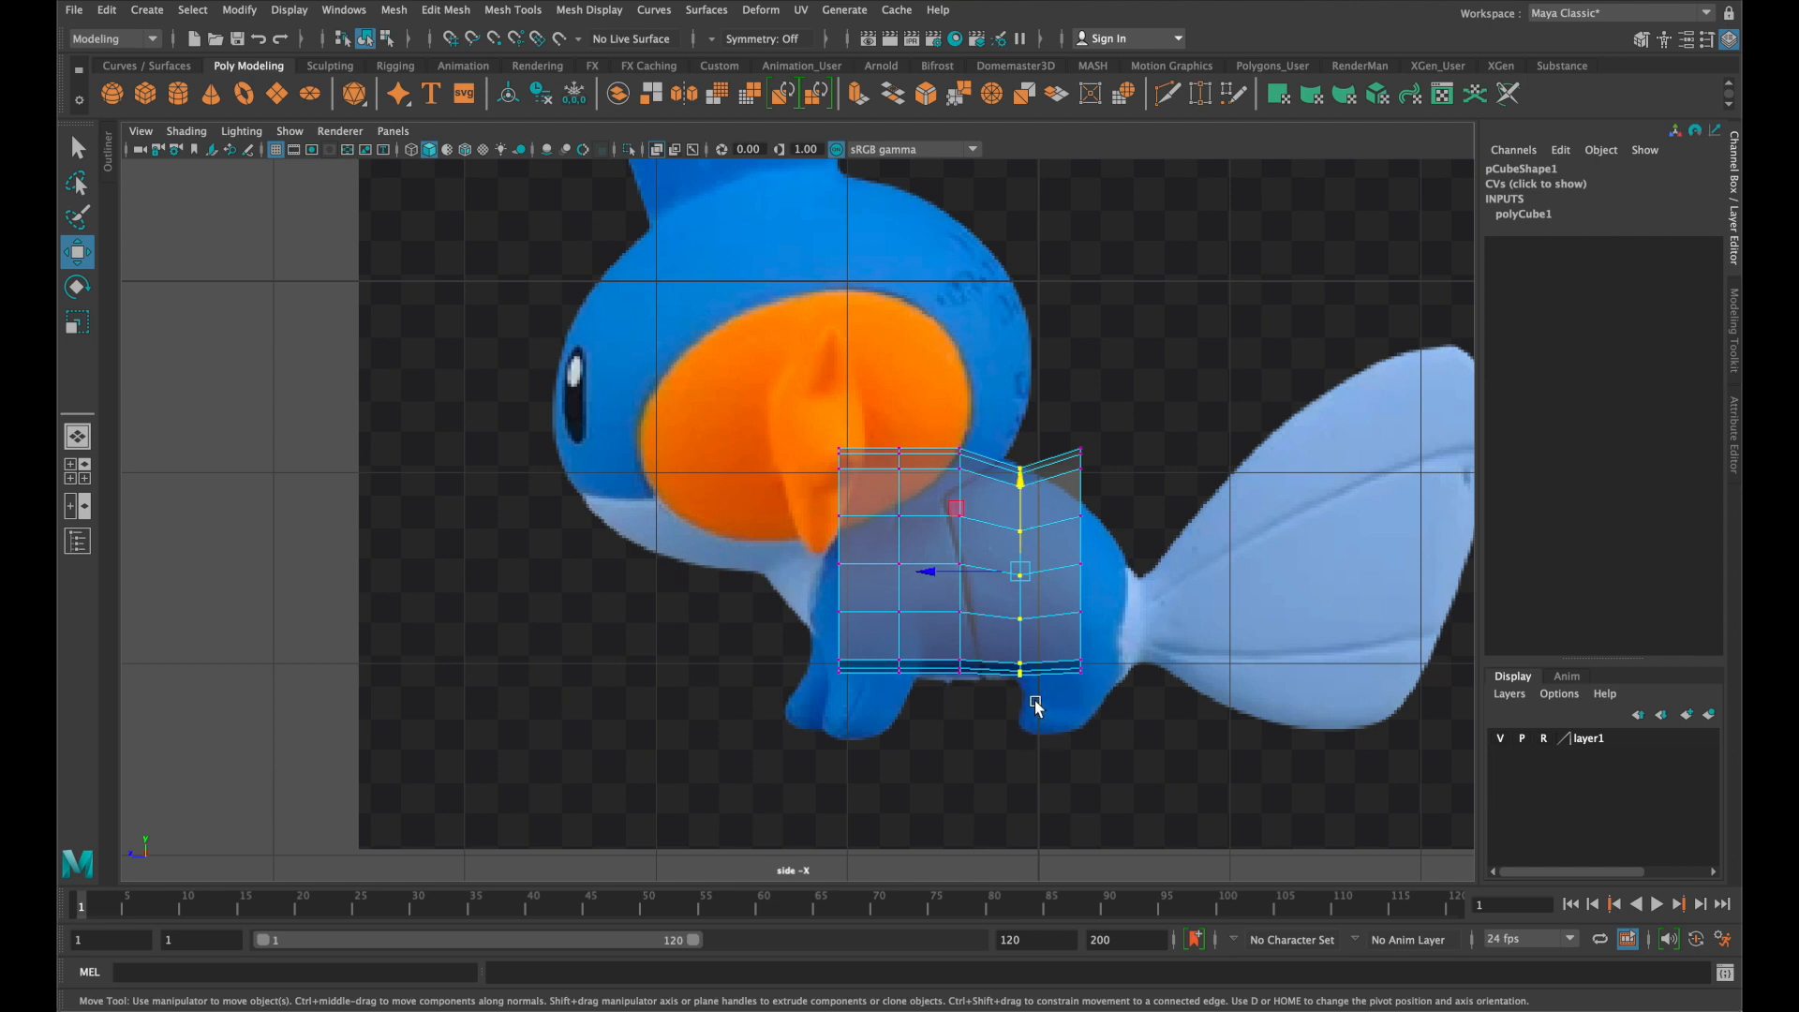
Lower the rearmost vertex column and shorten it vertically to follow the slope towards the tail
drag(1125, 710, 1069, 388)
drag(1081, 475, 1082, 523)
key(r)
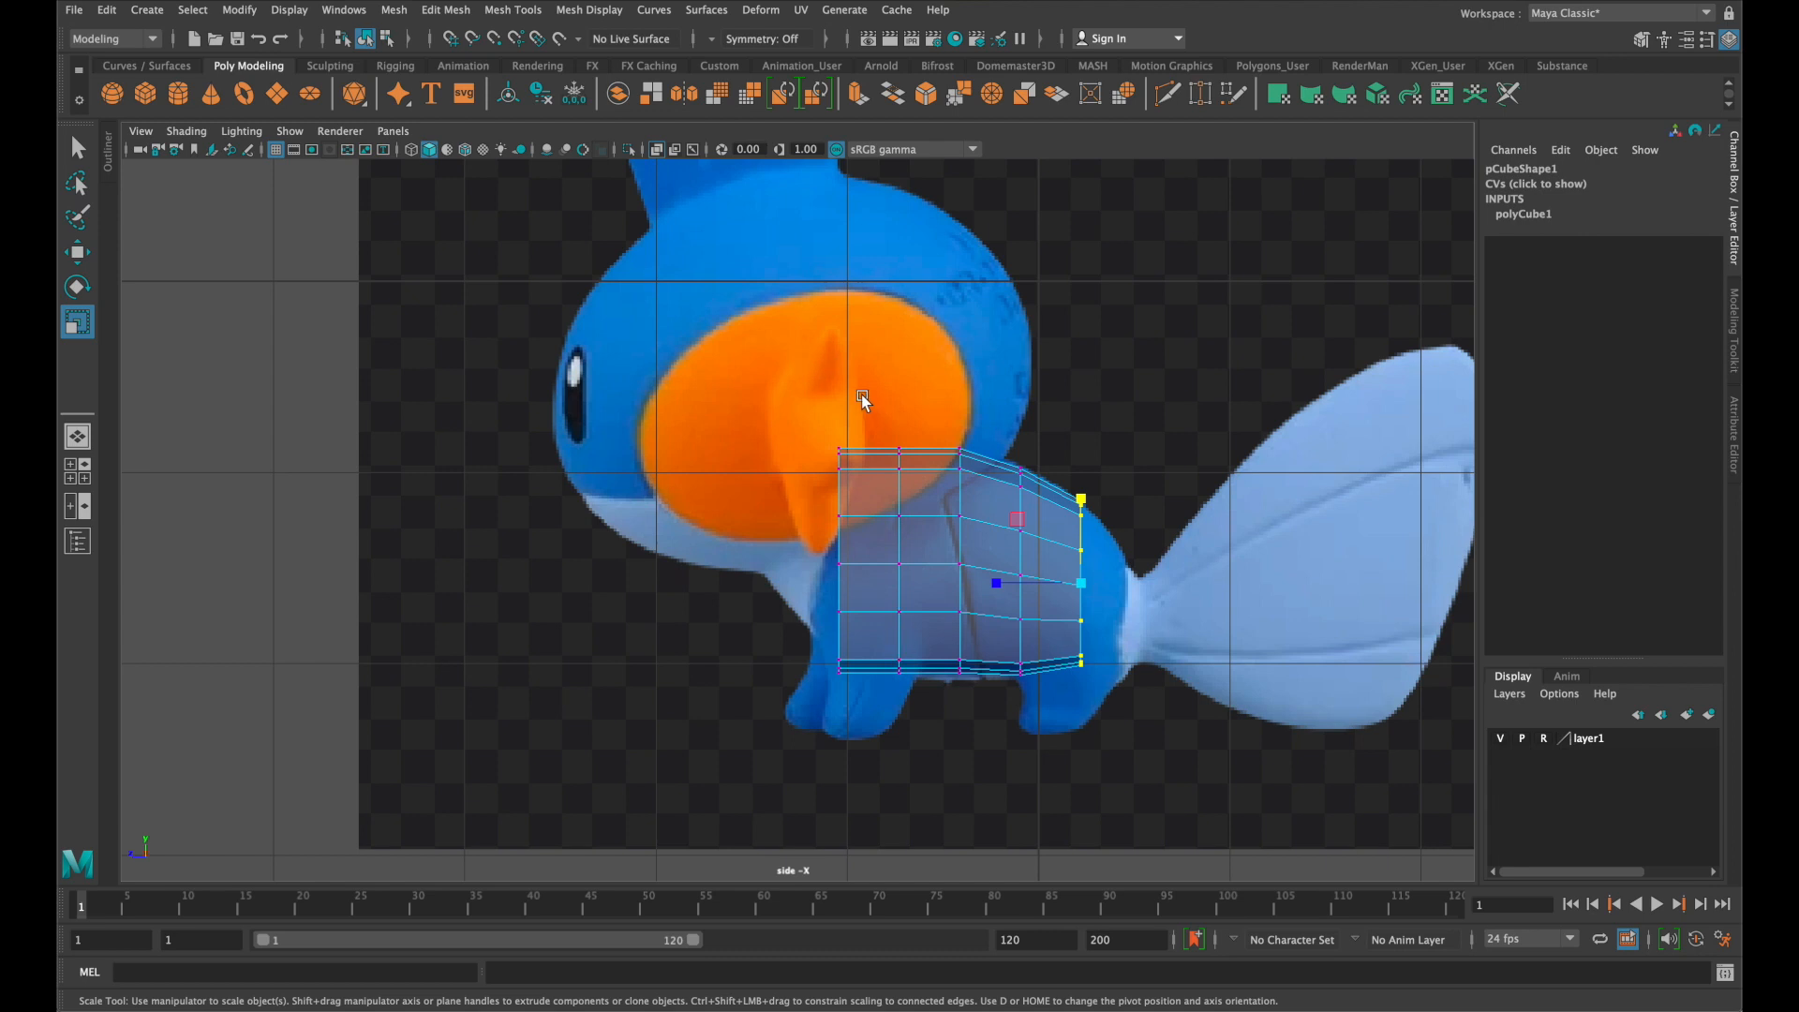
Shorten and lower the second vertex column from the front and the middle column to follow the back's outline
drag(883, 418, 945, 720)
drag(908, 484, 998, 698)
key(w)
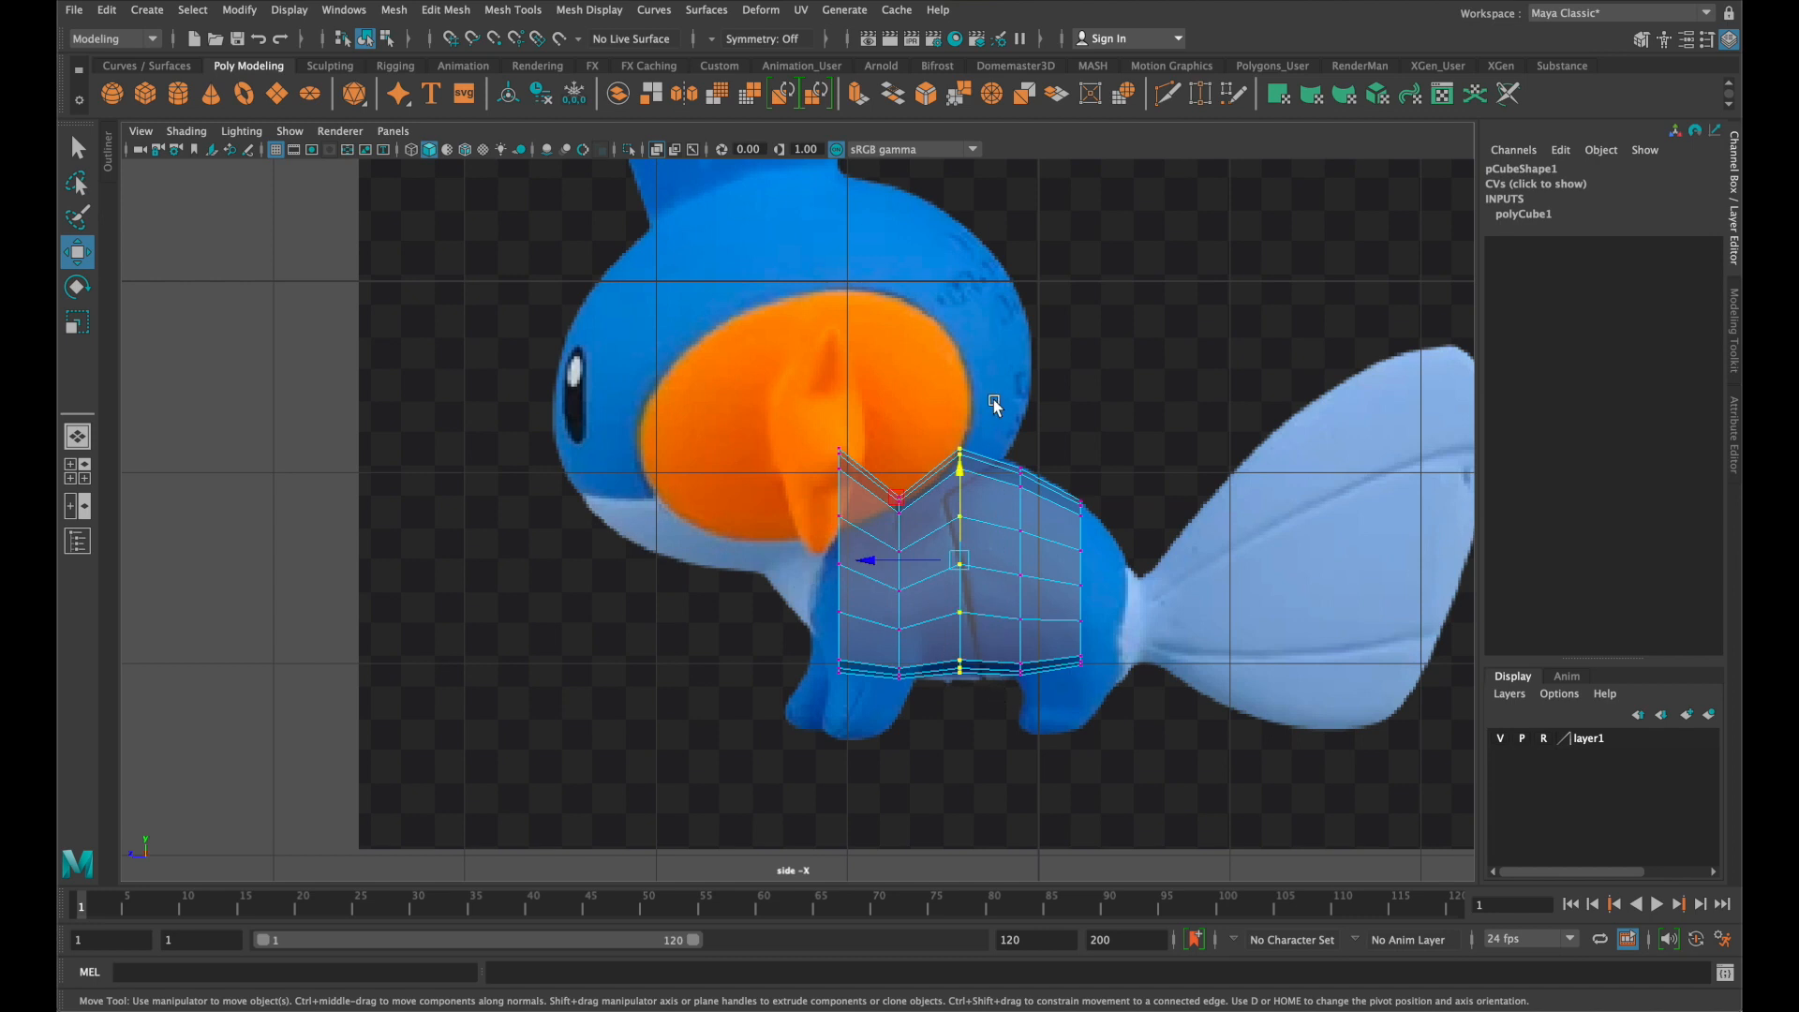
key(r)
drag(962, 475, 964, 490)
key(w)
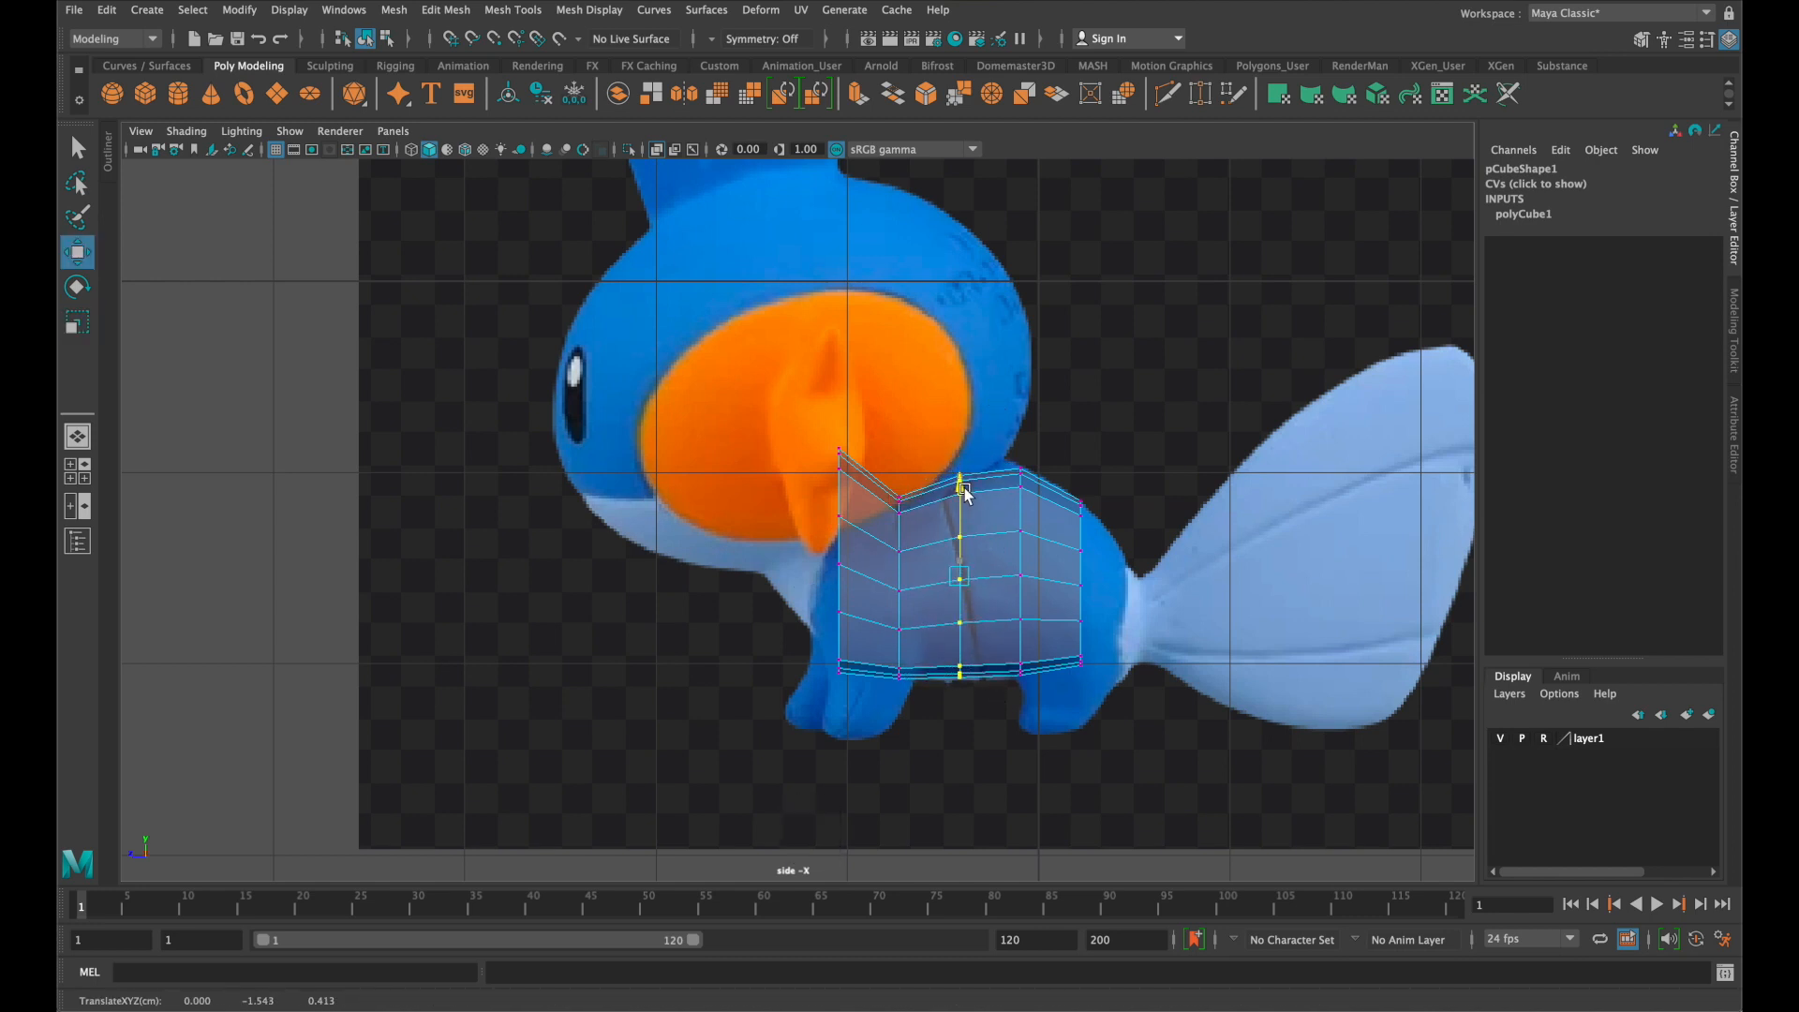
Shorten the frontmost vertex column along Y and lower it to match the chest outline, leaving nothing selected
drag(815, 446, 874, 569)
drag(749, 399, 877, 681)
key(r)
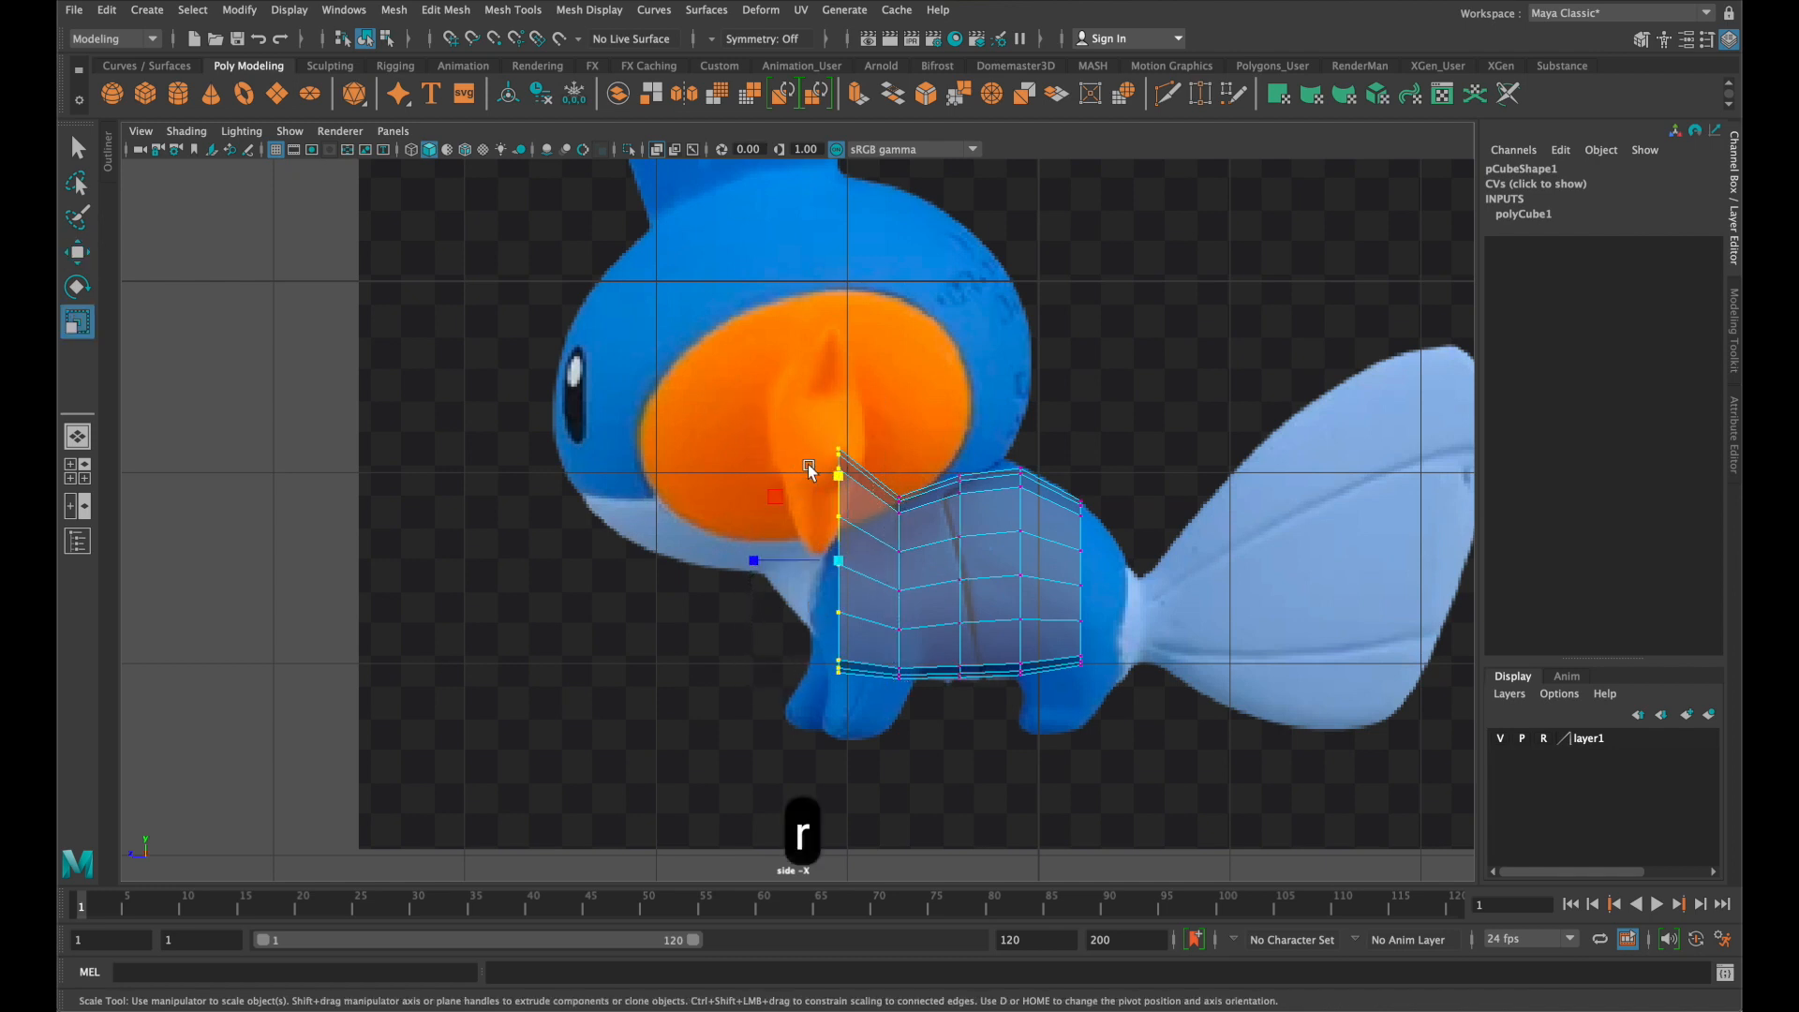
drag(836, 476, 846, 521)
key(w)
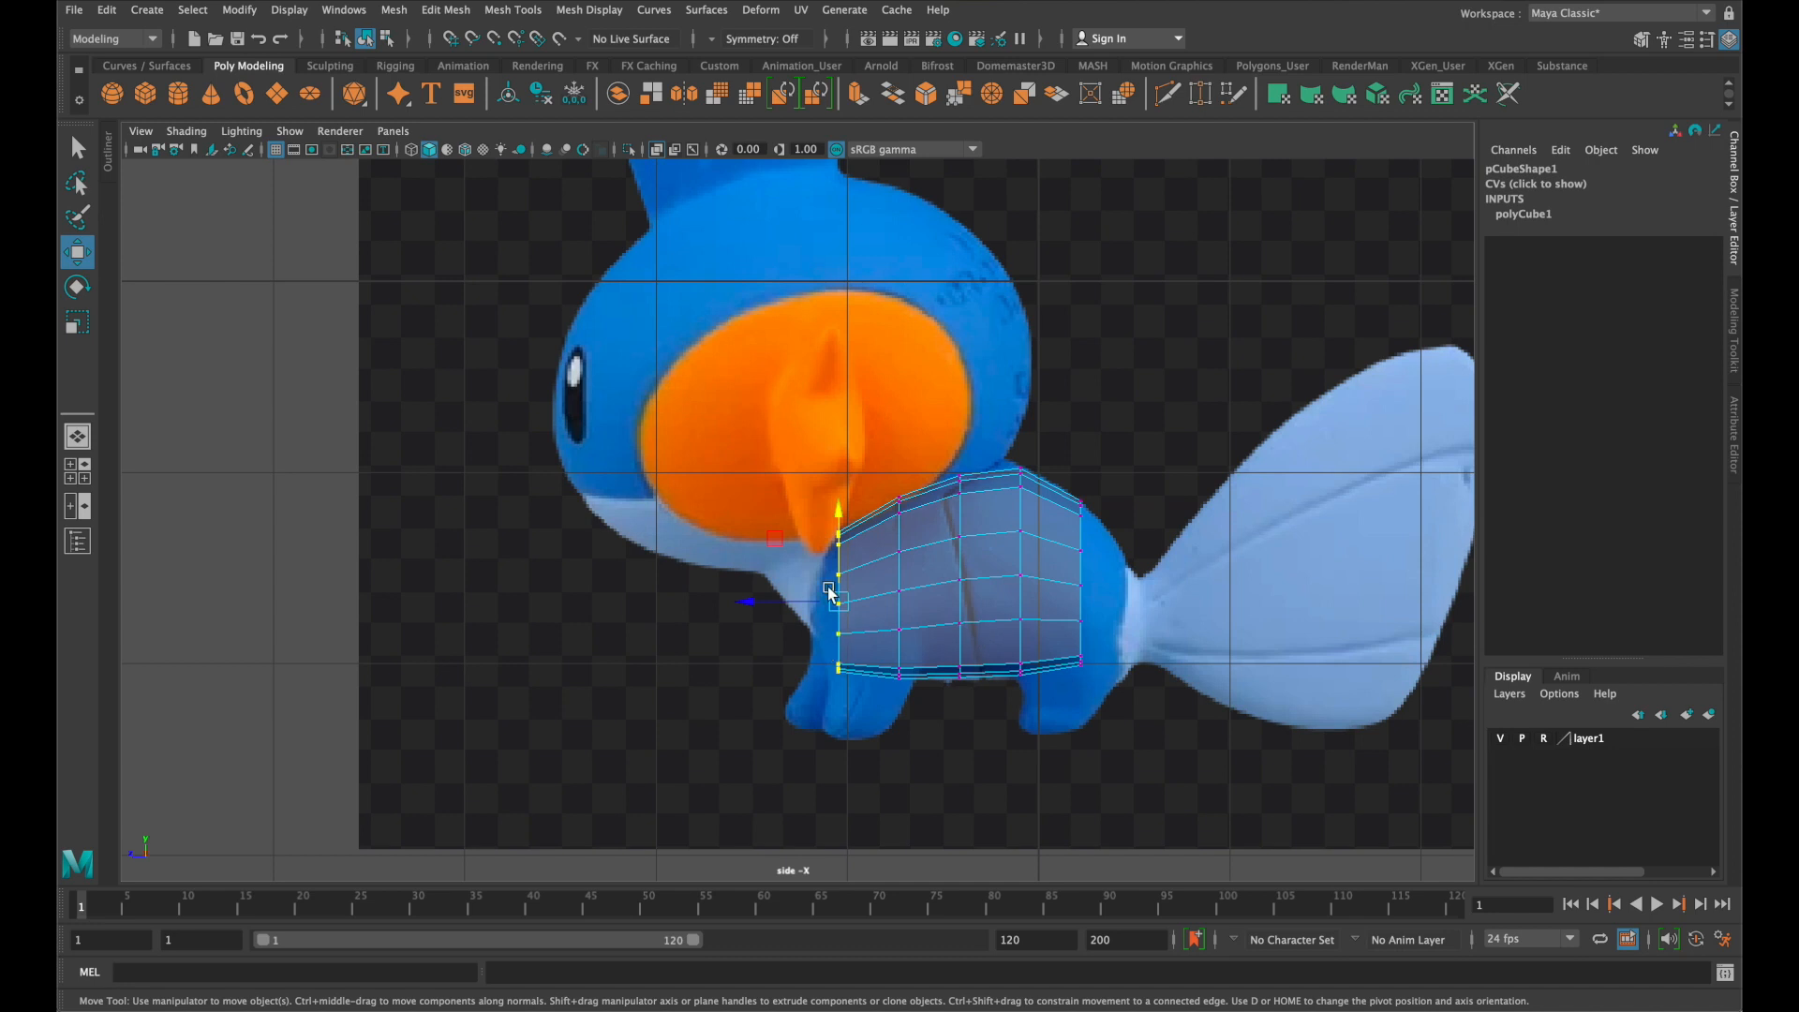
click(1194, 497)
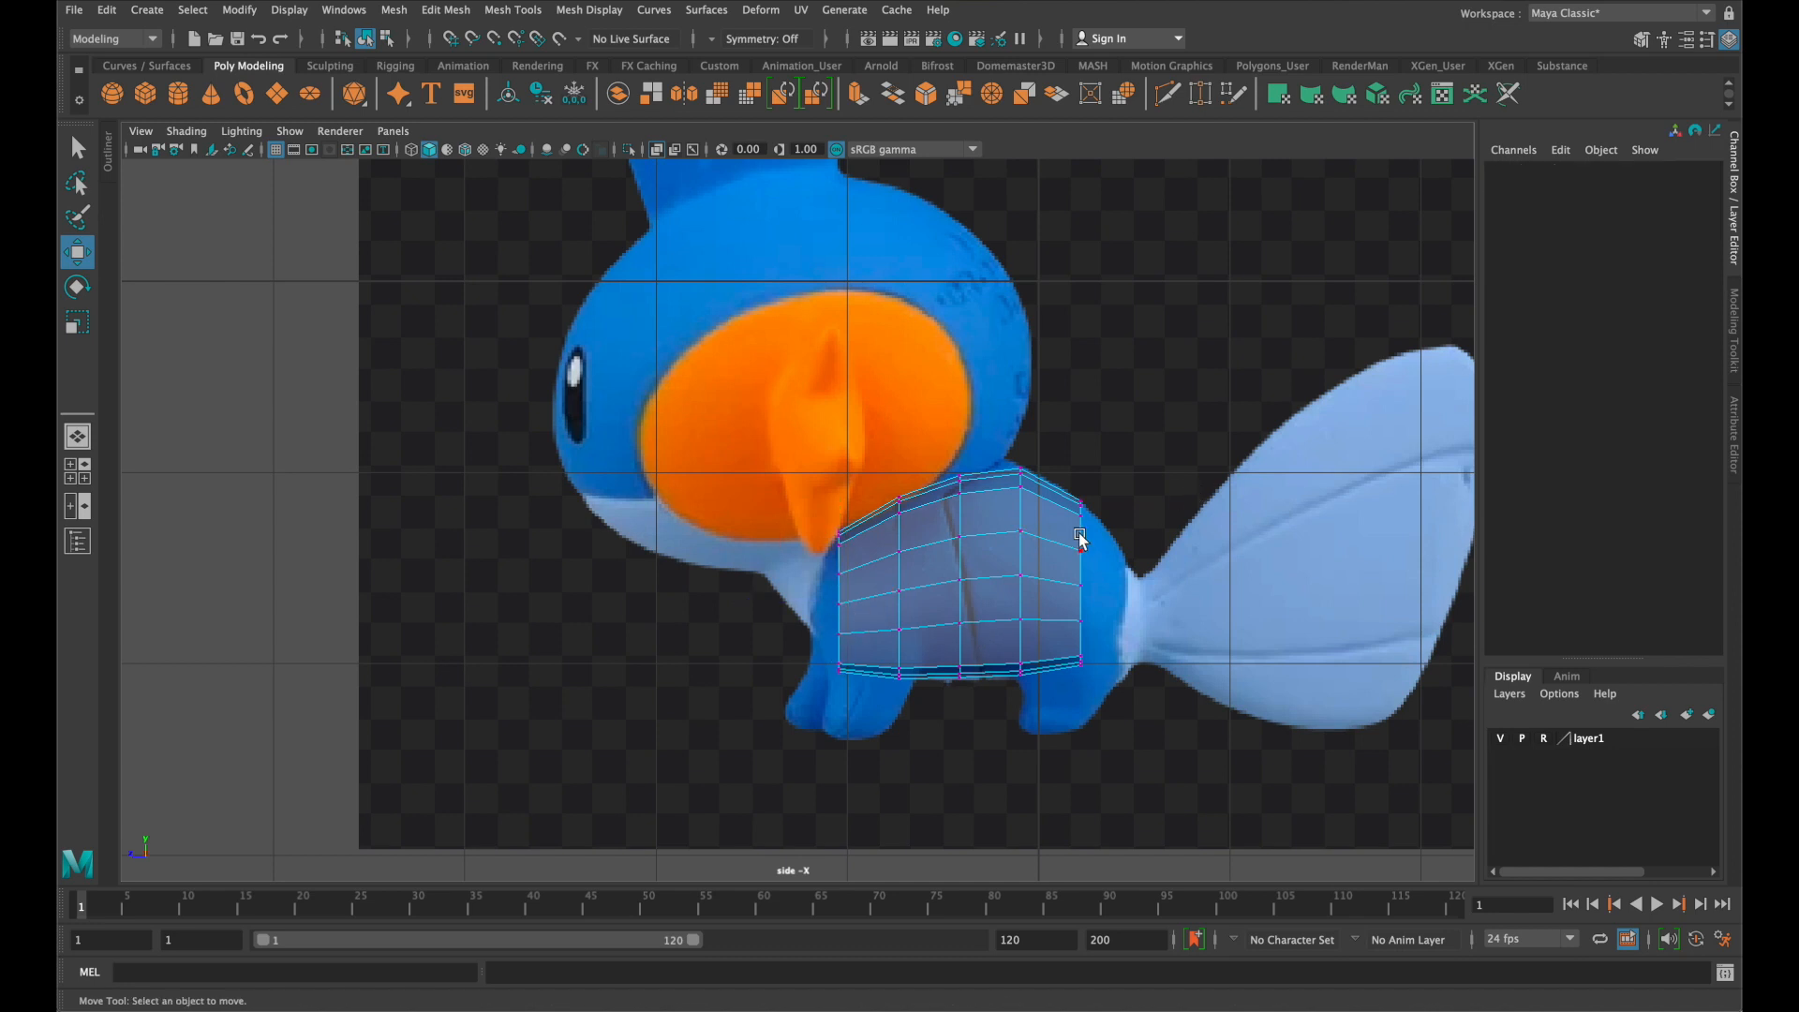
key(space)
alt+drag(1183, 389, 1072, 392)
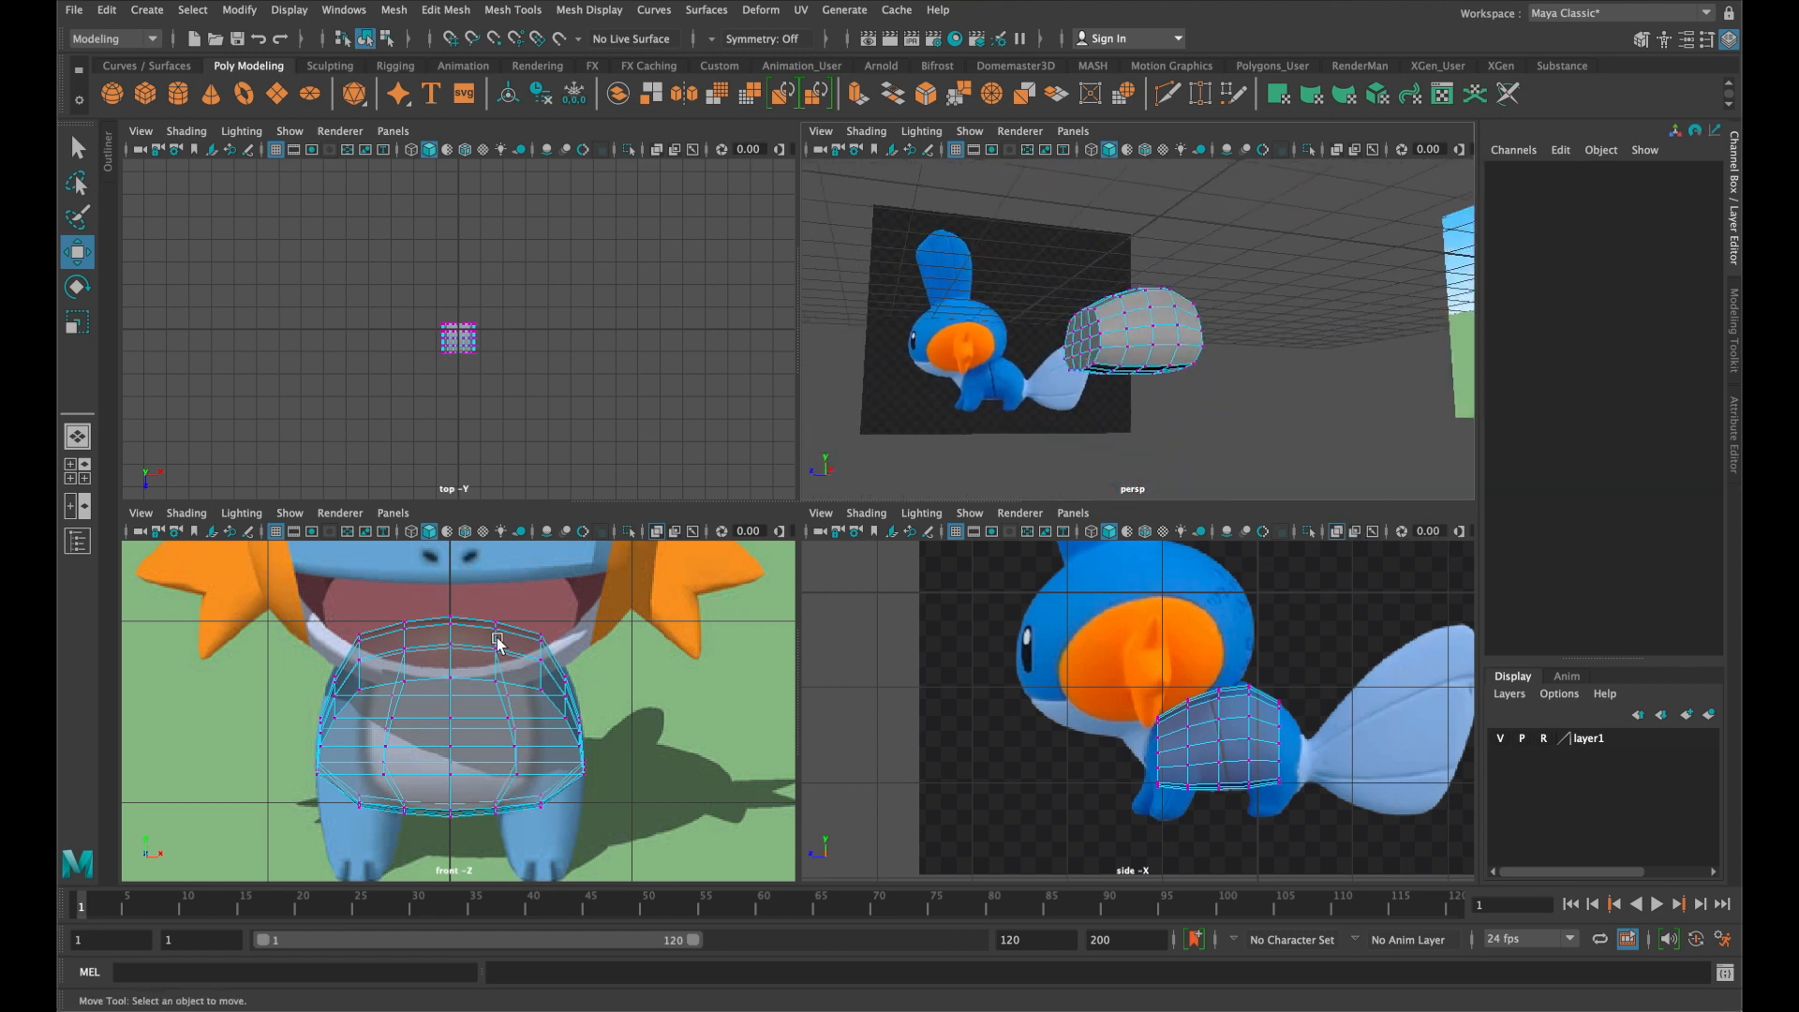
scroll(318, 442, up, 10)
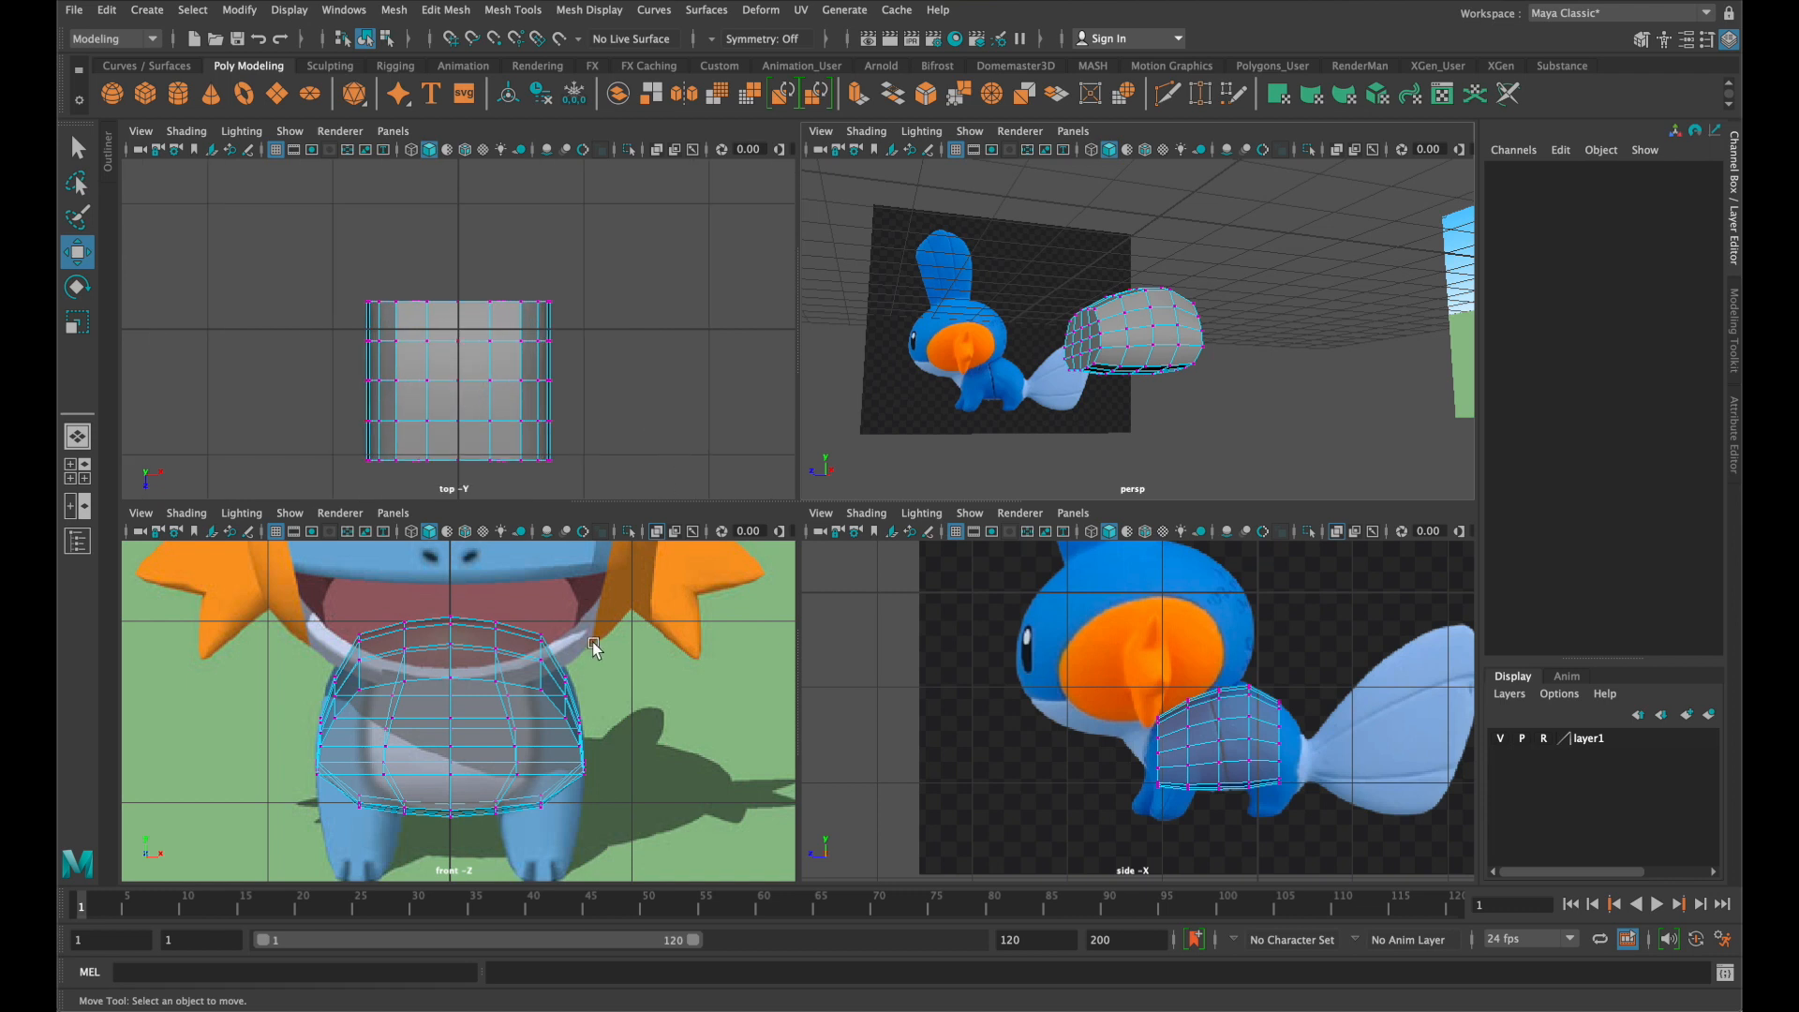
scroll(579, 640, down, 10)
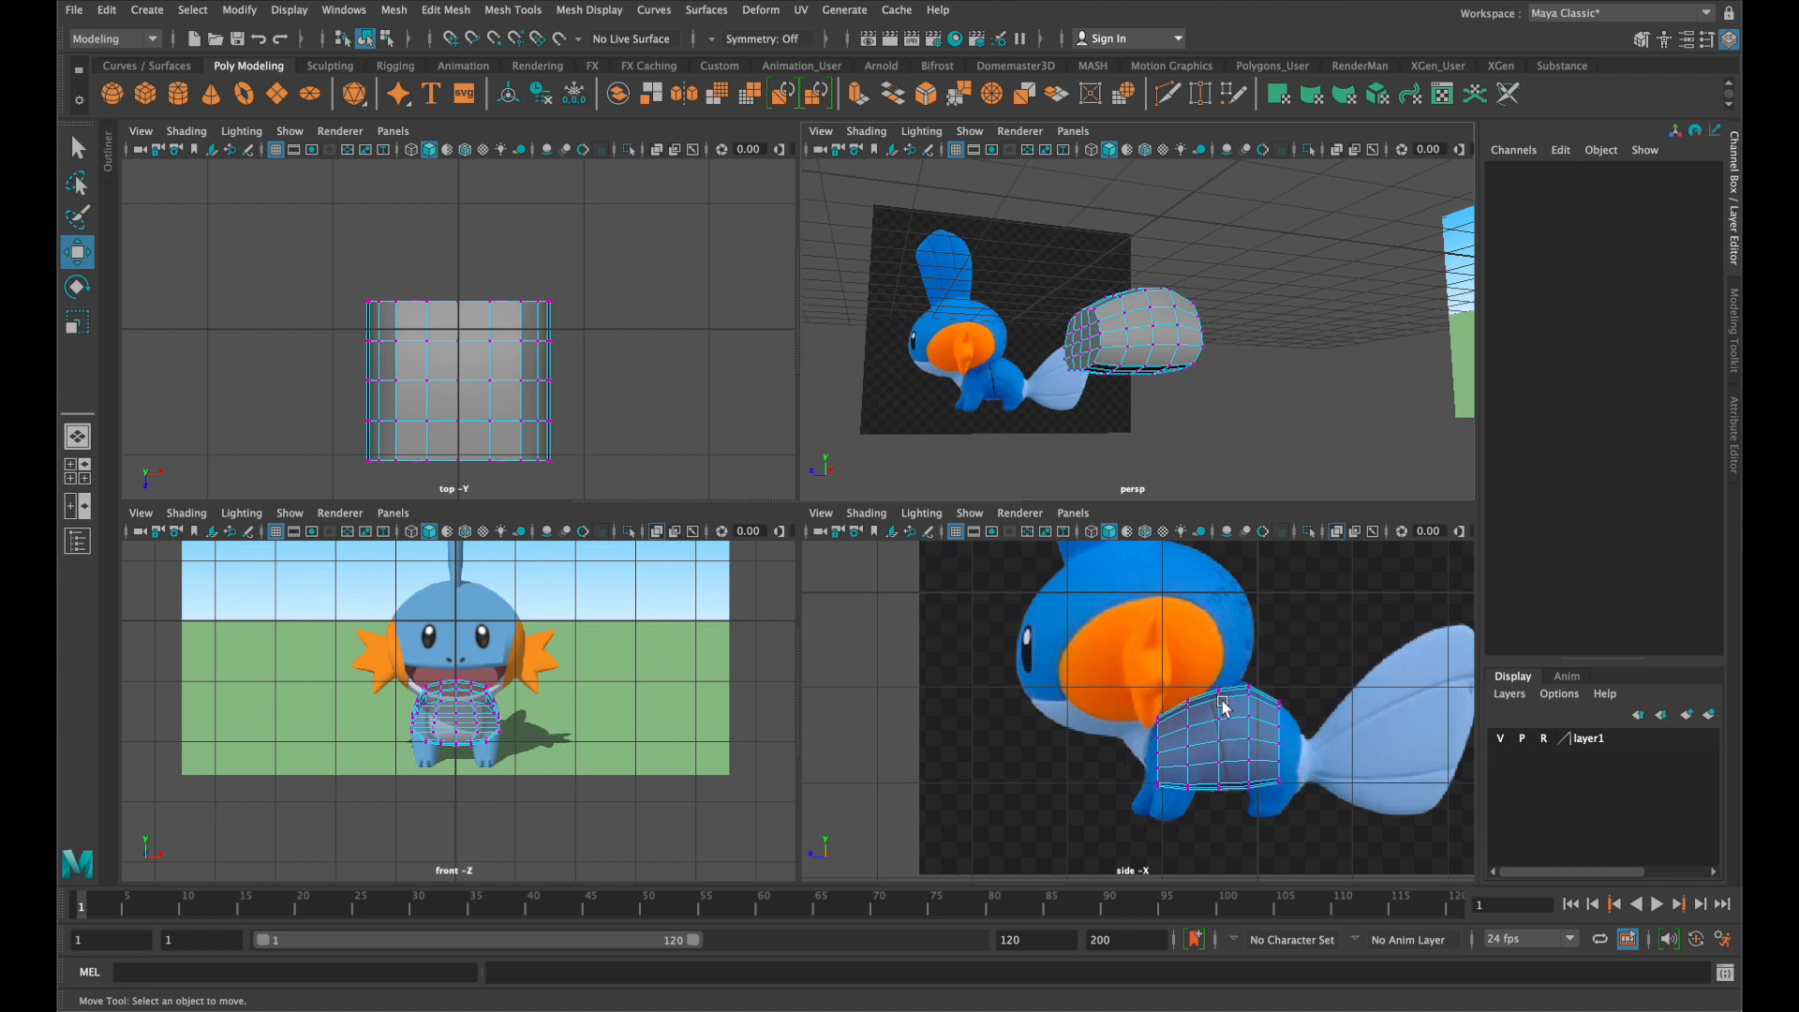
key(space)
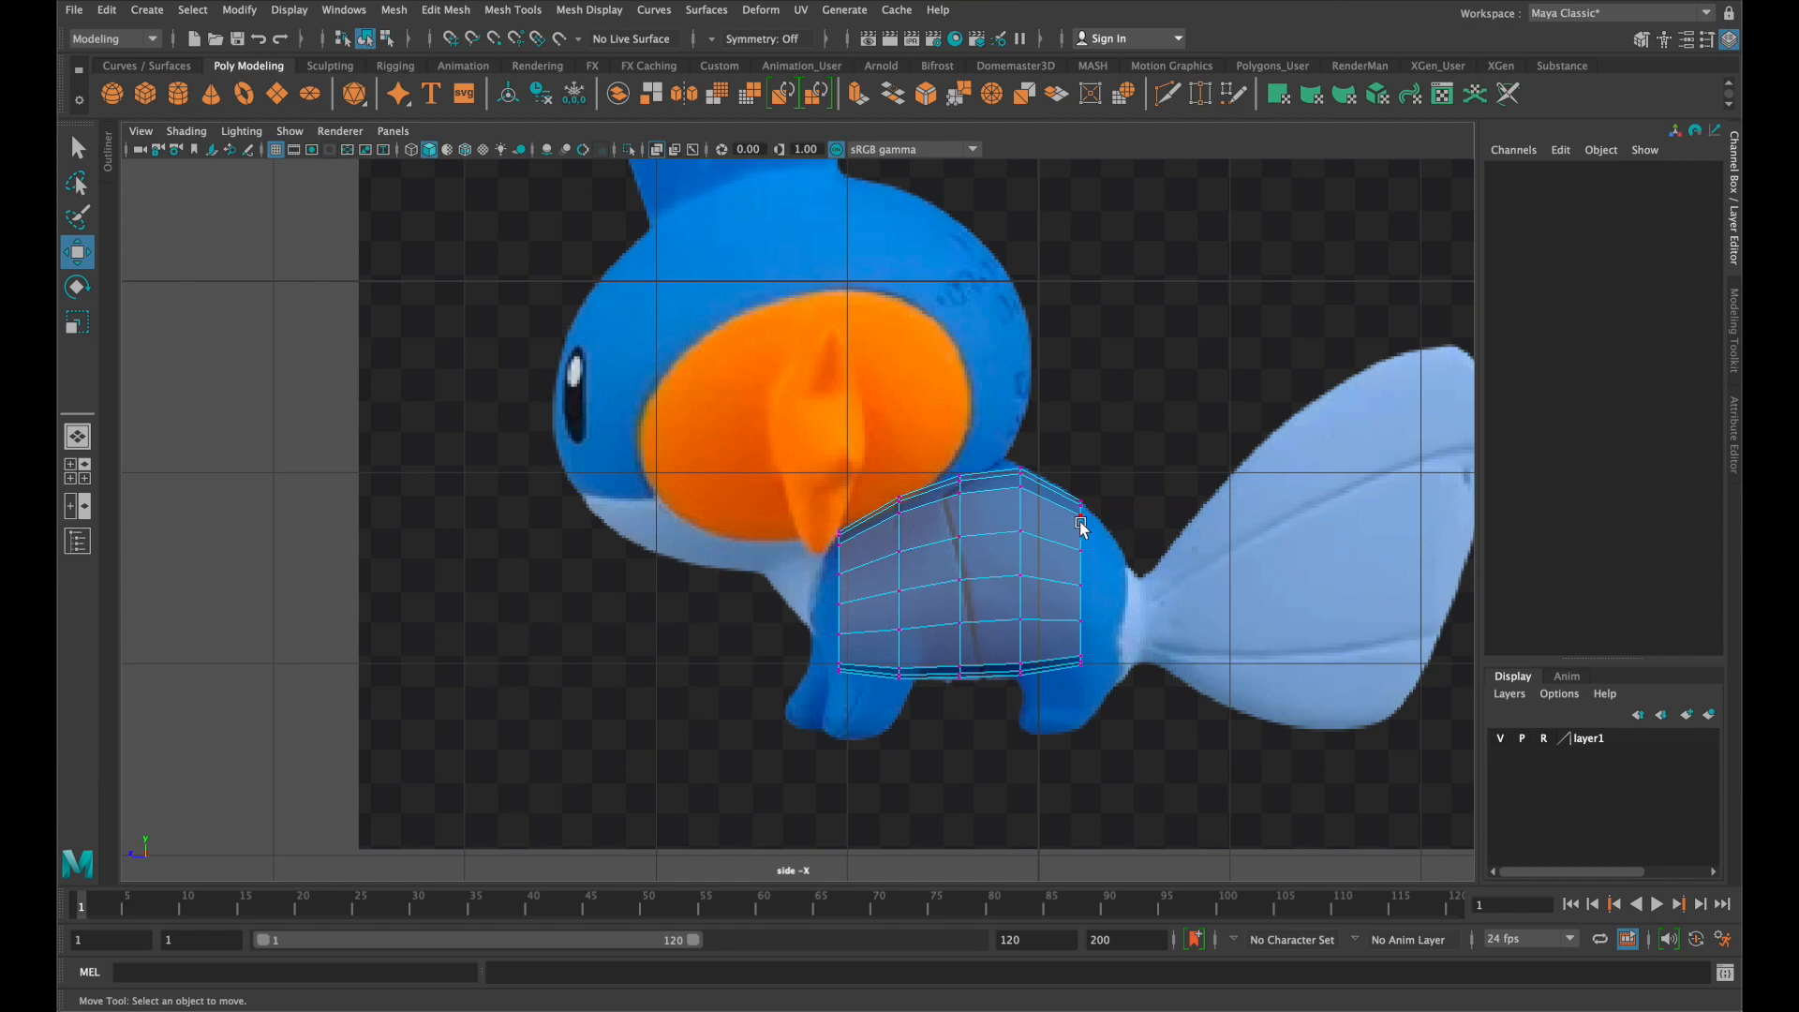
Switch the body to face selection and select the central lower faces of its flat rear end in the perspective view
right_drag(1078, 516, 1082, 569)
key(space)
key(f)
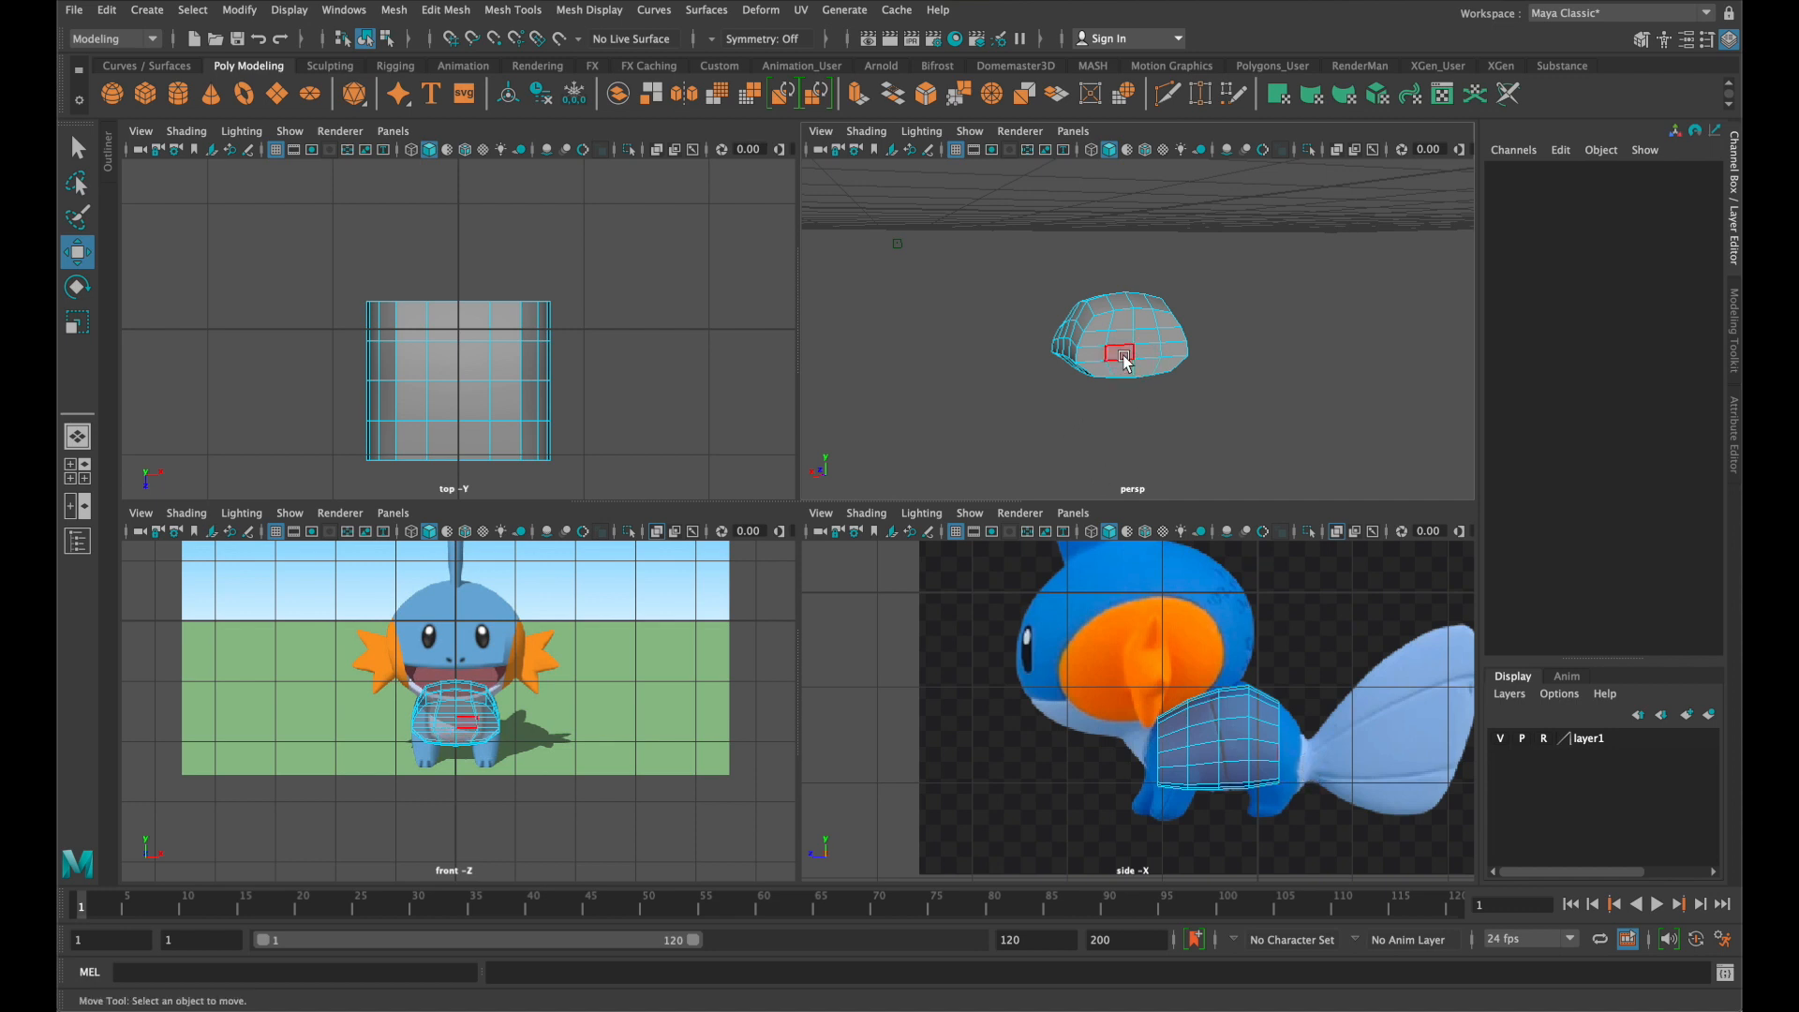
scroll(1131, 358, up, 3)
scroll(1131, 359, up, 2)
alt+drag(1134, 359, 1186, 347)
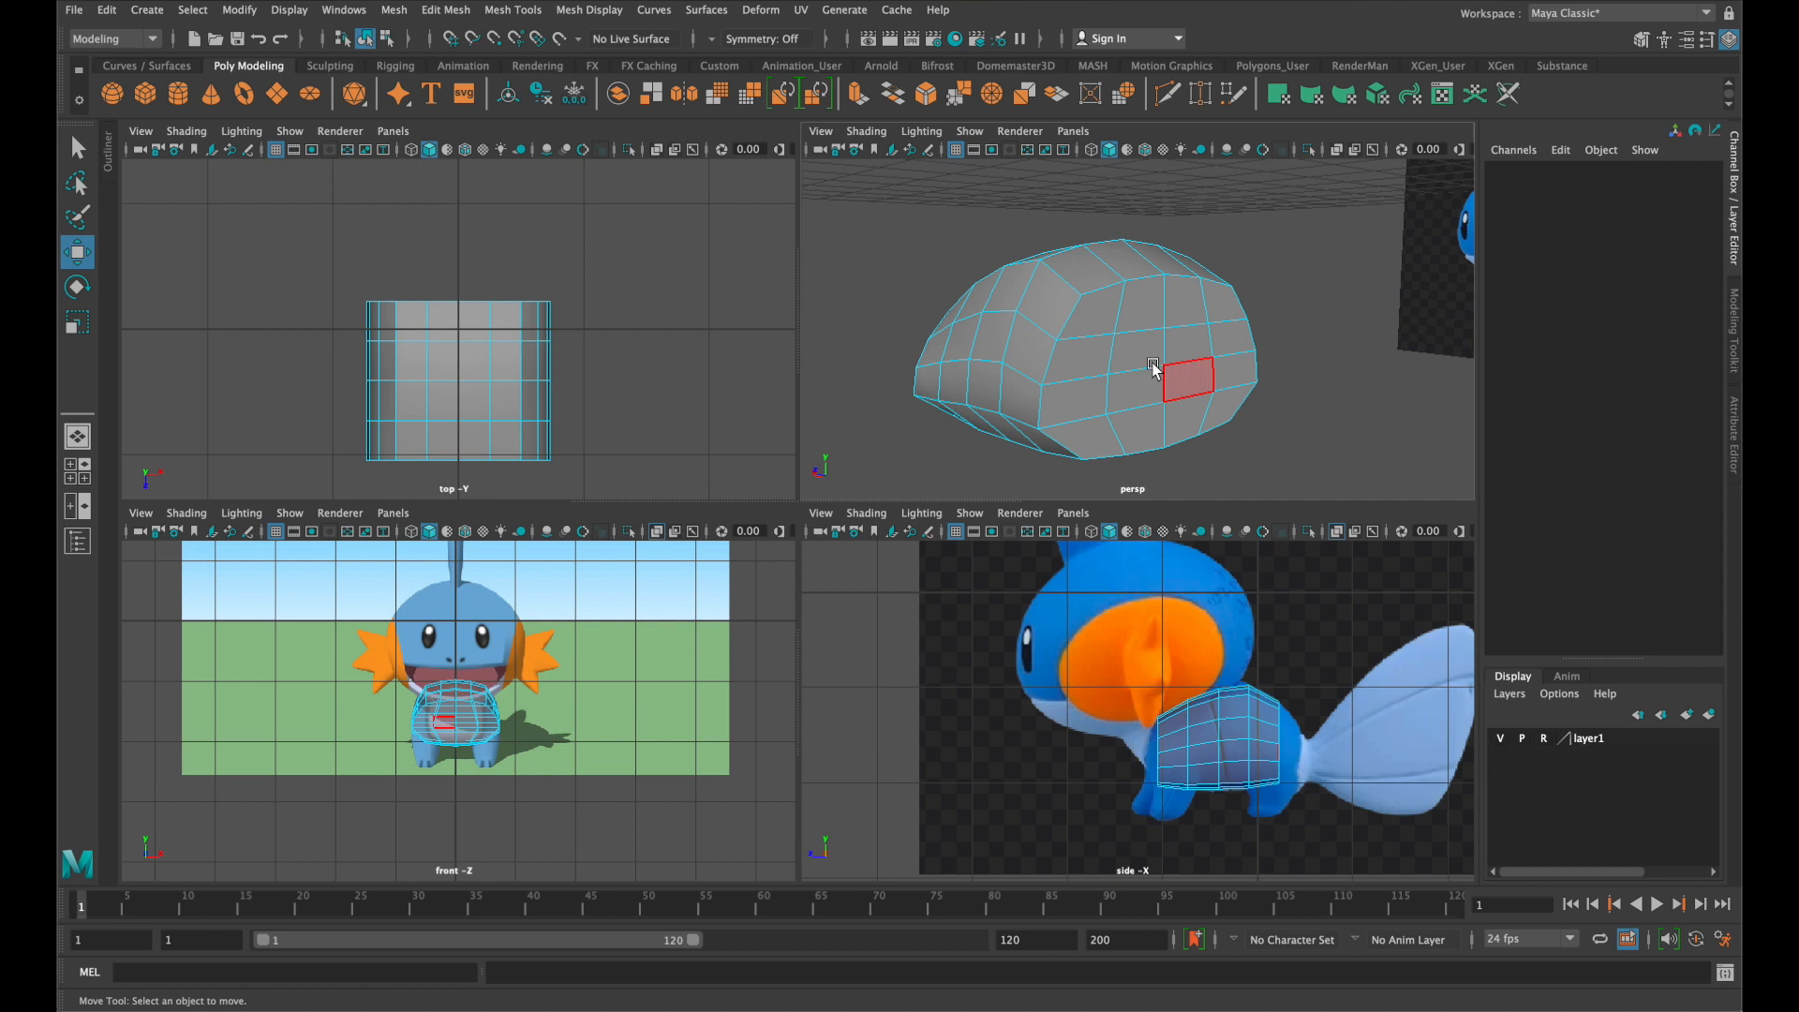
click(1149, 354)
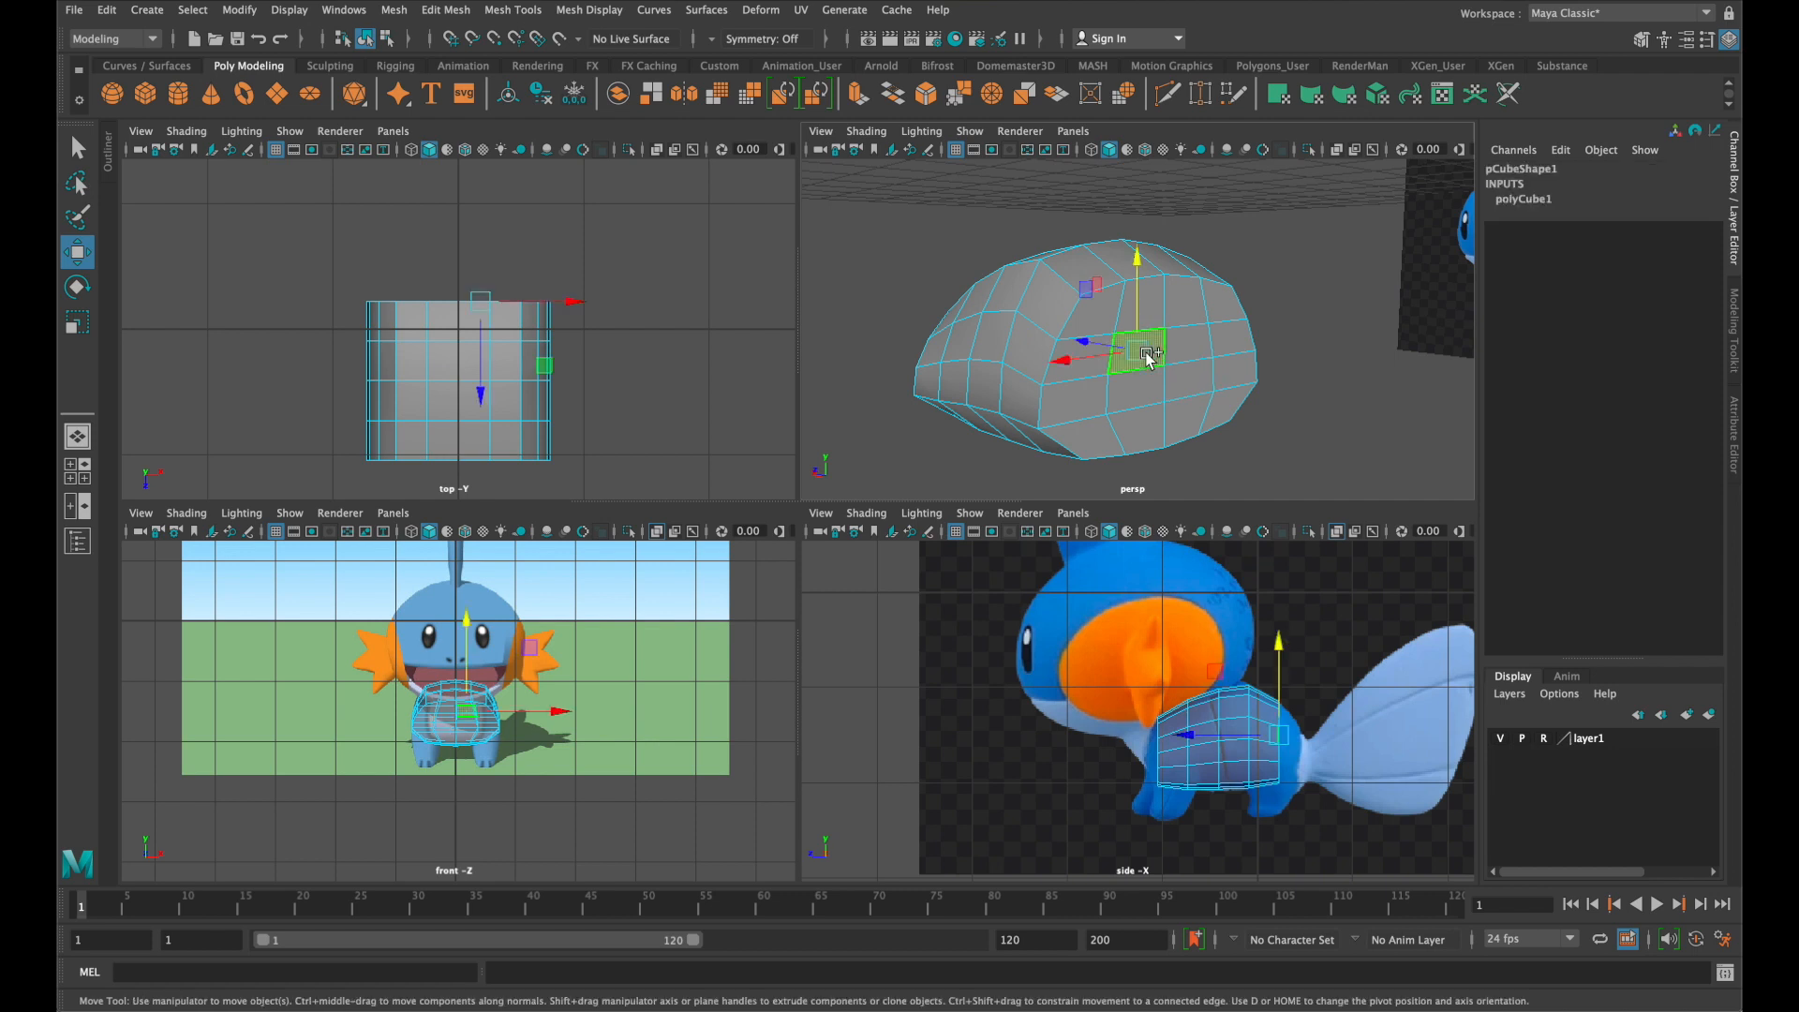
shift+click(1183, 348)
shift+click(1194, 372)
shift+click(1144, 396)
shift+click(1145, 418)
shift+click(1183, 419)
mouse_move(1222, 266)
right_down()
mouse_move(1228, 296)
mouse_move(1223, 273)
right_up()
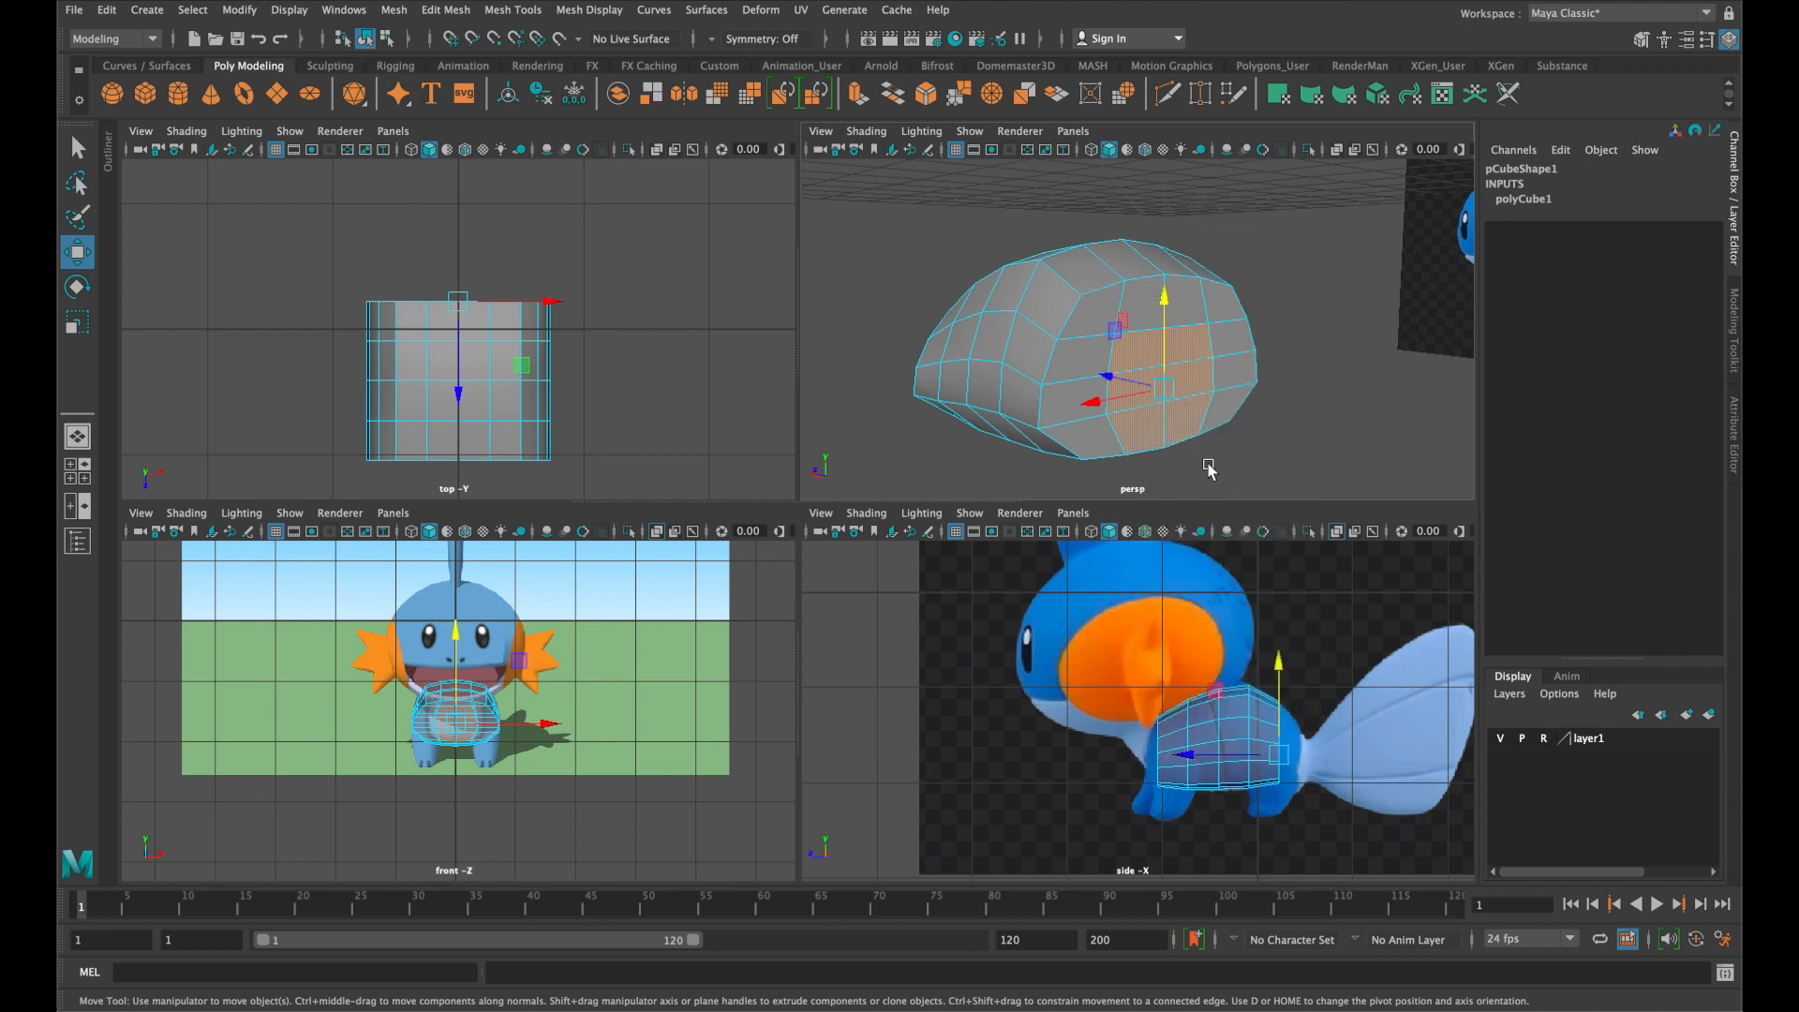
Add the remaining outer and upper faces of the body's flat rear end to the selection
shift+click(1232, 403)
shift+click(1233, 370)
shift+click(1235, 348)
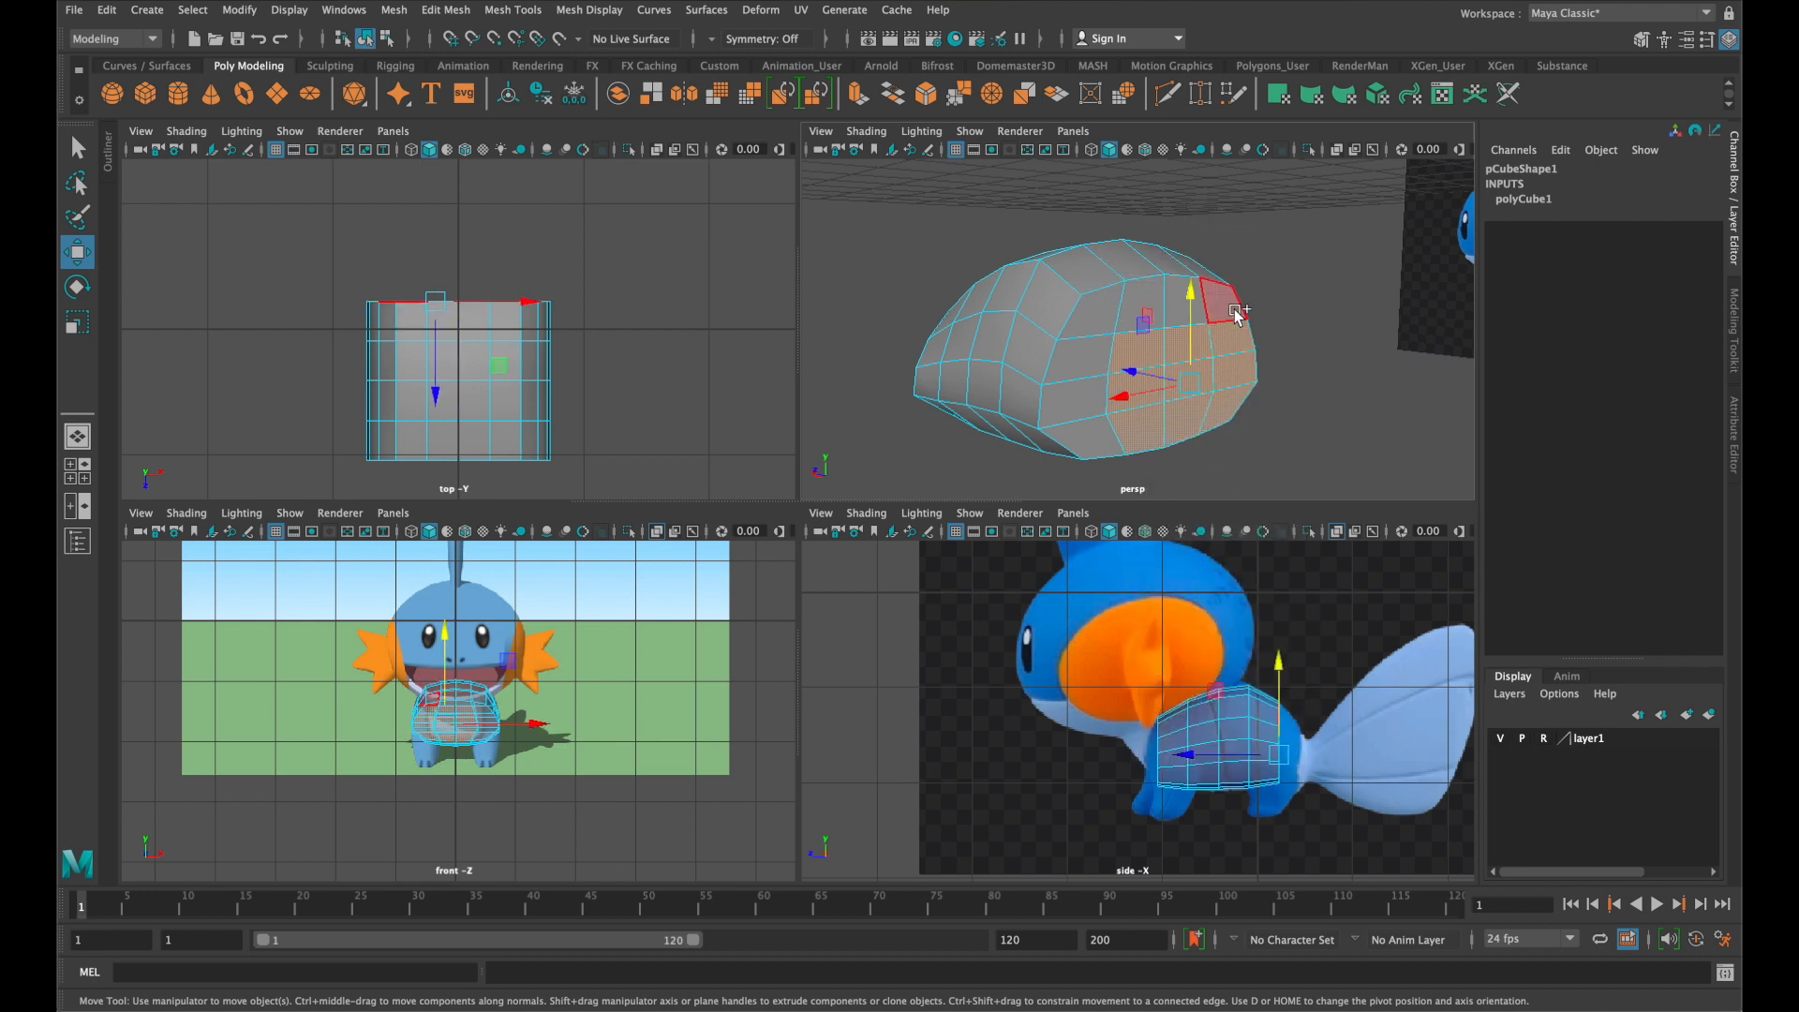
shift+click(1230, 310)
shift+click(1178, 312)
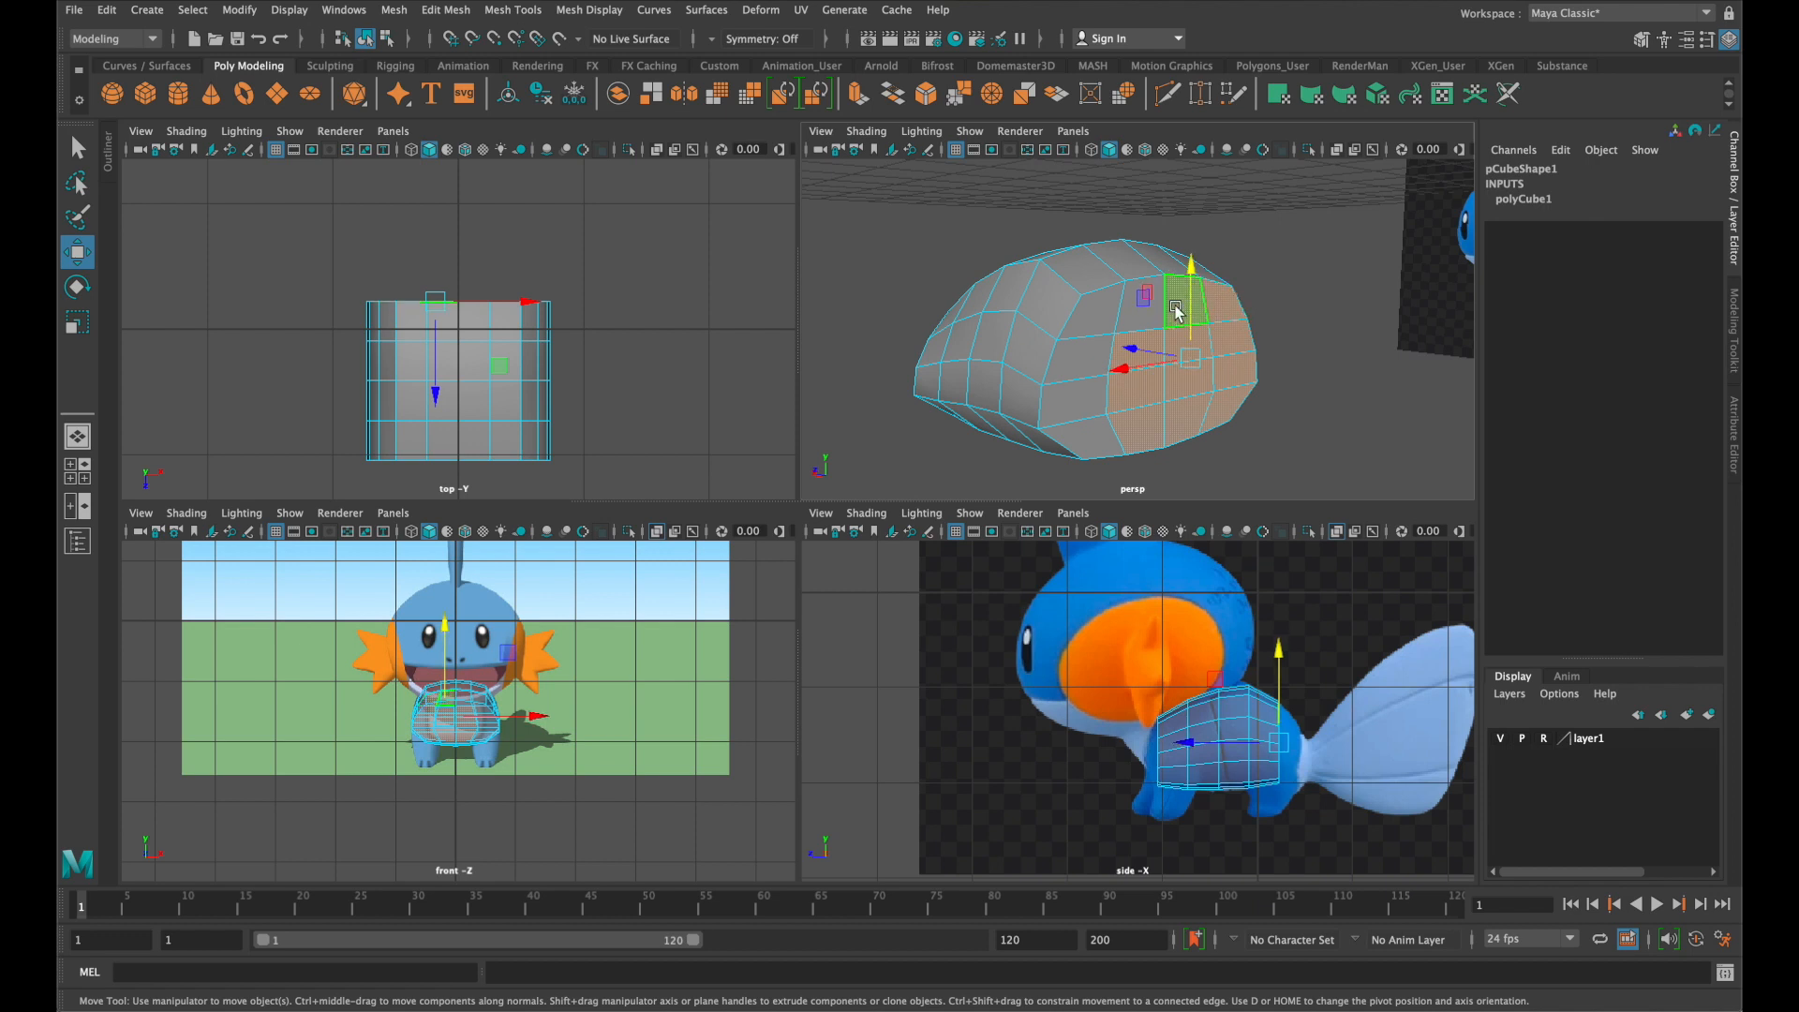
key(q)
shift+click(1084, 328)
shift+click(1087, 358)
shift+click(1076, 403)
shift+click(1073, 438)
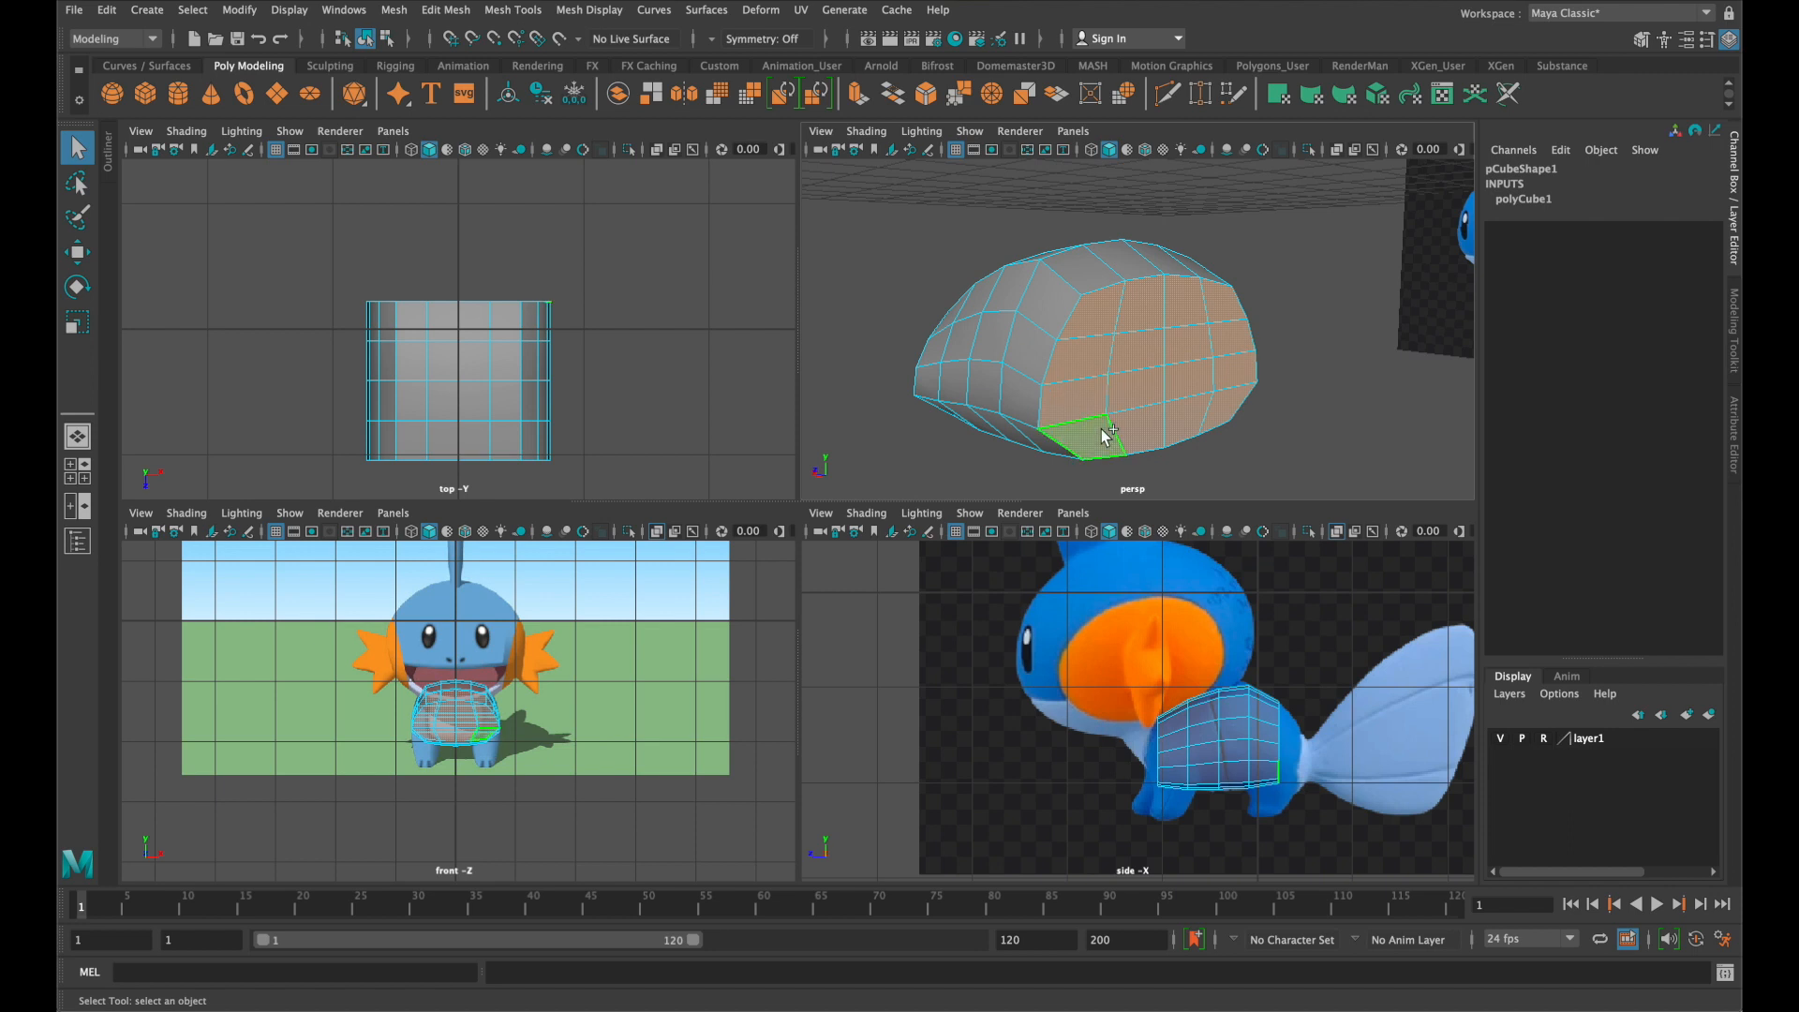
Extrude the selected faces of the body's flat rear end
alt+drag(1302, 408, 1338, 394)
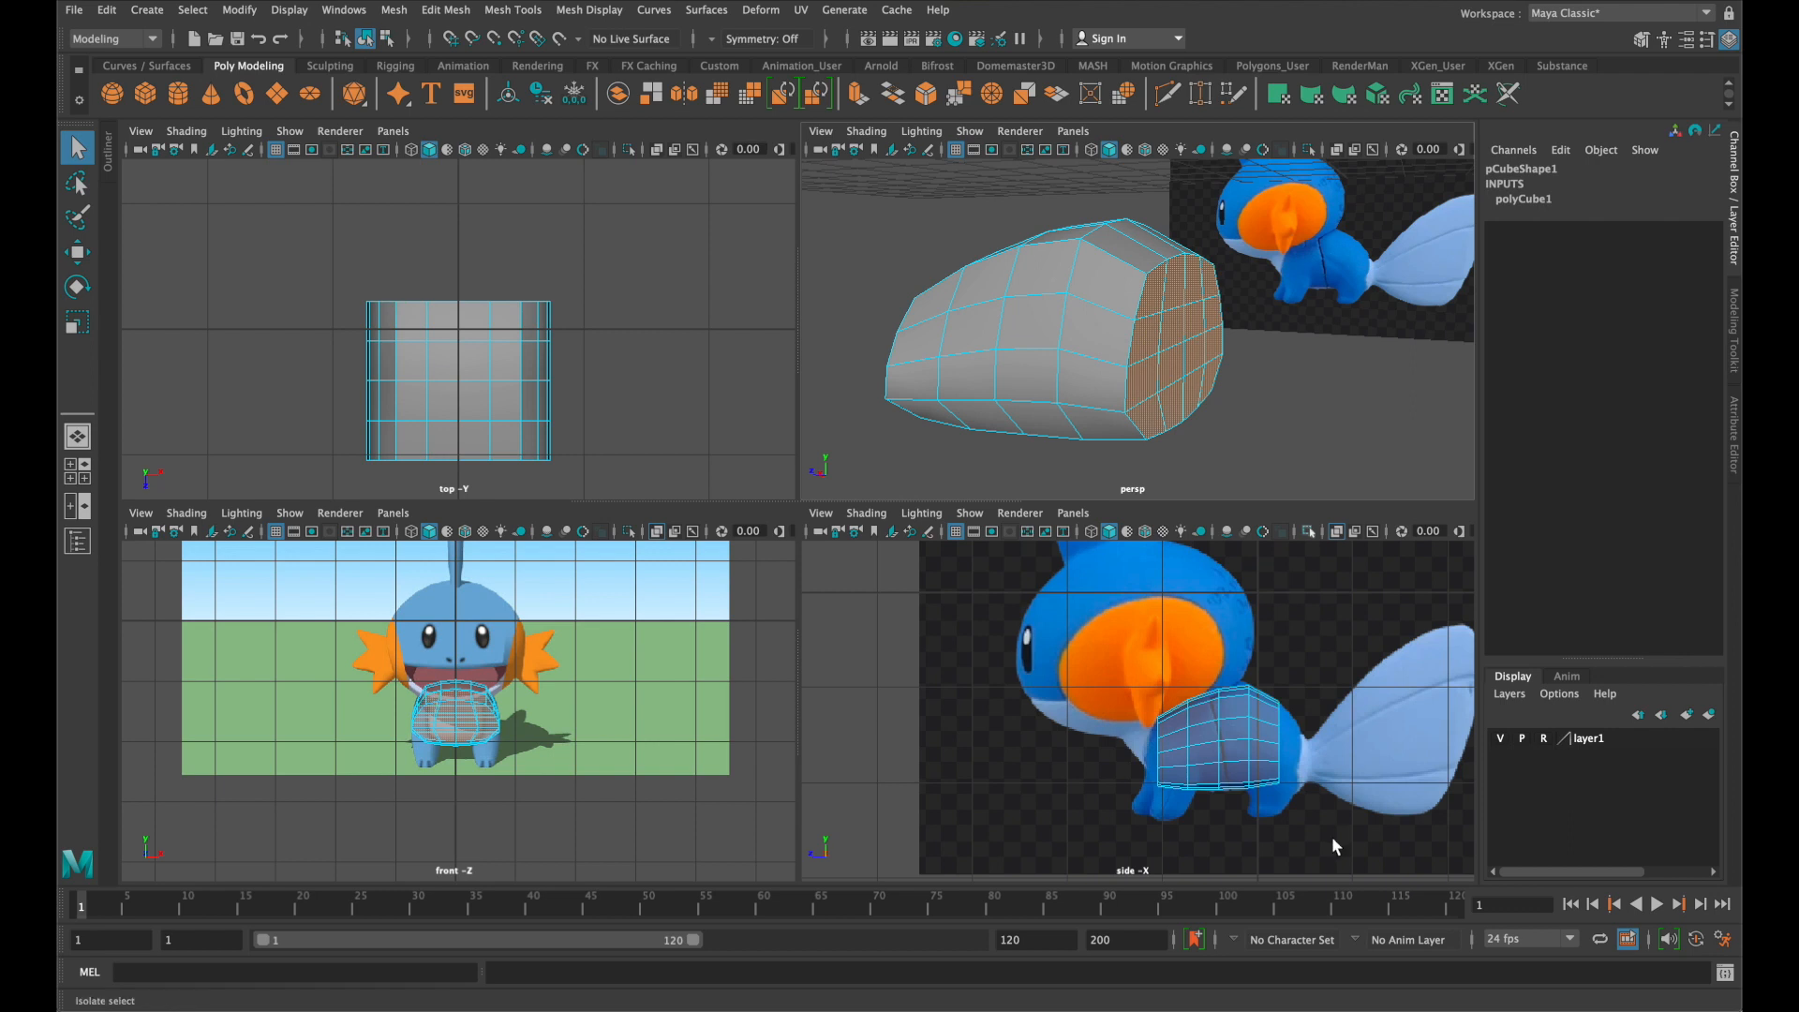
scroll(1321, 785, up, 4)
alt+middle_drag(1321, 785, 996, 684)
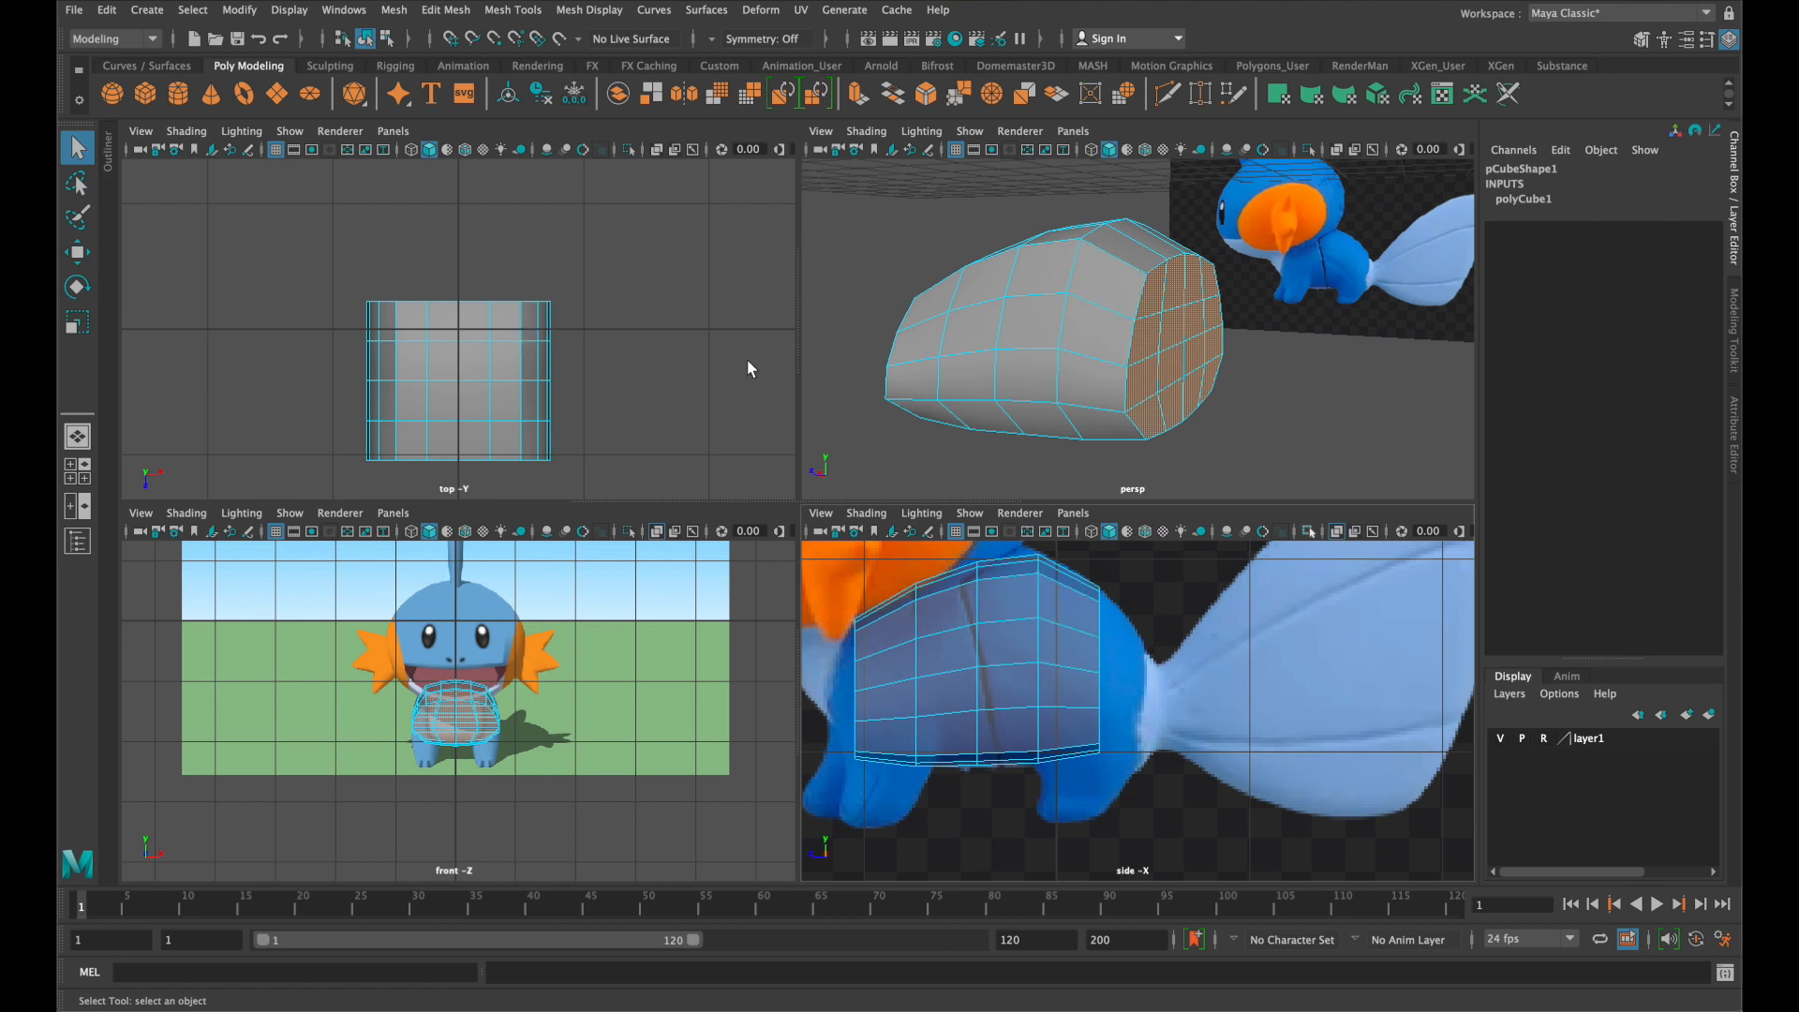
click(446, 9)
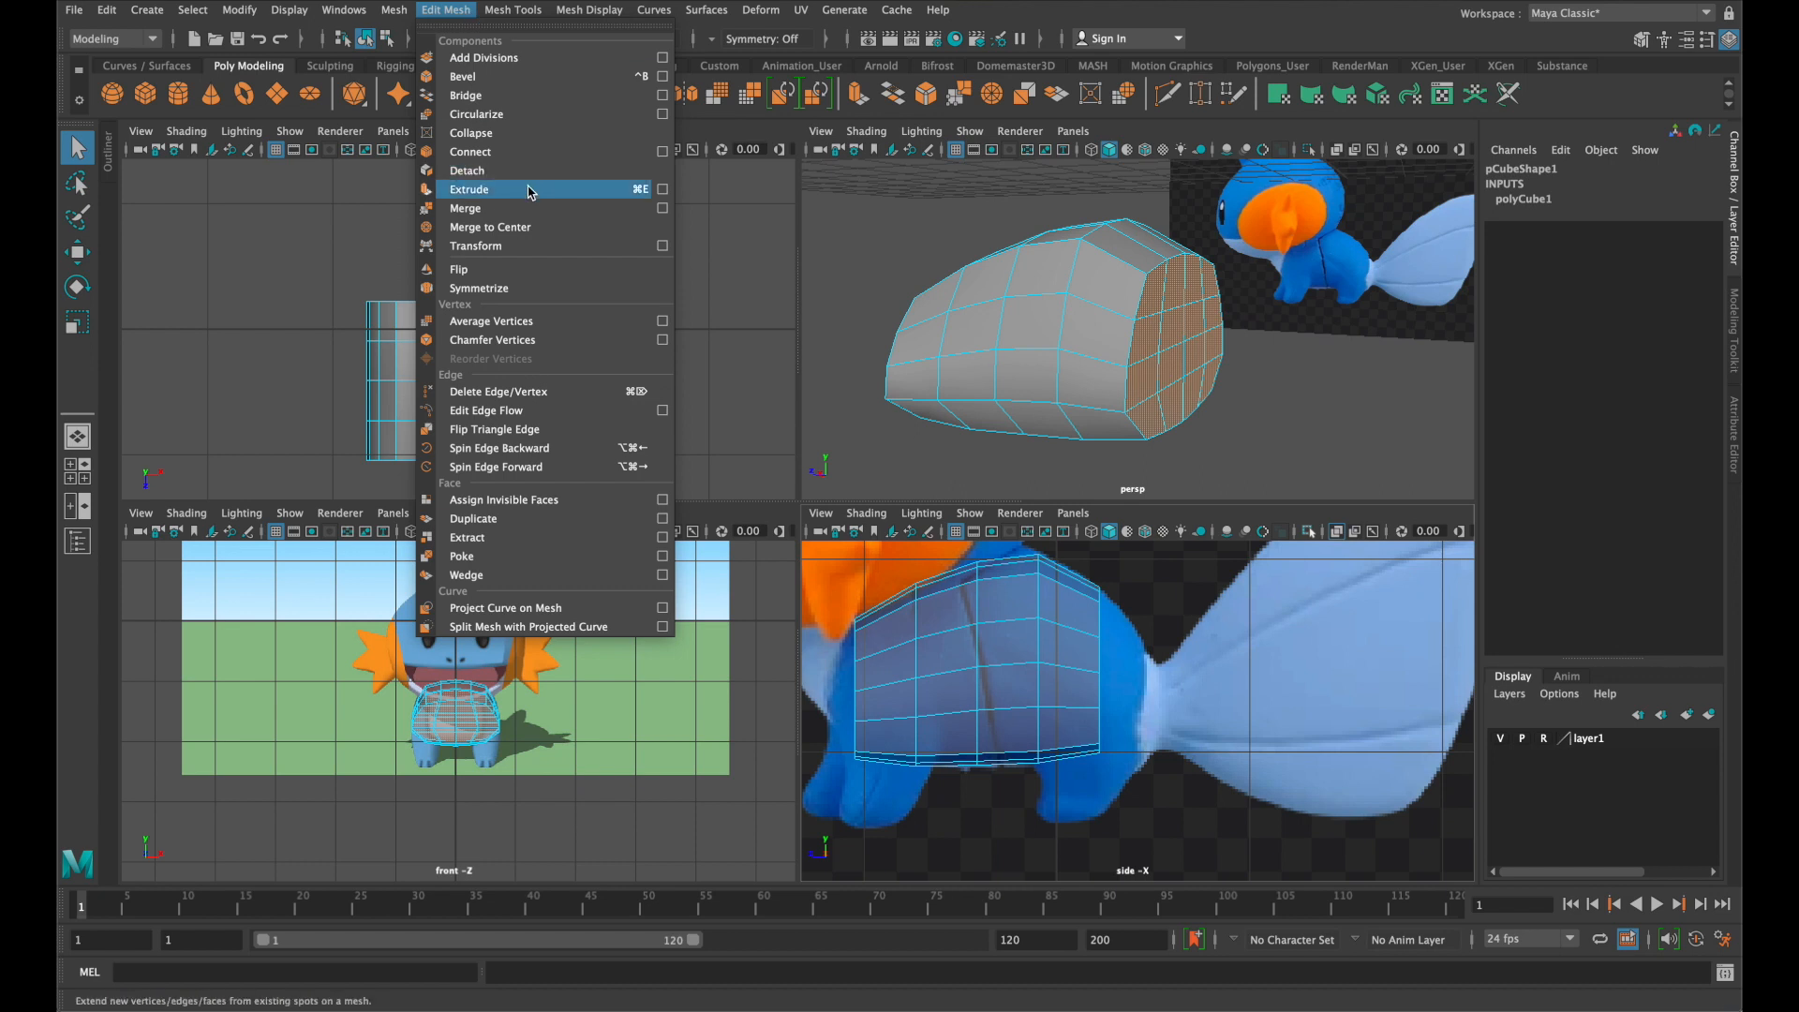
click(1217, 654)
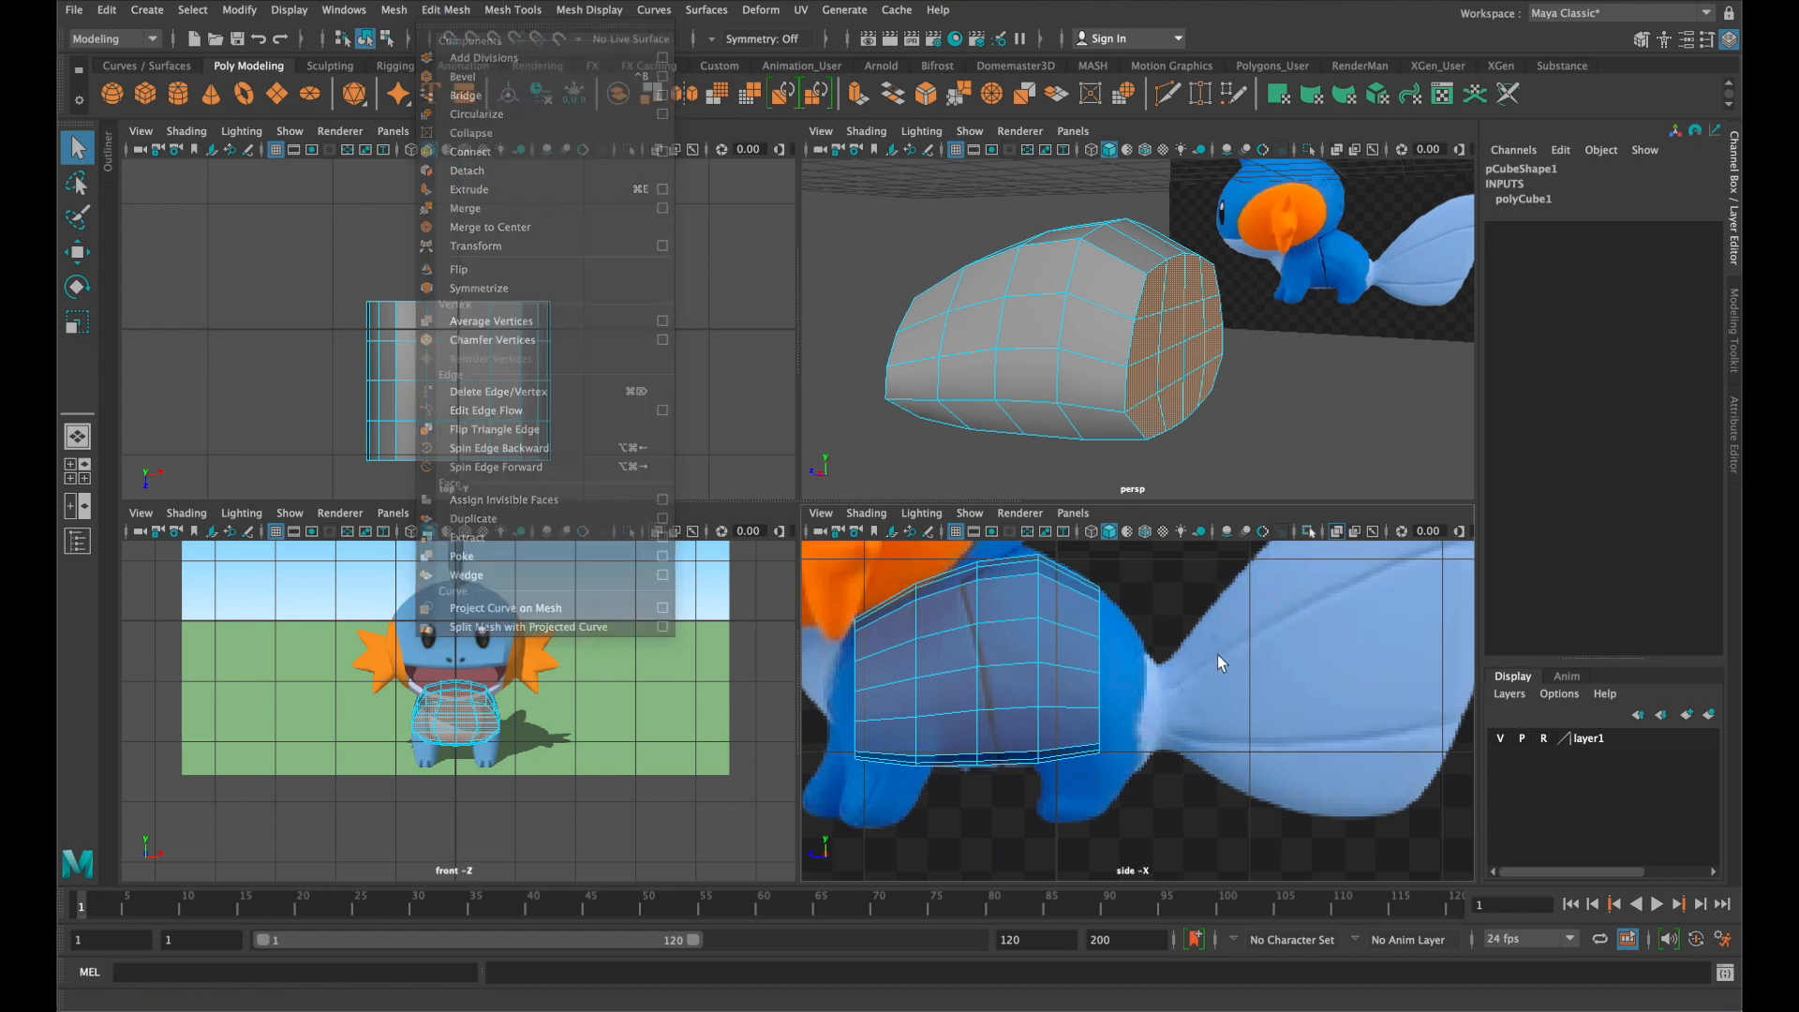
key(super+e)
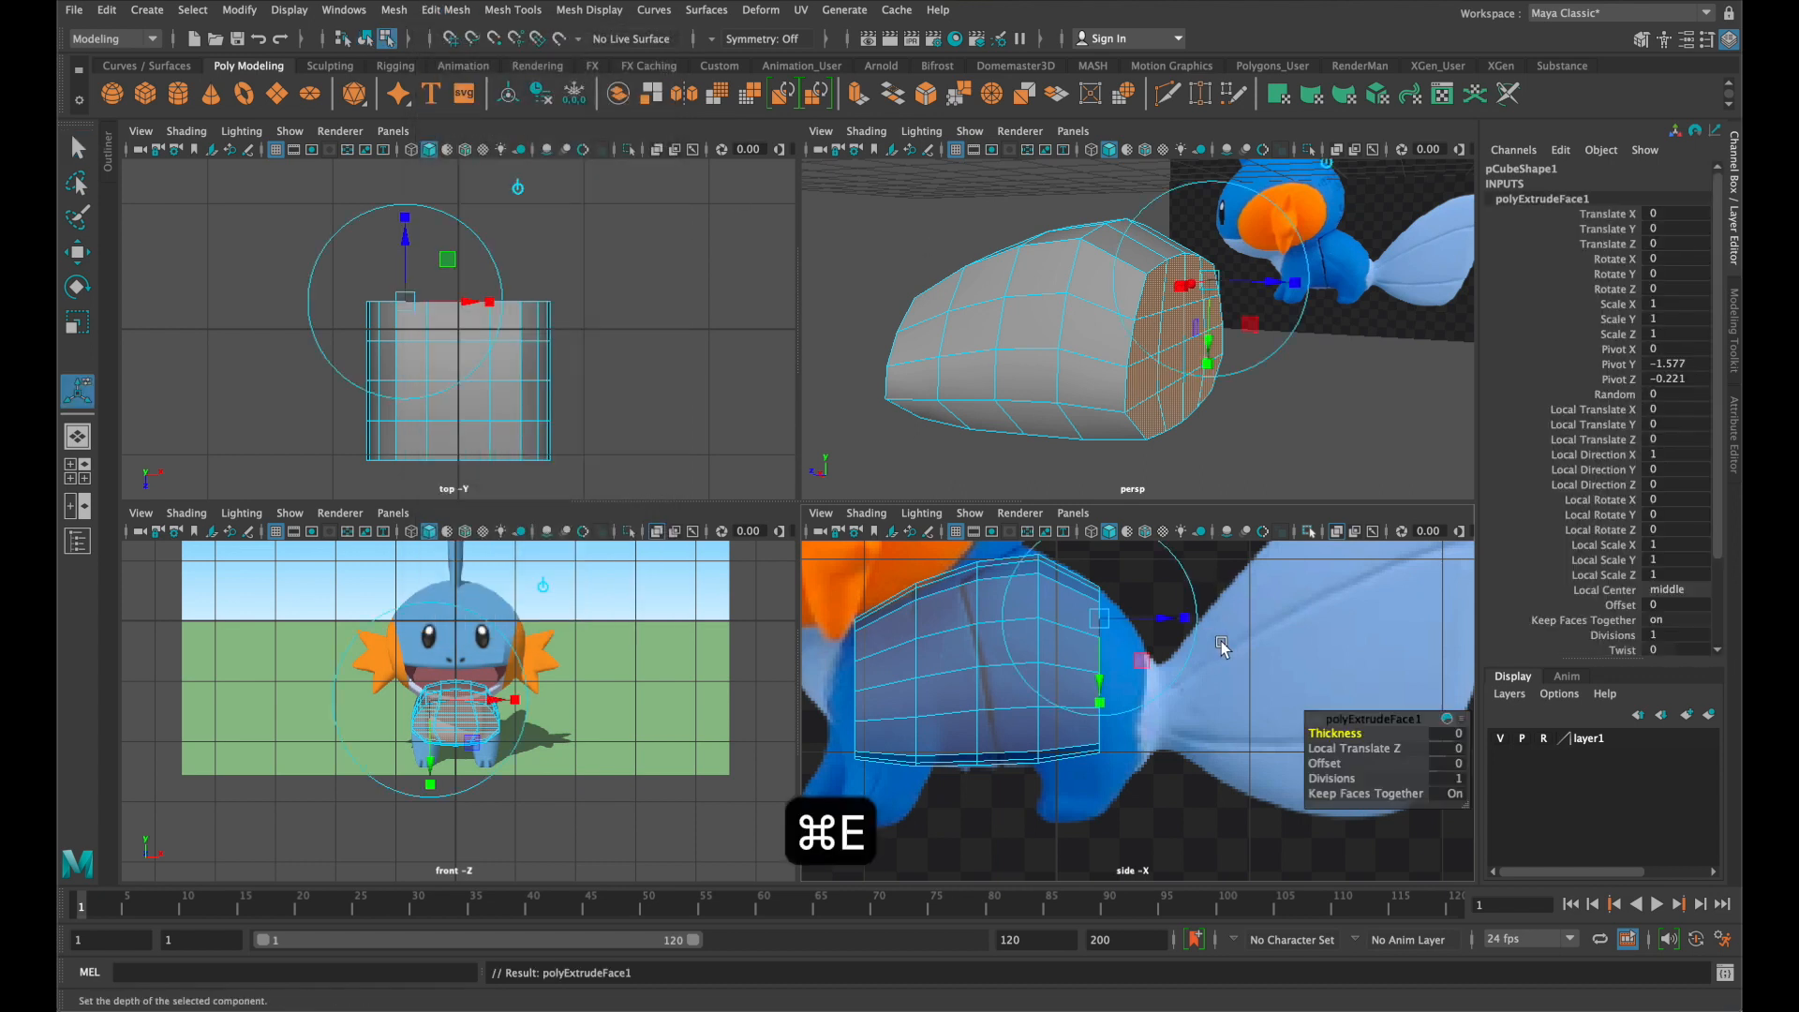
Move the extruded rear faces about -0.302 in Z and -0.193 in Y, and scale them to about 0.483 to meet the tail base
alt+middle_drag(1222, 647, 1220, 697)
key(space)
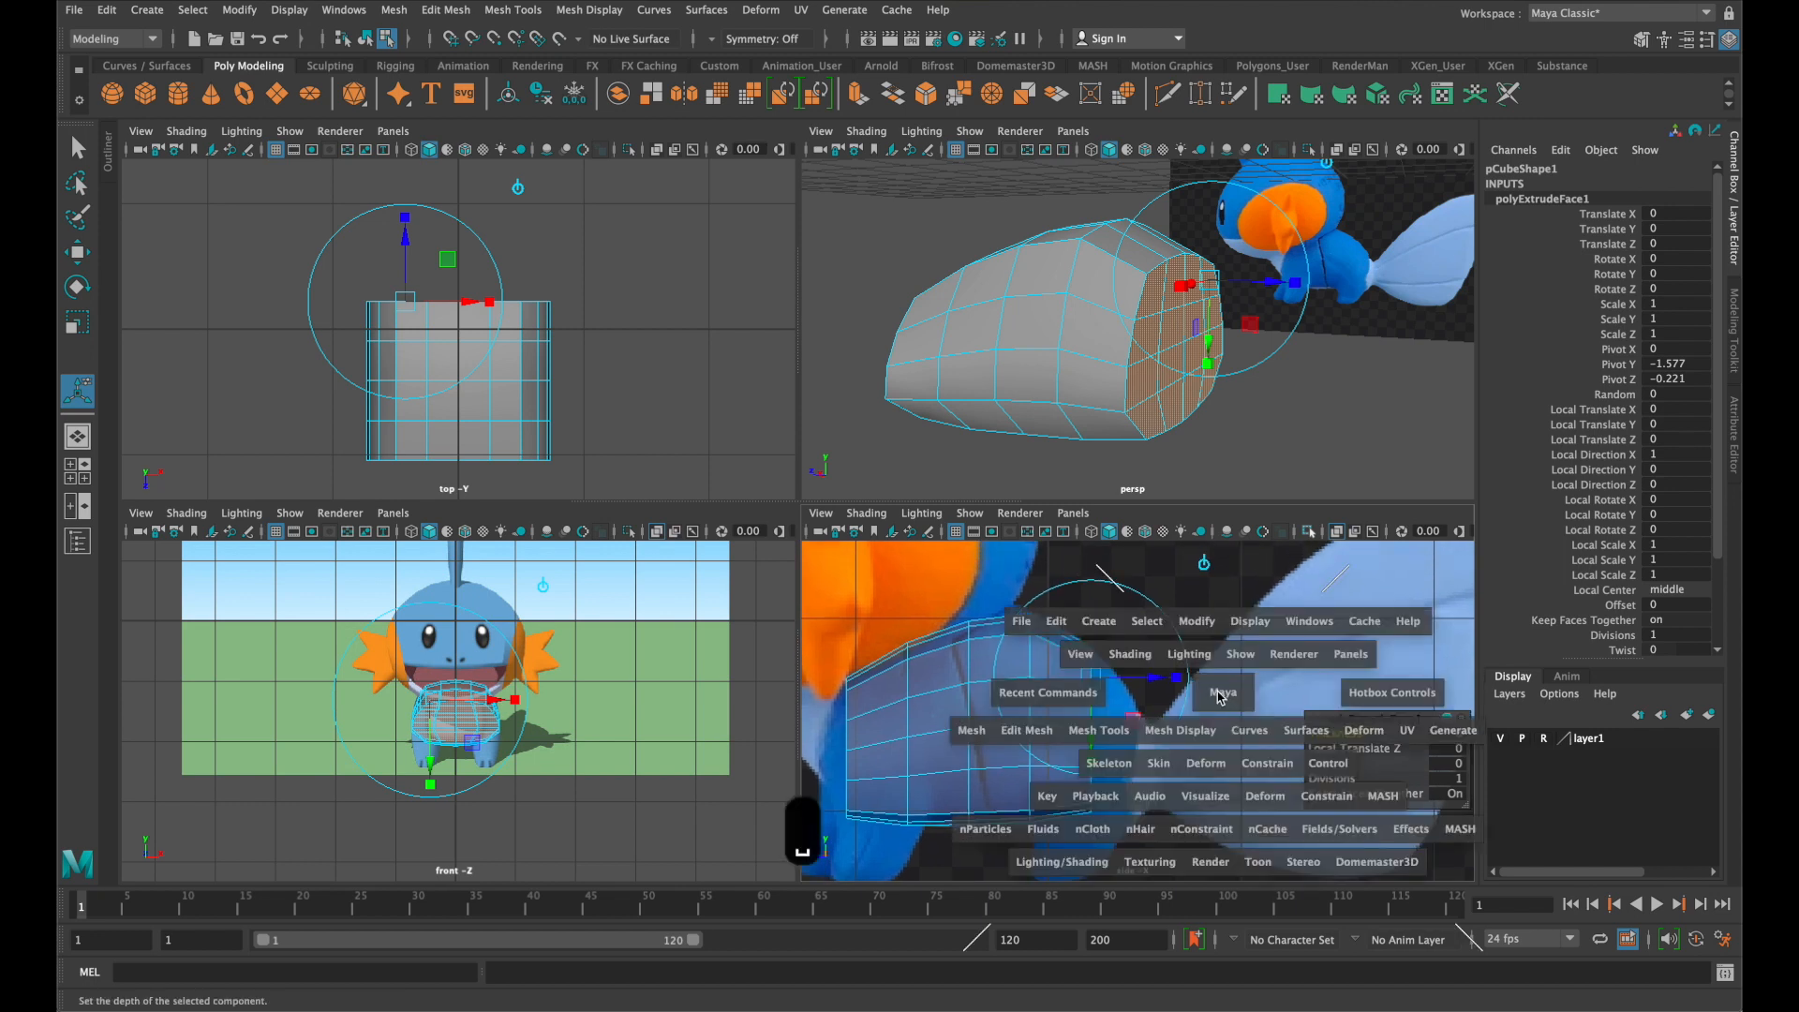
scroll(931, 562, up, 3)
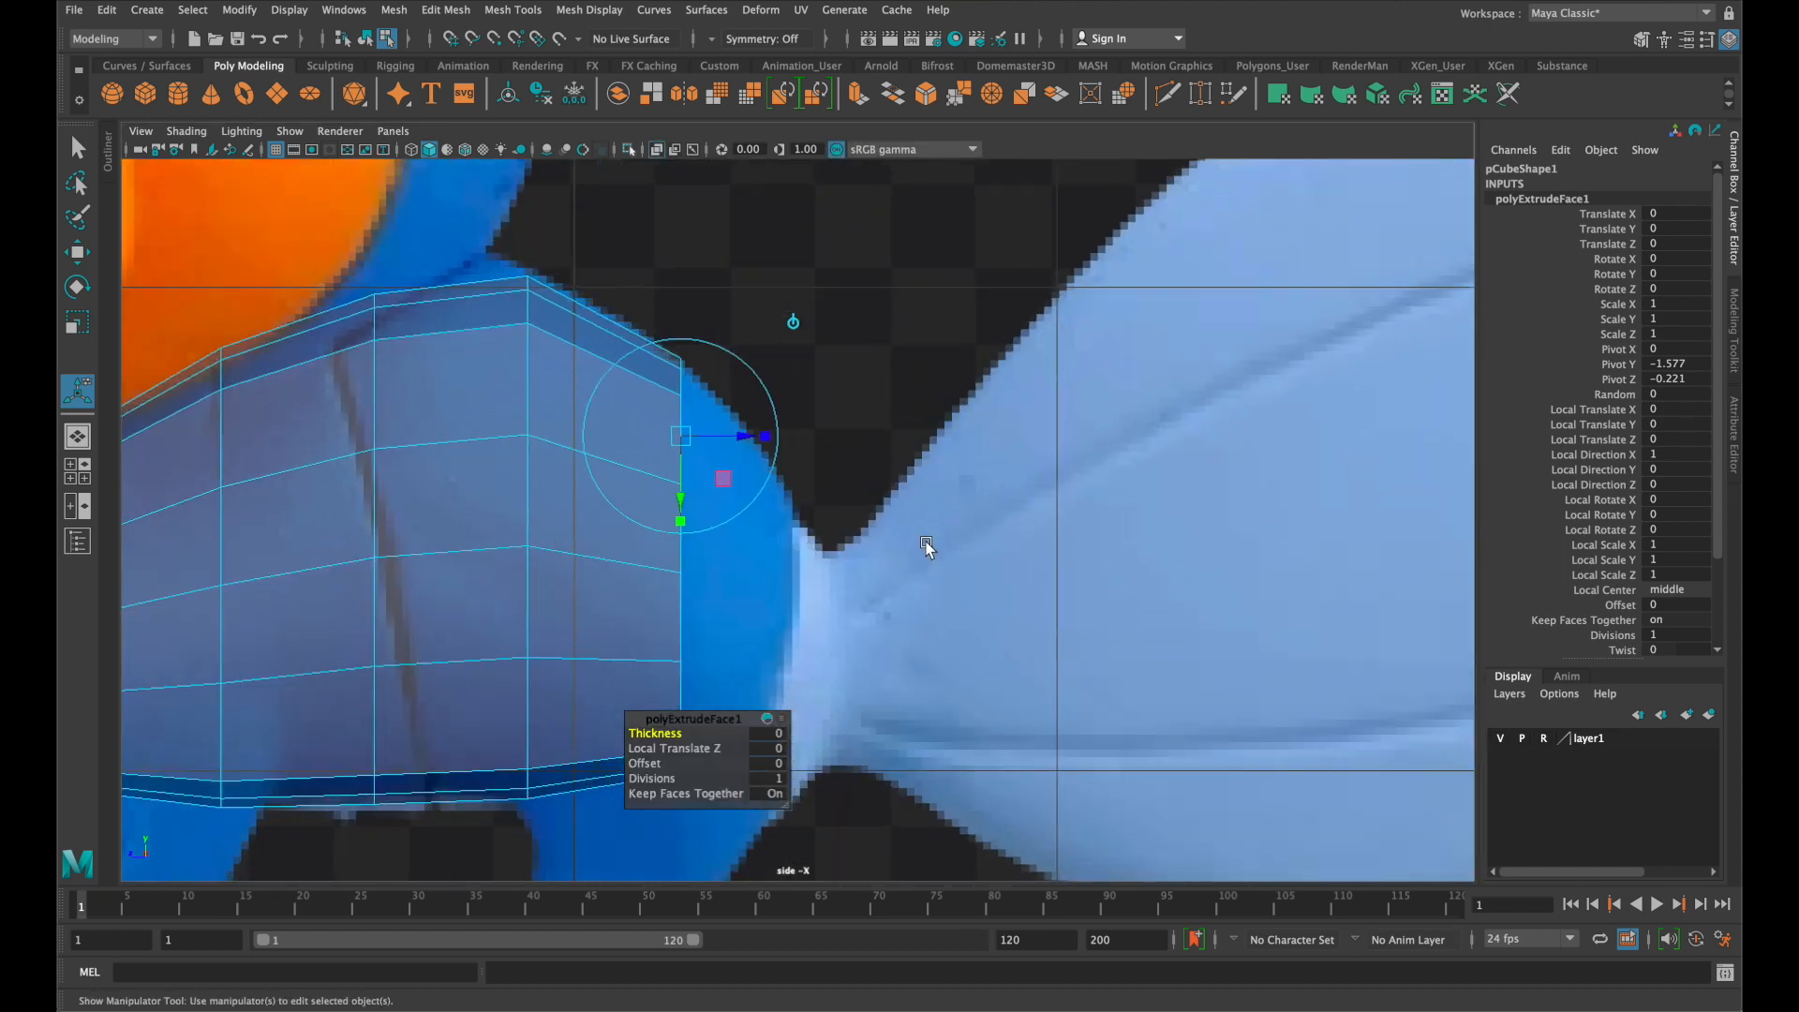
scroll(1168, 481, down, 3)
alt+middle_drag(1169, 481, 1196, 490)
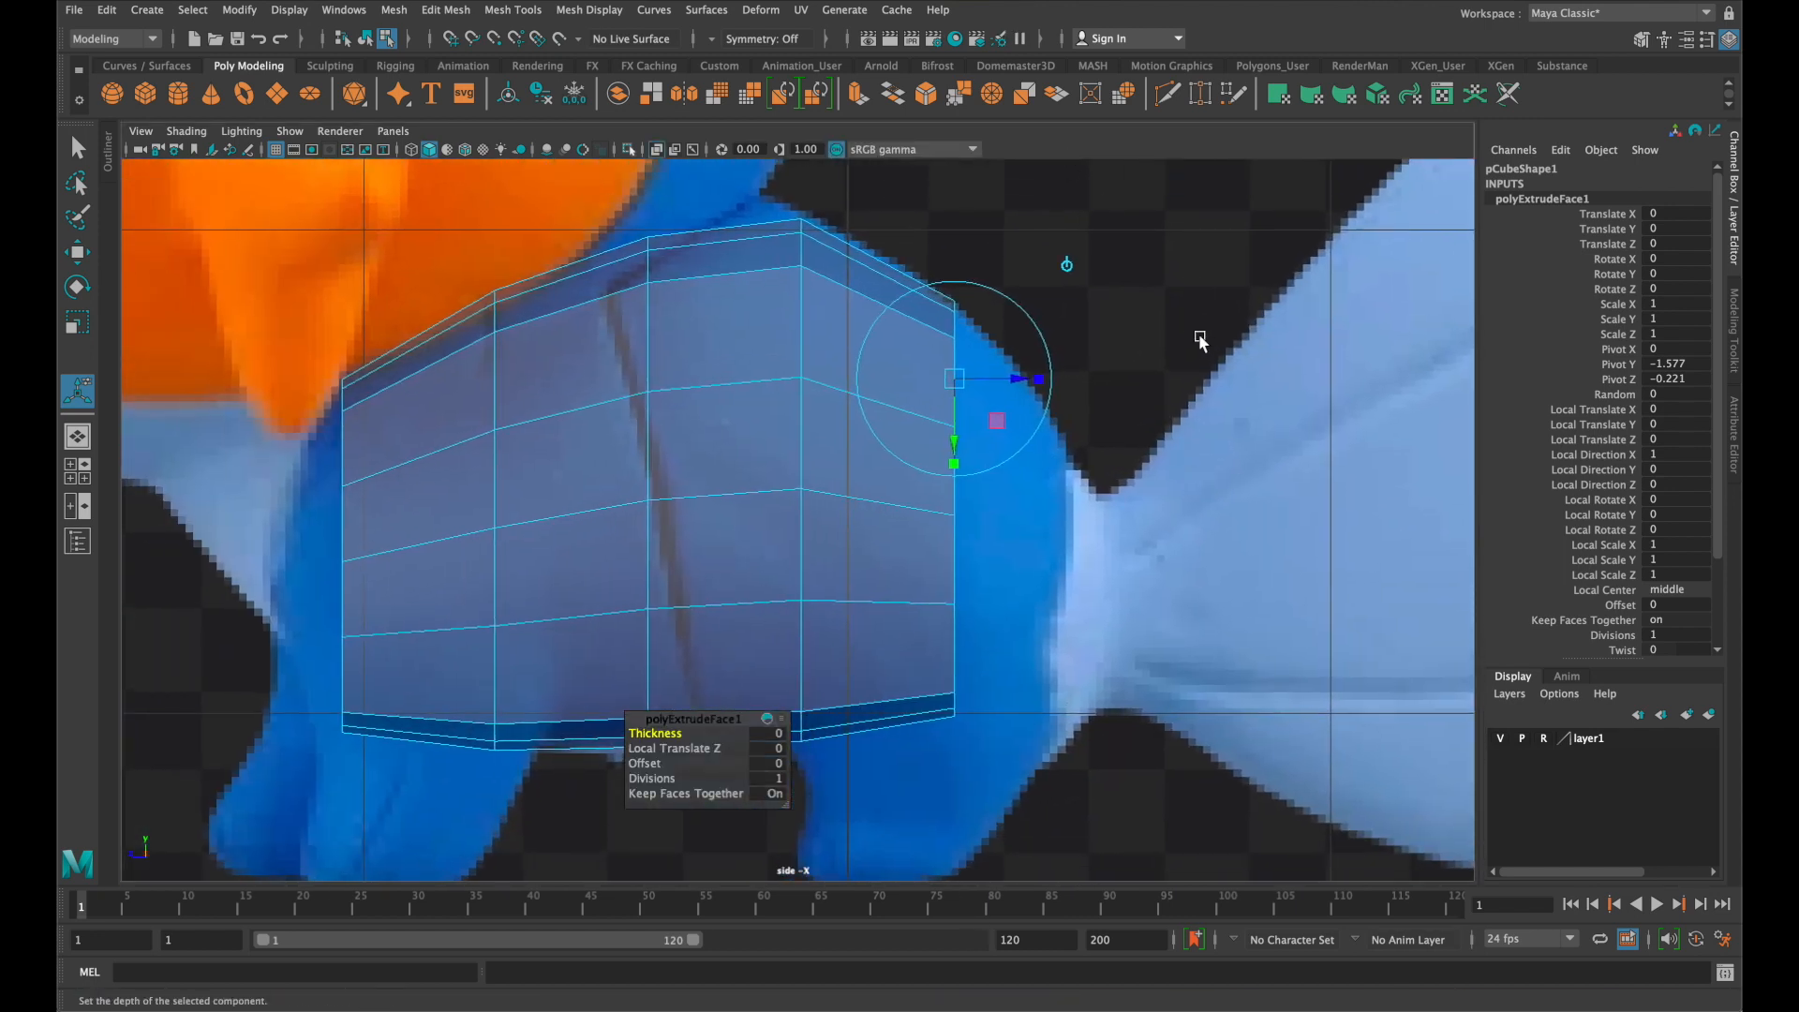
click(1069, 268)
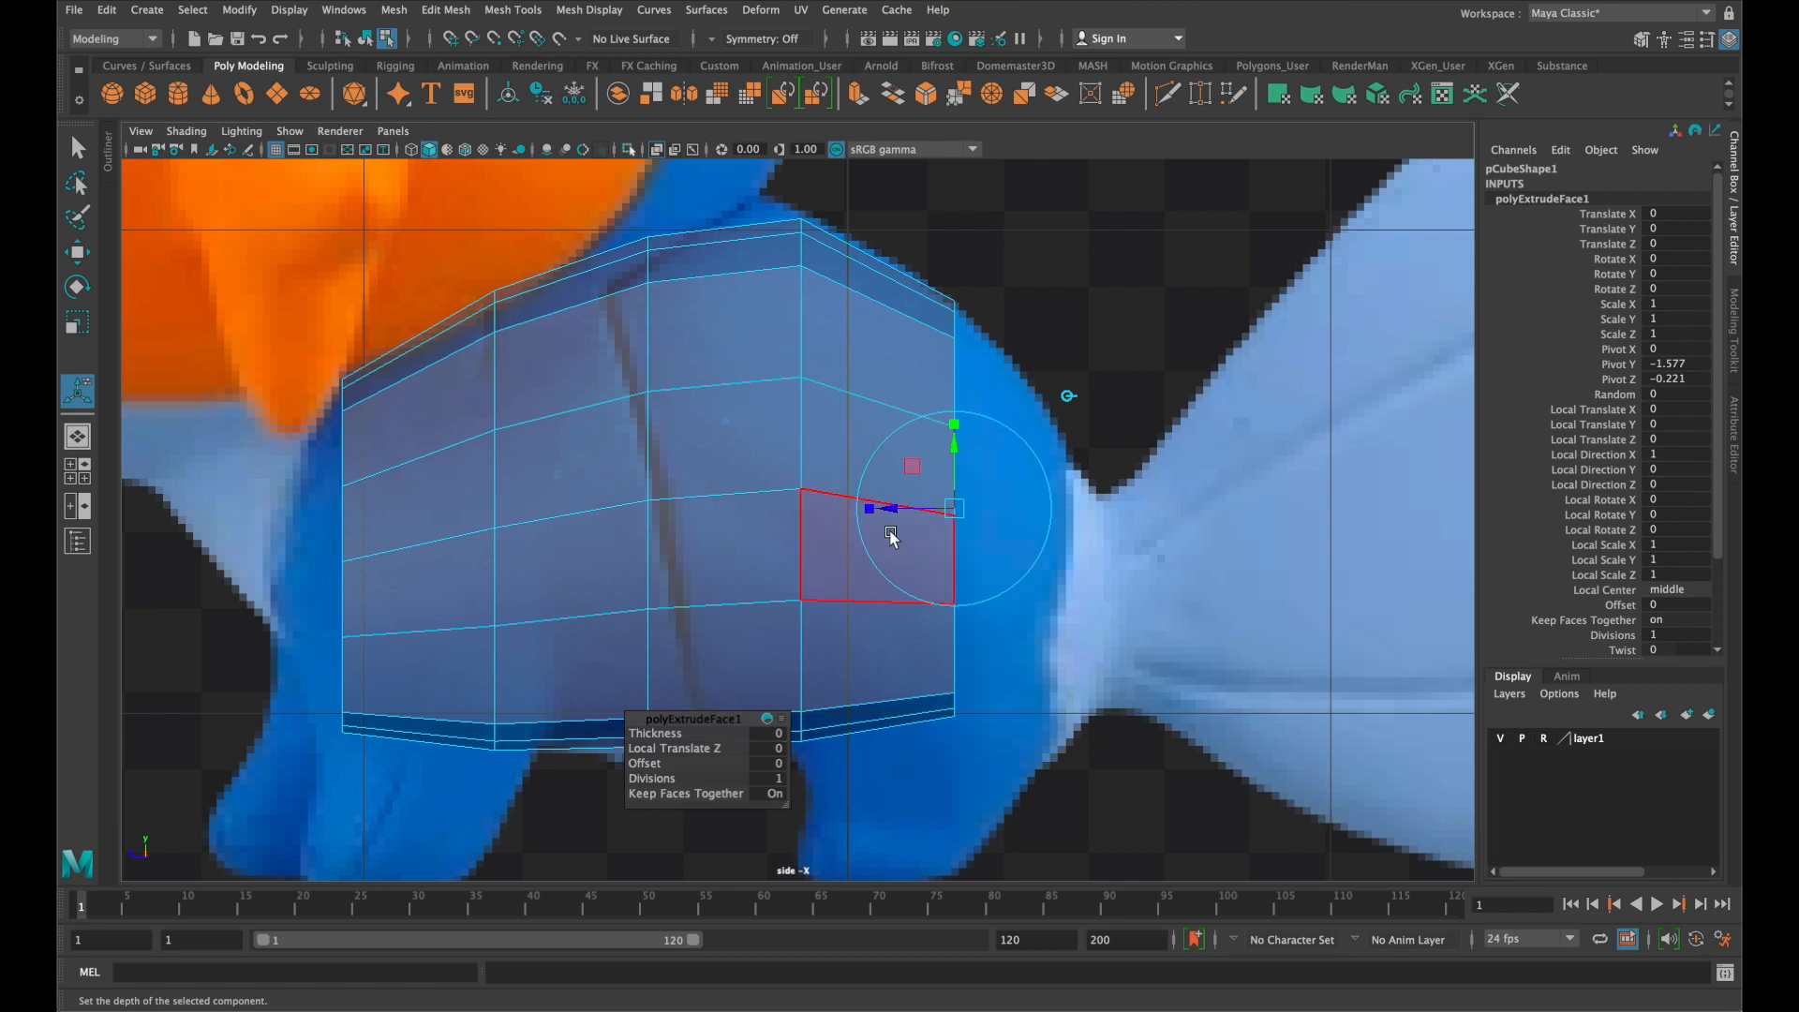
drag(895, 515, 1040, 541)
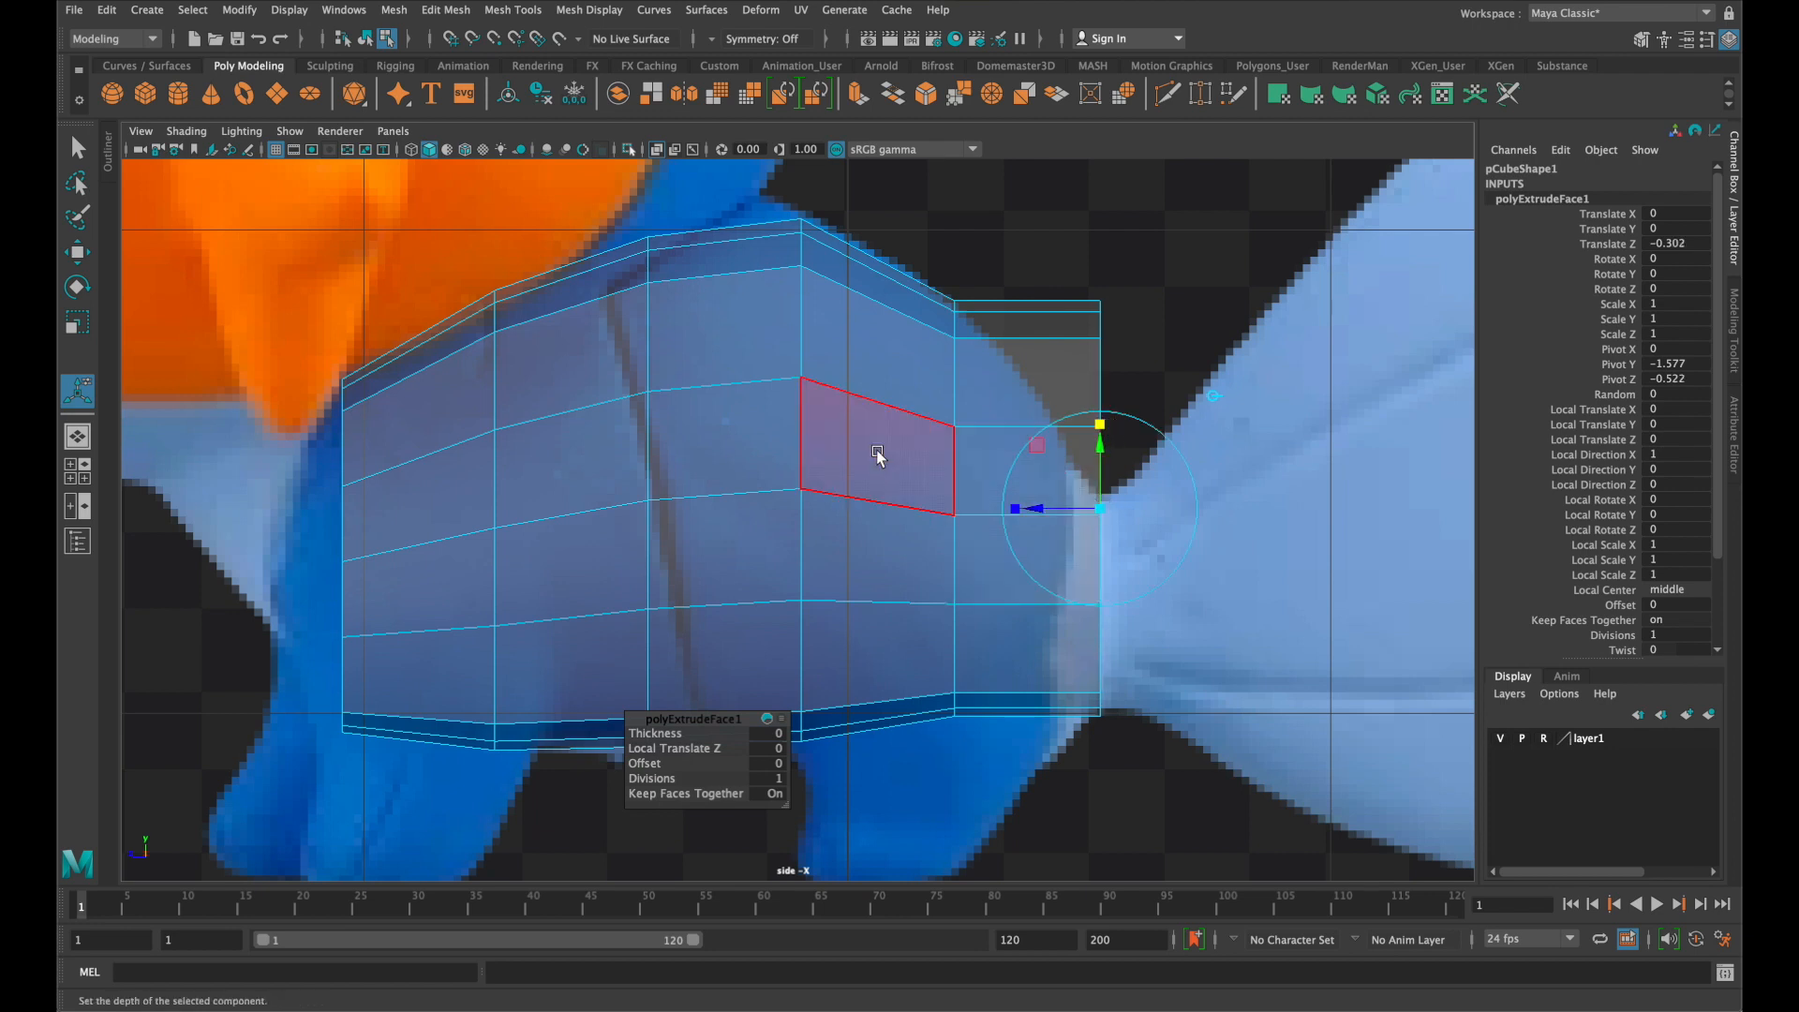
drag(1100, 508, 1099, 553)
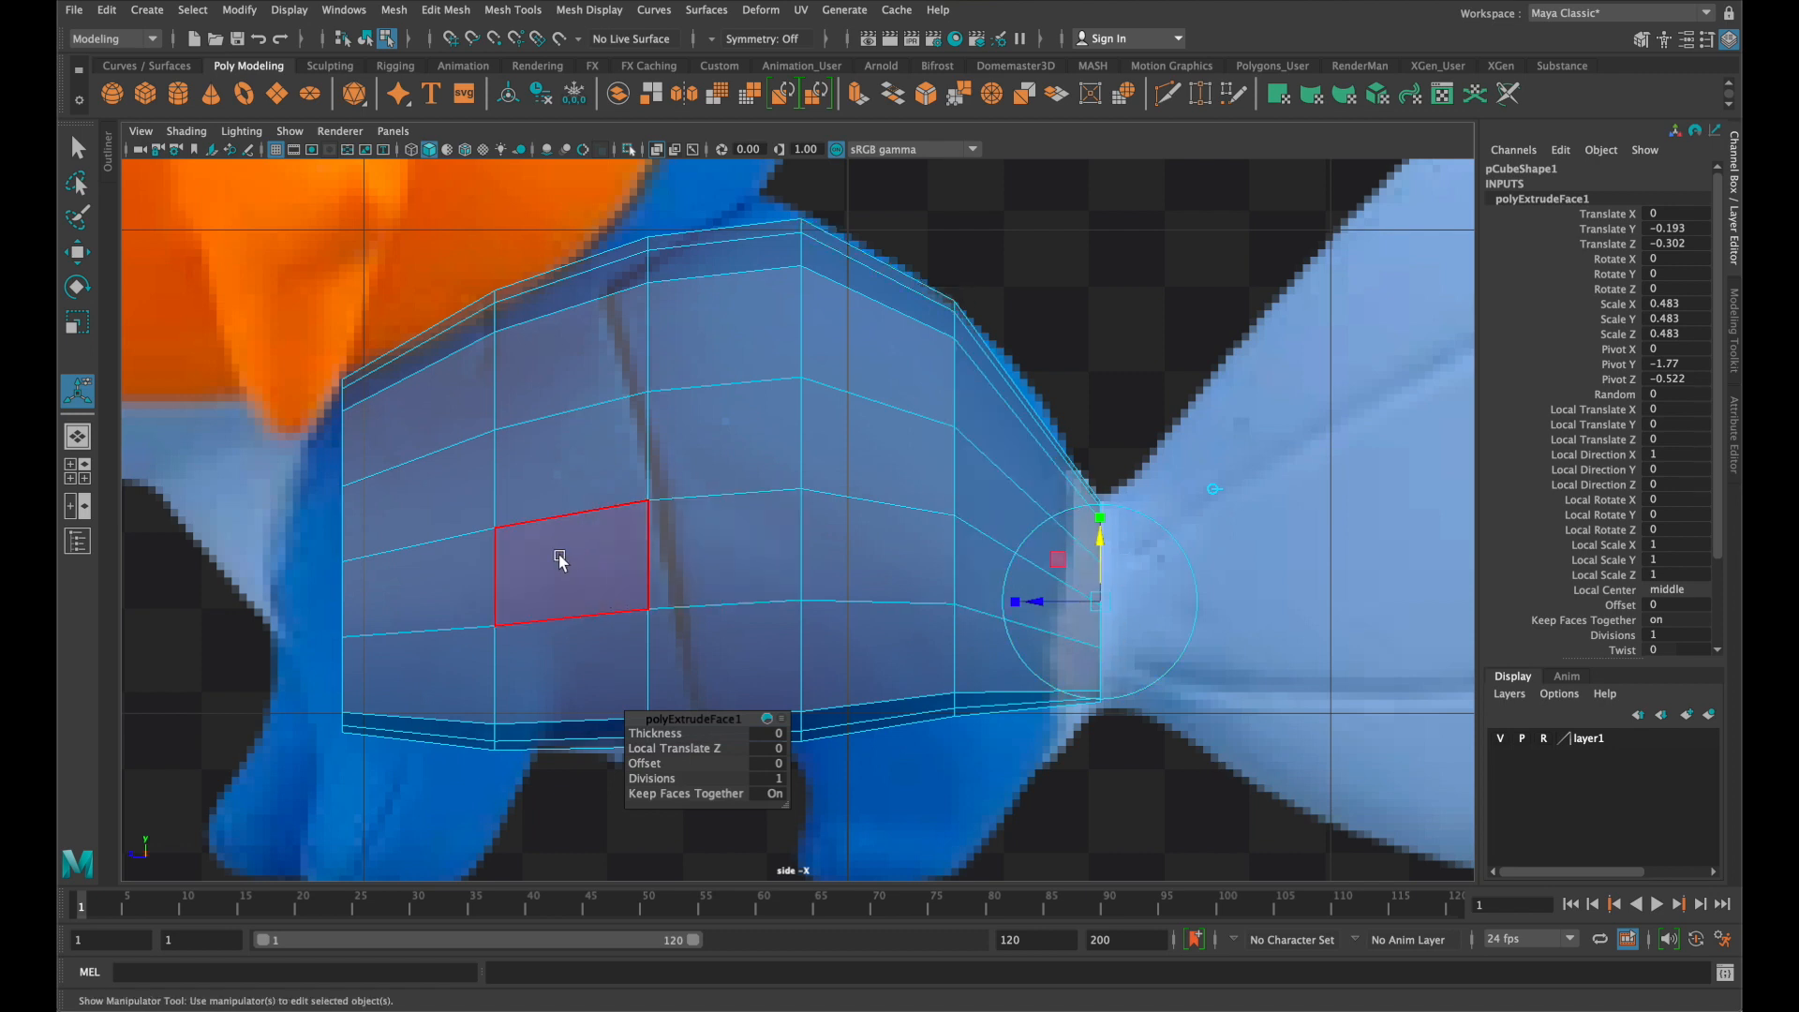
Switch the body to face selection and select all the faces of its flat front end in the side view
alt+middle_drag(522, 554, 1173, 529)
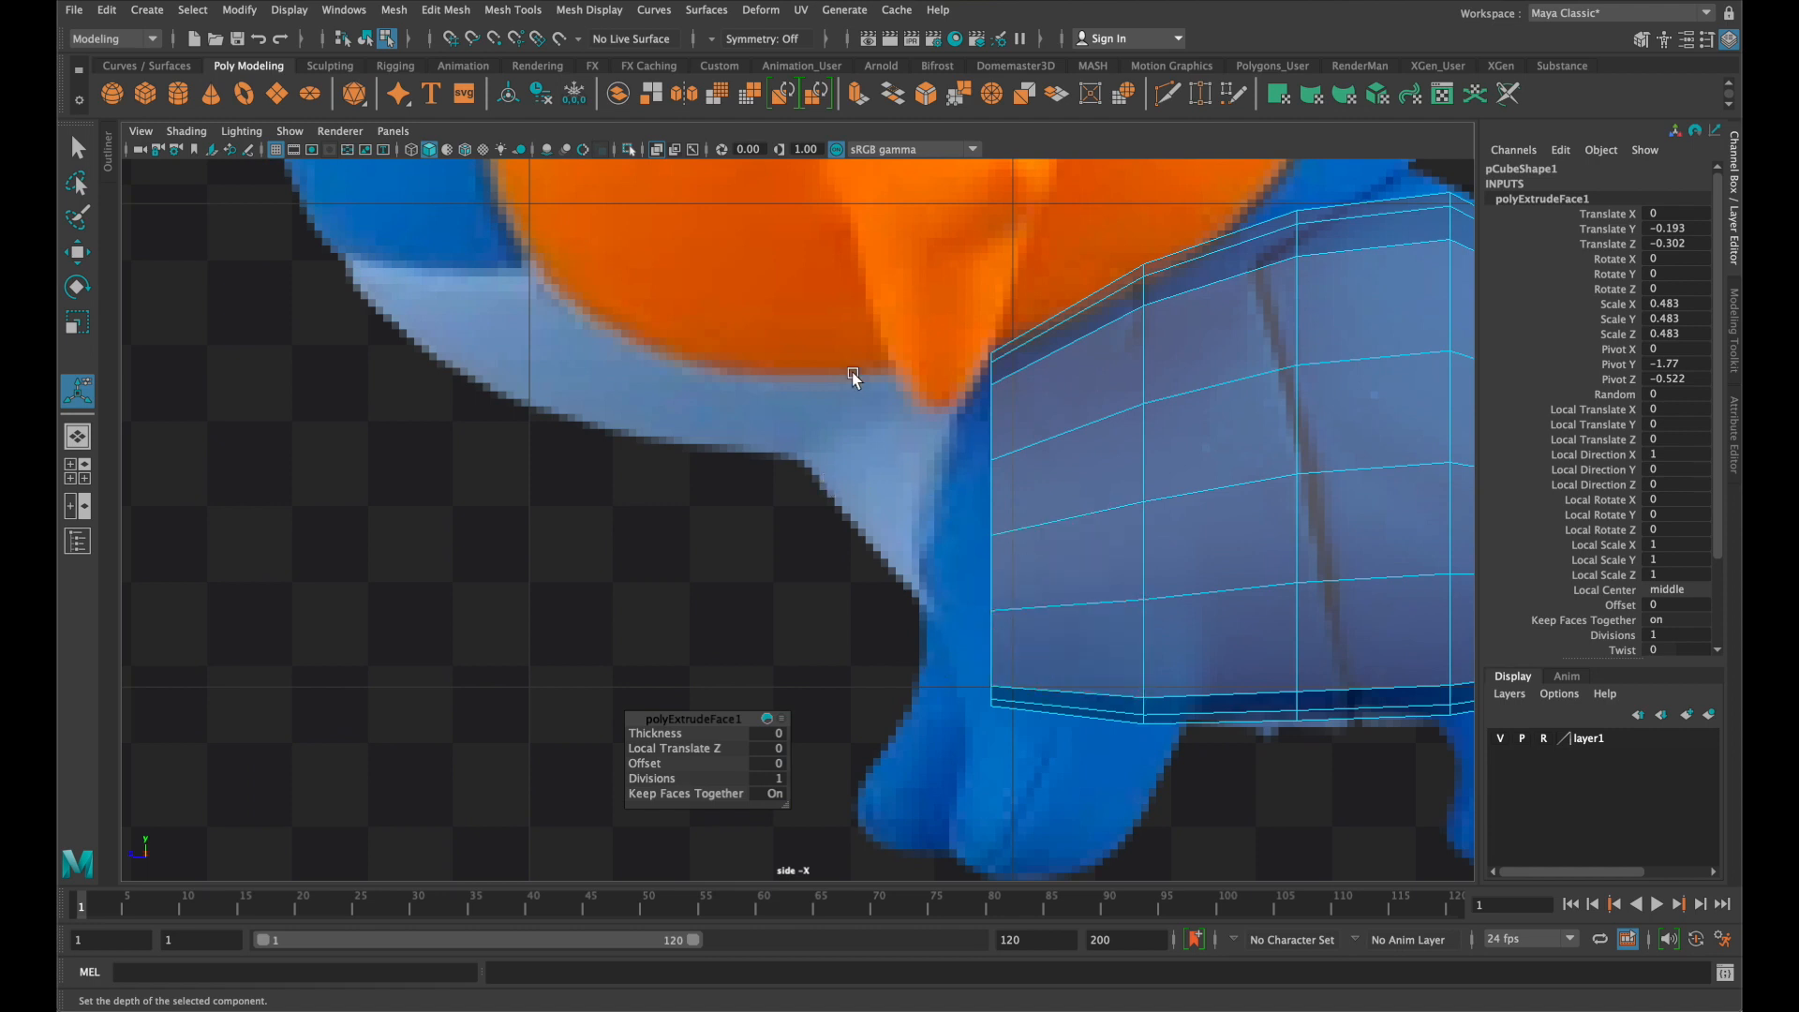
right_drag(1020, 503, 1021, 549)
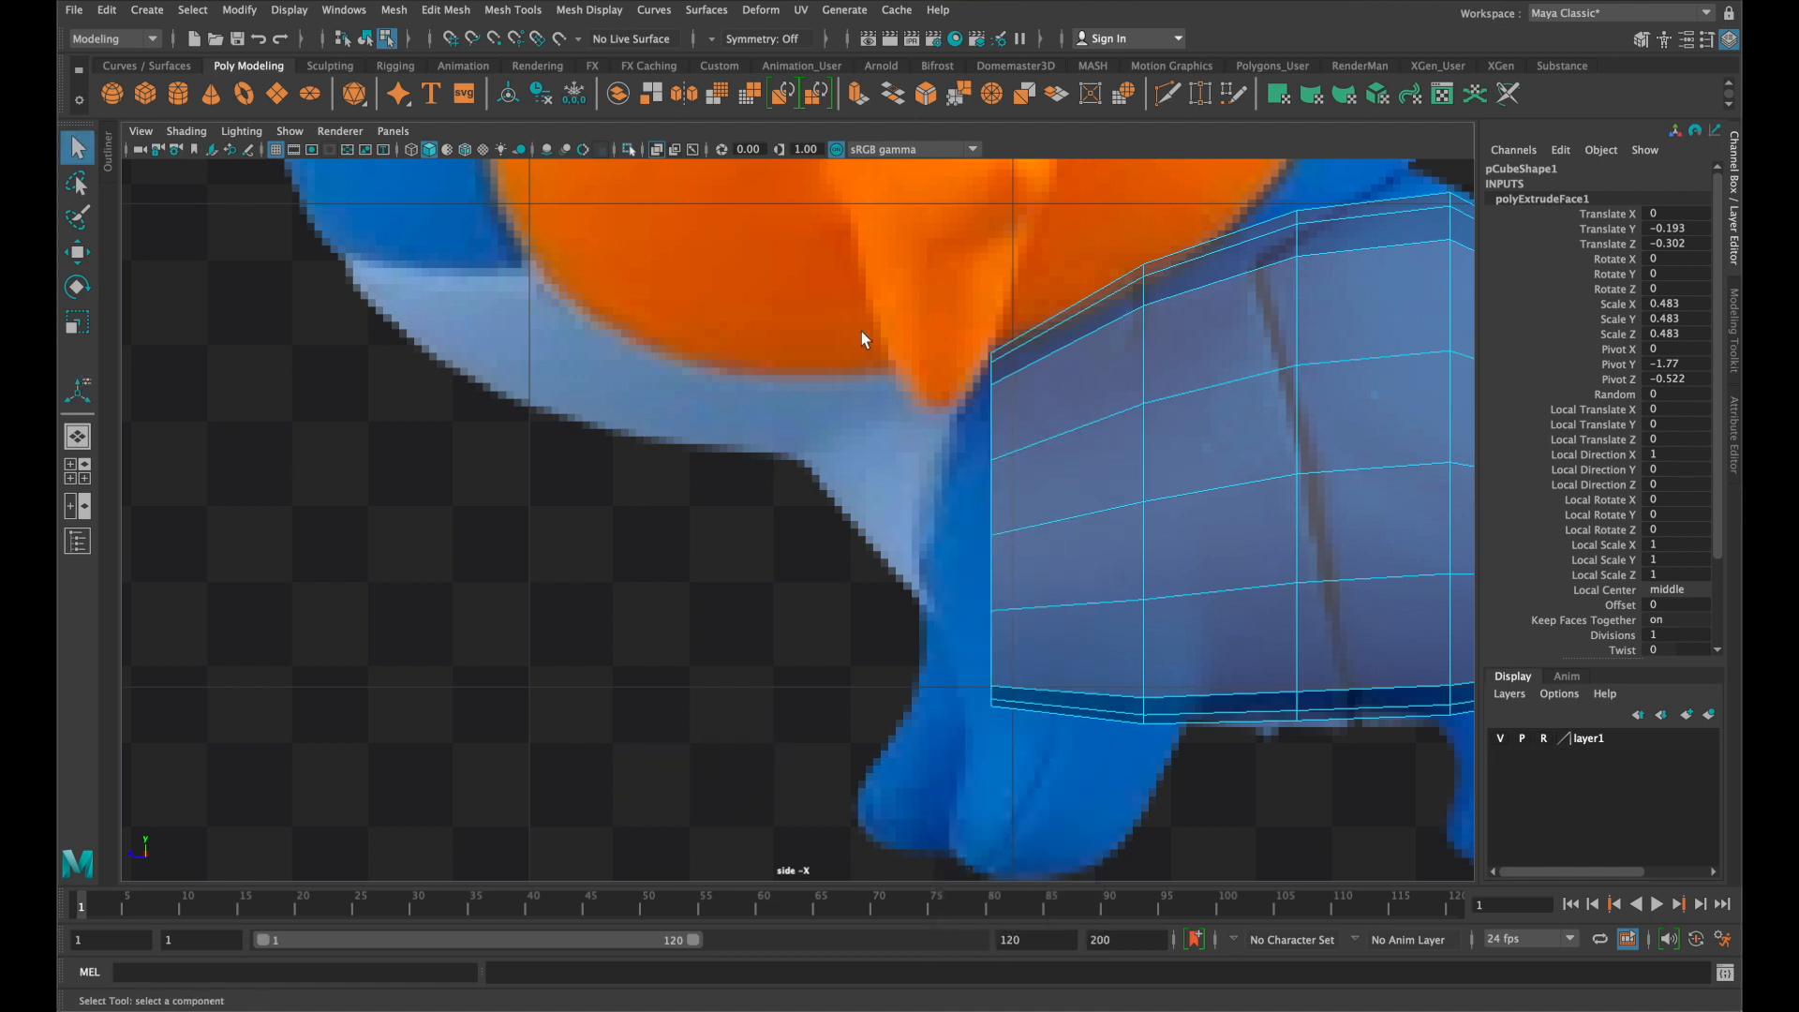
drag(865, 302, 1050, 806)
drag(1069, 277, 1012, 824)
key(space)
alt+drag(1143, 482, 1054, 330)
key(space)
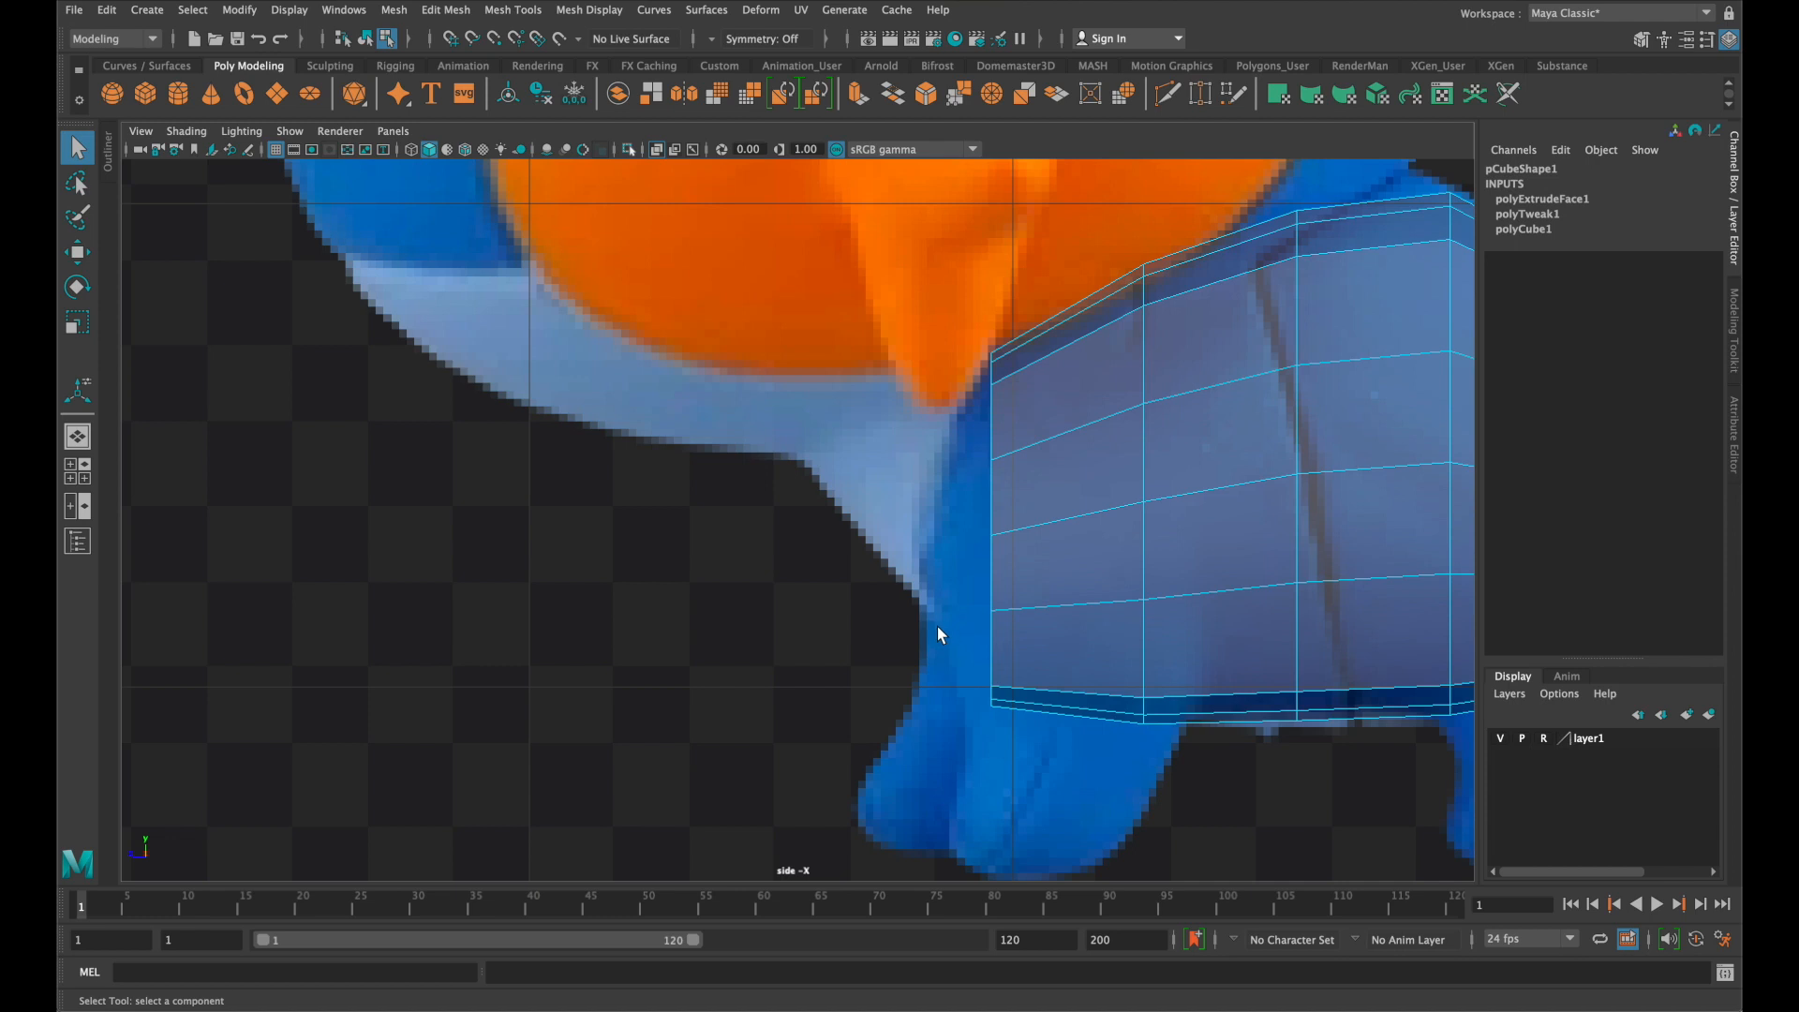
Extrude the front faces about 0.181 in Z, rotate them about 23.68 in X and scale them to about 0.733 to follow the chest
key(super+e)
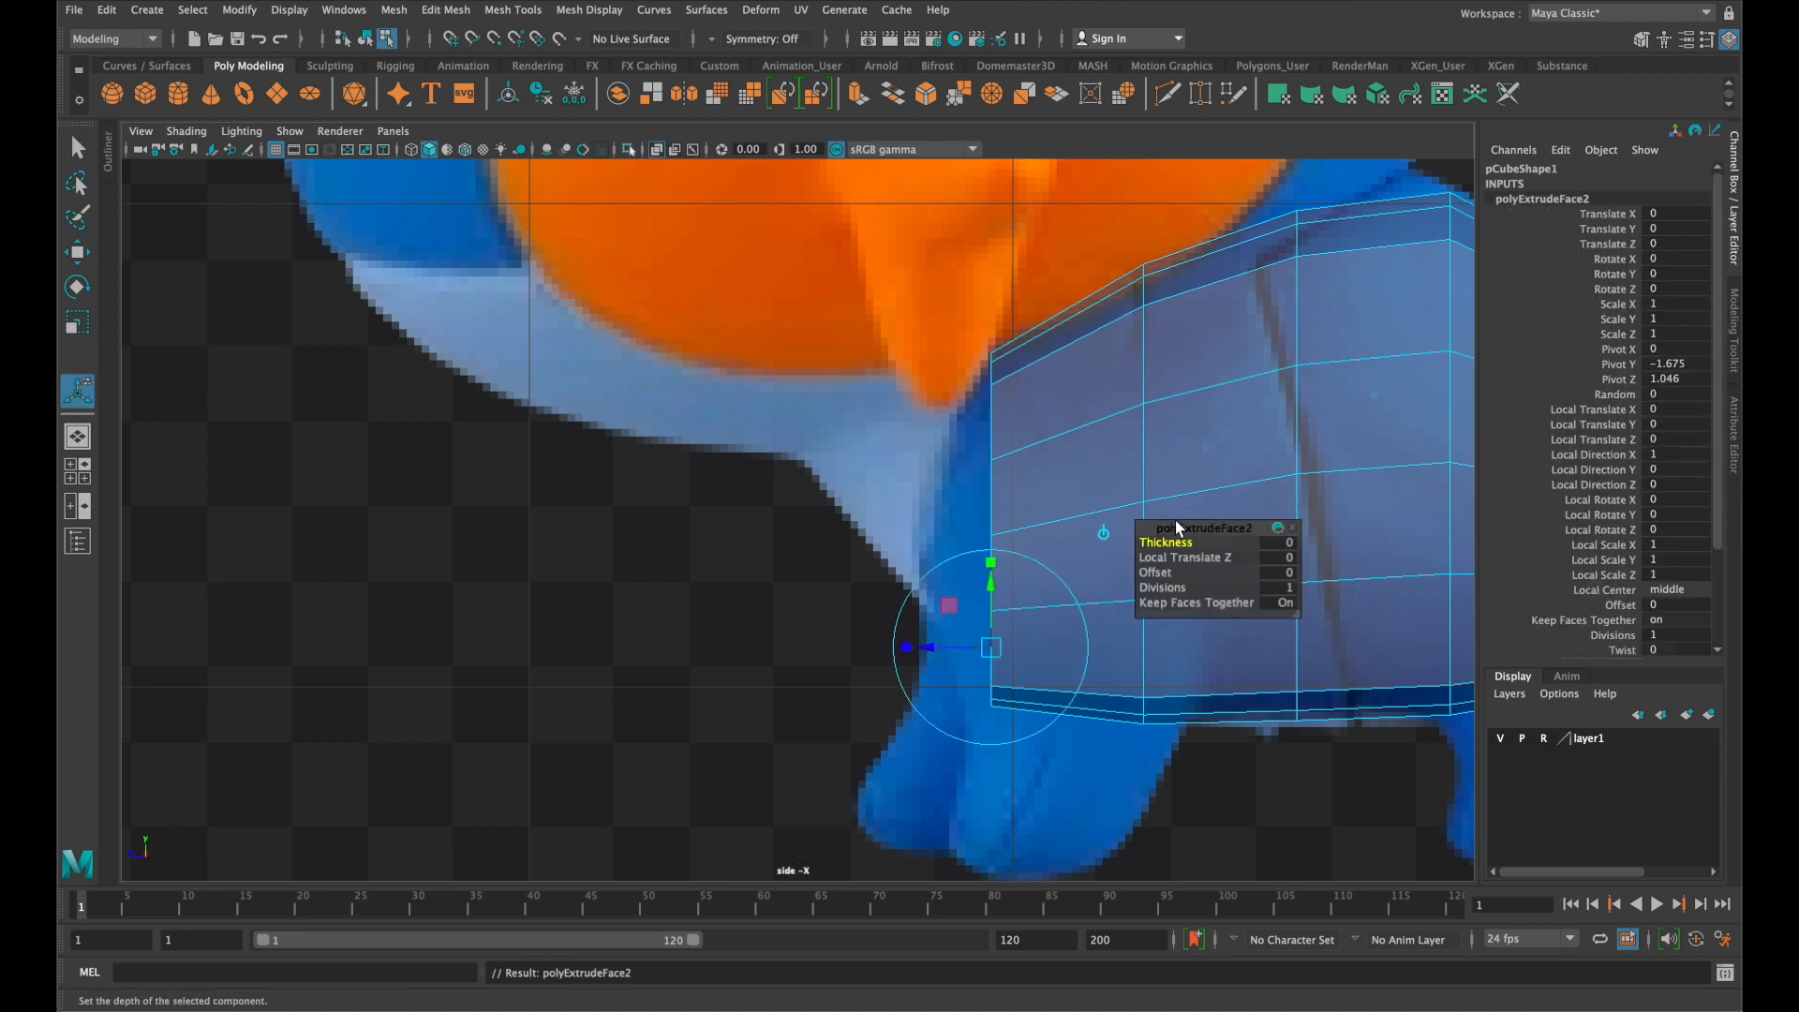
click(1105, 531)
drag(935, 525, 847, 522)
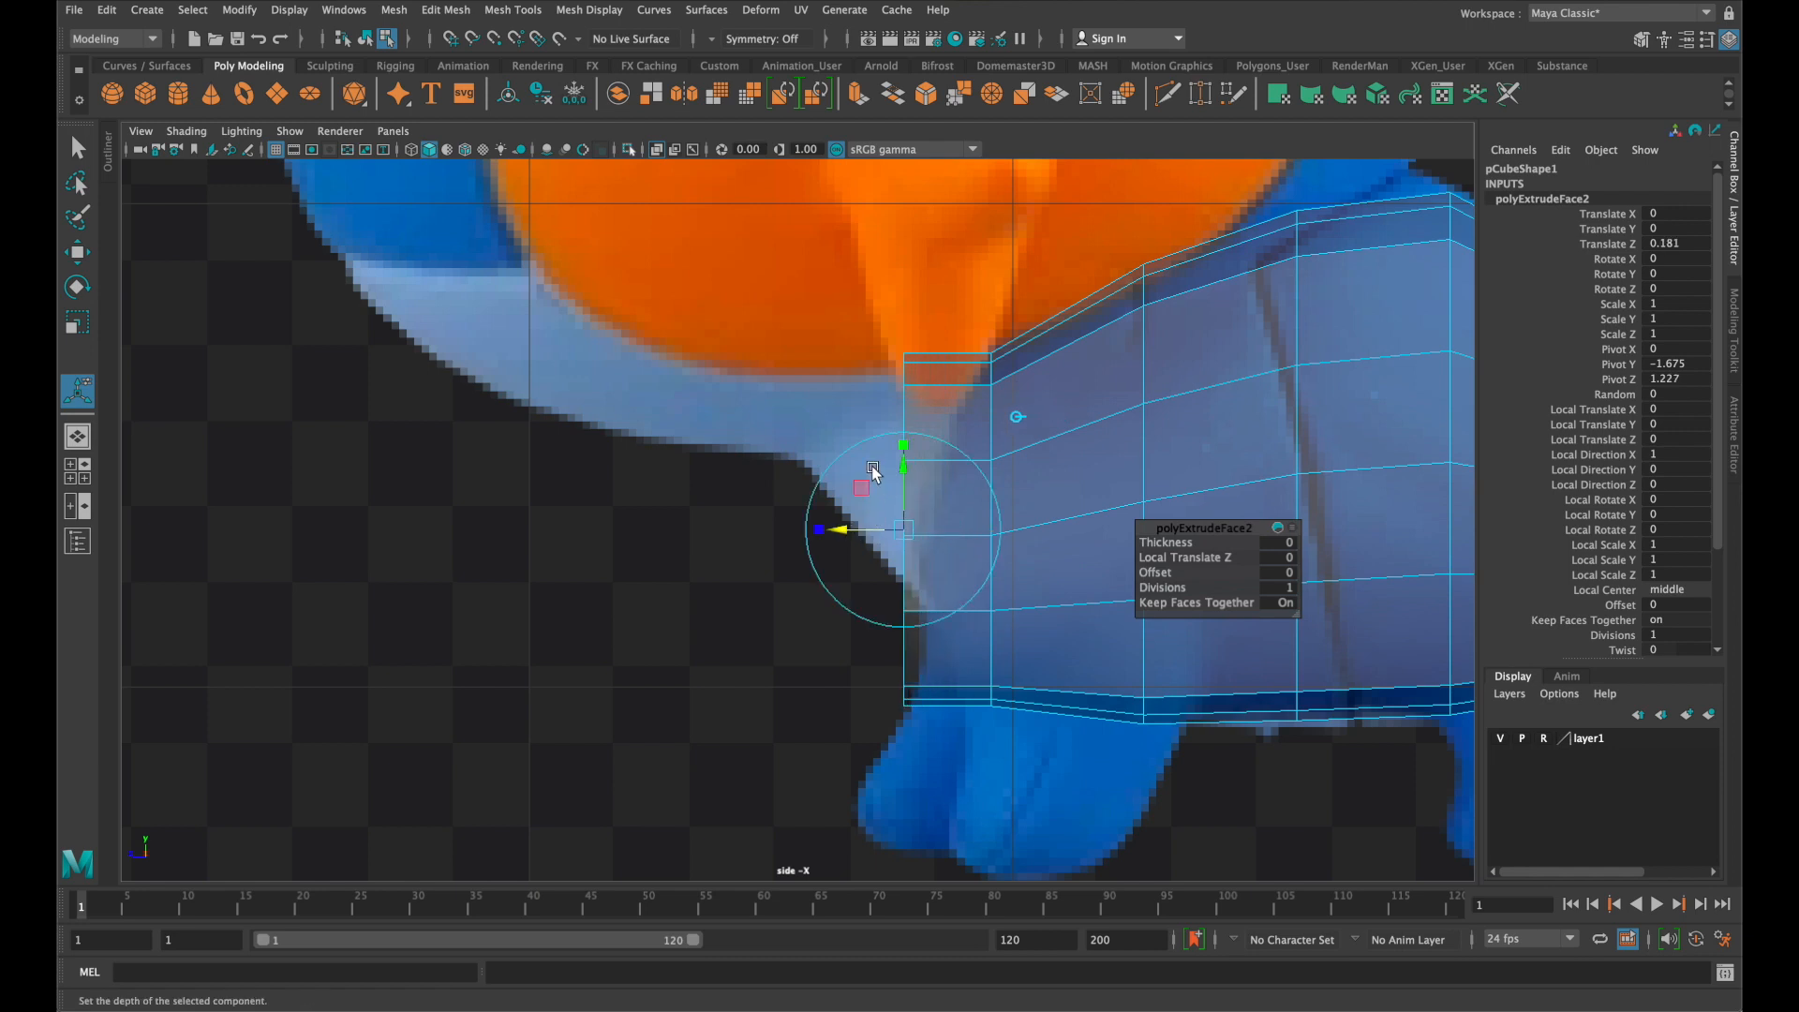
drag(903, 531, 877, 564)
key(w)
key(e)
key(w)
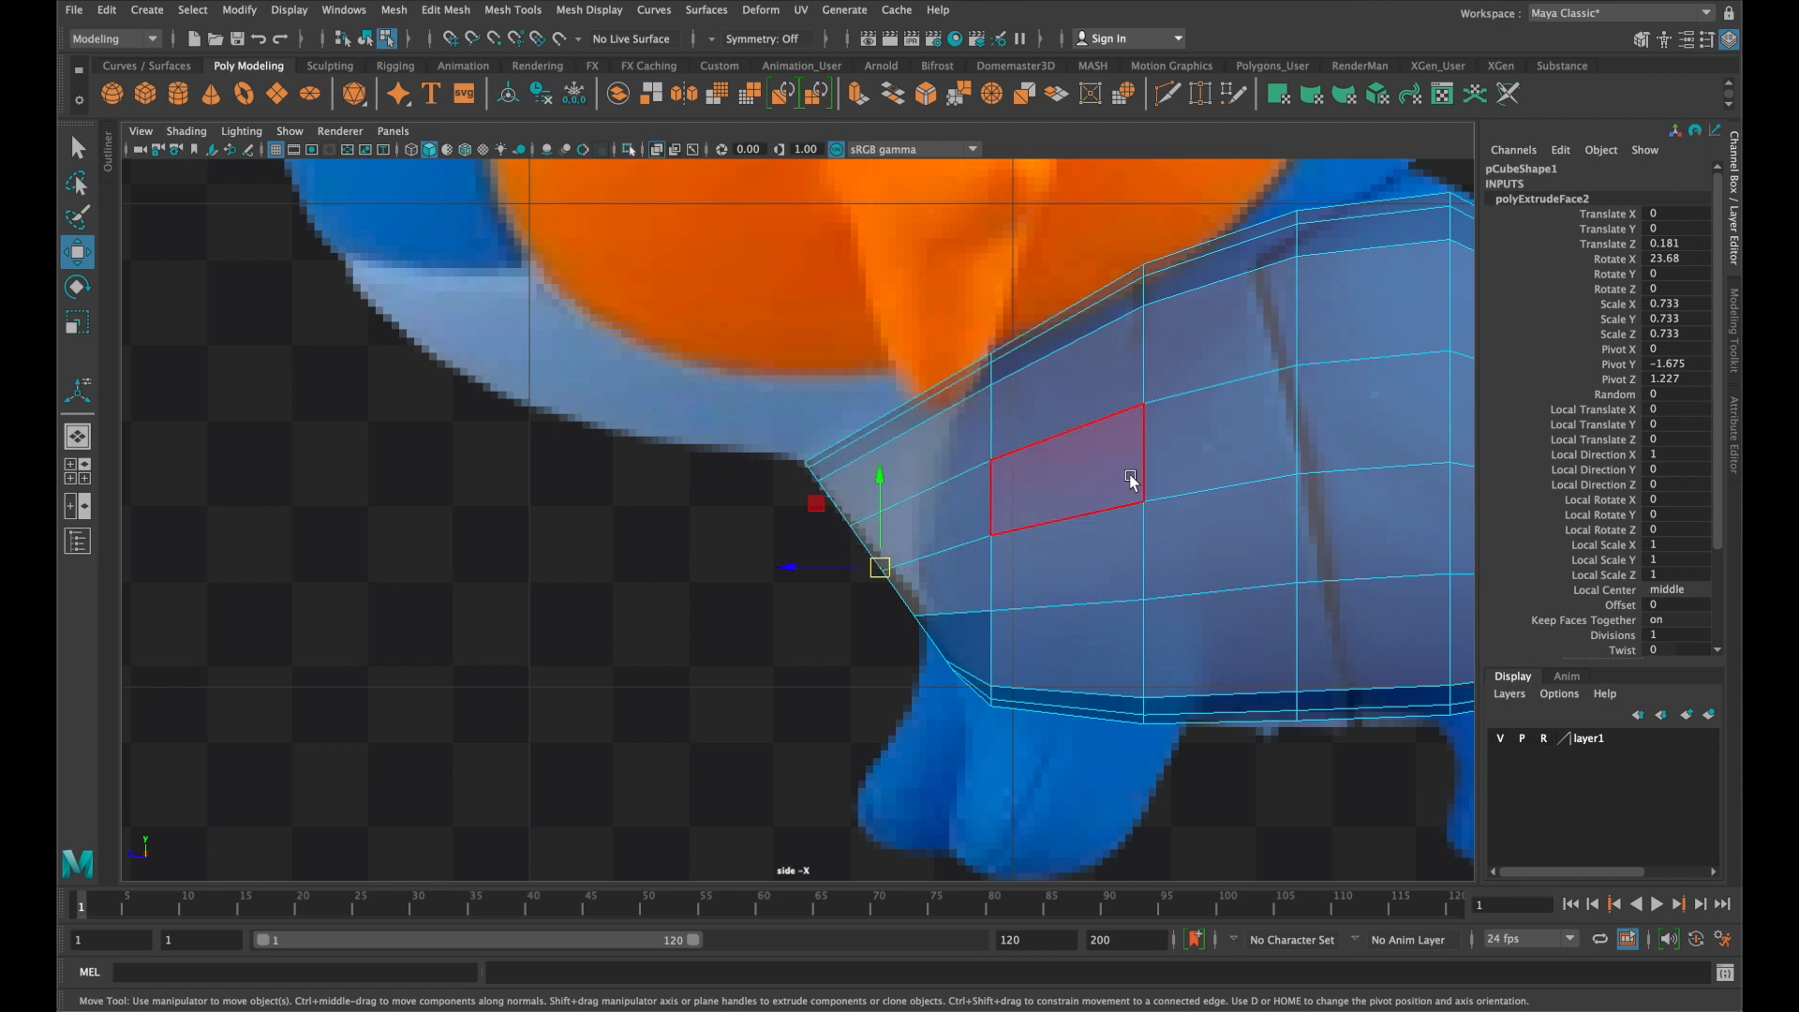
Select the vertex row where the rear extrusion begins in the top view and narrow it slightly along X
scroll(1036, 647, down, 8)
scroll(1036, 647, up, 5)
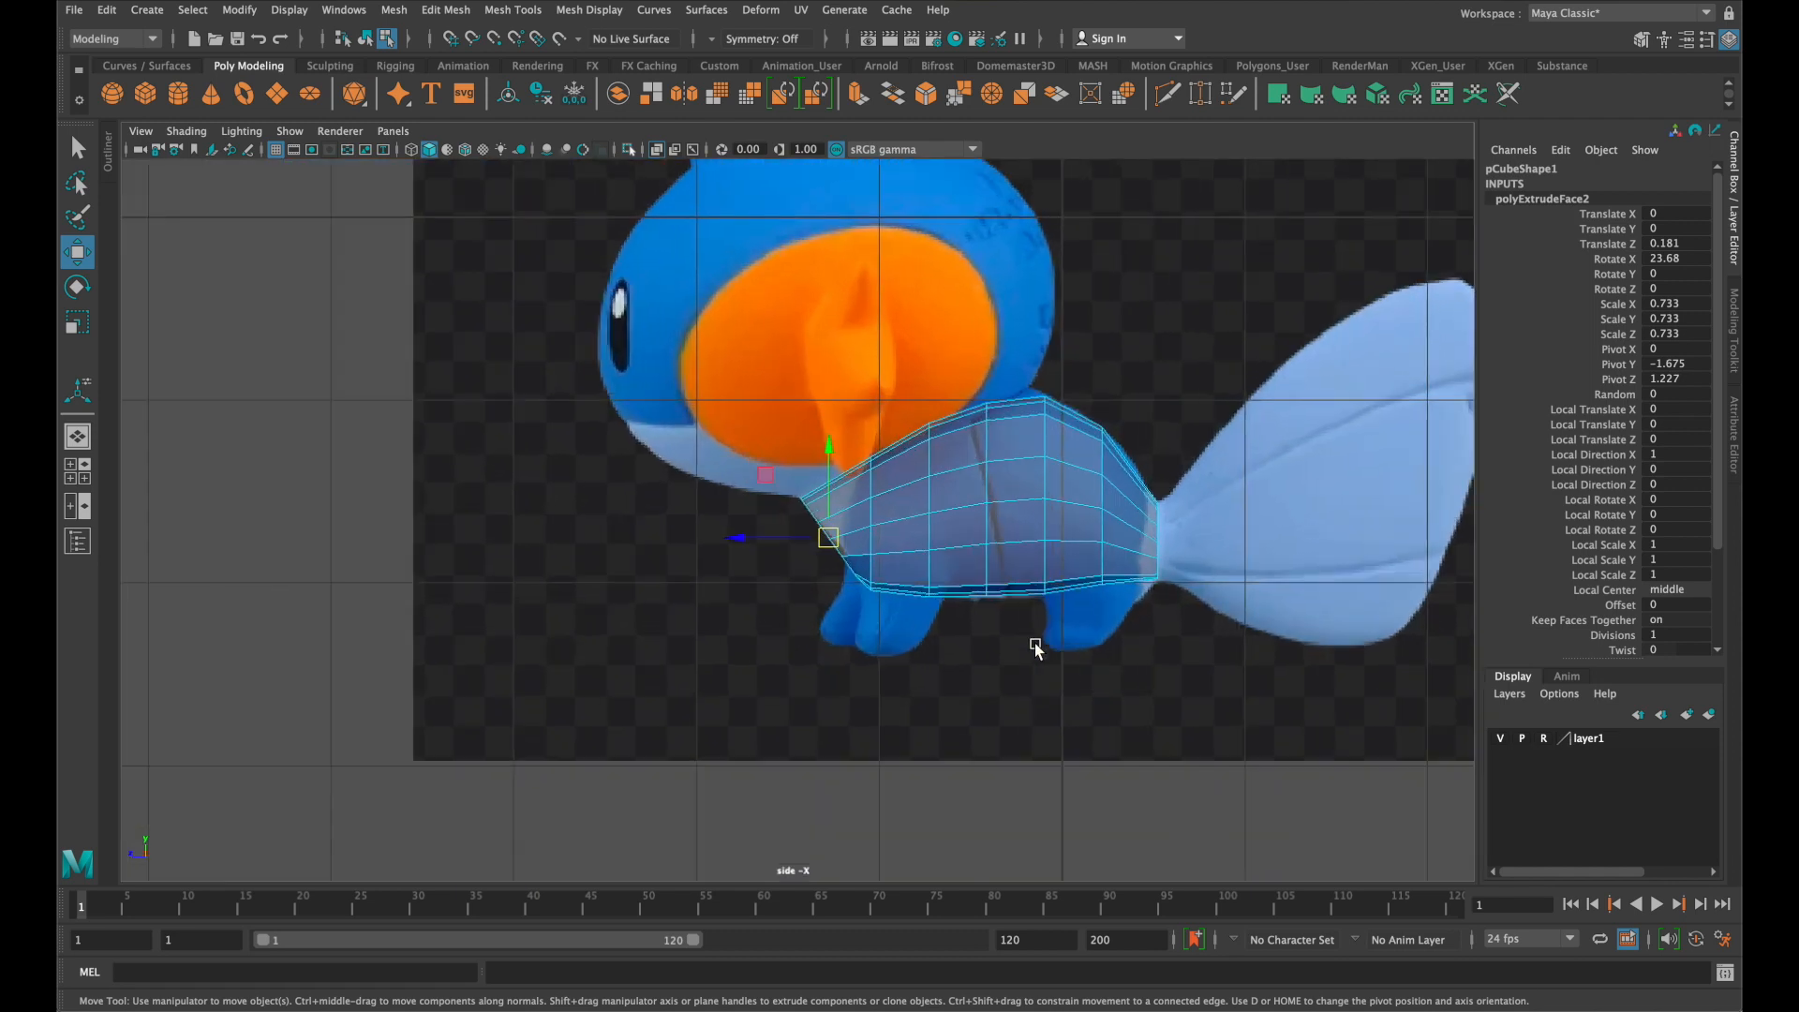
scroll(955, 586, up, 3)
key(space)
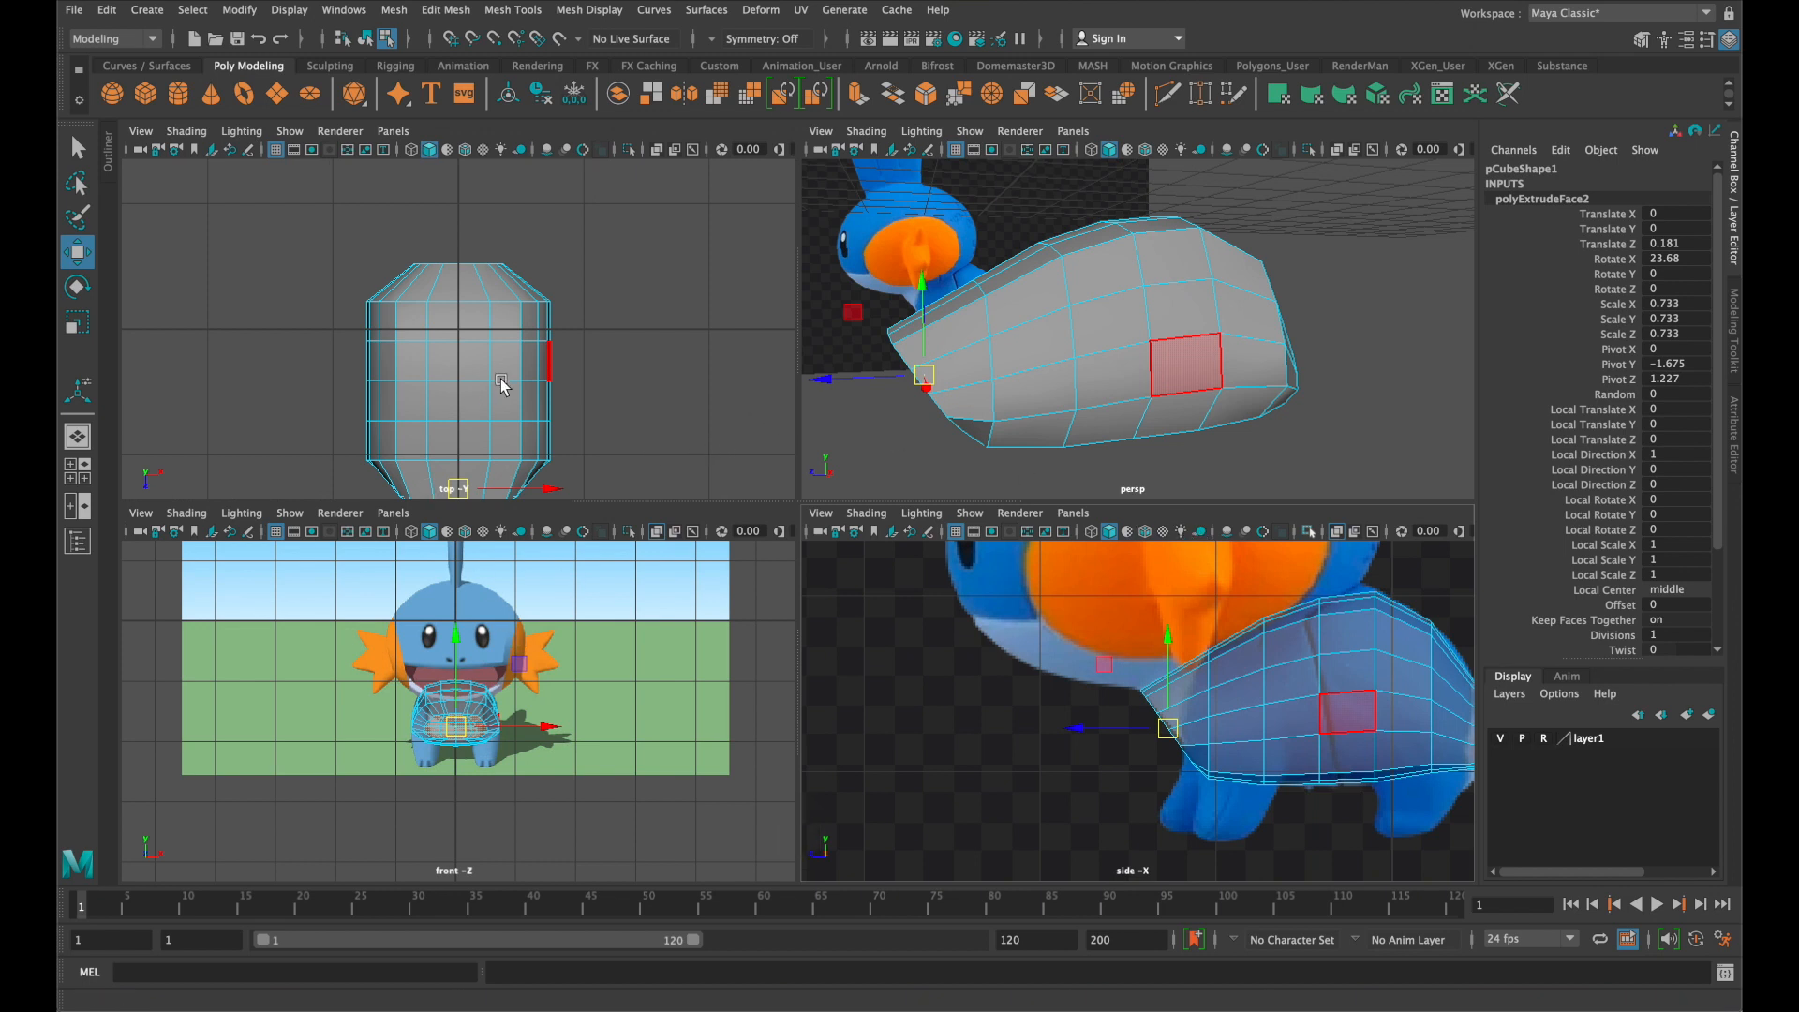
key(space)
scroll(1043, 502, up, 2)
alt+middle_drag(1054, 534, 1124, 353)
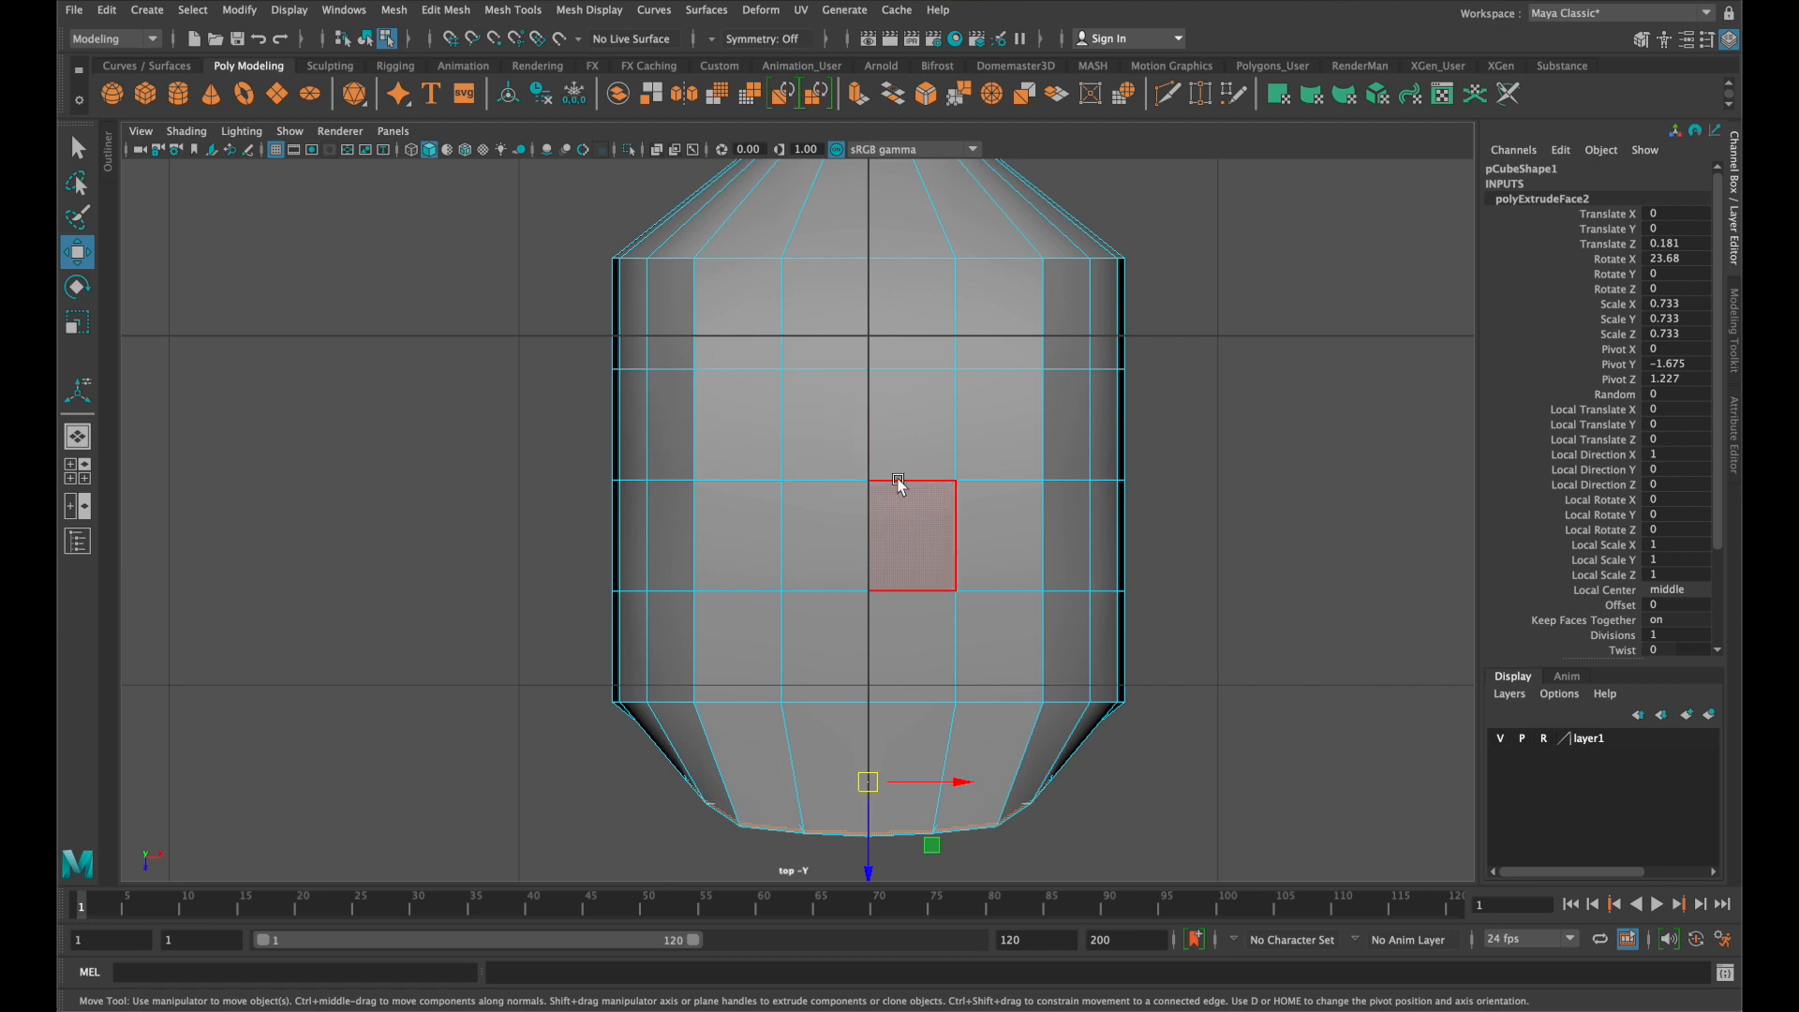
alt+middle_drag(1025, 426, 972, 518)
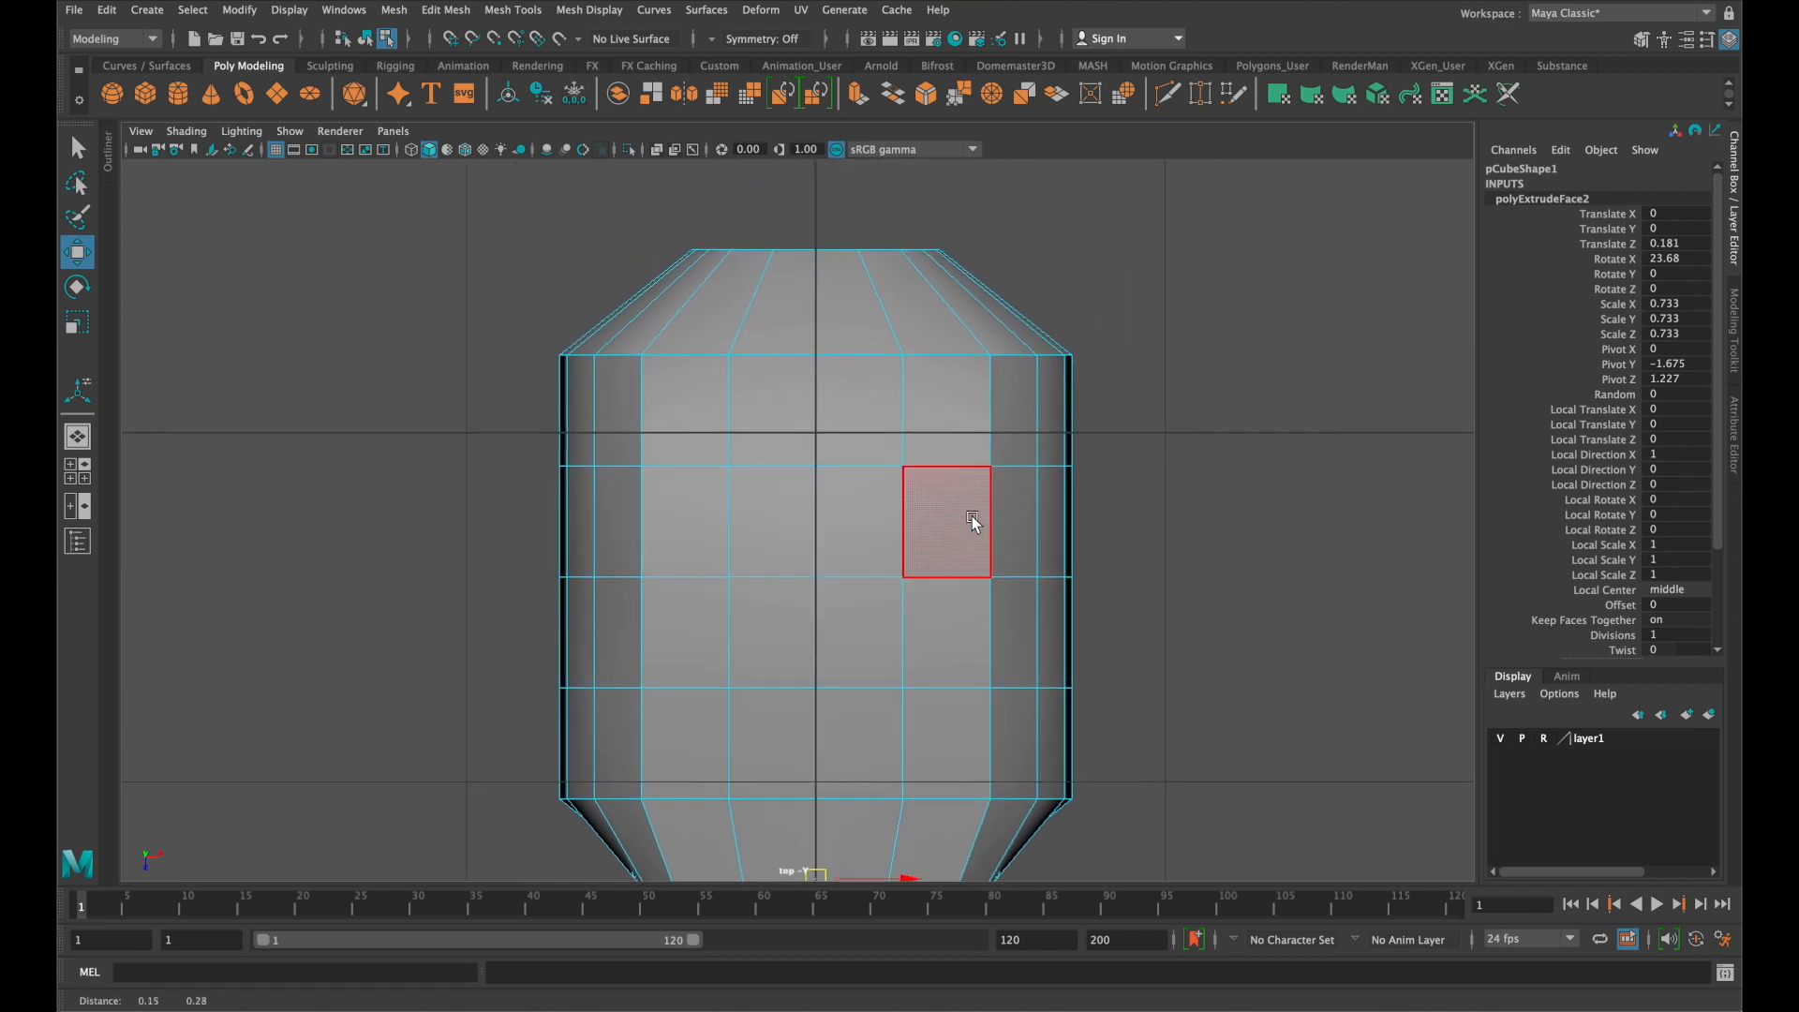
right_drag(959, 324, 866, 325)
drag(1176, 412, 315, 330)
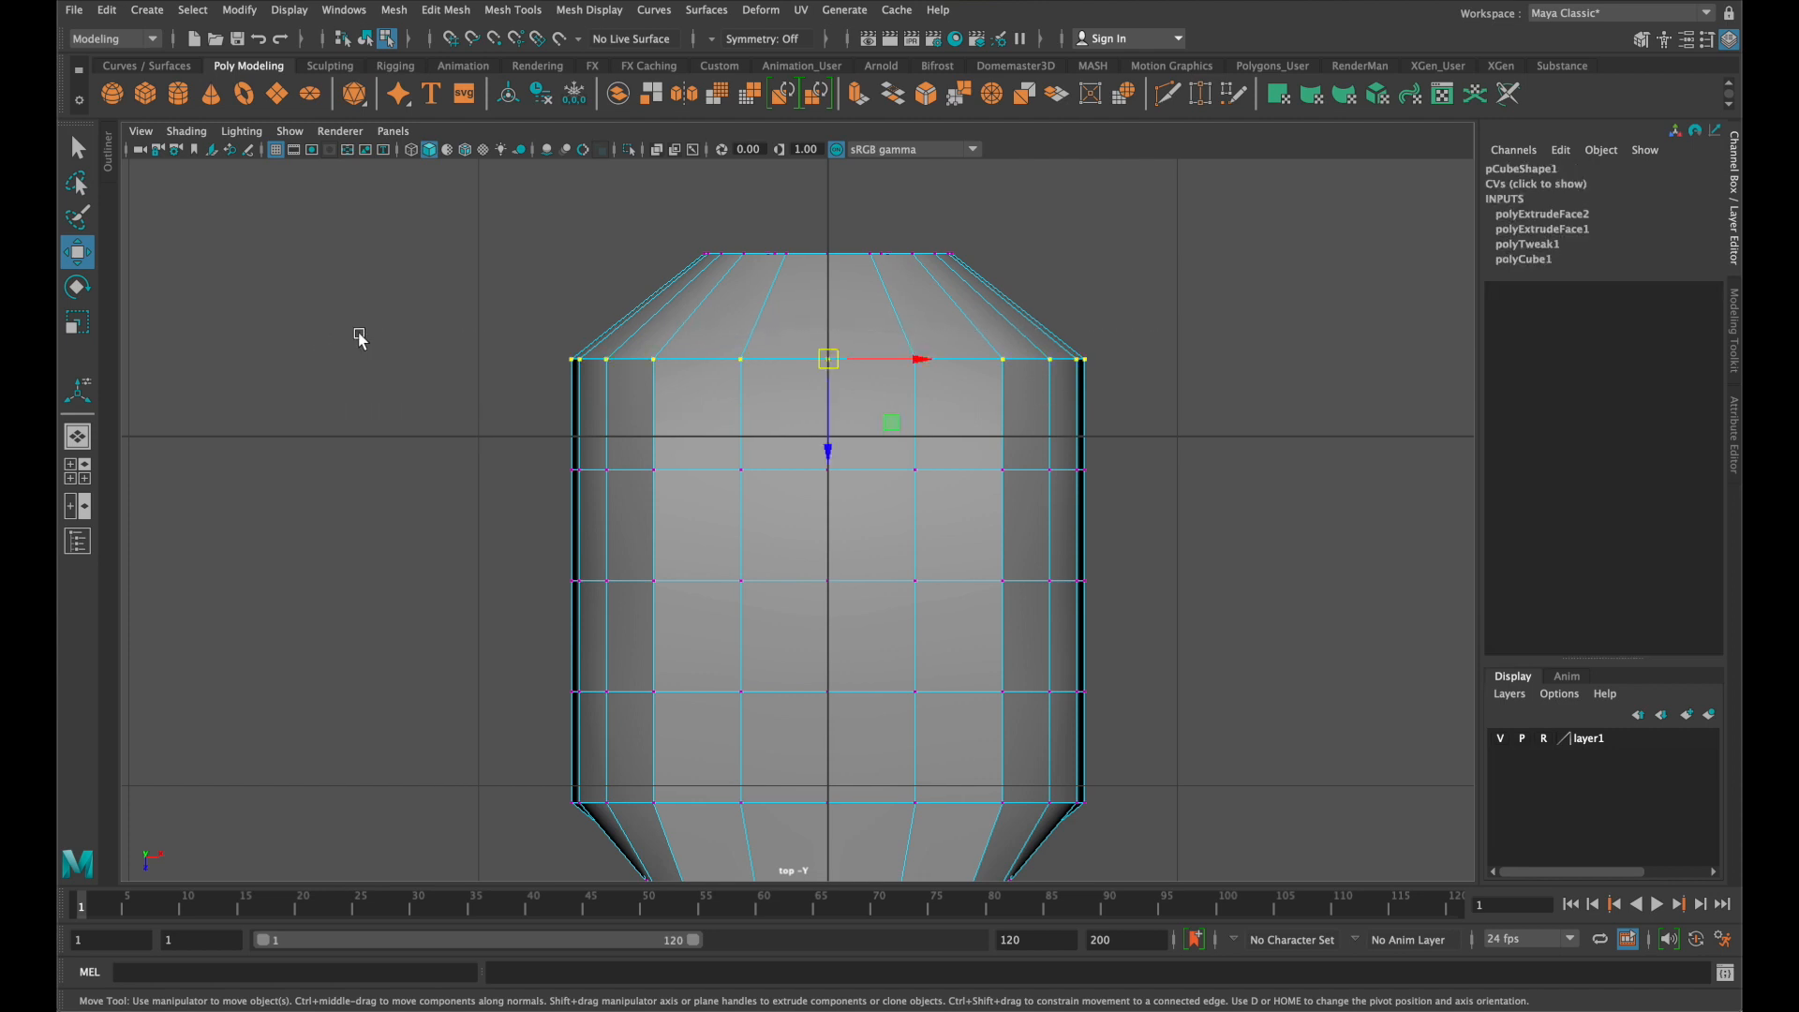
key(r)
drag(915, 361, 912, 366)
Narrow the vertex row where the front extrusion begins slightly along X in the top view to round the chest
alt+middle_drag(843, 707, 818, 469)
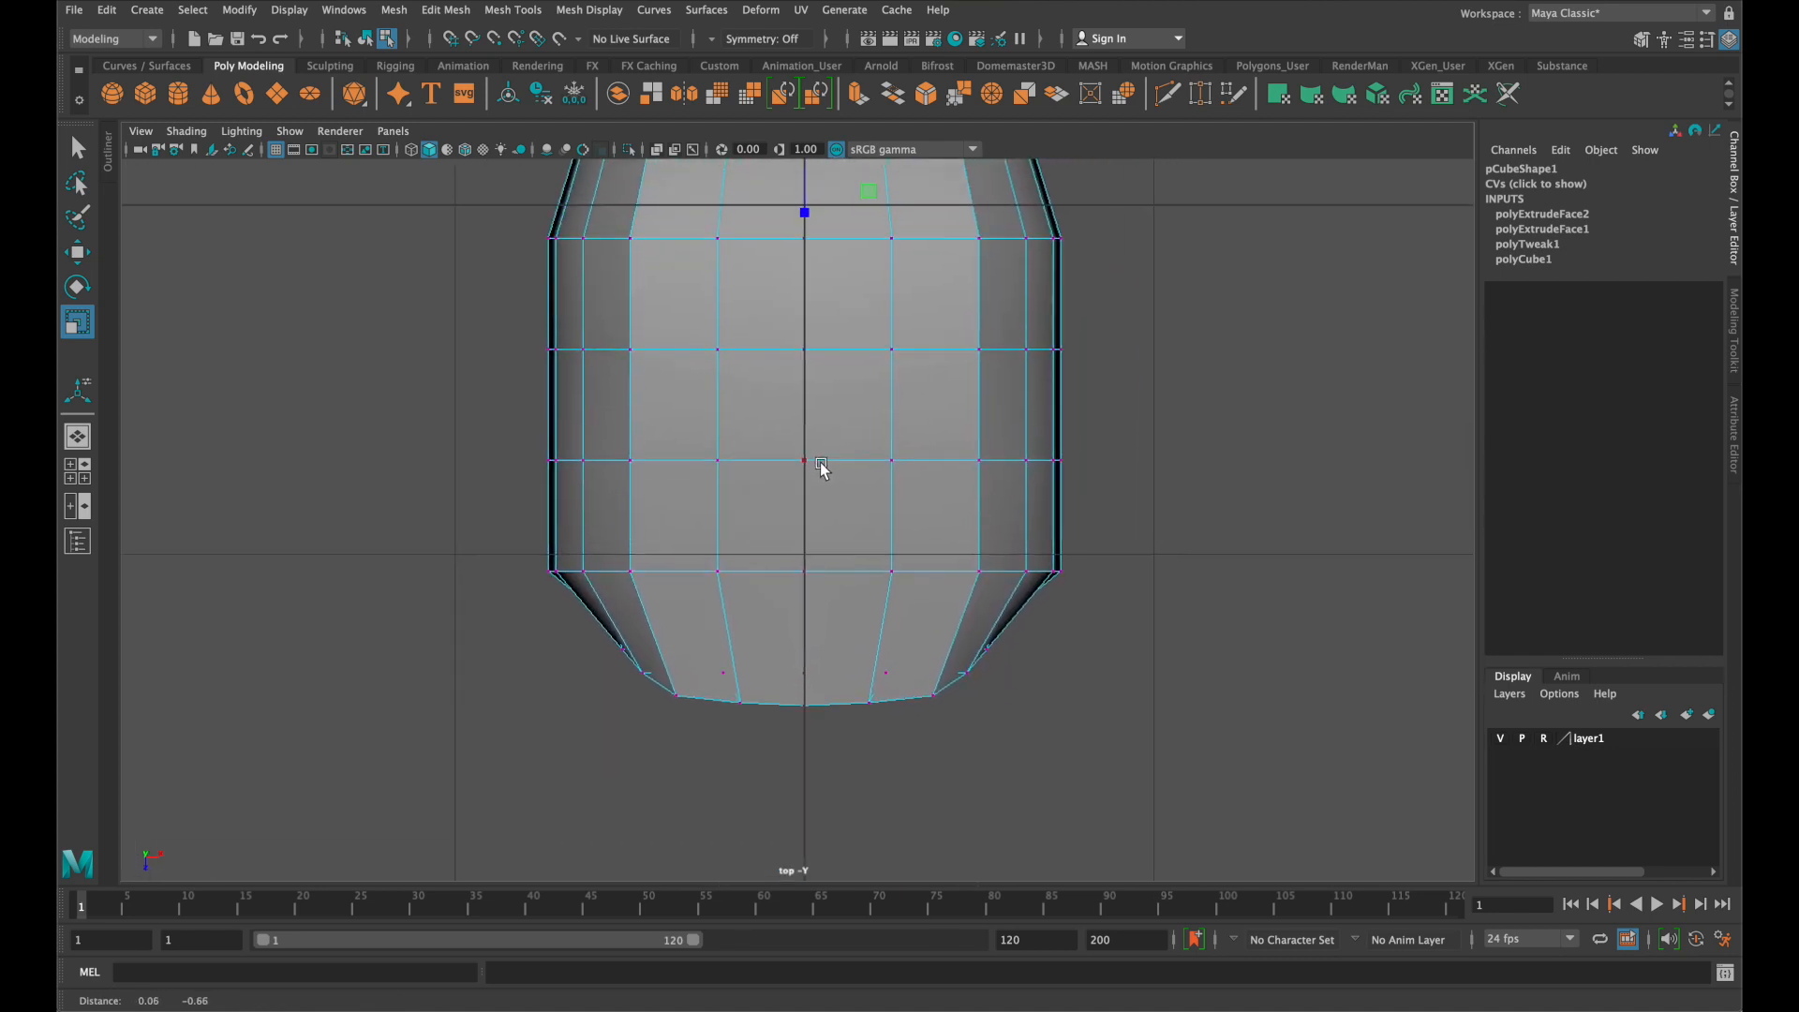
drag(1090, 628, 459, 535)
drag(900, 610, 890, 600)
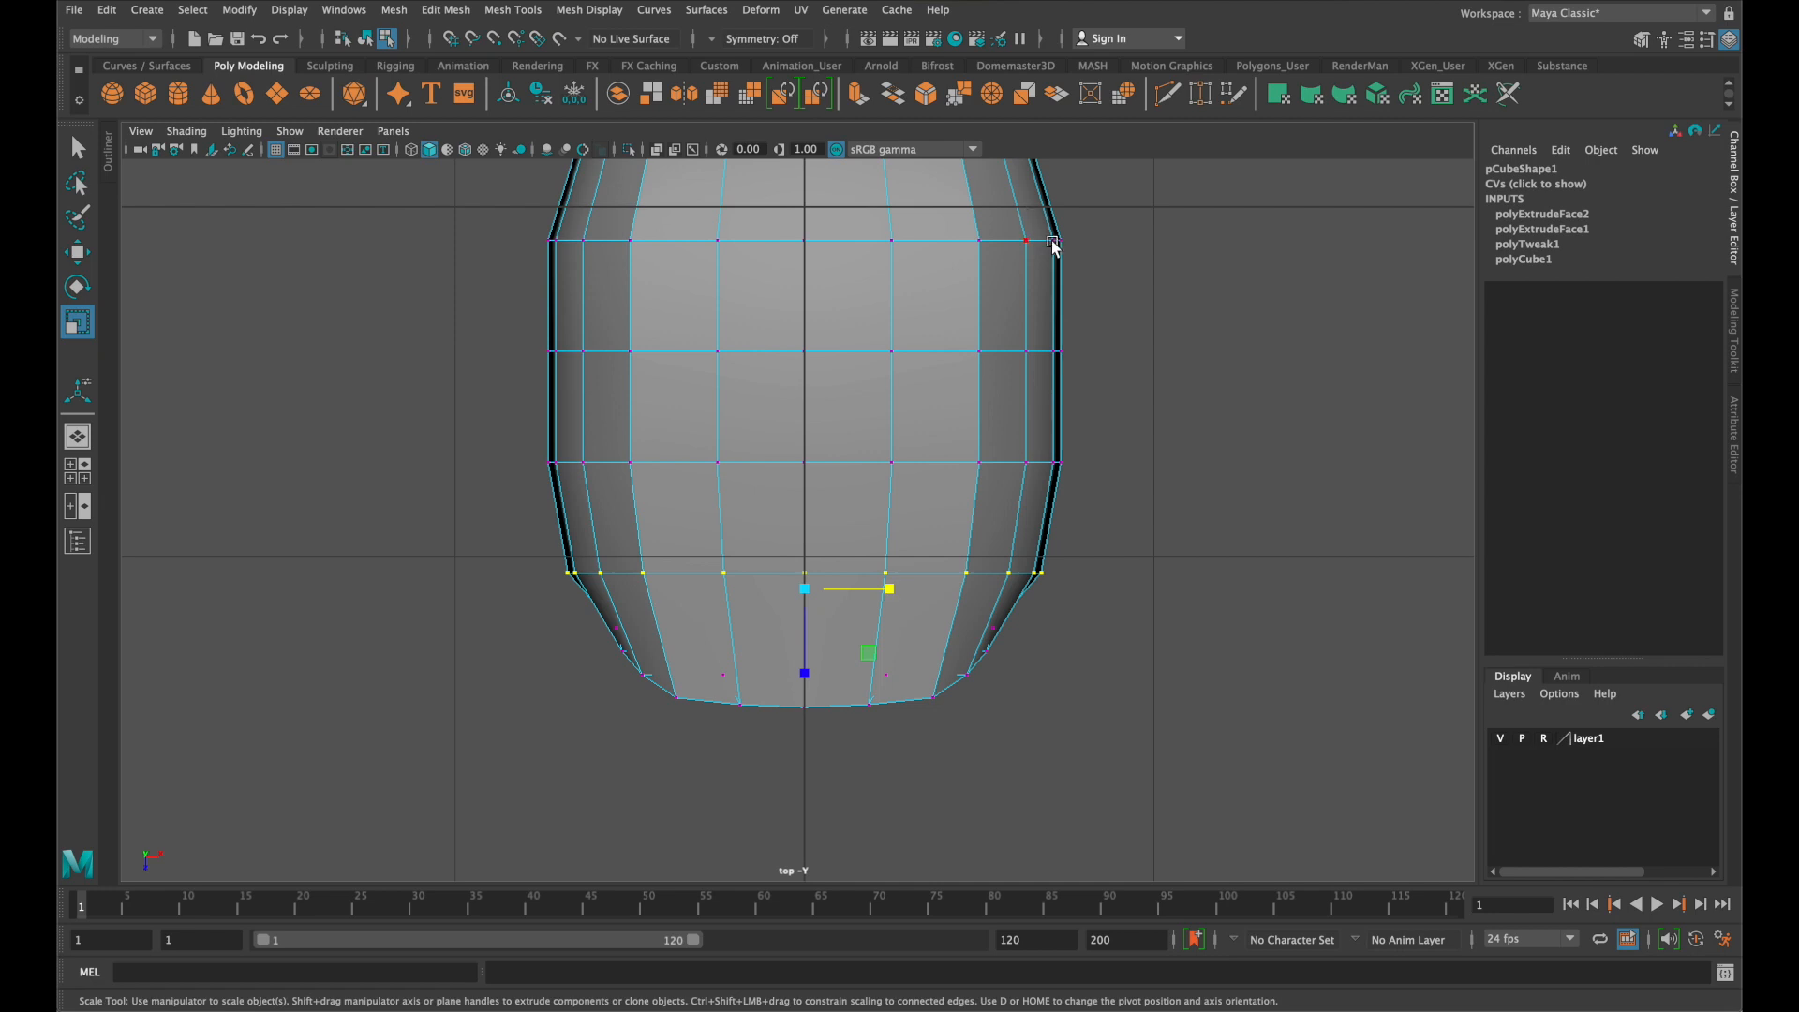
scroll(1193, 564, down, 6)
alt+drag(1115, 567, 1099, 556)
key(space)
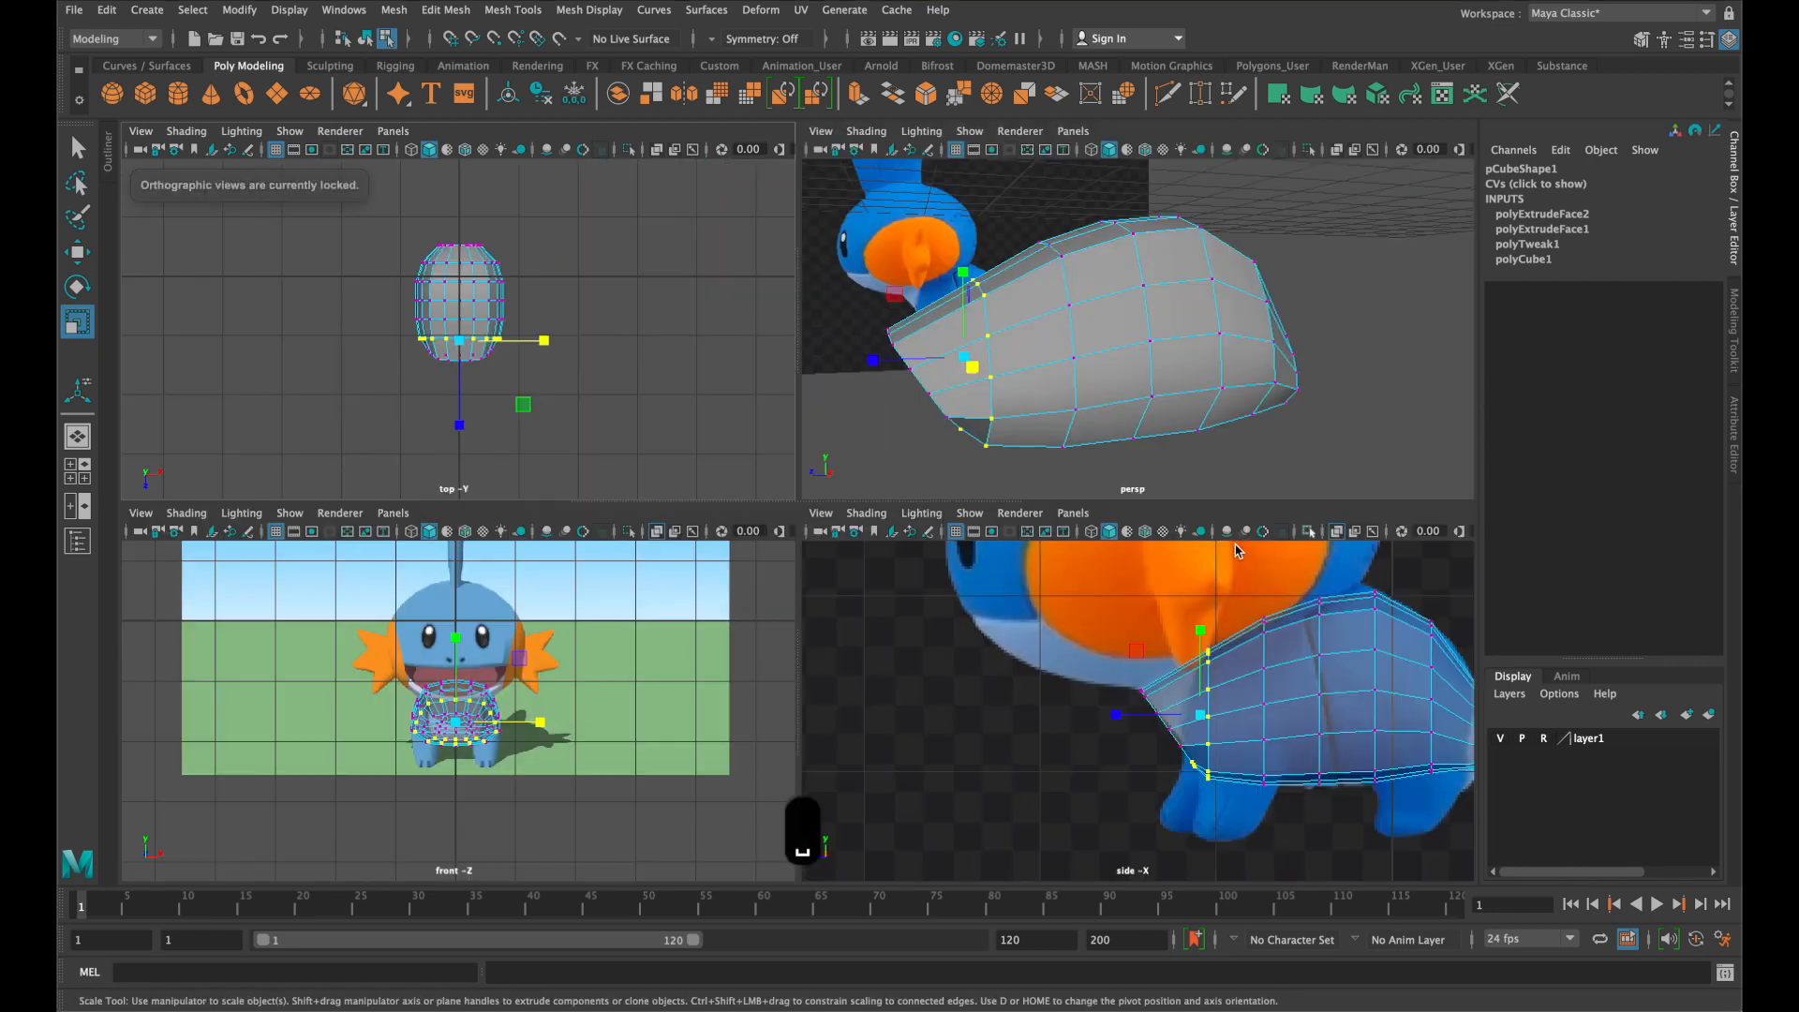
key(space)
alt+drag(1197, 374, 497, 639)
key(space)
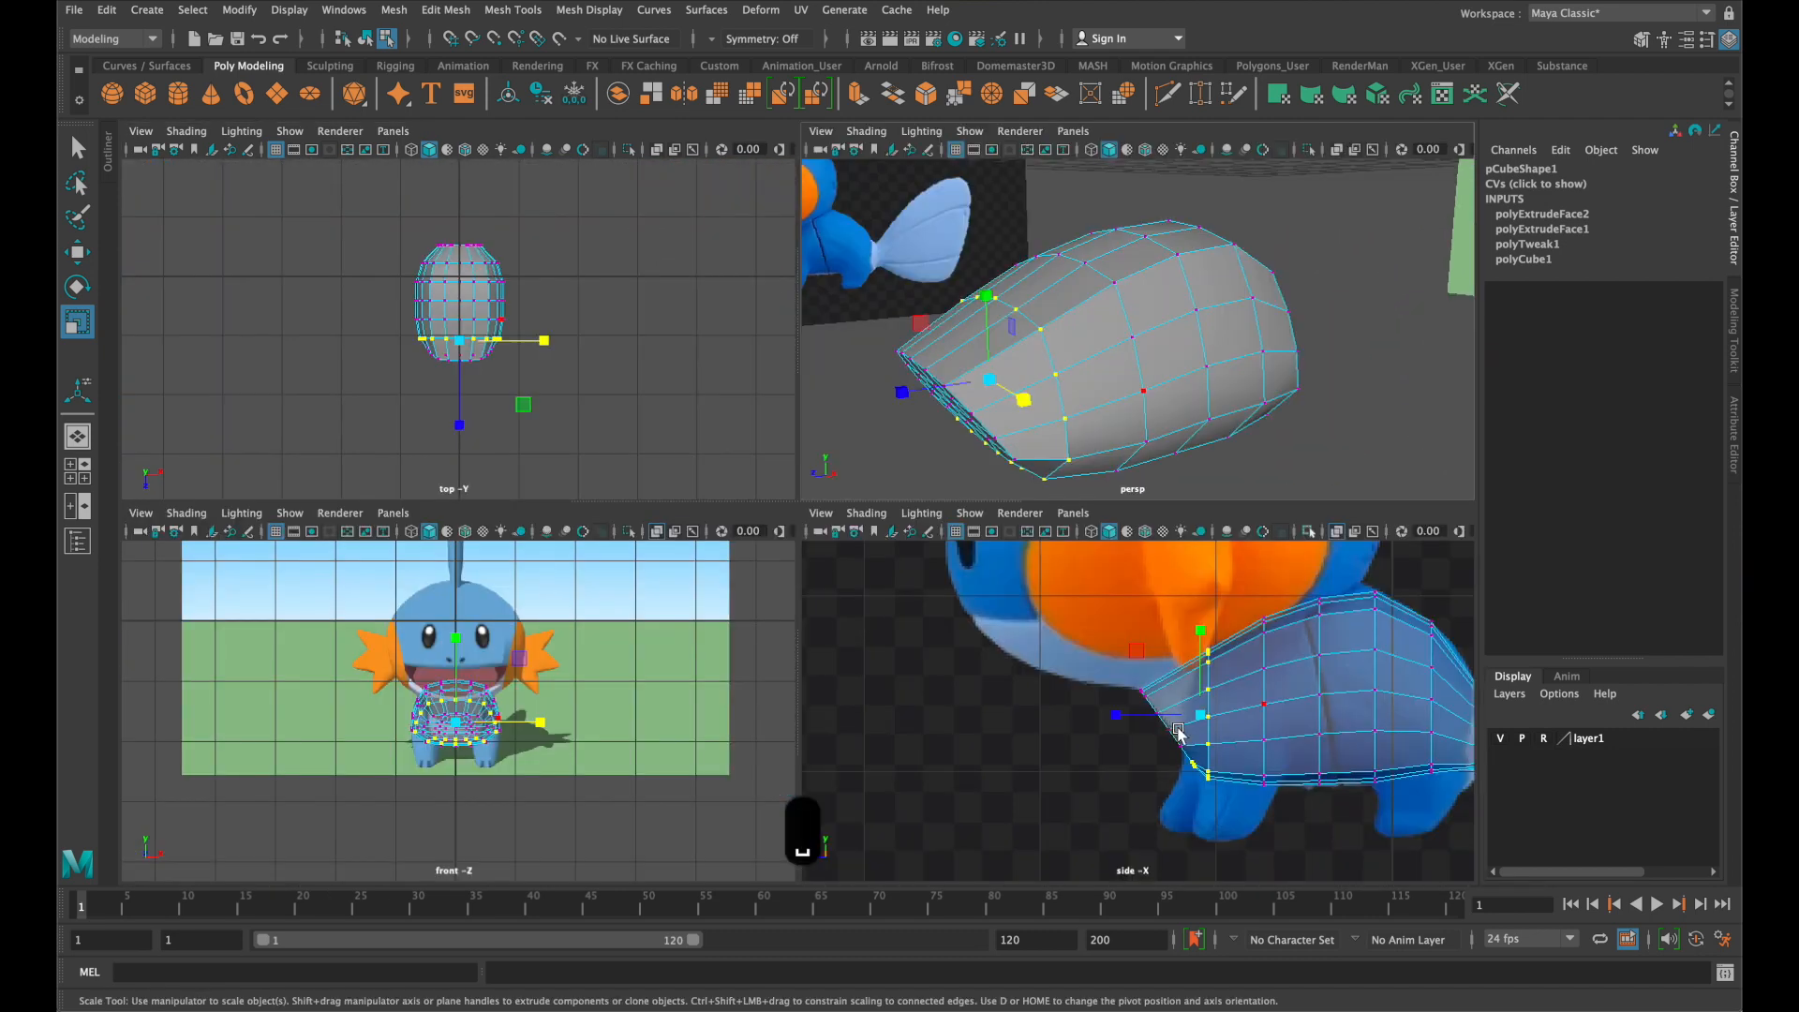
Select the front end's vertices, inspect the body in smooth preview, and return to the unsmoothed display with nothing selected
scroll(1178, 733, up, 3)
drag(1140, 655, 1234, 834)
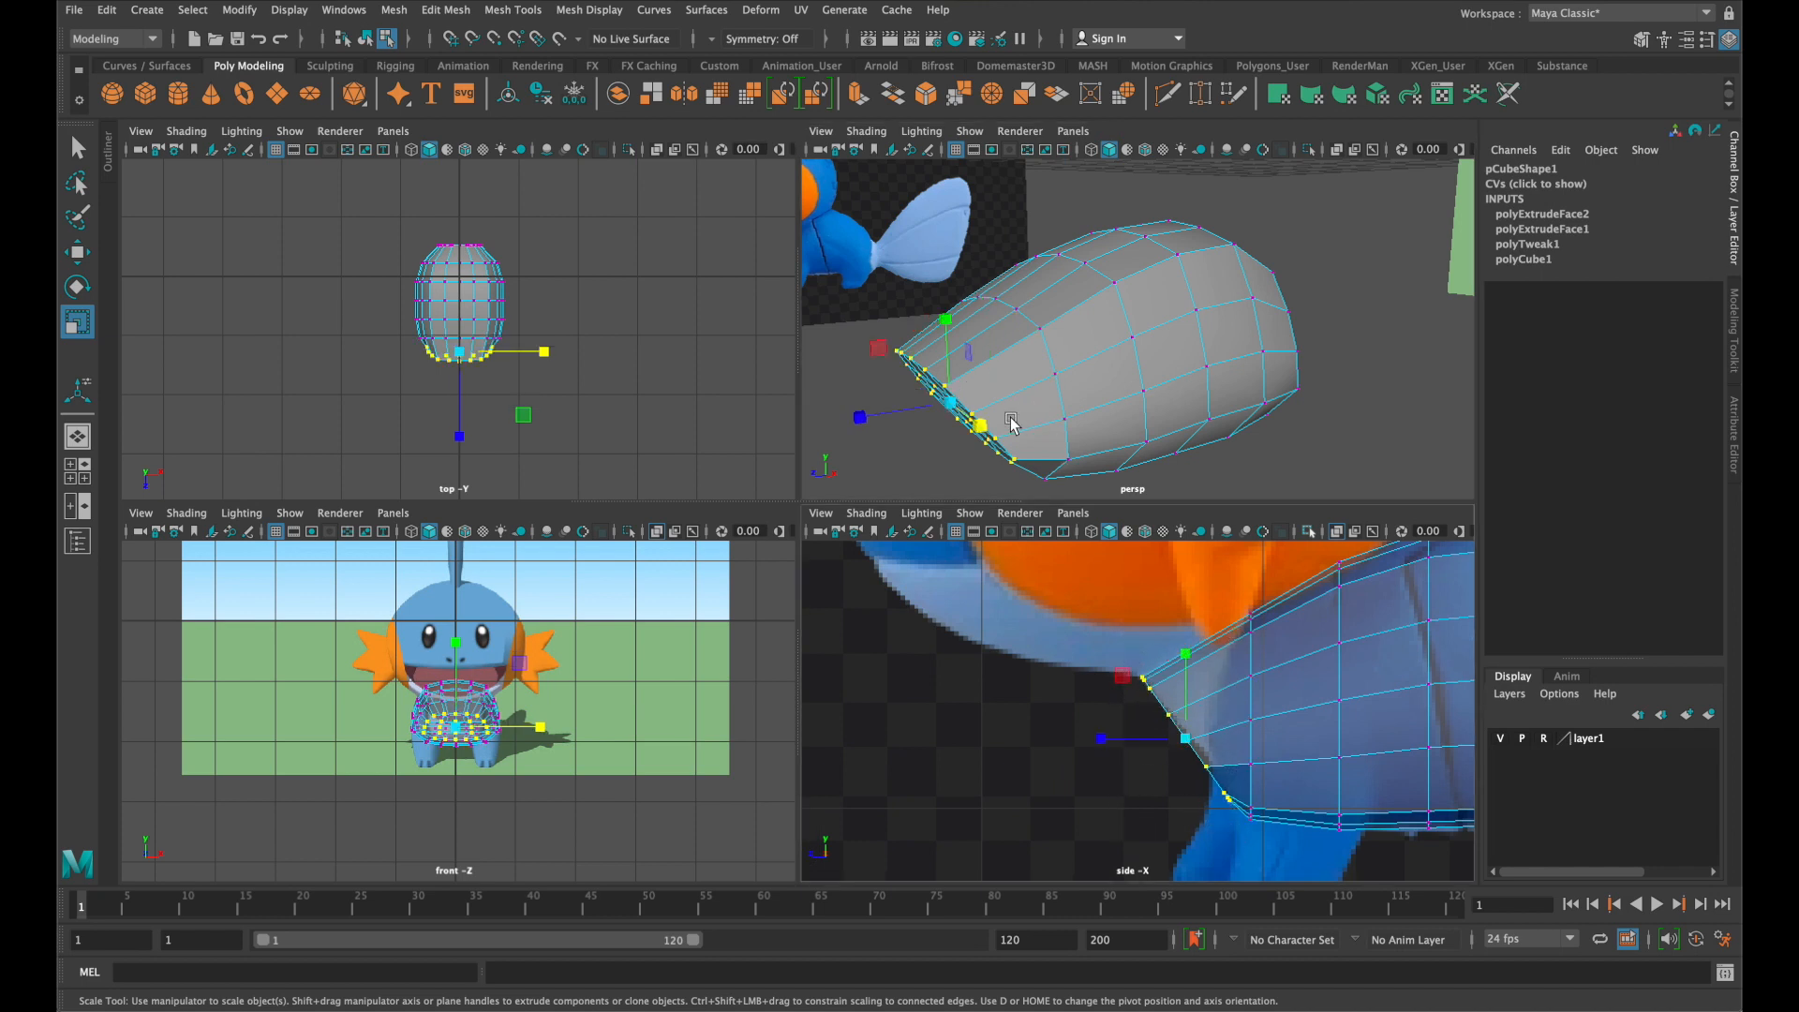
alt+drag(985, 431, 1084, 382)
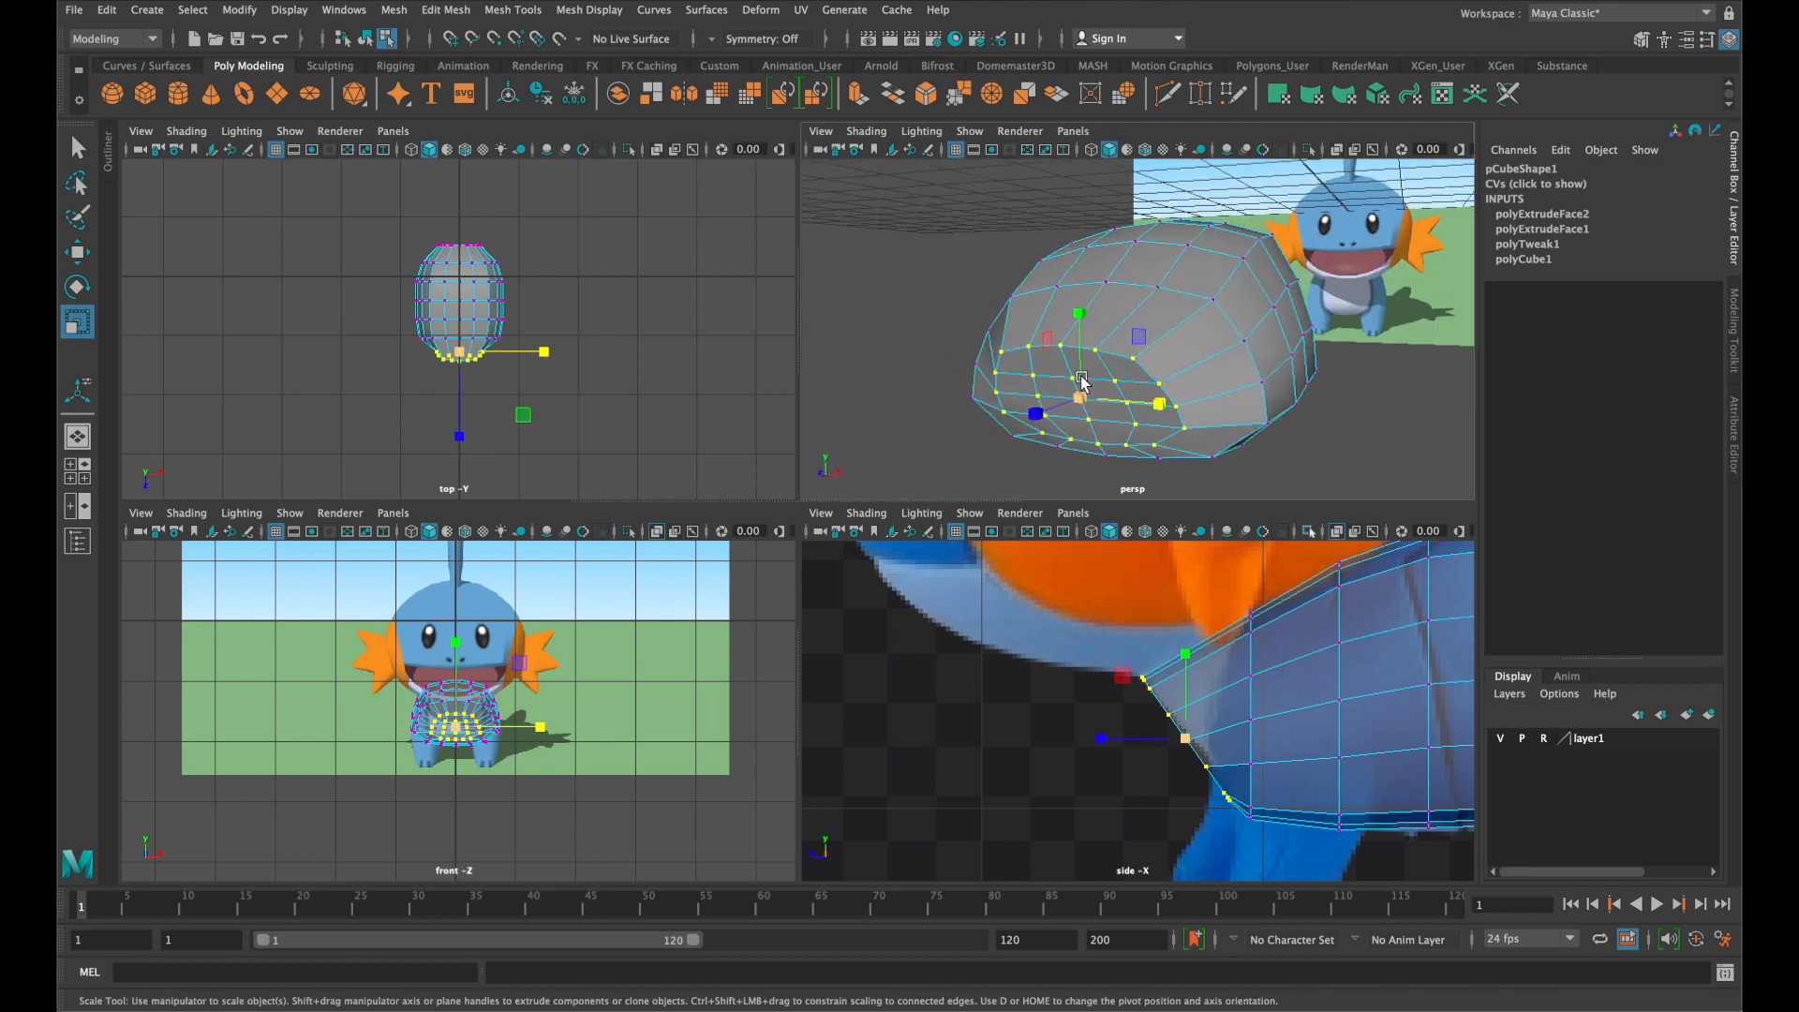
key(3)
alt+drag(1286, 424, 1357, 446)
key(q)
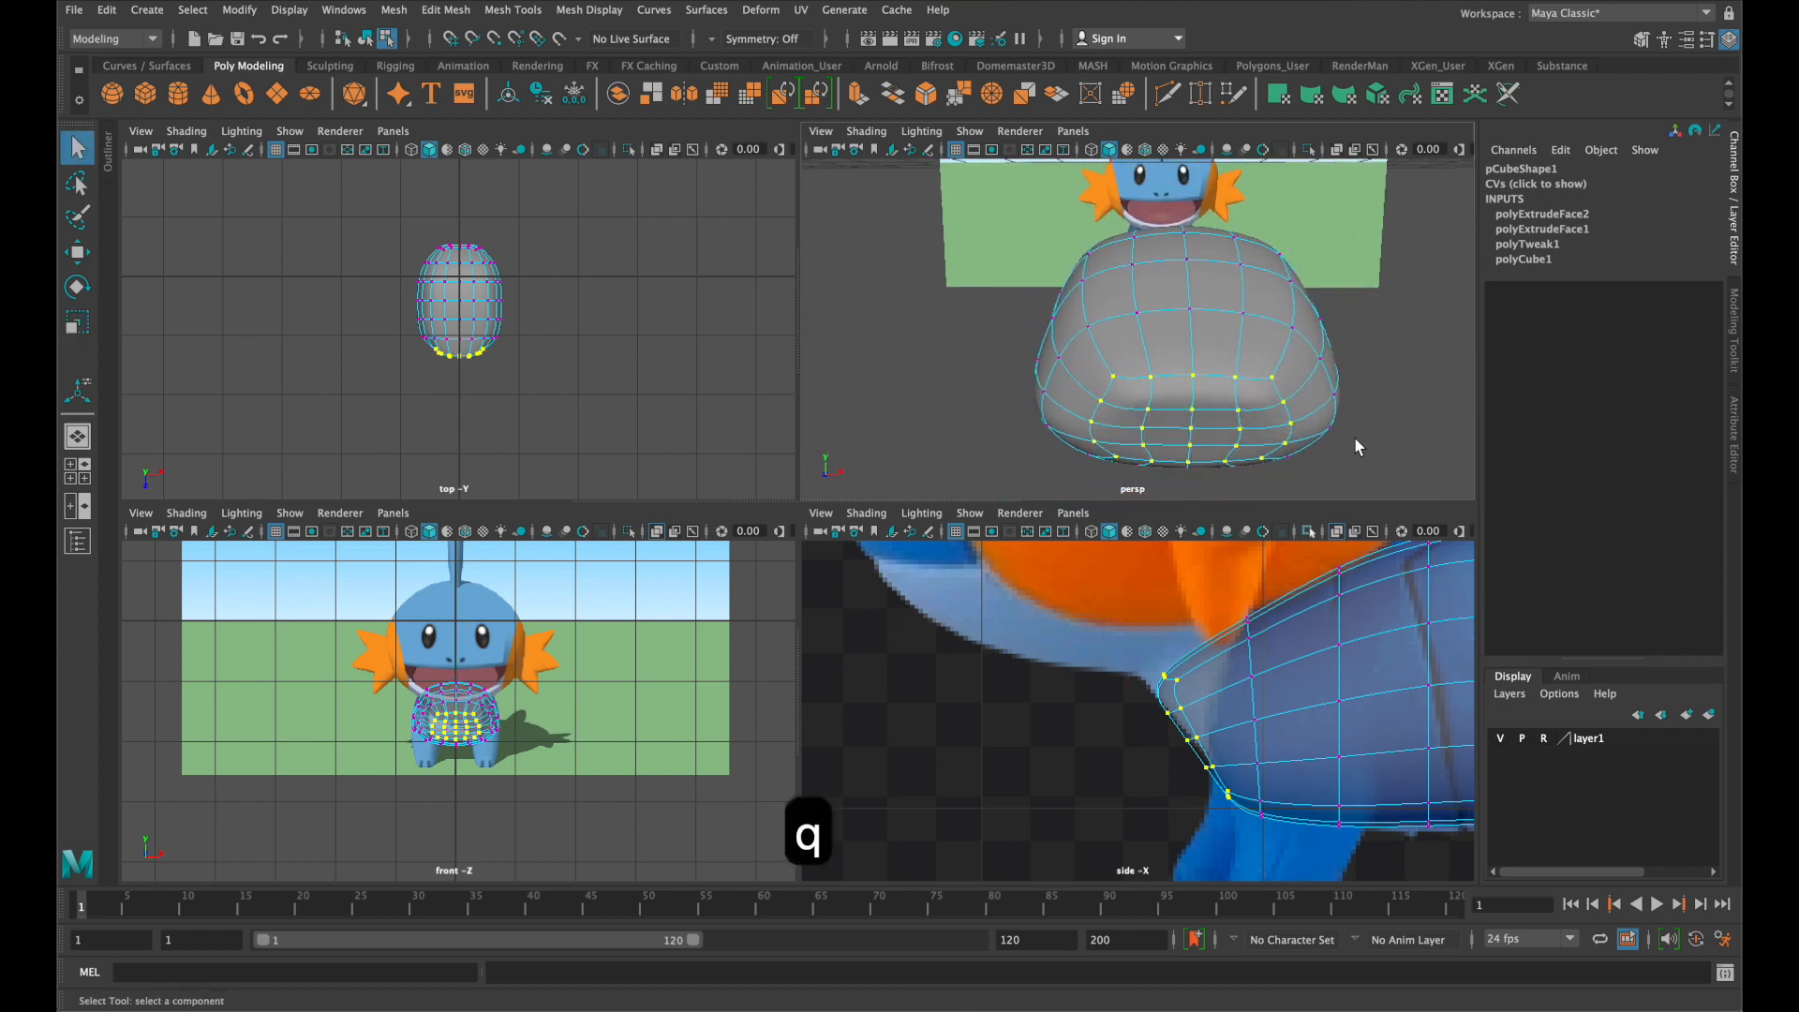
key(1)
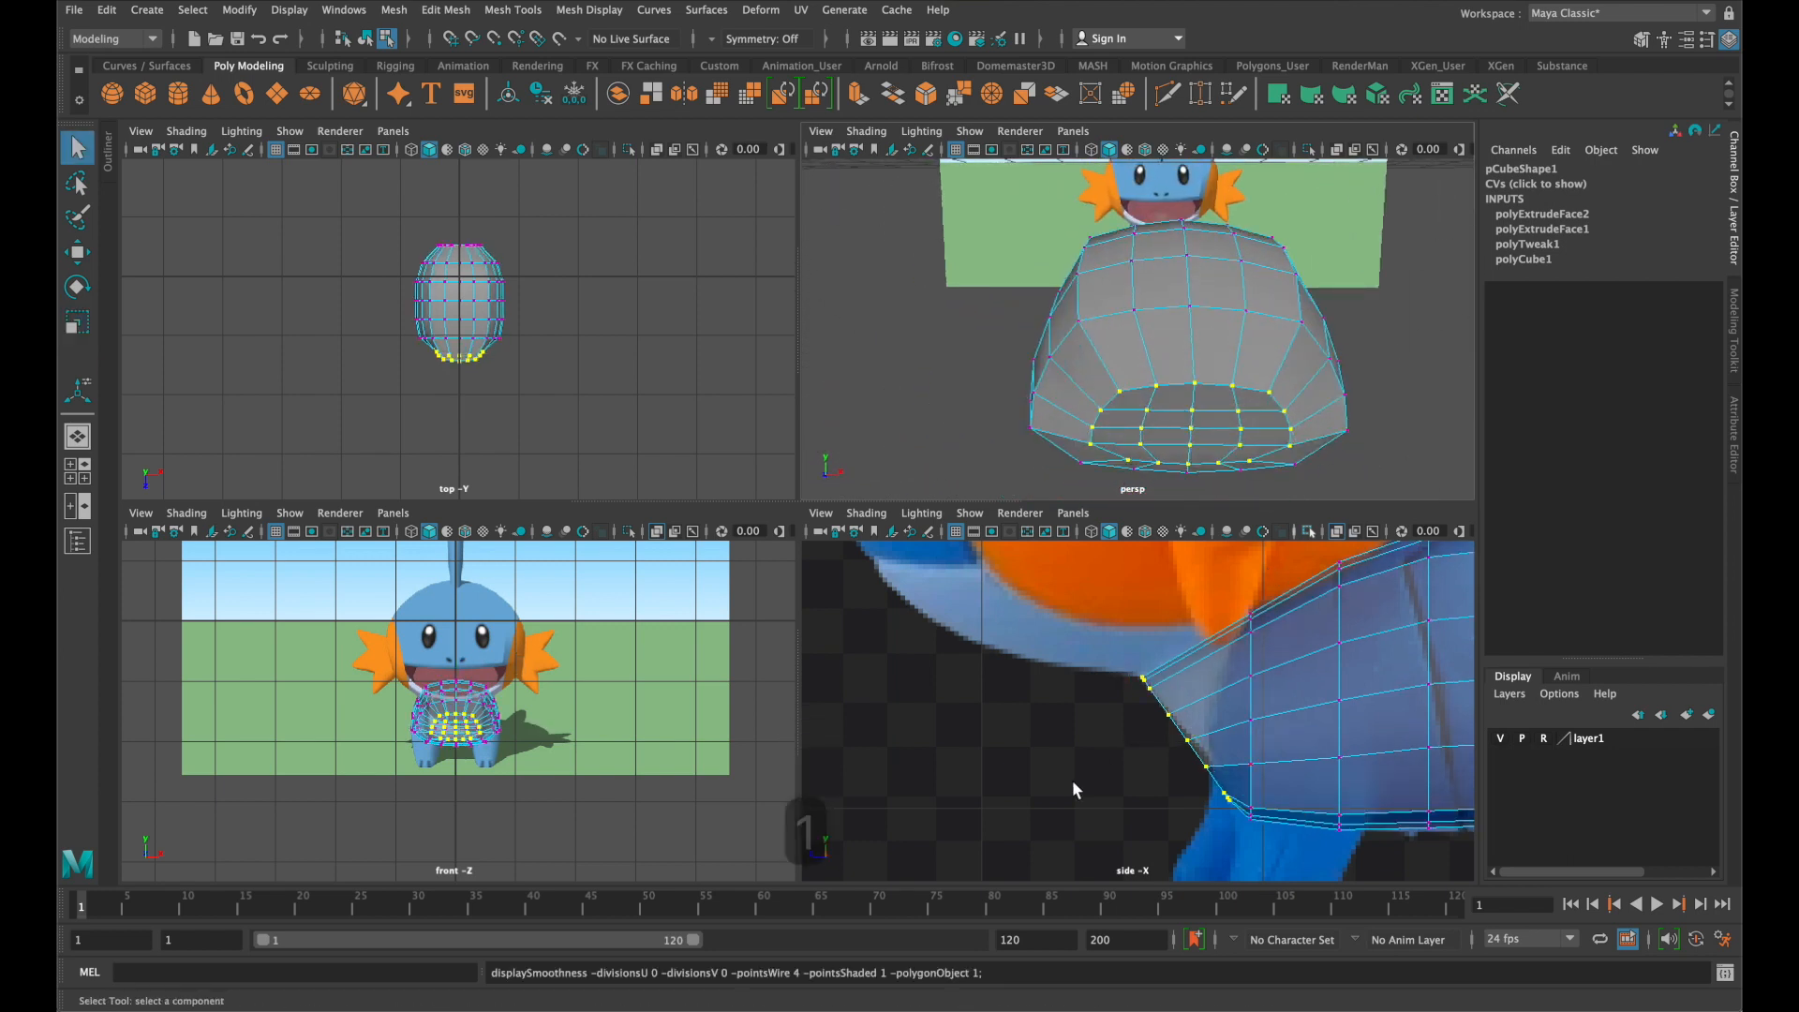
click(1055, 733)
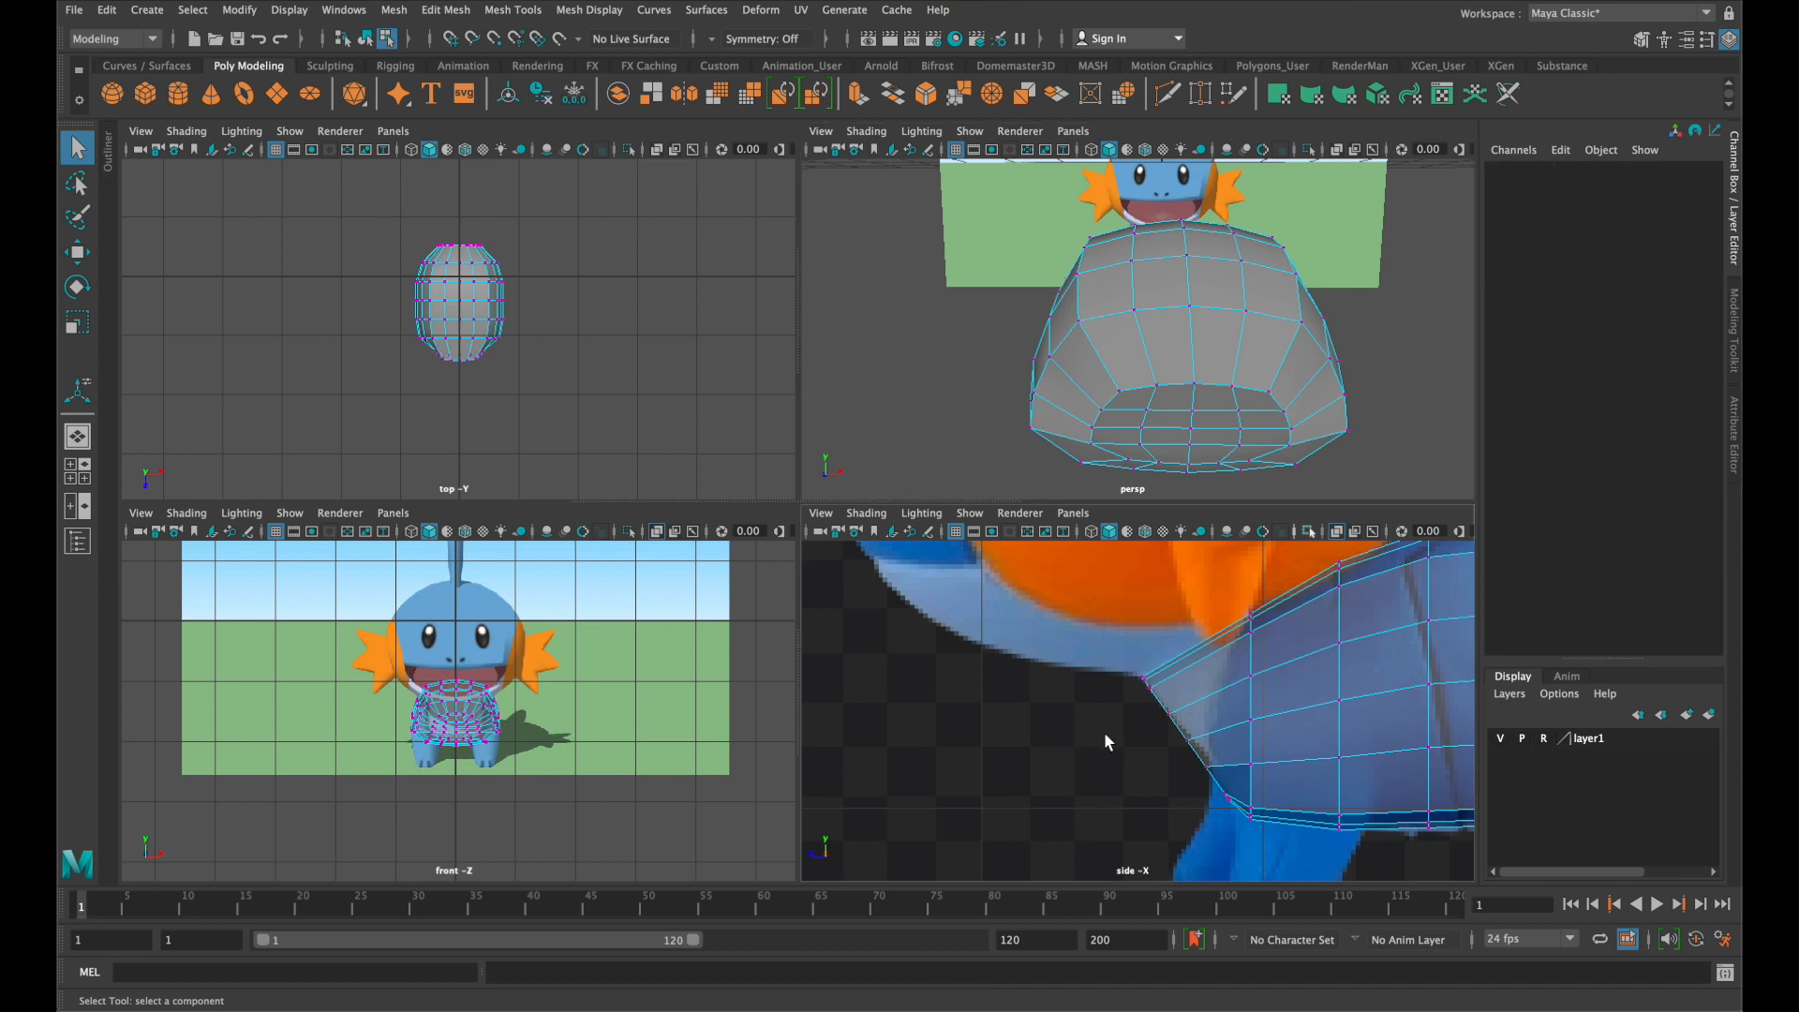
scroll(1260, 683, down, 5)
scroll(1254, 709, up, 2)
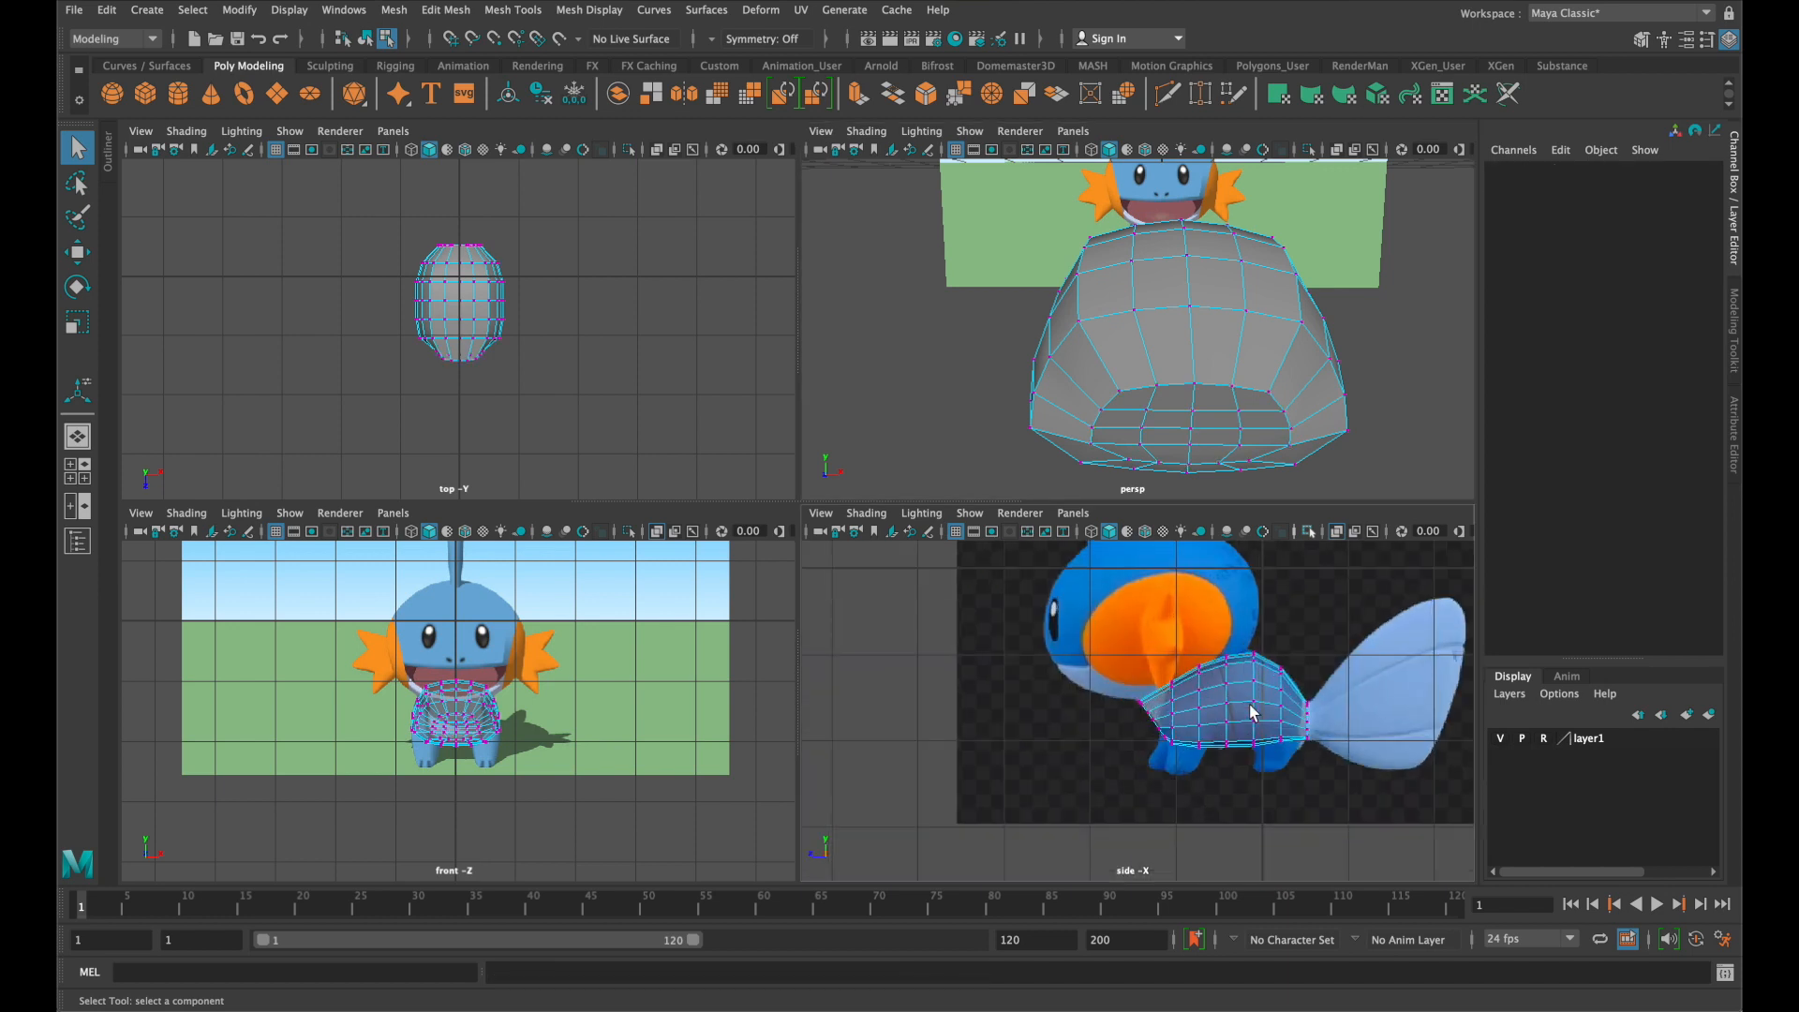
scroll(1247, 718, up, 3)
key(space)
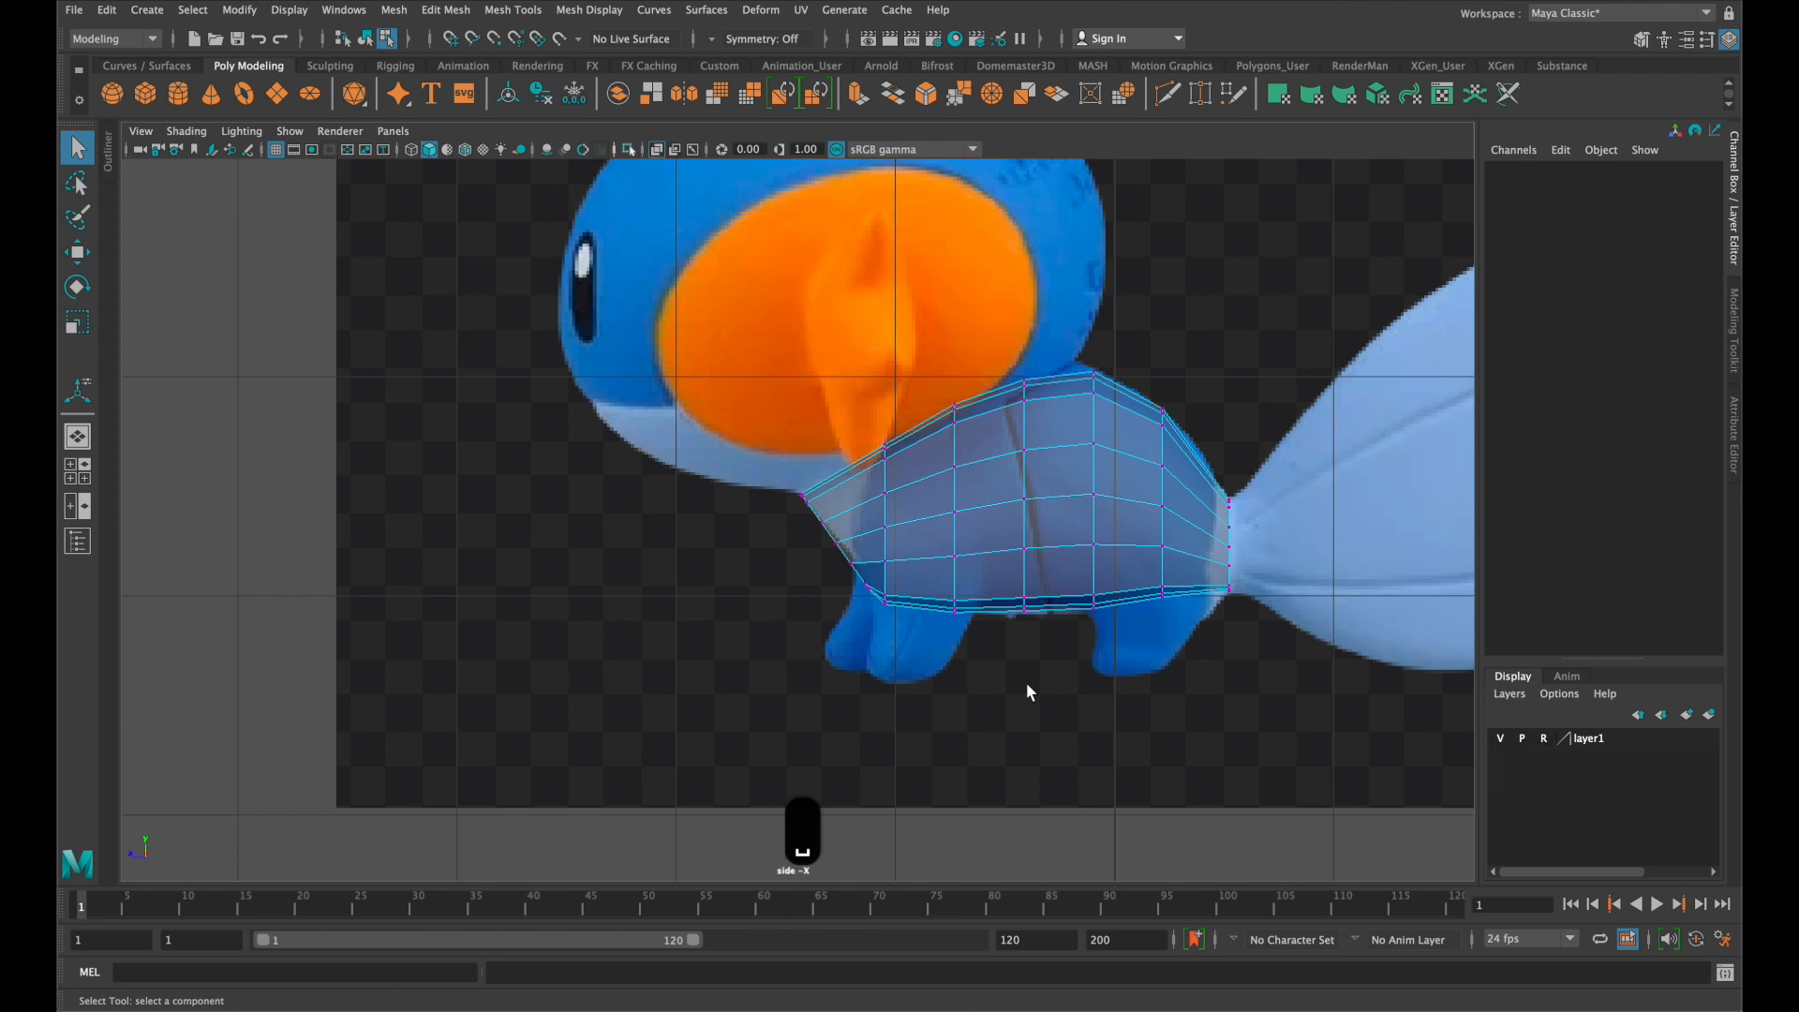
scroll(1027, 693, up, 3)
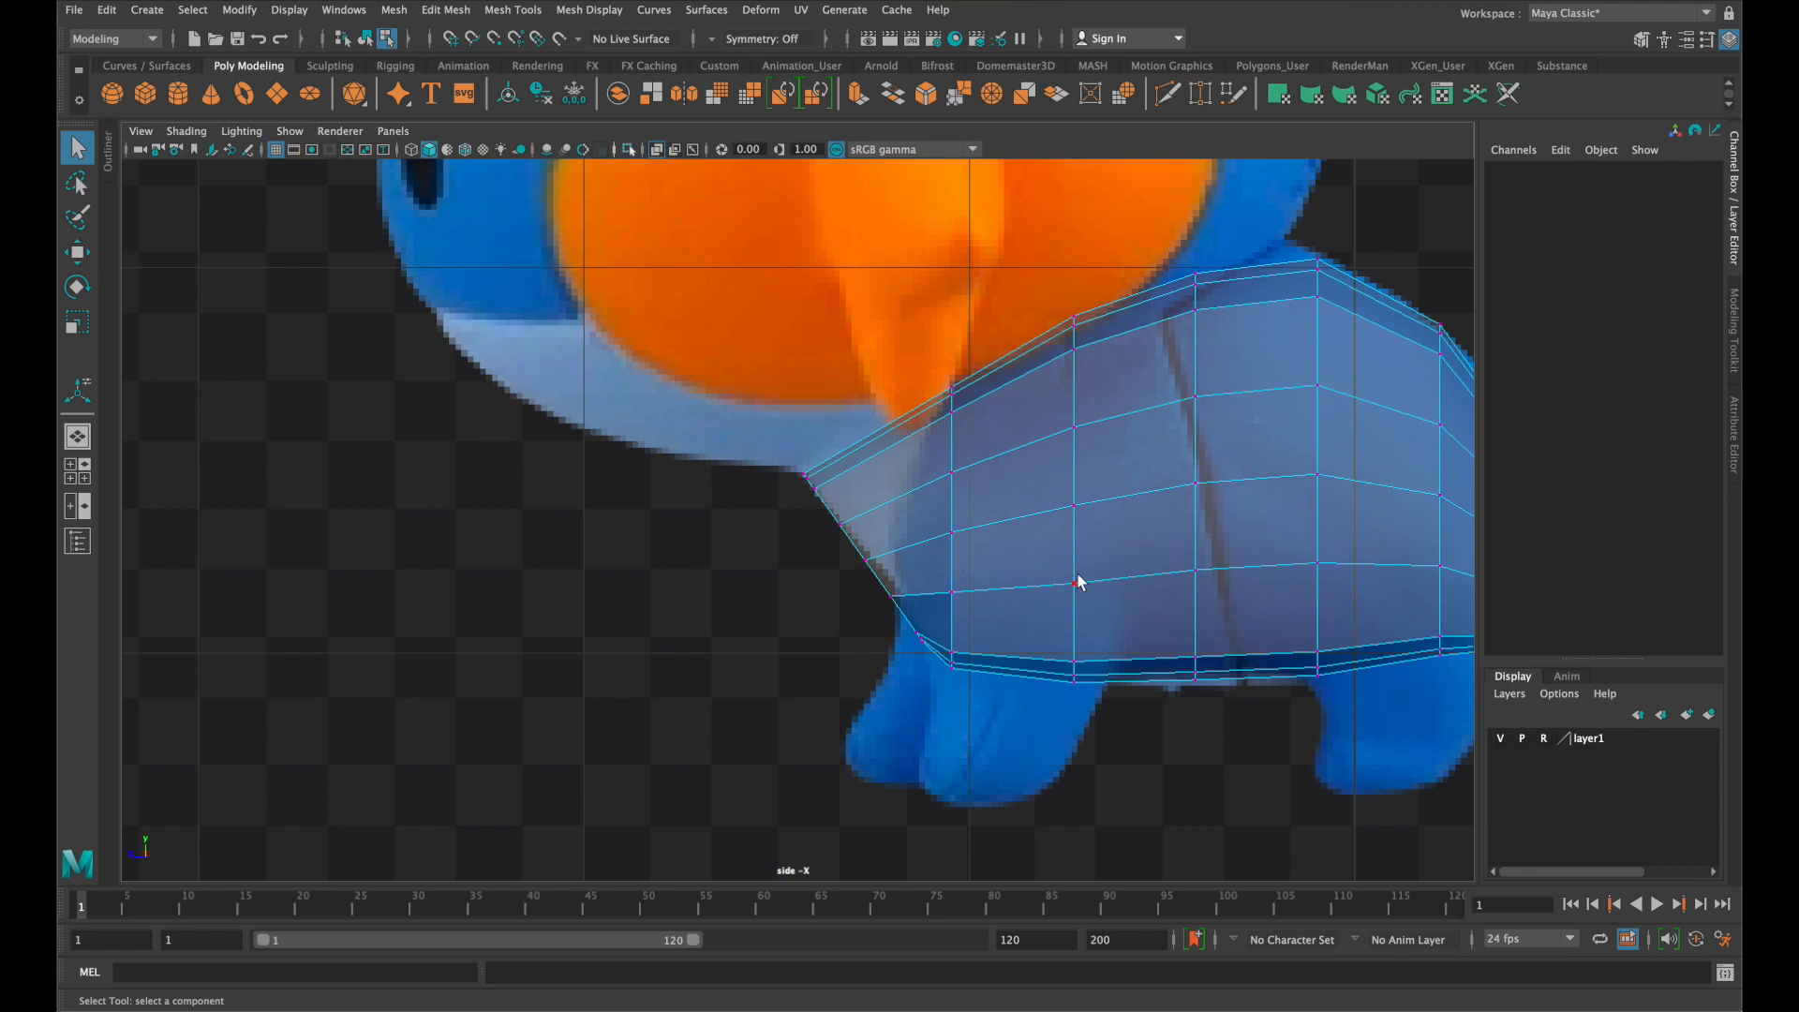
key(space)
key(space)
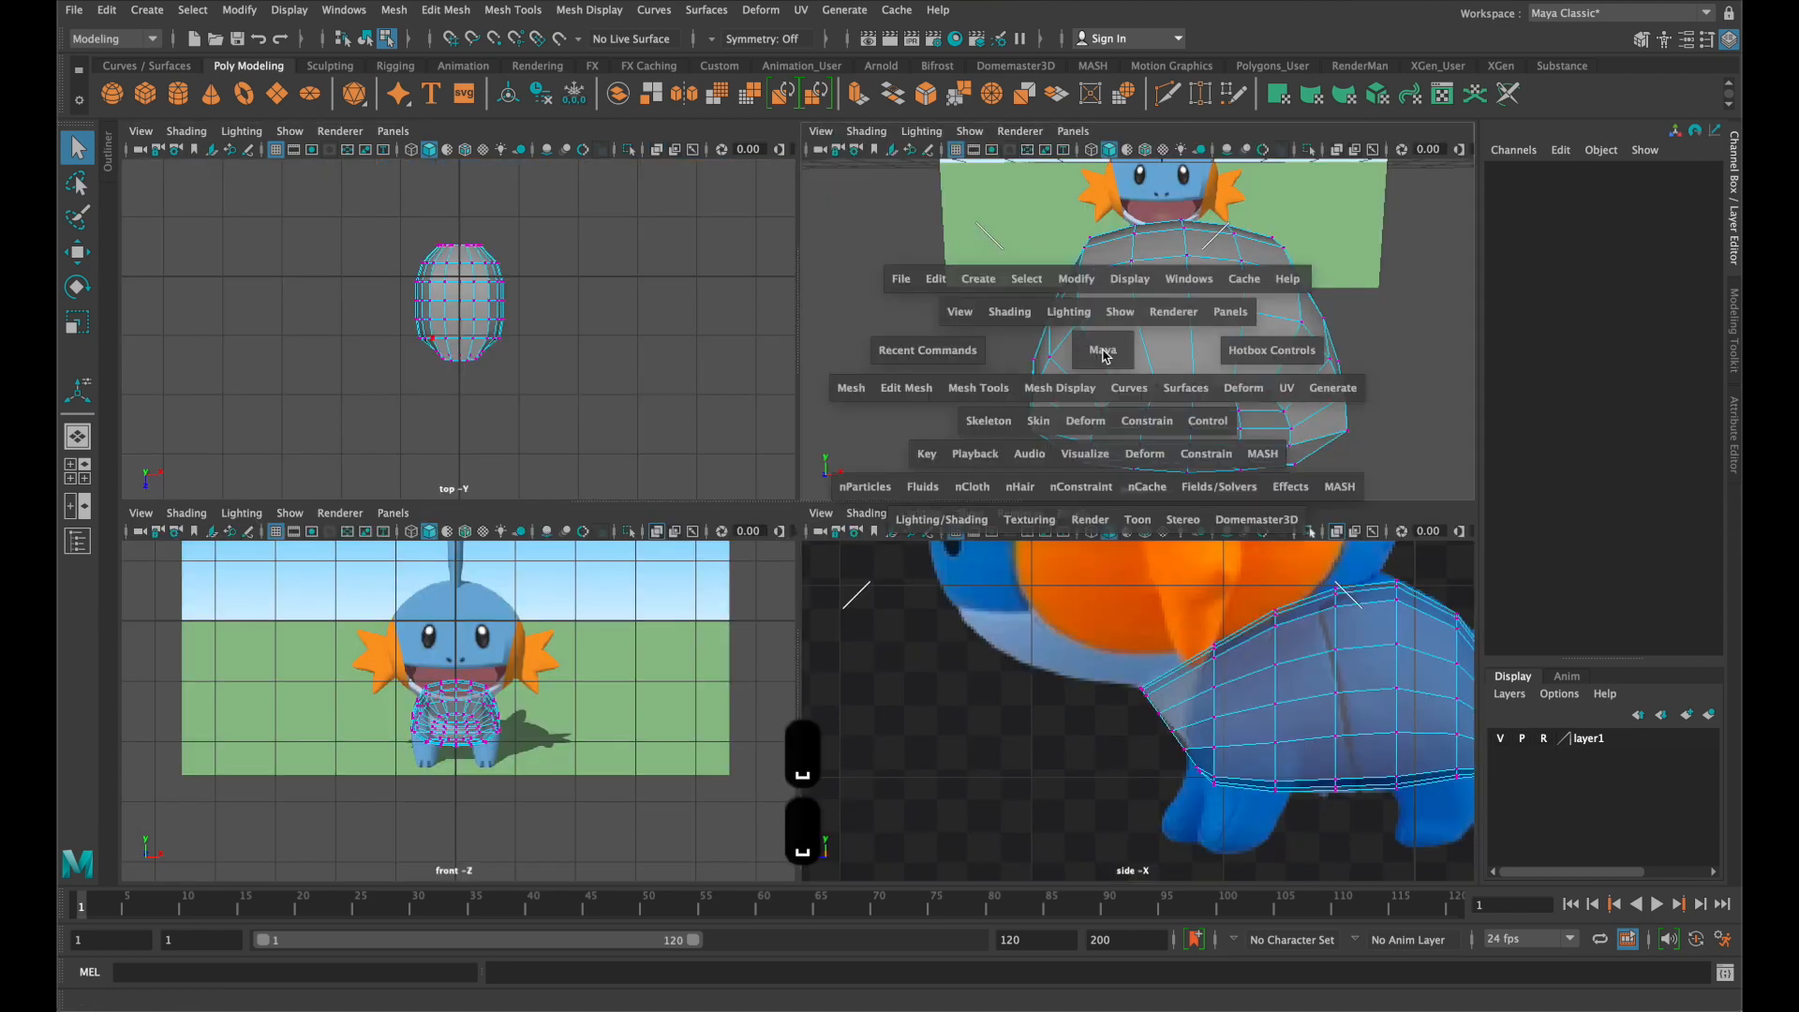
Create a polygon cylinder at the origin as the base for the front leg
alt+drag(1145, 431, 1012, 435)
alt+middle_drag(1023, 454, 1178, 375)
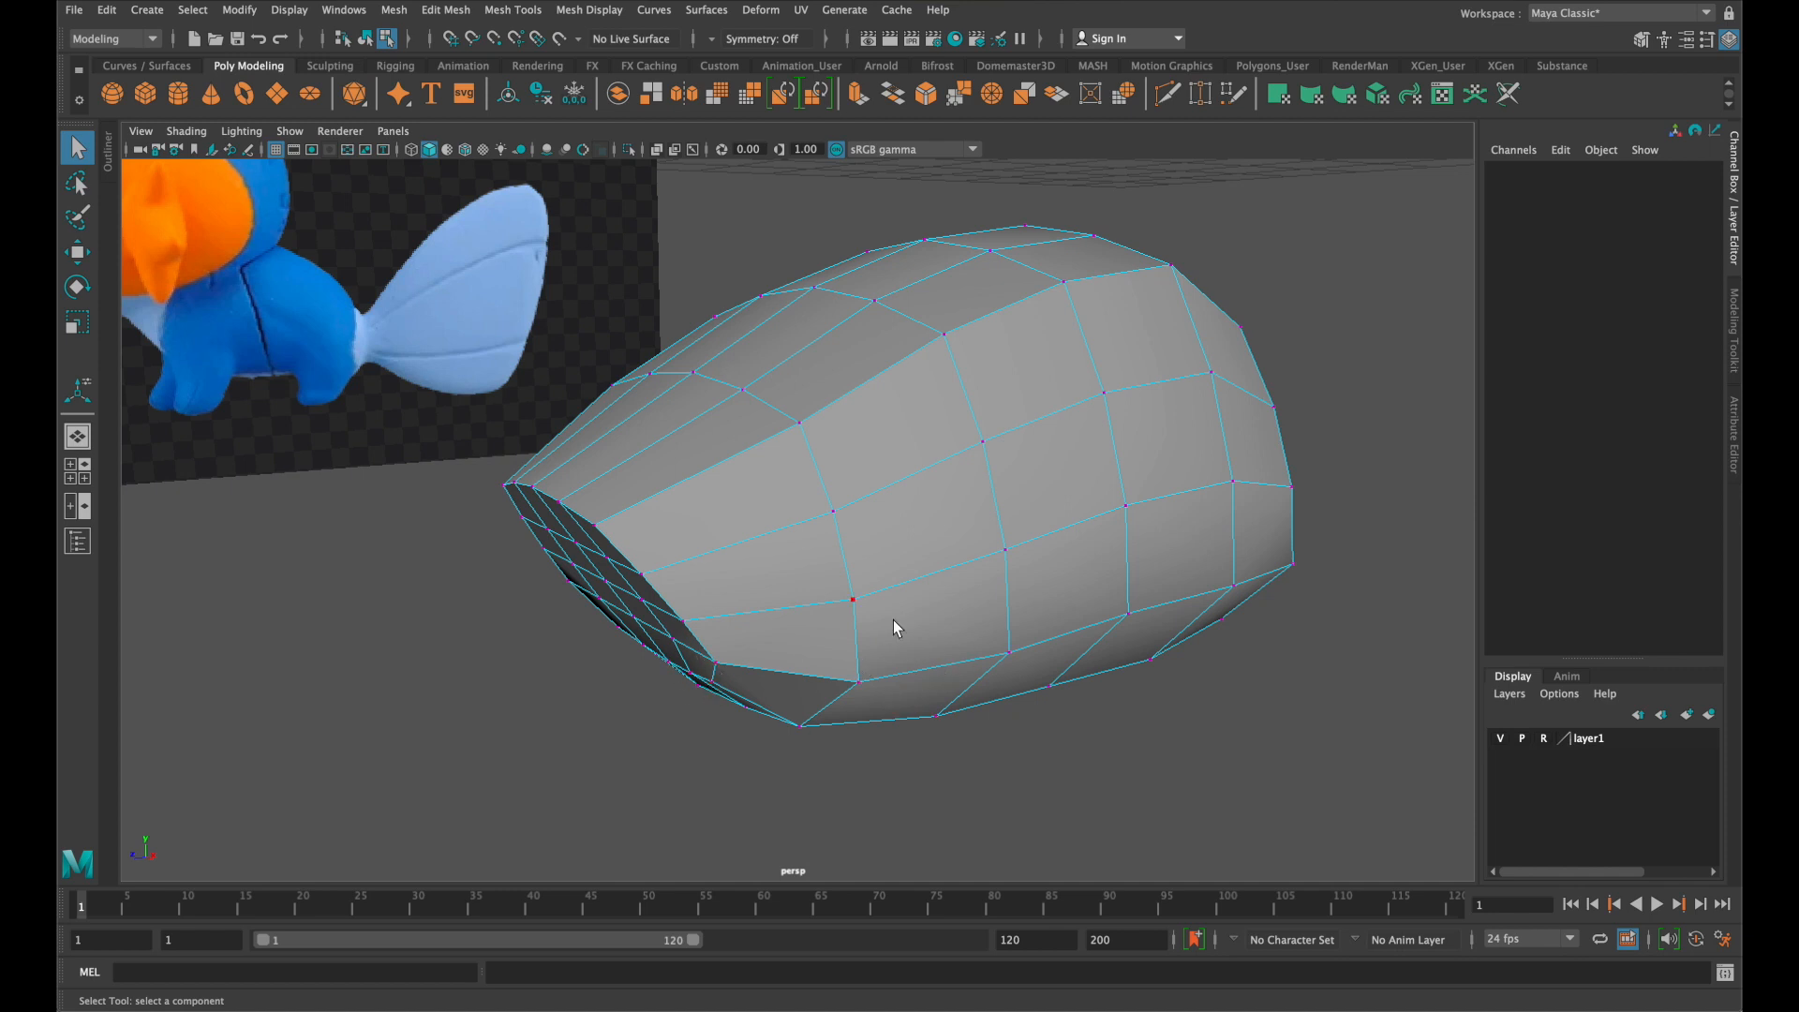
alt+drag(876, 619, 985, 588)
alt+drag(943, 596, 453, 569)
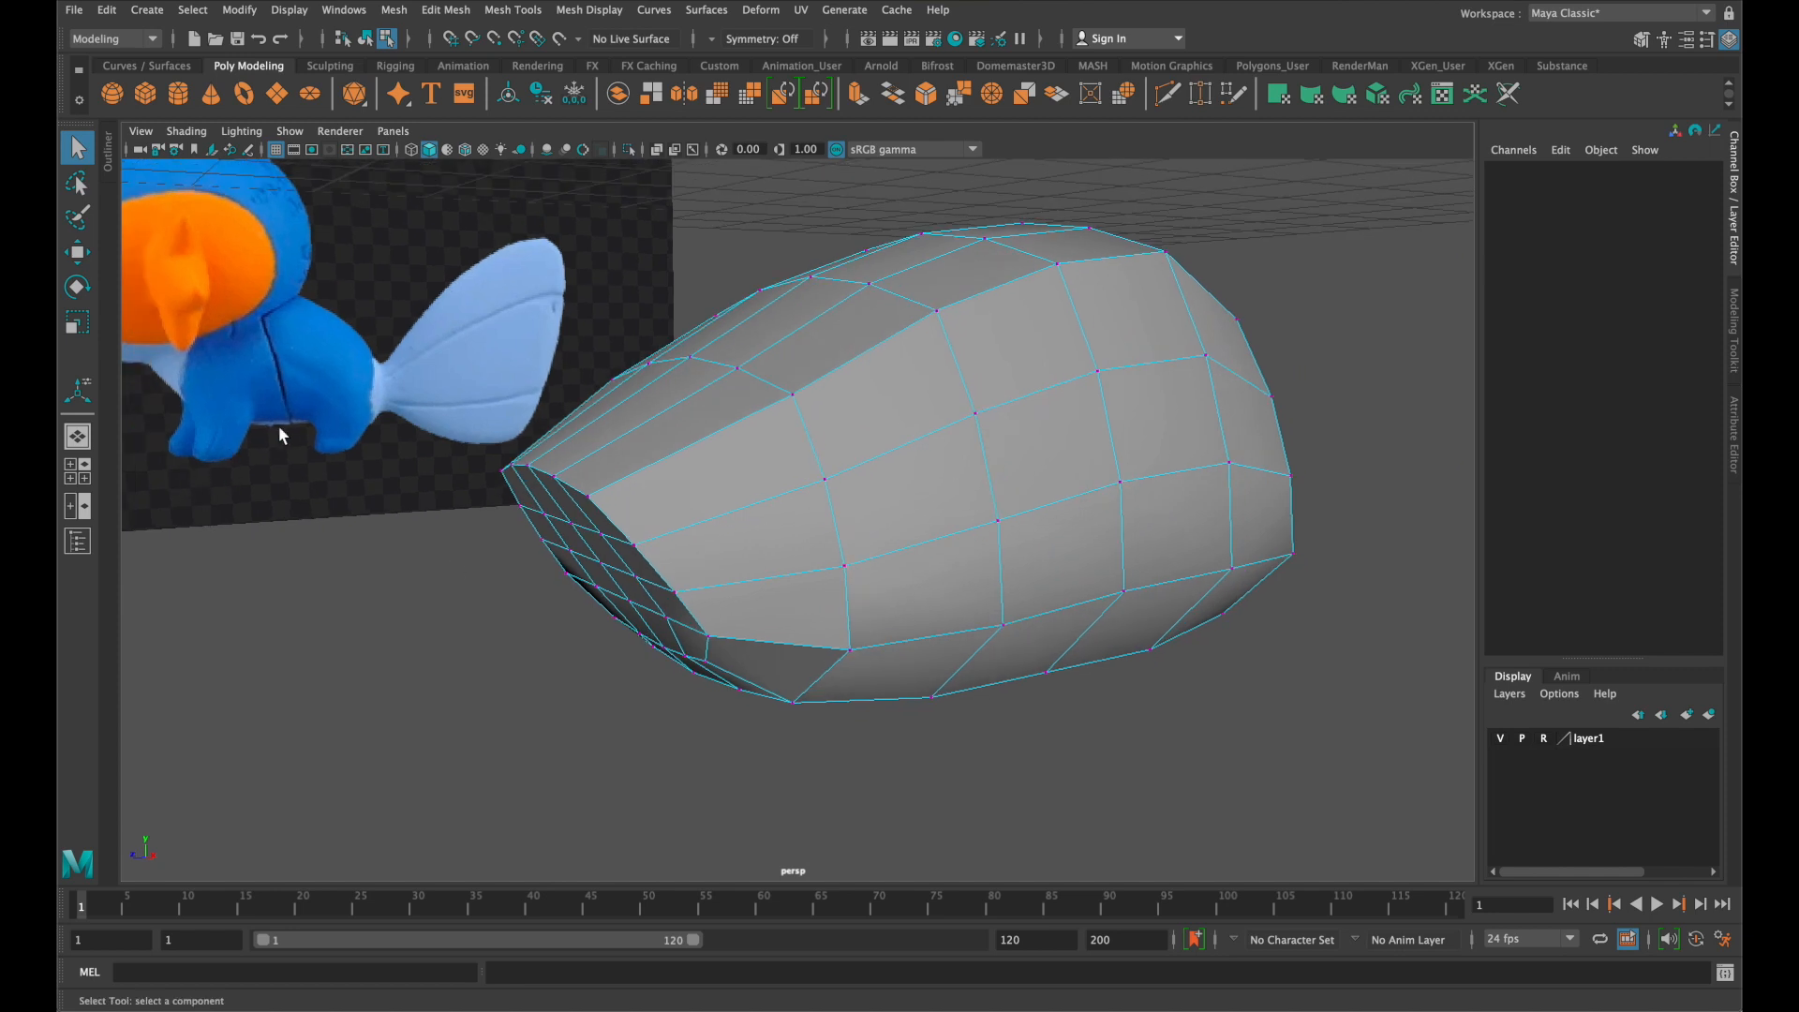
click(147, 12)
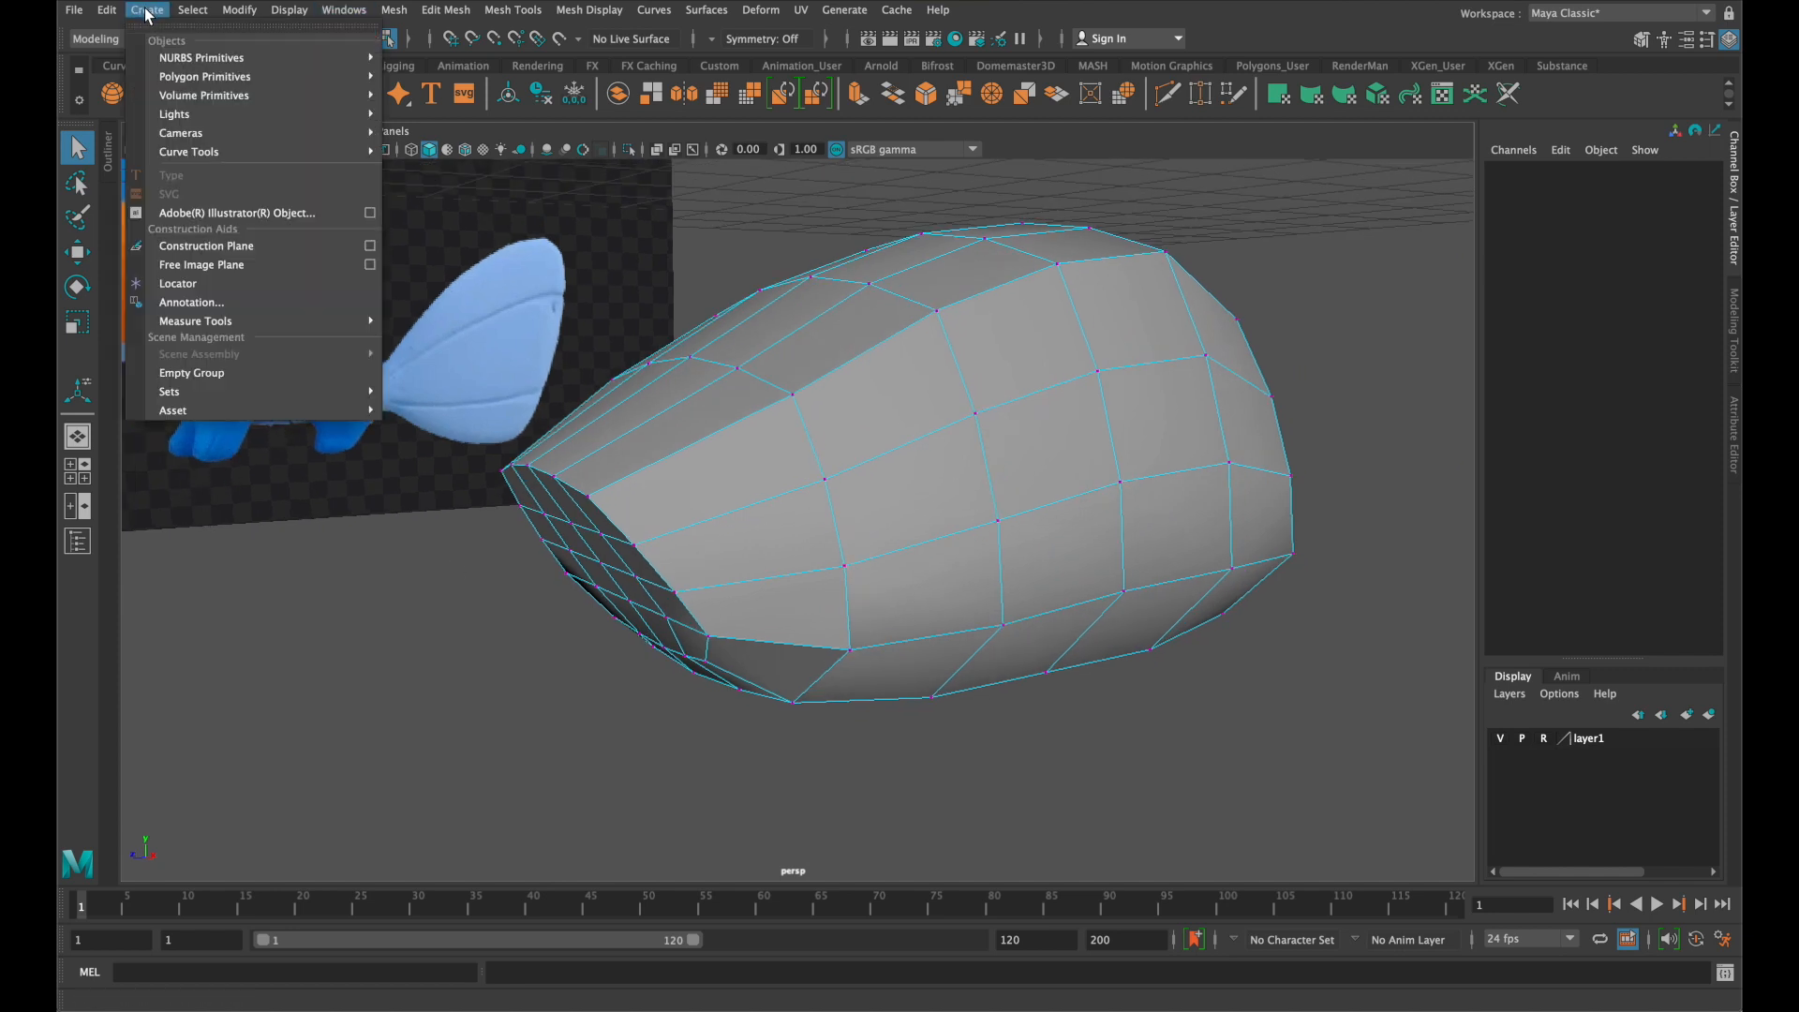
mouse_move(357, 76)
click(462, 113)
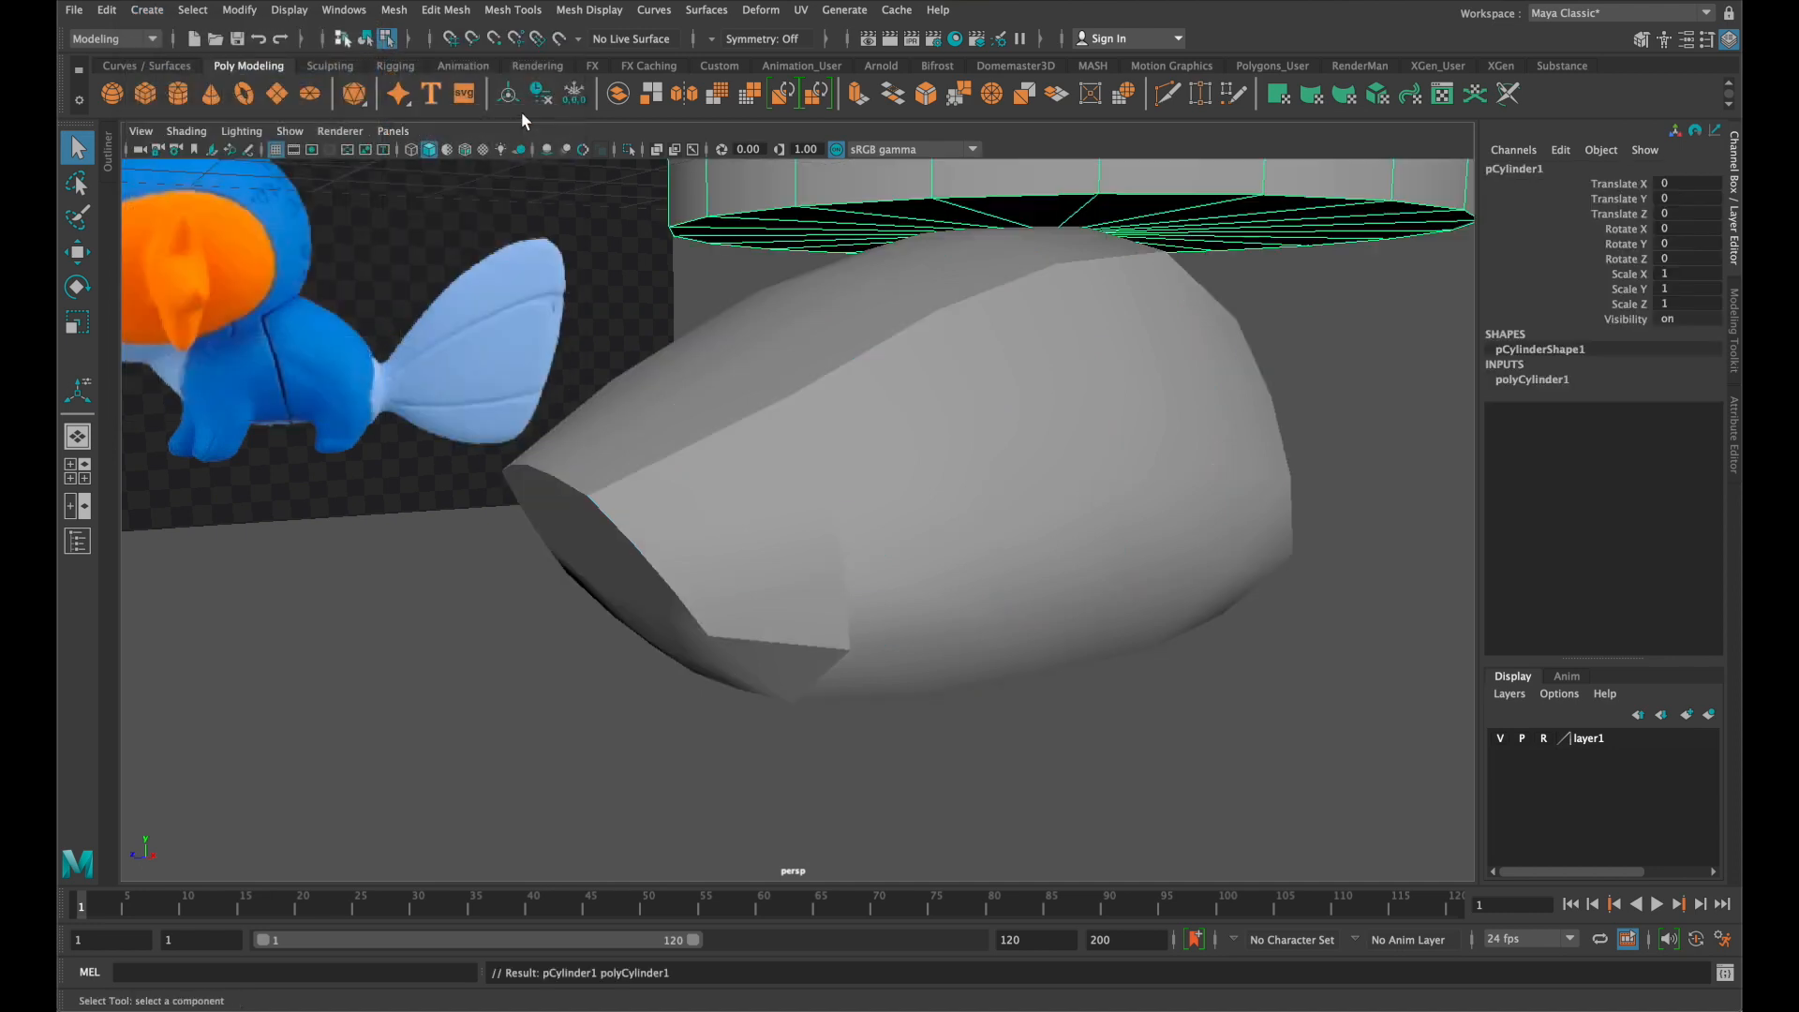
scroll(1053, 267, down, 8)
alt+drag(1016, 307, 1177, 452)
alt+drag(1050, 349, 1154, 504)
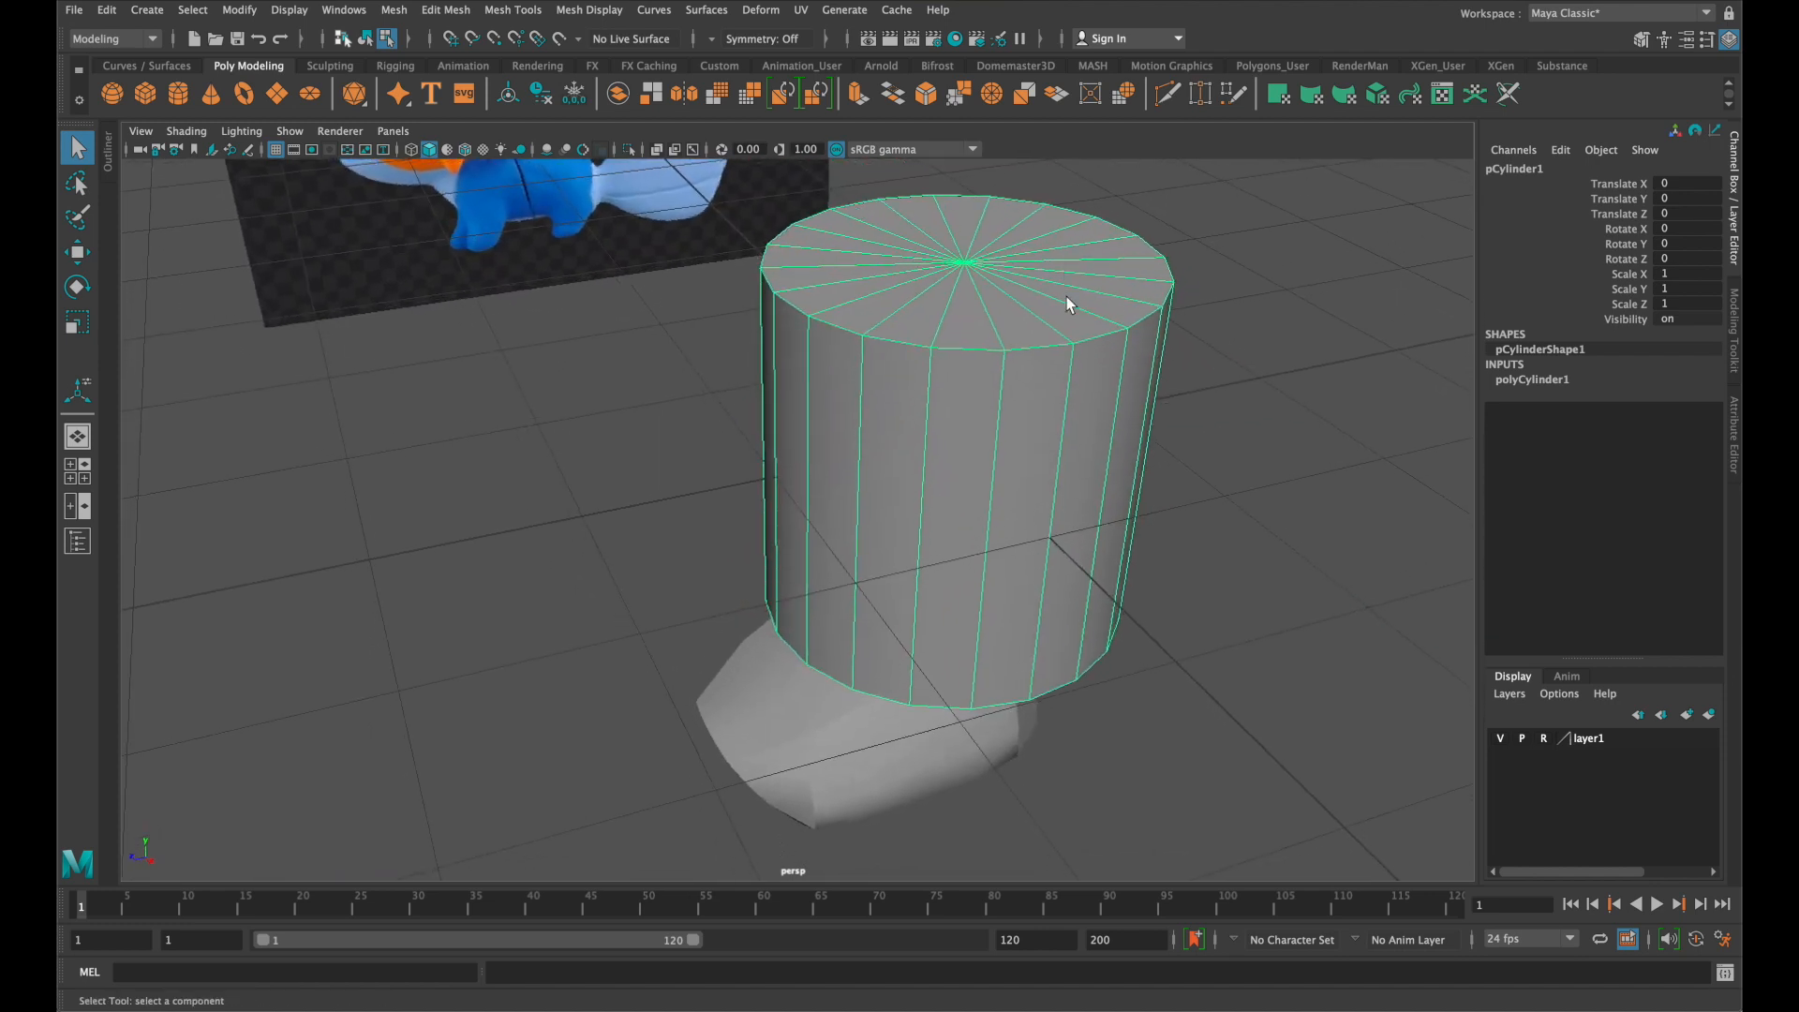
Set the cylinder's axis subdivisions to 8 and its height subdivisions to 4
click(1508, 380)
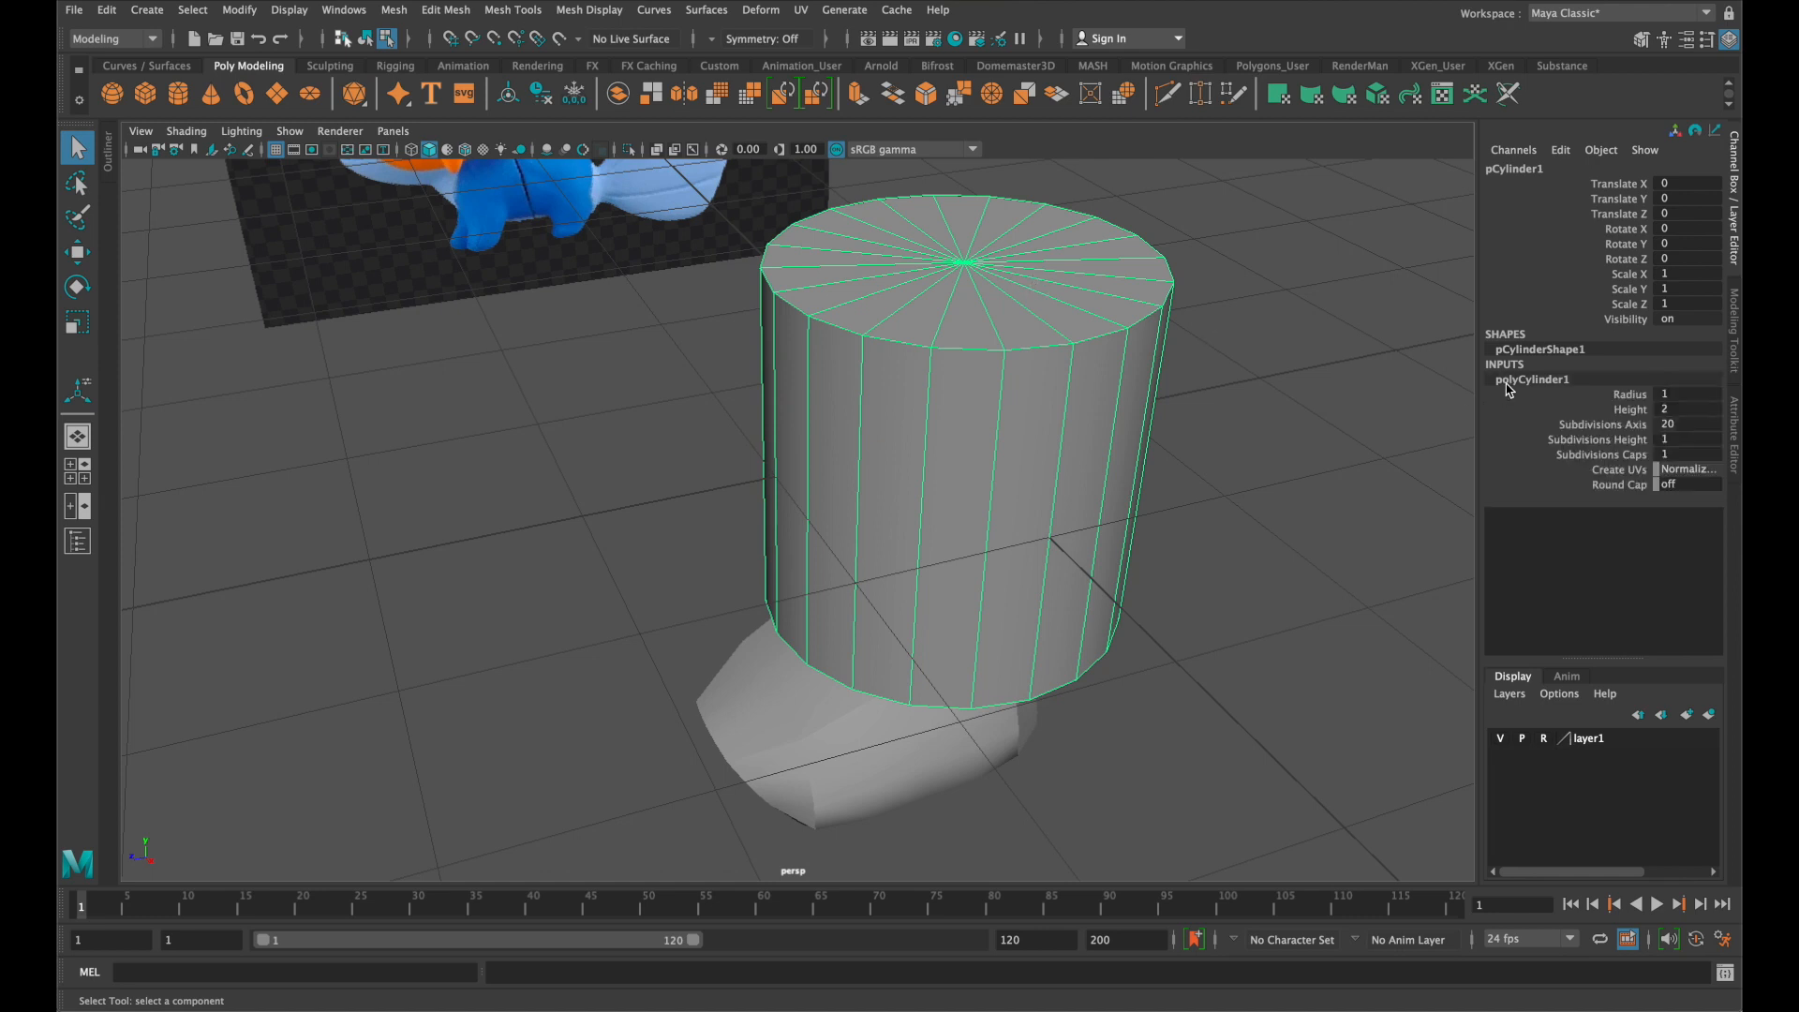
double_click(1673, 425)
text(8)
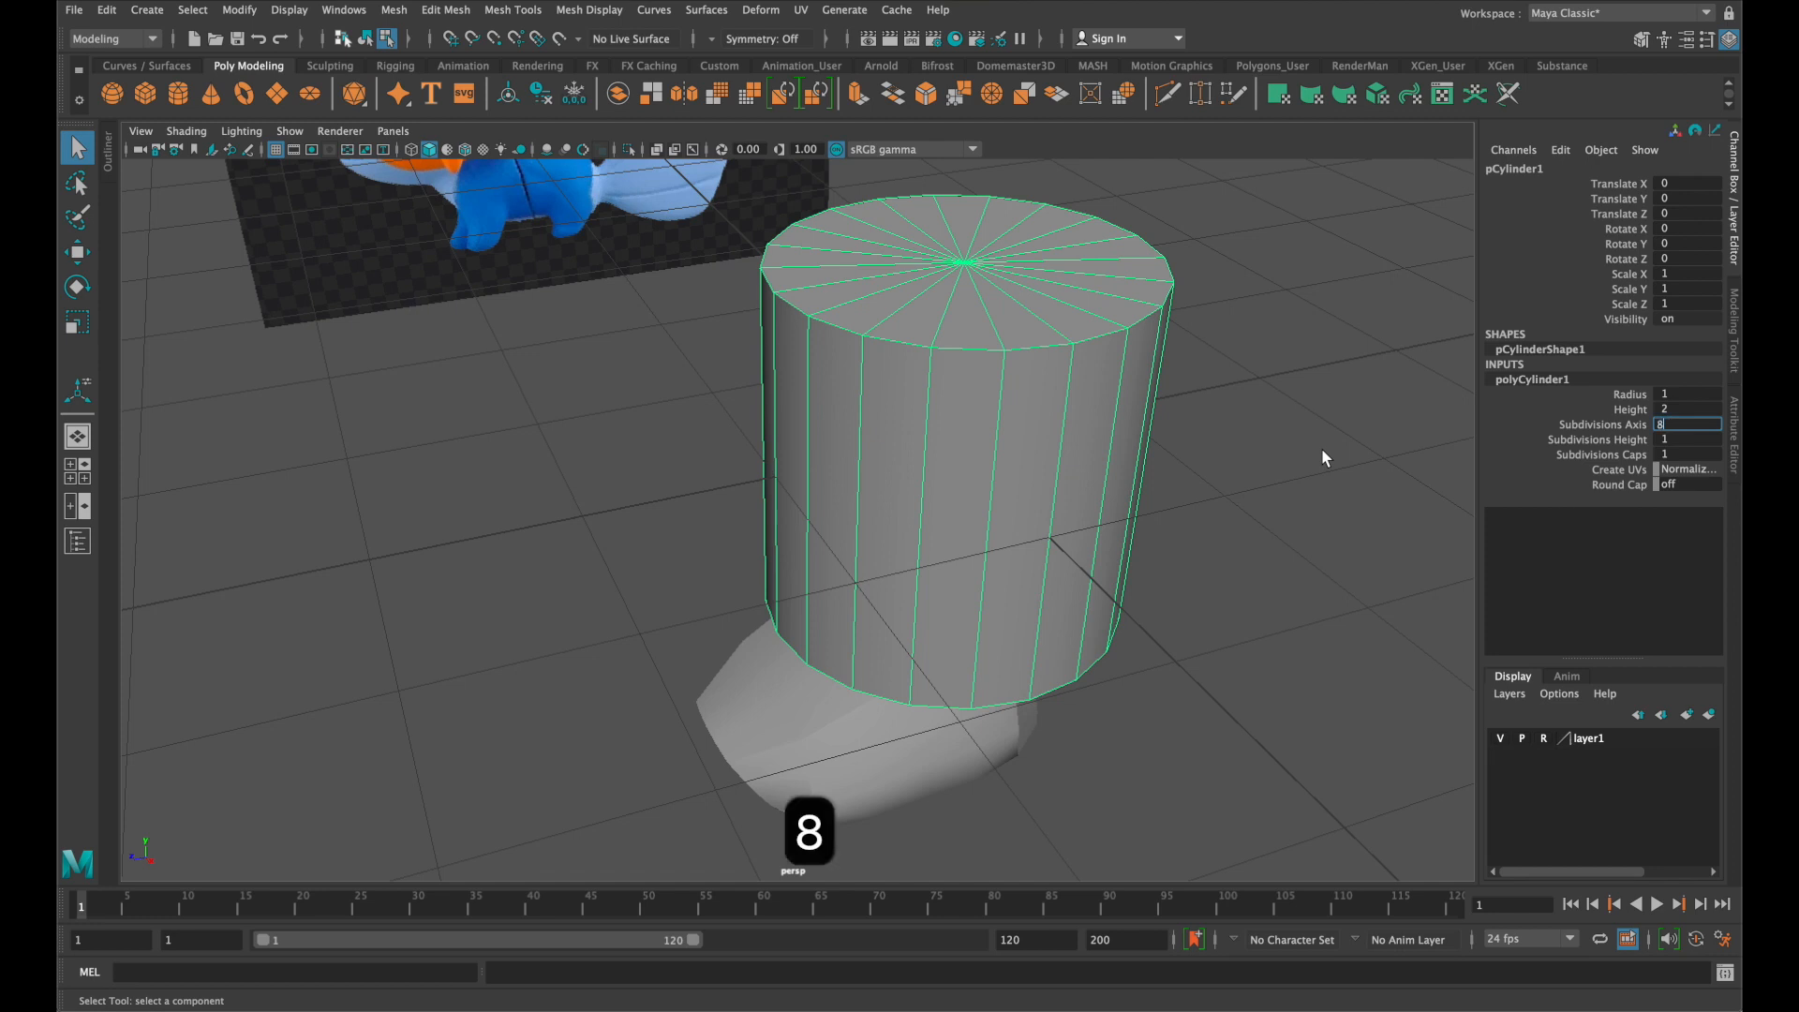
key(Return)
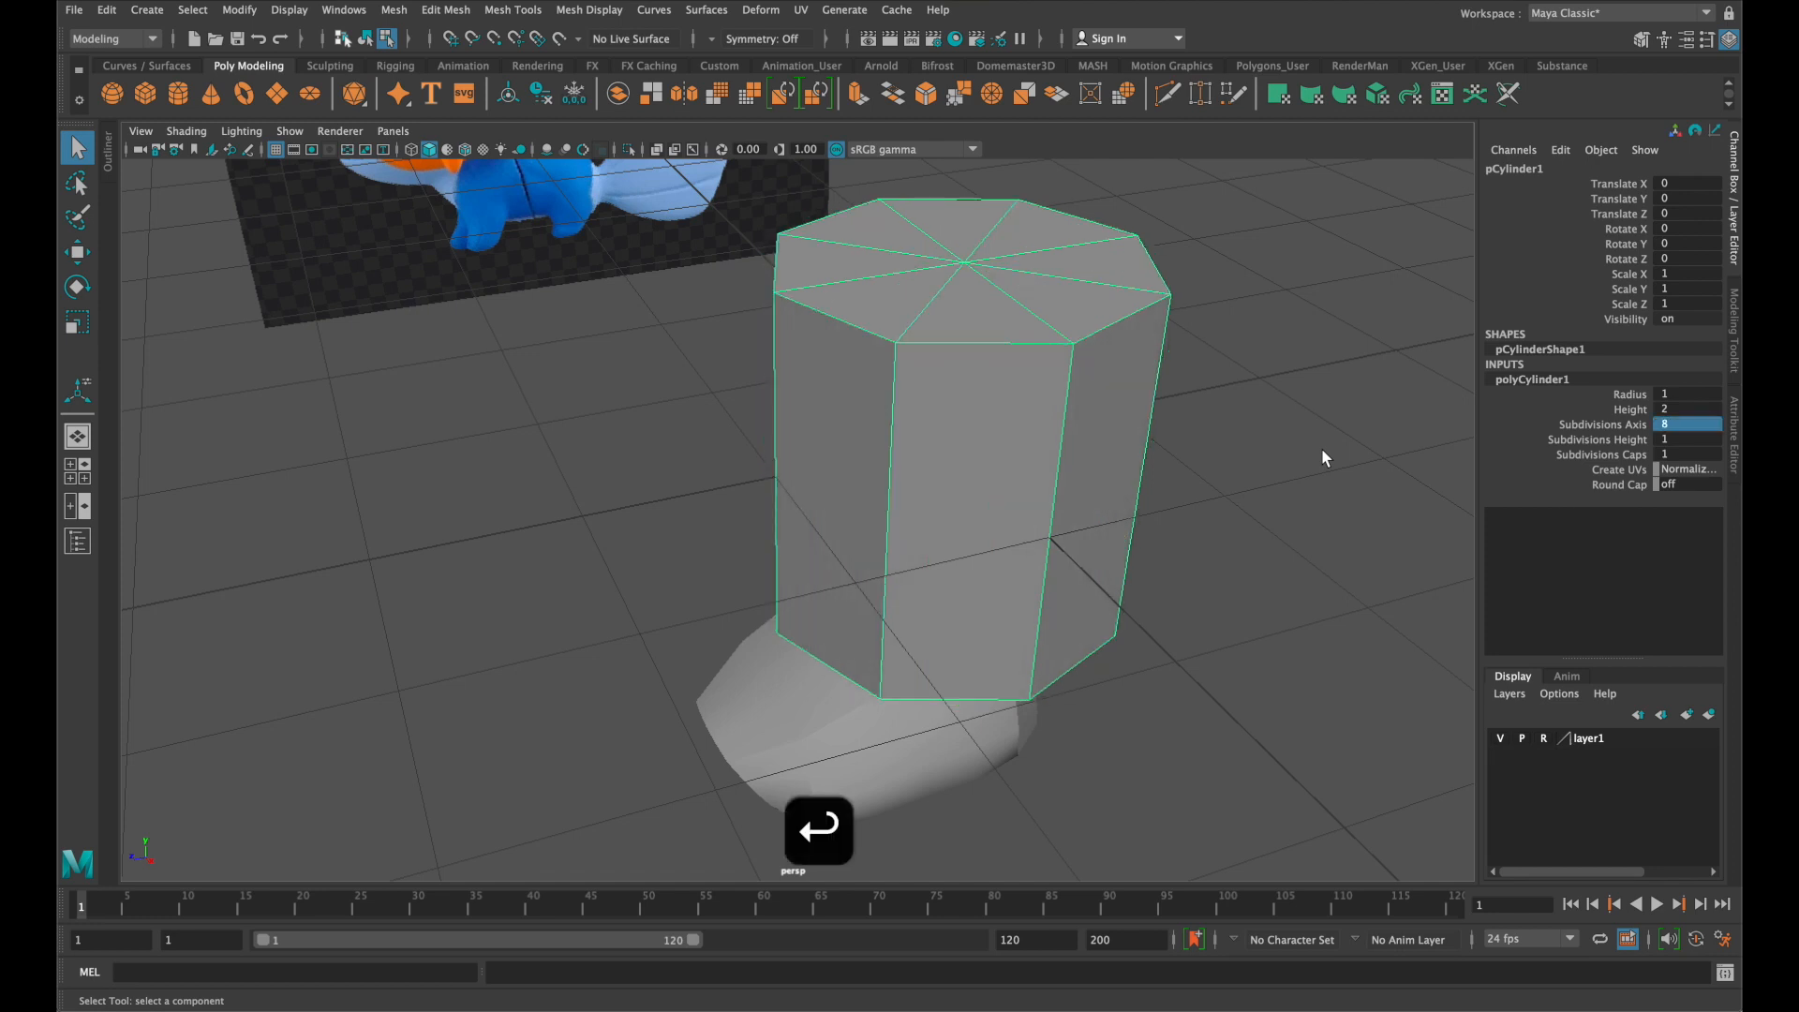
double_click(1686, 439)
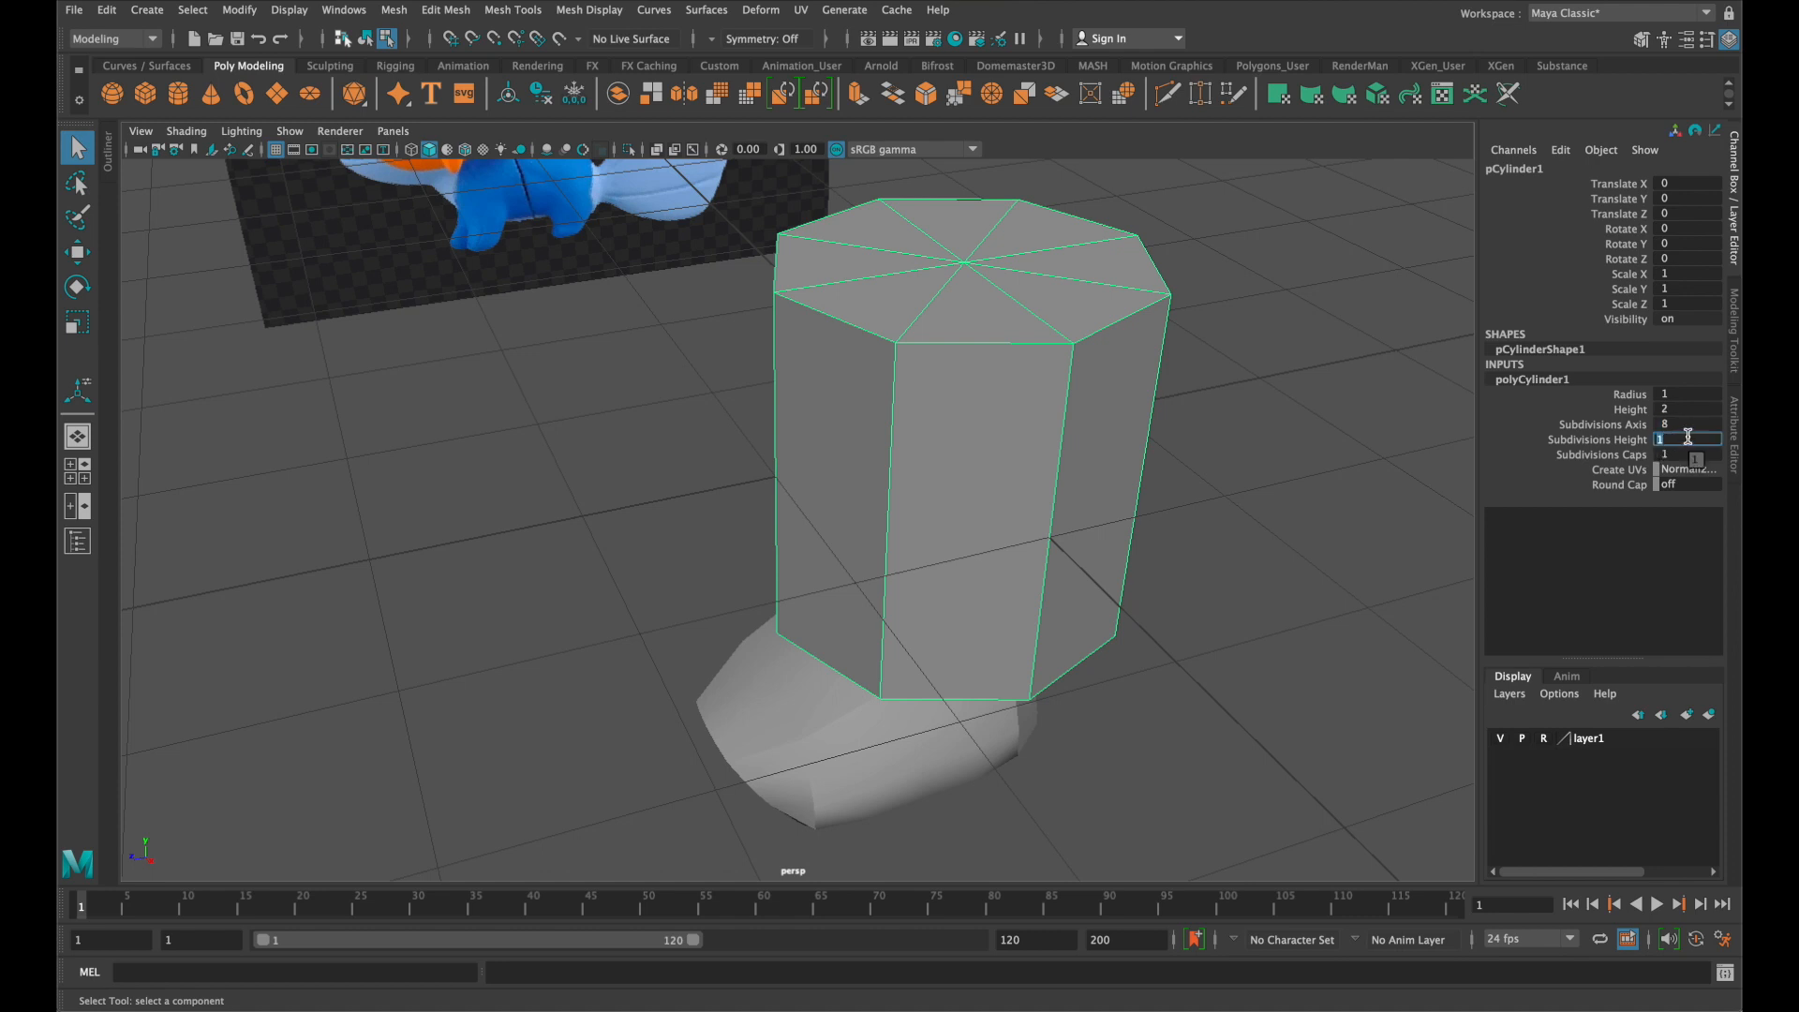
text(3)
key(Return)
text(4)
key(Return)
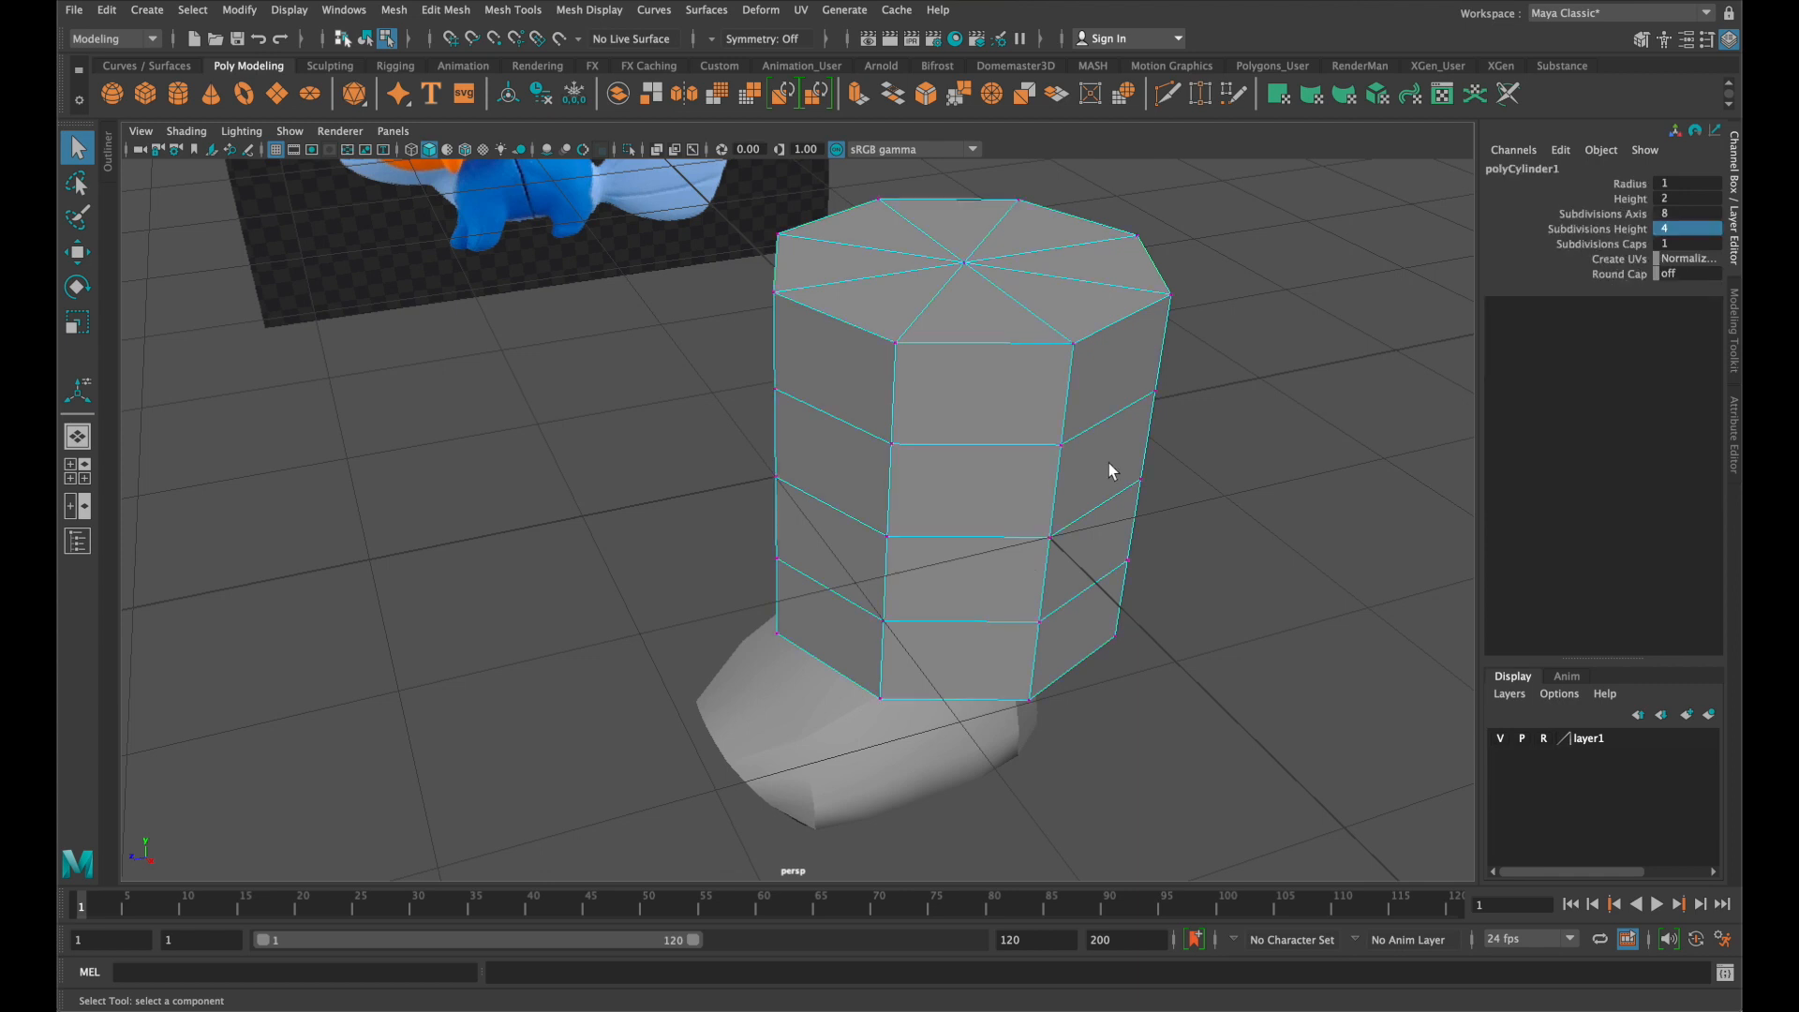
In the side view, place the cylinder over the front leg at Translate Y -2.053 and Z 0.906, scaled uniformly to 0.211
right_drag(899, 429, 1103, 332)
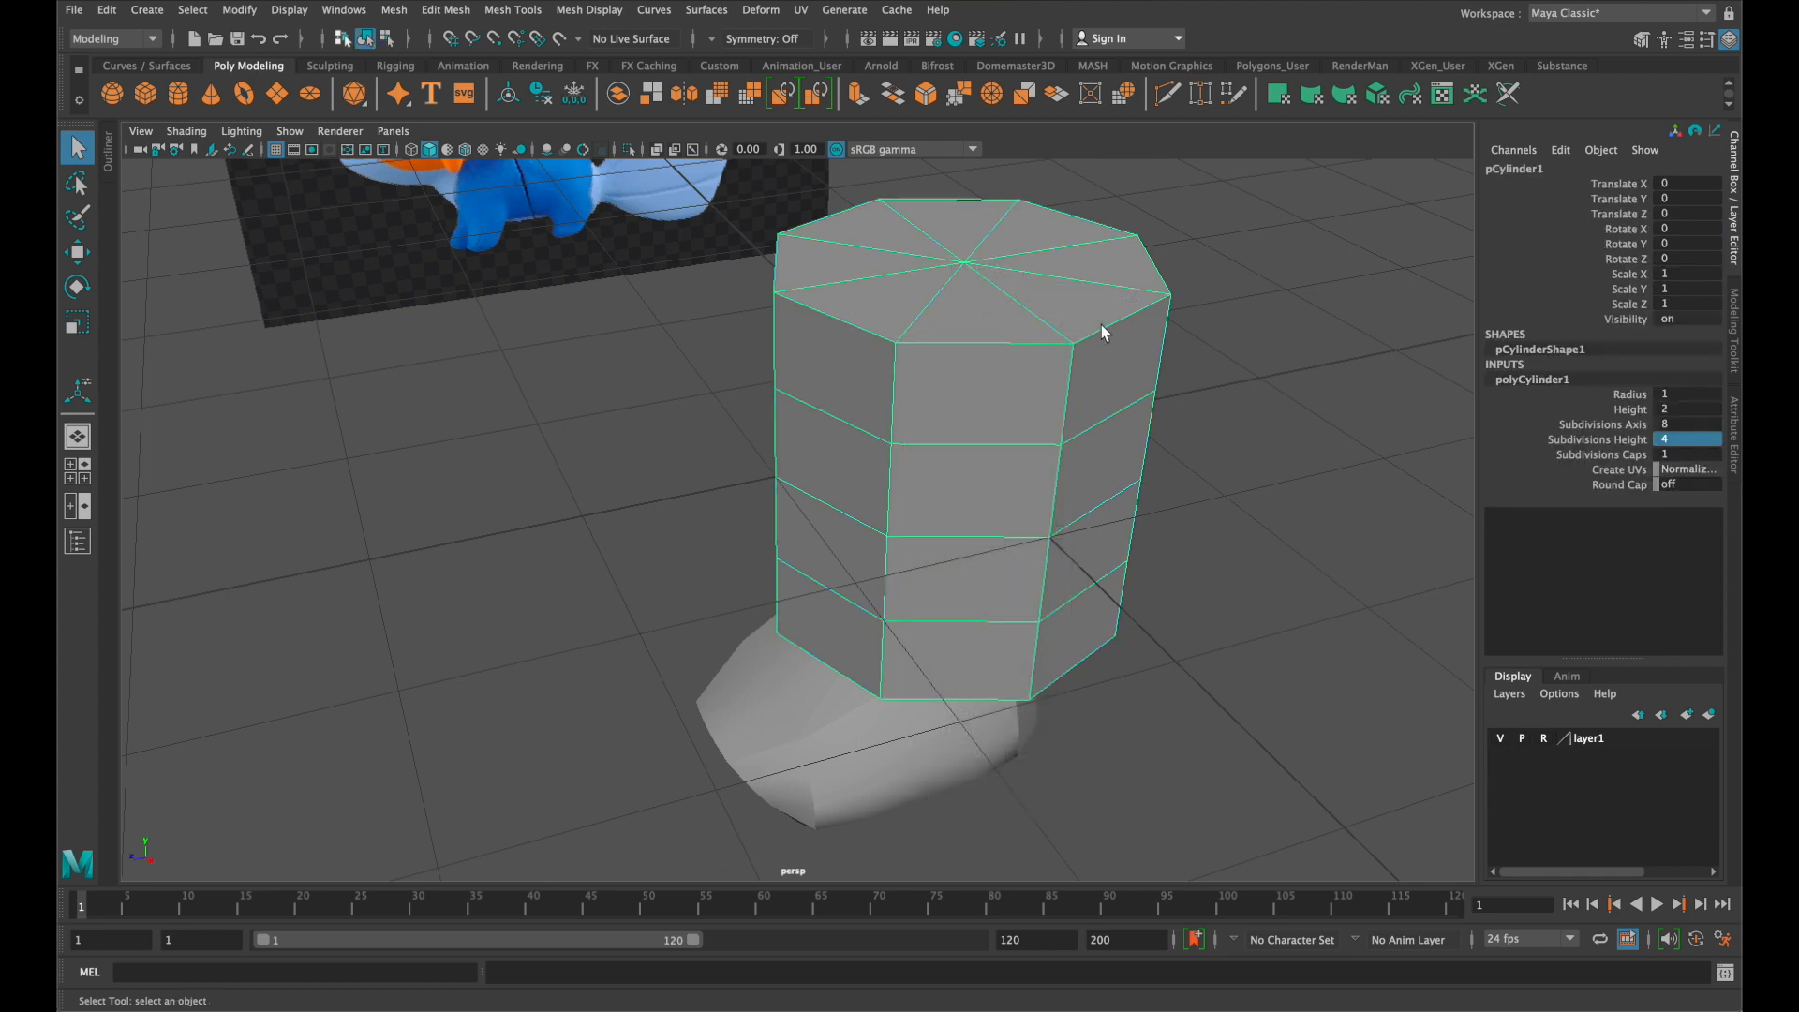
key(space)
key(space)
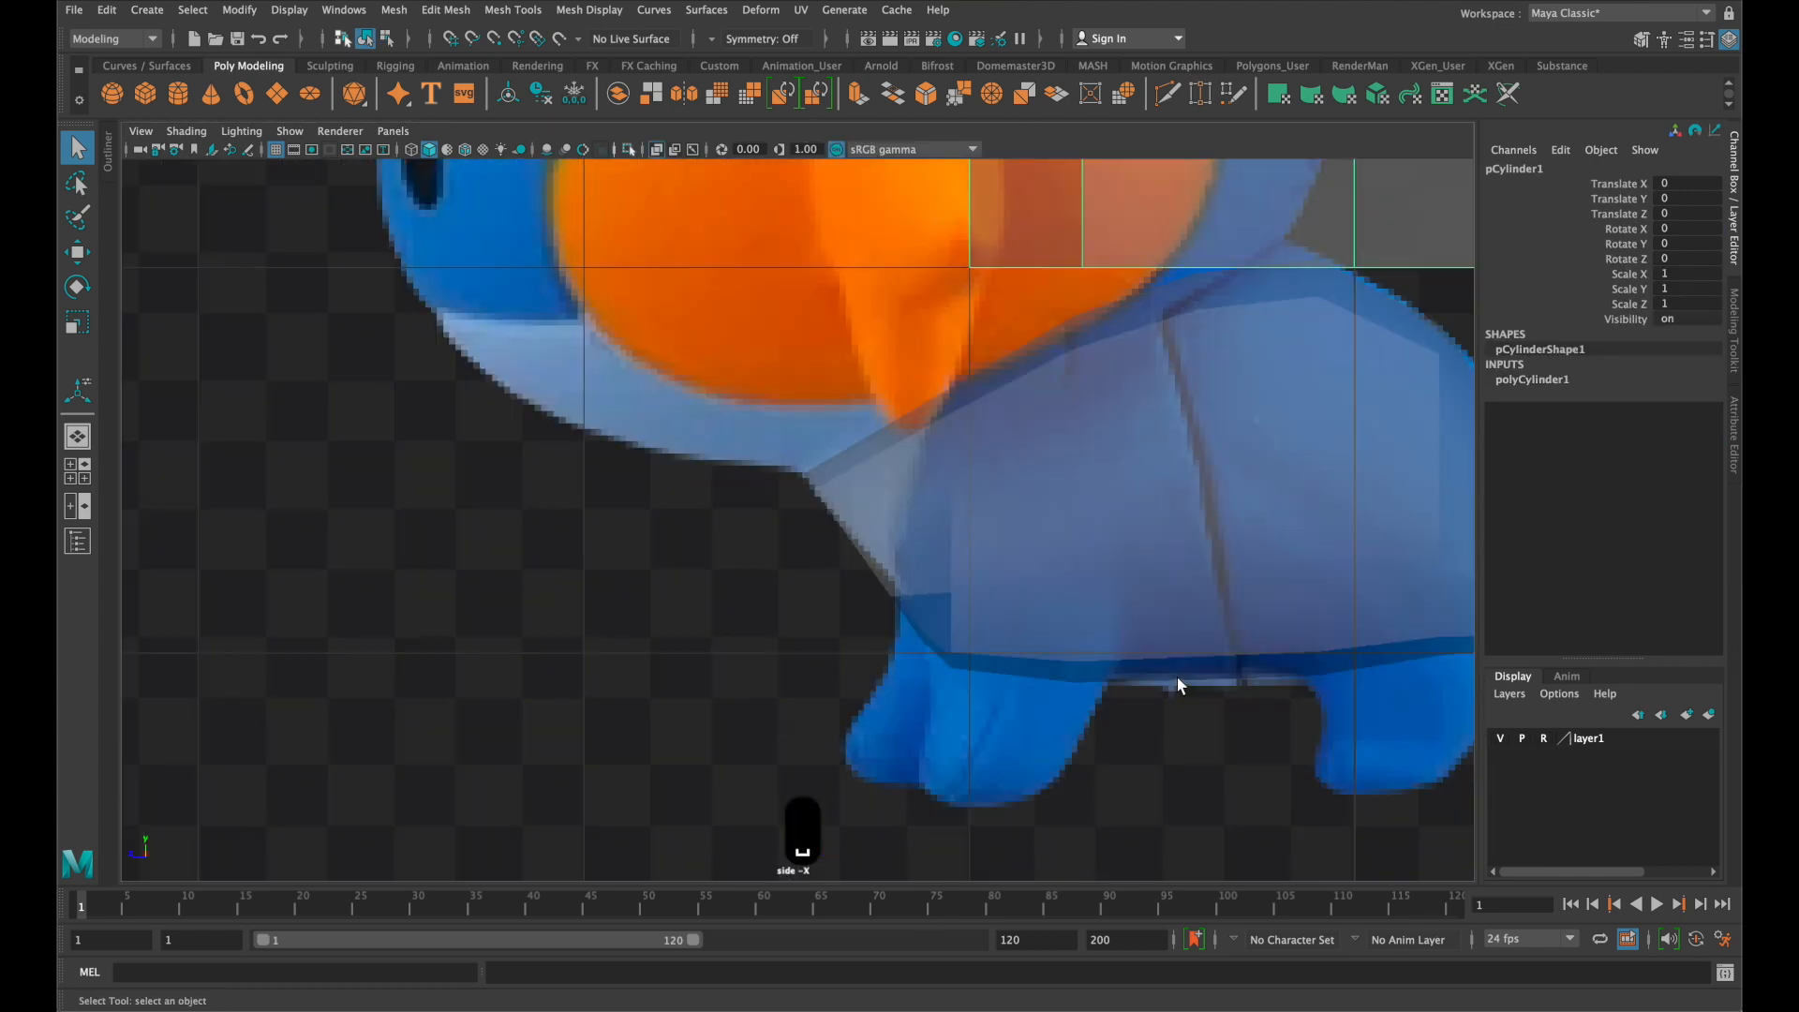
scroll(1172, 683, down, 5)
scroll(1141, 658, up, 4)
key(w)
drag(1120, 166, 626, 561)
key(r)
scroll(1048, 685, up, 5)
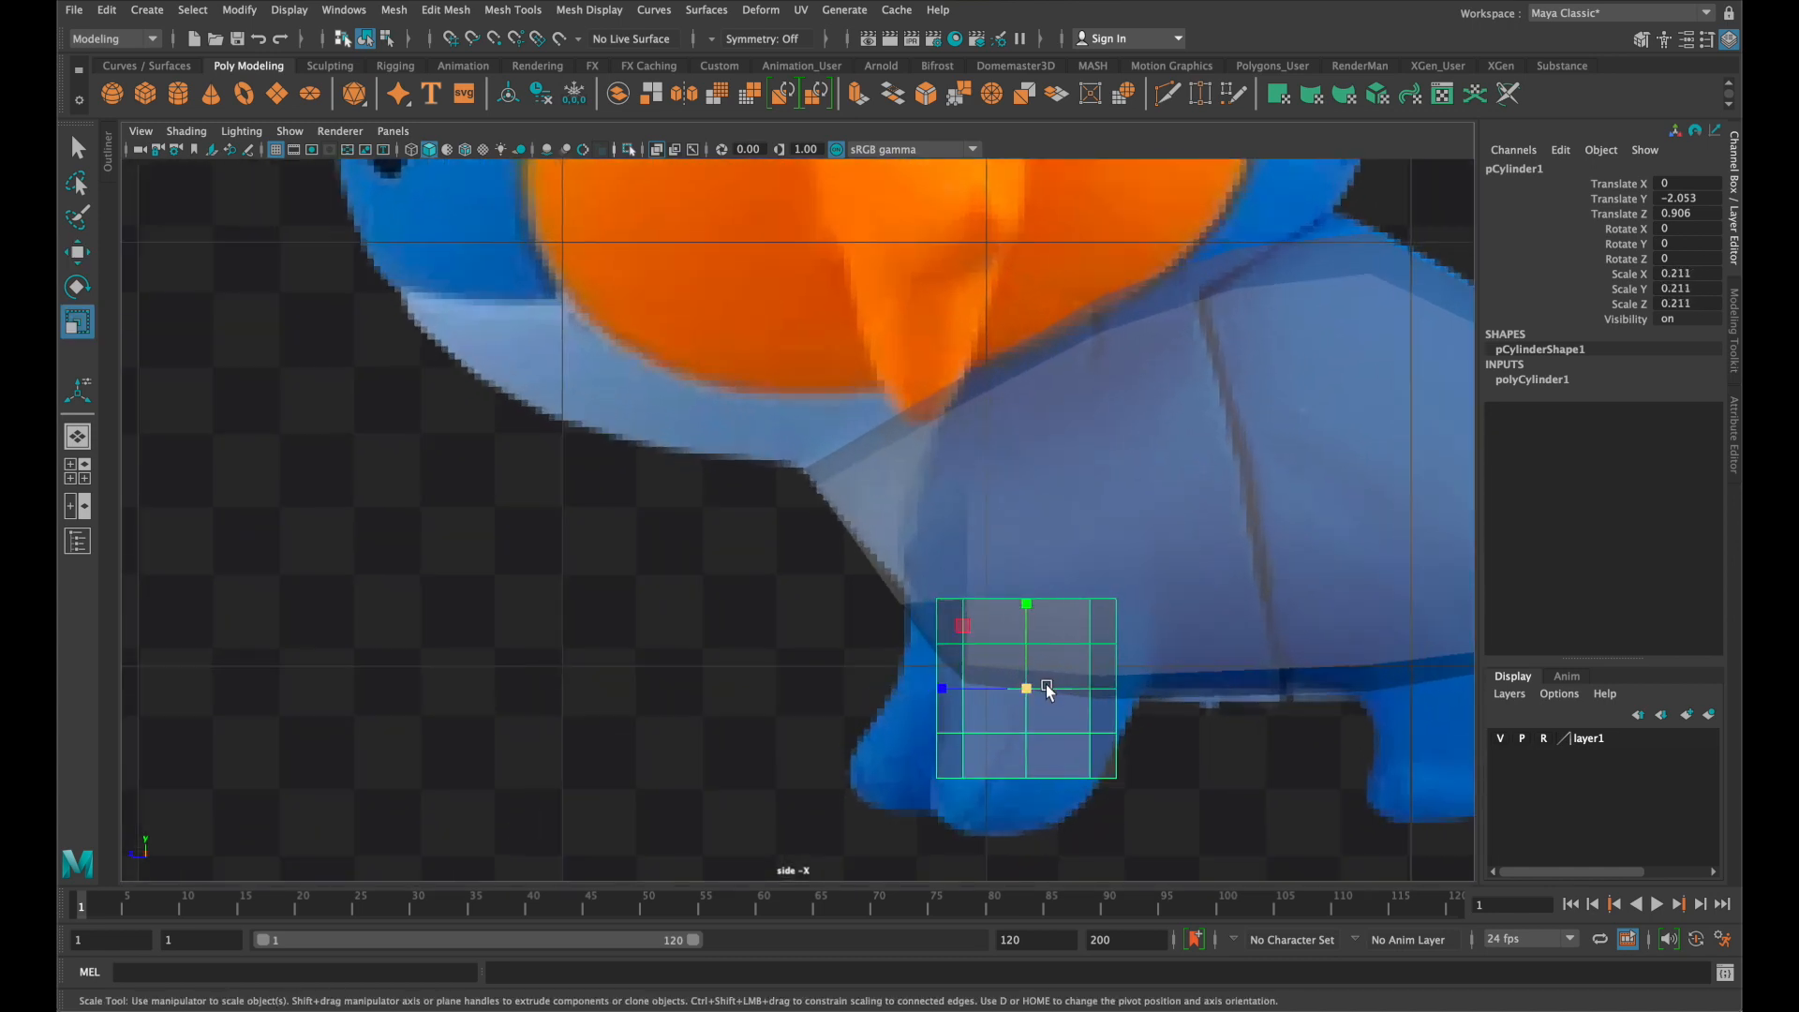
alt+middle_drag(1144, 751, 954, 546)
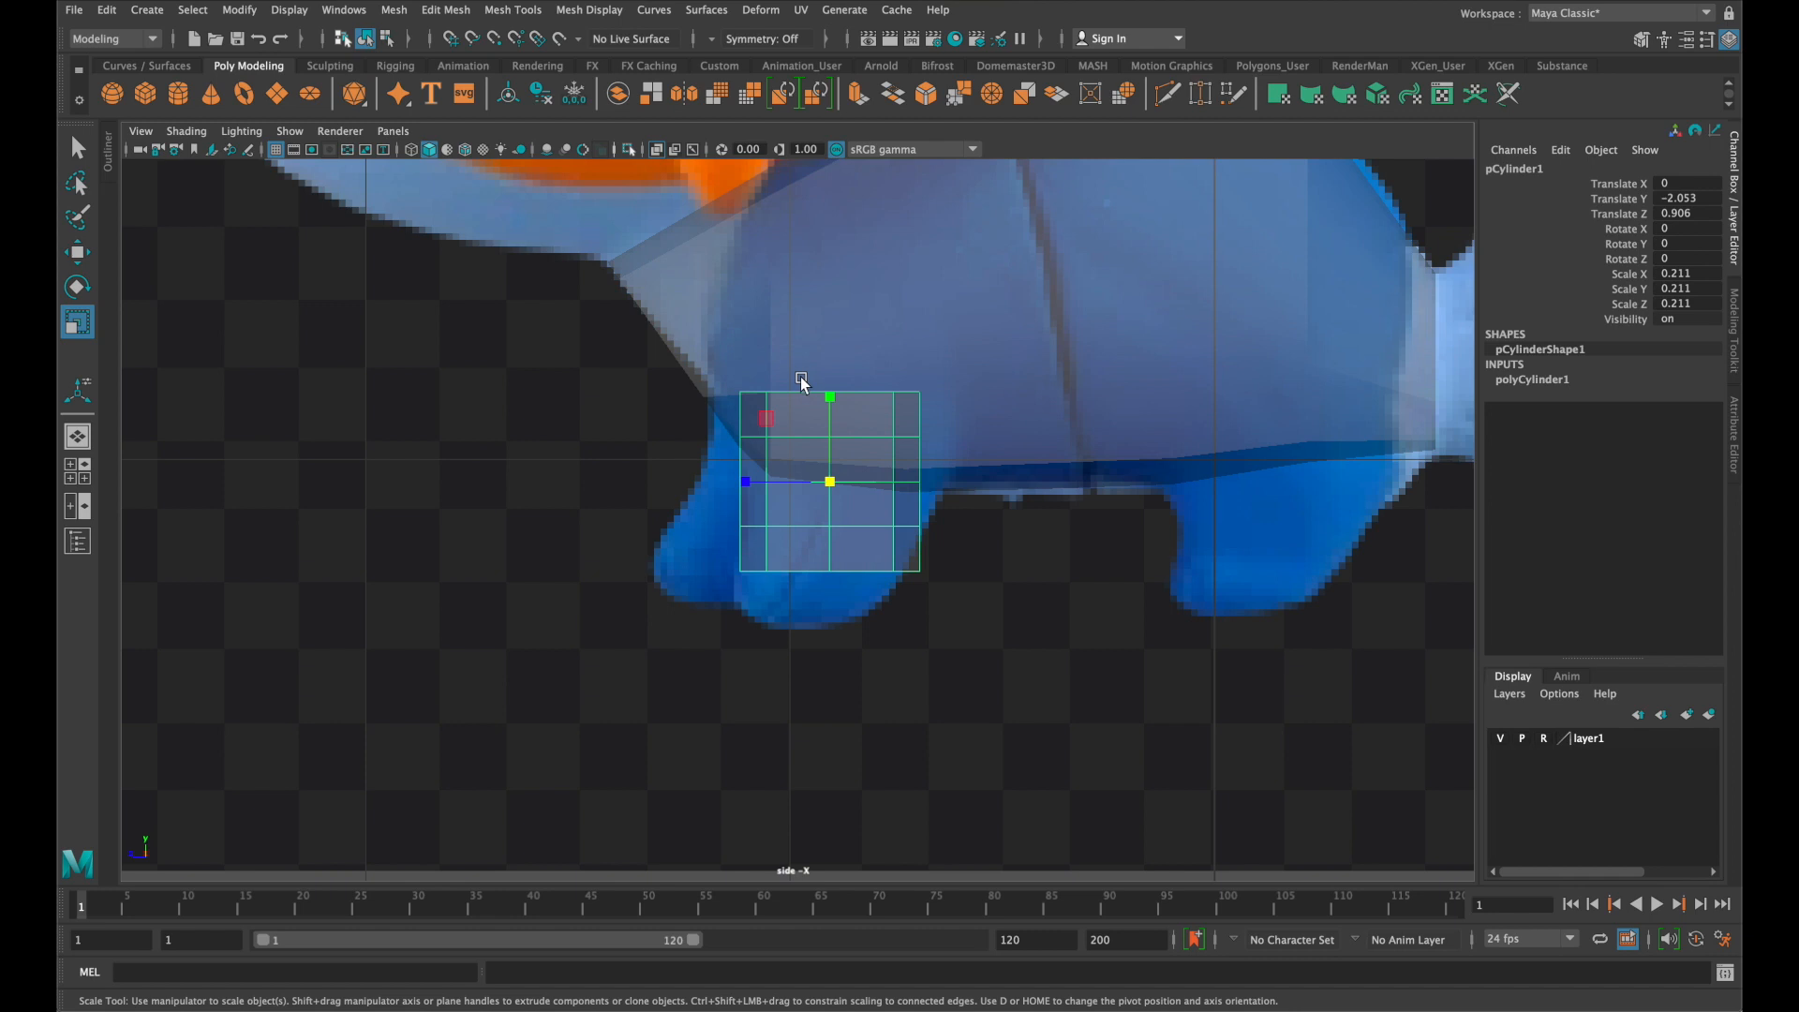
Move the cylinder's bottom vertex row down and forward to the foot's base and scale it narrower
right_drag(907, 499, 834, 499)
drag(997, 637, 542, 558)
key(w)
drag(828, 576, 788, 628)
key(r)
scroll(1051, 650, up, 3)
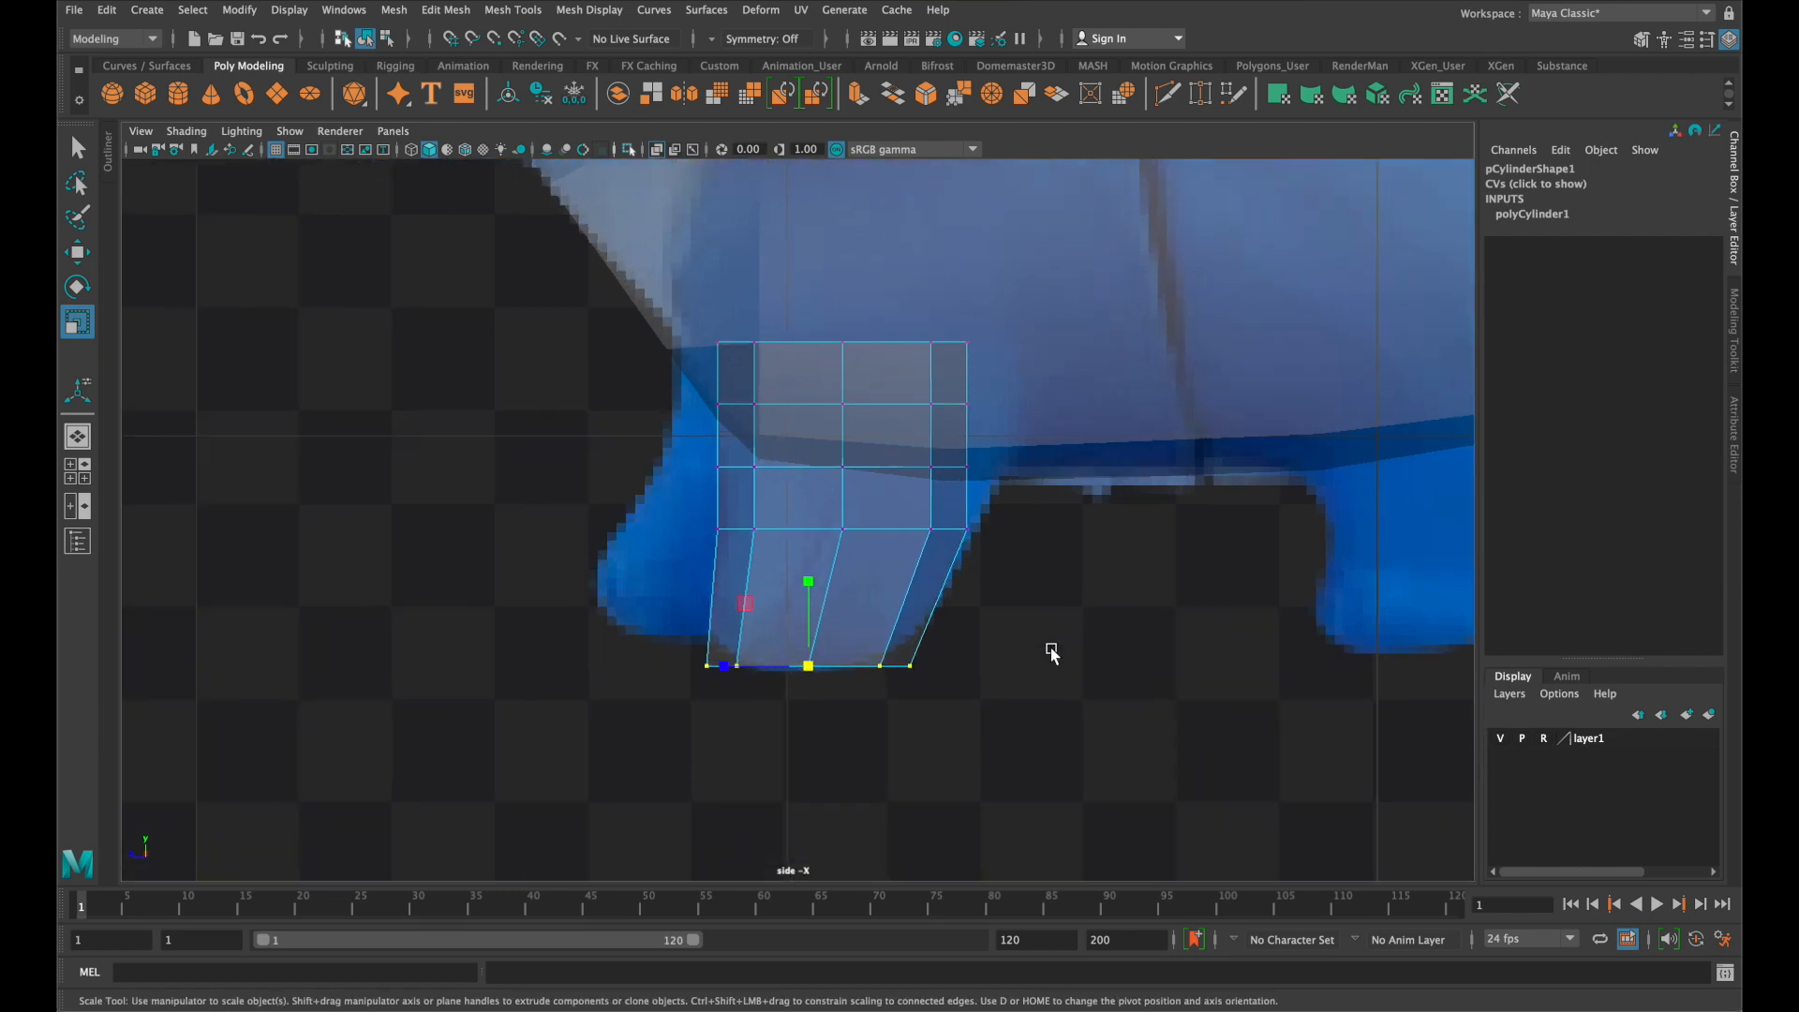
Shift the vertex row just above the foot's base slightly backward to follow the leg's rear outline
drag(1076, 573, 554, 516)
key(w)
drag(749, 521, 766, 522)
key(r)
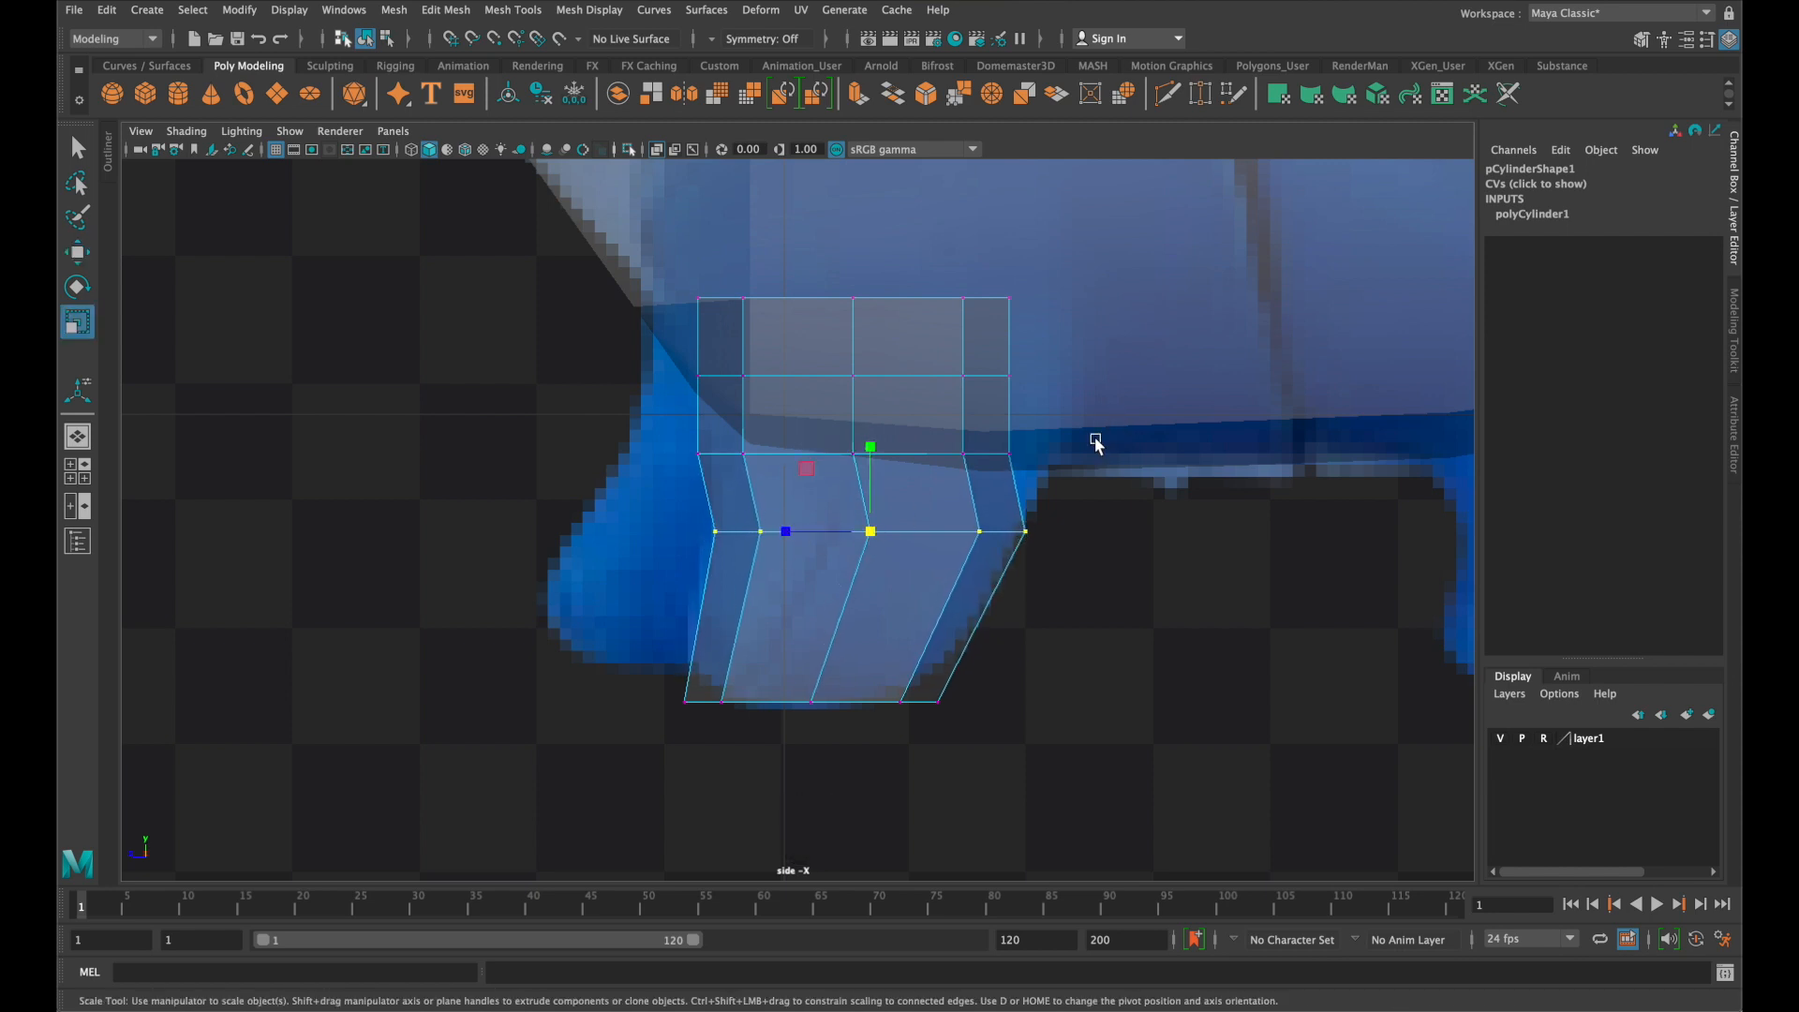
Move the leg's middle and upper inner vertex rows backward and widen both to match the side reference
drag(1062, 511, 530, 435)
mouse_move(854, 453)
mouse_down()
mouse_move(812, 456)
mouse_move(829, 452)
mouse_up()
key(w)
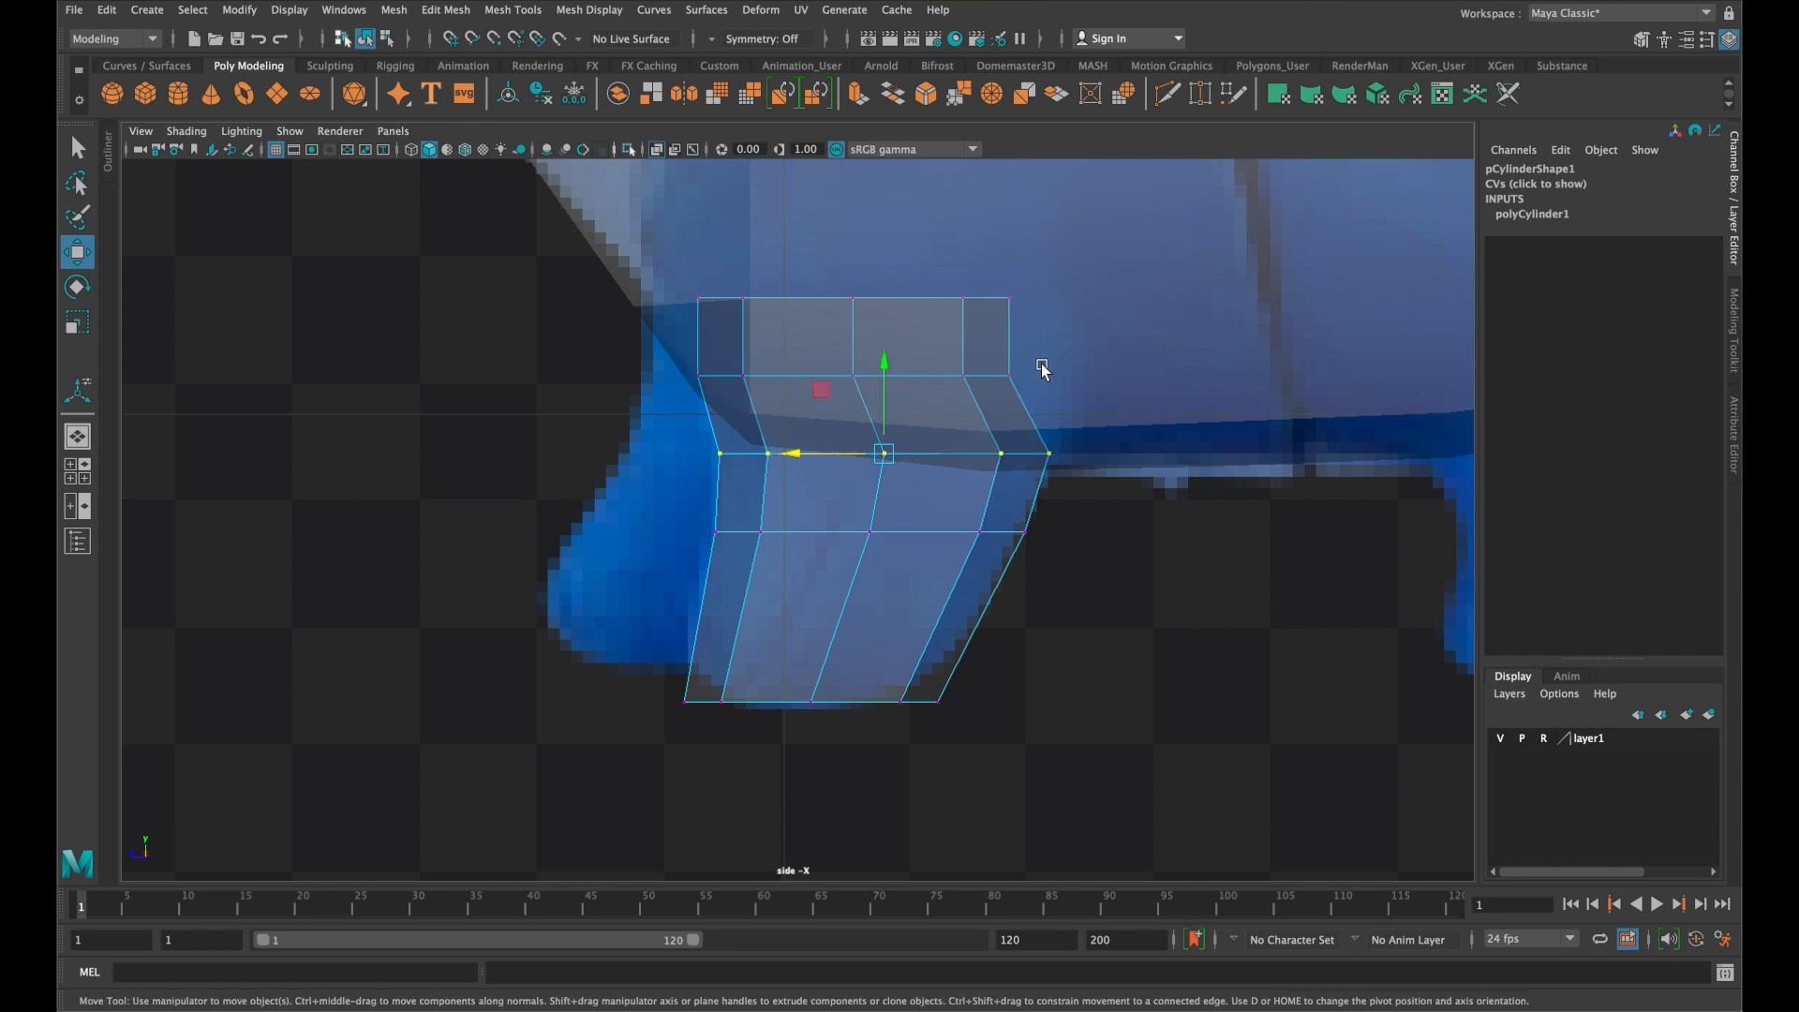
drag(1051, 413, 513, 344)
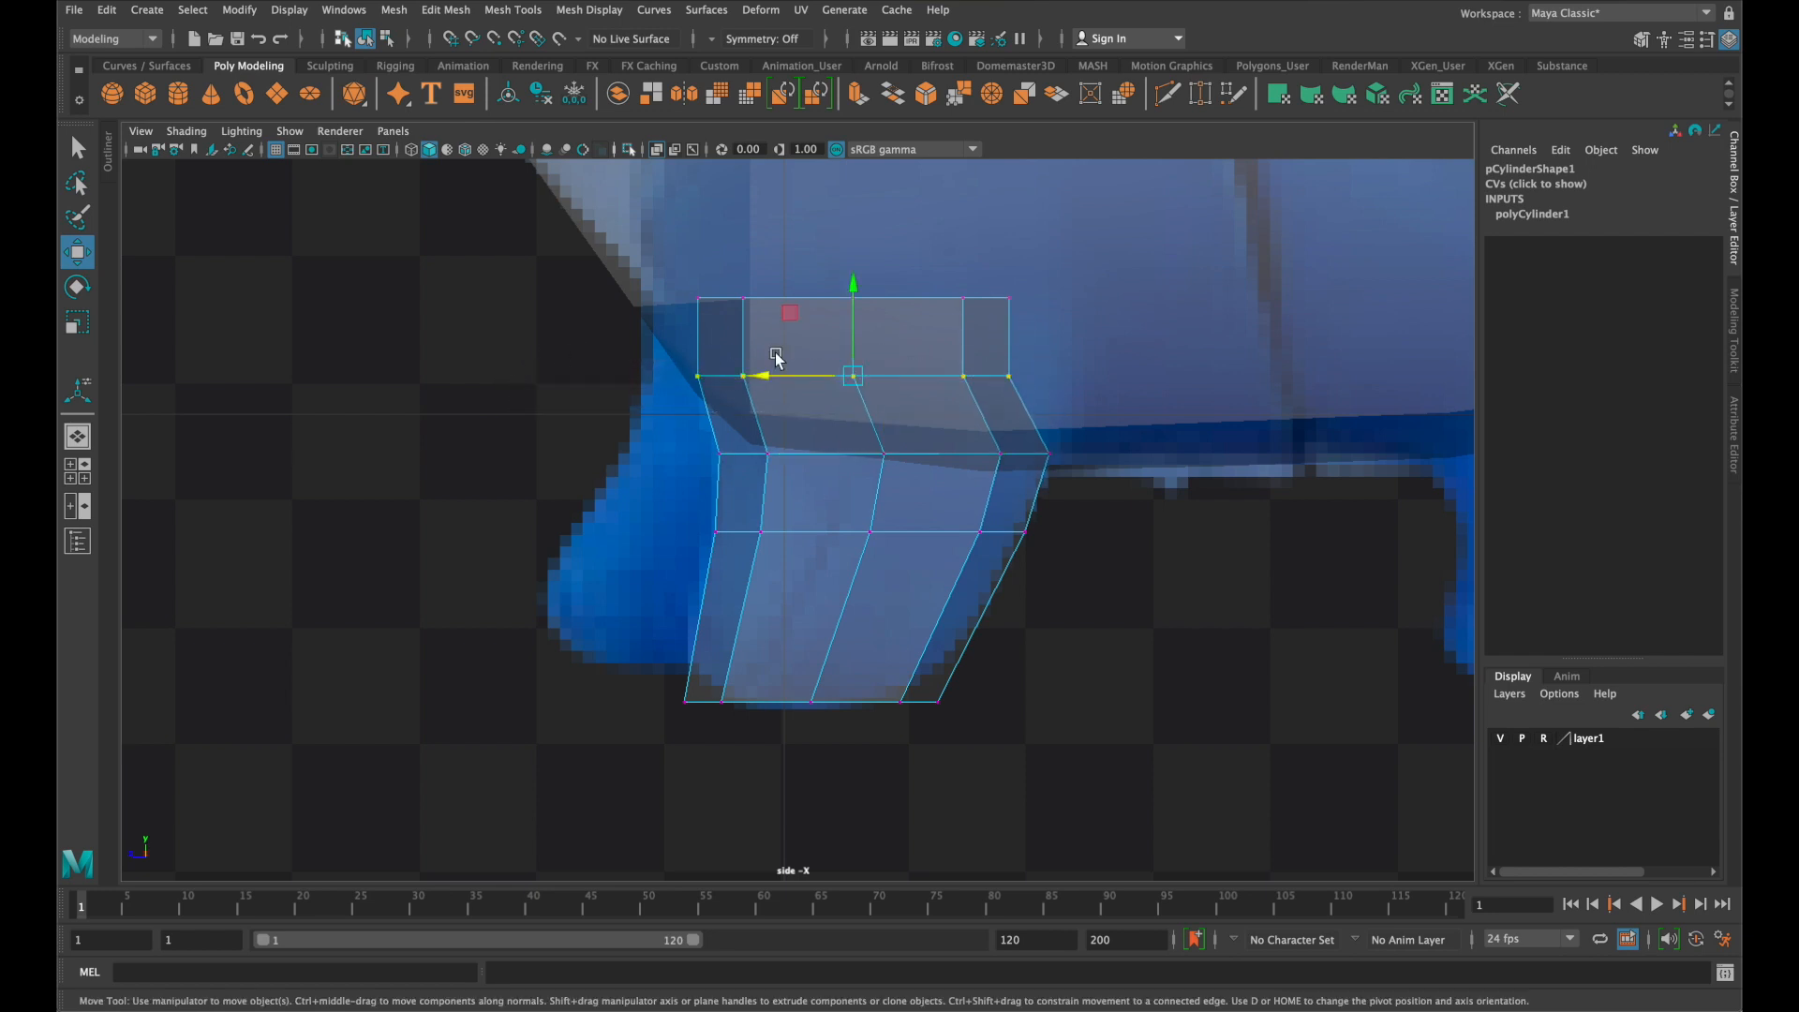
drag(791, 382, 932, 376)
key(r)
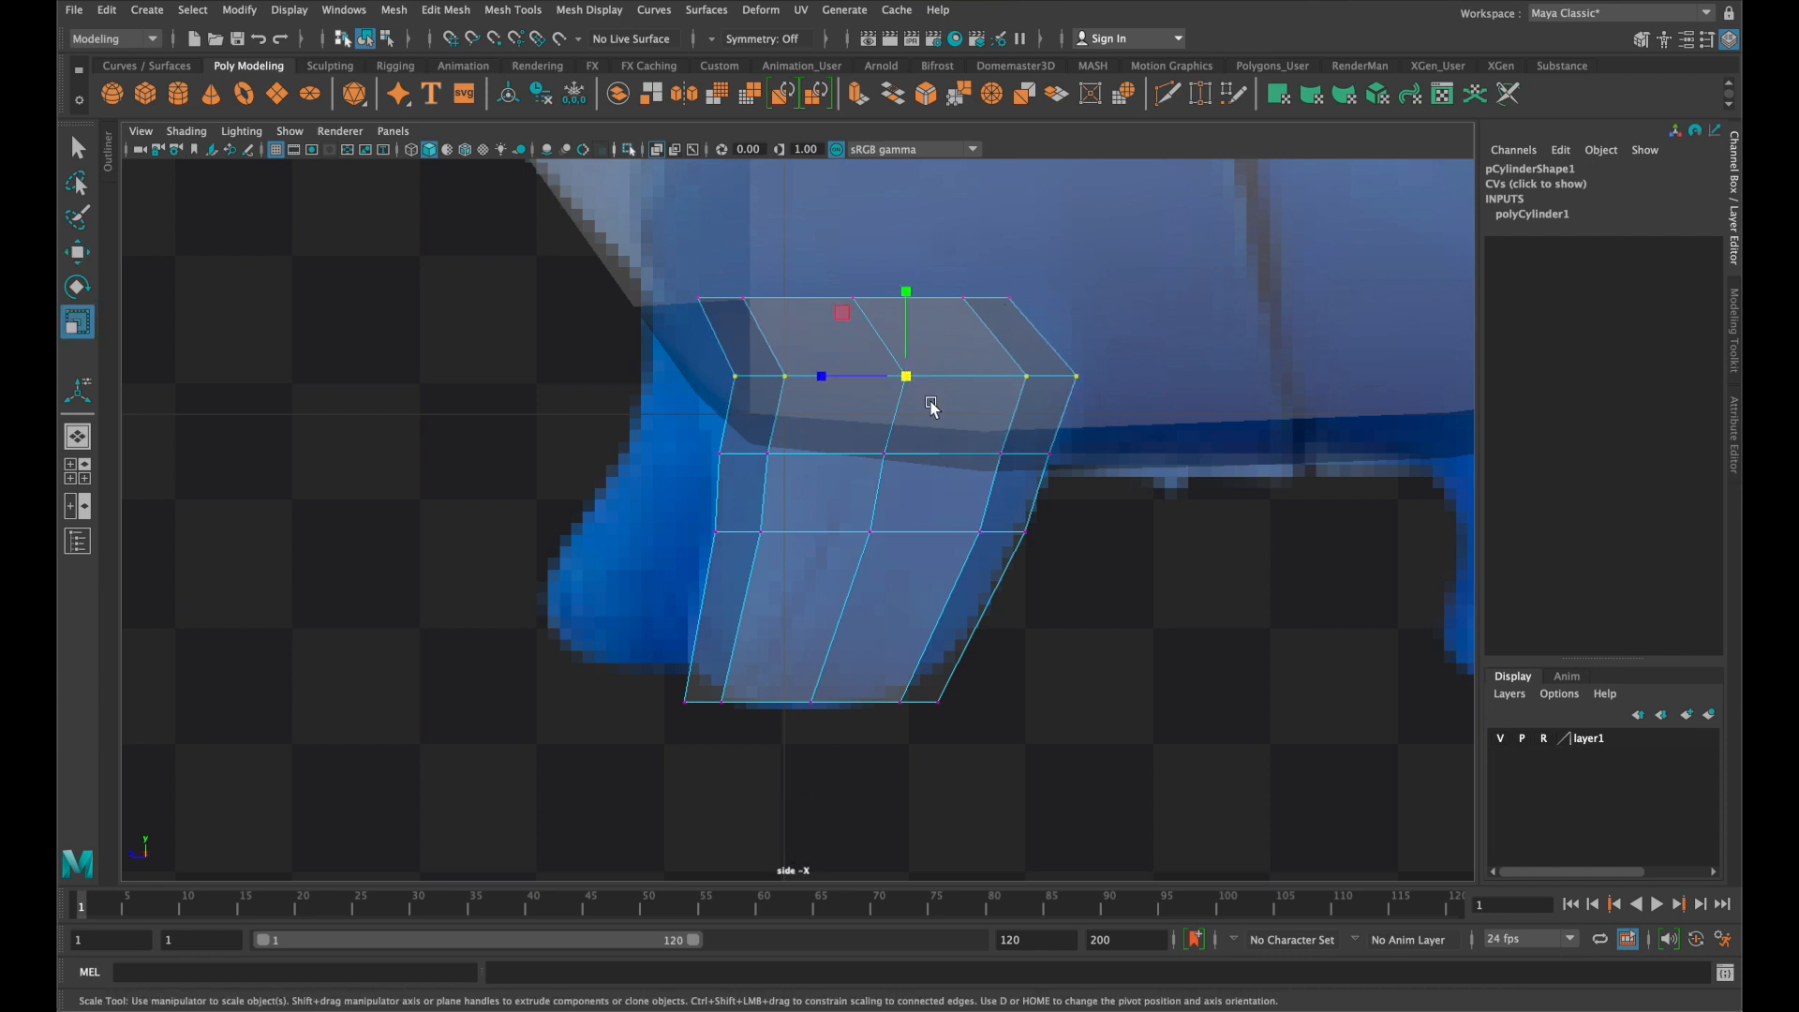
In the front view, move the whole leg cylinder along X to 0.504, over the reference leg
key(space)
key(space)
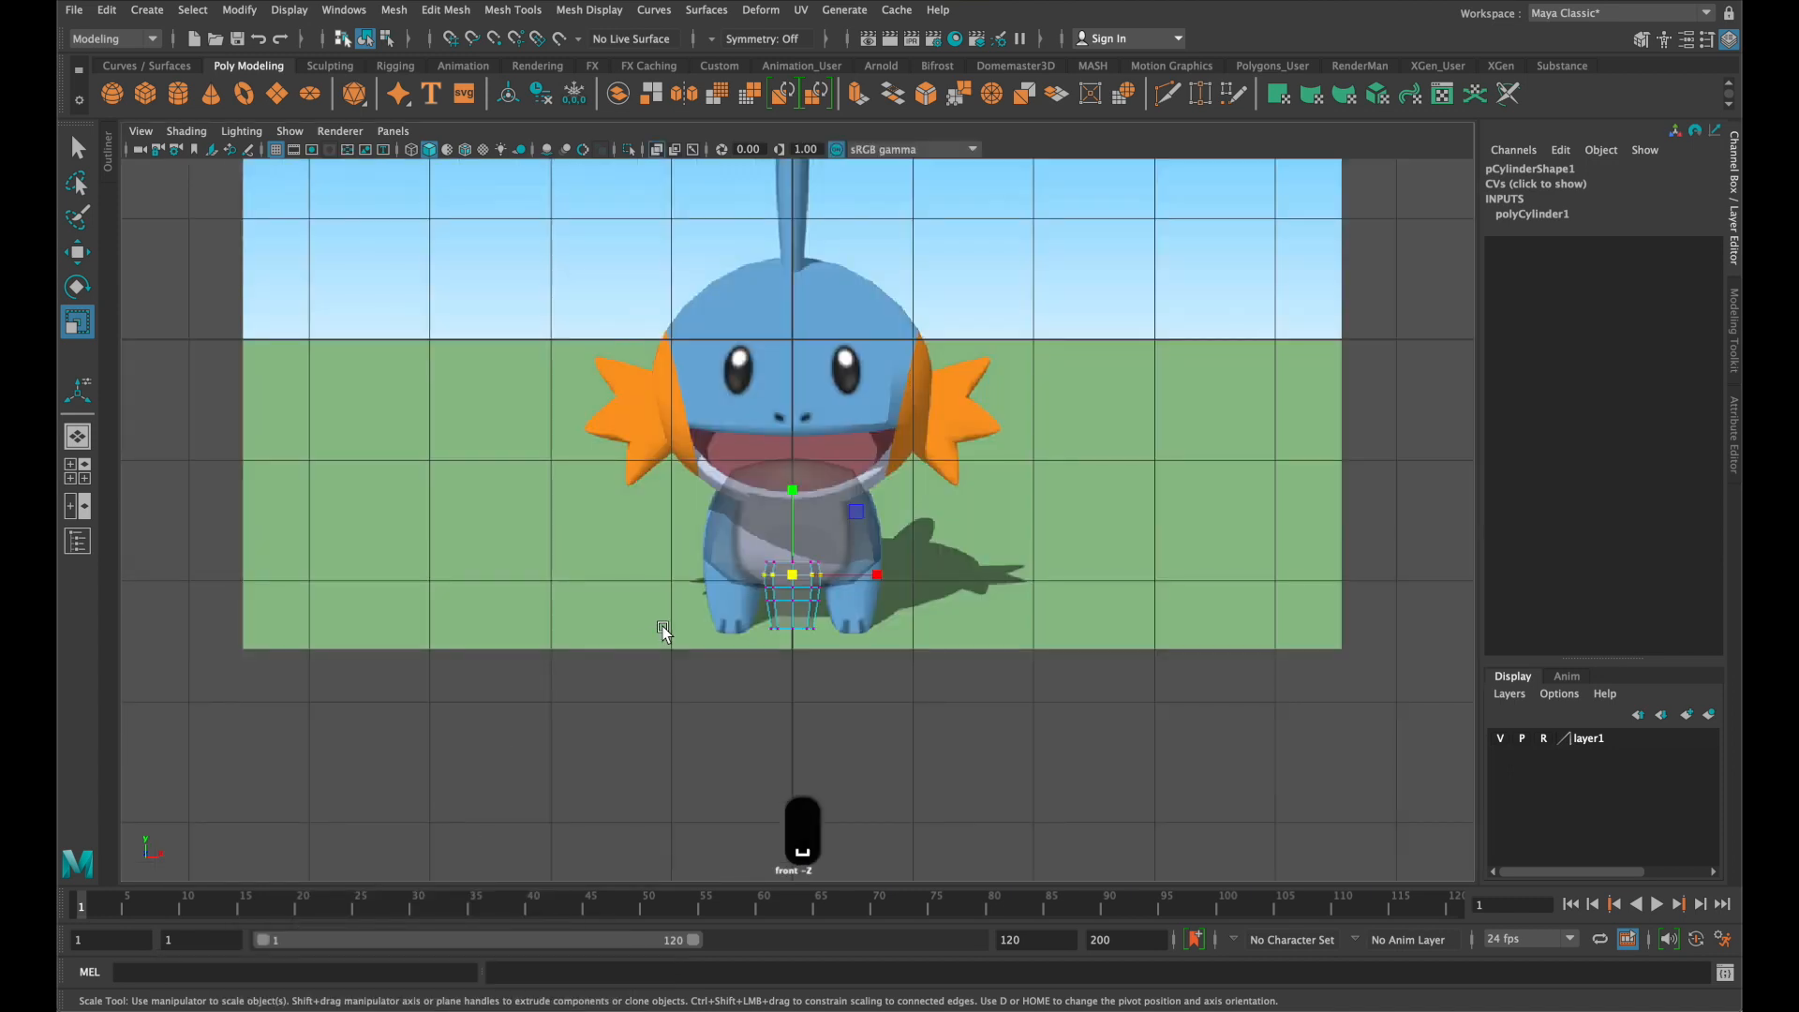
scroll(662, 633, up, 4)
right_drag(829, 498, 1040, 328)
key(w)
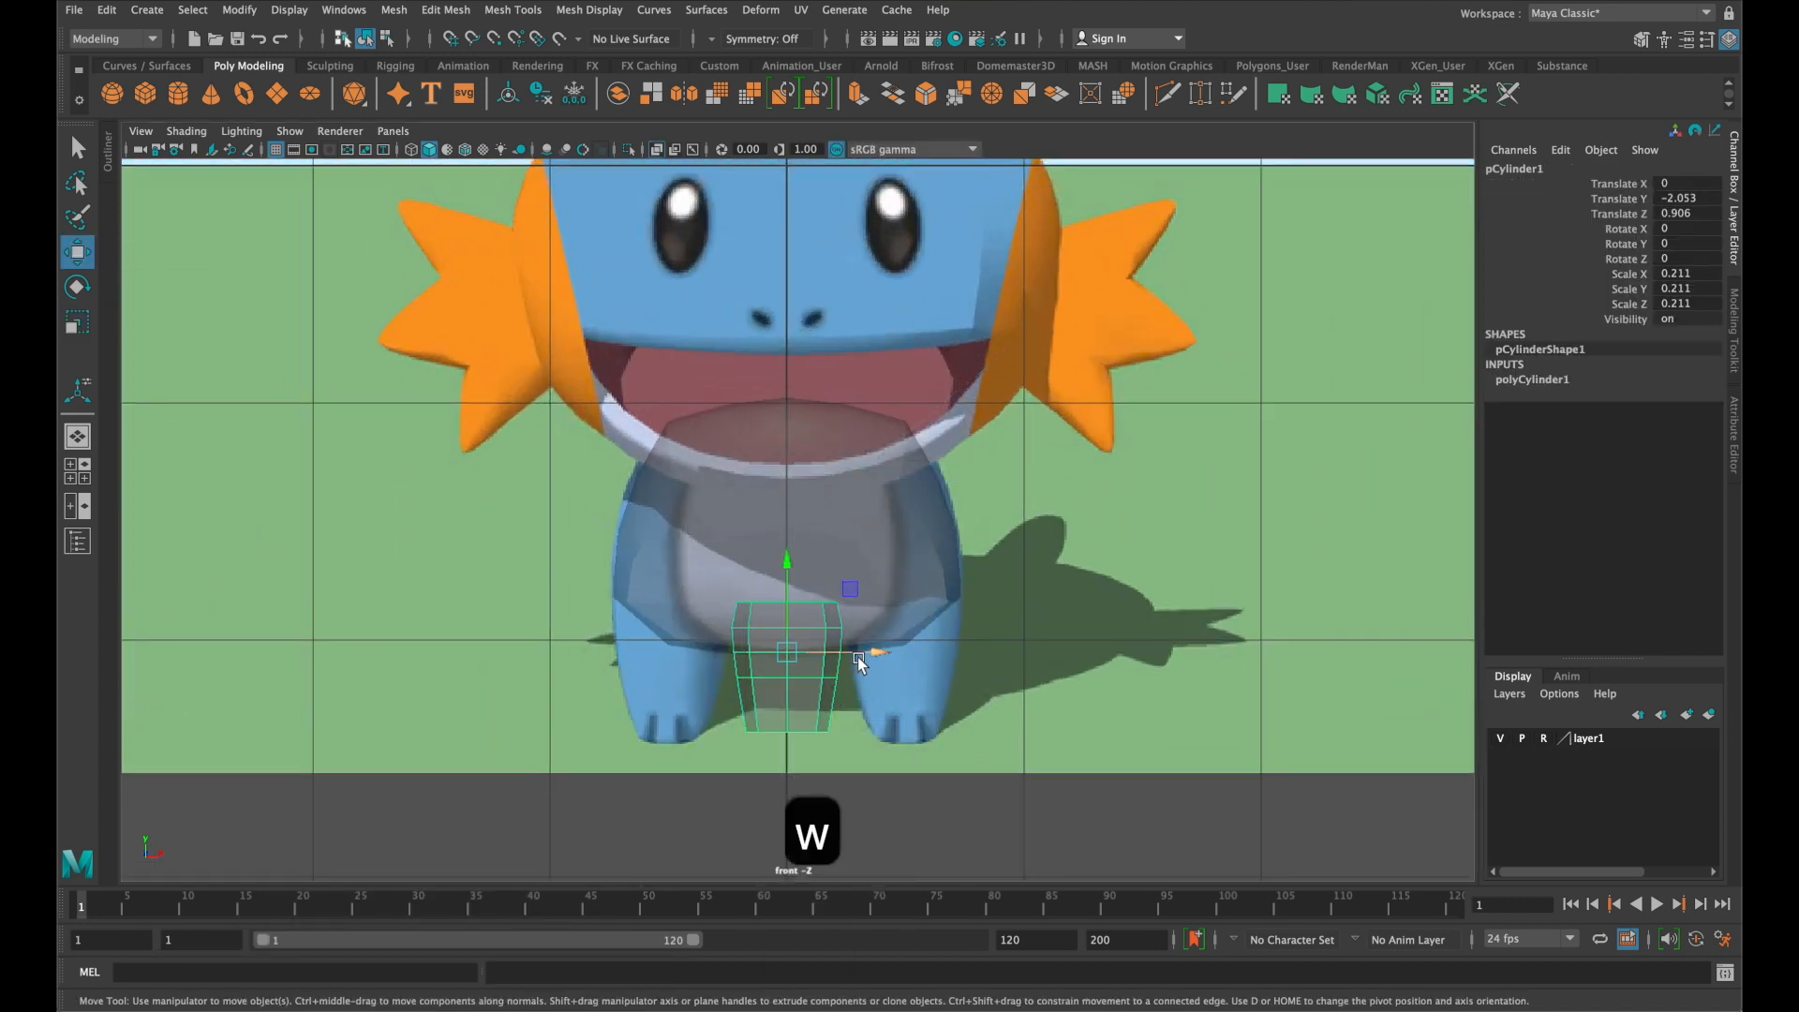
drag(859, 662, 984, 665)
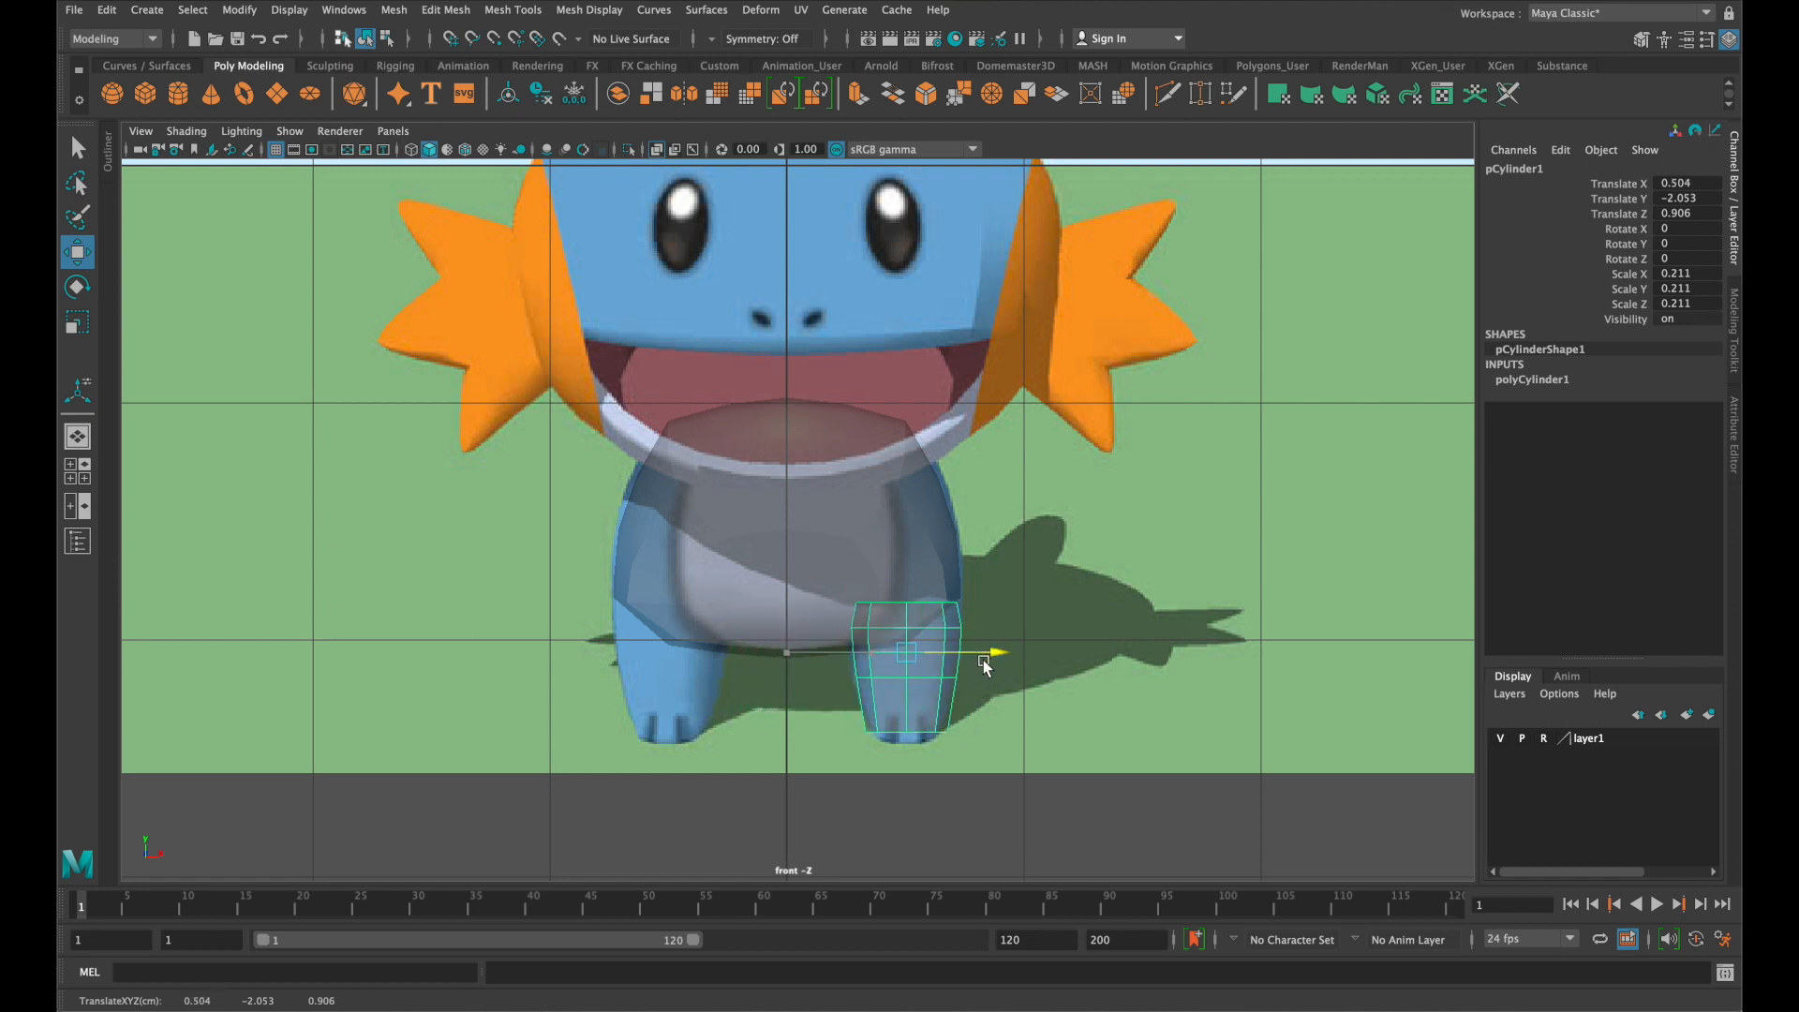
Lower the leg's lowest inner edge loop toward the toes and narrow it to fit the front reference
scroll(984, 665, up, 10)
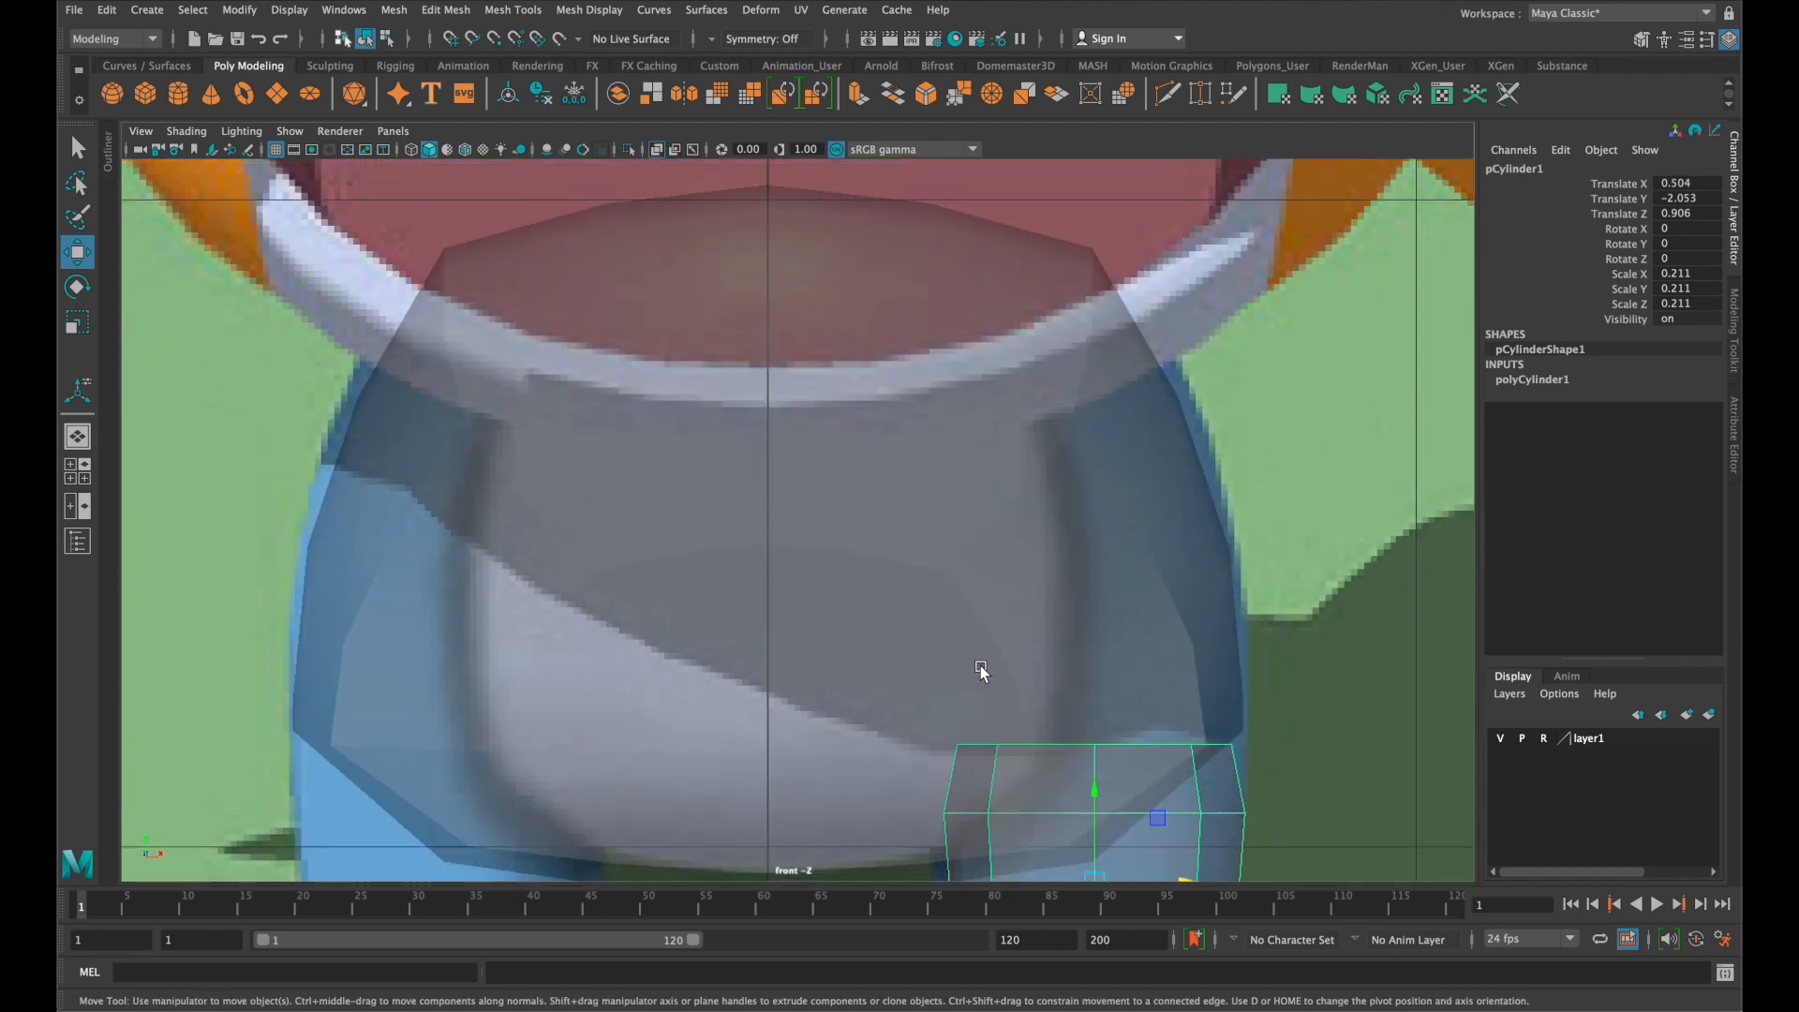
alt+middle_drag(980, 666, 859, 172)
scroll(992, 418, up, 5)
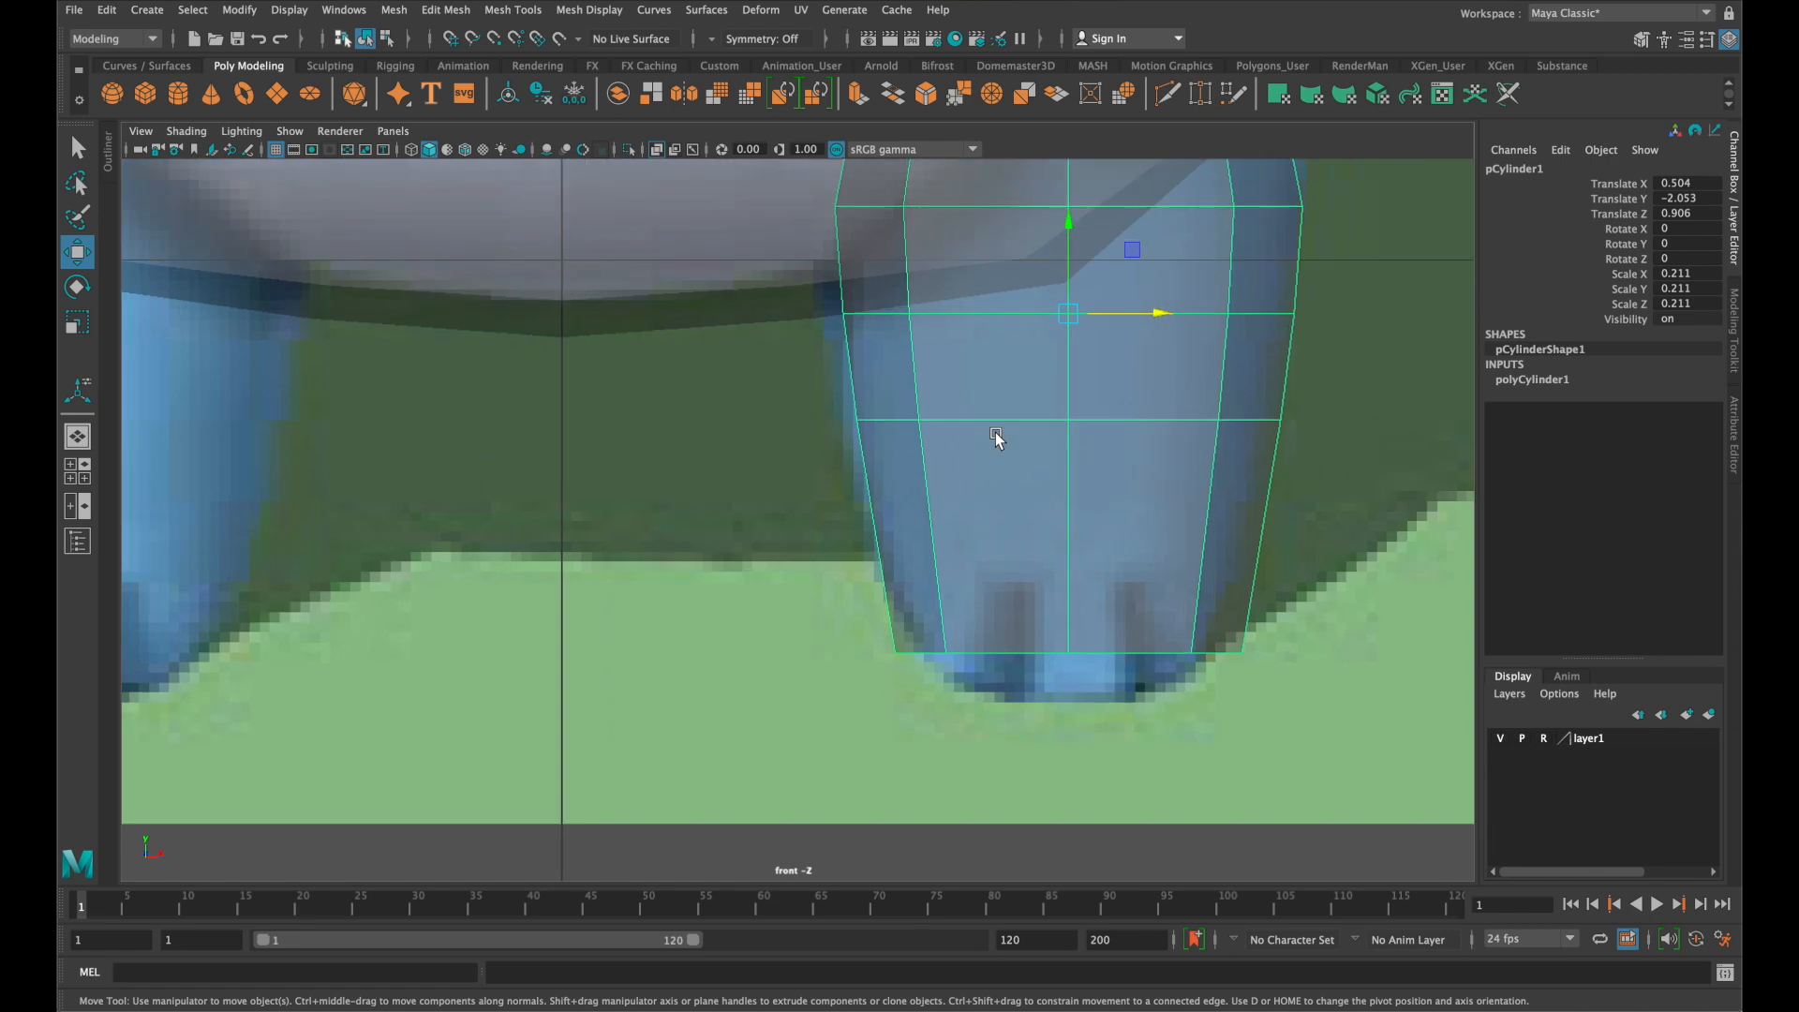
alt+middle_drag(955, 405, 811, 542)
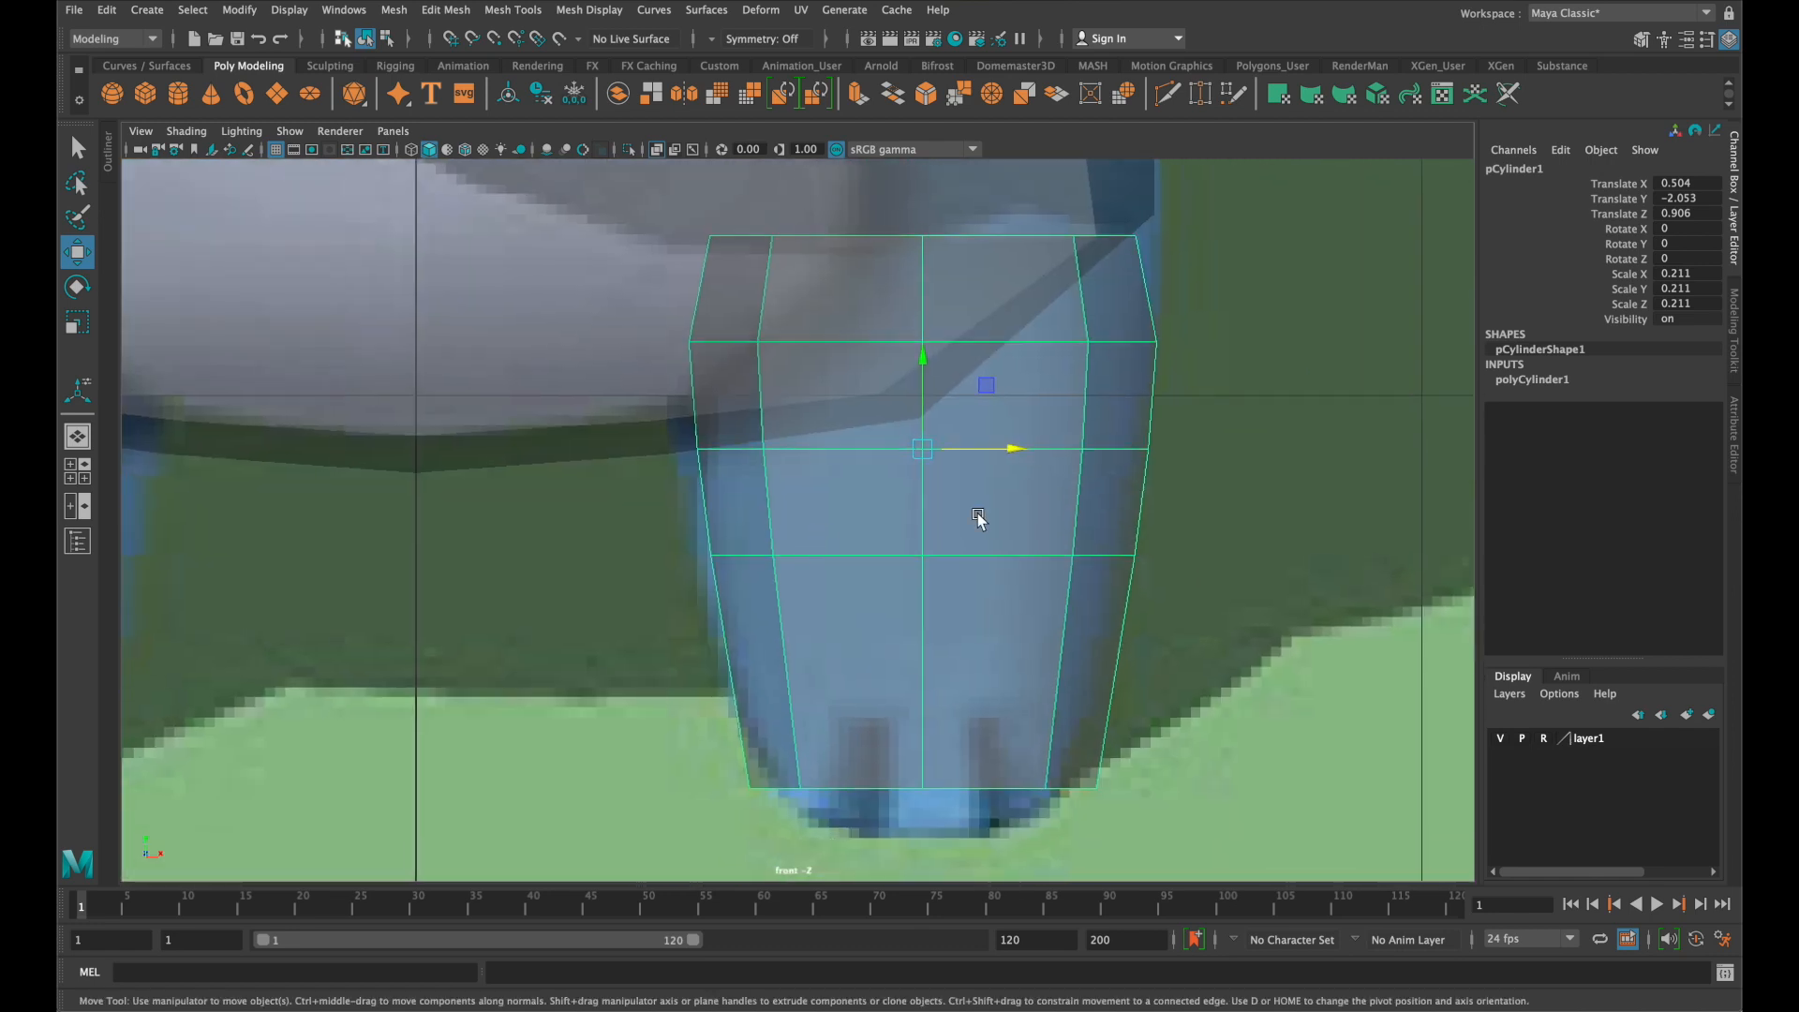
right_drag(968, 511, 983, 588)
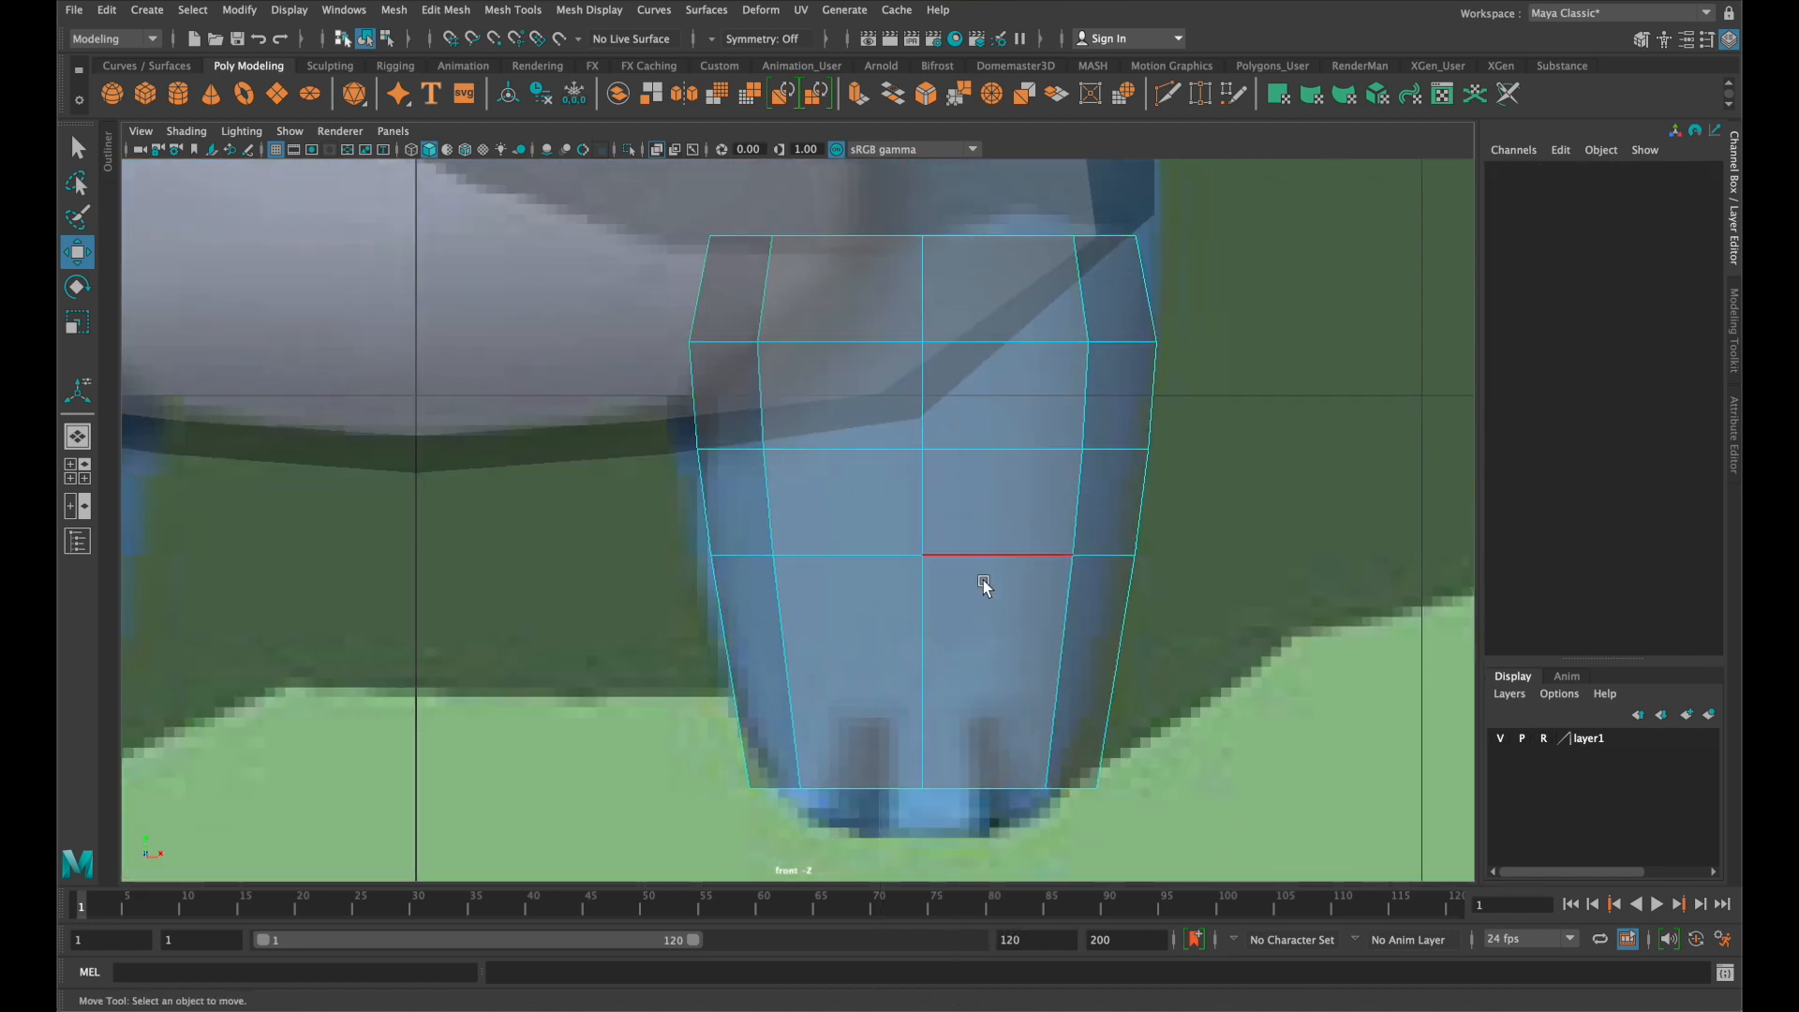
double_click(986, 575)
drag(919, 470, 924, 548)
key(r)
drag(924, 623, 920, 626)
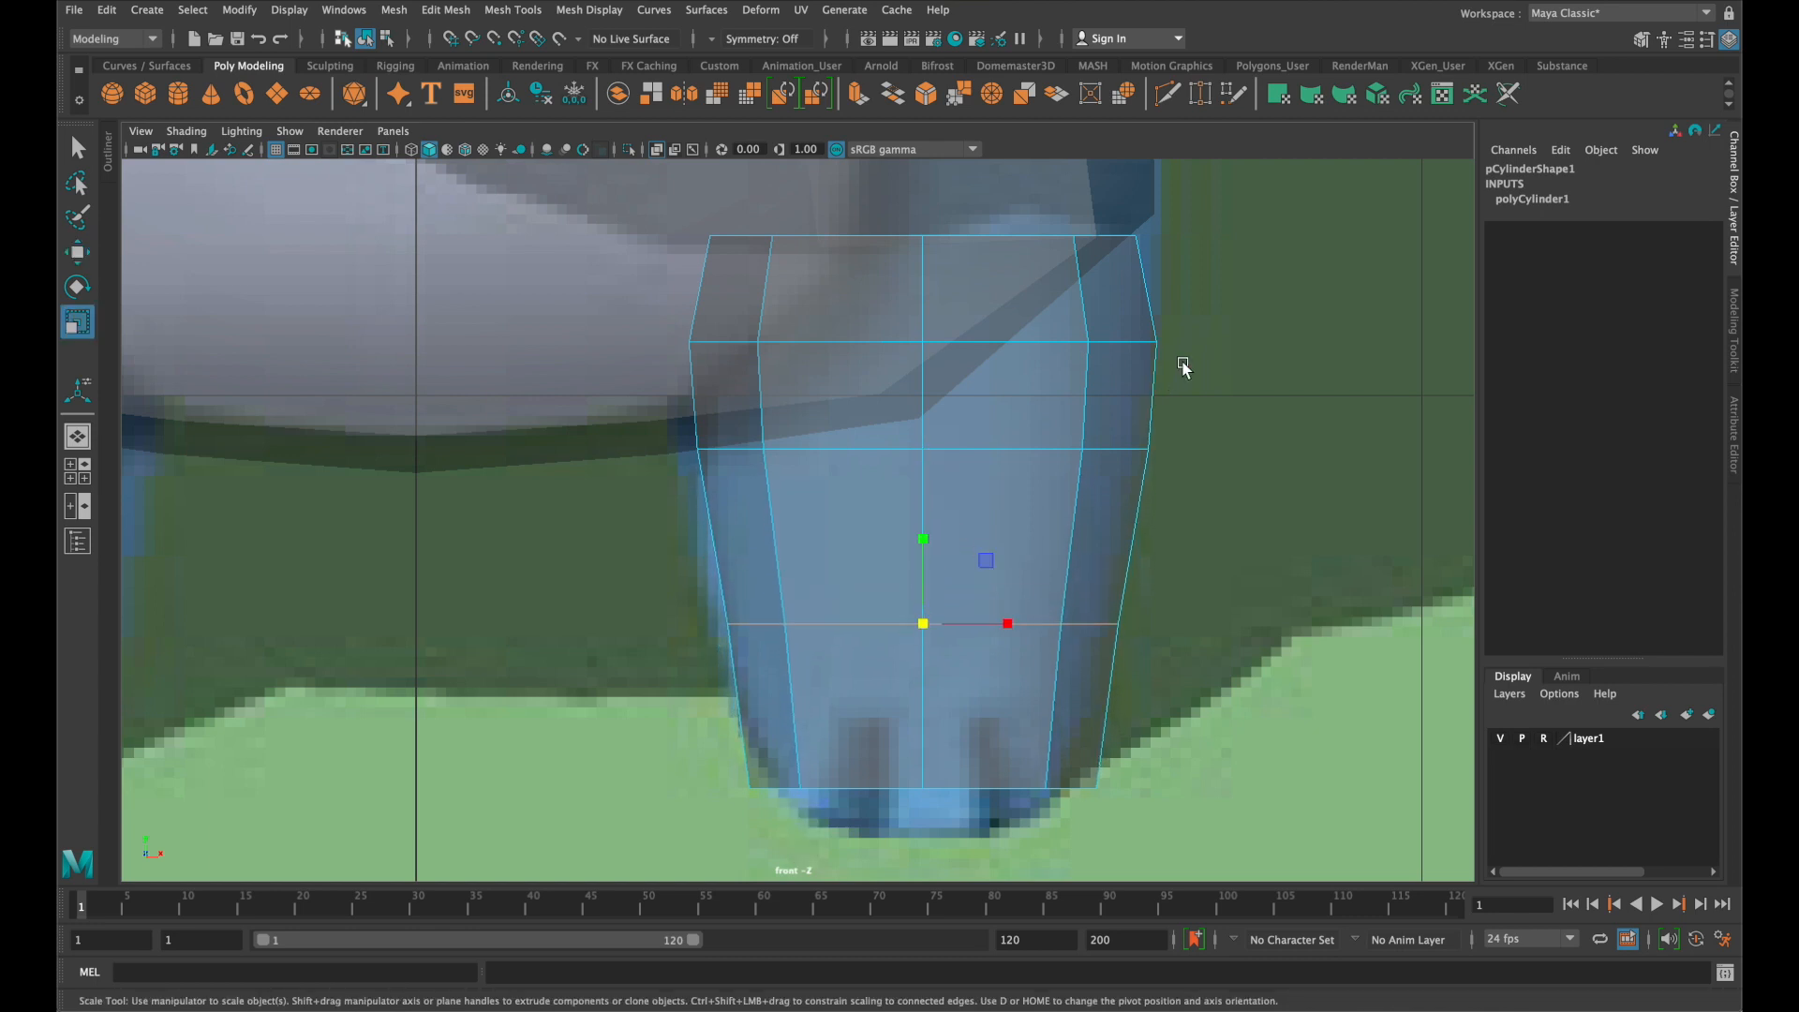
Lower the leg's middle and upper inner edge loops to space them evenly along the reference leg
double_click(974, 452)
drag(931, 452, 936, 522)
key(w)
click(1003, 322)
double_click(995, 342)
drag(925, 344, 926, 438)
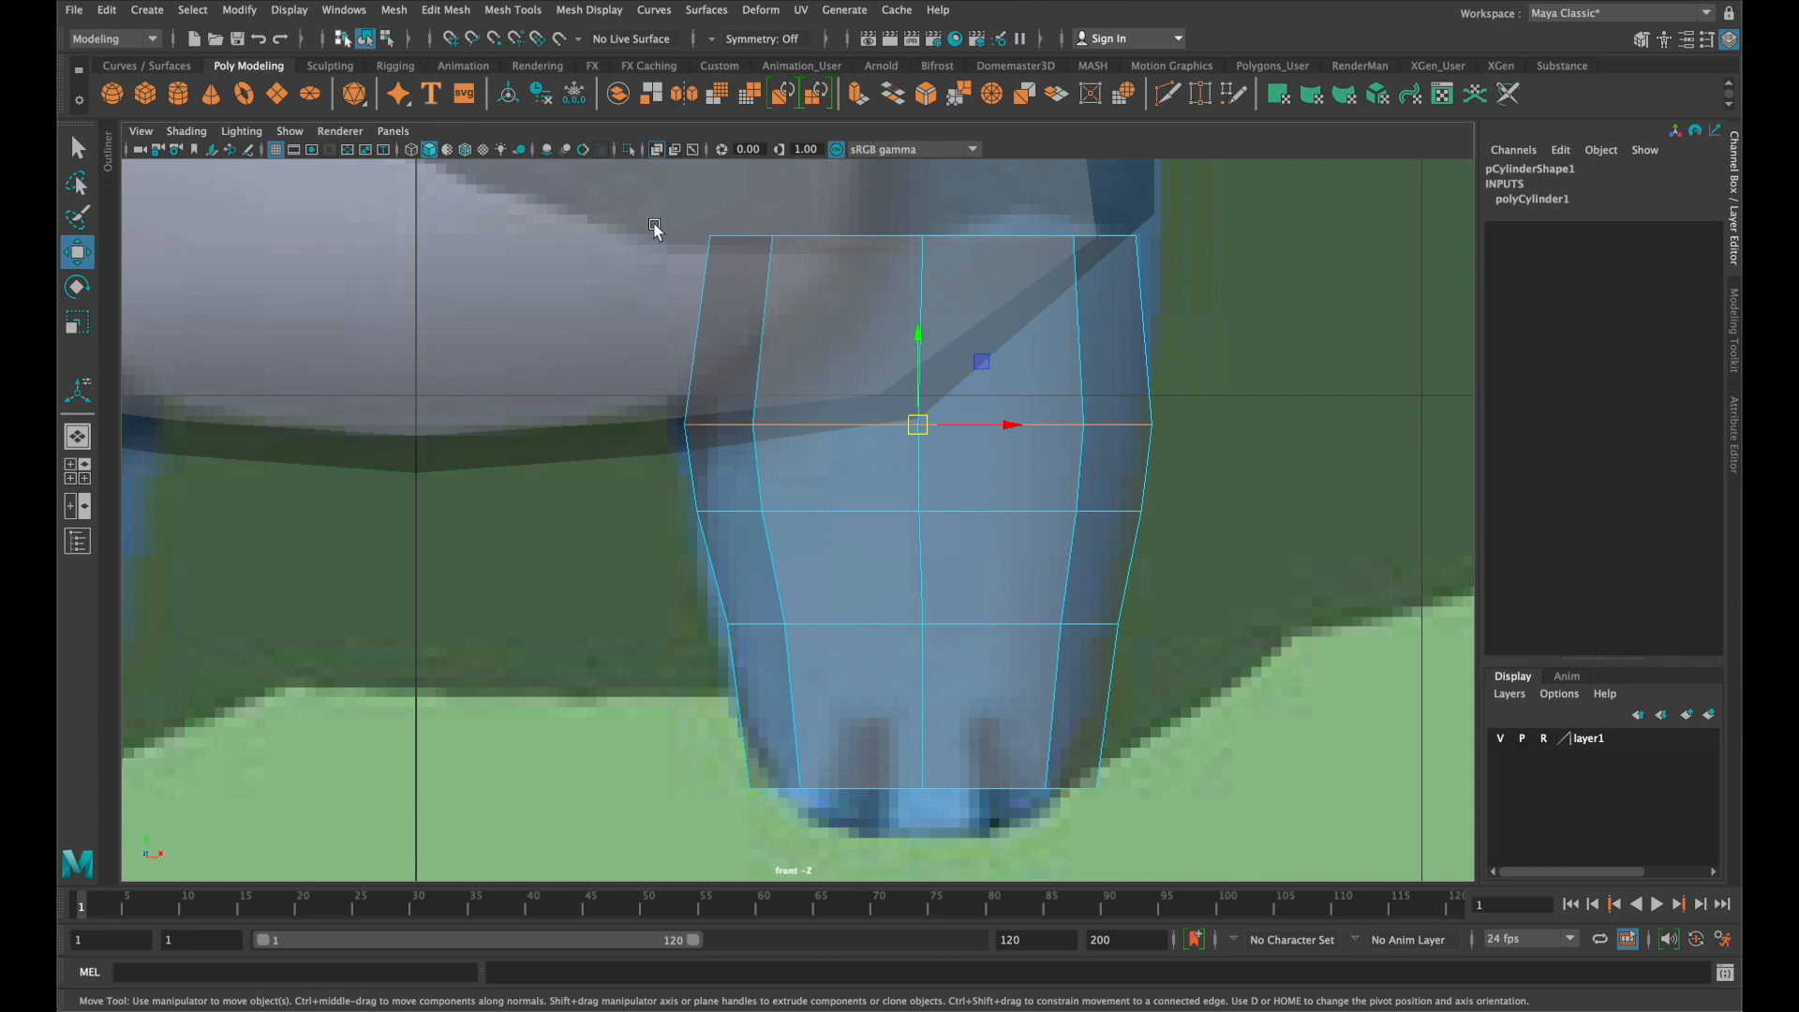
Select the leg's top vertex row and lower it to just above the upper edge loop
right_drag(1059, 240, 688, 234)
click(1154, 381)
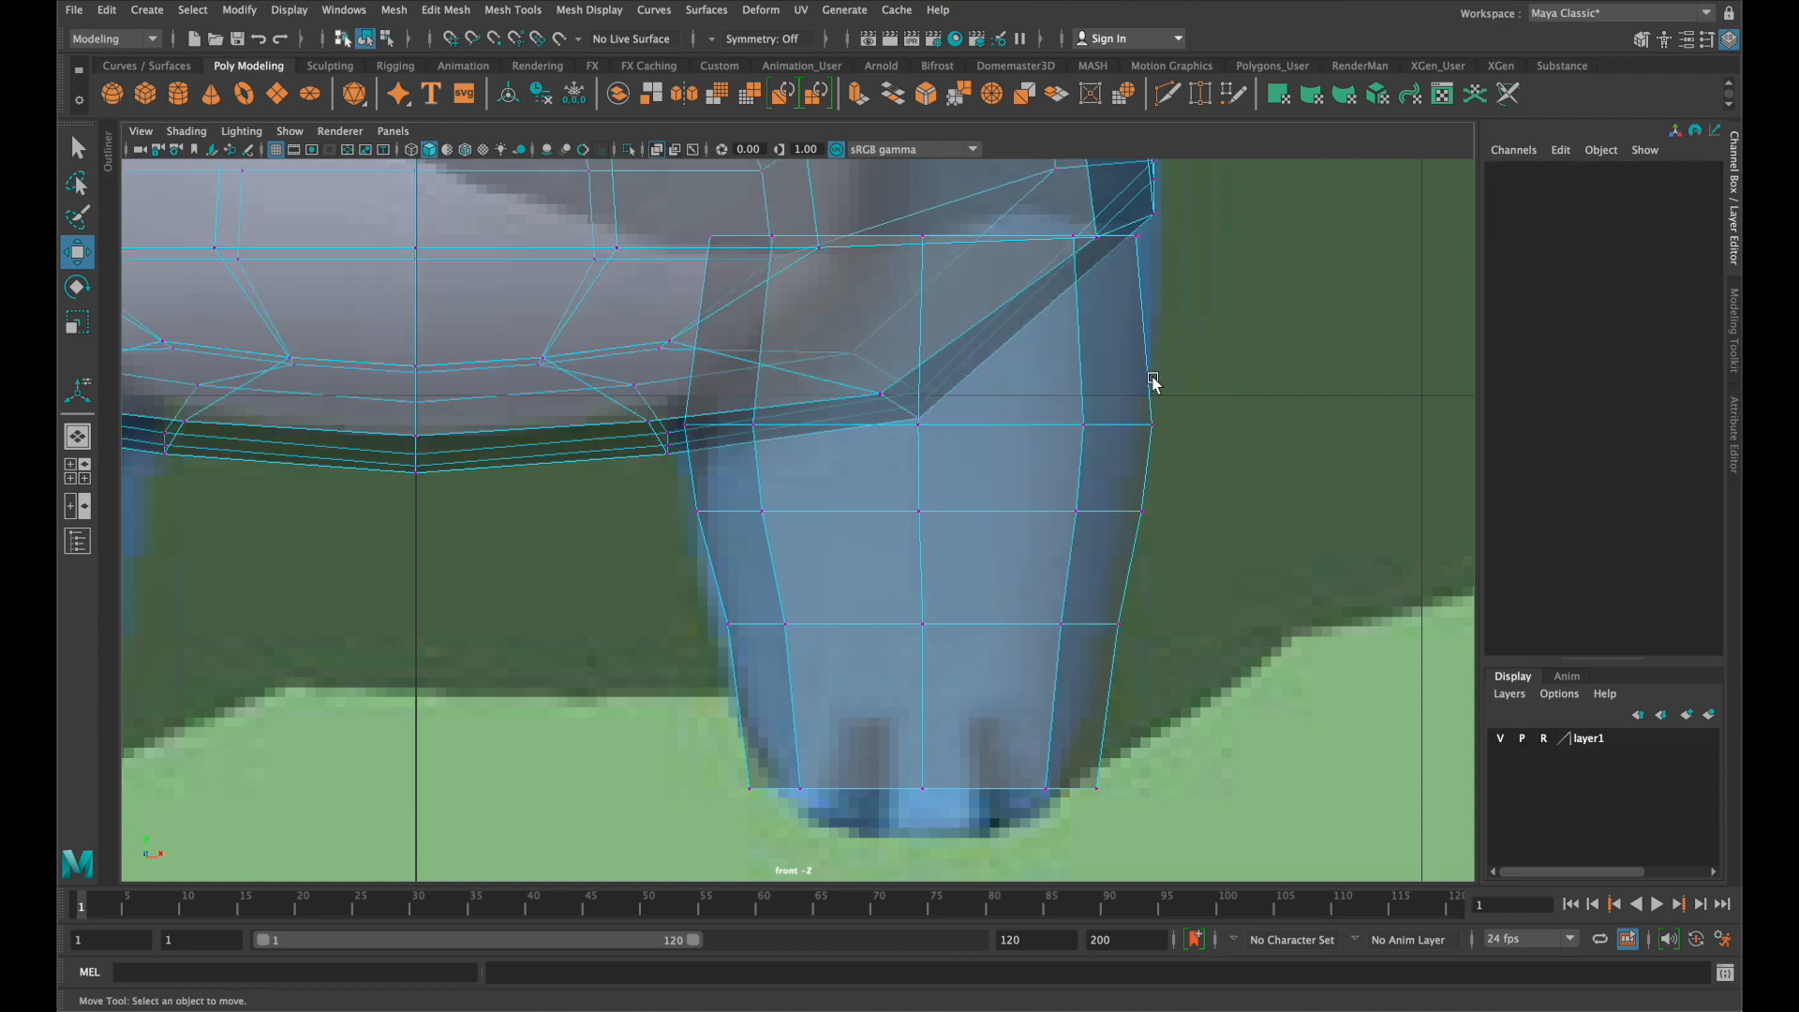
right_drag(925, 283, 1016, 249)
right_drag(1104, 419, 1012, 419)
drag(1203, 292, 658, 159)
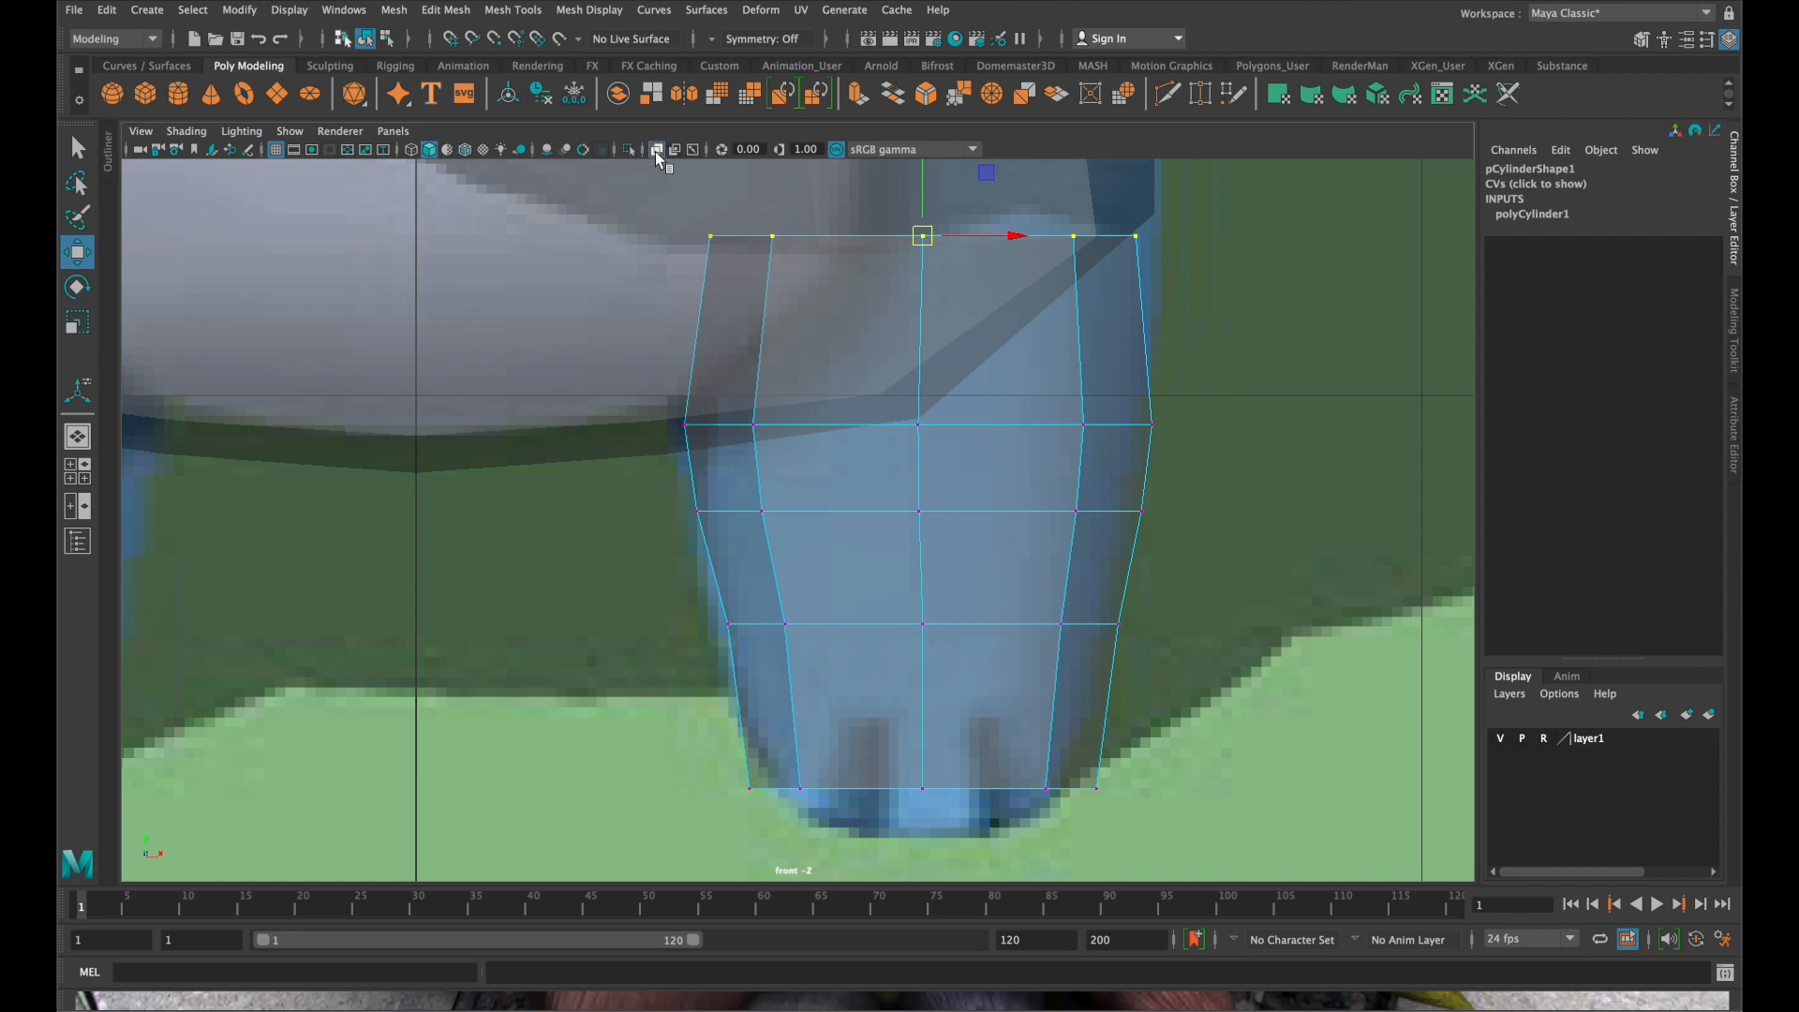
drag(922, 237, 913, 356)
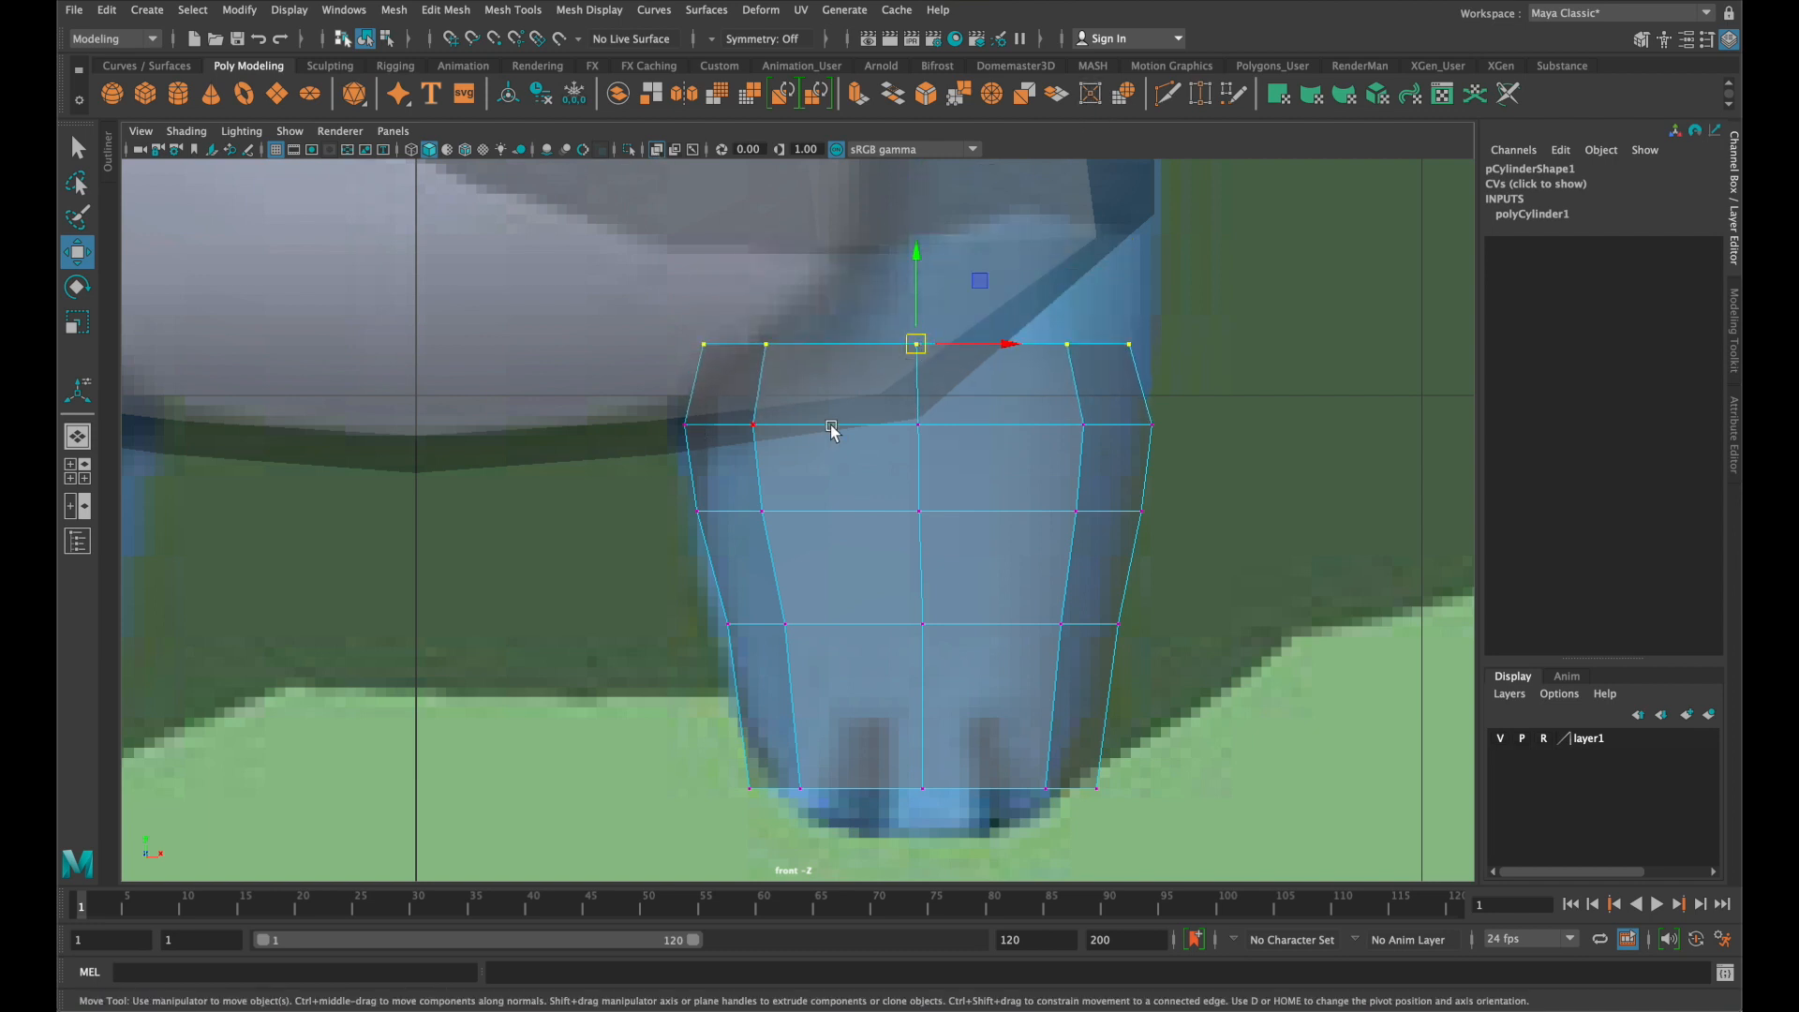
Tilt the leg's top vertices to follow the body's lower slope, raise and widen them, and check the side view
alt+middle_drag(1015, 334, 959, 471)
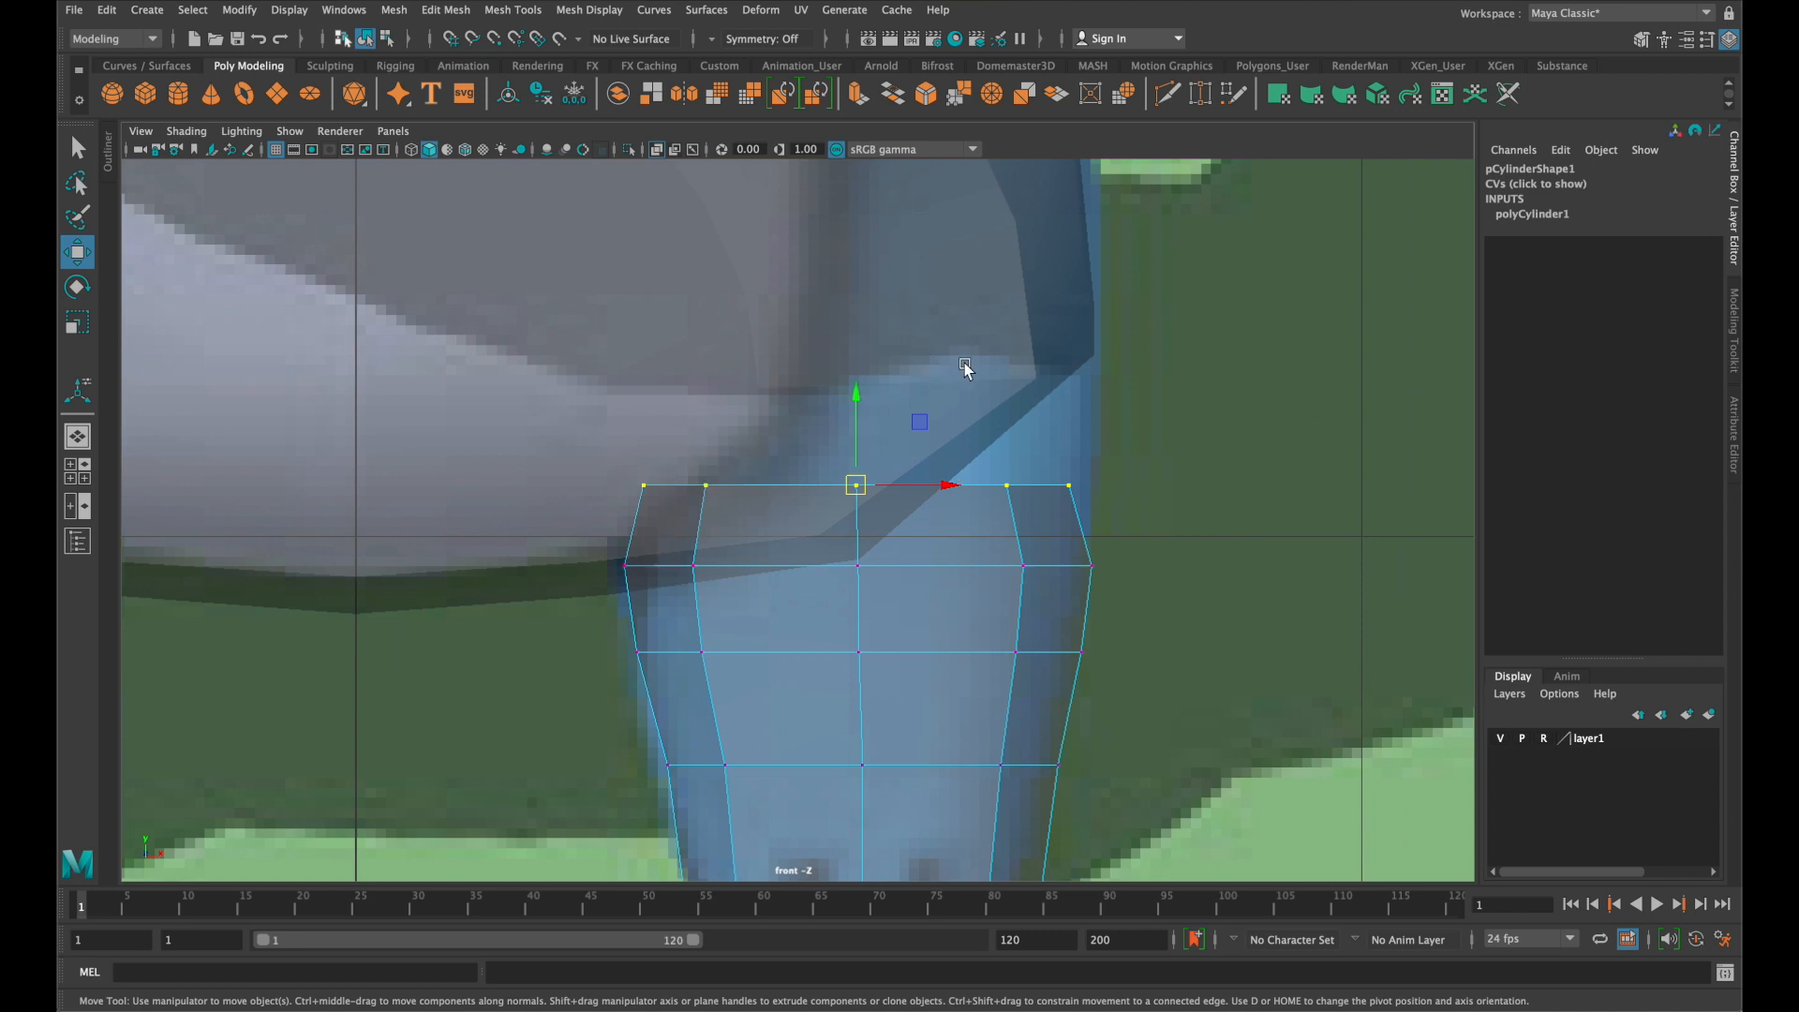
key(e)
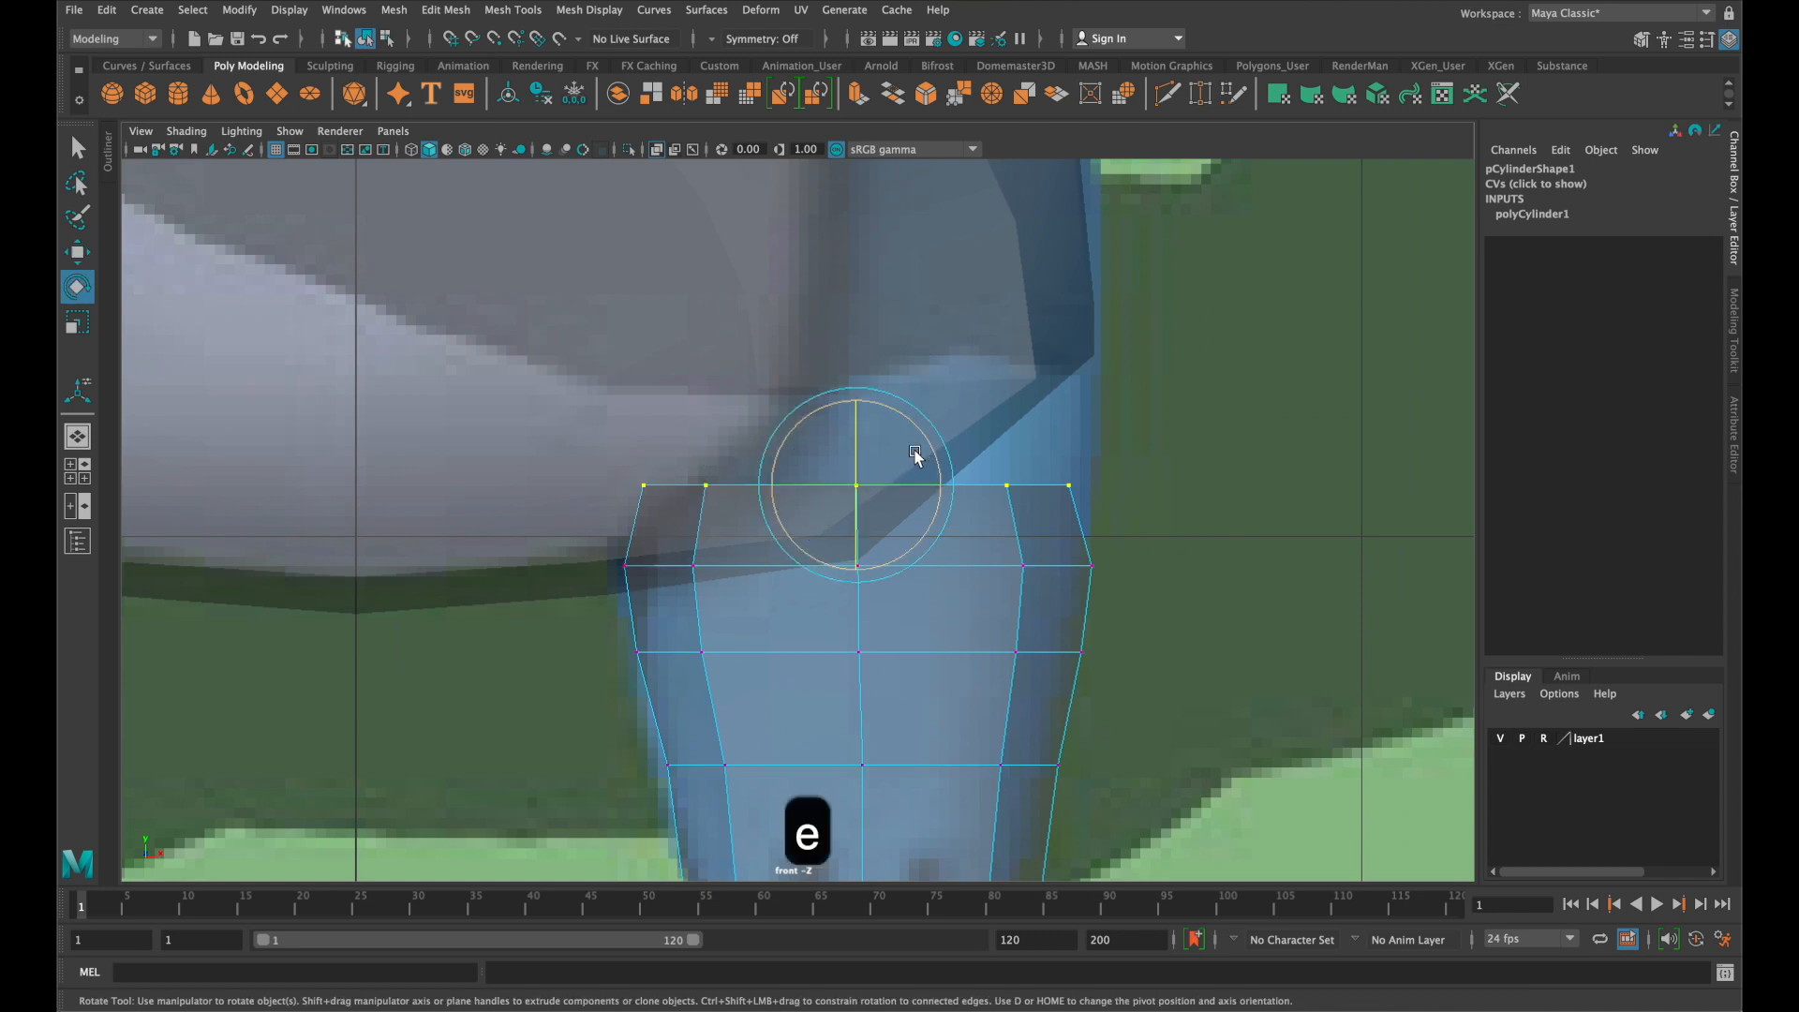
drag(803, 430, 909, 446)
key(w)
key(r)
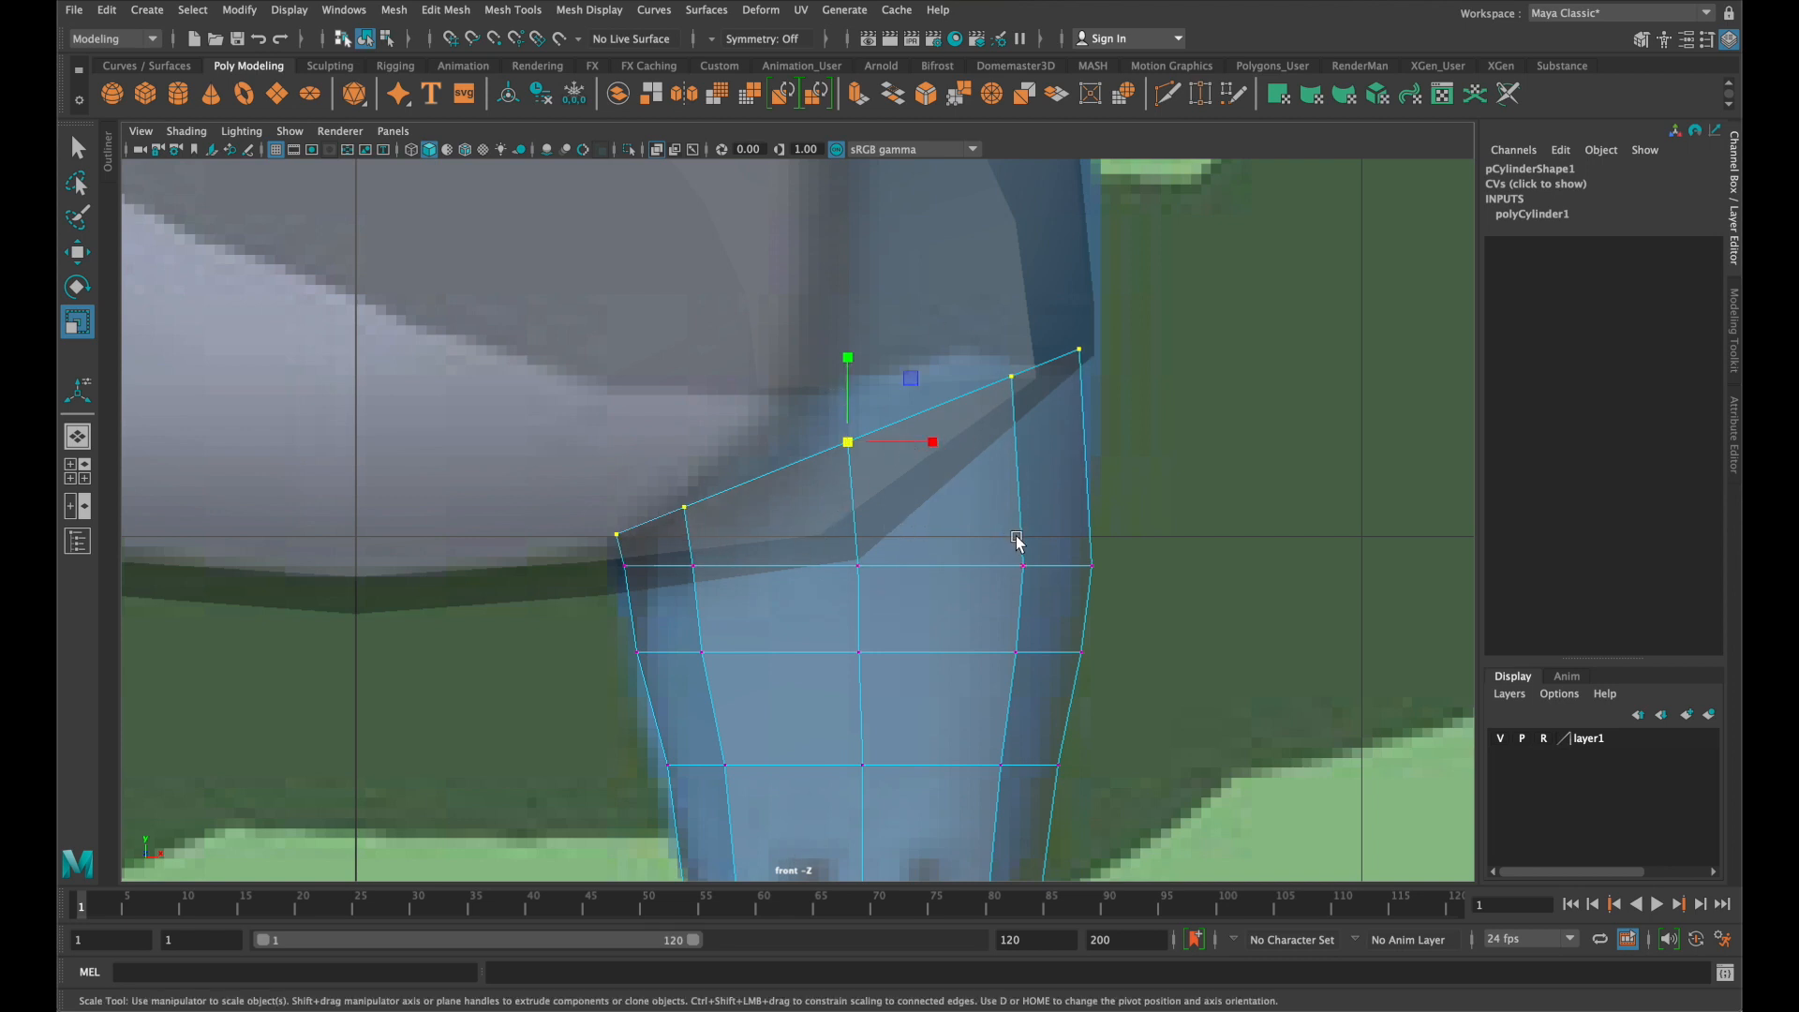
key(space)
key(space)
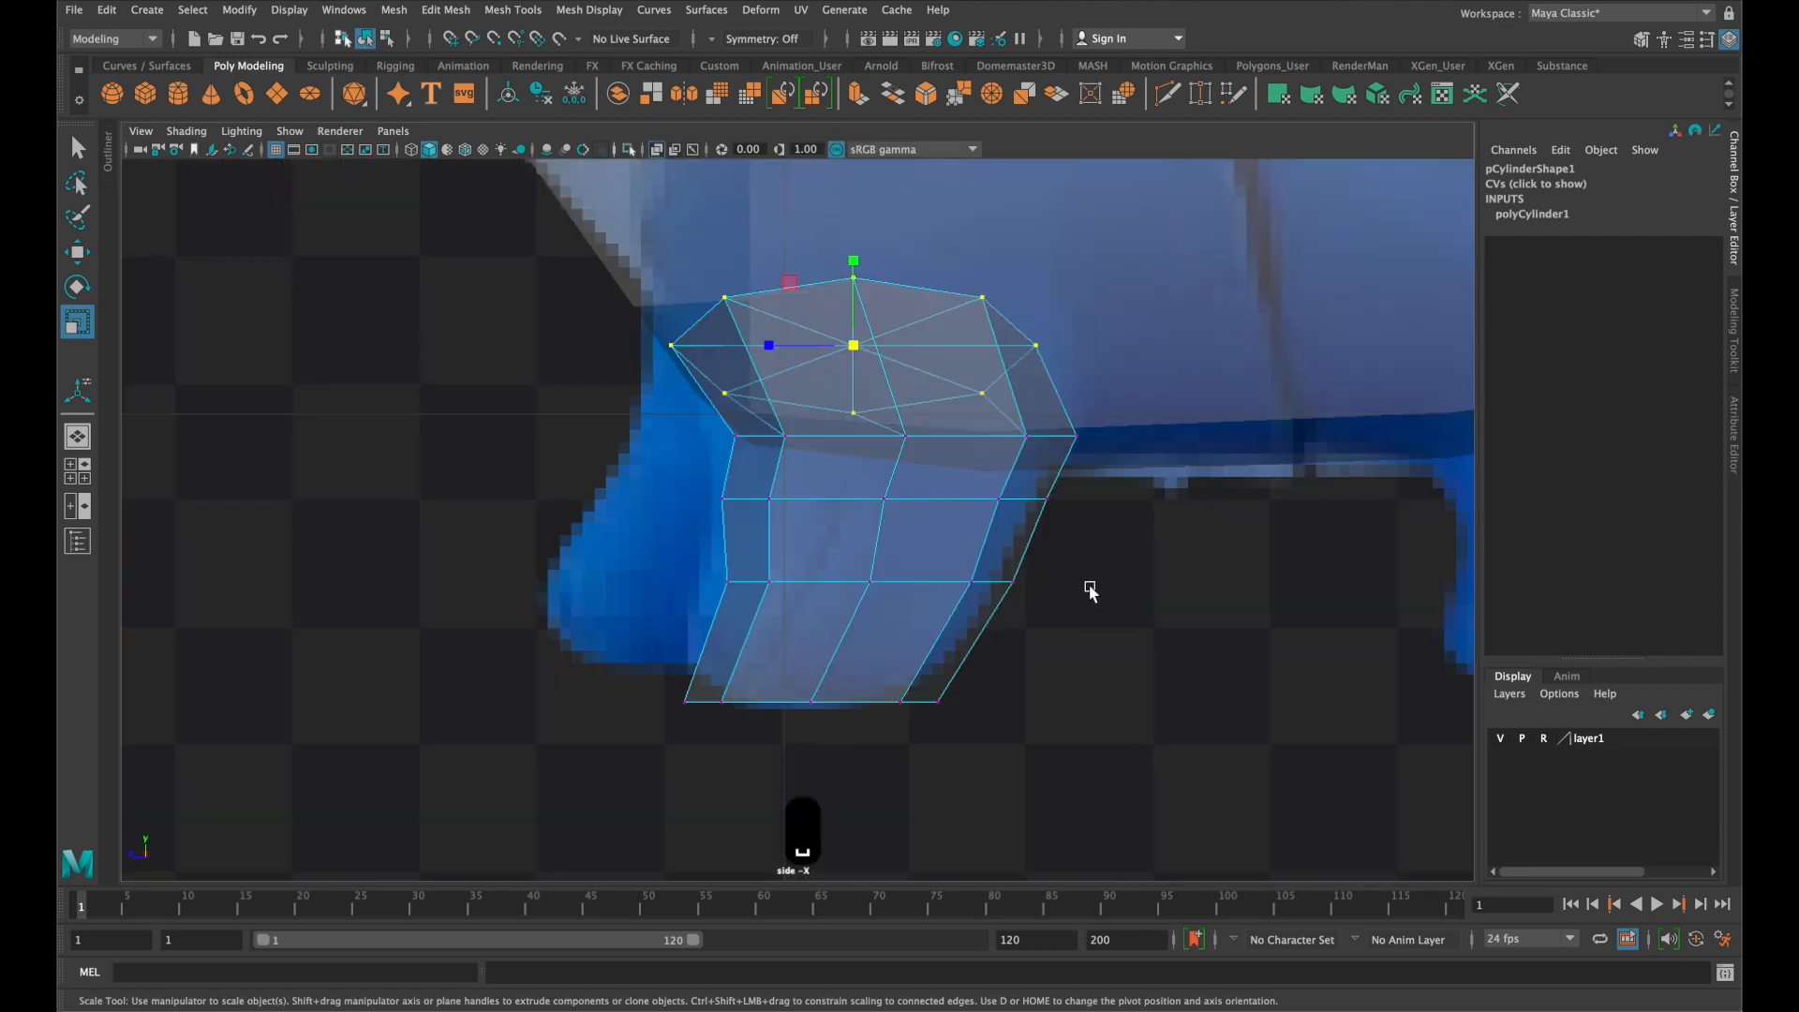
Return the front leg to object mode and check its smoothed shape in the perspective view
right_drag(941, 509, 1049, 452)
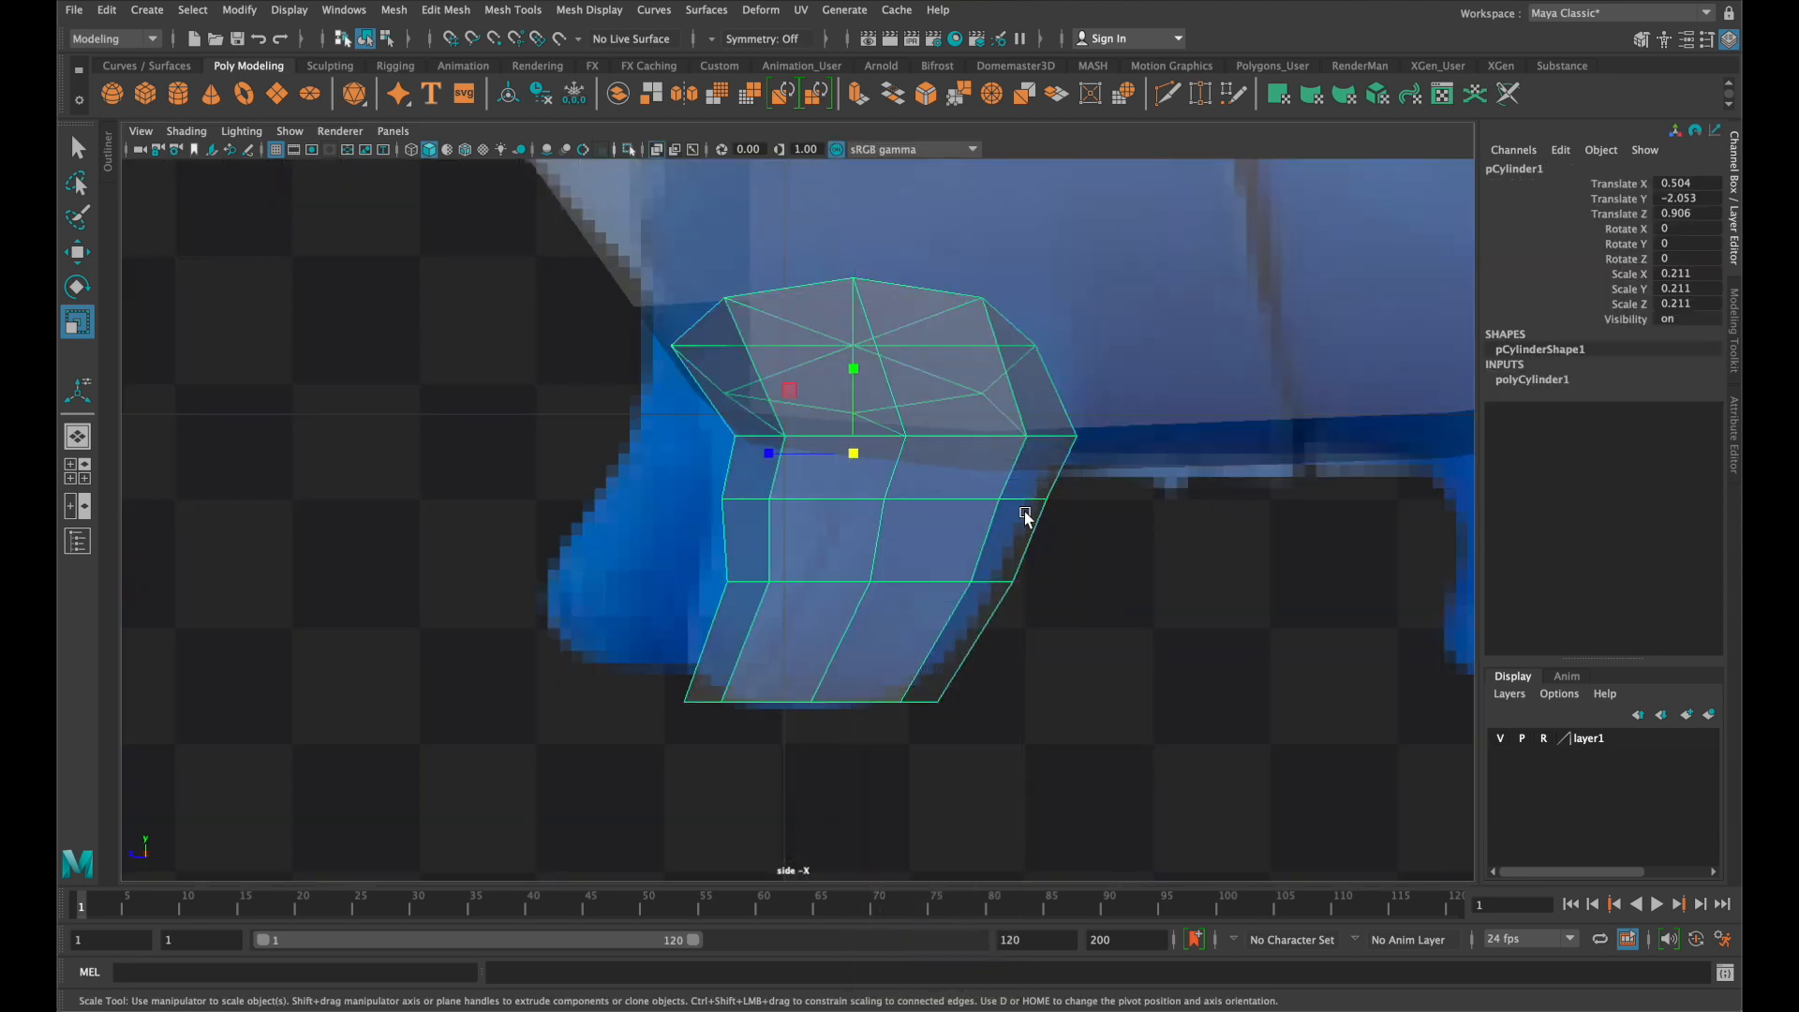
key(space)
alt+drag(1247, 417, 1240, 390)
mouse_move(1241, 389)
alt+middle_down()
mouse_move(1205, 269)
mouse_move(1212, 406)
alt+middle_up()
scroll(1205, 269, up, 4)
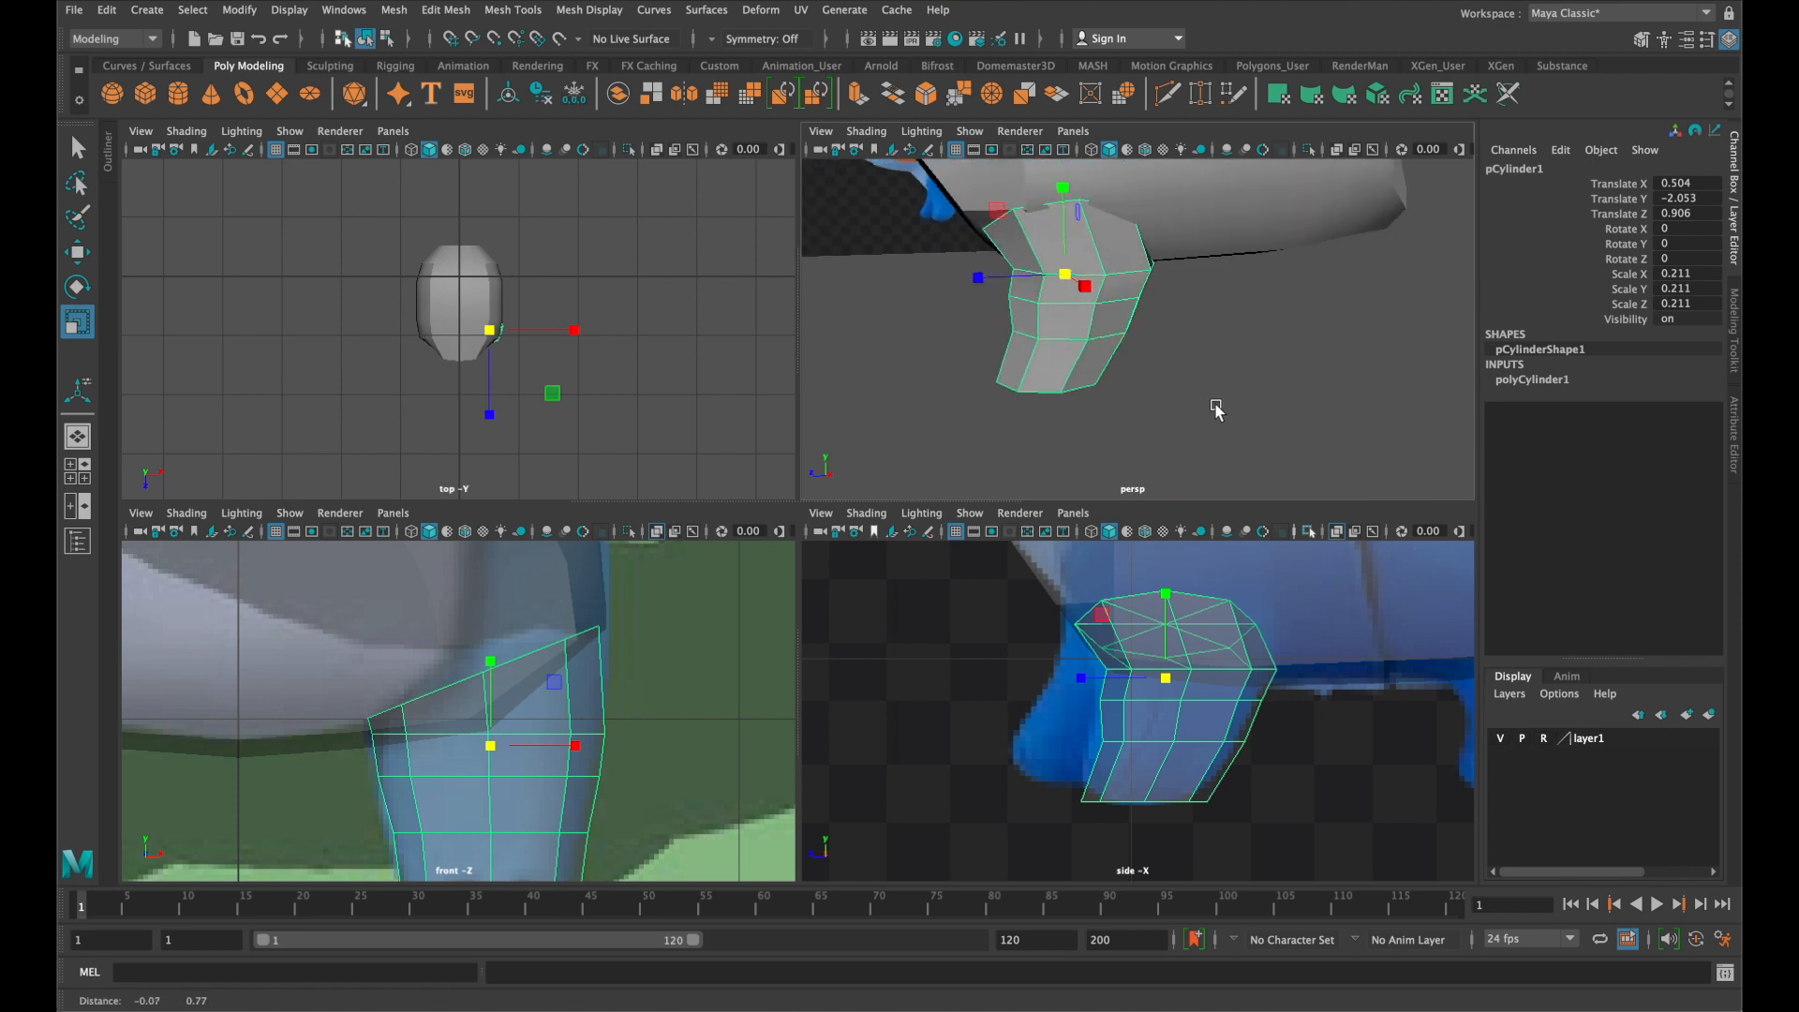
key(3)
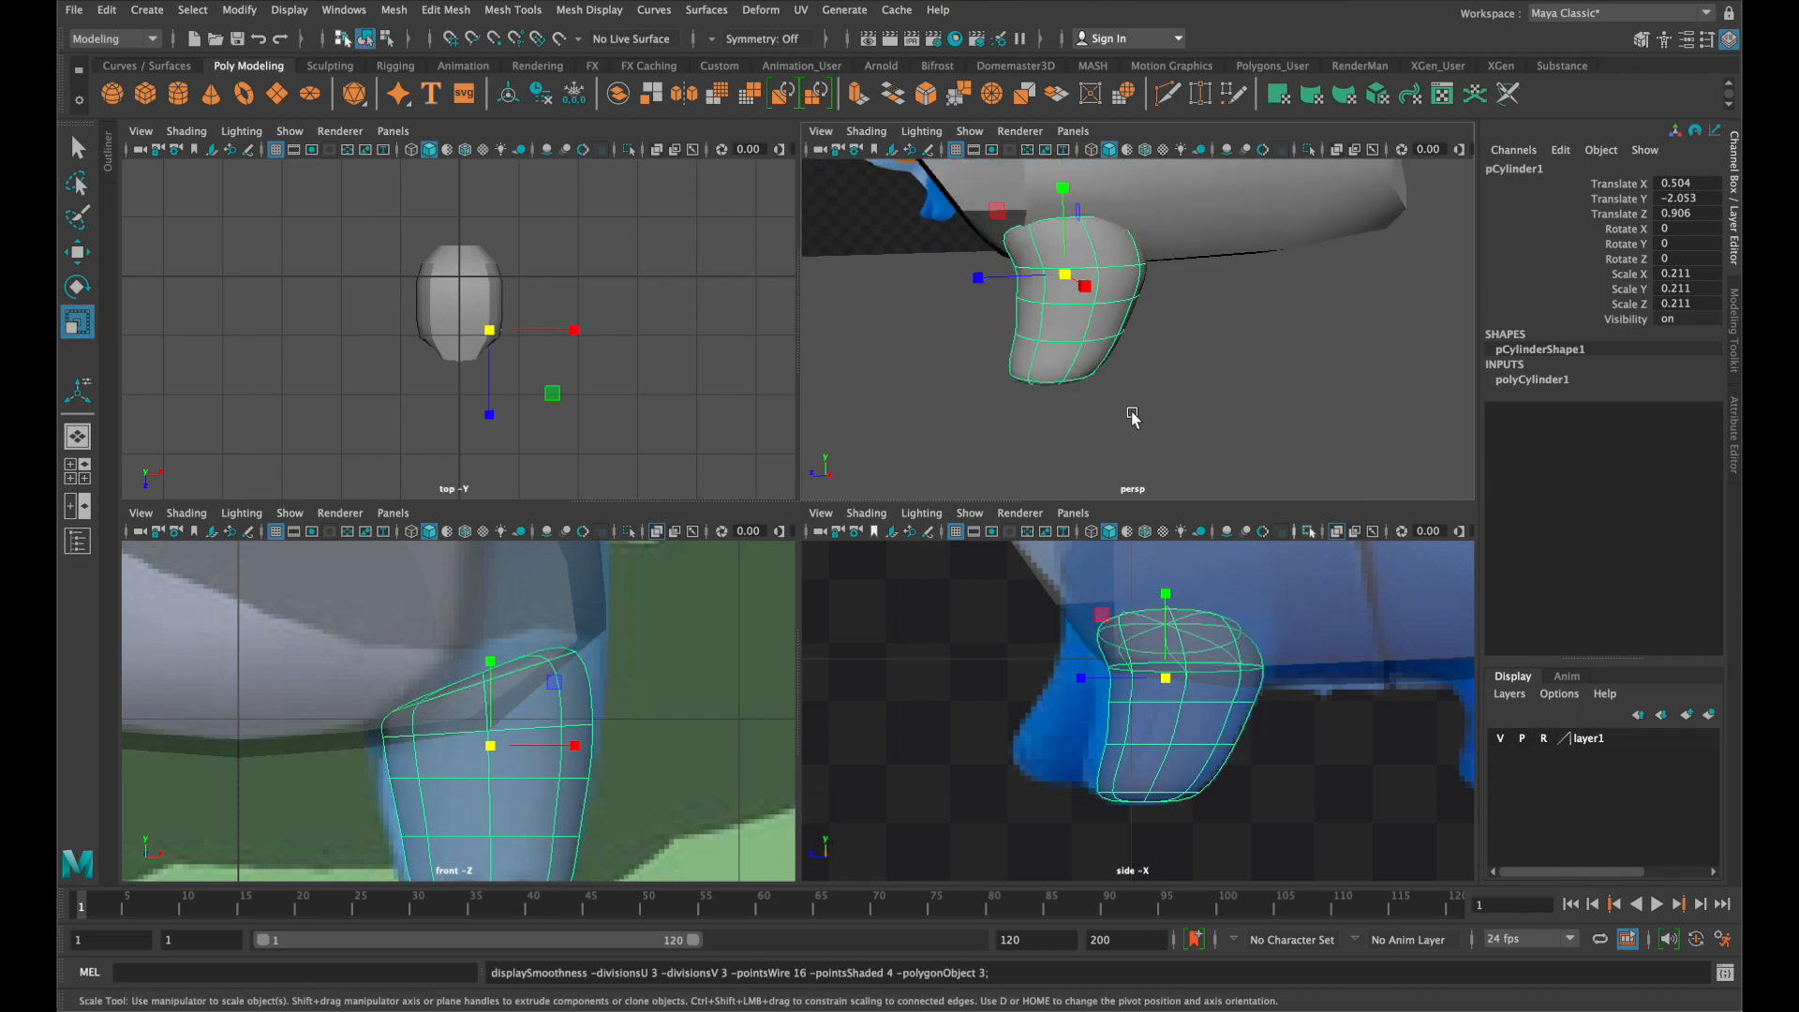
key(1)
Duplicate the front leg and move the copy back to Translate Z -0.143, over the rear leg in the side reference
alt+middle_drag(1211, 674, 980, 674)
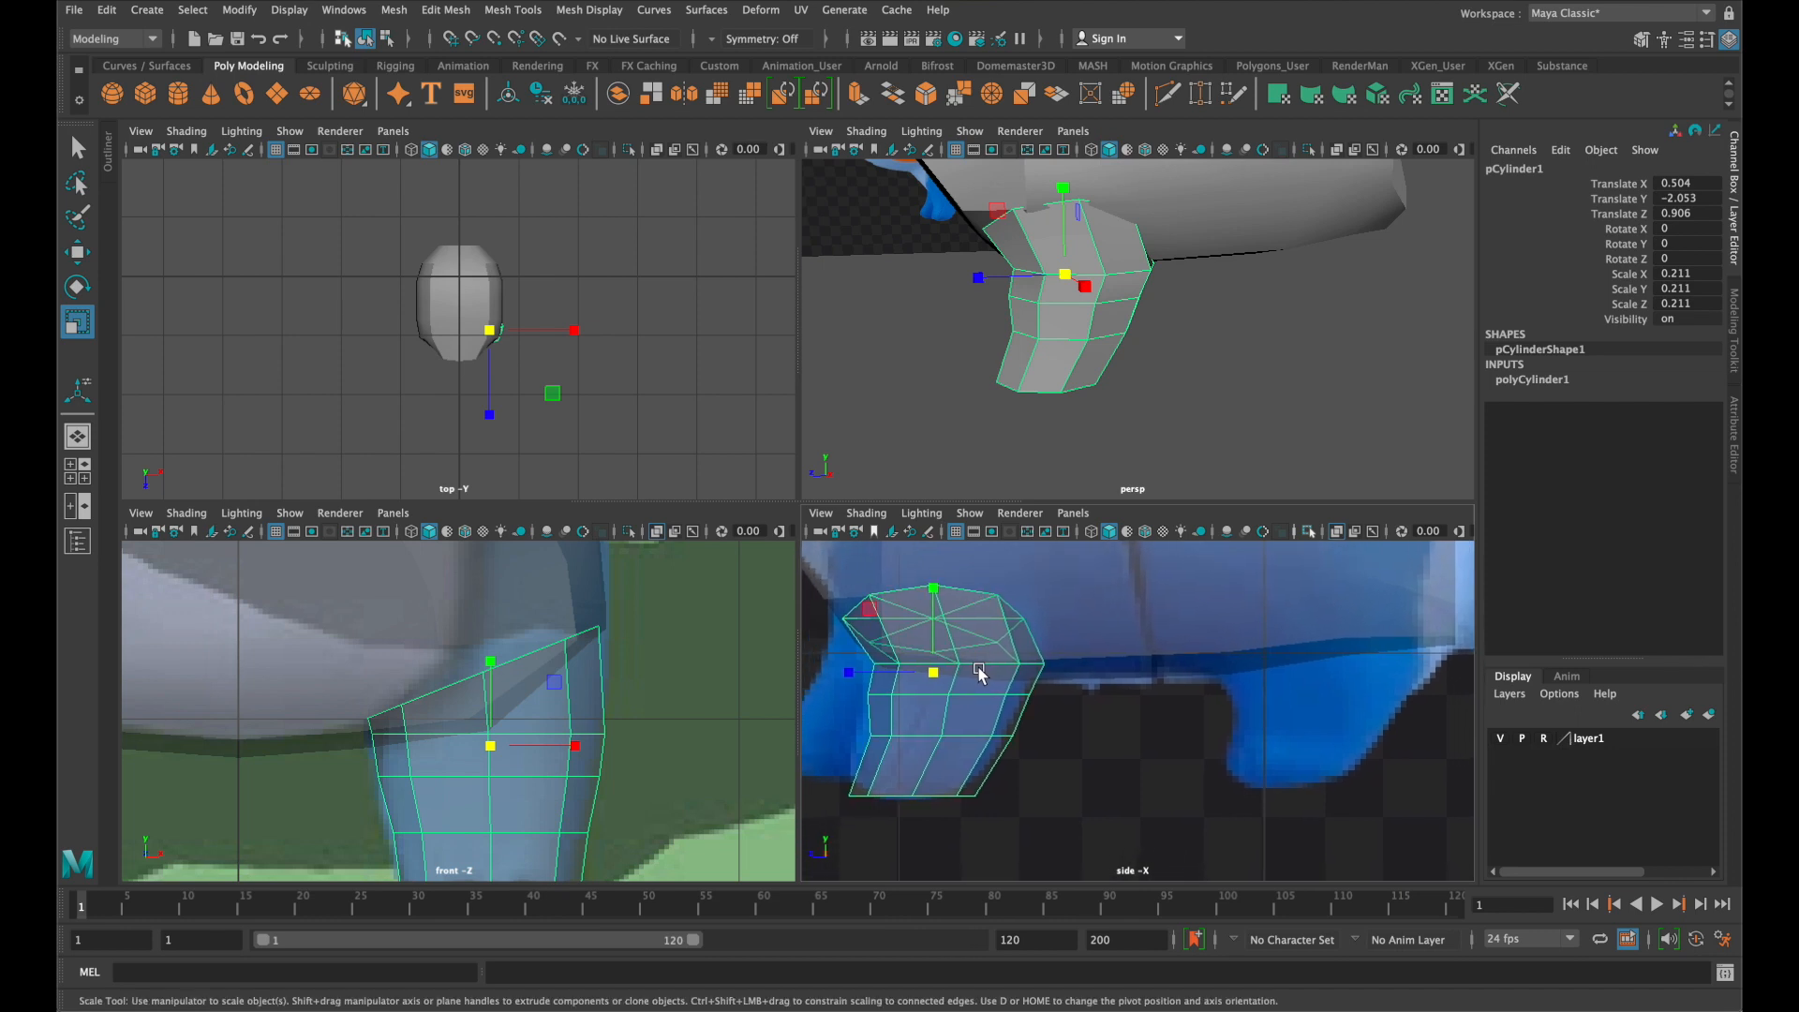
key(space)
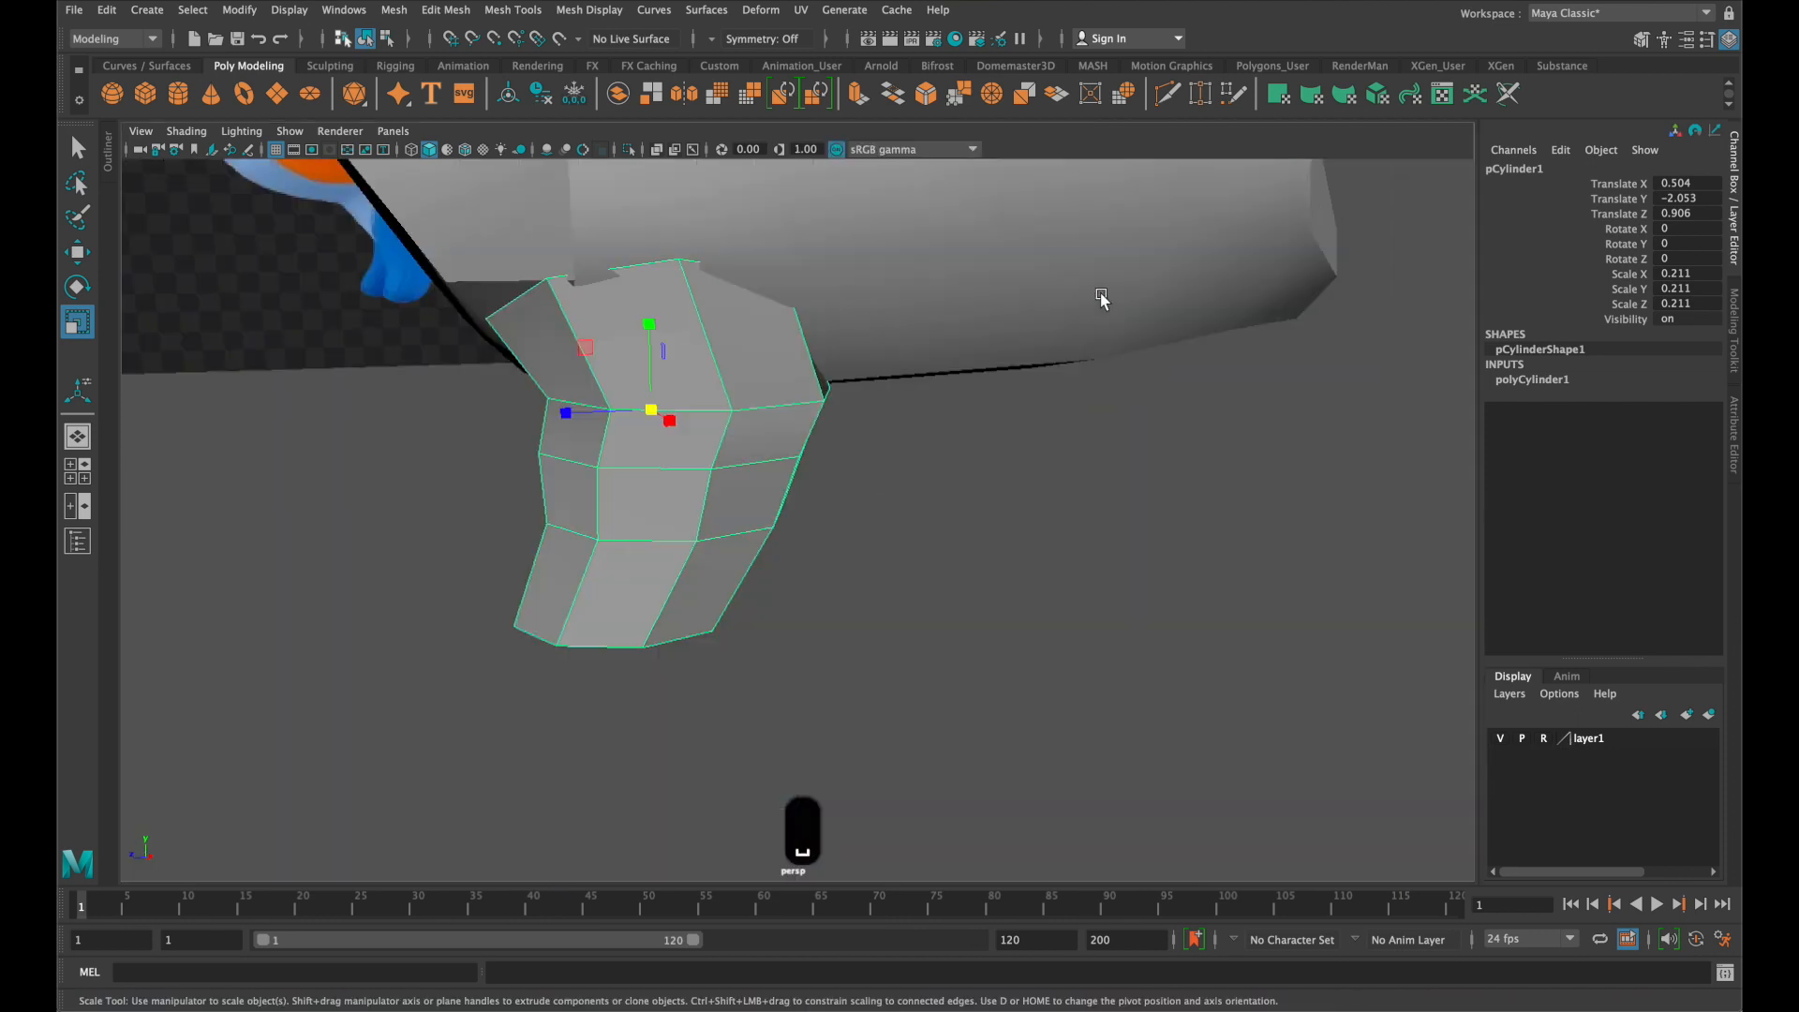
key(space)
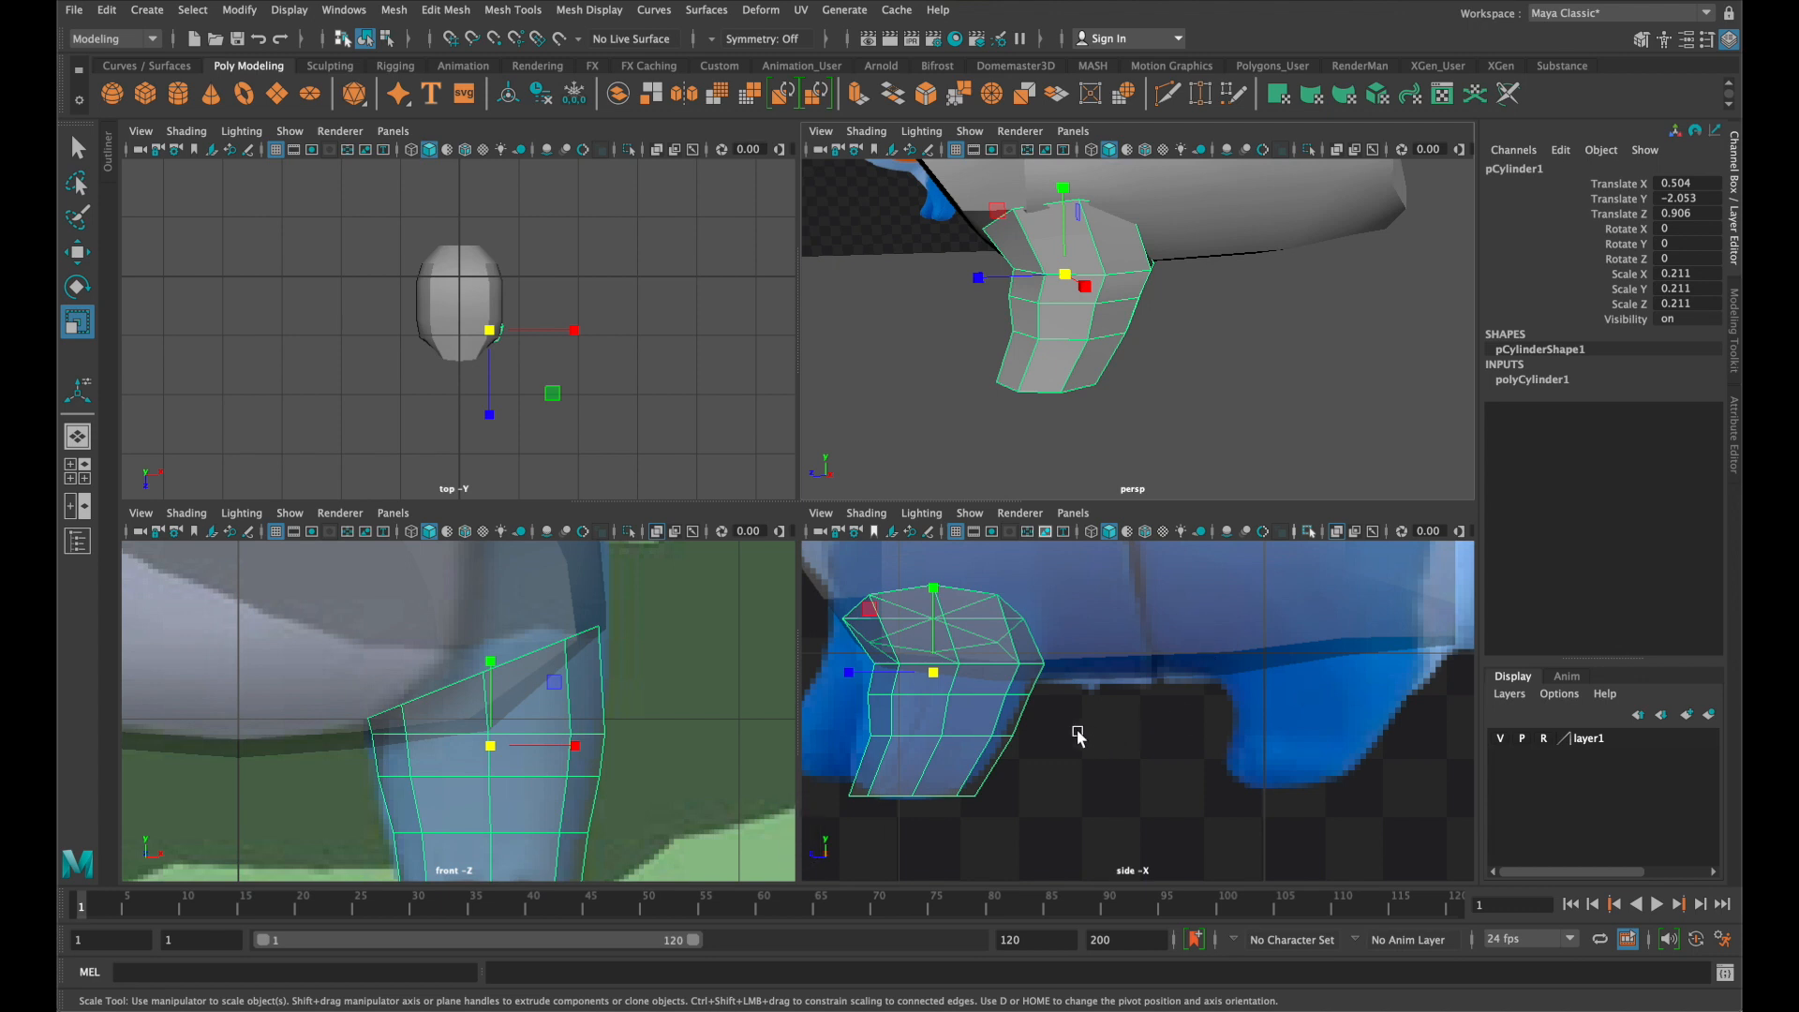
key(super+d)
key(w)
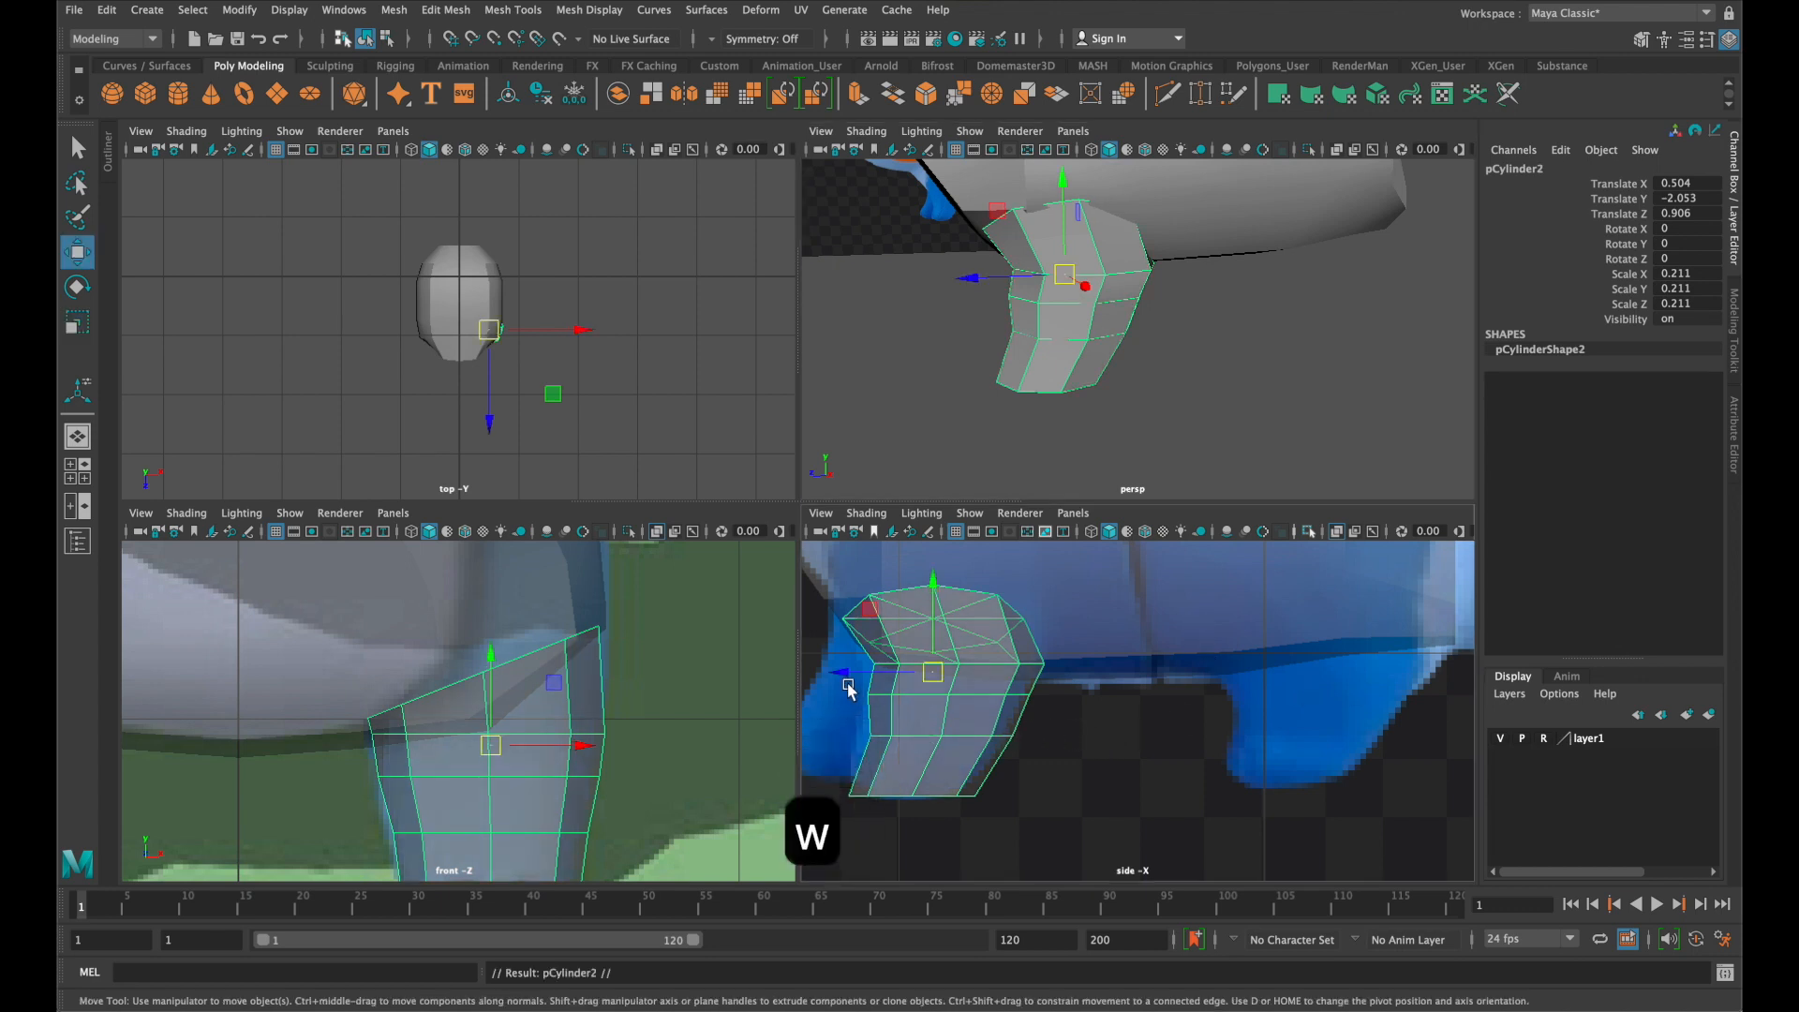
drag(848, 690, 1230, 551)
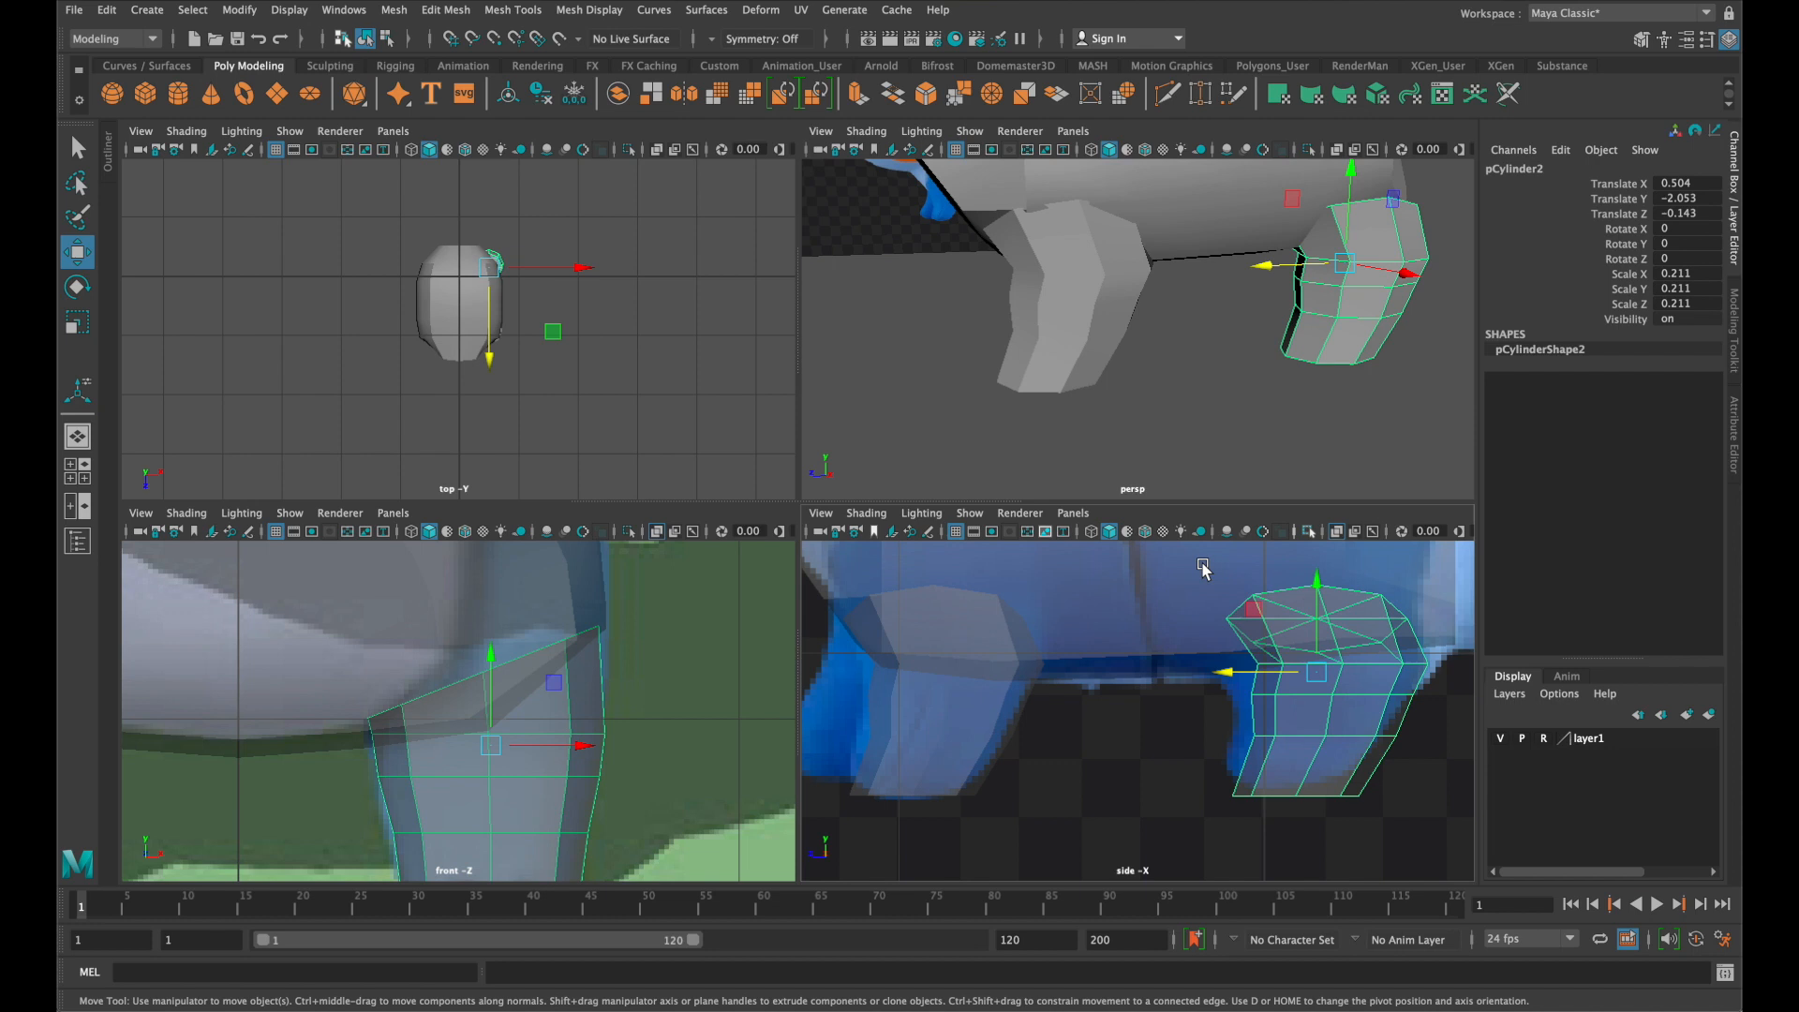
alt+drag(1053, 262, 1001, 275)
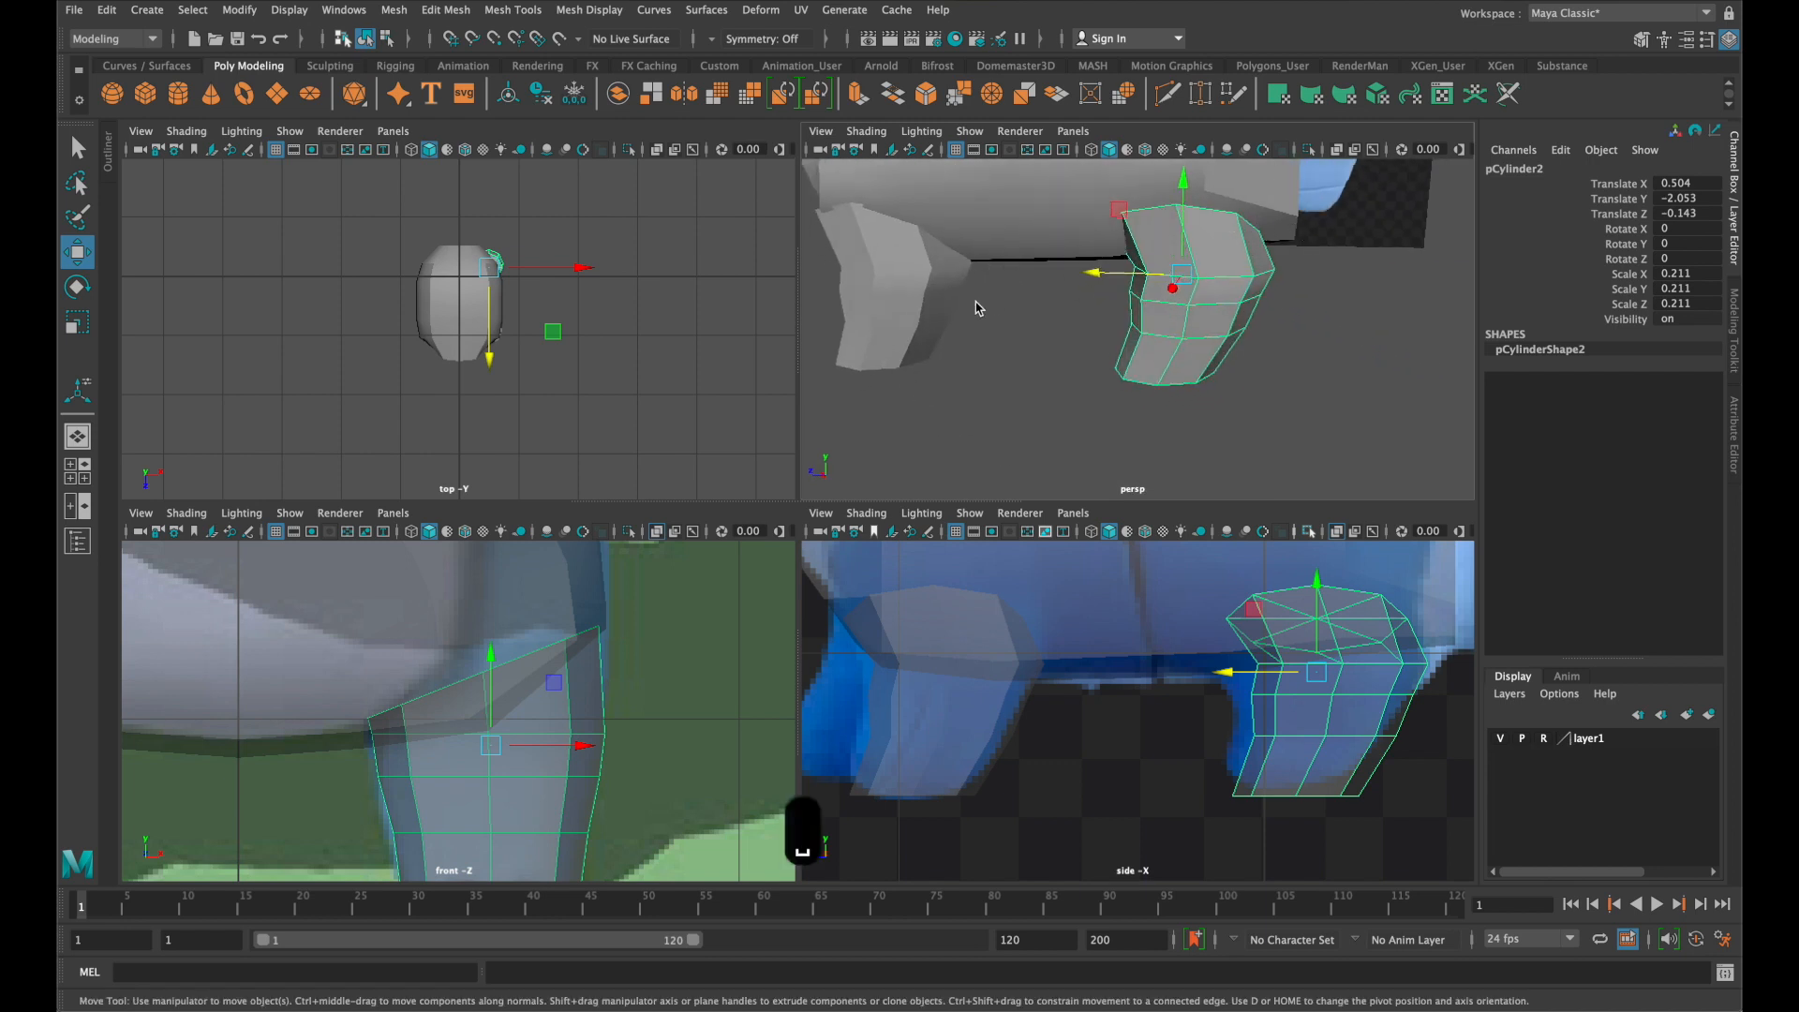
Lower the original front leg straight down to leave a gap between its top and the body
key(space)
alt+drag(826, 434, 755, 430)
alt+right_drag(755, 430, 915, 502)
click(935, 517)
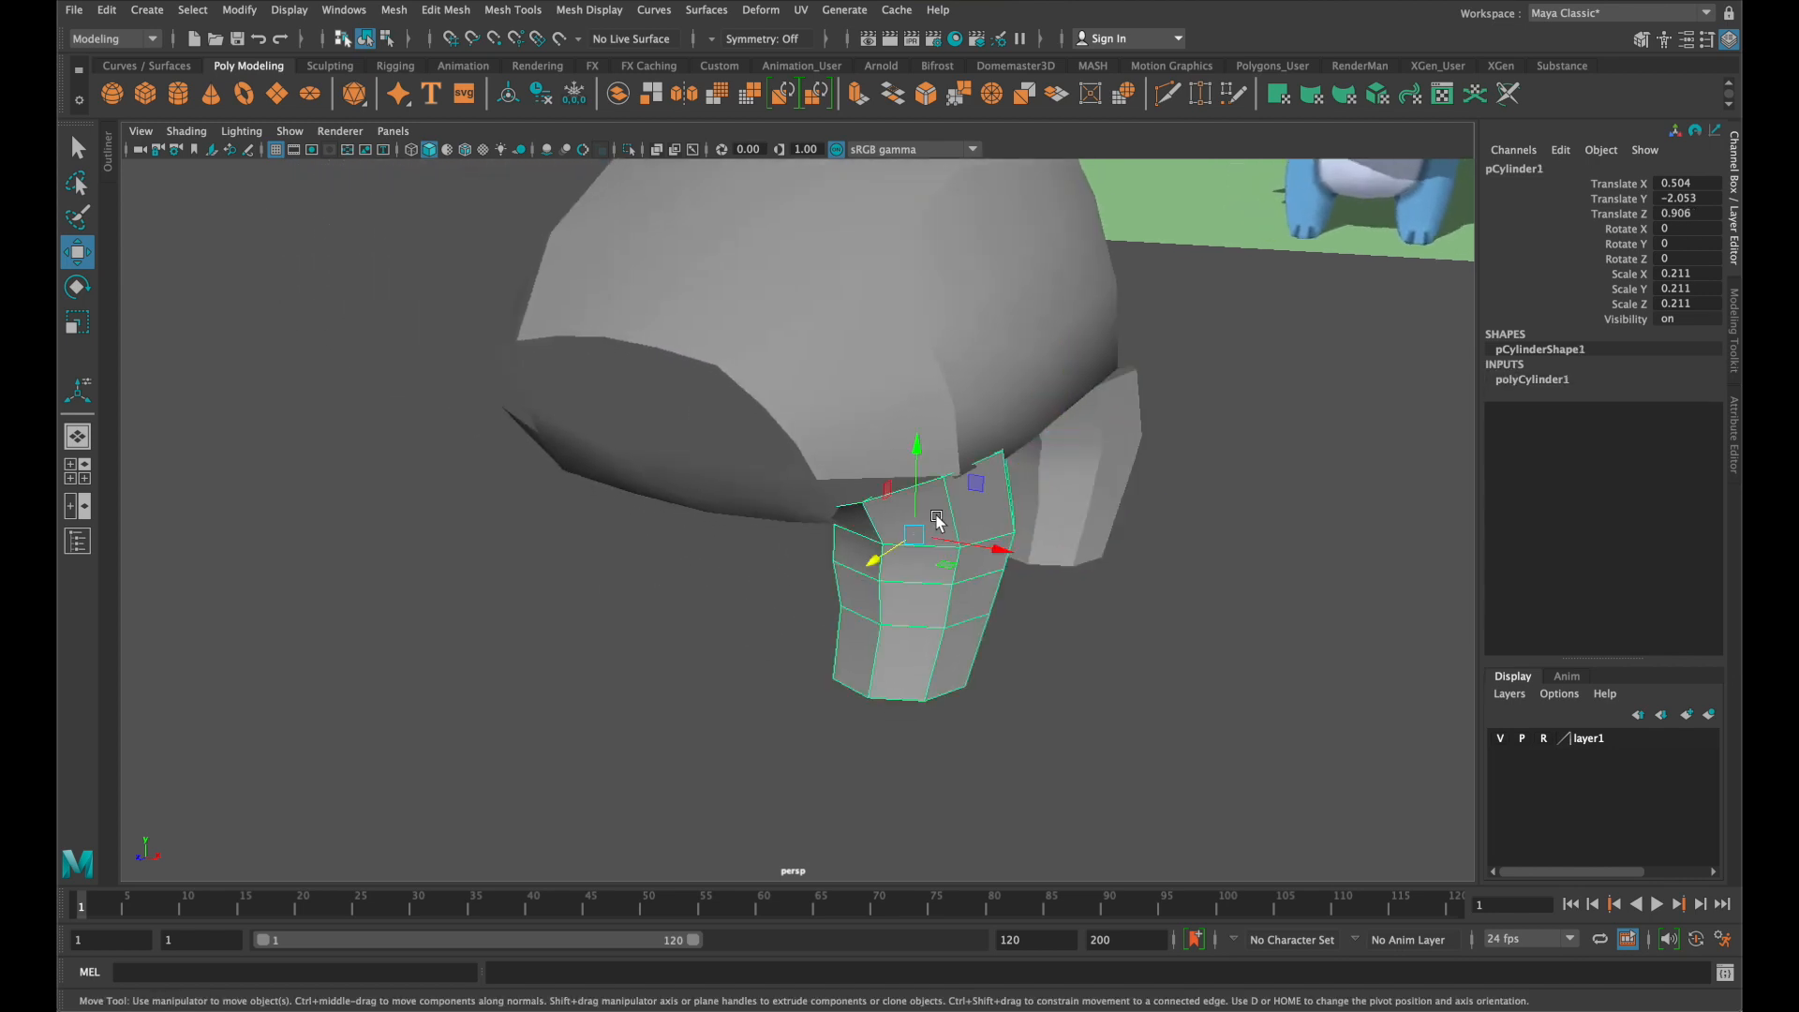
drag(917, 450, 943, 549)
alt+drag(950, 485, 886, 460)
Delete all the triangular cap faces on top of the front leg
click(639, 339)
alt+drag(638, 339, 744, 379)
click(1083, 618)
right_drag(1085, 620, 1093, 566)
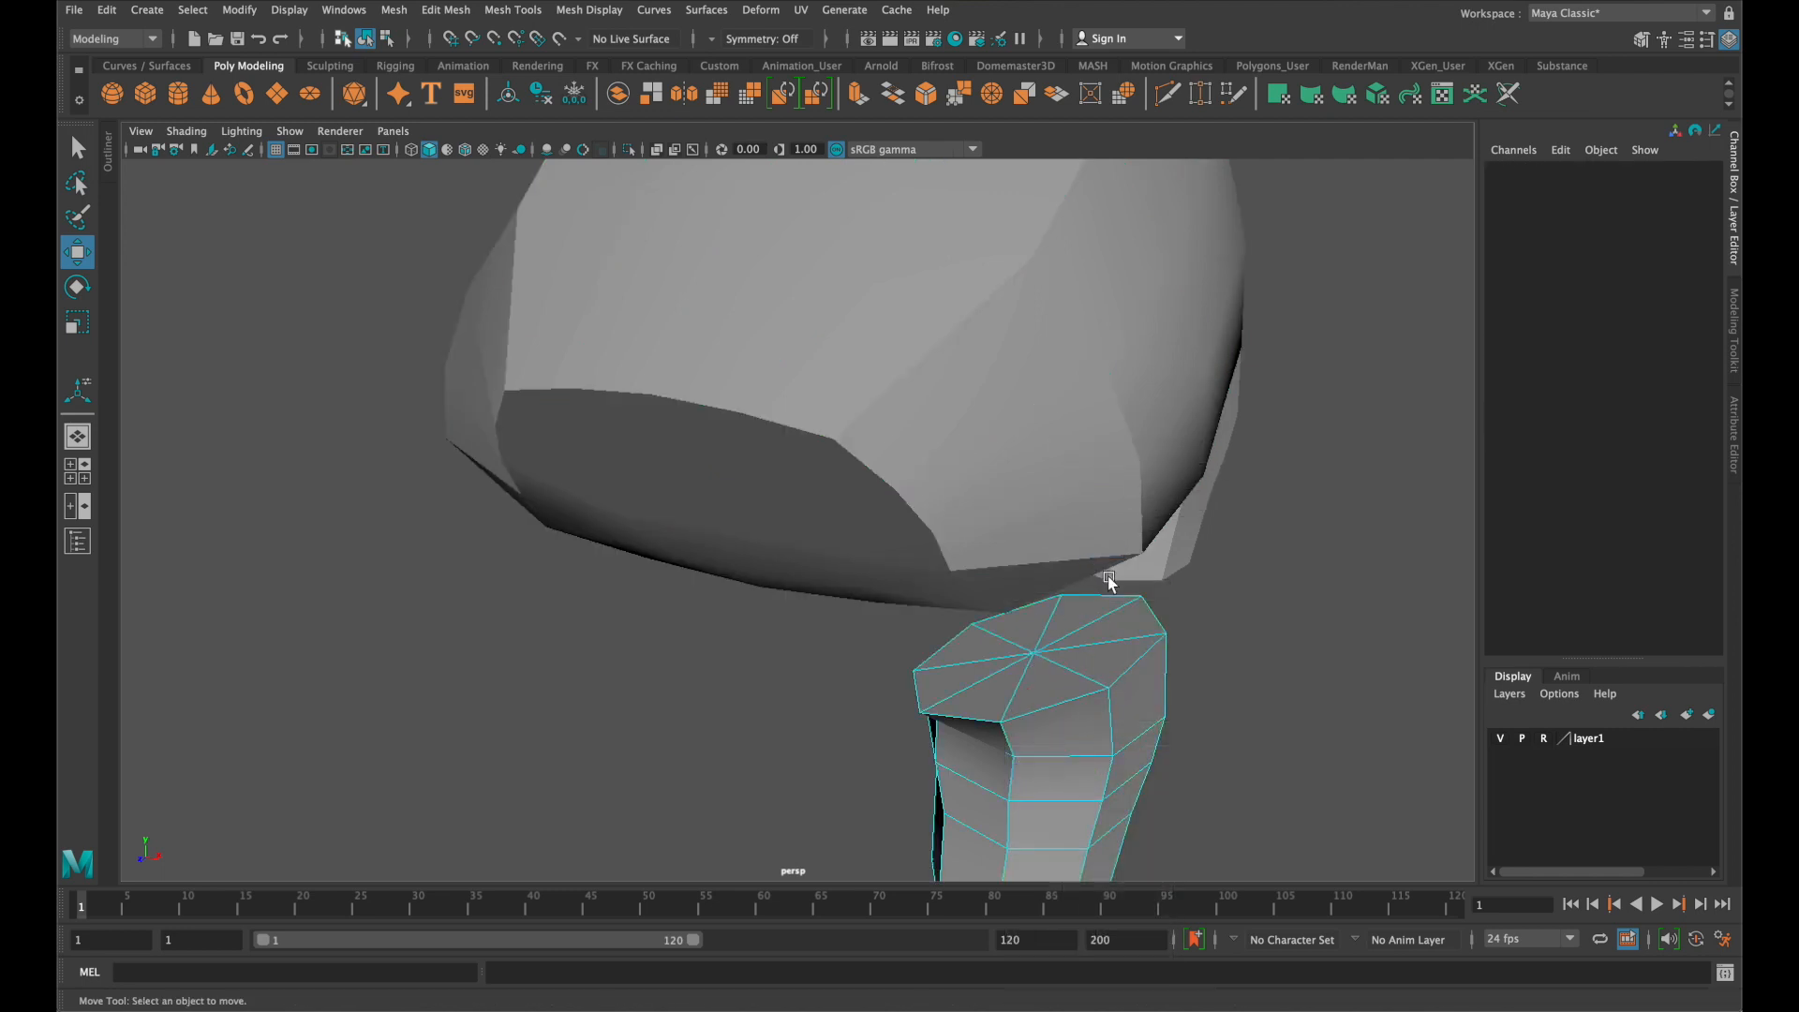
click(1124, 616)
key(q)
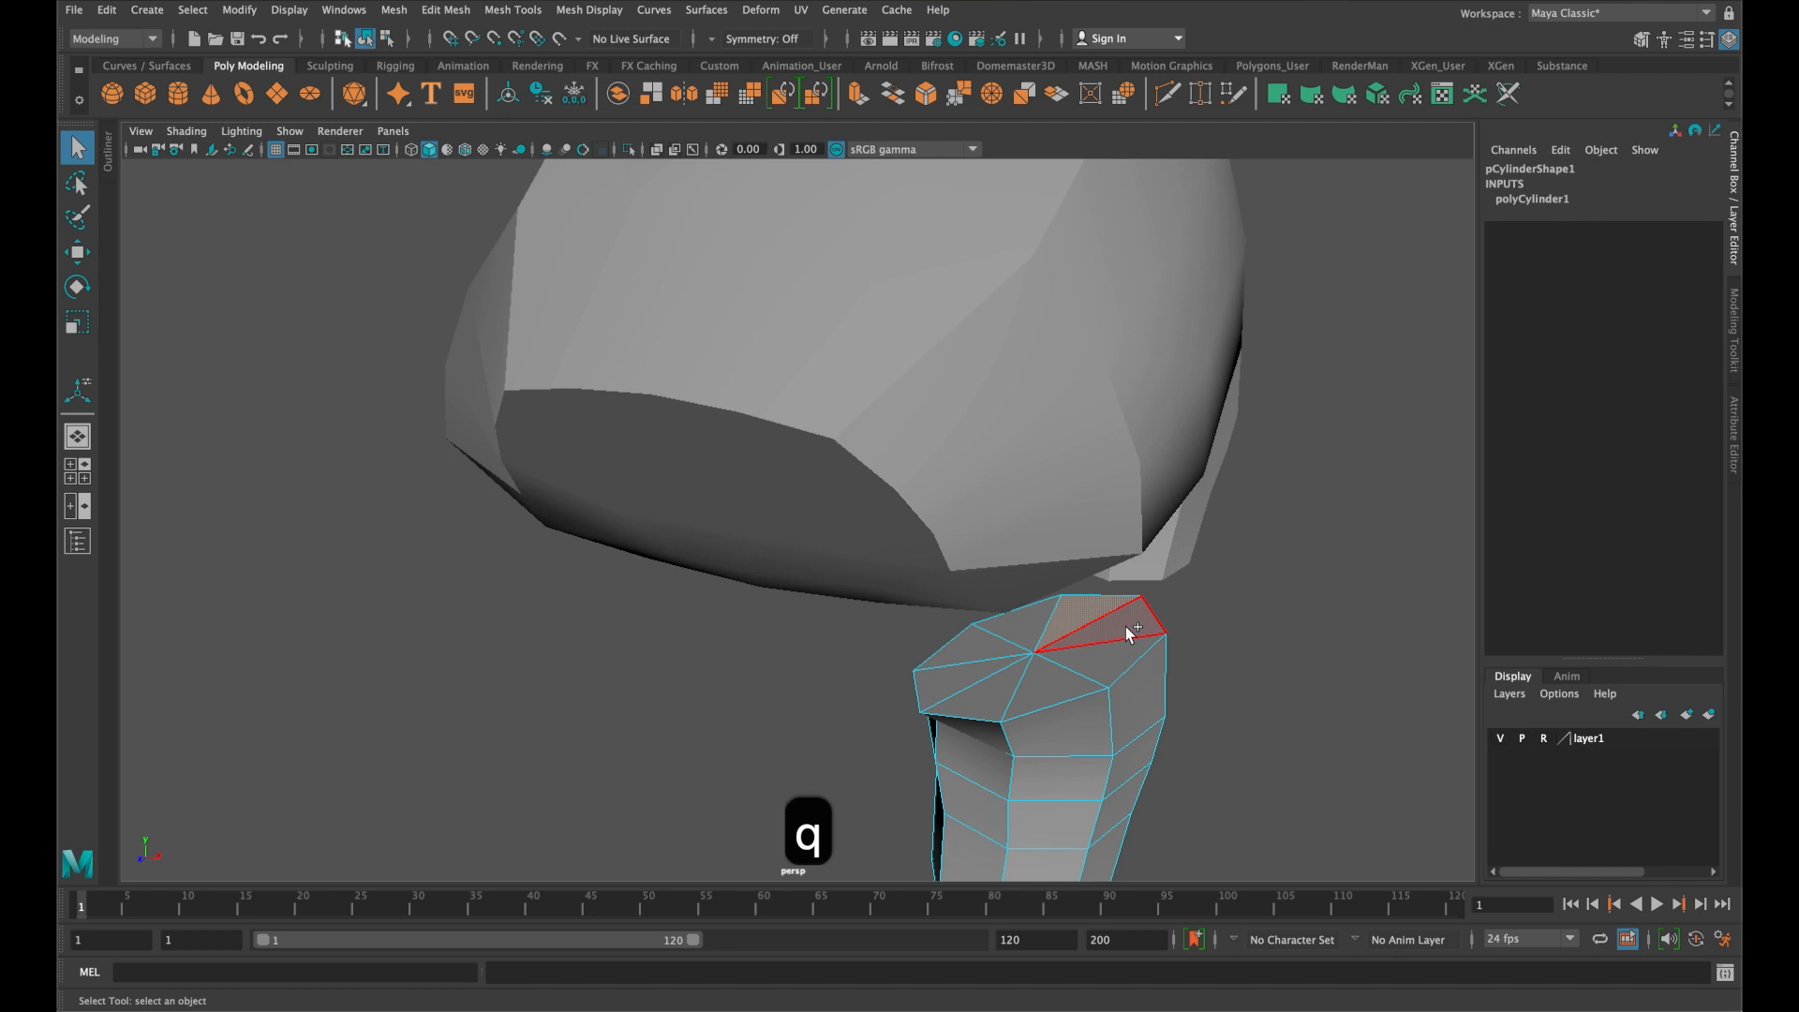
shift+click(1023, 708)
shift+click(952, 693)
shift+click(956, 653)
shift+click(1016, 619)
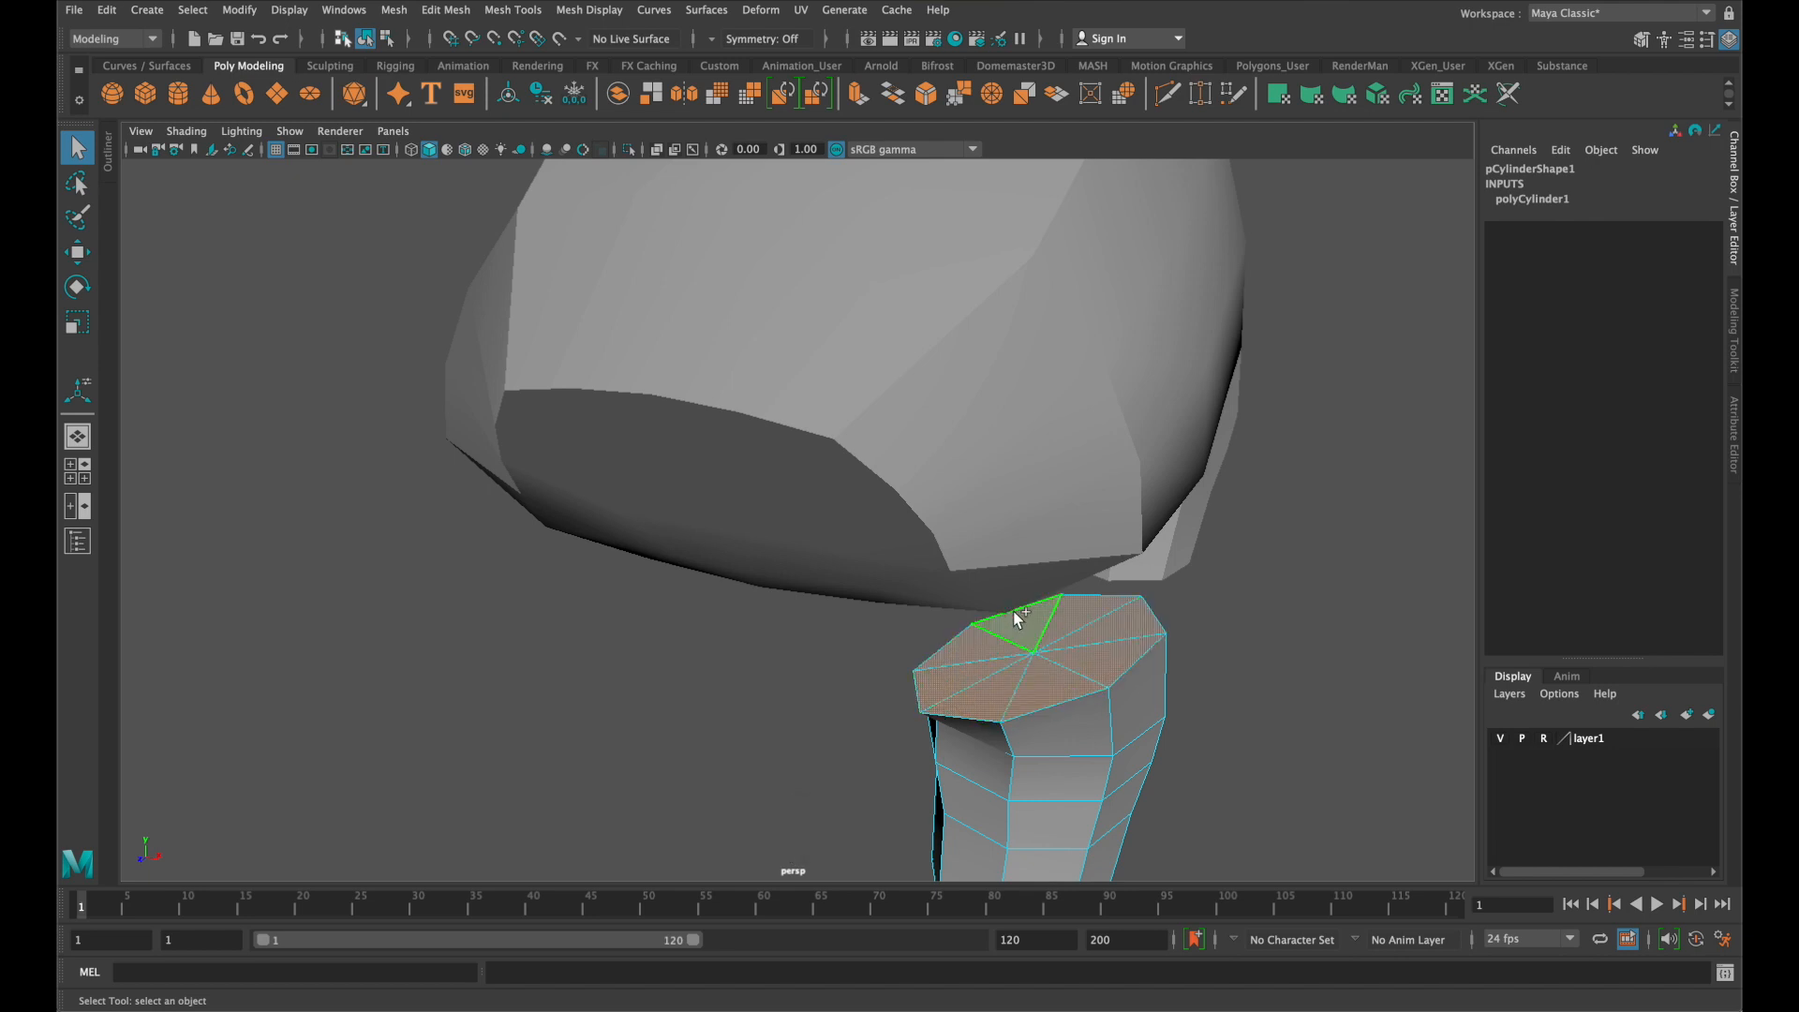
key(BackSpace)
Delete the two-by-two block of body faces directly above the front leg to open a hole
click(1066, 491)
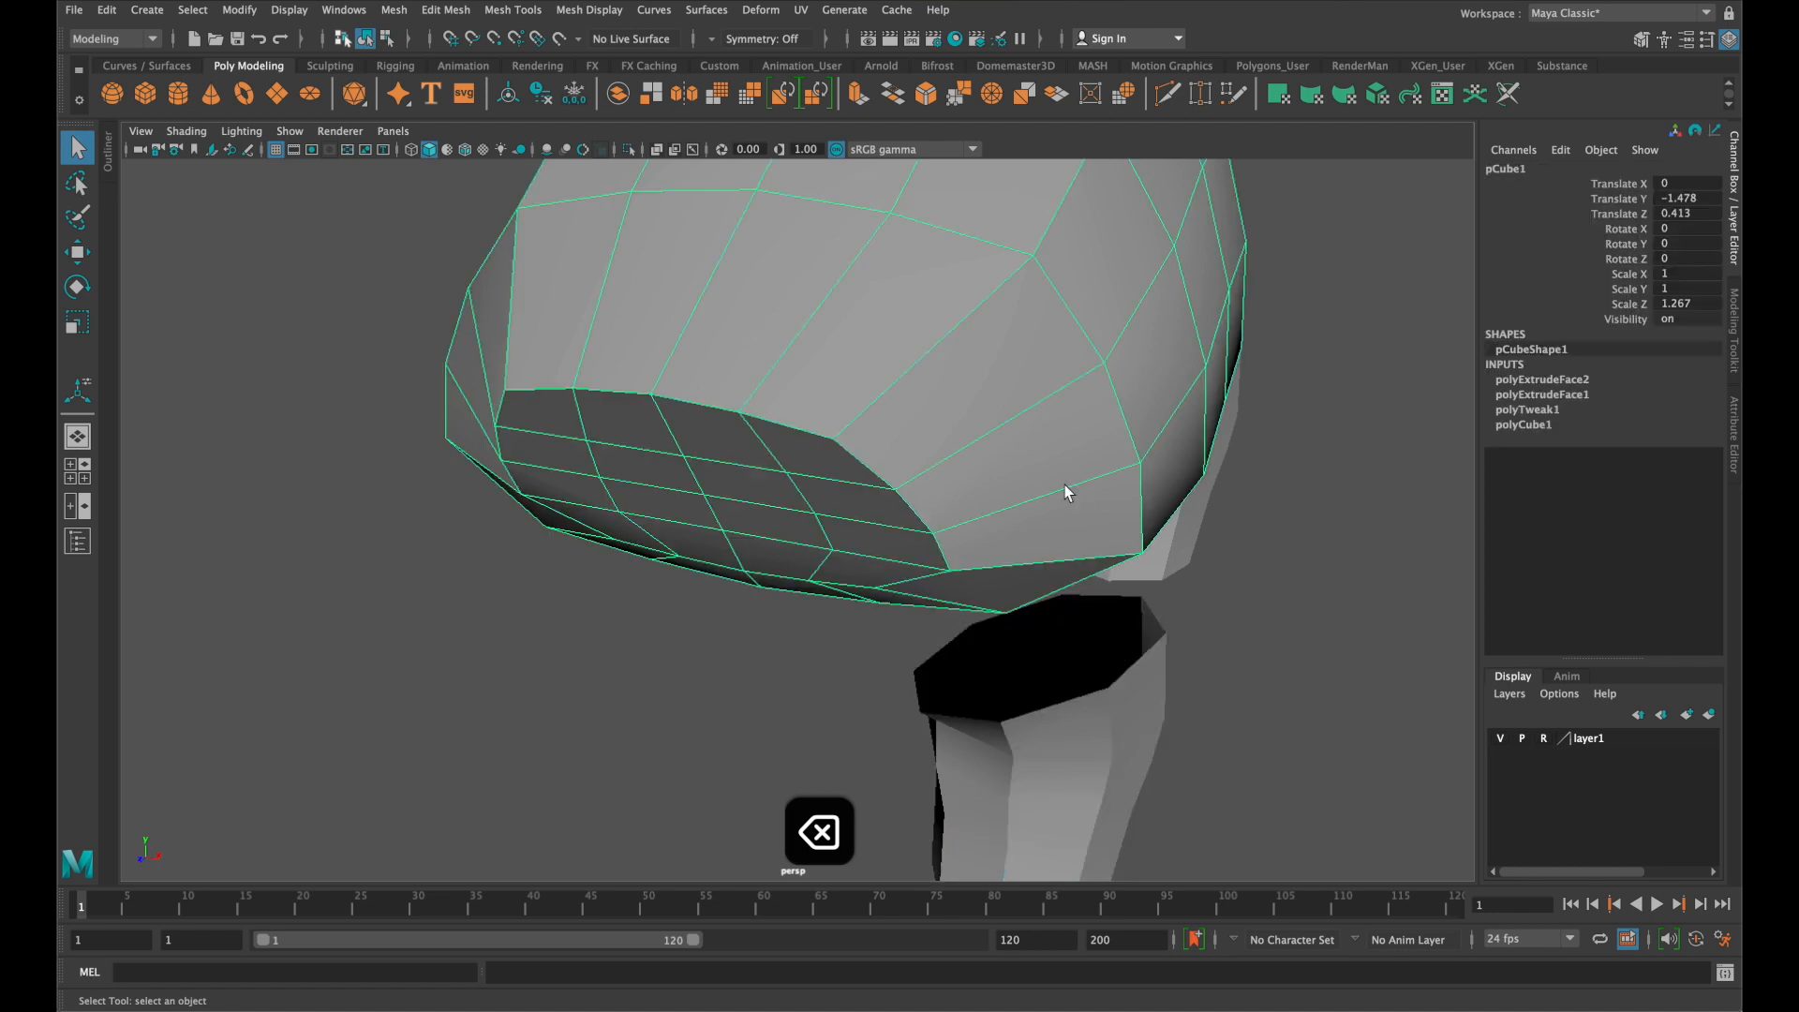
alt+drag(1063, 484, 1012, 433)
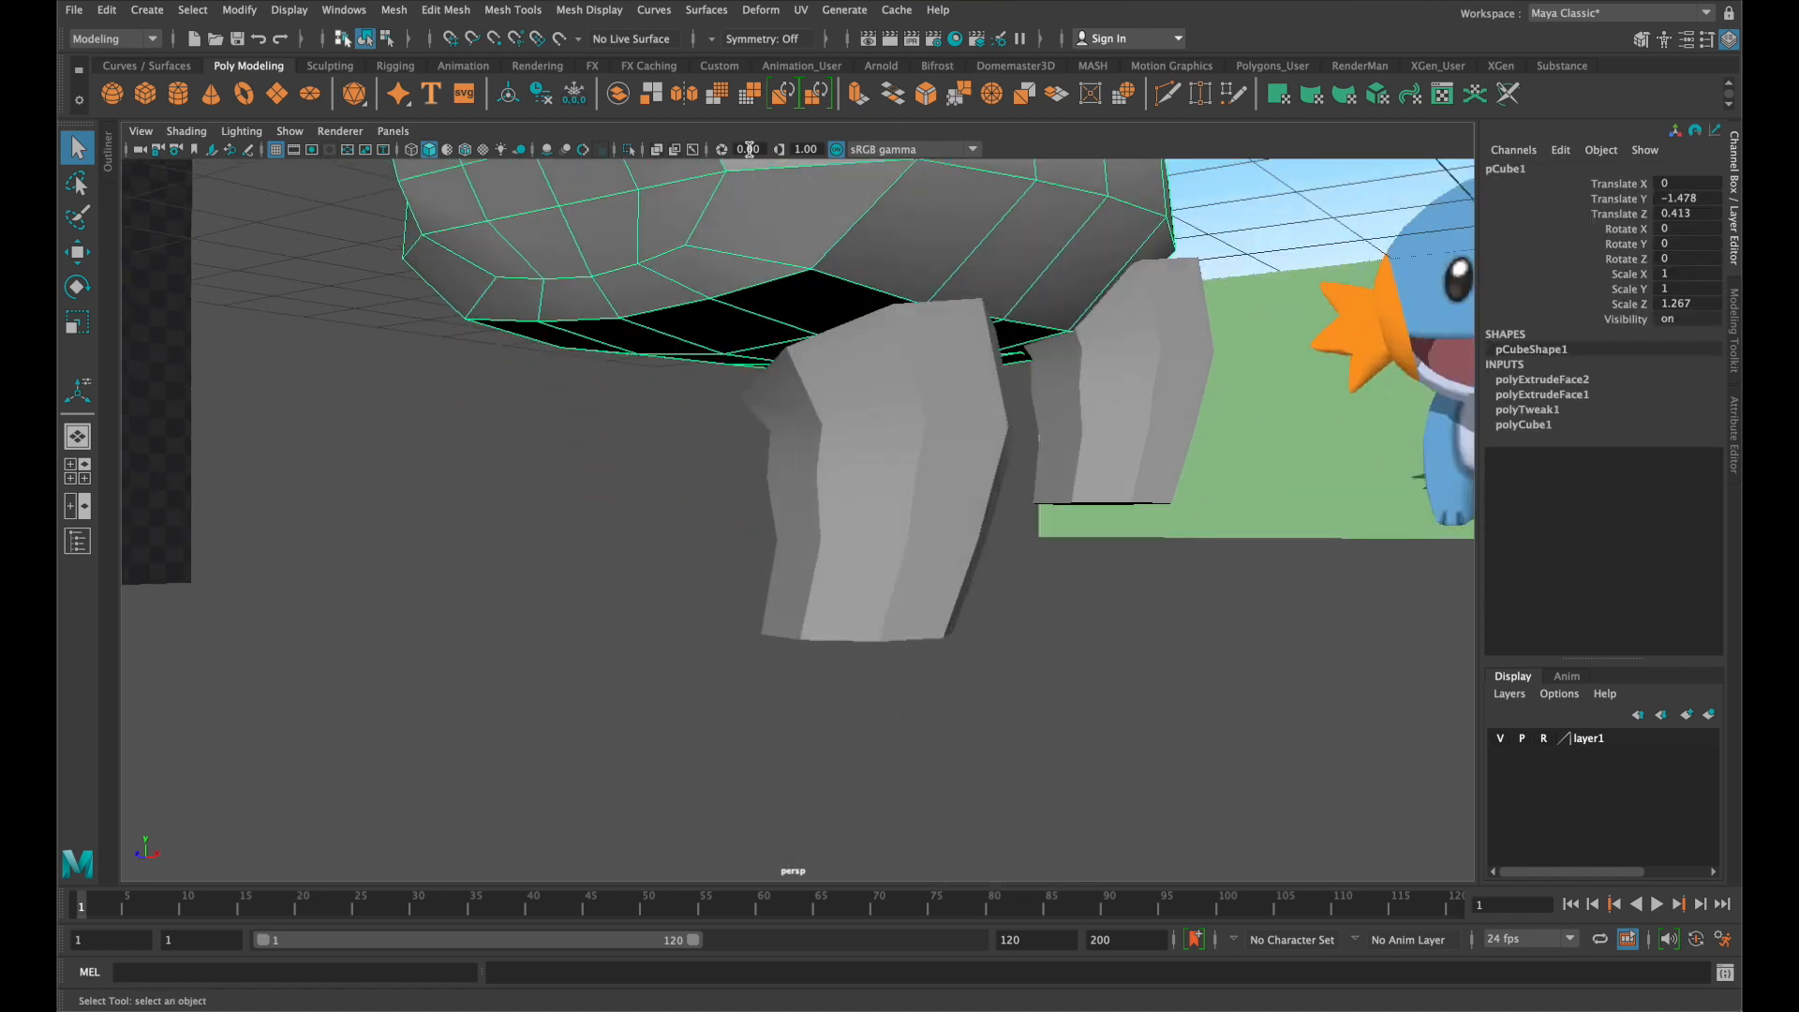
right_click(789, 200)
click(789, 251)
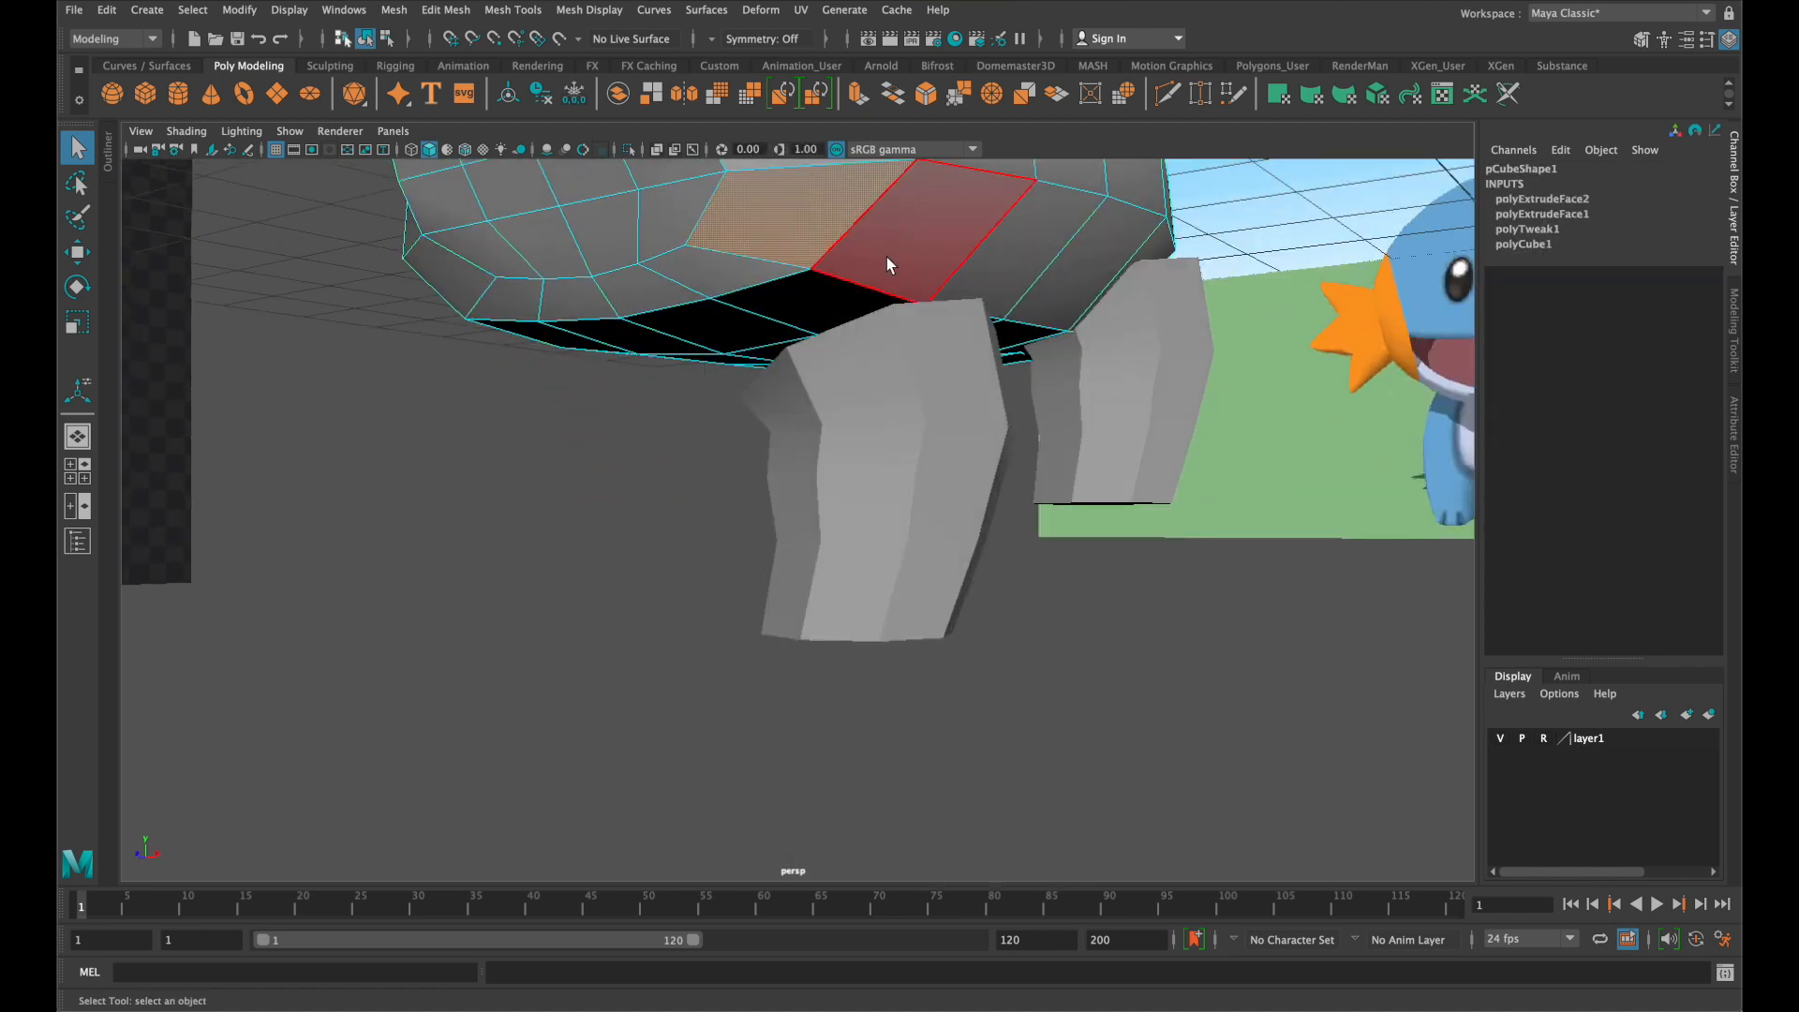
shift+click(846, 294)
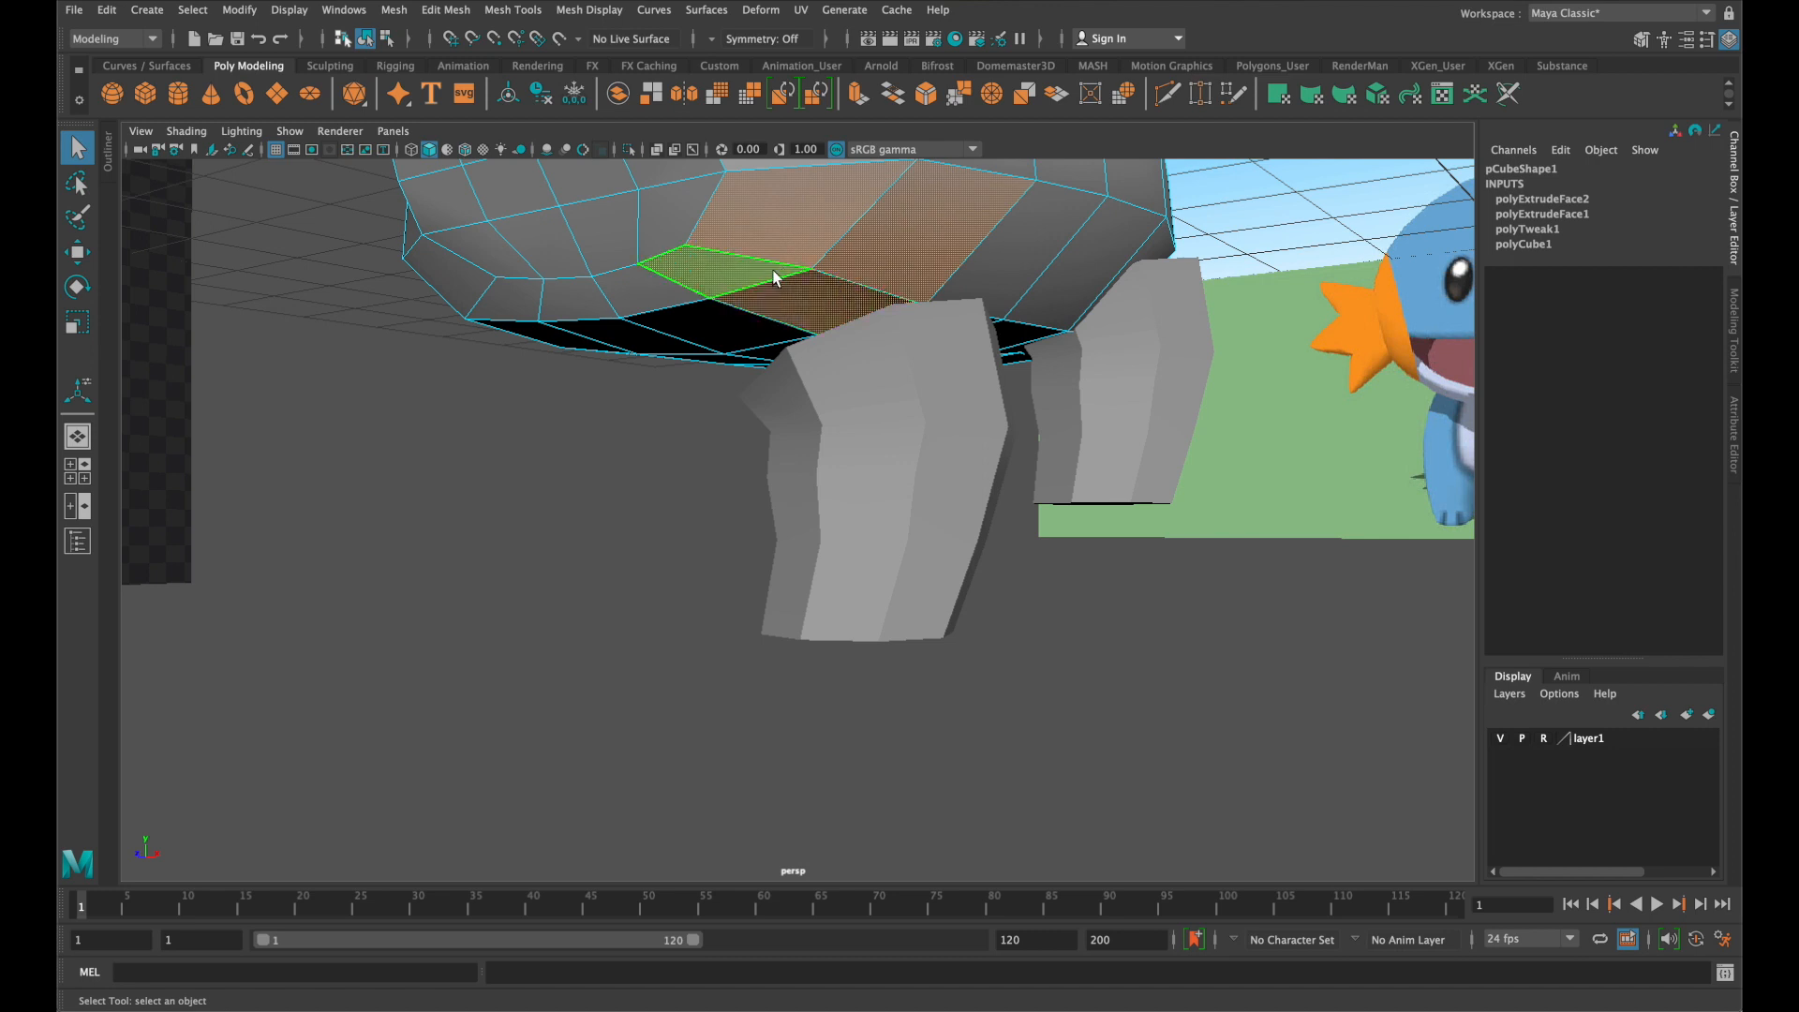
shift+click(759, 278)
shift+click(897, 262)
key(BackSpace)
Examine the border edges around the body's leg opening by selecting them, and return to object mode with nothing selected
mouse_move(879, 271)
alt+mouse_down()
mouse_move(932, 293)
mouse_move(903, 293)
alt+mouse_up()
right_drag(903, 293, 903, 240)
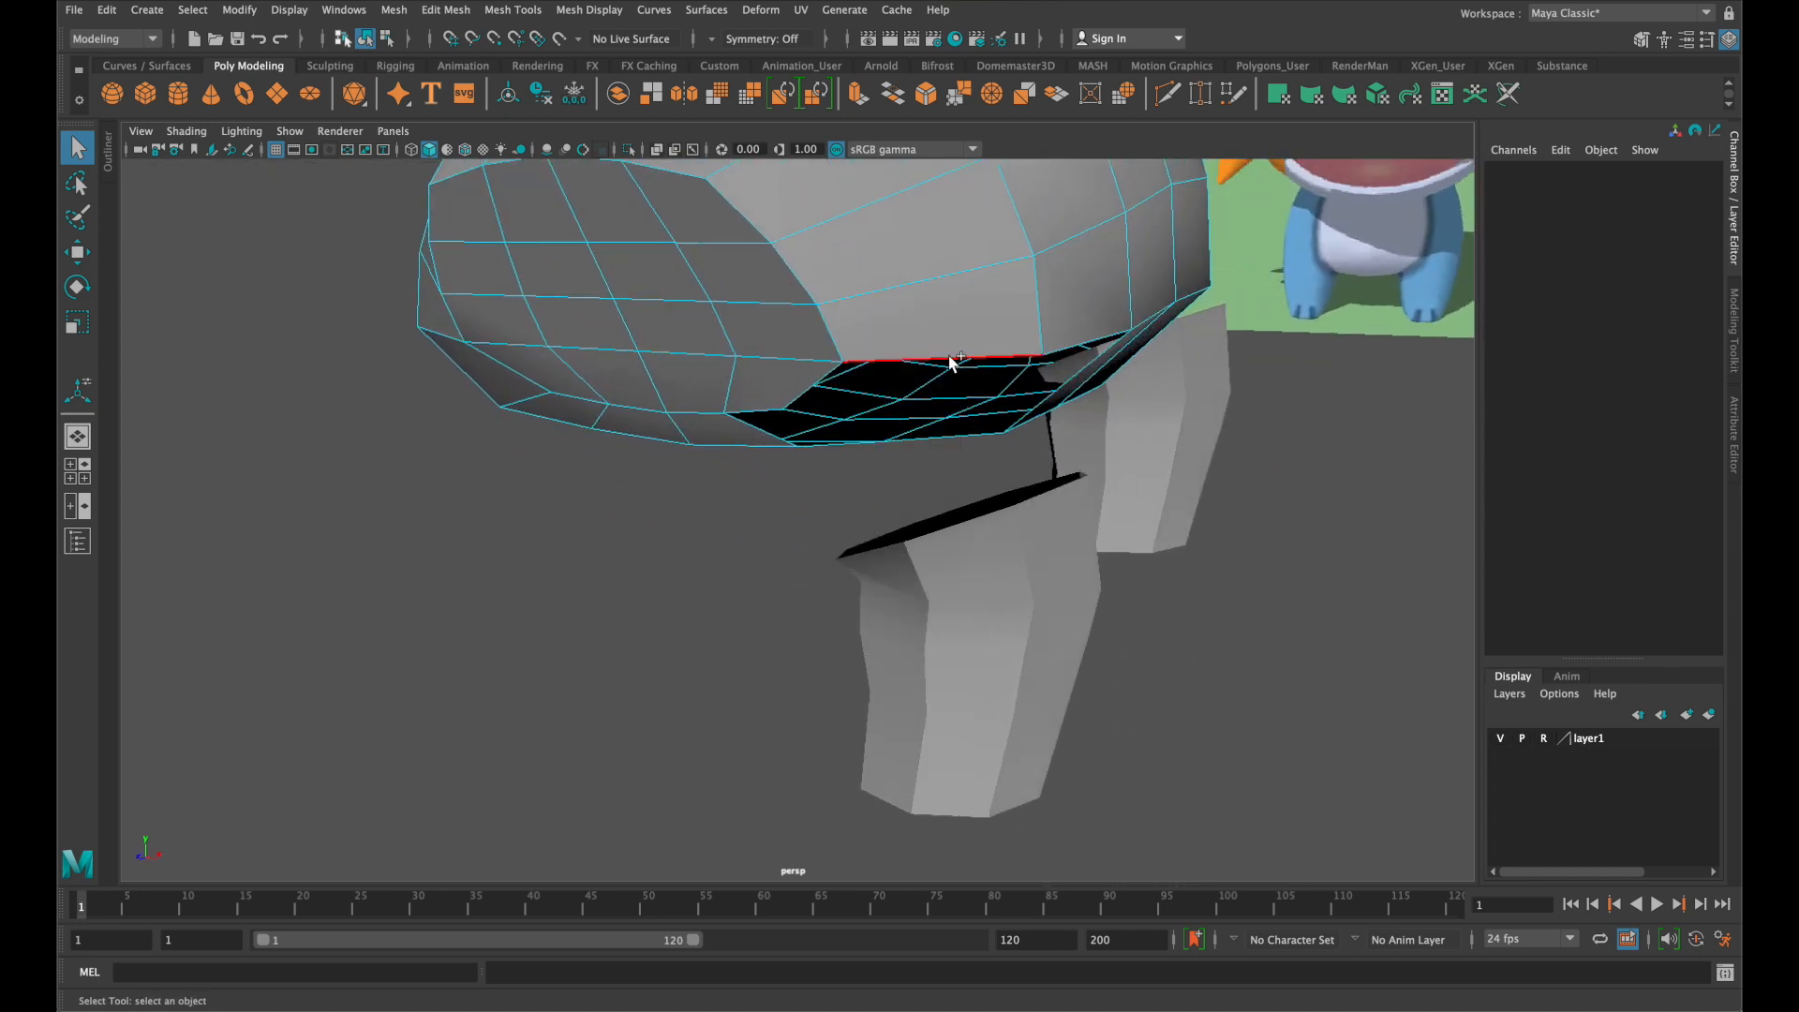
click(951, 363)
alt+drag(1021, 369, 920, 236)
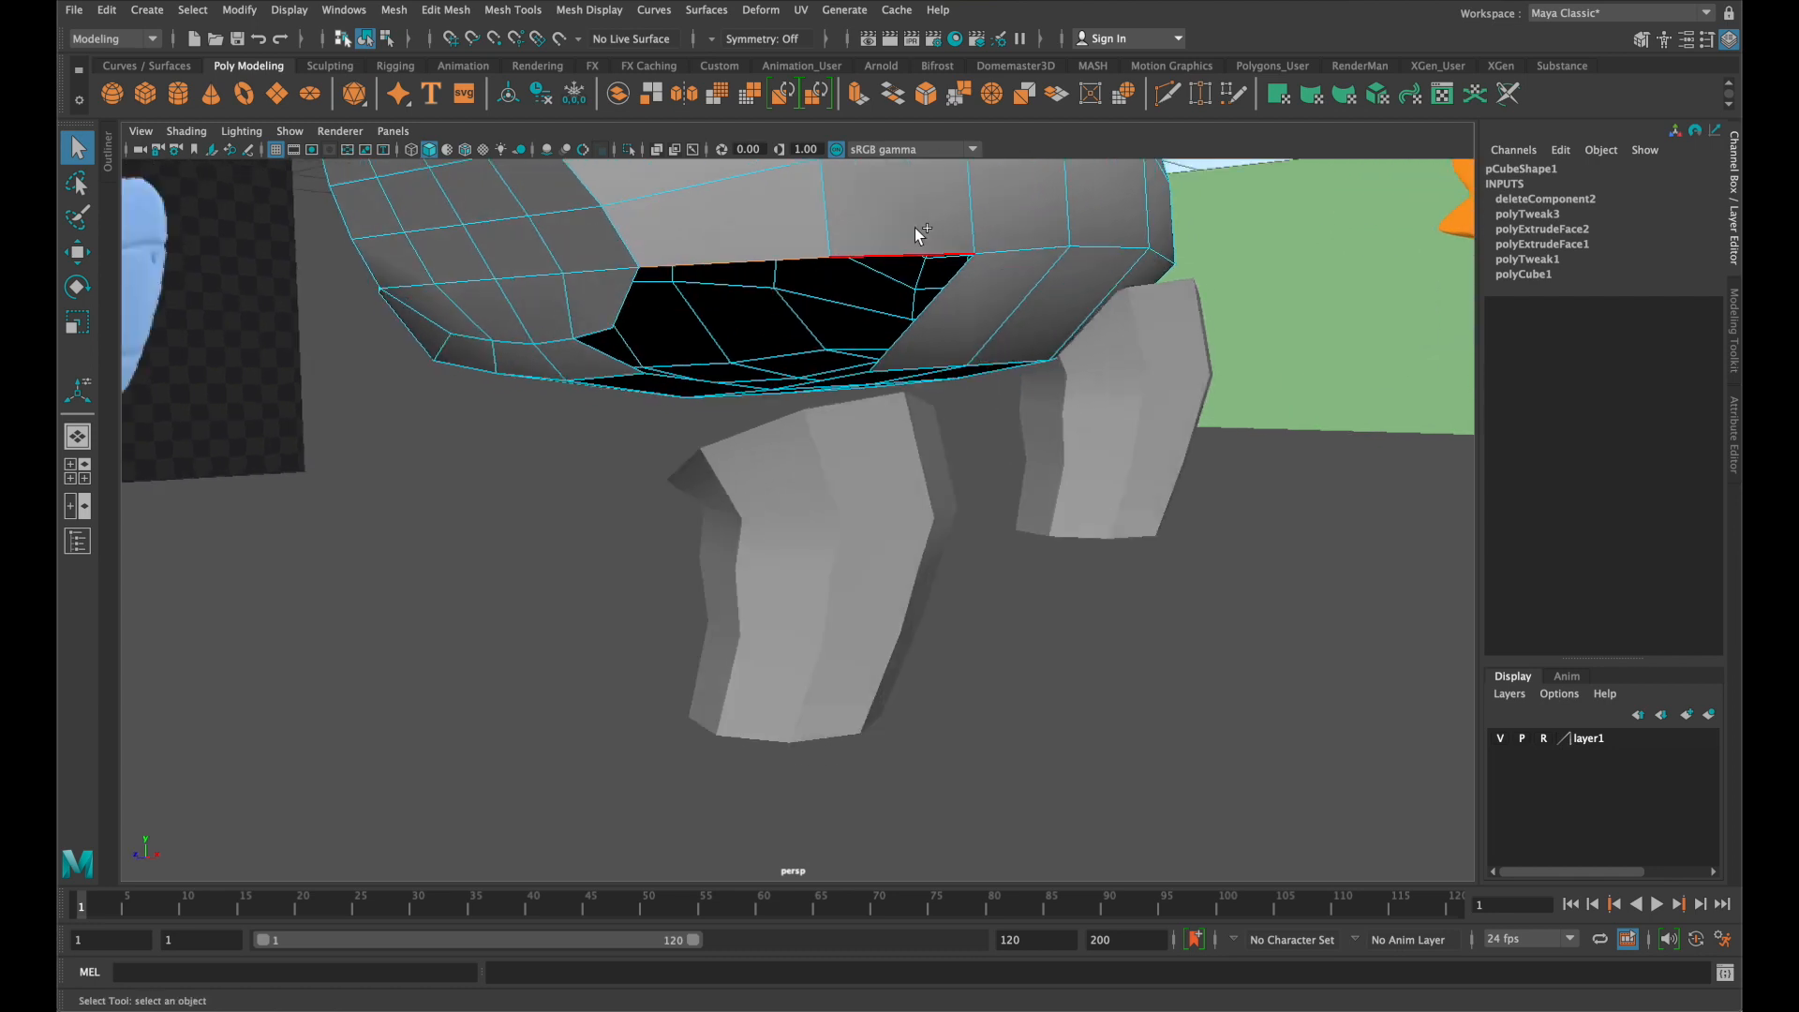
alt+drag(927, 306, 963, 298)
click(838, 307)
shift+click(784, 293)
shift+click(764, 252)
shift+click(828, 174)
alt+drag(1211, 342, 1147, 363)
right_drag(1112, 340, 1134, 324)
click(1344, 549)
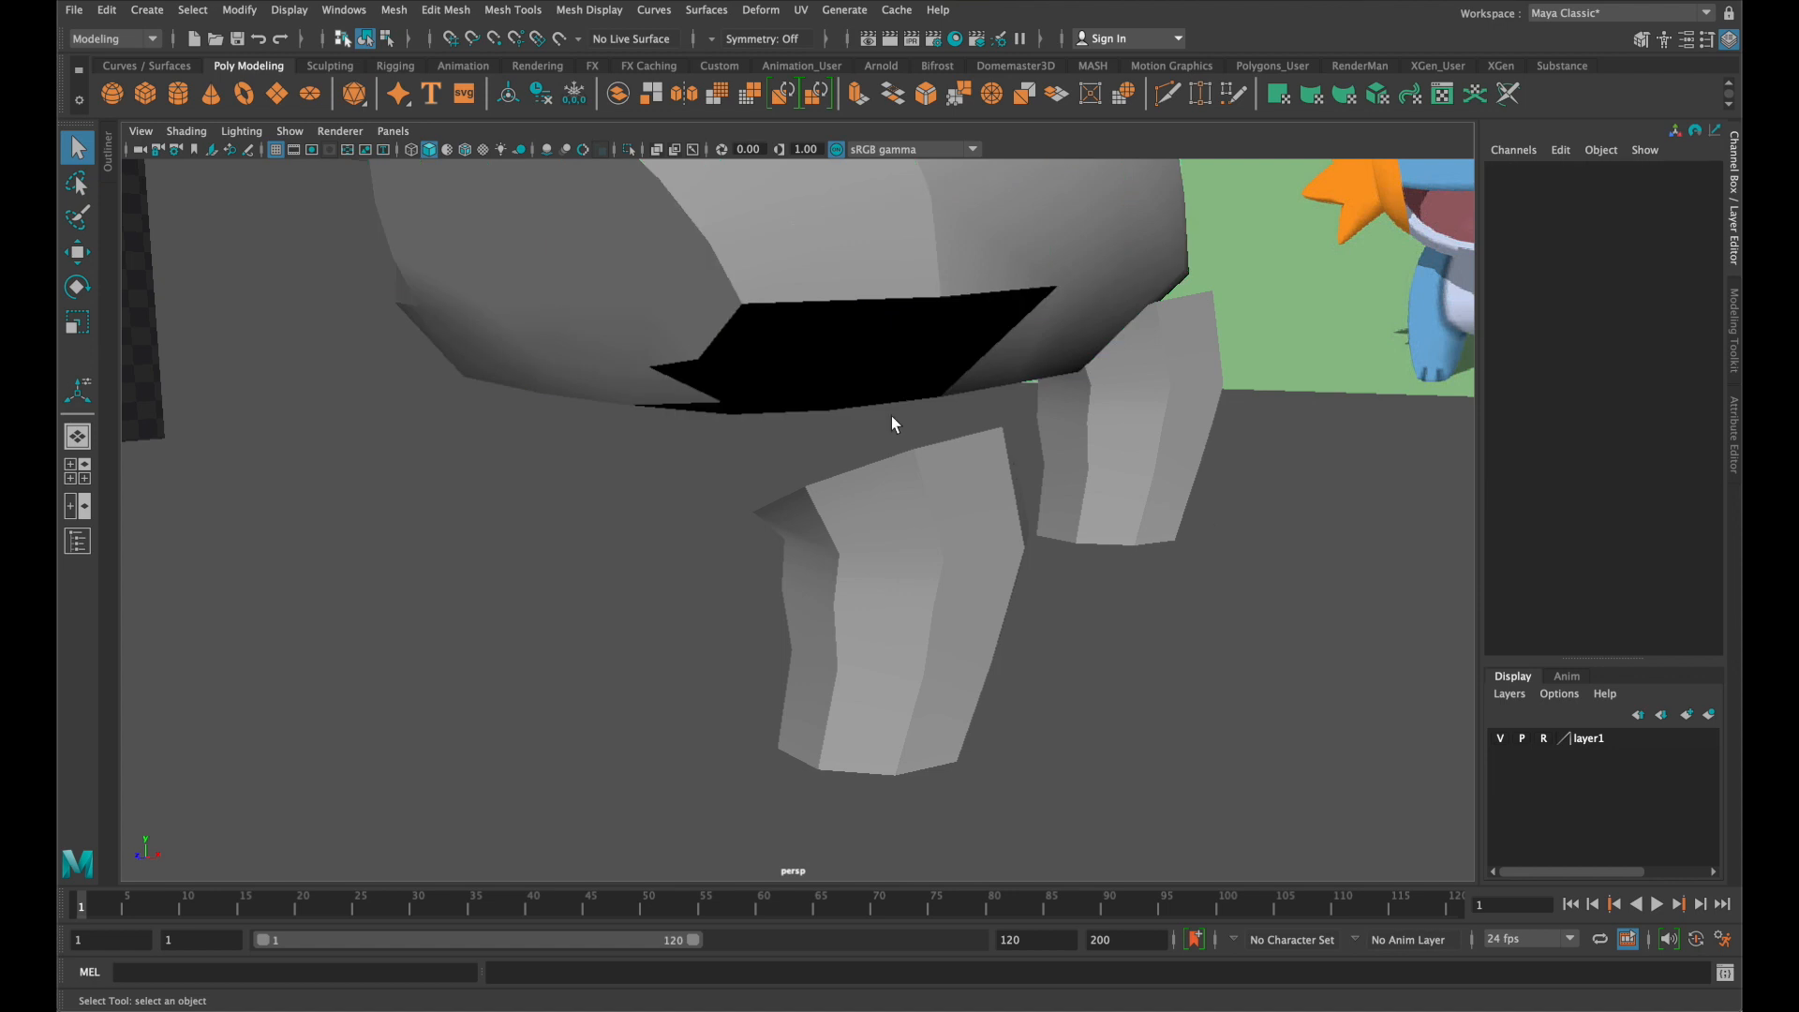
Combine the body and the front leg into a single mesh
click(704, 334)
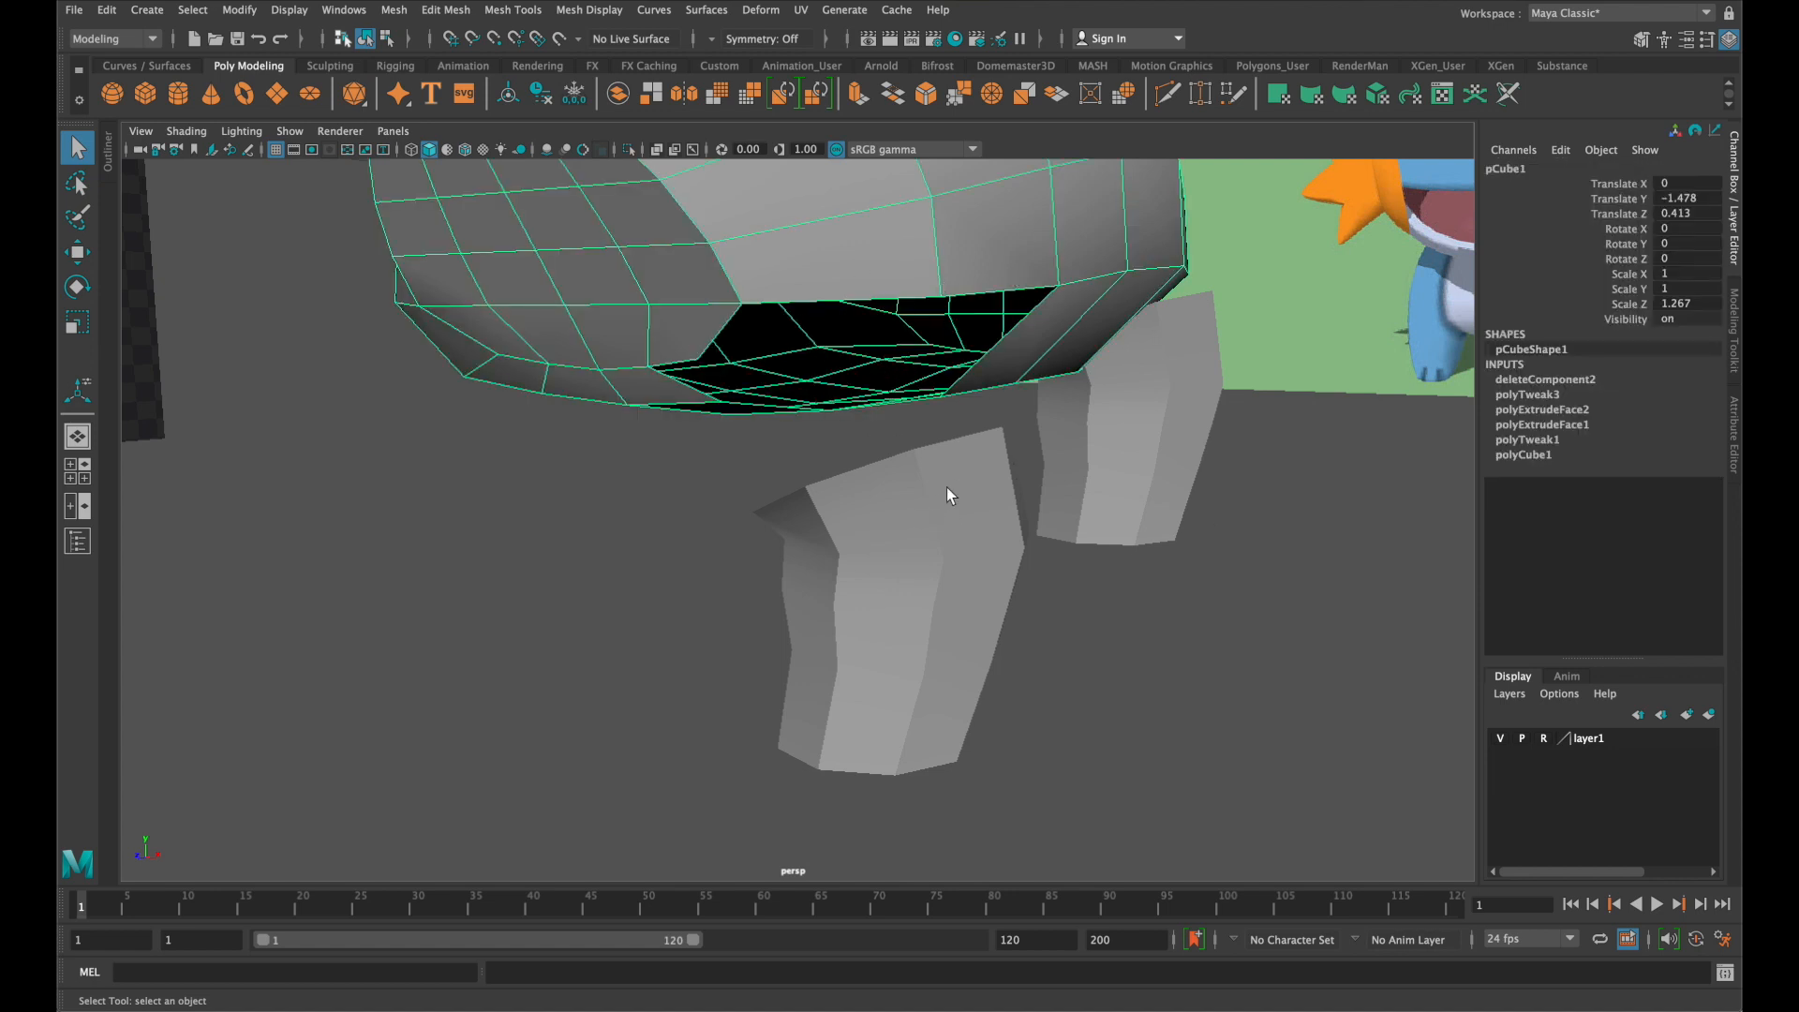
shift+drag(895, 480, 954, 669)
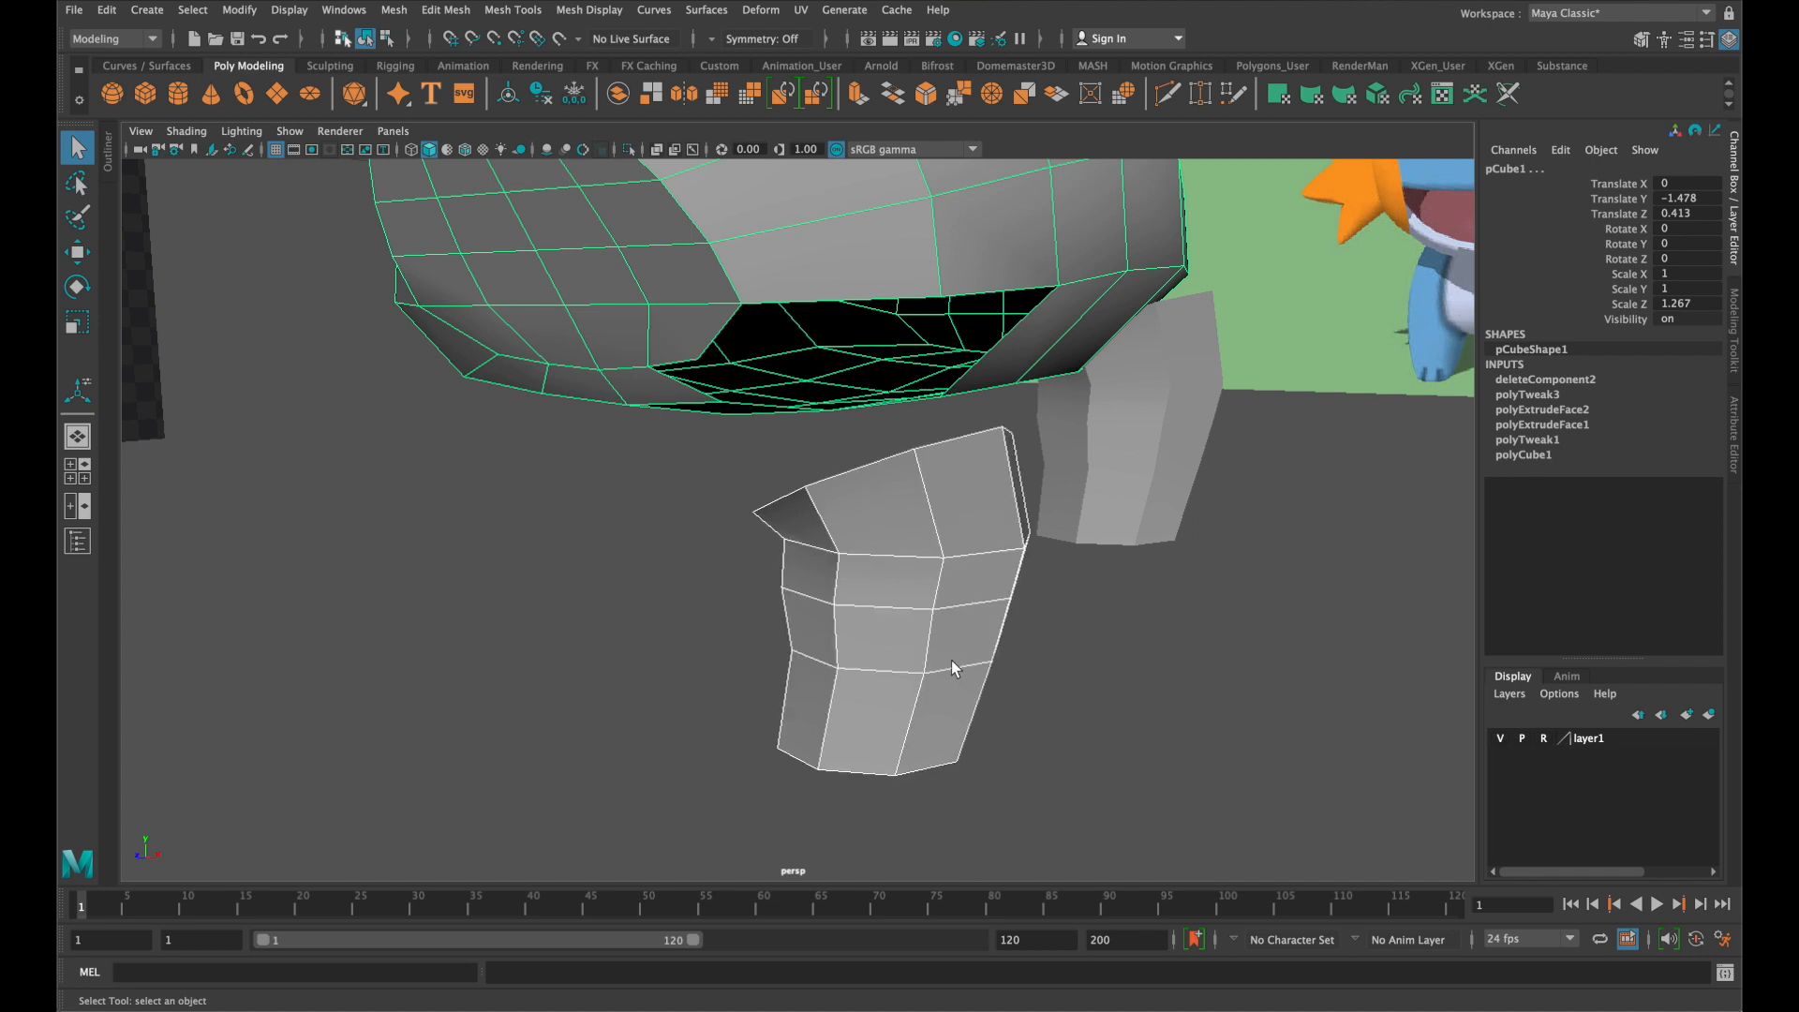
shift+drag(722, 623, 852, 327)
right_drag(852, 327, 960, 294)
drag(788, 366, 908, 699)
click(406, 13)
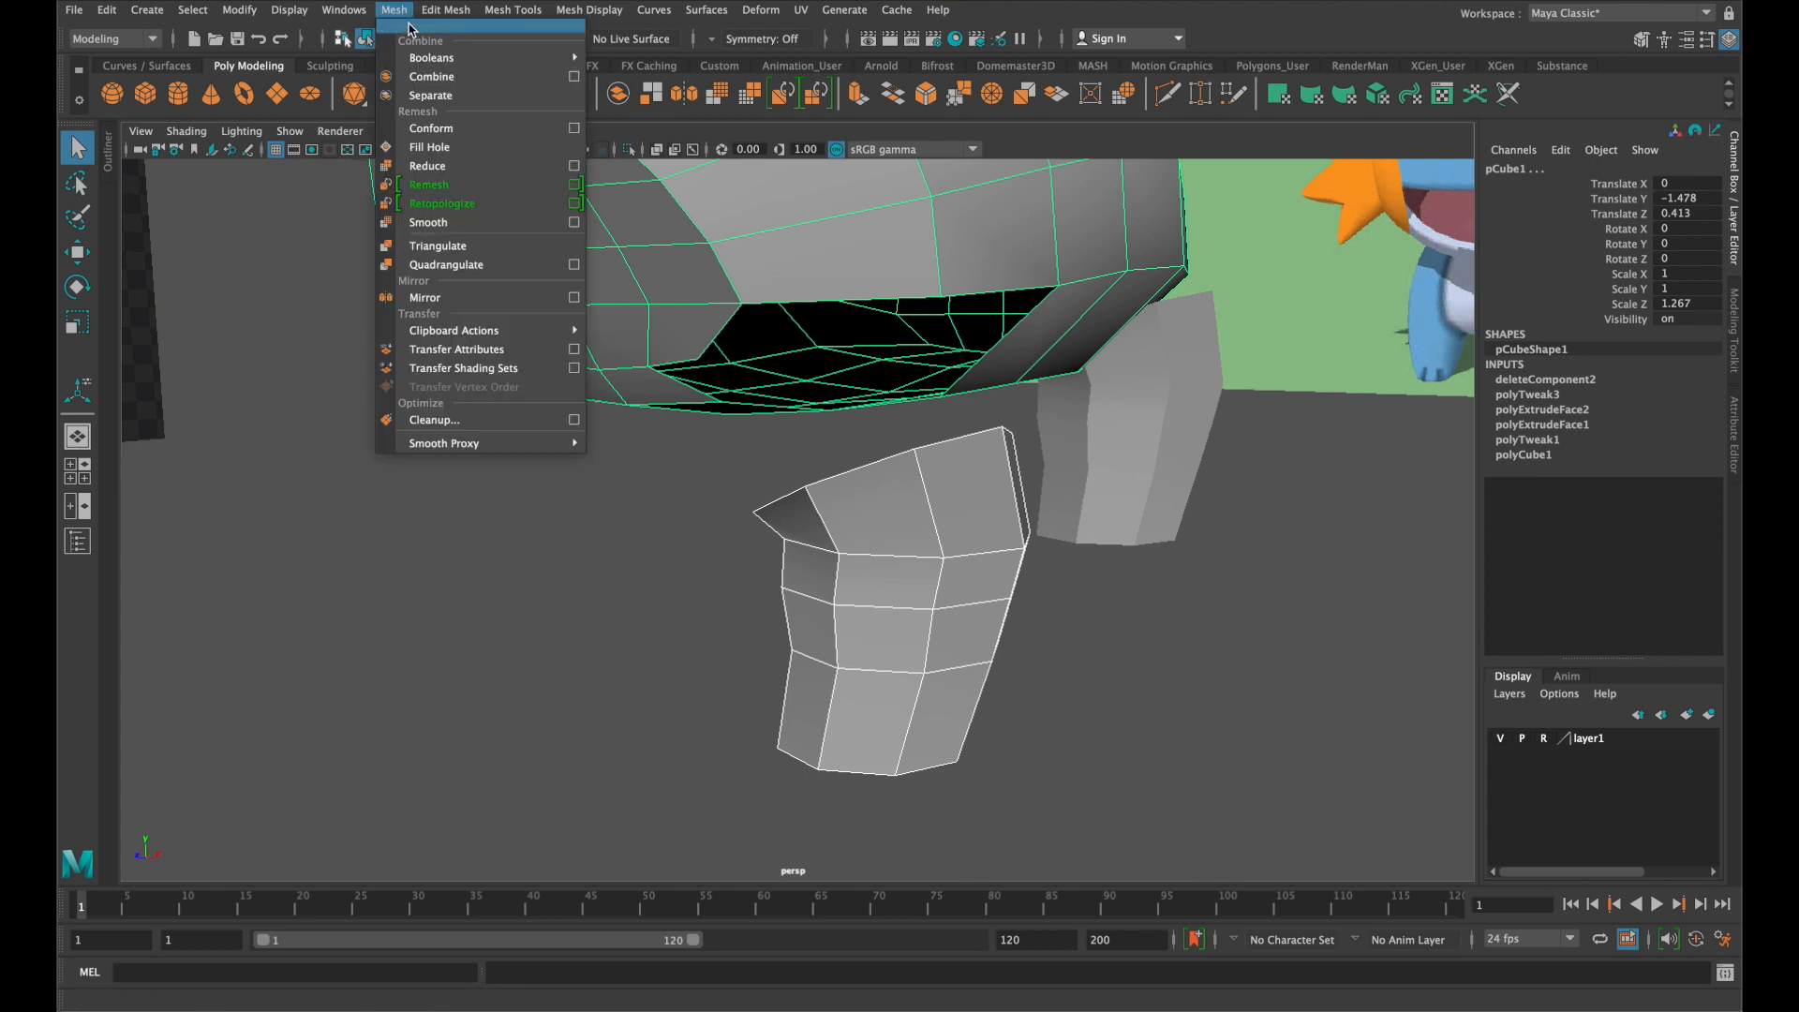
click(431, 76)
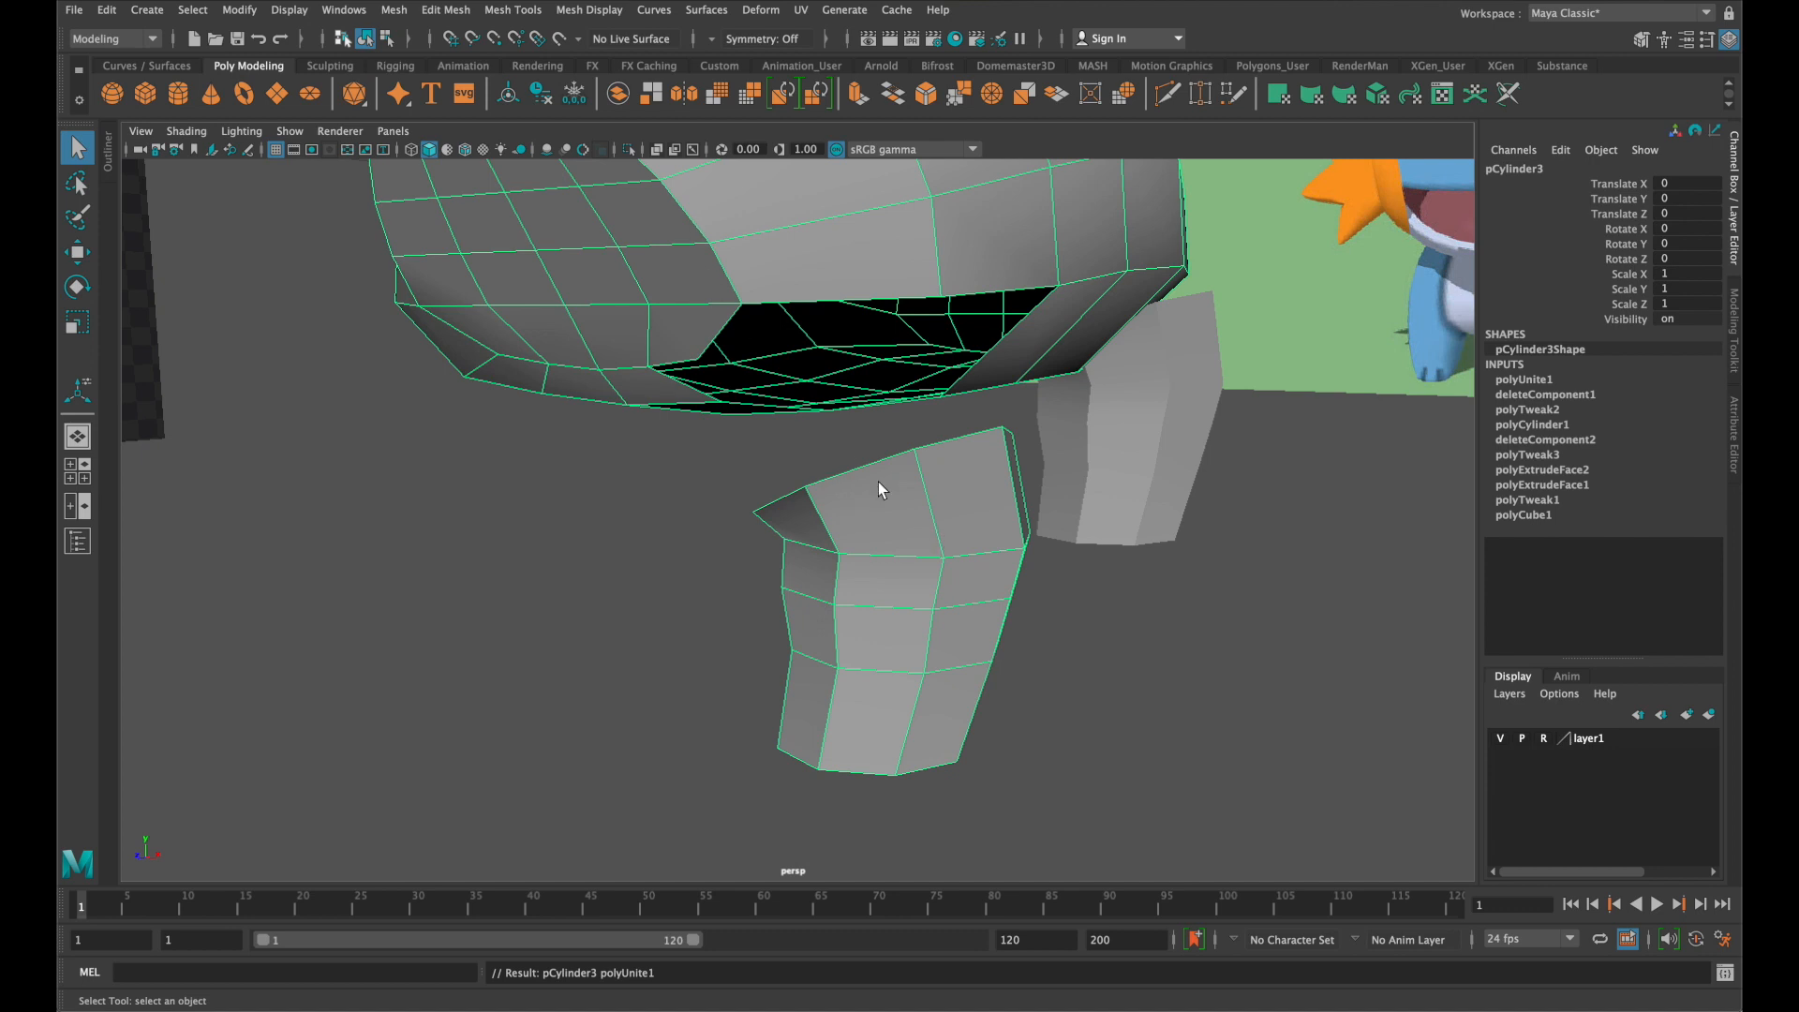
Use Append to Polygon to connect the body opening's front edge to the leg's top front edge with a face
alt+drag(866, 385, 914, 386)
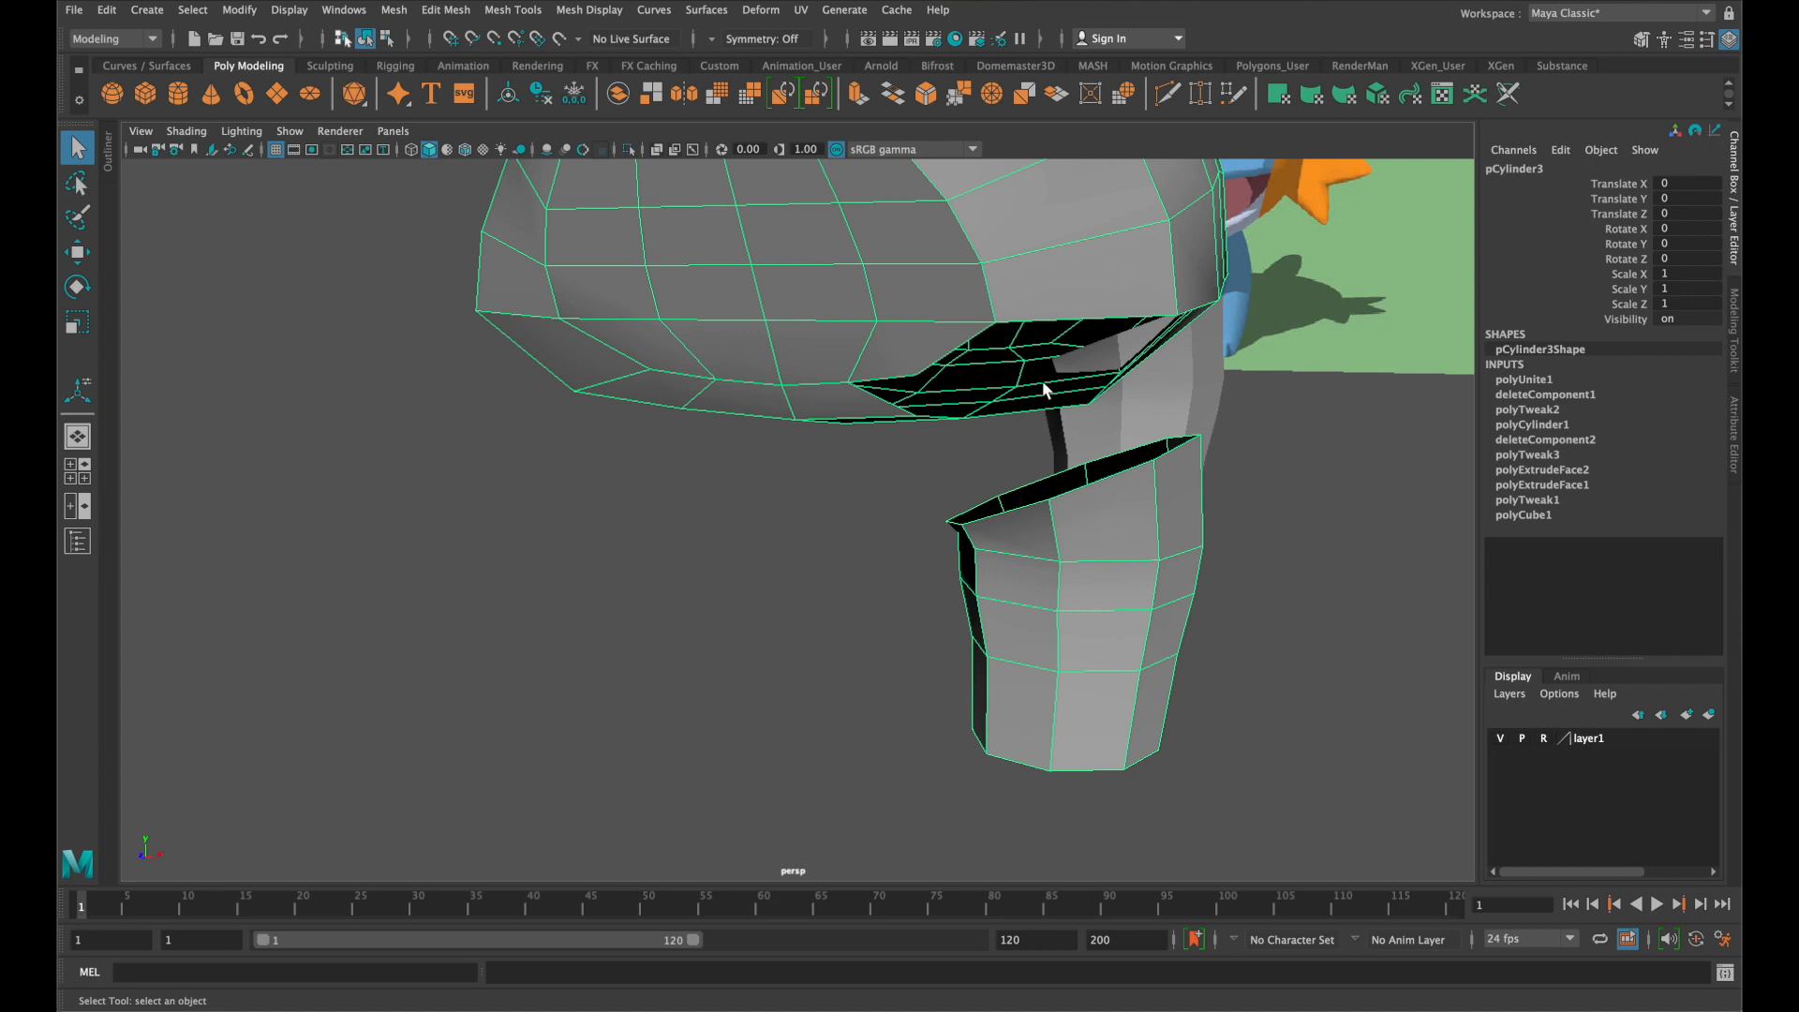
click(525, 13)
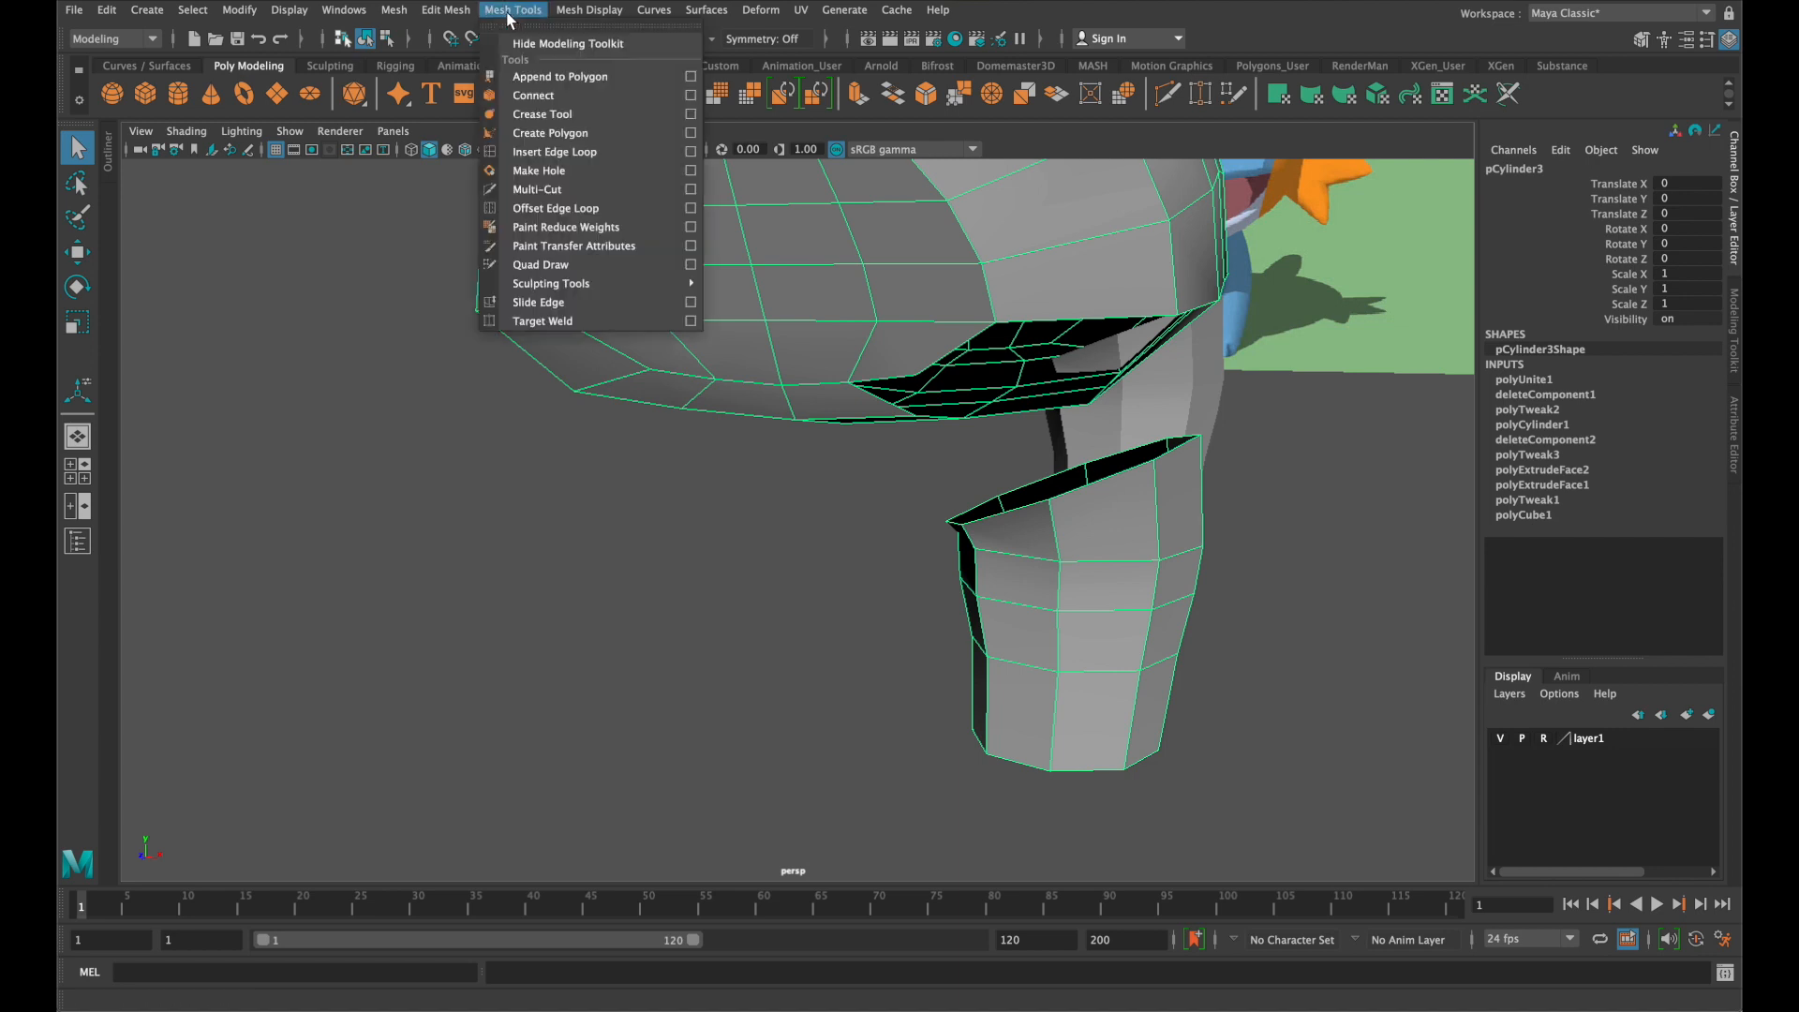
click(591, 80)
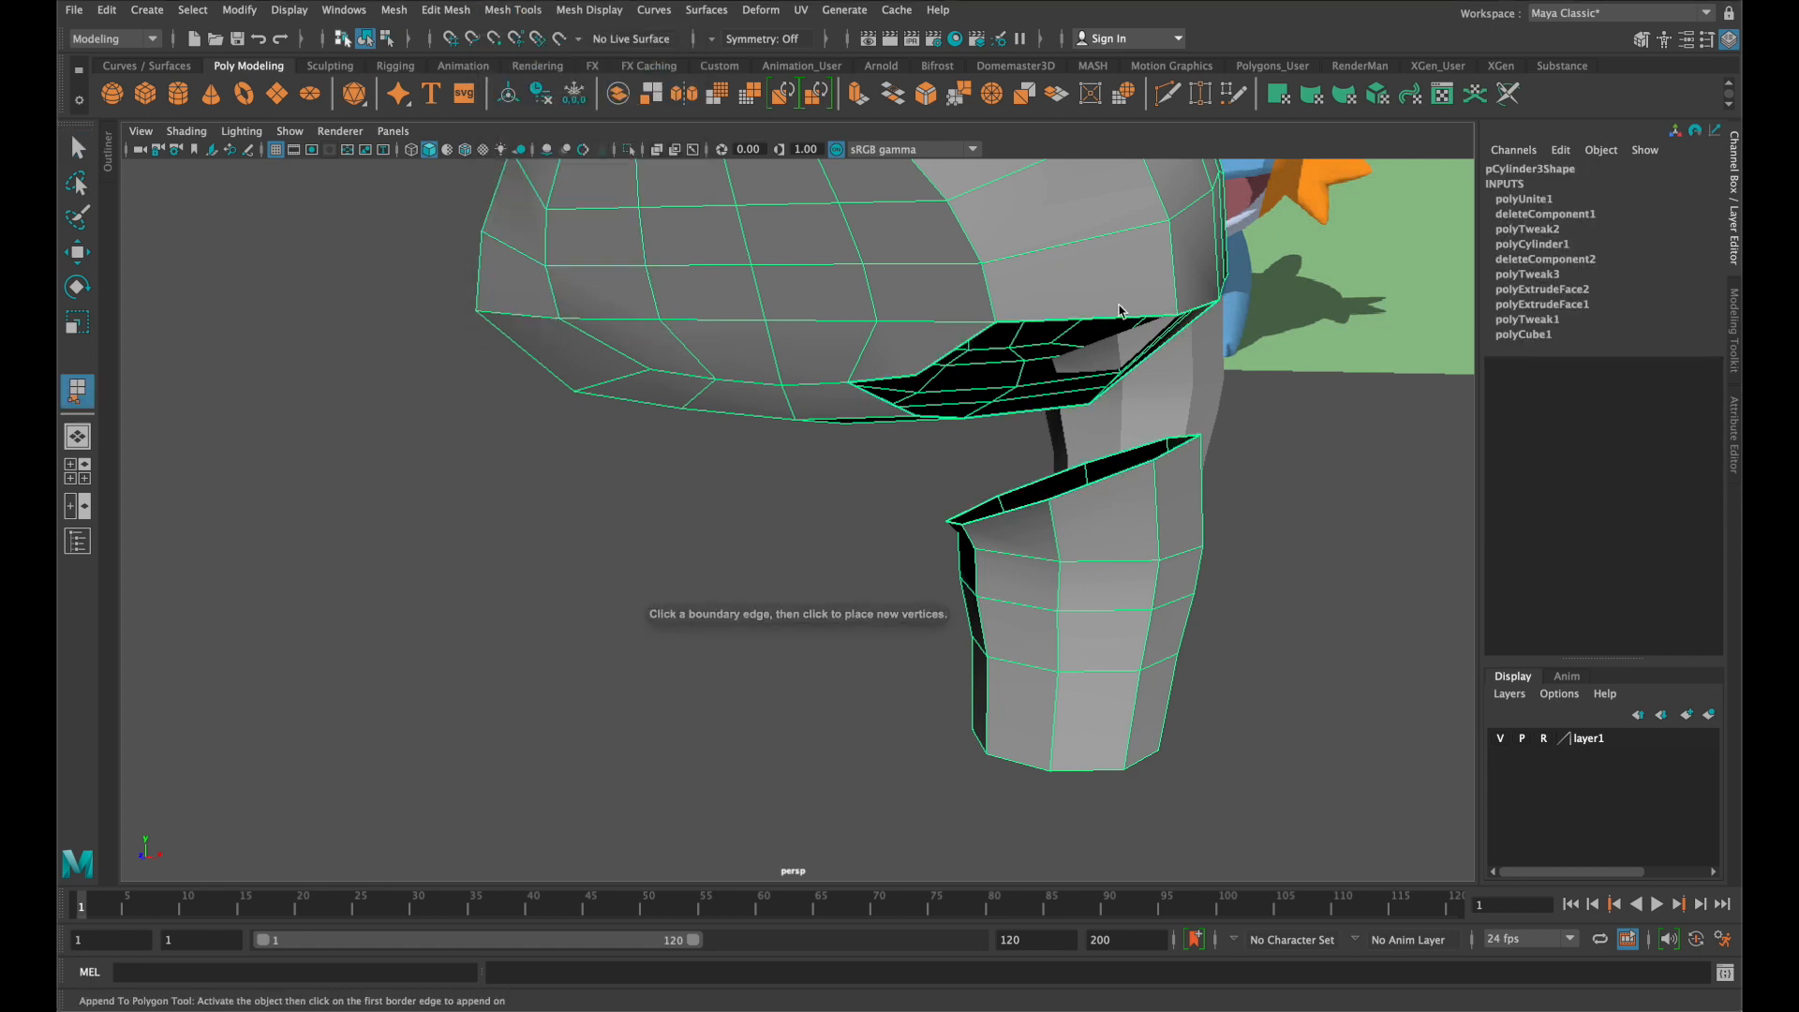
mouse_move(1177, 389)
alt+mouse_down()
mouse_move(1205, 398)
mouse_move(1104, 390)
mouse_move(1183, 392)
alt+mouse_up()
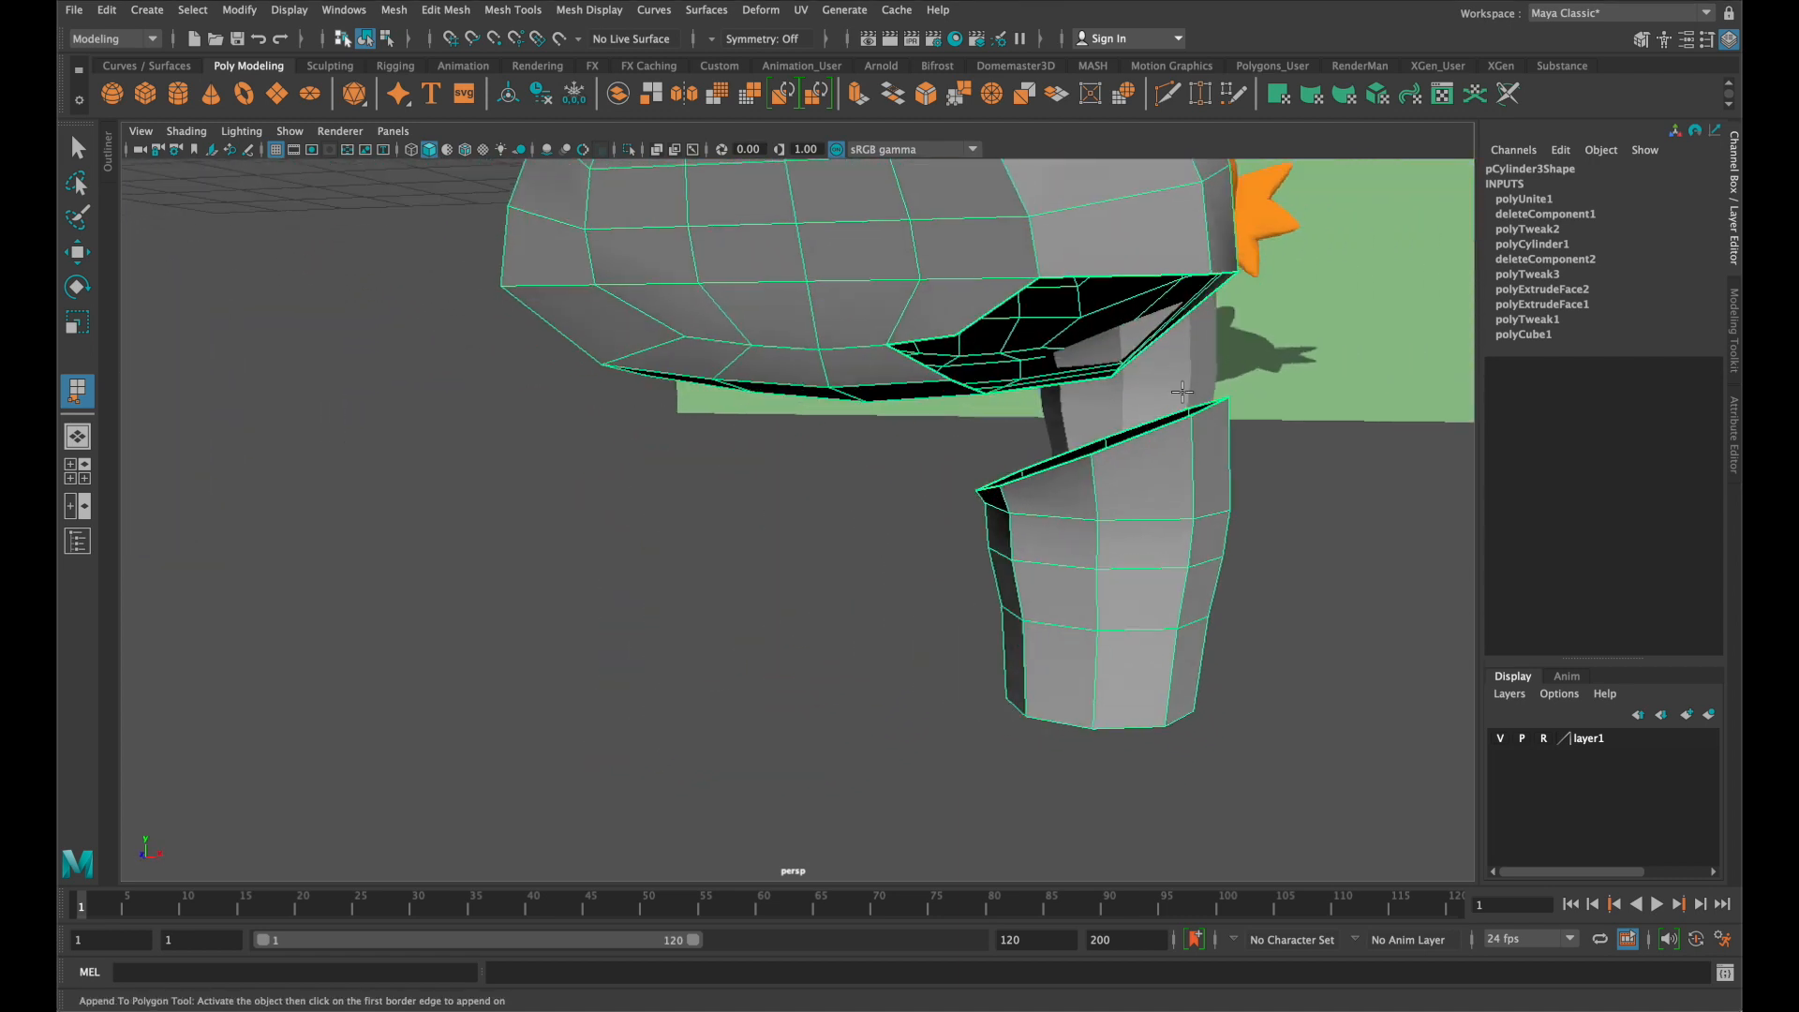
click(1129, 277)
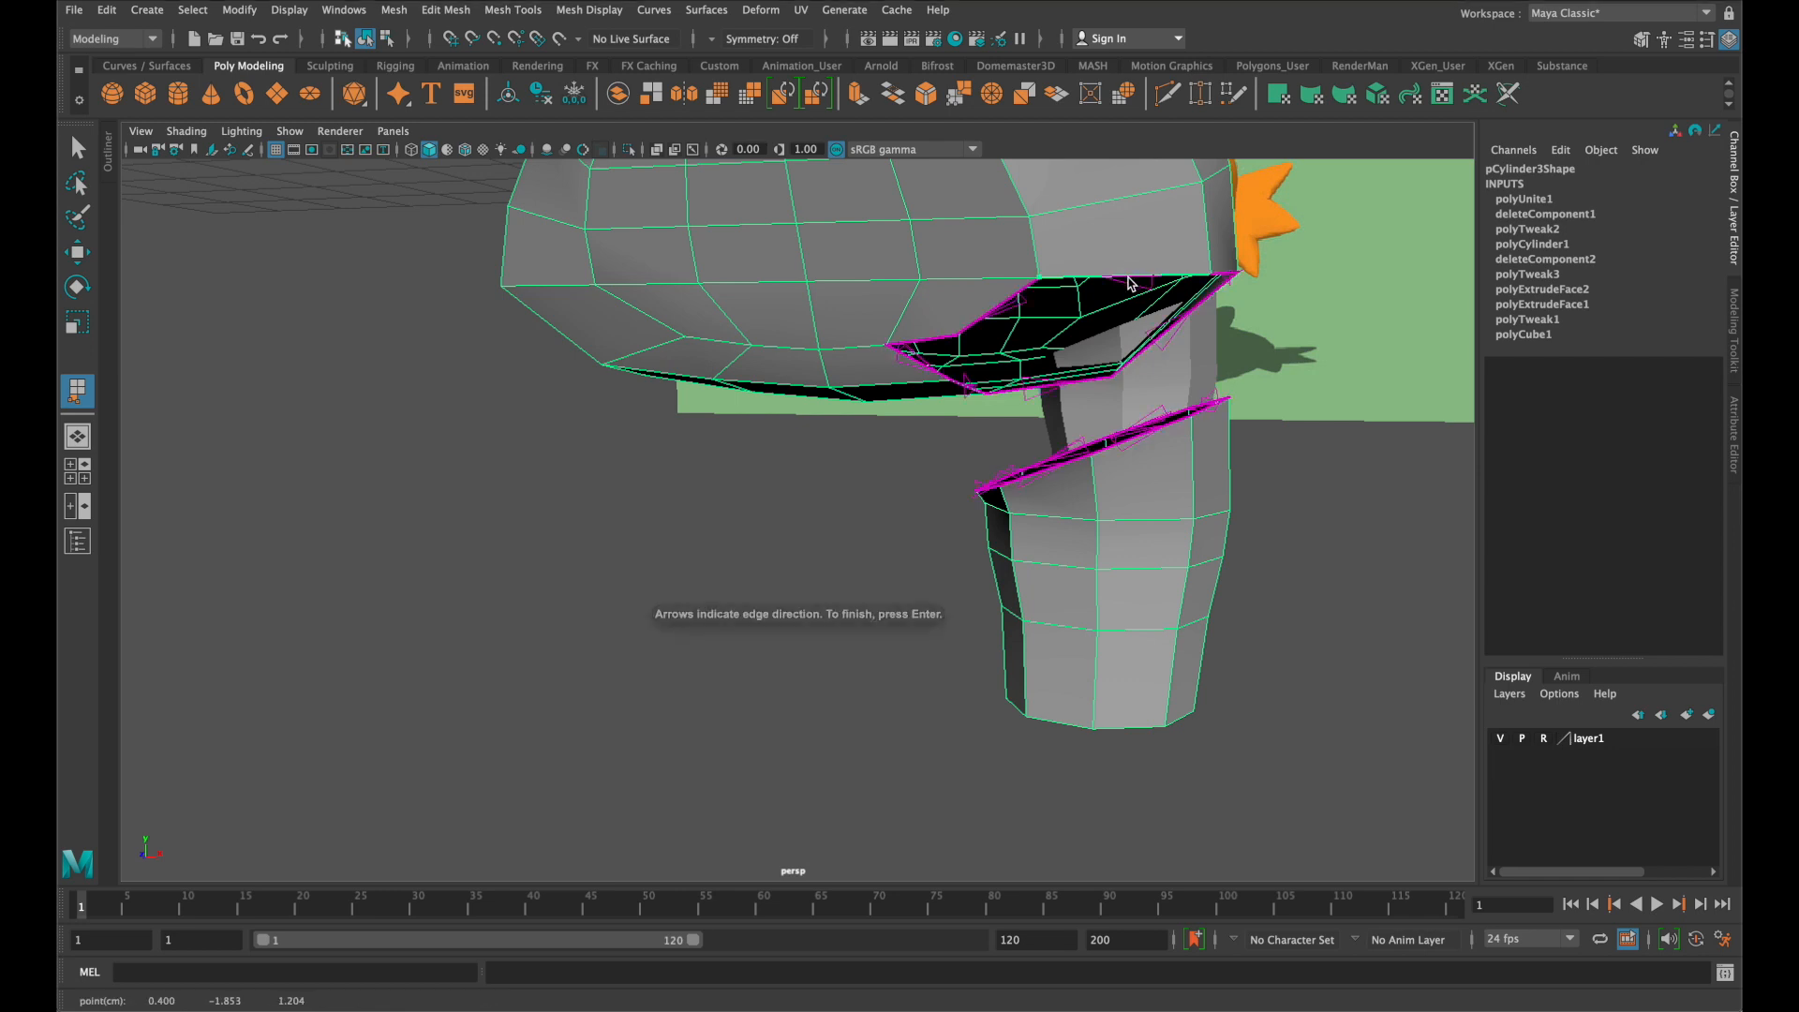
click(1150, 440)
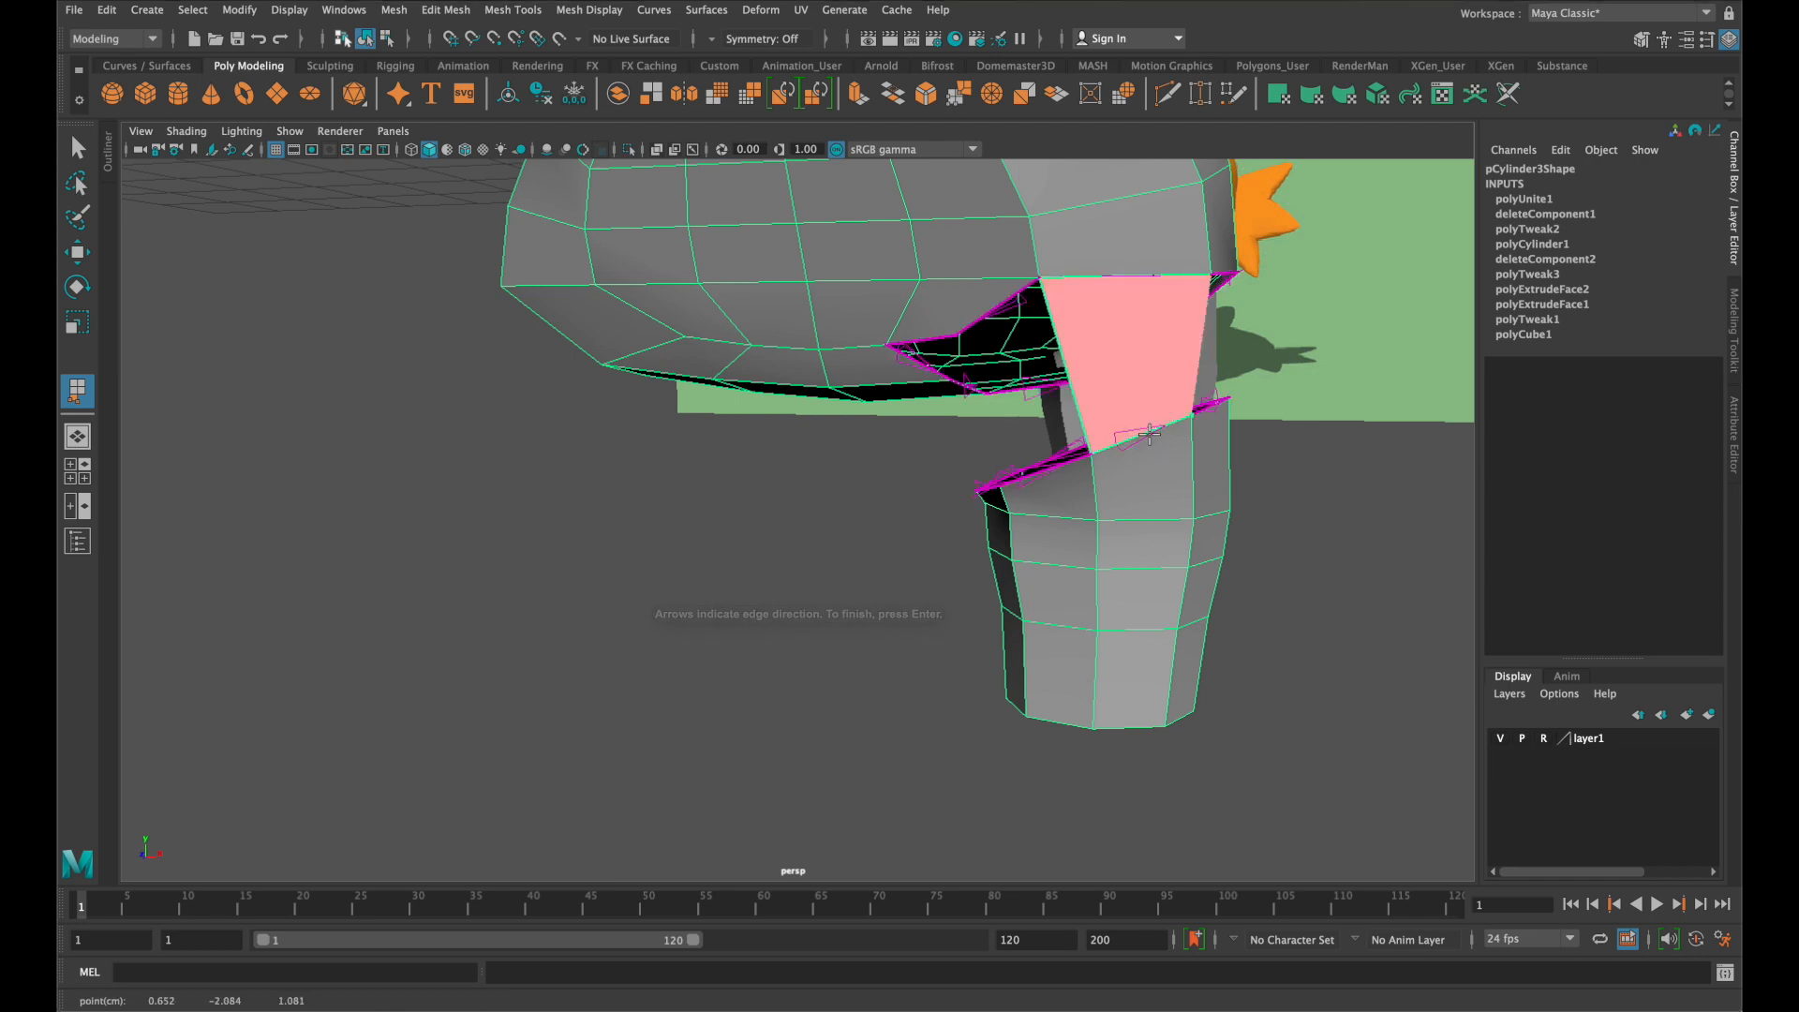
key(g)
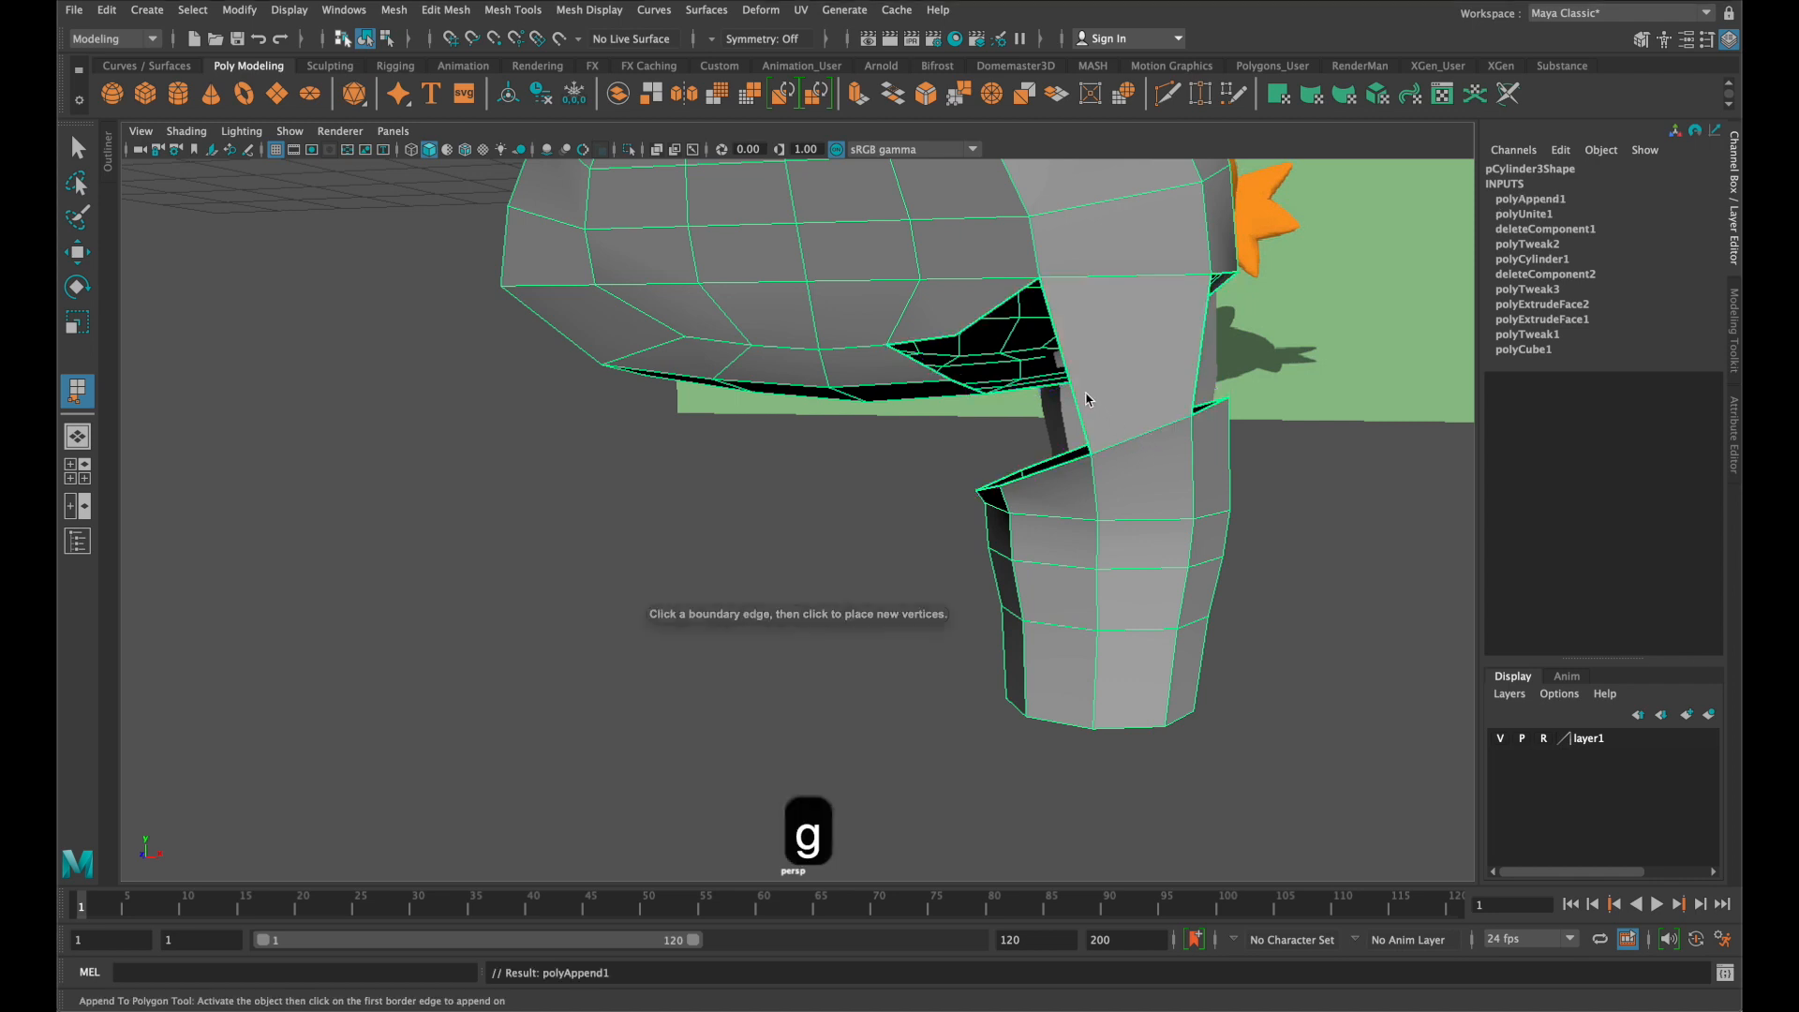
Append a second face between the opening's adjacent inner edge and the matching top edge of the leg
alt+drag(1082, 396, 1108, 390)
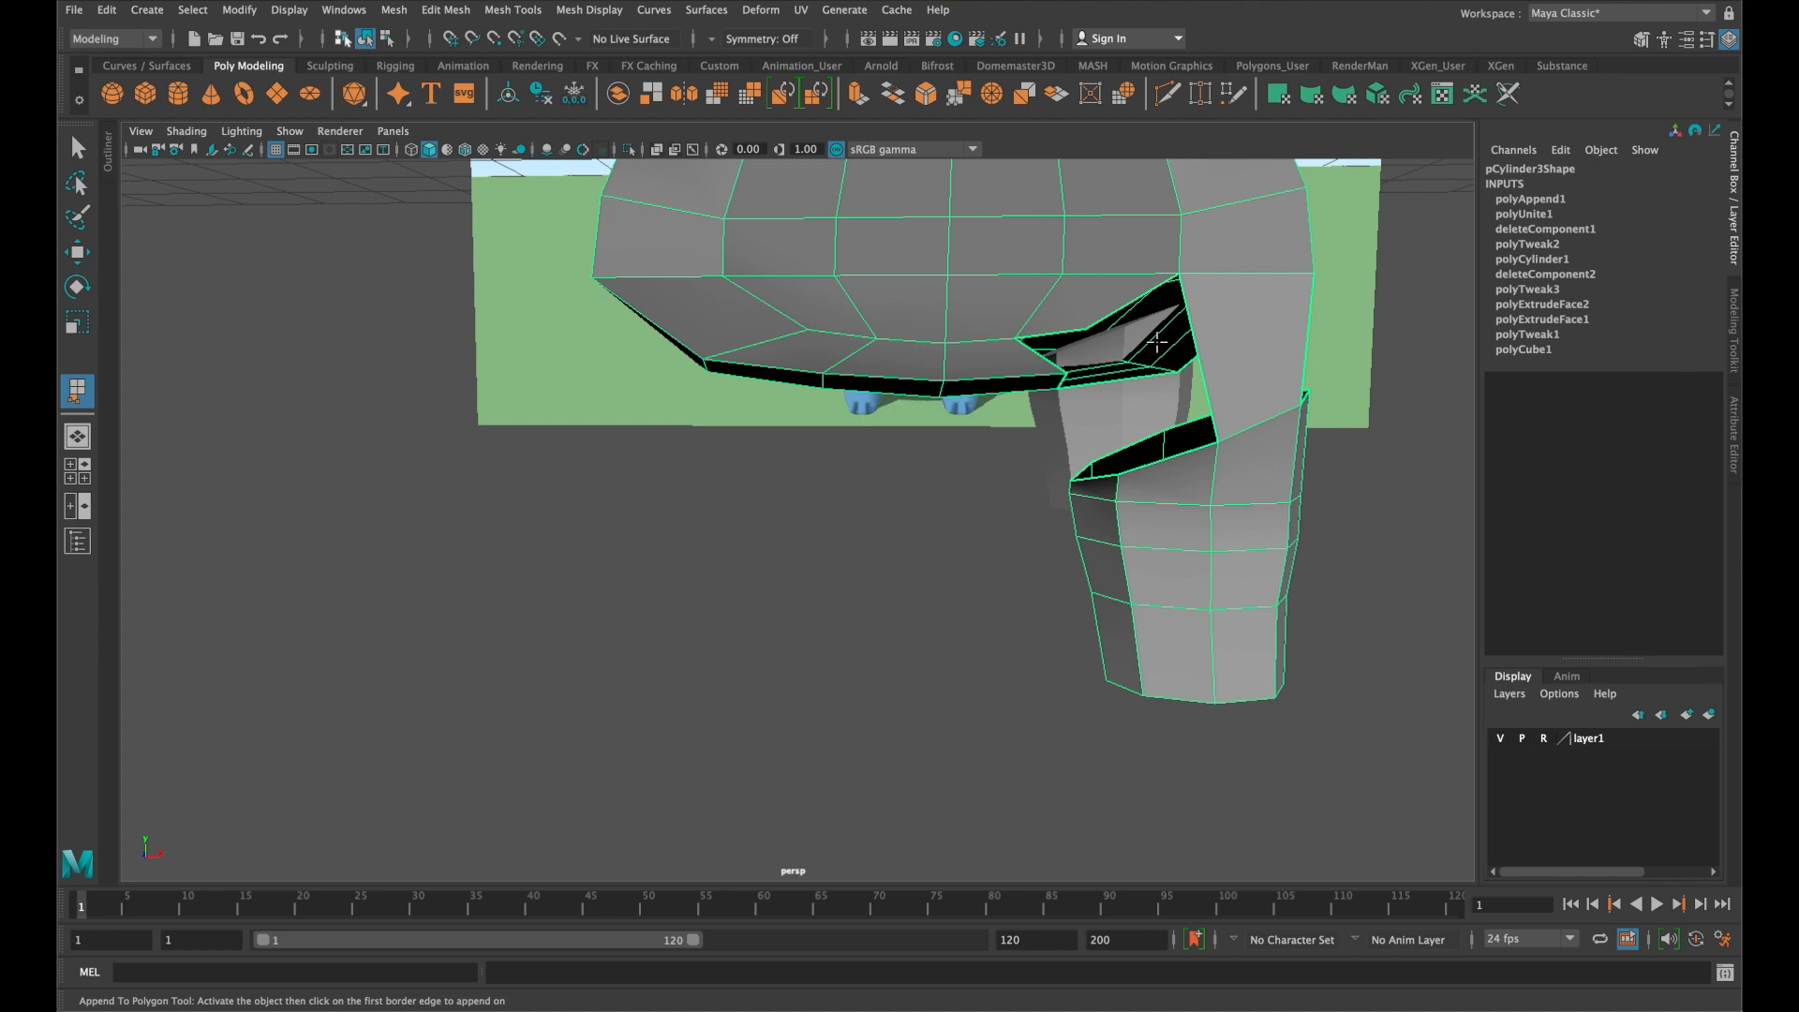
click(1135, 301)
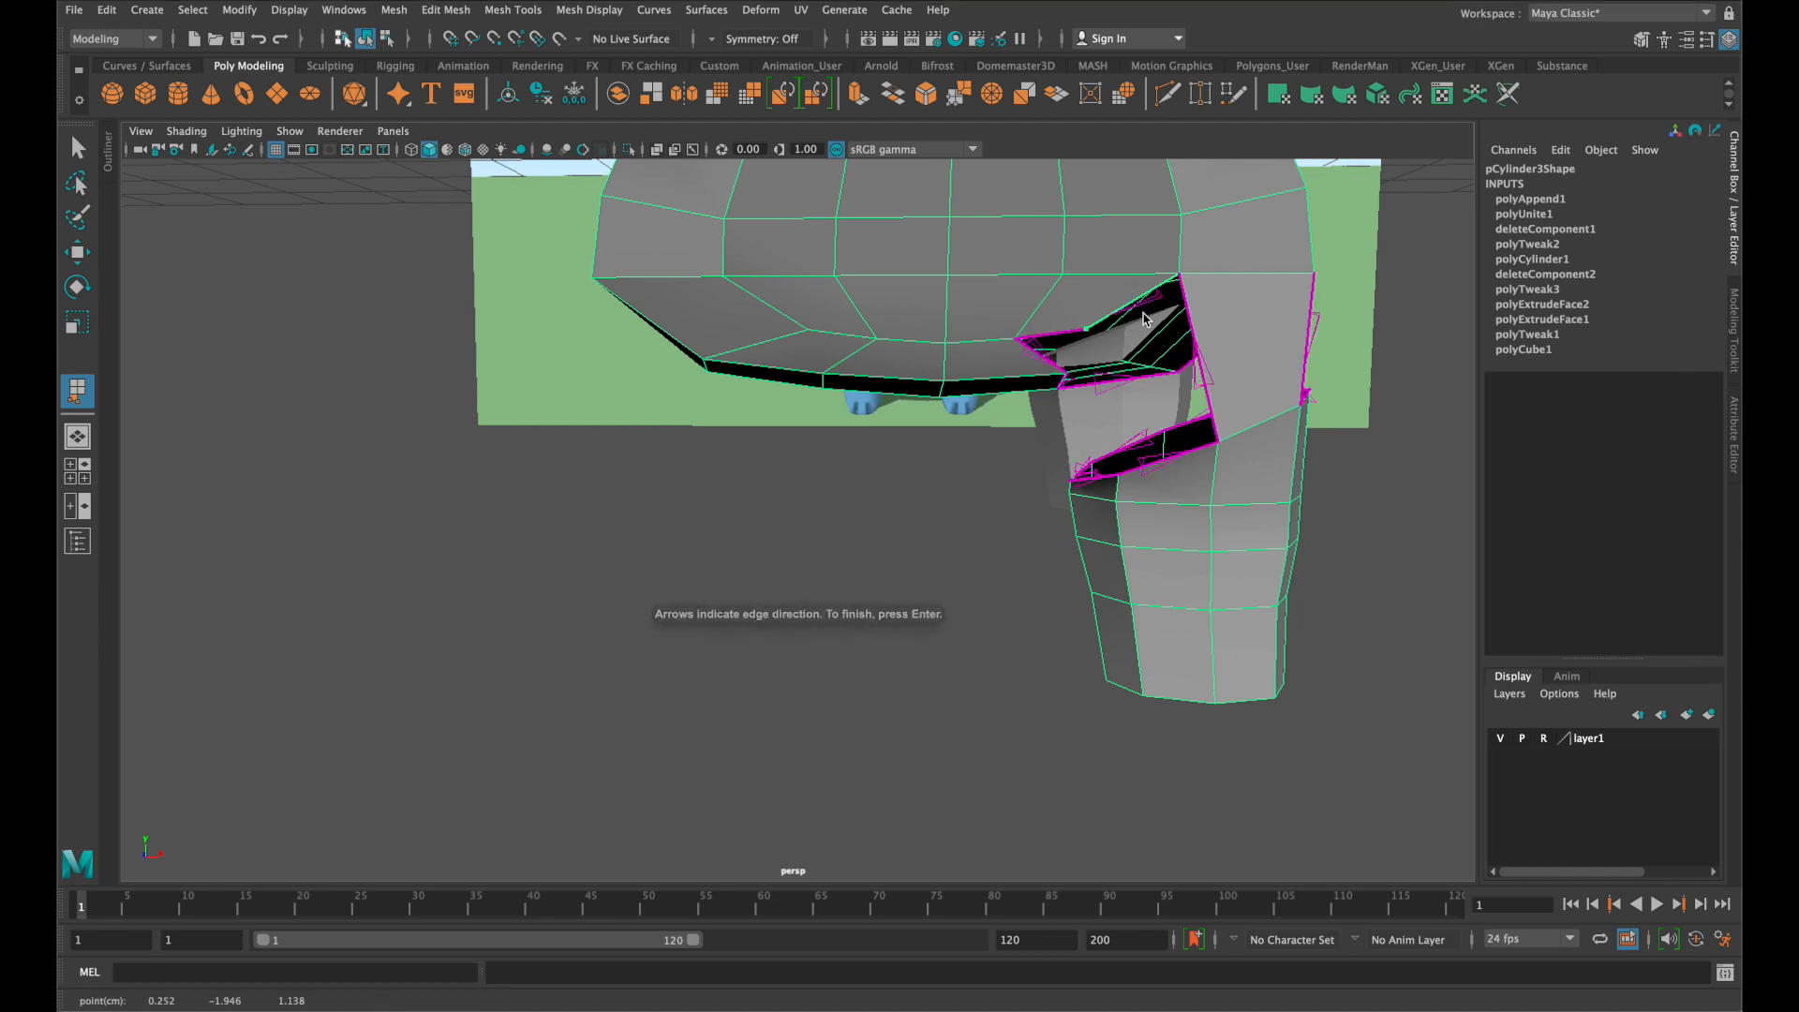
click(1178, 459)
key(g)
Append a face between the outer side edge of the body's leg opening and the front leg's matching top outer edge
alt+drag(1226, 479, 1165, 486)
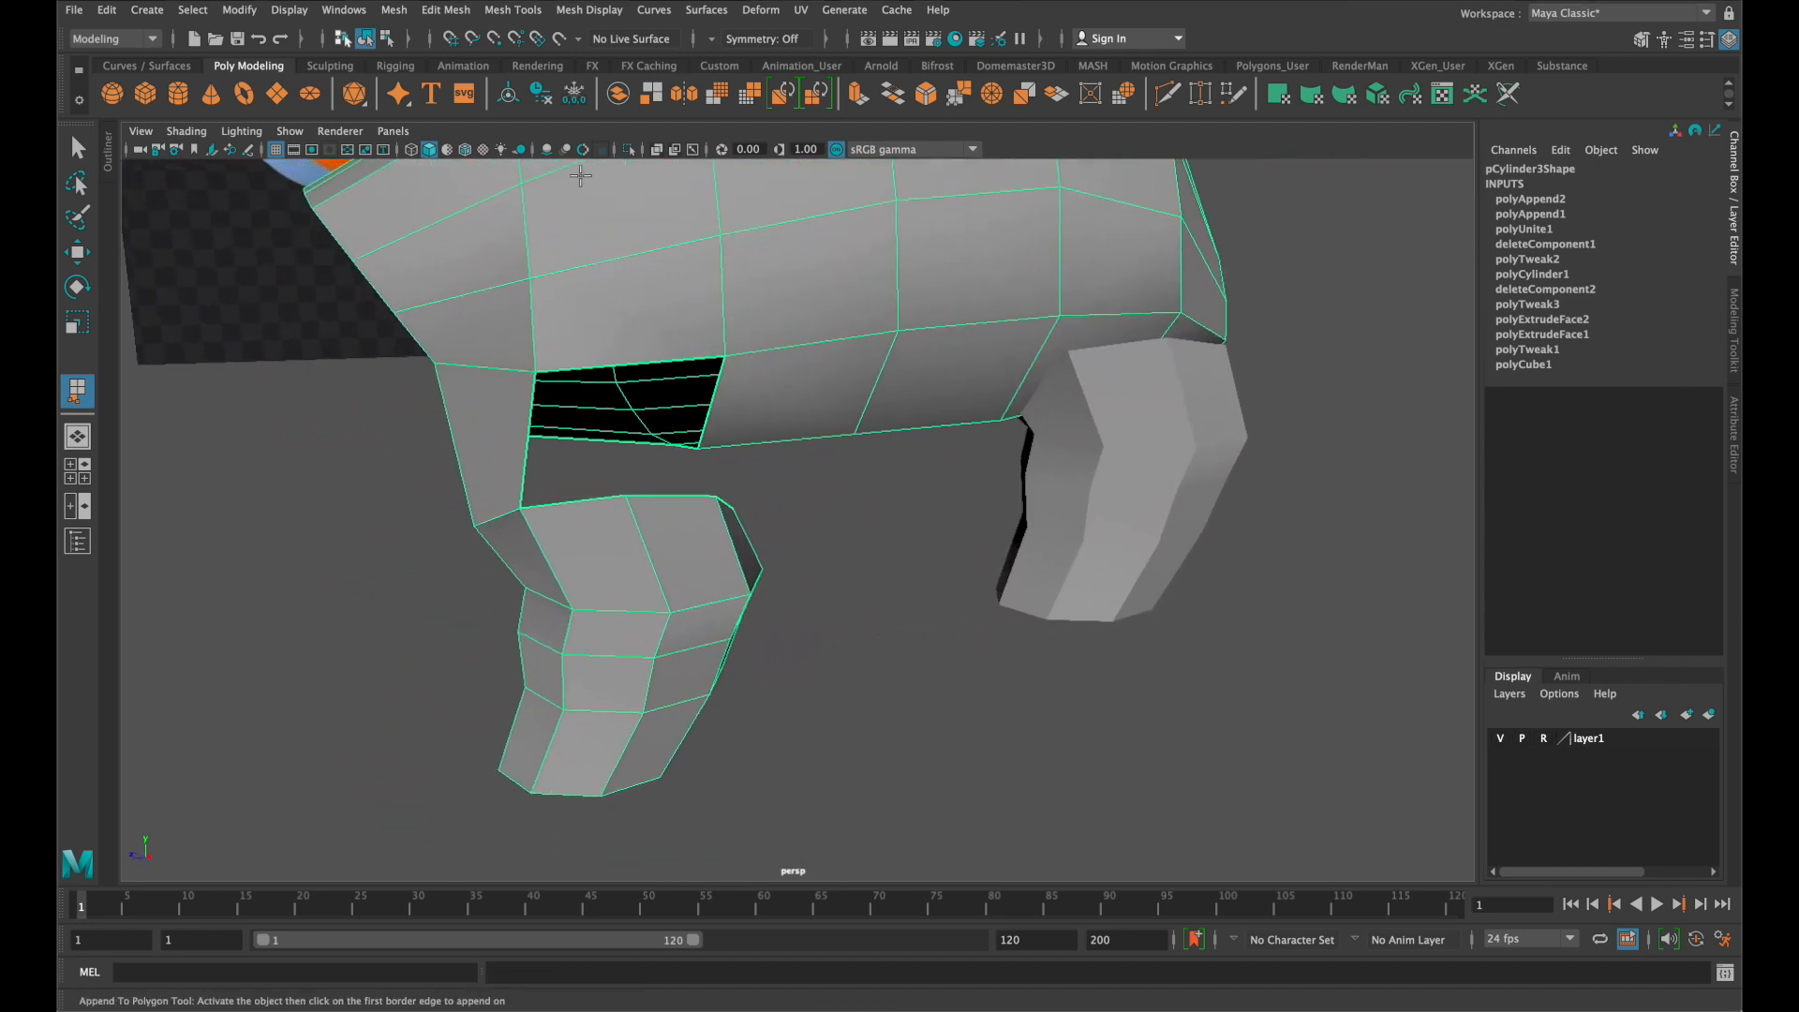
click(588, 369)
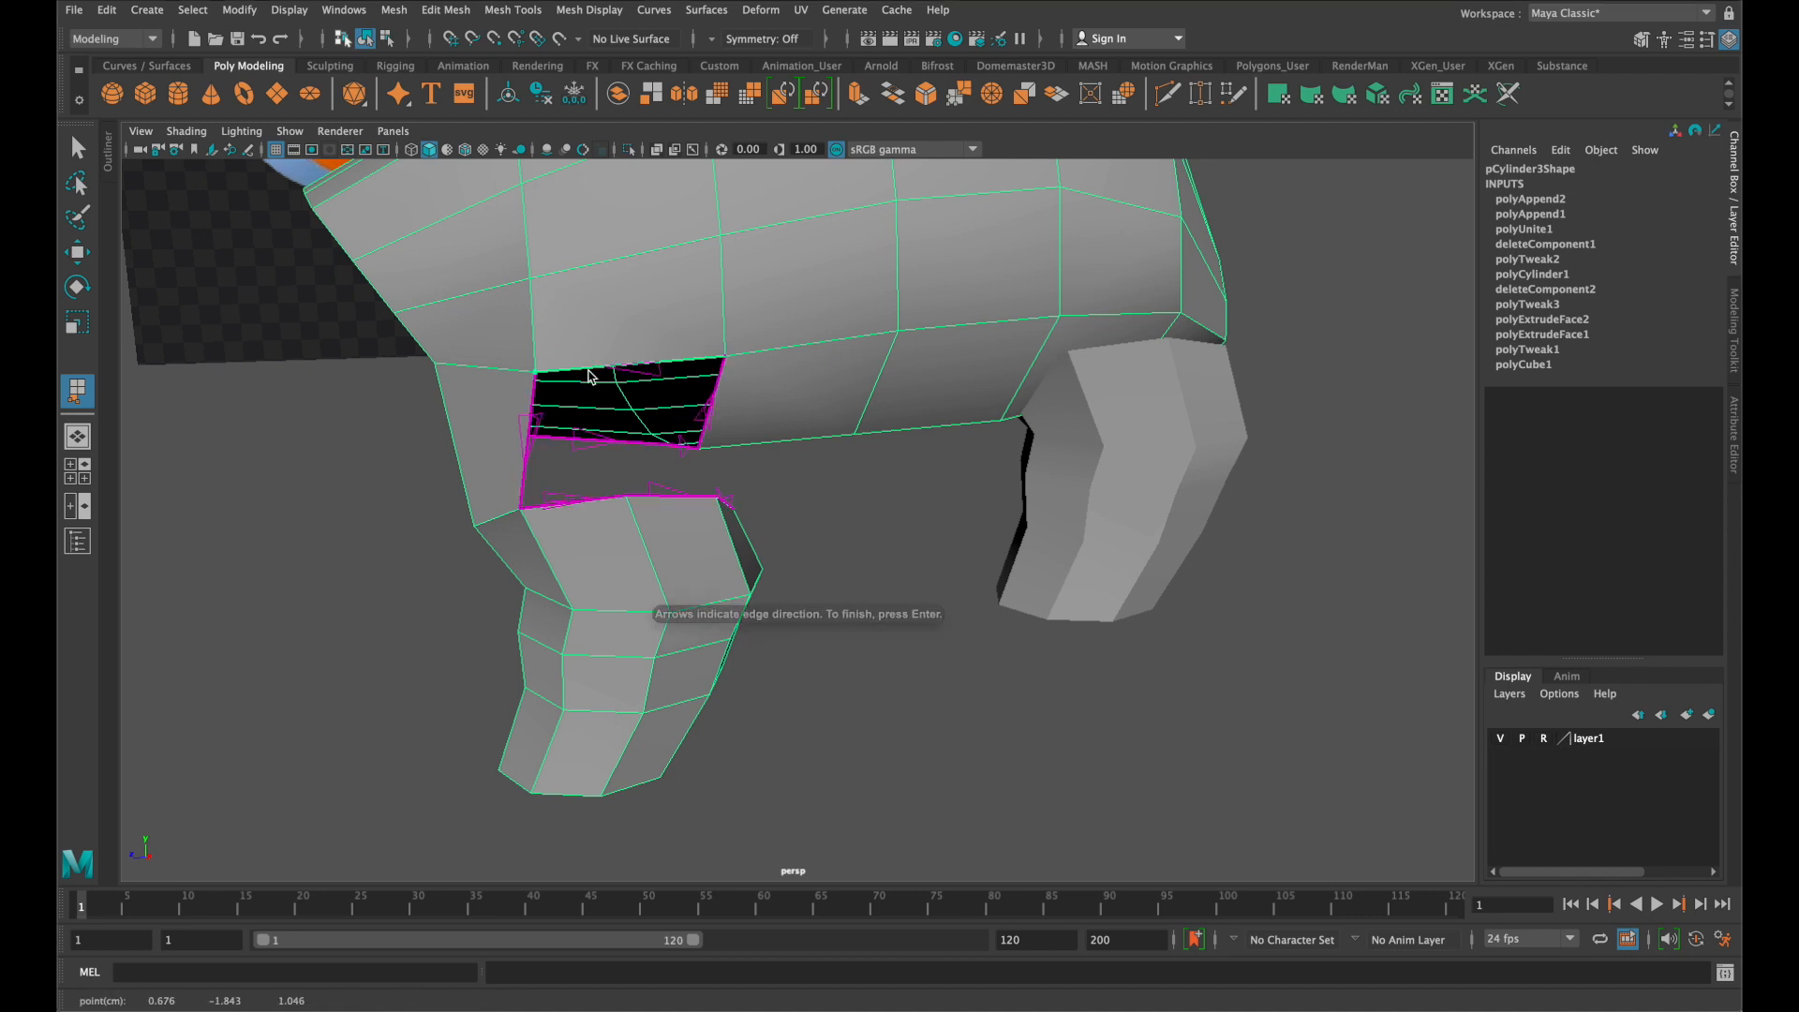
click(586, 502)
click(586, 501)
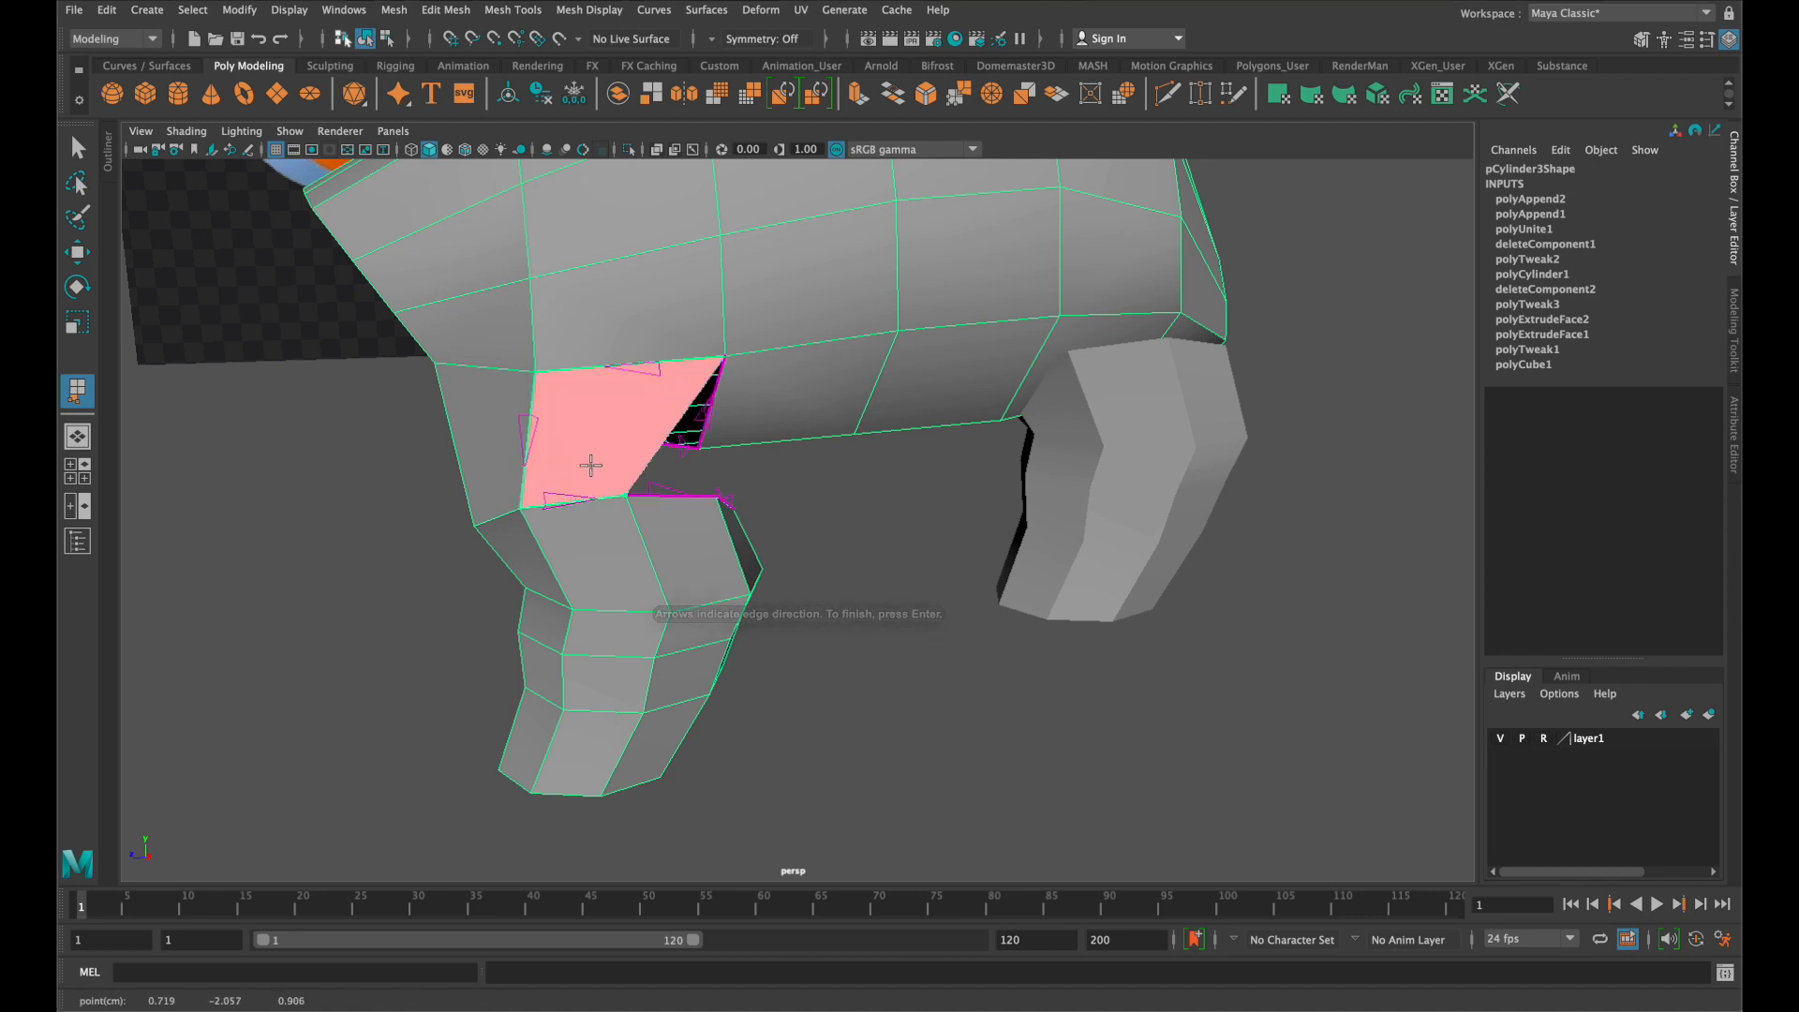
key(g)
Append two more faces around the rear of the front leg, joining the body opening's rear edges to the leg's top edges
alt+drag(764, 448, 684, 431)
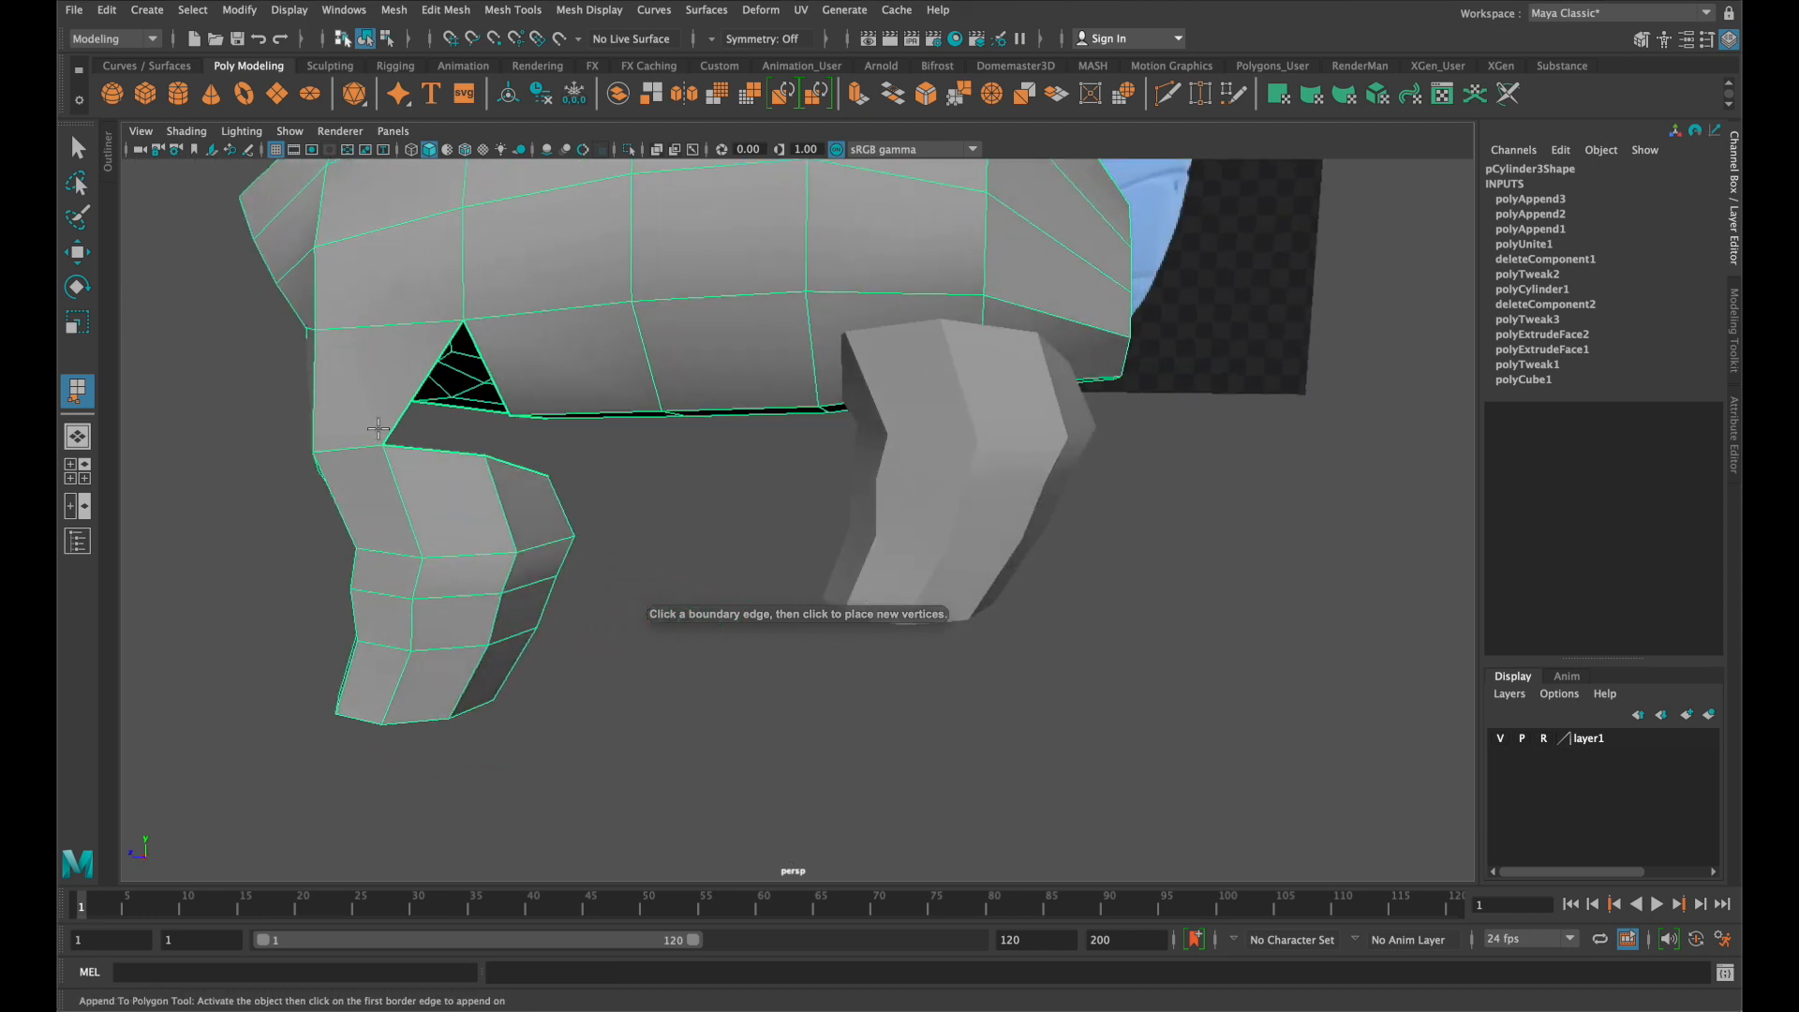
click(502, 370)
click(450, 453)
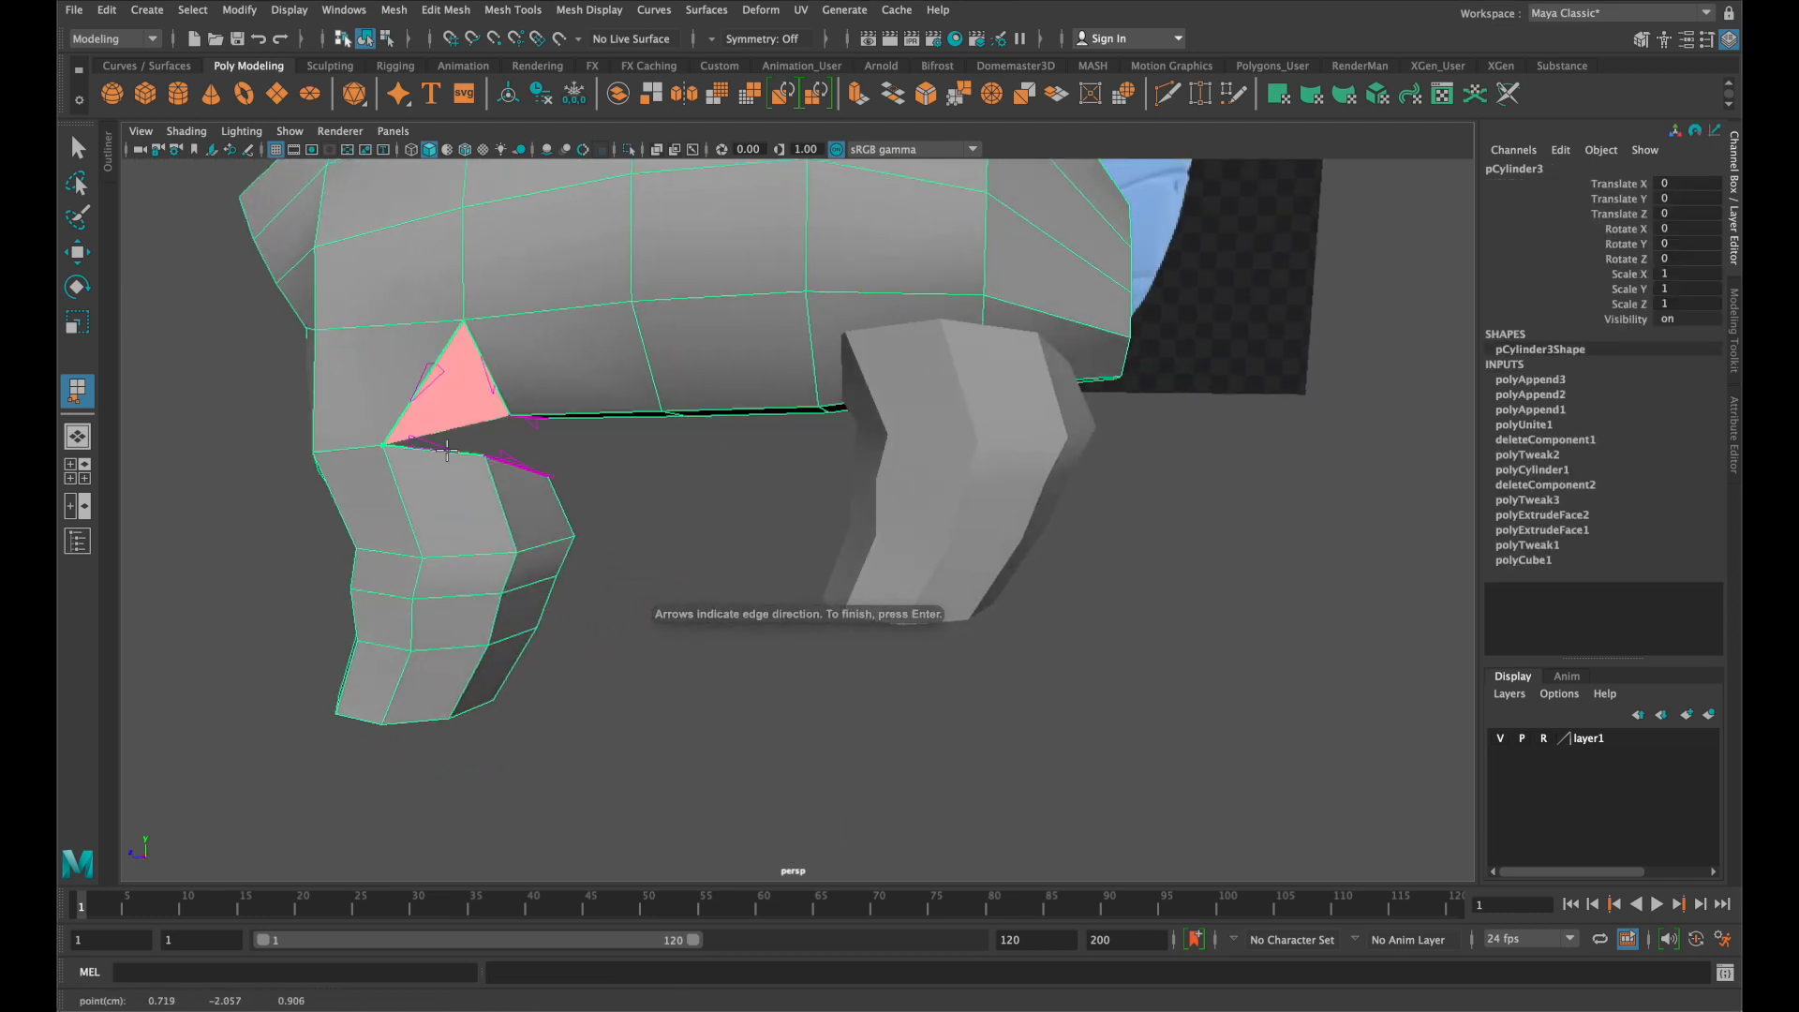
key(g)
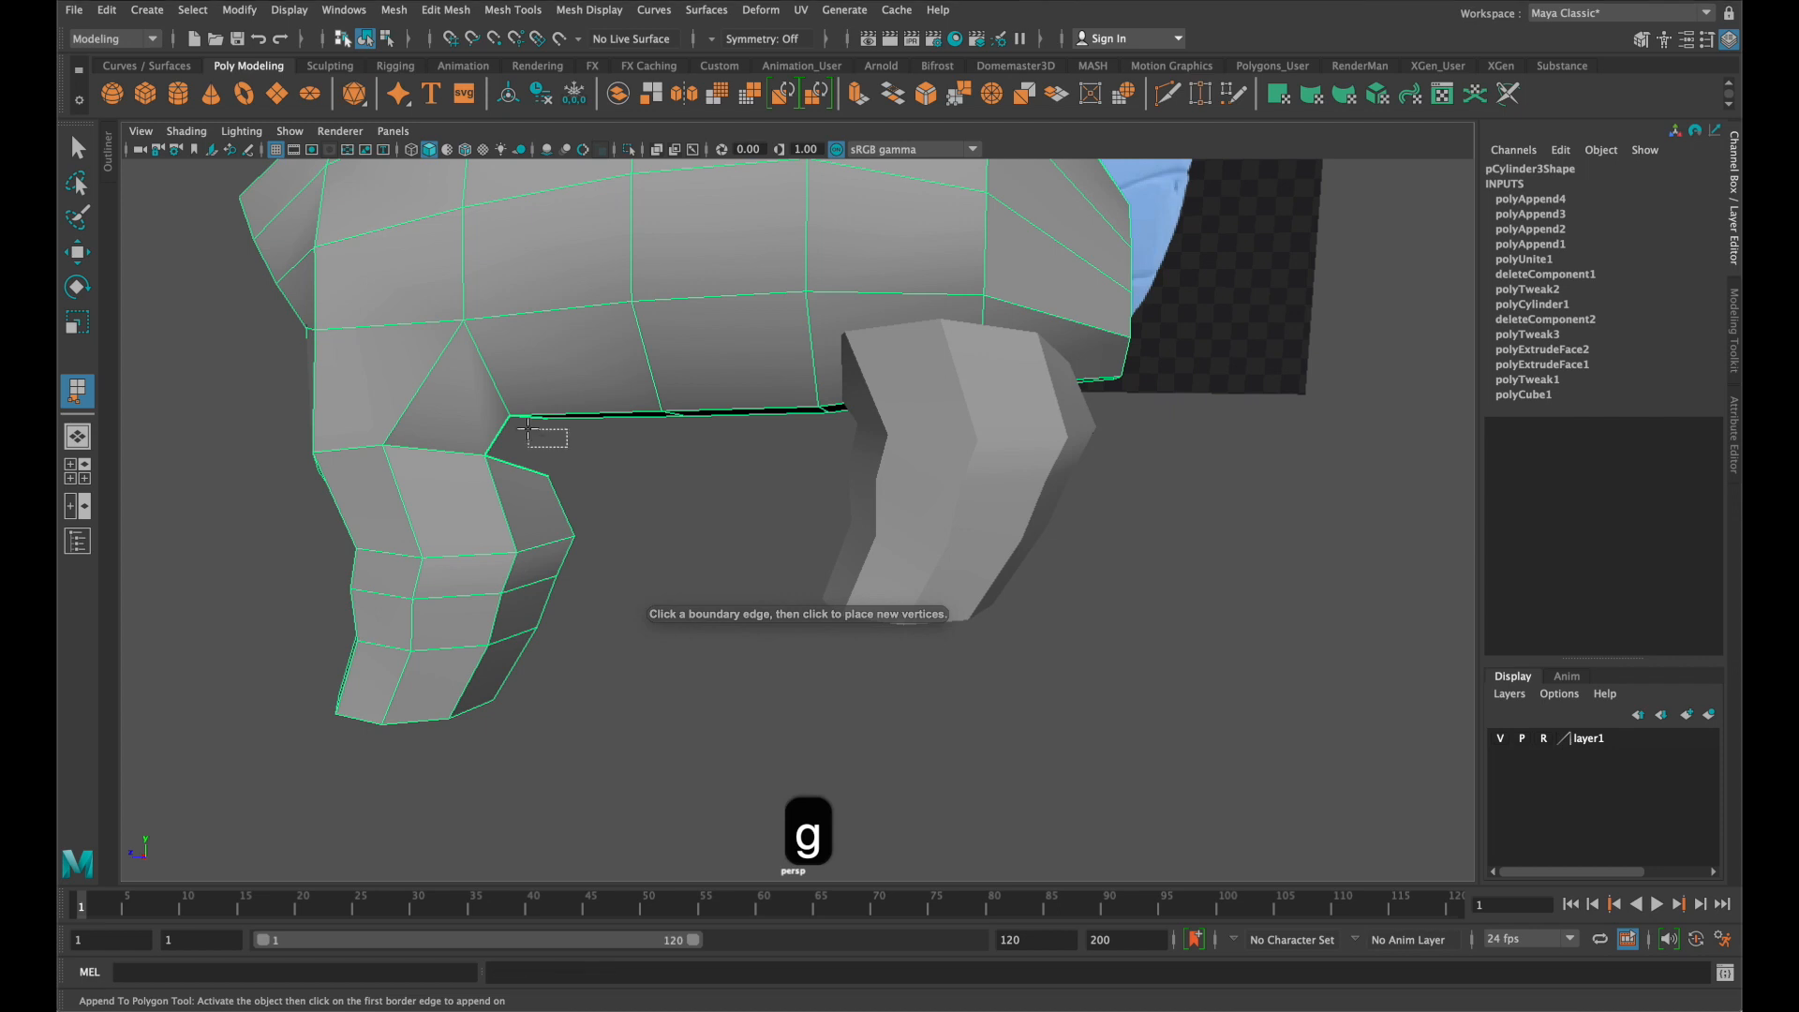
alt+drag(575, 442, 518, 422)
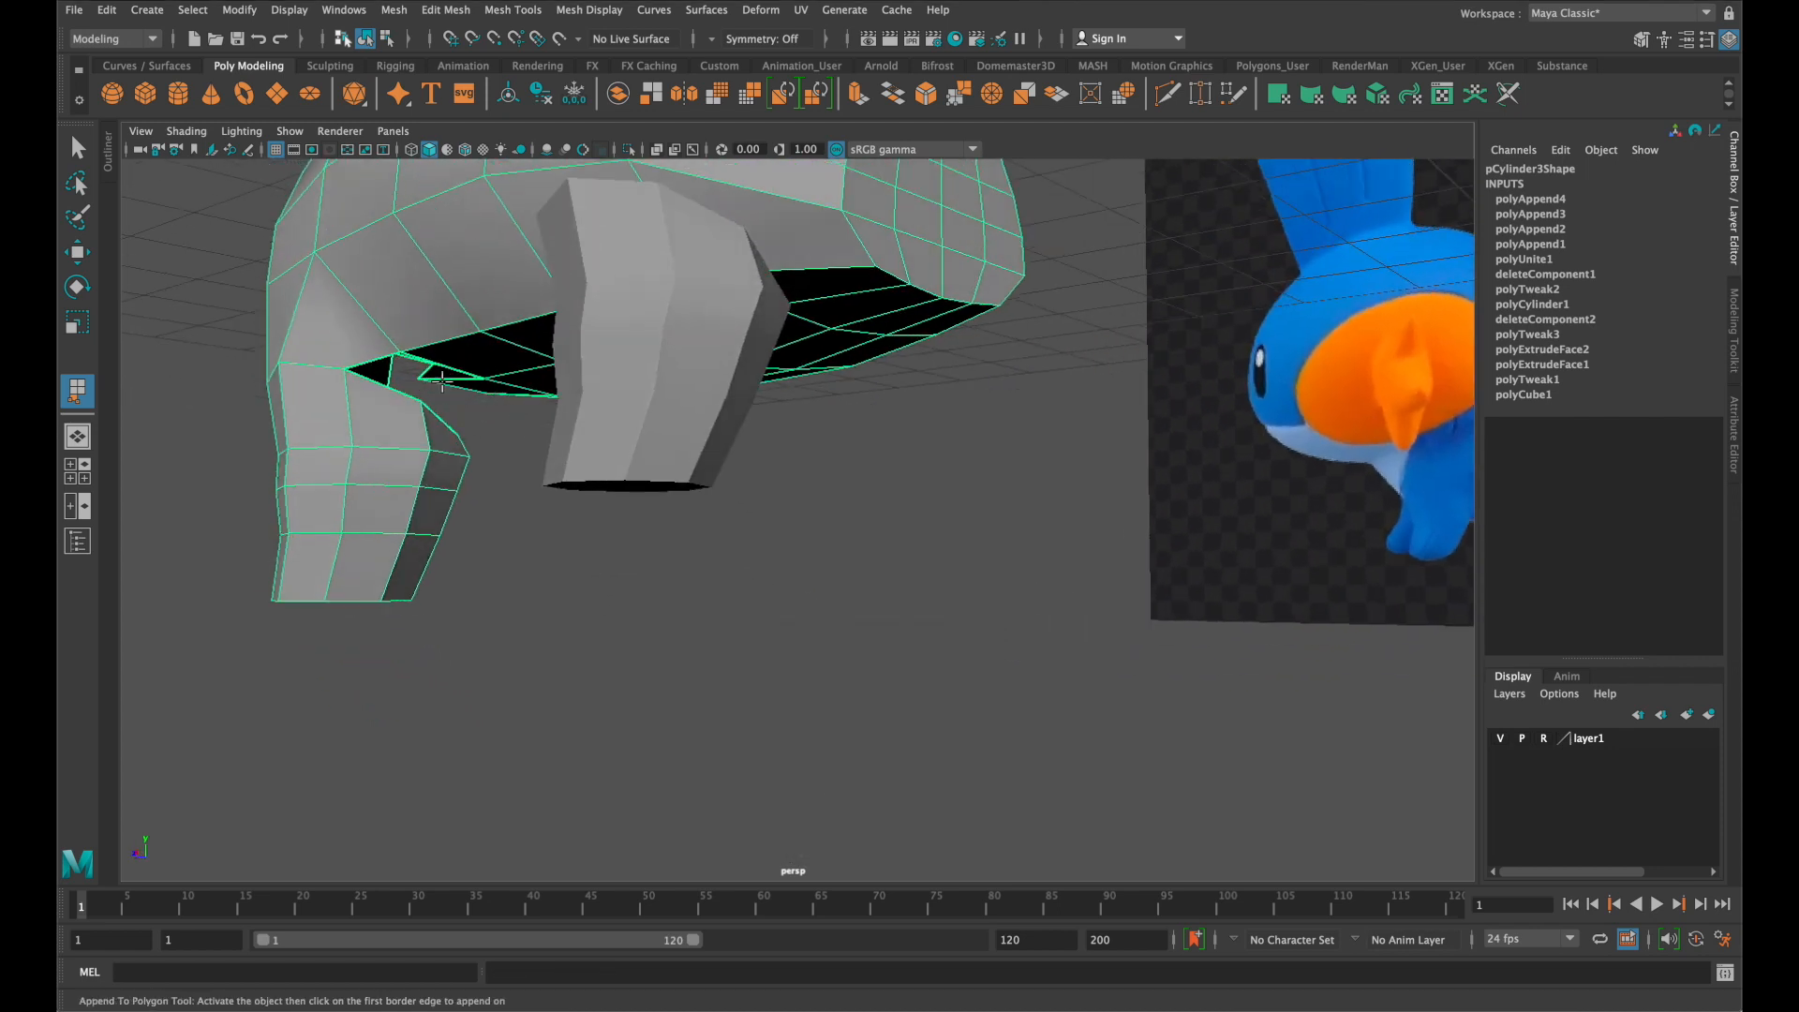
click(413, 379)
click(395, 394)
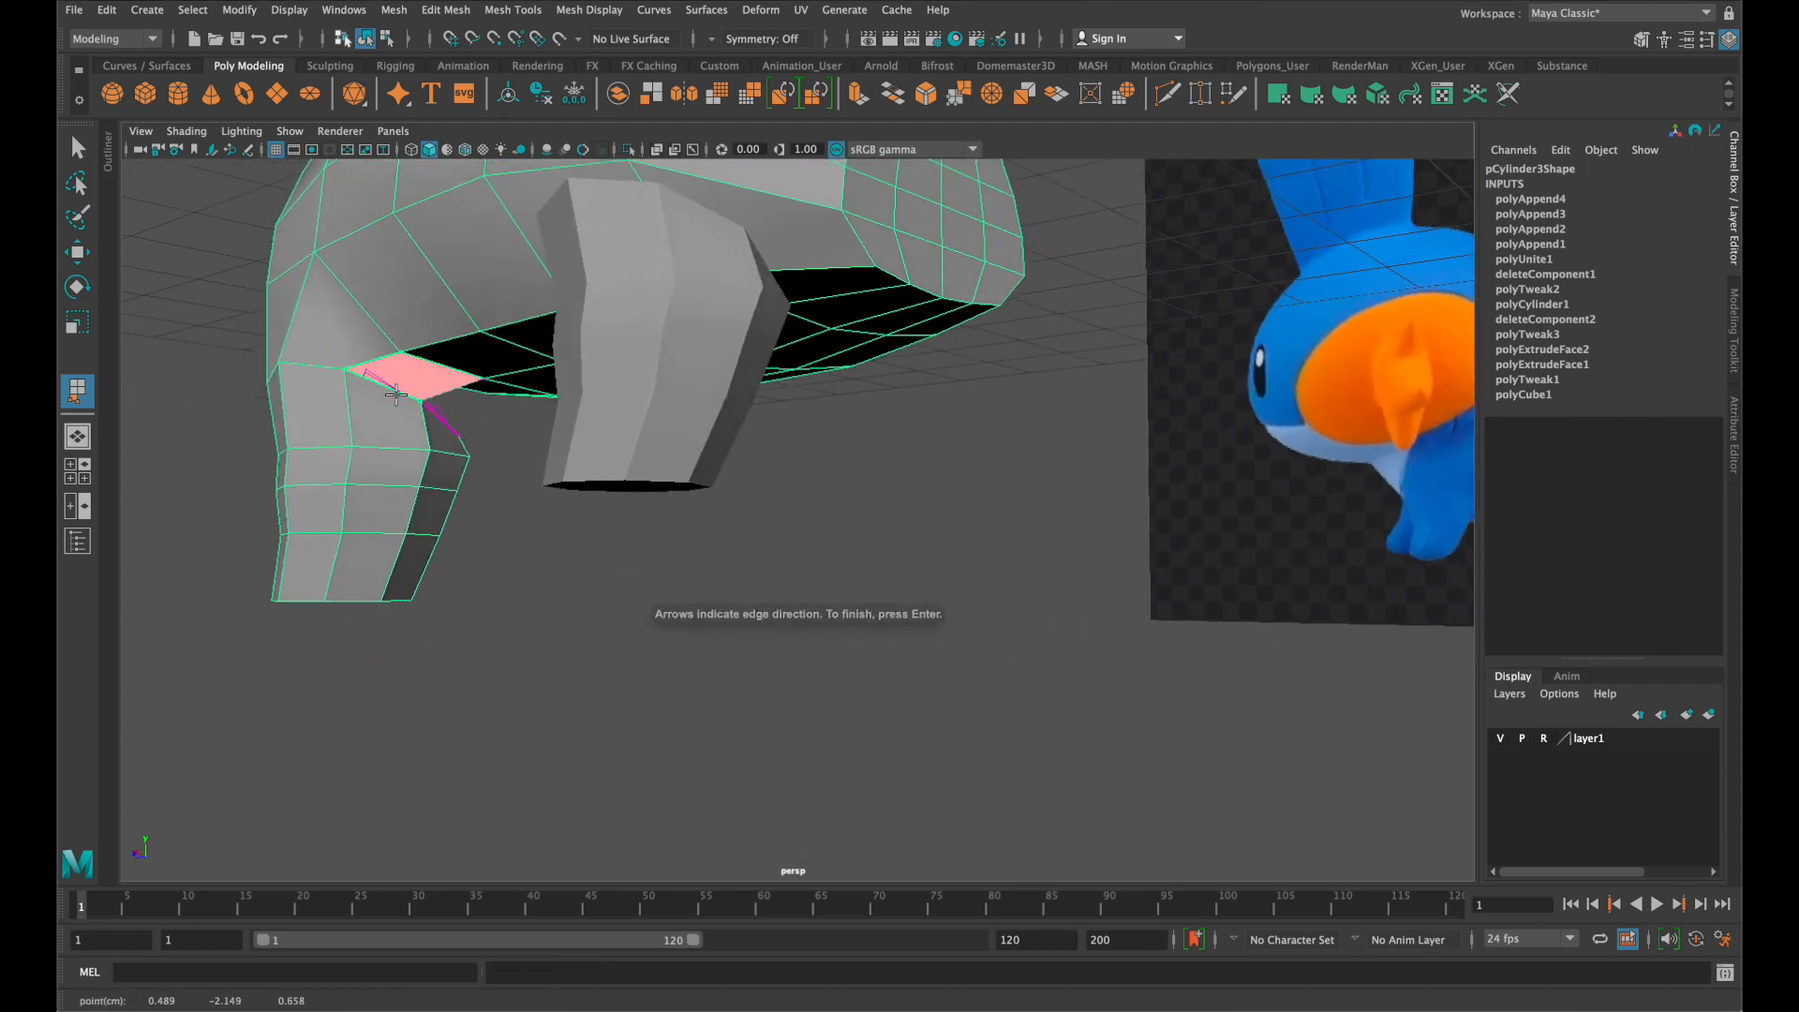
key(g)
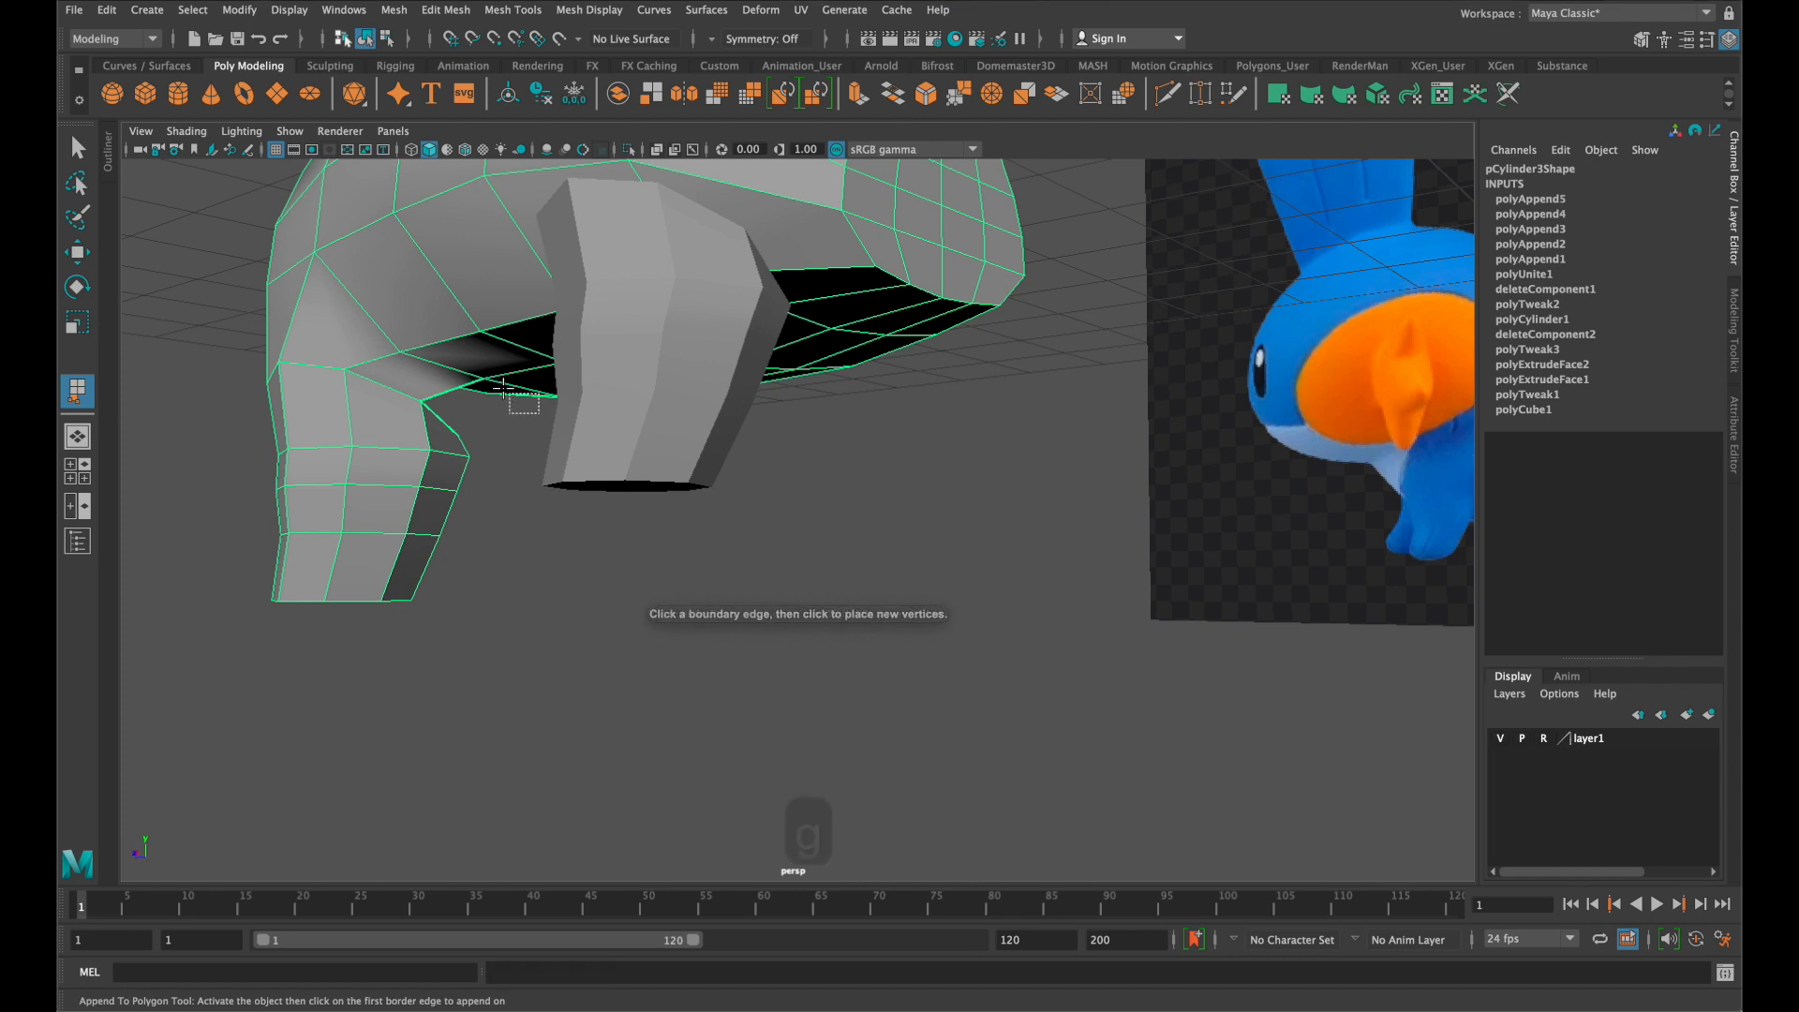
Append a face on the inner rear side, joining the leg's top inner edge to the opening's underside edge
alt+drag(518, 420, 346, 386)
alt+right_drag(665, 436, 911, 441)
alt+middle_drag(791, 502, 952, 353)
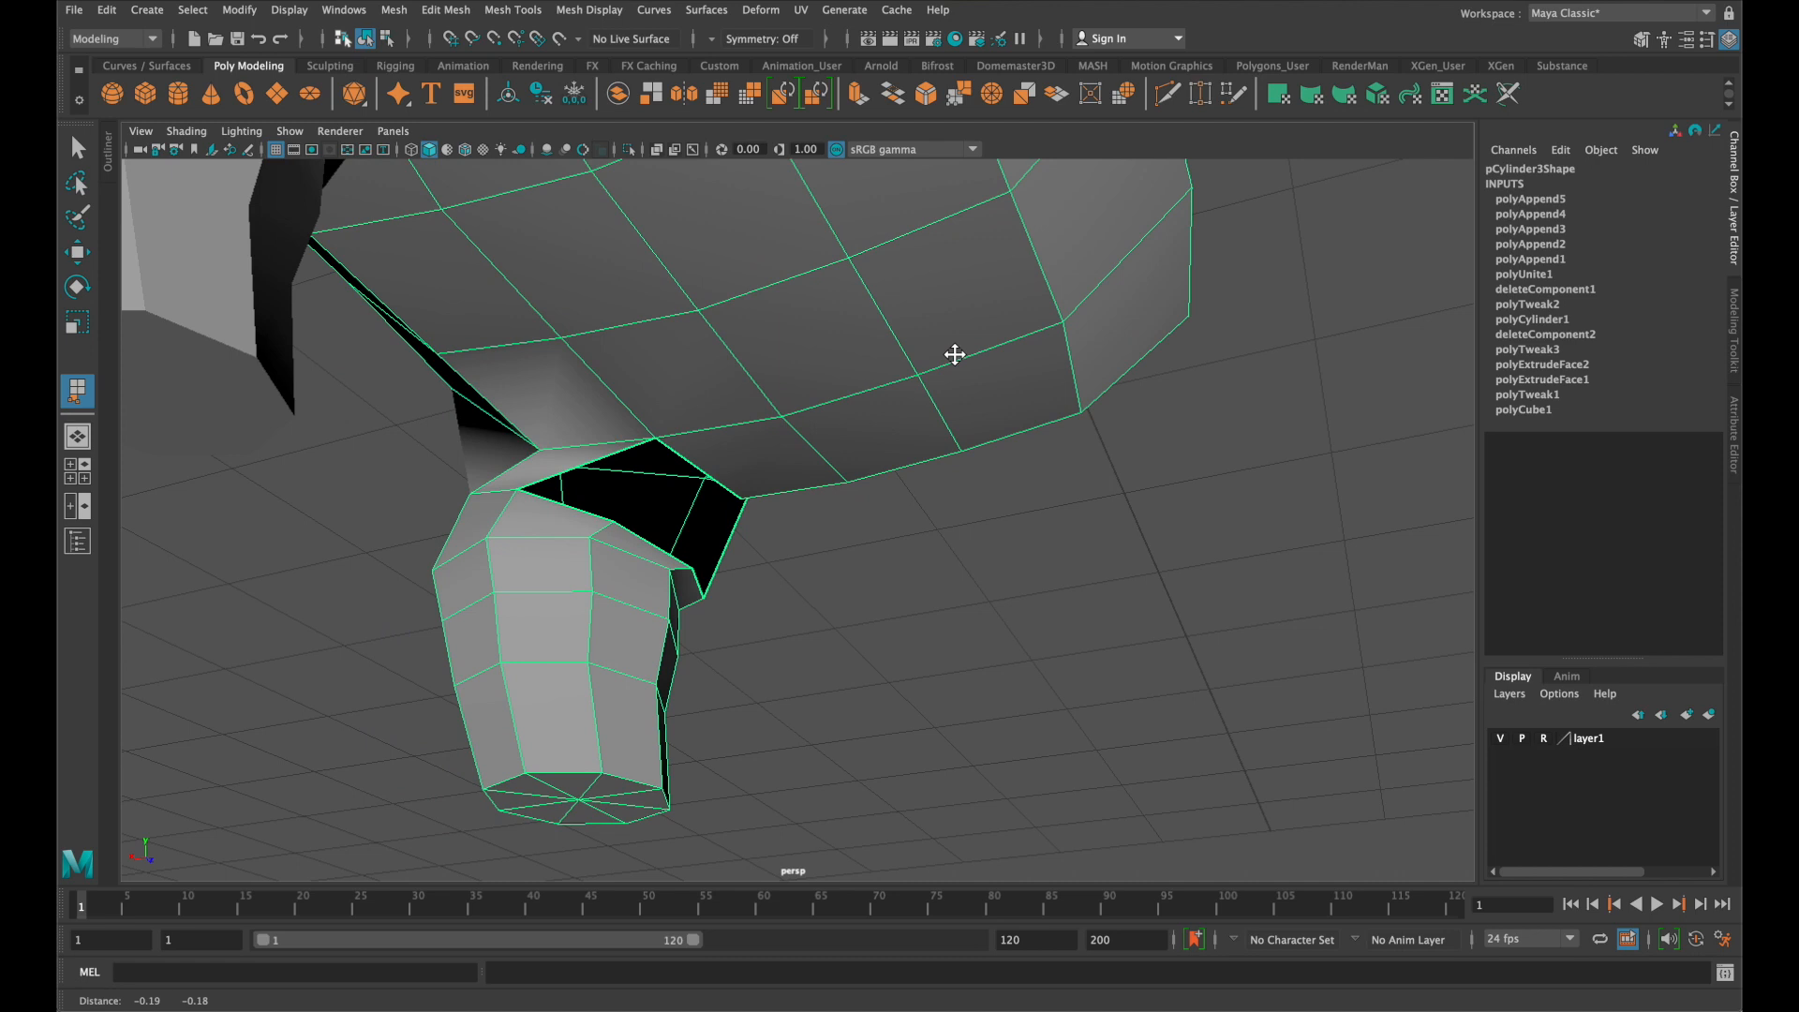
click(580, 504)
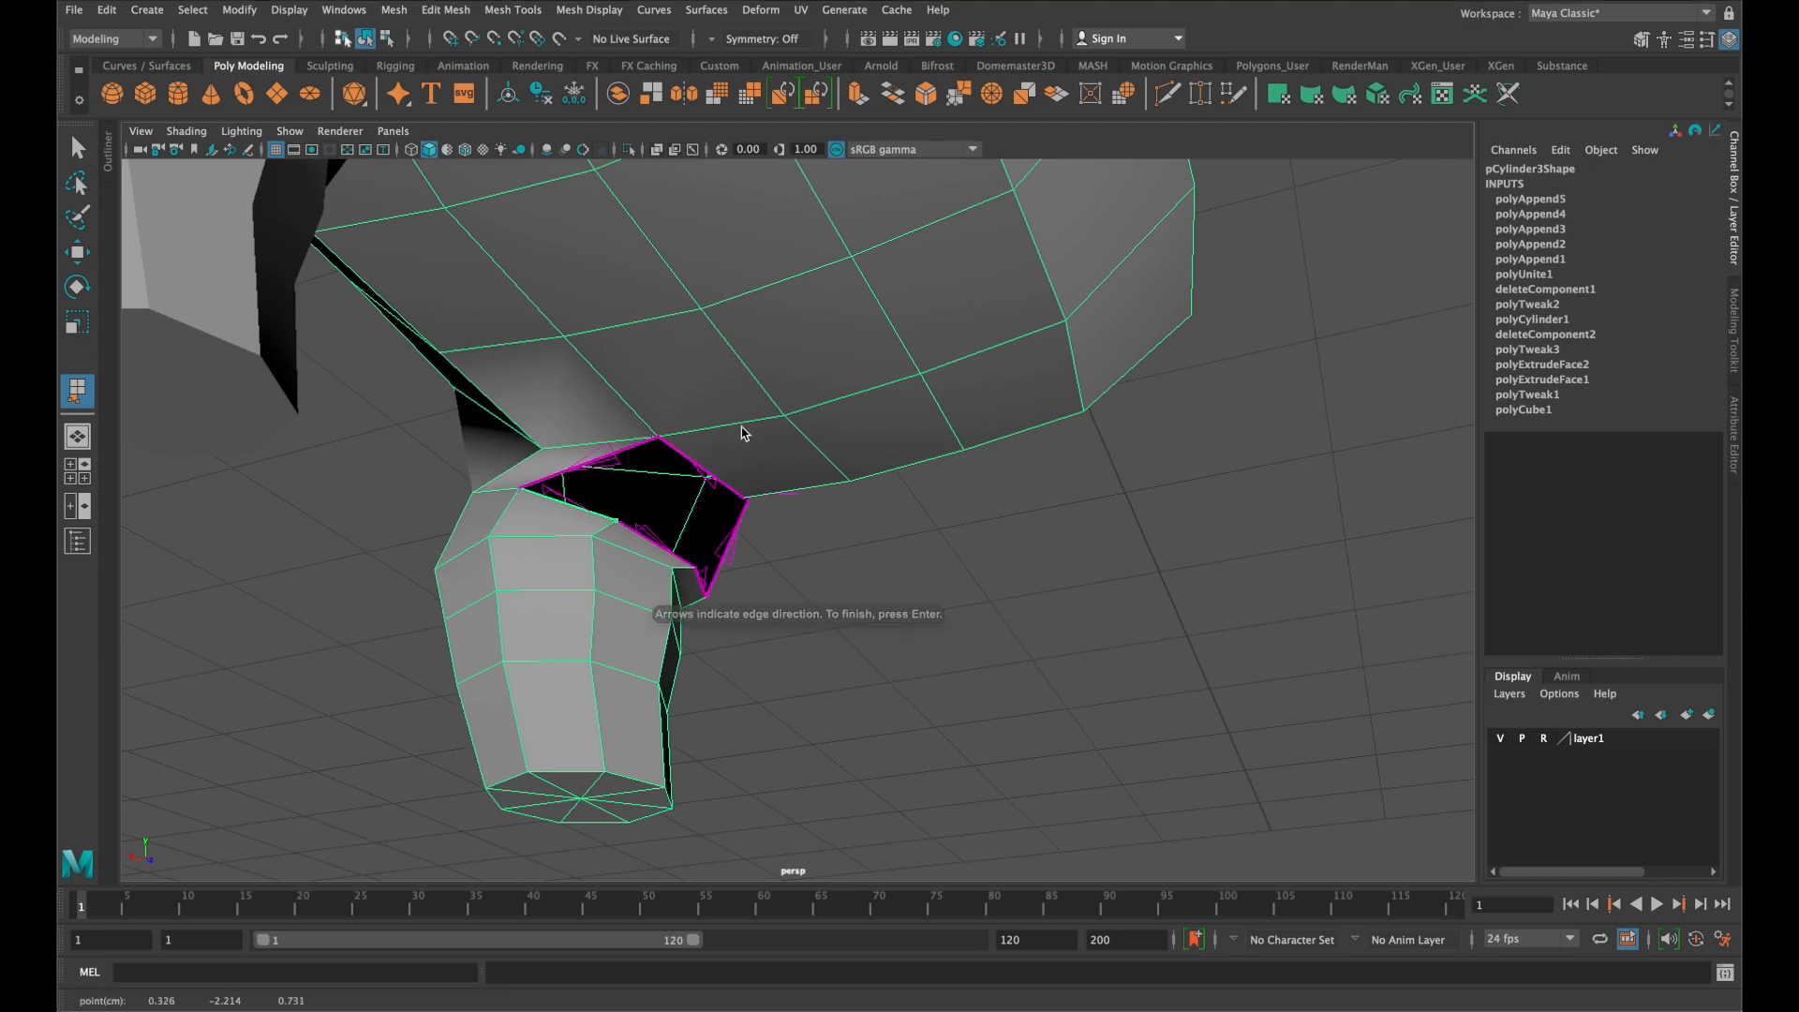
click(694, 459)
key(Return)
key(g)
Append a face from the opening's inner front edge to the leg's top edge, and fill the remaining triangular gap beside it
alt+drag(808, 530, 751, 495)
alt+middle_drag(998, 403, 284, 677)
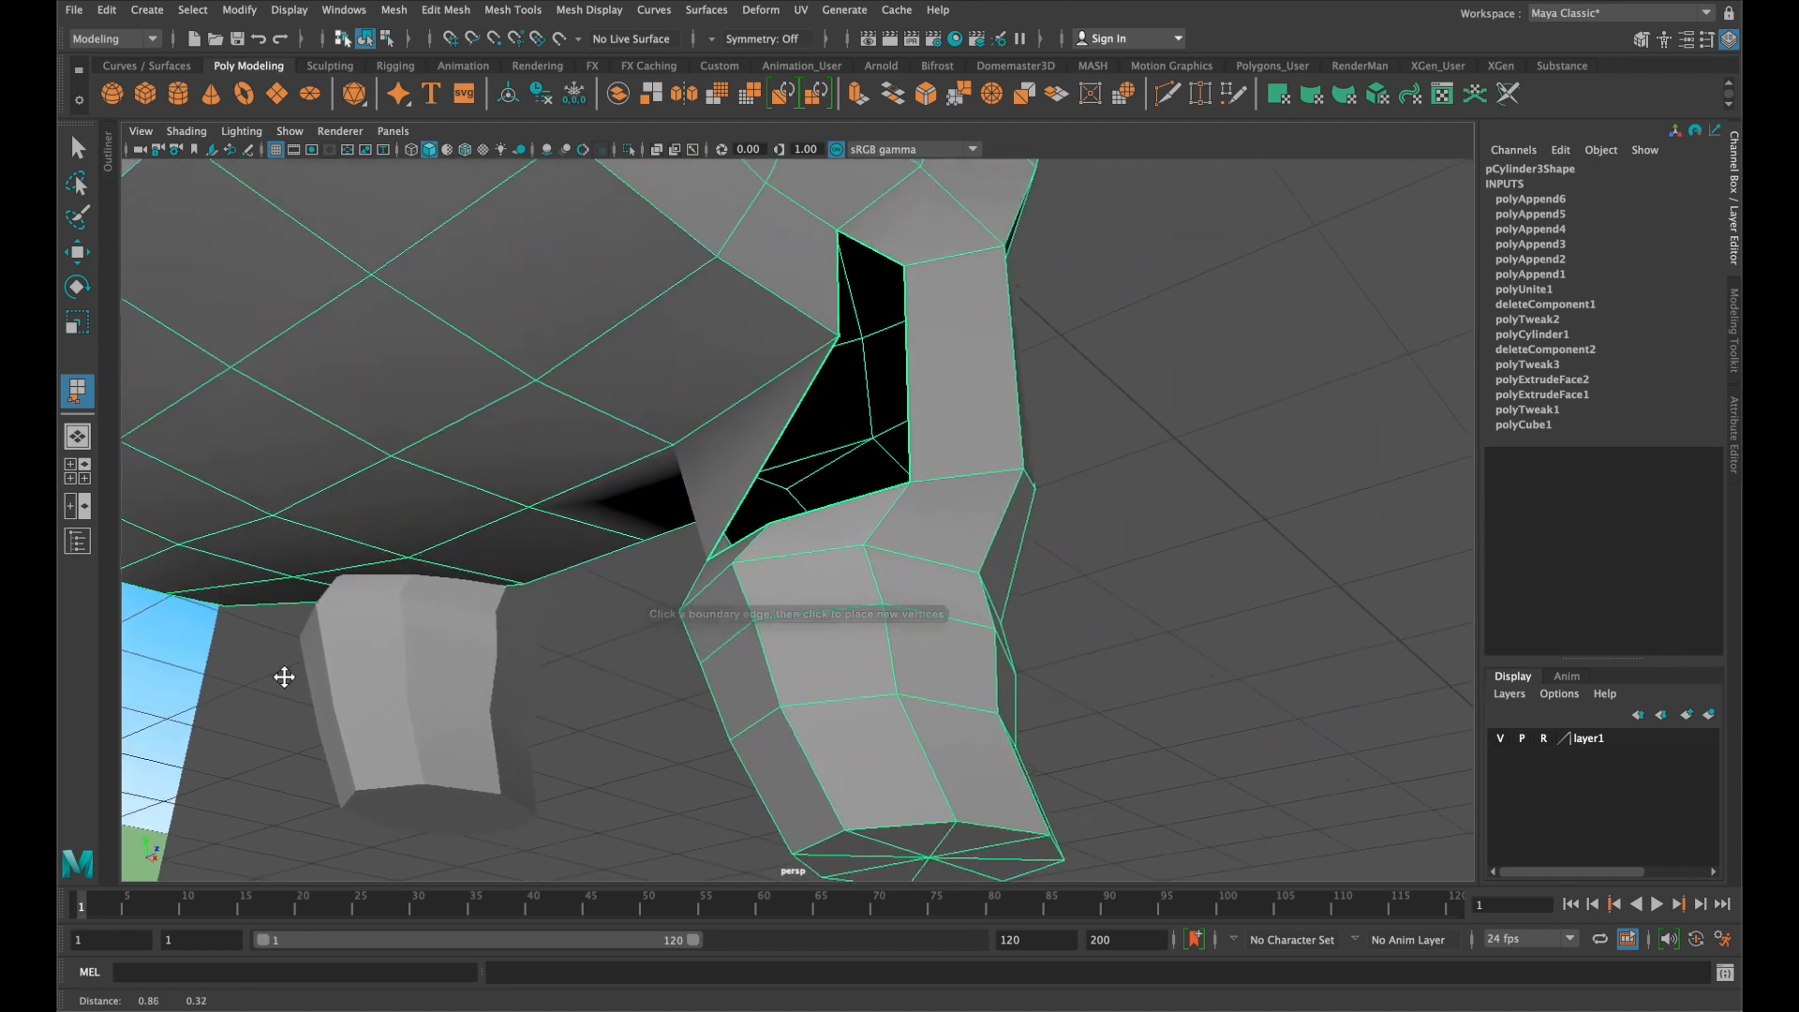
click(886, 247)
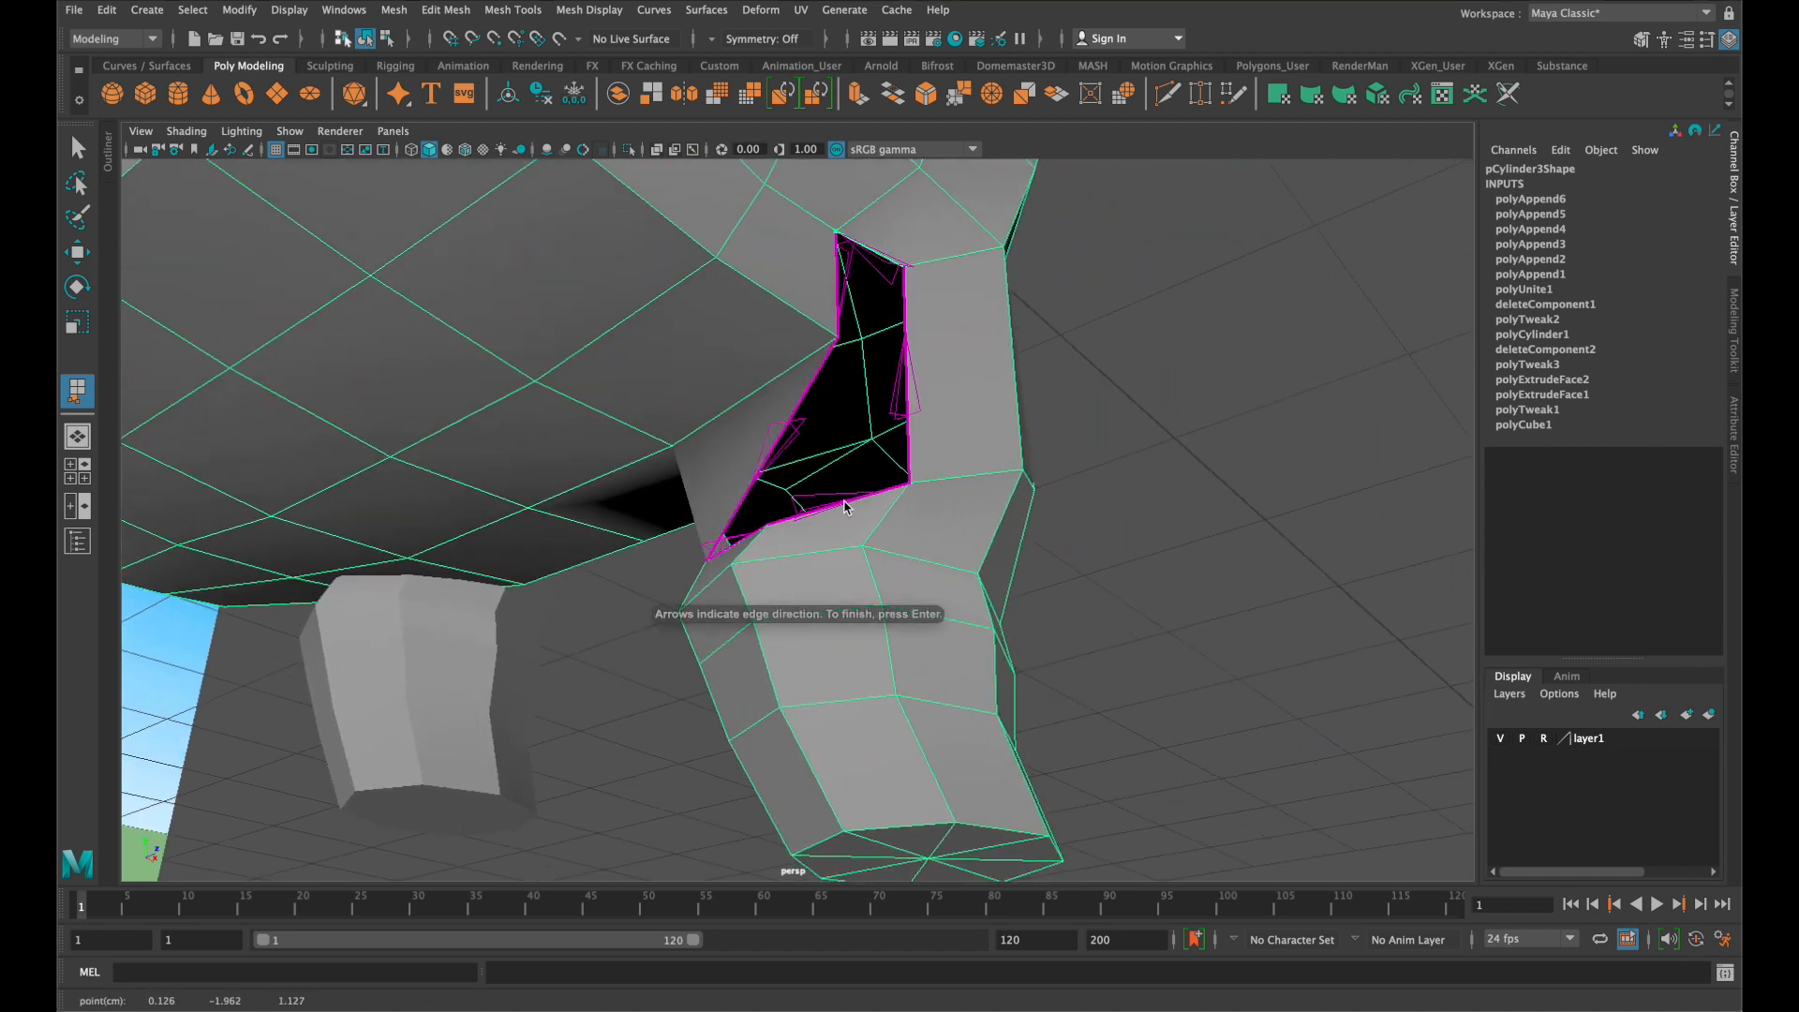
click(845, 503)
key(g)
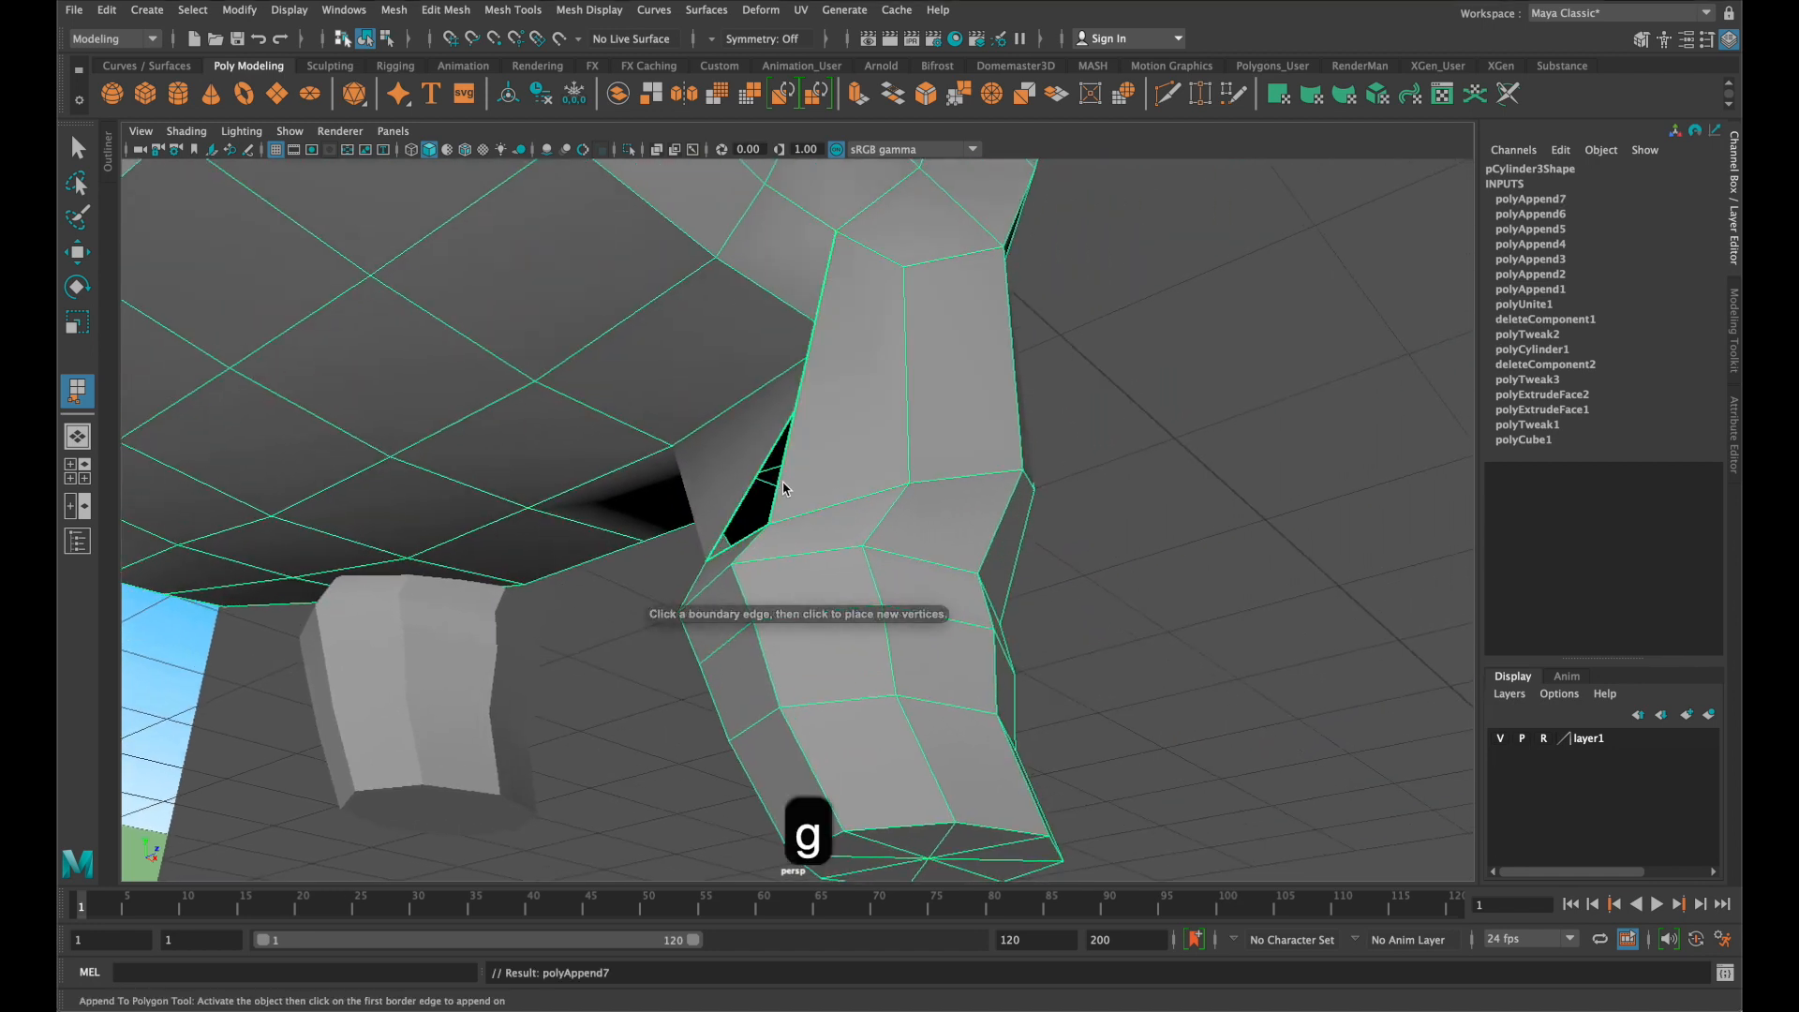
click(766, 482)
click(781, 472)
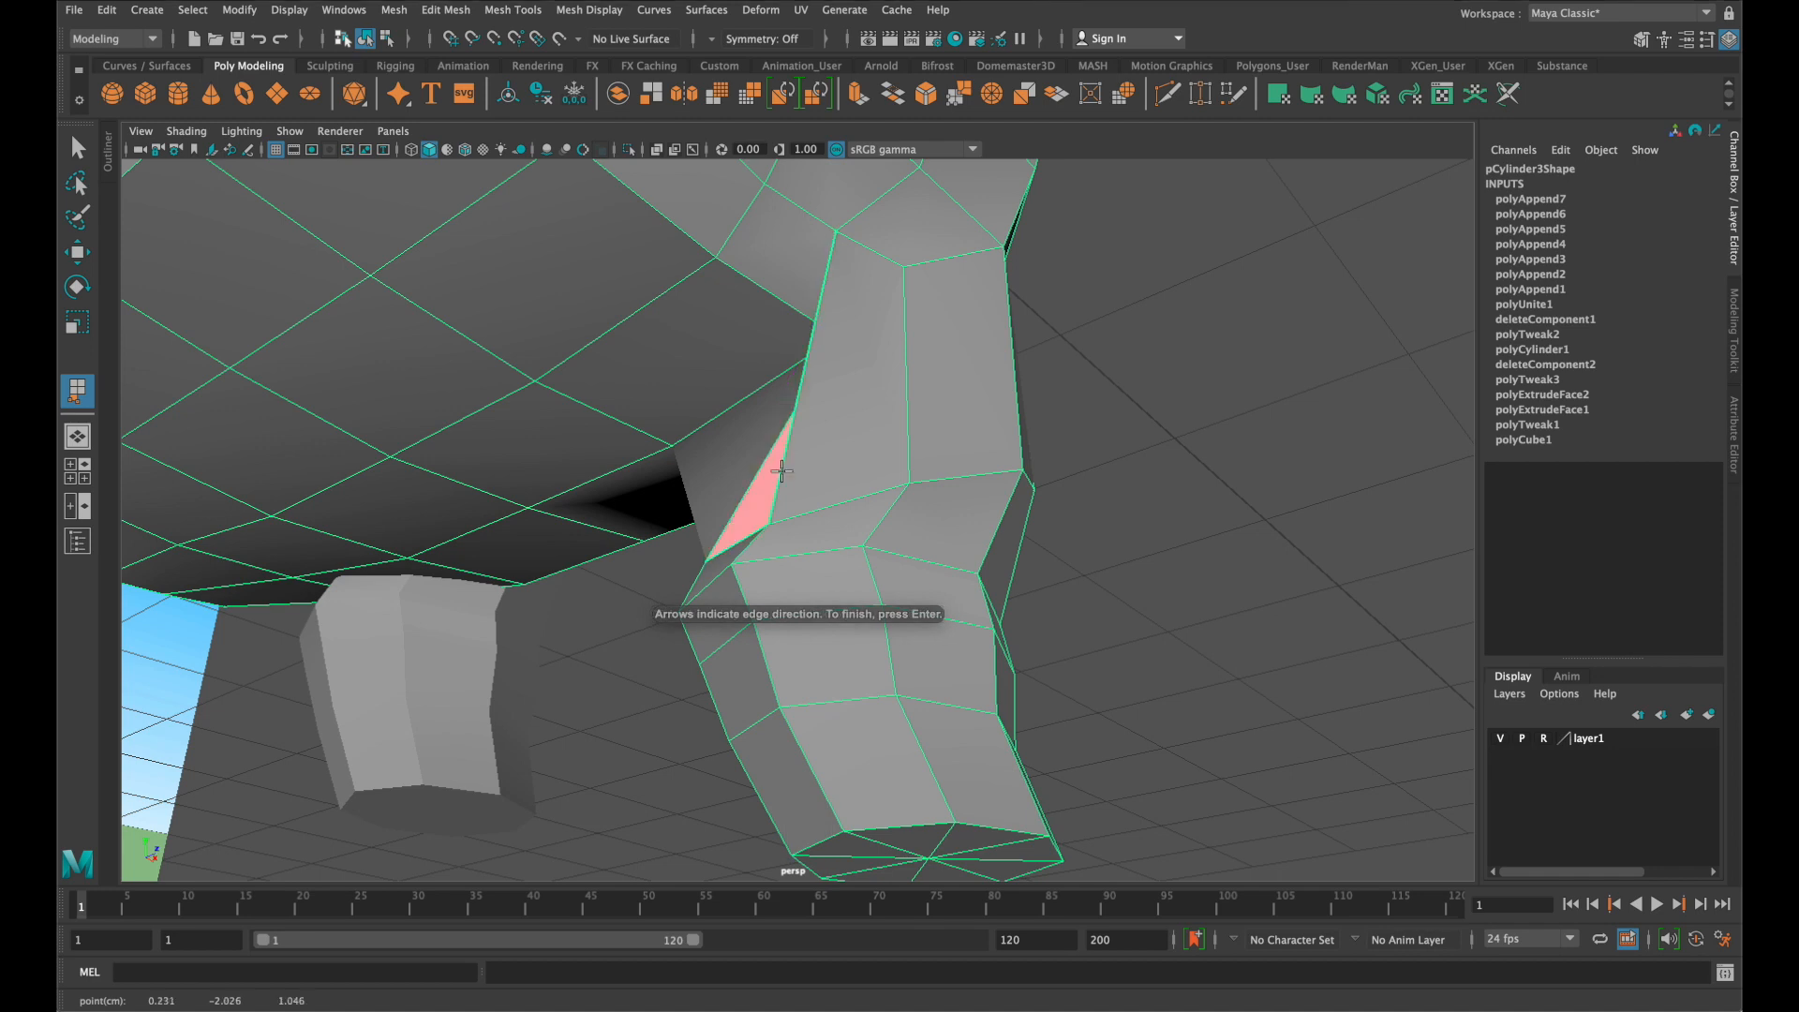
key(g)
Move the body's underside vertex at the inner side of the leg joint sideways along the X axis
alt+drag(831, 453, 1060, 450)
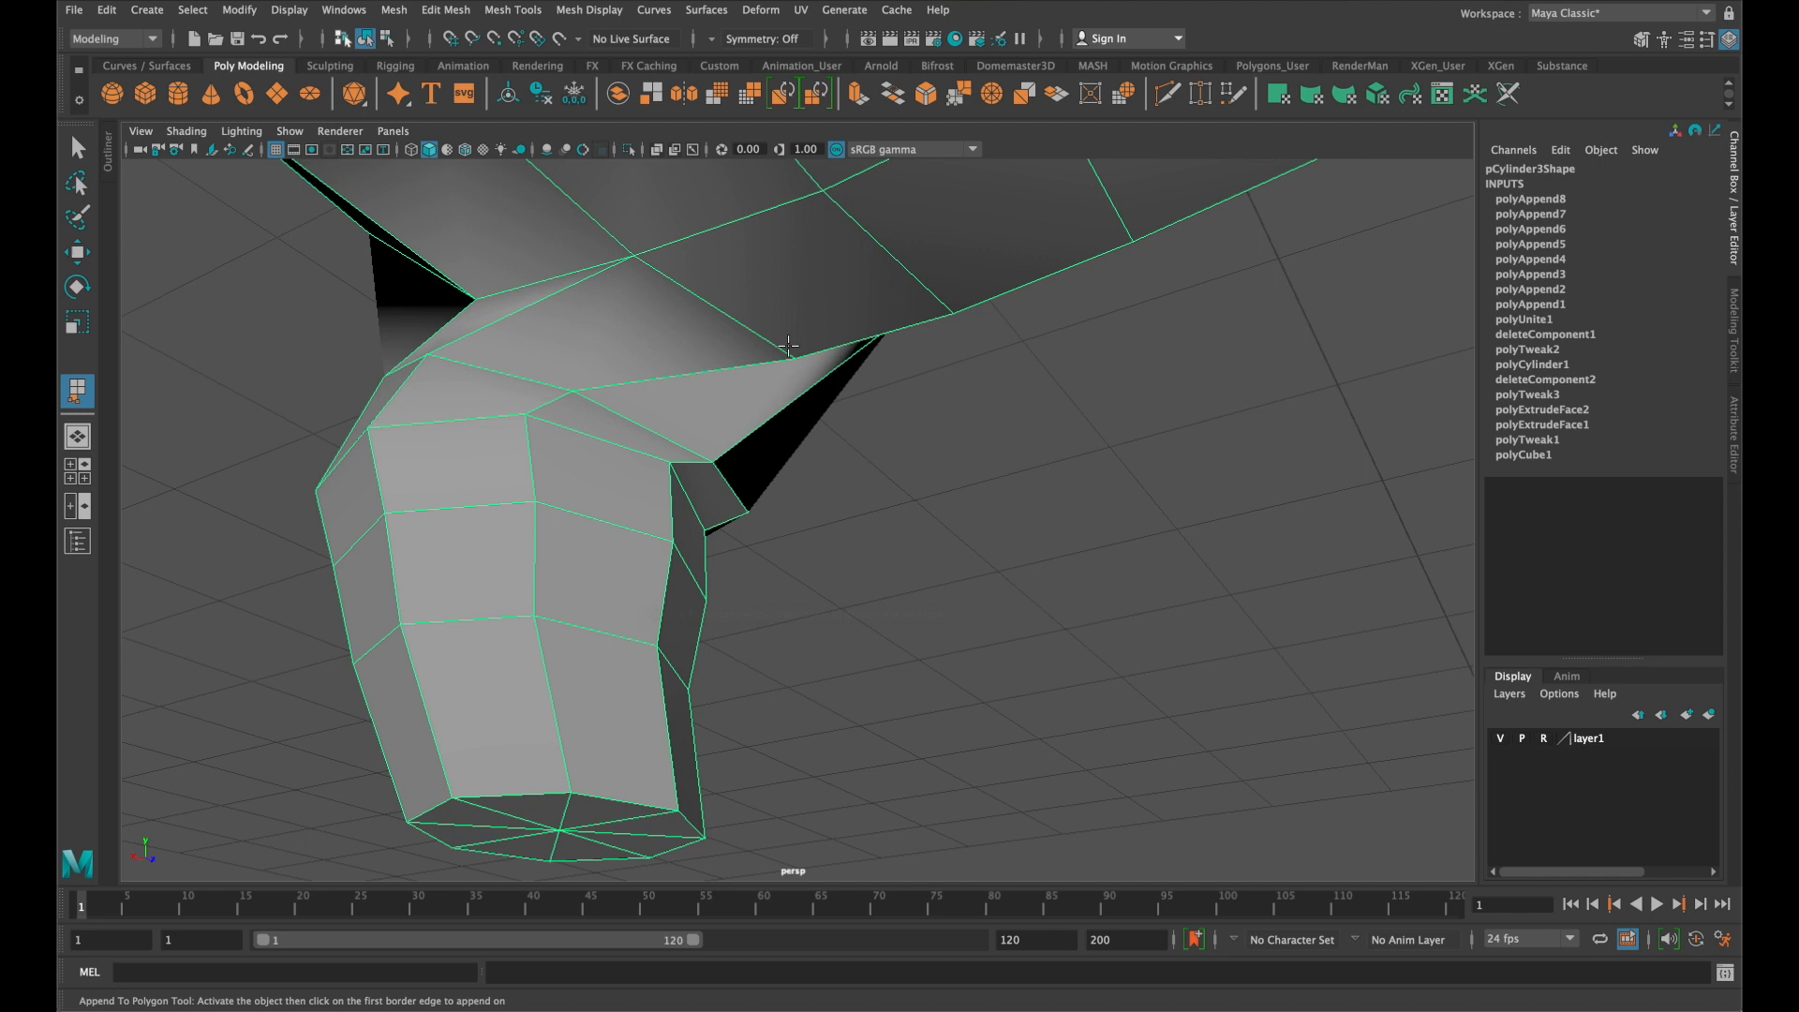
key(q)
right_drag(756, 356, 679, 354)
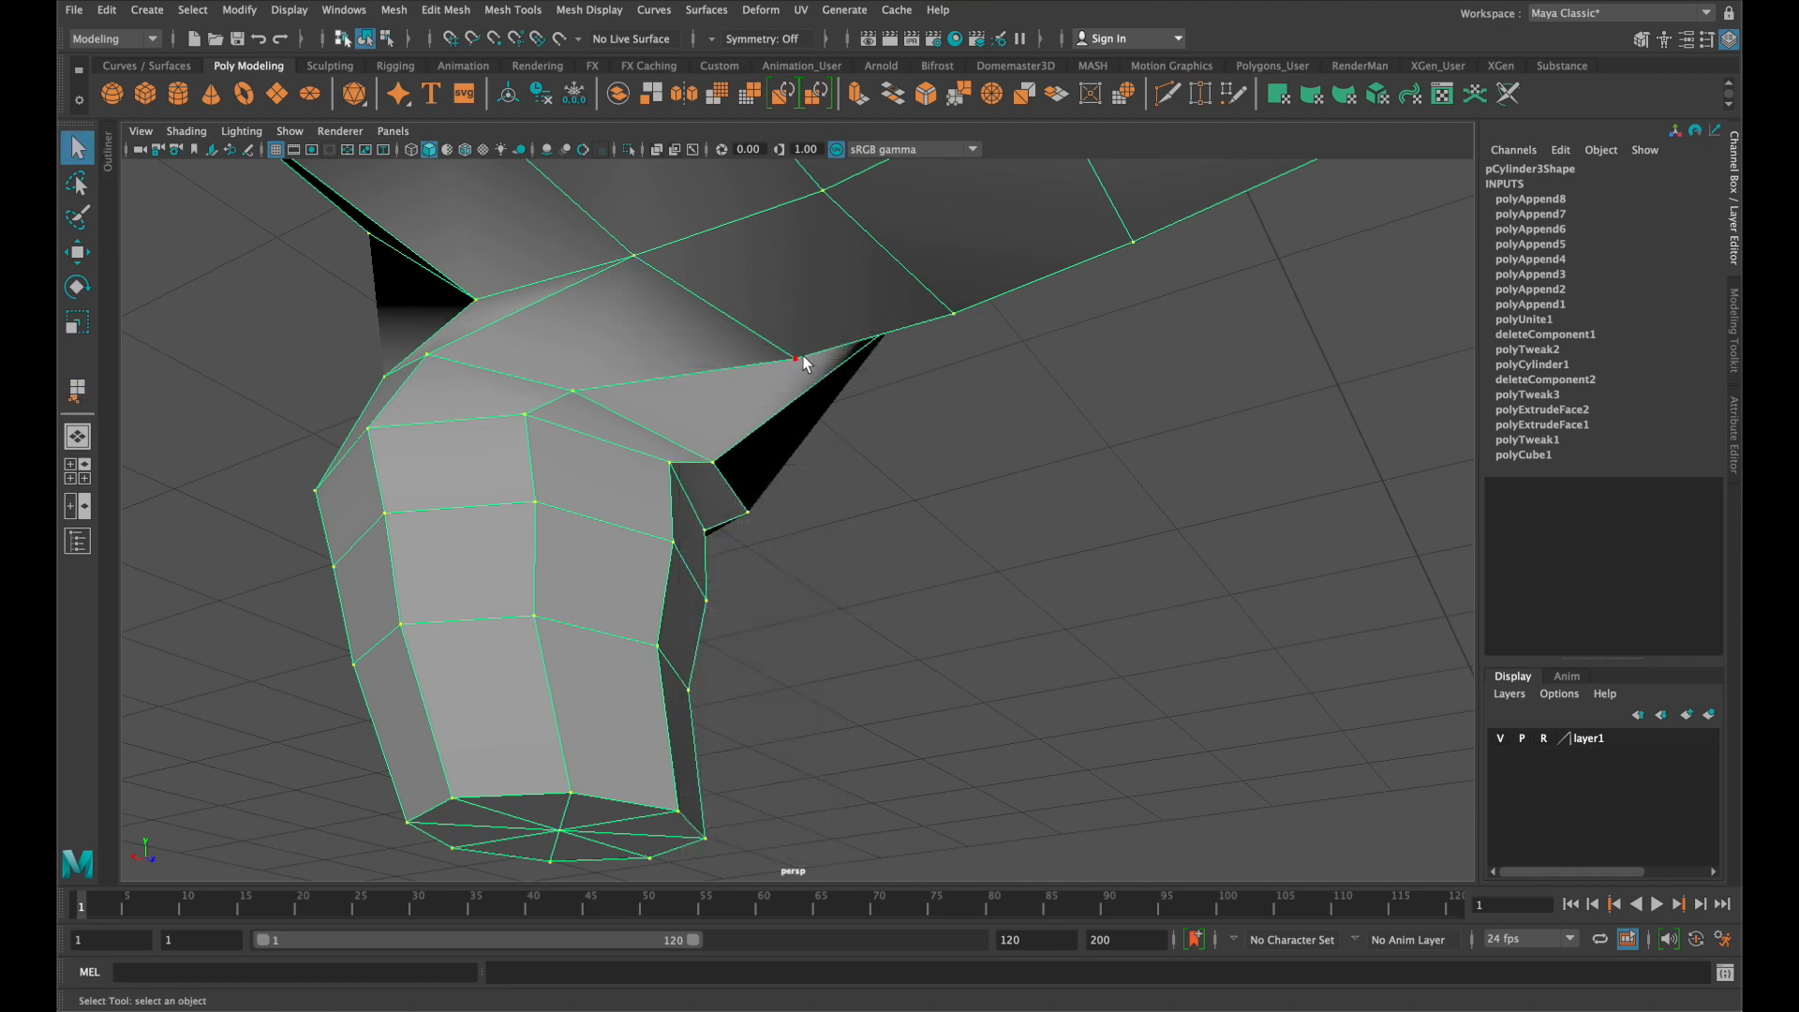
key(w)
drag(825, 384, 514, 409)
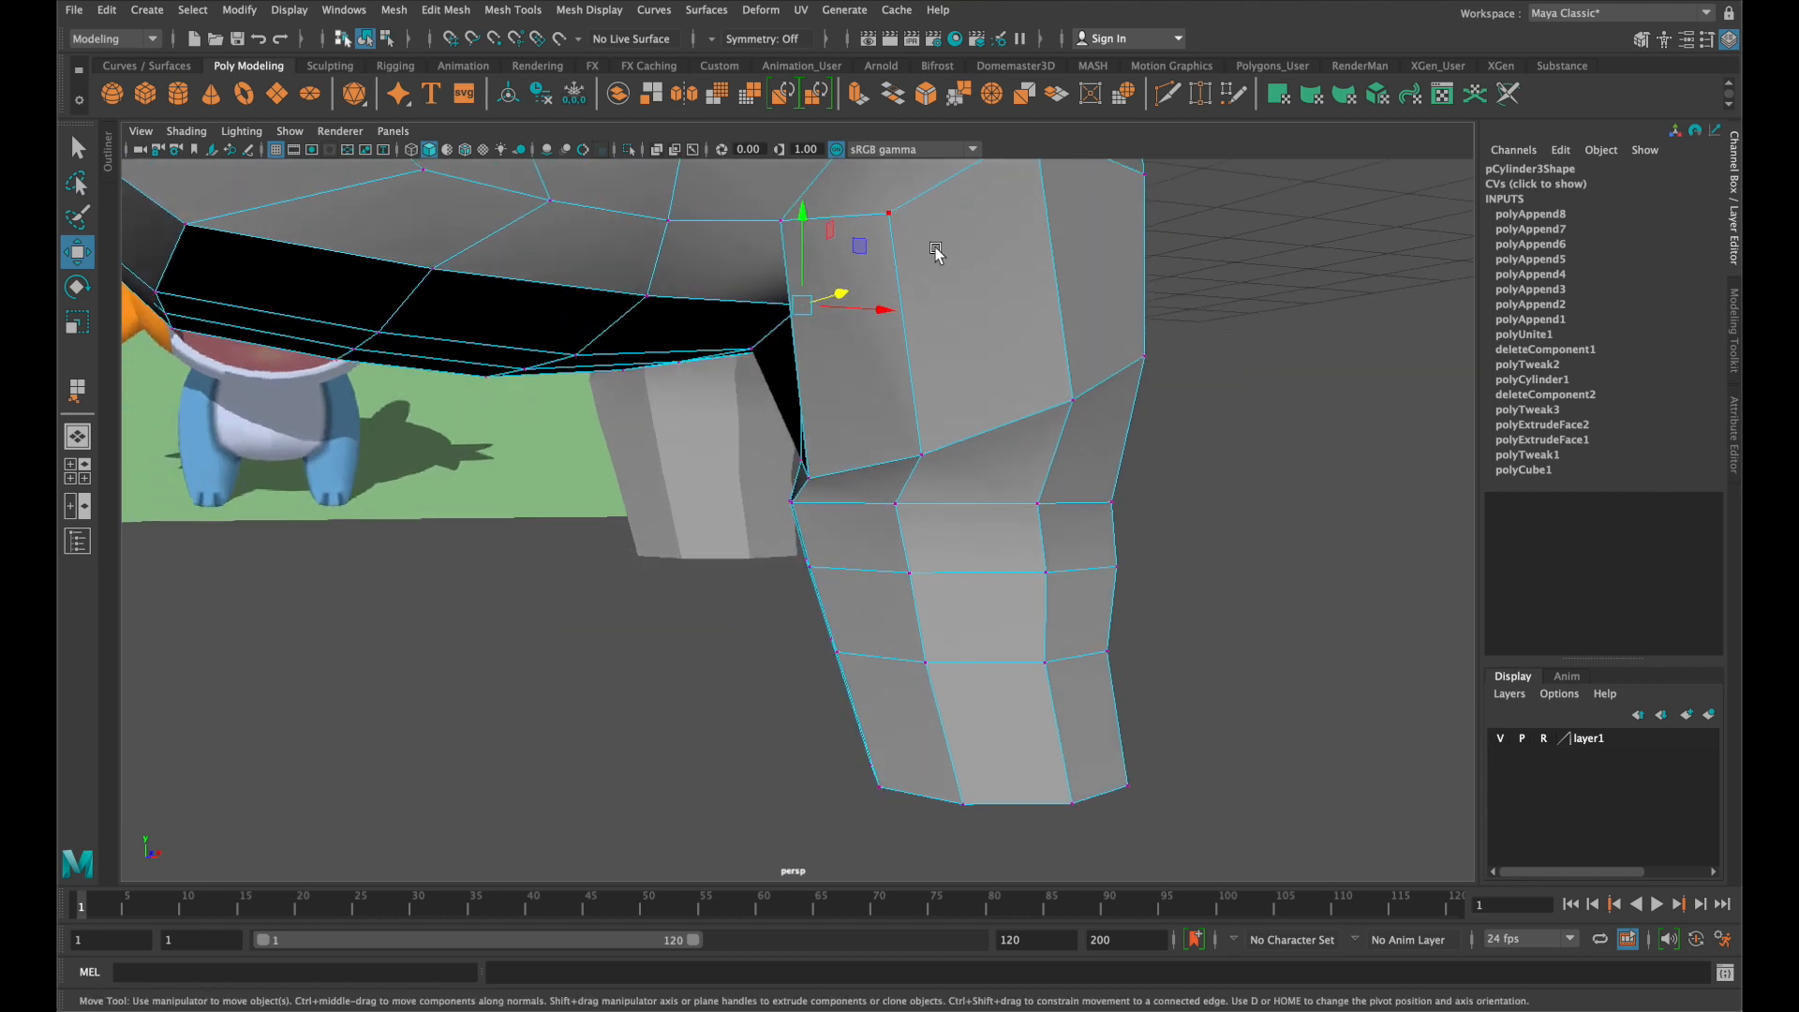
drag(890, 310, 1149, 309)
In the front view, select the front leg's vertices and raise them to fit the foot in the reference image
scroll(992, 293, down, 5)
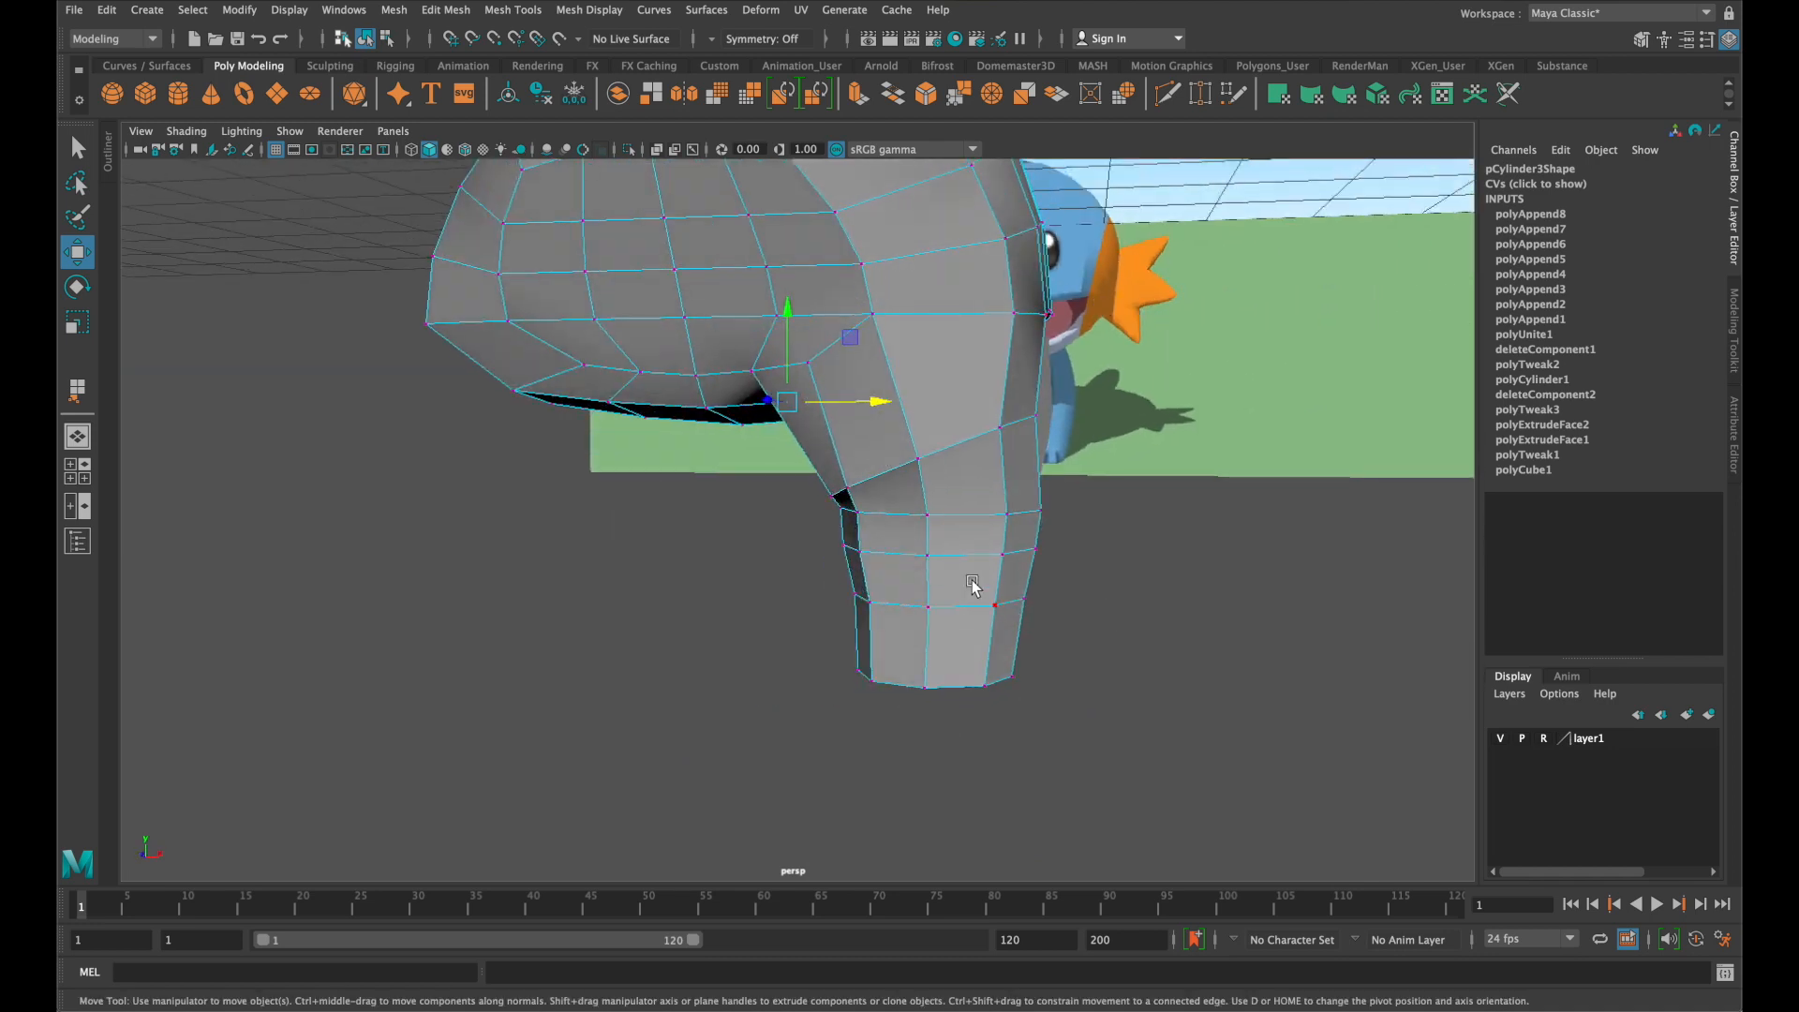
key(space)
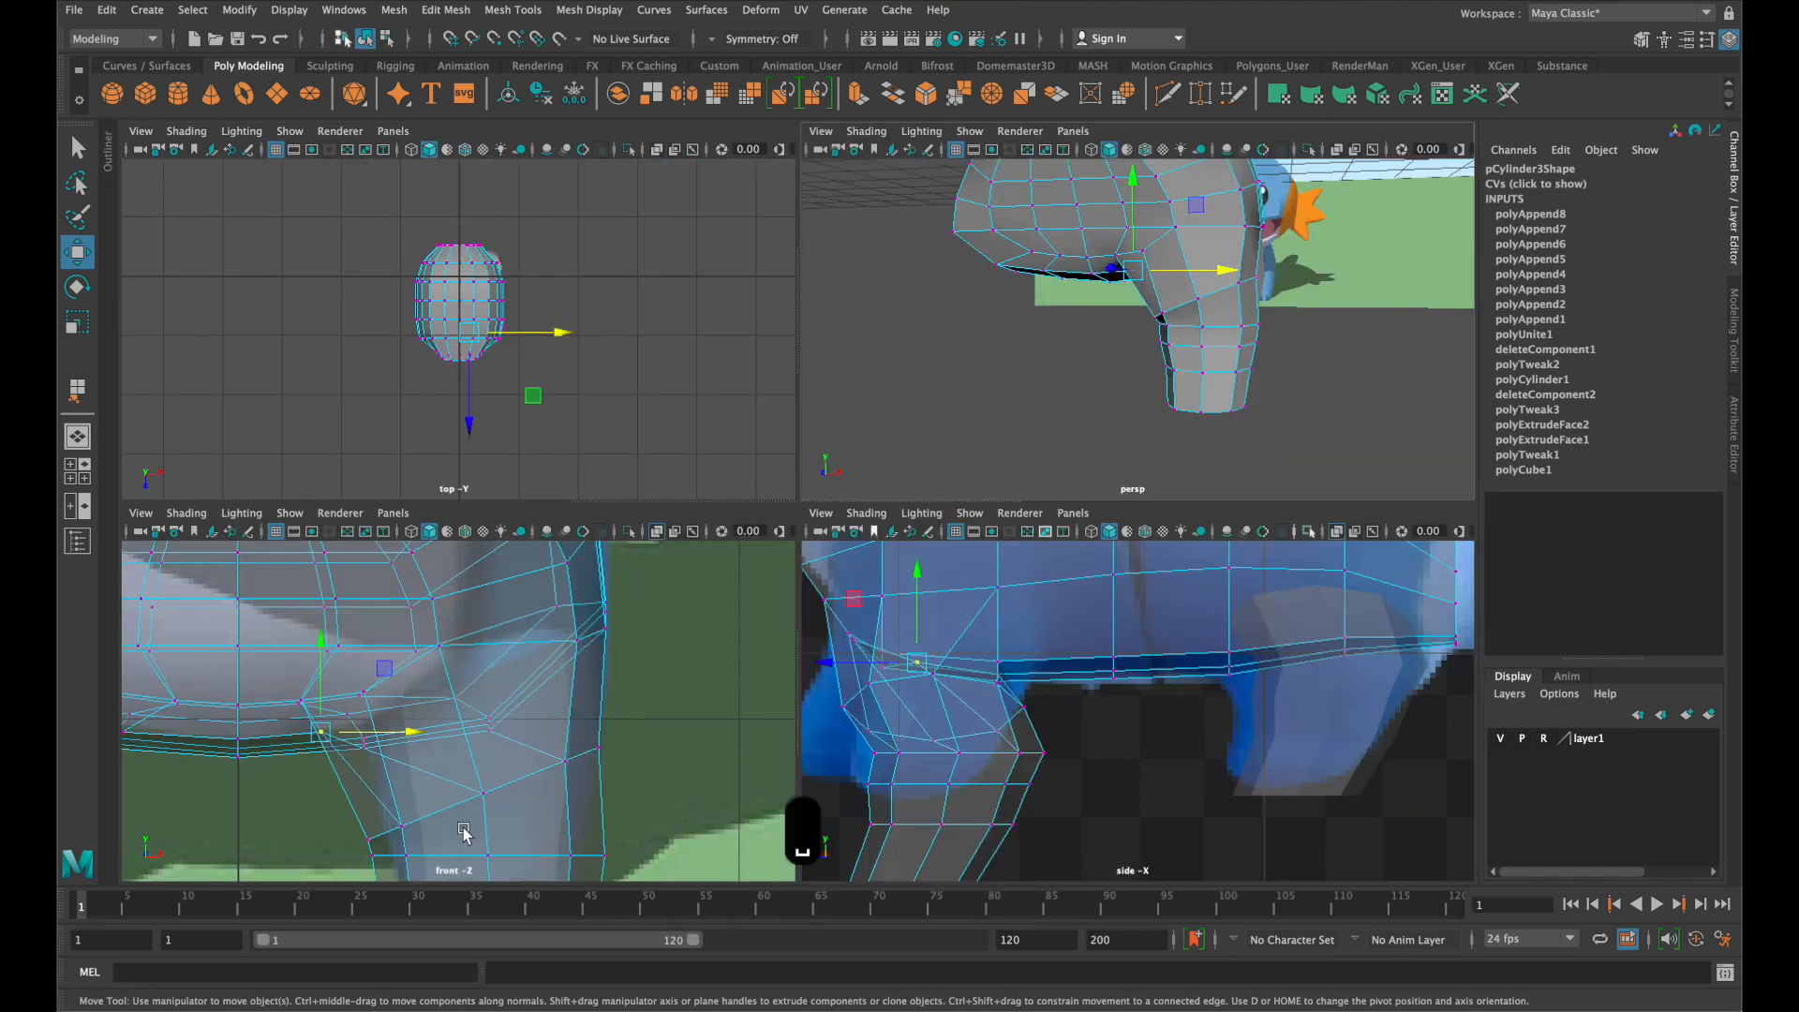
key(space)
scroll(768, 694, down, 10)
scroll(768, 693, down, 5)
scroll(785, 690, up, 10)
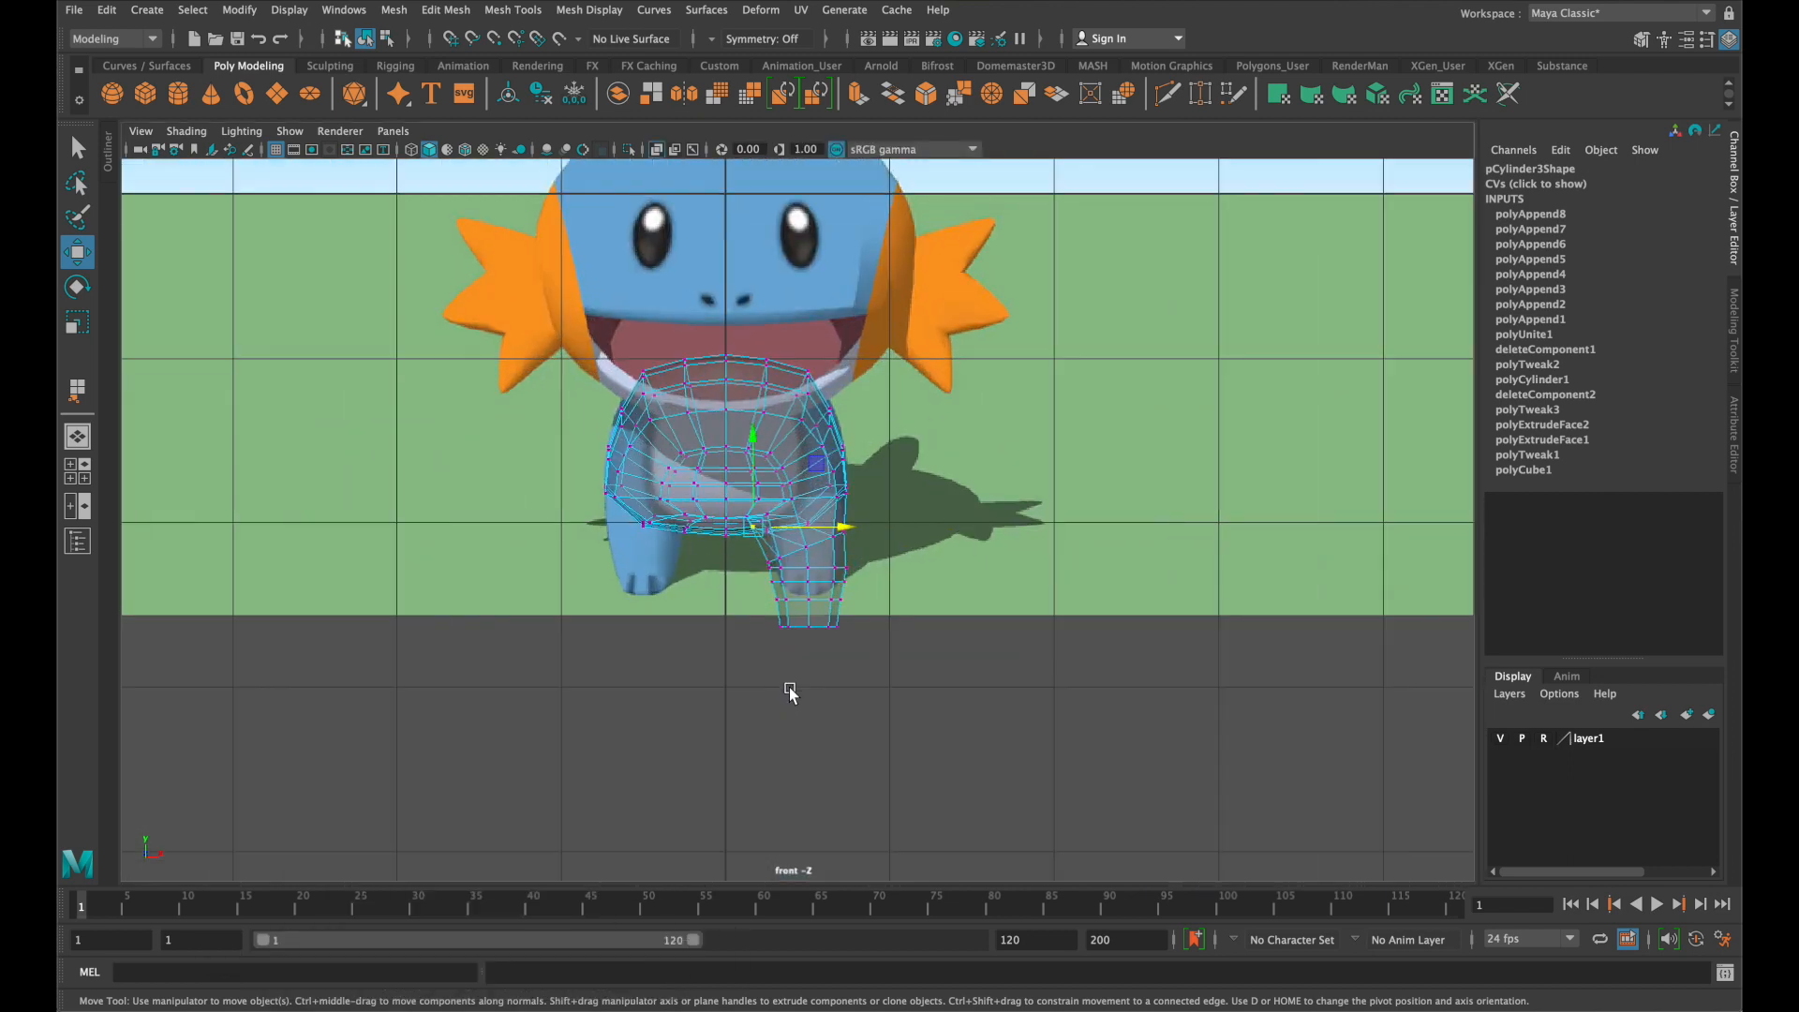
scroll(905, 730, up, 2)
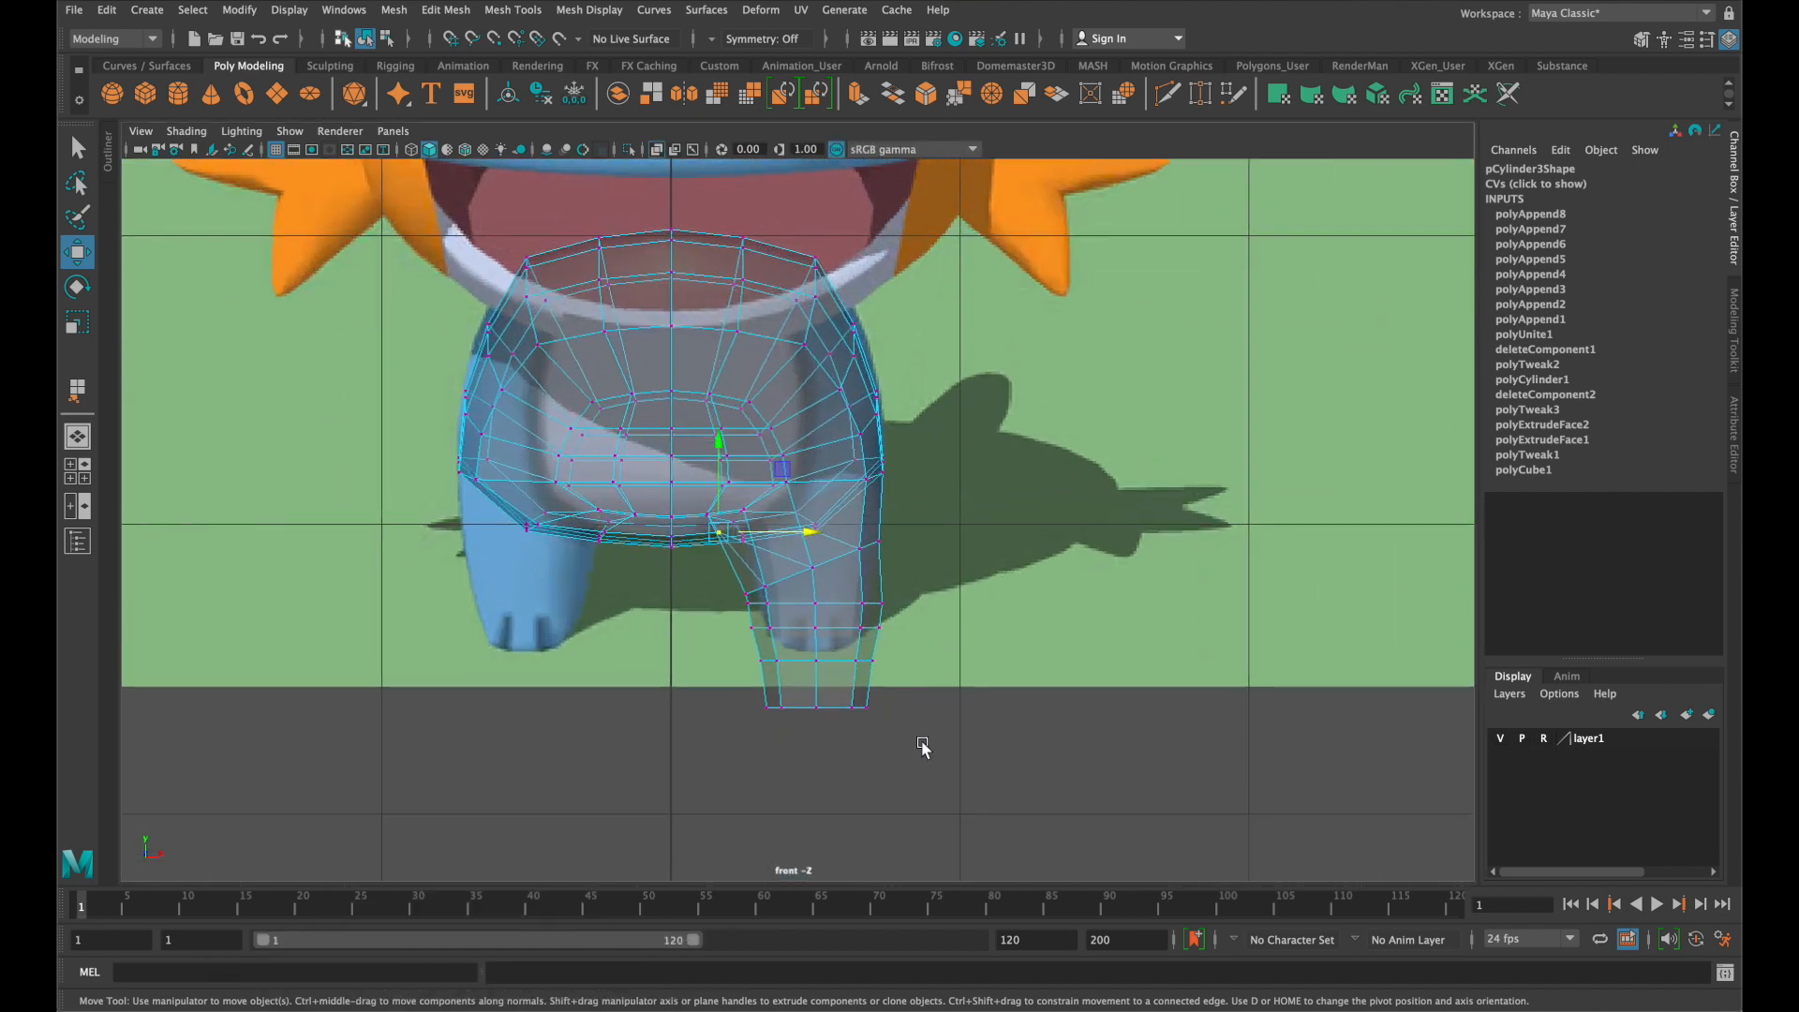
drag(947, 757, 732, 559)
shift+drag(926, 559, 844, 518)
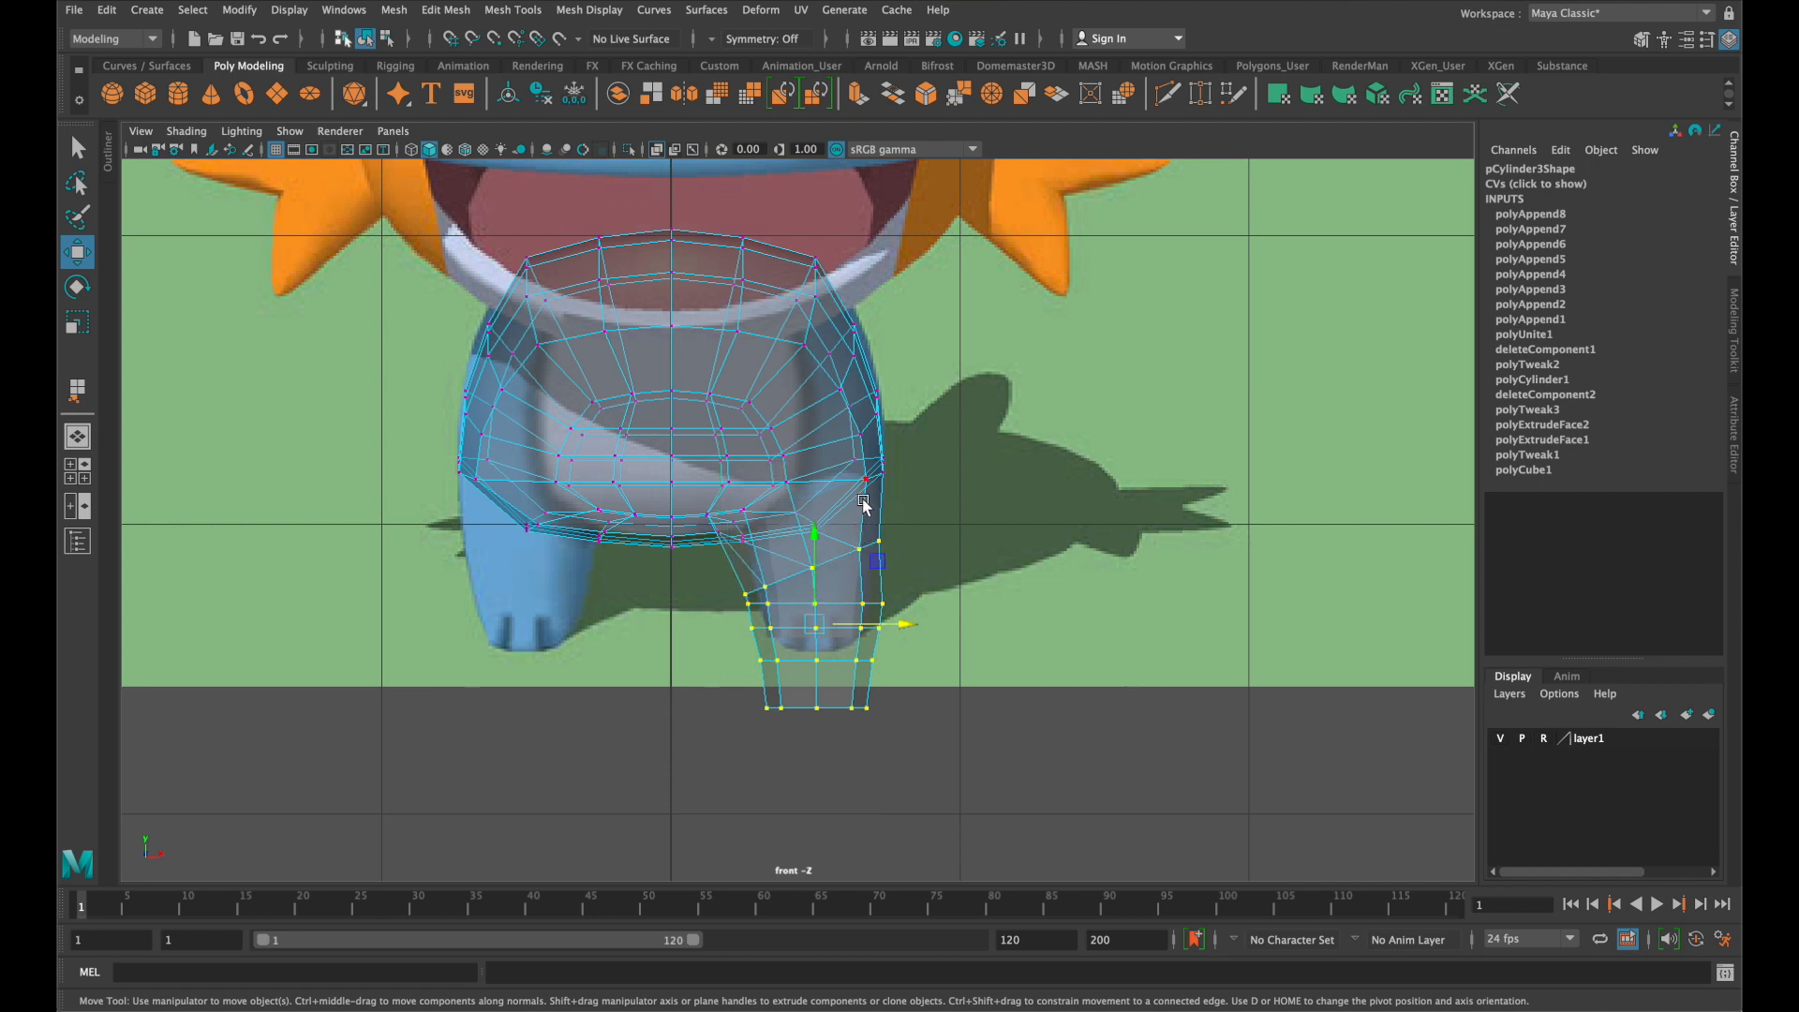
drag(818, 541, 818, 494)
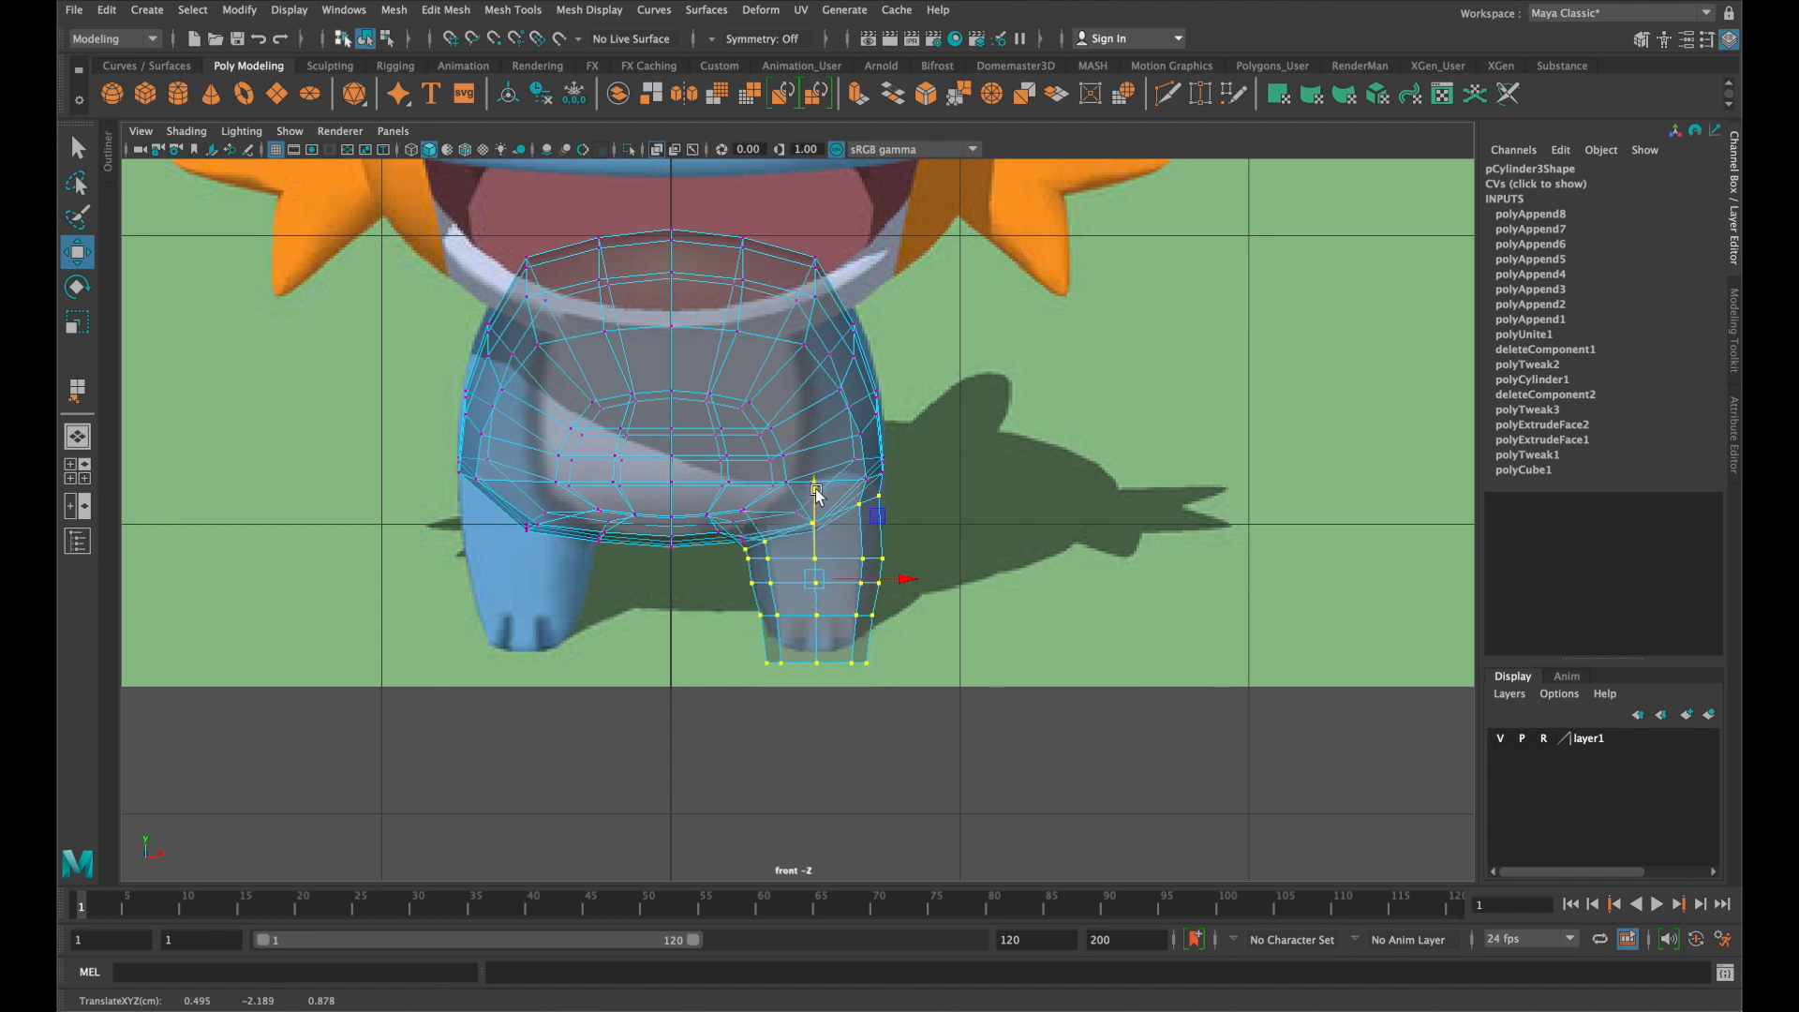
Examine the front leg's joint with the body in the perspective view using smooth preview, and clear the vertex selection
key(space)
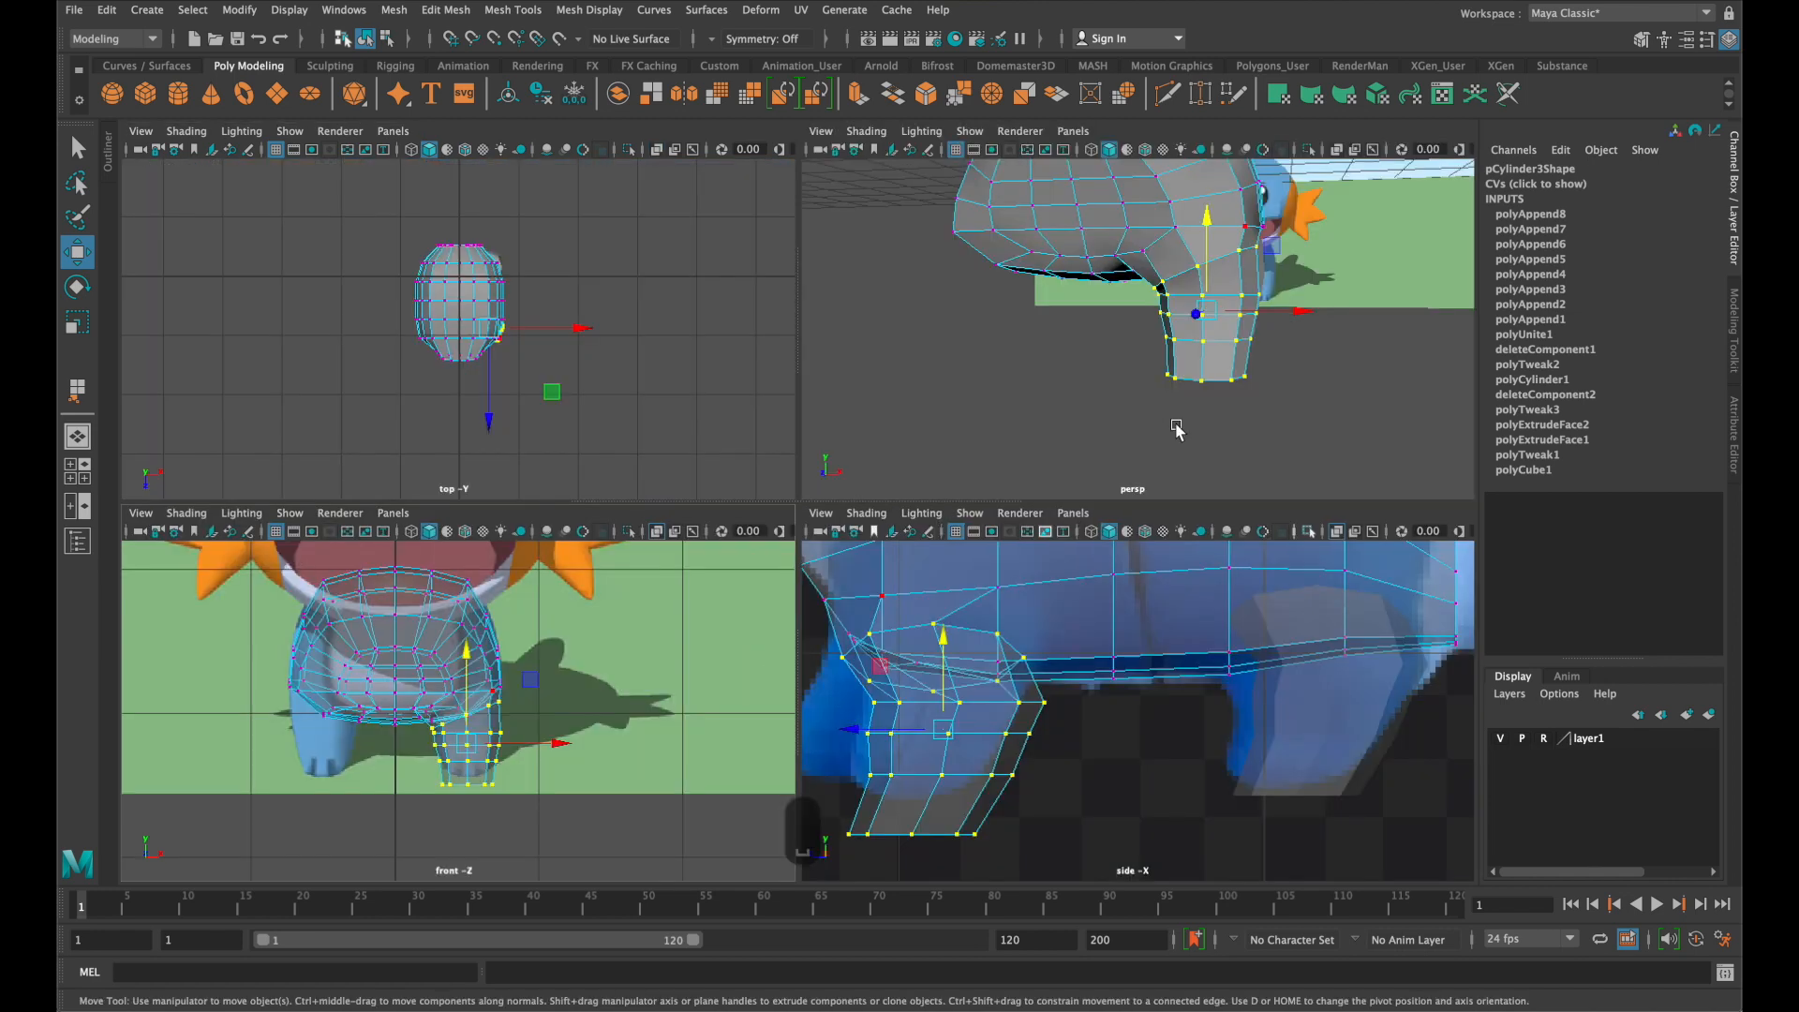
alt+drag(1175, 430, 900, 448)
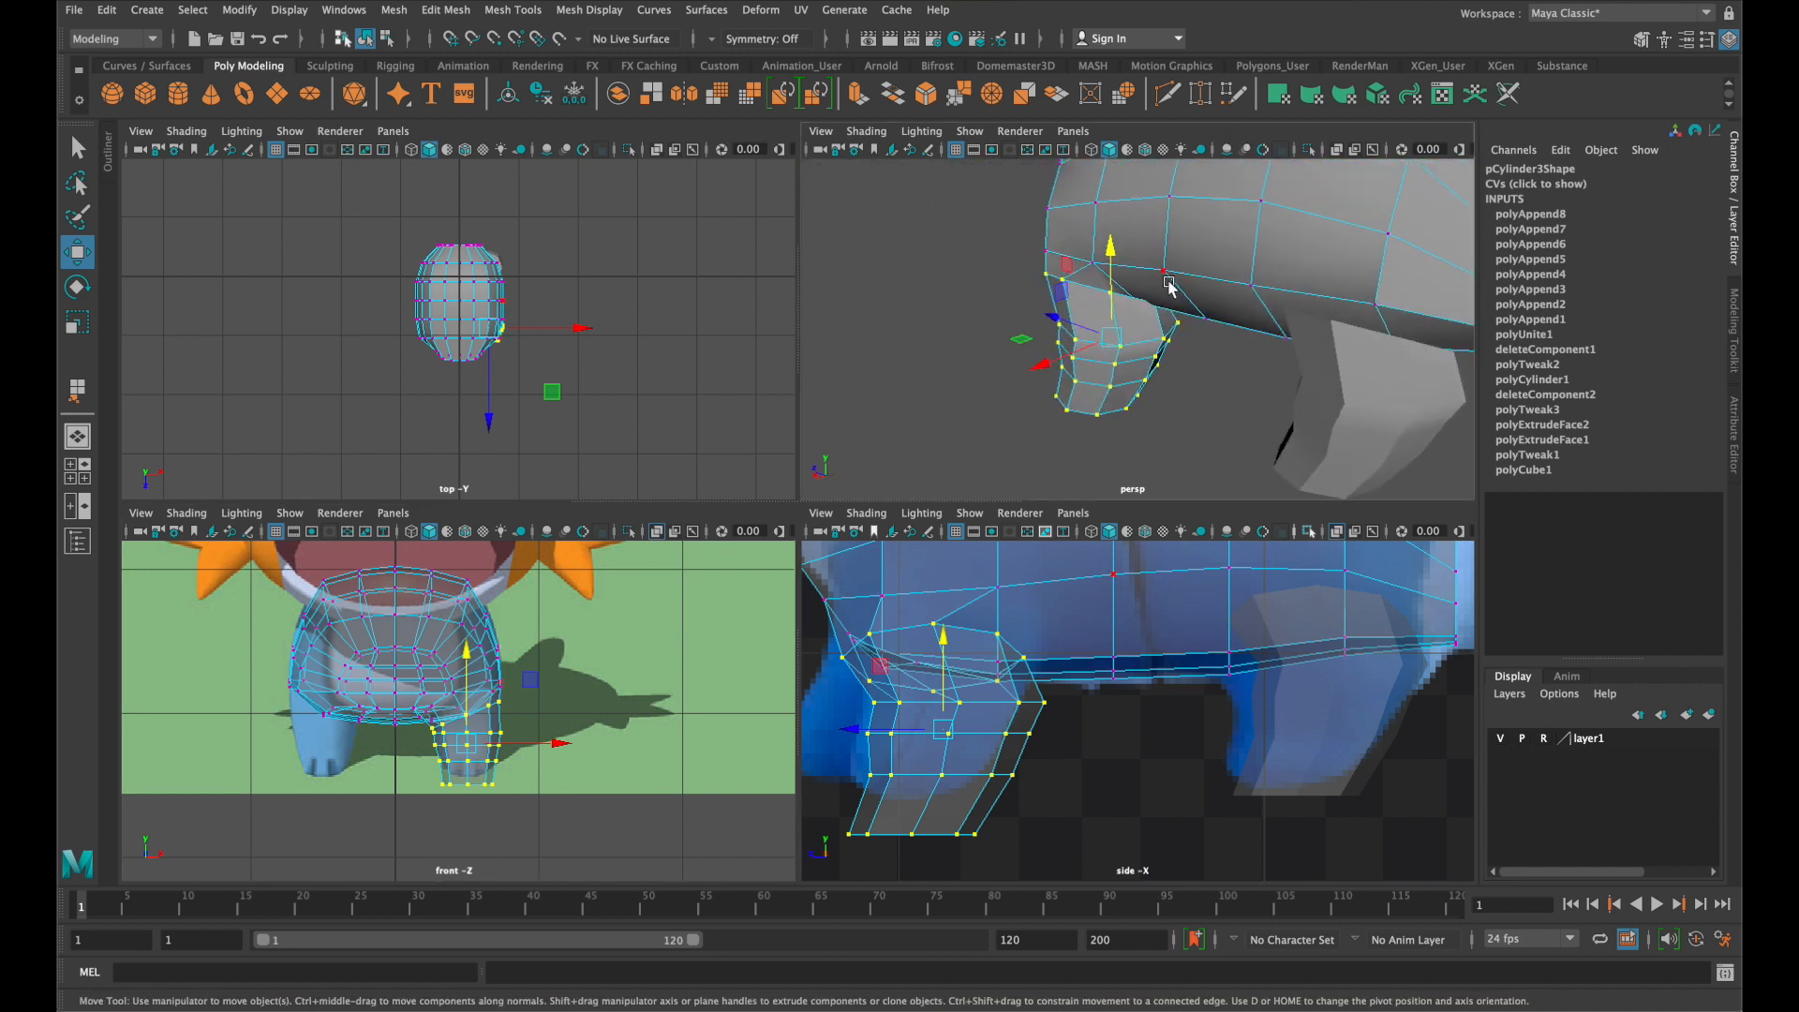
key(f)
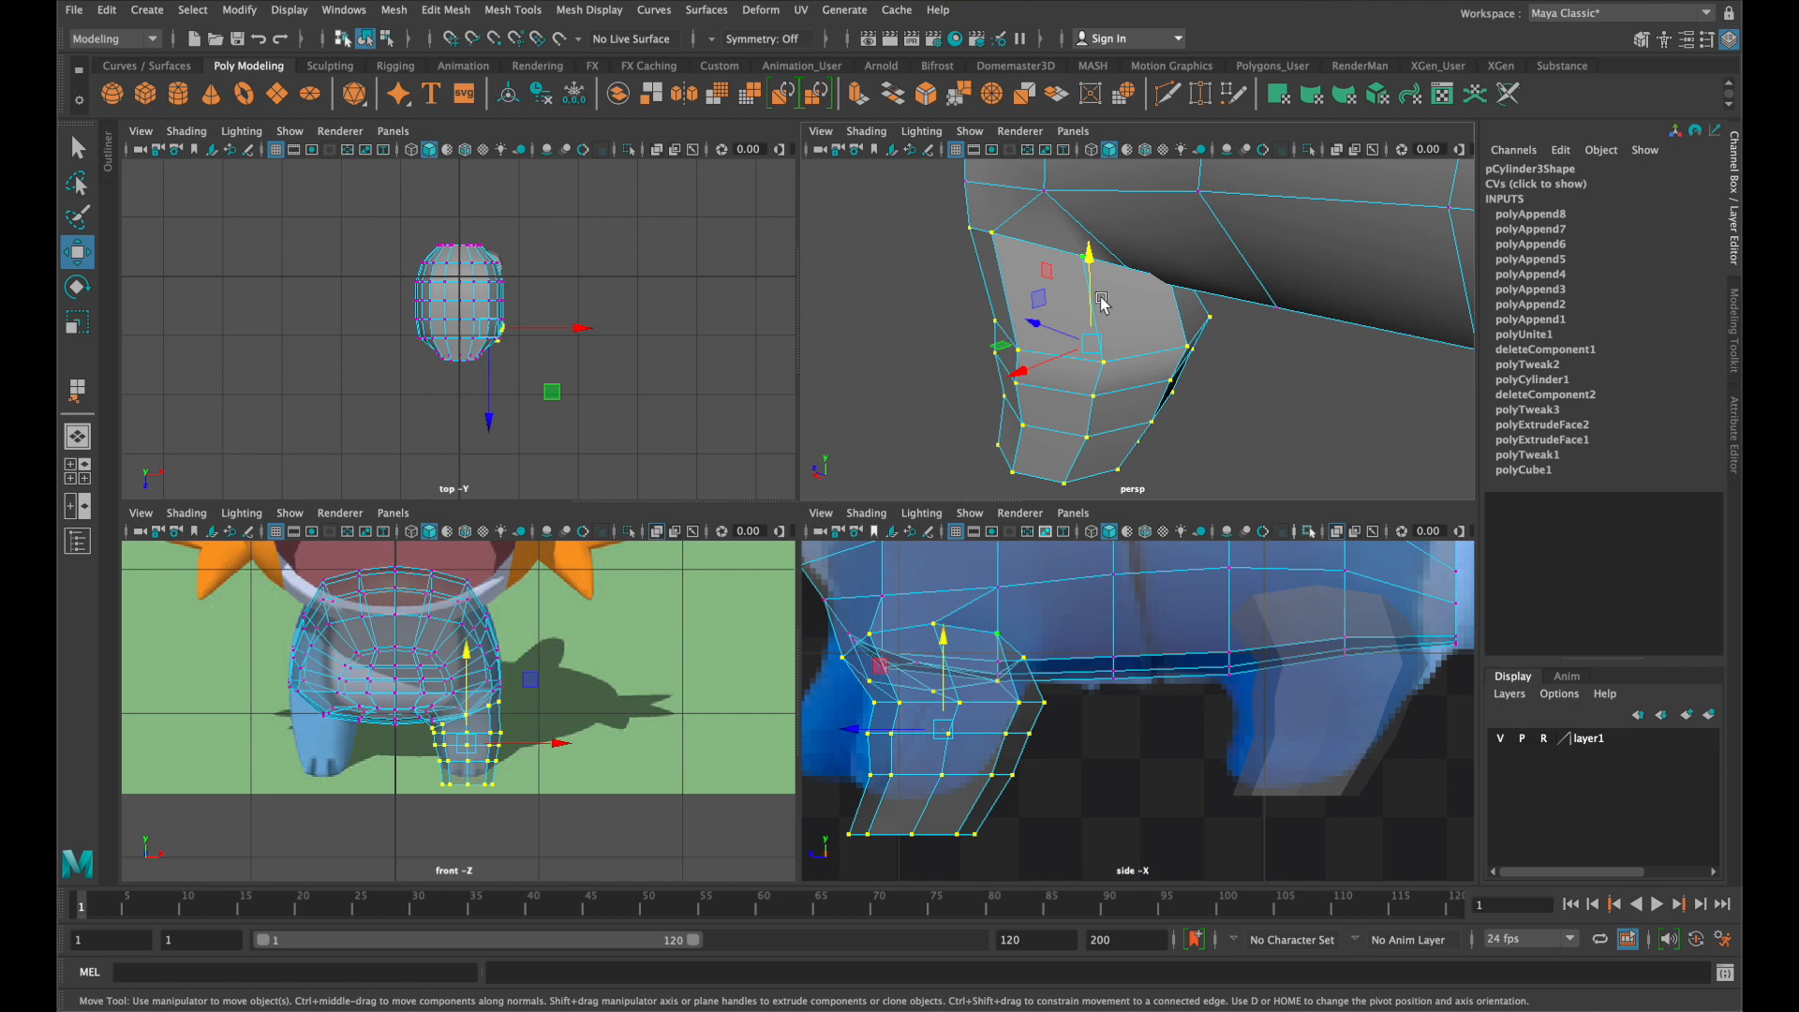
key(3)
alt+drag(1169, 292, 1150, 177)
click(1170, 230)
key(1)
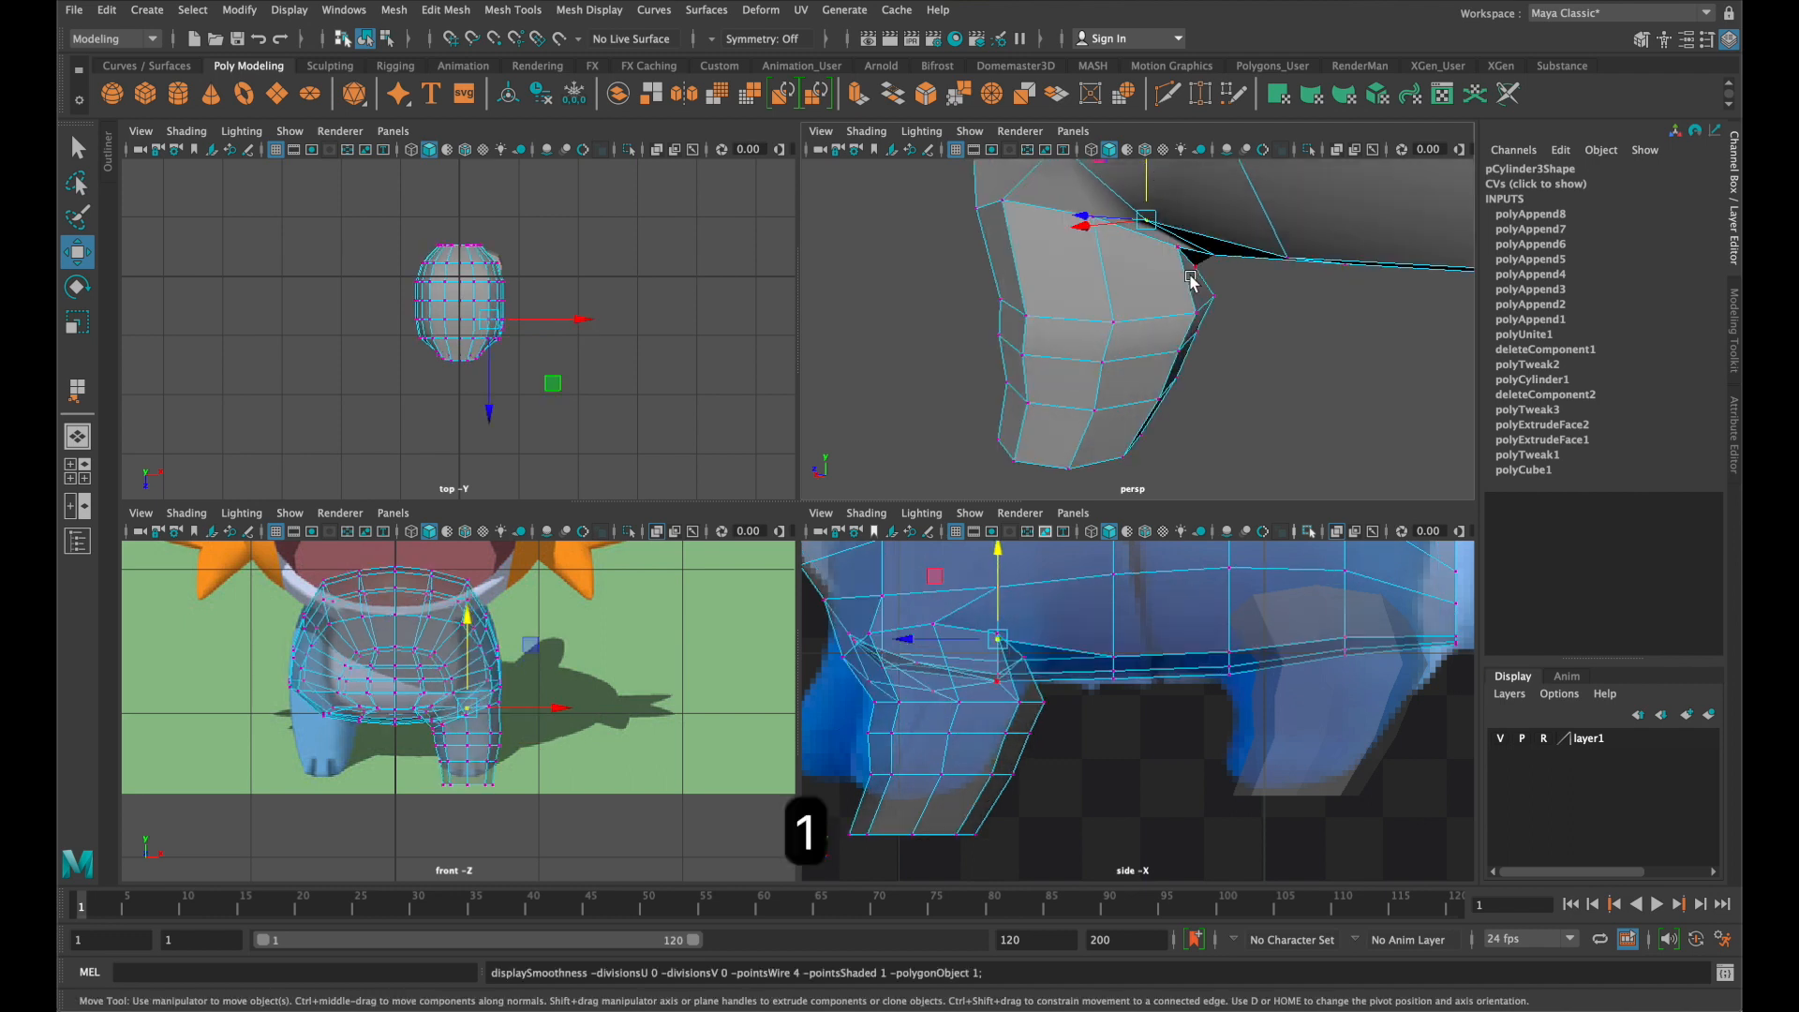
click(1217, 268)
click(1224, 228)
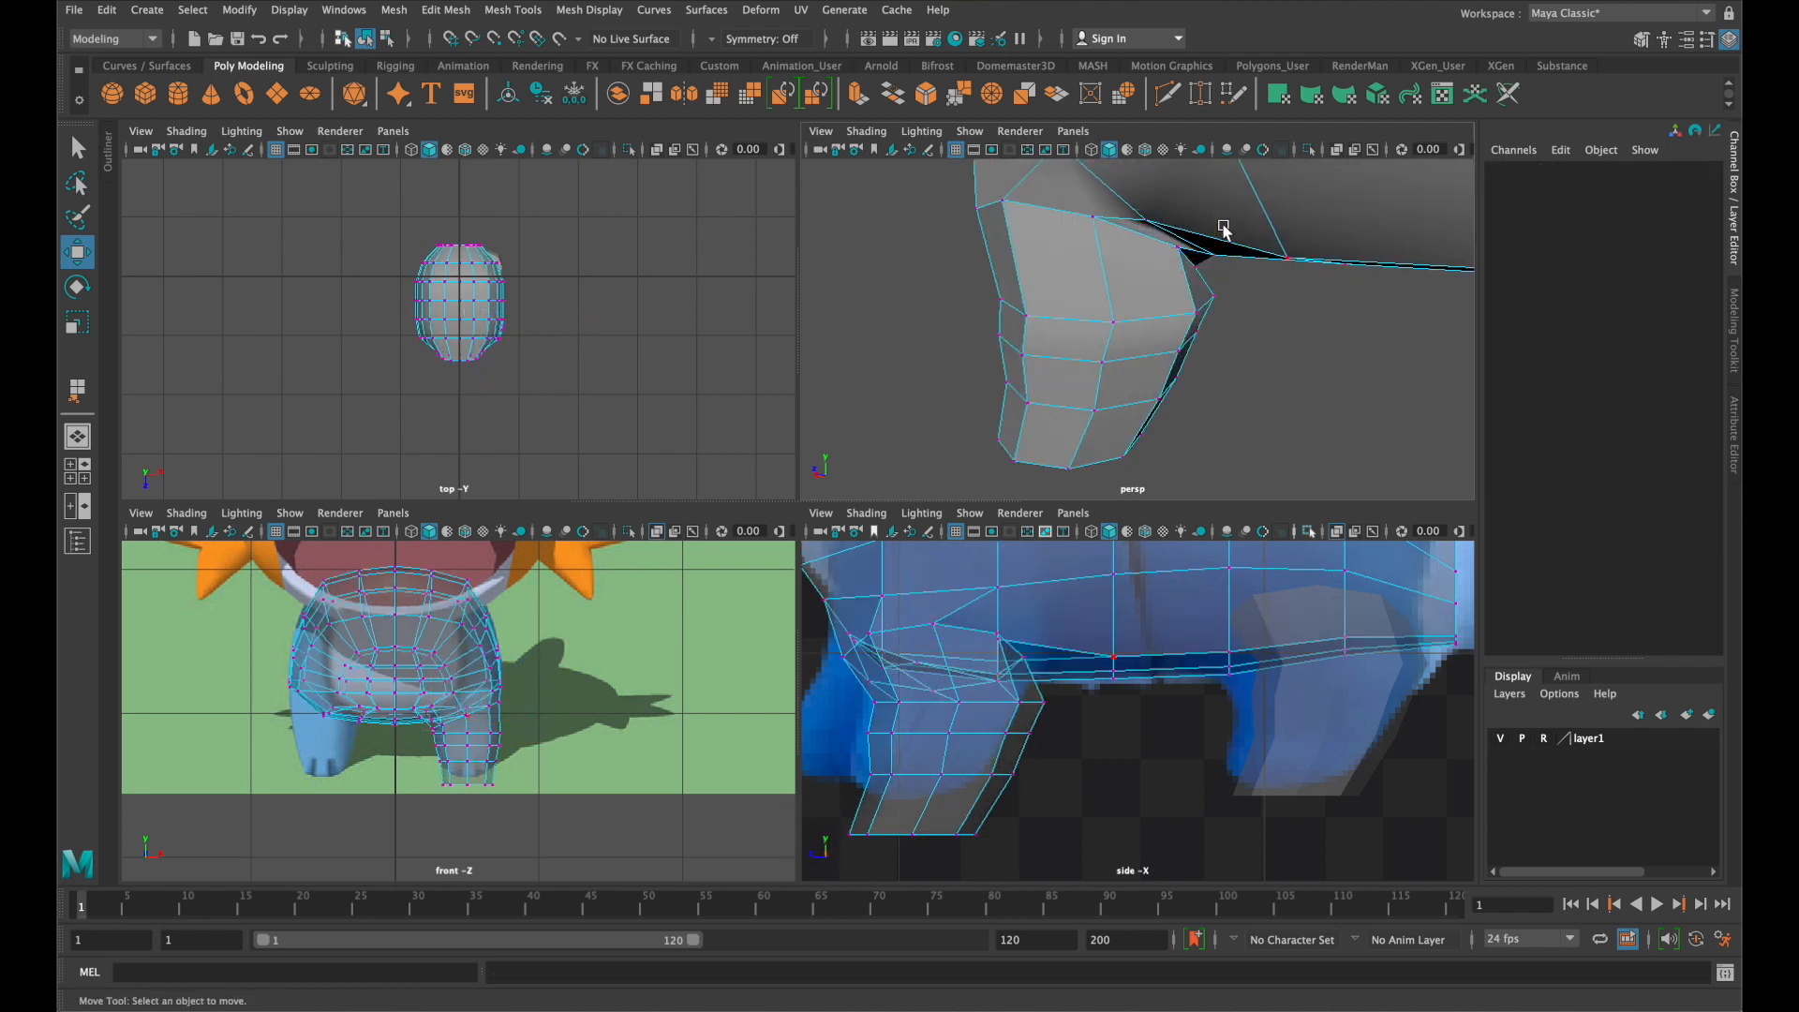
Select the rear leg and move it straight down until its top sits clear of the body
scroll(1226, 361, down, 5)
scroll(1139, 416, up, 3)
scroll(1178, 387, down, 1)
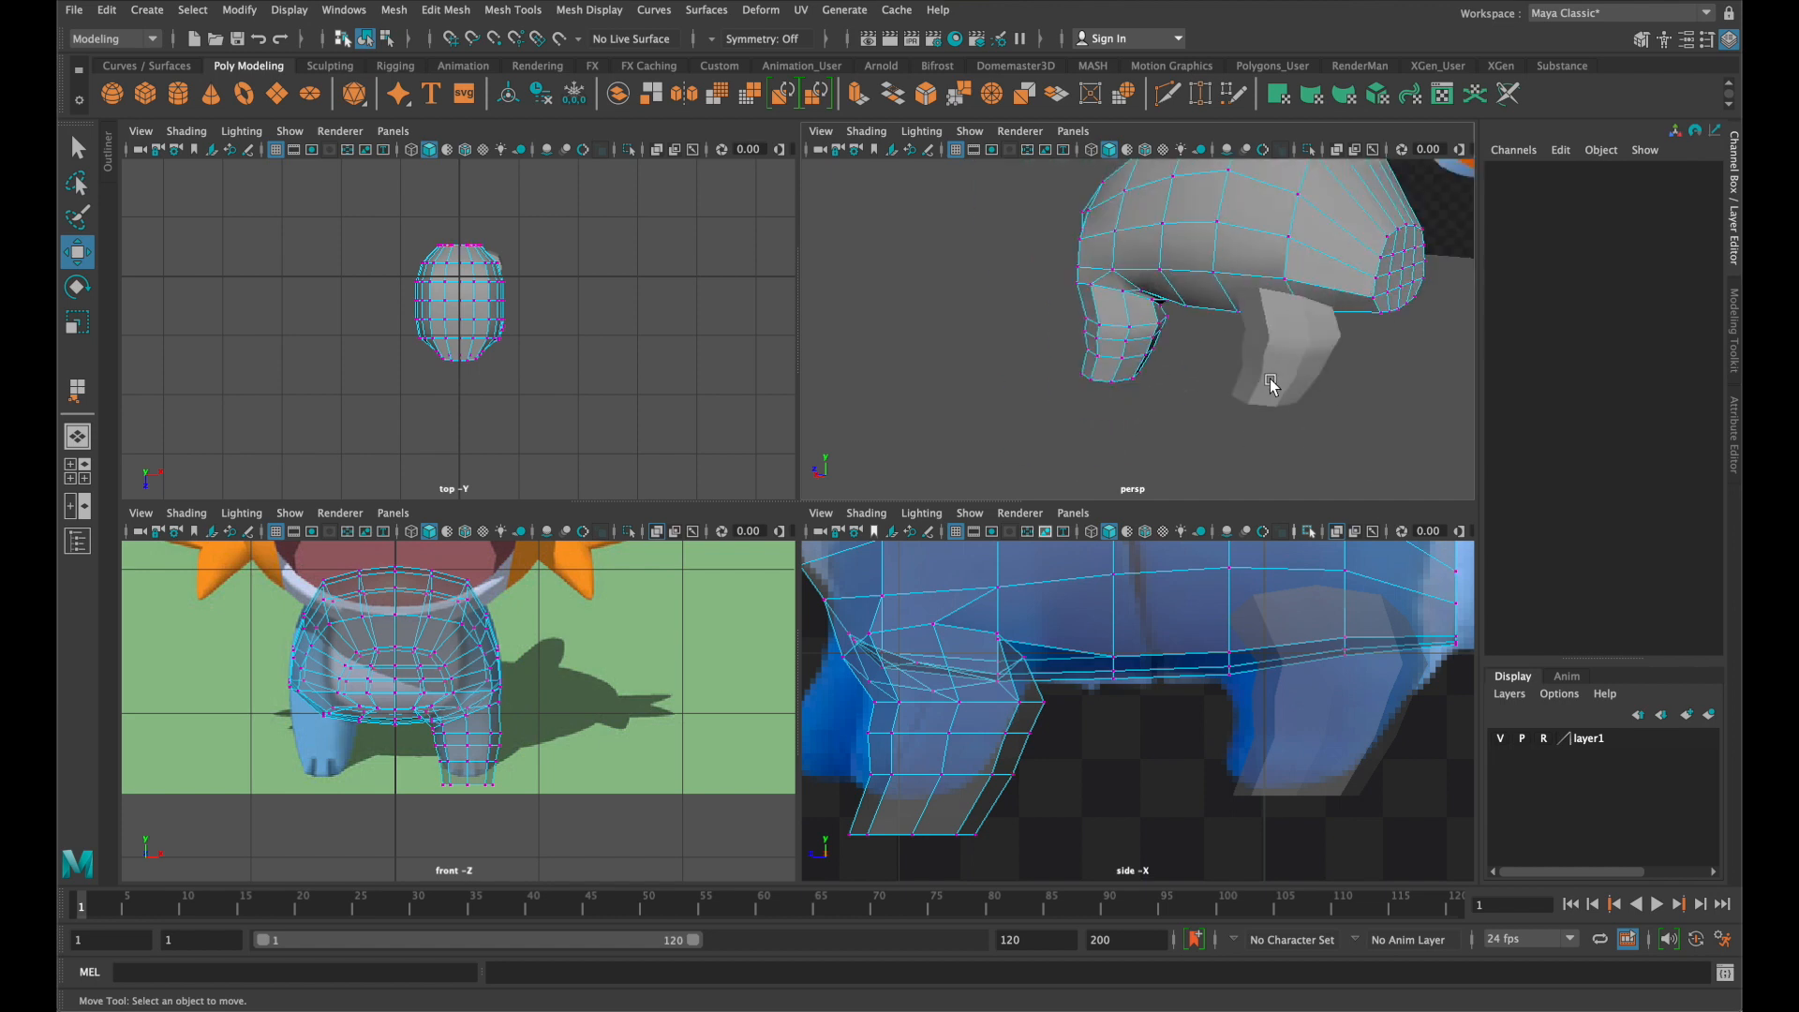
alt+drag(1256, 369, 1296, 363)
key(space)
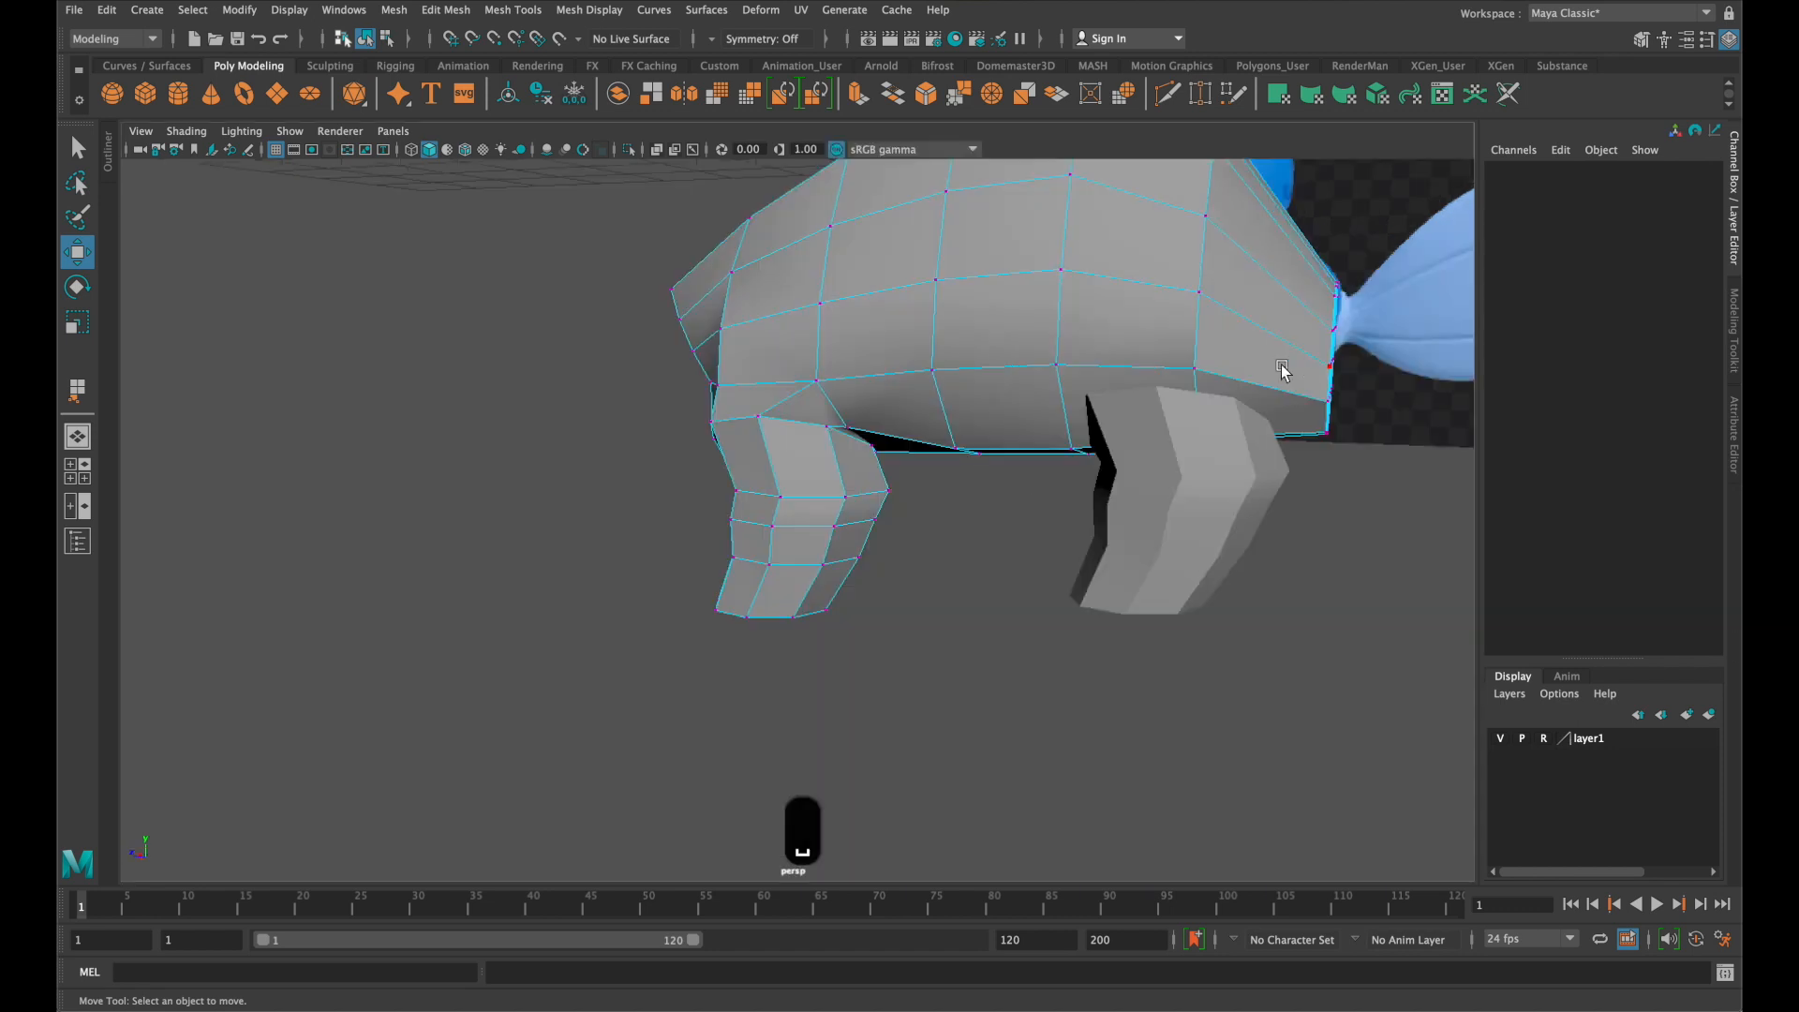
click(1142, 545)
drag(1162, 413, 1169, 463)
key(space)
key(space)
Delete all the cap faces on top of the rear leg, leaving its upper end open
alt+drag(1269, 381, 1198, 419)
right_drag(980, 498, 986, 545)
click(977, 601)
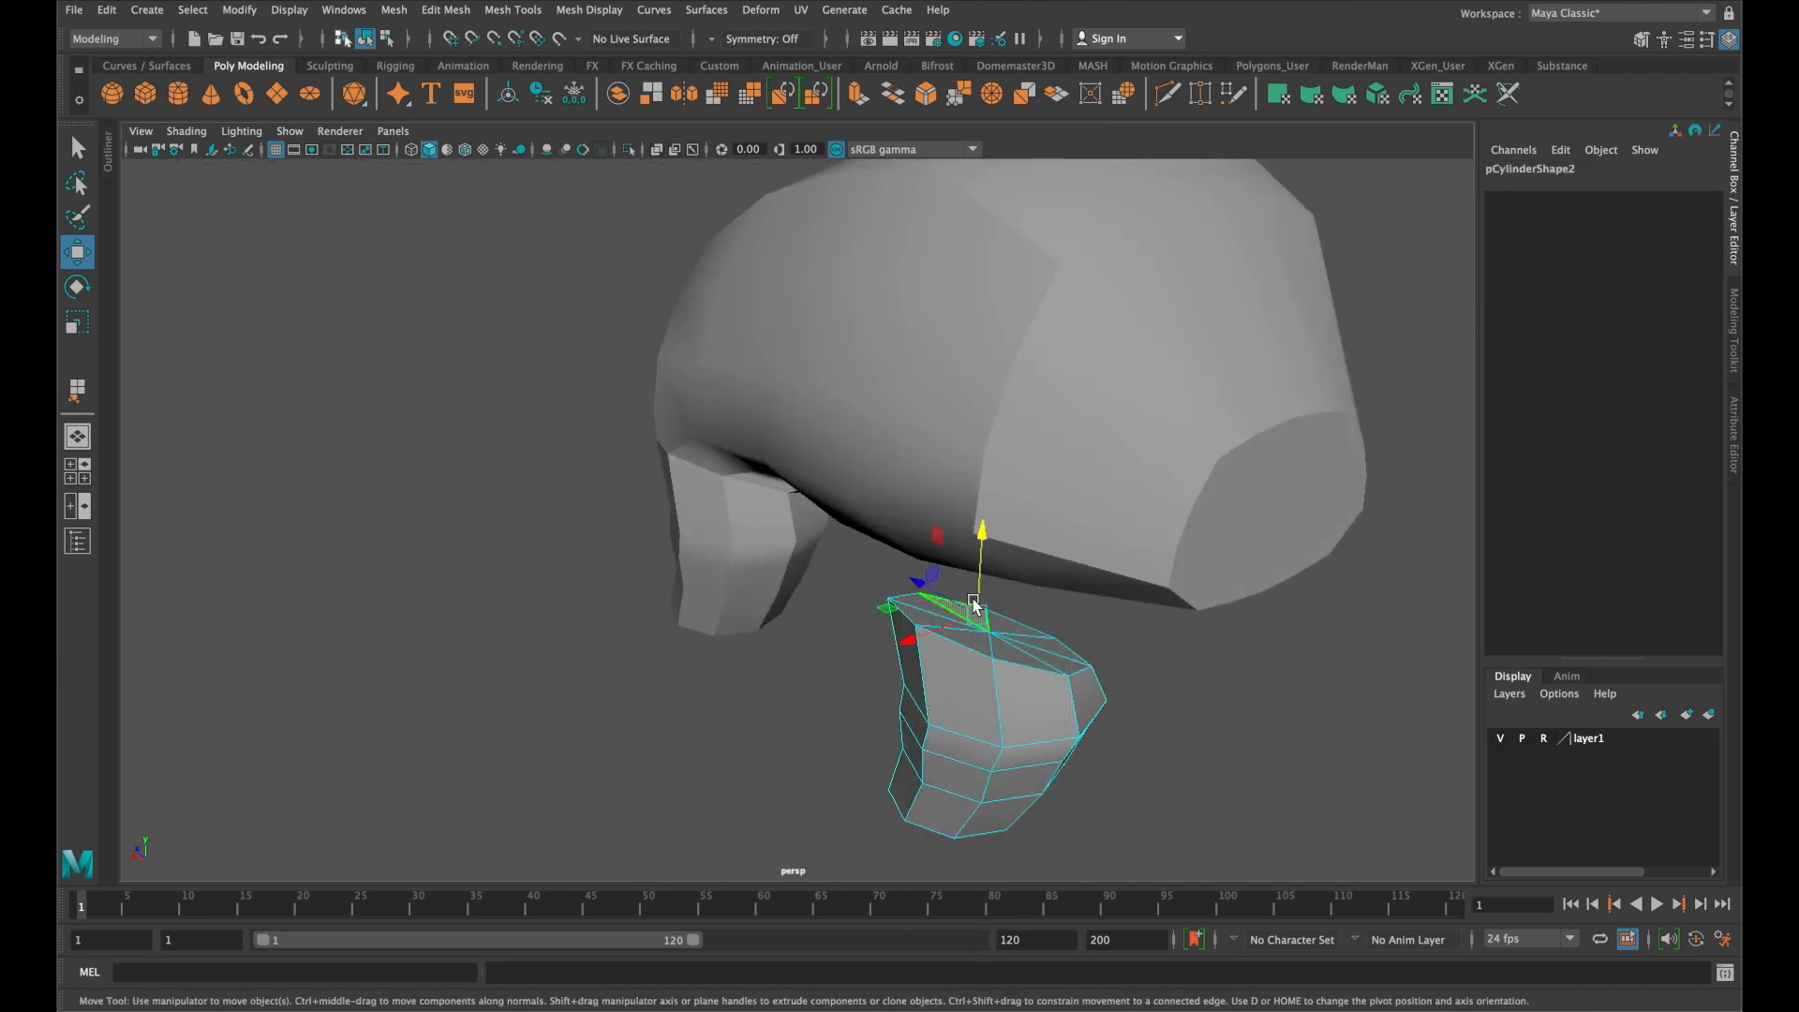
shift+click(1012, 623)
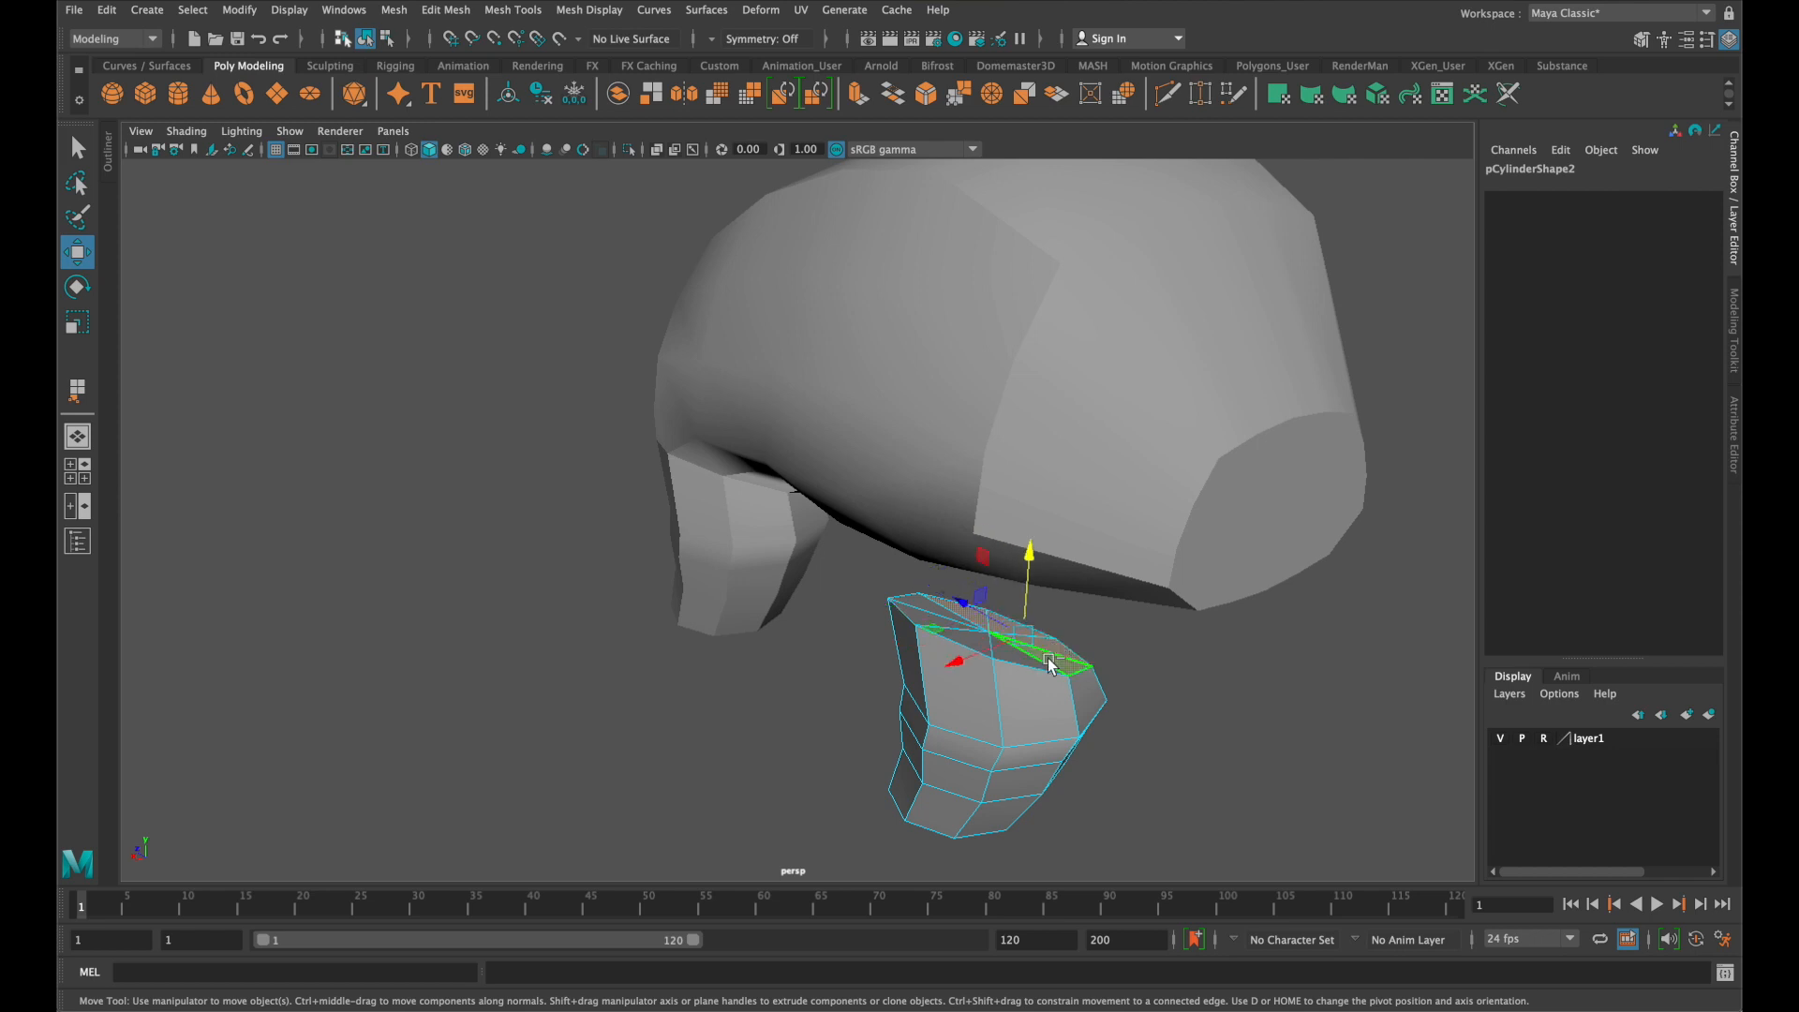
shift+click(1030, 663)
shift+click(942, 632)
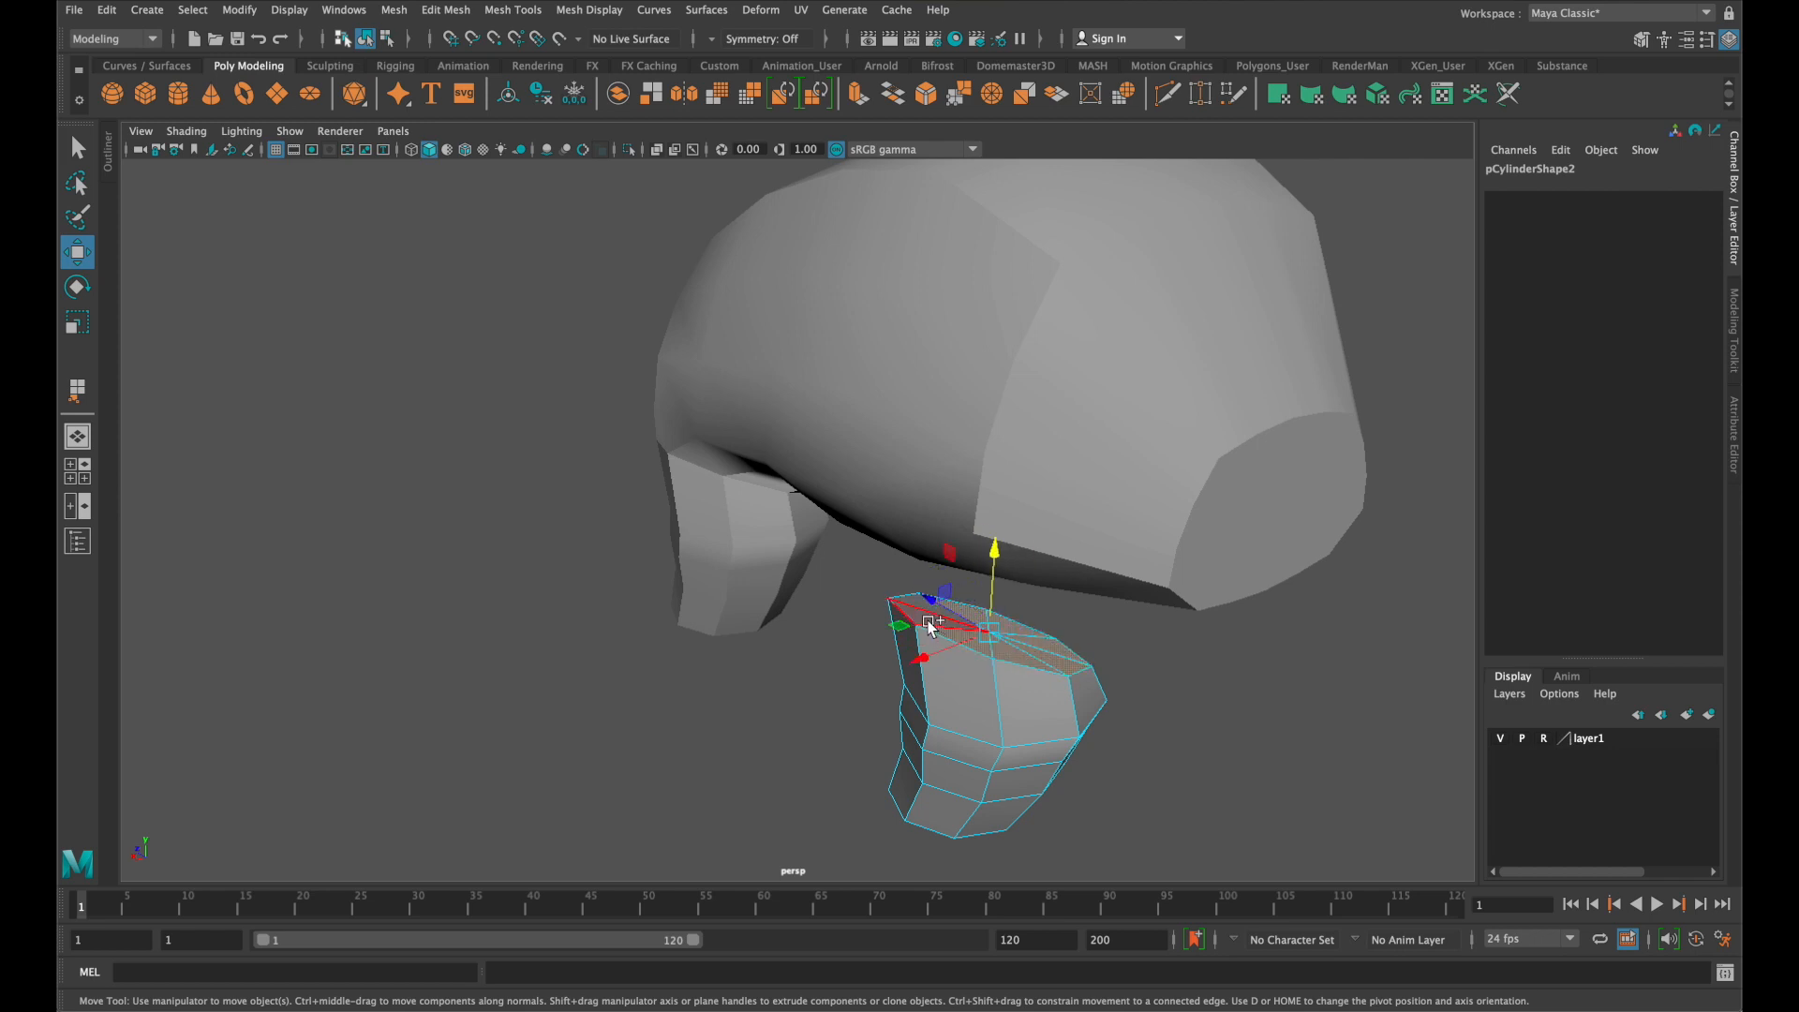
shift+click(916, 605)
key(BackSpace)
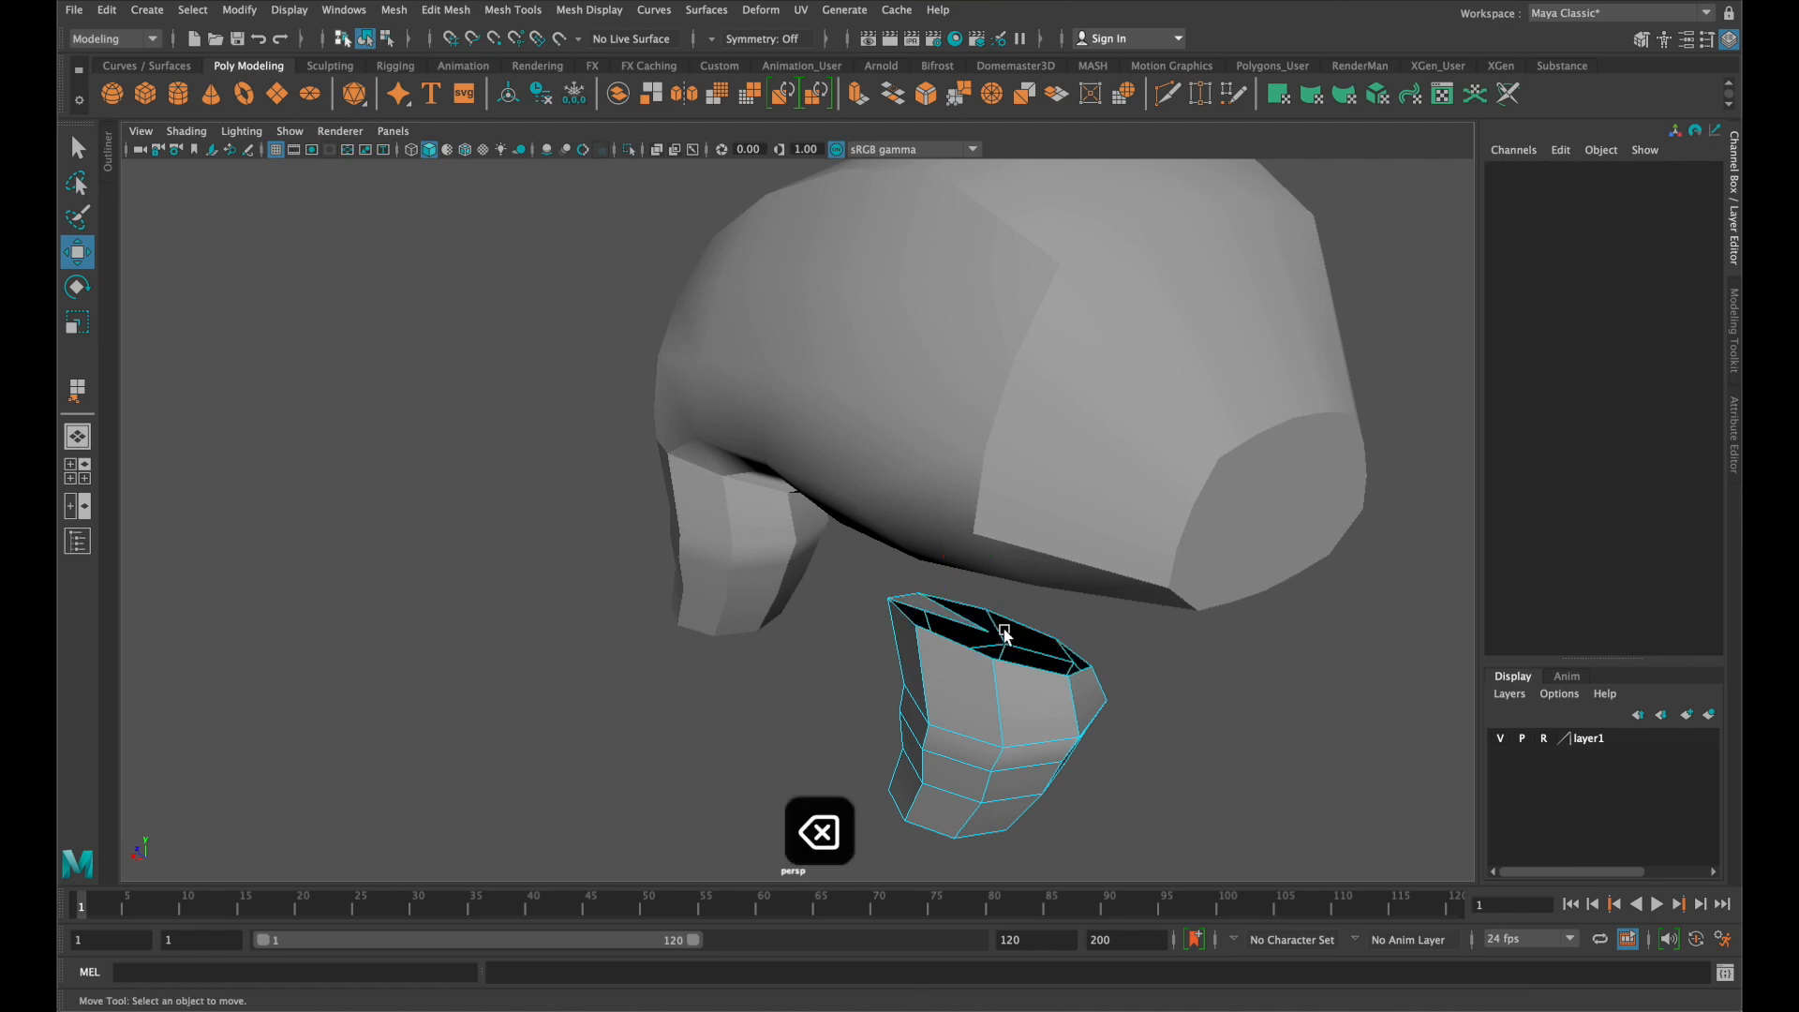
click(927, 608)
key(BackSpace)
Delete the four faces on the body's underside above the rear leg to open a hole for the joint
scroll(1165, 546, up, 4)
click(1193, 333)
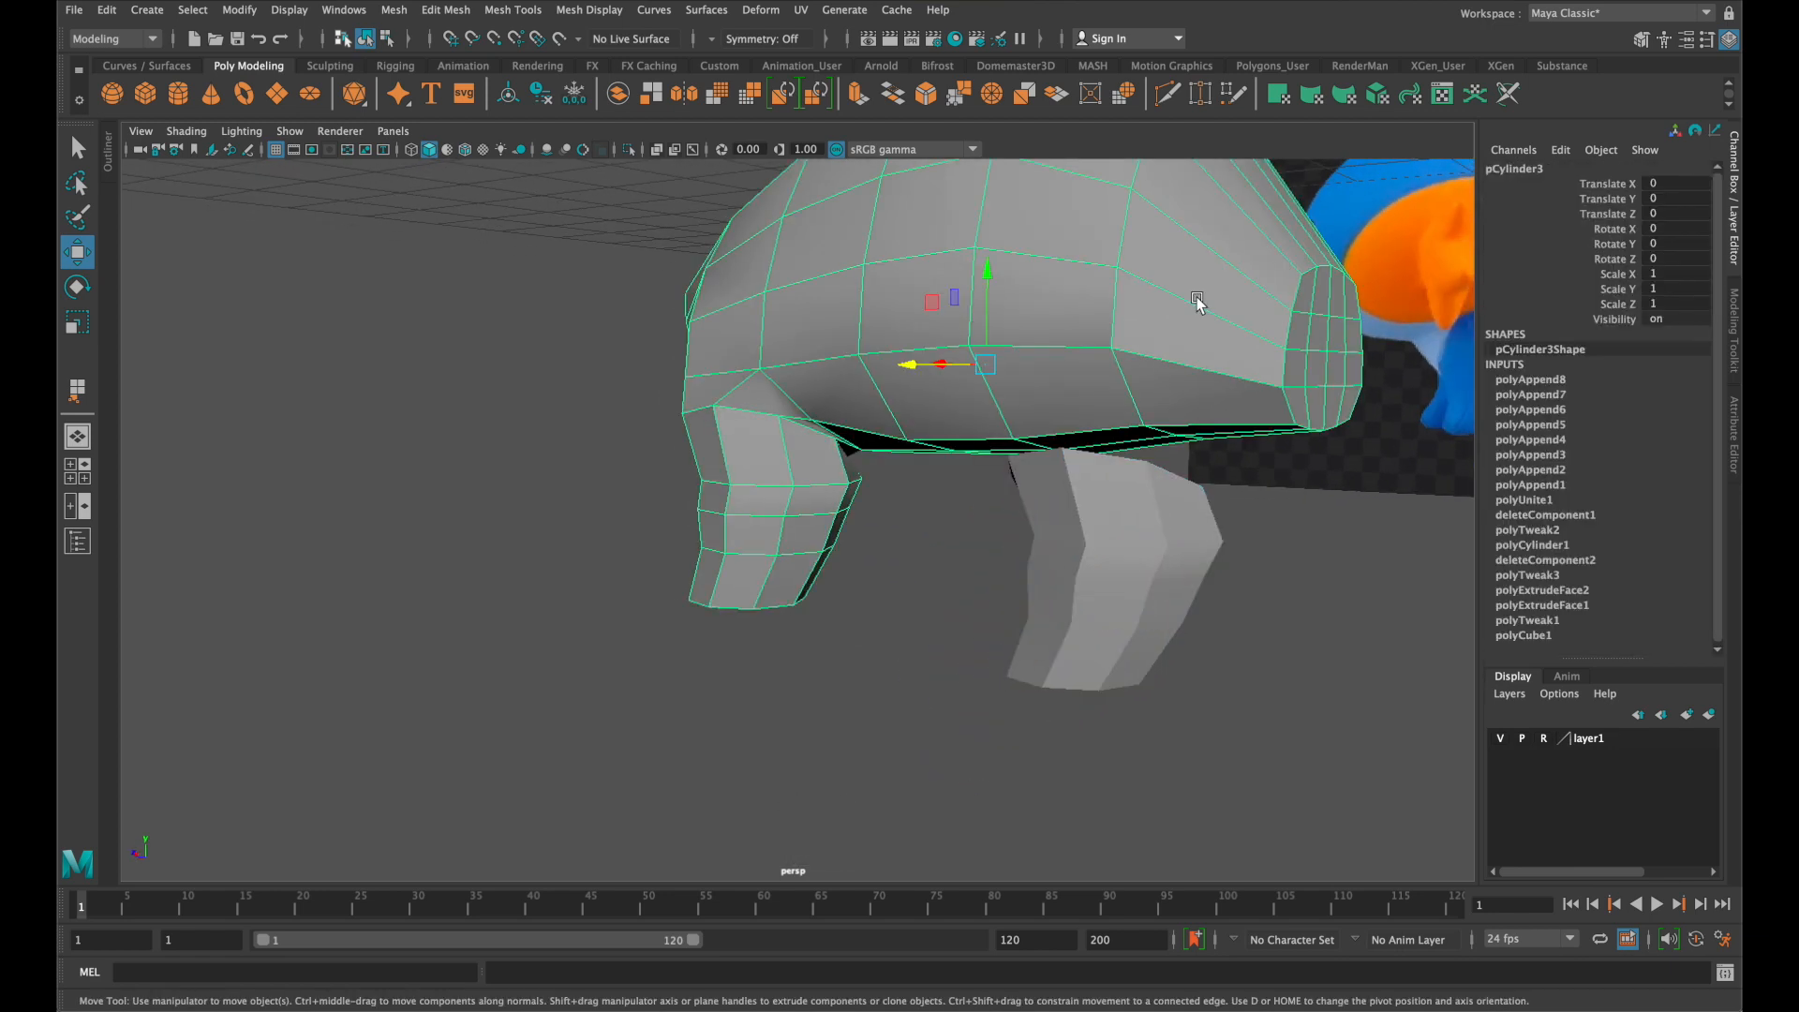
scroll(1185, 348, up, 2)
scroll(1246, 302, down, 4)
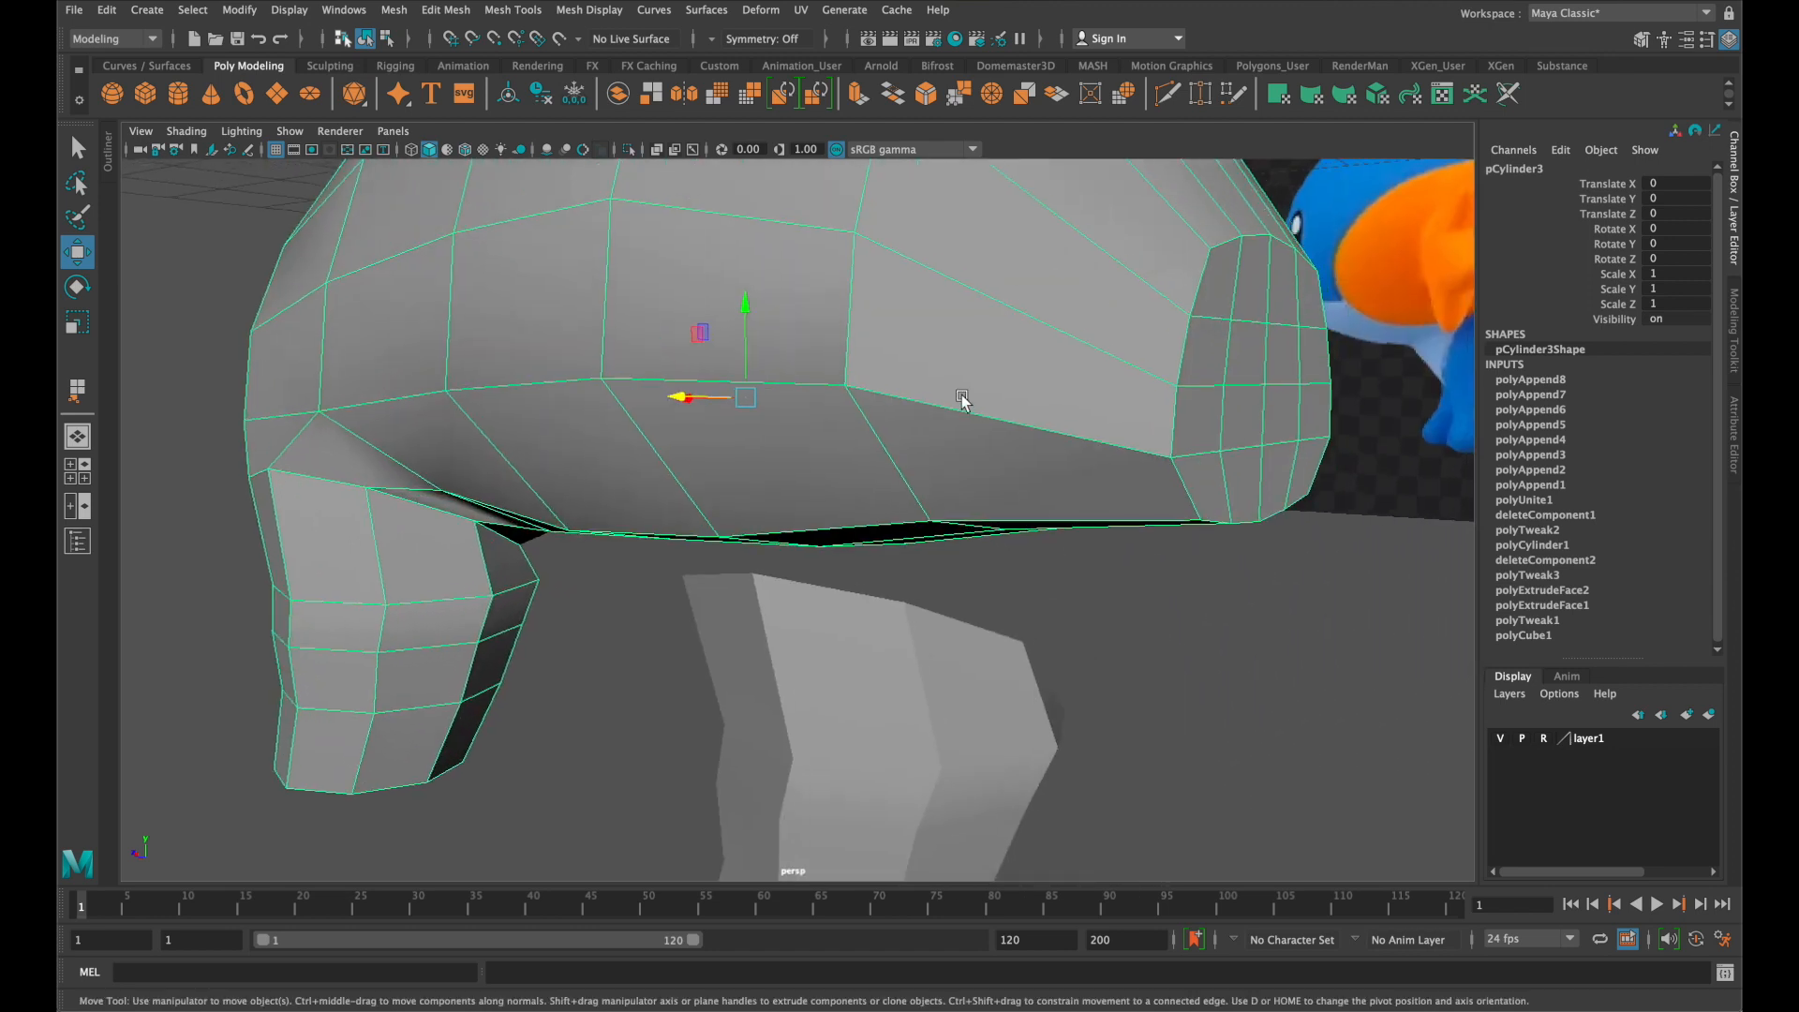
right_click(963, 394)
click(963, 447)
click(974, 480)
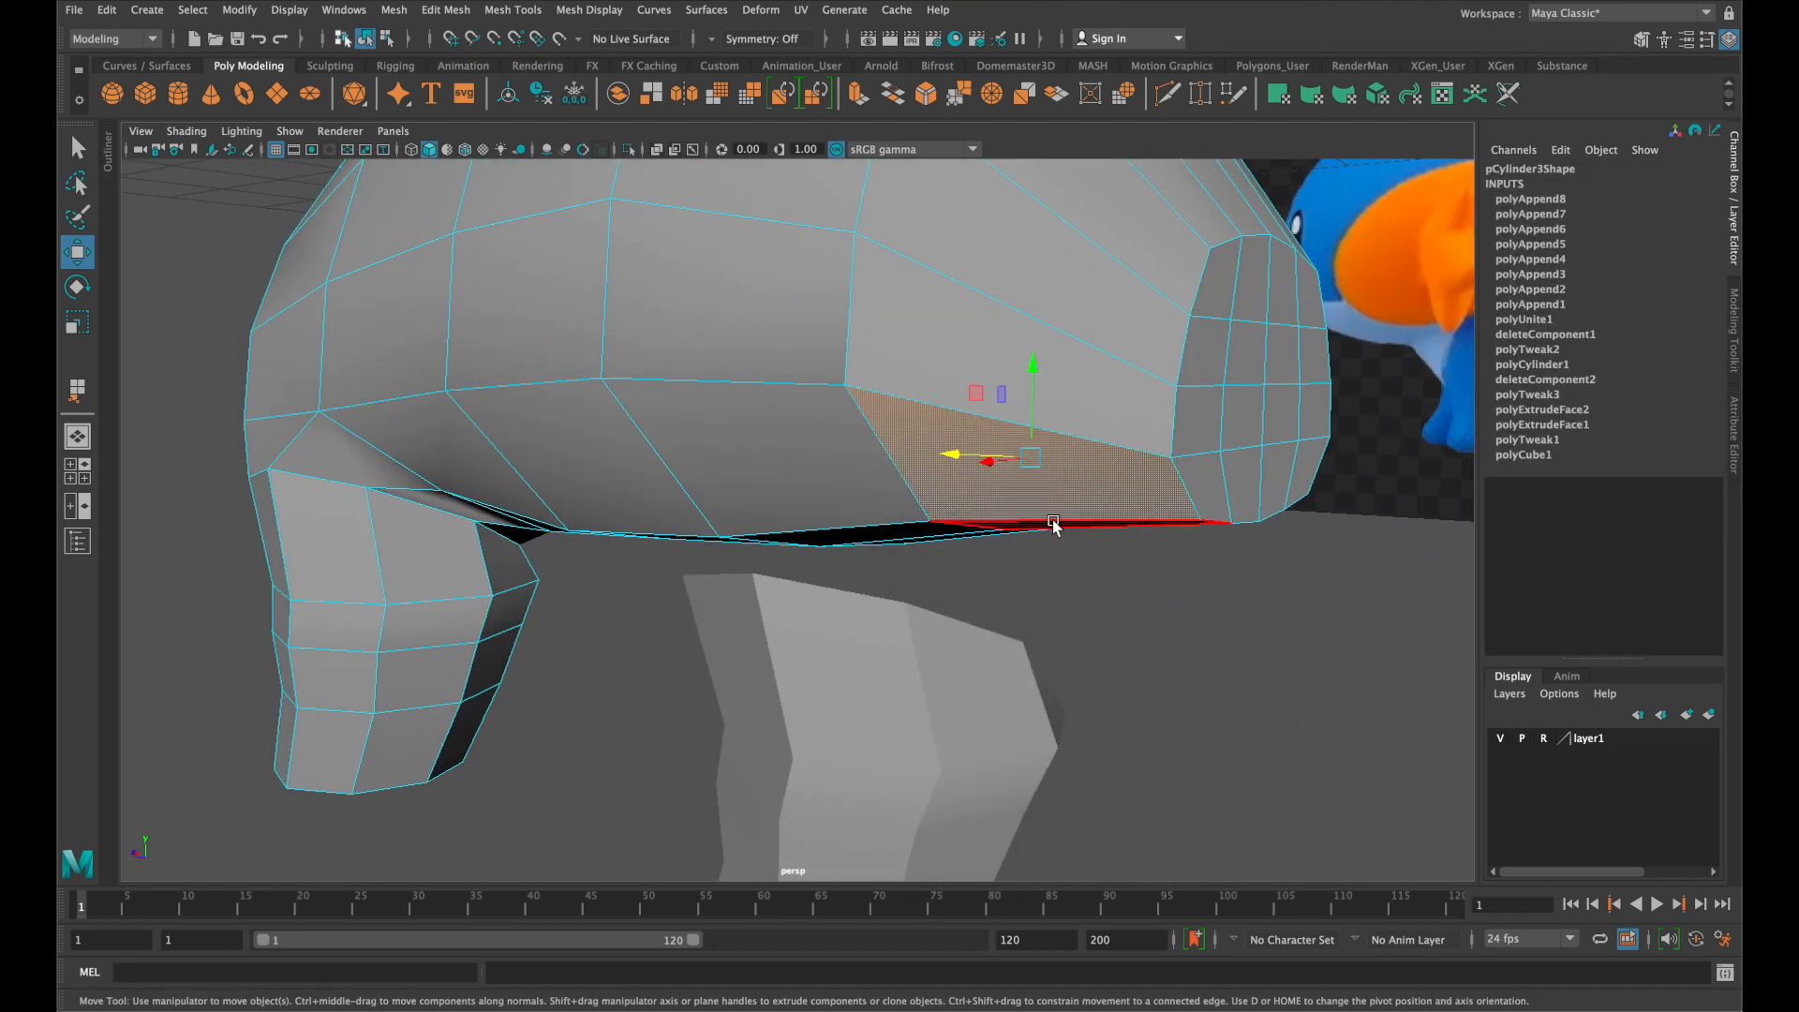
key(BackSpace)
click(855, 522)
key(BackSpace)
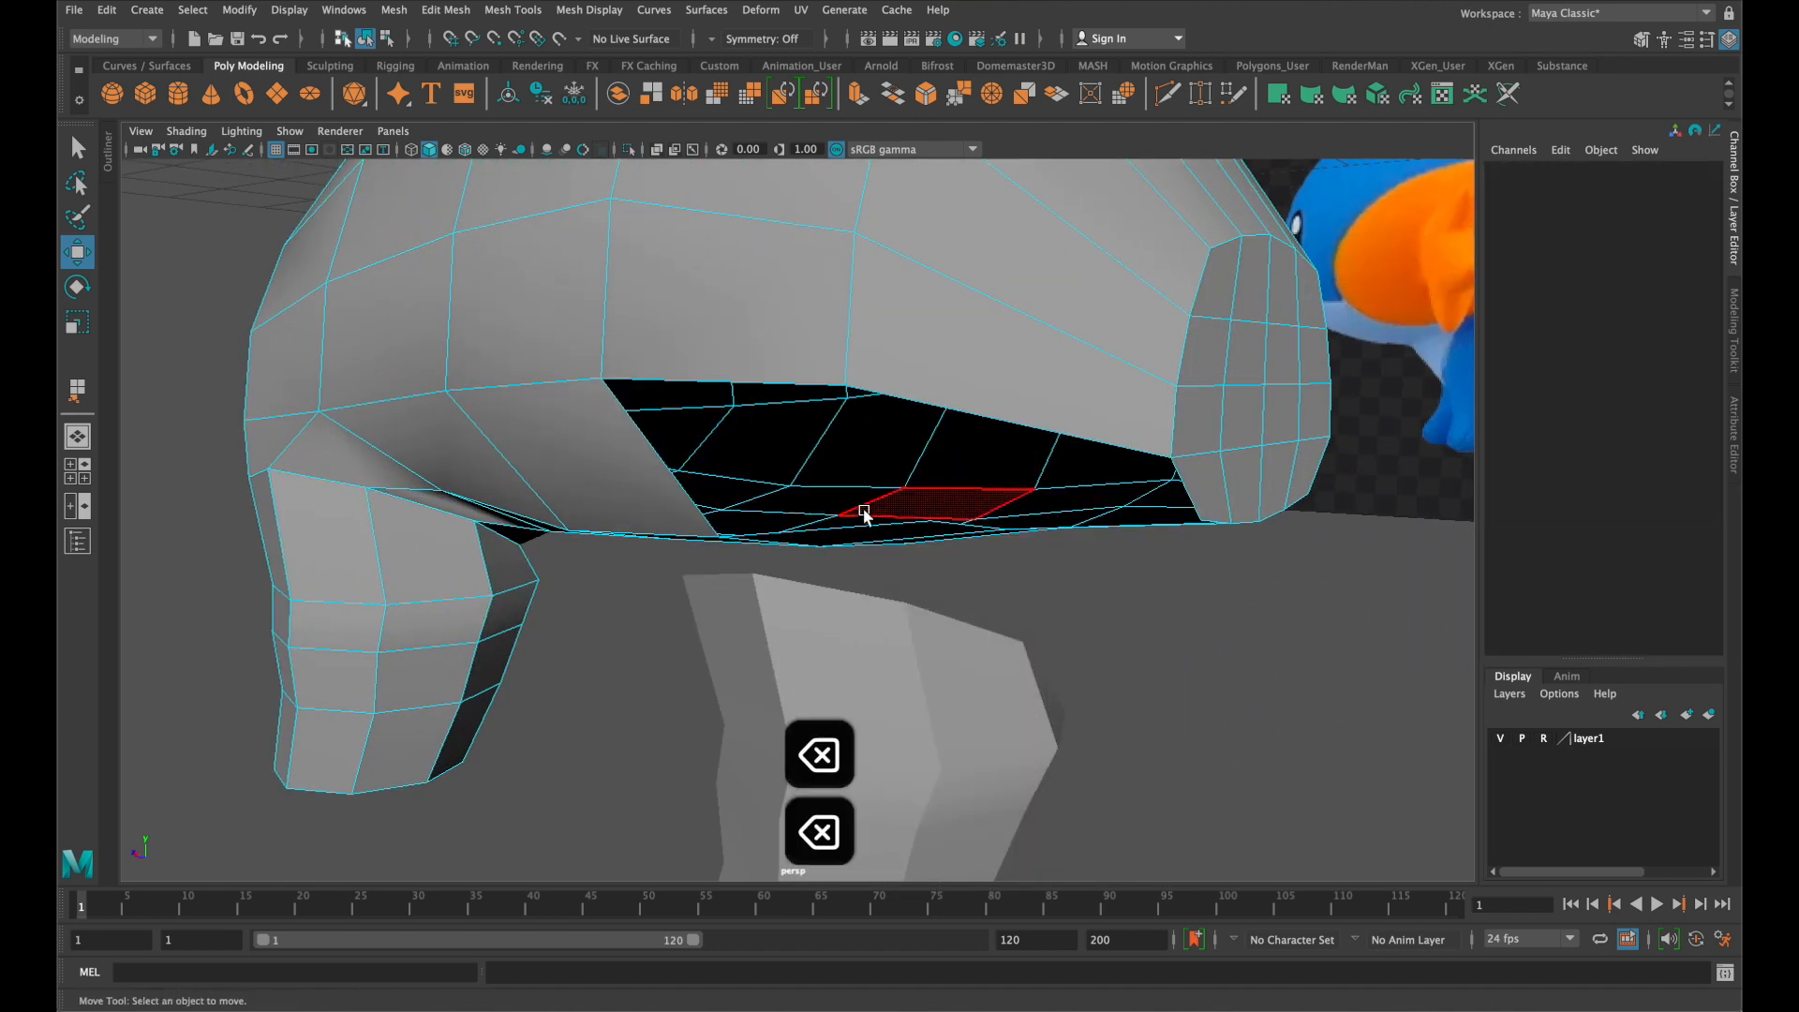
click(891, 527)
key(BackSpace)
Select the body together with the rear leg and combine them into one mesh
alt+drag(1060, 471, 1112, 474)
right_drag(1115, 464, 1291, 359)
scroll(1302, 701, down, 2)
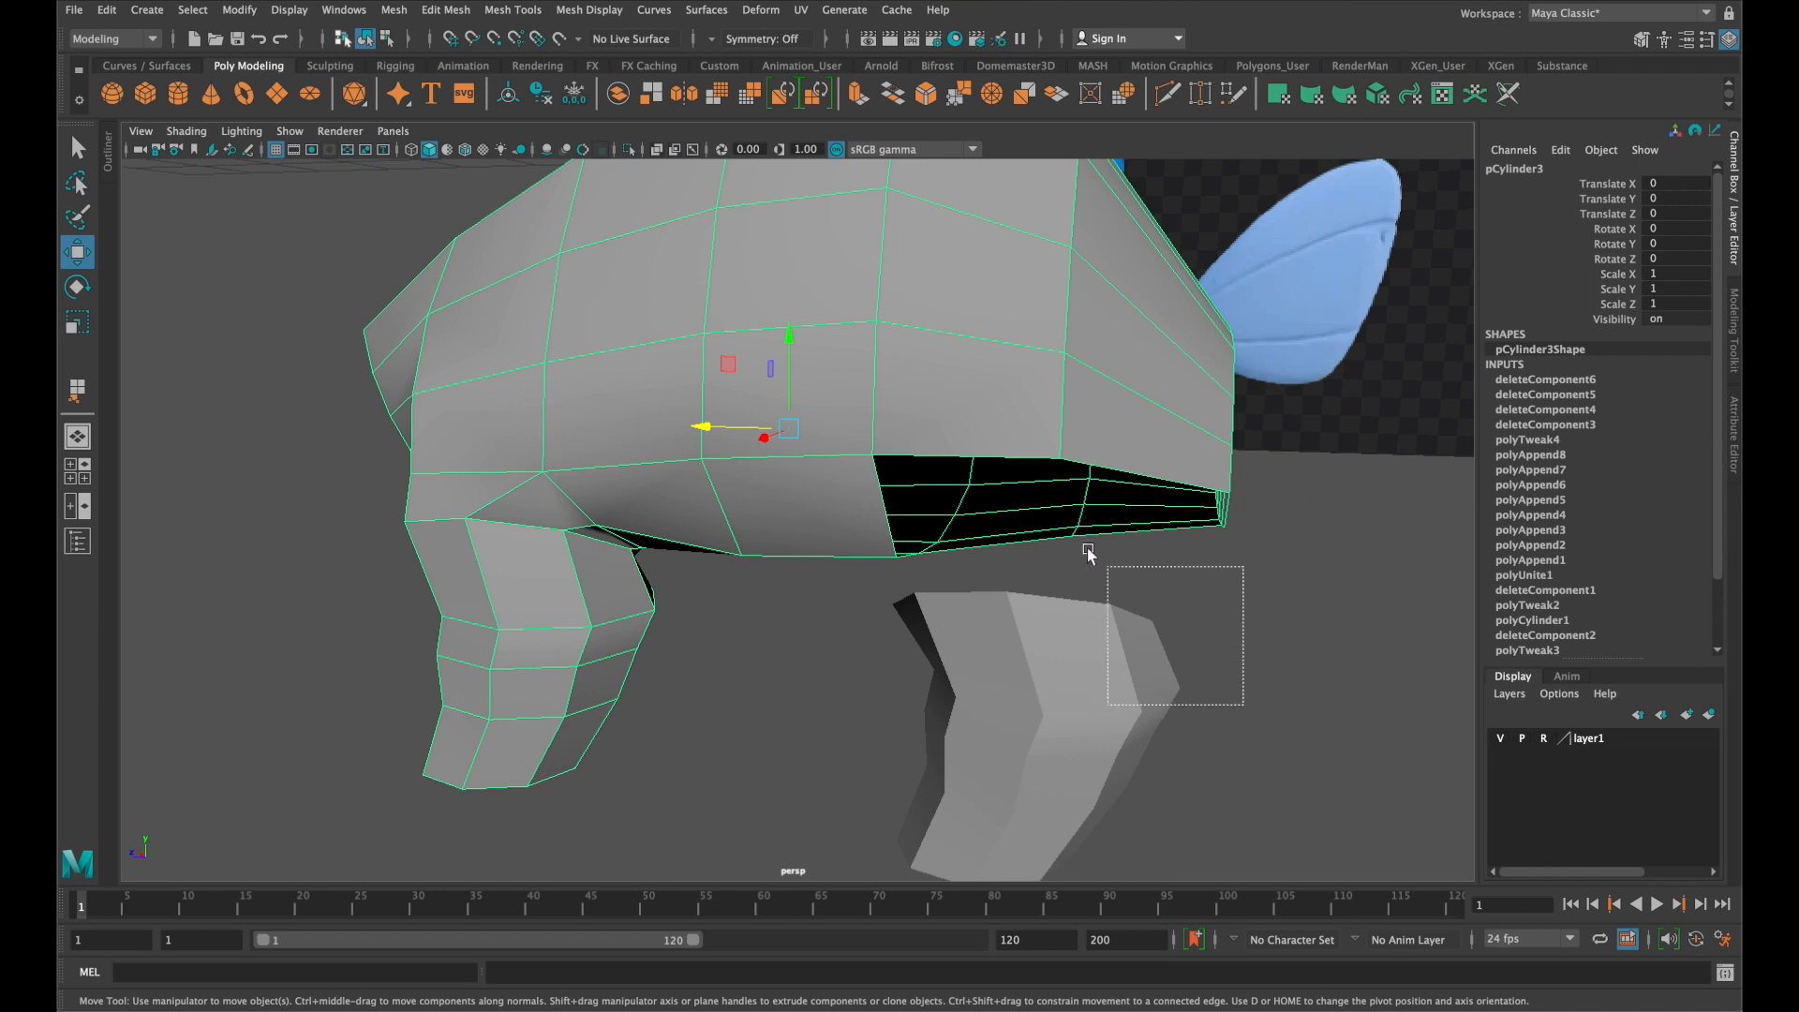
shift+drag(1206, 673, 974, 446)
click(386, 8)
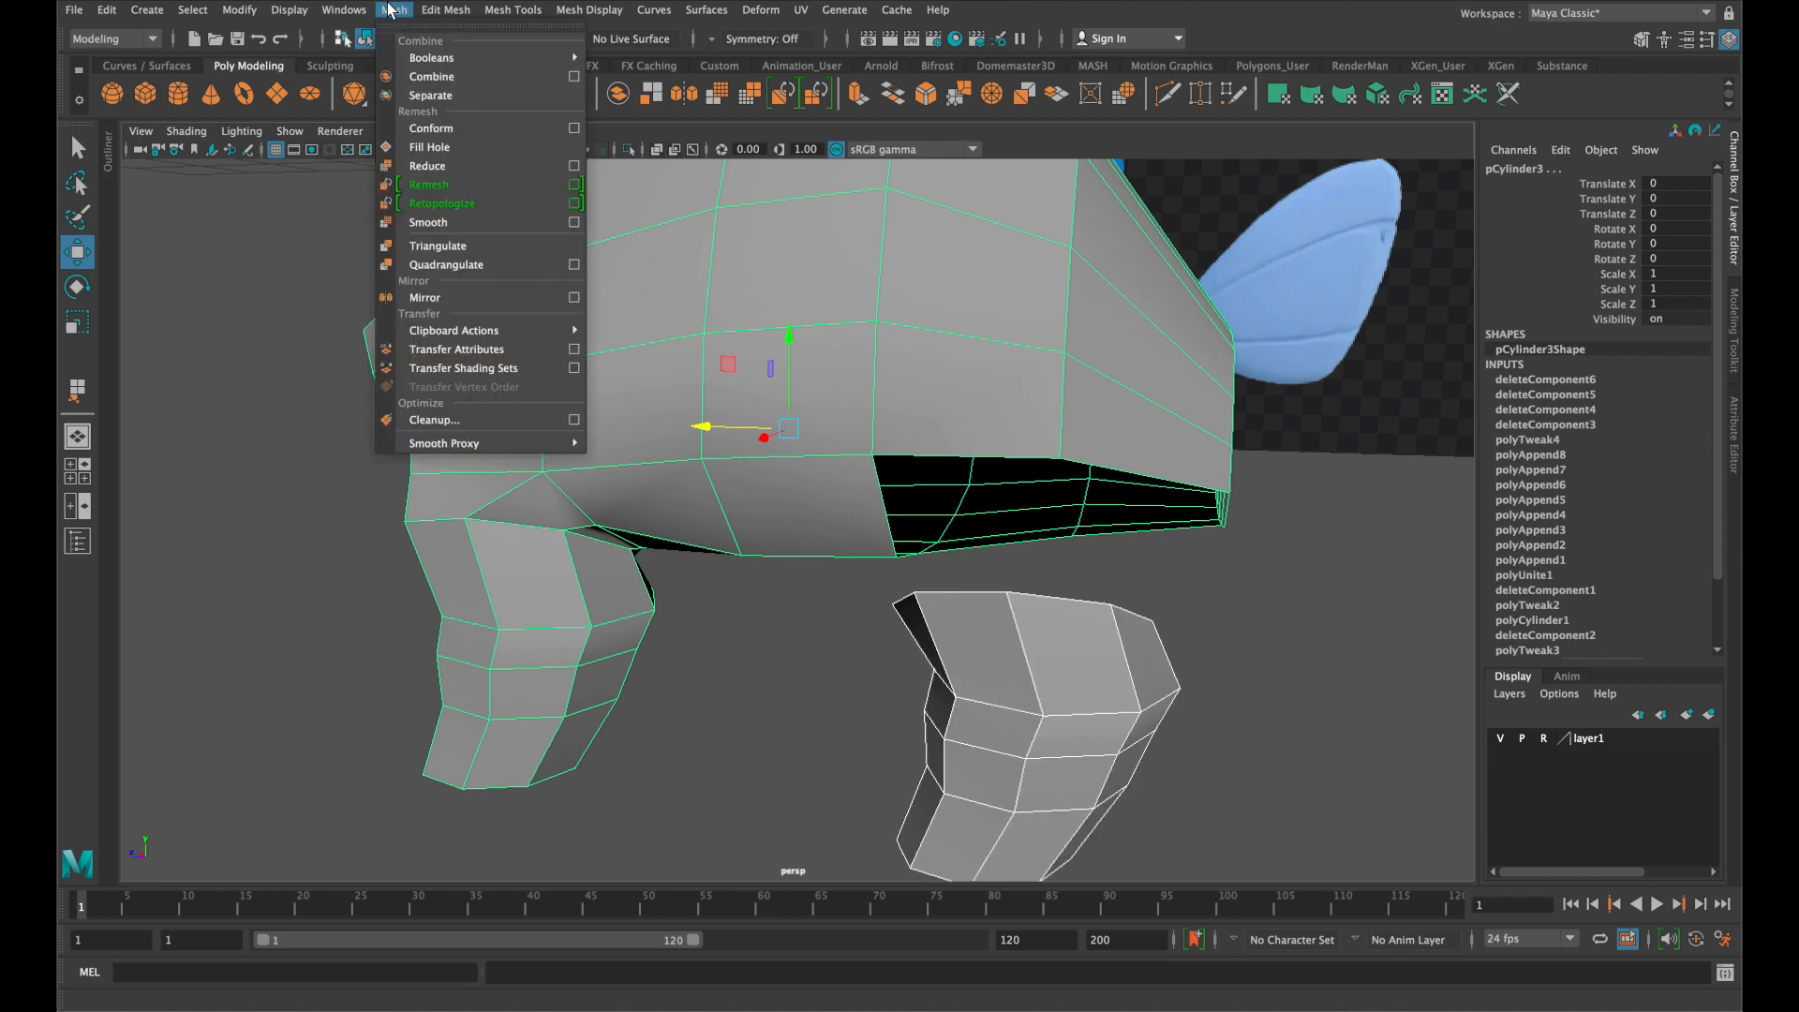
click(467, 87)
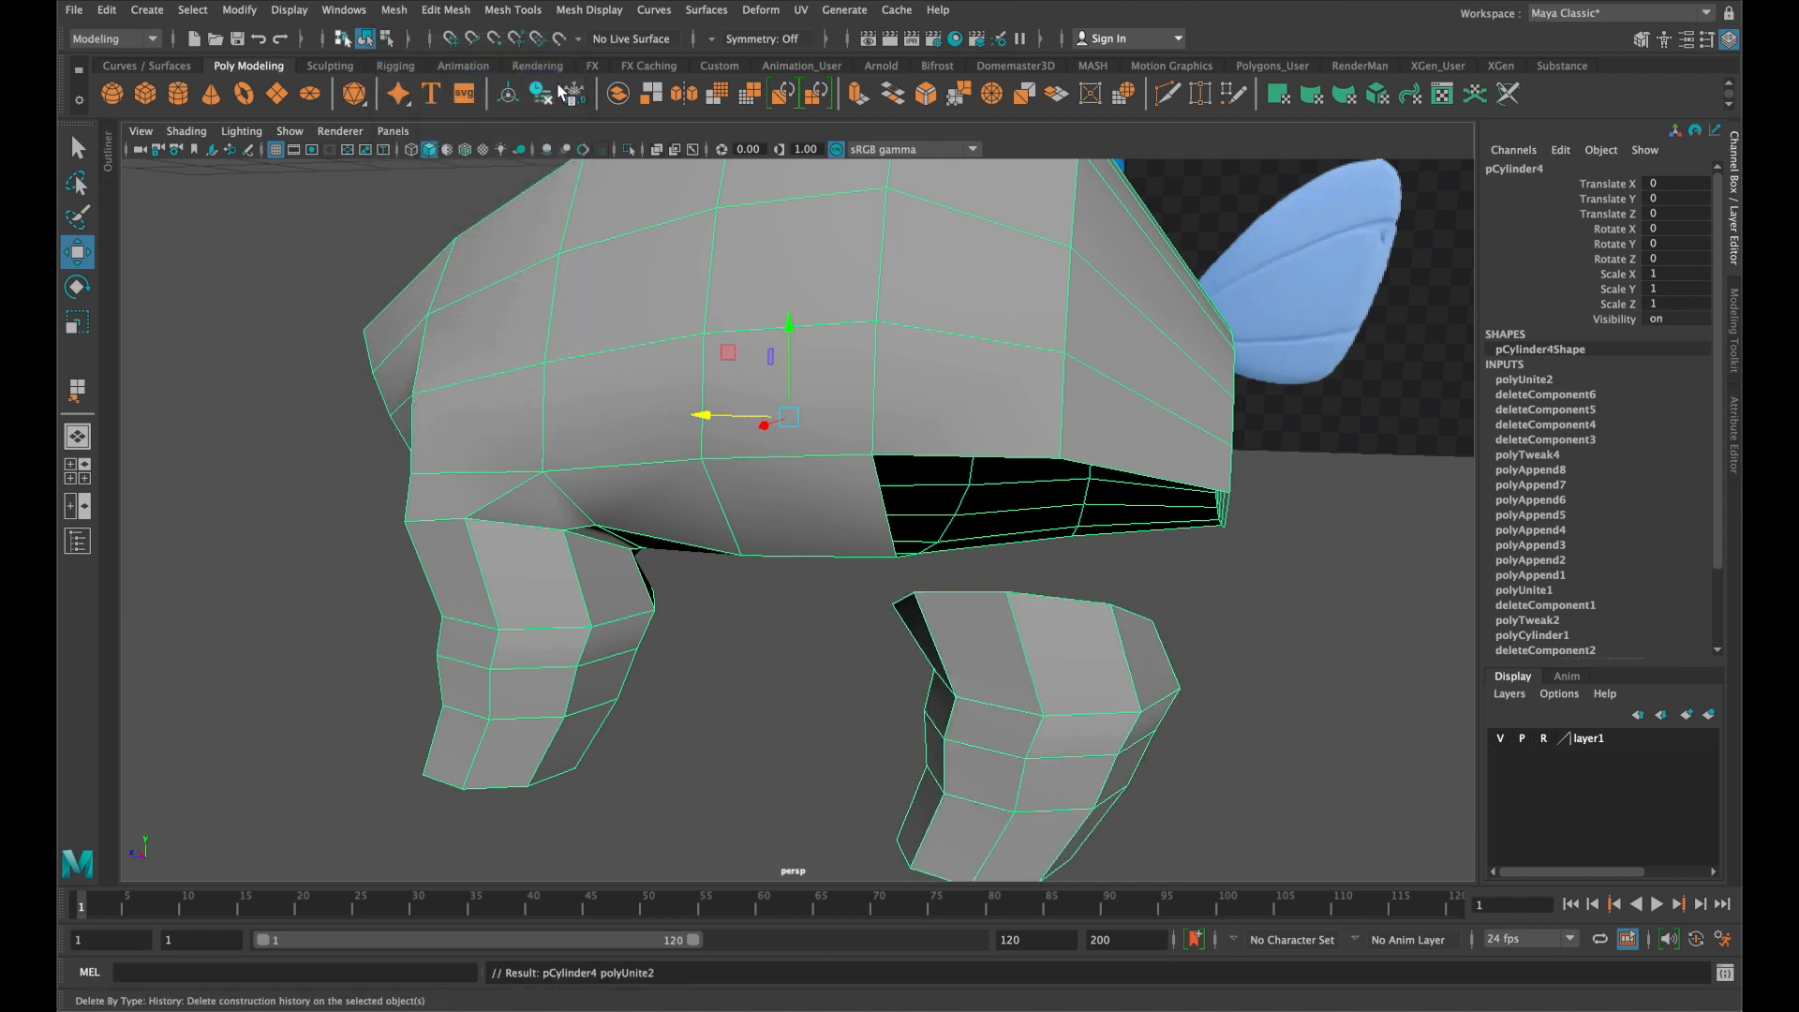
With Append to Polygon, bridge the two outer edges of the rear leg's top to the body's opening
click(512, 9)
click(535, 81)
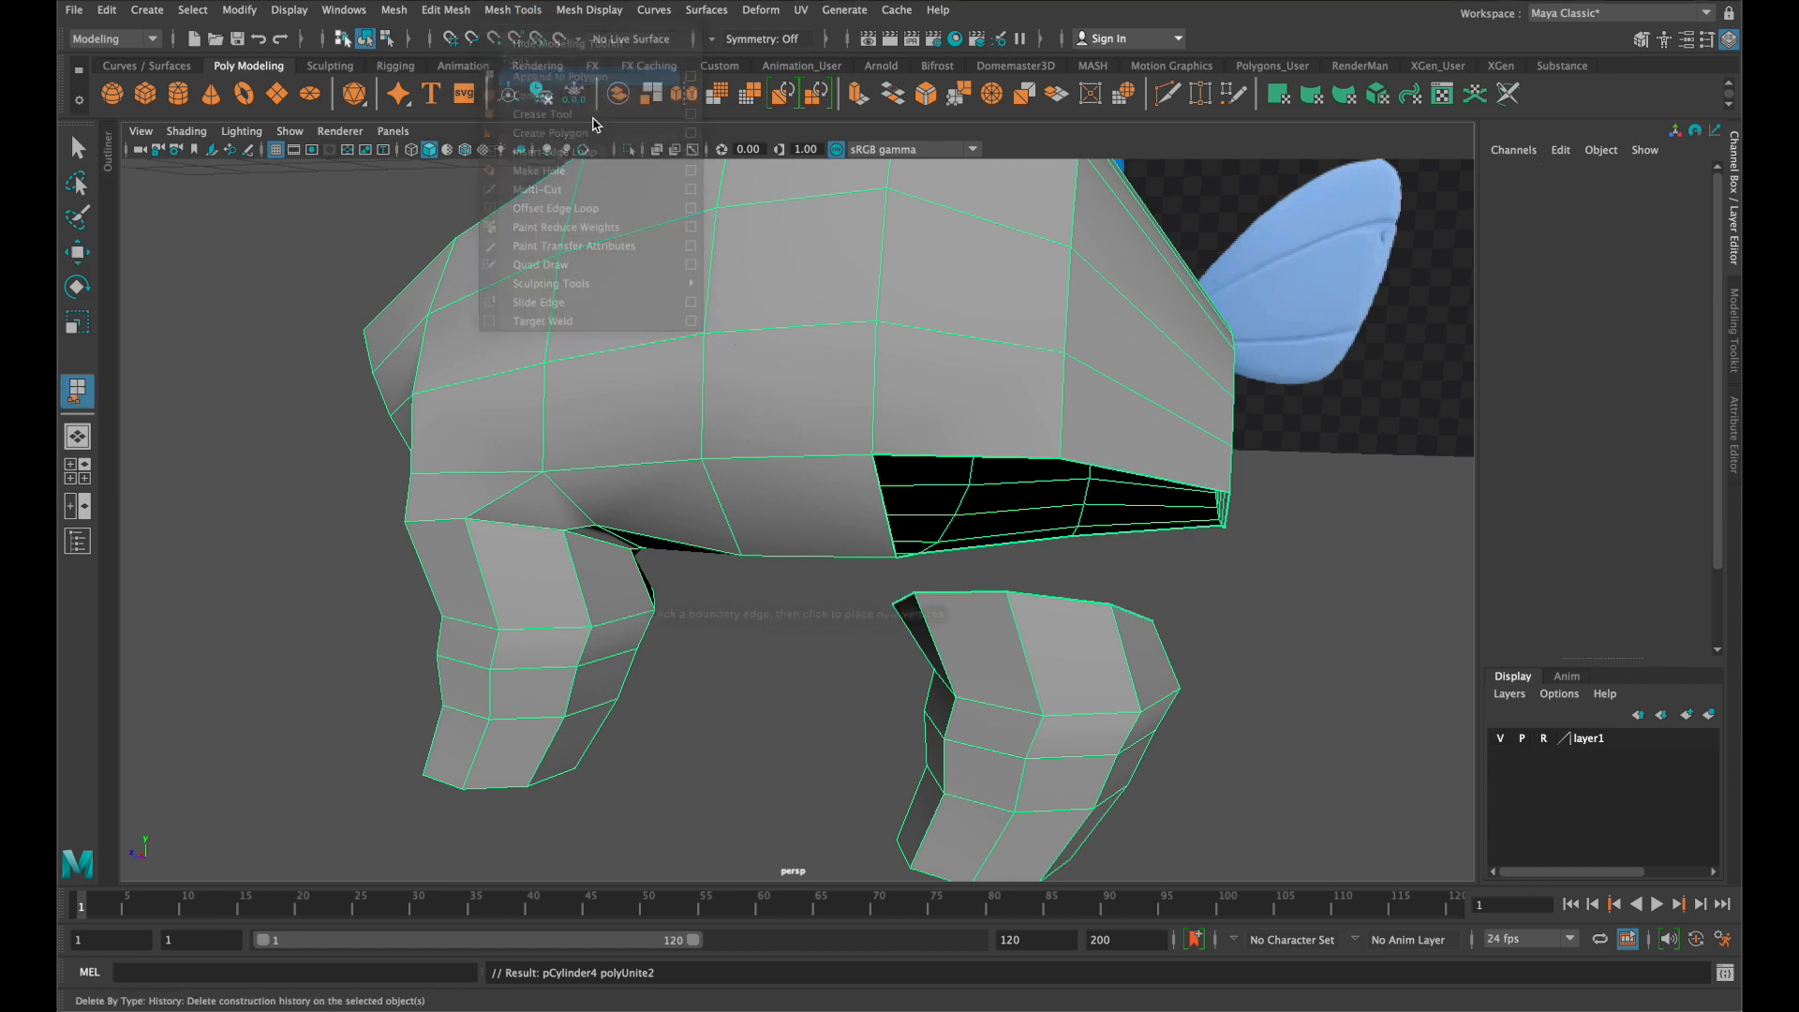
click(969, 589)
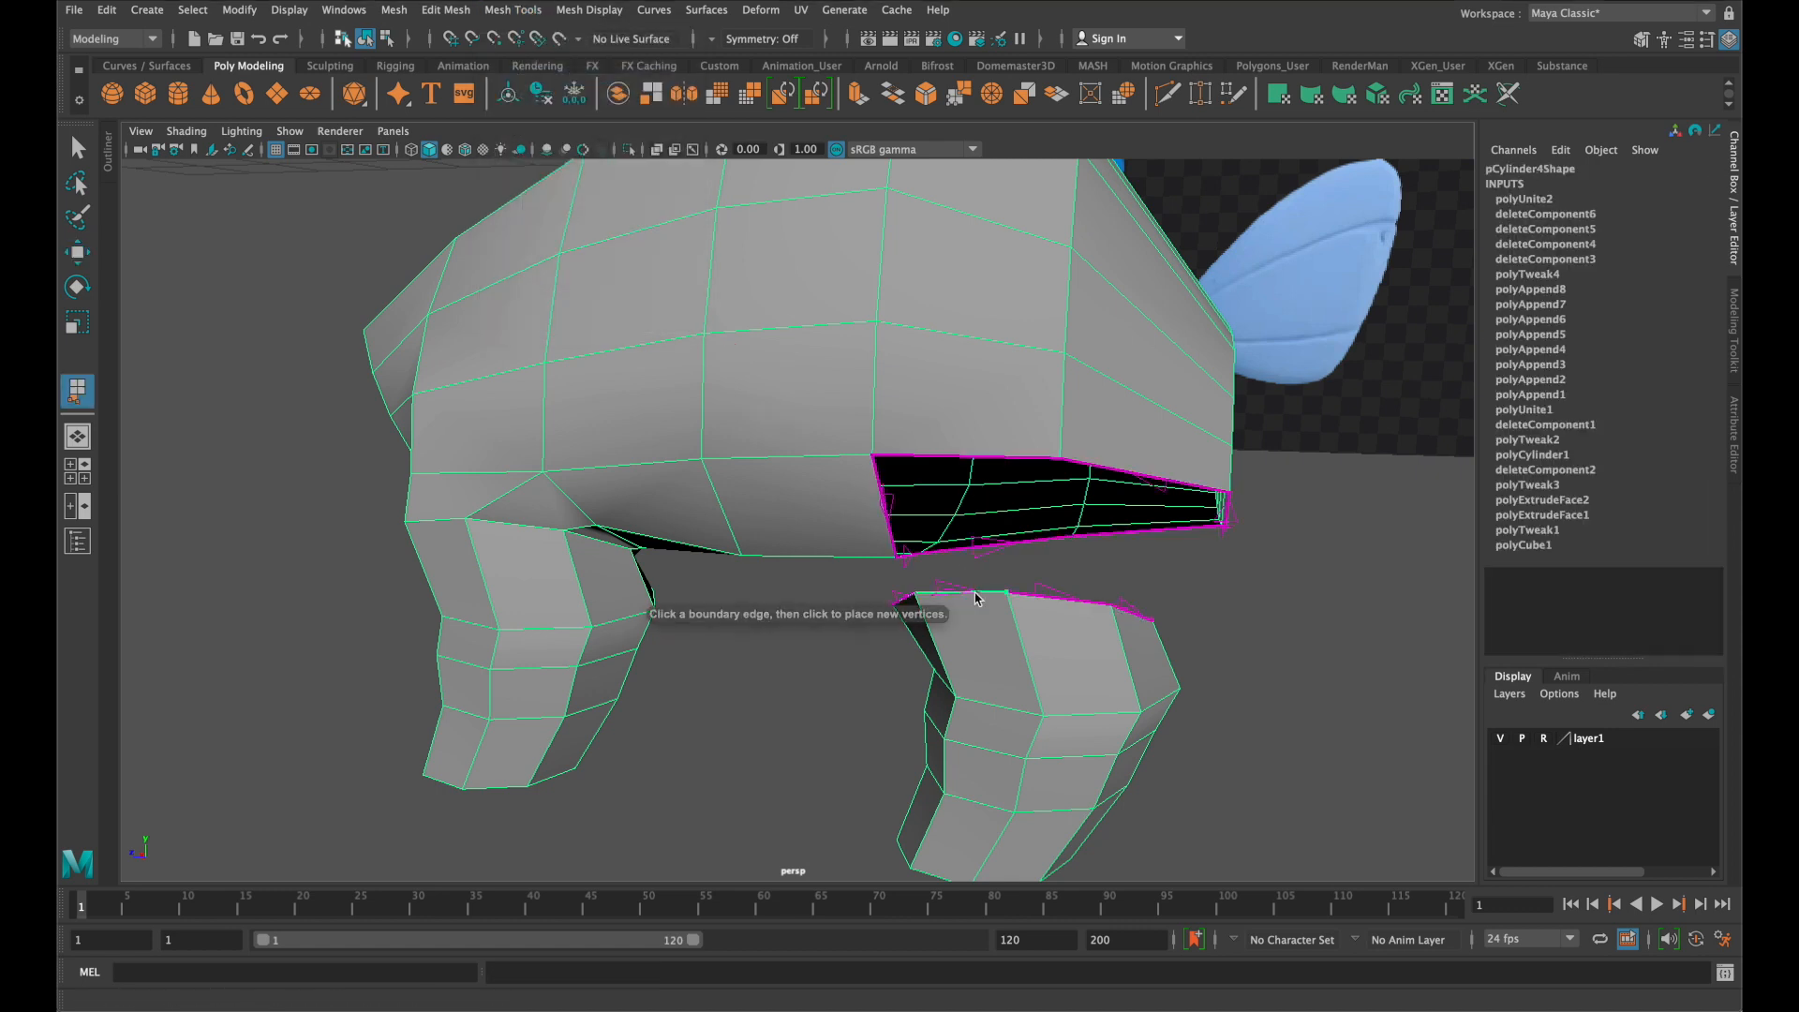
click(1019, 452)
key(g)
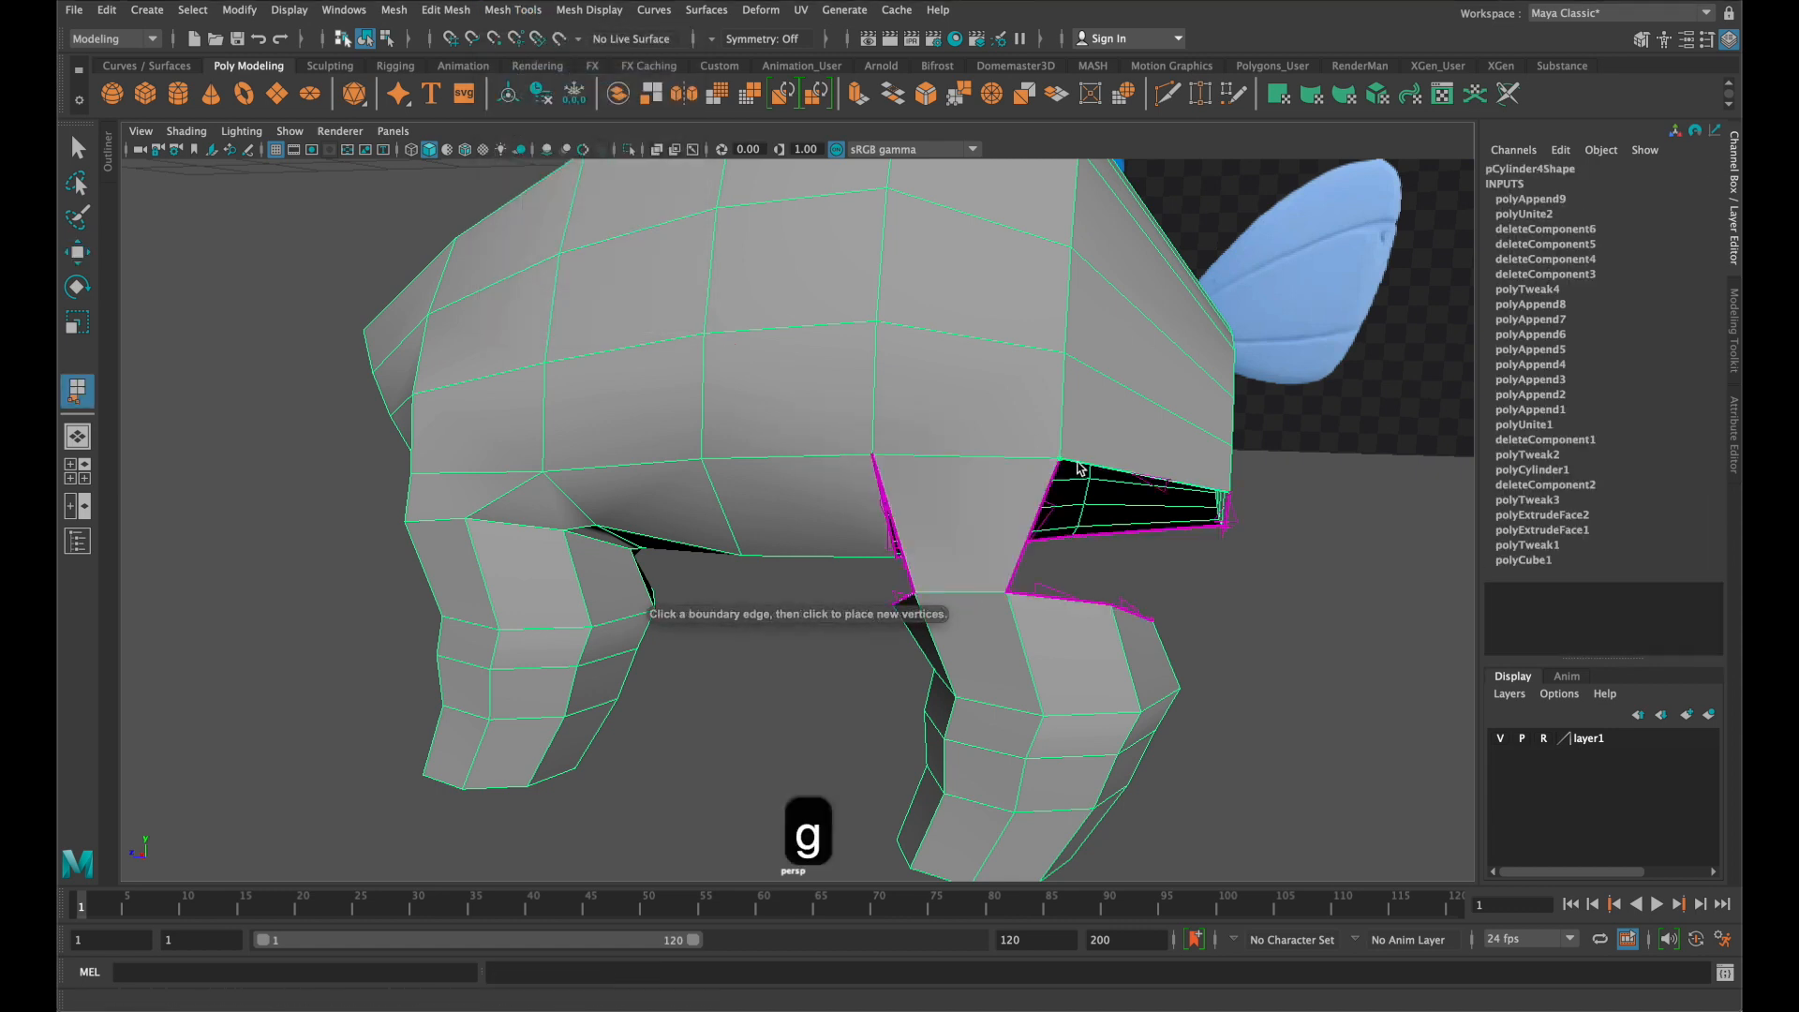
click(1071, 597)
key(g)
Append a polygon between the rear leg's back edge and the edge of the body's opening below the tail end
mouse_move(1205, 509)
alt+mouse_down()
mouse_move(1277, 525)
mouse_move(1184, 518)
alt+mouse_up()
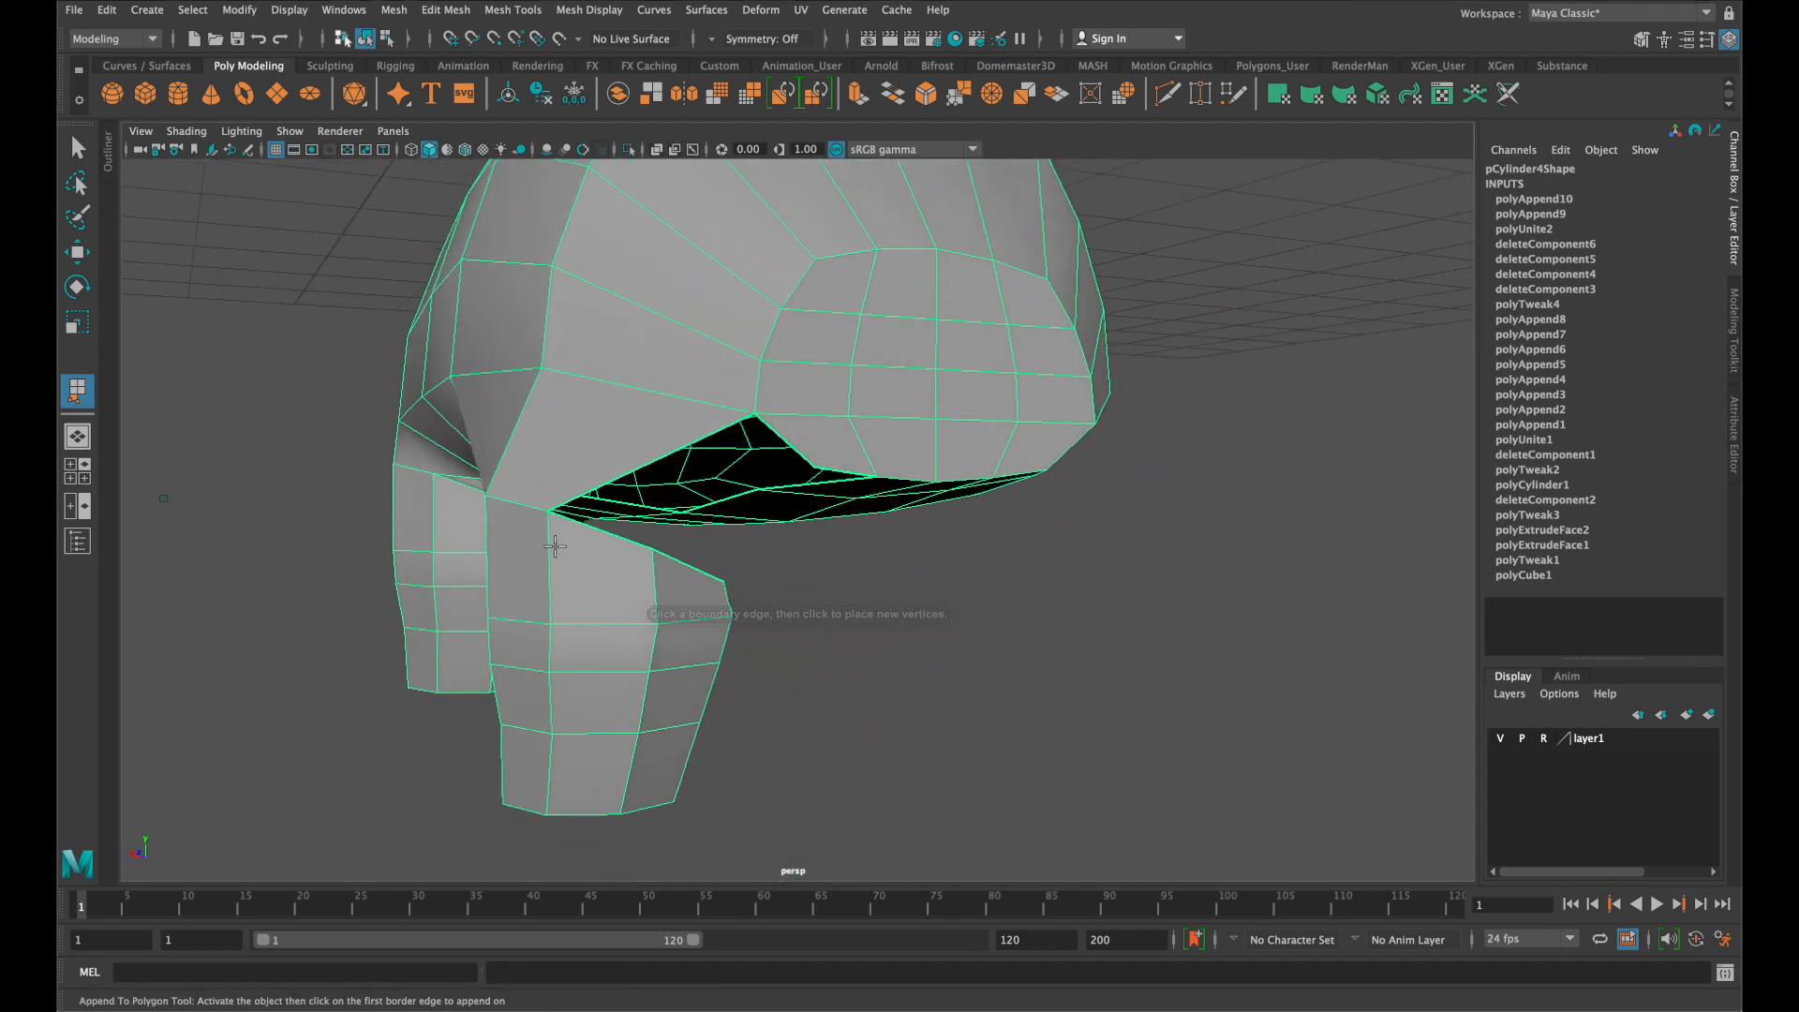
click(584, 526)
click(778, 427)
key(Return)
key(g)
Append two more polygons joining the rear leg's top to the body around the back inner corner of the opening
alt+drag(1000, 566, 884, 544)
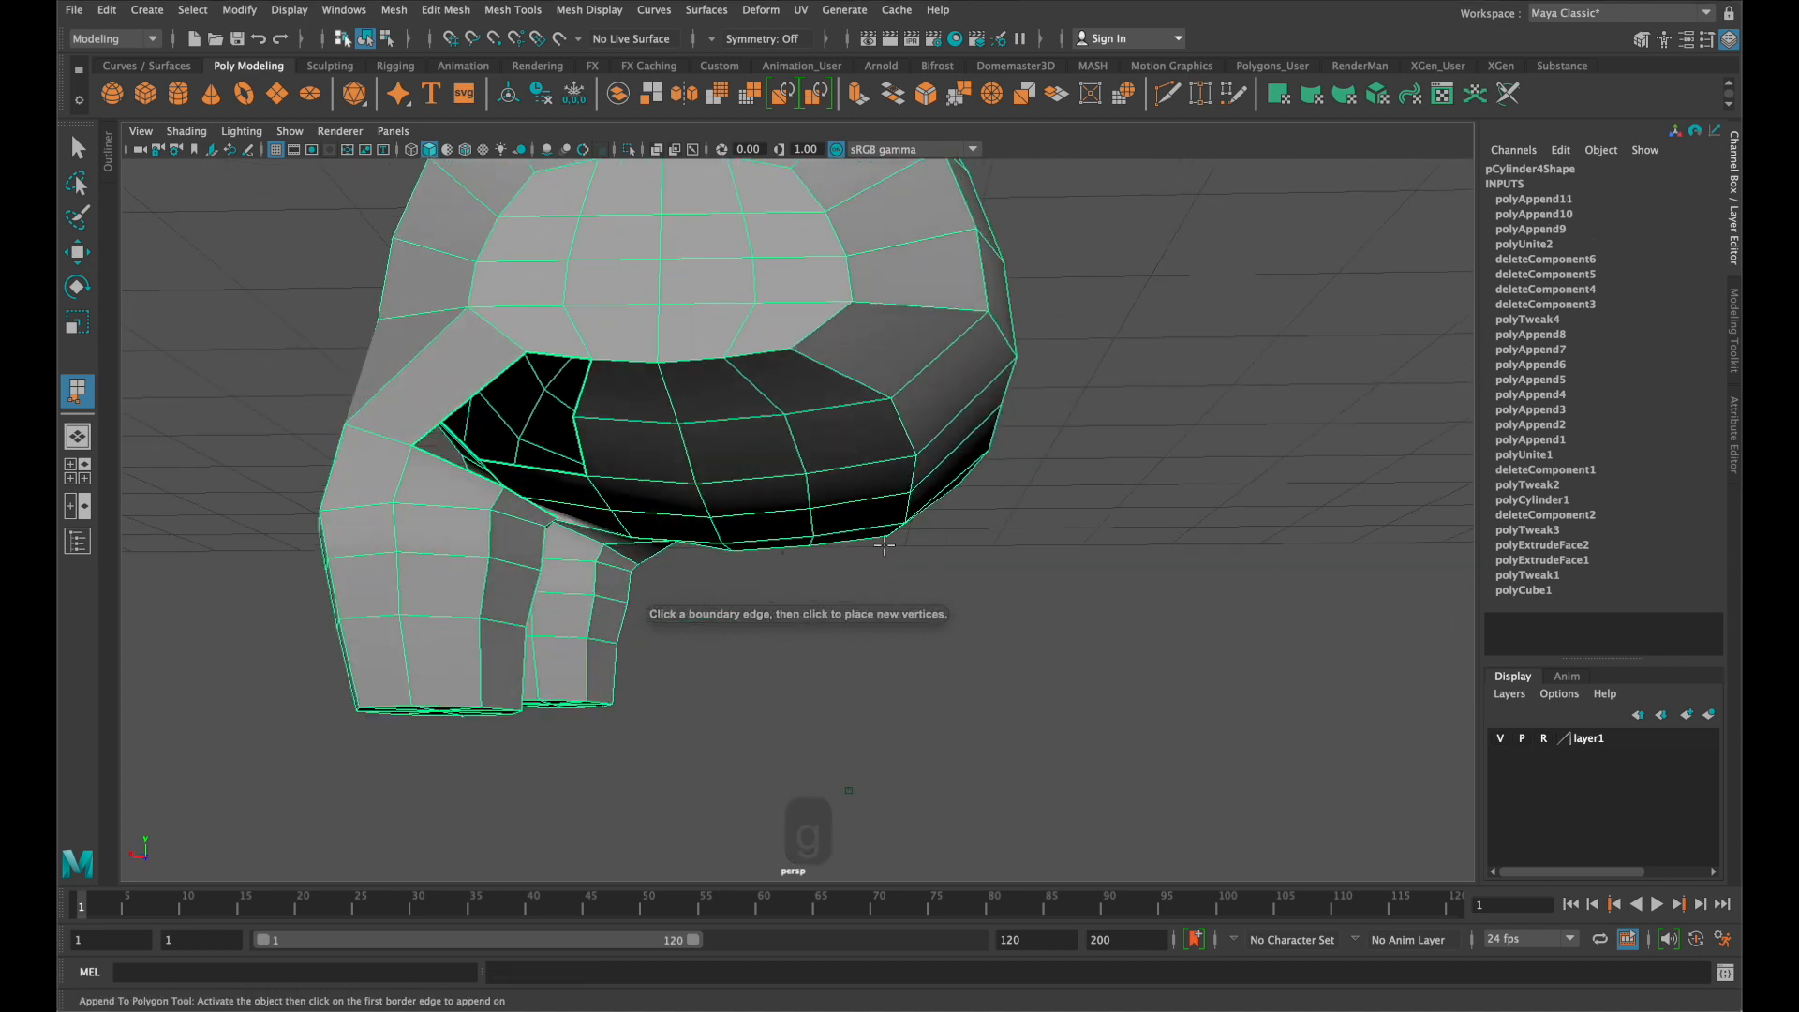
click(550, 354)
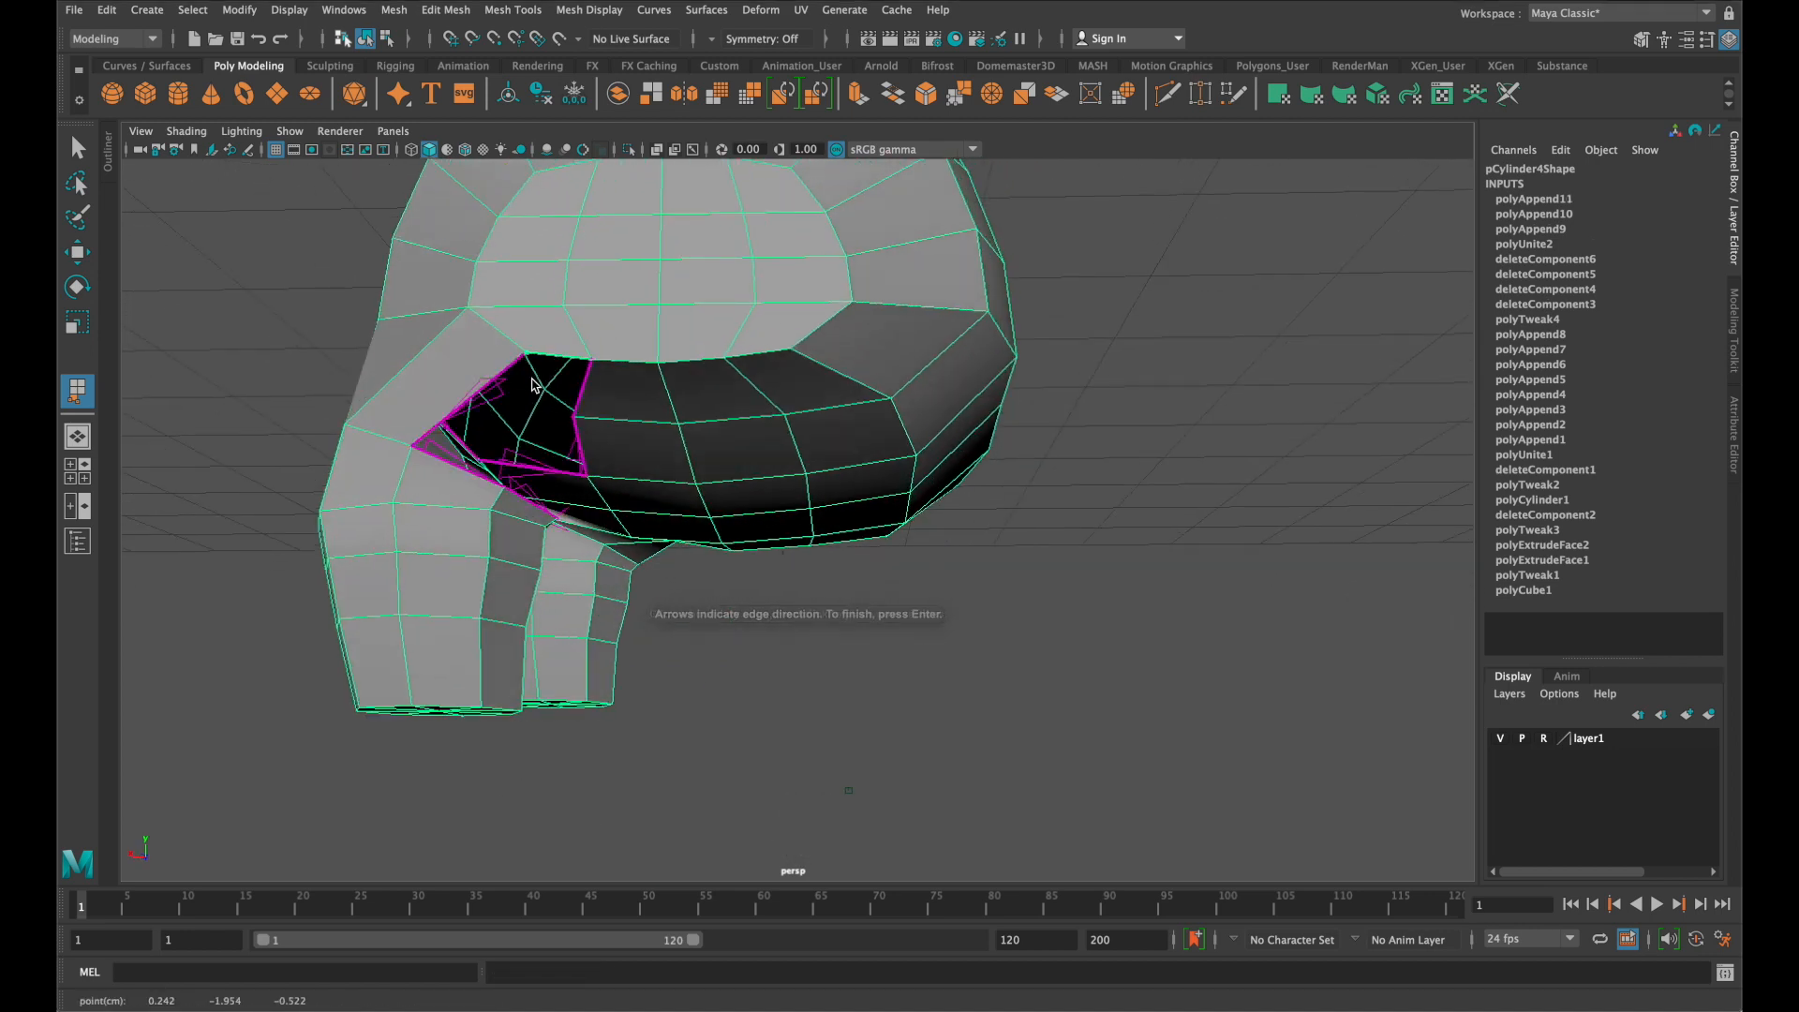
click(474, 464)
key(Return)
key(g)
click(576, 400)
click(528, 501)
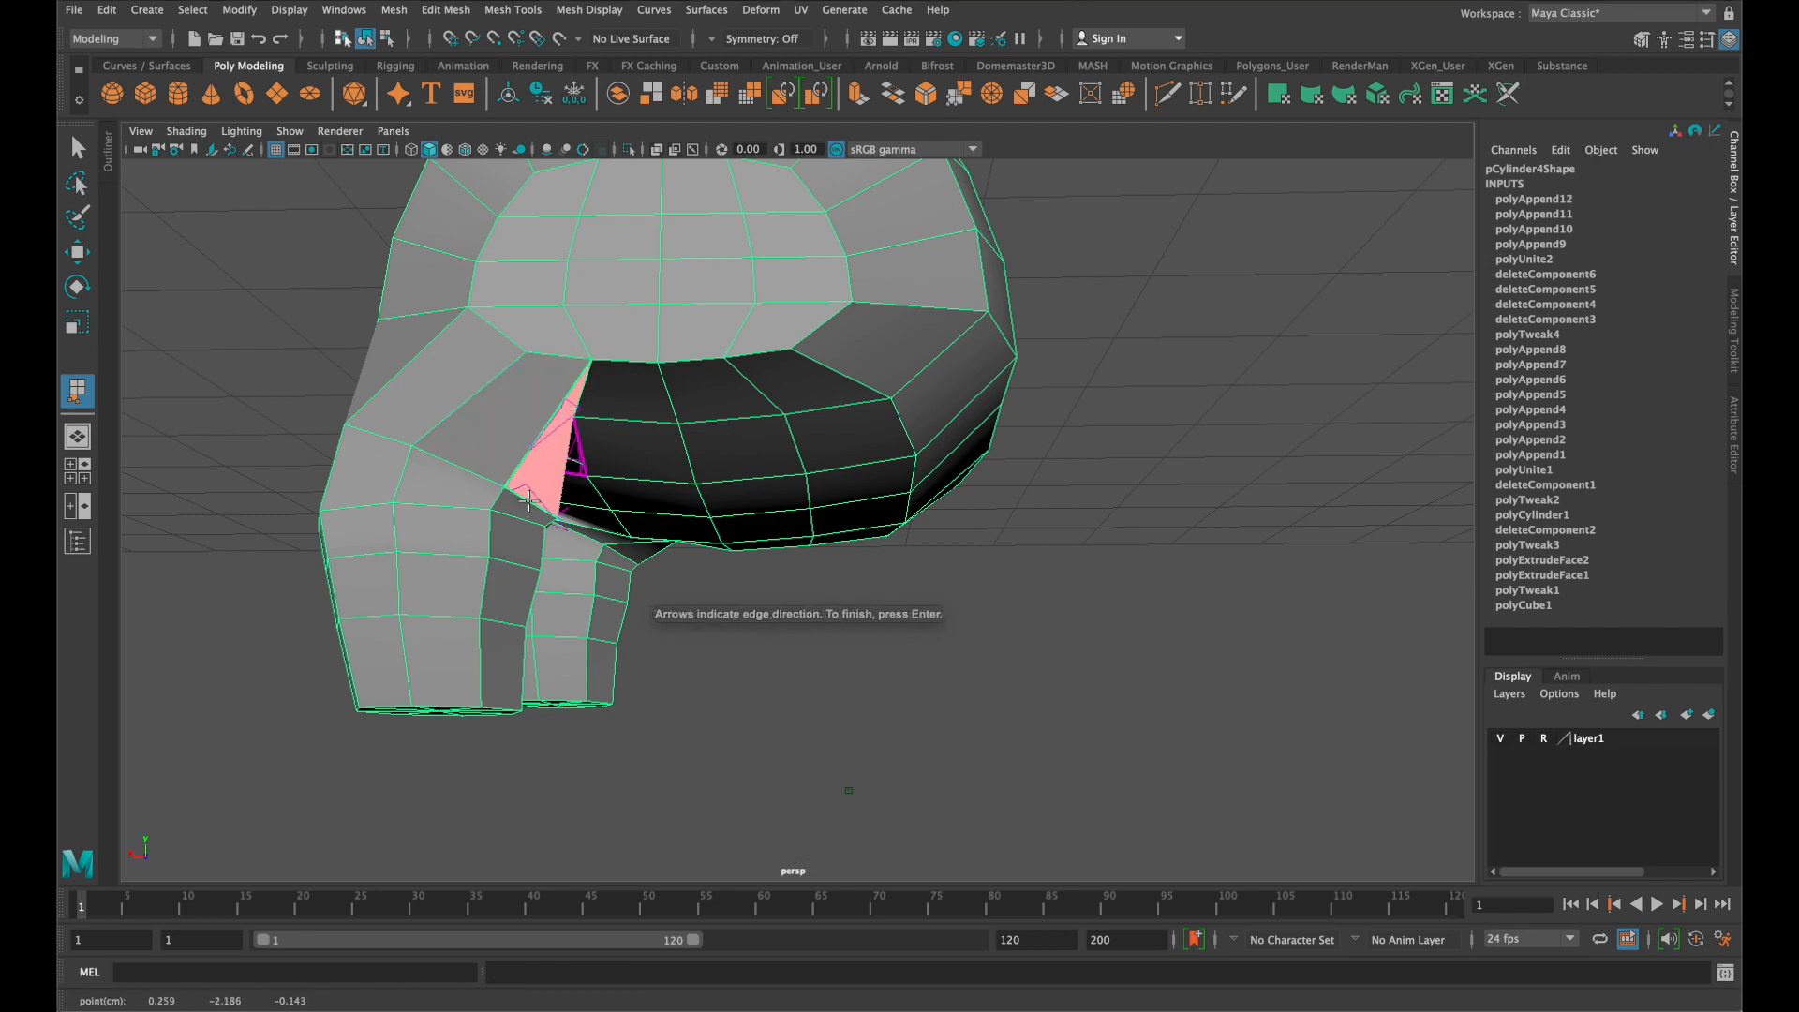
key(Return)
key(g)
Append a polygon closing the gap between the body and the front side of the rear leg
alt+drag(546, 500, 850, 516)
scroll(1115, 503, up, 4)
alt+drag(1115, 504, 804, 451)
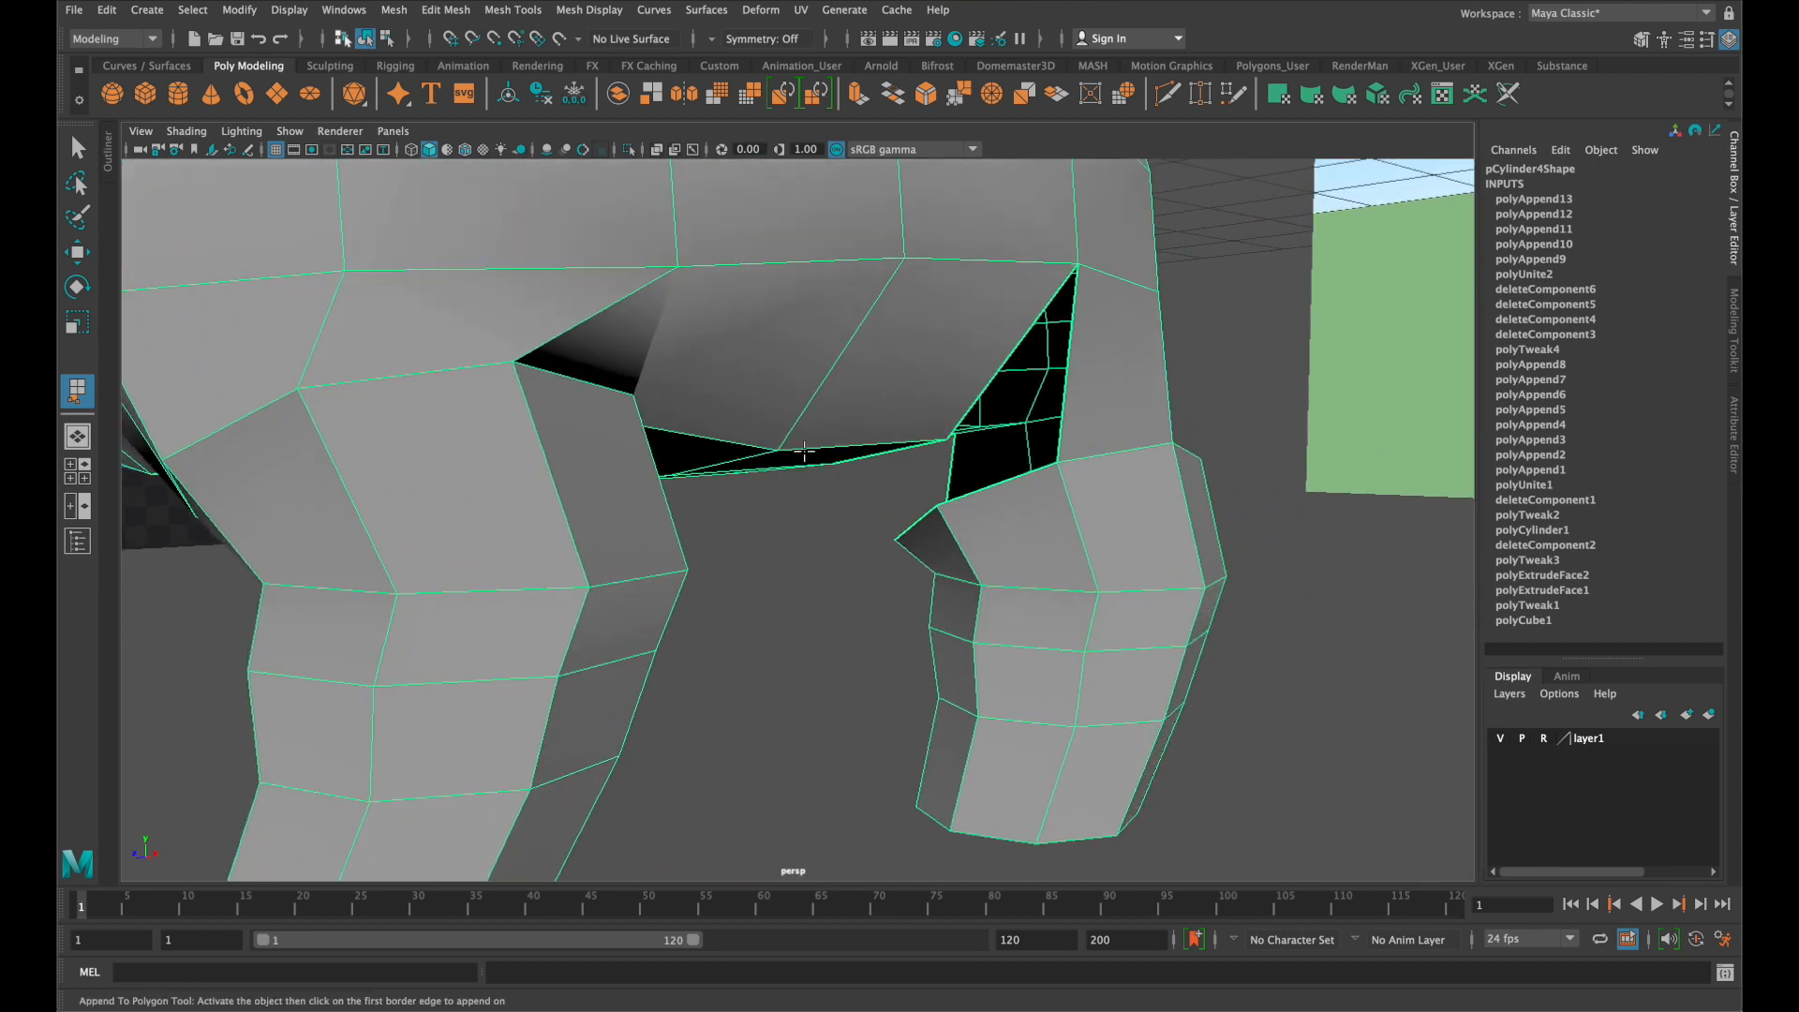
click(1012, 362)
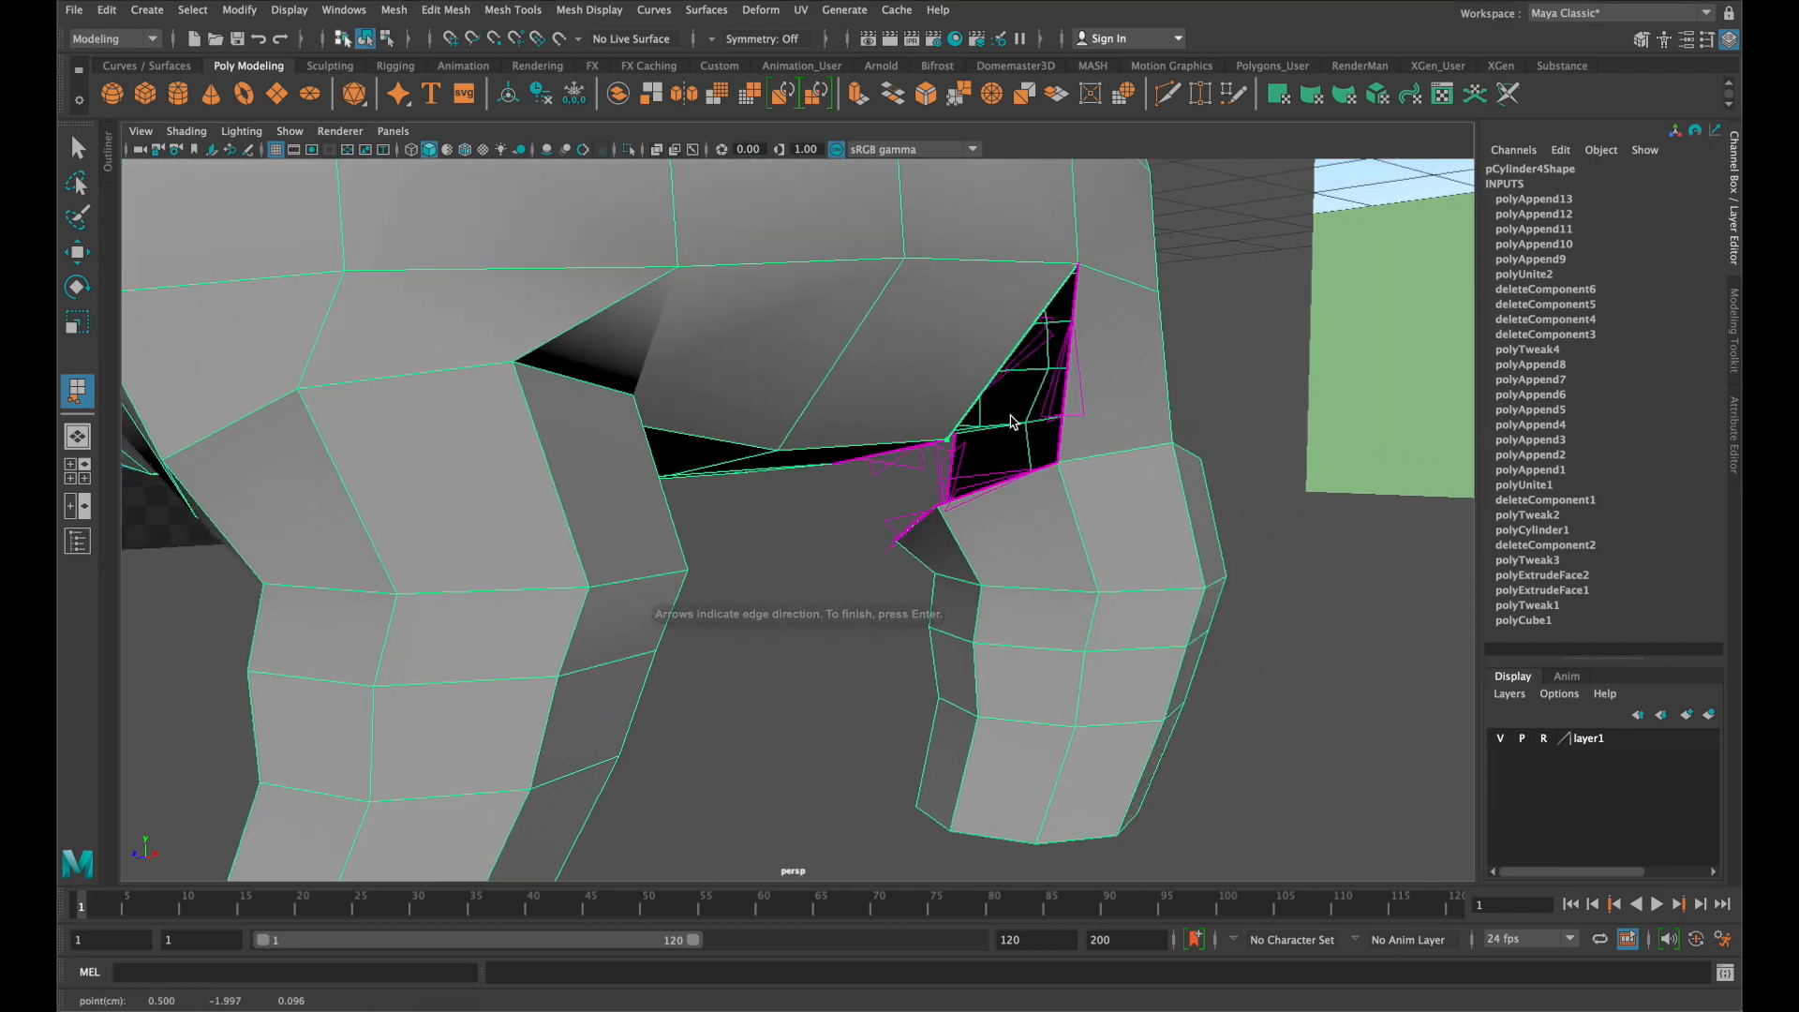
click(1011, 479)
key(Return)
key(g)
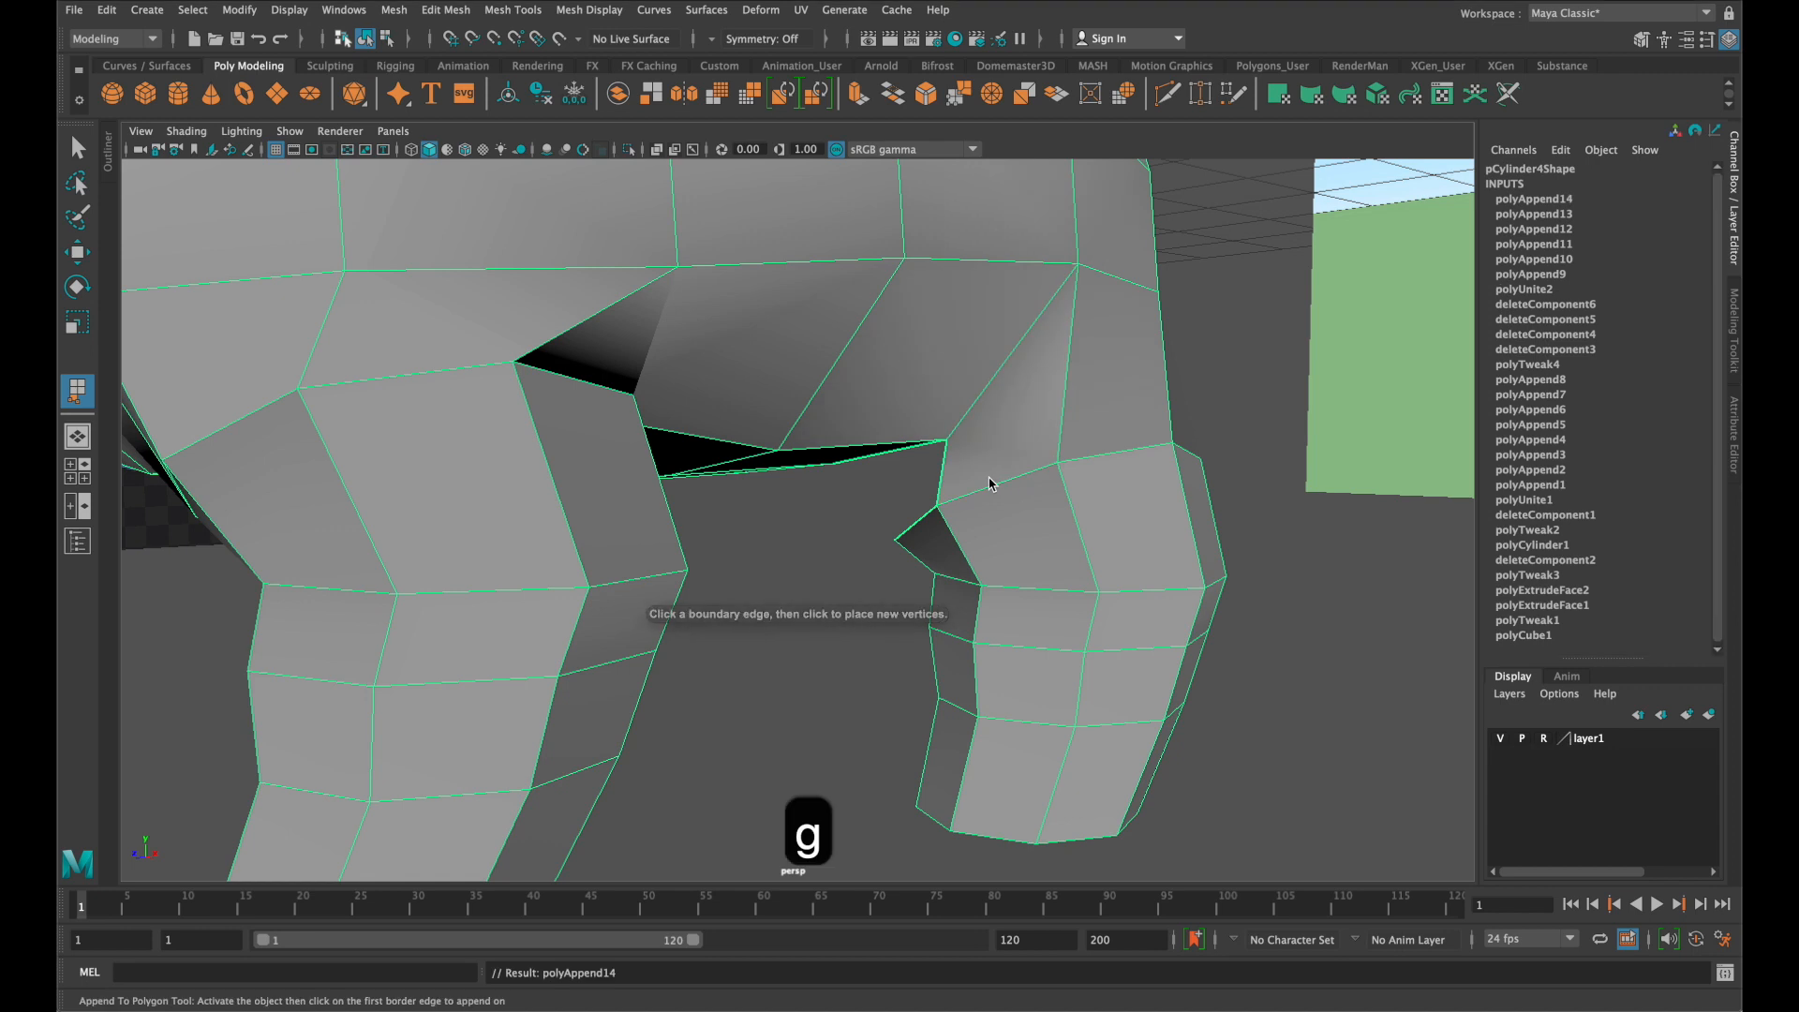
From below, append a polygon between the body's underside edge and the rear leg's inner edge
alt+drag(993, 487, 854, 418)
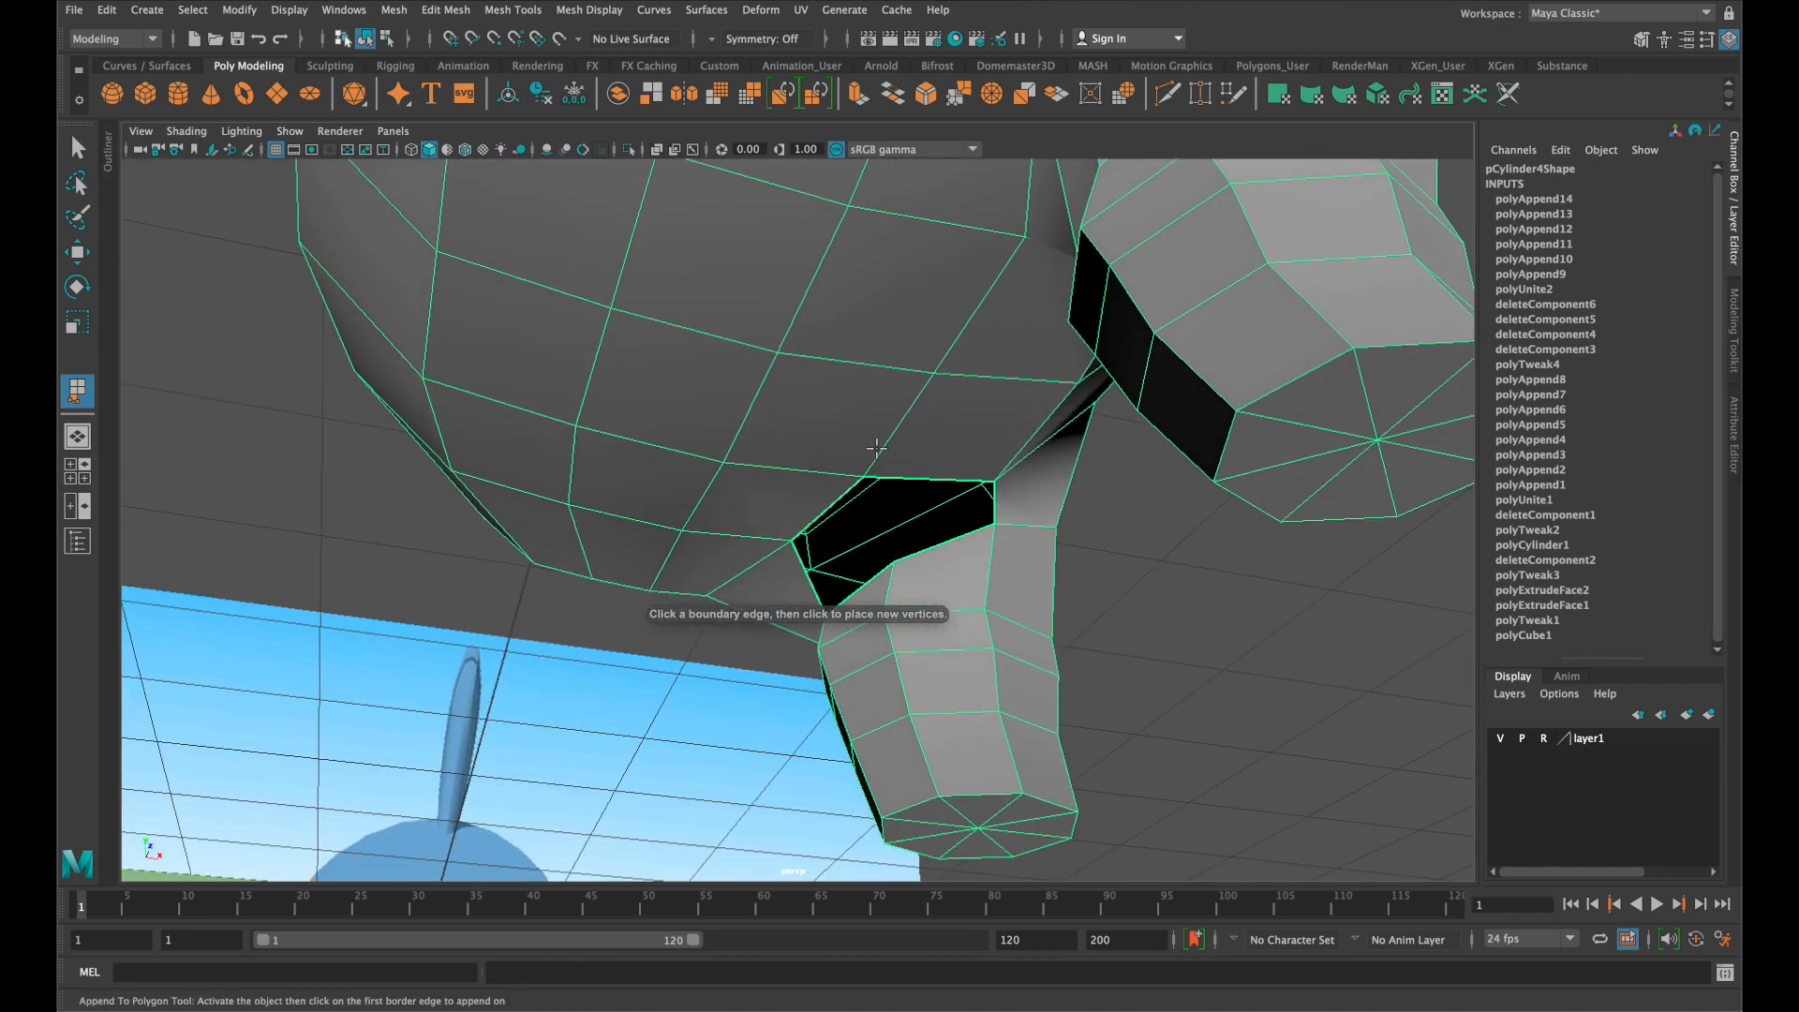
click(903, 485)
click(937, 550)
key(f)
scroll(870, 661, up, 5)
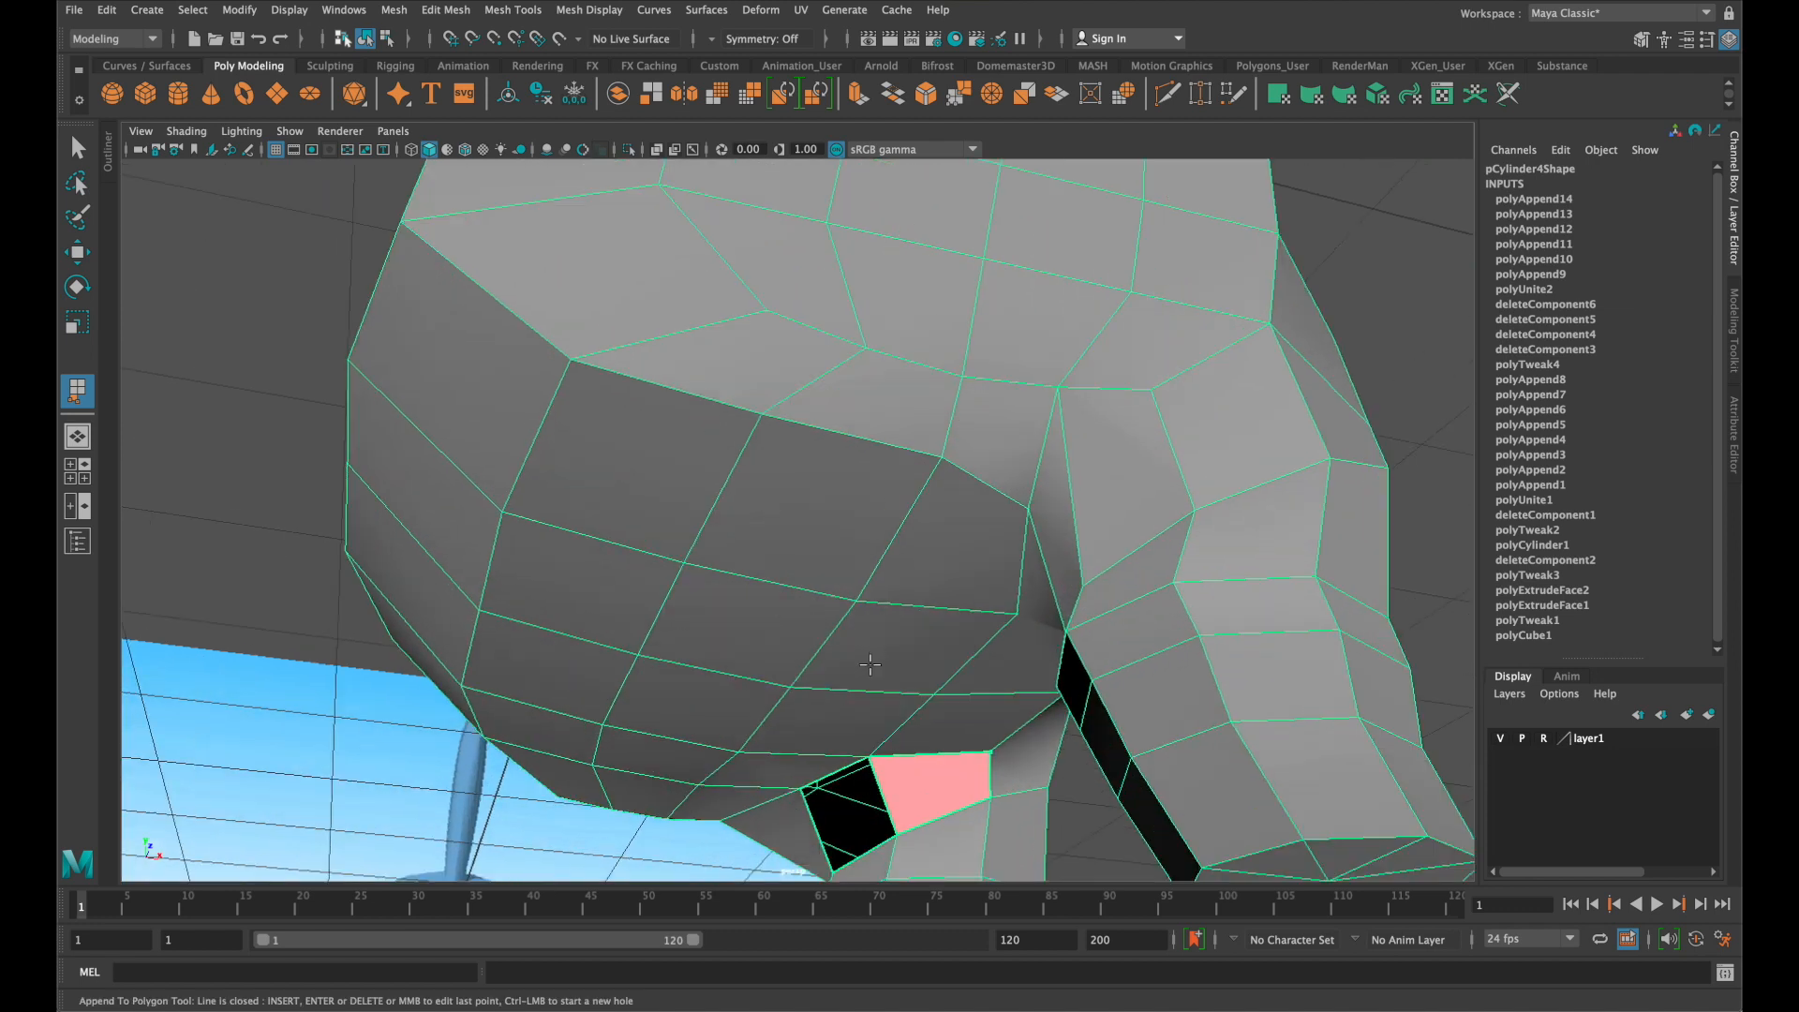
key(Return)
key(g)
Fill the remaining hole on the inner side of the rear leg joint with an appended polygon
alt+middle_drag(883, 757, 914, 644)
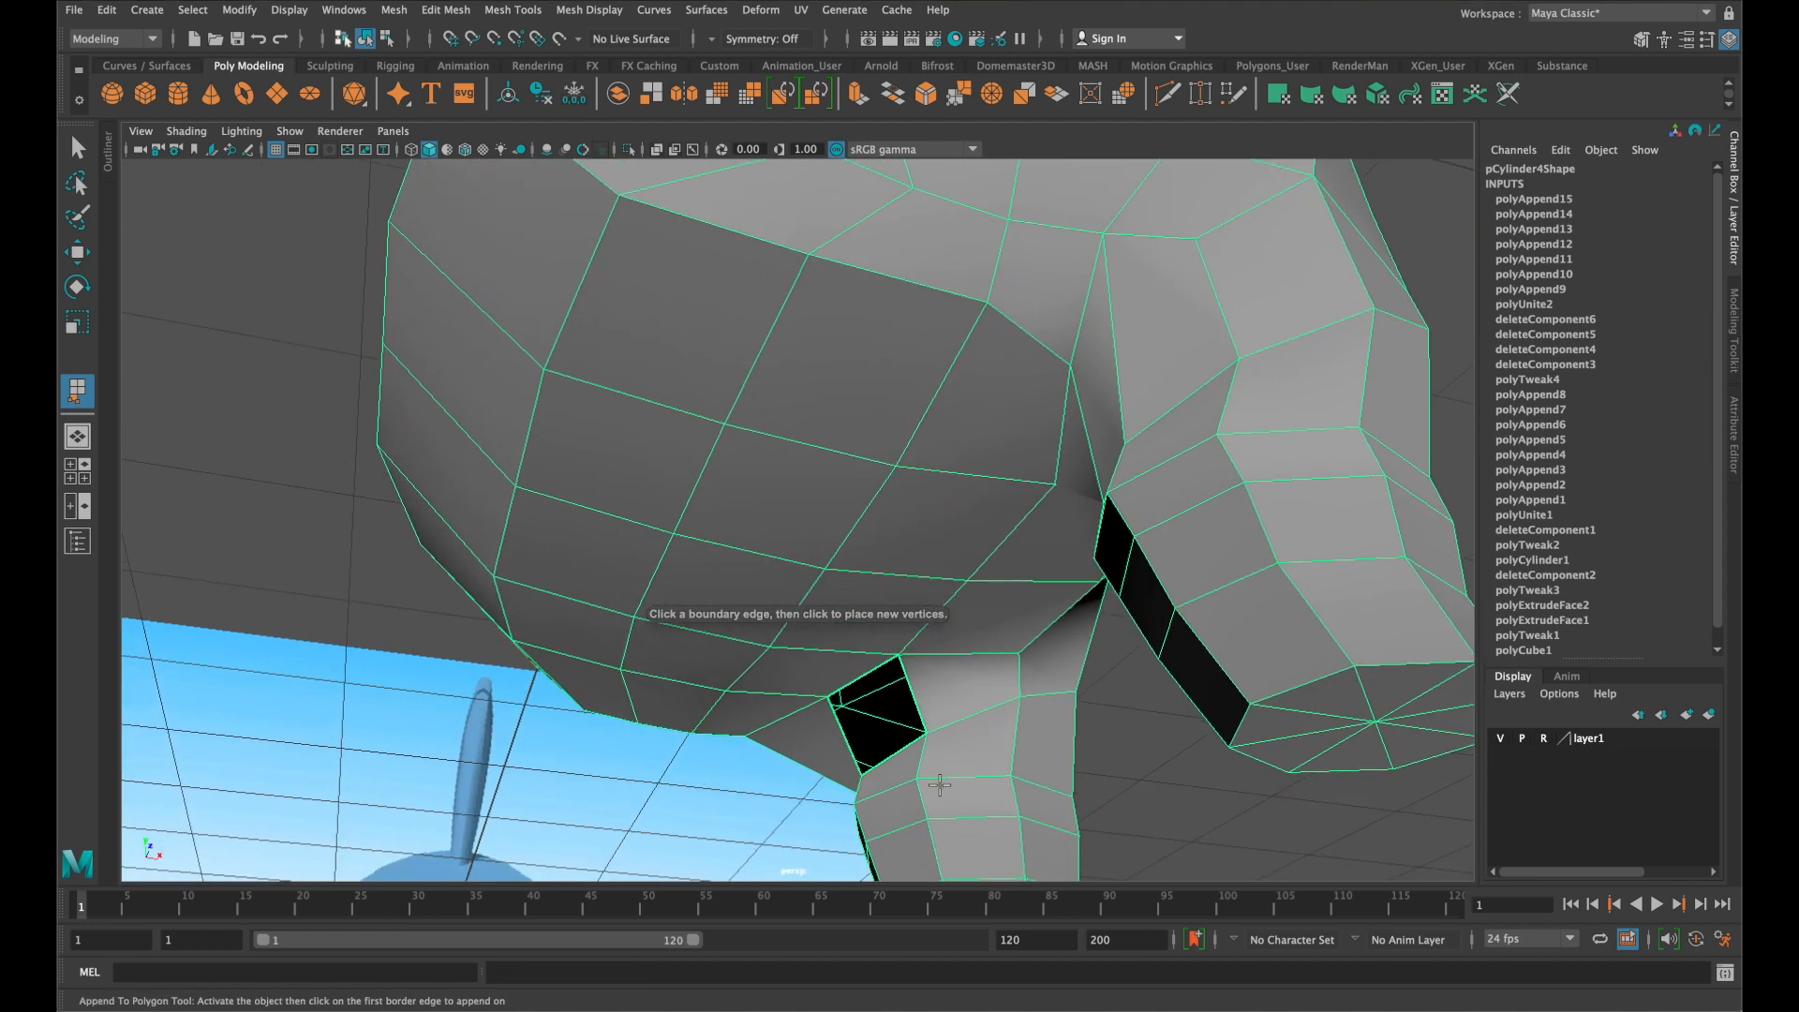
click(914, 712)
click(853, 755)
key(Return)
In the side view, select the rear leg's lower vertices, grow the selection upward and raise them to fit the reference foot
alt+drag(851, 750, 855, 734)
alt+drag(870, 601, 645, 663)
alt+middle_drag(991, 667, 830, 581)
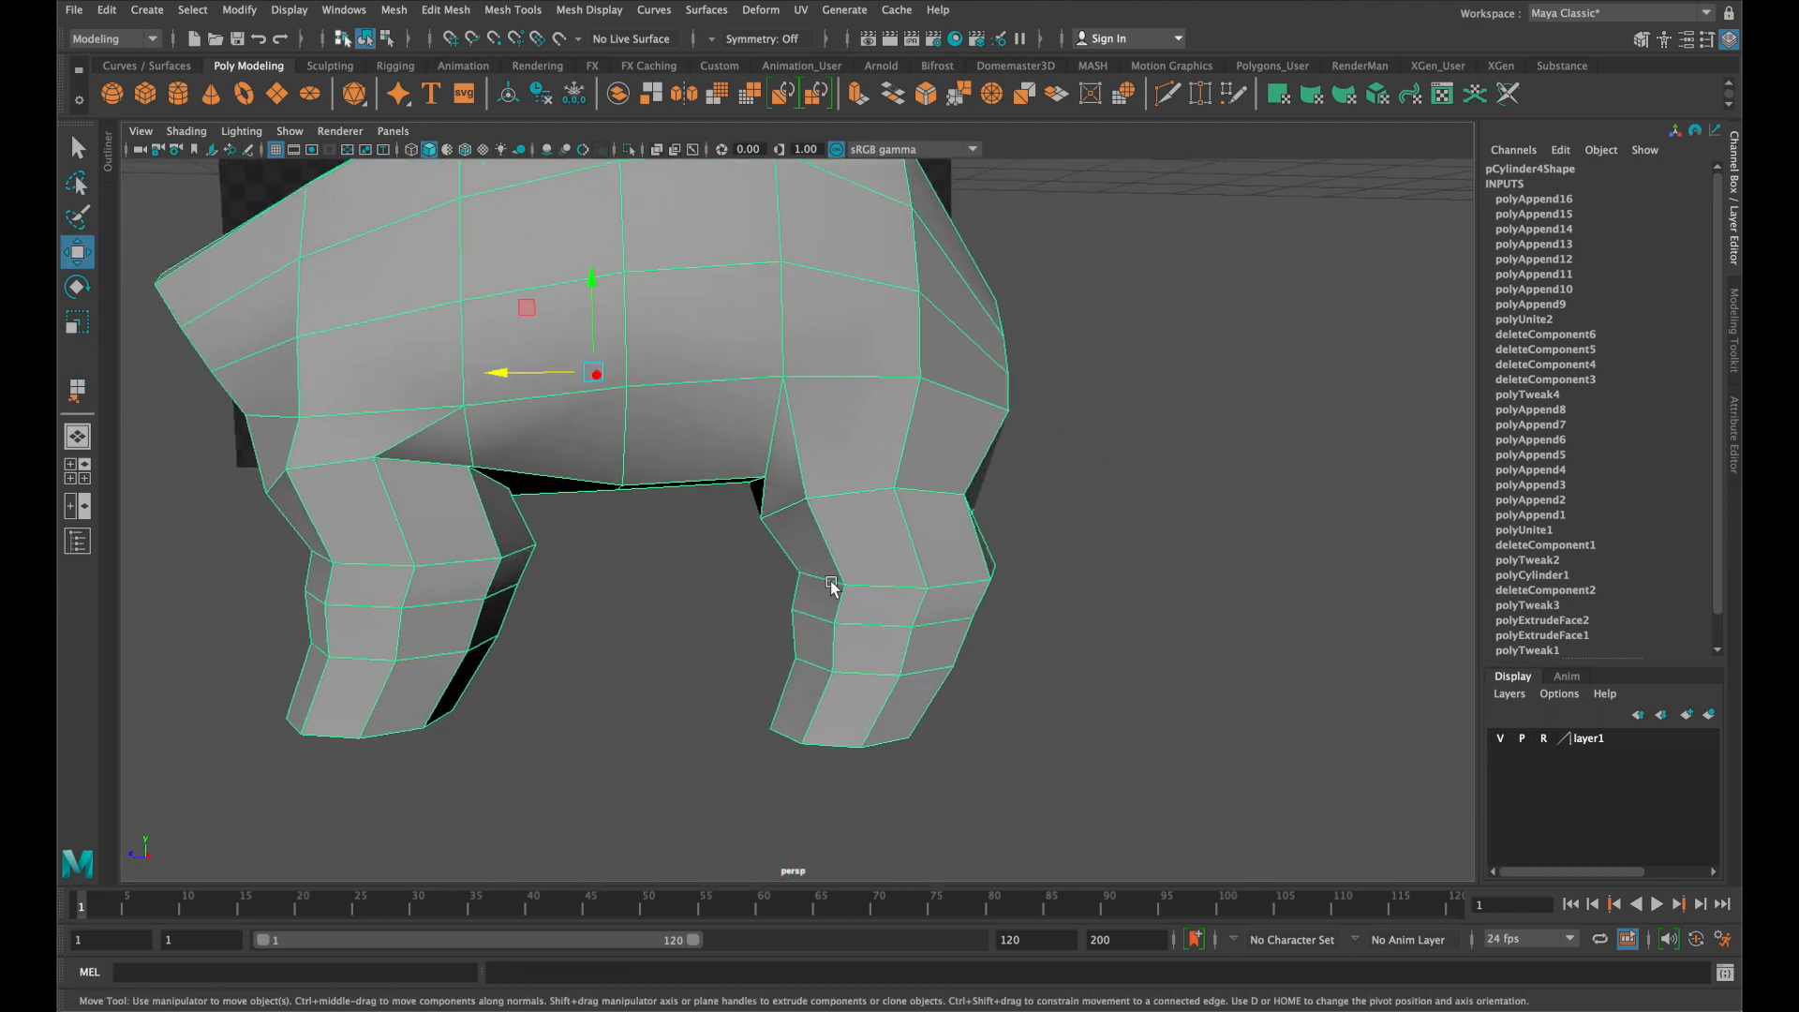
key(space)
alt+middle_drag(1332, 773, 1210, 722)
right_drag(1145, 575, 1071, 512)
drag(1360, 830, 1038, 646)
mouse_move(1203, 628)
mouse_down()
mouse_move(1196, 566)
mouse_move(1196, 622)
mouse_up()
key(super+z)
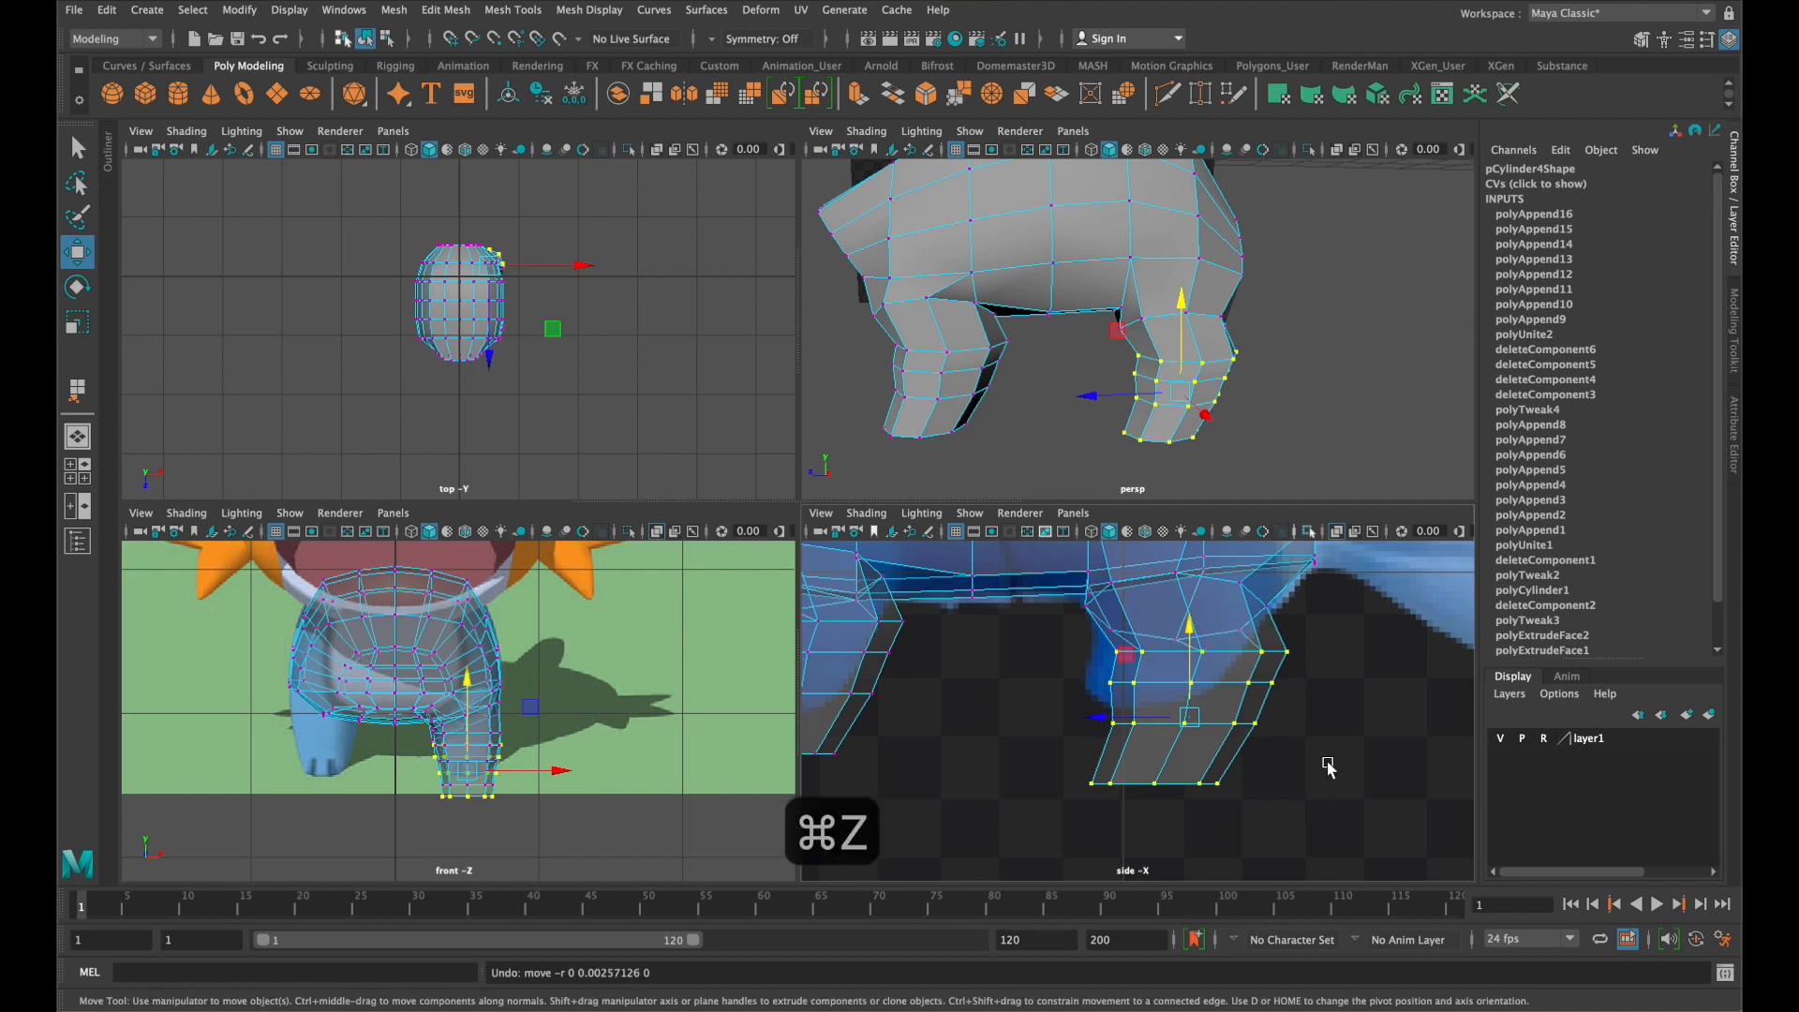
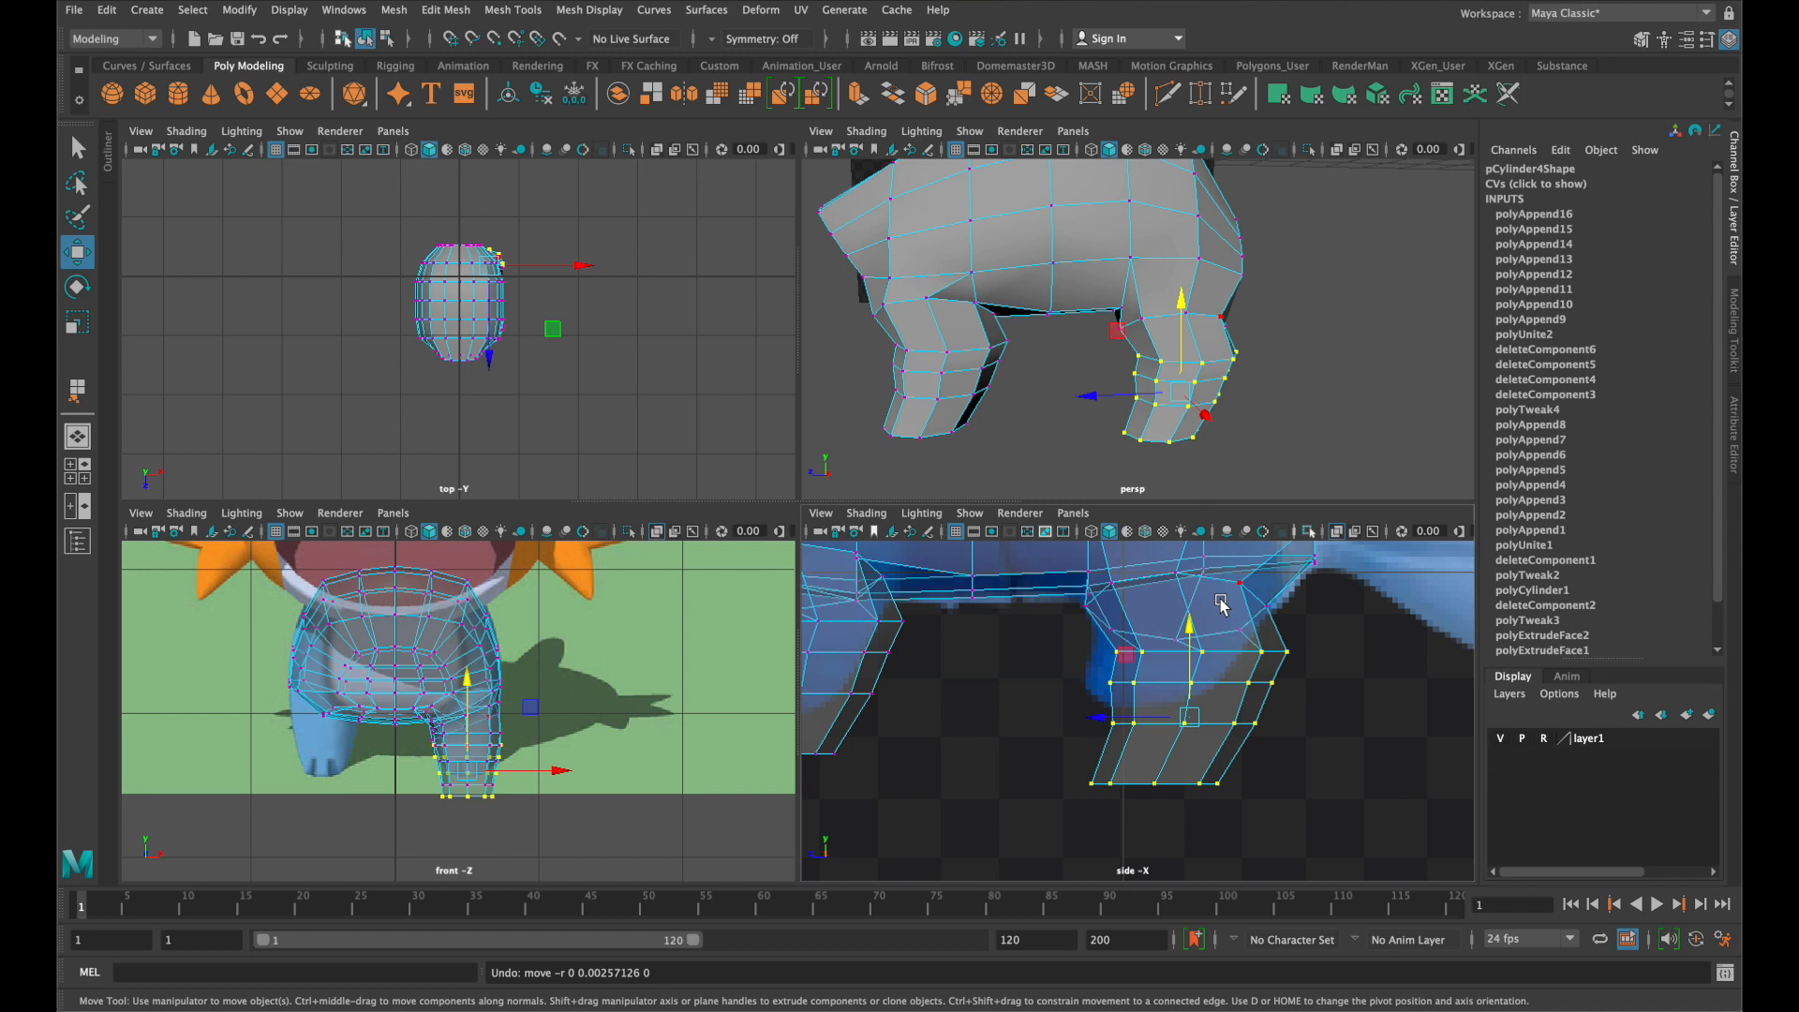
key(shift+period)
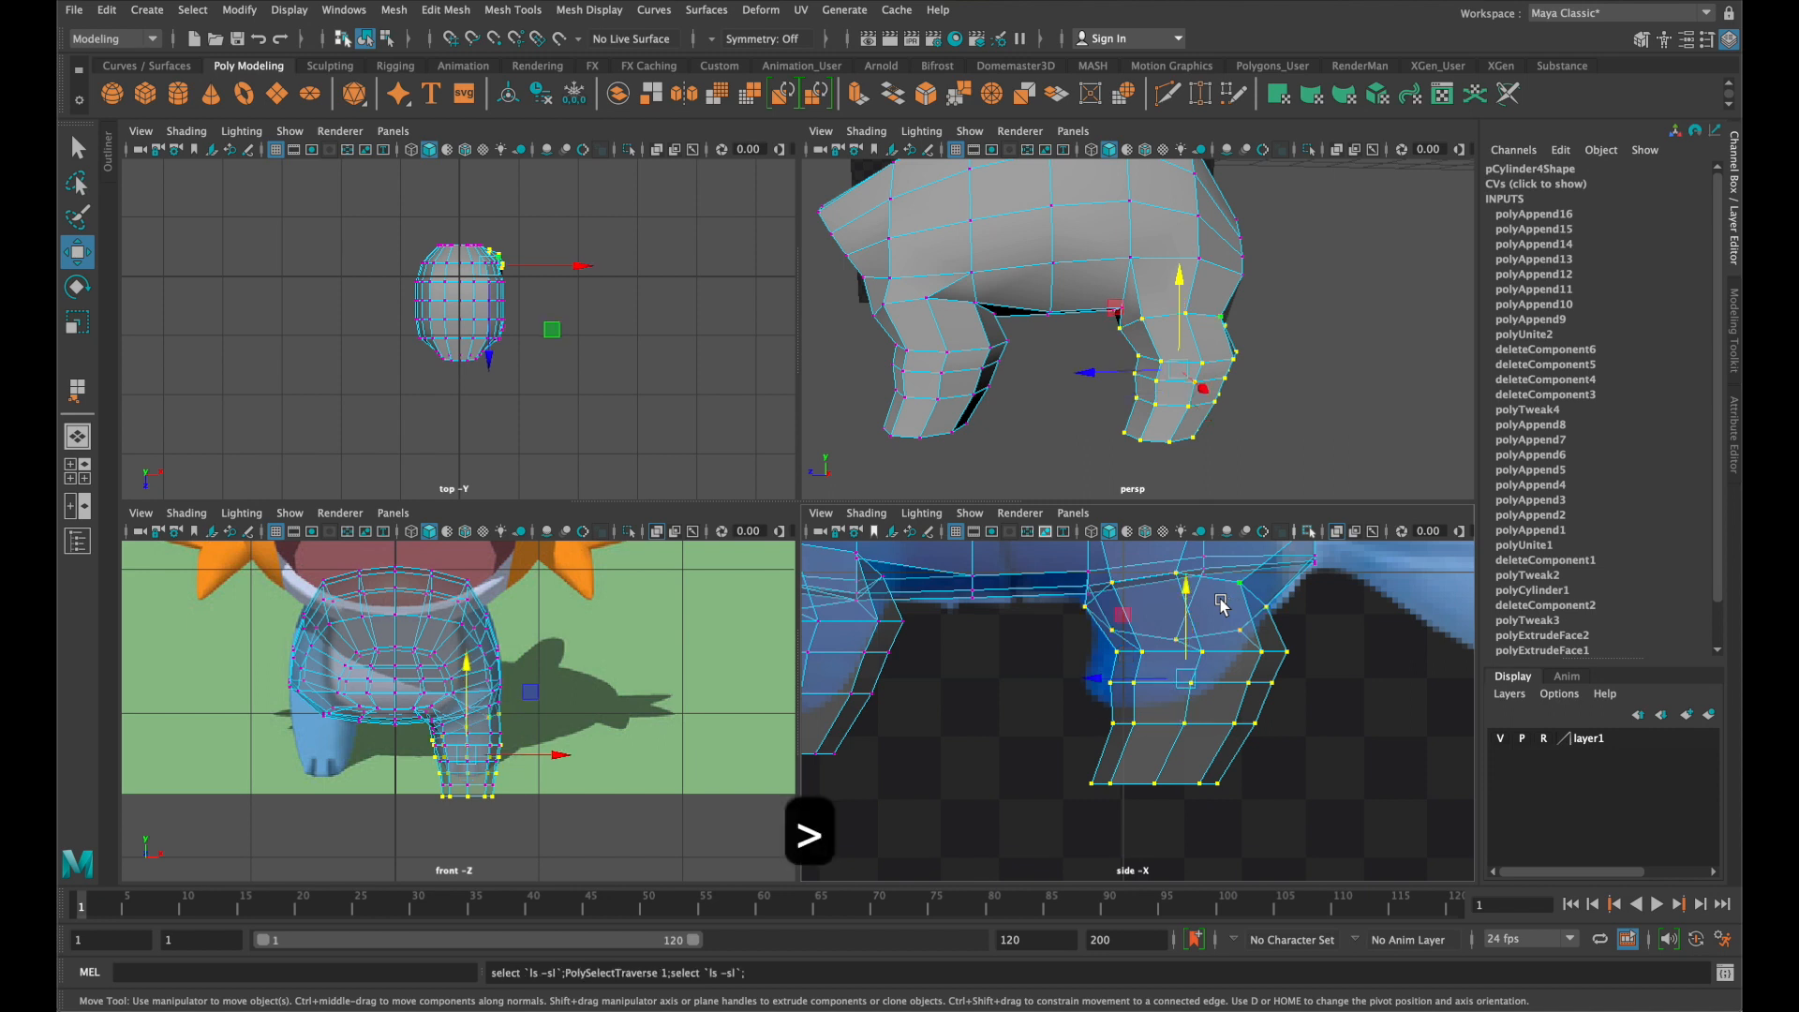
mouse_move(1188, 592)
mouse_down()
mouse_move(1196, 544)
mouse_move(1204, 567)
mouse_up()
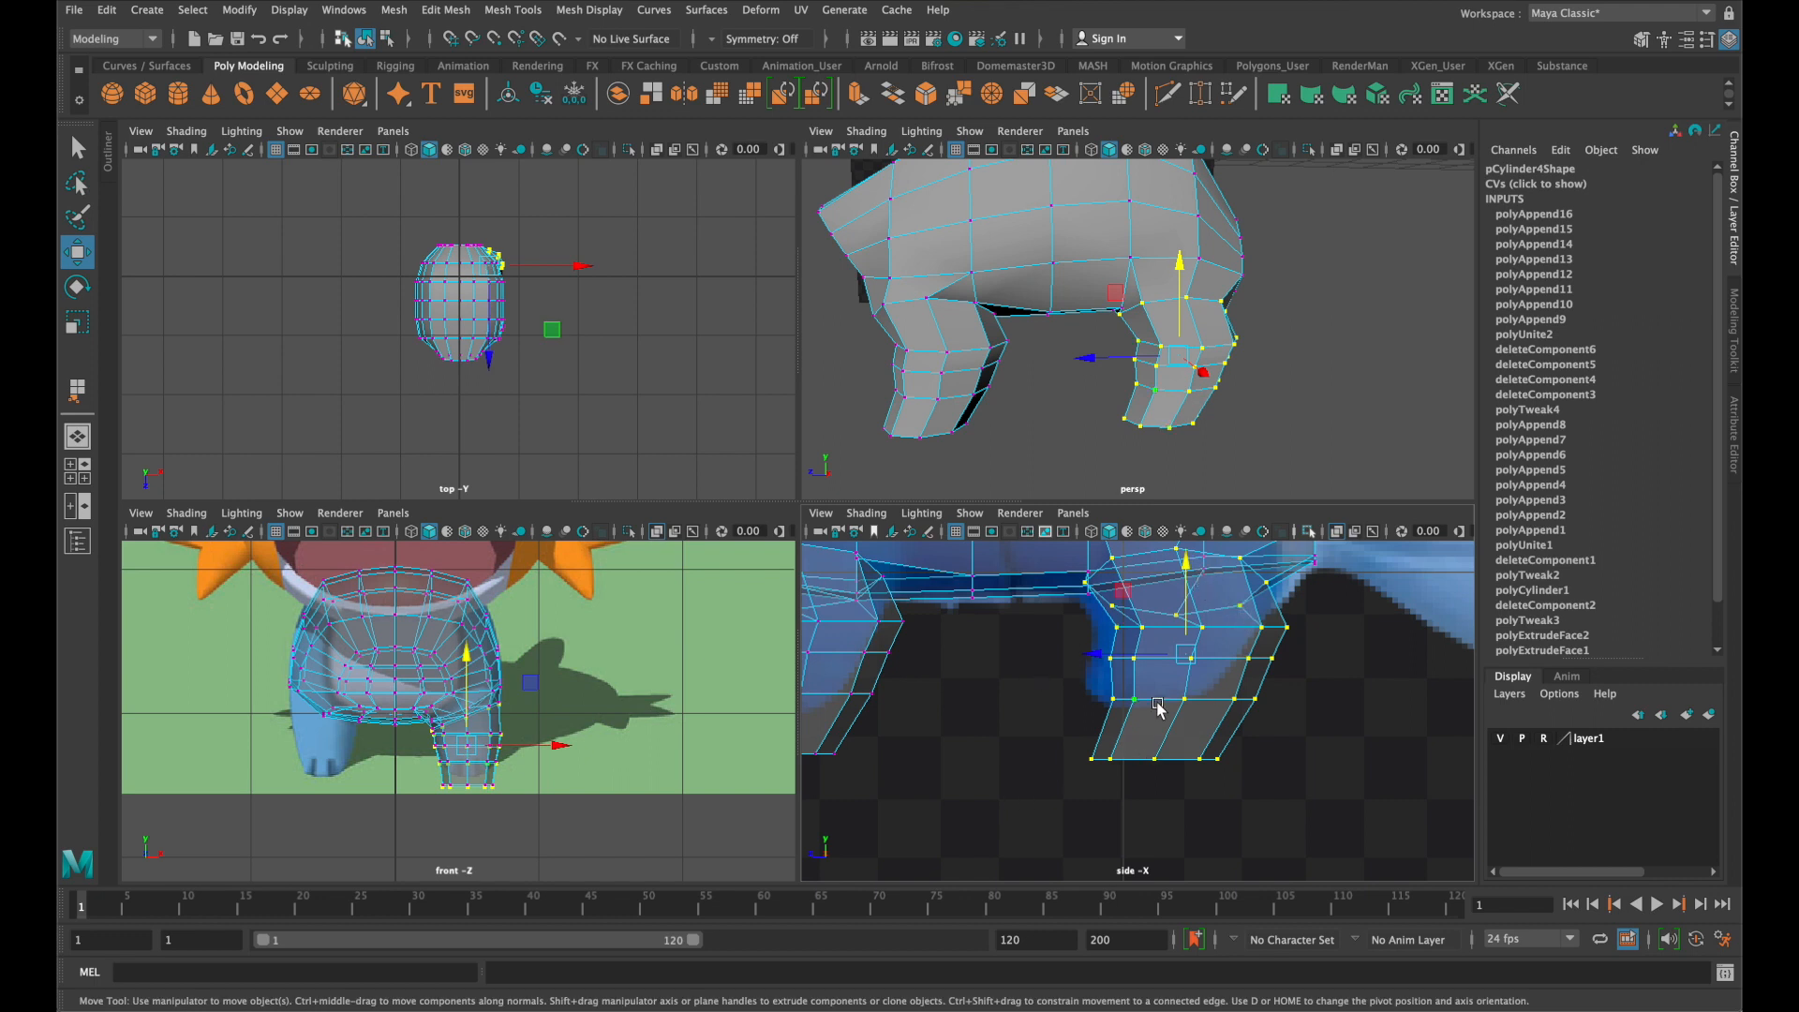
key(ctrl+z)
Select the central faces at the rear of the body where the reference tail attaches
key(space)
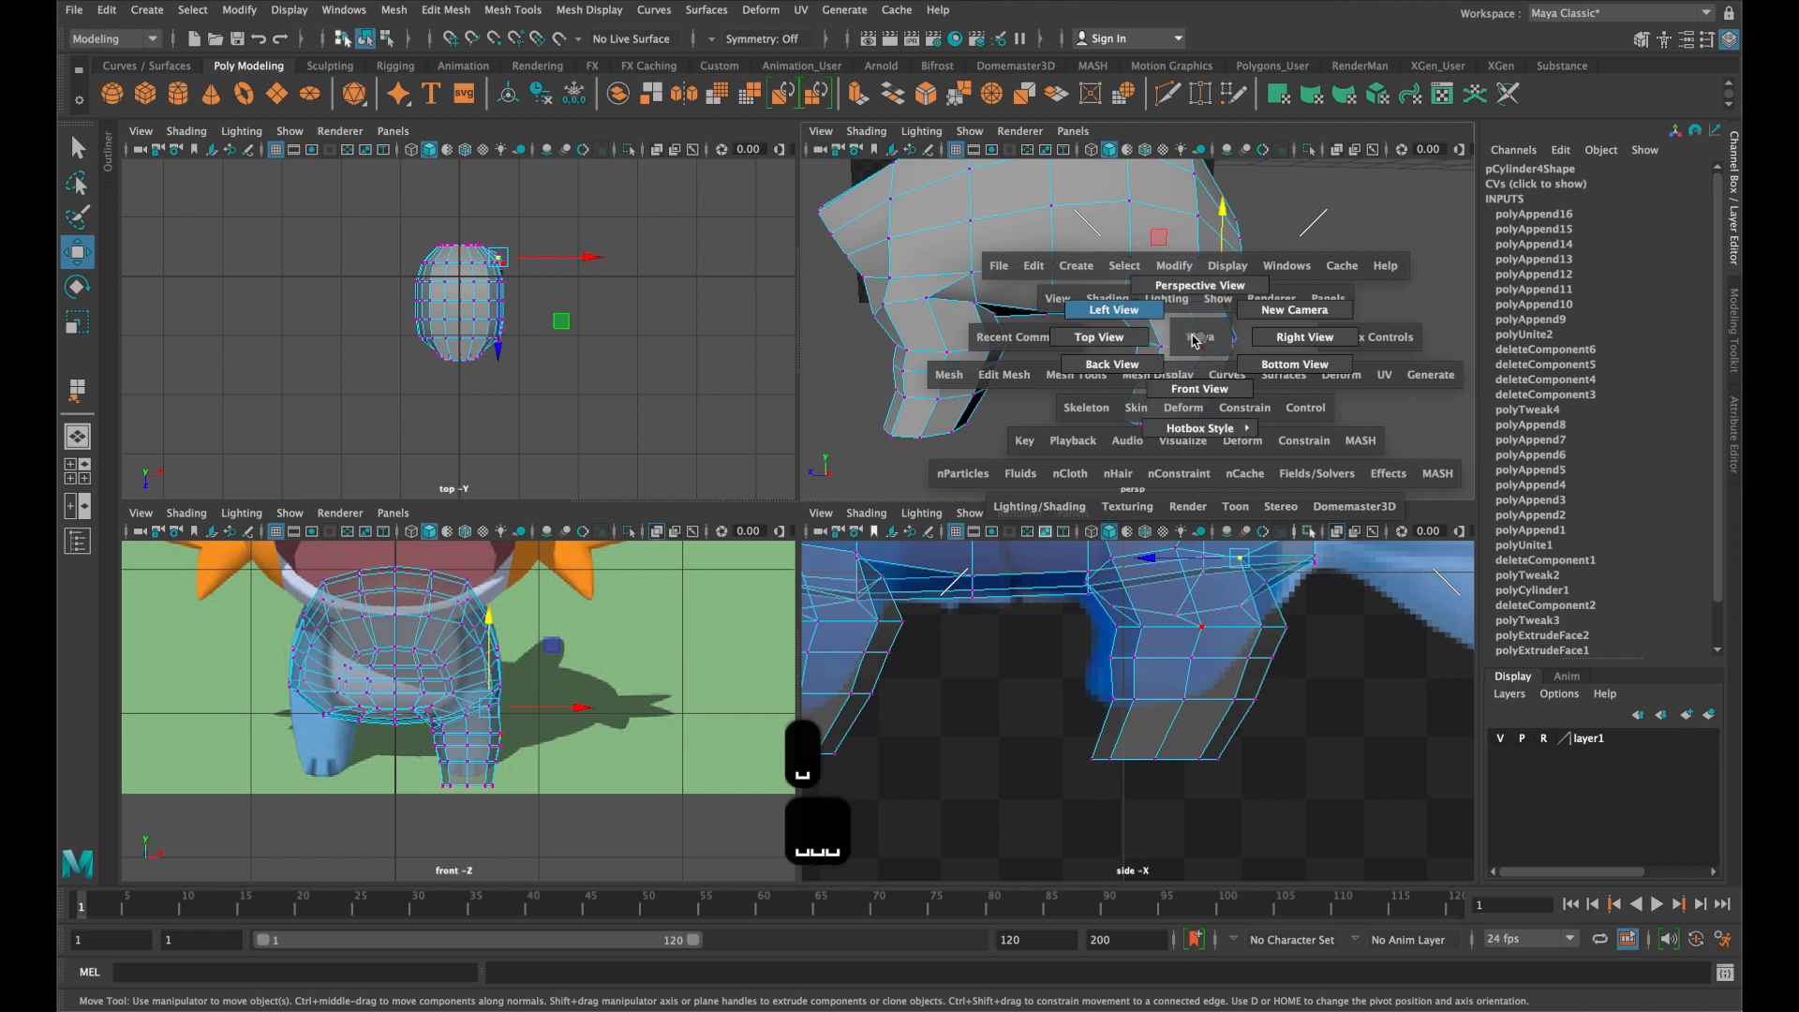
alt+drag(1204, 341, 1341, 337)
alt+middle_drag(1350, 653, 1310, 935)
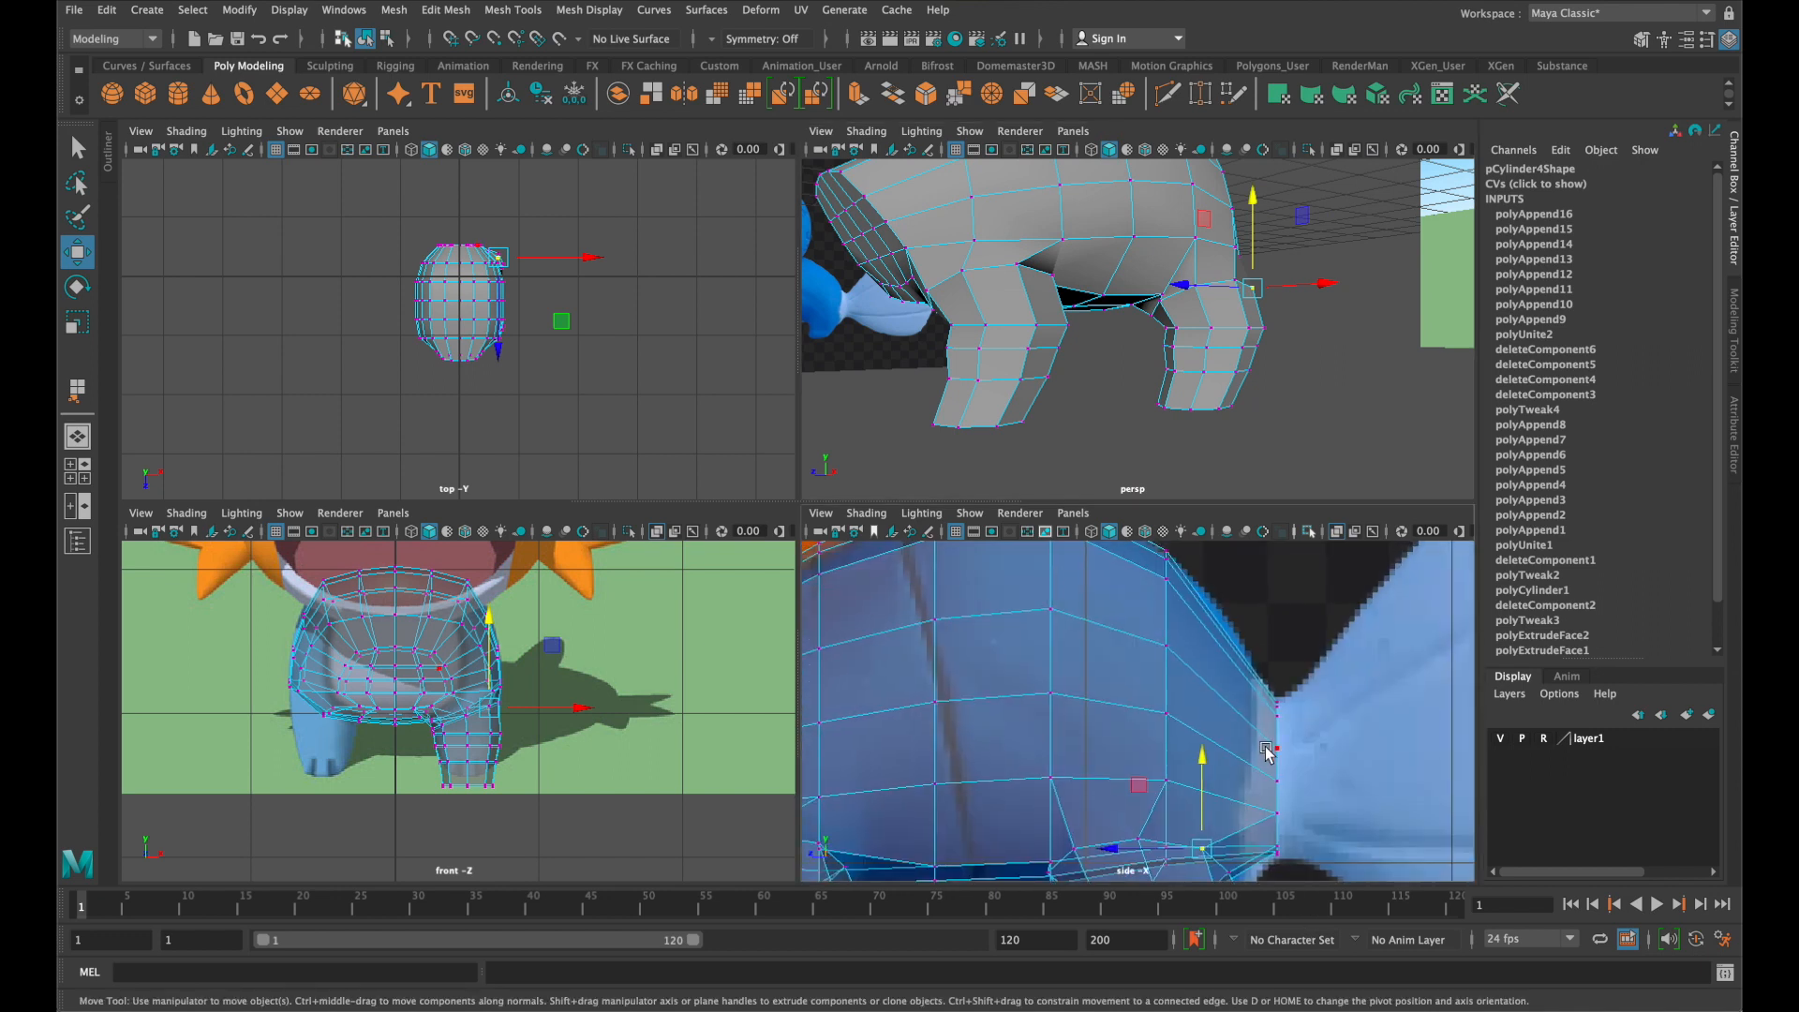
scroll(1266, 747, down, 10)
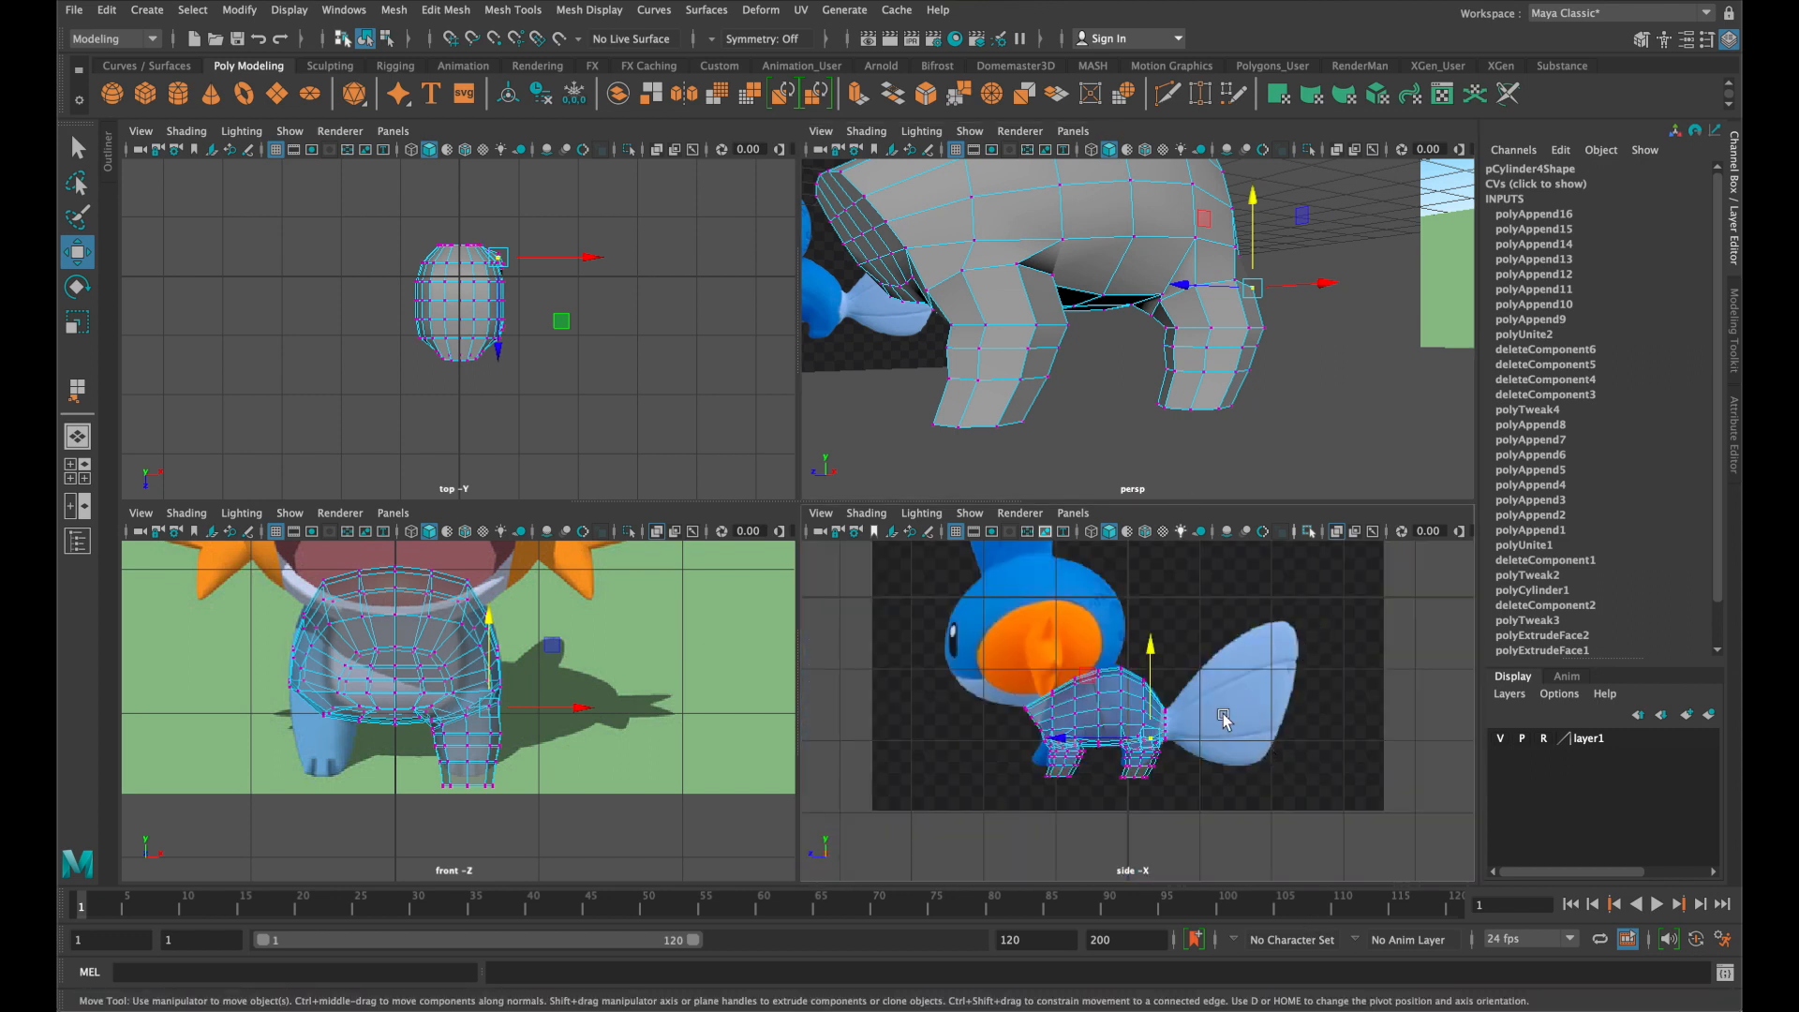
alt+drag(1252, 416, 1012, 436)
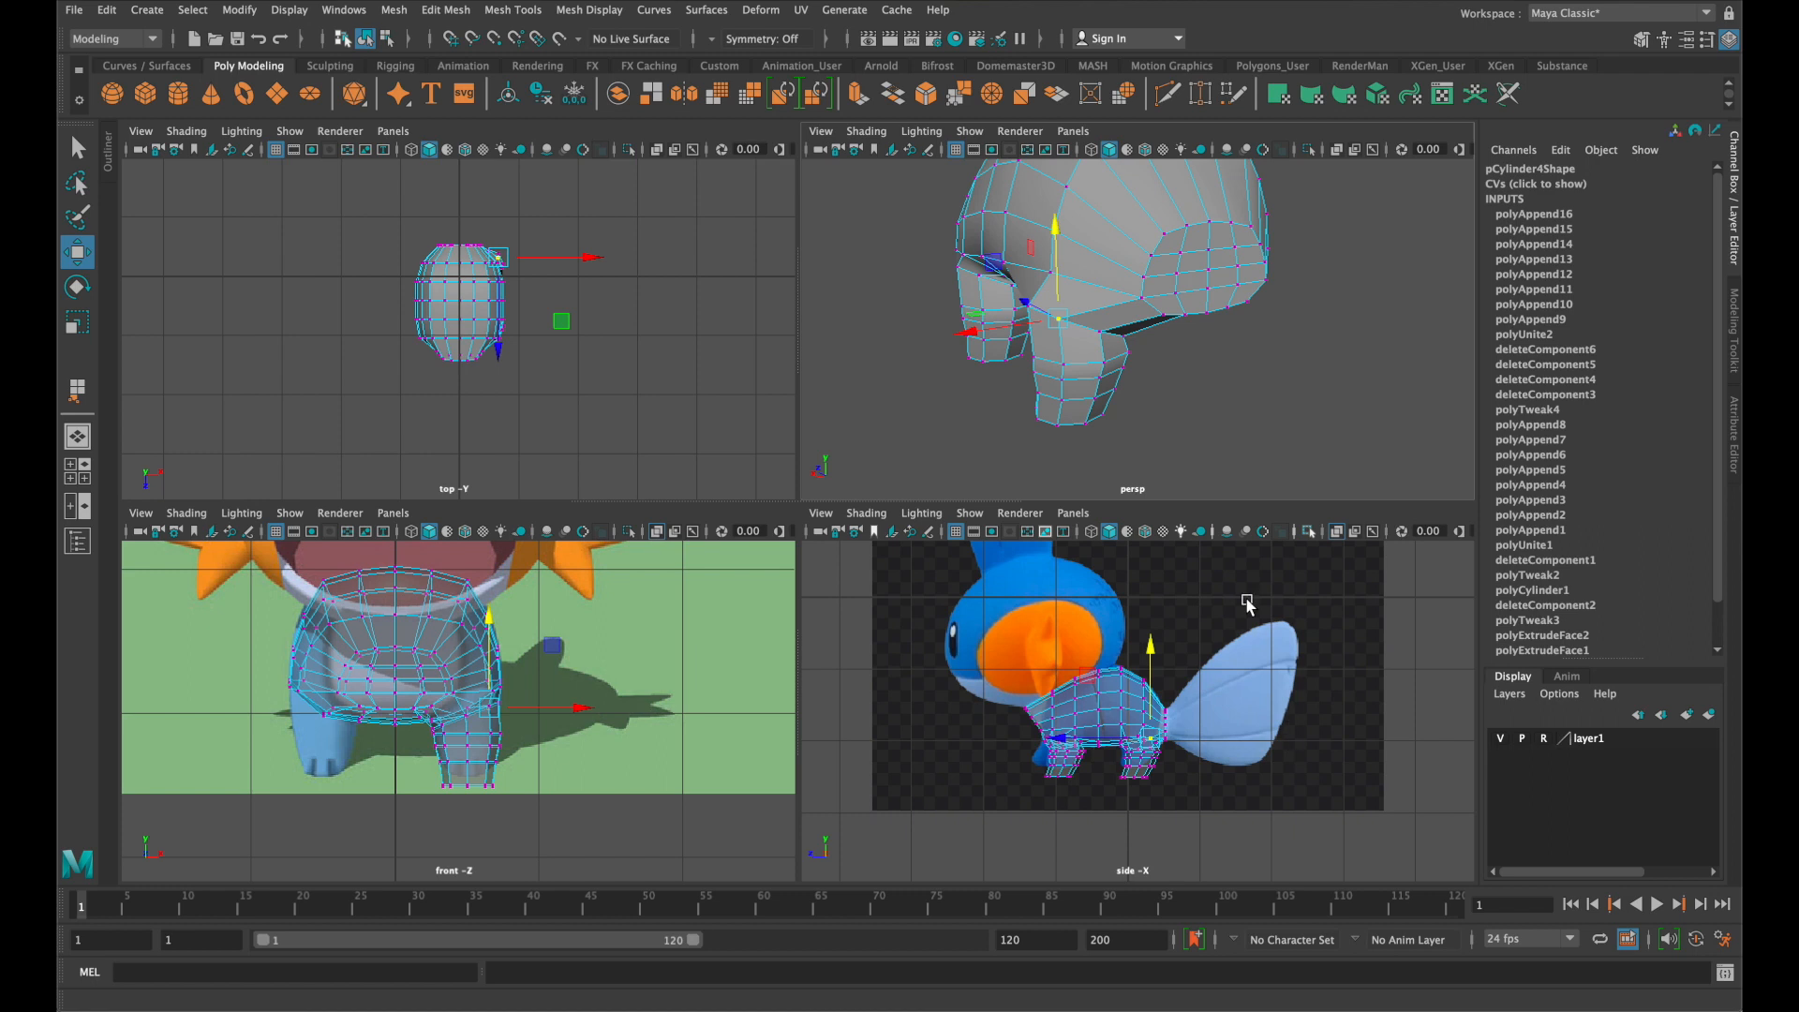
right_click(1224, 256)
click(1223, 298)
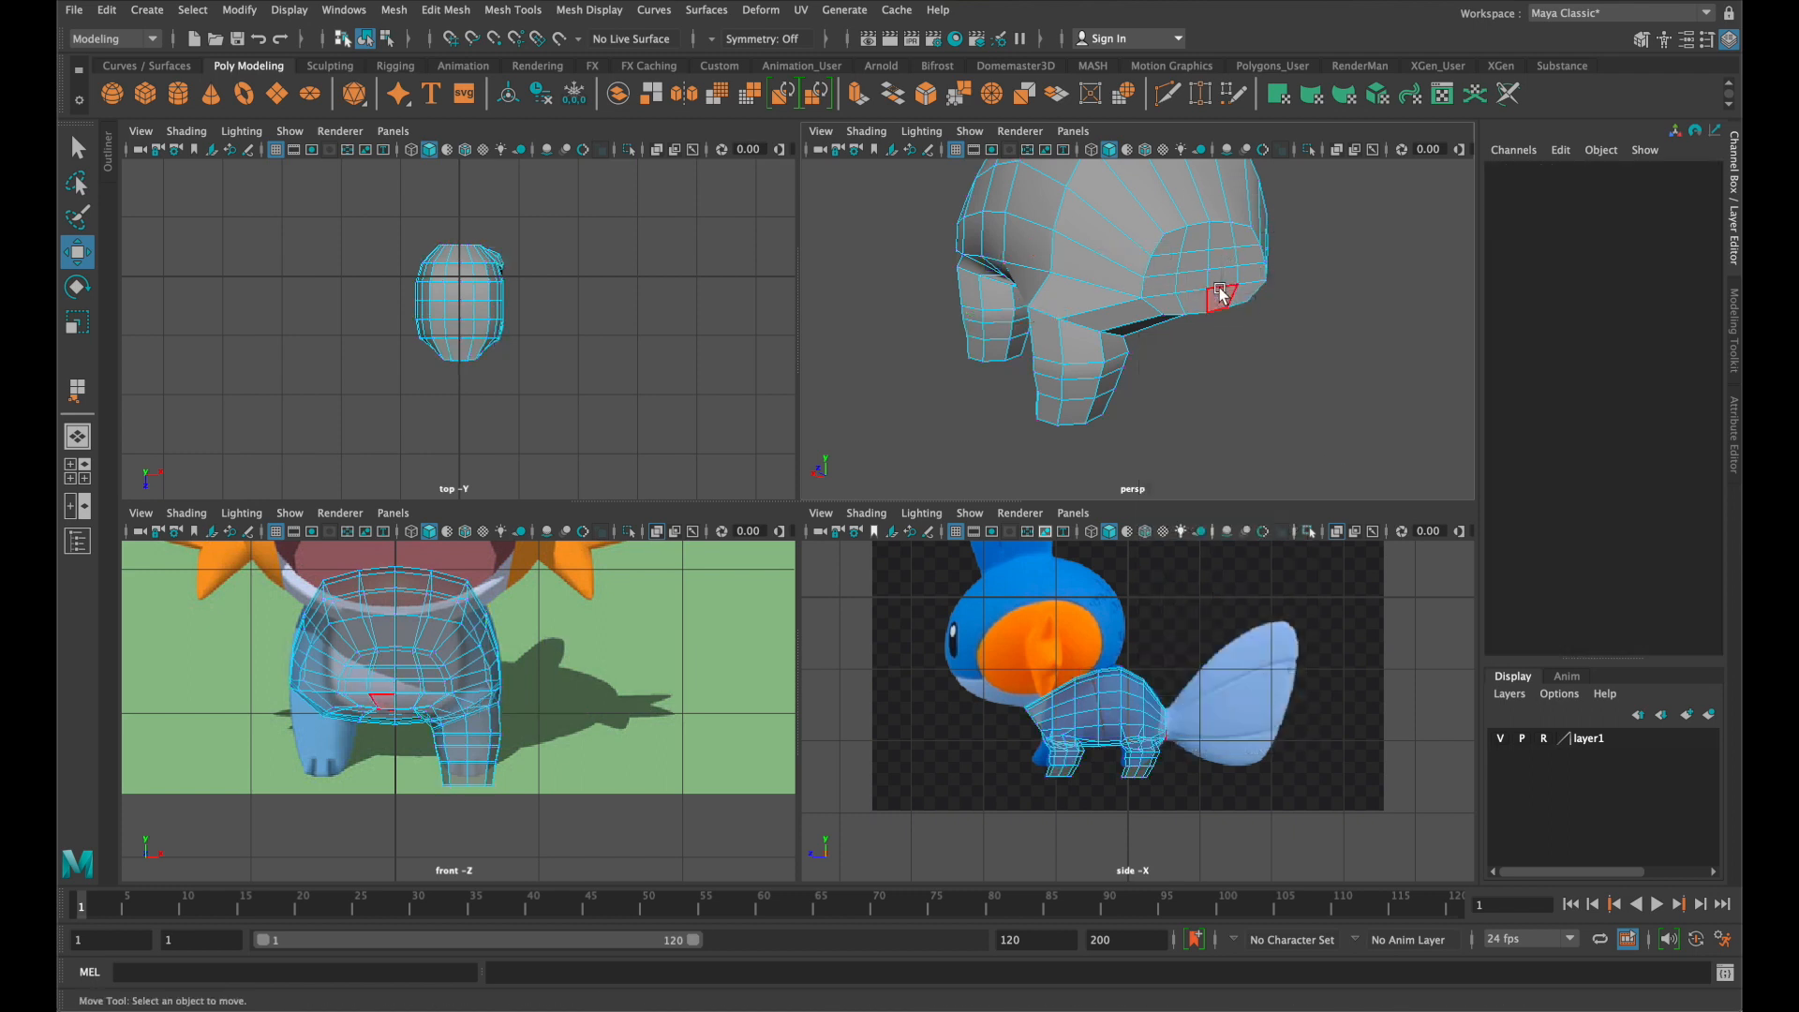
click(1204, 242)
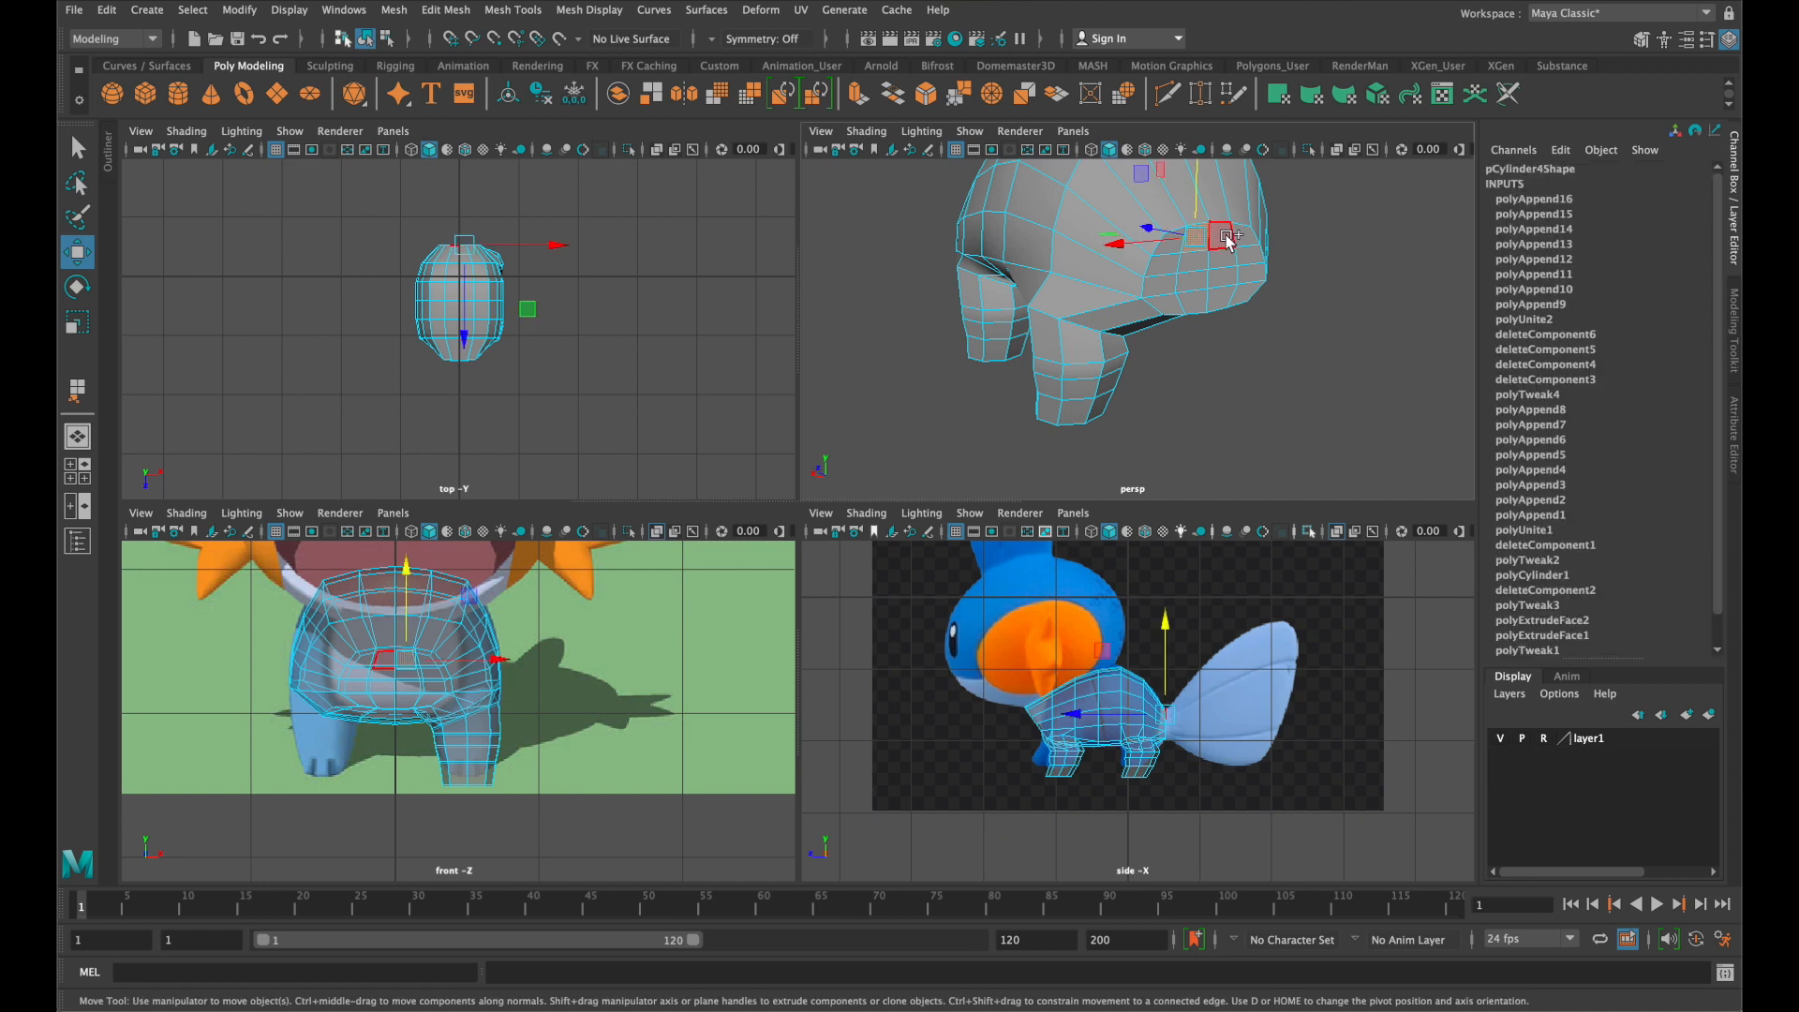
click(1230, 242)
shift+click(1222, 300)
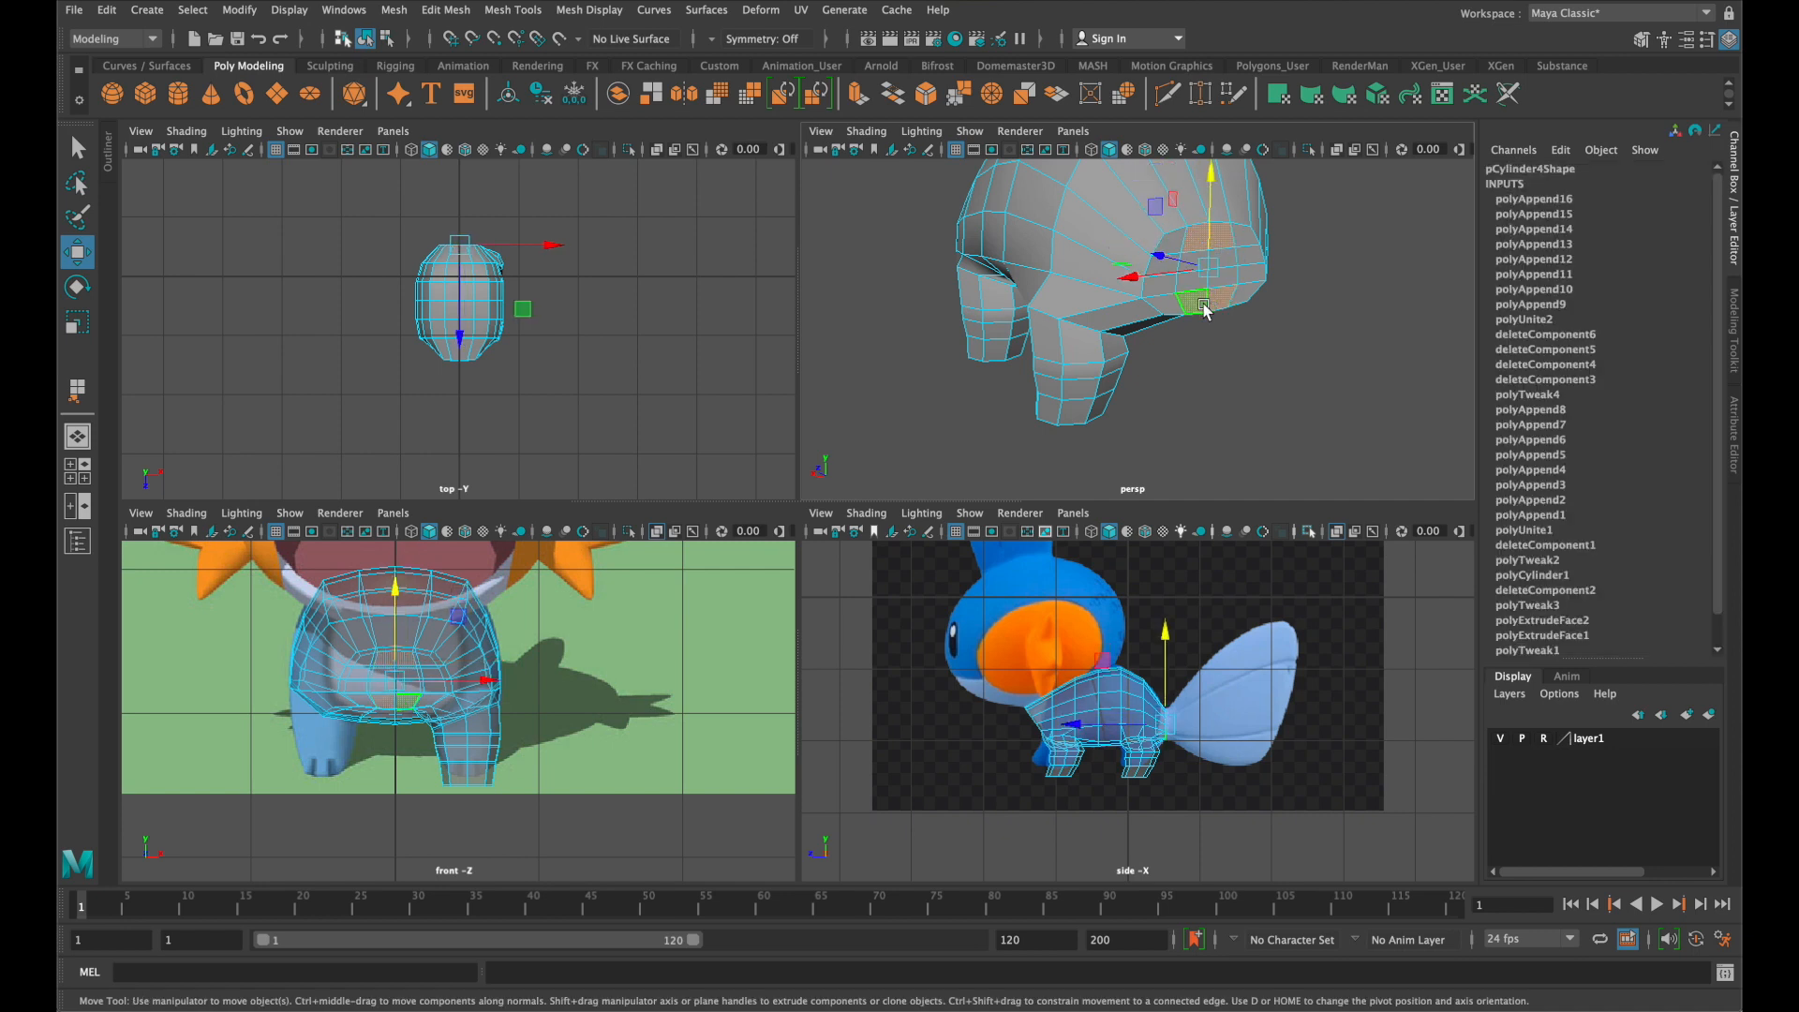
key(q)
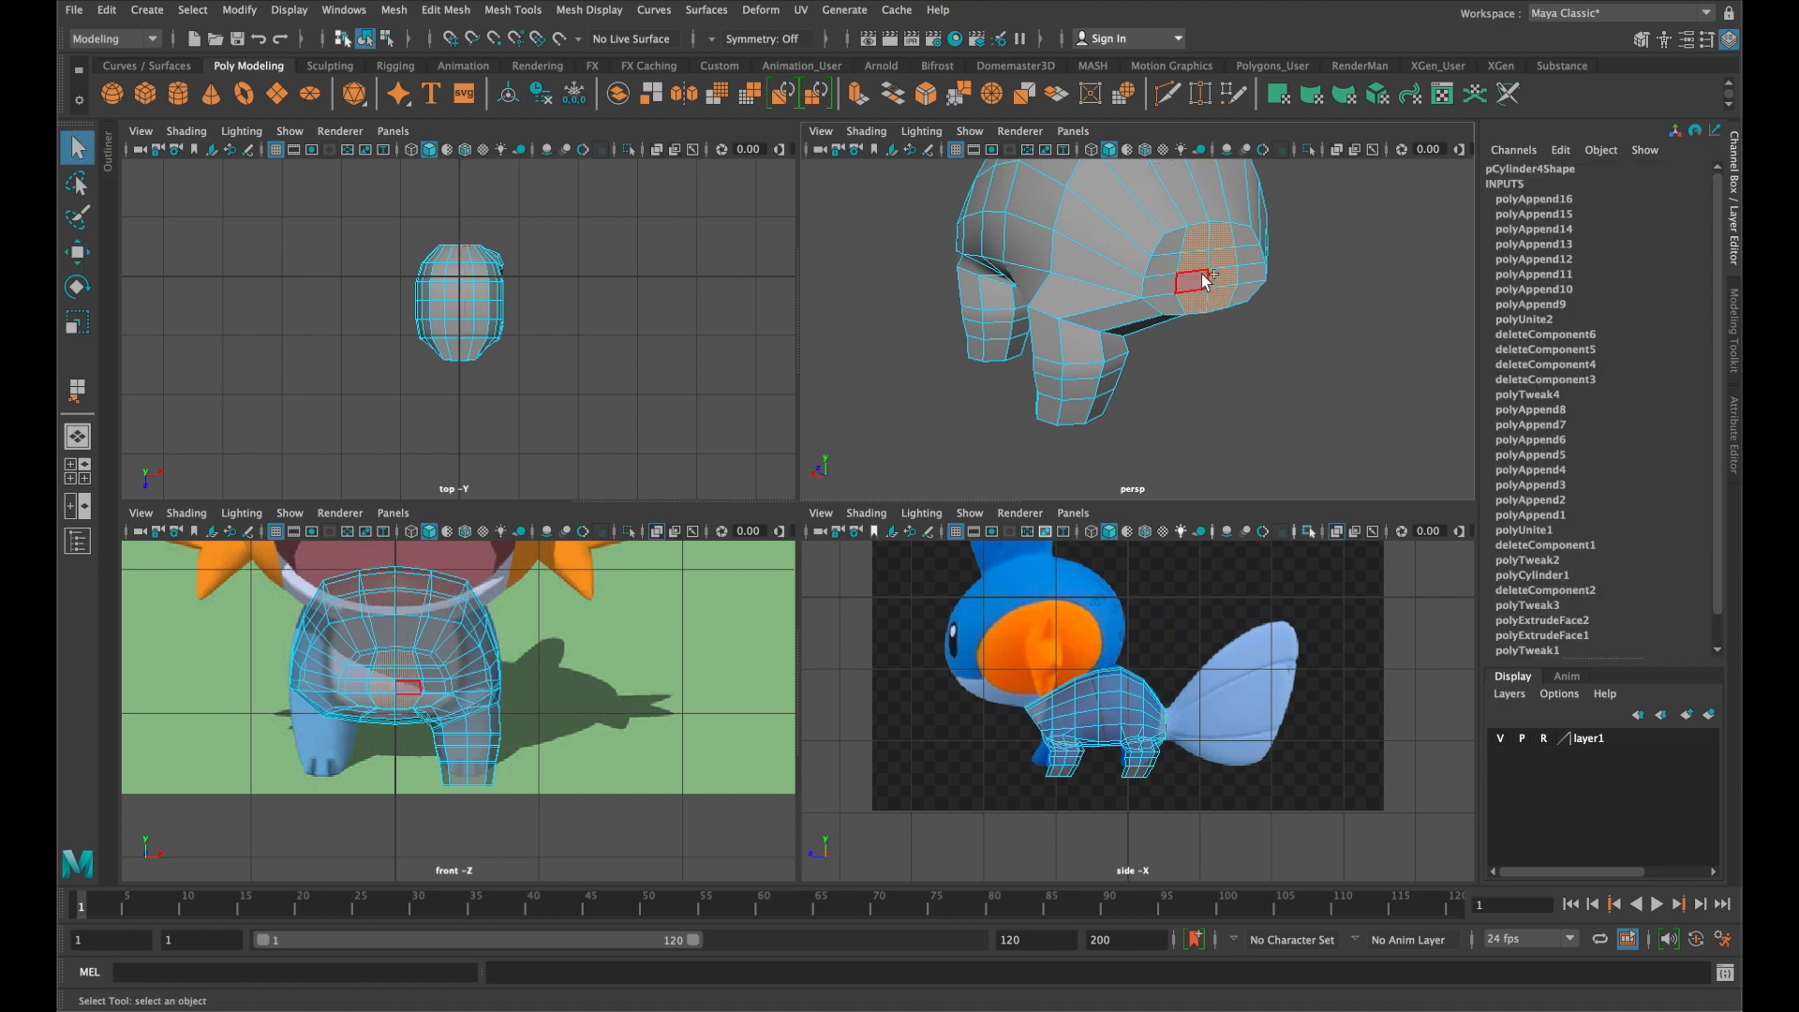
Move the selected rear faces slightly back to the tail's base and scale them narrower across the body's width
scroll(1314, 780, up, 6)
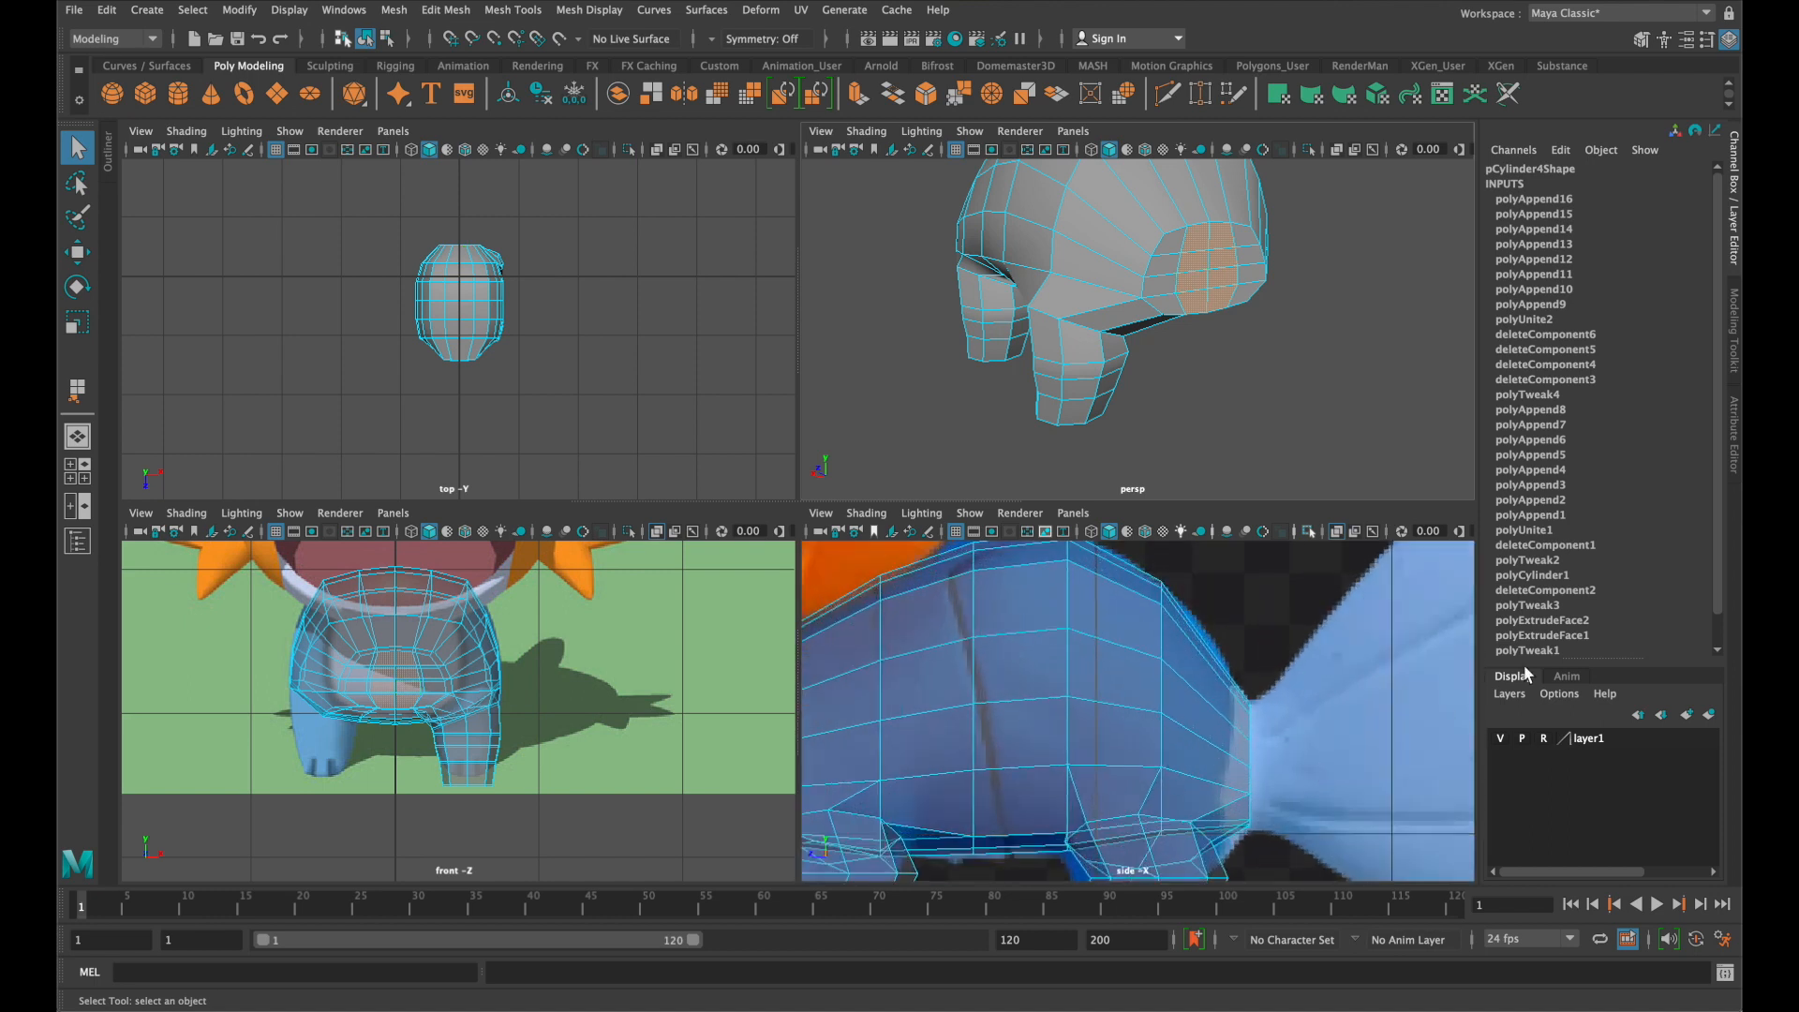
key(w)
drag(1211, 765, 1228, 766)
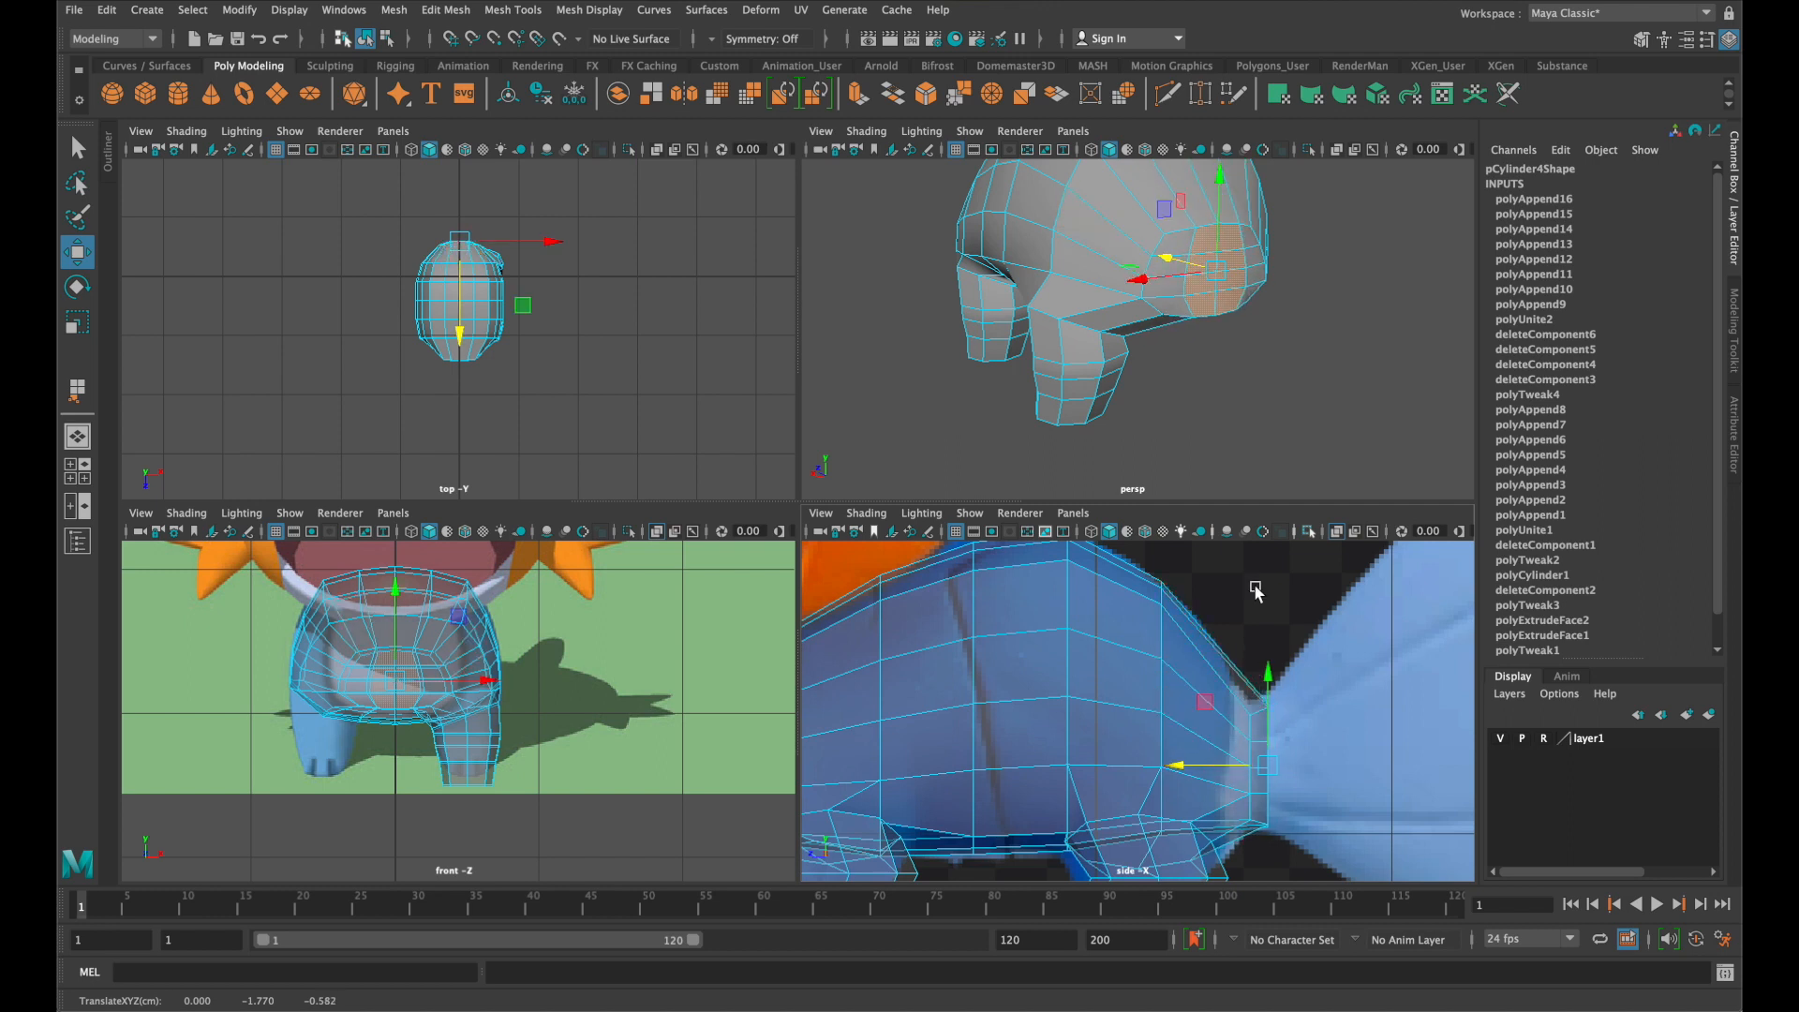
mouse_move(1224, 354)
alt+mouse_down()
mouse_move(1260, 441)
mouse_move(1209, 375)
alt+mouse_up()
key(r)
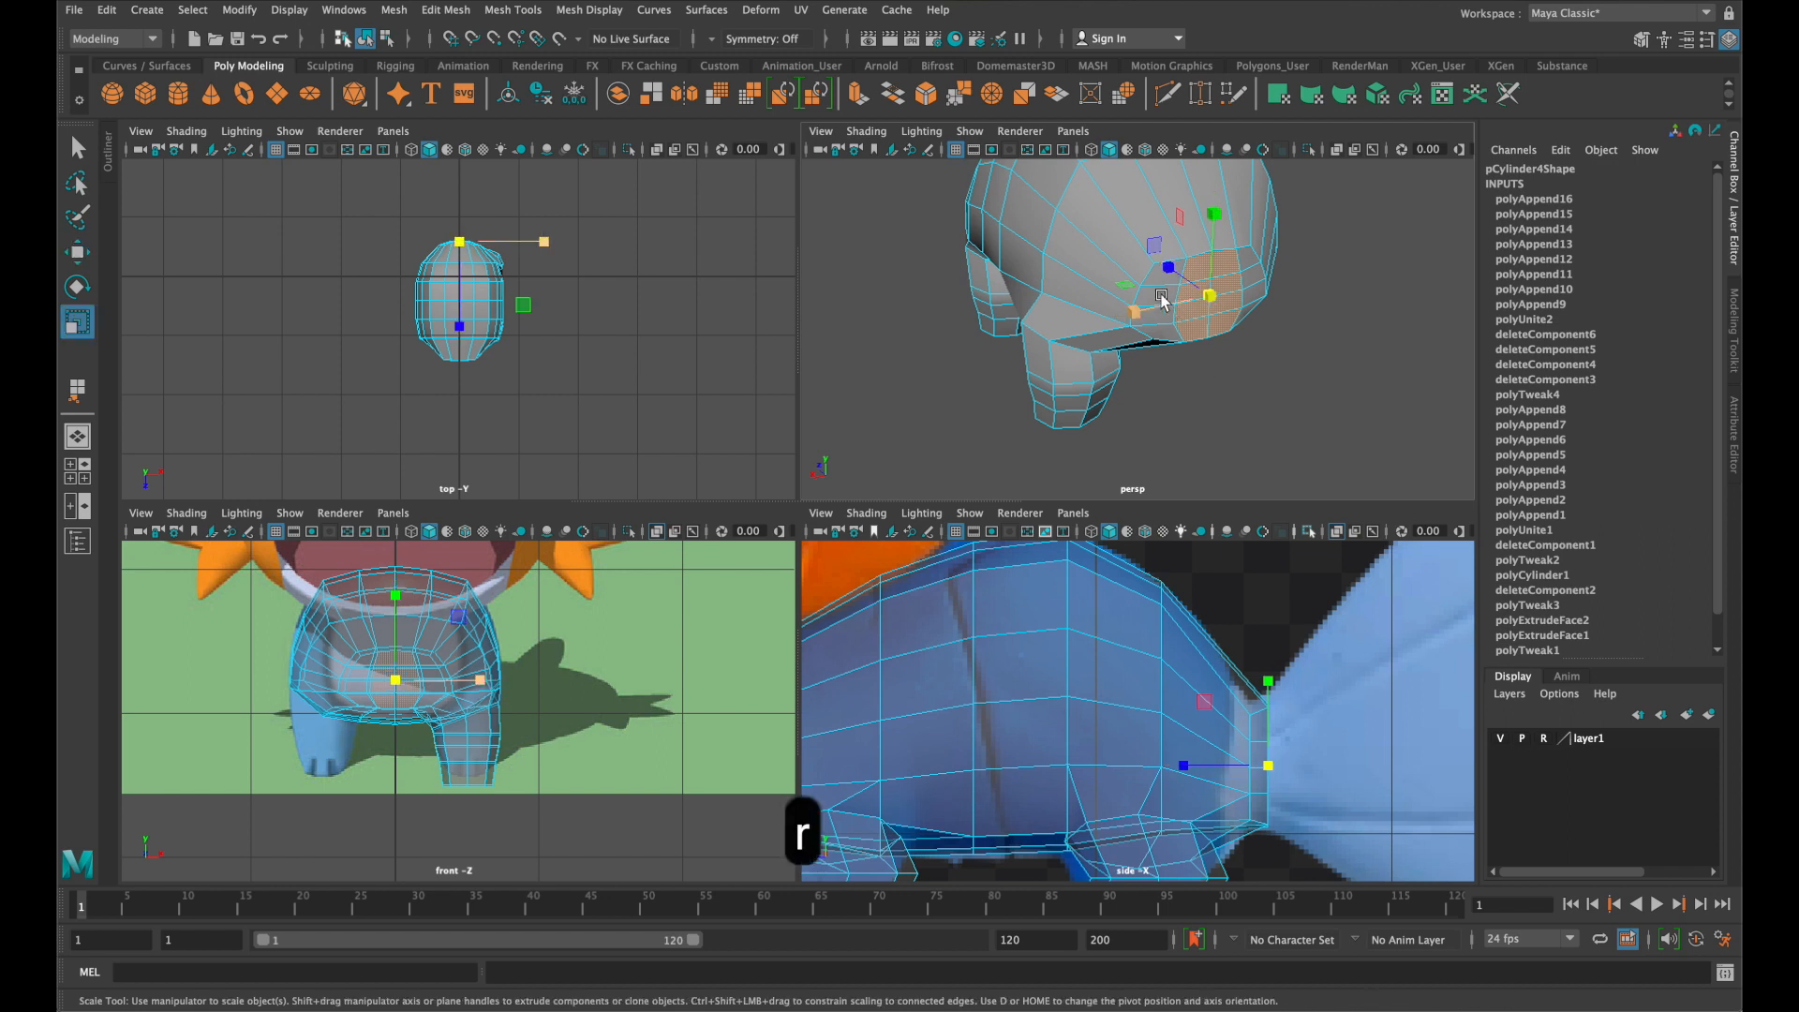
drag(1148, 313, 1189, 312)
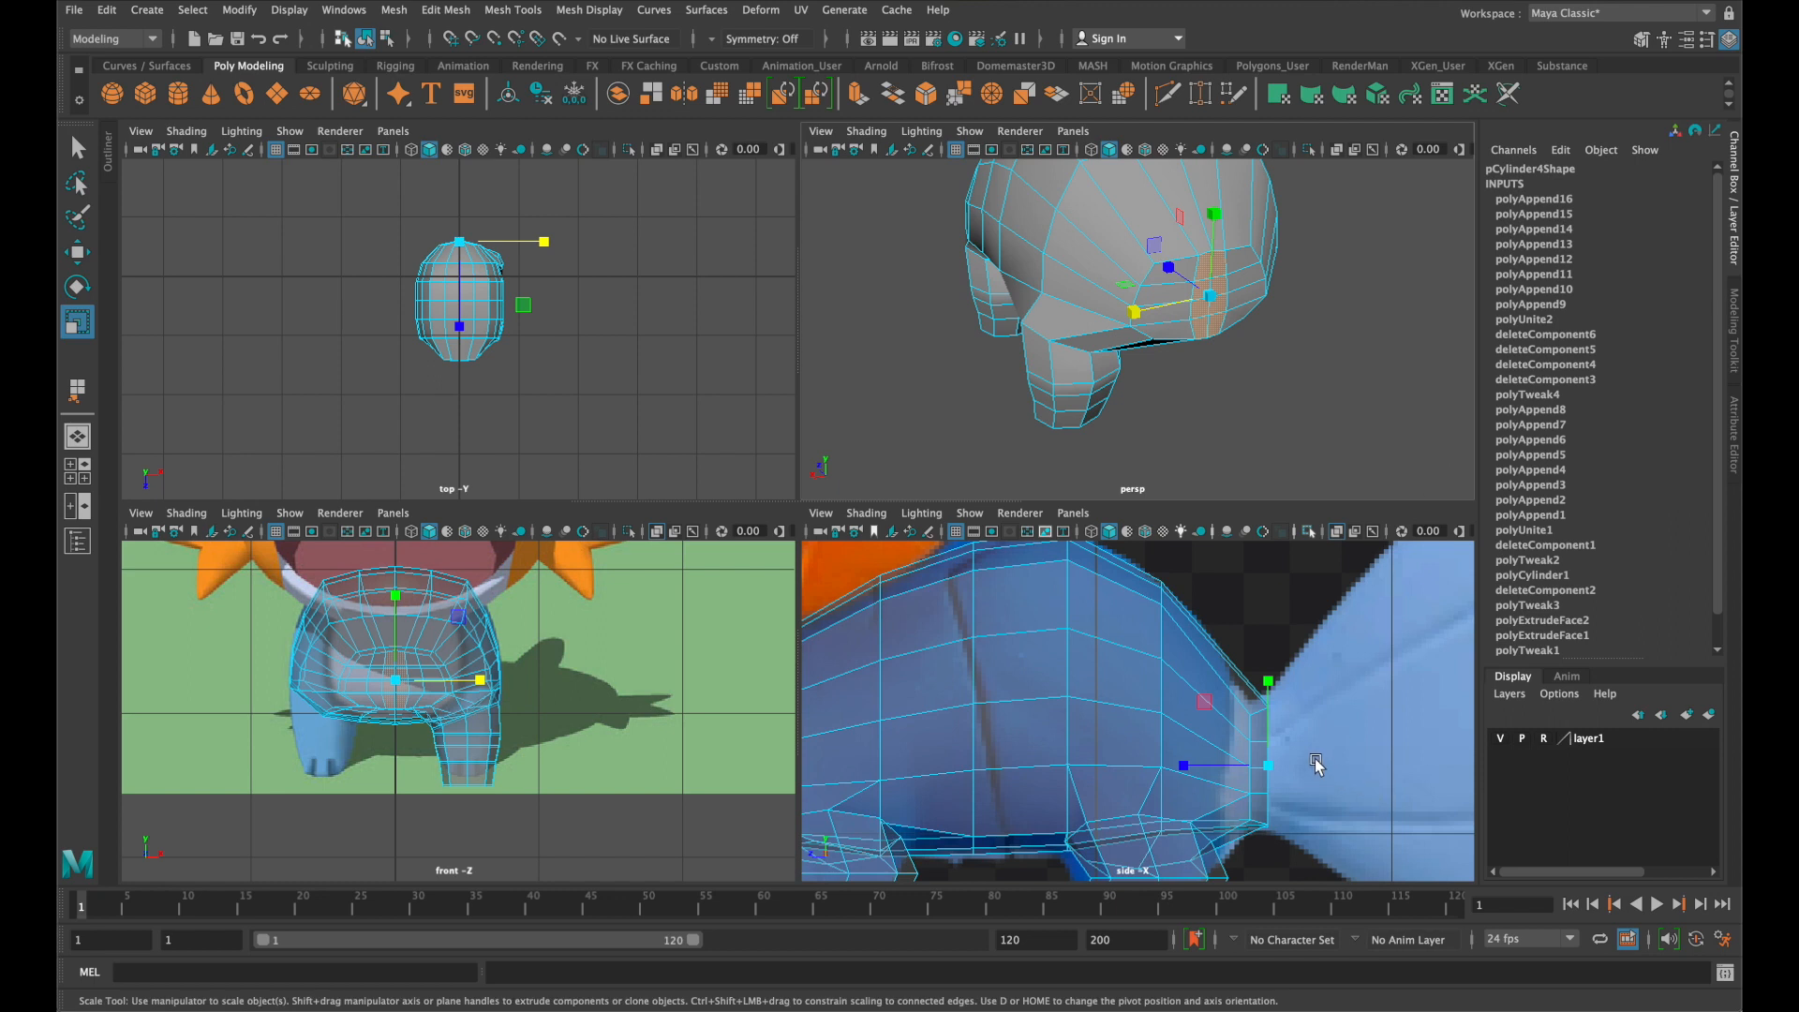
Extrude the narrowed faces back along world axes to the reference tail's far edge, about 0.28 in Y and -1.64 in Z
scroll(1058, 709, down, 8)
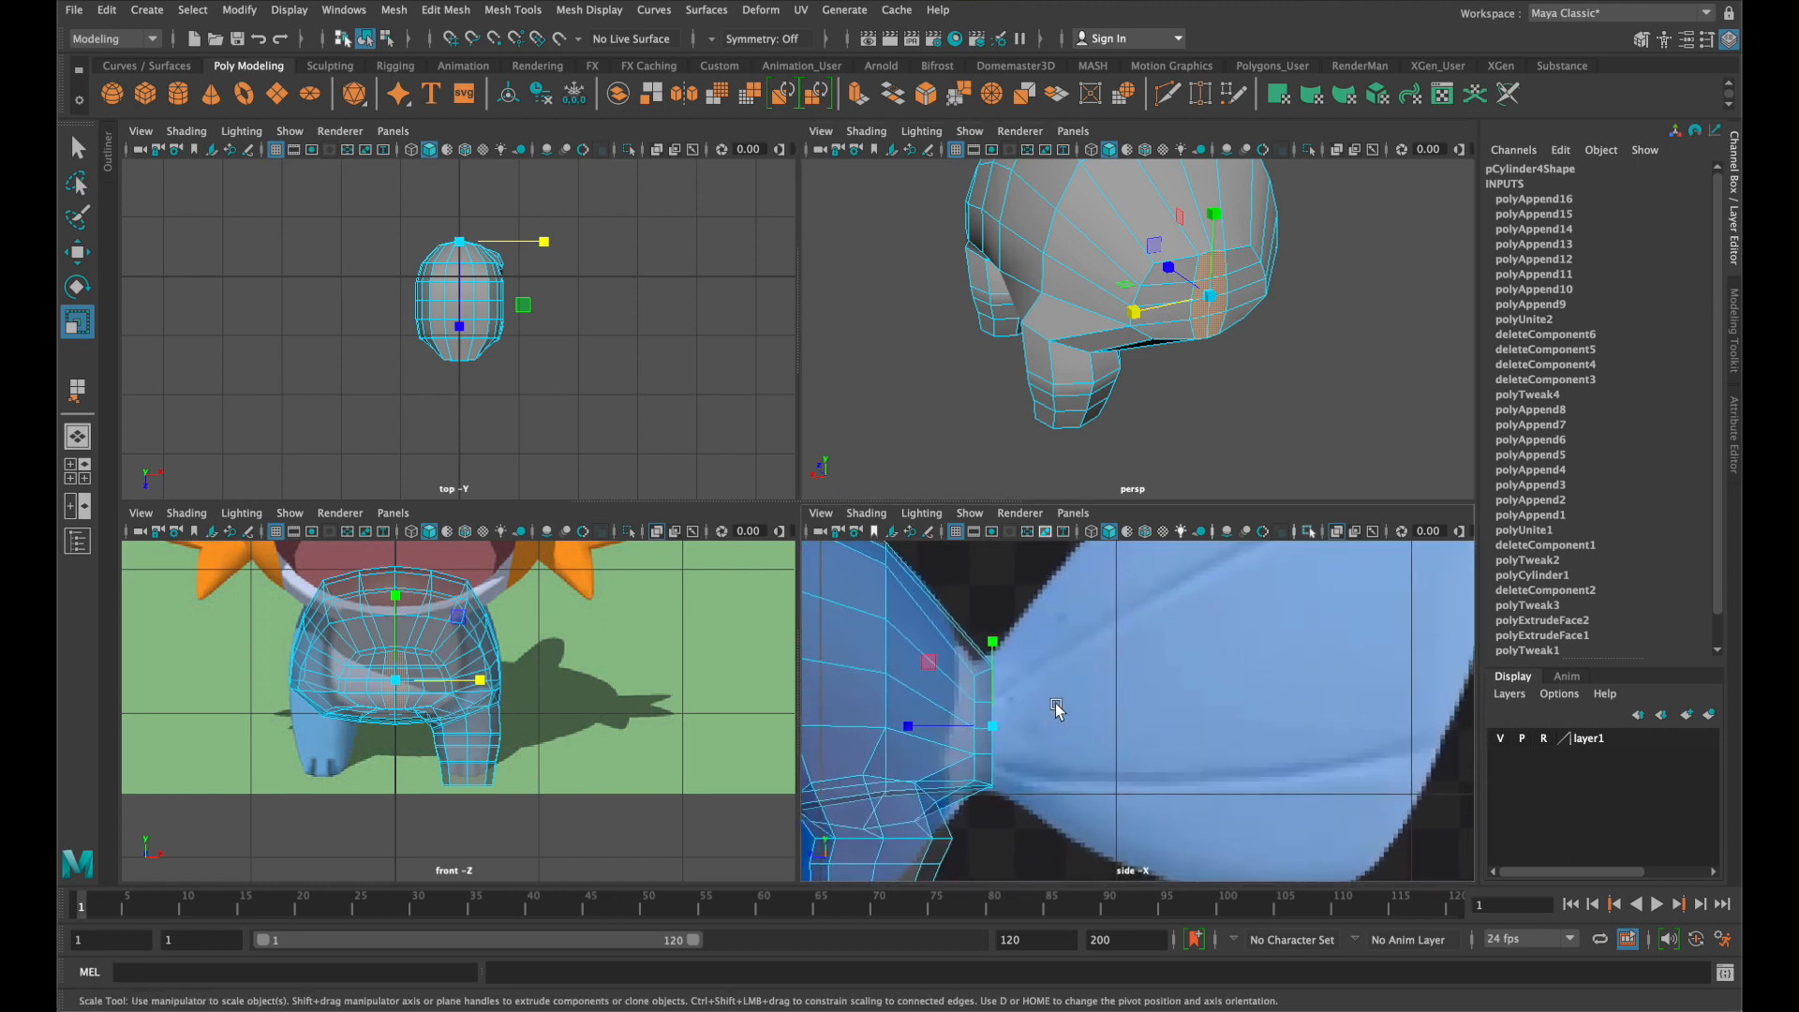
scroll(1058, 709, up, 3)
scroll(1114, 698, up, 3)
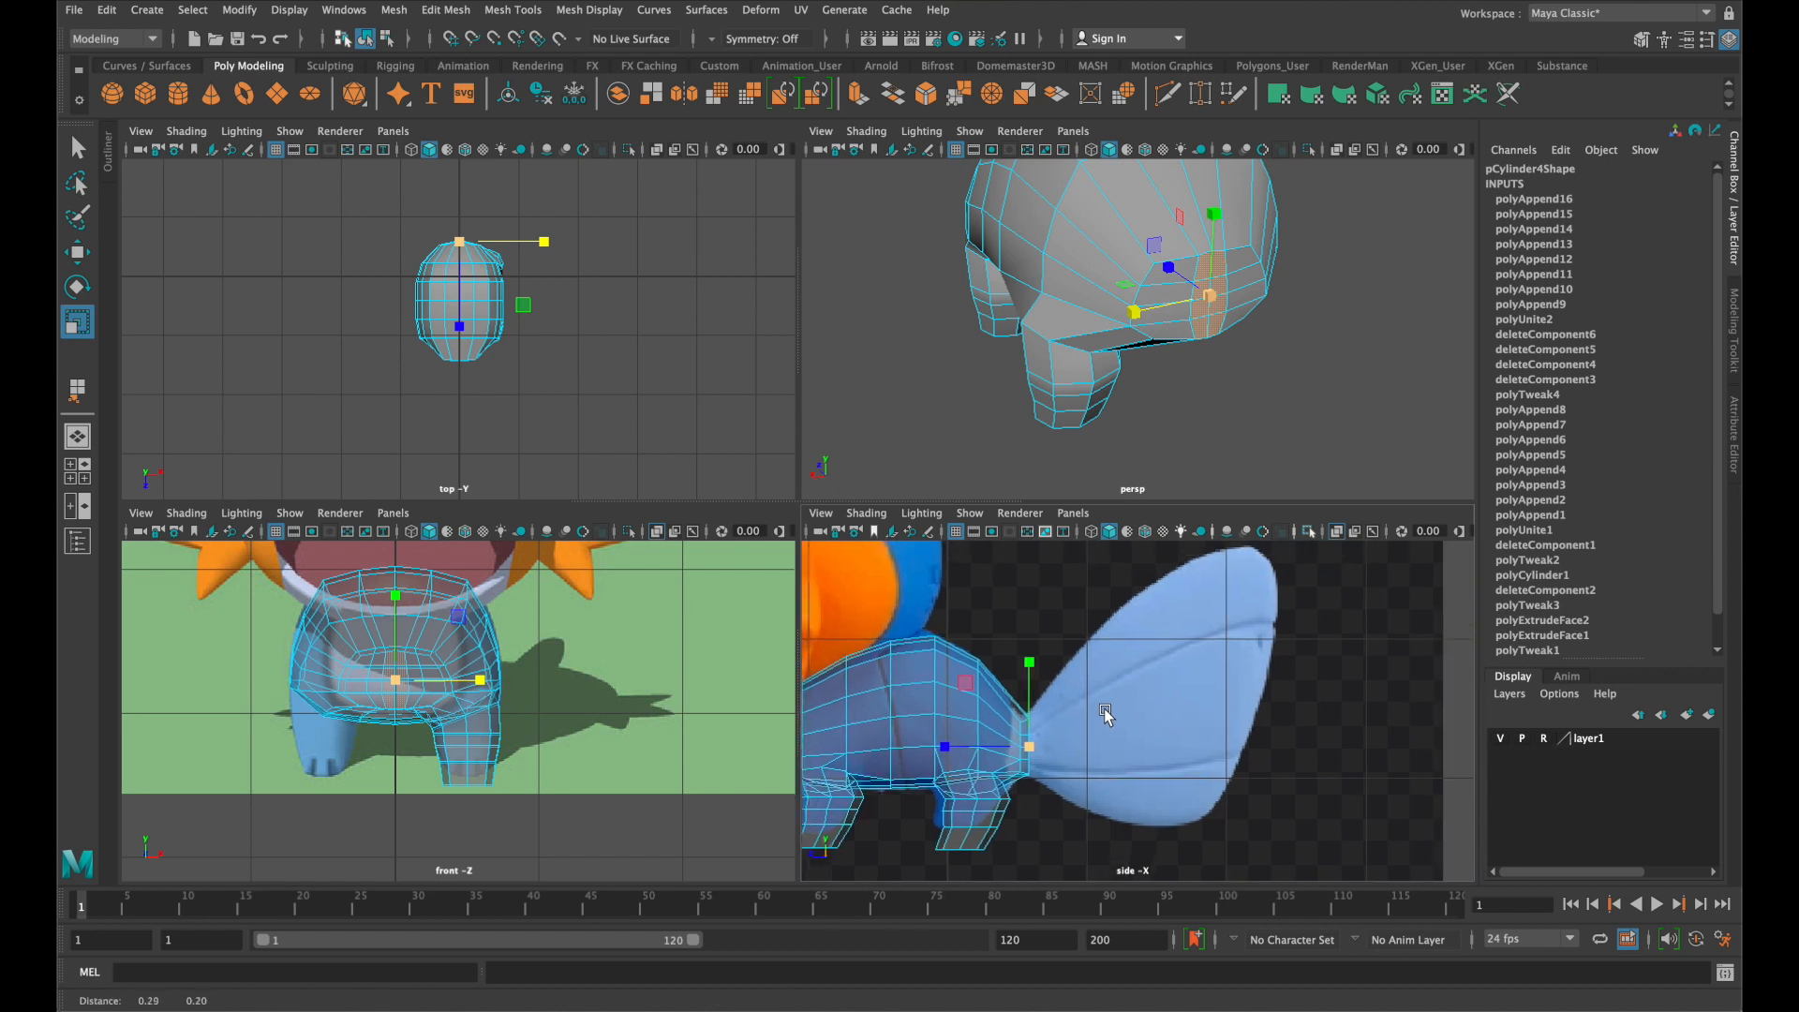
key(super+e)
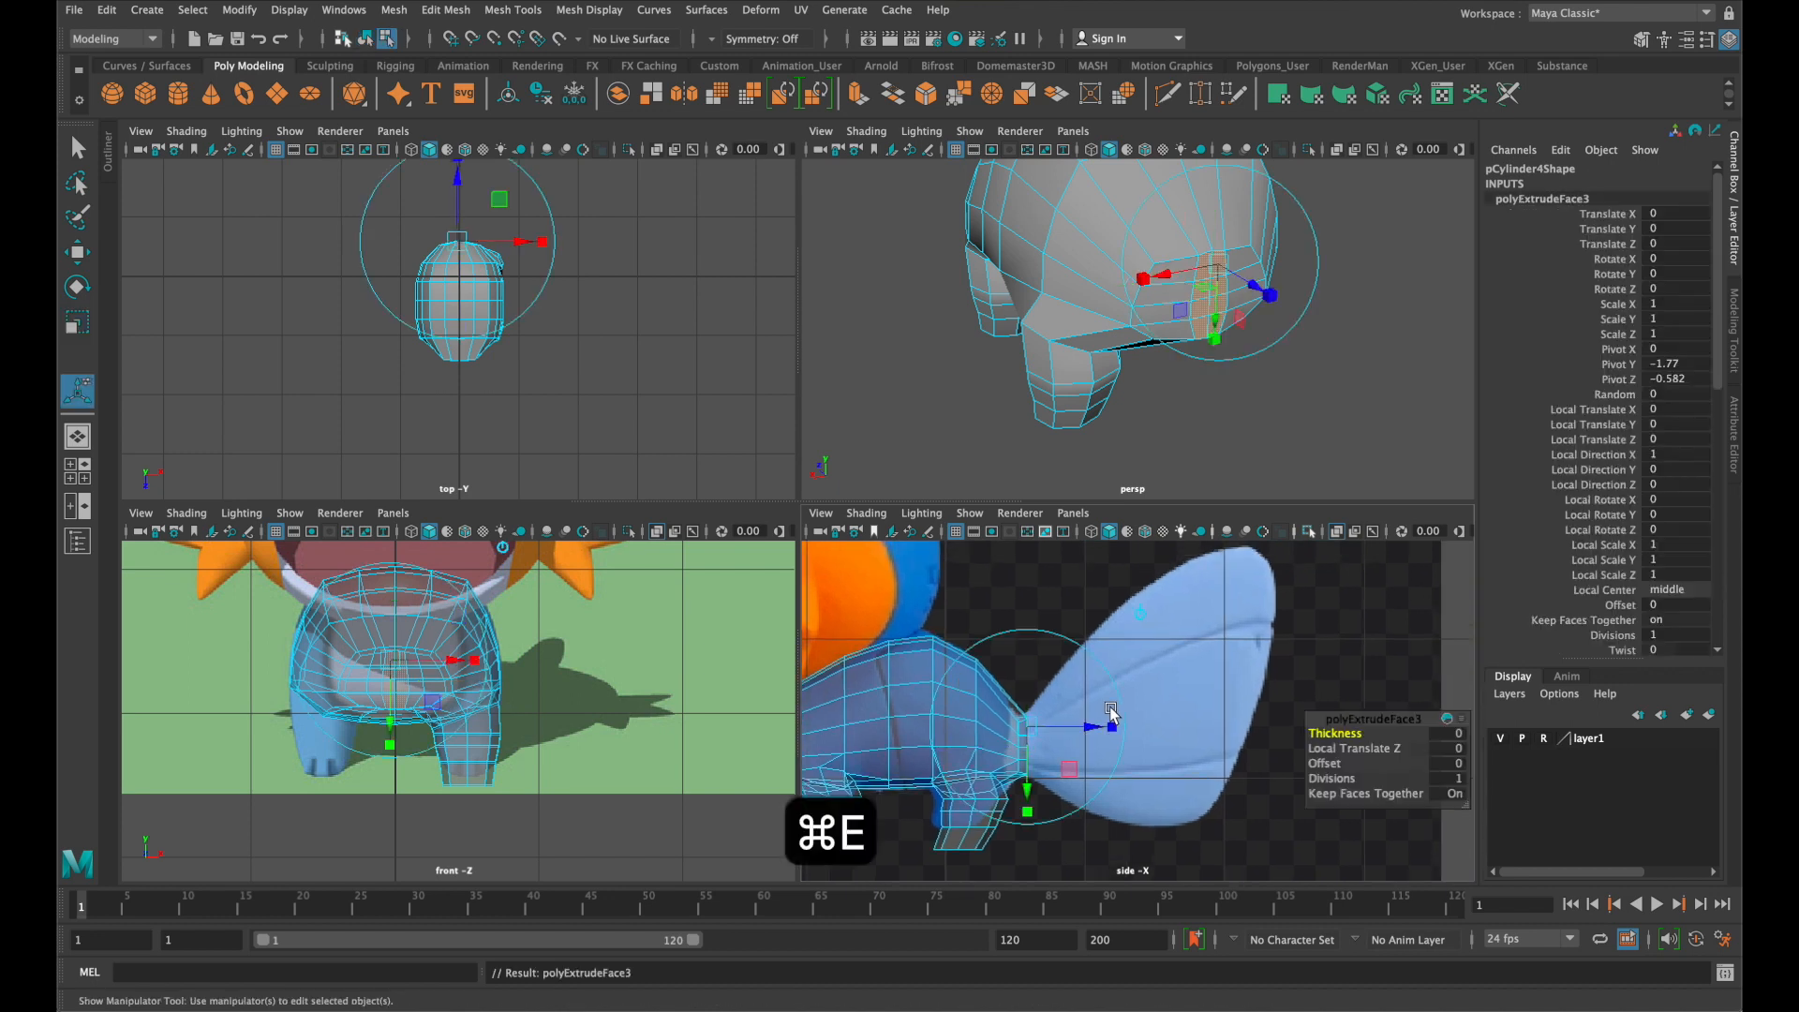
click(1143, 620)
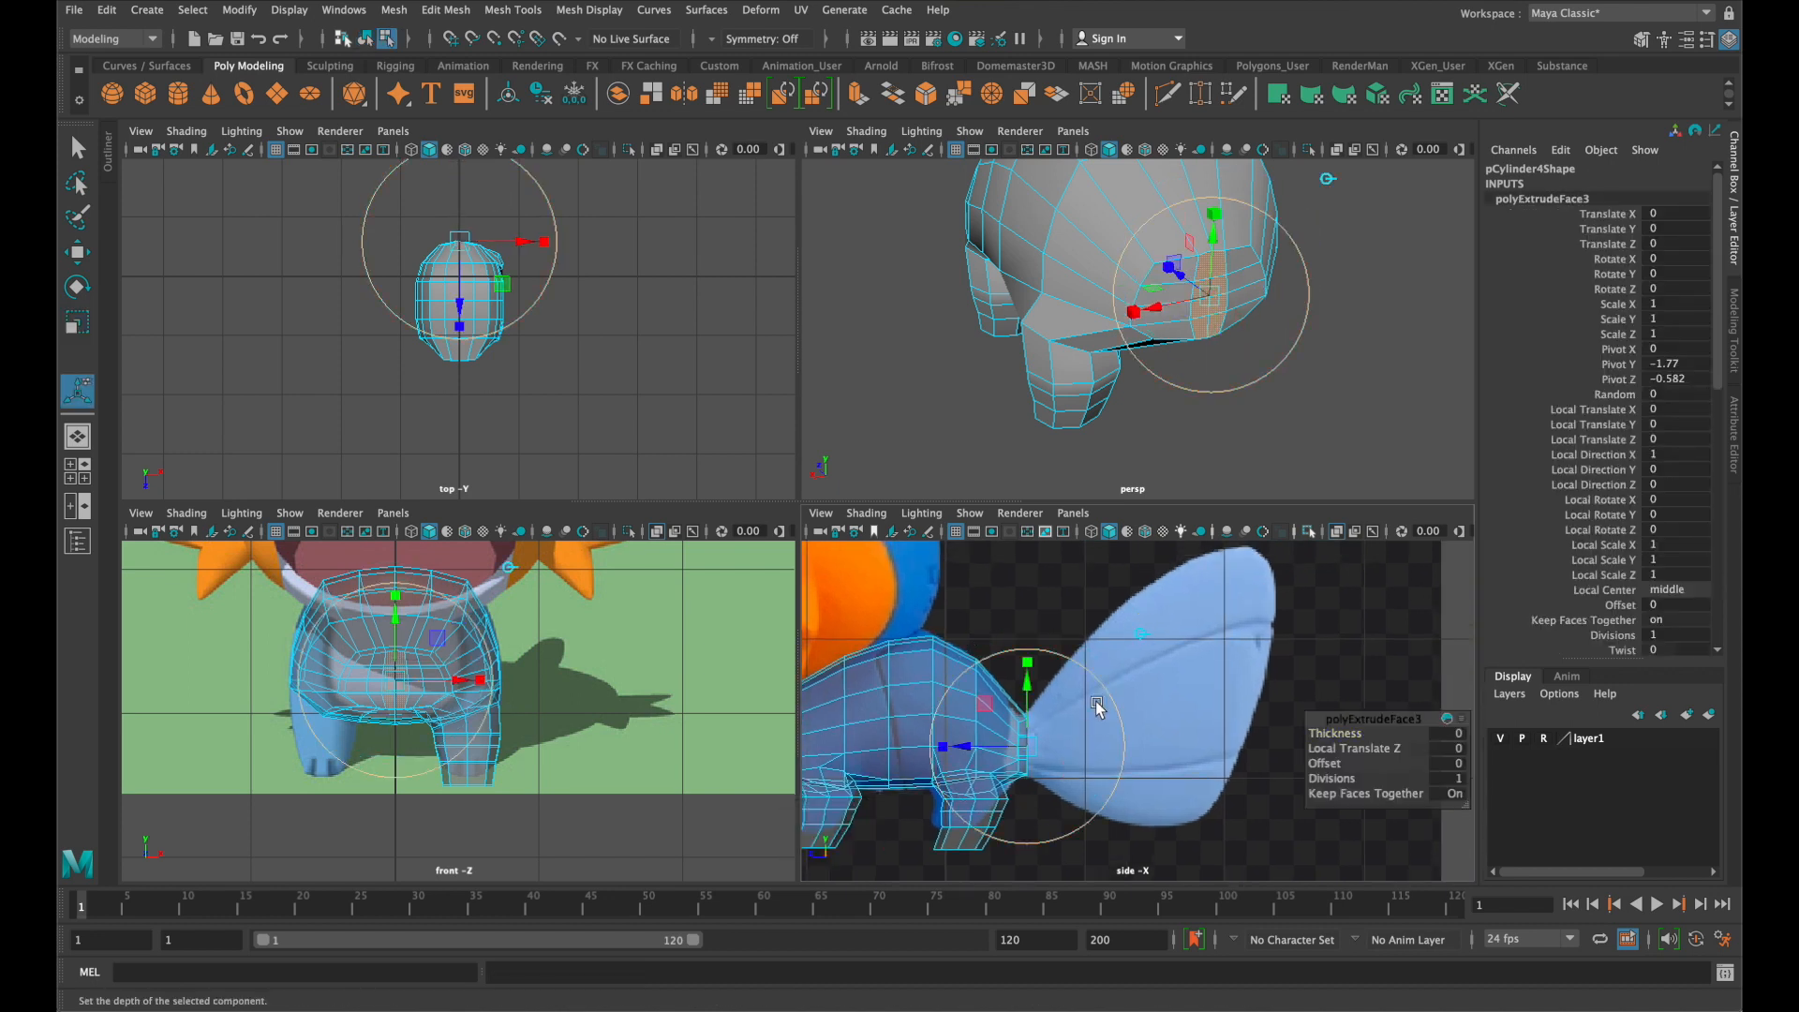
drag(1040, 745, 1261, 714)
In the side view, move the extrusion's lower and upper end vertices to the bottom and top corners of the reference tail fin
scroll(1240, 717, down, 10)
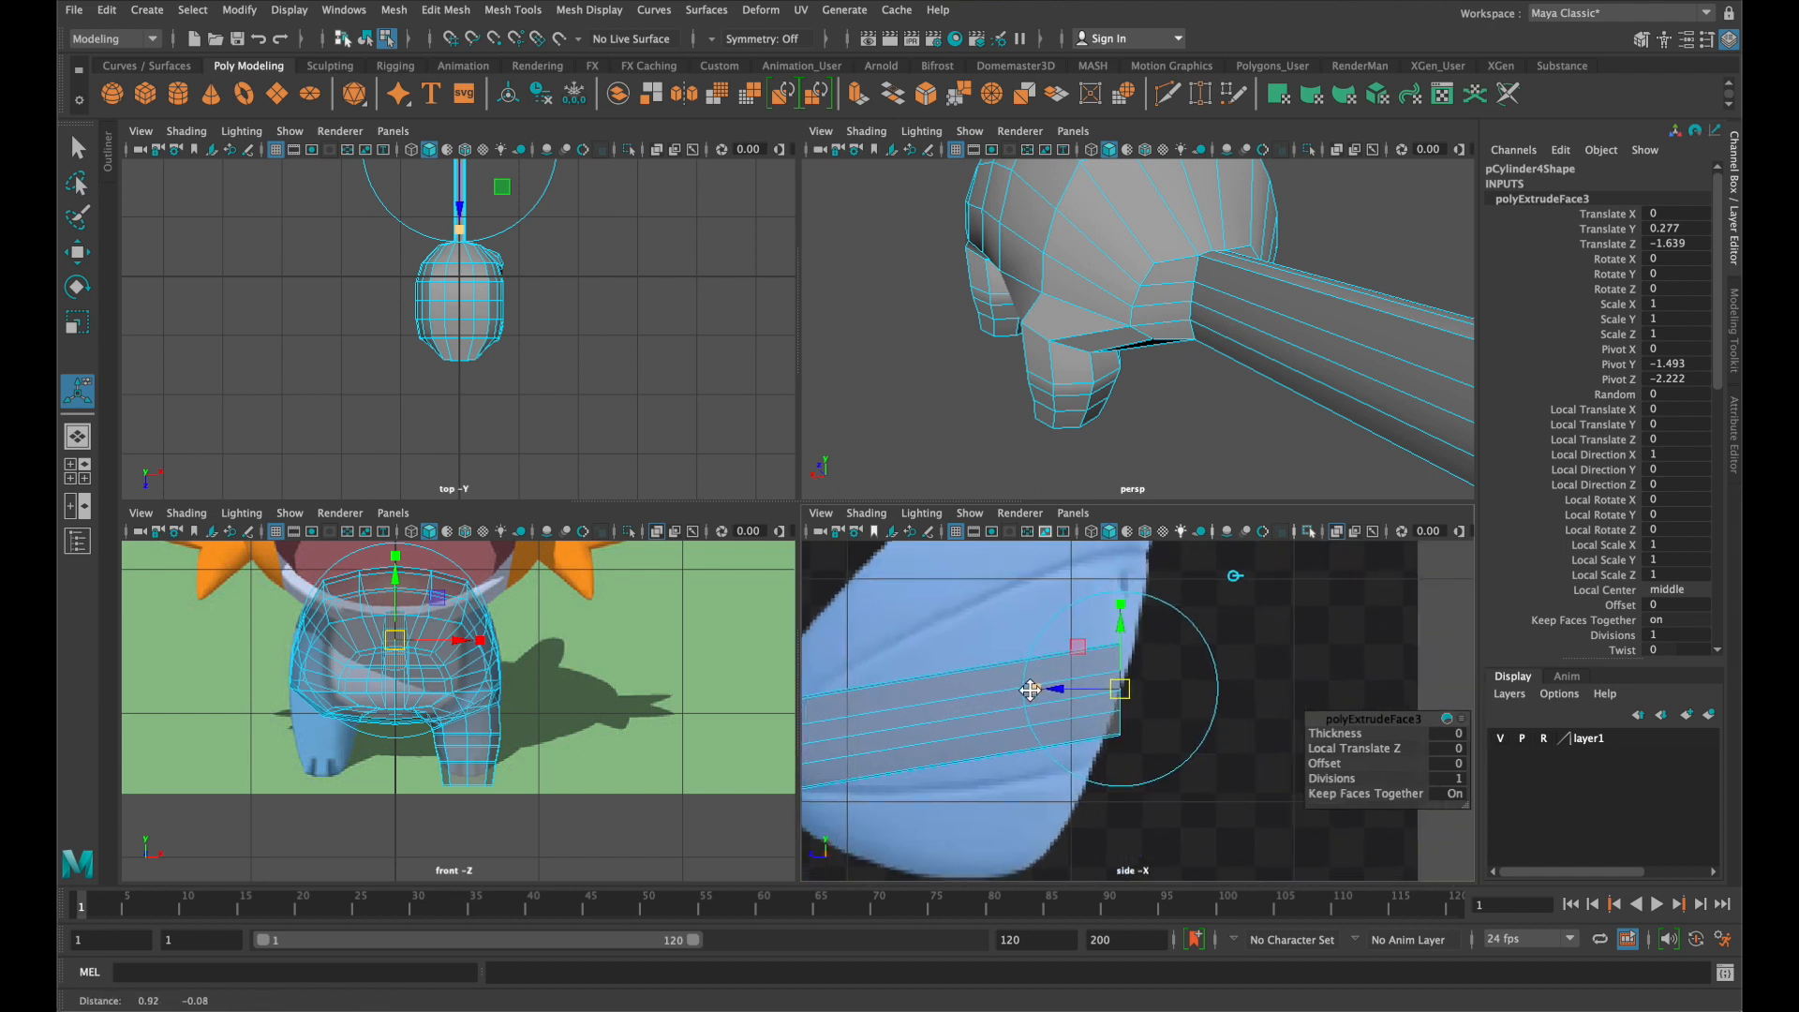
scroll(1105, 712, up, 4)
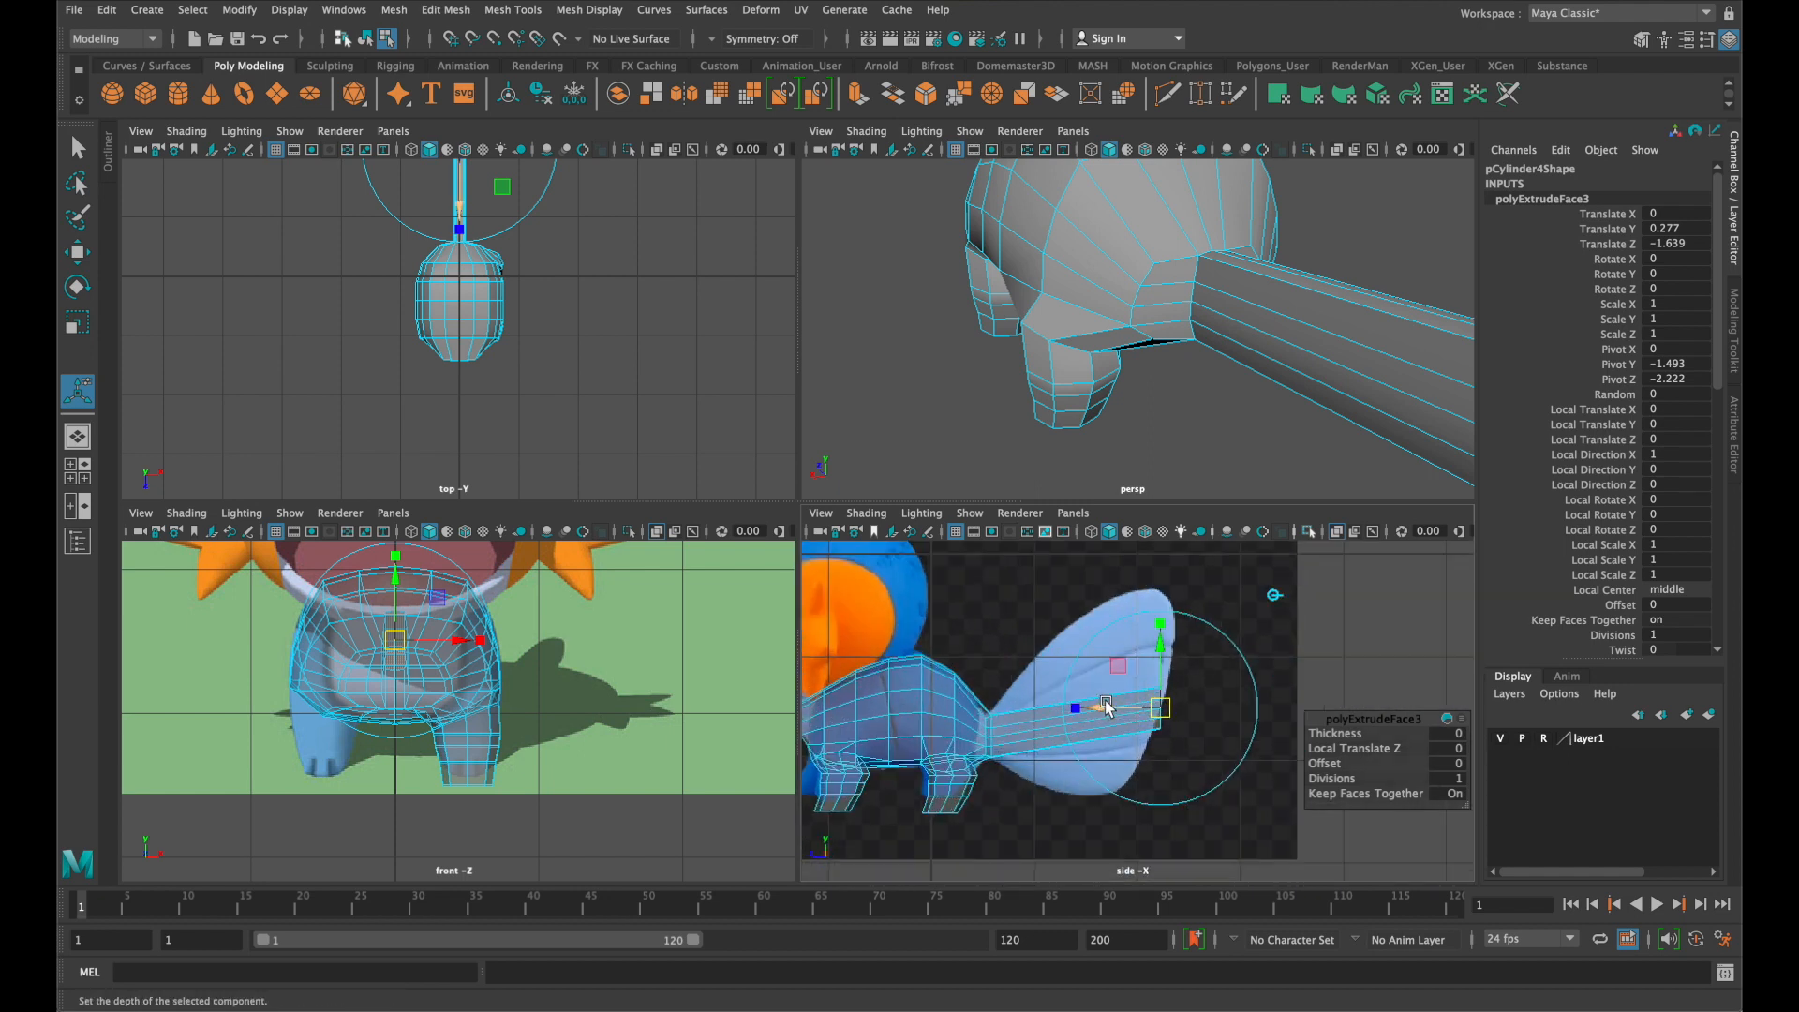
scroll(1082, 698, up, 4)
key(space)
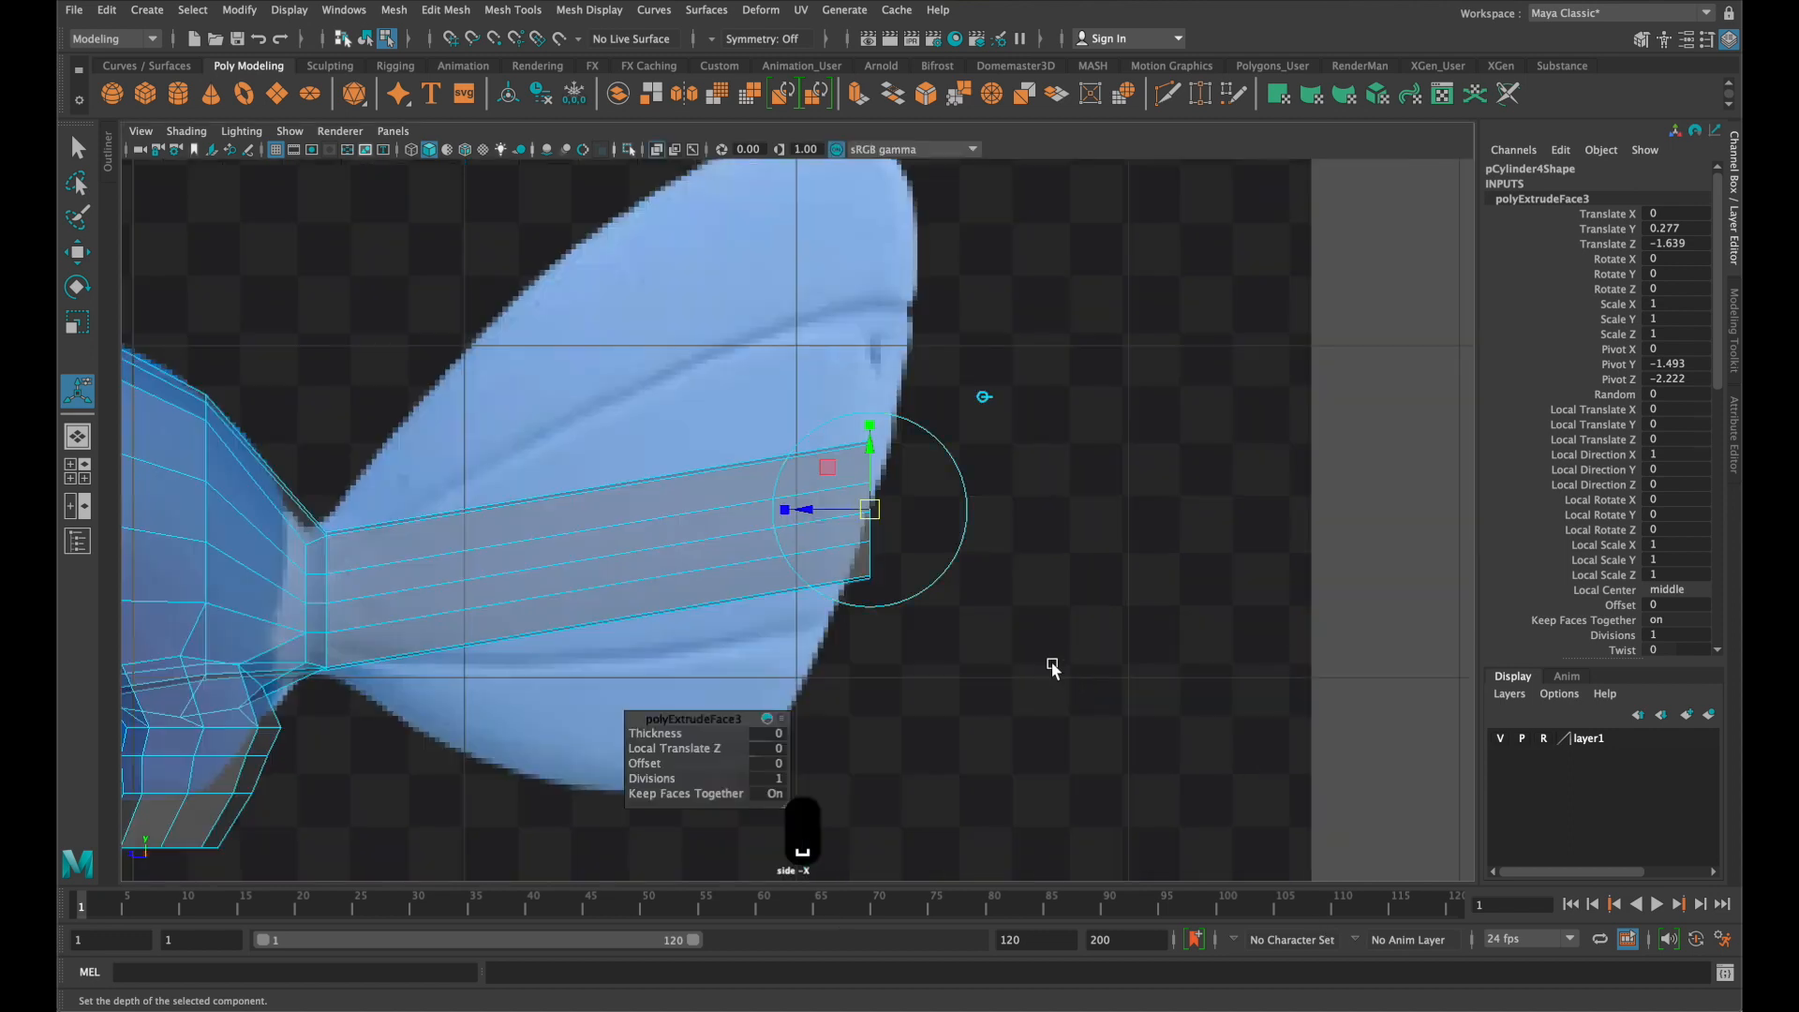
alt+middle_drag(977, 502, 1246, 514)
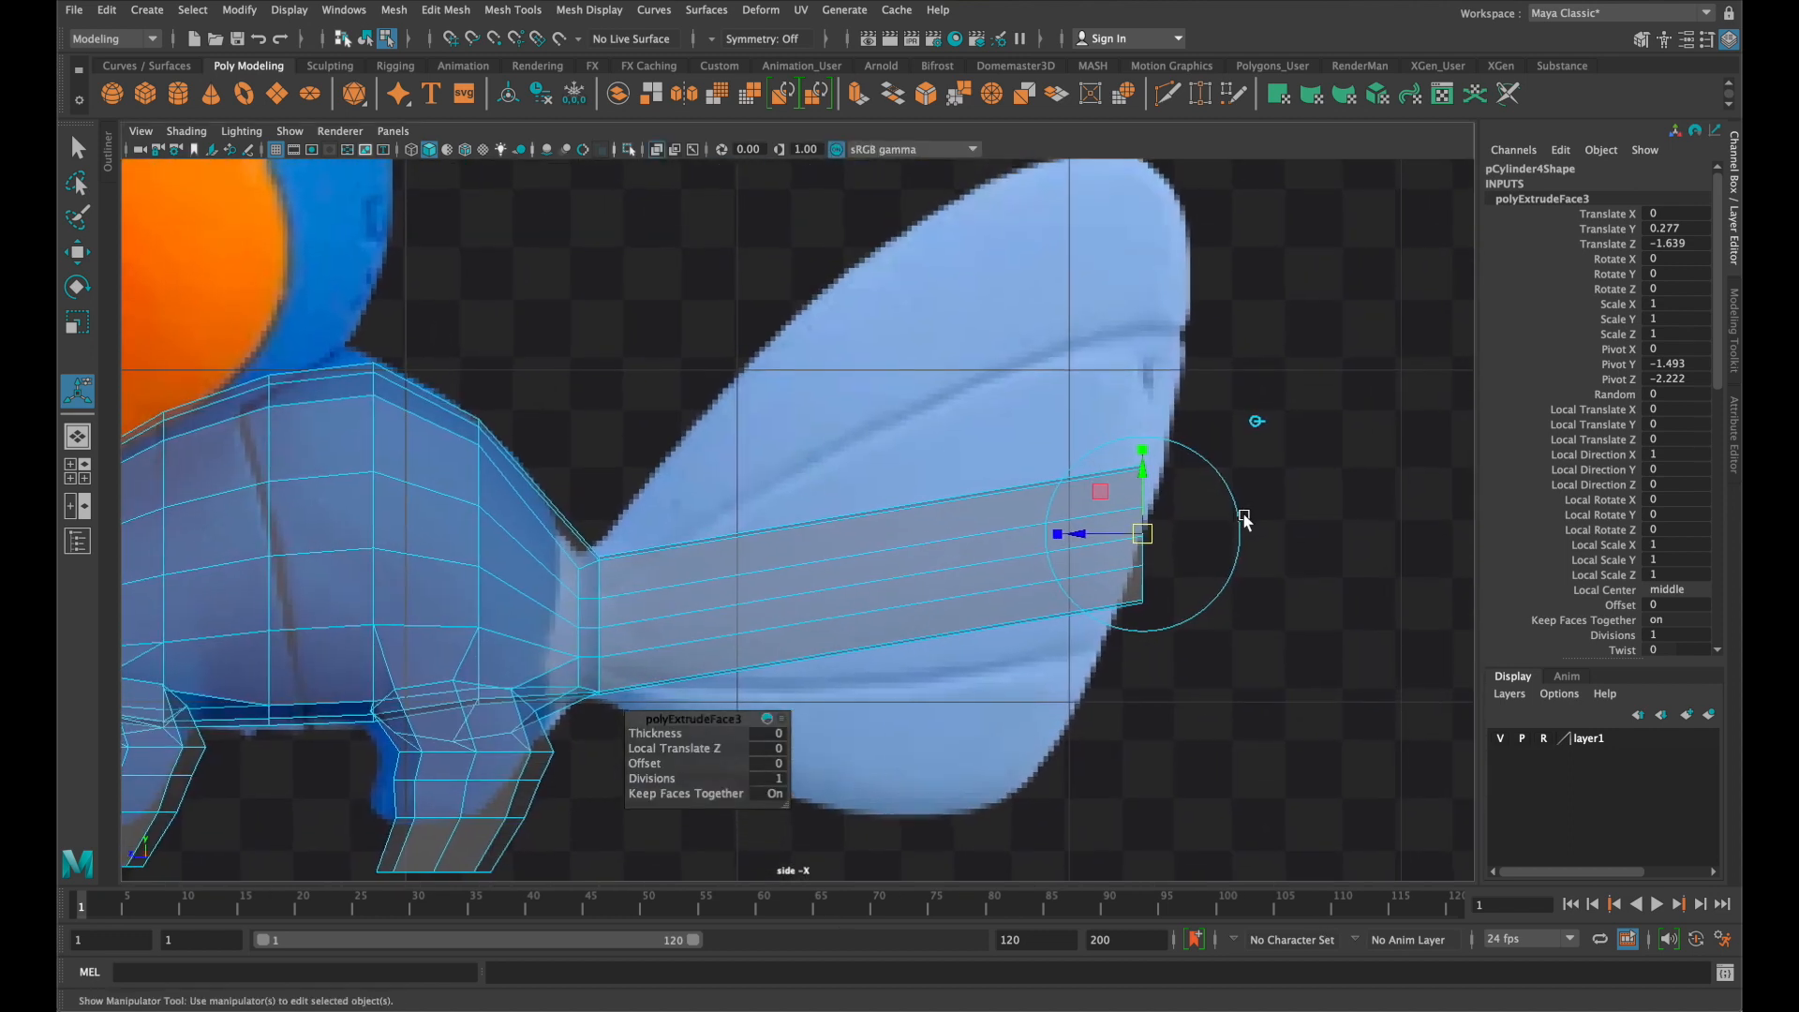
right_drag(1125, 514, 1021, 487)
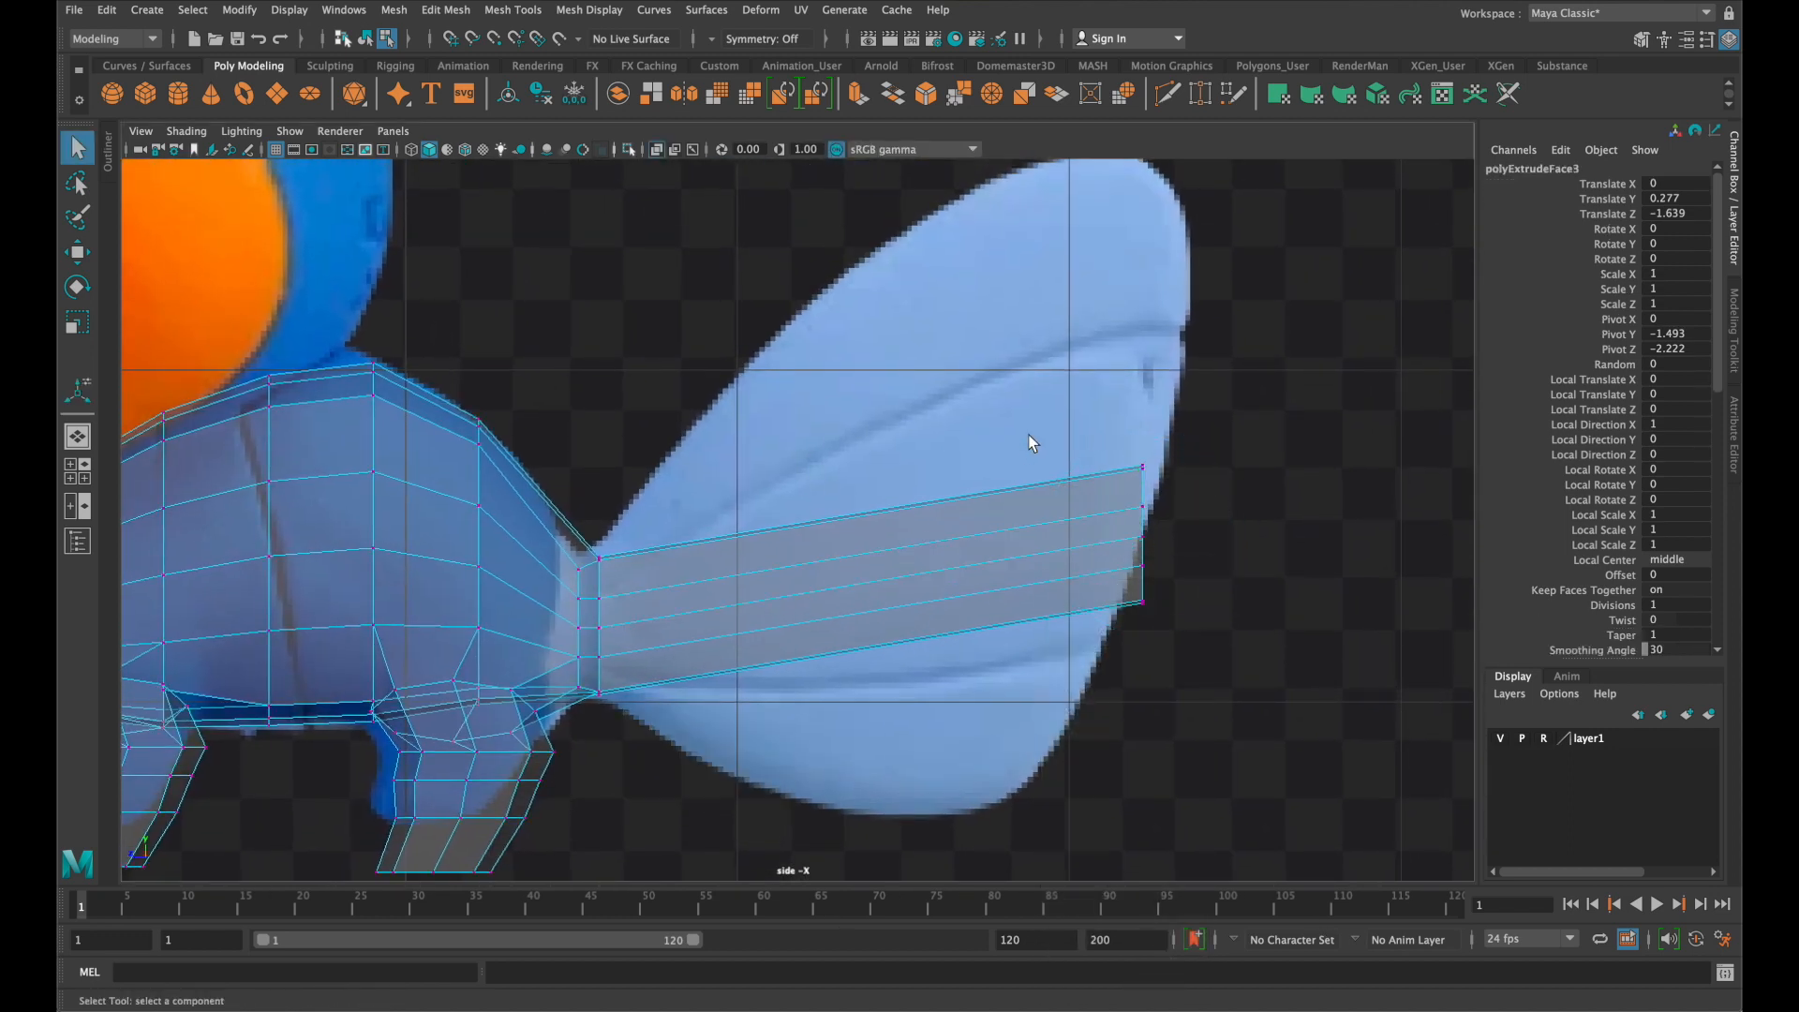
click(1143, 600)
key(w)
drag(1143, 601, 1010, 806)
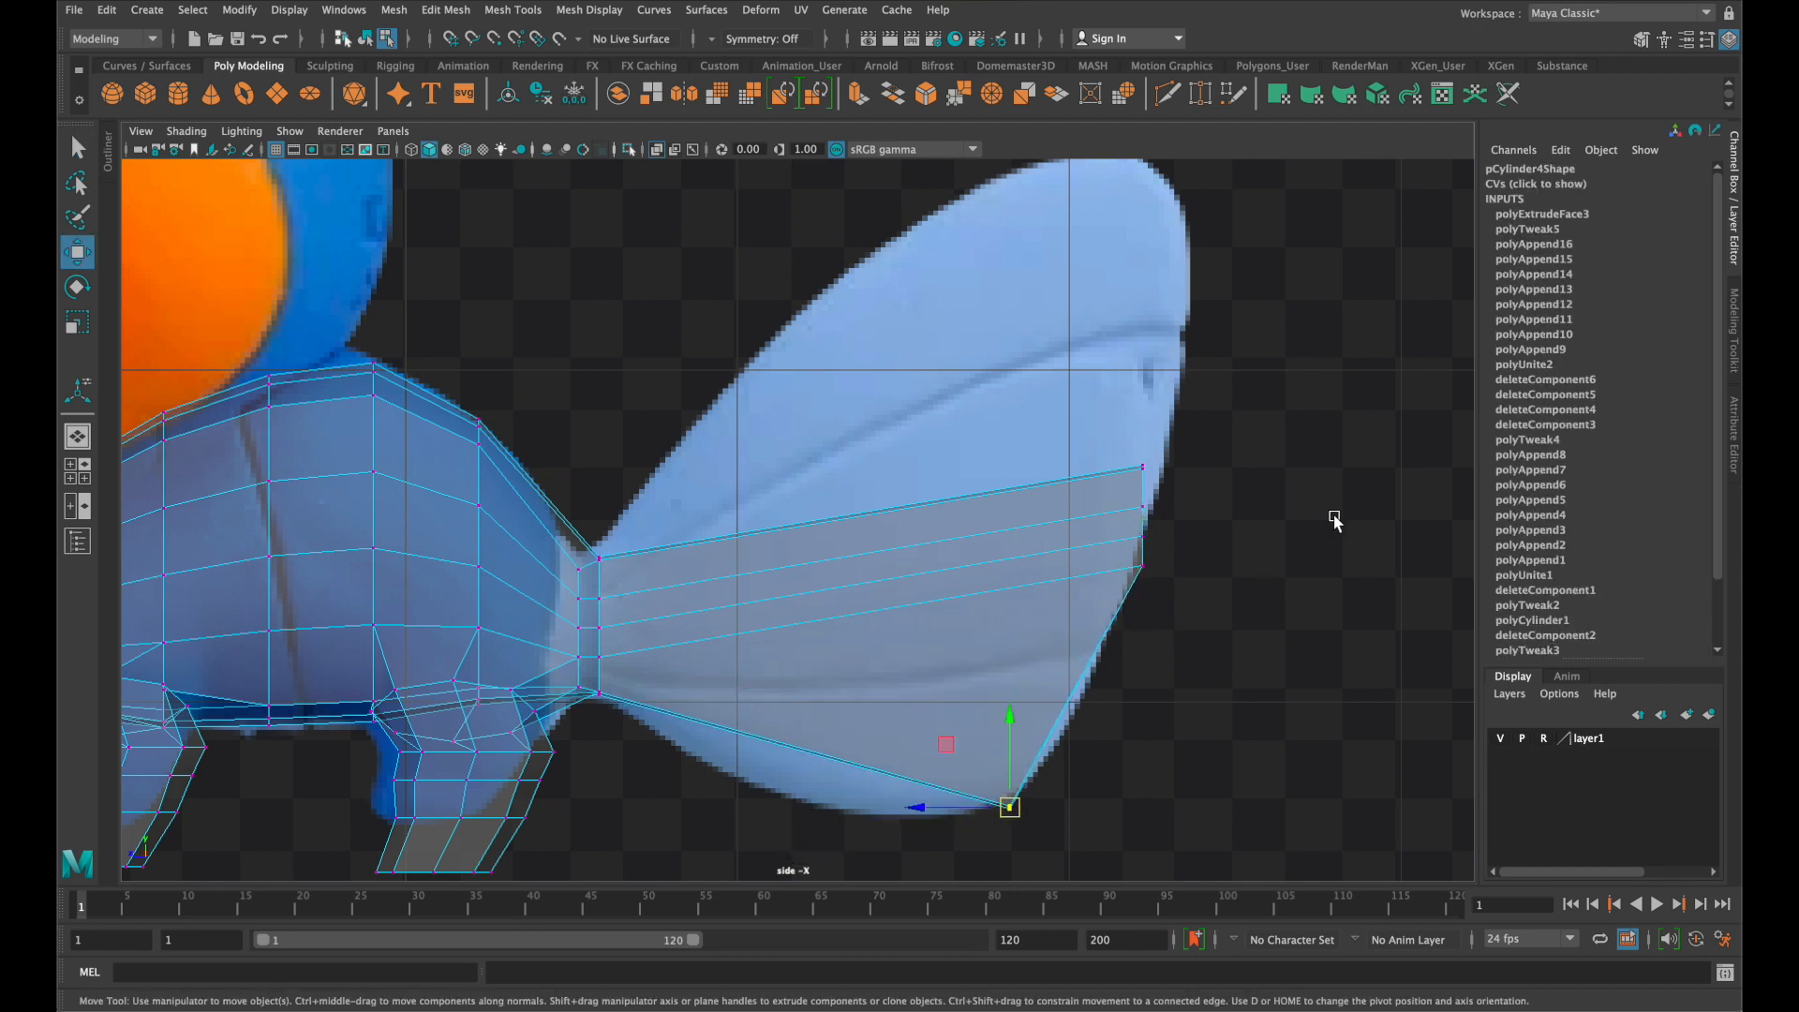
click(1142, 466)
drag(1142, 466, 1137, 190)
alt+middle_drag(1229, 497, 1196, 559)
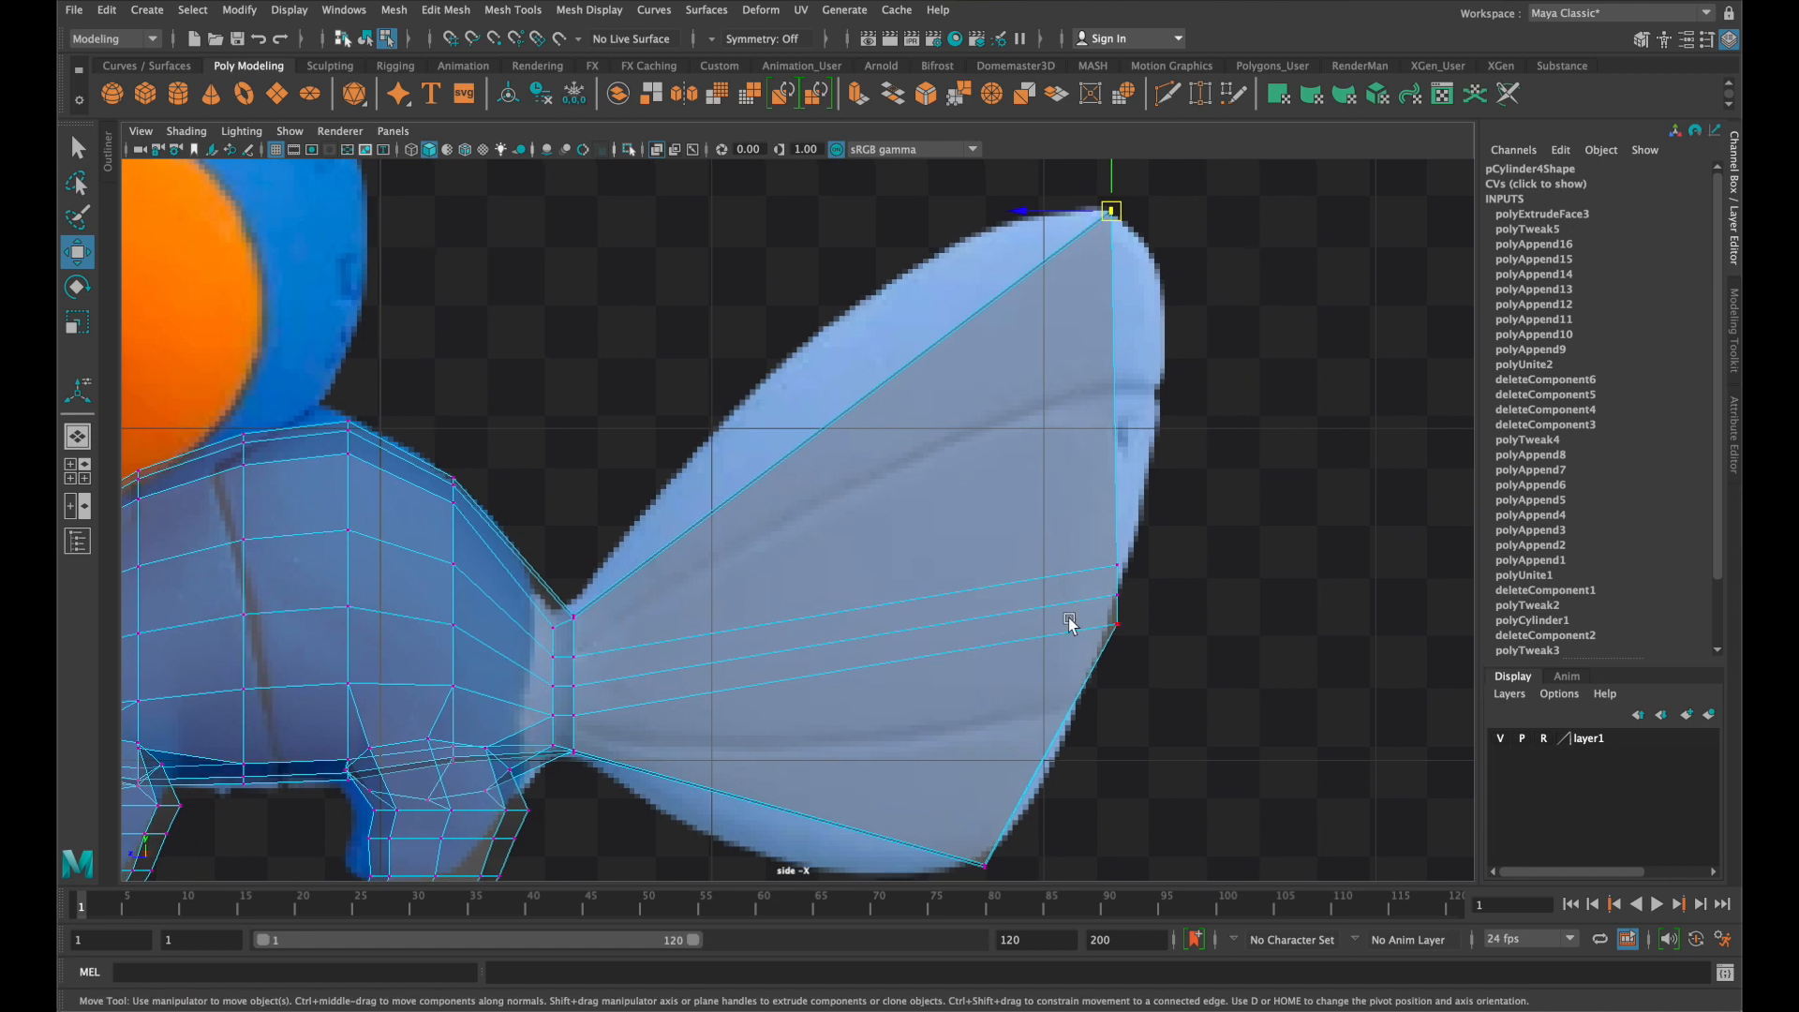
Spread the intermediate end vertices along the fin's rear outline and shift the bottom corner vertices forward along its lower edge
click(1120, 566)
drag(1120, 566, 1166, 361)
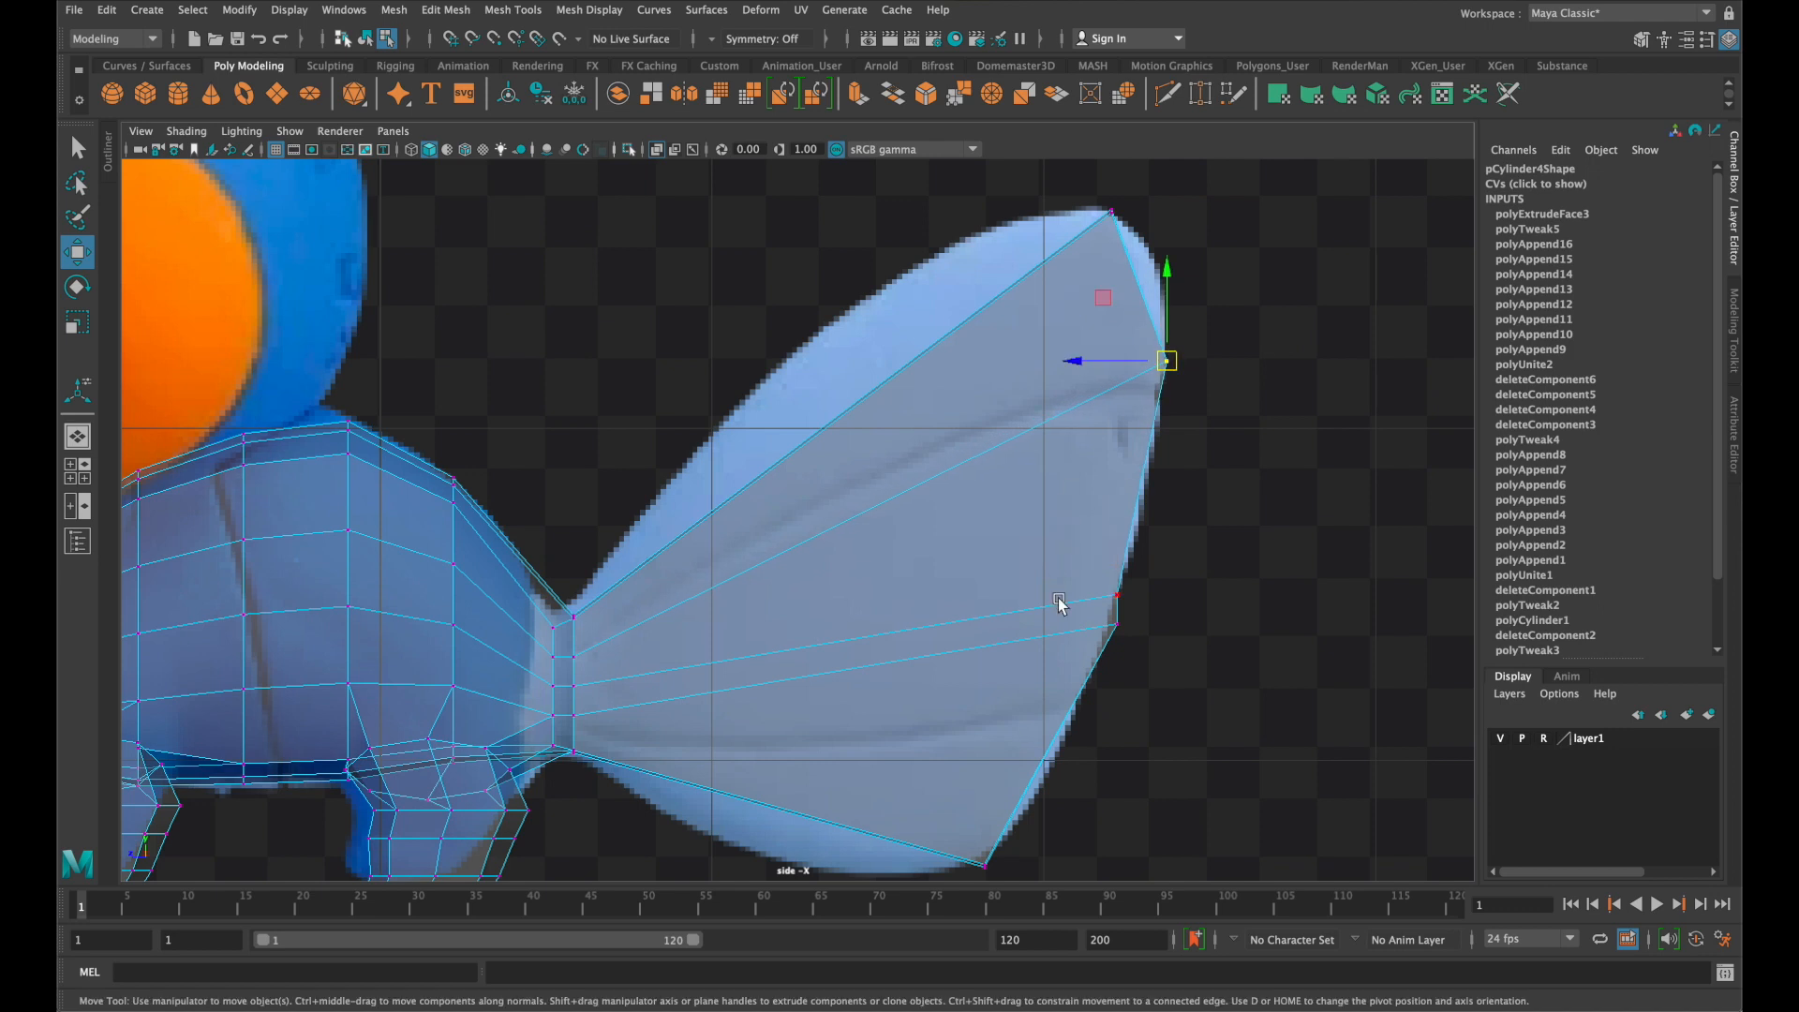
click(1112, 618)
drag(1121, 637, 1064, 727)
alt+middle_drag(1085, 825, 1113, 792)
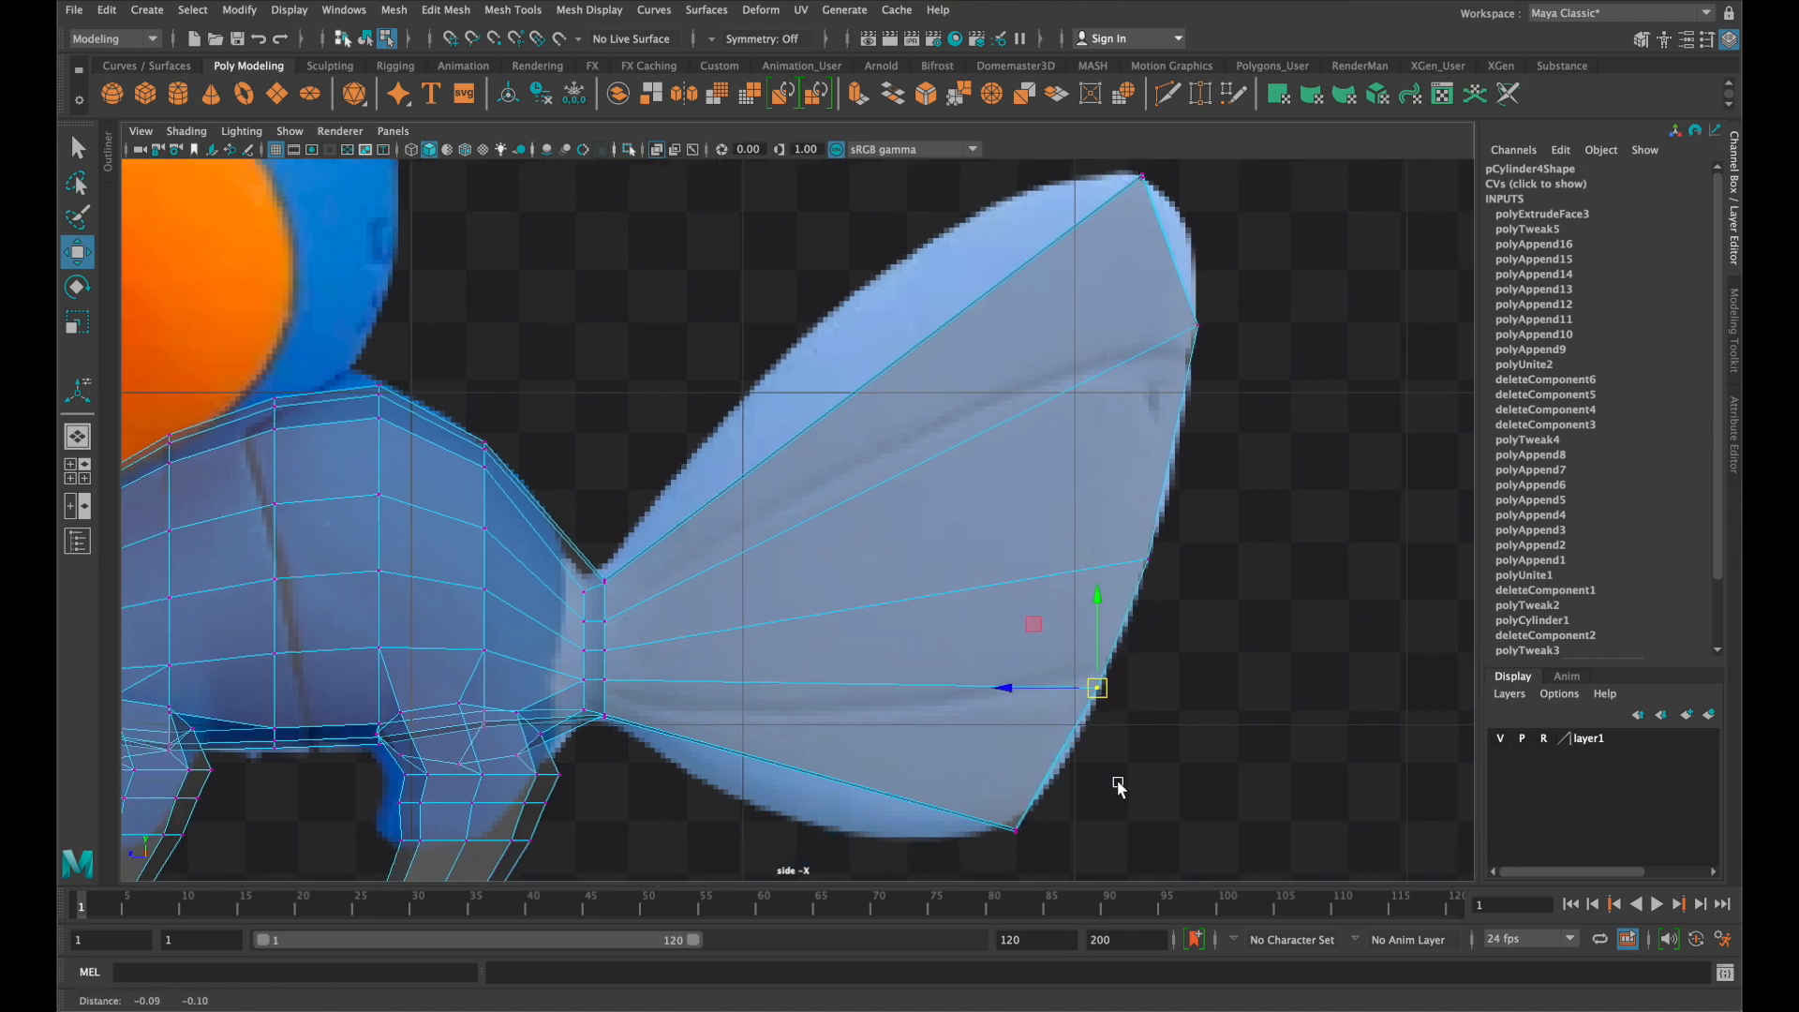
mouse_move(1035, 854)
mouse_down()
mouse_move(980, 761)
mouse_move(975, 824)
mouse_move(939, 841)
mouse_up()
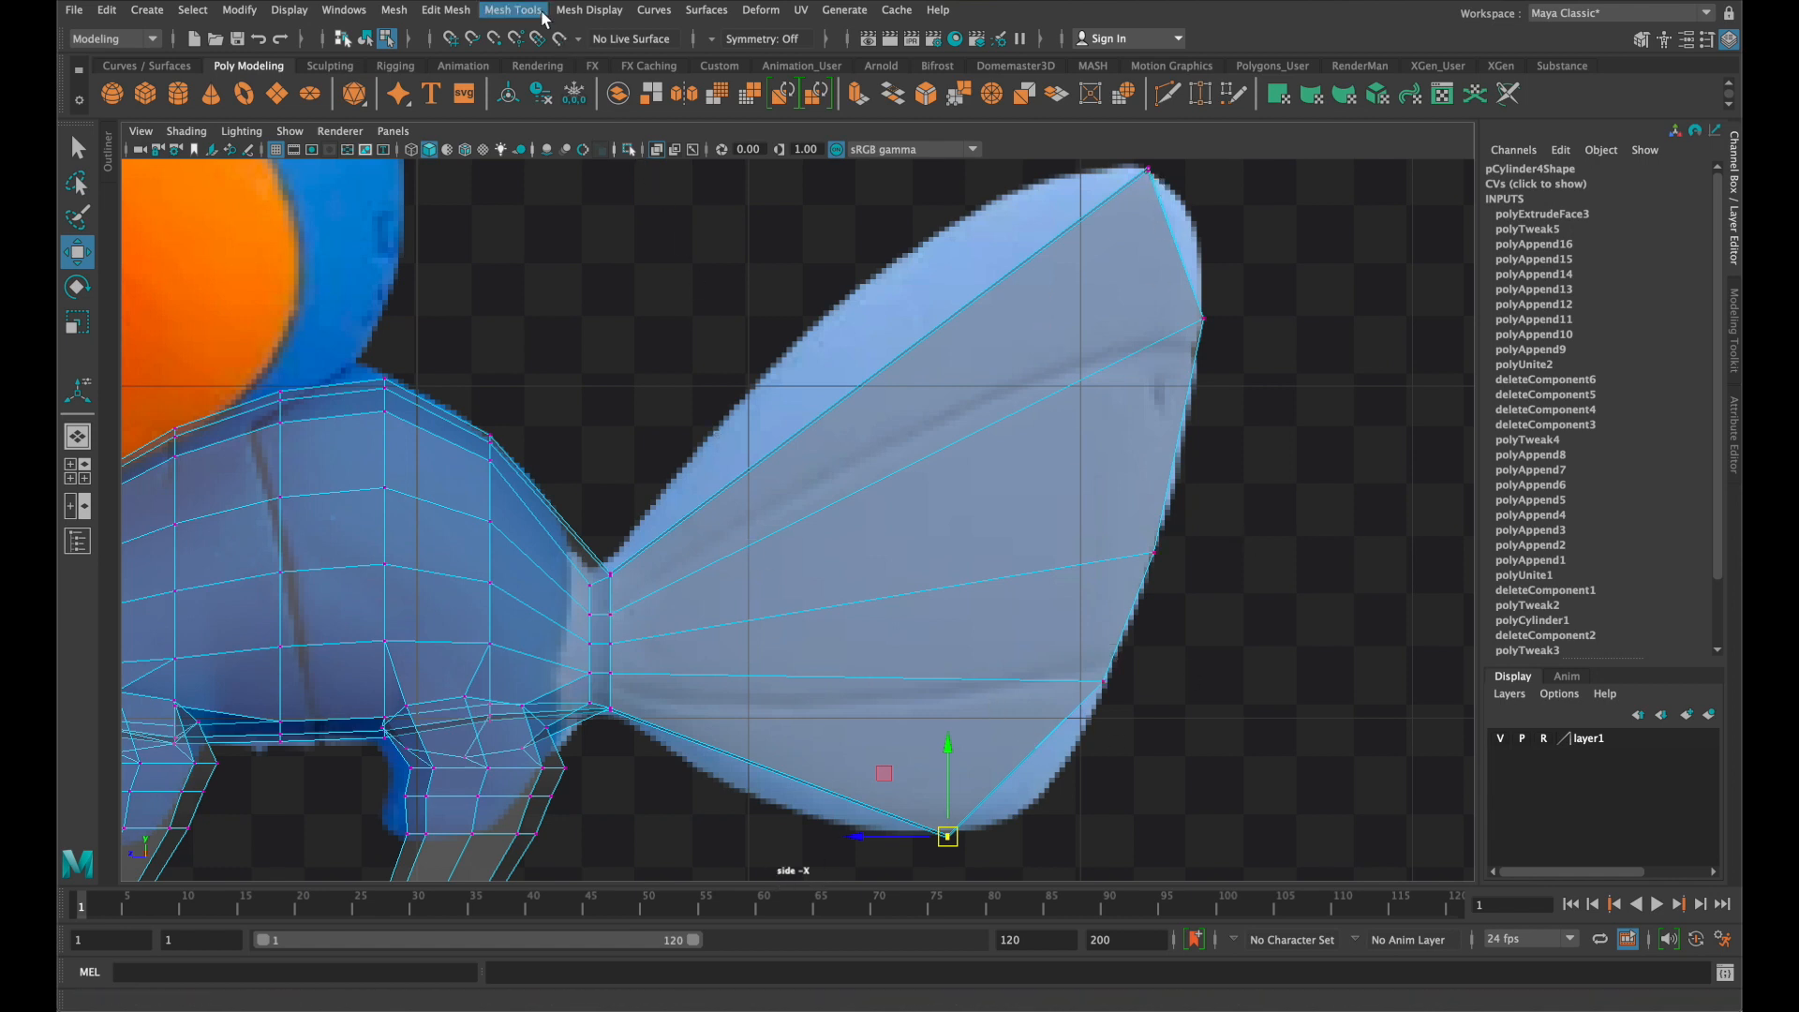
Insert three edge loops across the tail fin, spaced between its base and its rear edge
click(513, 10)
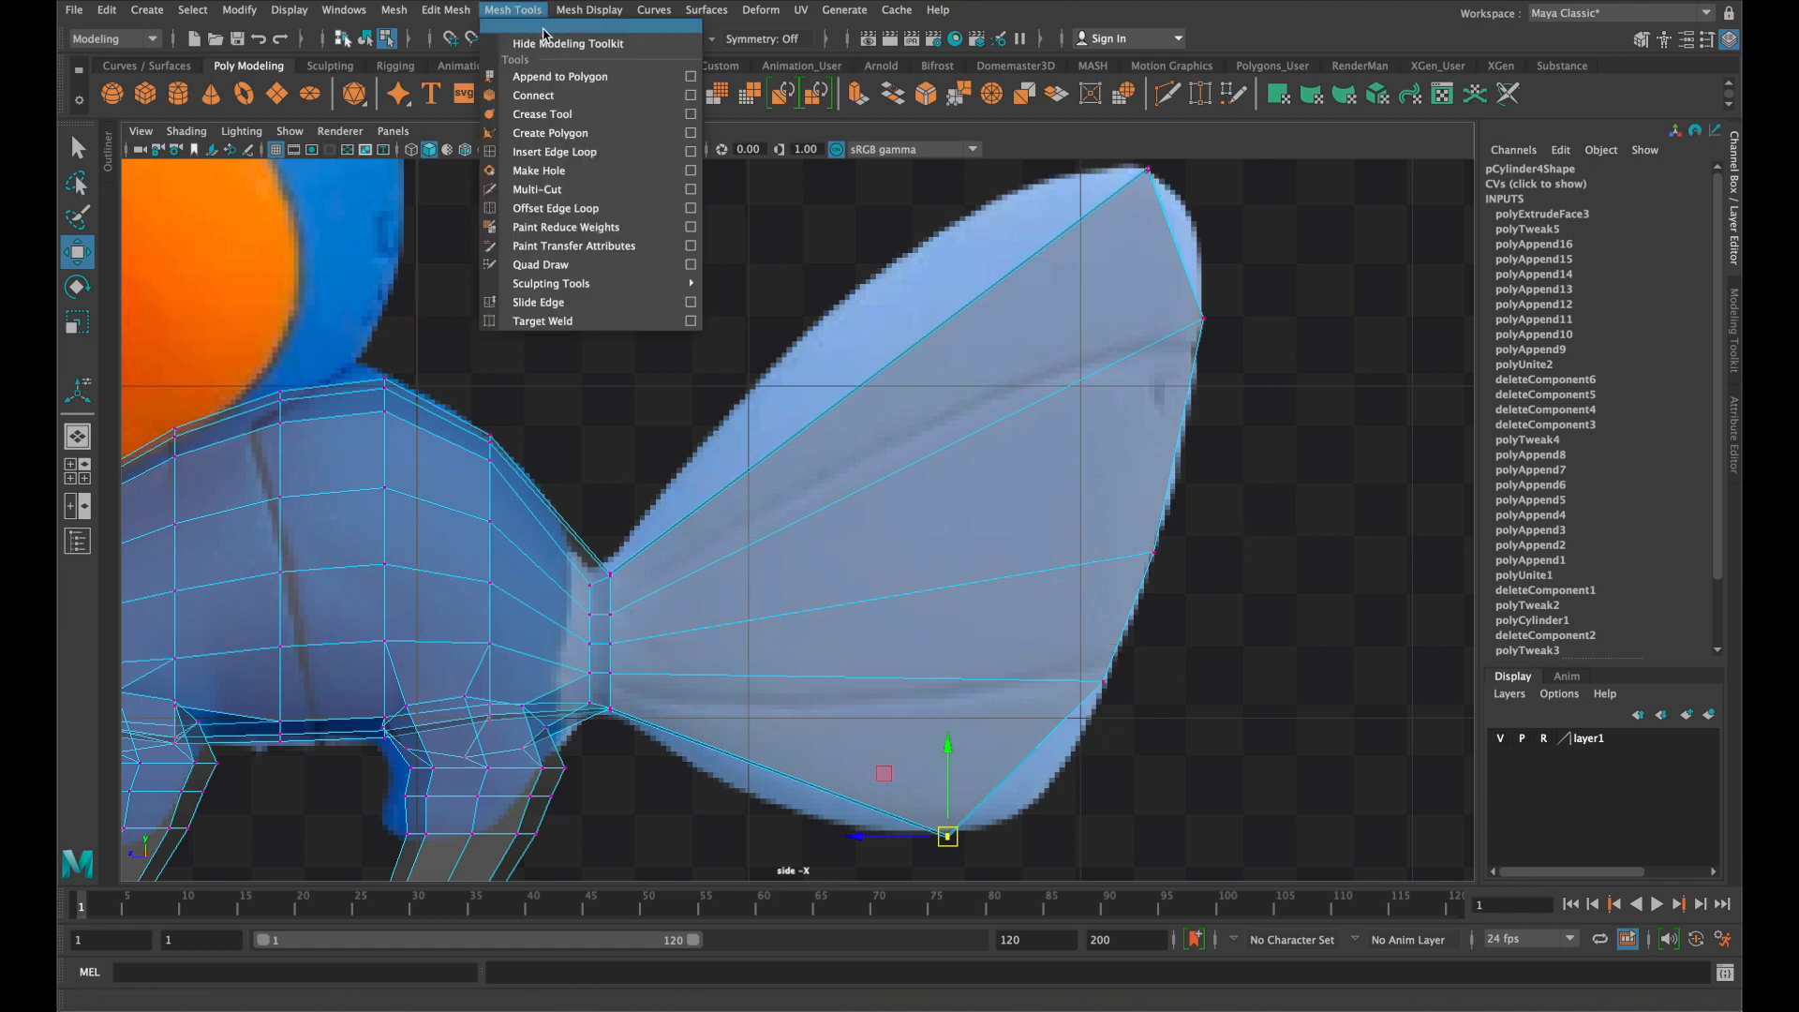
click(585, 152)
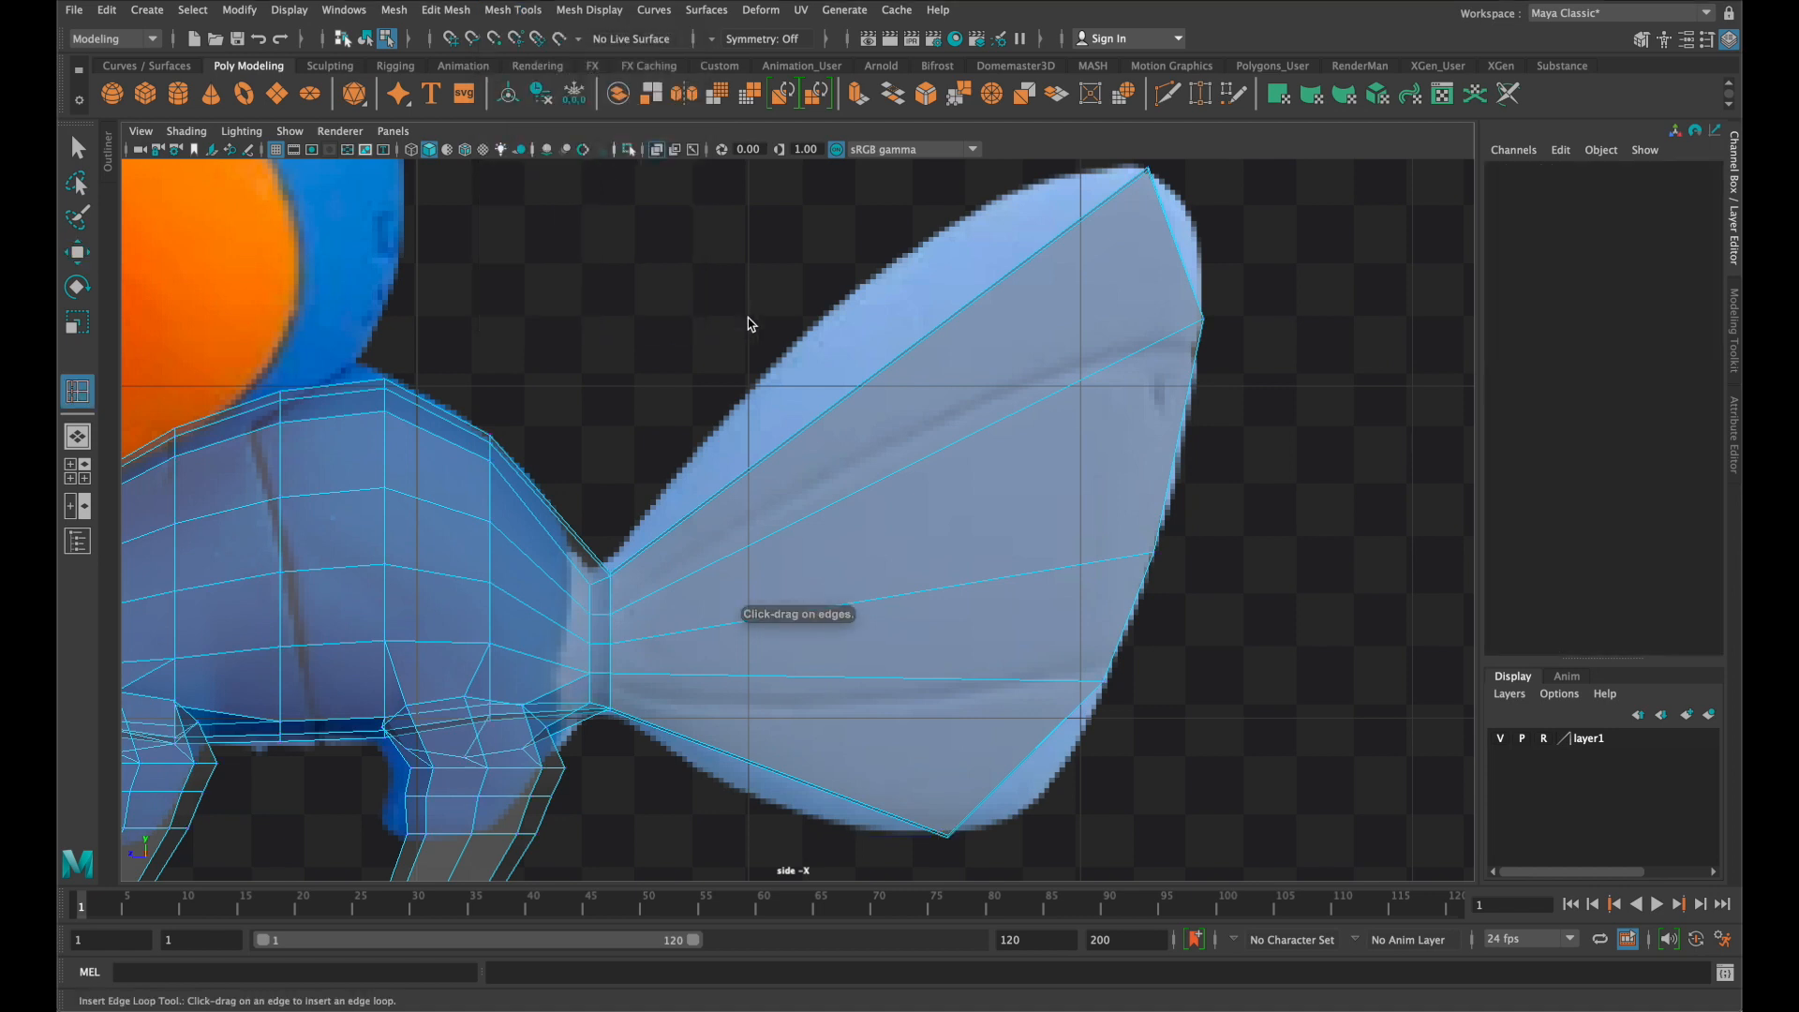
click(745, 484)
drag(867, 382, 882, 377)
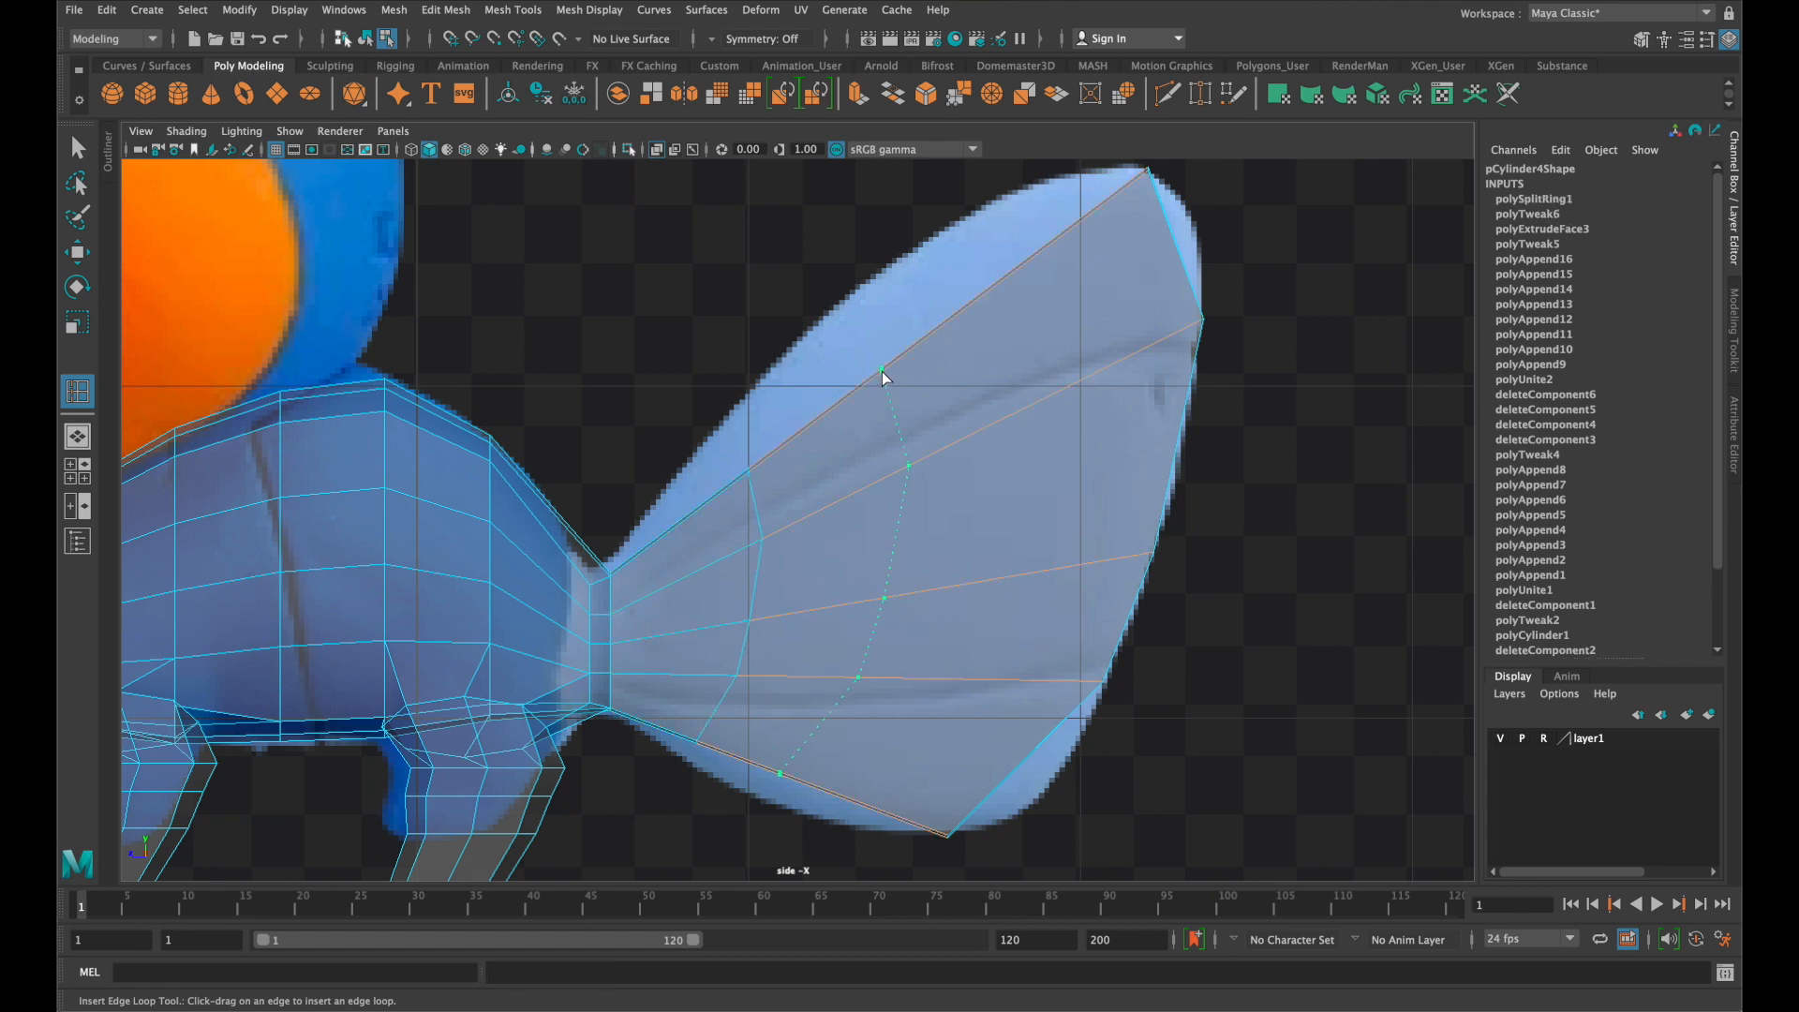
drag(902, 375, 903, 373)
drag(996, 298, 1009, 296)
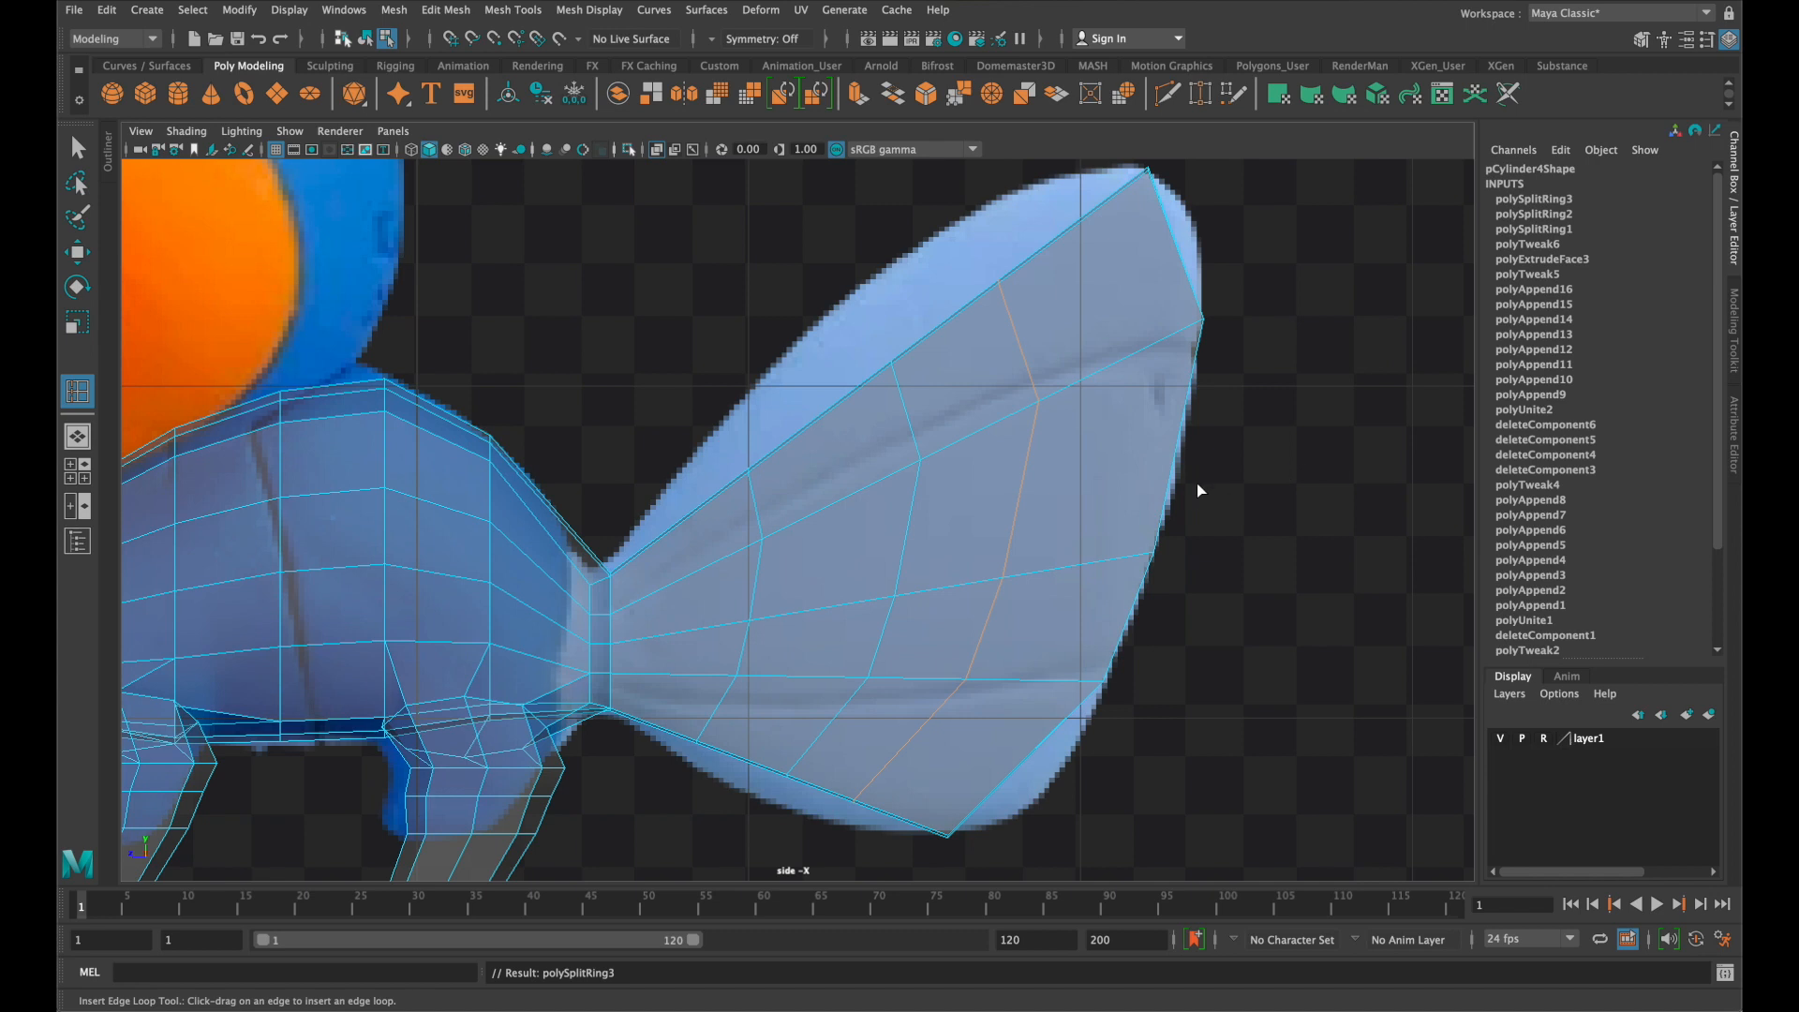
Move the upper vertices of the three new tail loops outward onto the fin's curved upper outline
key(q)
right_drag(996, 442, 933, 452)
drag(699, 427, 815, 510)
key(w)
middle_drag(764, 495, 738, 451)
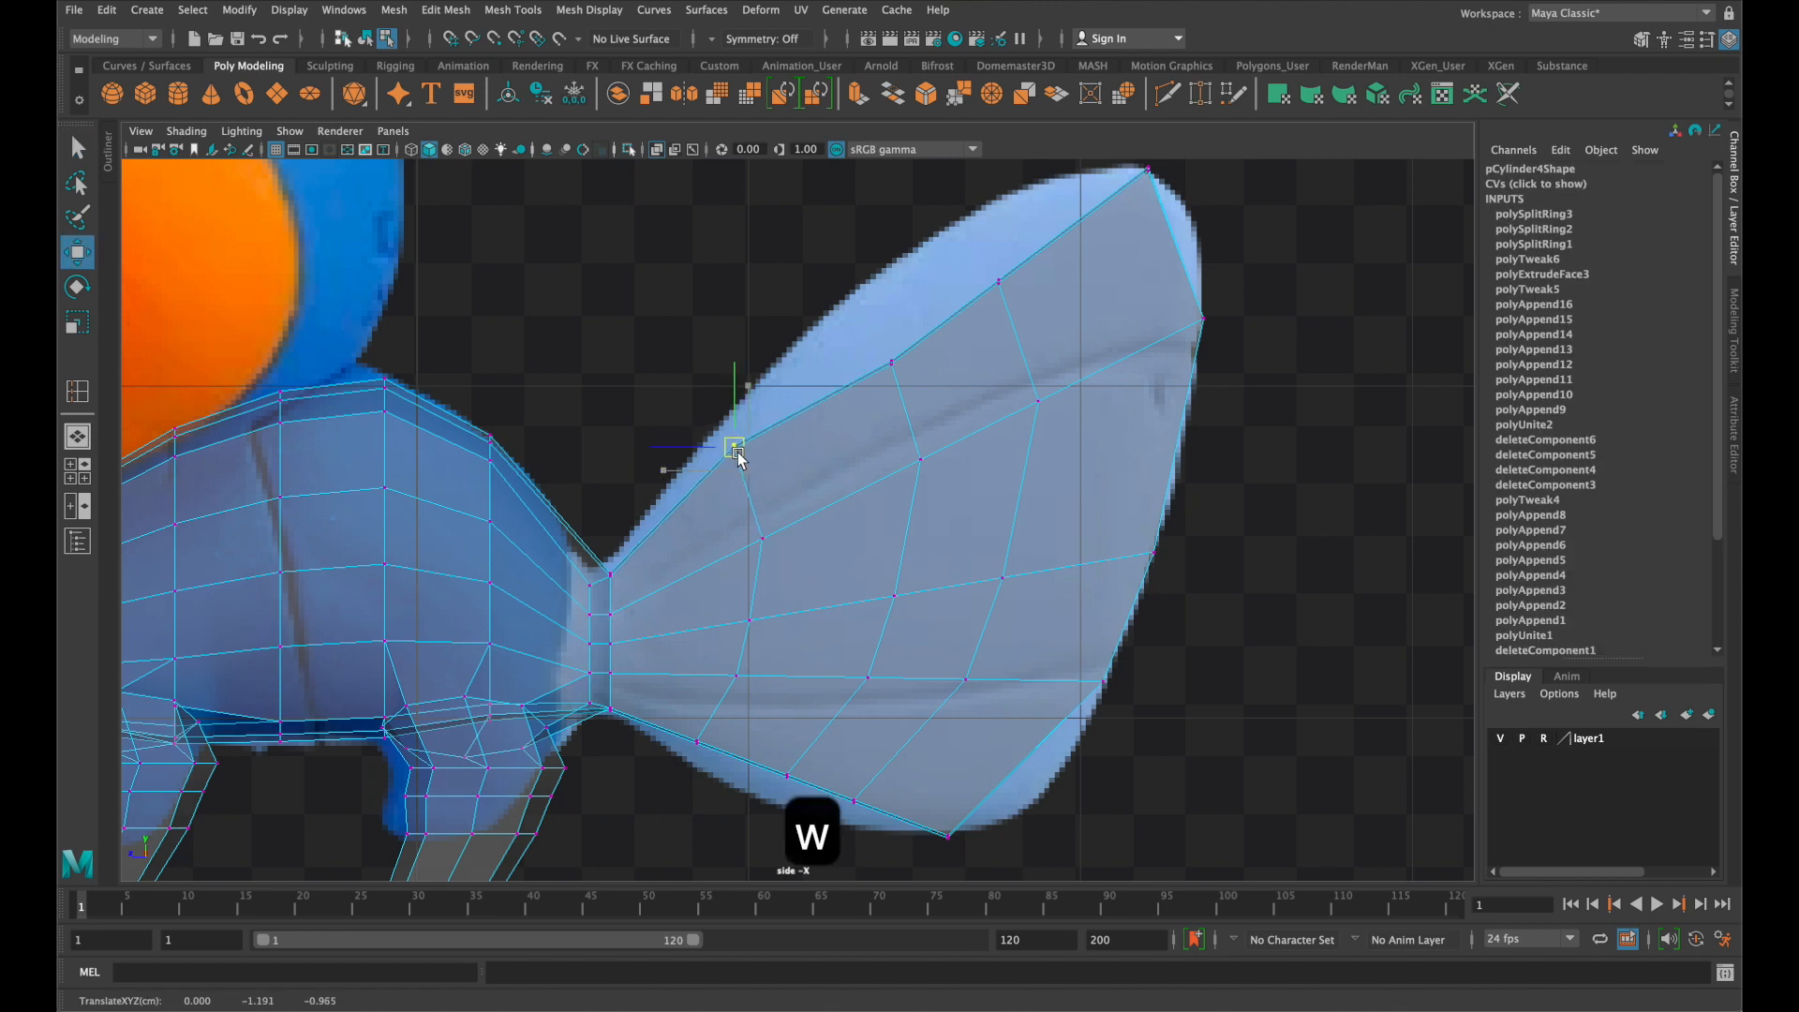
click(892, 365)
middle_drag(901, 361, 863, 290)
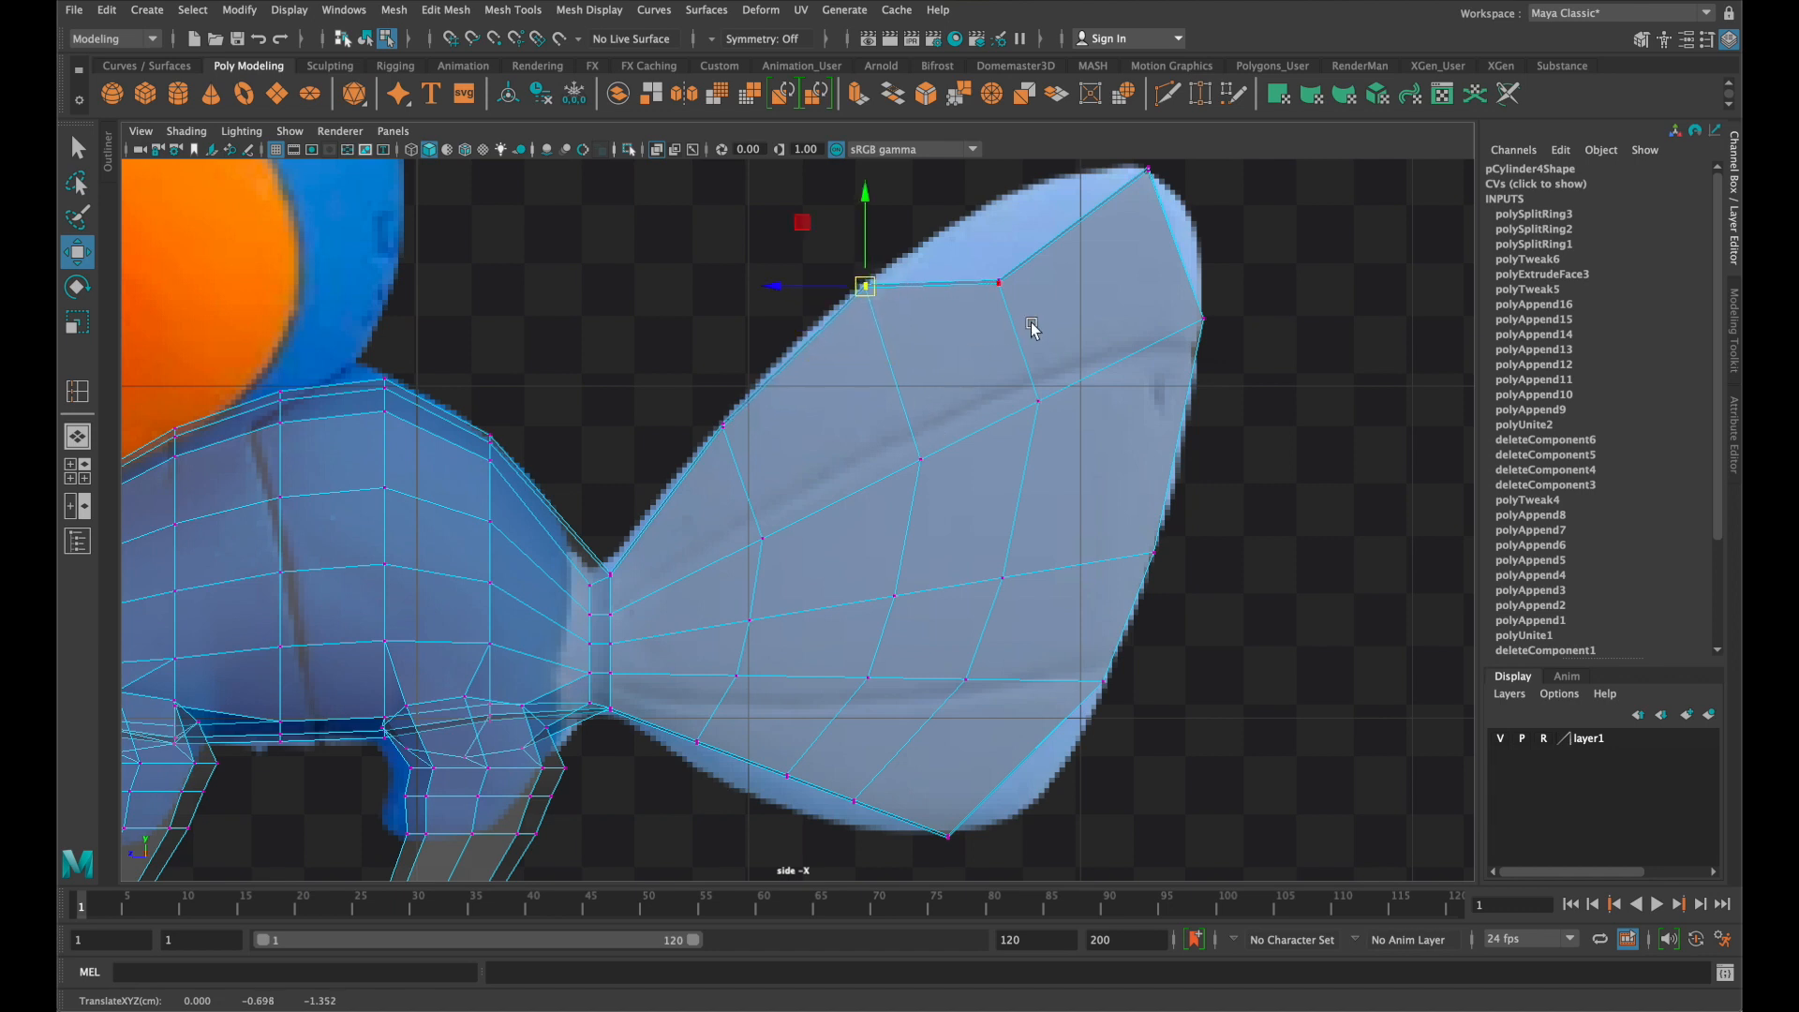
click(1000, 282)
middle_drag(1002, 285, 988, 208)
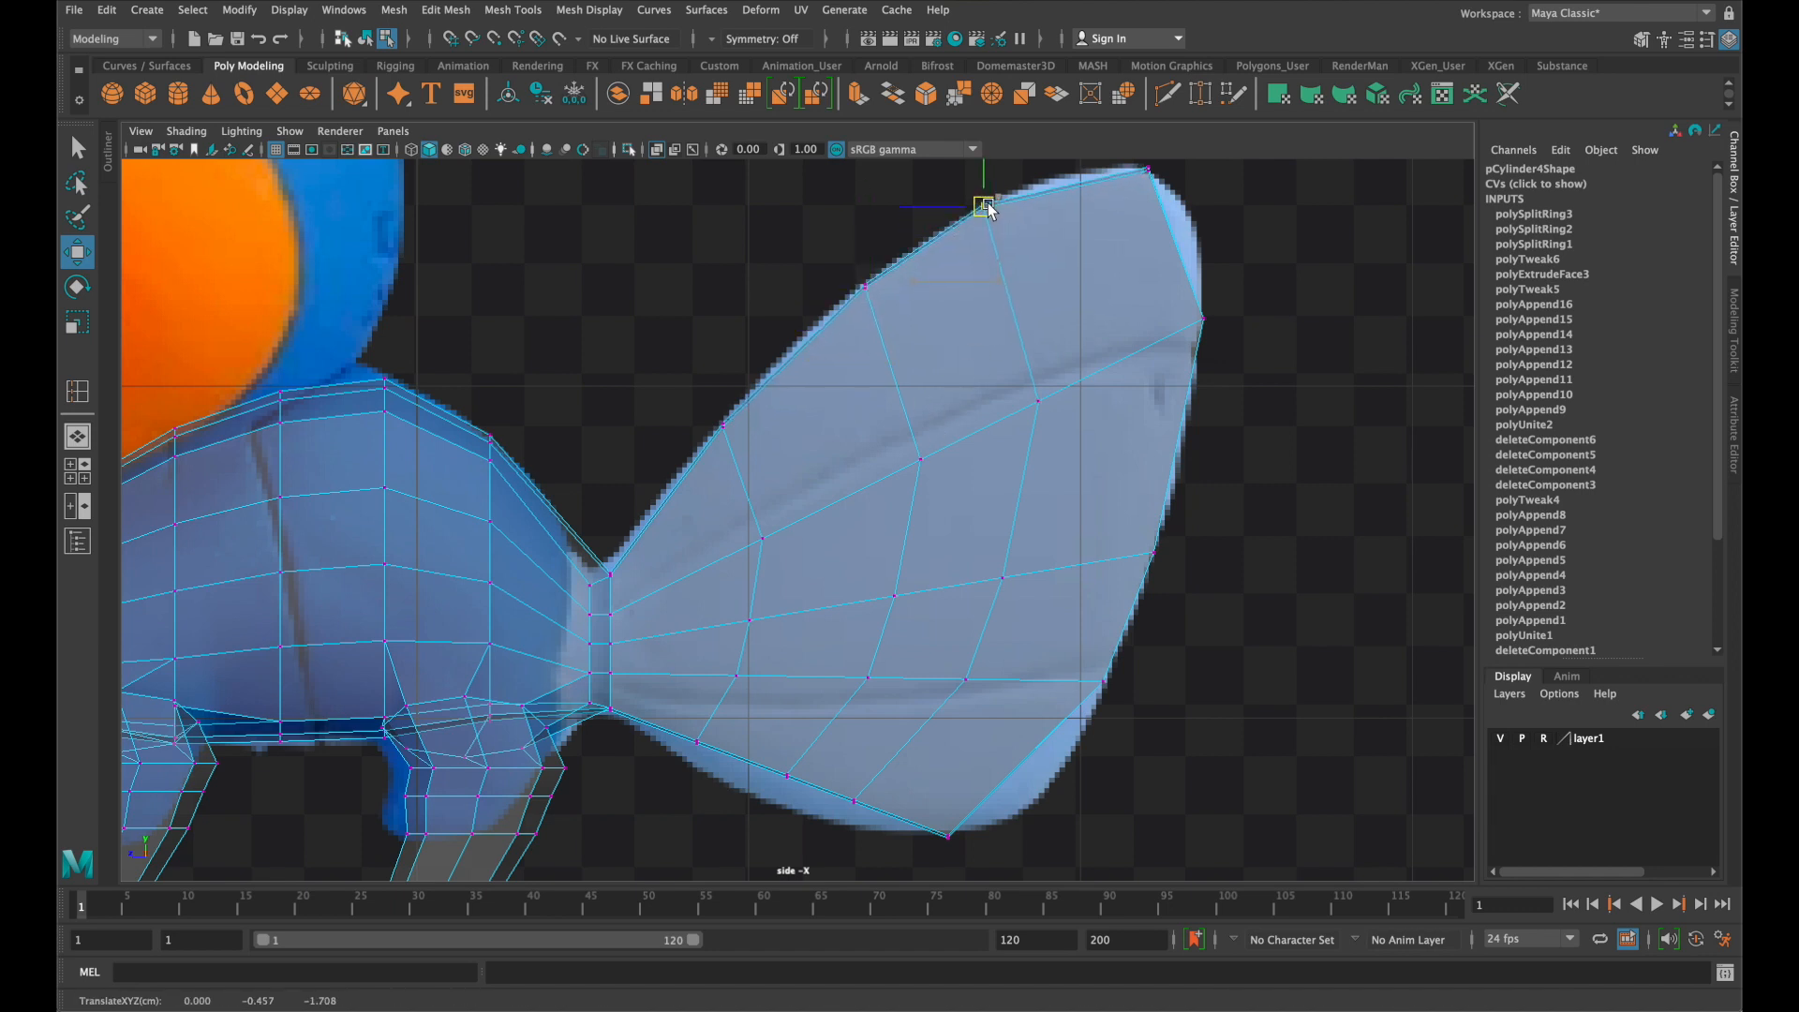
Lower the bottom vertices of the three tail loops onto the fin's curved lower outline
click(852, 801)
middle_drag(851, 796, 846, 832)
click(787, 777)
middle_drag(787, 779, 787, 810)
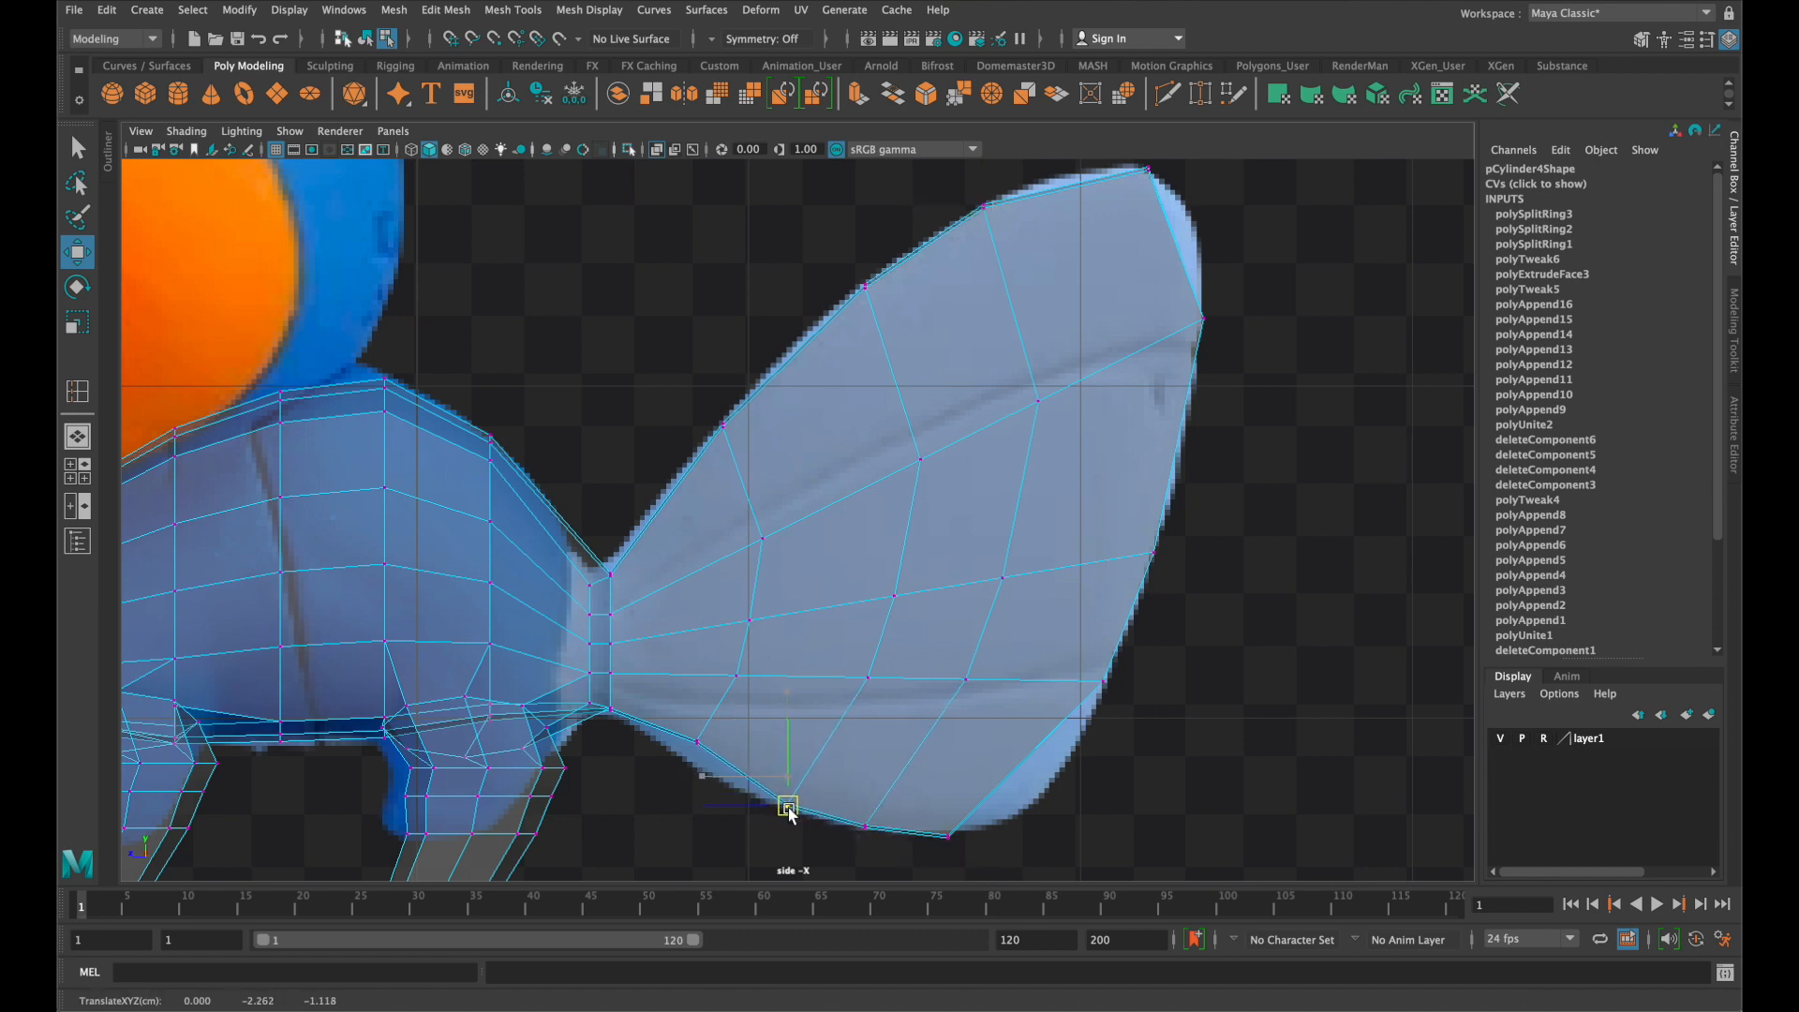
click(673, 717)
middle_drag(705, 750, 702, 770)
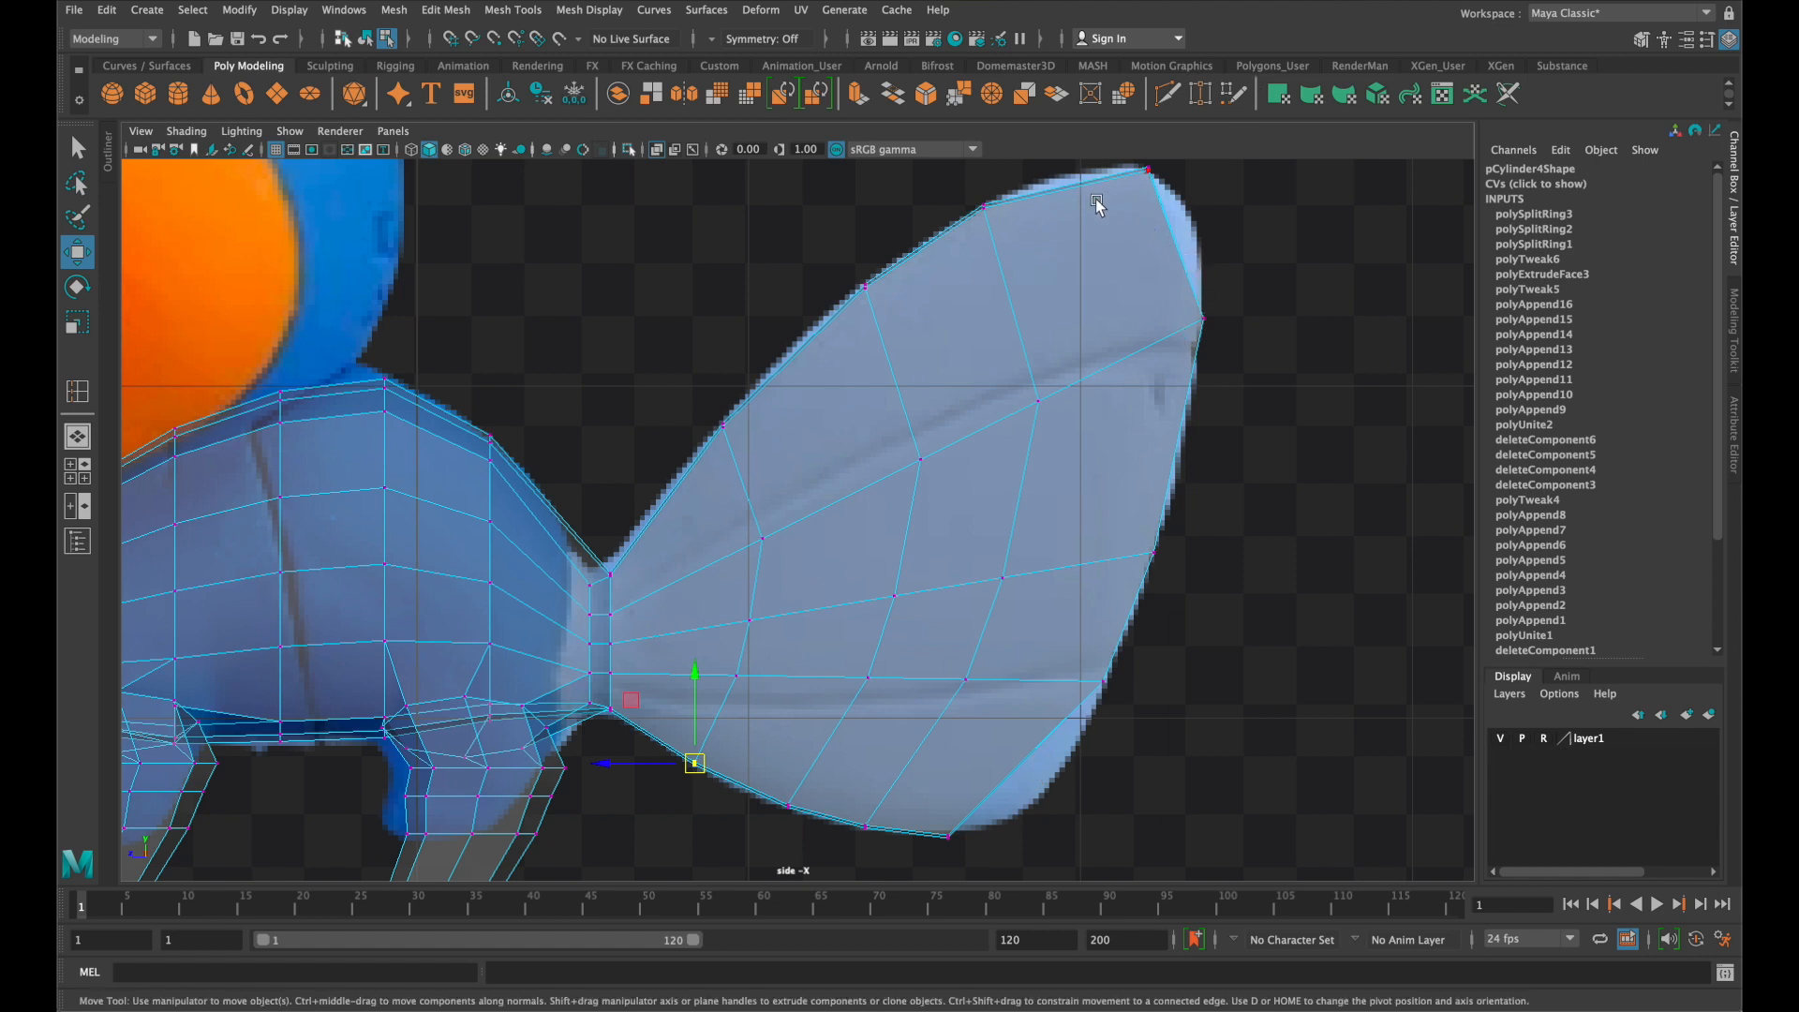
Insert another edge loop across the tail fin near its rear edge and move its top vertex onto the upper outline
key(g)
drag(1130, 361, 1129, 368)
key(q)
right_drag(1087, 273, 1021, 270)
drag(1065, 181, 1058, 178)
key(w)
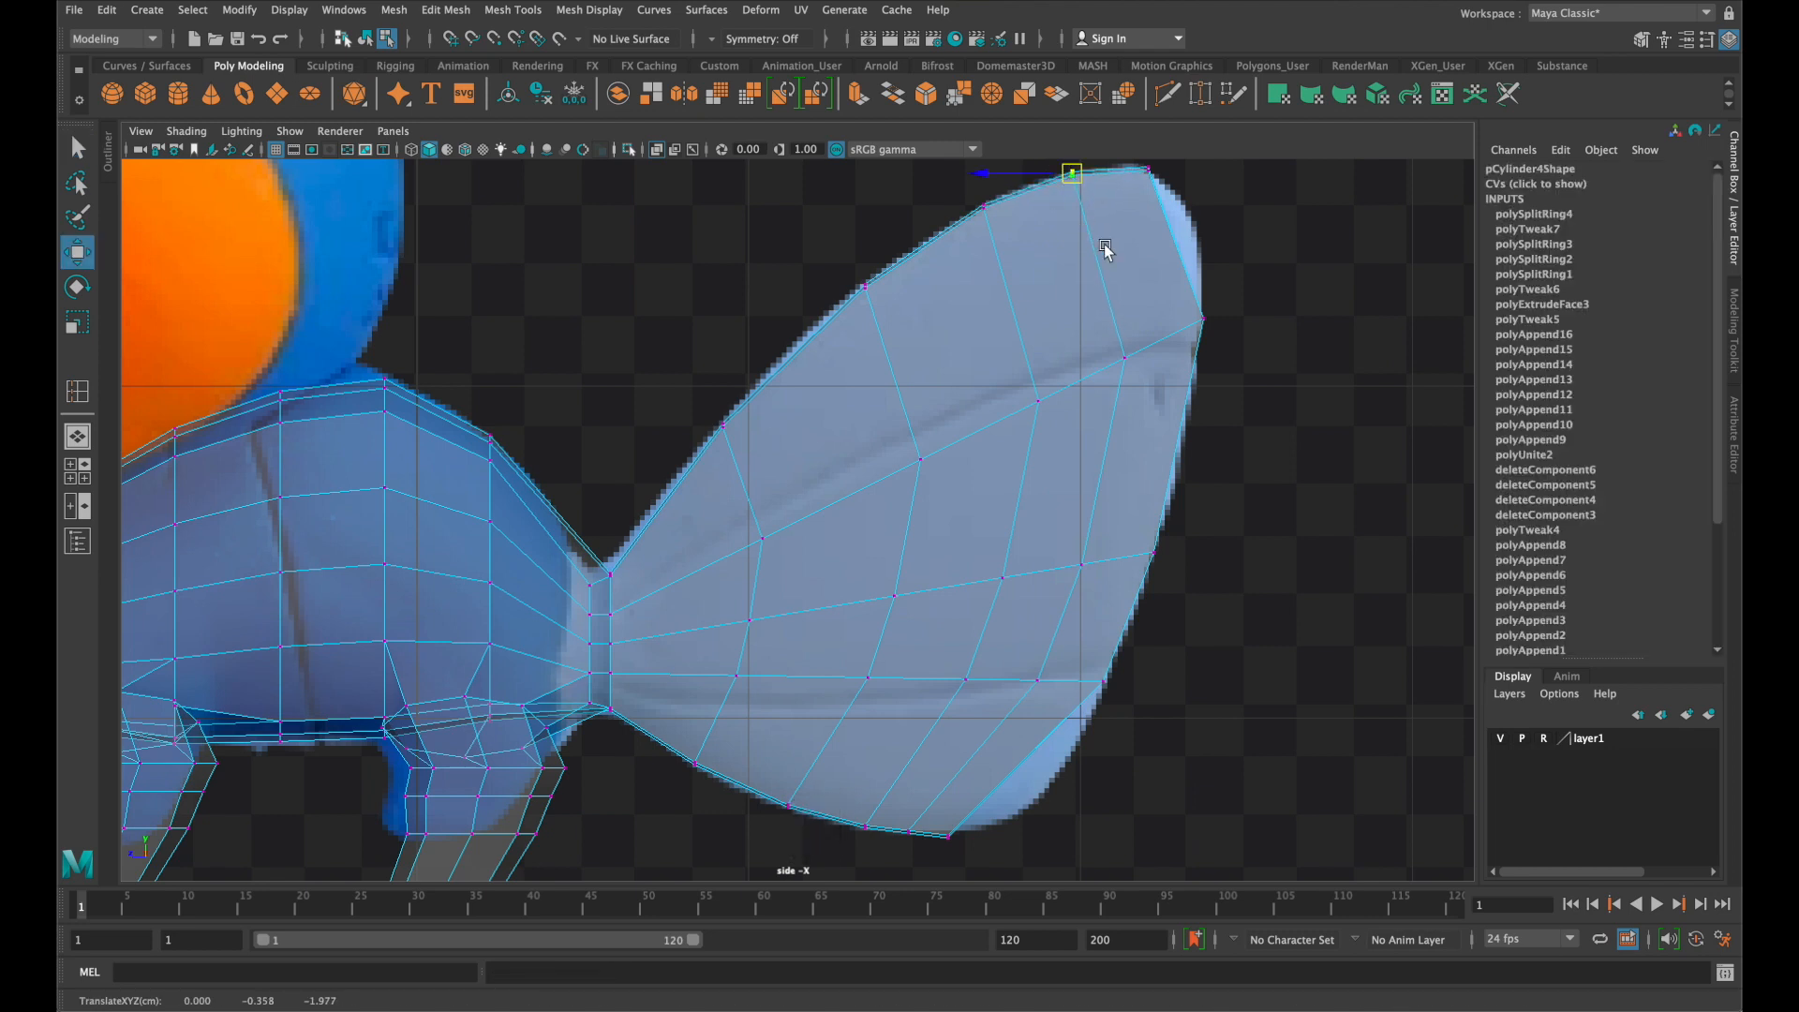
Insert two lengthwise edge loops along the tail fin, one through its uppermost section and one through its lowest section
key(g)
drag(1177, 251, 1176, 238)
drag(1012, 771, 1029, 778)
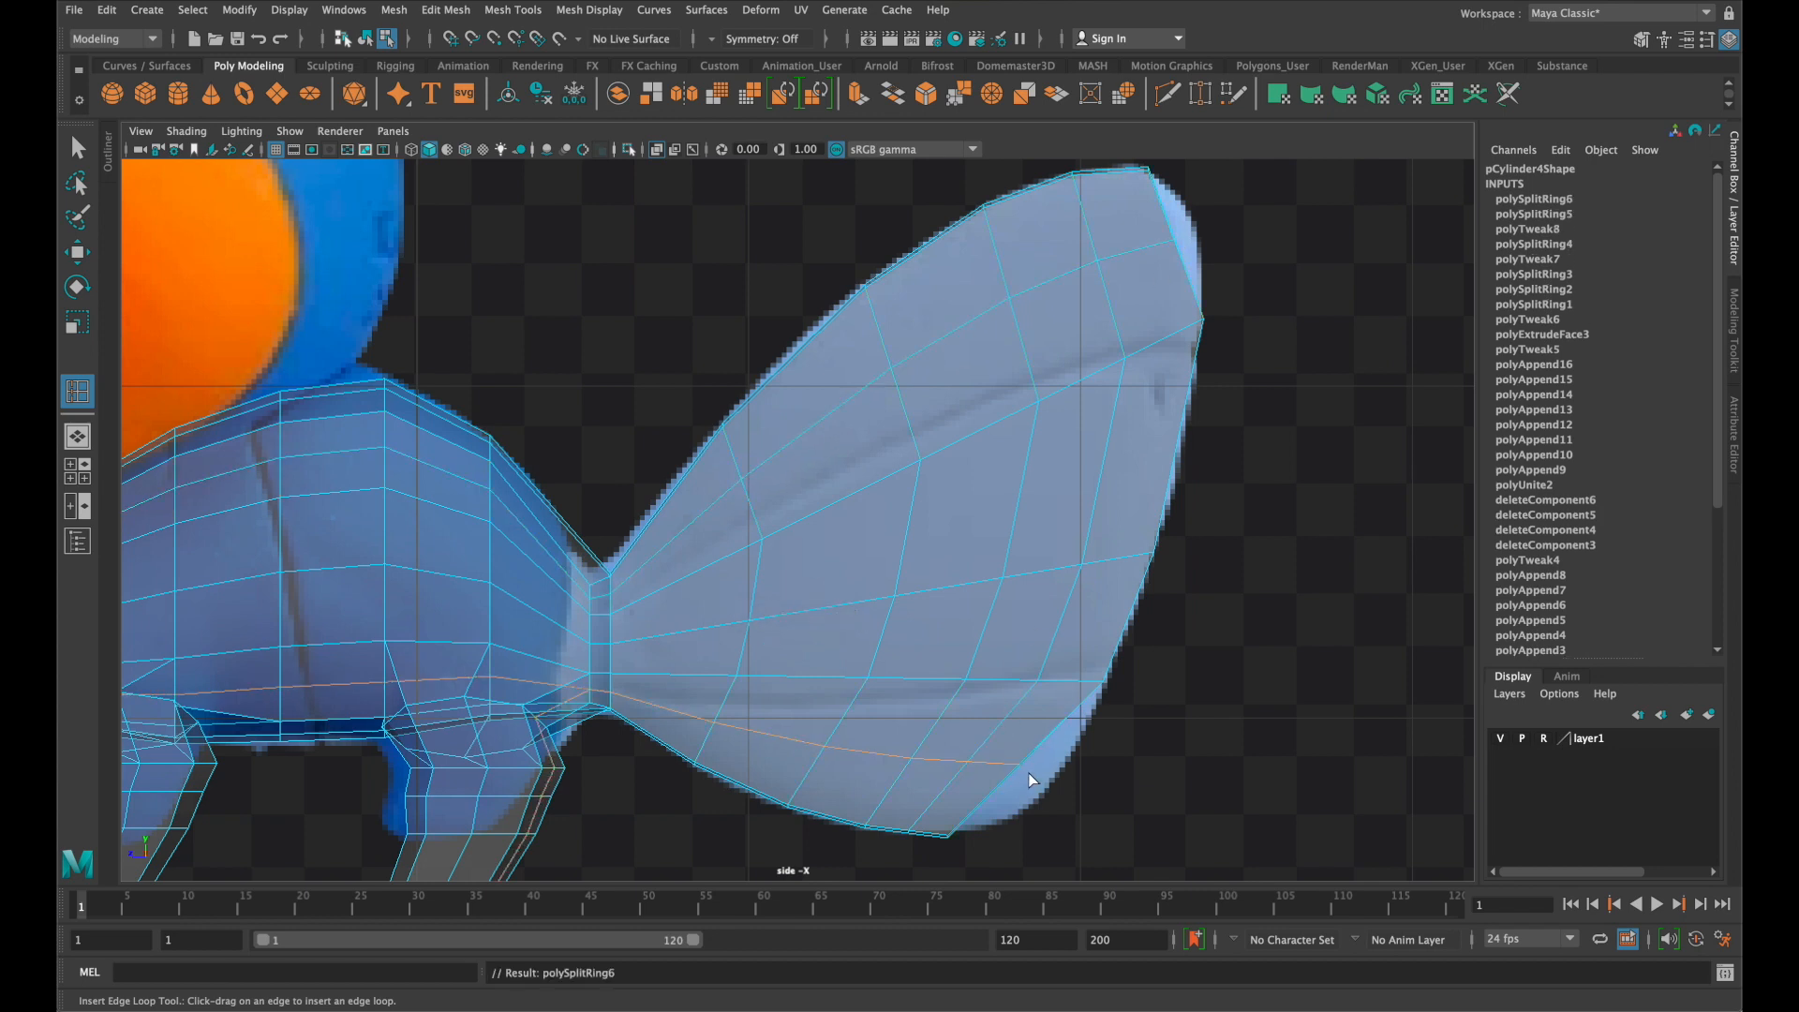
Move the rear end vertices of the two lengthwise loops outward onto the fin's rounded lower and upper corners
key(q)
right_drag(1033, 497, 941, 498)
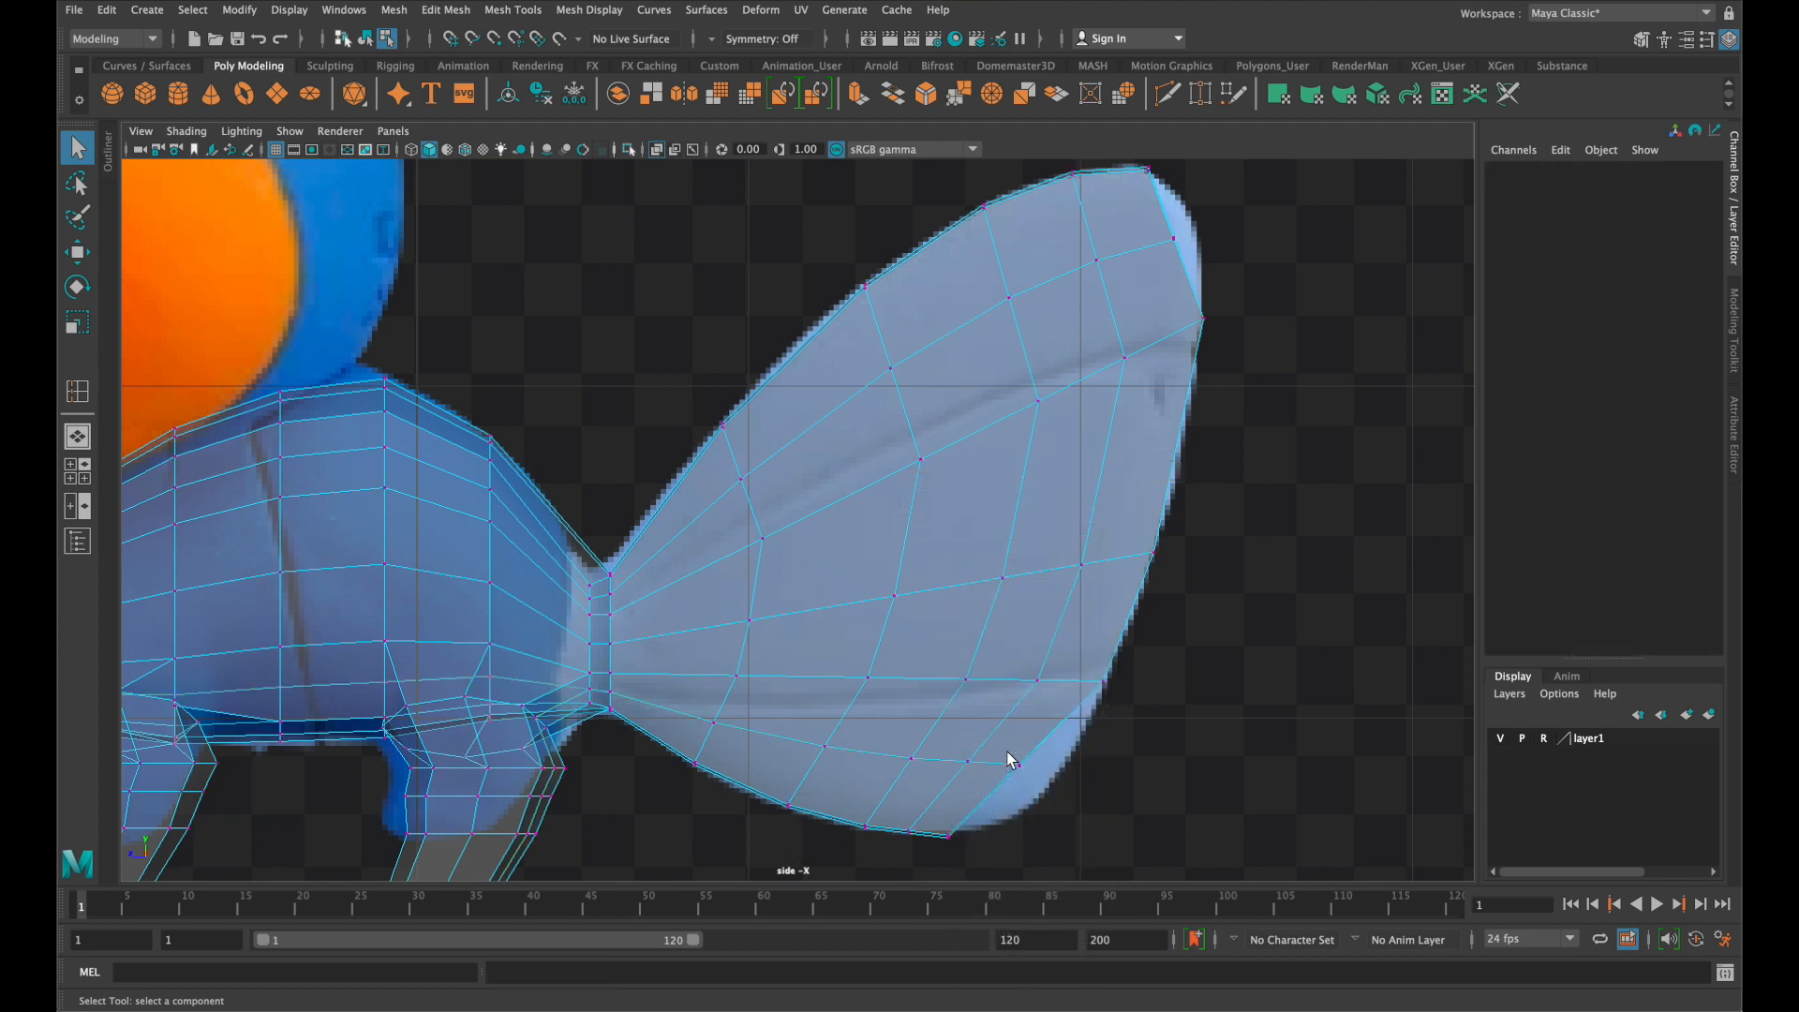
click(1020, 769)
key(w)
drag(1036, 792, 1047, 798)
click(1174, 238)
drag(1181, 244, 1207, 228)
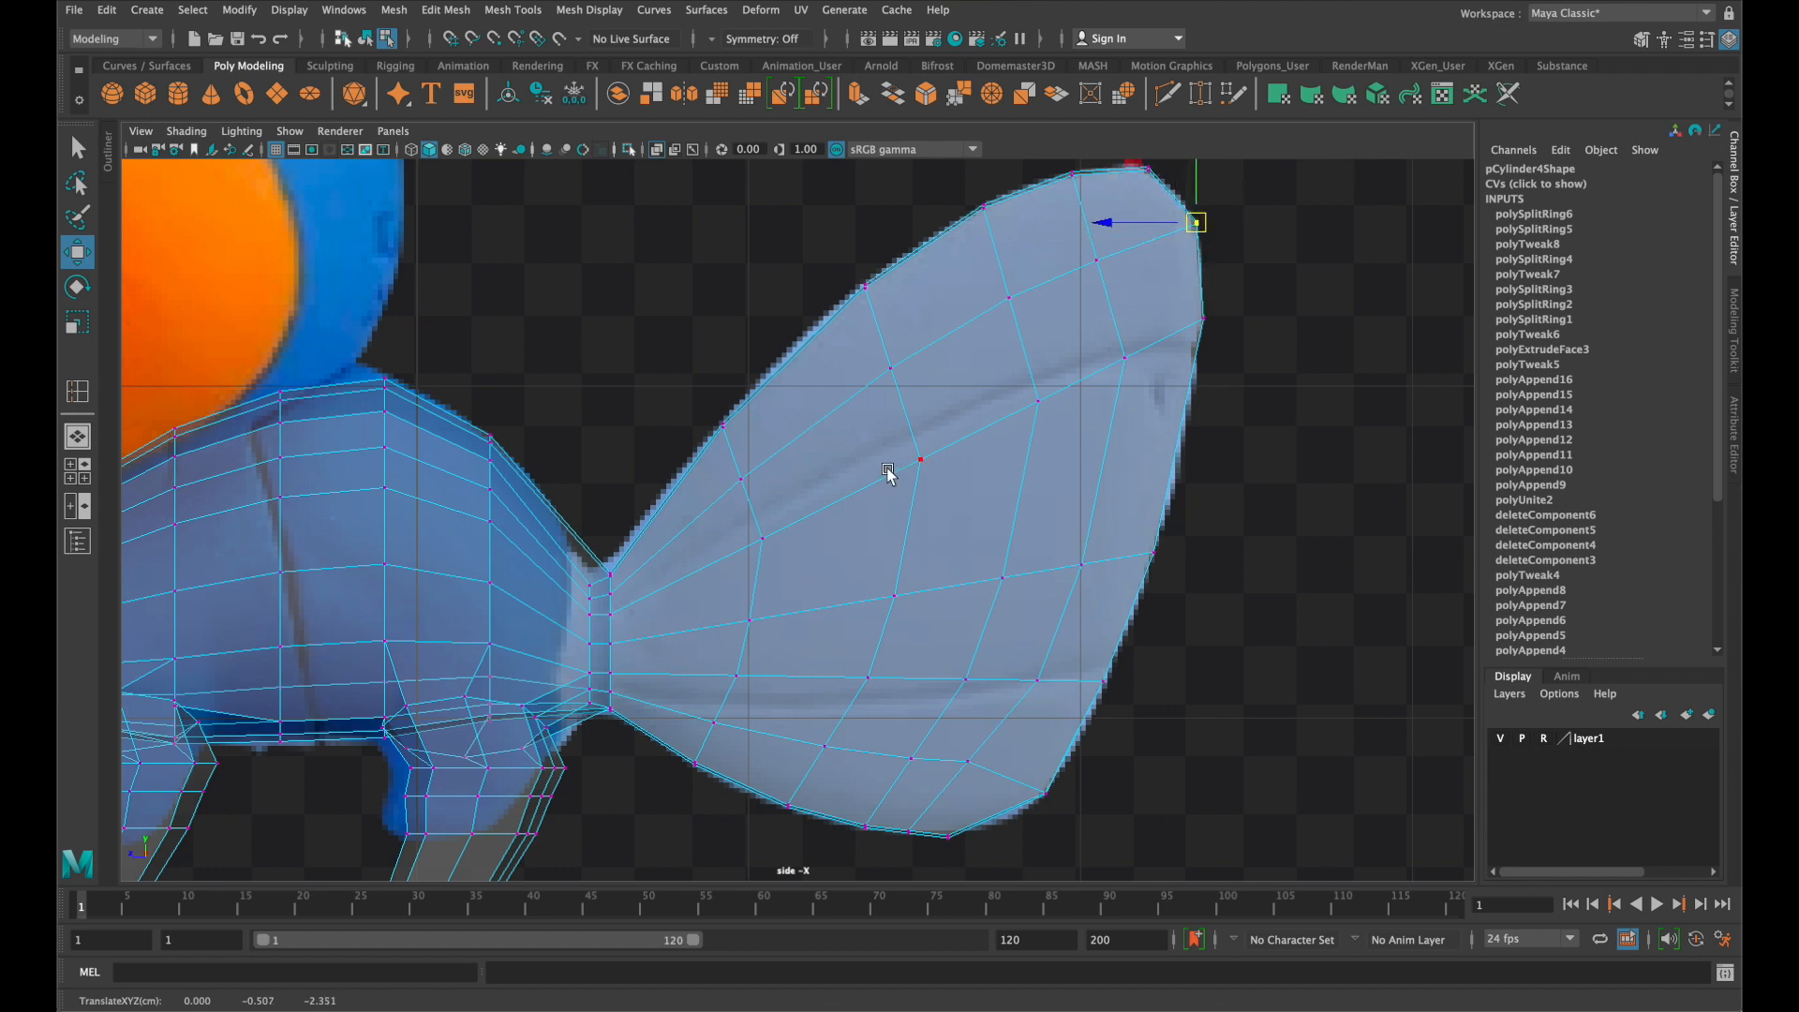
Examine the tail fin's shape in the perspective view with the smooth mesh preview, comparing it with the unsmoothed mesh
key(space)
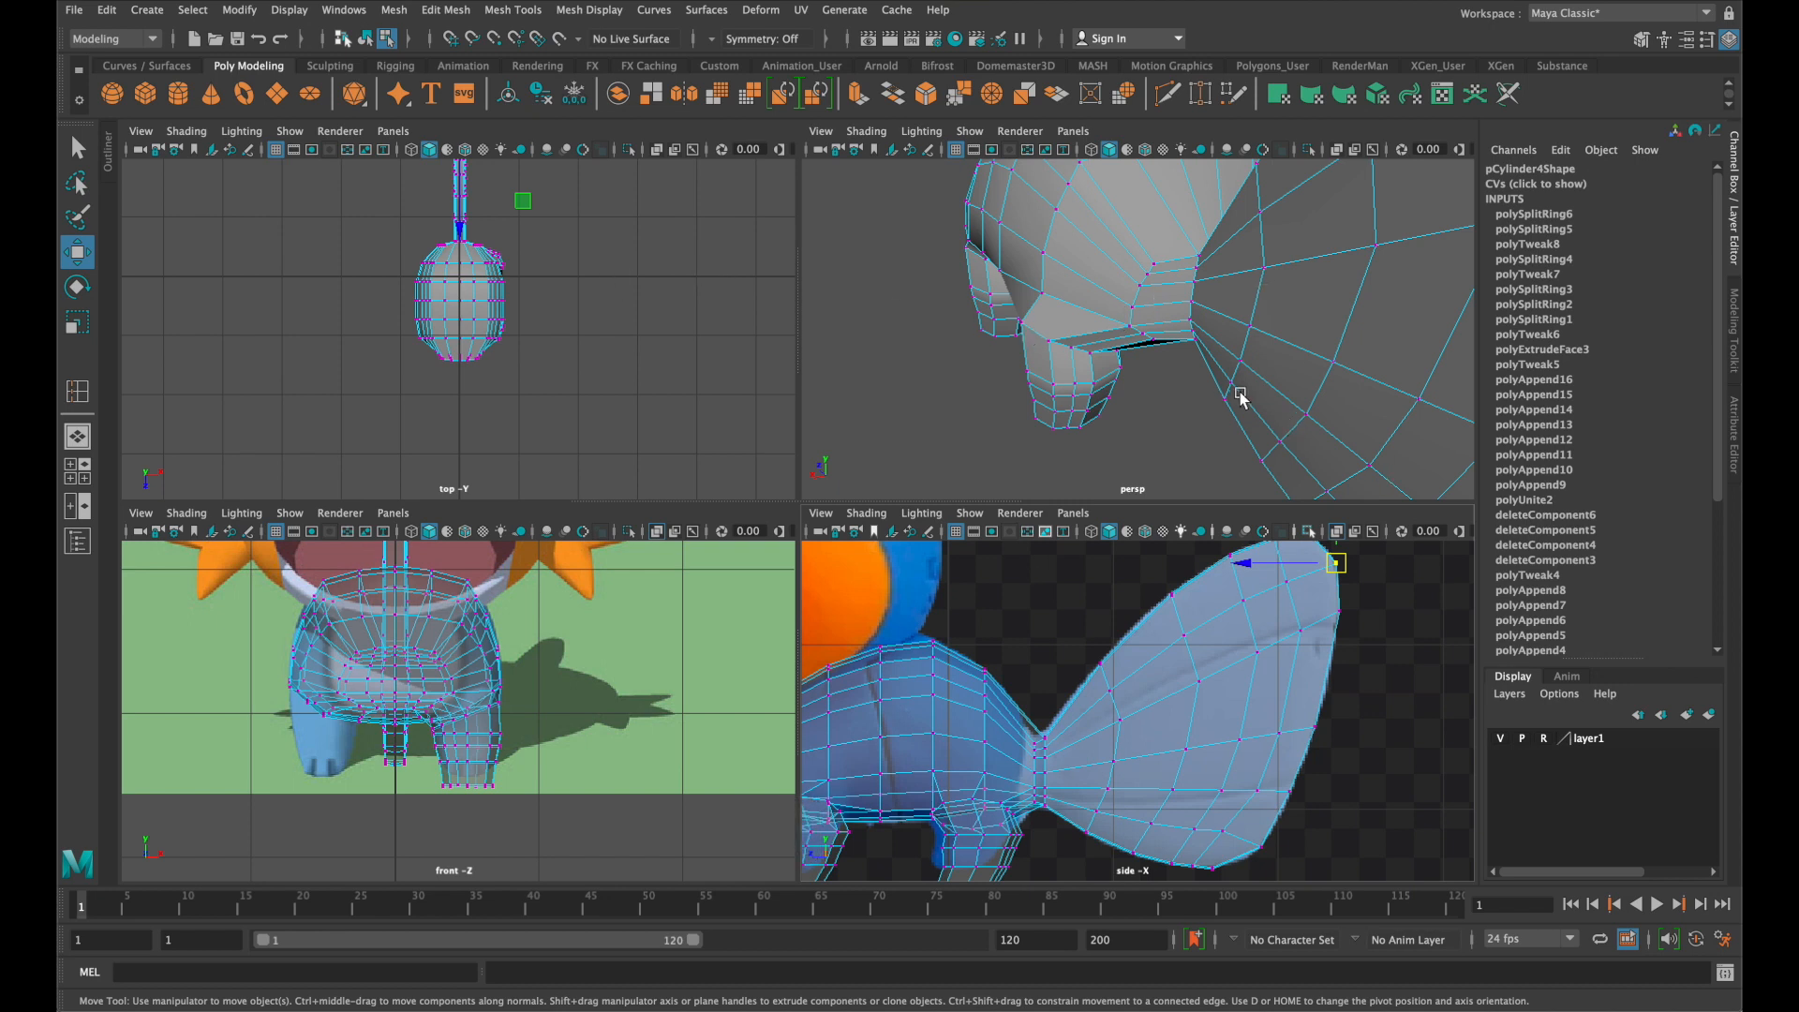
key(space)
alt+drag(1156, 389, 1111, 464)
key(3)
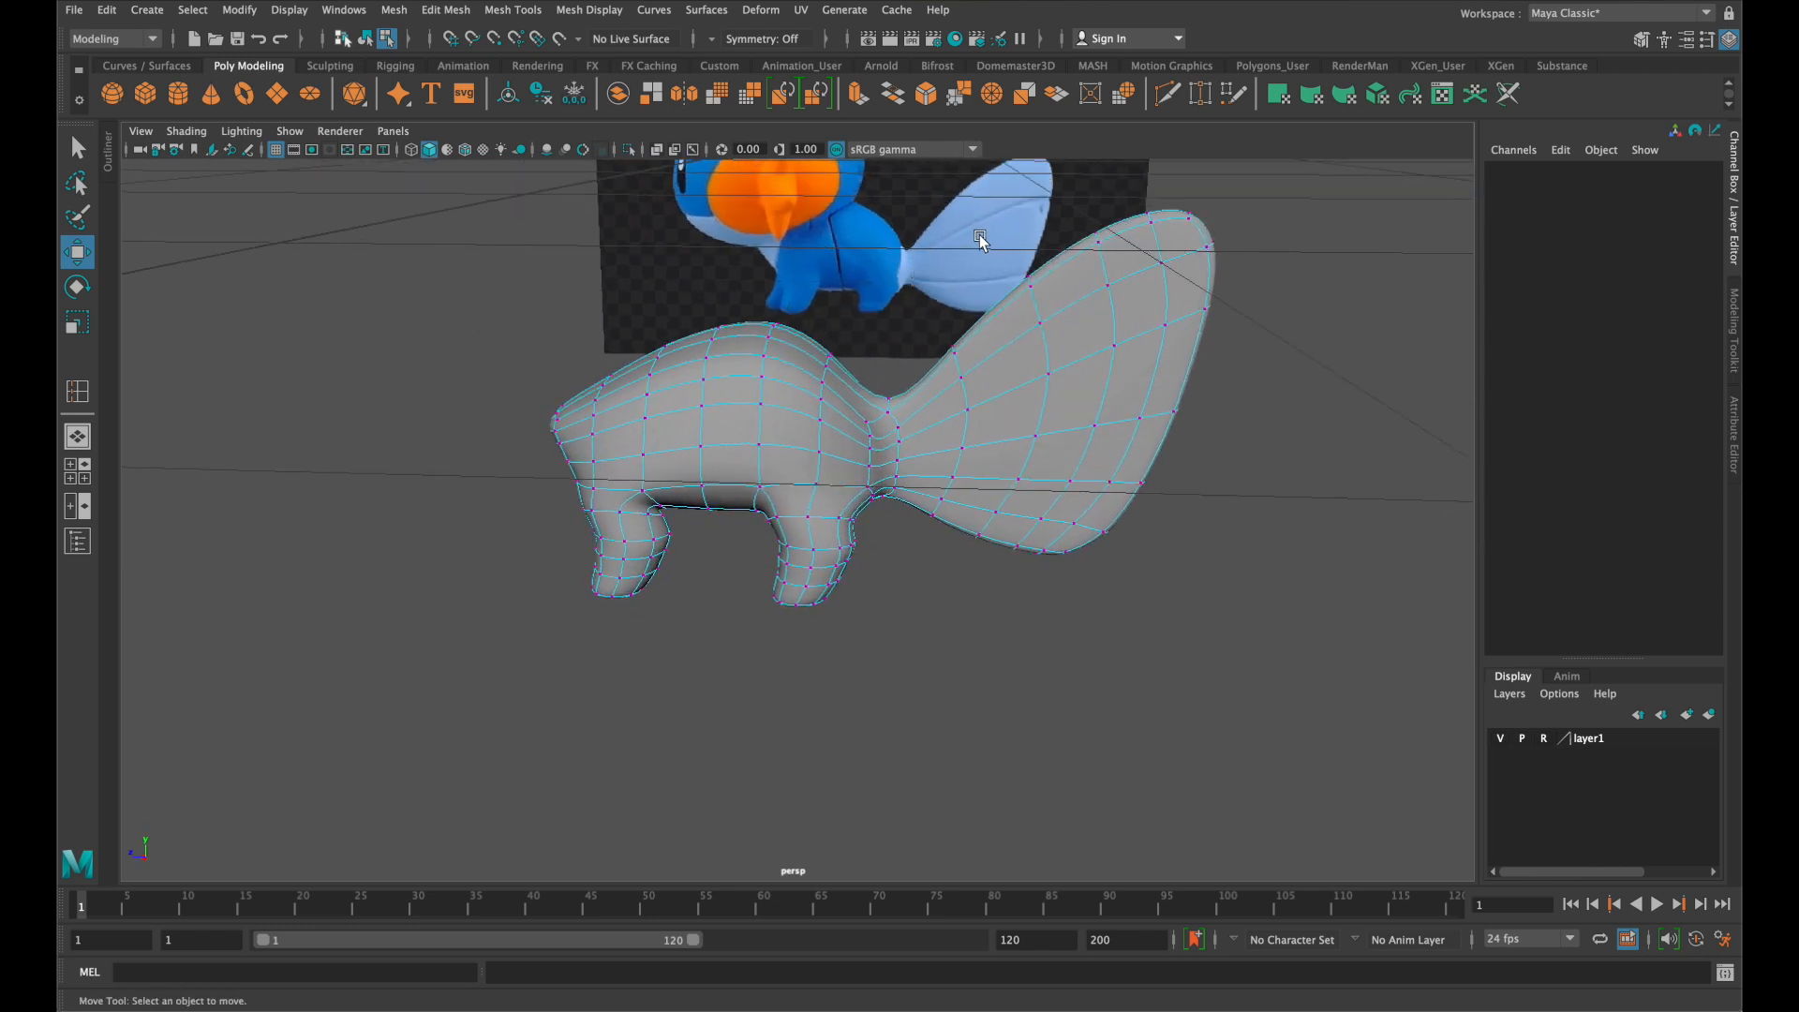
key(1)
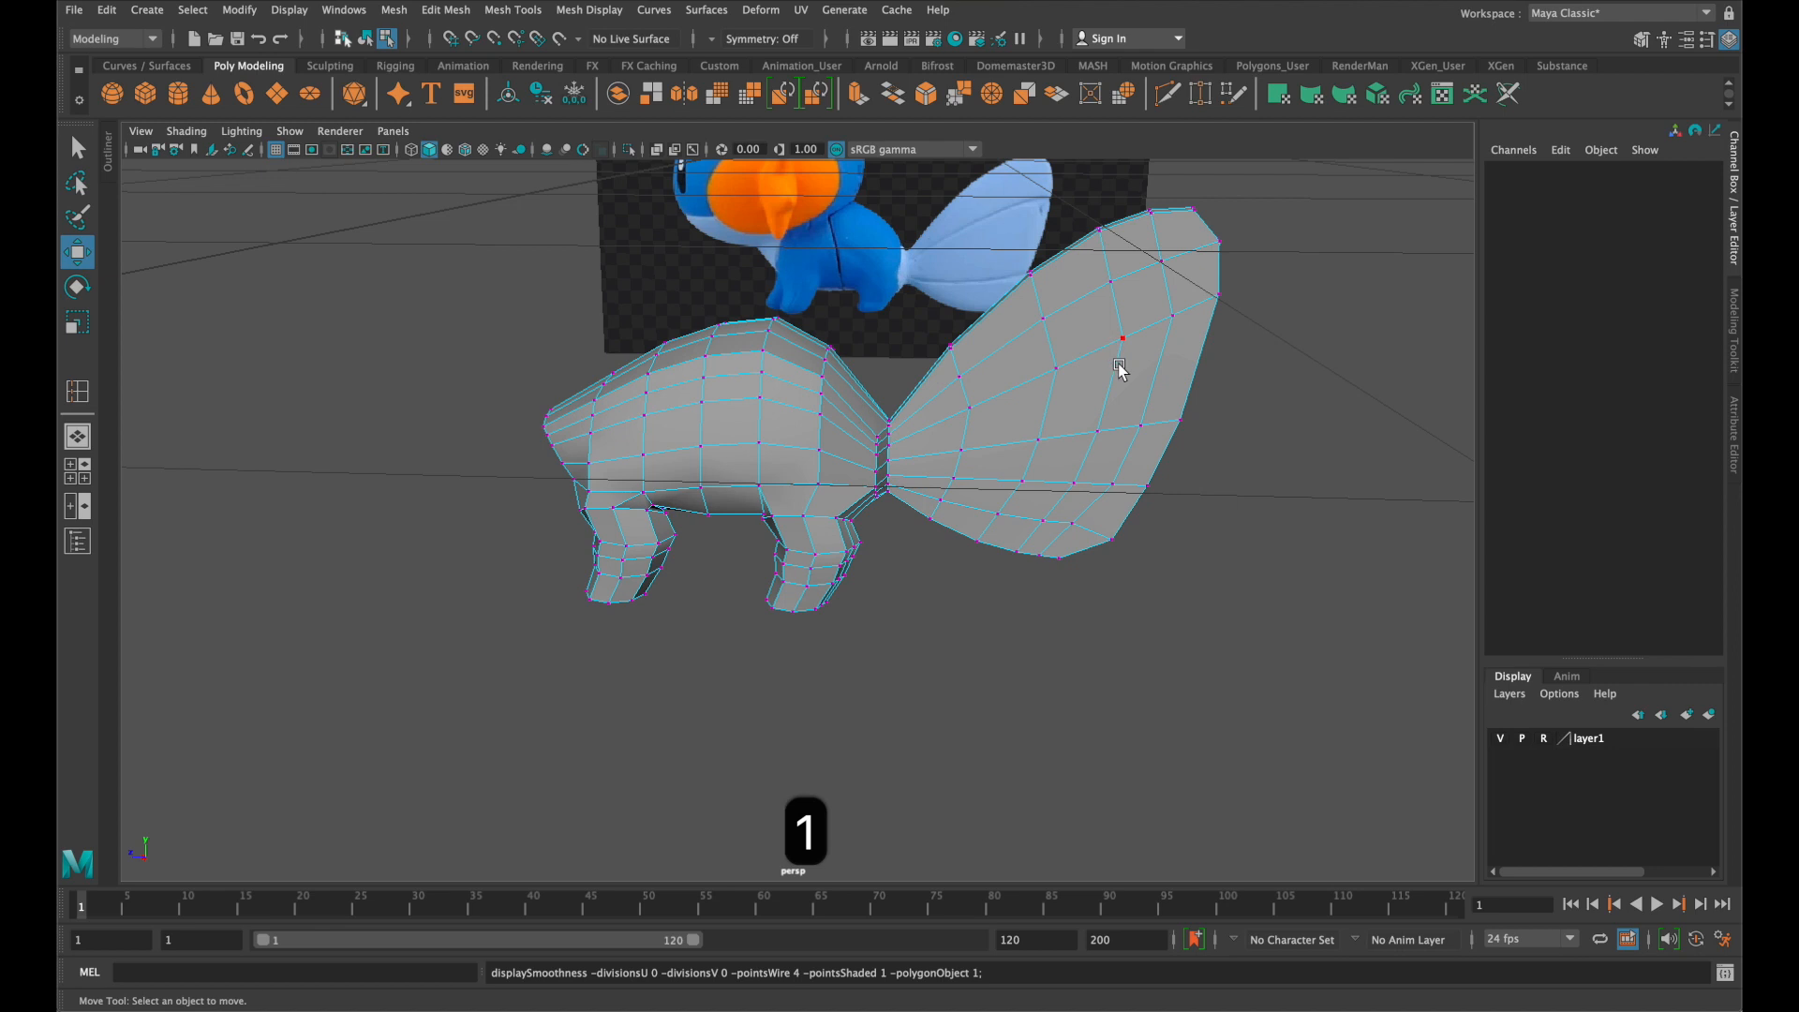
key(space)
key(space)
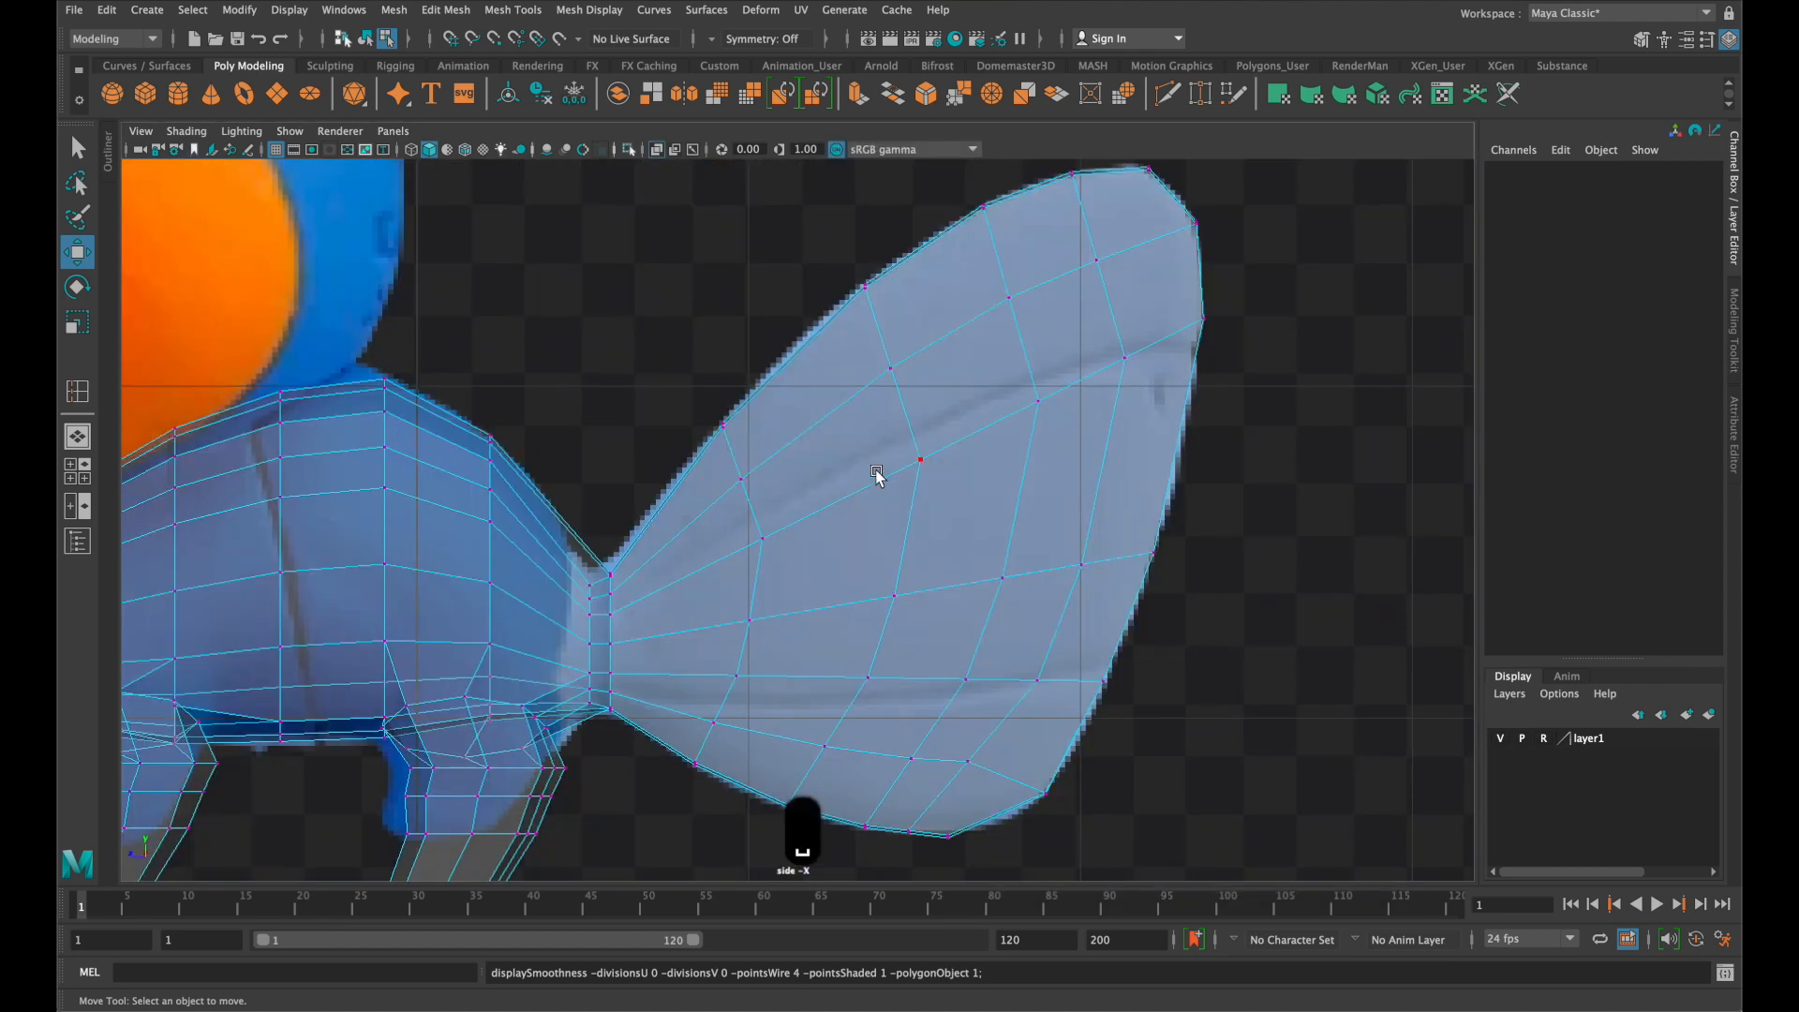
Move the vertices of the fin's upper lengthwise edge loop onto the upper crease line of the side reference
scroll(875, 475, up, 2)
click(752, 541)
drag(752, 542, 737, 514)
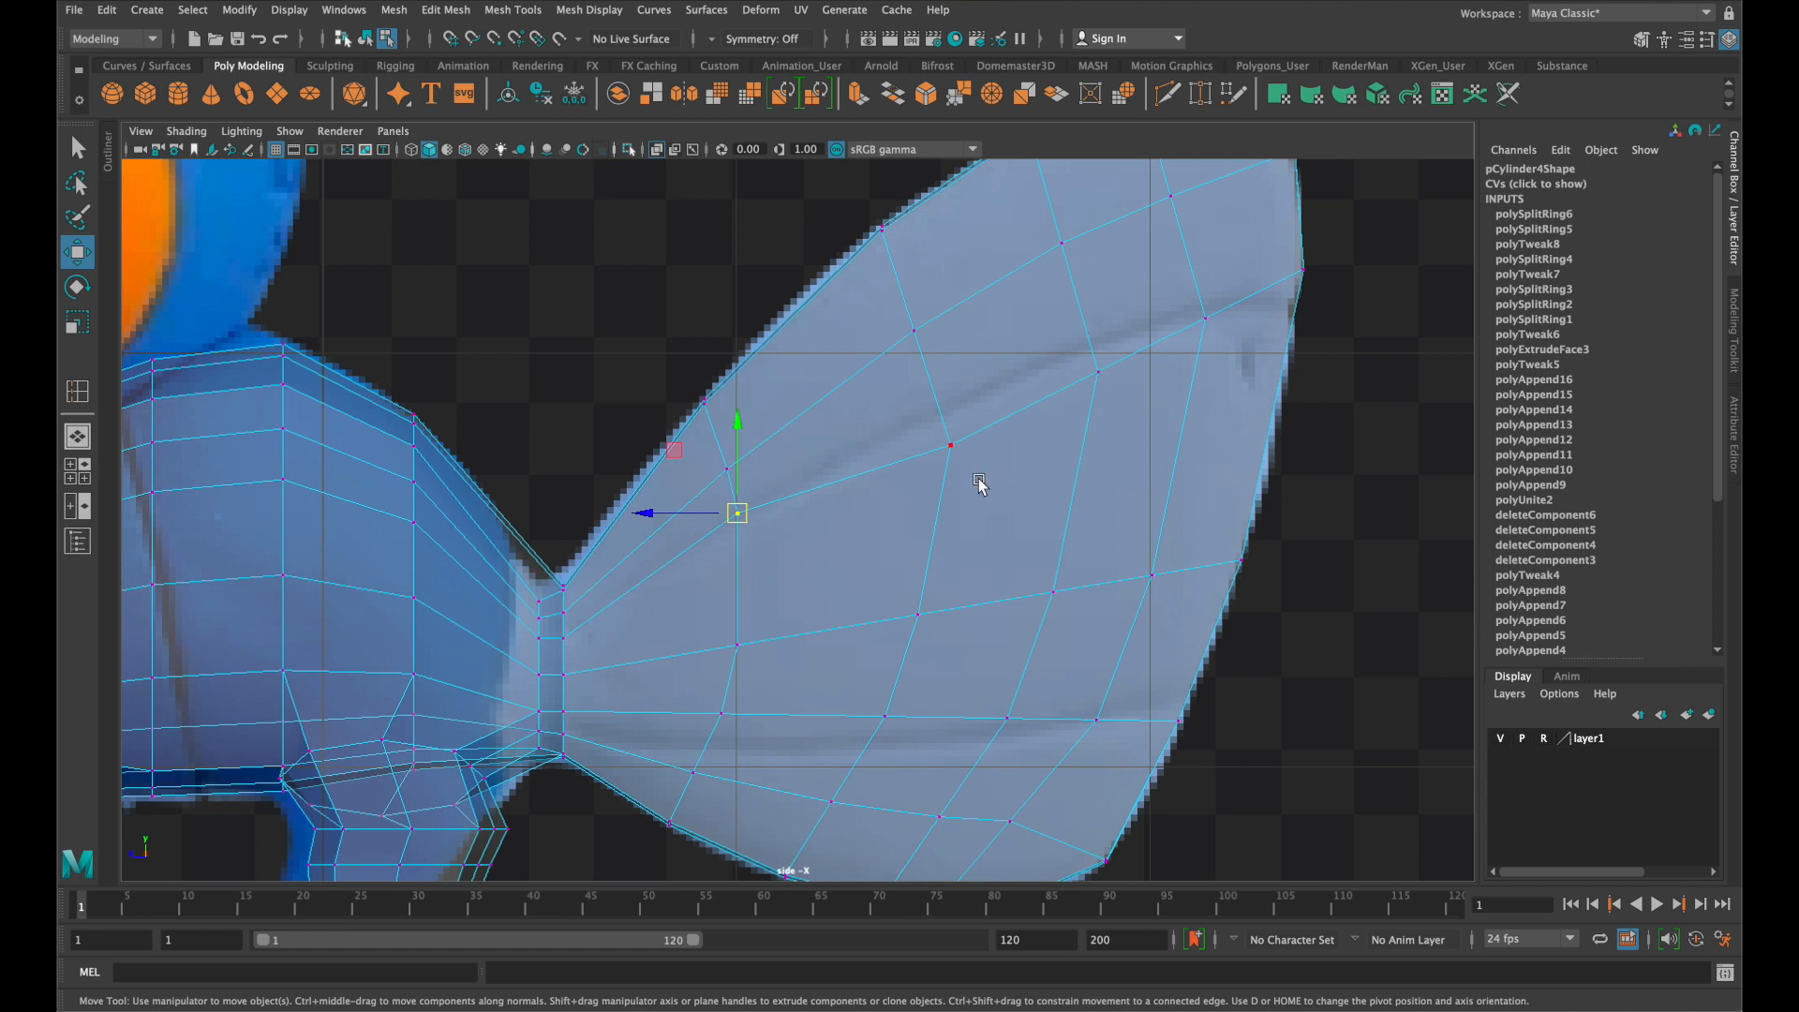
click(950, 445)
drag(950, 445, 936, 410)
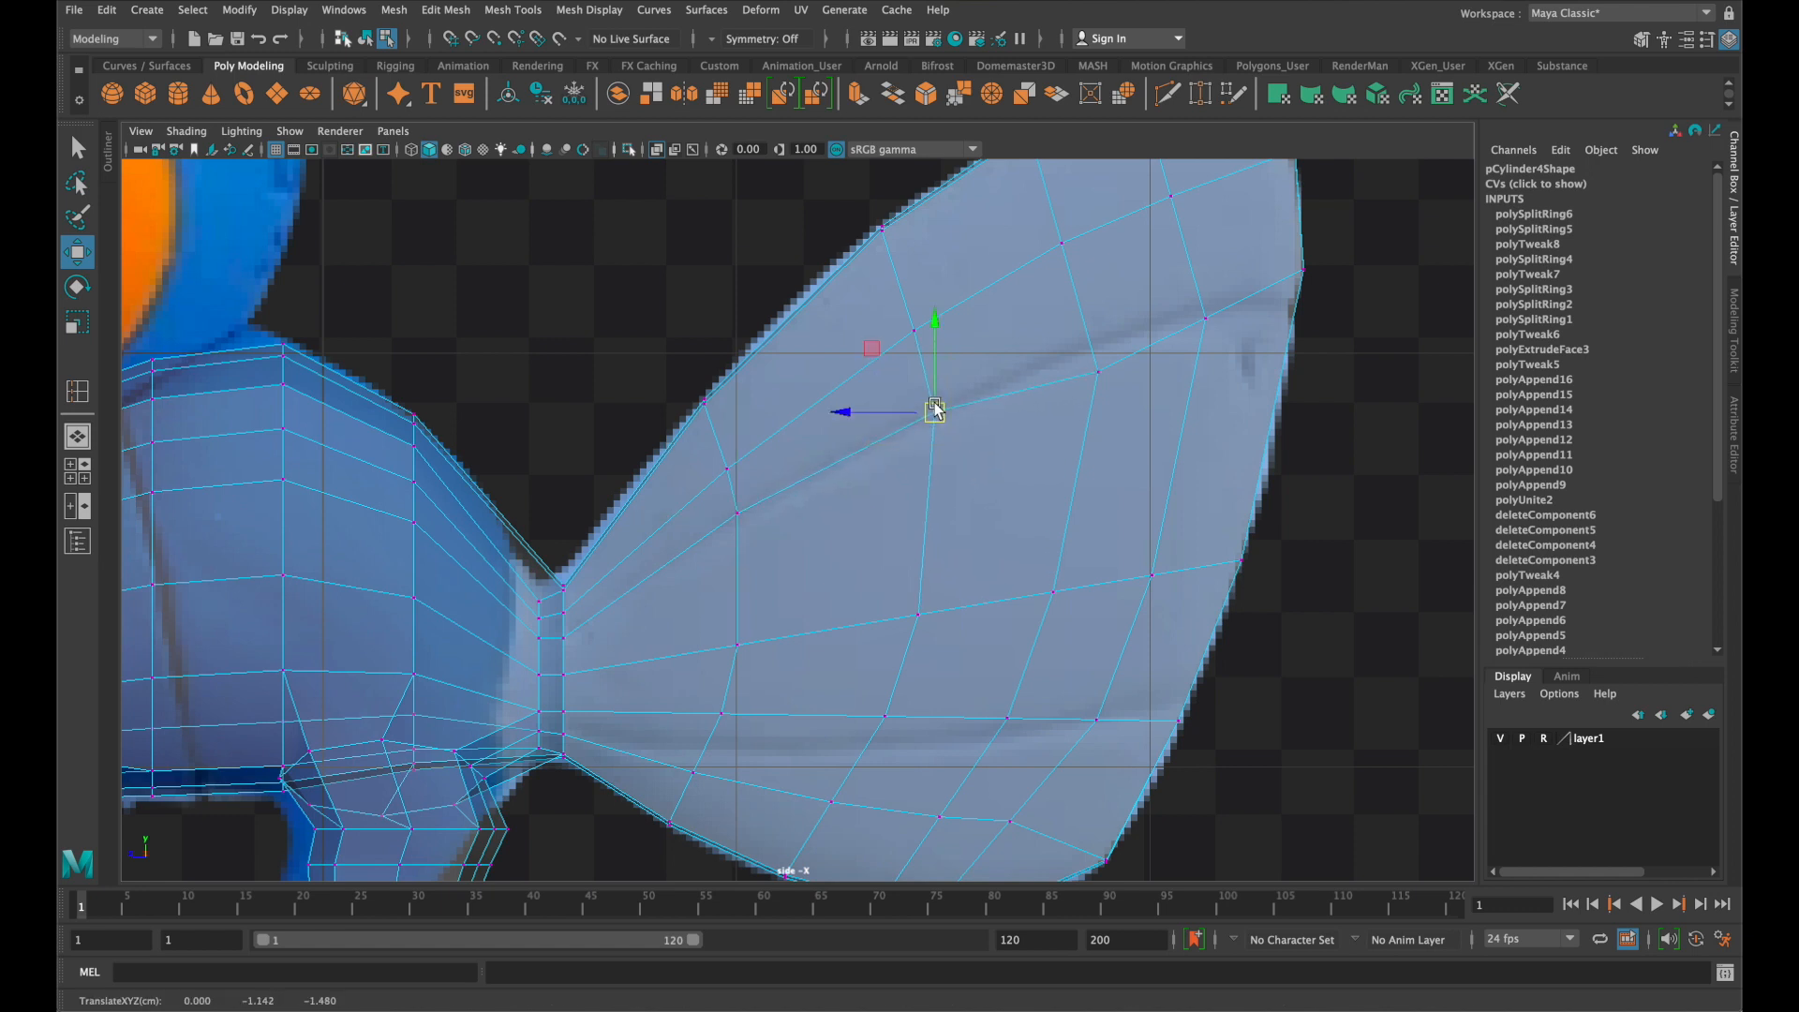
click(1098, 372)
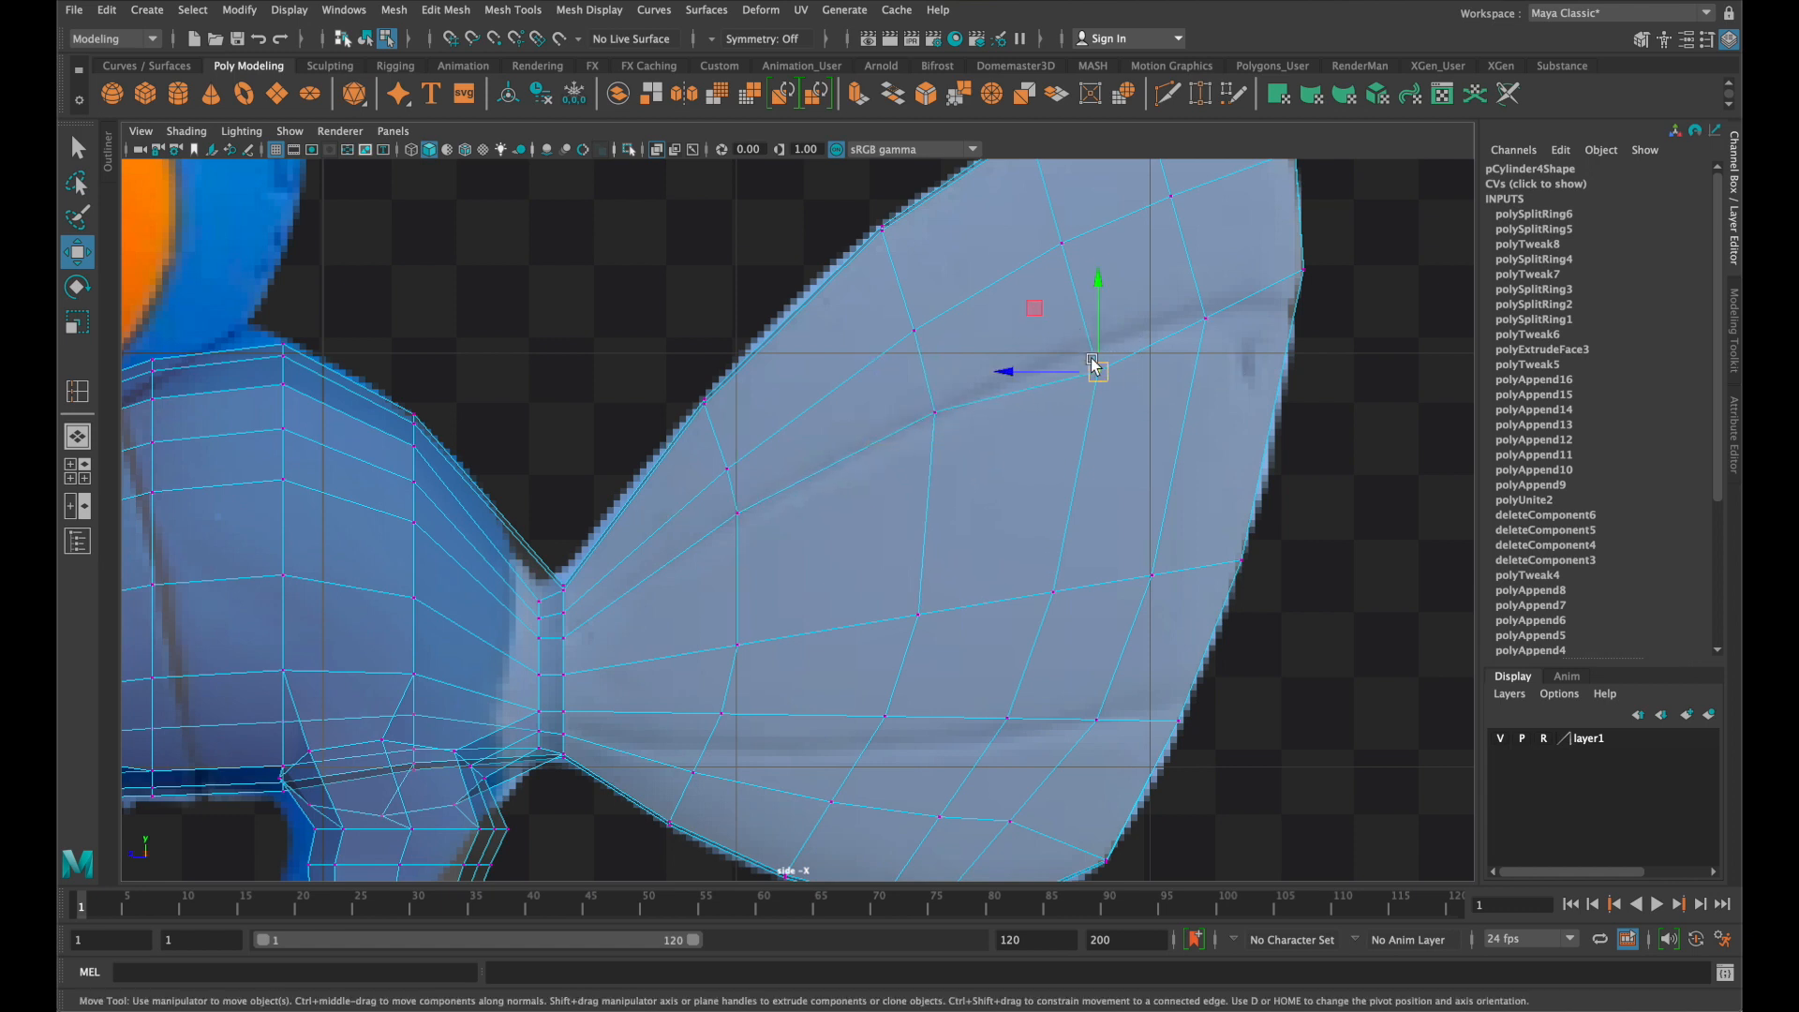
drag(1098, 370, 1084, 345)
click(1311, 302)
drag(1311, 301, 1302, 346)
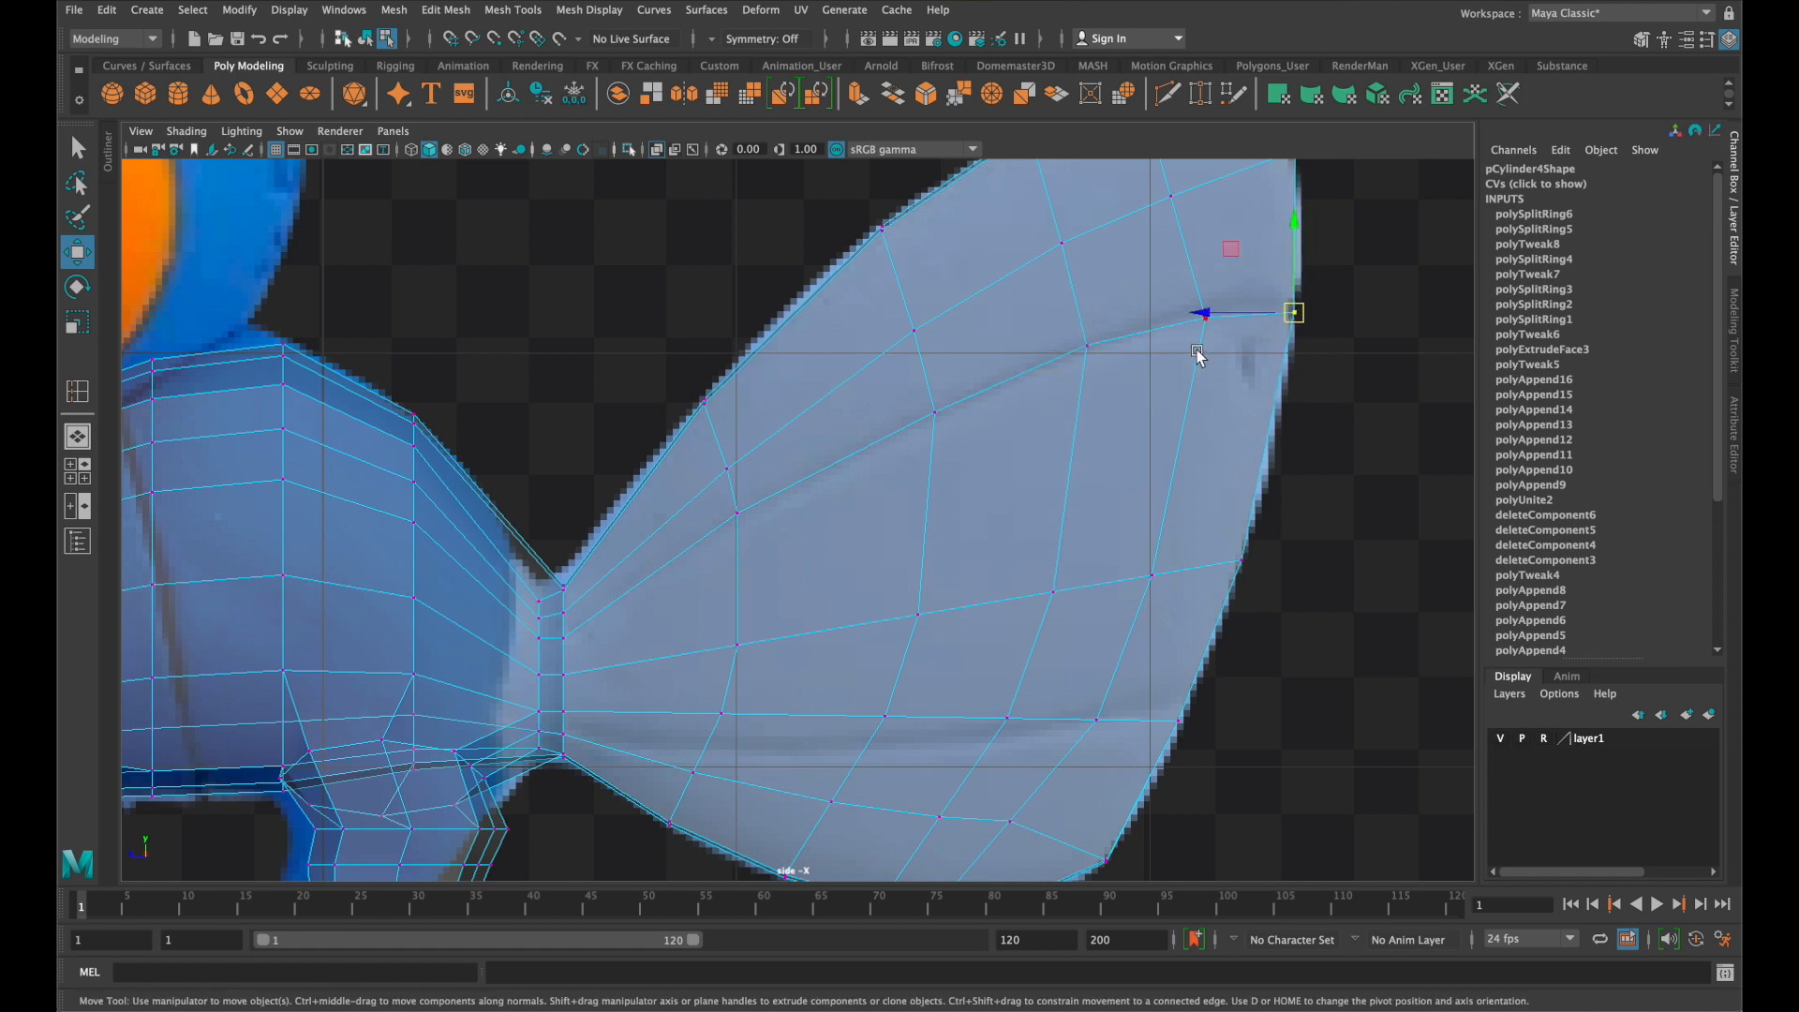
click(1204, 312)
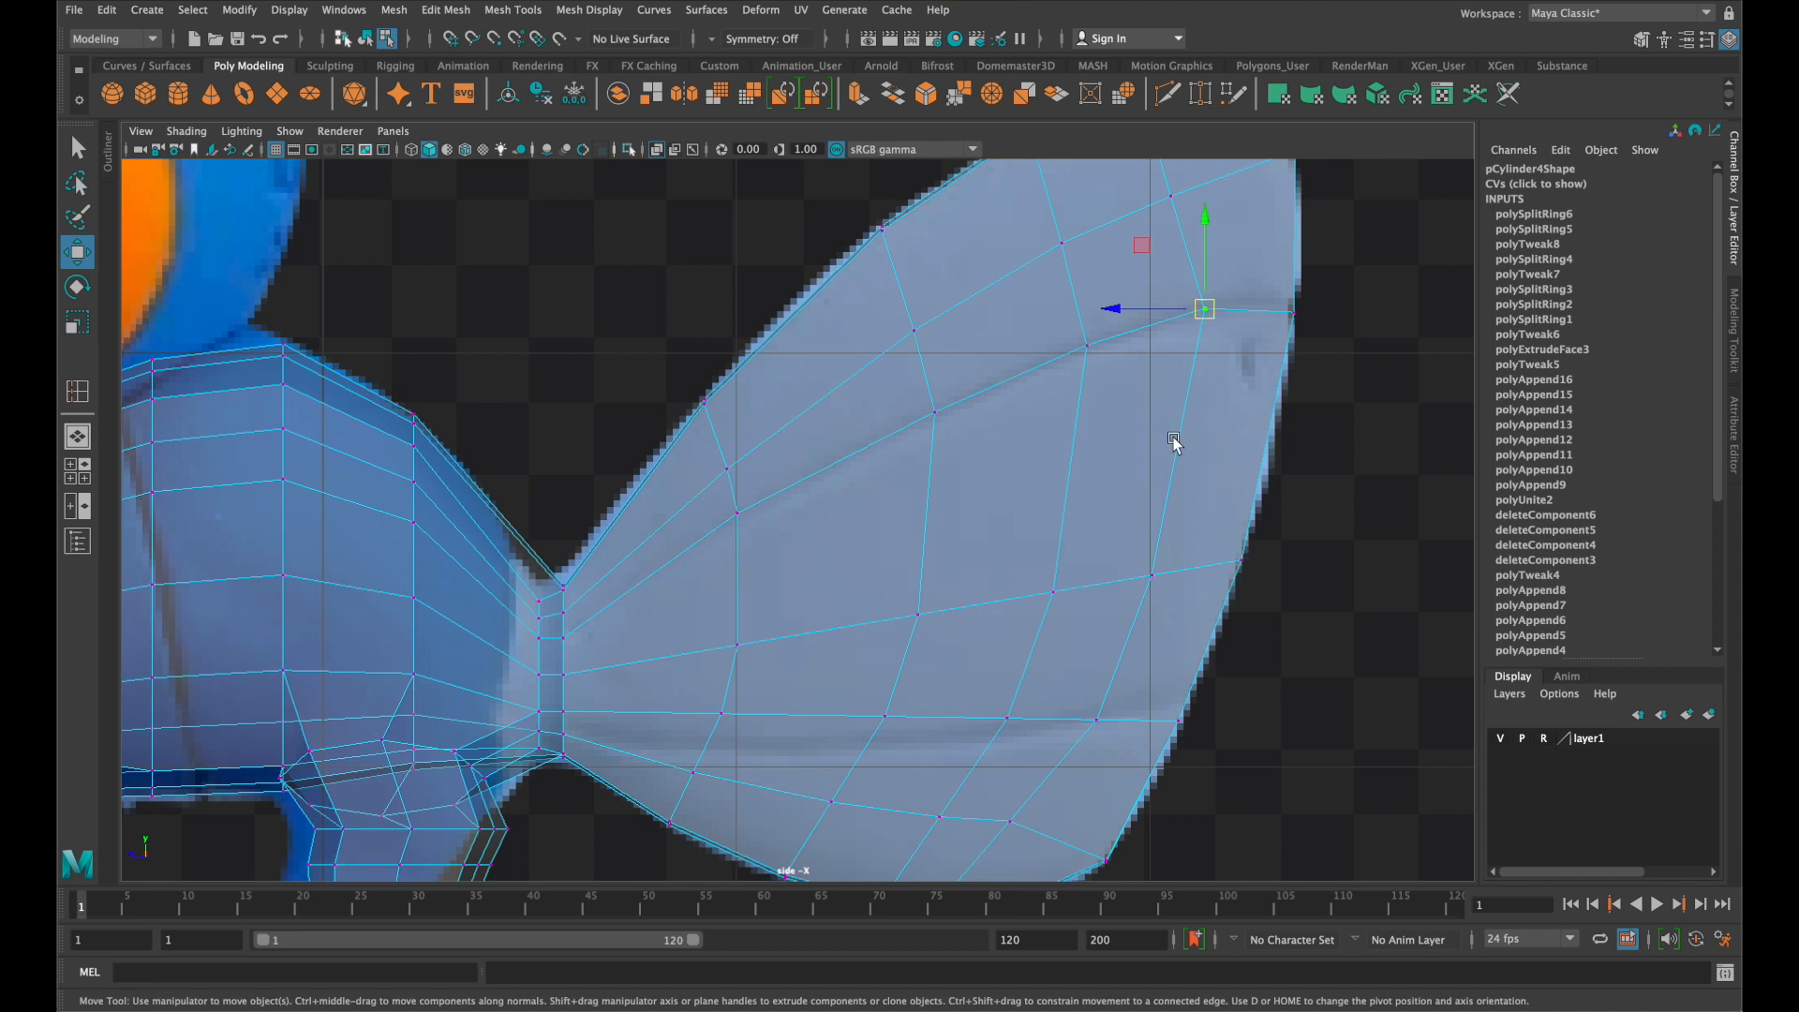
Move the vertices of the fin's lower lengthwise edge loop onto the lower crease line of the side reference
click(1094, 721)
drag(979, 690, 1020, 735)
drag(851, 705, 884, 745)
drag(716, 709, 728, 750)
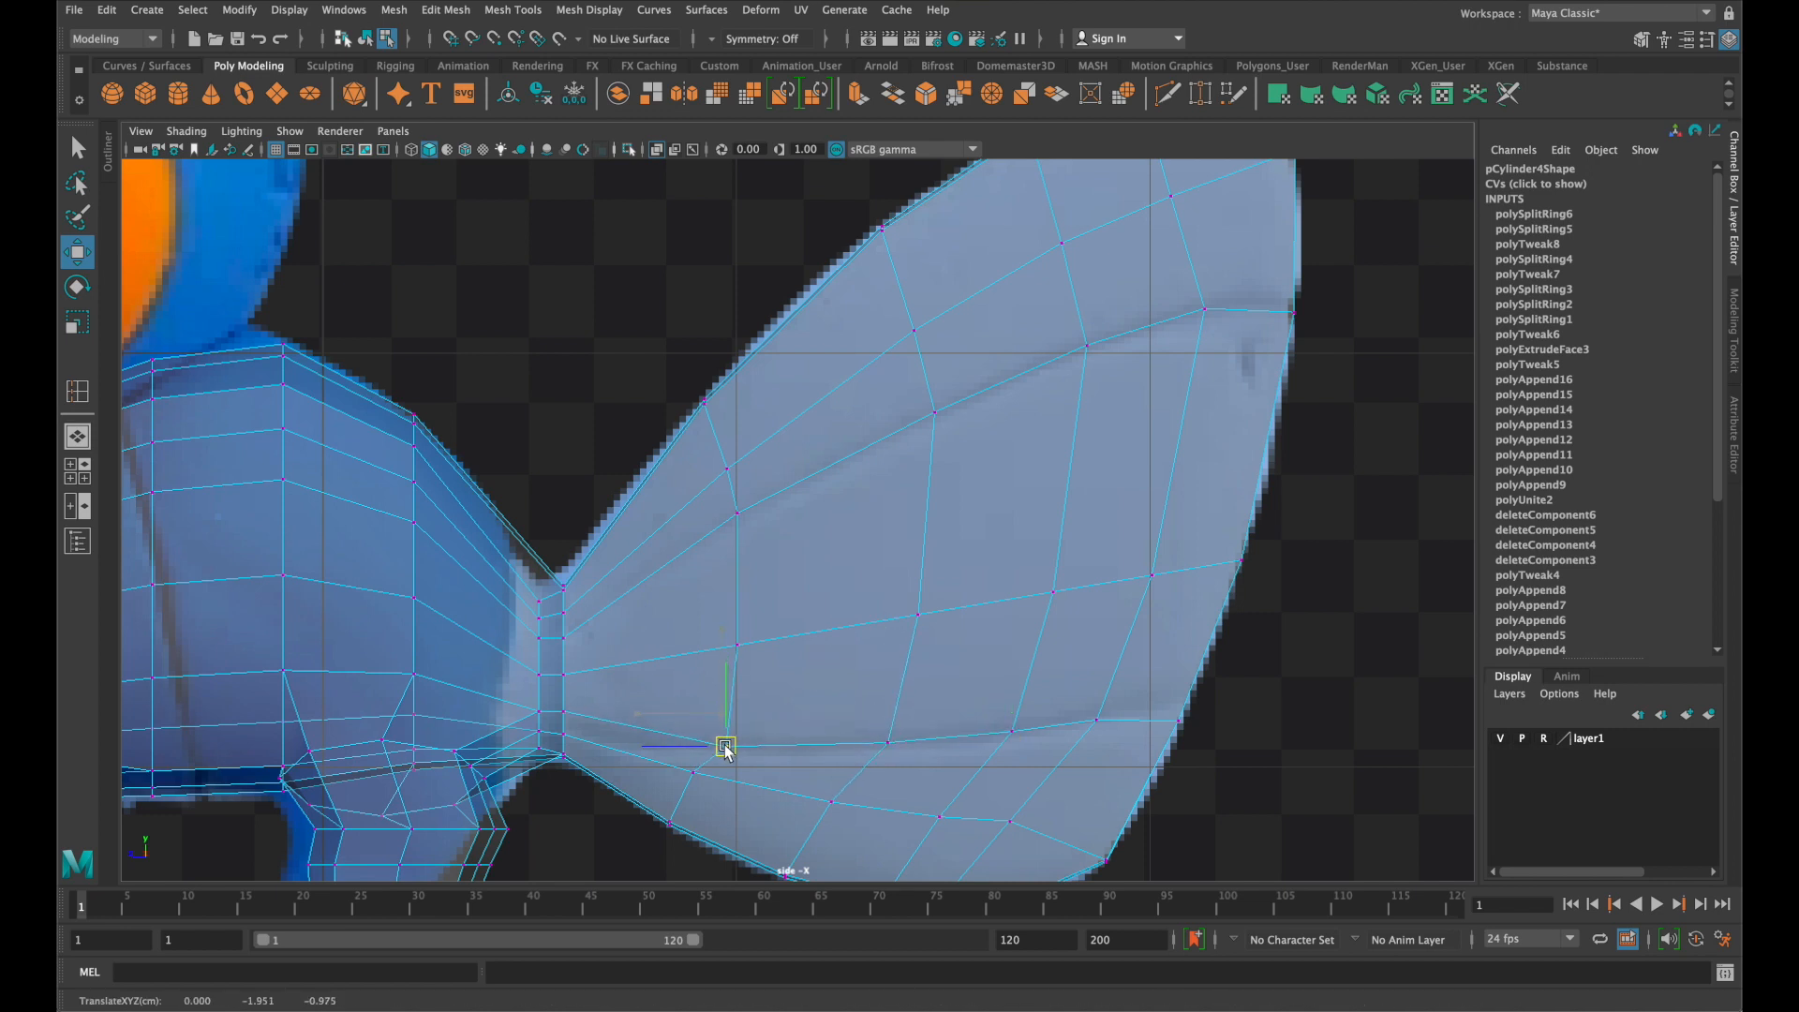
drag(1199, 746, 1188, 699)
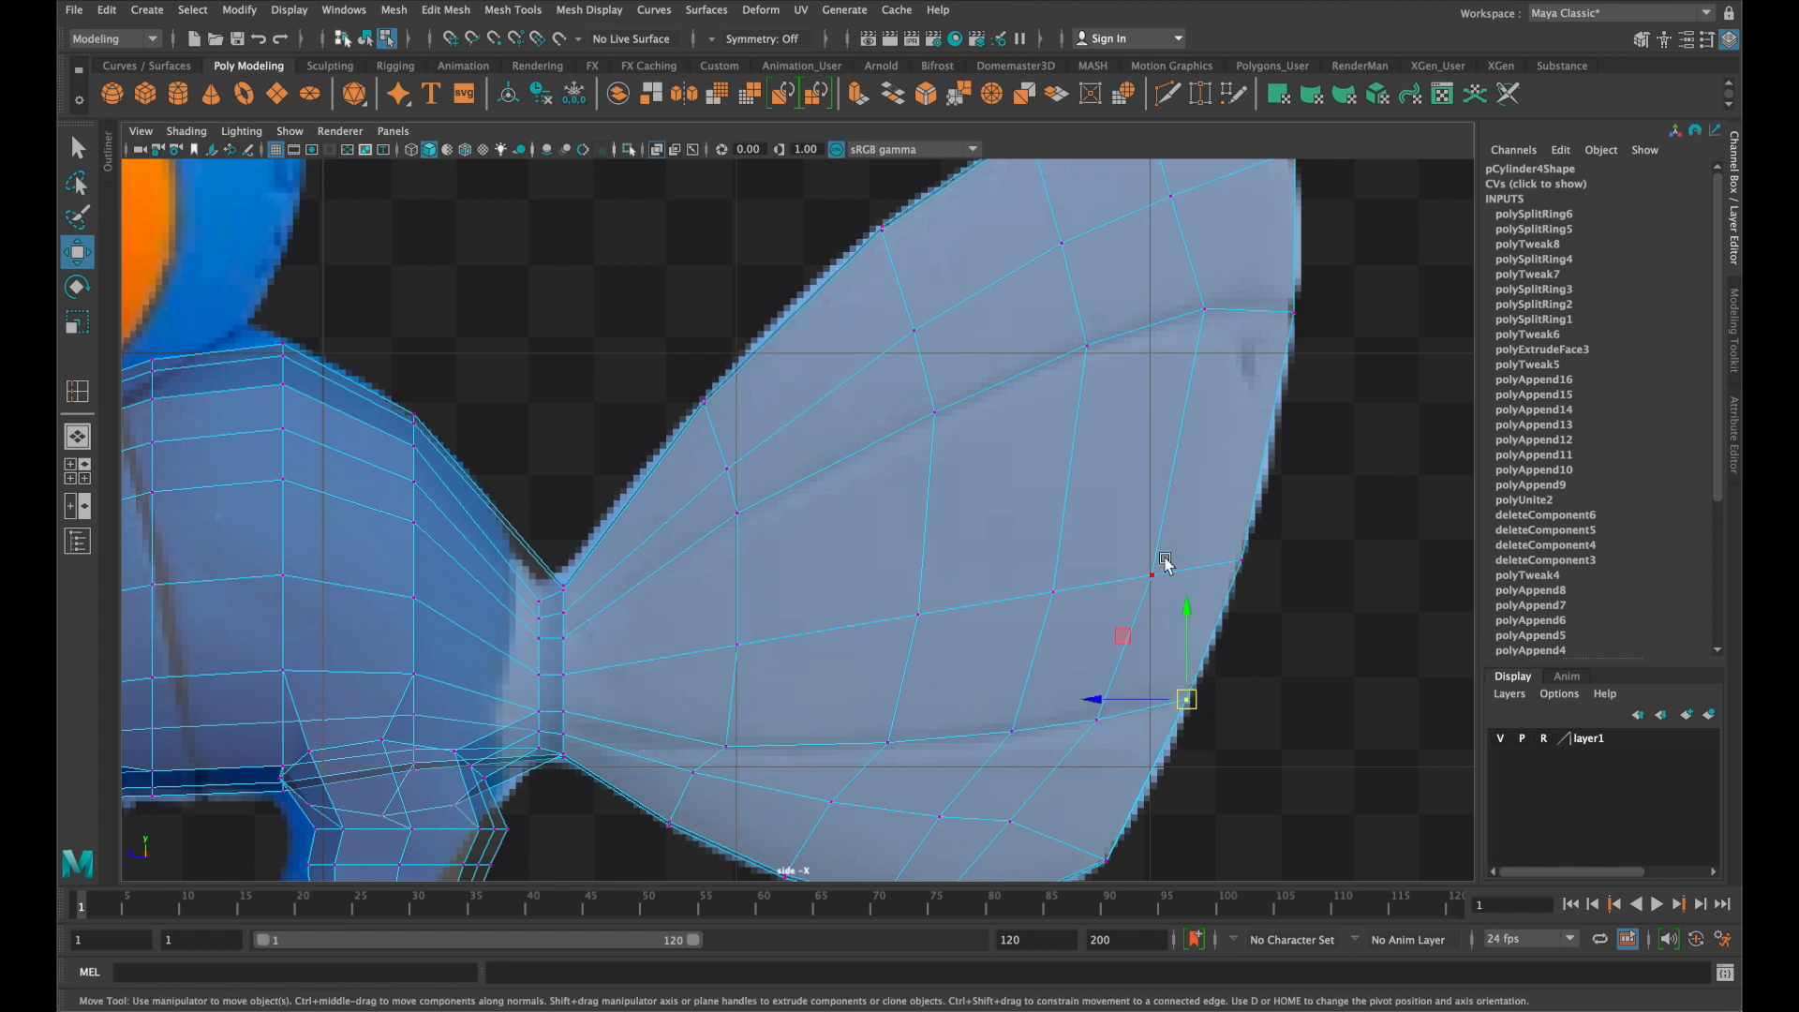
Insert supporting edge loops close above and below both the upper and the lower crease line of the tail fin
click(512, 10)
click(563, 156)
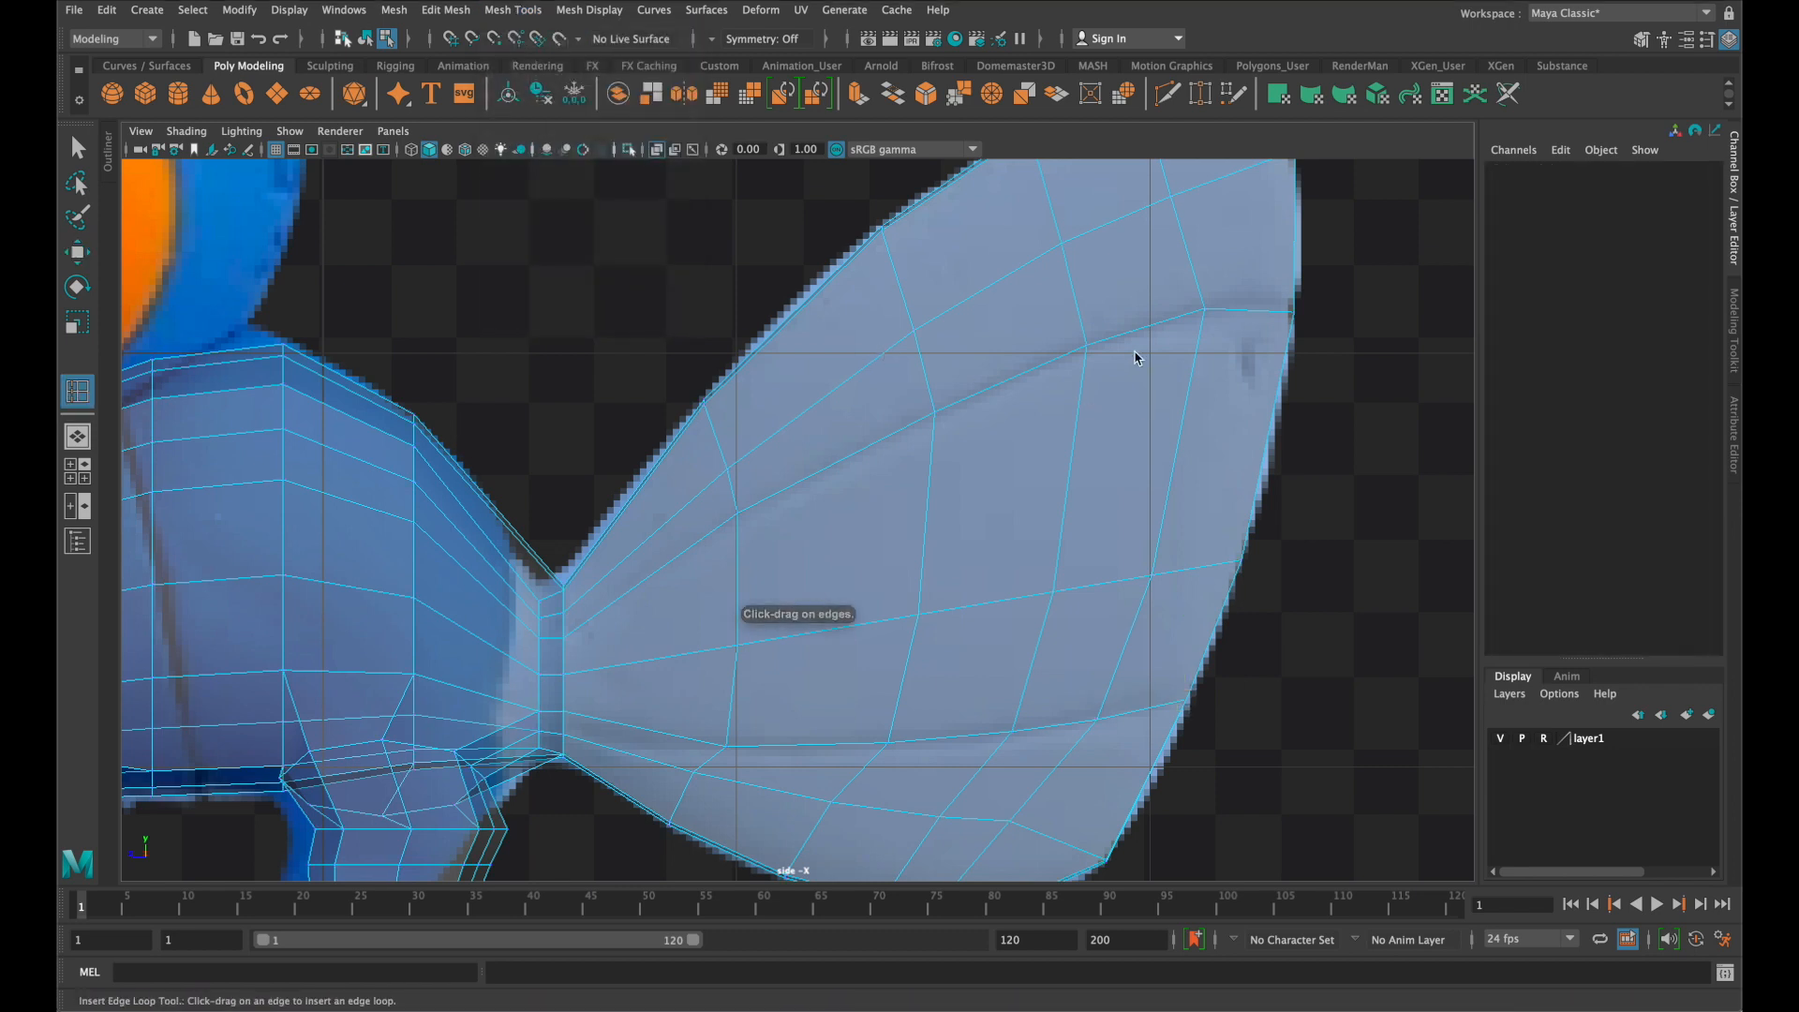
drag(1087, 358, 1083, 335)
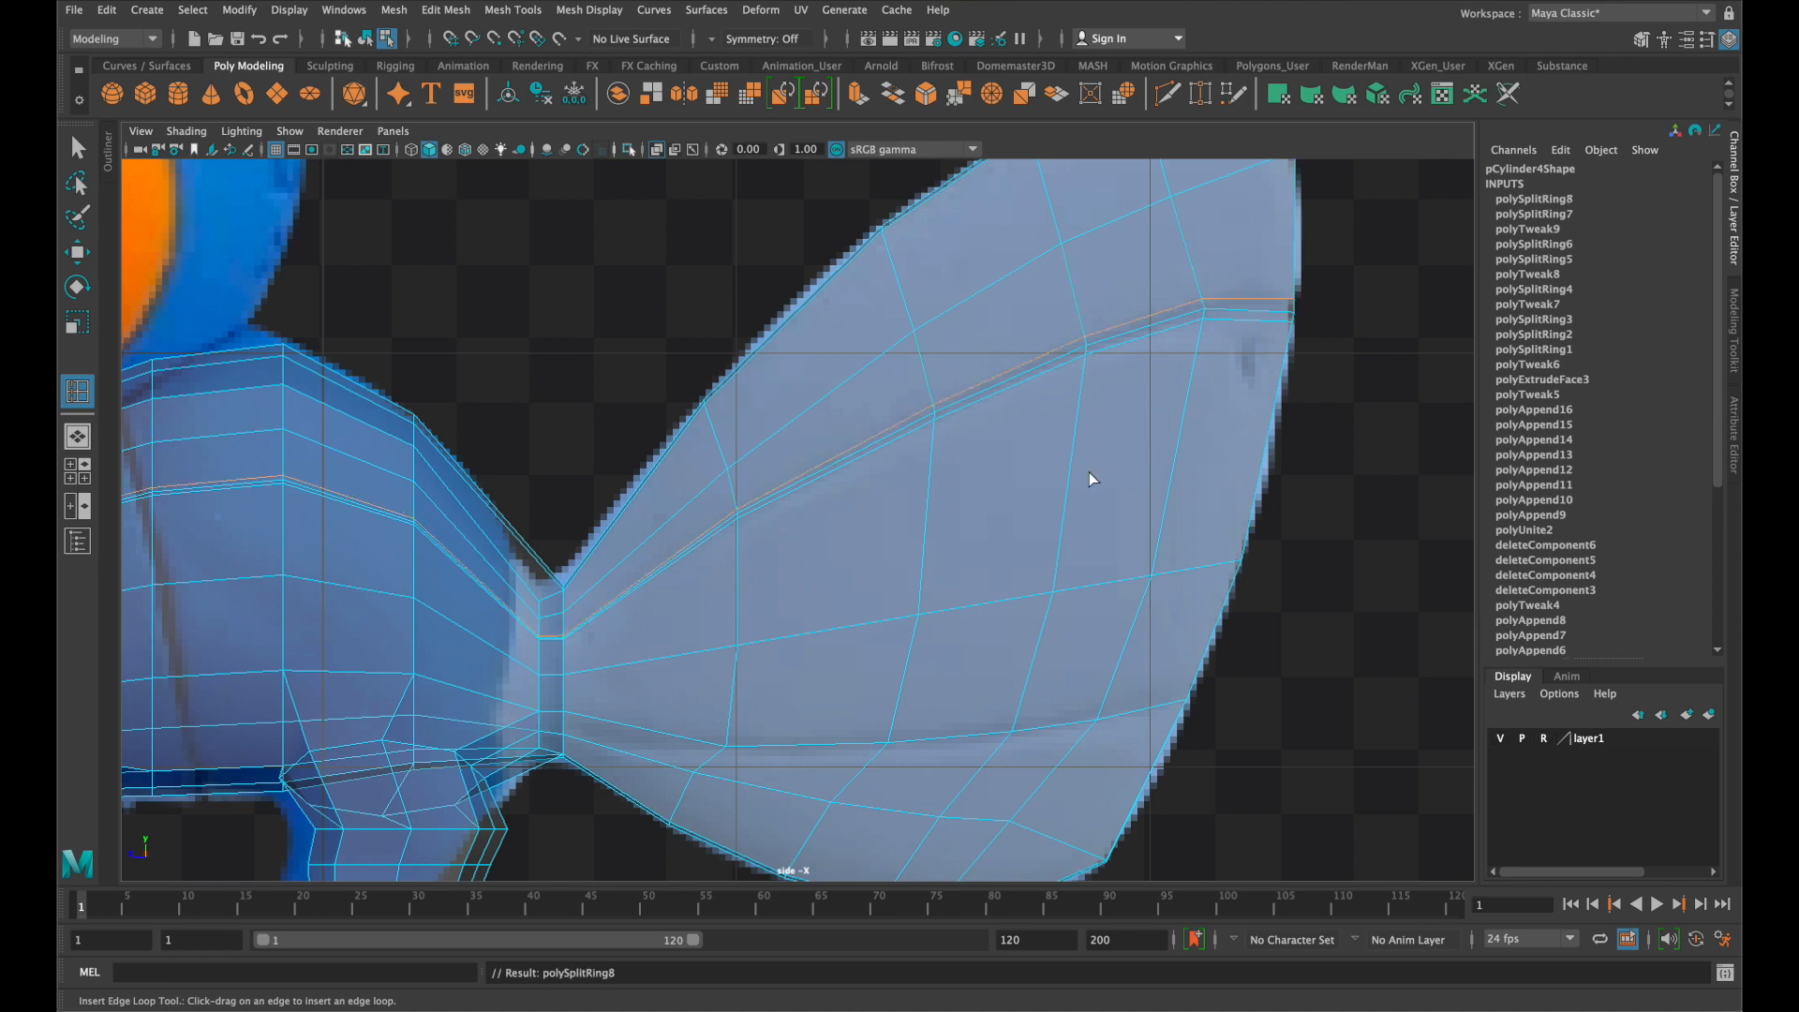
drag(1019, 746, 1019, 727)
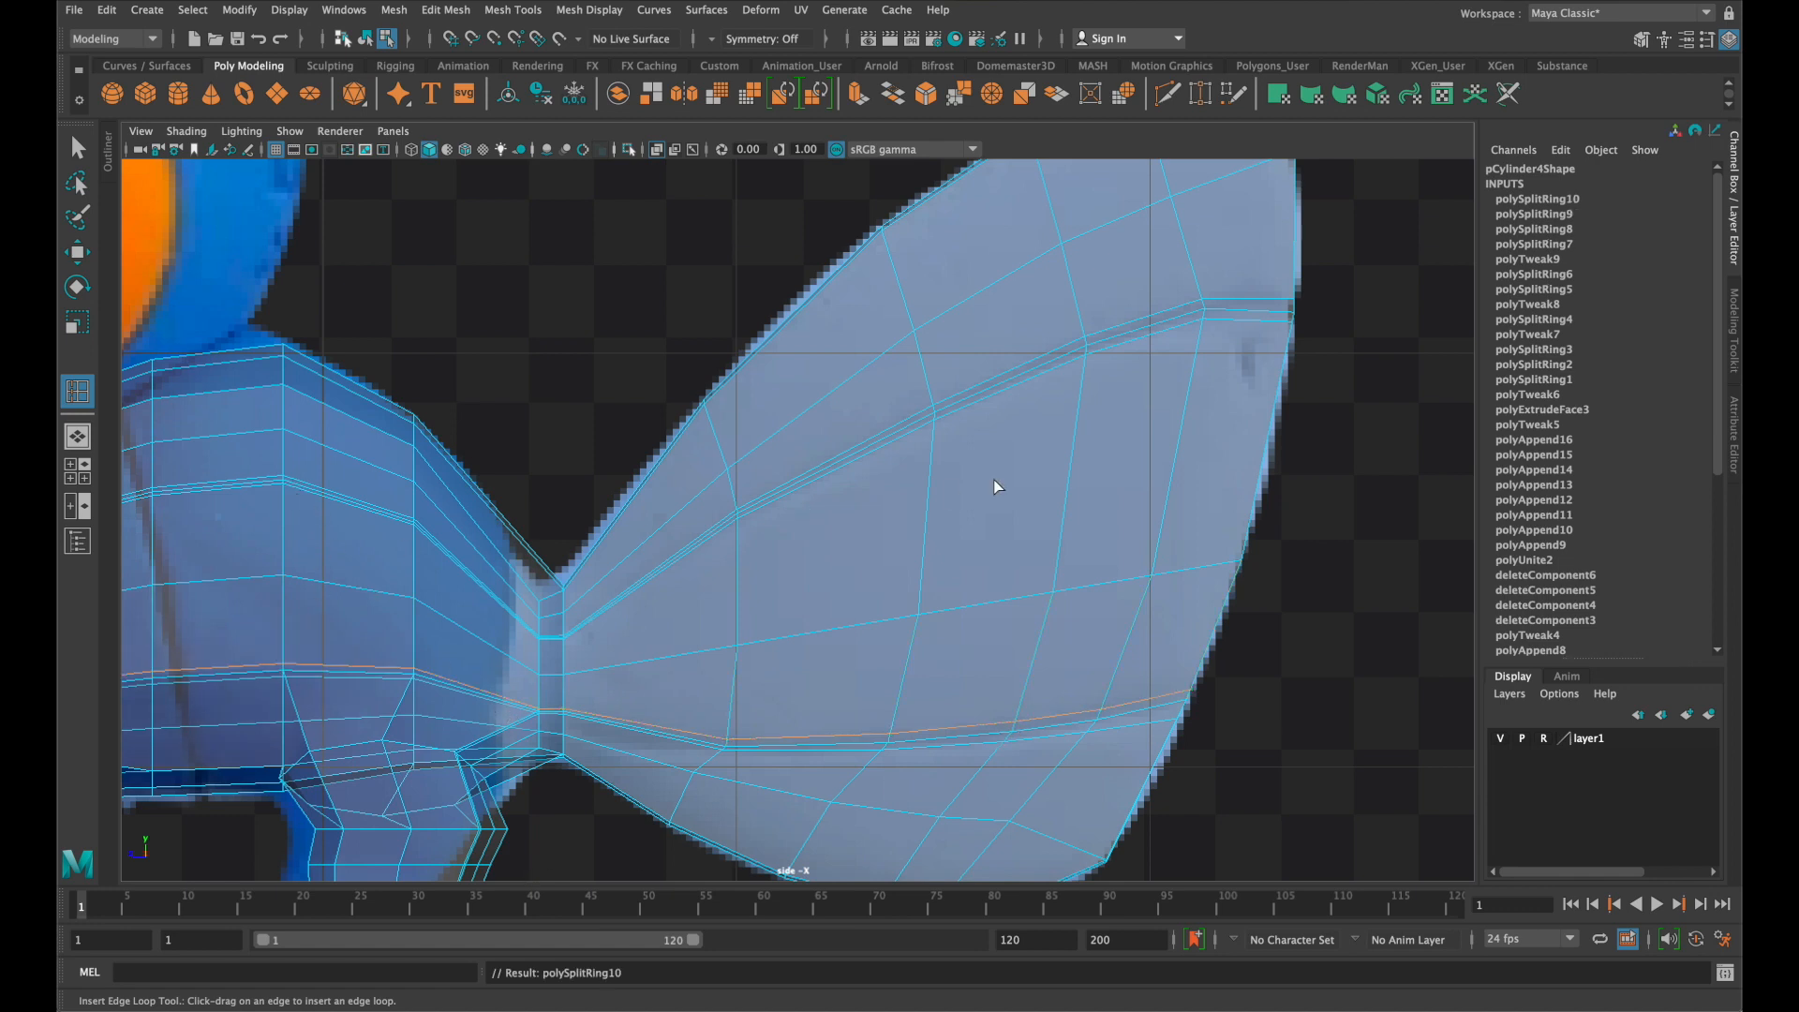
Select the fin's upper and lower crease edges from base to rear edge and push them inward along X into grooves
key(q)
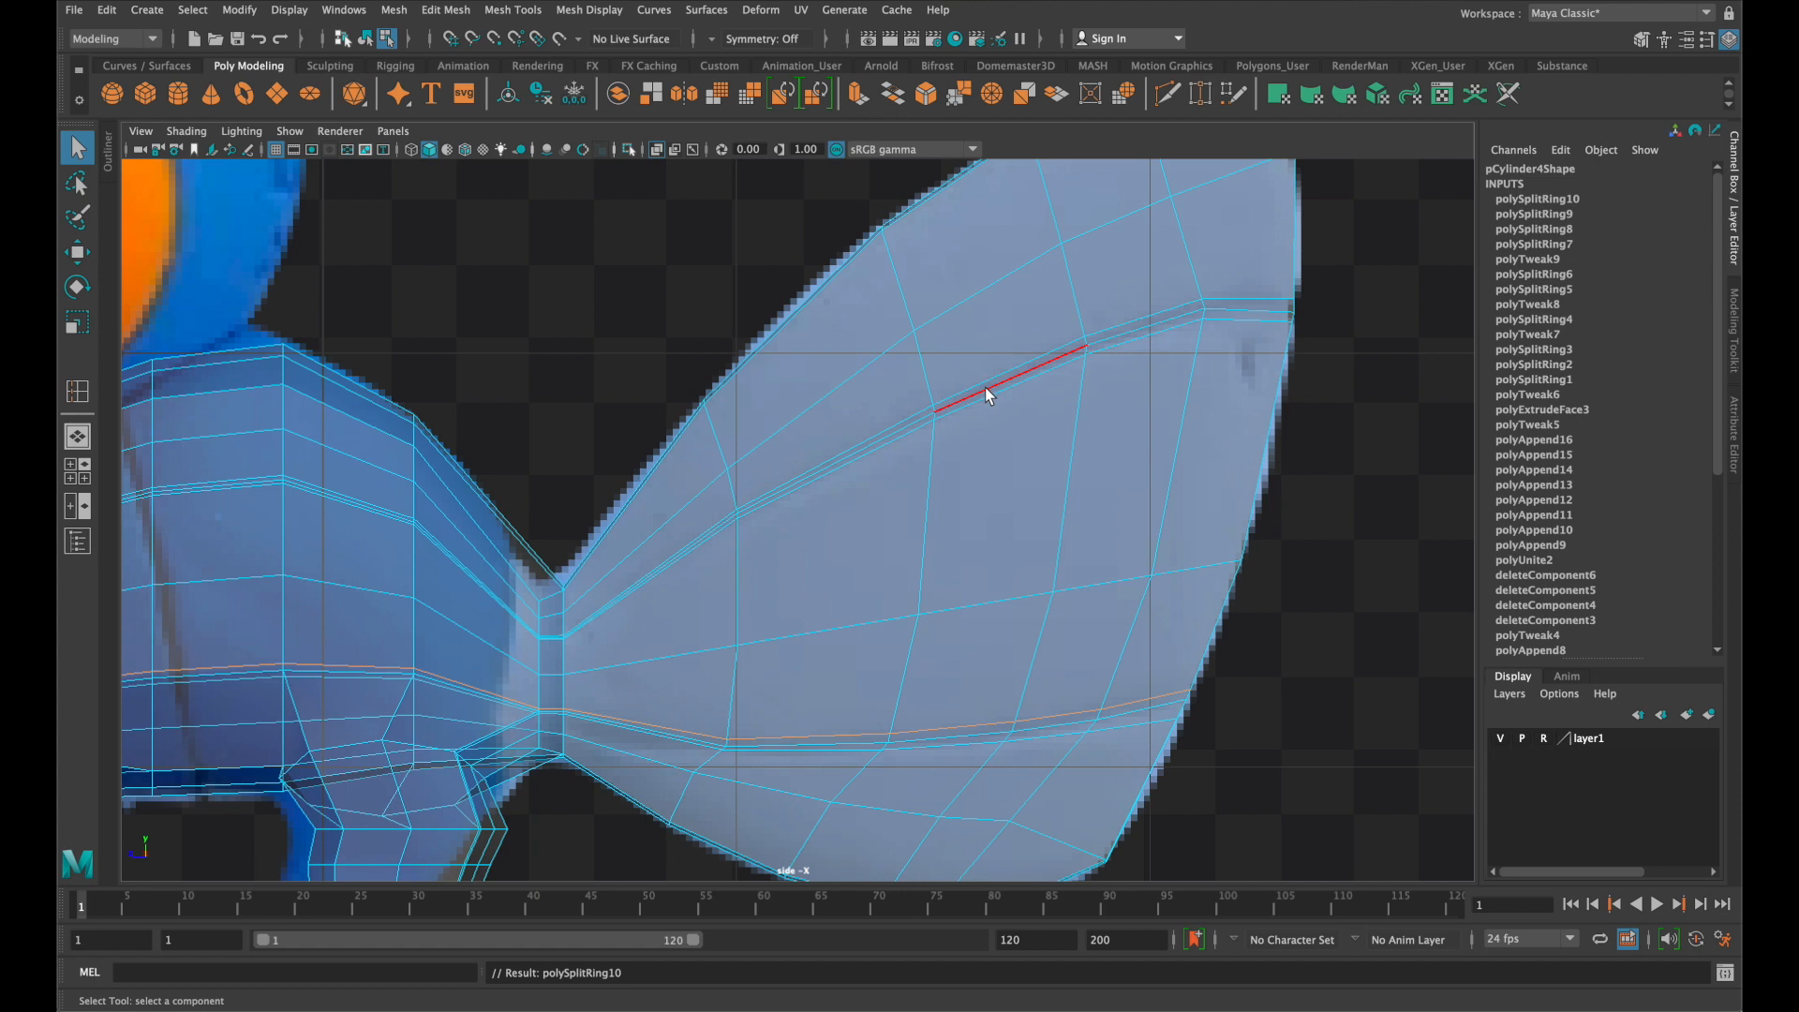
click(689, 550)
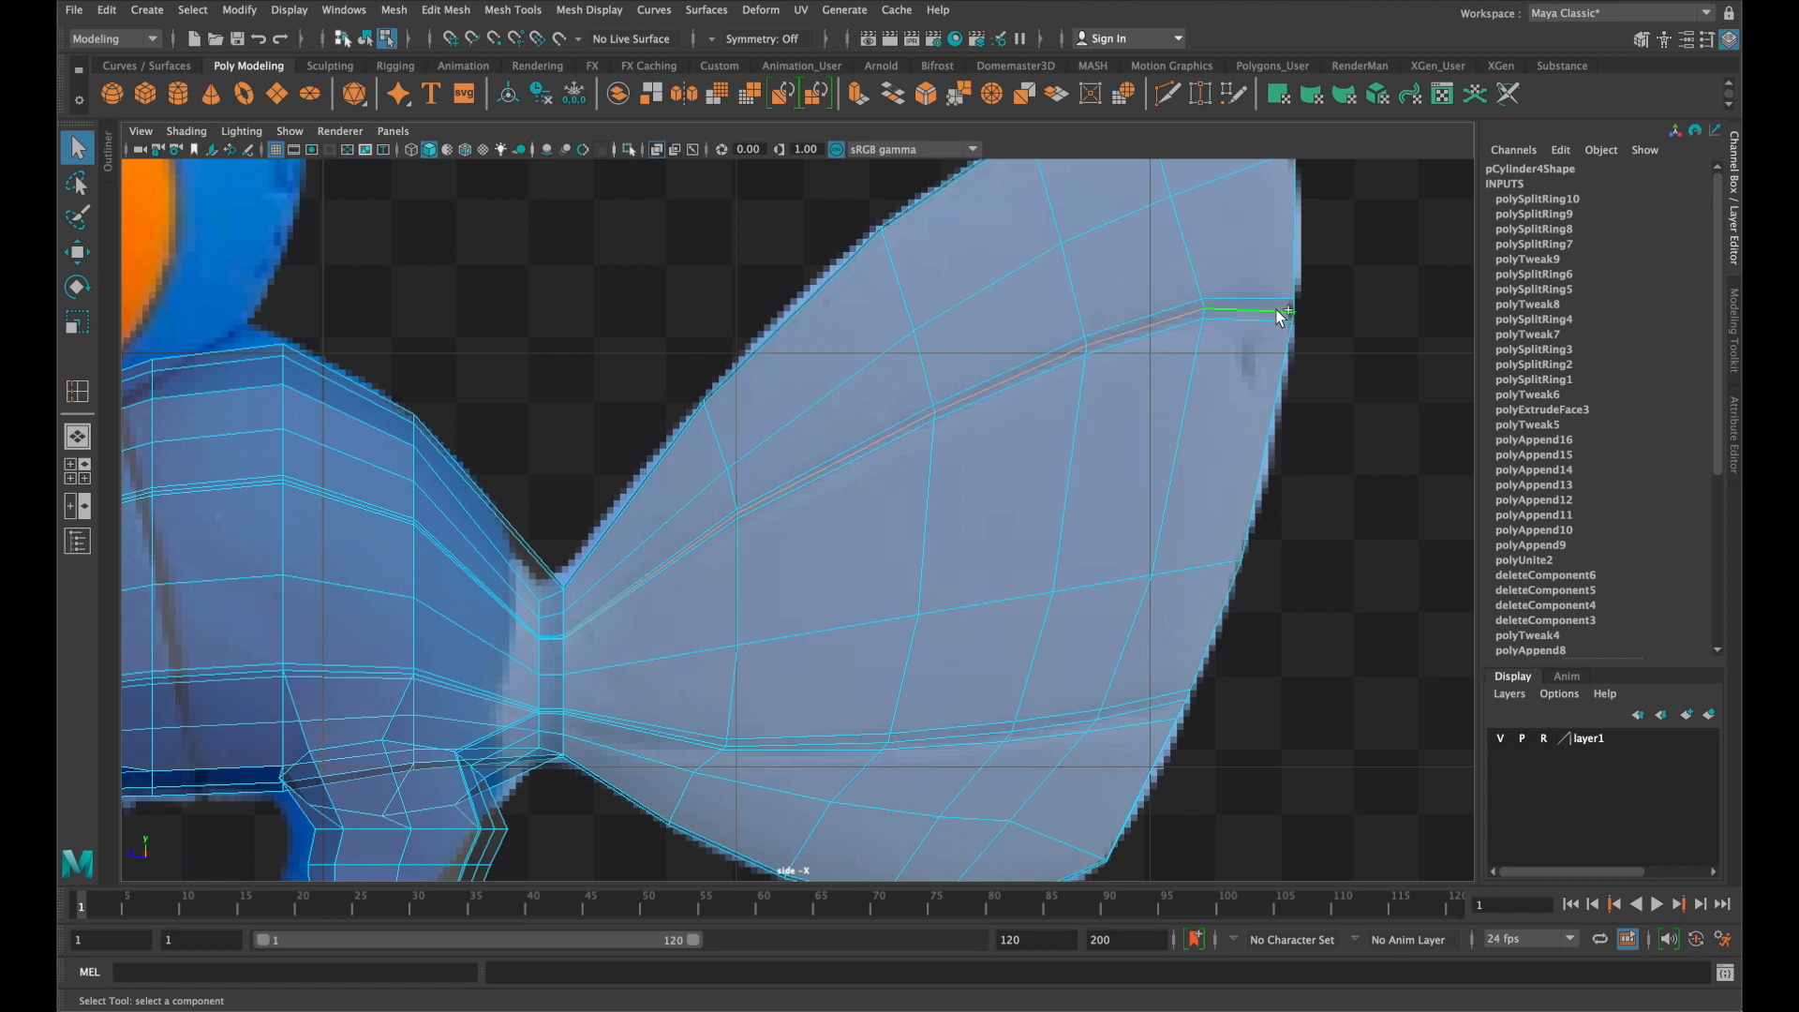
shift+click(712, 743)
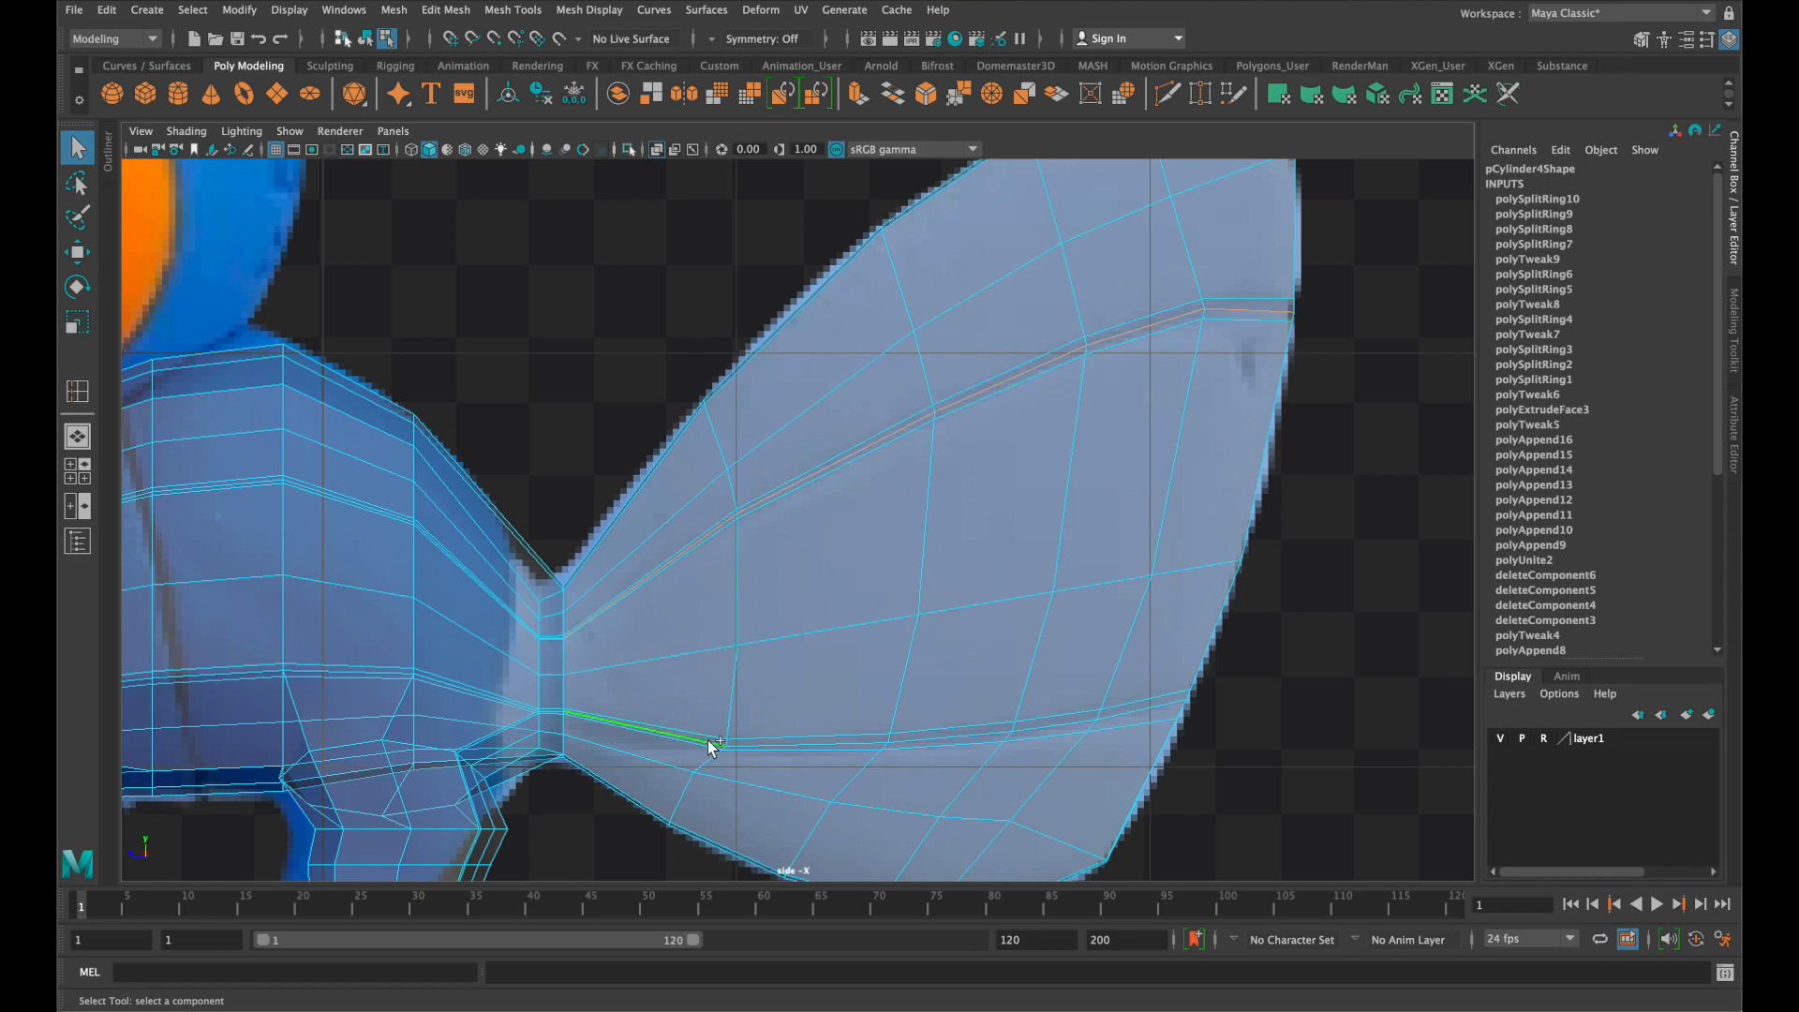
shift+click(1156, 709)
key(space)
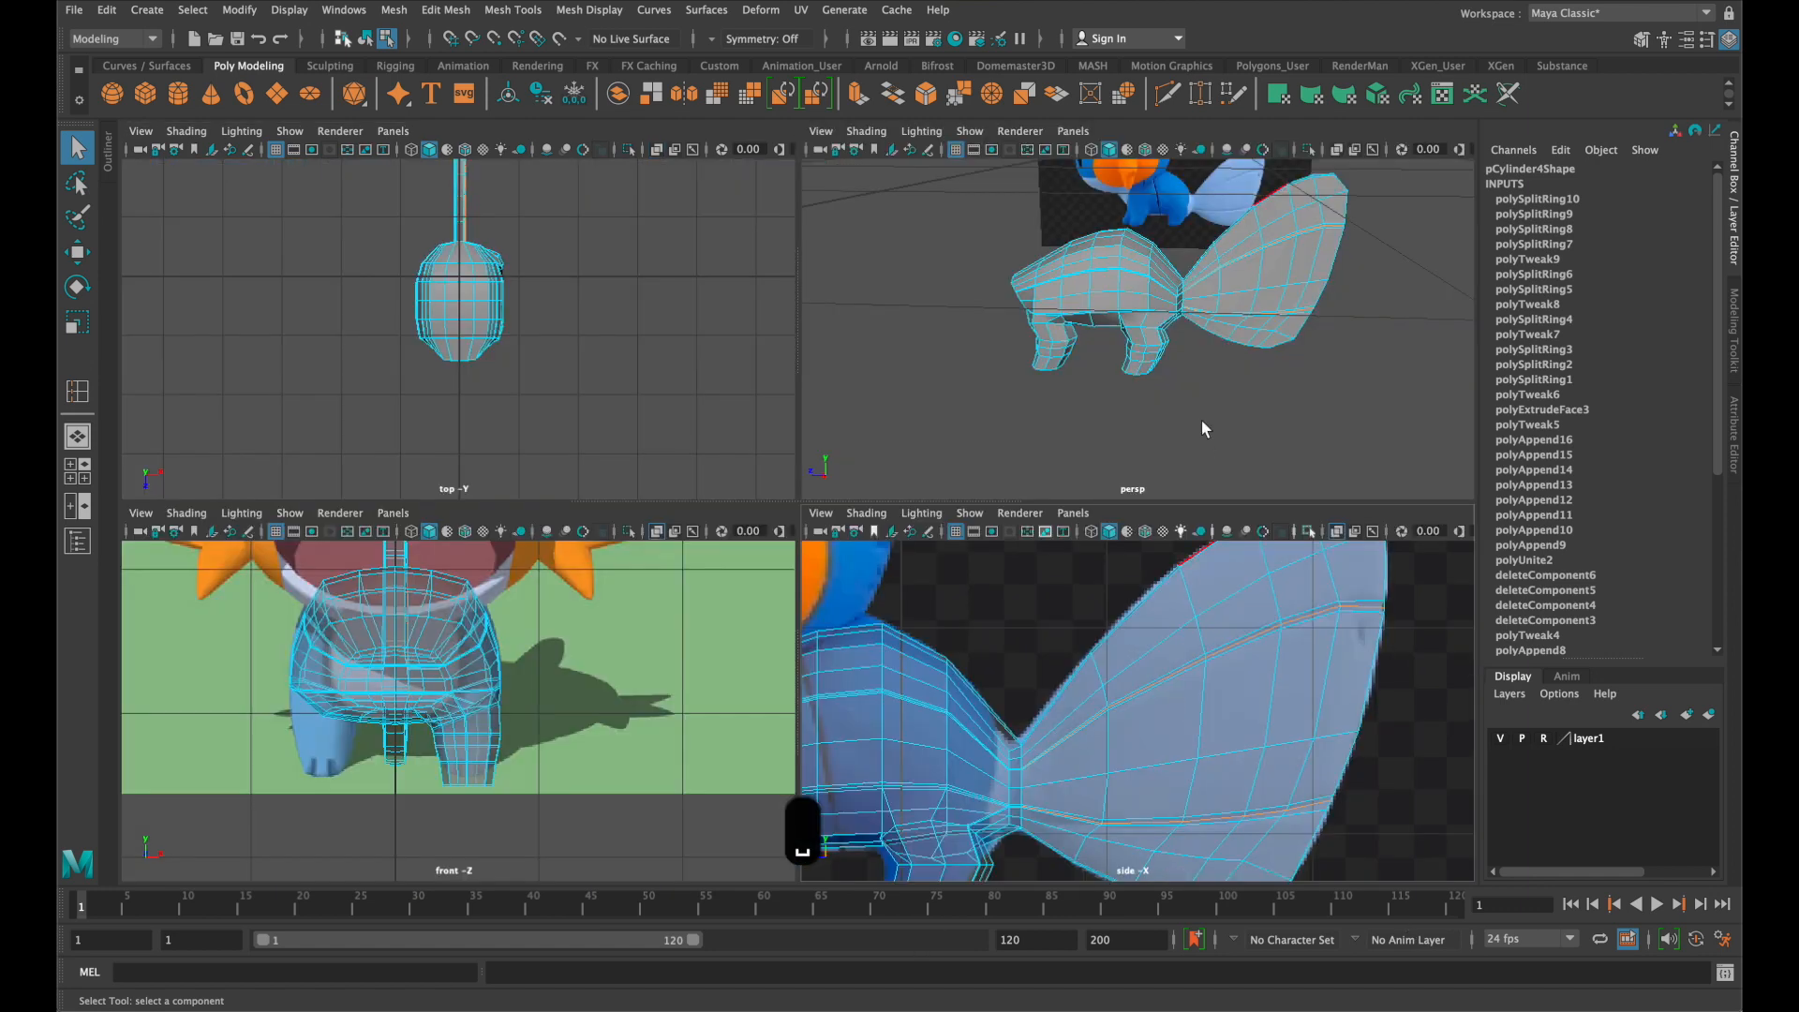
key(v)
key(space)
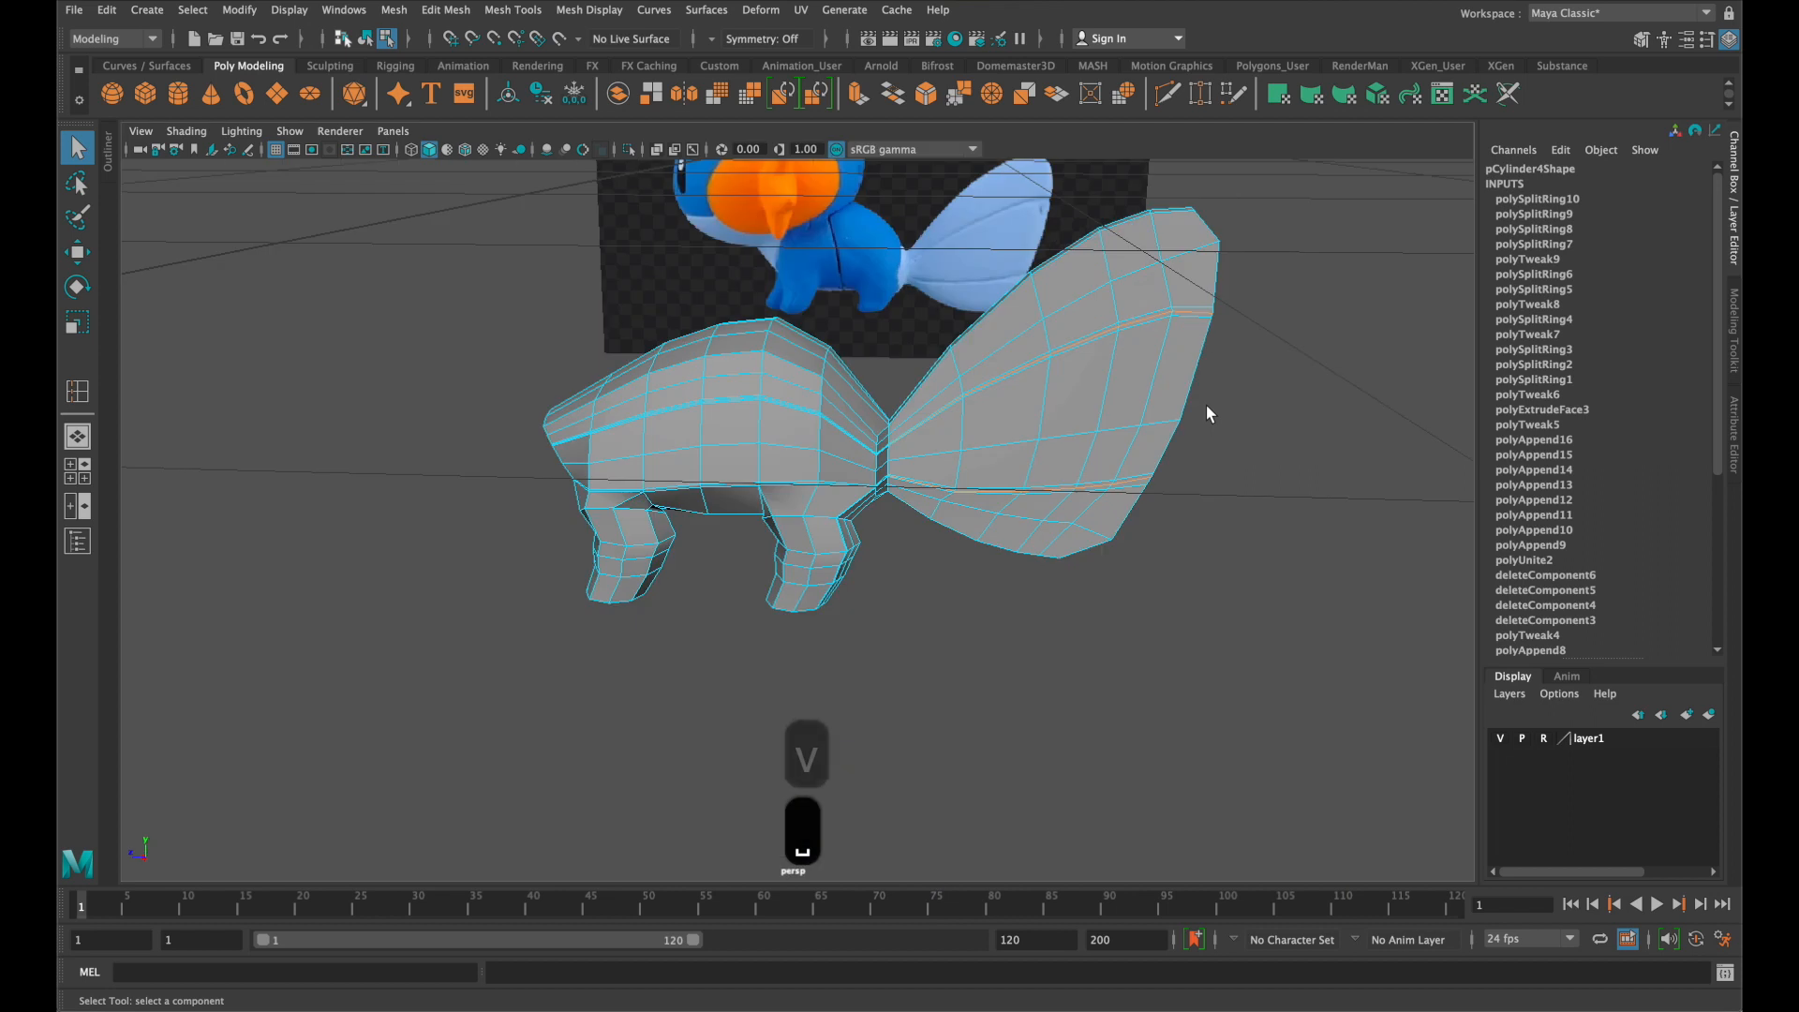
alt+drag(1206, 407, 1038, 412)
key(w)
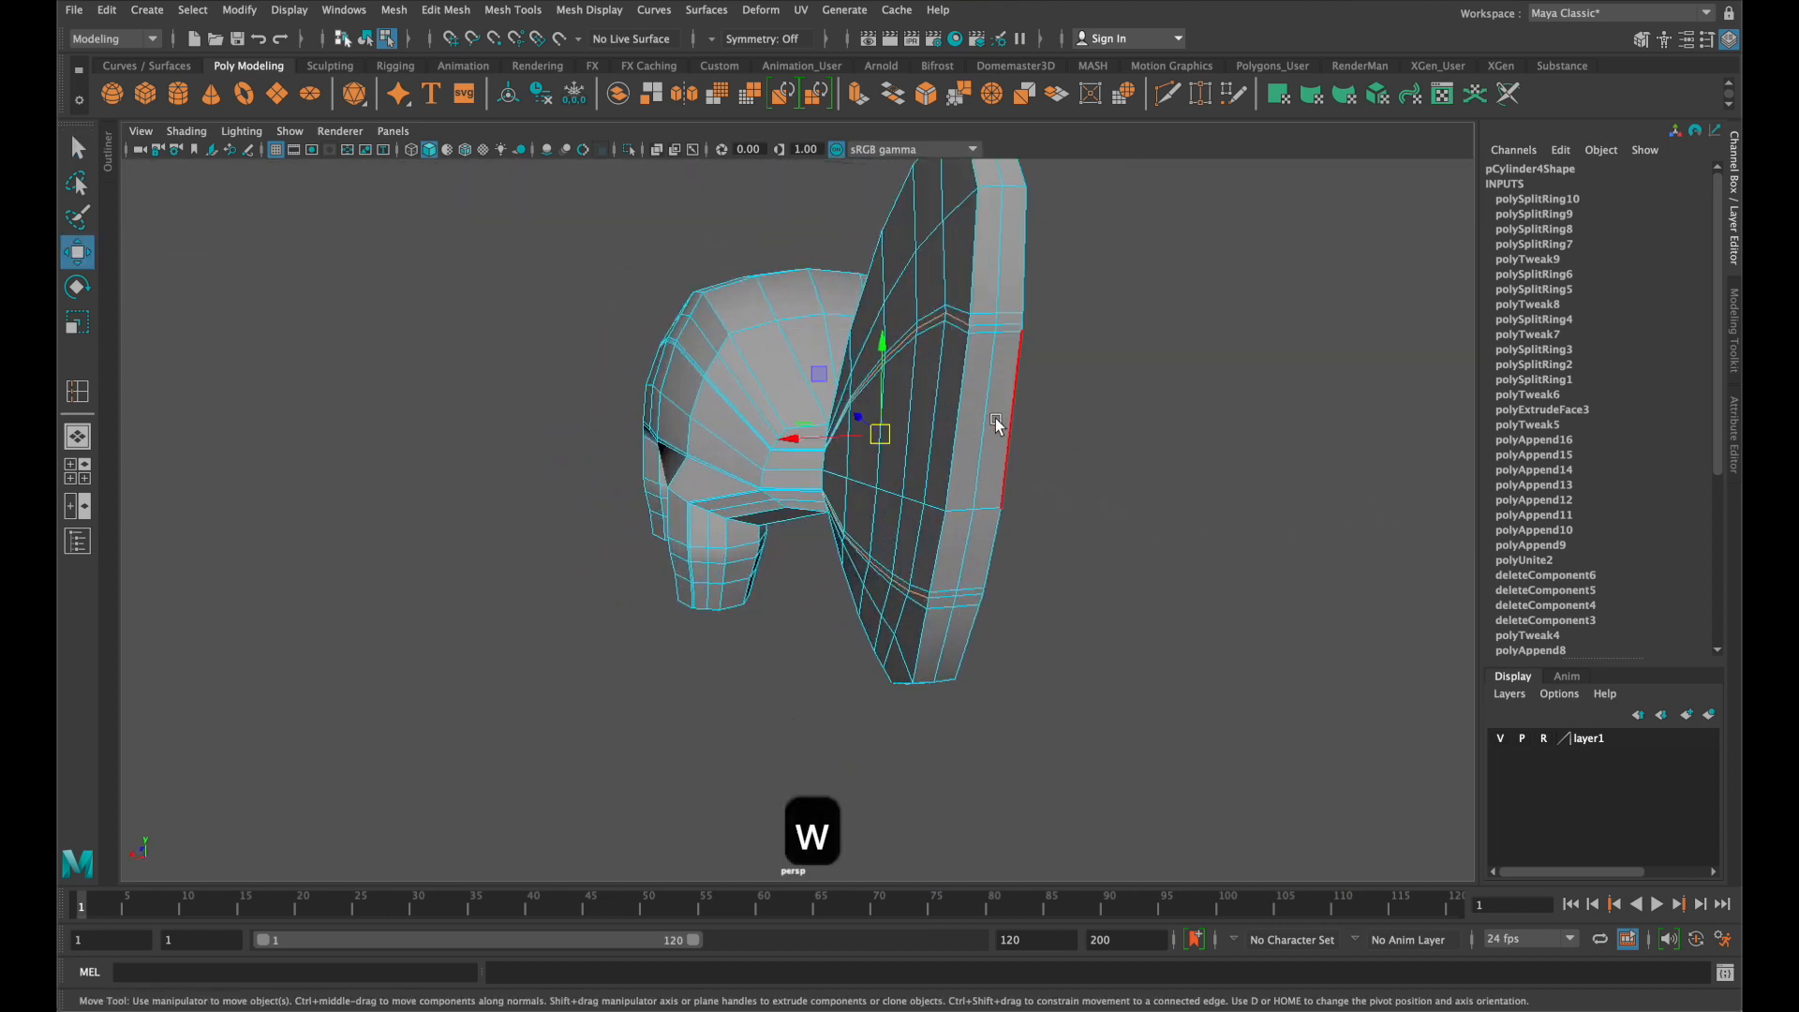
drag(881, 434, 810, 441)
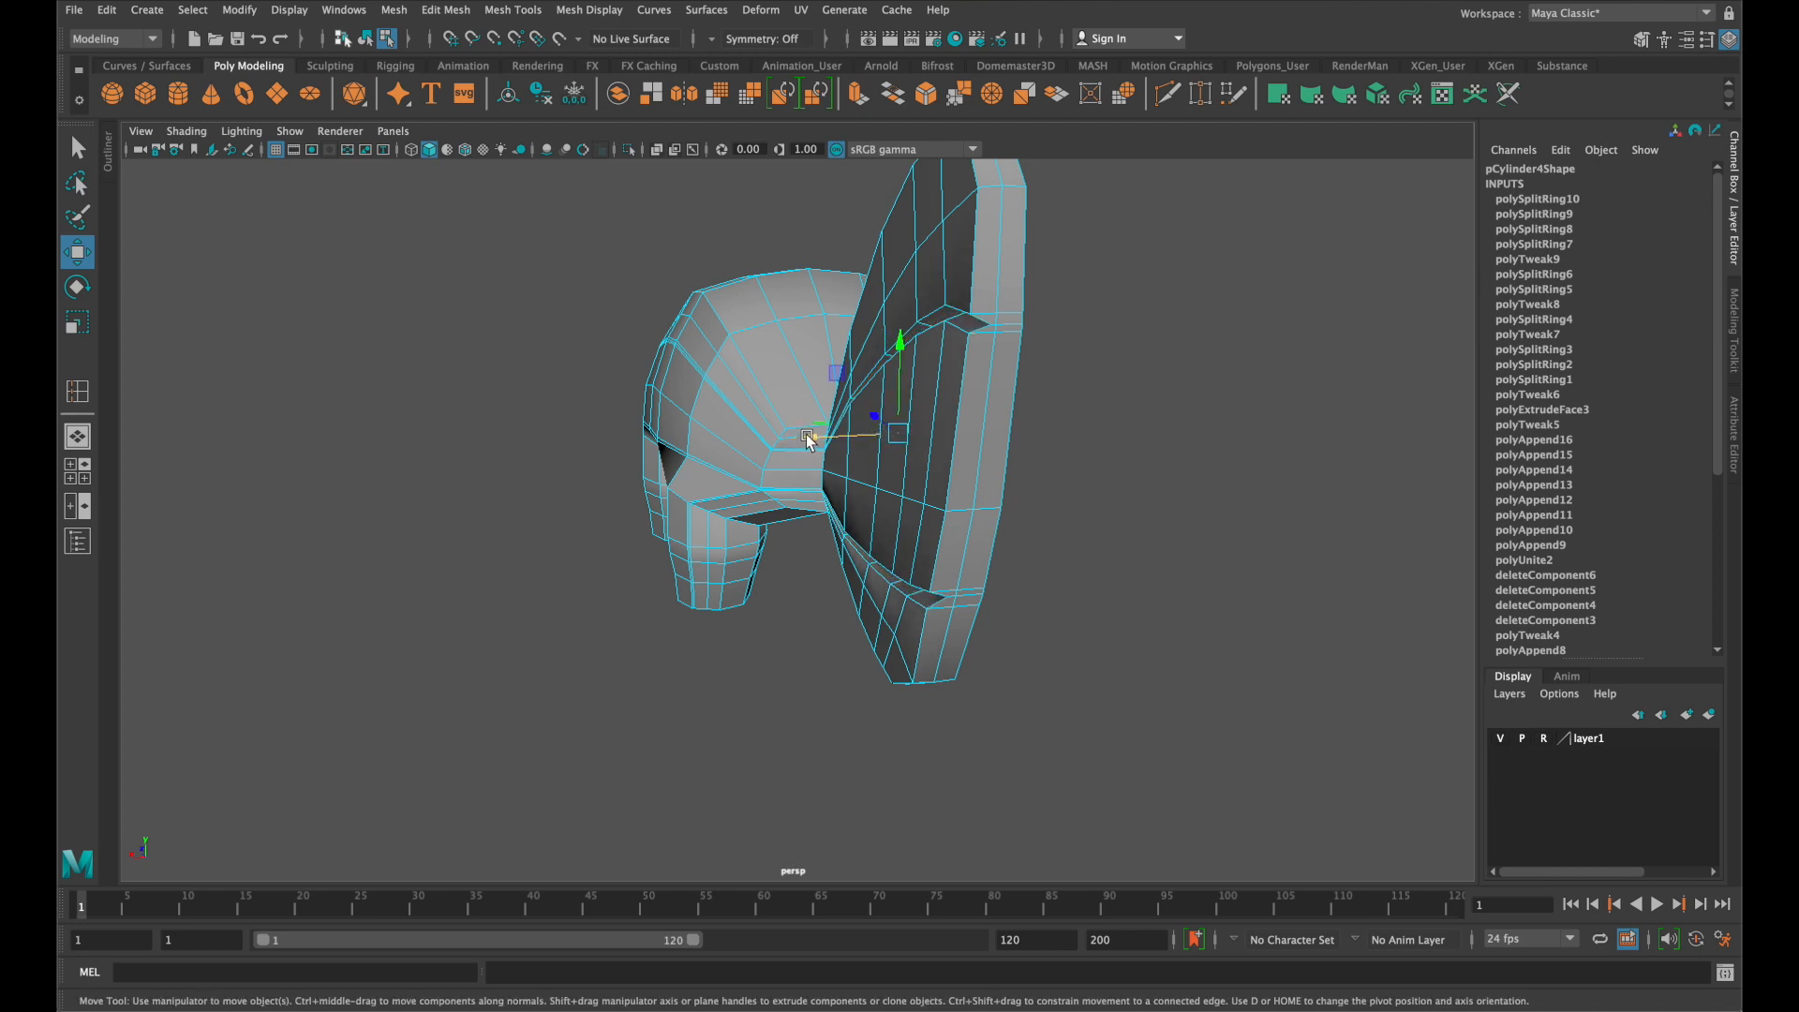
Inspect the grooves on the tail fin from several angles, with and without the smooth mesh preview
key(3)
alt+drag(1068, 475, 1177, 481)
key(1)
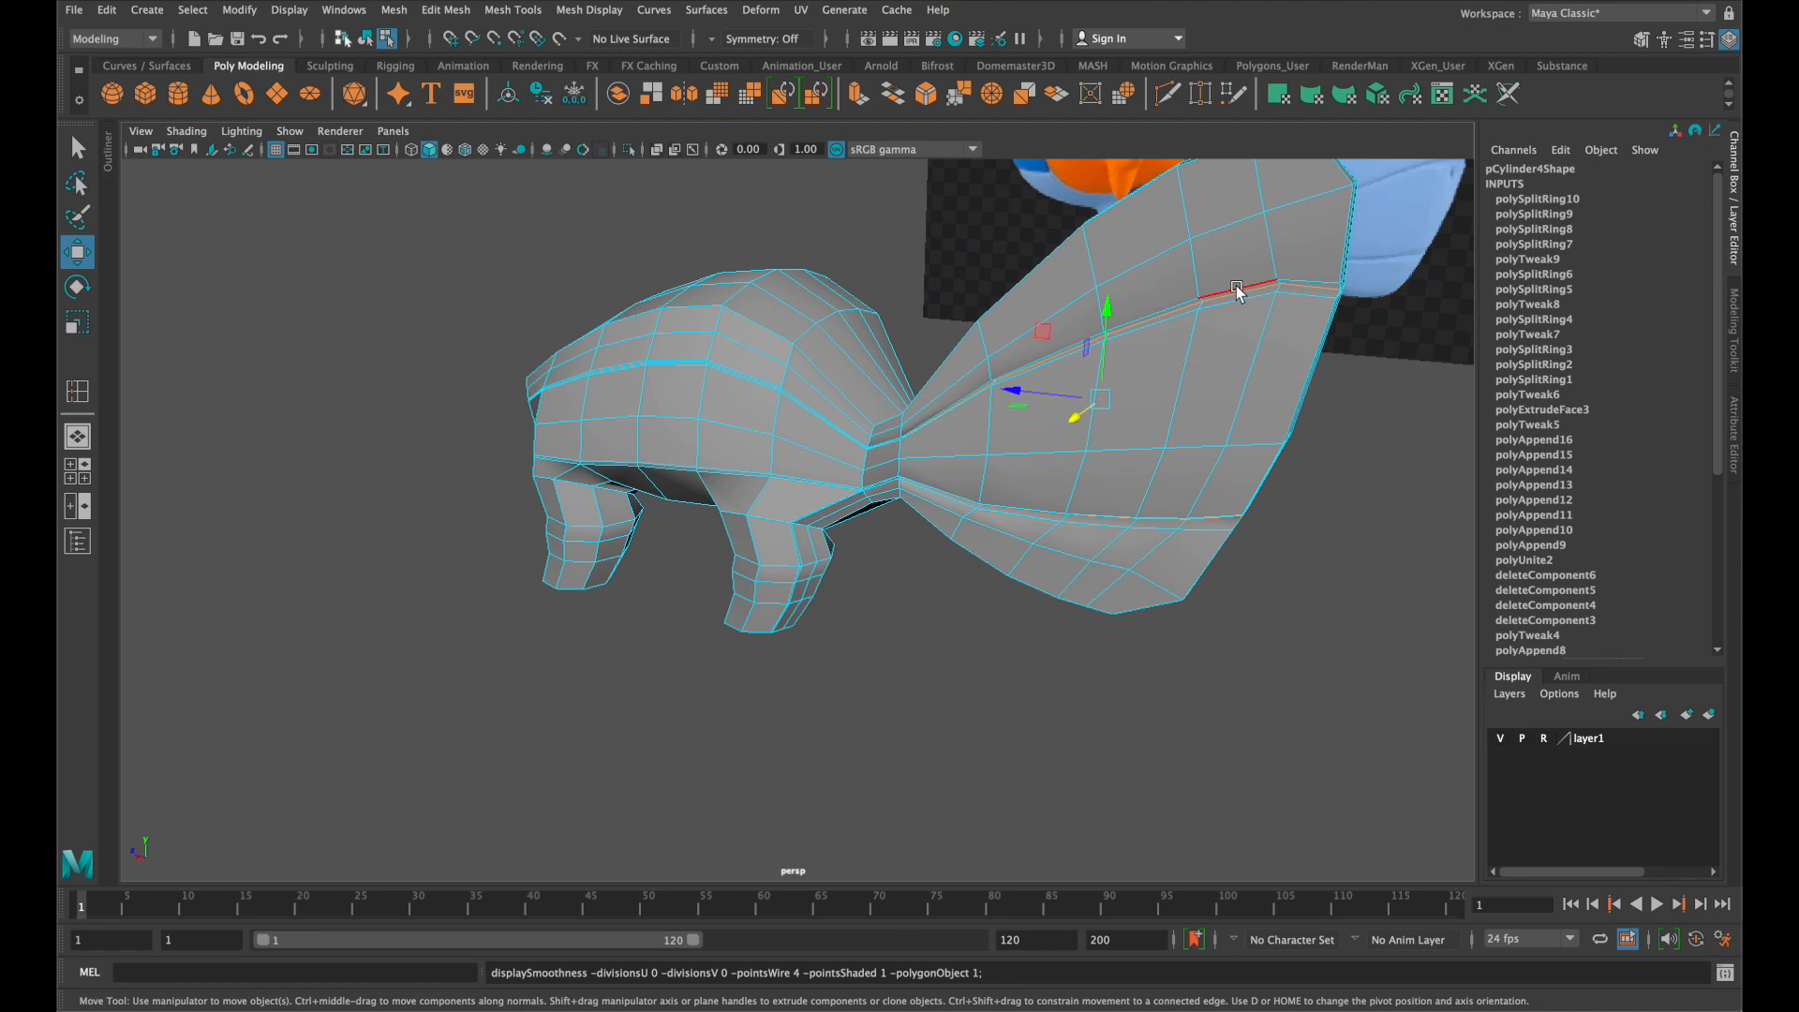
key(q)
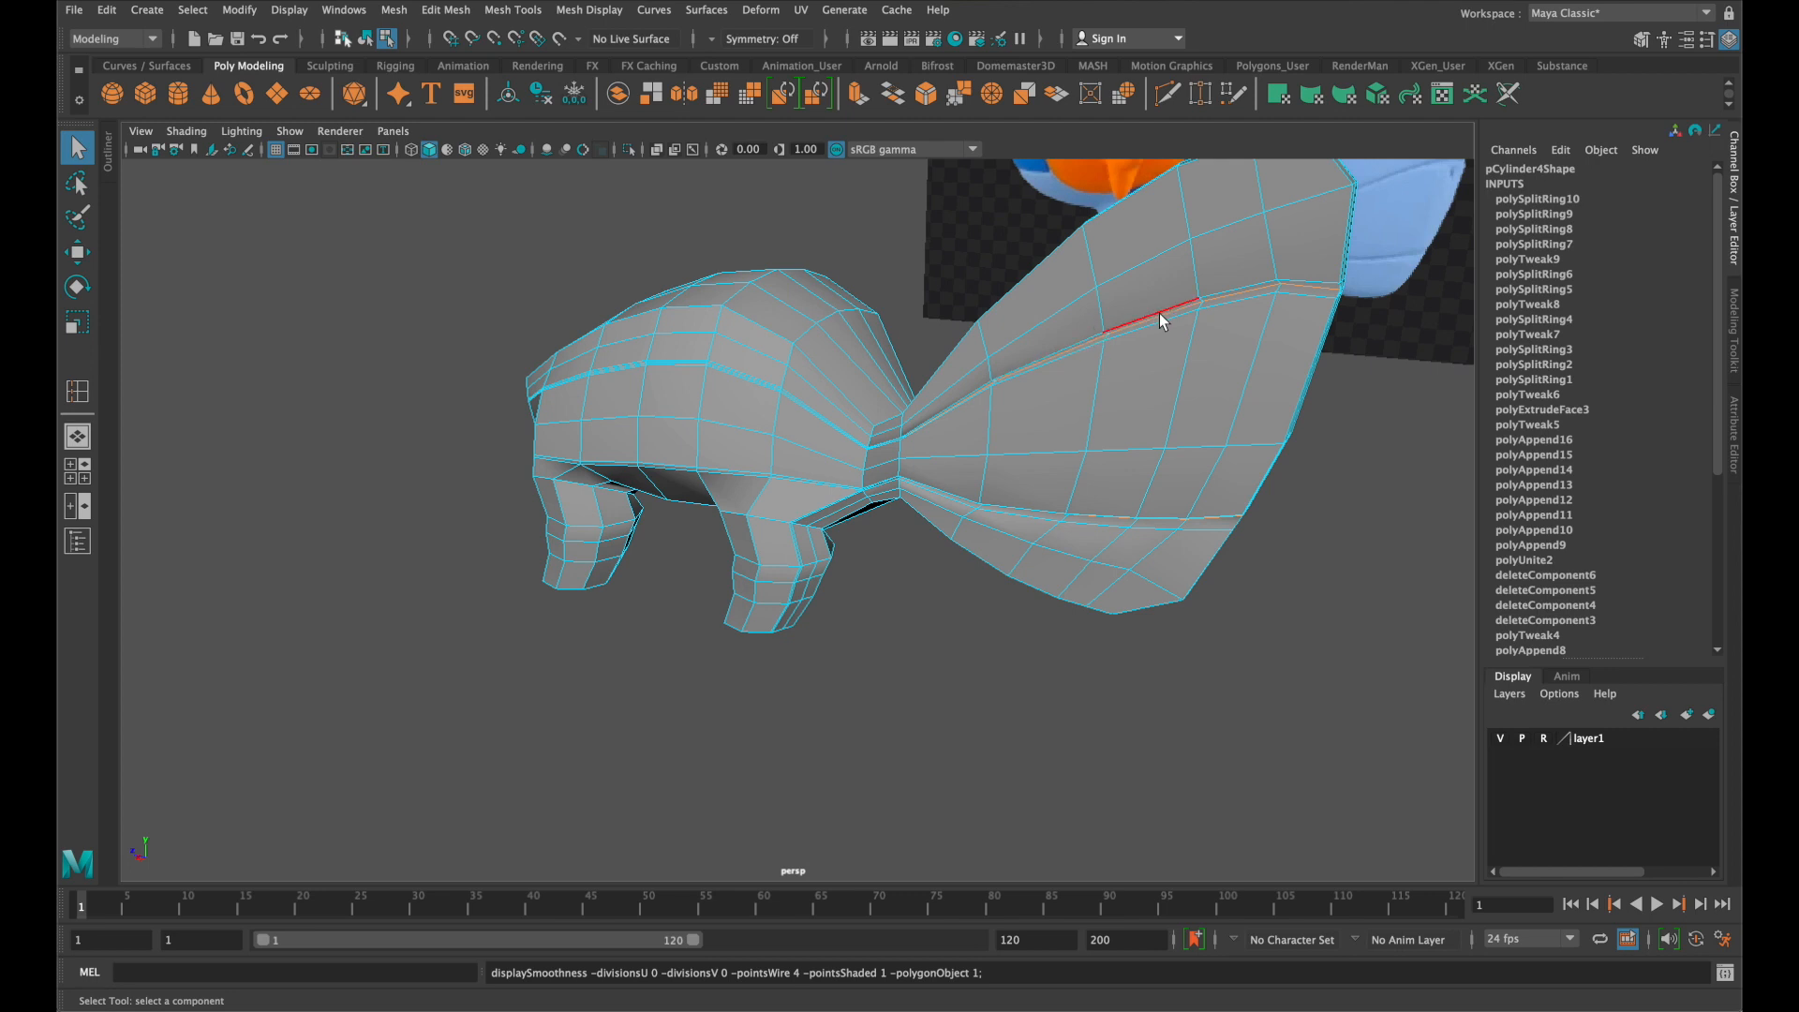
alt+drag(1352, 335, 1209, 342)
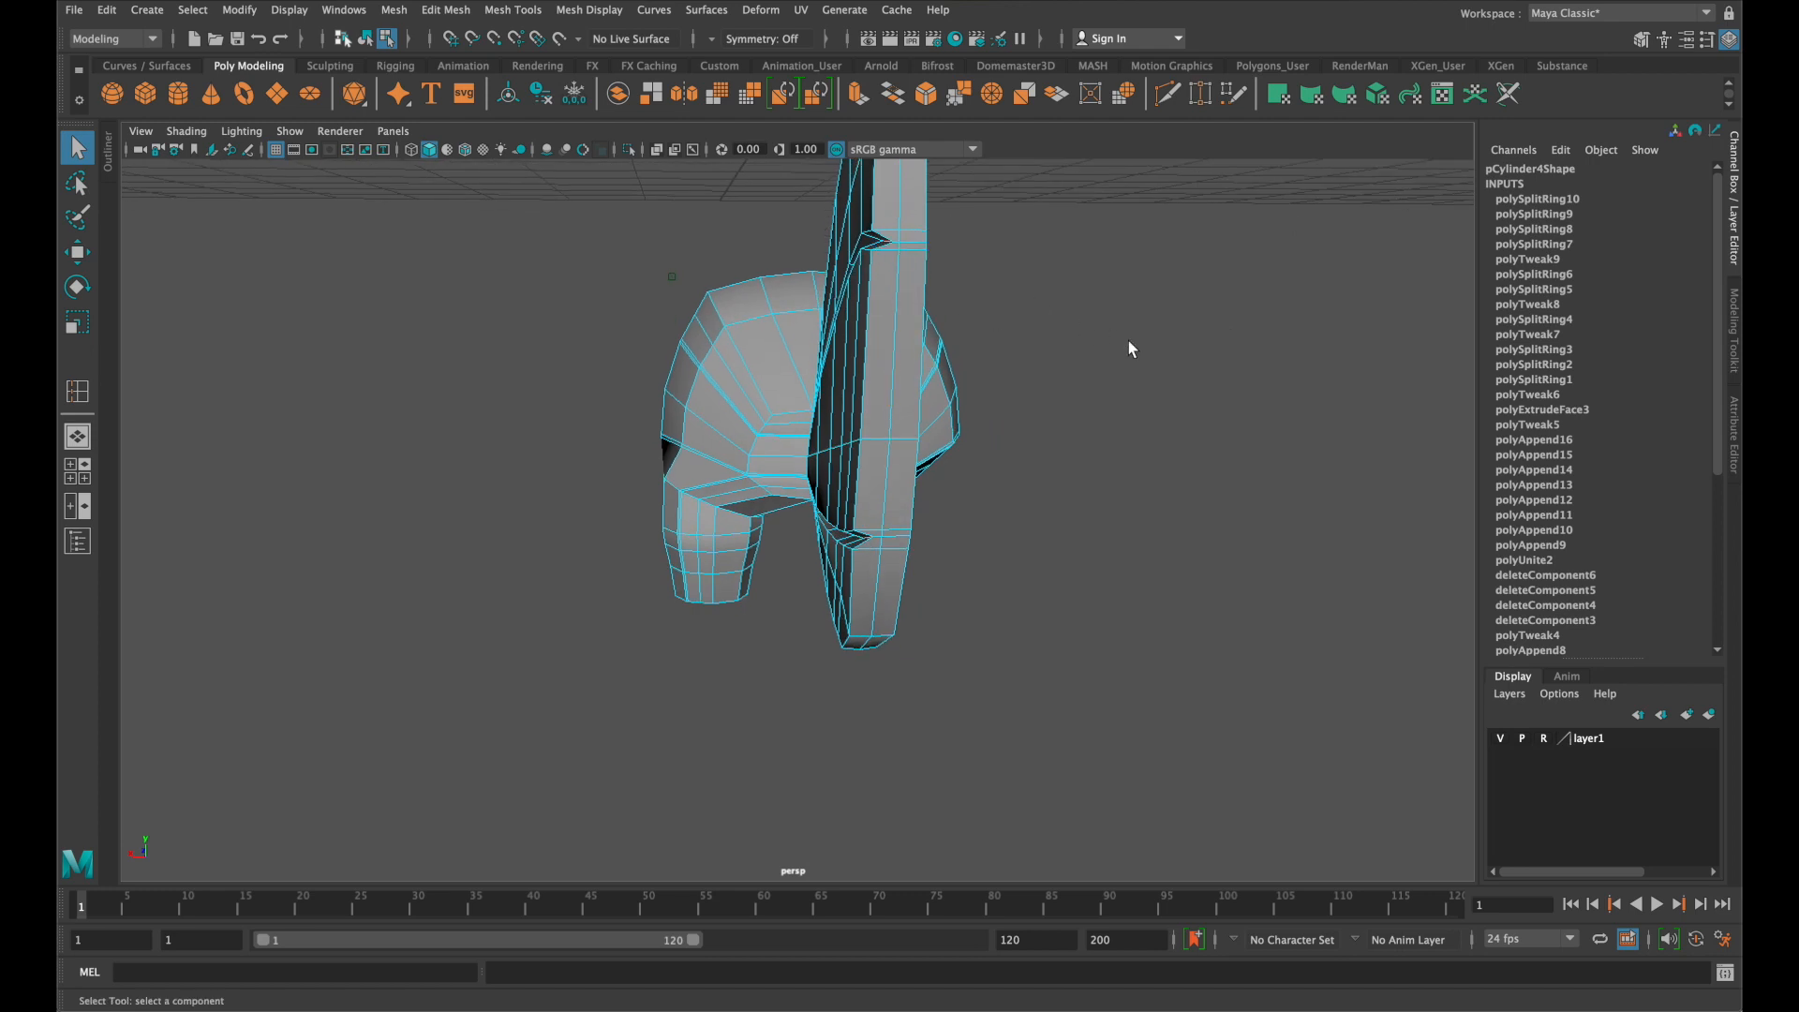
key(3)
key(1)
alt+drag(1101, 374, 984, 450)
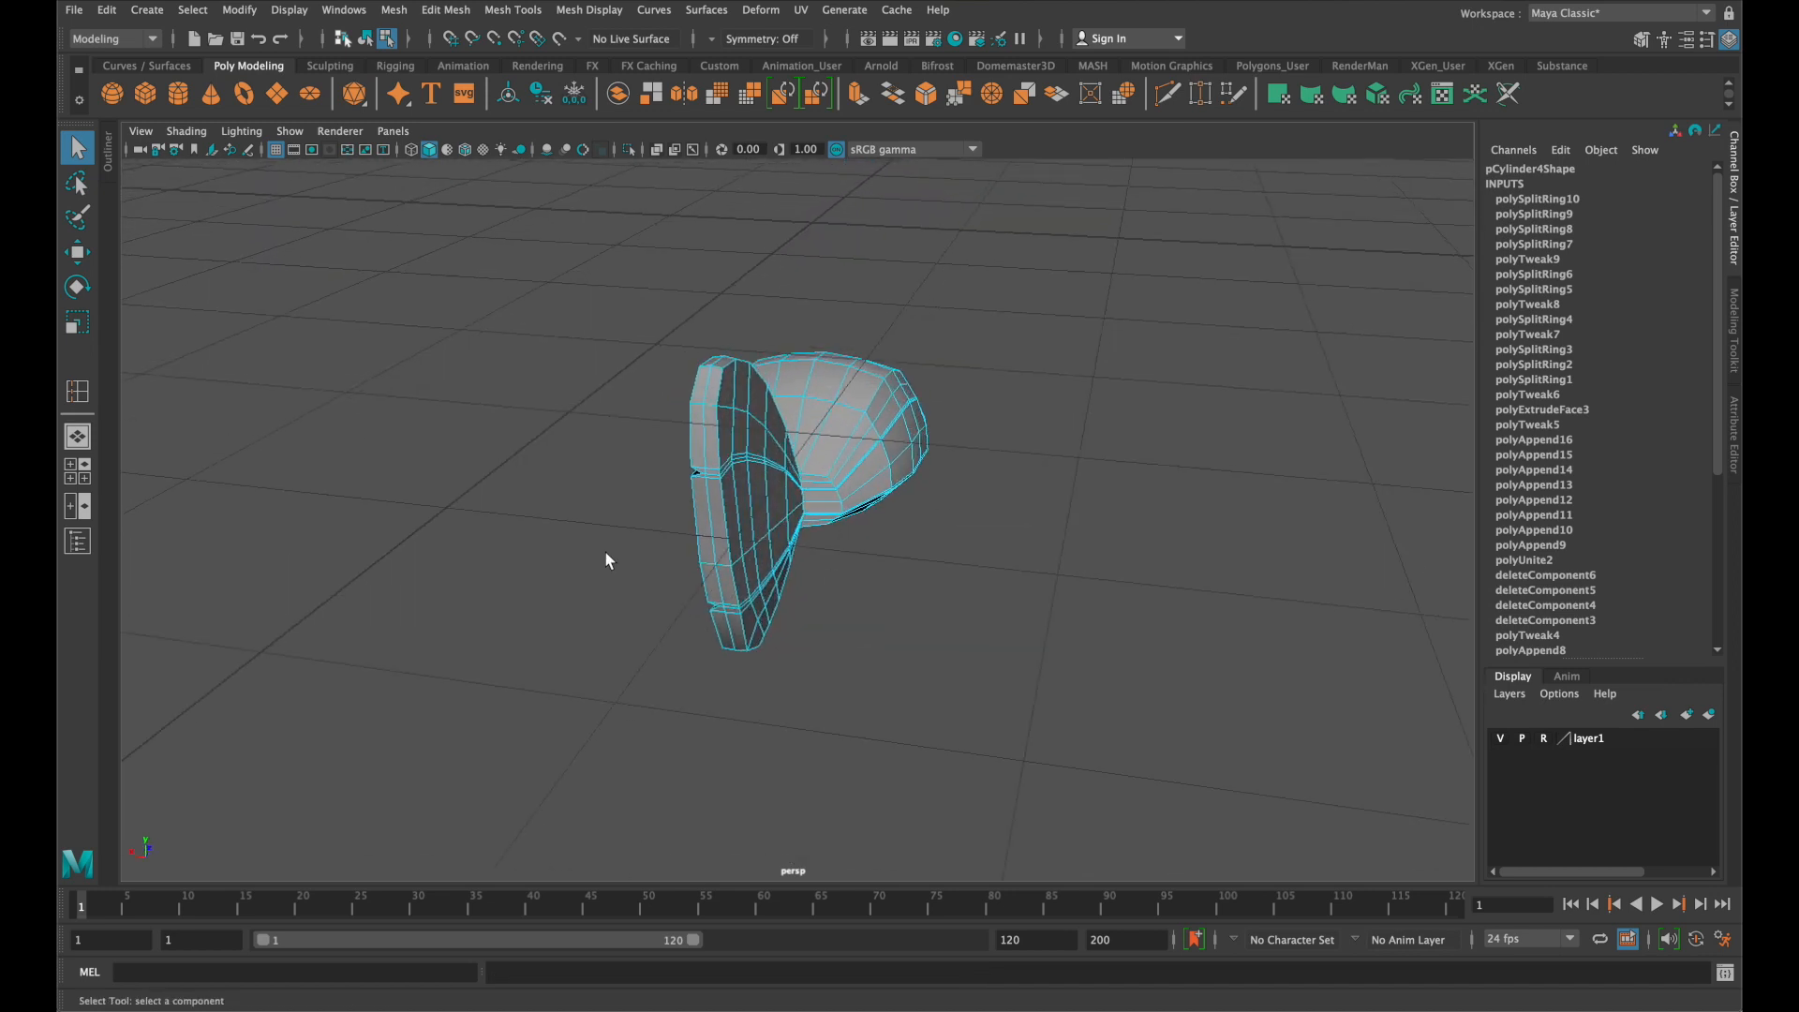
alt+drag(822, 511, 1187, 497)
Select the whole body mesh in object mode, assign it to a new display layer and hide that layer
key(q)
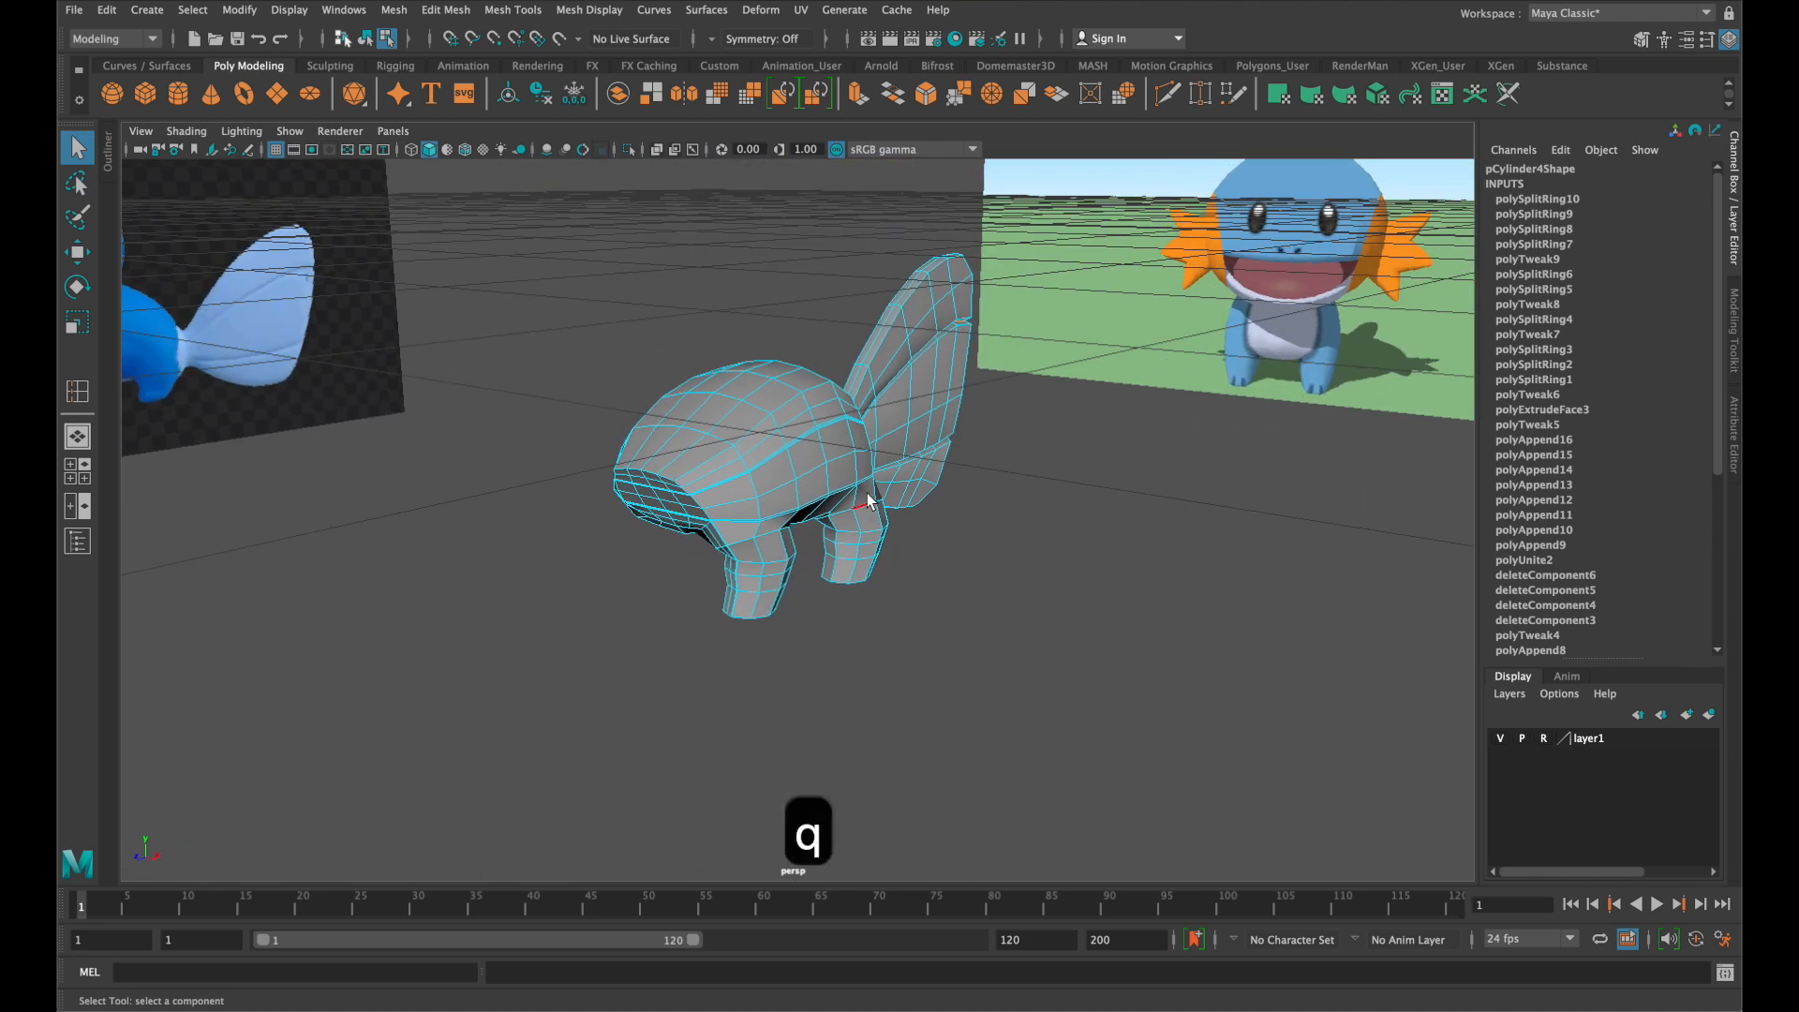
right_drag(856, 487, 904, 491)
click(1001, 535)
alt+drag(1000, 536, 763, 492)
click(811, 501)
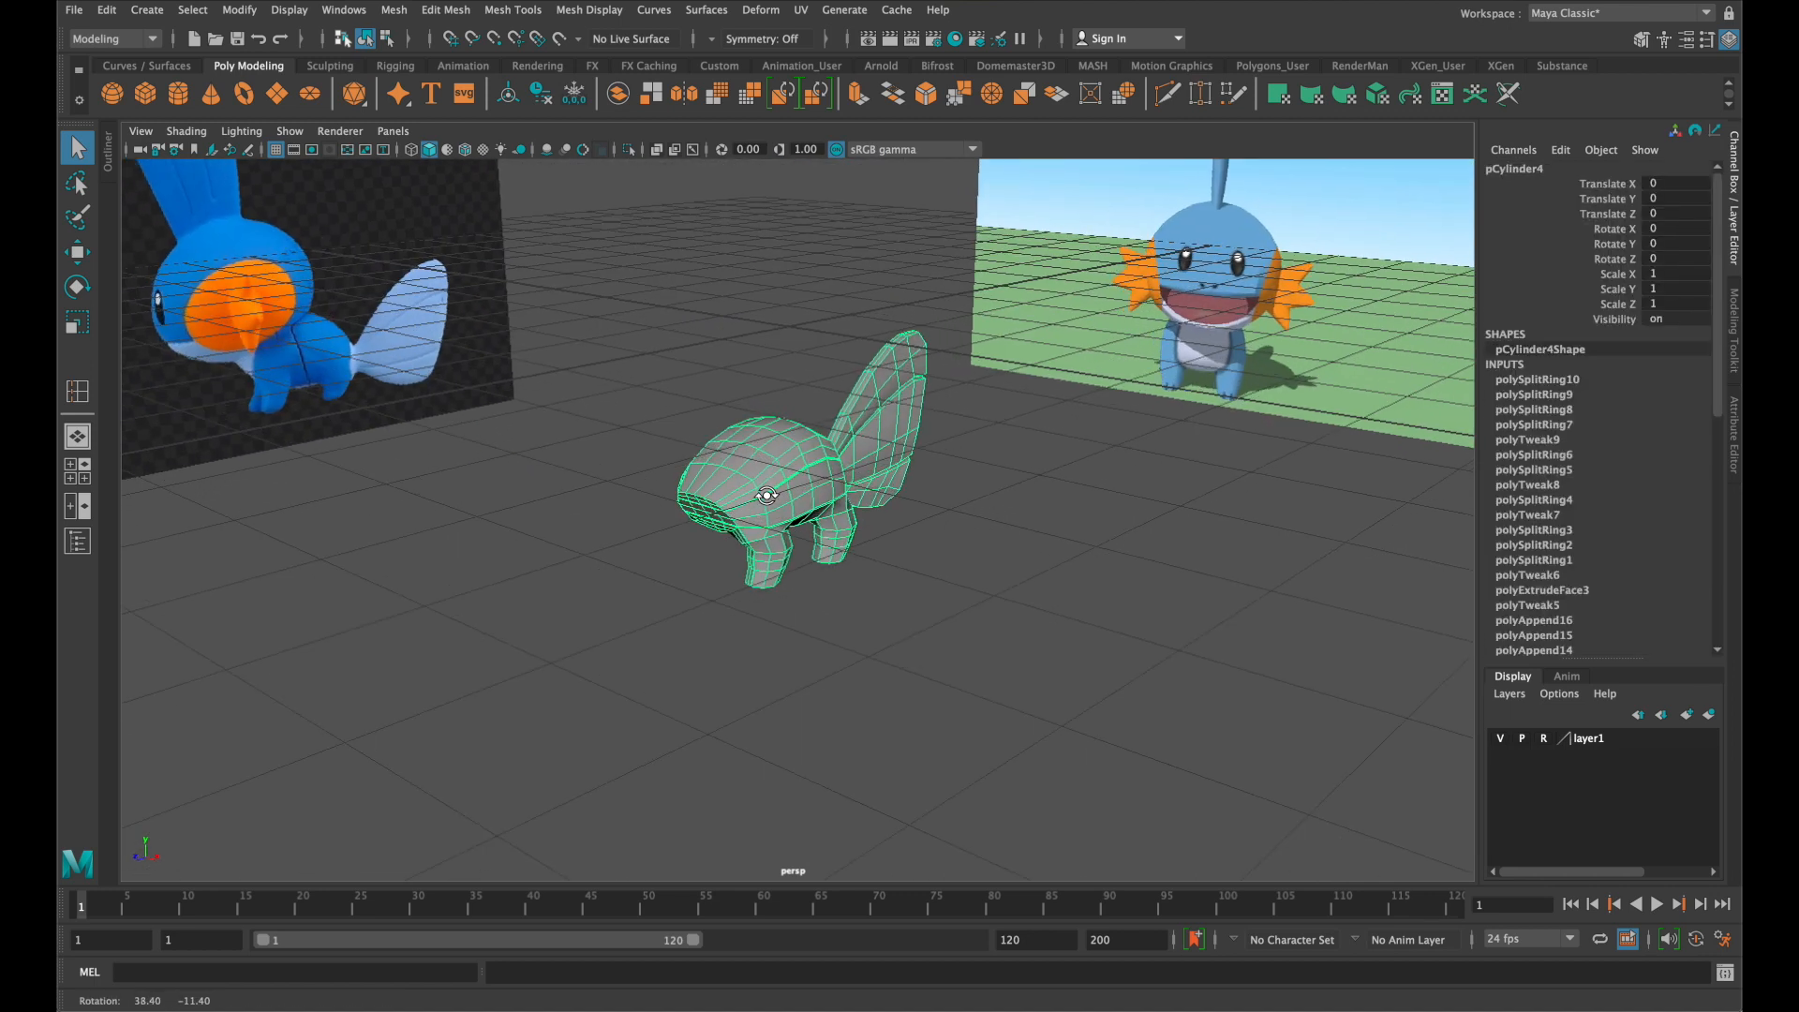
click(1708, 715)
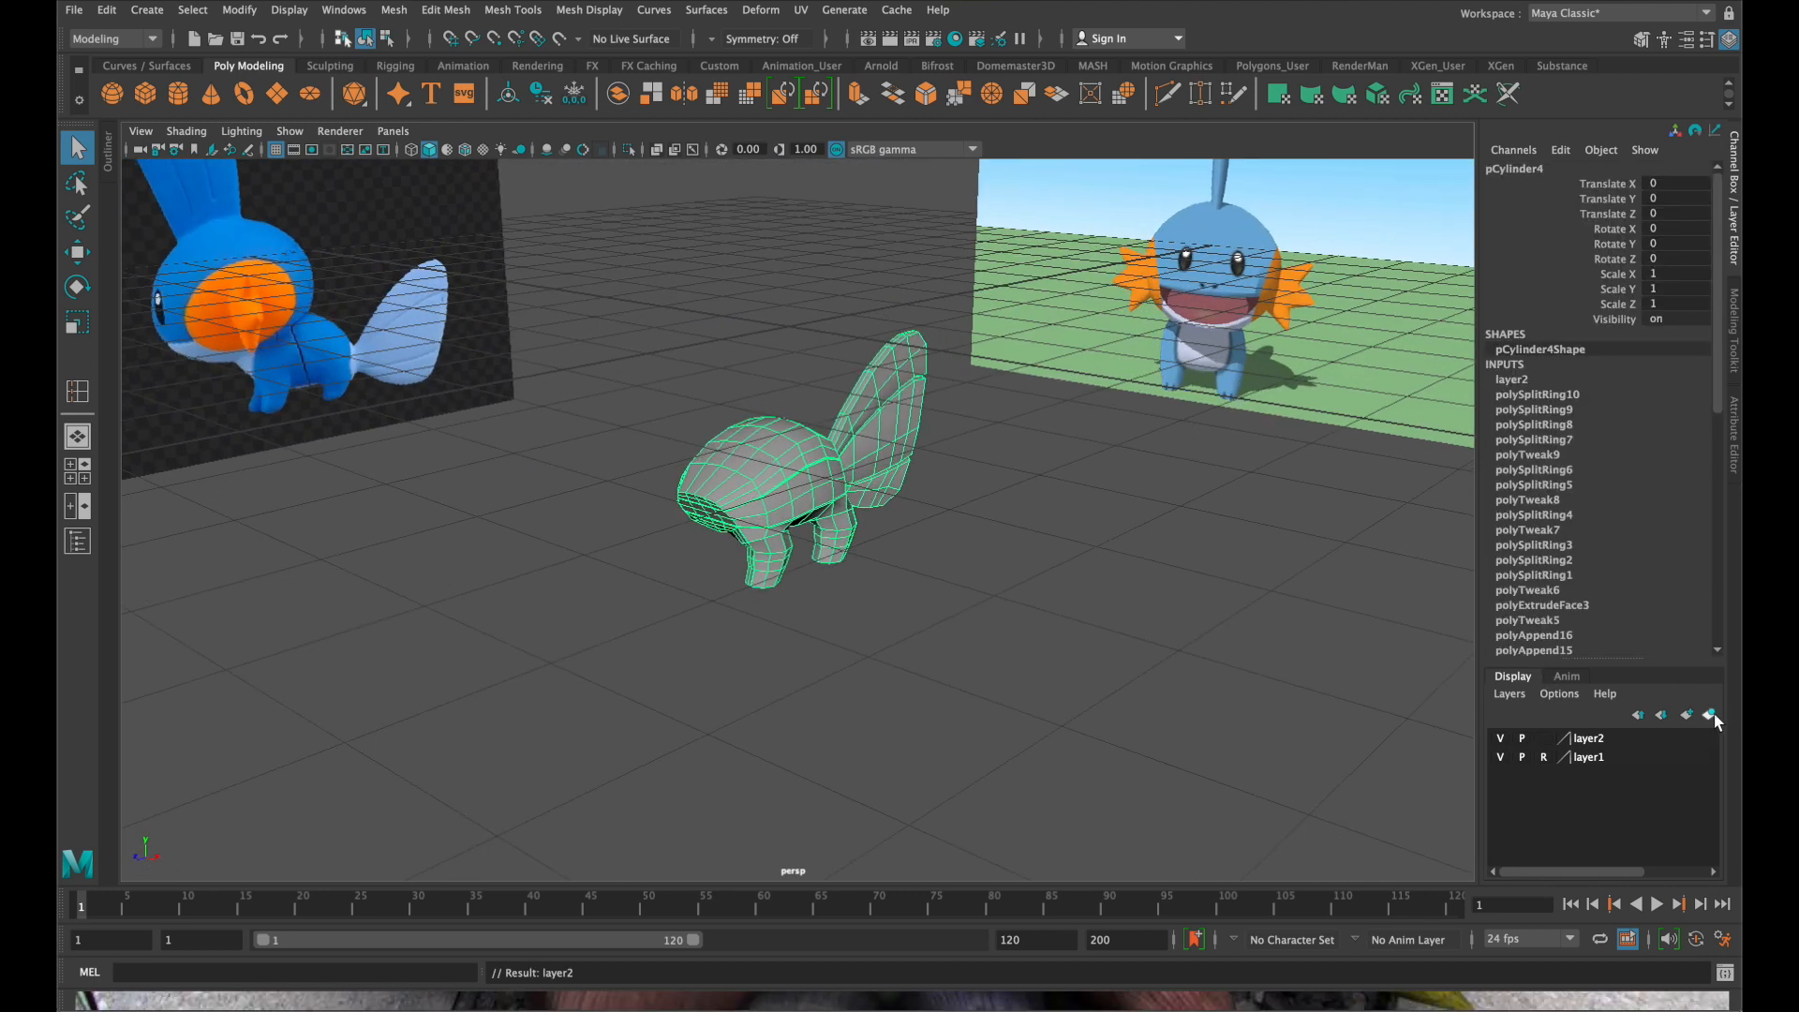
click(1500, 743)
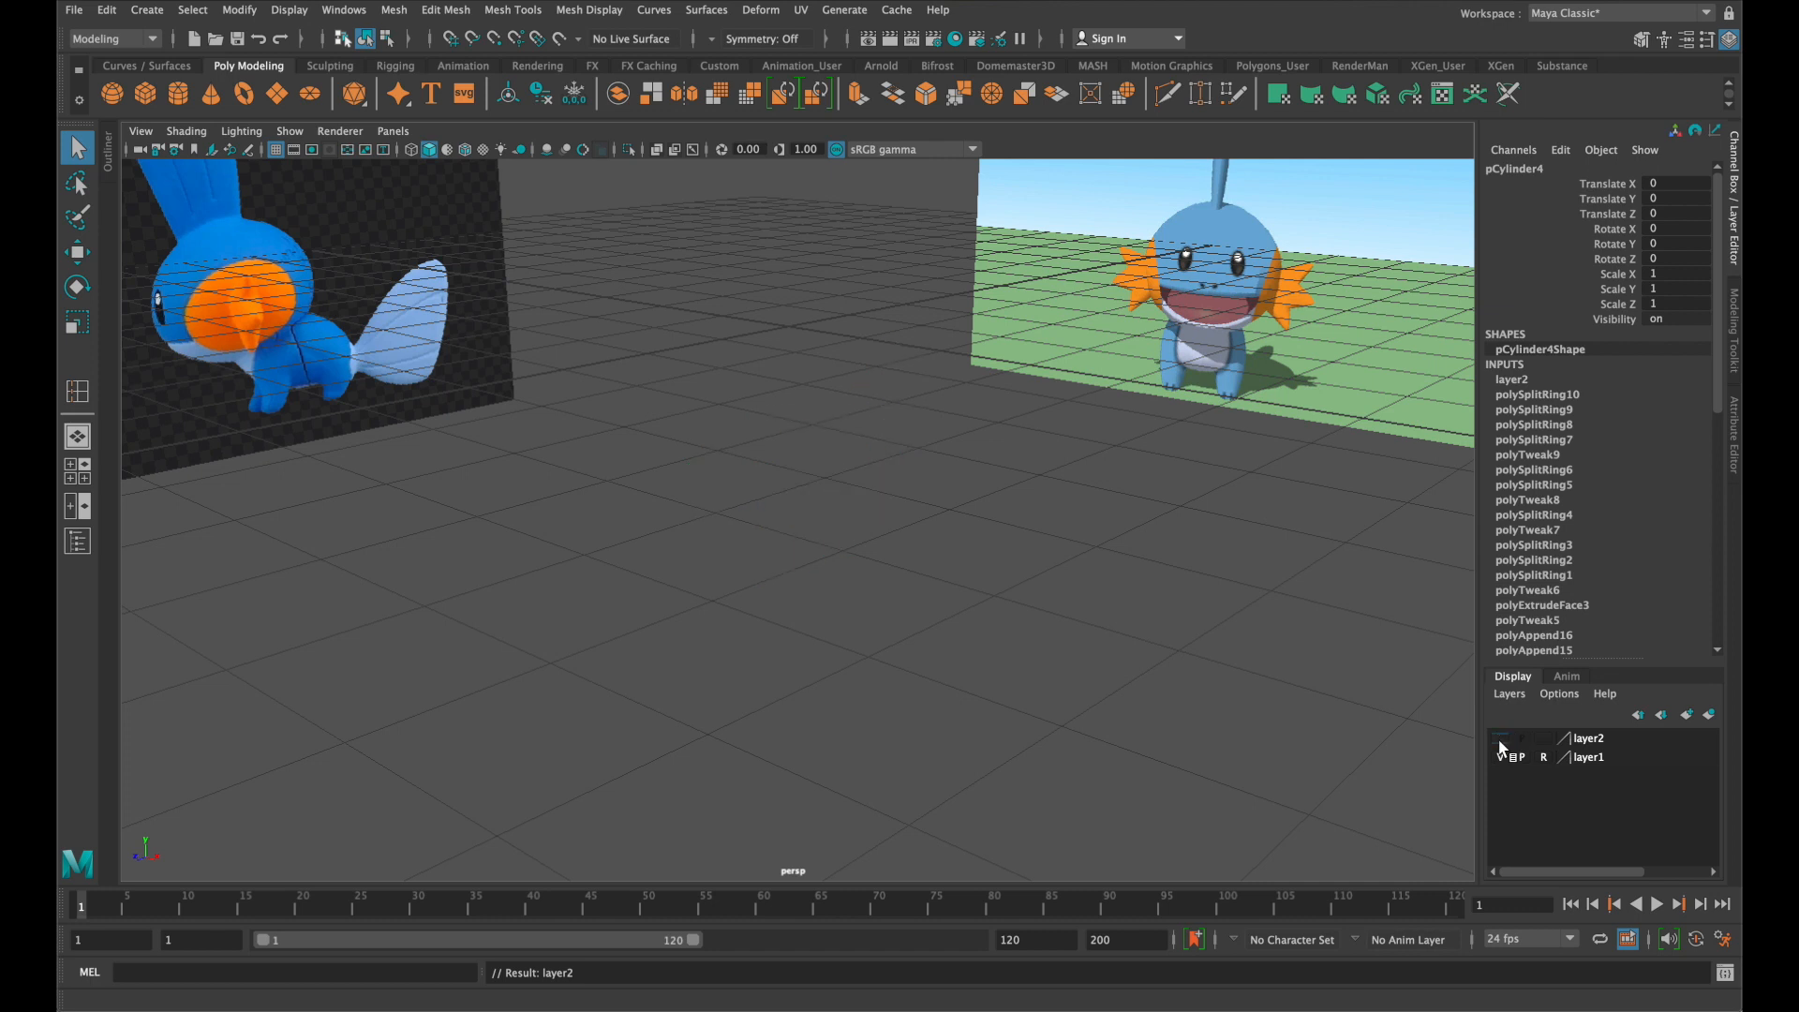
Create a polygon sphere for the head with its axis and height subdivisions both set to 8
click(1090, 623)
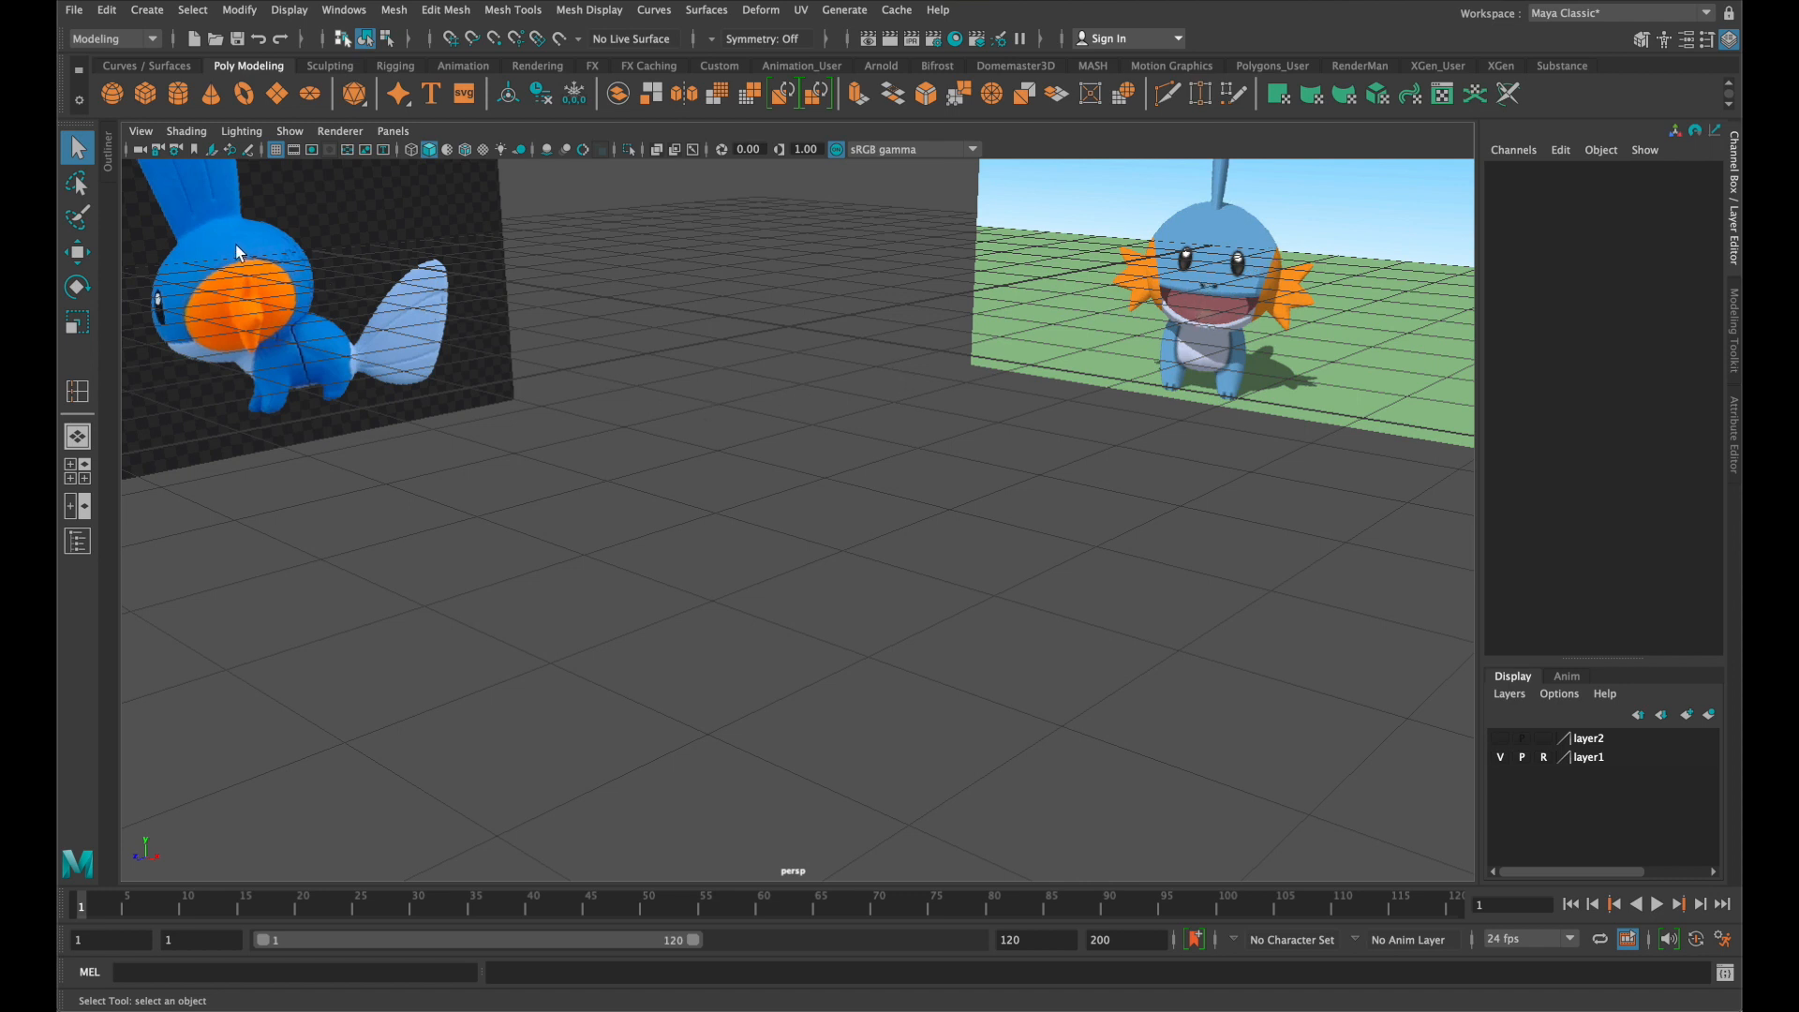
click(113, 94)
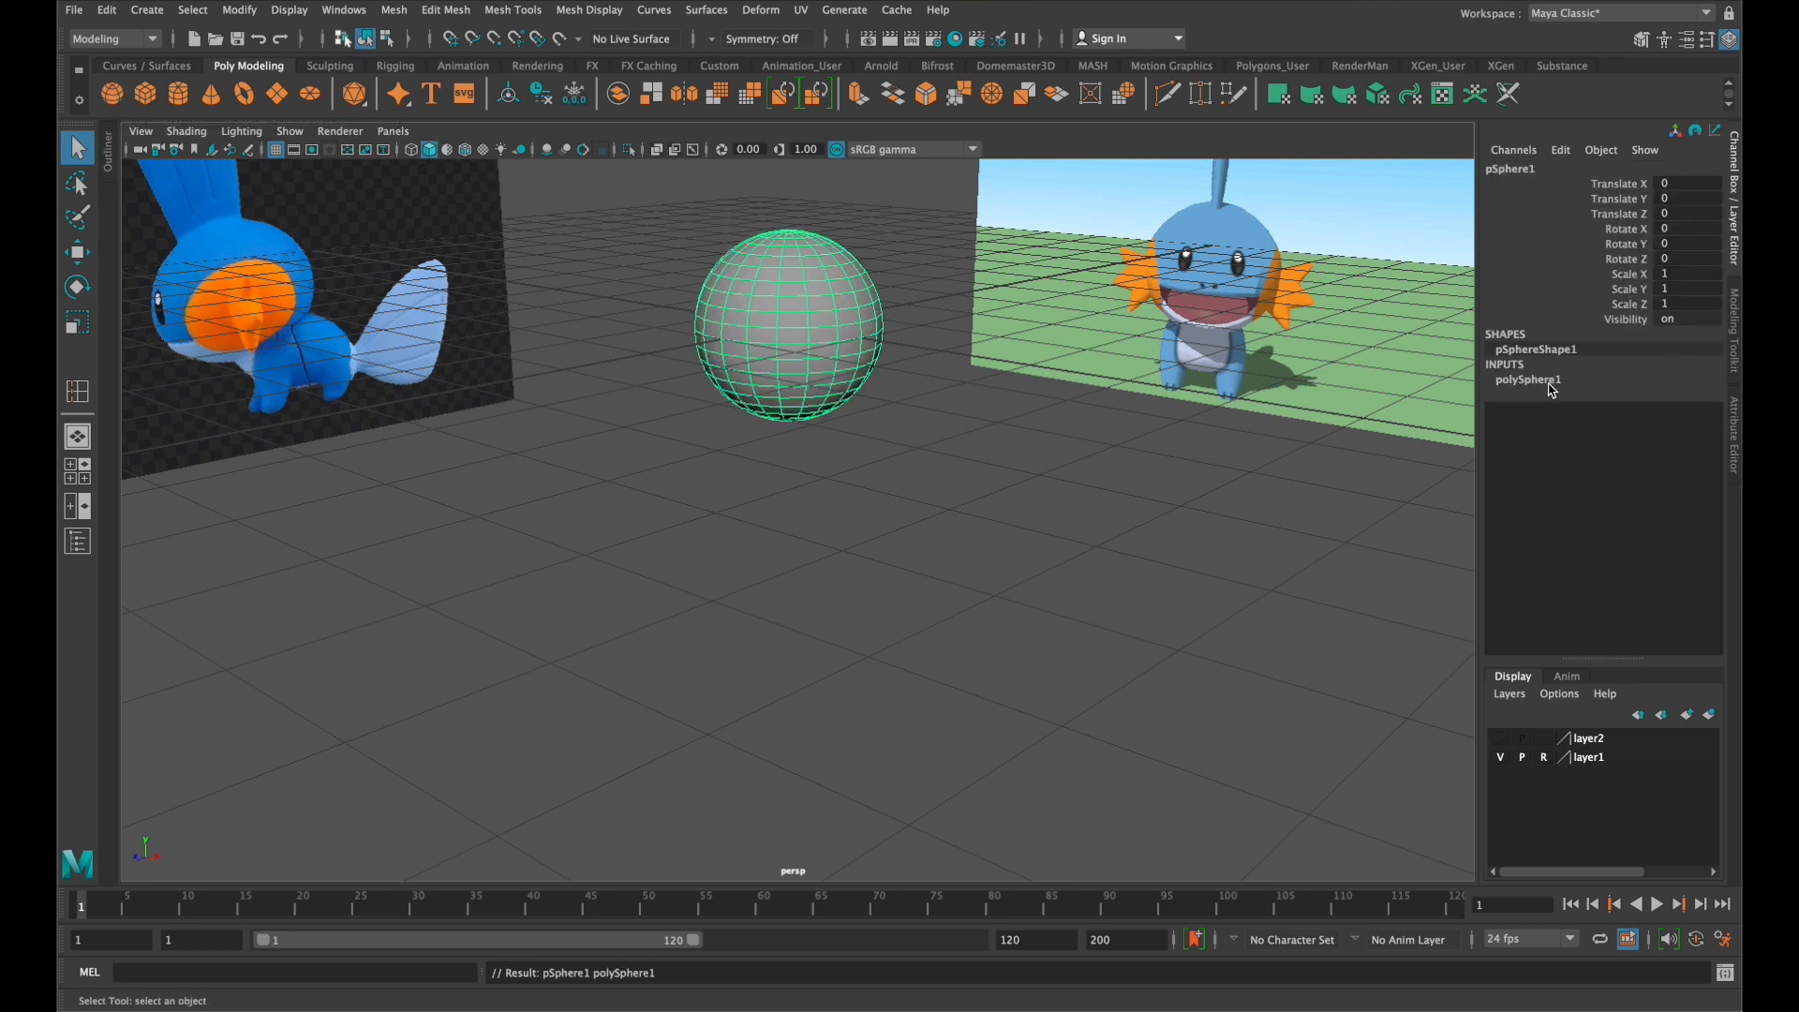
click(1549, 380)
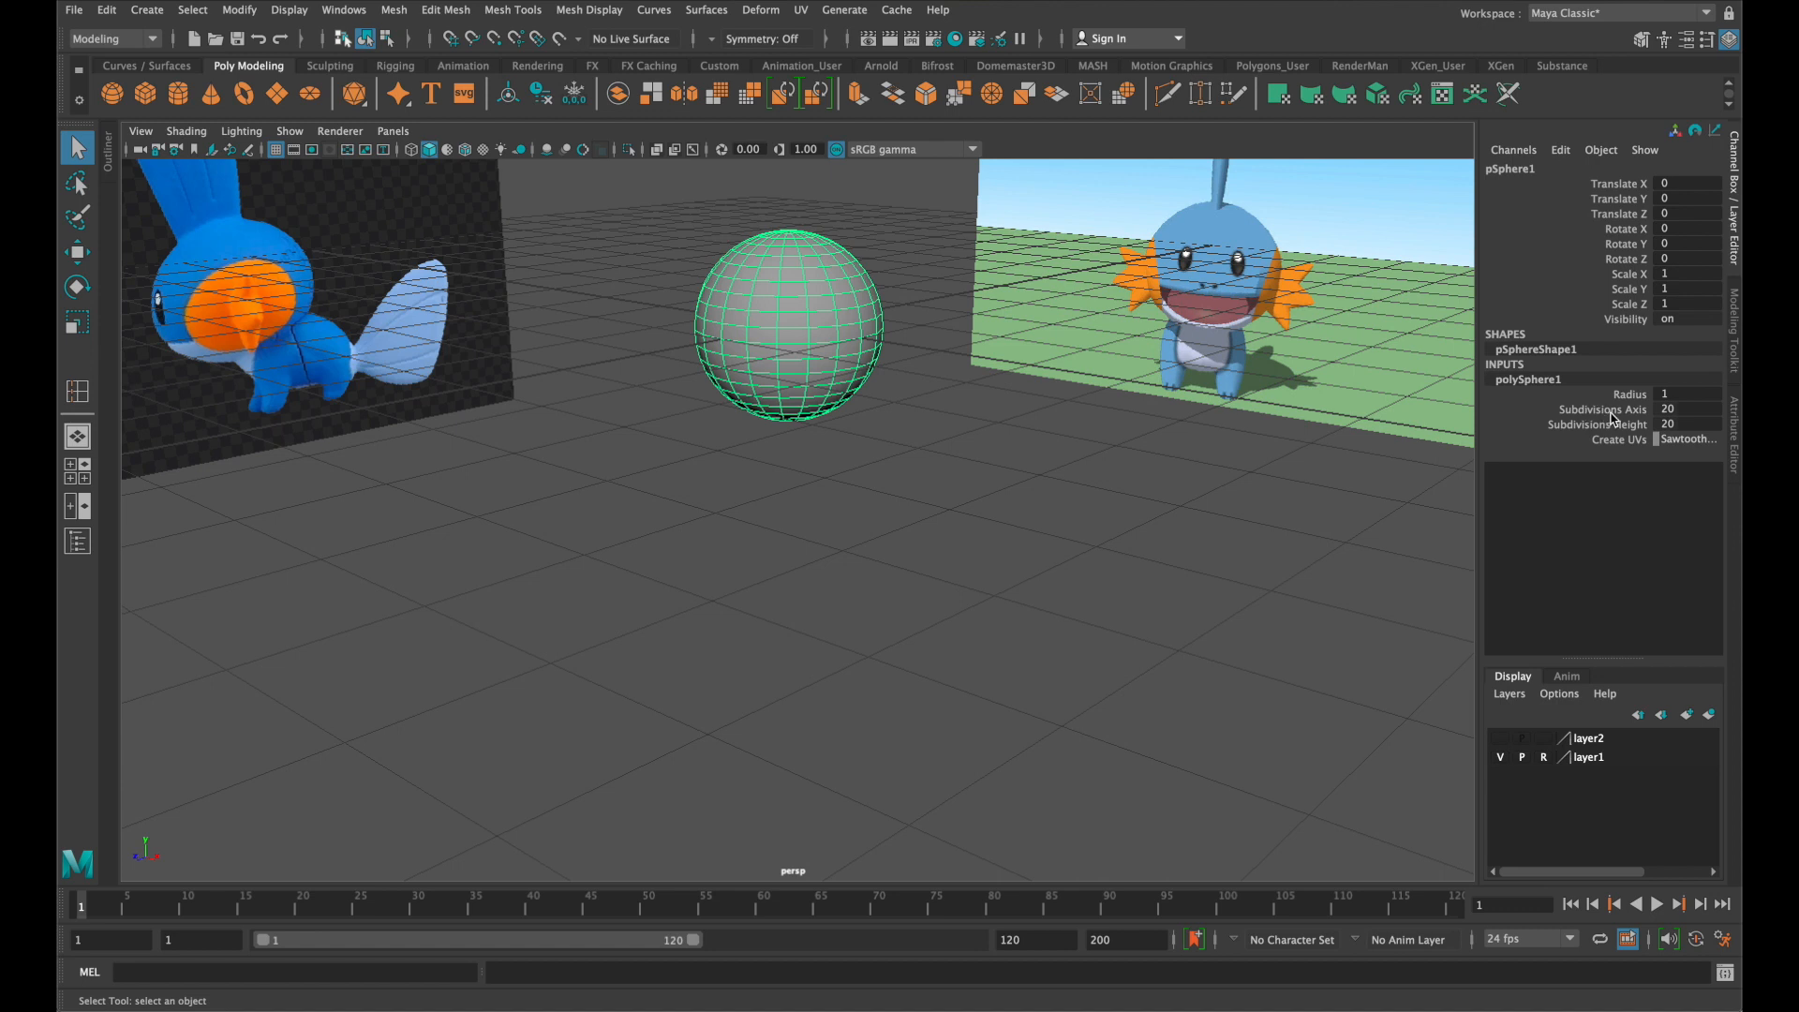
drag(1621, 418, 1620, 425)
click(1661, 425)
text(8)
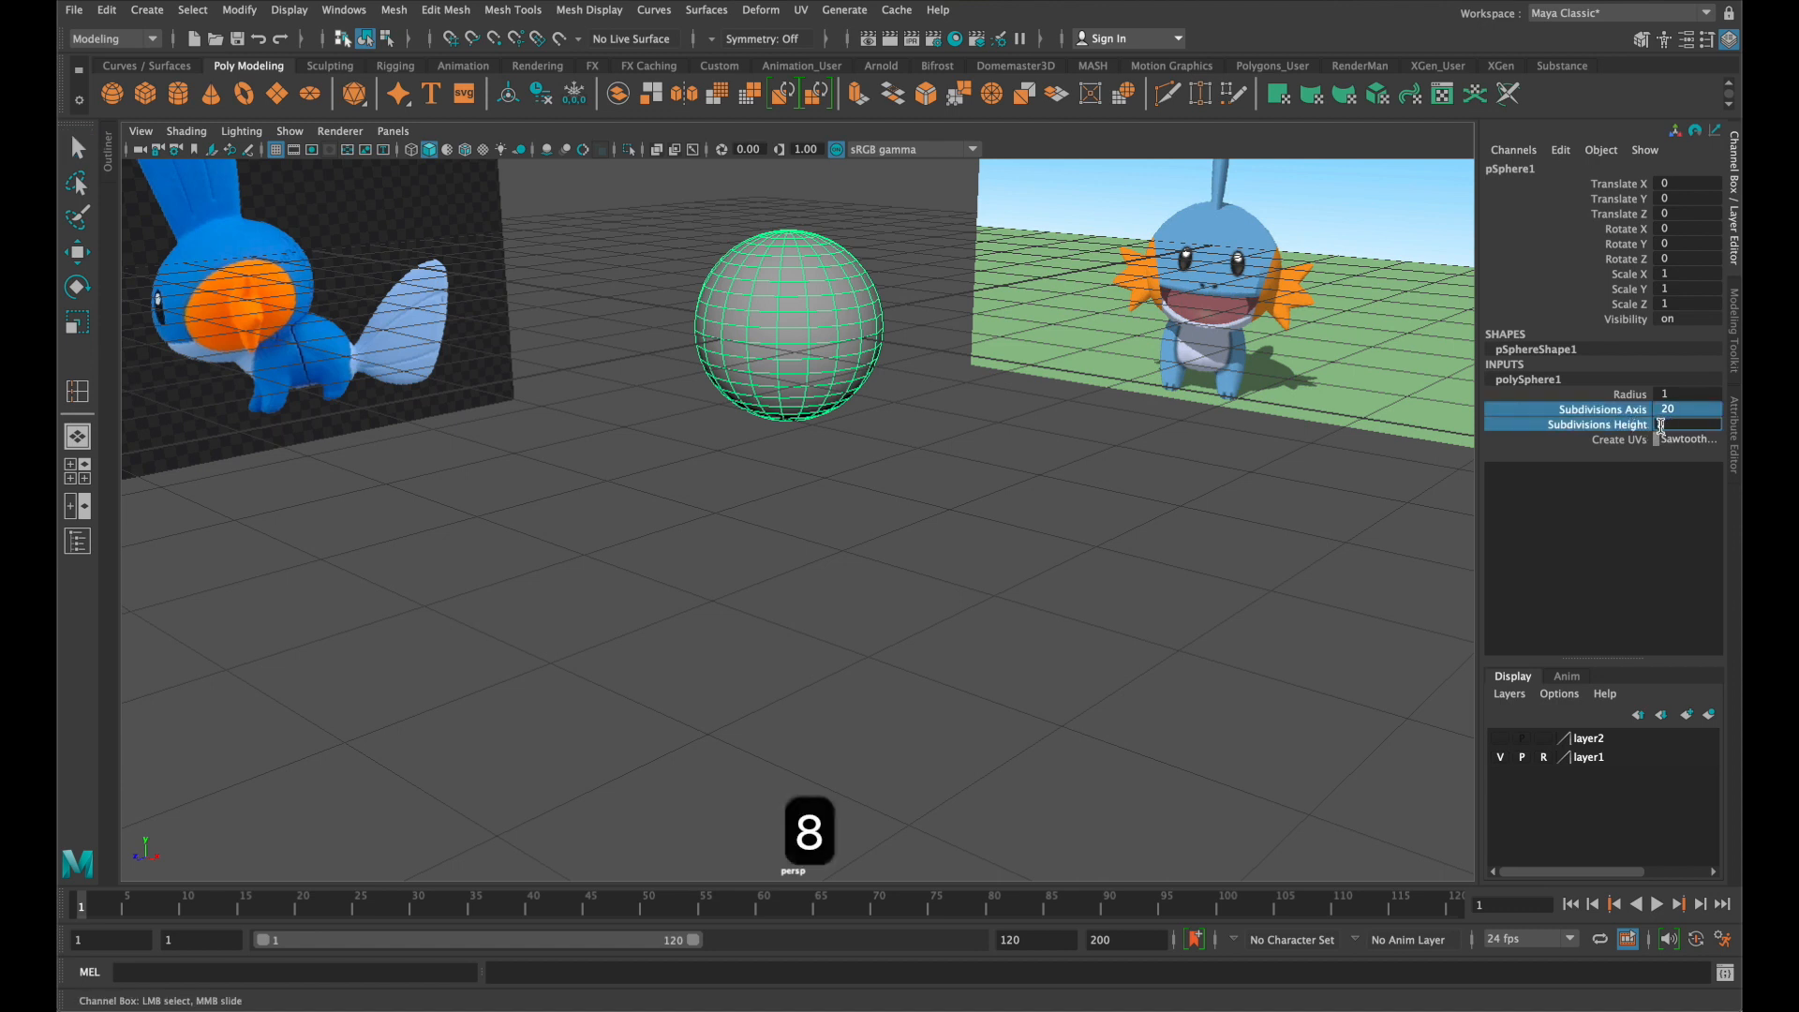
key(Return)
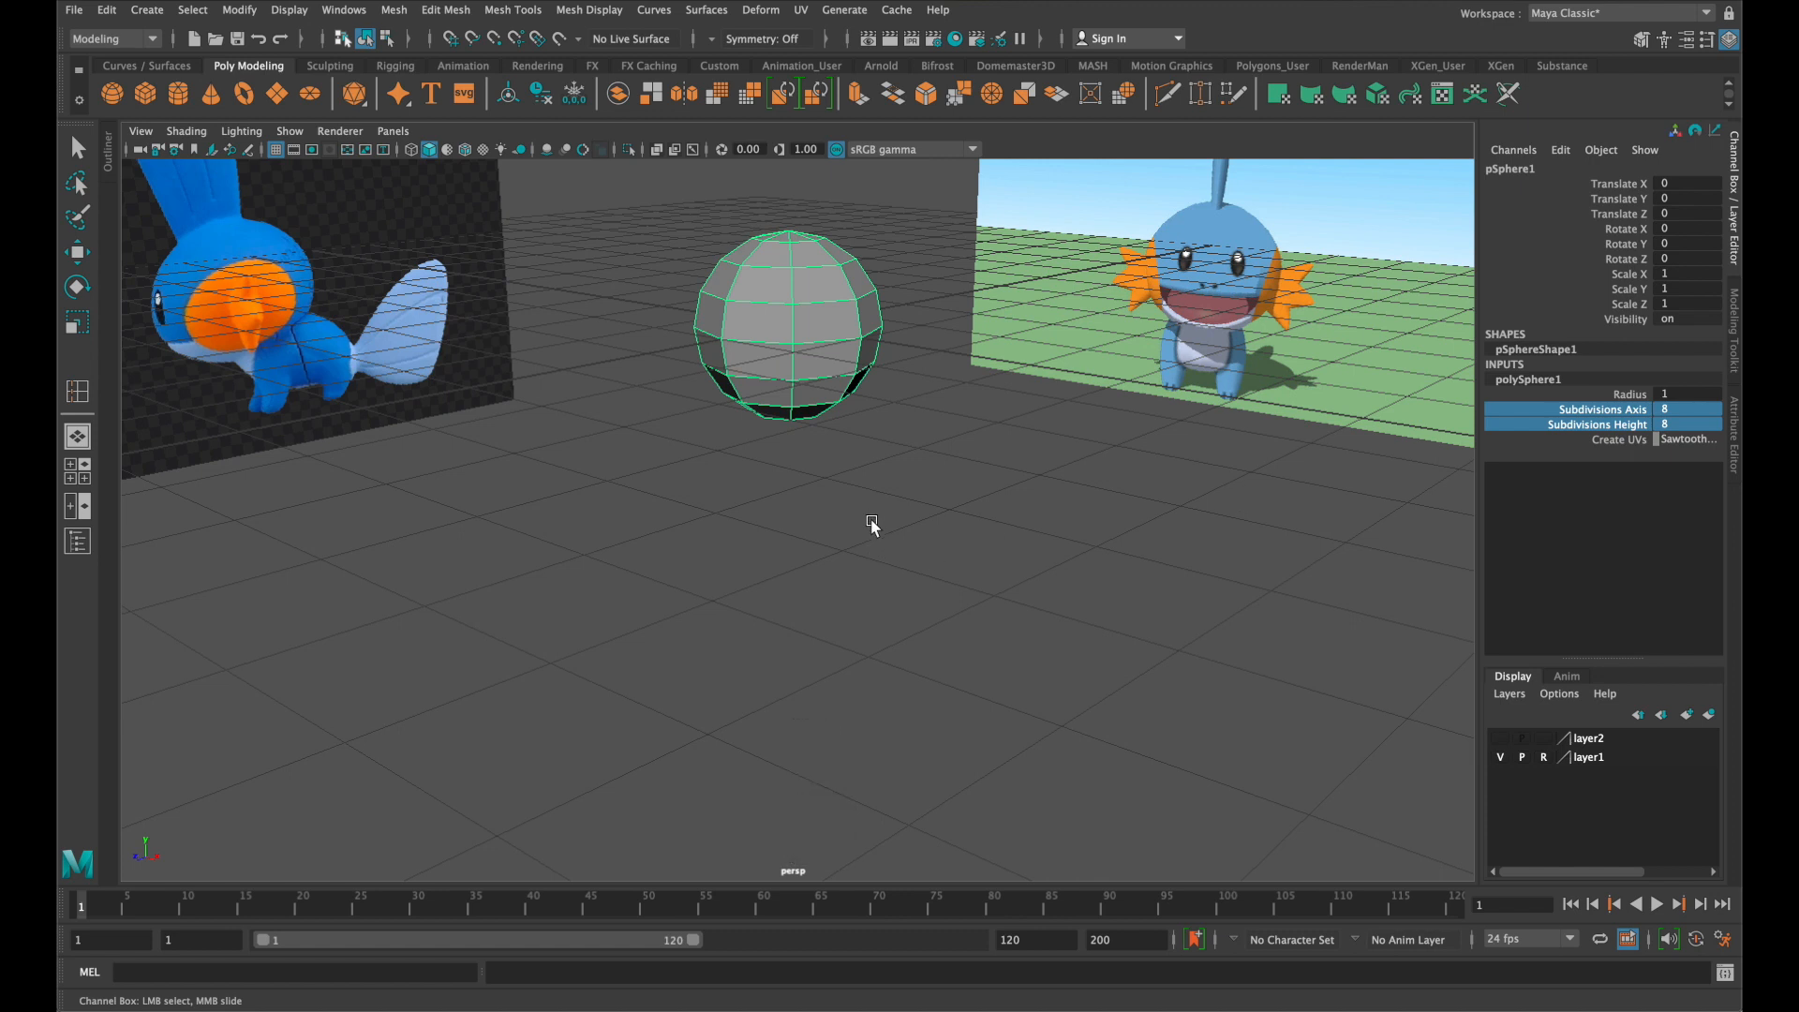
click(894, 341)
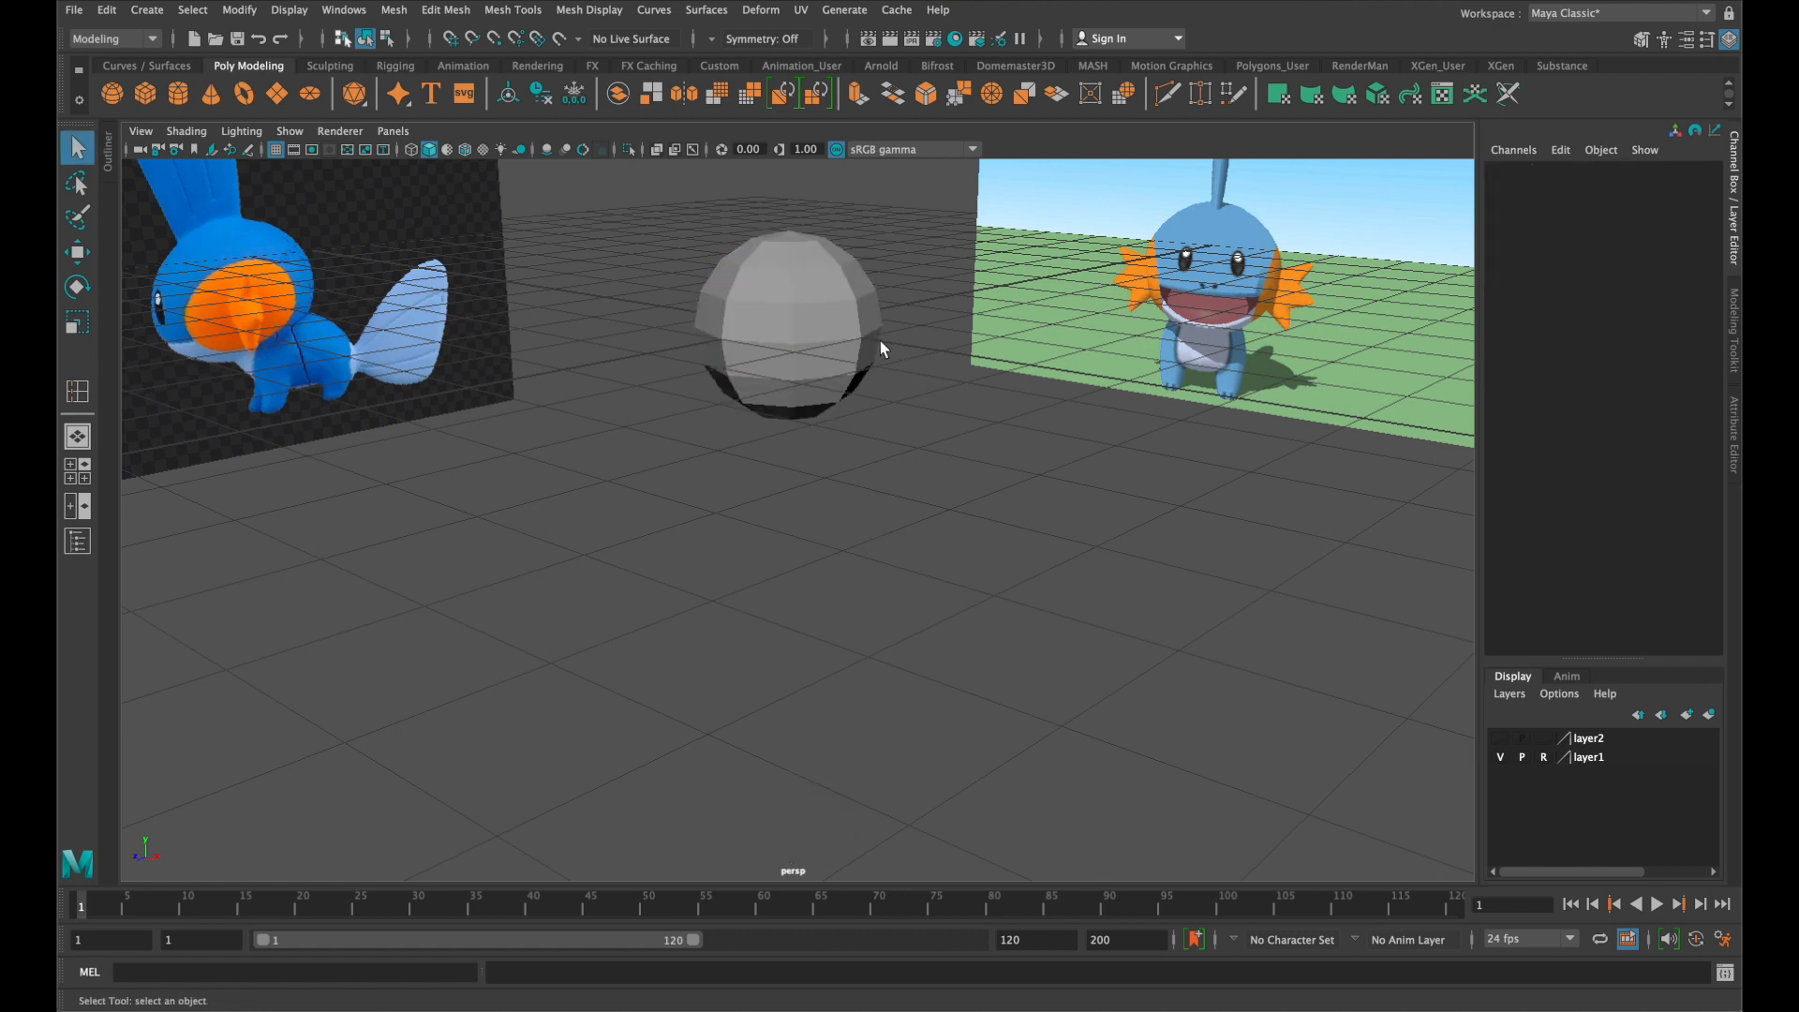
click(870, 348)
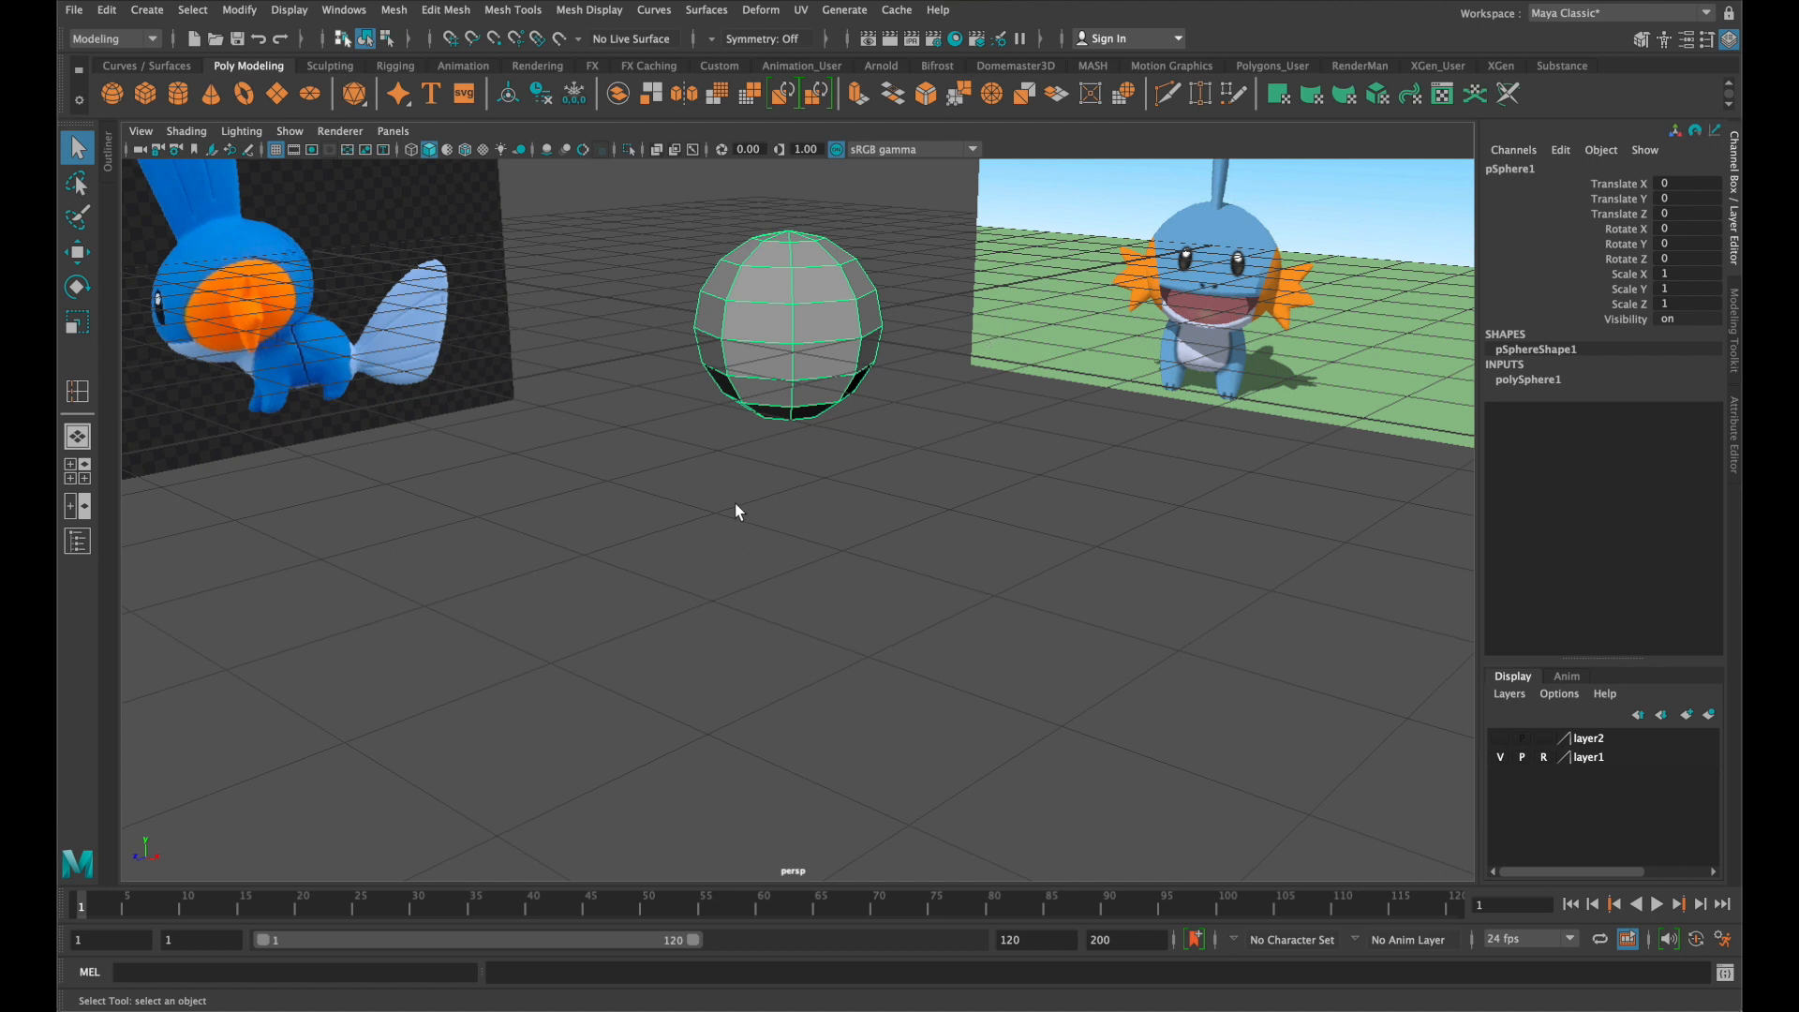
In the front view, move the sphere down over the reference's head to a Translate Y of about -0.32
key(space)
key(space)
alt+middle_drag(828, 379, 978, 741)
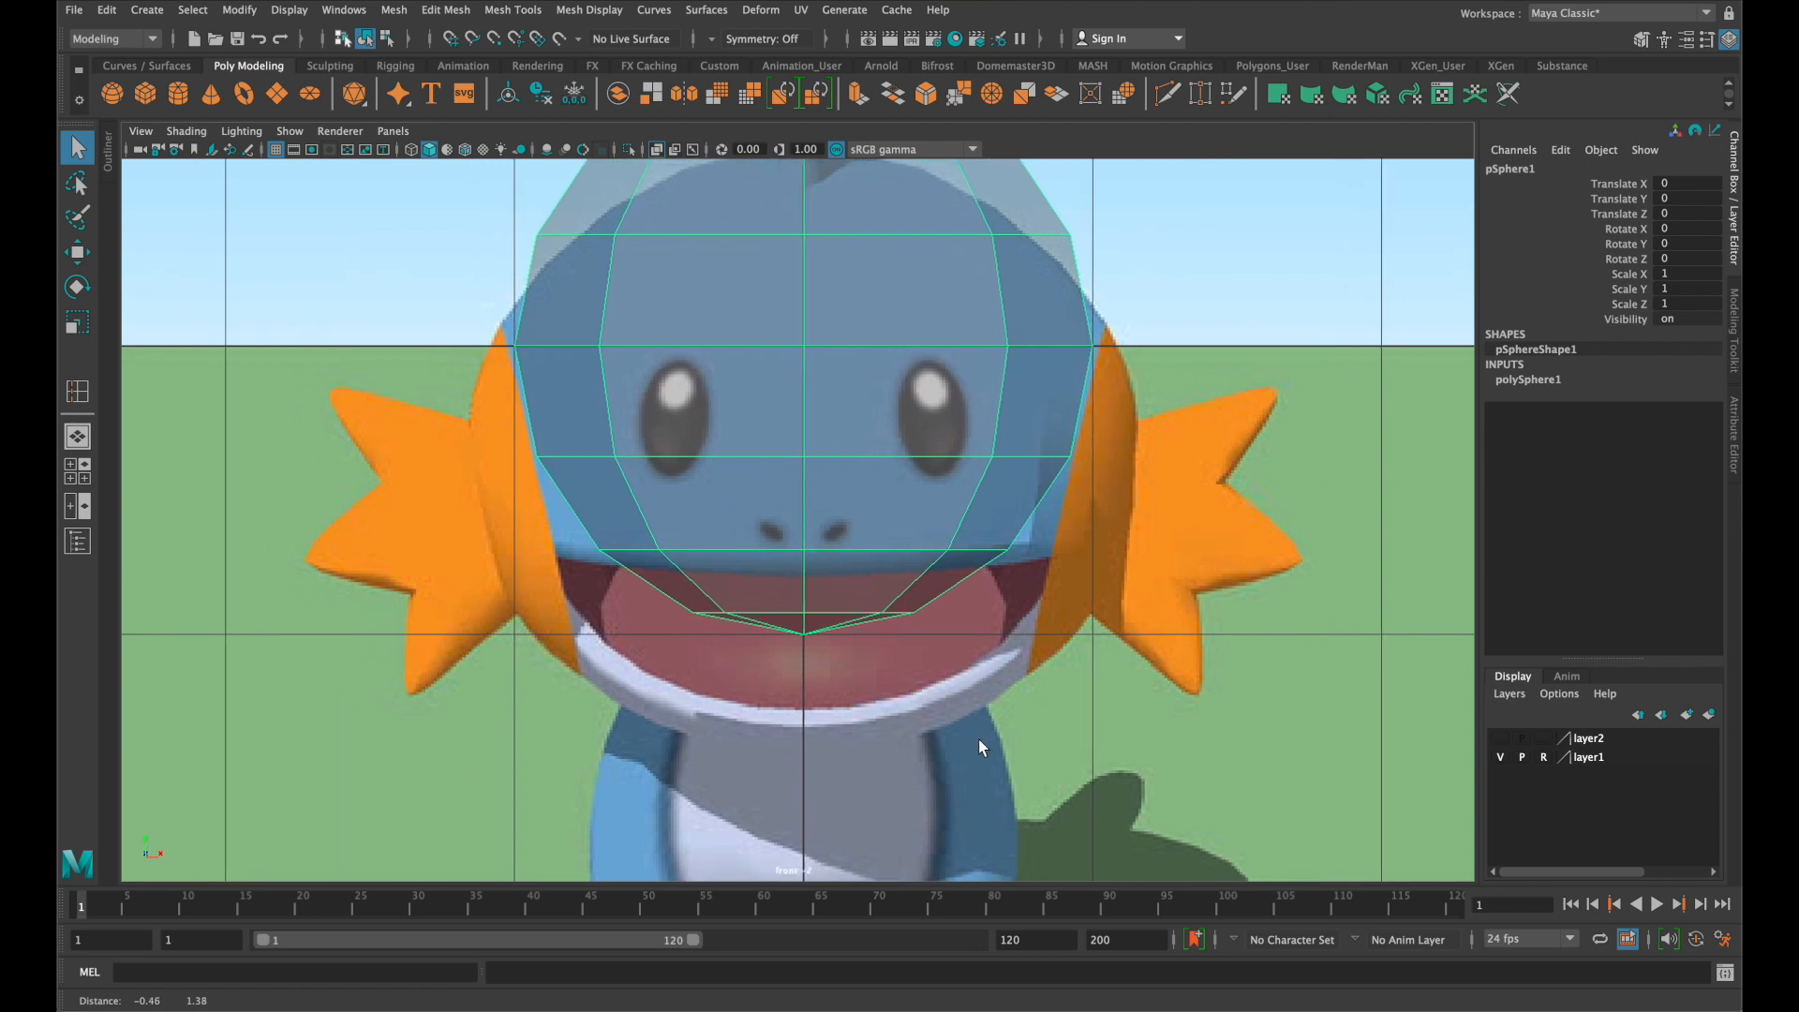
scroll(947, 667, down, 5)
key(w)
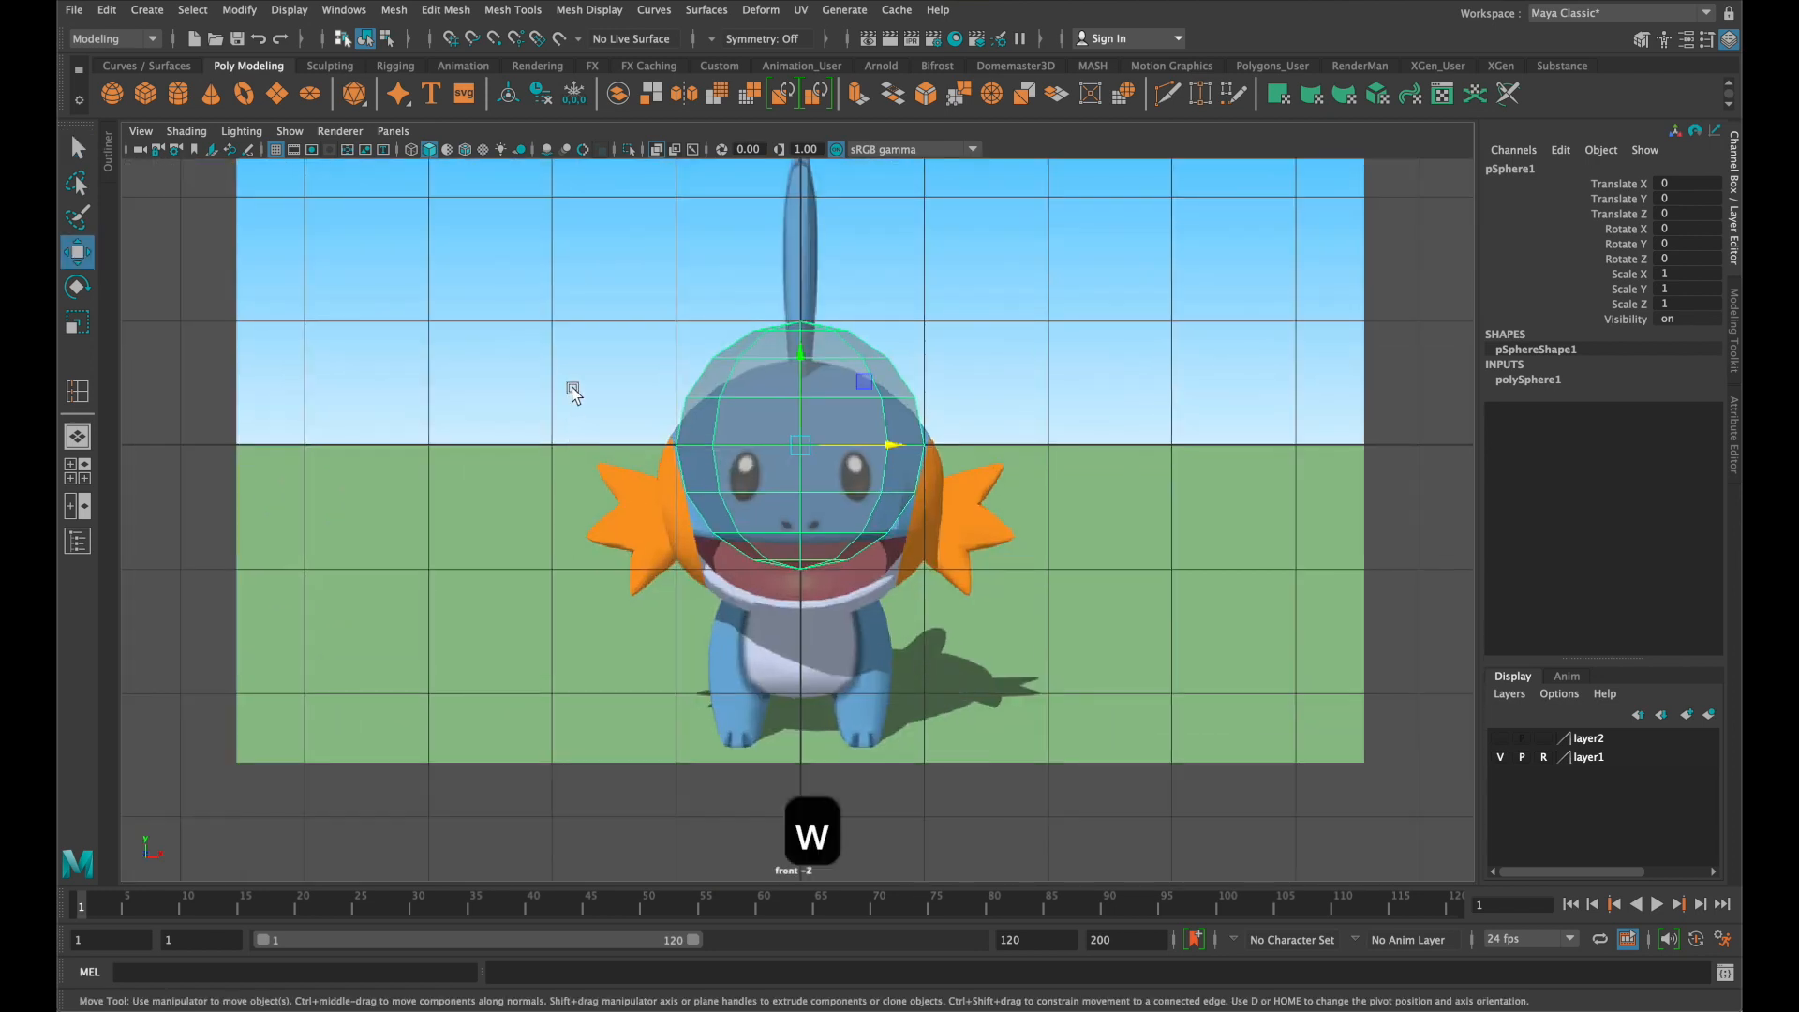
drag(801, 356, 801, 398)
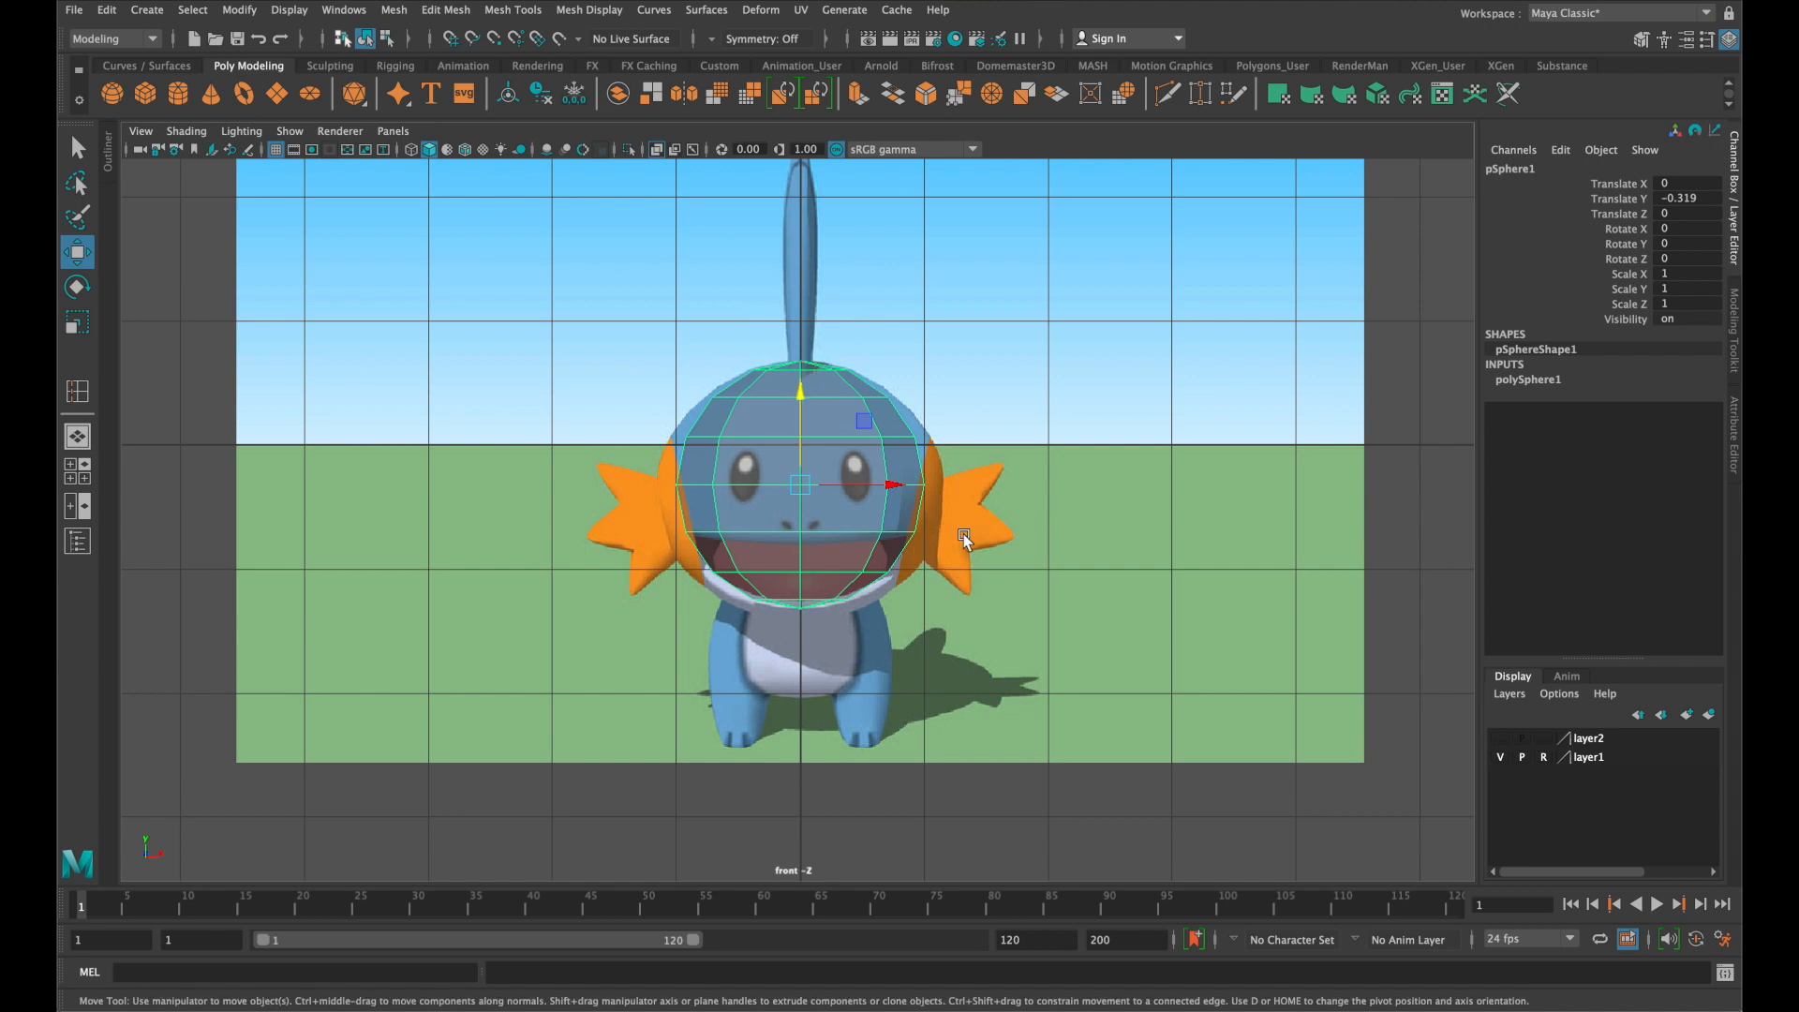
Rotate the sphere about Z and set its Rotate Z to exactly 90
key(e)
drag(867, 438, 854, 570)
click(1687, 259)
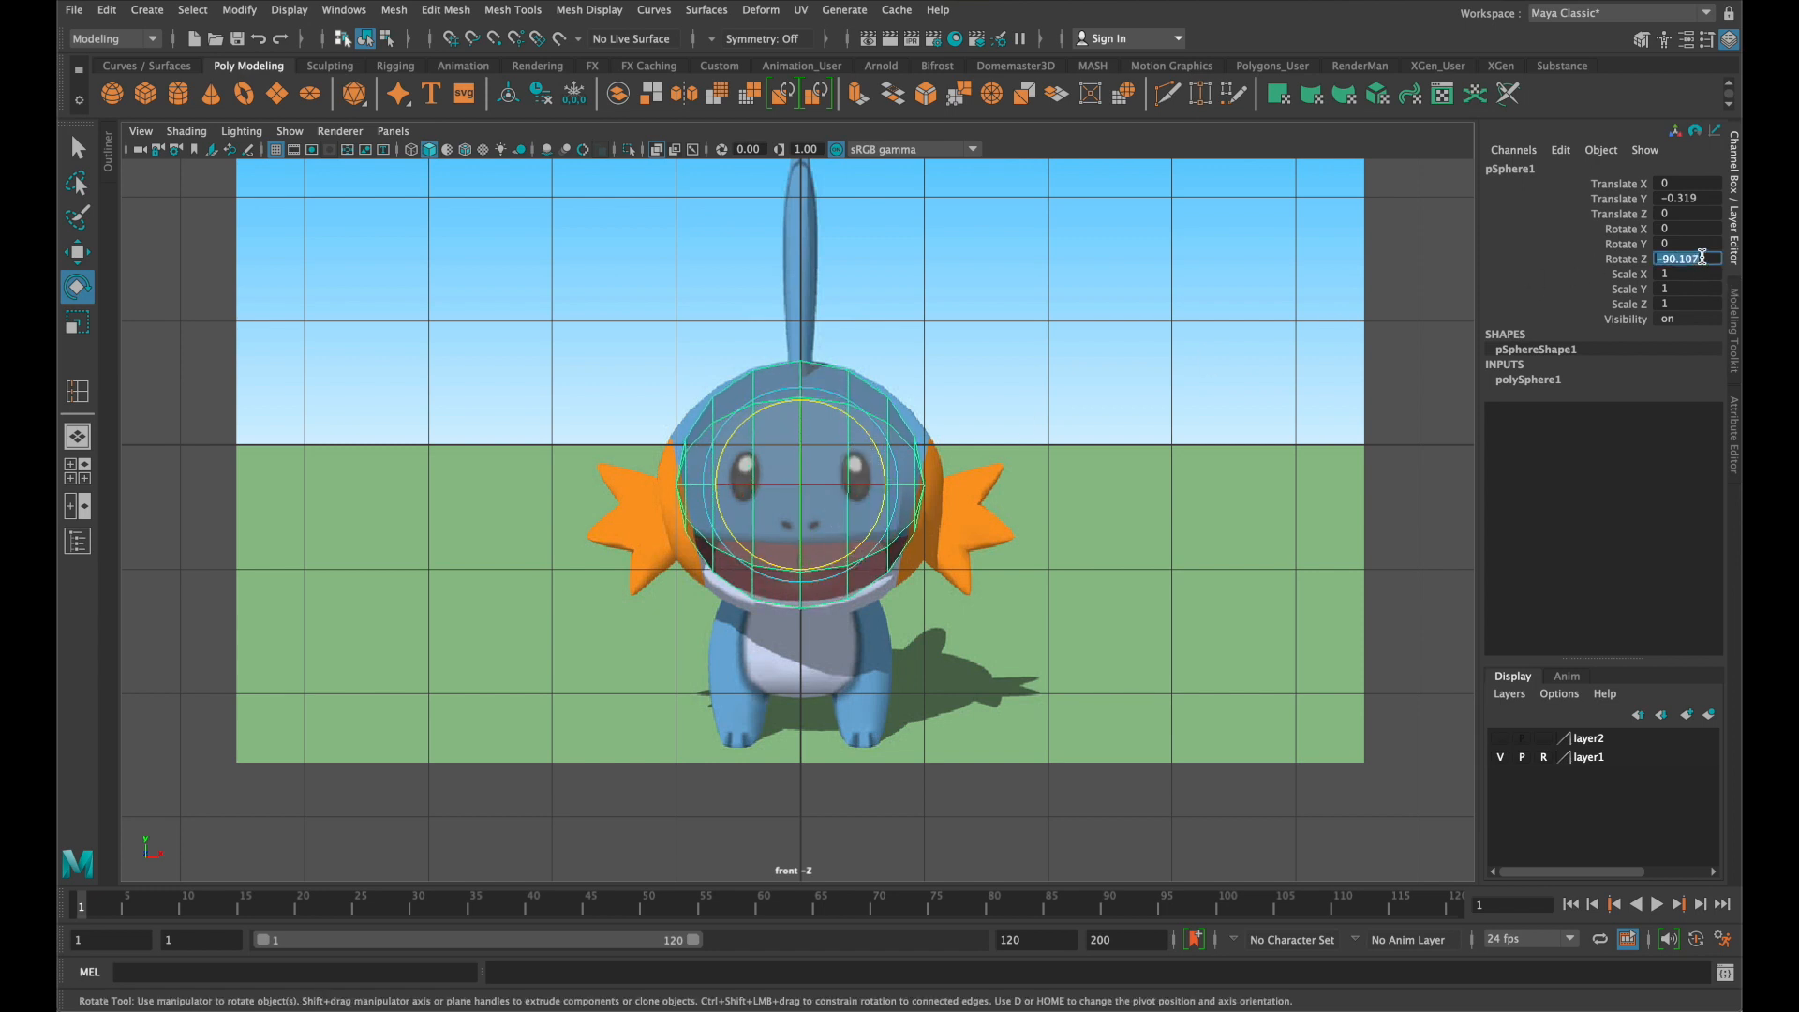
text(90)
key(Return)
scroll(844, 675, up, 3)
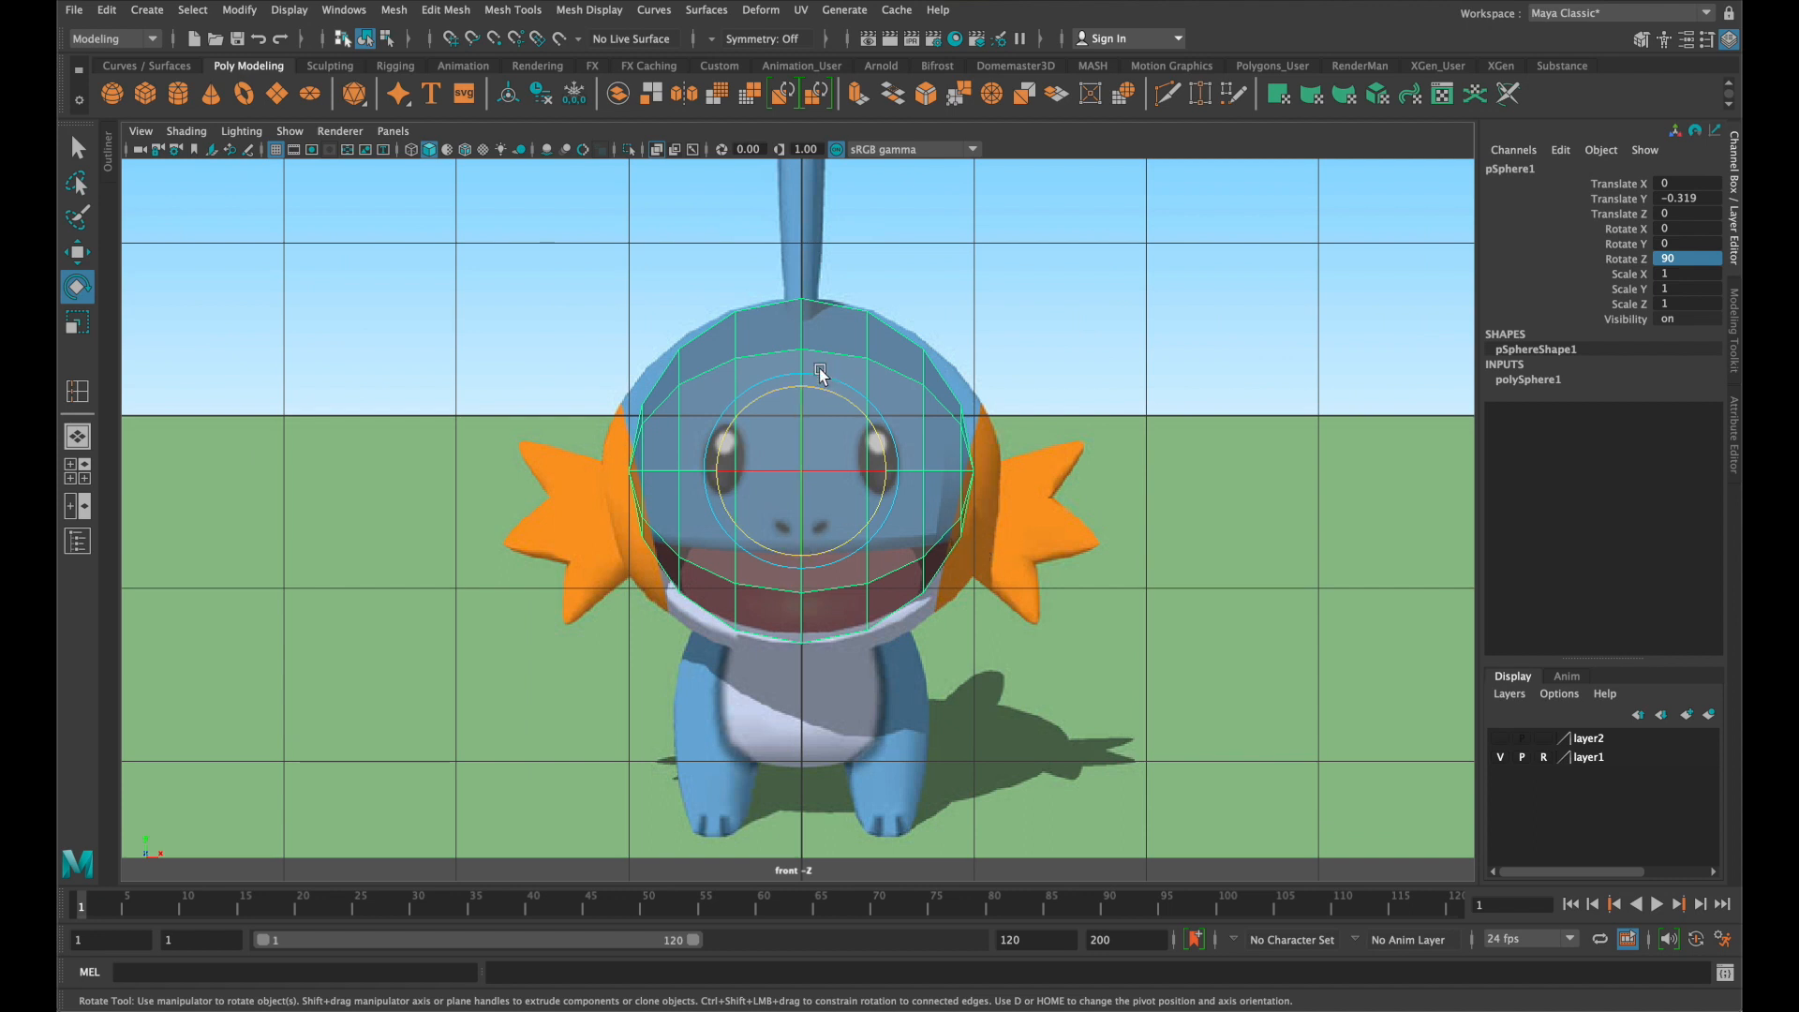
key(q)
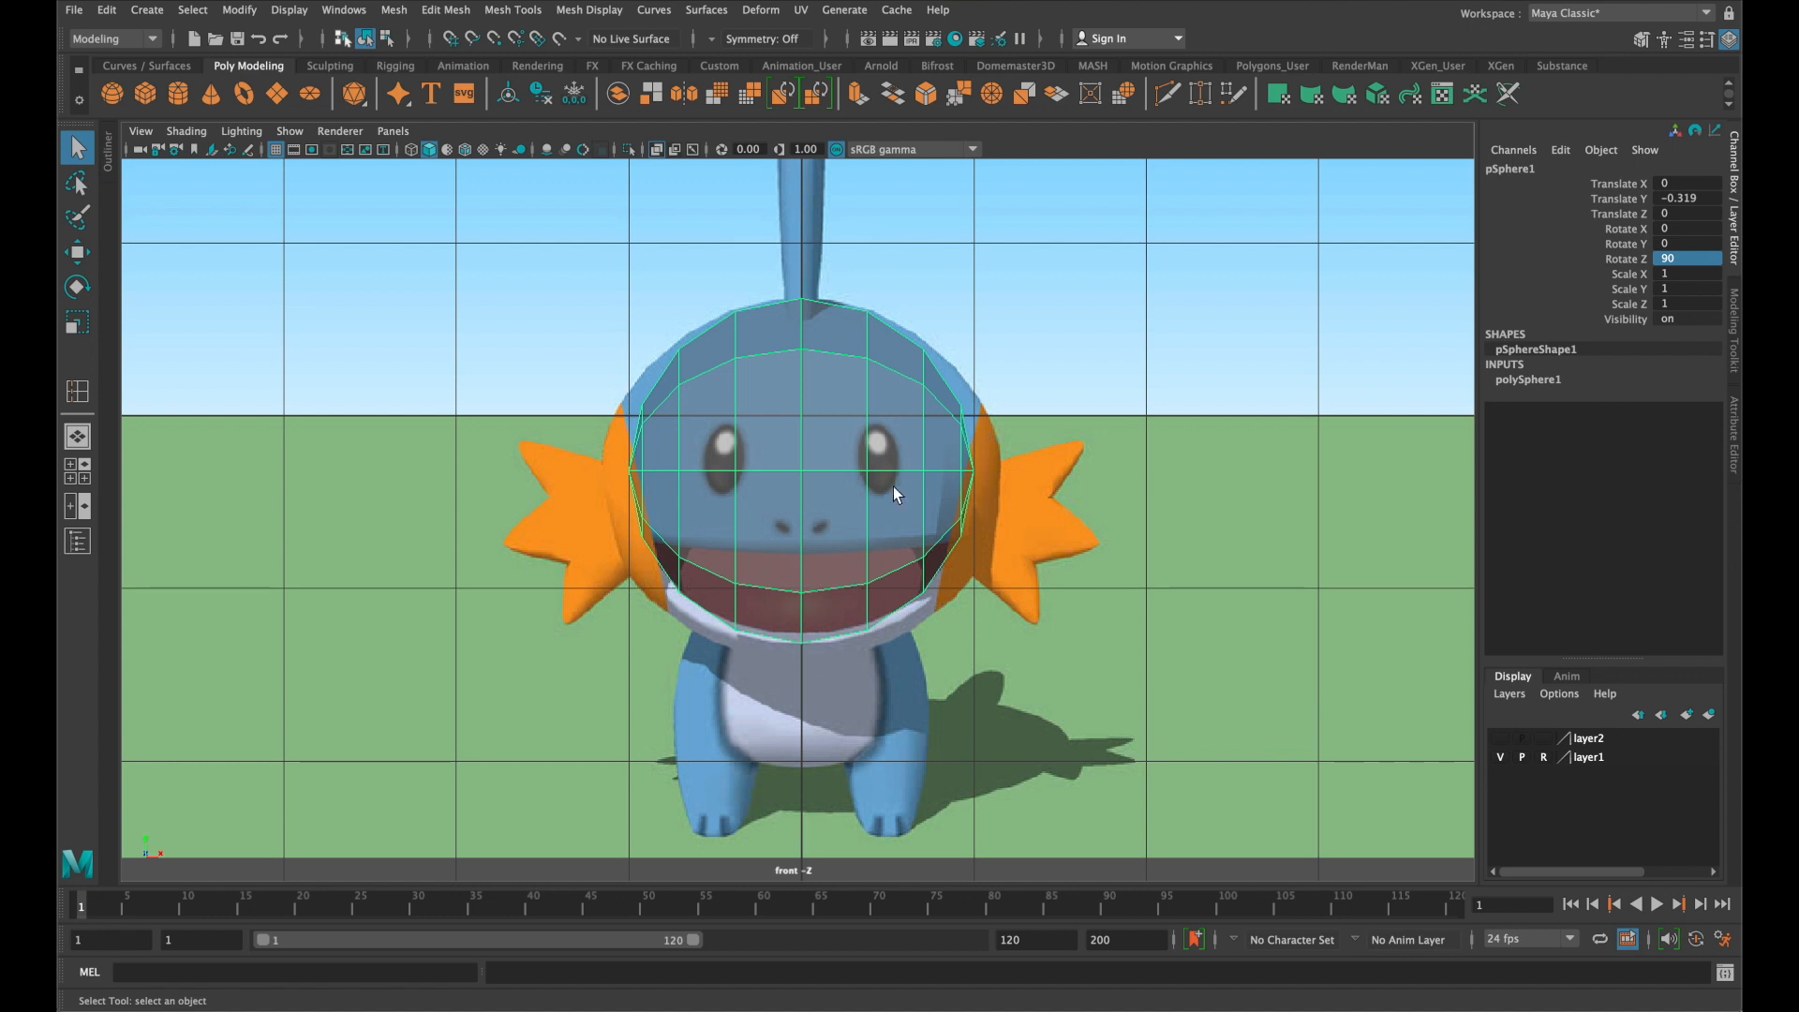
Scale the sphere to about 1.13 in Y and 1.04 in X, and lower it to about -0.37 to fit the front reference's head
key(r)
drag(725, 470, 705, 470)
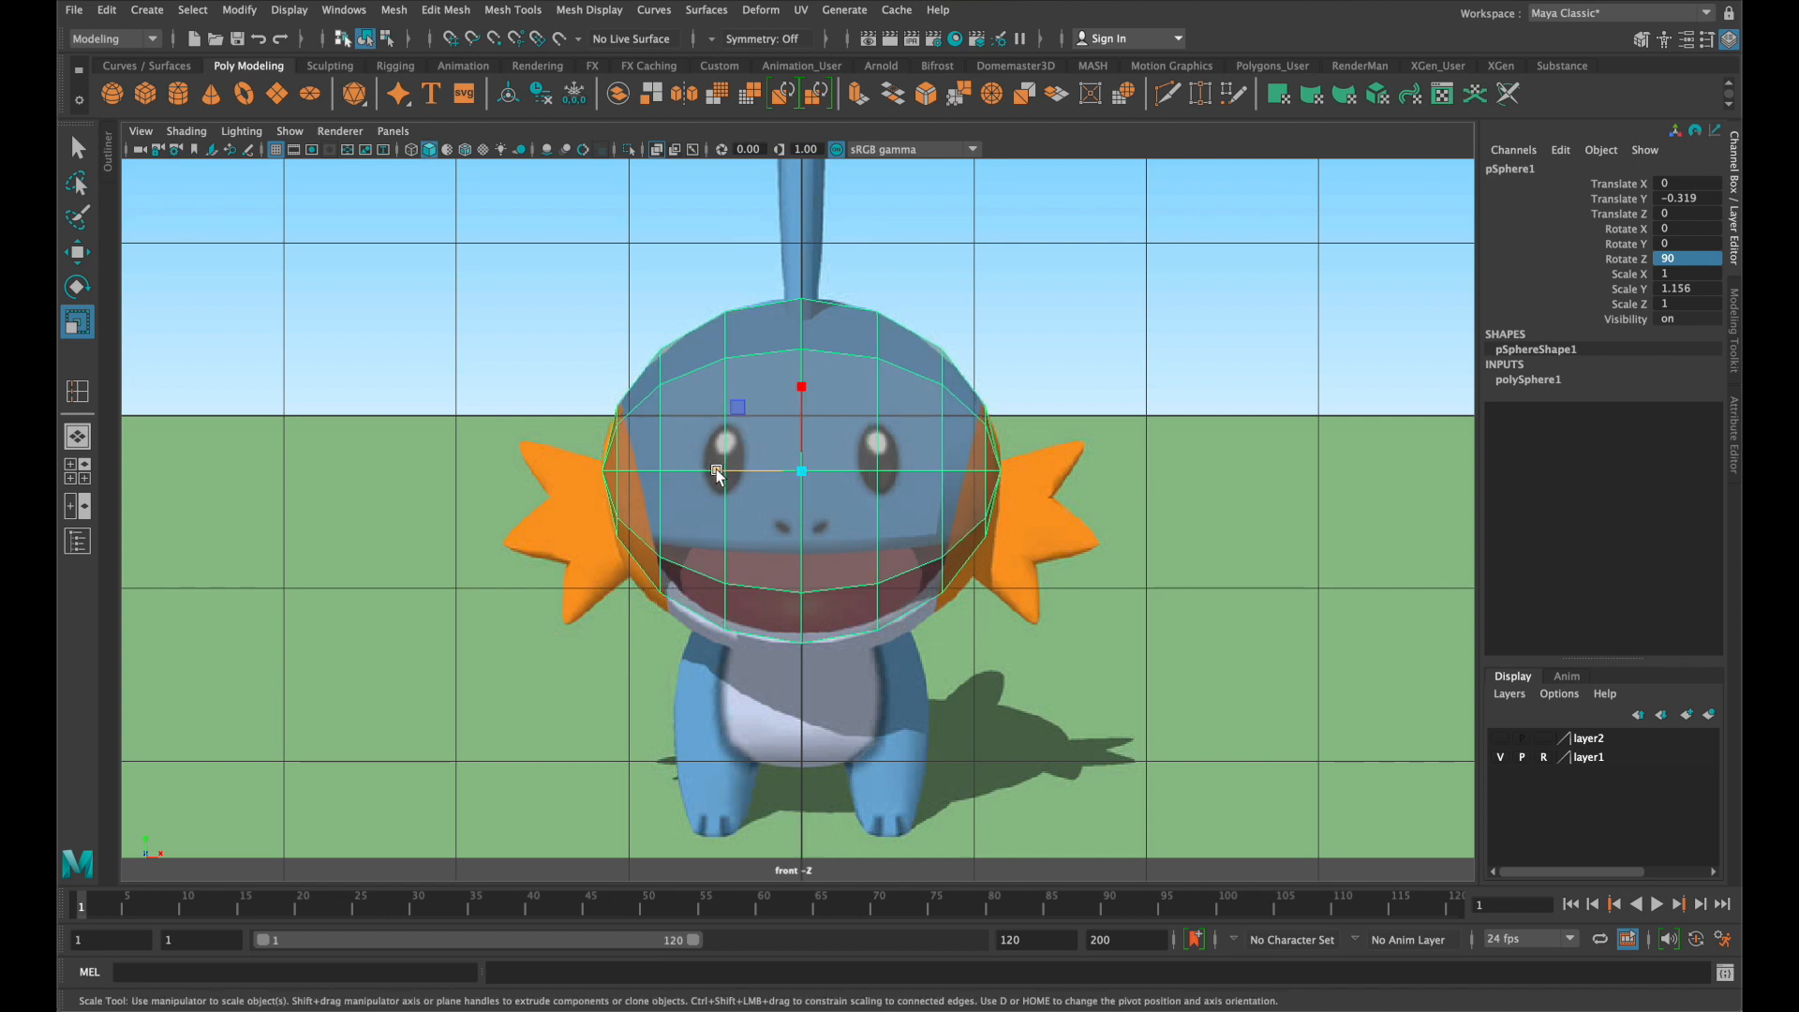
drag(716, 470, 720, 471)
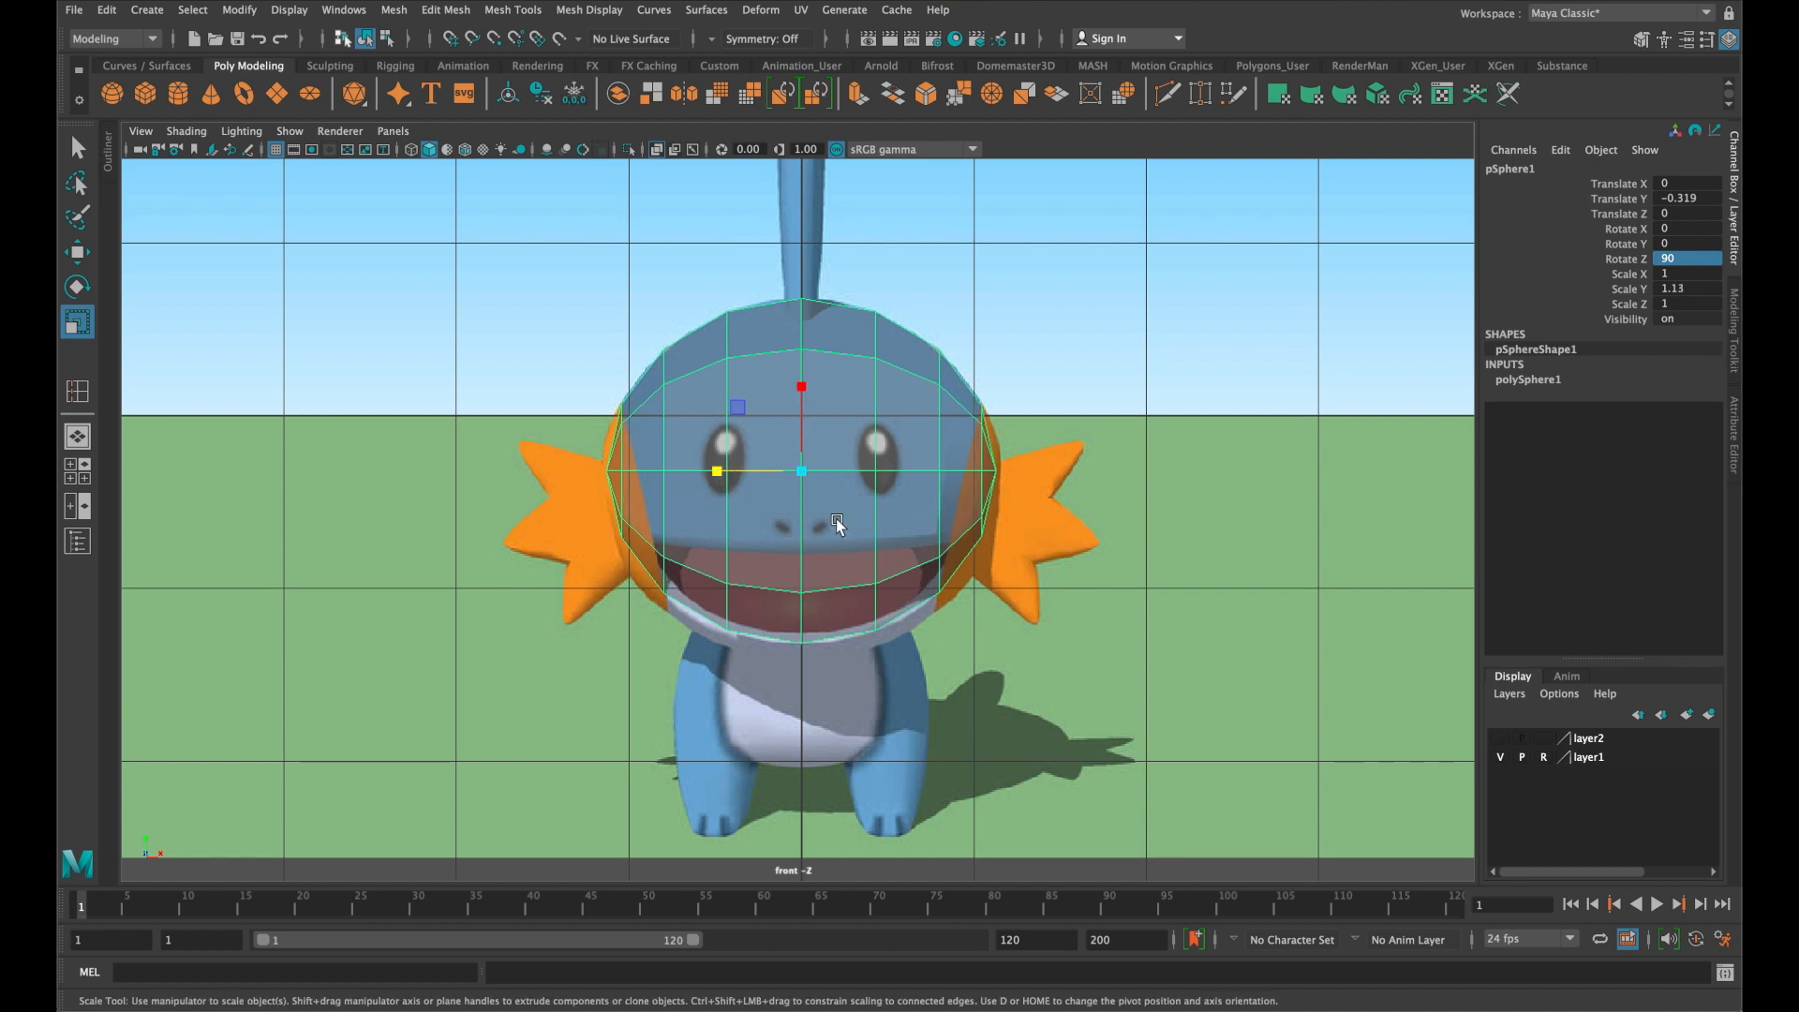
drag(812, 388, 804, 393)
key(w)
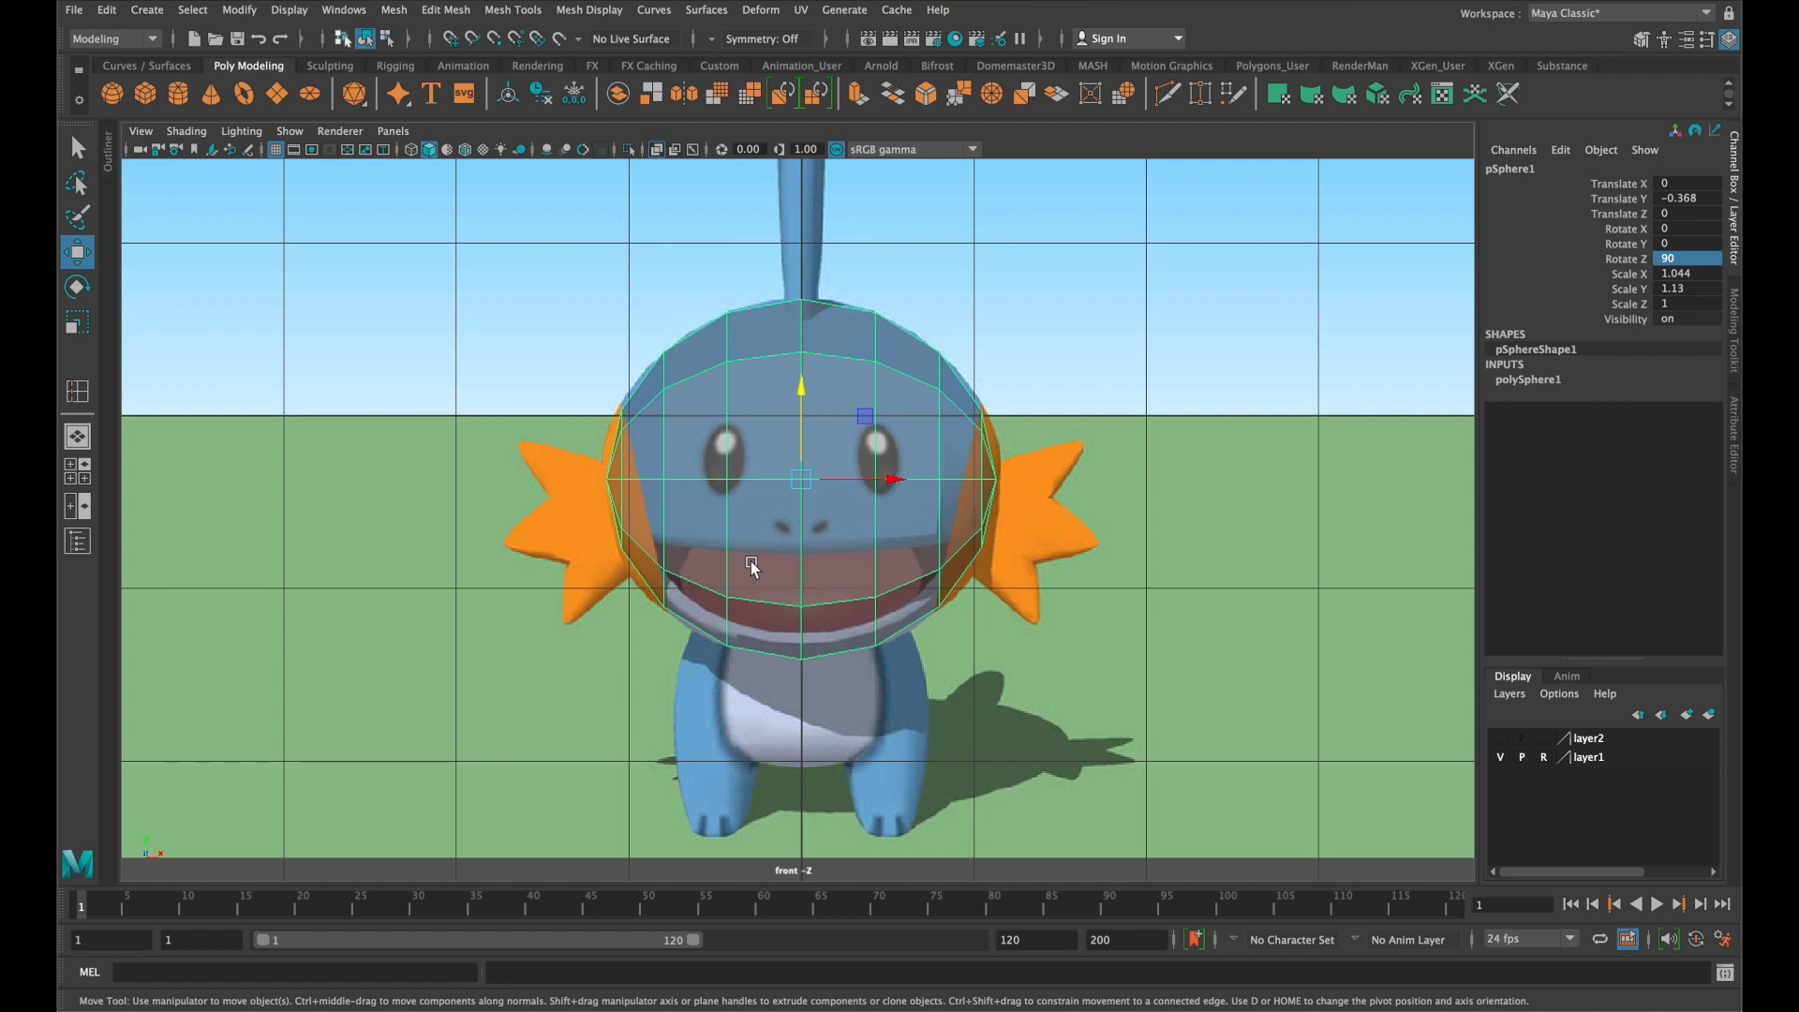
In the side view, move the sphere forward over the reference's head to a Translate Z of about 1.27
key(space)
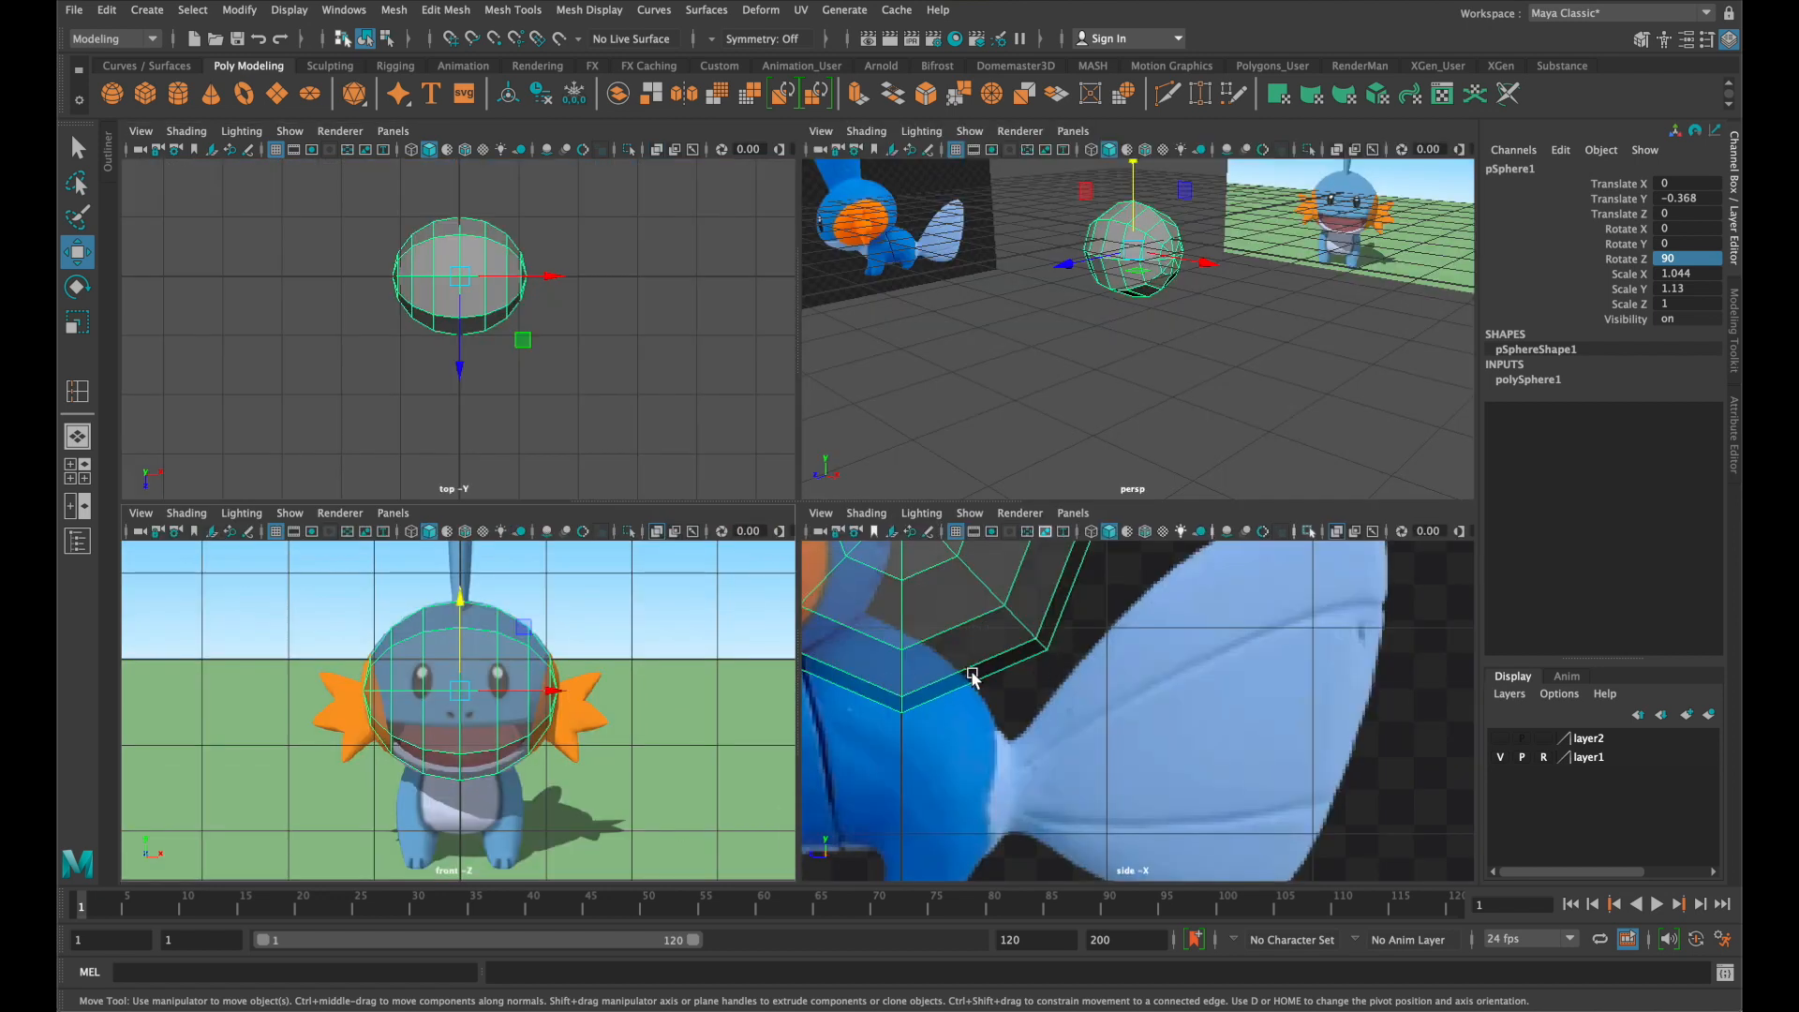
scroll(987, 681, down, 10)
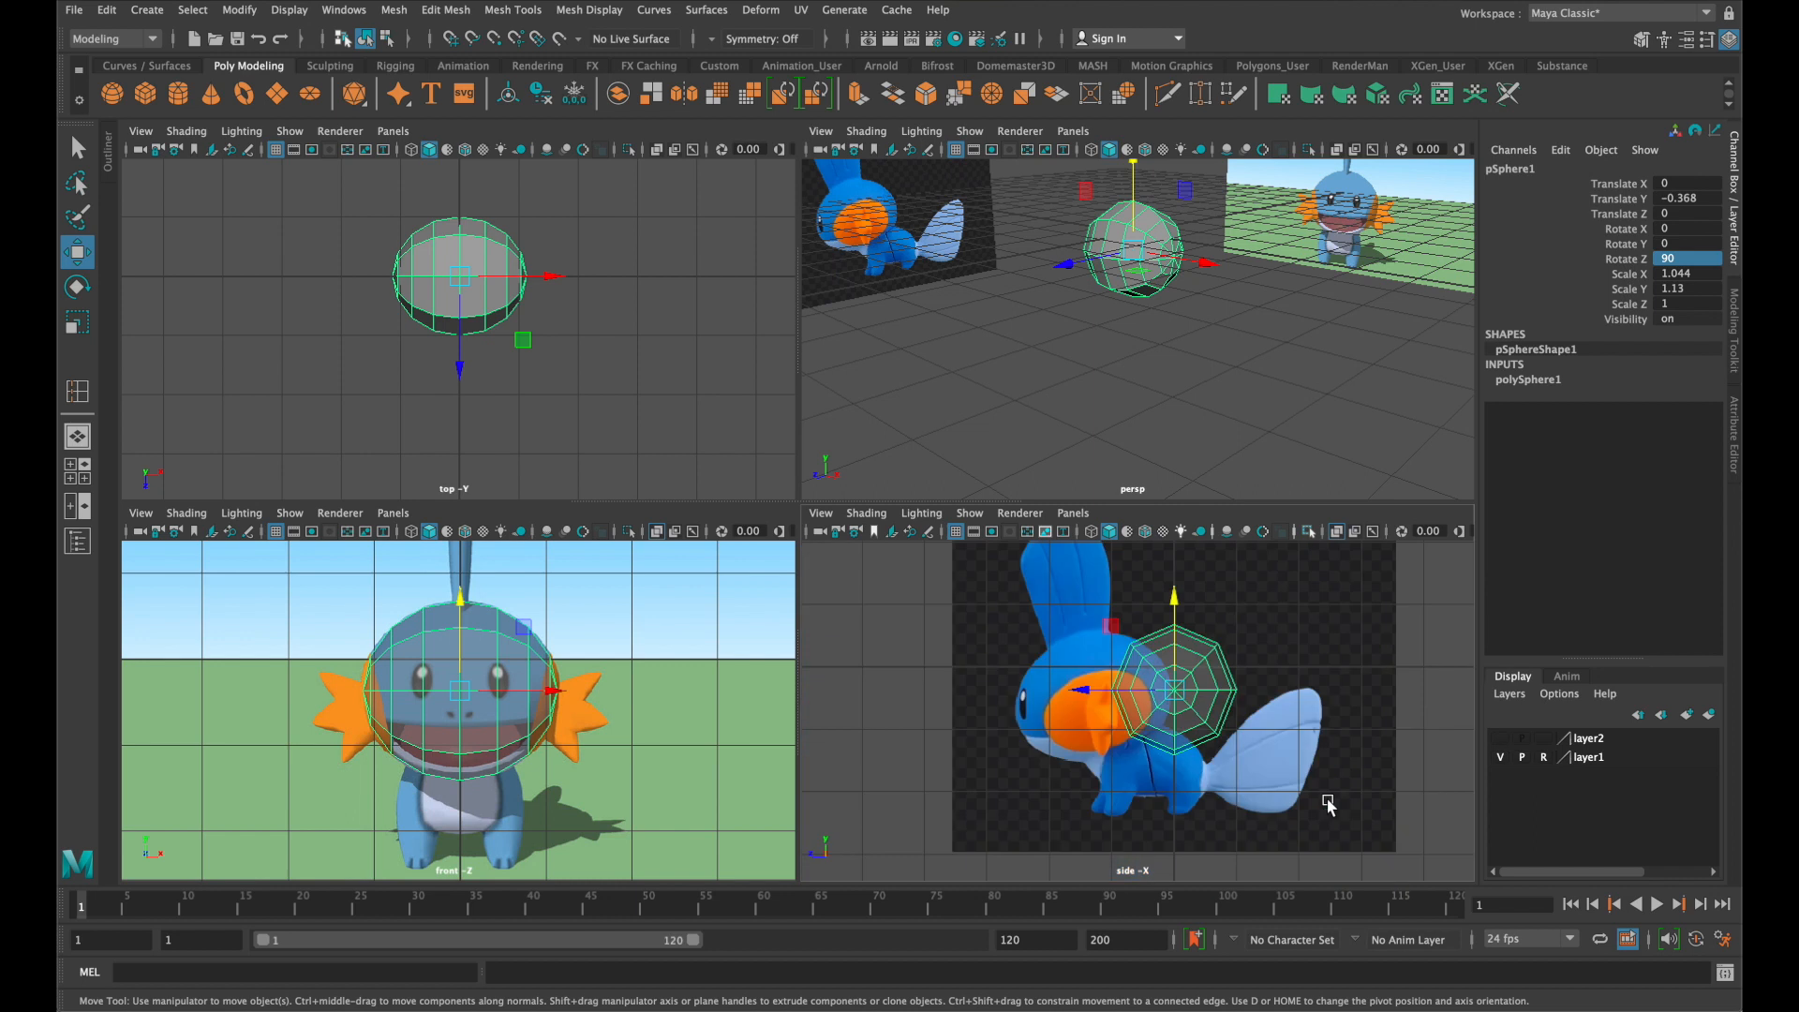
key(w)
drag(1158, 695, 1058, 701)
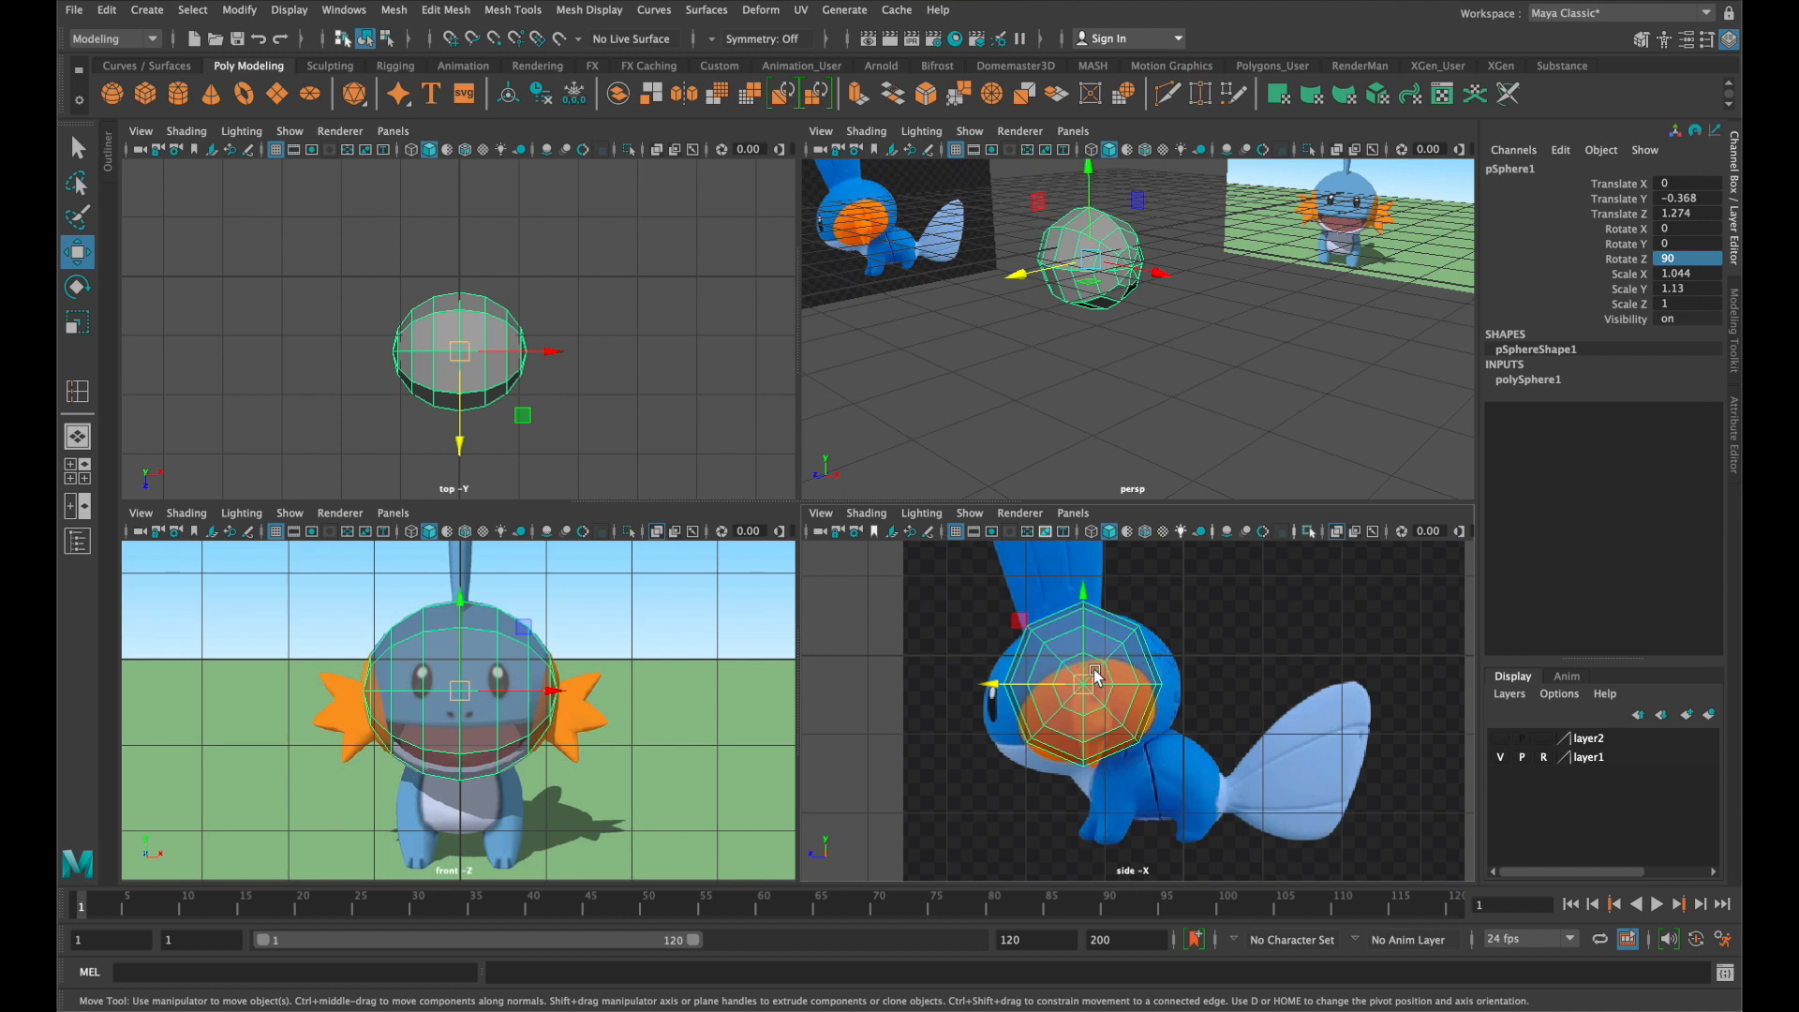
key(space)
scroll(804, 599, up, 6)
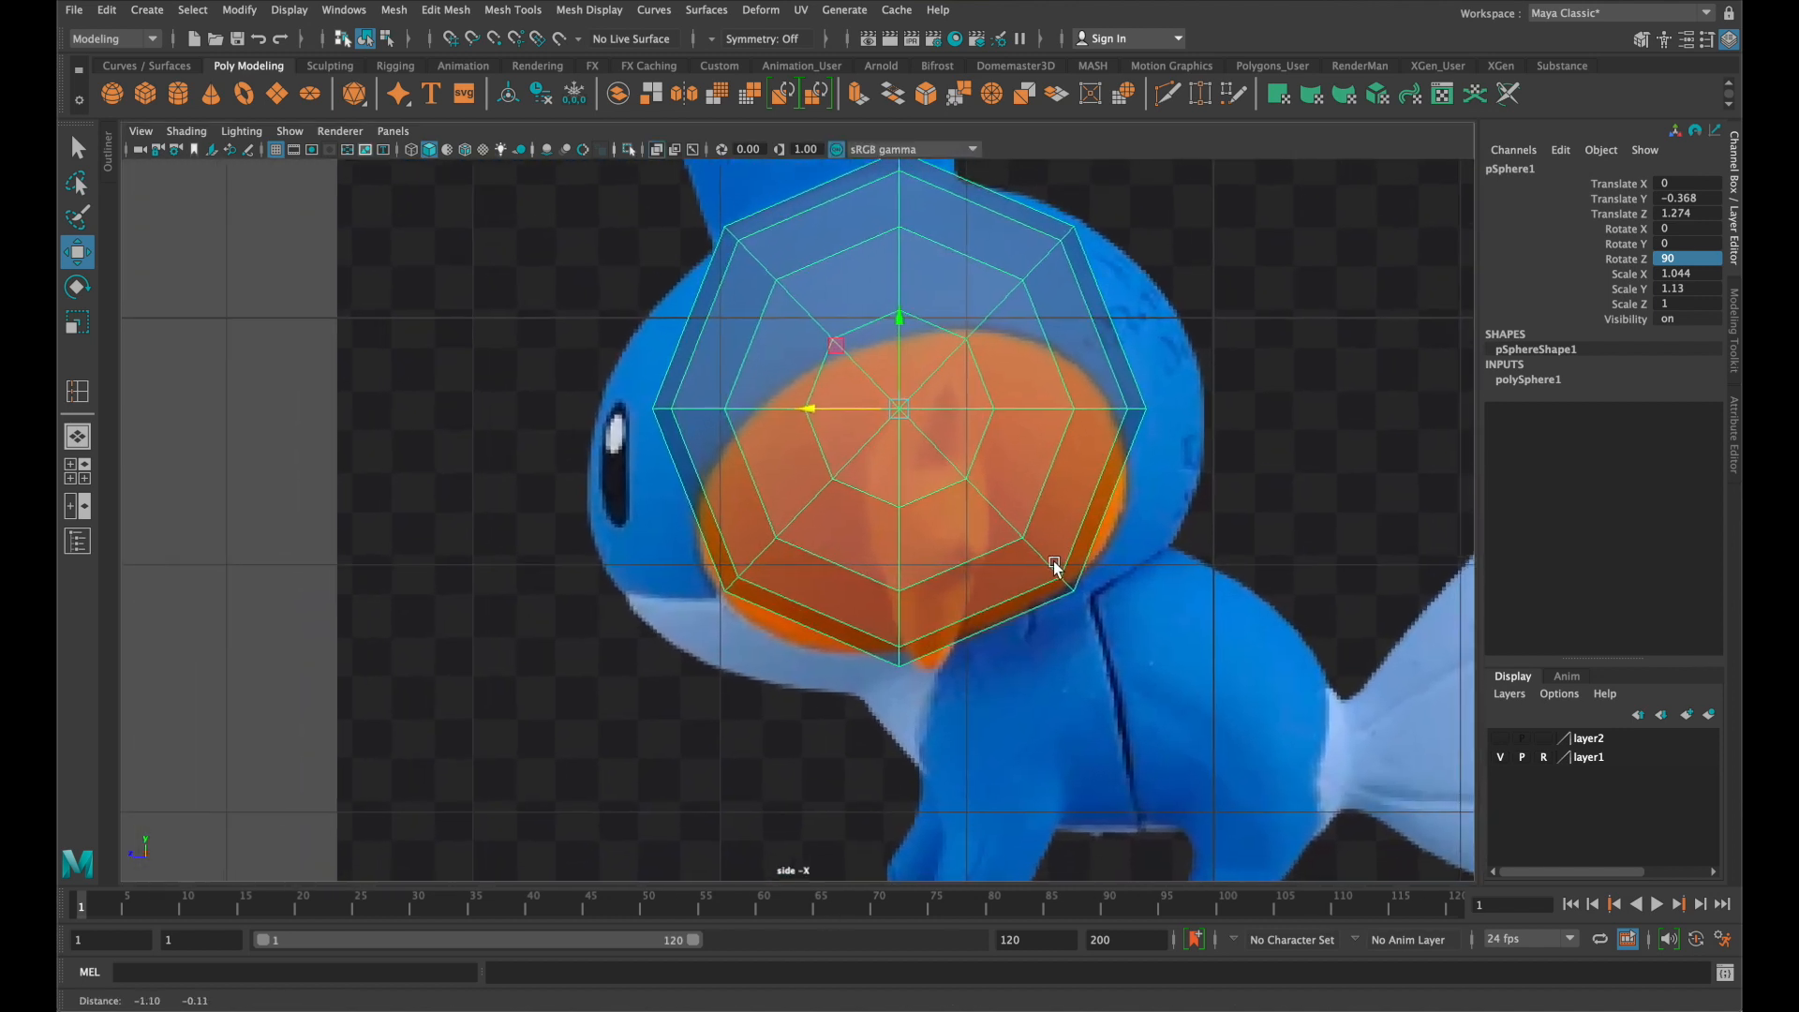
alt+middle_drag(1053, 560, 1035, 609)
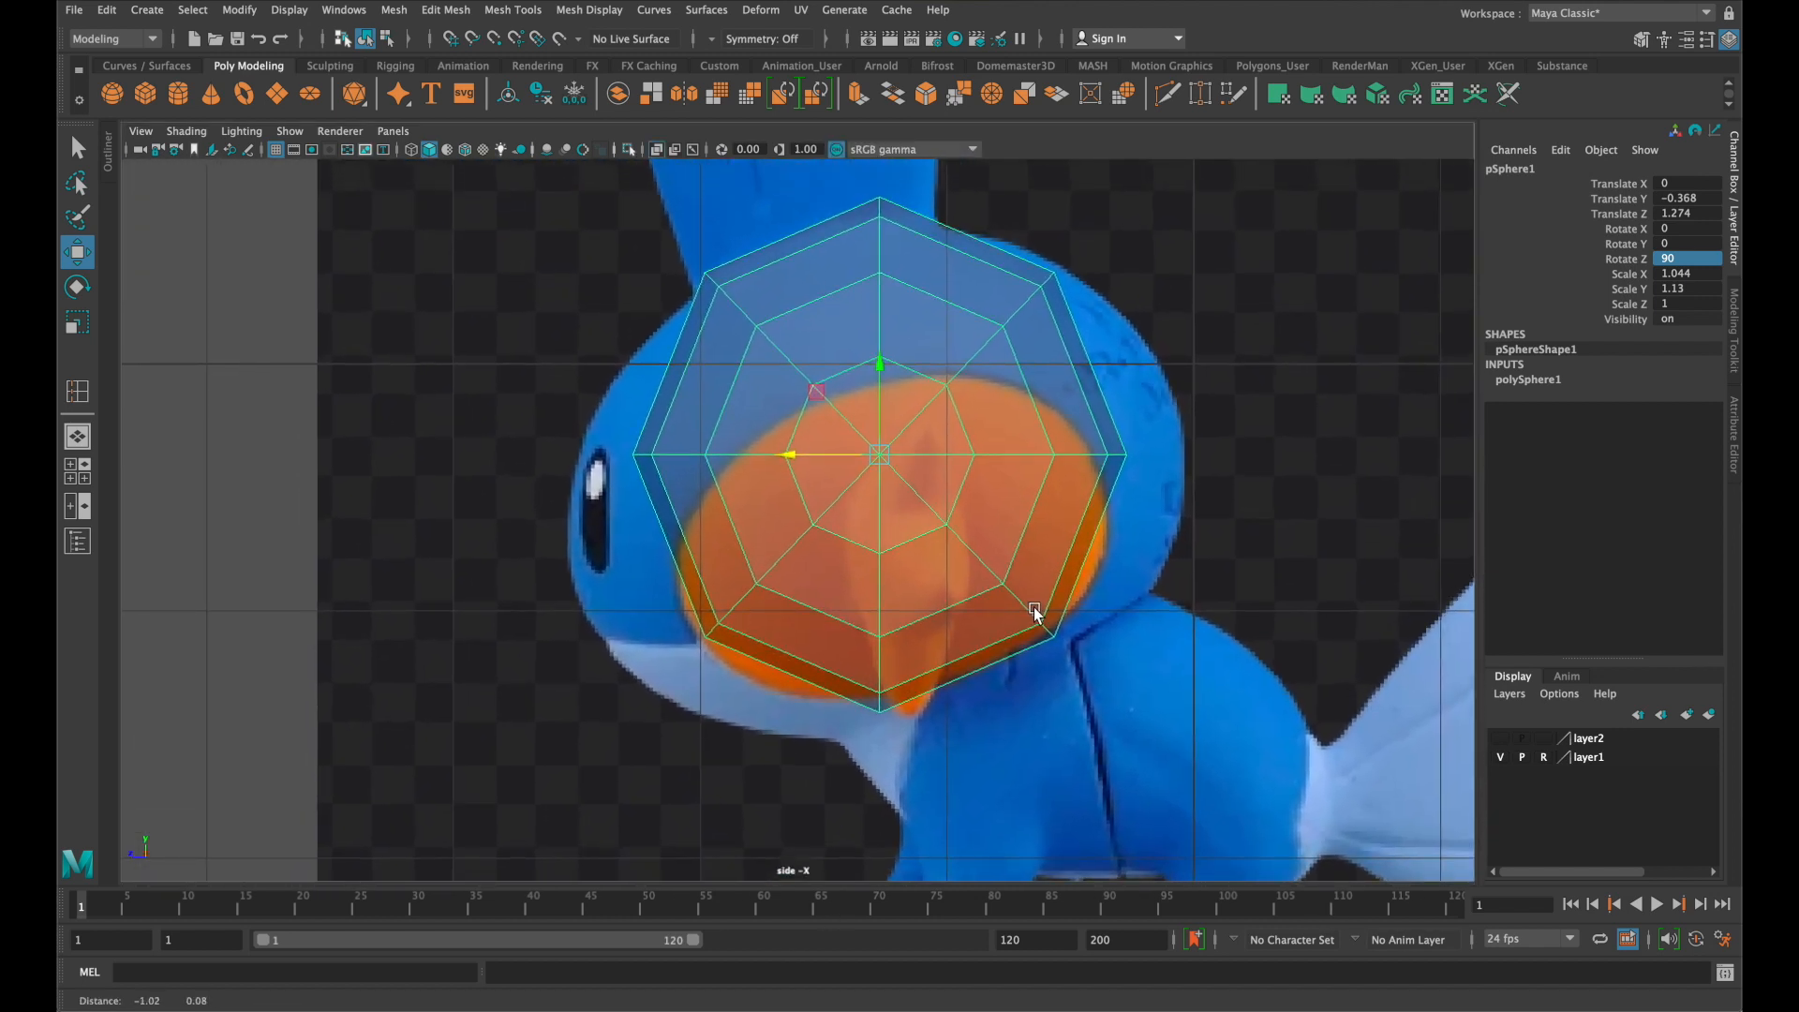
Try to pull the sphere's front middle vertices forward to the face outline in the side view
right_click(891, 286)
click(799, 285)
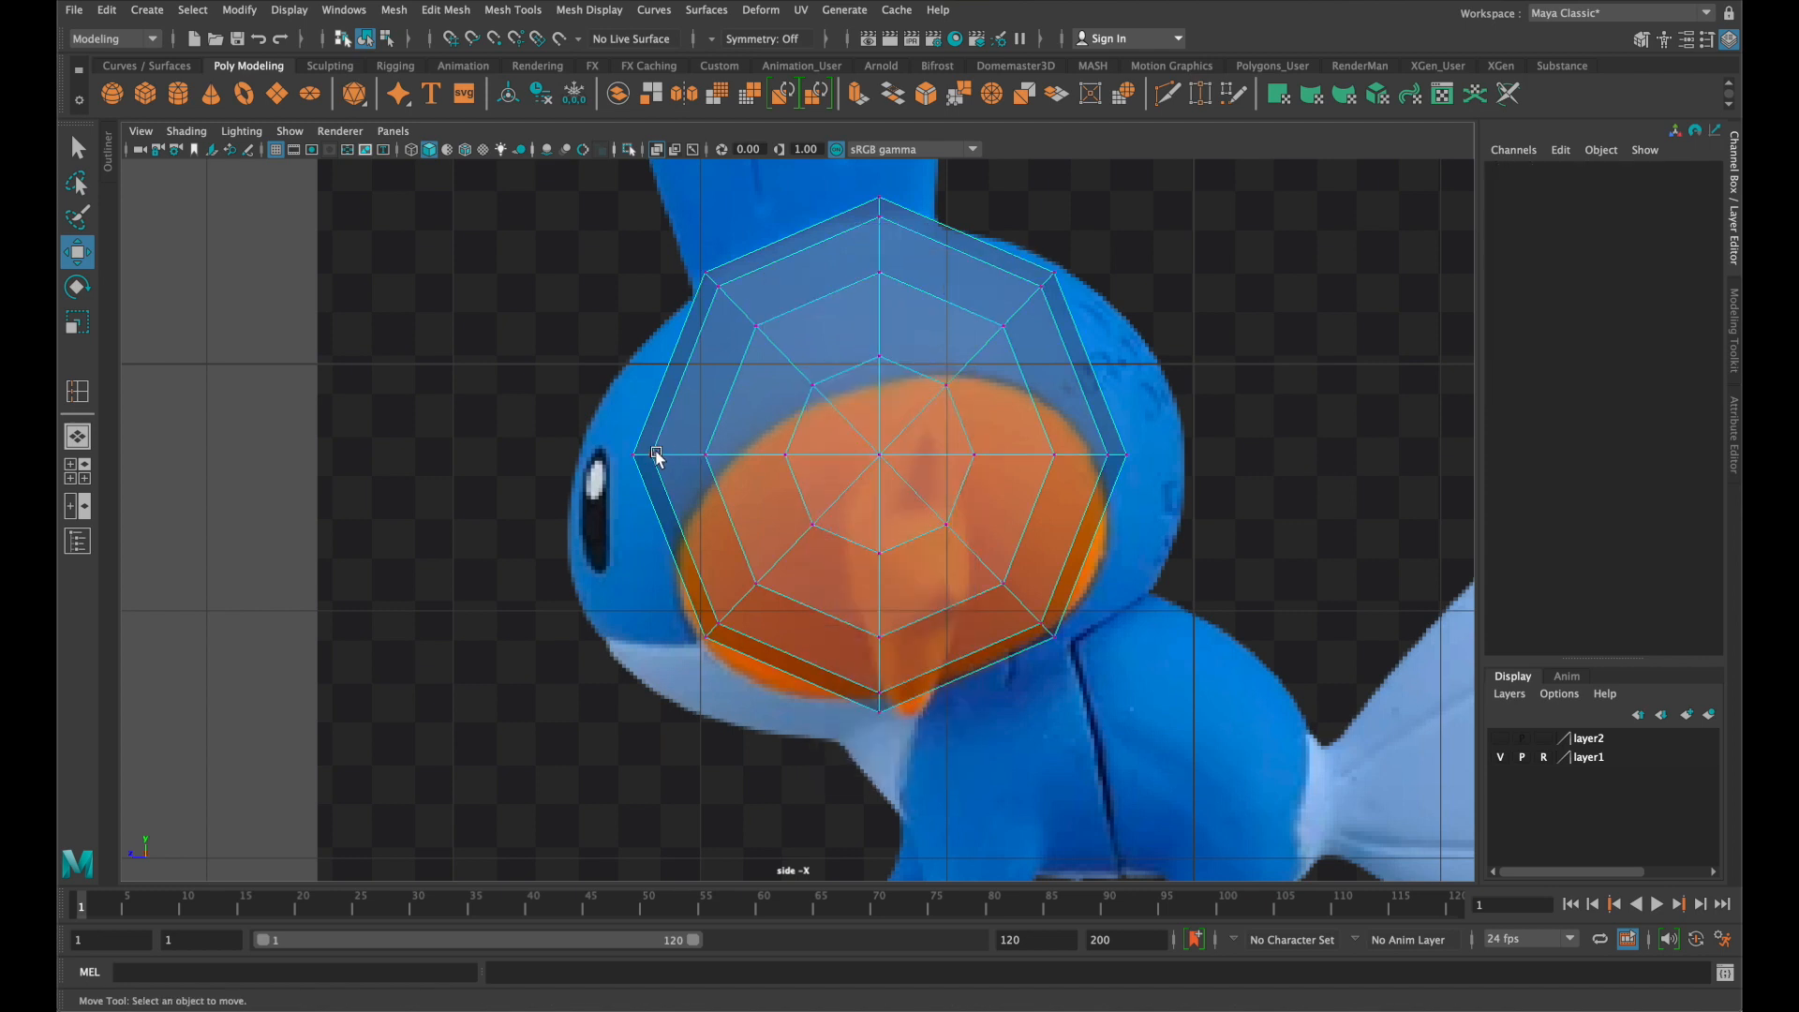
drag(620, 447, 823, 493)
drag(667, 457, 625, 462)
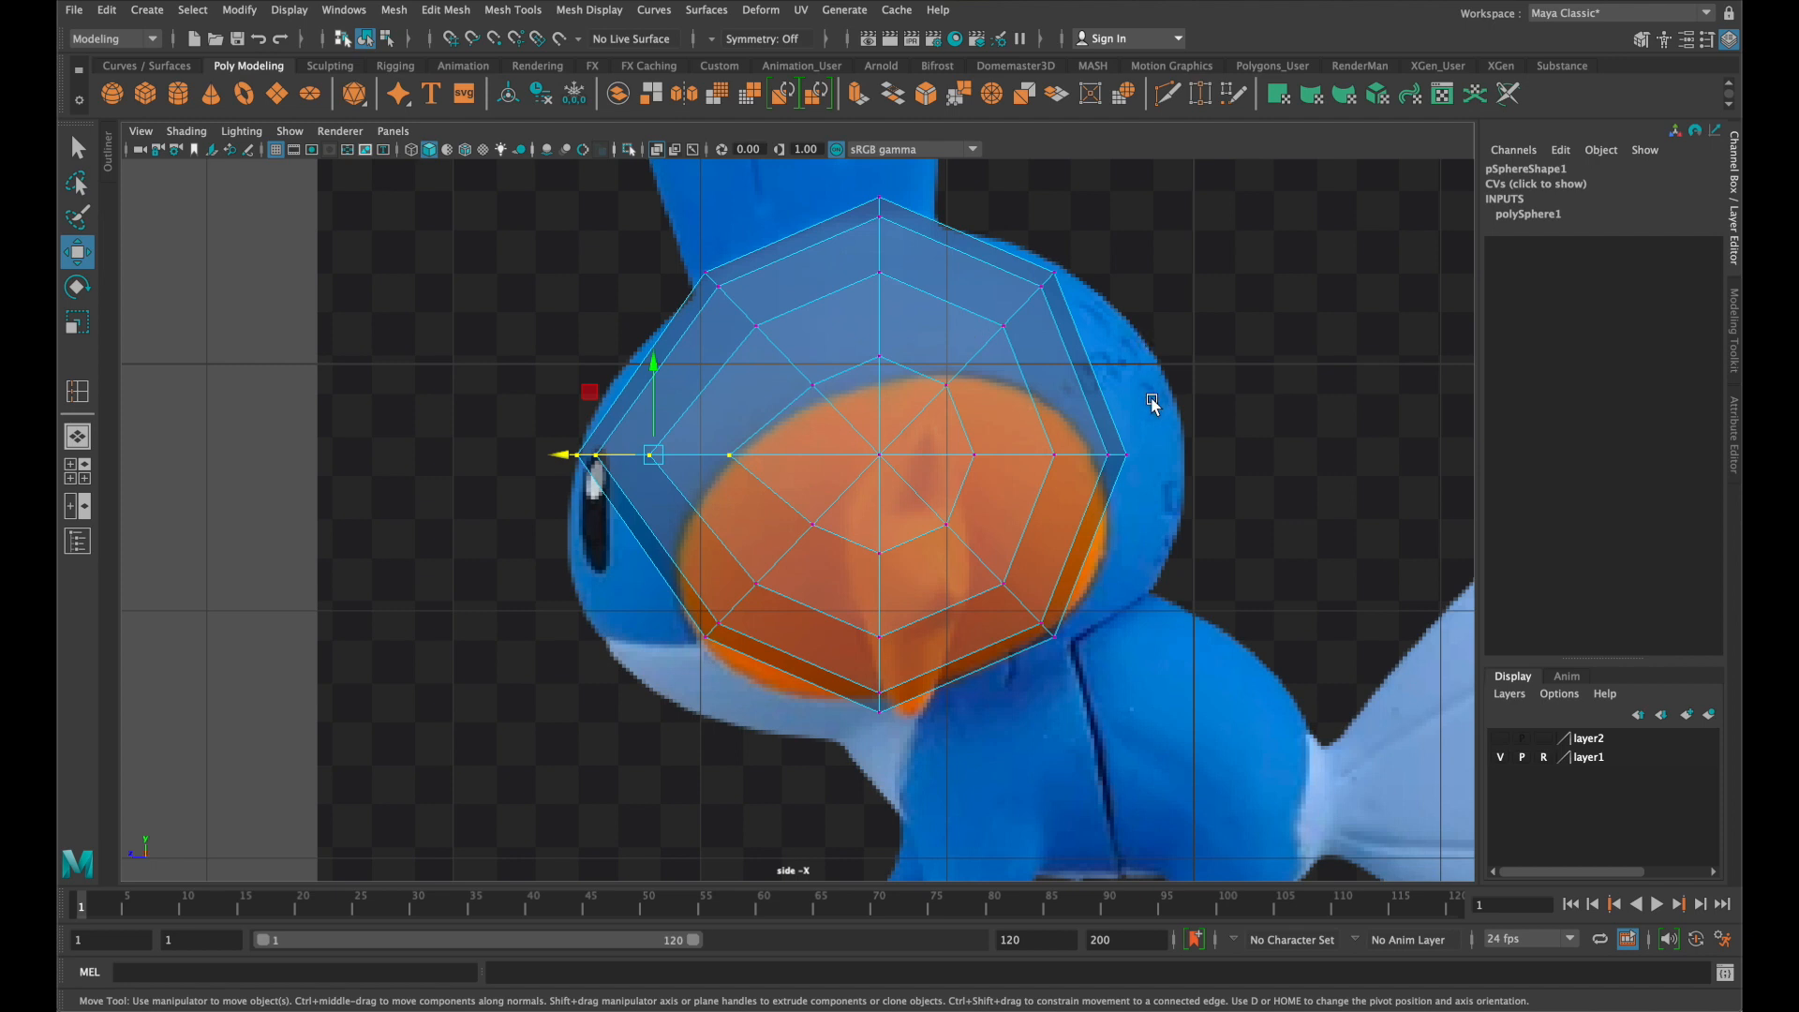
key(super+z)
right_drag(1047, 414, 1038, 409)
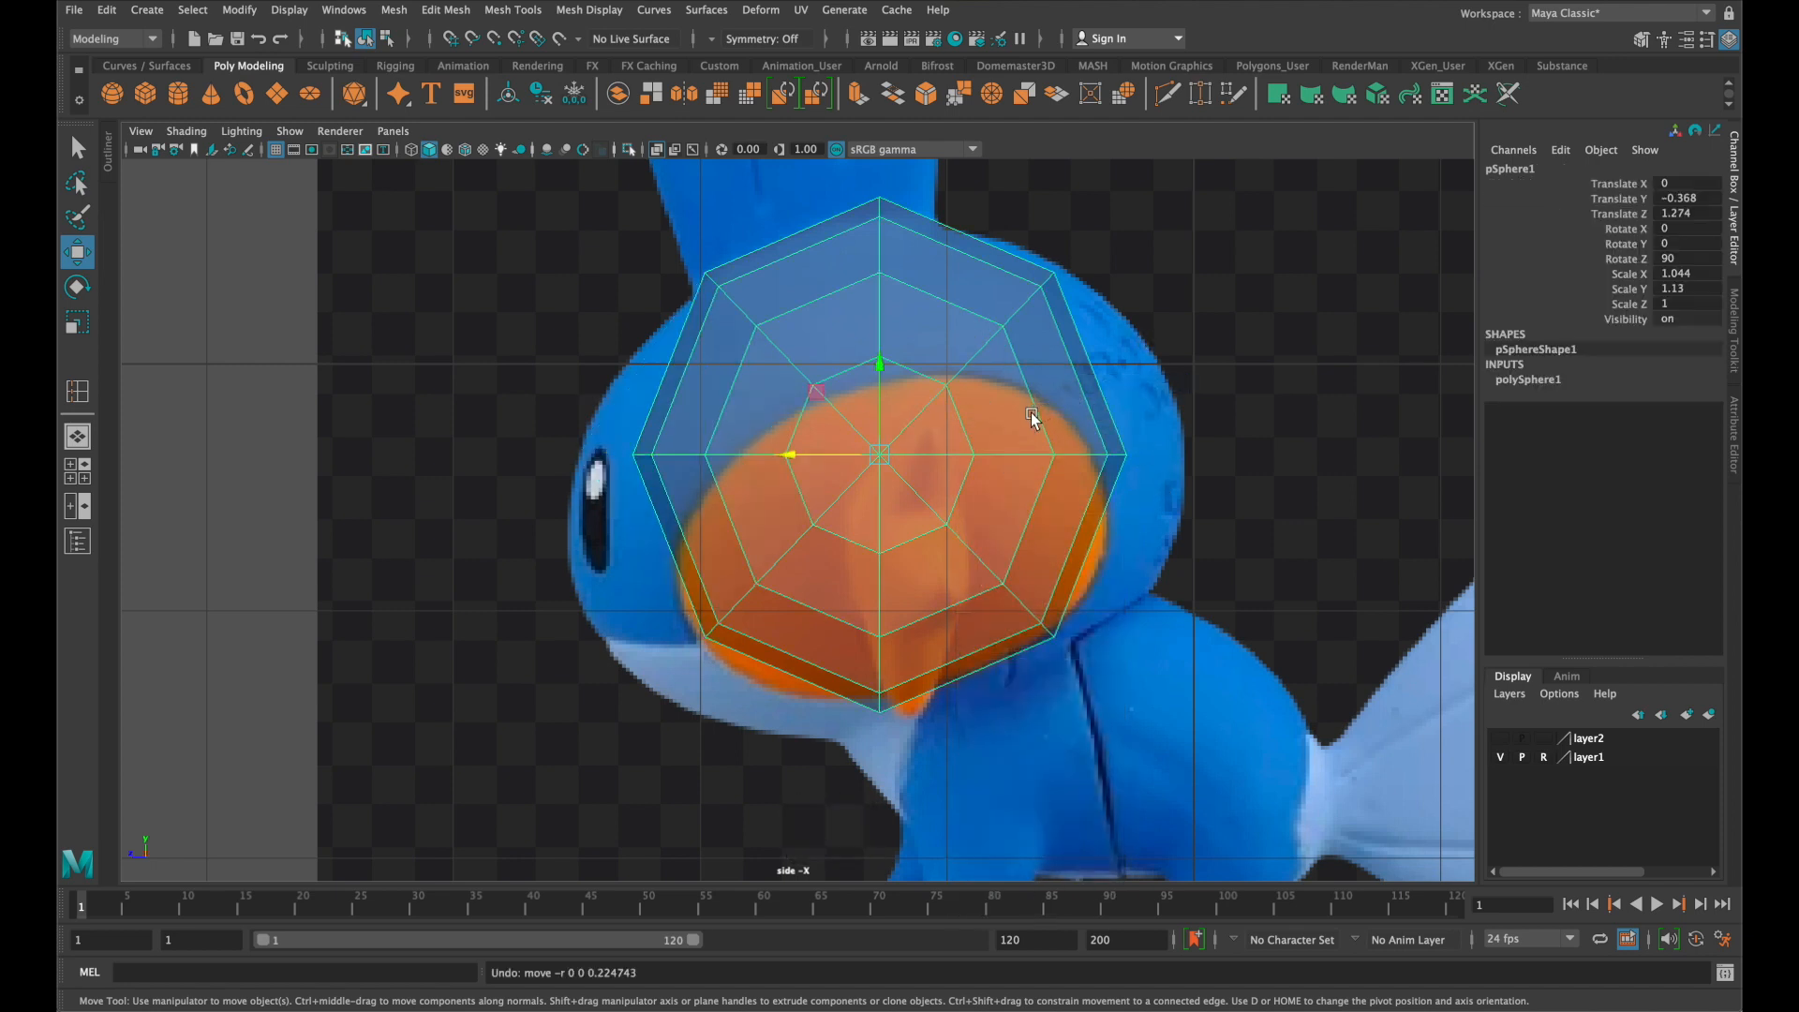
Fit the sphere to the side reference's head with Scale Z about 1.35, Rotate Y about -15.9 and Translate Y about -0.47
key(r)
drag(836, 458, 871, 479)
key(e)
key(w)
key(r)
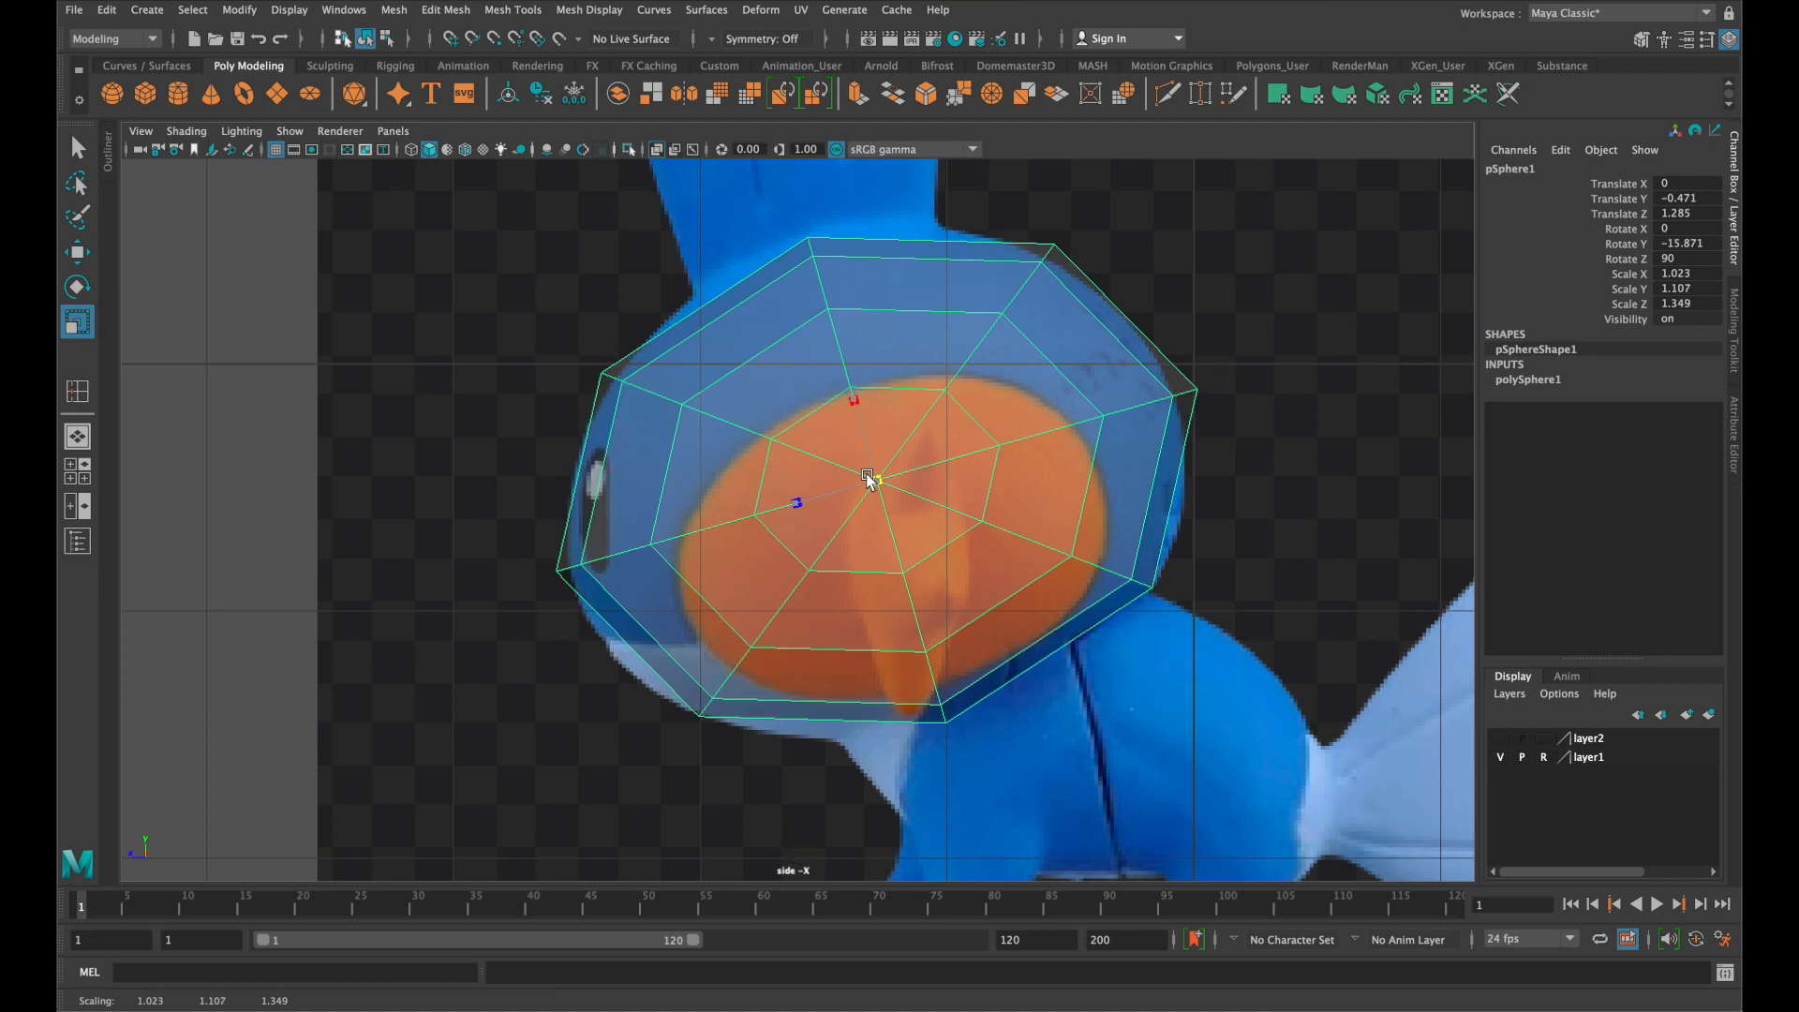
Raise the head sphere to a Translate Y of about -0.36 to line it up with the front reference
key(space)
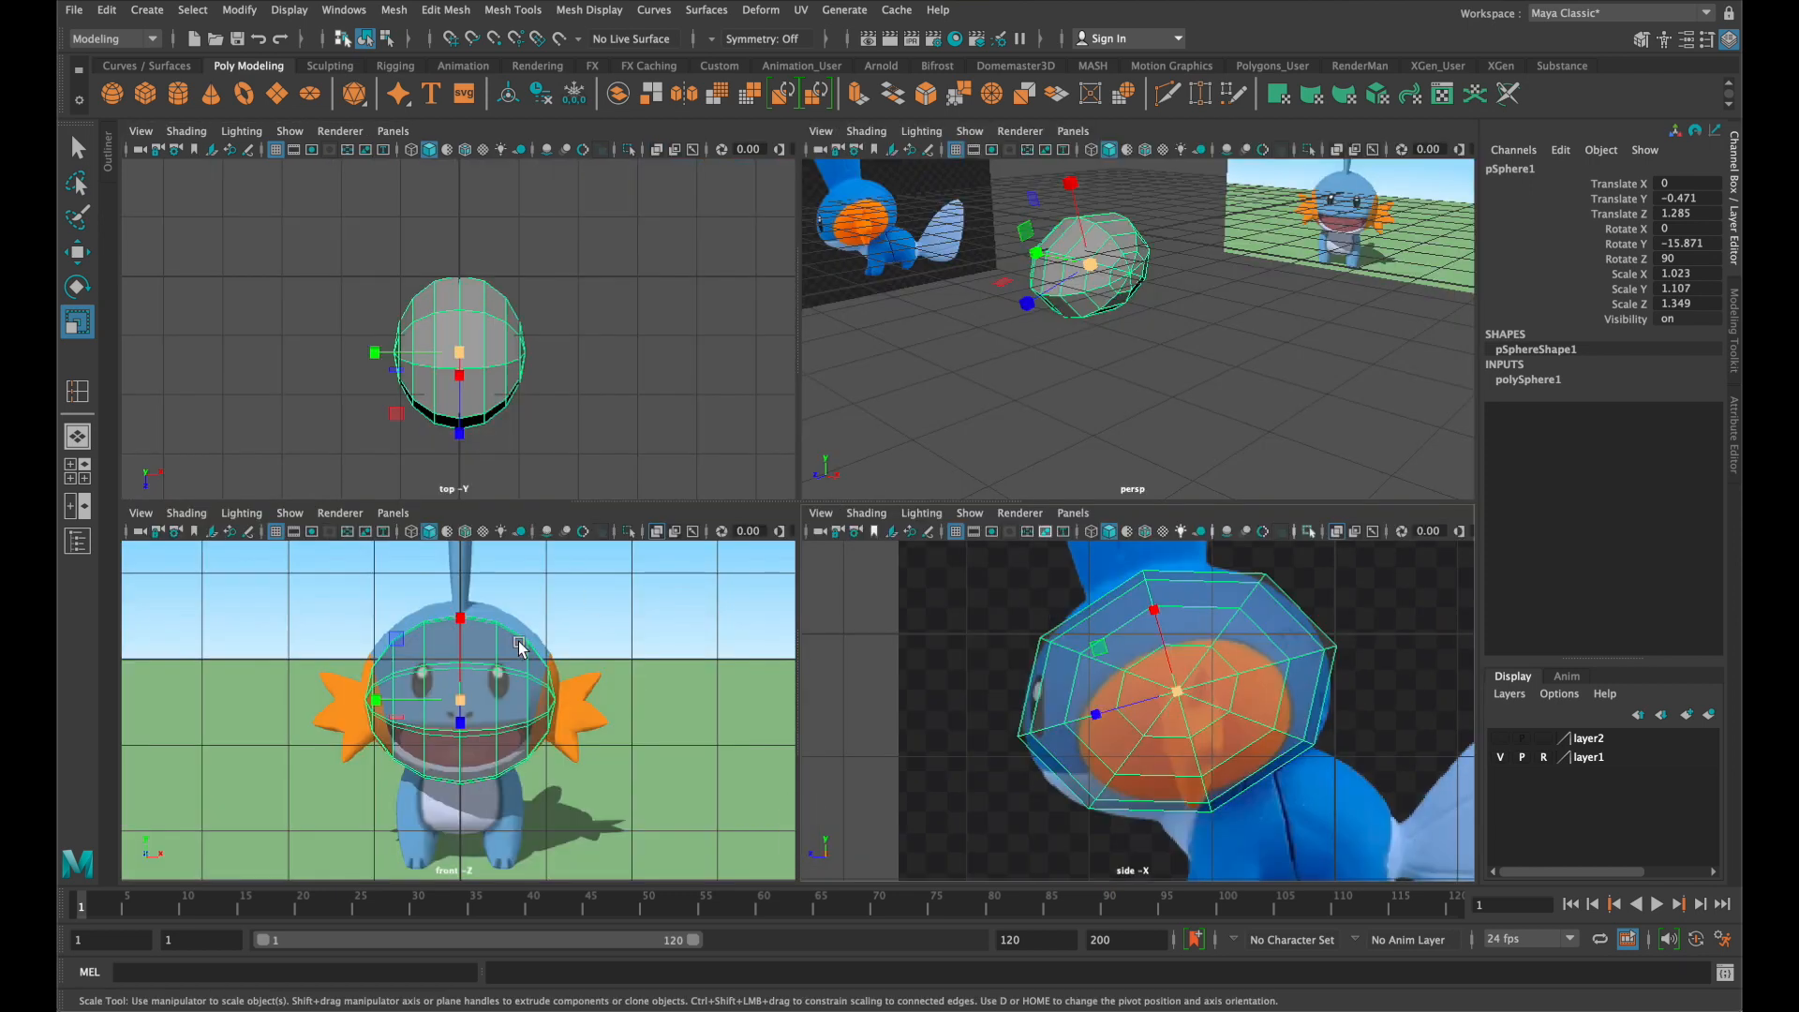
key(w)
drag(463, 619, 463, 607)
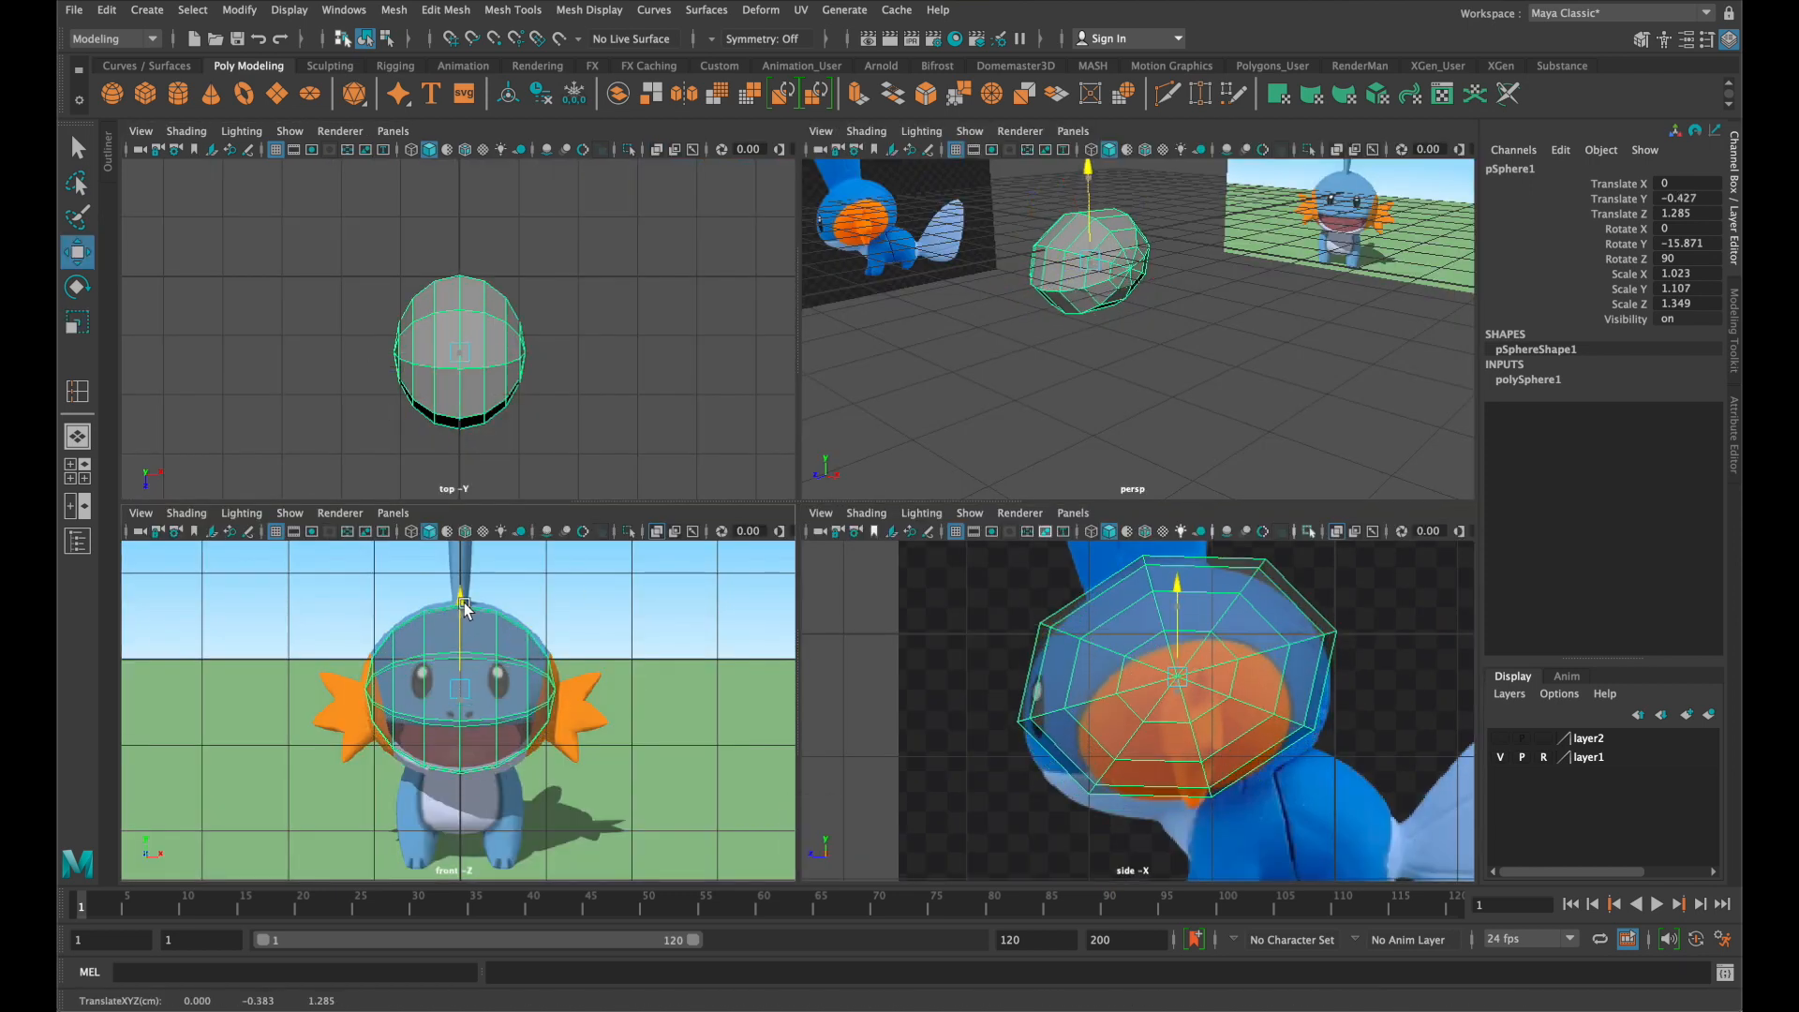
drag(465, 609, 465, 611)
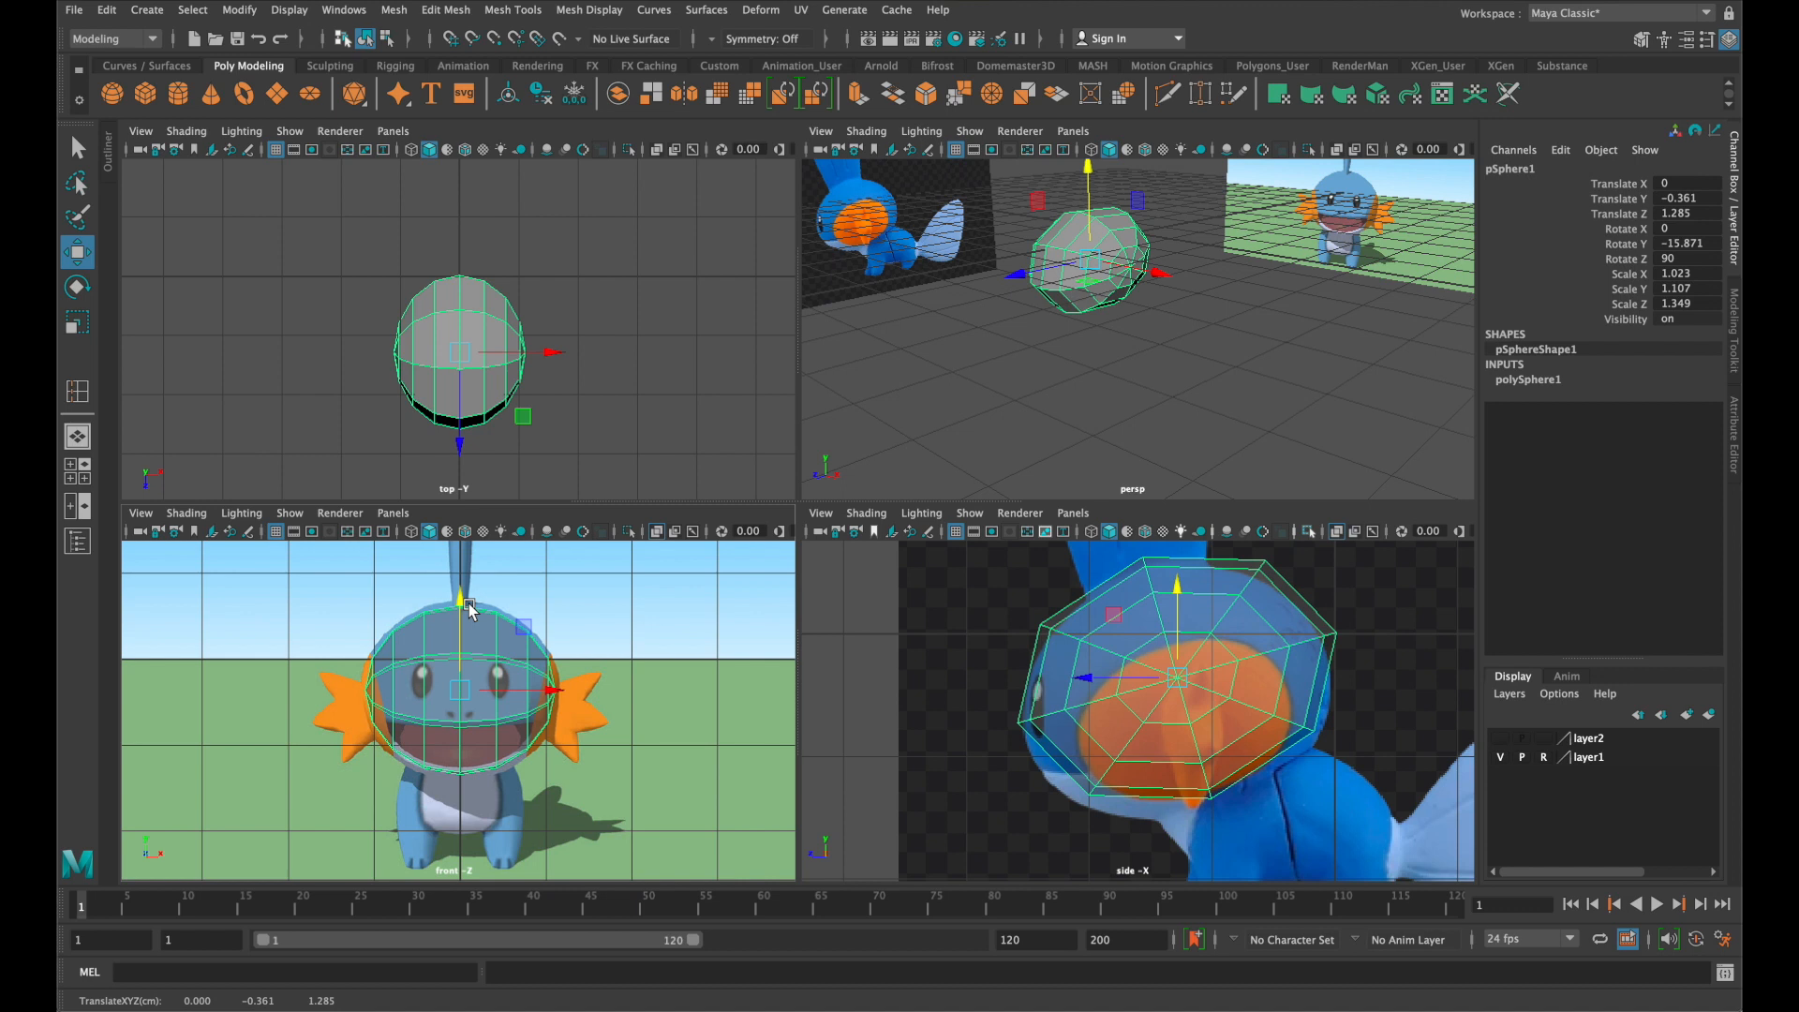
mouse_move(1222, 386)
alt+mouse_down()
mouse_move(1218, 412)
mouse_move(1295, 409)
mouse_move(1115, 386)
mouse_move(1196, 390)
alt+mouse_up()
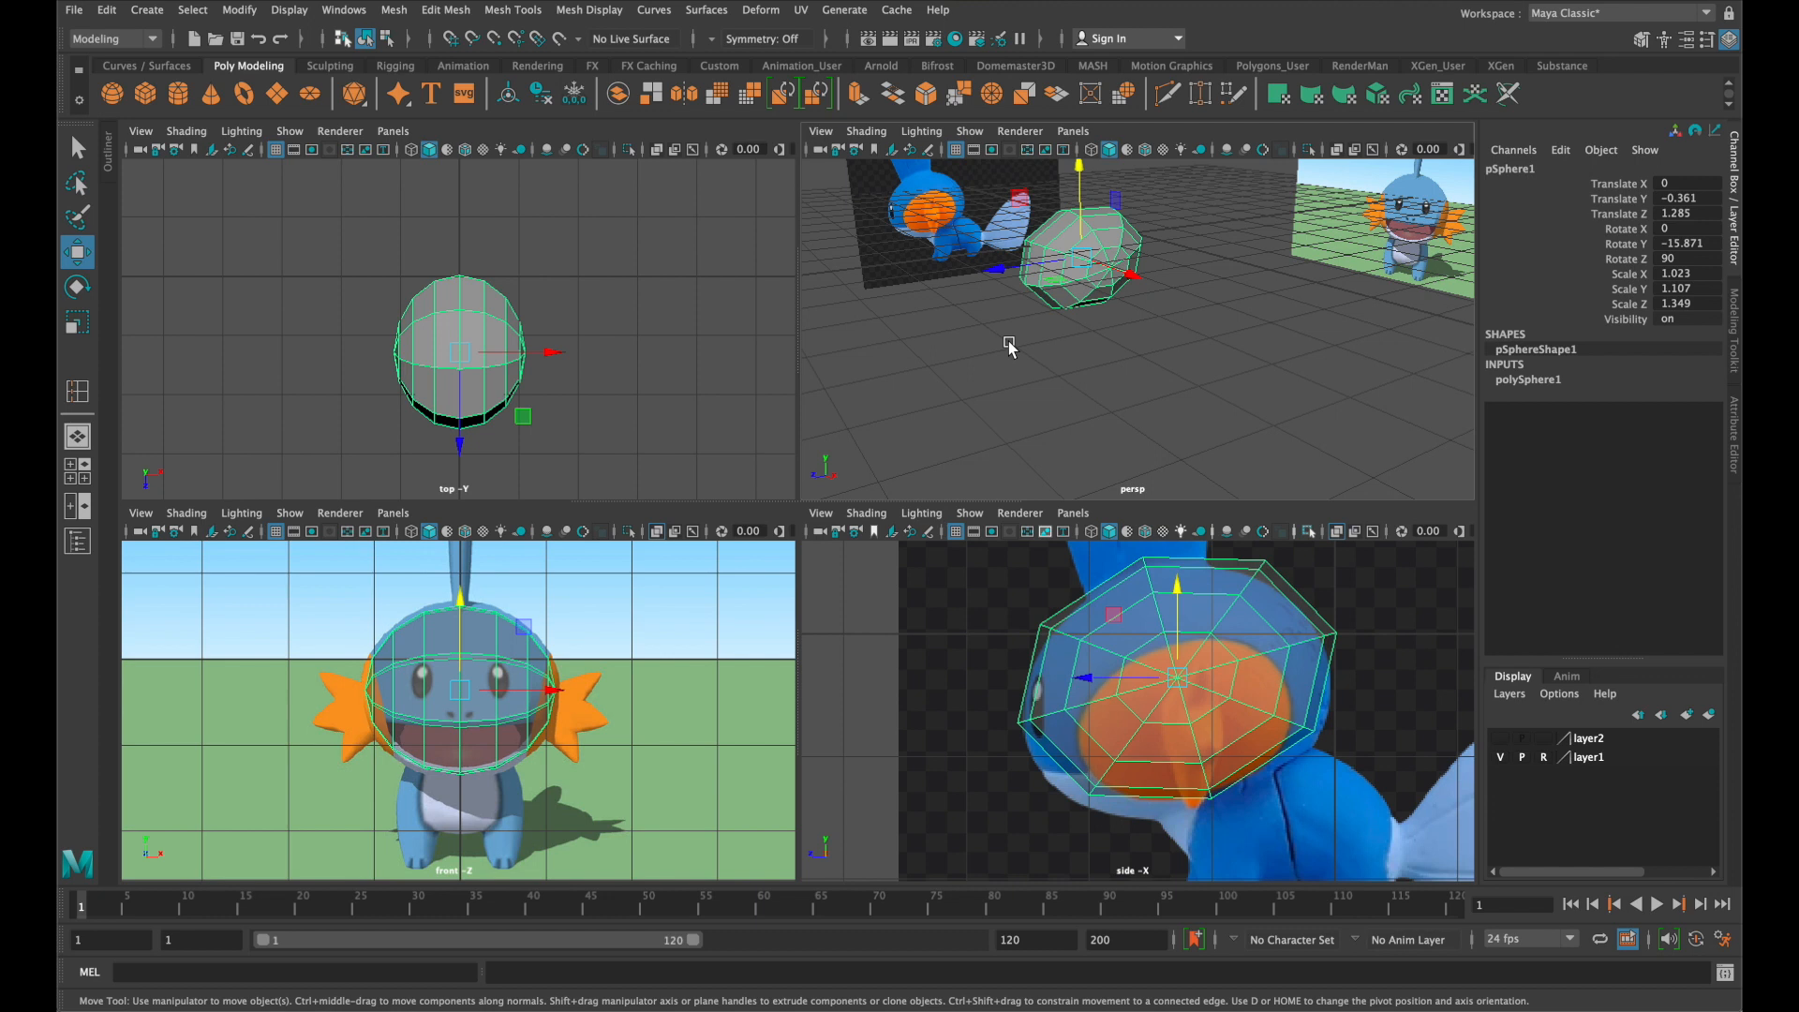
Create a polygon cube and move it beside the head over the orange fin, at about X 1.65, Y -0.39
click(154, 14)
mouse_move(302, 76)
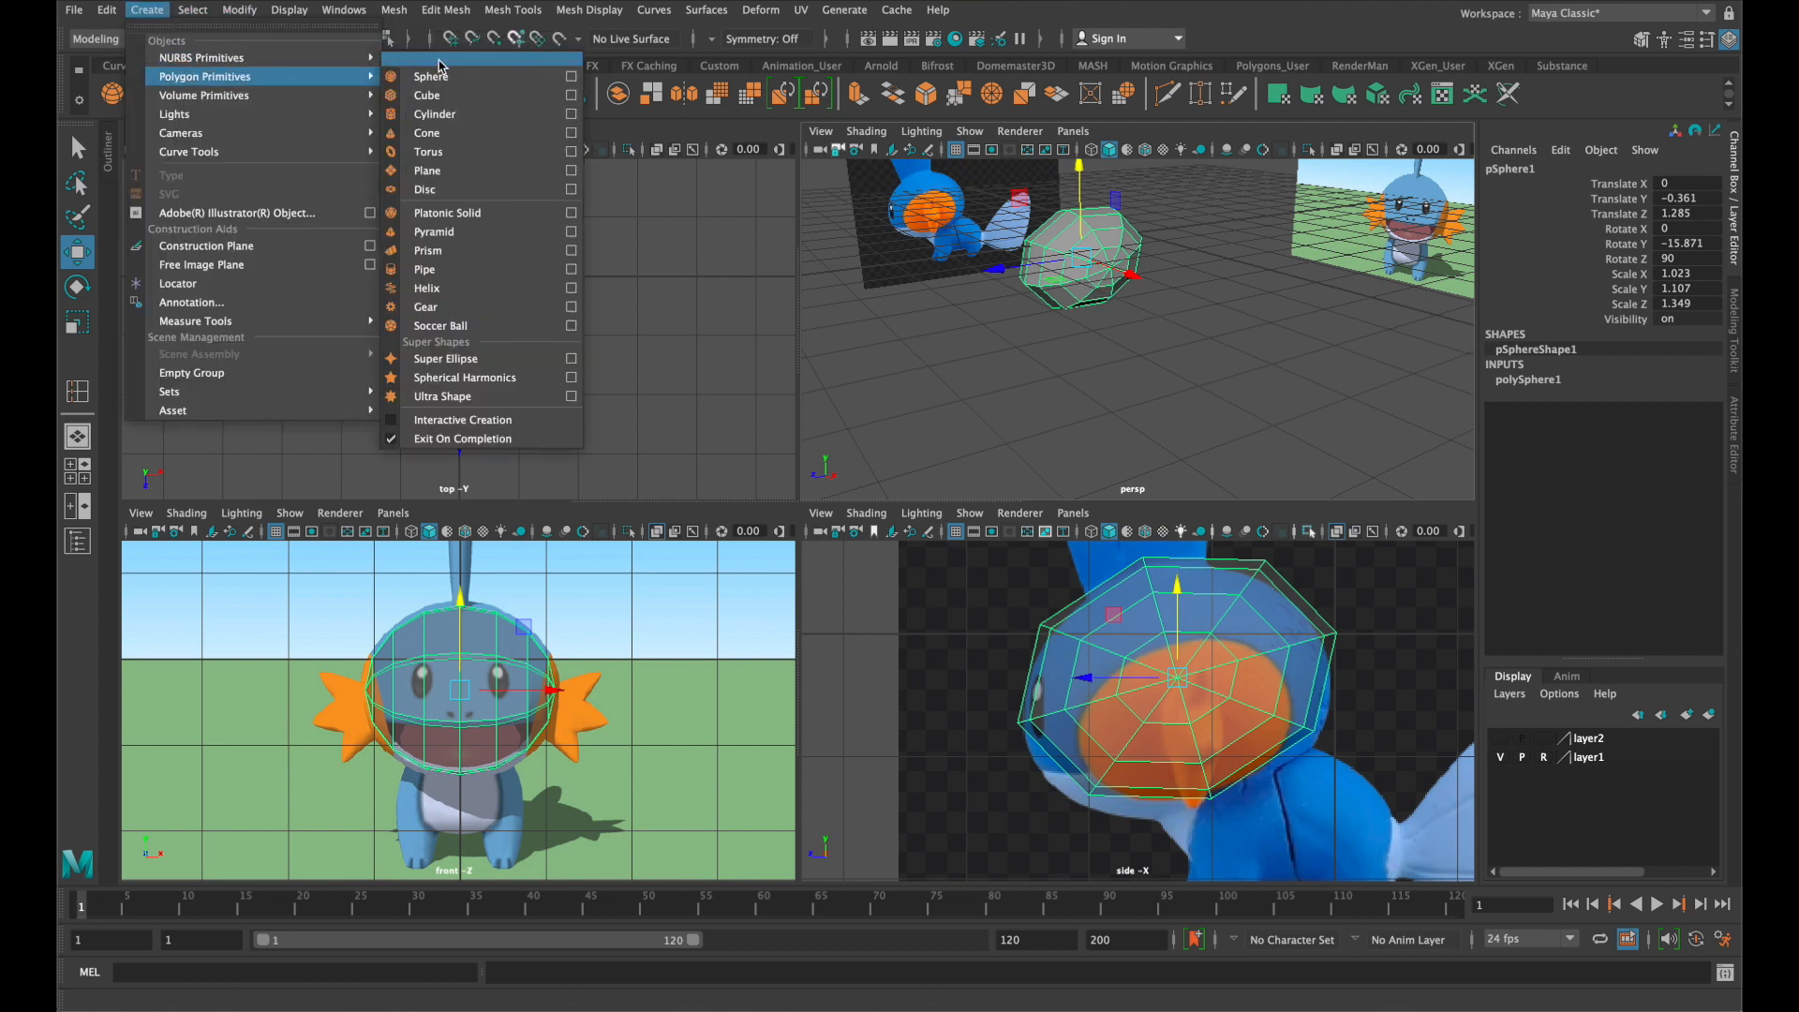
click(477, 97)
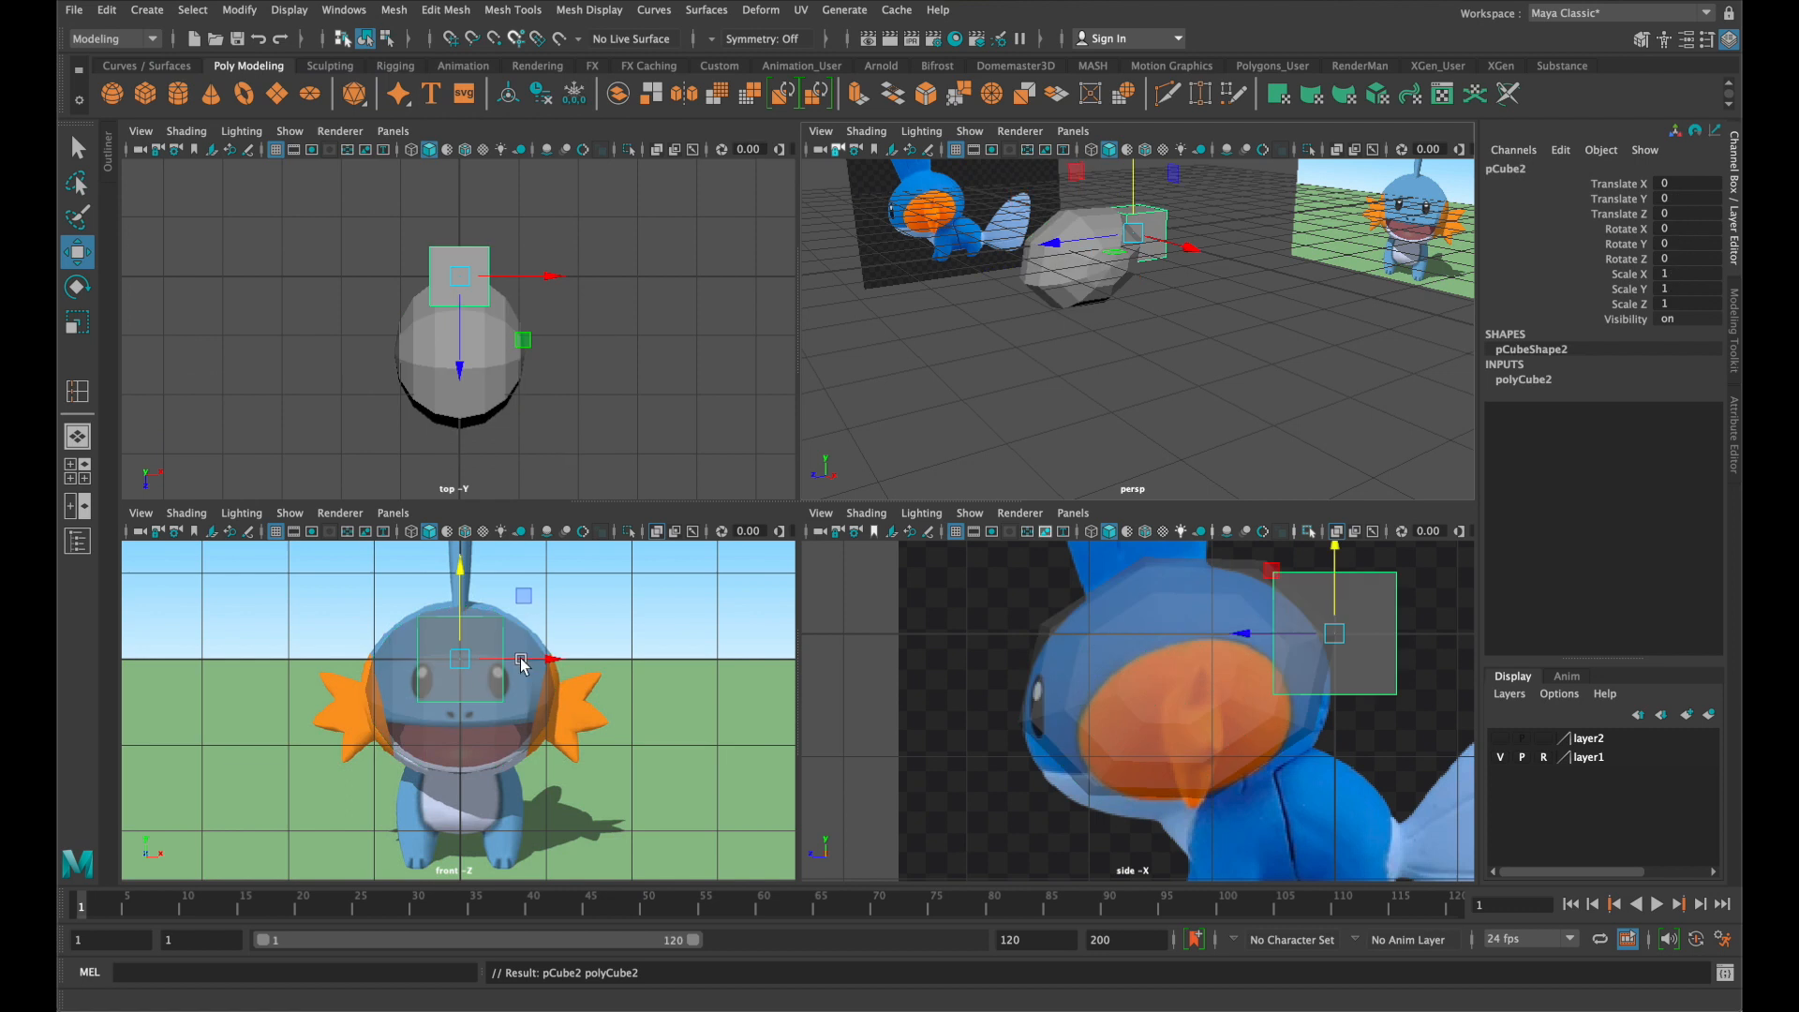
drag(453, 677, 600, 699)
Set the new cube's Subdivisions Height to 5 while viewing it over the orange fin in the front view
scroll(626, 666, up, 3)
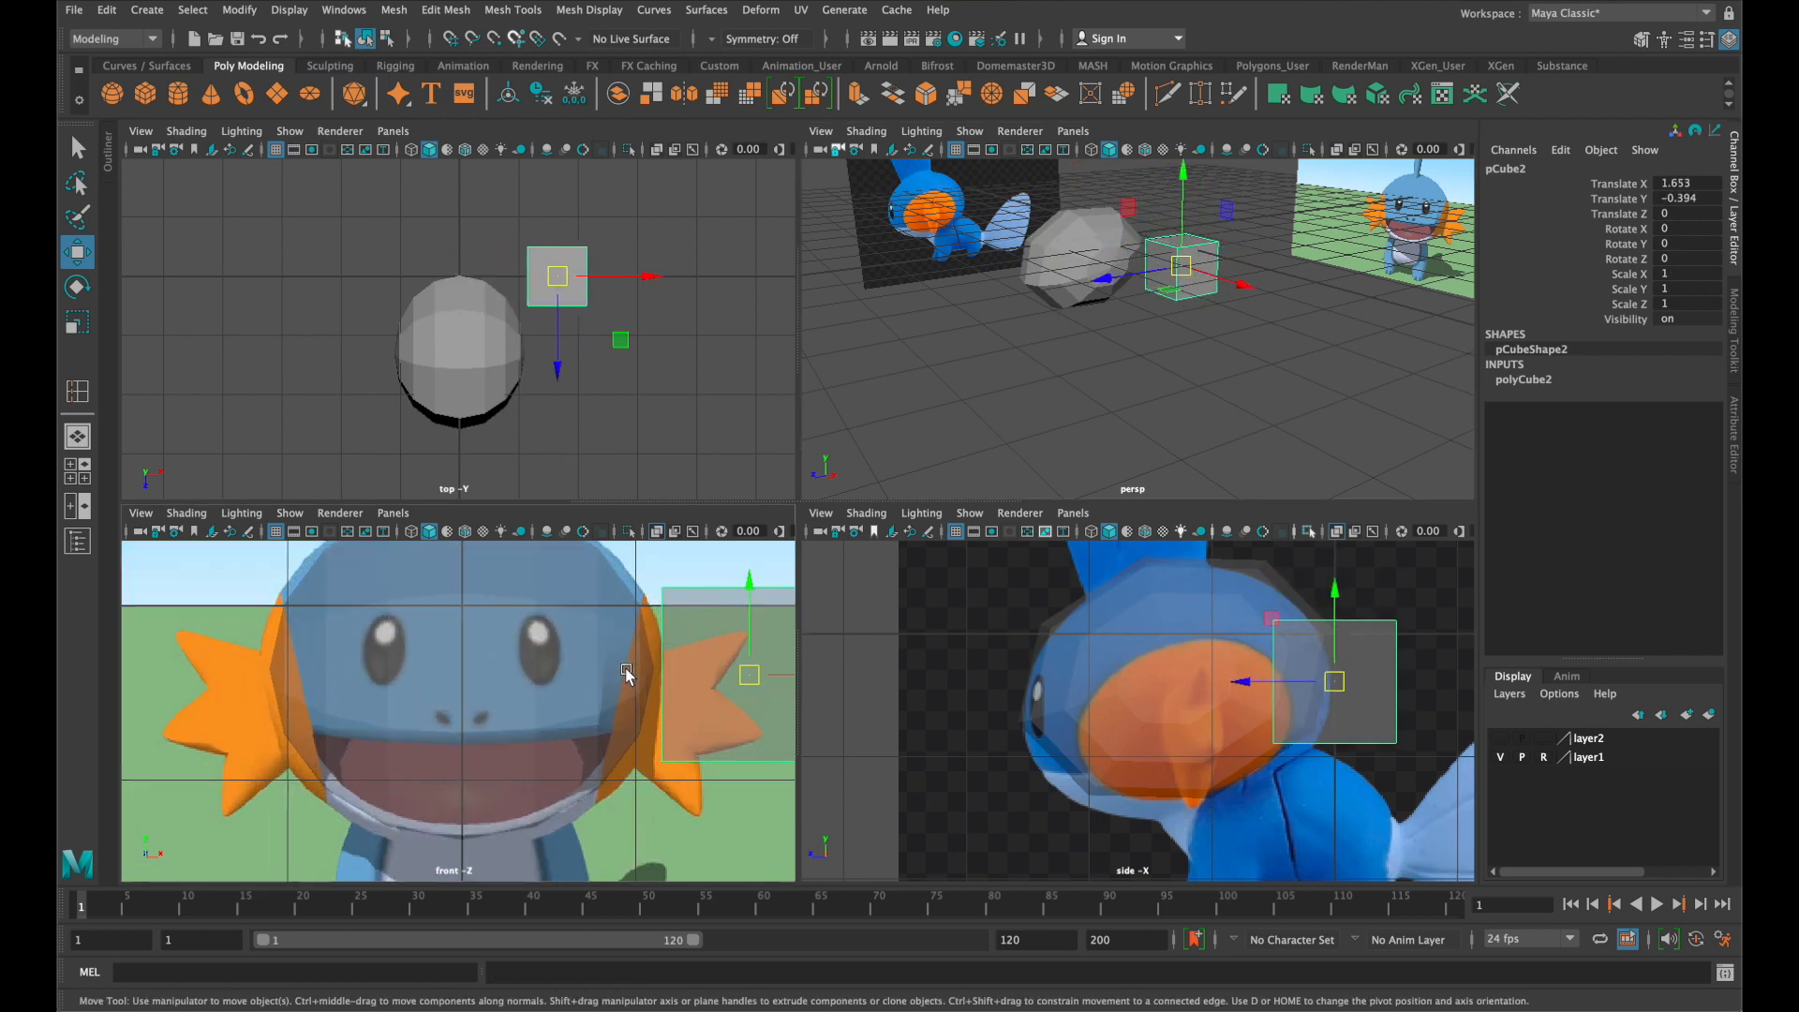
key(space)
scroll(621, 665, up, 10)
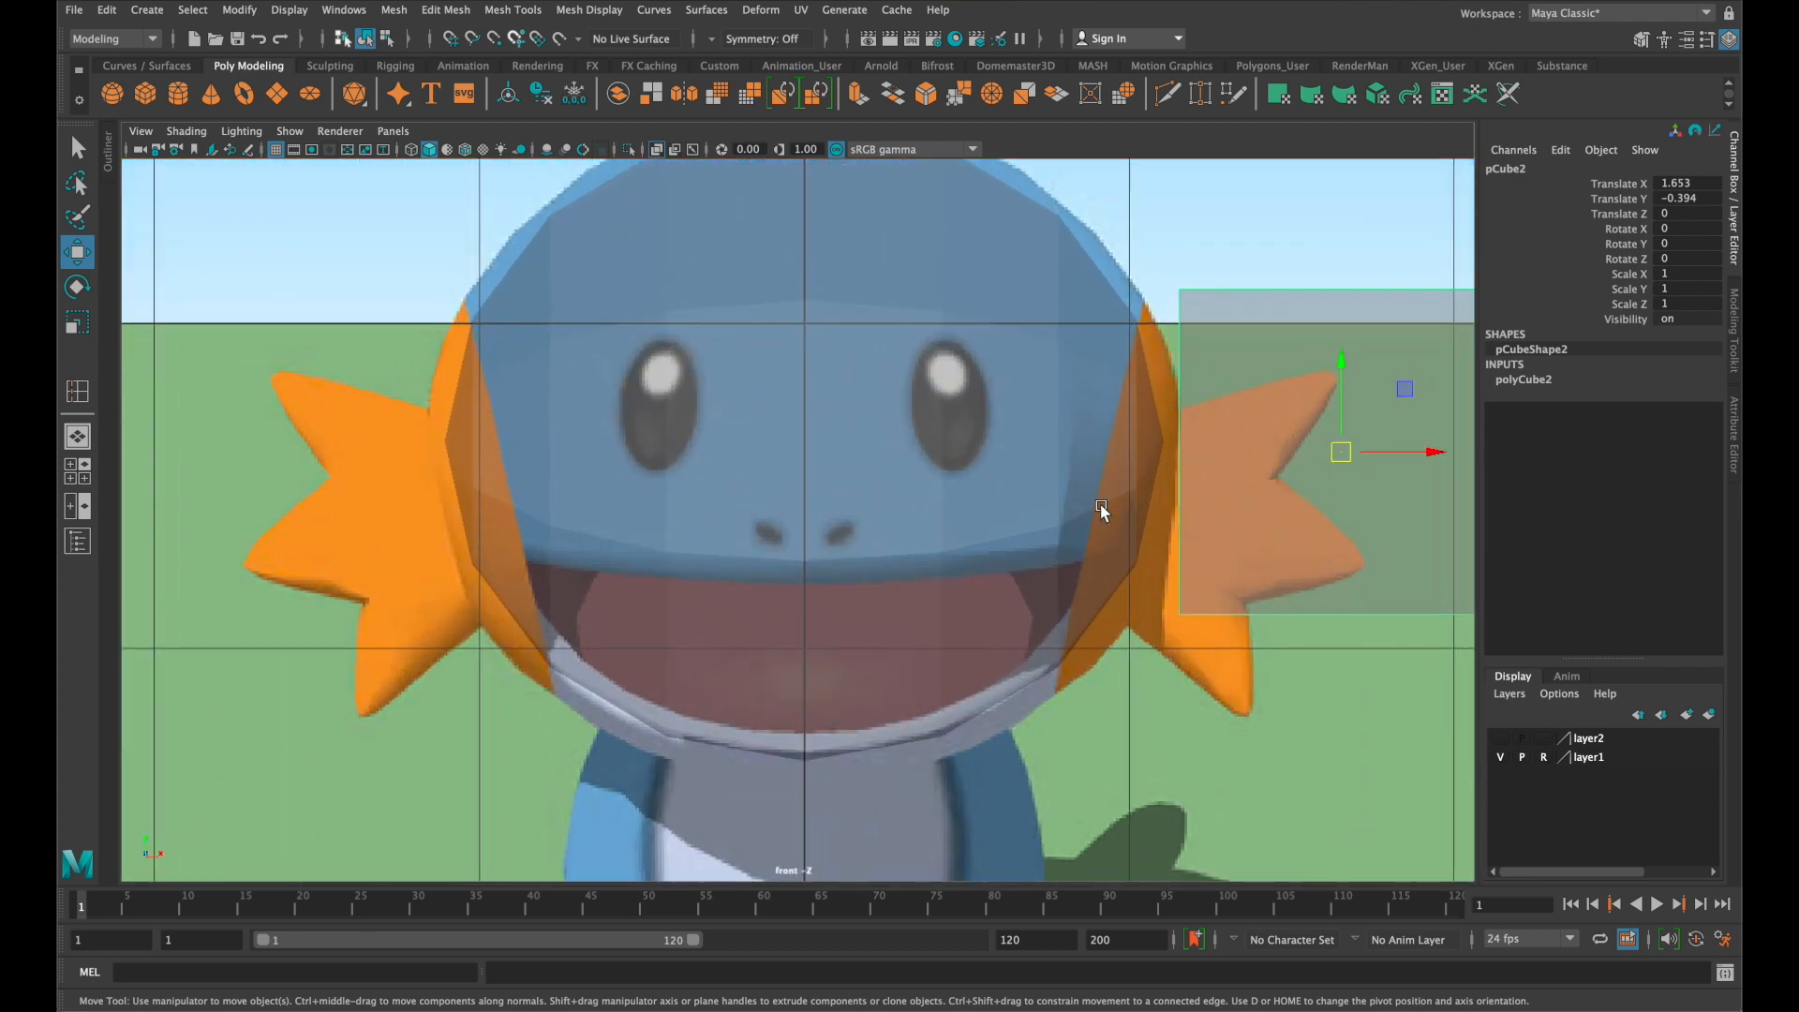
alt+middle_drag(1065, 499, 636, 494)
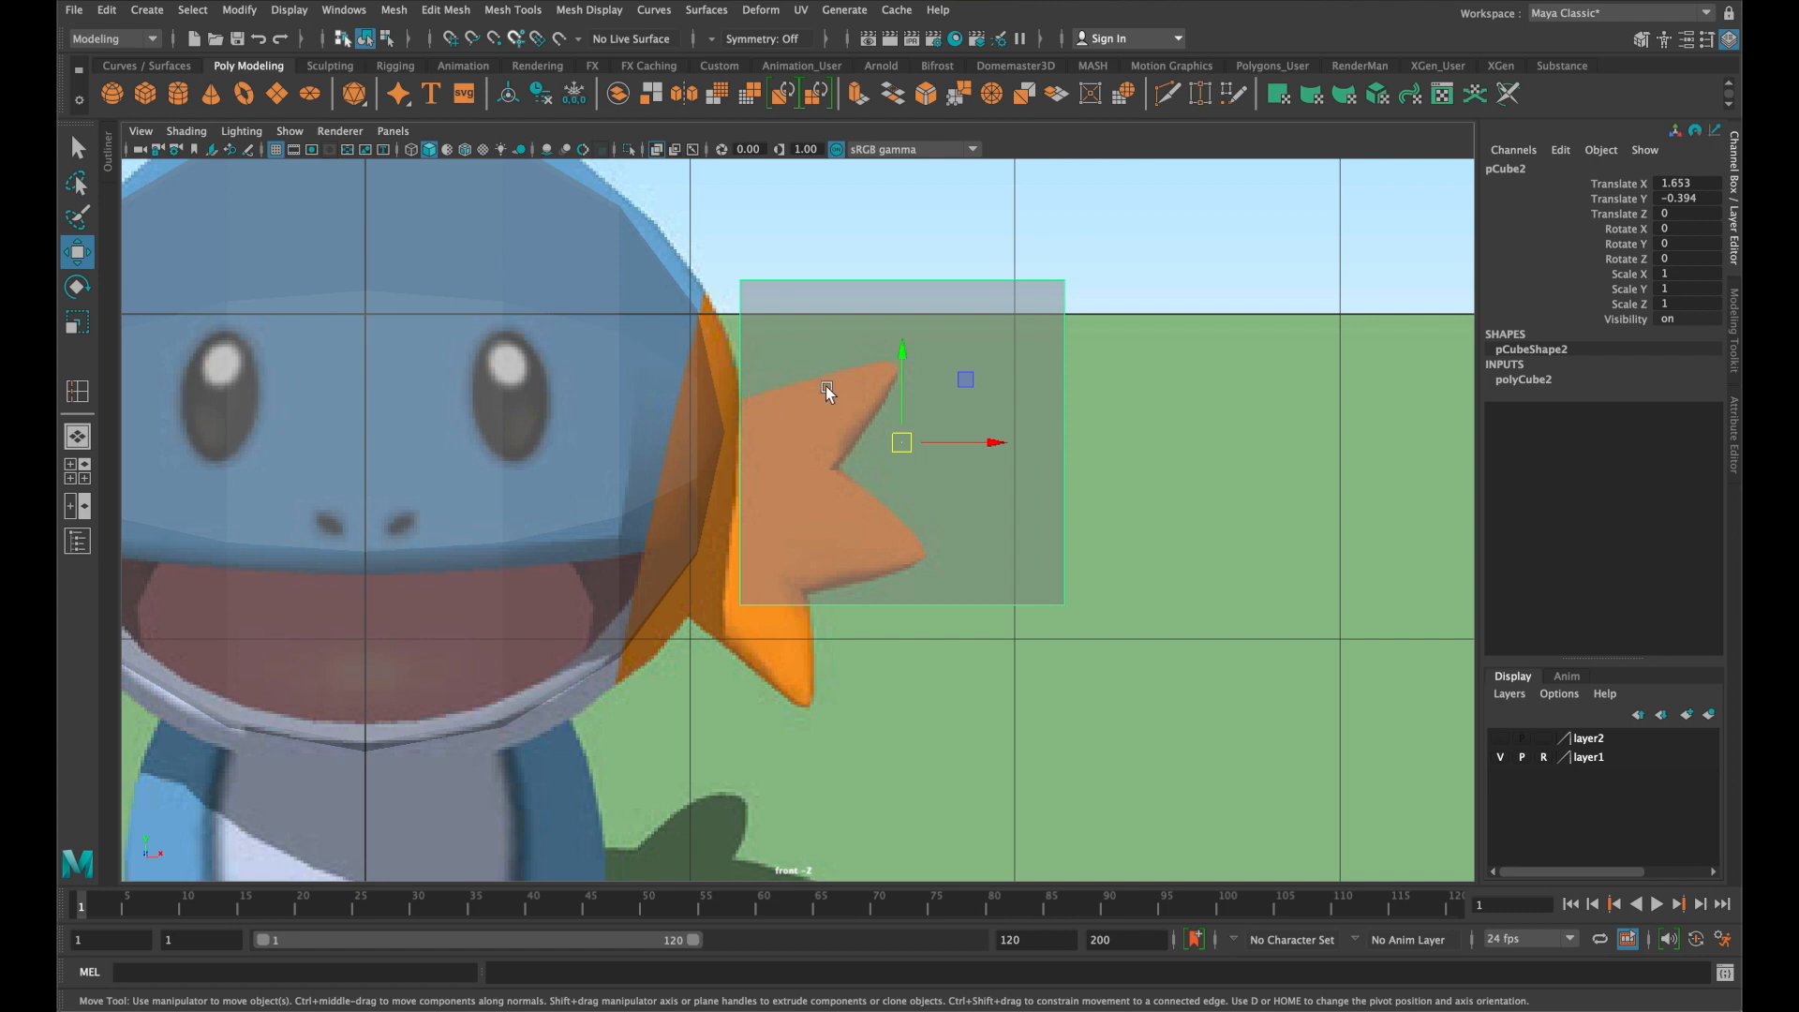
click(1537, 379)
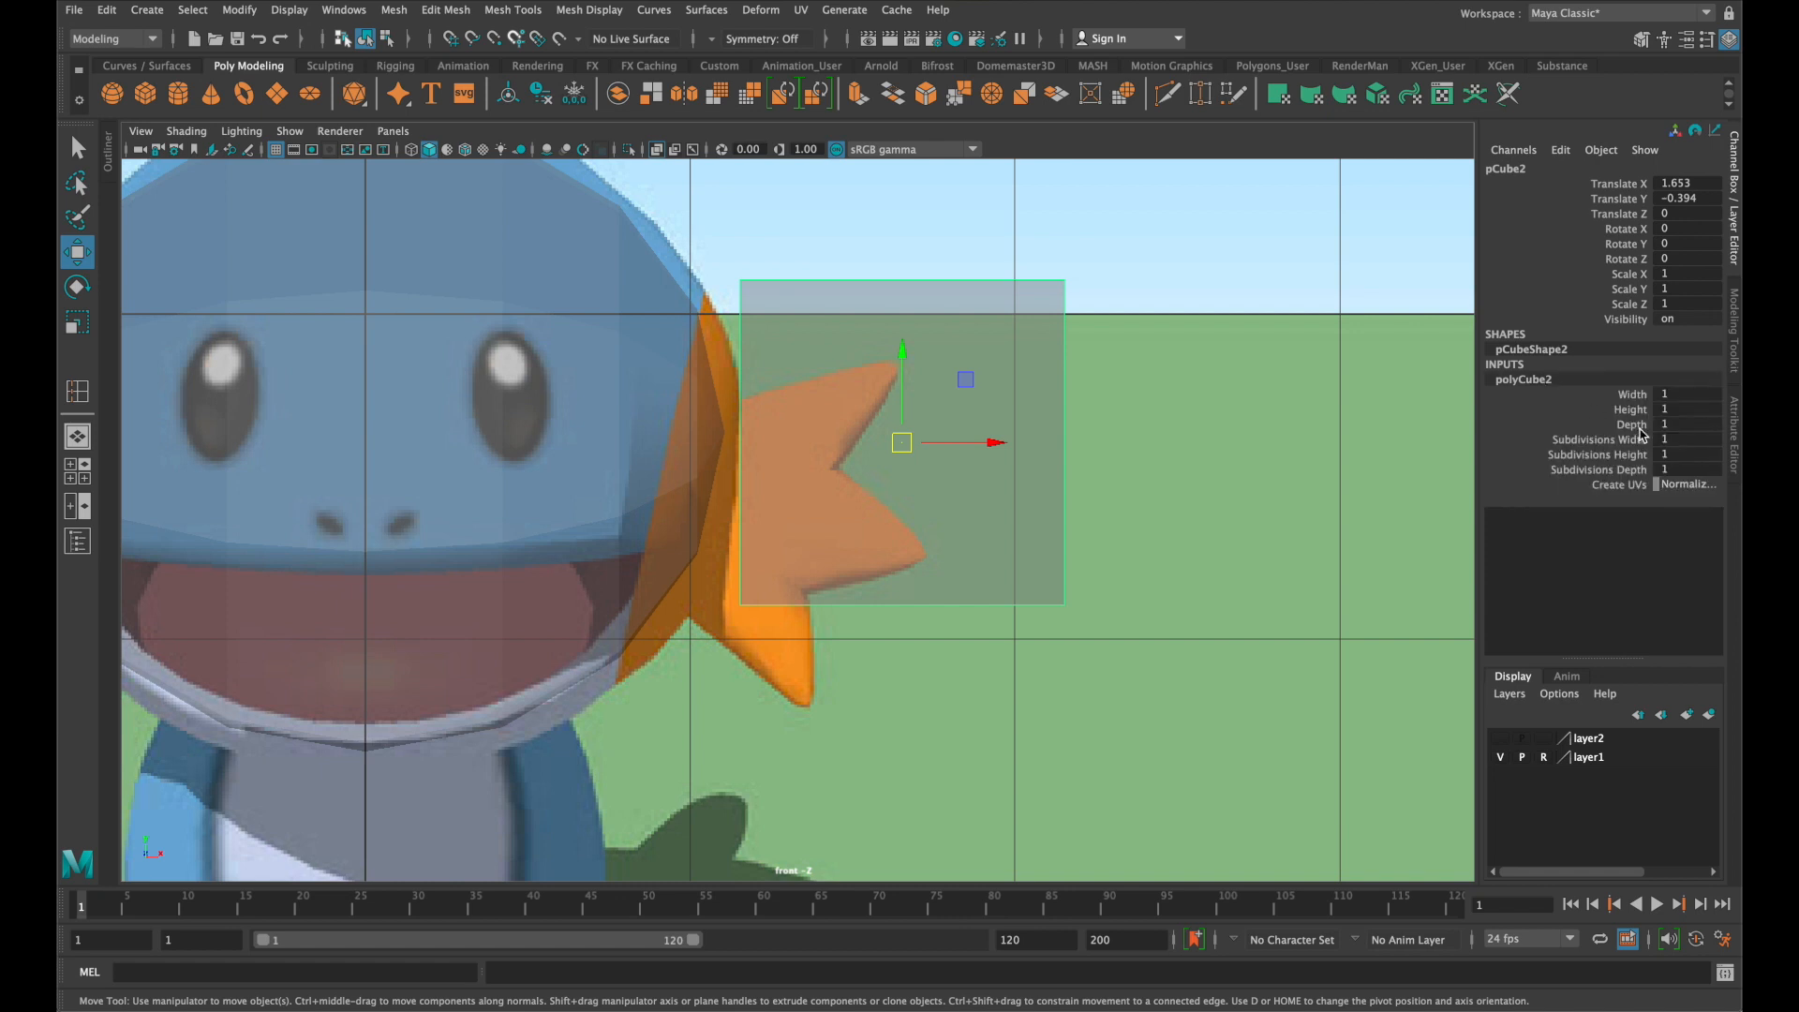
click(1635, 455)
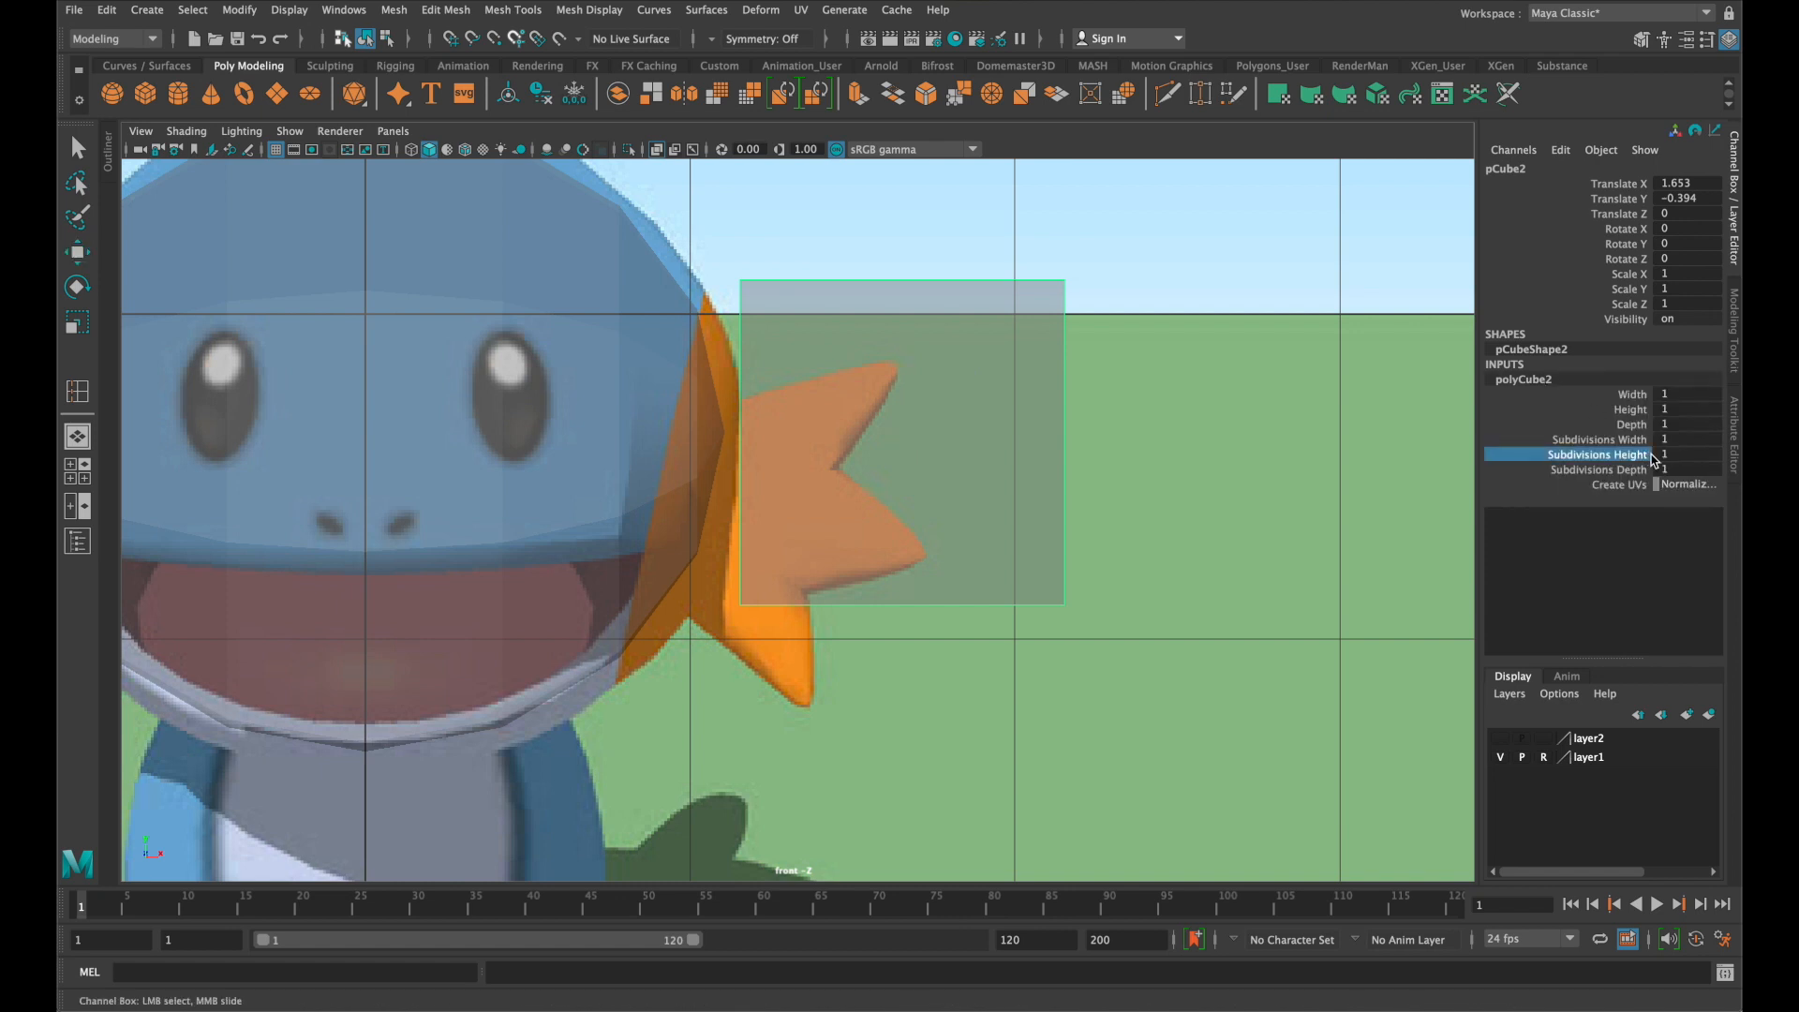
middle_drag(1171, 281, 1241, 285)
click(1067, 332)
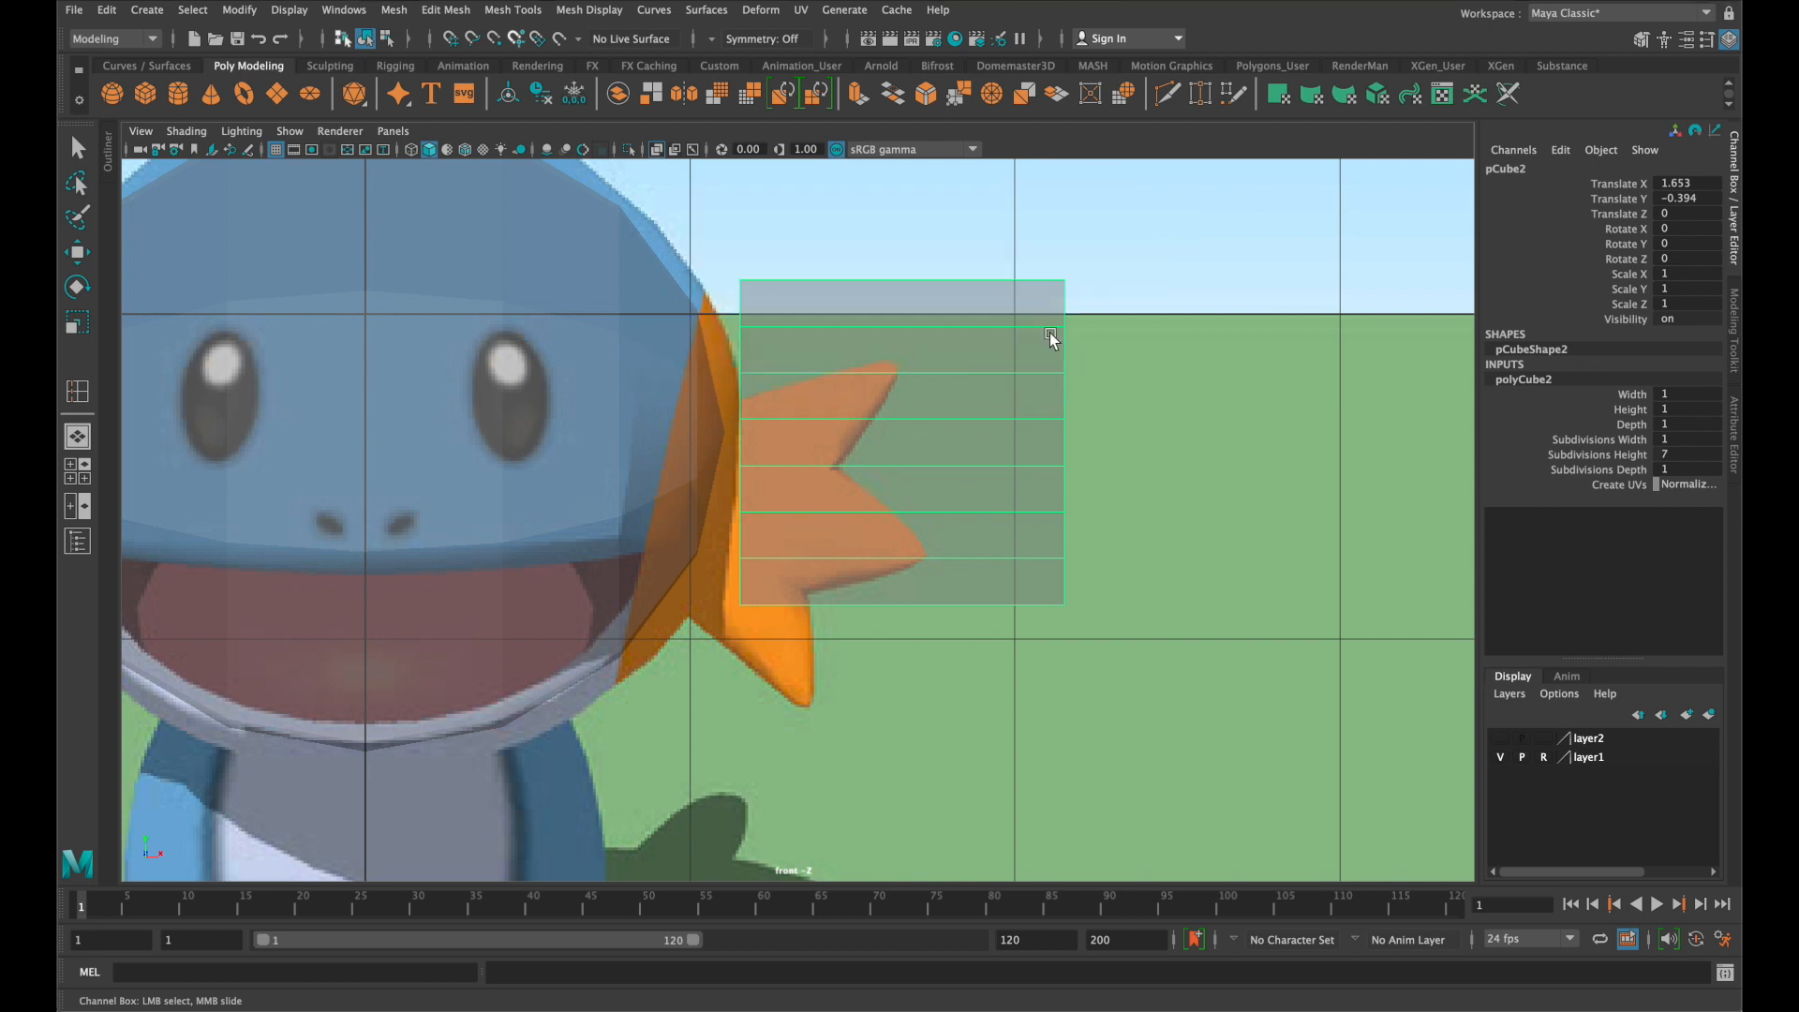
click(1678, 456)
mouse_move(1677, 457)
middle_down()
mouse_move(1759, 457)
mouse_move(1642, 456)
middle_up()
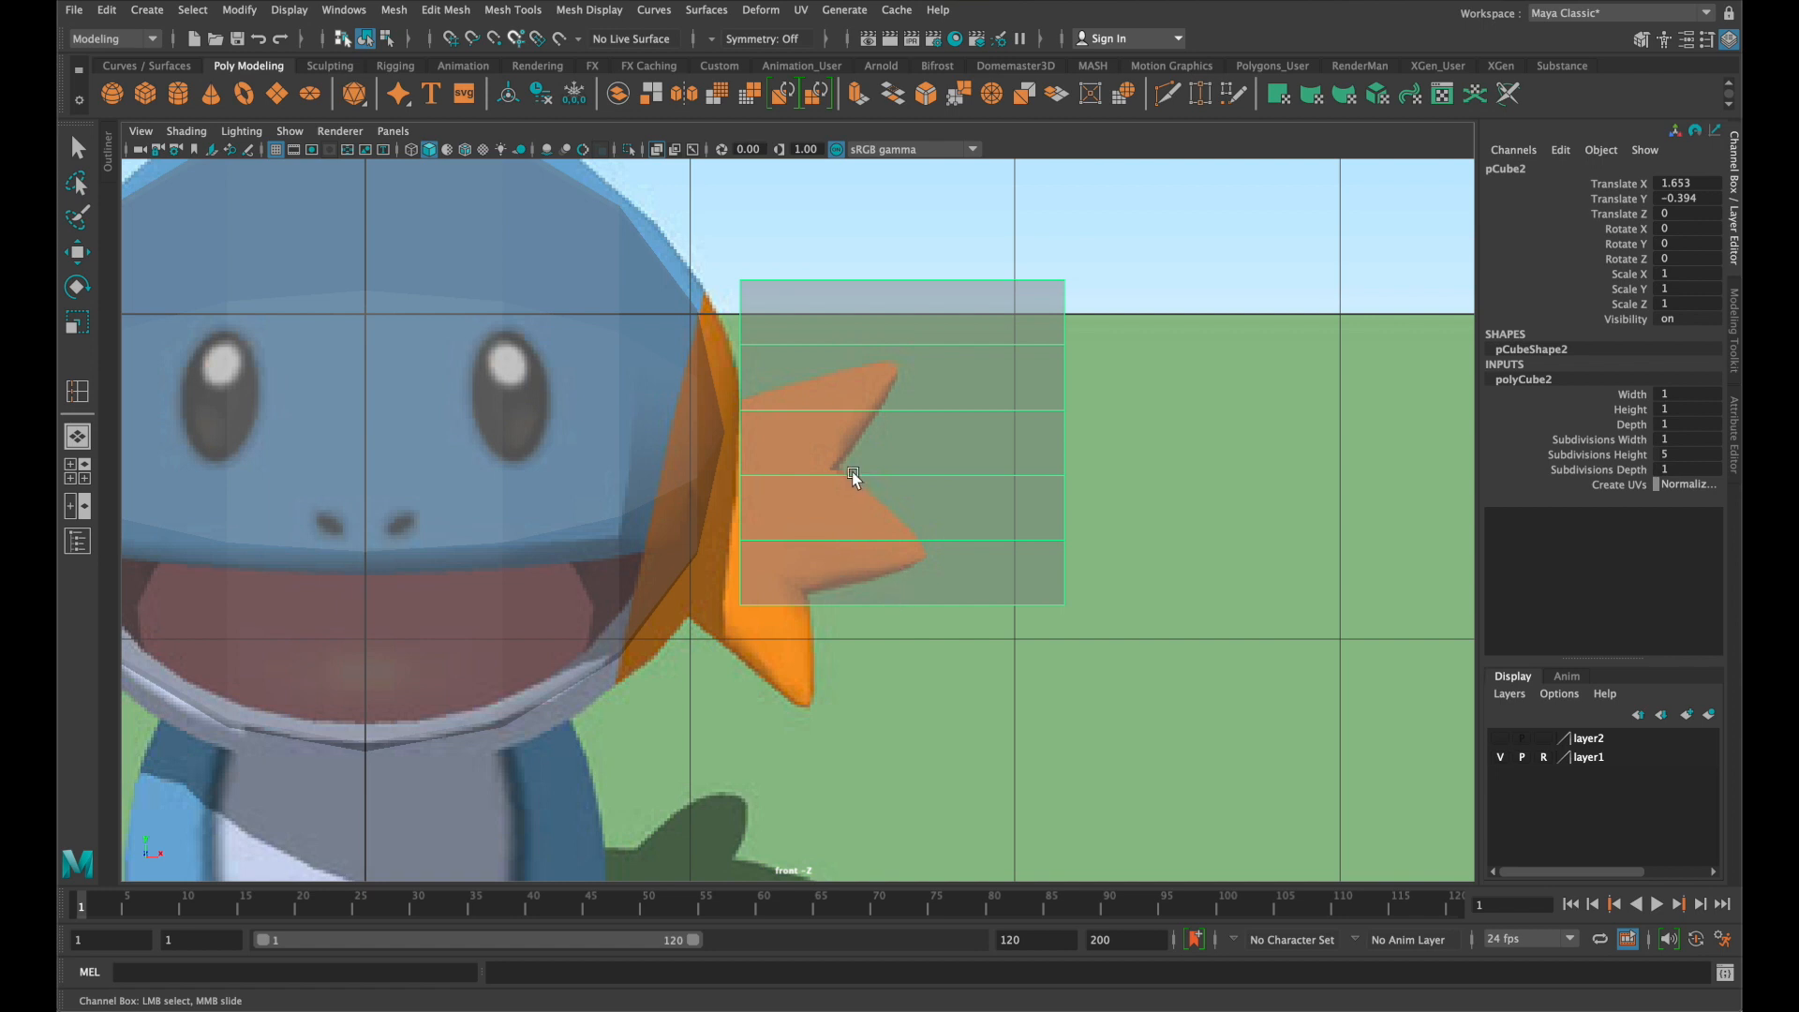
Move, scale and rotate the cube's inner column of vertices to follow the fin's slanted base along the cheek
right_drag(853, 479, 767, 478)
key(w)
drag(686, 267, 836, 823)
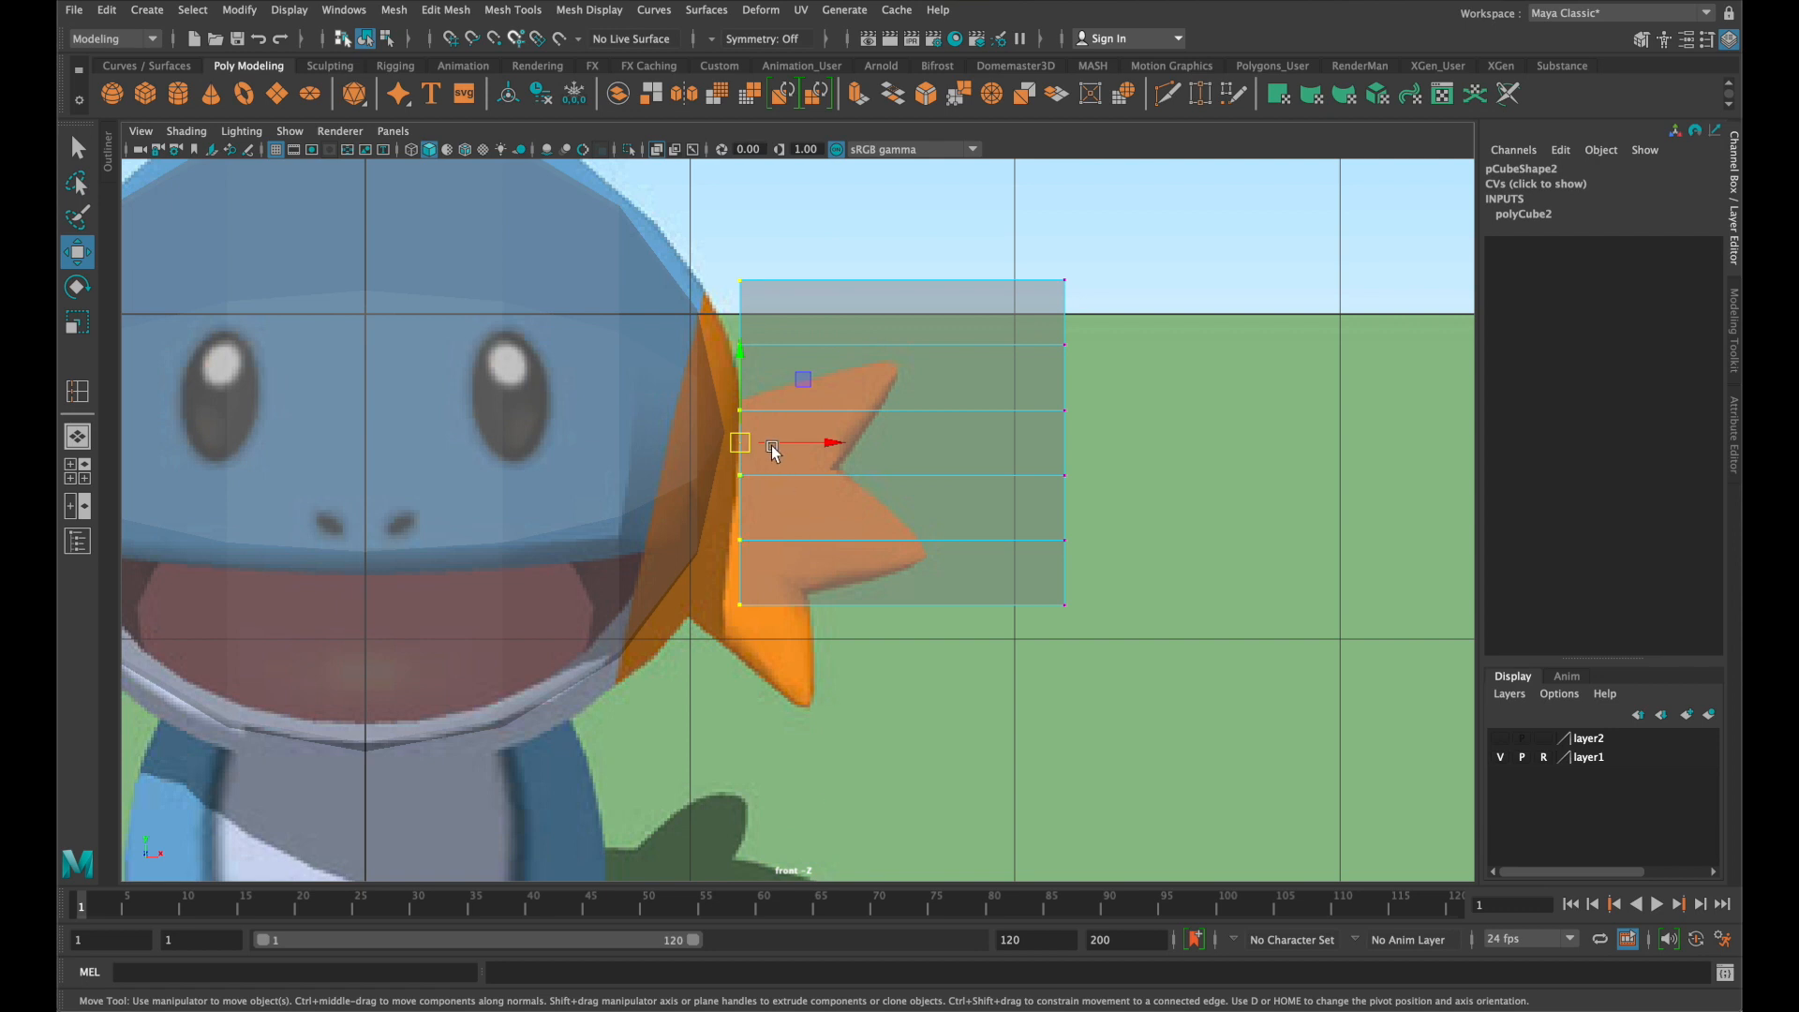
drag(761, 447, 744, 506)
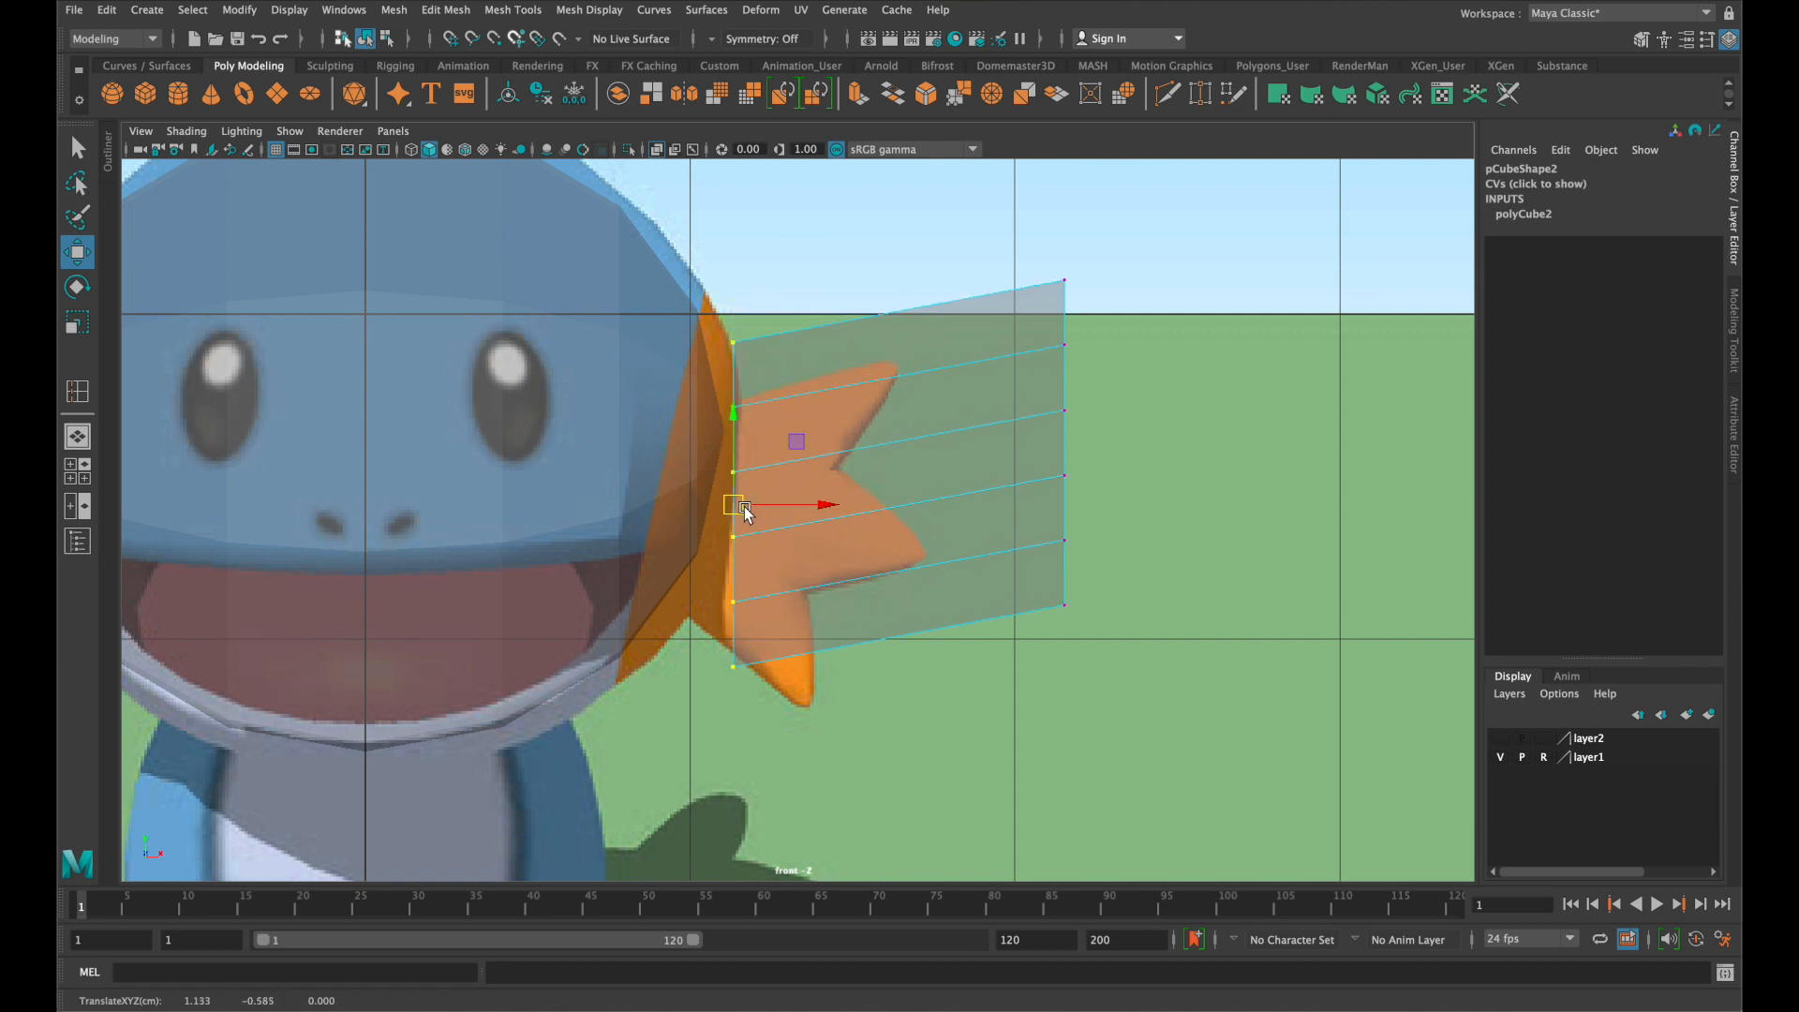
key(r)
drag(733, 422, 720, 513)
key(w)
key(e)
key(w)
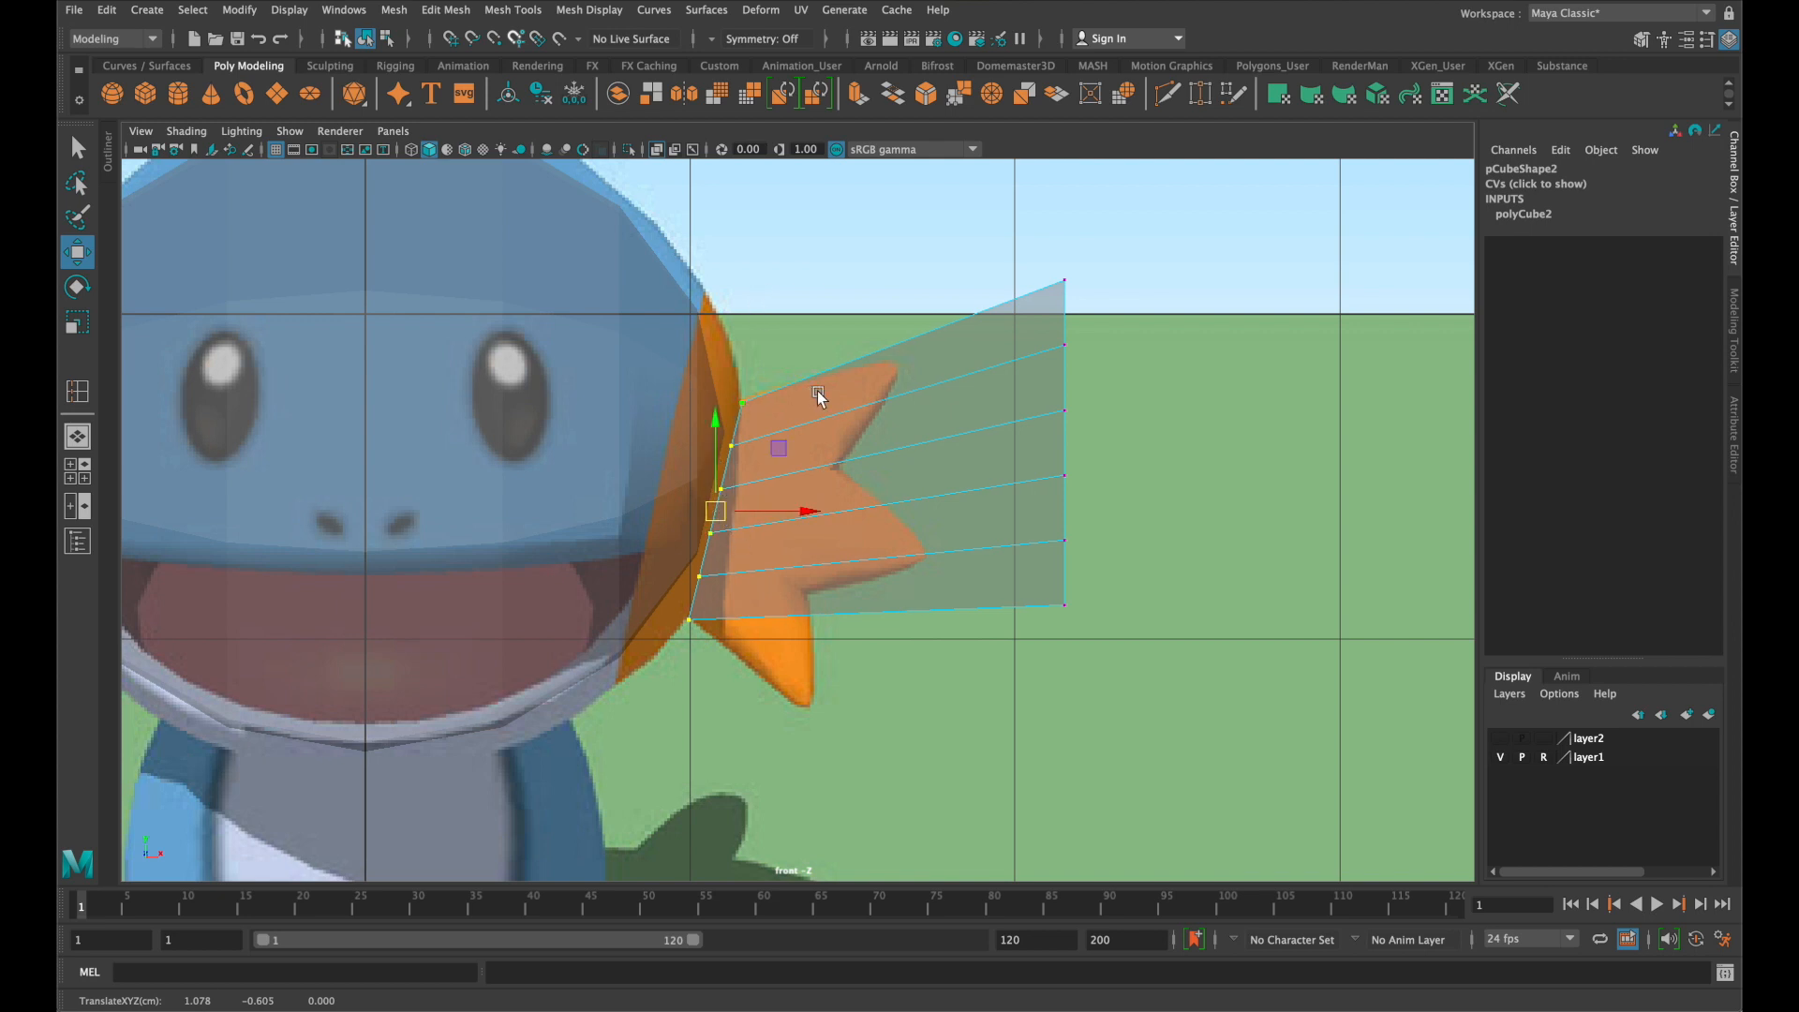
Move the cube's outer vertices onto the tips and notches of the orange fin in the front reference
drag(1092, 309, 983, 213)
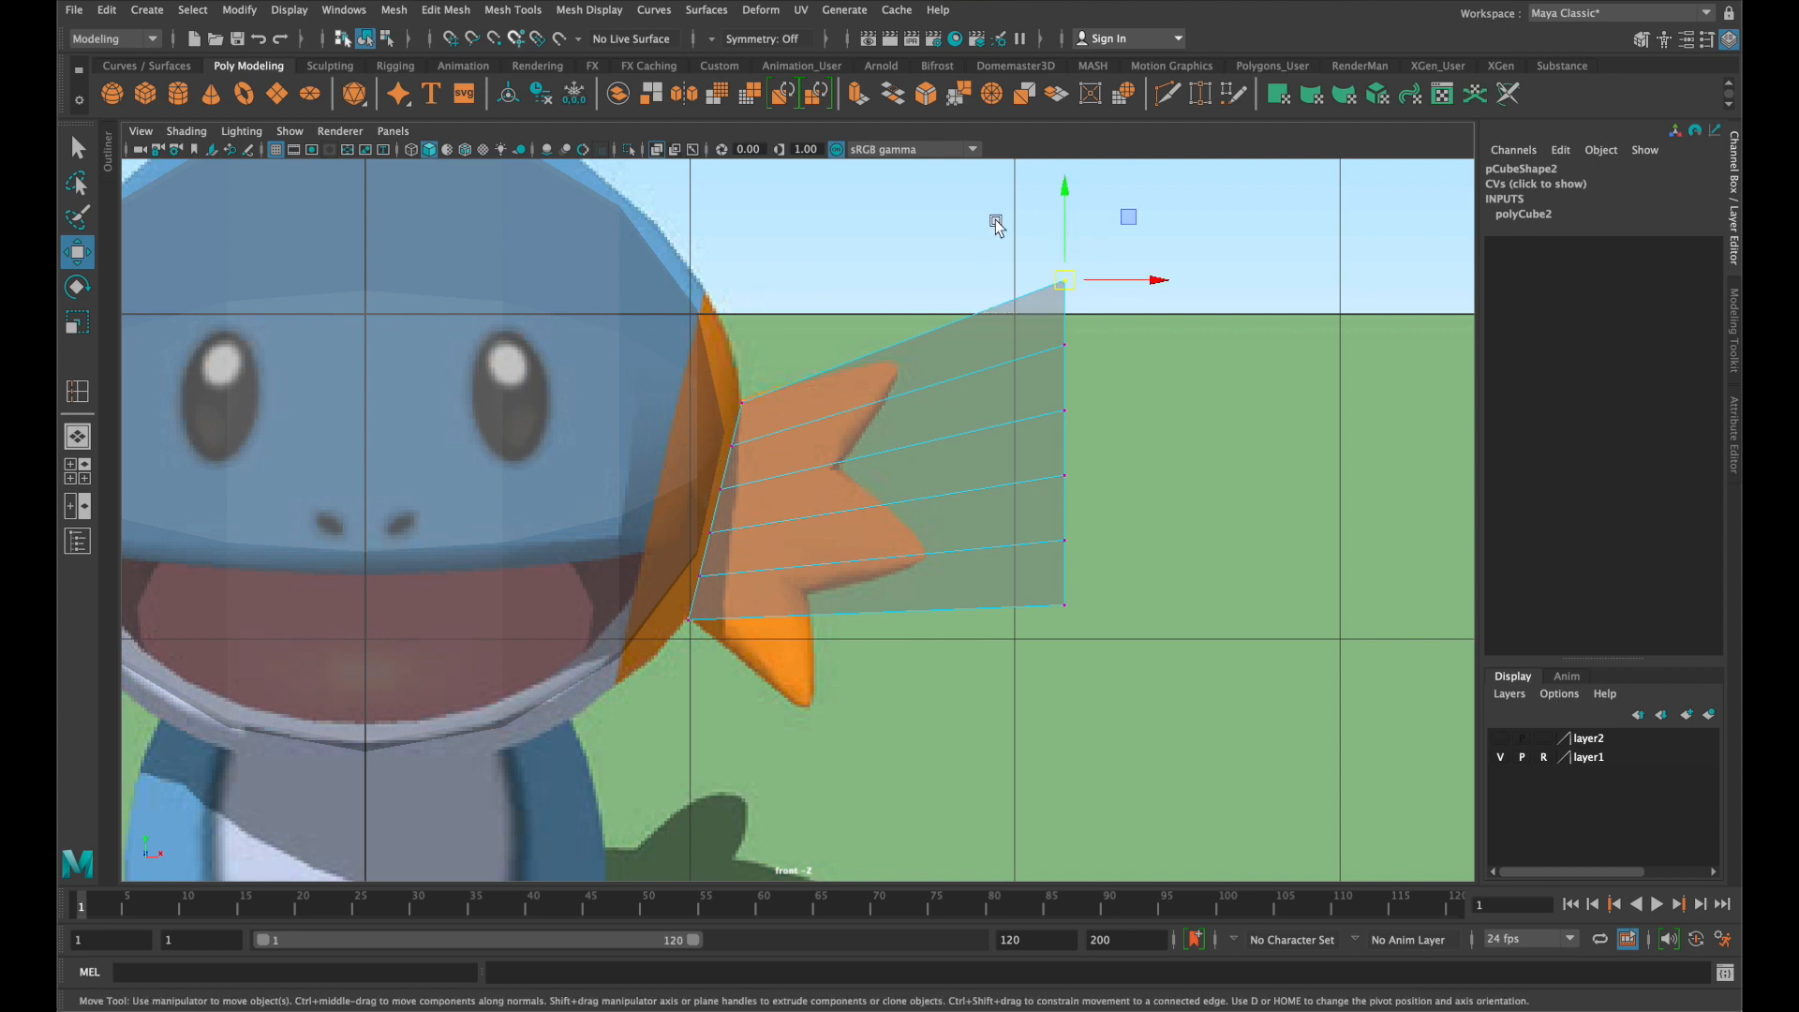
drag(1065, 279, 895, 365)
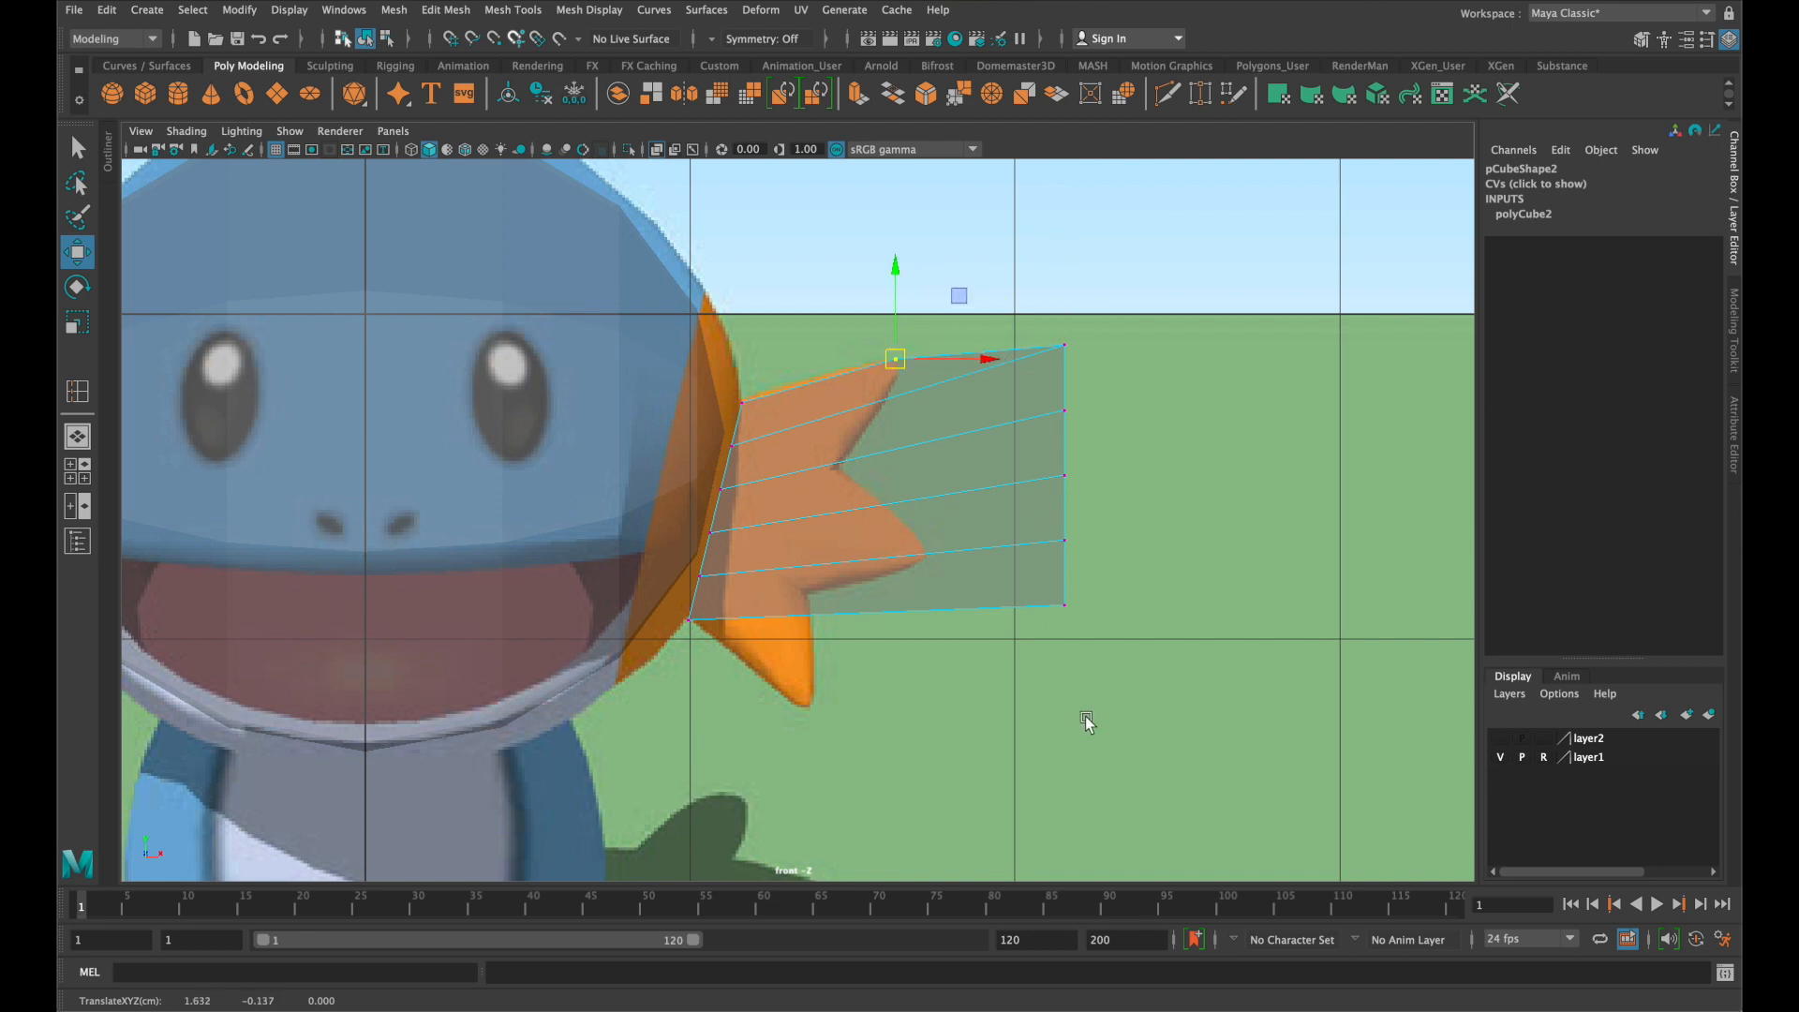
drag(1093, 701, 803, 713)
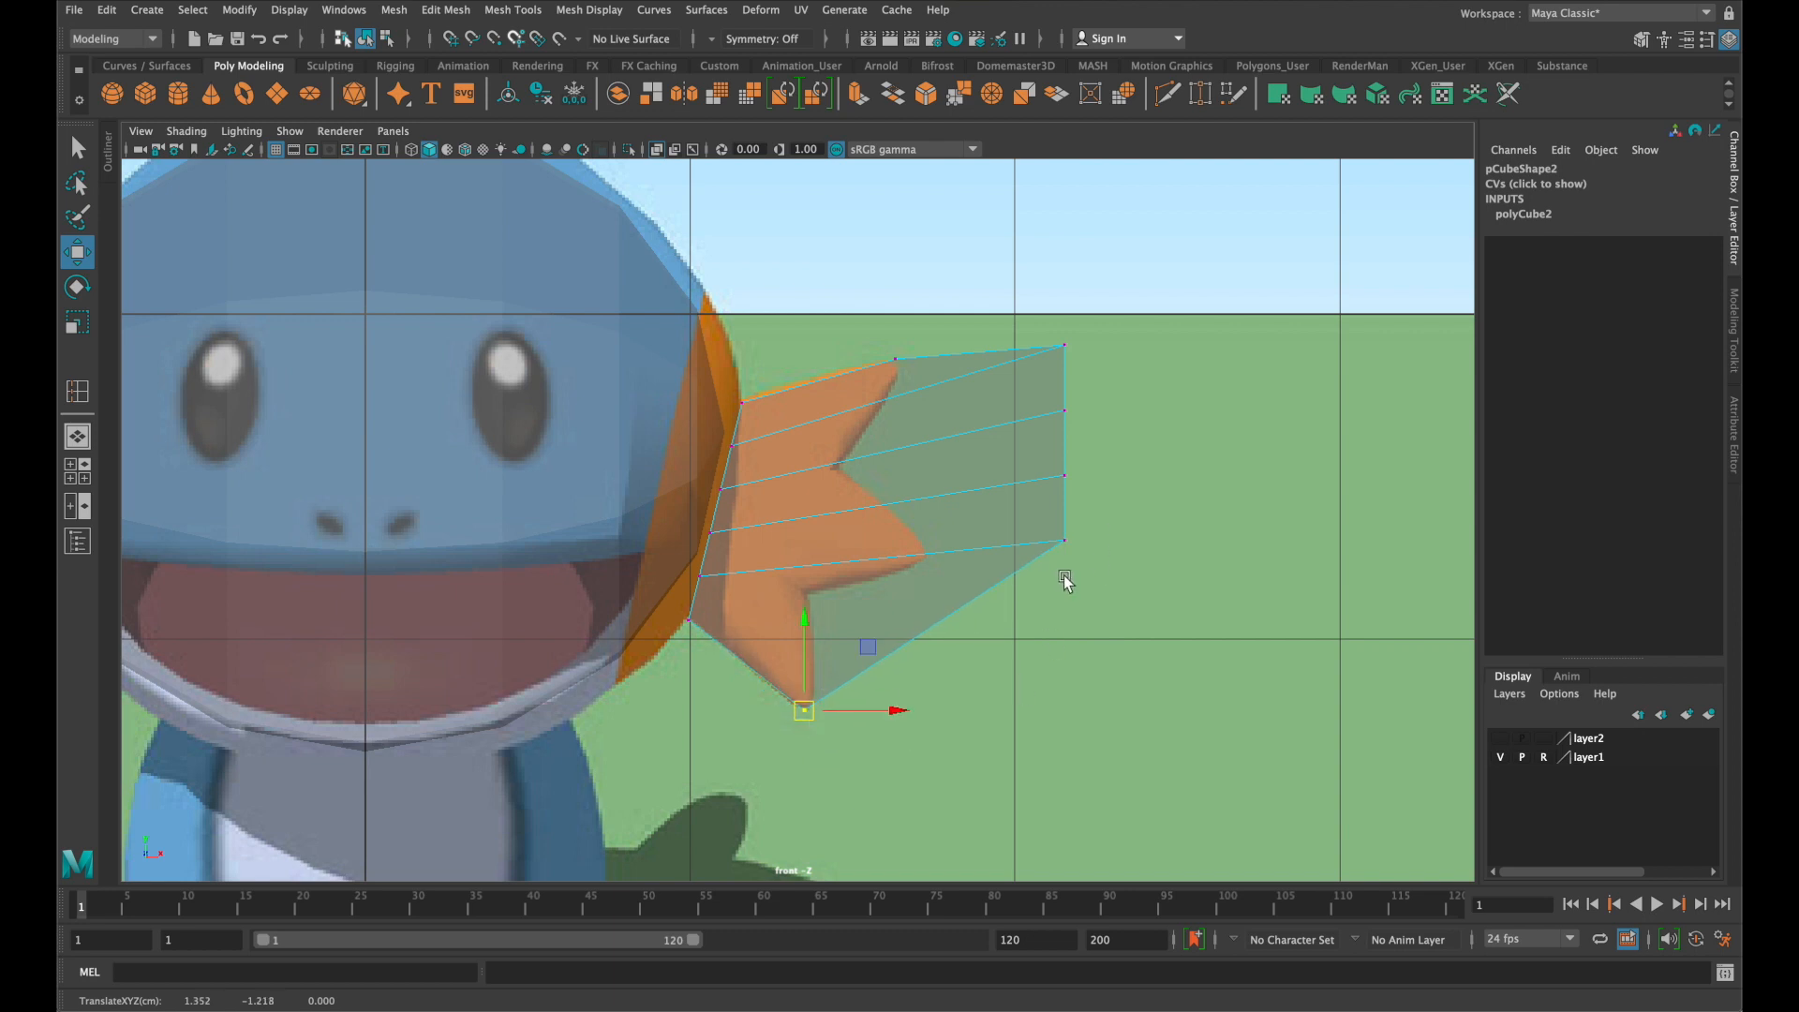
drag(1070, 578, 805, 594)
drag(1087, 511, 928, 555)
drag(1081, 423, 836, 465)
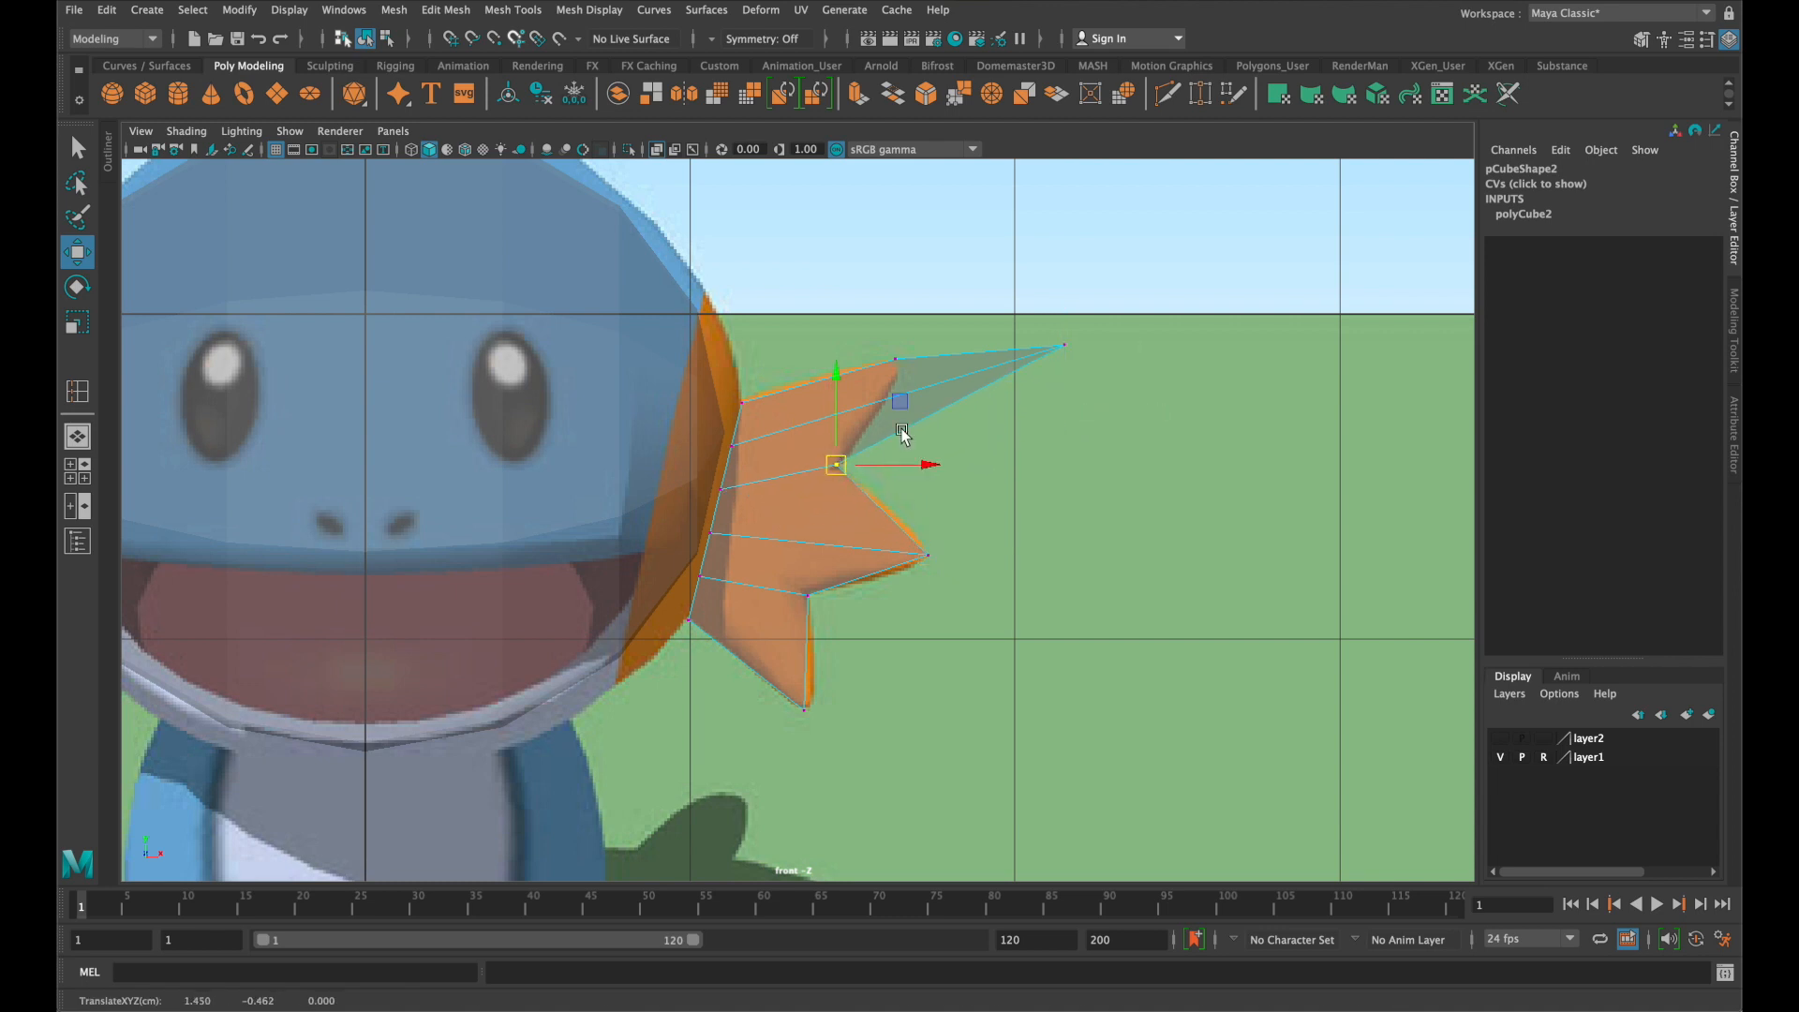
drag(1052, 334, 875, 419)
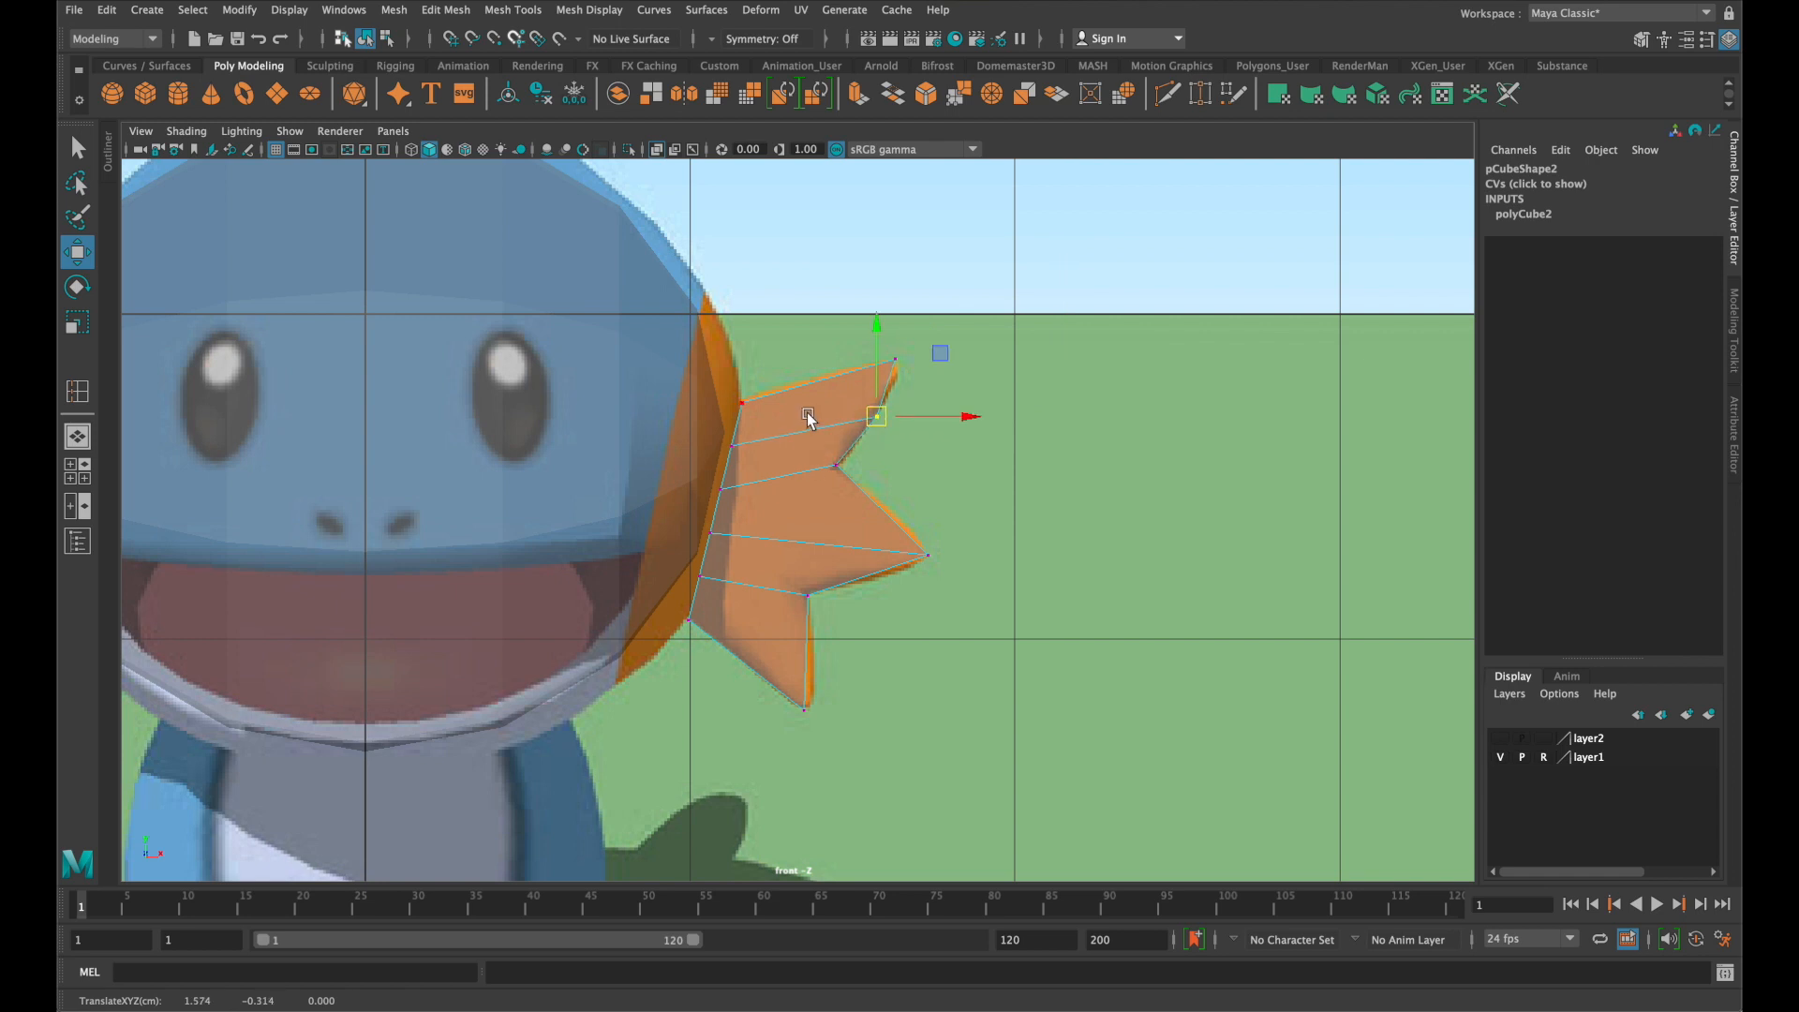
Try pulling the top outer vertex back along the fin's upper edge and placing the second vertex at the upper tip
click(890, 357)
drag(890, 357, 828, 365)
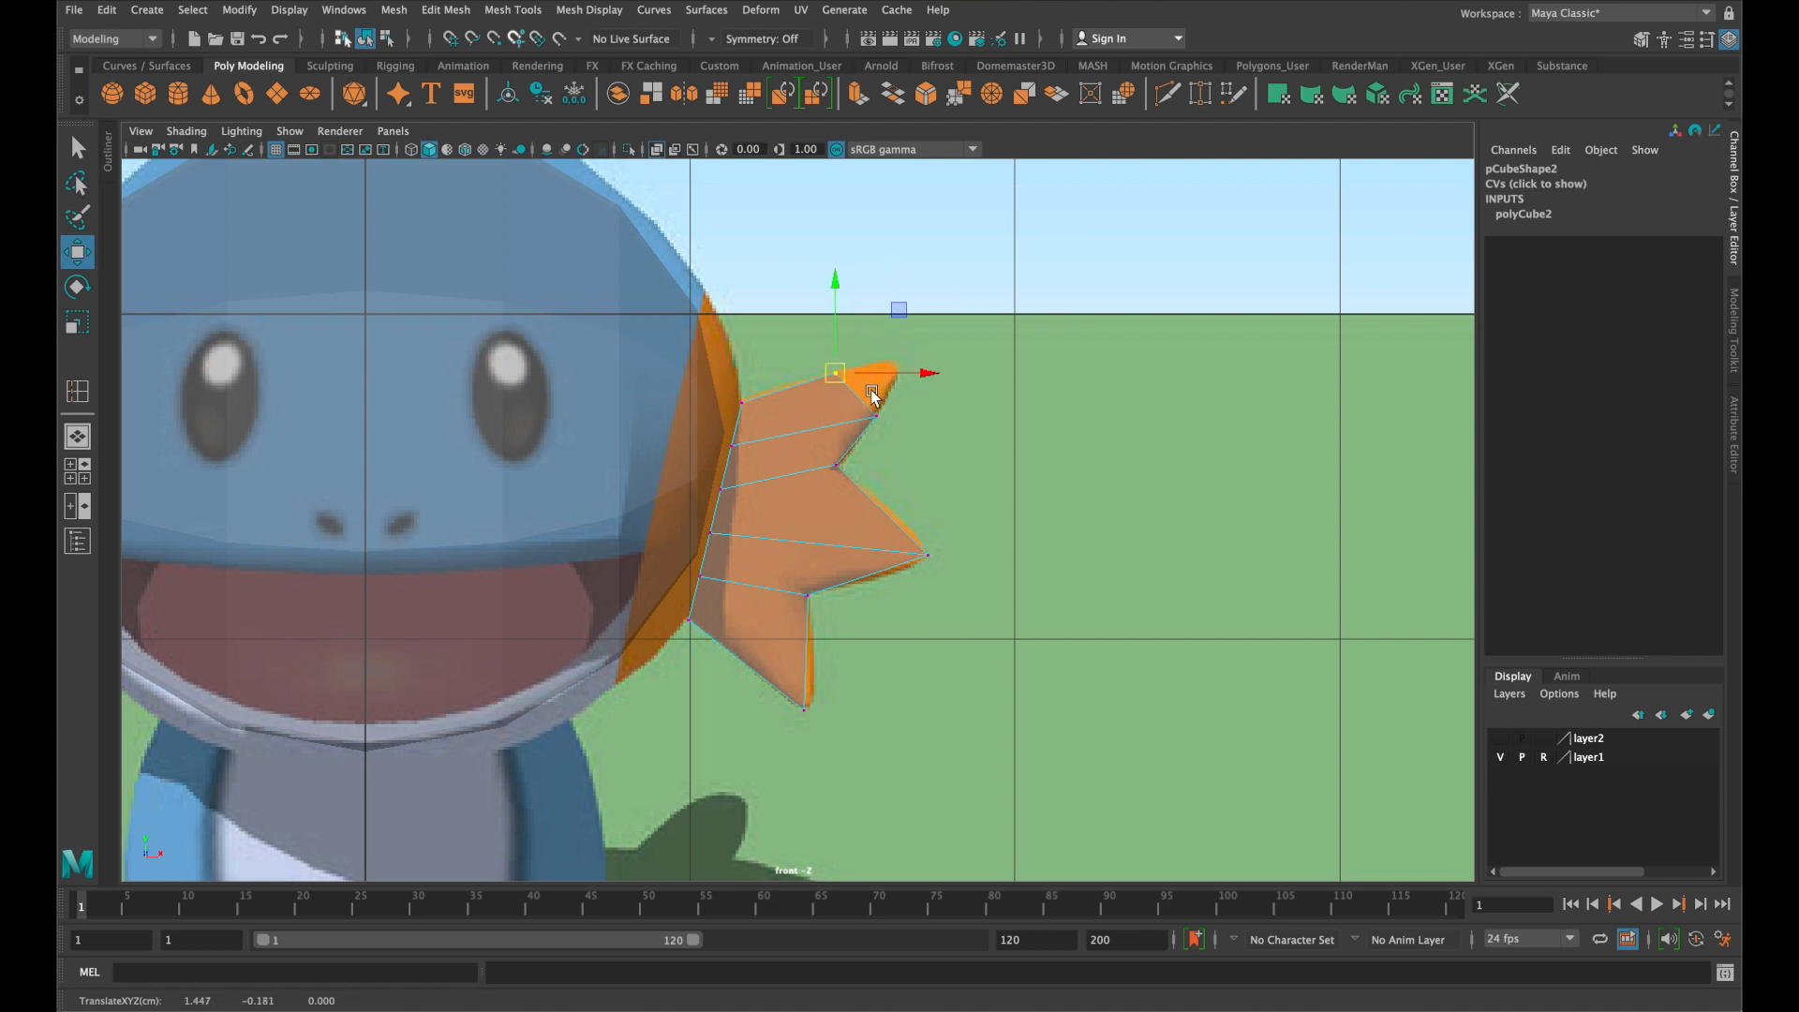
drag(906, 431, 903, 367)
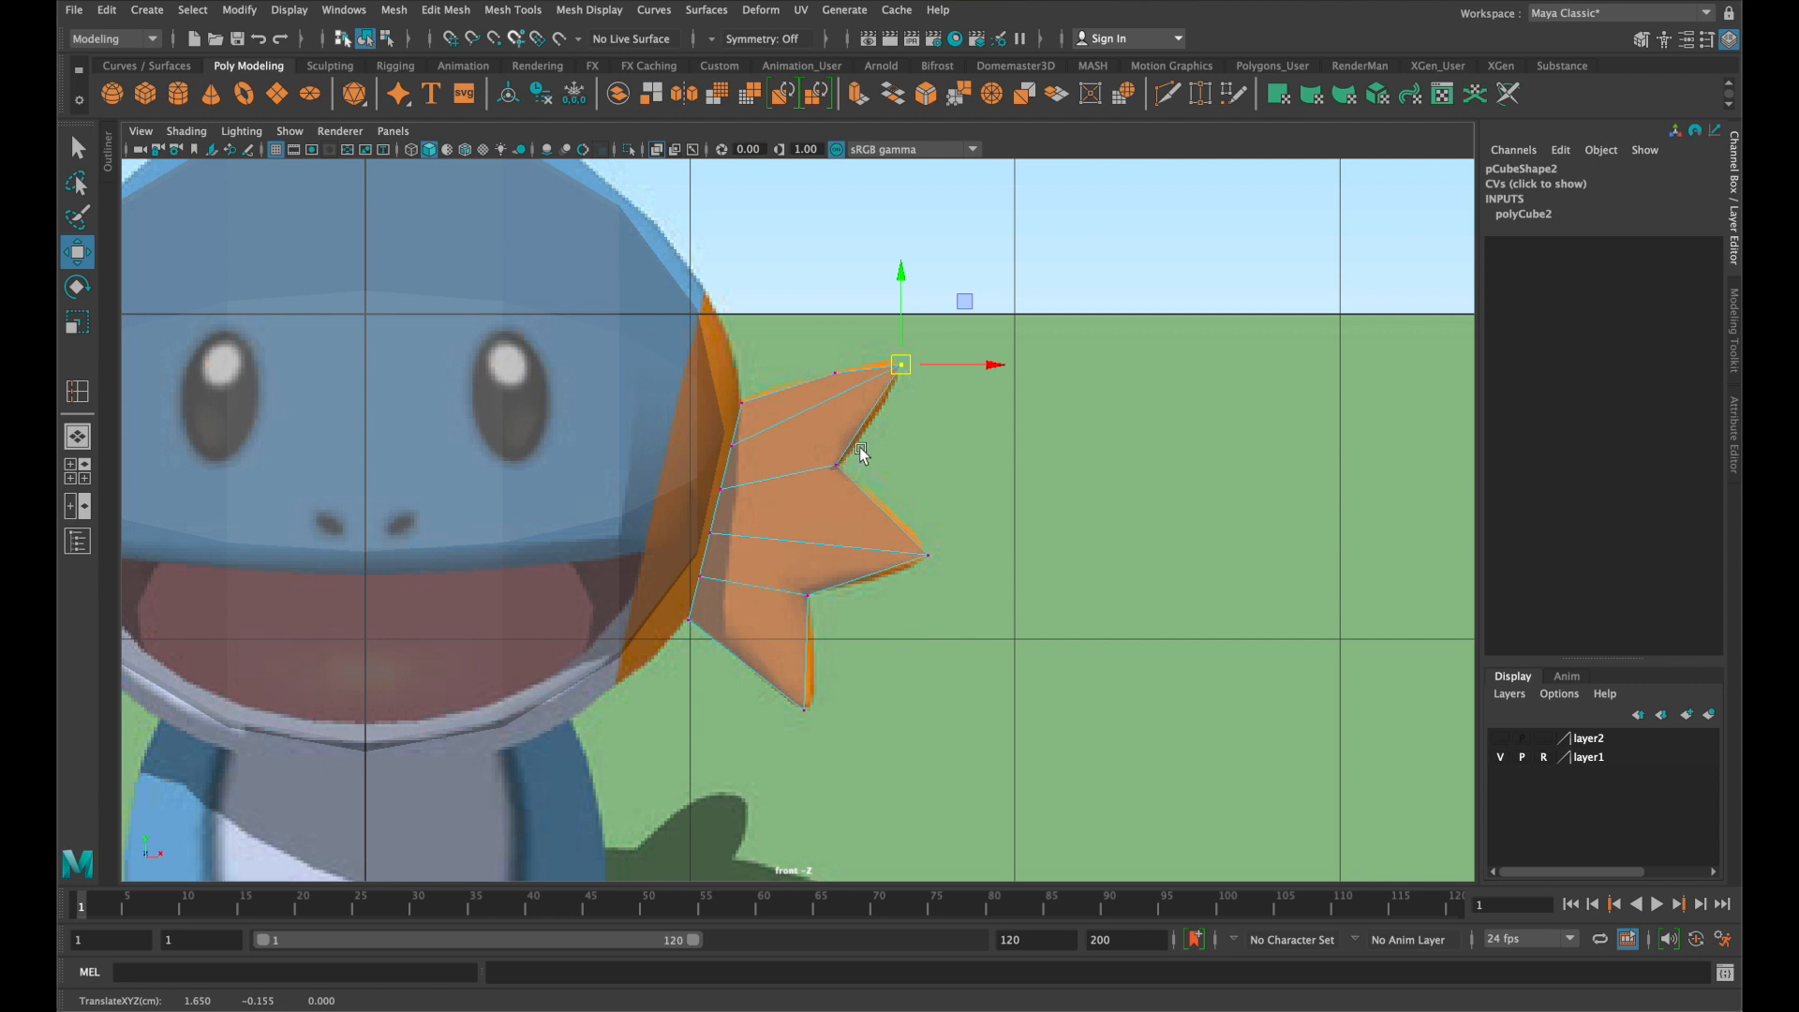
Refit the fin's upper outer vertices to the top tip, upper notch and middle spike, adjust the bottom tip, and preview the smoothed shape
click(838, 466)
drag(838, 467, 877, 499)
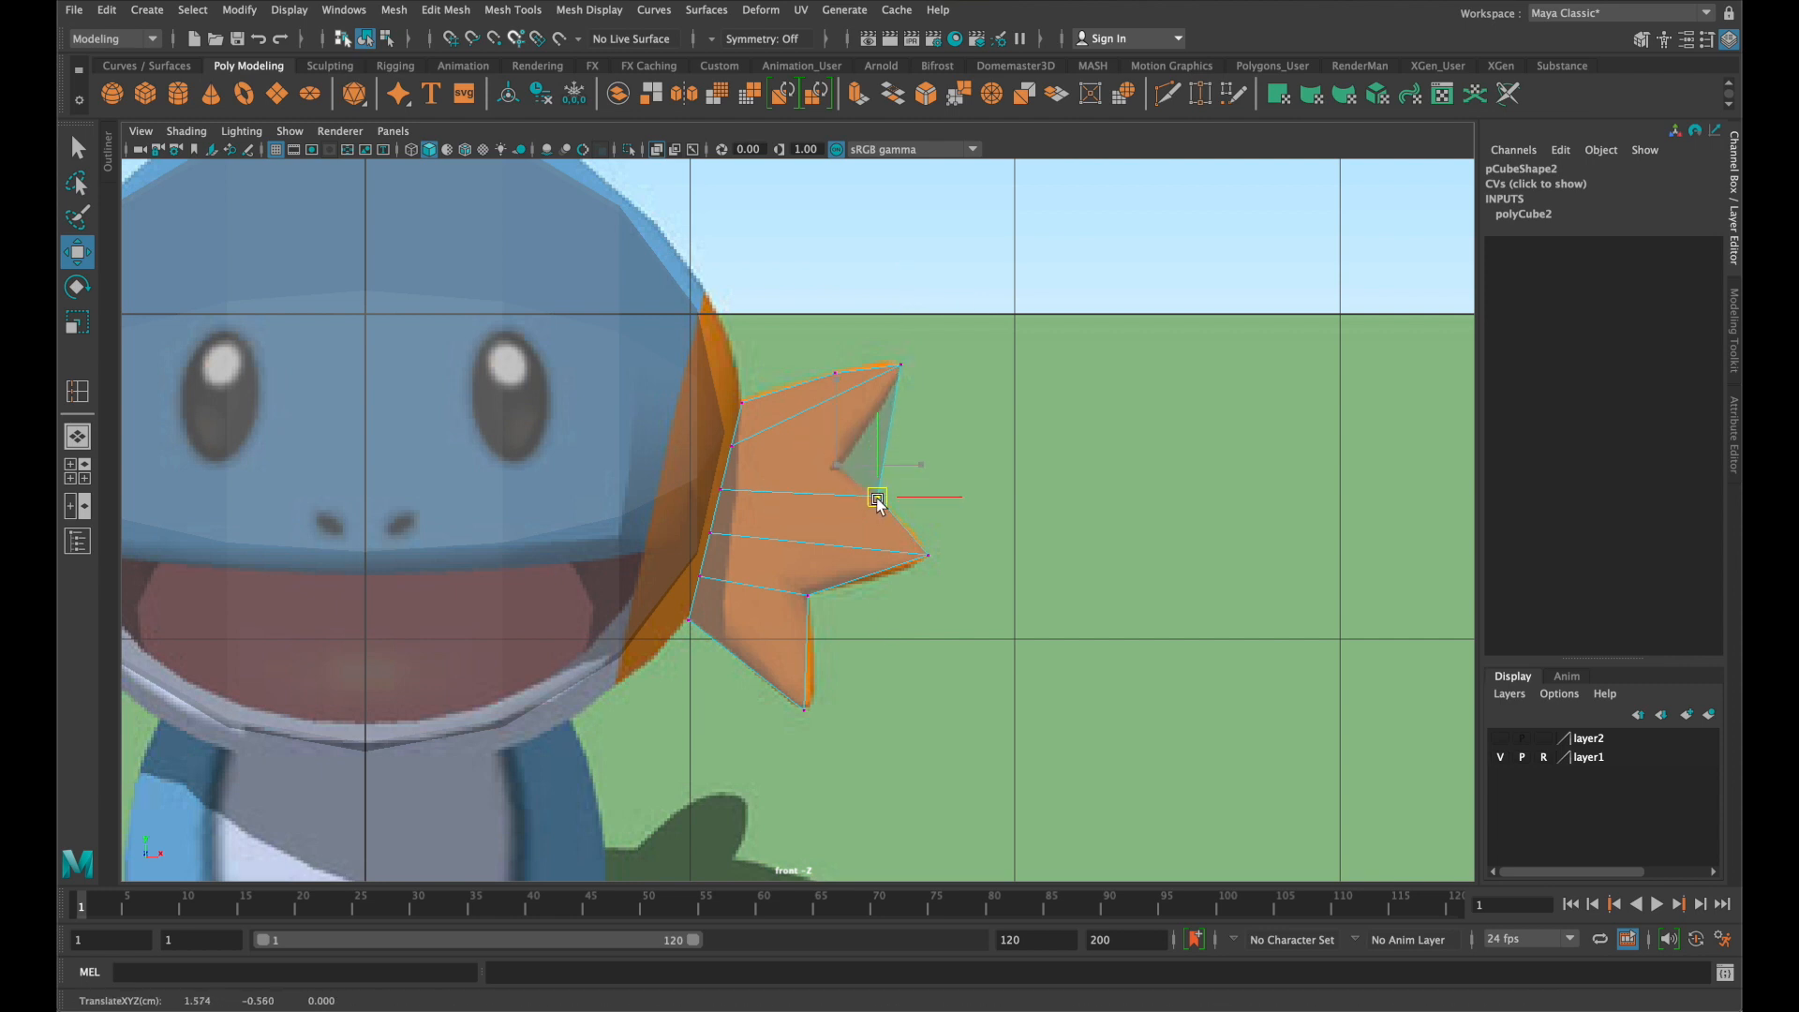
click(900, 365)
mouse_move(900, 364)
mouse_down()
mouse_move(838, 469)
mouse_move(854, 382)
mouse_move(896, 365)
mouse_up()
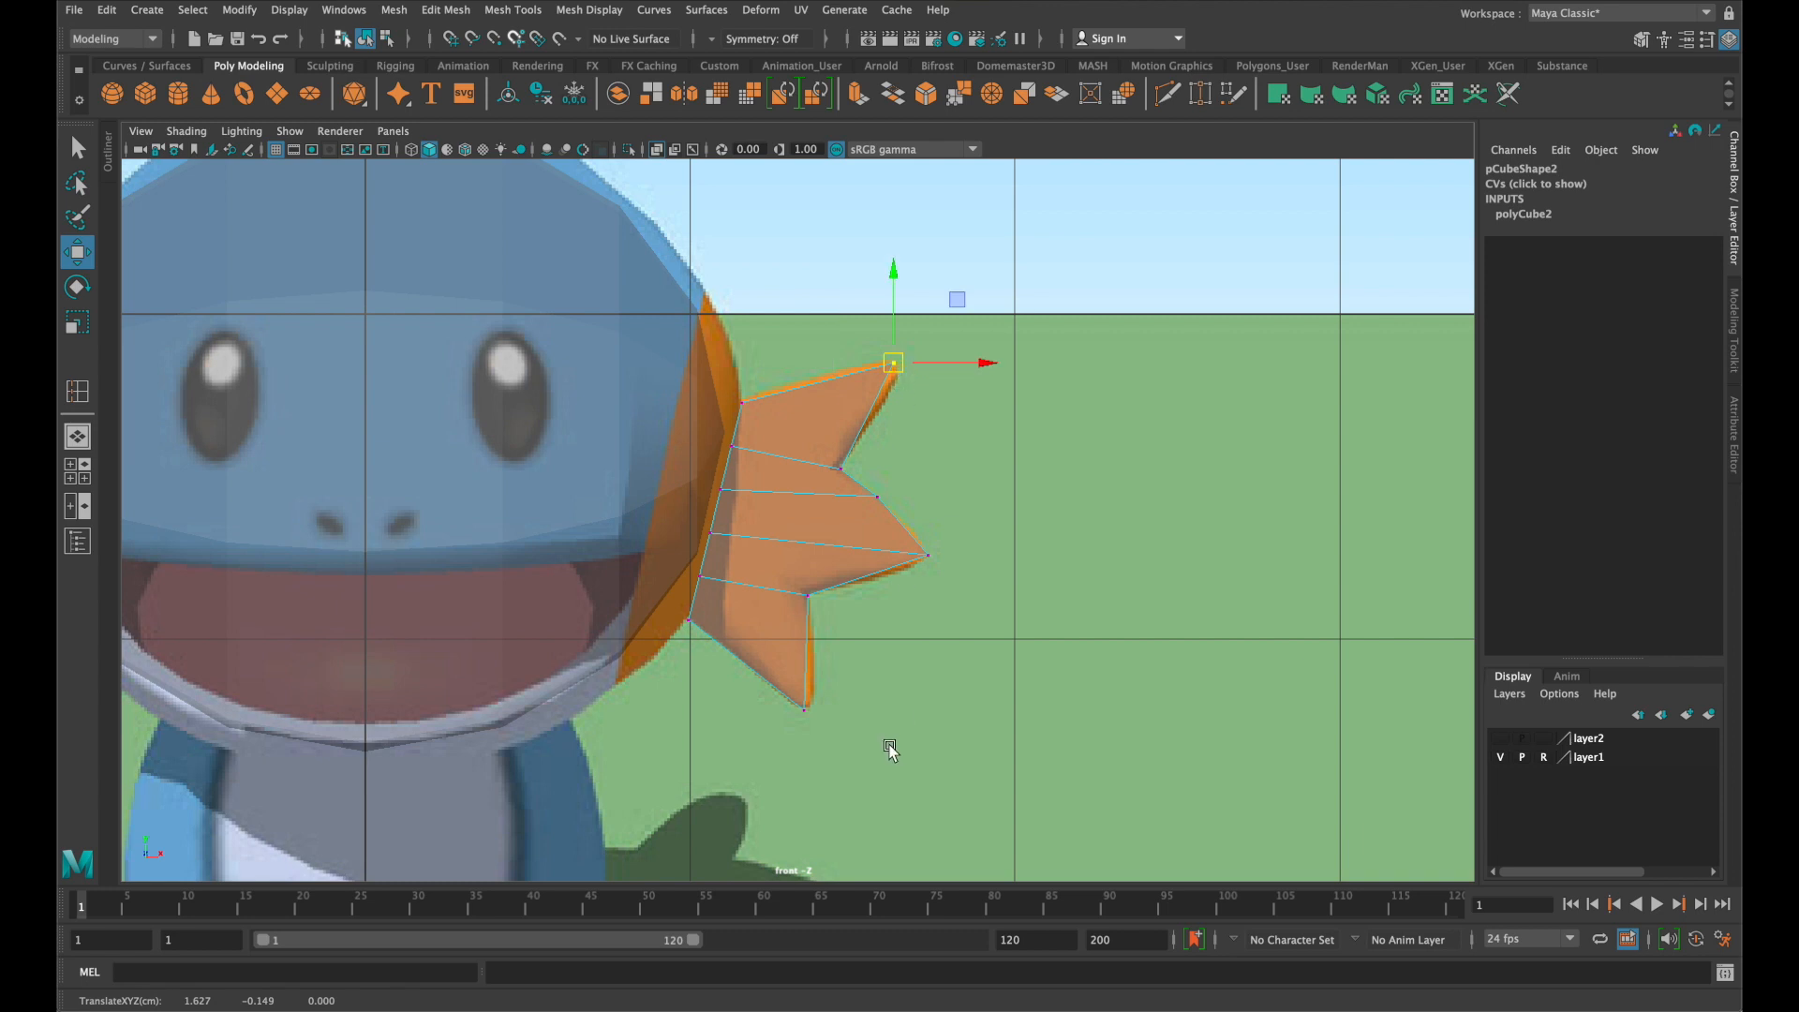
drag(878, 754, 806, 707)
key(3)
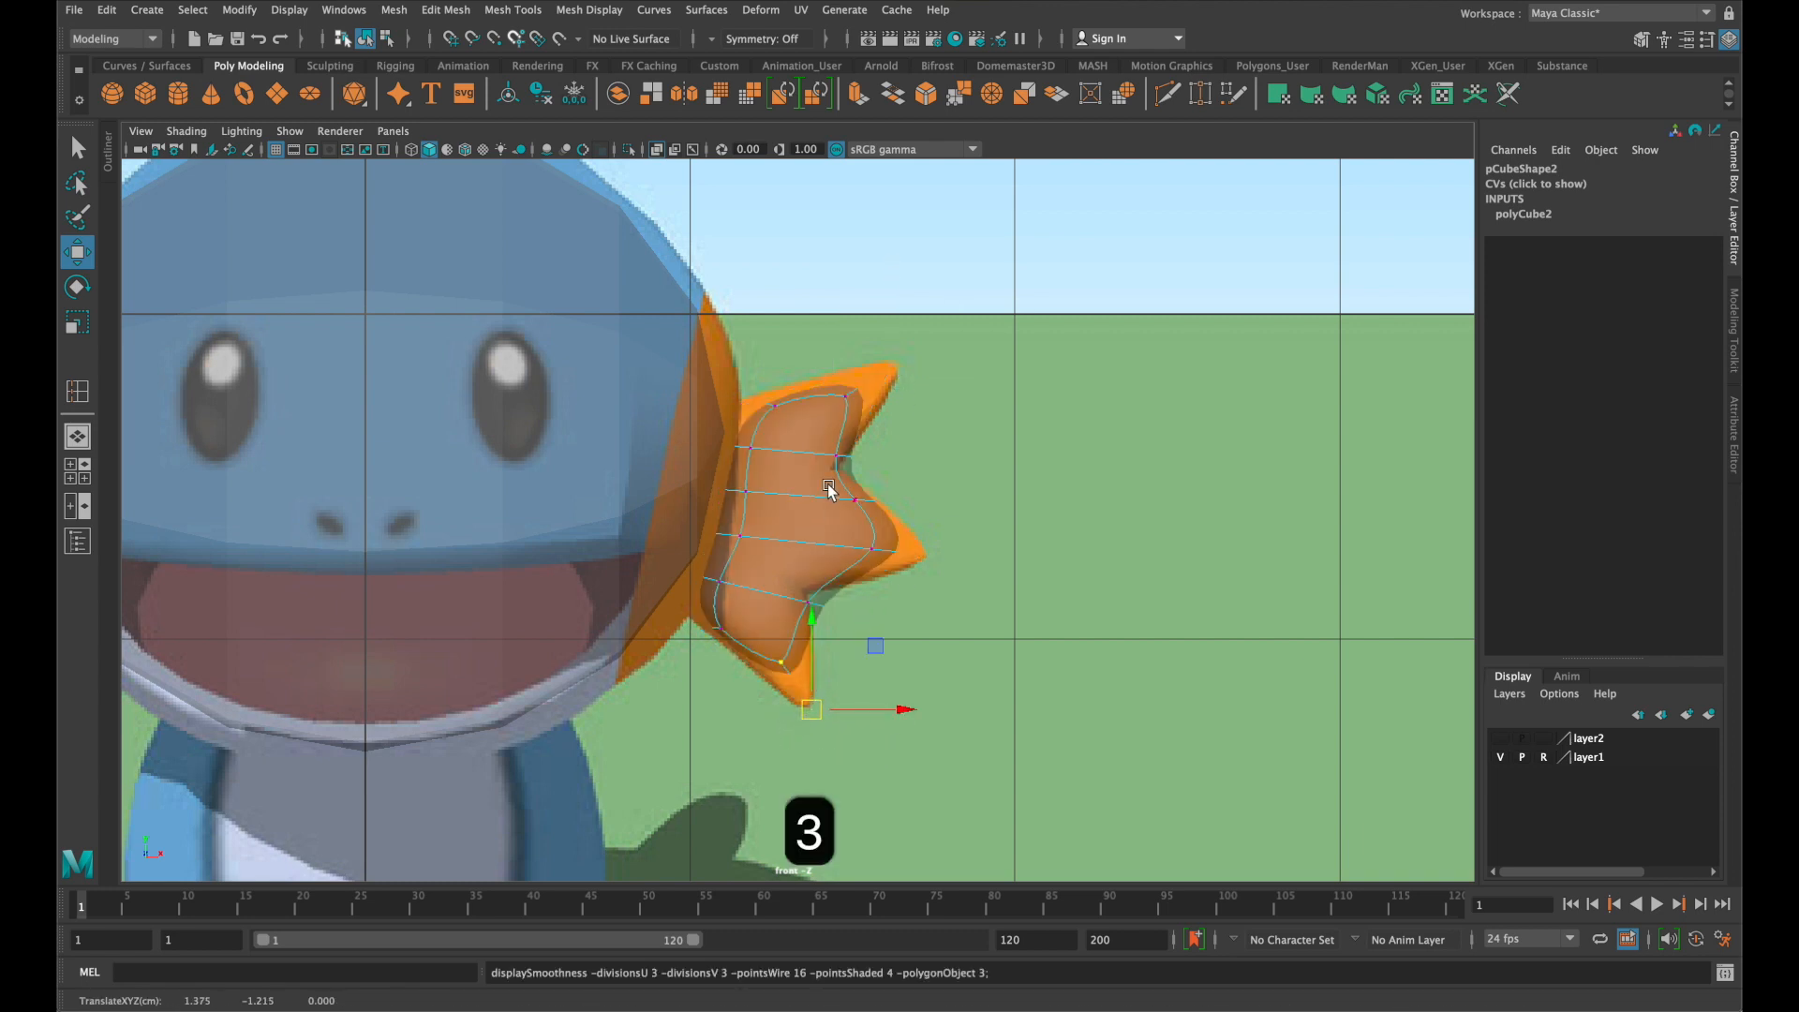
key(1)
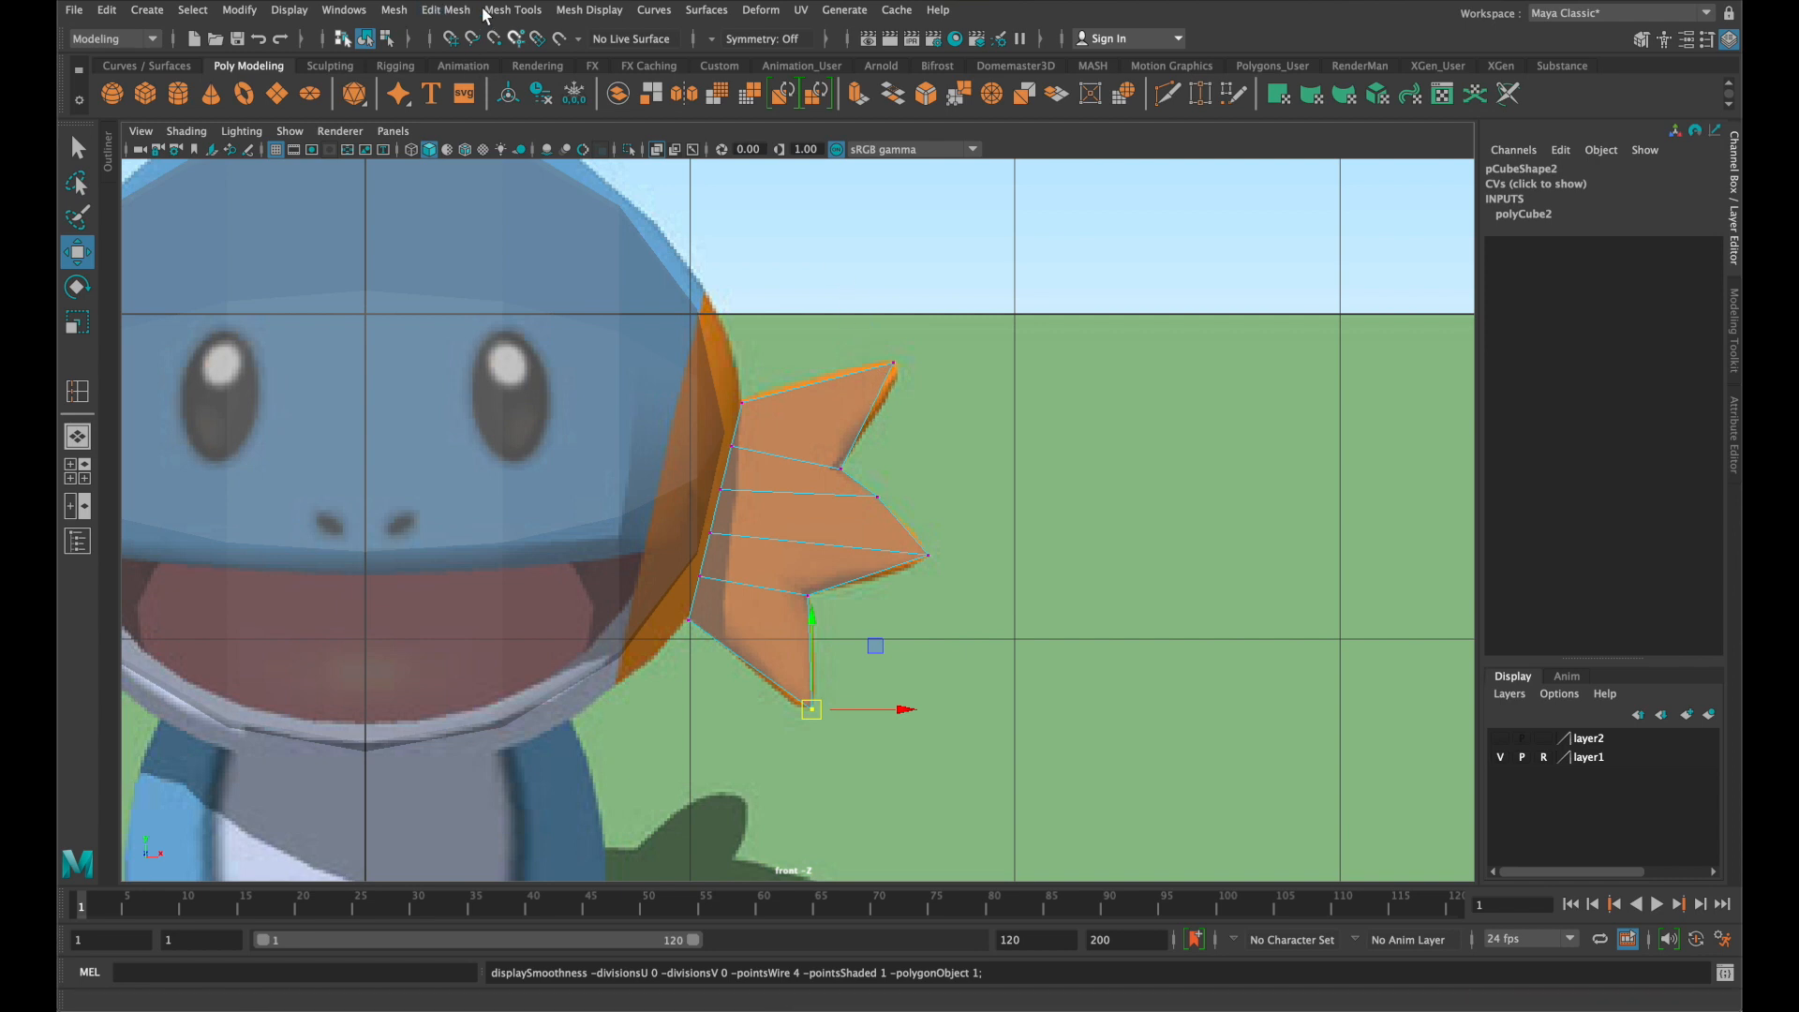
Insert an edge loop down the middle of the fin, crossing its five segments, and preview the smoothed mesh
click(513, 9)
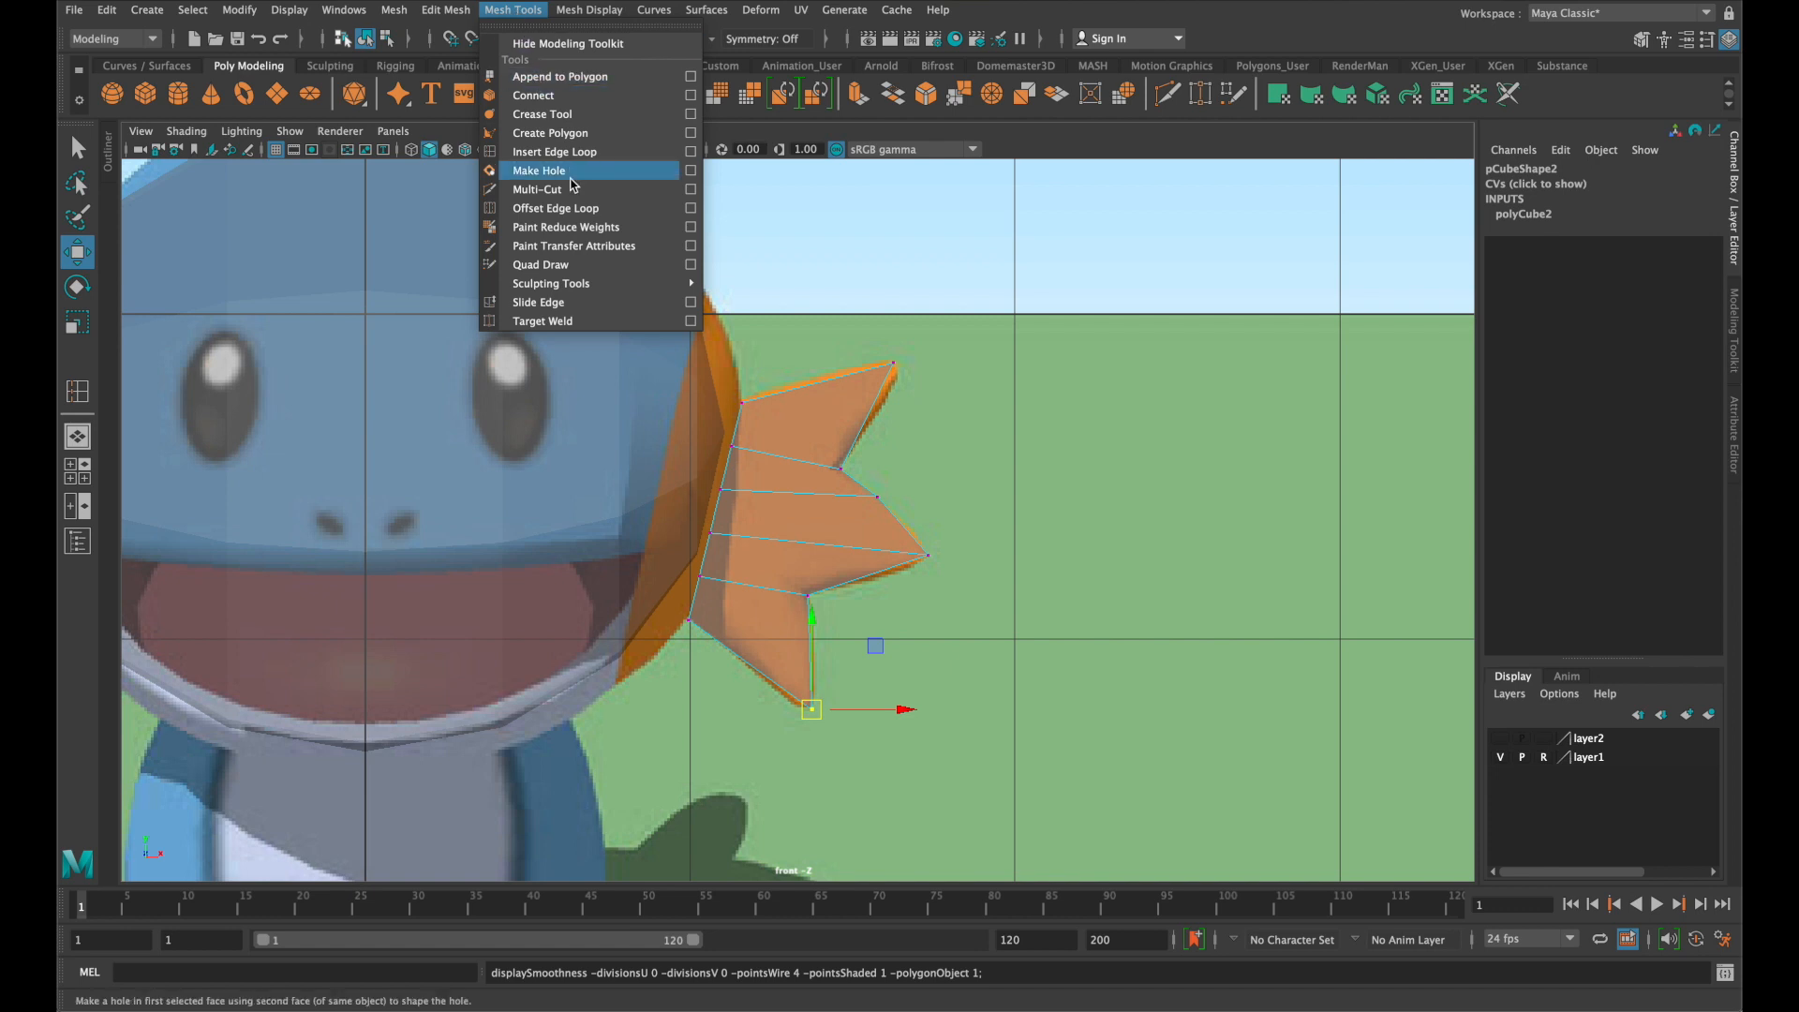
click(558, 151)
drag(810, 472, 794, 466)
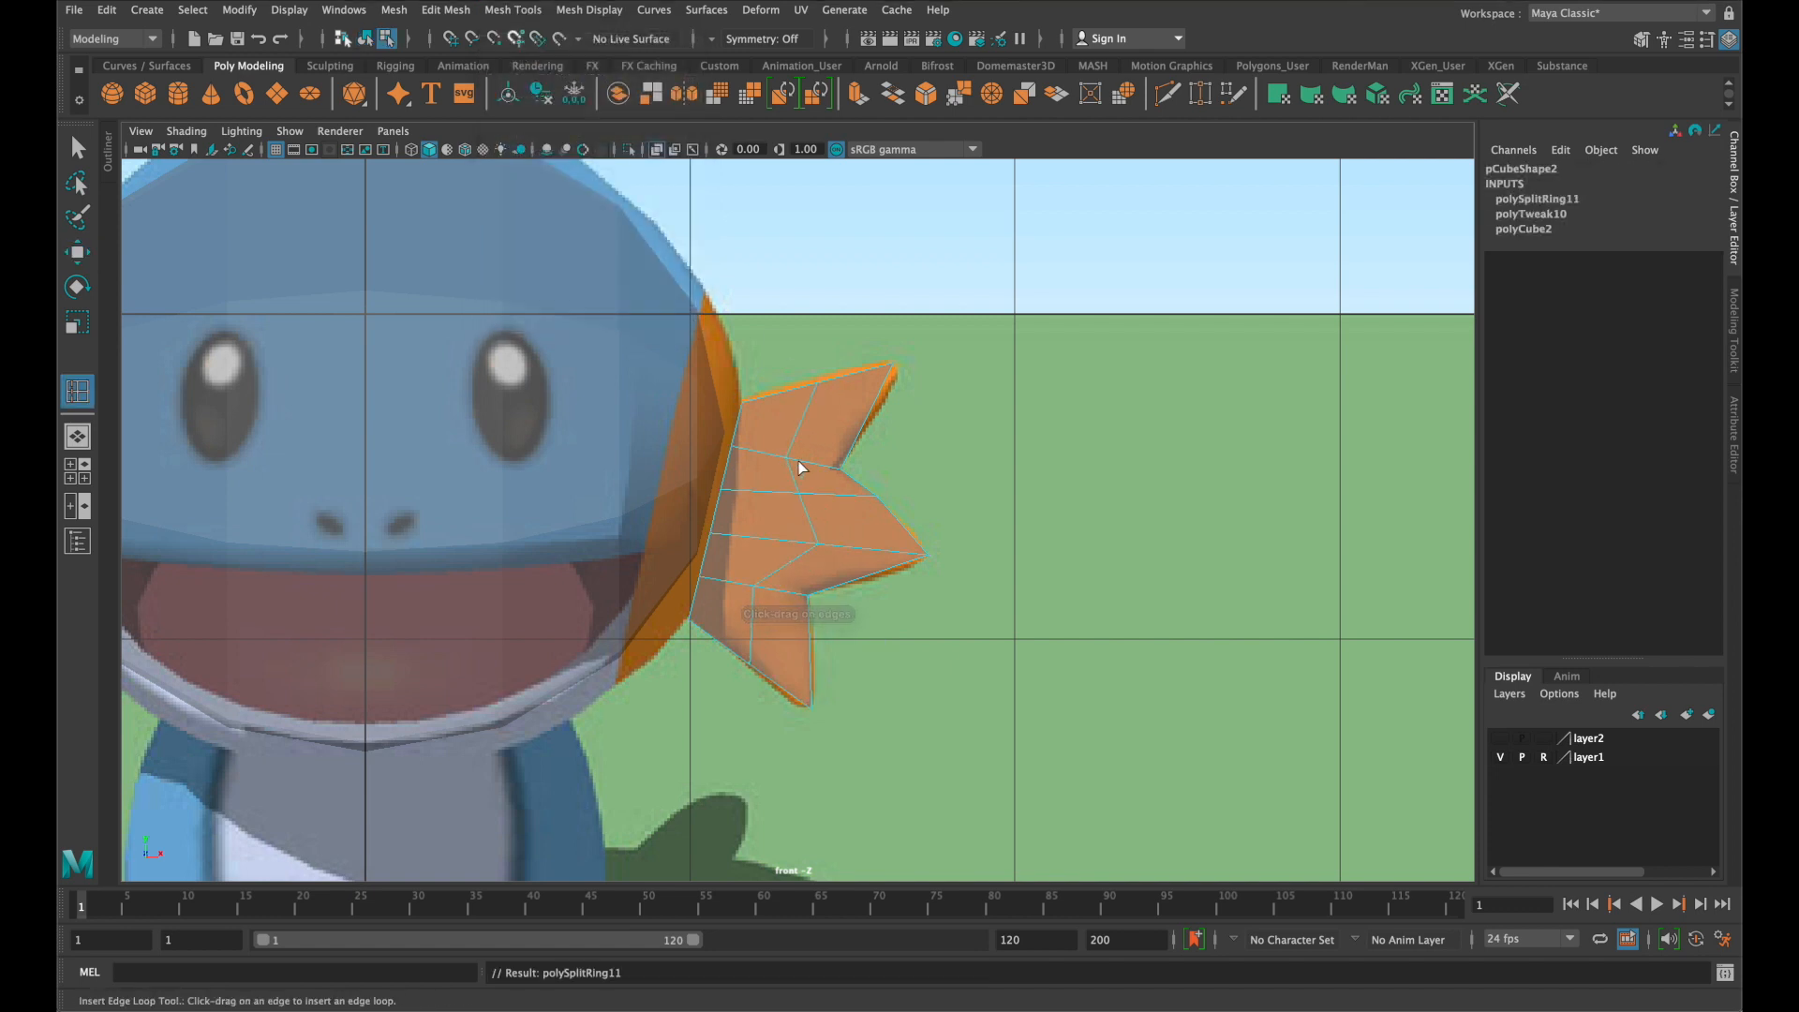
key(q)
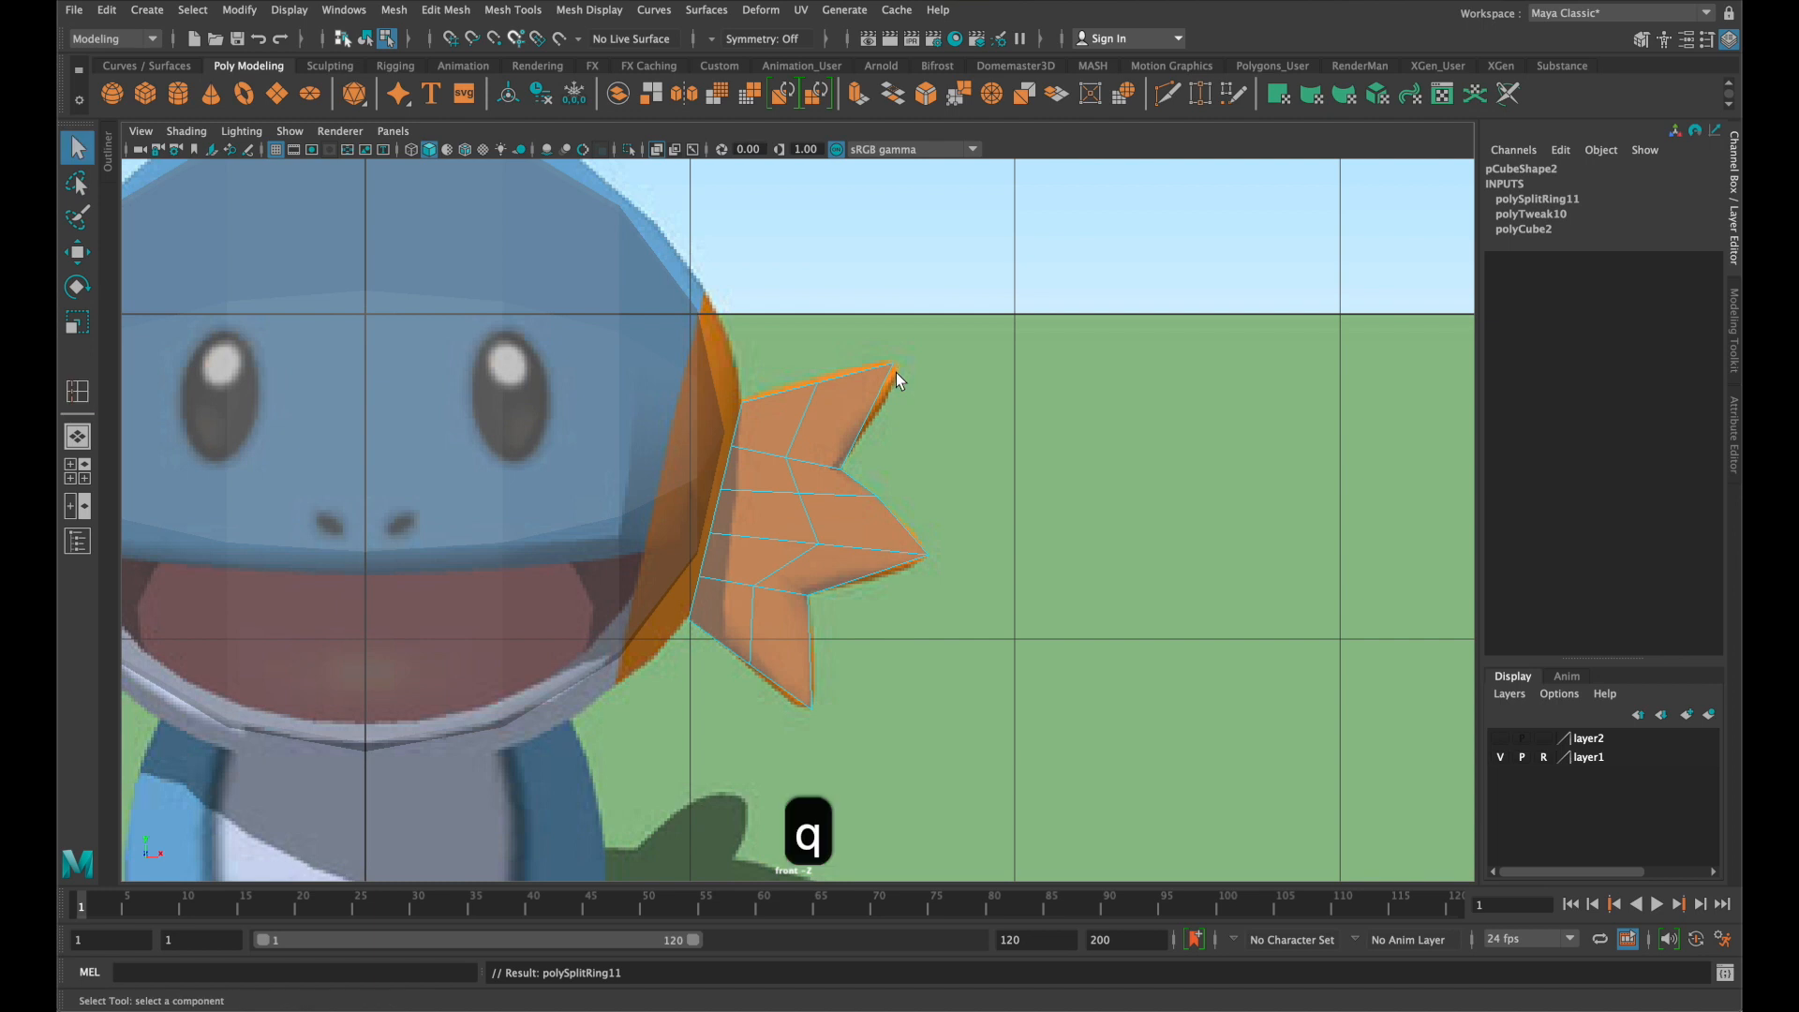
key(3)
key(1)
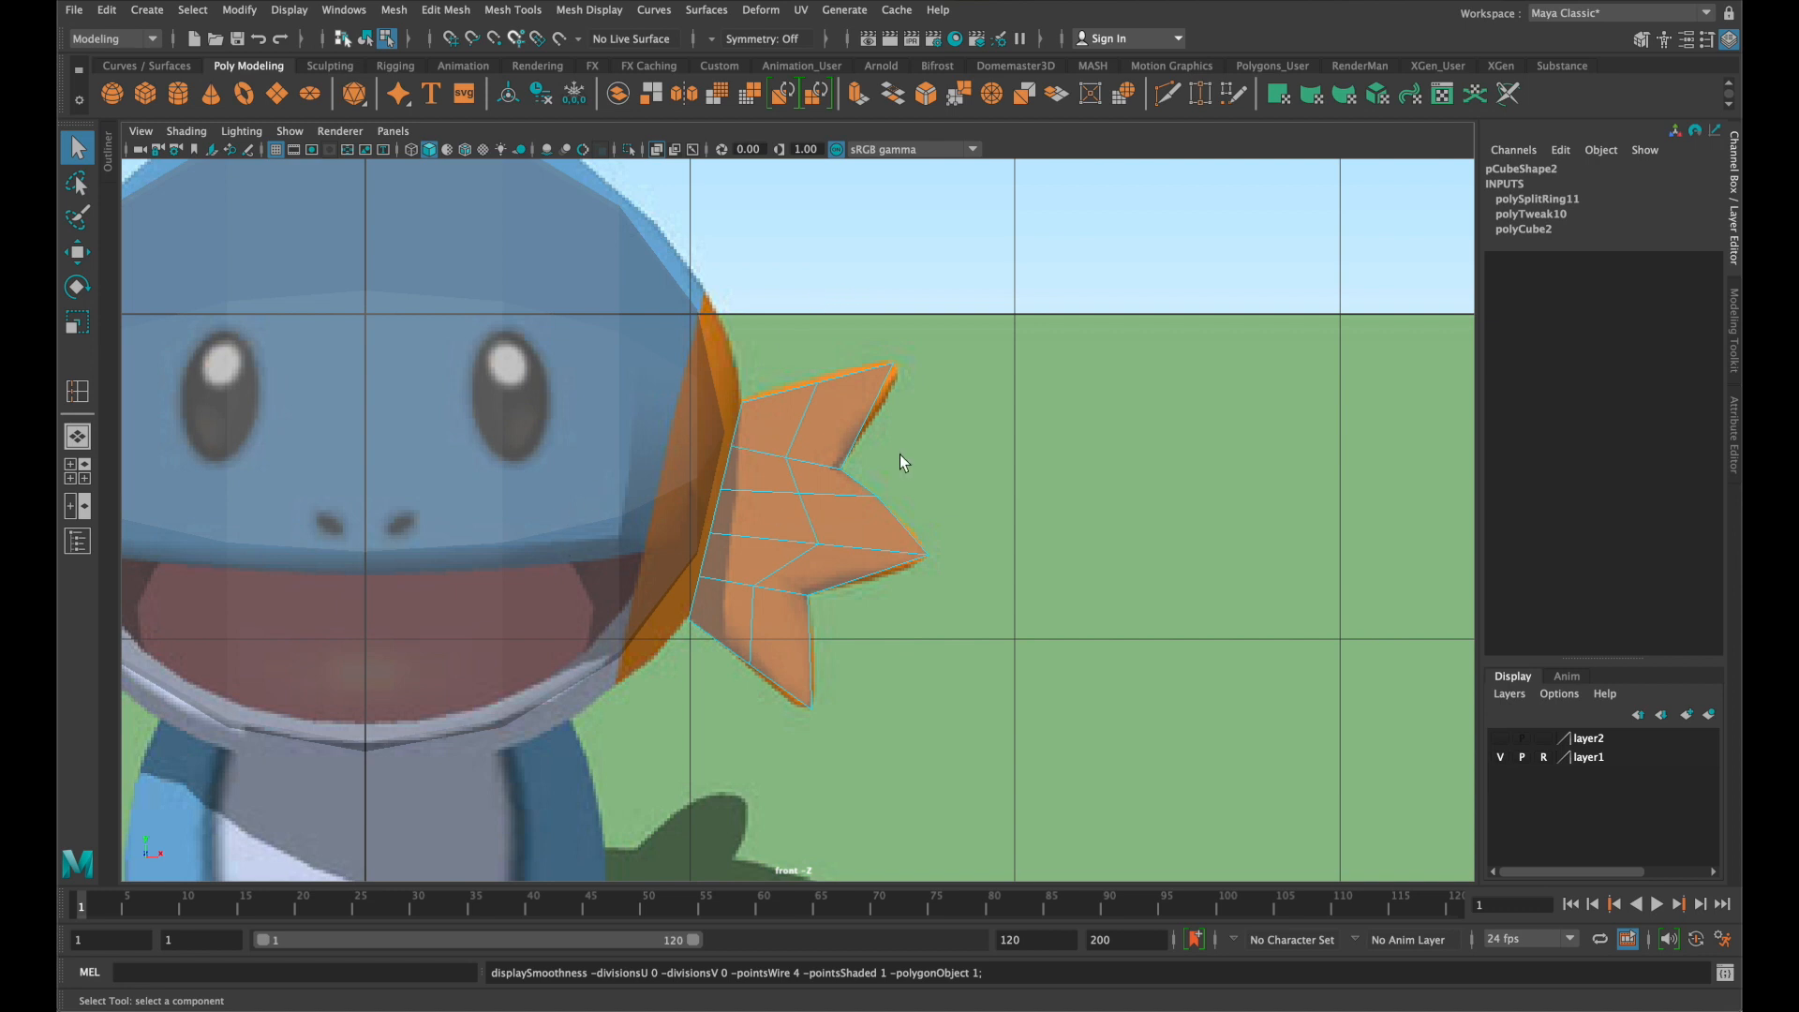
Delete the strip of faces on the fin's inner side facing the head in the perspective view
key(space)
key(space)
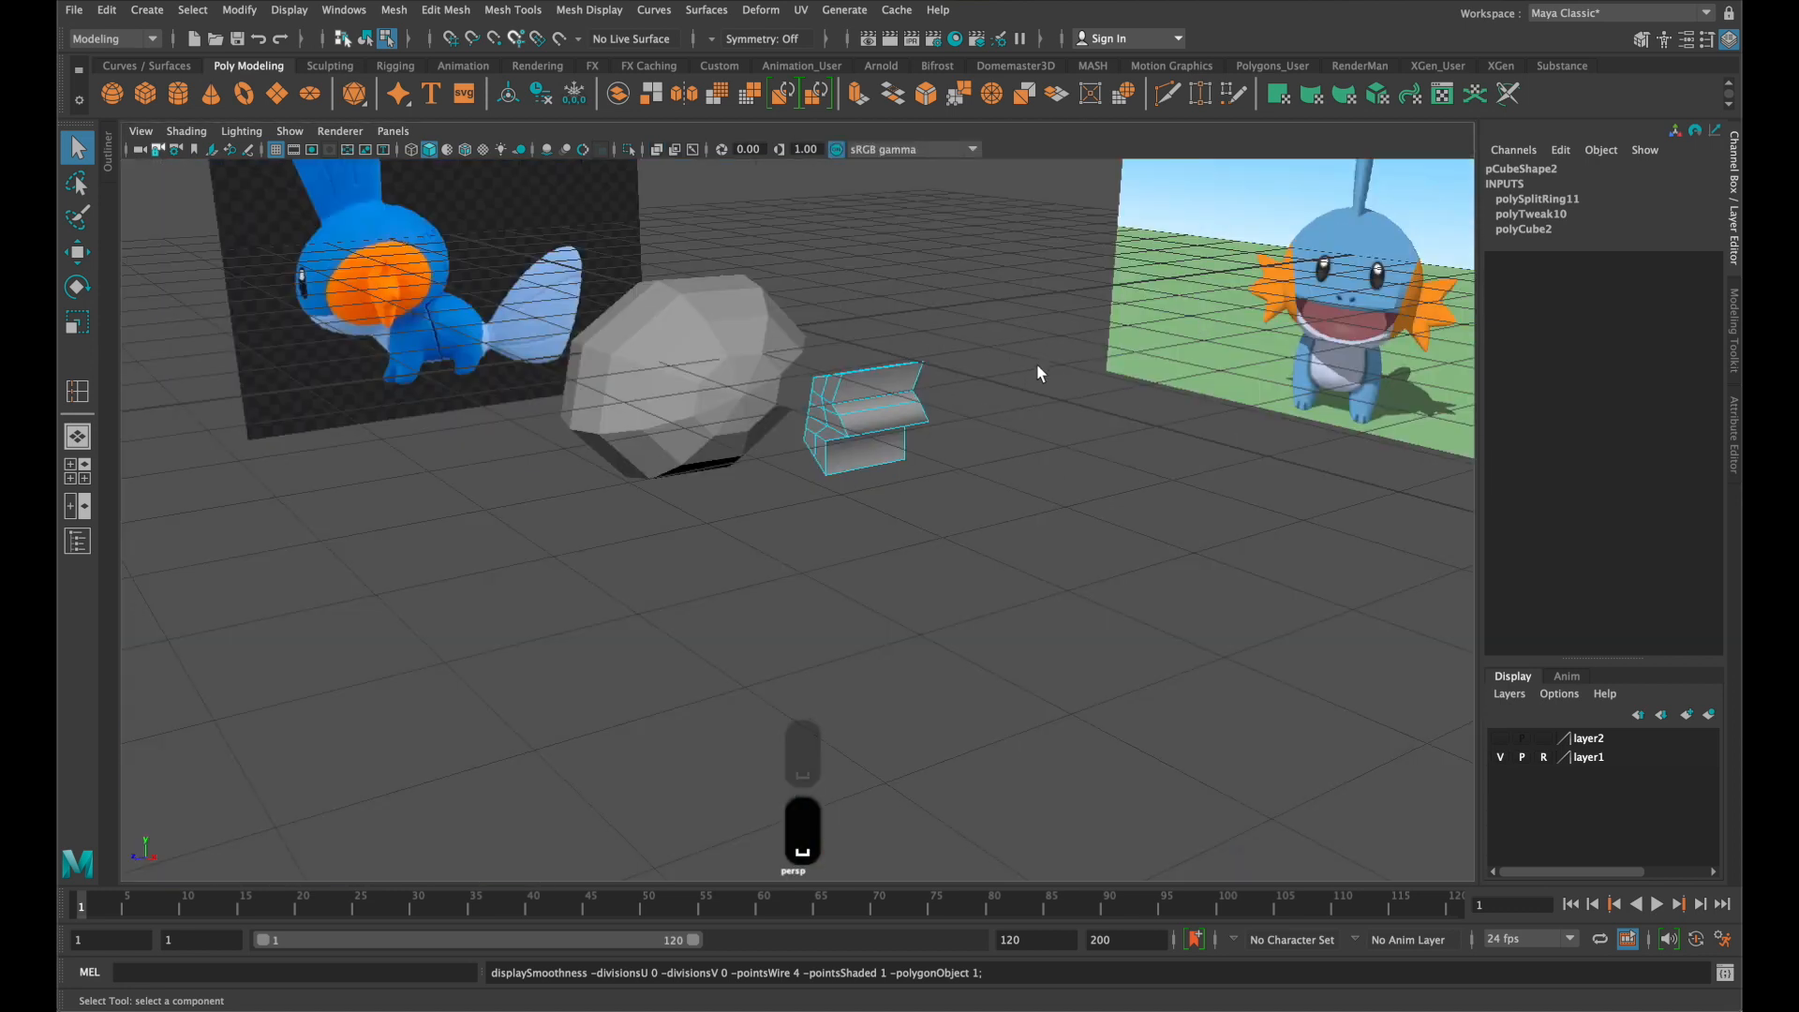
scroll(881, 475, up, 10)
alt+drag(1162, 351, 673, 389)
alt+middle_drag(674, 389, 808, 662)
scroll(835, 629, up, 3)
scroll(834, 627, up, 3)
alt+drag(855, 591, 1016, 505)
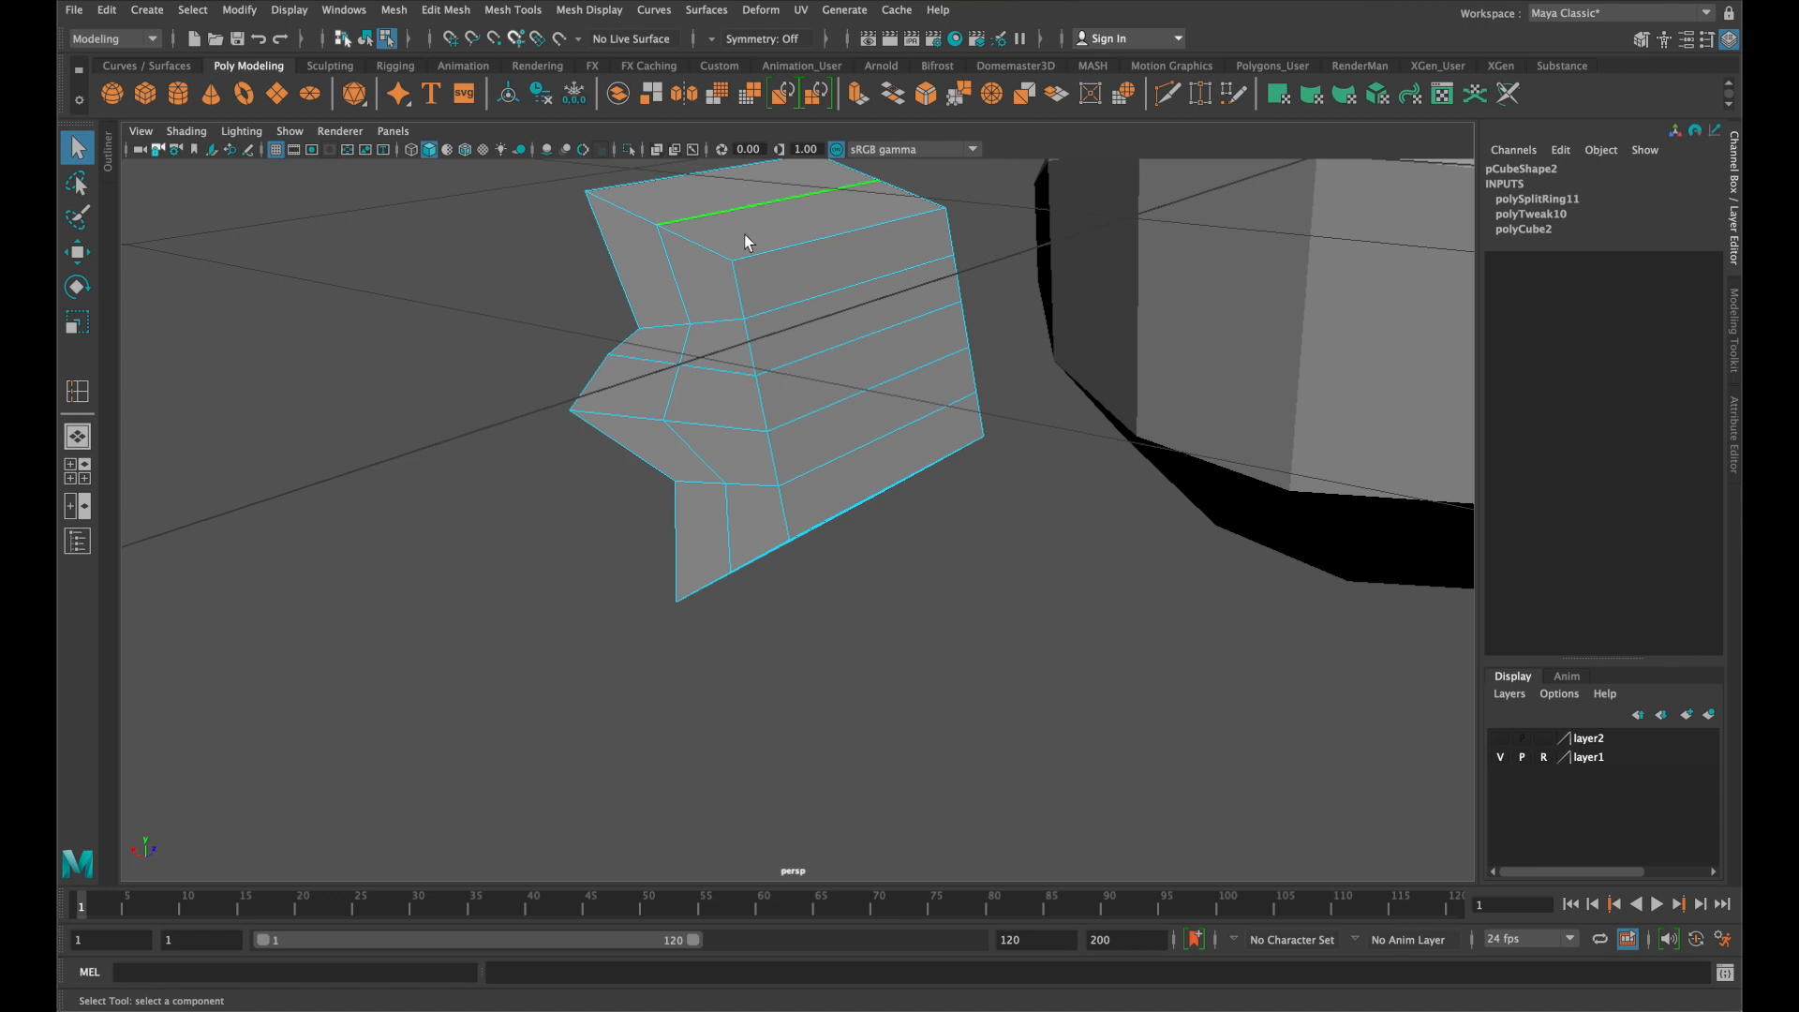
right_drag(883, 278, 860, 286)
double_click(856, 272)
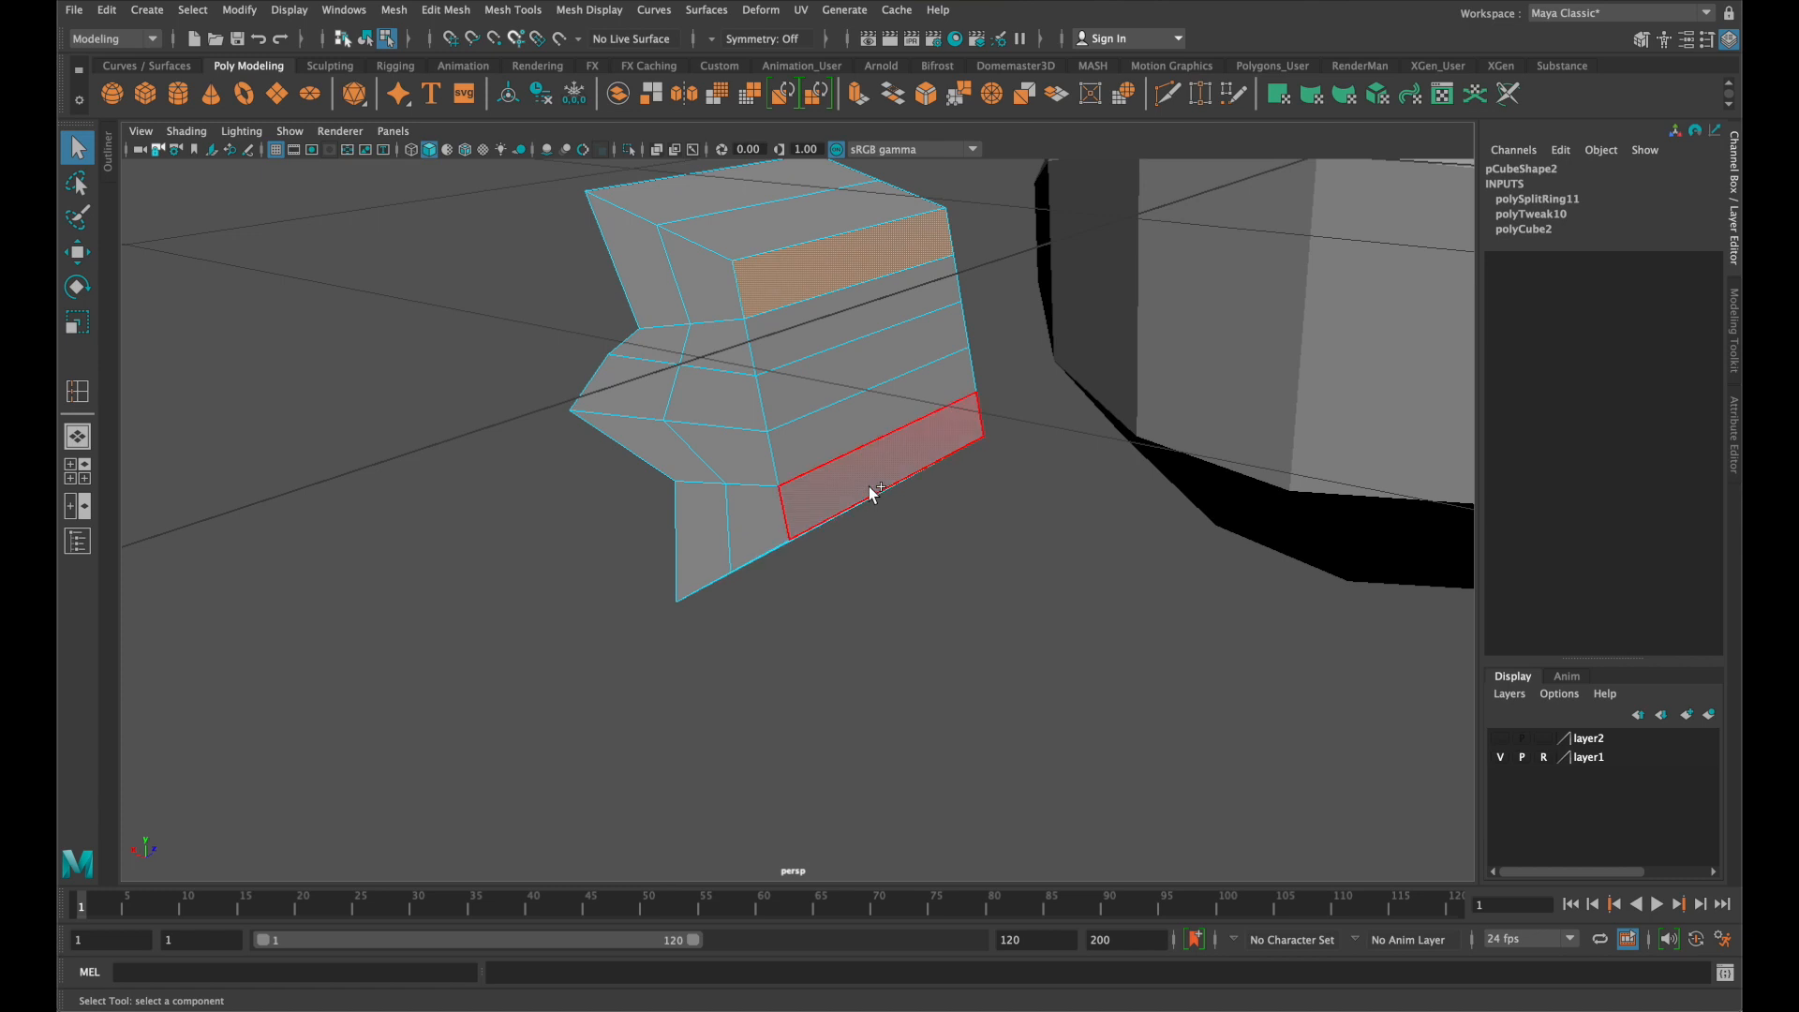
key(BackSpace)
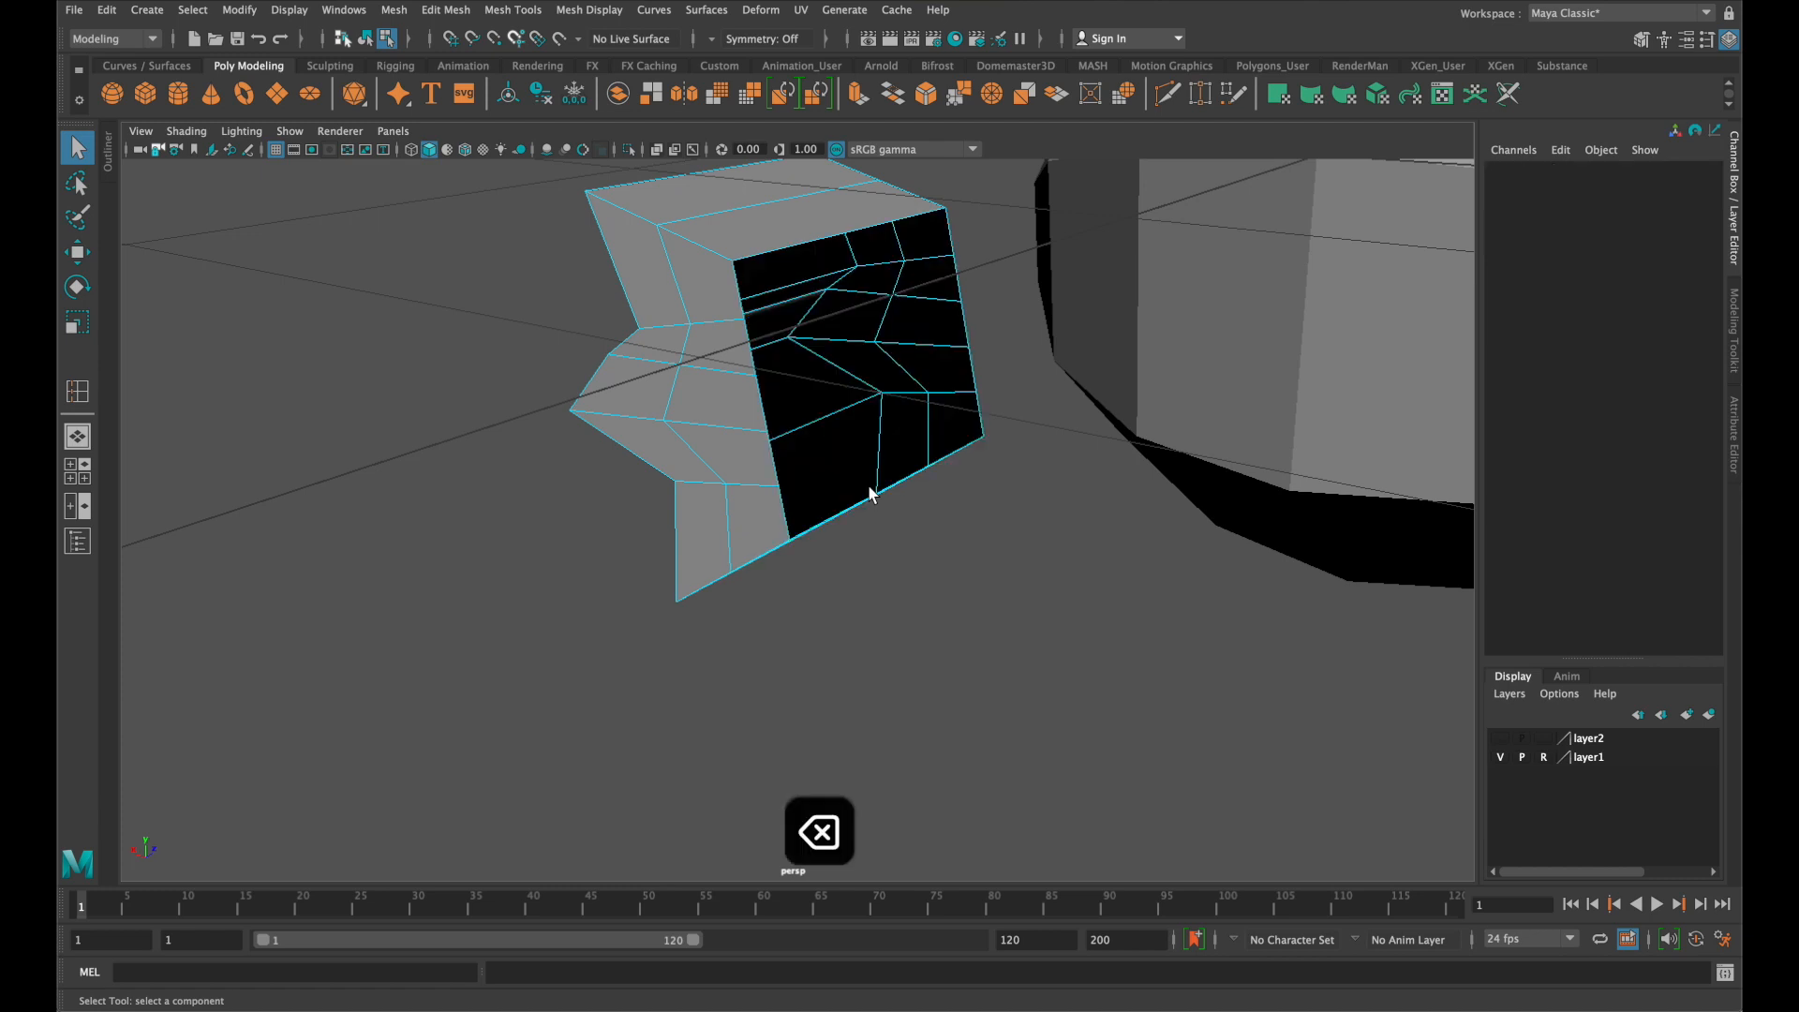
Insert four partial edge loops through the quads surrounding the triangular faces on the fin side of the head
alt+drag(992, 581, 907, 526)
alt+drag(628, 538, 1040, 498)
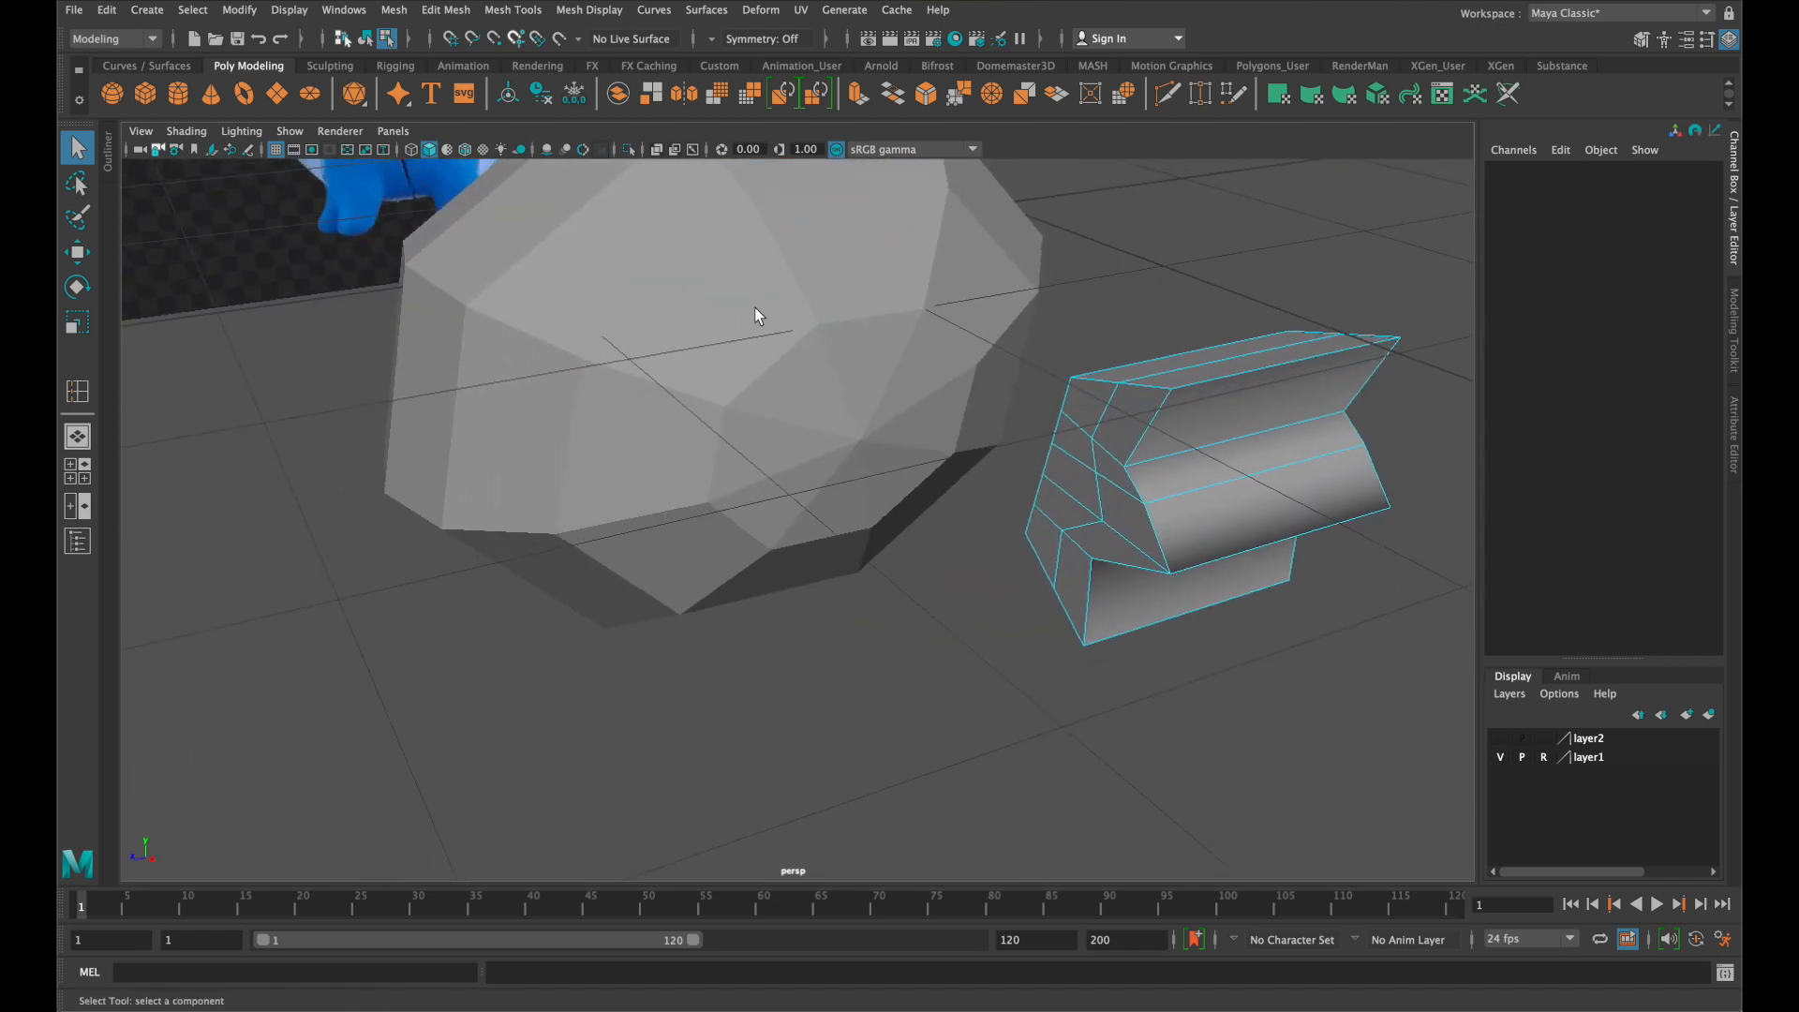
click(875, 441)
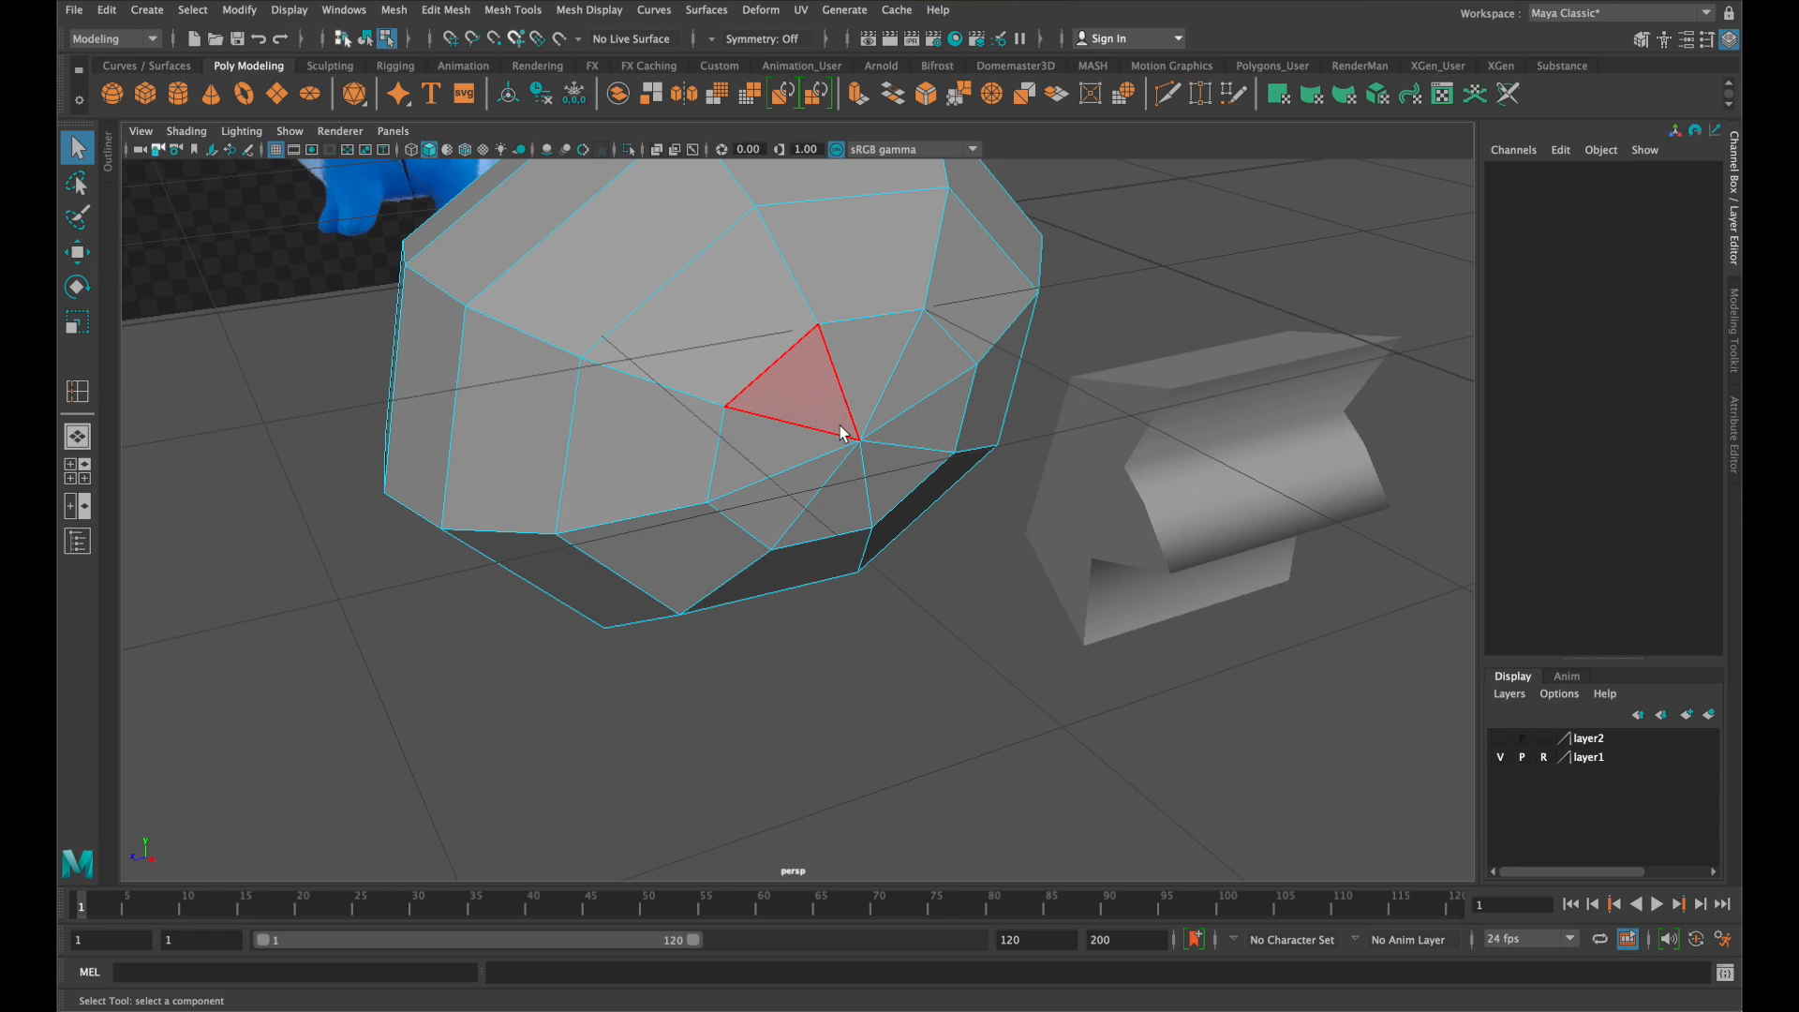
click(512, 9)
click(564, 155)
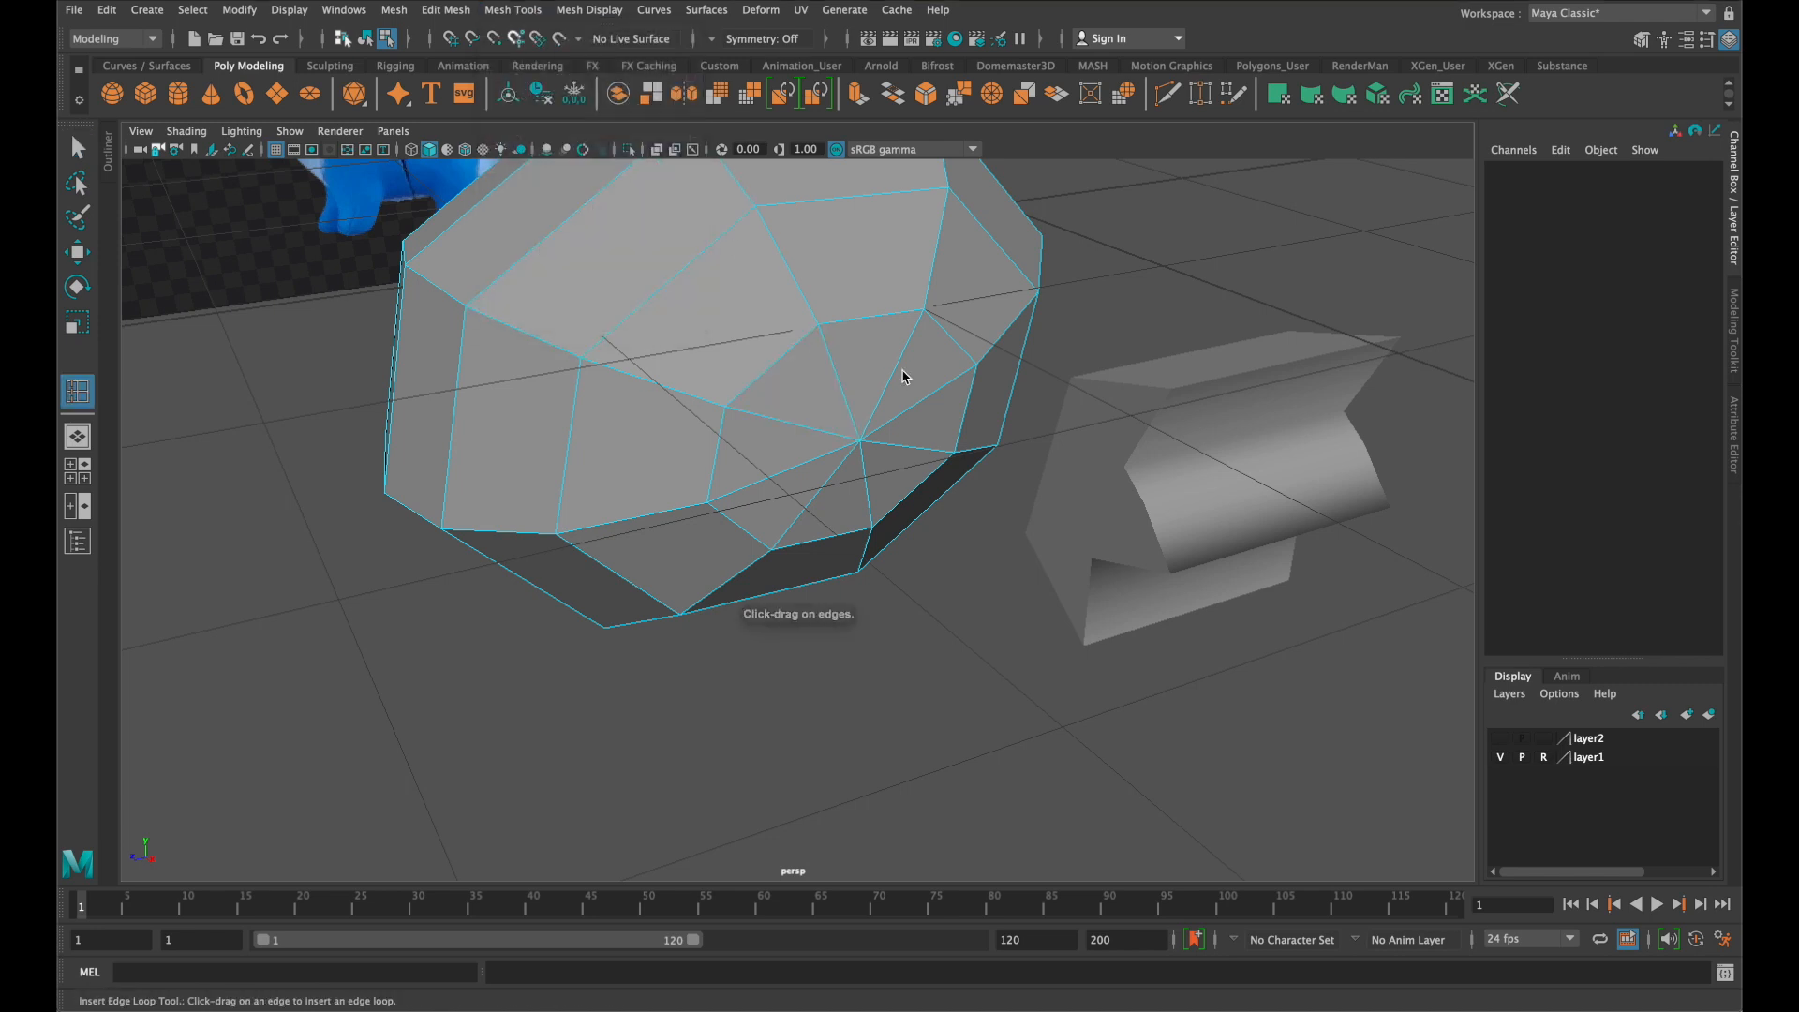
drag(873, 316, 871, 330)
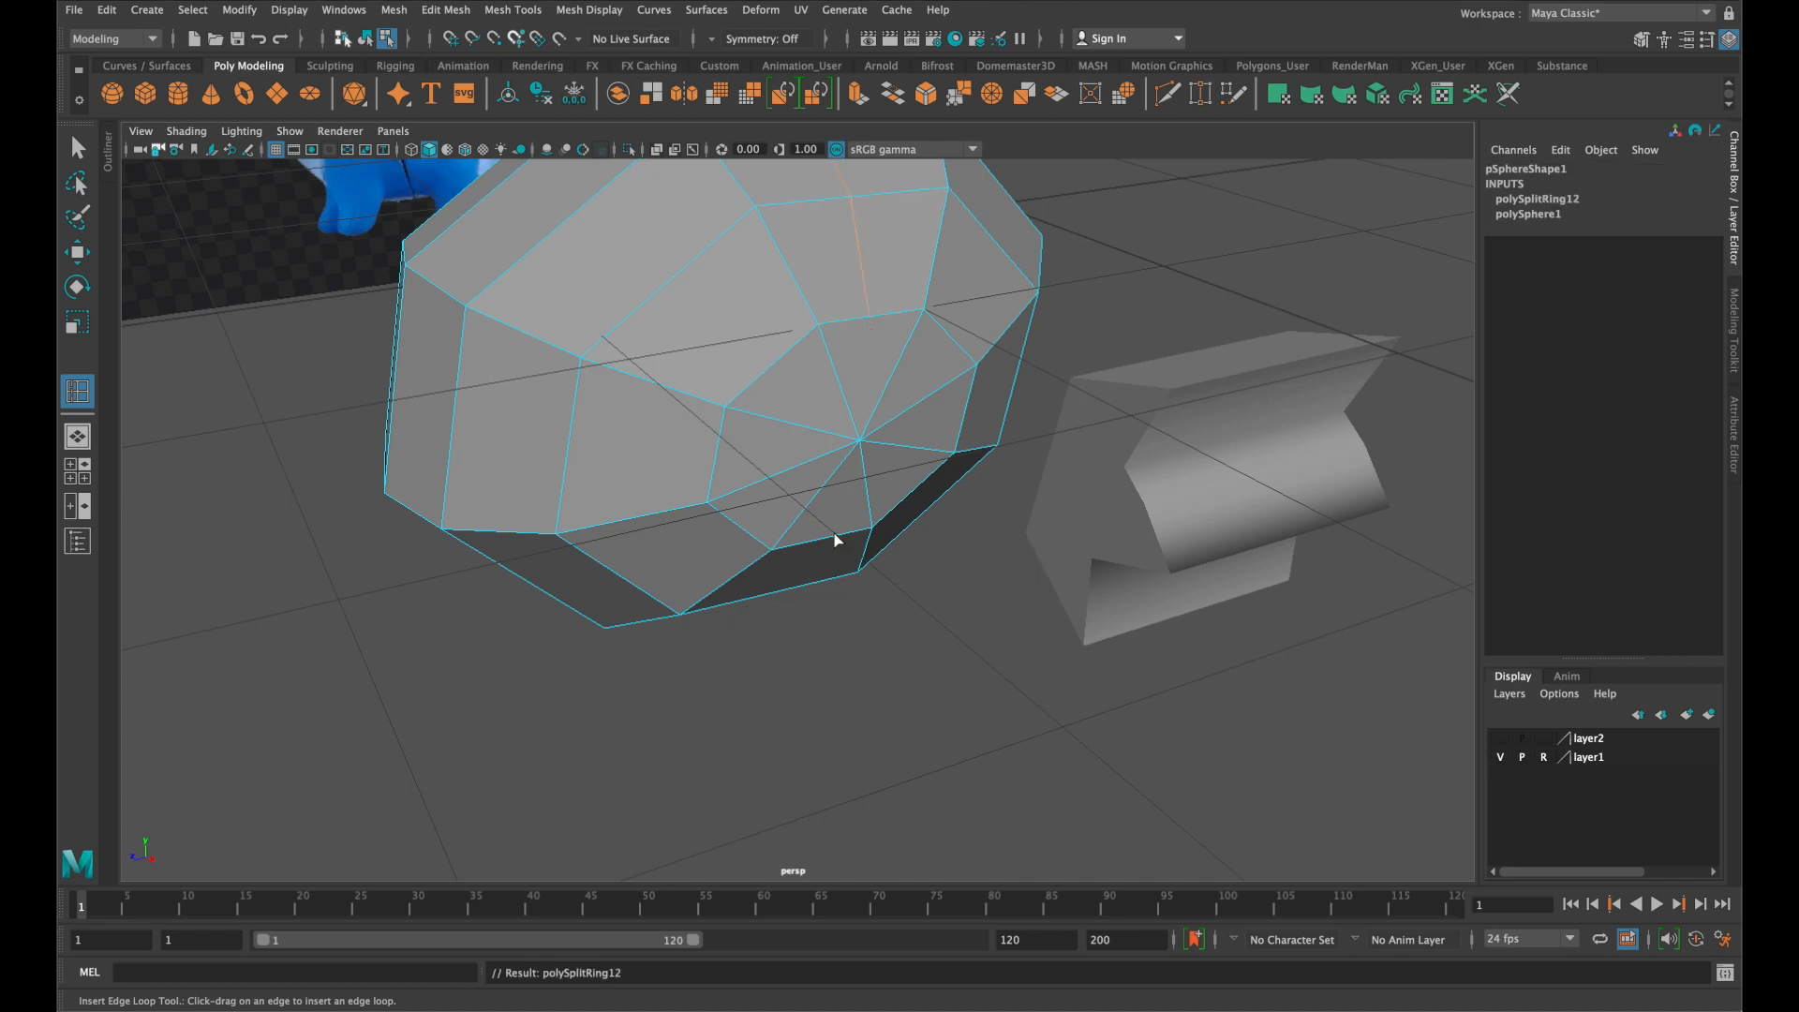
key(super+z)
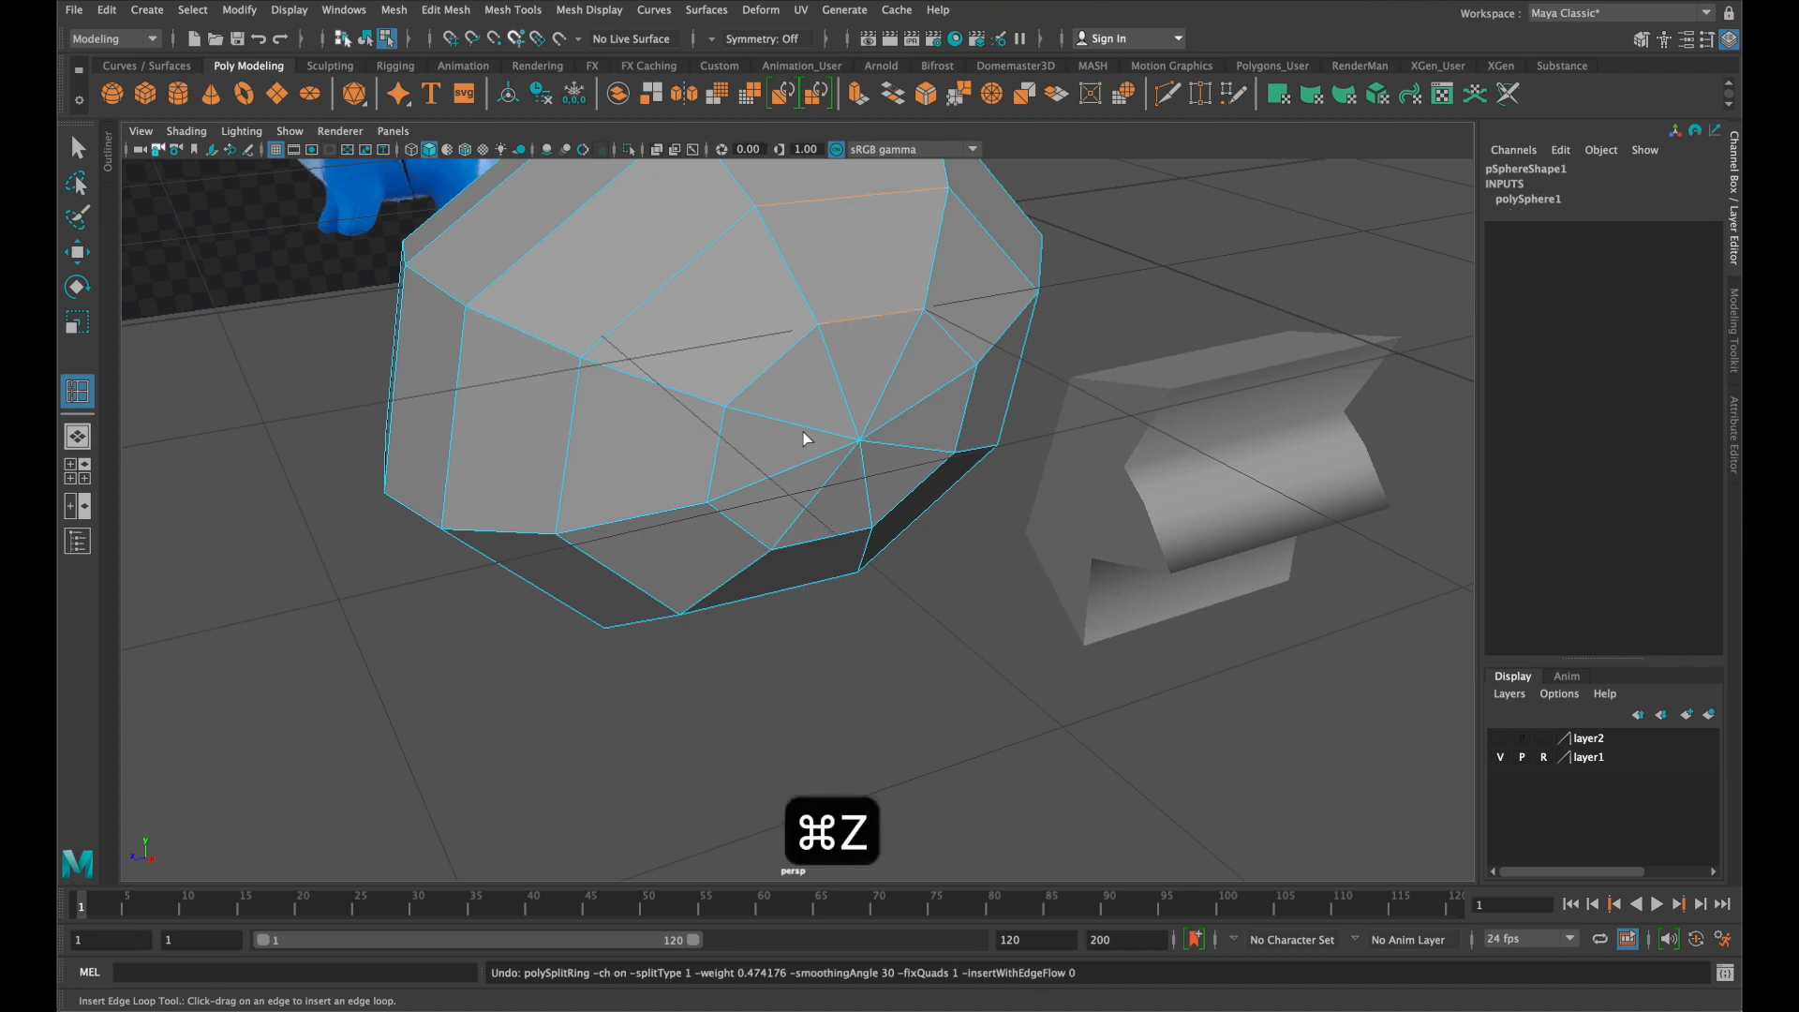
drag(779, 369, 774, 372)
click(772, 367)
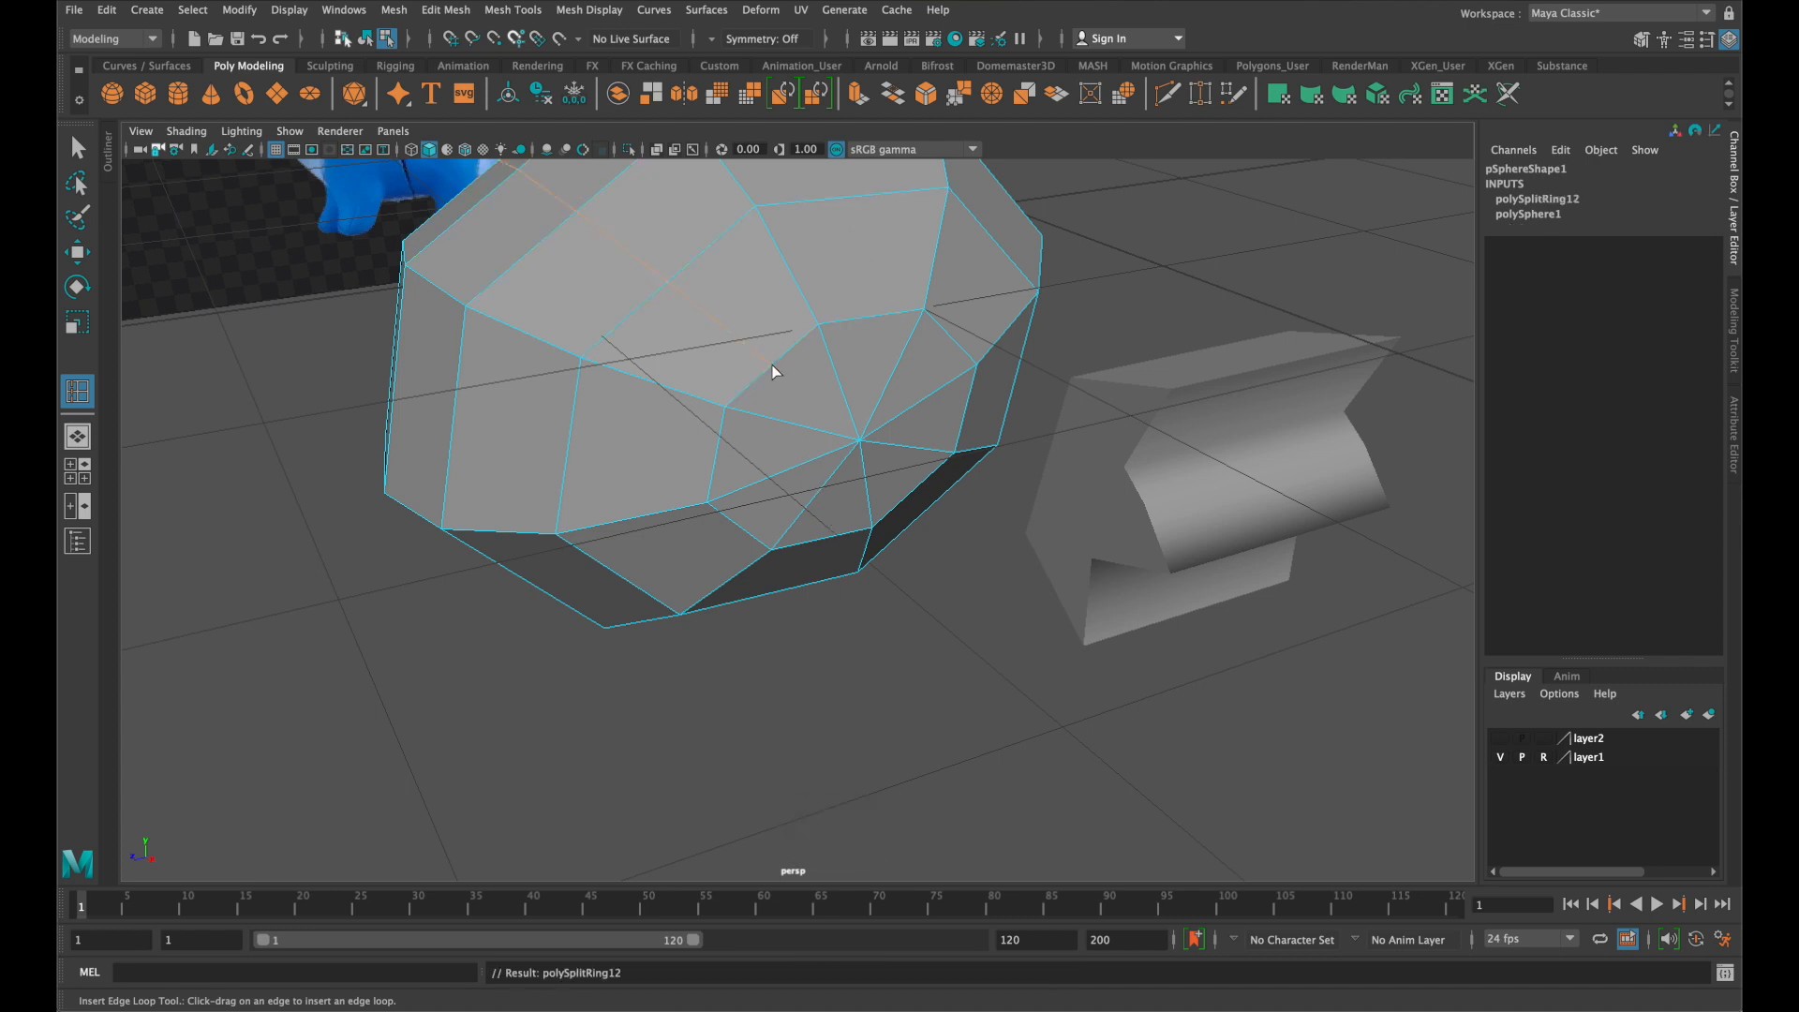
click(952, 339)
click(736, 524)
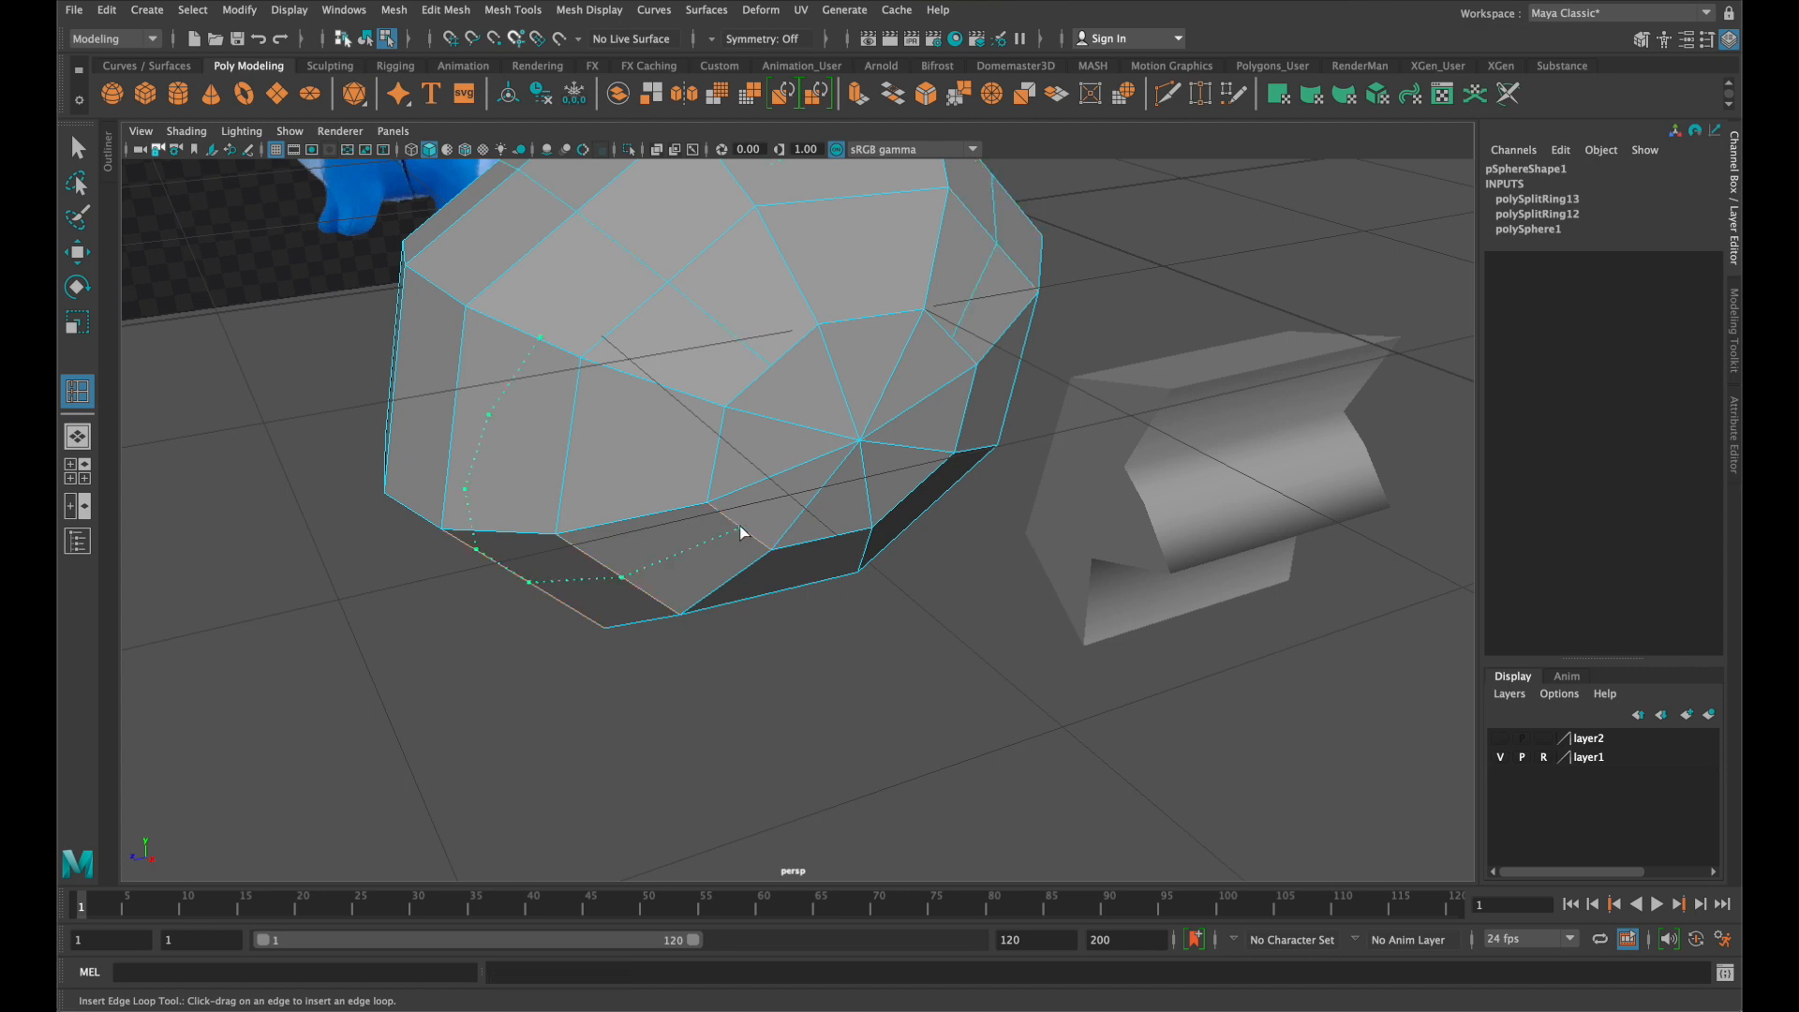
drag(918, 481, 901, 498)
key(q)
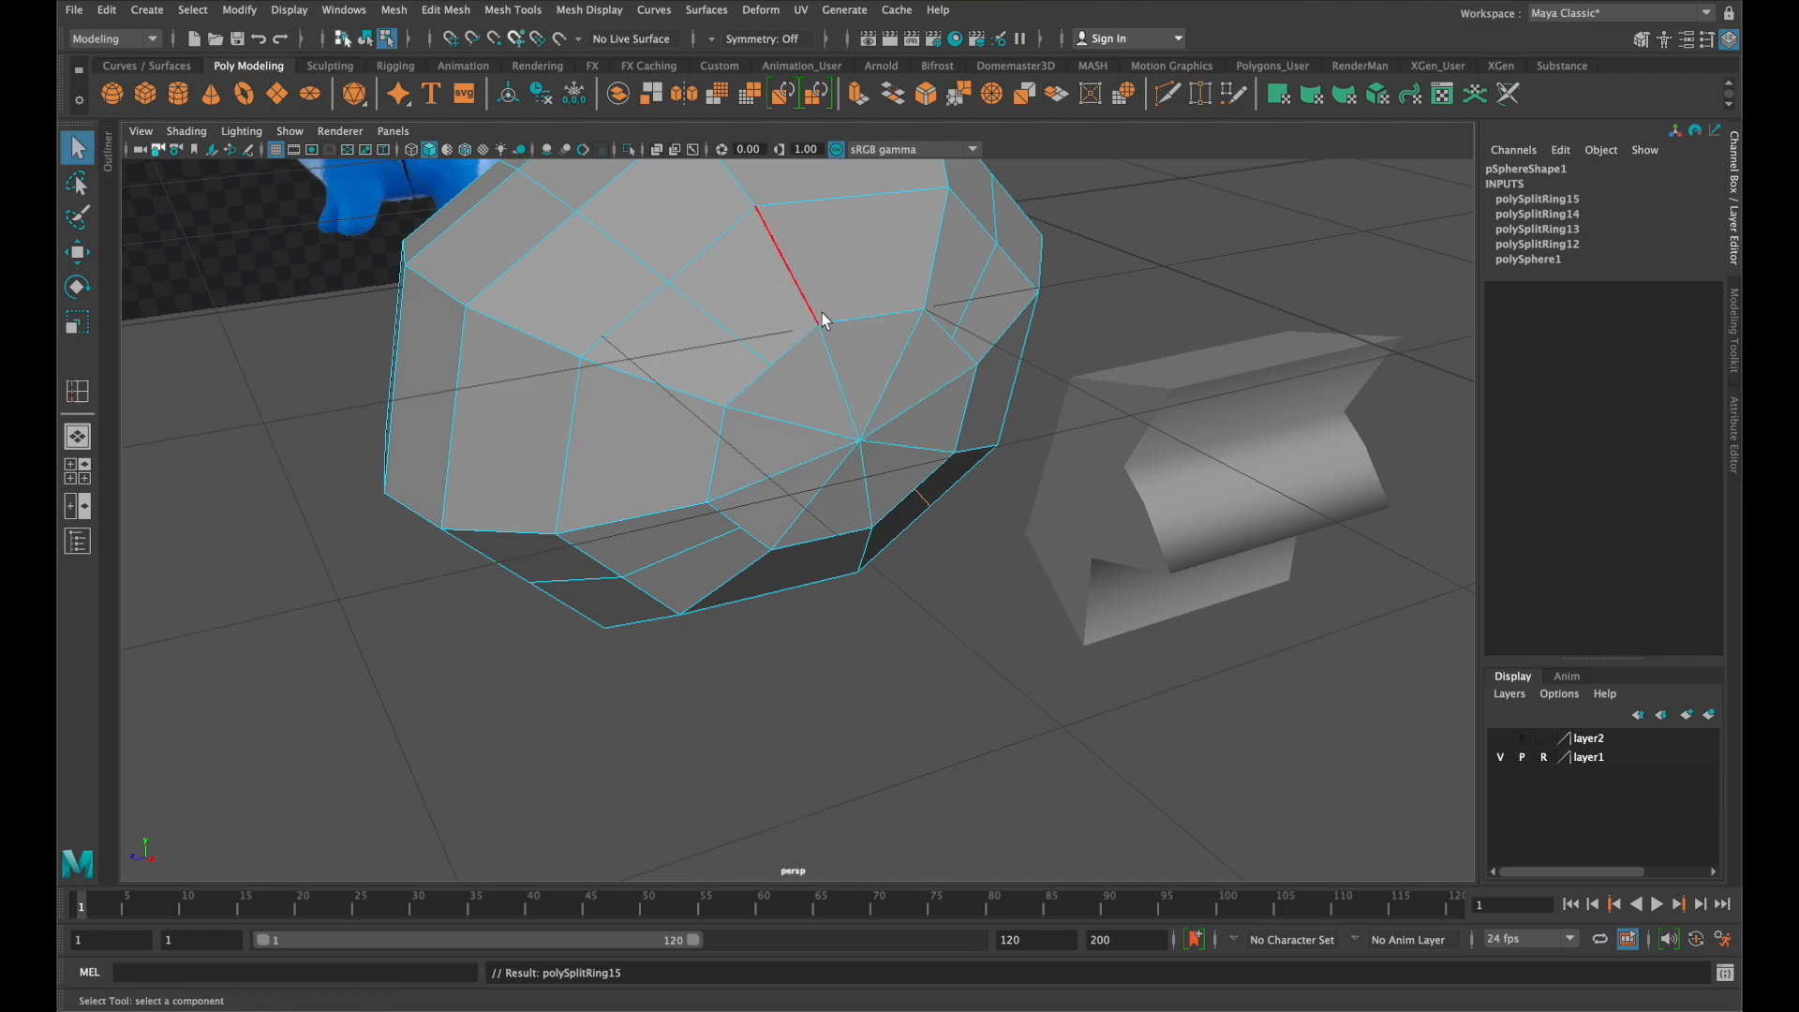
Delete all the triangular faces around the head's side pole facing the fin to open a hole
right_drag(797, 360, 806, 392)
click(808, 380)
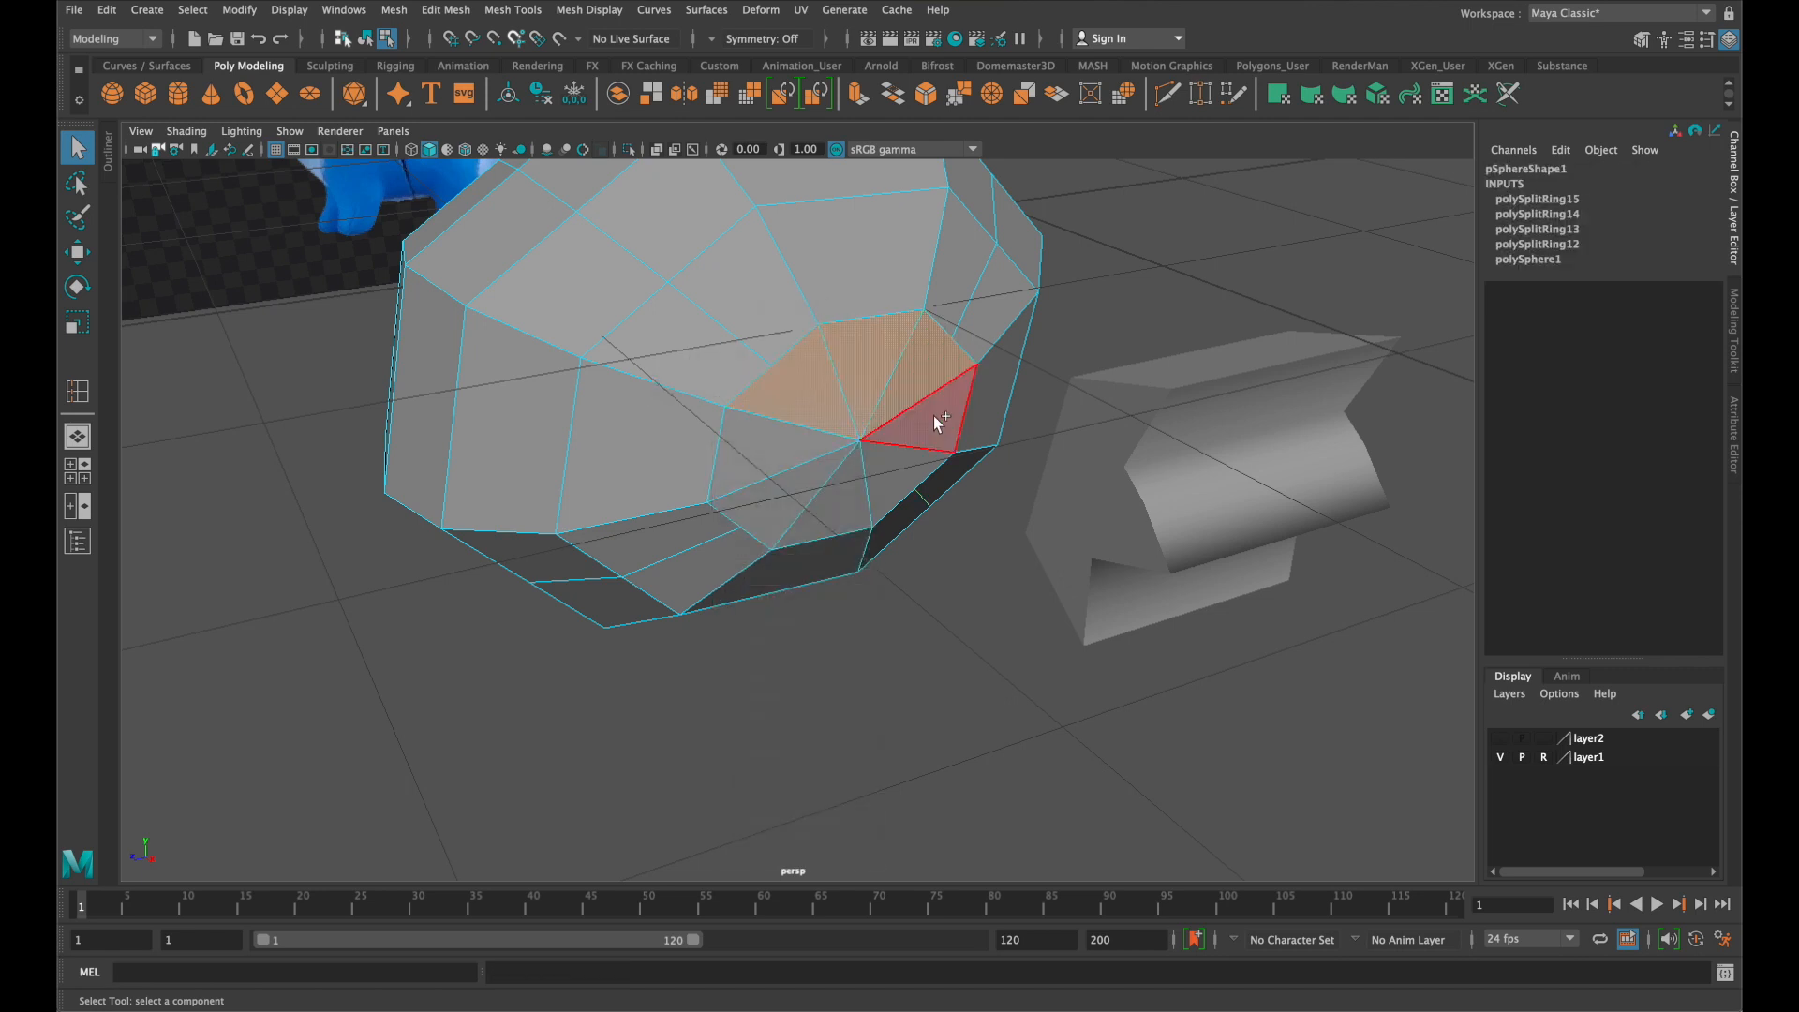
shift+click(855, 503)
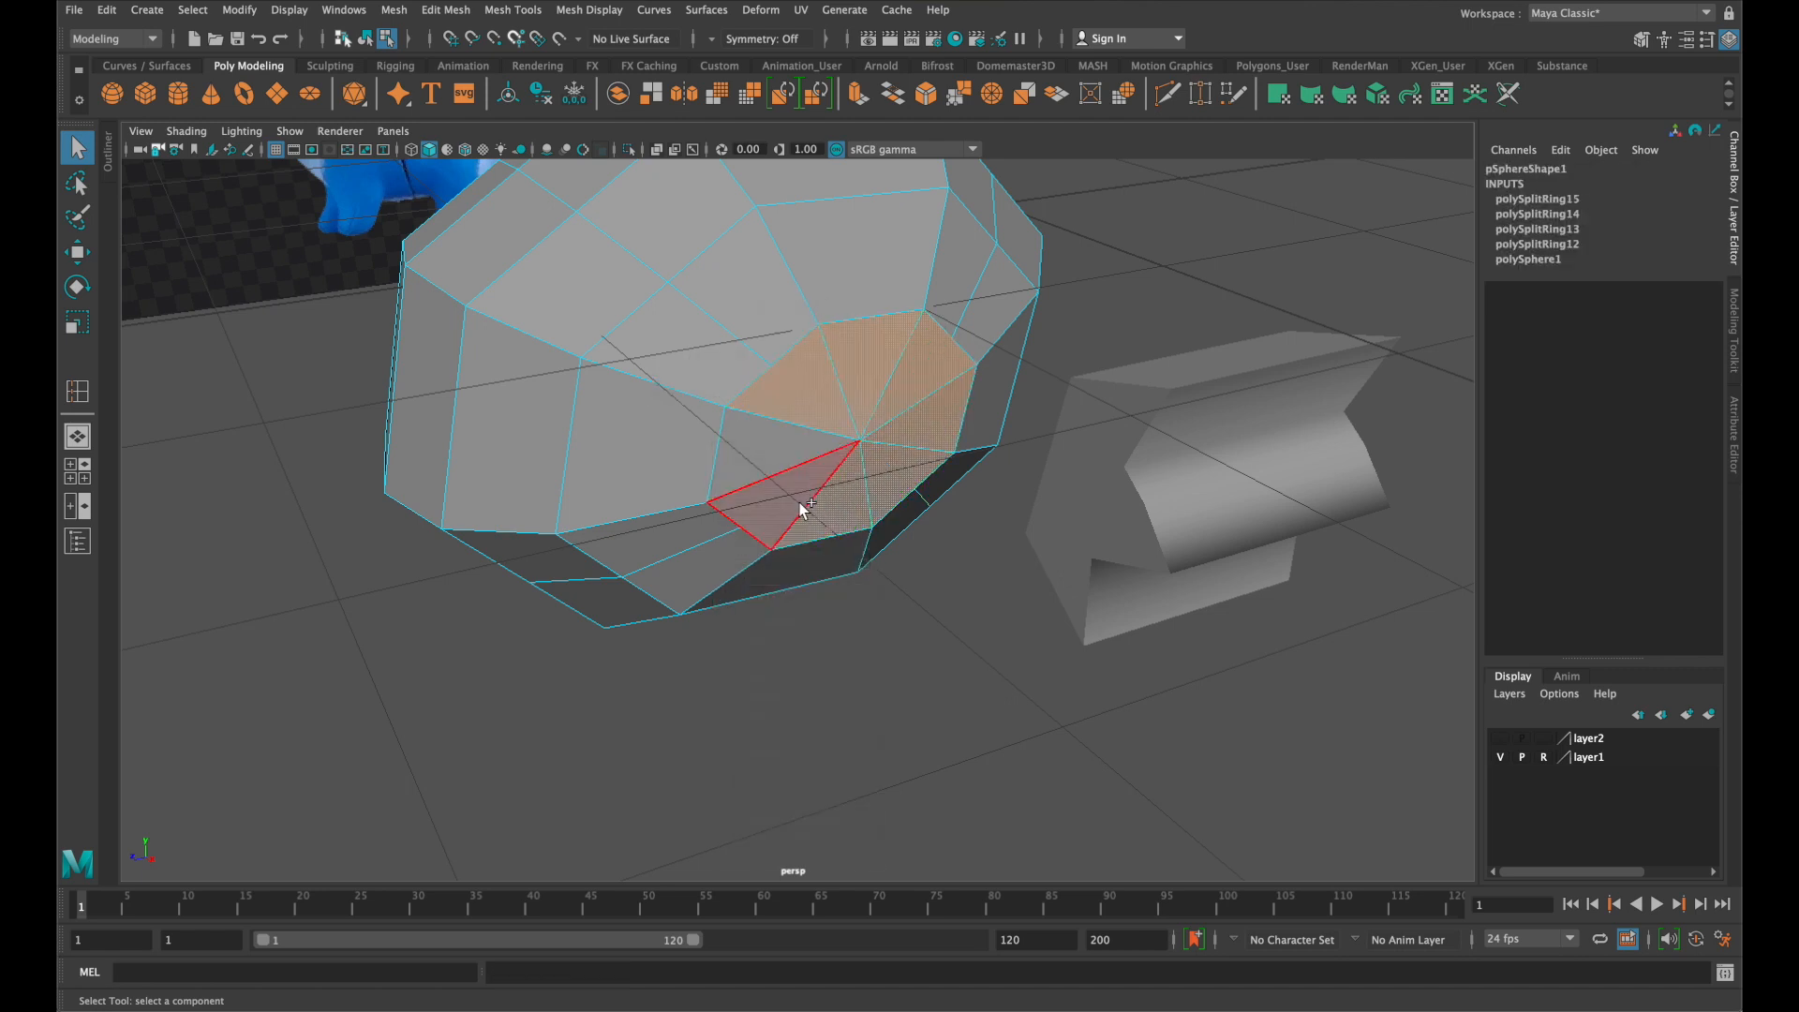
shift+click(727, 435)
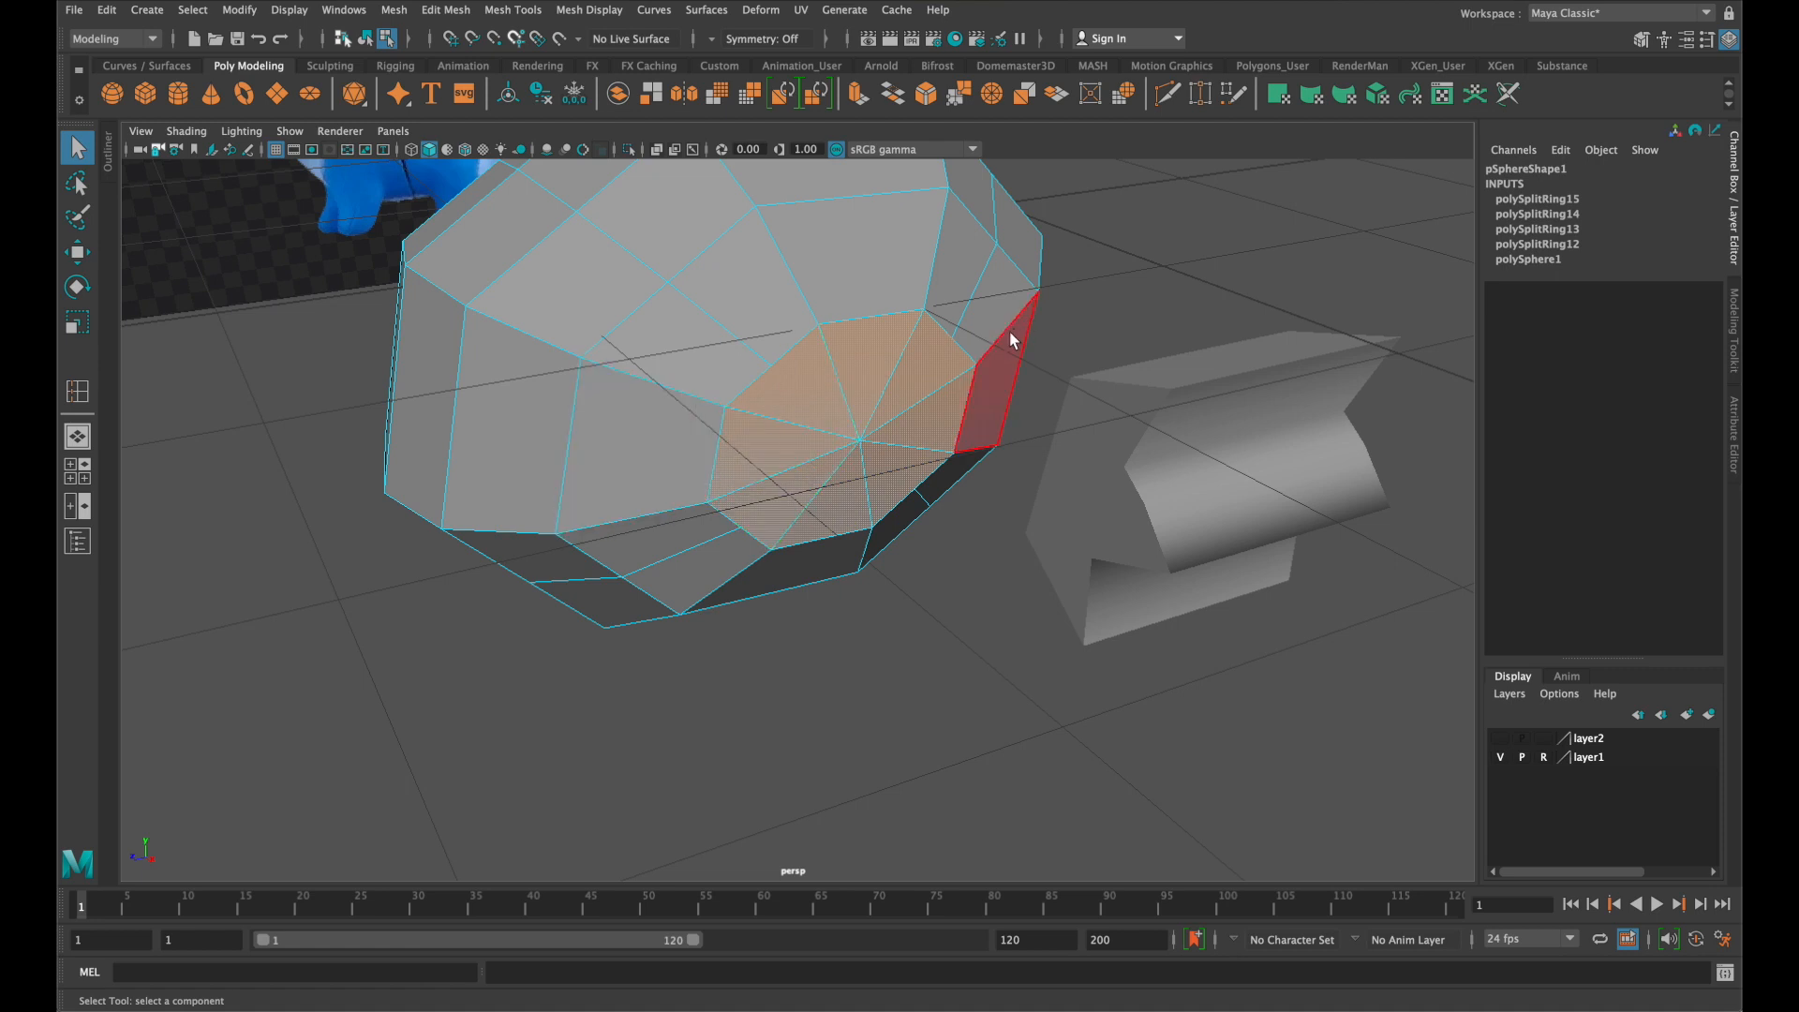
key(BackSpace)
Move the fin to Translate Z 1.241 in front of the head opening and thin it to Scale Z 0.078
alt+drag(956, 358, 891, 397)
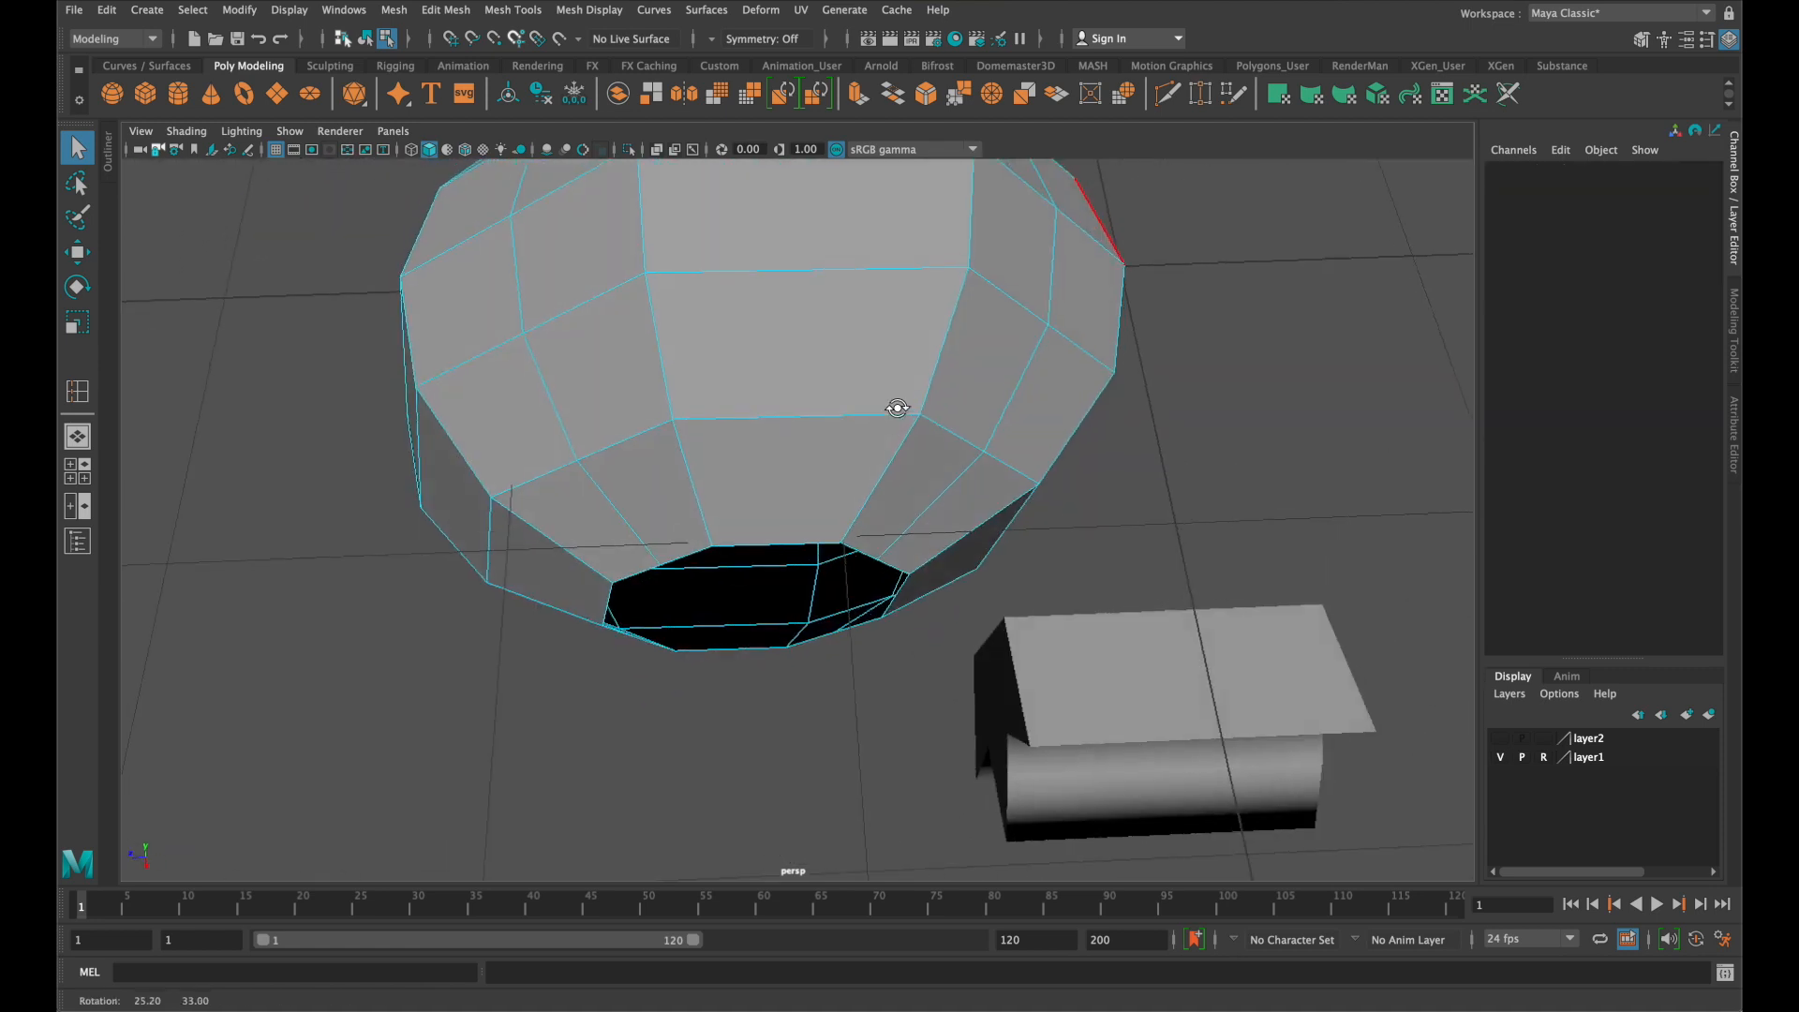
right_drag(1291, 643, 1406, 422)
key(w)
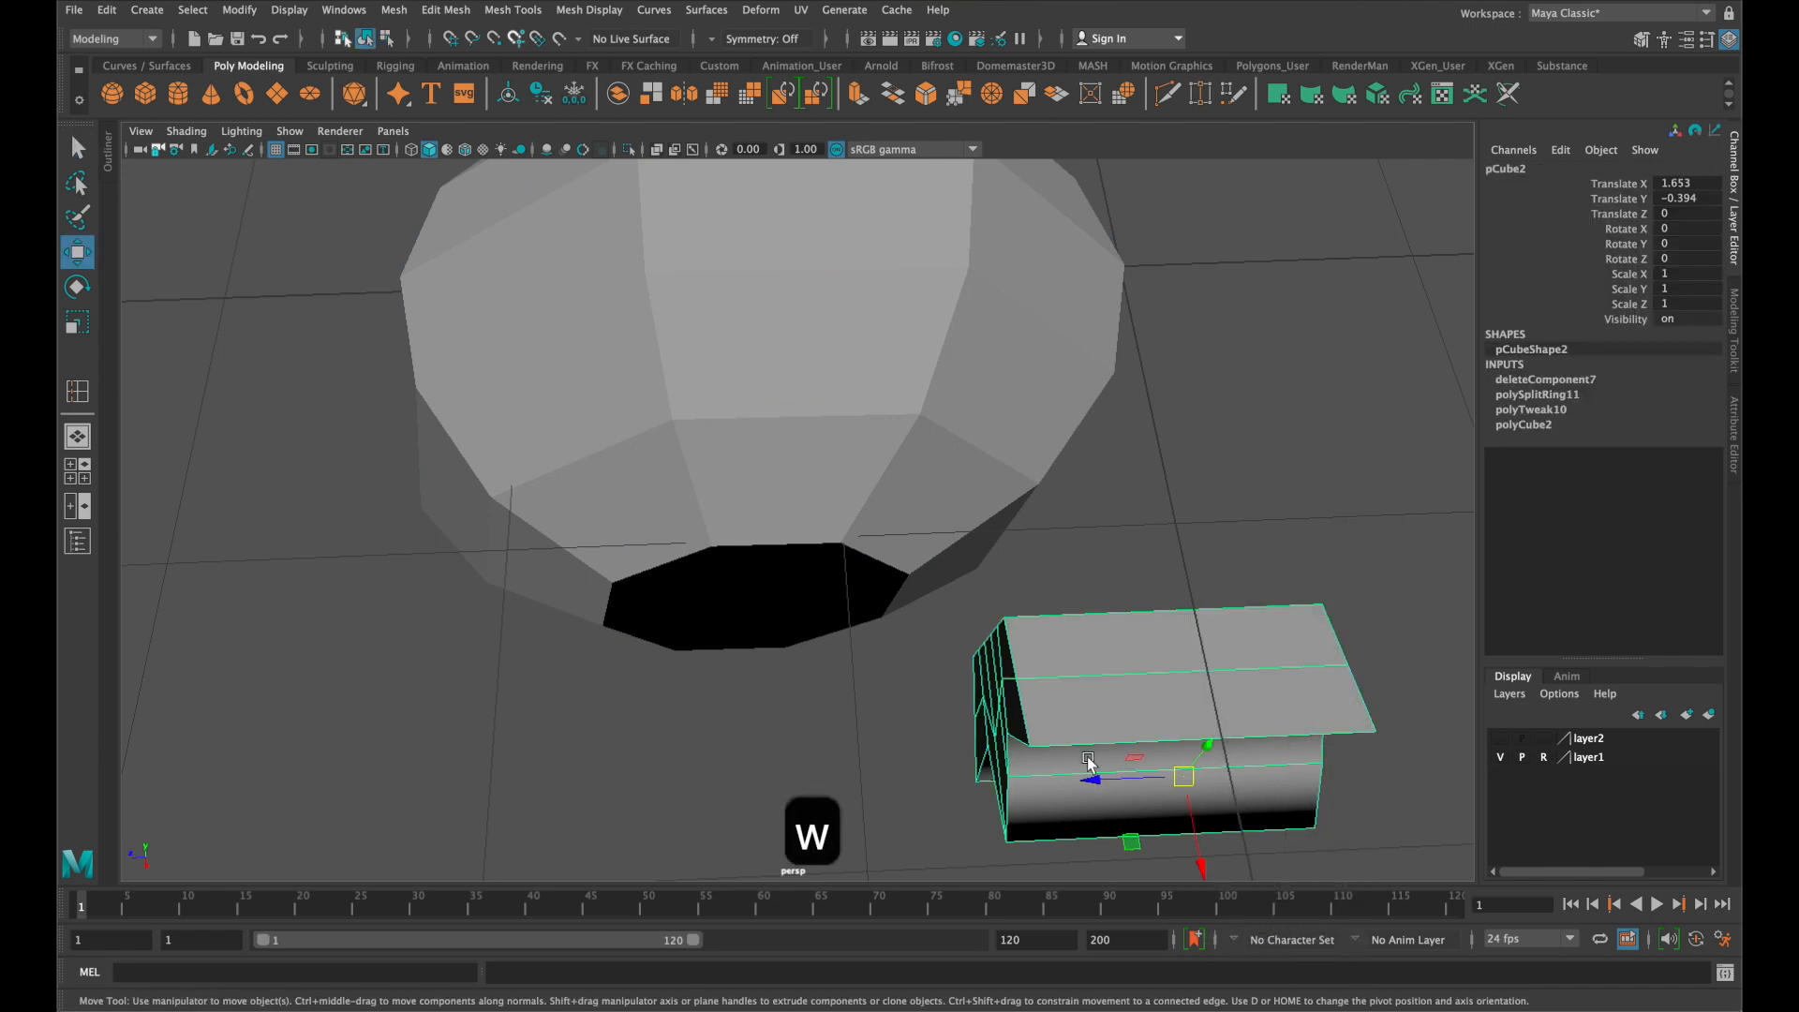
drag(1105, 771, 712, 738)
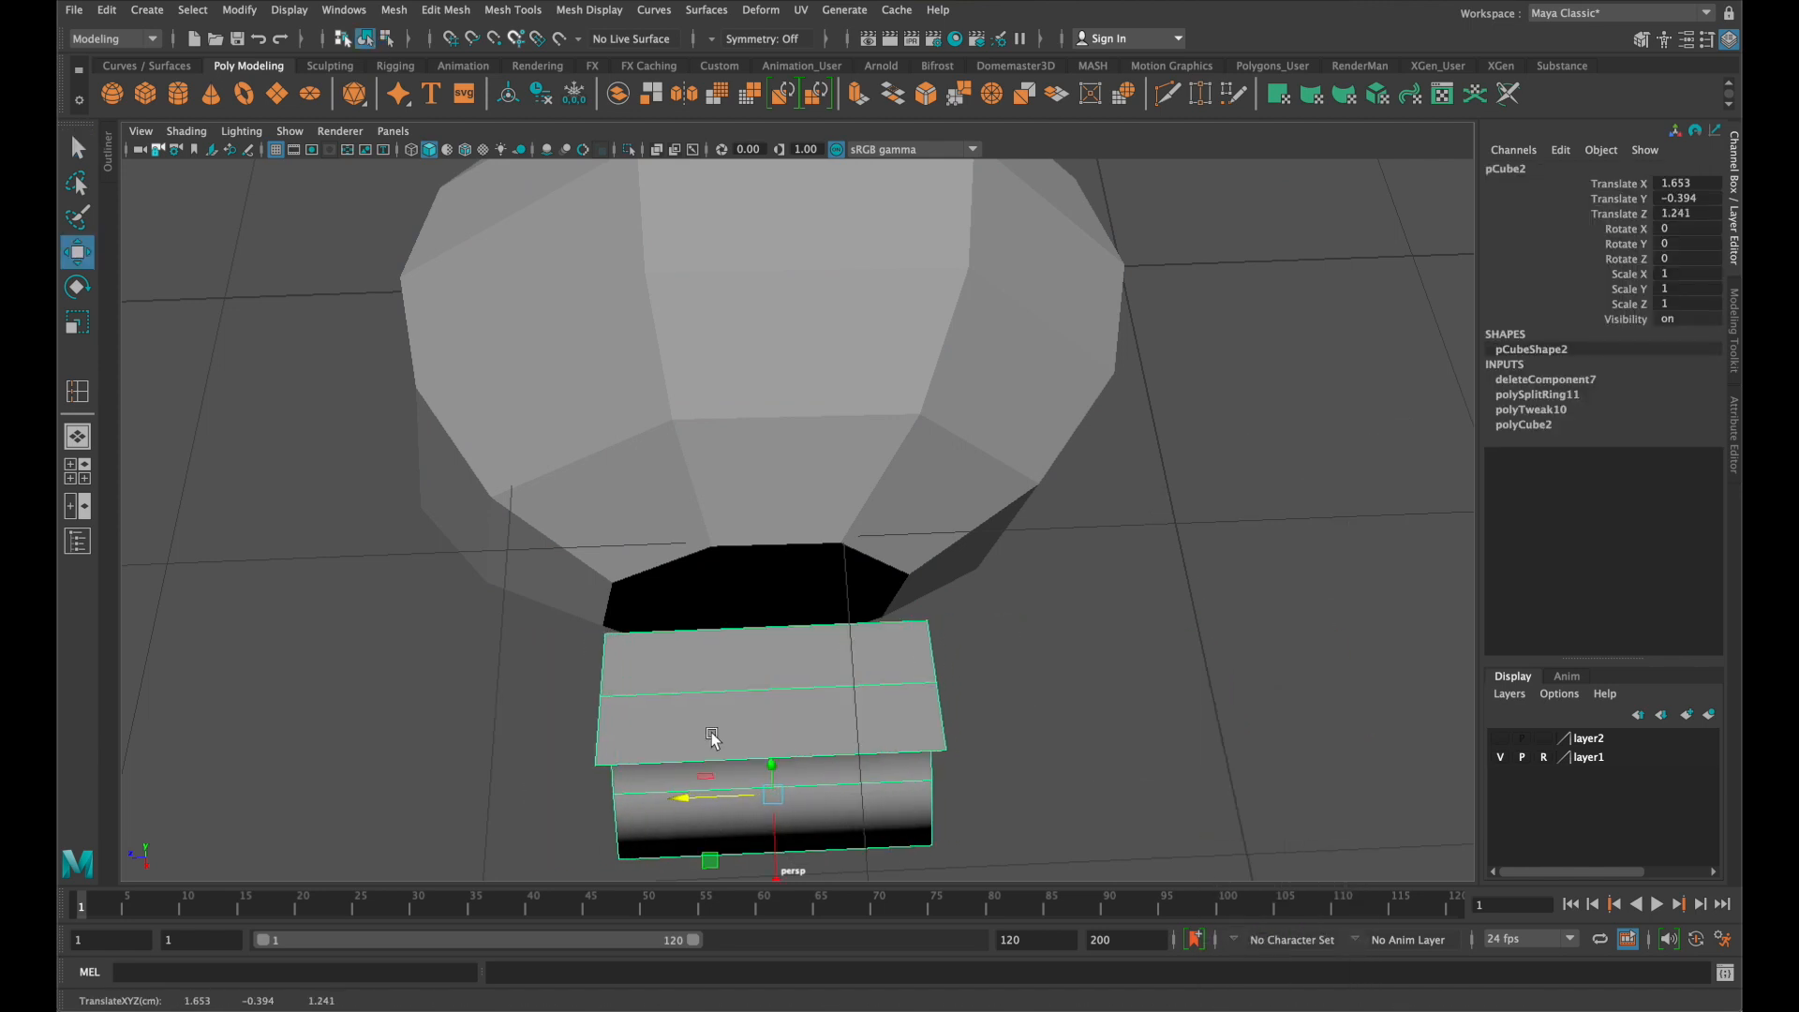
key(space)
key(r)
drag(1096, 683, 1176, 709)
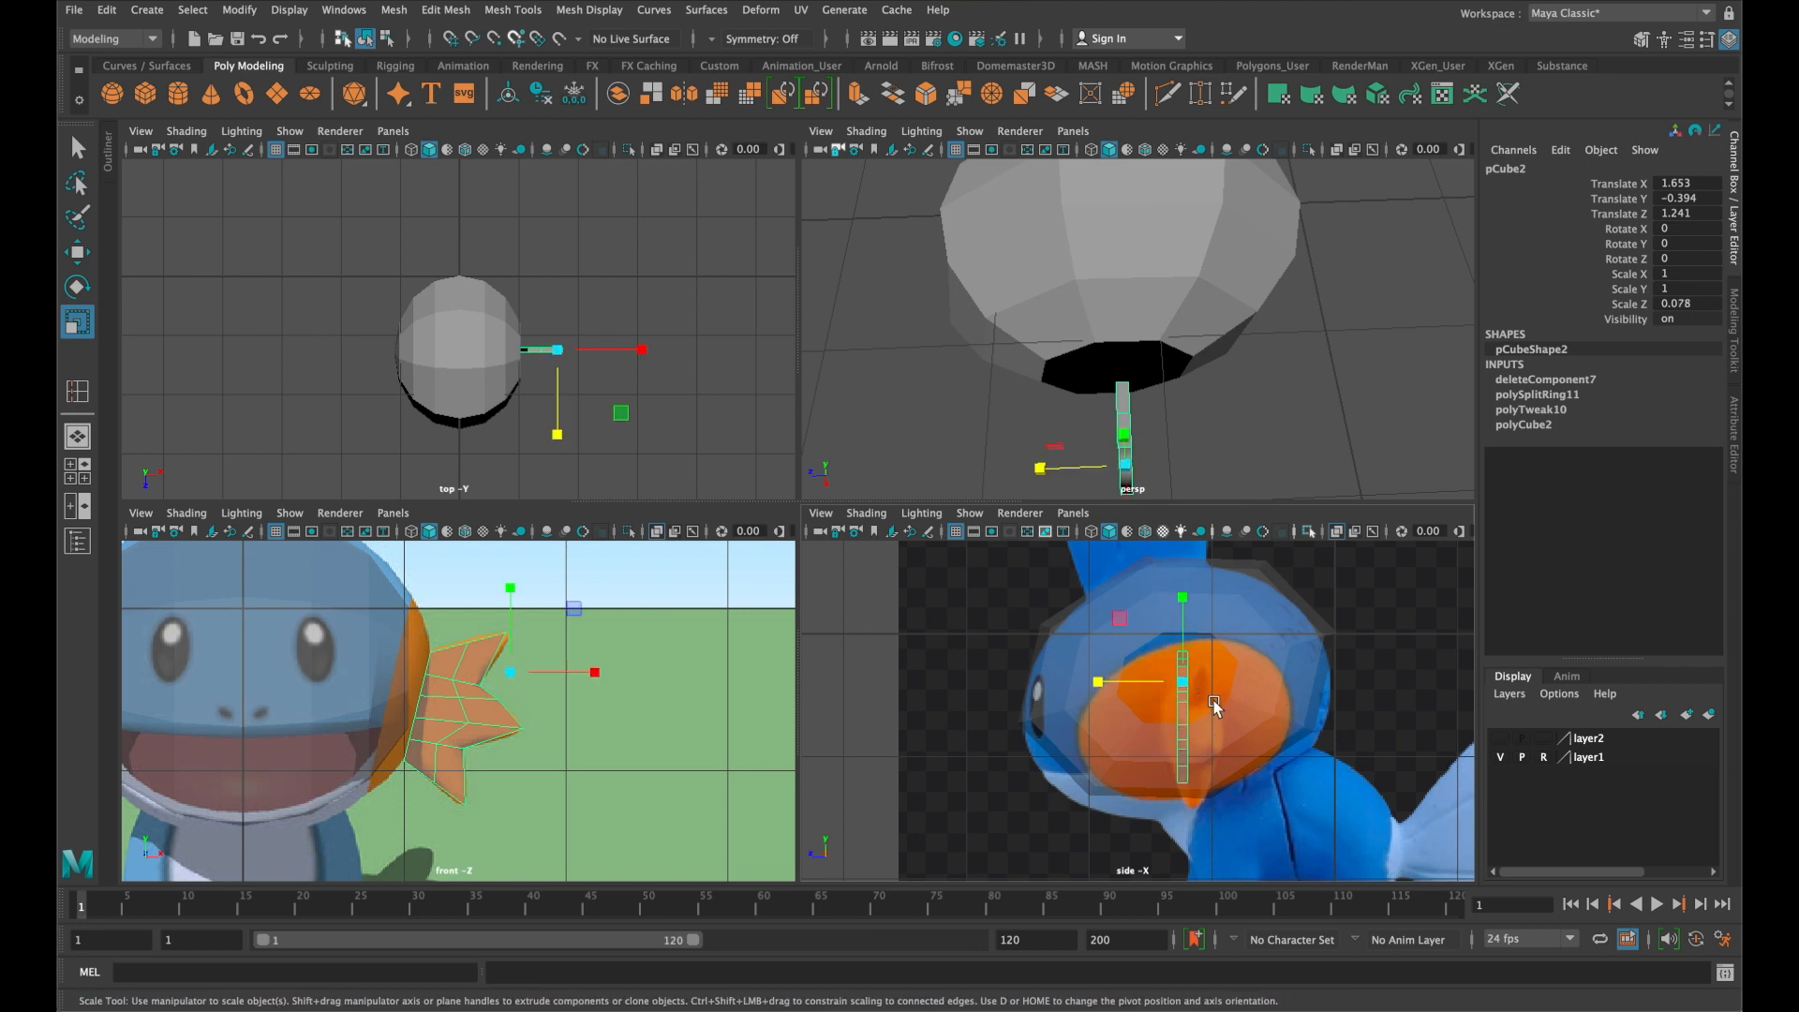
Scale the fin's middle edge loop about 2.7 times along Z to thicken its centre, and preview the smoothed shape
alt+drag(1173, 440, 1255, 373)
mouse_move(1209, 311)
right_down()
mouse_move(1211, 281)
mouse_move(1218, 344)
right_up()
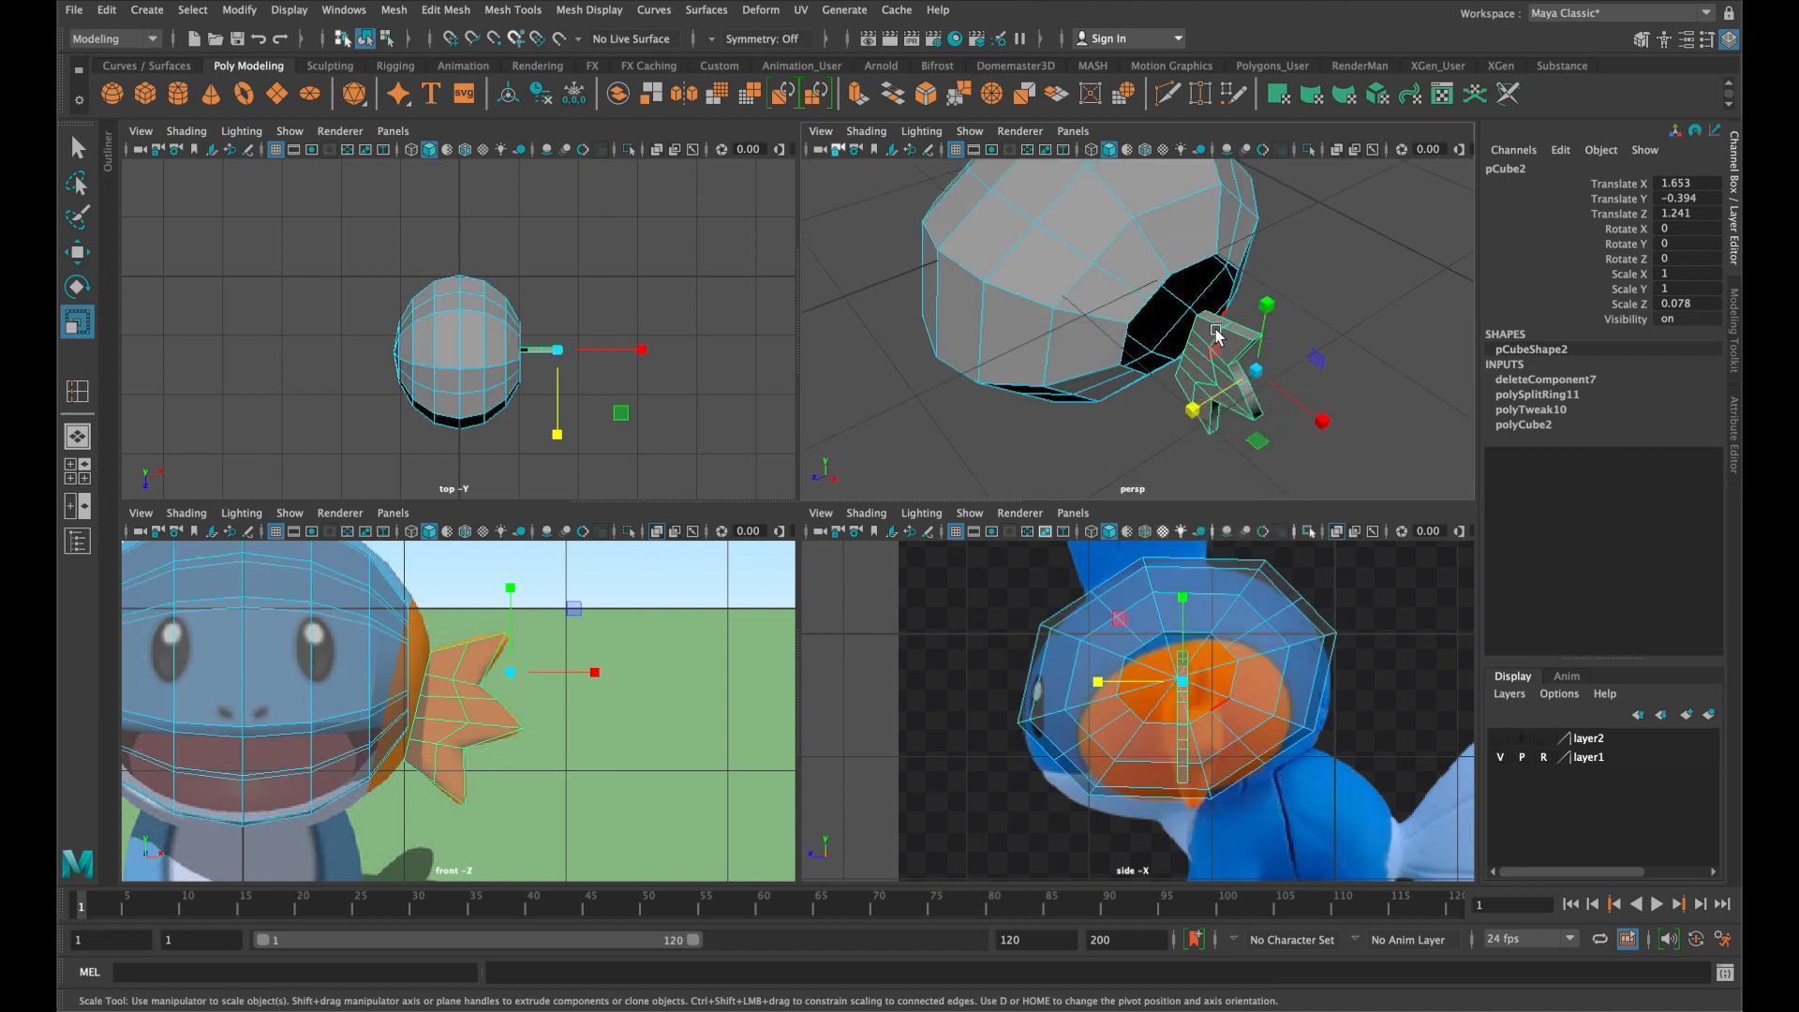
key(q)
click(1218, 341)
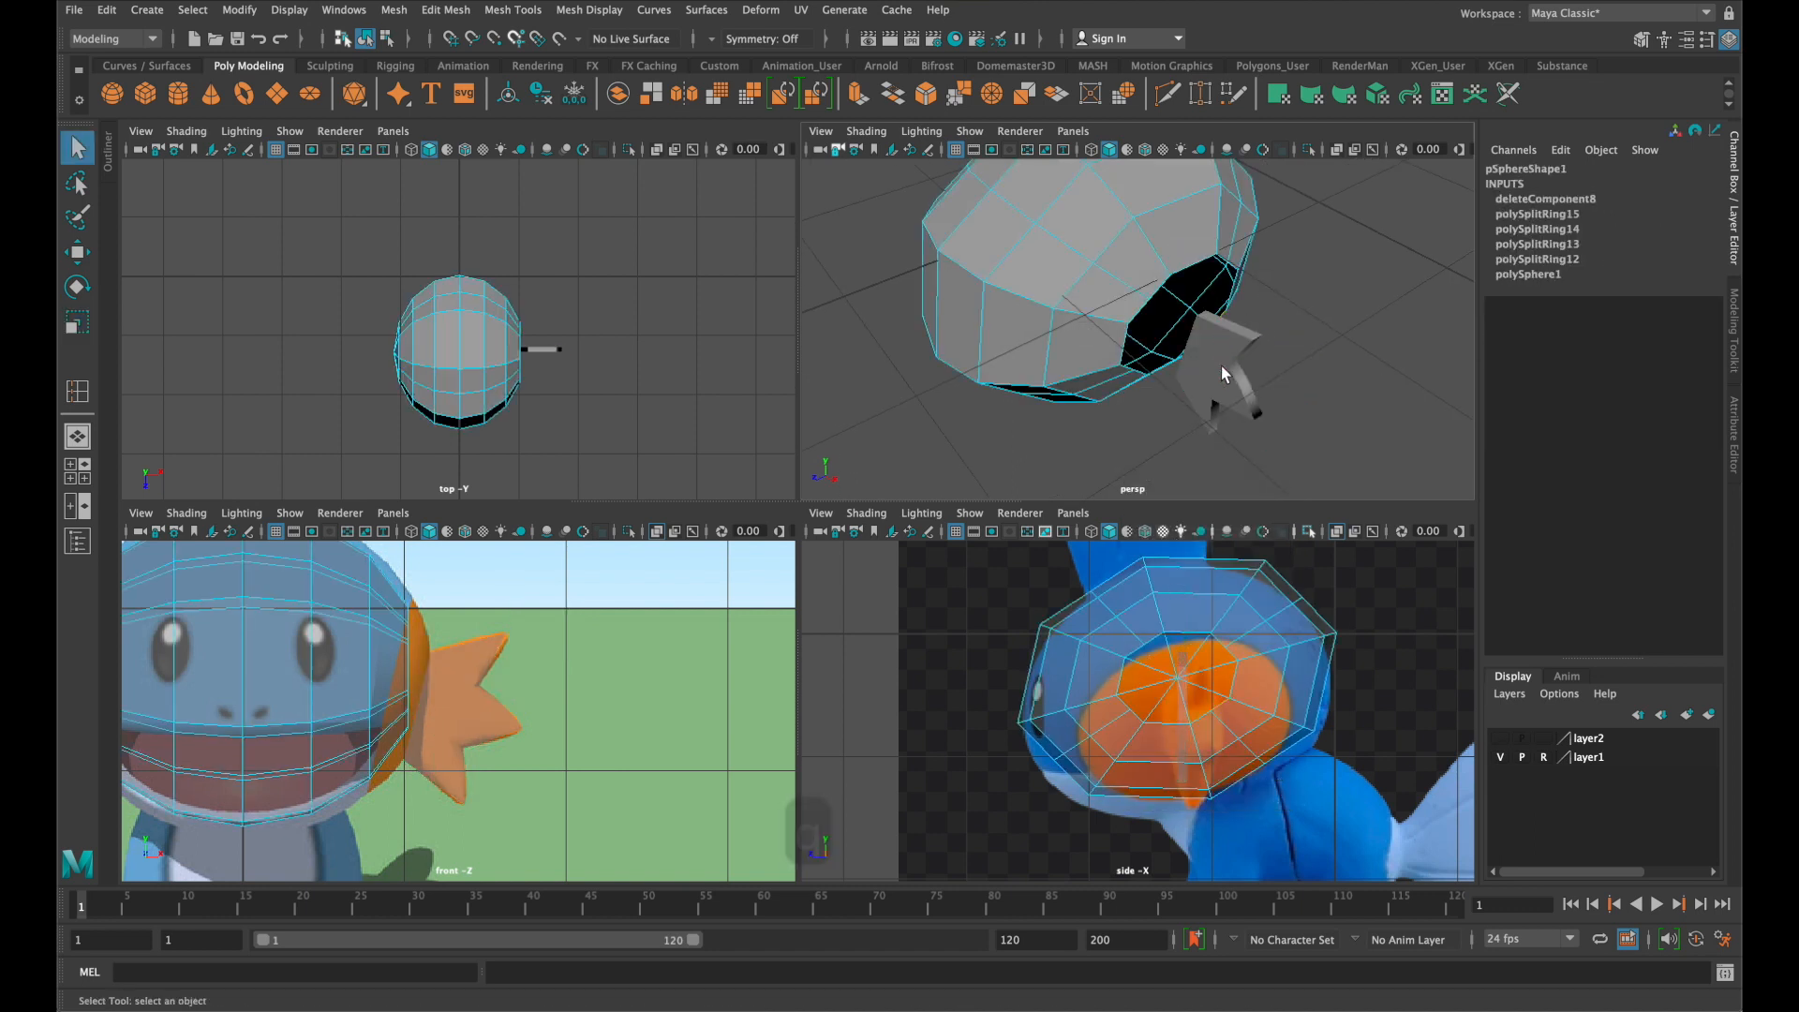
right_click(1219, 343)
click(1216, 338)
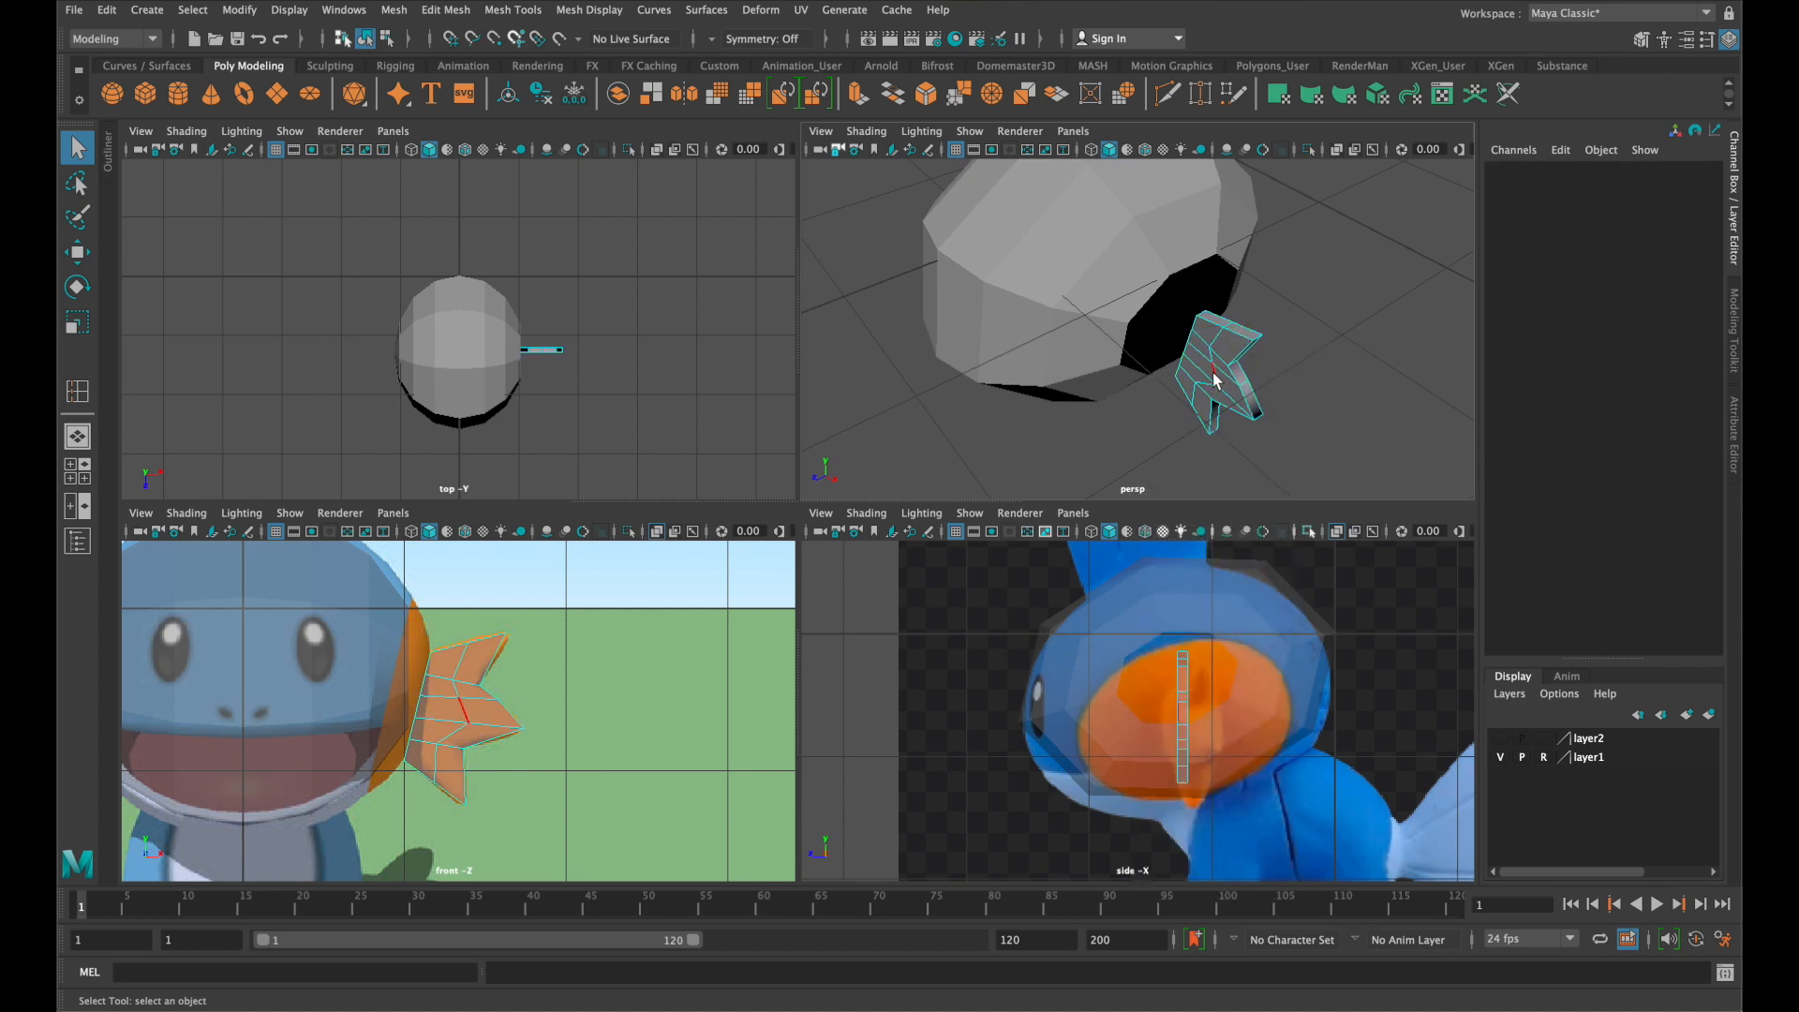
alt+drag(1235, 390, 1156, 369)
key(r)
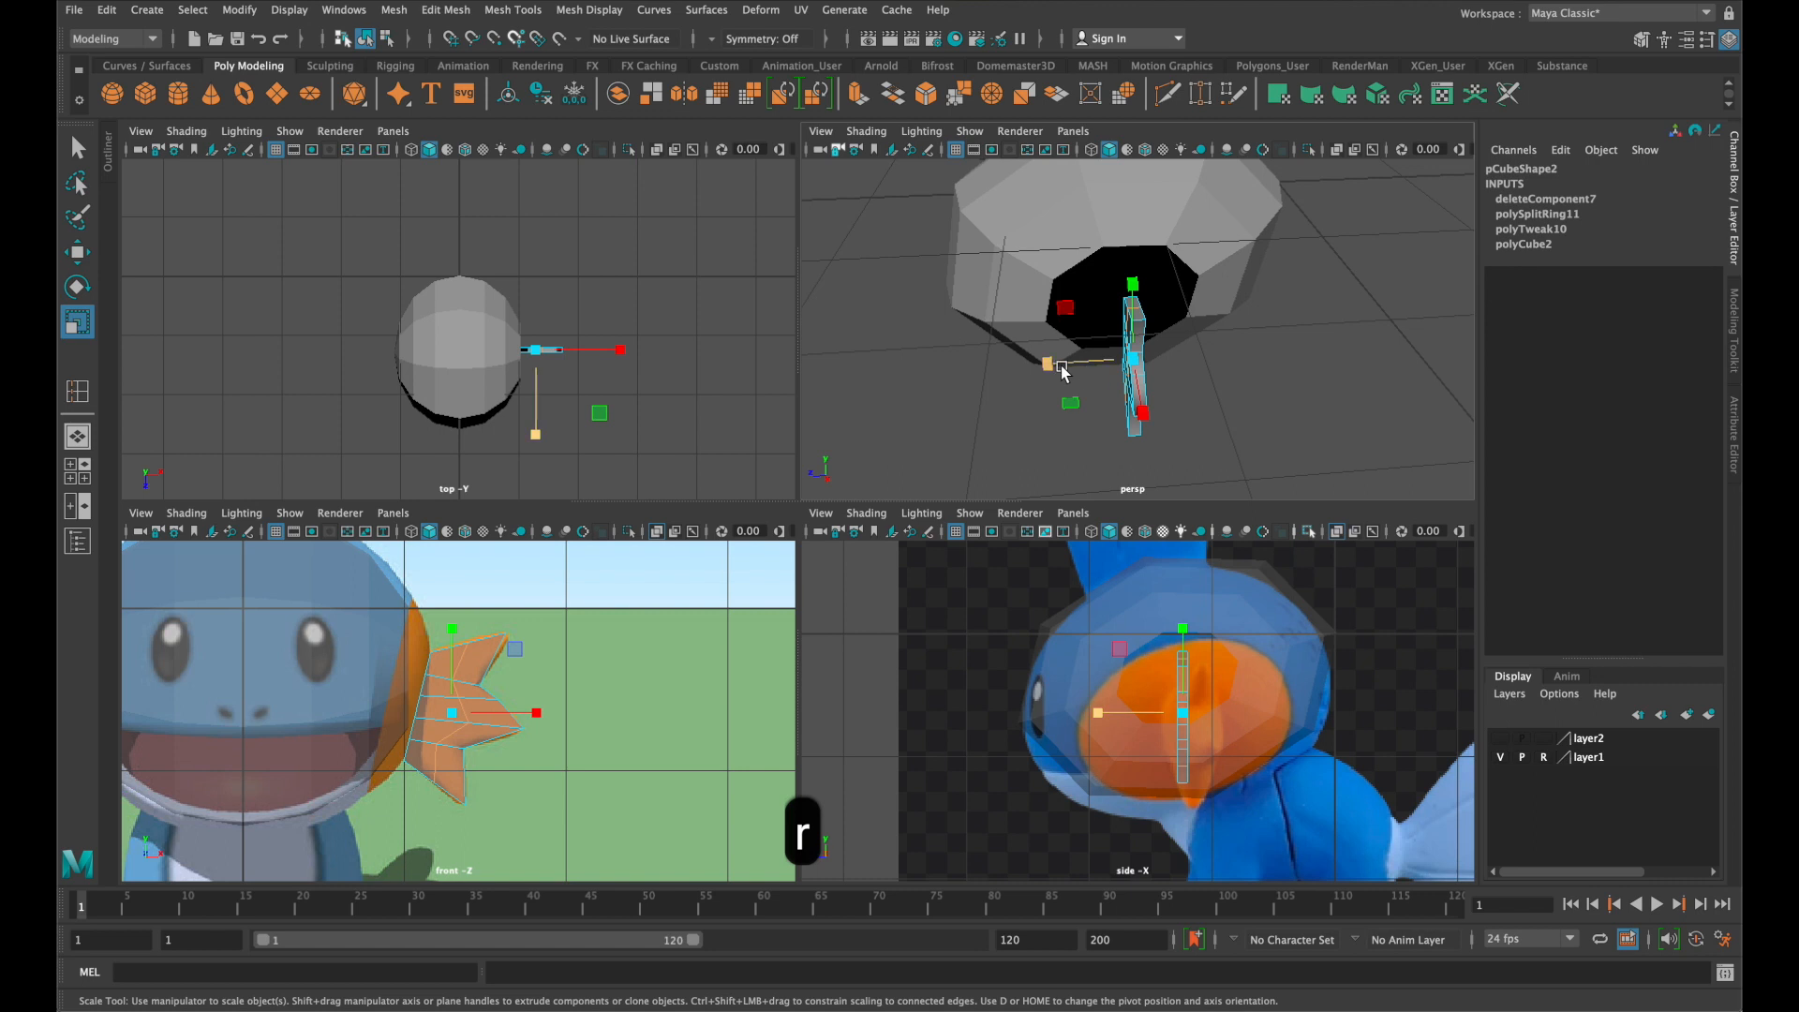
drag(1060, 366, 918, 391)
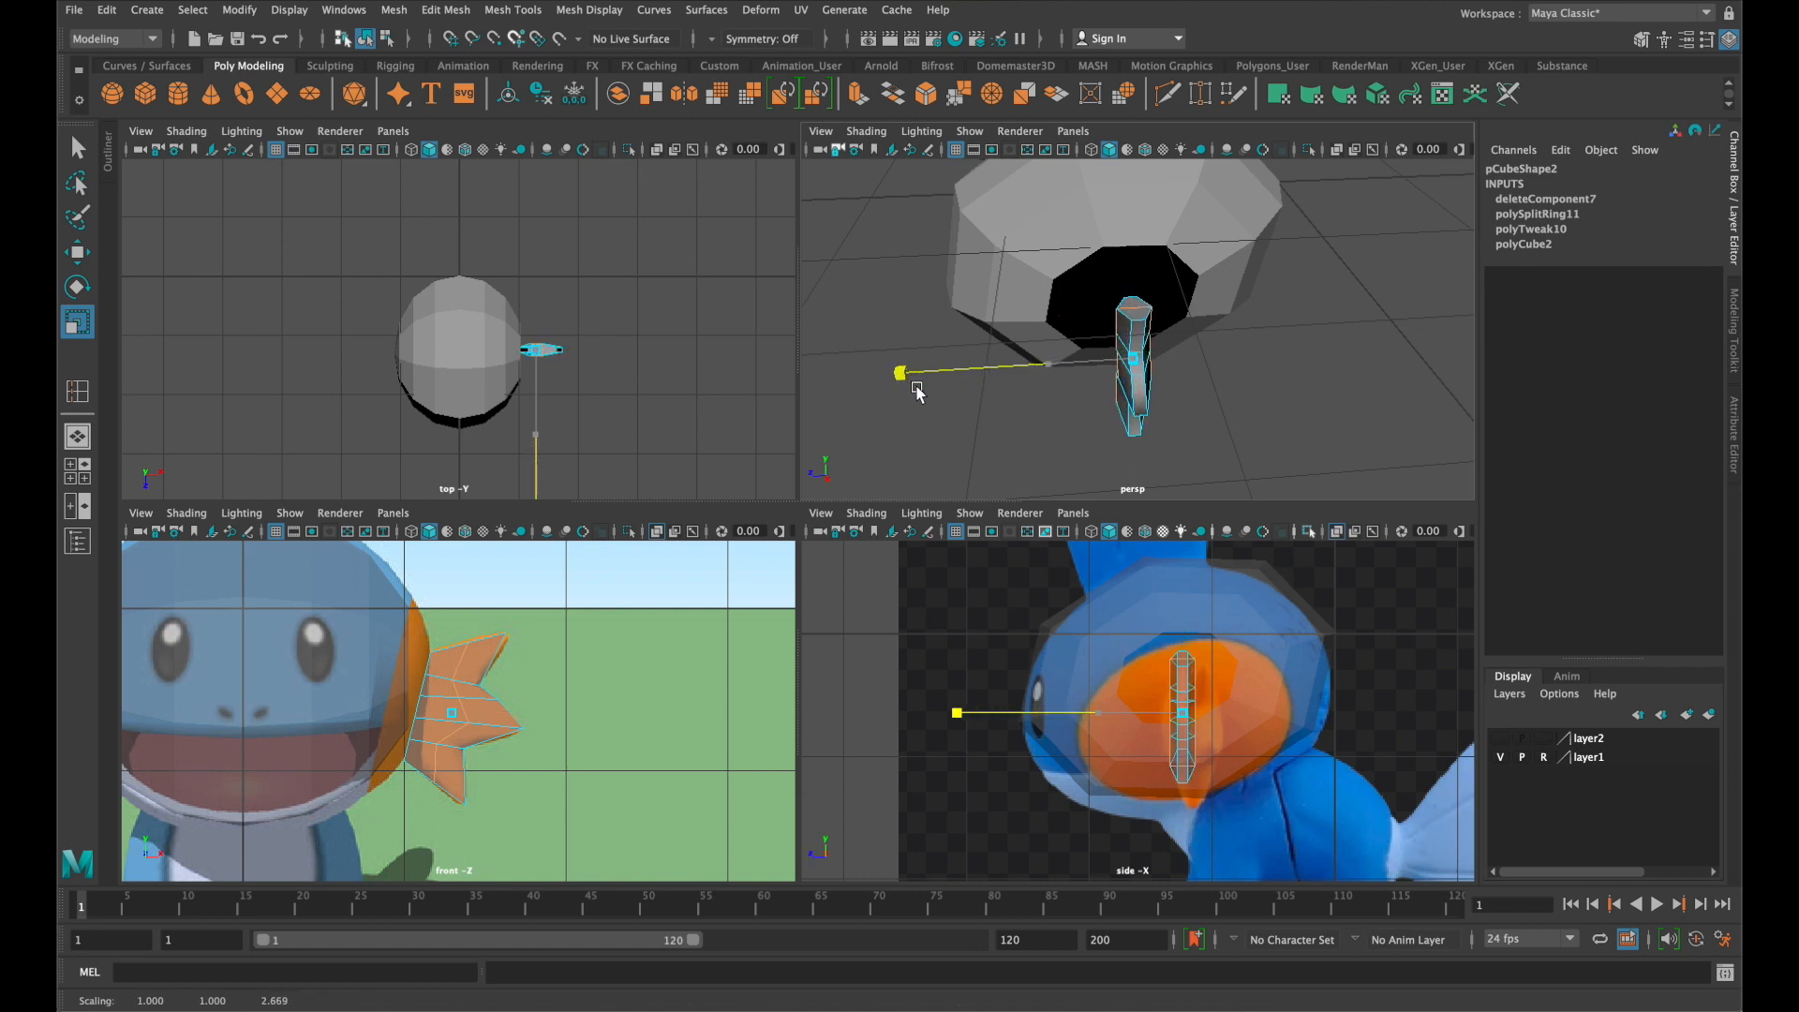
drag(918, 391, 911, 394)
key(3)
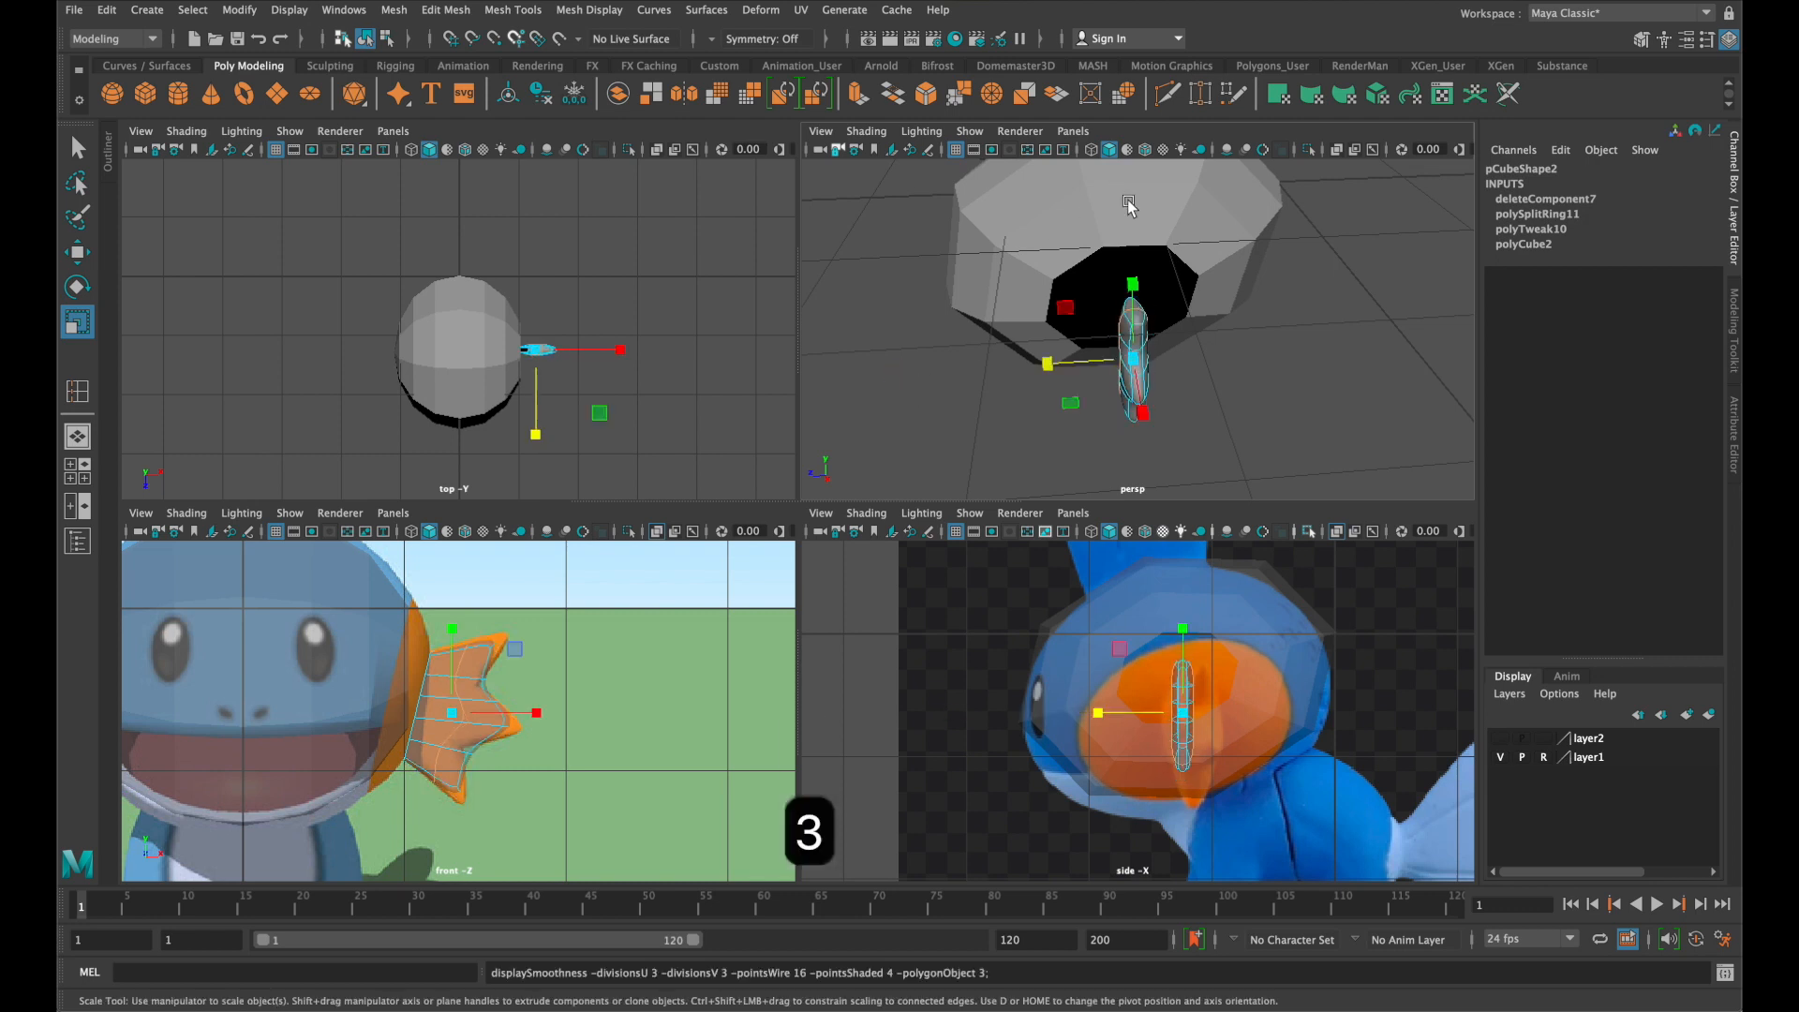
key(1)
Move the fin outward from the head to Translate X 1.981
mouse_move(1260, 328)
alt+mouse_down()
mouse_move(1394, 344)
mouse_move(1274, 300)
alt+mouse_up()
right_drag(1260, 288, 1314, 271)
key(w)
drag(1373, 330, 1427, 343)
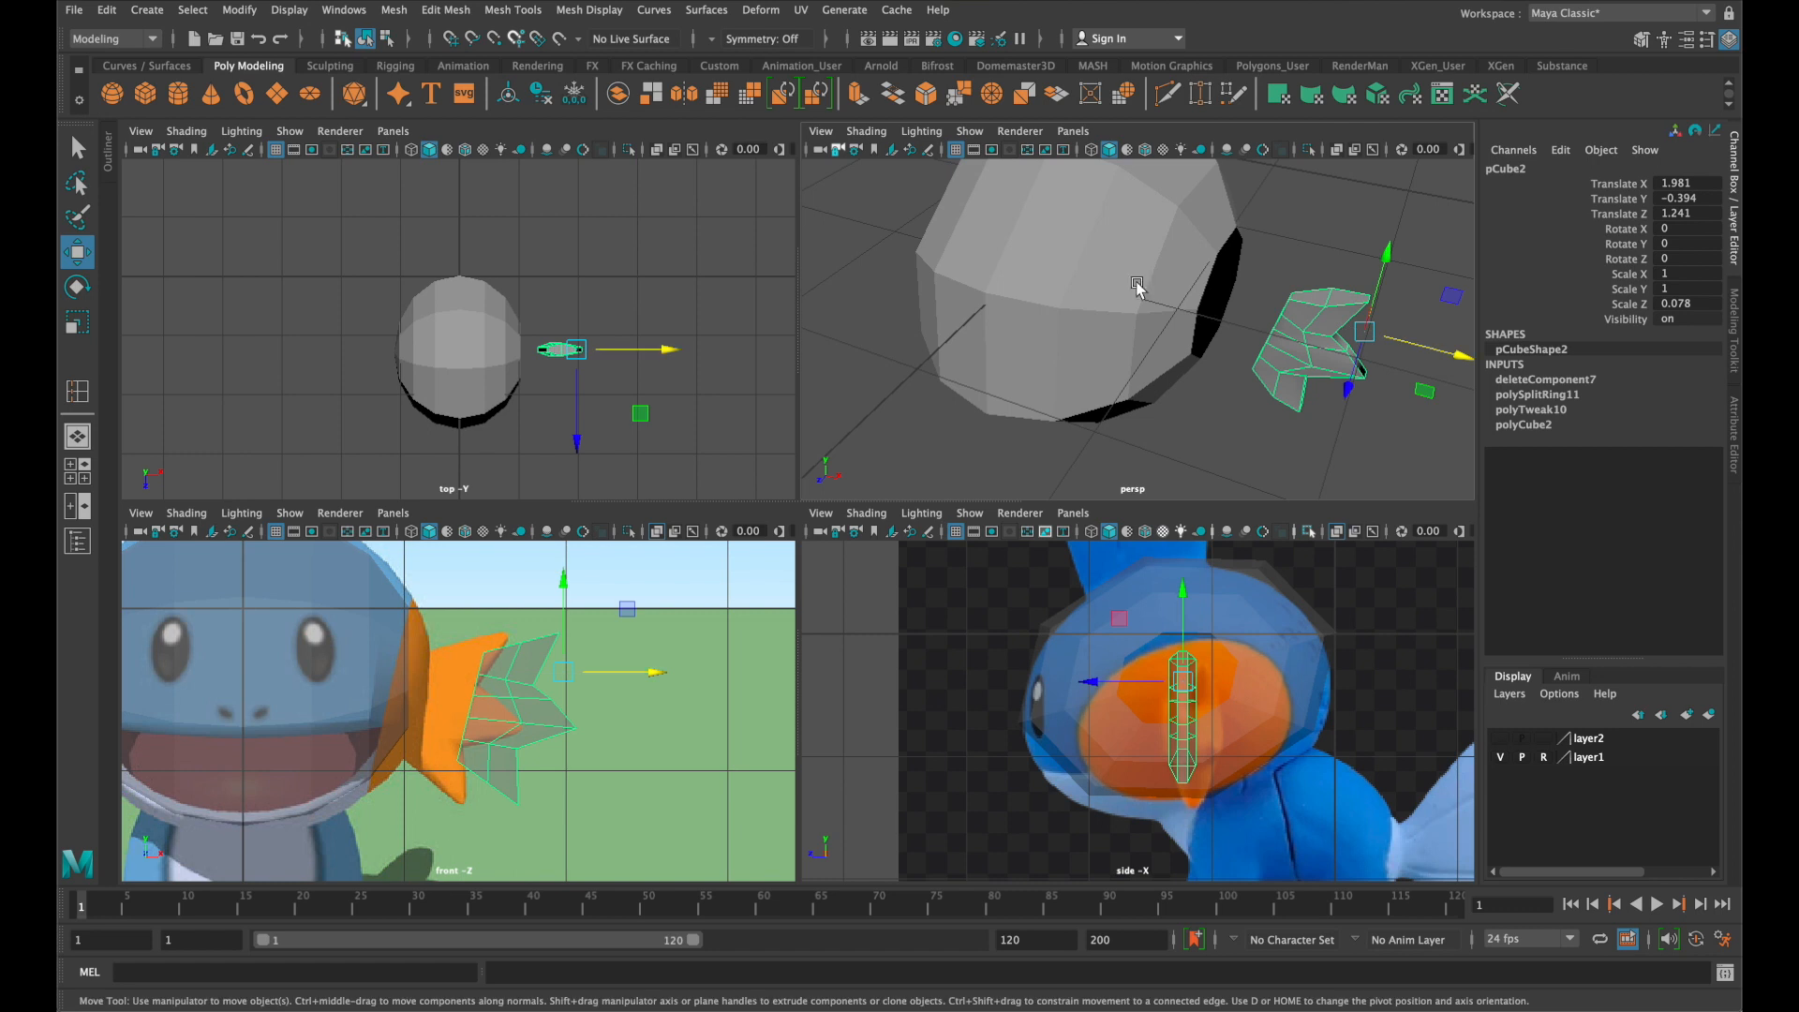
Combine the fin and head meshes into a single object
click(1180, 313)
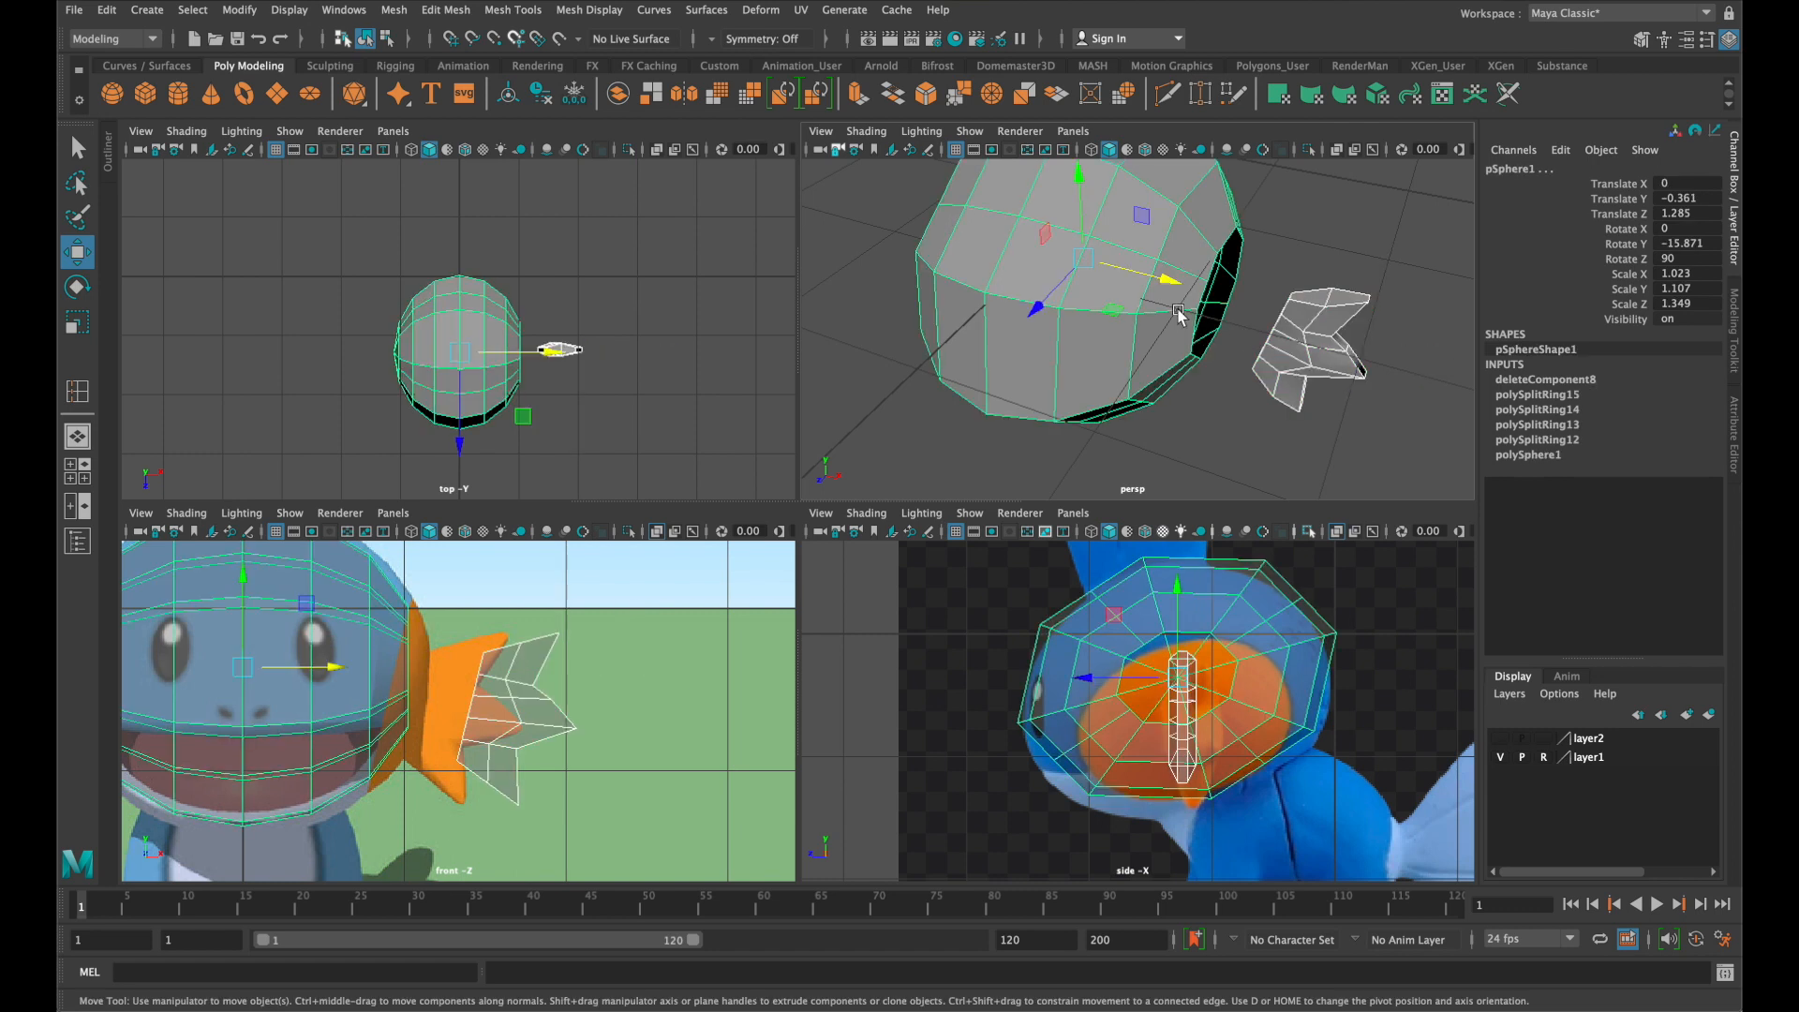
key(space)
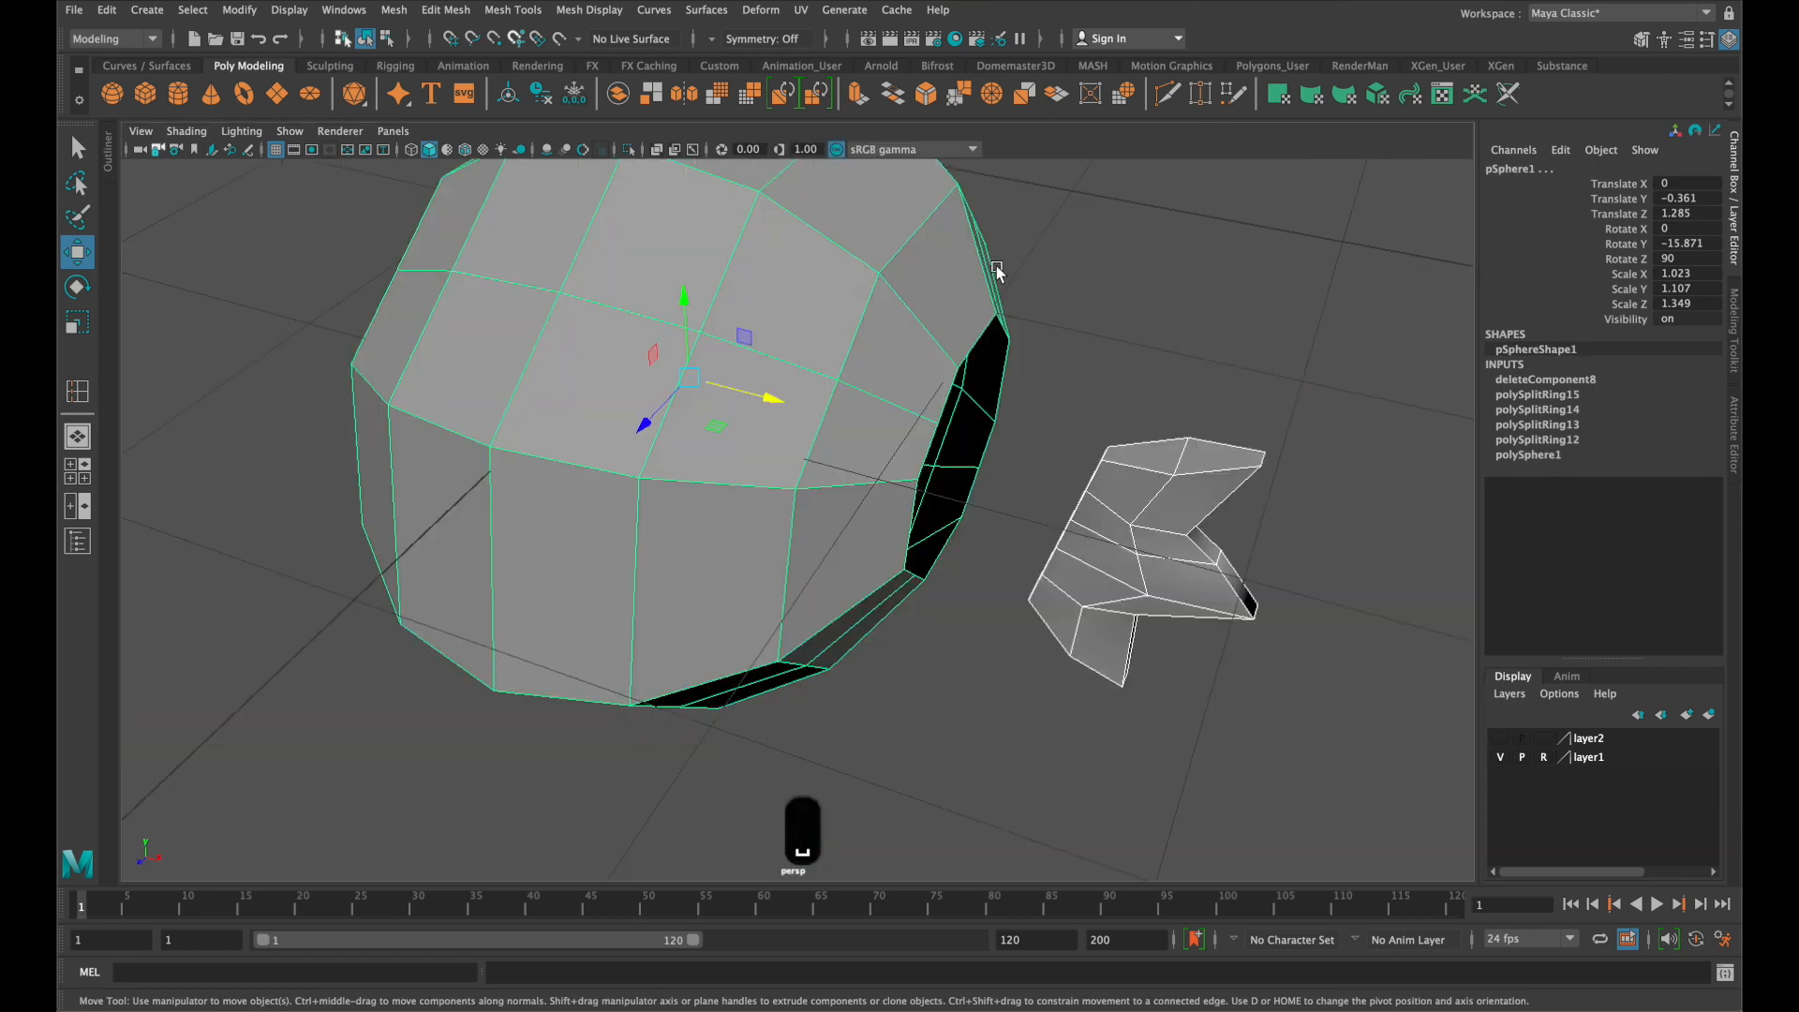
click(393, 9)
click(439, 77)
key(r)
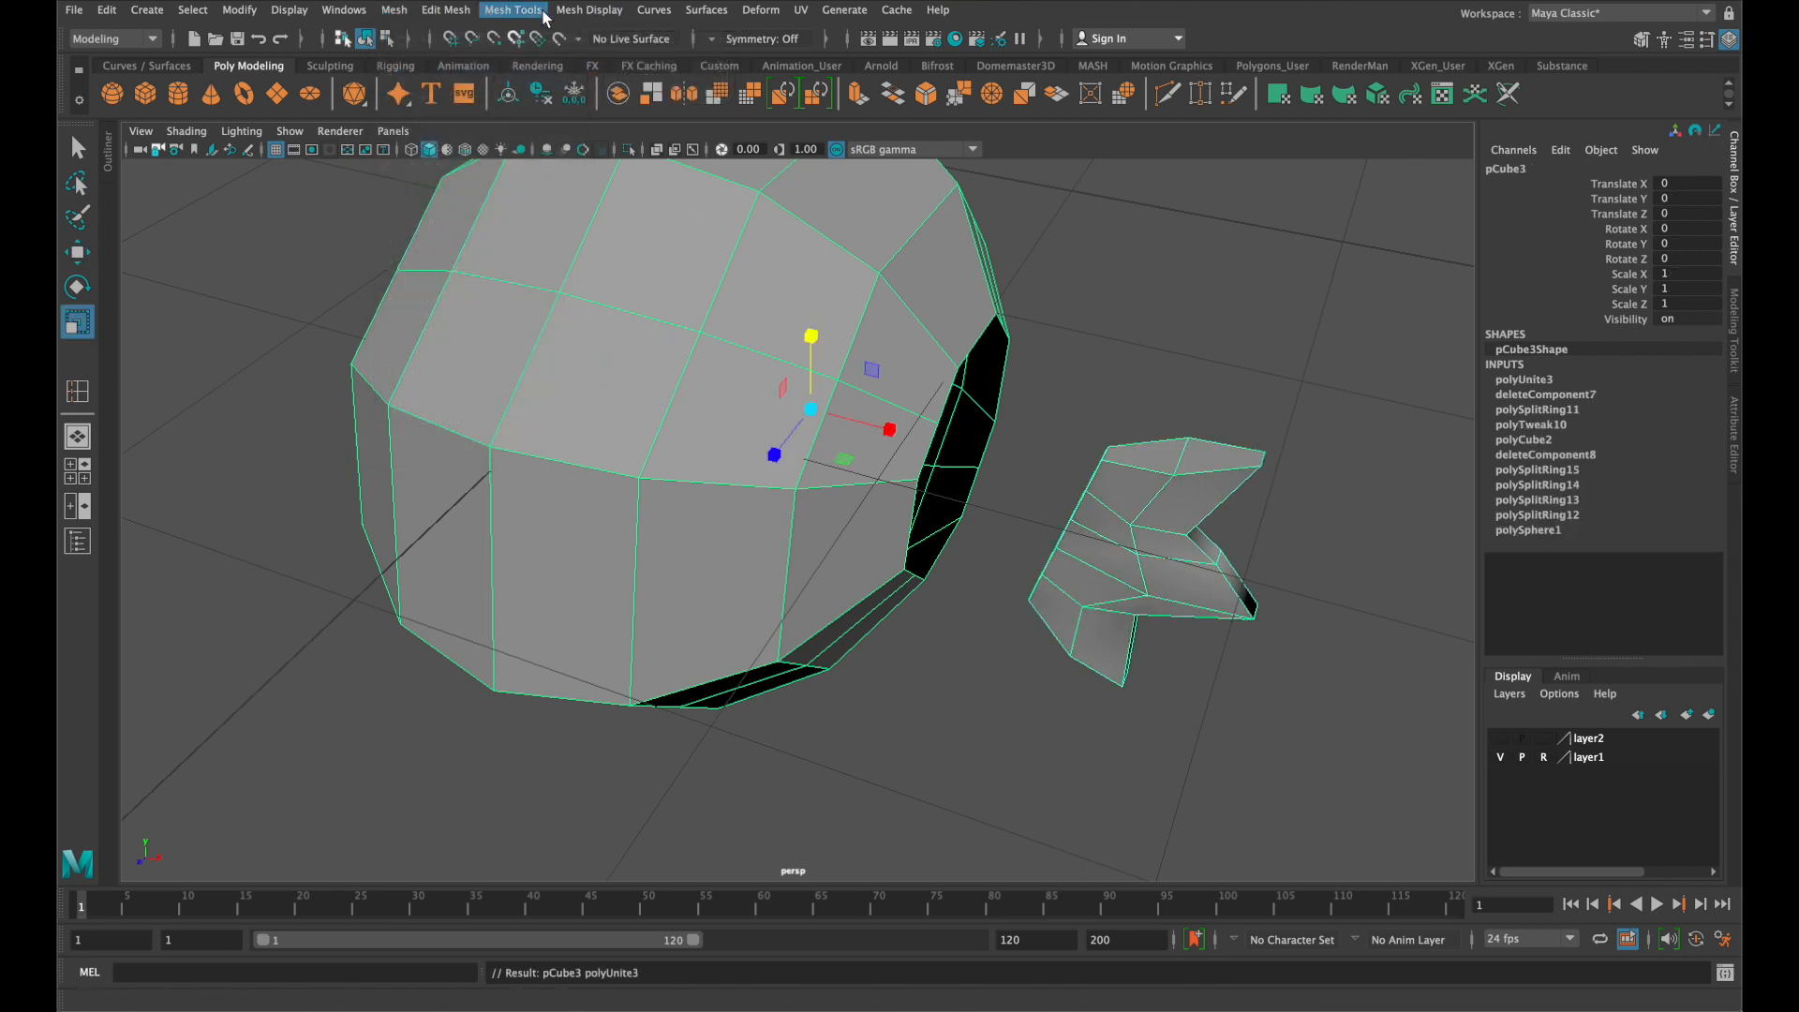
Append a polygon joining the upper edge of the head opening to the fin's top inner edge
click(514, 9)
click(580, 79)
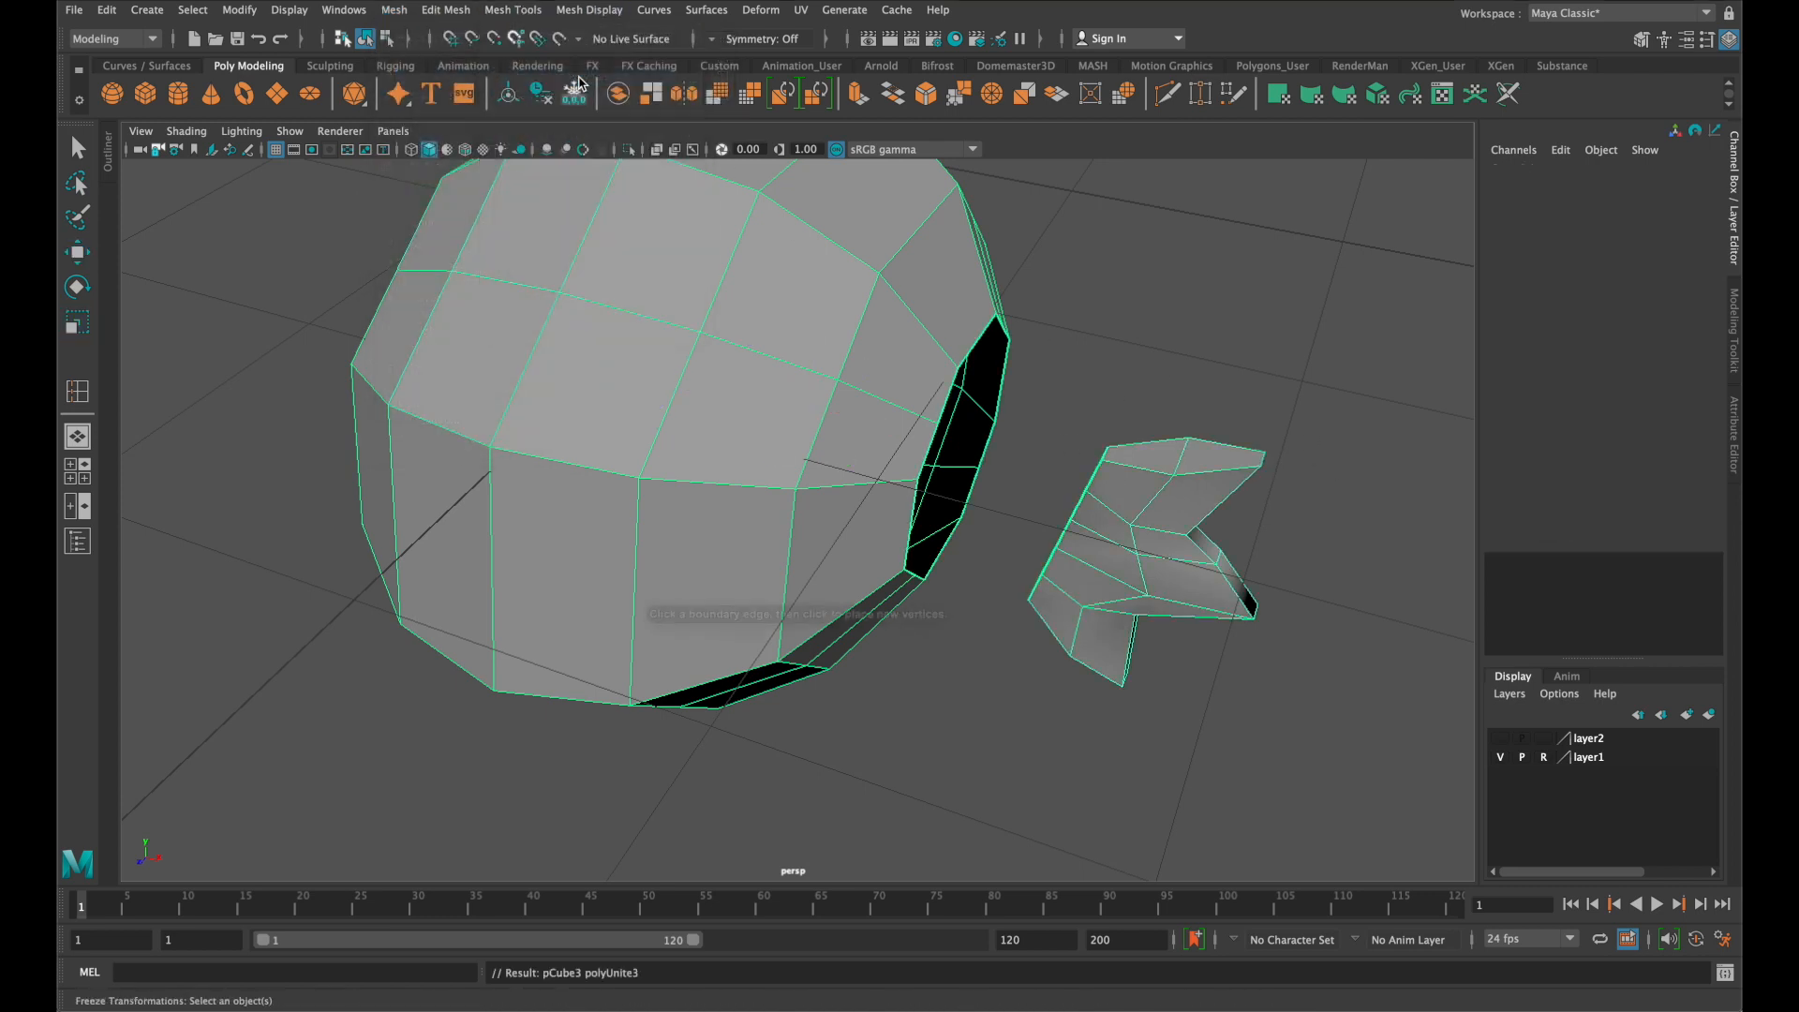
alt+drag(1253, 433, 1096, 462)
scroll(1058, 502, up, 2)
alt+middle_drag(1058, 501, 1057, 435)
click(782, 333)
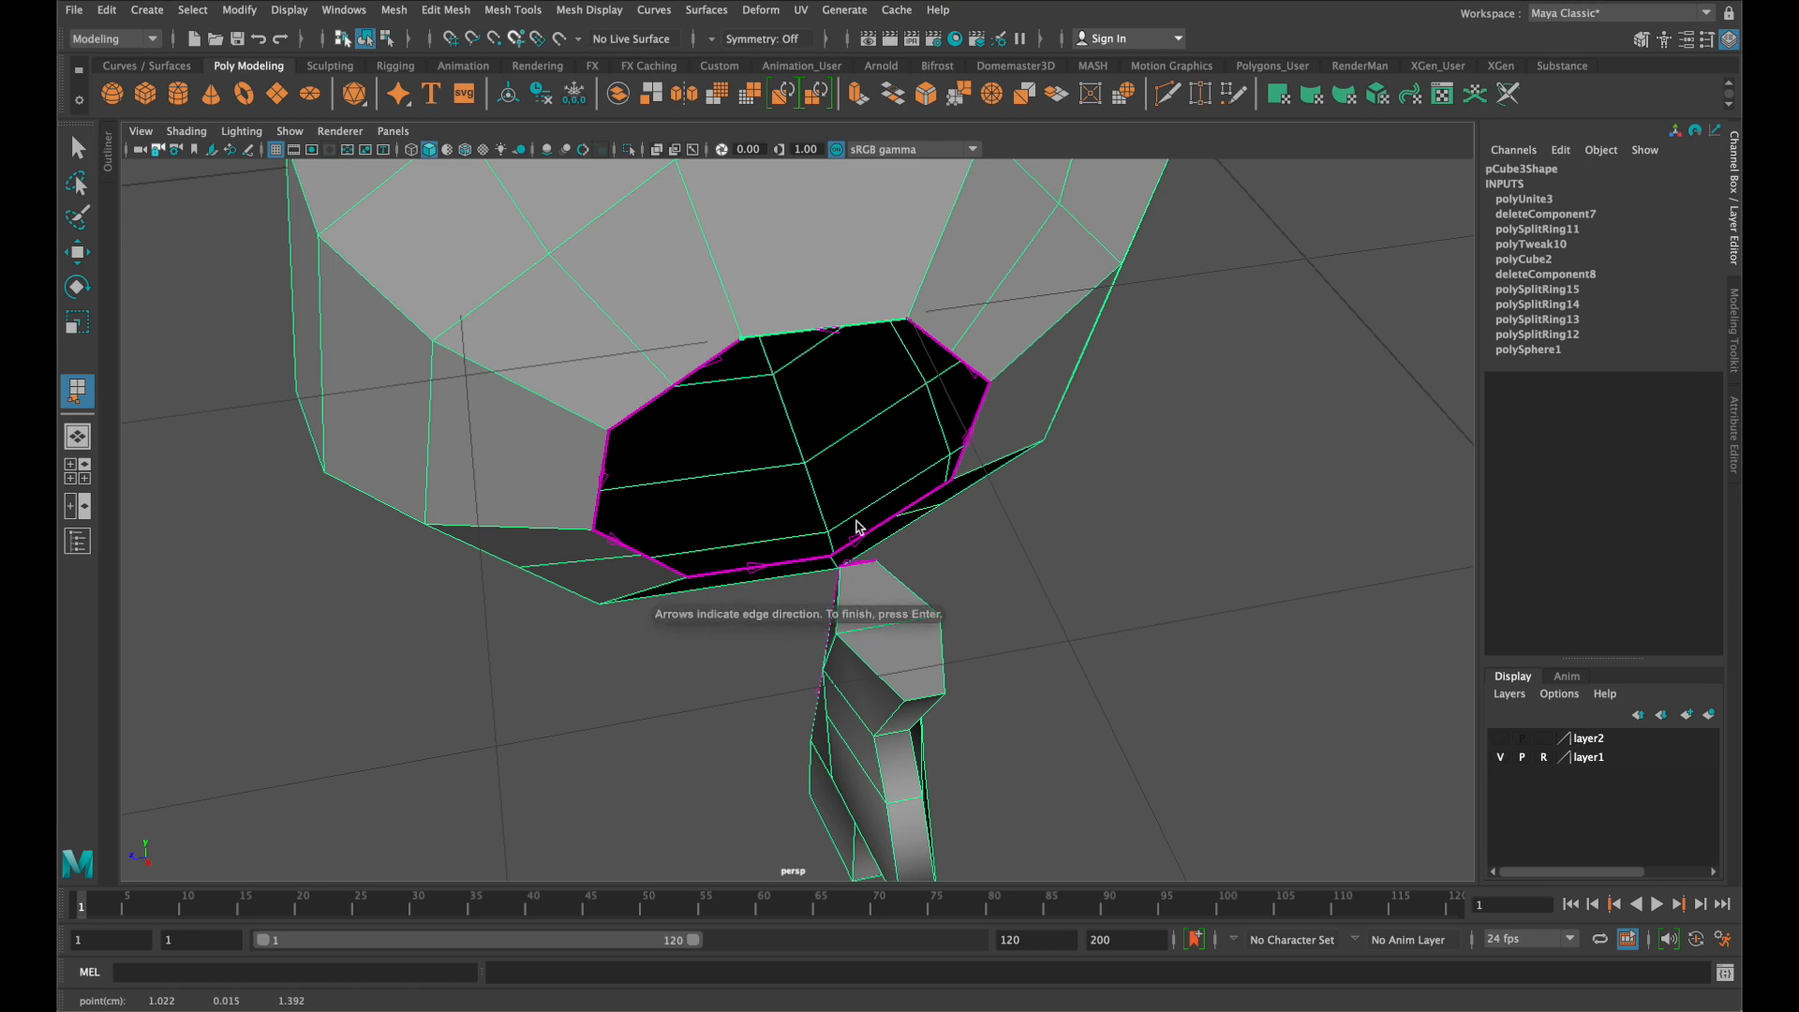
click(861, 563)
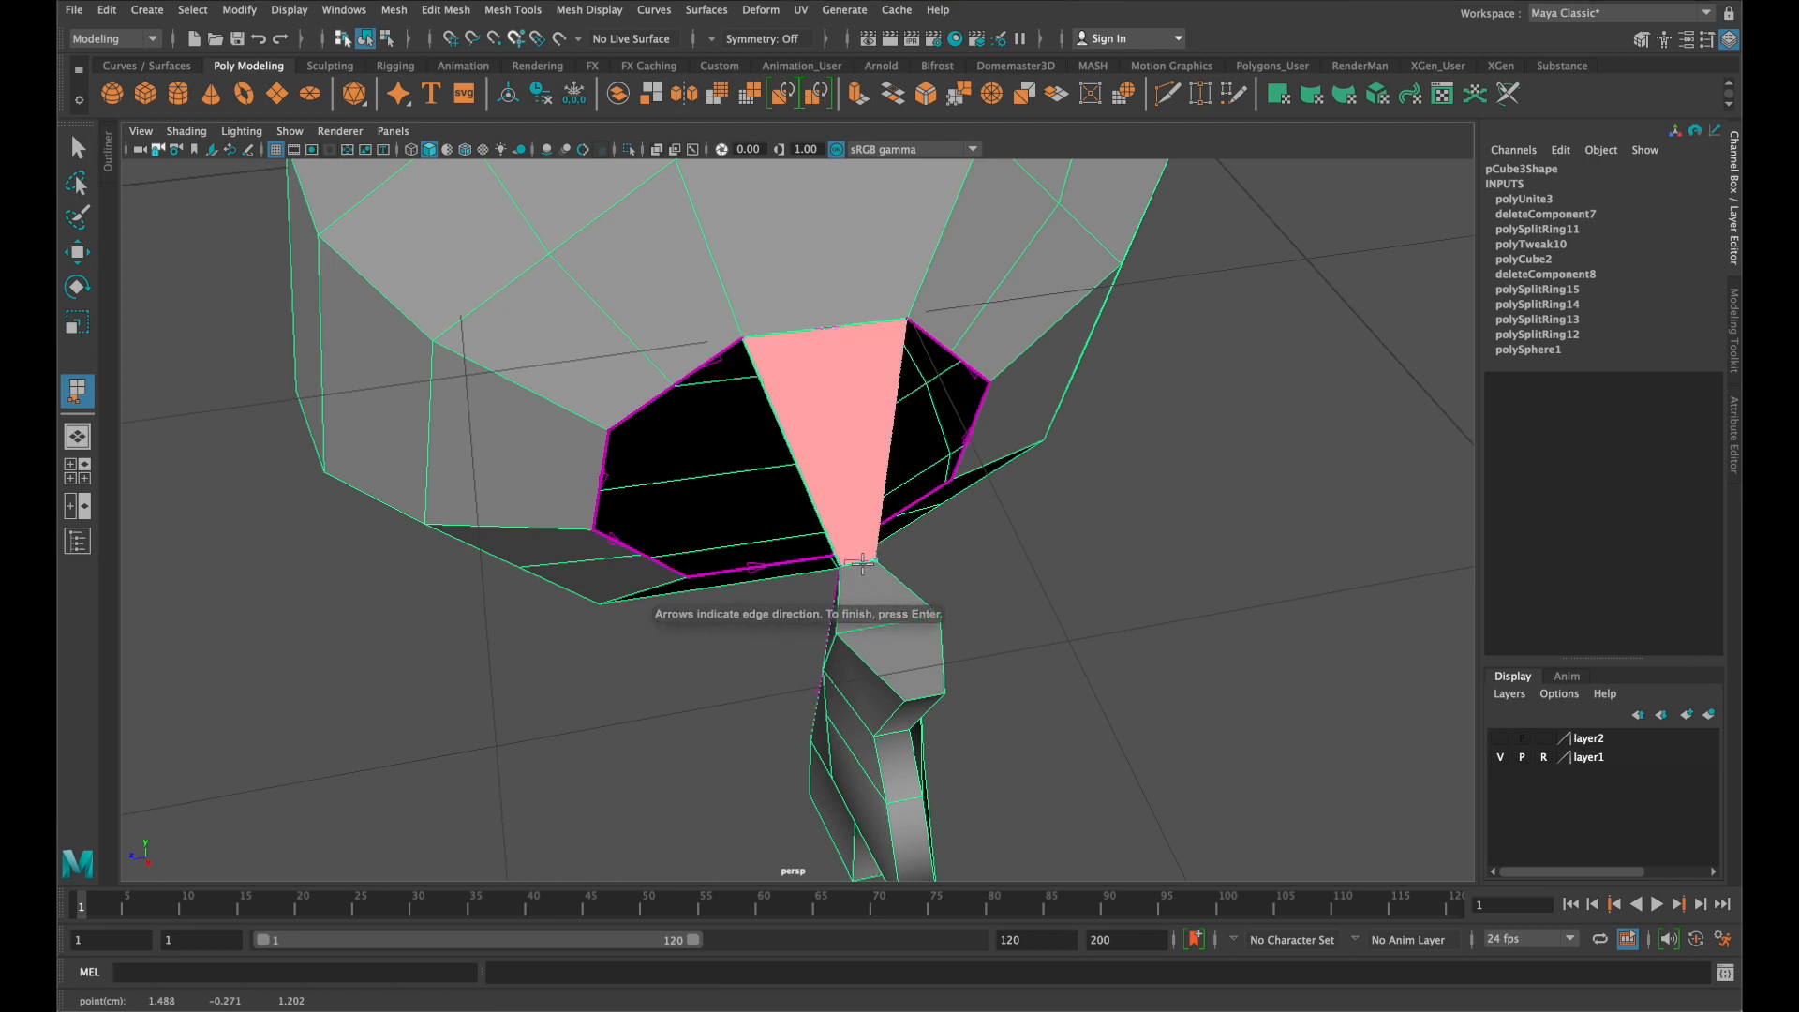
key(Return)
Append two polygons joining the upper front edges of the head opening to the fin's upper front inner edges
key(g)
click(689, 380)
alt+drag(831, 422, 1112, 398)
click(1083, 395)
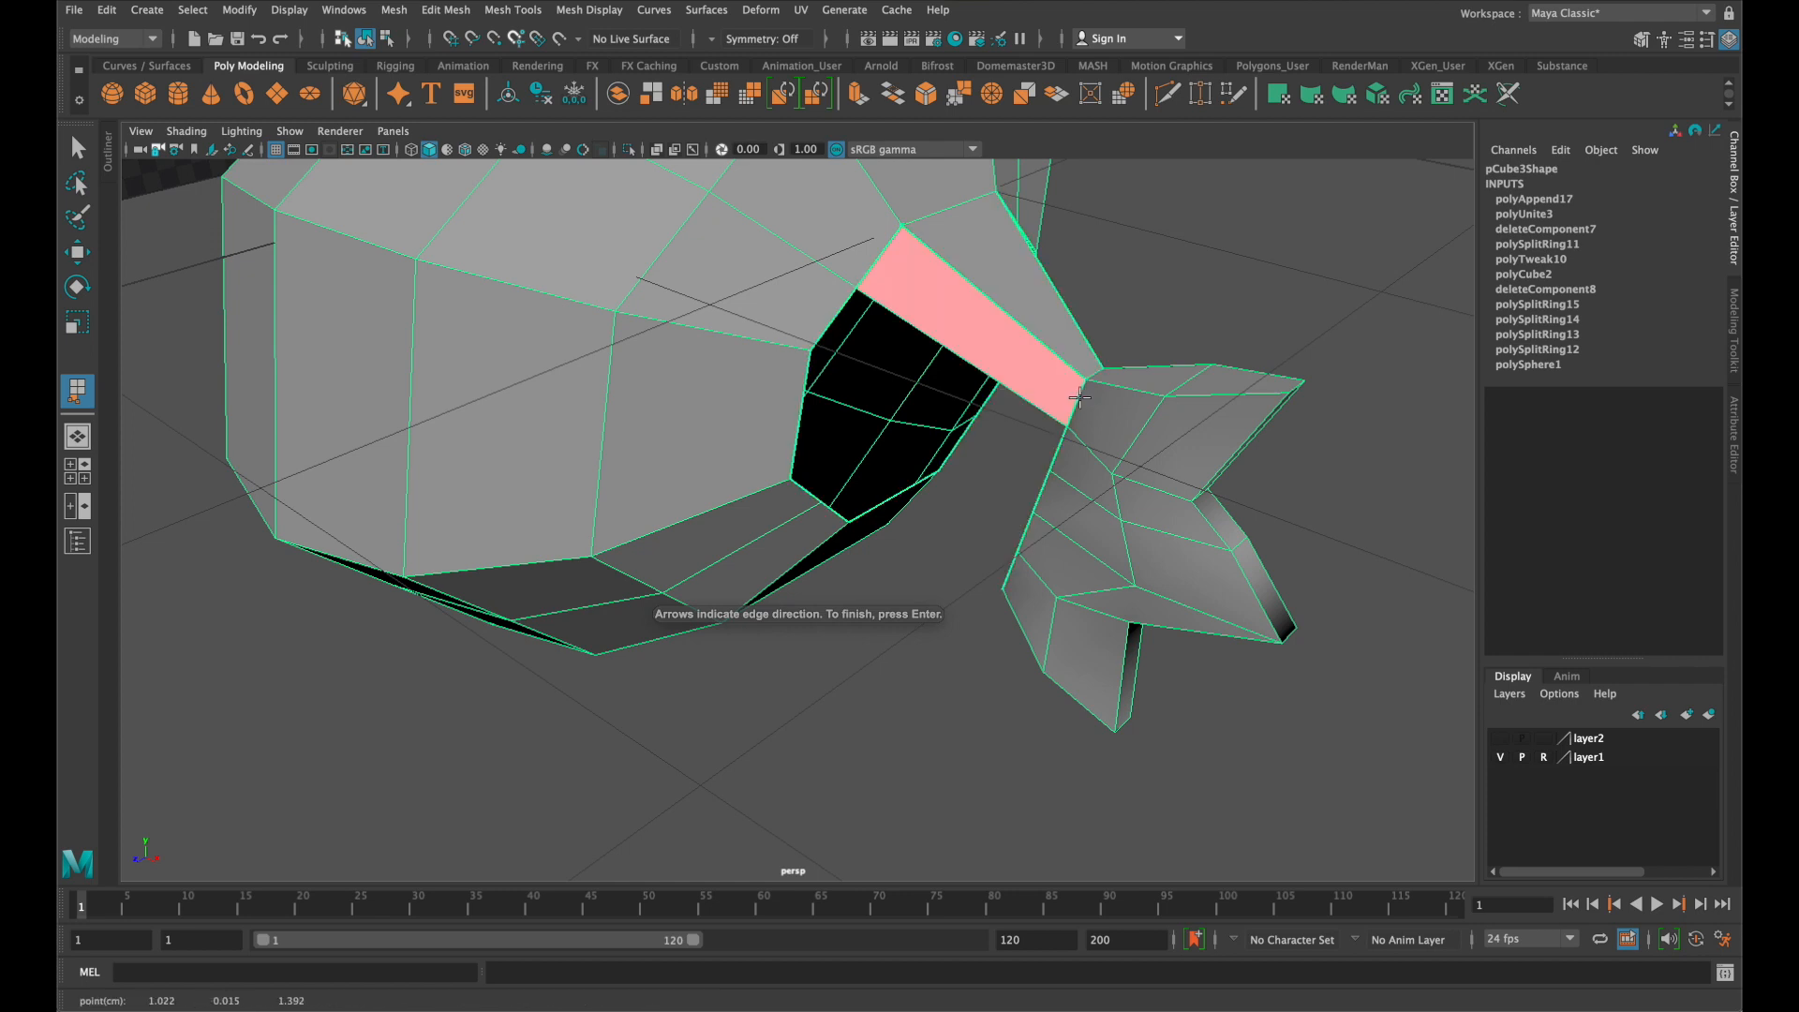
key(Return)
key(g)
click(1064, 448)
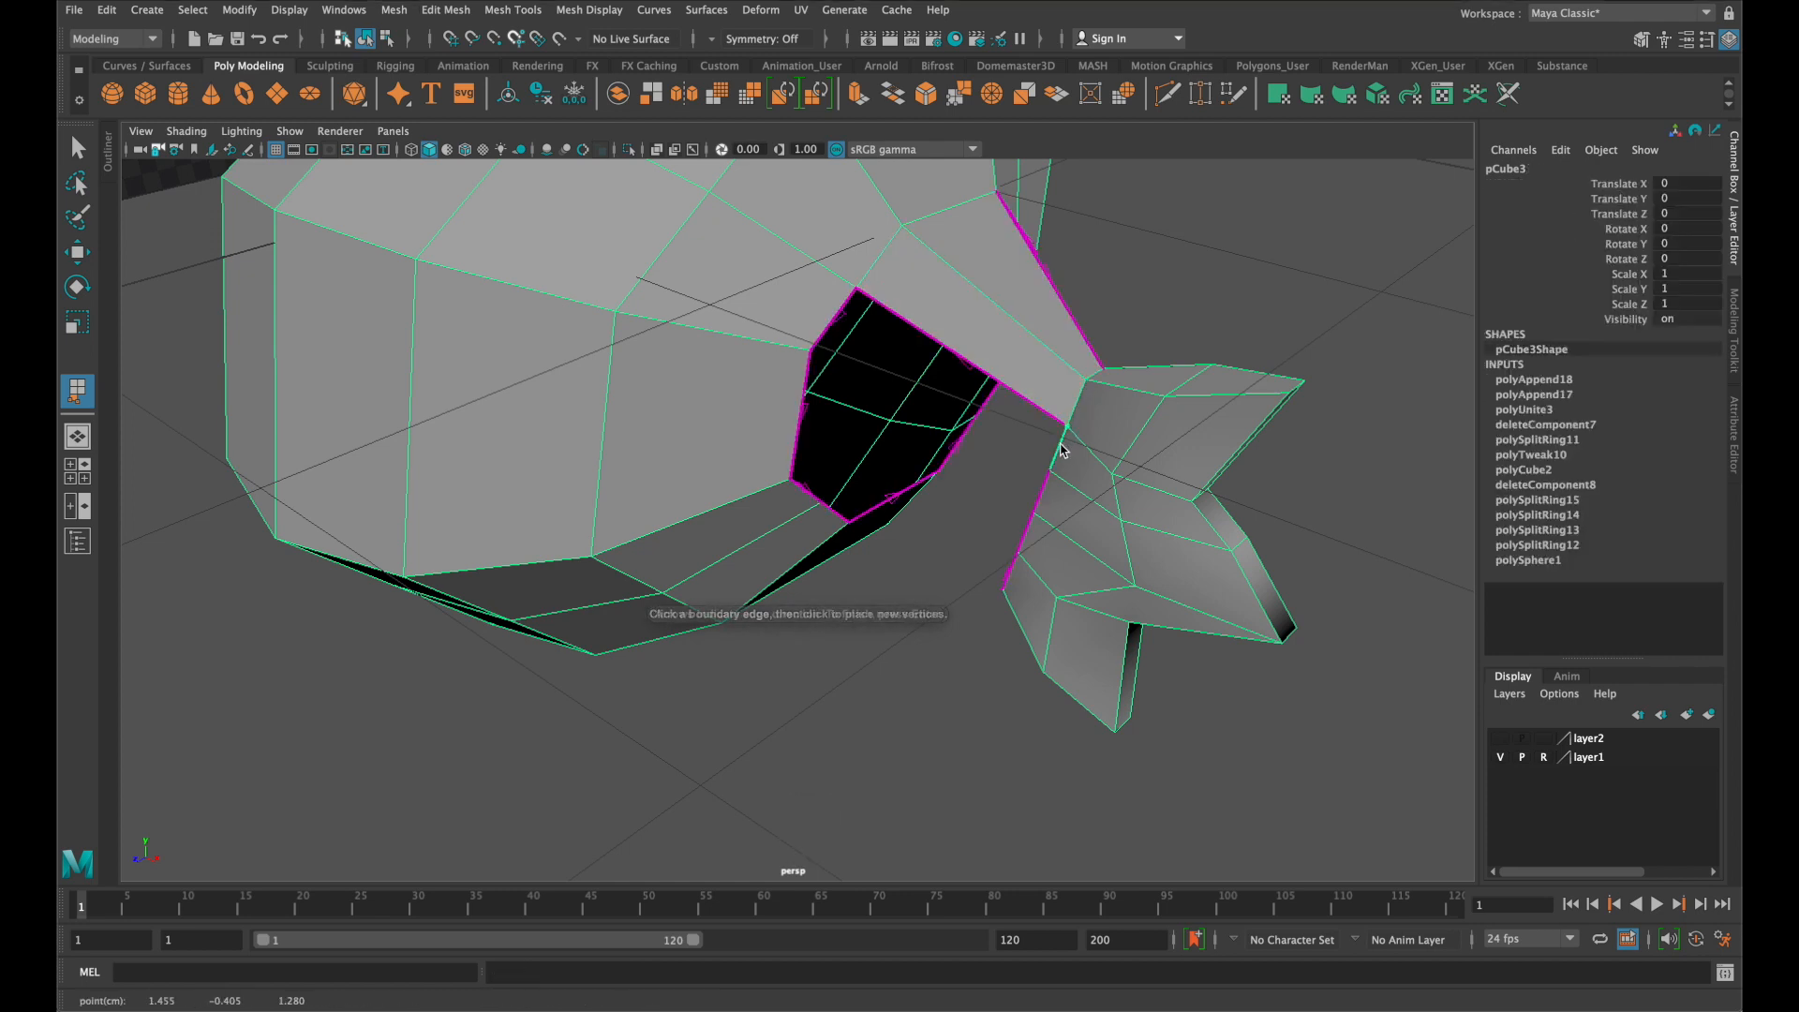
click(831, 329)
key(Return)
Append three more polygons down the front side, joining the remaining front edges of the head opening to the fin's lower inner edges
key(g)
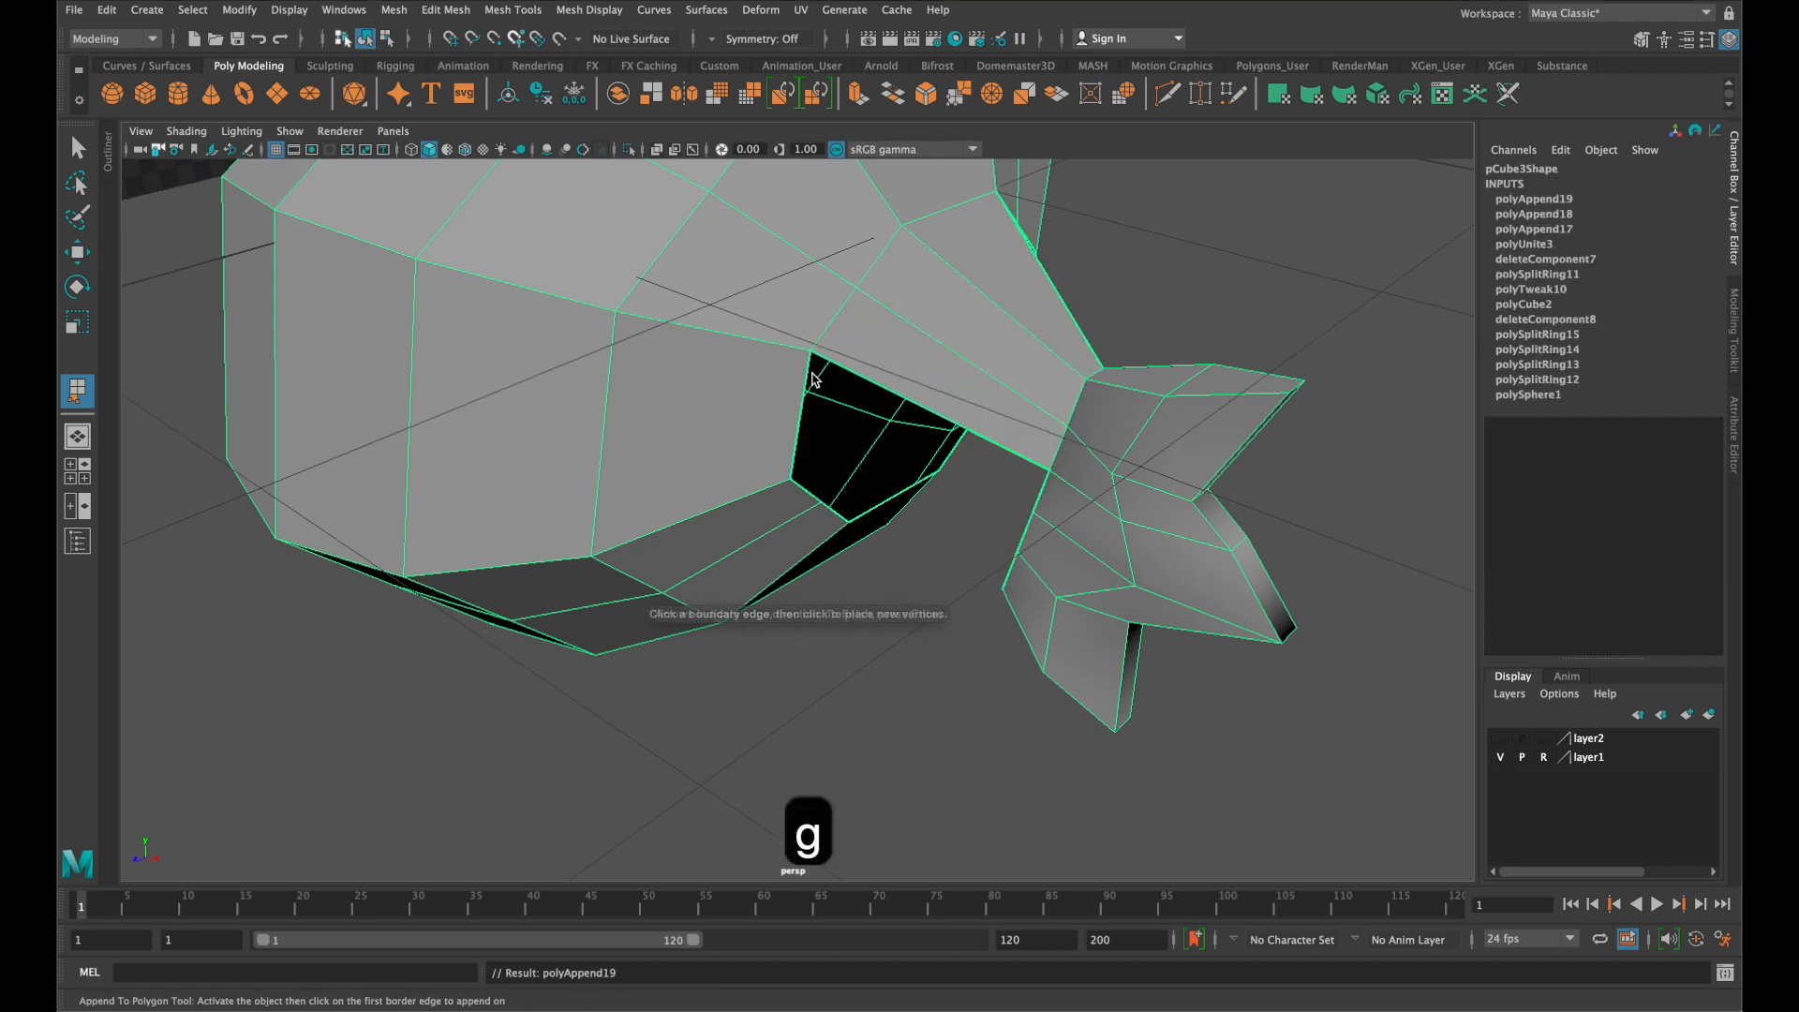
click(1067, 503)
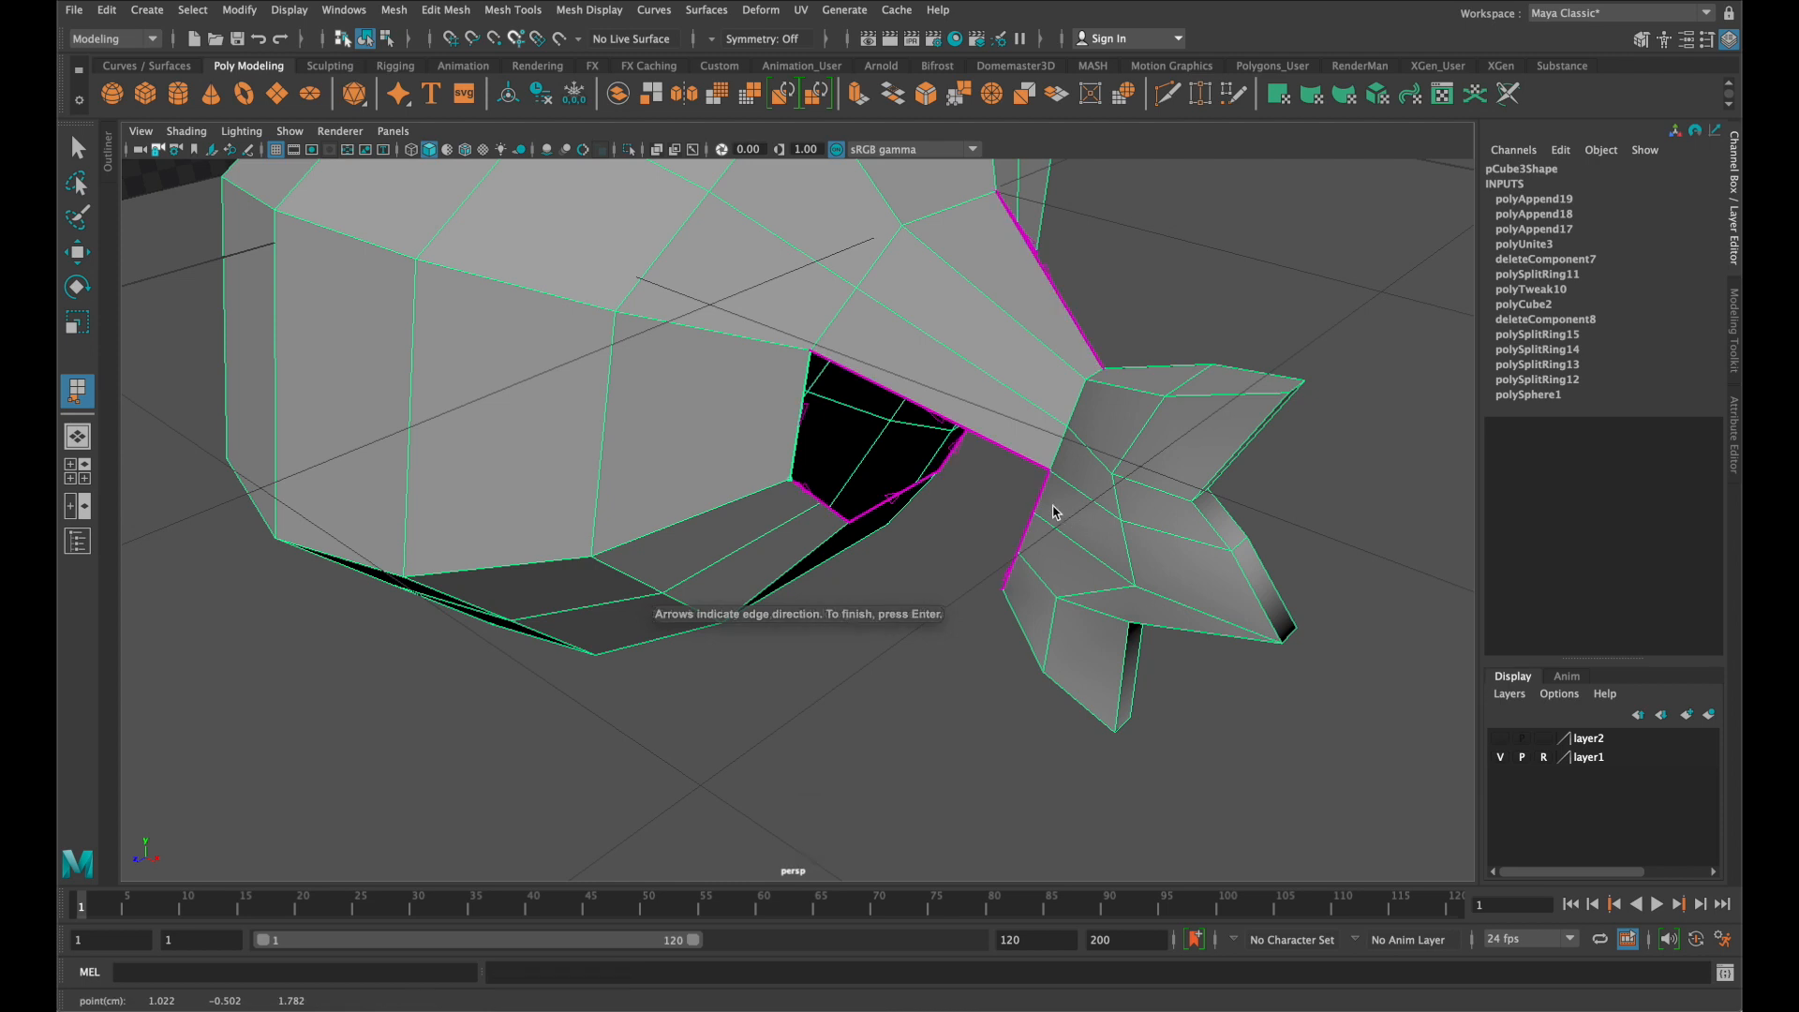
click(1039, 499)
key(Return)
key(g)
alt+drag(1052, 509, 1056, 442)
click(1040, 429)
click(1051, 424)
key(Return)
key(g)
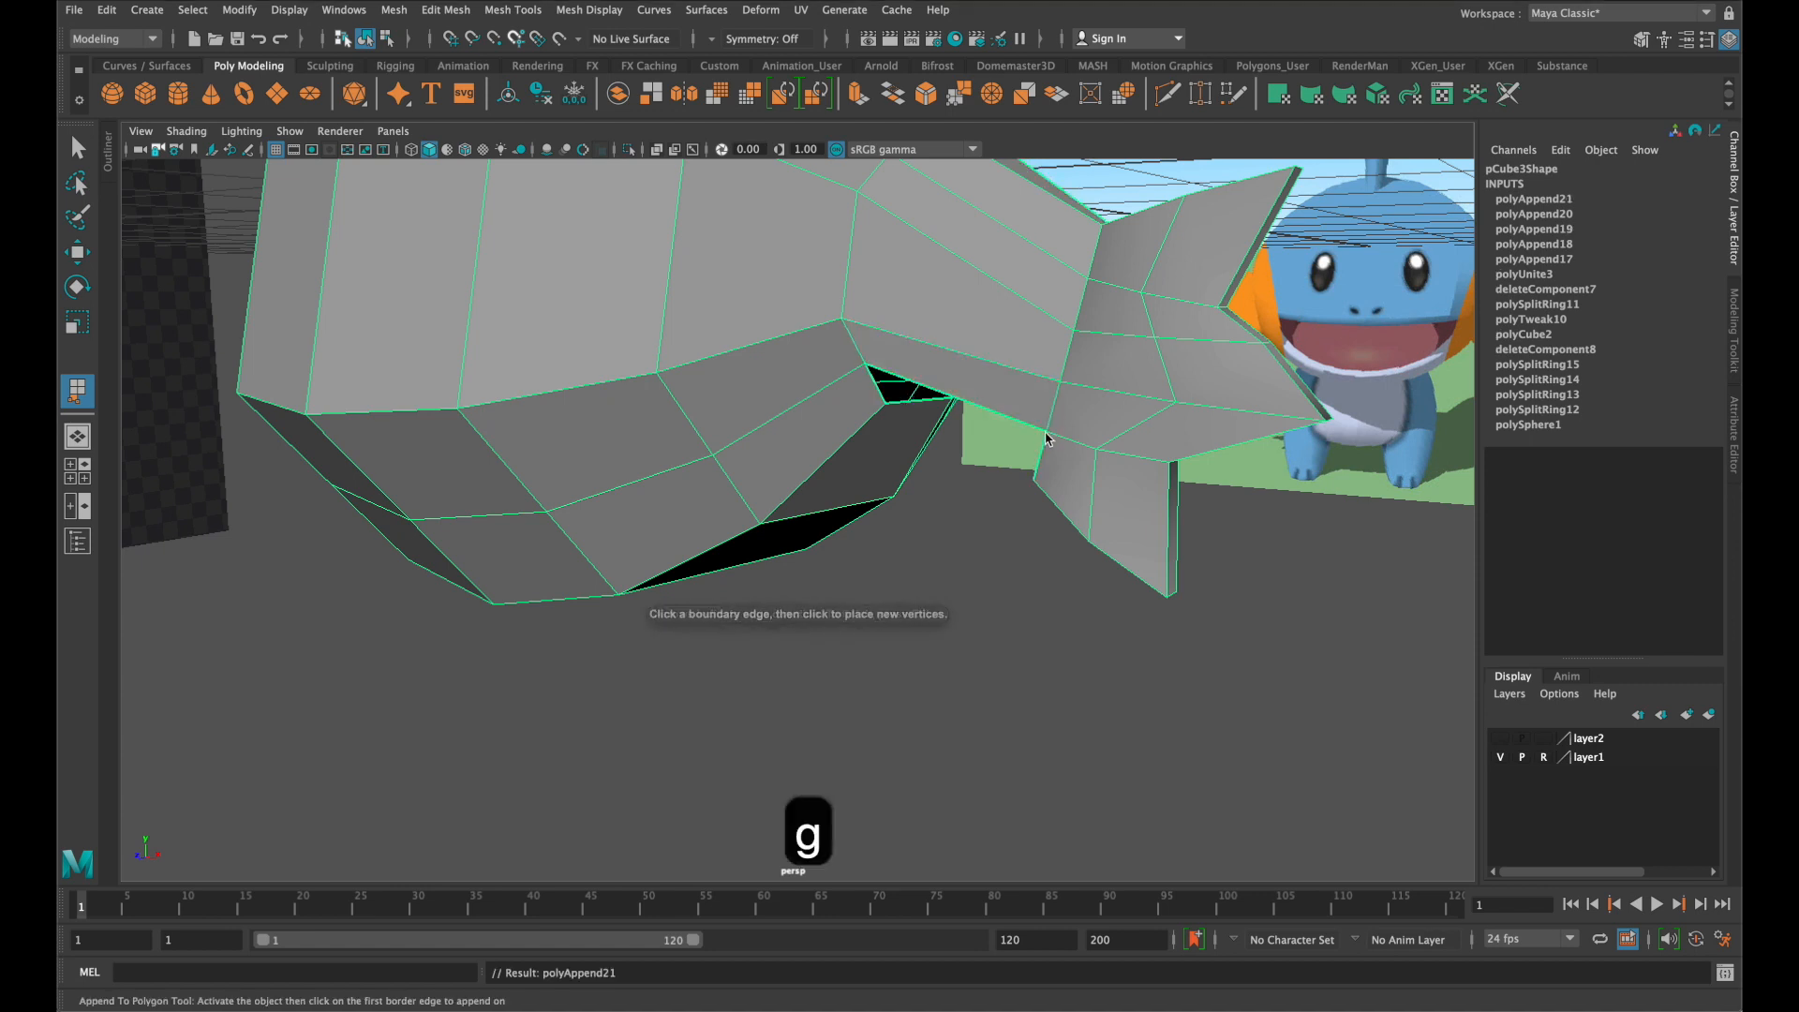
click(1043, 440)
click(884, 392)
key(Return)
Append two polygons joining the upper rear edges of the head opening to the fin's upper rear inner edges
key(g)
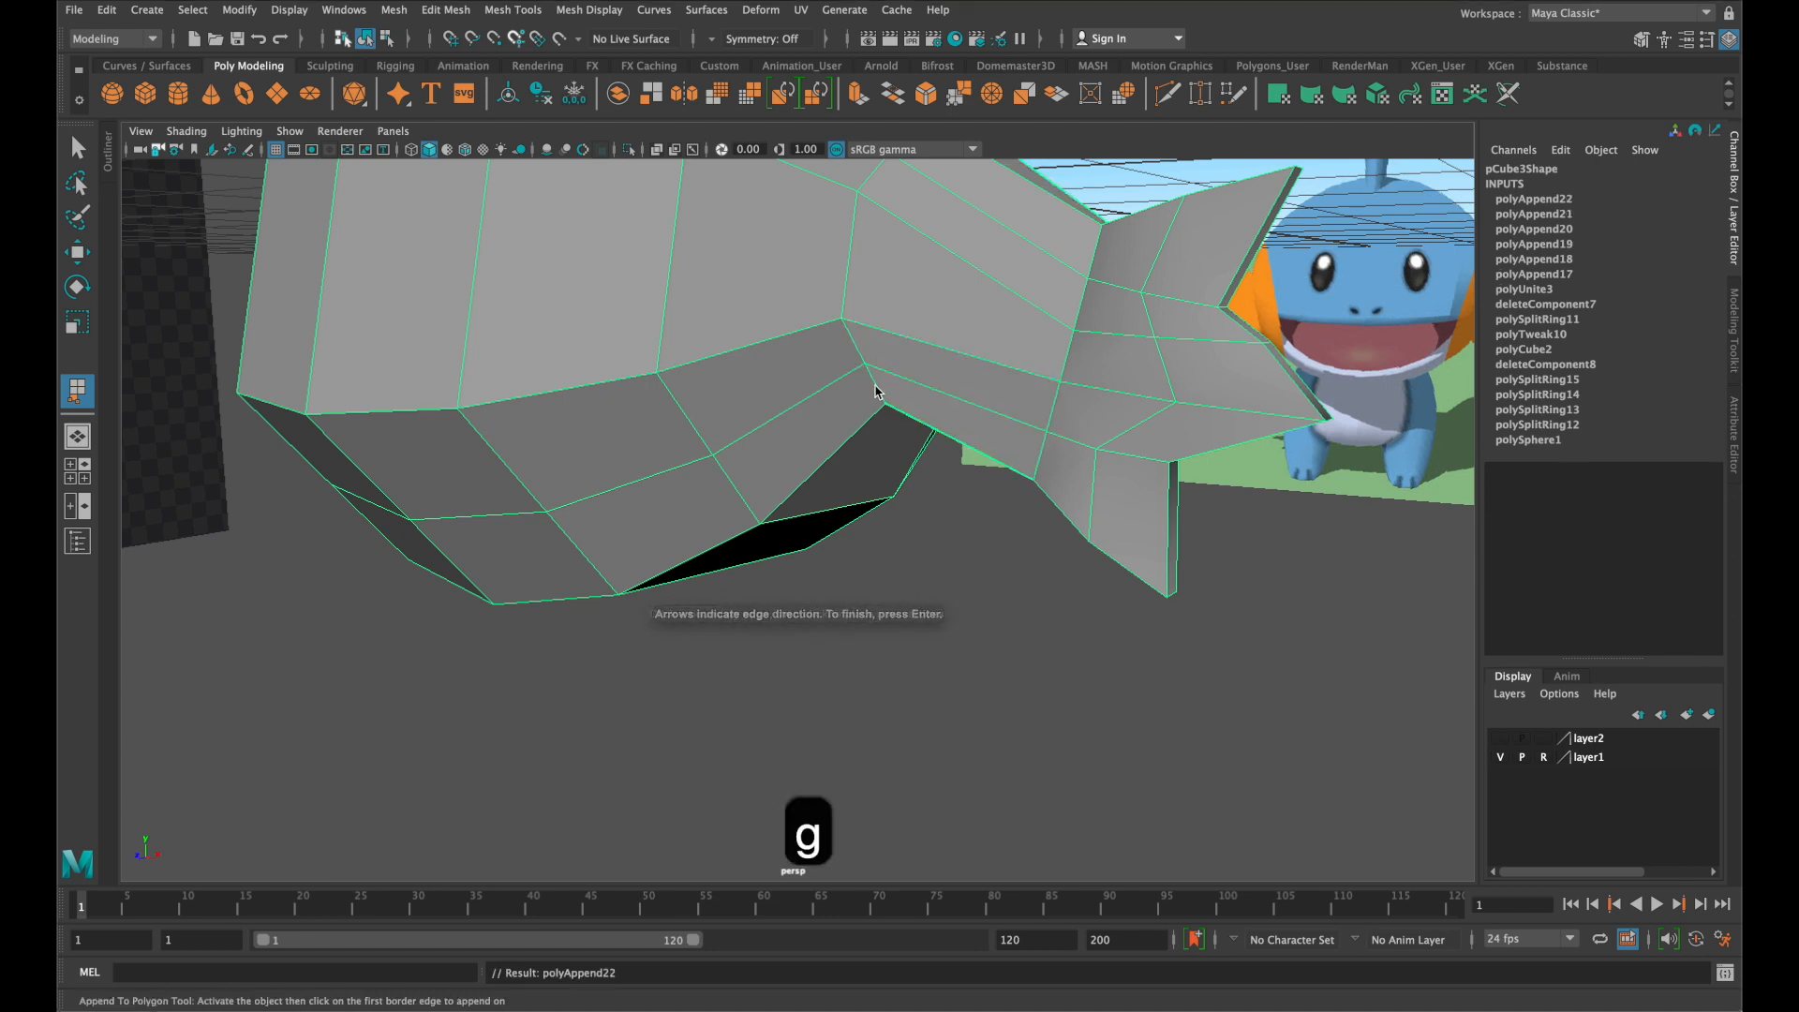
alt+drag(968, 400, 463, 329)
click(455, 326)
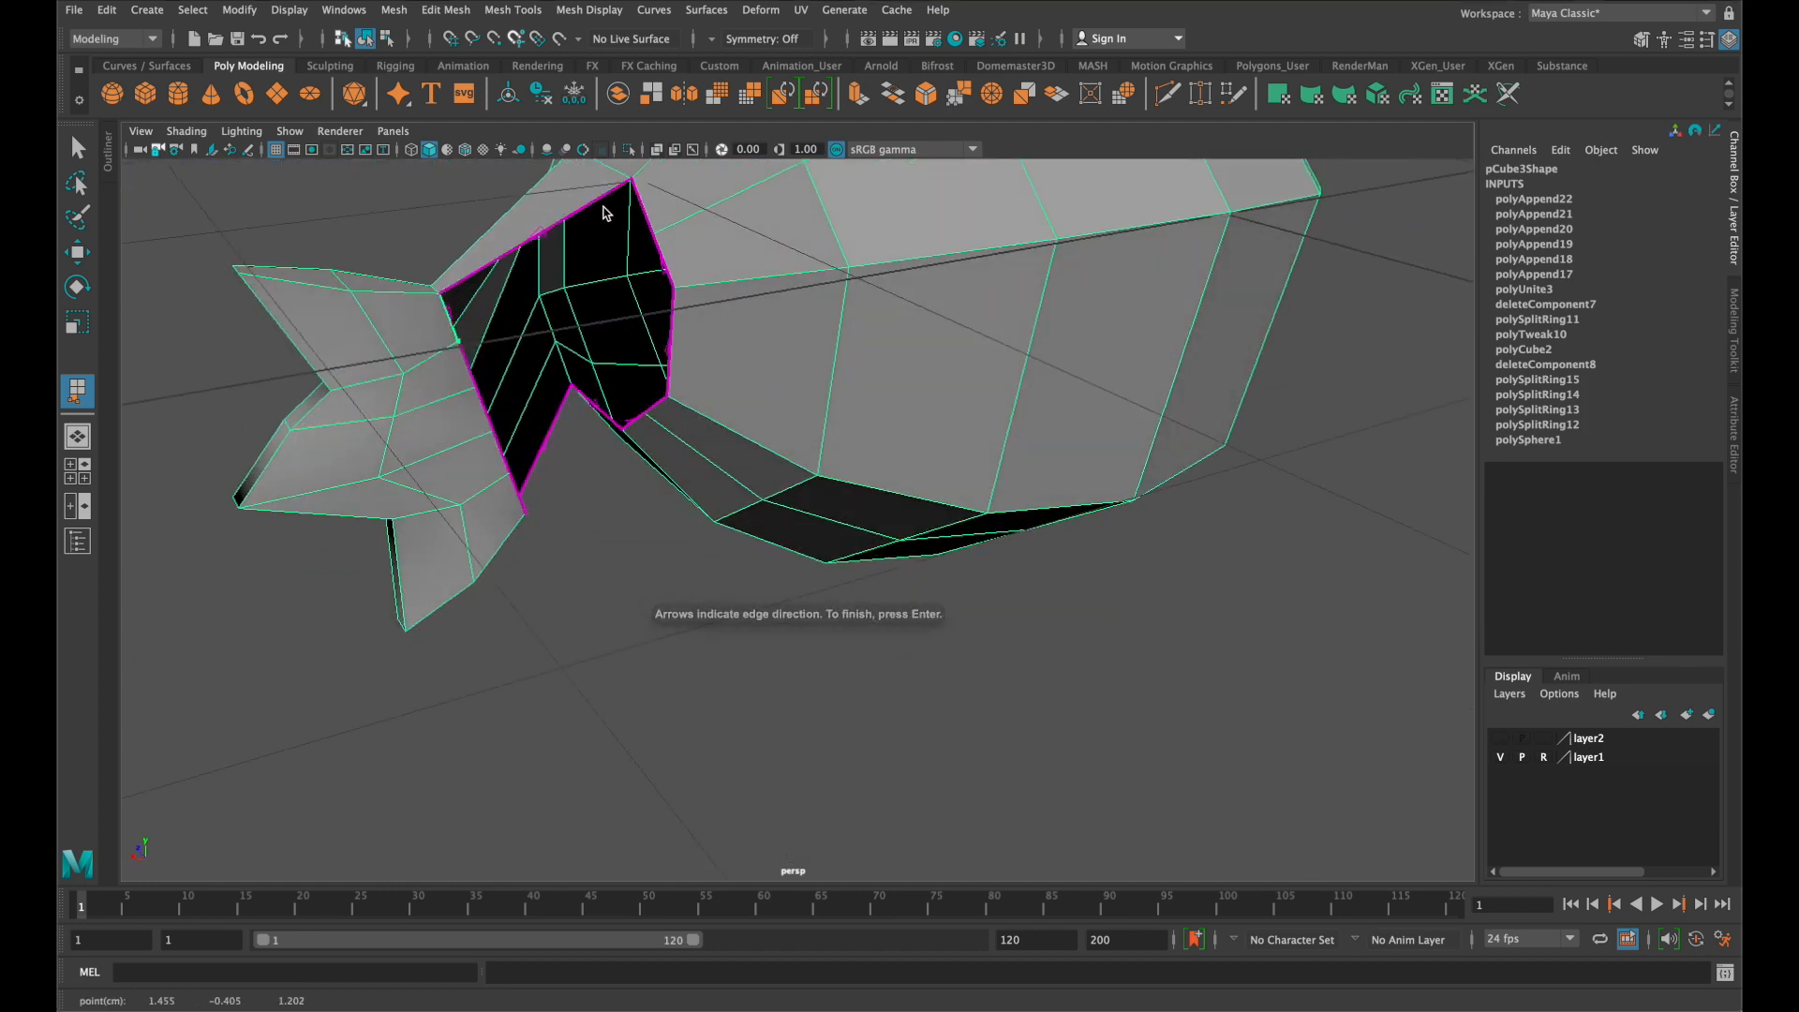
click(643, 210)
key(Return)
key(g)
click(539, 375)
click(471, 376)
key(Return)
Append two more polygons down the rear side, joining the middle rear edges of the head opening to the fin
key(g)
click(671, 340)
click(673, 346)
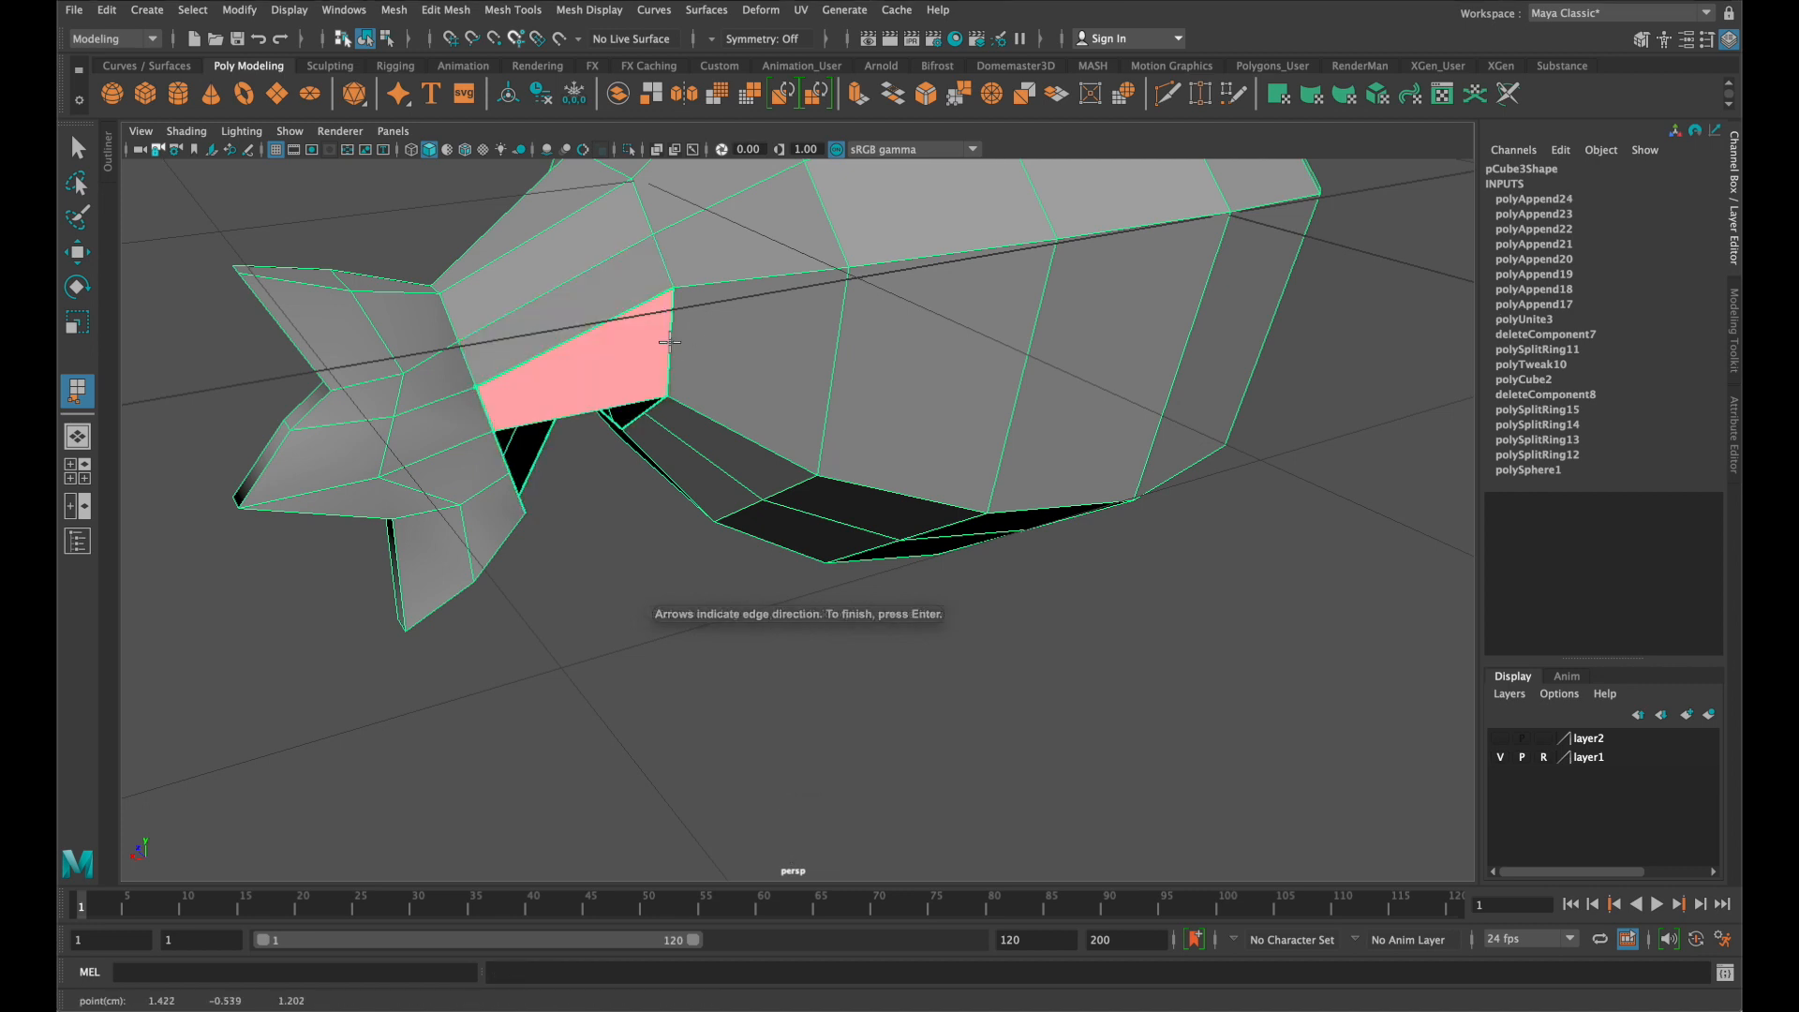
key(Return)
key(g)
alt+drag(674, 349, 687, 333)
click(658, 323)
click(506, 378)
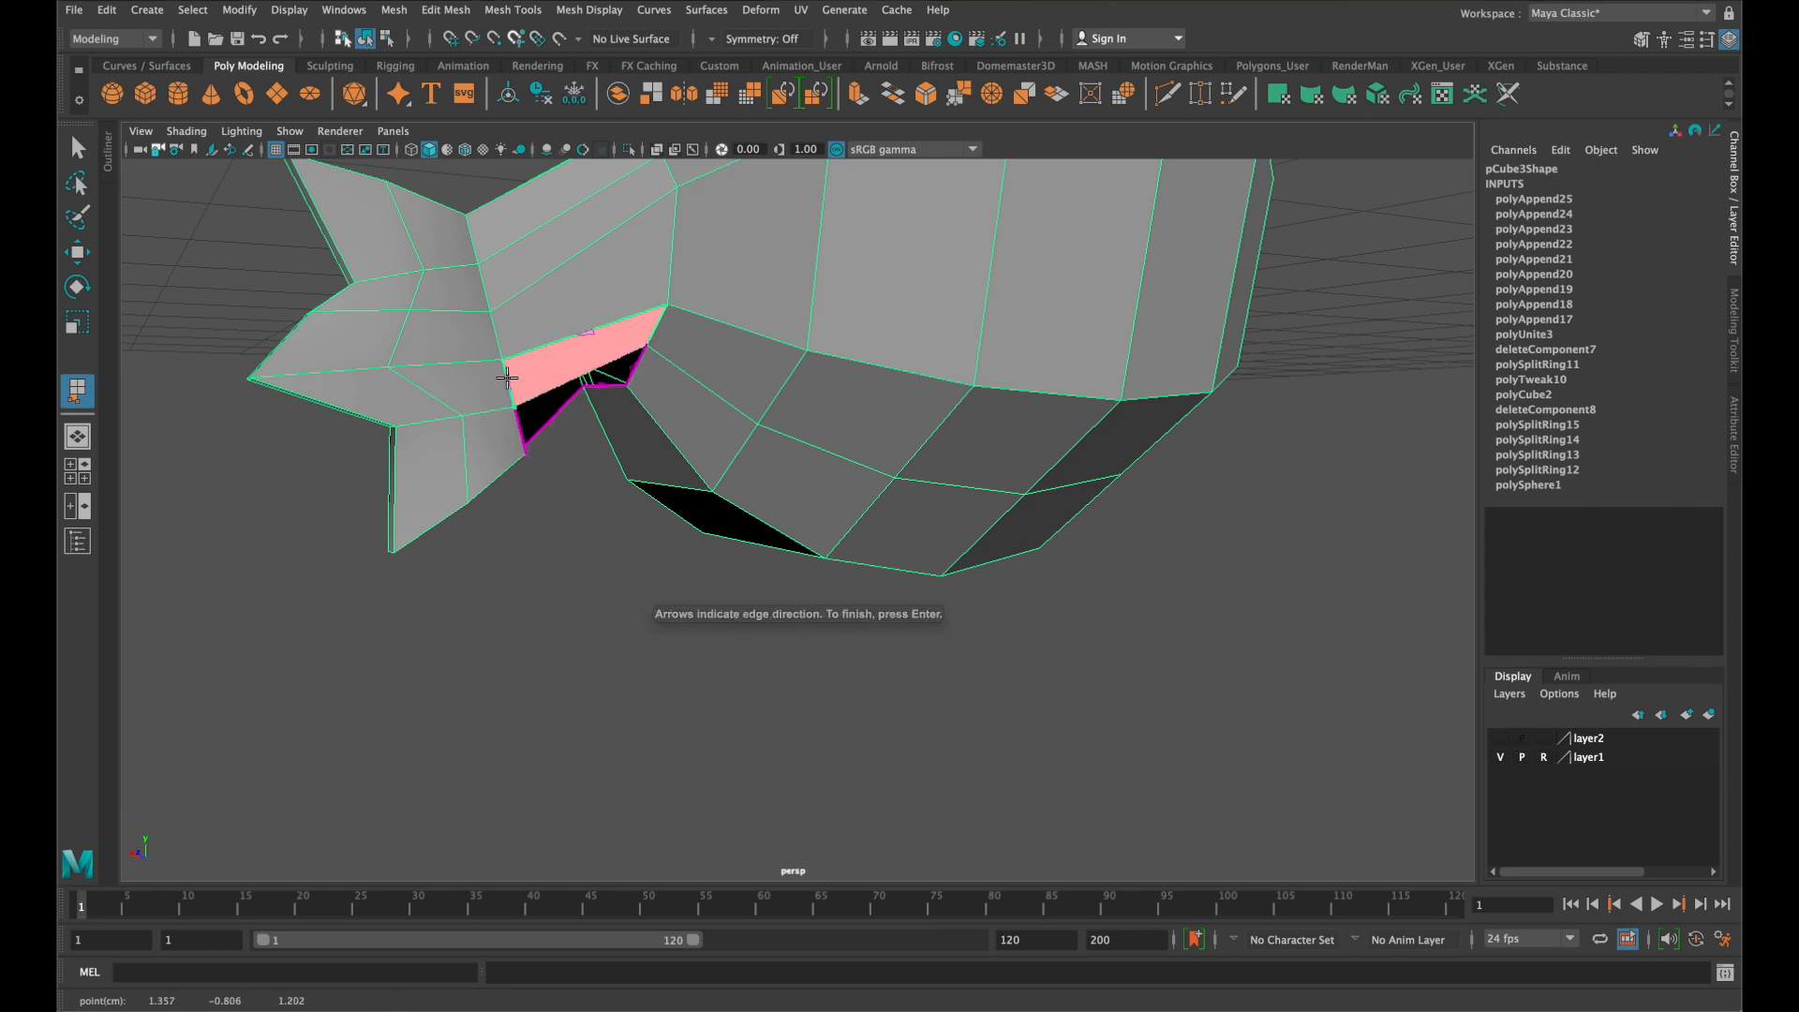
key(Return)
Append the lowest rear polygon and a bottom polygon to close the remaining gap between the head and the fin
key(g)
alt+drag(506, 377, 573, 389)
click(551, 405)
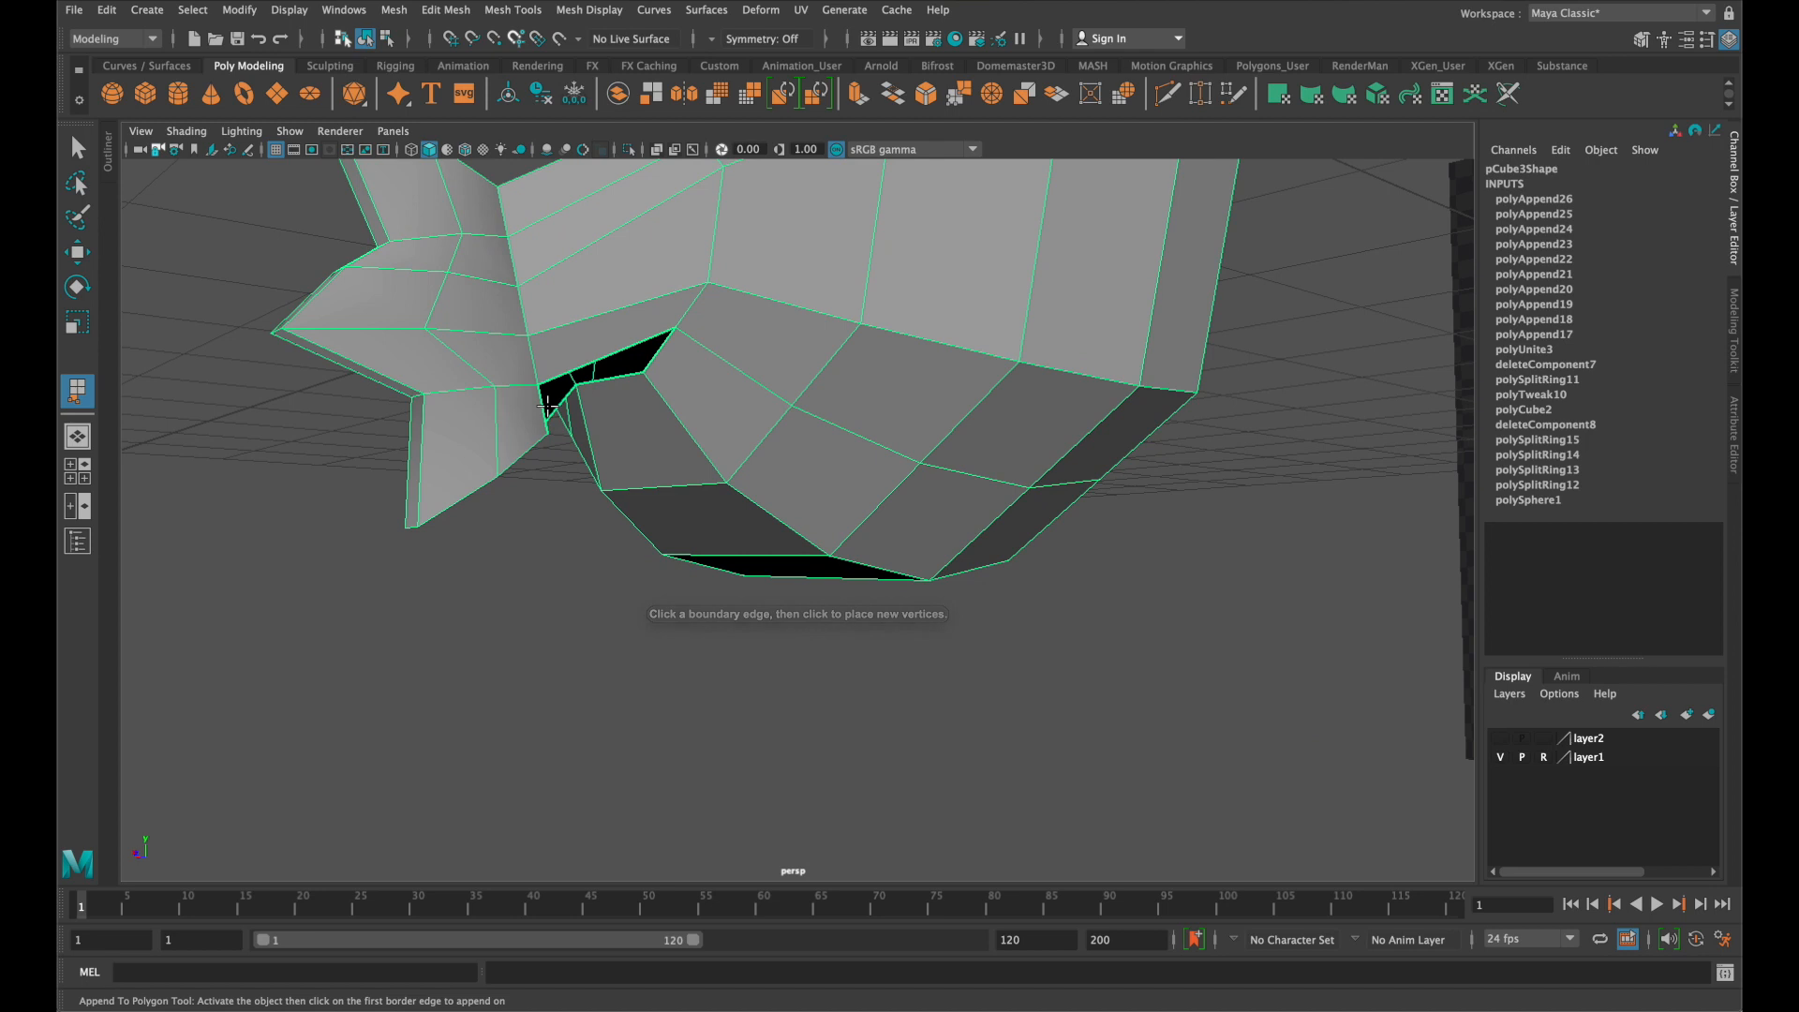
click(671, 350)
key(Return)
key(g)
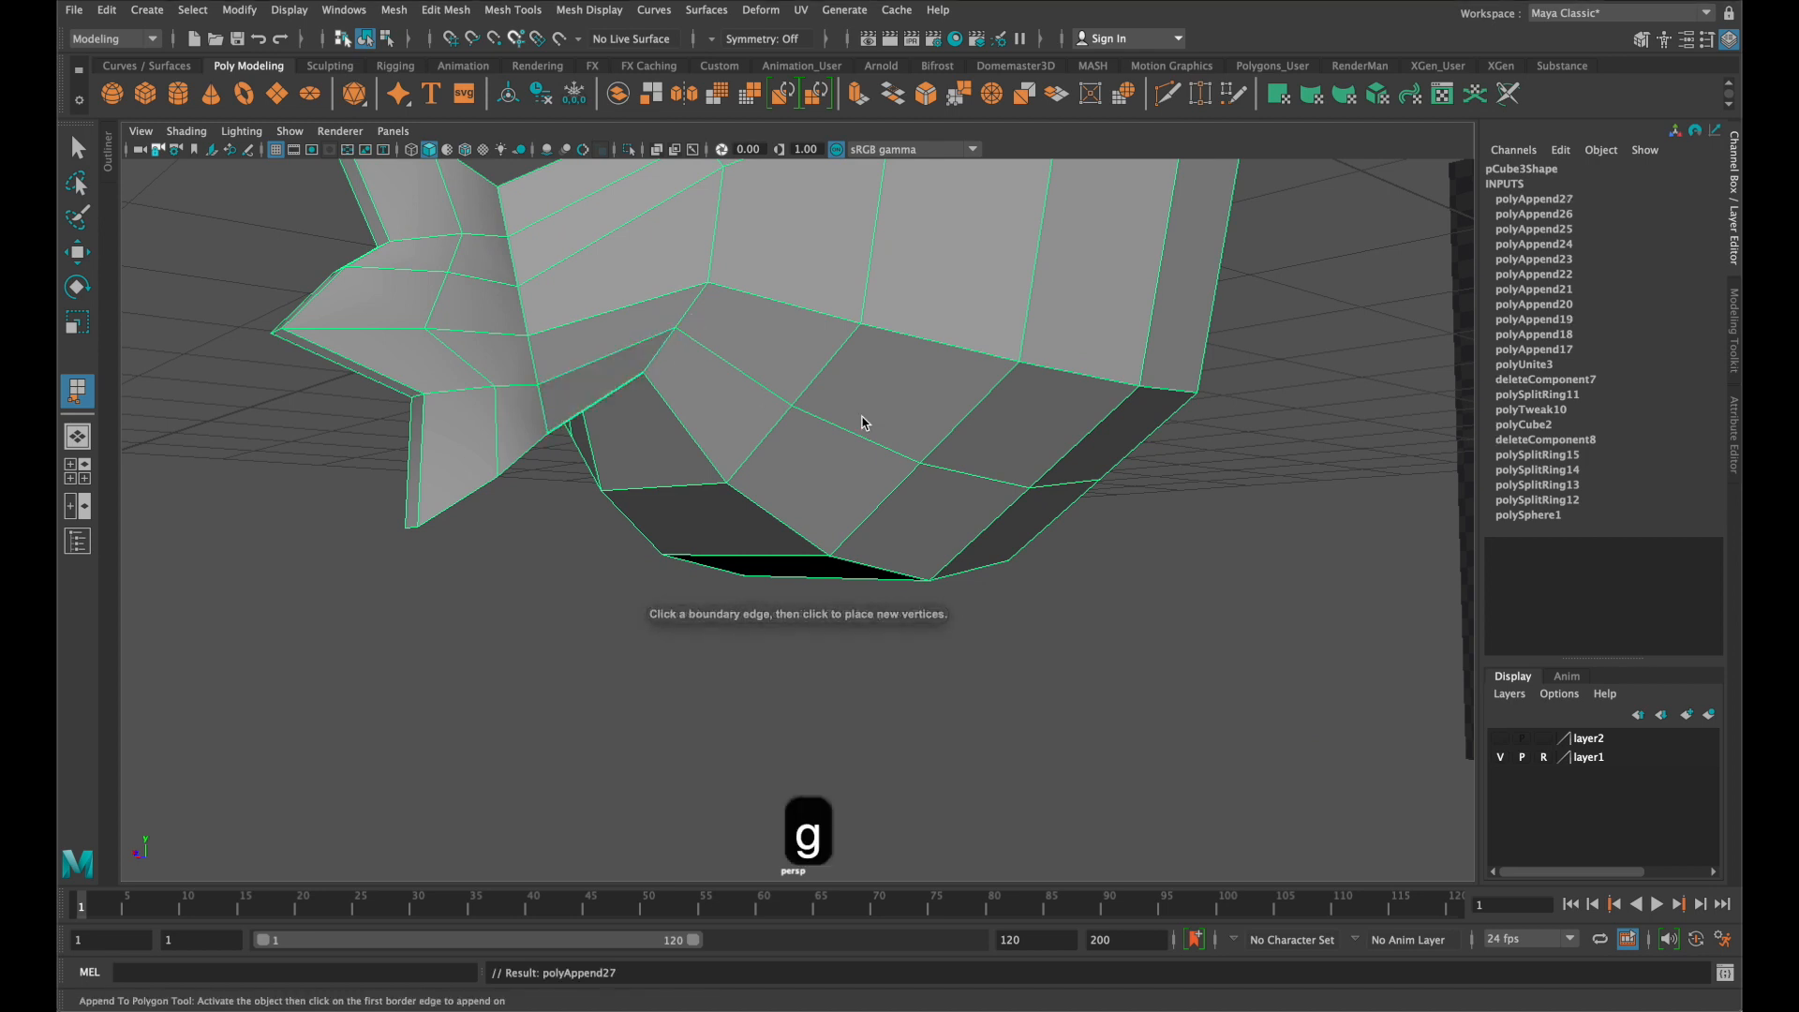
alt+drag(858, 427, 735, 385)
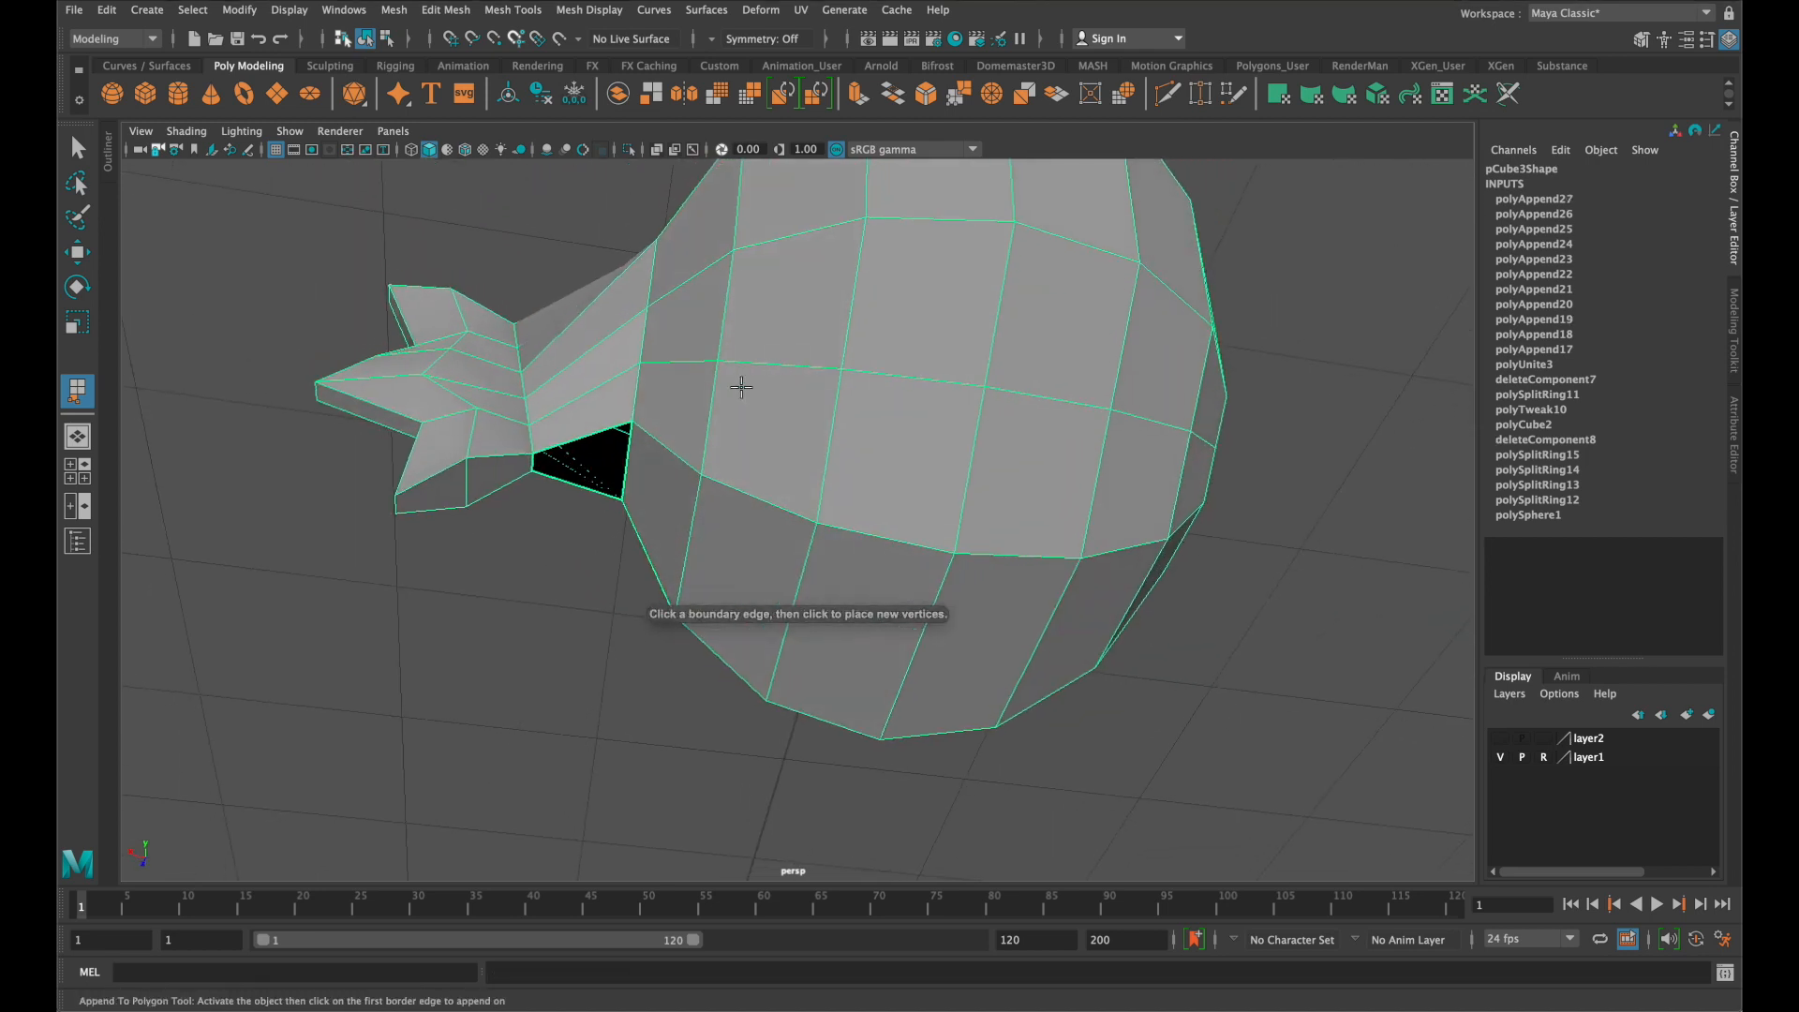
click(588, 468)
click(581, 484)
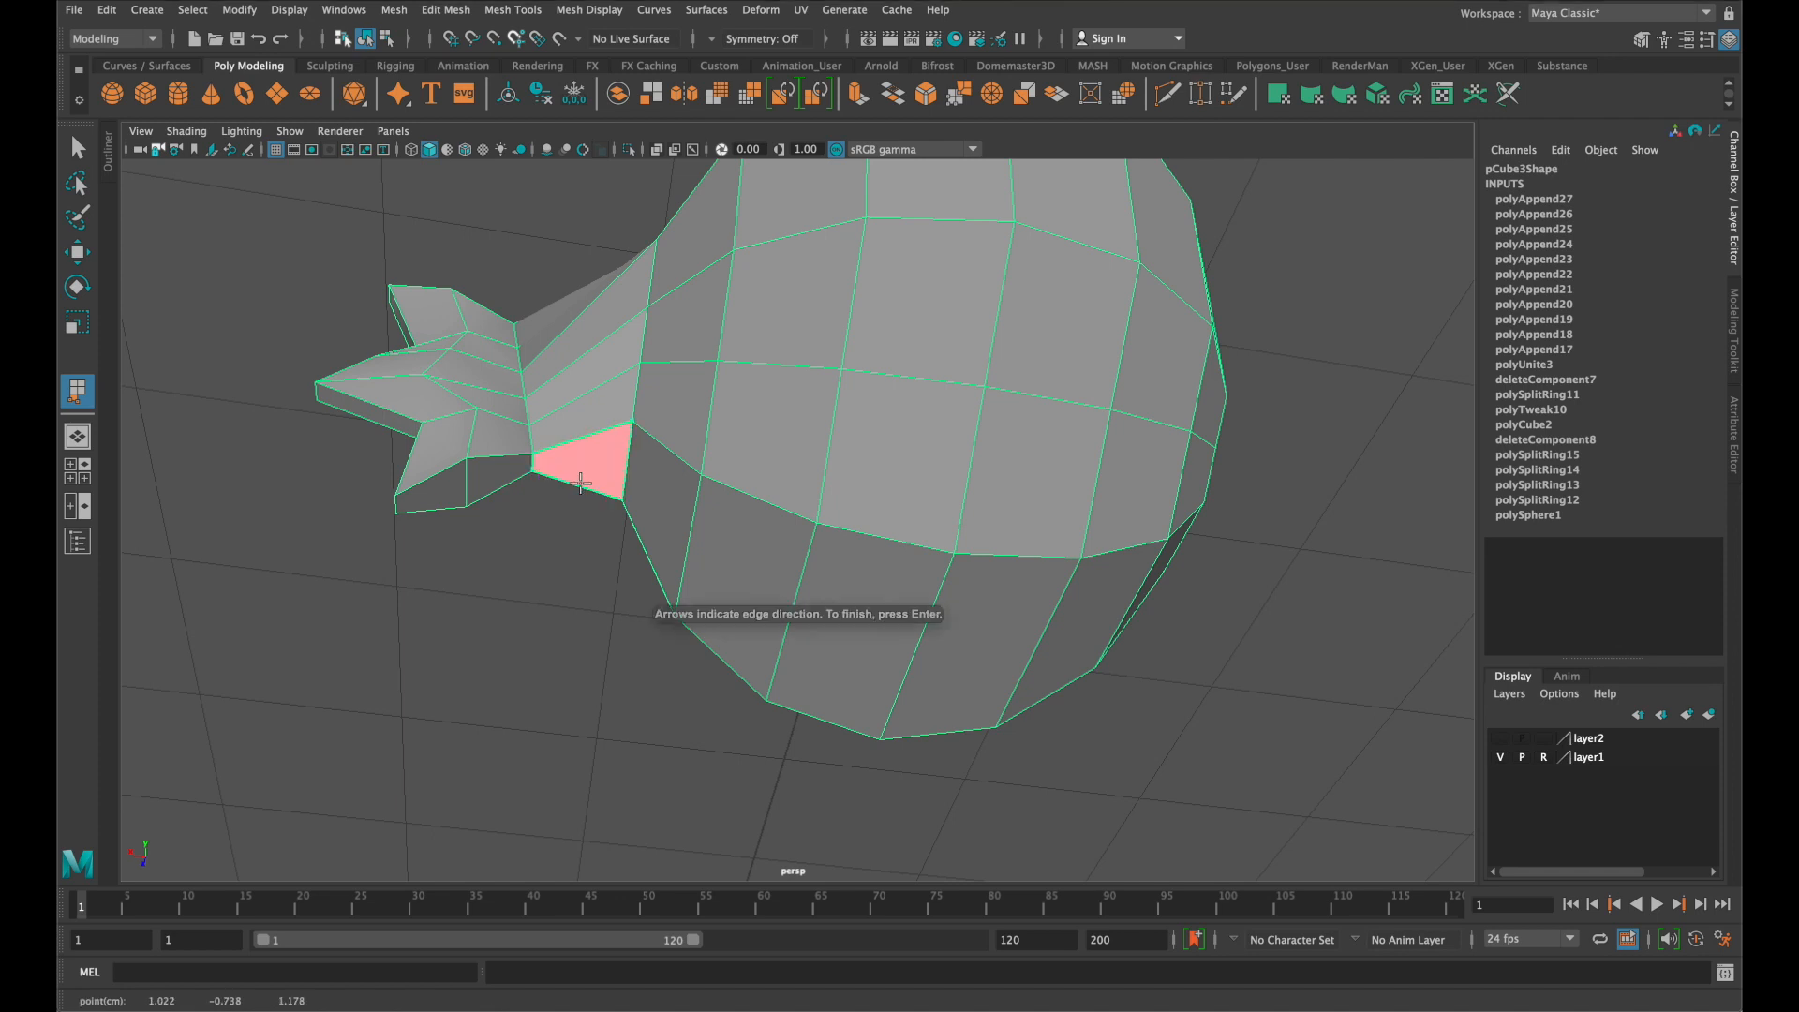
key(Return)
key(alt)
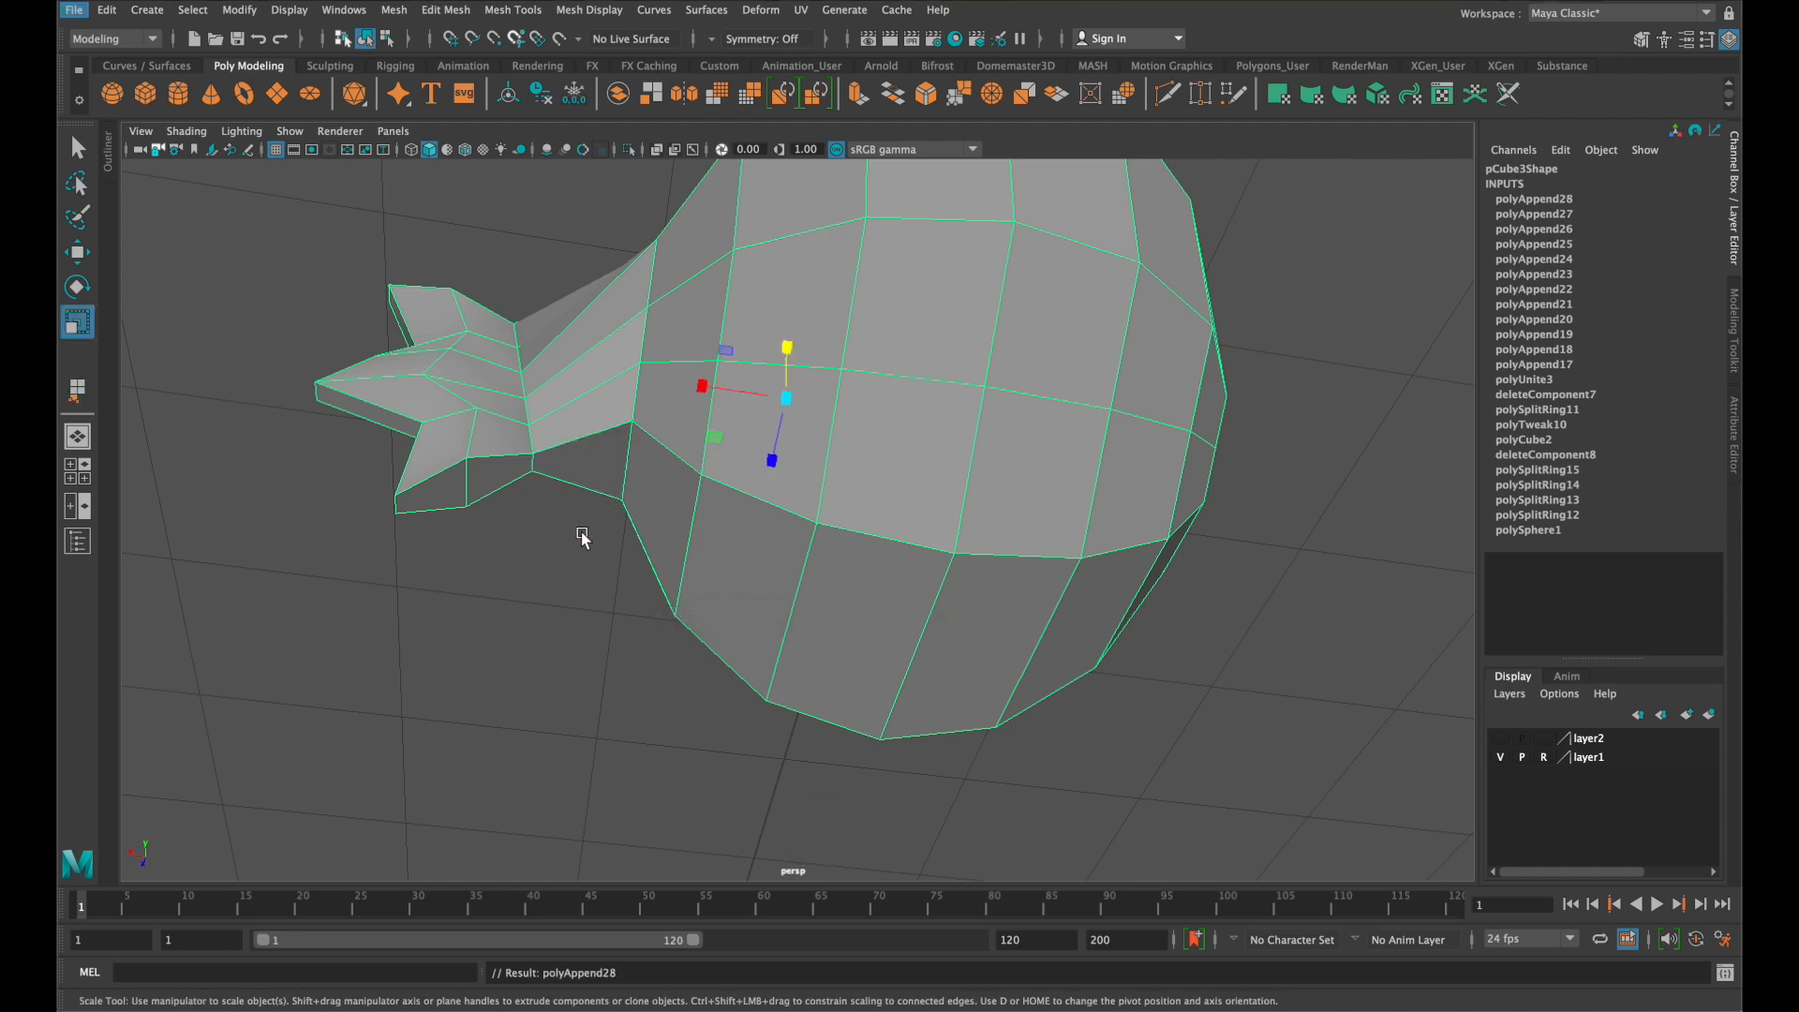
Examine the joined fin and head from several angles for remaining gaps in the mesh
alt+drag(574, 527, 876, 587)
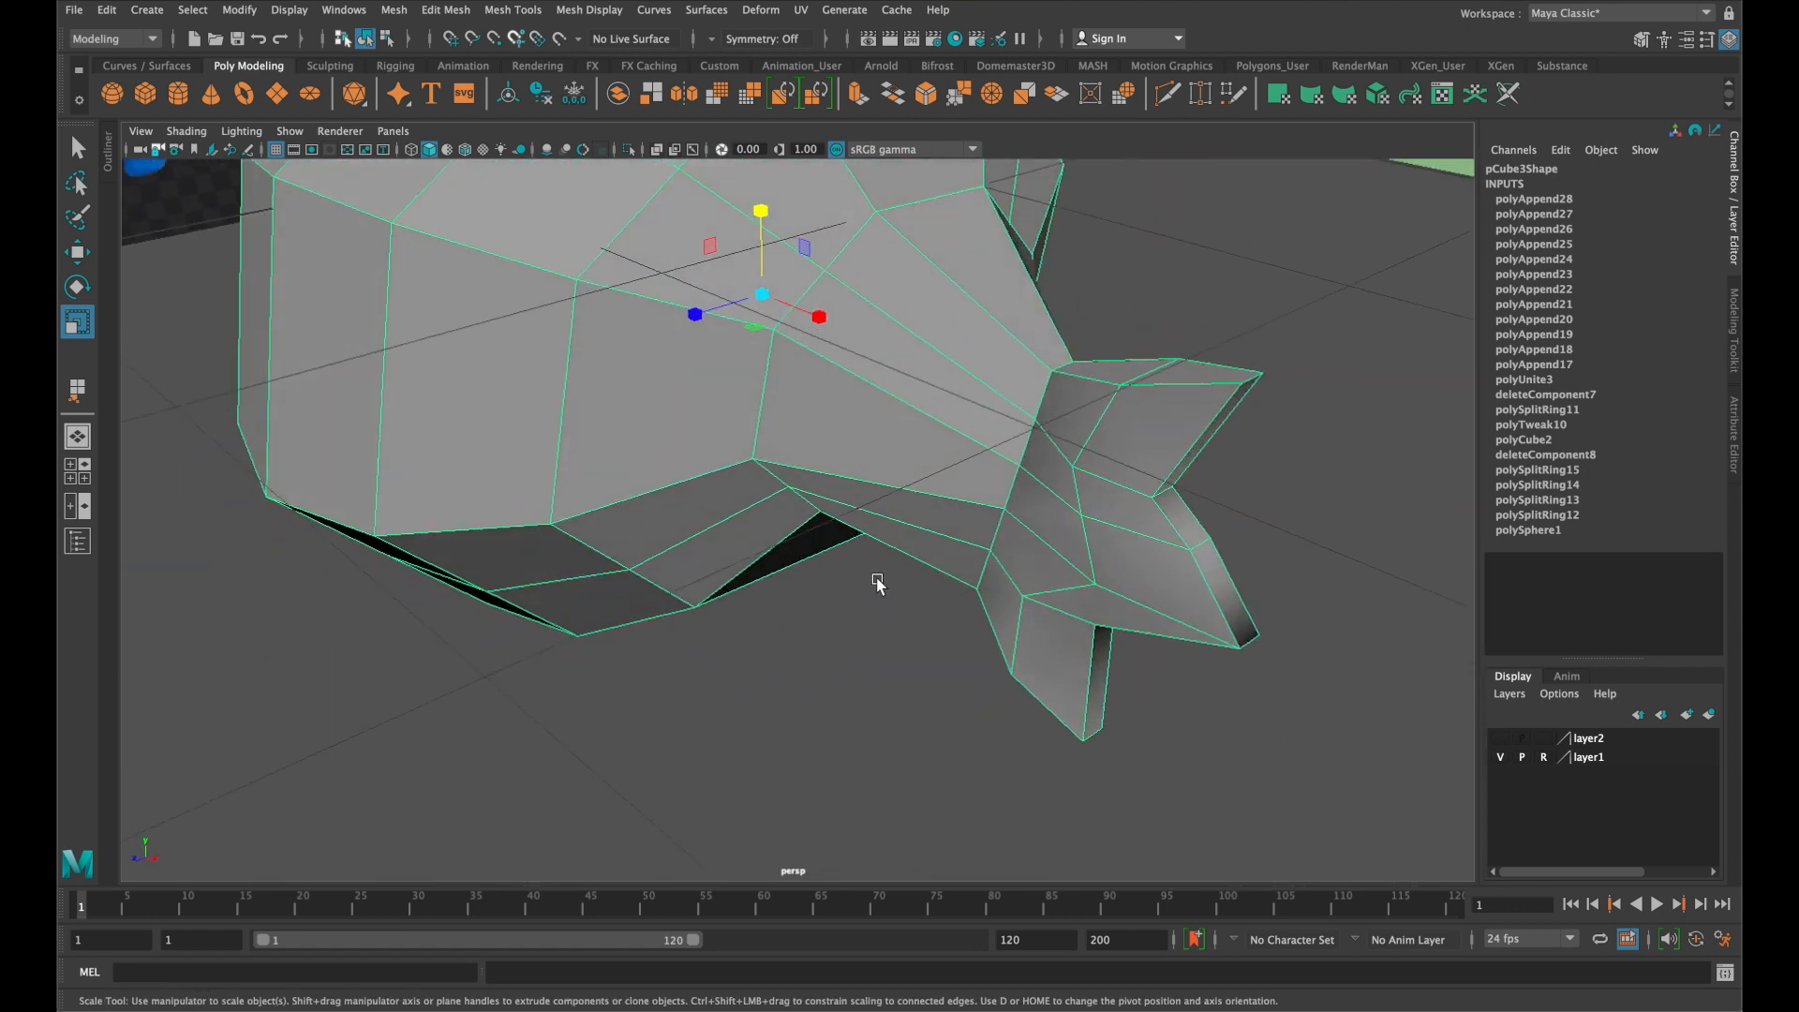
alt+right_drag(881, 577, 1010, 566)
scroll(991, 566, up, 2)
scroll(991, 566, down, 1)
scroll(991, 566, up, 1)
alt+right_drag(974, 504, 930, 506)
scroll(940, 517, down, 5)
alt+drag(954, 587, 1080, 469)
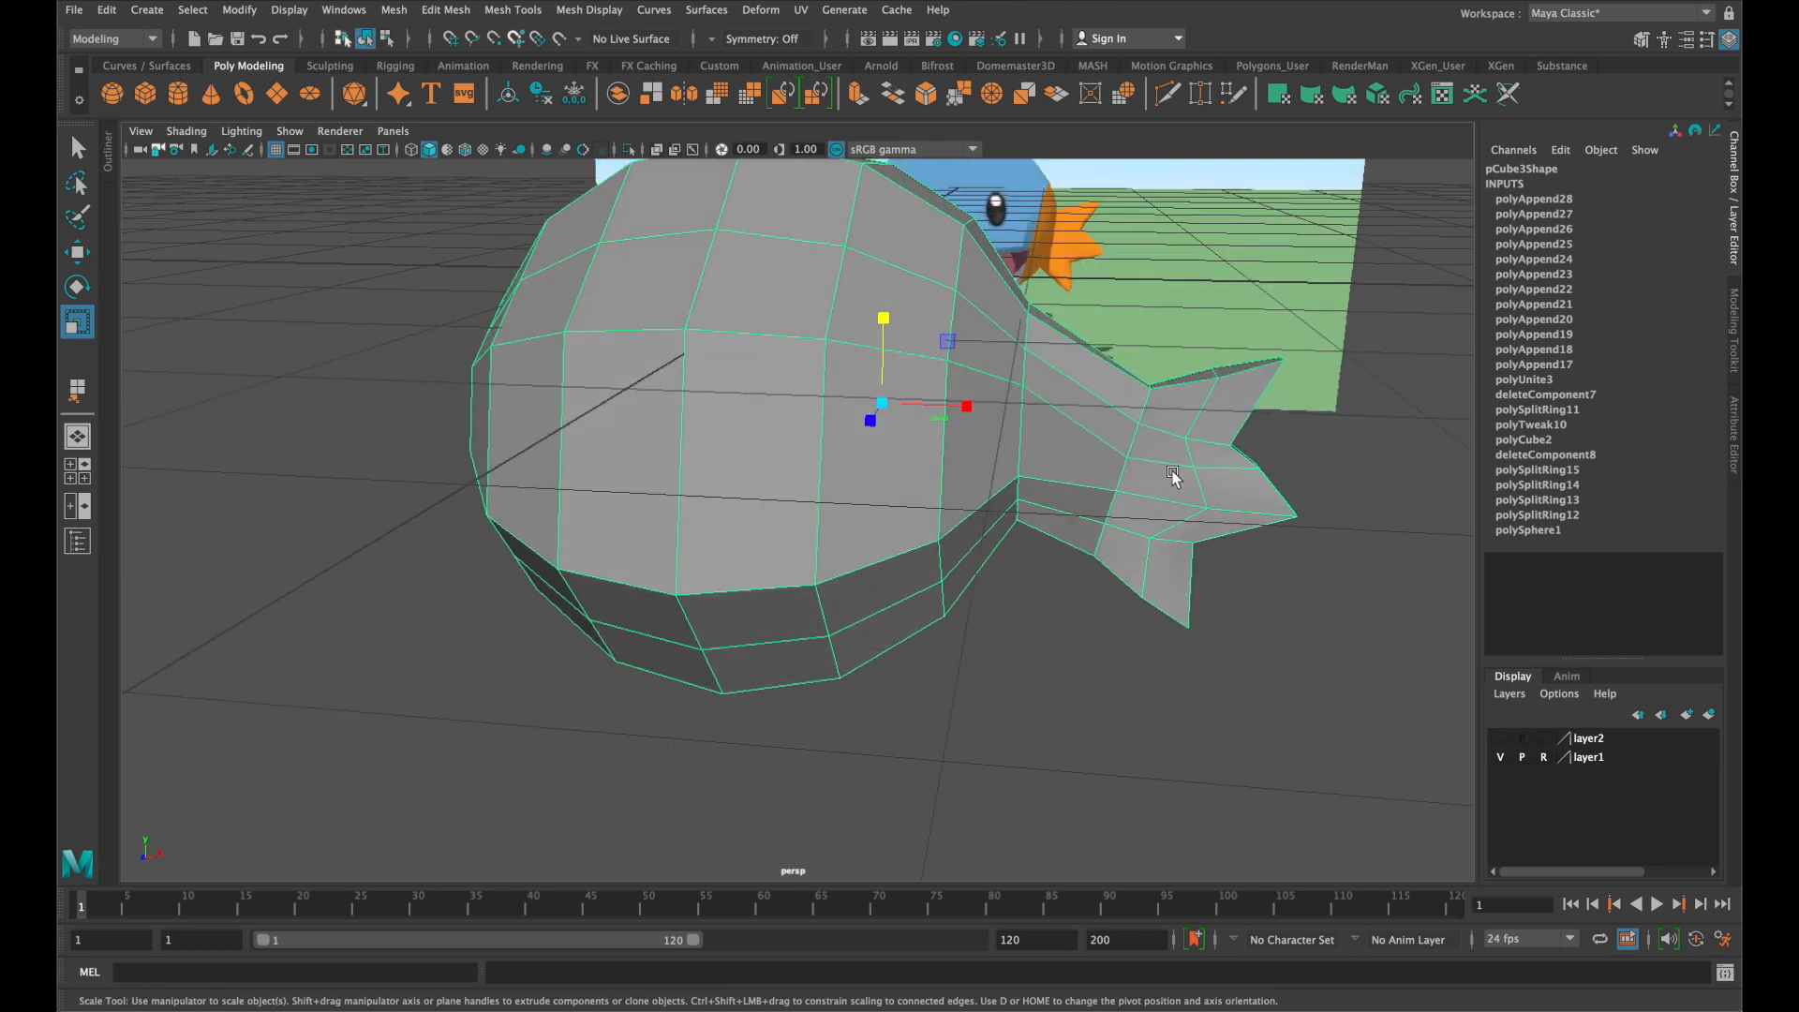
In the front view, move all the fin's vertices inward toward the head to match the orange reference fin
key(space)
key(space)
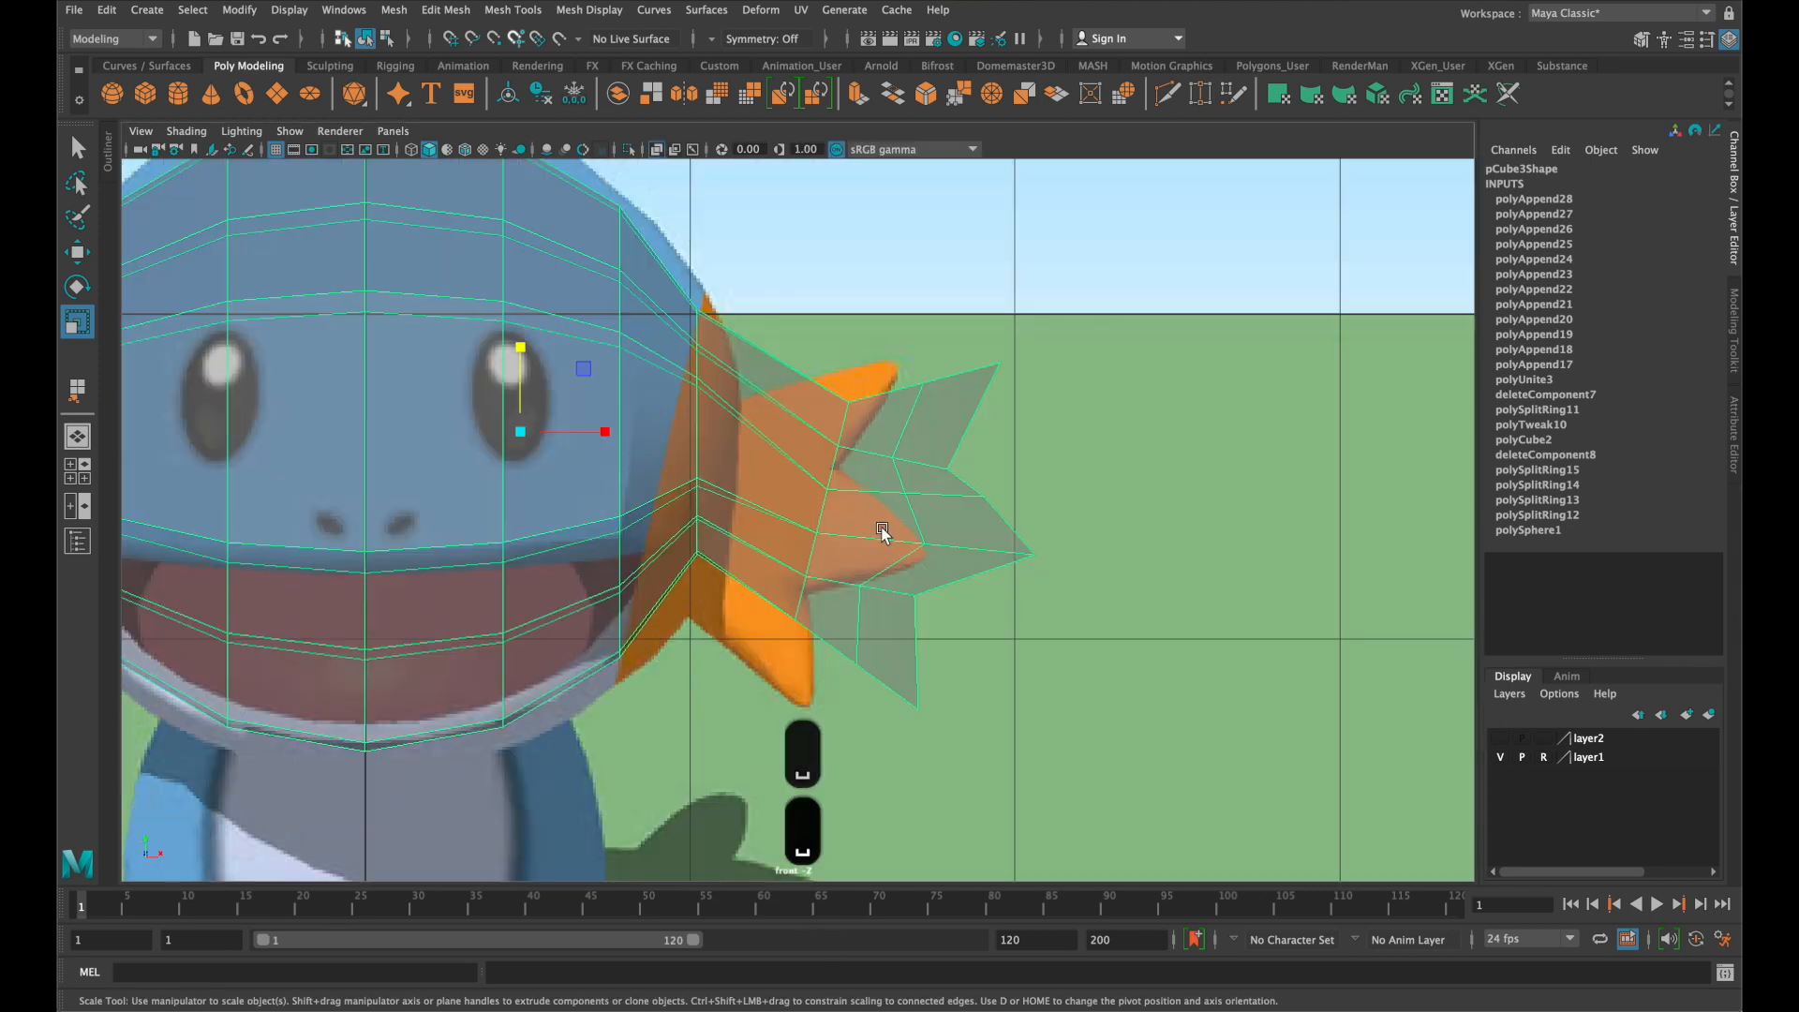
right_click(924, 498)
right_drag(923, 504, 892, 478)
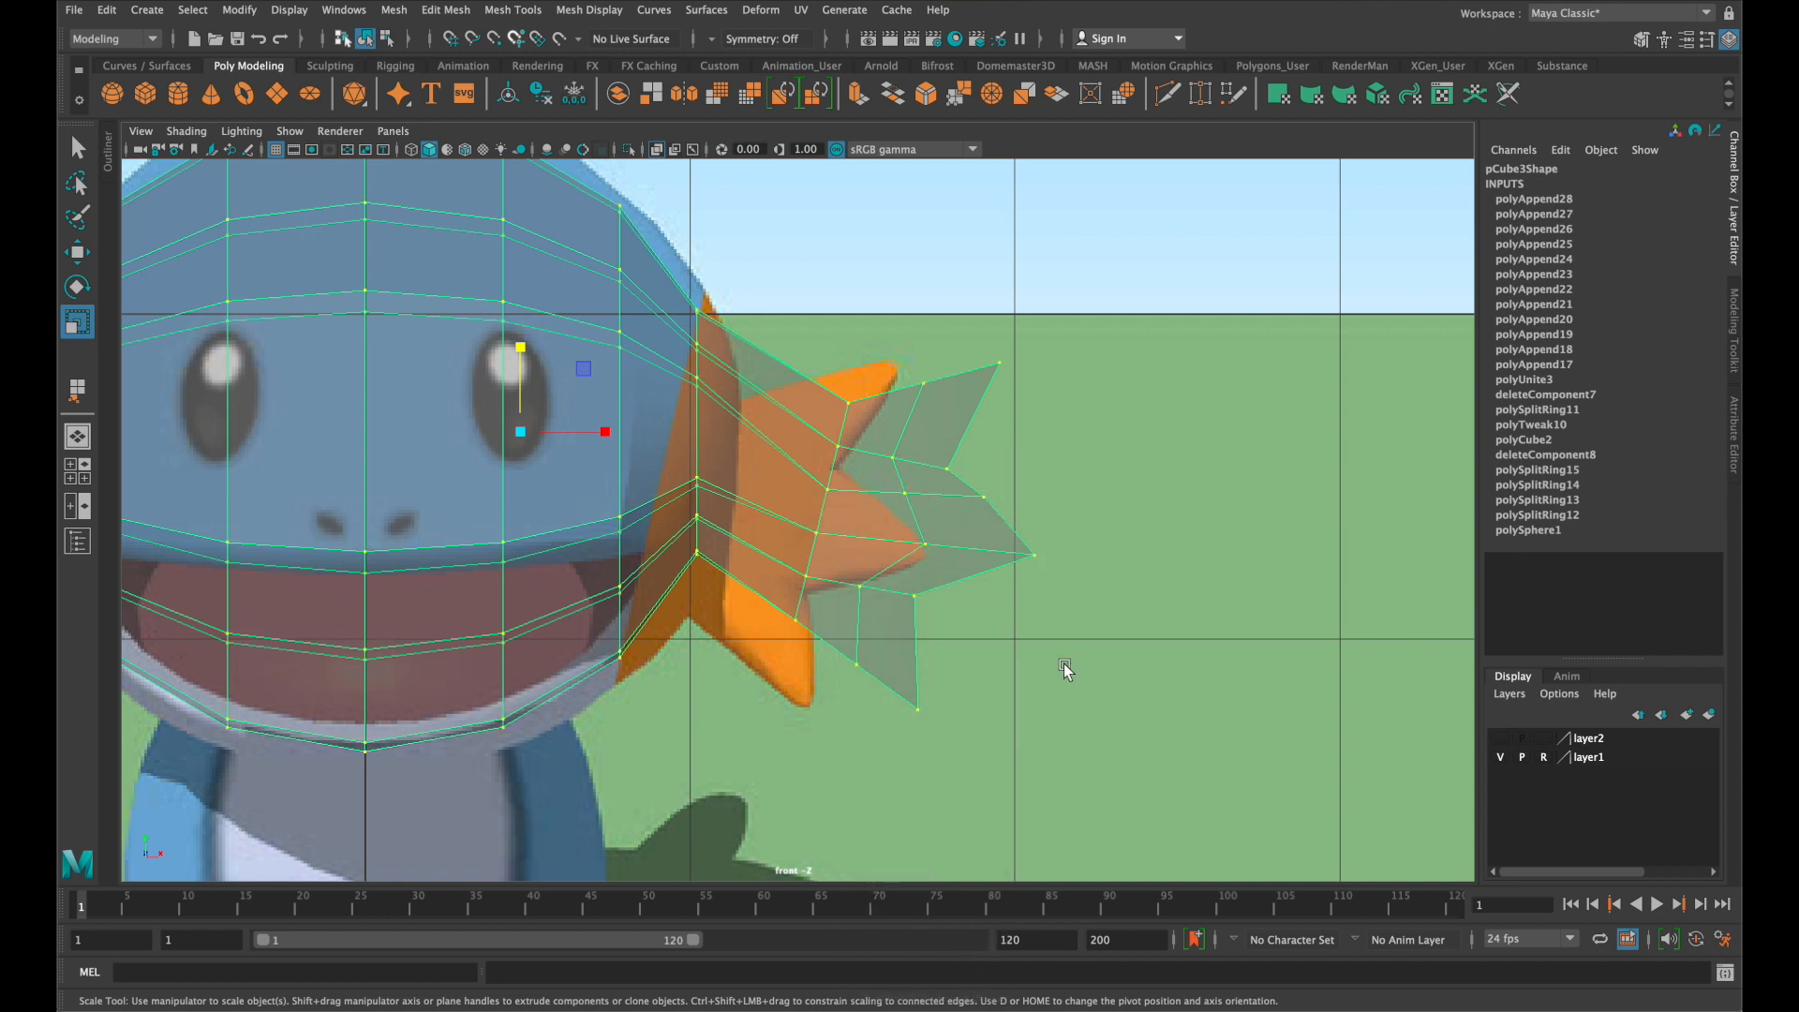
drag(1200, 789, 723, 289)
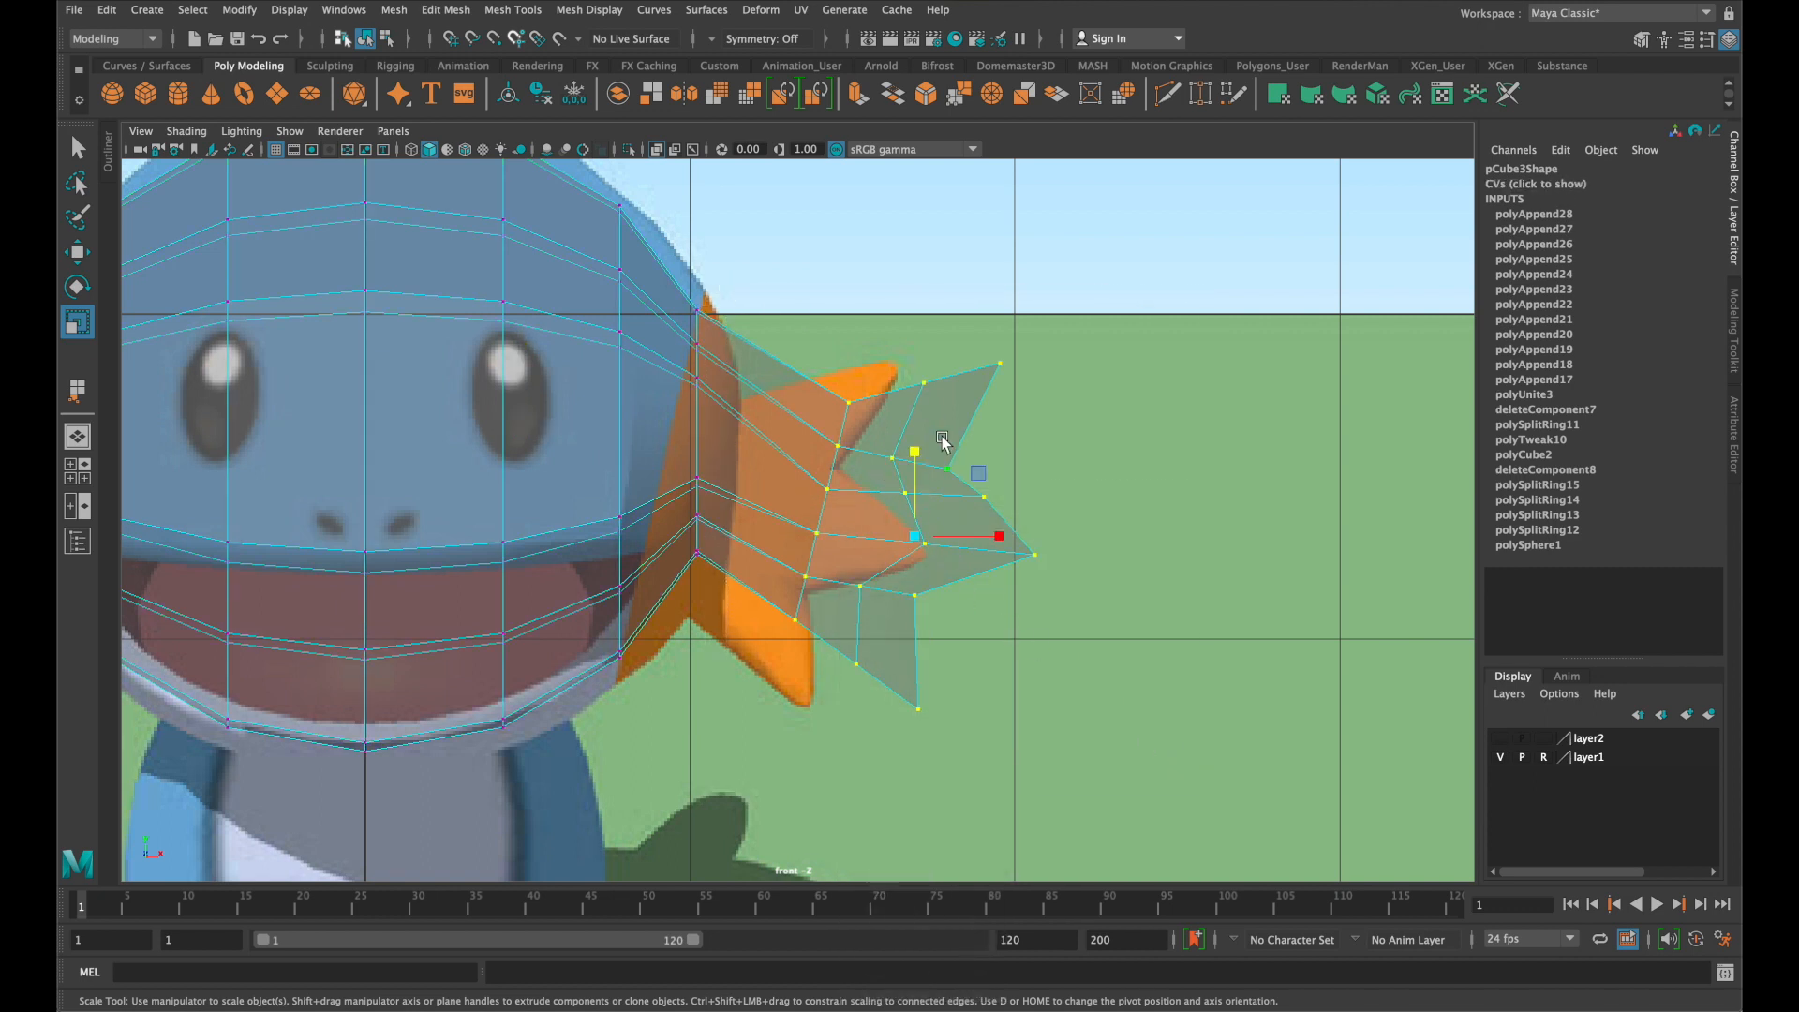
key(w)
drag(914, 535, 814, 537)
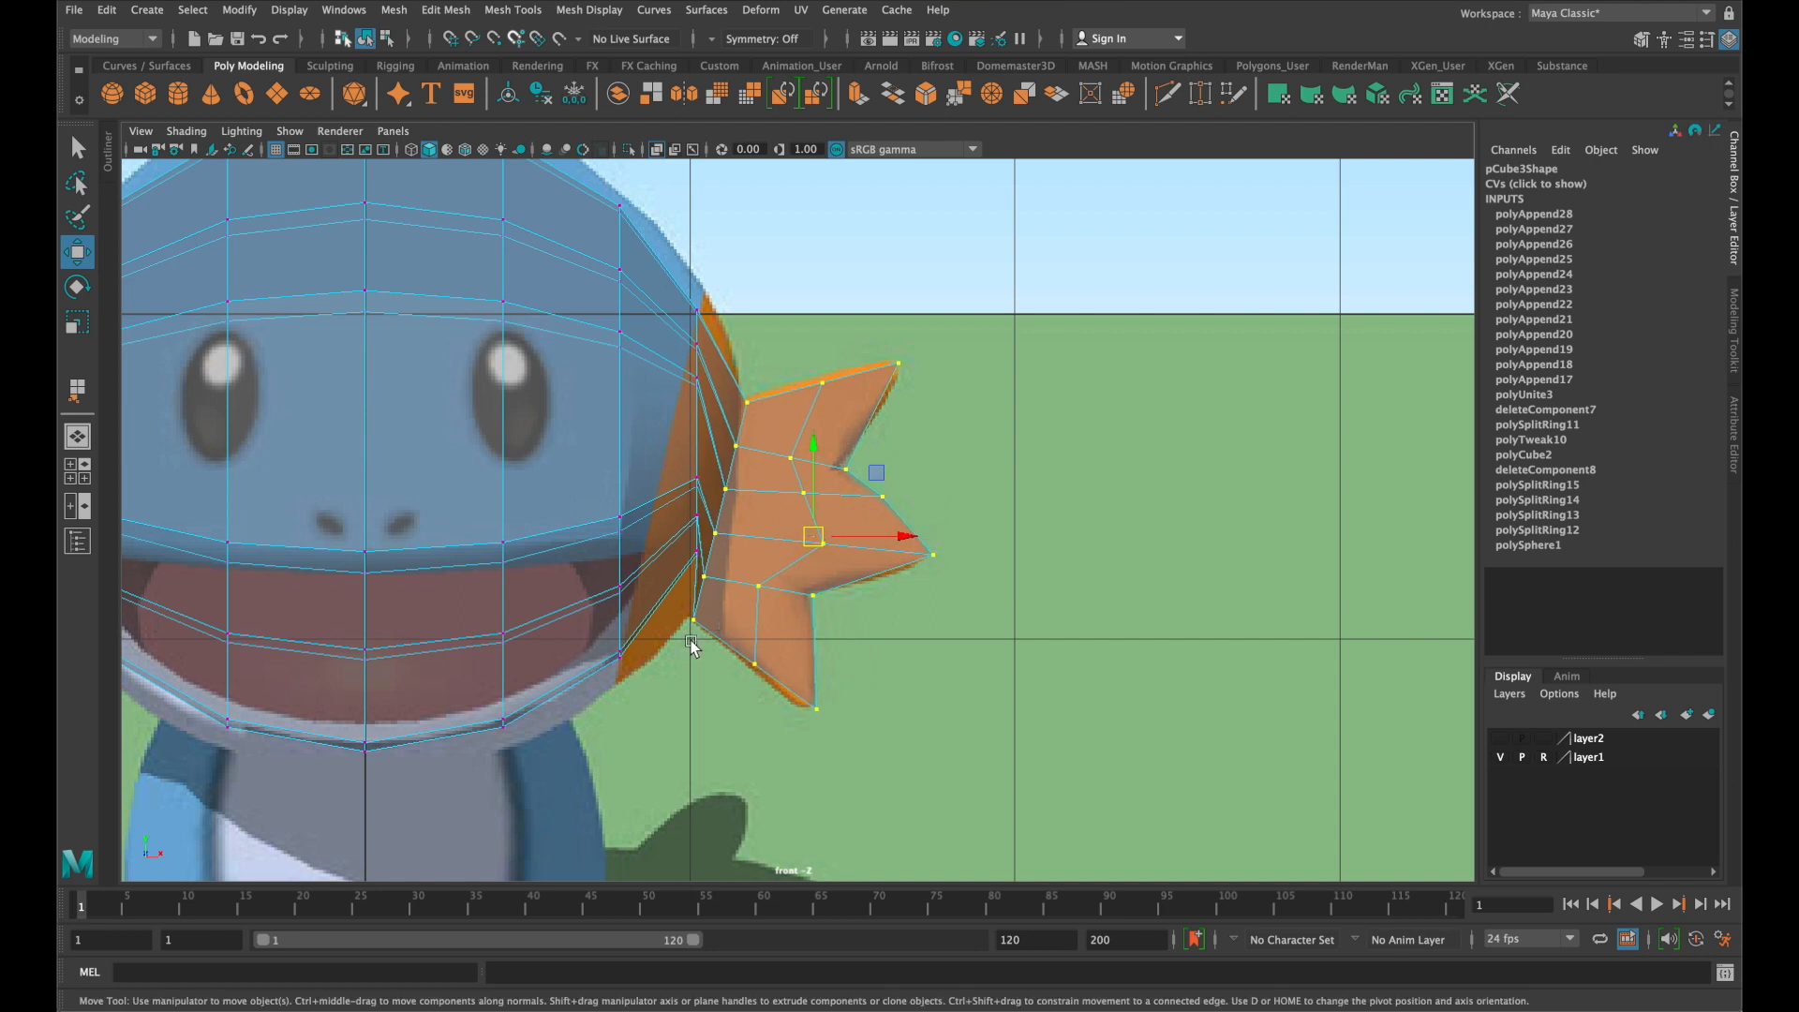
Lower the head's bottom vertices beside the fin to follow the reference's lower cheek outline
scroll(715, 602, up, 5)
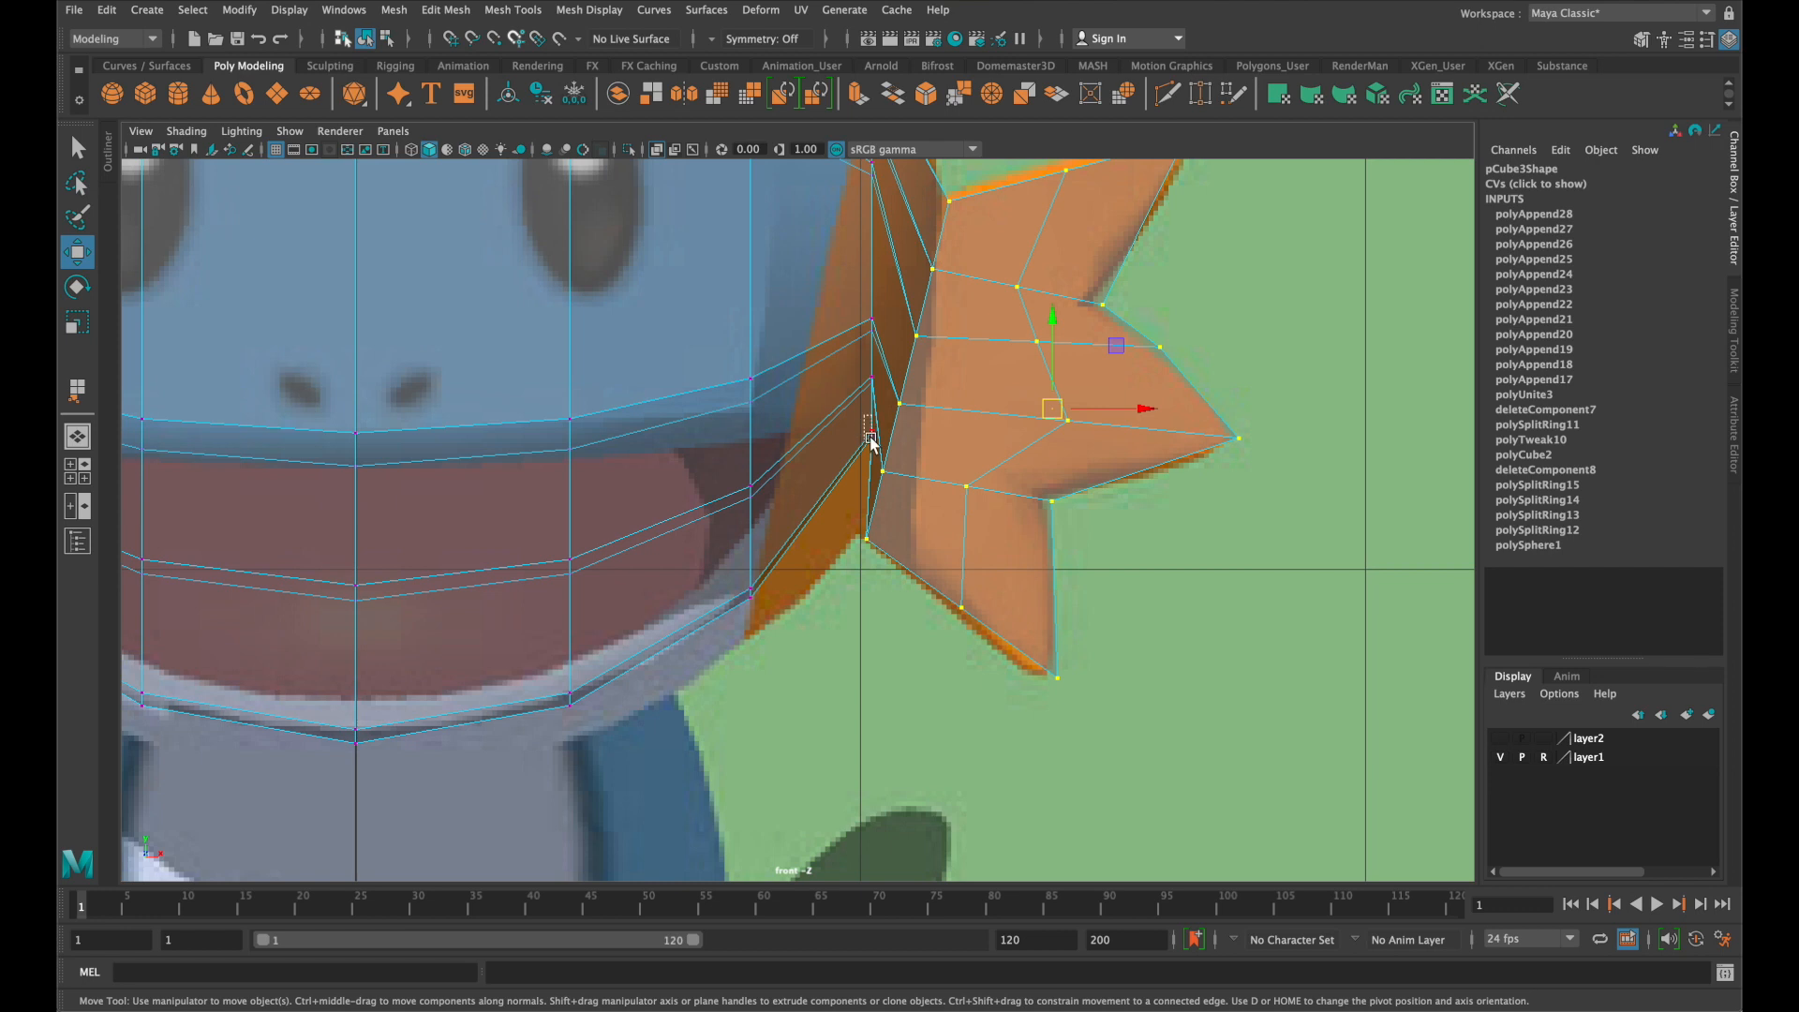
drag(869, 438, 852, 531)
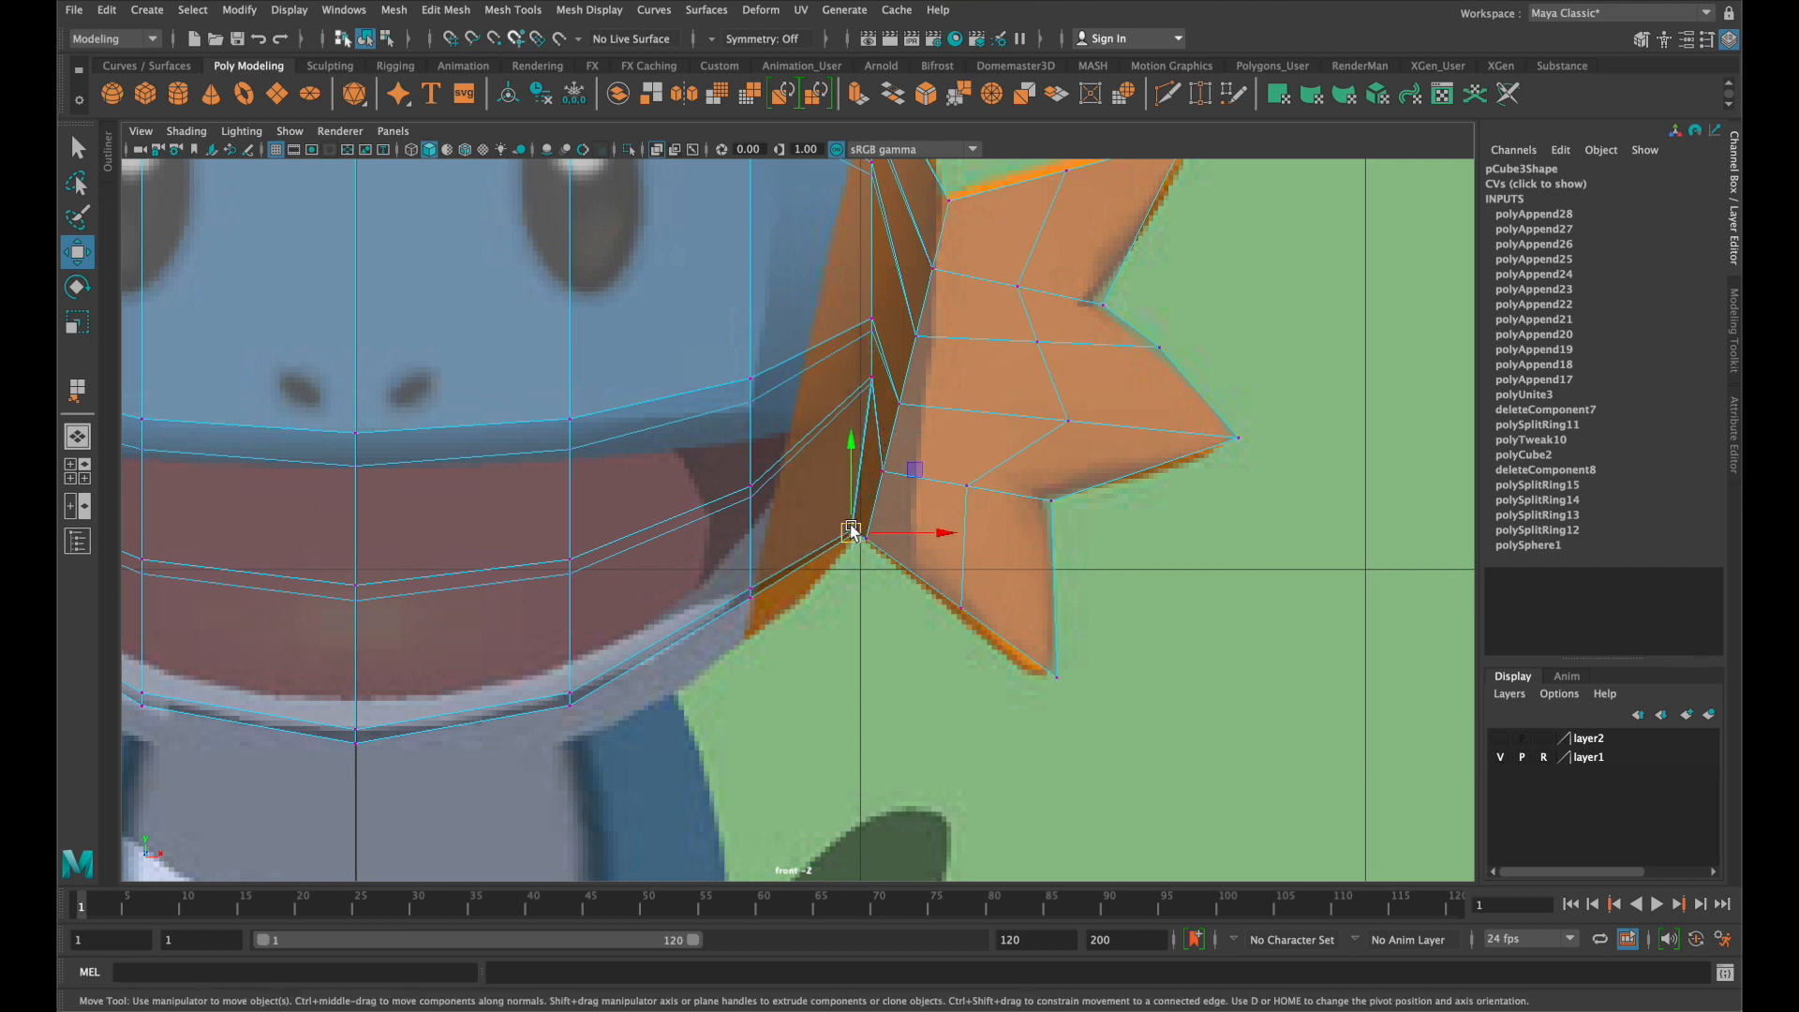
drag(737, 575, 744, 583)
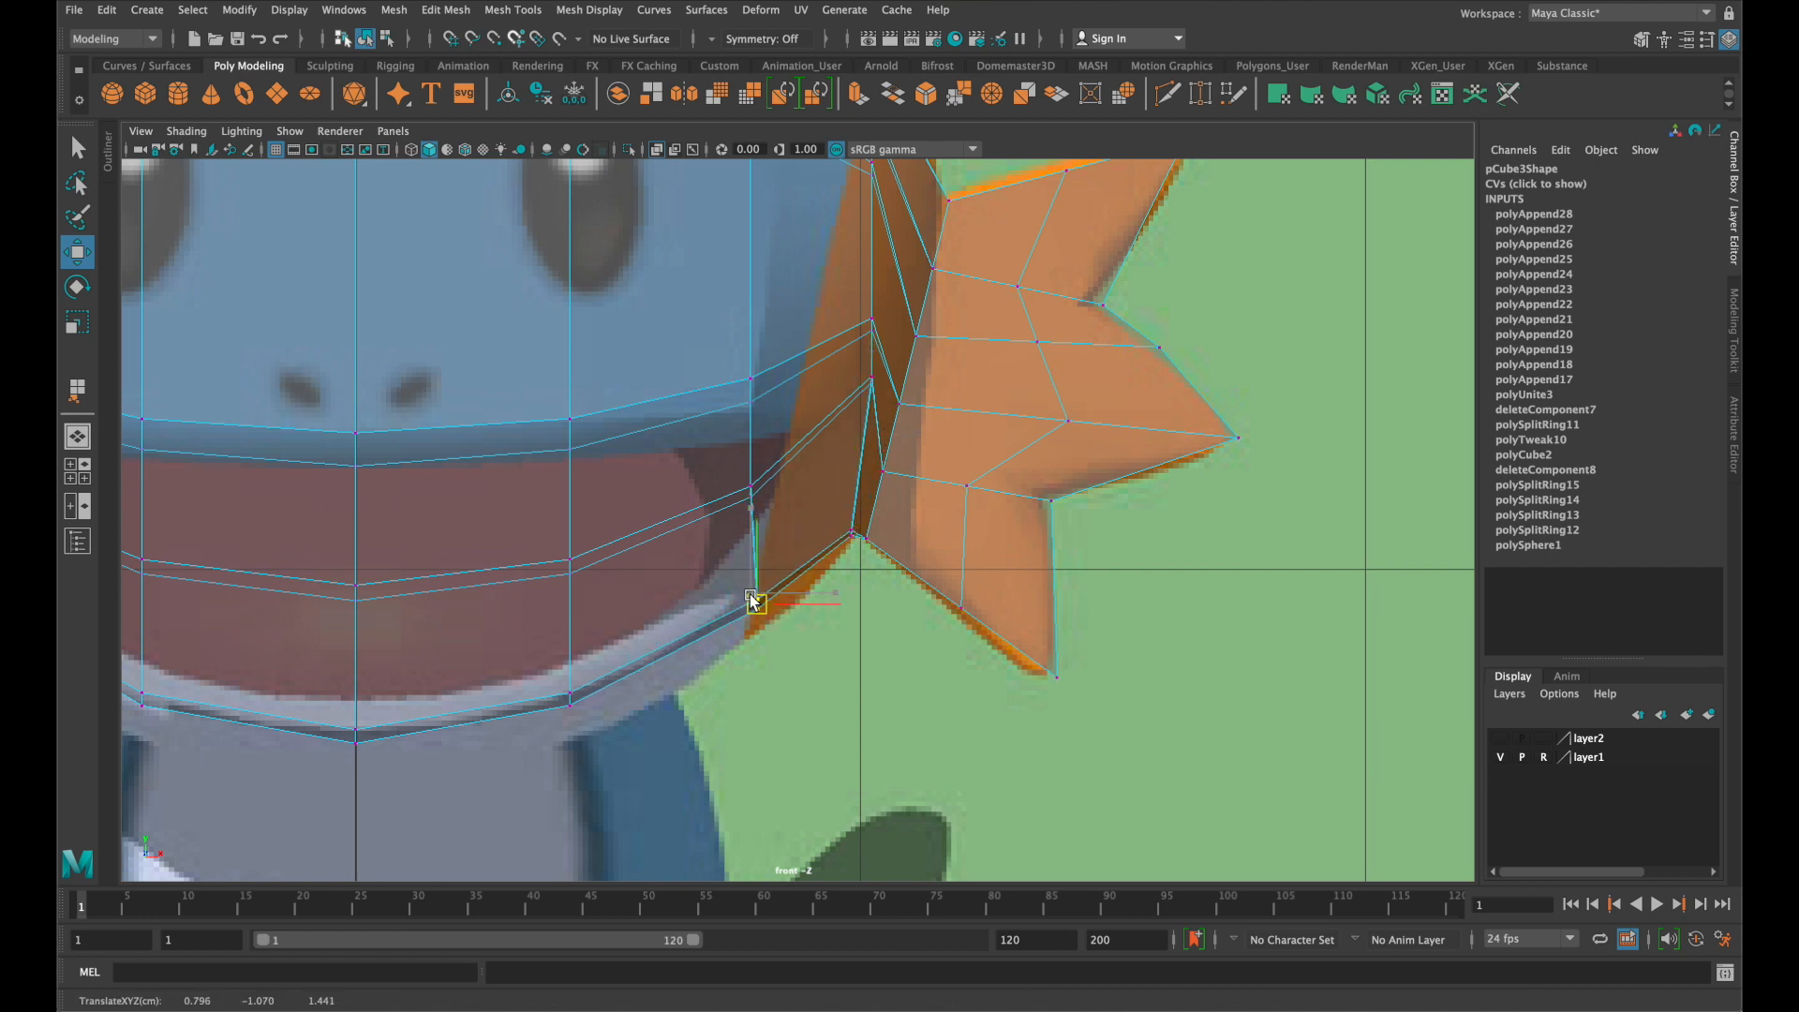
Fit the head's upper side vertices above the fin to the reference's head outline
alt+middle_drag(888, 366, 841, 503)
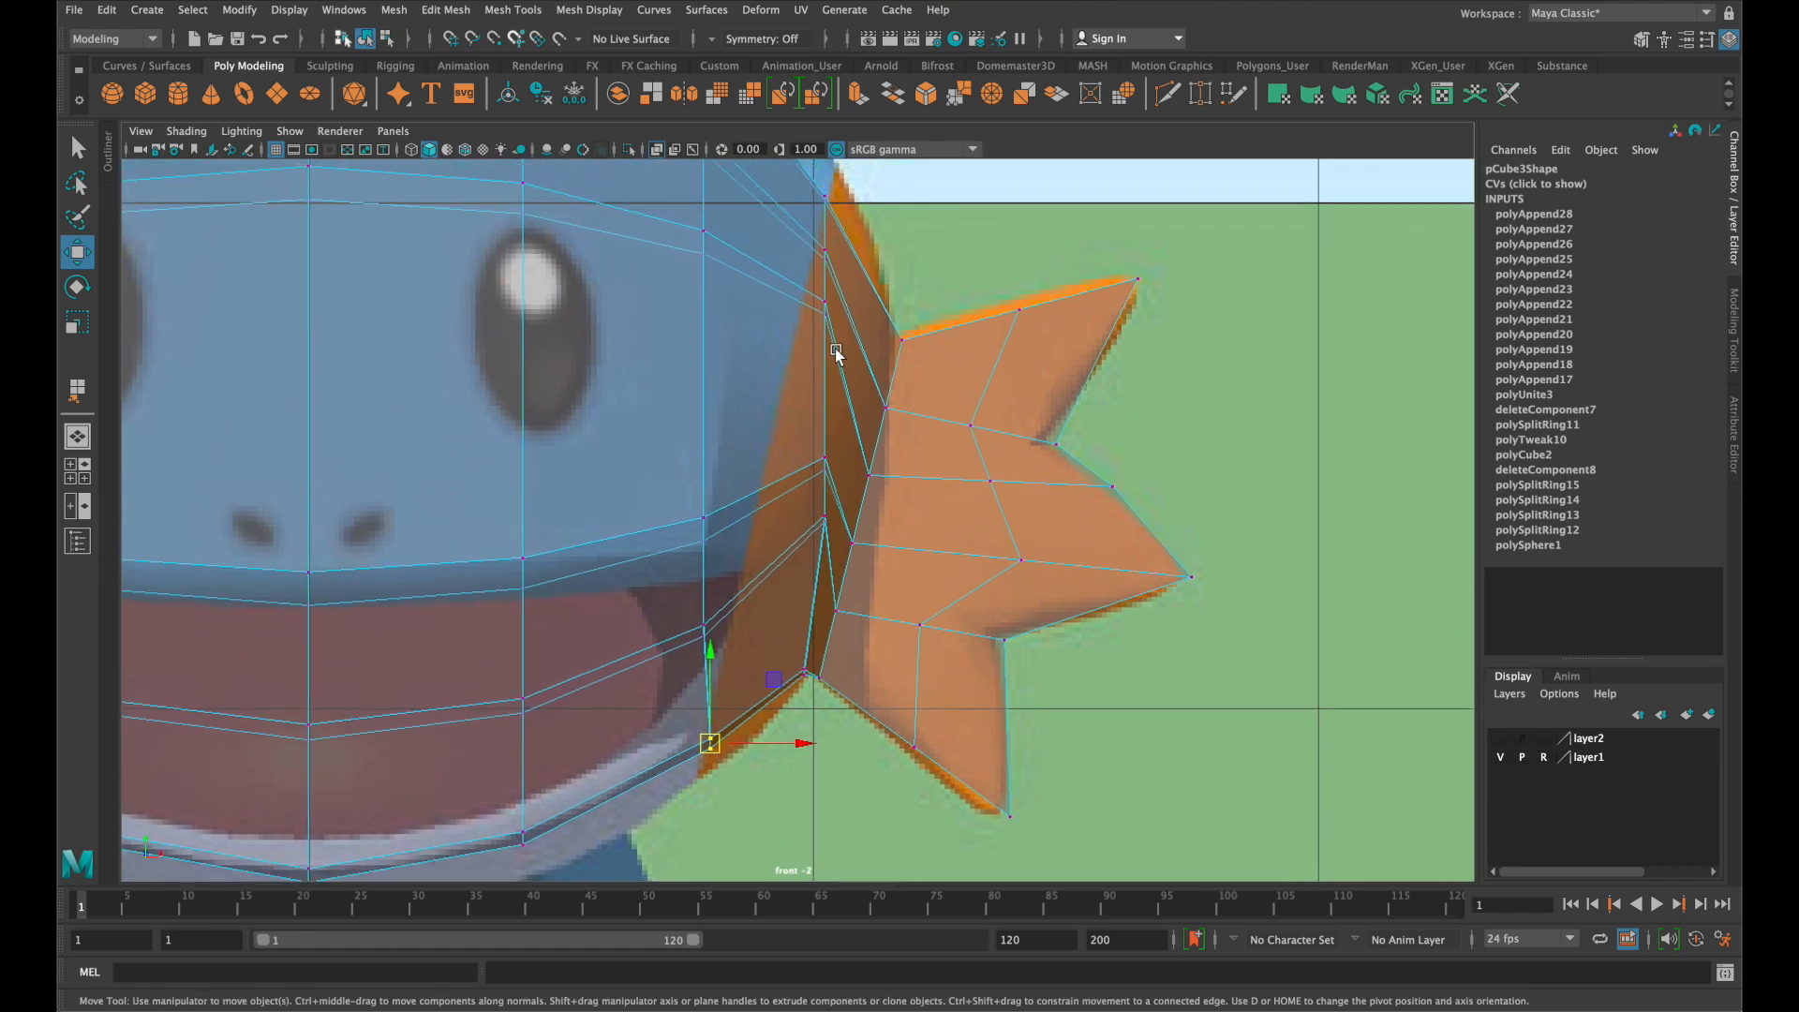
alt+middle_drag(857, 206, 911, 432)
drag(866, 412, 865, 411)
drag(797, 274, 670, 185)
click(748, 235)
drag(759, 265, 762, 249)
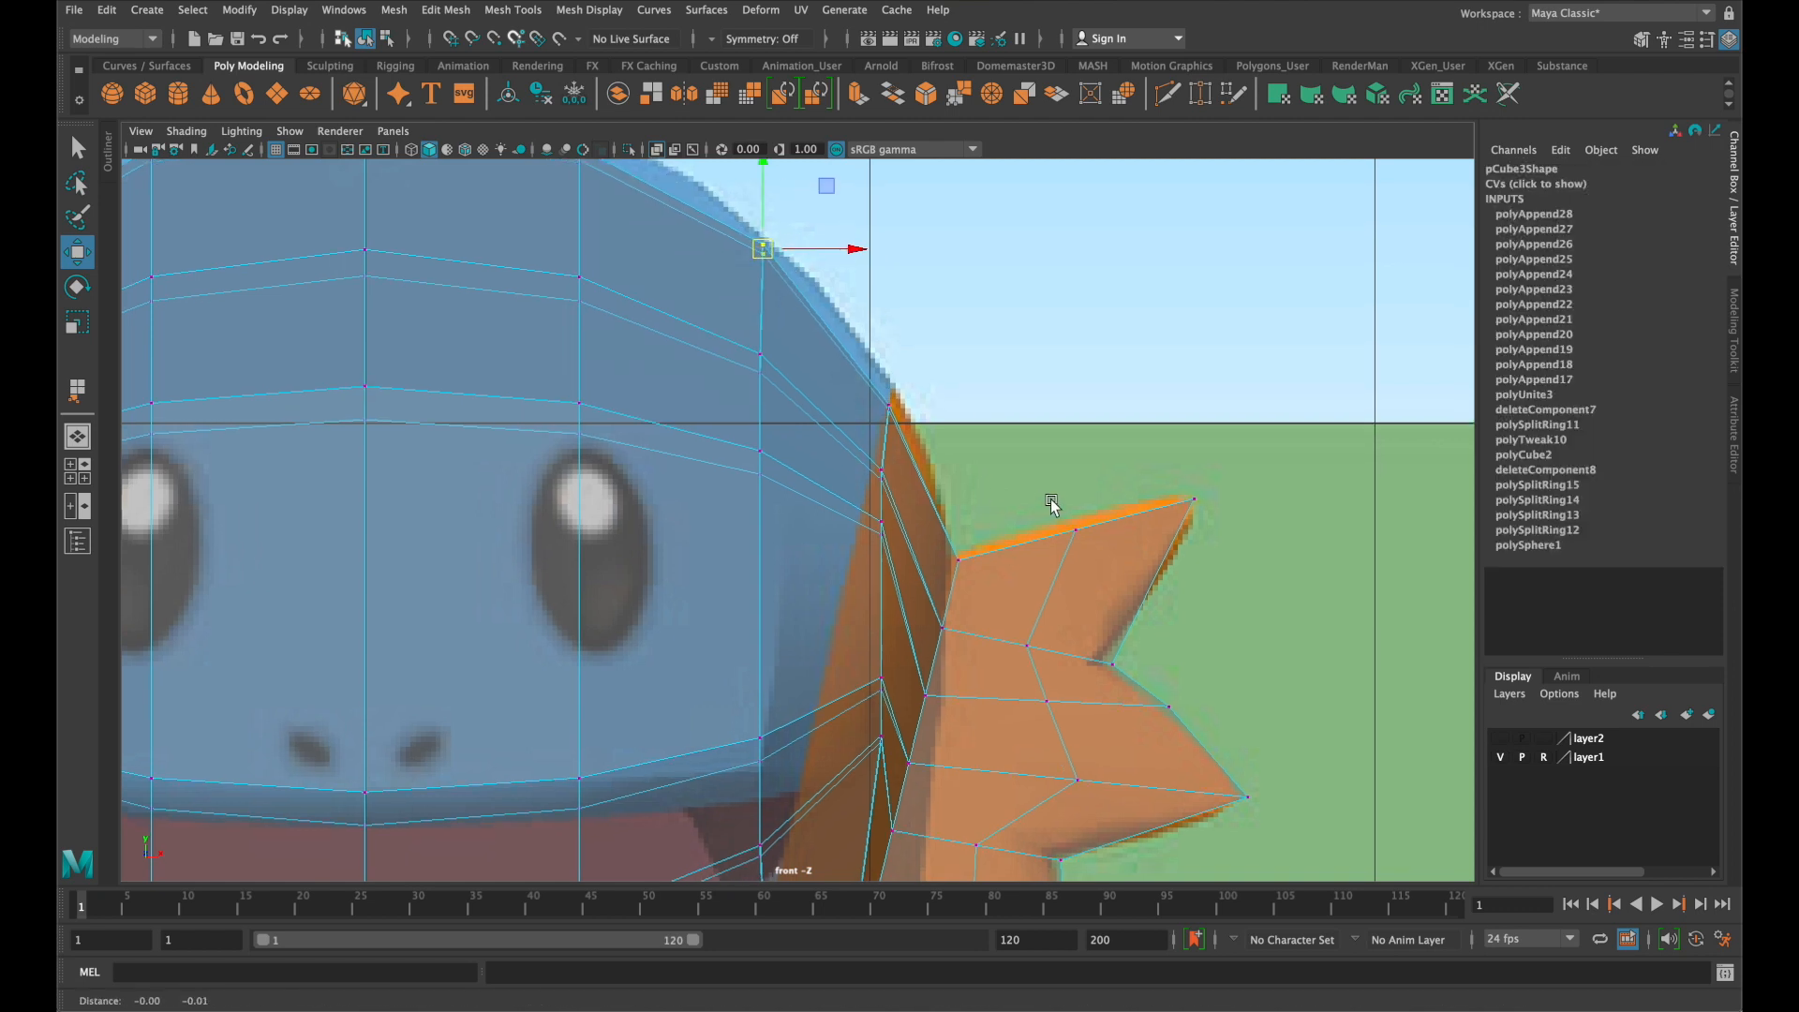
Fit the fin's lower spike tip to the reference and lower the vertices along the seam between head and fin
alt+middle_drag(1052, 502, 1032, 181)
drag(1097, 832, 998, 626)
drag(1048, 721, 1036, 715)
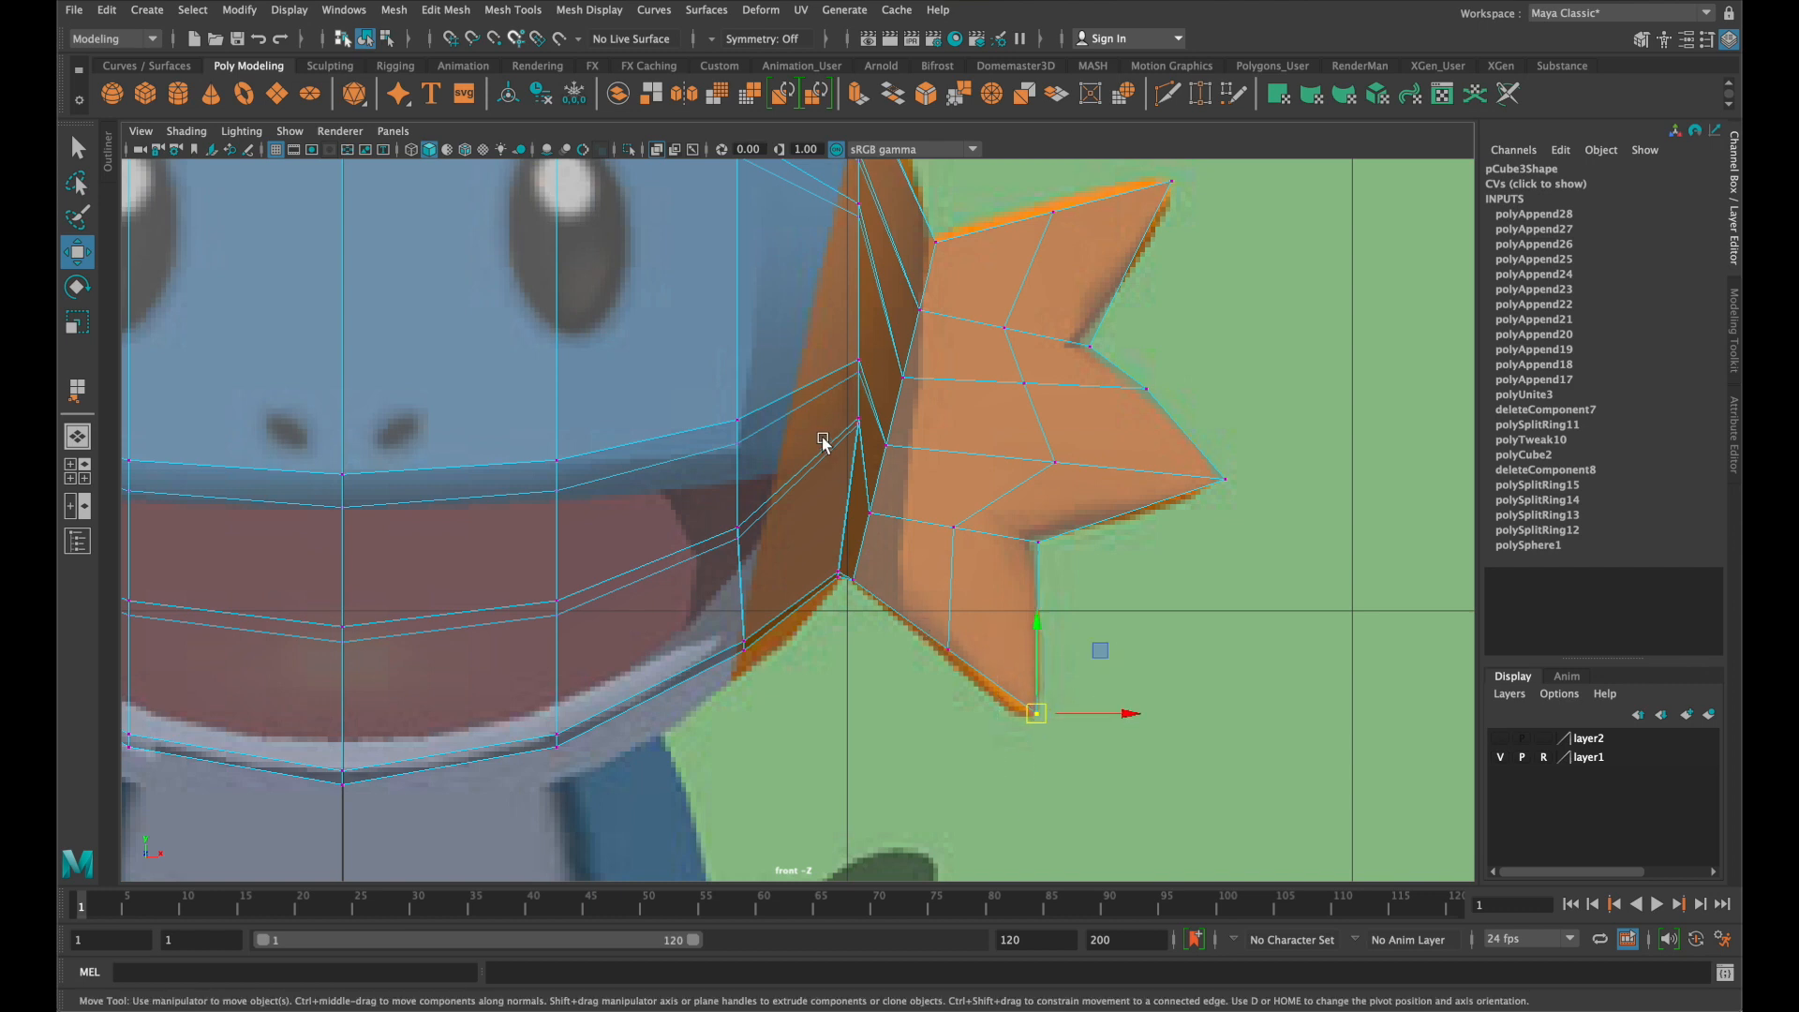
drag(862, 433, 846, 491)
mouse_move(853, 355)
mouse_down()
mouse_move(870, 377)
mouse_move(855, 375)
mouse_up()
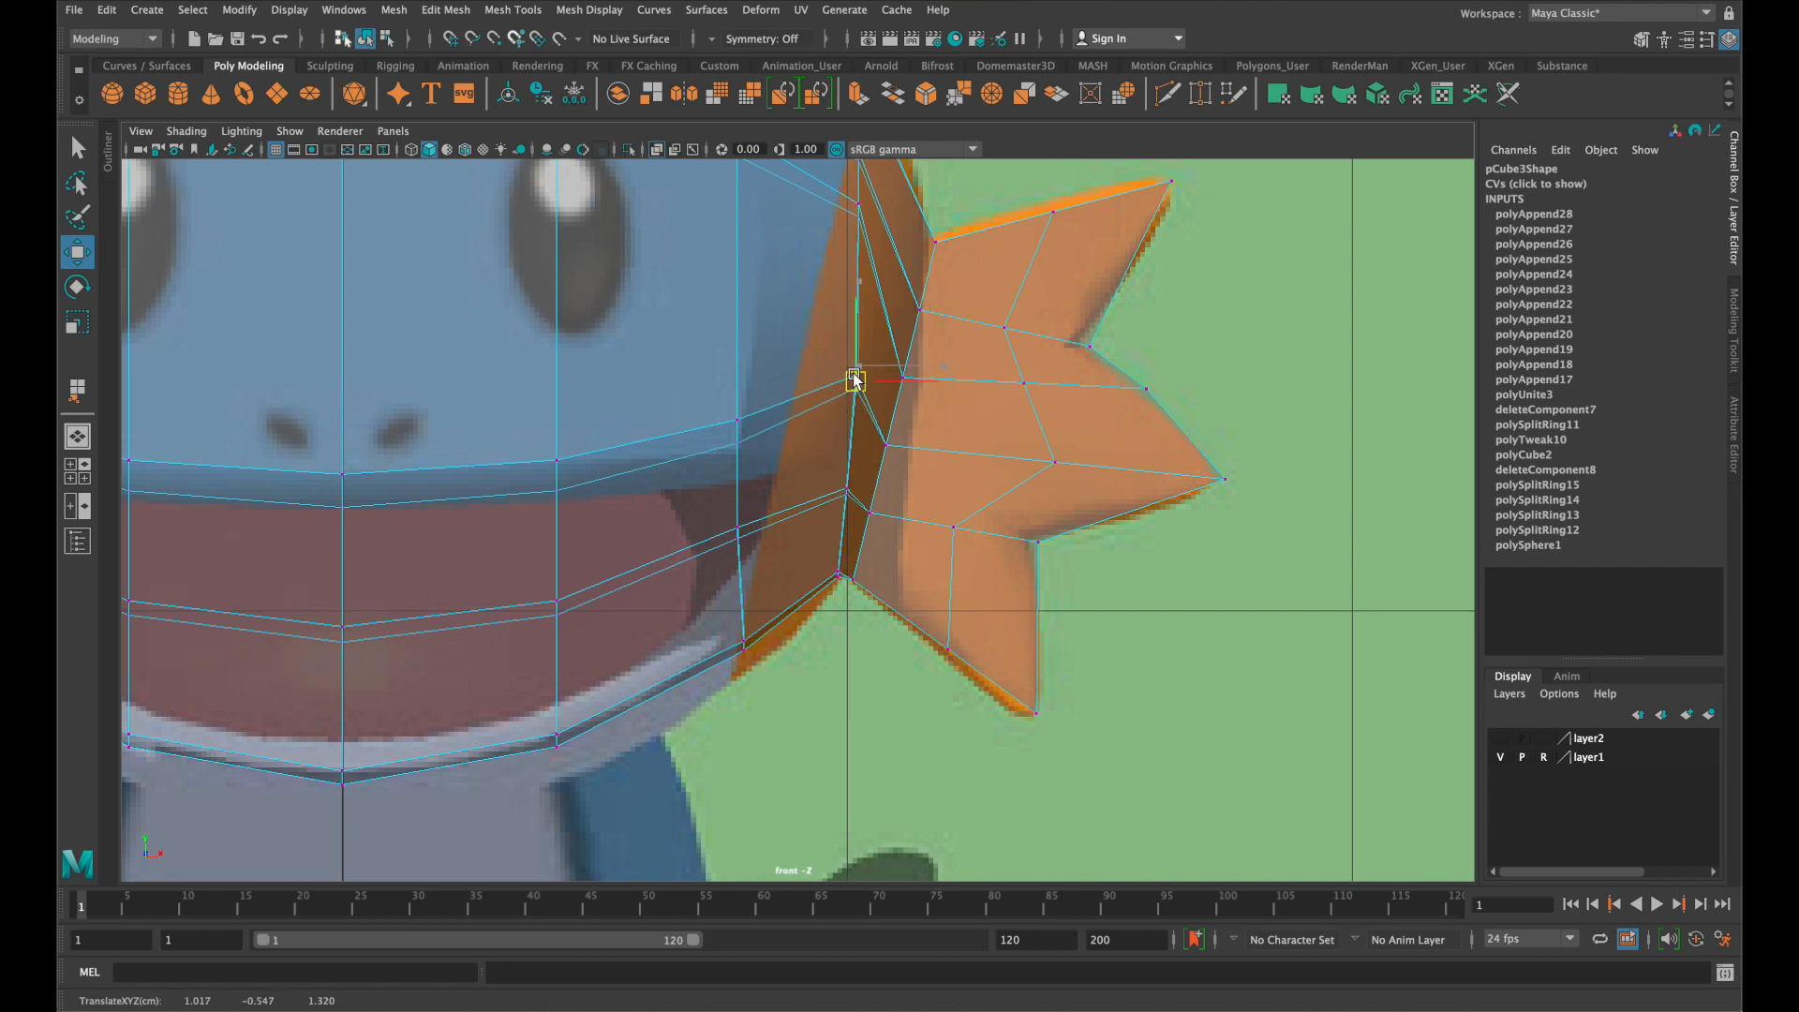
alt+middle_drag(907, 289, 883, 382)
drag(847, 312, 841, 328)
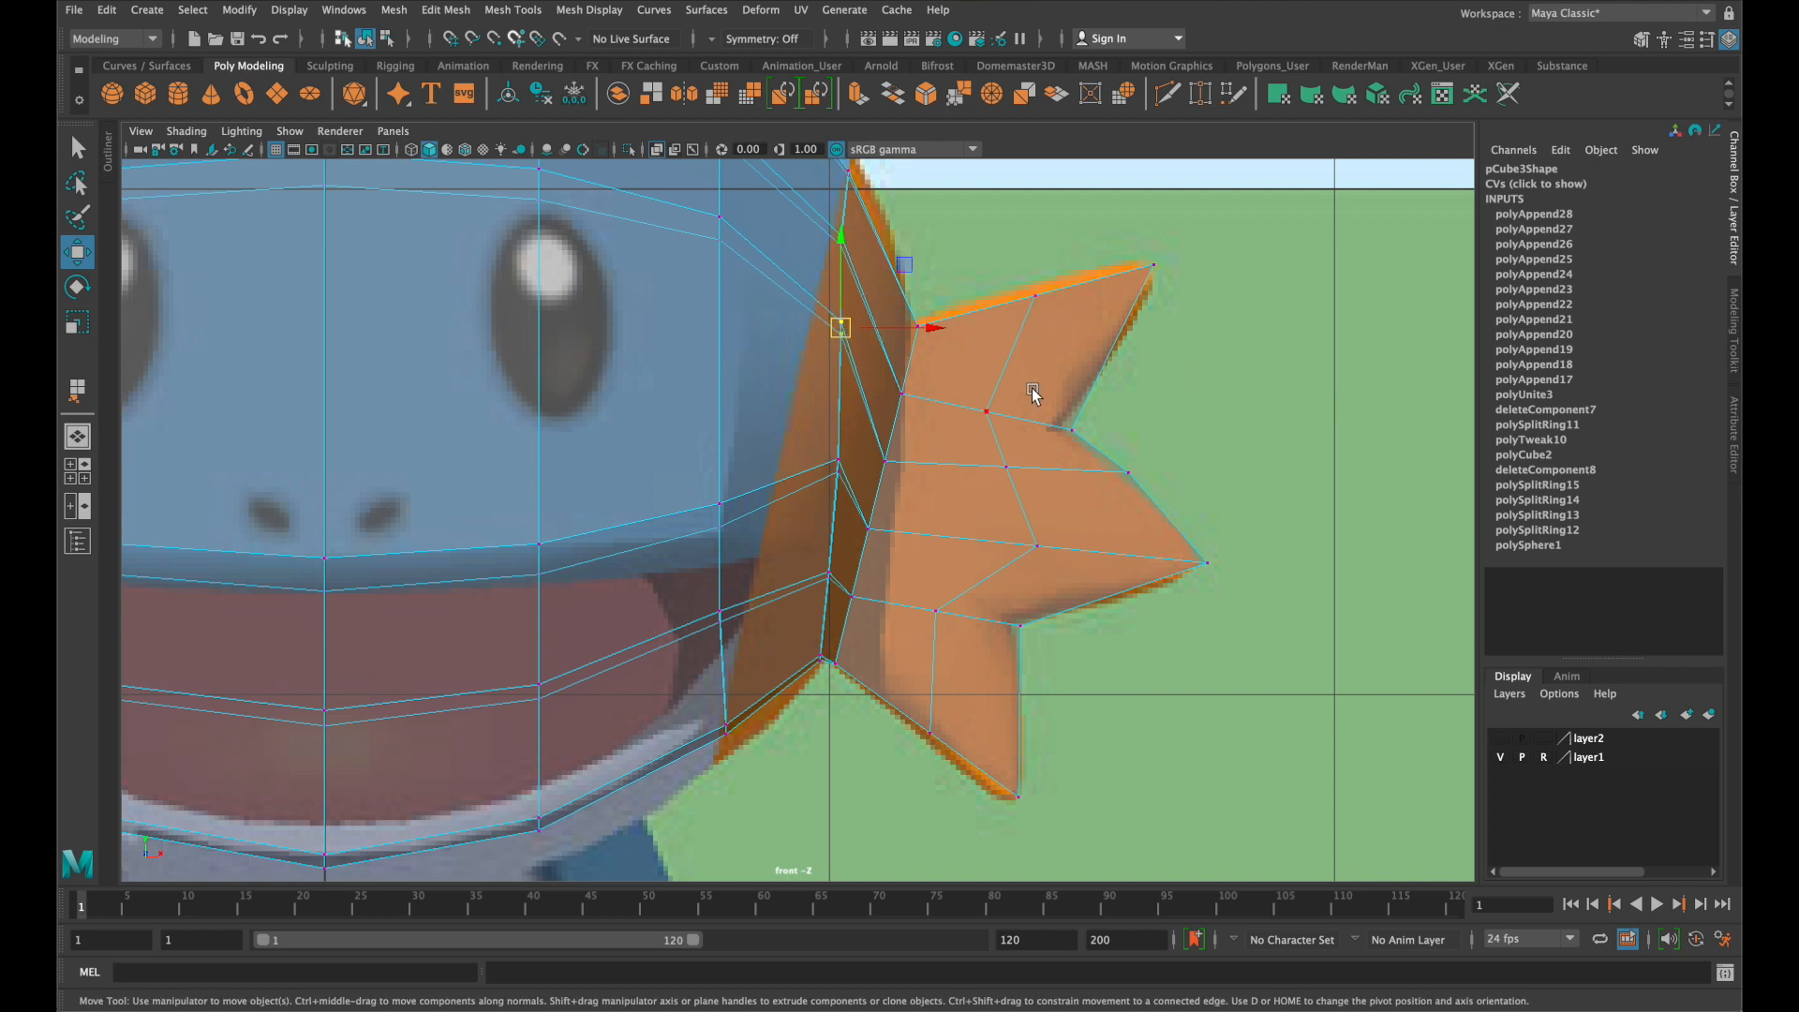
Preview the mesh smoothed, return to the unsmoothed display, and insert two edge loops across the fin's upper part
key(3)
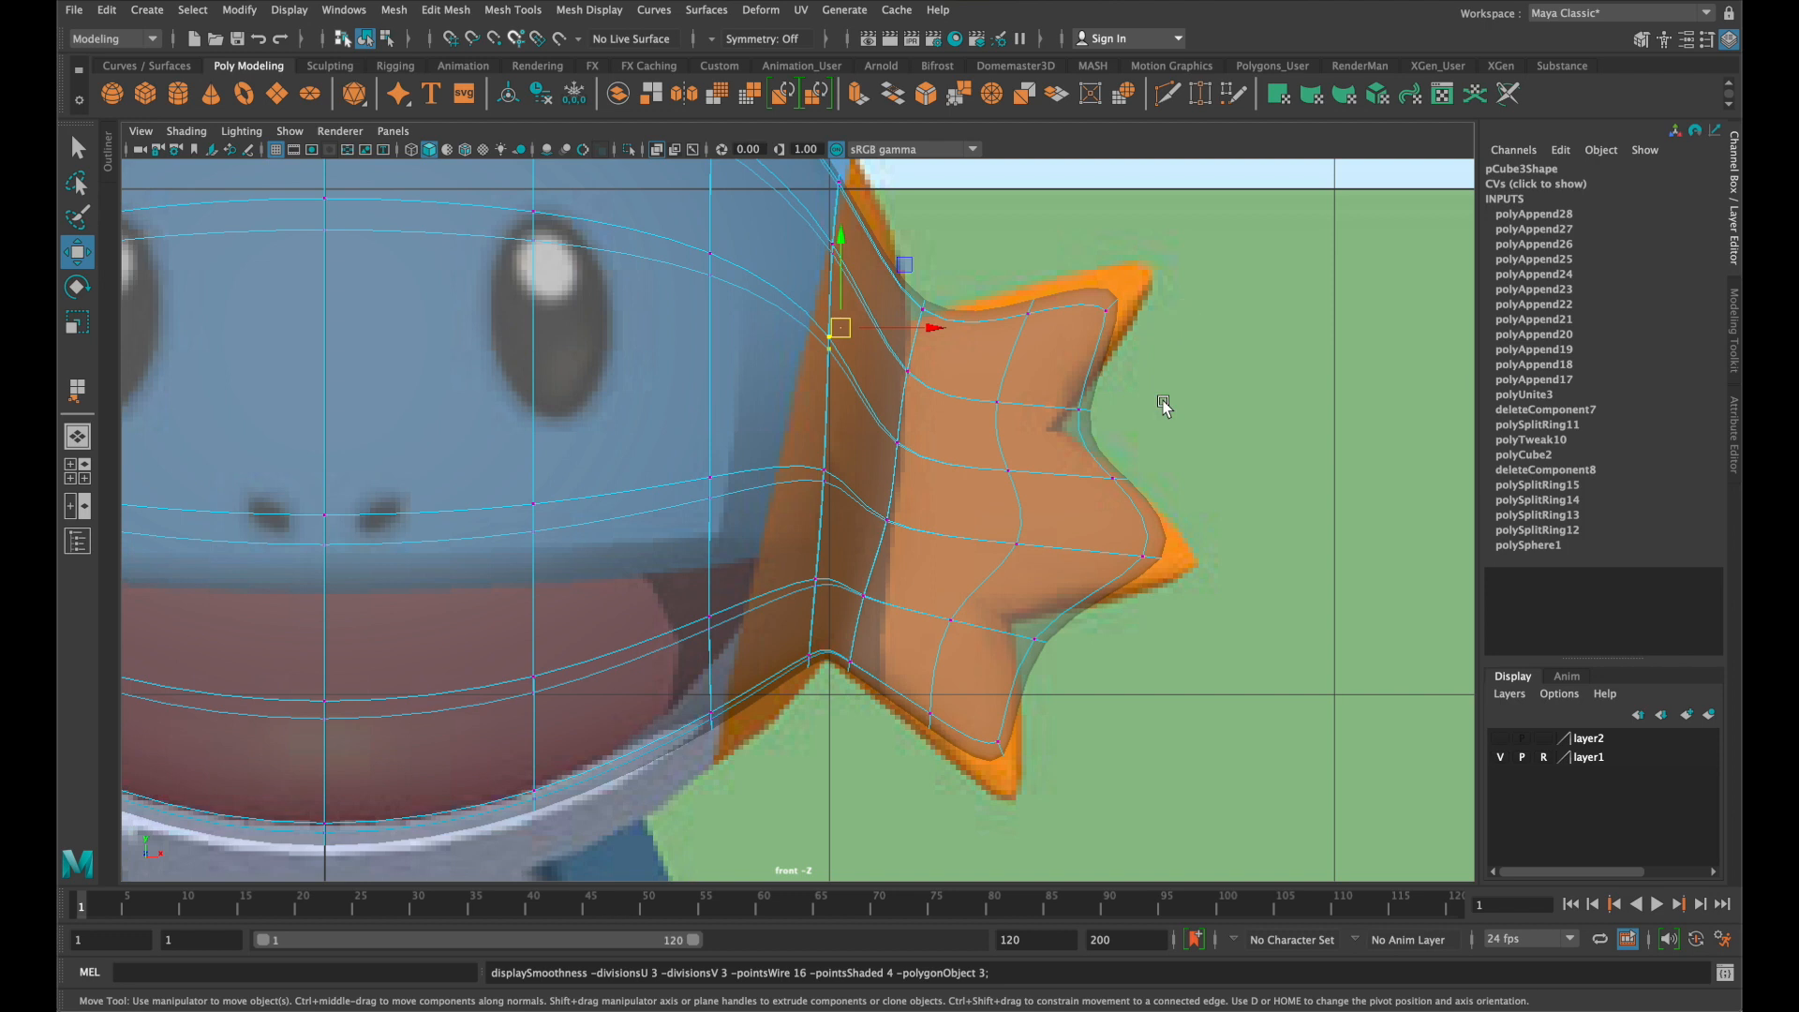
key(1)
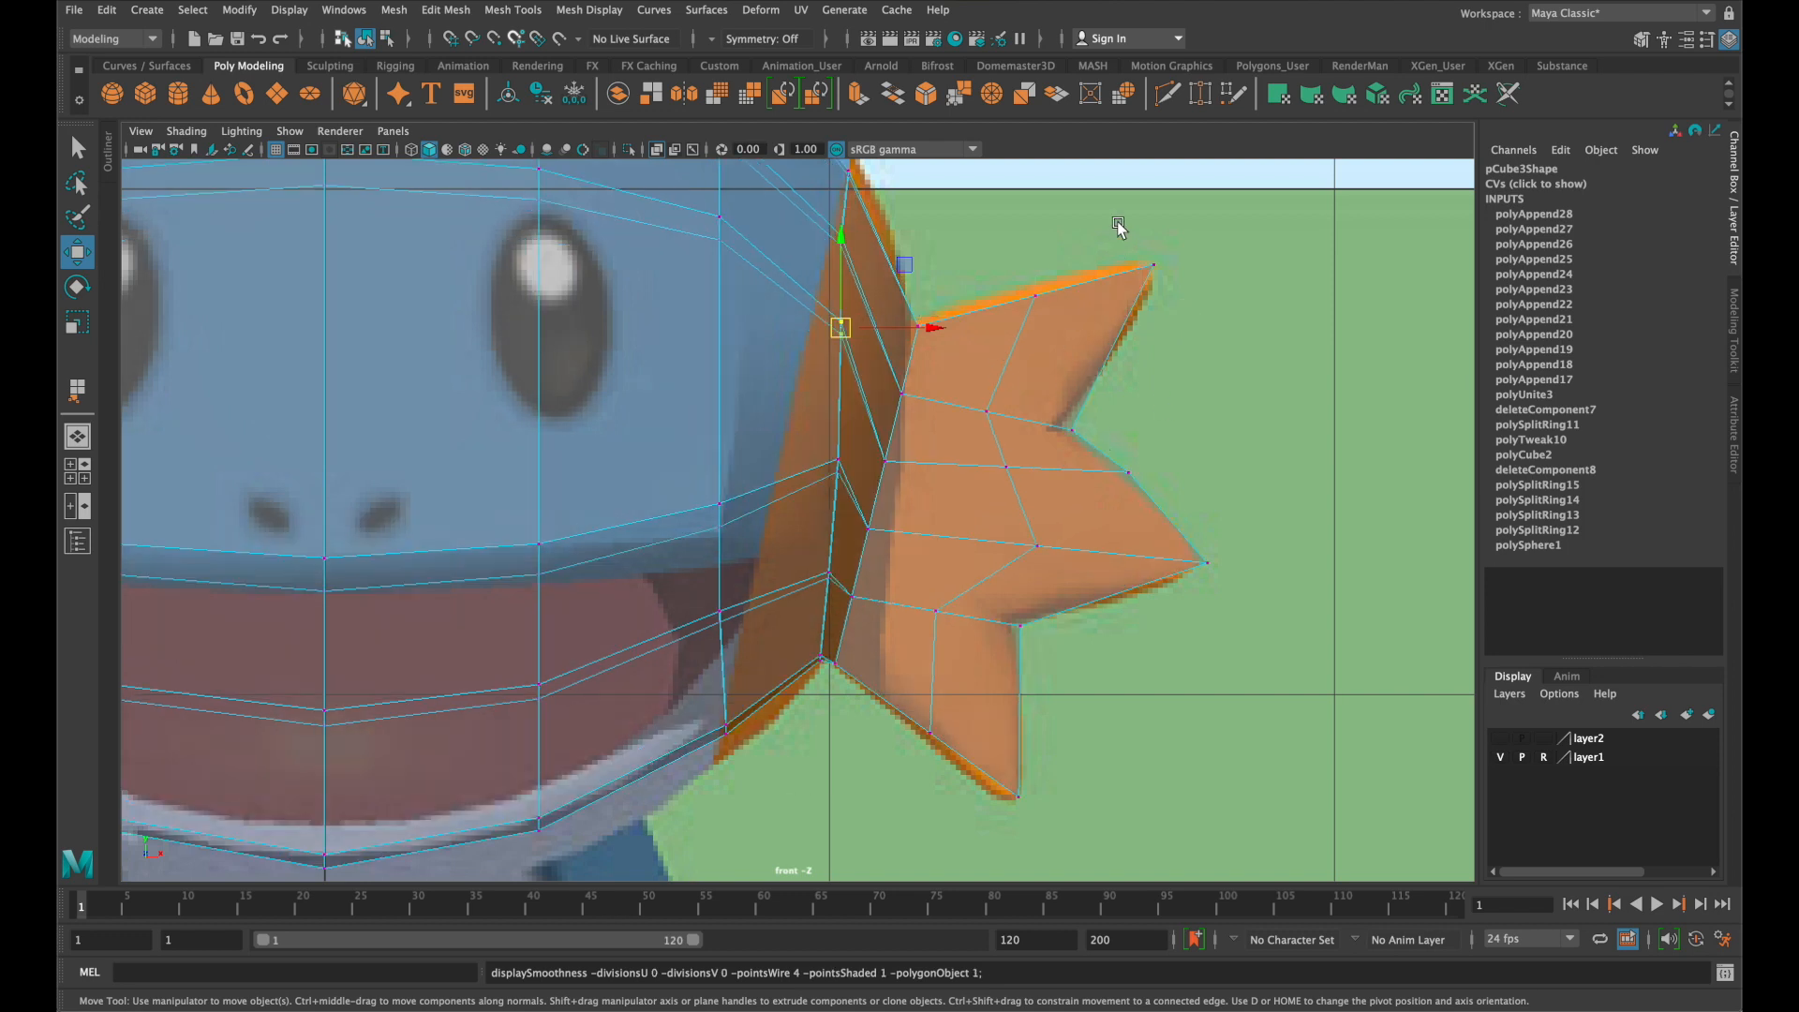
click(531, 11)
click(563, 149)
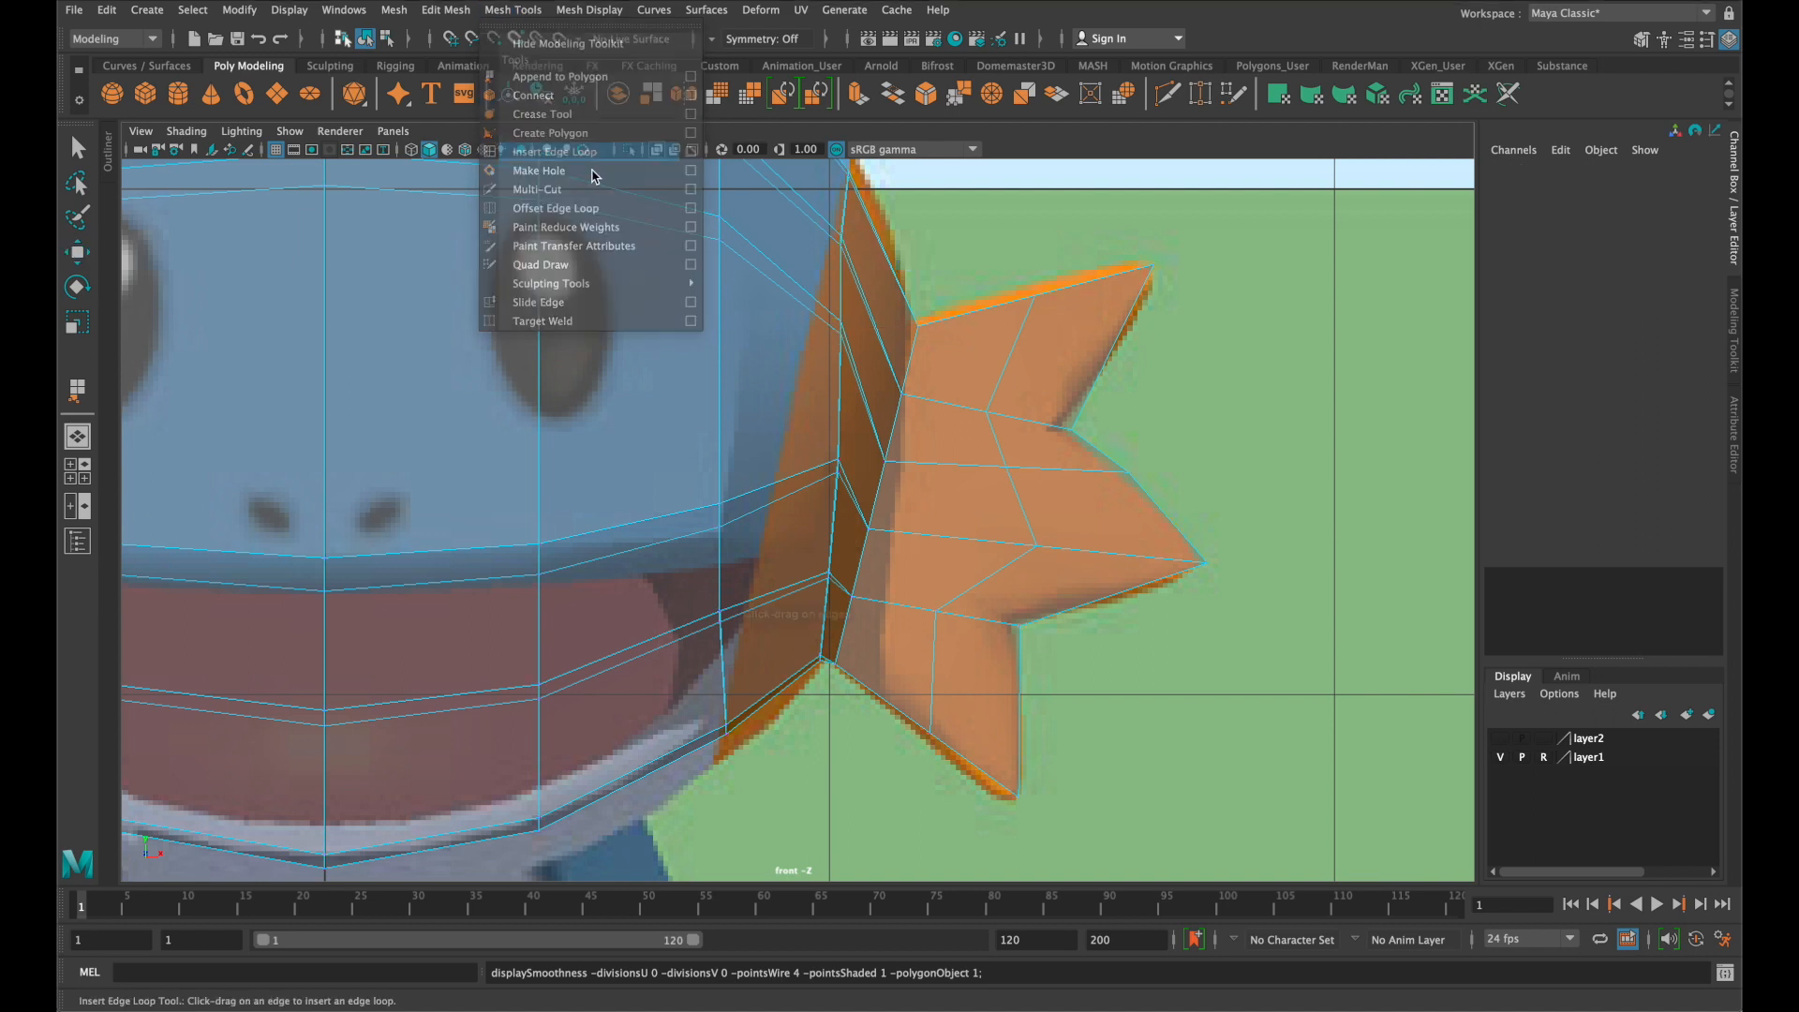
click(1083, 414)
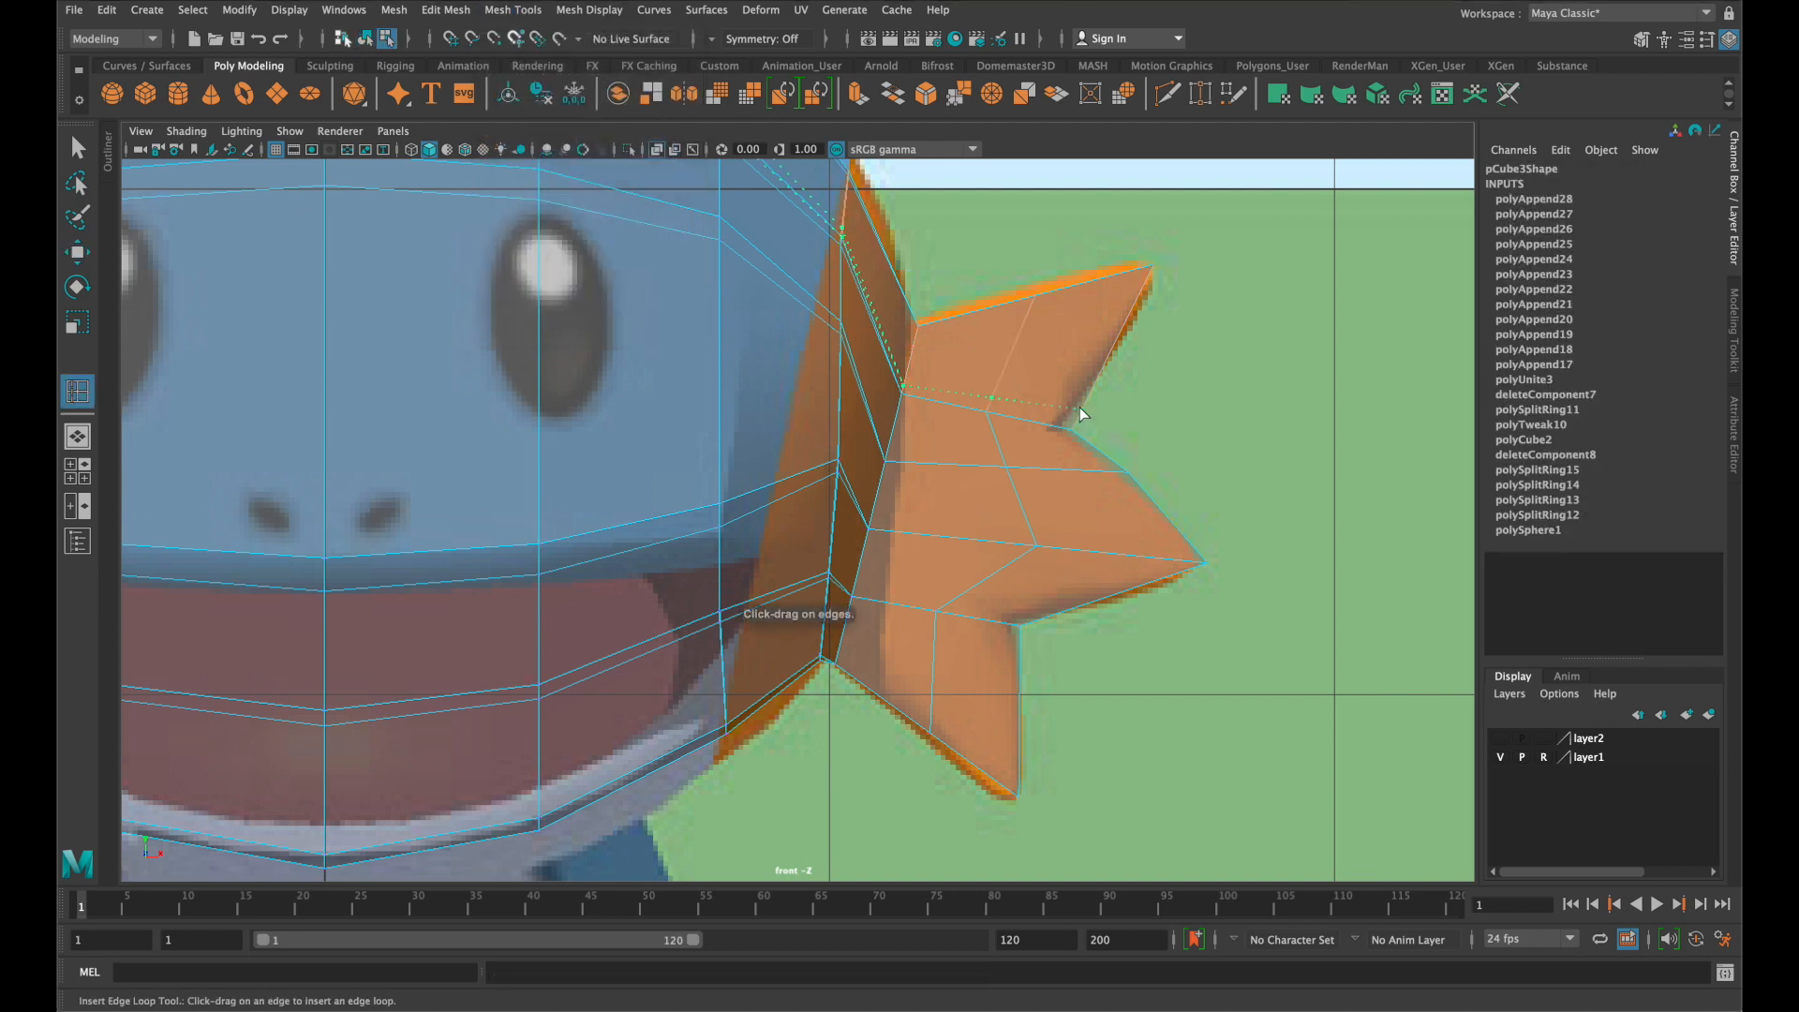
click(1131, 318)
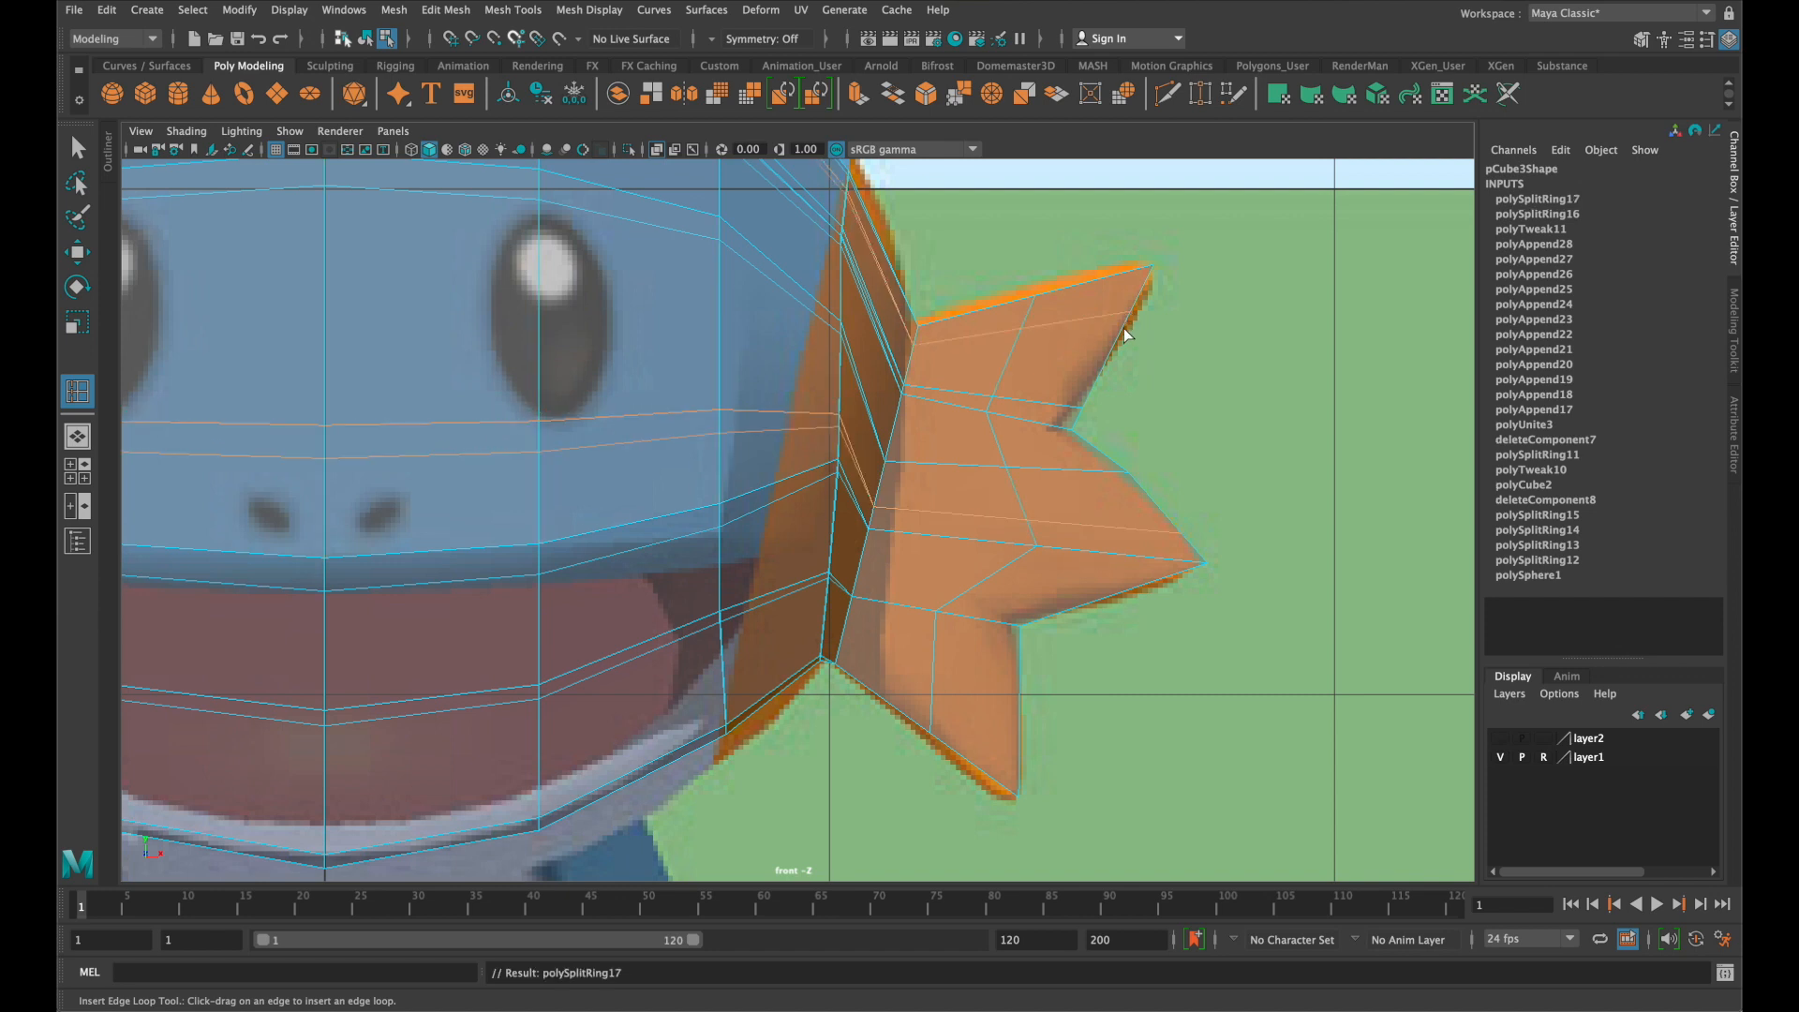
Insert two more edge loops across the fin's middle and lower spikes, checking the shape with the smoothed preview
drag(1070, 605, 1079, 589)
drag(1019, 697, 1024, 714)
key(3)
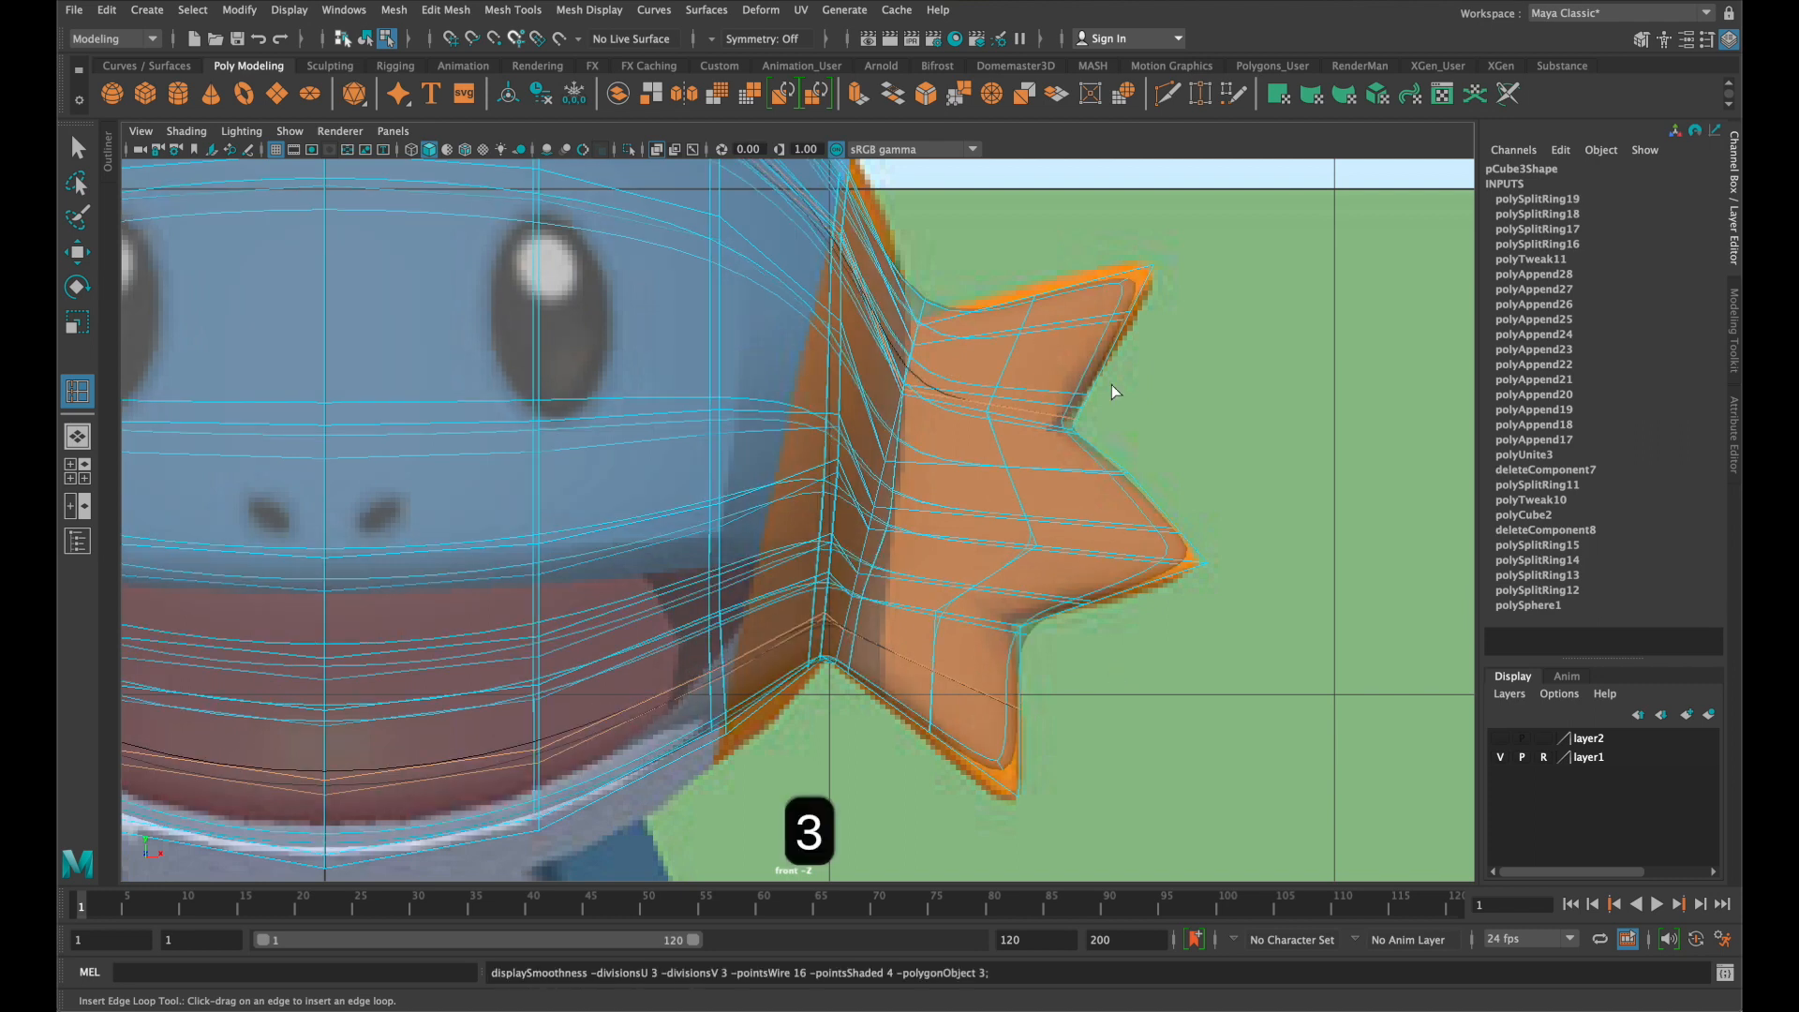
key(1)
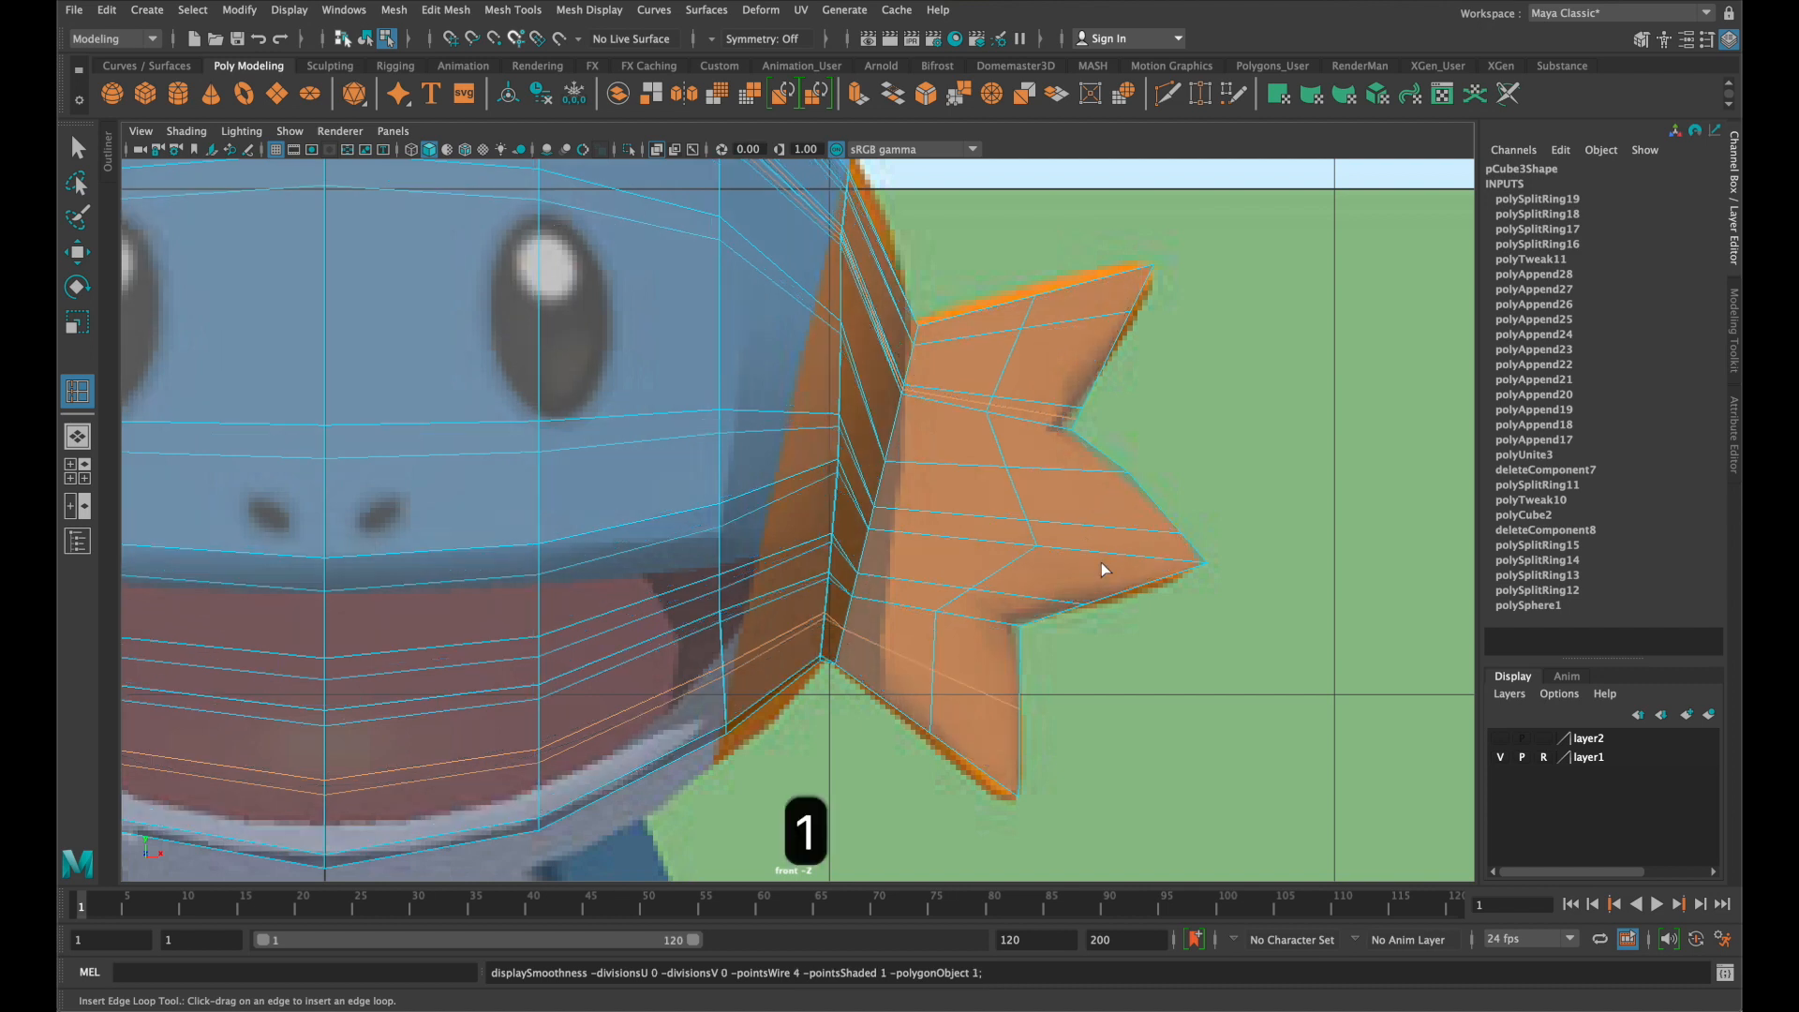
In the side view, fit the head's upper front vertex to the front base of the blue head fin
key(q)
scroll(1076, 559, down, 10)
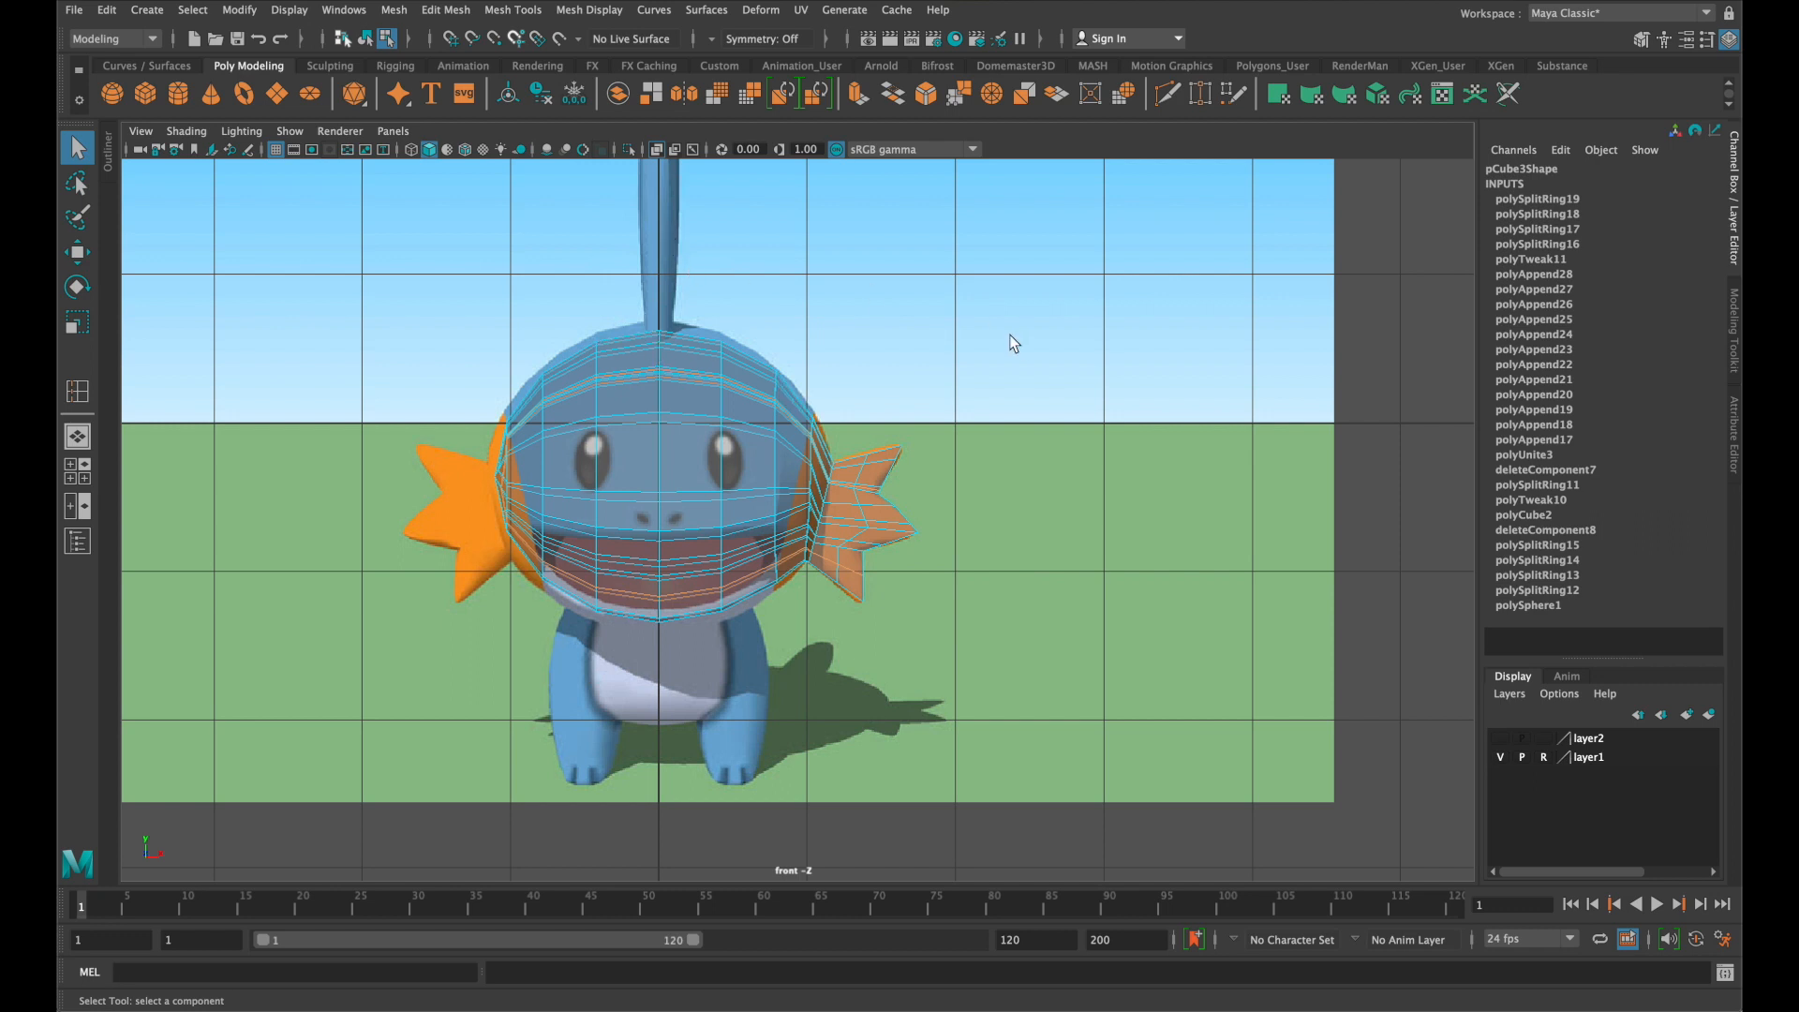
key(space)
alt+middle_drag(1243, 604, 1316, 792)
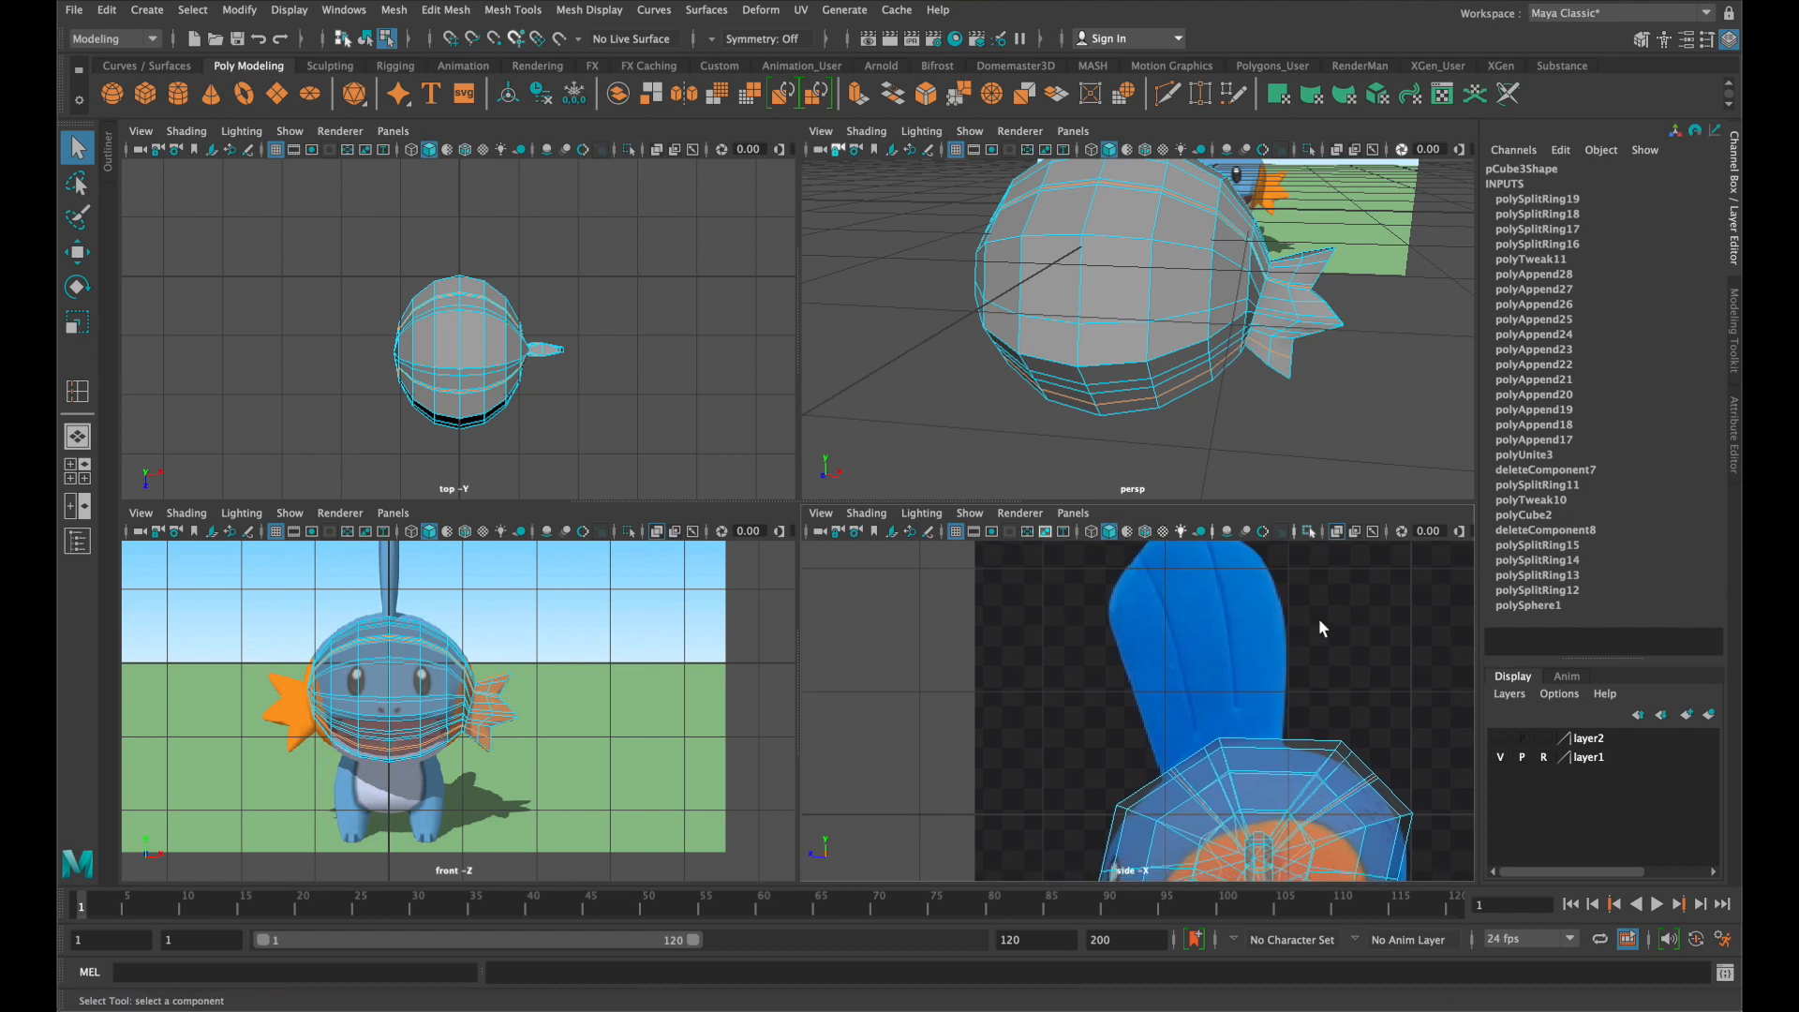
scroll(1298, 637, up, 2)
key(space)
scroll(1190, 613, up, 2)
alt+middle_drag(1176, 603, 1213, 392)
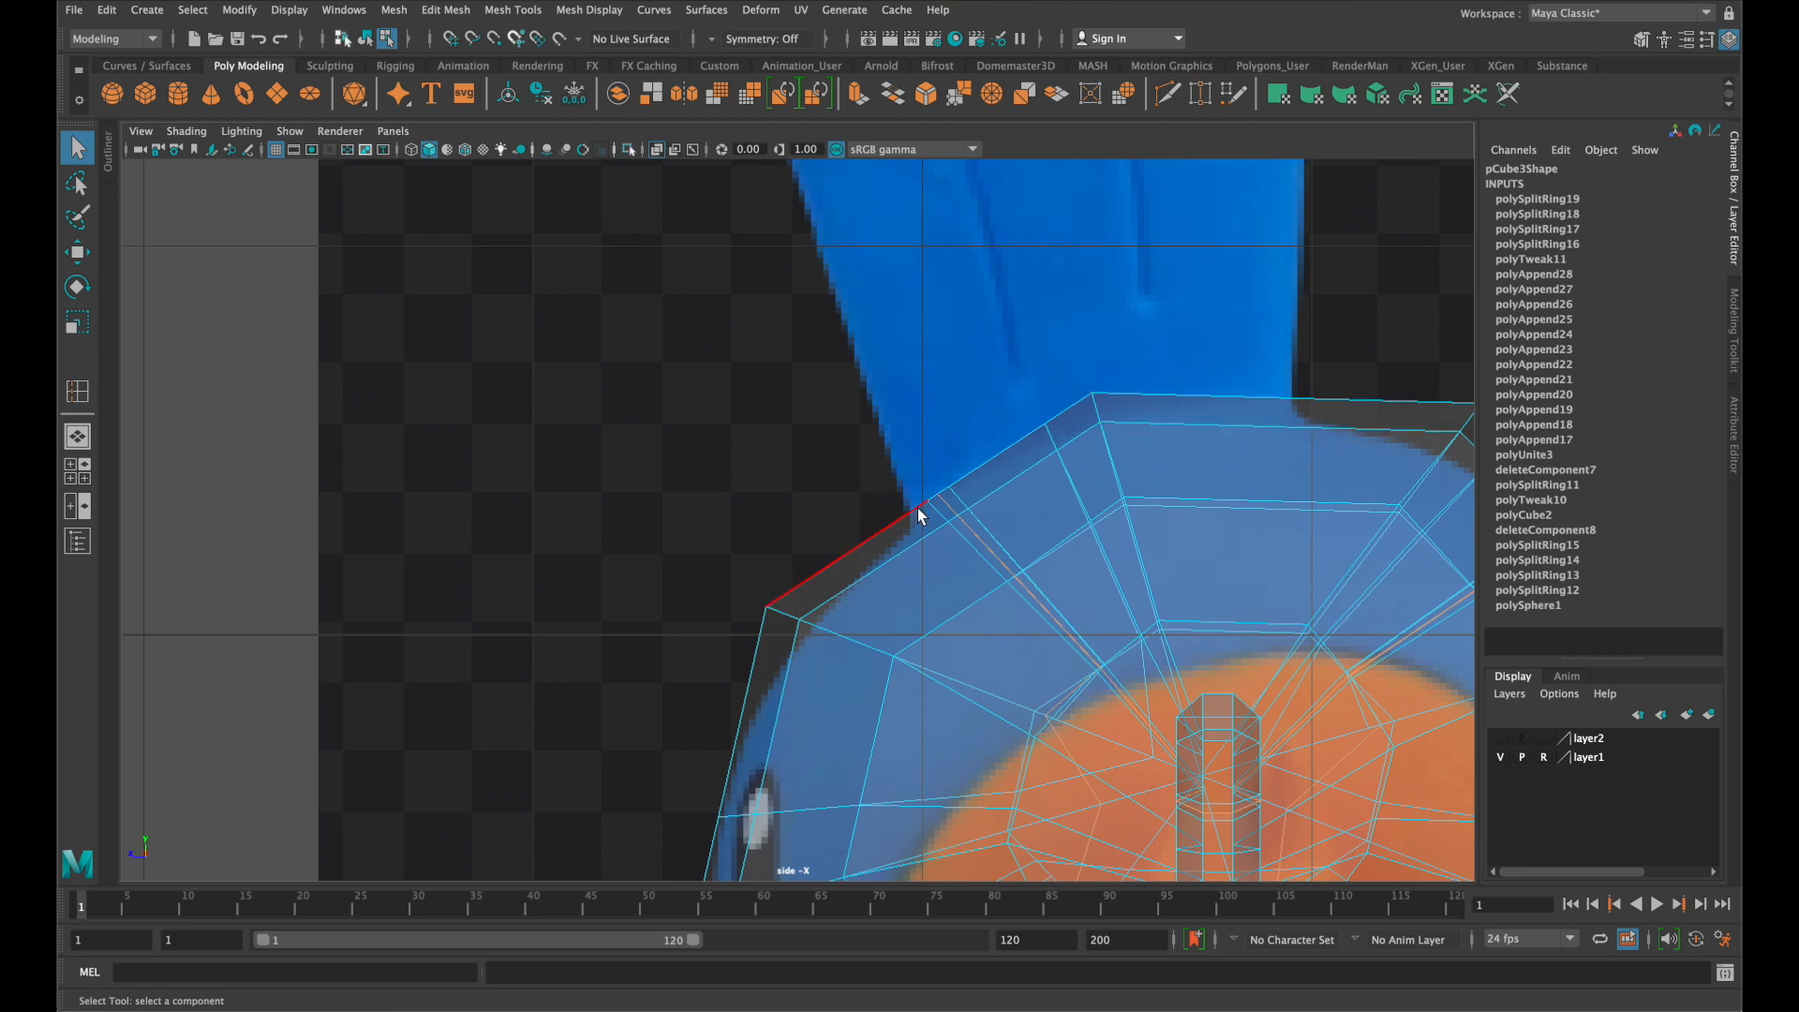
mouse_move(918, 508)
right_down()
mouse_move(871, 494)
mouse_move(901, 495)
right_up()
mouse_move(900, 489)
mouse_down()
mouse_move(925, 509)
mouse_move(910, 516)
mouse_up()
key(w)
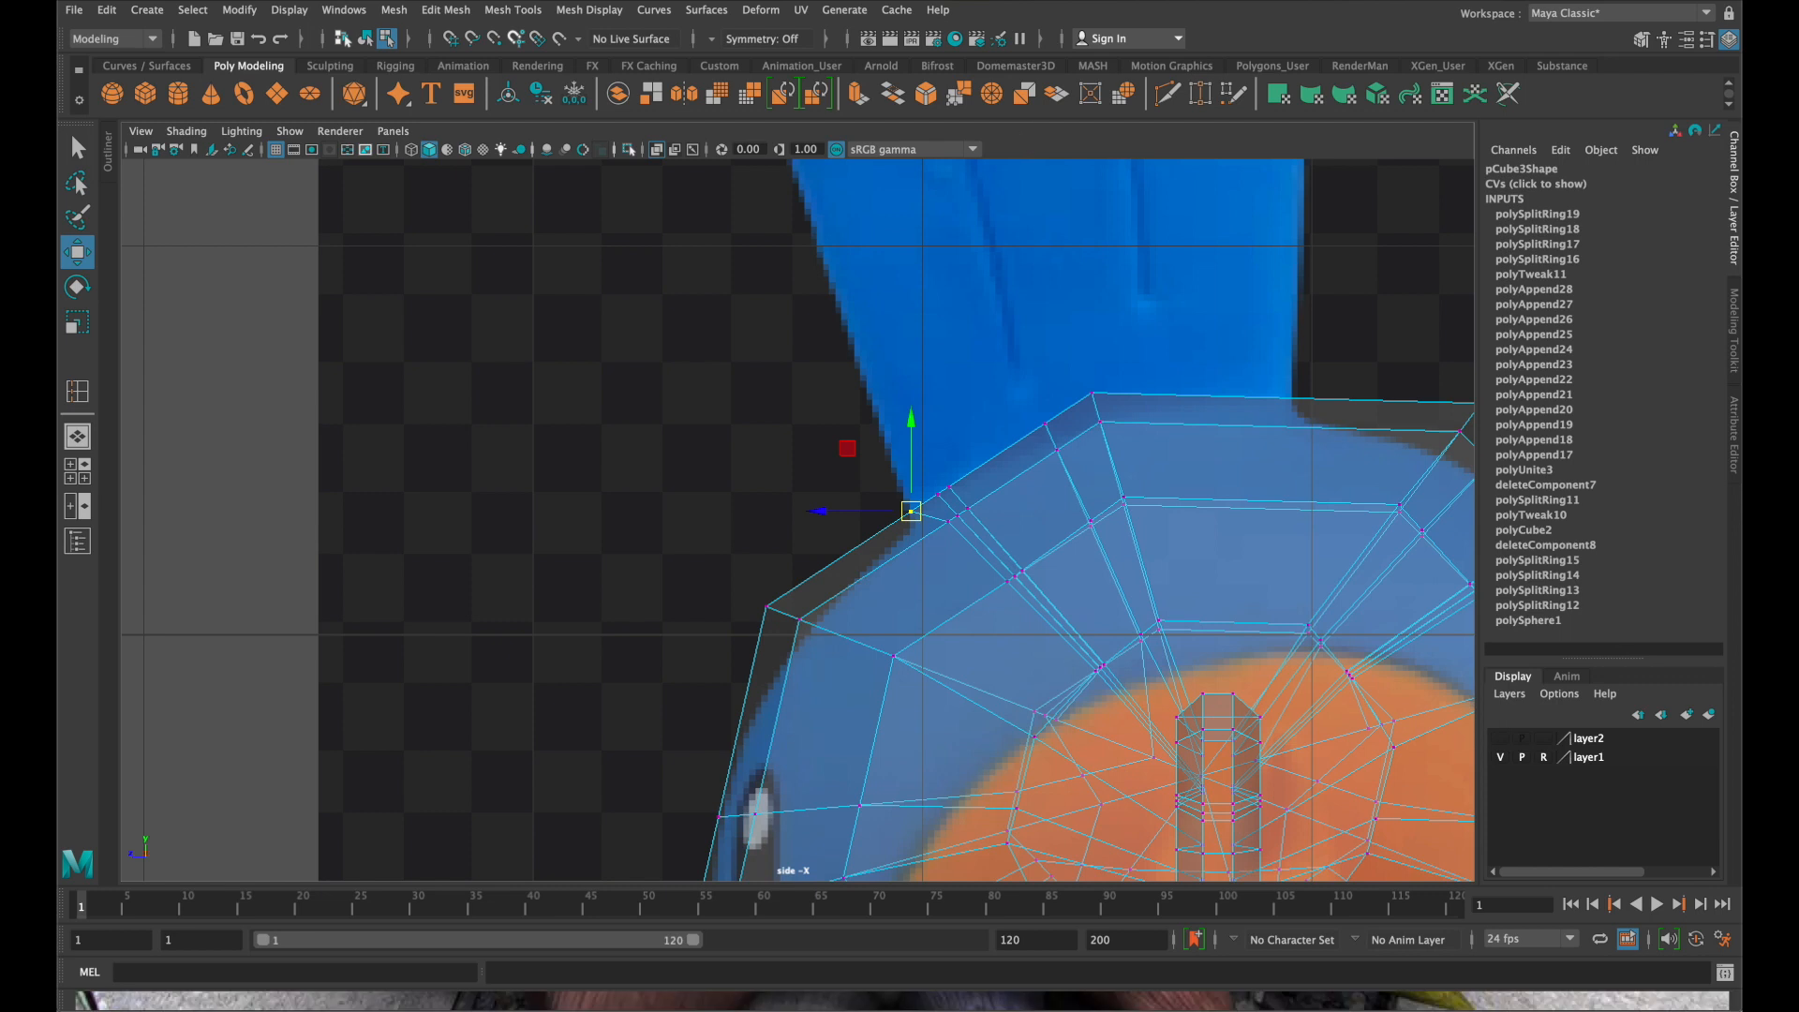
Insert an edge loop across the head's top at the rear base of the blue head fin
click(514, 10)
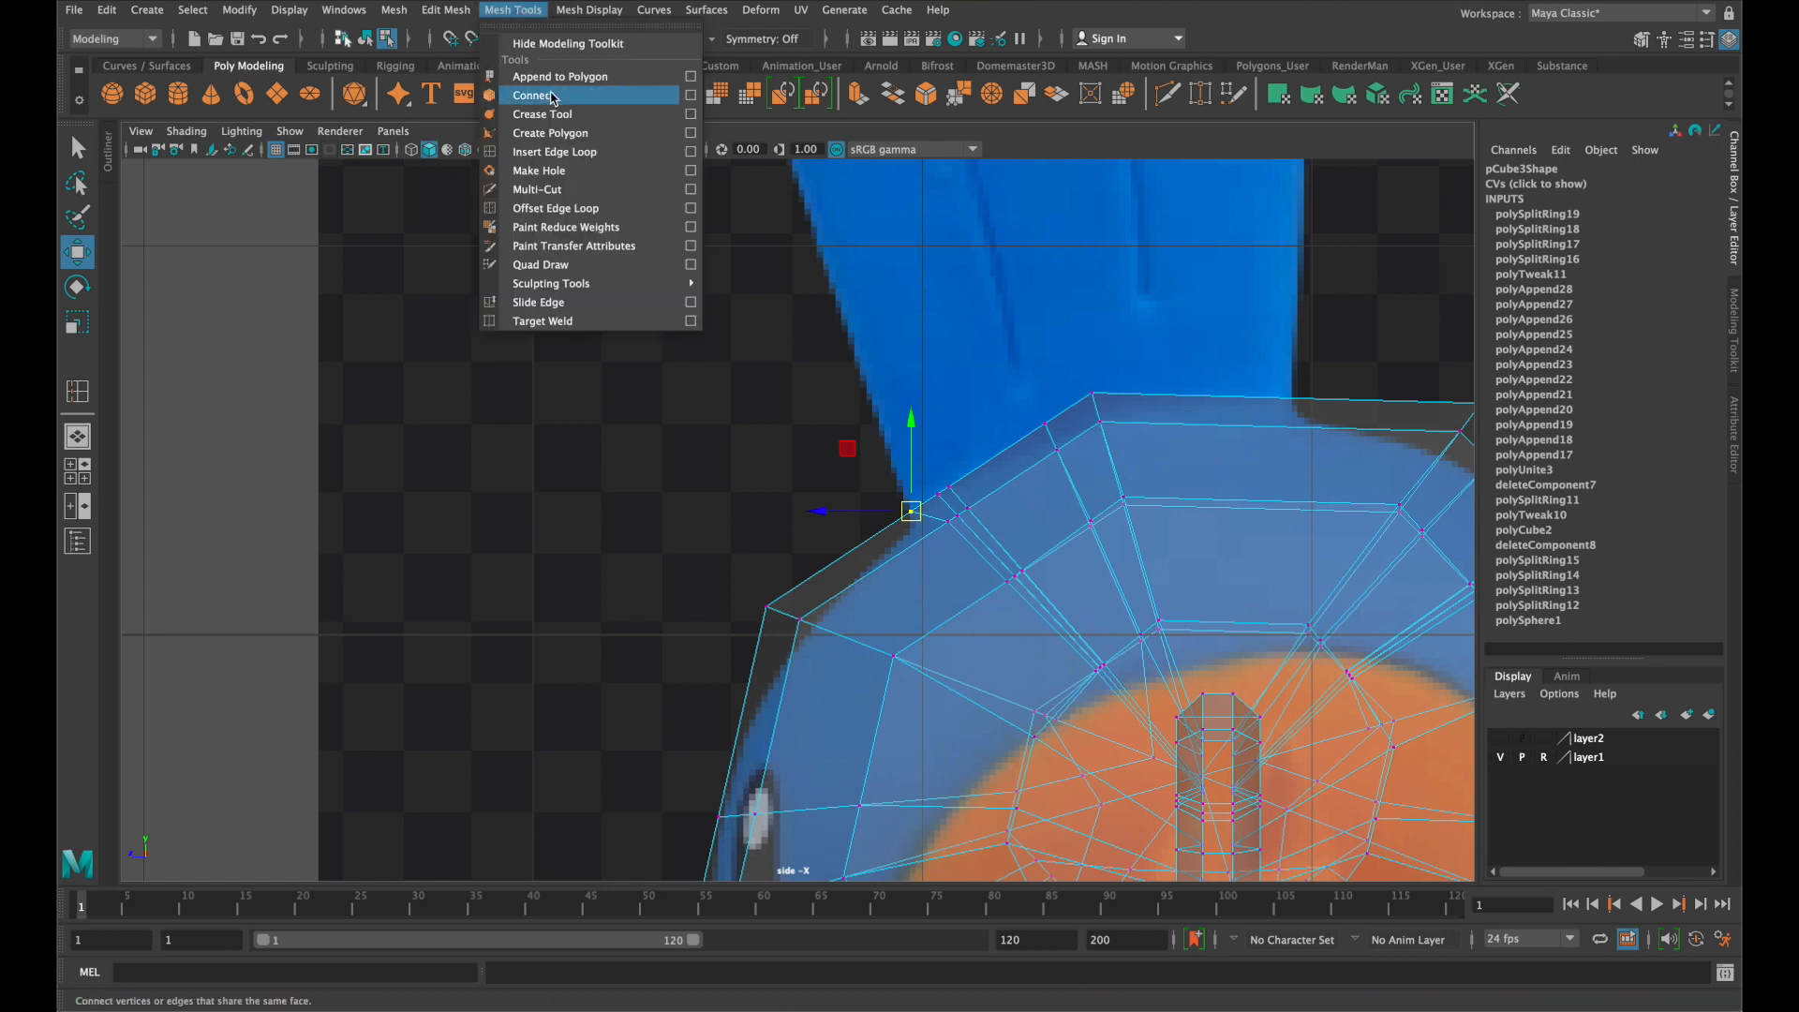
click(576, 155)
drag(1335, 406, 1300, 414)
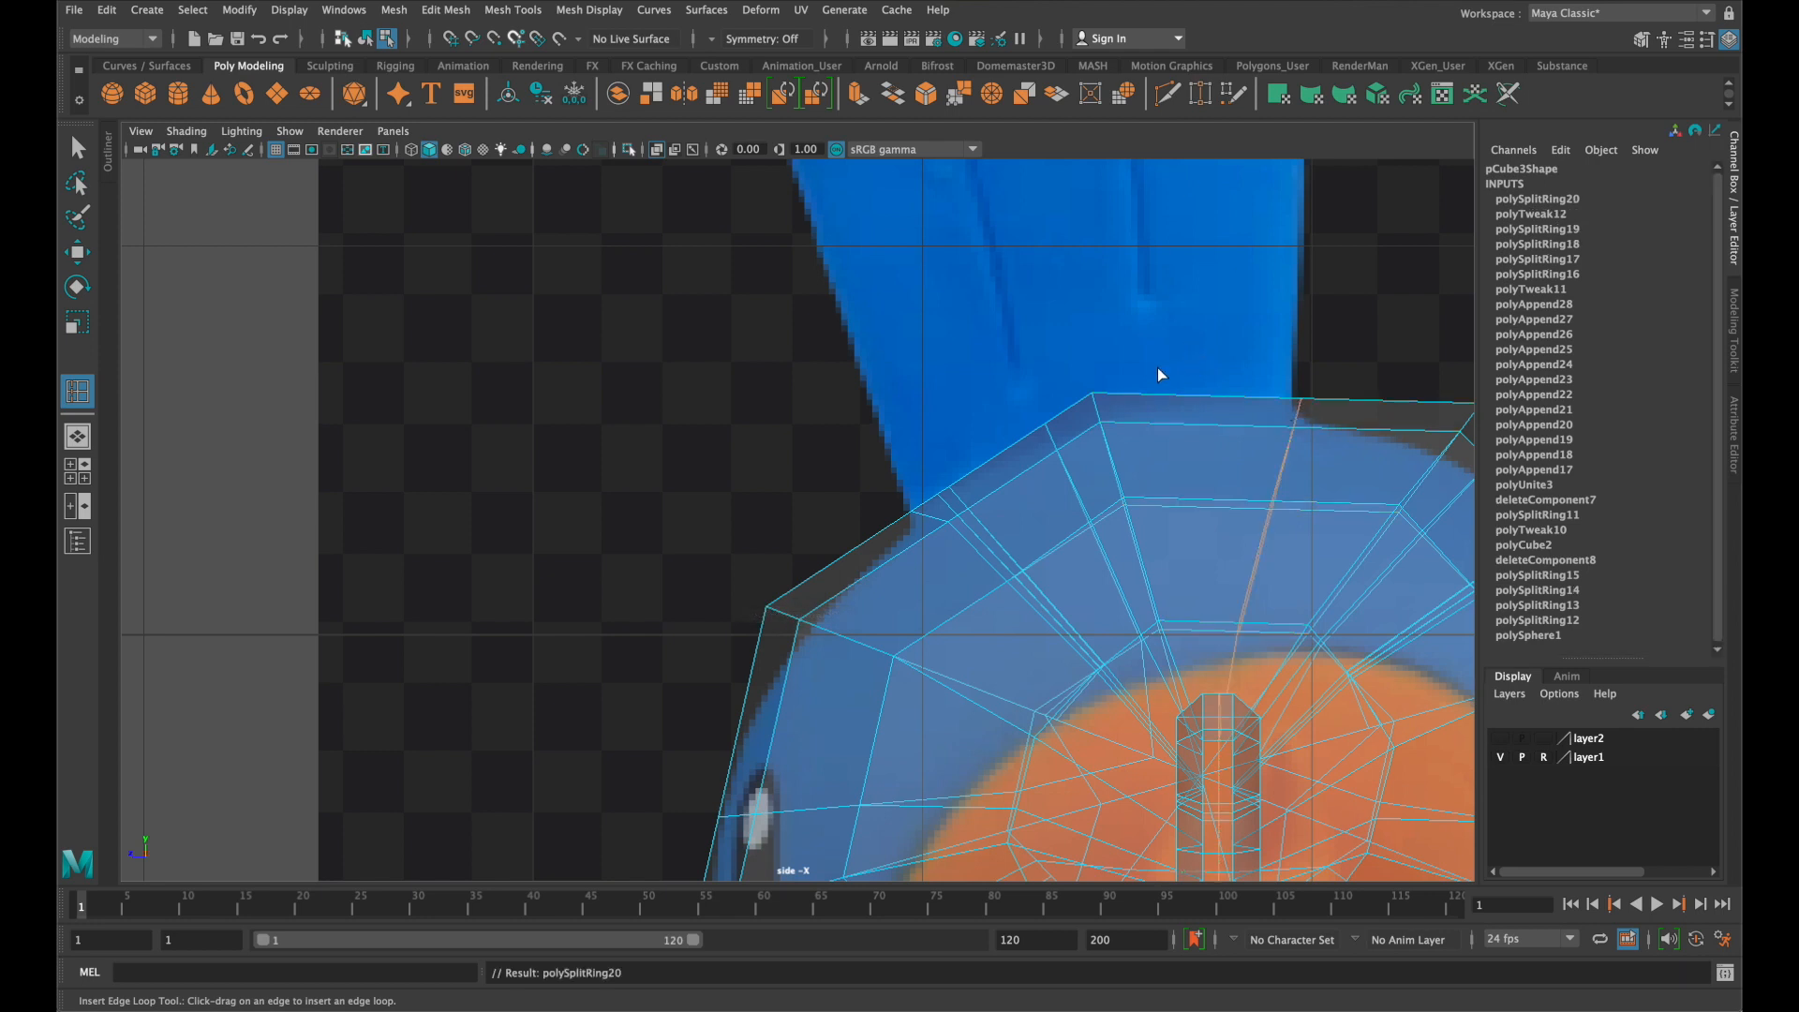
In the front view, insert an edge loop on each side of the head's centre line, matching the top fin's base width
key(space)
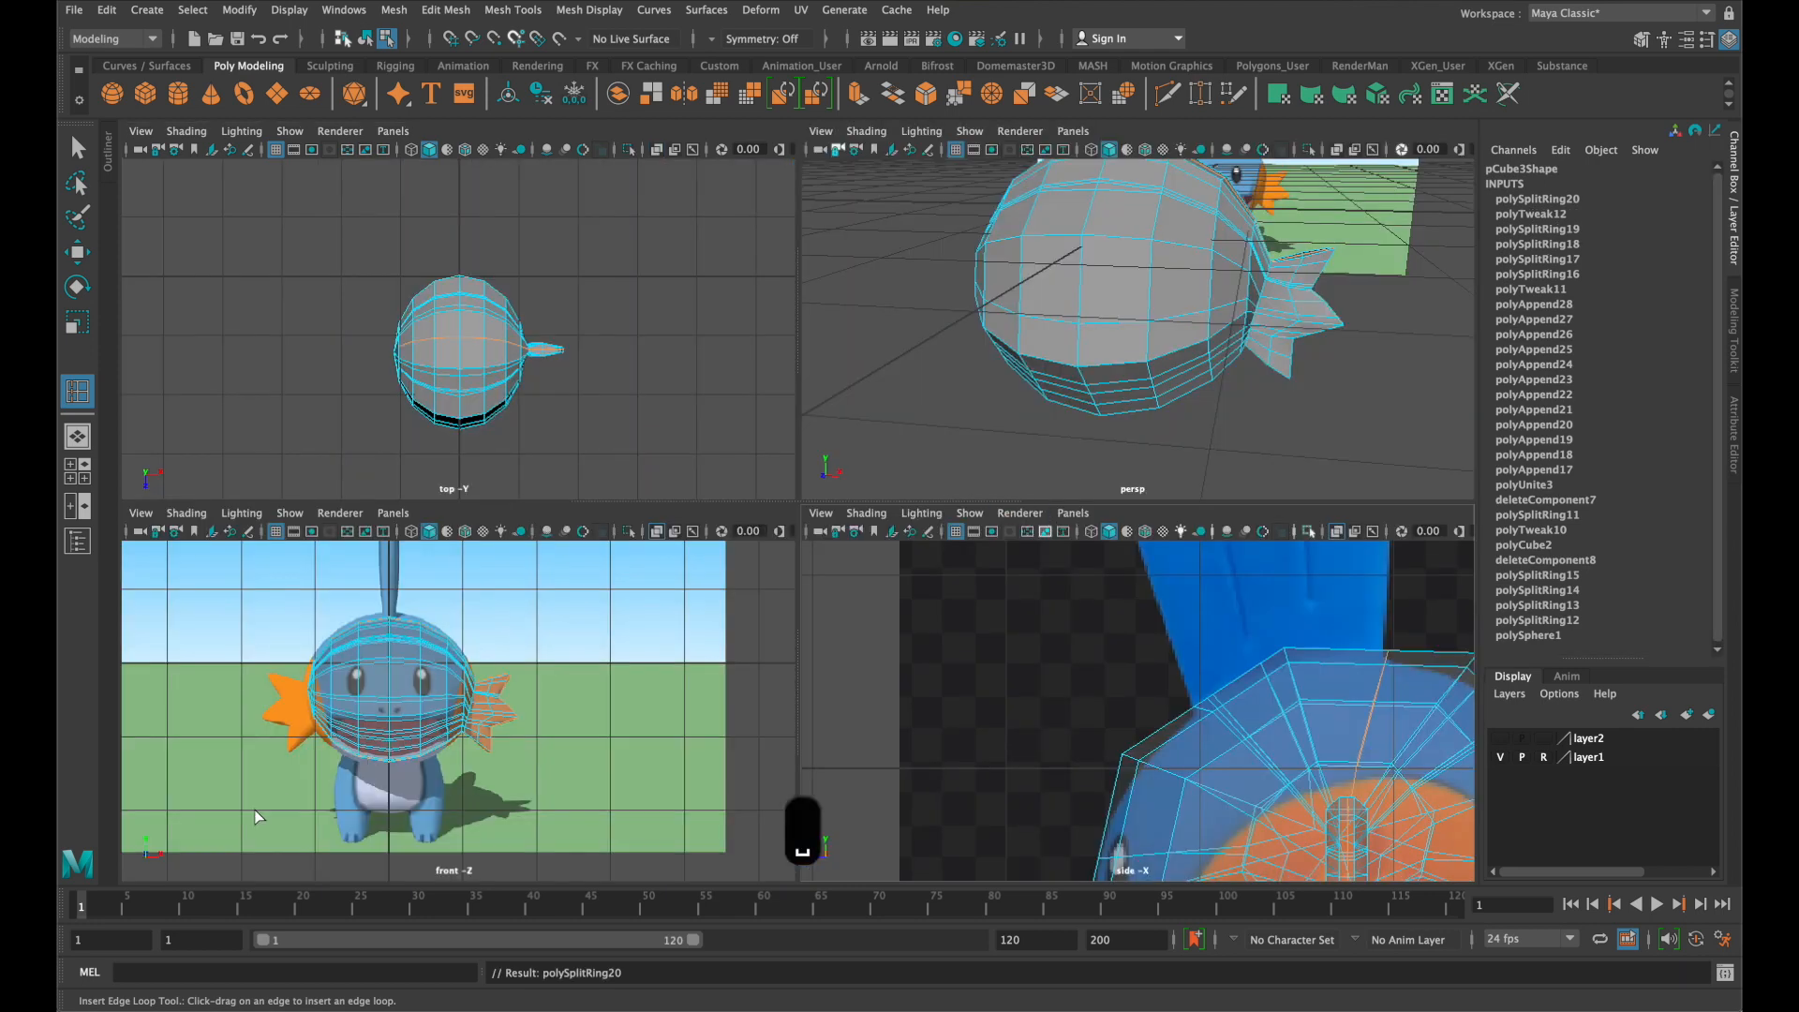
key(space)
scroll(862, 435, up, 5)
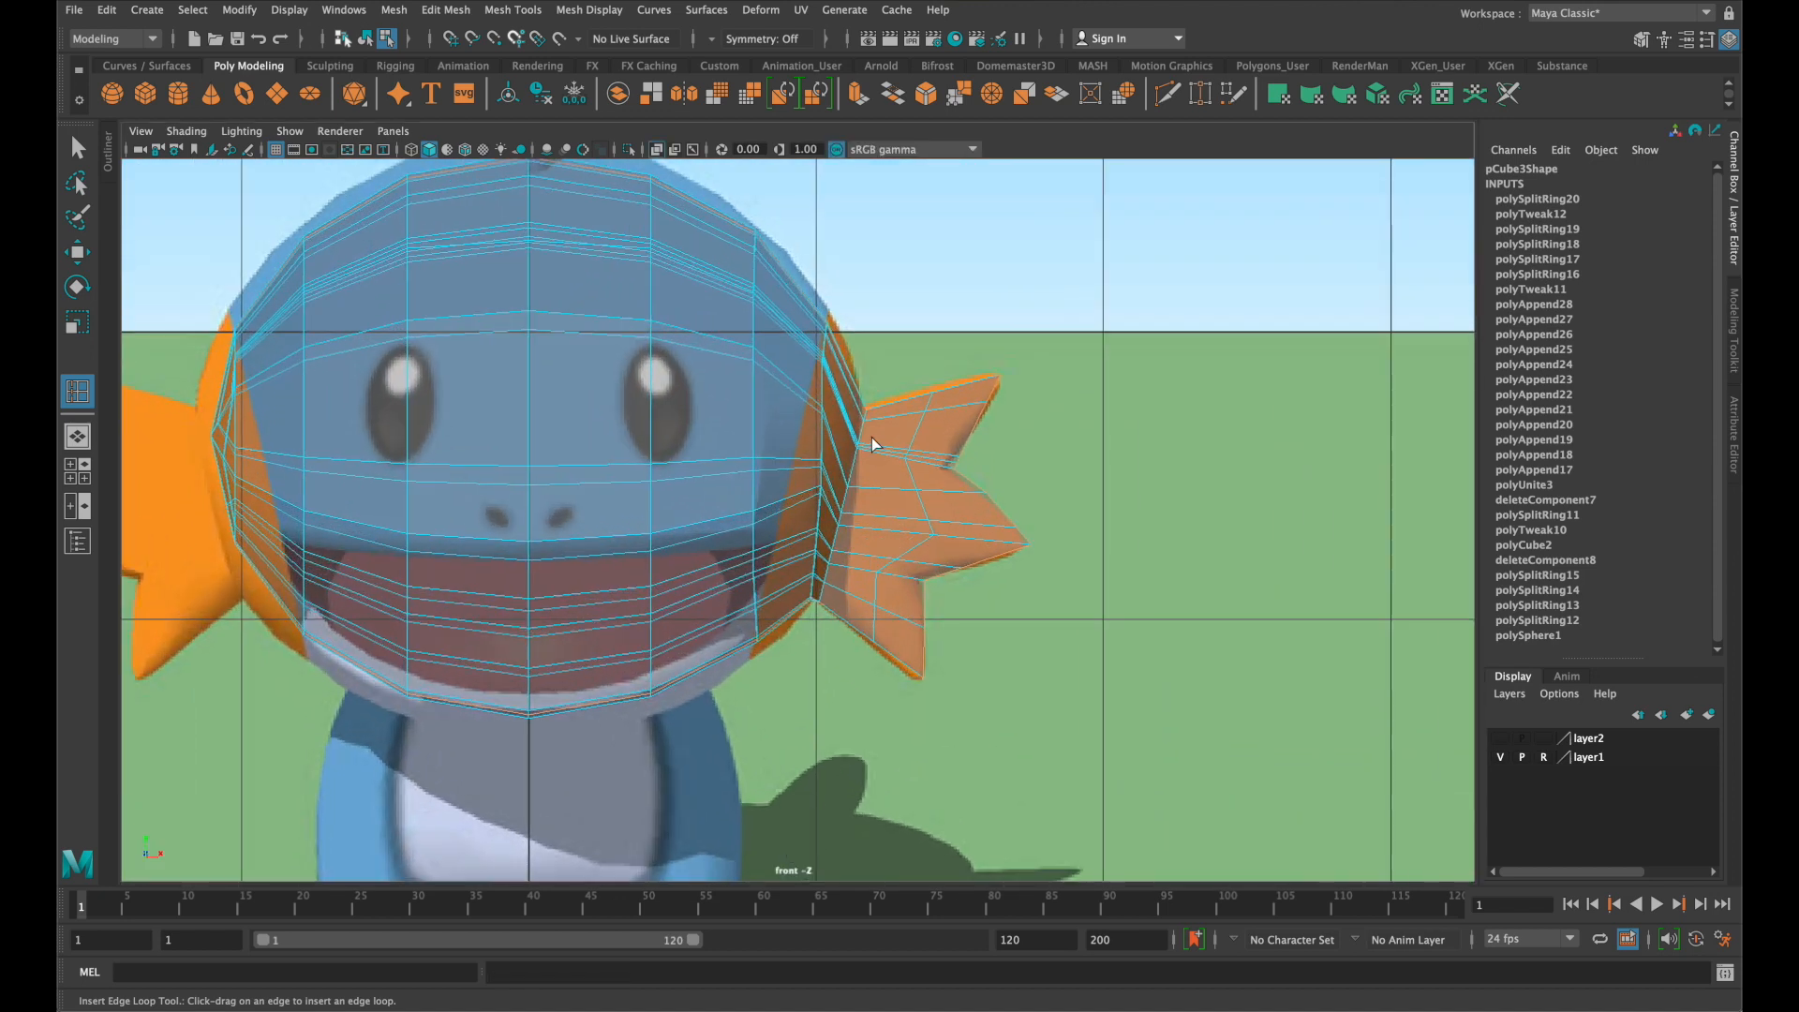
alt+middle_drag(875, 430, 1214, 729)
scroll(1213, 729, up, 2)
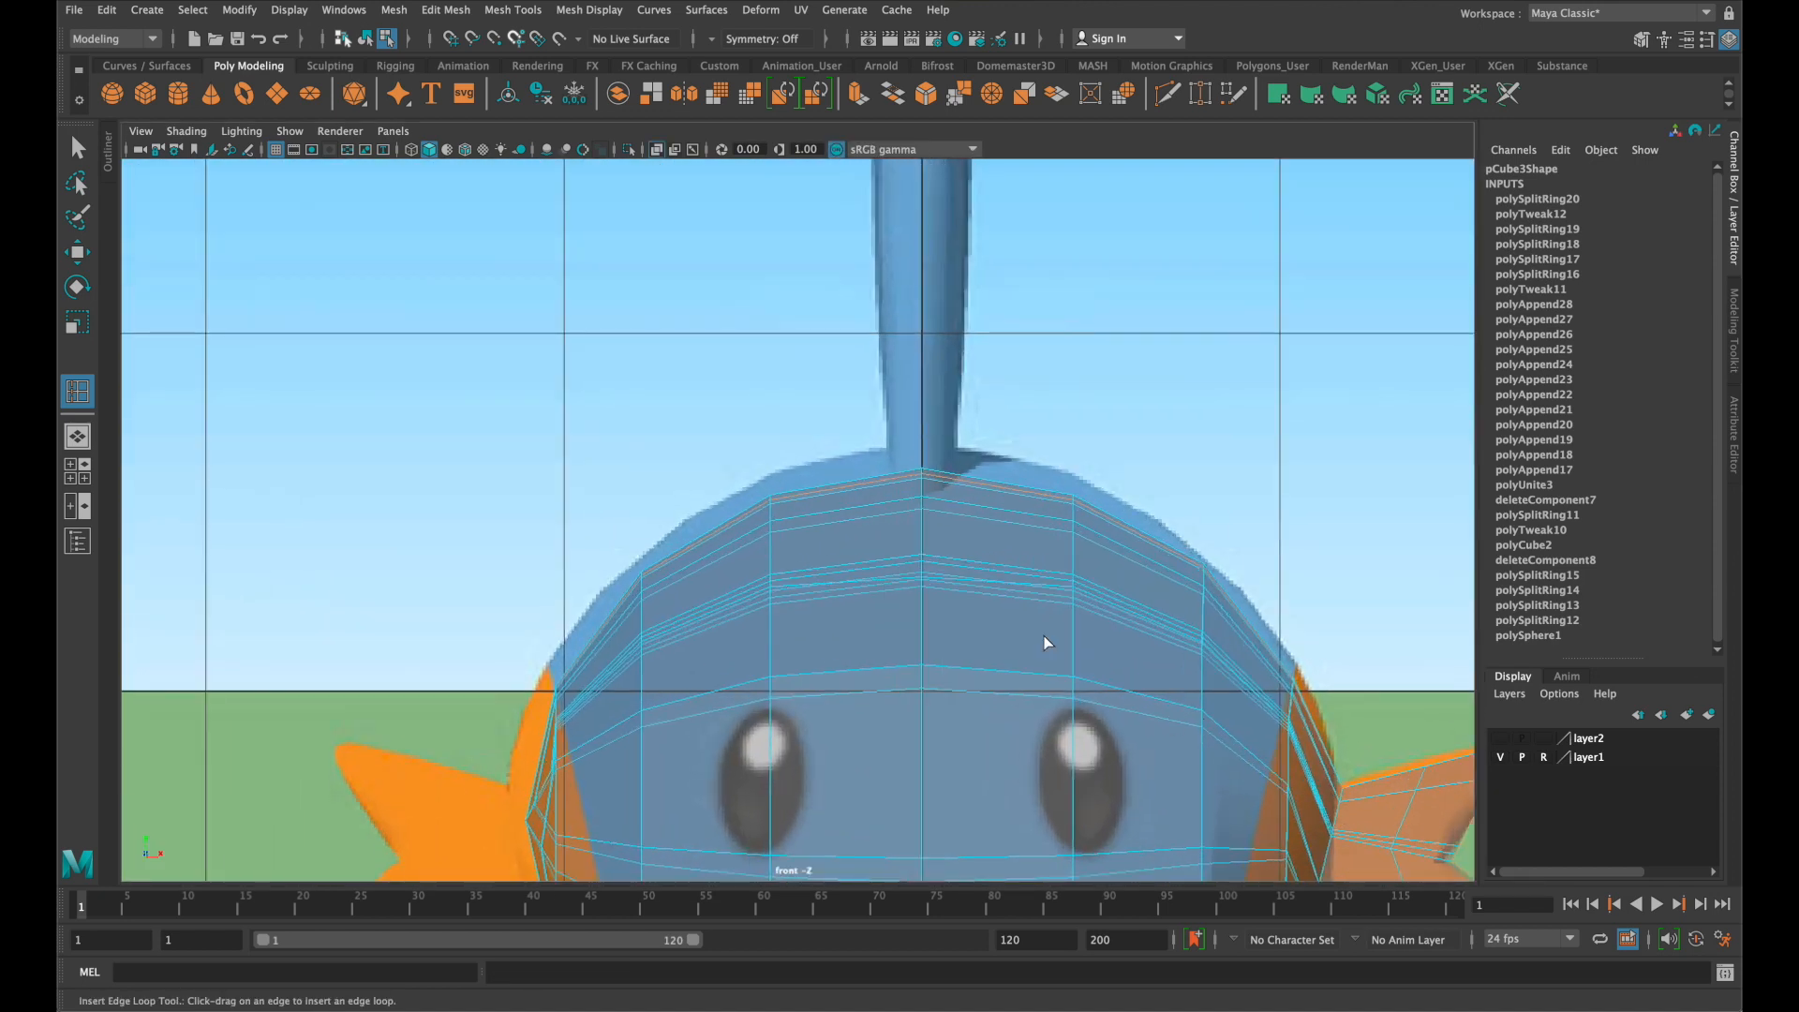
drag(957, 481, 888, 474)
key(q)
click(936, 476)
In the perspective view, select the narrow strip of faces along the head's centre between the top fin's front and rear base
key(space)
key(space)
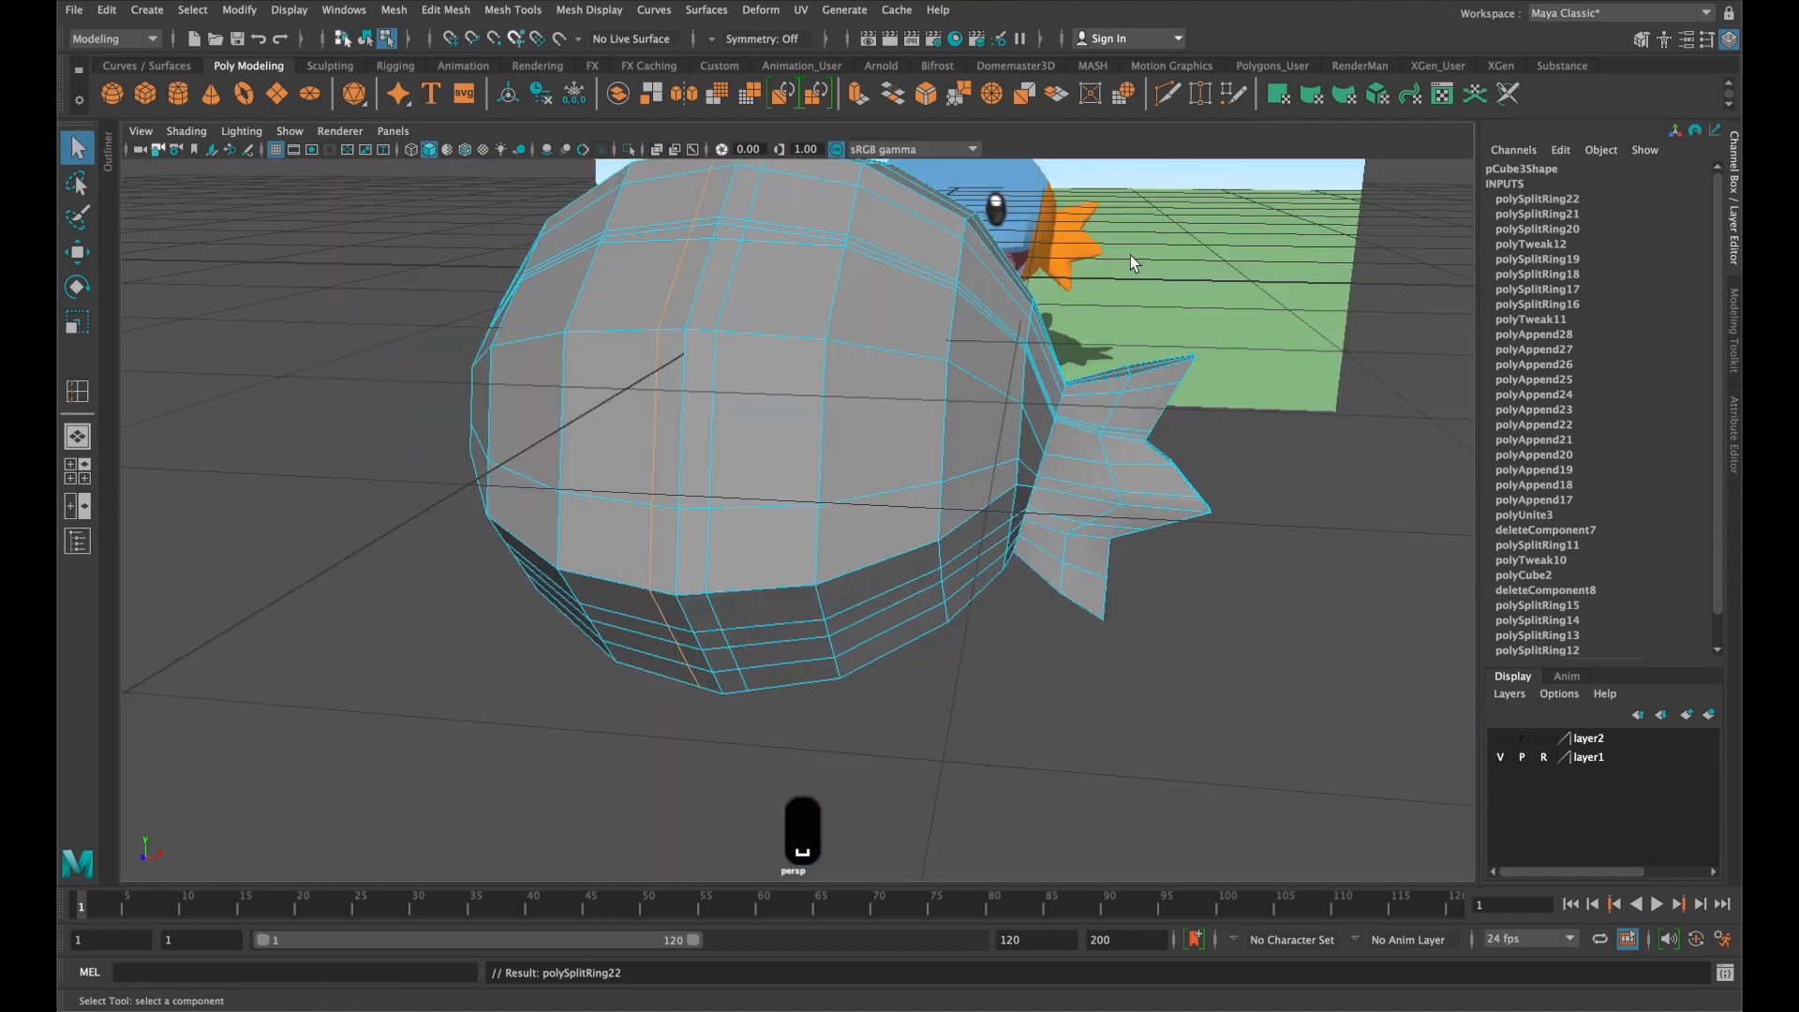
key(space)
click(1171, 312)
alt+middle_drag(1171, 304, 1125, 391)
alt+drag(1161, 320, 1122, 363)
right_drag(1023, 247, 1025, 292)
click(1023, 298)
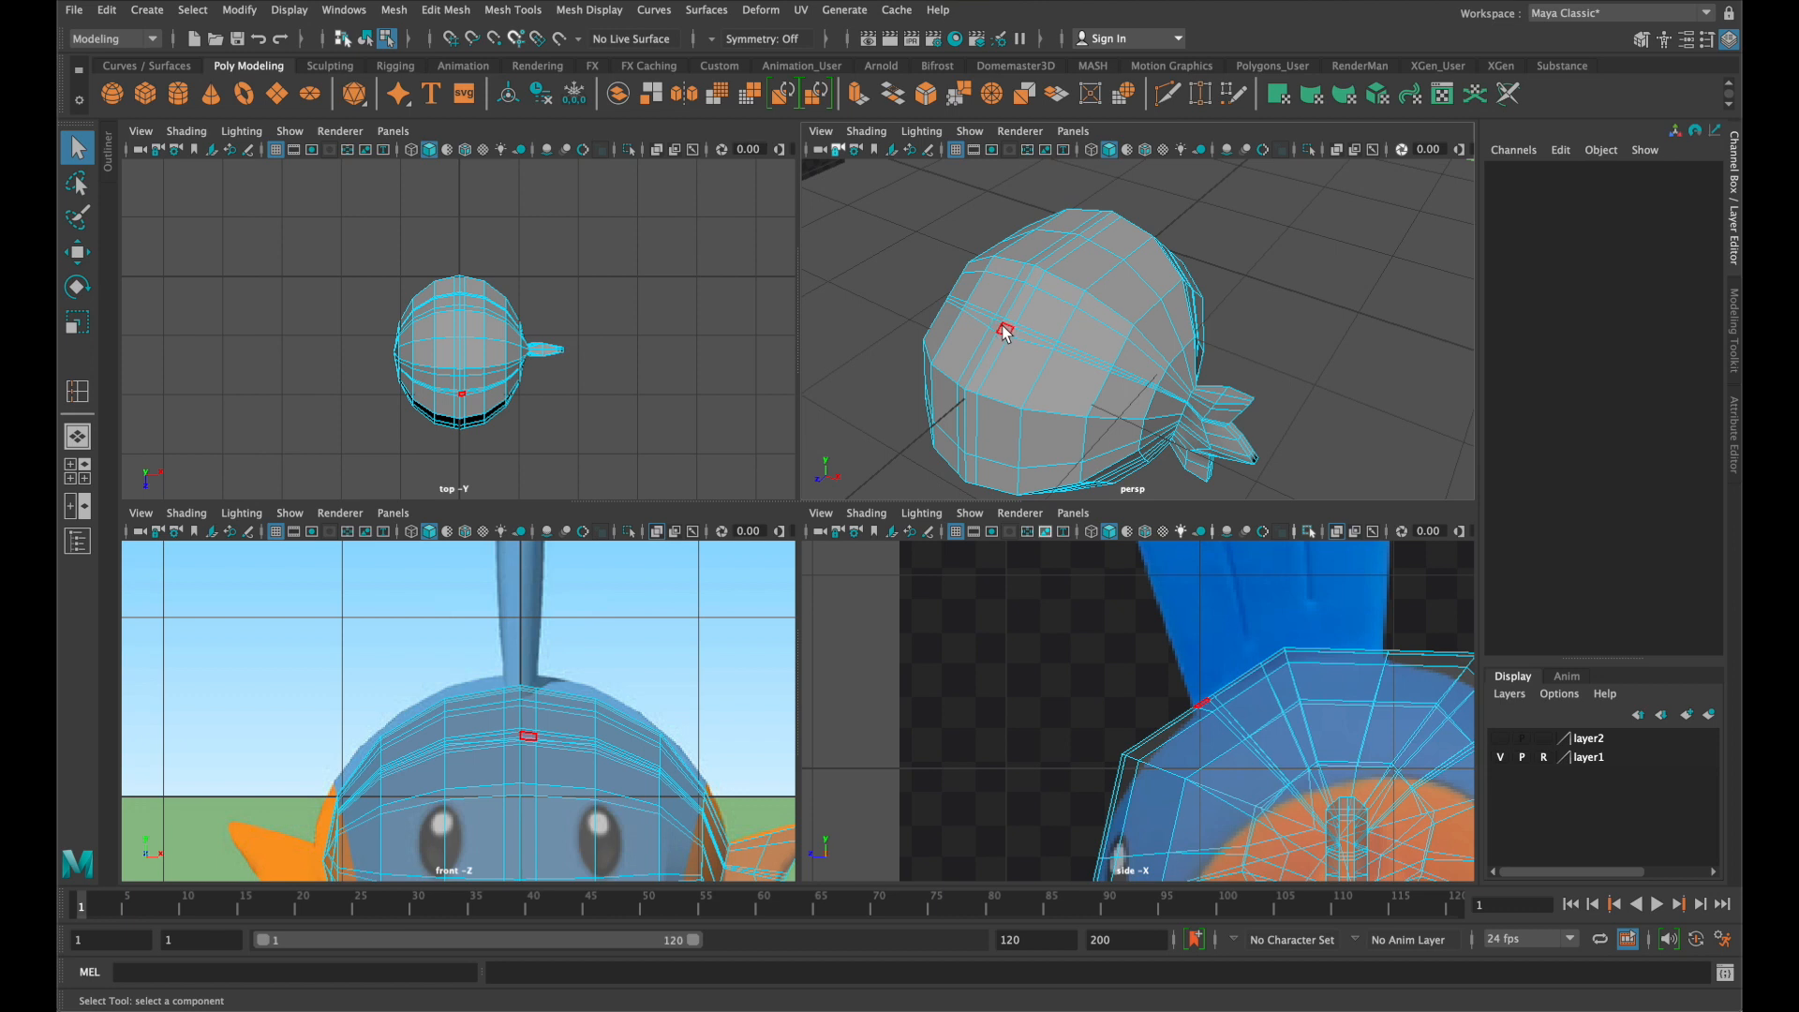
click(1005, 331)
alt+drag(1320, 312, 1209, 281)
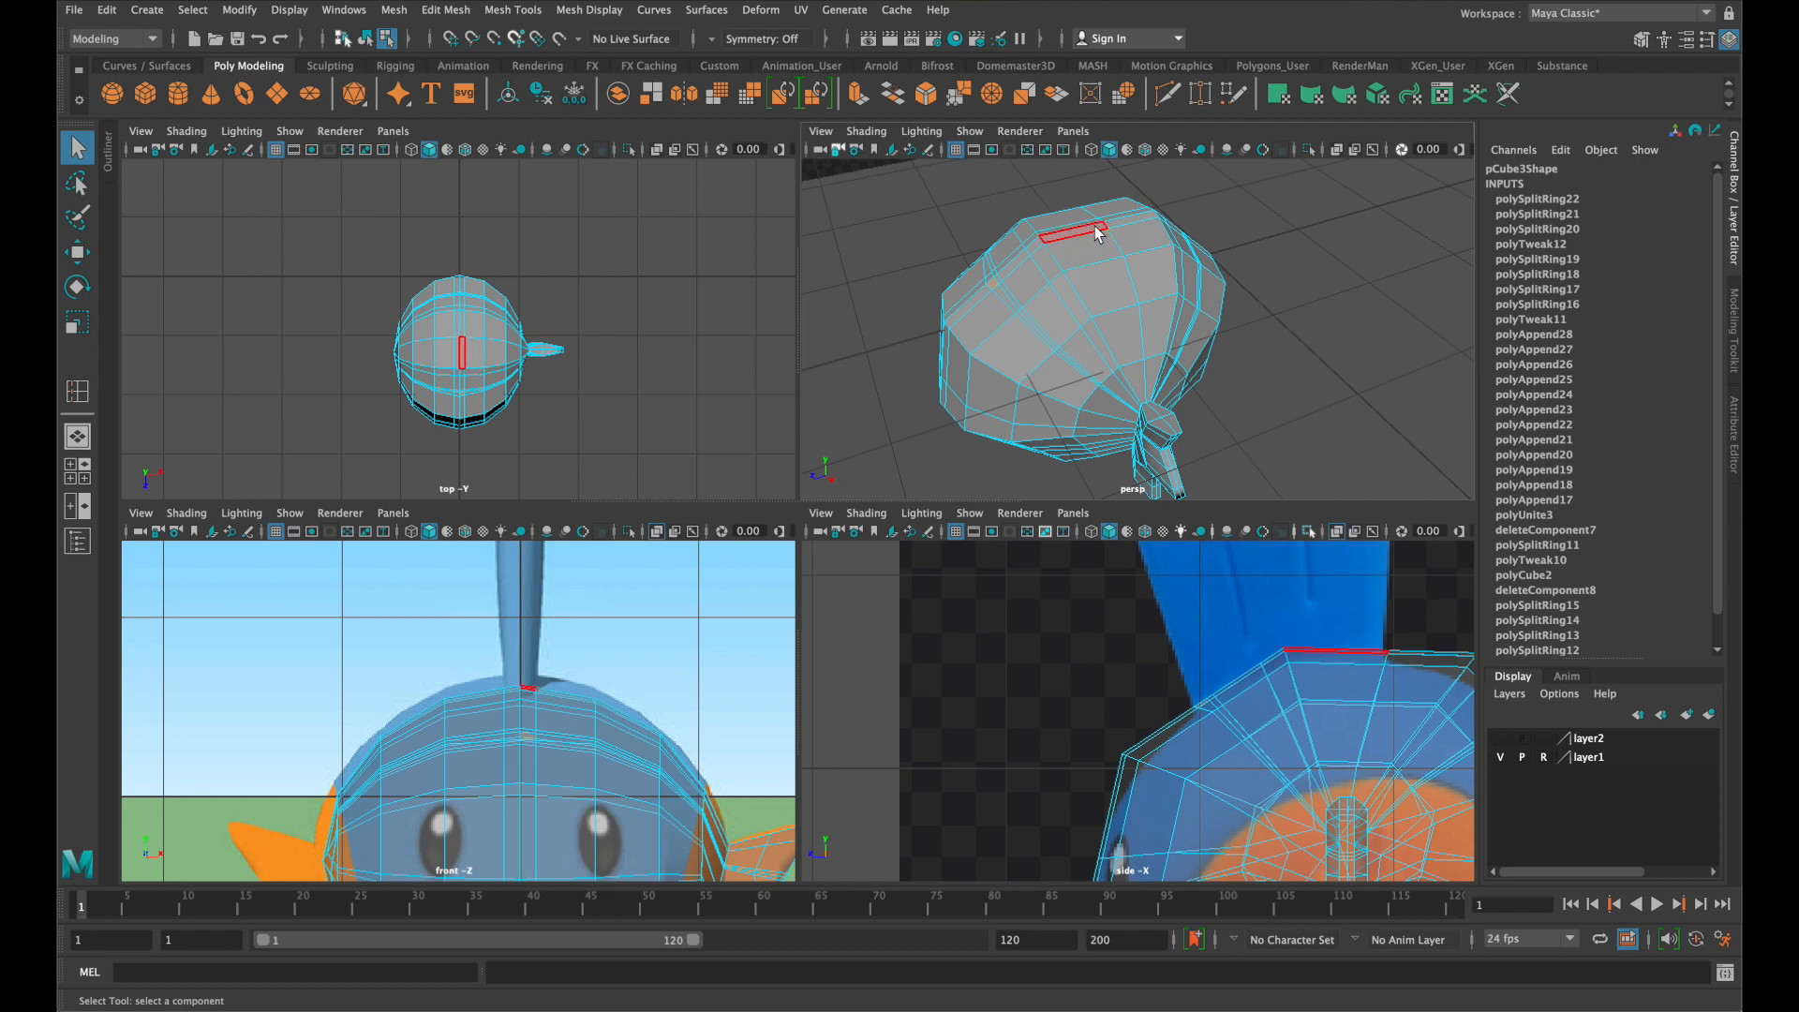
key(space)
scroll(694, 551, up, 5)
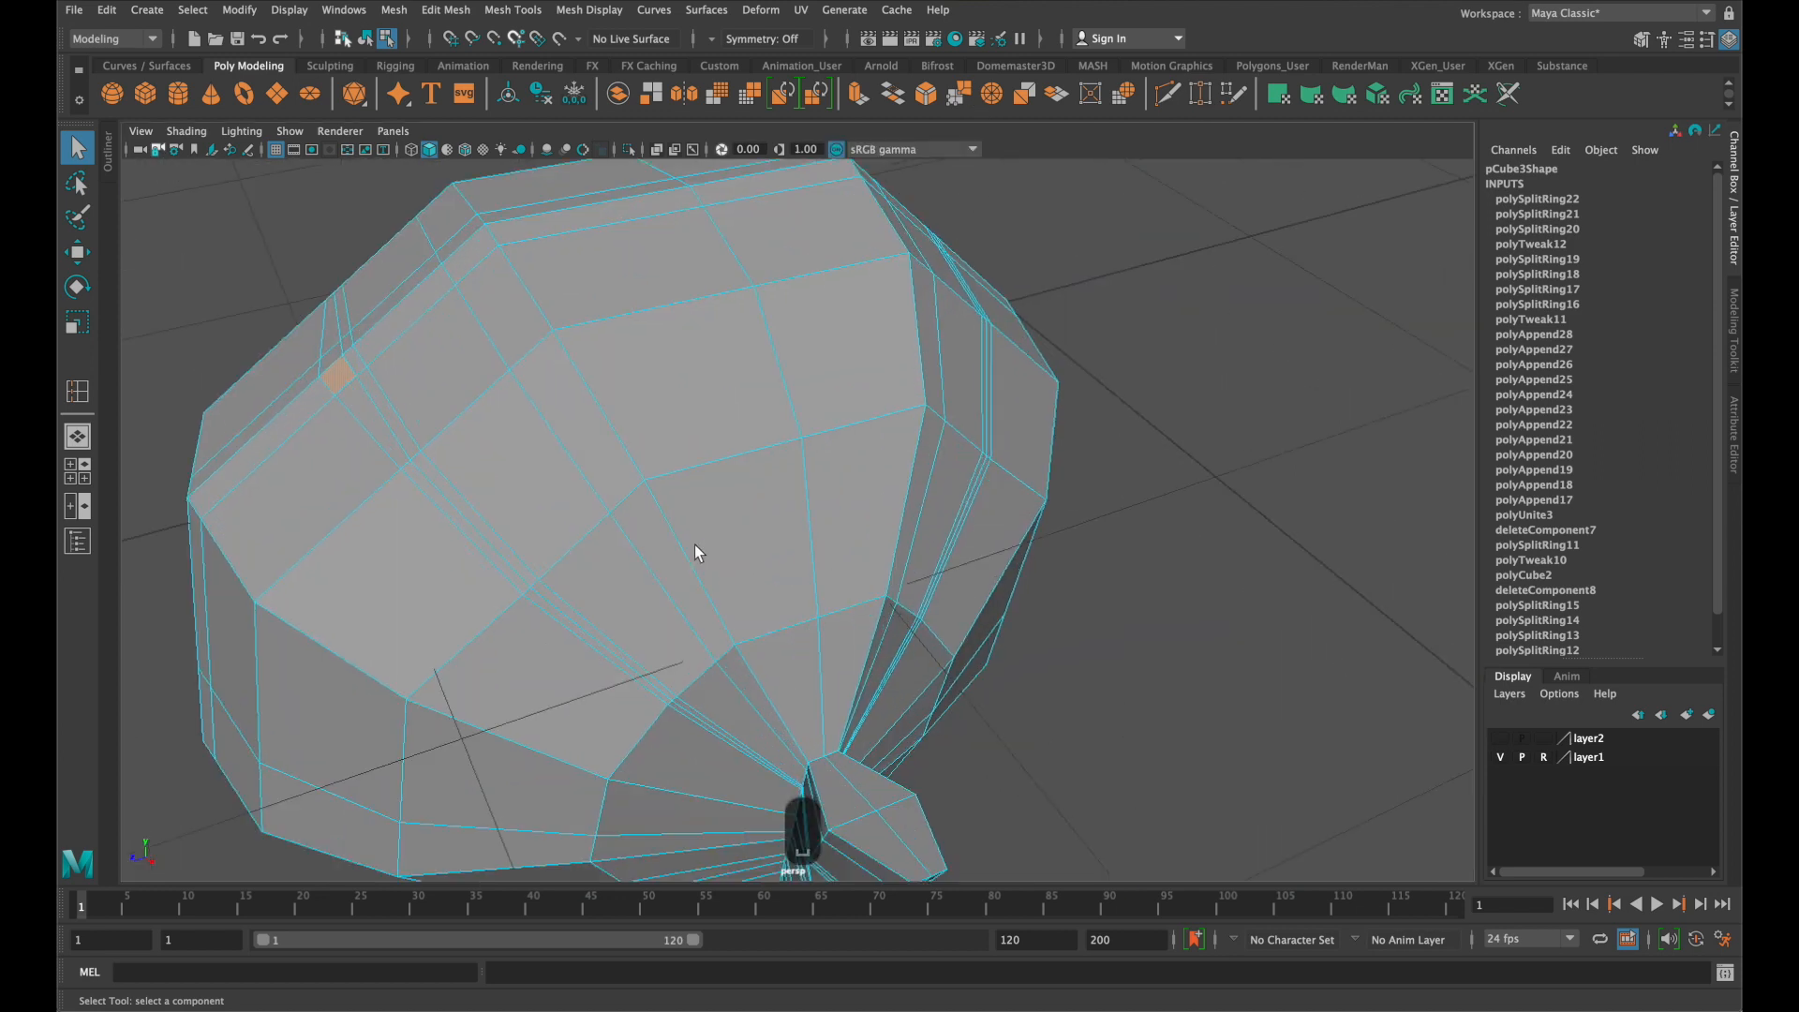
alt+drag(723, 453, 789, 476)
alt+middle_drag(790, 477, 1215, 712)
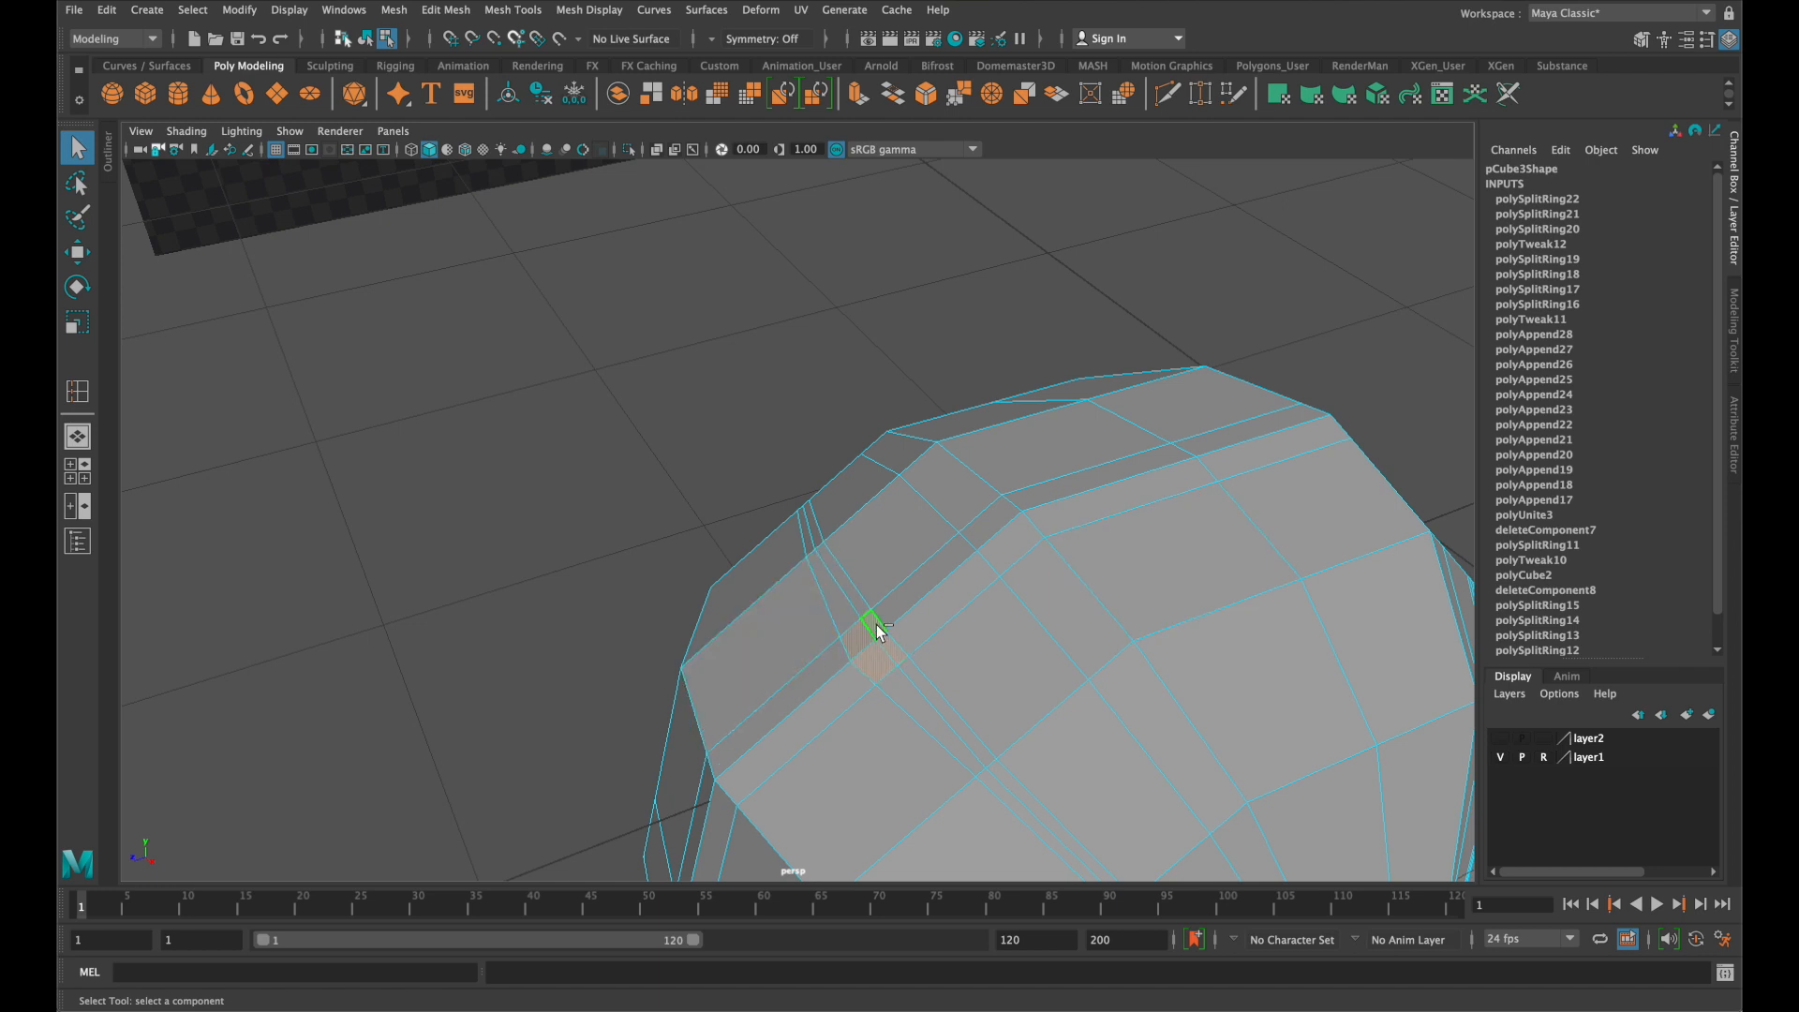
shift+double_click(1238, 427)
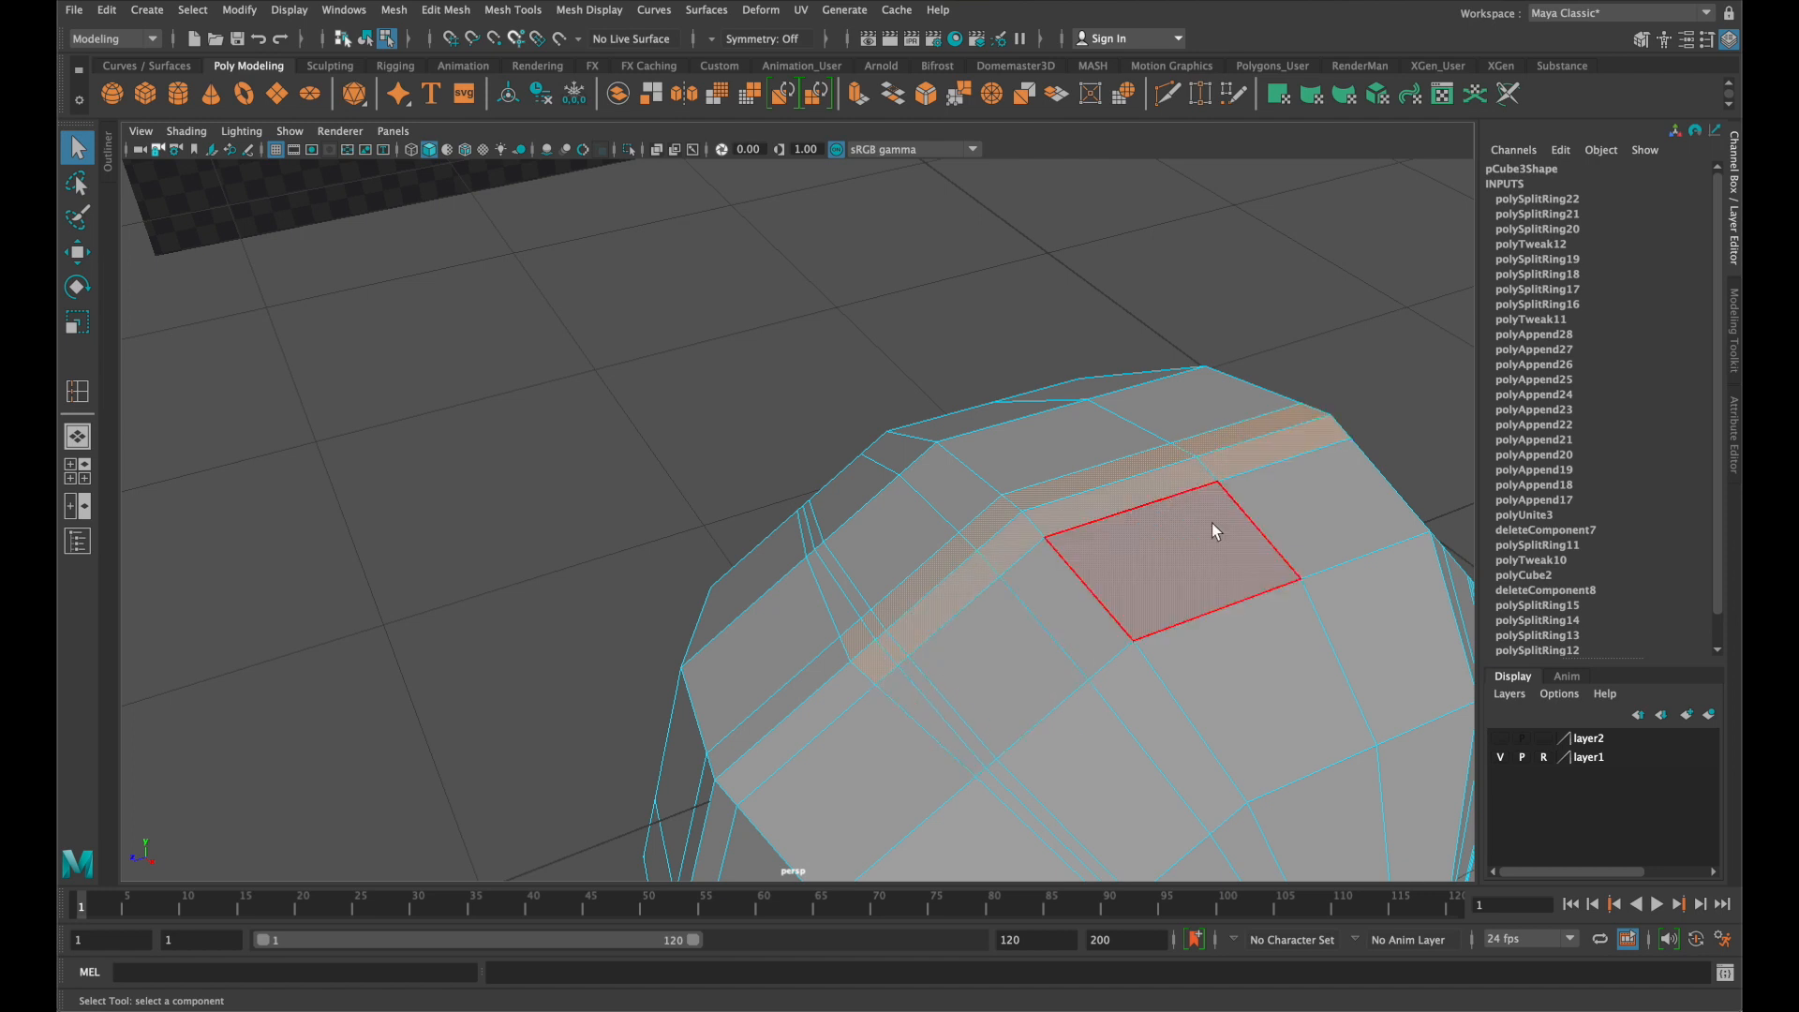
In the side view, extrude the selected faces and move them up to the tip of the blue reference fin
key(space)
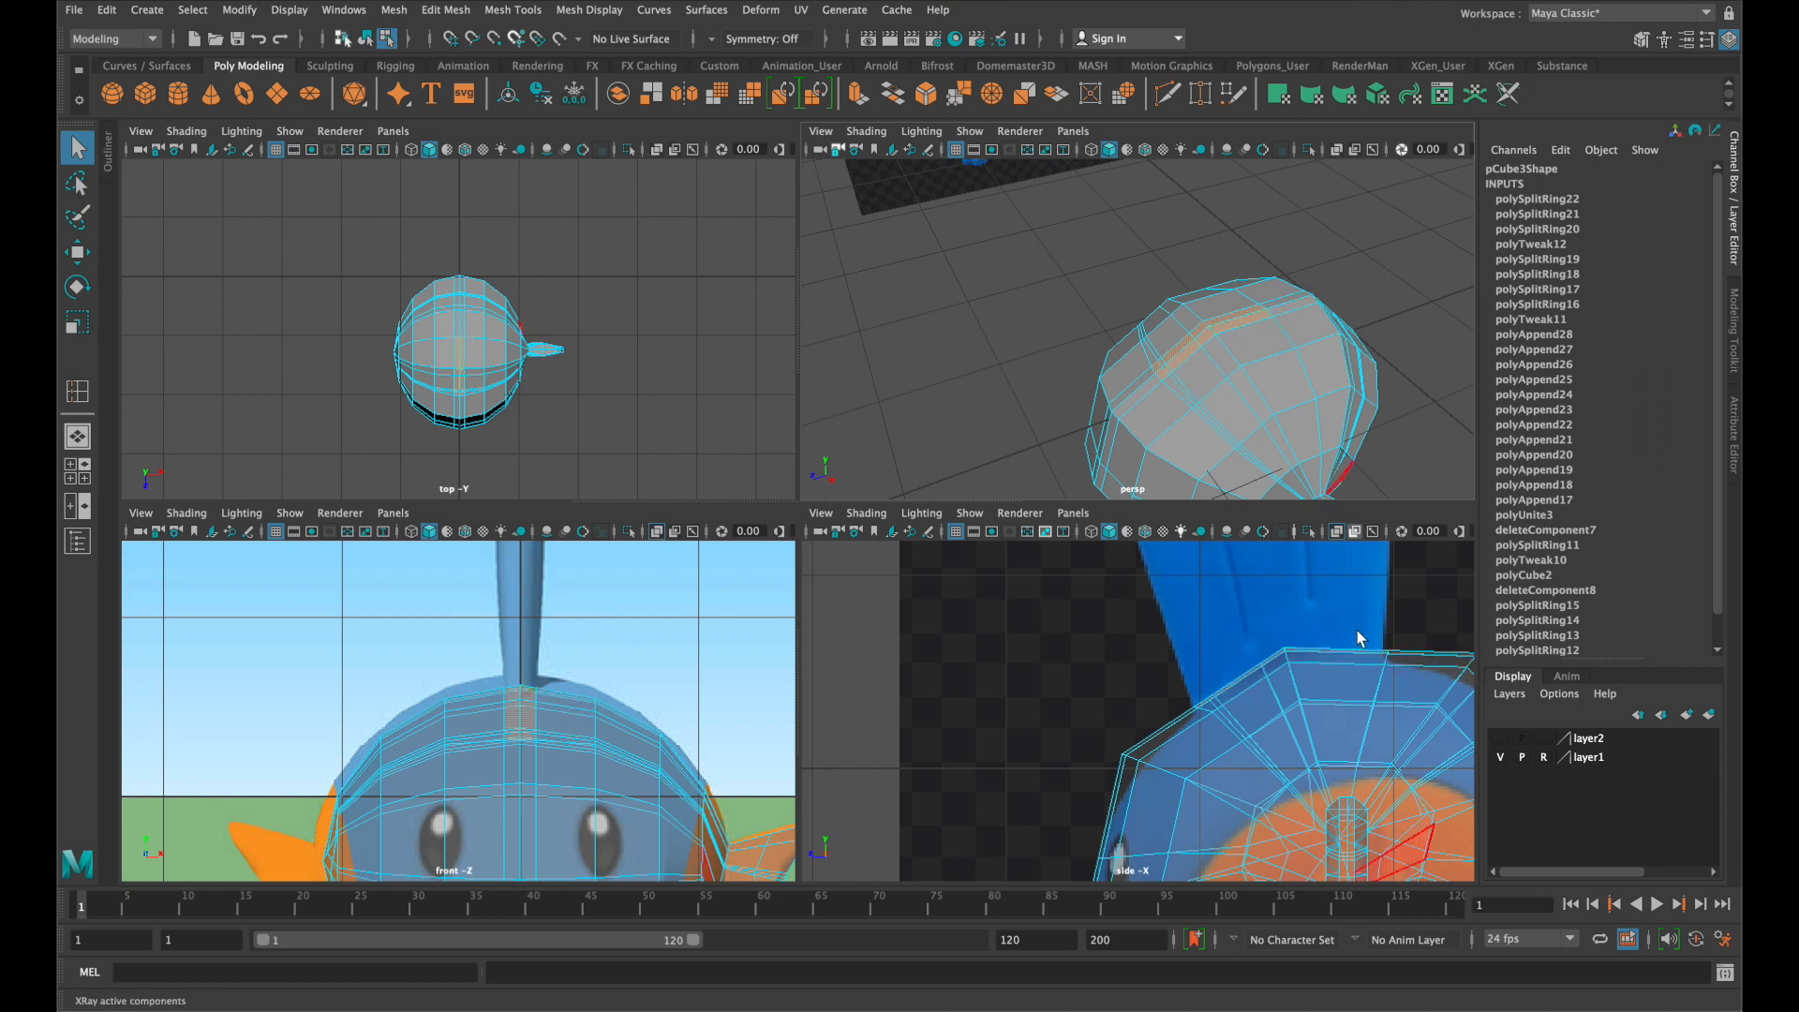
key(space)
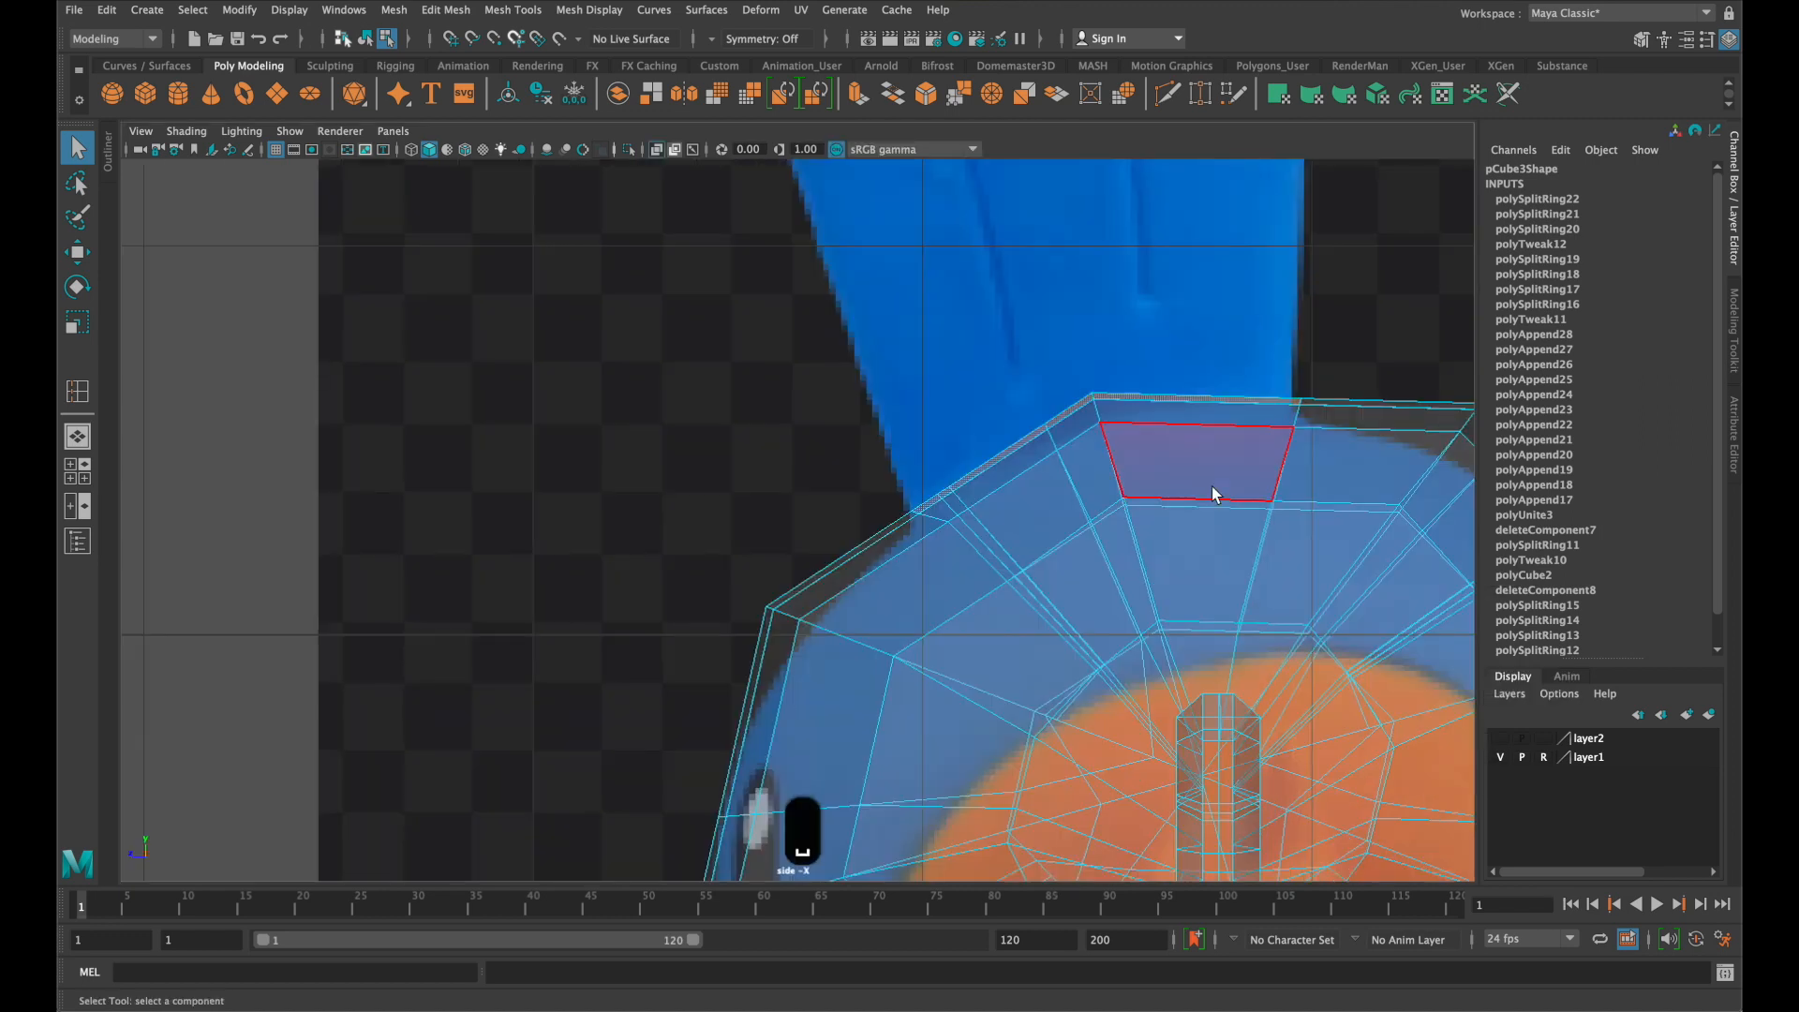
scroll(1209, 498, up, 3)
alt+middle_drag(1084, 683, 1075, 776)
scroll(1077, 766, down, 10)
scroll(1079, 753, up, 3)
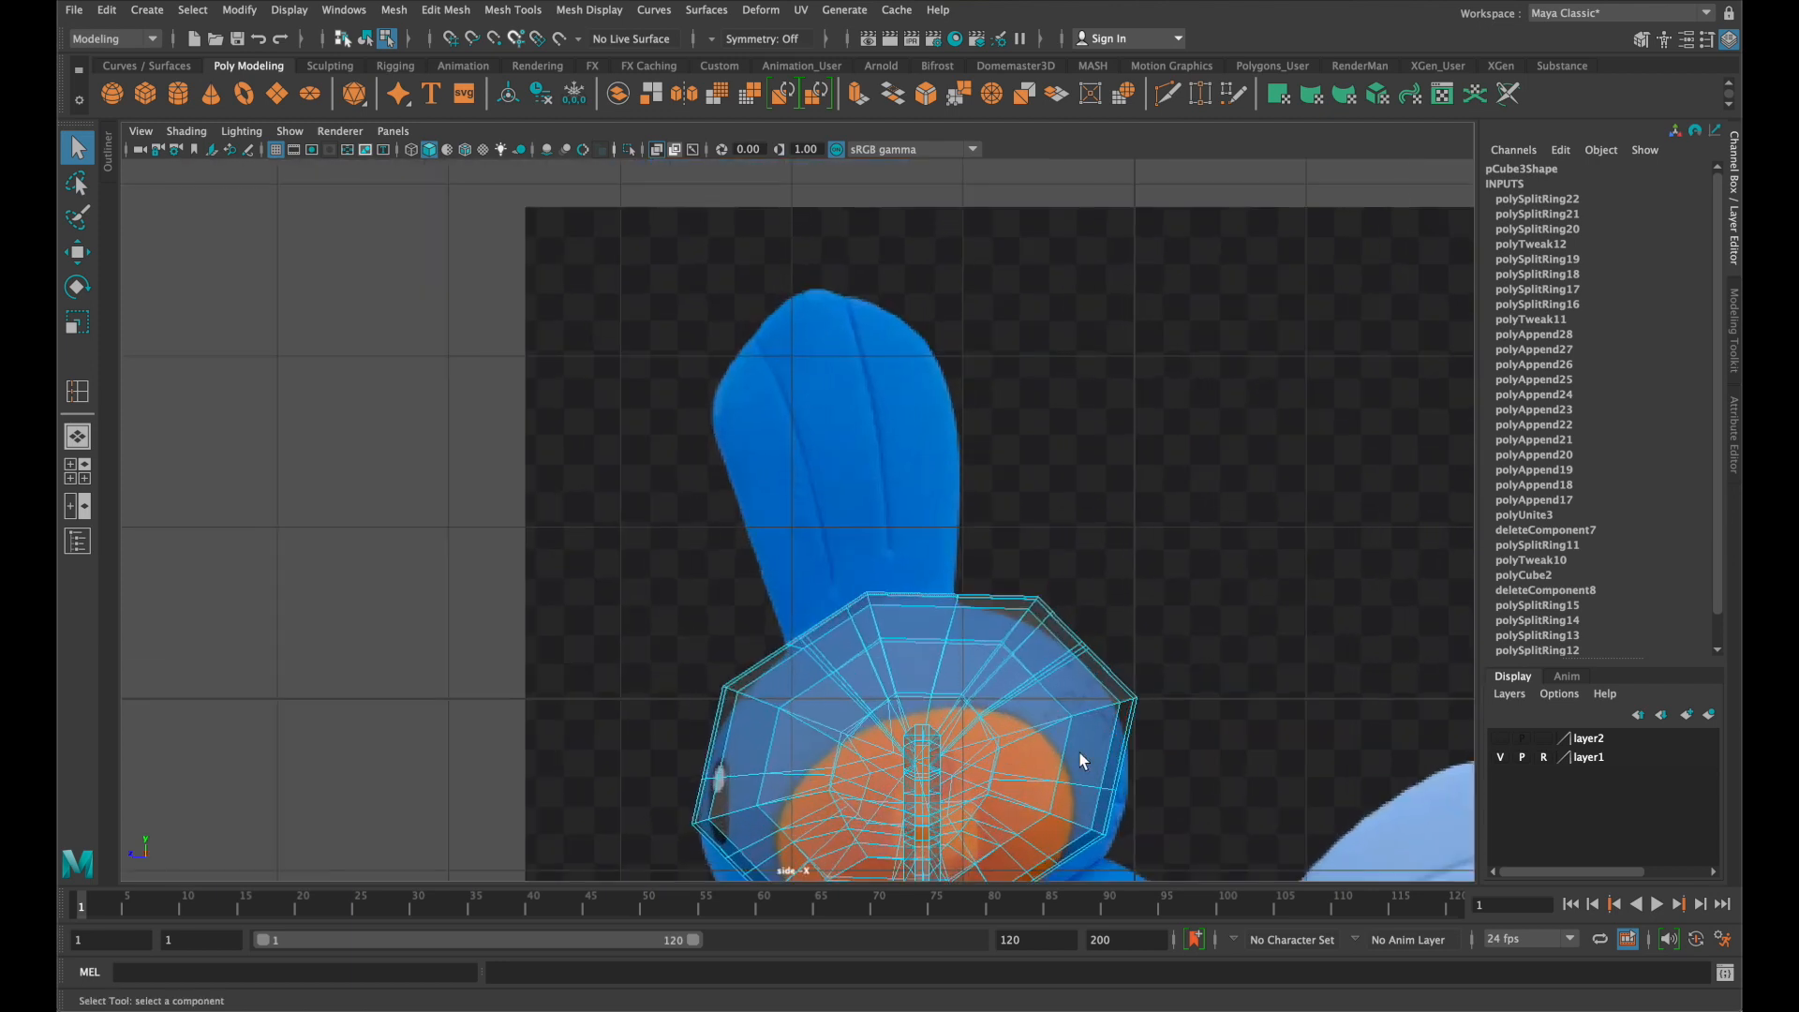
click(1010, 628)
key(super+e)
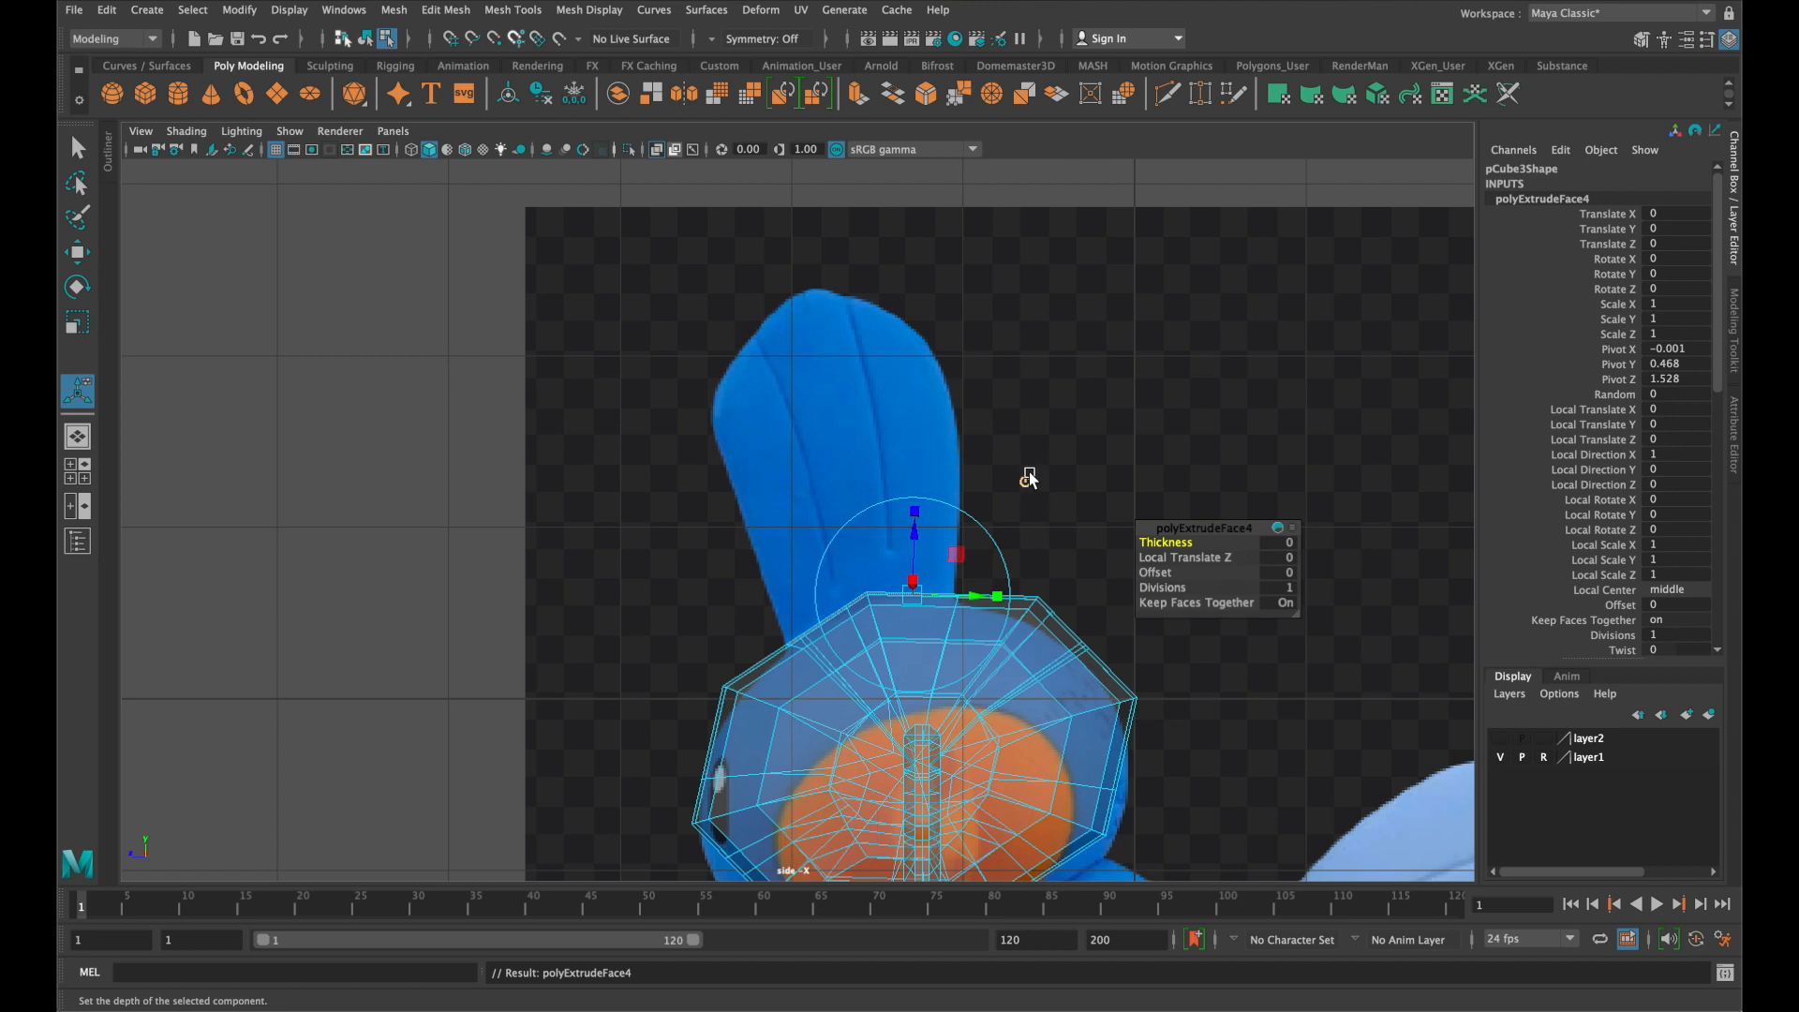
middle_drag(1024, 482, 787, 251)
drag(787, 249, 818, 311)
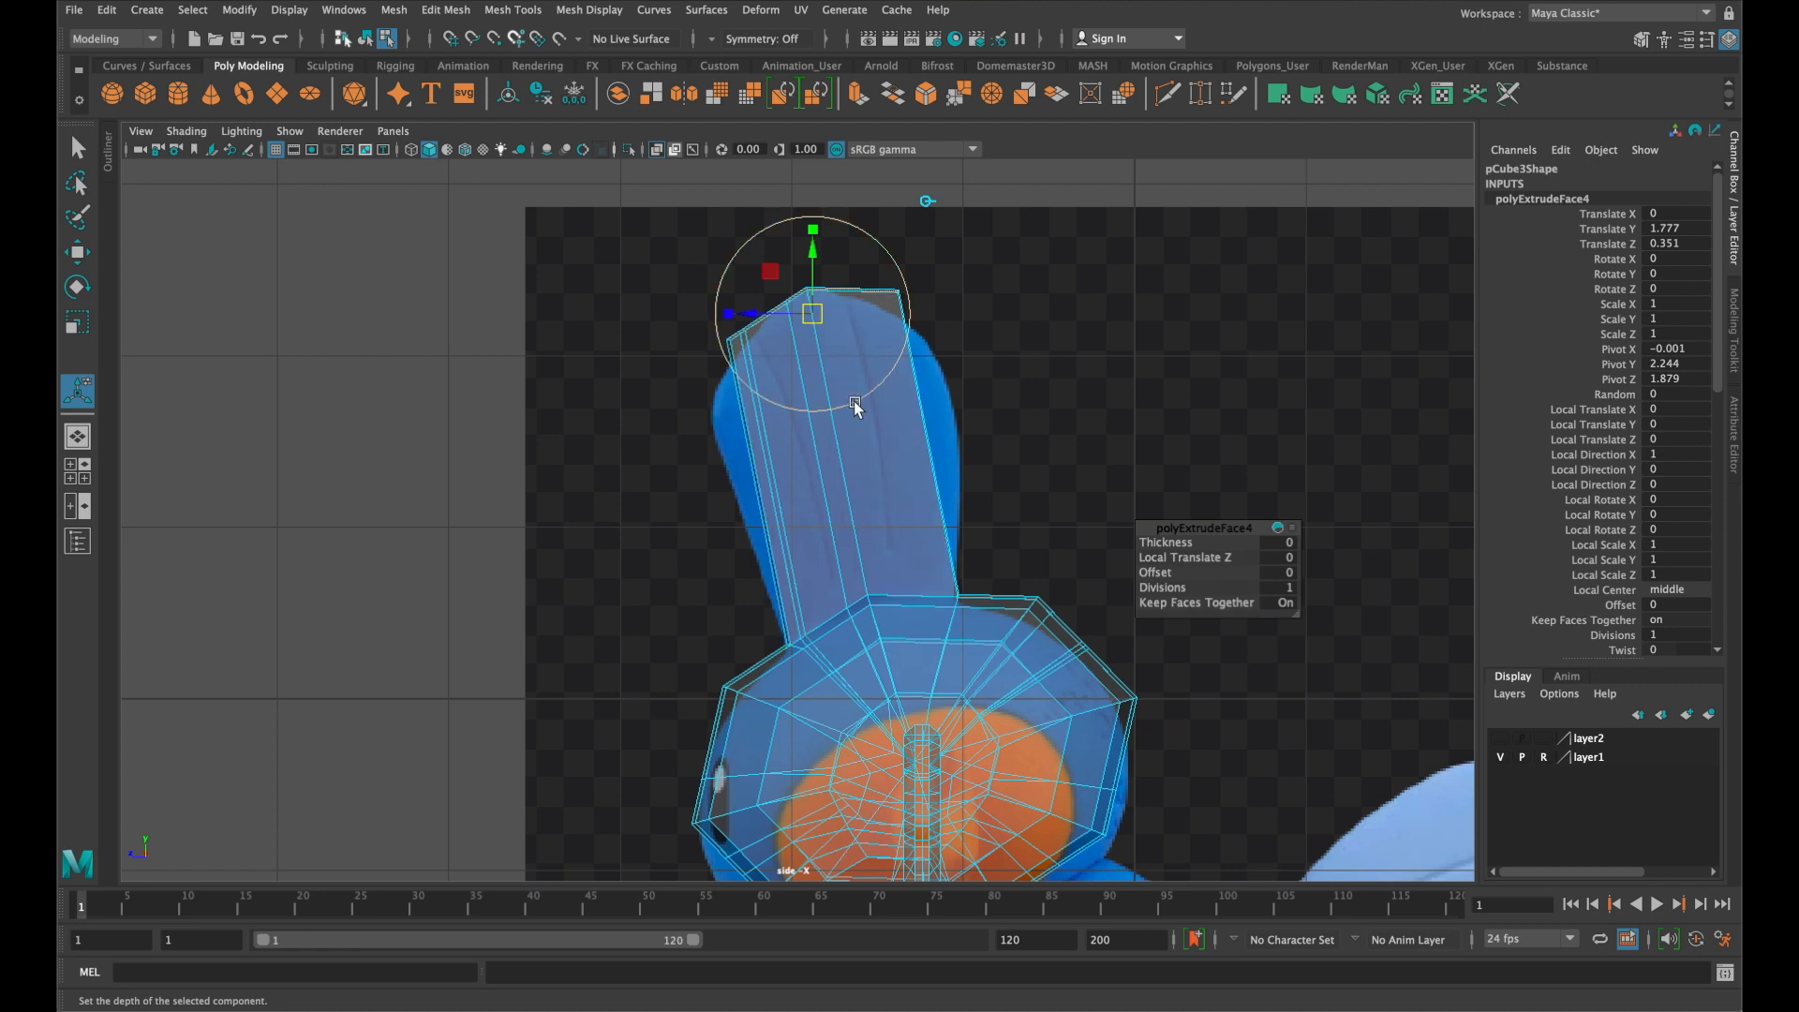
Fit the rear upper corner vertices of the extruded top fin to the reference outline
scroll(854, 397, up, 2)
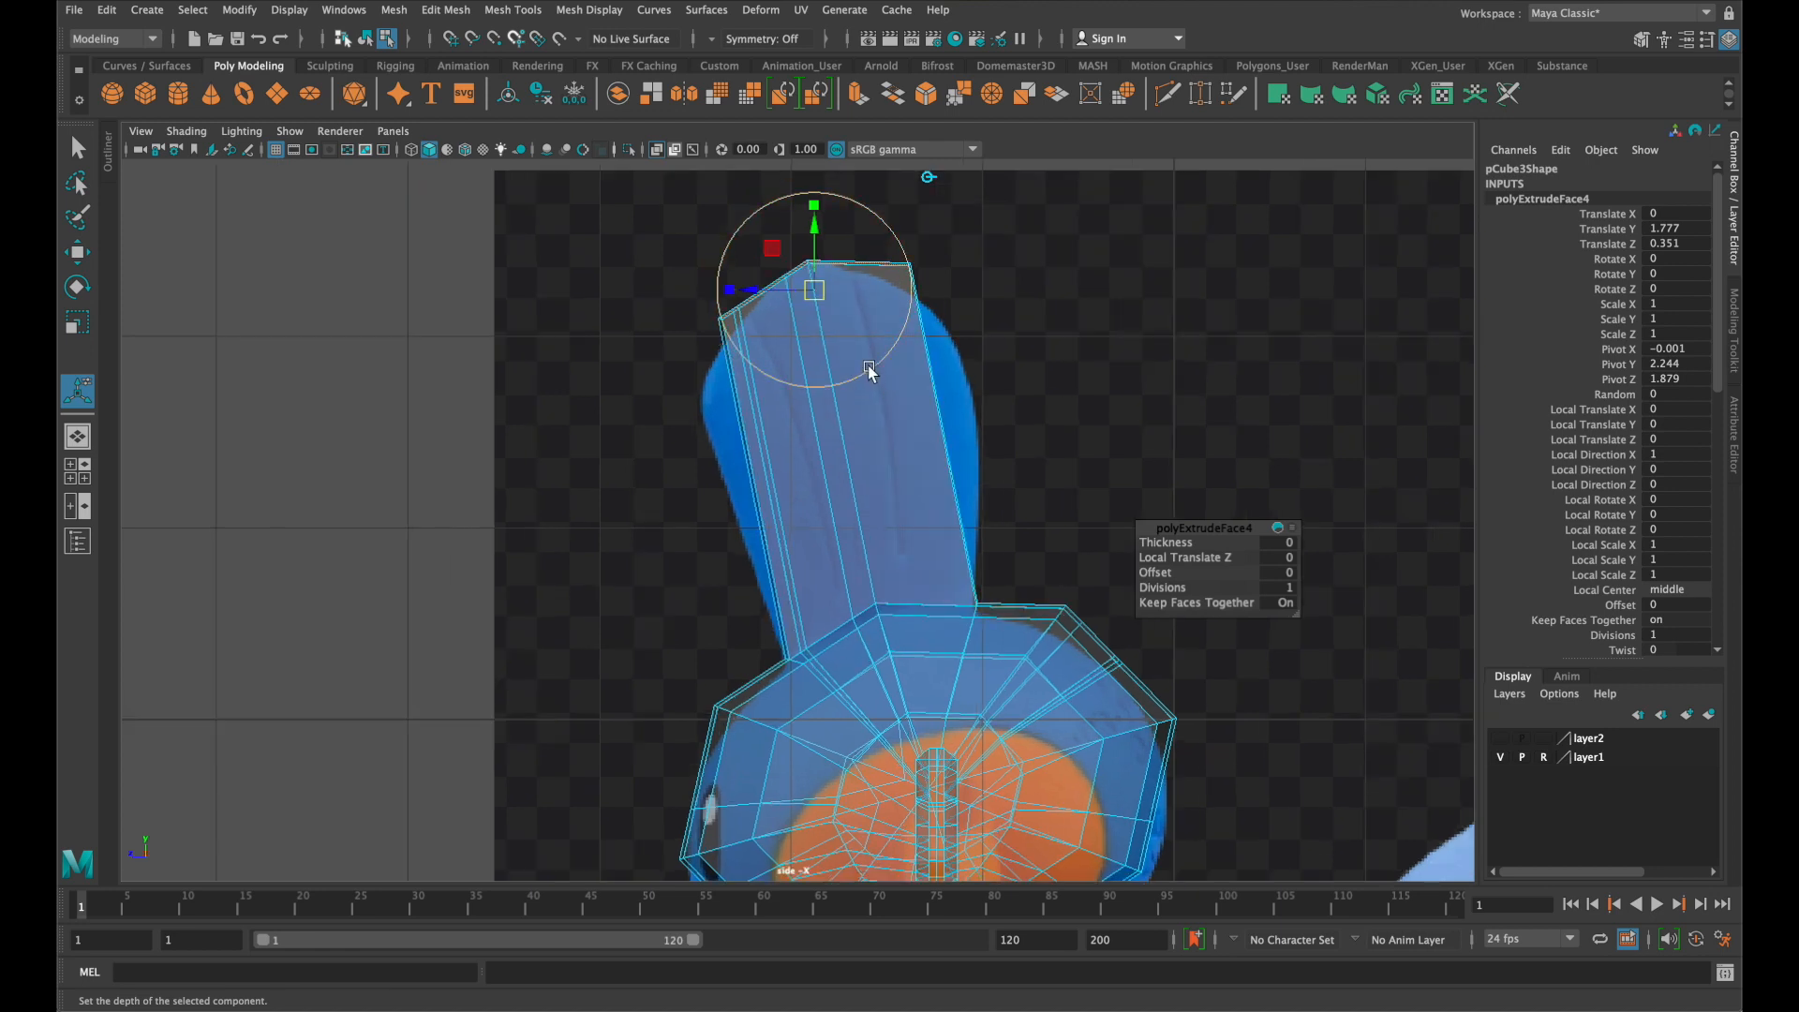
key(f)
scroll(884, 390, down, 5)
scroll(885, 403, up, 3)
alt+middle_drag(889, 462, 952, 342)
key(q)
right_drag(952, 335, 847, 303)
drag(1125, 369, 1007, 260)
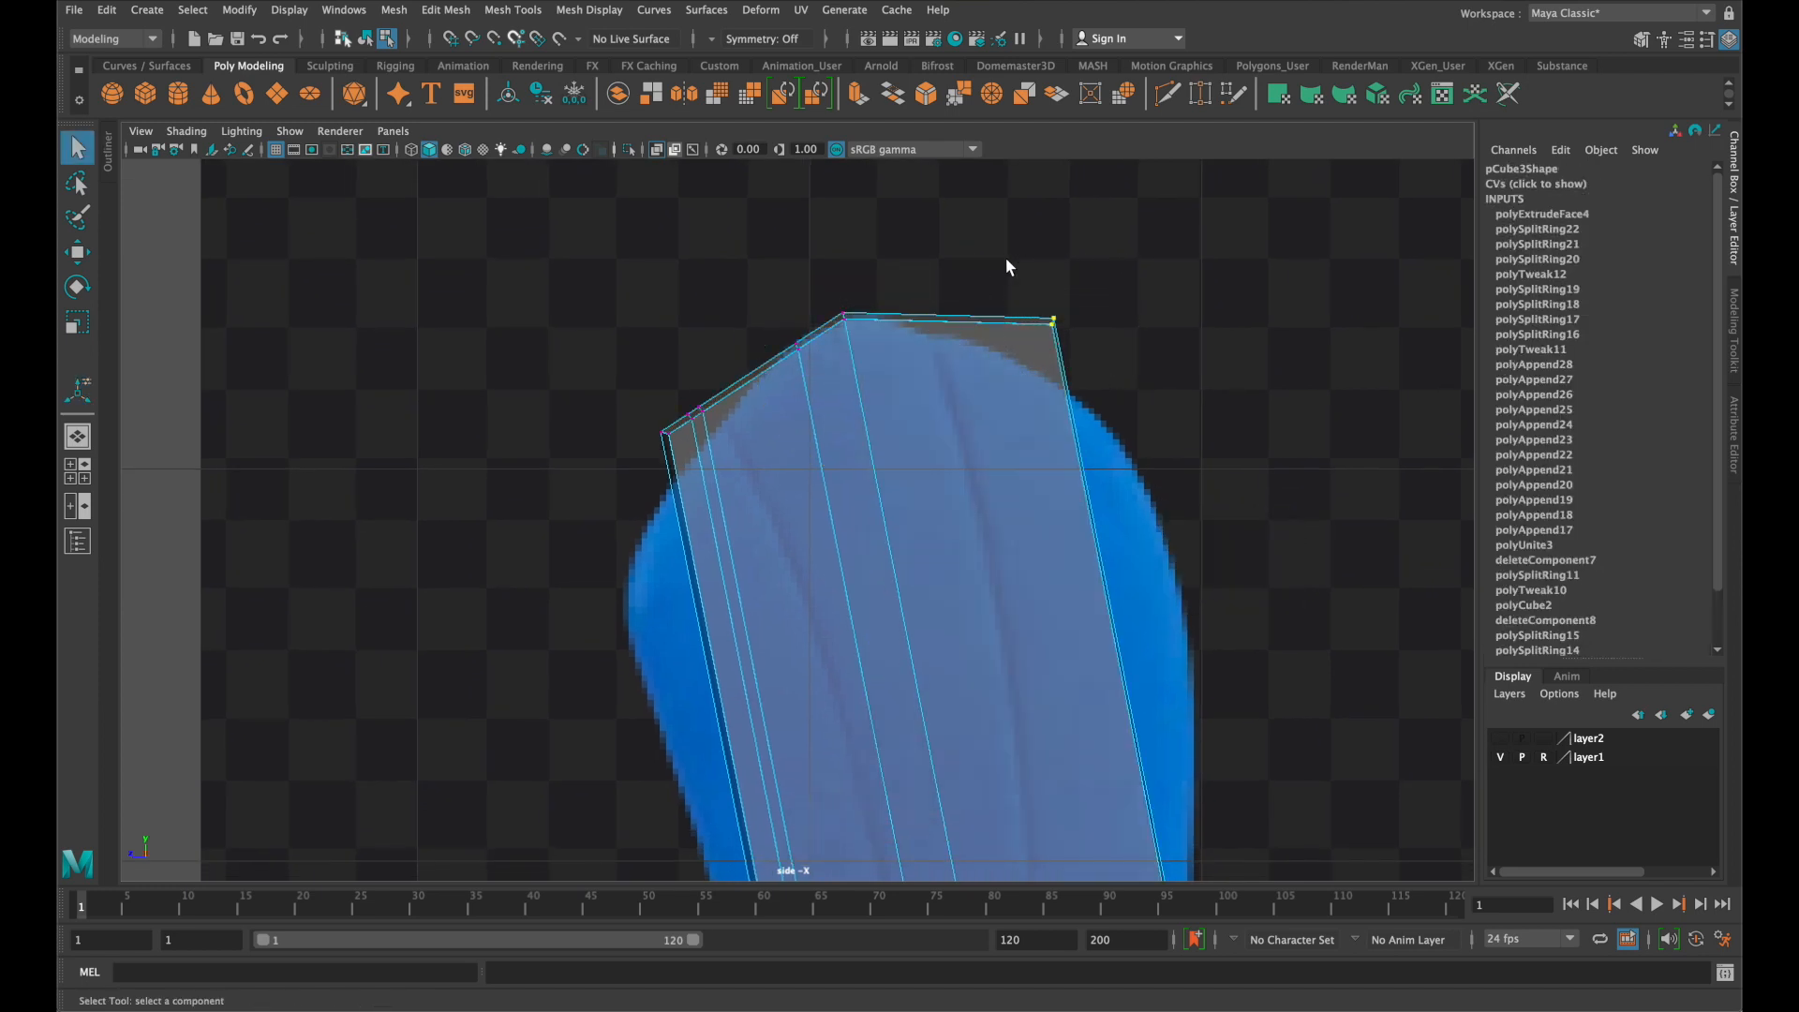
key(w)
drag(1053, 323, 1123, 450)
Fit the front corner and neighbouring vertices of the top fin's tip to the rounded front outline of the reference
click(662, 432)
drag(667, 435, 629, 597)
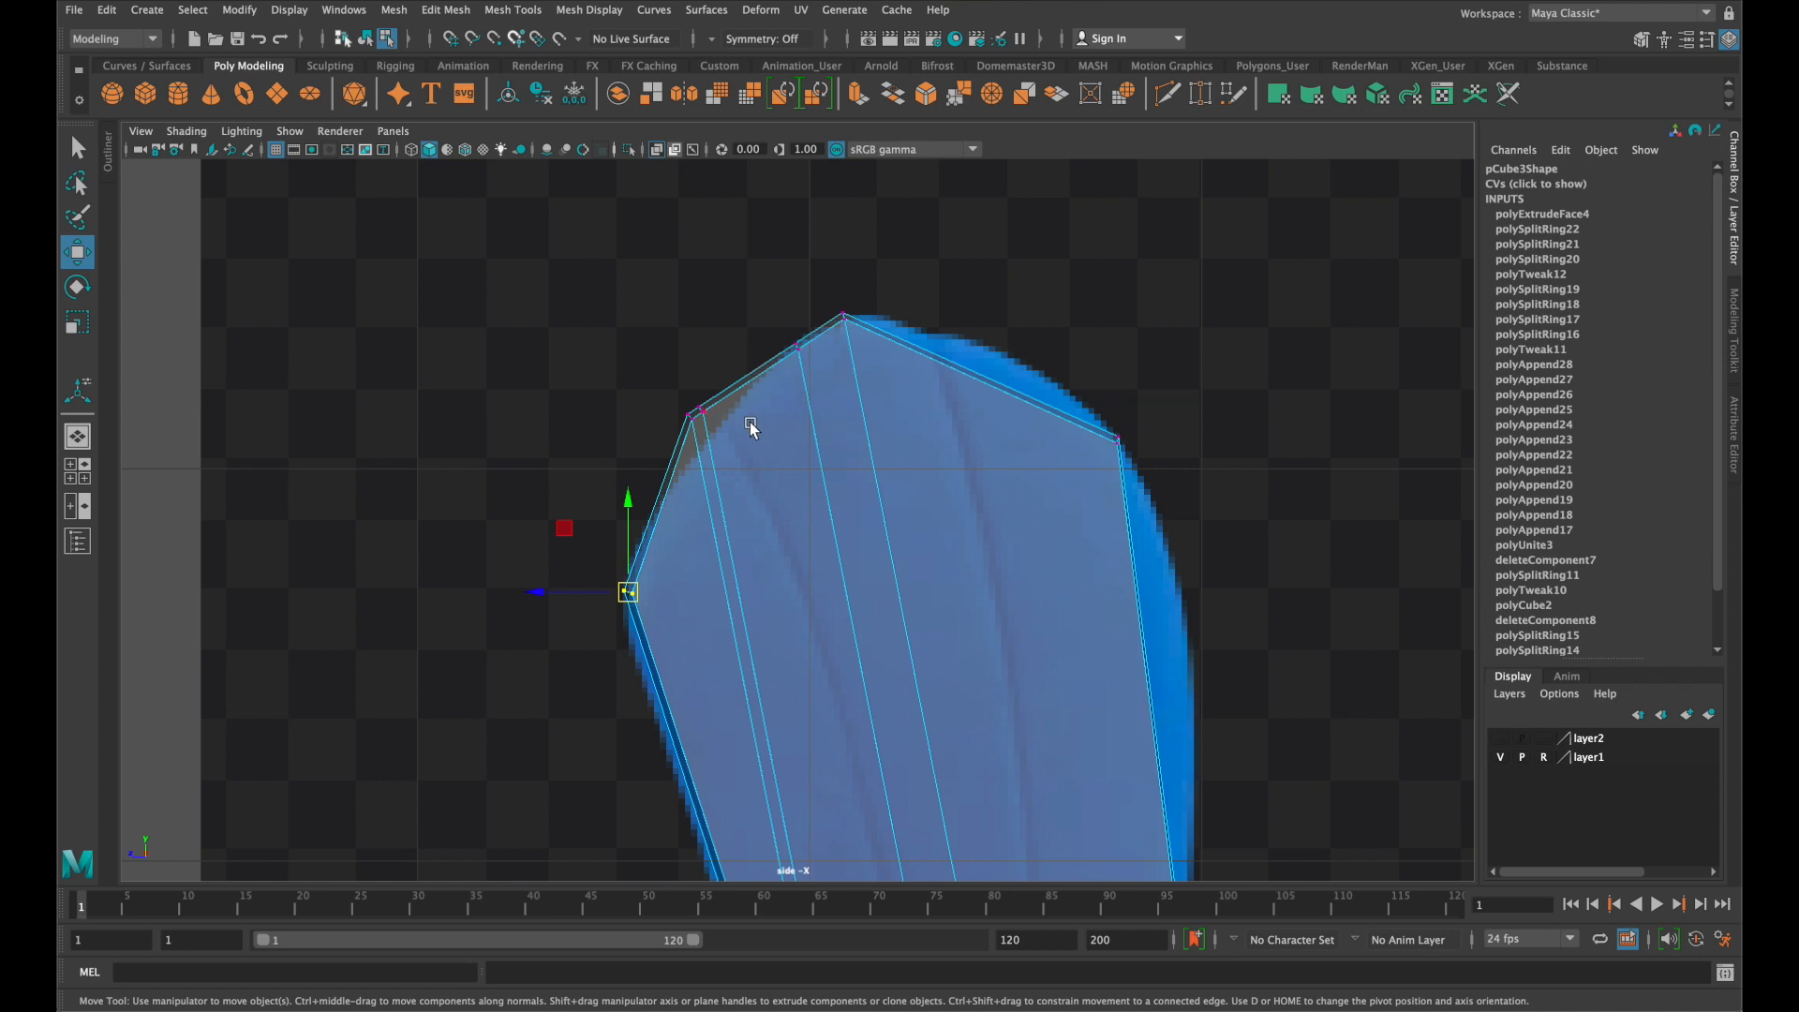
click(701, 409)
drag(702, 412, 675, 492)
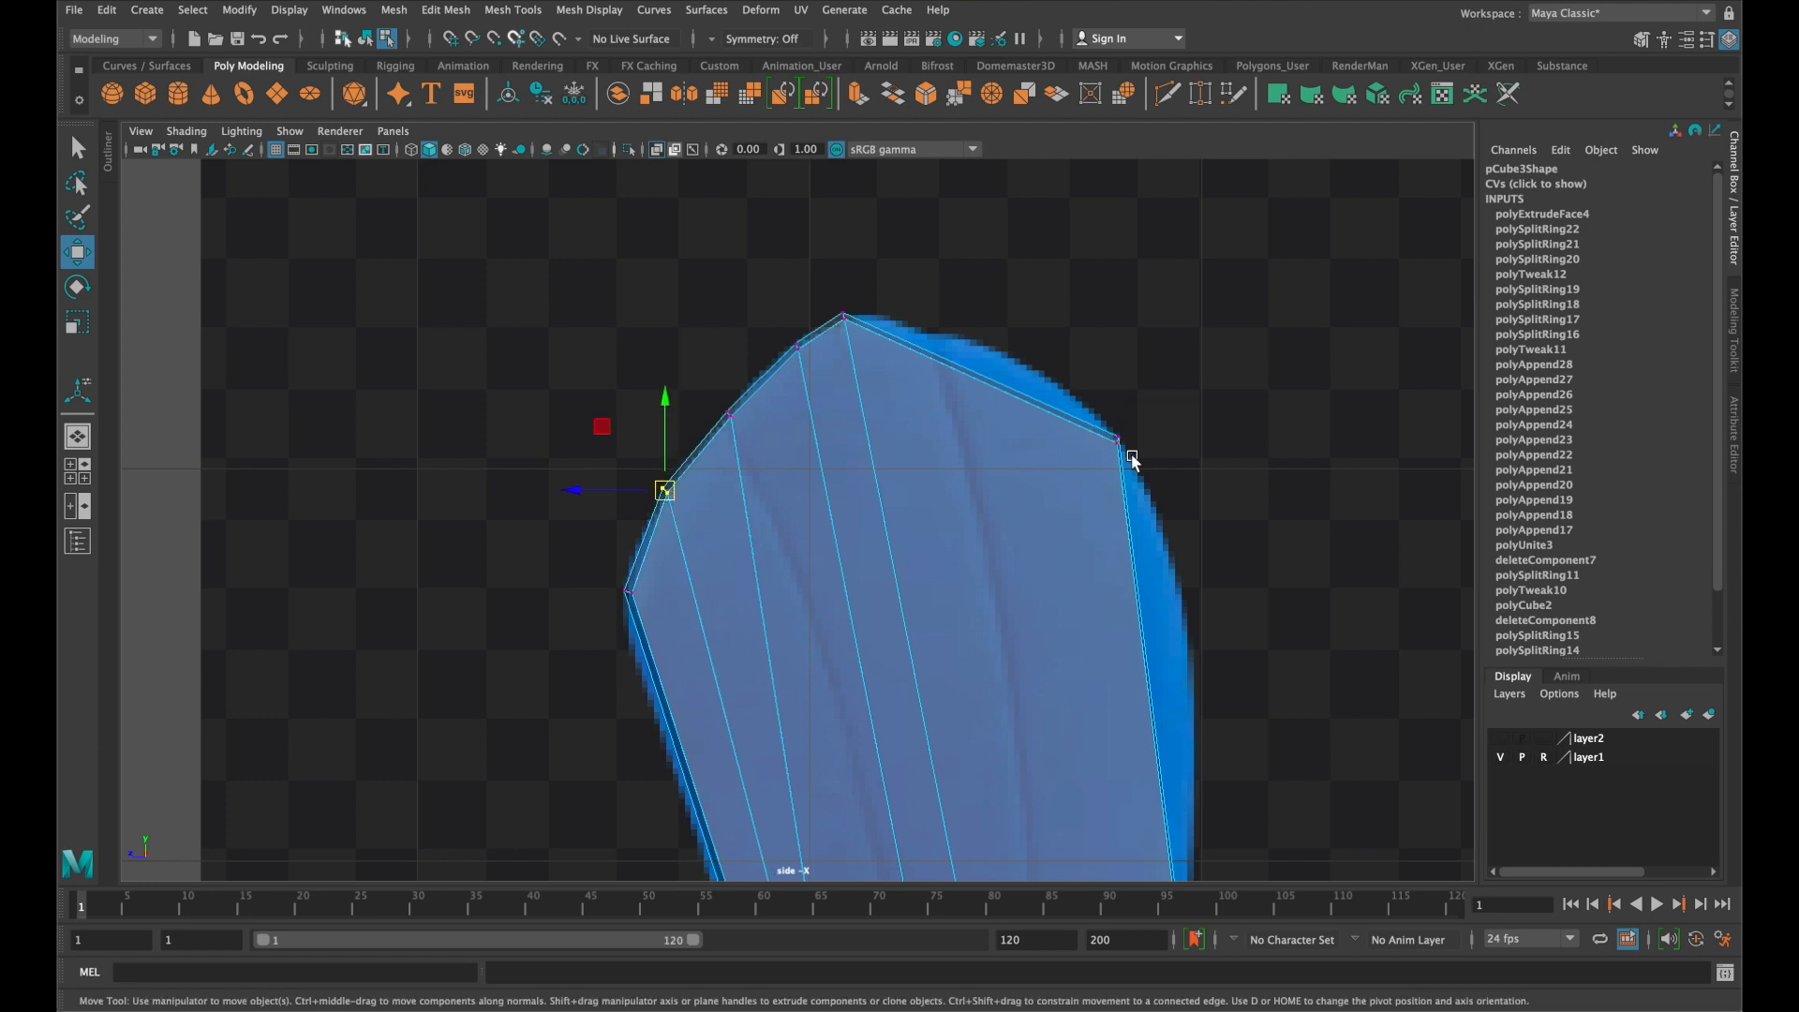
Shift two vertices near the top fin's front base backward to space the lengthwise edges along the reference
alt+middle_drag(1131, 479, 1068, 266)
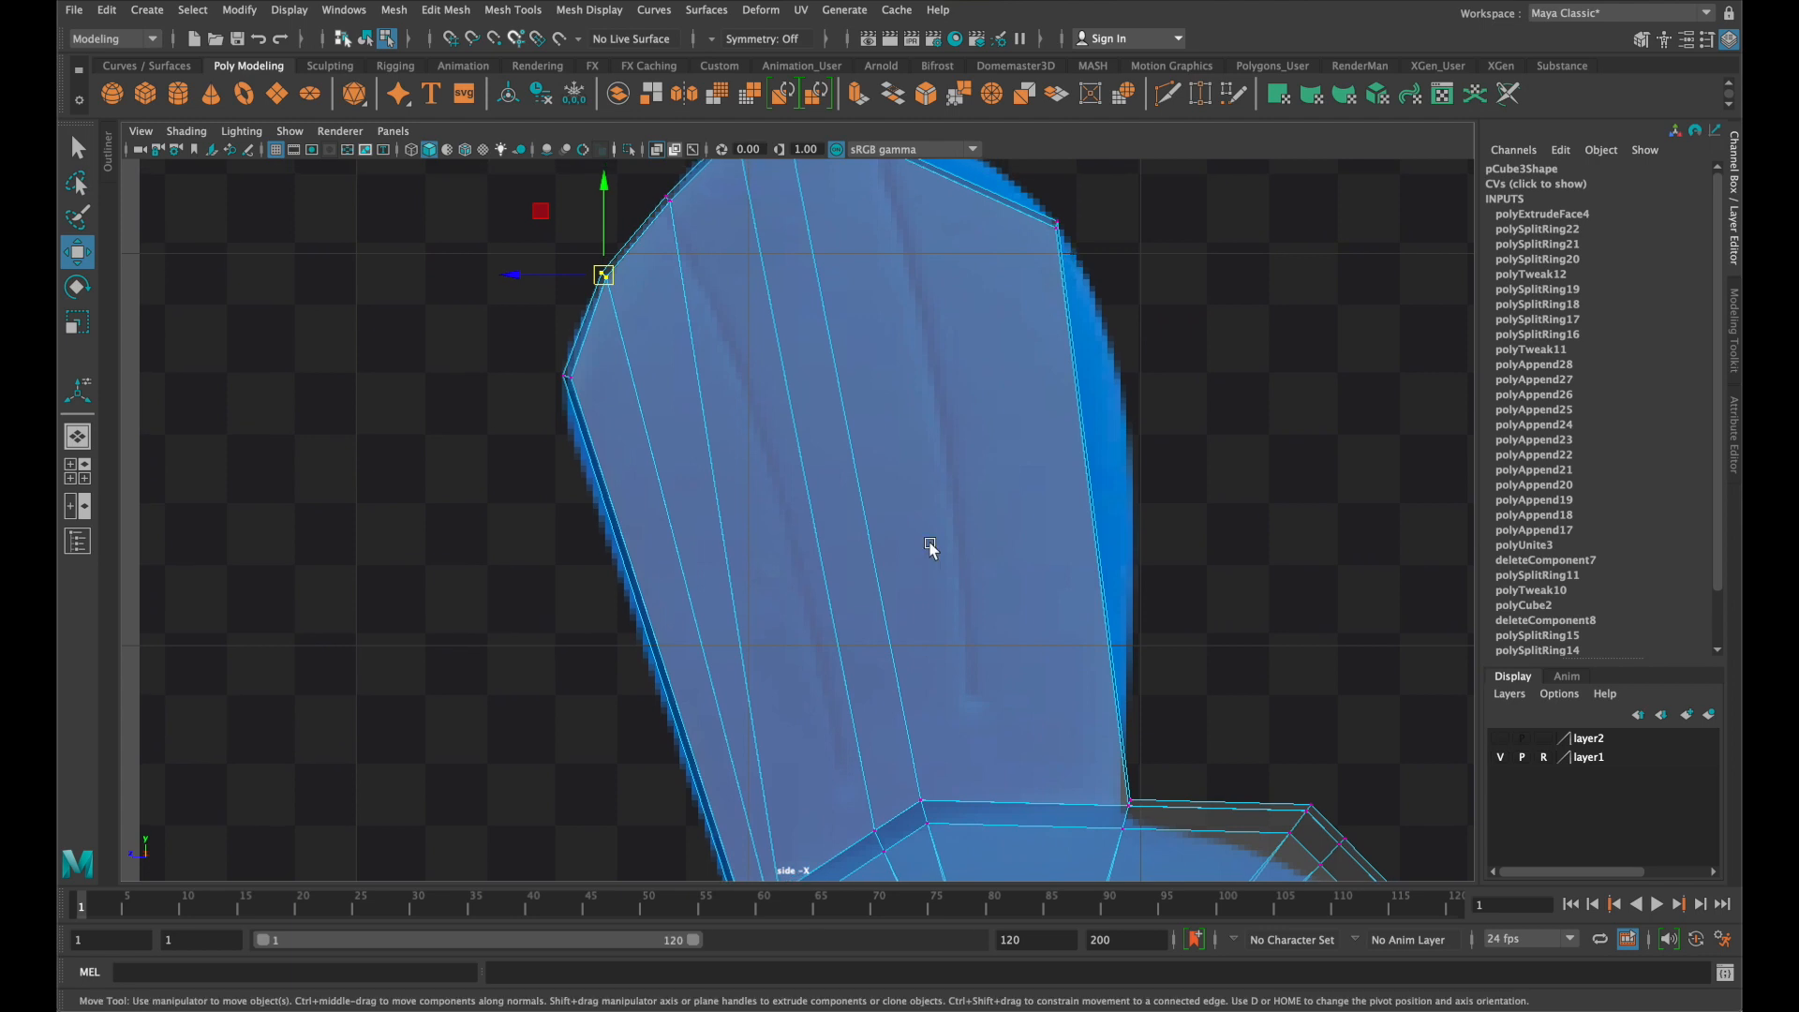
alt+middle_drag(931, 548, 992, 406)
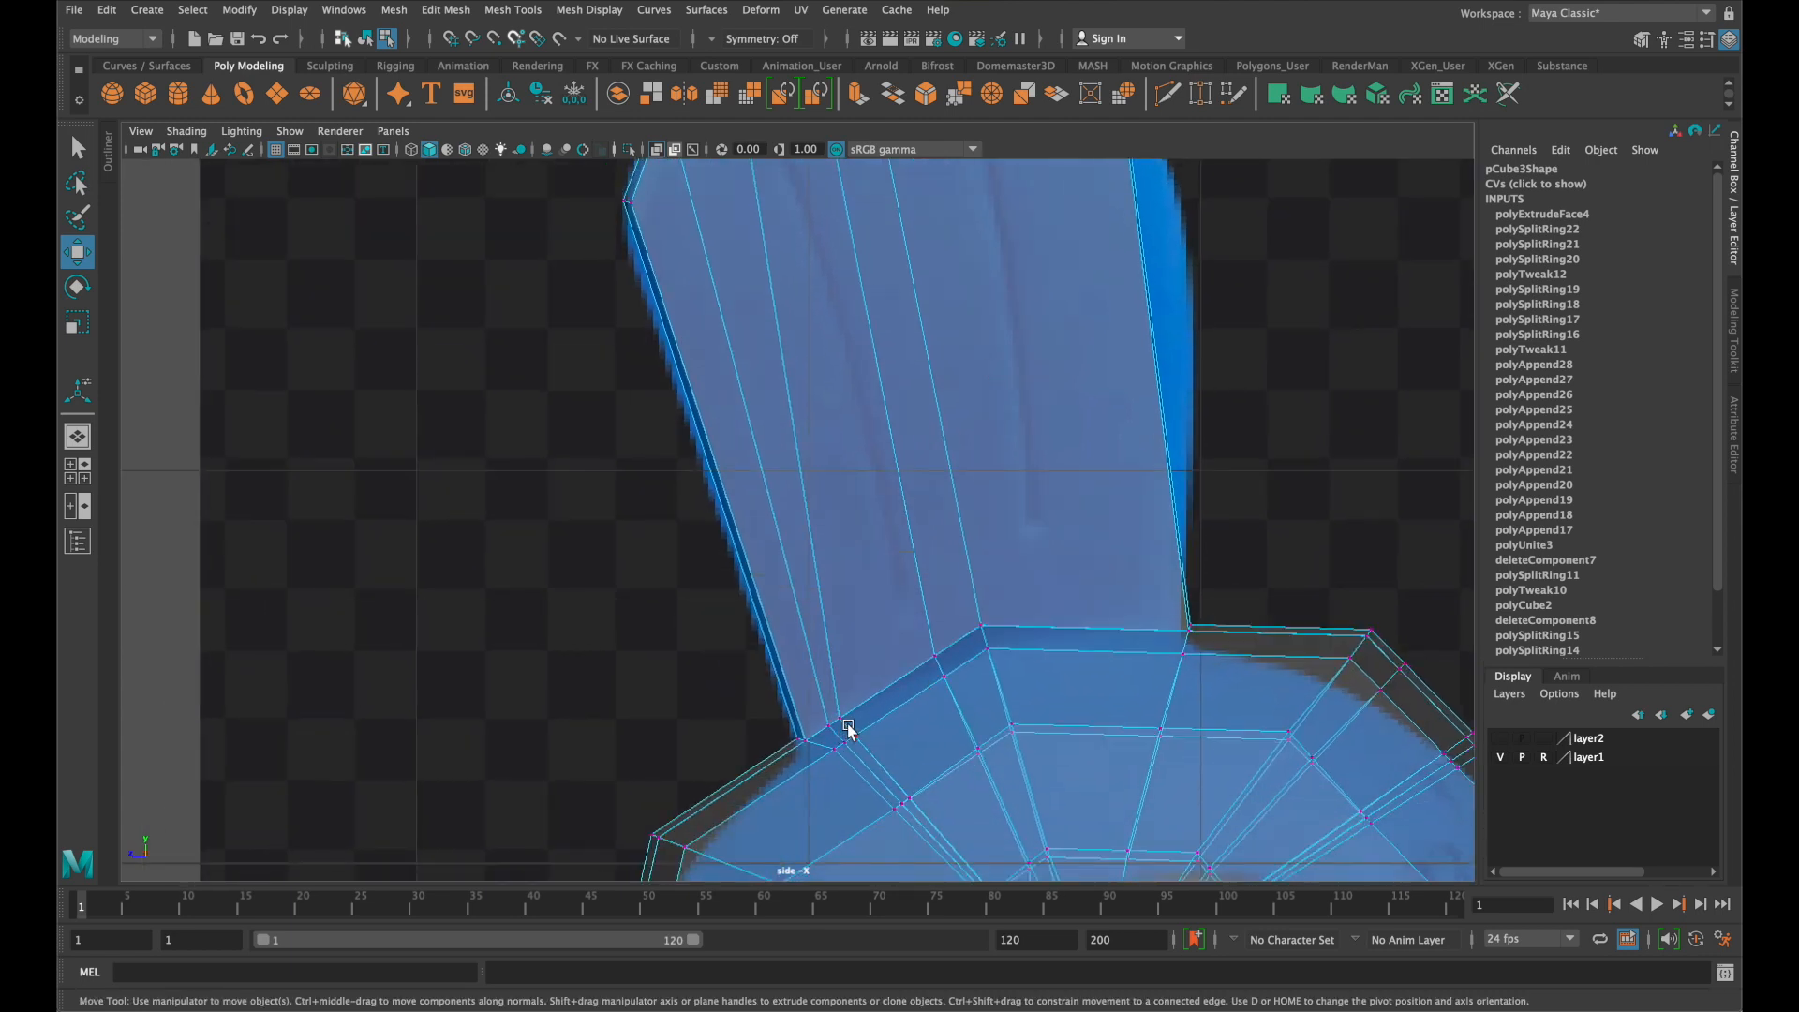
click(839, 722)
drag(840, 722, 891, 687)
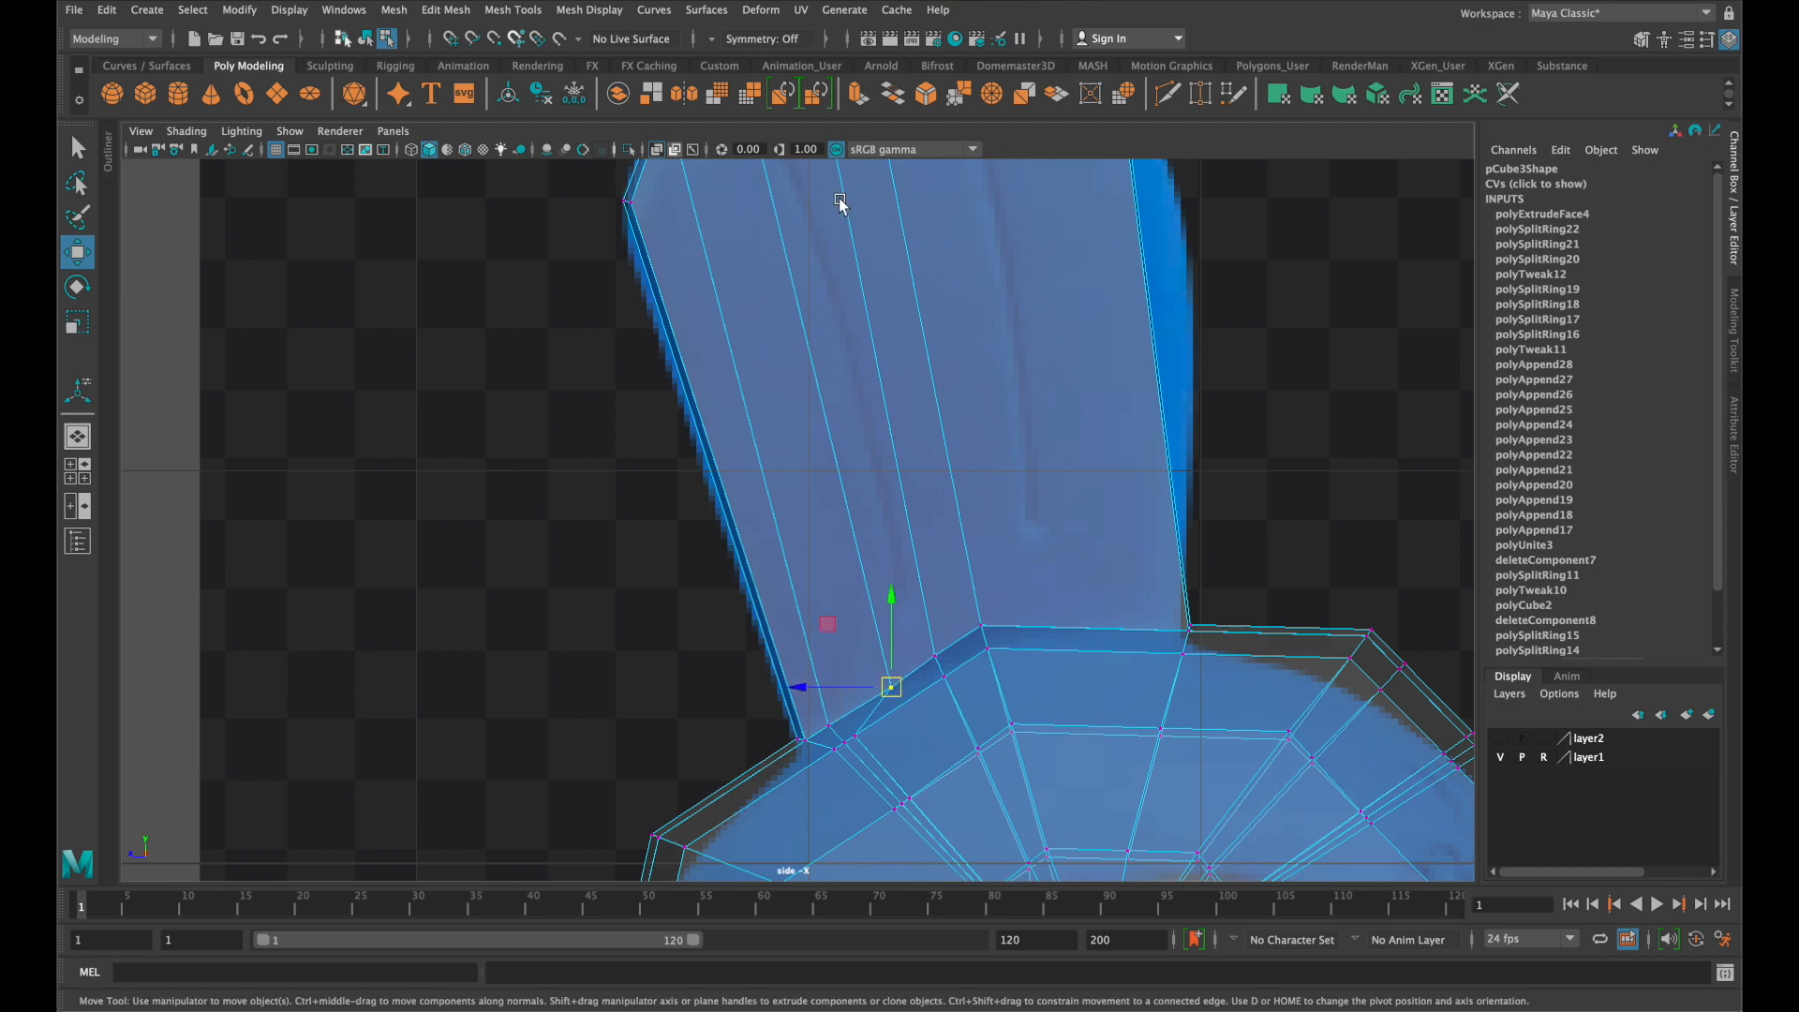
click(855, 736)
drag(856, 736, 903, 715)
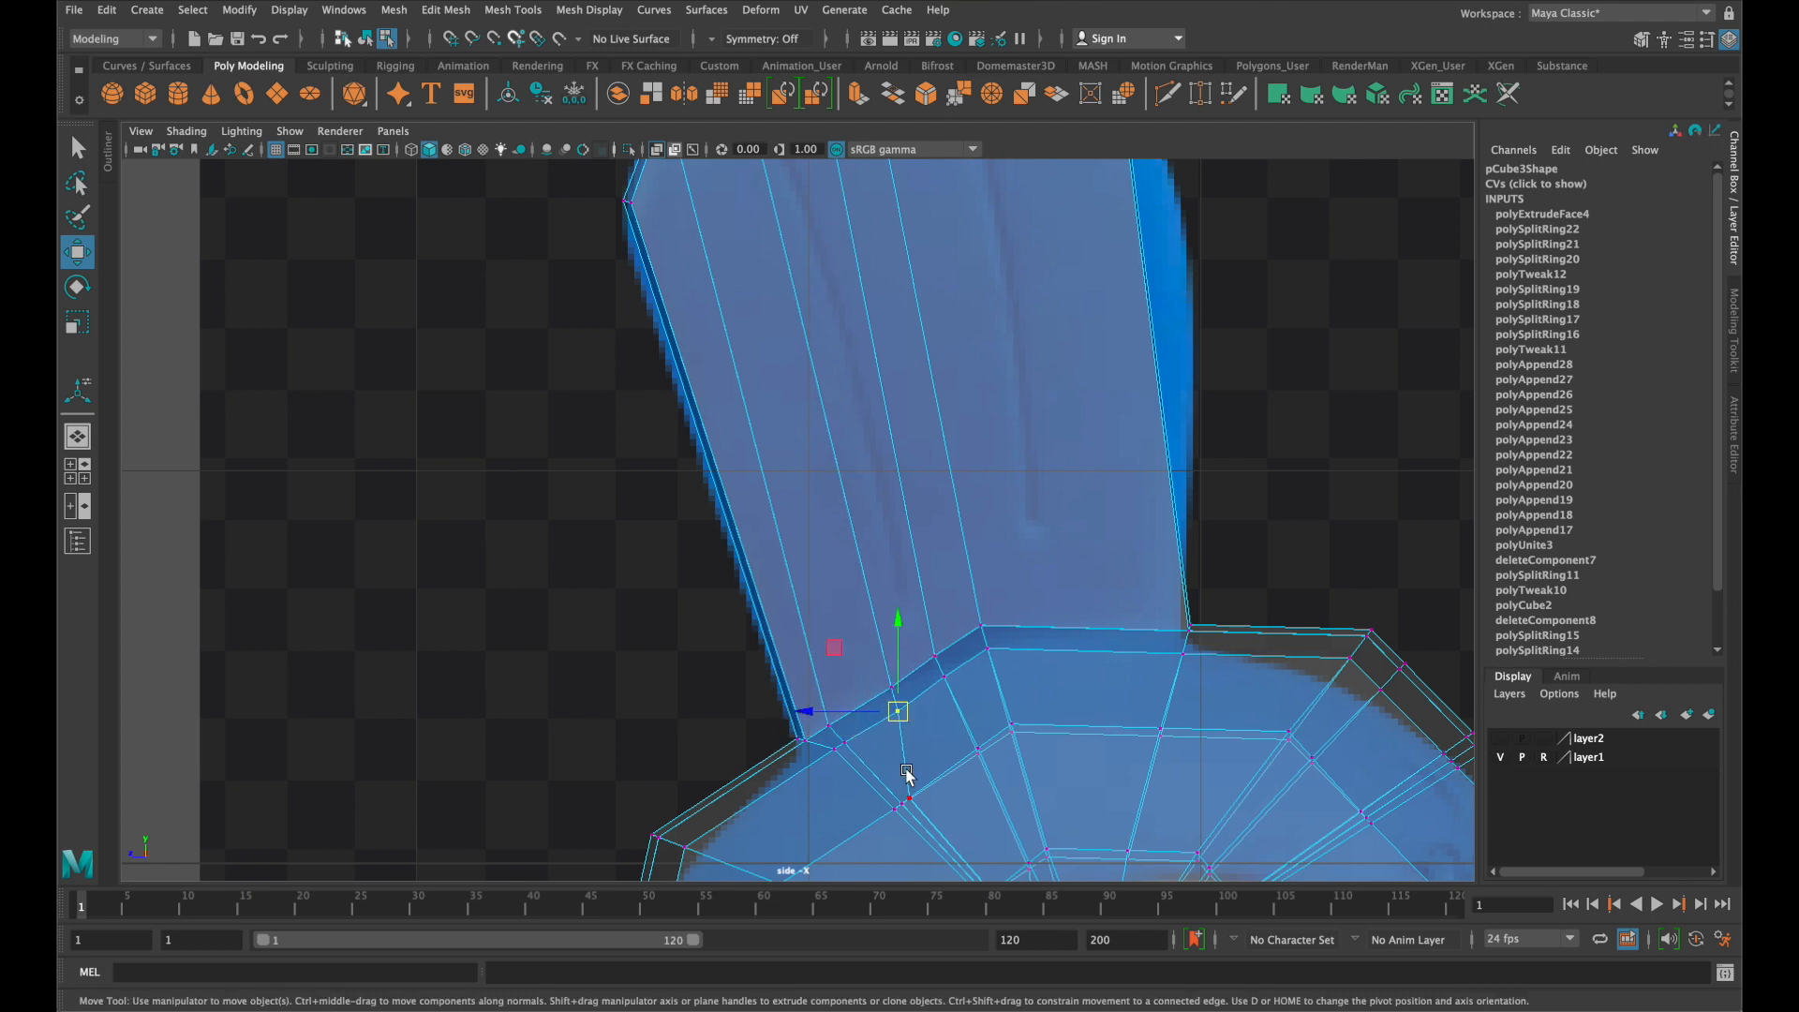
Insert one lengthwise edge loop through the top fin's rear half and two edge loops across the fin
alt+middle_drag(813, 506, 808, 558)
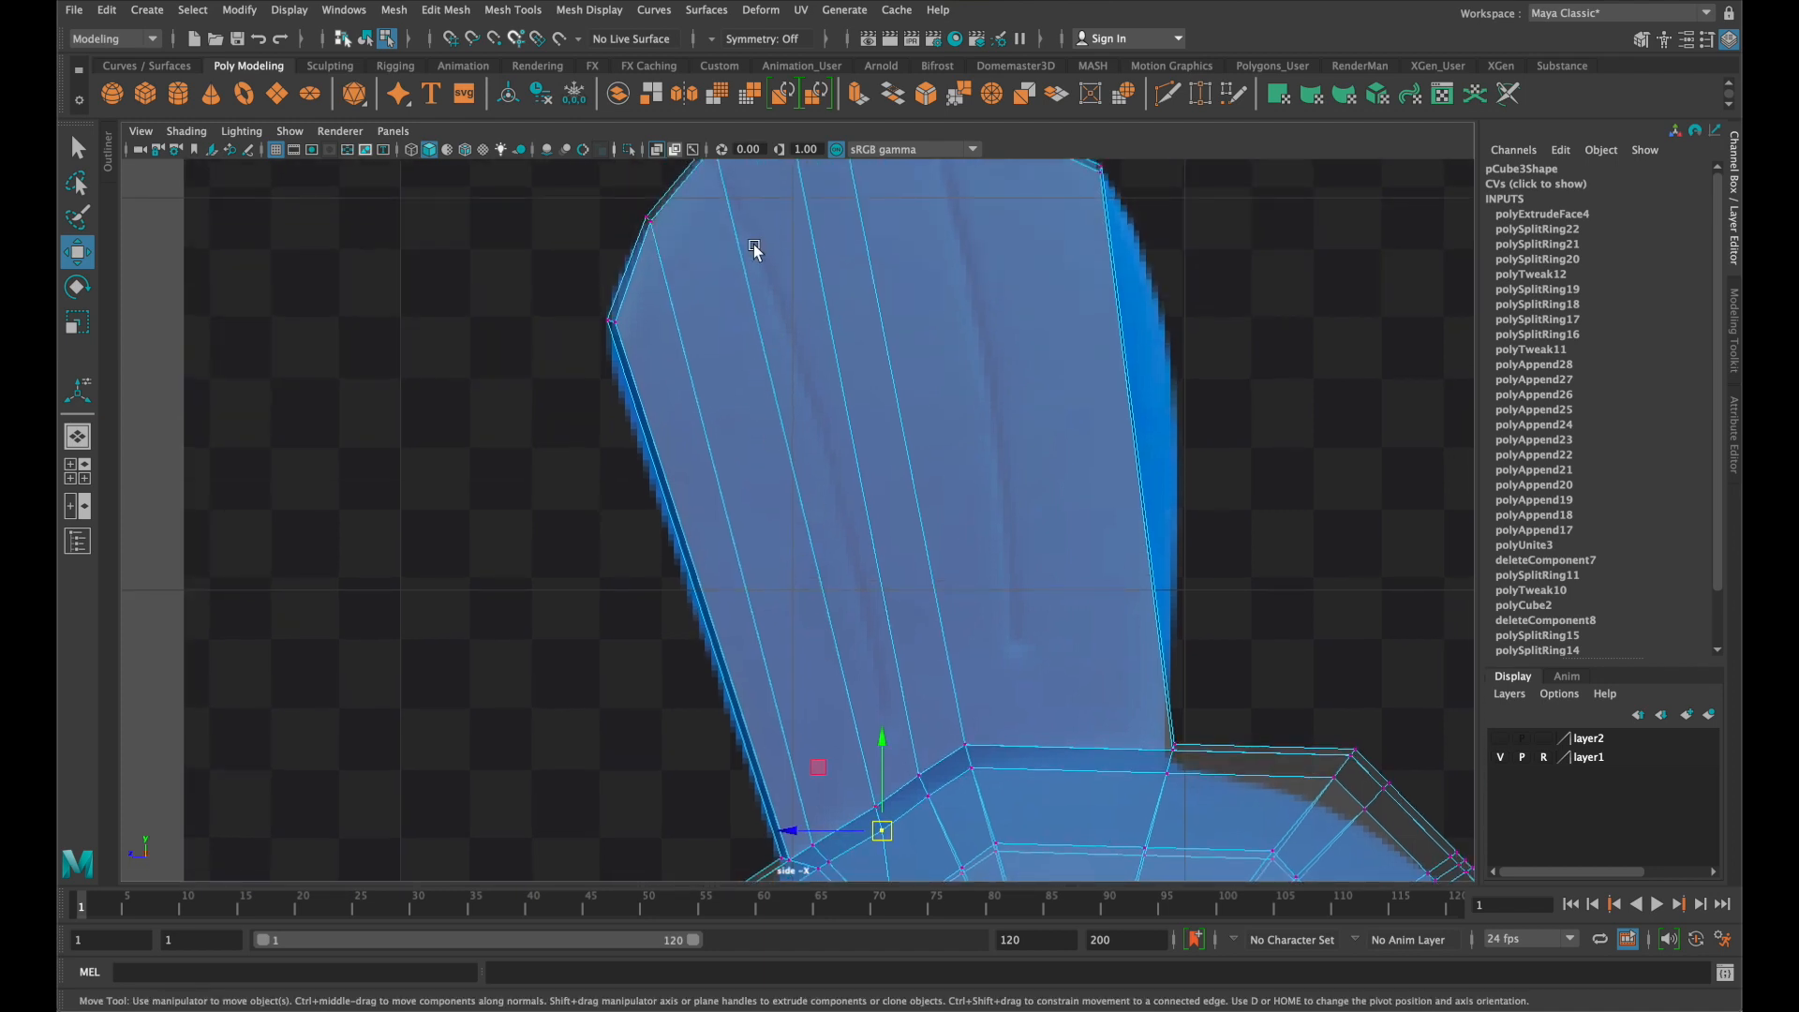
scroll(1031, 548, down, 5)
scroll(1028, 550, up, 4)
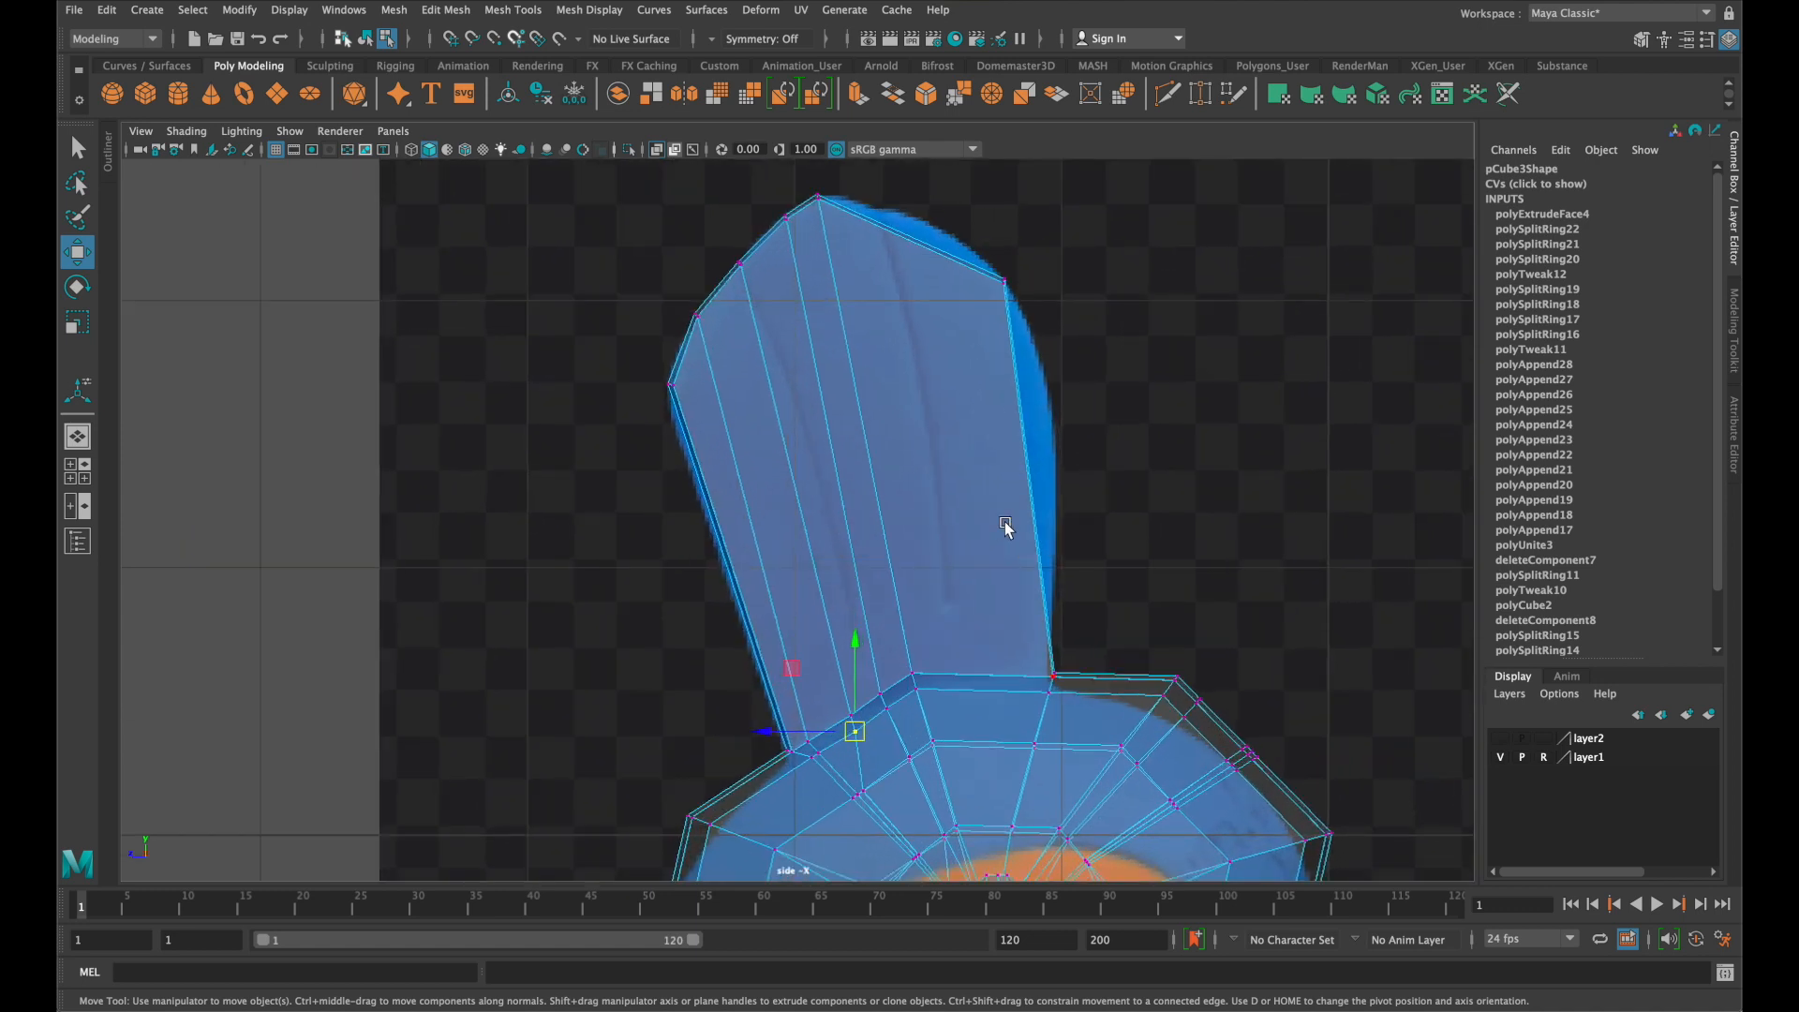
click(513, 10)
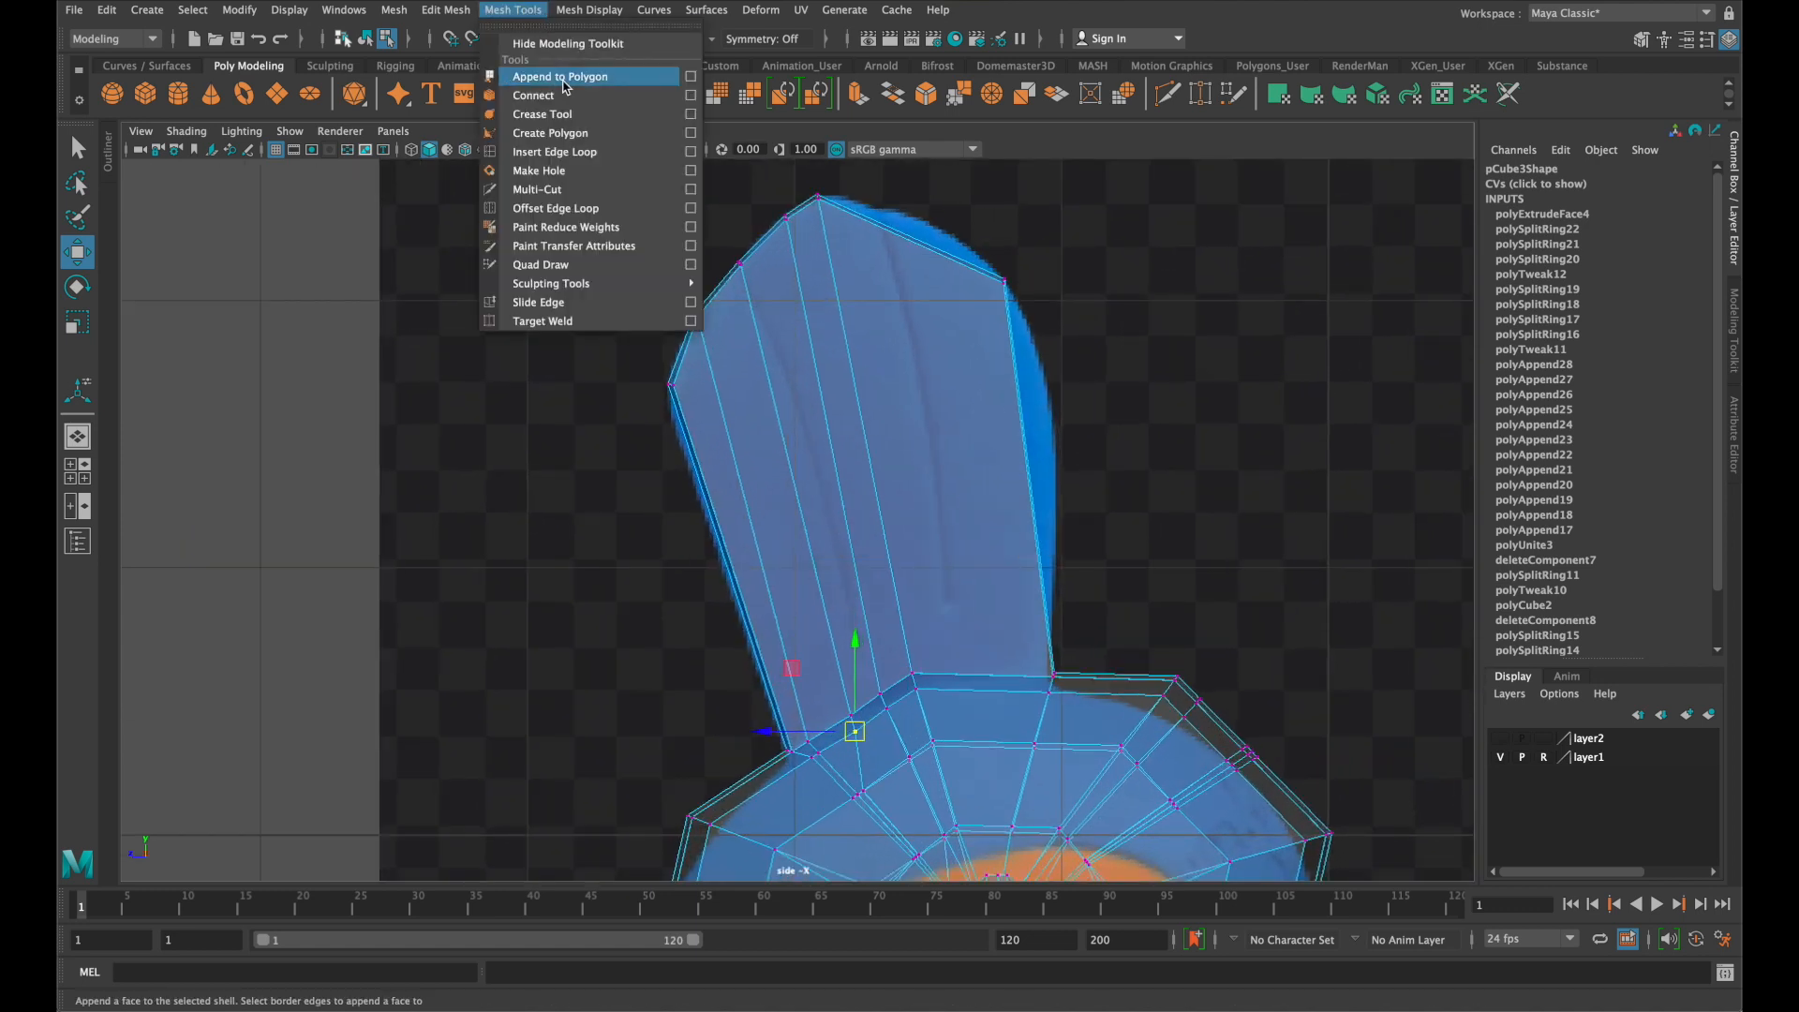
click(554, 152)
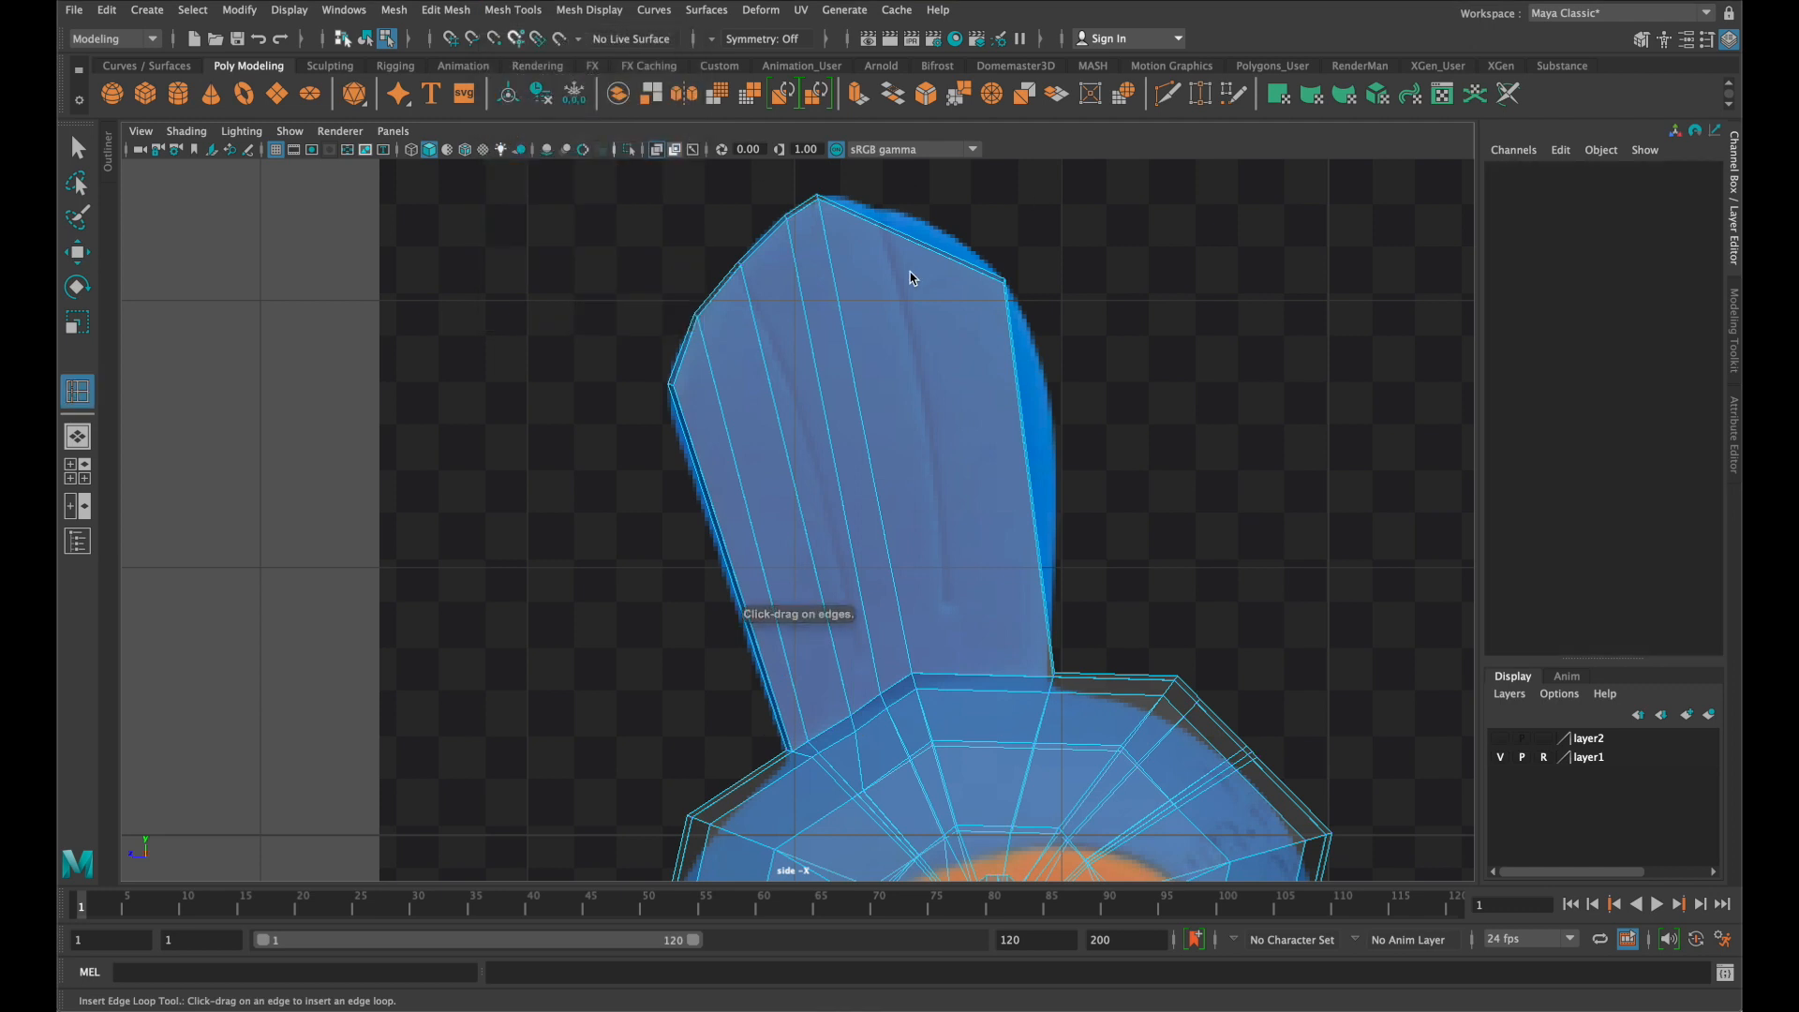
drag(923, 251, 903, 238)
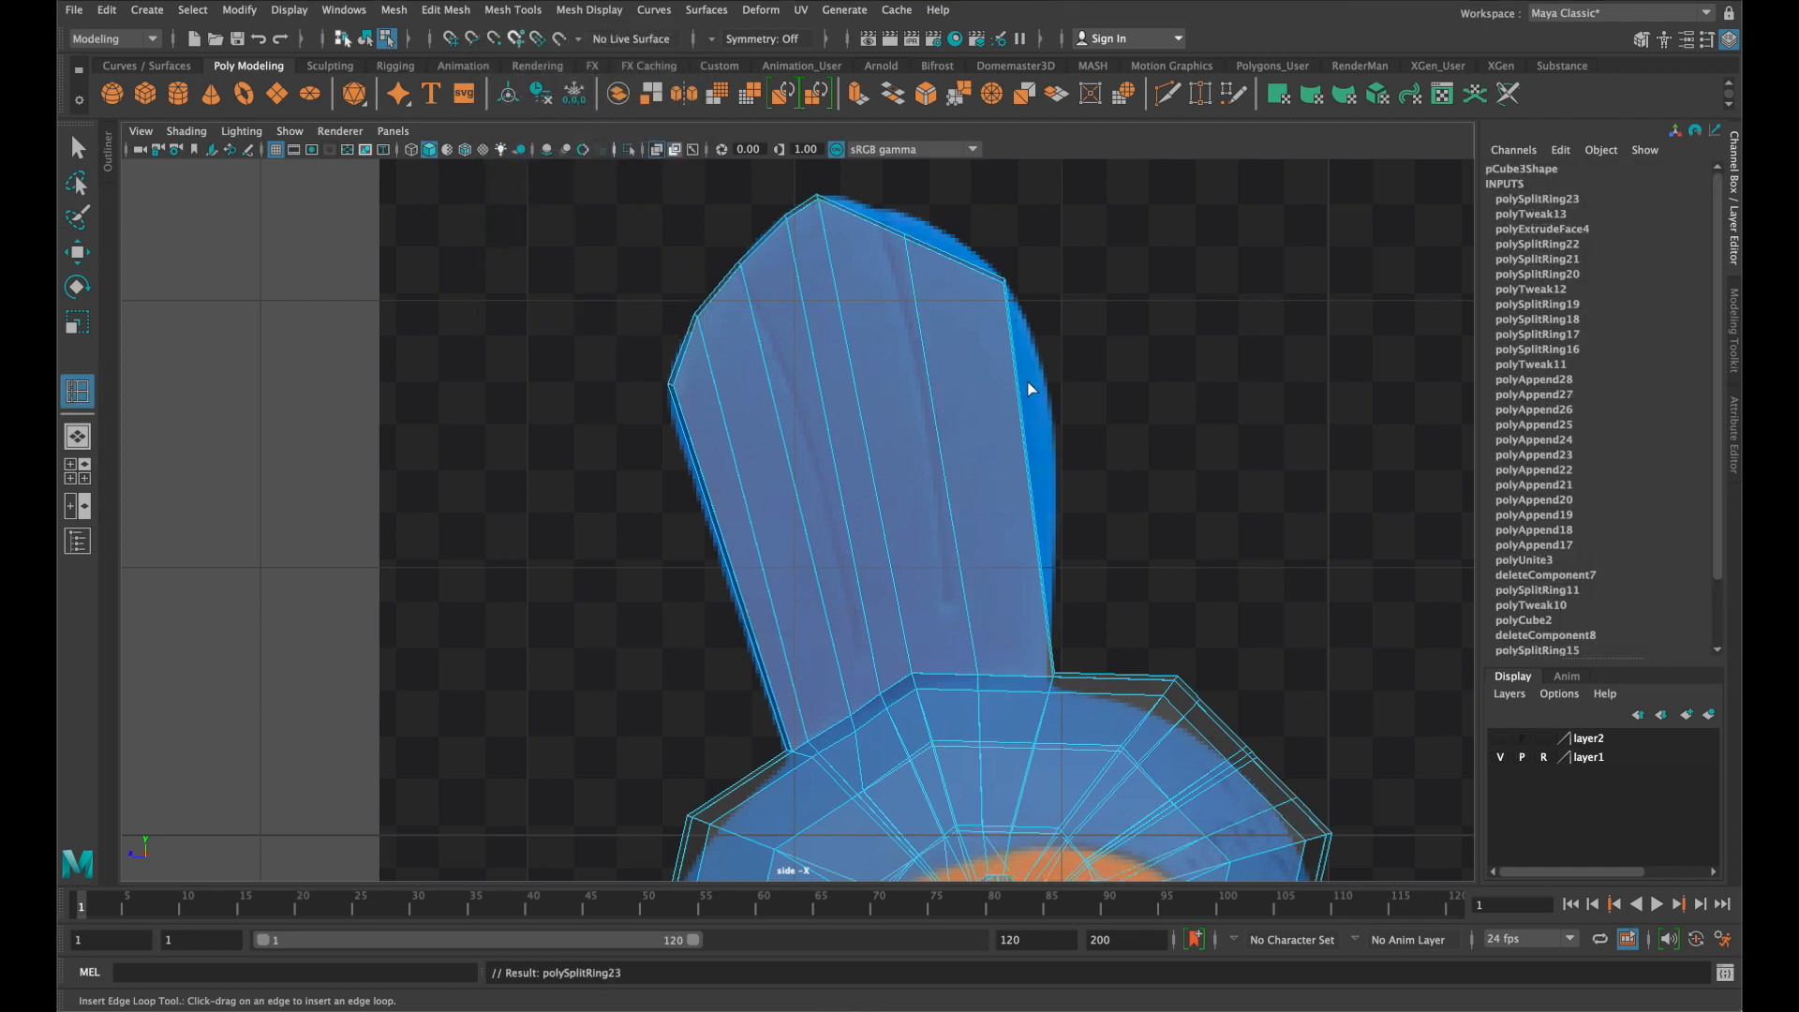
drag(1018, 393, 1024, 403)
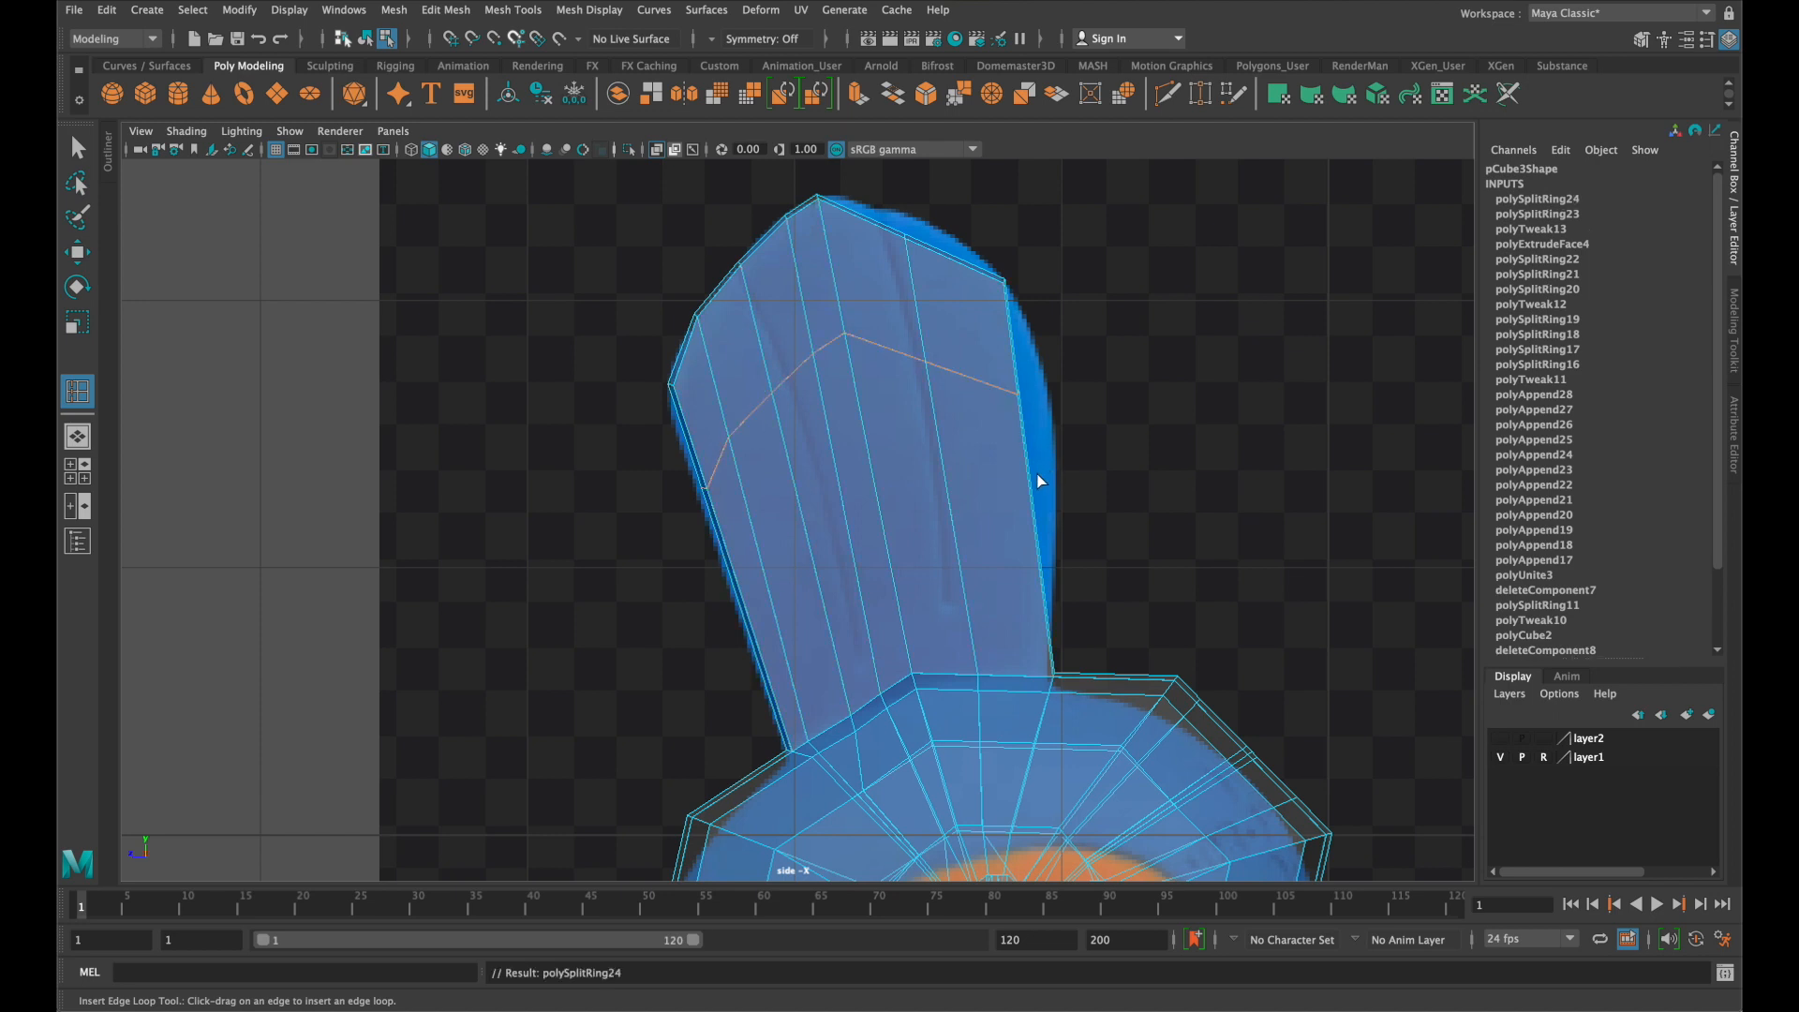
drag(1035, 487, 1047, 527)
key(q)
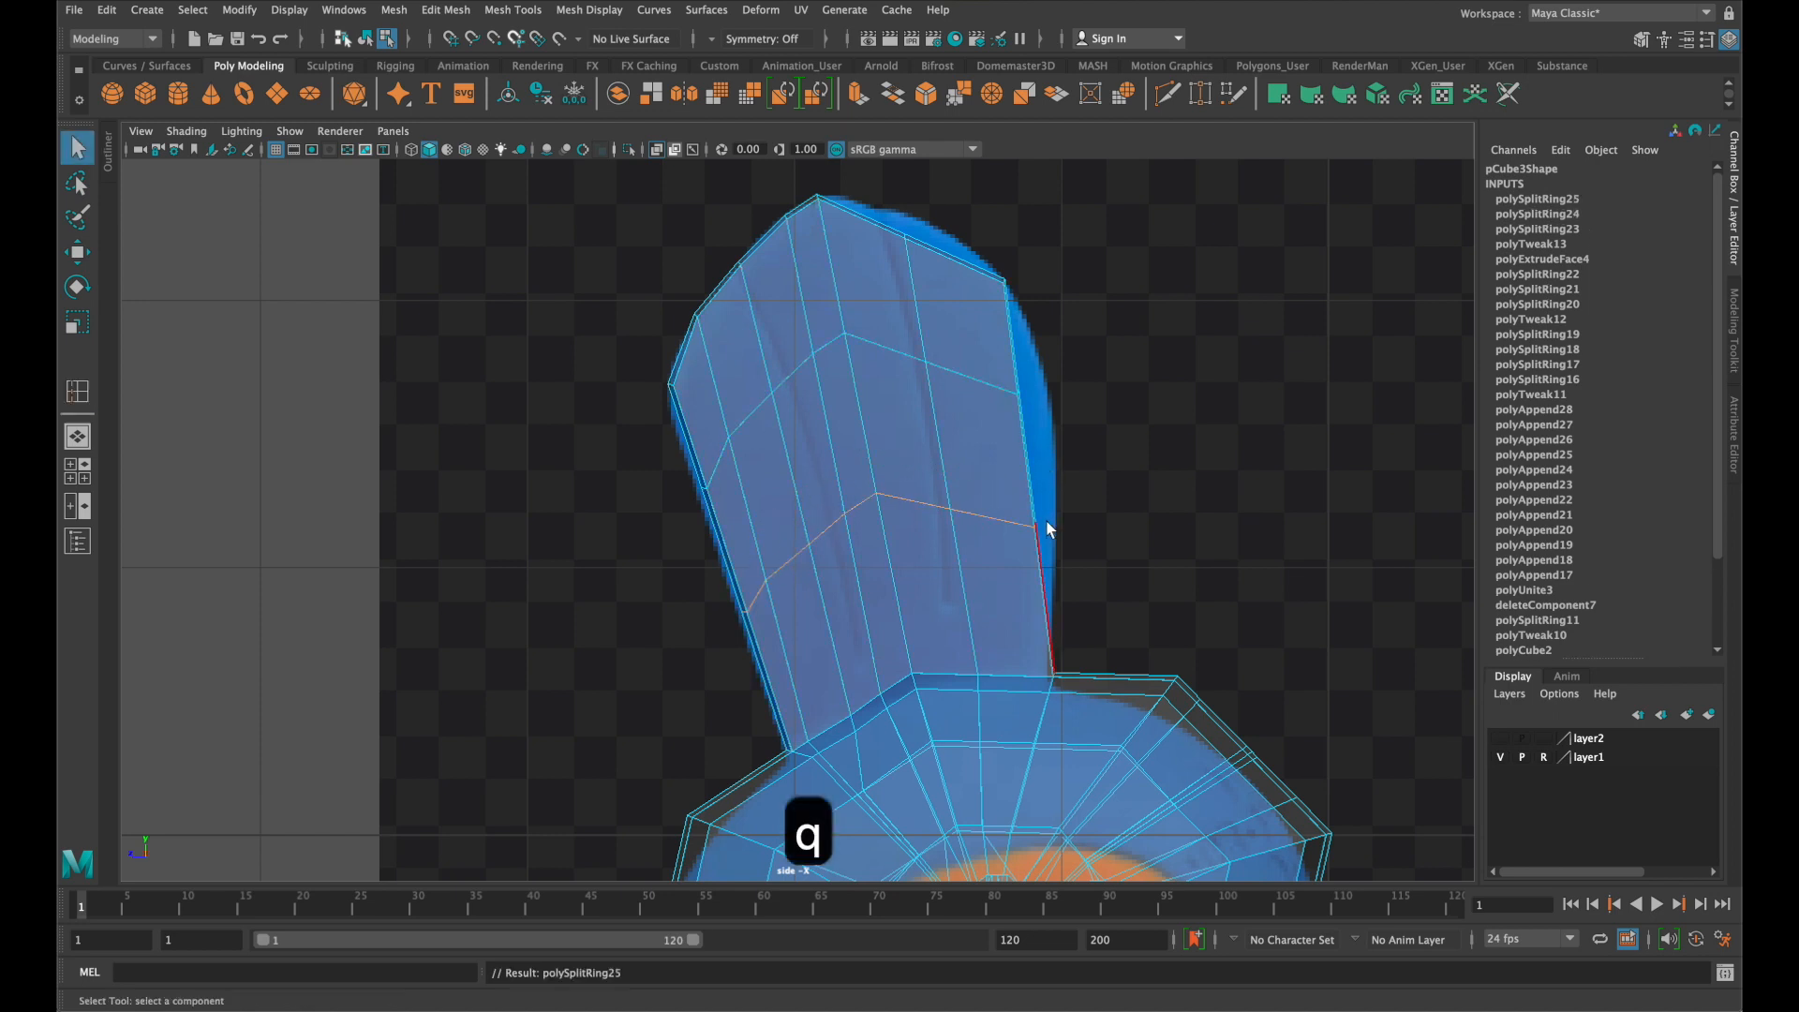
Move the vertices of the rear lengthwise loop forward, from tip to base, to follow the rear crease in the reference fin
right_click(1004, 358)
right_drag(995, 351, 944, 294)
drag(945, 296, 830, 188)
key(w)
drag(903, 234, 881, 218)
drag(955, 395, 907, 351)
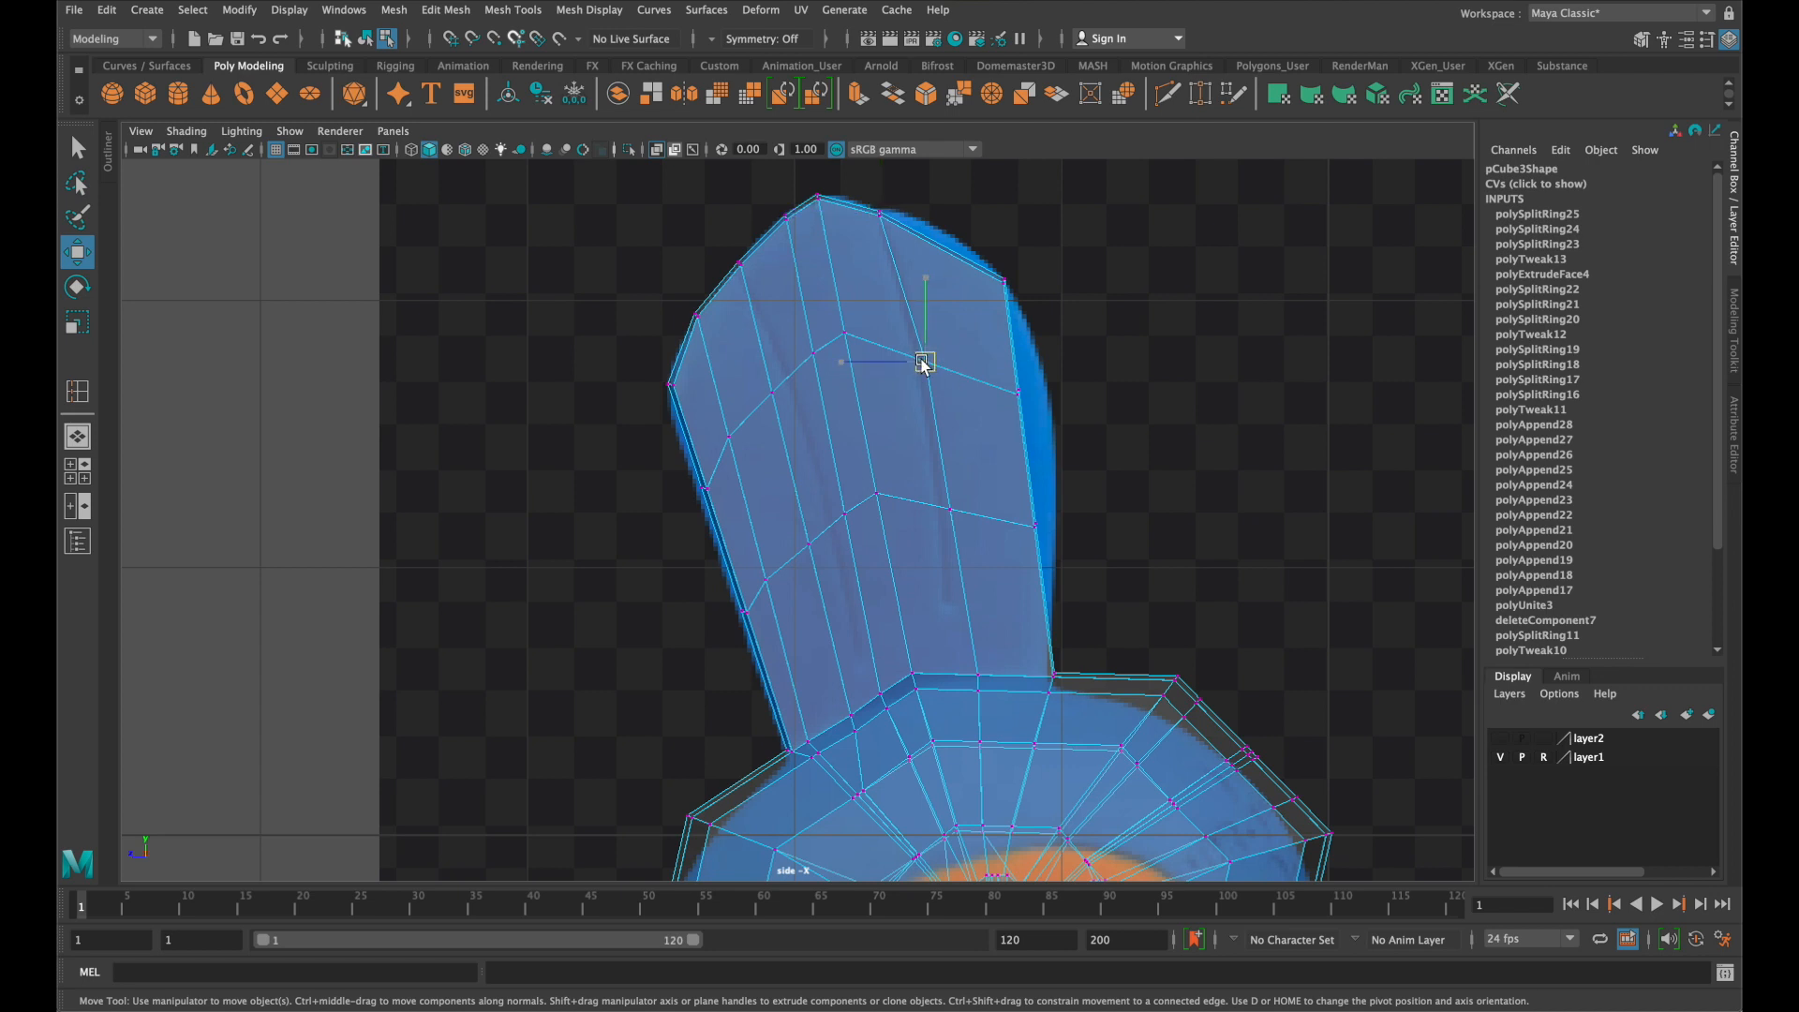
drag(982, 560, 947, 518)
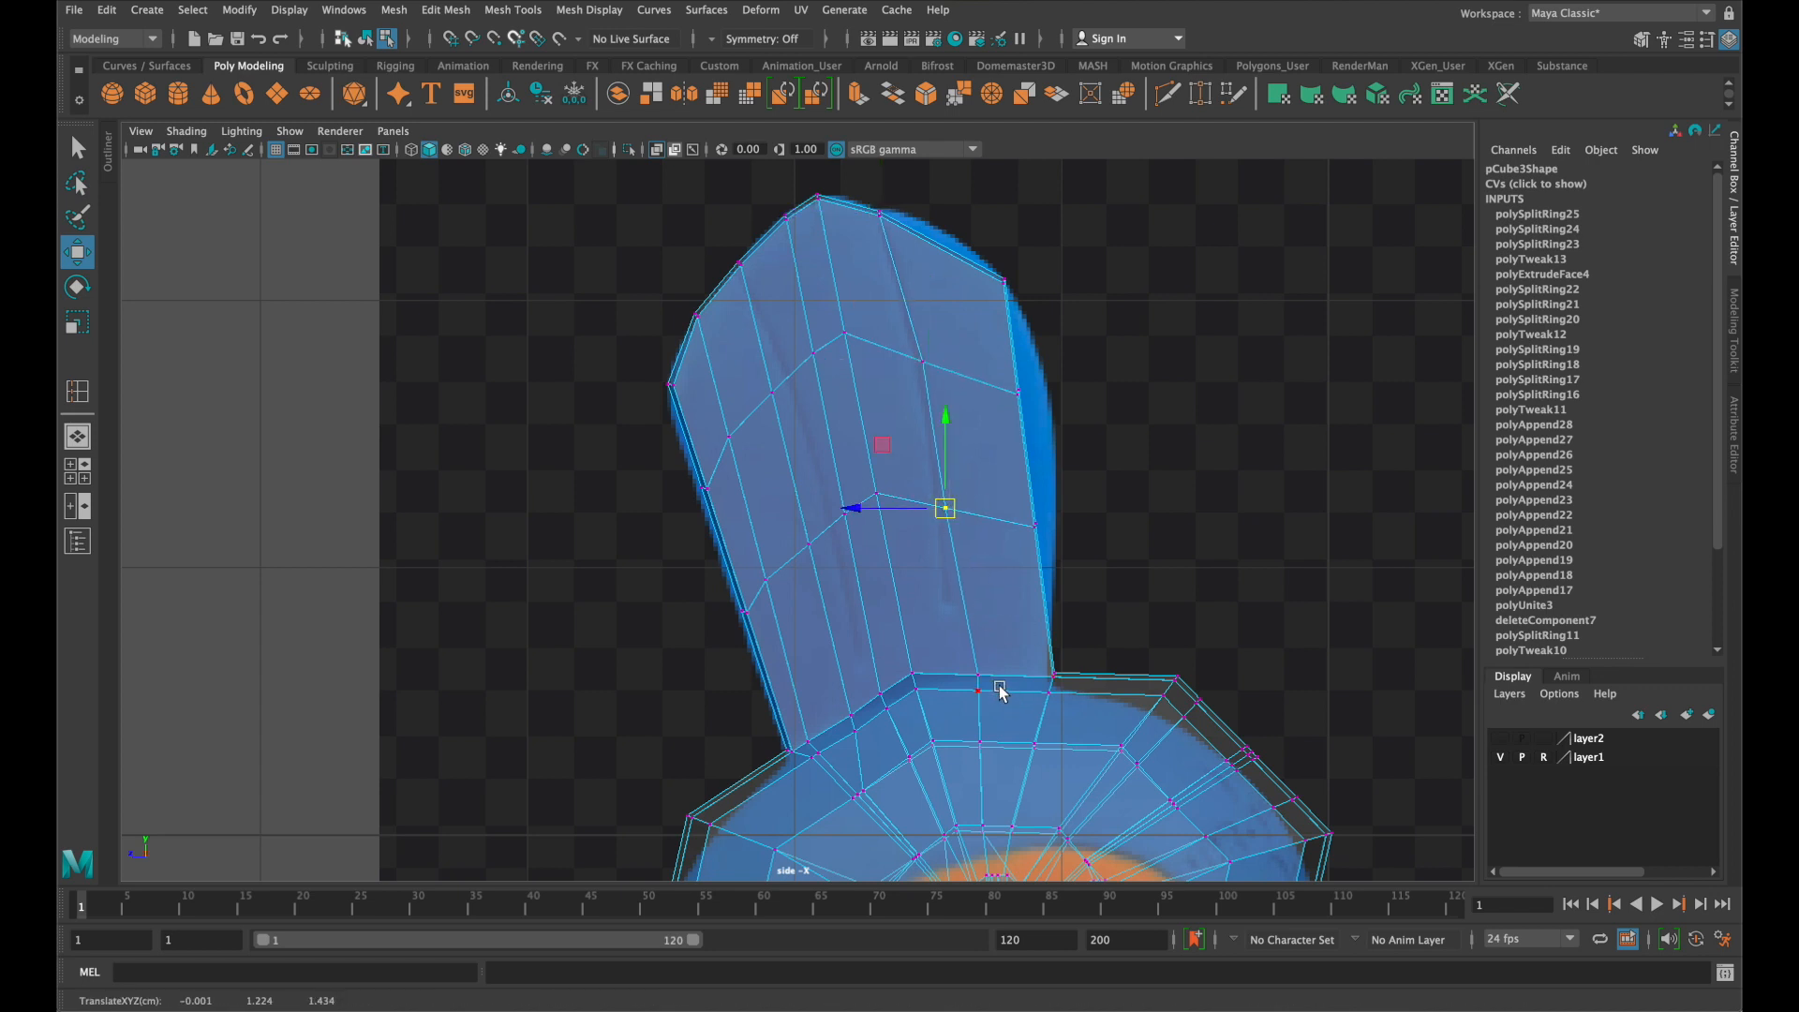
drag(979, 676, 962, 677)
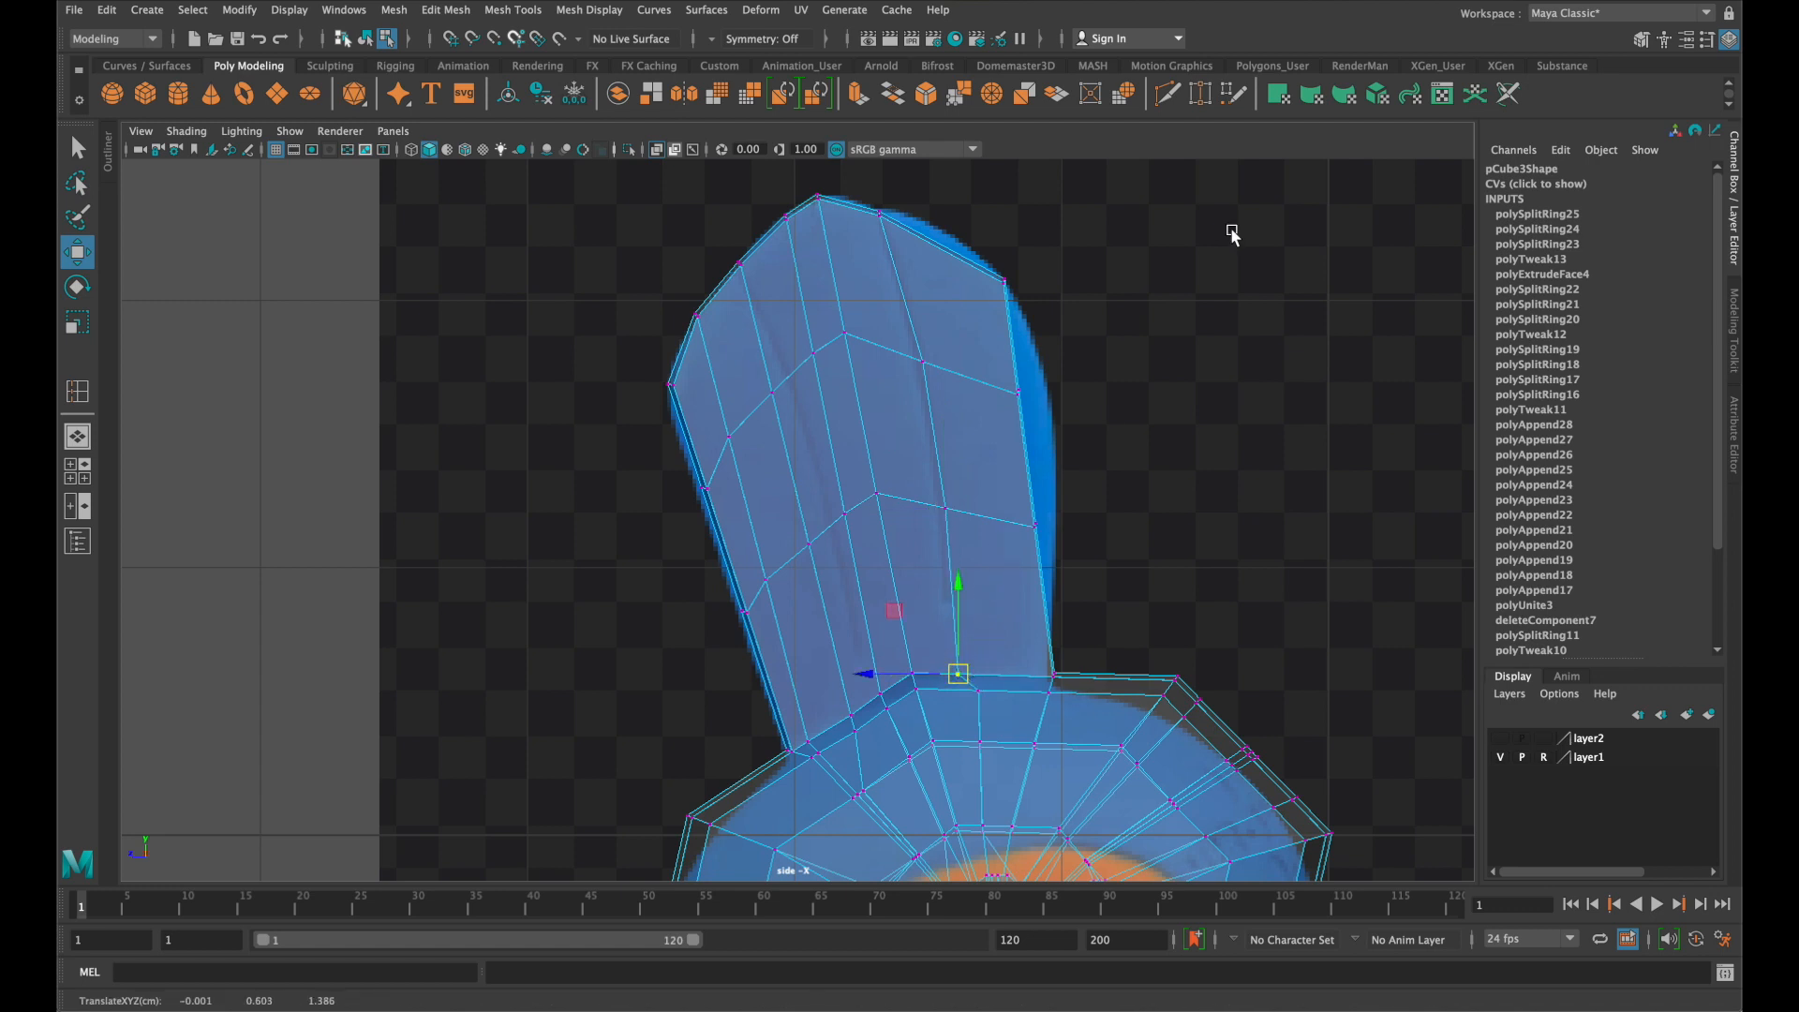
Move the middle vertices on the top fin's rear and front edges outward to match the reference outline
click(1017, 390)
drag(1018, 392, 1048, 394)
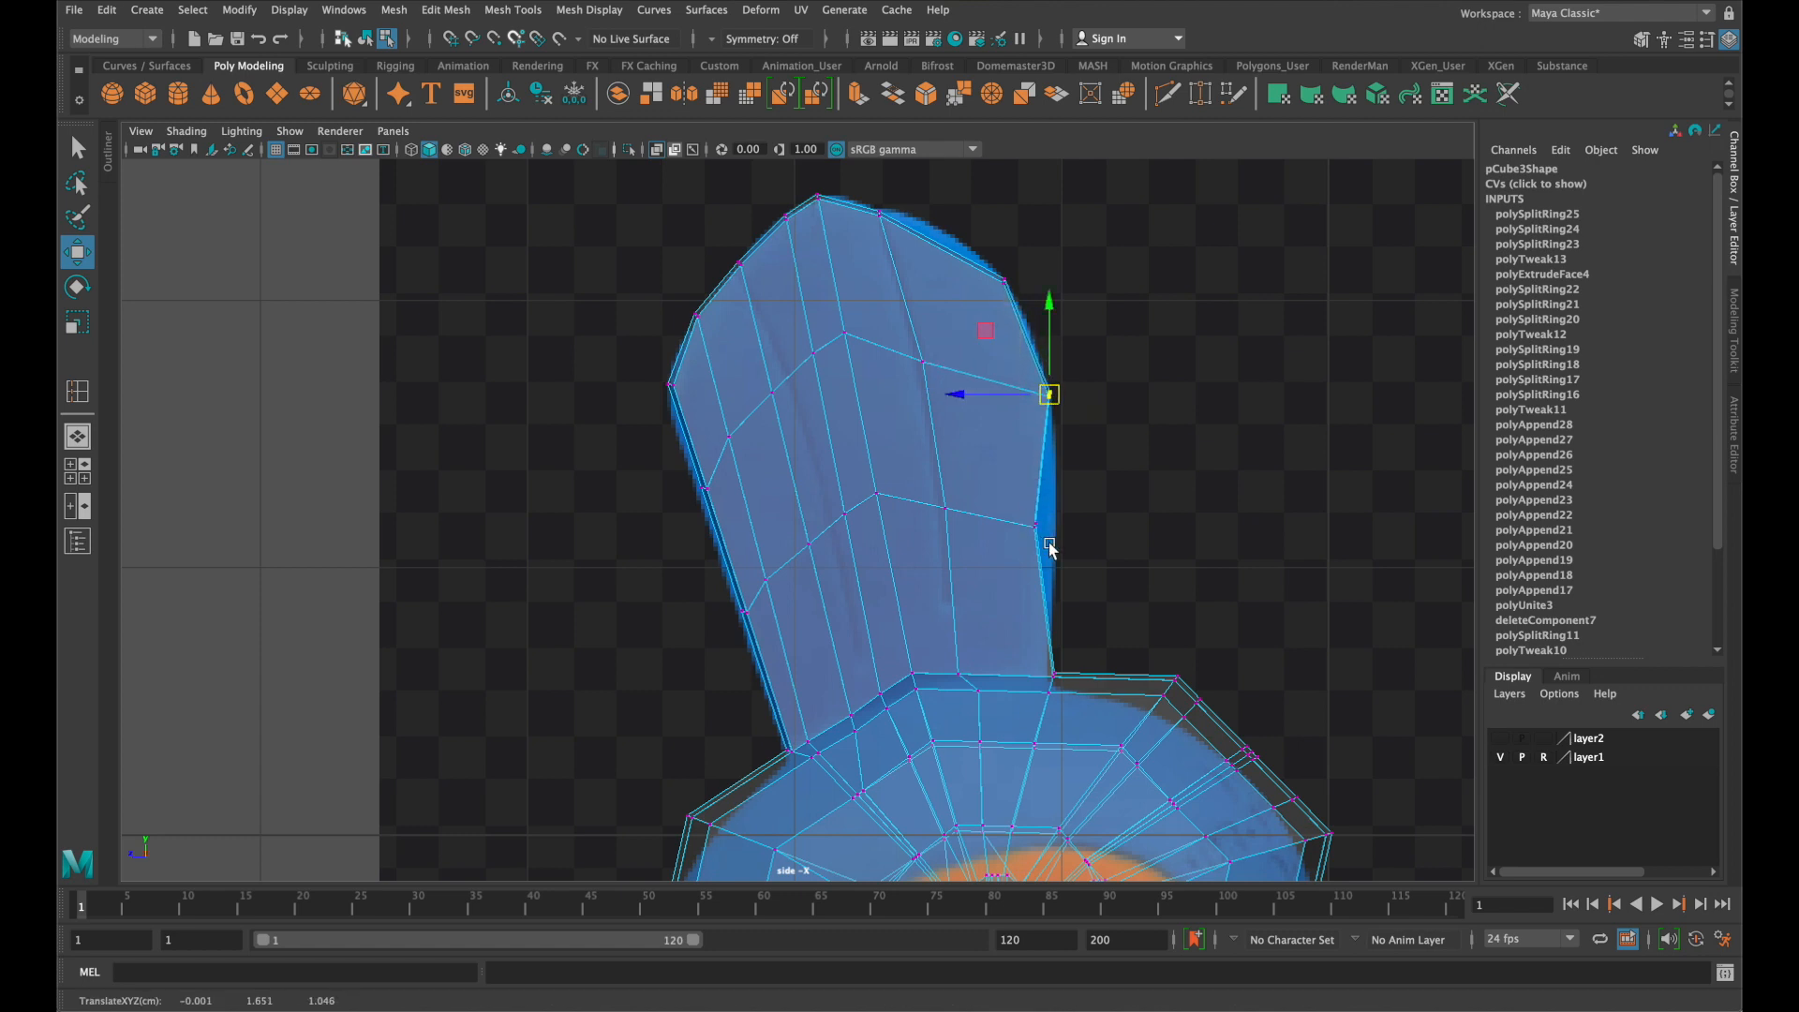
click(1035, 525)
drag(1036, 523, 1053, 526)
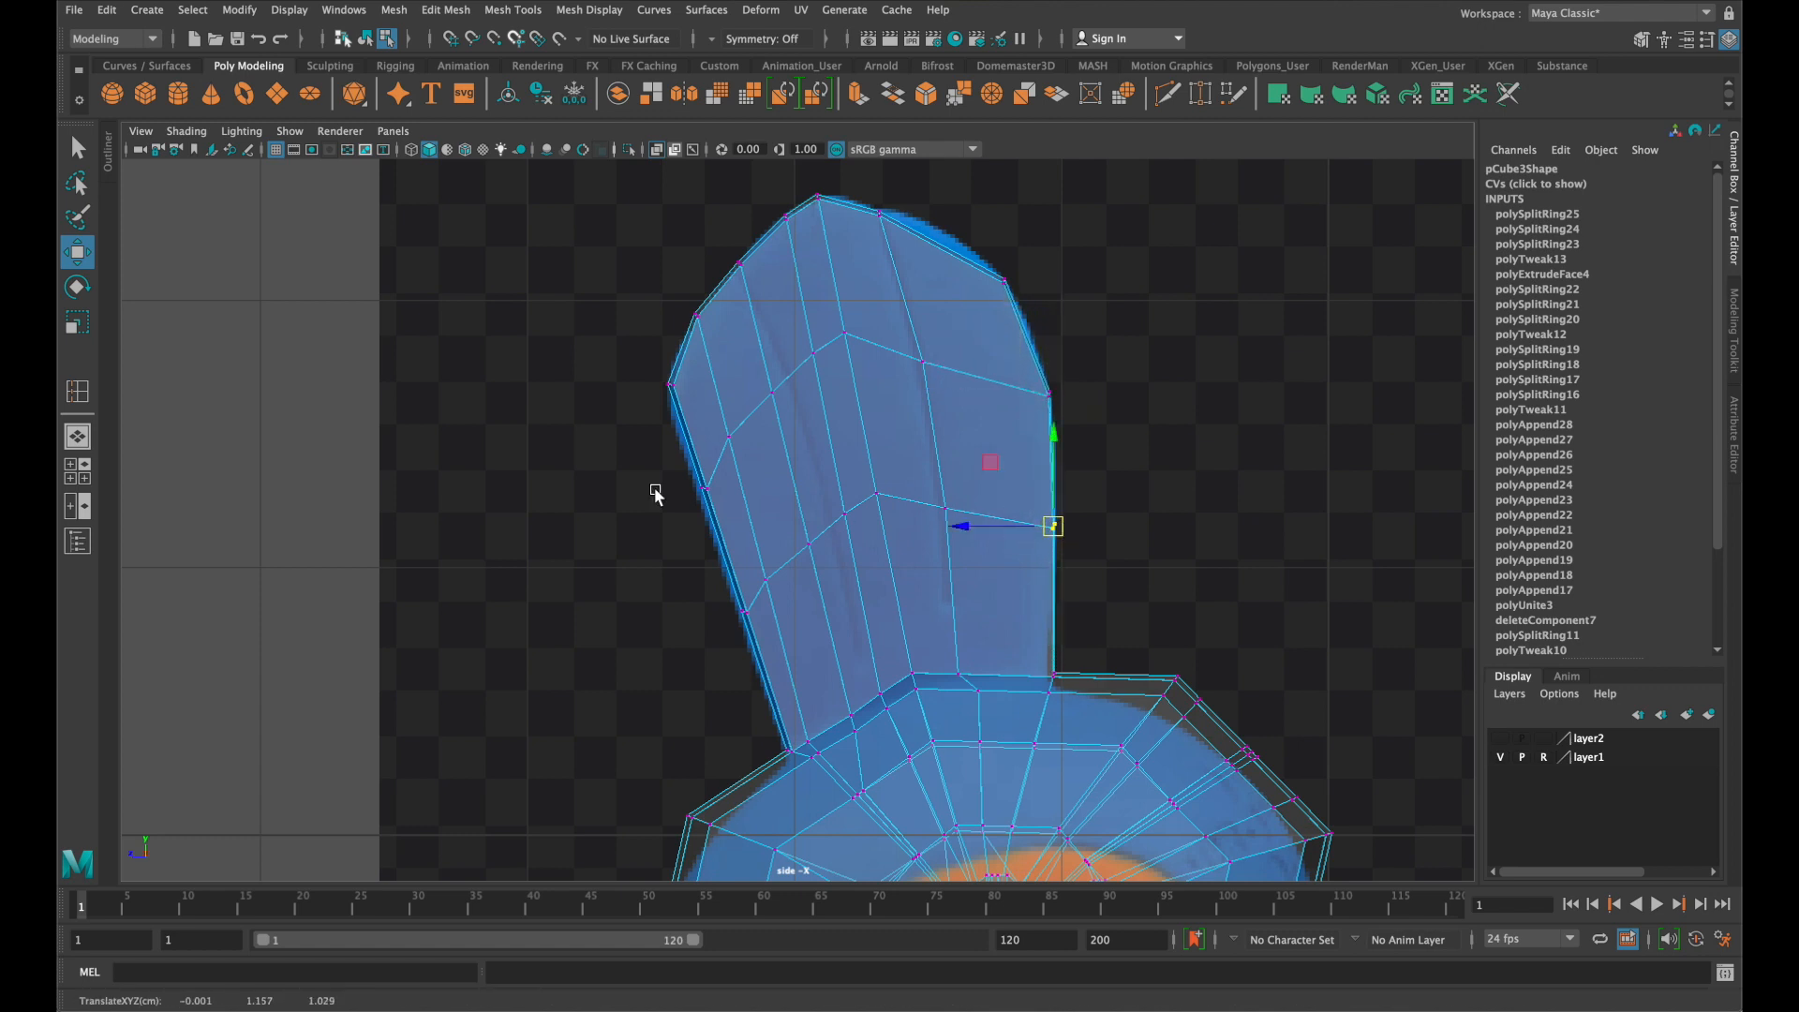
click(706, 489)
drag(706, 490, 700, 492)
click(747, 614)
drag(748, 615, 740, 613)
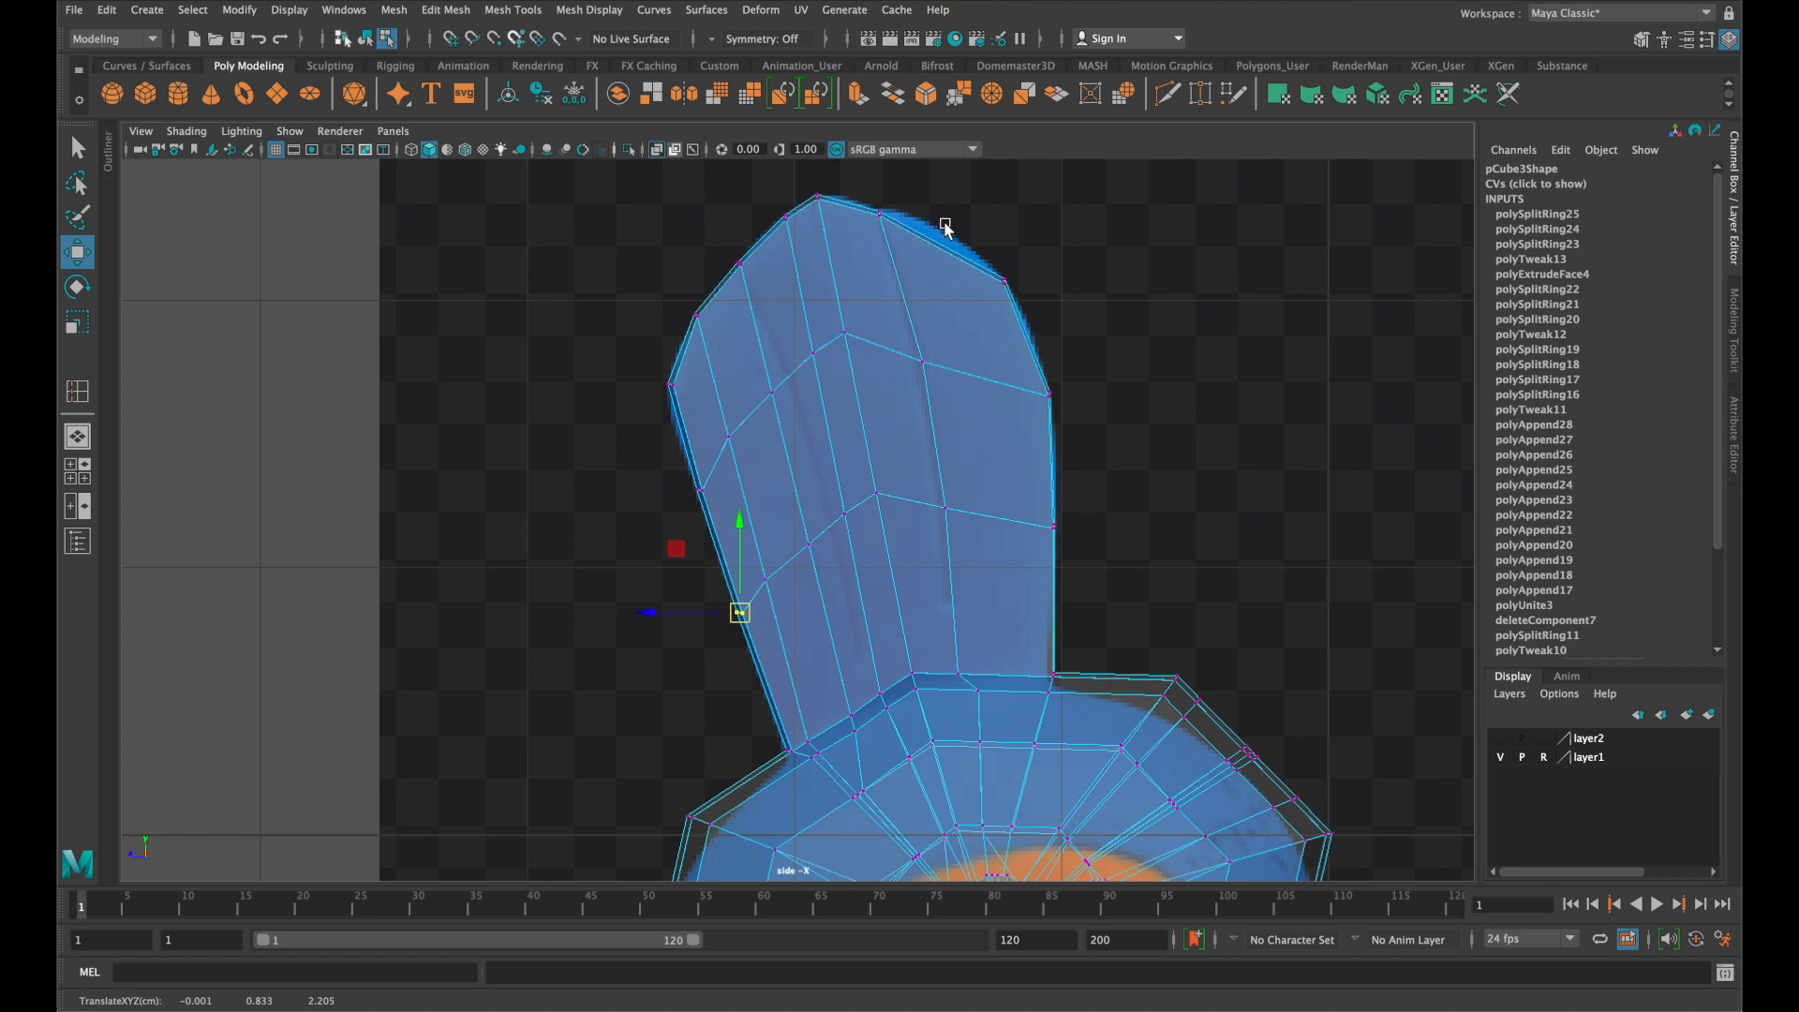
Insert a lengthwise edge loop near the top fin's rear edge and raise its tip vertex to the rounded reference outline
key(g)
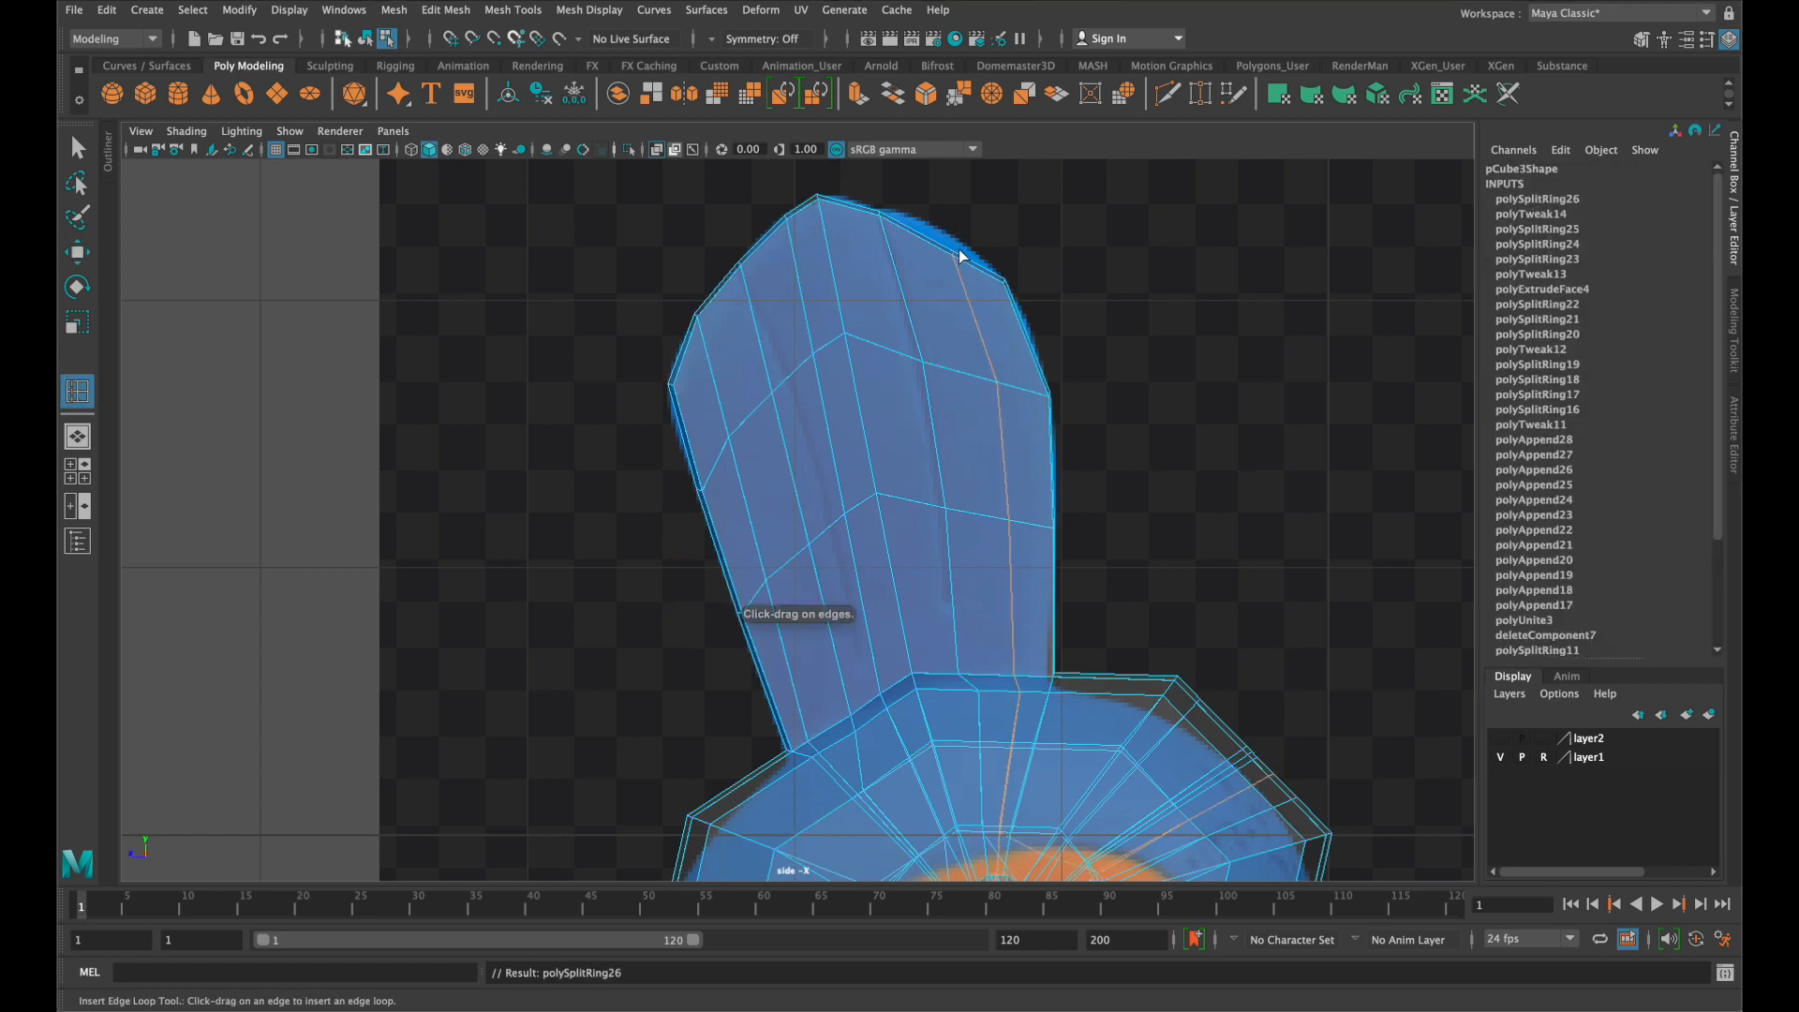
key(q)
right_drag(965, 264, 876, 261)
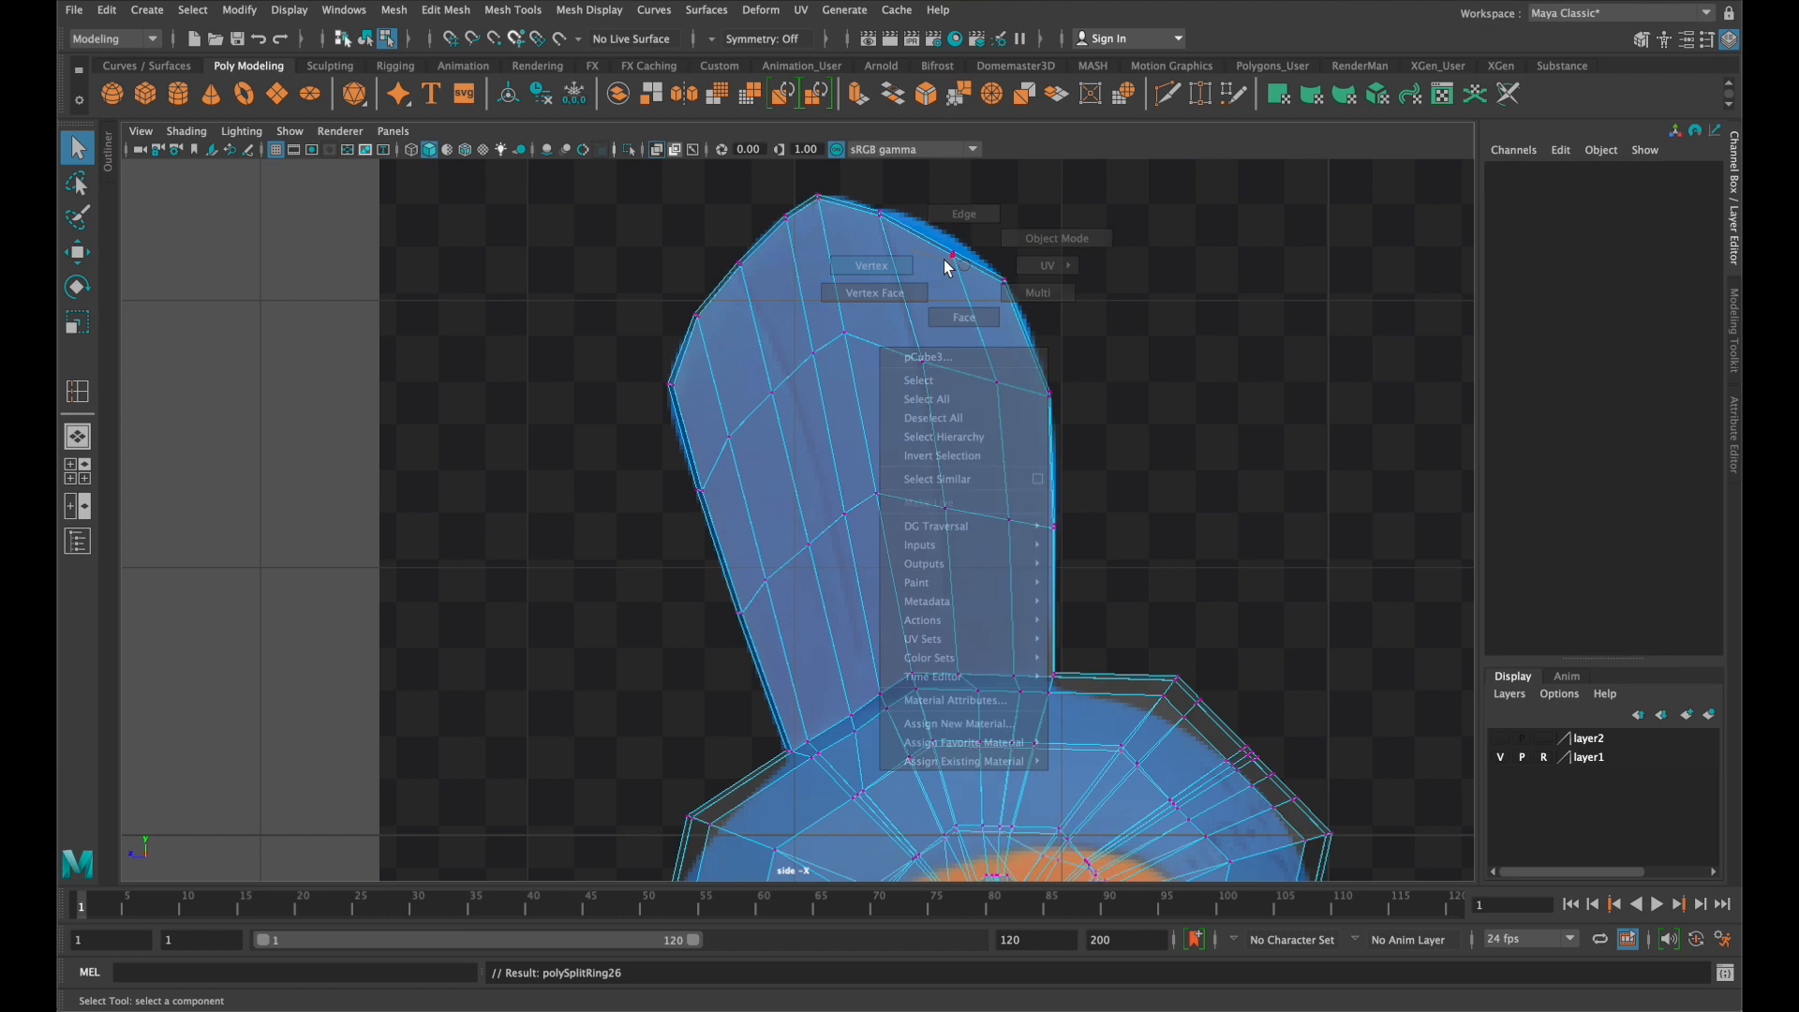
click(952, 254)
key(w)
drag(954, 253, 952, 245)
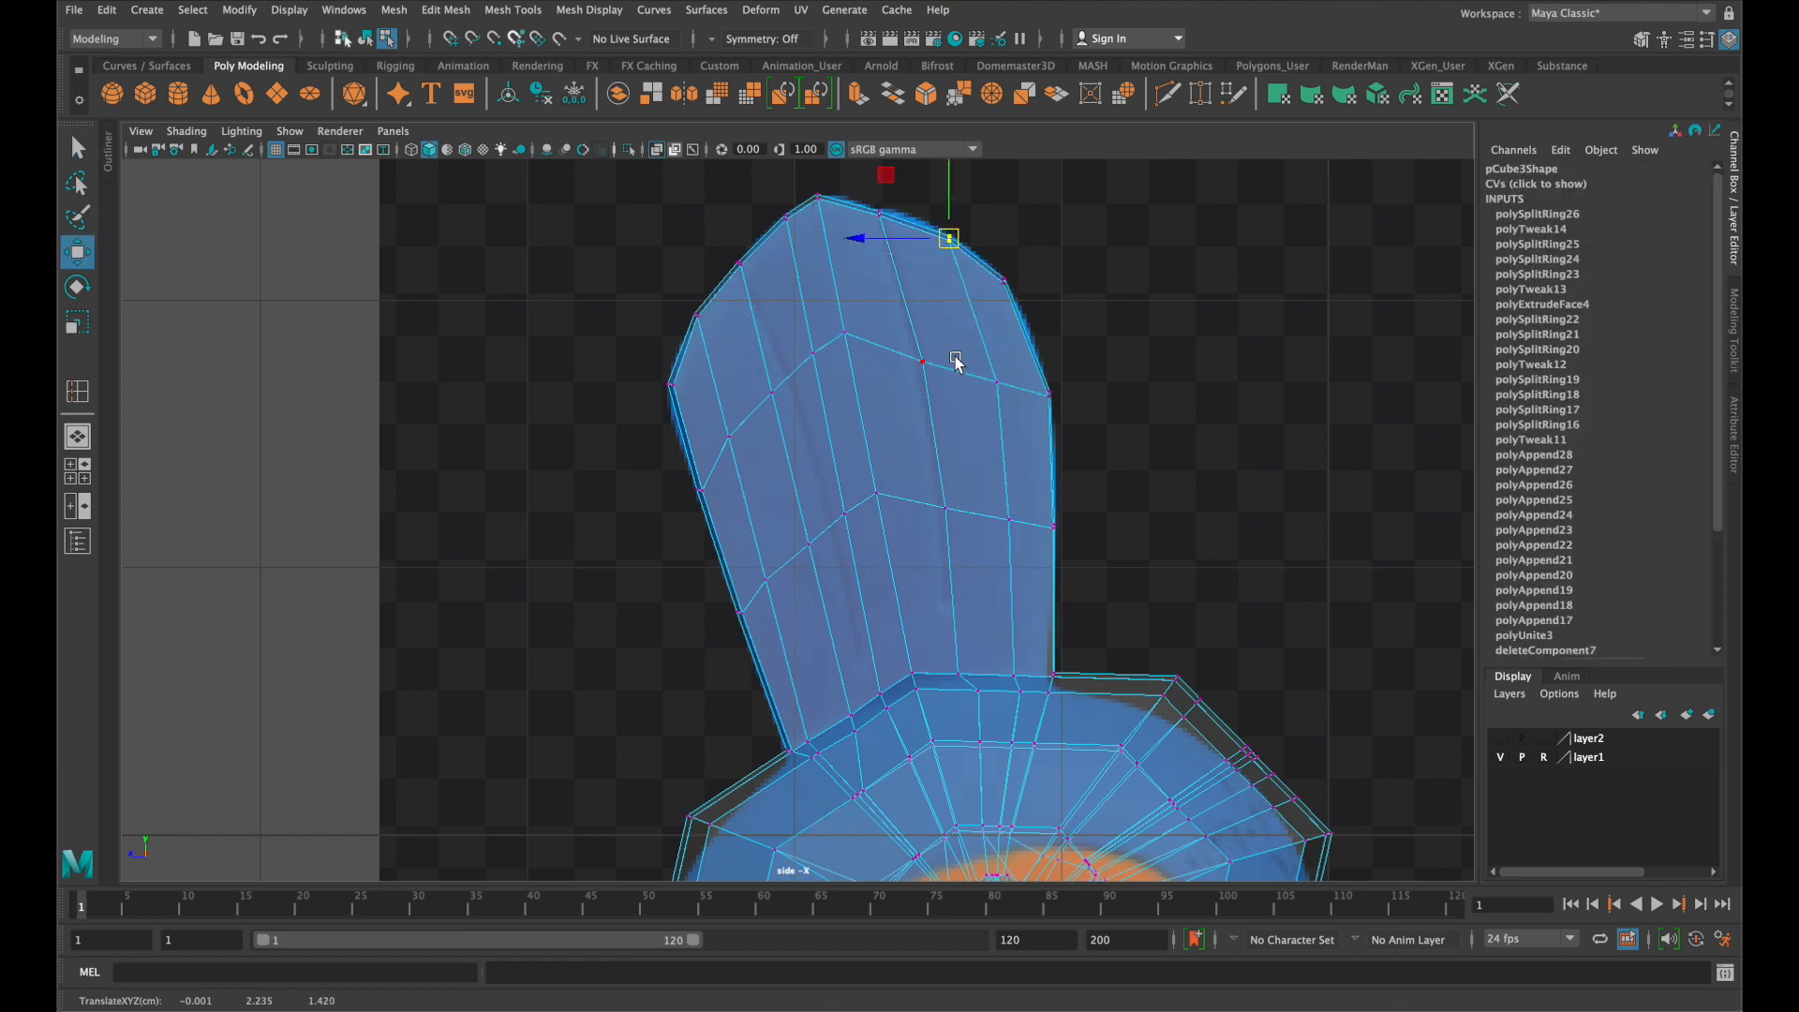
Move the front lengthwise loop's vertices backward, from the upper fin to its base, to follow the front crease in the reference
click(772, 392)
drag(773, 391, 792, 385)
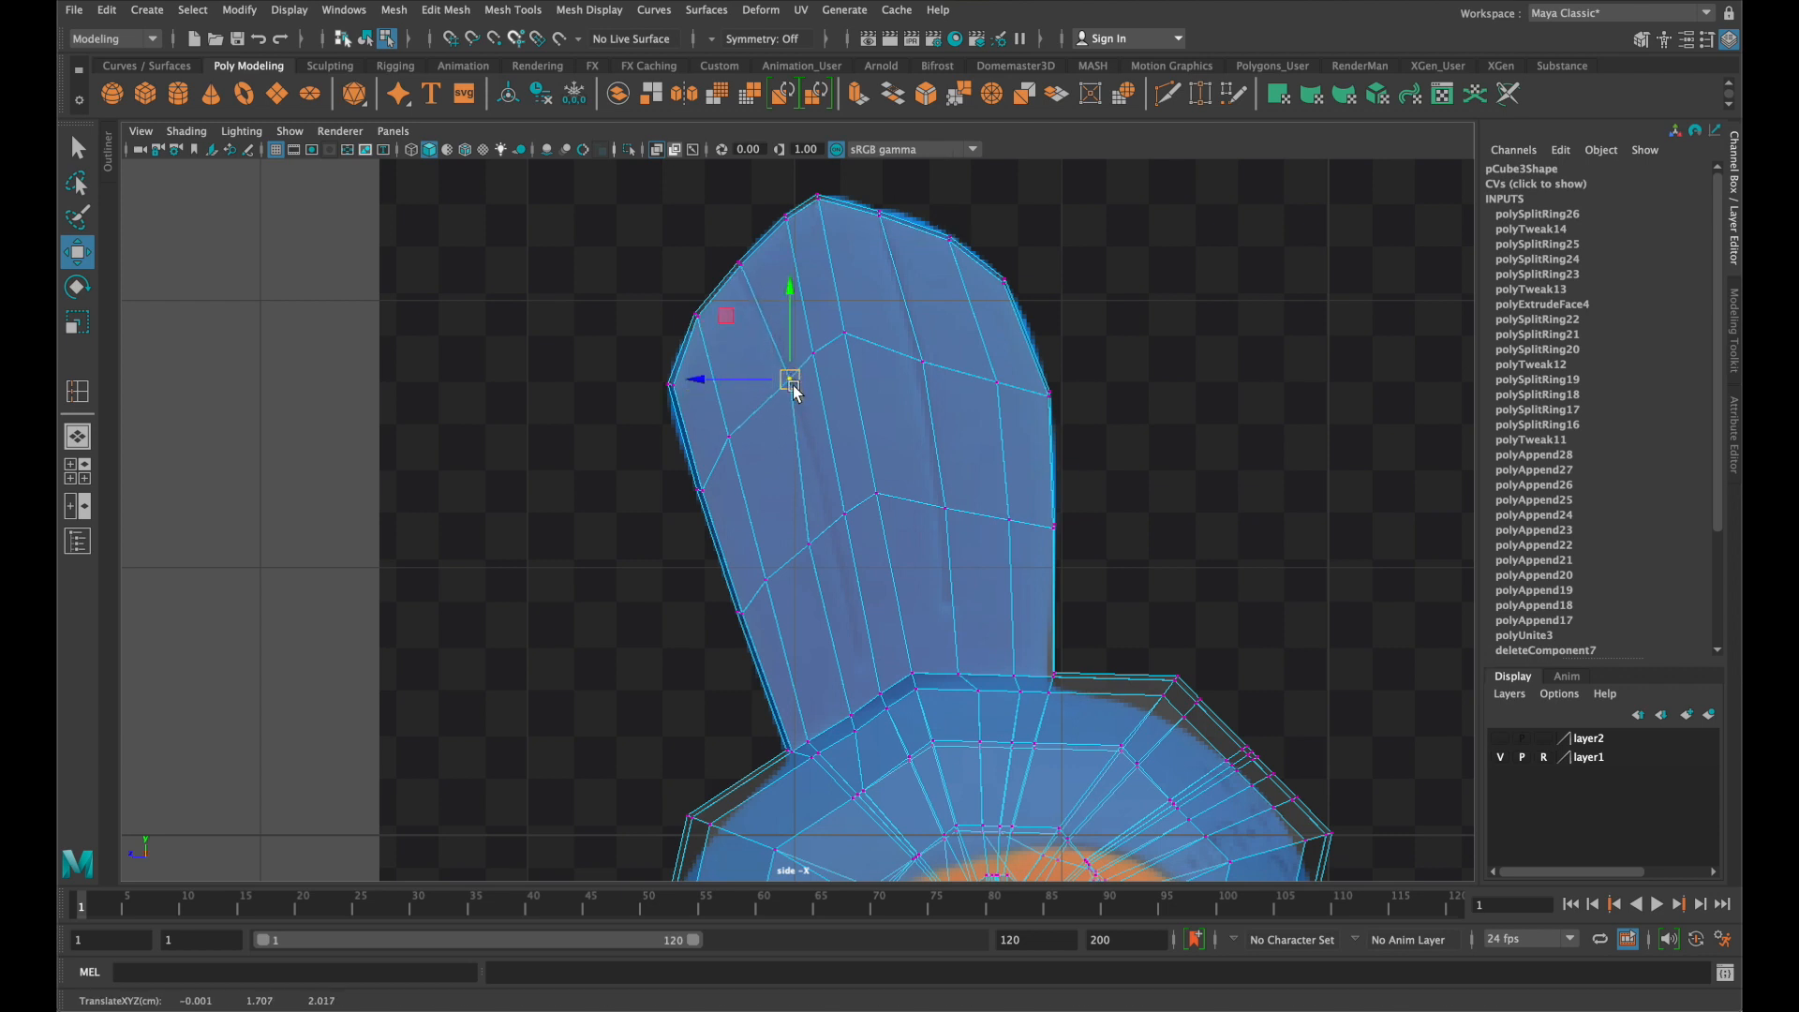
click(809, 545)
drag(810, 546, 839, 532)
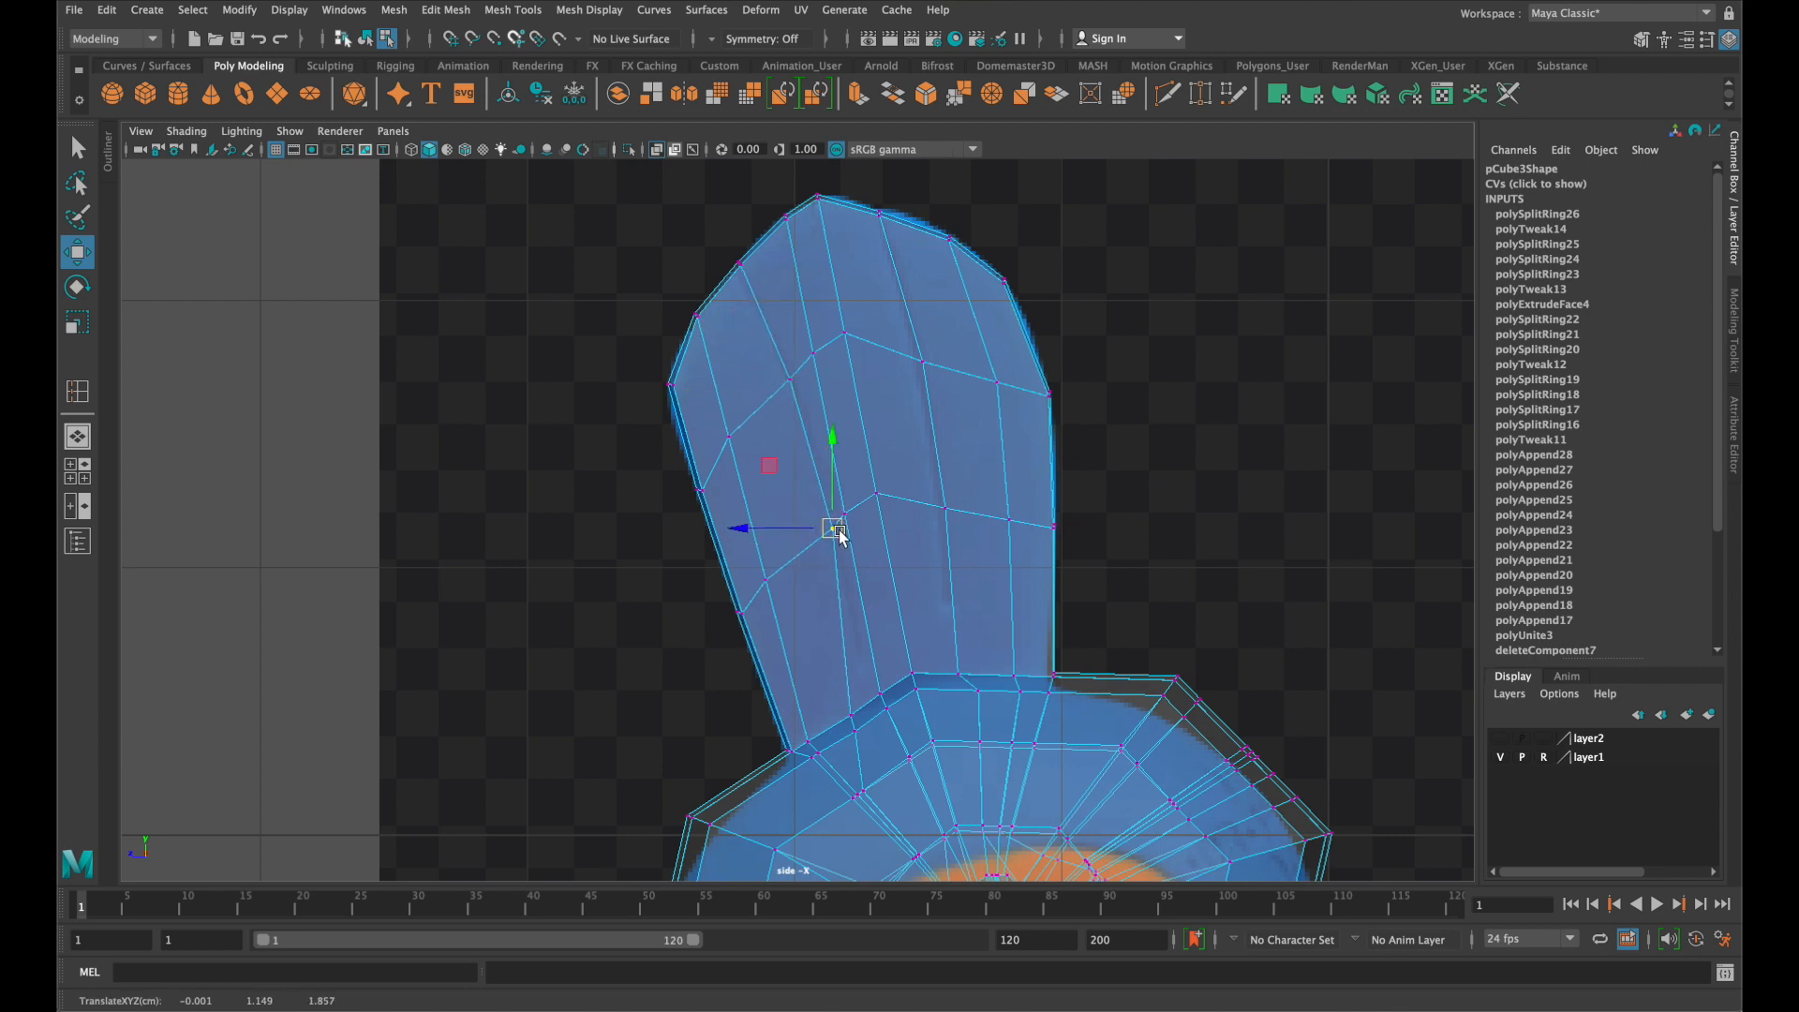
click(855, 726)
drag(855, 726, 866, 712)
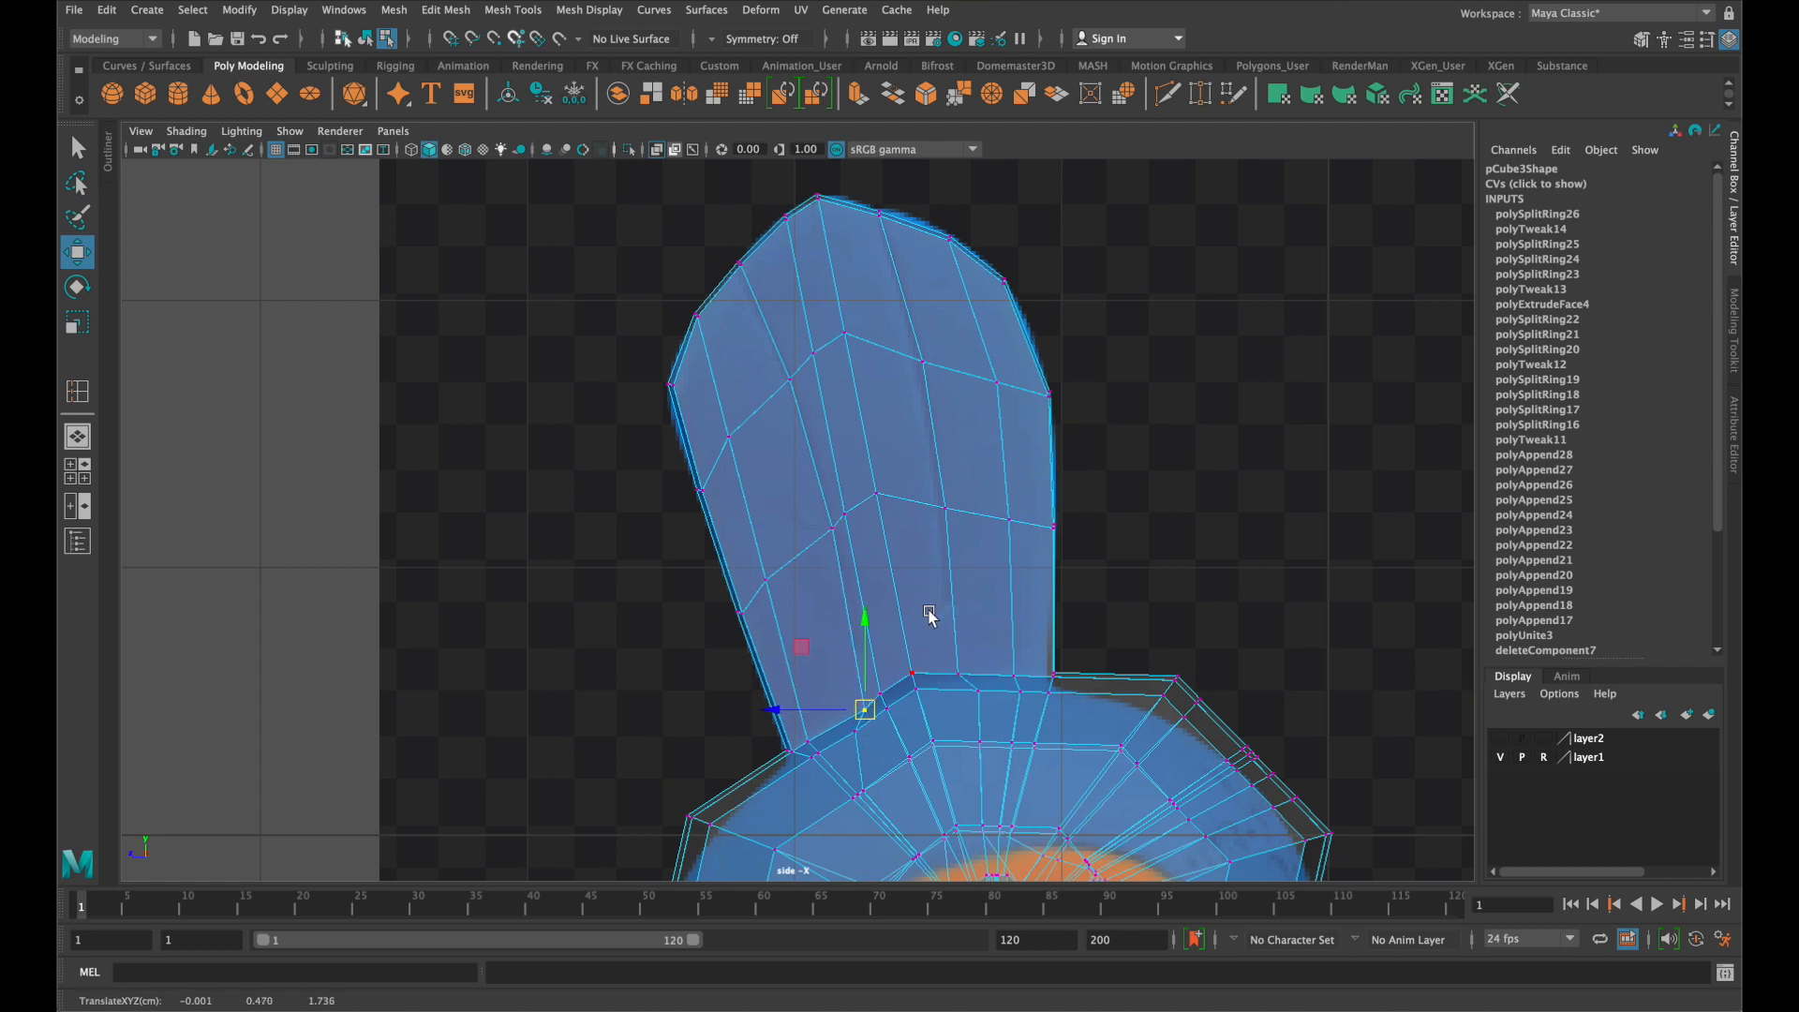
Insert an edge loop across the top fin near its base and supporting edge loops on both sides of each crease loop
click(512, 9)
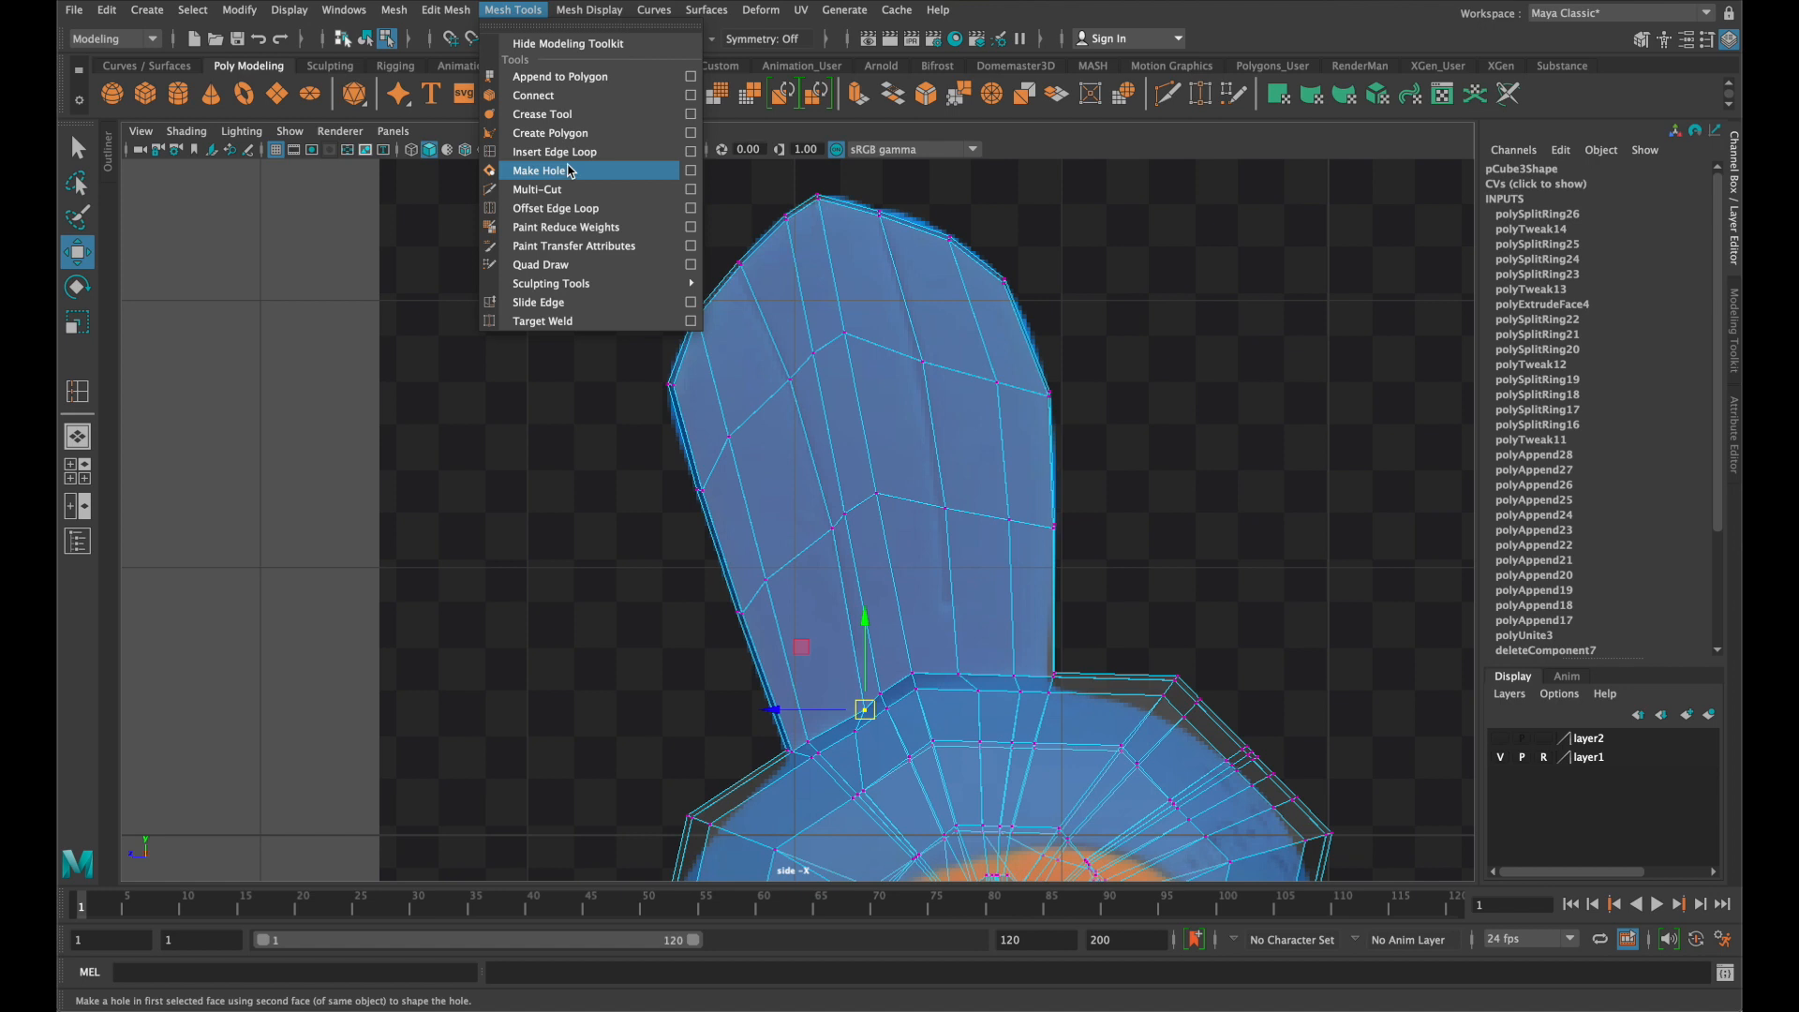
click(562, 151)
drag(952, 612, 952, 606)
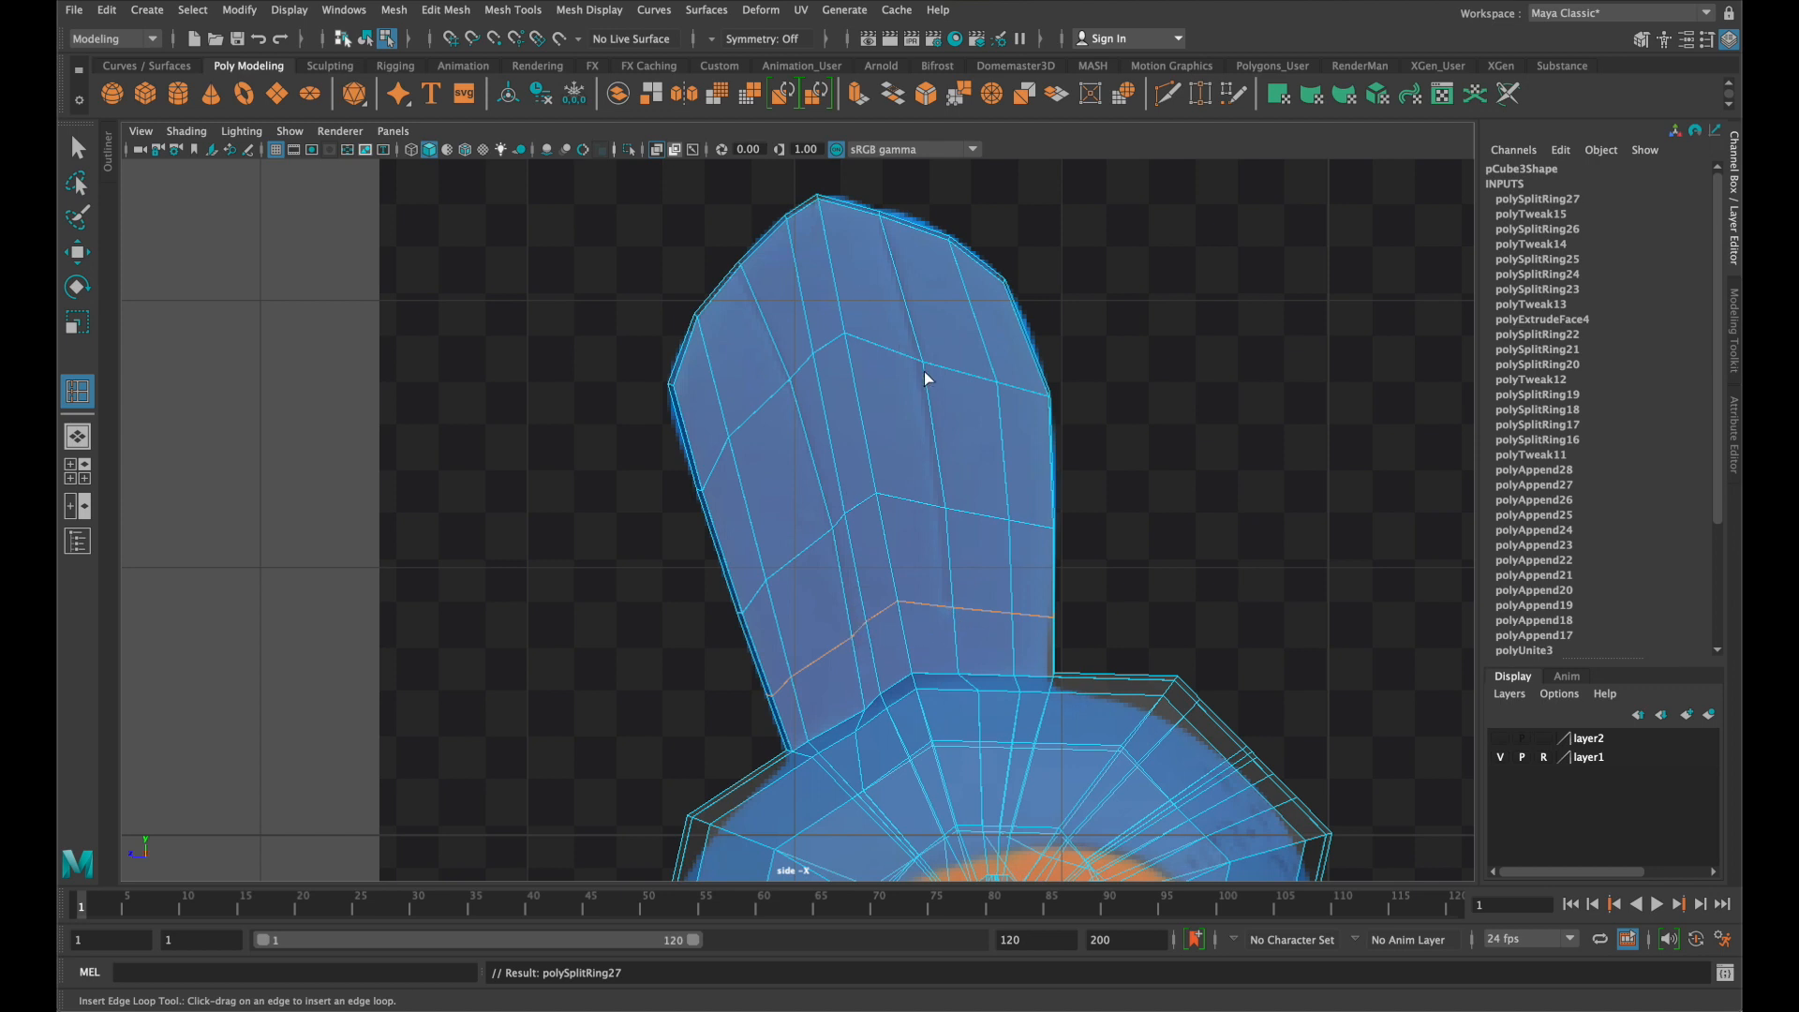
drag(916, 367, 787, 390)
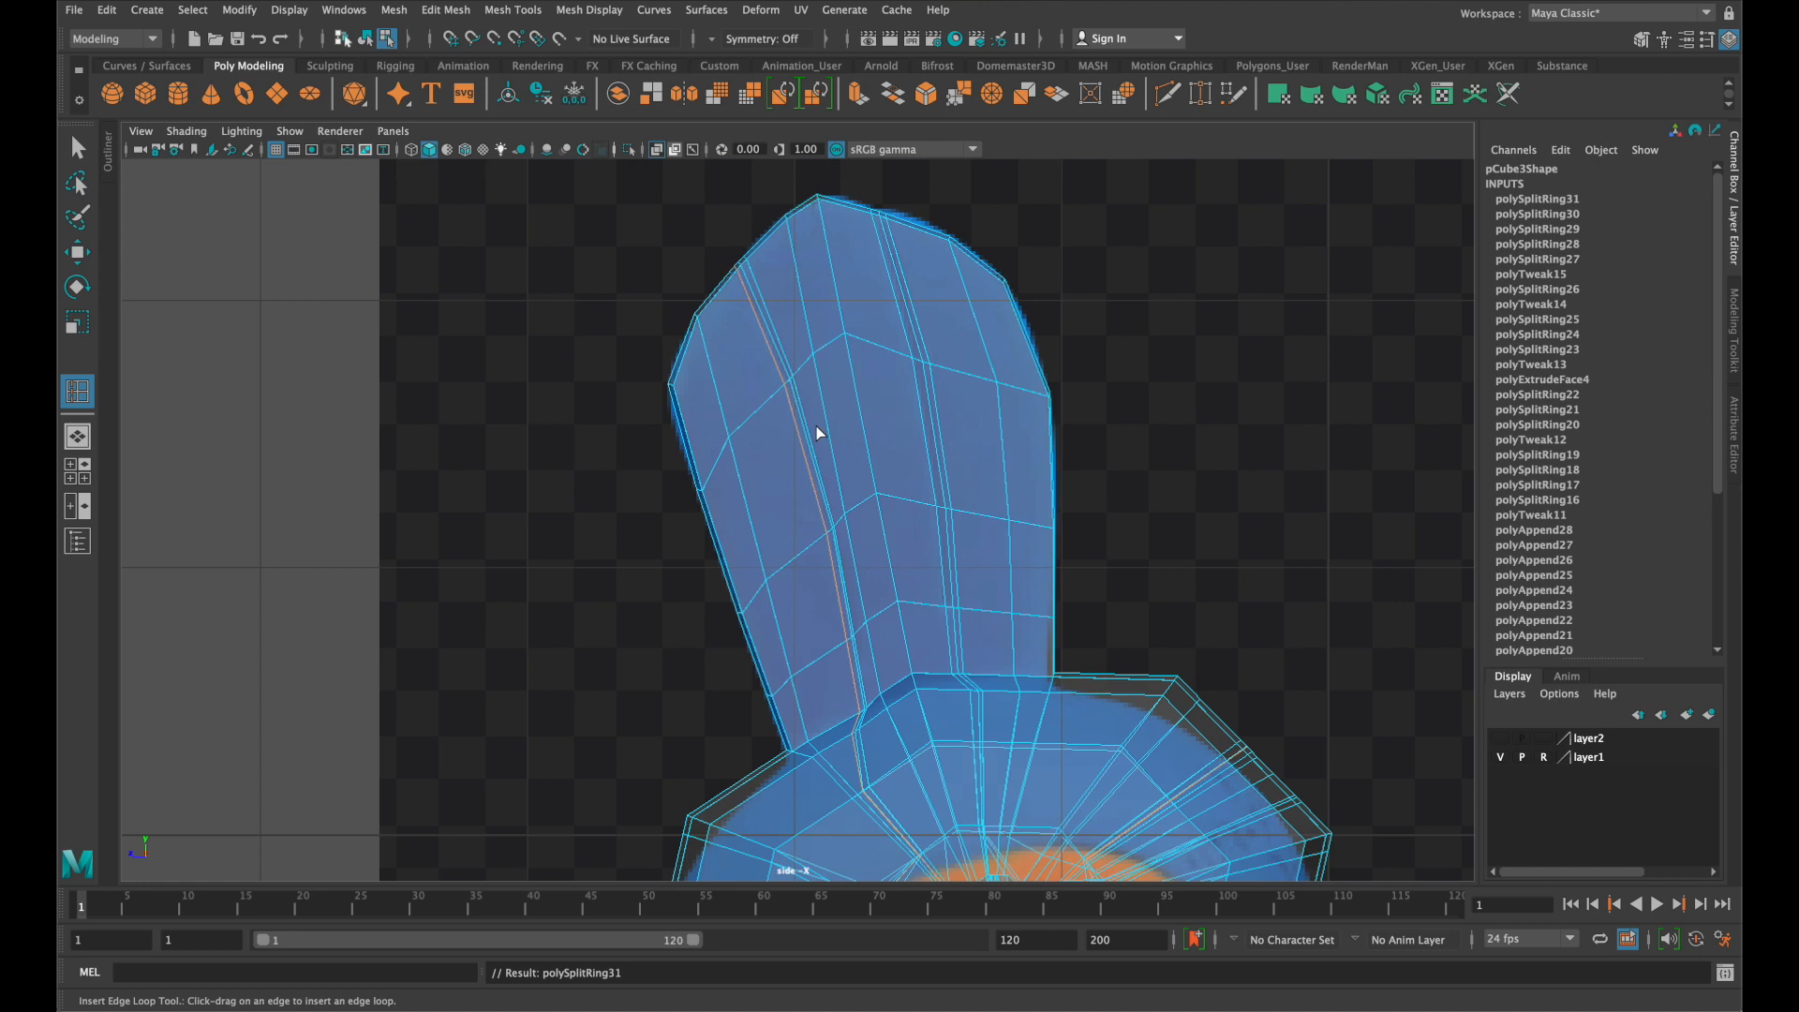
Reposition the vertex behind the front crease on the lowest crosswise loop to even out the spacing near the fin's base
key(q)
scroll(891, 522, up, 5)
alt+middle_drag(891, 522, 911, 442)
right_drag(911, 536, 824, 515)
drag(922, 591, 939, 543)
key(w)
click(927, 535)
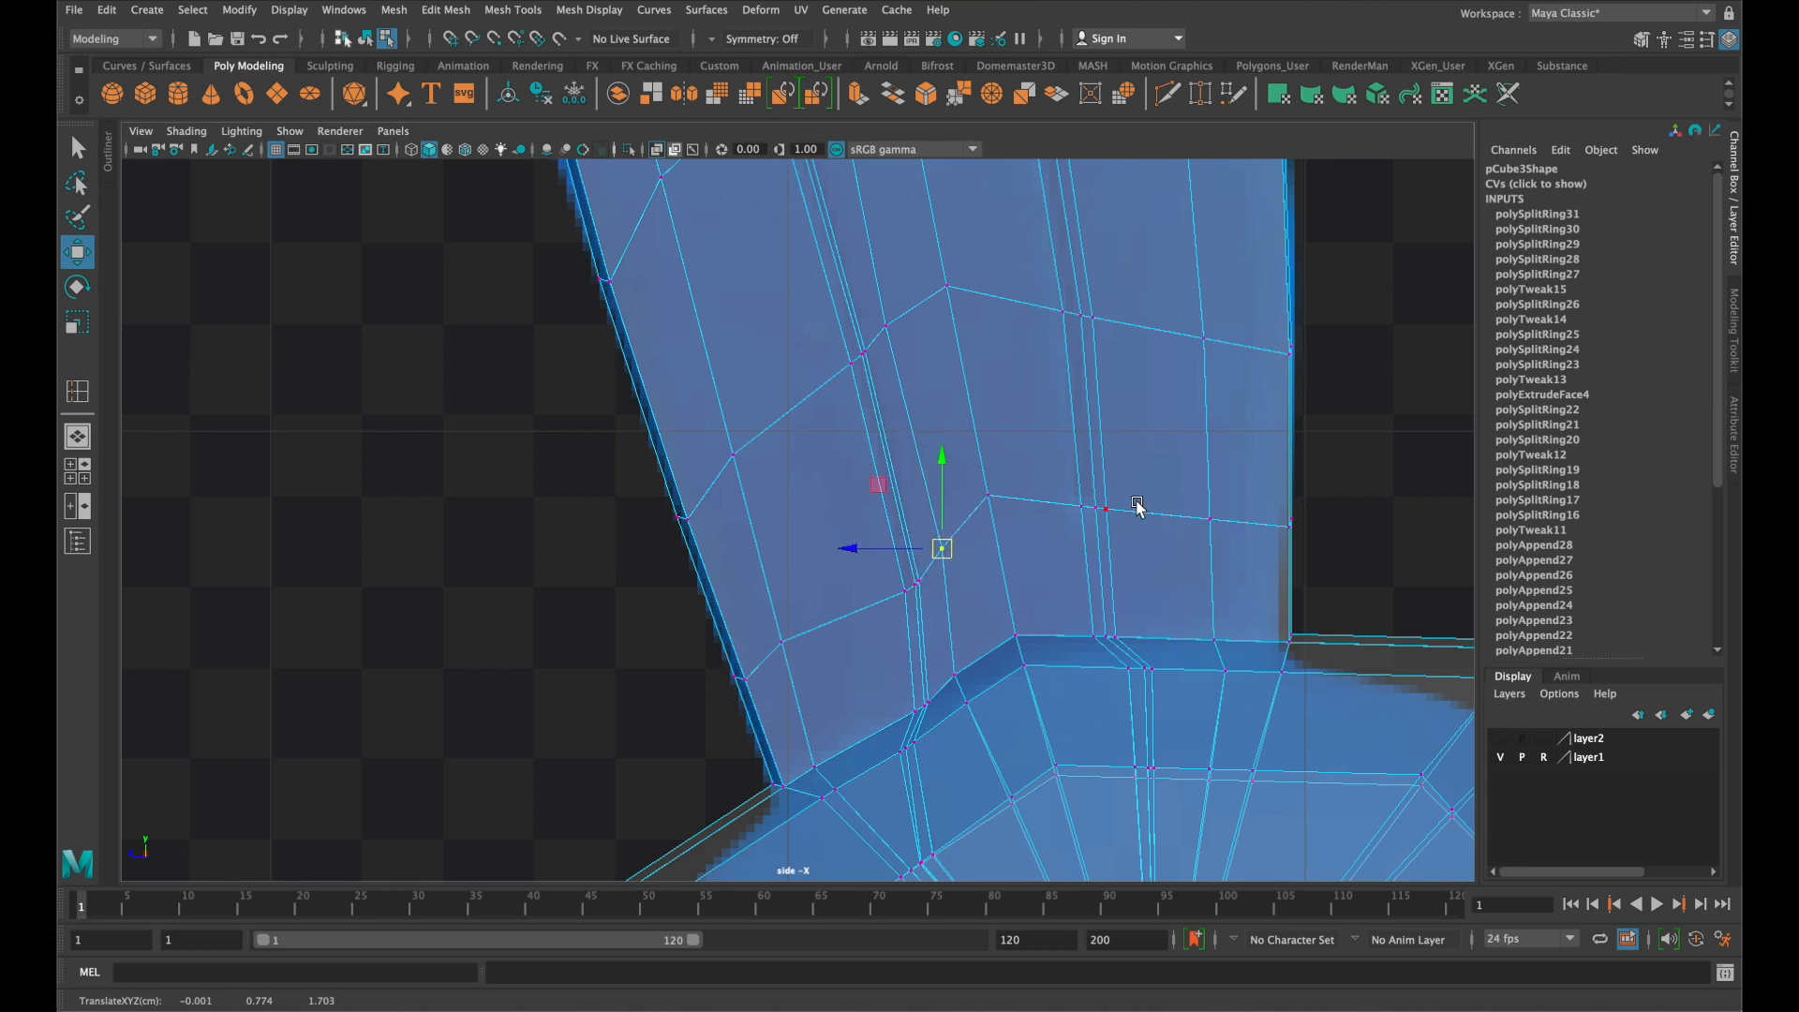
scroll(1090, 445, down, 5)
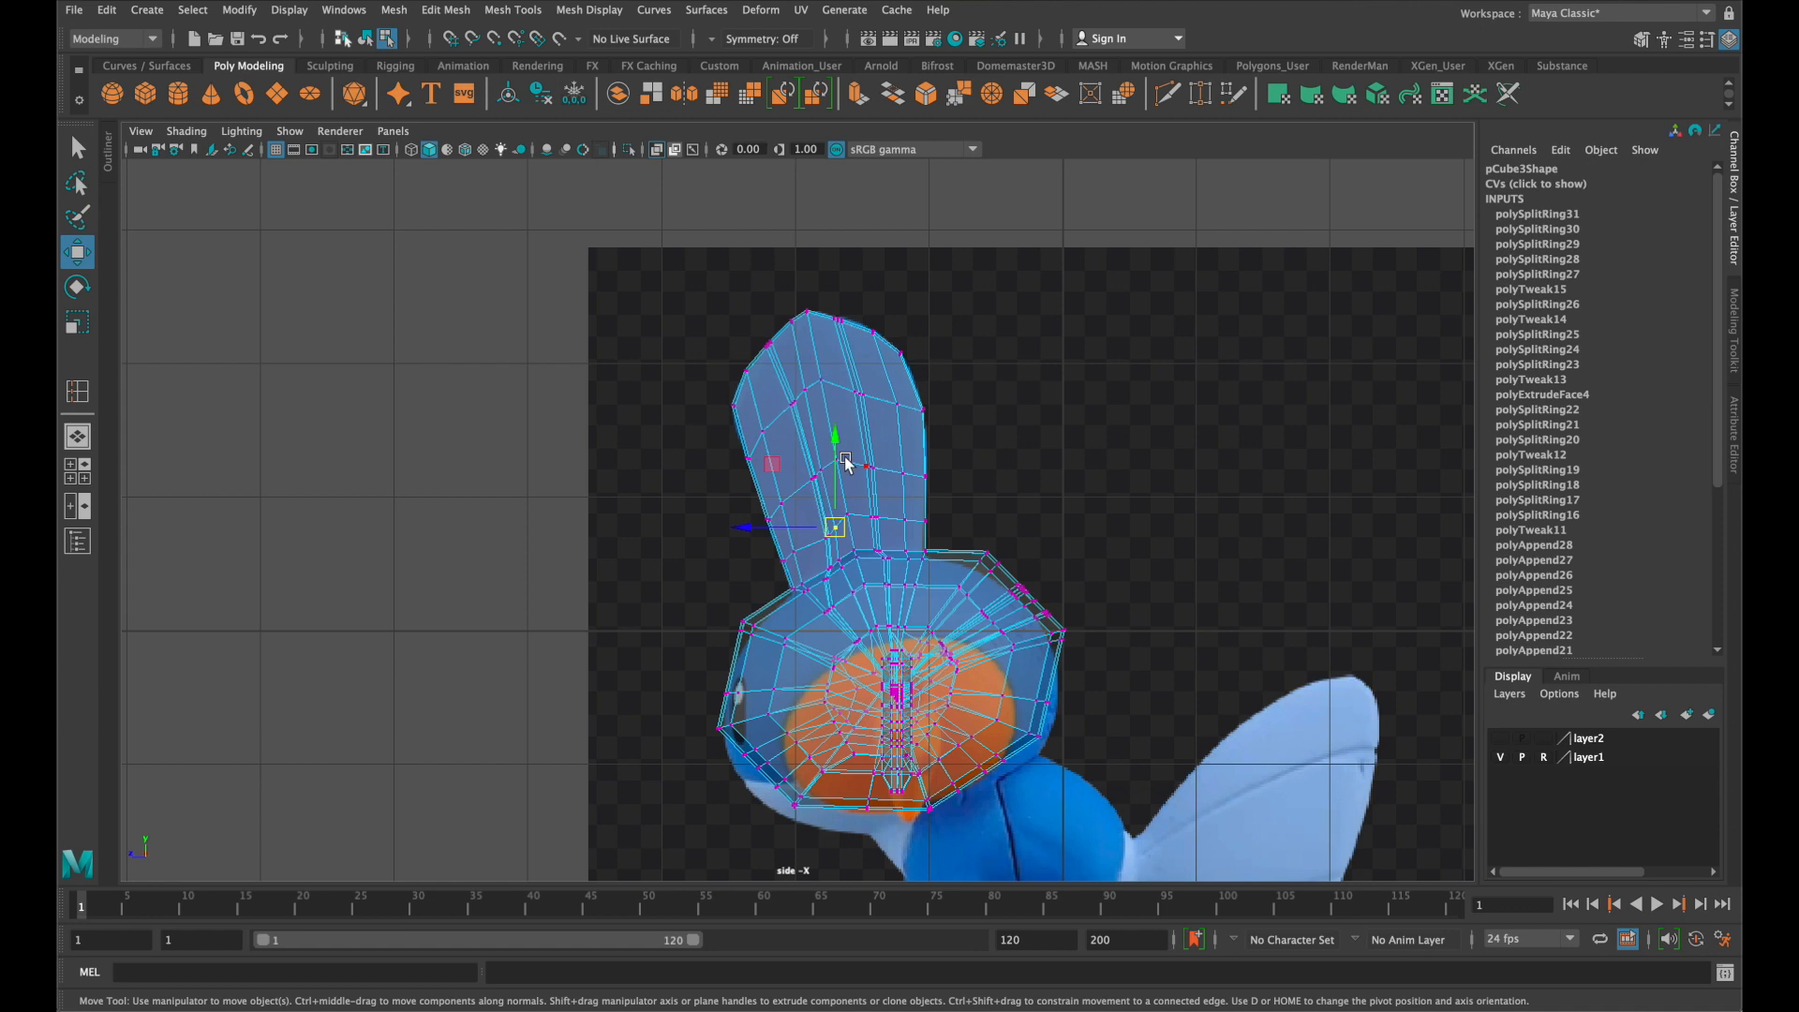
Select the centre edges of the top fin's front and rear creases from base to tip and push them inward to form grooves
scroll(843, 462, up, 3)
right_click(794, 324)
right_drag(794, 324, 794, 291)
scroll(830, 572, up, 4)
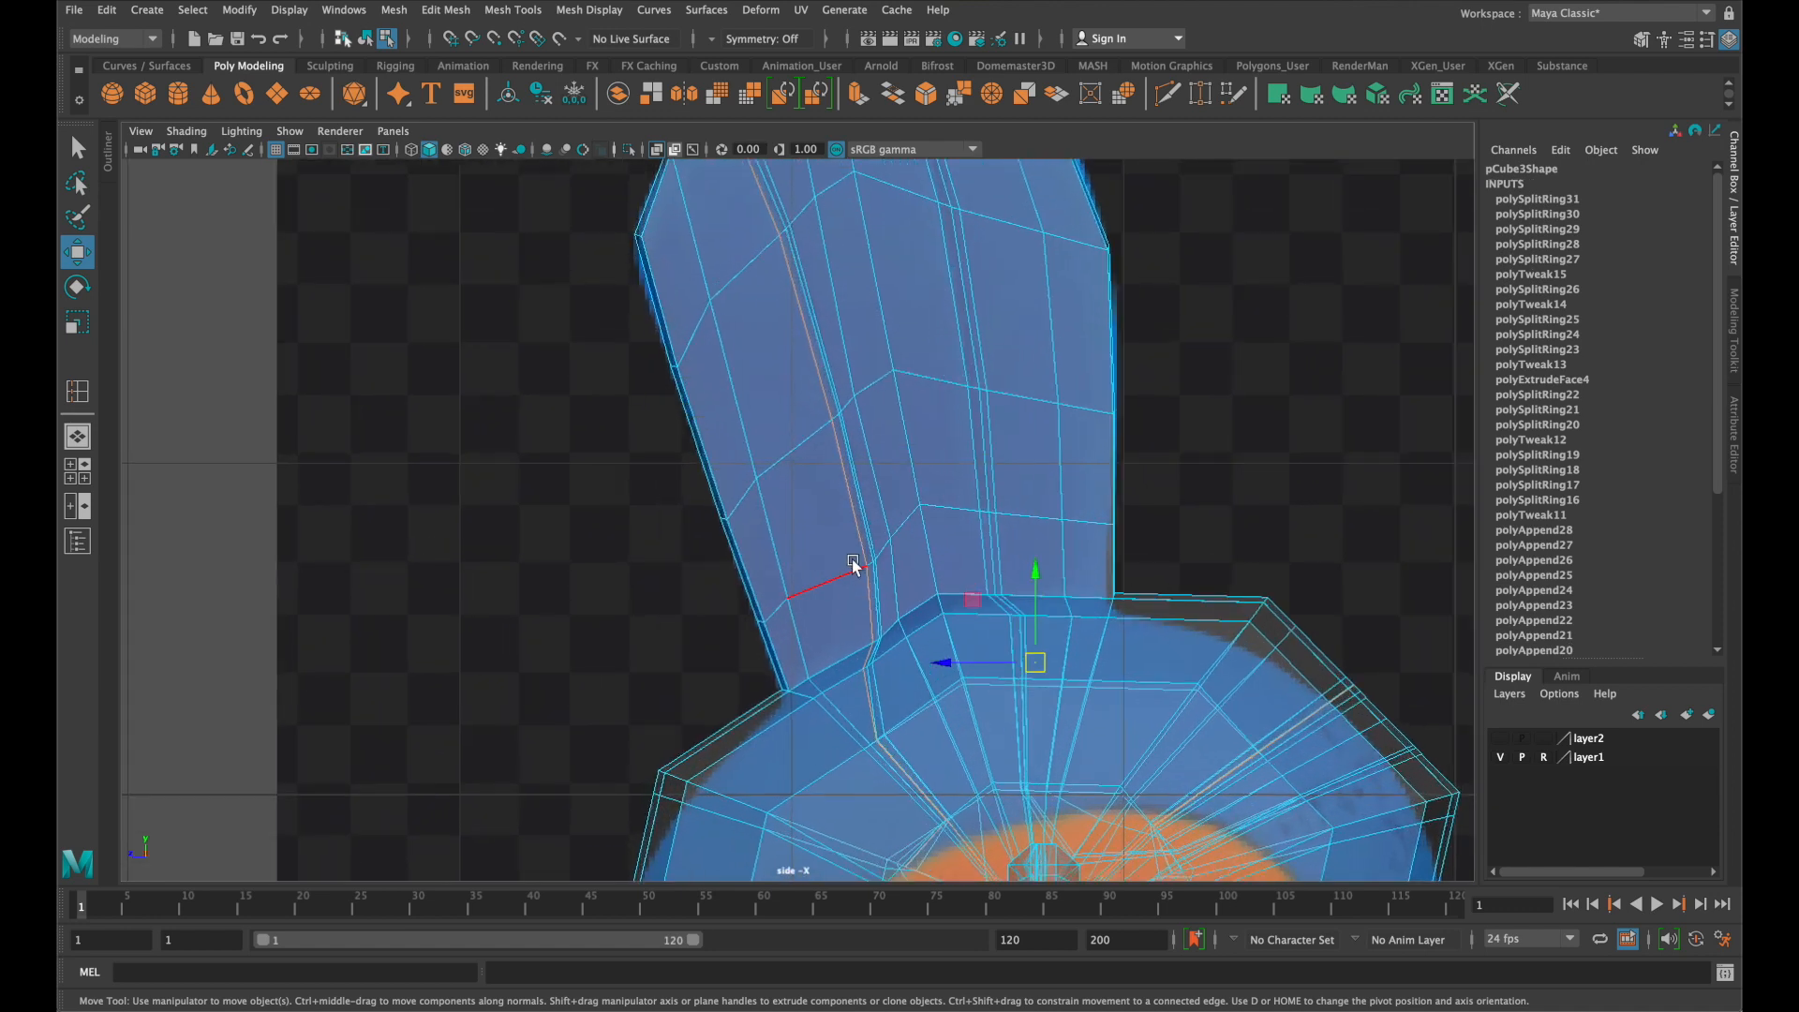
click(872, 553)
alt+middle_drag(861, 529, 956, 703)
shift+click(954, 664)
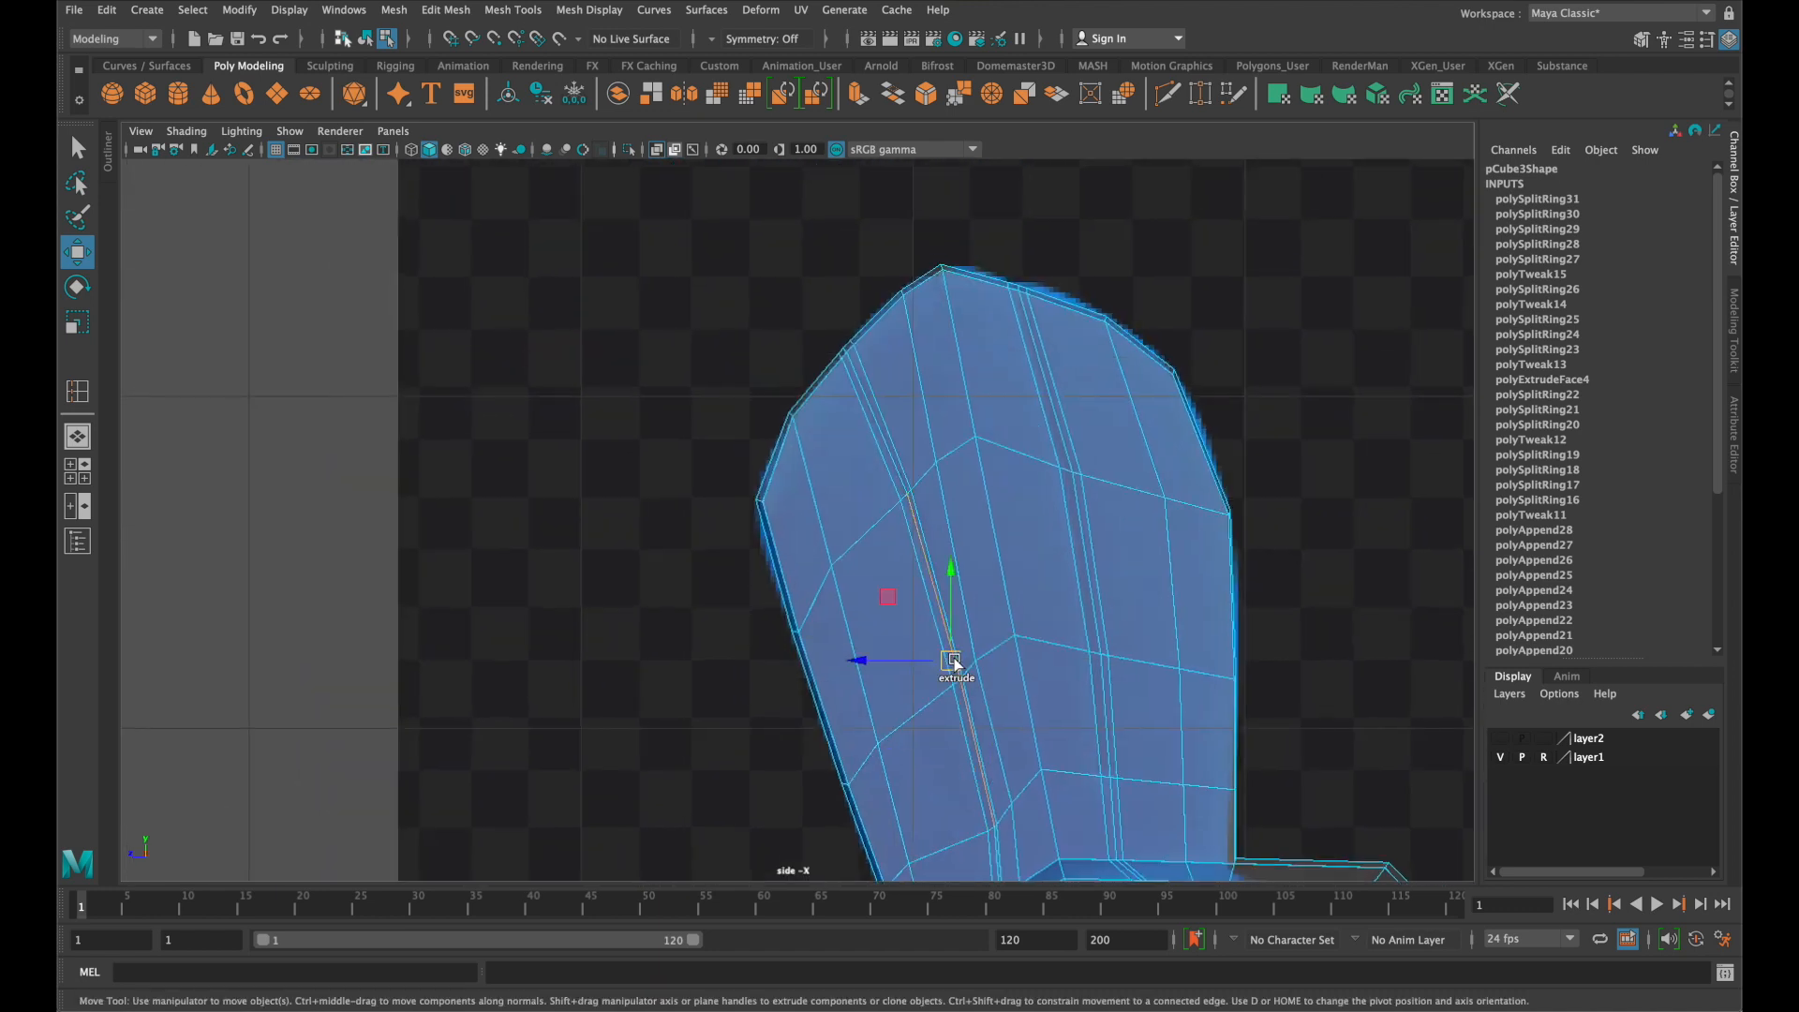
shift+click(852, 375)
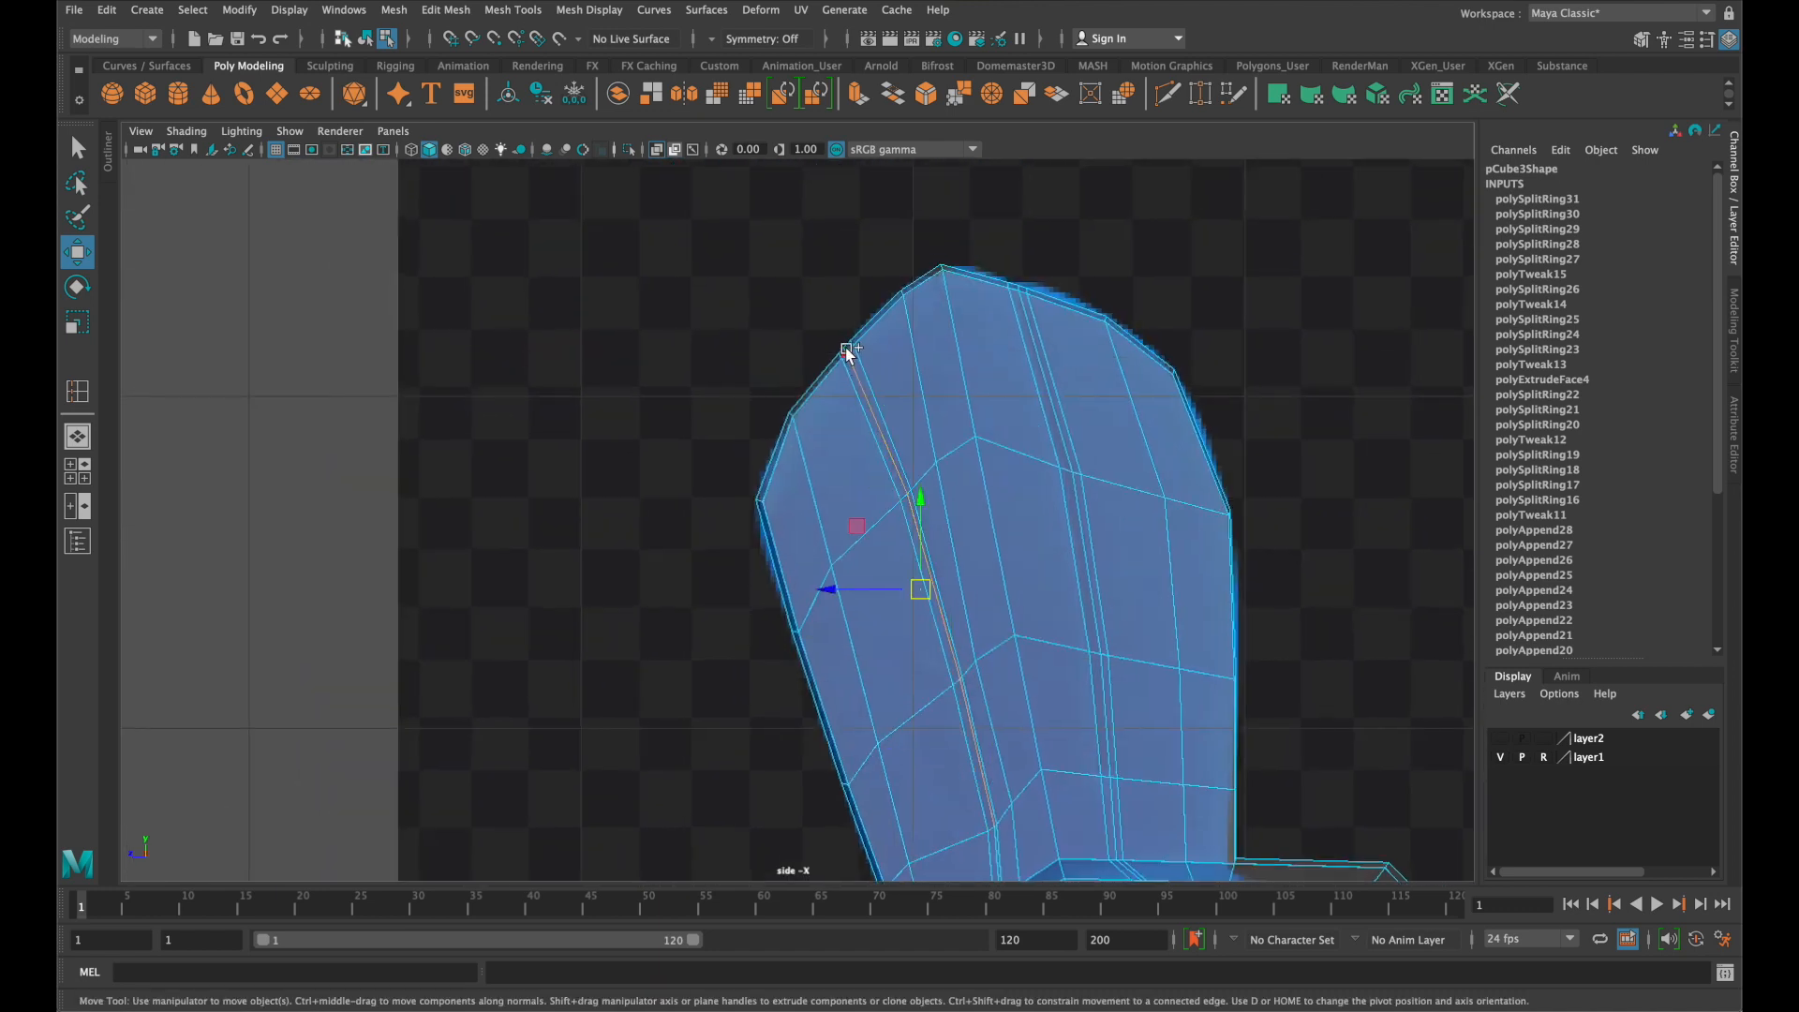
shift+click(848, 344)
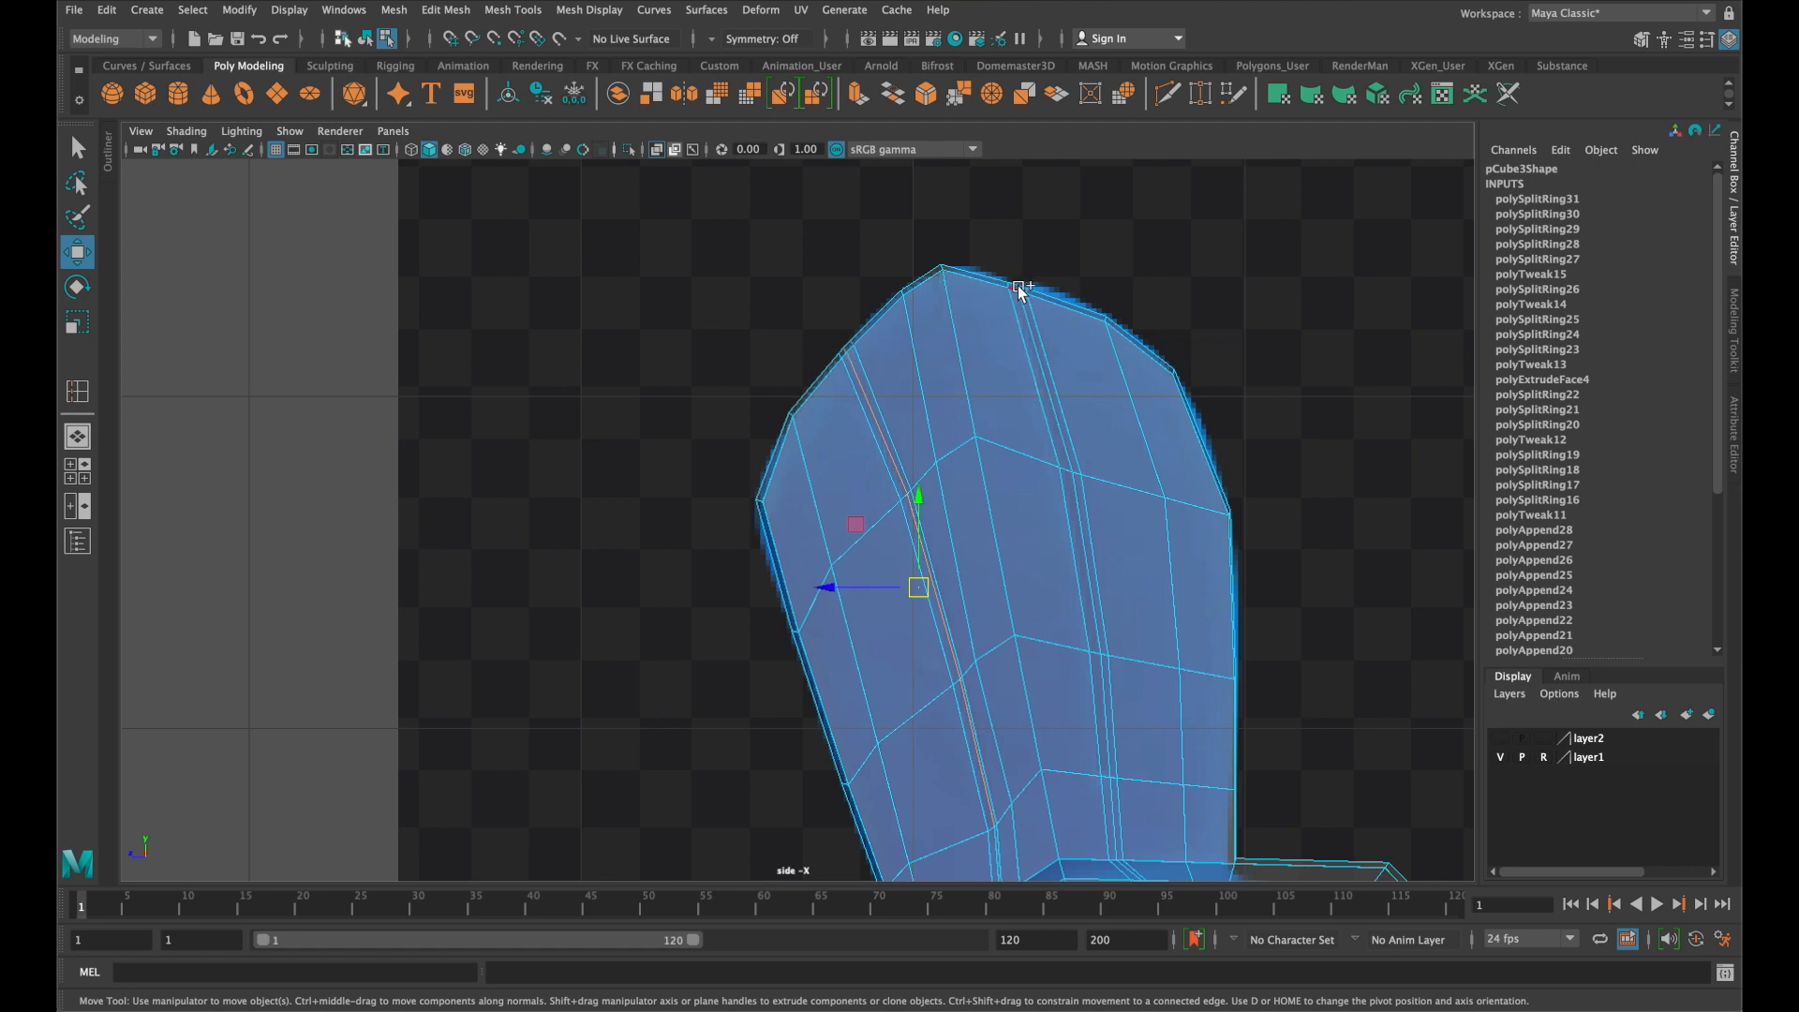
shift+click(1035, 338)
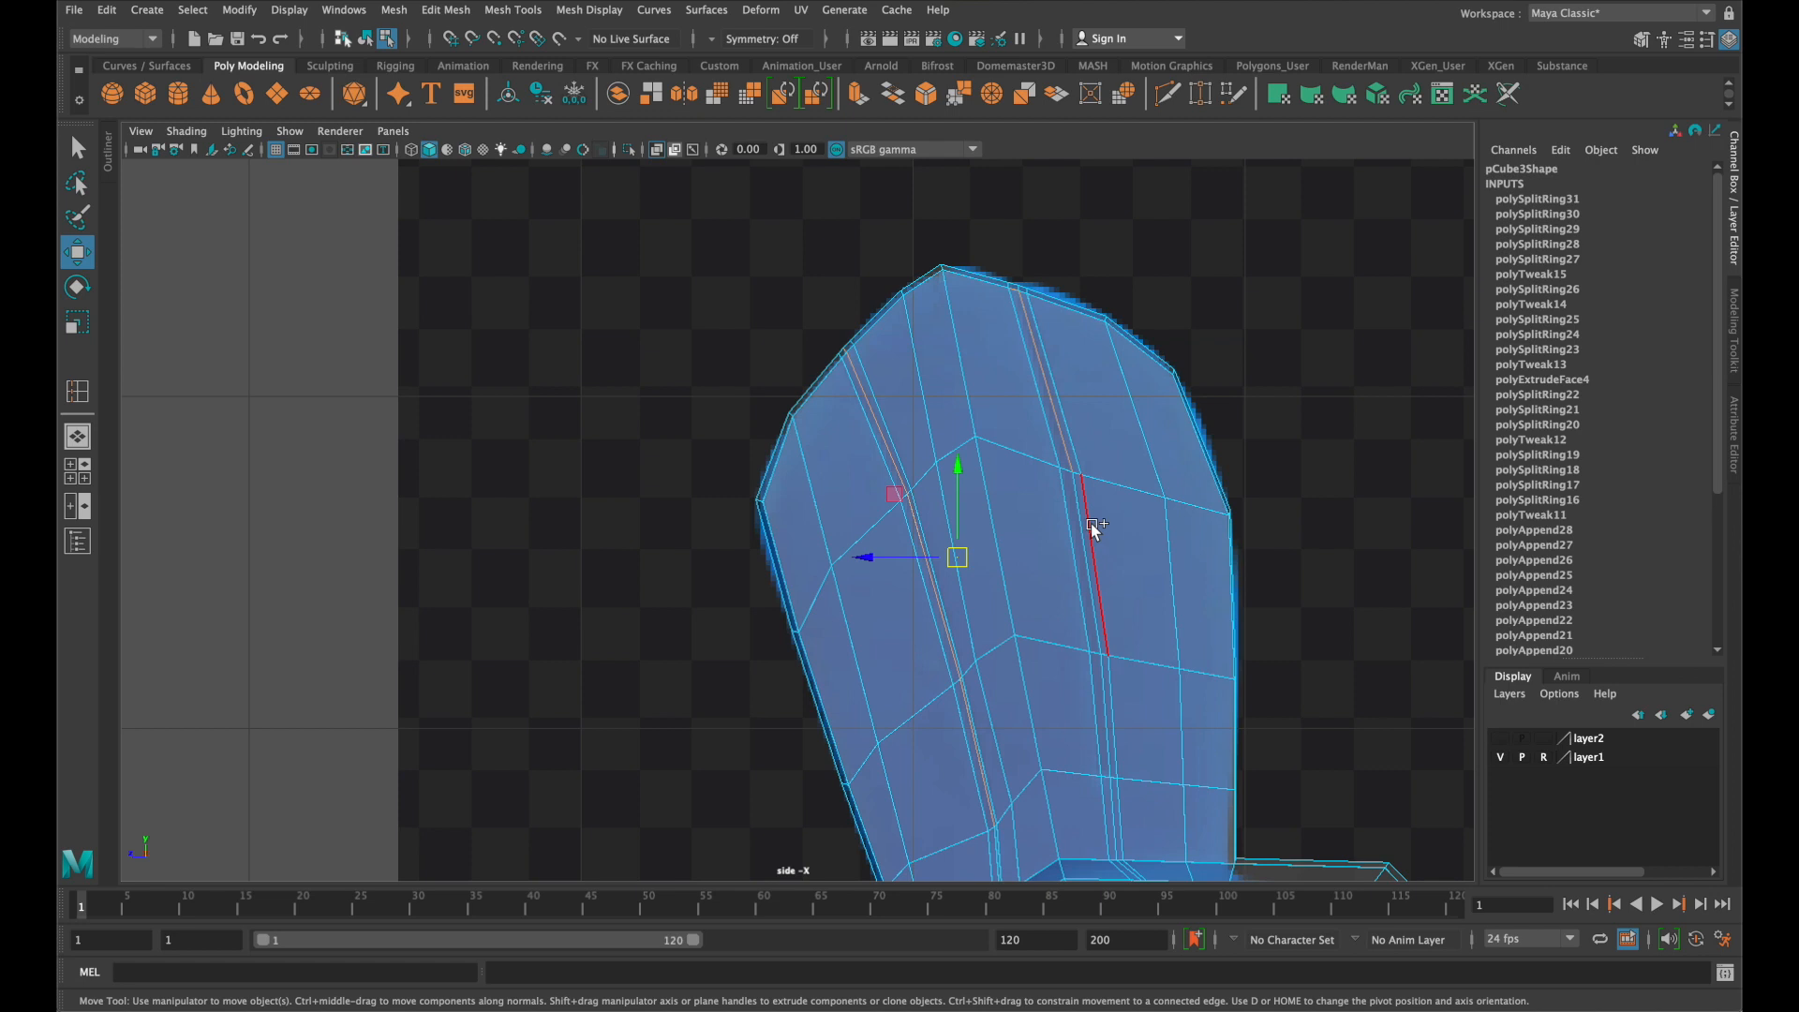
shift+click(1094, 633)
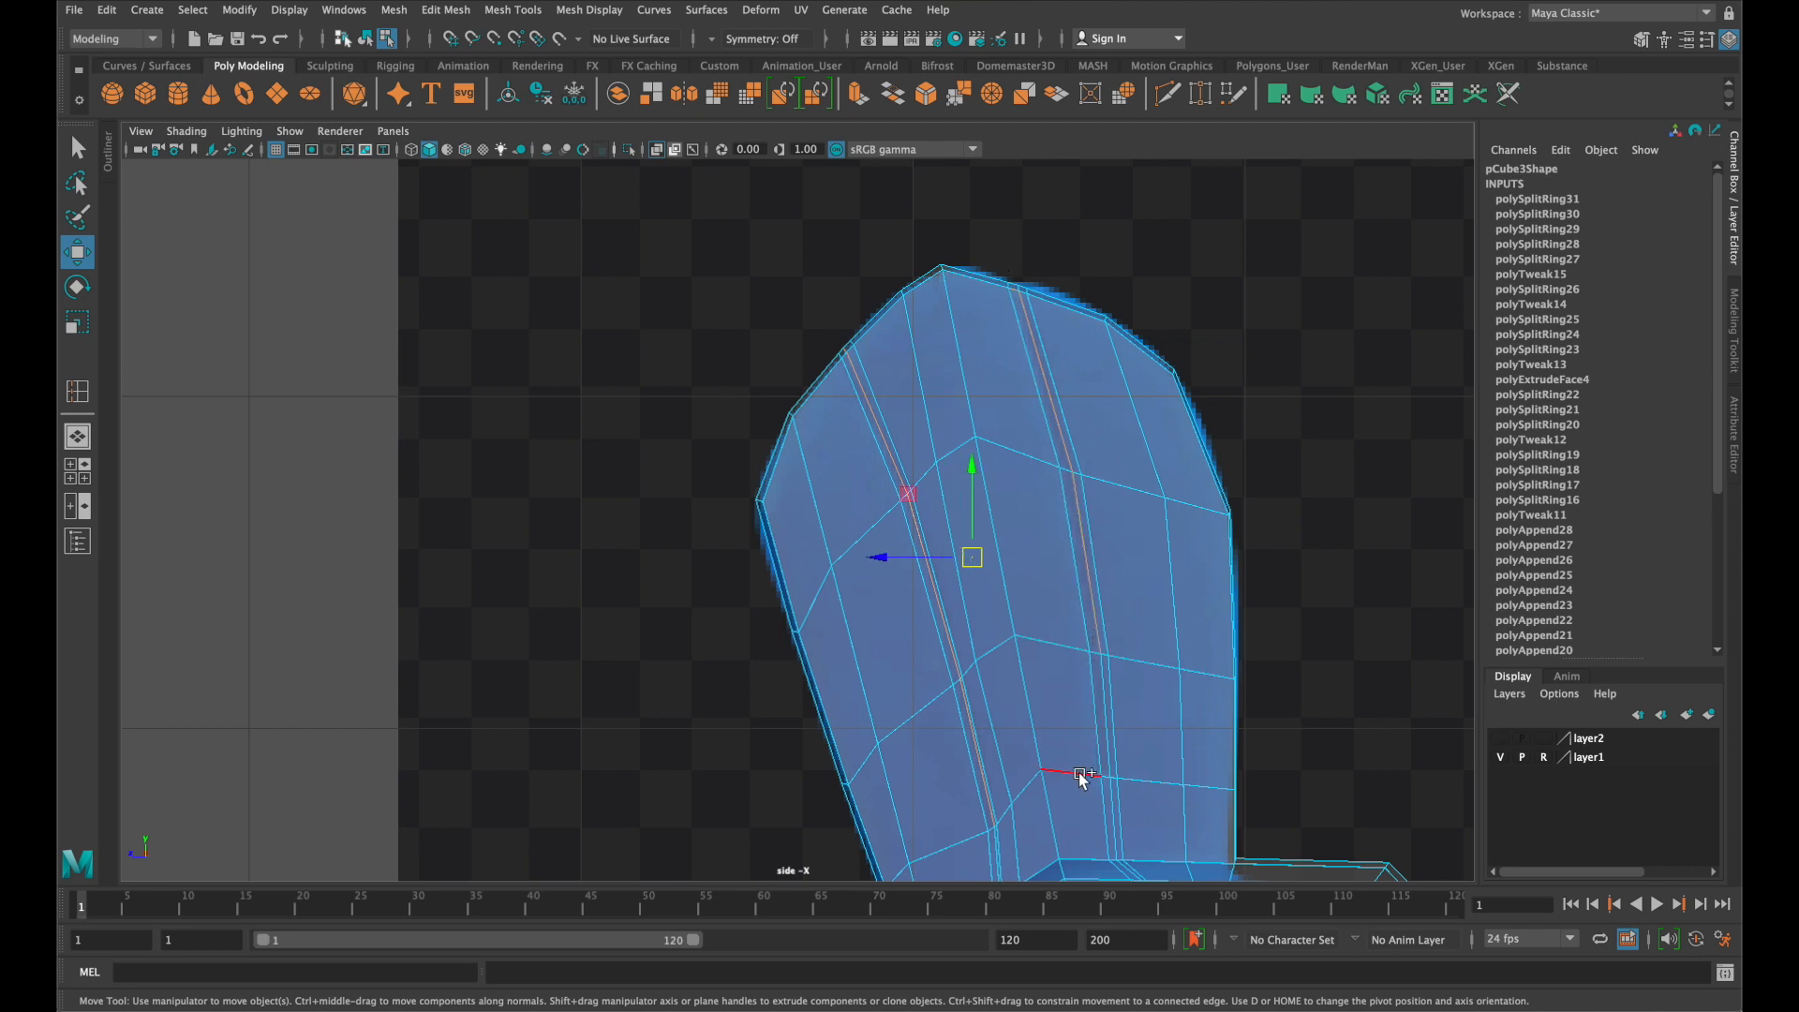
shift+click(1100, 737)
scroll(1094, 717, up, 4)
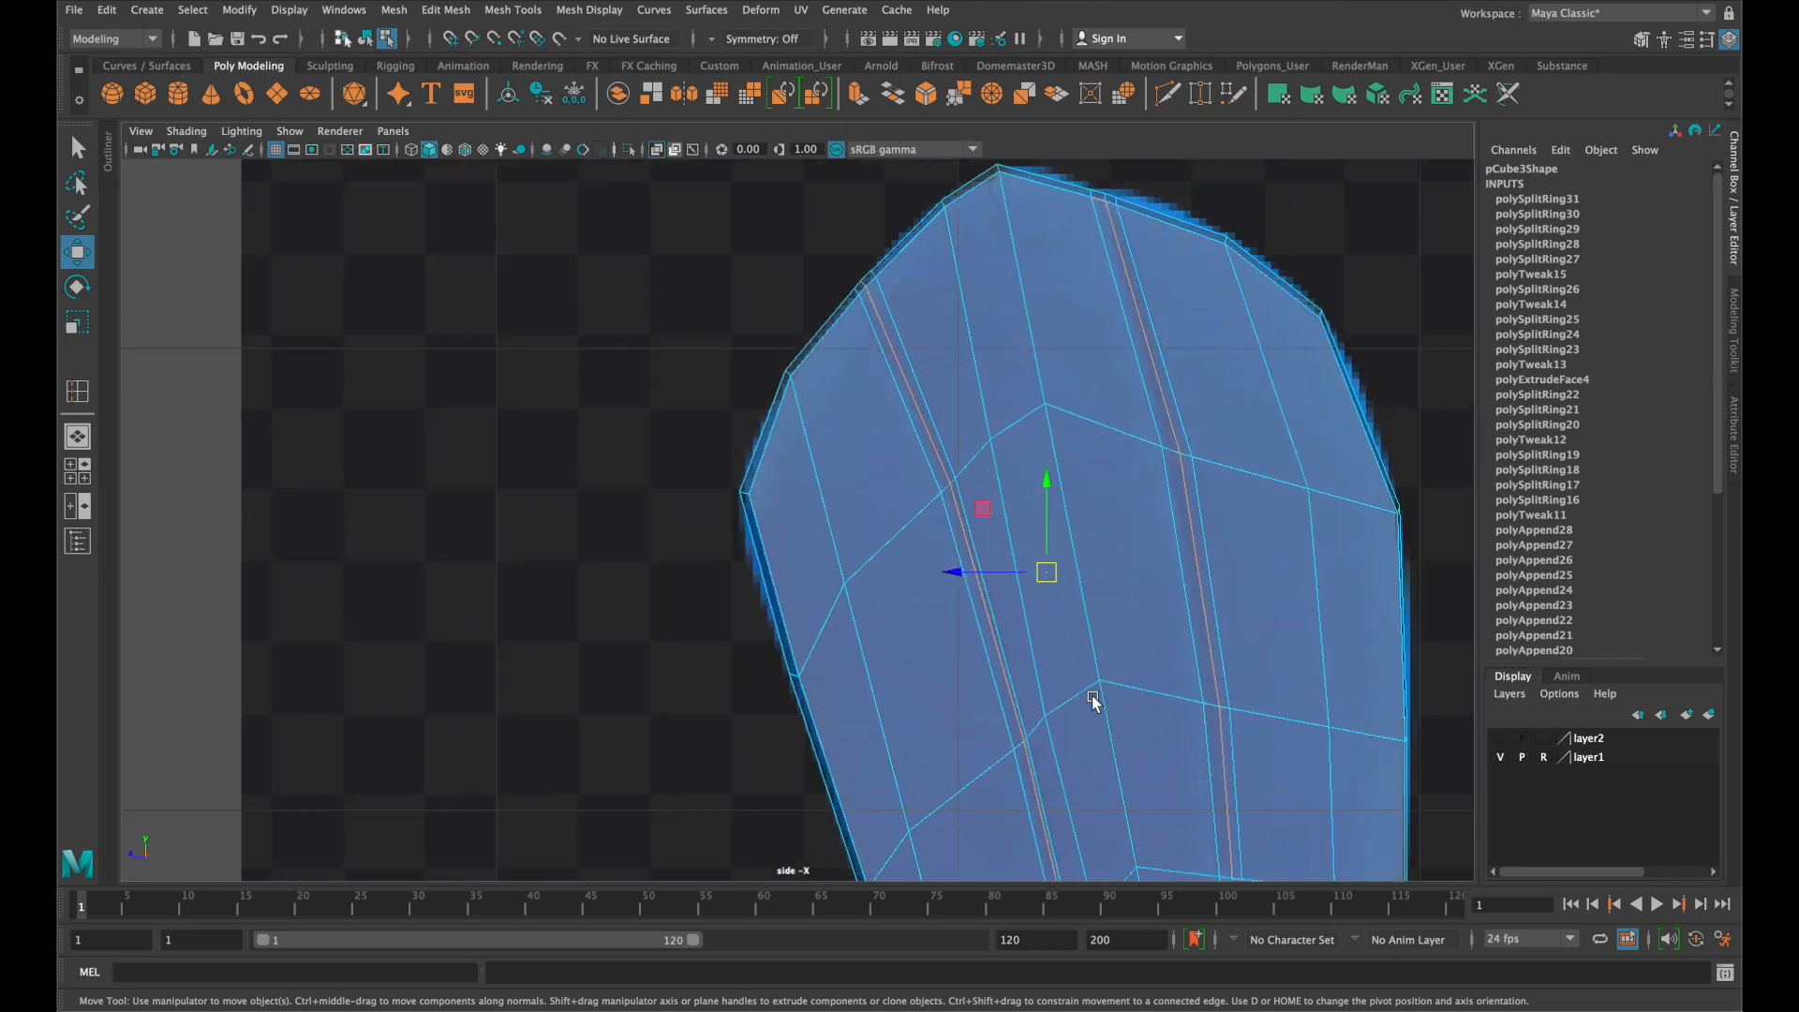
alt+middle_drag(1129, 529, 814, 1008)
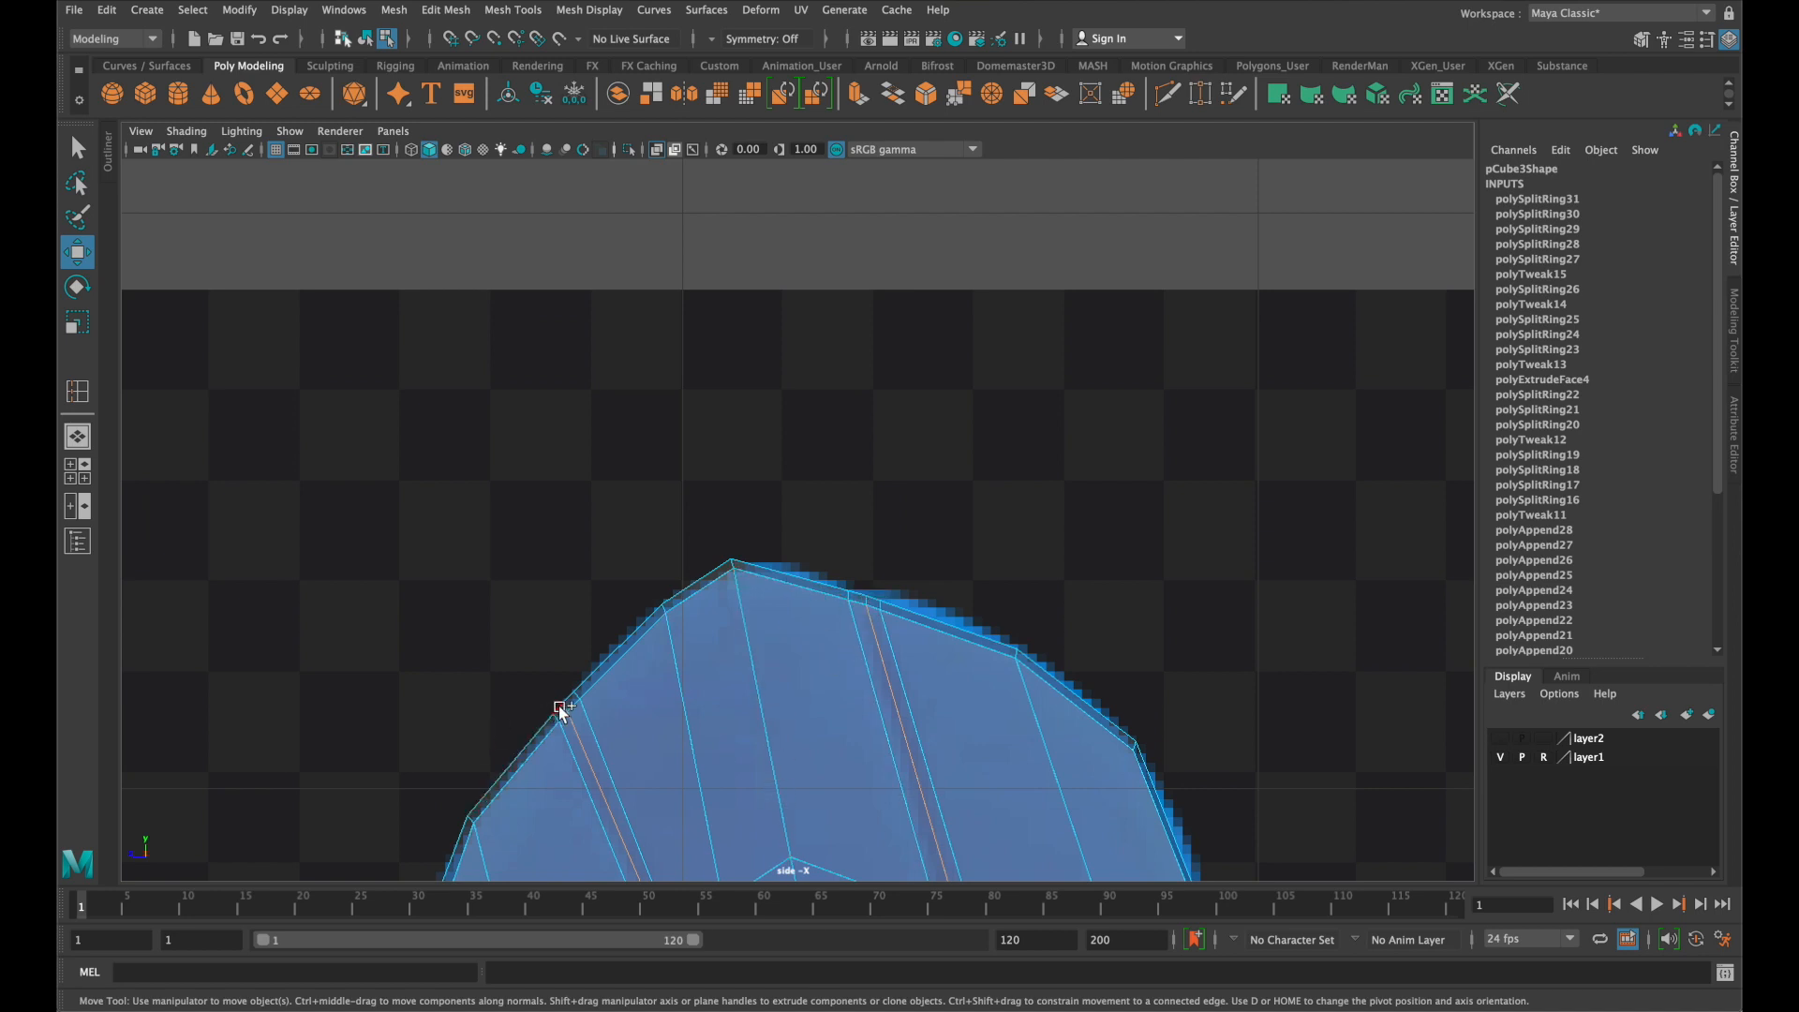
key(space)
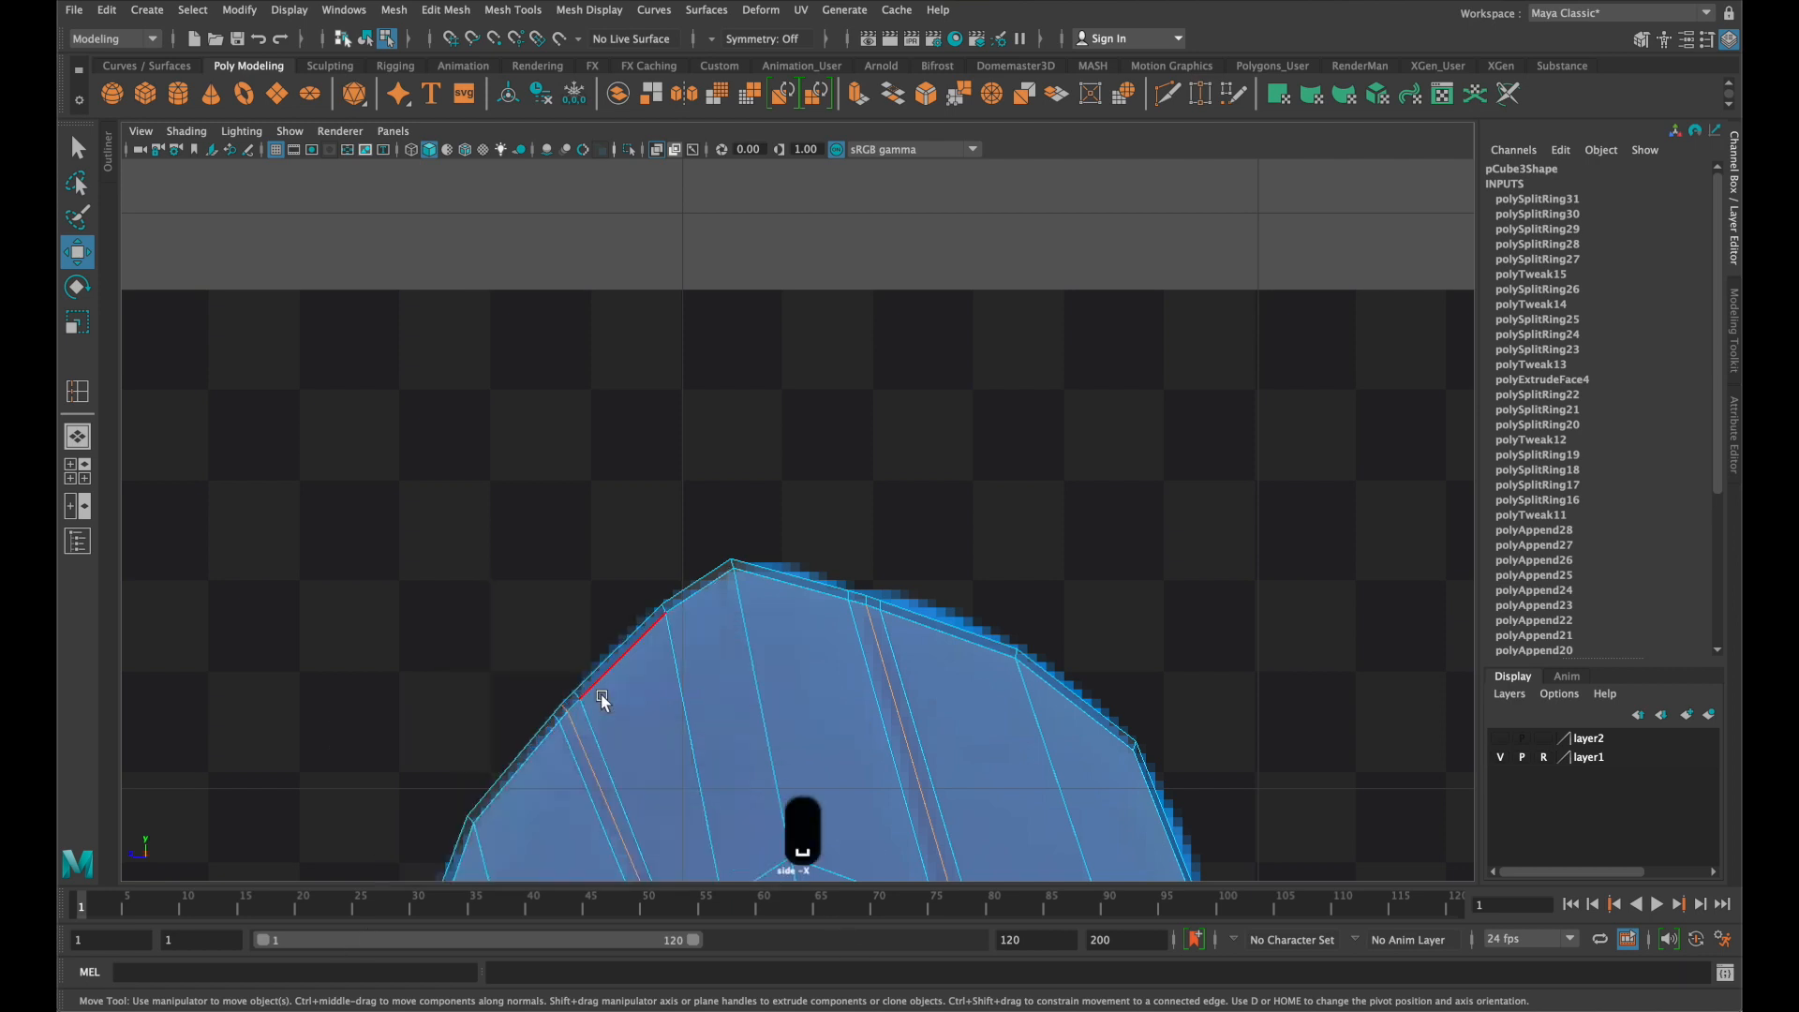
key(space)
alt+middle_drag(1009, 453, 1072, 675)
shift+click(903, 510)
middle_drag(1053, 691, 1040, 687)
Examine the top fin's grooves in smooth preview and compare the head's low-poly shape with the references
key(3)
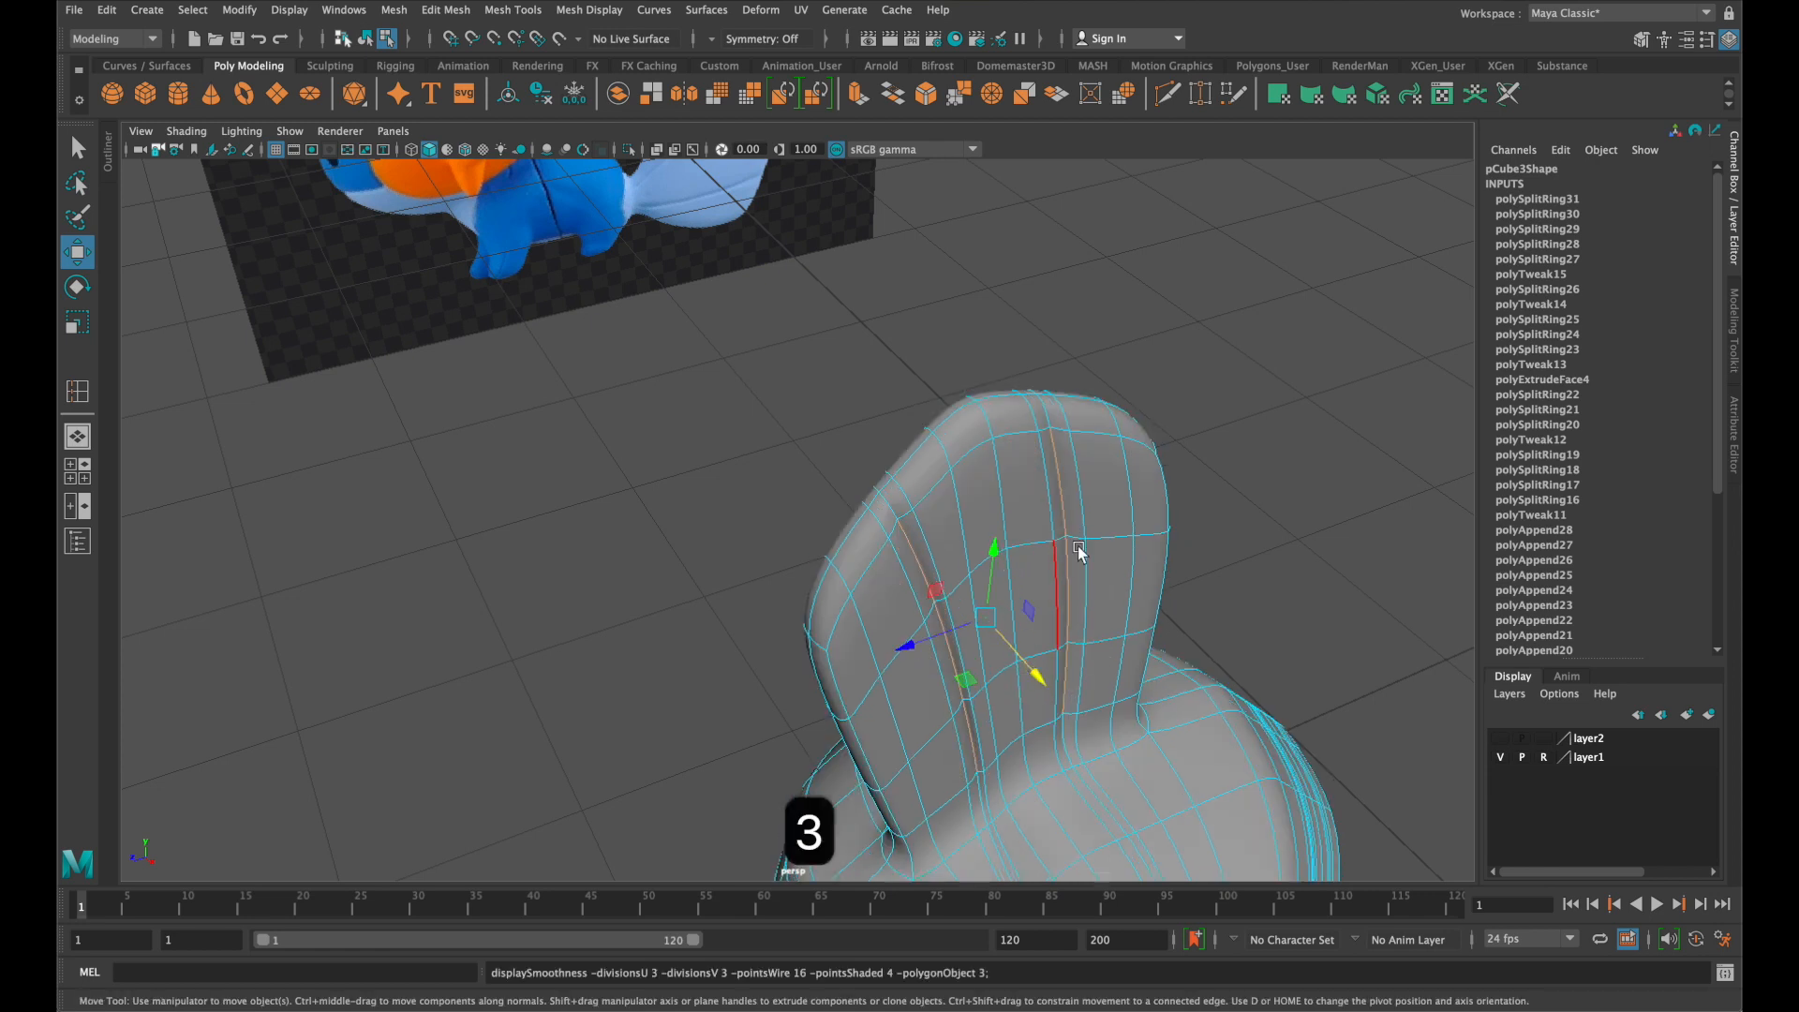
alt+drag(1072, 581, 1070, 519)
key(q)
right_drag(1069, 519, 1144, 472)
click(1387, 447)
alt+drag(1165, 622, 1005, 675)
click(999, 670)
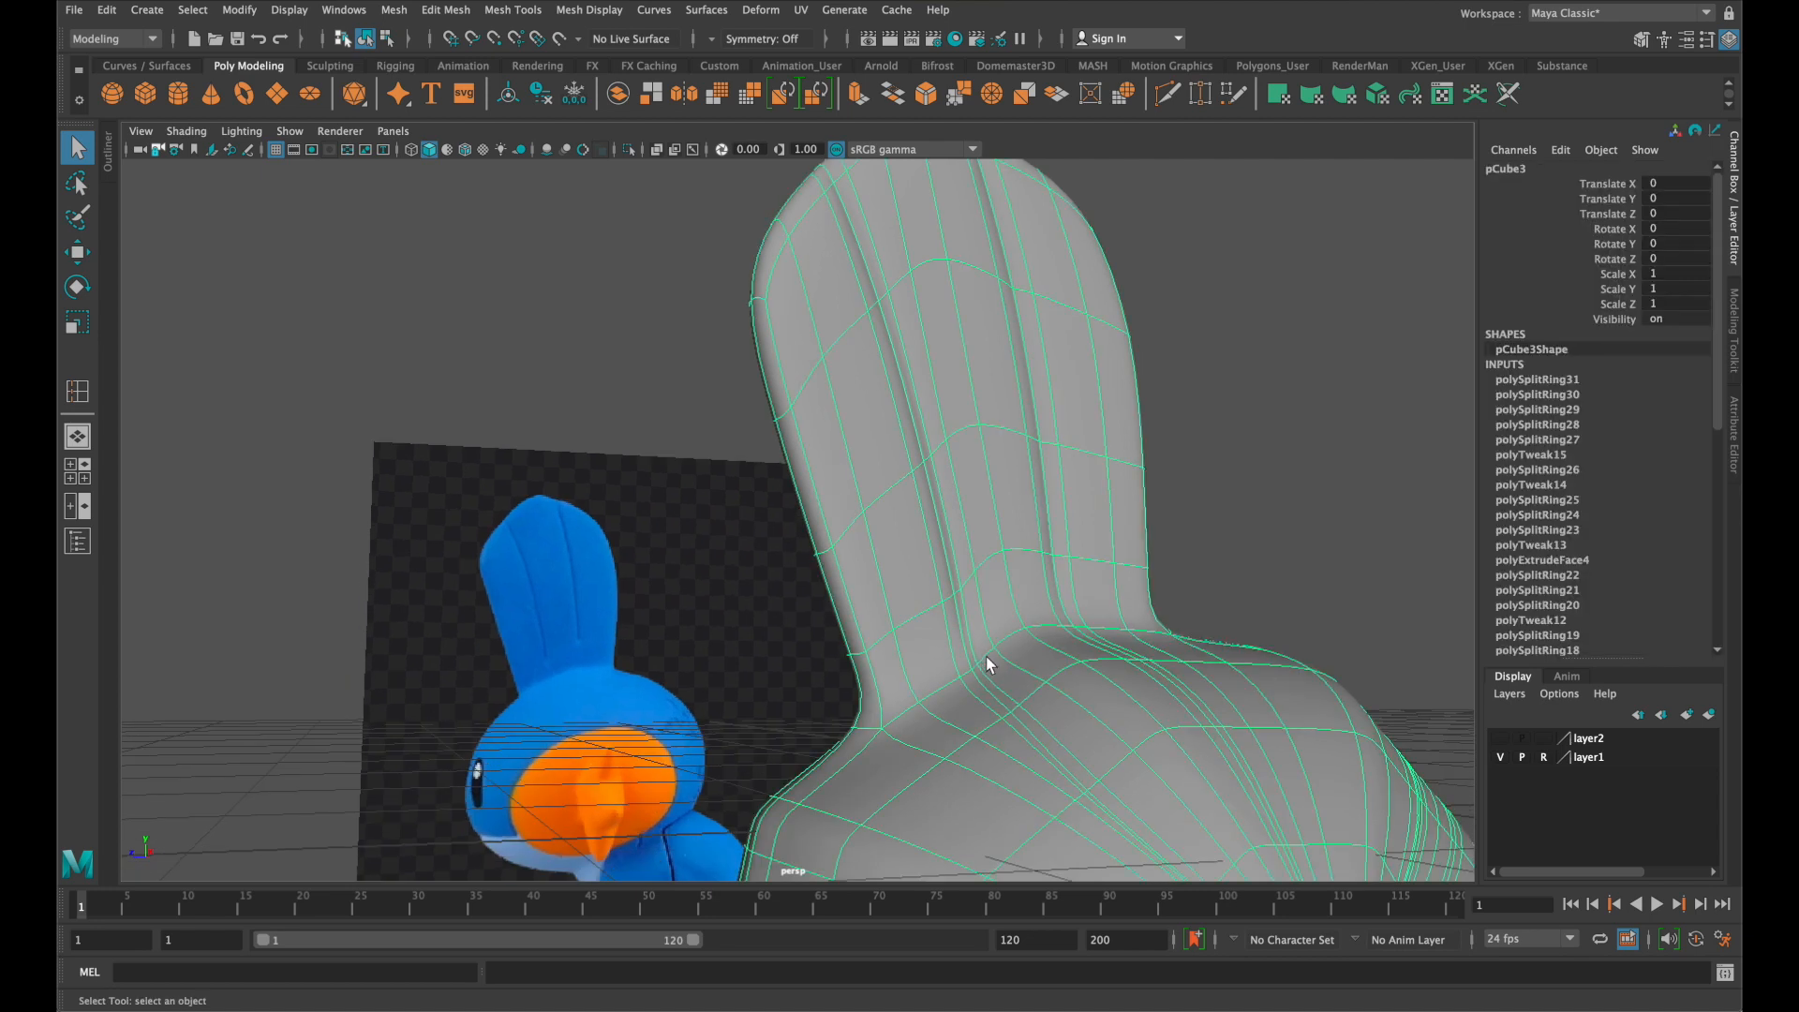
scroll(1000, 658, down, 8)
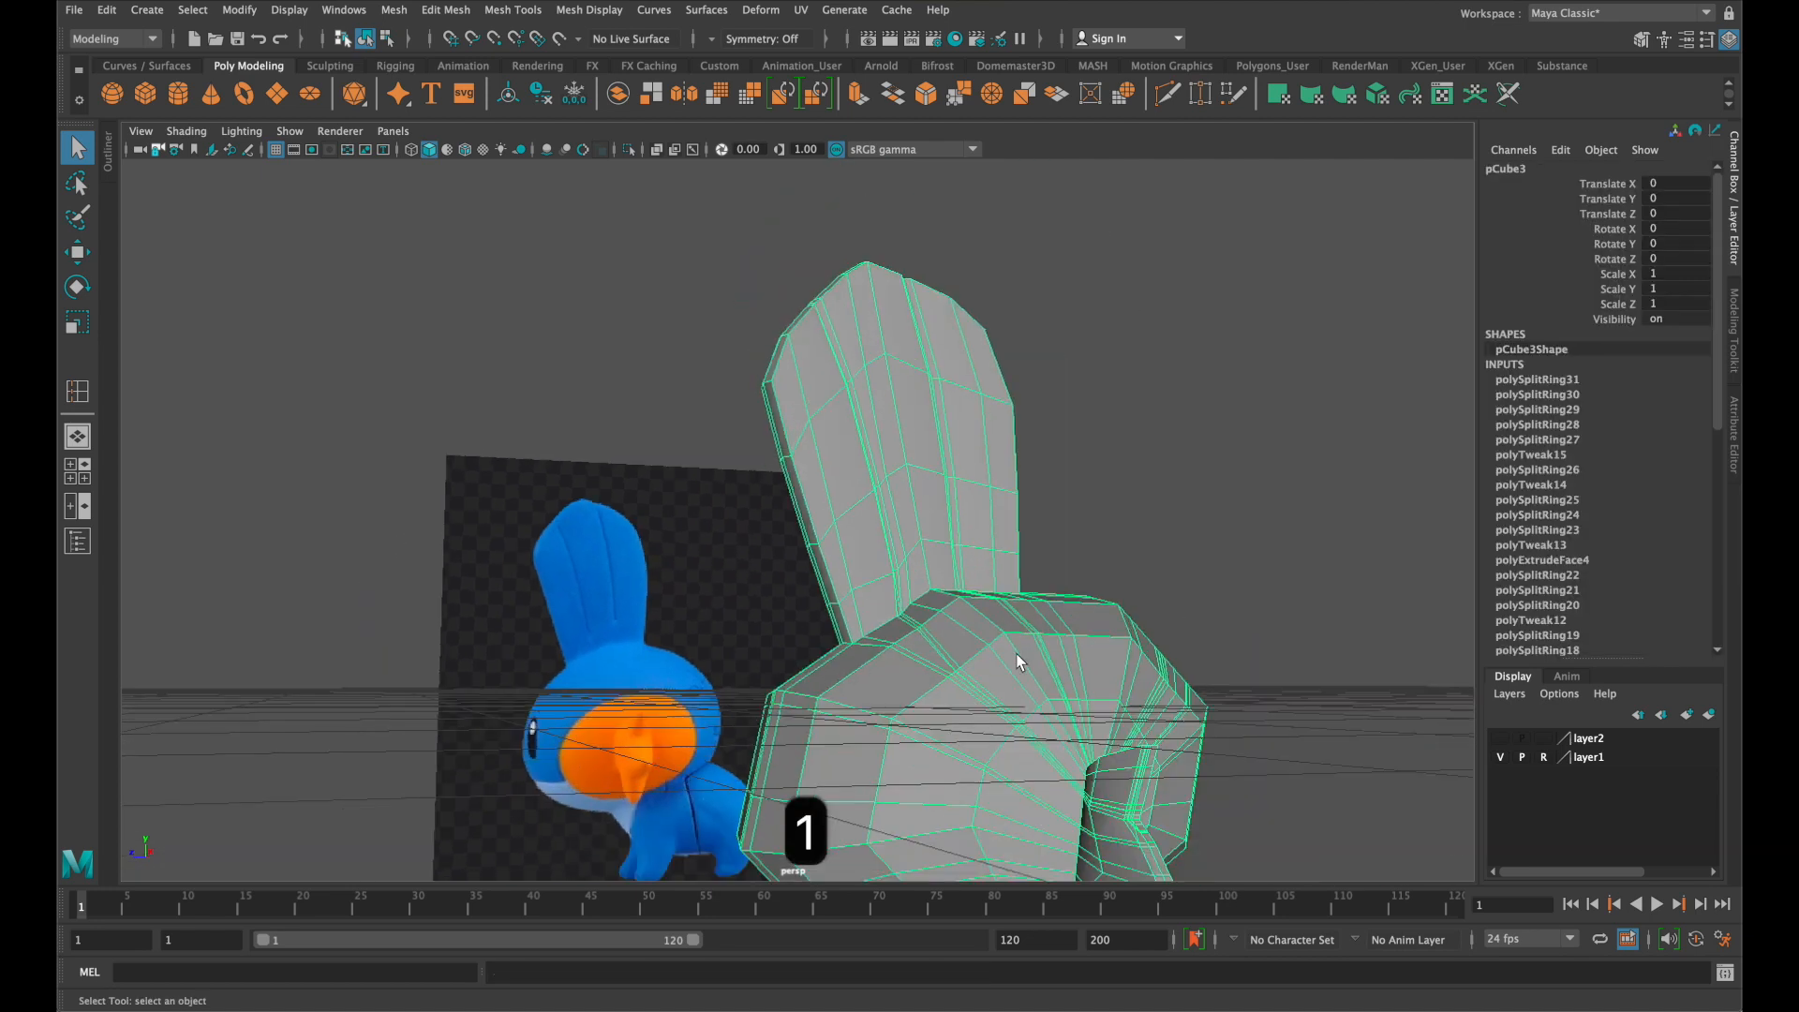
scroll(1019, 664, up, 2)
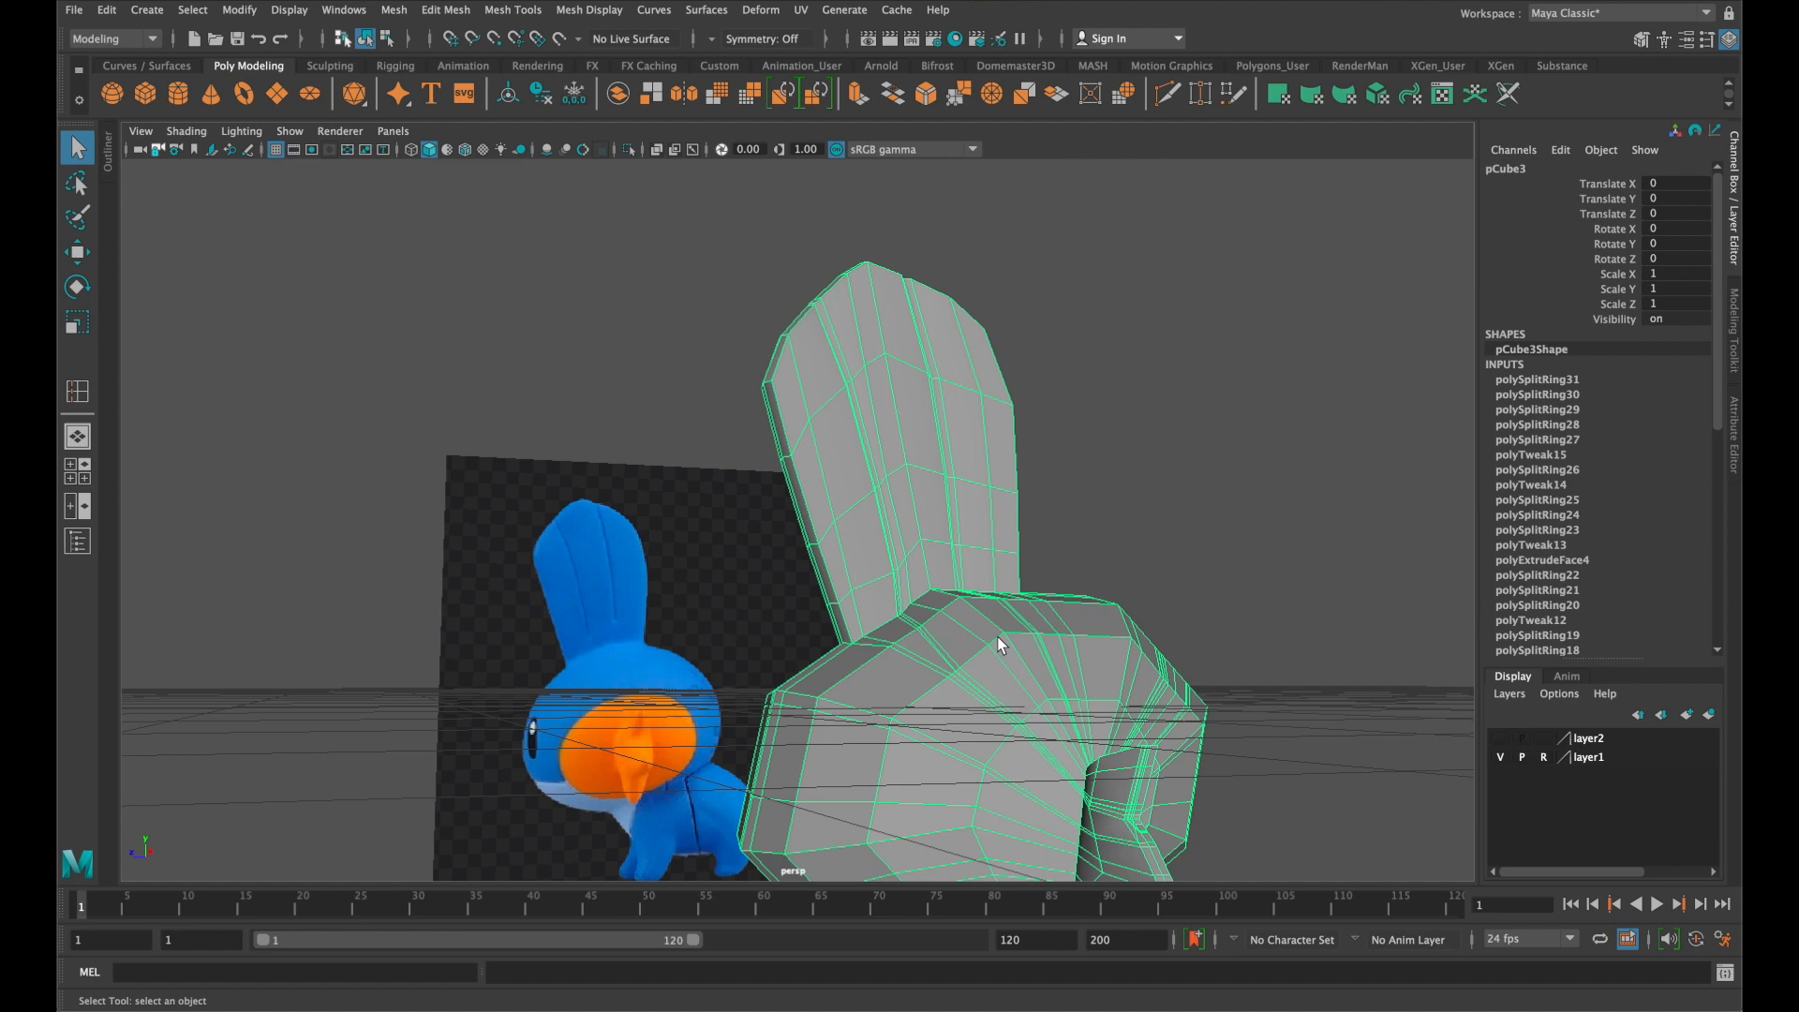
mouse_move(975, 547)
alt+mouse_down()
mouse_move(1093, 571)
mouse_move(803, 474)
mouse_move(1045, 607)
mouse_move(990, 600)
mouse_move(976, 542)
mouse_move(984, 560)
alt+mouse_up()
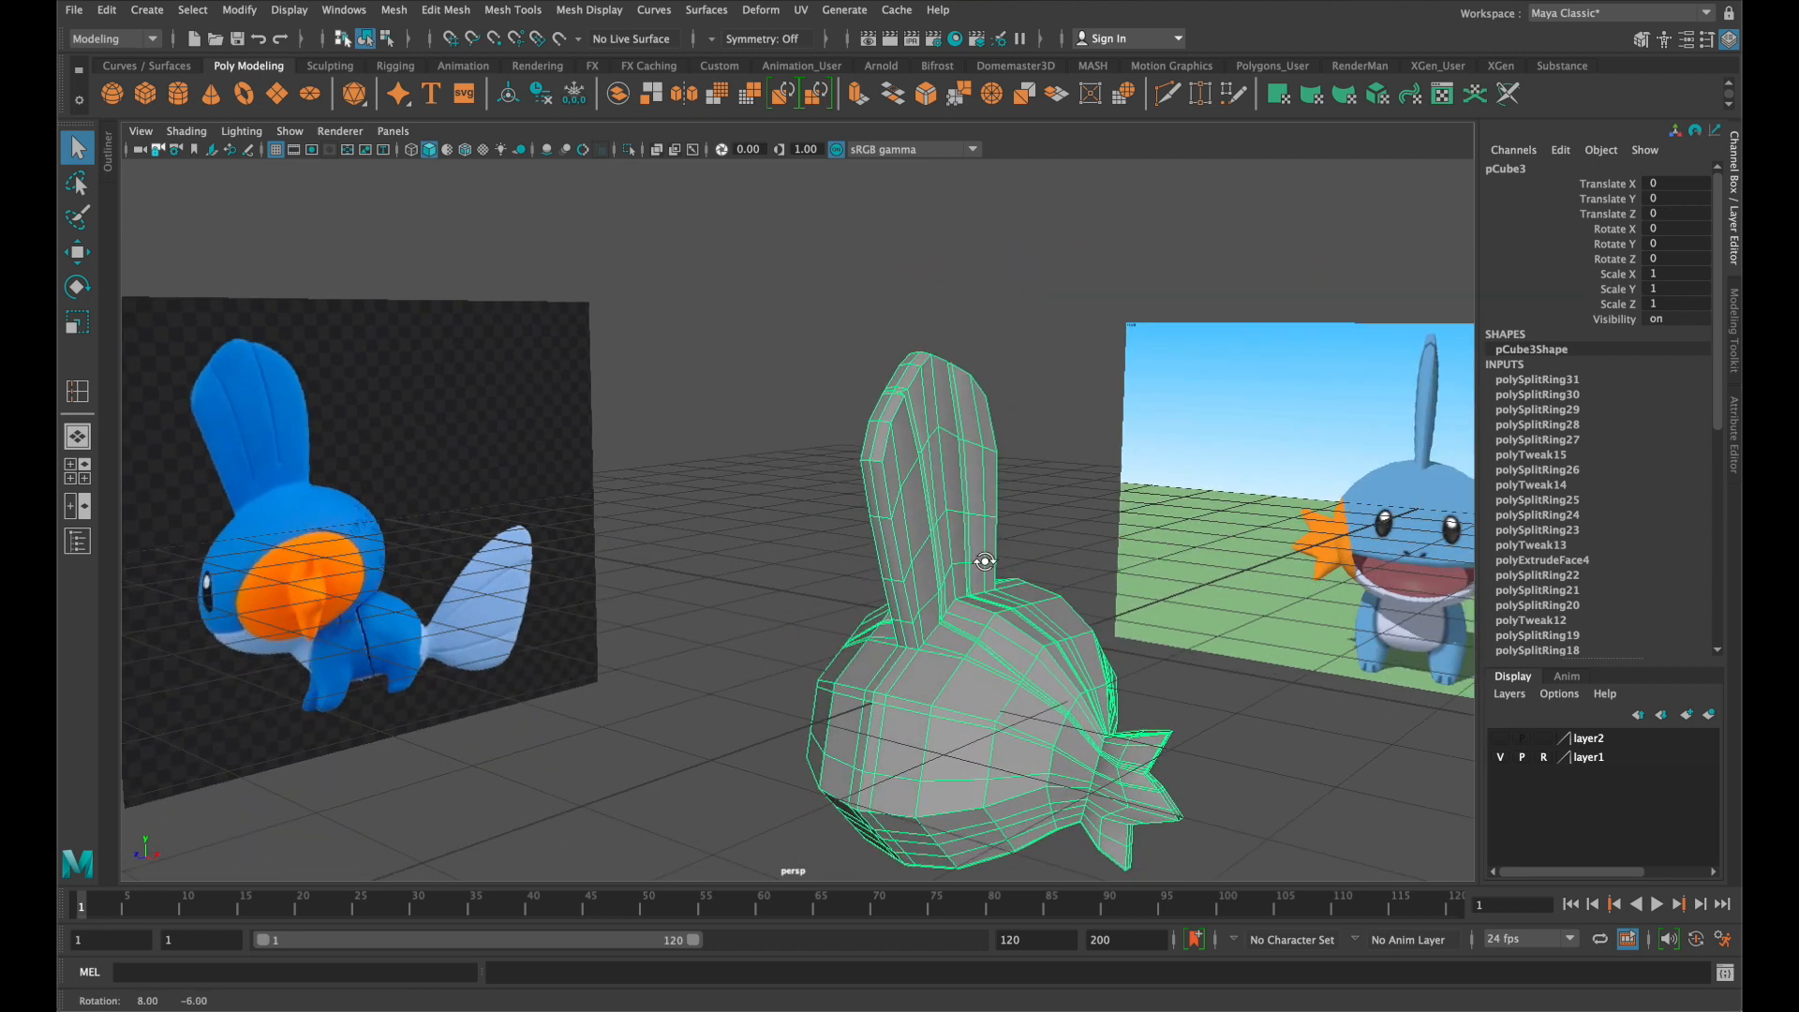
Make layer2 visible to show the body mesh together with the head
click(1499, 738)
alt+drag(1178, 660, 1064, 634)
key(space)
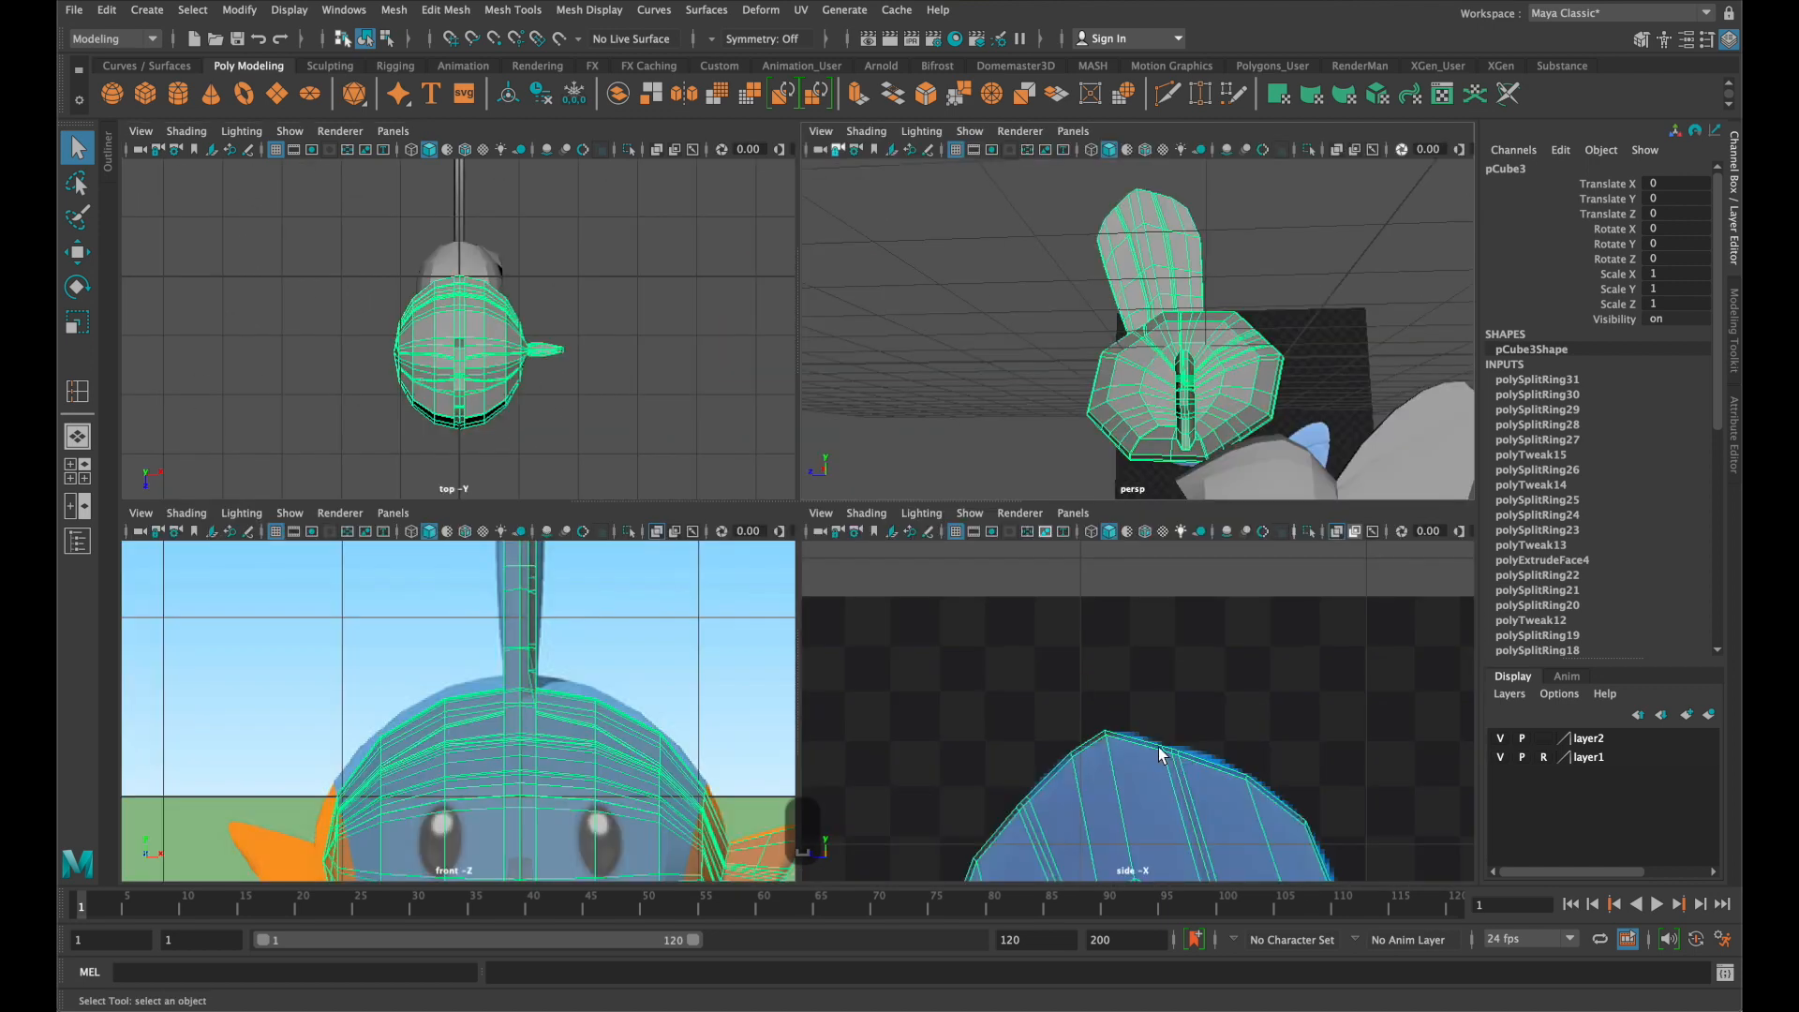
key(space)
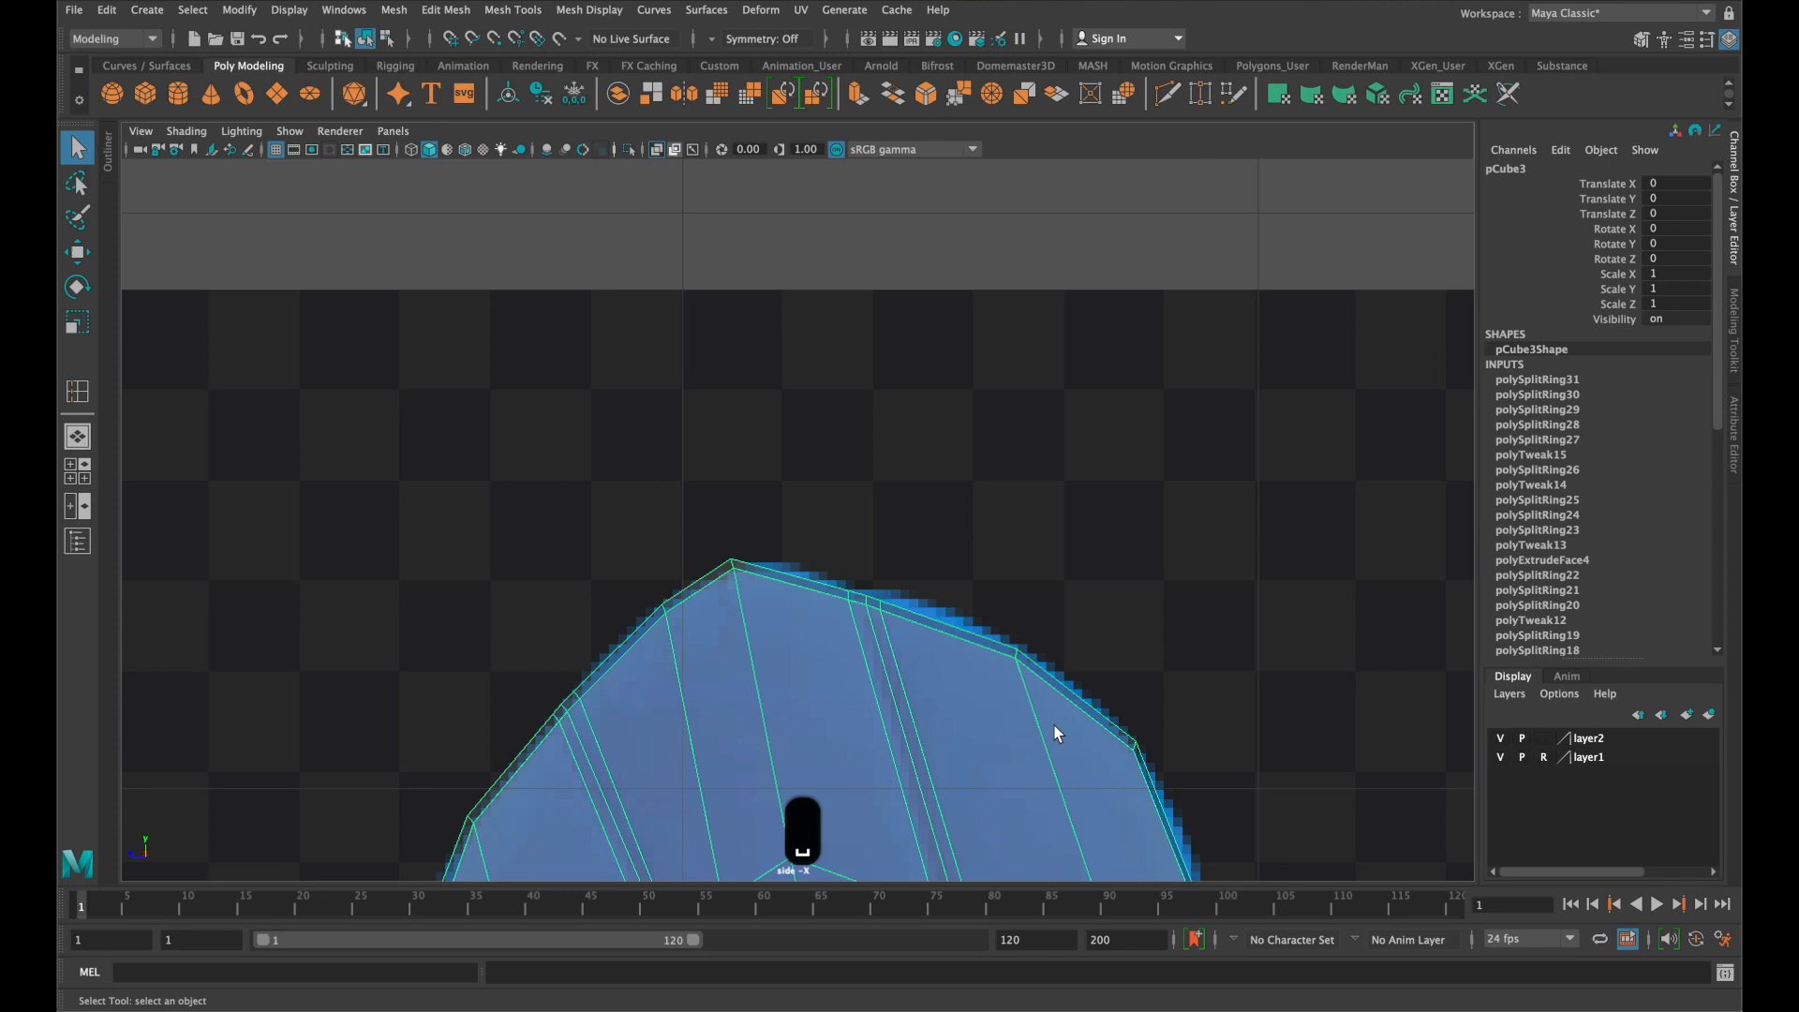
Select the faces on the head's lower rear where it meets the body and delete them to open the neck connection
alt+right_drag(1054, 727, 1073, 144)
scroll(1076, 167, down, 10)
alt+middle_drag(1079, 554, 1097, 328)
scroll(1131, 571, up, 5)
alt+middle_drag(1130, 575, 1071, 334)
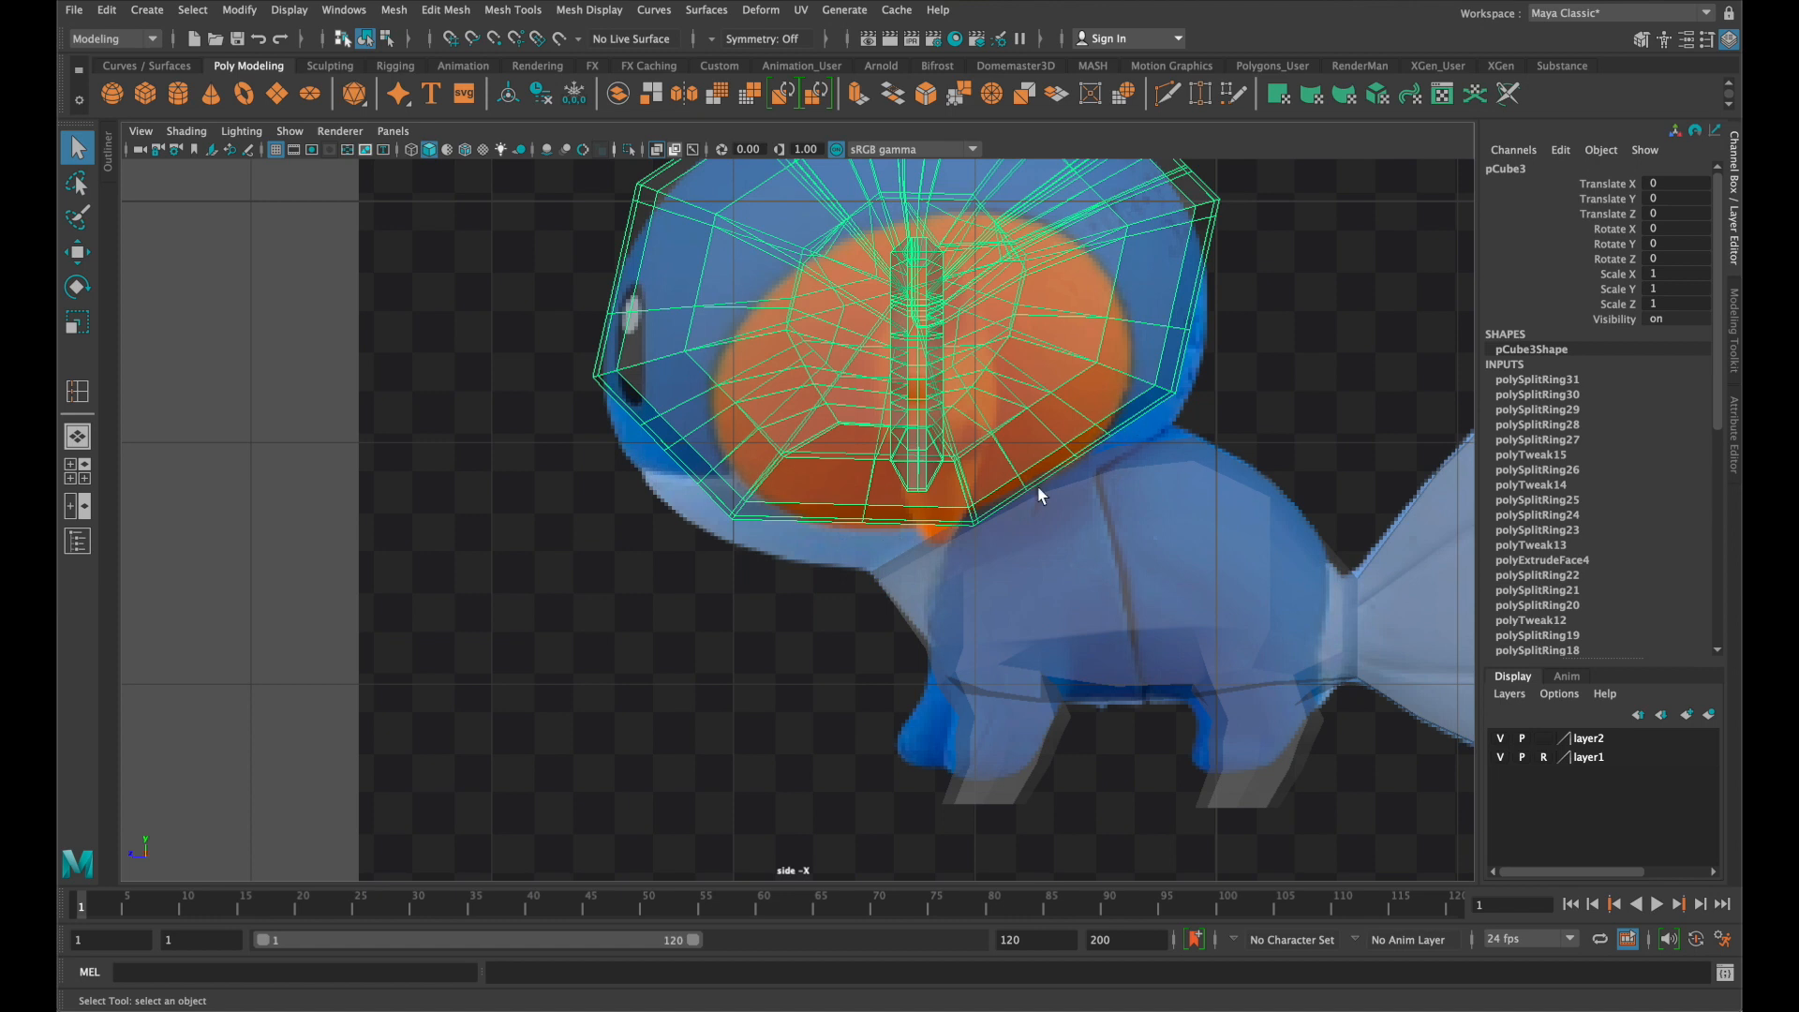
right_drag(917, 498, 916, 554)
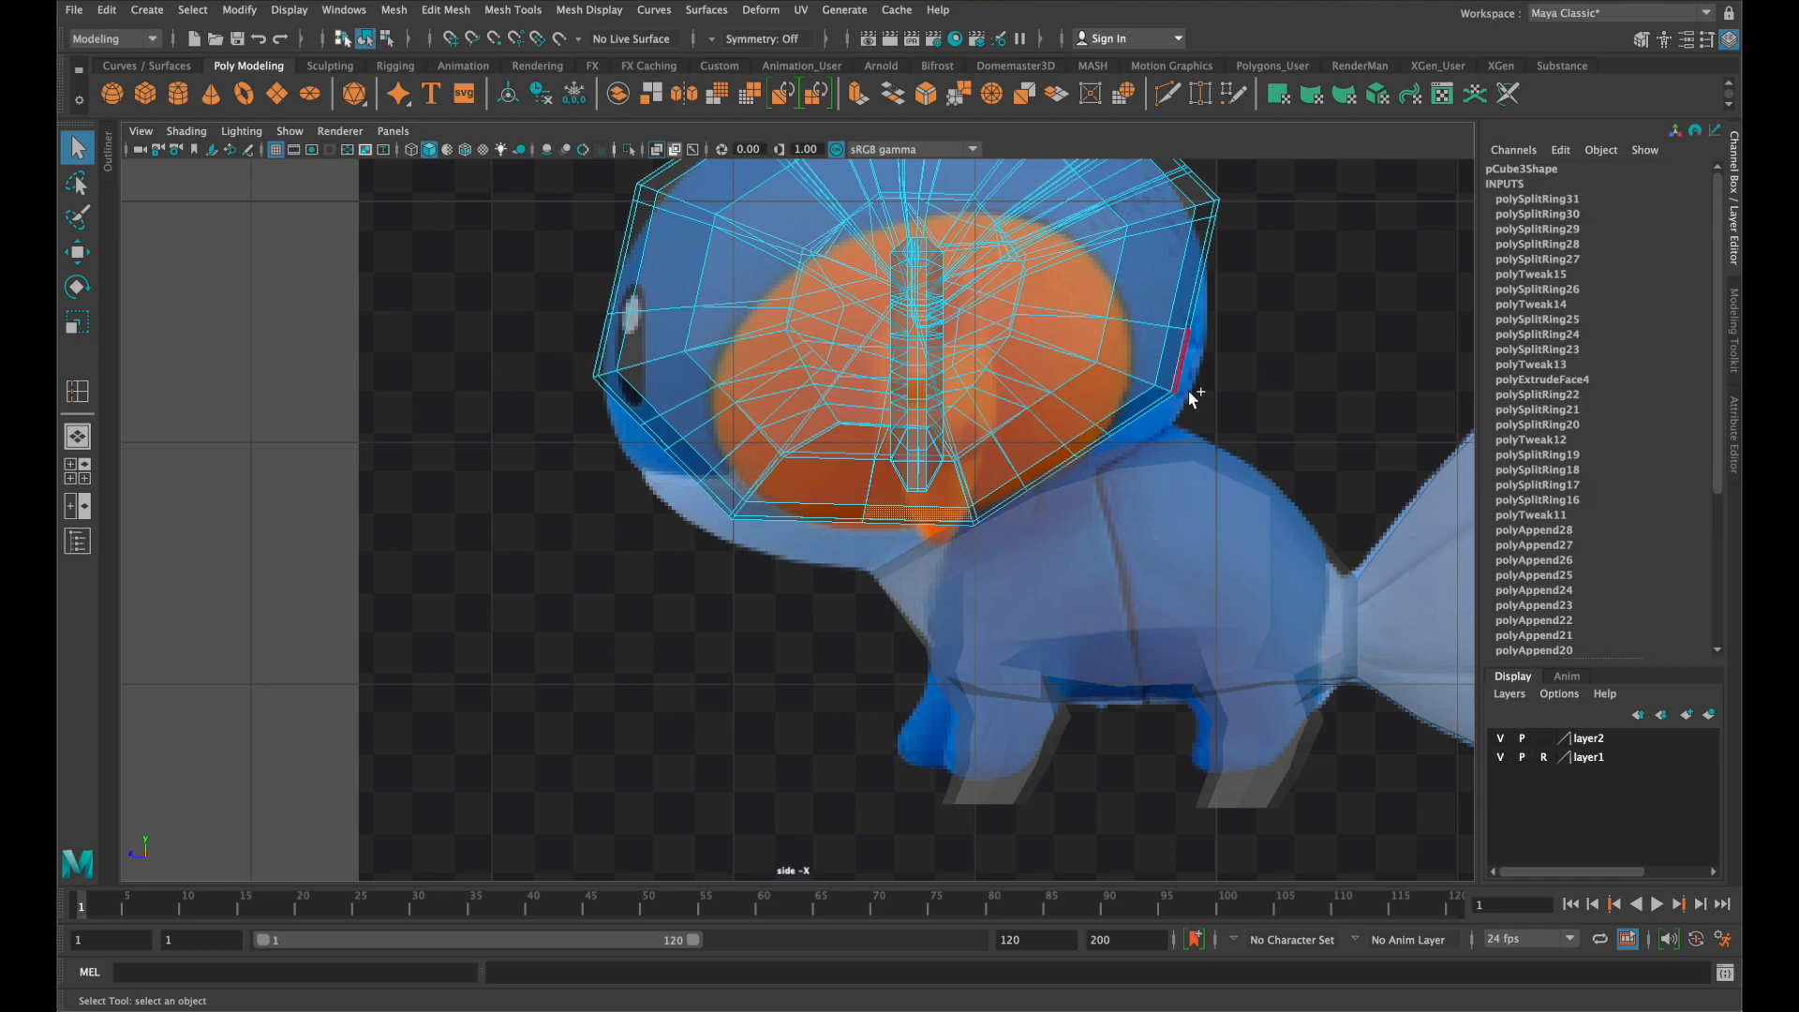
shift+click(1150, 408)
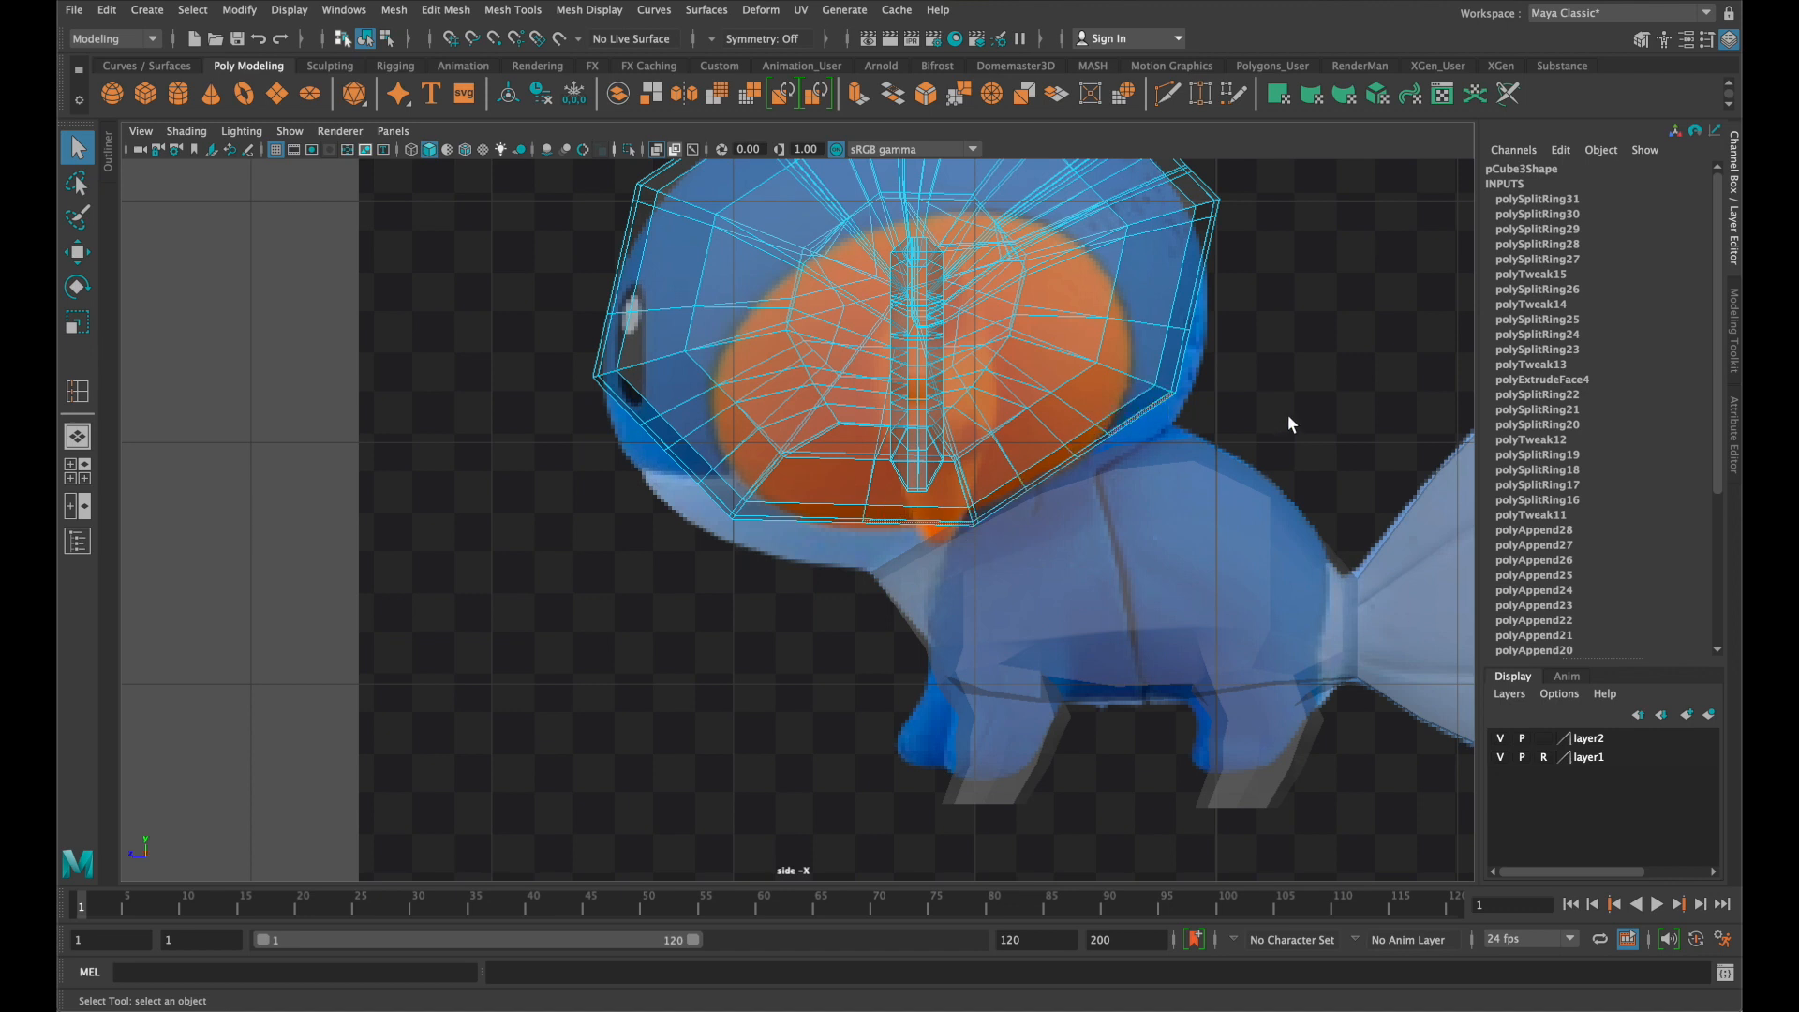
key(space)
key(space)
mouse_move(1181, 422)
alt+mouse_down()
mouse_move(1205, 390)
mouse_move(1292, 369)
mouse_move(1252, 391)
mouse_move(1056, 406)
mouse_move(1168, 414)
alt+mouse_up()
key(BackSpace)
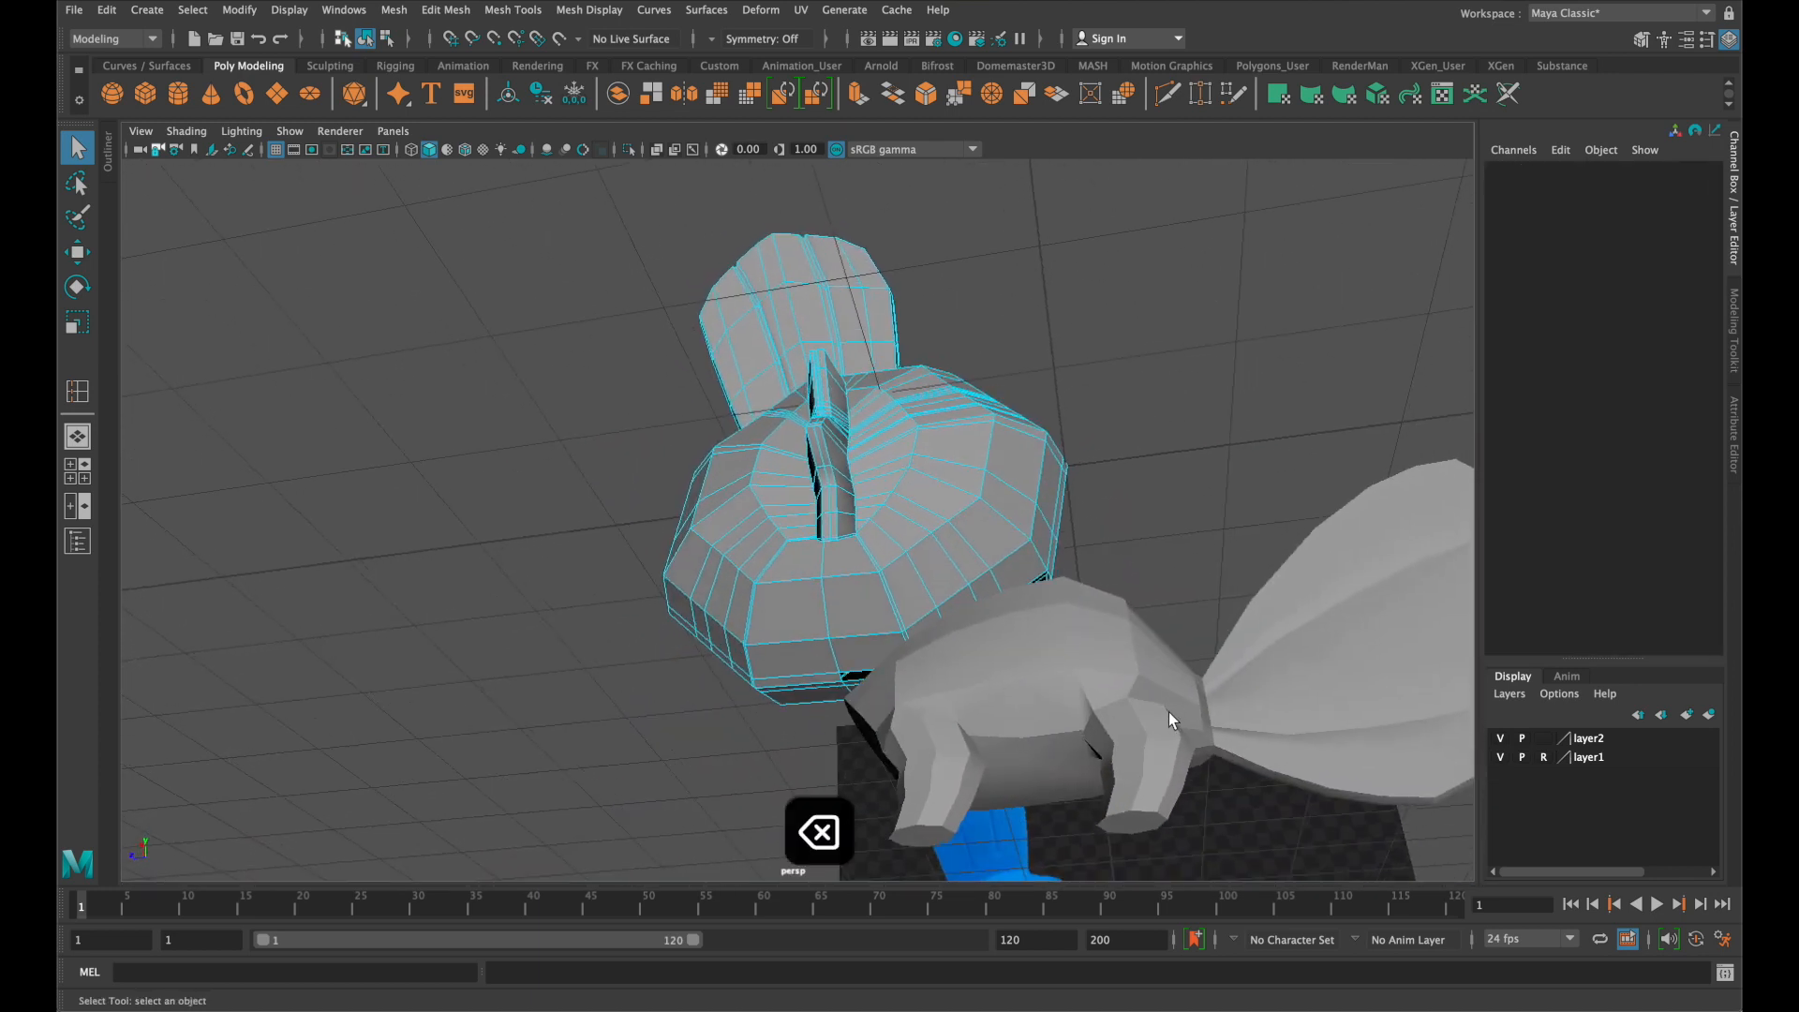
Hide layer2, then select the faces along one side of the centre line between the openings on the head's underside and delete them
click(1168, 712)
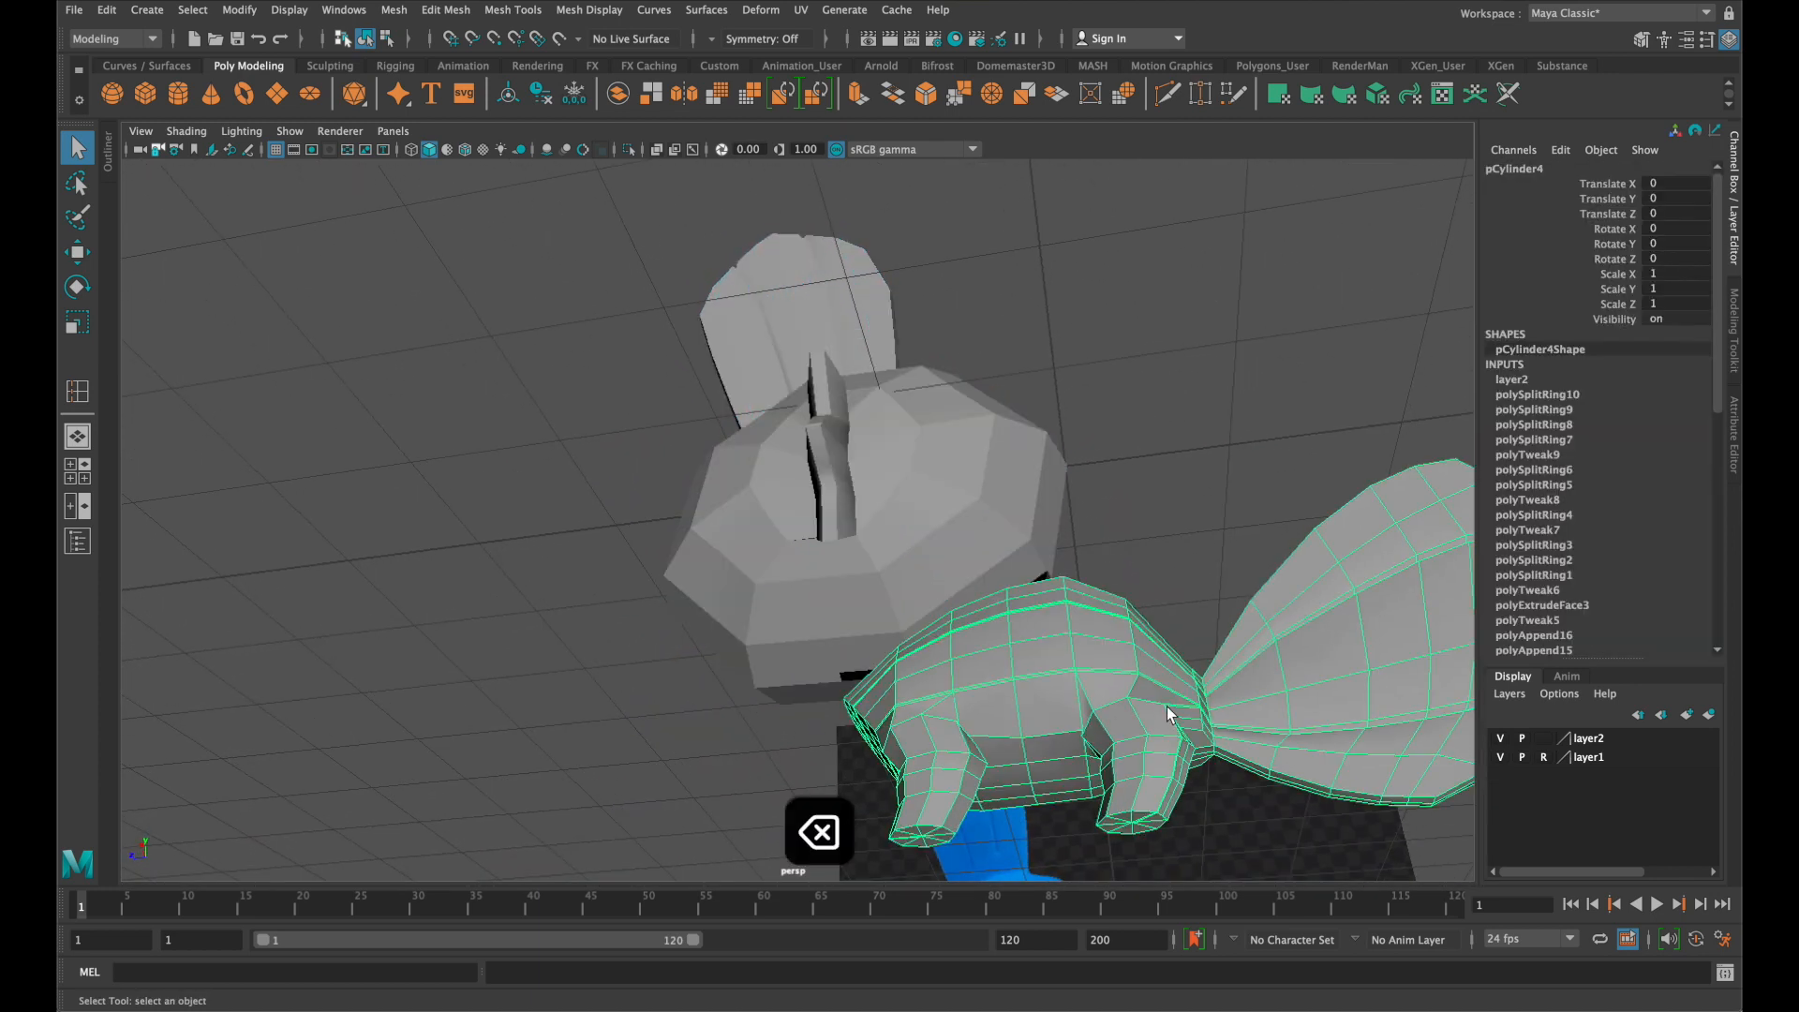
click(1500, 740)
scroll(1026, 651, up, 5)
click(1036, 659)
alt+middle_drag(1068, 680, 1050, 497)
right_drag(1047, 493, 1028, 522)
click(1001, 515)
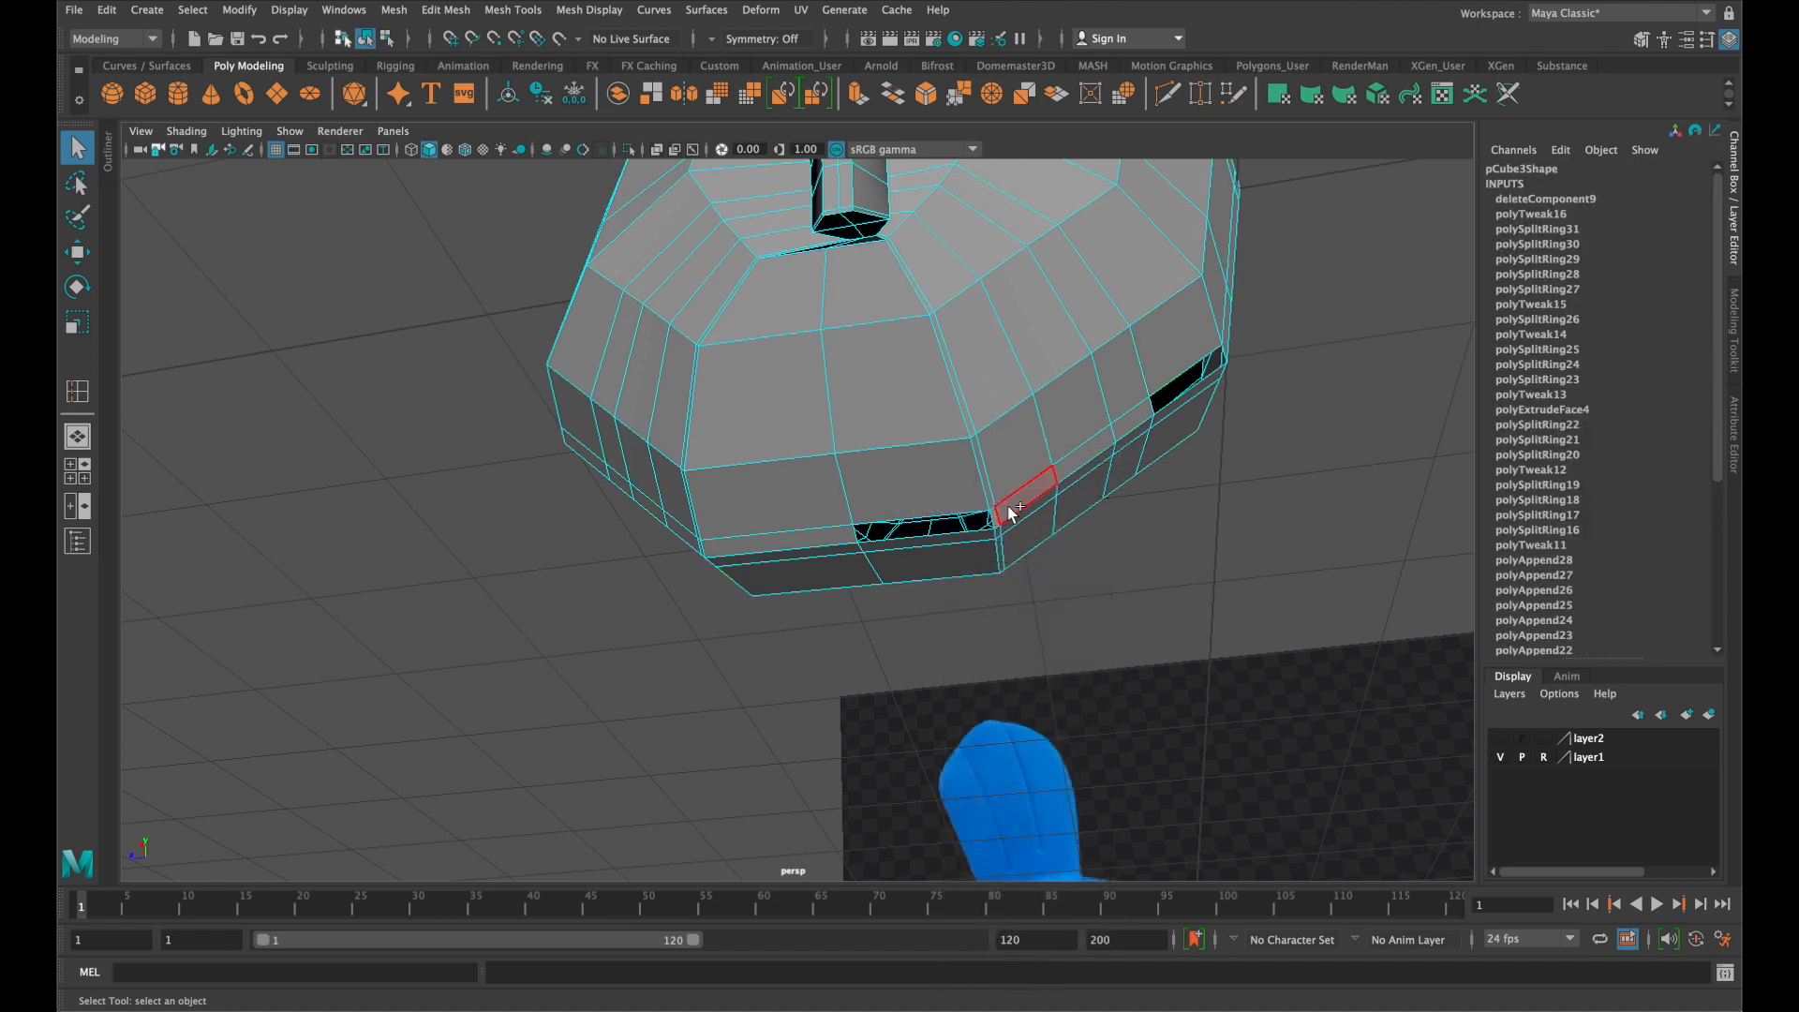
shift+click(1074, 473)
shift+click(1128, 390)
key(super+z)
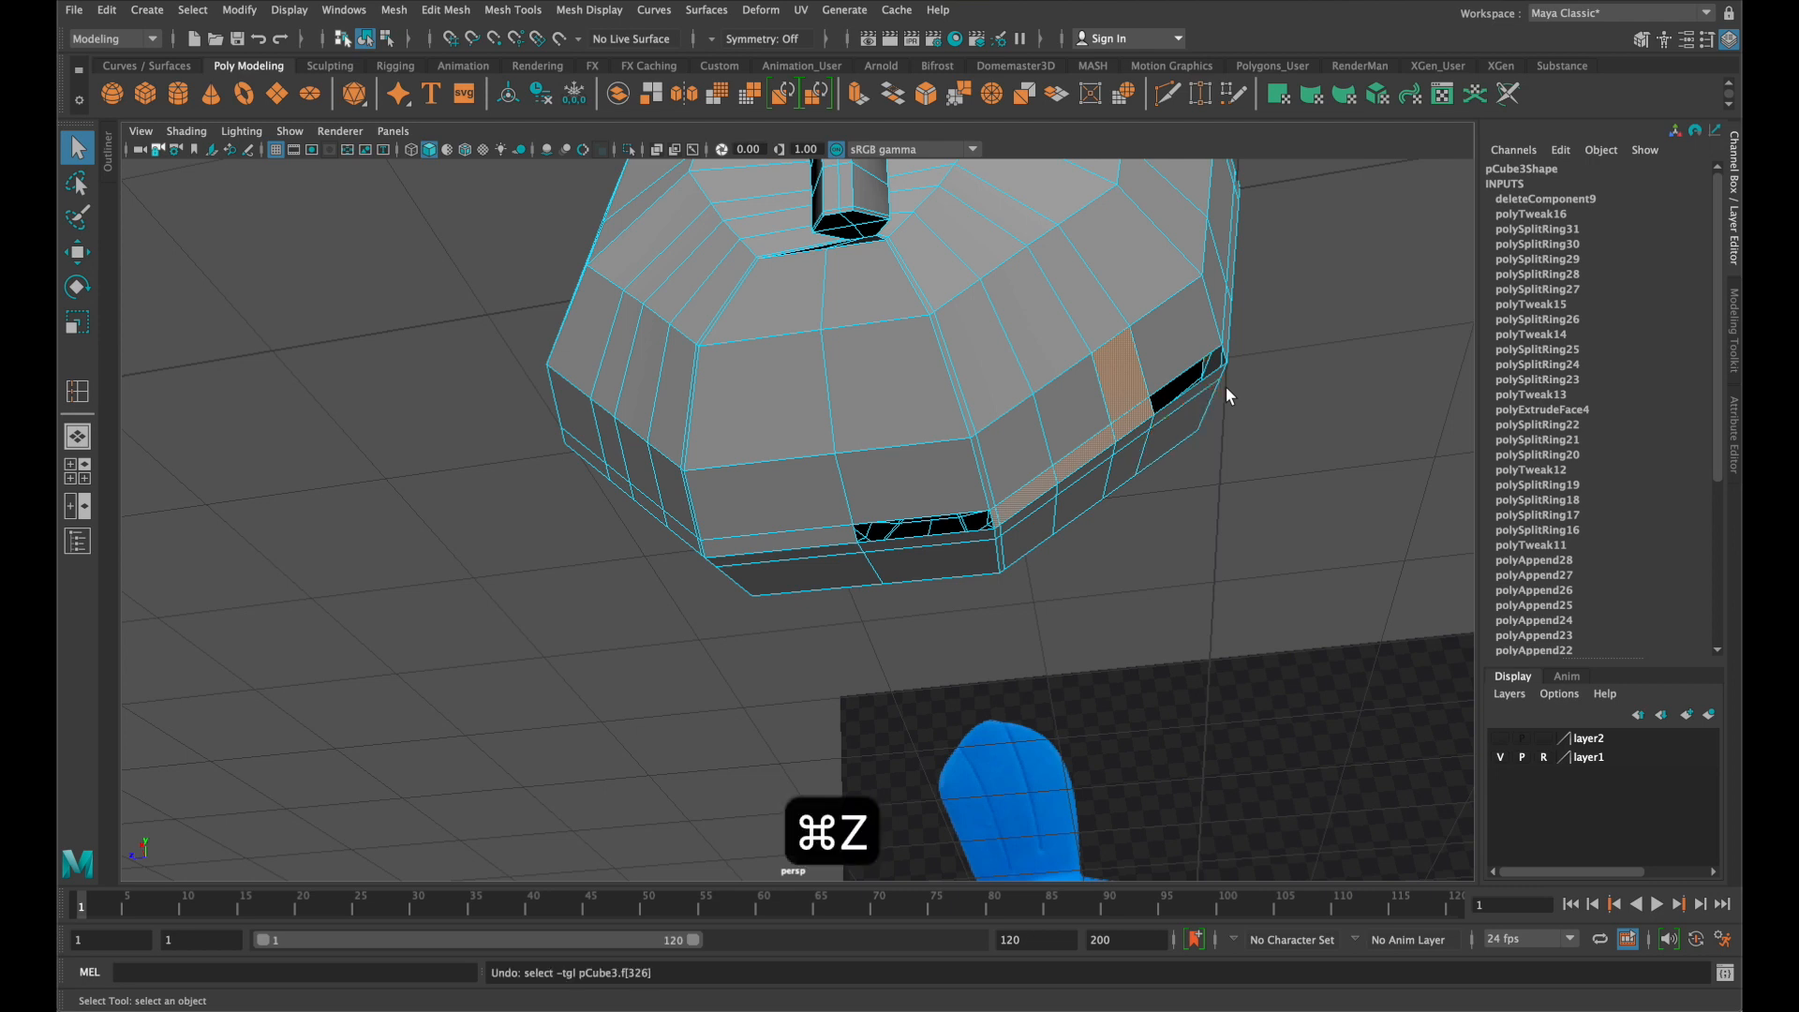
shift+click(1158, 335)
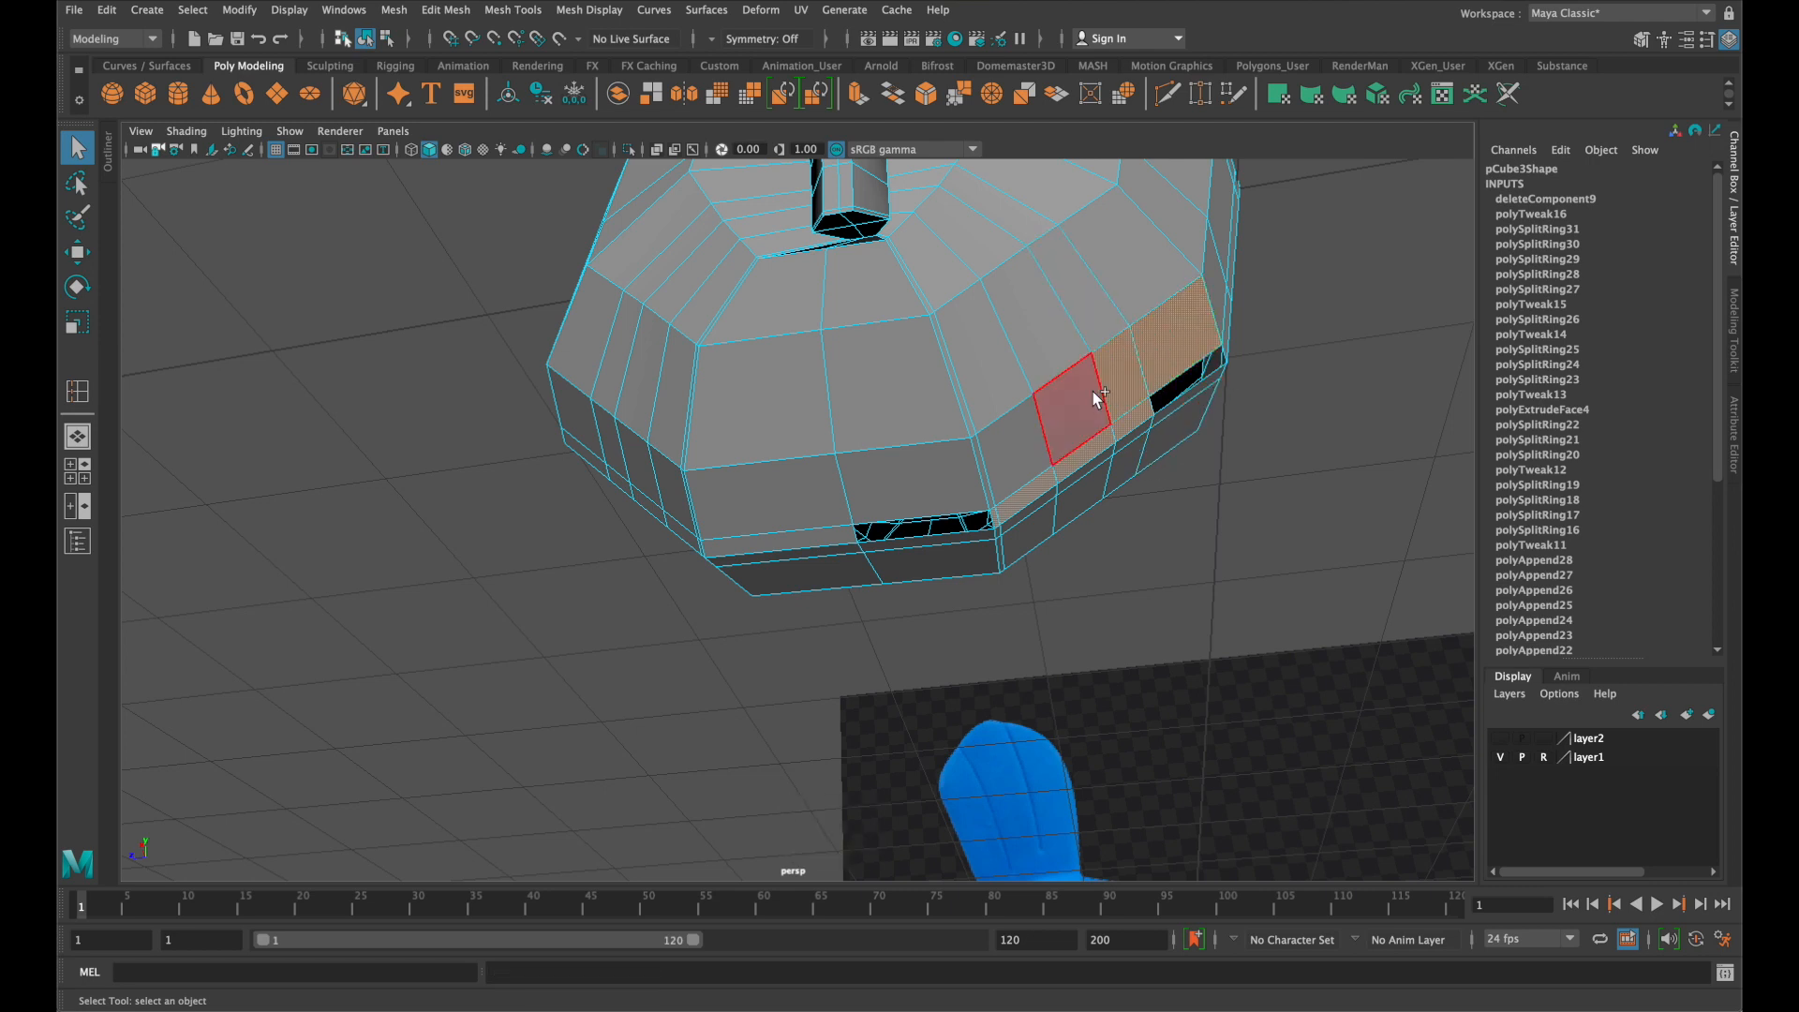
shift+click(997, 482)
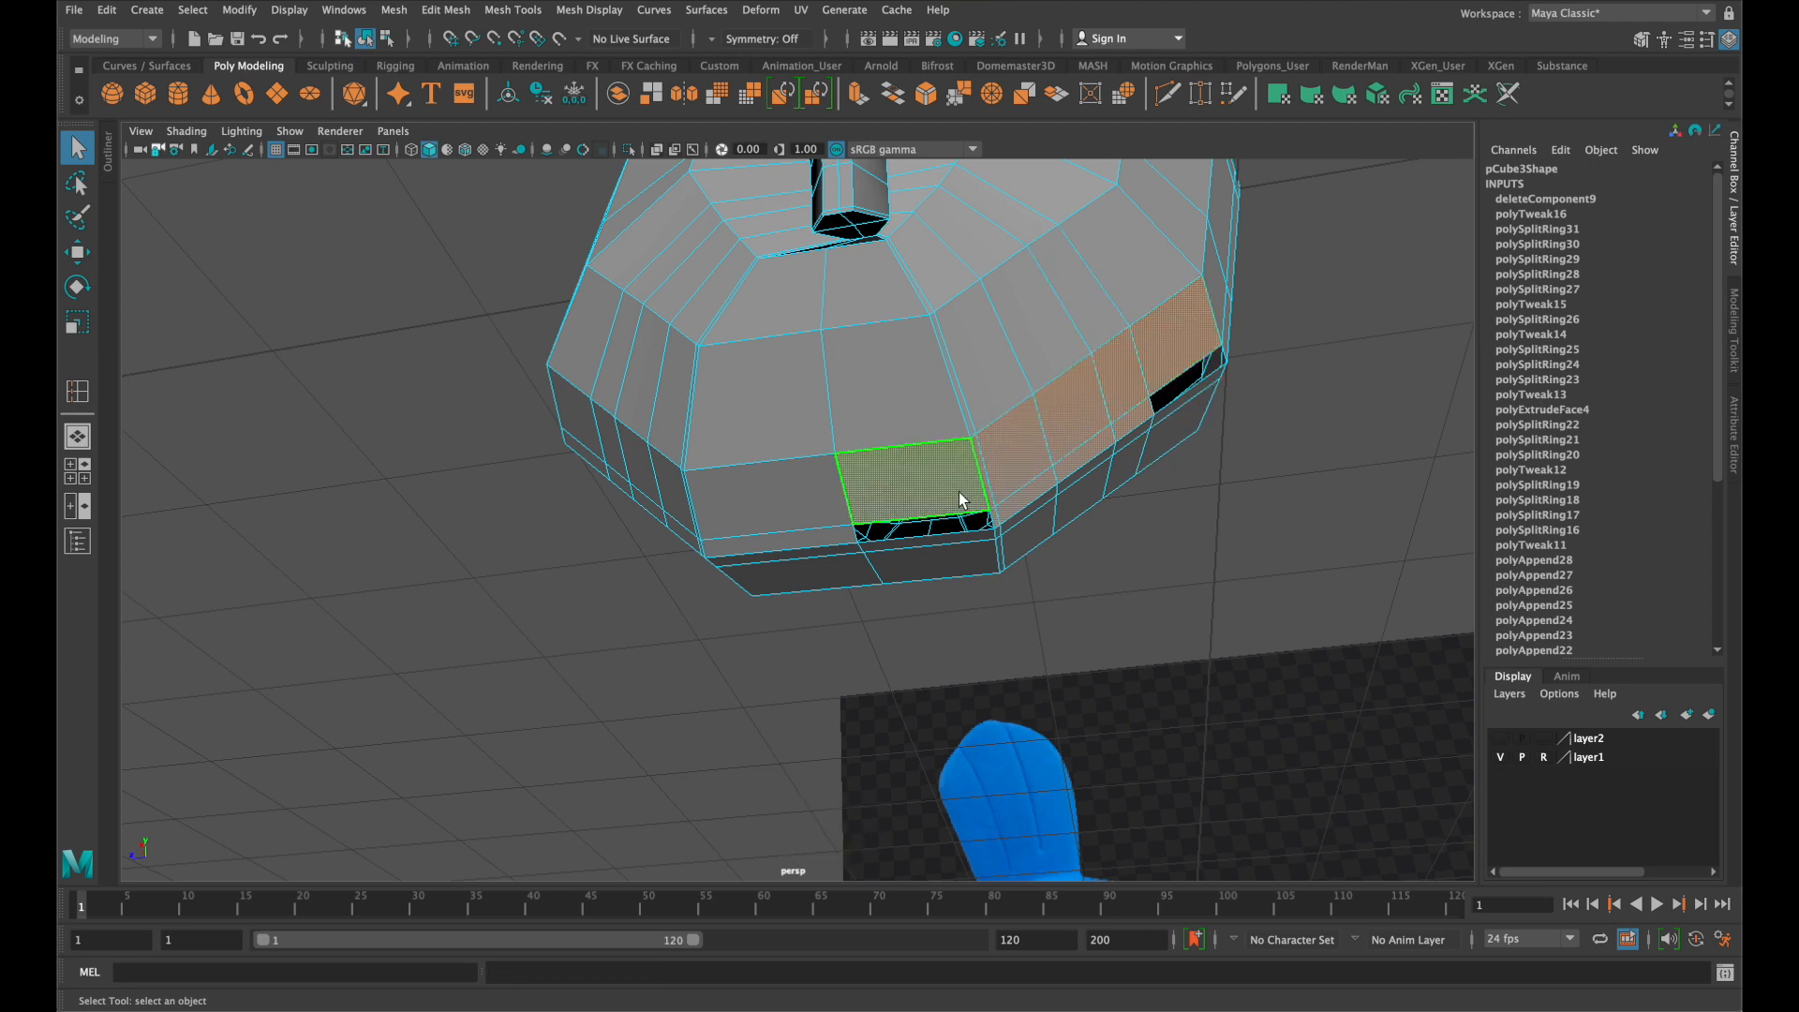
key(BackSpace)
Select the matching columns of faces on the other side of the head's centre line and delete them to widen the neck opening
alt+drag(1188, 487, 1189, 543)
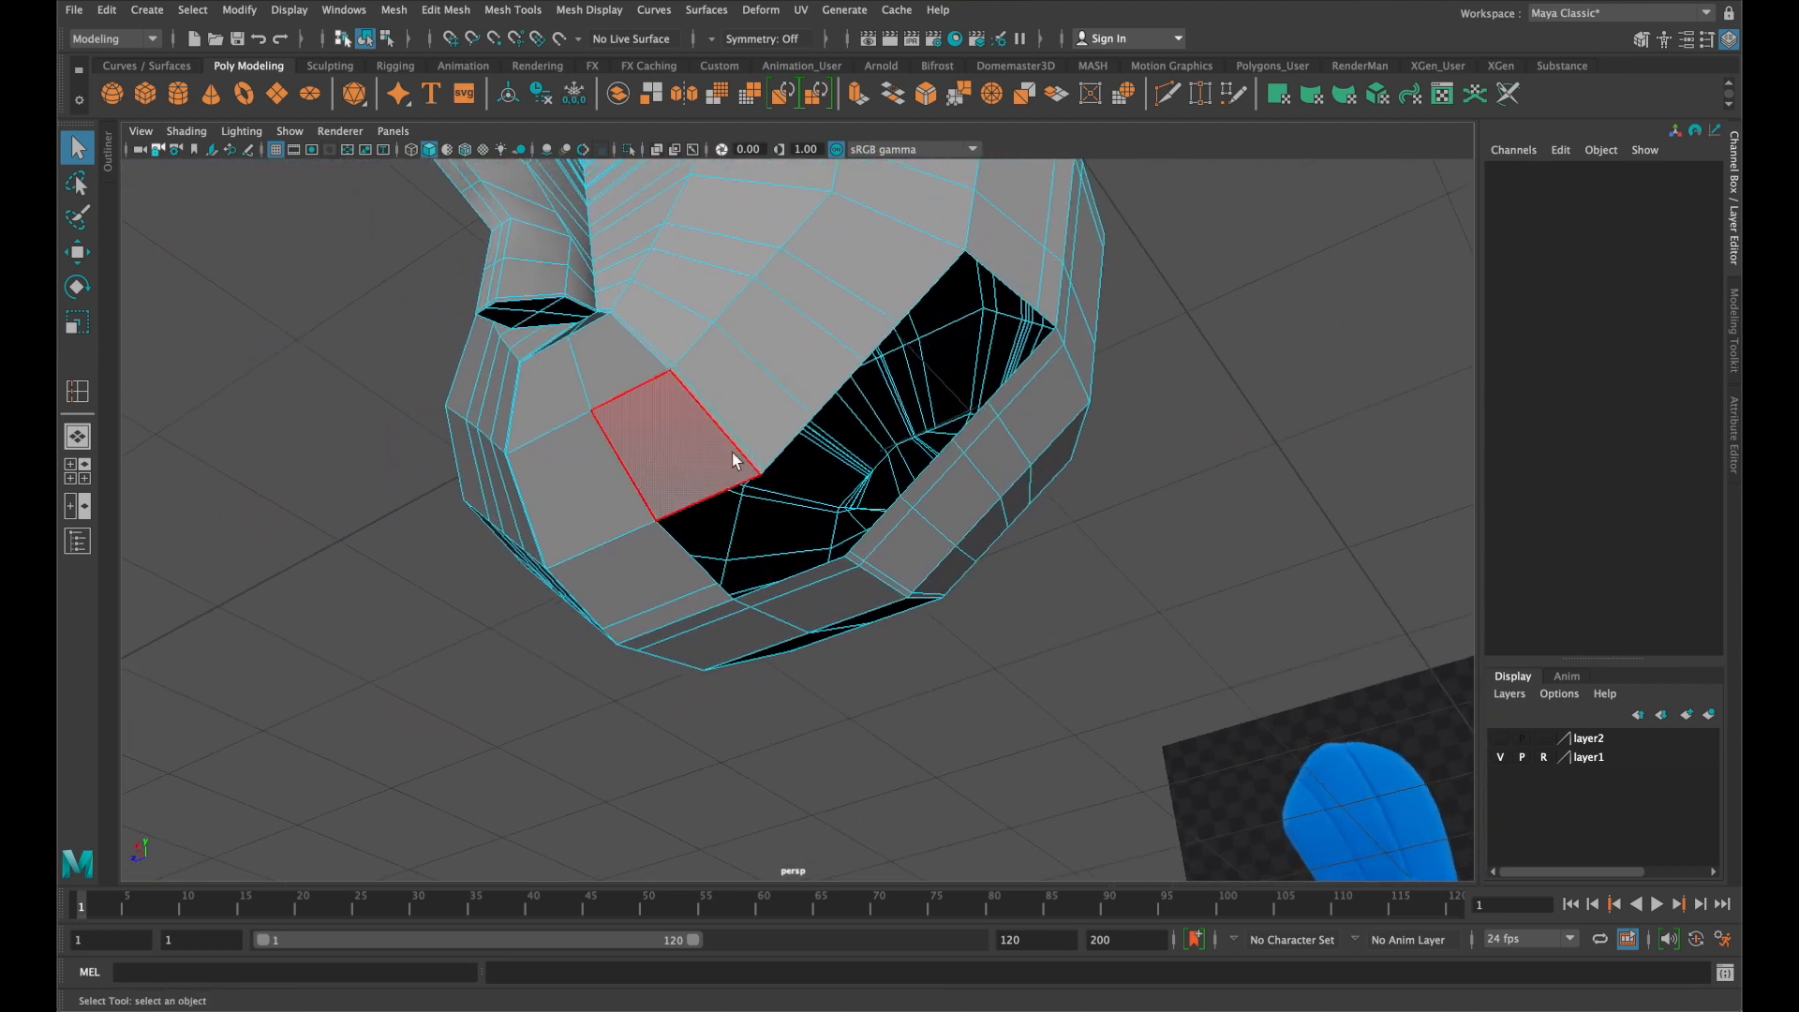
right_drag(740, 471, 736, 417)
click(736, 485)
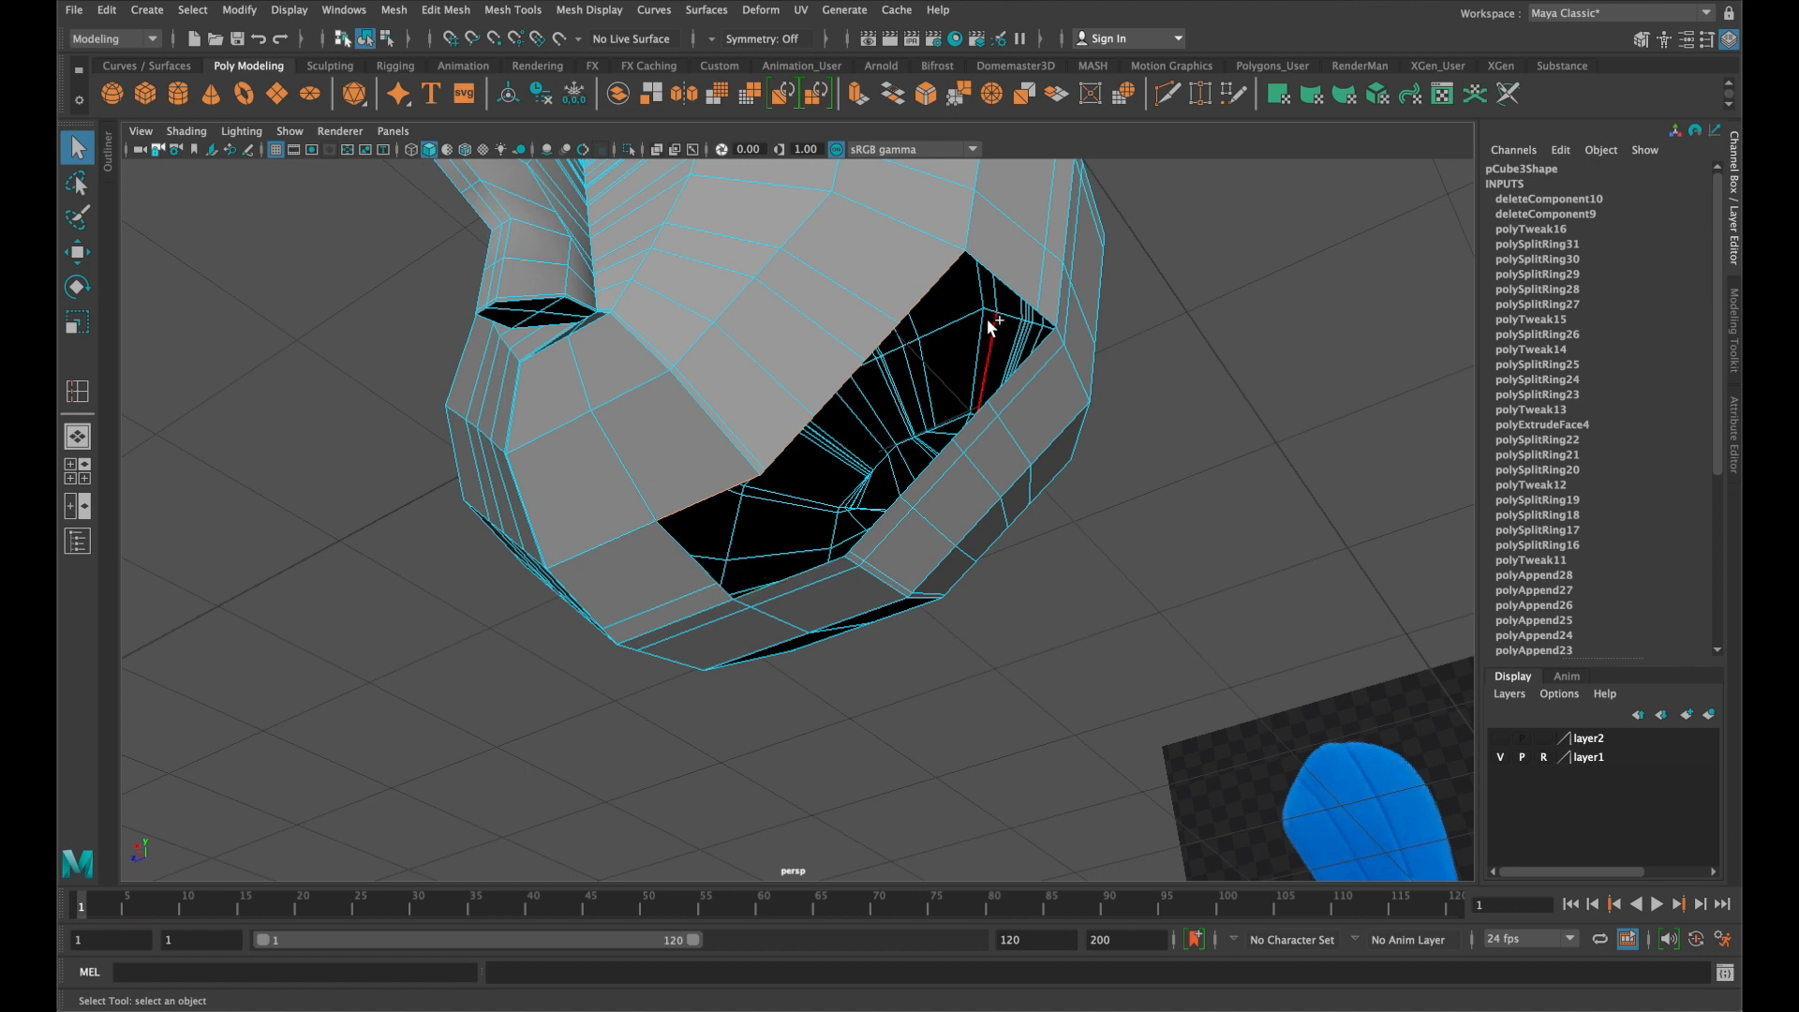
scroll(1022, 357, down, 3)
alt+drag(1028, 352, 804, 358)
right_drag(594, 331, 605, 376)
click(604, 326)
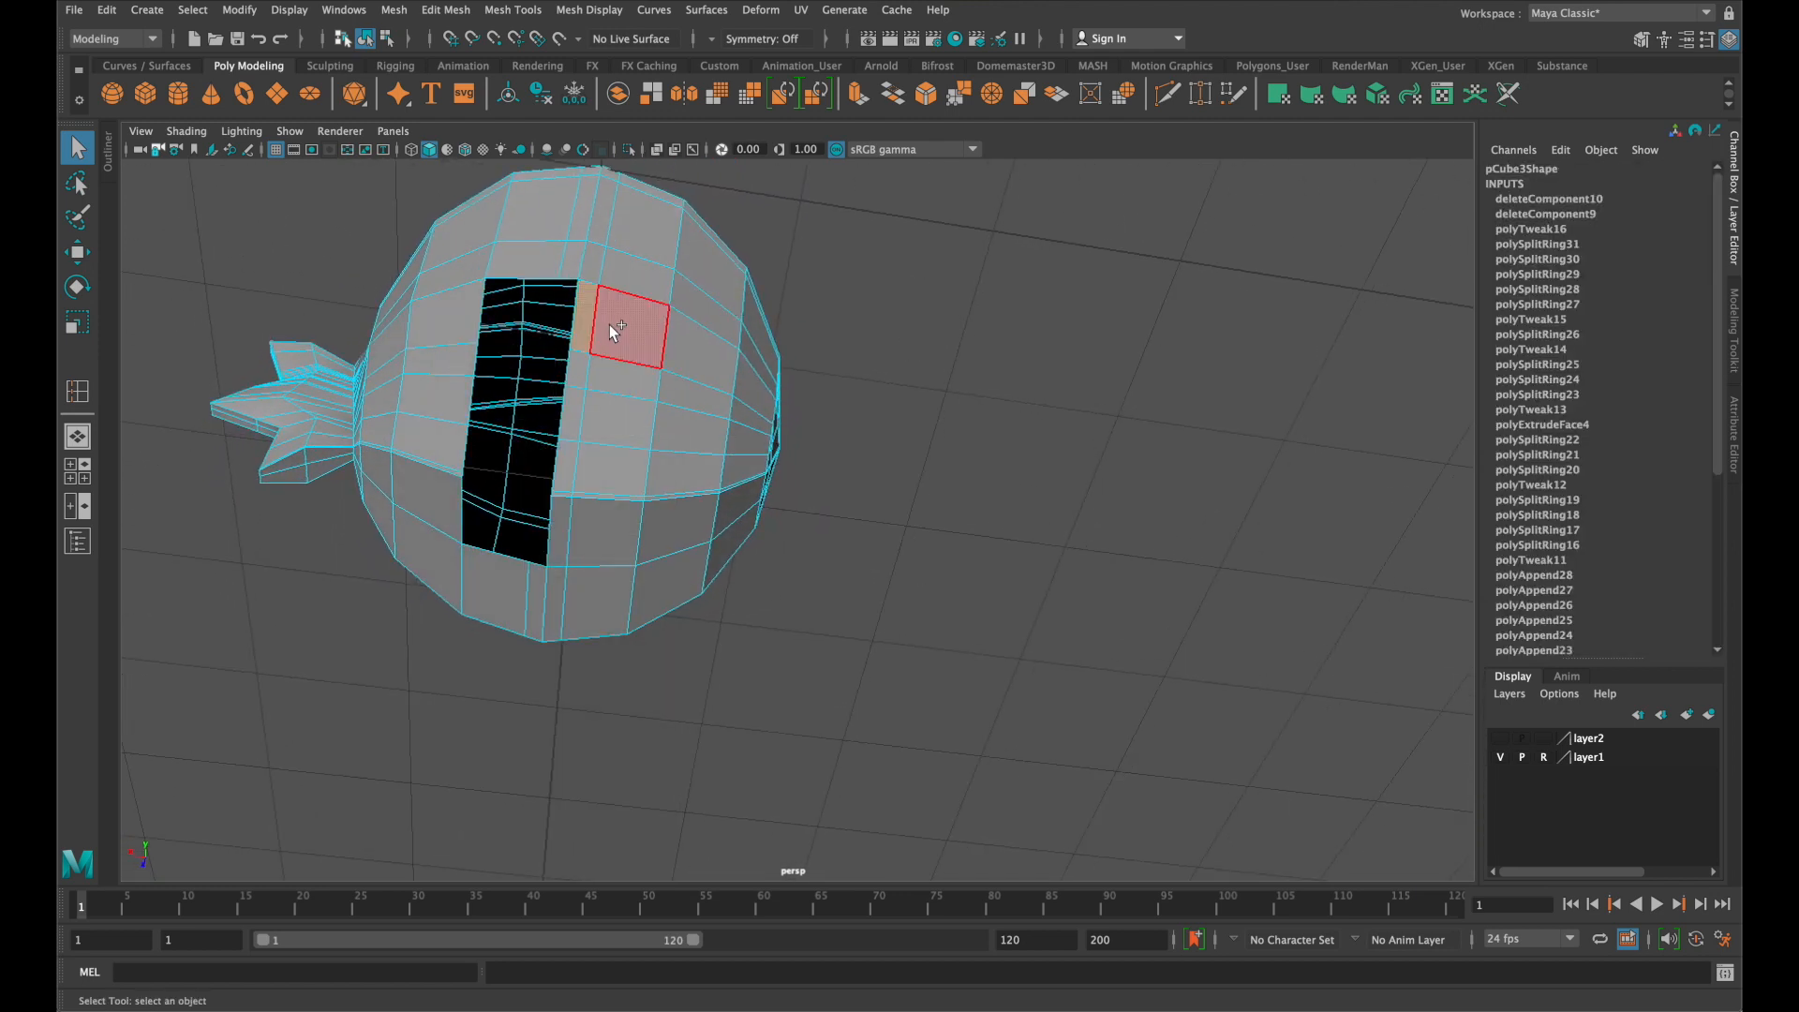
shift+click(562, 547)
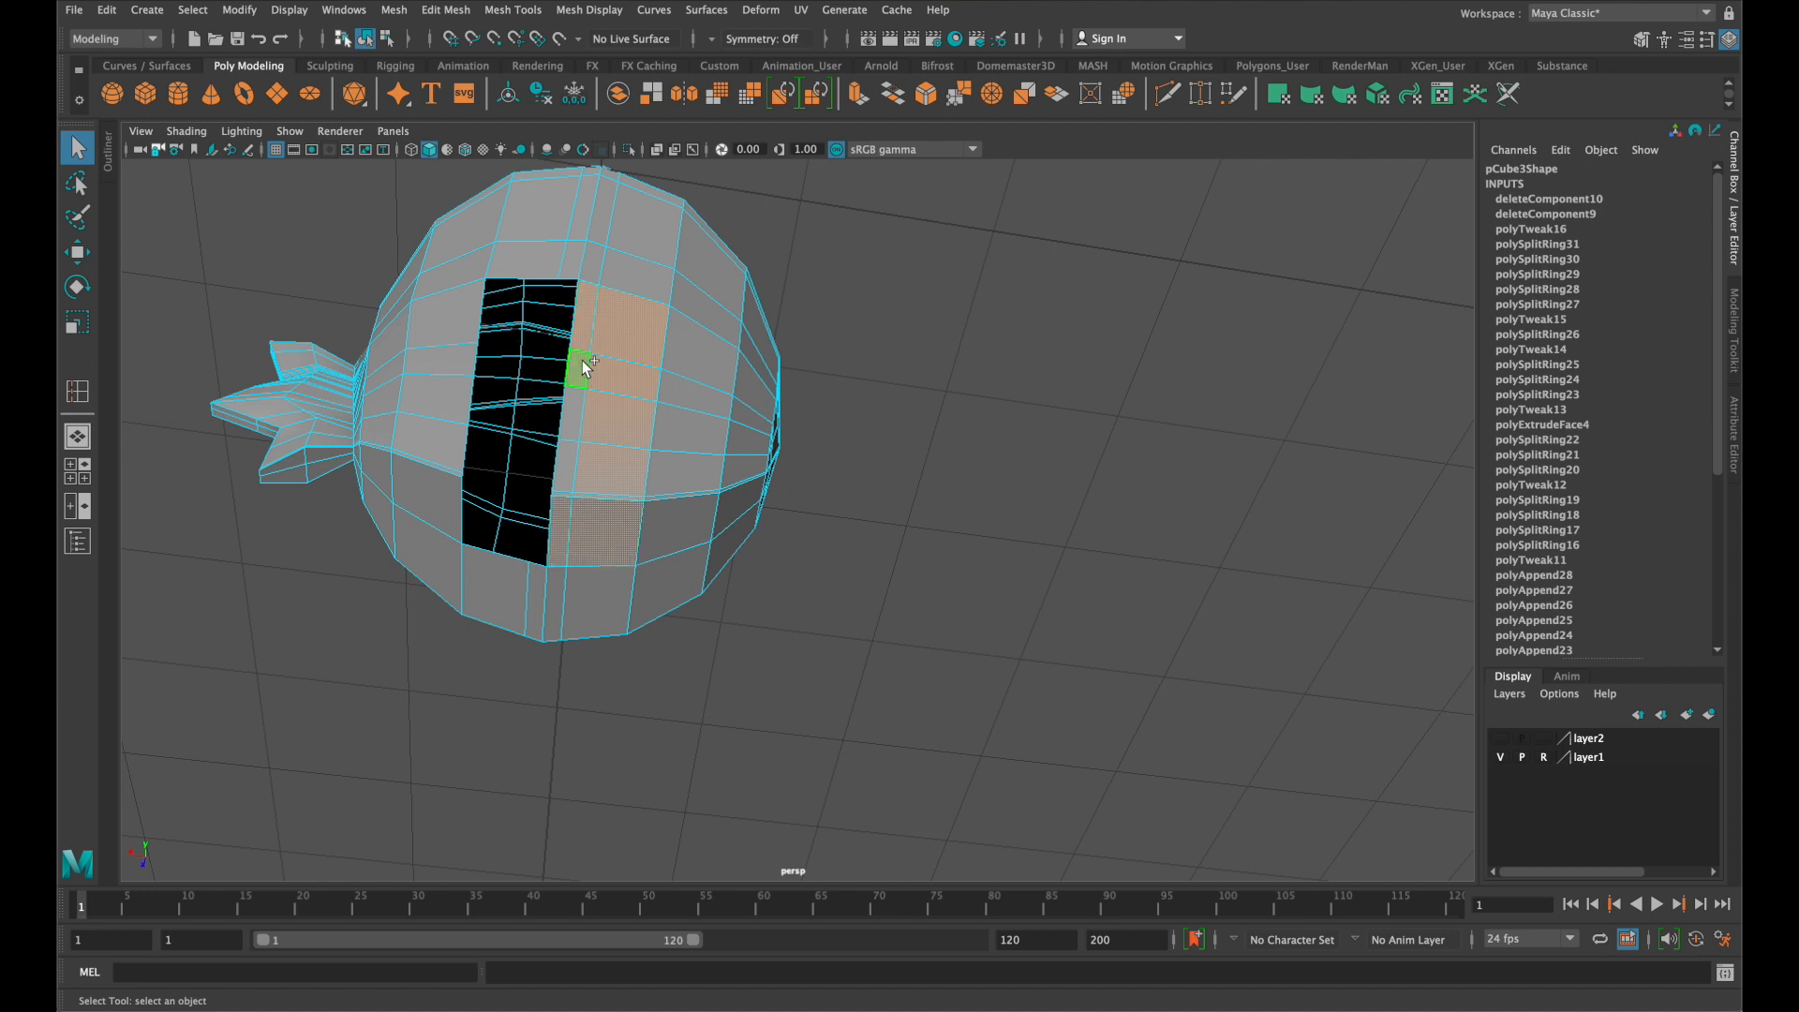
key(BackSpace)
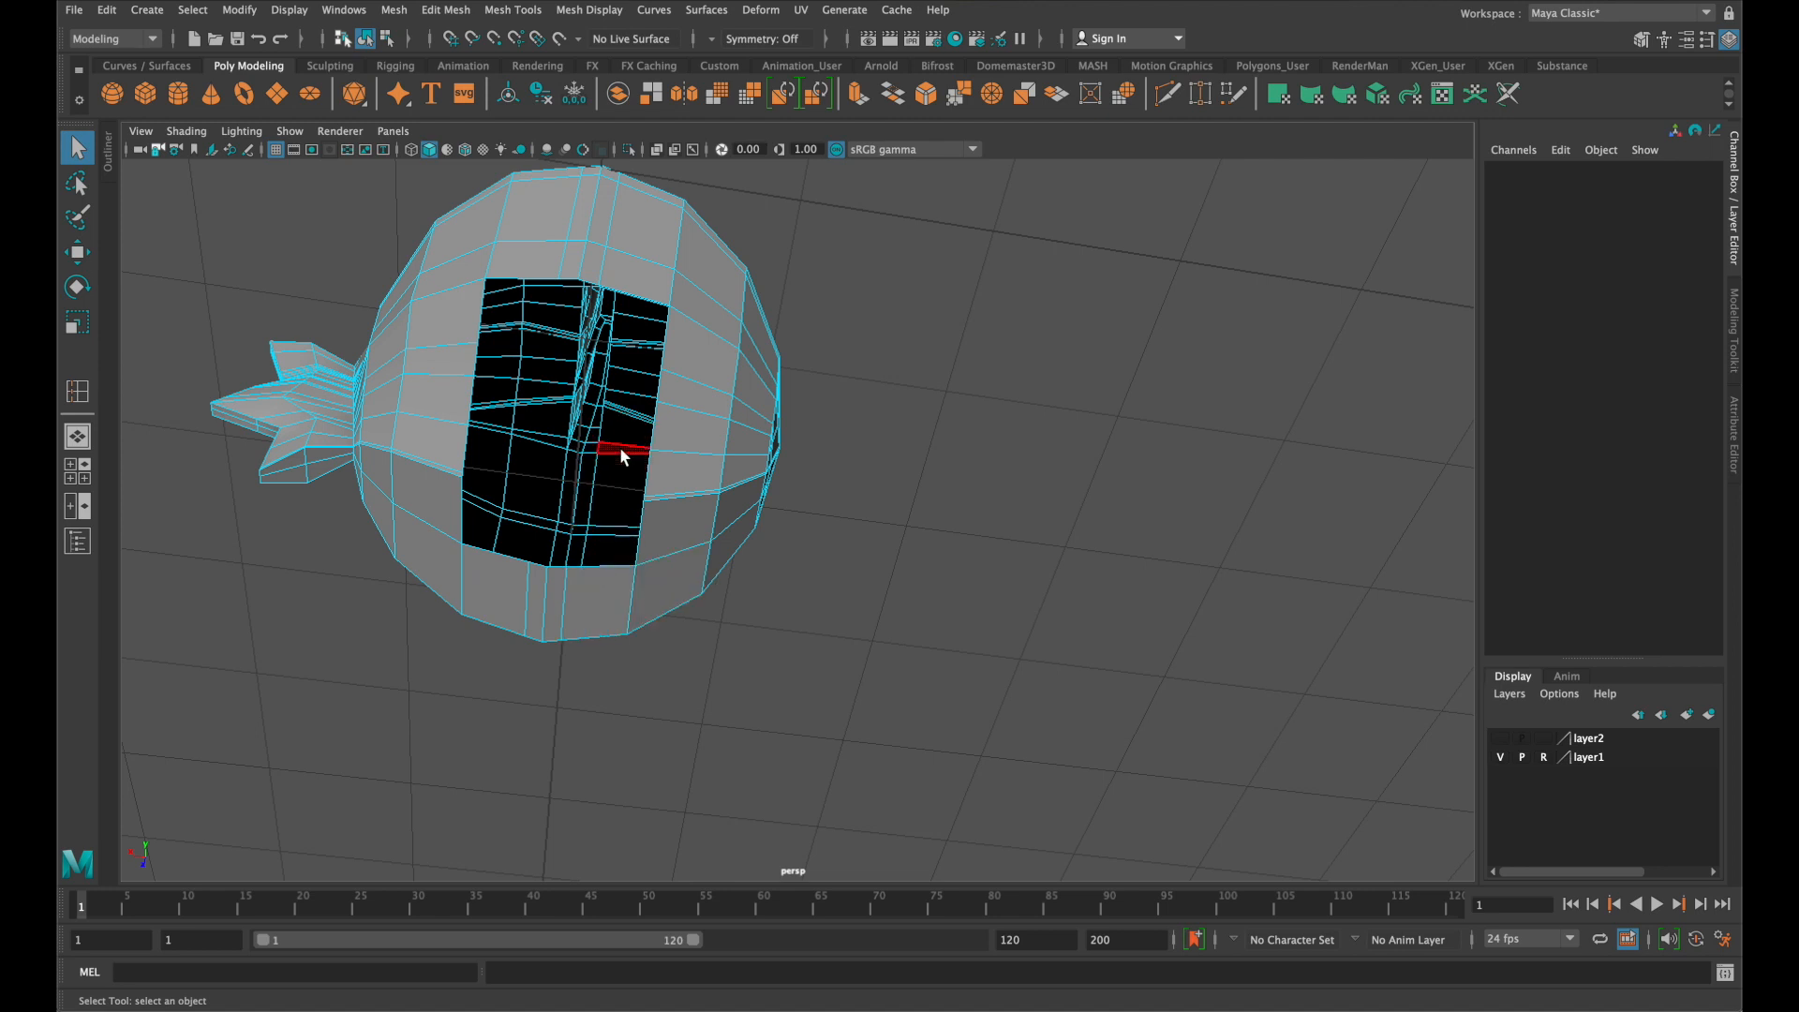
Return the head to object mode and raise it to a Translate Y of about 3.03
alt+drag(682, 476, 722, 493)
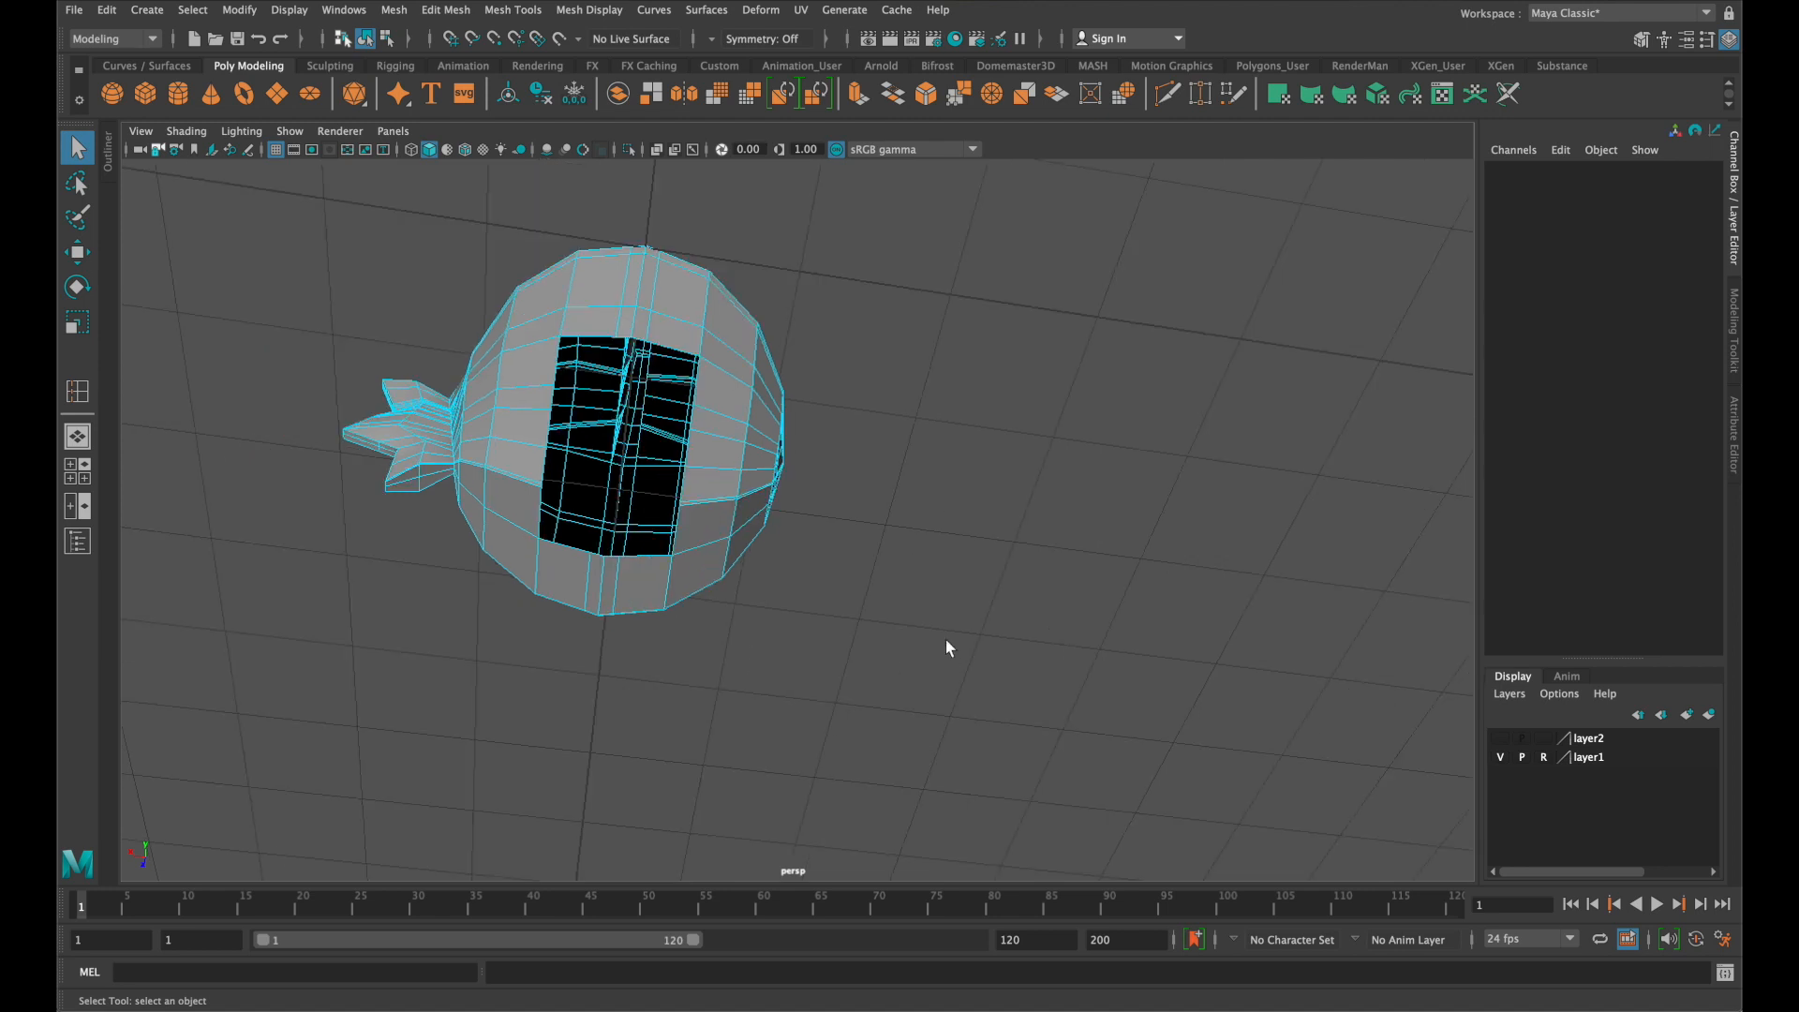
right_click(662, 367)
right_drag(694, 371, 698, 356)
alt+drag(688, 384, 871, 64)
key(w)
scroll(941, 382, down, 2)
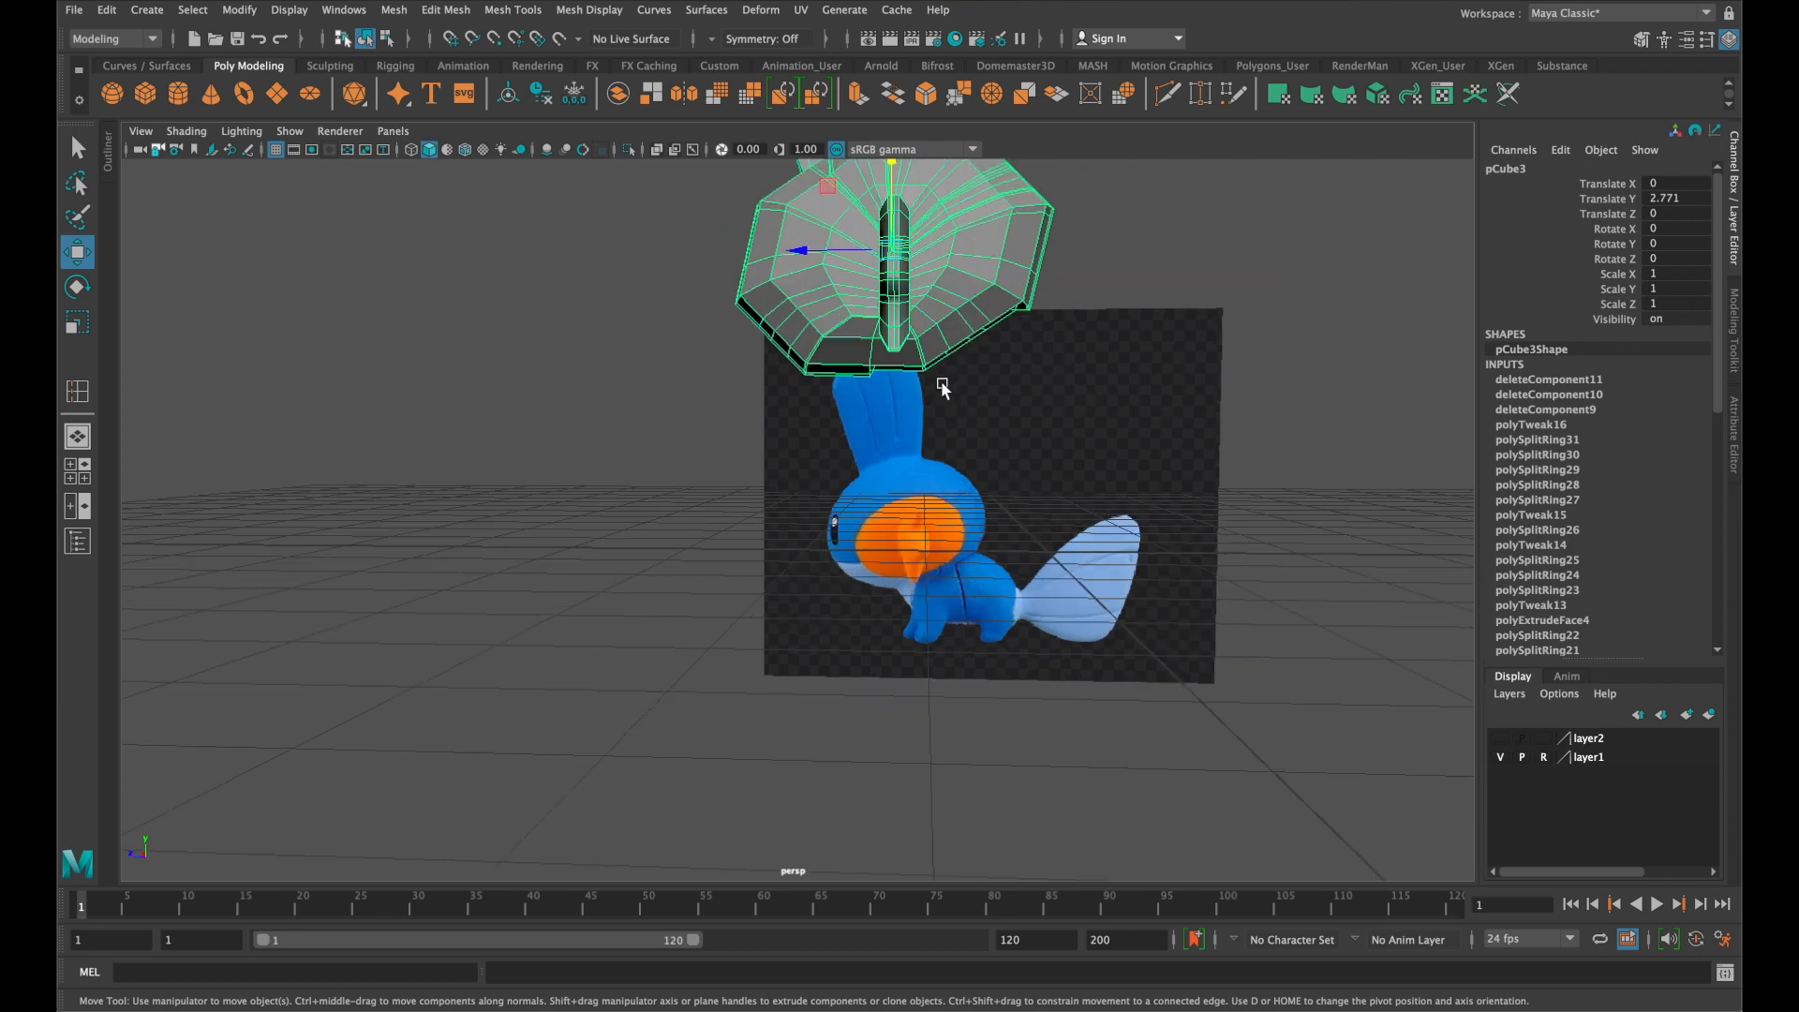
drag(893, 230, 894, 198)
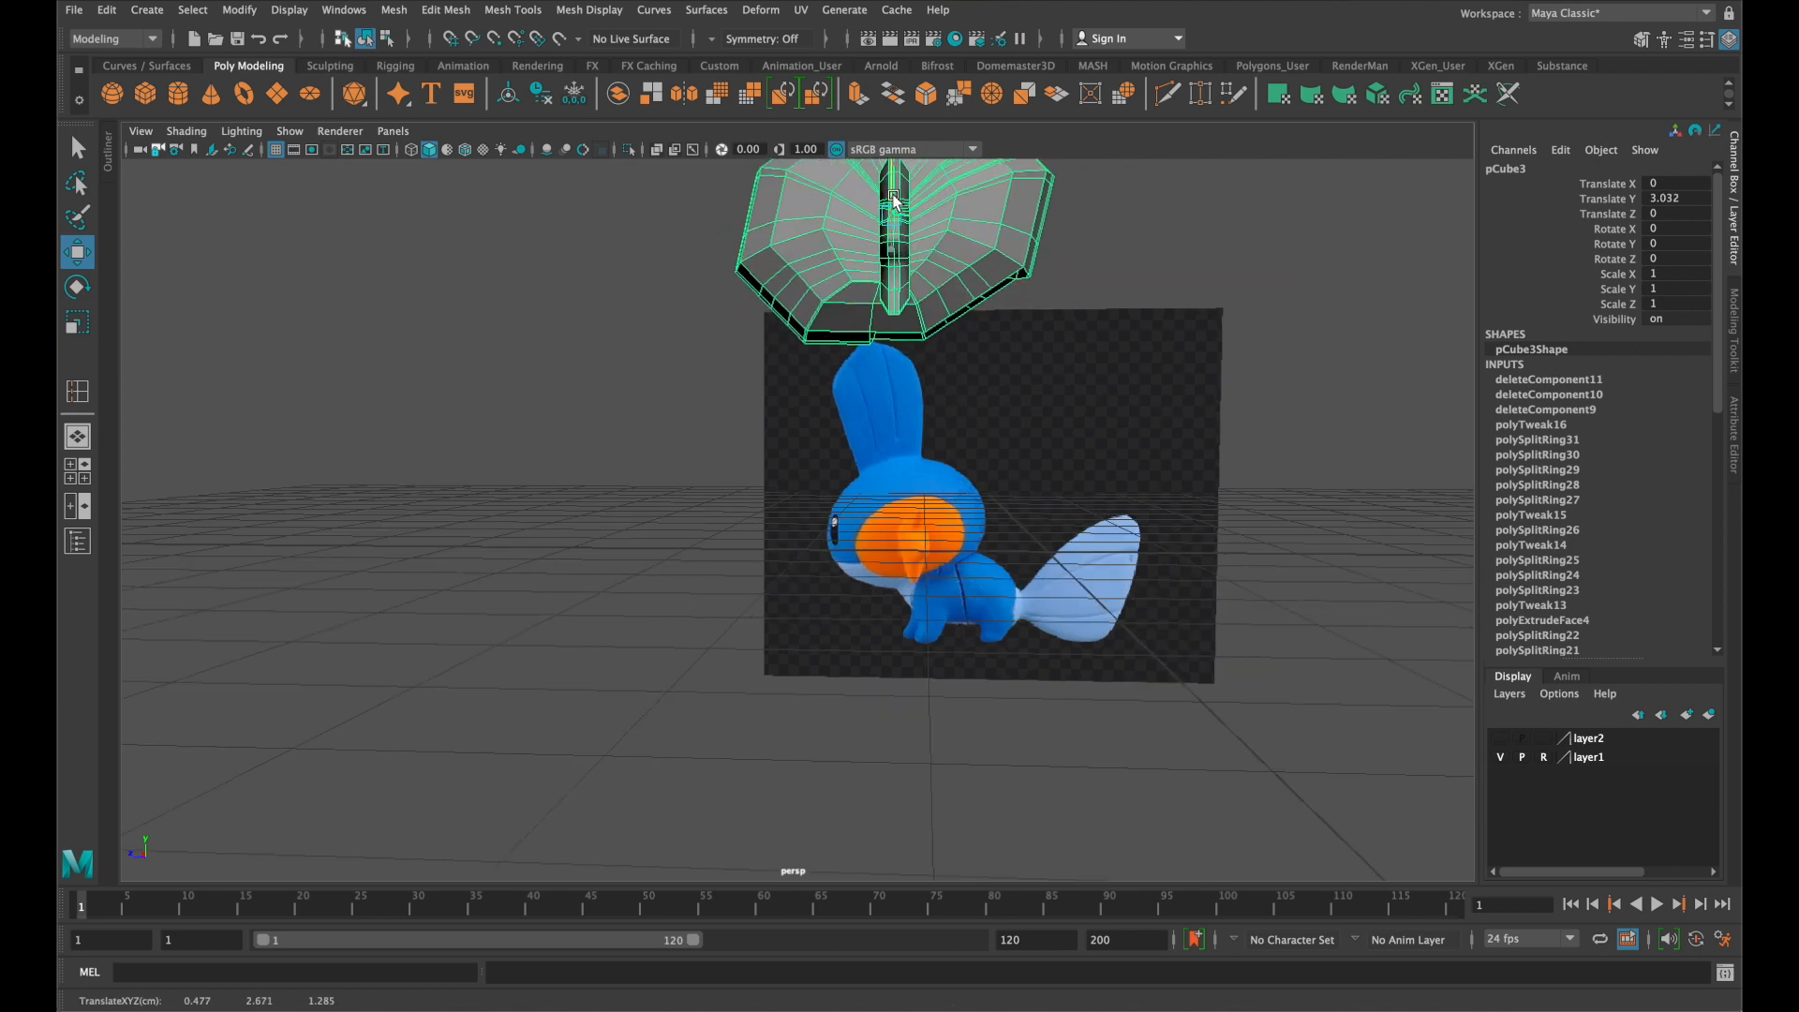
Make layer2 visible, select the body mesh and bring its neck area into the side view over the reference
click(1501, 739)
click(971, 782)
key(space)
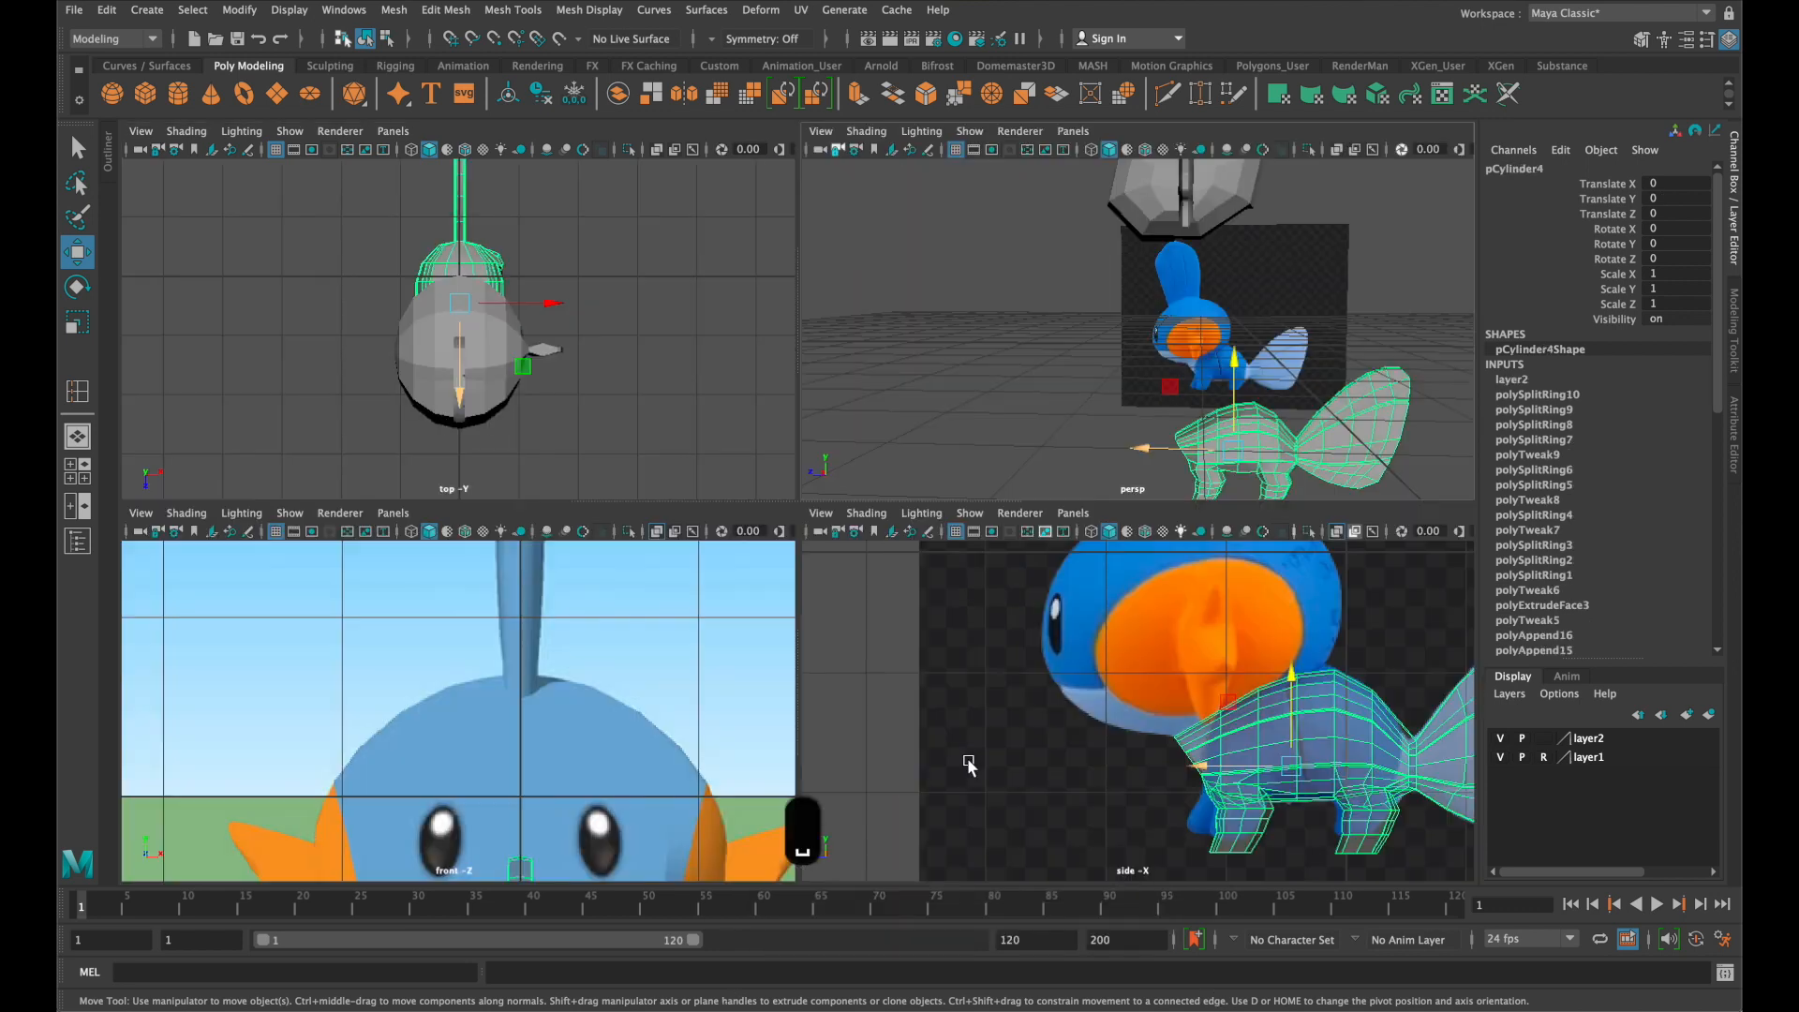
key(space)
scroll(1330, 804, up, 3)
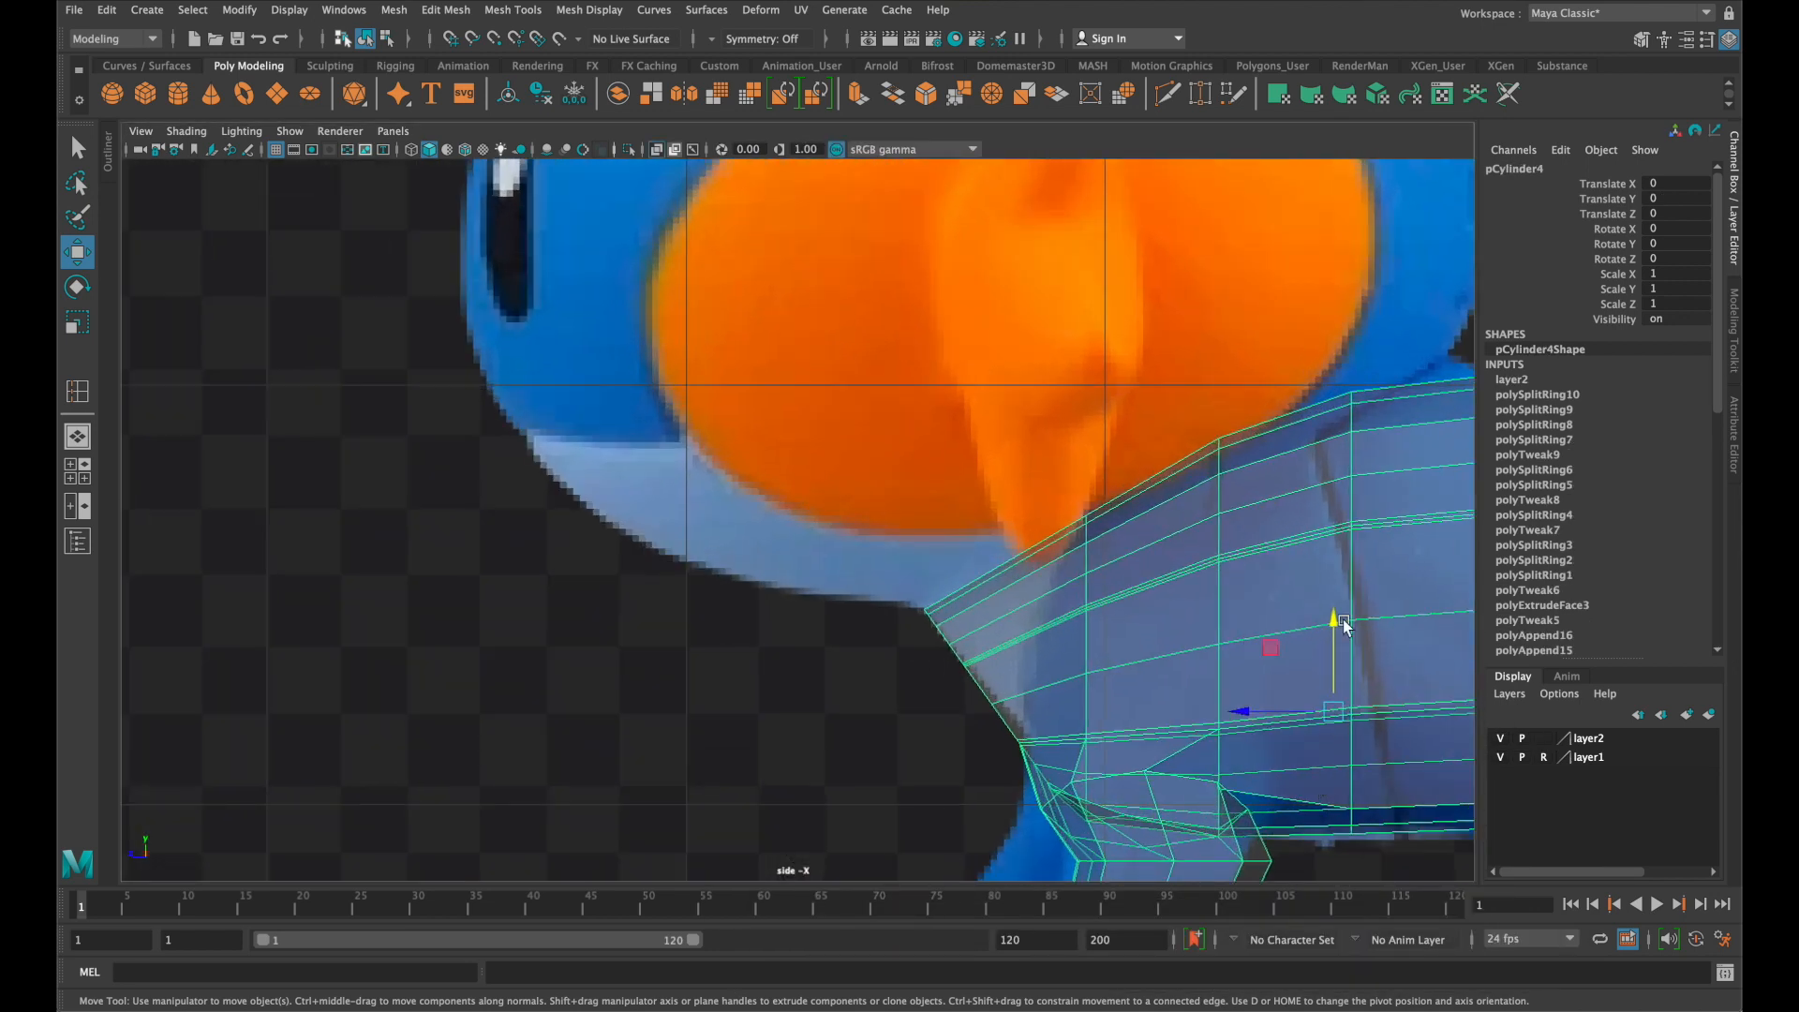
scroll(1218, 588, up, 2)
alt+middle_drag(1198, 589, 1157, 566)
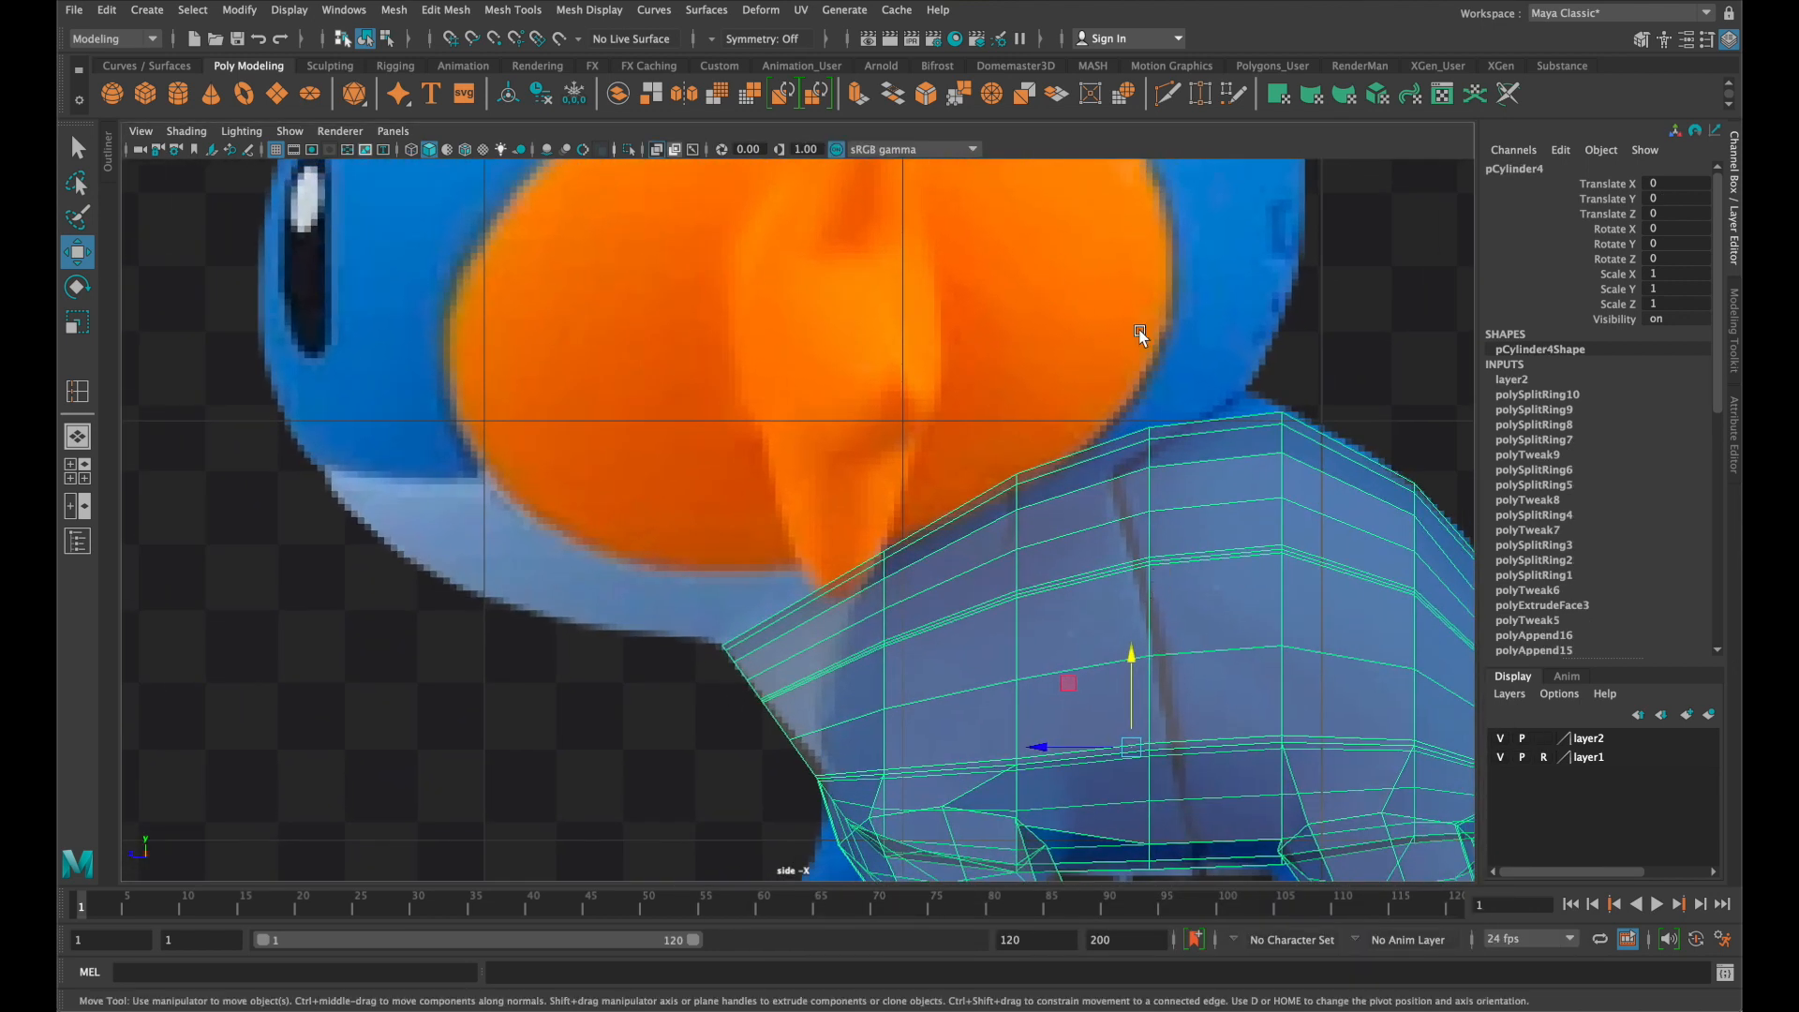
Select the two central columns of faces on the body's upper front where the head attaches and delete them
right_click(1226, 424)
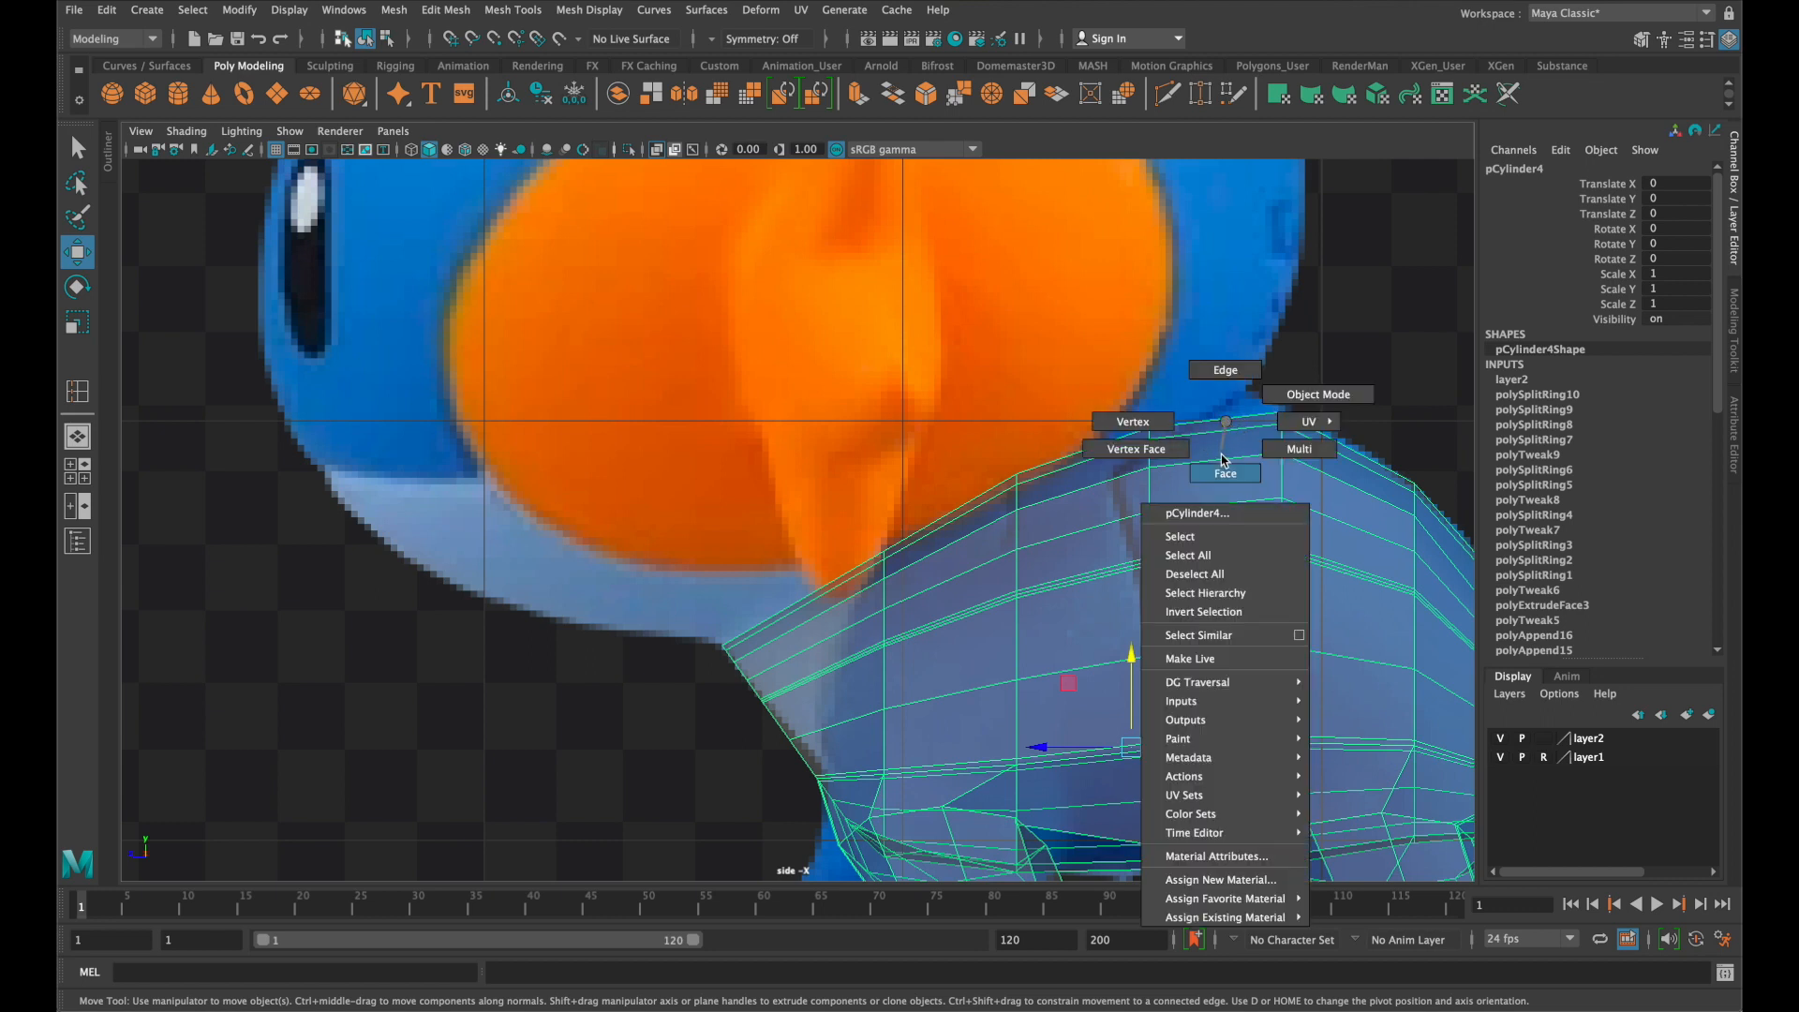
click(1226, 370)
click(1218, 424)
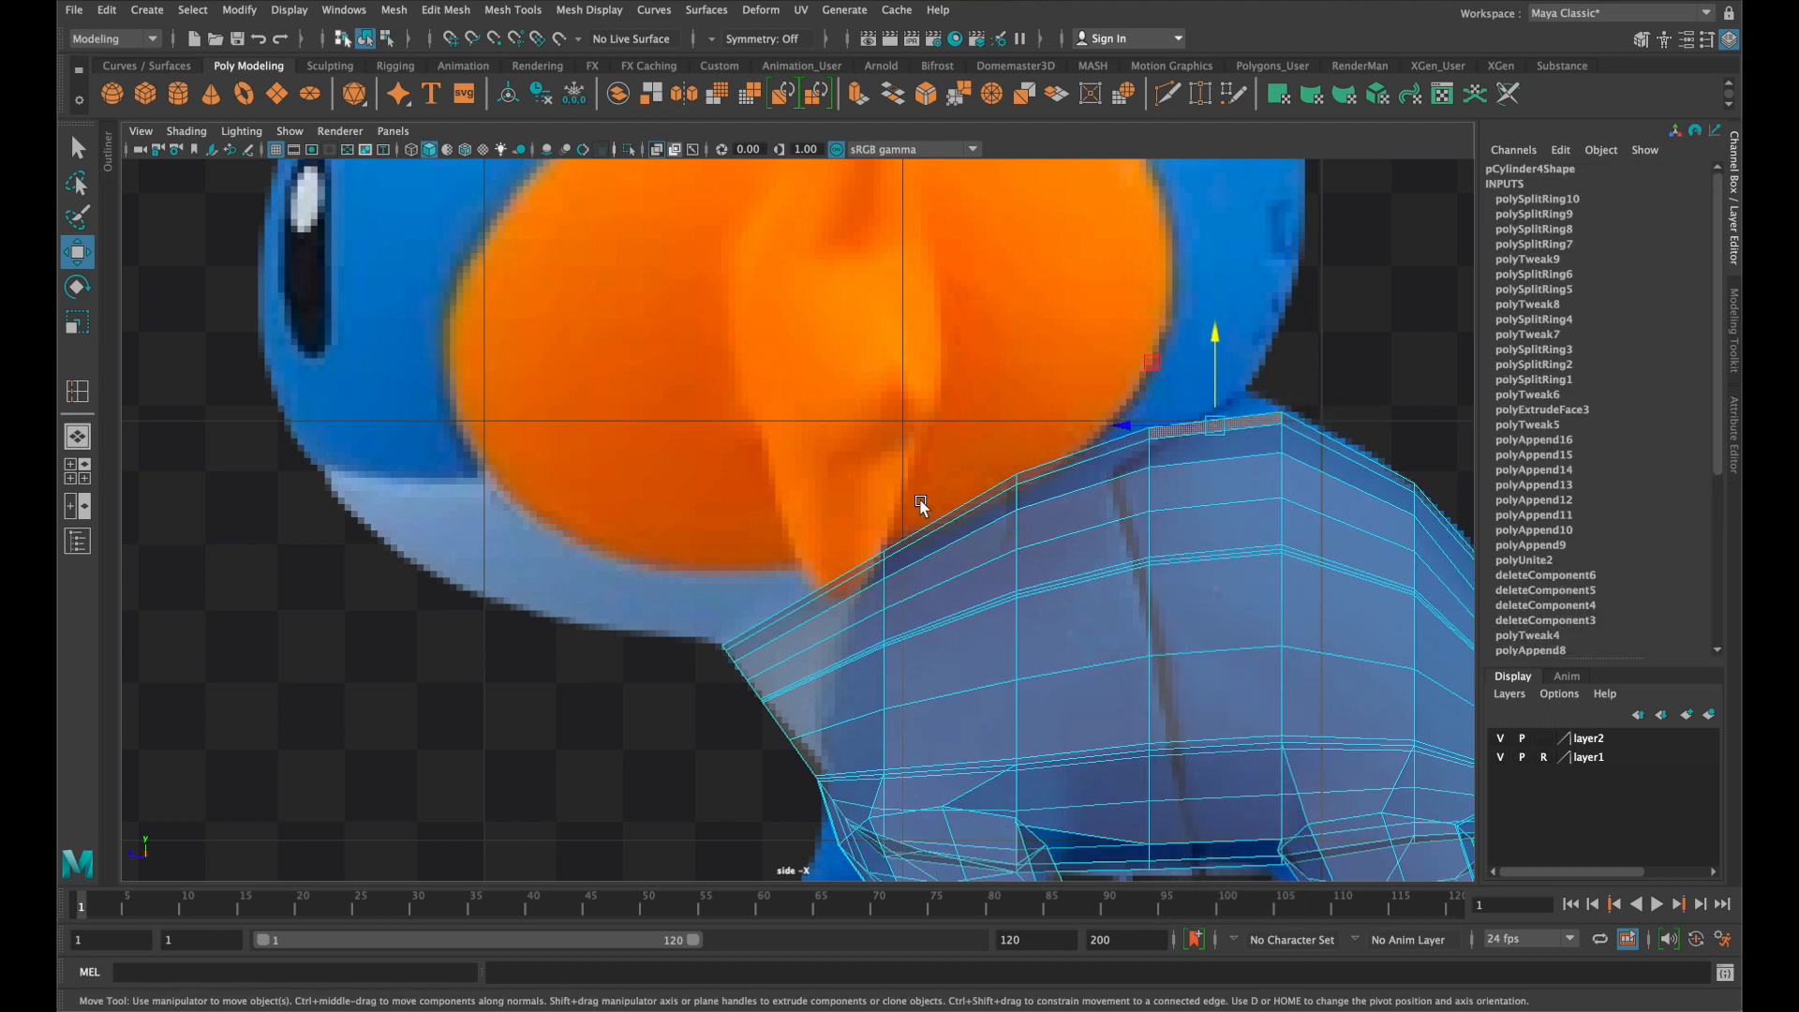
shift+double_click(864, 565)
key(space)
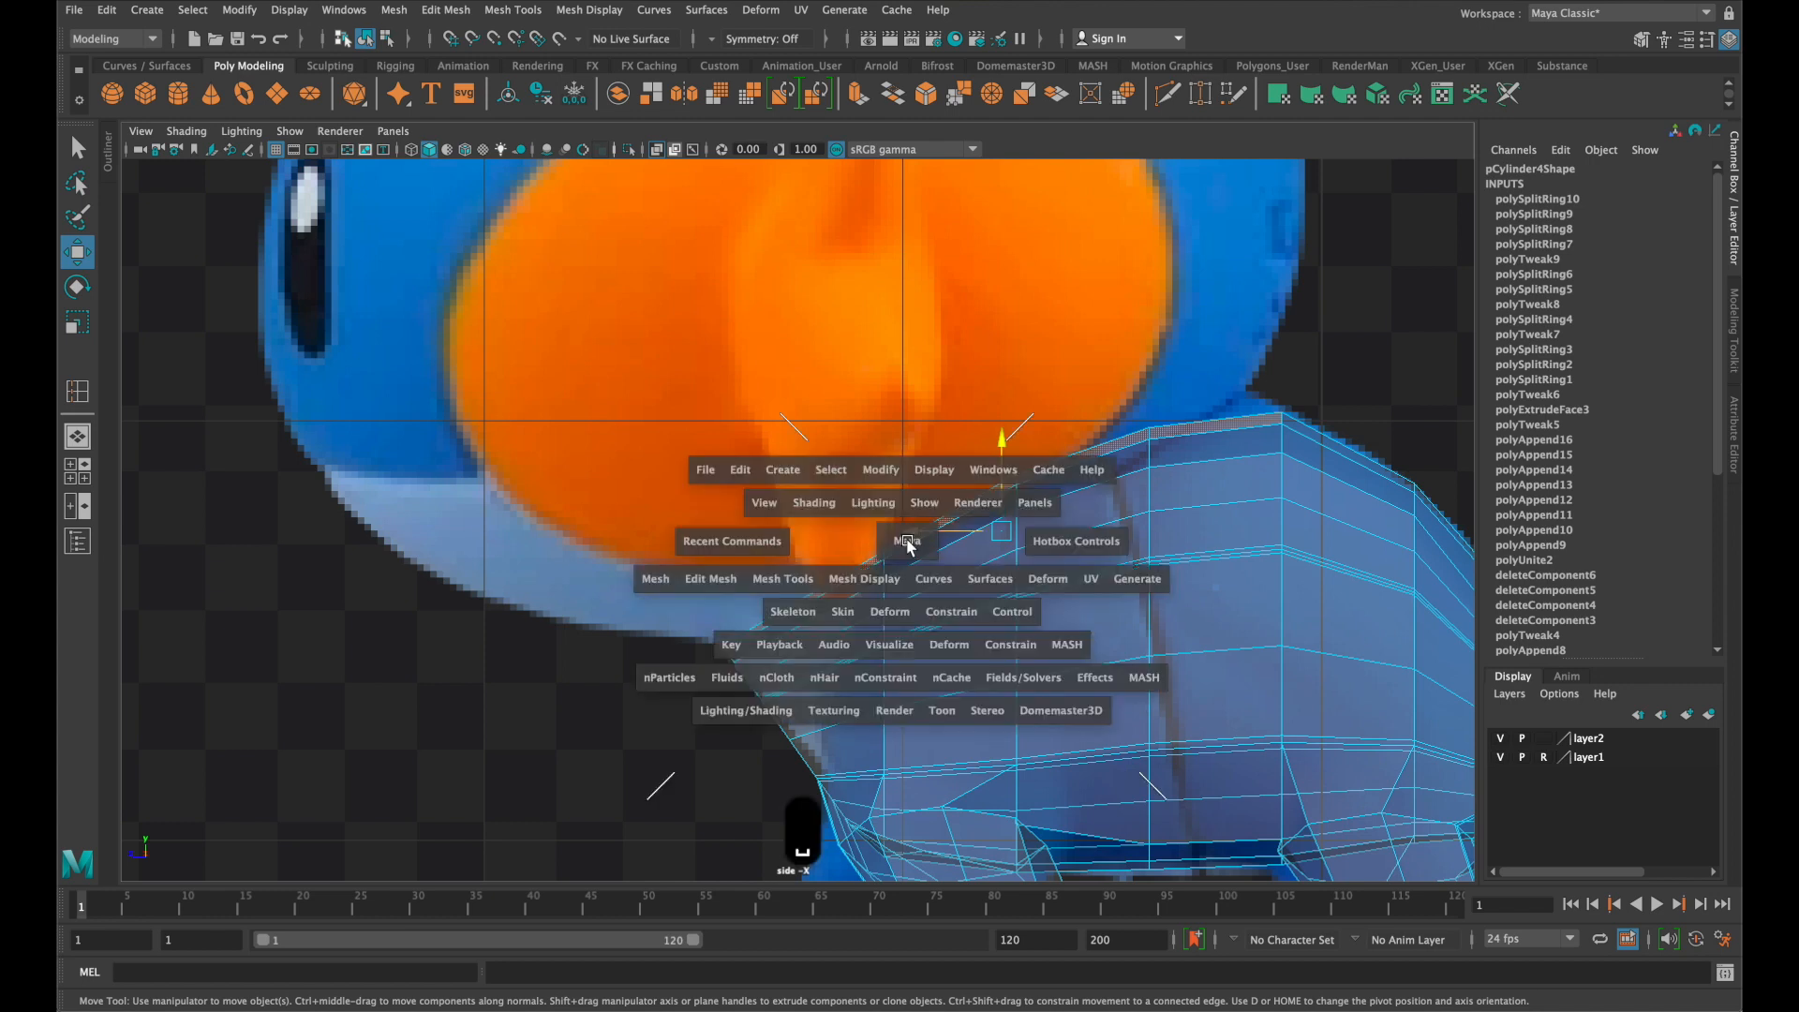
key(space)
alt+drag(761, 515, 741, 591)
scroll(959, 577, up, 4)
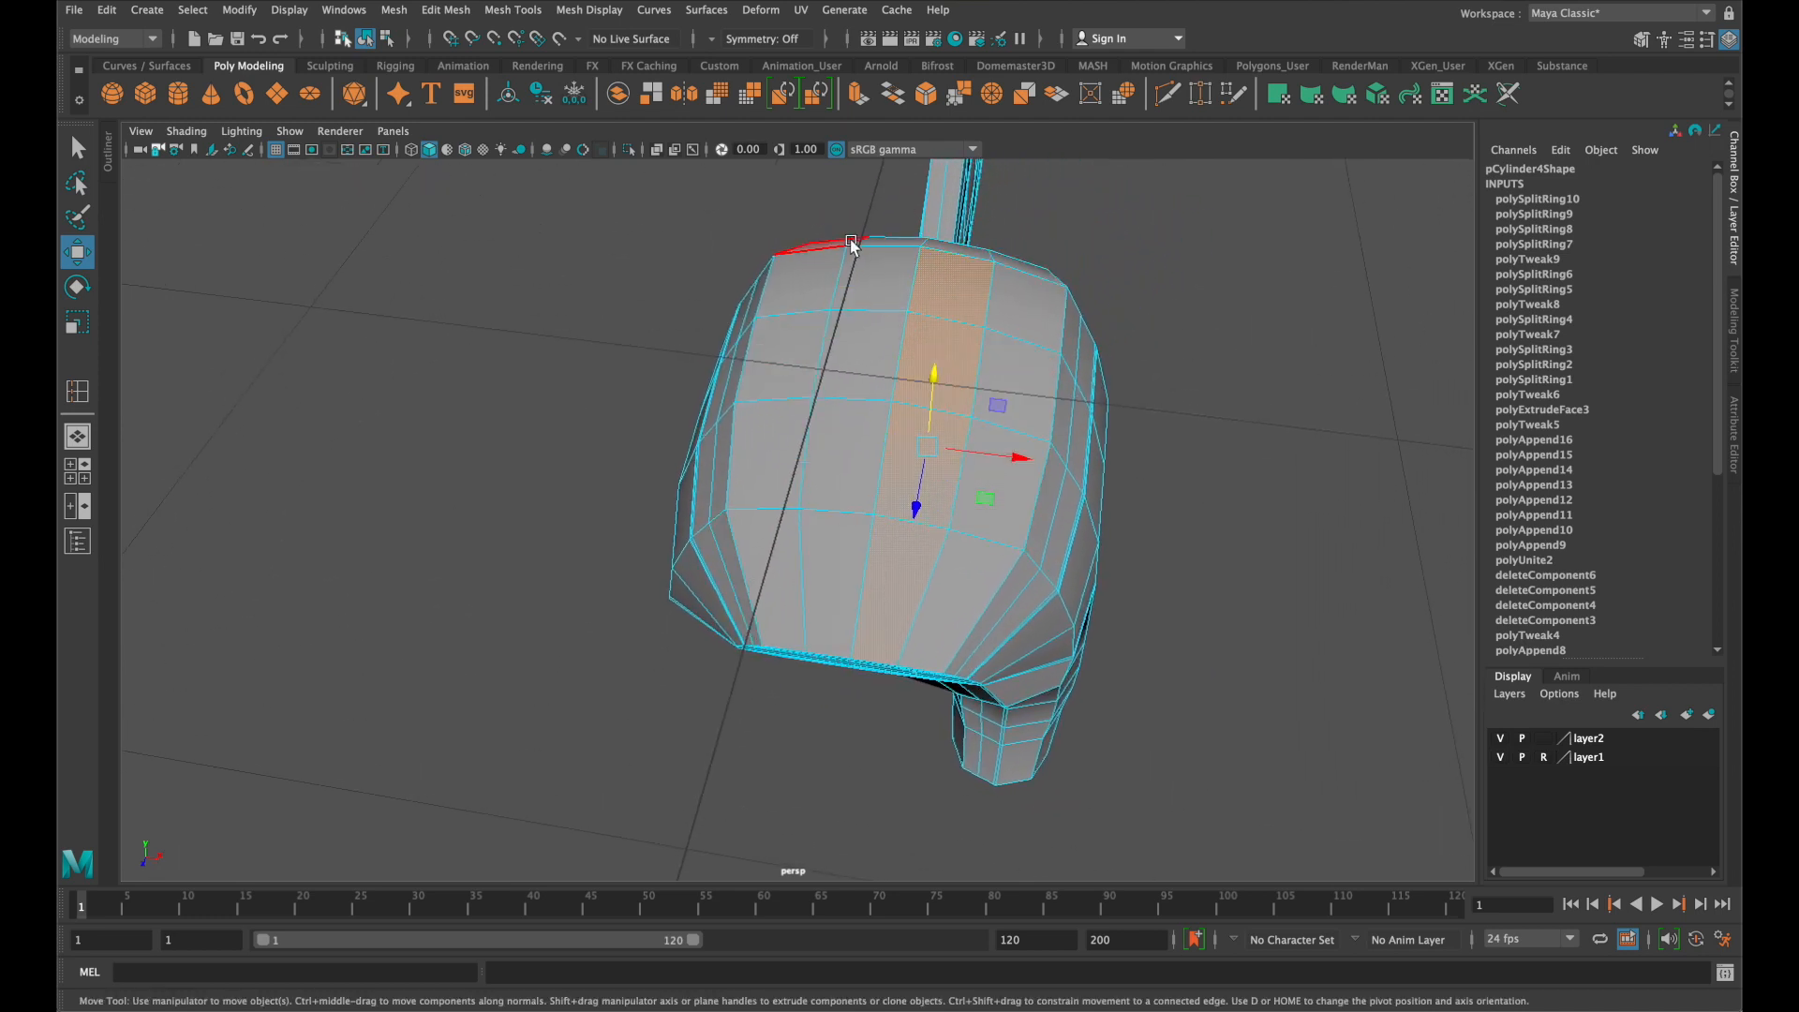
shift+click(873, 264)
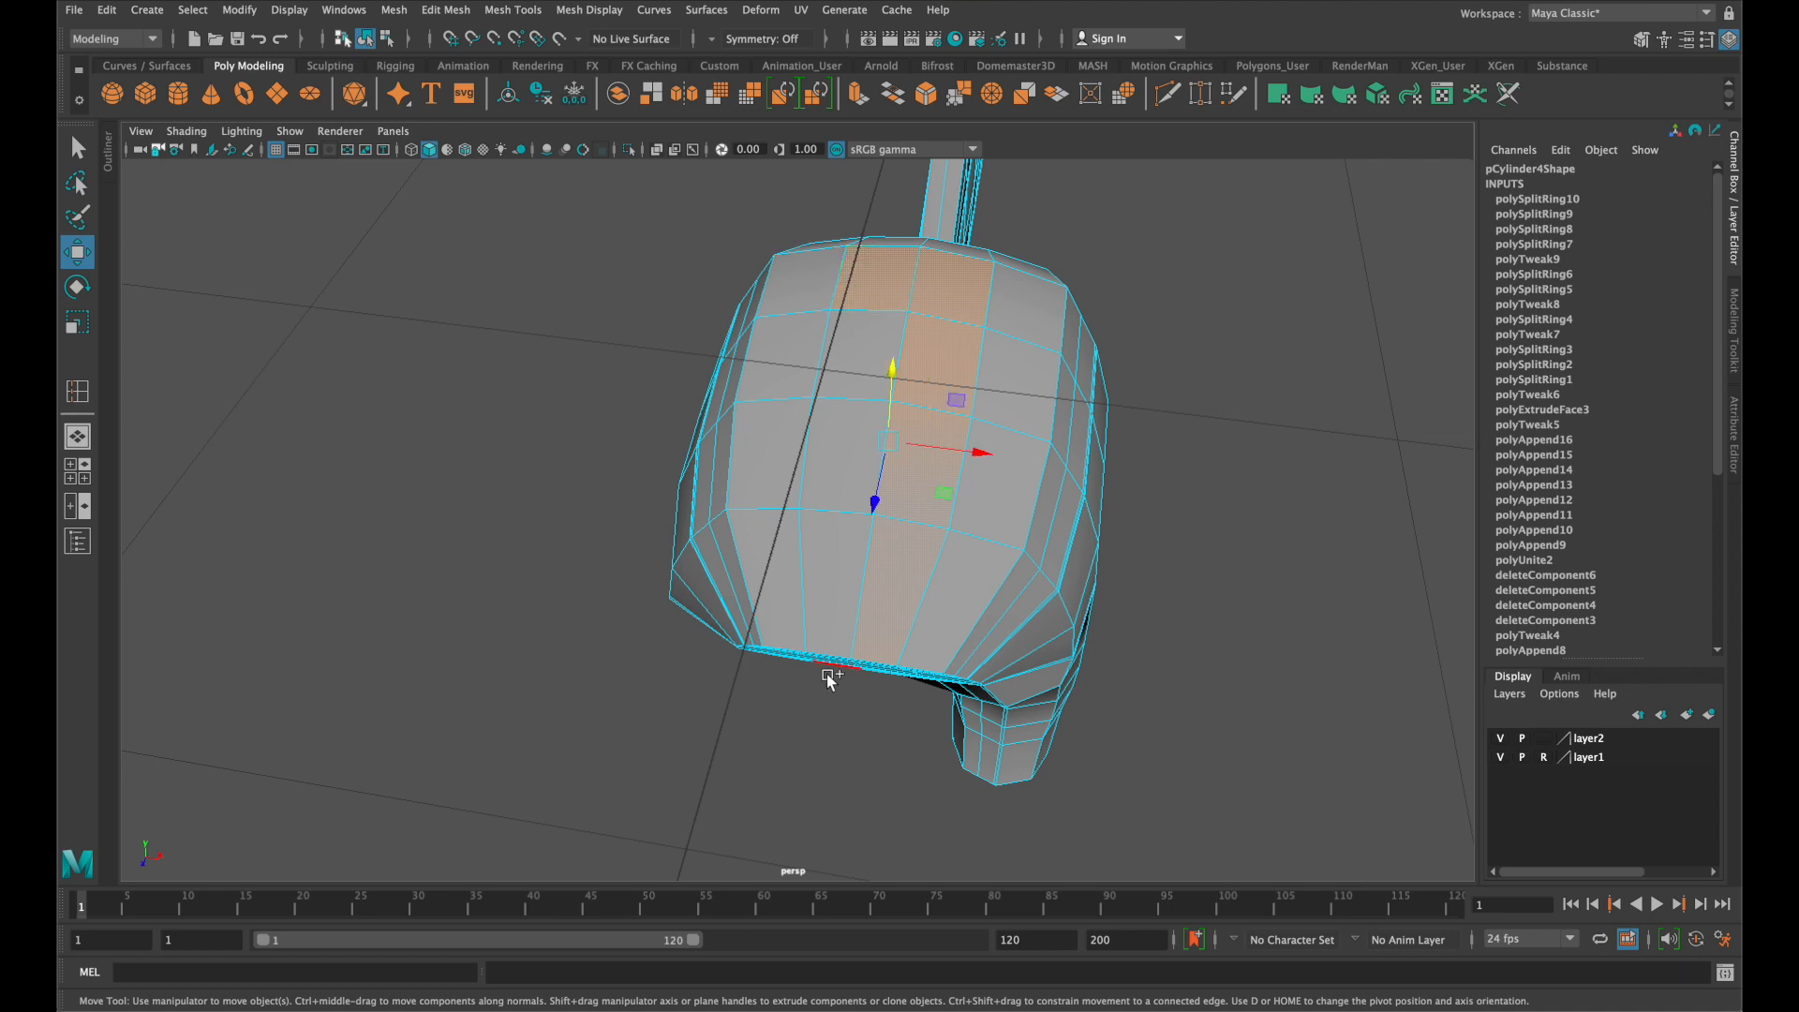
shift+click(825, 636)
key(BackSpace)
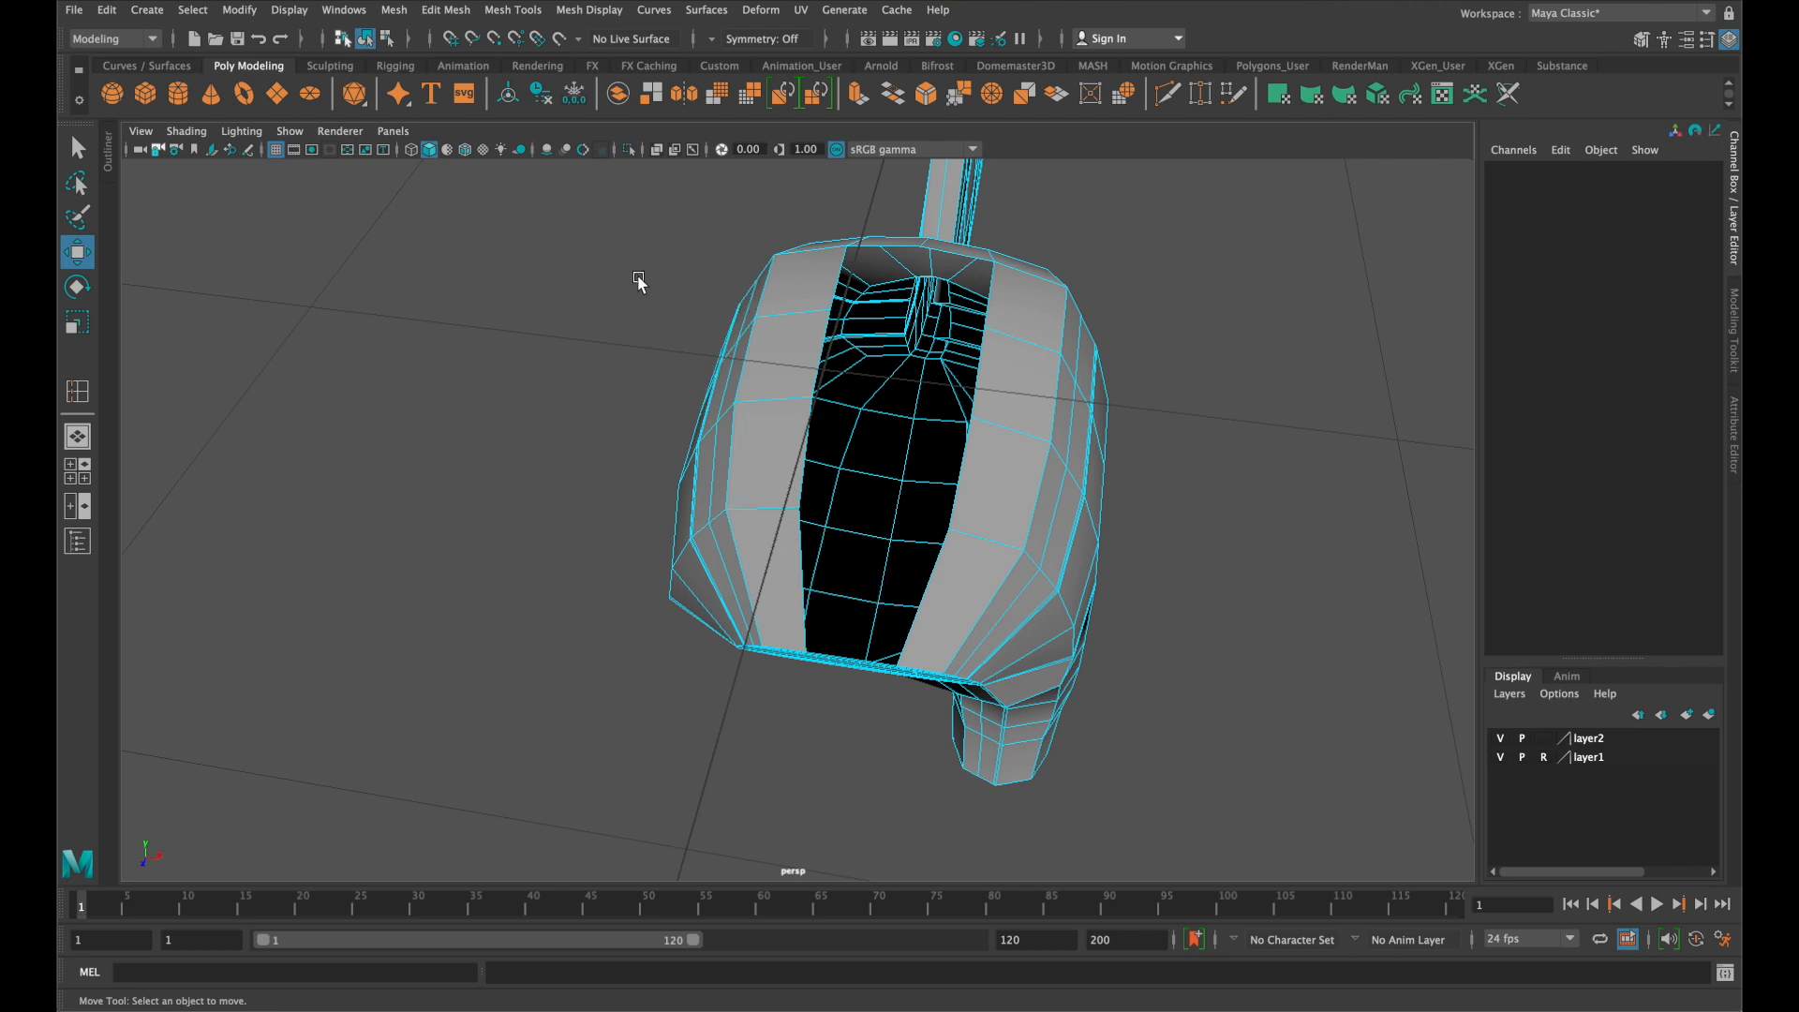
click(513, 9)
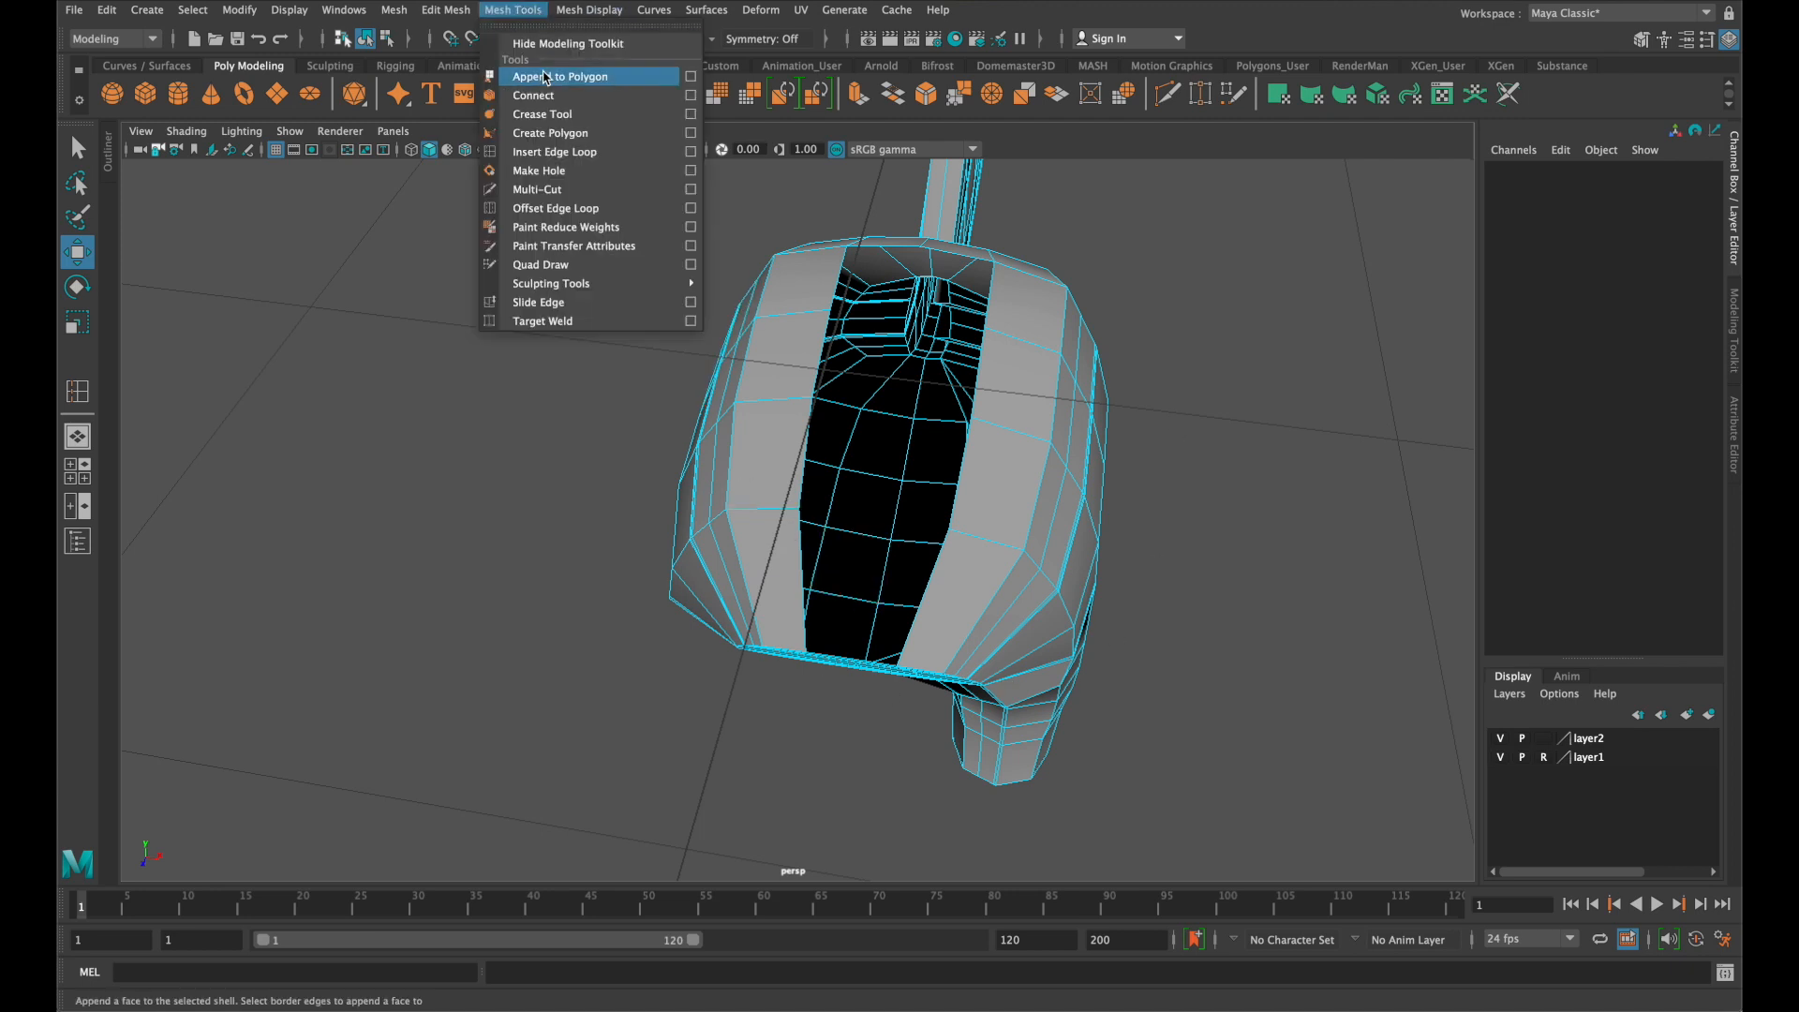
click(555, 134)
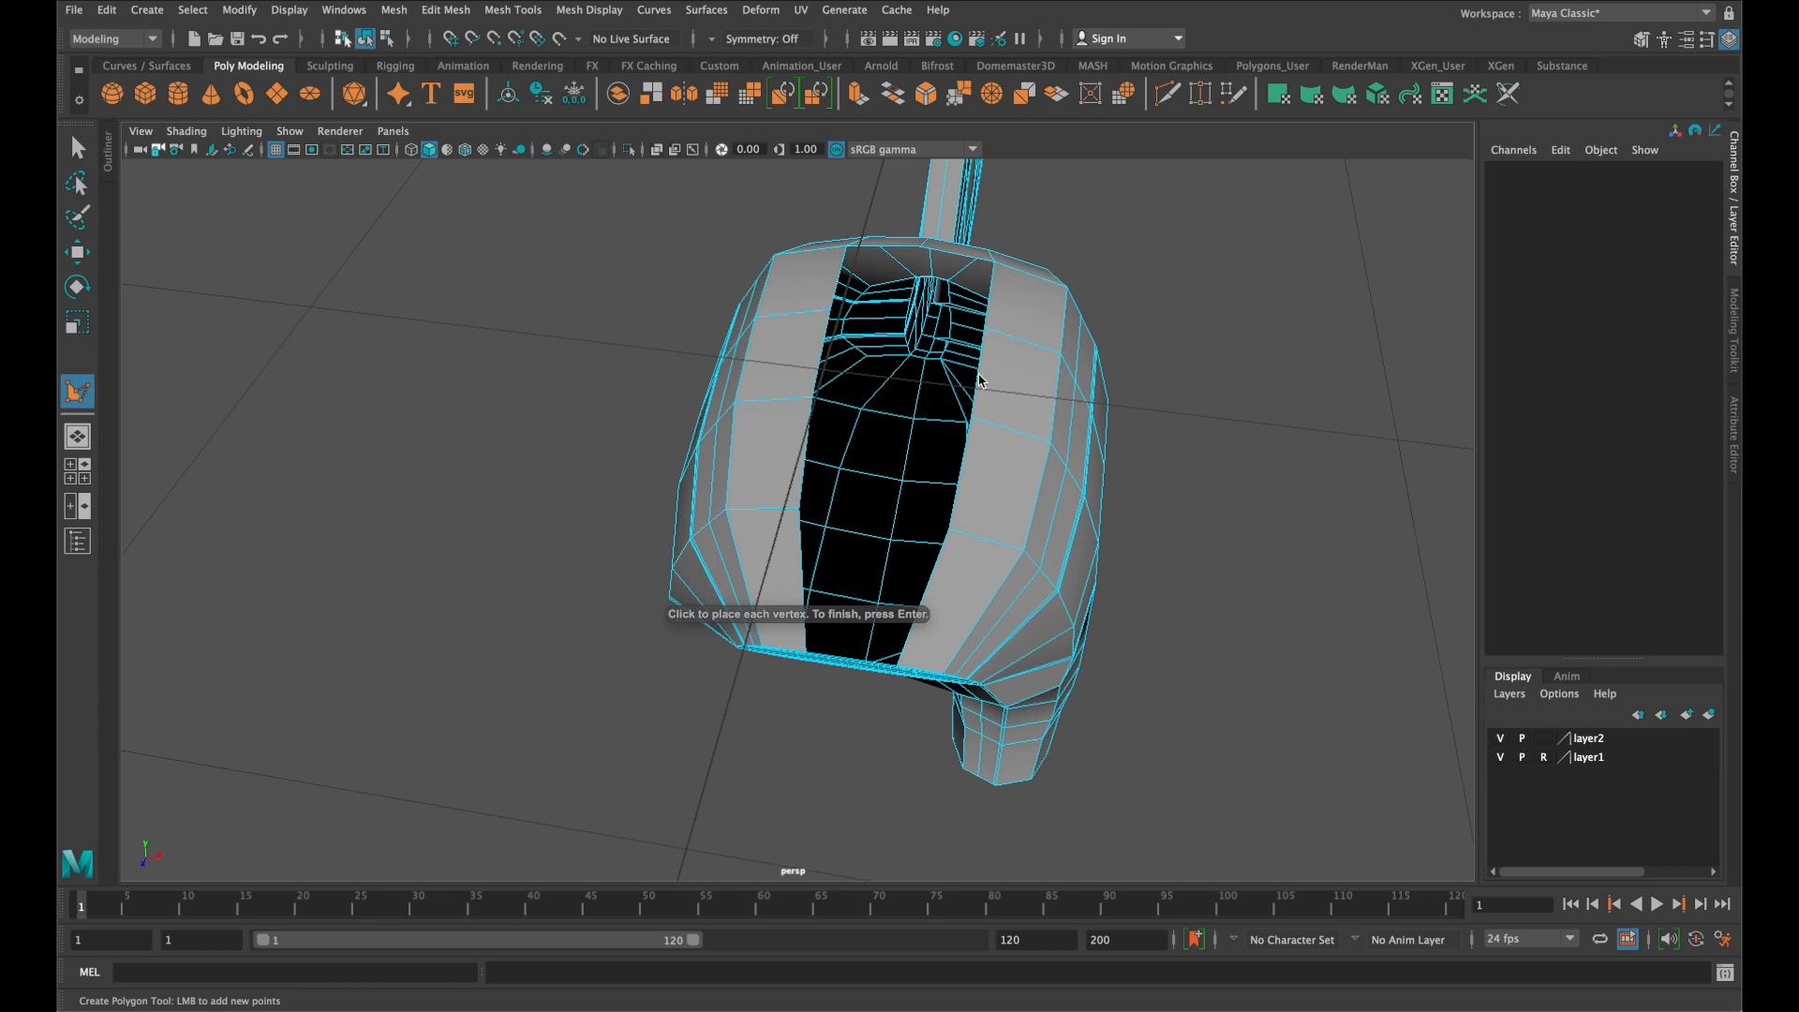
key(BackSpace)
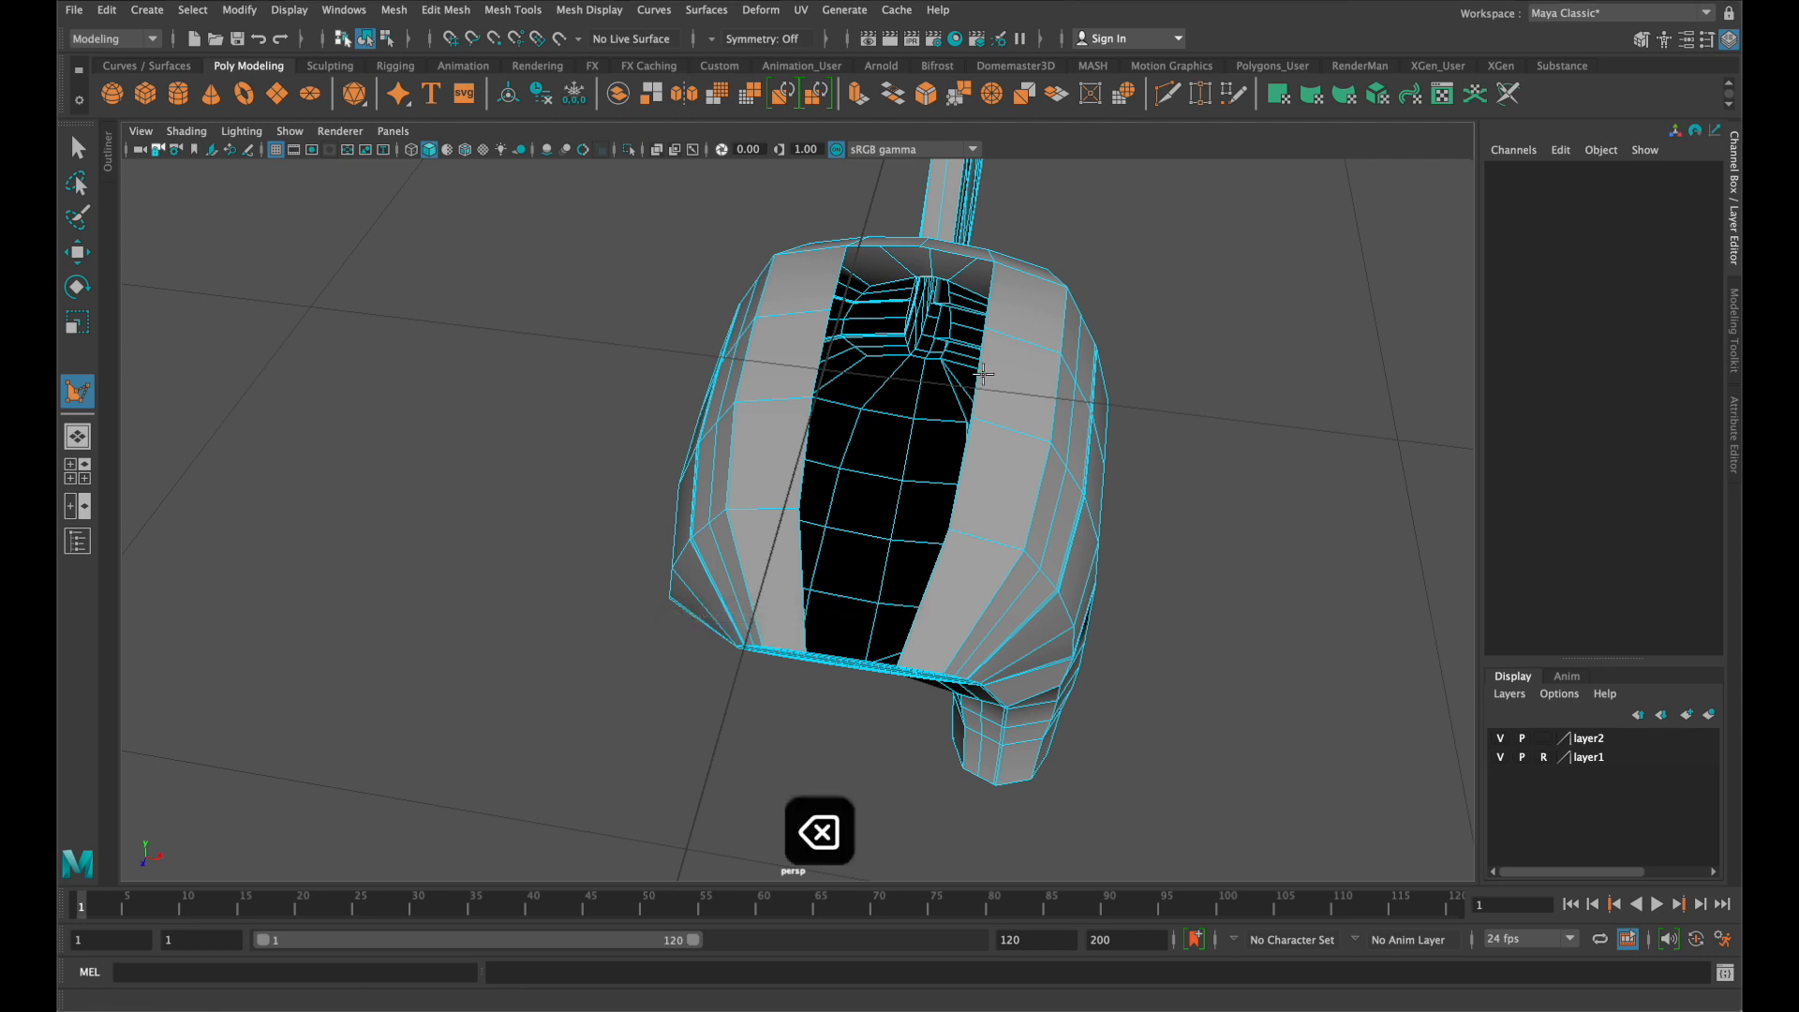
key(q)
Insert four edge loops across the body, spaced along the side of its neck opening
click(512, 9)
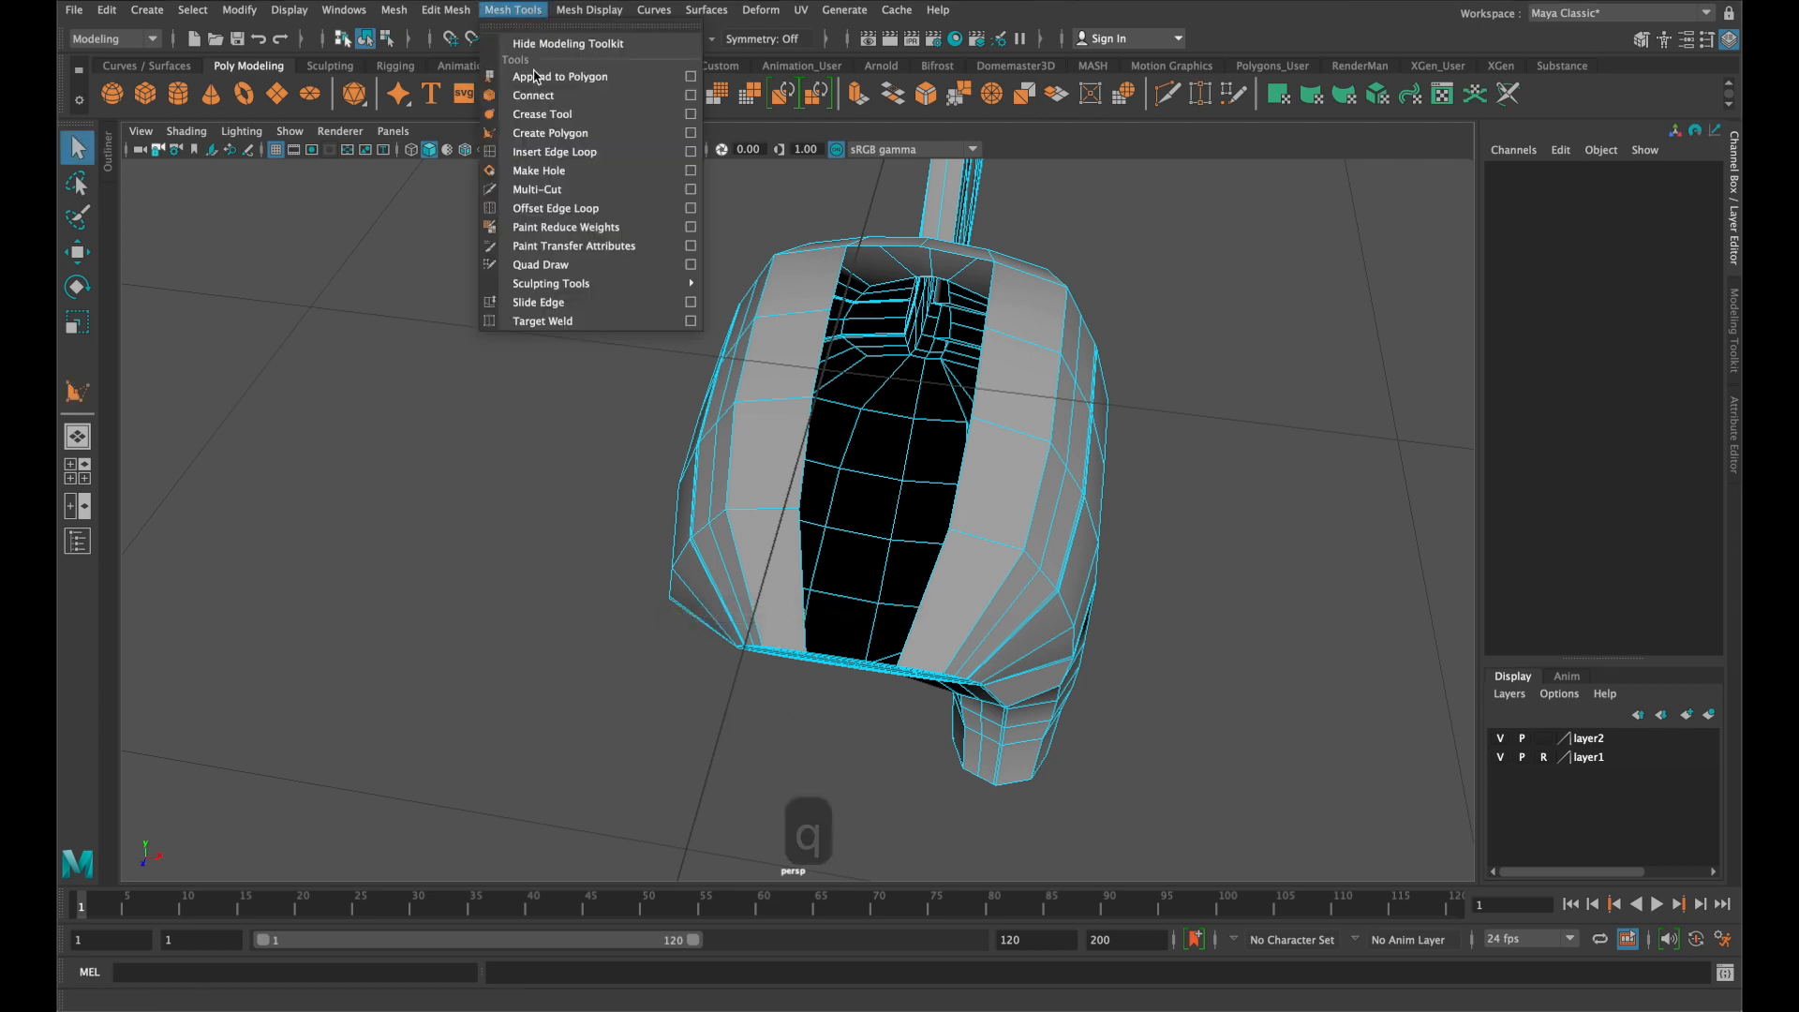
click(555, 152)
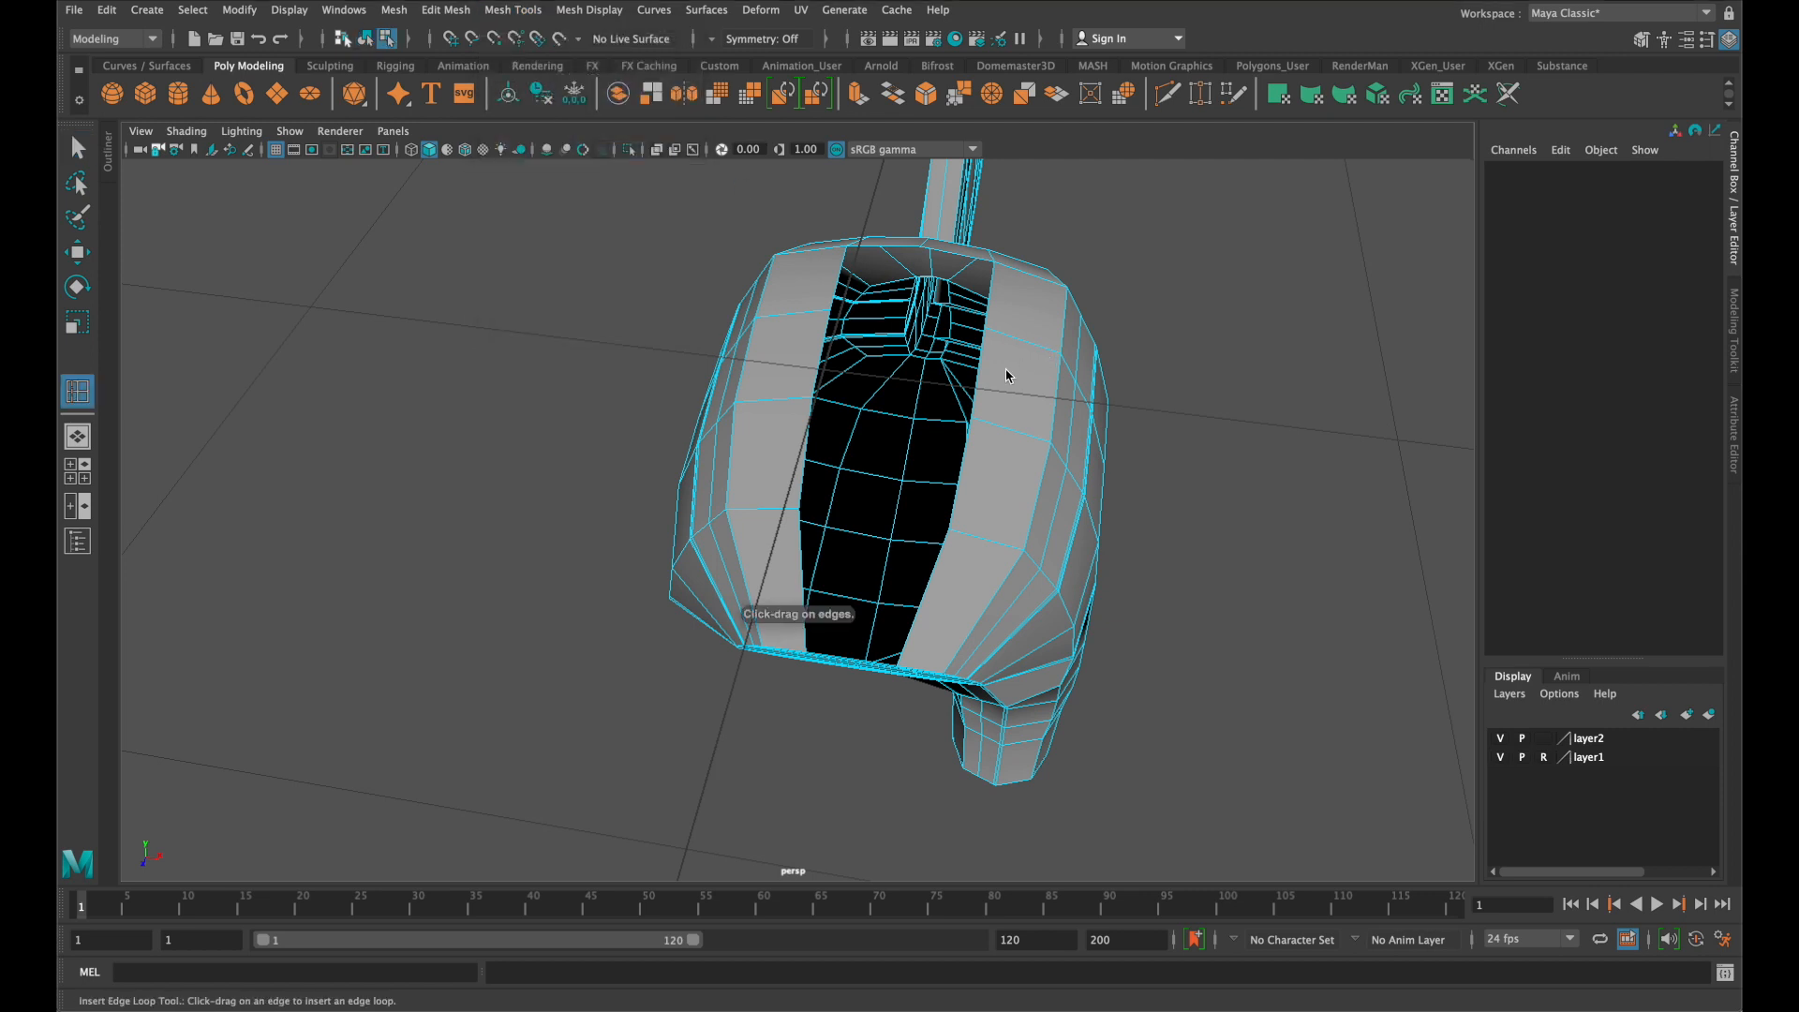
click(978, 382)
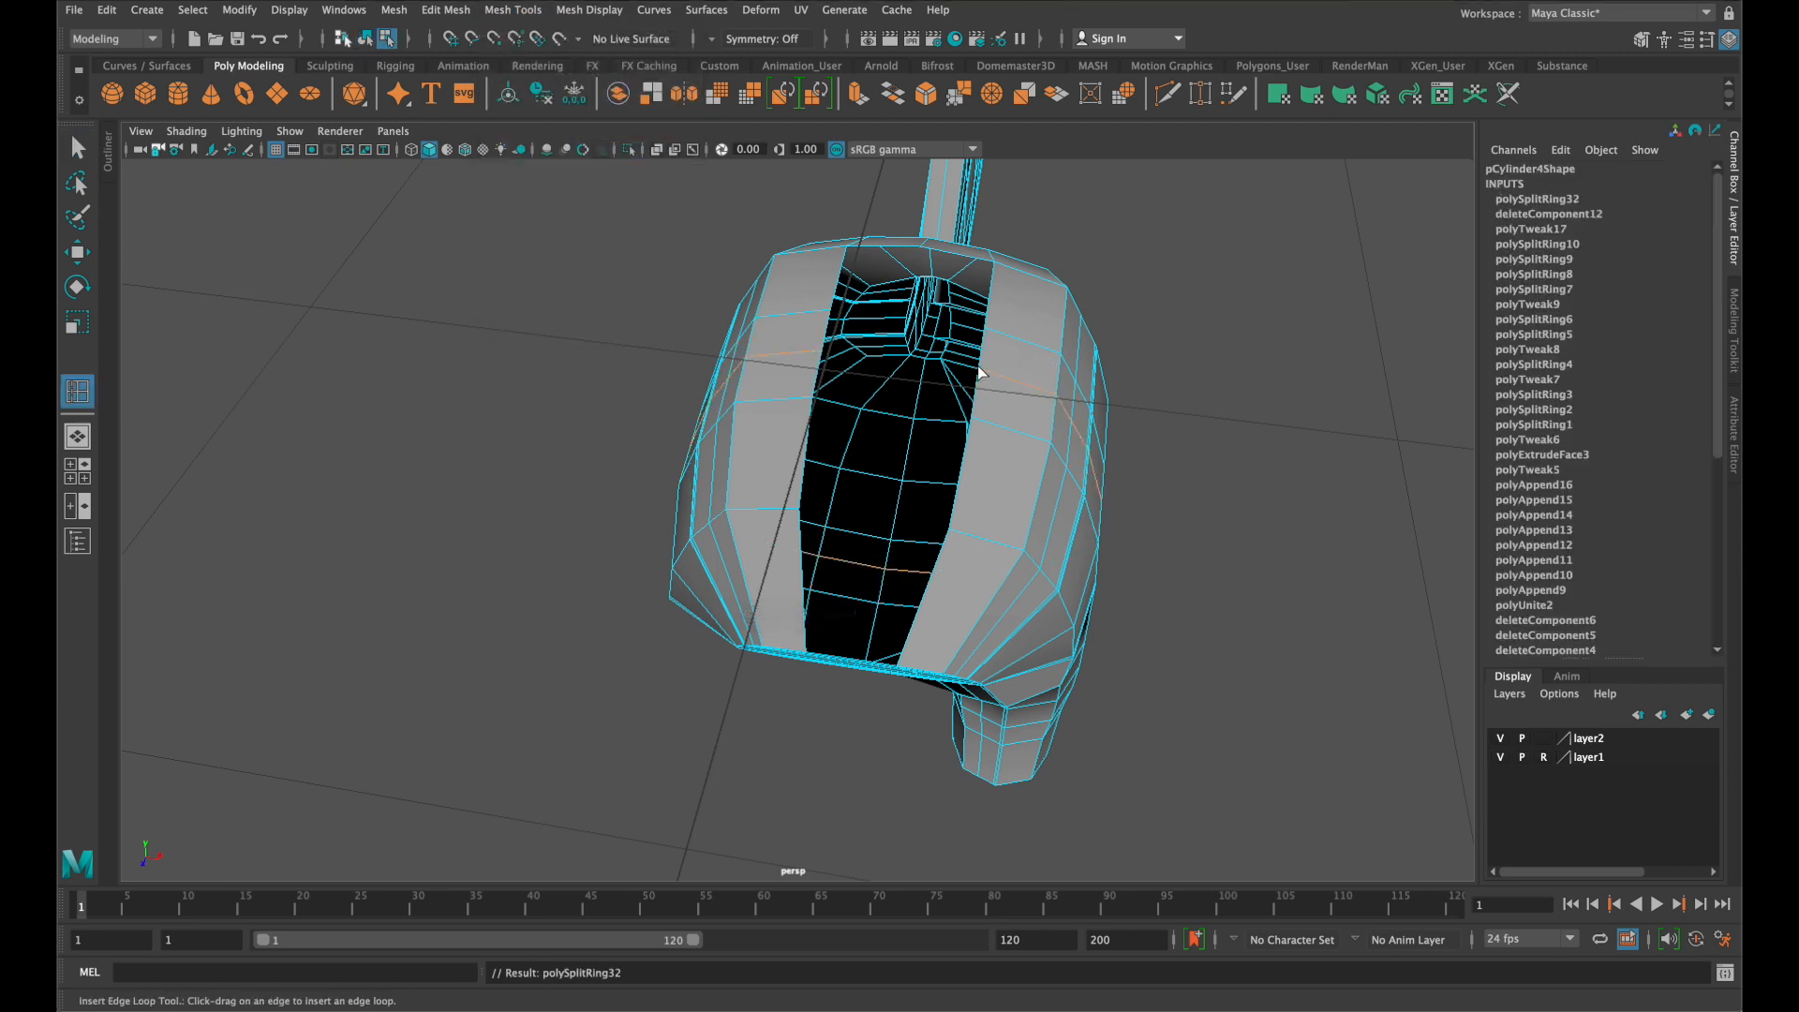
click(992, 300)
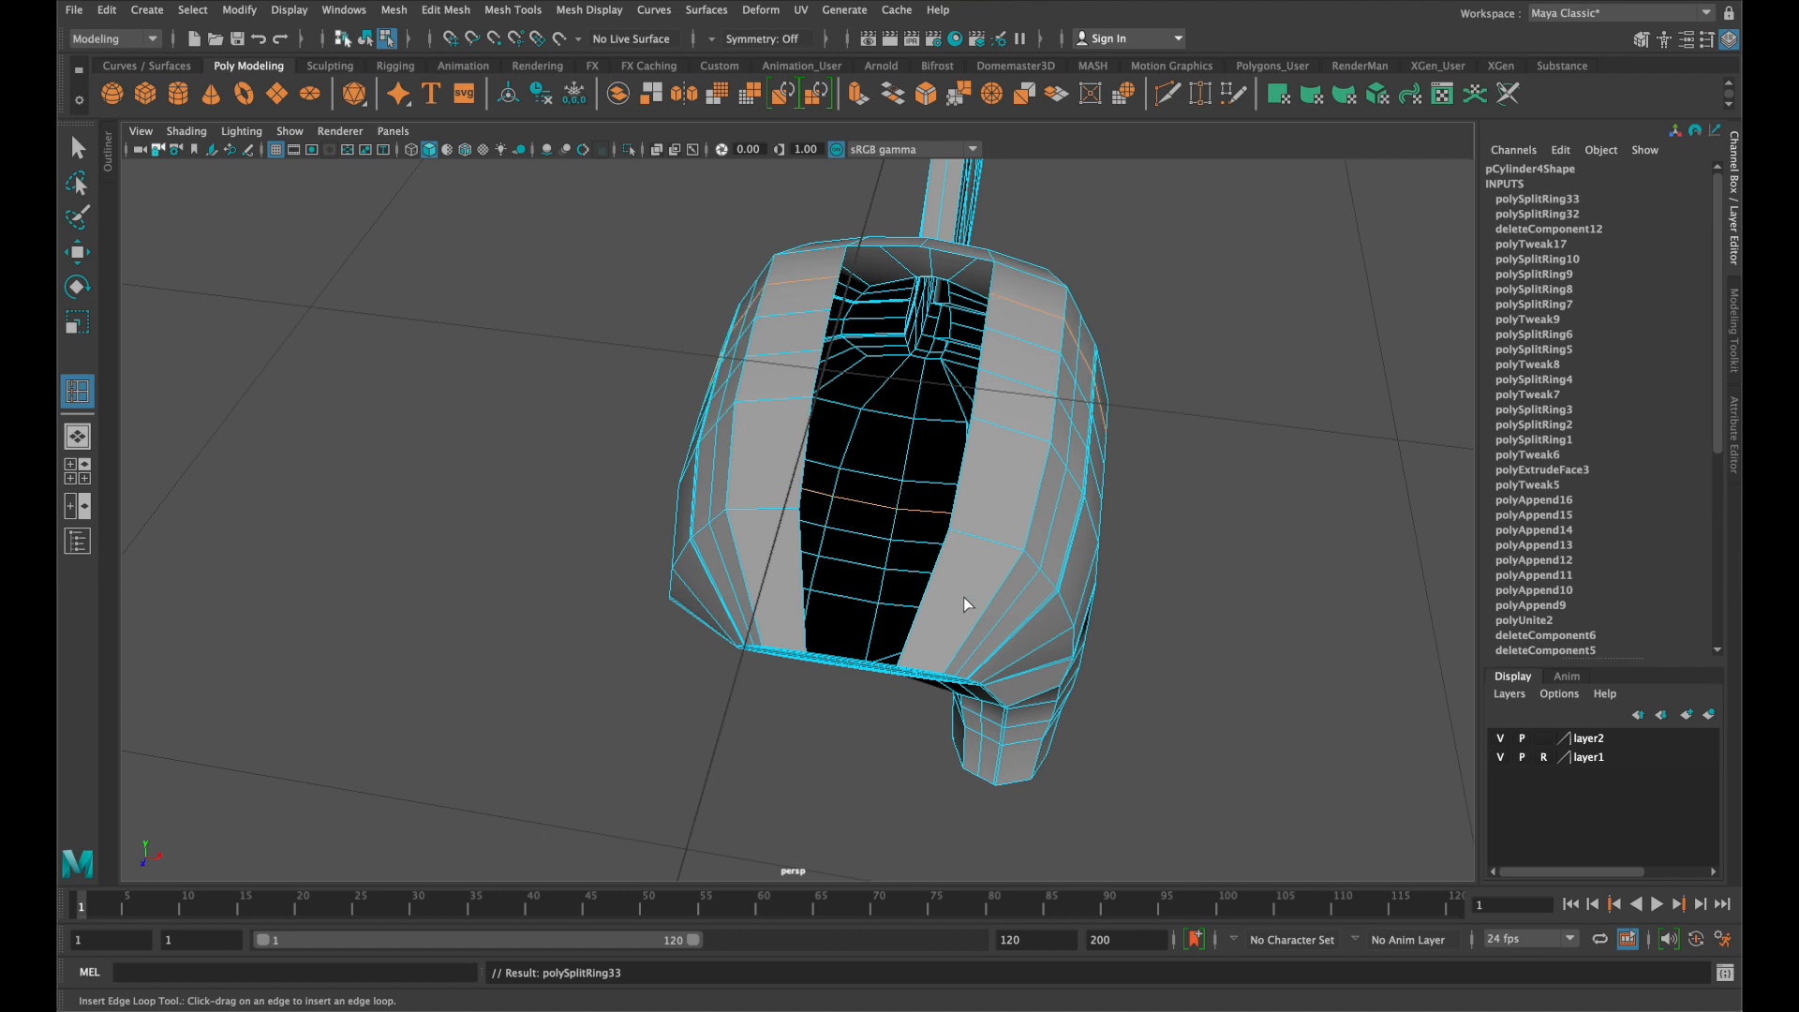
click(963, 477)
drag(922, 612, 932, 610)
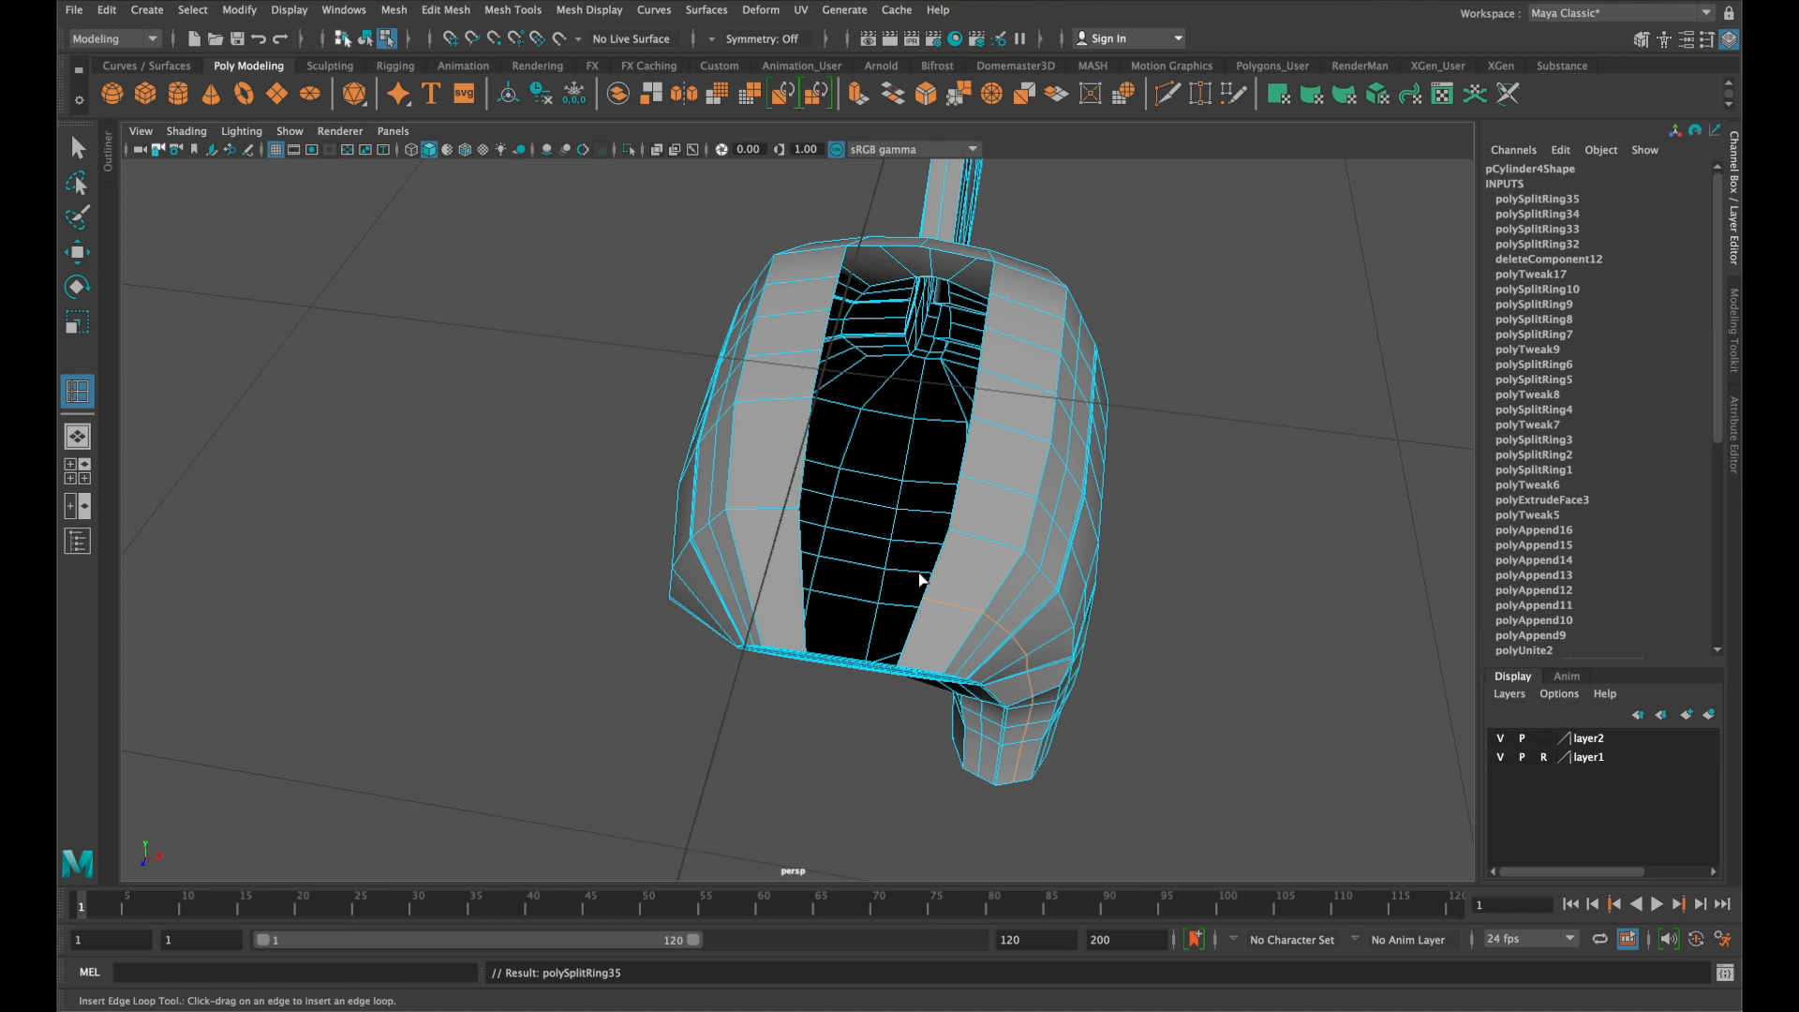
Insert two more edge loops through the middle of the neck opening's side and down the leg
scroll(920, 579, down, 2)
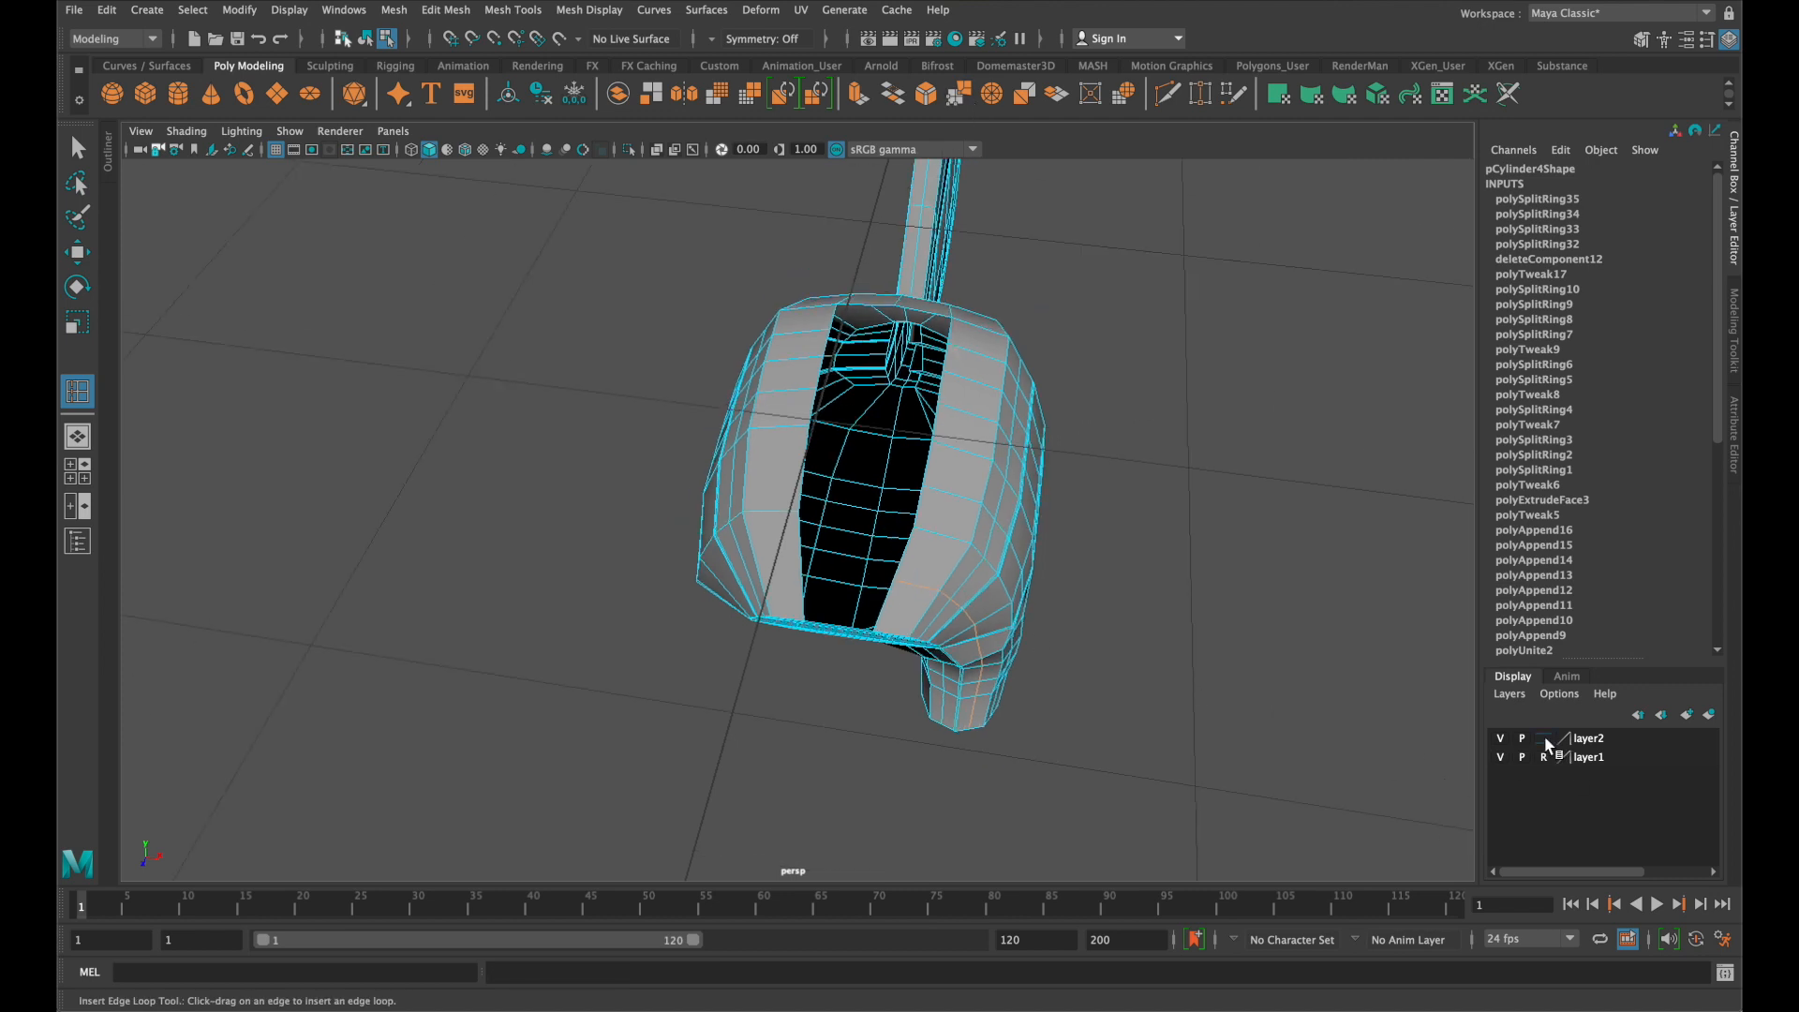
scroll(1083, 543, down, 3)
mouse_move(1083, 543)
alt+mouse_down()
mouse_move(955, 453)
mouse_move(818, 454)
mouse_move(1048, 498)
mouse_move(1062, 530)
alt+mouse_up()
scroll(937, 817, up, 10)
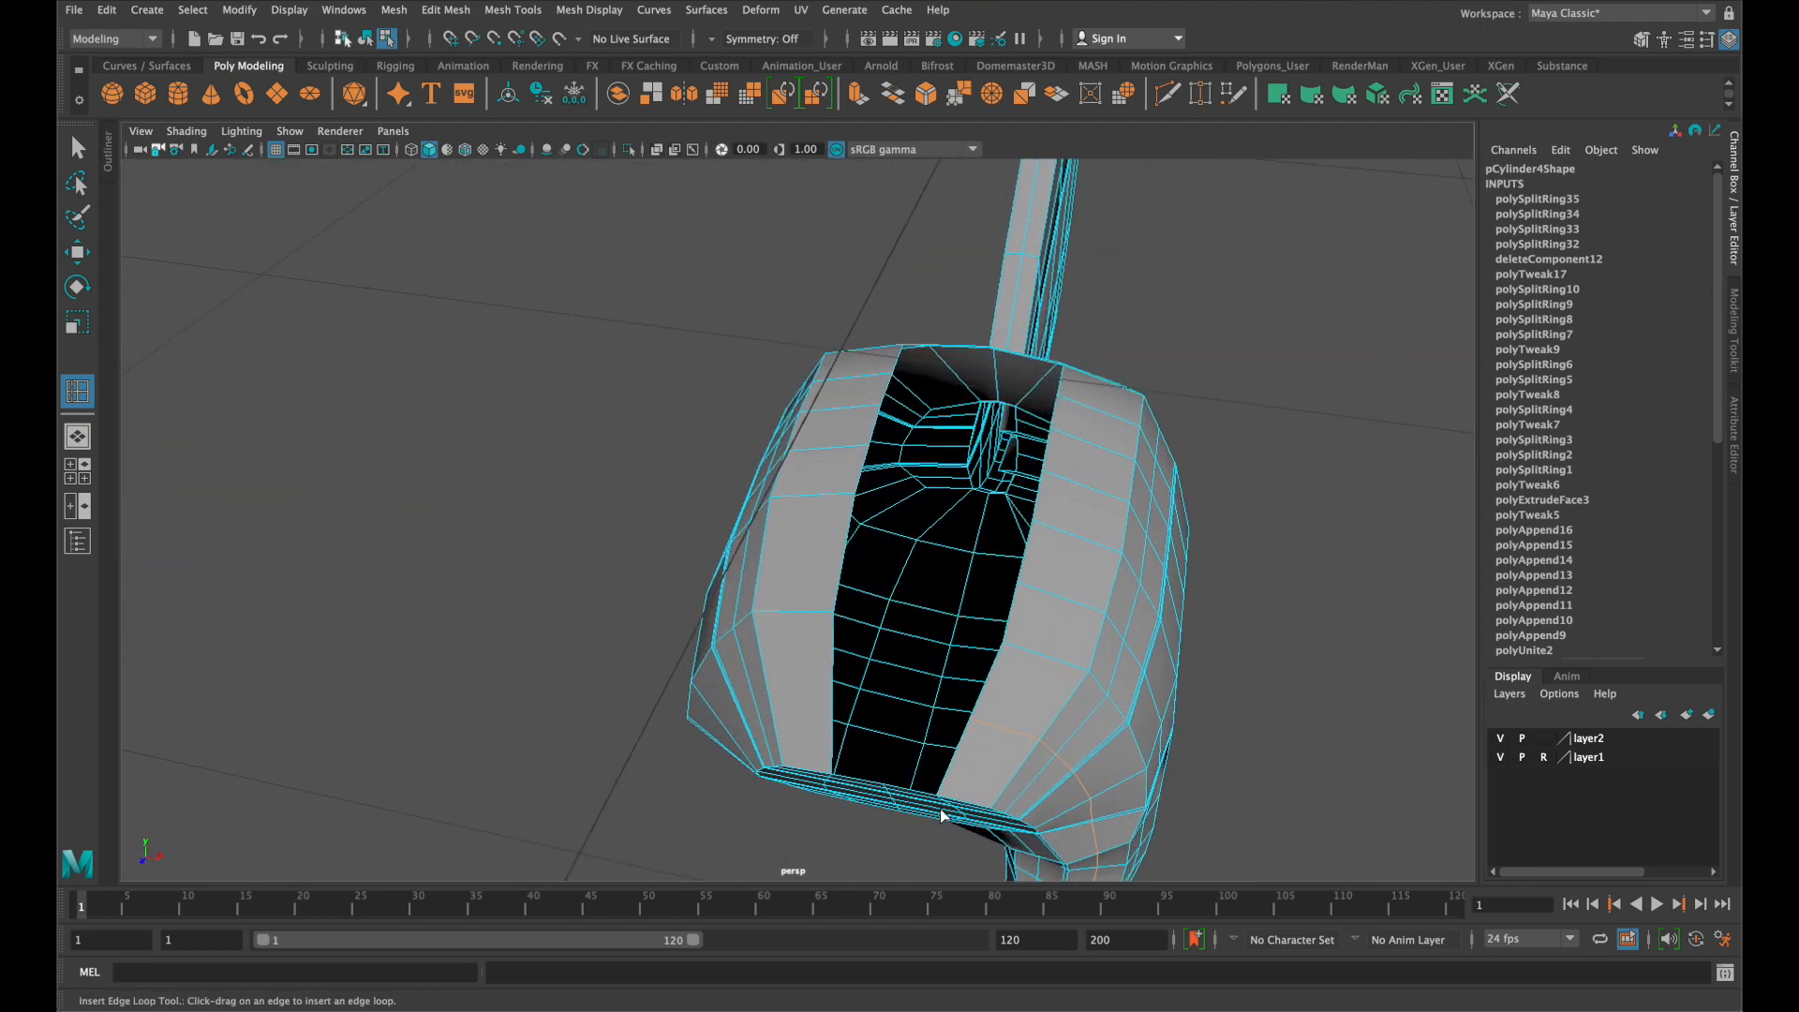
mouse_move(968, 798)
alt+mouse_down()
mouse_move(1003, 791)
mouse_move(995, 812)
alt+mouse_up()
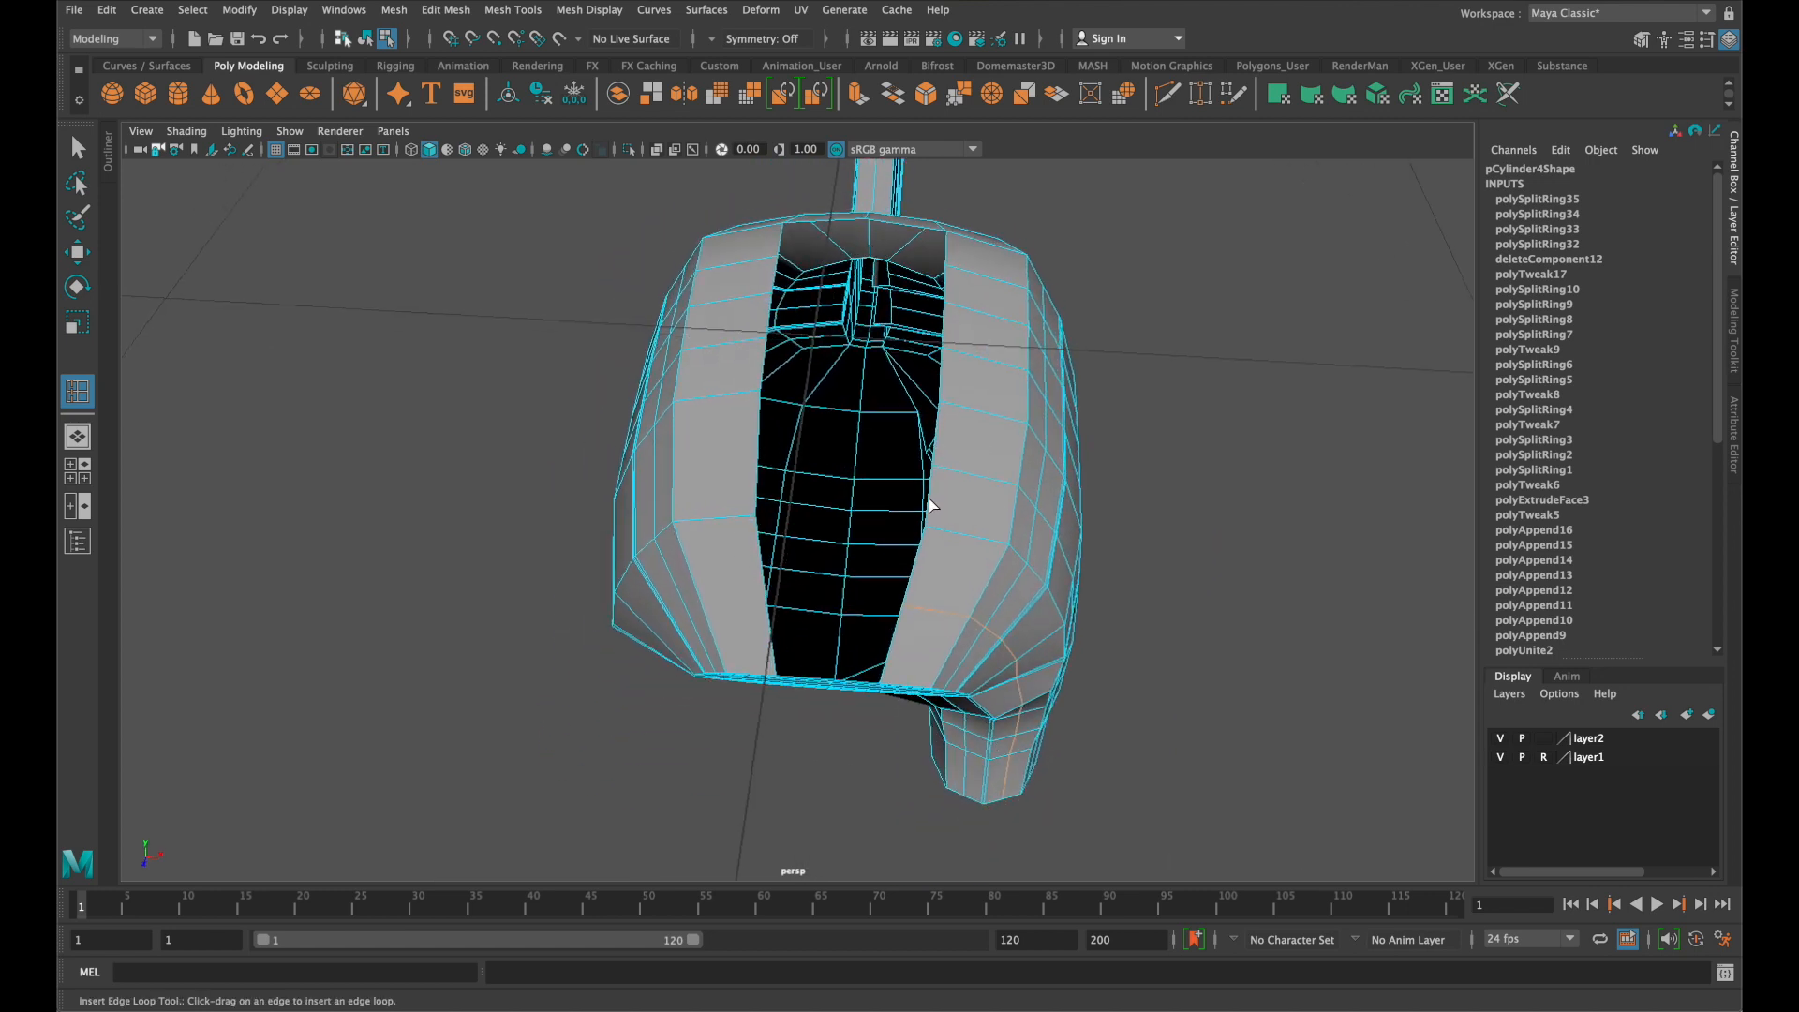
click(932, 471)
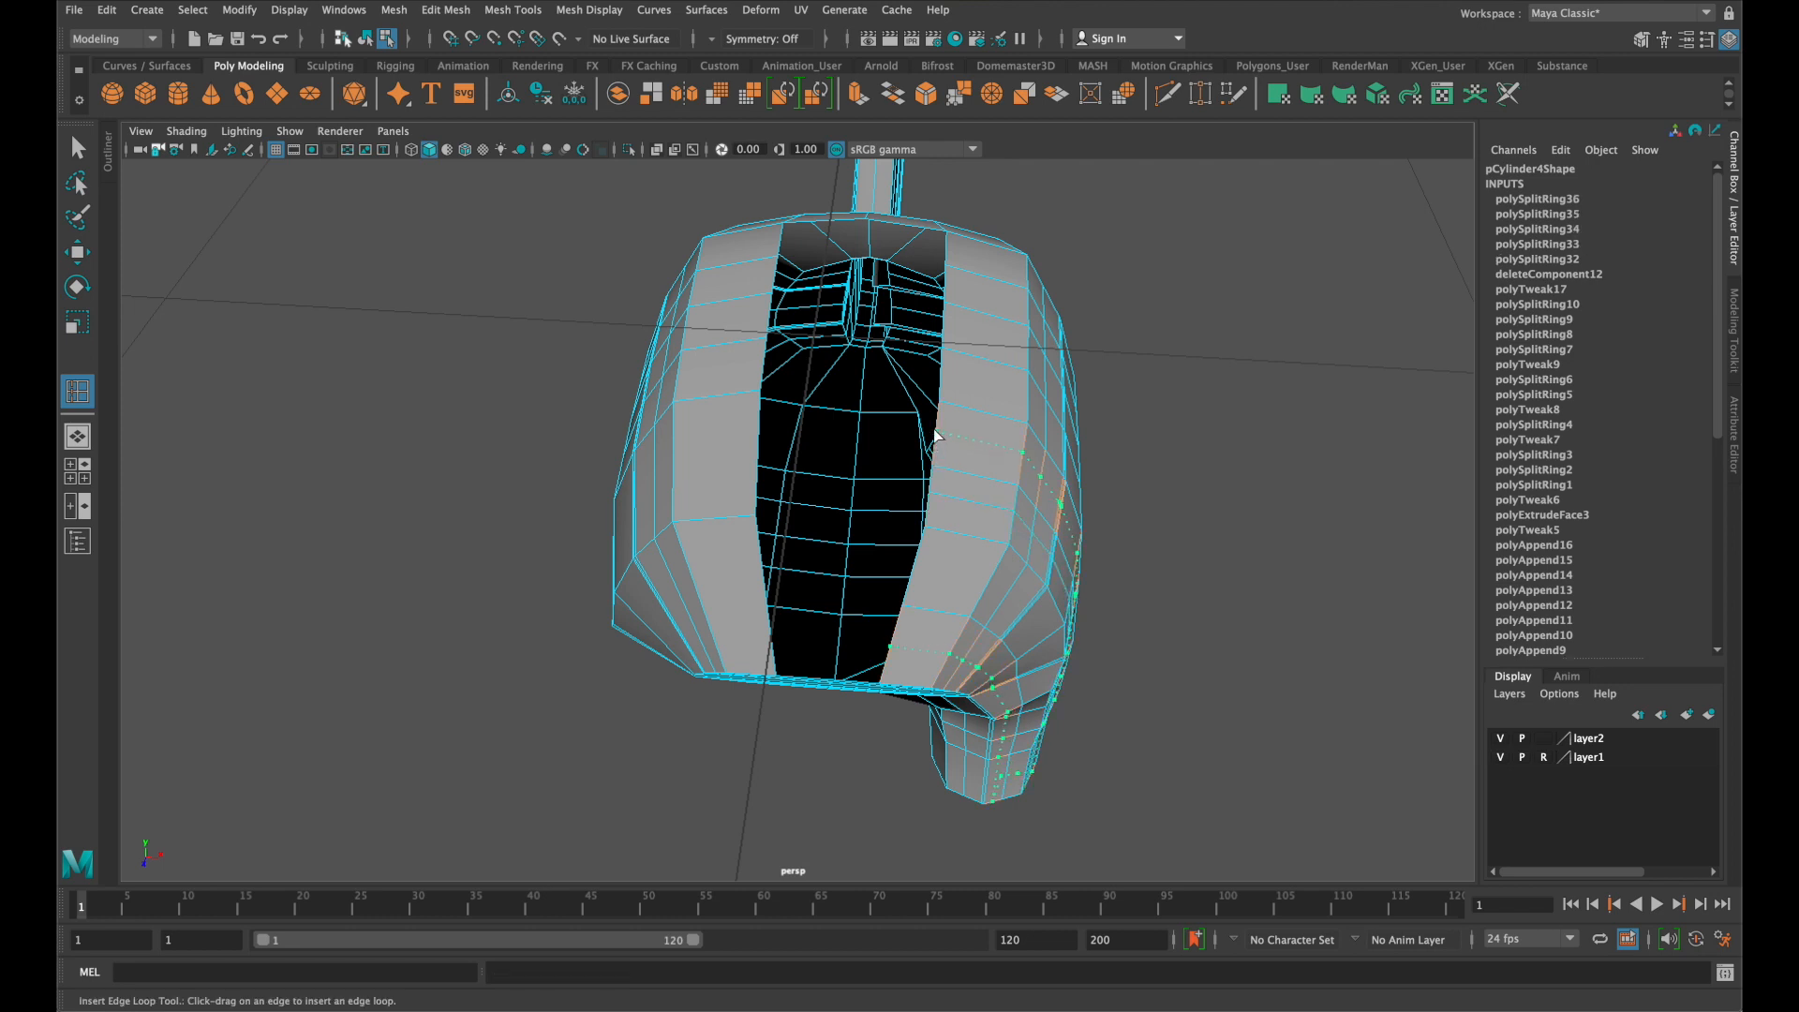
click(935, 436)
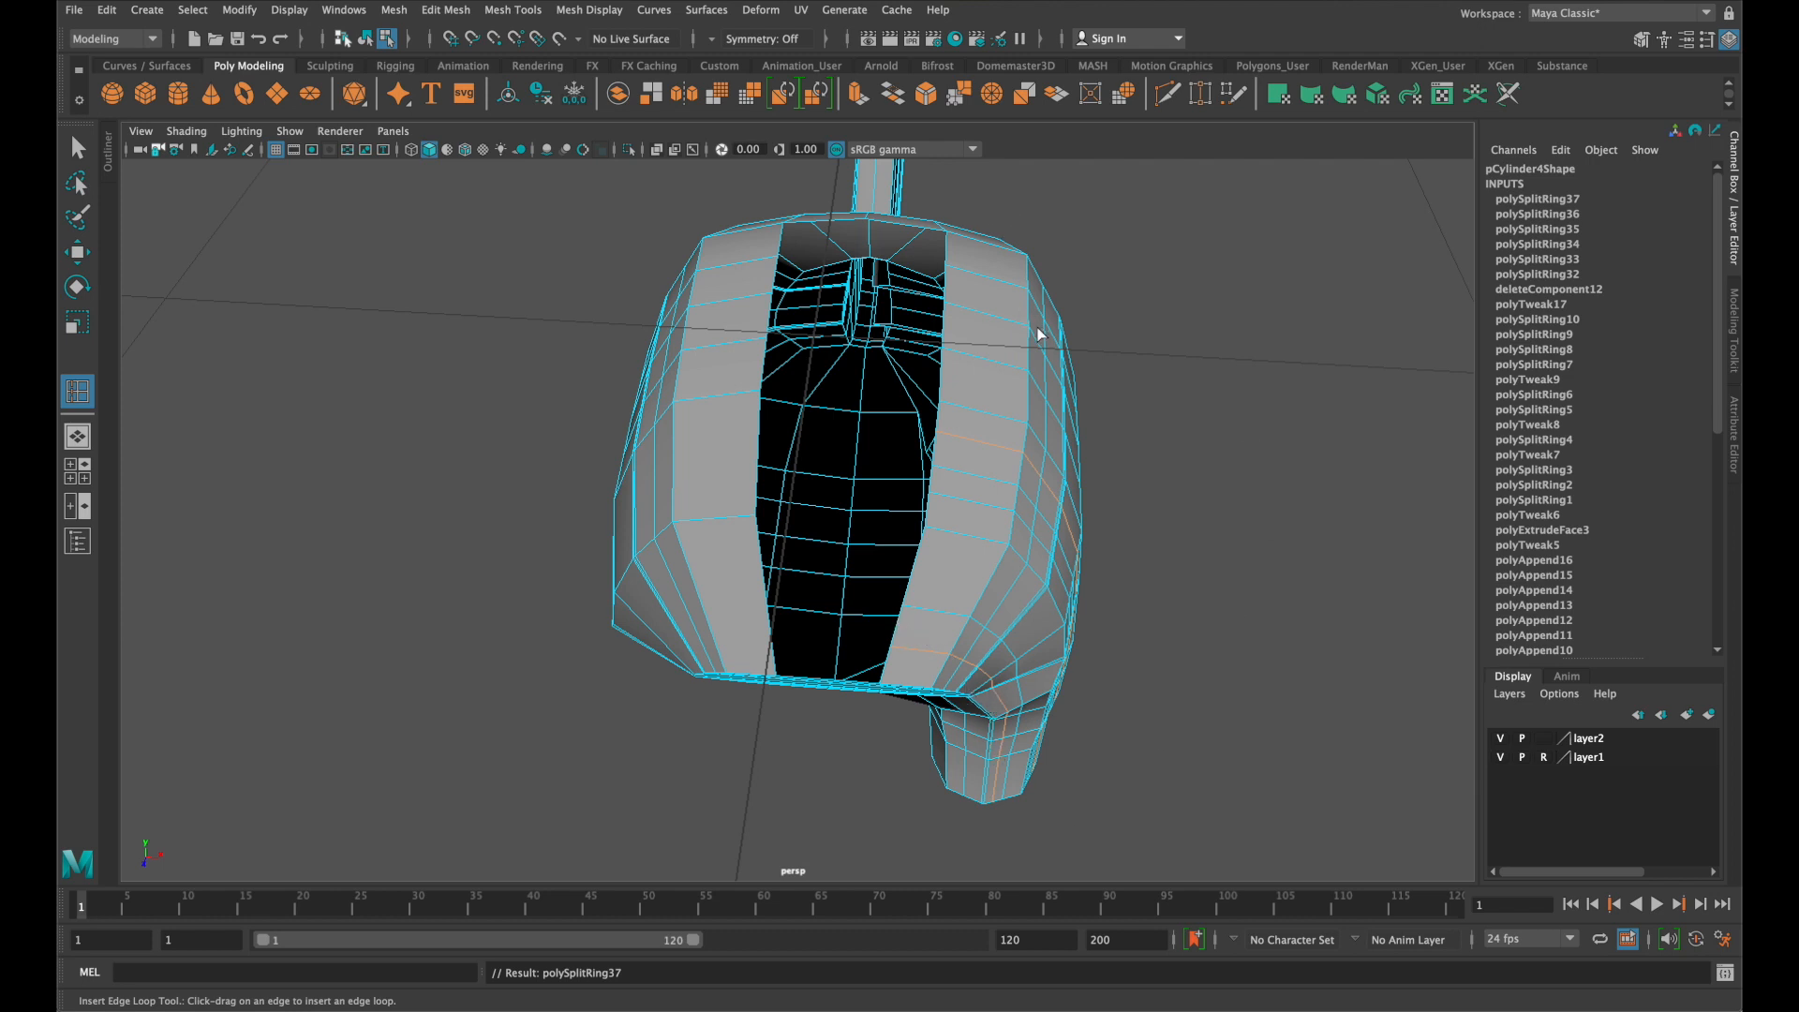
Insert four more edge loops across the body, spaced along the side of its neck opening
key(q)
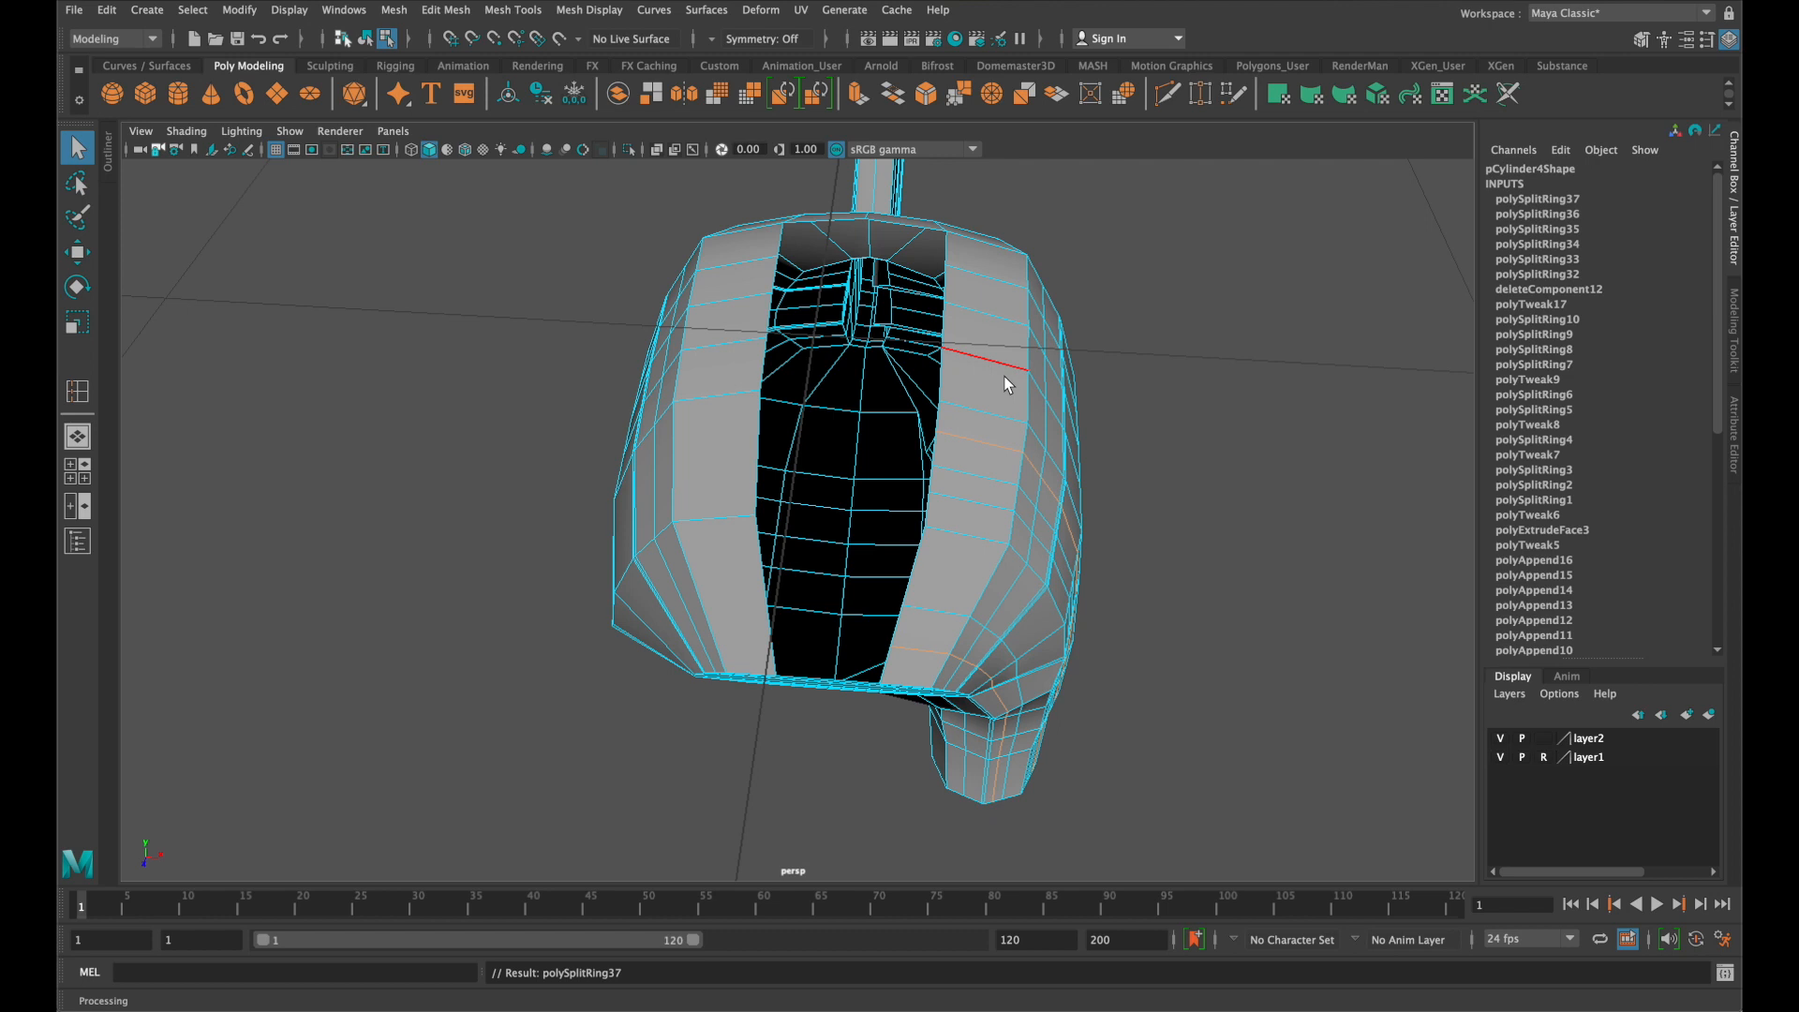
key(g)
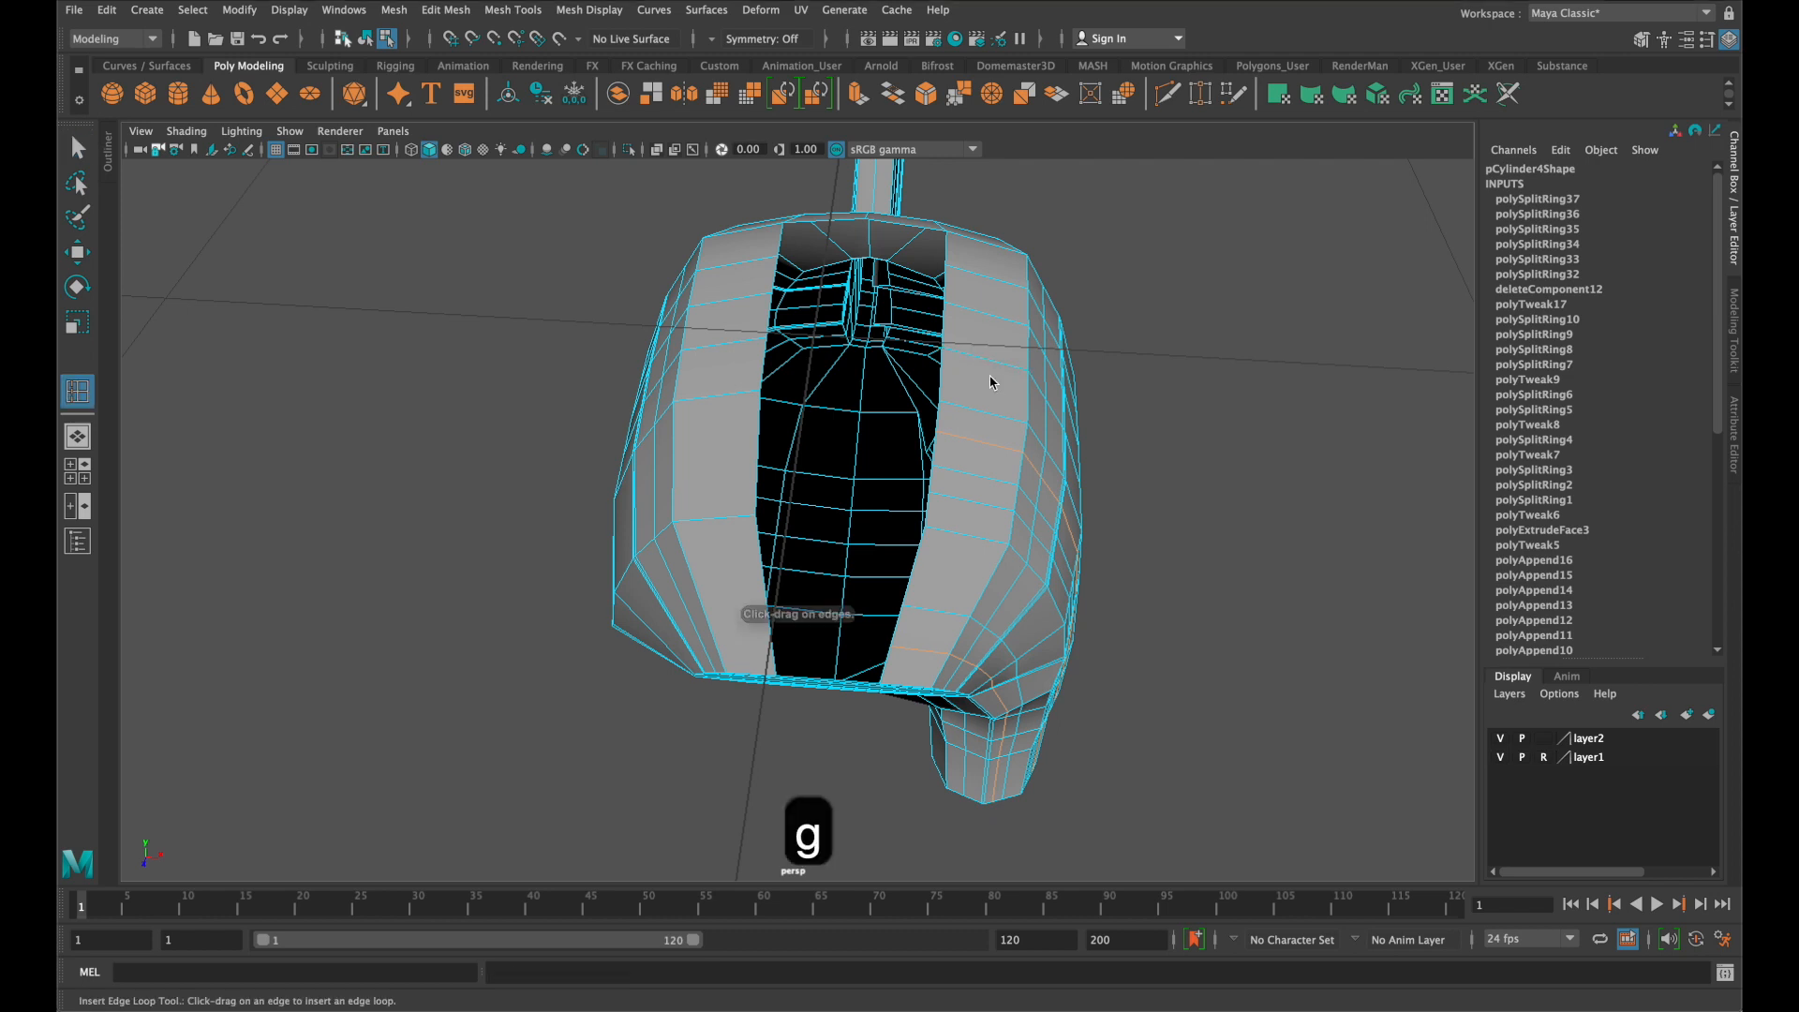
click(943, 375)
click(944, 329)
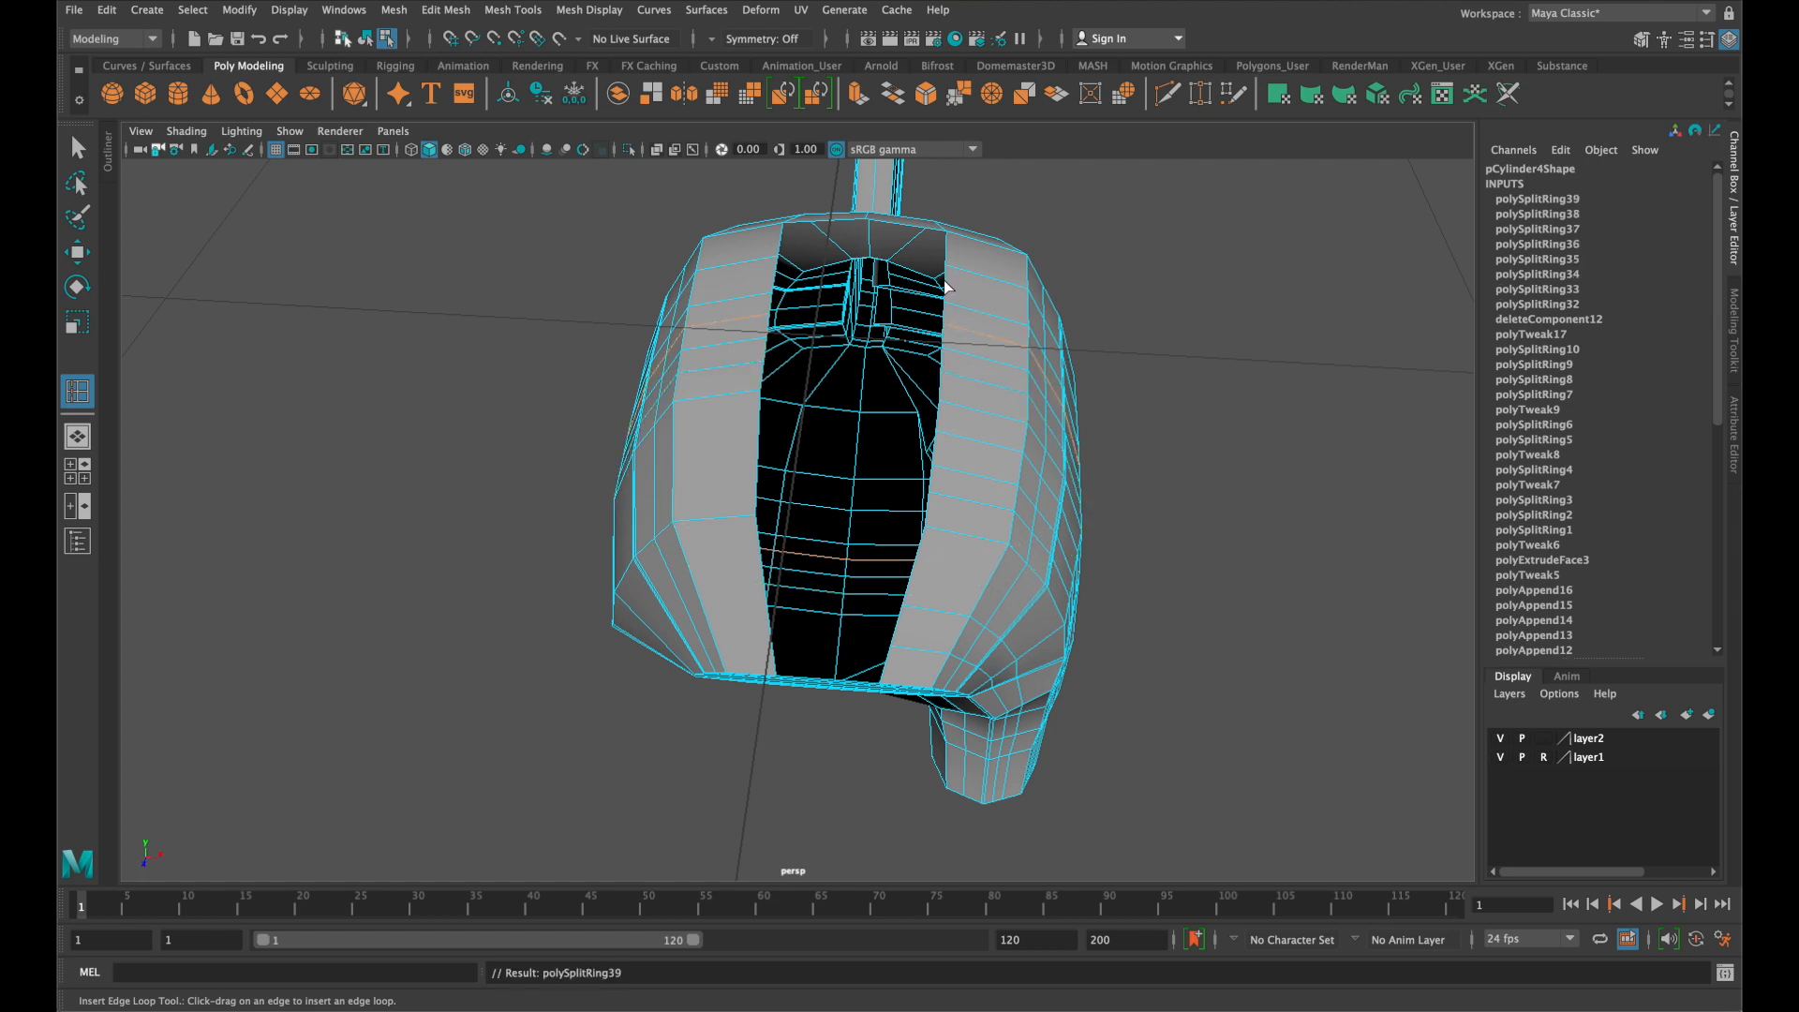
click(945, 285)
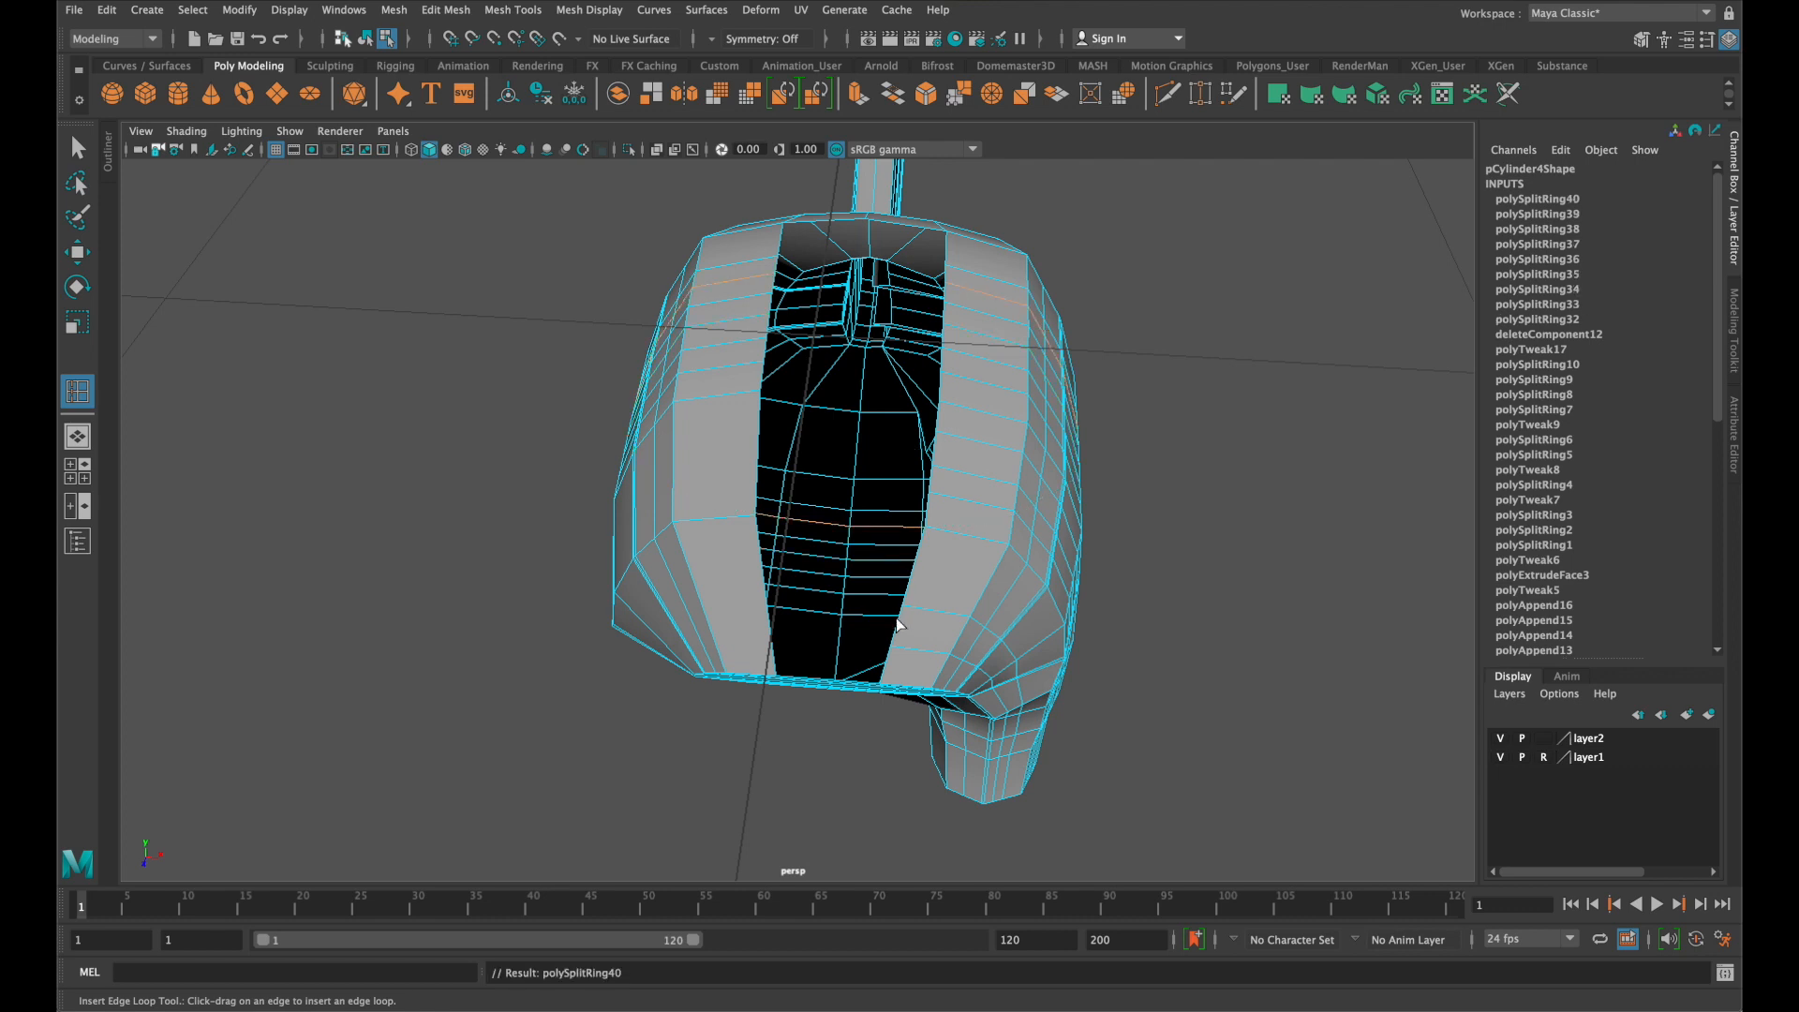
drag(915, 587, 947, 550)
key(q)
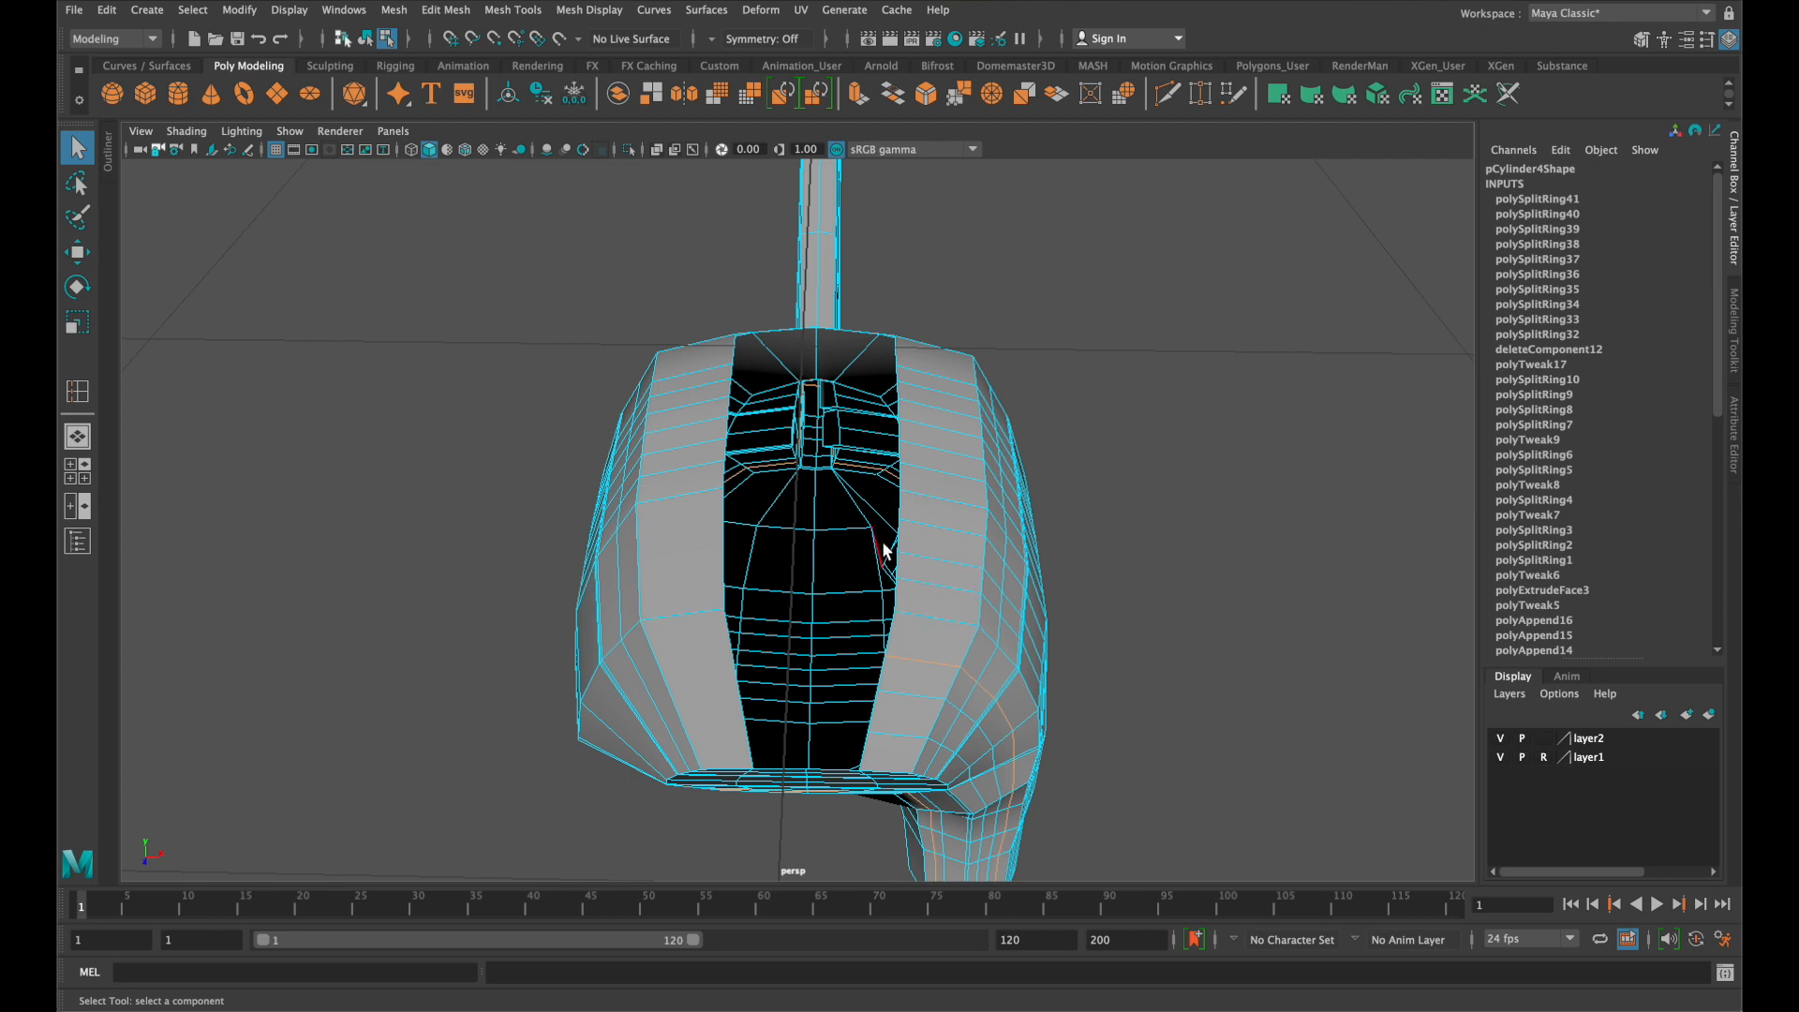
In the front view, select the faces of the body's legless half up to the centre line and delete them
scroll(881, 555, down, 6)
key(space)
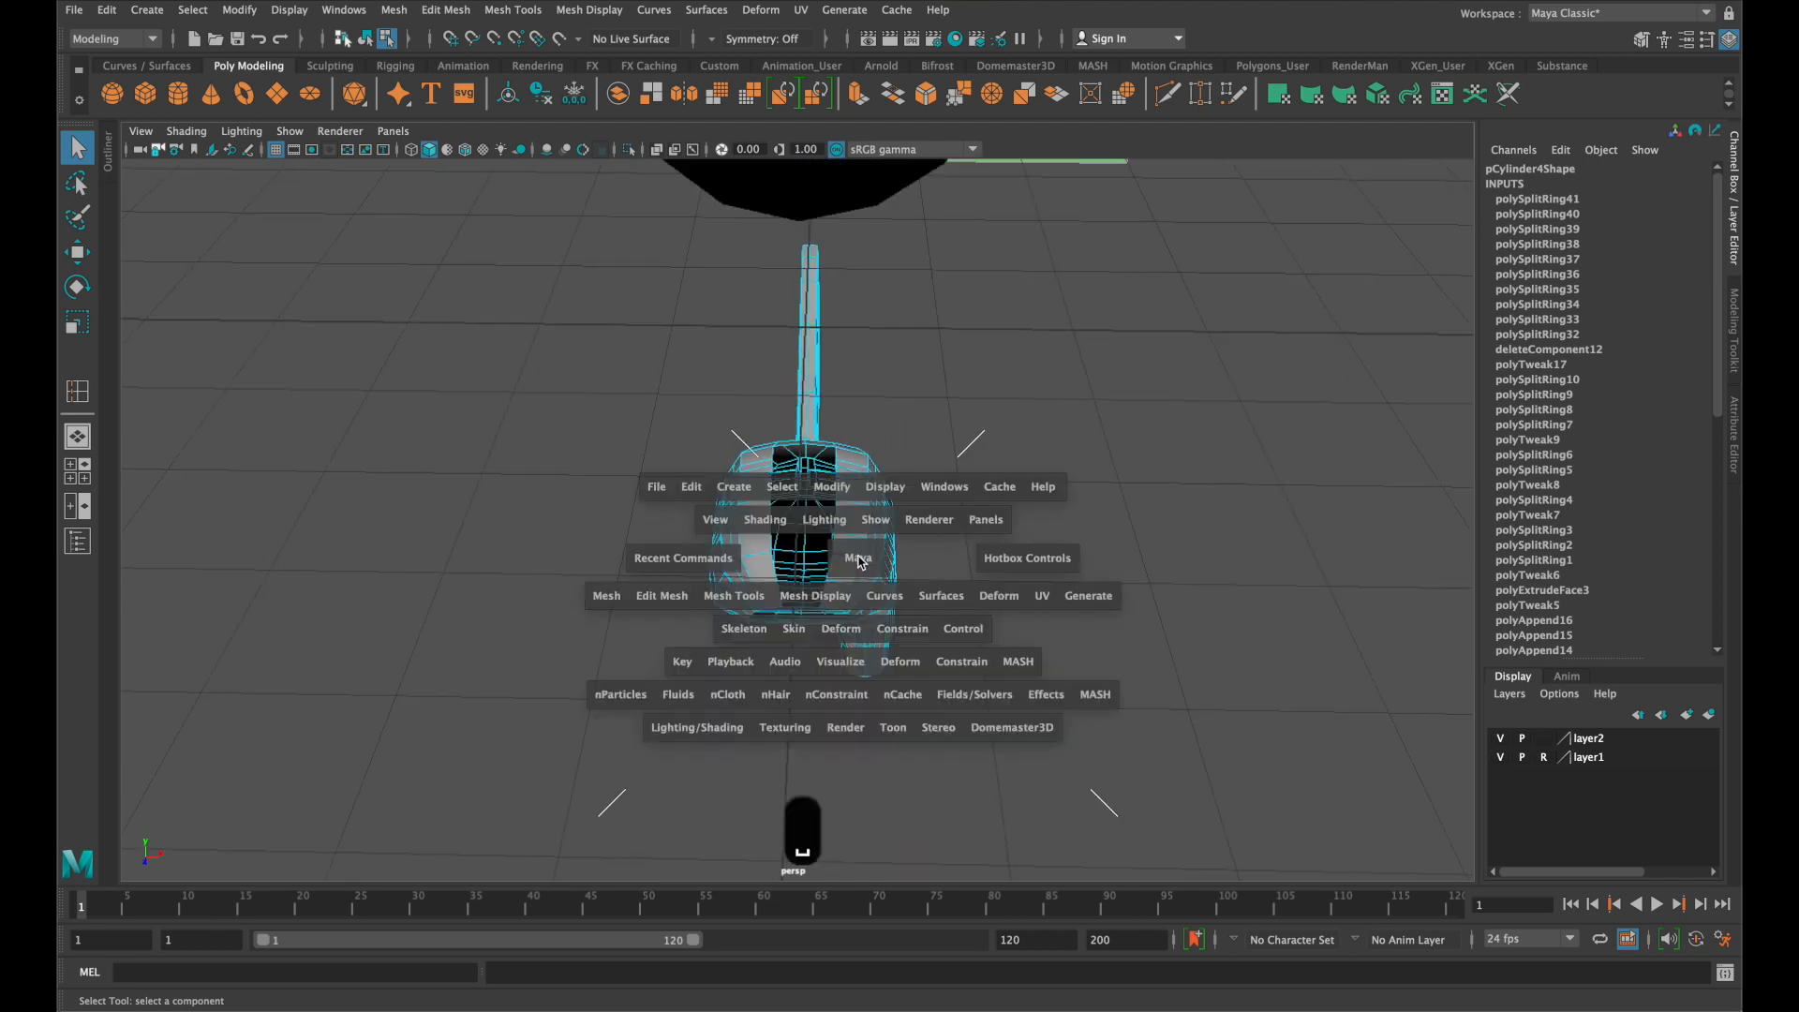
key(space)
scroll(524, 731, down, 6)
scroll(756, 662, up, 5)
alt+middle_drag(891, 714, 943, 499)
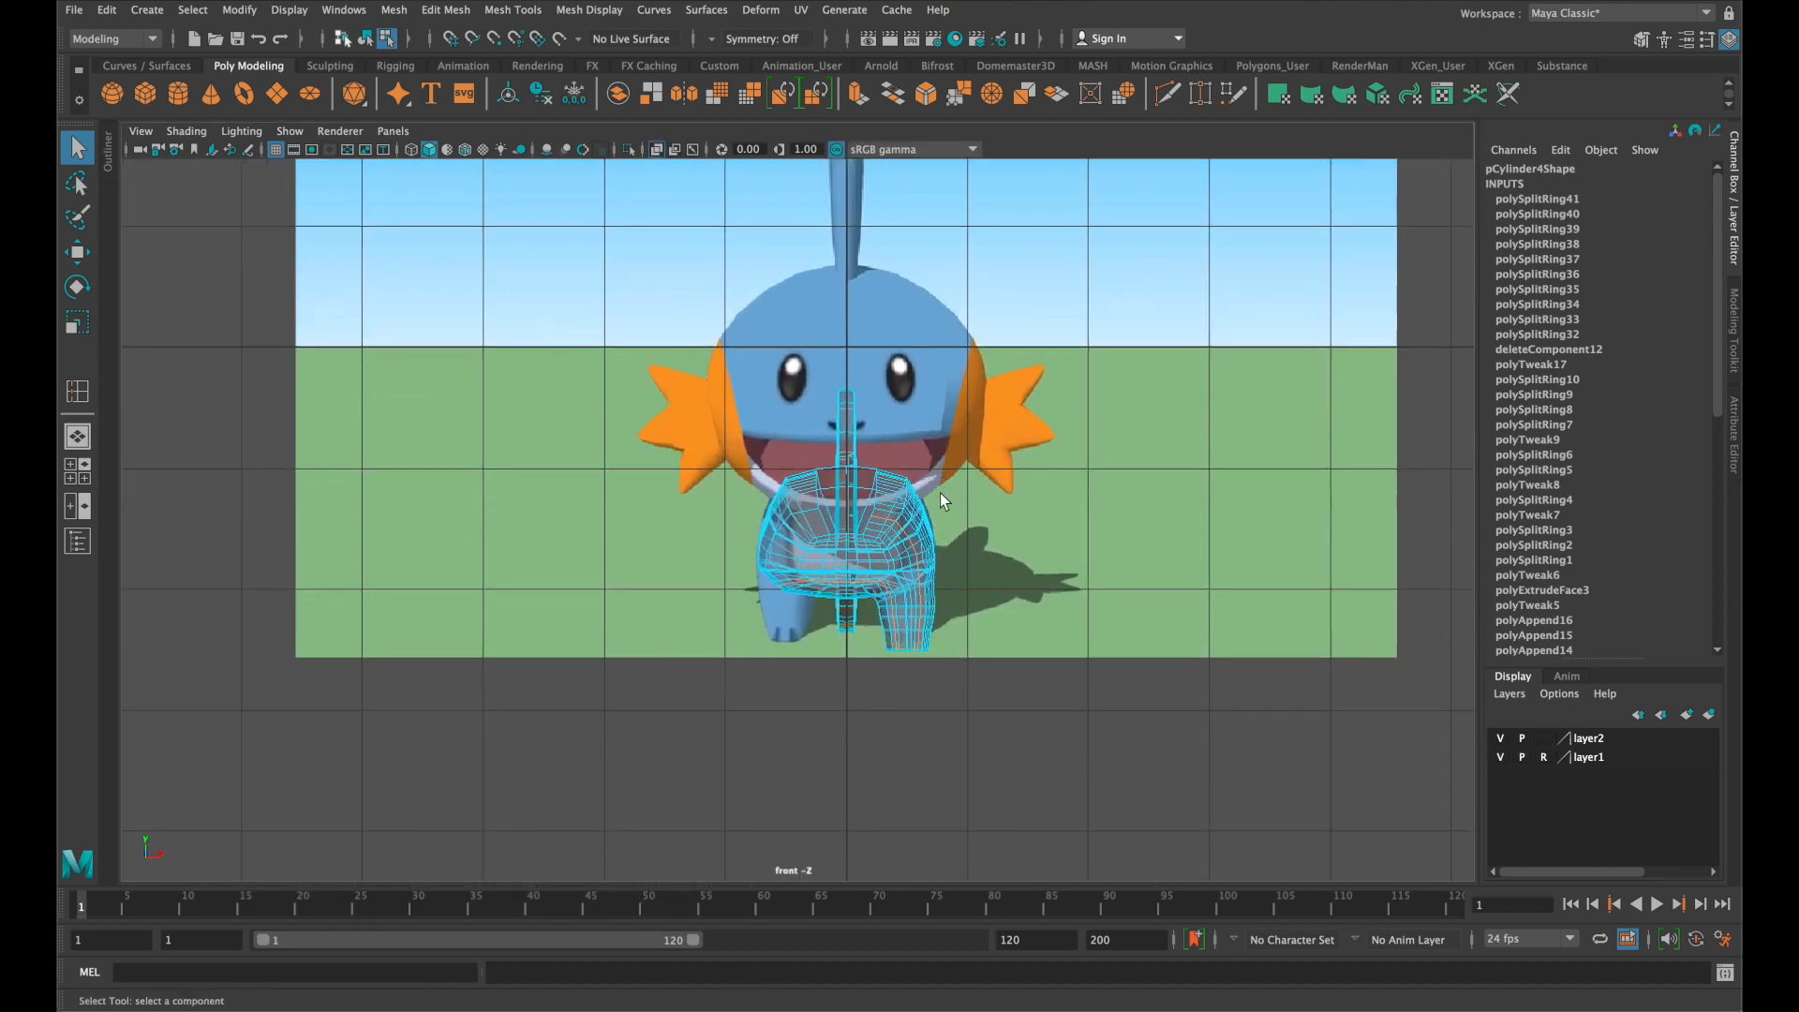
scroll(944, 499, up, 4)
right_drag(937, 504, 723, 376)
drag(720, 265, 876, 860)
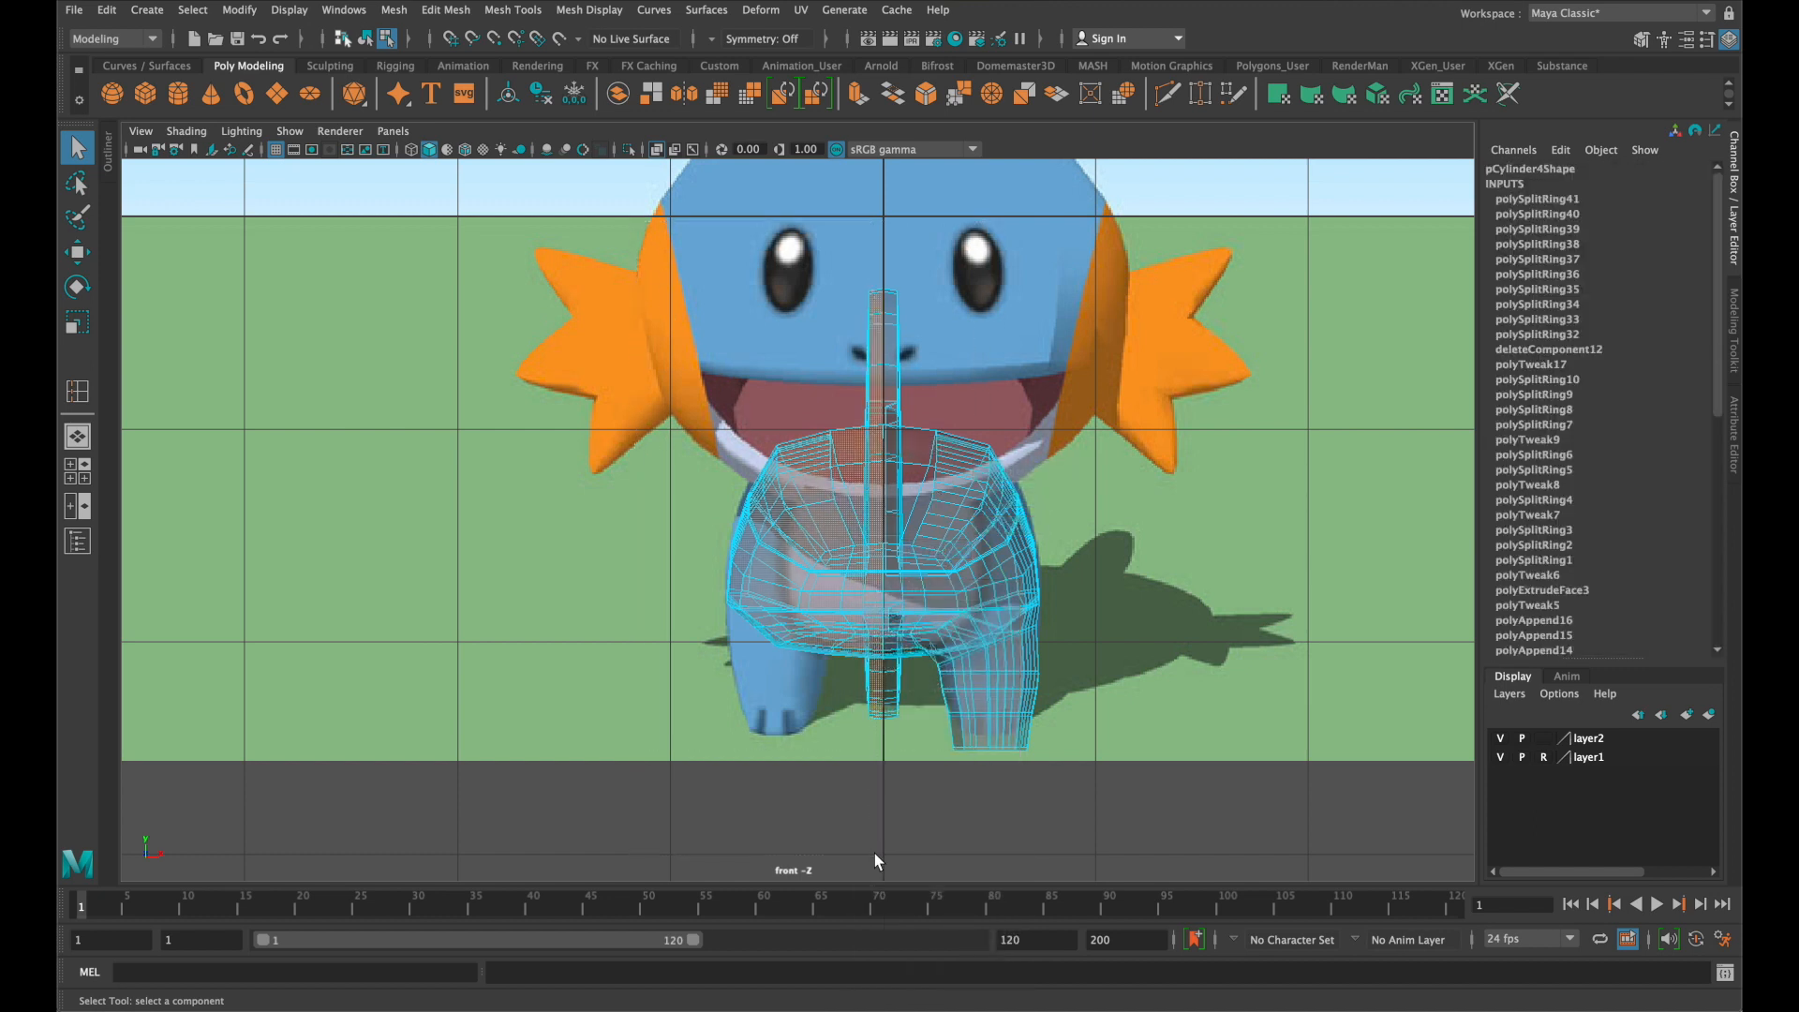
key(BackSpace)
scroll(922, 785, up, 3)
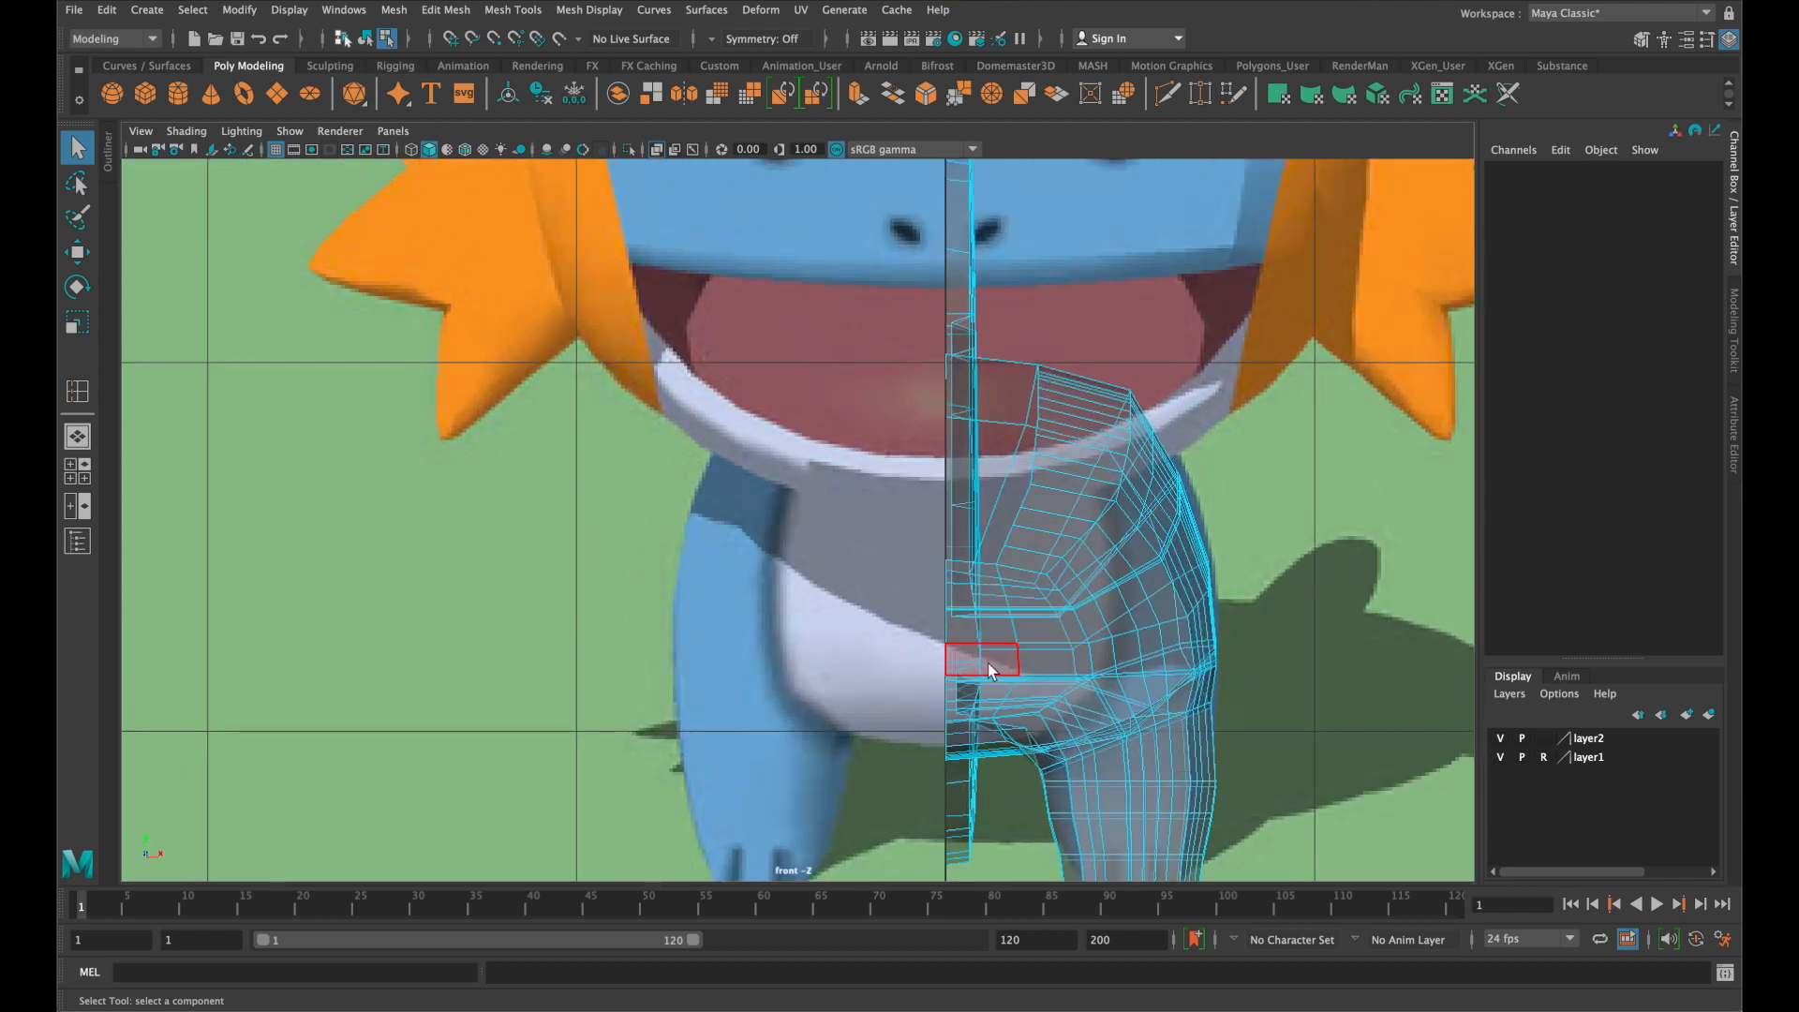
Select the faces of the head's half without the cheek fin, up to the centre line, and delete them
scroll(1065, 607, down, 5)
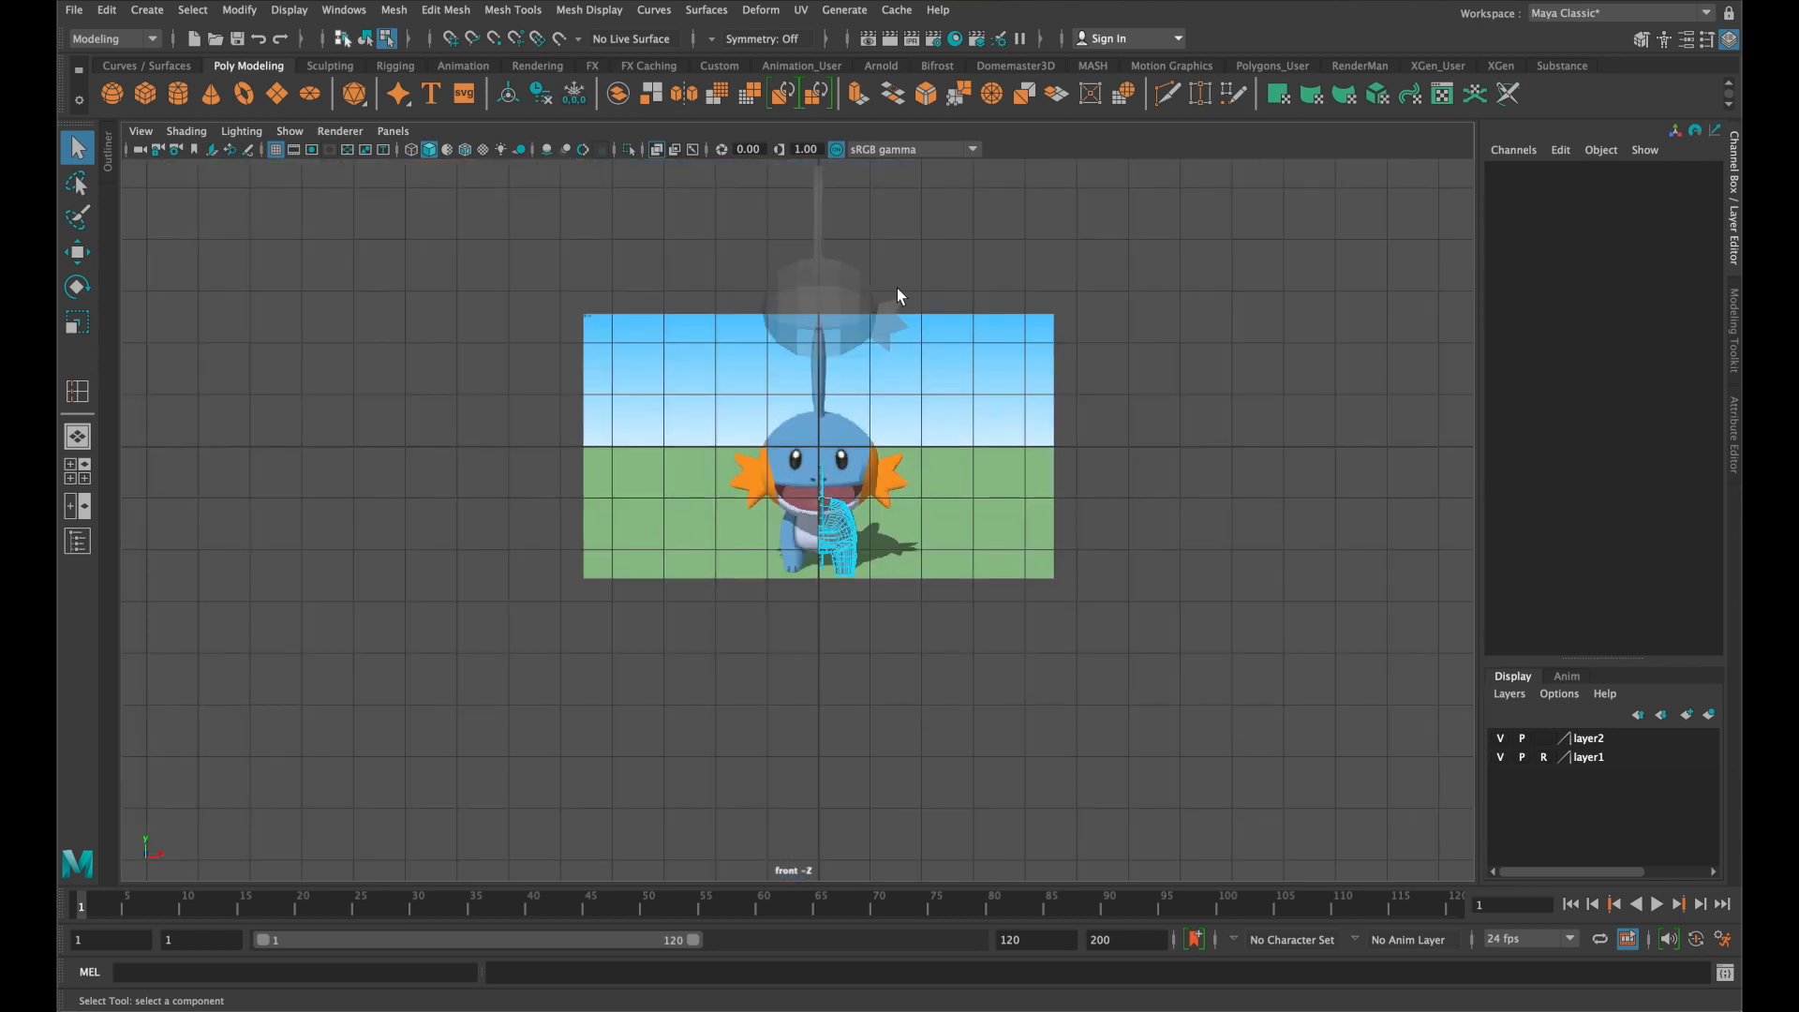
click(867, 289)
key(f)
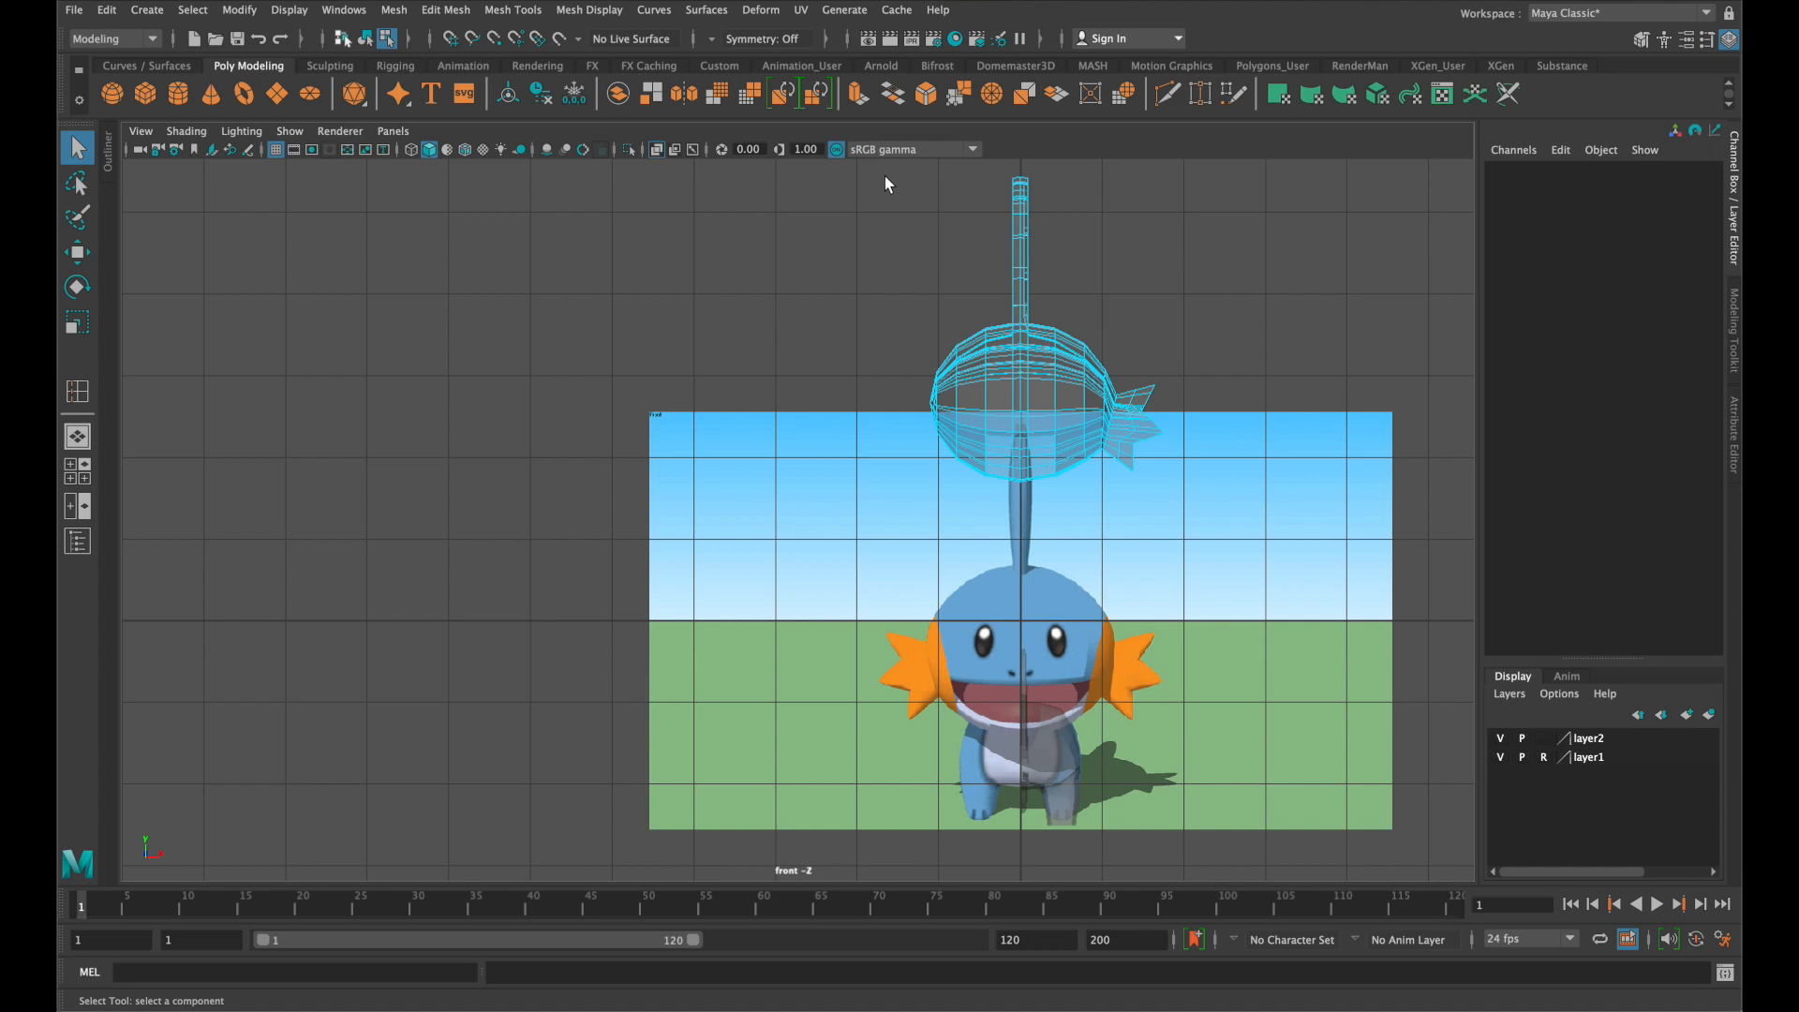
drag(966, 182, 1019, 506)
key(BackSpace)
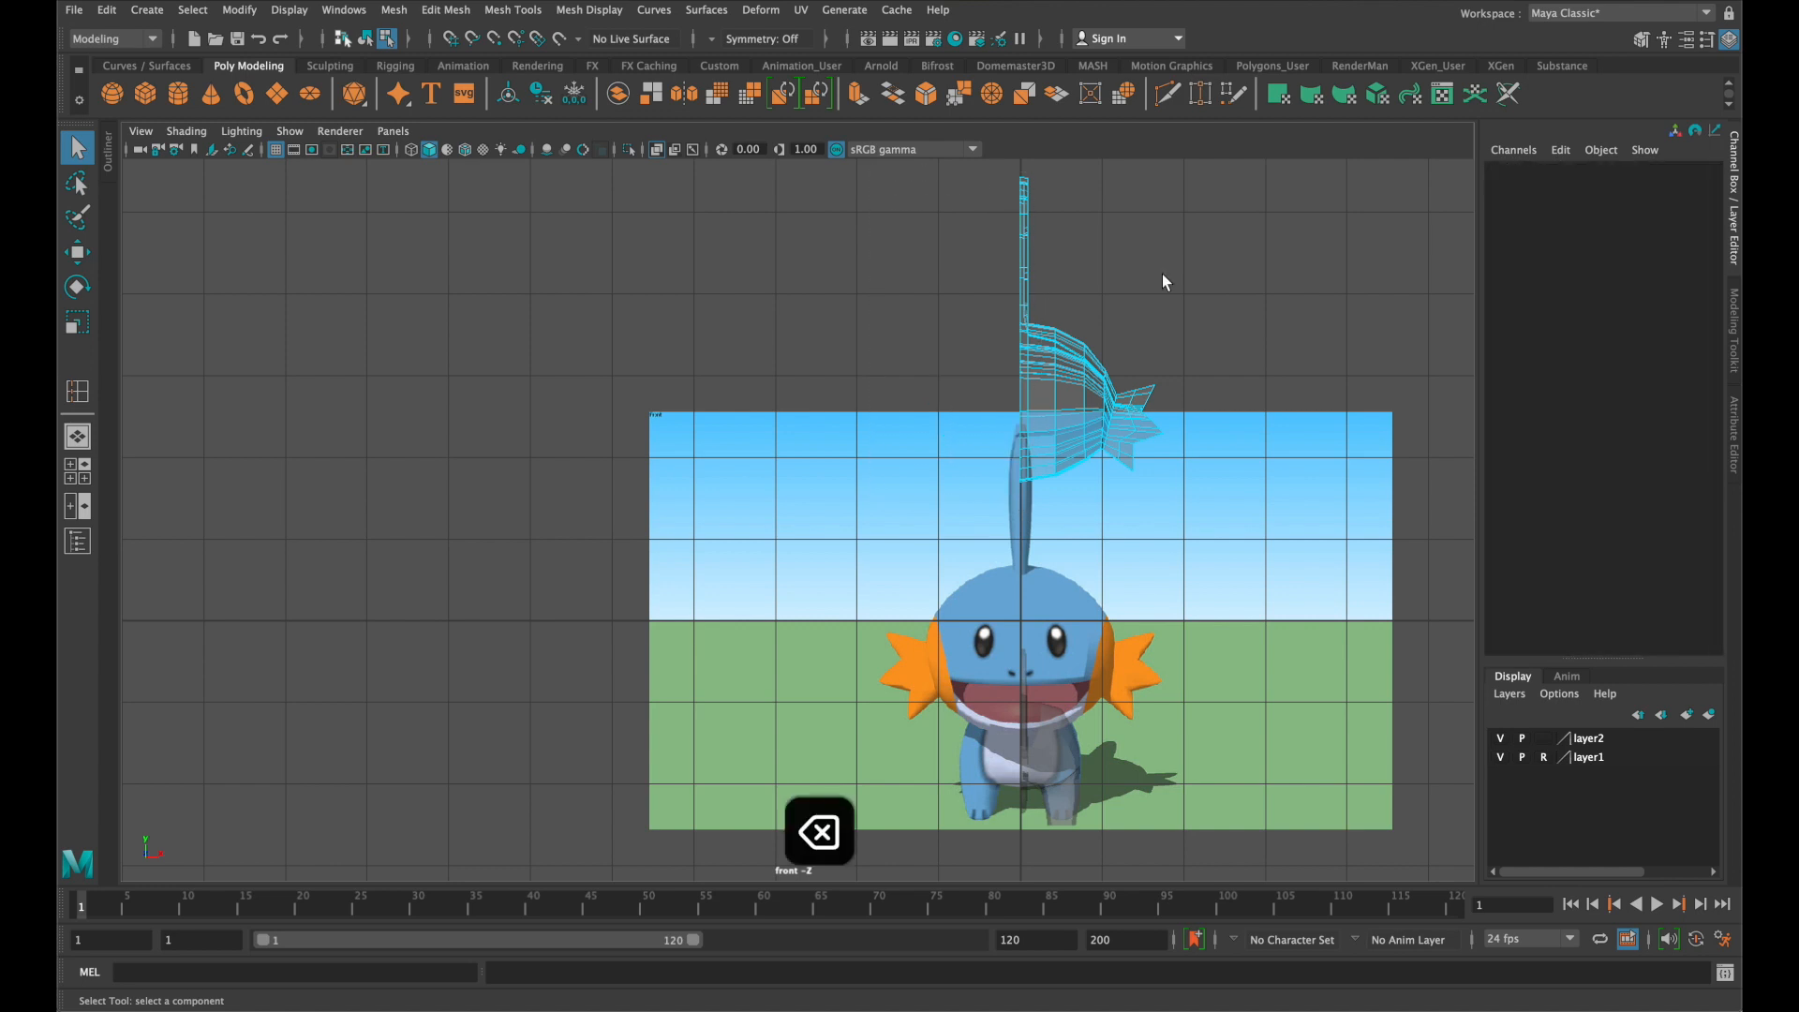
Select the half head in the perspective view and move it down to Translate Y -0.061, just above the body
key(space)
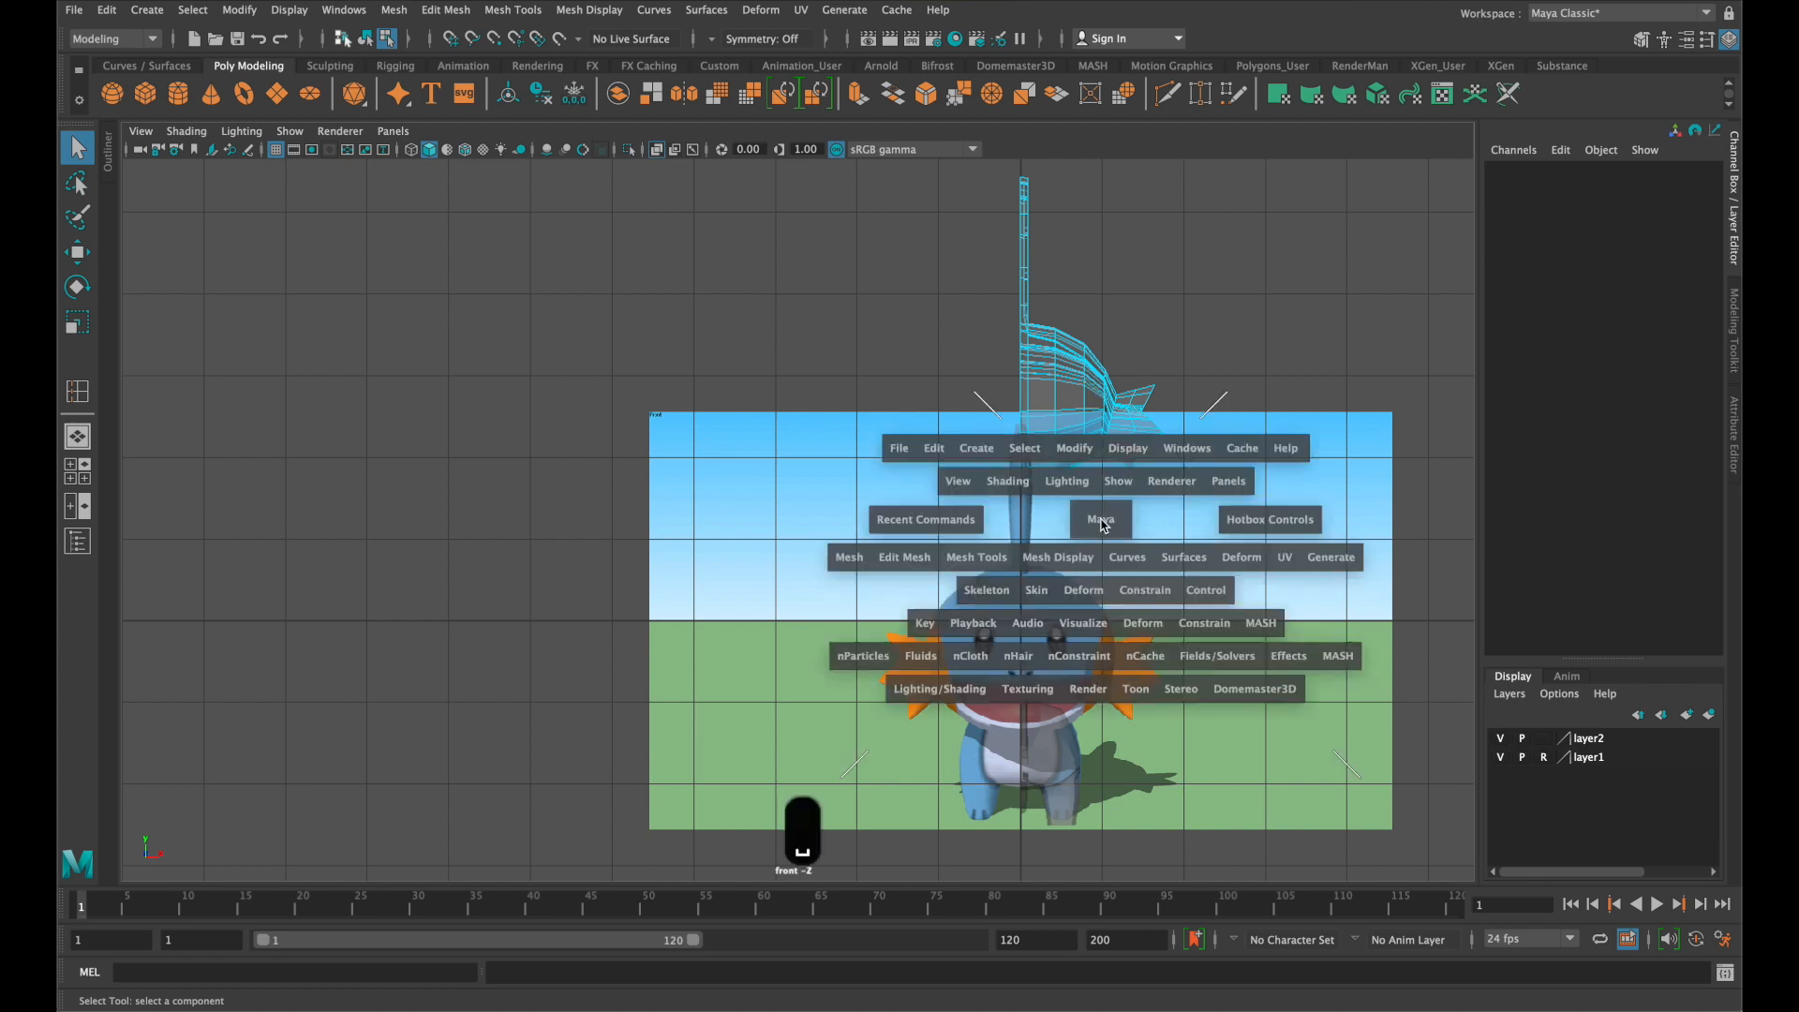
key(space)
alt+drag(1069, 445, 776, 398)
scroll(958, 283, down, 3)
right_drag(957, 256, 986, 231)
key(w)
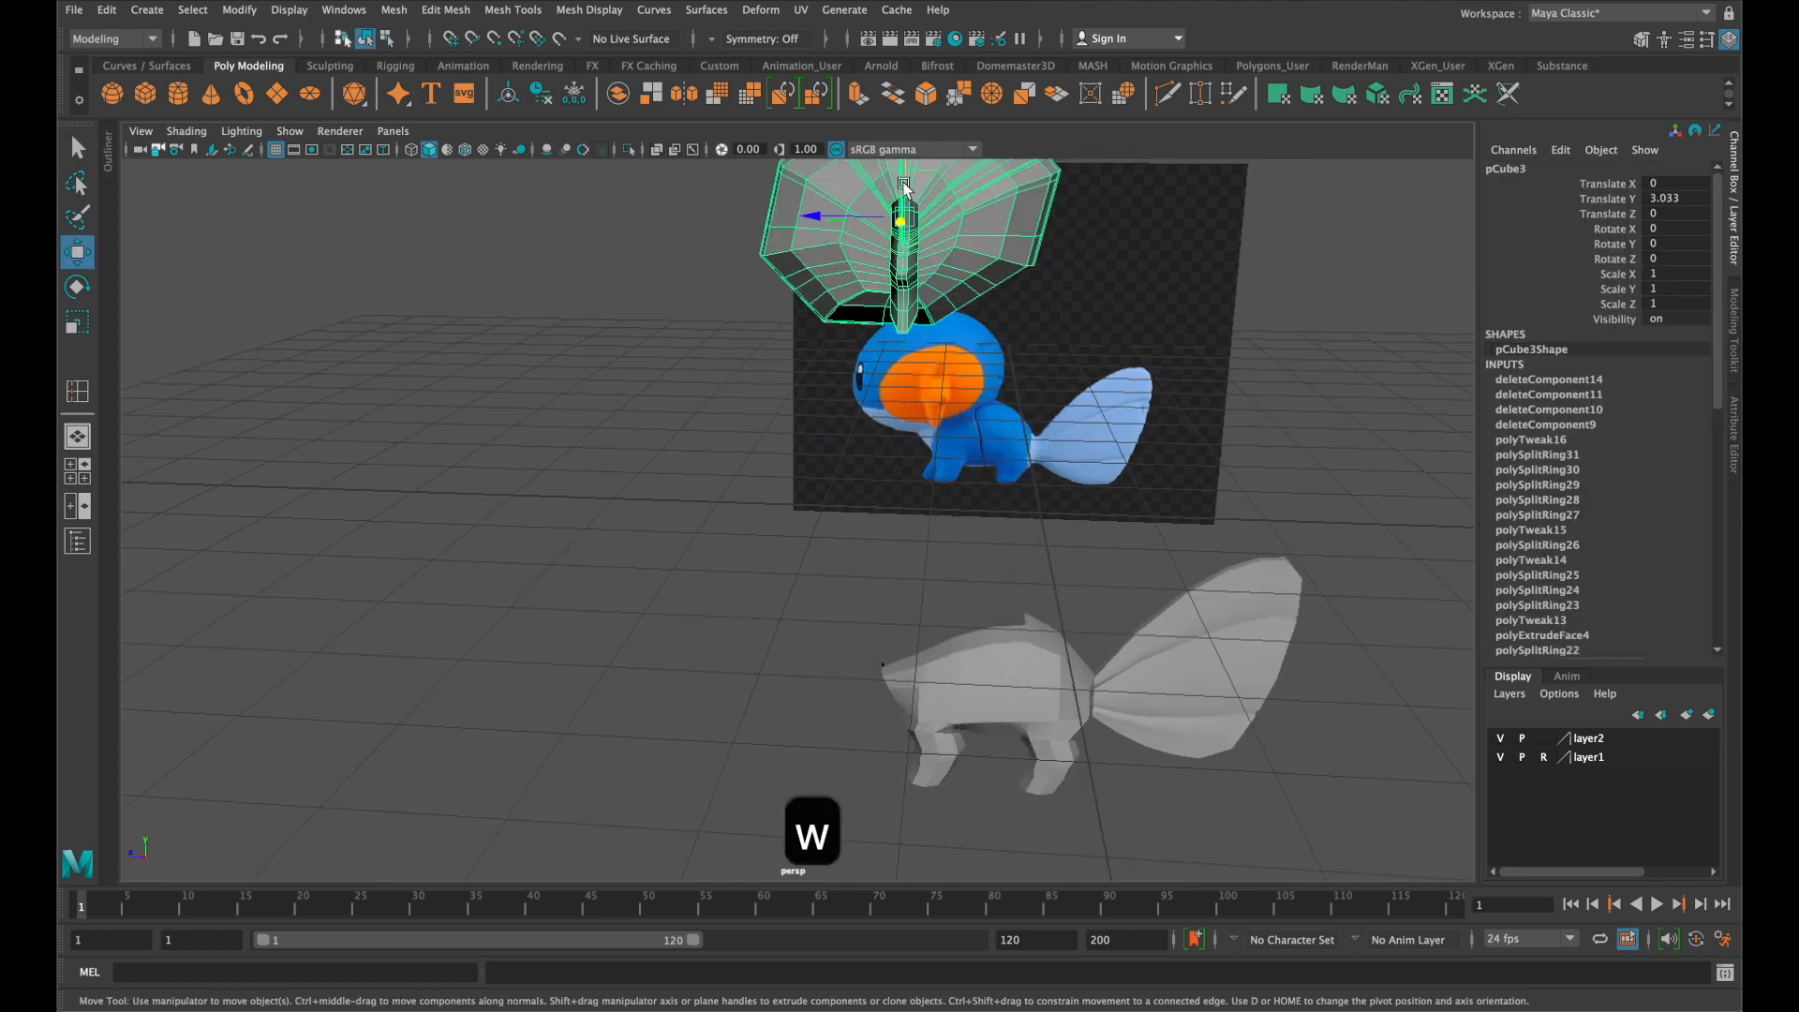
drag(942, 225, 915, 517)
Select the half head and half body together and combine them into one mesh
scroll(1128, 578, up, 5)
alt+drag(1128, 578, 1437, 558)
alt+drag(880, 578, 902, 447)
scroll(902, 449, up, 5)
alt+middle_drag(913, 437, 1001, 309)
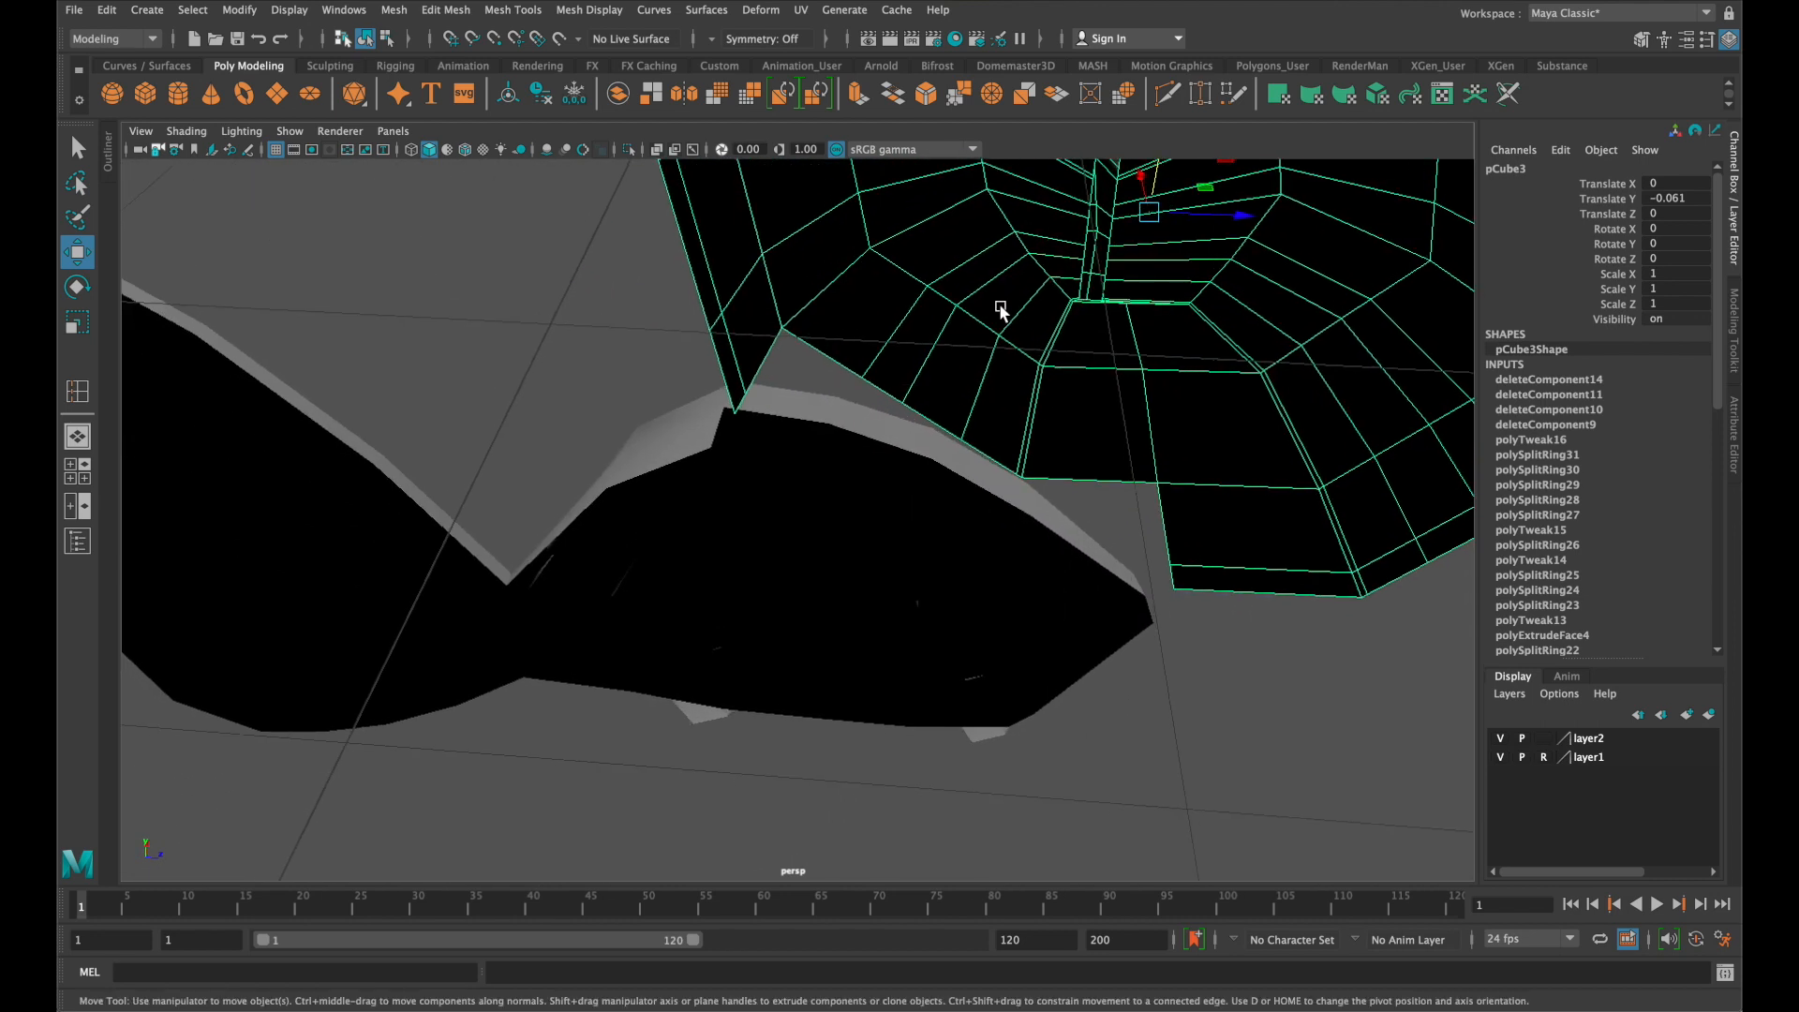
drag(867, 542, 1036, 264)
alt+drag(1044, 369, 936, 366)
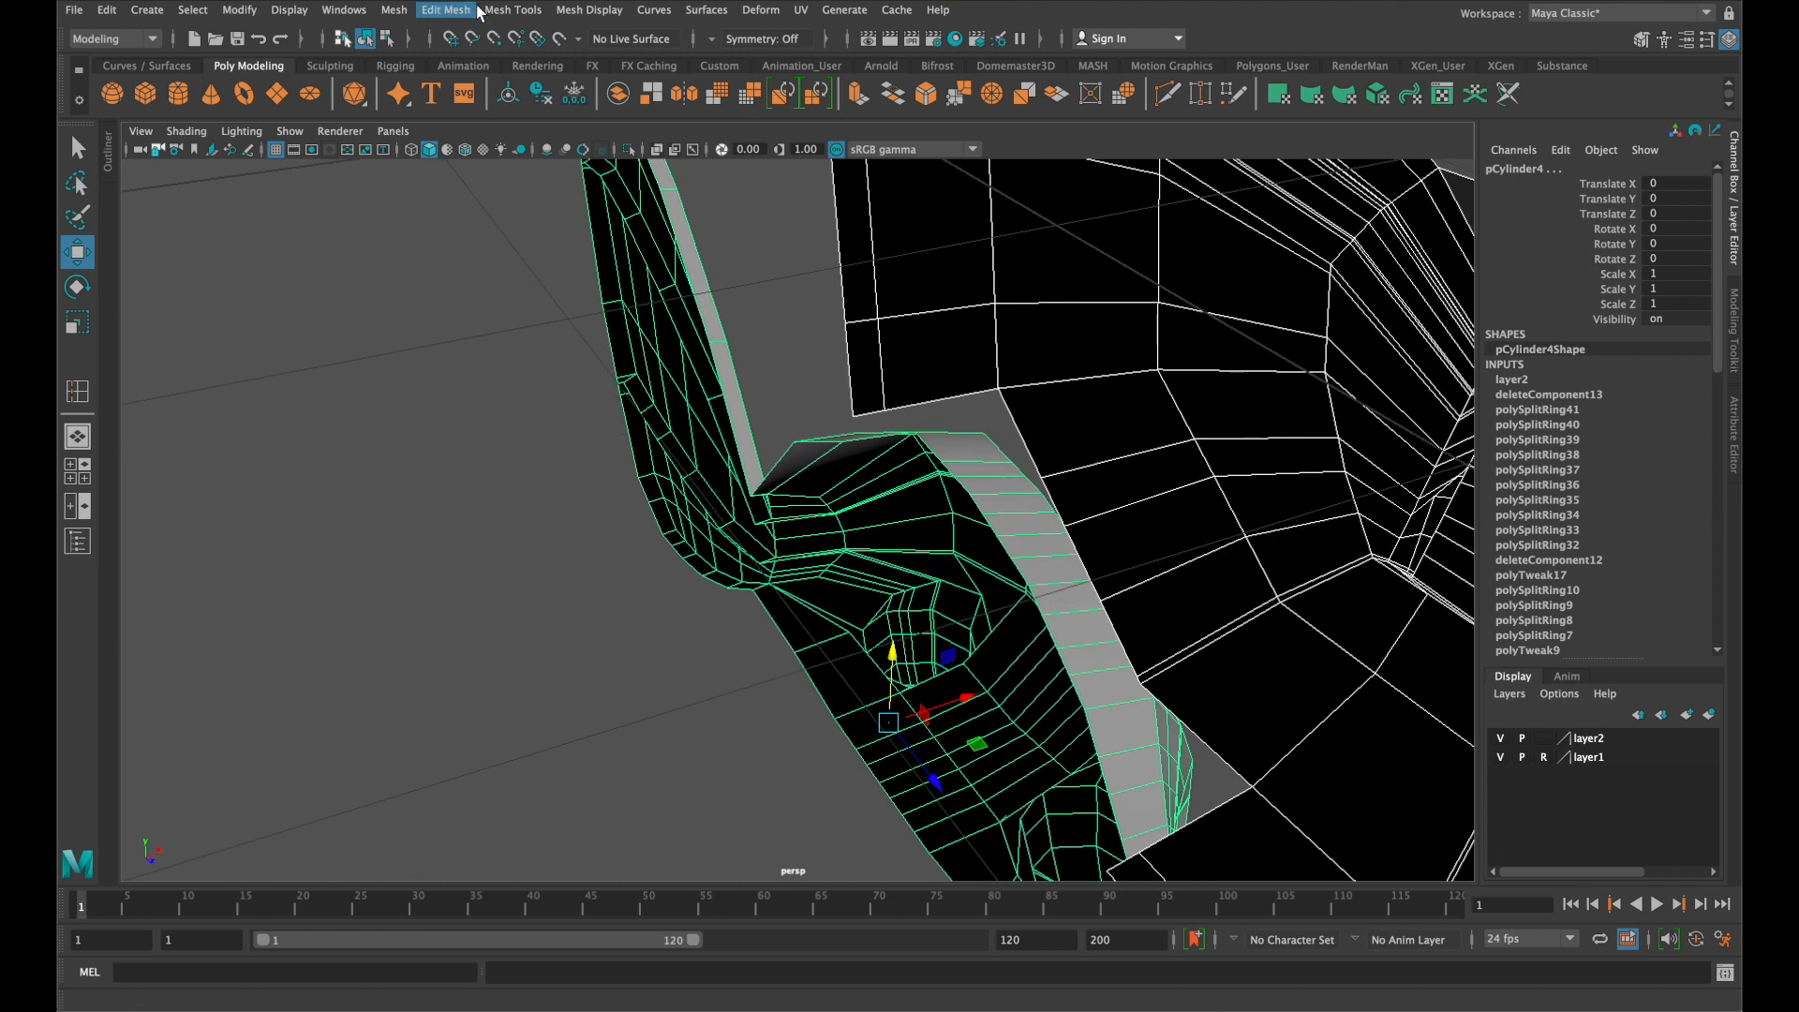
click(386, 10)
click(432, 76)
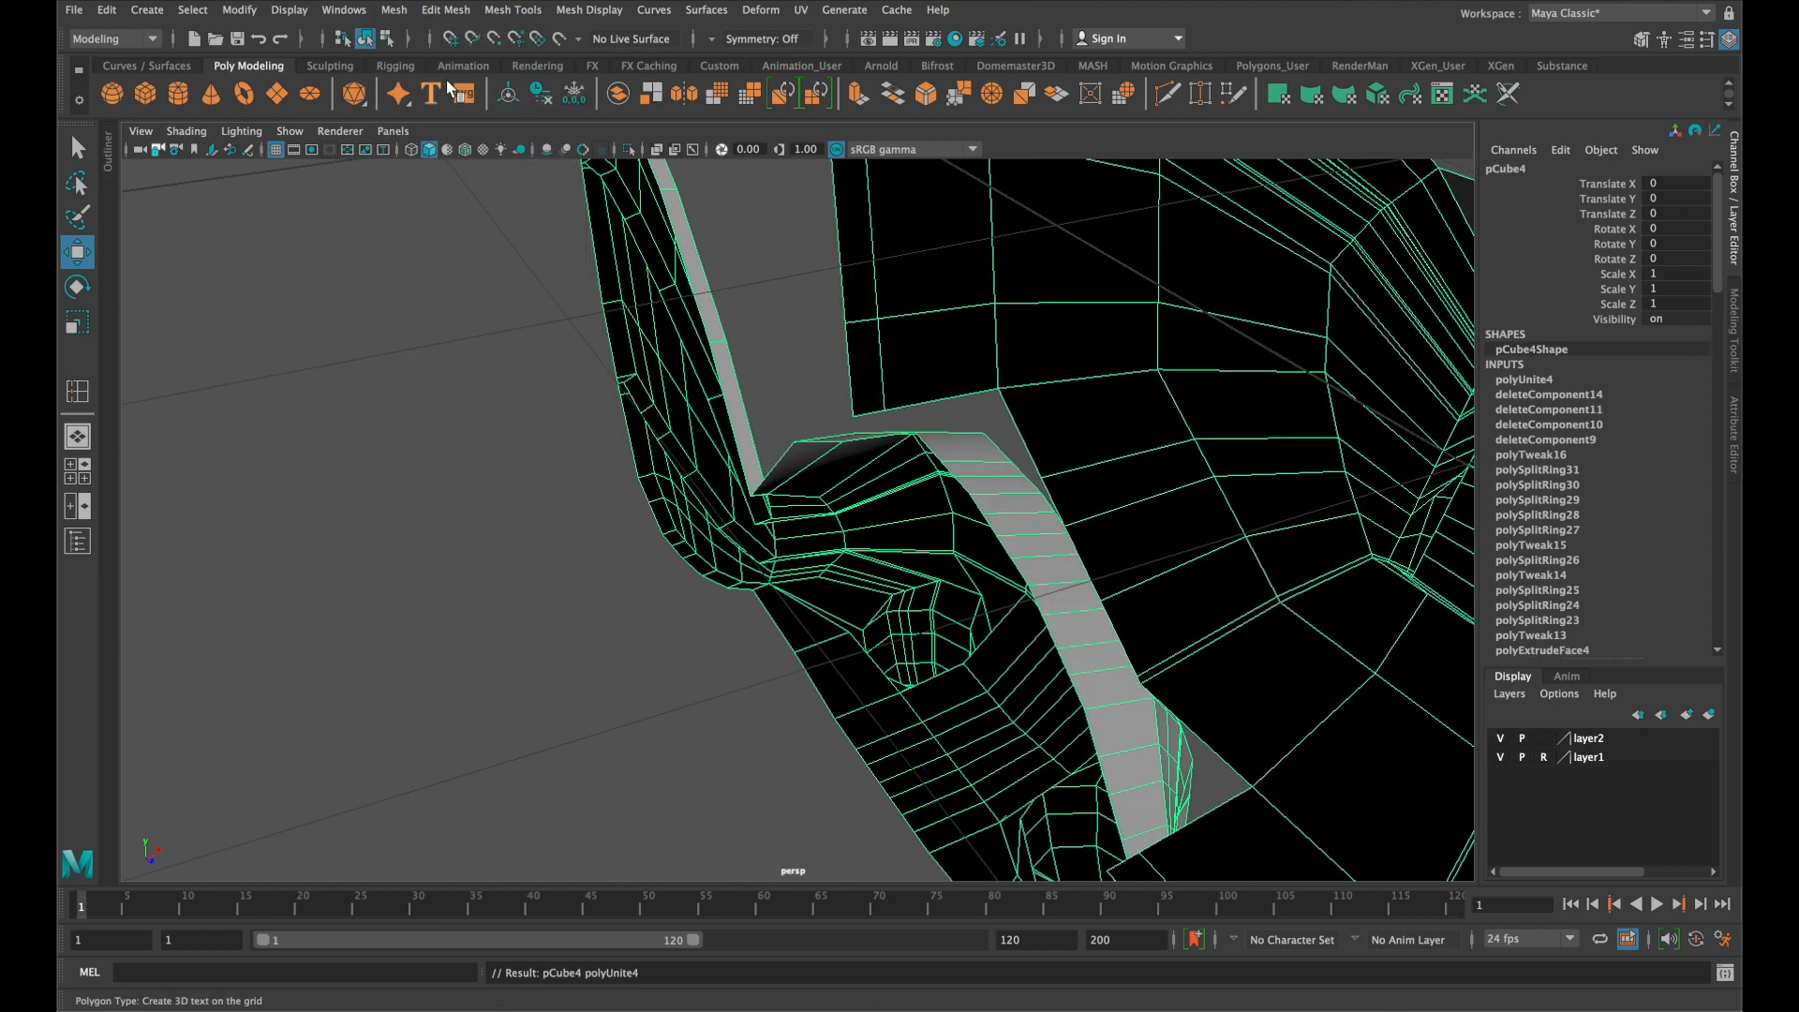
Append two polygons between the head and body borders at the back end of the neck gap
click(539, 10)
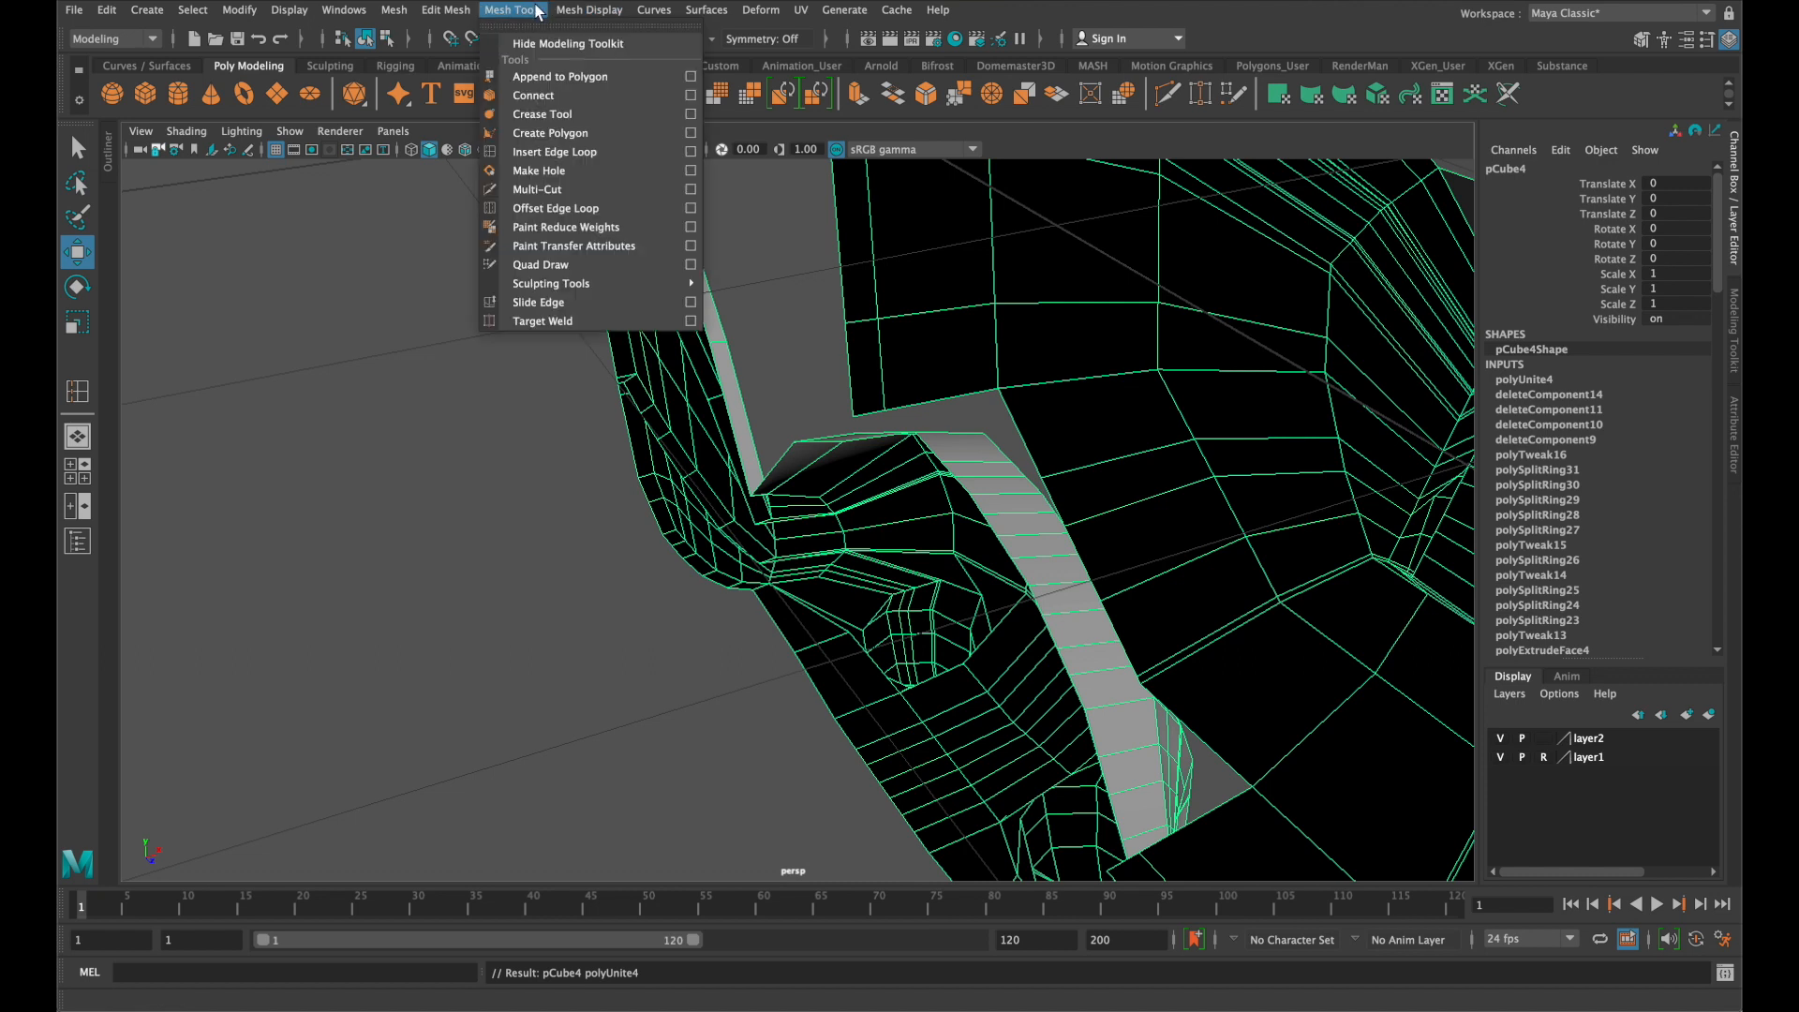
click(562, 76)
click(871, 418)
click(877, 437)
key(g)
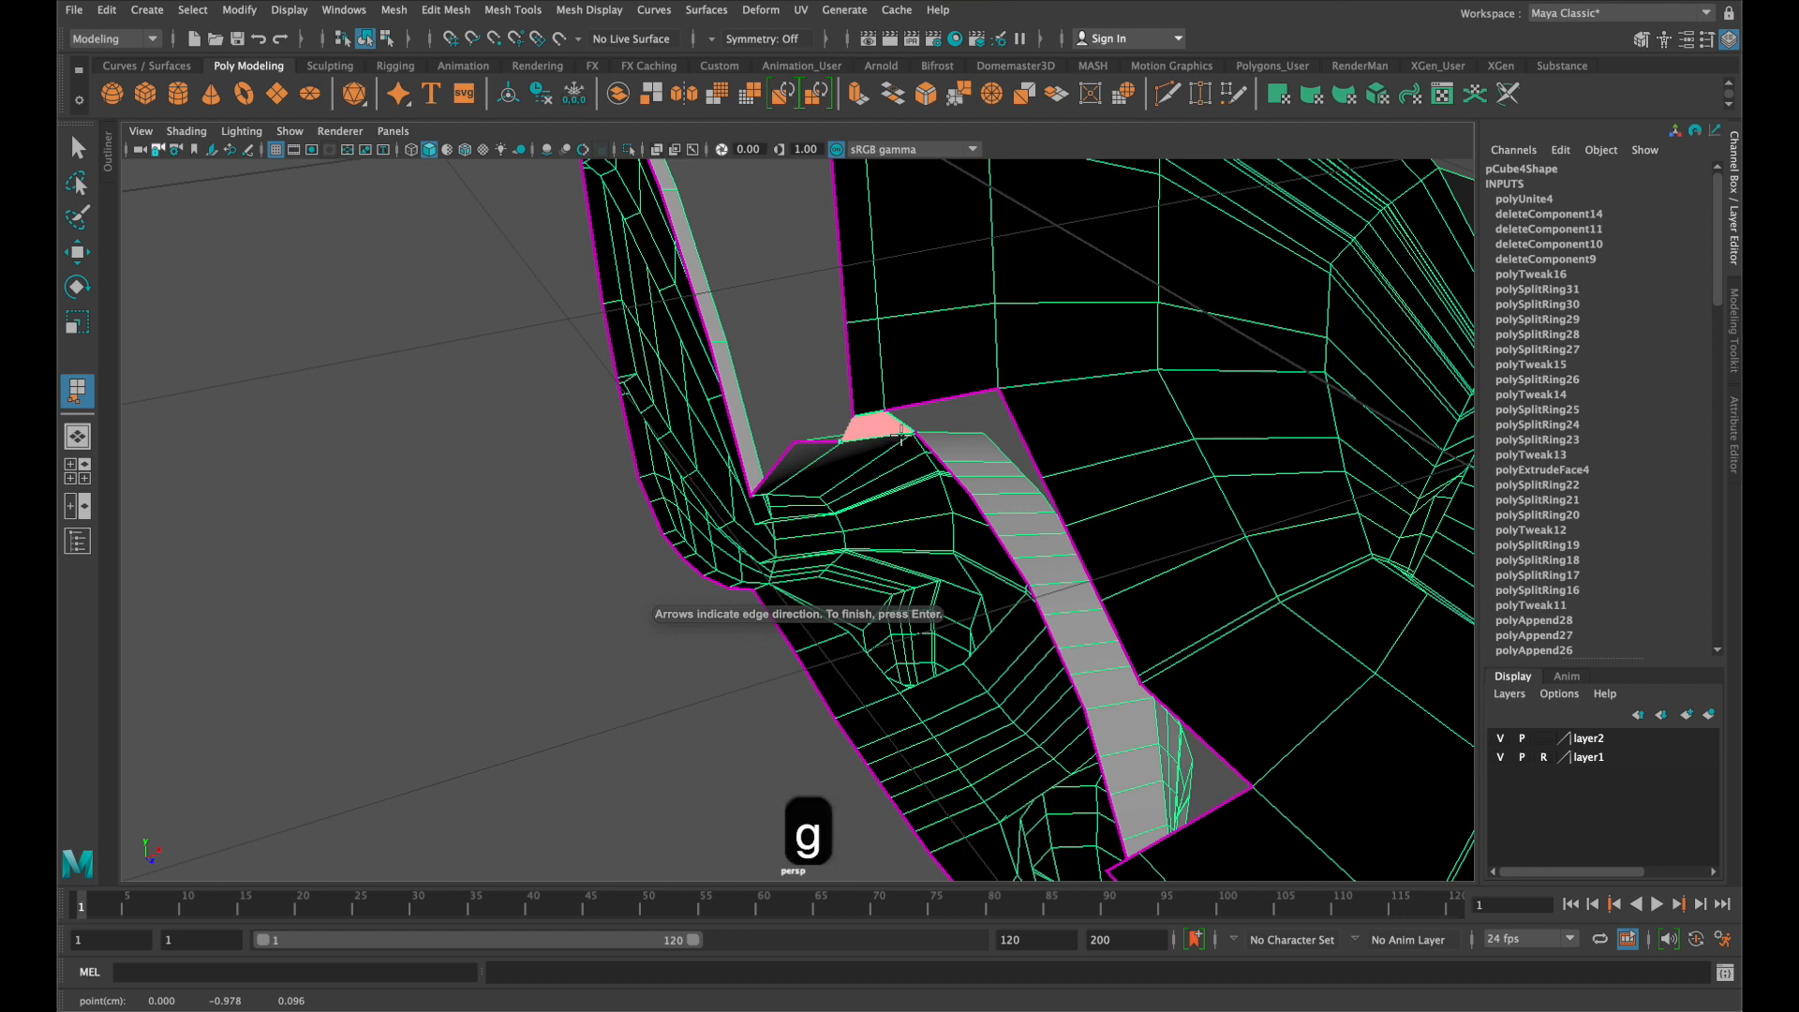
click(934, 401)
click(926, 444)
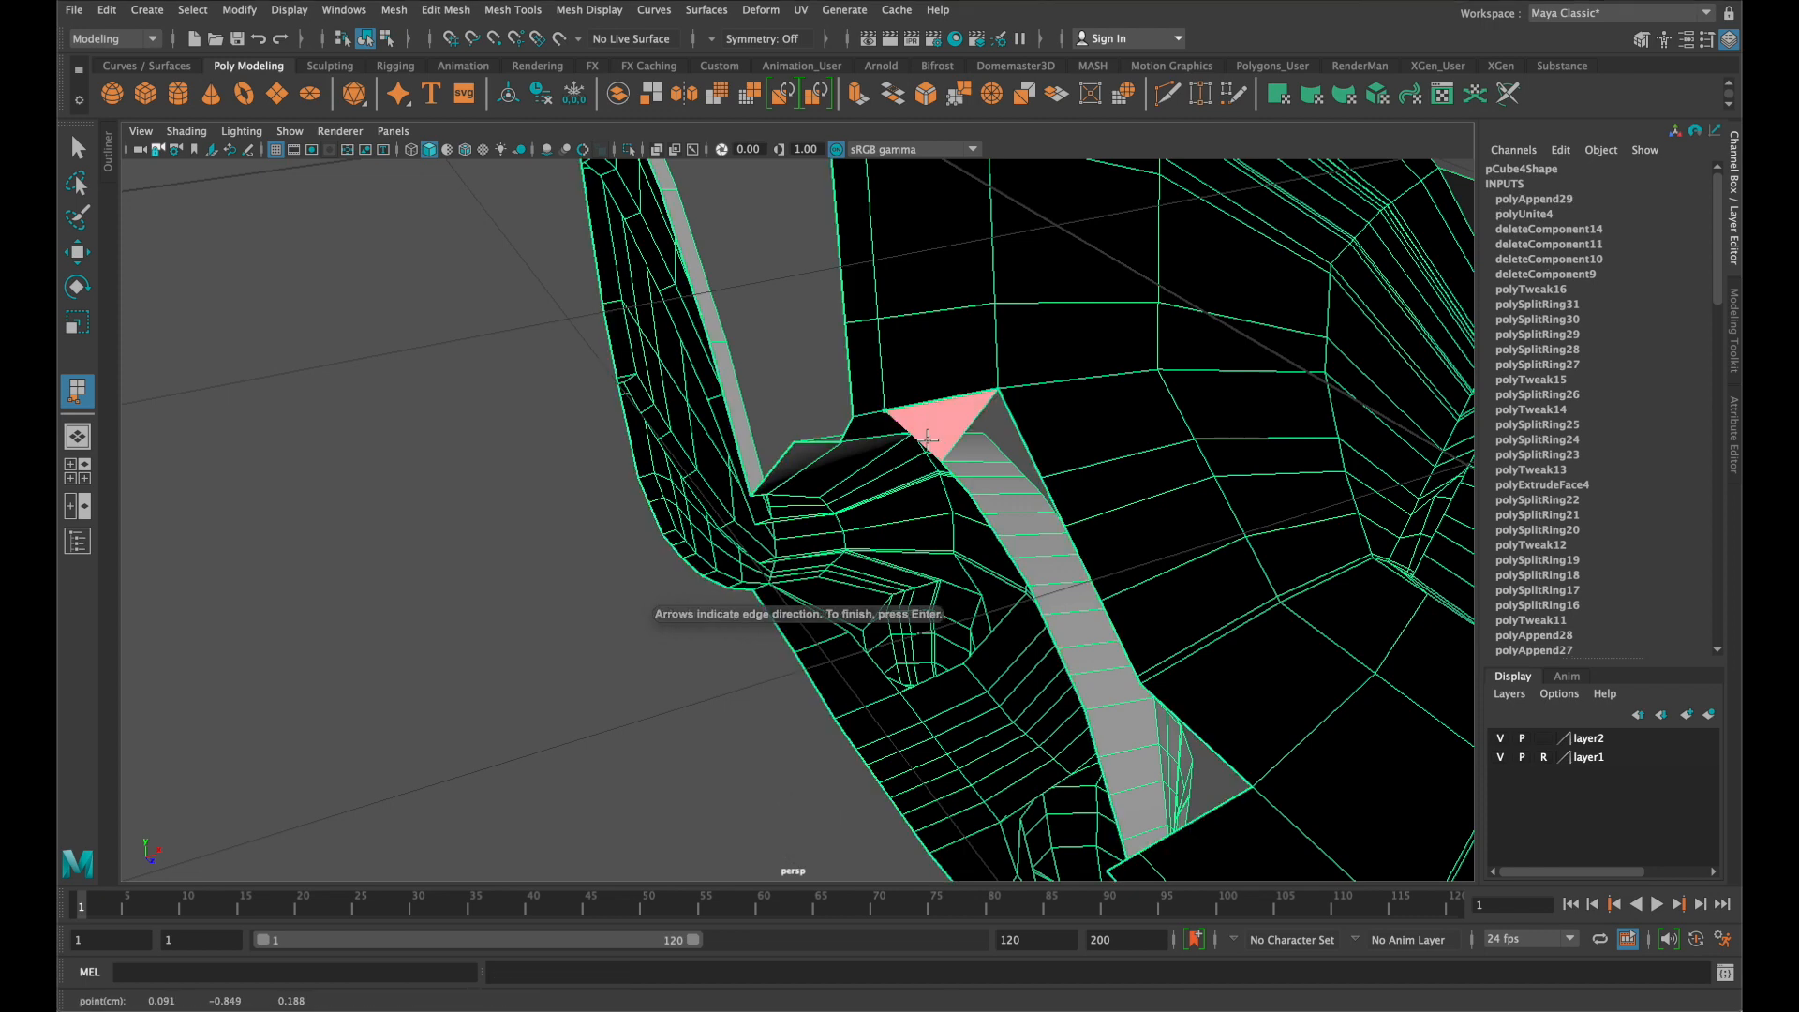
alt+drag(935, 437, 1038, 416)
scroll(926, 534, up, 6)
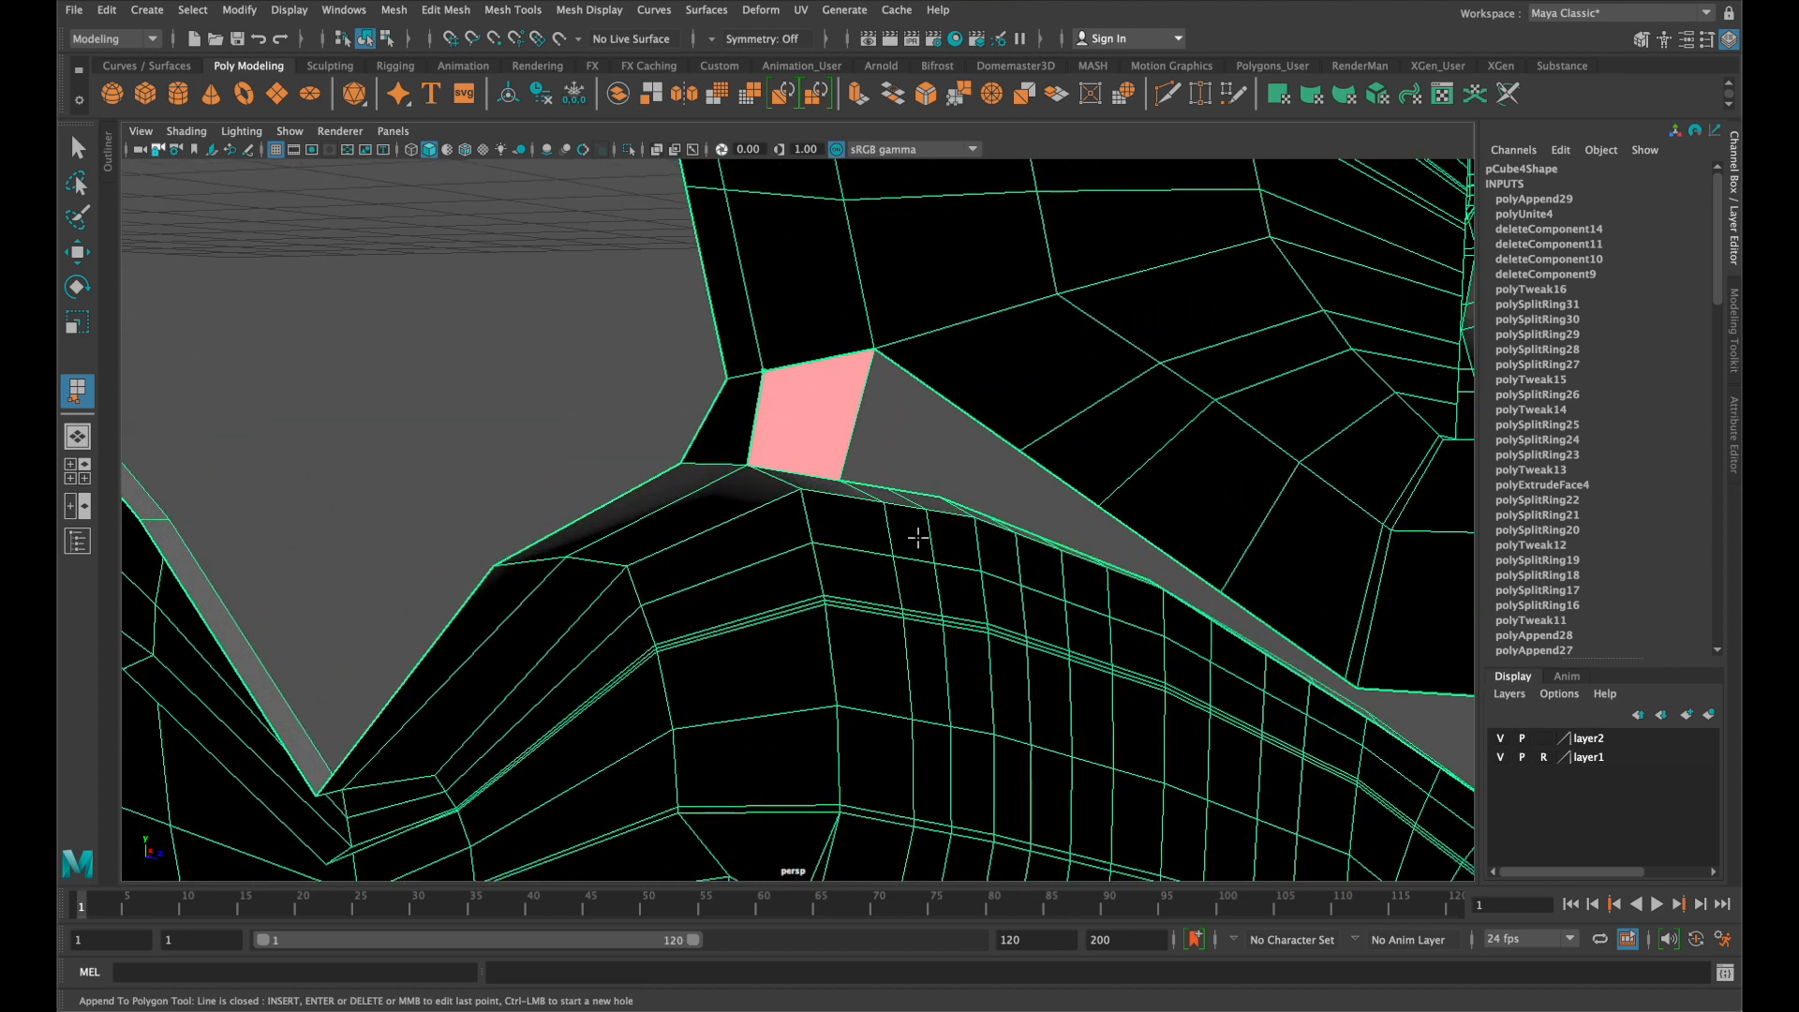
key(g)
Append three more polygons along the side of the neck gap, continuing forward from the back ones
click(890, 485)
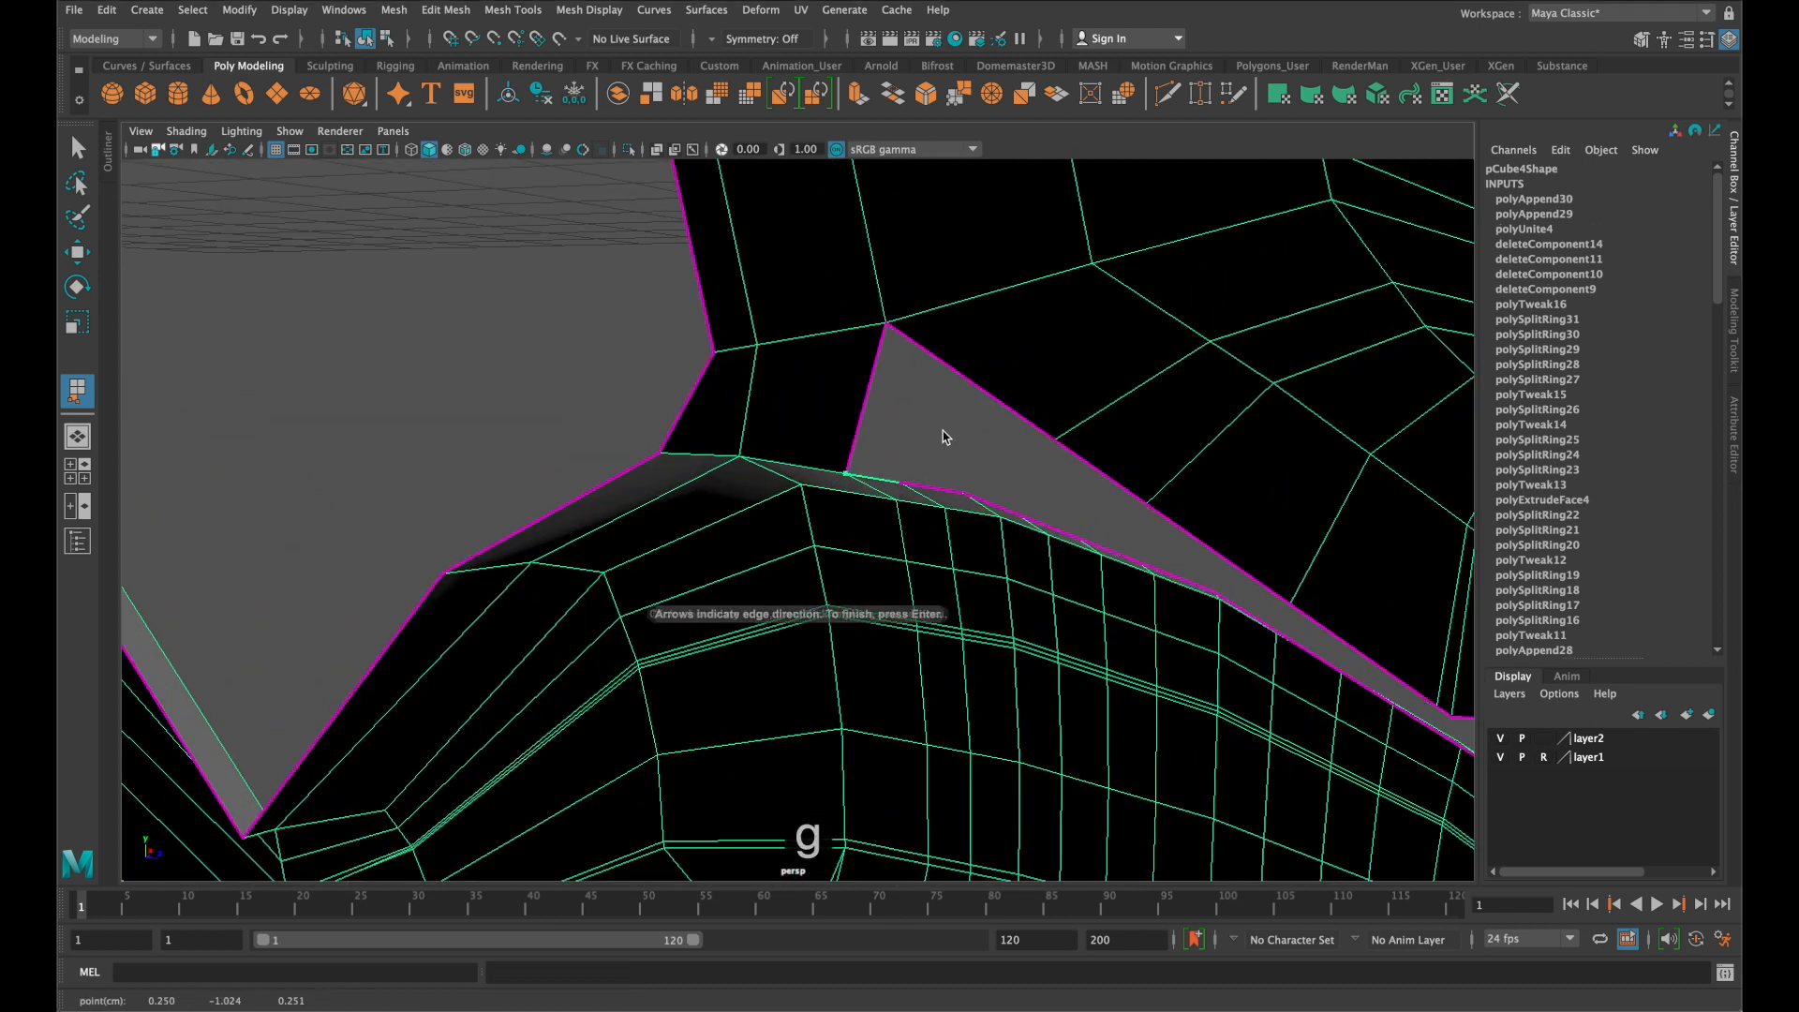
click(976, 392)
key(Return)
key(g)
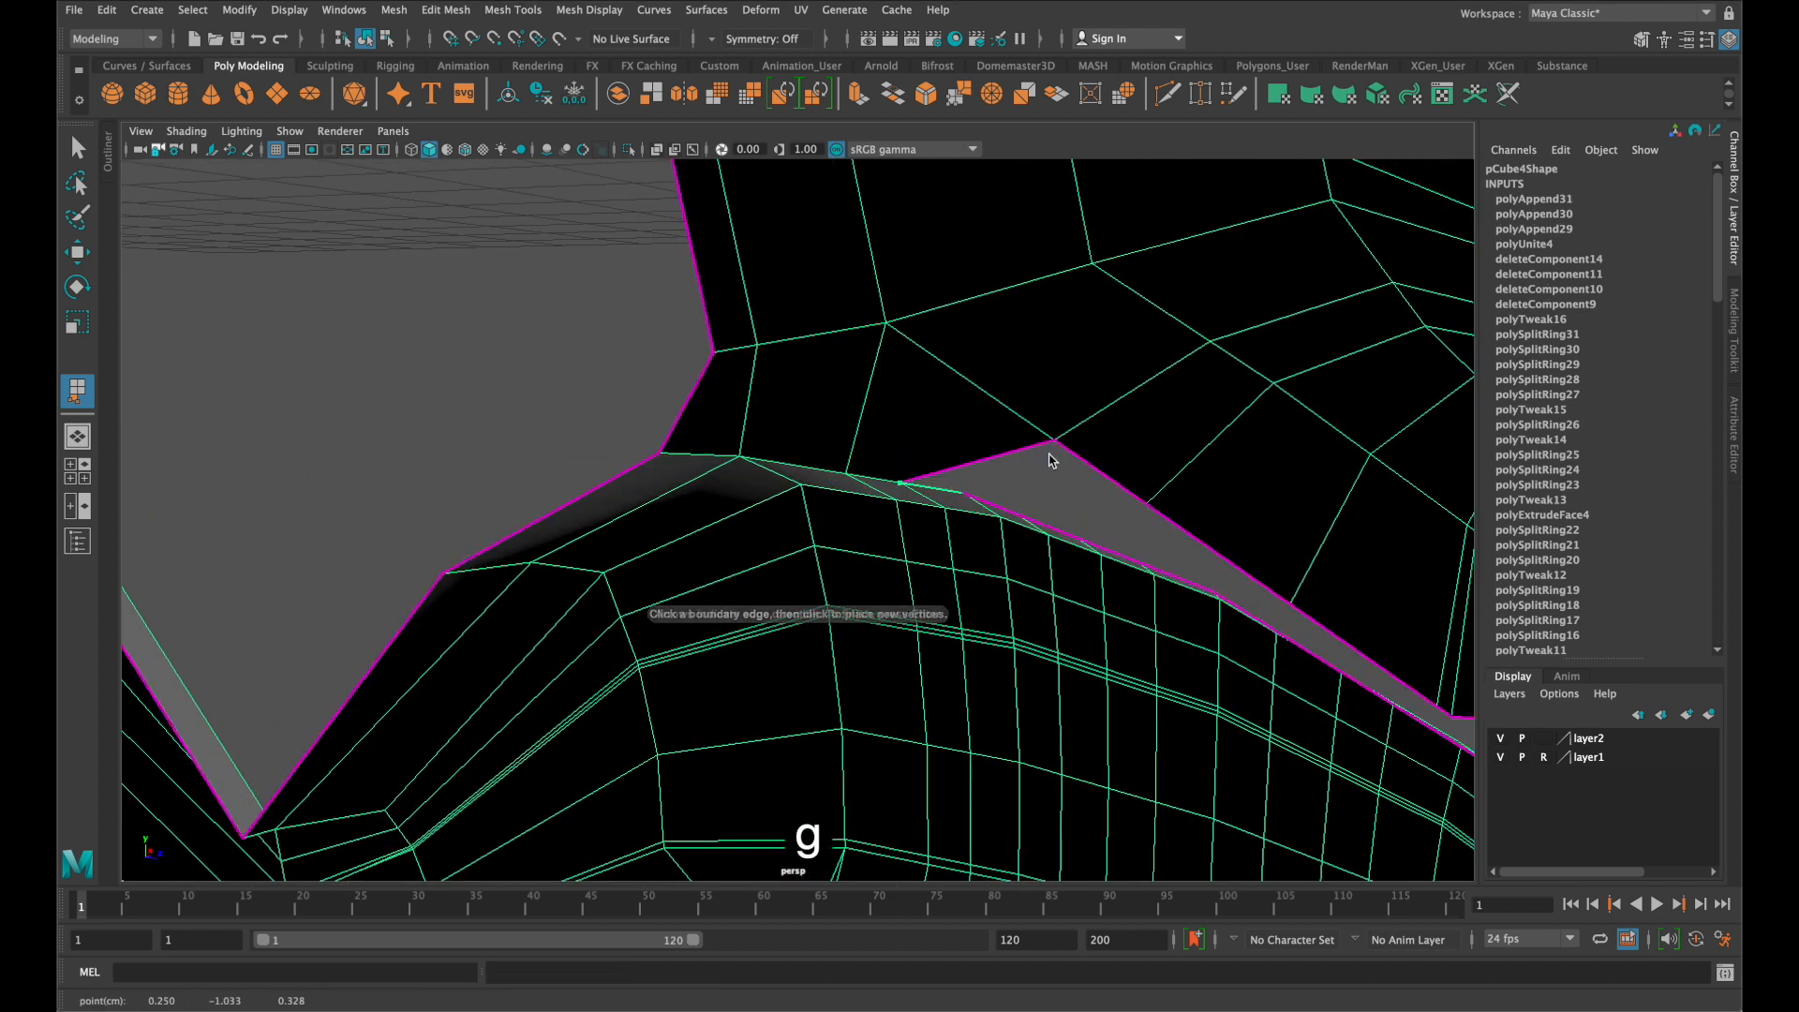
click(1106, 479)
alt+middle_drag(1107, 479, 1196, 370)
key(Return)
key(g)
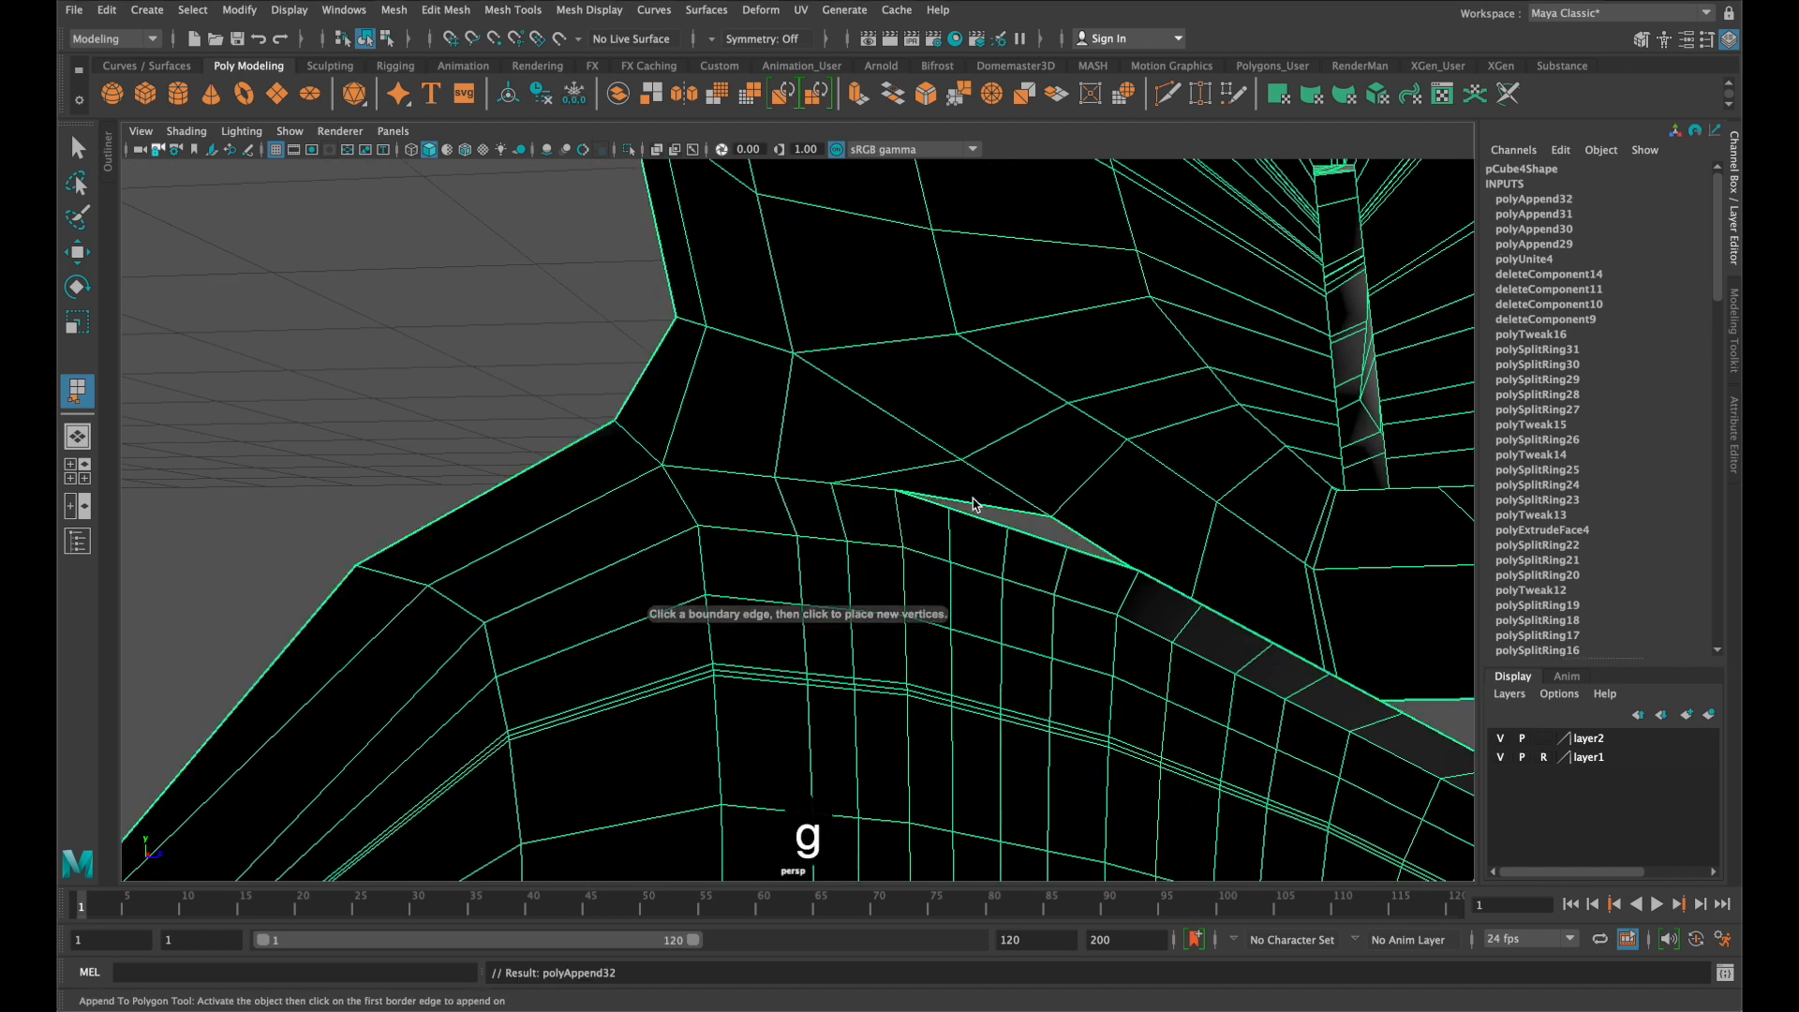
click(1001, 508)
click(1071, 532)
alt+drag(1070, 532, 1317, 632)
key(g)
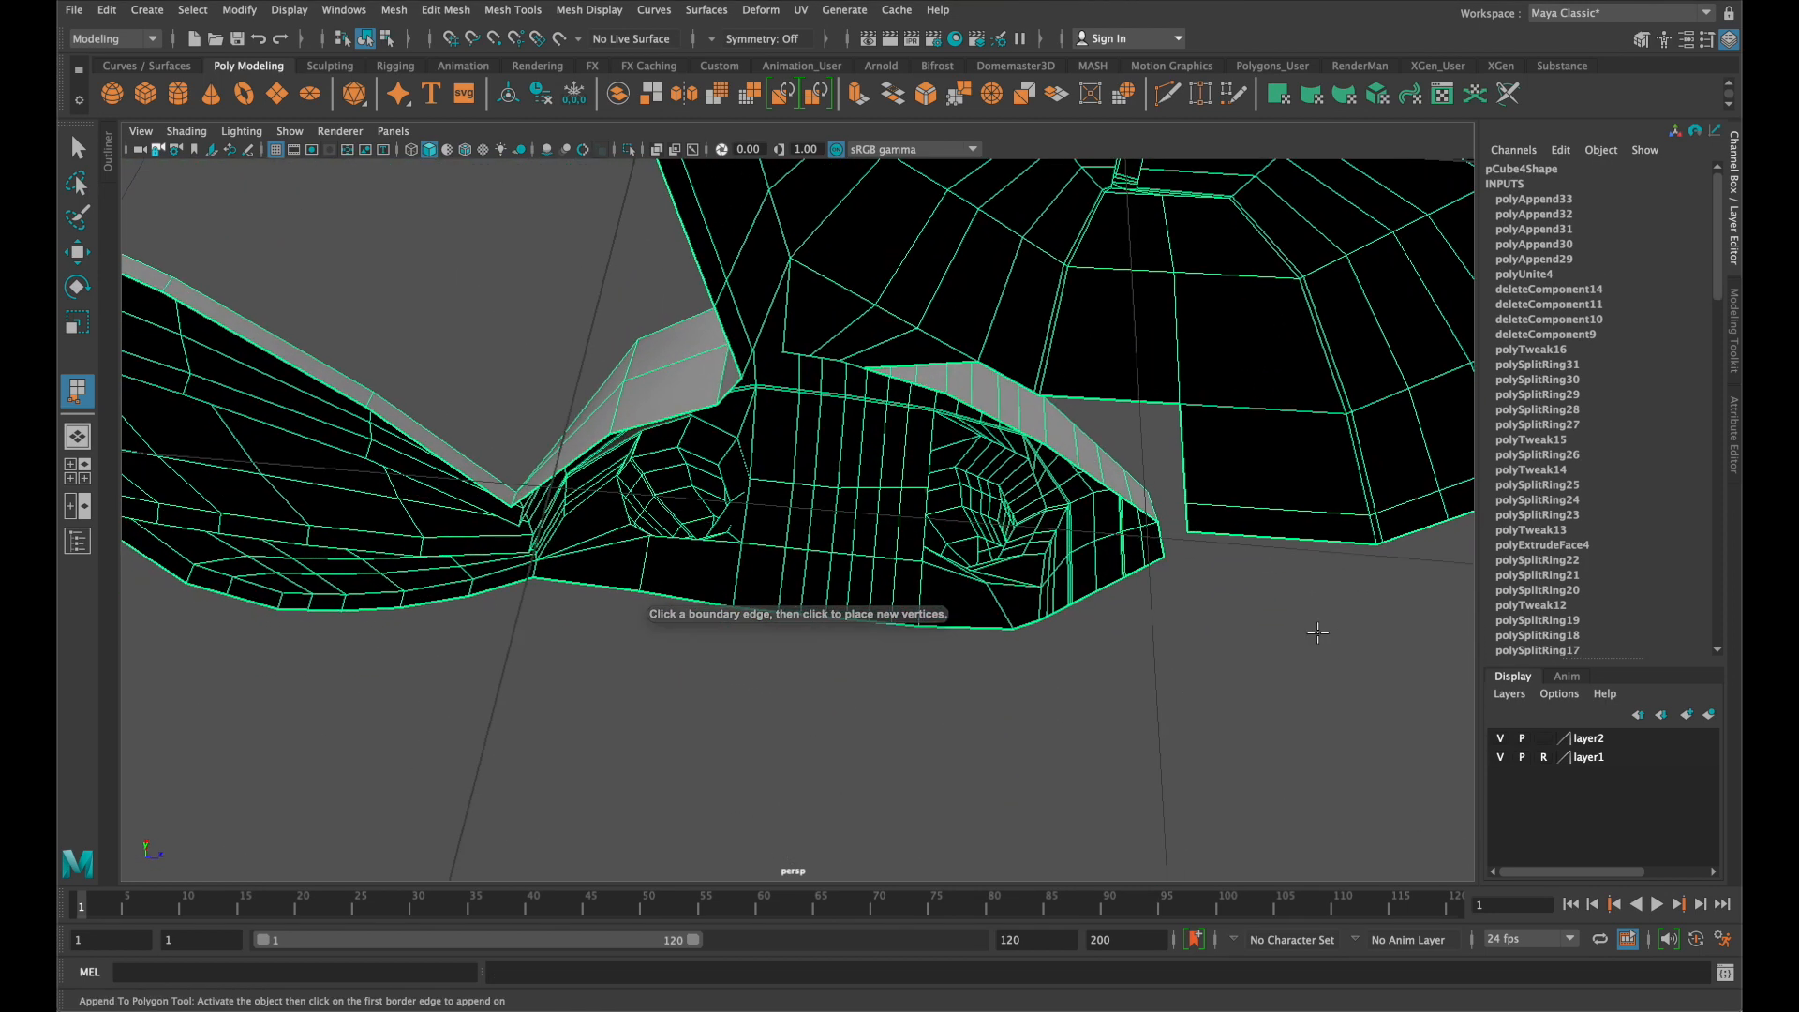
Append three polygons between the head and body borders, starting at the front end of the neck gap
click(1178, 531)
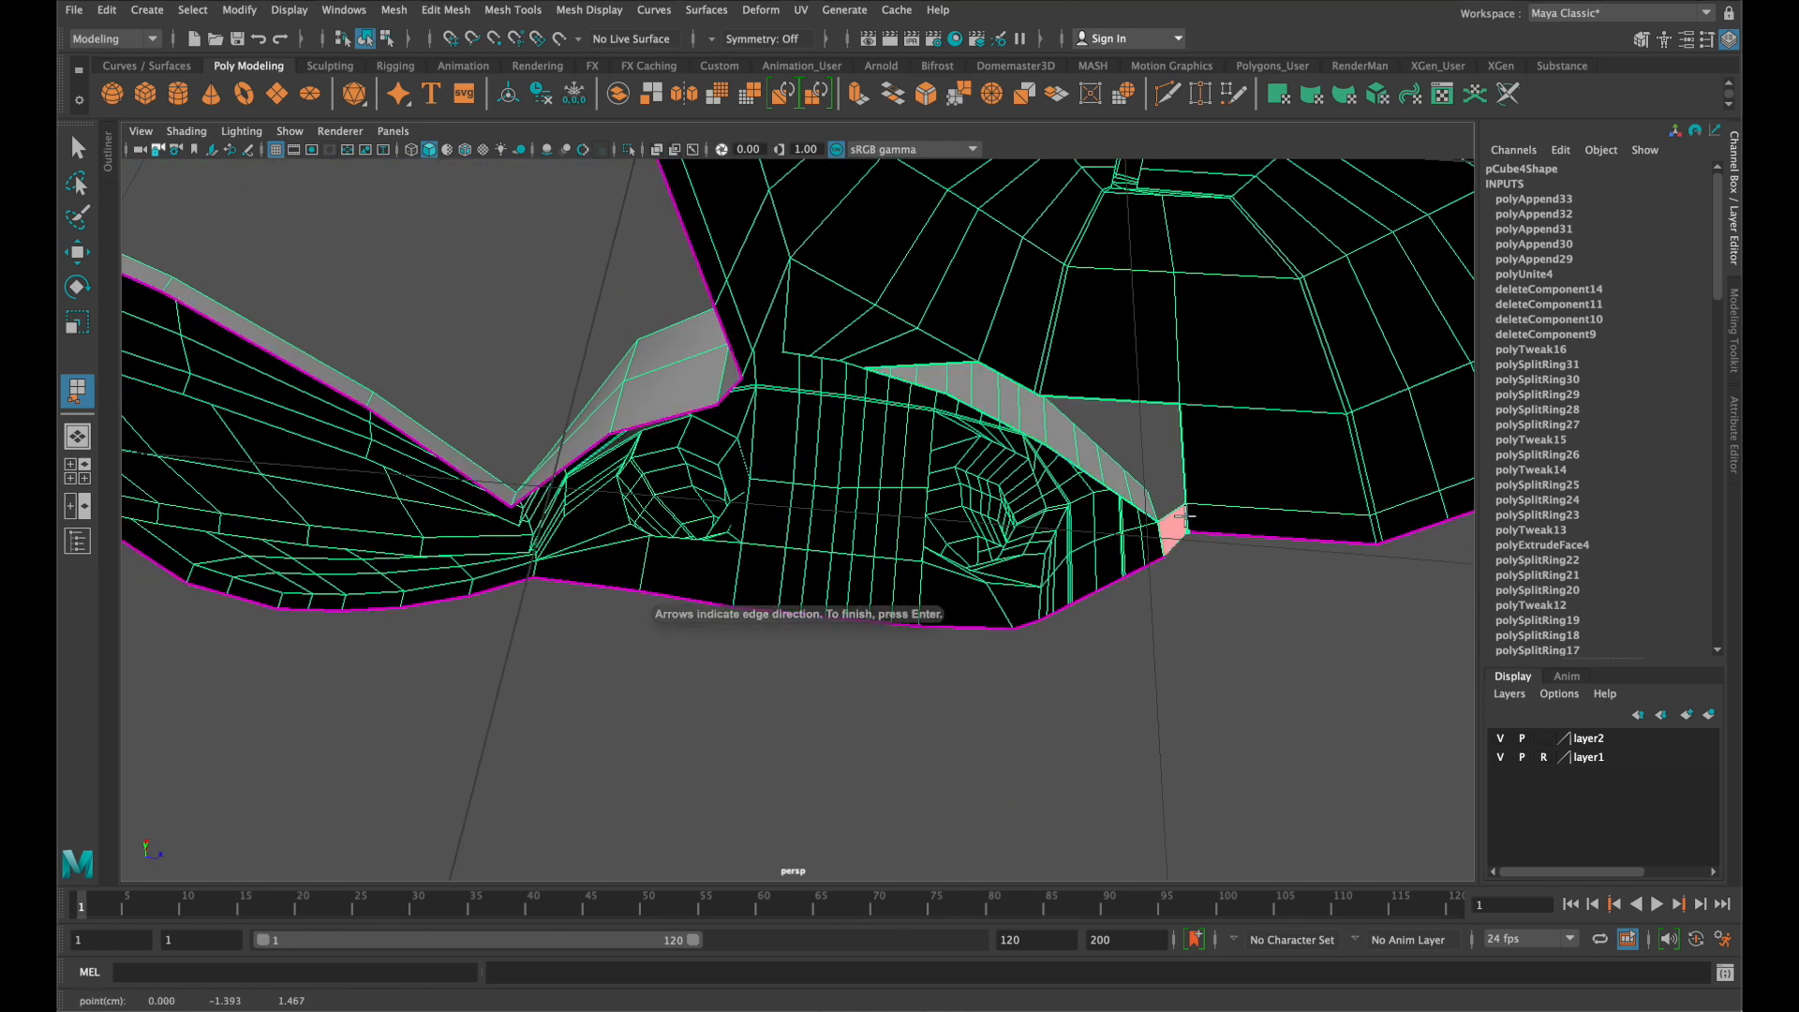
key(g)
click(1162, 496)
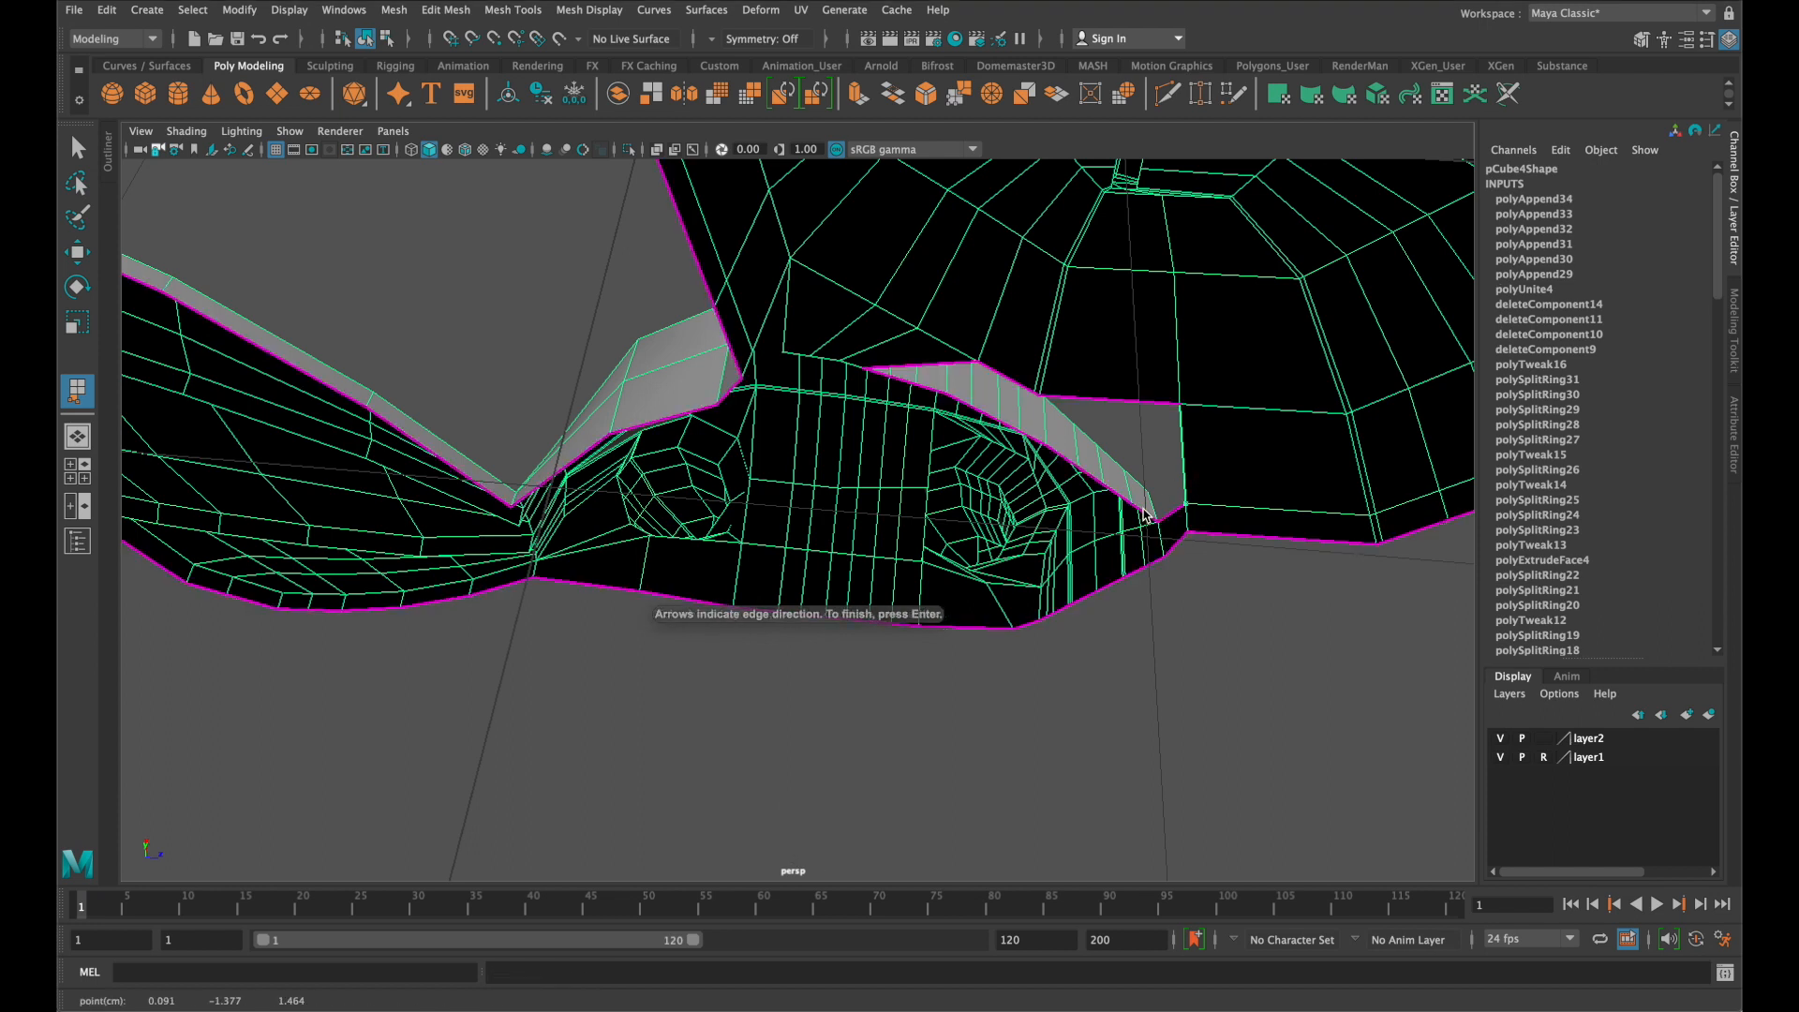
click(1142, 459)
key(g)
click(1126, 405)
click(1115, 488)
key(g)
scroll(1115, 492, up, 6)
alt+drag(1118, 492, 1140, 422)
key(q)
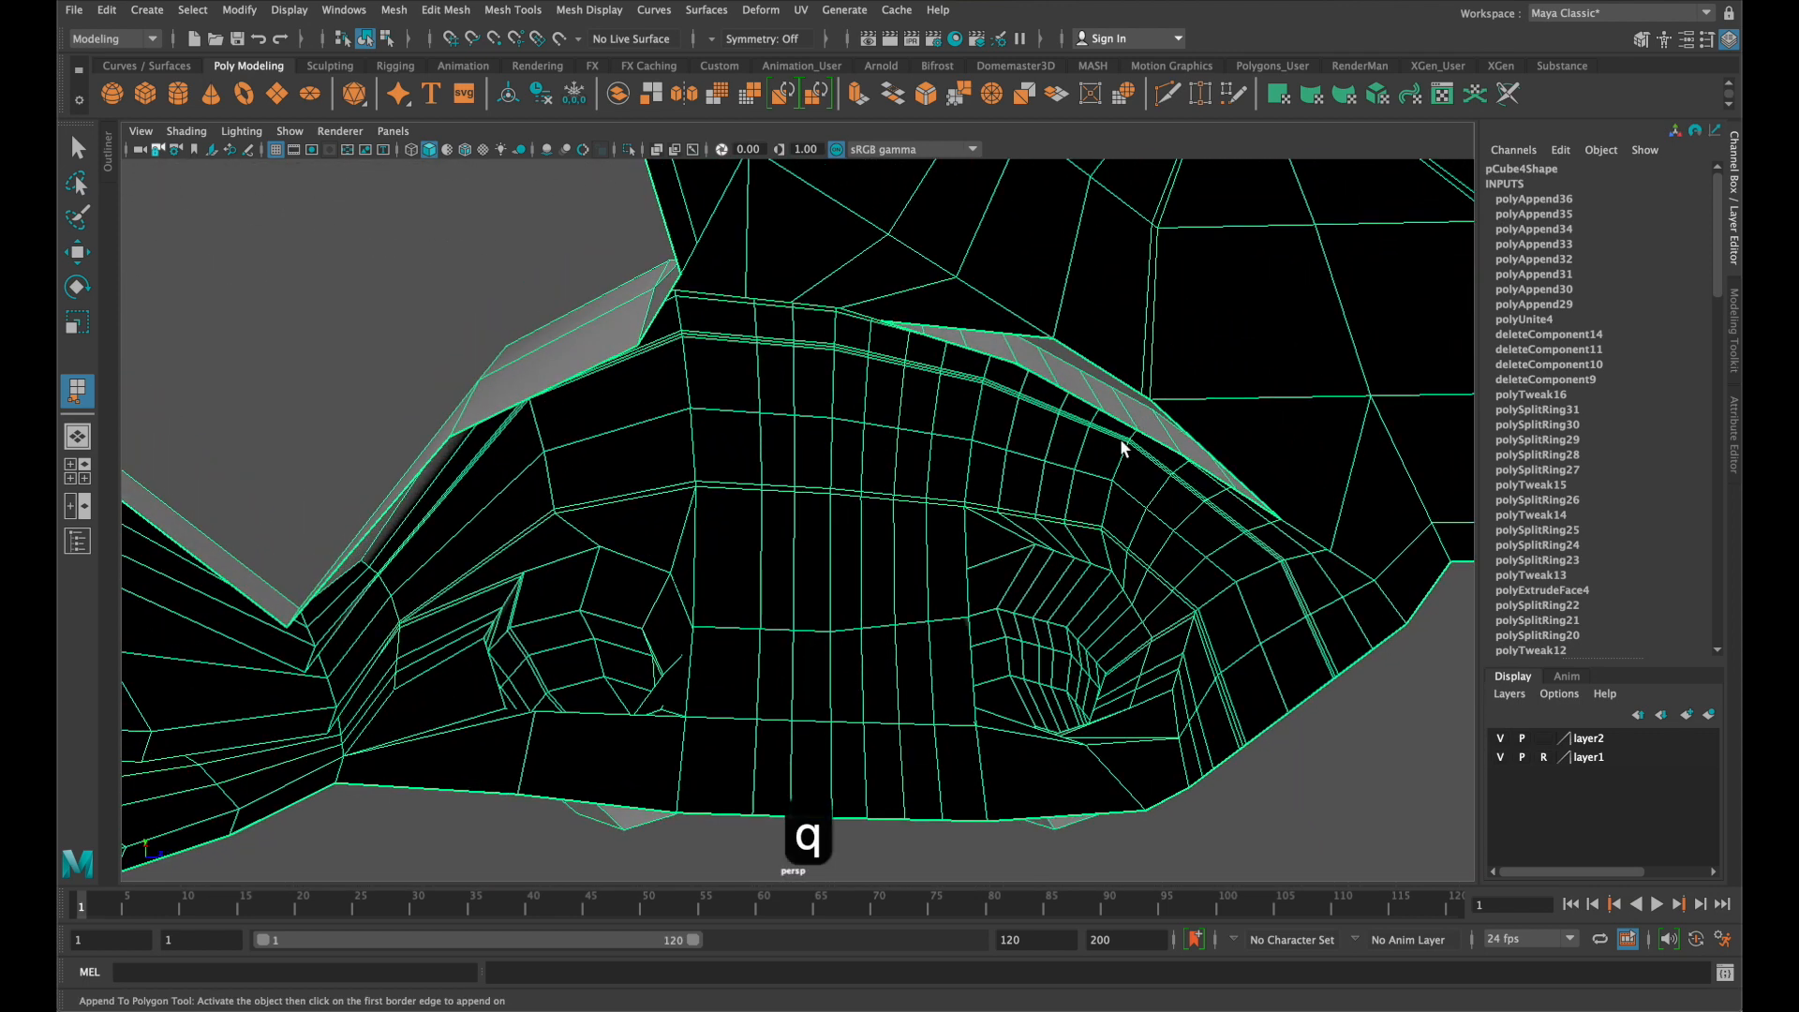
Delete four surplus vertical edge loops from the body's side, between its middle and the front leg
scroll(891, 510, up, 3)
alt+drag(951, 503, 1056, 474)
right_drag(1058, 476, 1056, 430)
alt+drag(1056, 430, 1098, 624)
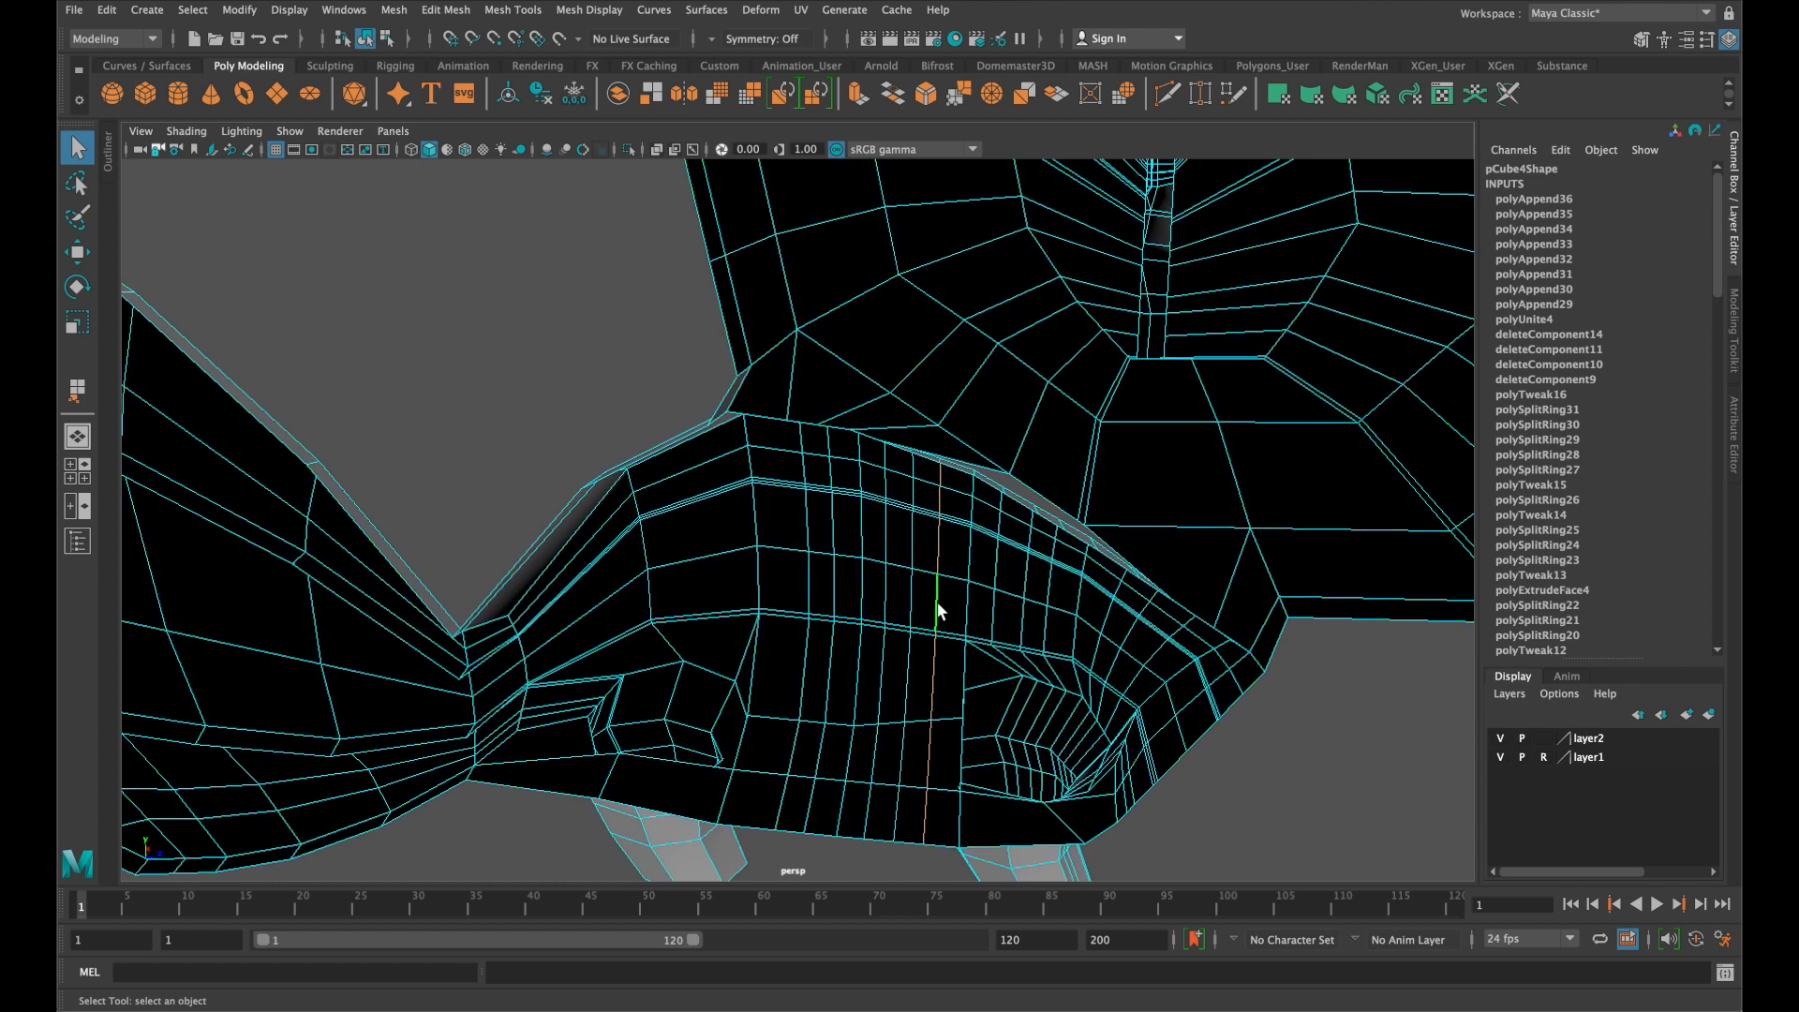
key(BackSpace)
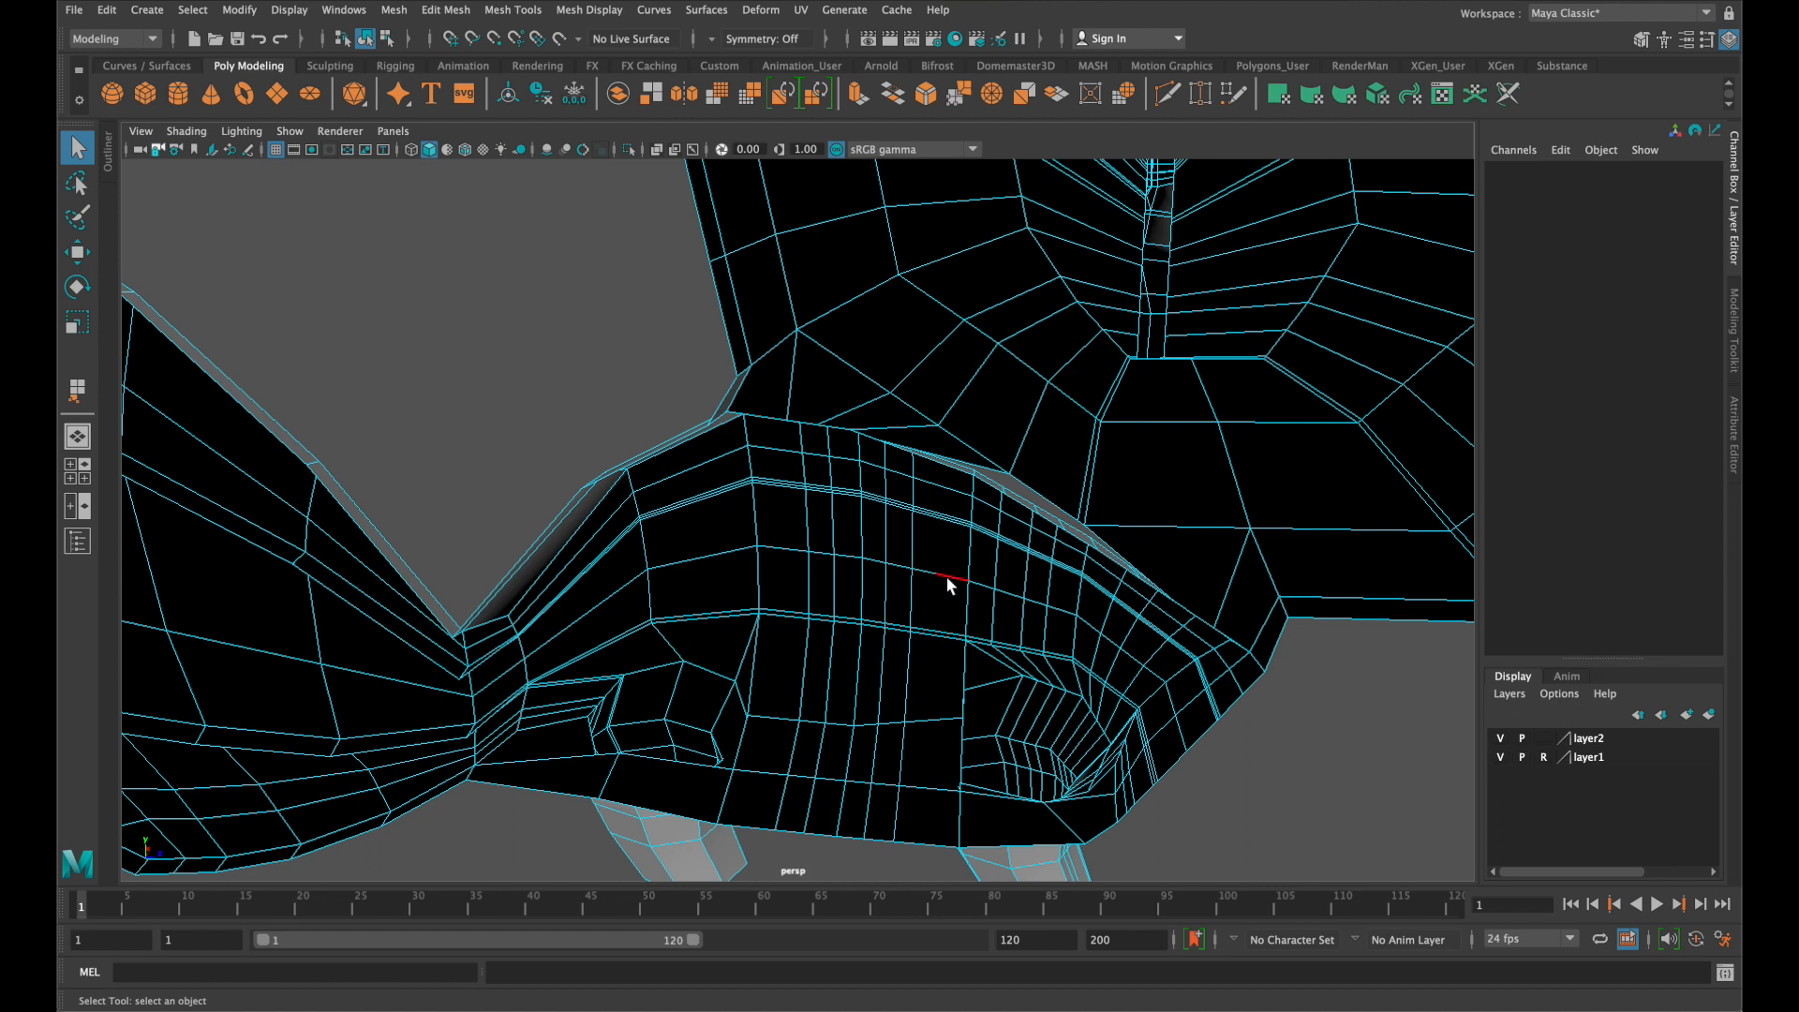
double_click(886, 582)
key(BackSpace)
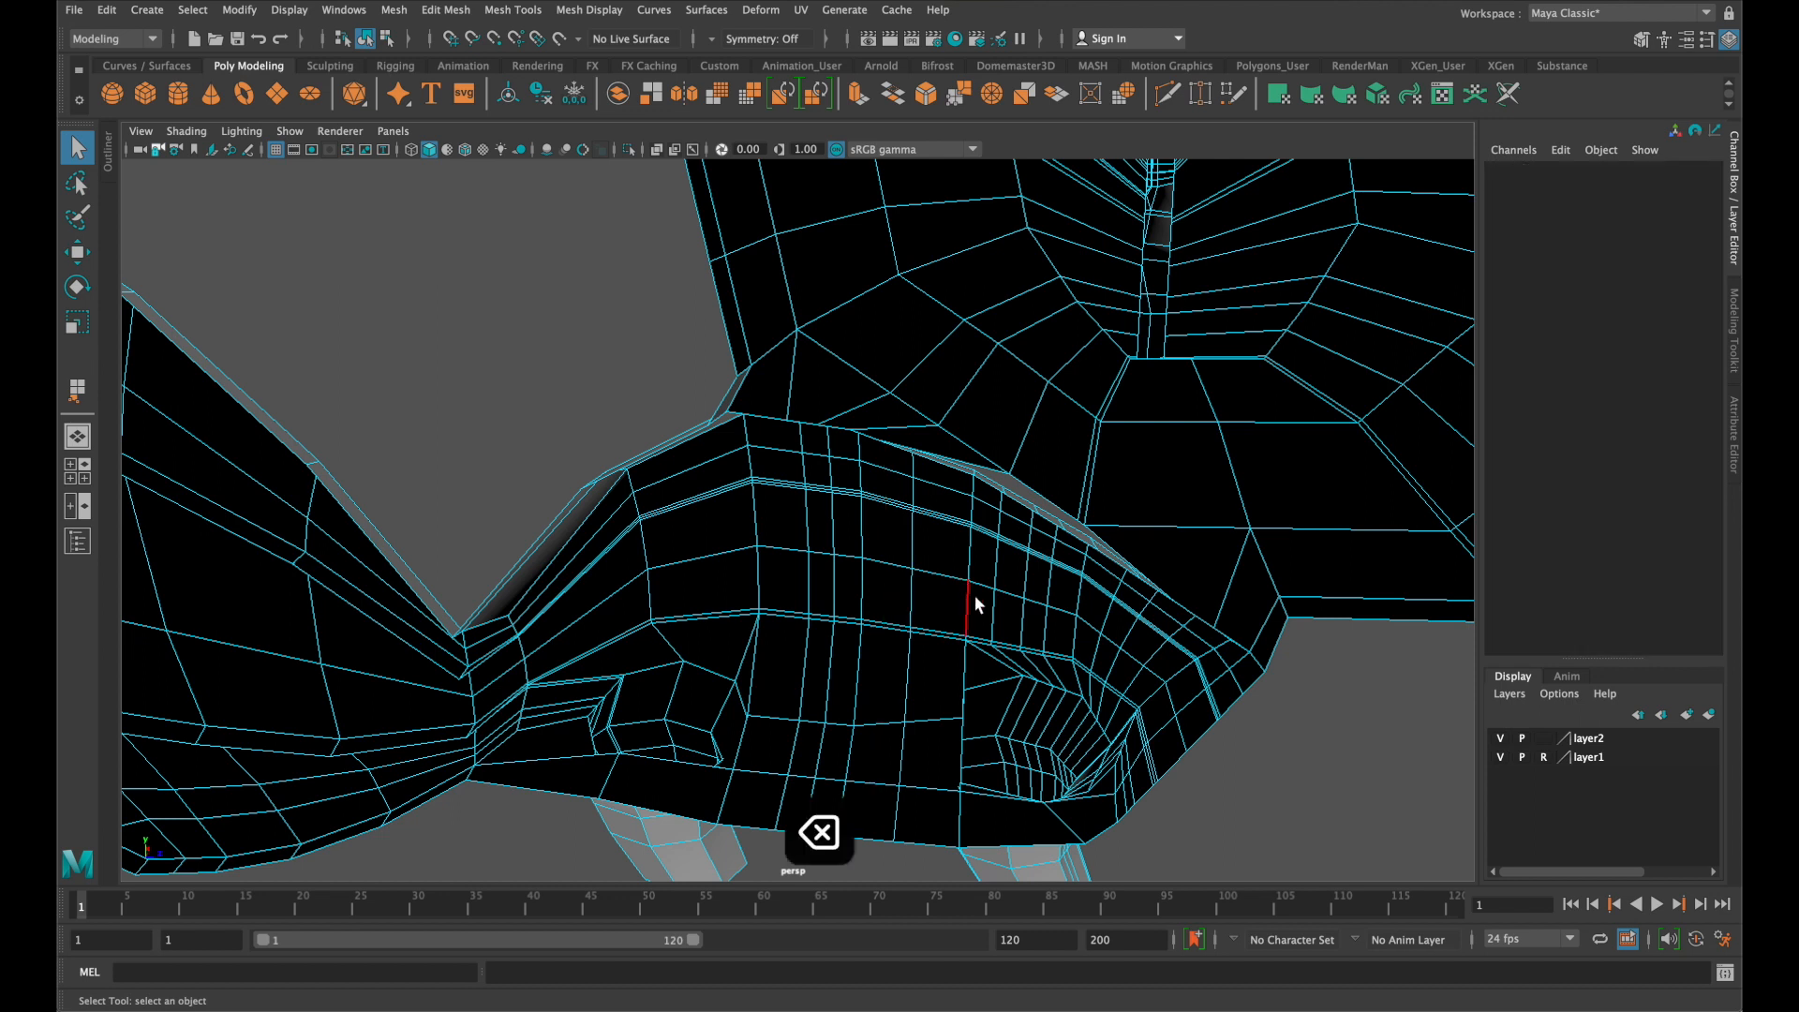
double_click(1028, 618)
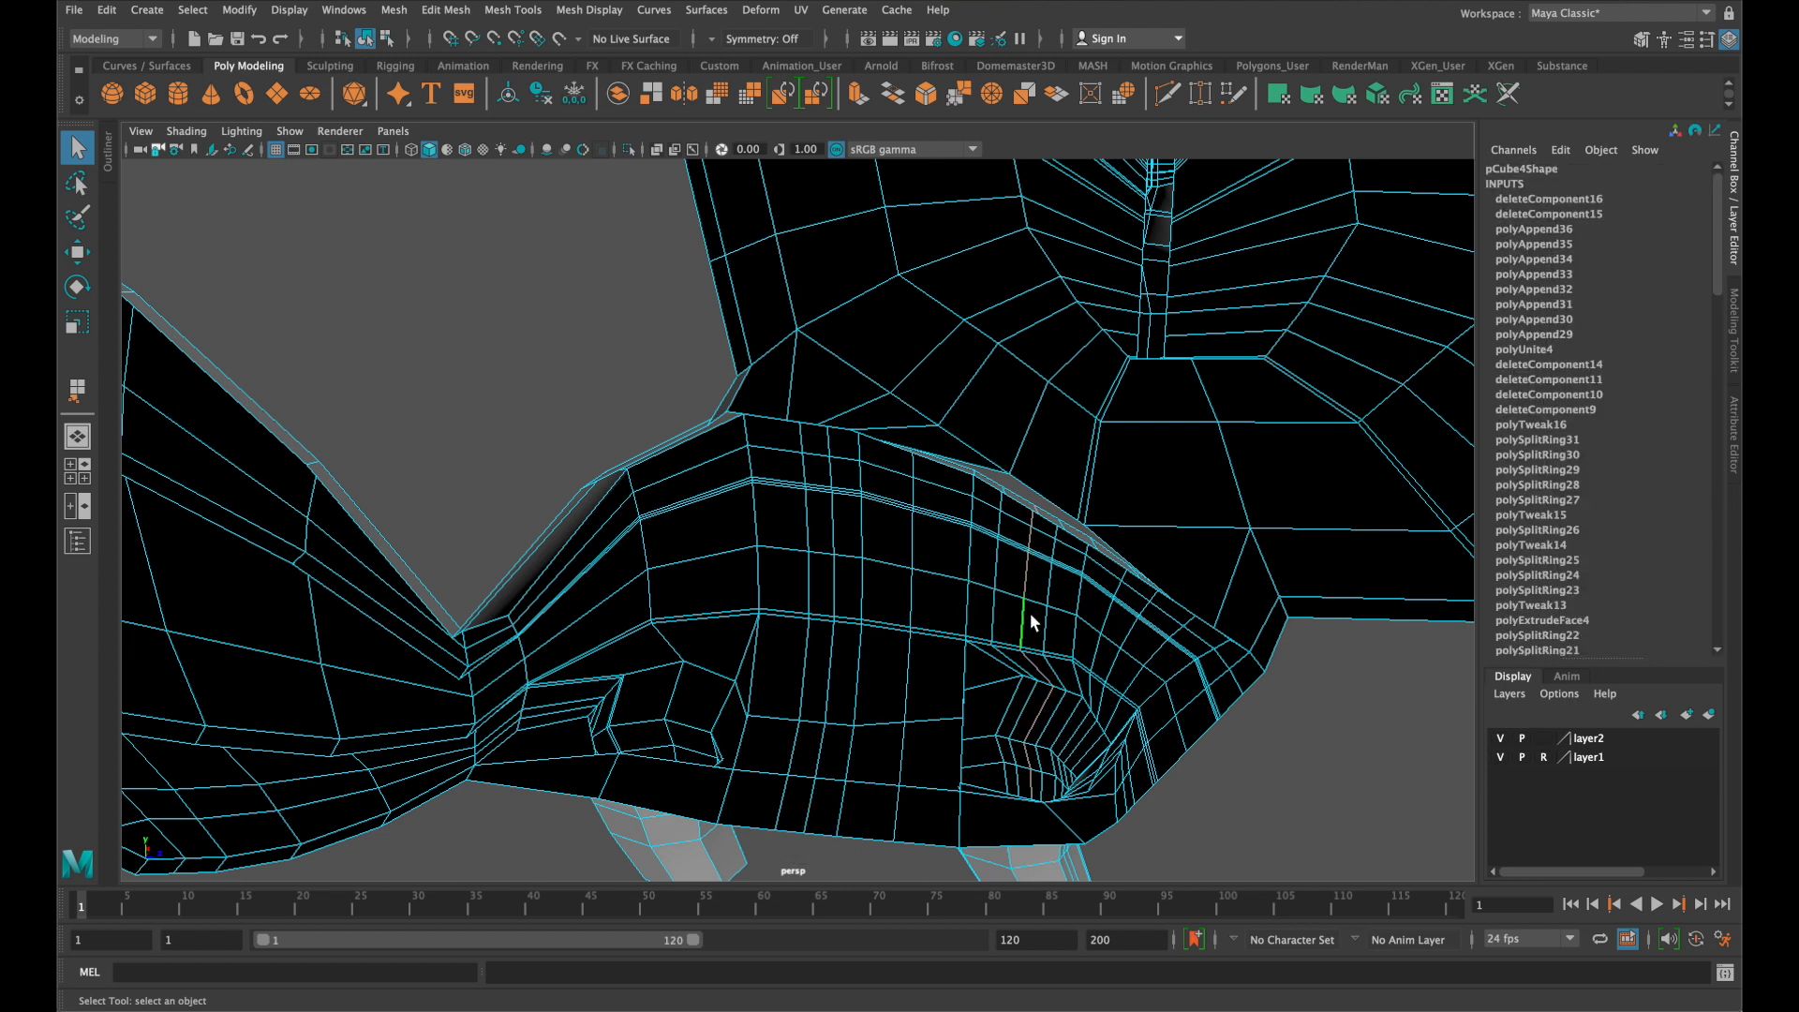
key(BackSpace)
double_click(1093, 644)
key(BackSpace)
Select the vertices across the body and delete the stray ones left on its edges
right_drag(1092, 506, 964, 441)
right_drag(964, 441, 986, 461)
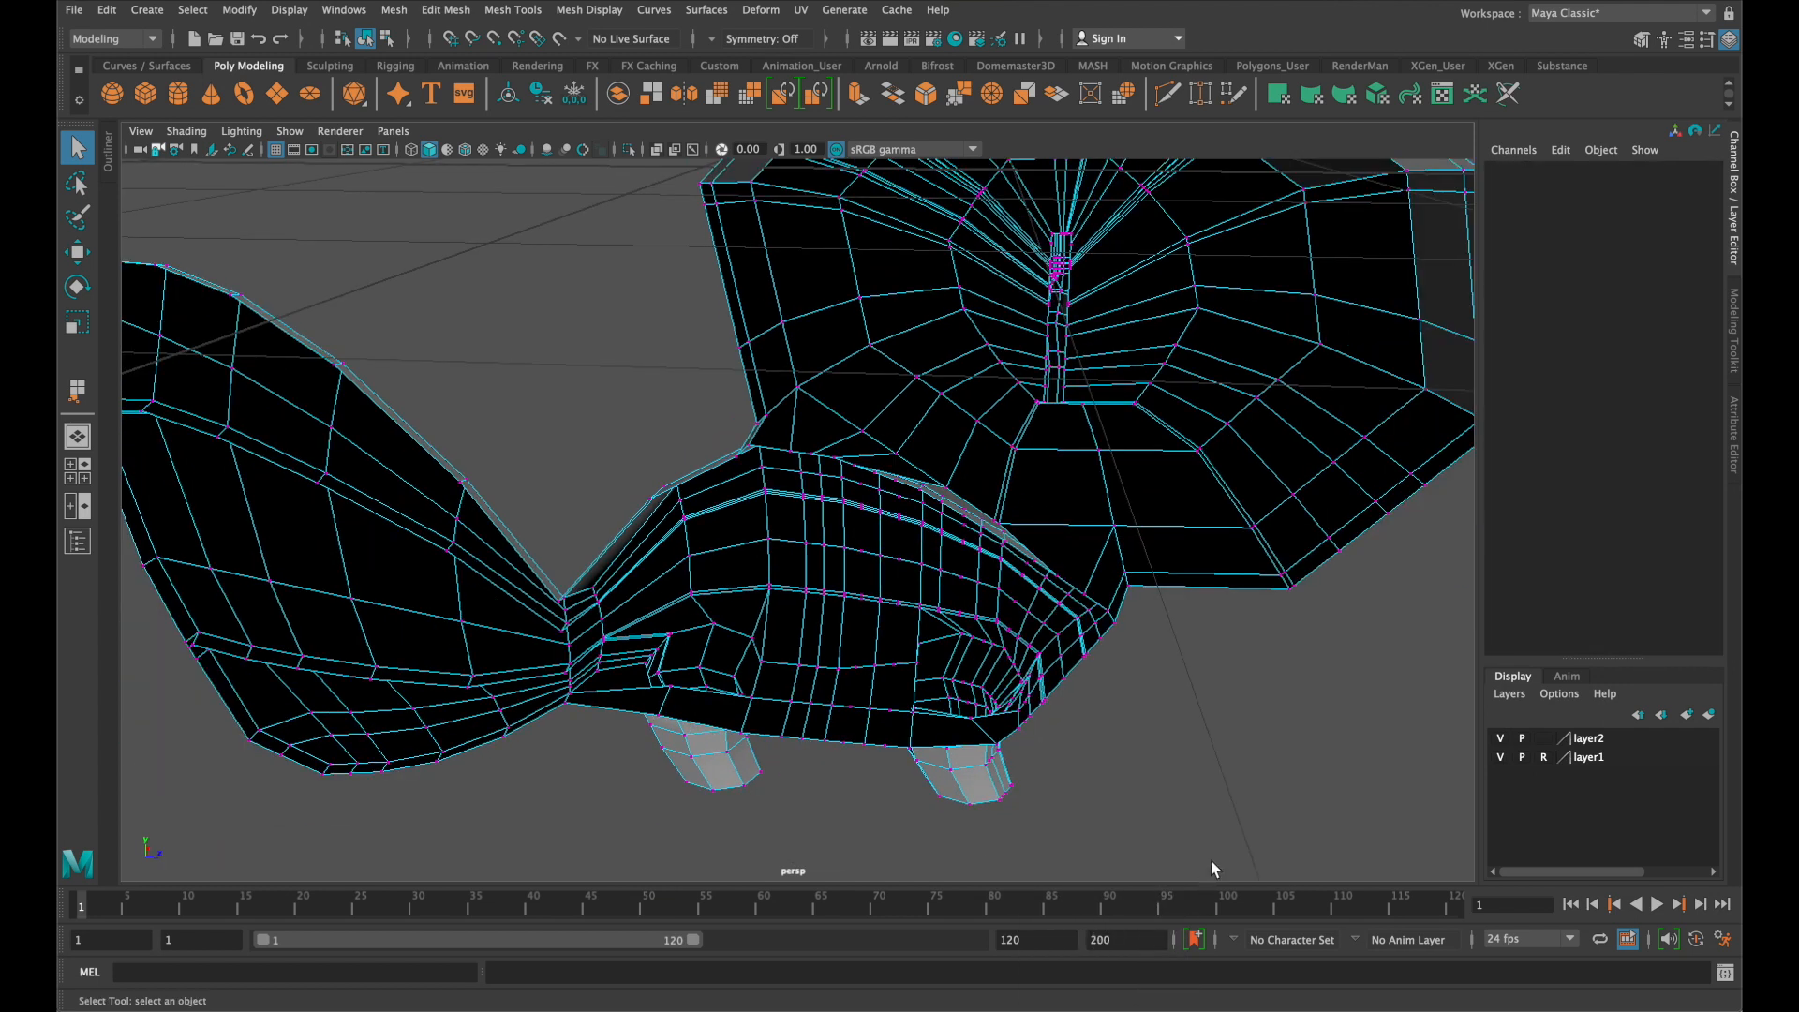
drag(1211, 861, 594, 401)
key(BackSpace)
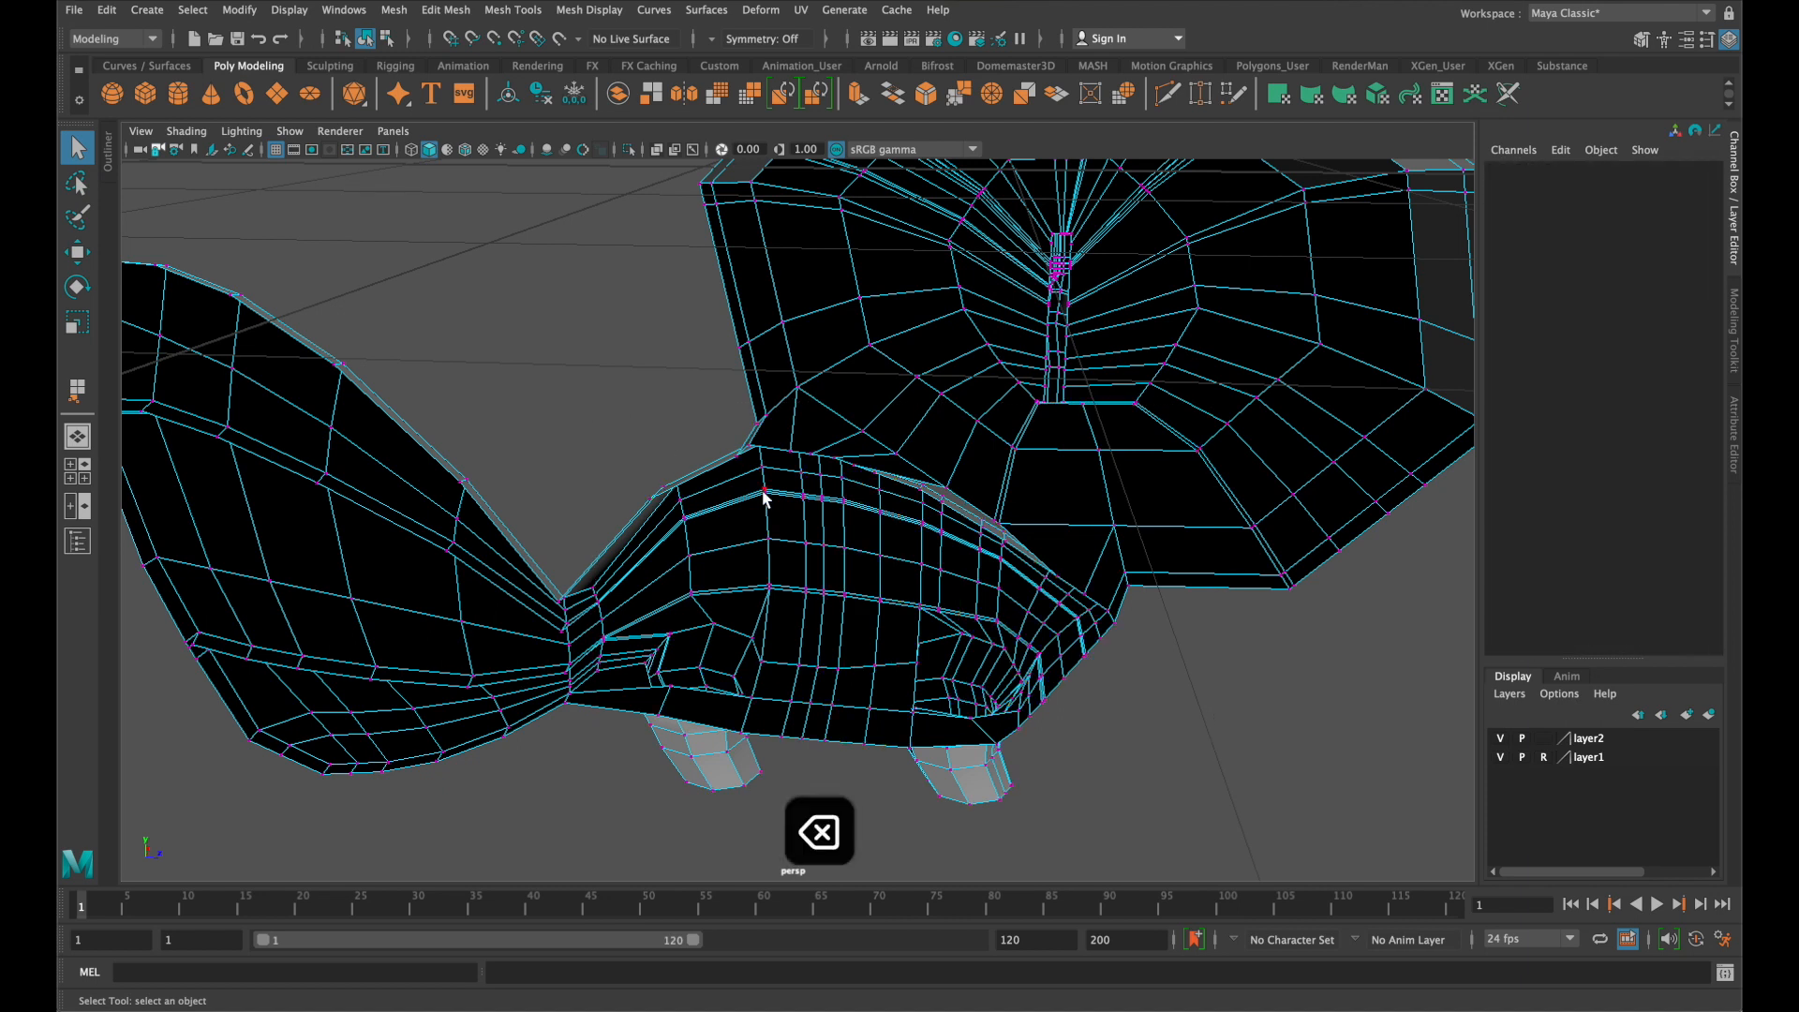
Delete one surplus vertical edge loop from the body's side, just above the front leg
scroll(909, 600, up, 5)
alt+drag(1102, 627, 1076, 554)
right_click(1097, 464)
right_drag(1098, 466, 1094, 412)
double_click(1064, 506)
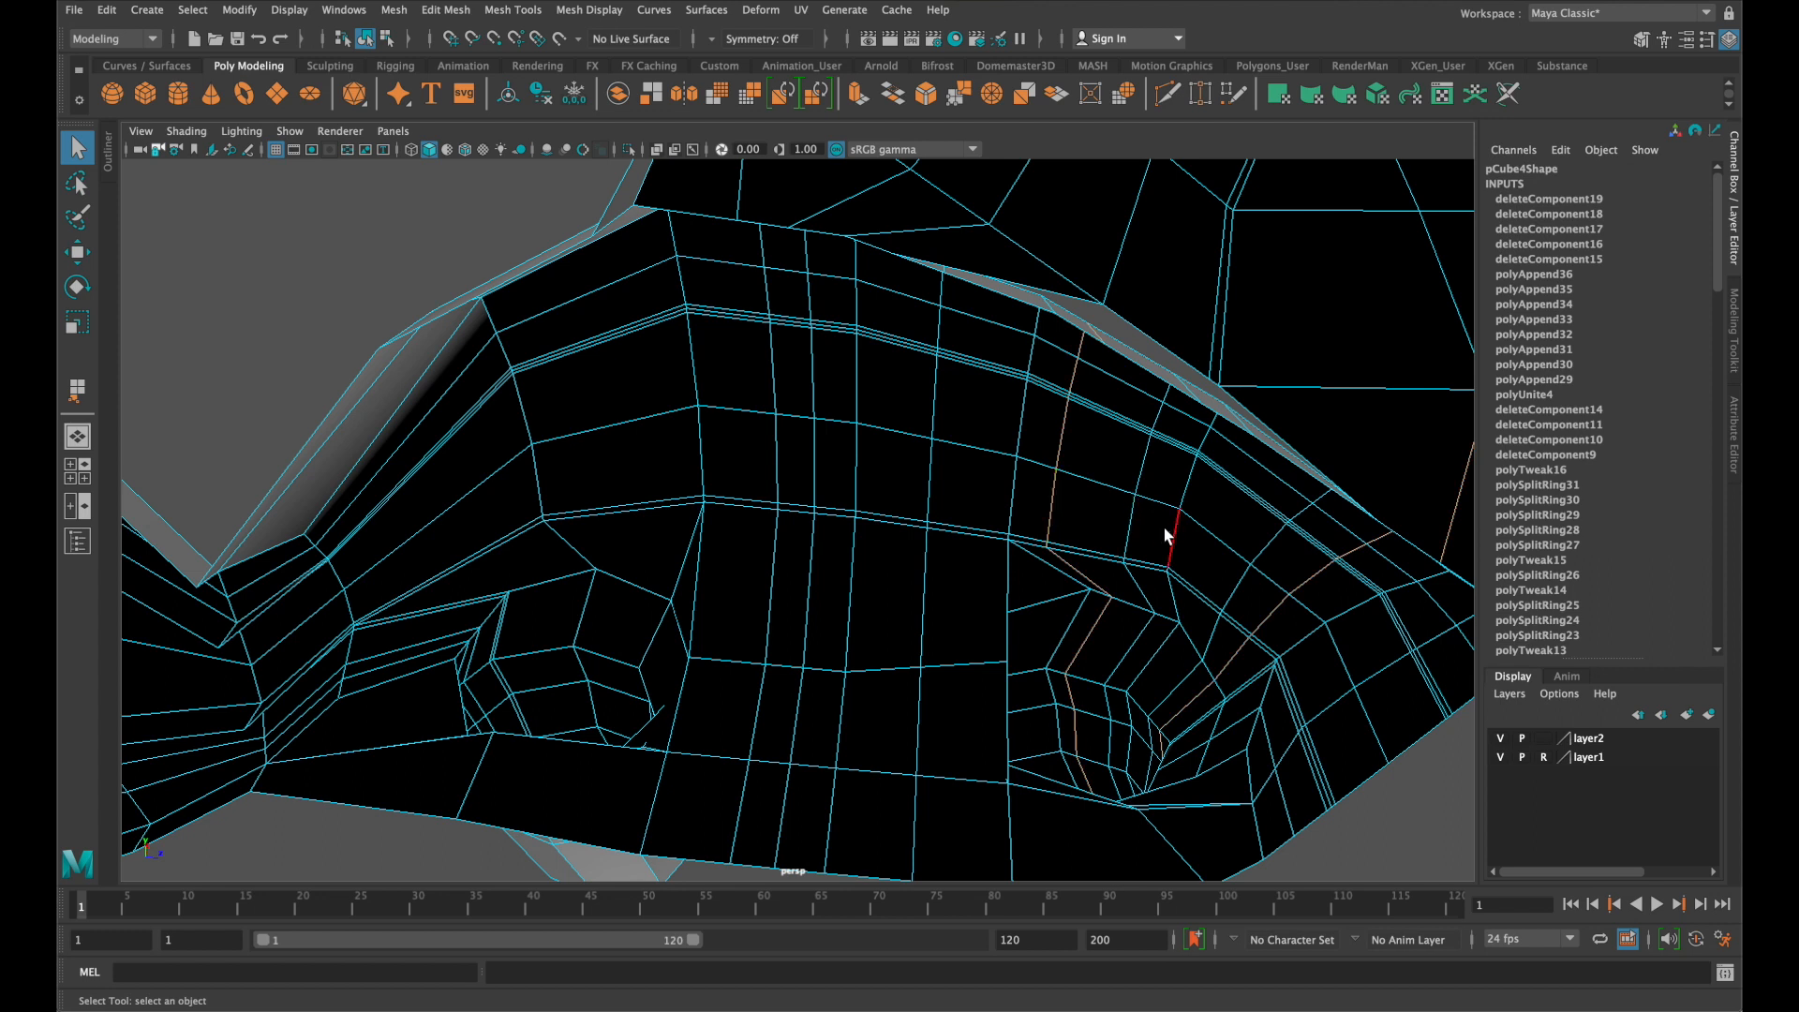
scroll(1166, 536, down, 6)
mouse_move(1188, 535)
alt+mouse_down()
mouse_move(1201, 467)
mouse_move(1169, 529)
alt+mouse_up()
key(BackSpace)
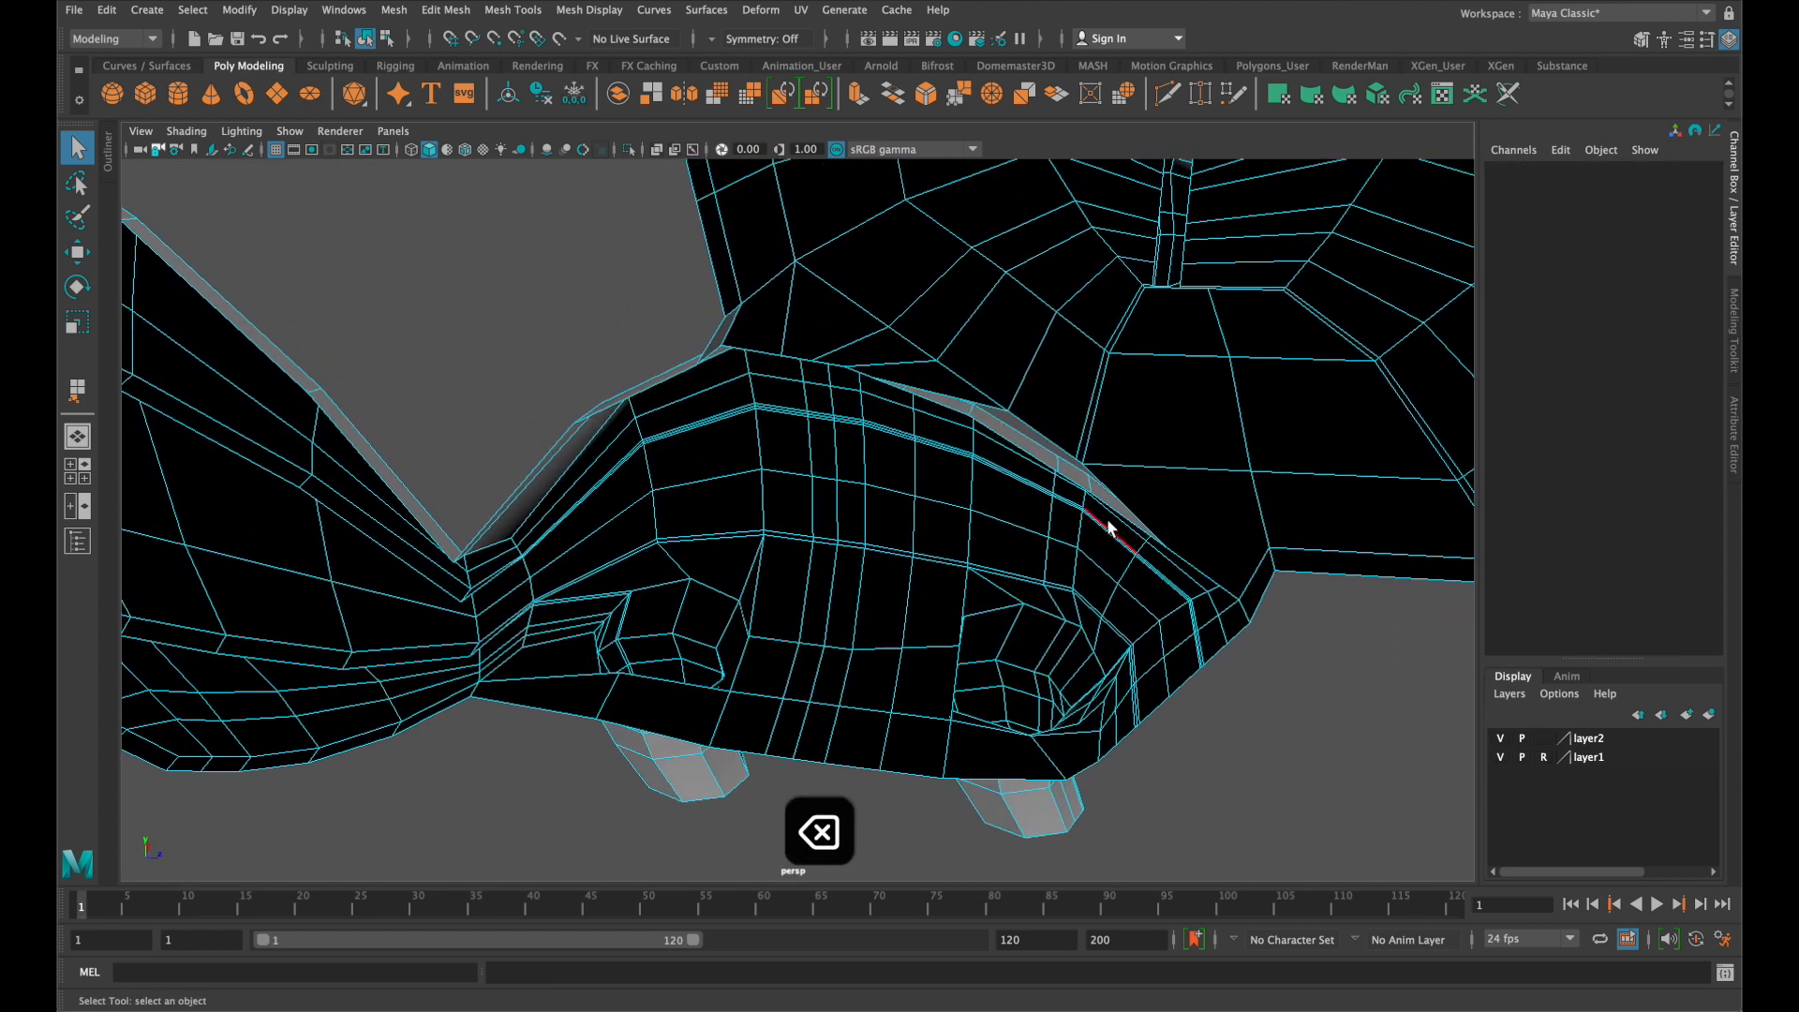
Delete the large appended polygon at the front of the neck gap, and clear stray vertices across the body and head
right_drag(1163, 507, 1068, 507)
click(1188, 515)
key(BackSpace)
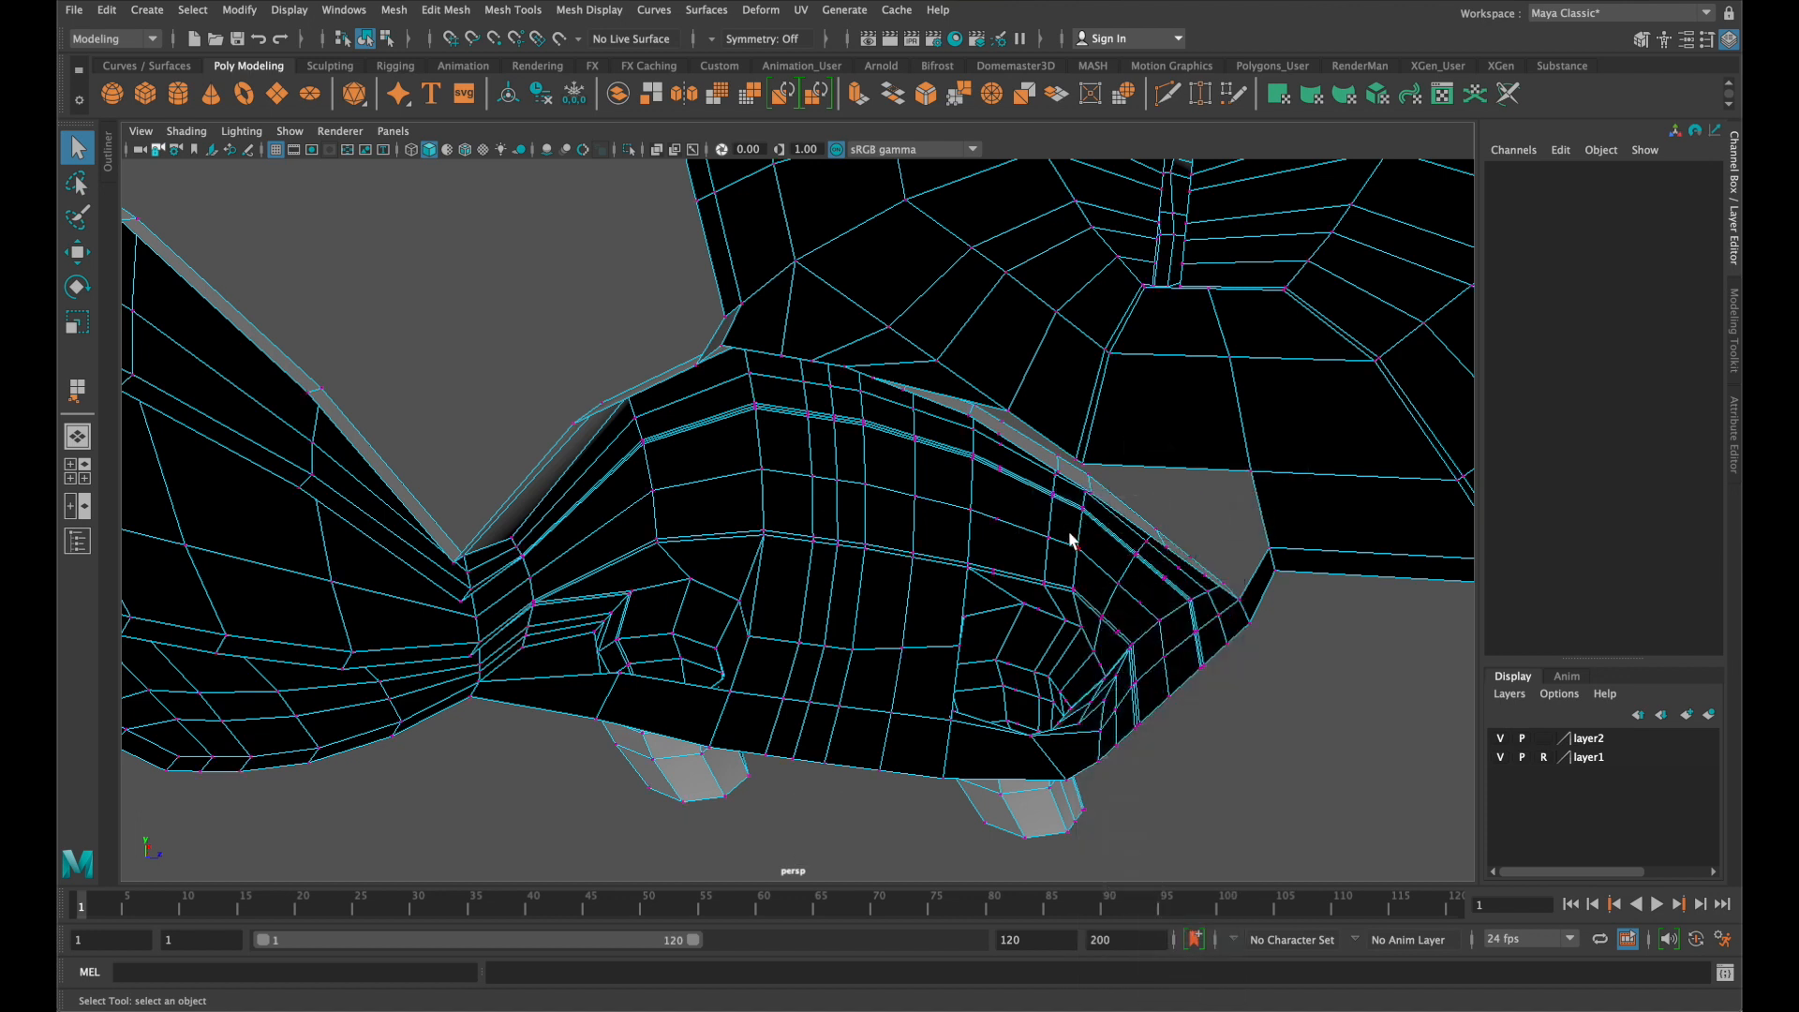
scroll(1071, 536, down, 3)
drag(1160, 720, 505, 134)
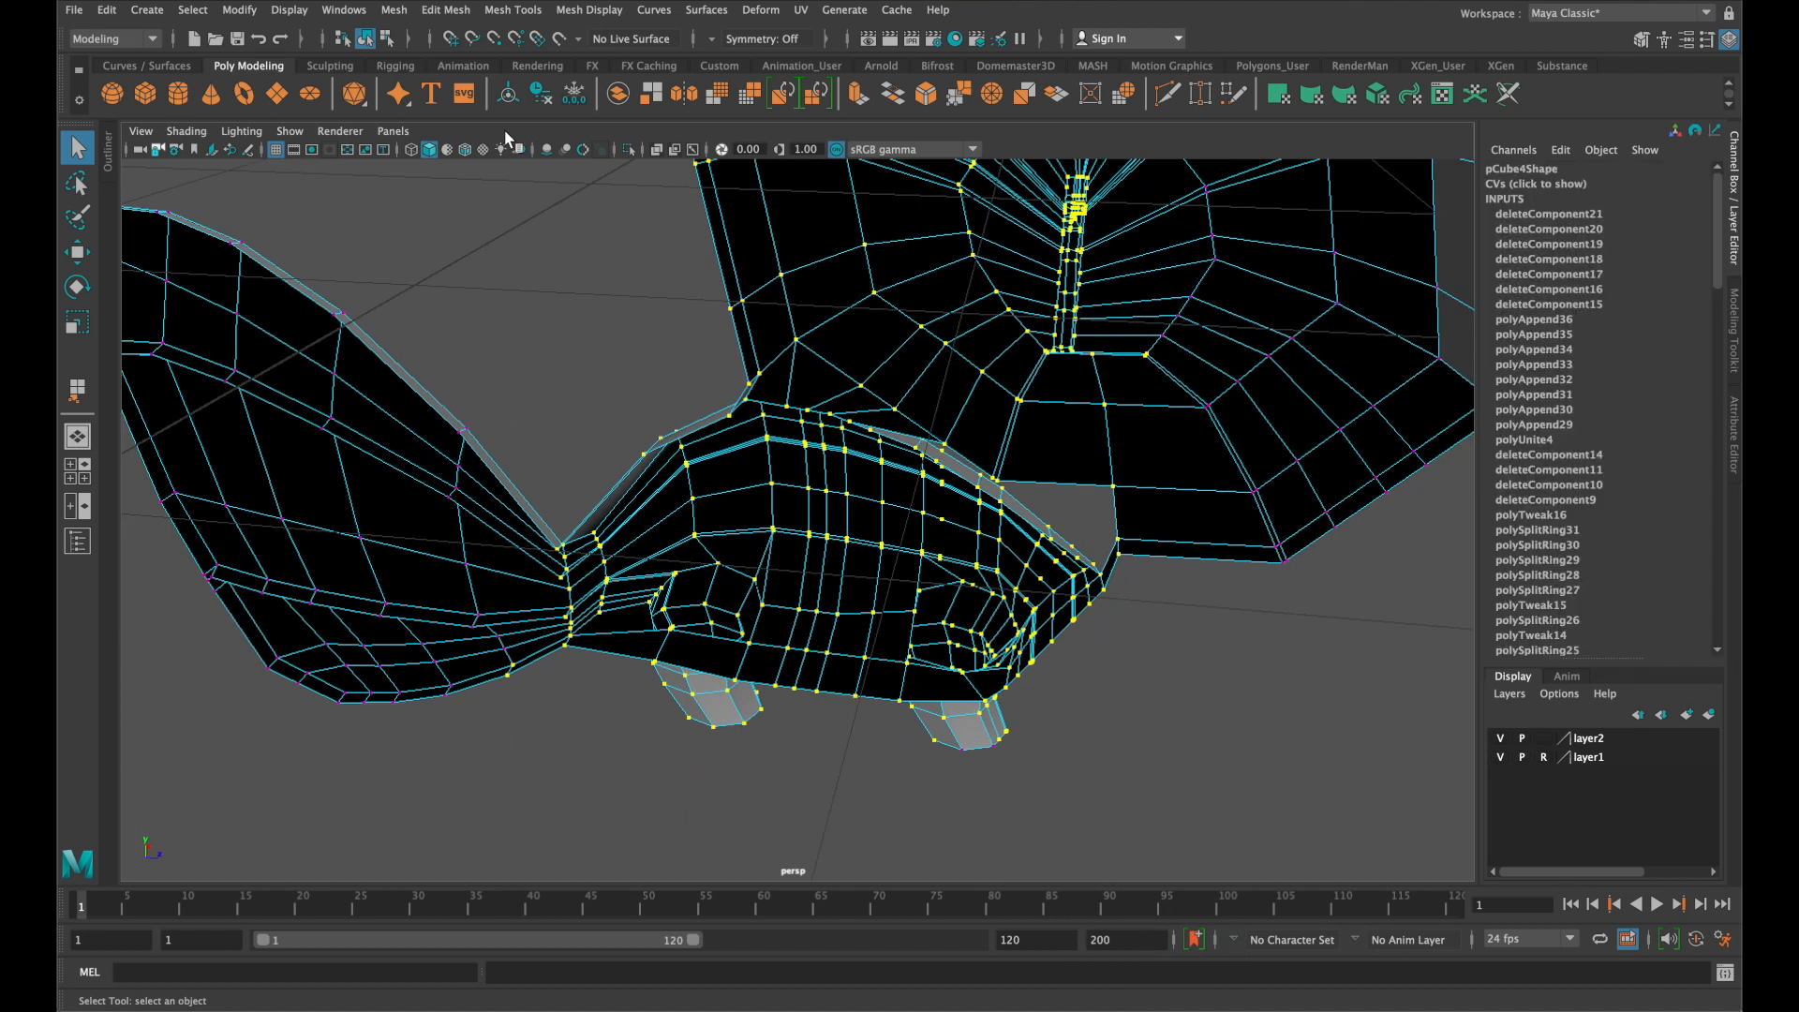
key(BackSpace)
Append three polygons between the head and body borders, working back from the front end of the neck gap
scroll(1180, 498, up, 4)
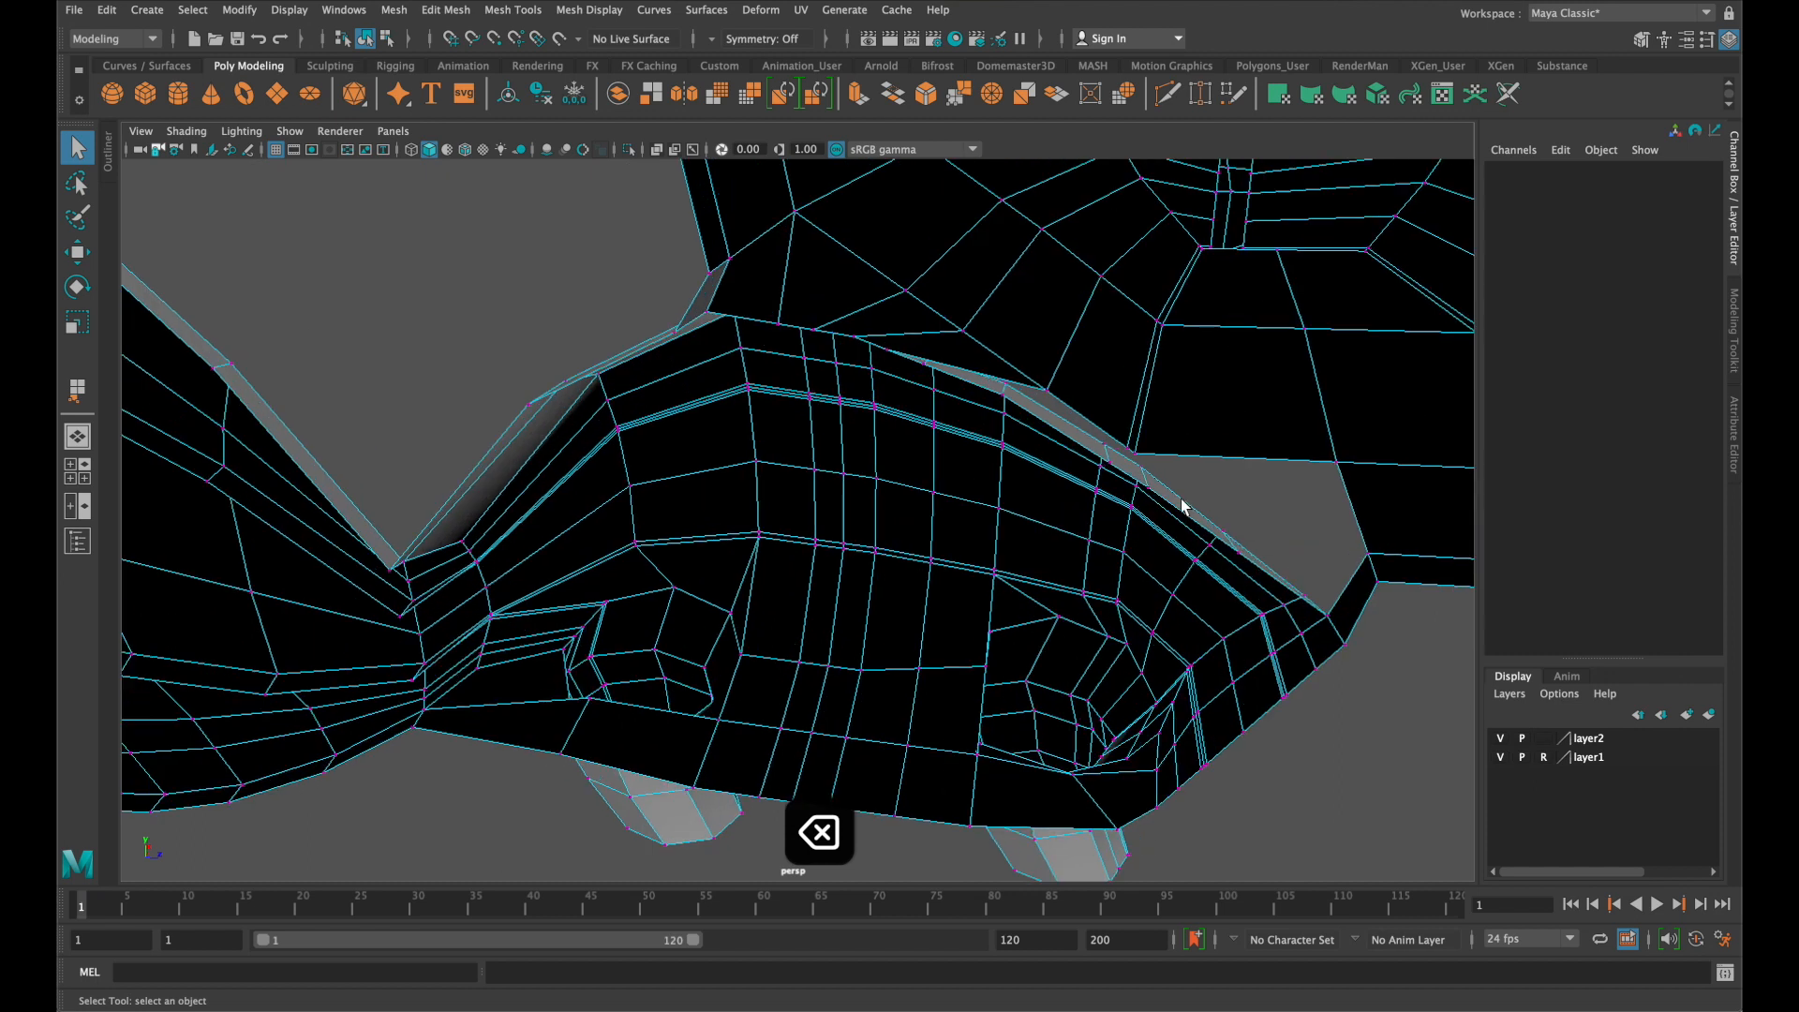
click(512, 10)
click(562, 76)
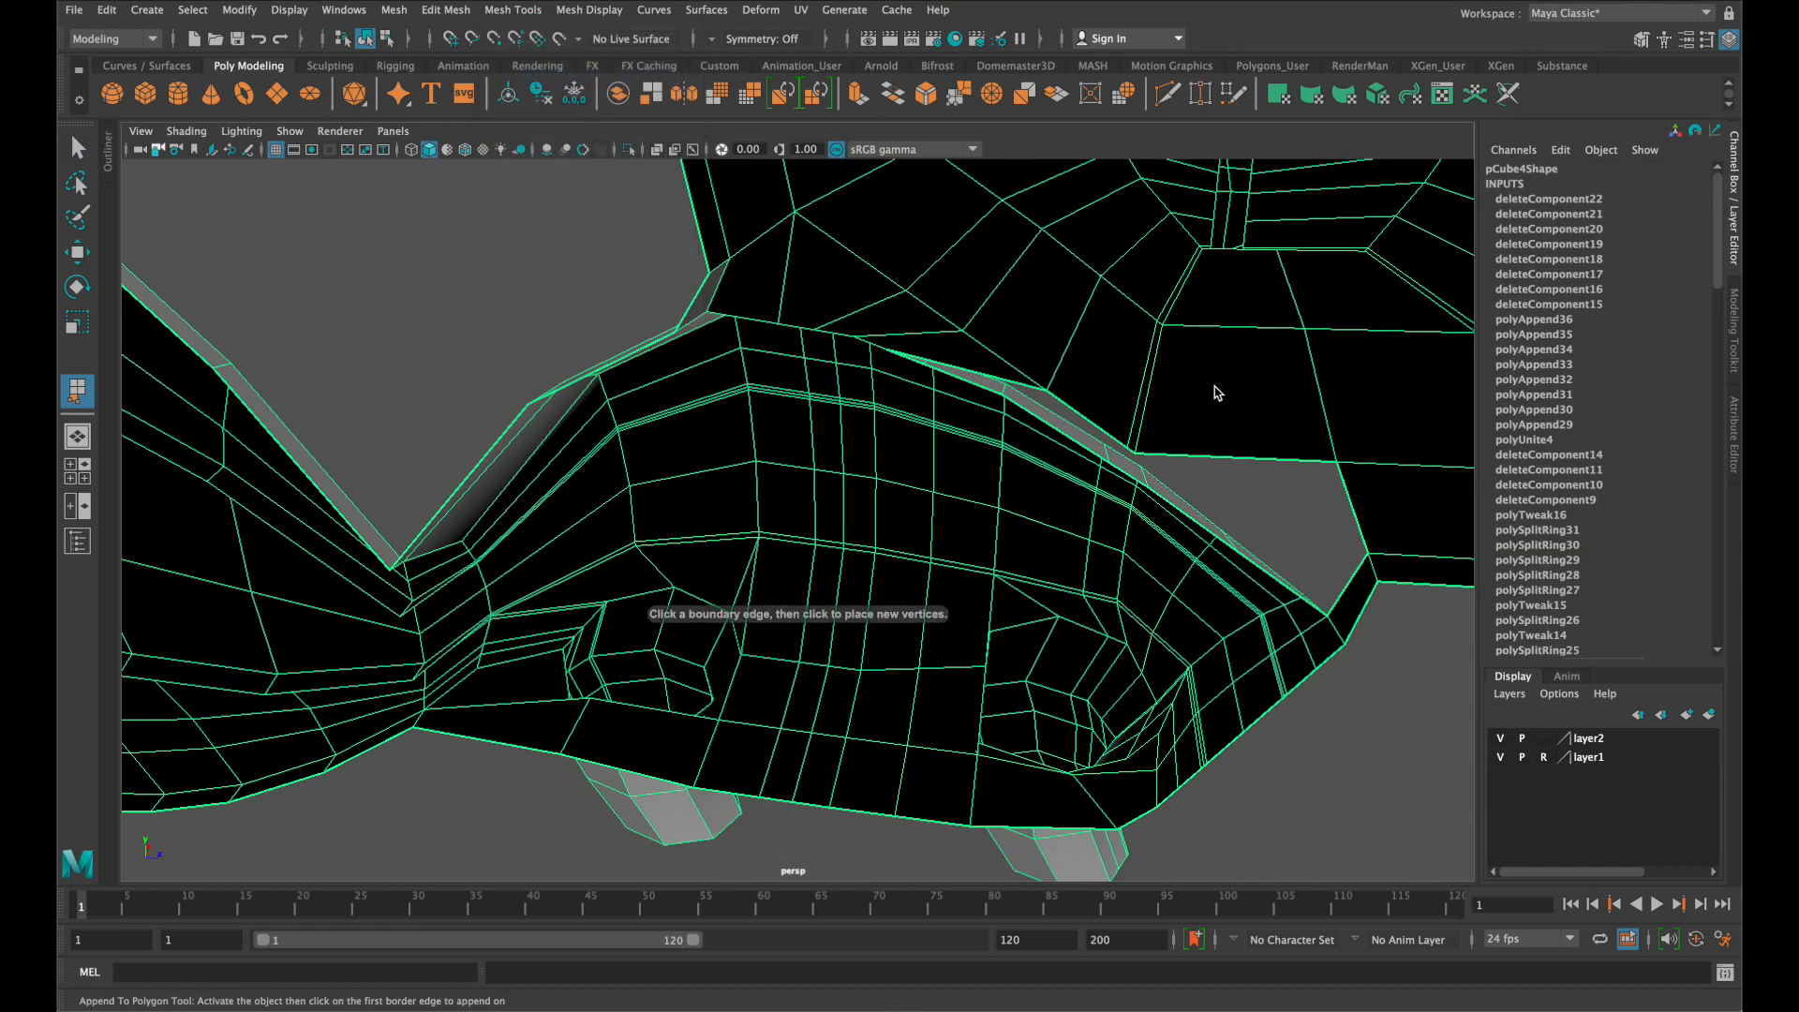
scroll(1293, 534, up, 5)
click(1309, 586)
click(1249, 651)
key(g)
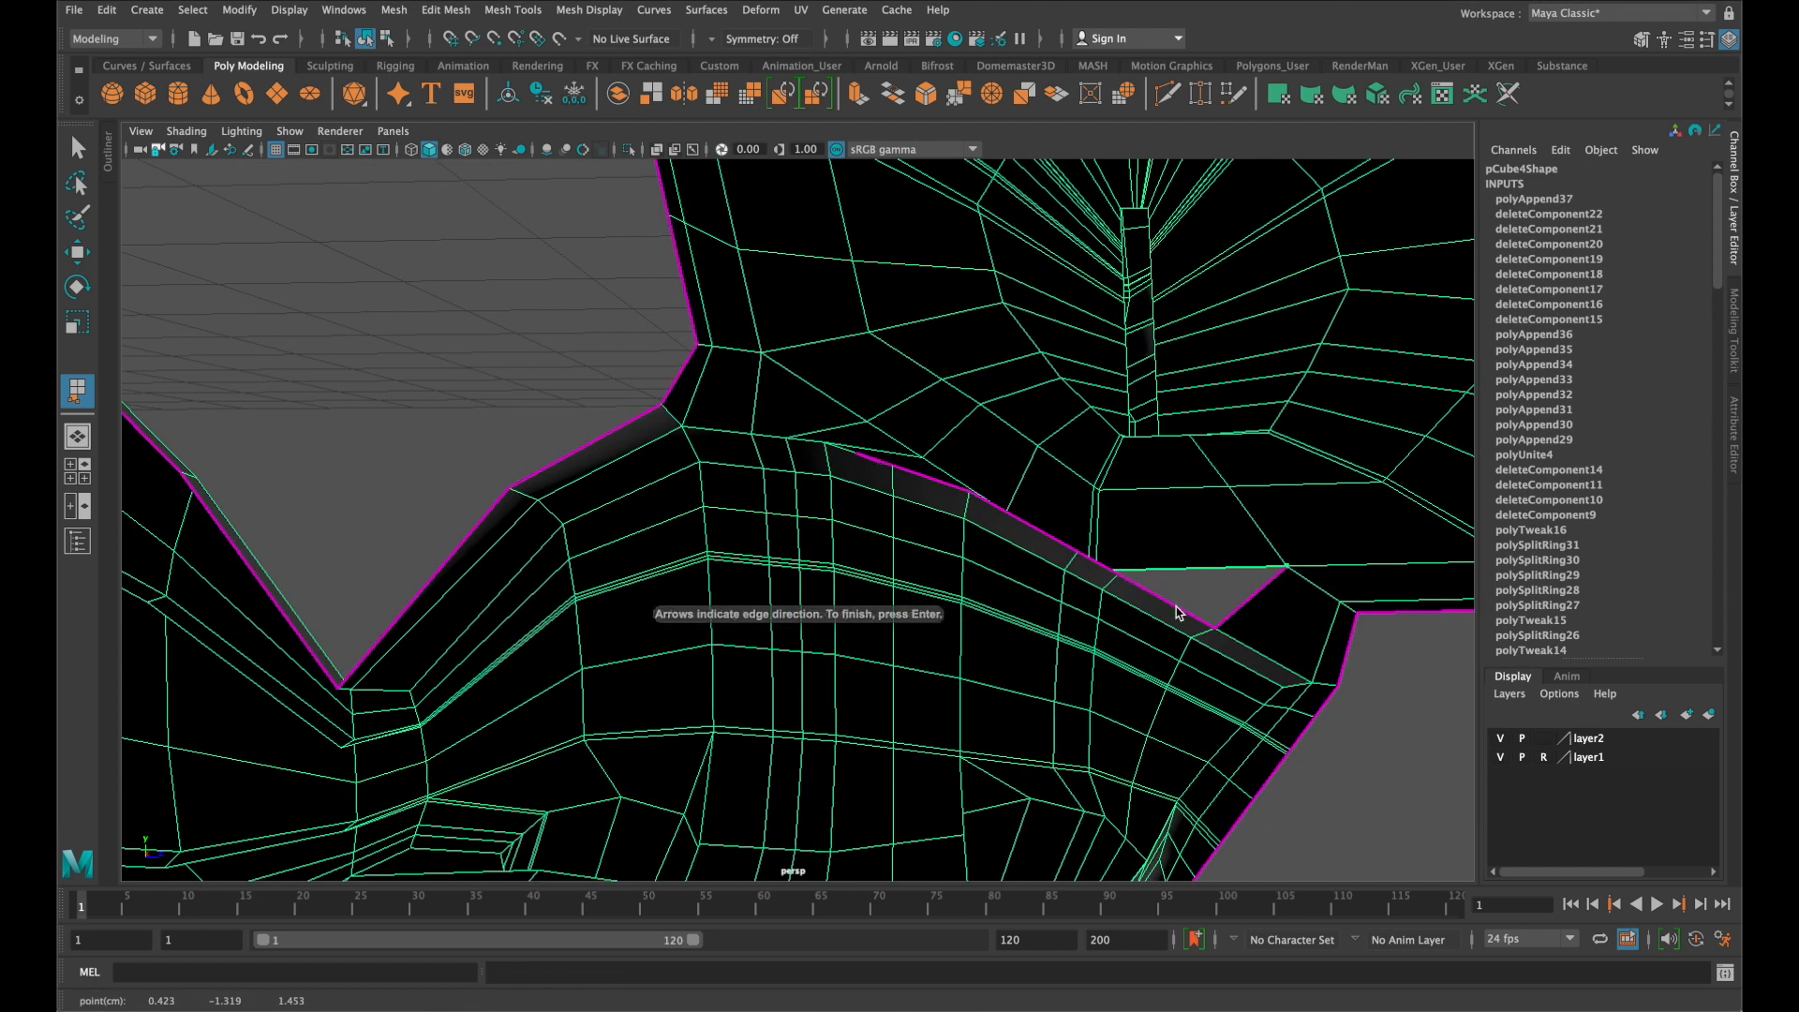
click(1177, 614)
key(g)
alt+drag(1180, 594, 1139, 625)
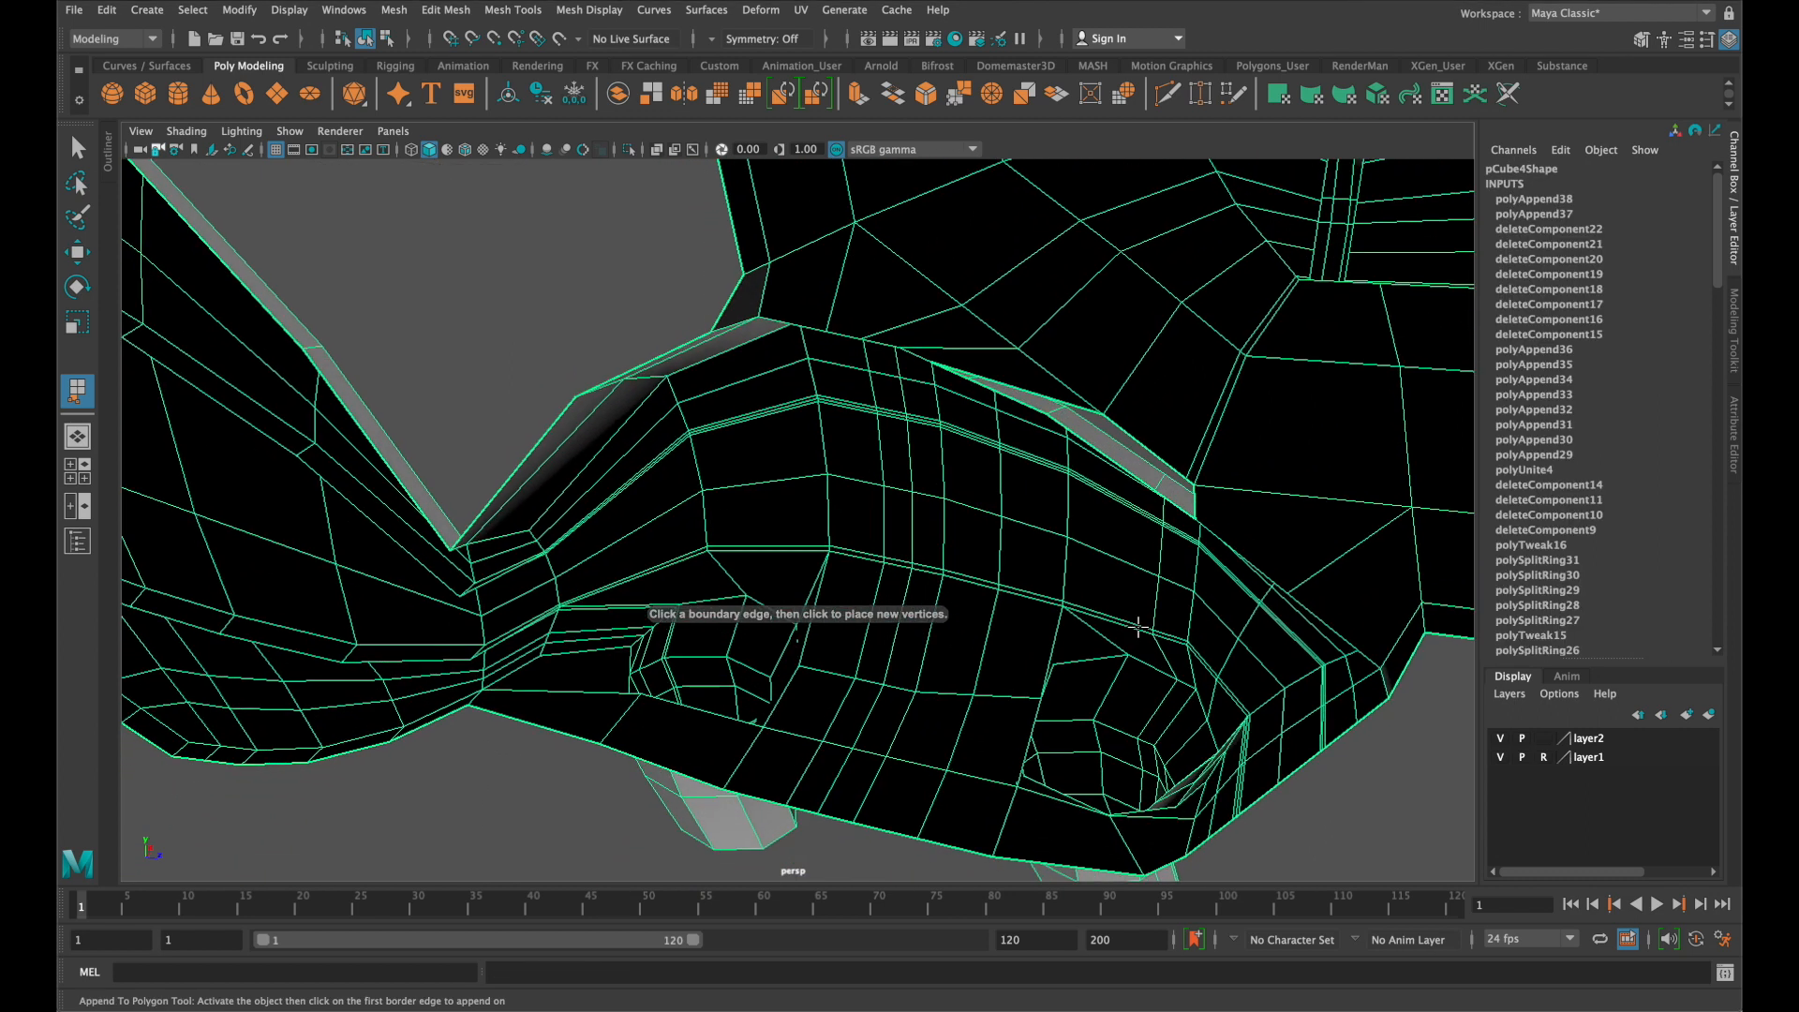
click(1184, 493)
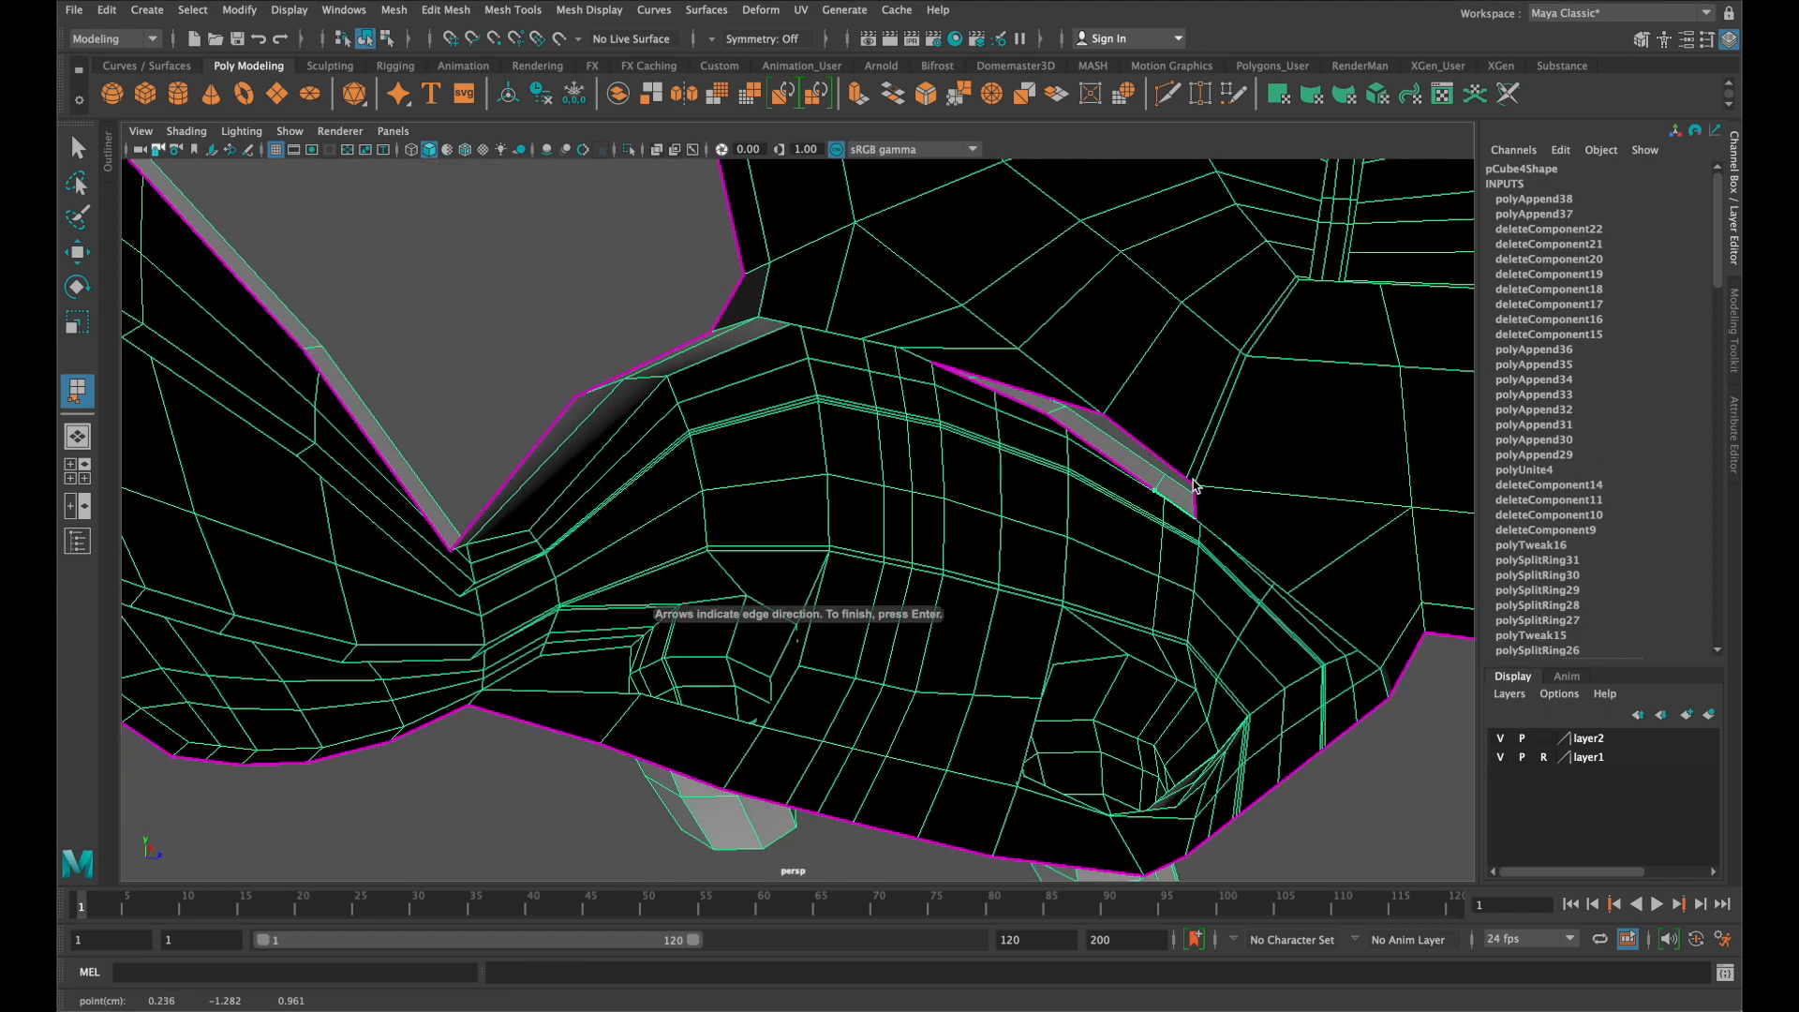
click(1192, 487)
key(g)
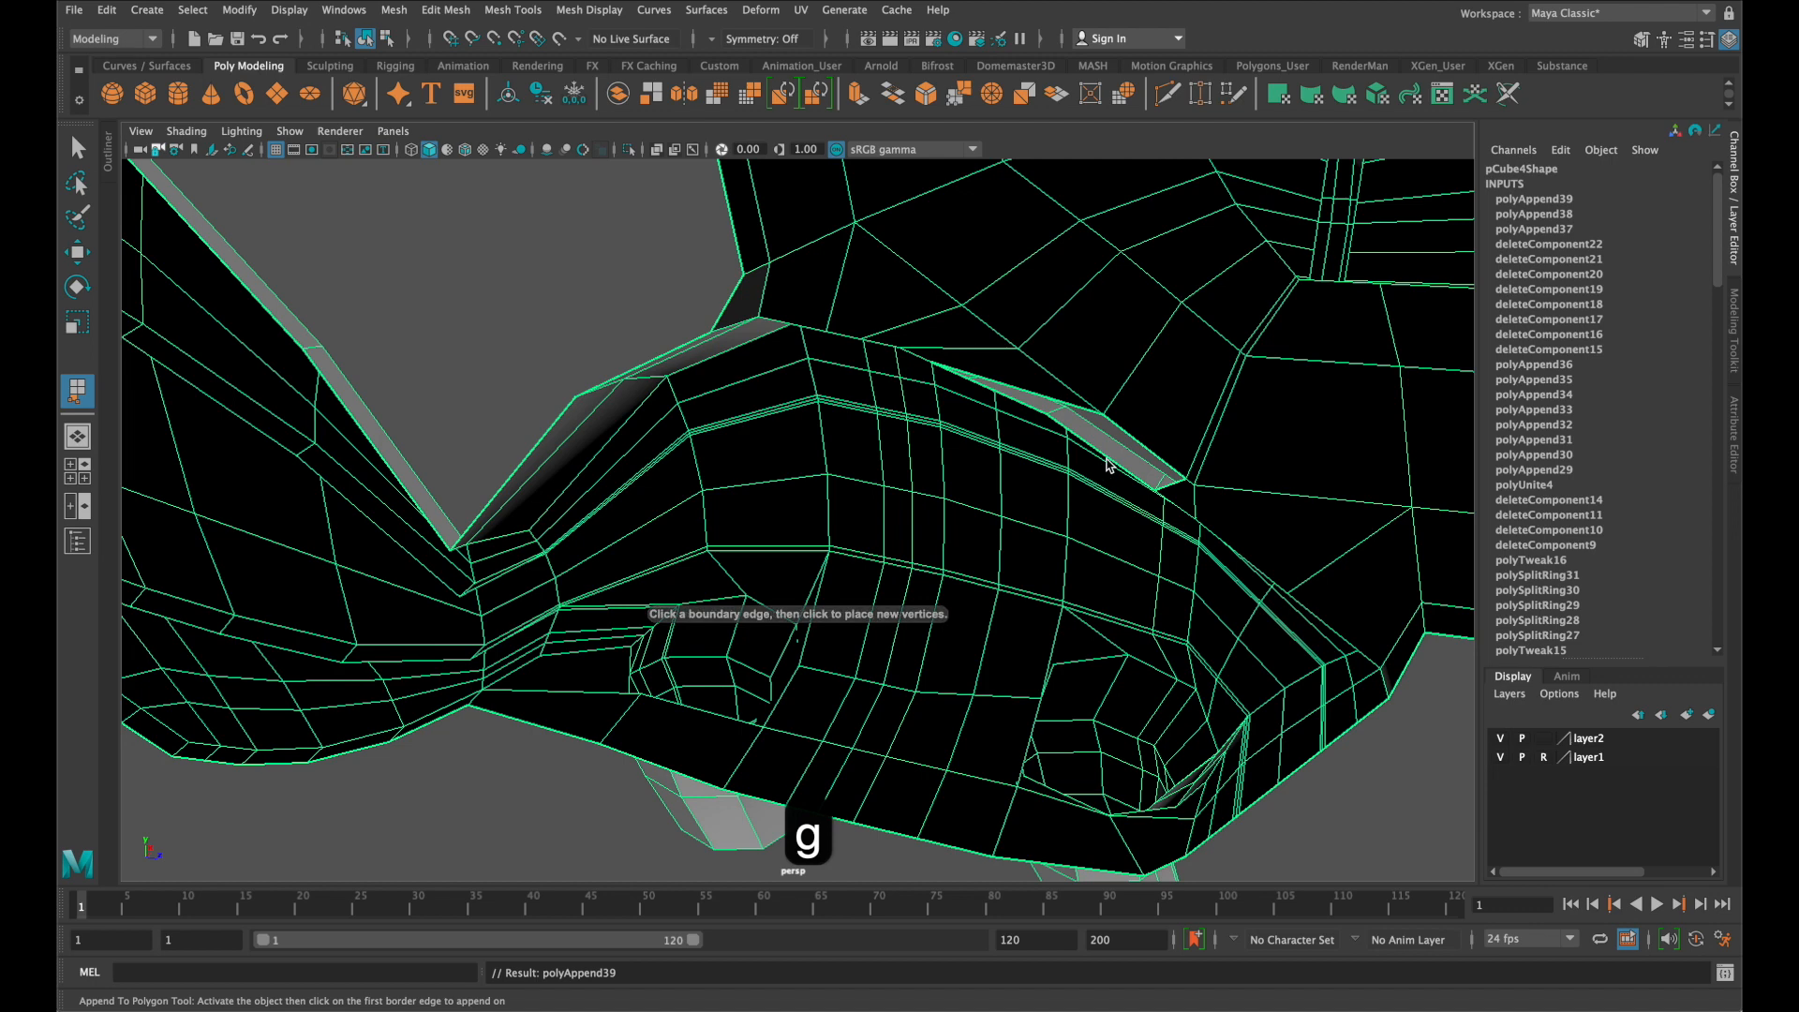
Append three more polygons to close the remaining sliver of the neck gap along the body's upper side
click(1133, 432)
mouse_move(1137, 451)
alt+mouse_down()
mouse_move(1161, 405)
mouse_move(1130, 443)
mouse_move(1151, 410)
mouse_move(1137, 422)
alt+mouse_up()
scroll(1126, 442, up, 5)
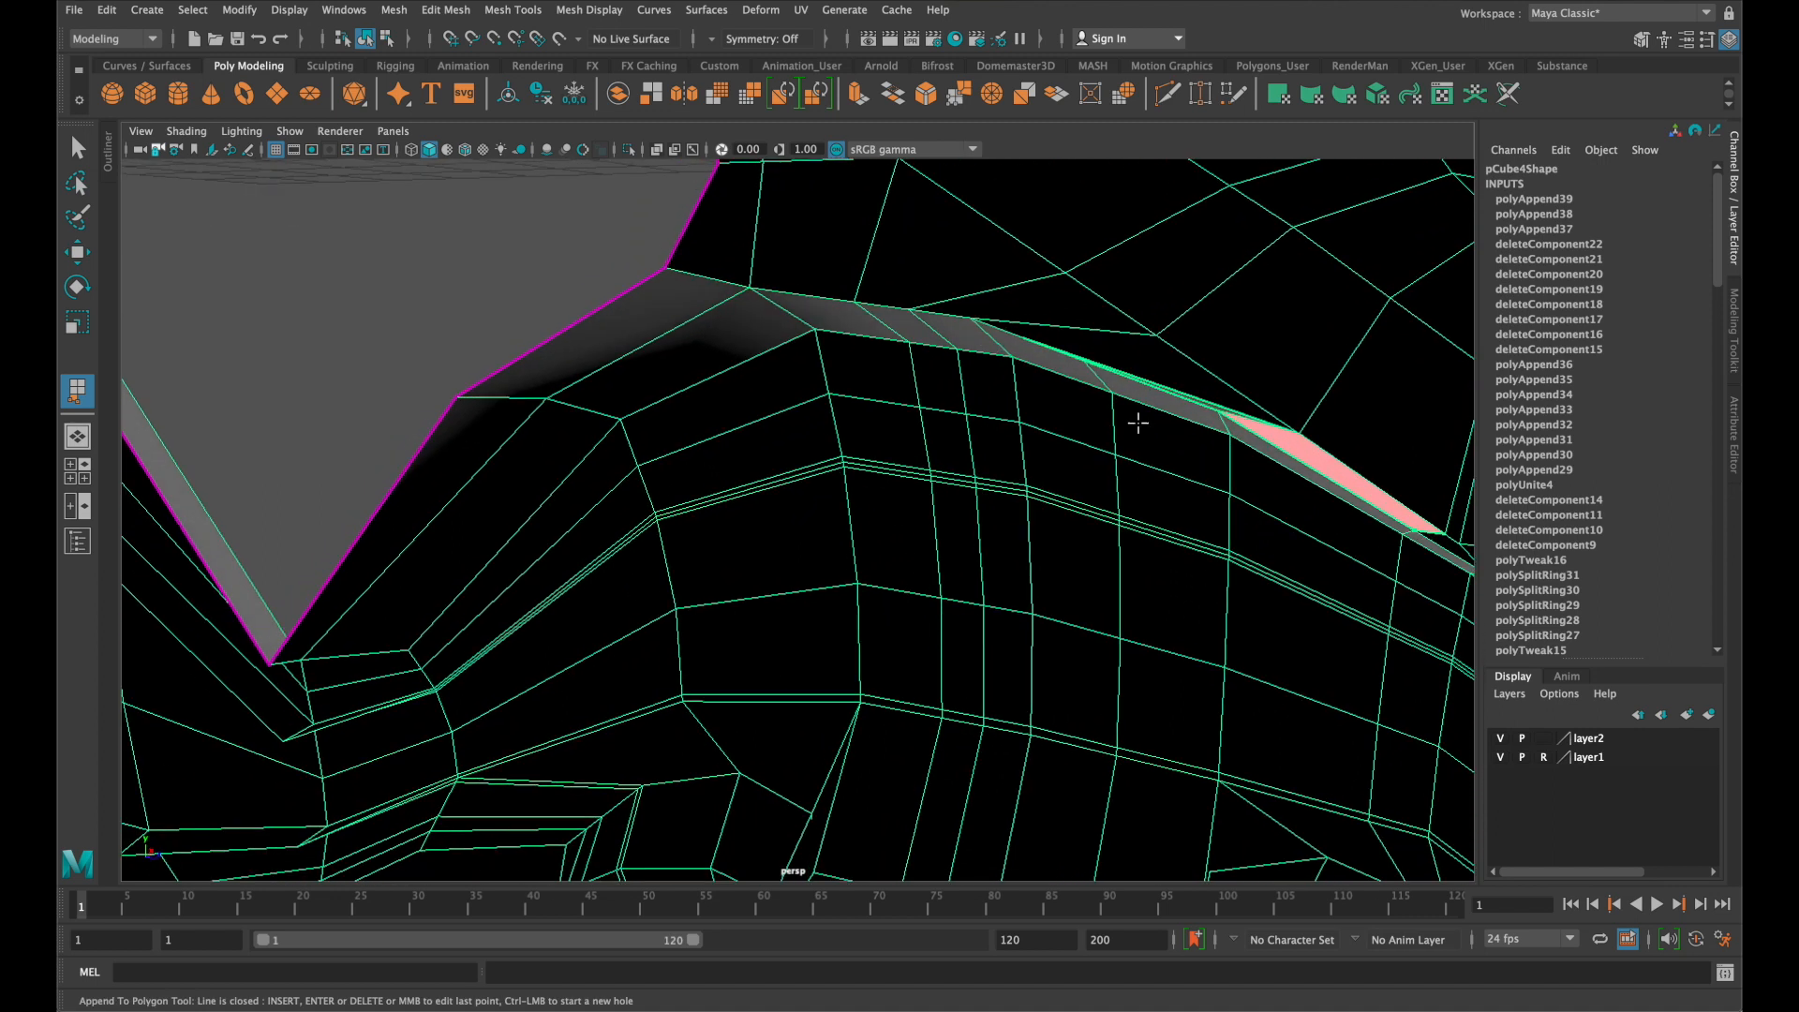
key(Return)
click(1186, 393)
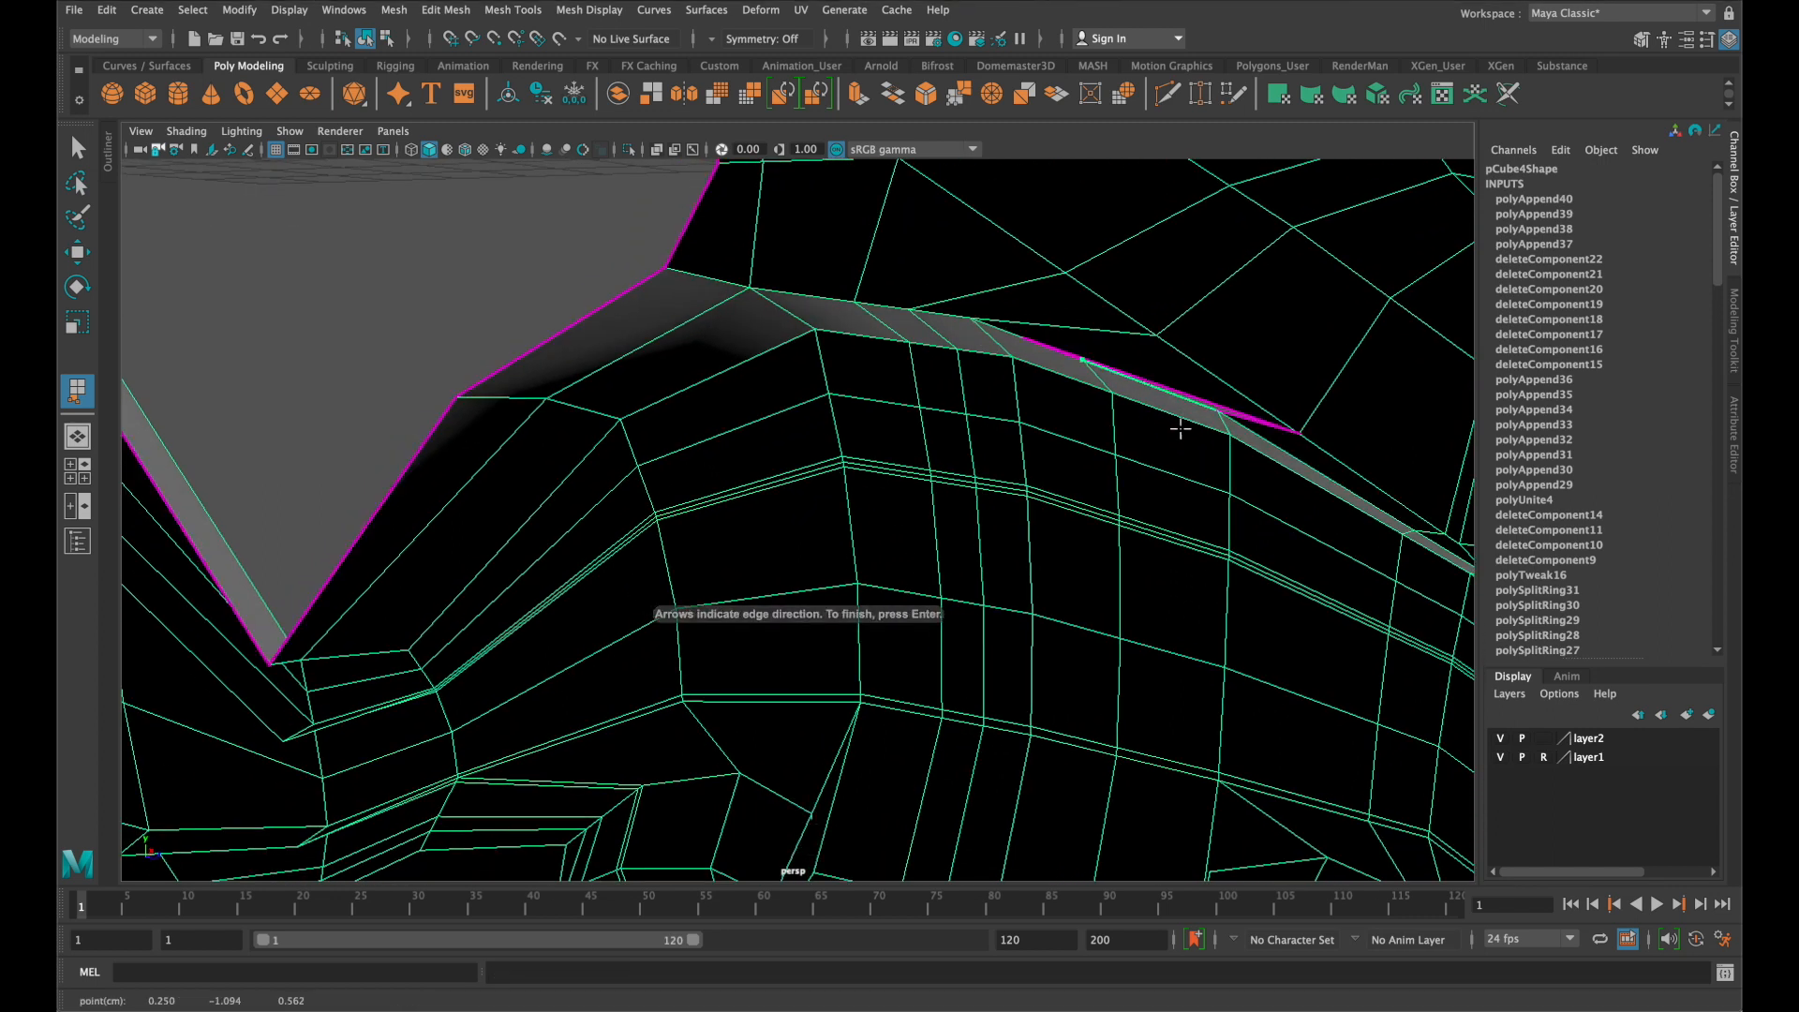
alt+drag(1181, 428, 1211, 388)
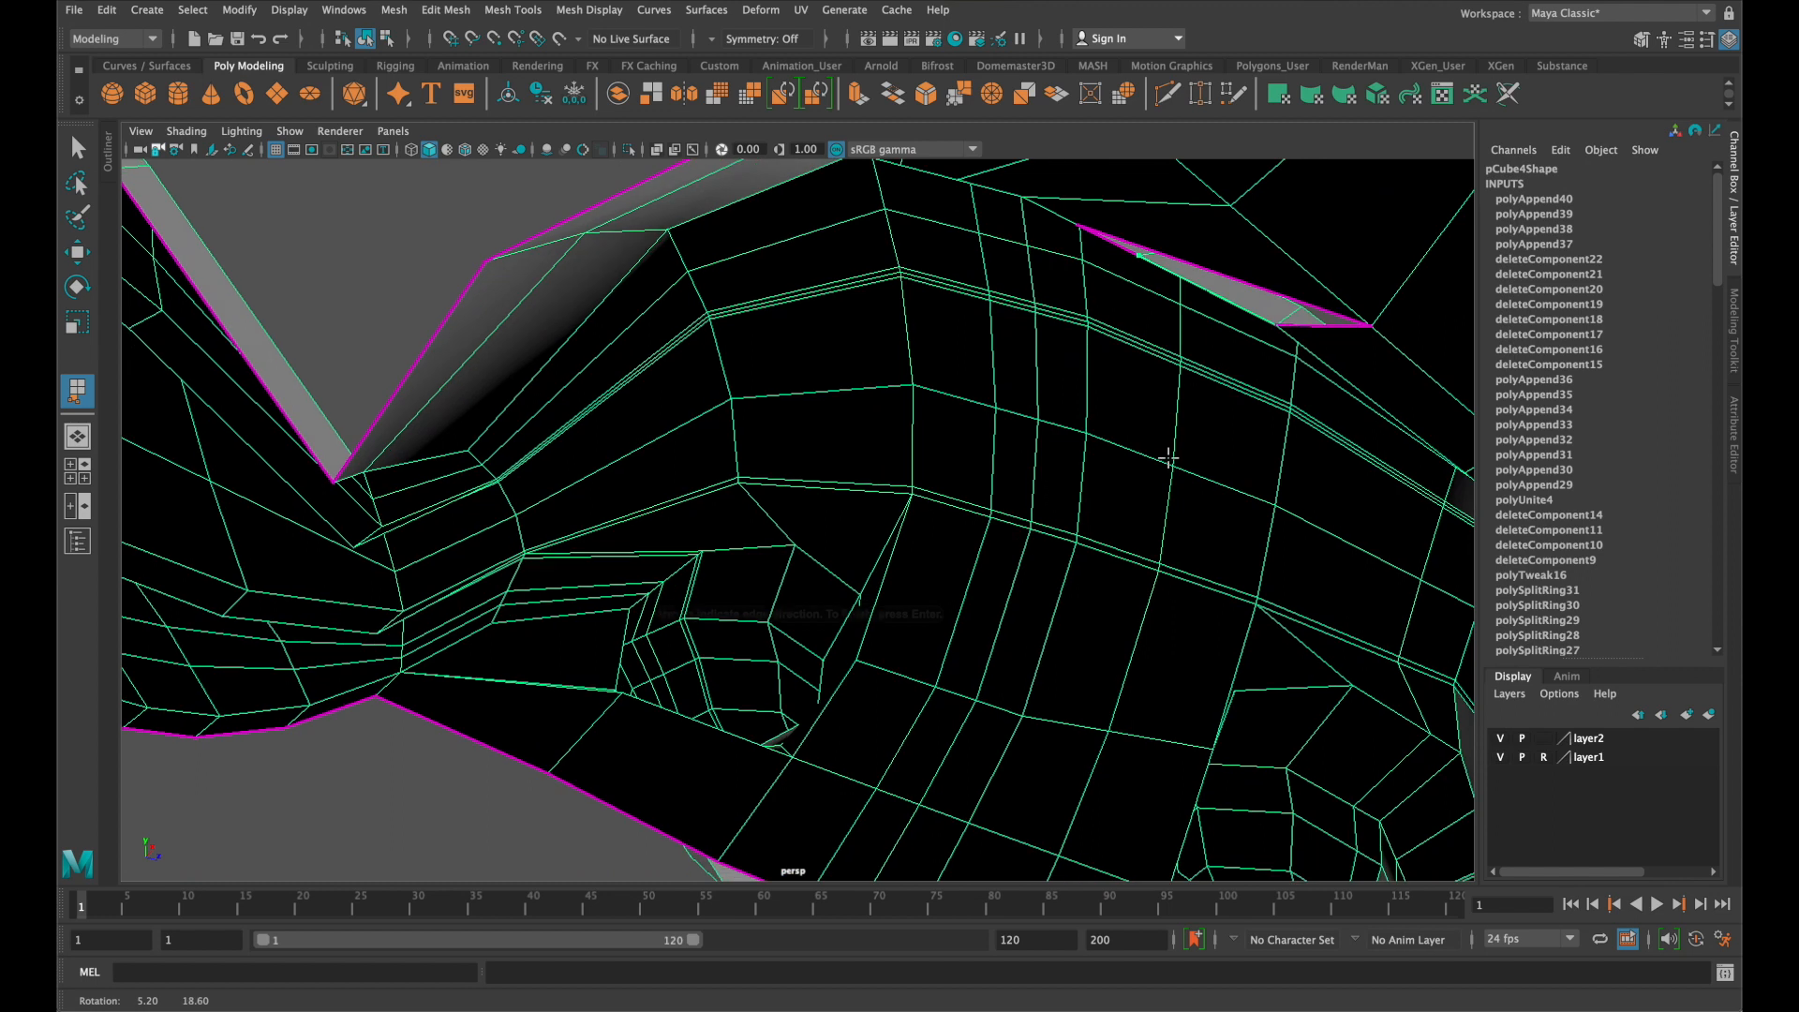
click(1269, 295)
key(Return)
alt+drag(1275, 301, 1289, 312)
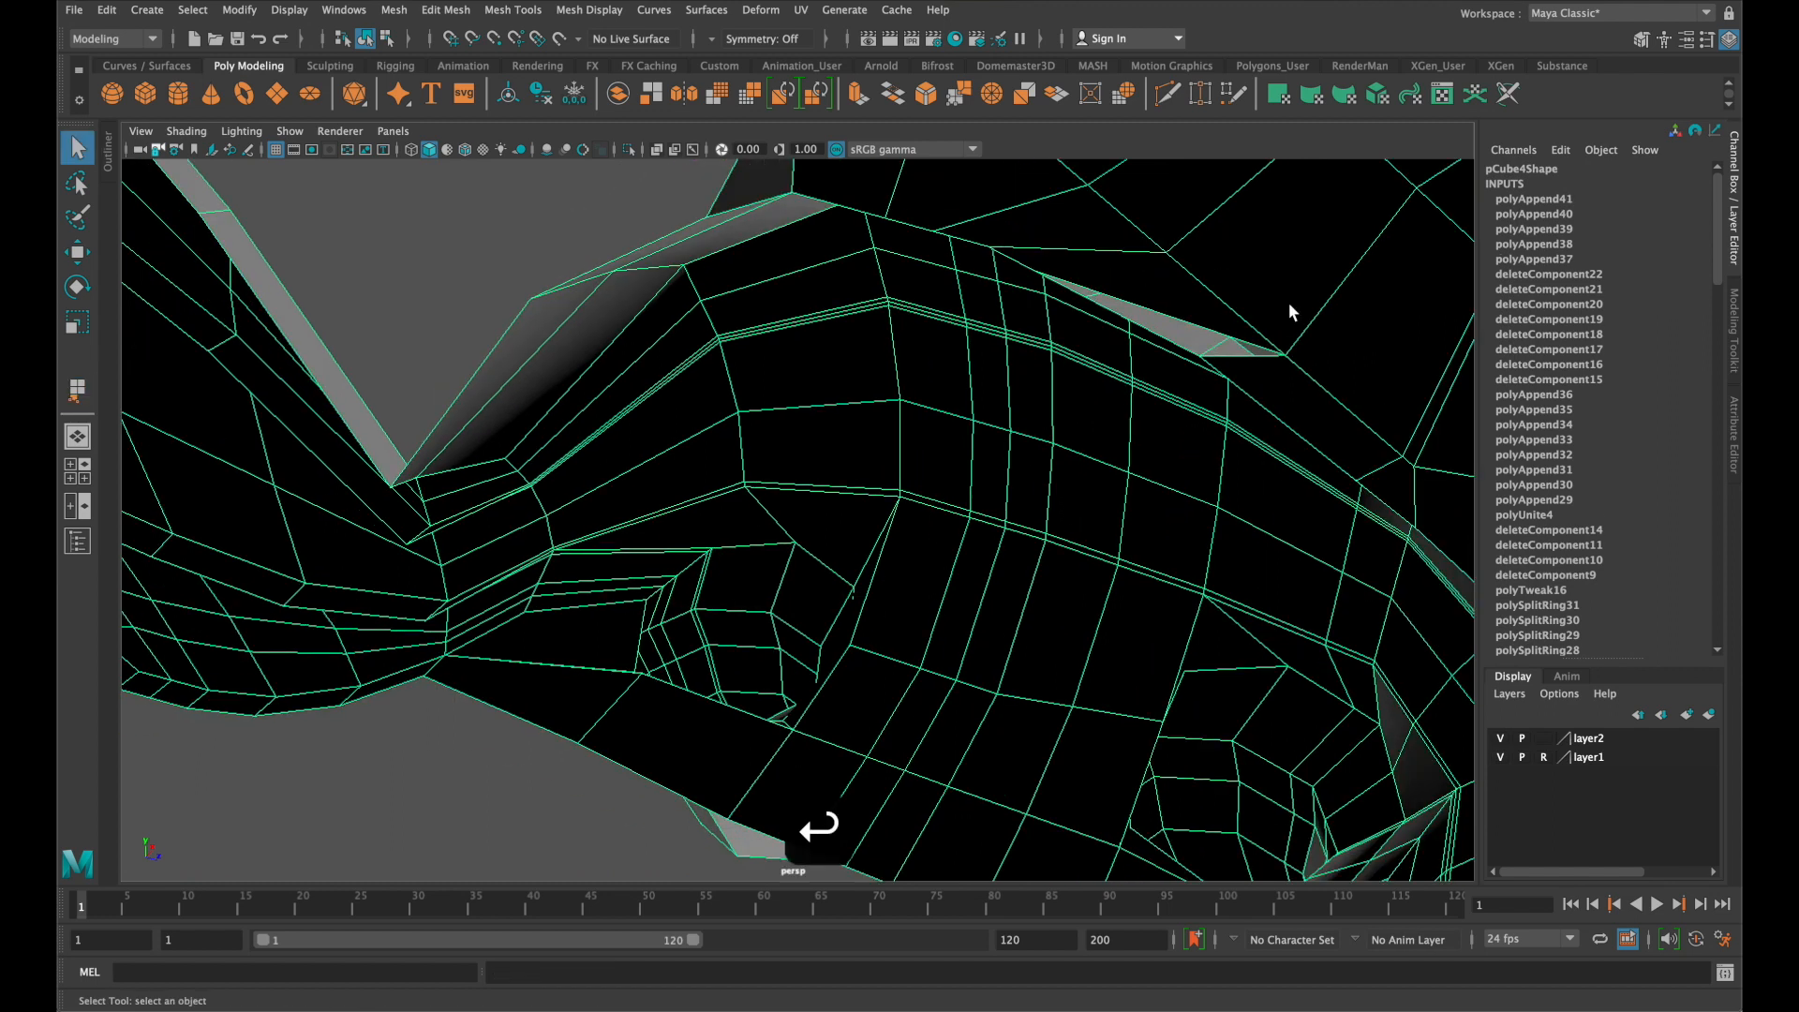
key(g)
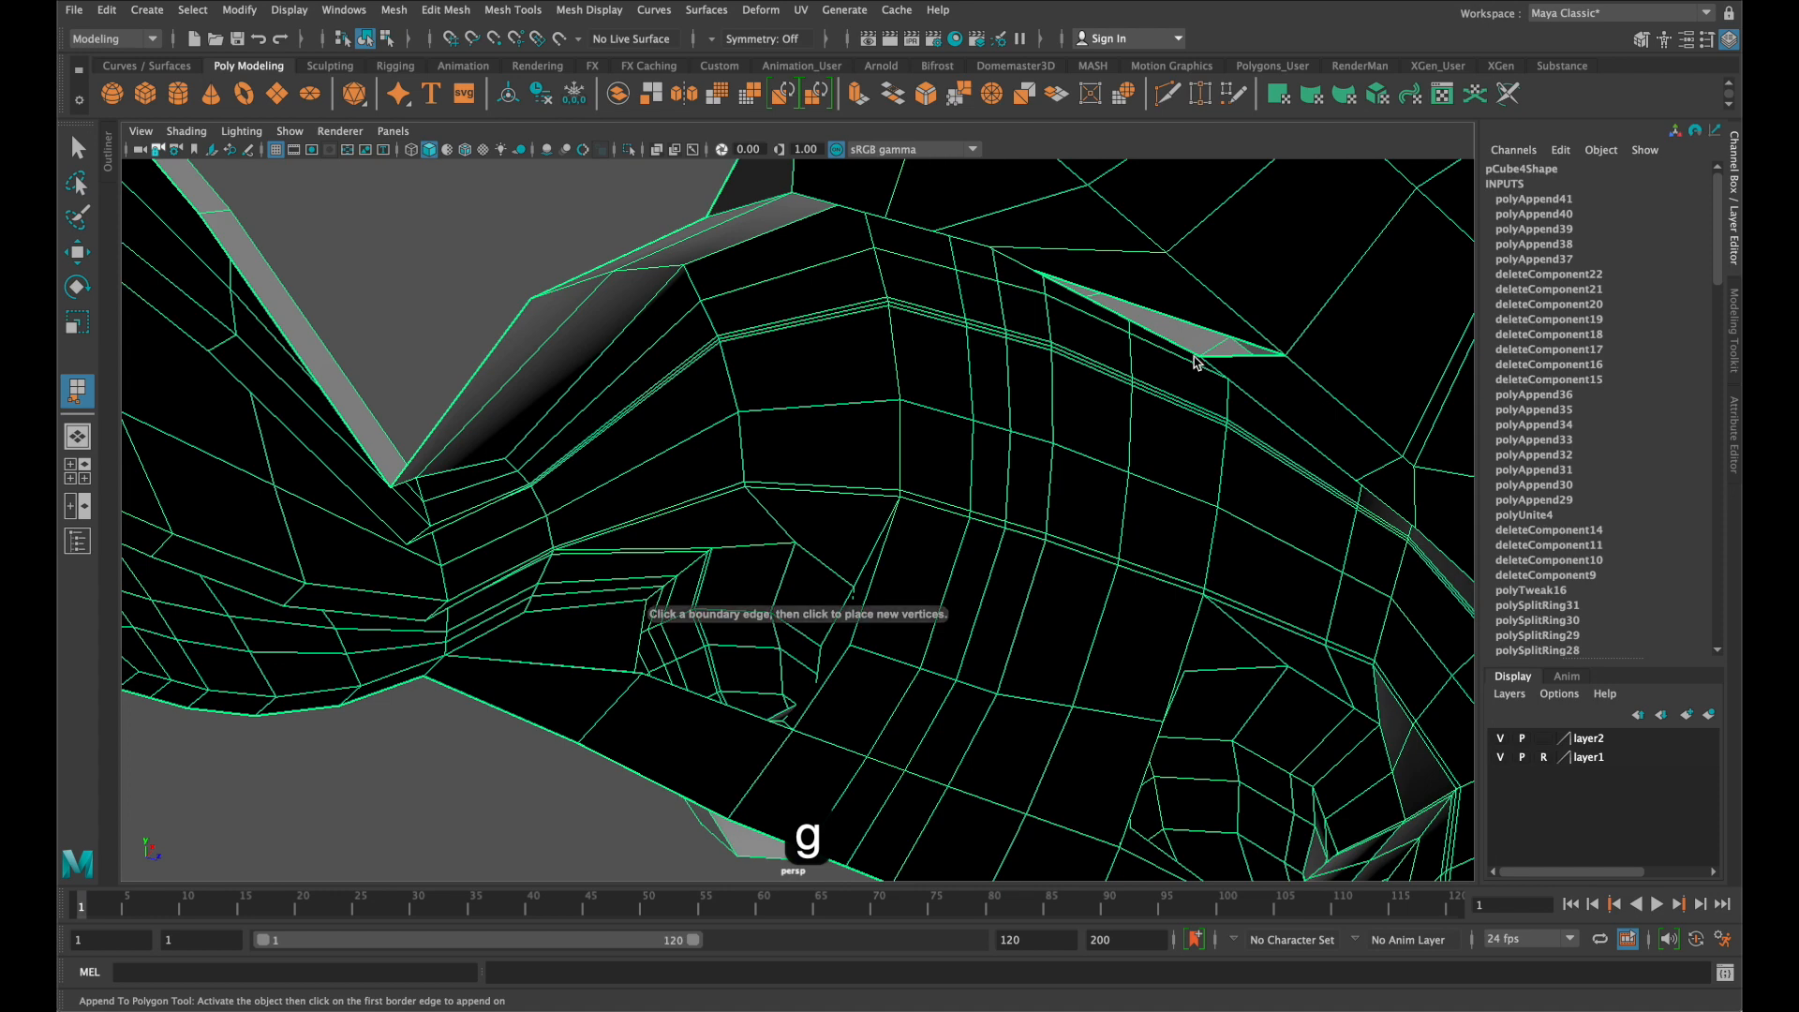
click(1193, 319)
key(Return)
Preview the joined head and body smoothed, and return the mesh to unsmoothed display
alt+drag(1193, 321, 1294, 444)
key(3)
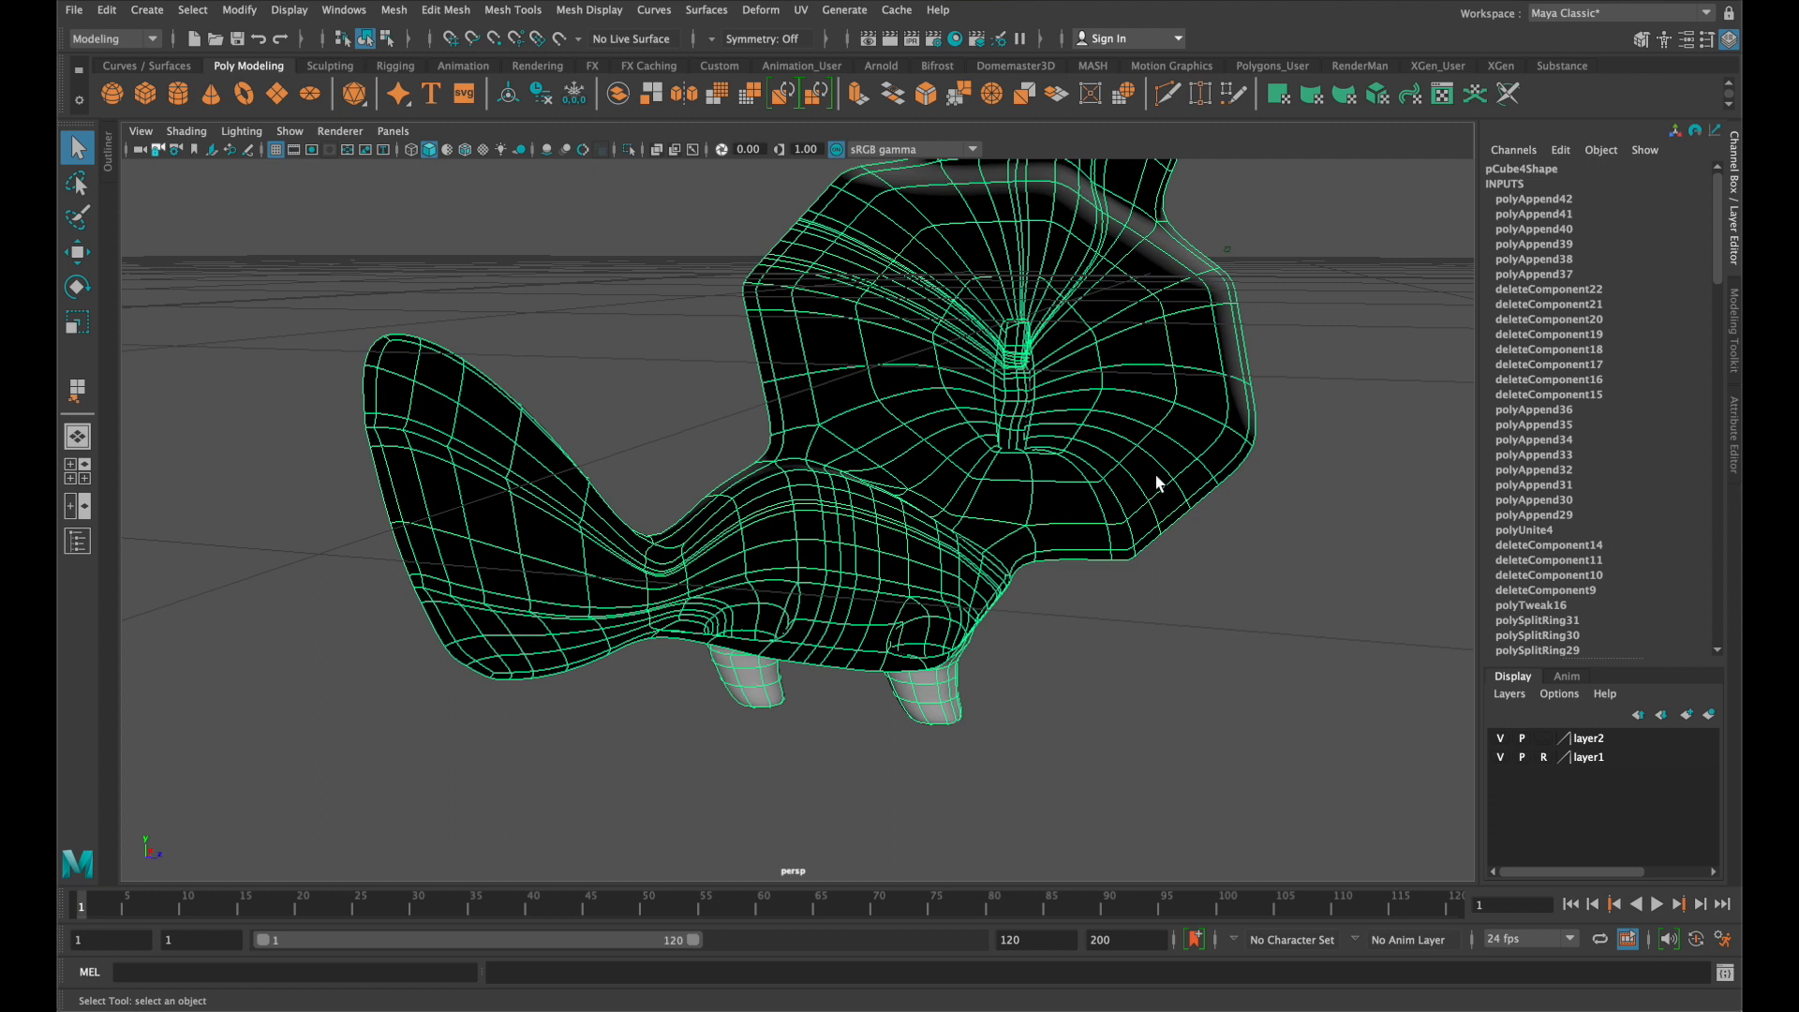
key(1)
In the side view, move the vertices along the lower face and chin onto the reference outline
key(space)
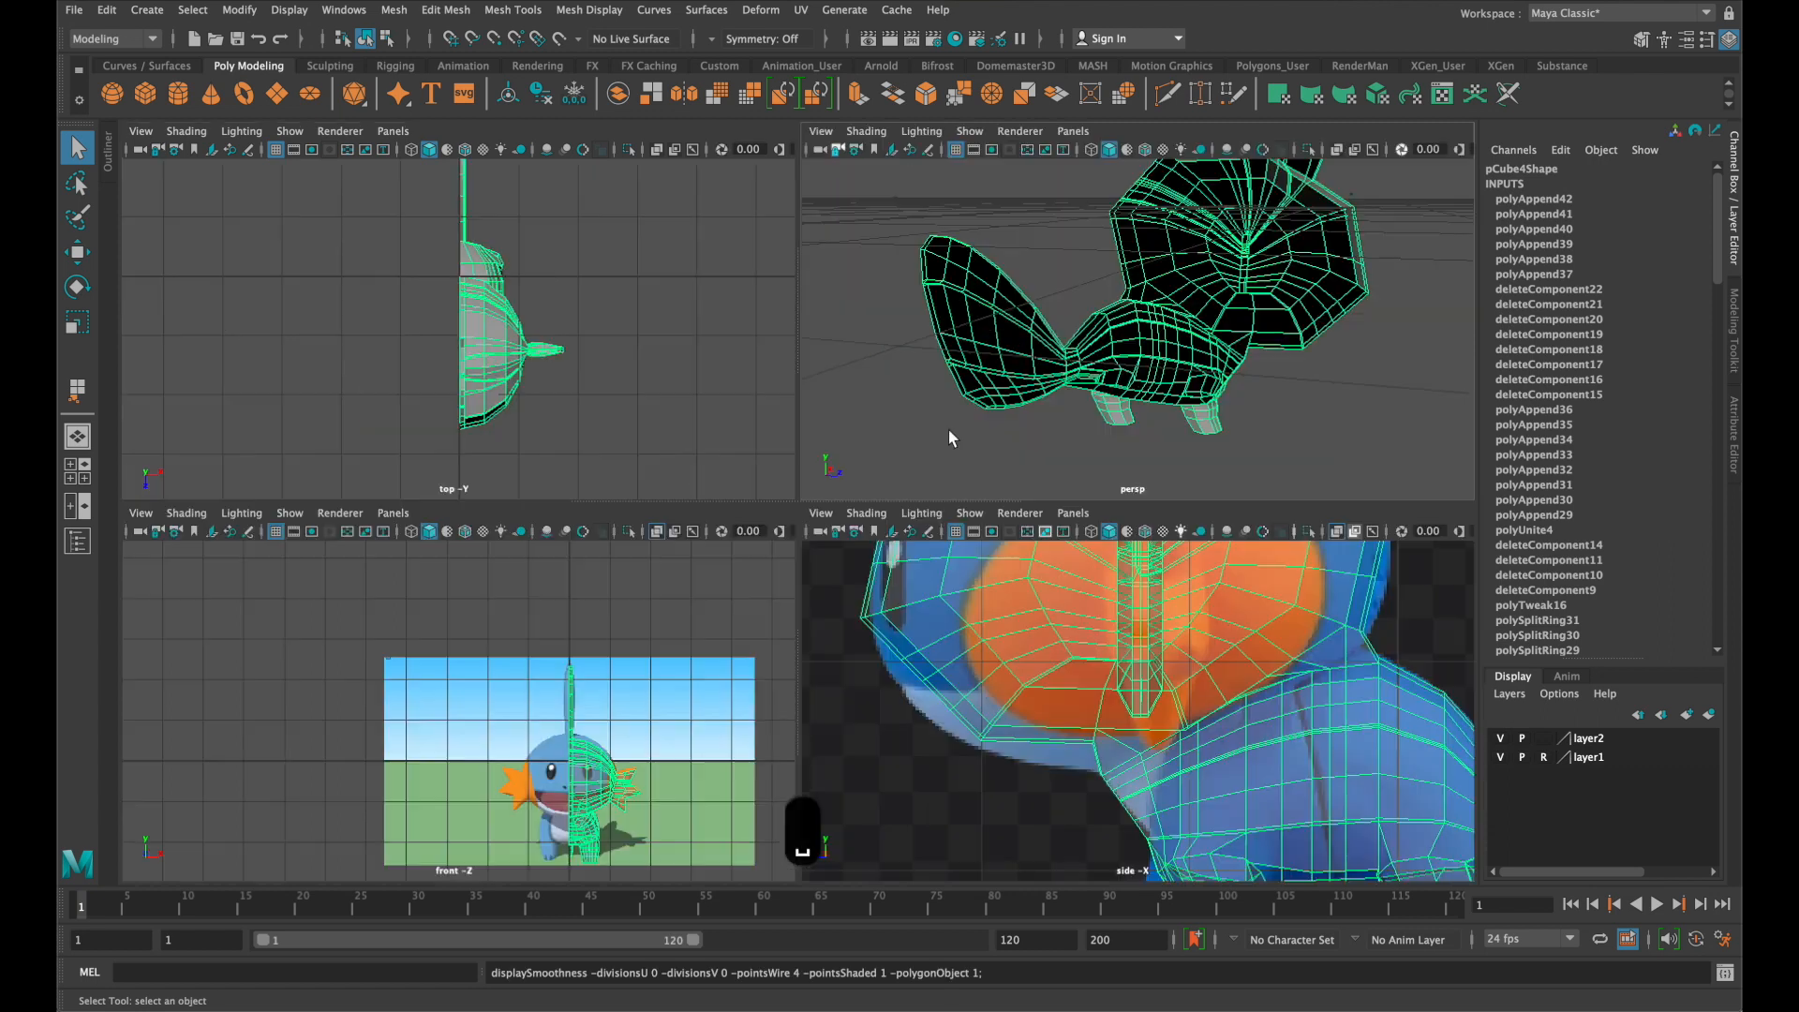
key(space)
alt+middle_drag(699, 610, 1173, 664)
right_drag(866, 477, 766, 476)
drag(859, 504, 786, 506)
key(w)
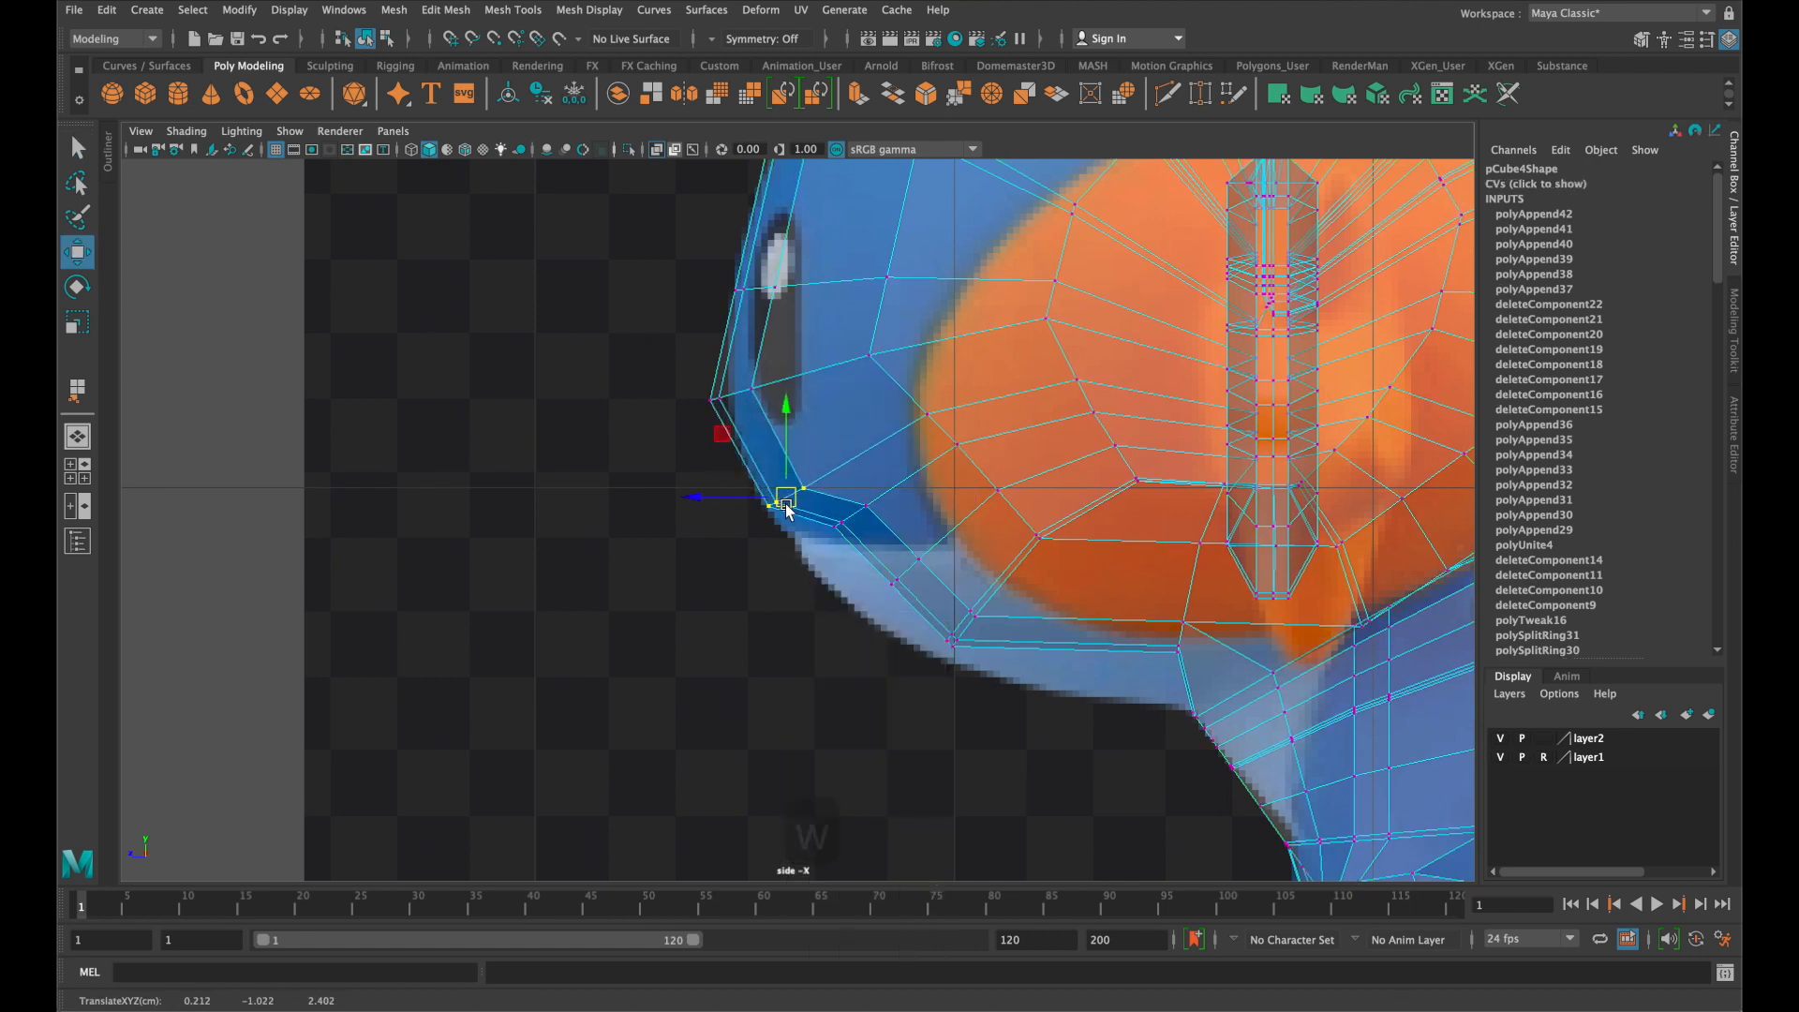
drag(884, 554, 1098, 628)
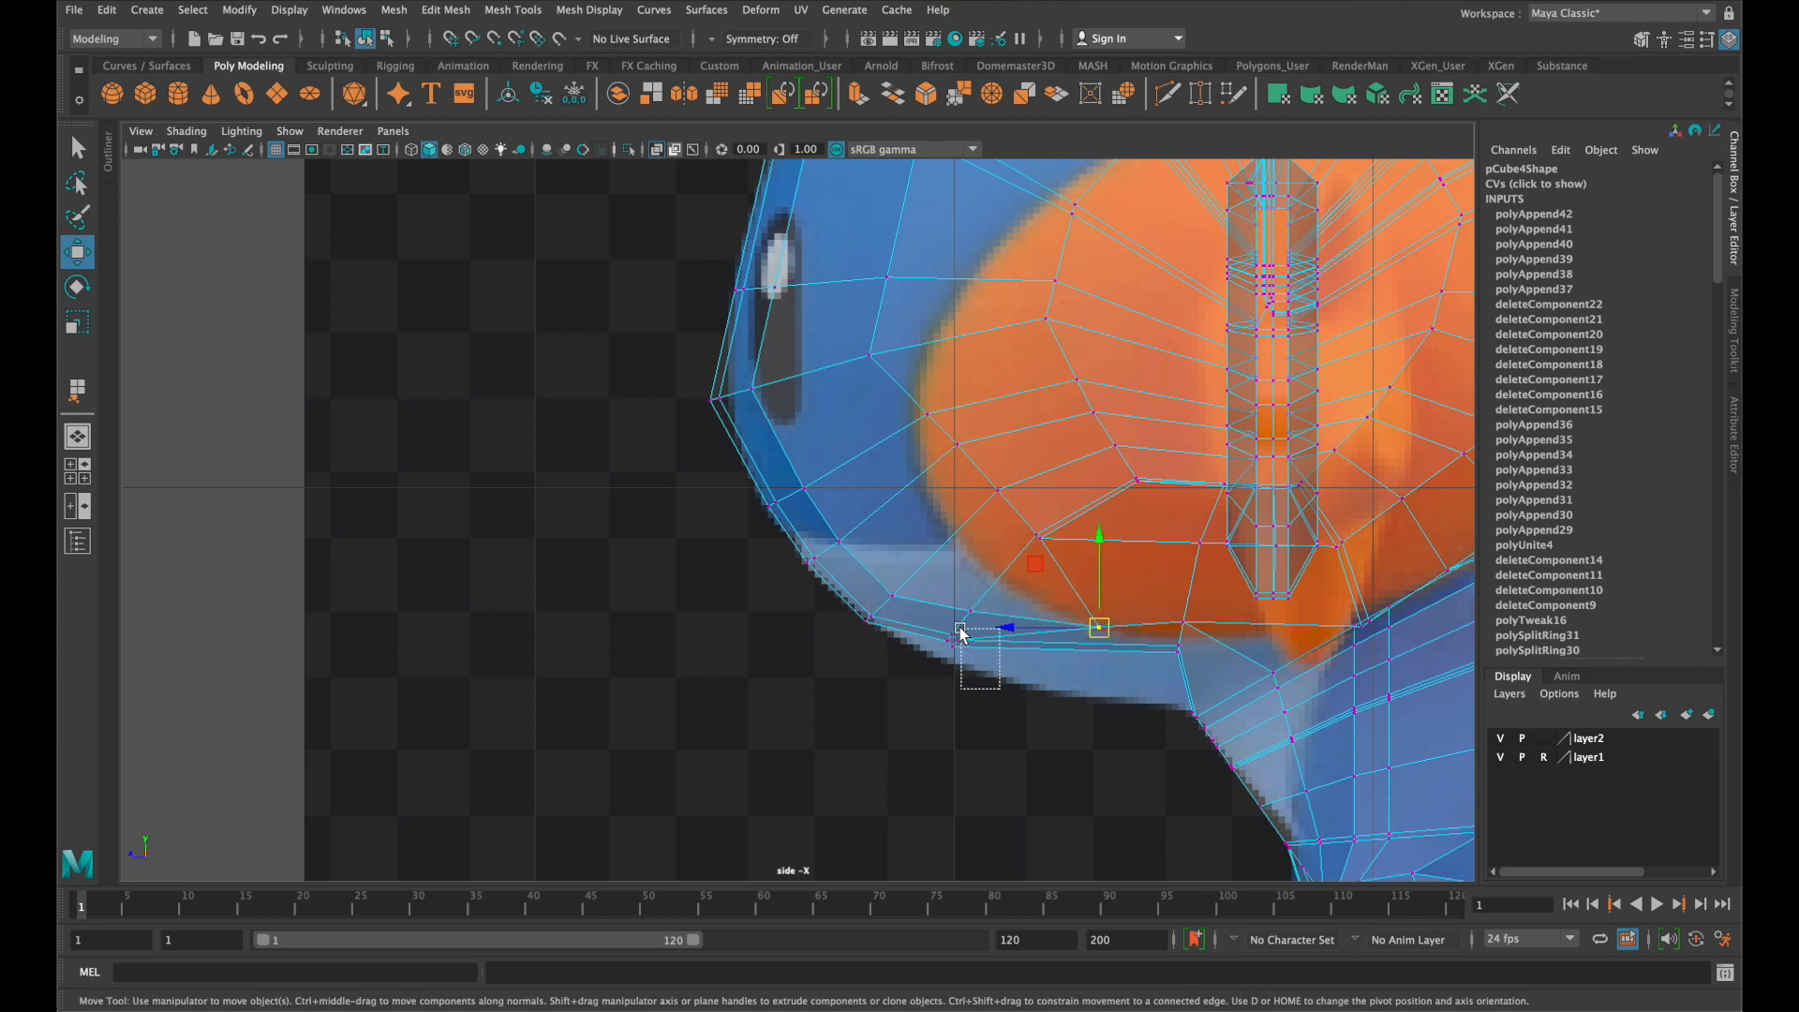
drag(952, 638, 1084, 696)
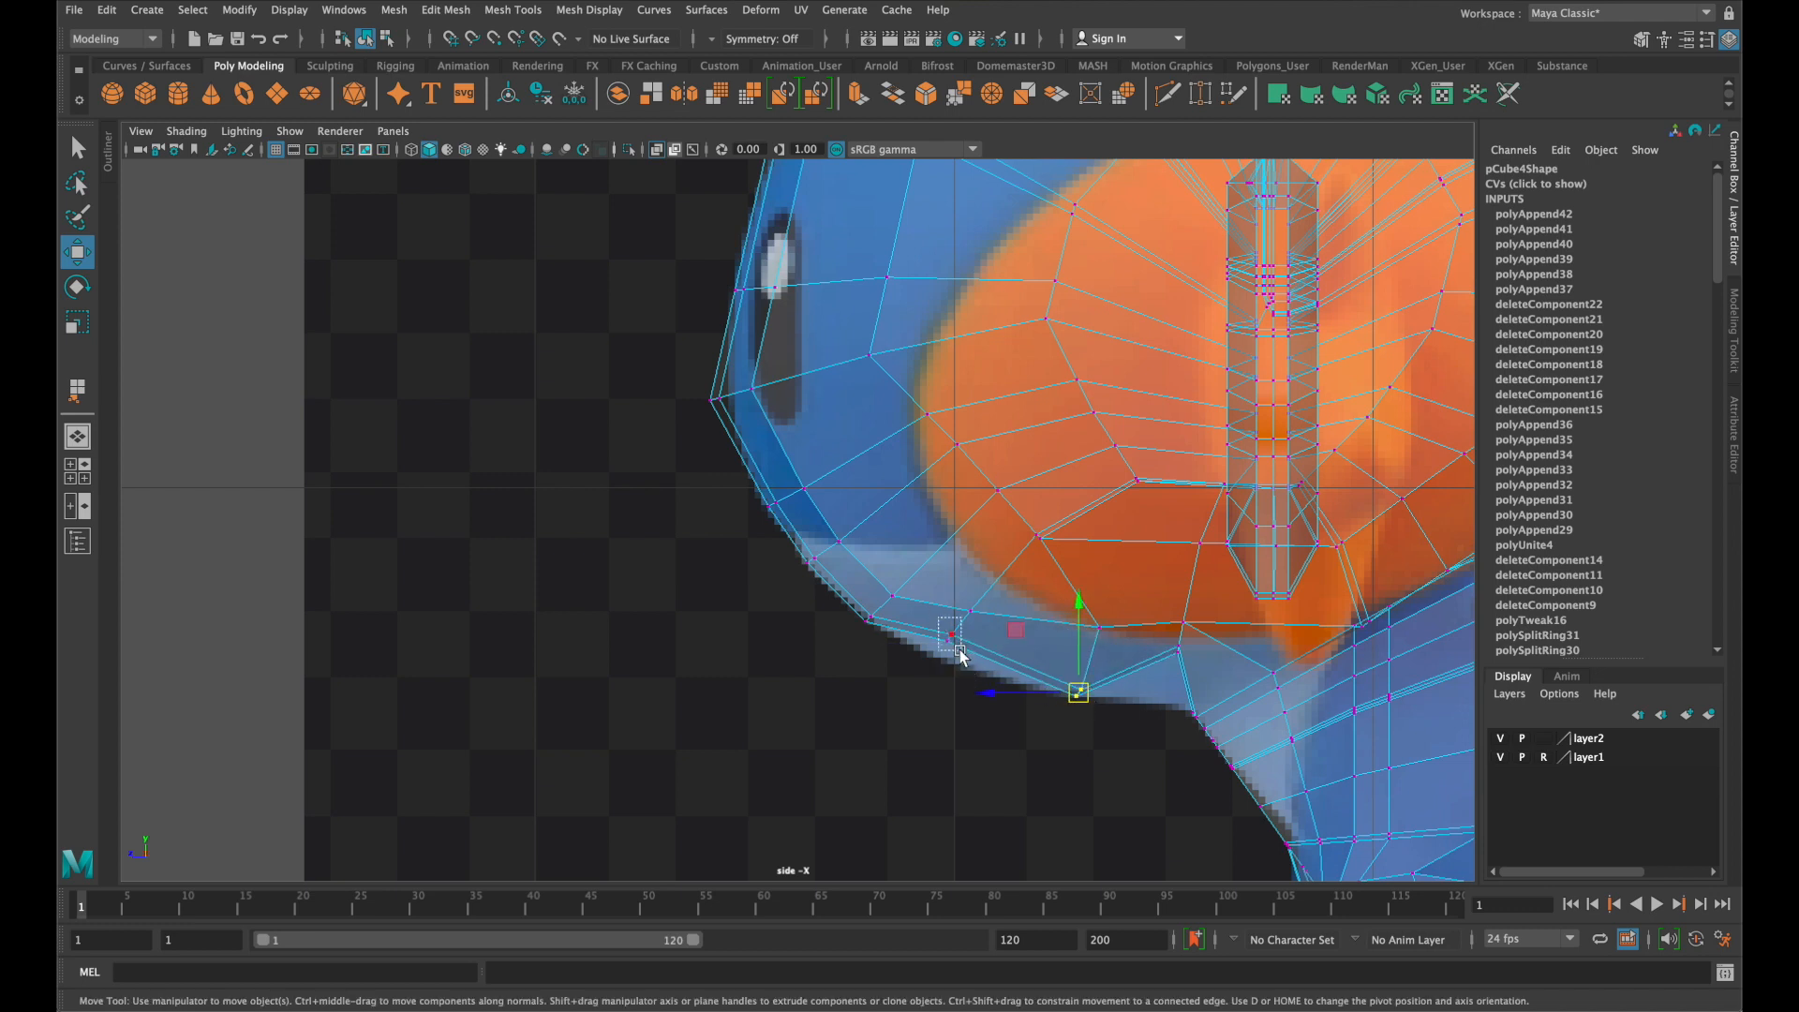
drag(960, 651, 941, 654)
Move the vertices at the front of the face and the forehead onto the reference outline in the side view
alt+middle_drag(859, 458, 877, 607)
drag(797, 557, 778, 535)
alt+middle_drag(893, 425, 863, 637)
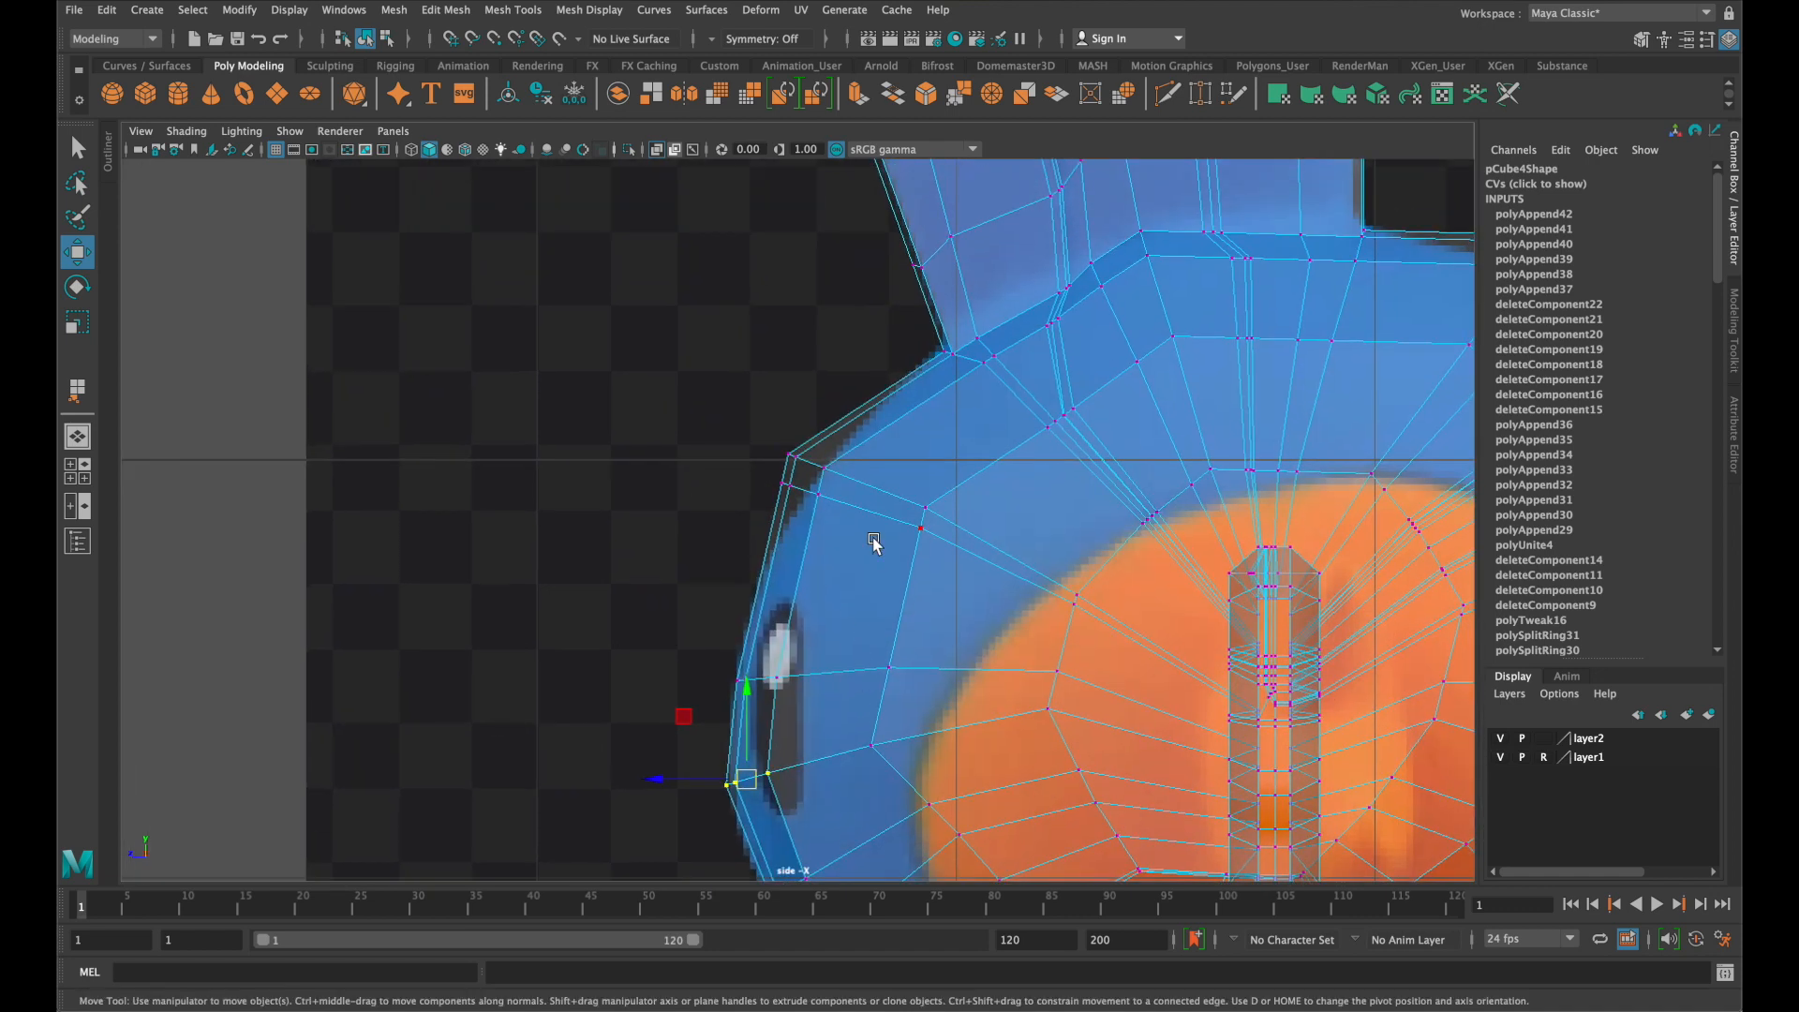
drag(836, 471, 813, 505)
Move the vertices around the top and back of the head onto the rounded reference outline
alt+middle_drag(1214, 461, 595, 513)
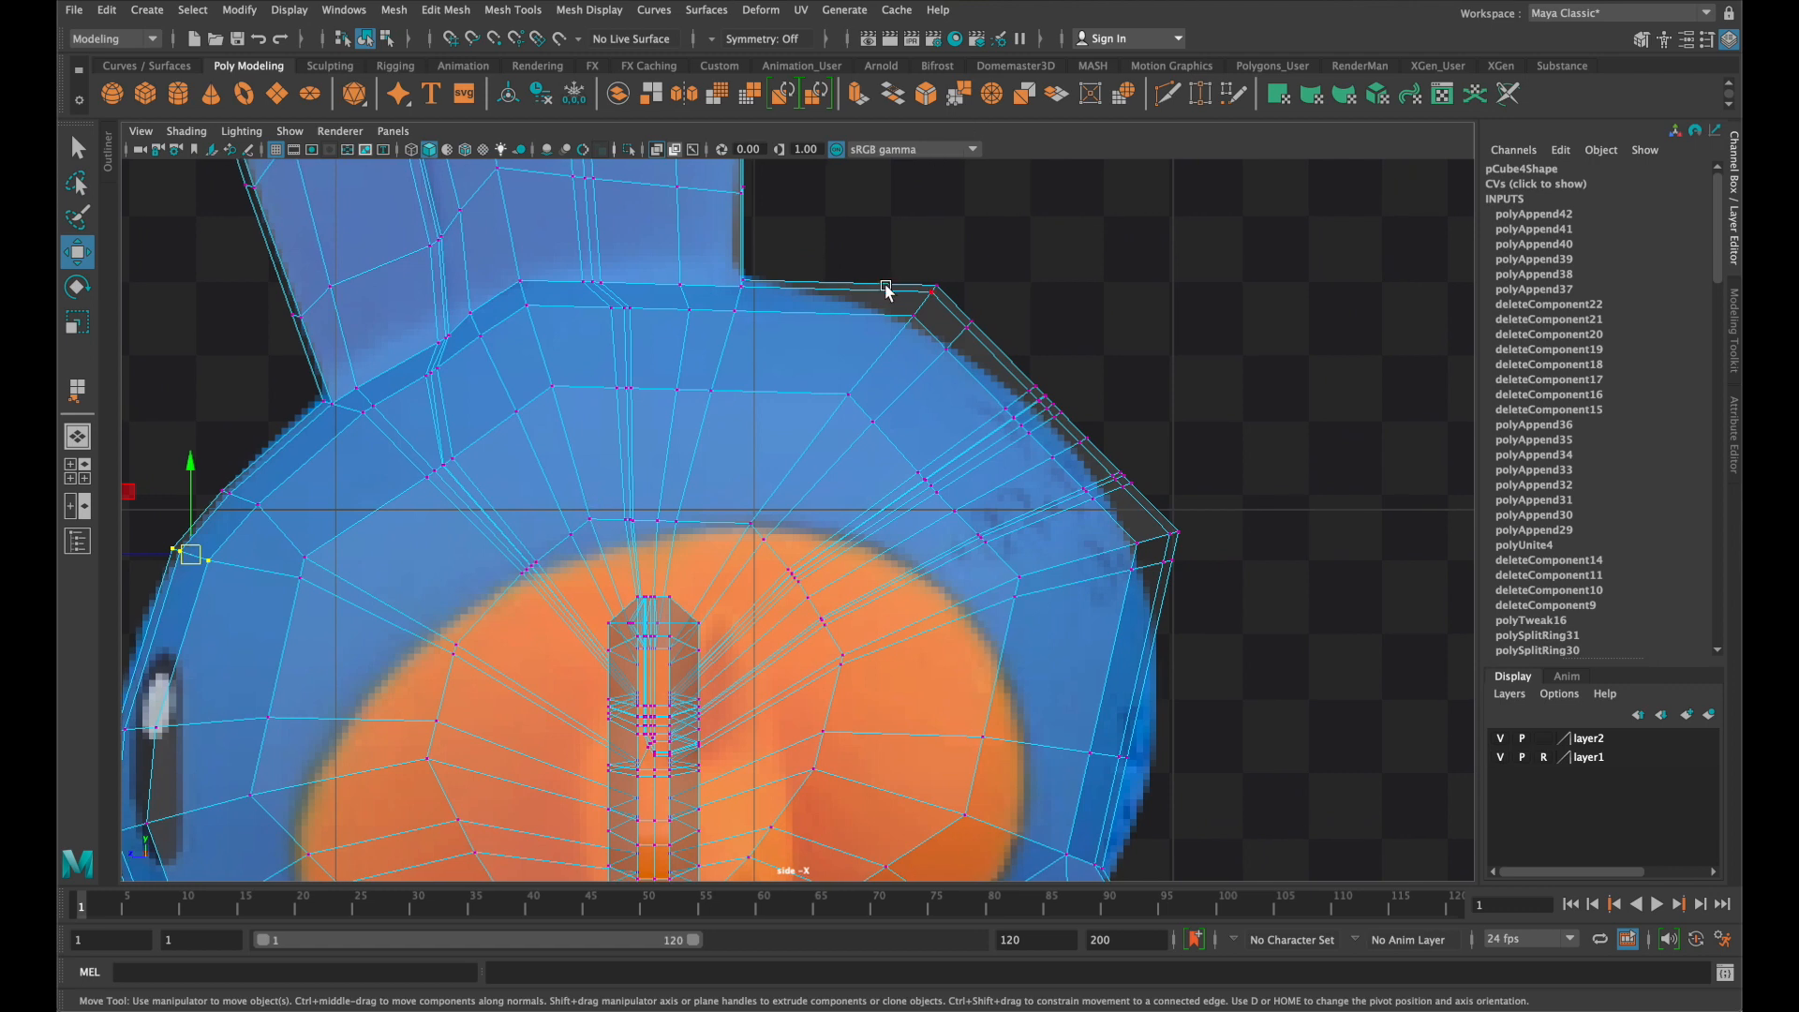
mouse_move(940, 330)
mouse_down()
mouse_move(900, 312)
mouse_move(888, 329)
mouse_move(959, 287)
mouse_move(949, 356)
mouse_up()
alt+middle_drag(1181, 401, 1141, 173)
drag(1115, 565, 981, 483)
drag(1052, 534, 1075, 551)
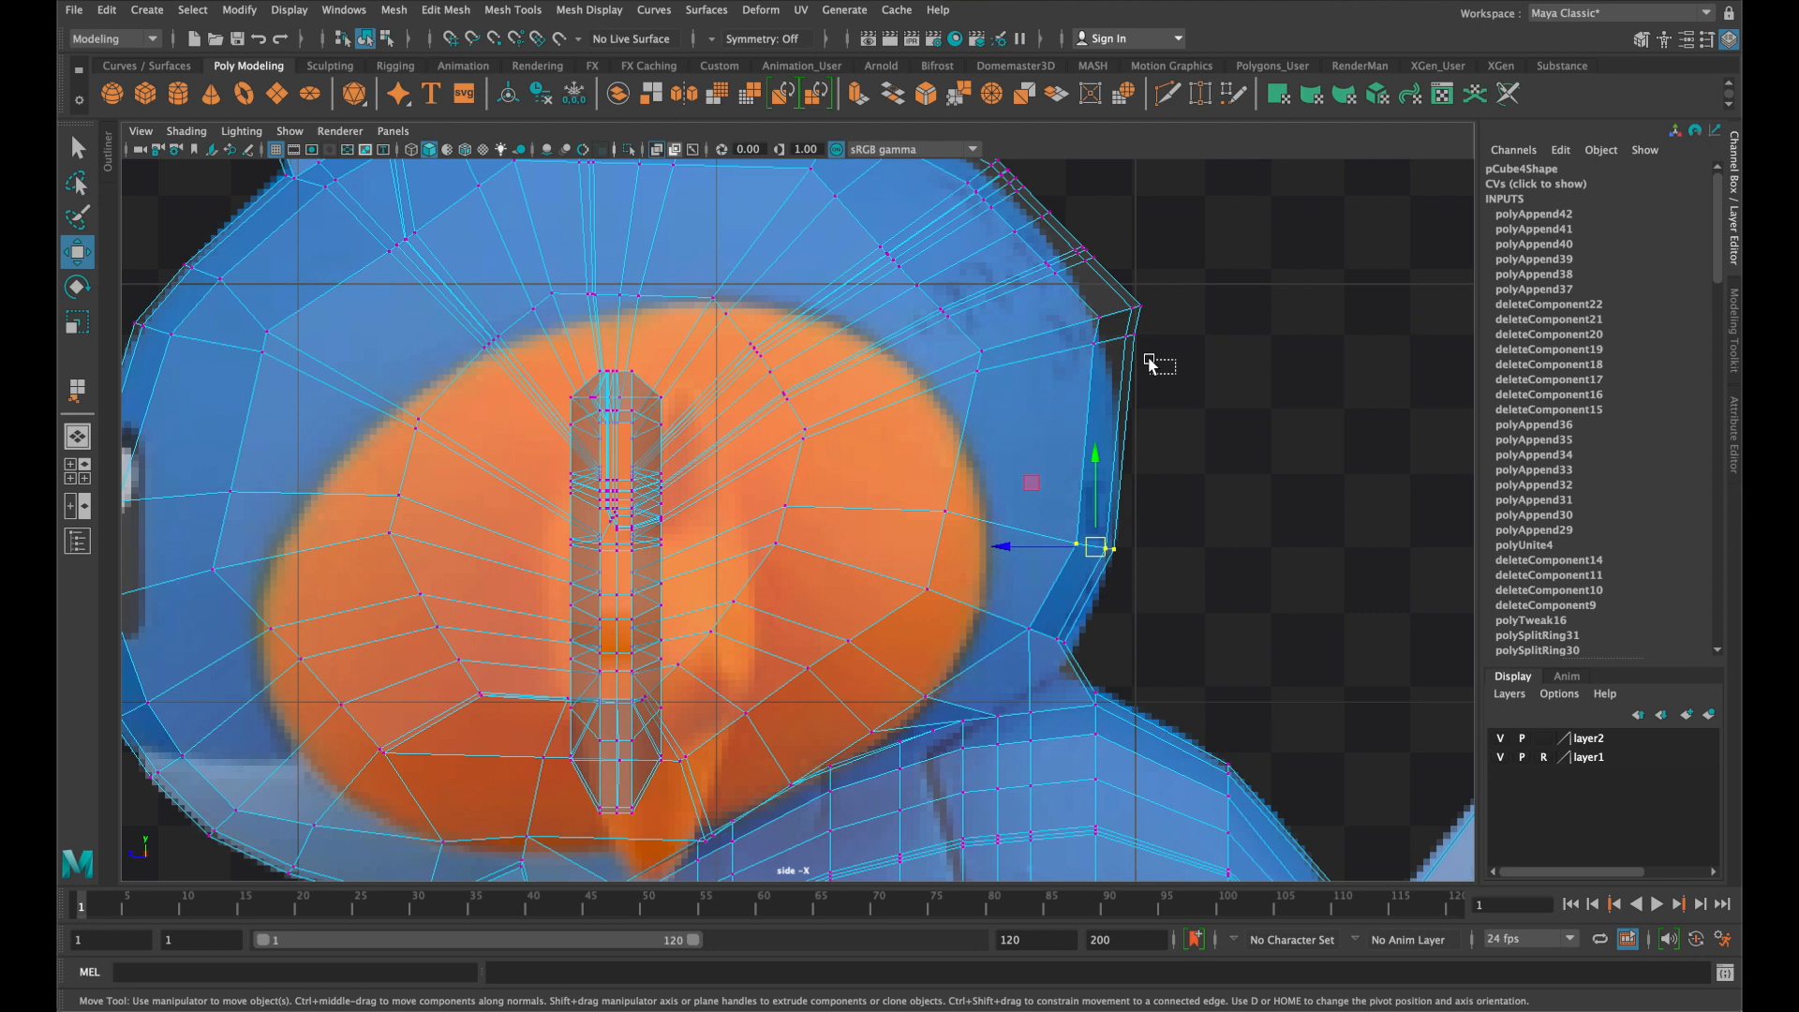
drag(1089, 339, 1102, 400)
drag(1164, 326, 1078, 316)
alt+middle_drag(1131, 293, 1077, 348)
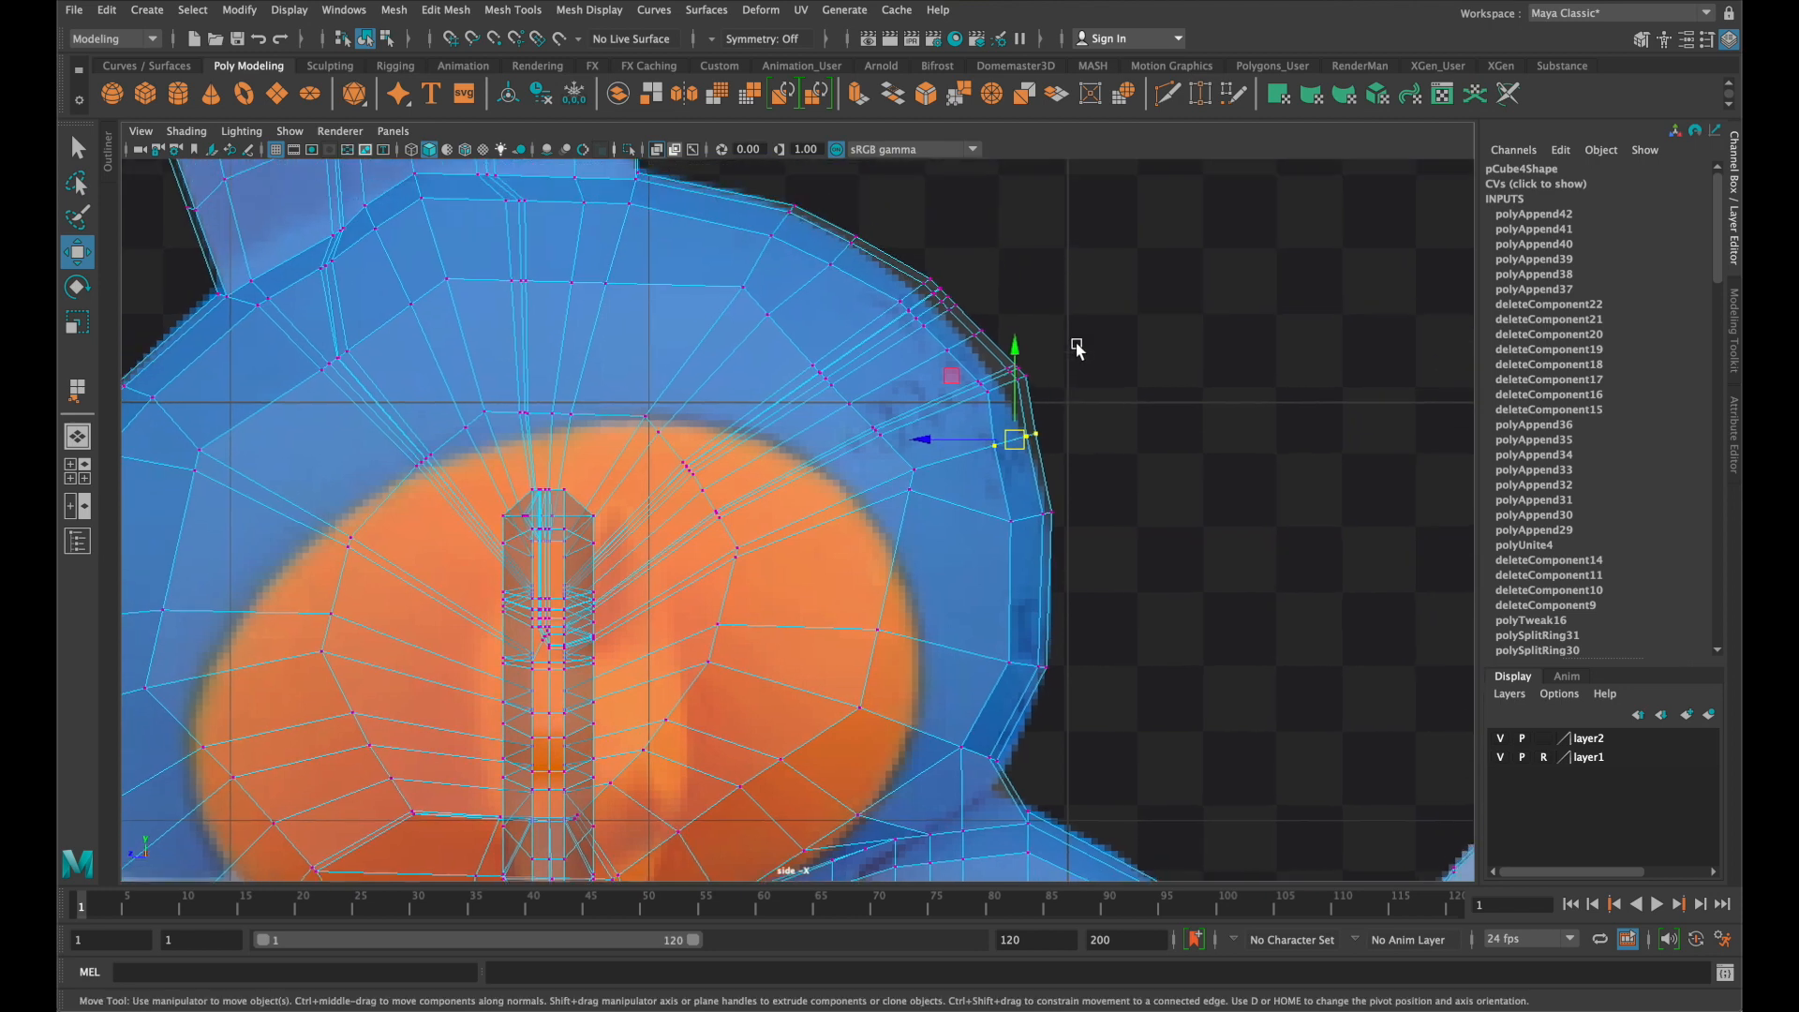
drag(964, 367, 996, 385)
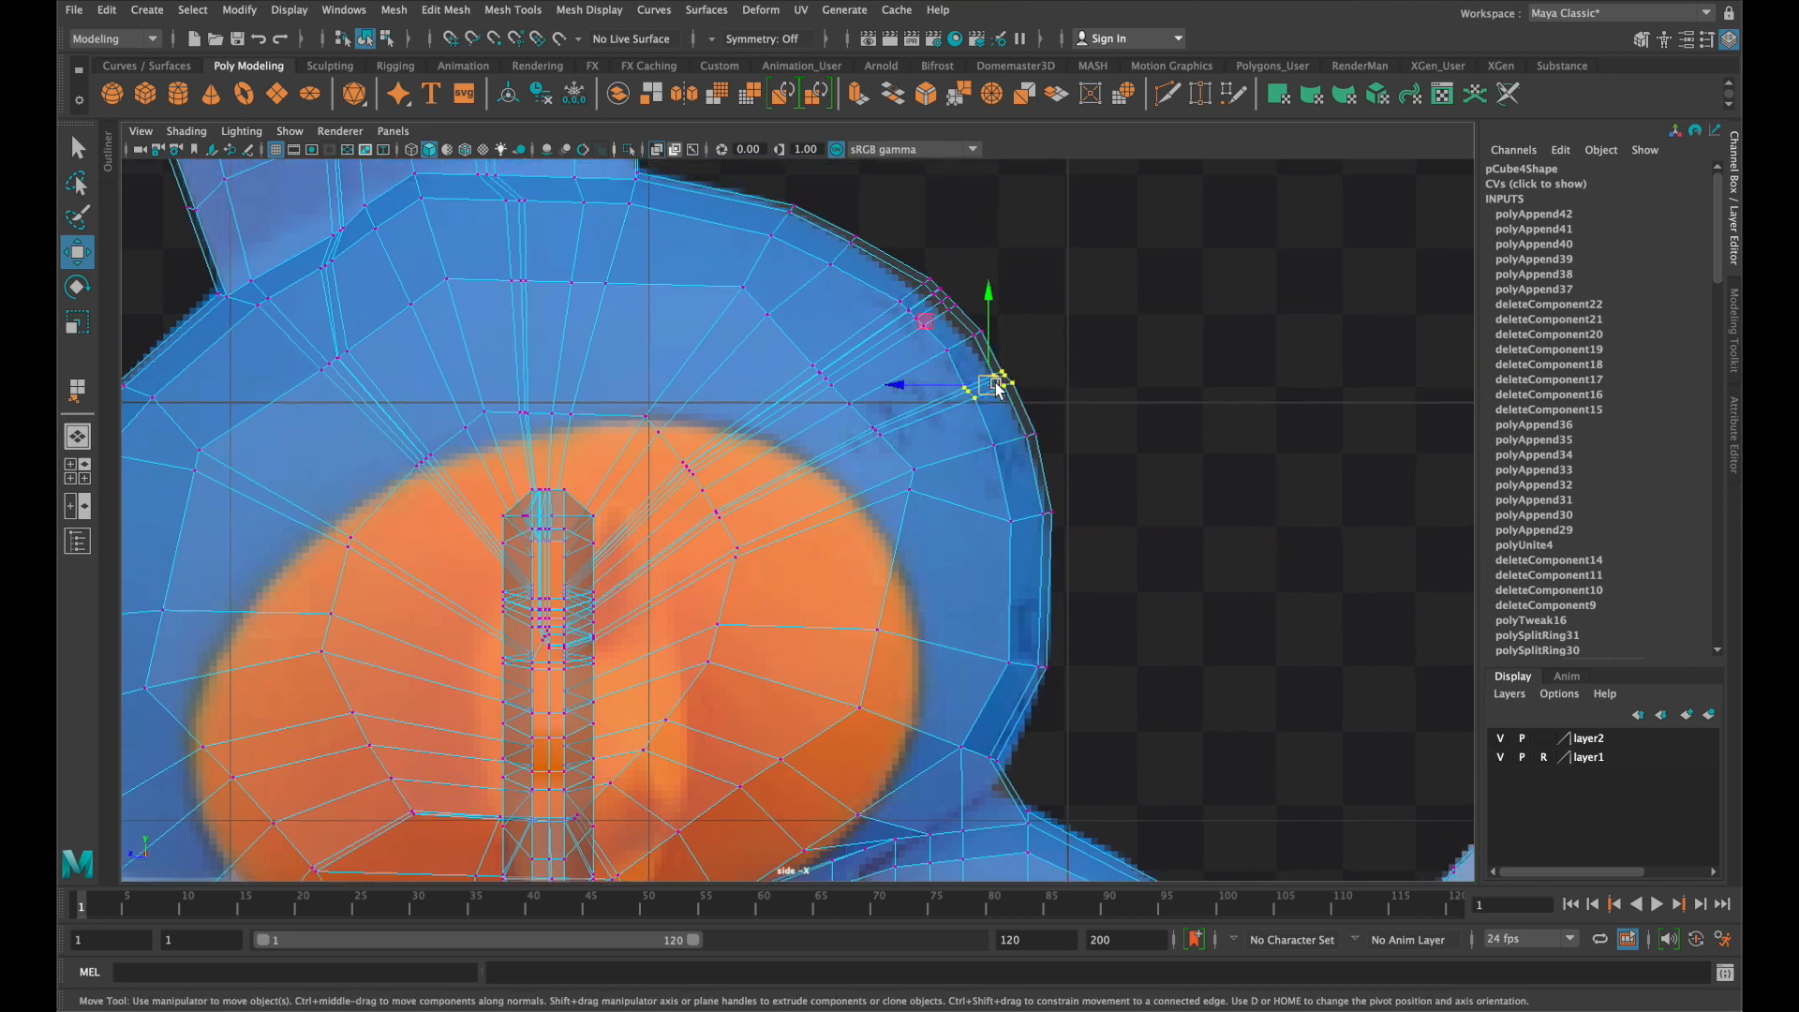
Move the underside chin vertex next to the neck down to the reference outline in the side view
key(a)
scroll(932, 247, up, 1)
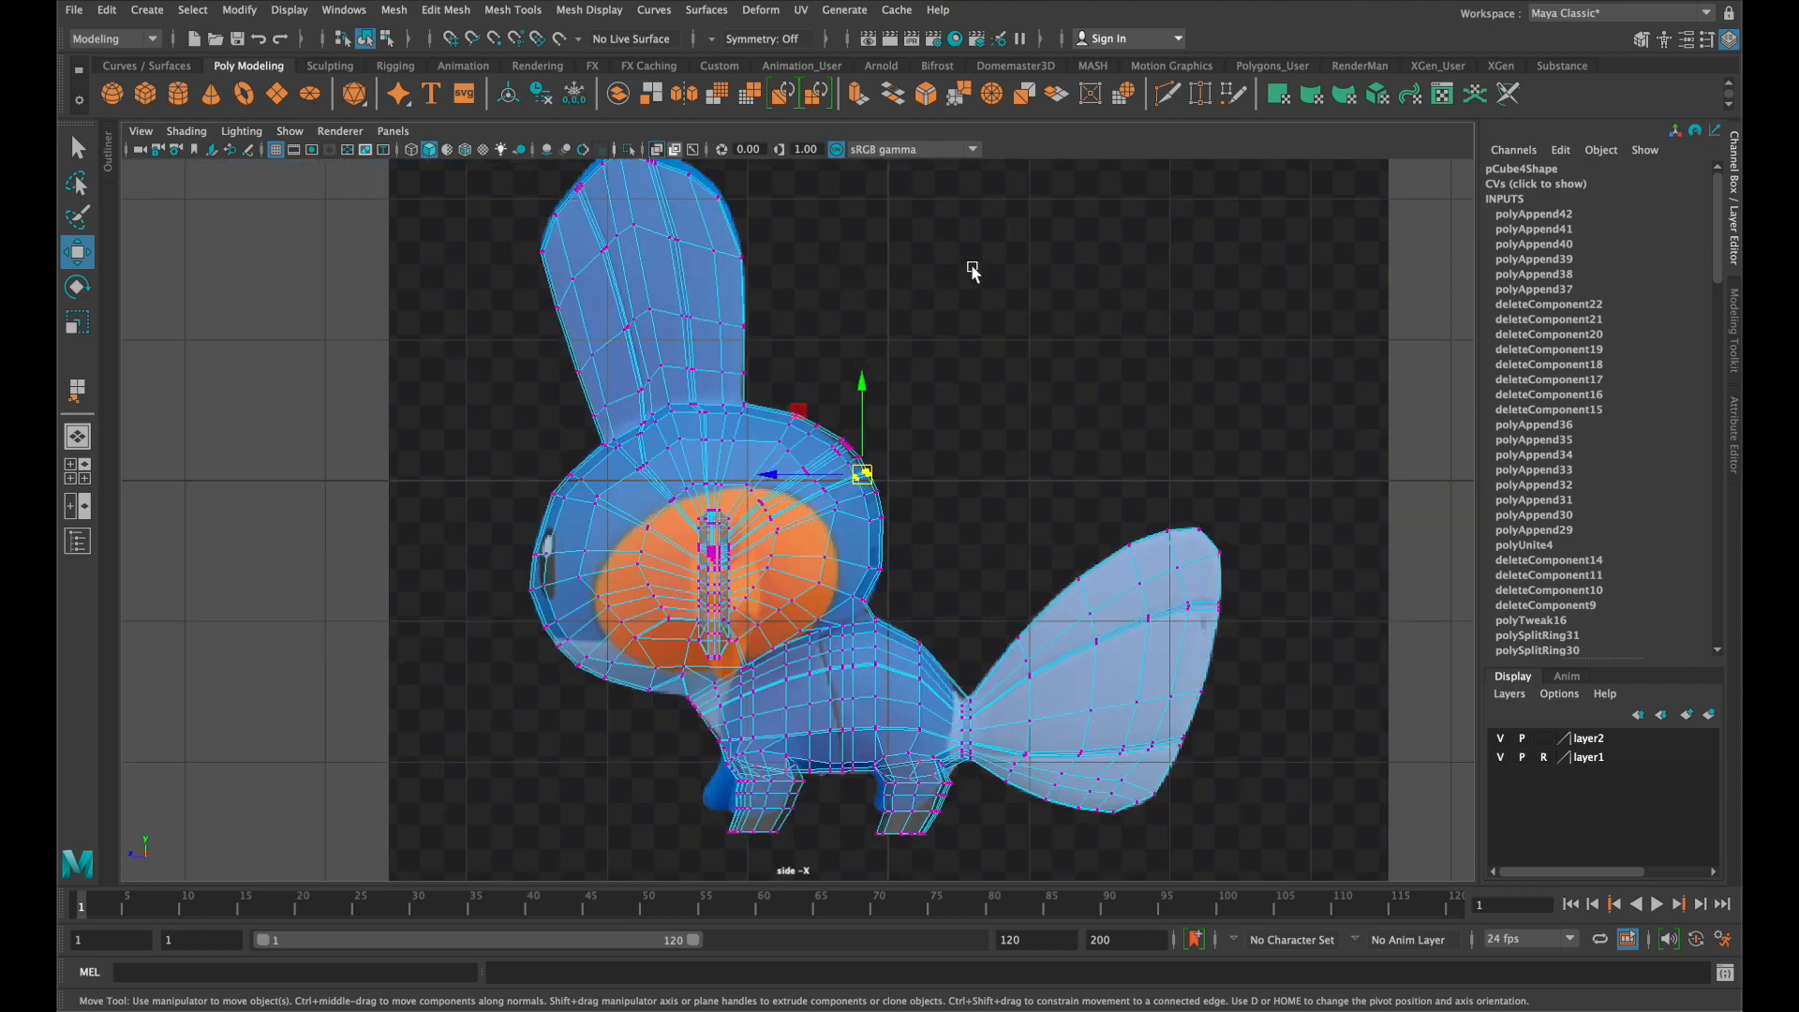
scroll(637, 637, up, 3)
alt+middle_drag(687, 625, 843, 357)
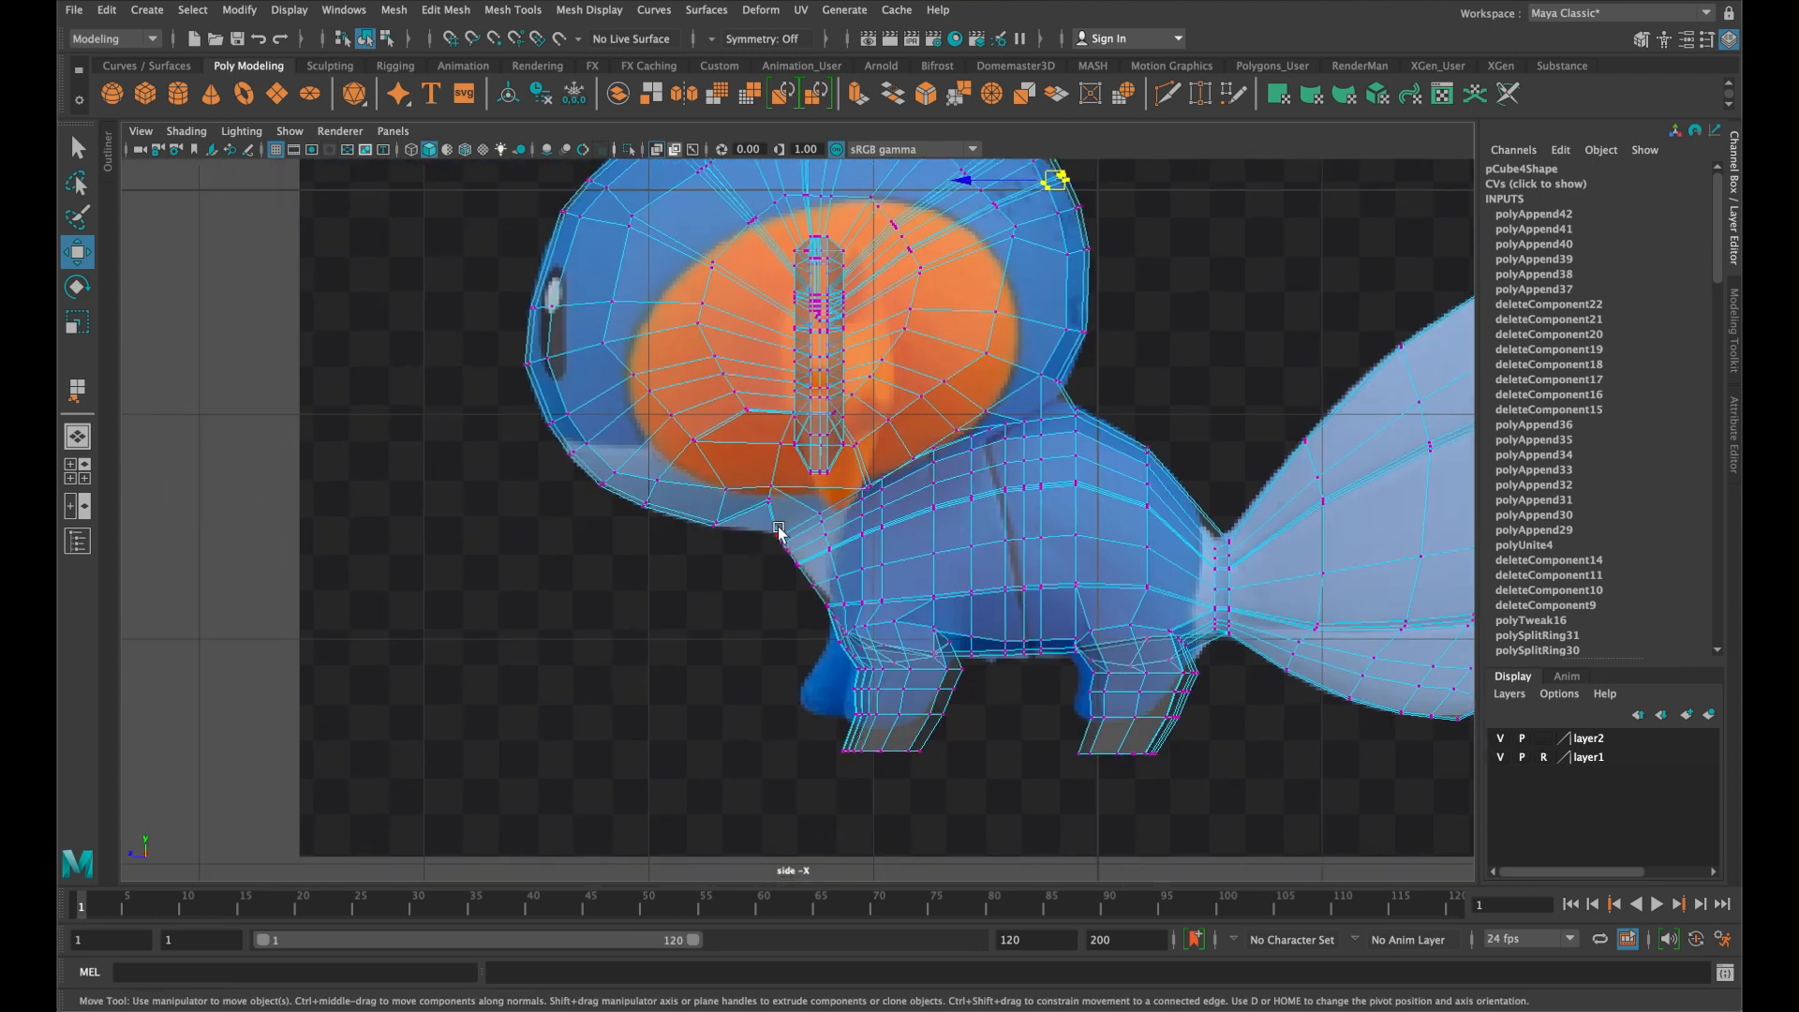
click(761, 497)
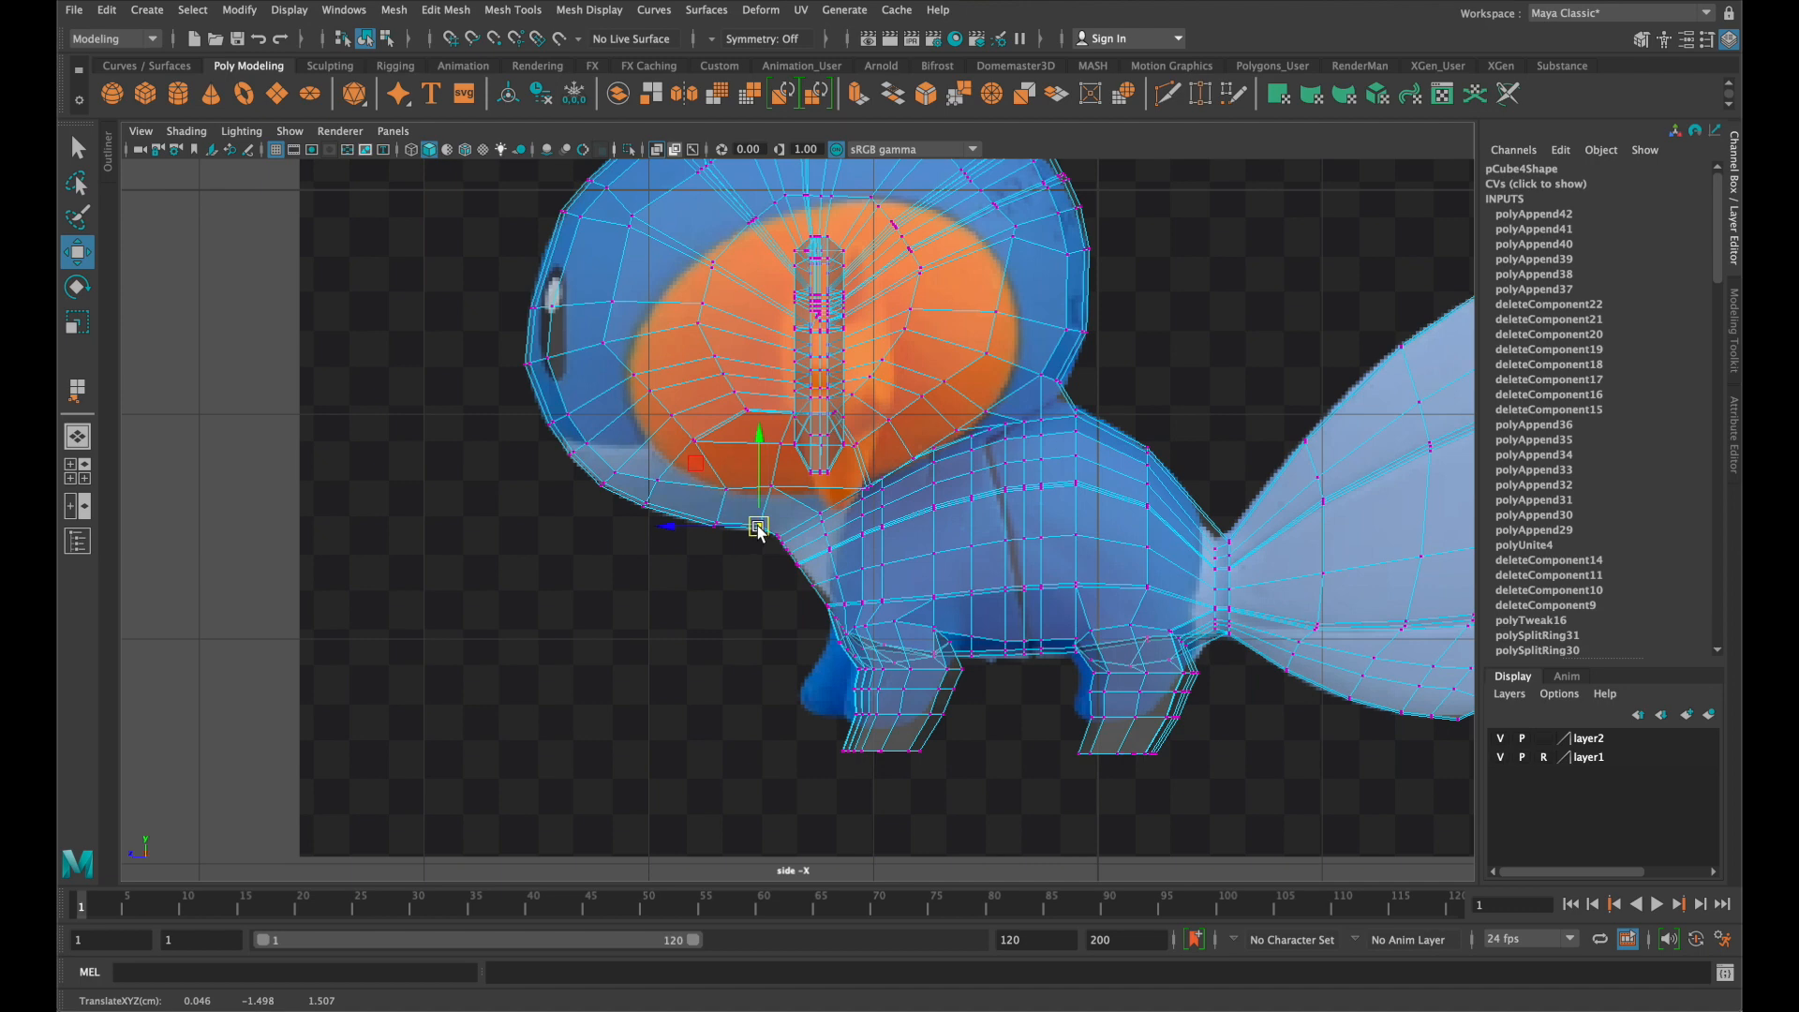
Preview the half model smoothed in the perspective view, and return it to unsmoothed display
key(space)
key(space)
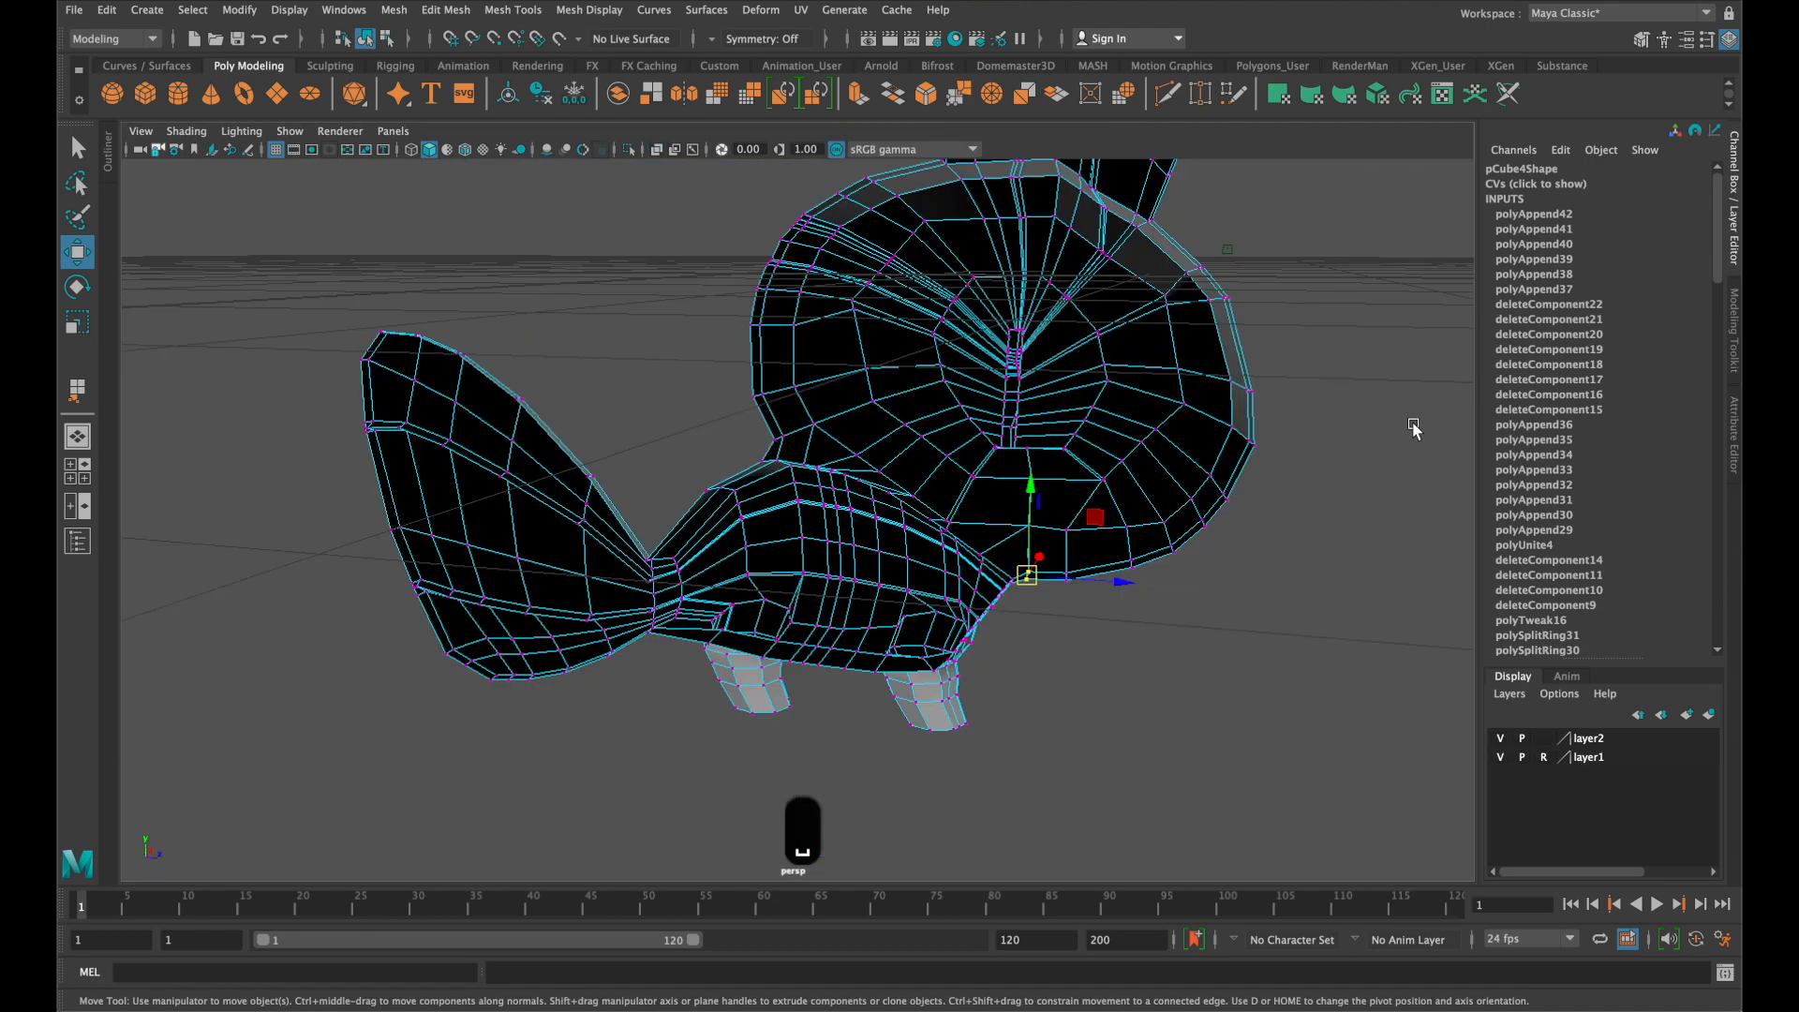
alt+drag(1415, 430, 1171, 427)
key(3)
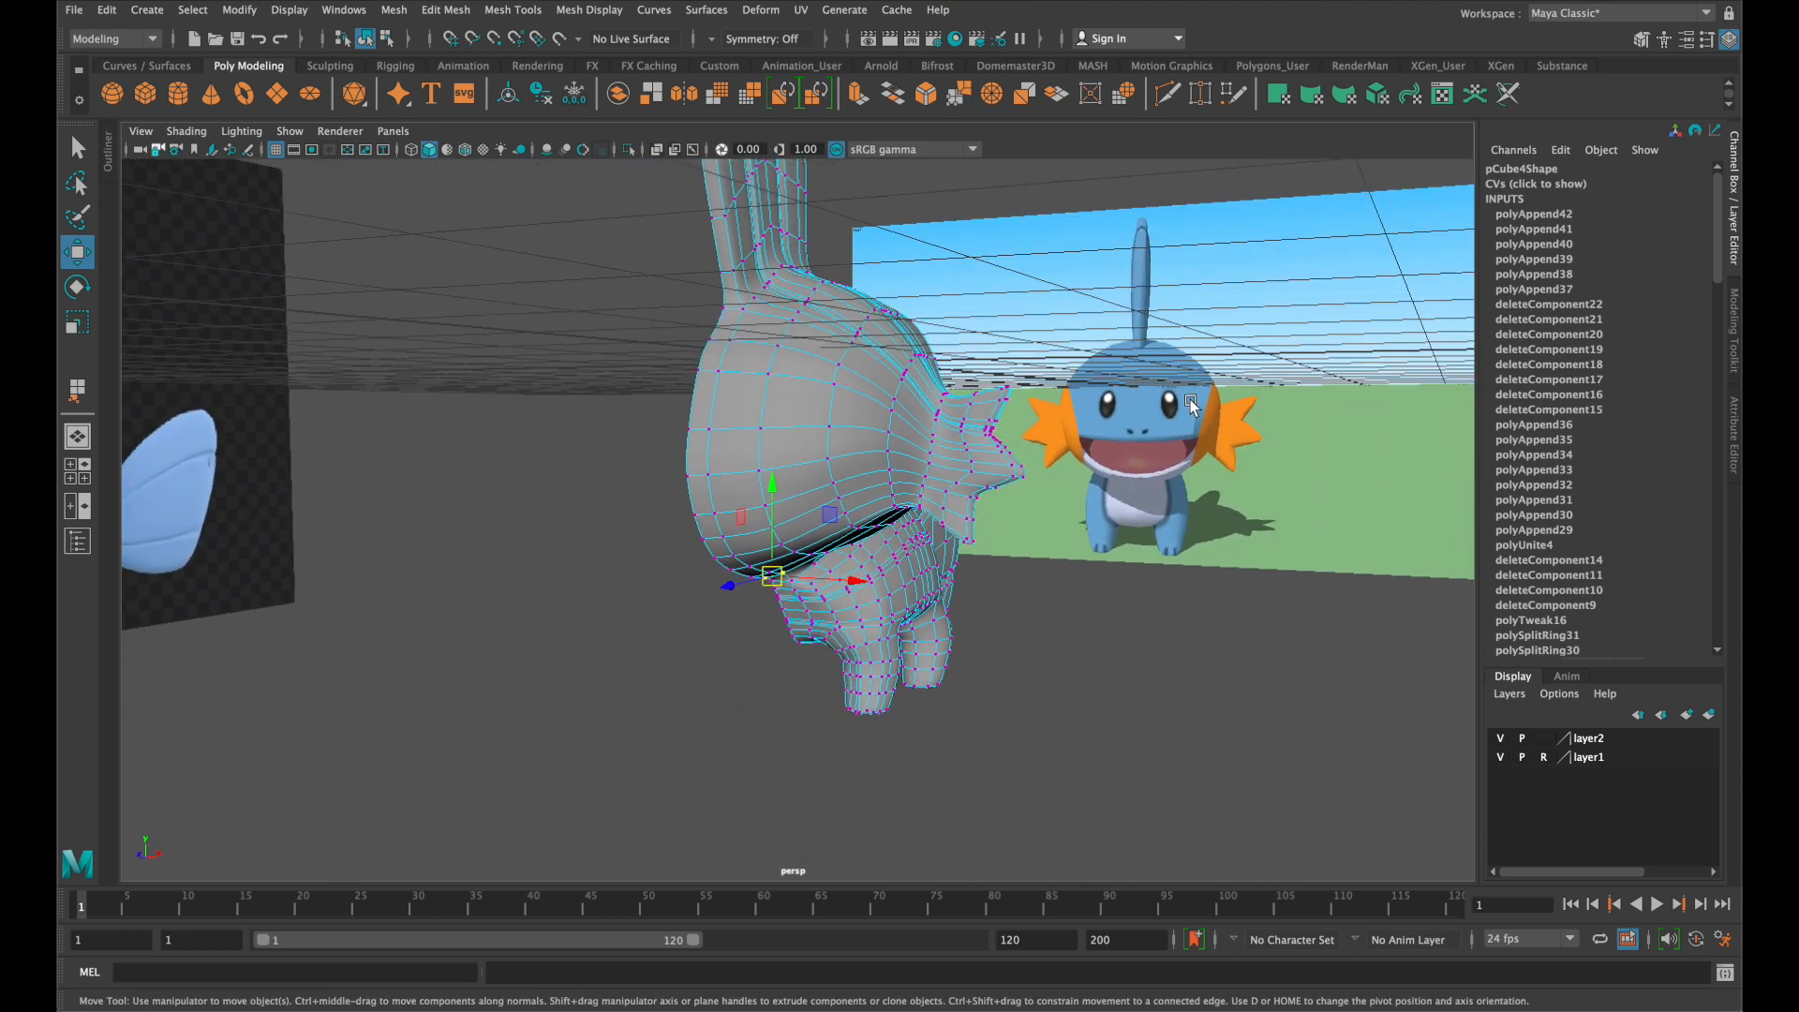
key(q)
key(1)
Mirror the half model across the world X axis in the negative direction, with Cut Geometry on and border vertices merged into the original
right_drag(750, 443, 823, 409)
alt+drag(844, 422, 970, 459)
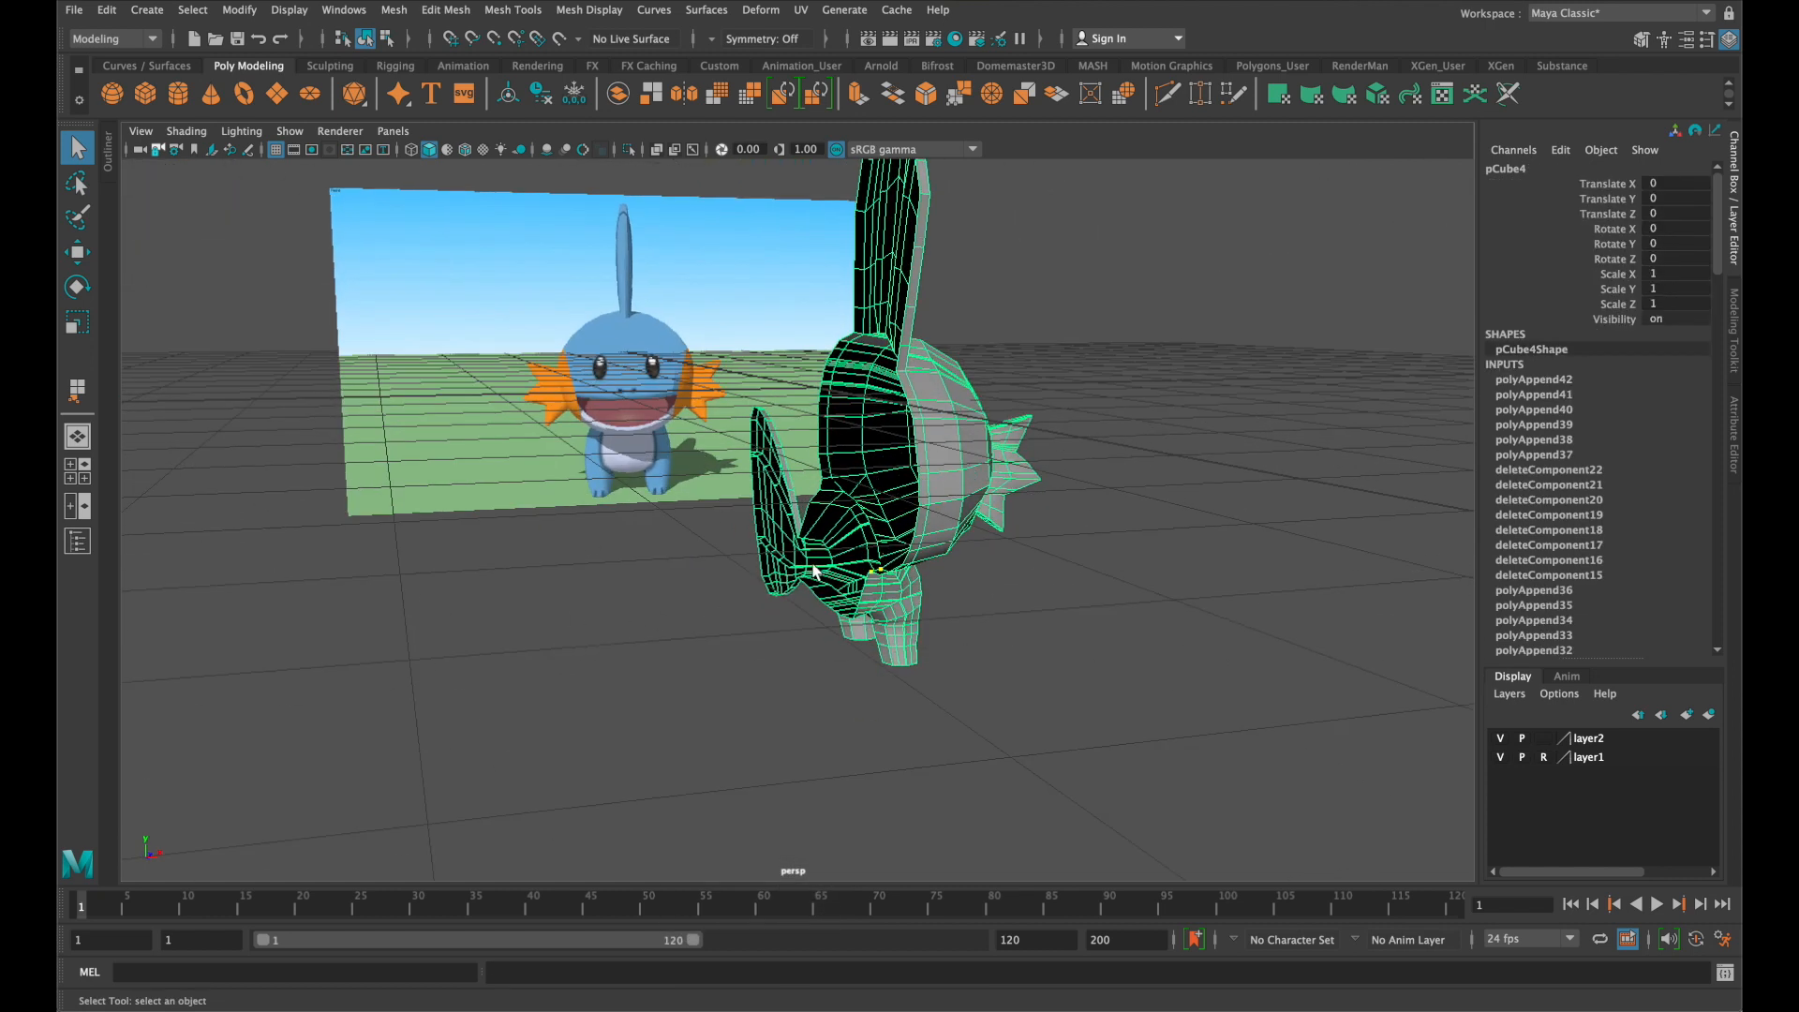
alt+drag(1080, 546, 1023, 536)
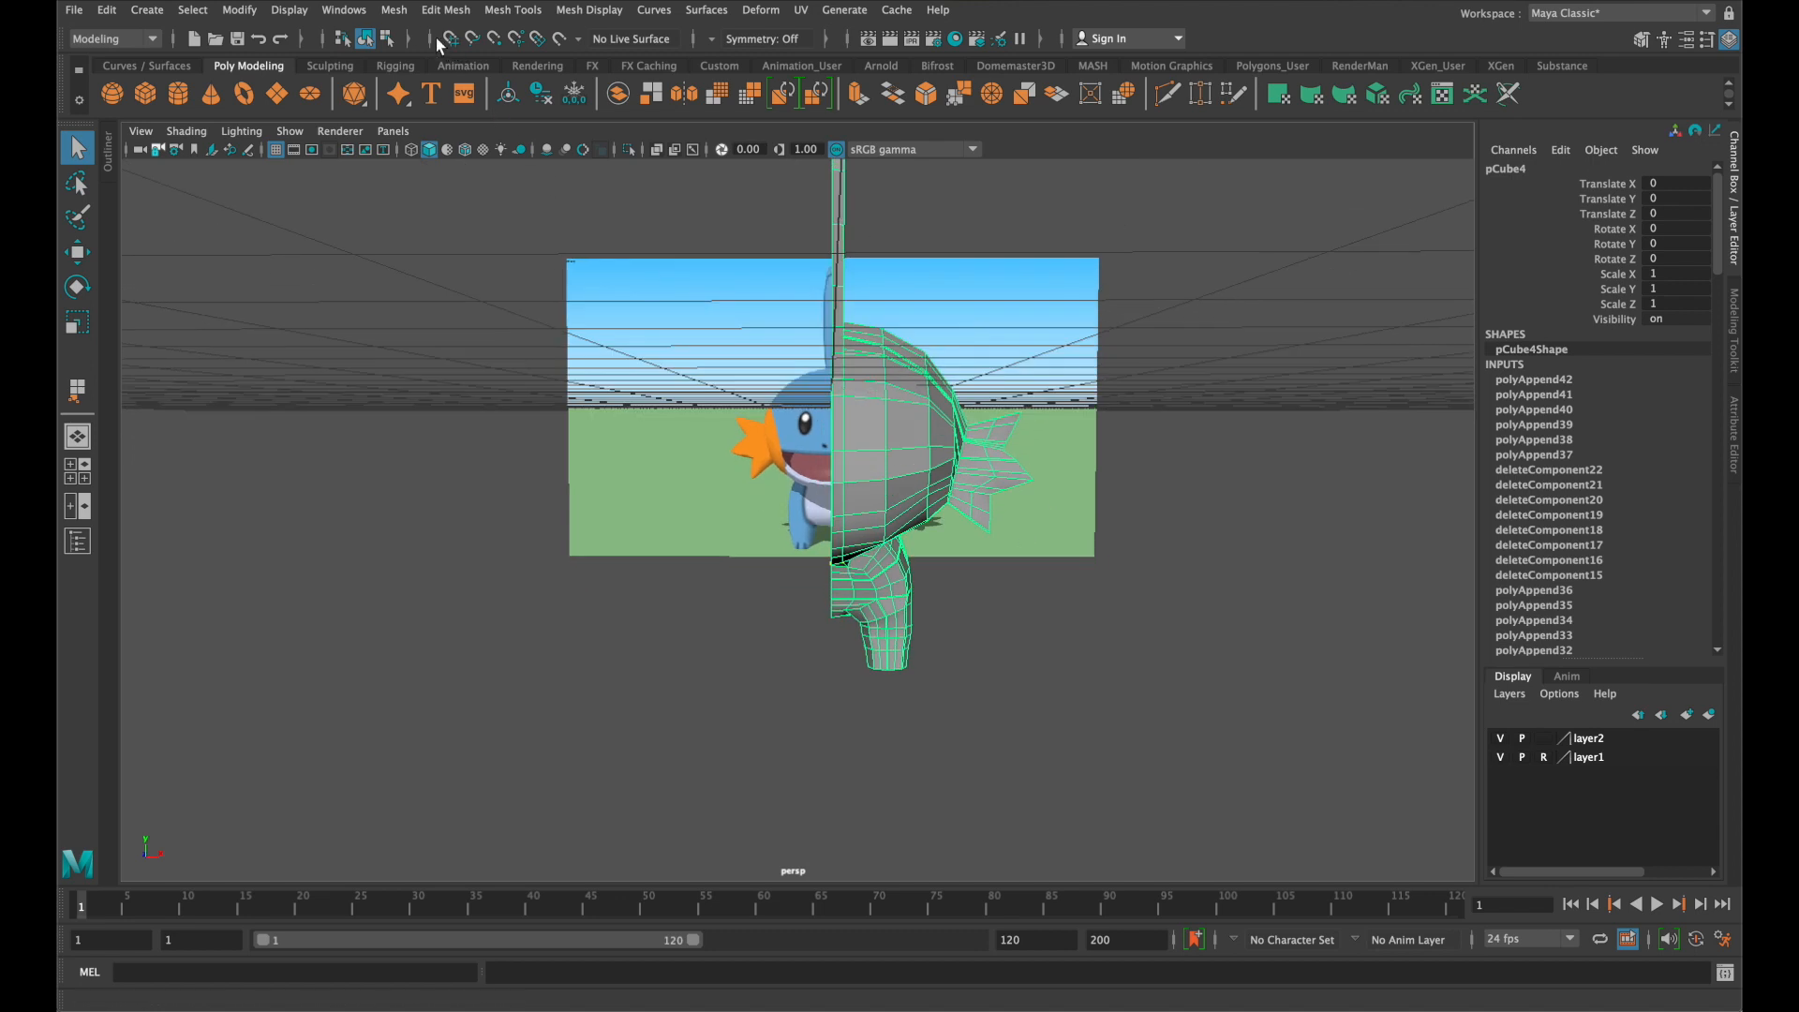
click(393, 10)
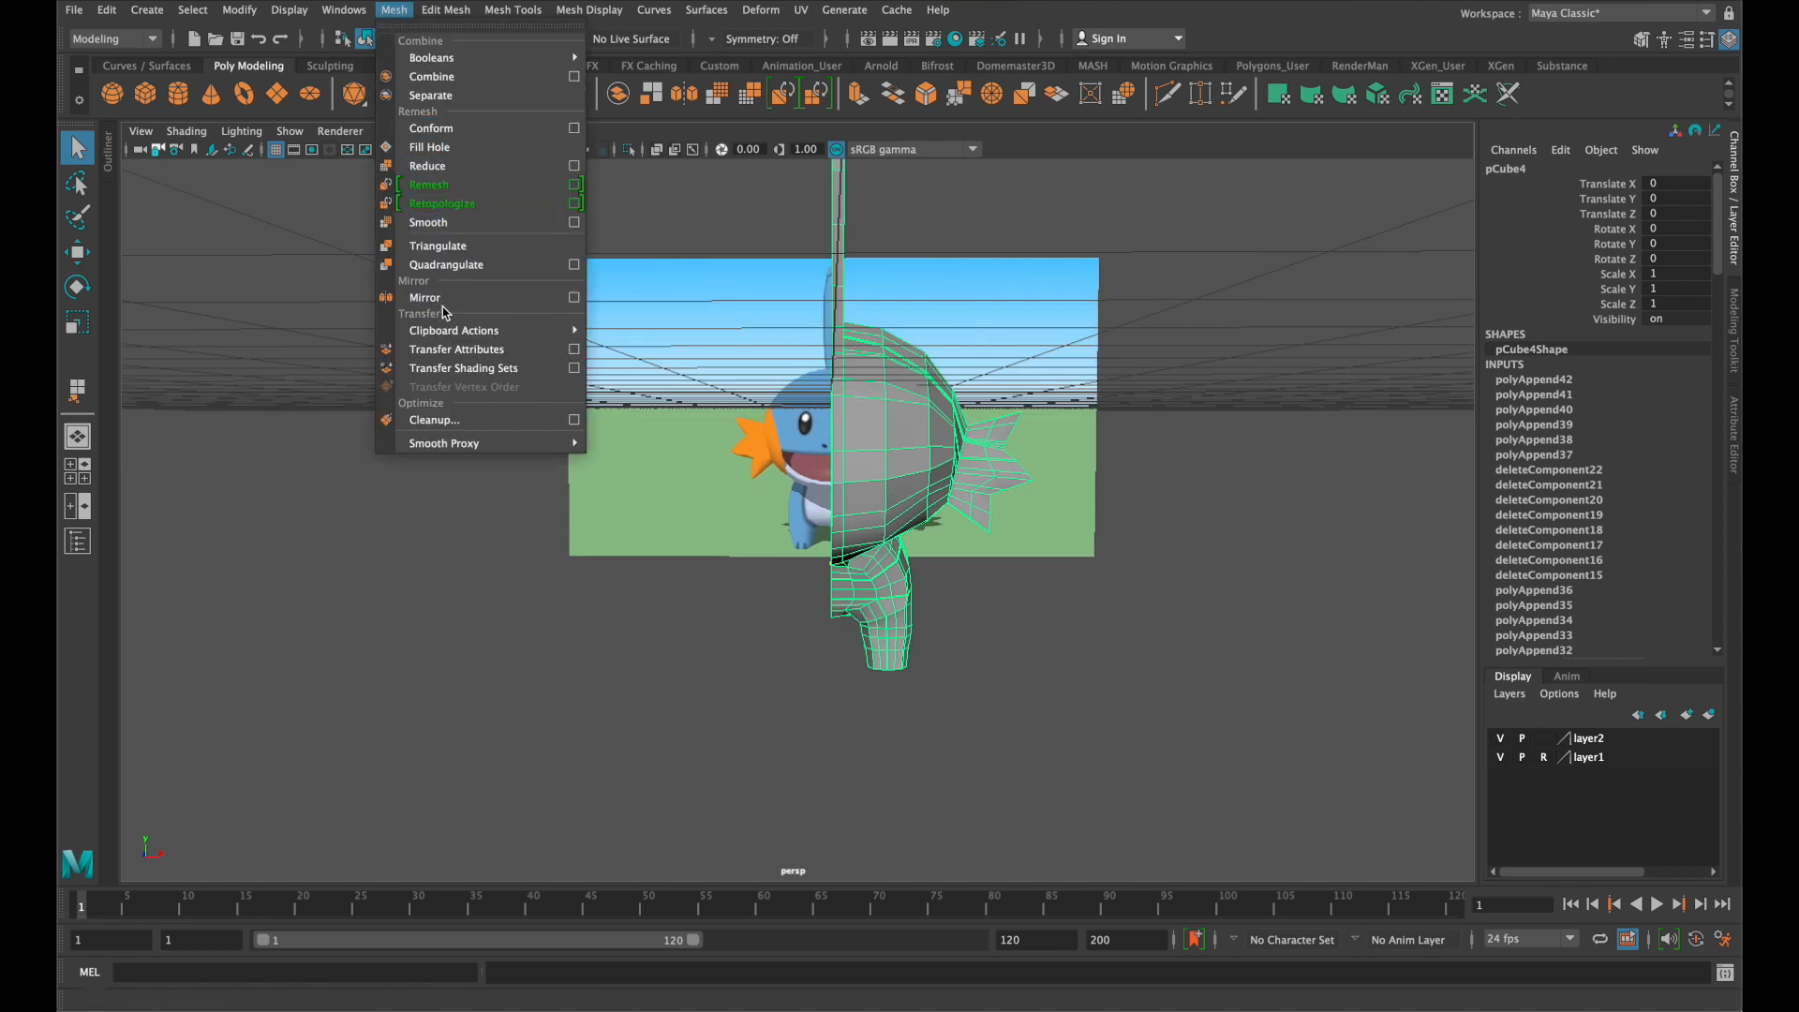
click(574, 298)
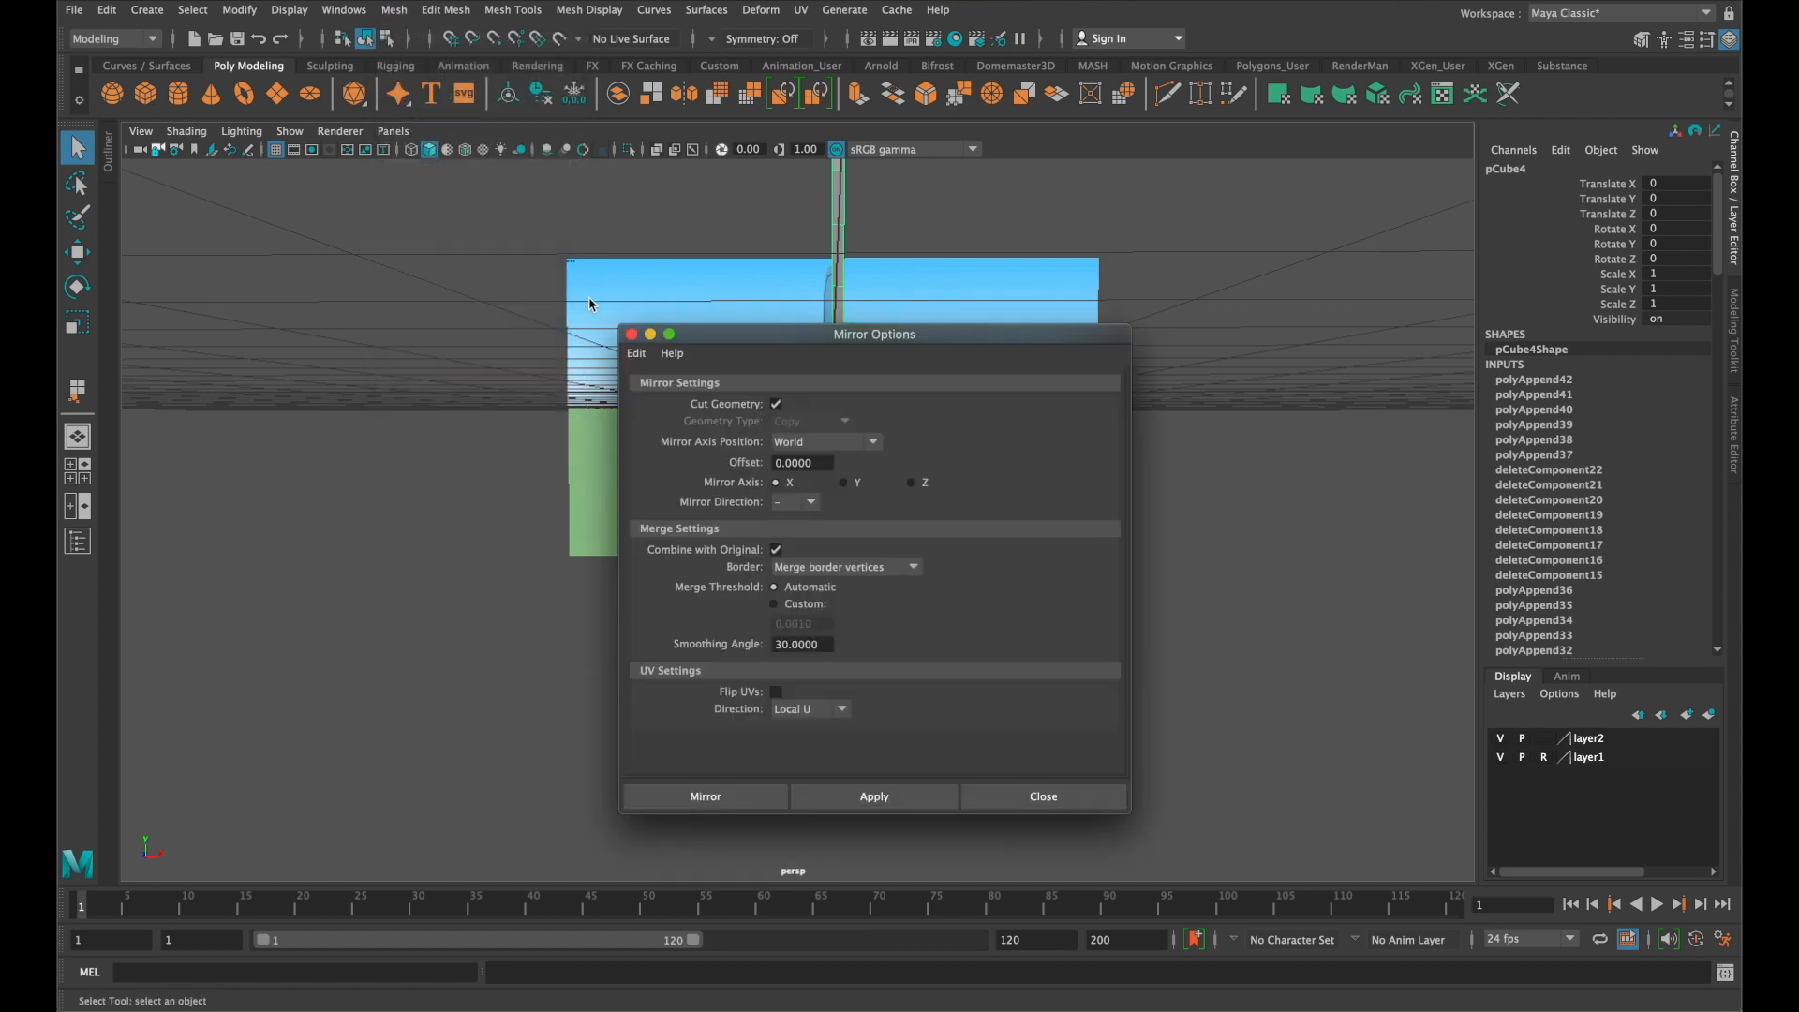
drag(785, 344, 1141, 188)
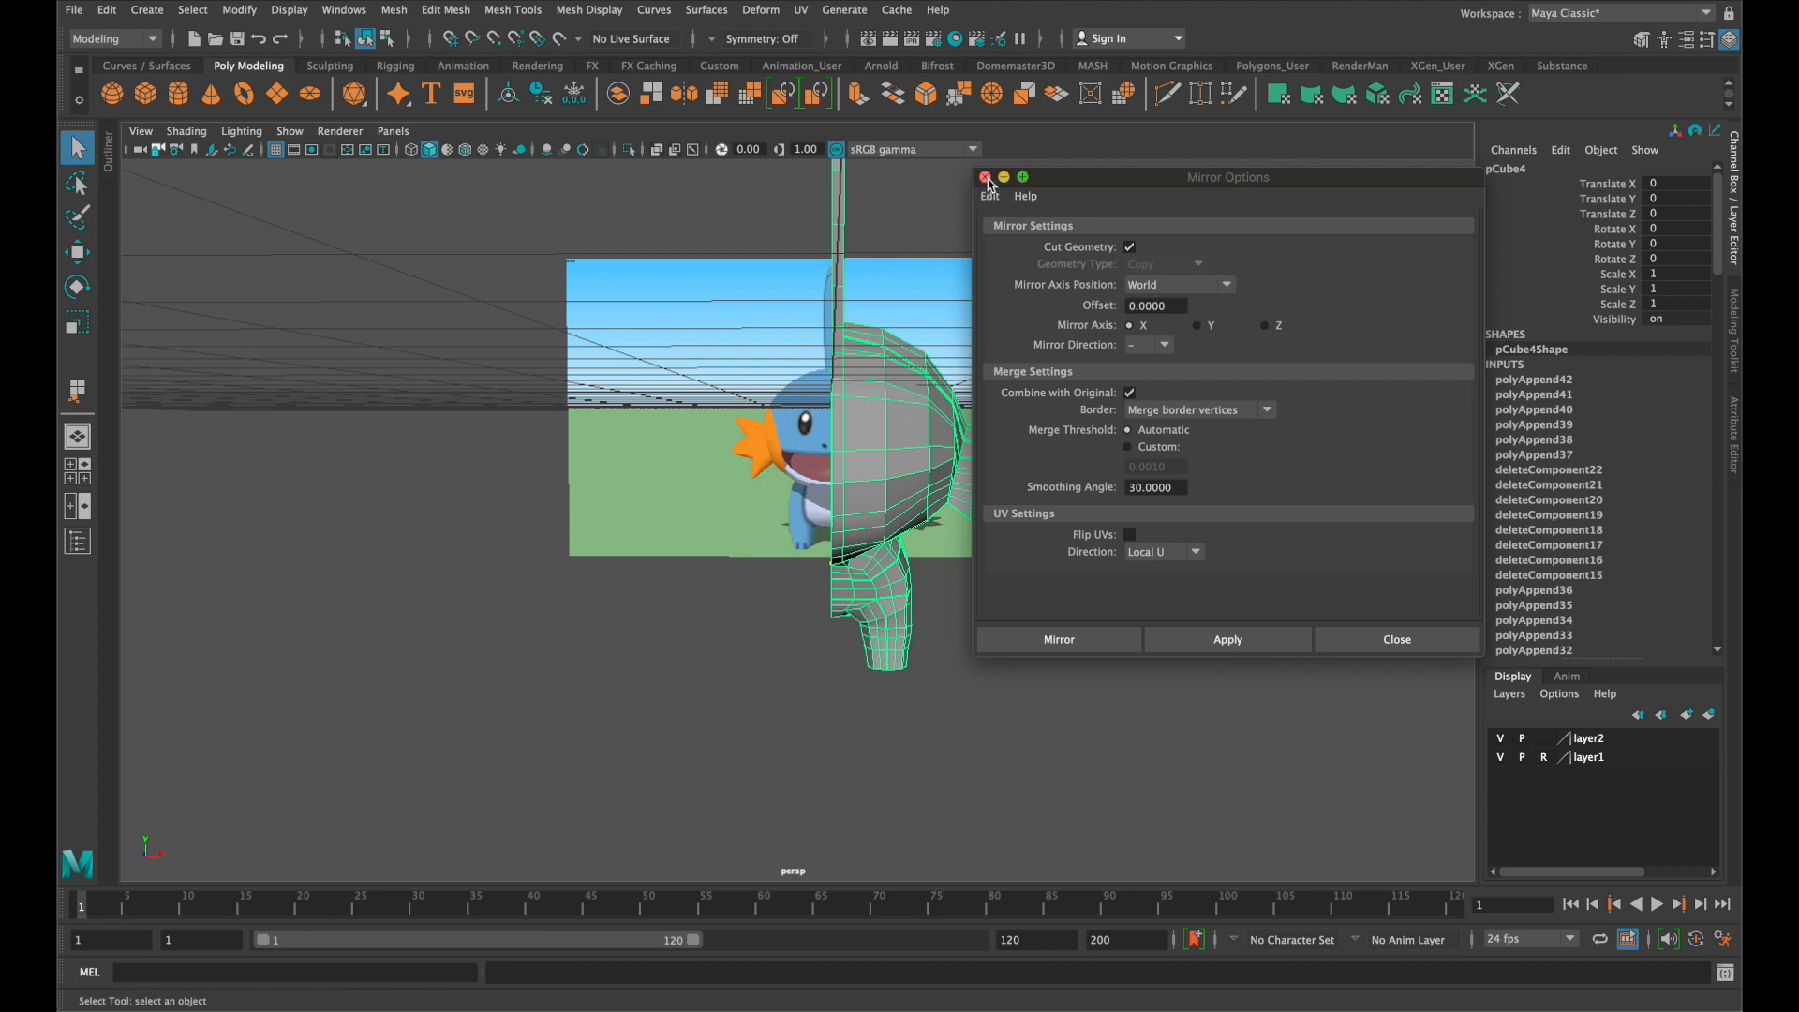
click(986, 178)
click(394, 10)
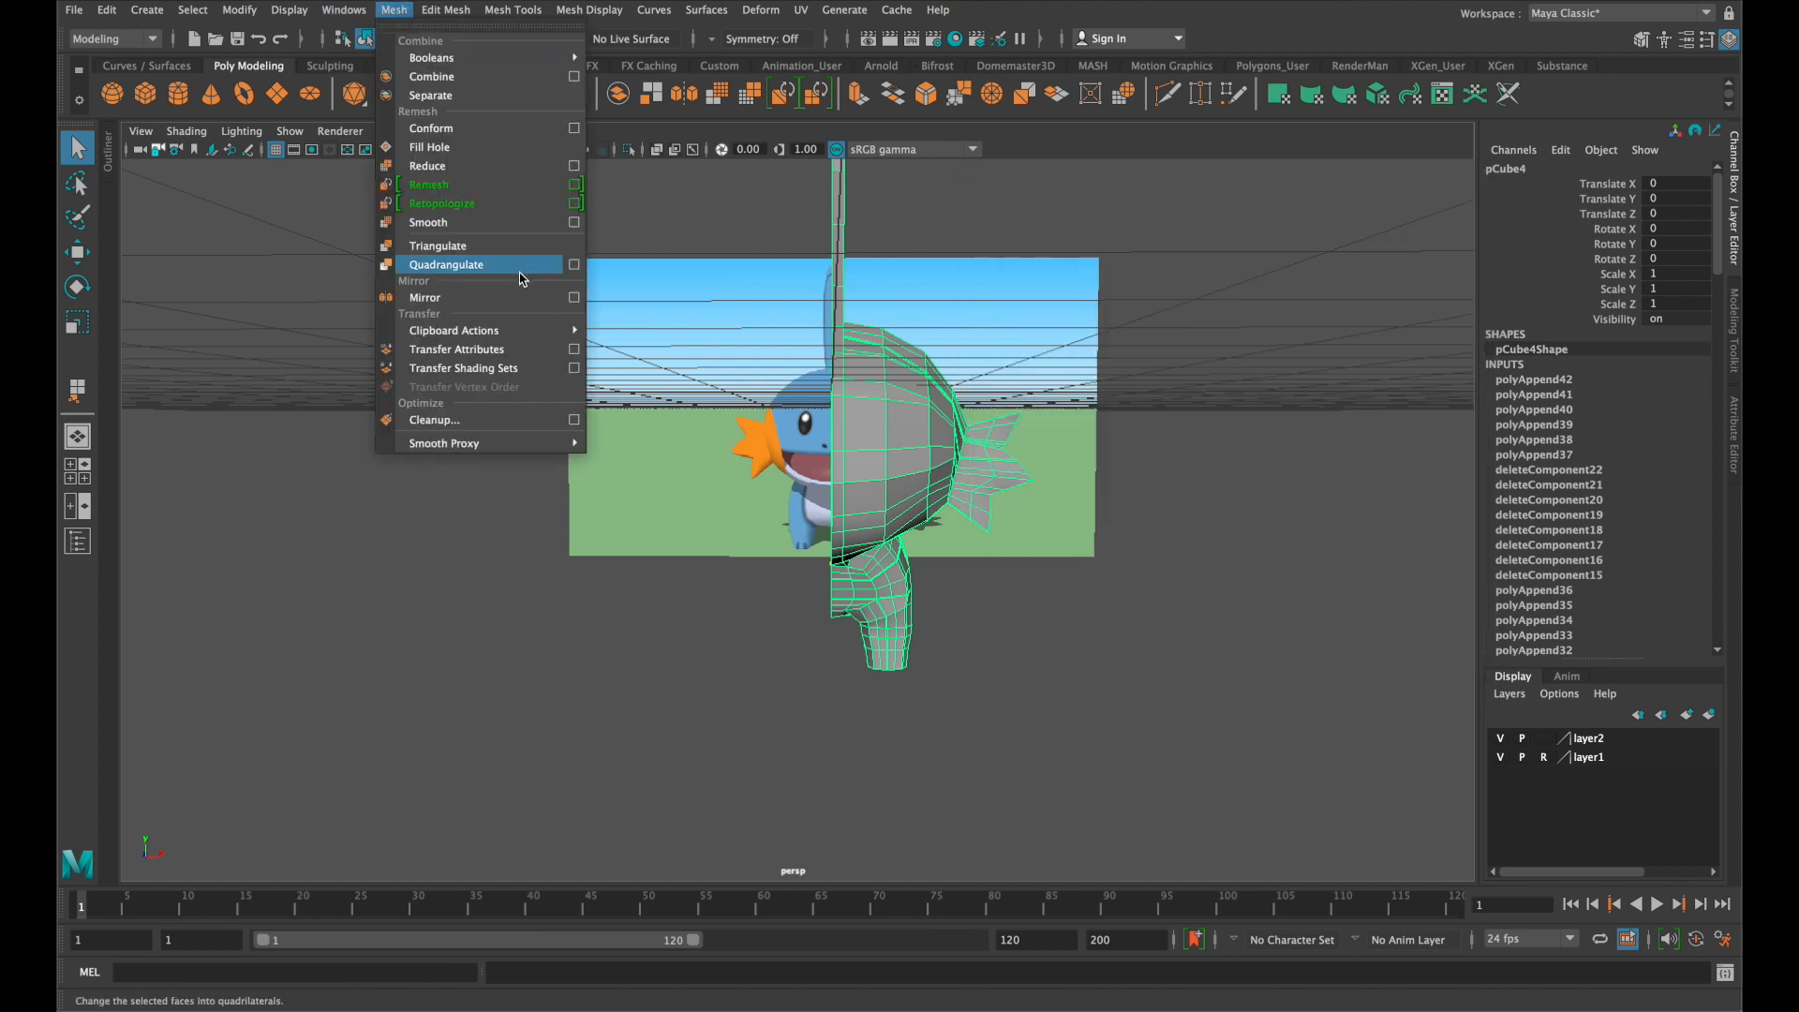
click(575, 297)
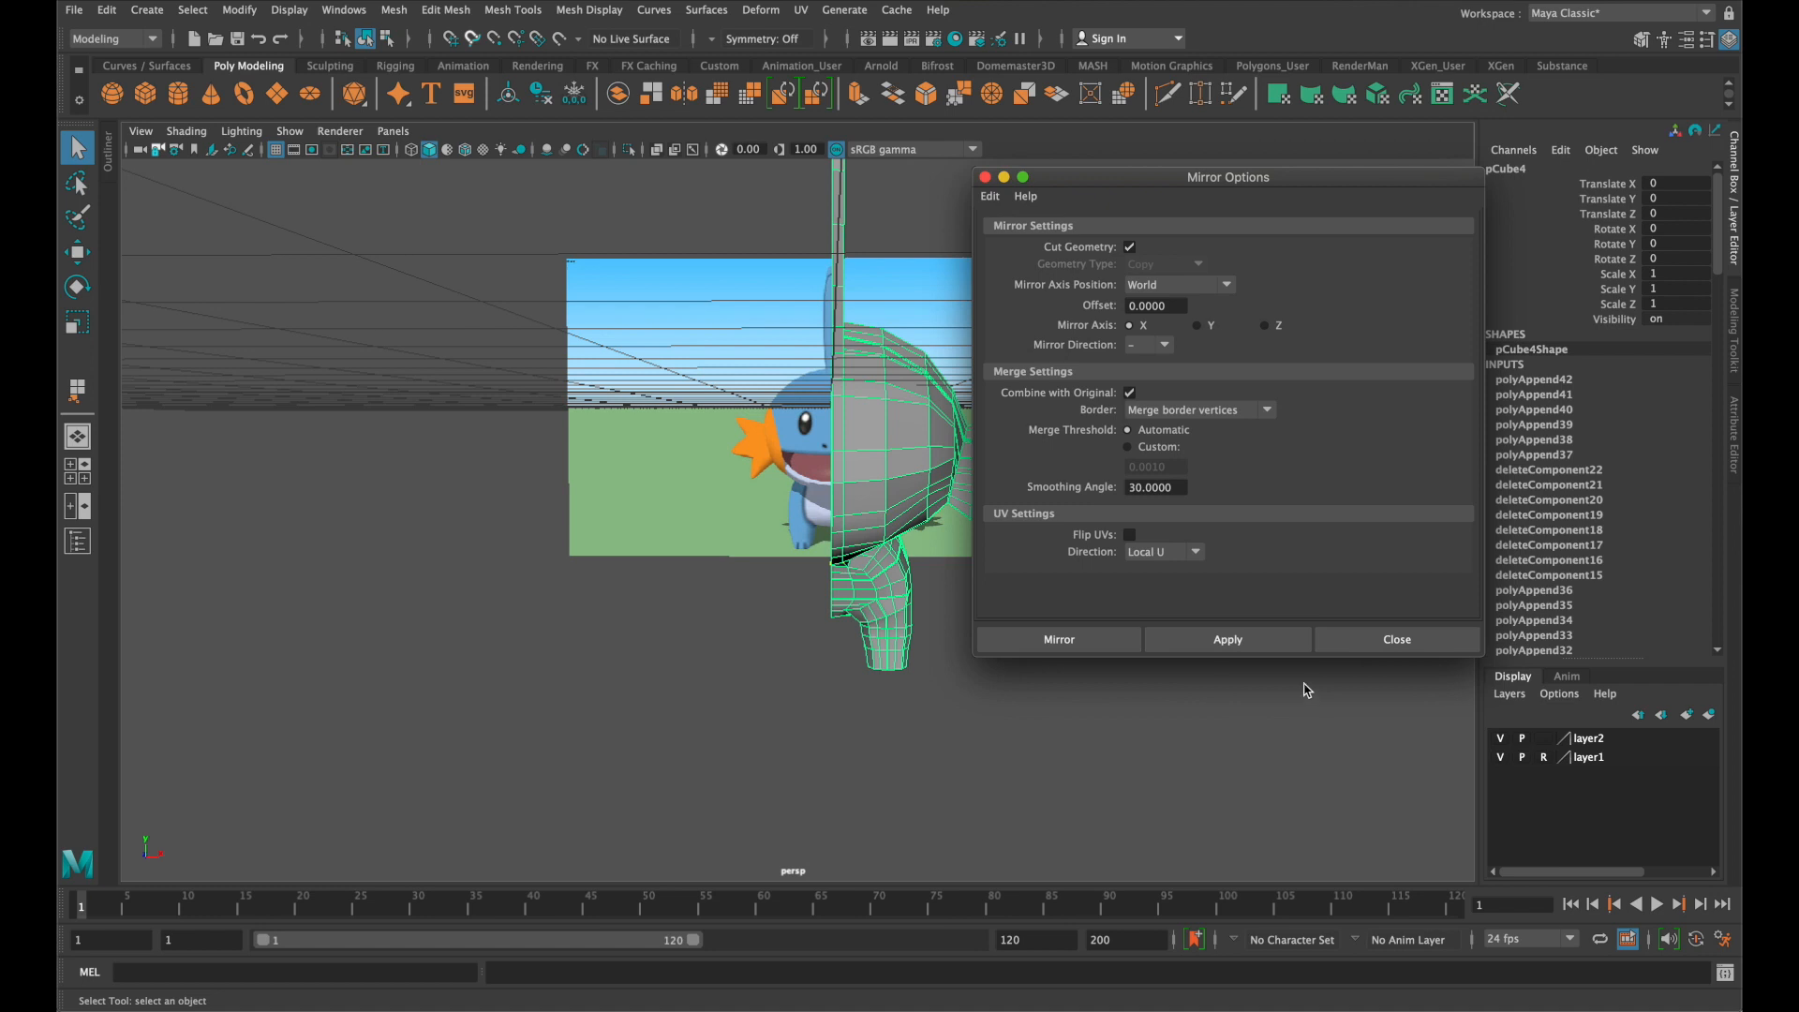
click(1209, 641)
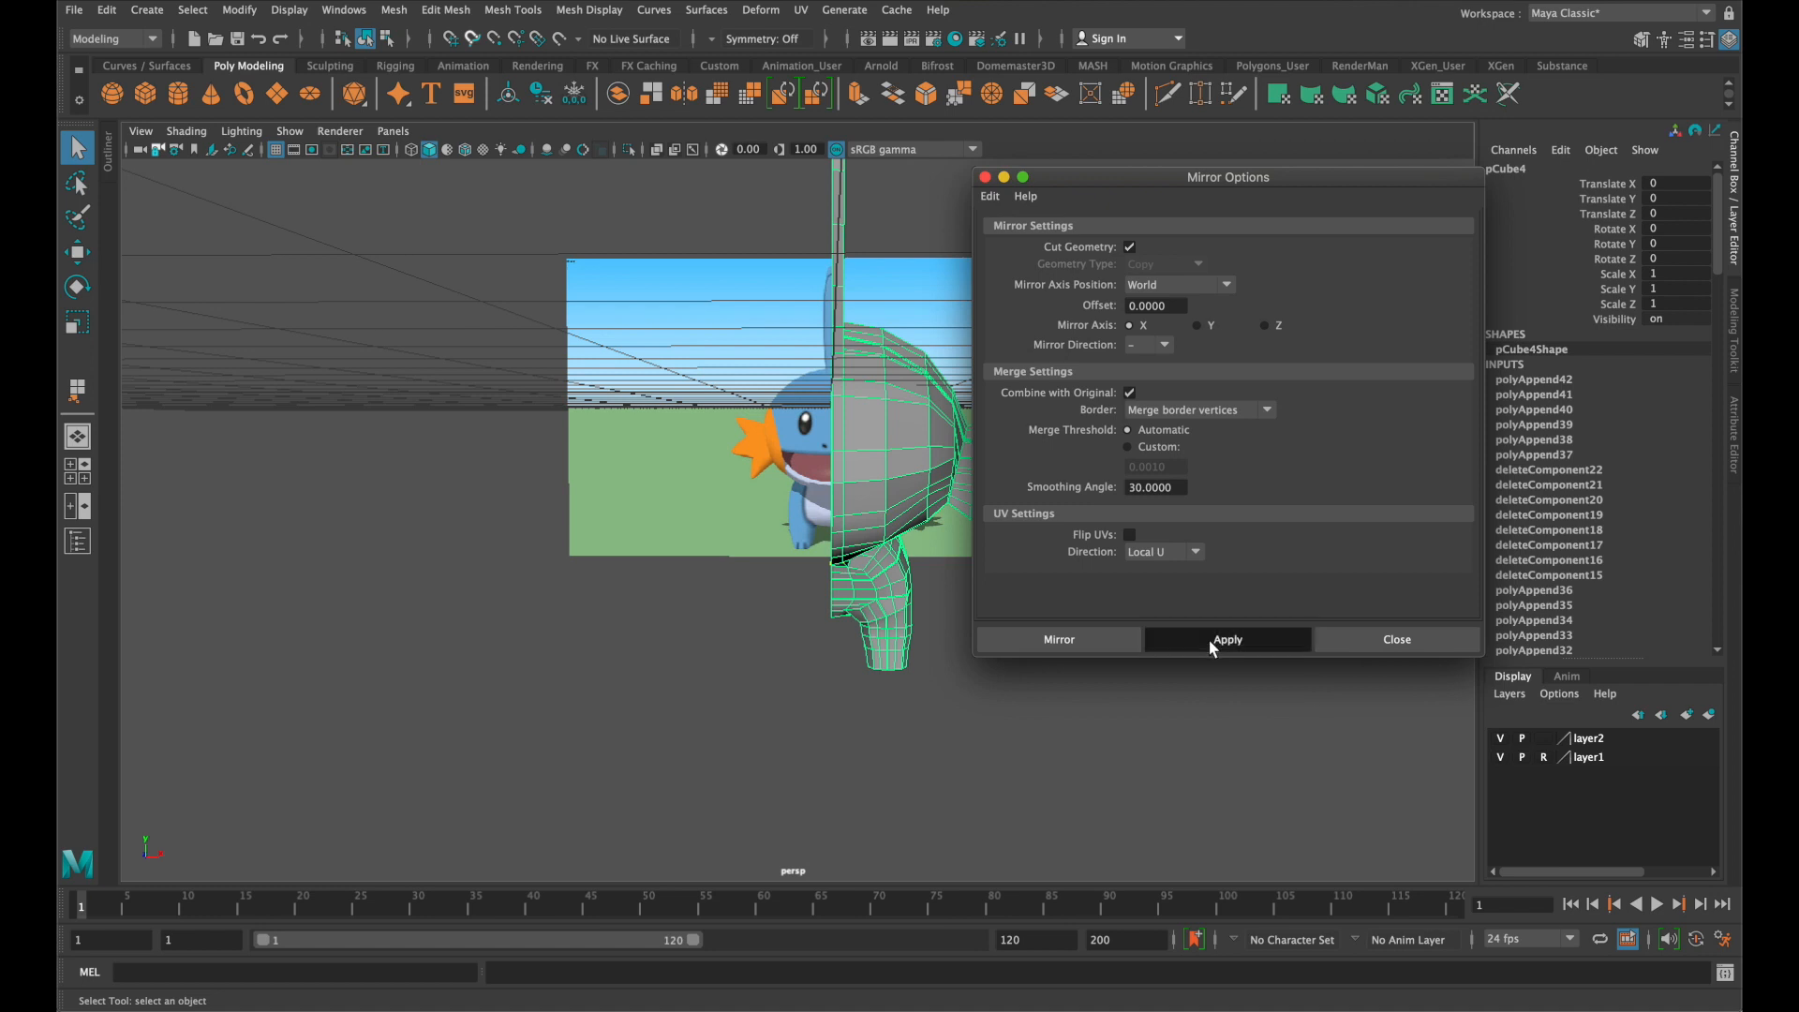
alt+drag(840, 676, 767, 694)
click(1377, 644)
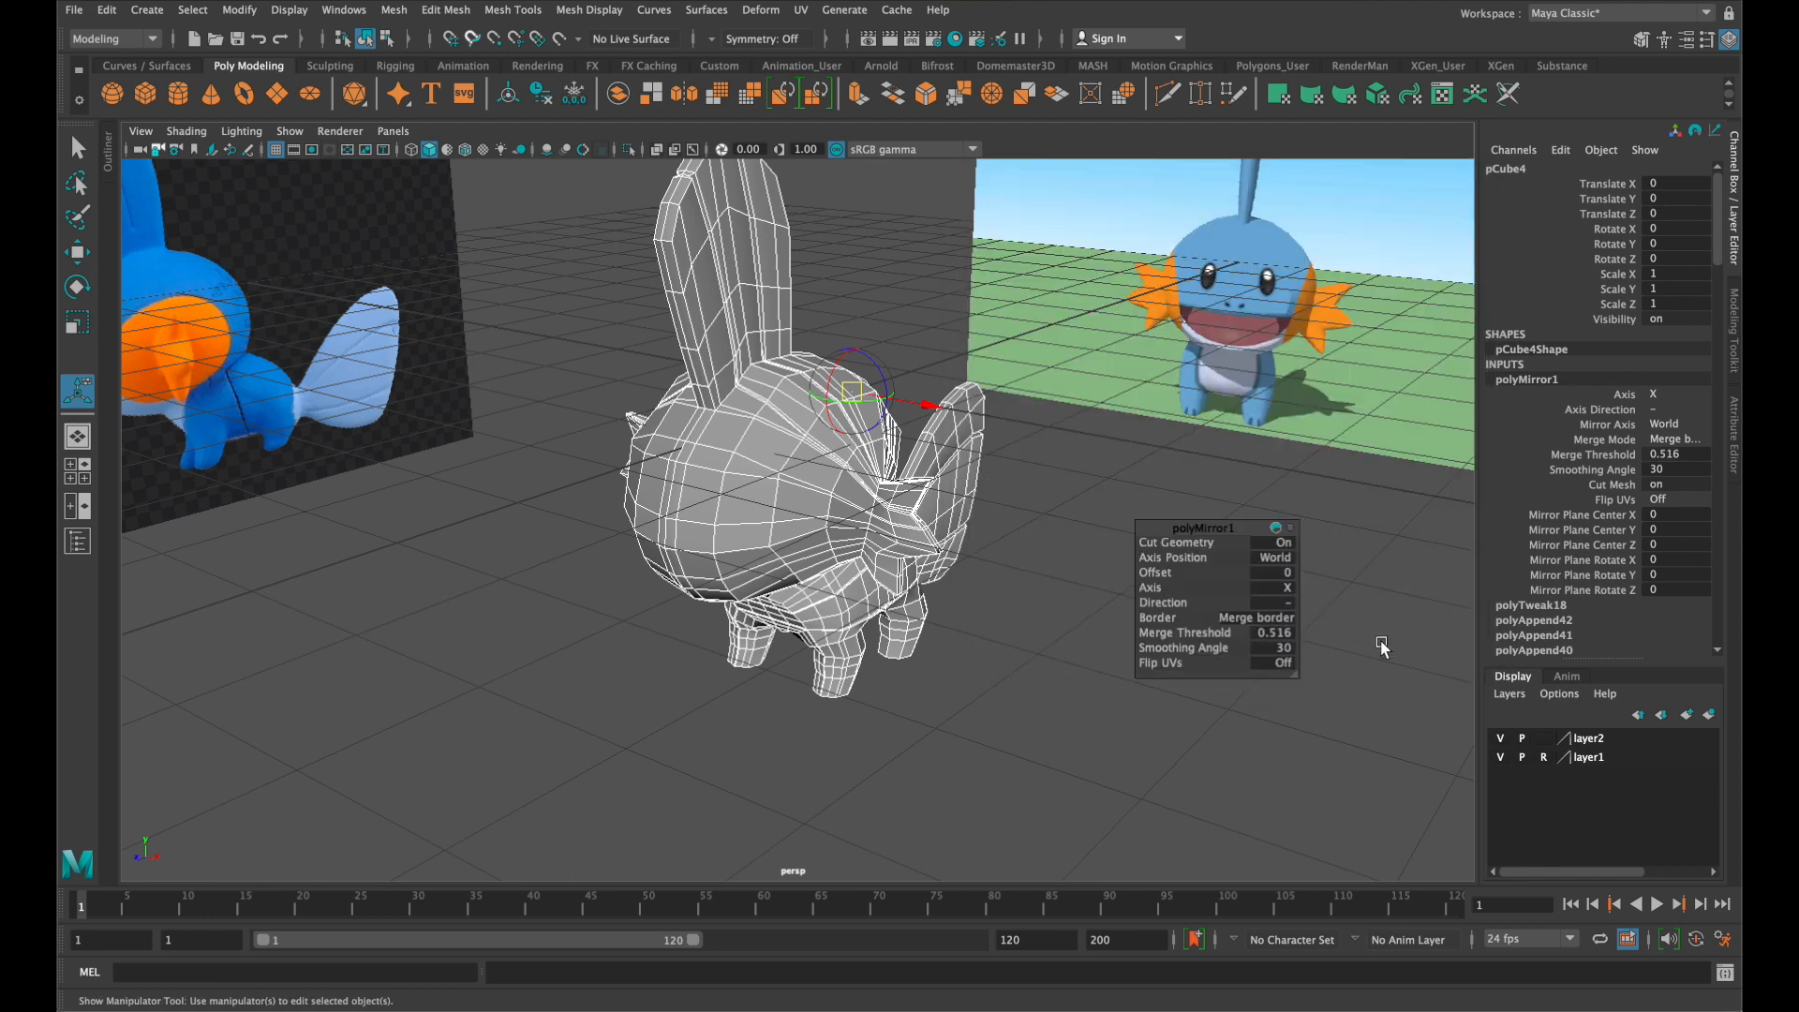
Leave the mirror manipulator, return to object mode and select the whole mirrored model
click(960, 604)
click(856, 543)
alt+drag(856, 543, 933, 536)
key(q)
right_drag(905, 500, 965, 478)
click(1137, 545)
alt+drag(1134, 545, 1098, 523)
click(701, 534)
Preview the complete mirrored model smoothed, examine it from several sides and return it to unsmoothed display
key(3)
click(1049, 583)
alt+drag(1049, 584, 991, 614)
click(818, 452)
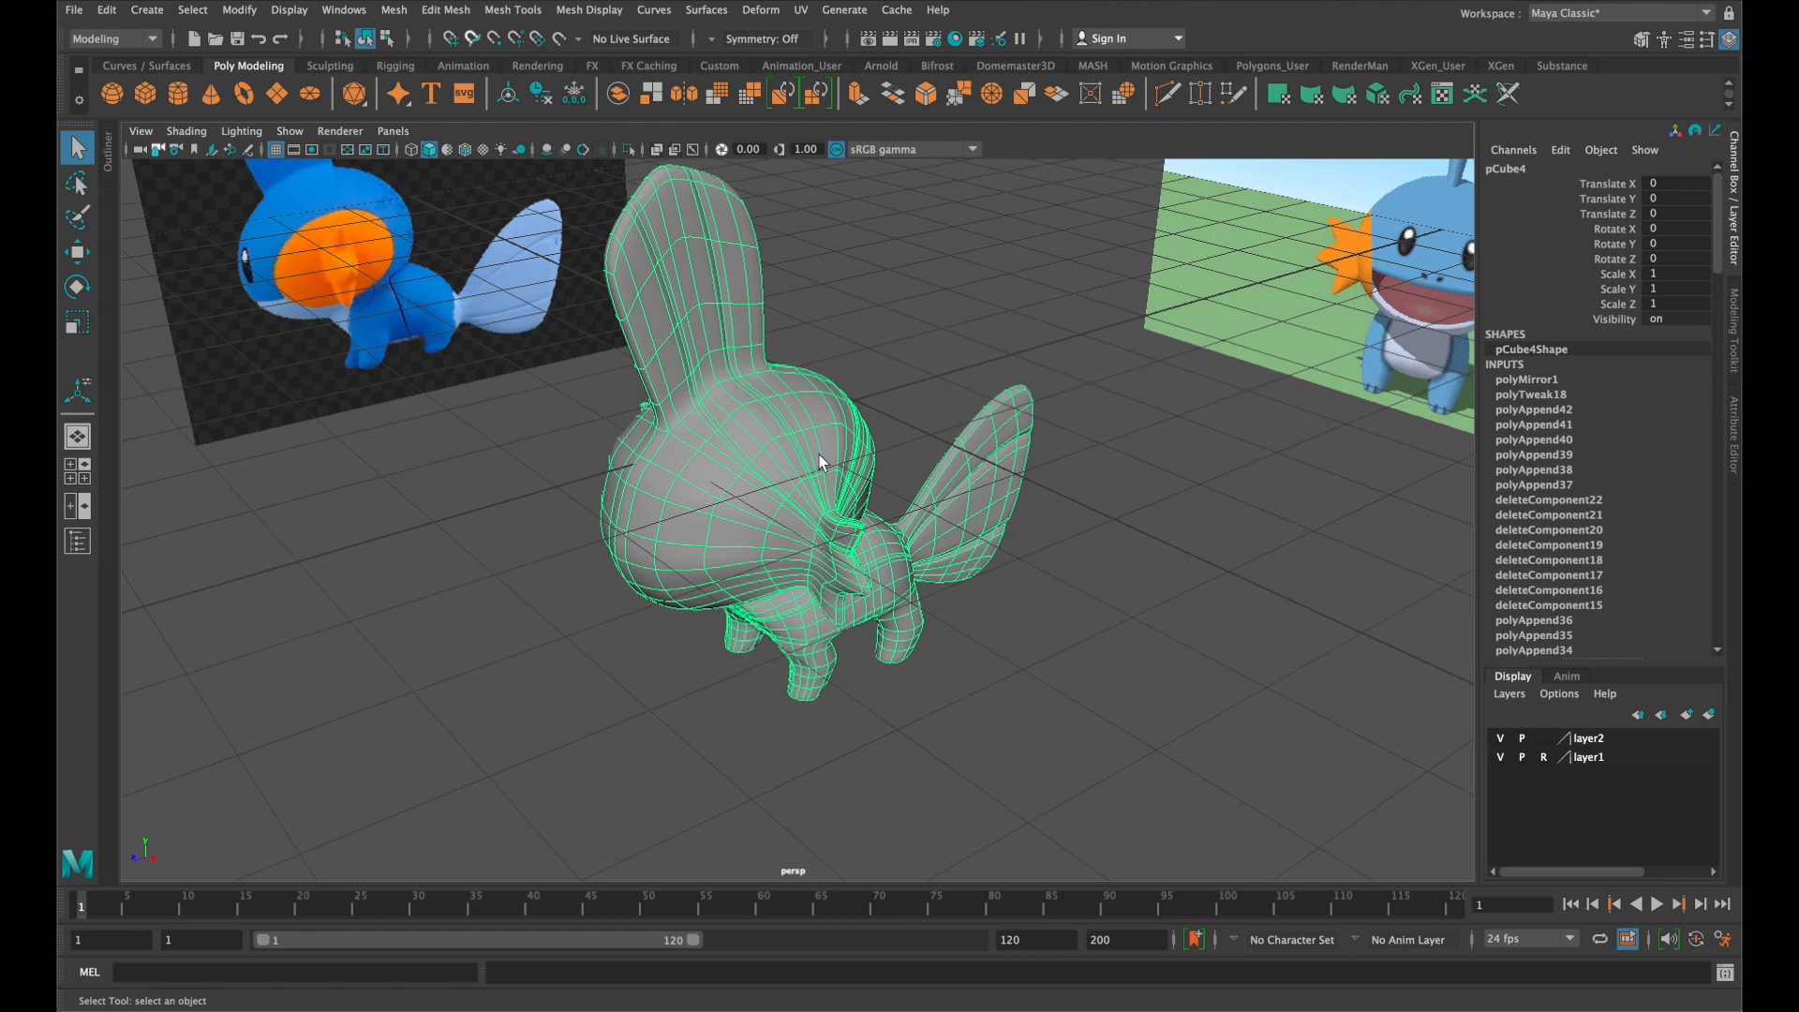
scroll(819, 456, up, 5)
scroll(875, 401, down, 5)
mouse_move(876, 401)
alt+mouse_down()
mouse_move(931, 426)
mouse_move(740, 394)
mouse_move(880, 412)
mouse_move(847, 409)
alt+mouse_up()
key(1)
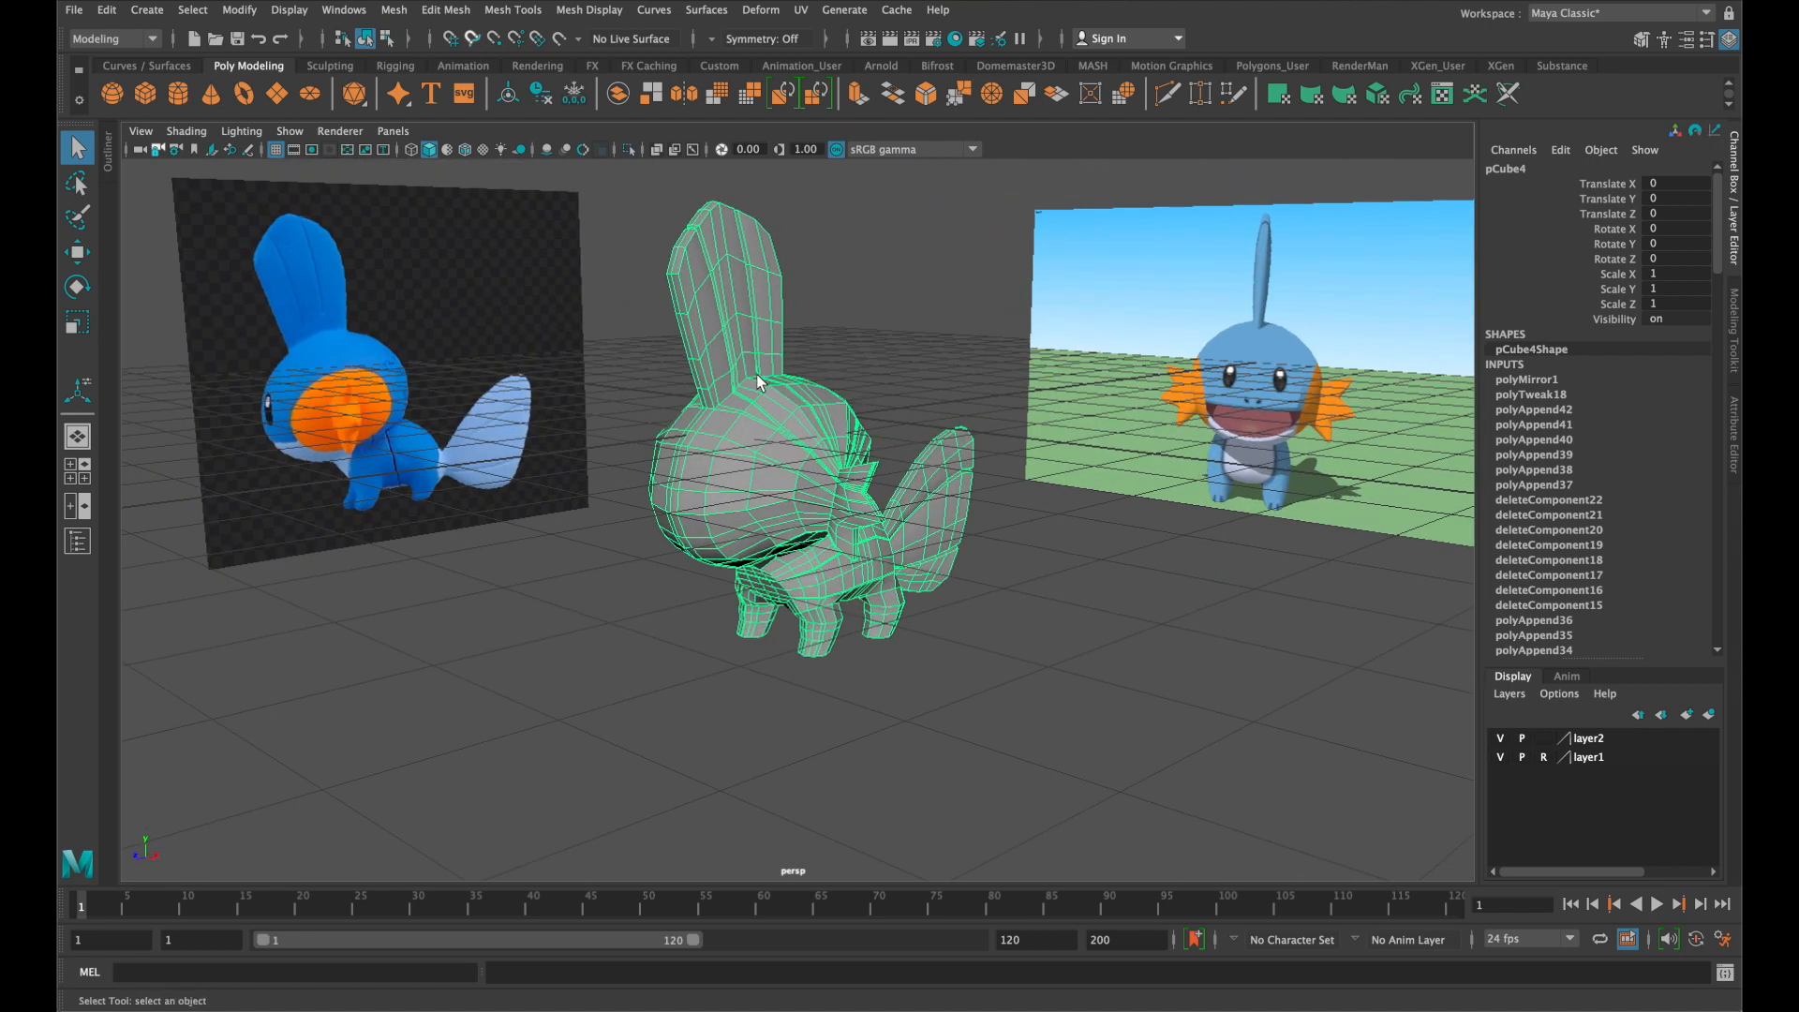
key(1)
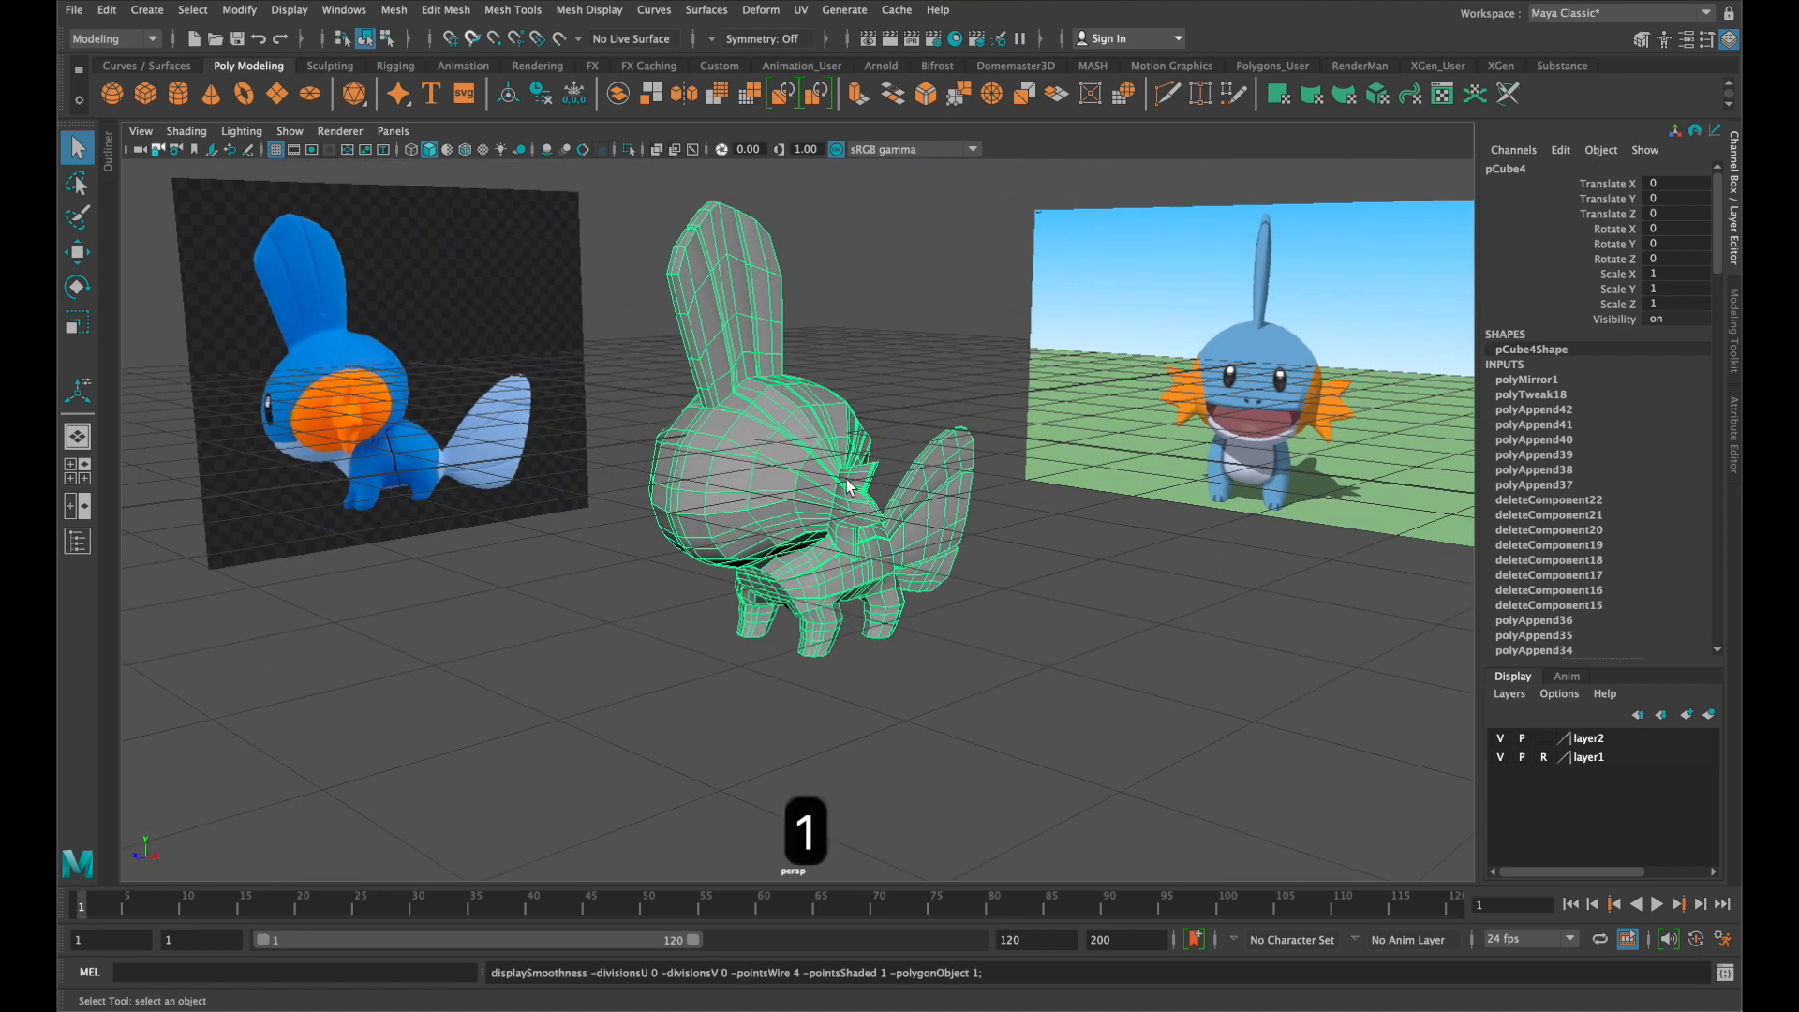
click(971, 555)
click(737, 305)
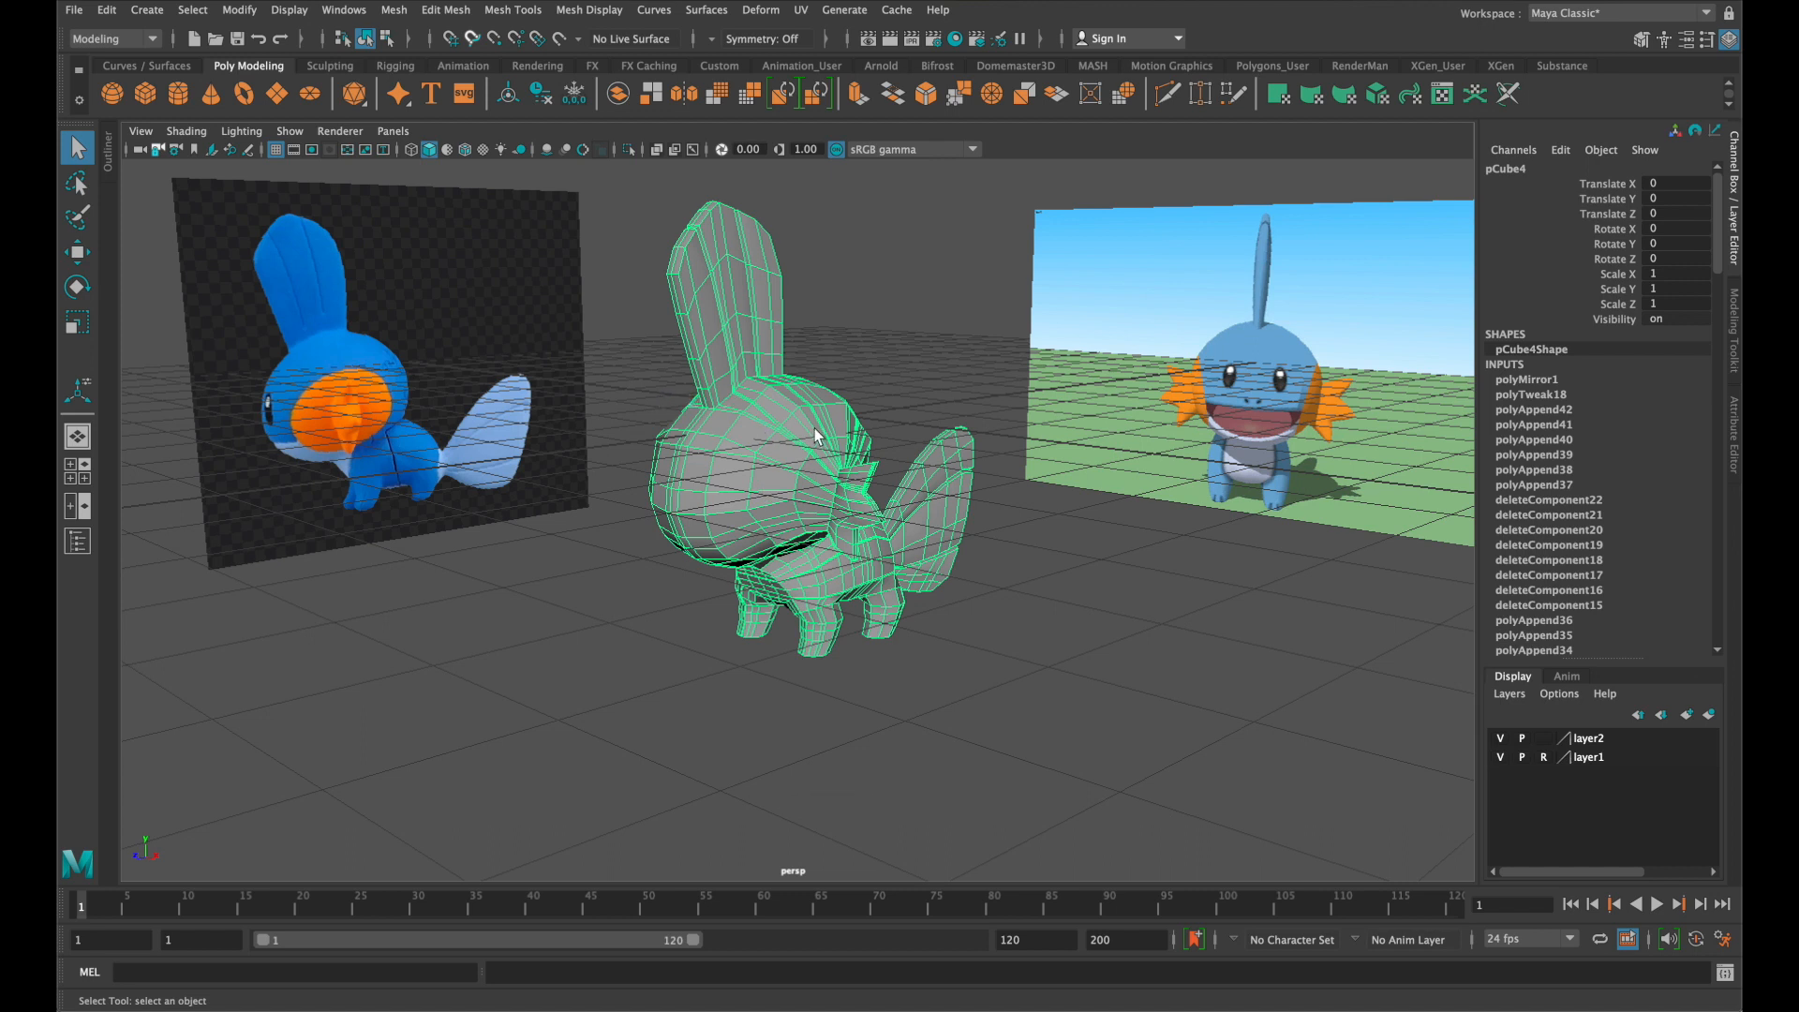
Save the scene as Mudkip in Maya Binary format in the Mudkip project folder, accepting the student version notice
key(super+s)
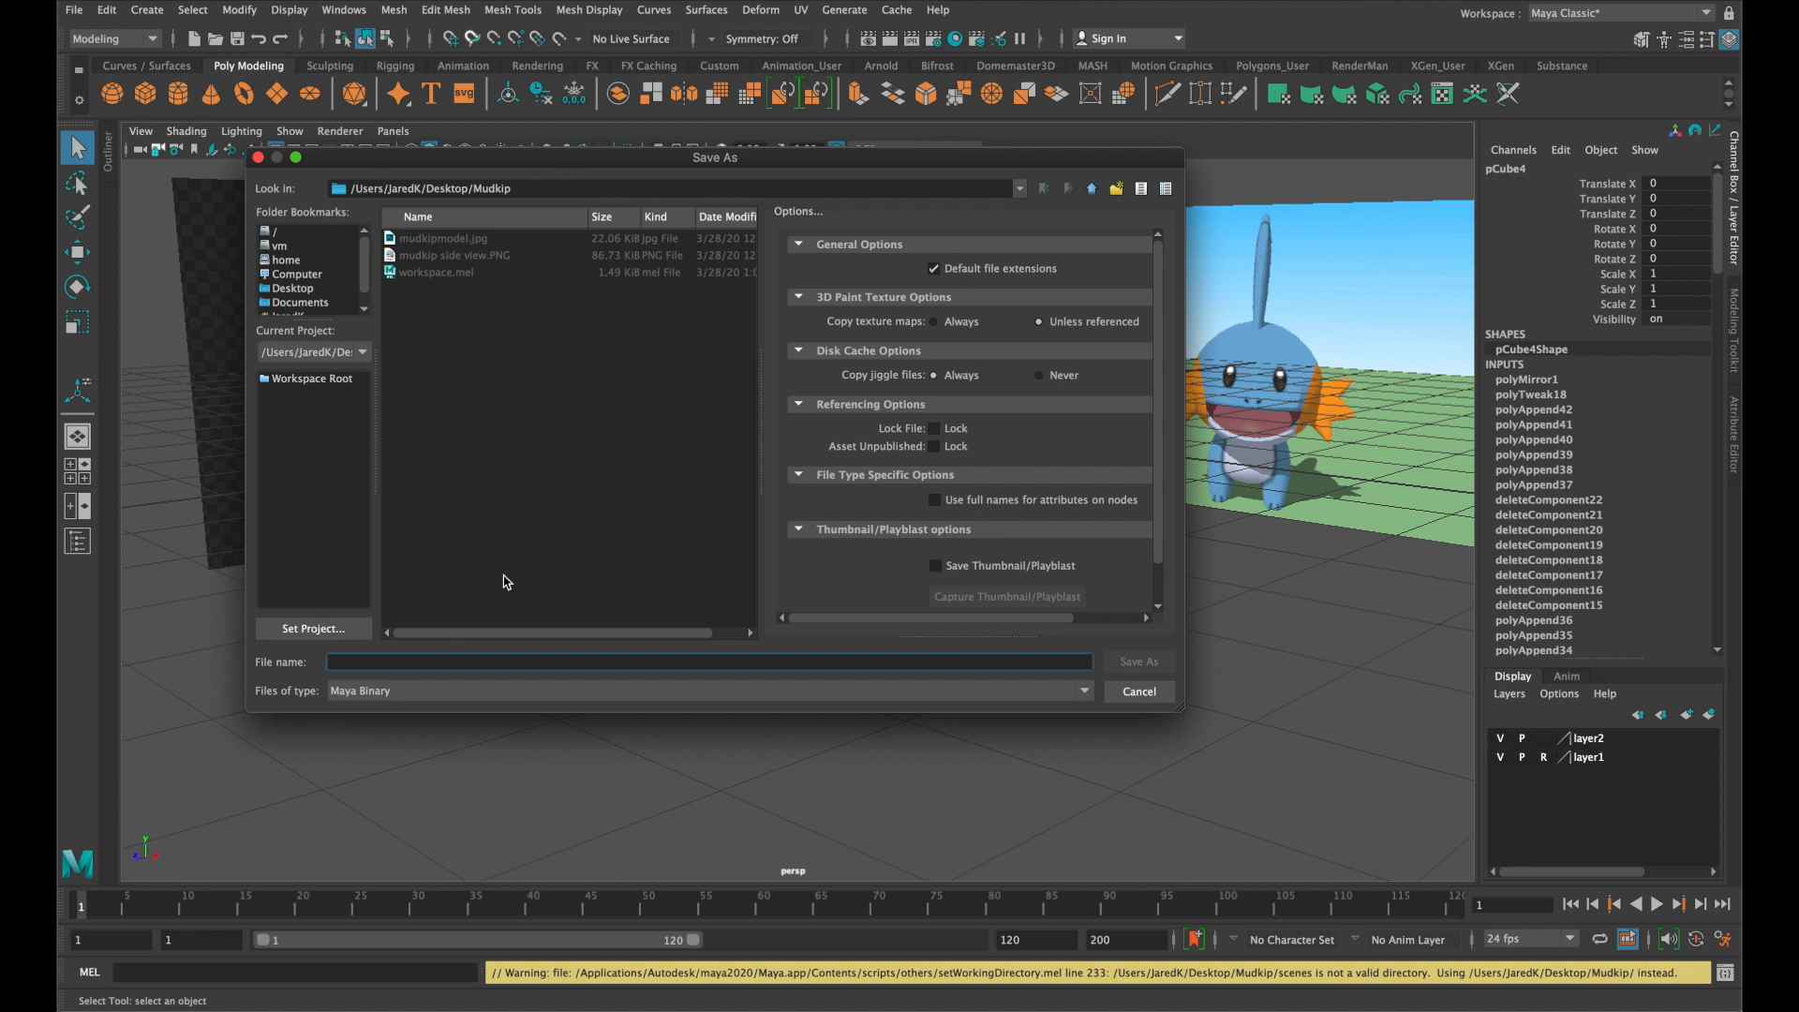
text(Mub)
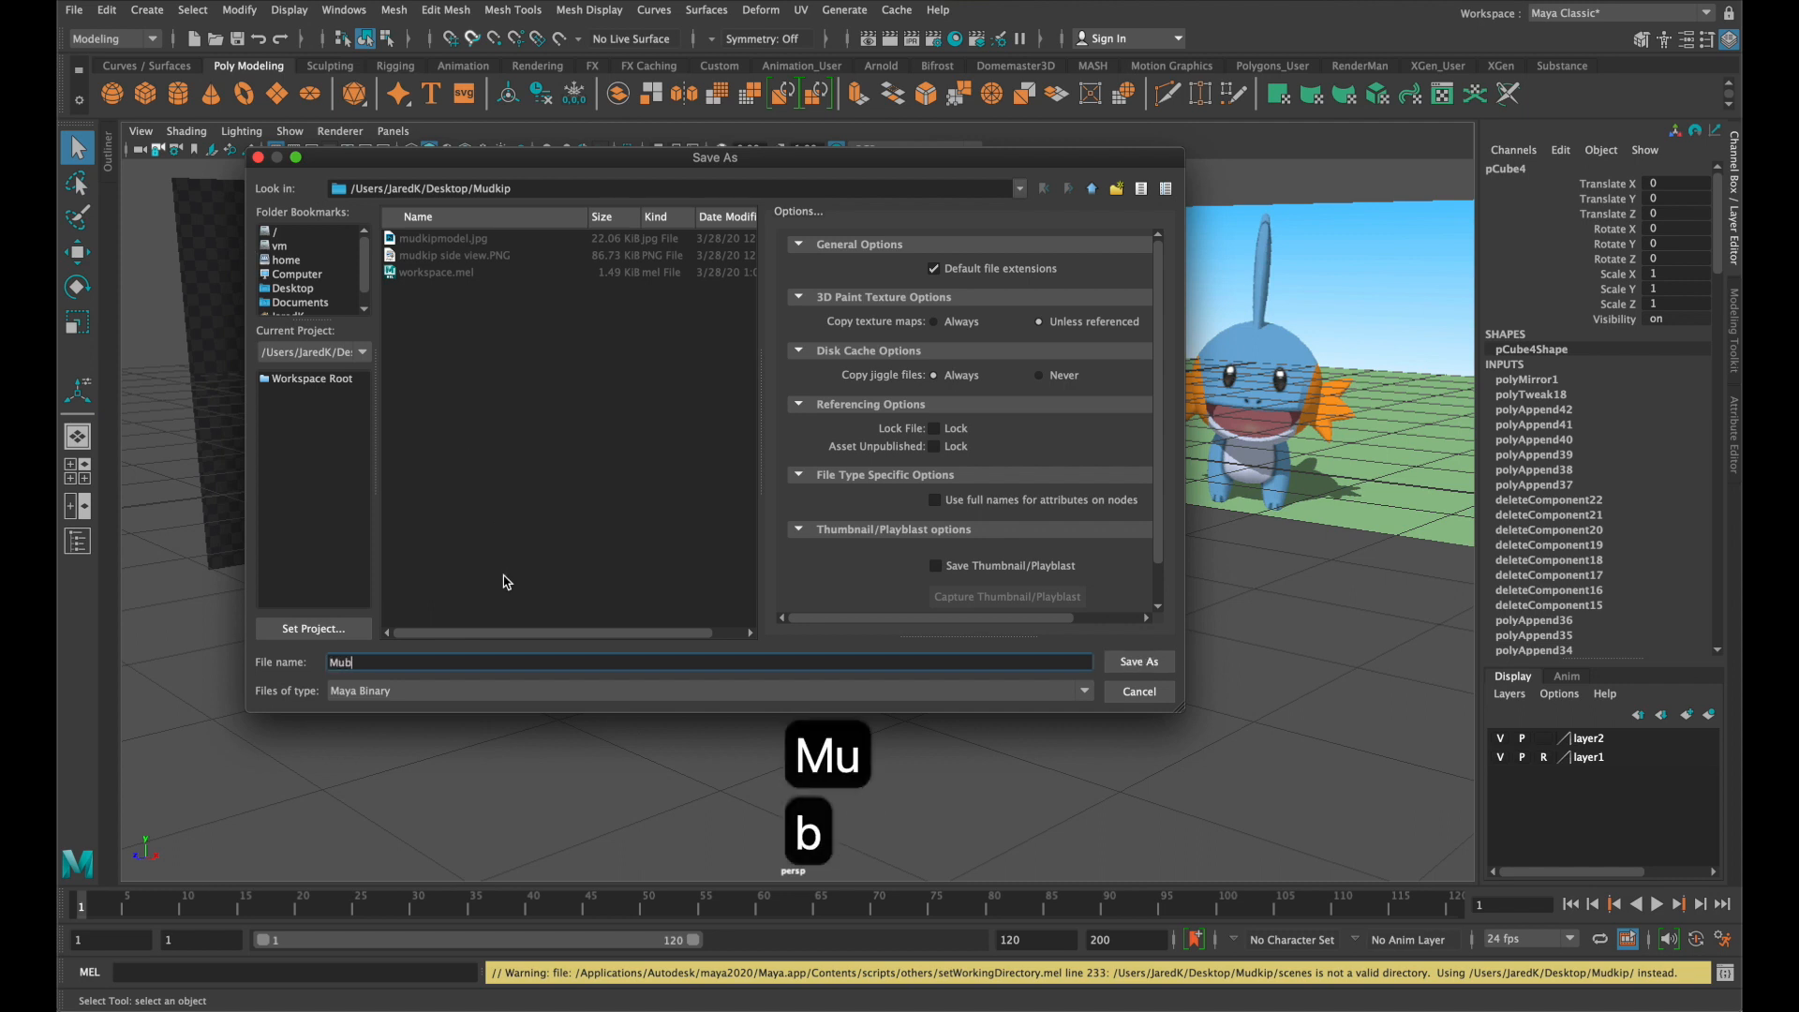
text(d)
key(BackSpace)
key(BackSpace)
text(dkin)
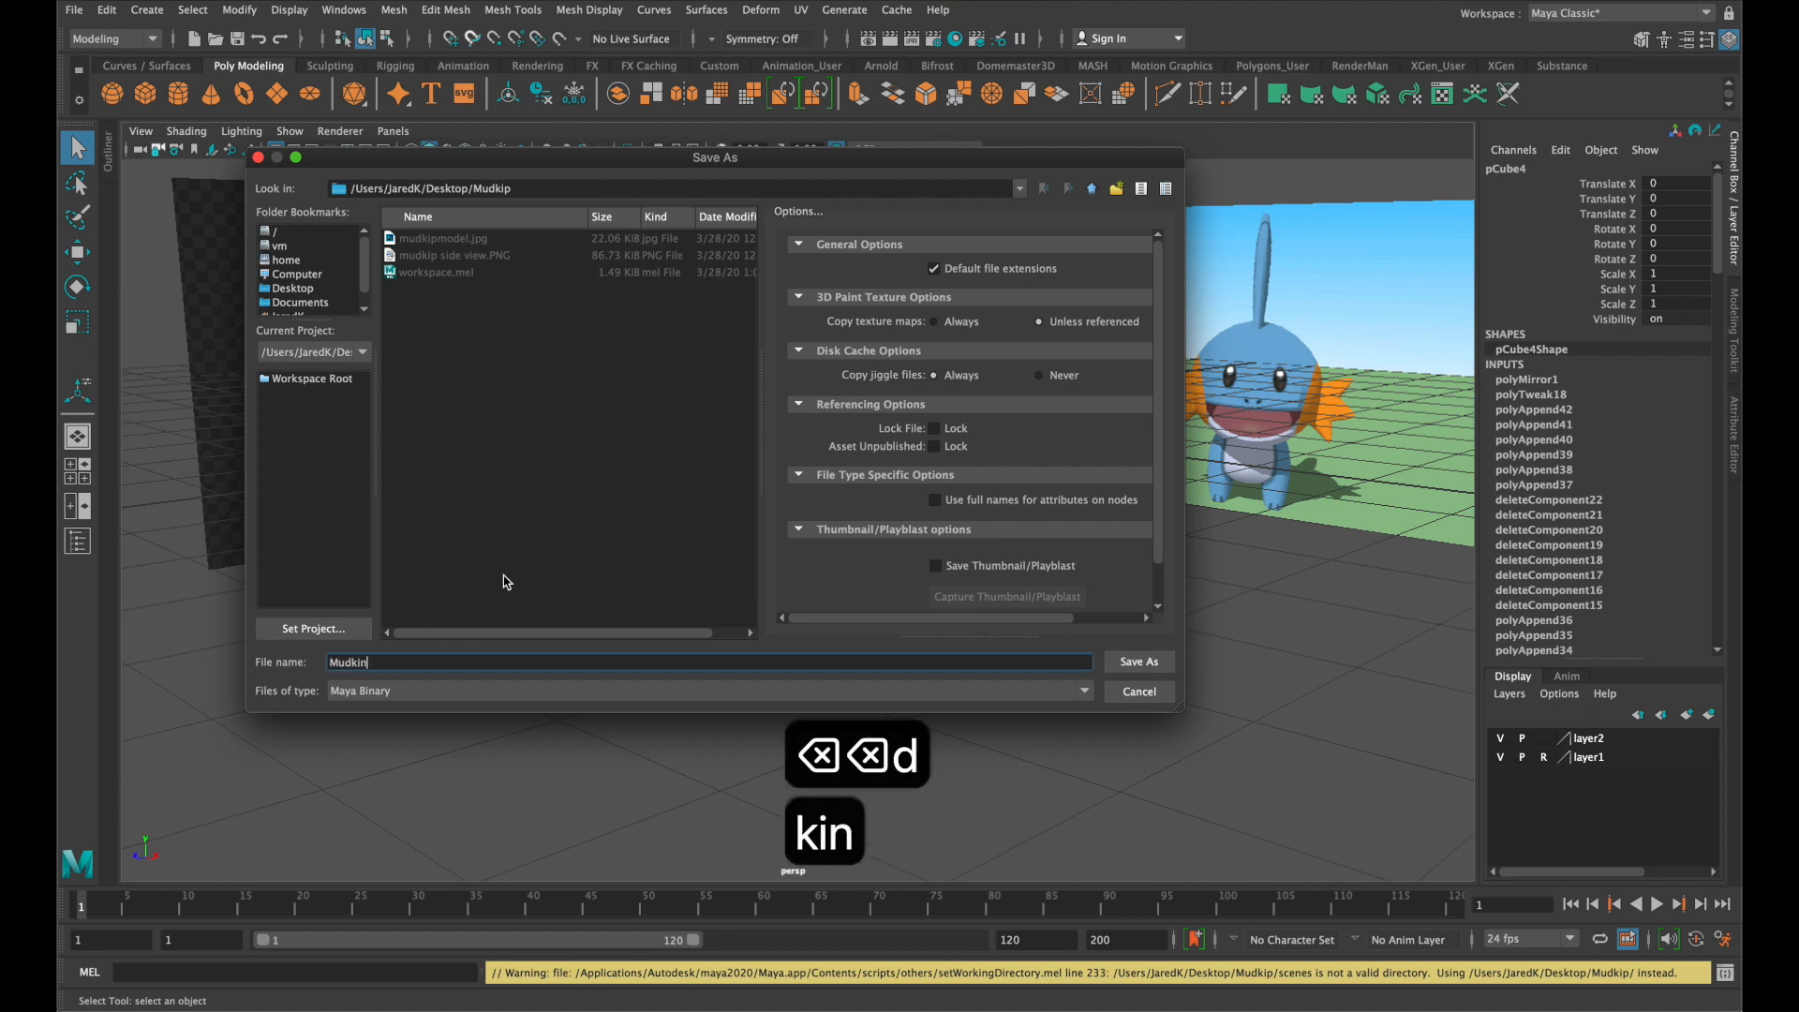
key(BackSpace)
text(p)
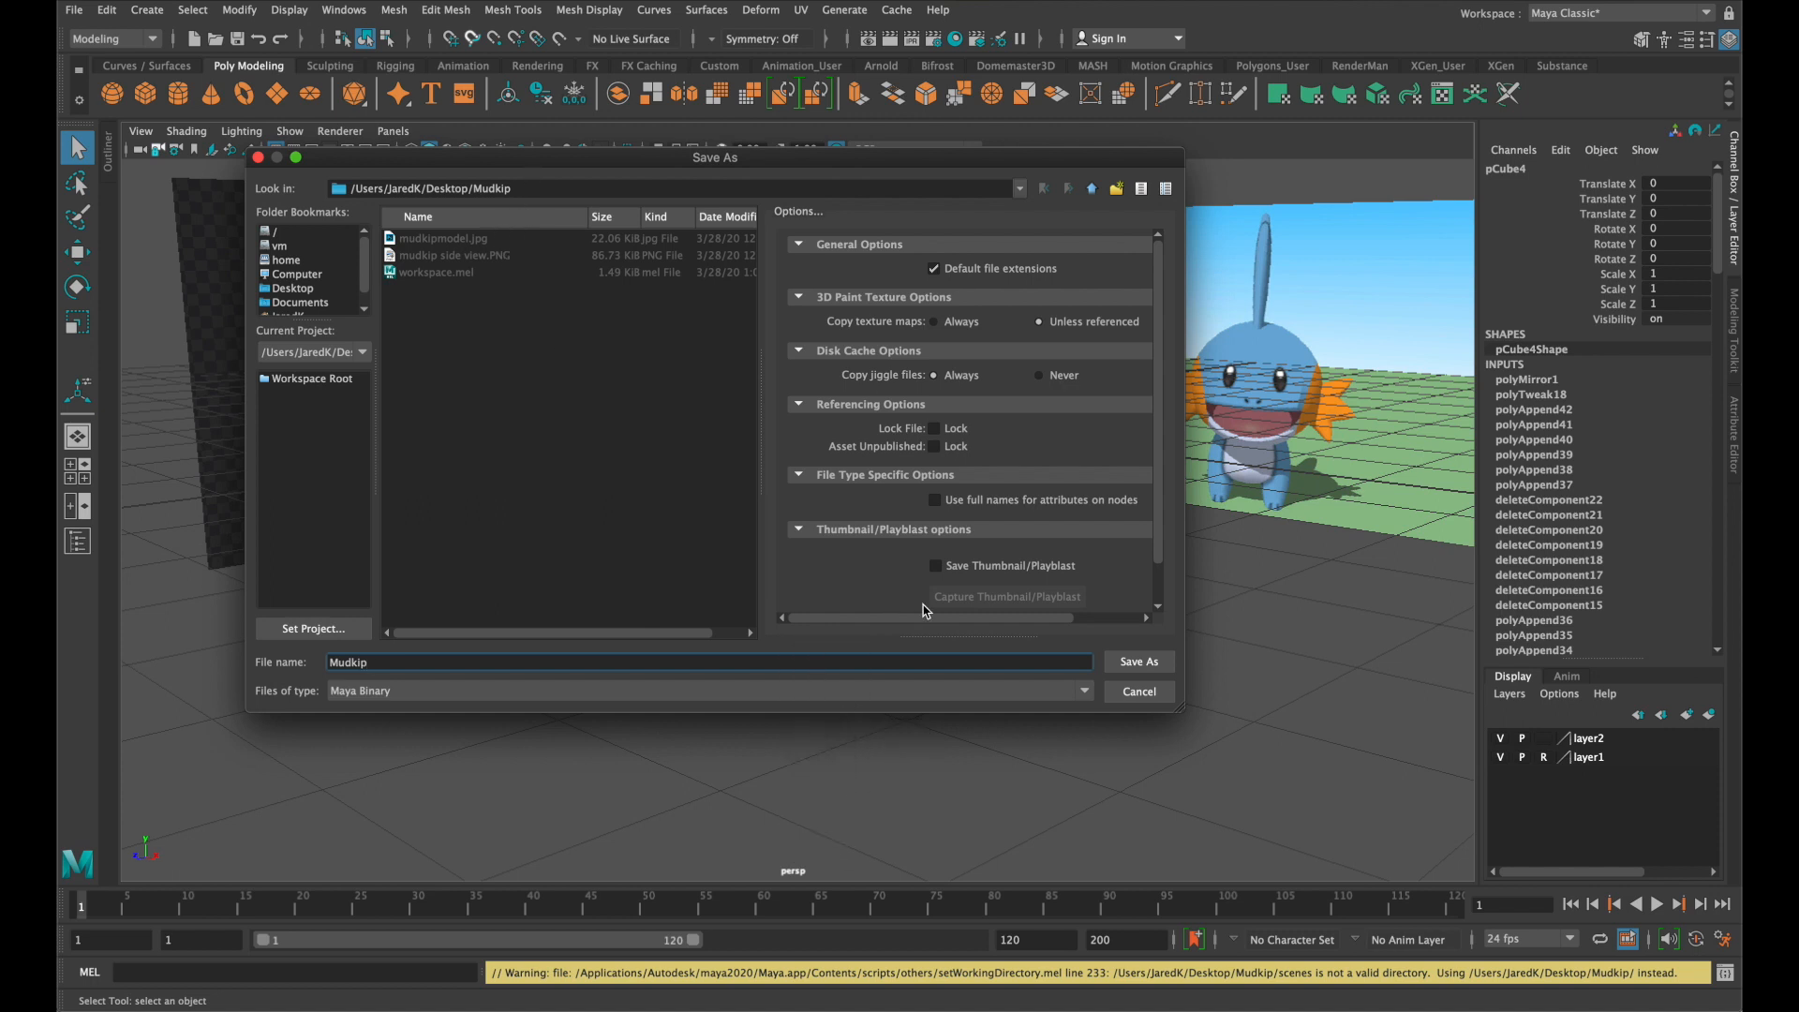
click(1139, 662)
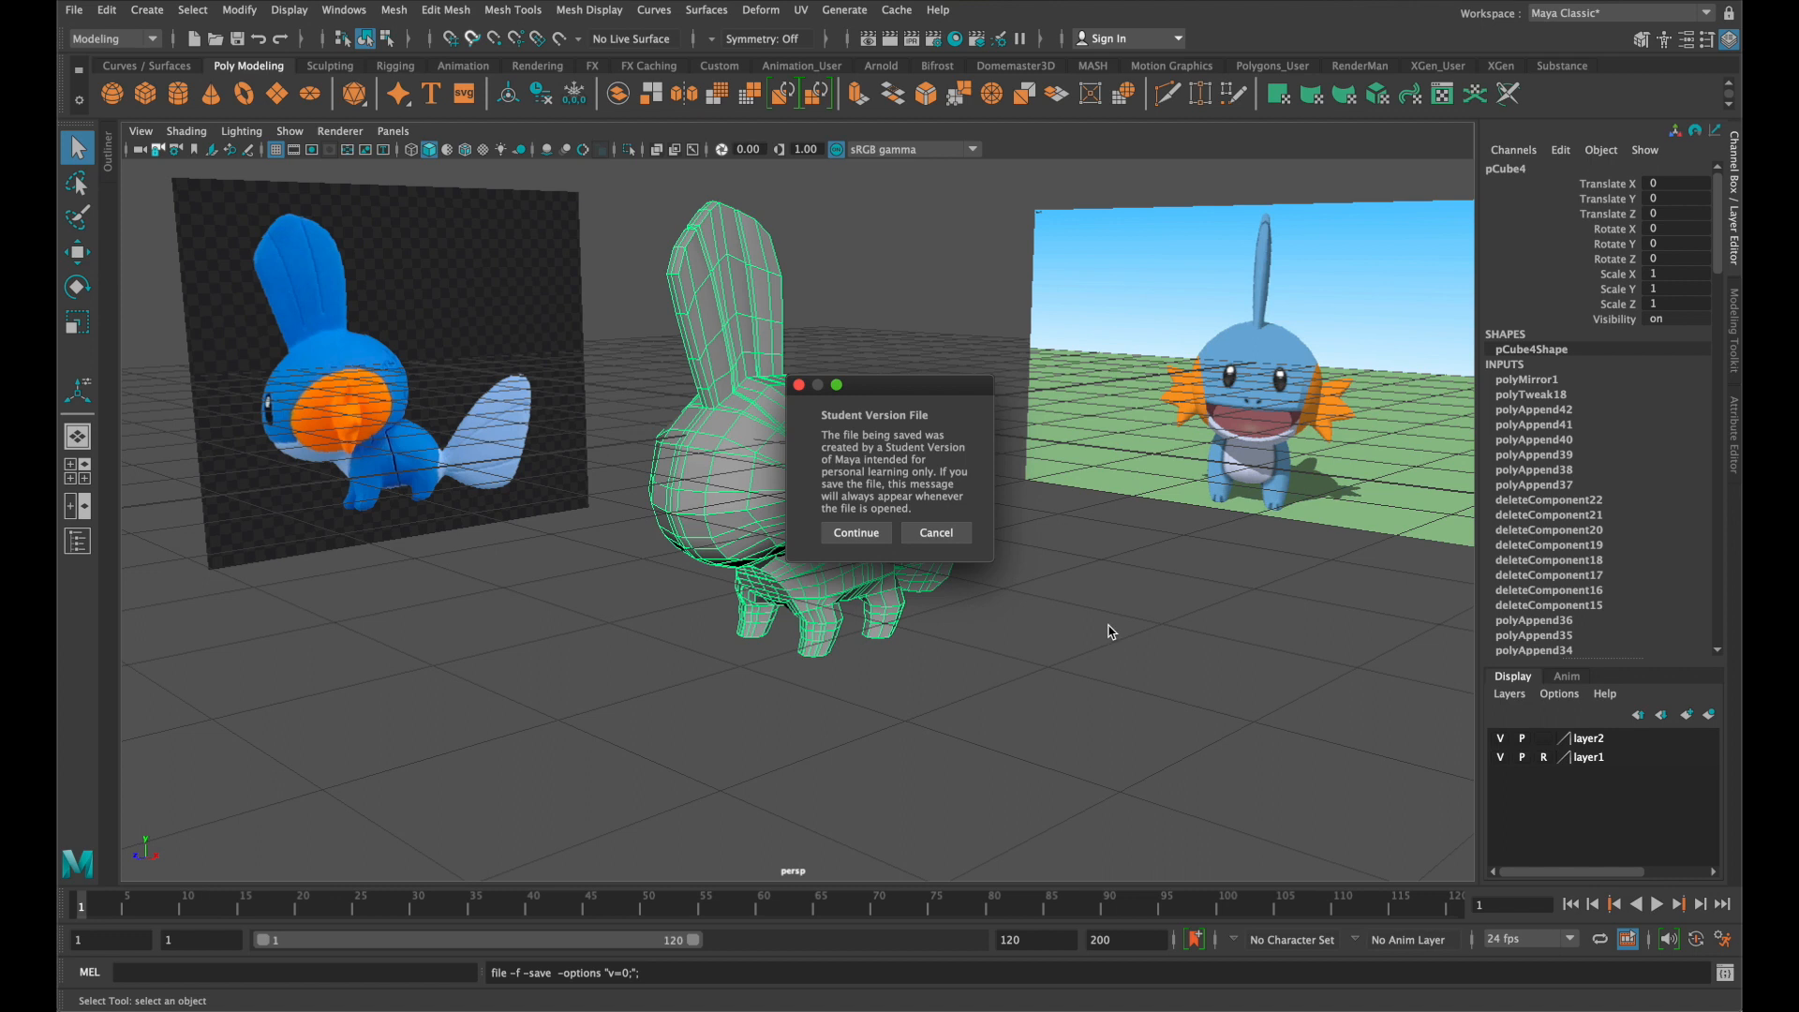
click(872, 532)
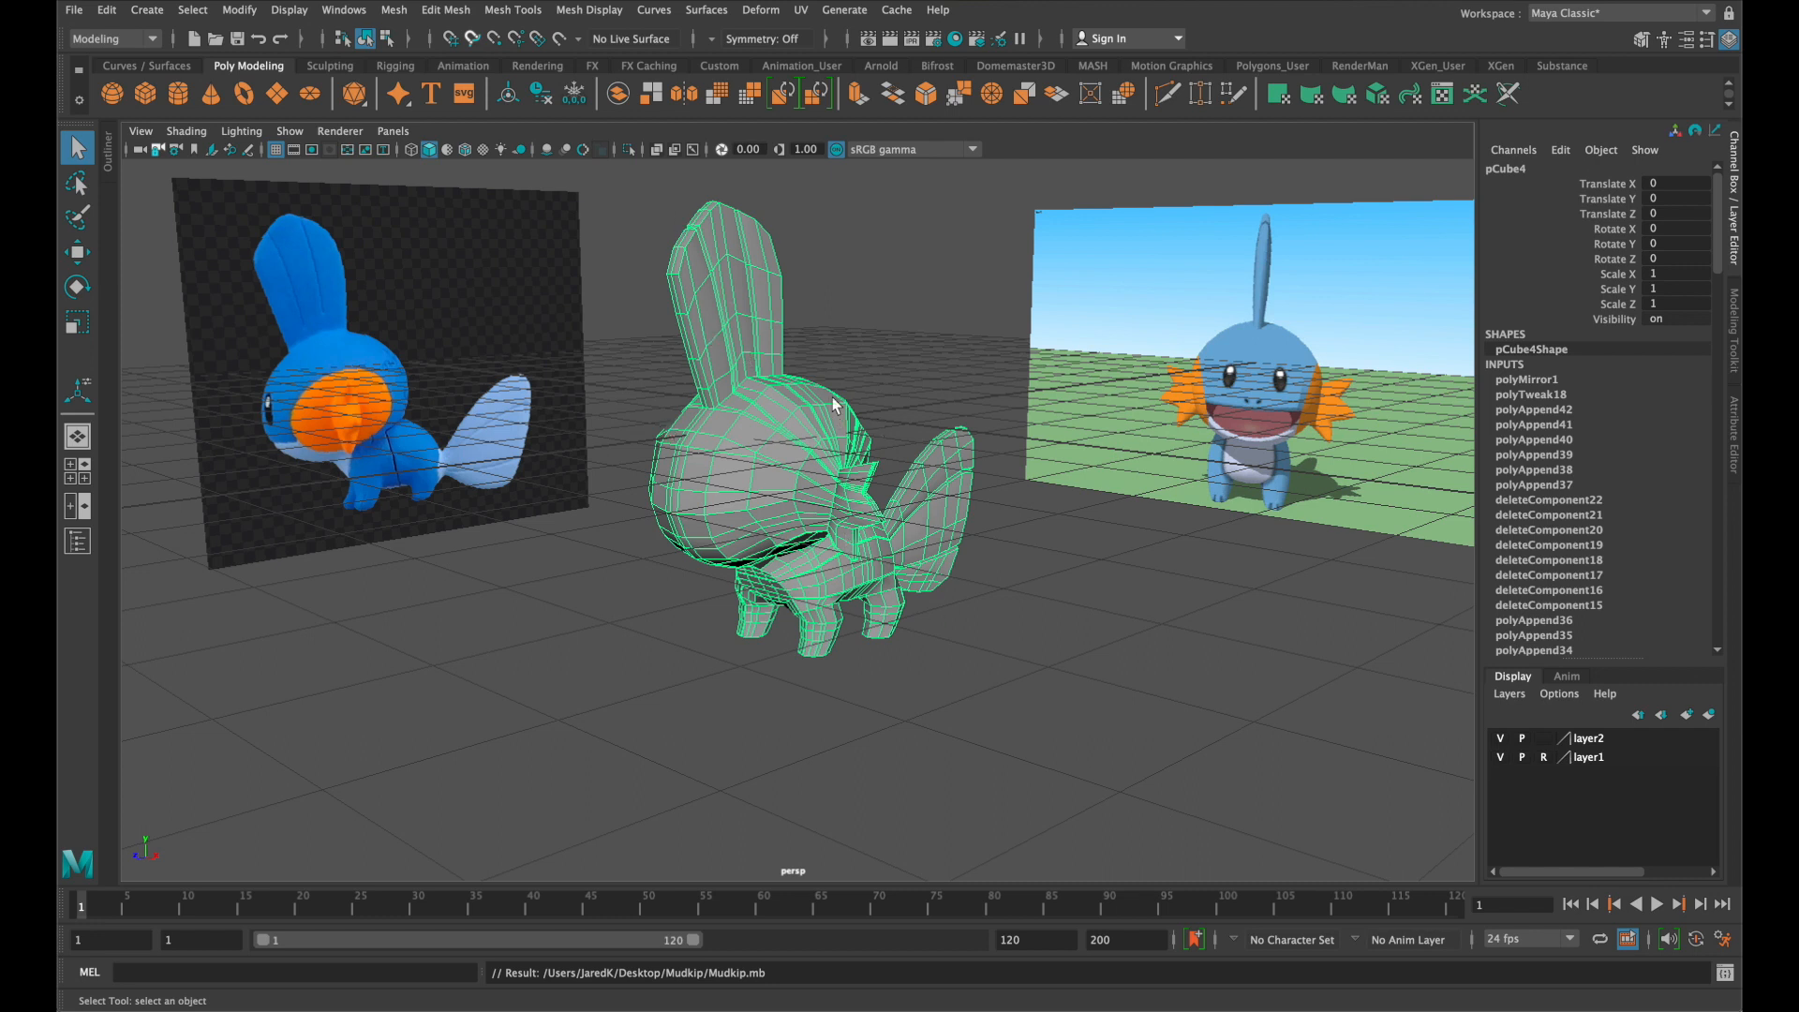
Compare the saved model's smoothed preview with its unsmoothed display, with the model selected again at the end
key(3)
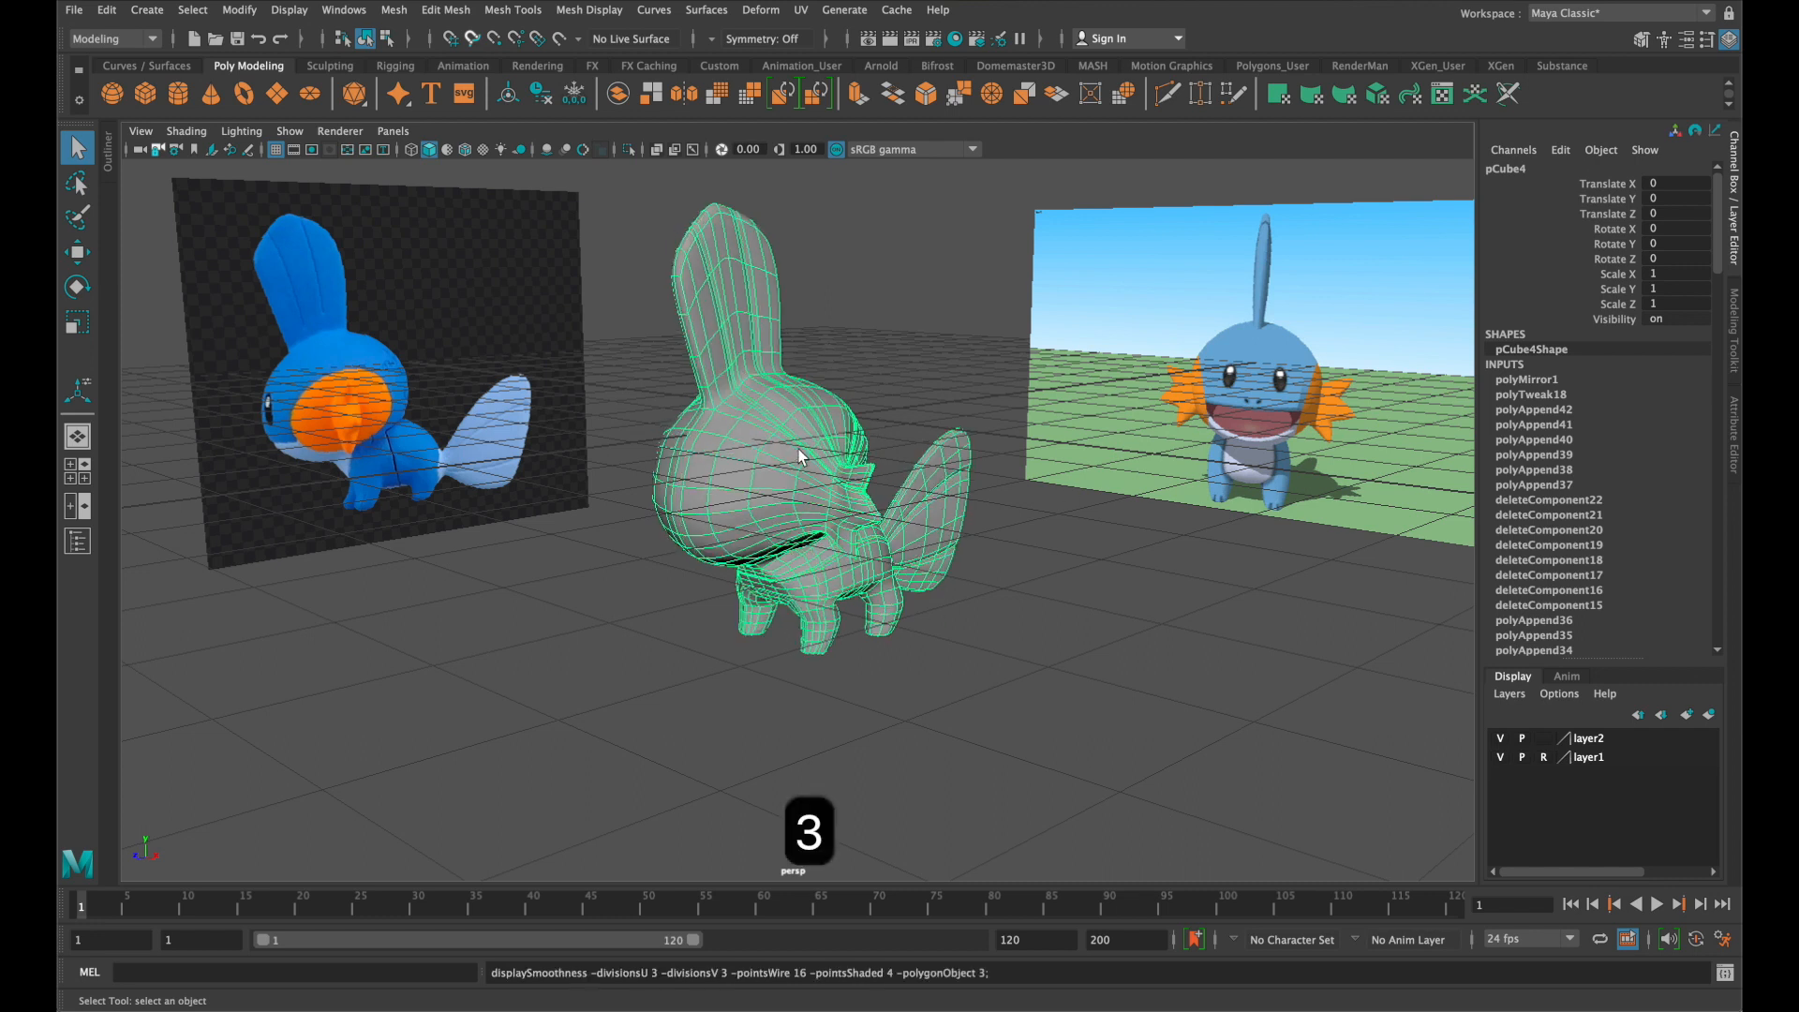
click(892, 392)
key(1)
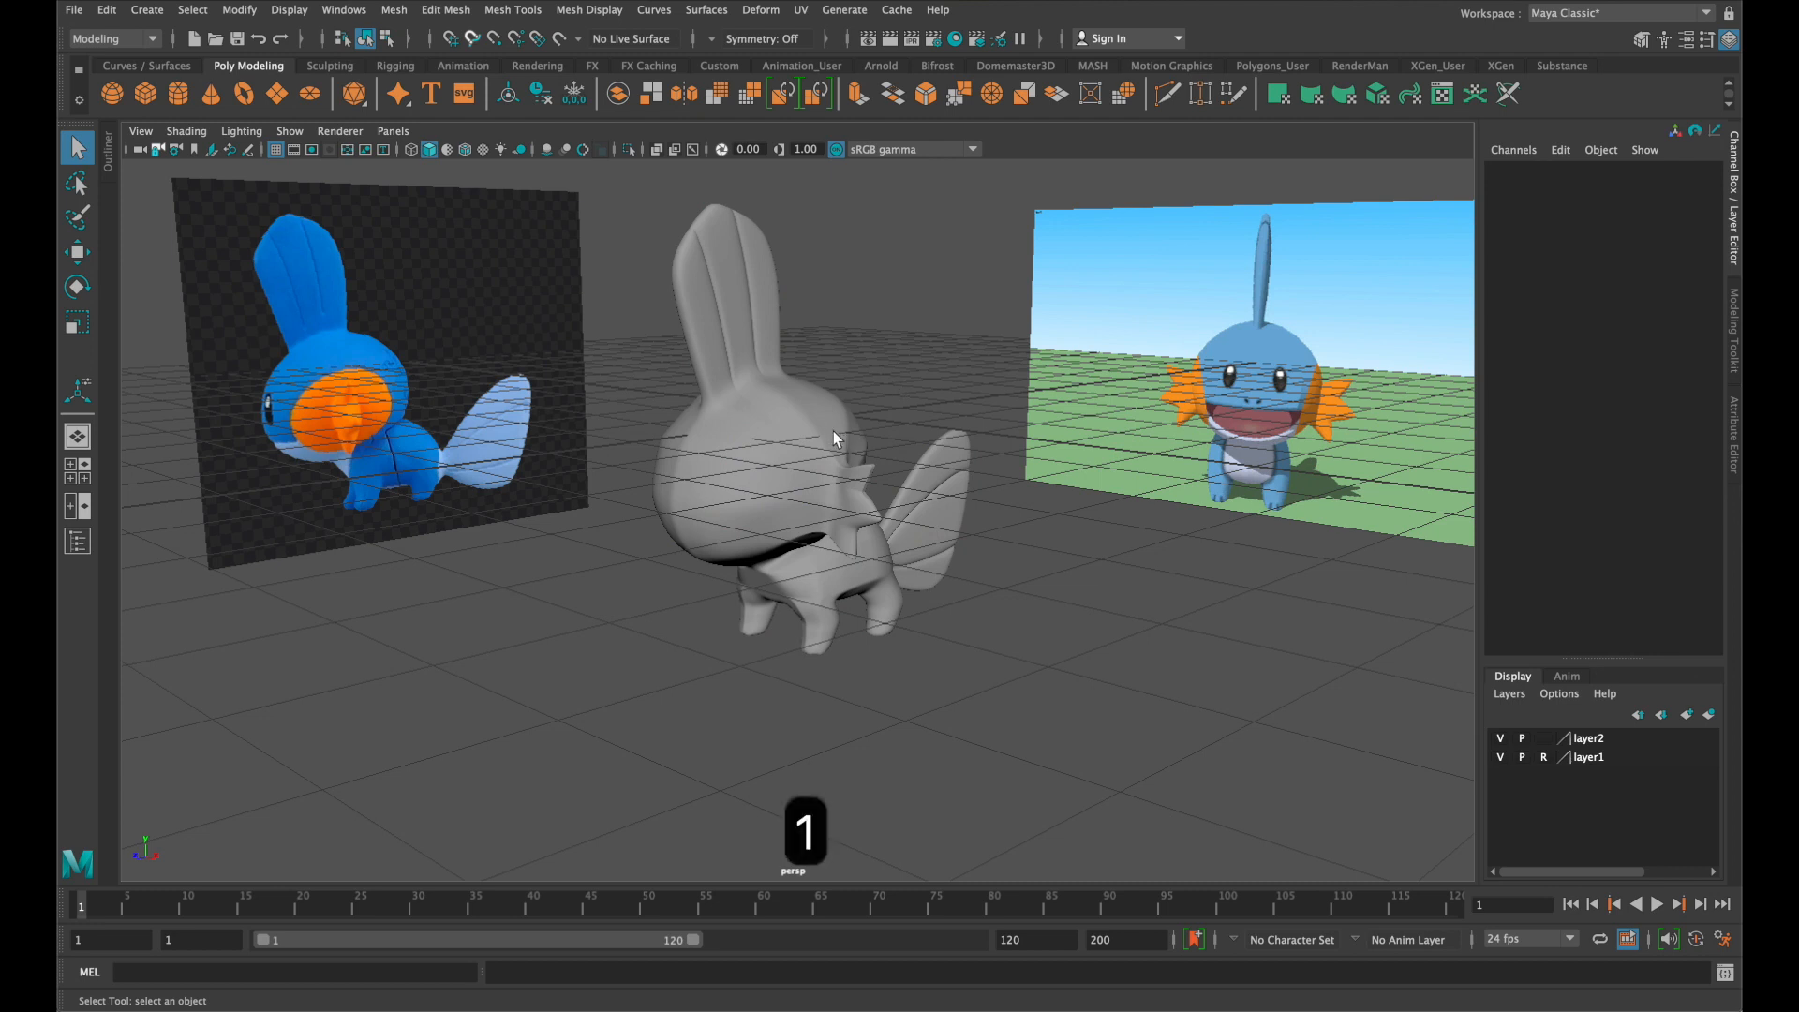
click(829, 439)
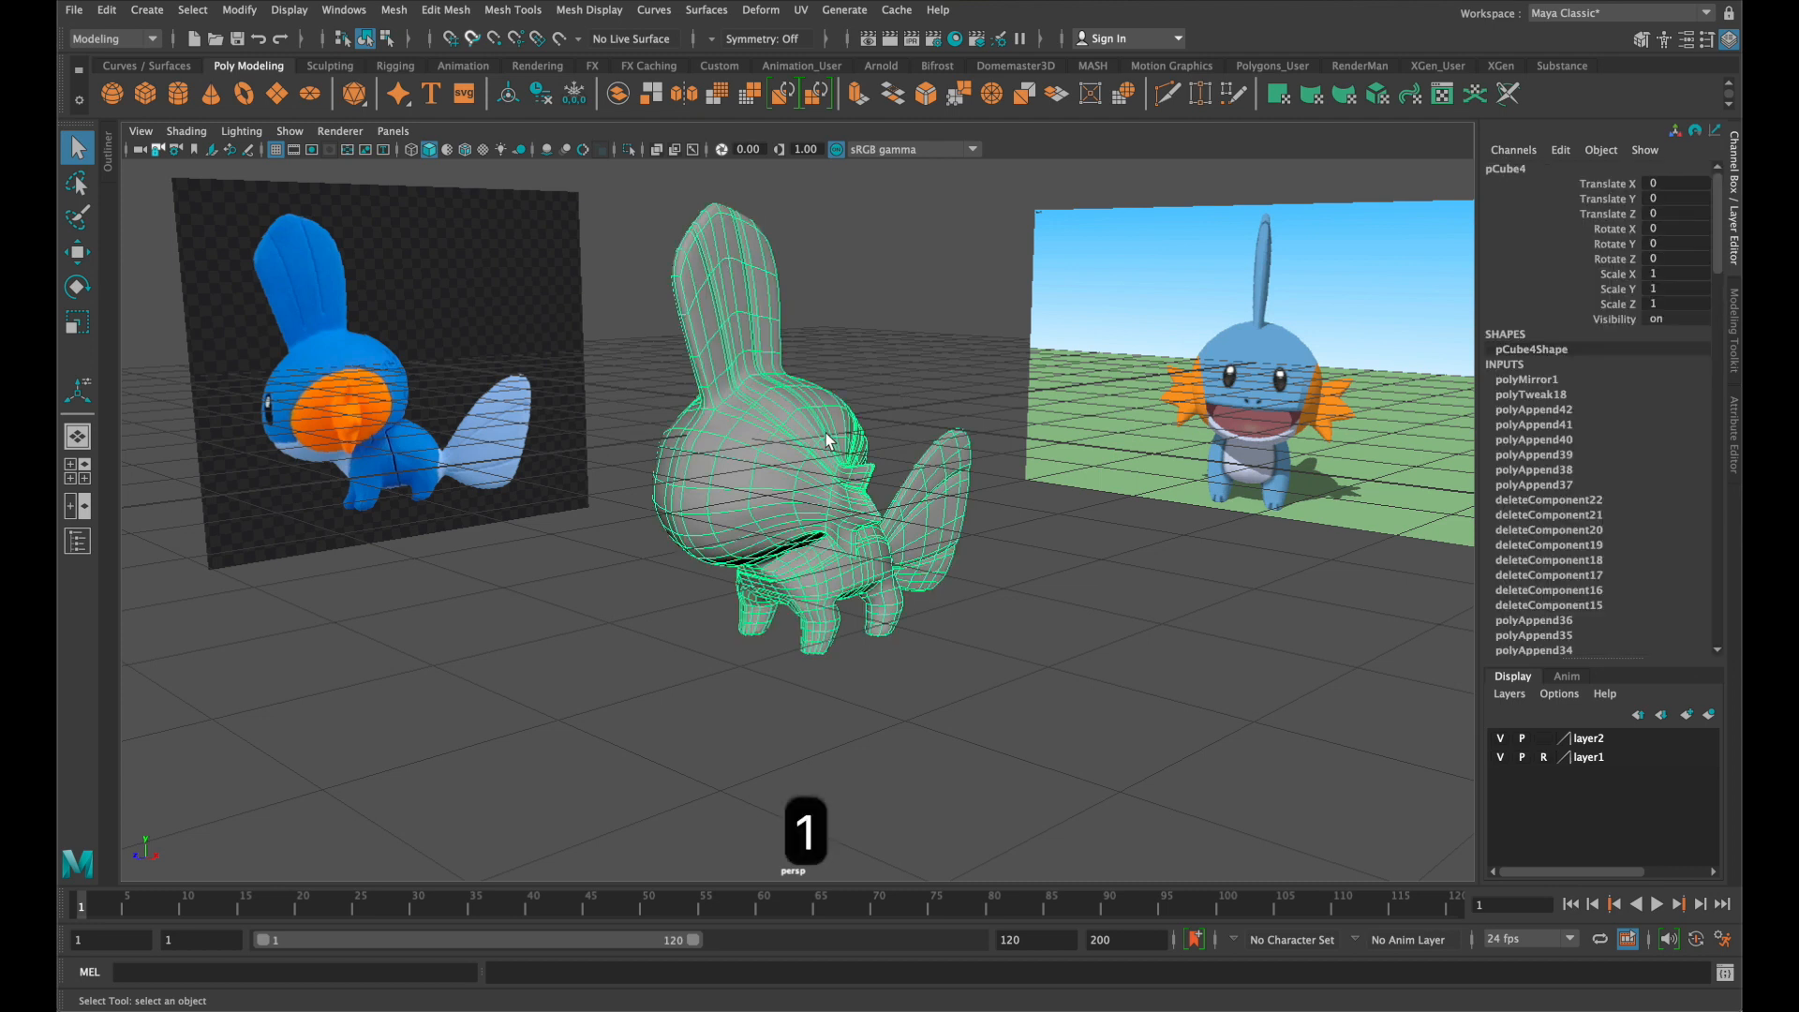
Apply the Smooth mesh operation to the whole model and deselect it
click(409, 13)
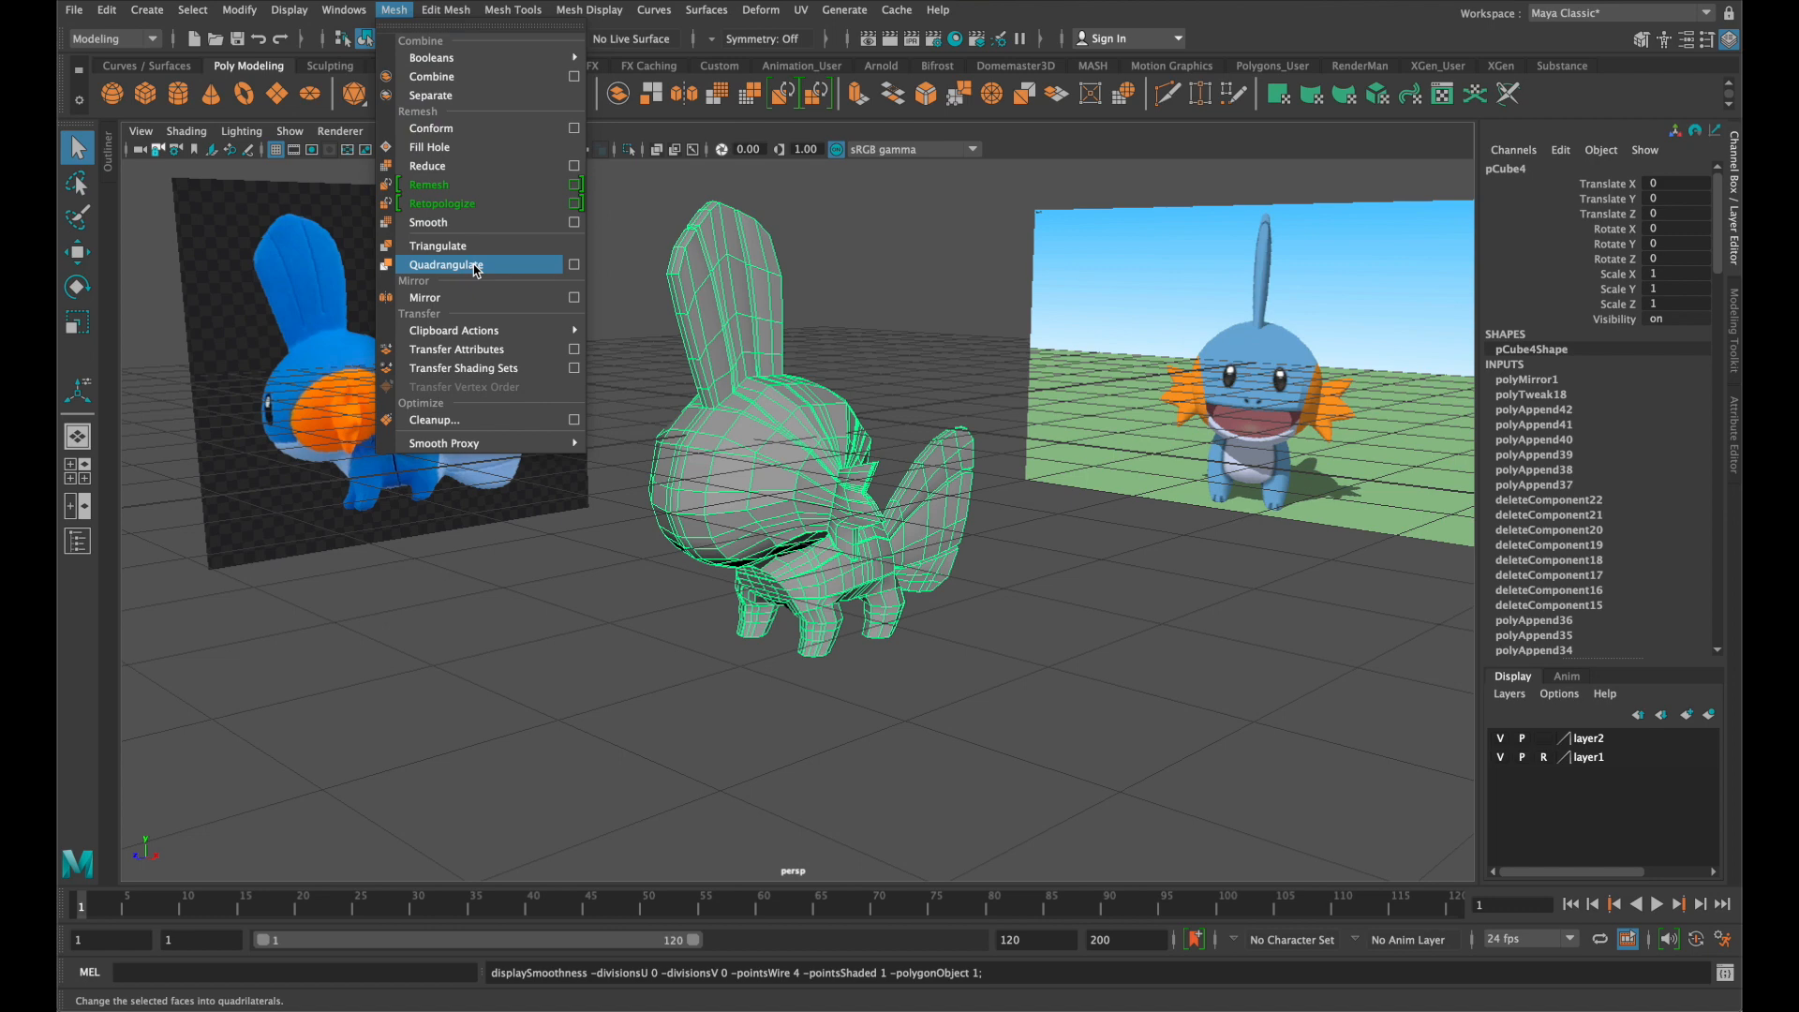
click(426, 224)
click(844, 321)
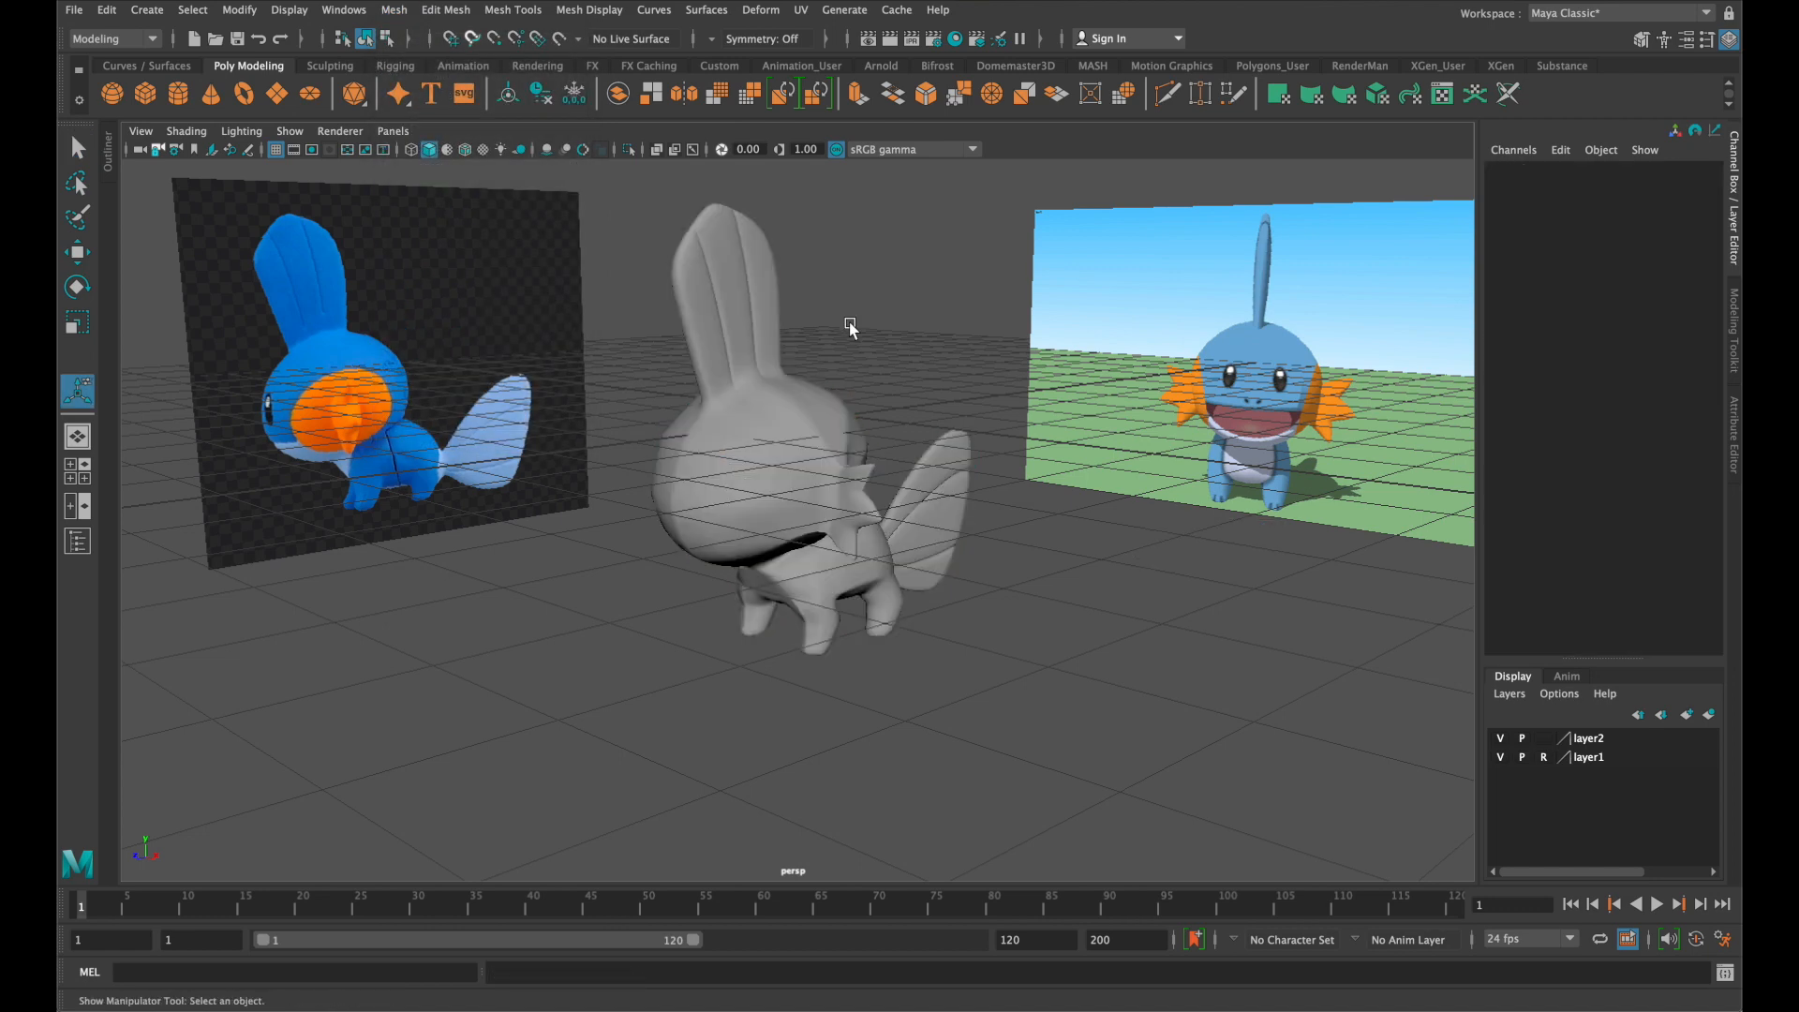
Examine the smoothed model's head, gills and underside, and frame the whole figure in the perspective view
click(800, 448)
mouse_move(778, 422)
alt+mouse_down()
mouse_move(823, 413)
mouse_move(883, 449)
mouse_move(1052, 490)
mouse_move(940, 431)
mouse_move(778, 410)
alt+mouse_up()
click(1059, 285)
scroll(974, 325, down, 8)
alt+drag(964, 329, 1072, 357)
scroll(1051, 334, up, 5)
alt+middle_drag(1071, 357, 1057, 481)
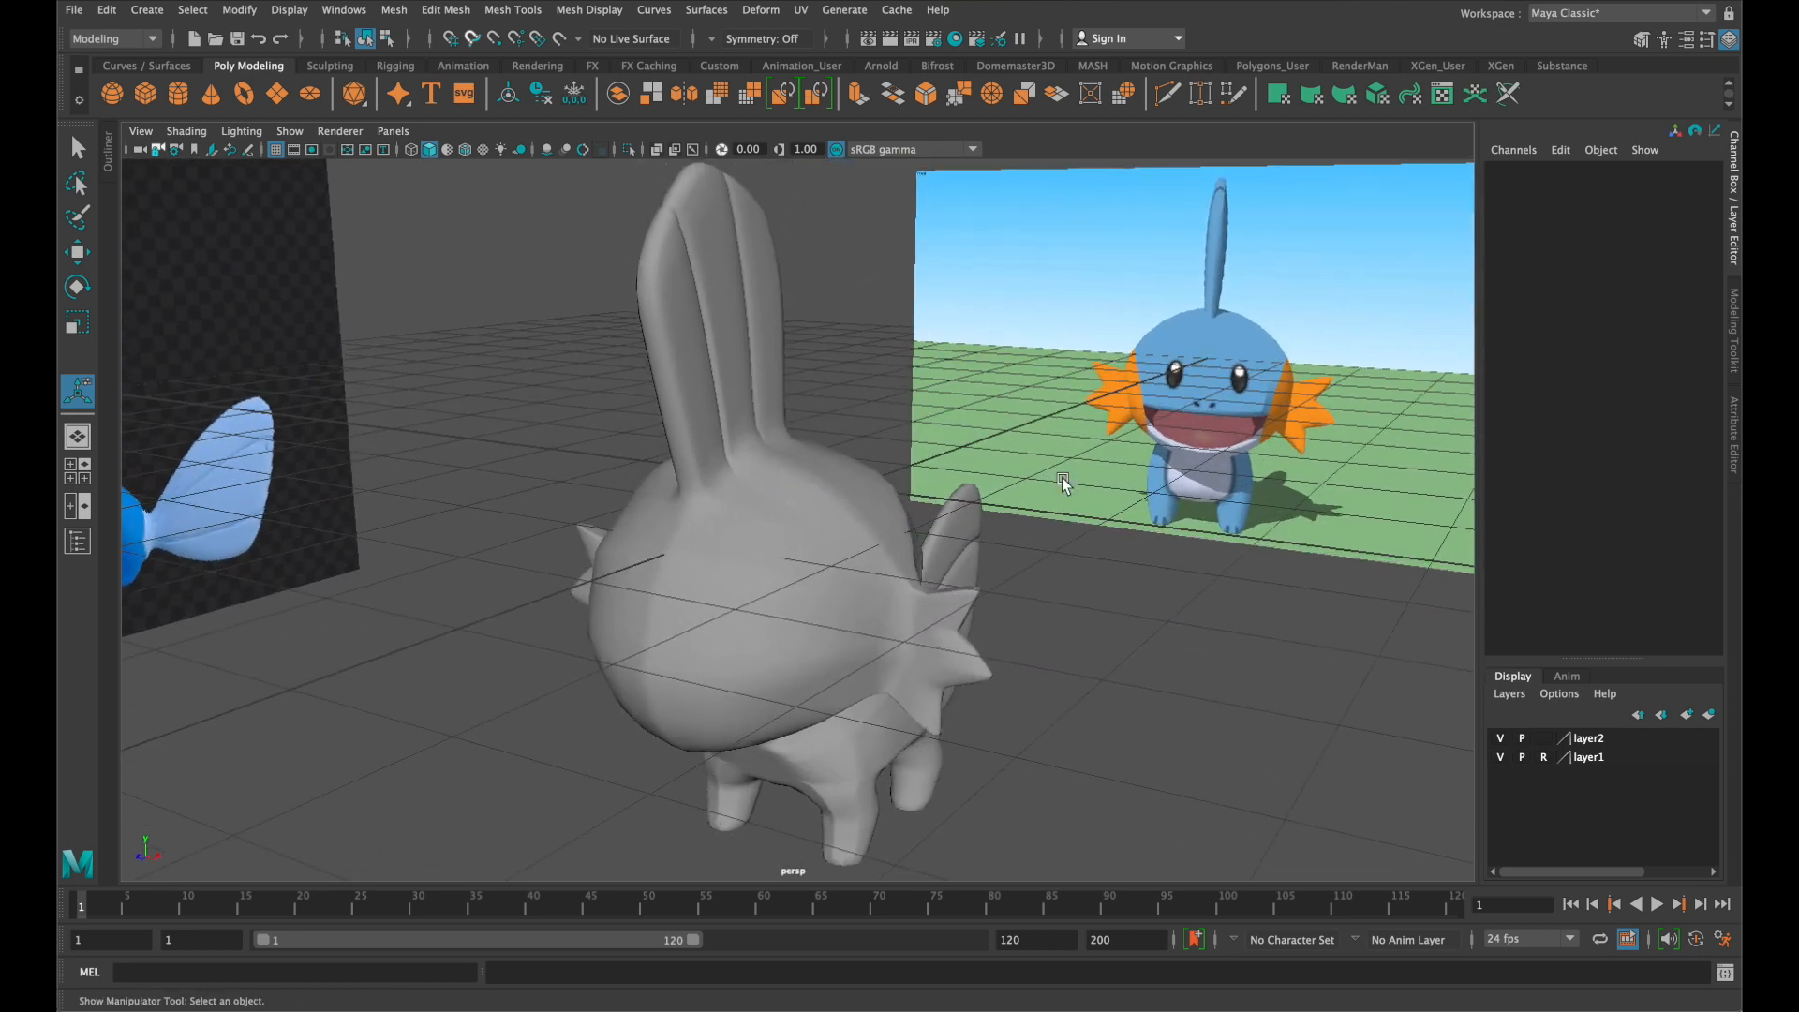
alt+drag(1057, 481, 972, 455)
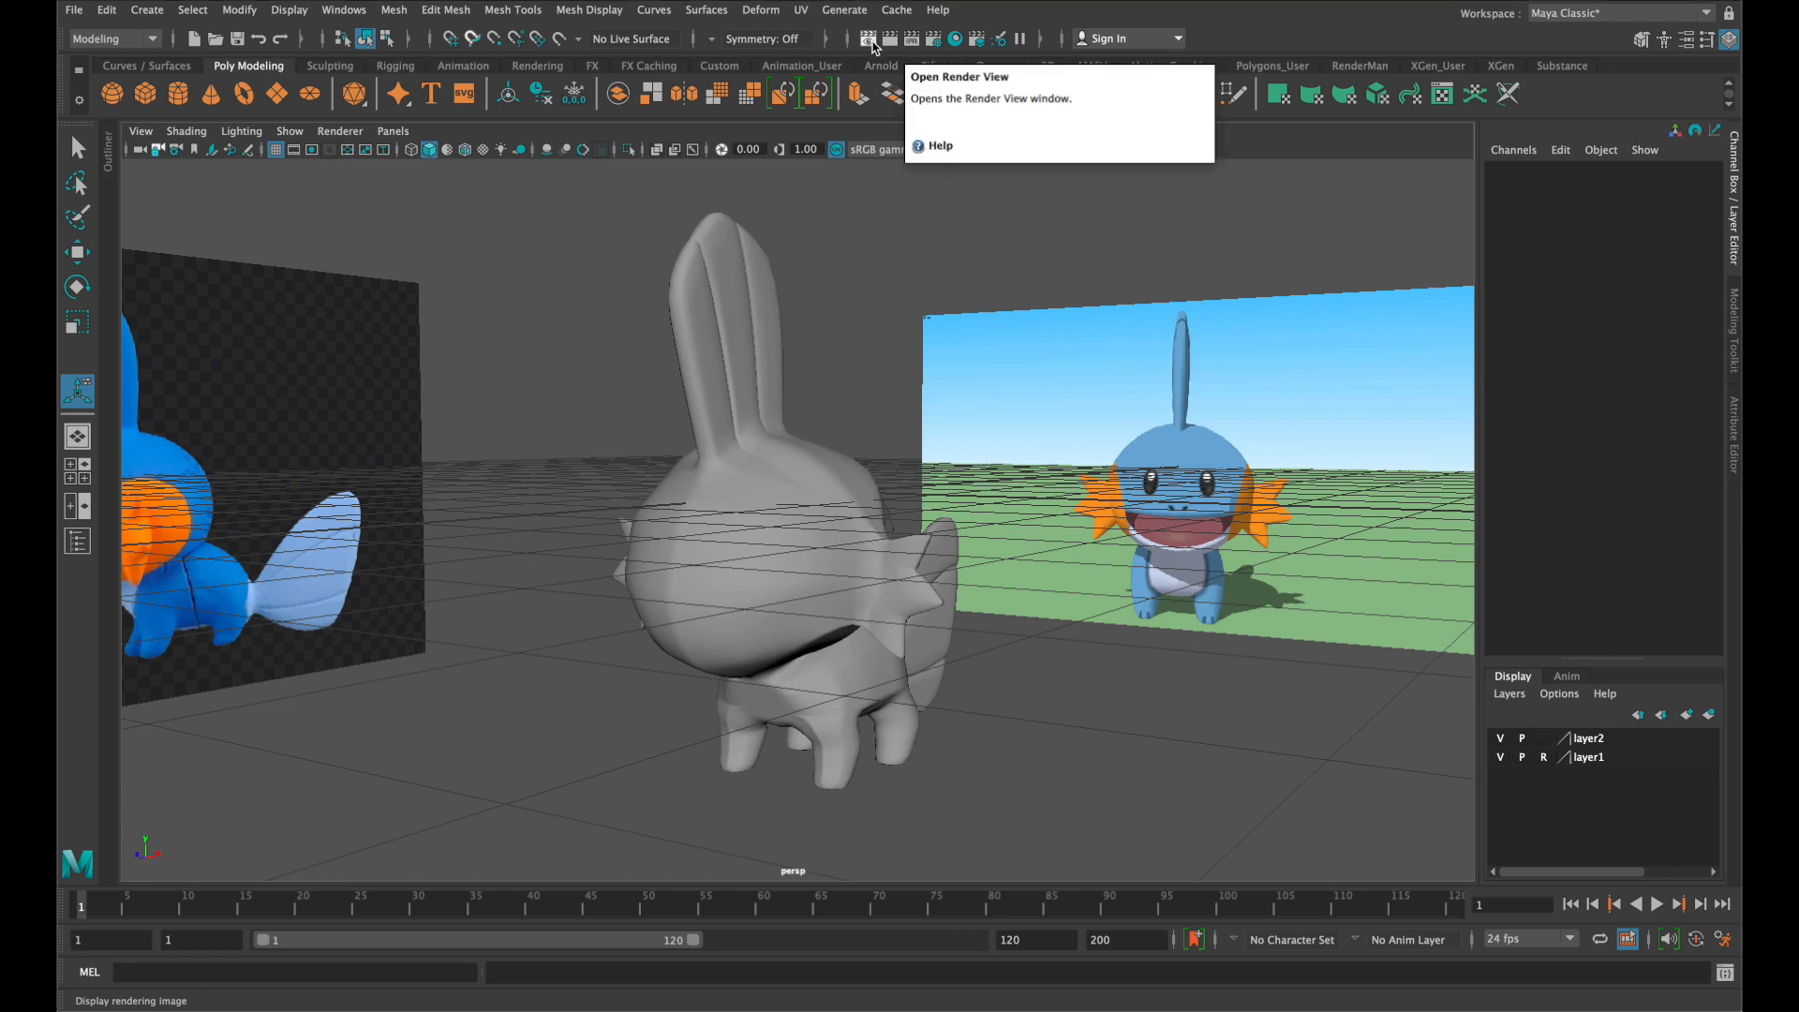
Render the perspective view in the Render View with Maya Hardware 2.0, with the reference image layer1 hidden
click(872, 47)
drag(544, 4, 1002, 216)
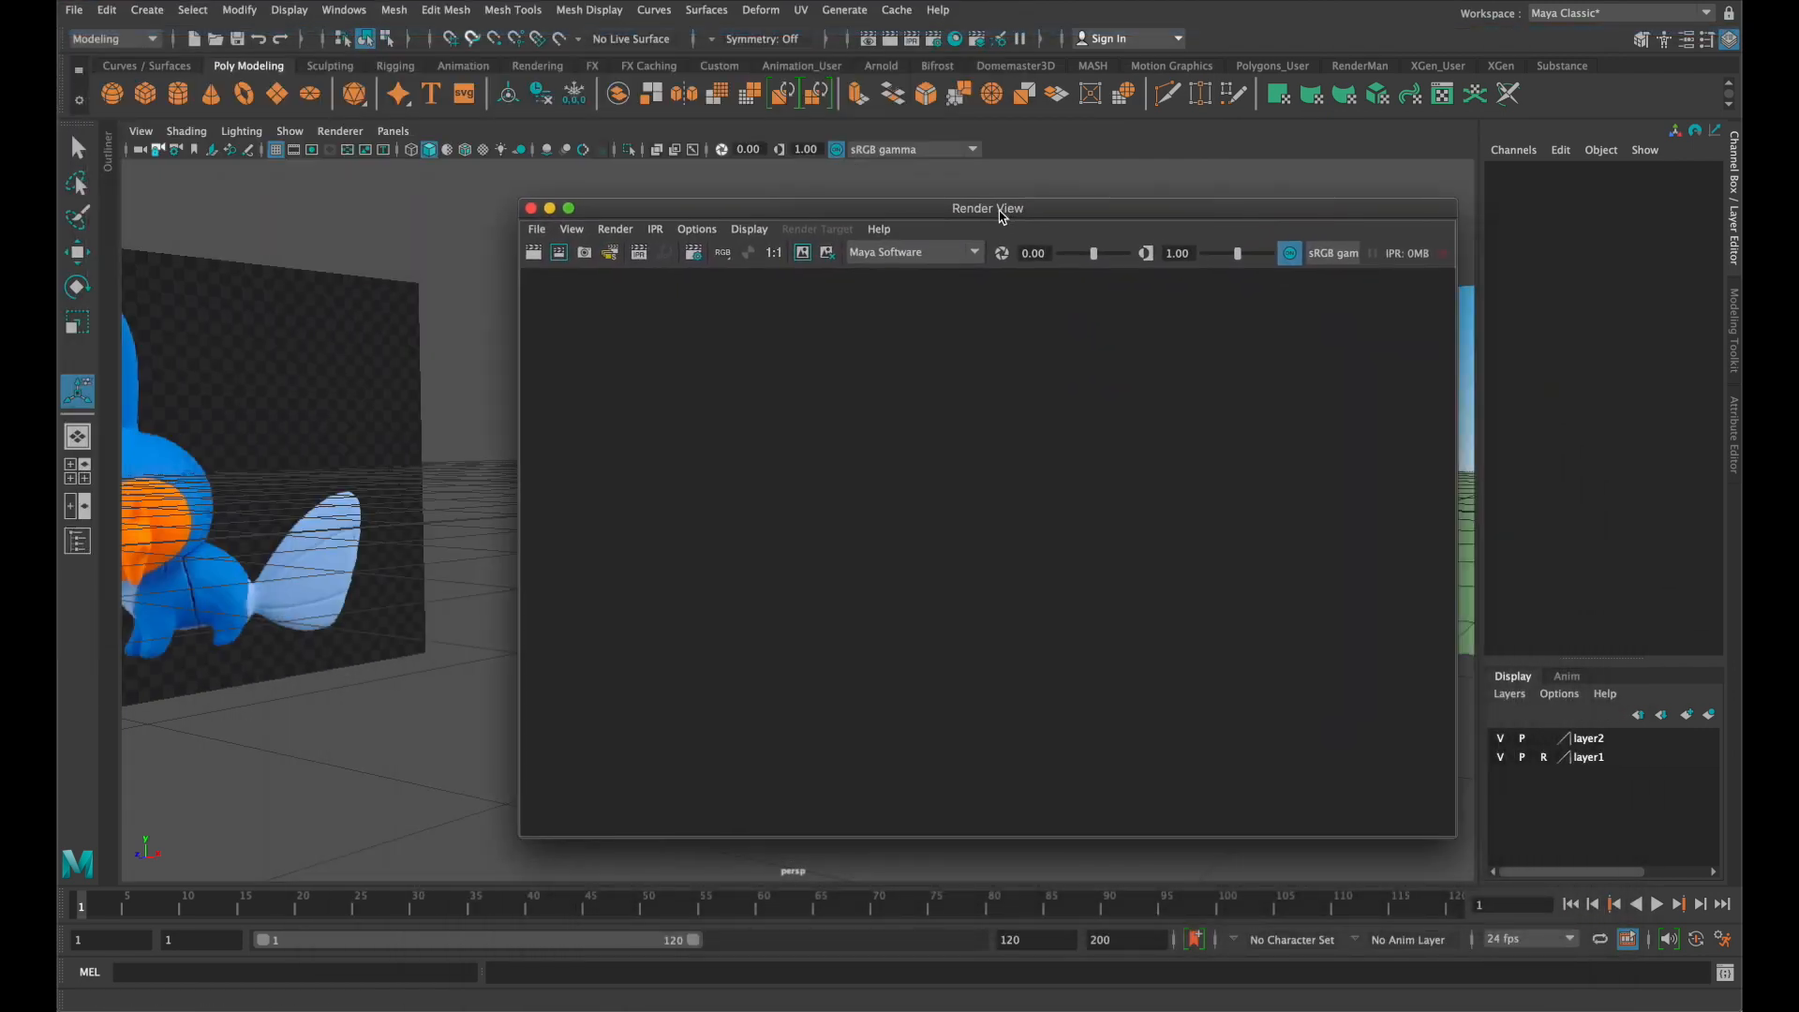
click(959, 249)
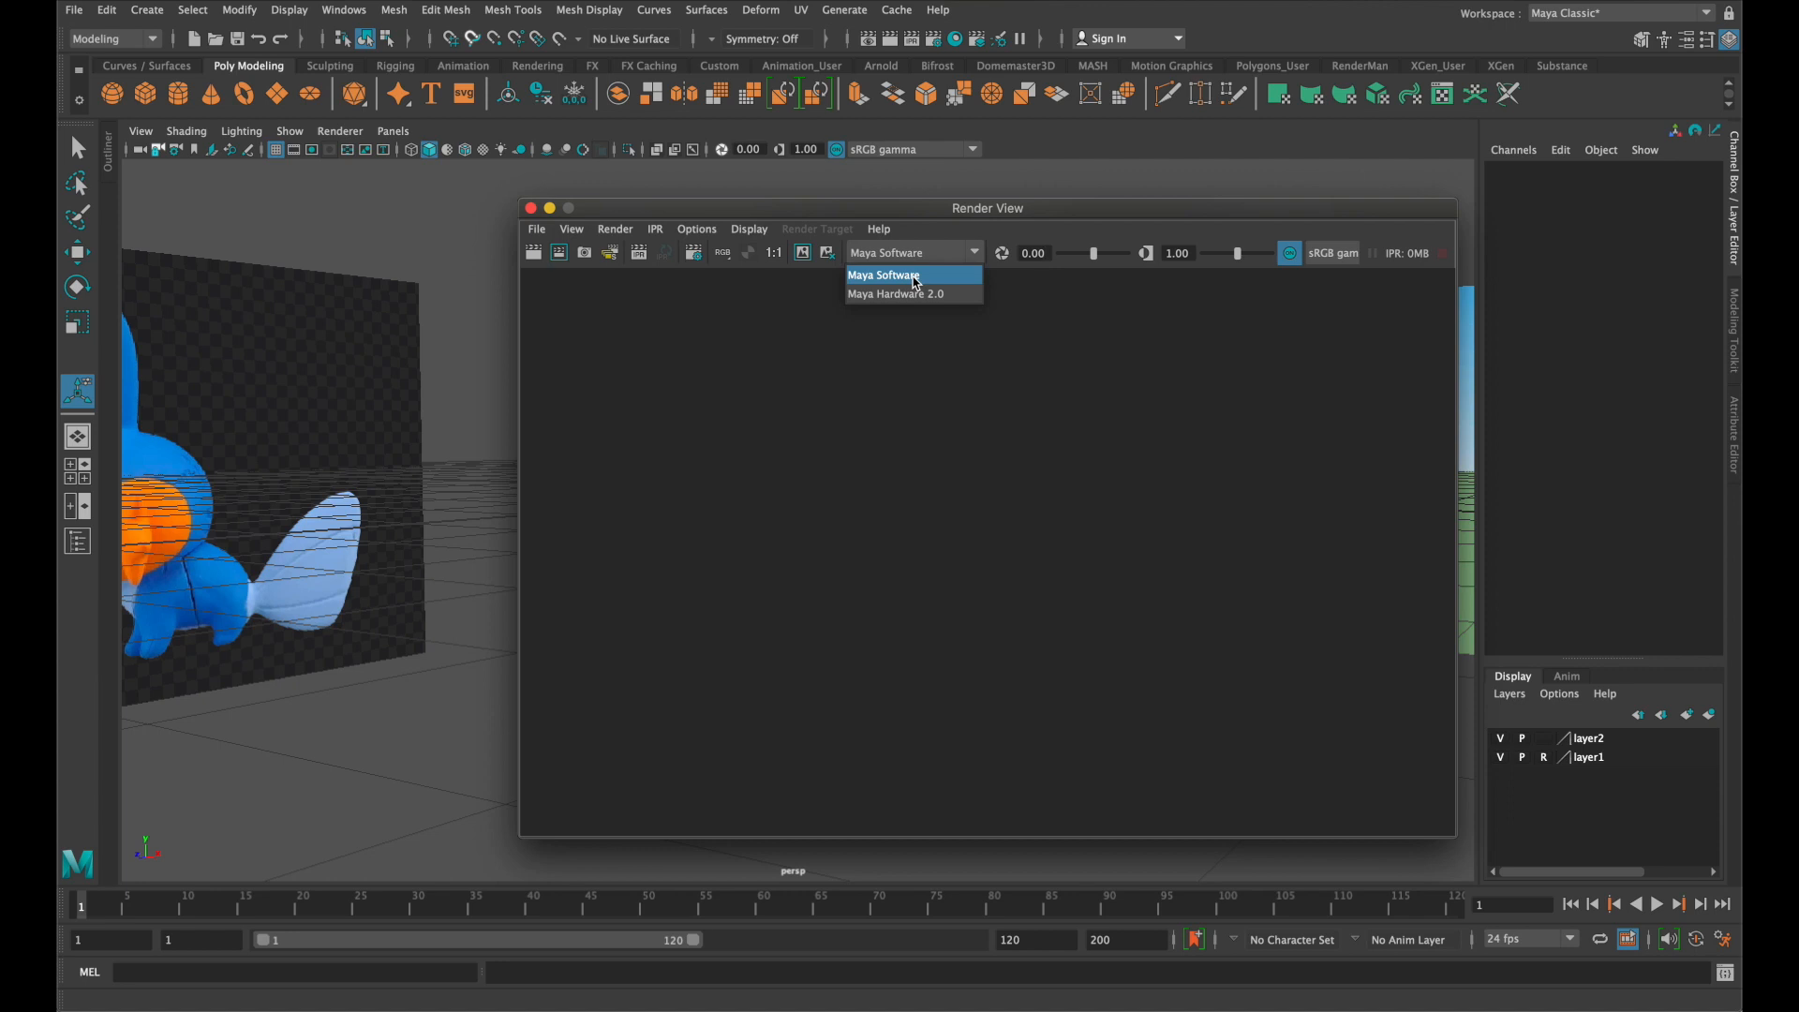
click(914, 278)
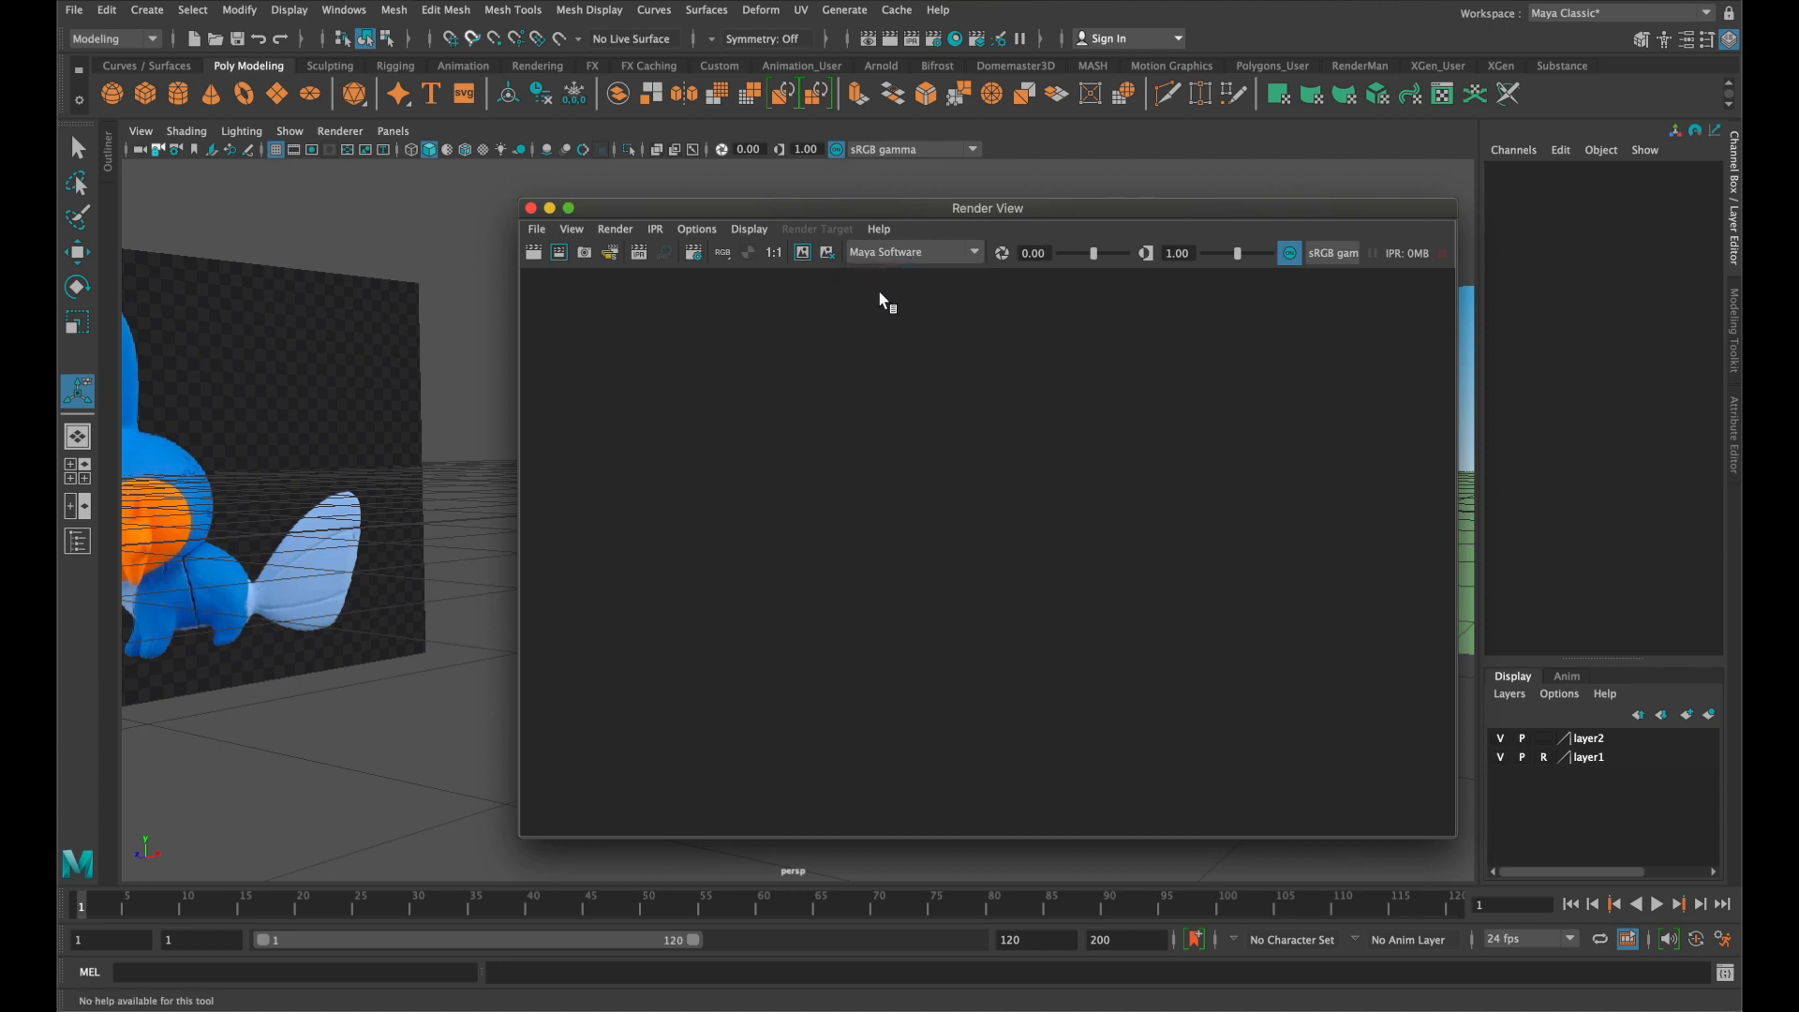
click(906, 251)
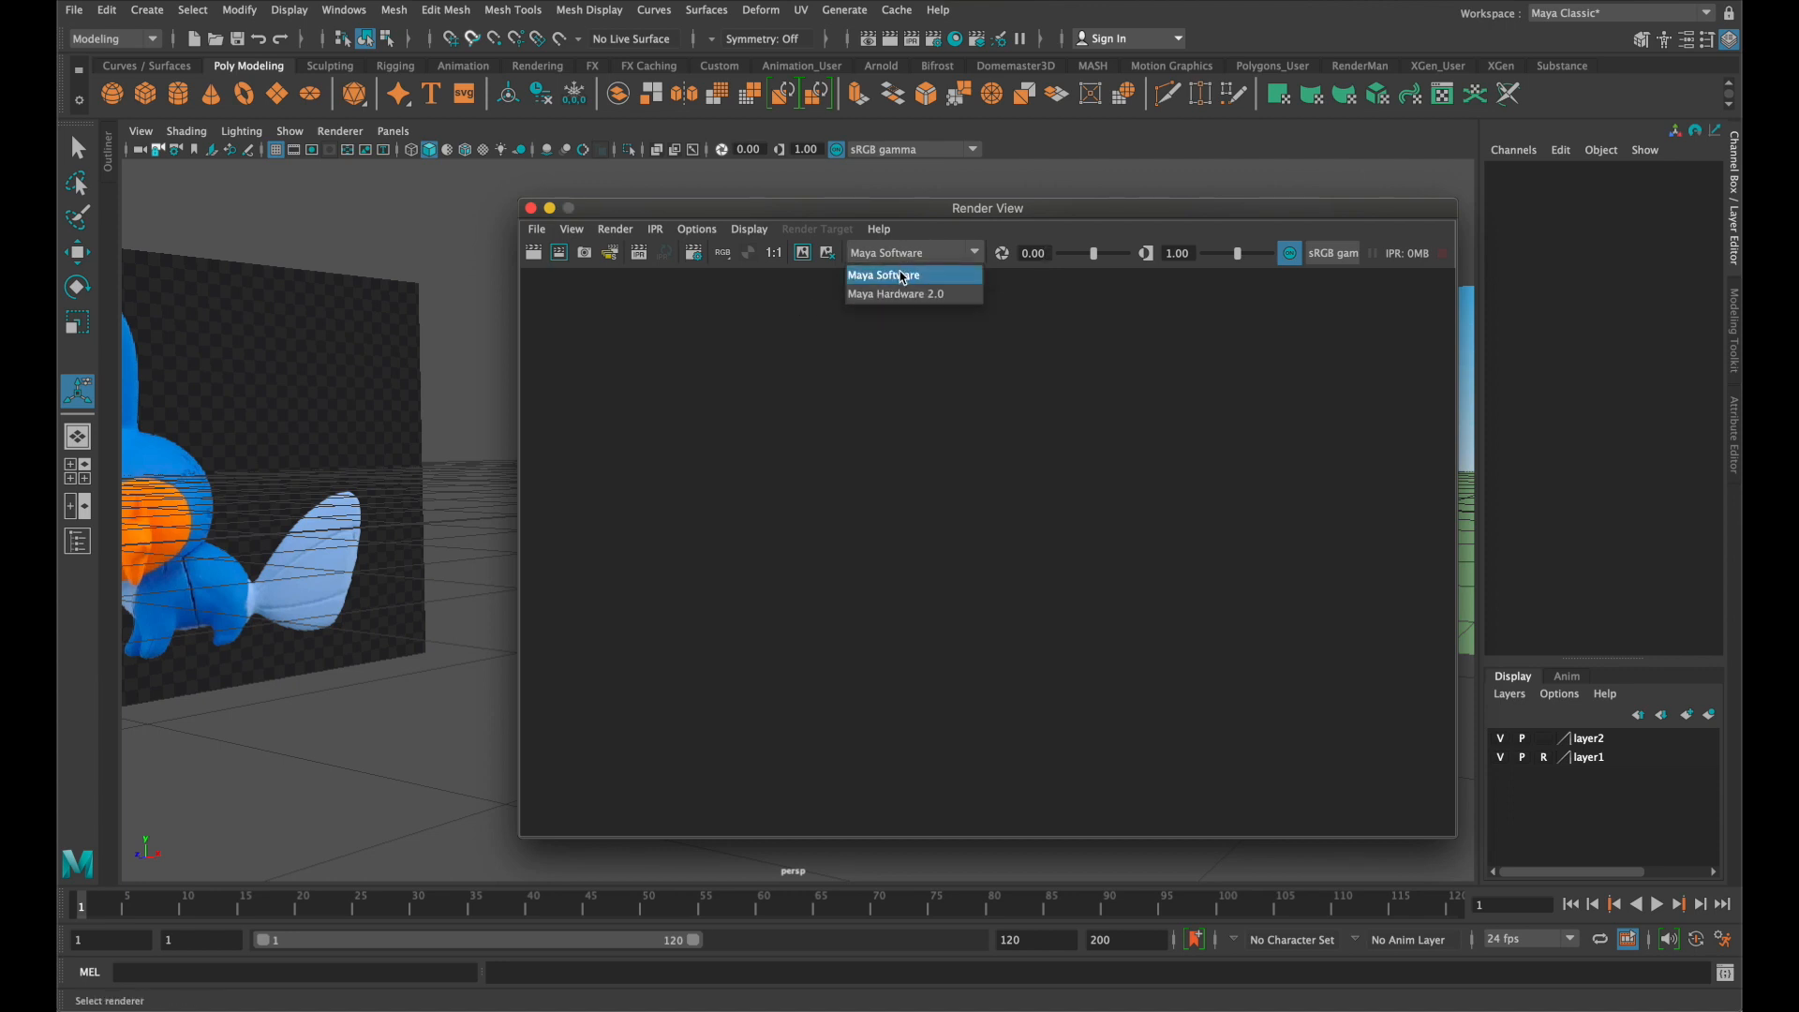
click(906, 251)
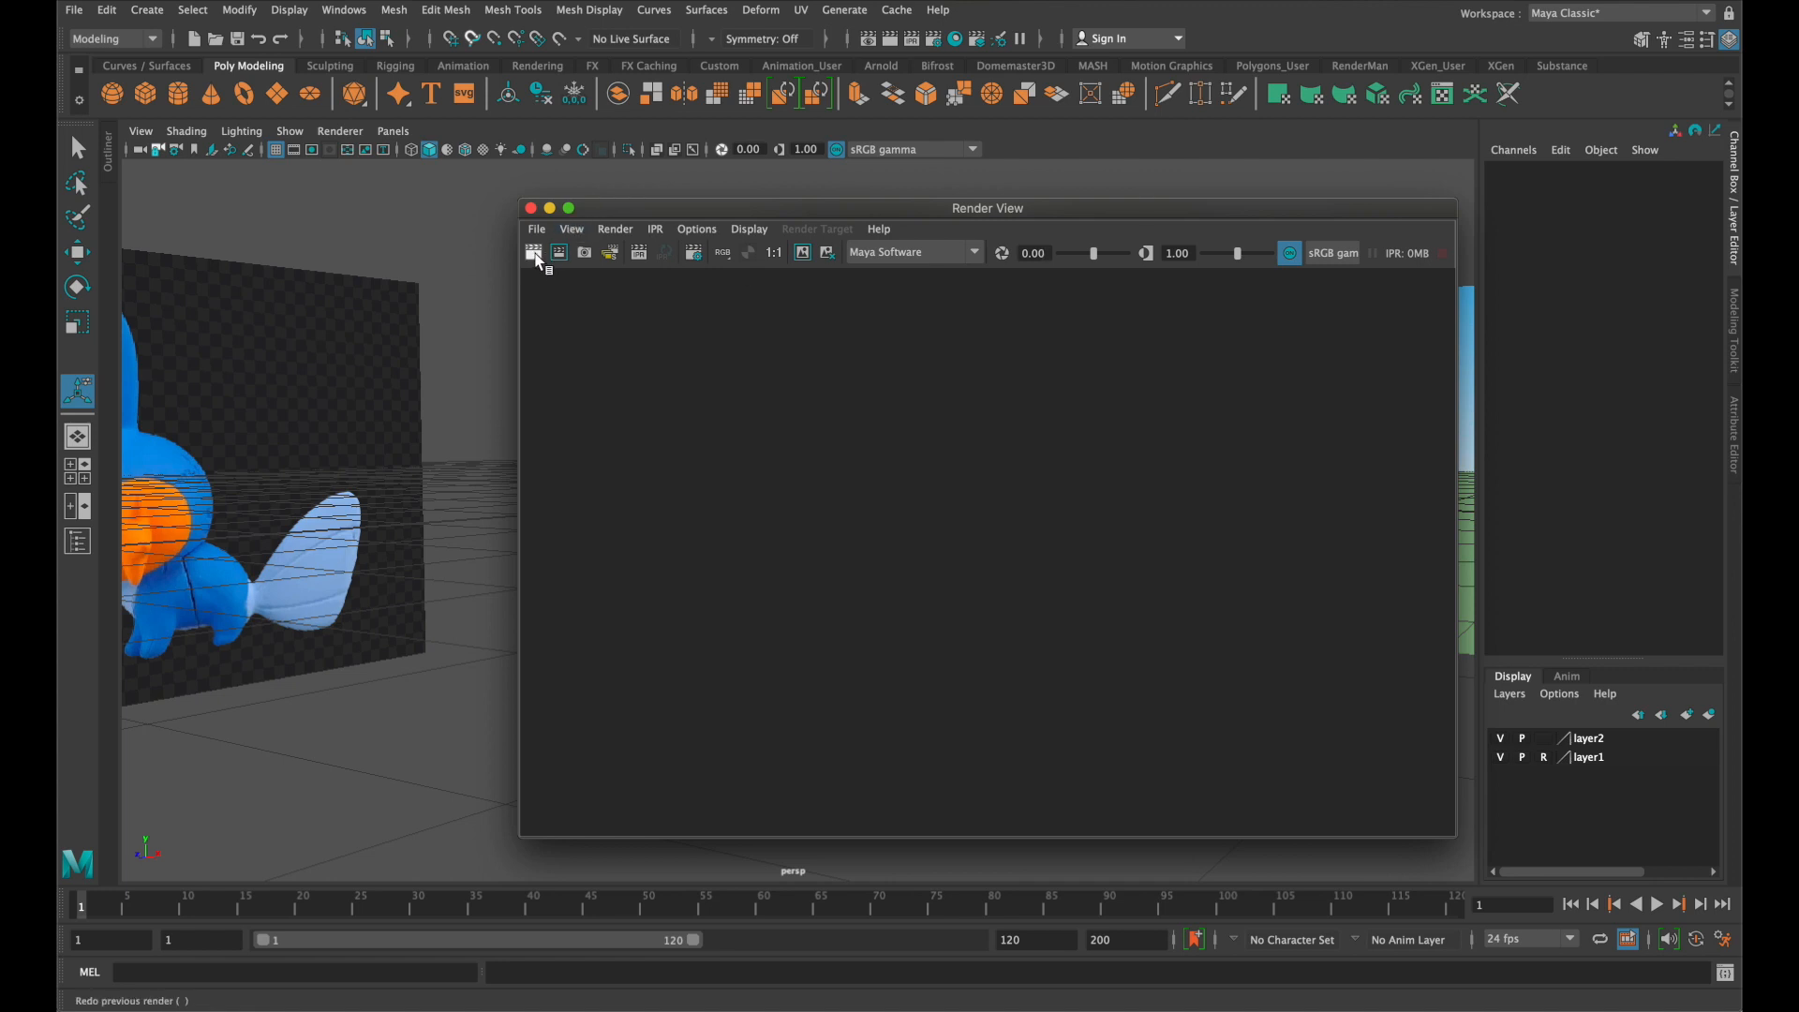
drag(656, 212, 615, 184)
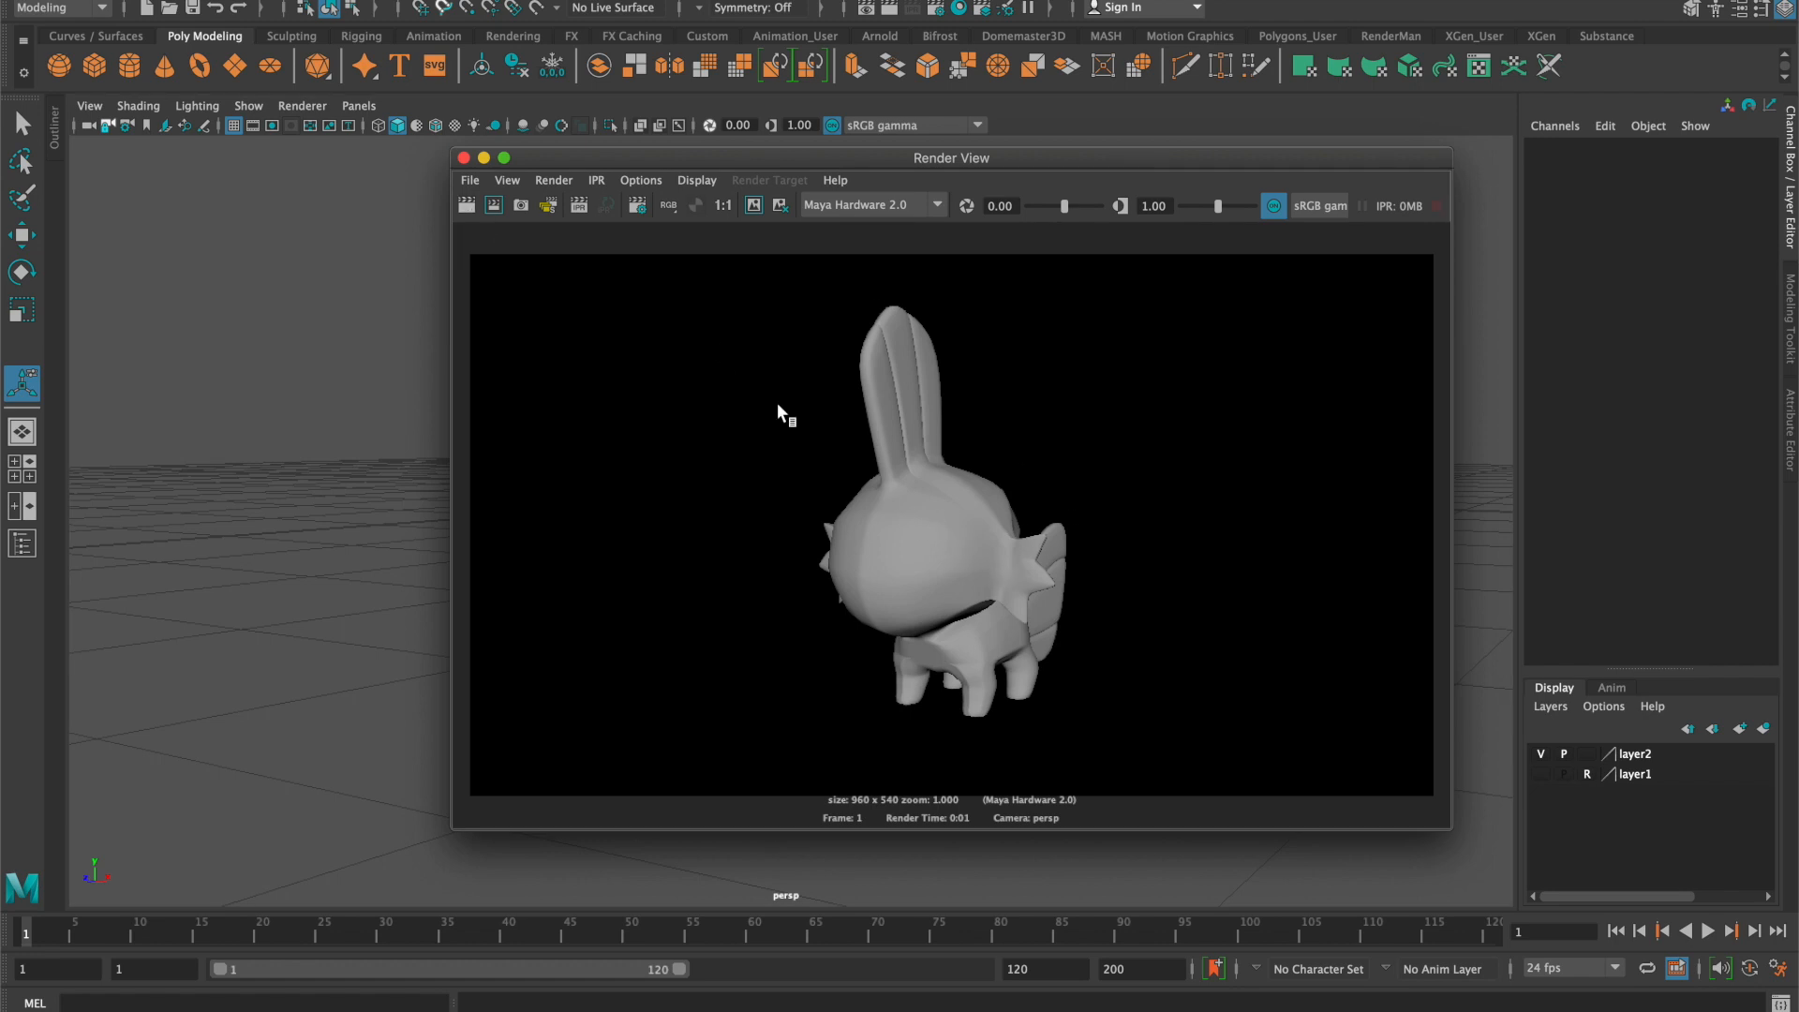
Save the rendered image as a colour-managed (View Transform) JPEG named Mudkip in the Mudkip folder on the Desktop
click(474, 183)
click(487, 237)
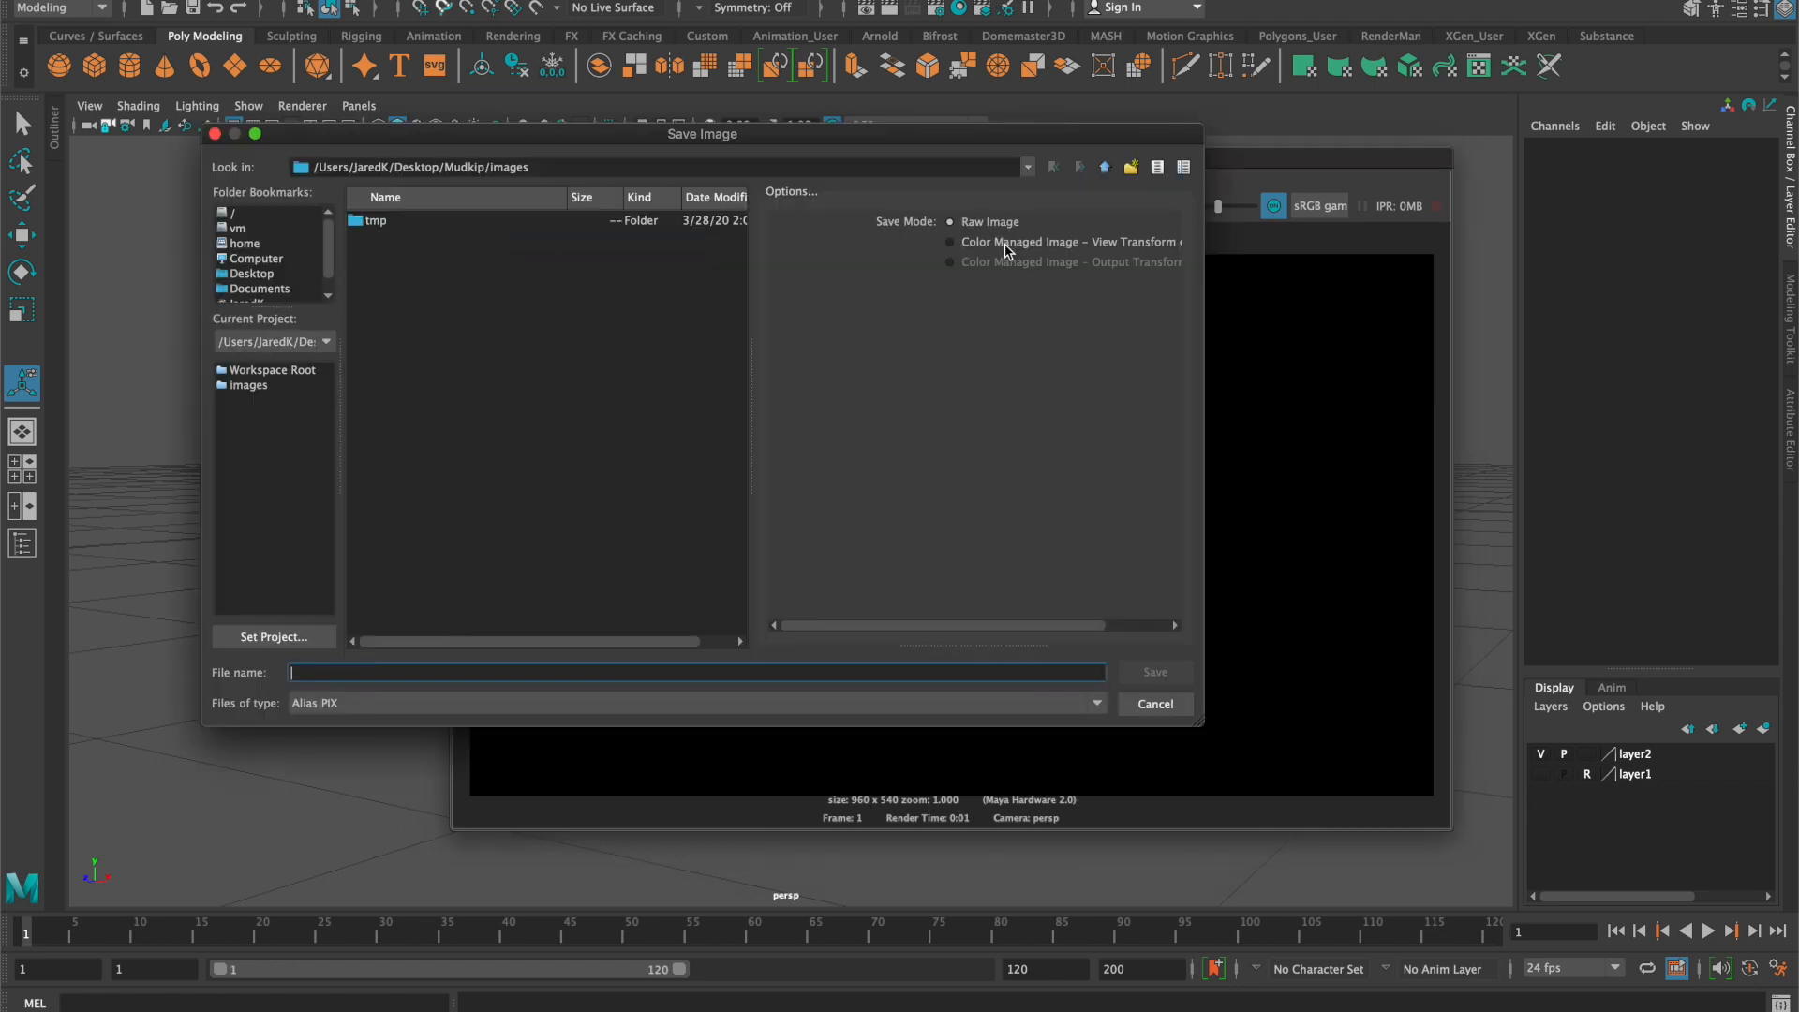
click(265, 274)
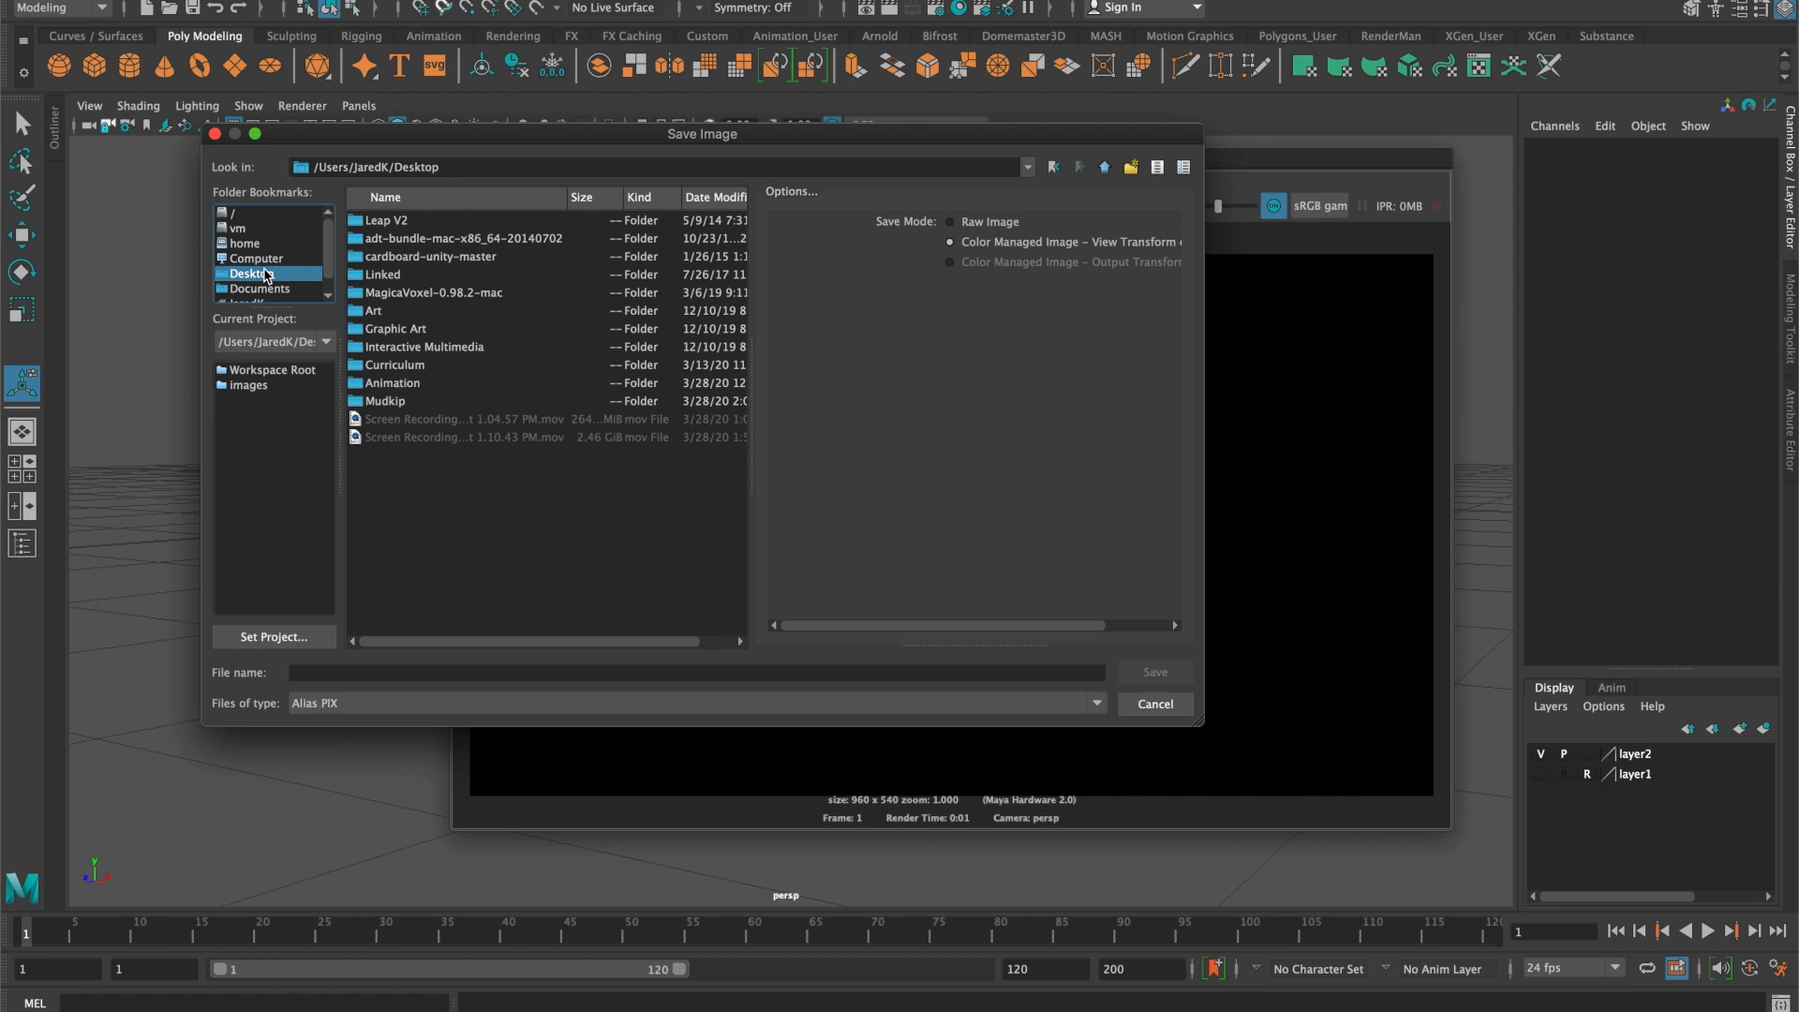
double_click(395, 402)
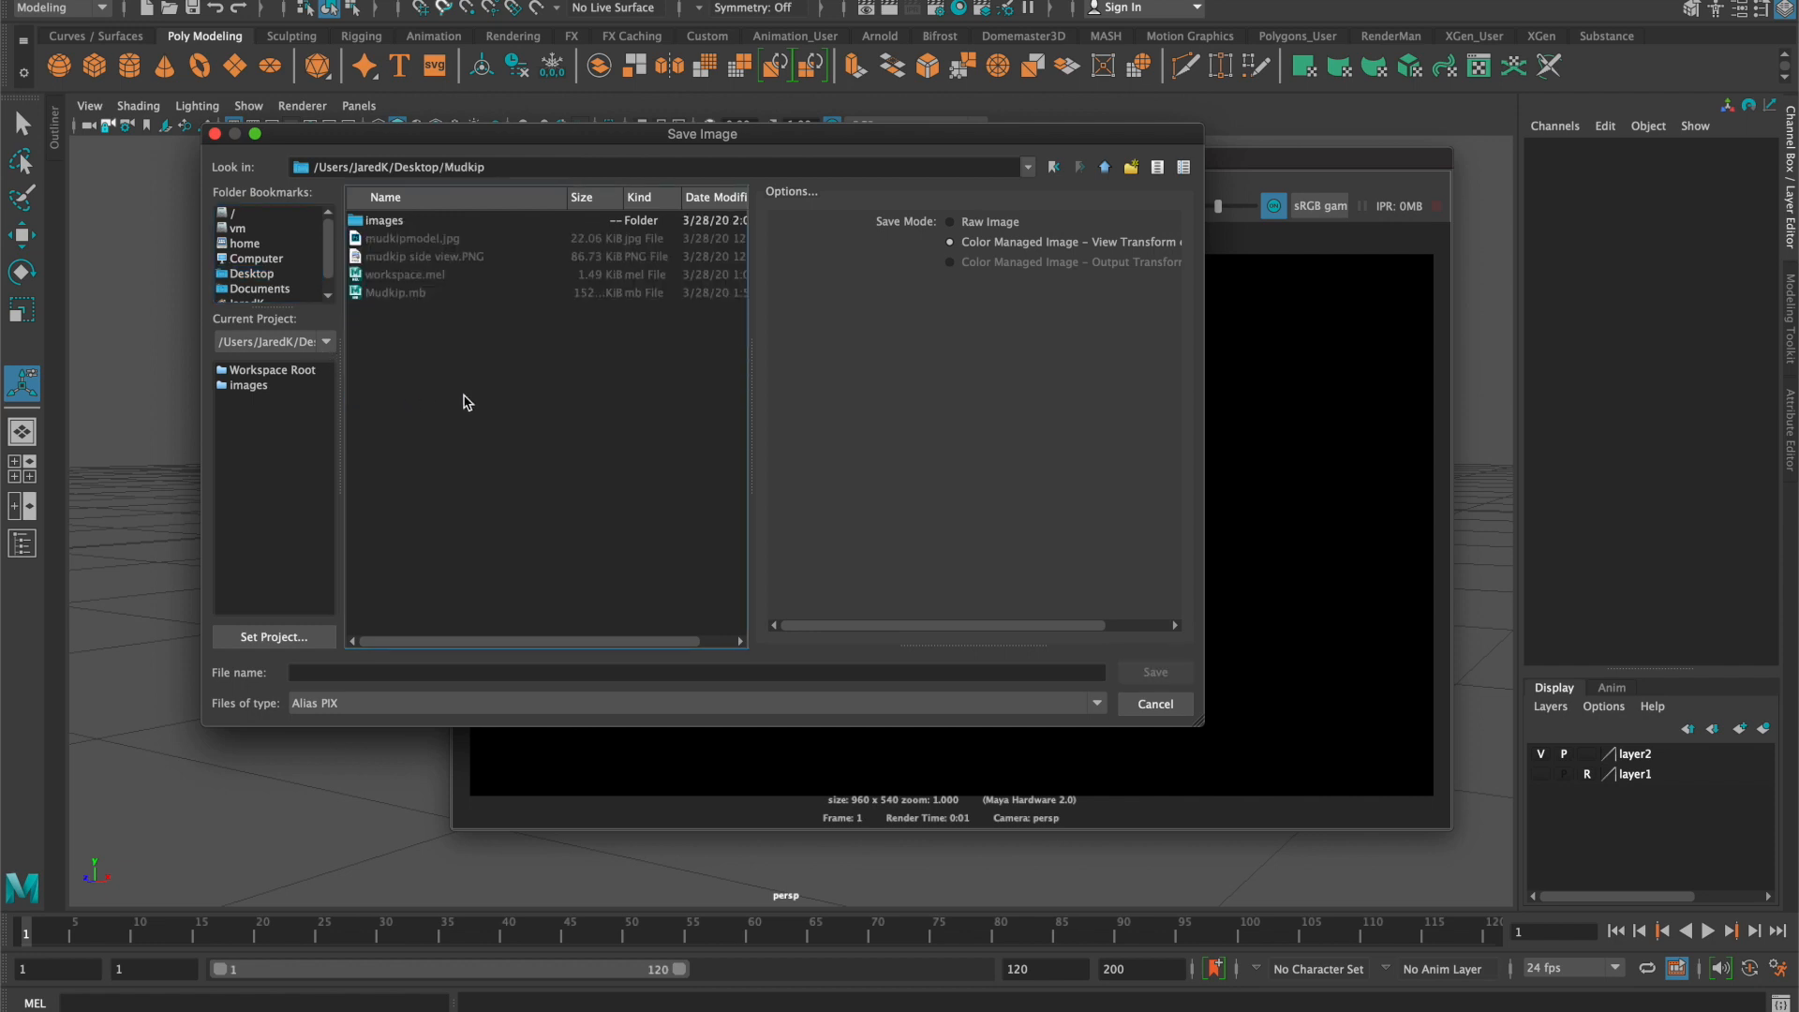
click(390, 705)
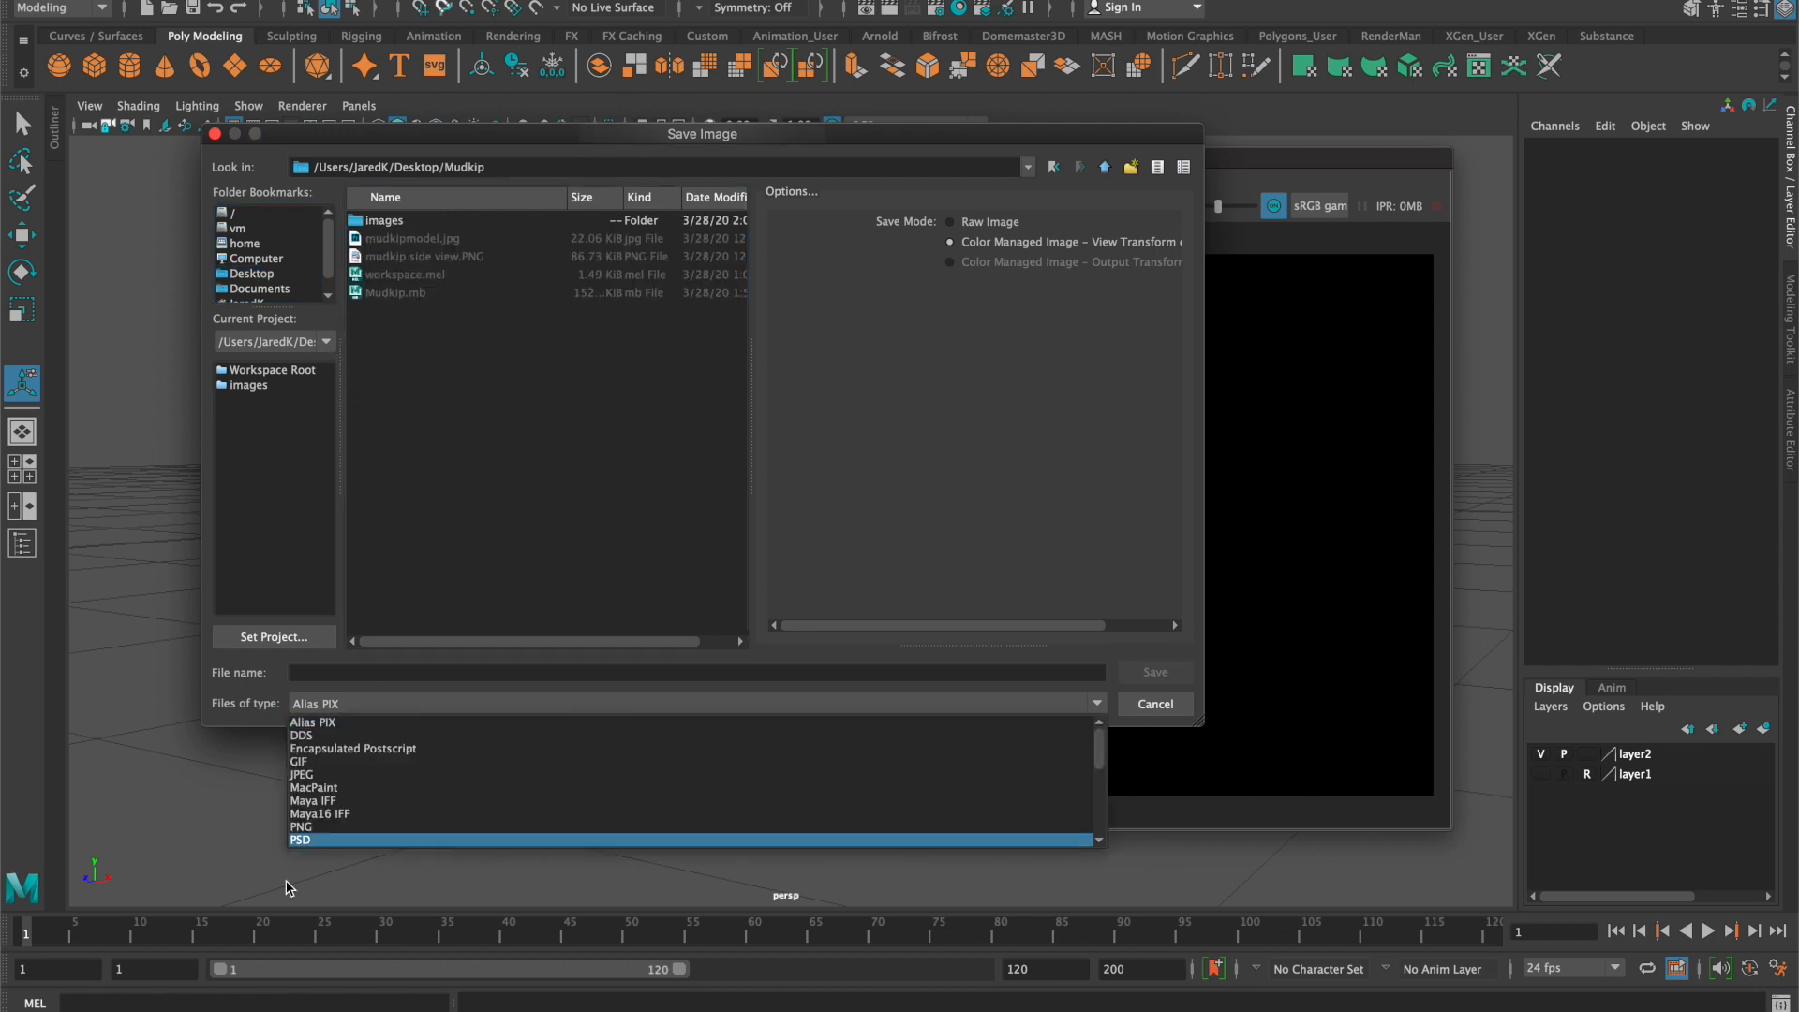
click(307, 776)
click(329, 674)
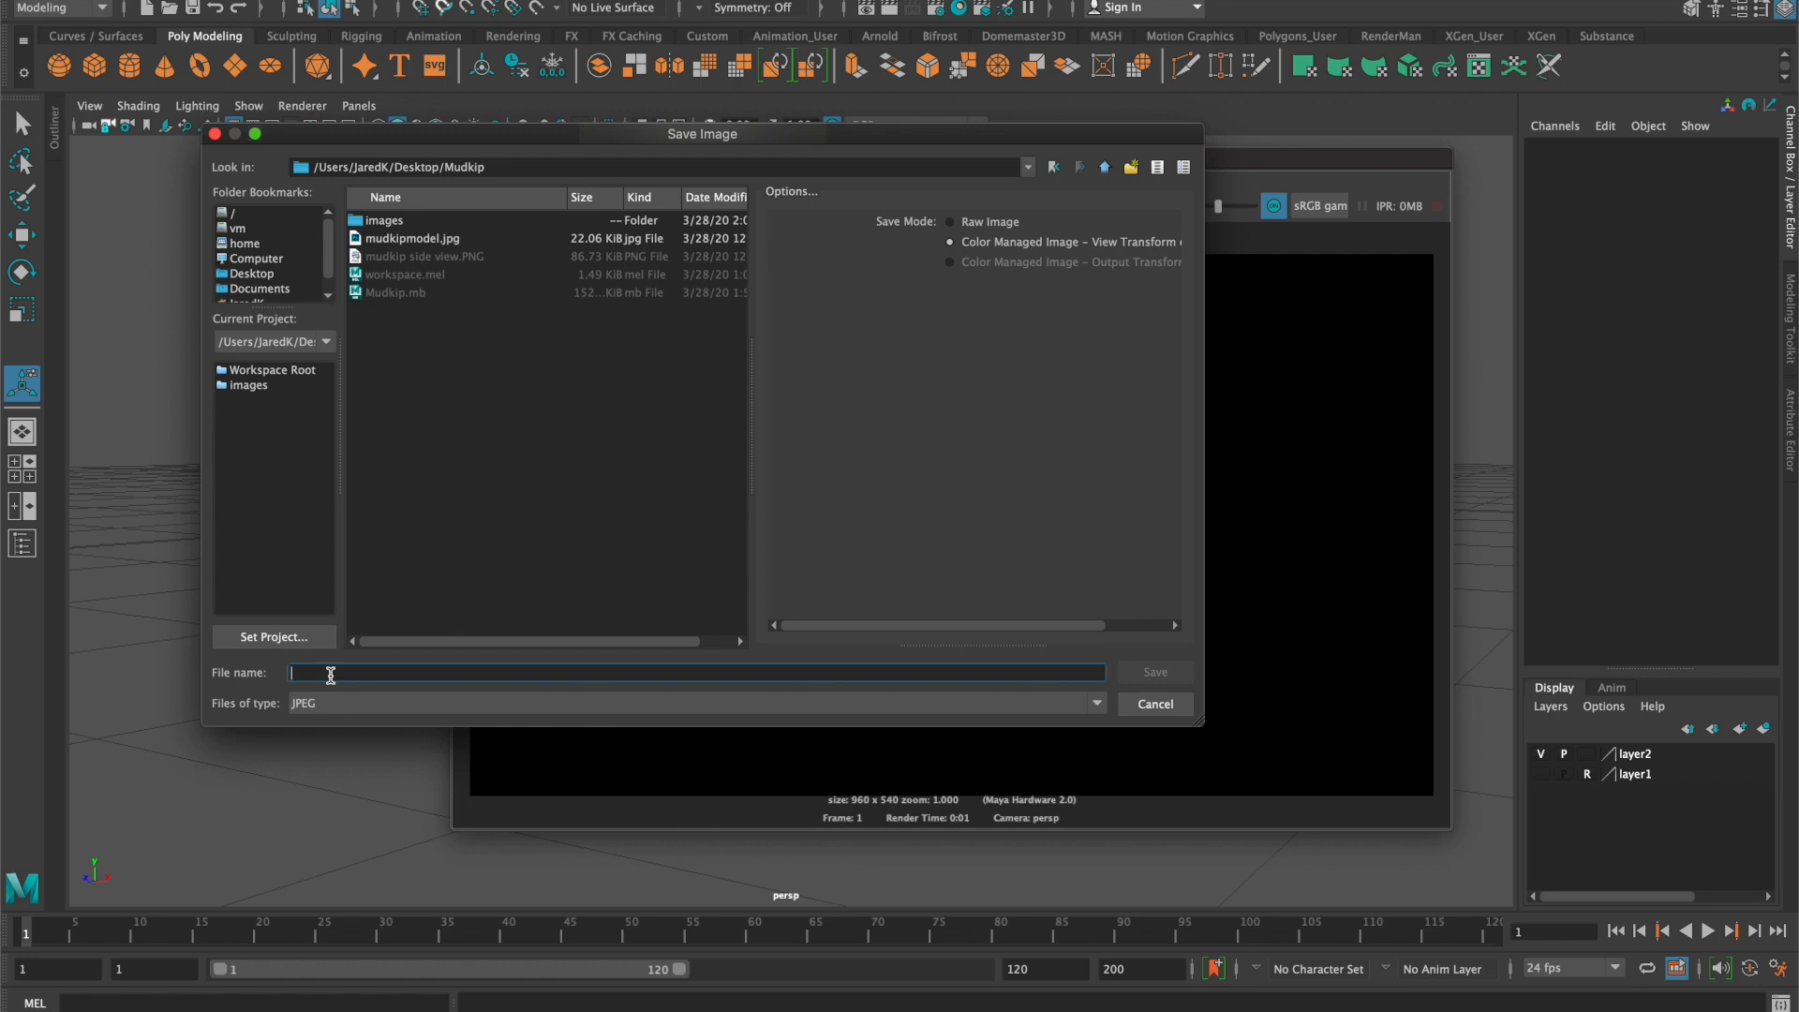
text(Mudkip)
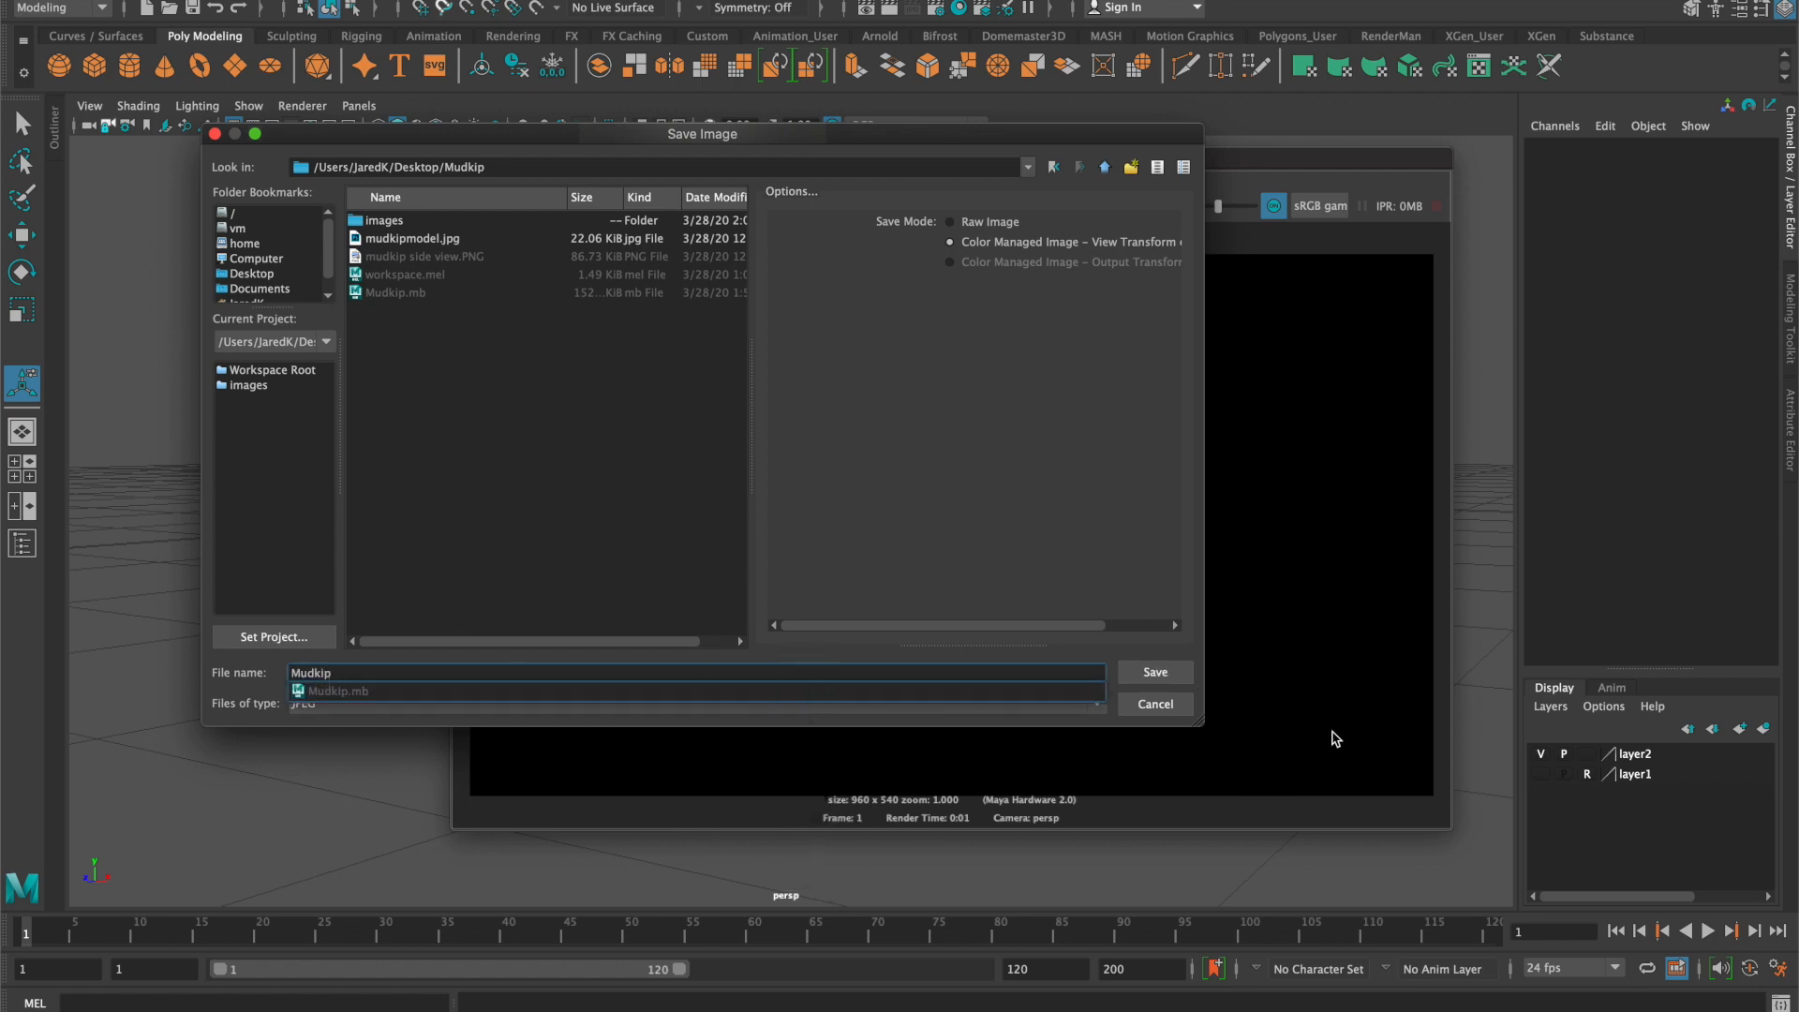
click(1144, 676)
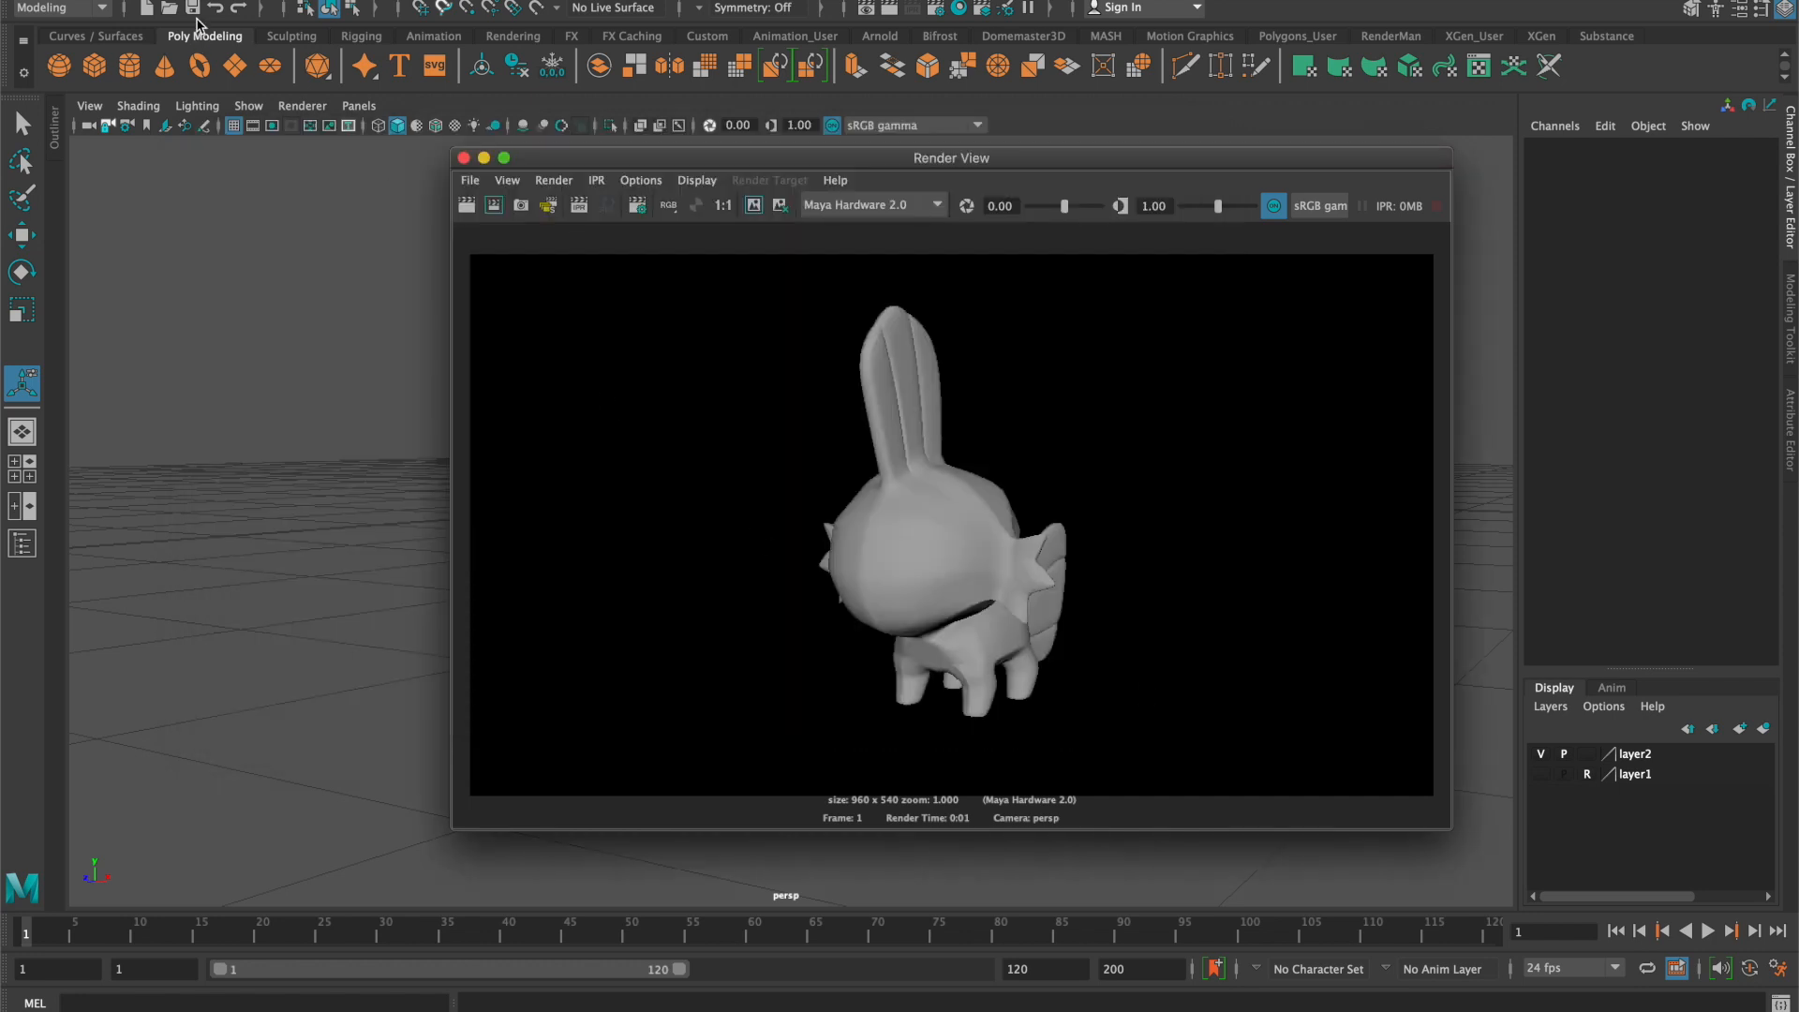
Save the scene and close the Render View, leaving the whole smoothed model selected in the perspective view
click(199, 18)
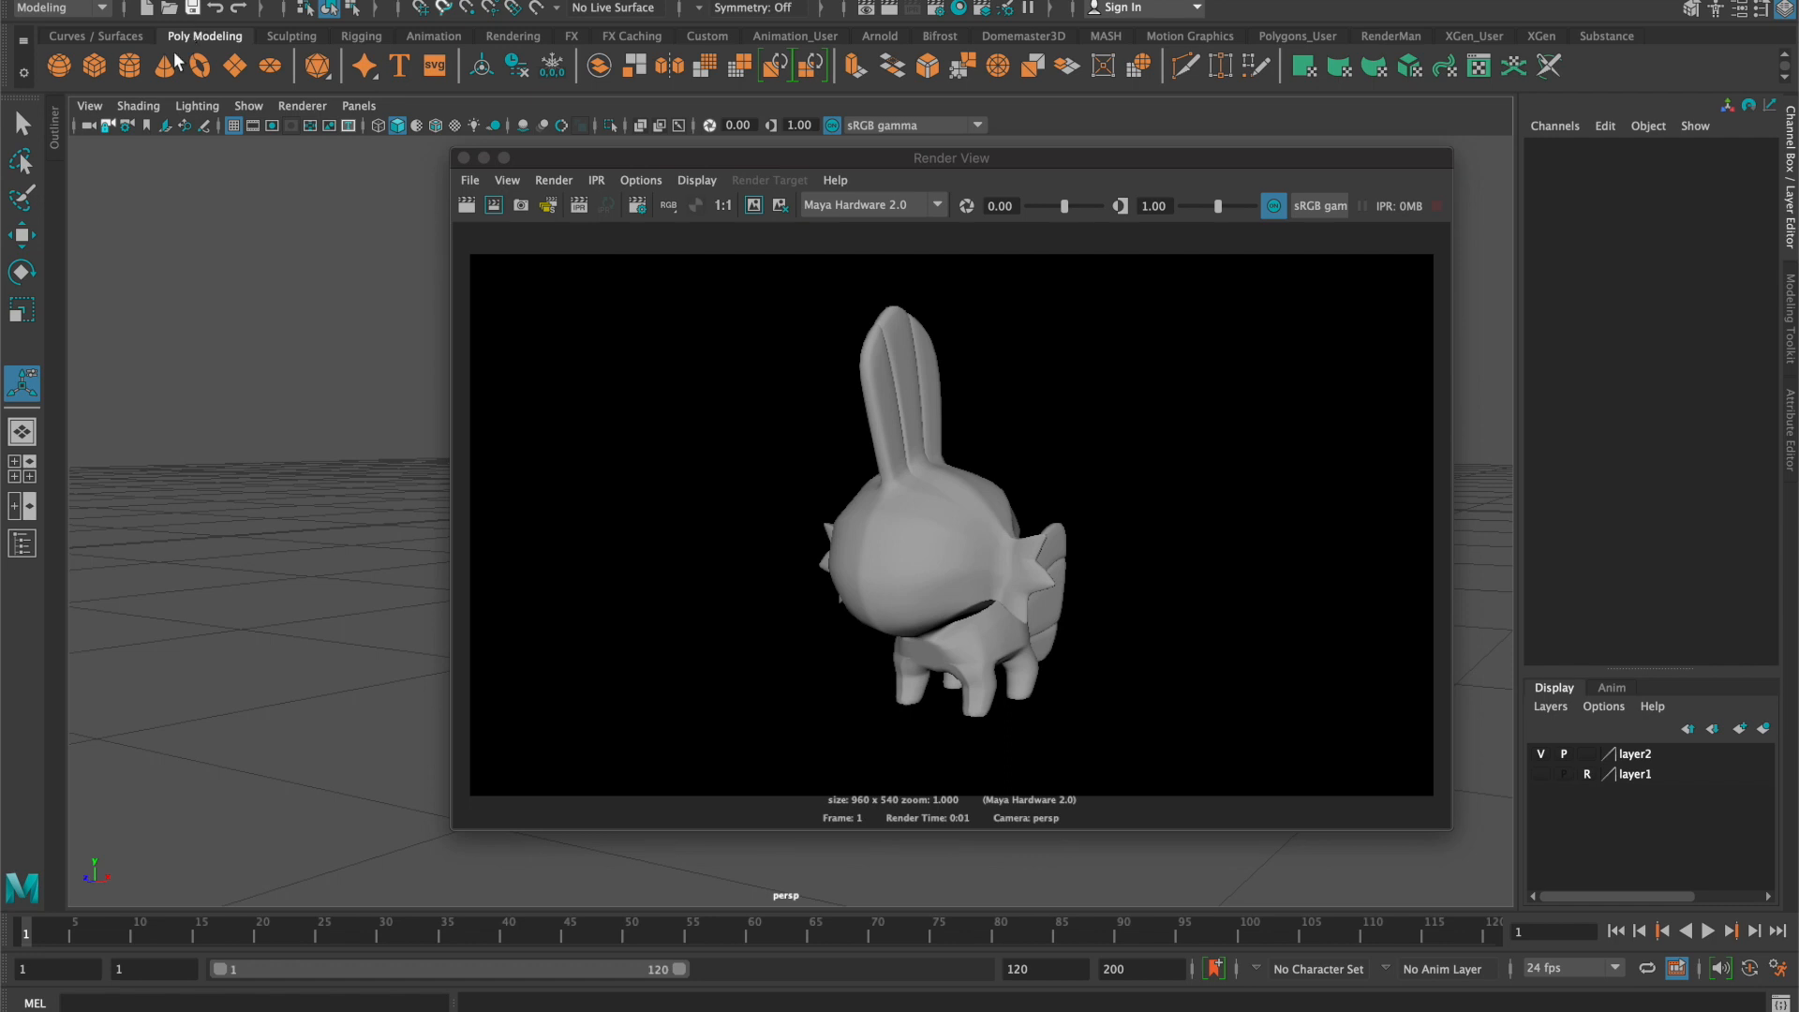
click(463, 158)
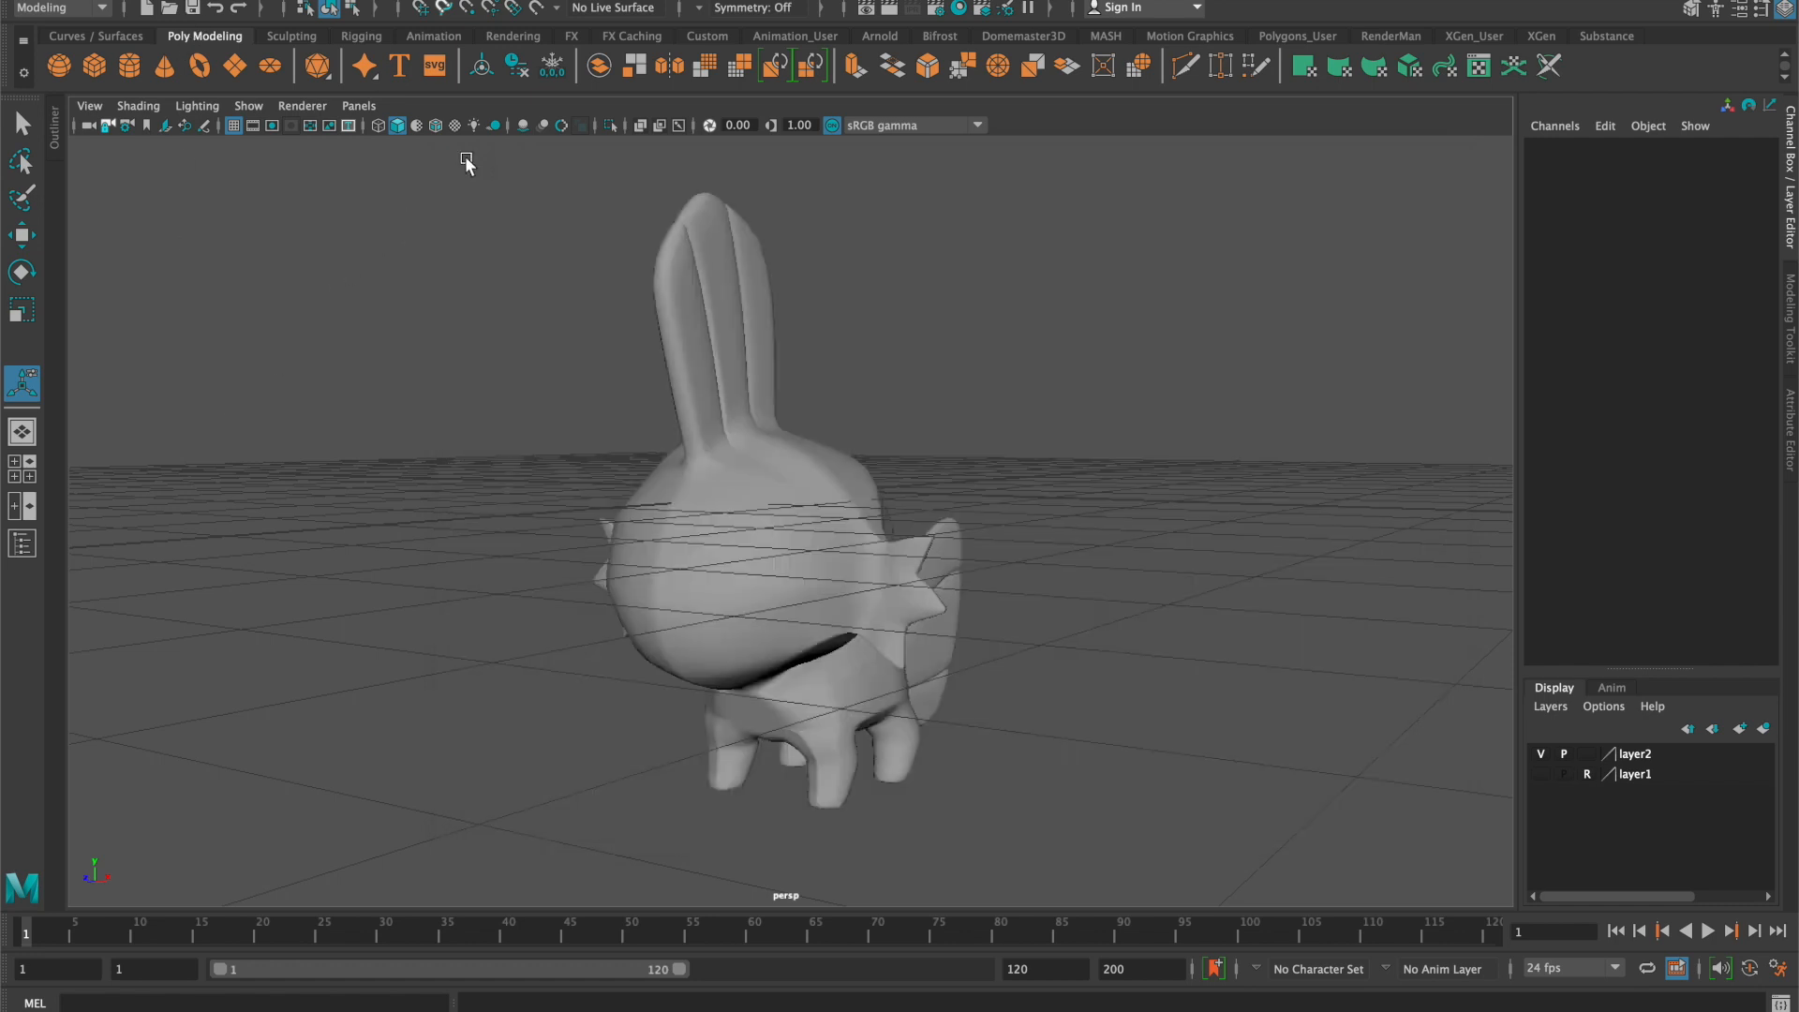
click(739, 653)
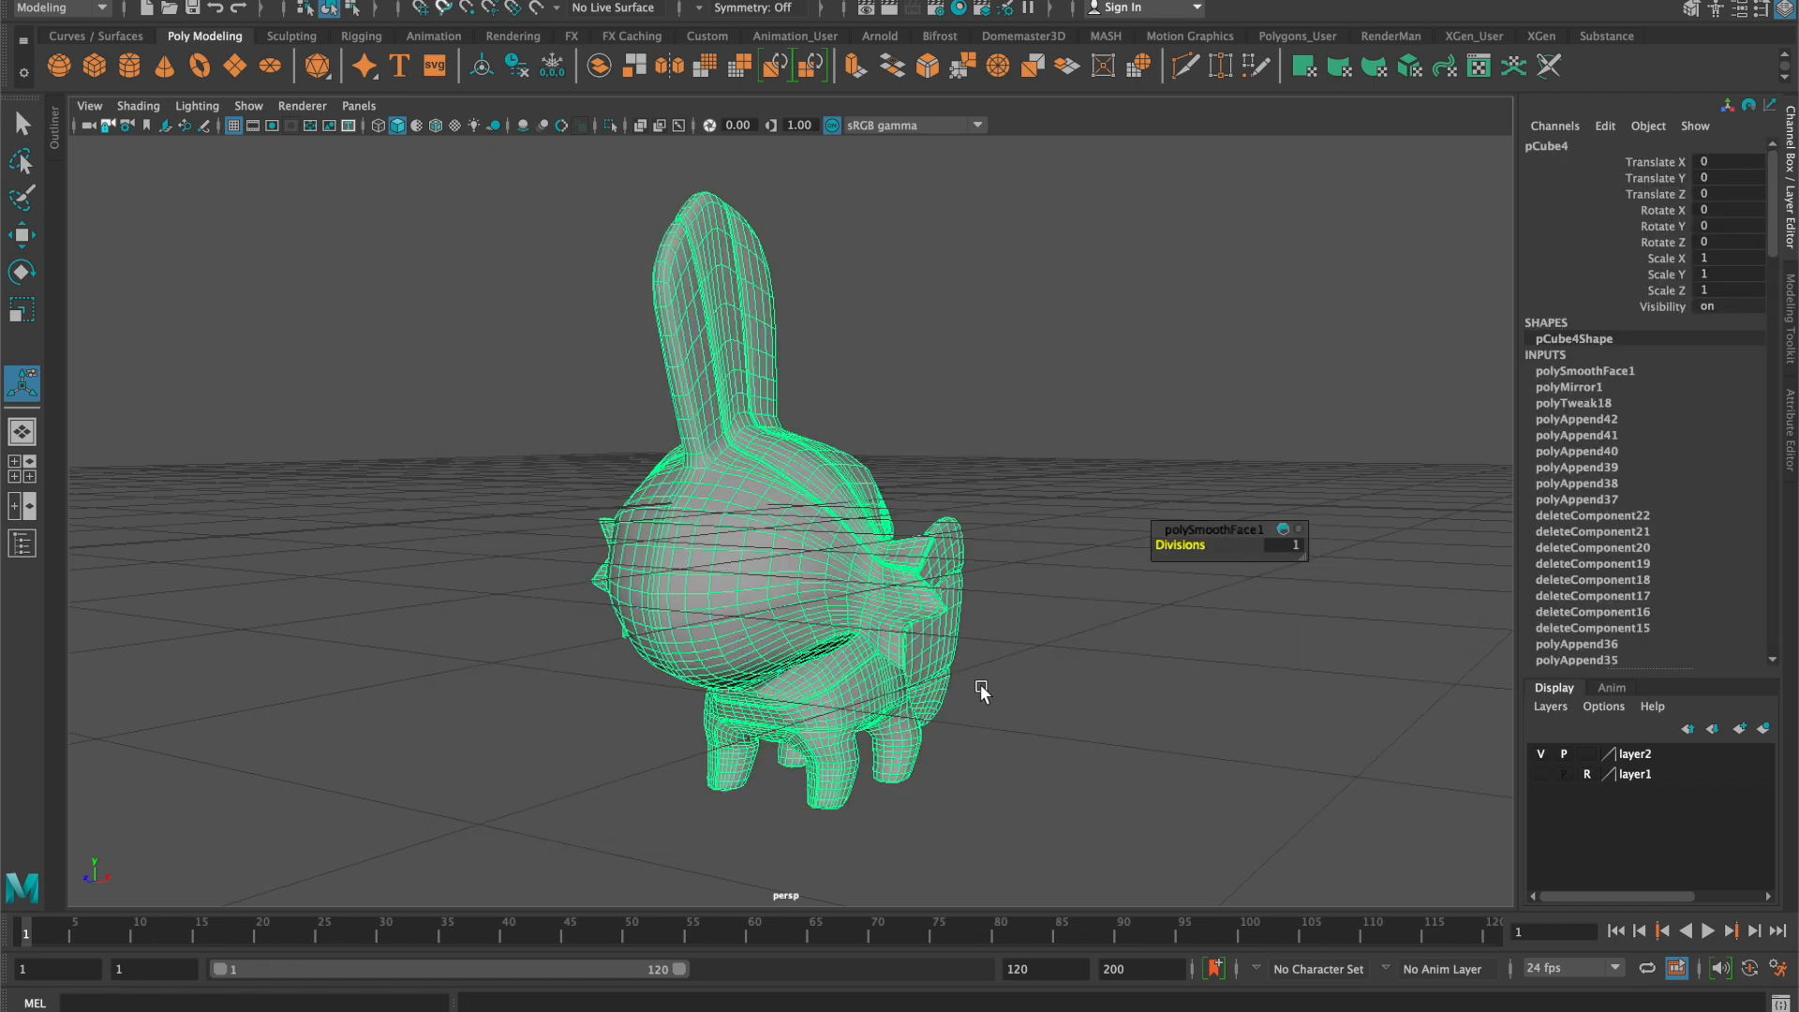